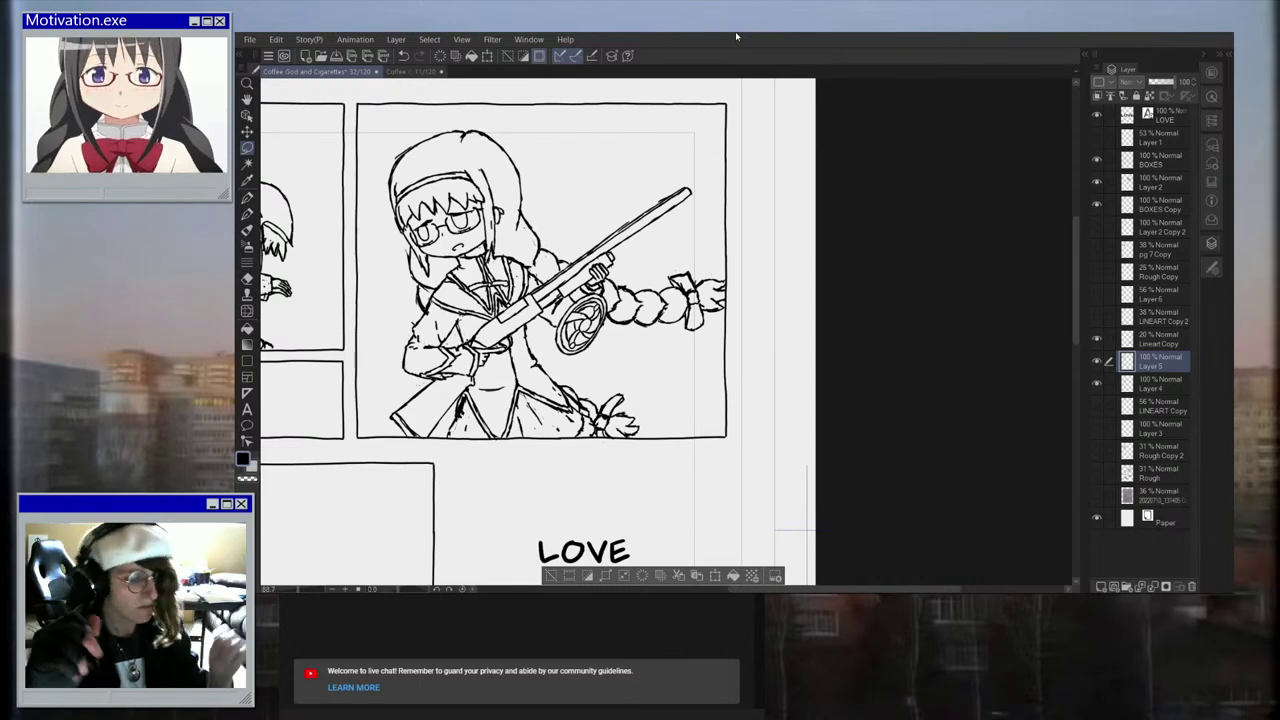
Step: Clear the current selection, check the contents of Layer 5 and Layer 4 by toggling their visibility, and make Layer 4 active
left_click_drag(810, 591, 743, 592)
left_click(668, 470)
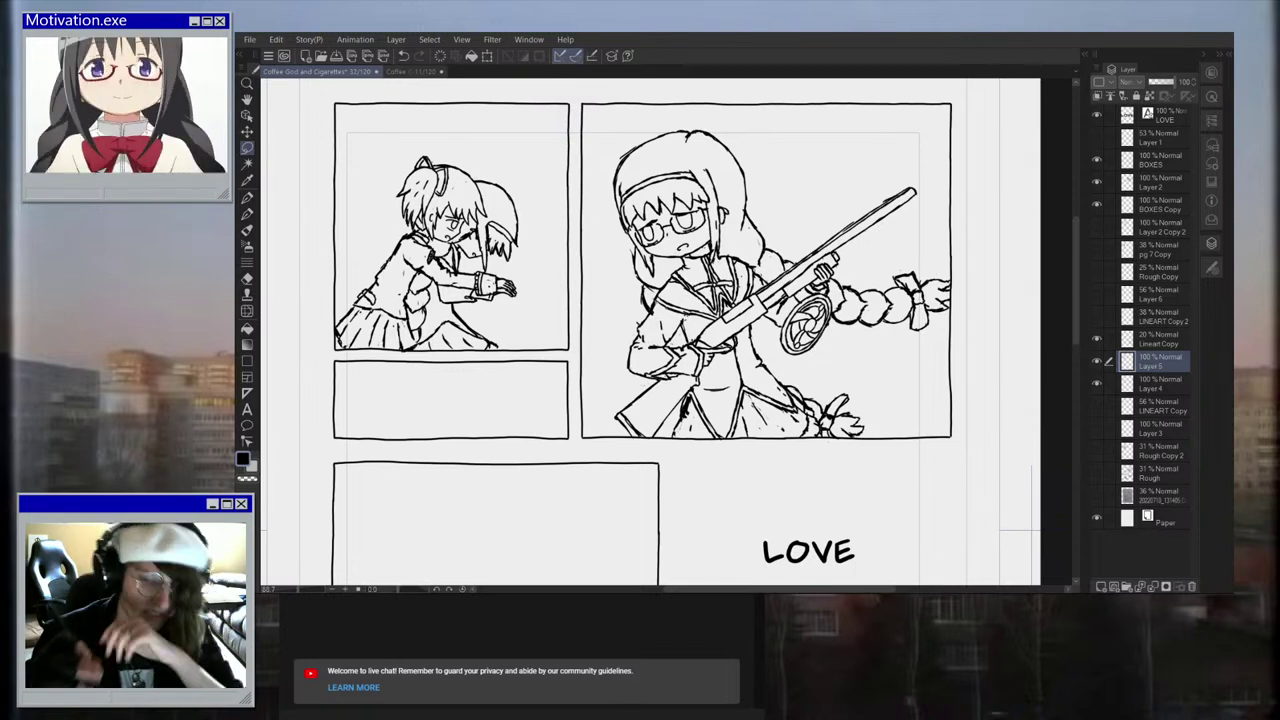
scroll(440, 420, "up", 2)
scroll(435, 450, "up", 1)
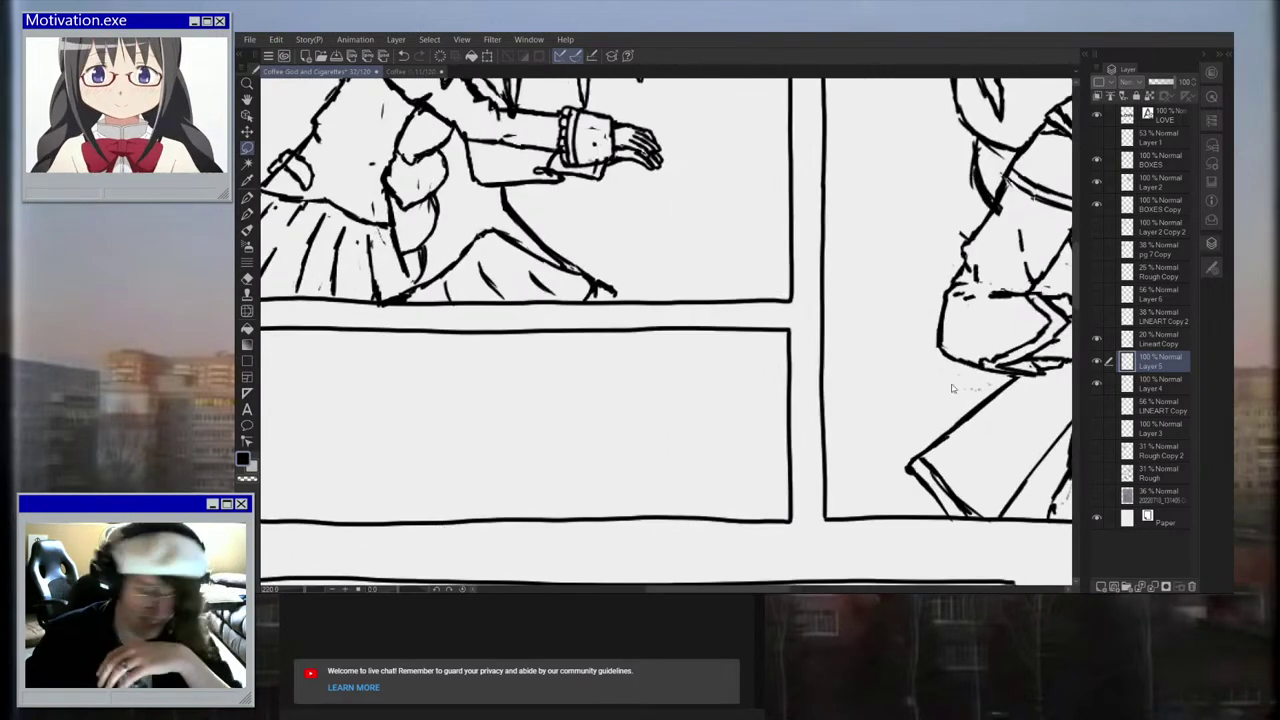
left_click(1098, 362)
left_click(1098, 362)
left_click(1097, 384)
left_click(1097, 384)
left_click(1140, 382)
scroll(431, 309, "up", 1)
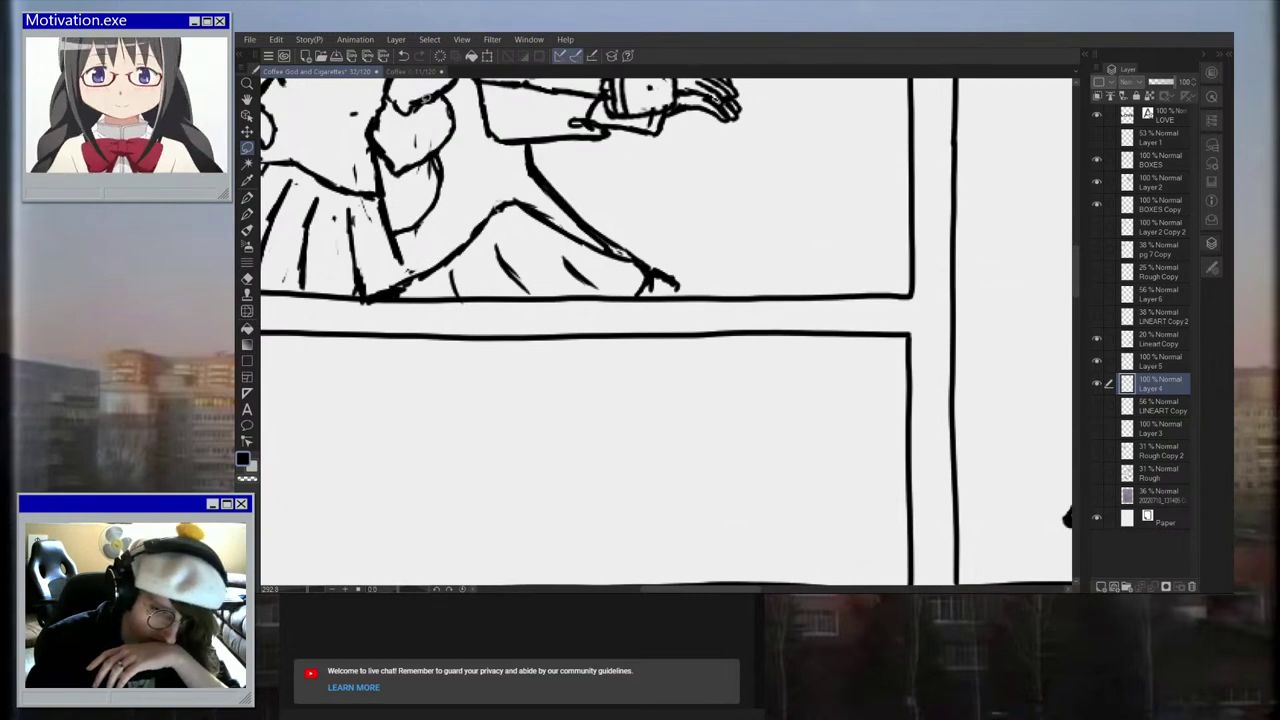
Step: Redraw the lower end of the braid between the pleated skirt and the raised knee, replacing its old curved closing line with a pointed tip
left_click(247, 213)
scroll(418, 225, "up", 2)
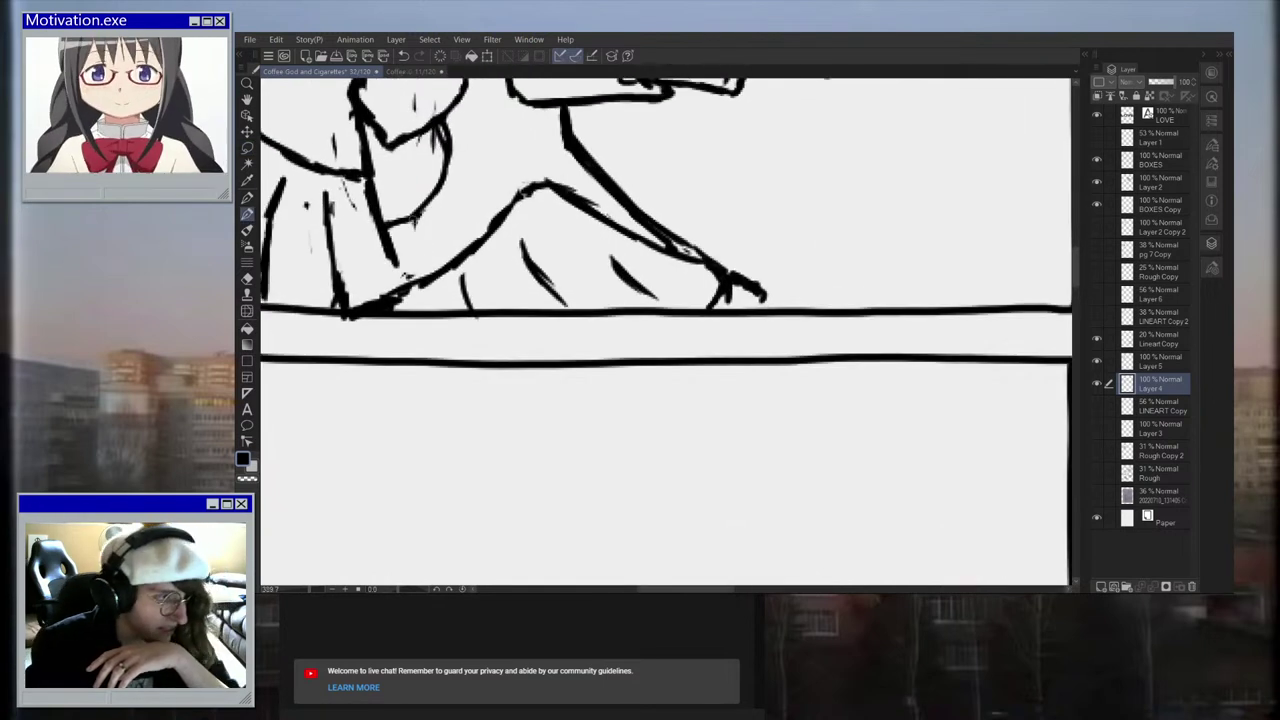
mouse_move(418, 225)
left_mouse_down()
mouse_move(428, 212)
mouse_move(436, 252)
left_mouse_up()
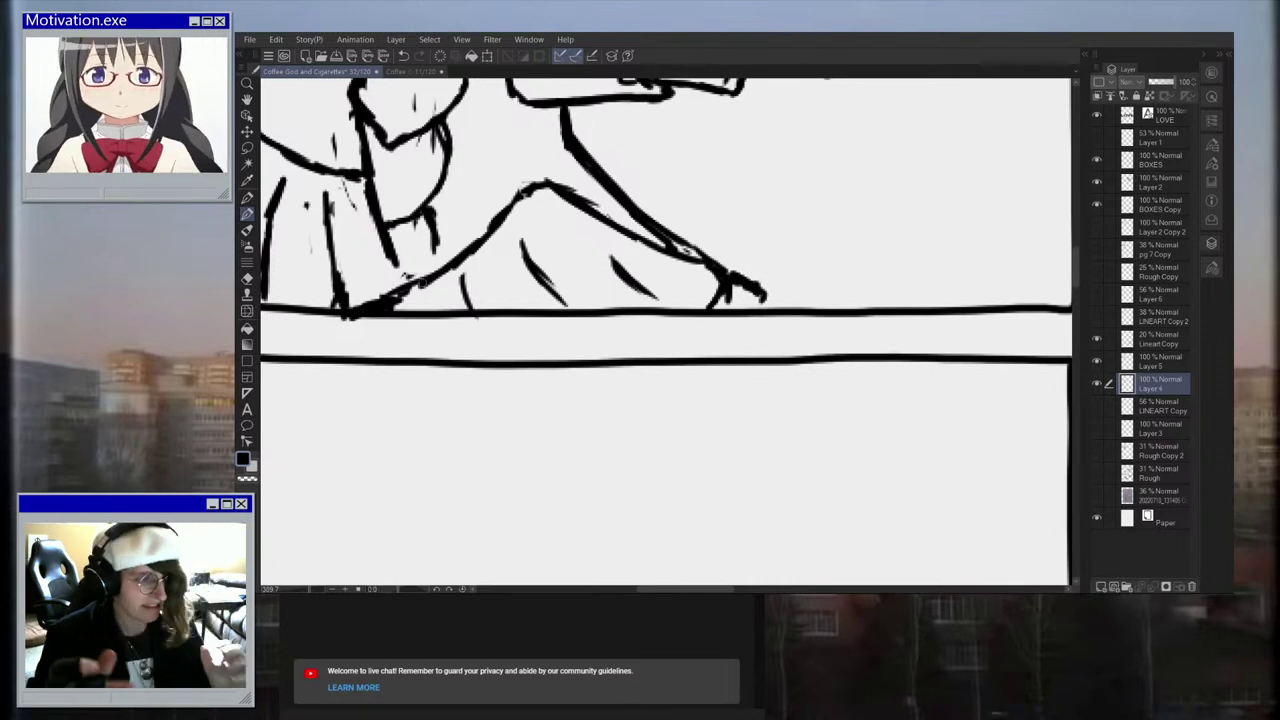
mouse_move(400, 211)
left_mouse_down()
mouse_move(397, 221)
mouse_move(413, 213)
left_mouse_up()
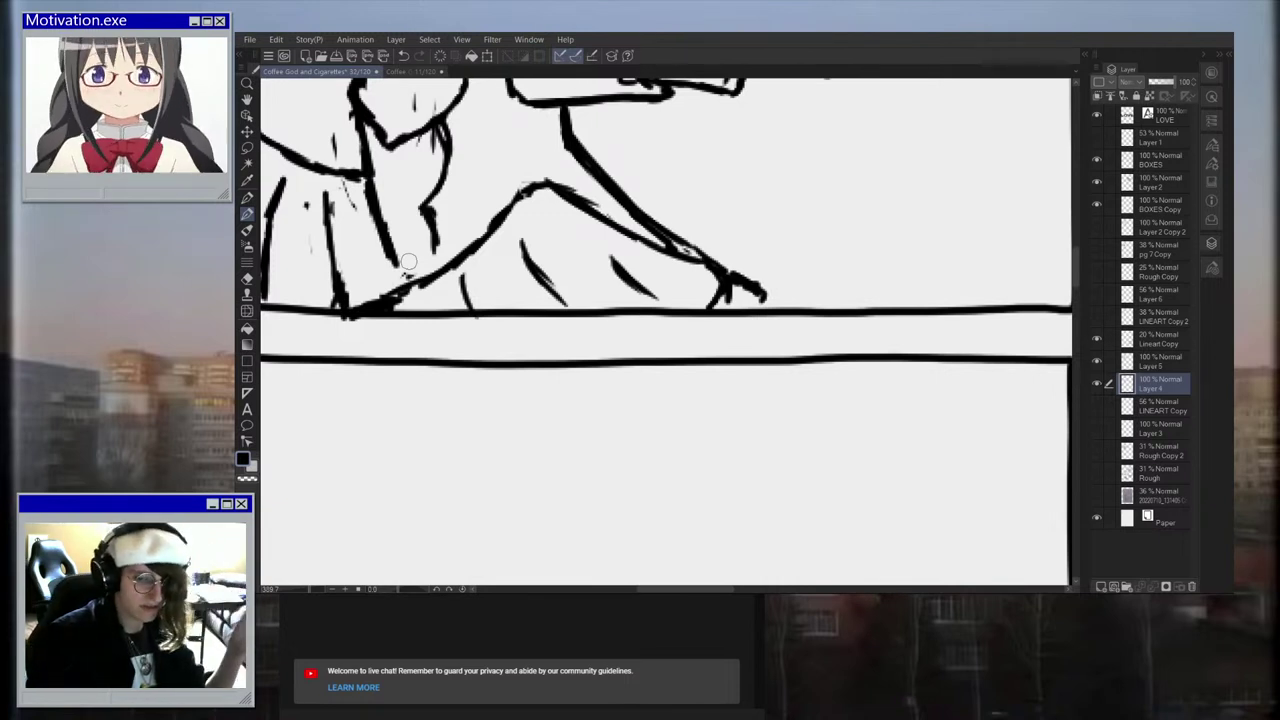
left_click_drag(384, 214, 391, 231)
left_click_drag(404, 230, 427, 208)
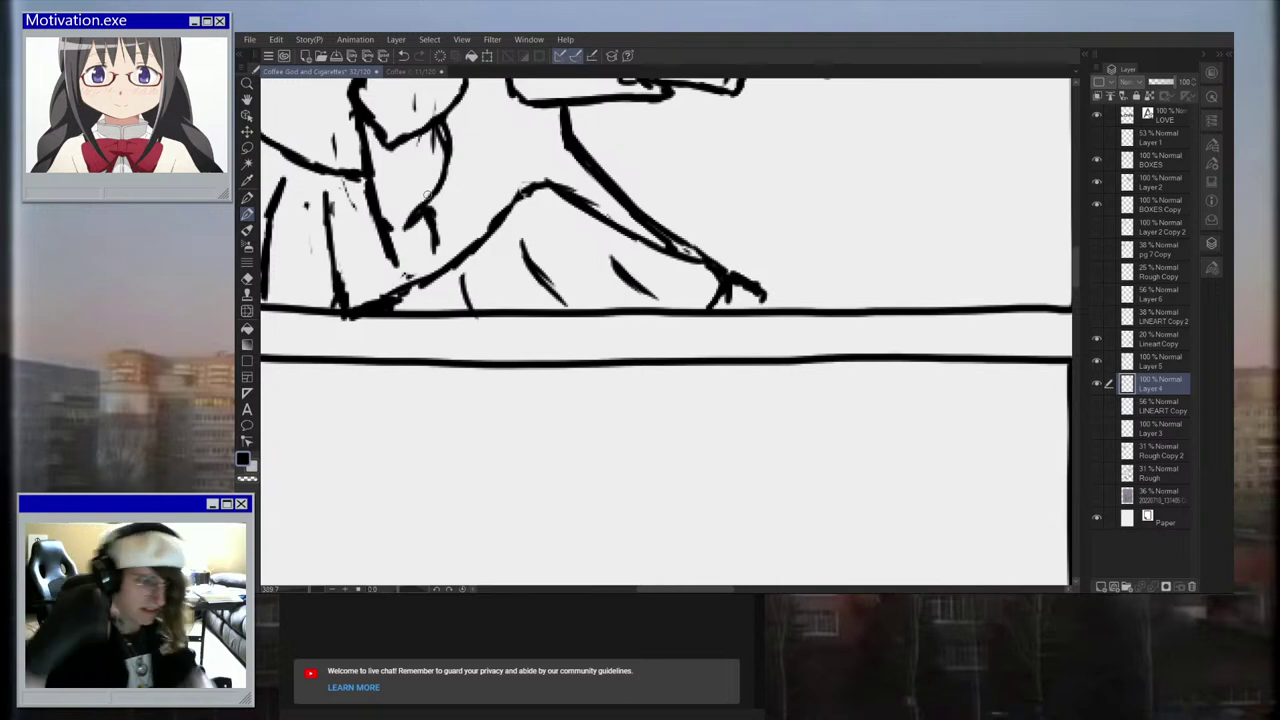
Step: Extend the braid tip toward the panel's lower border and rework the adjoining skirt corner and fabric lines beside the knee
scroll(583, 187, "down", 5)
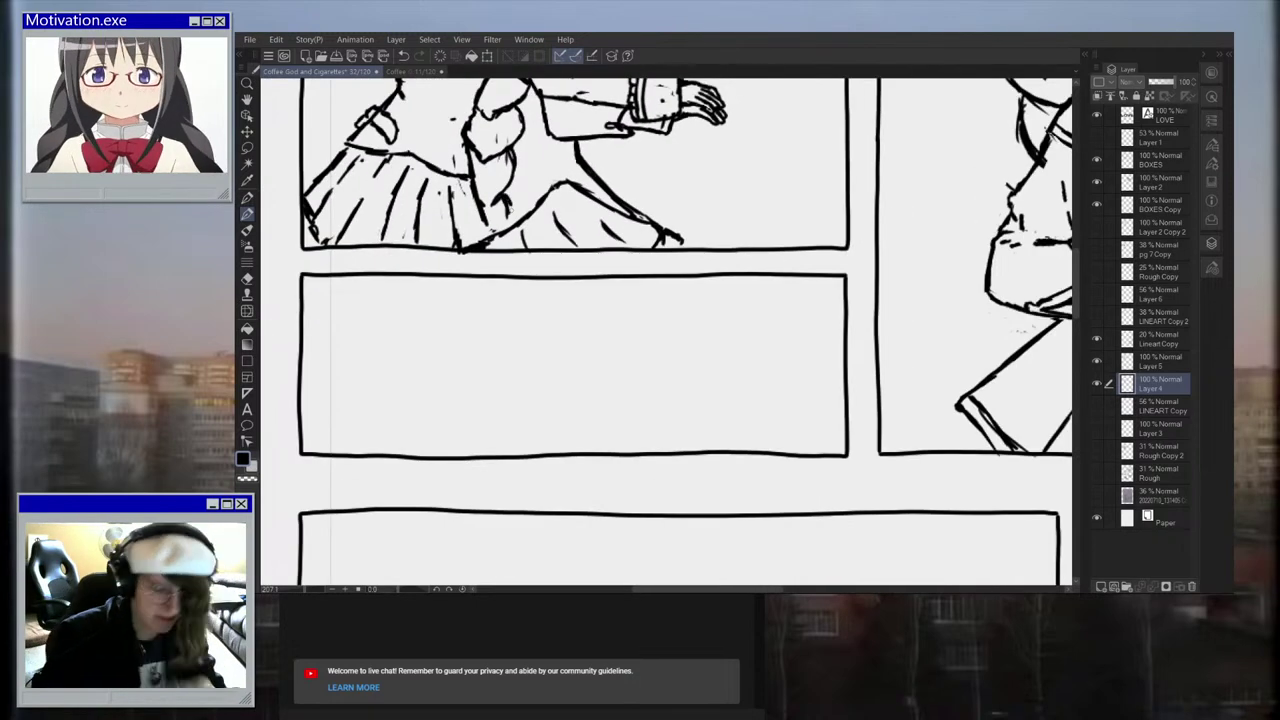
scroll(475, 230, "up", 2)
scroll(478, 240, "up", 1)
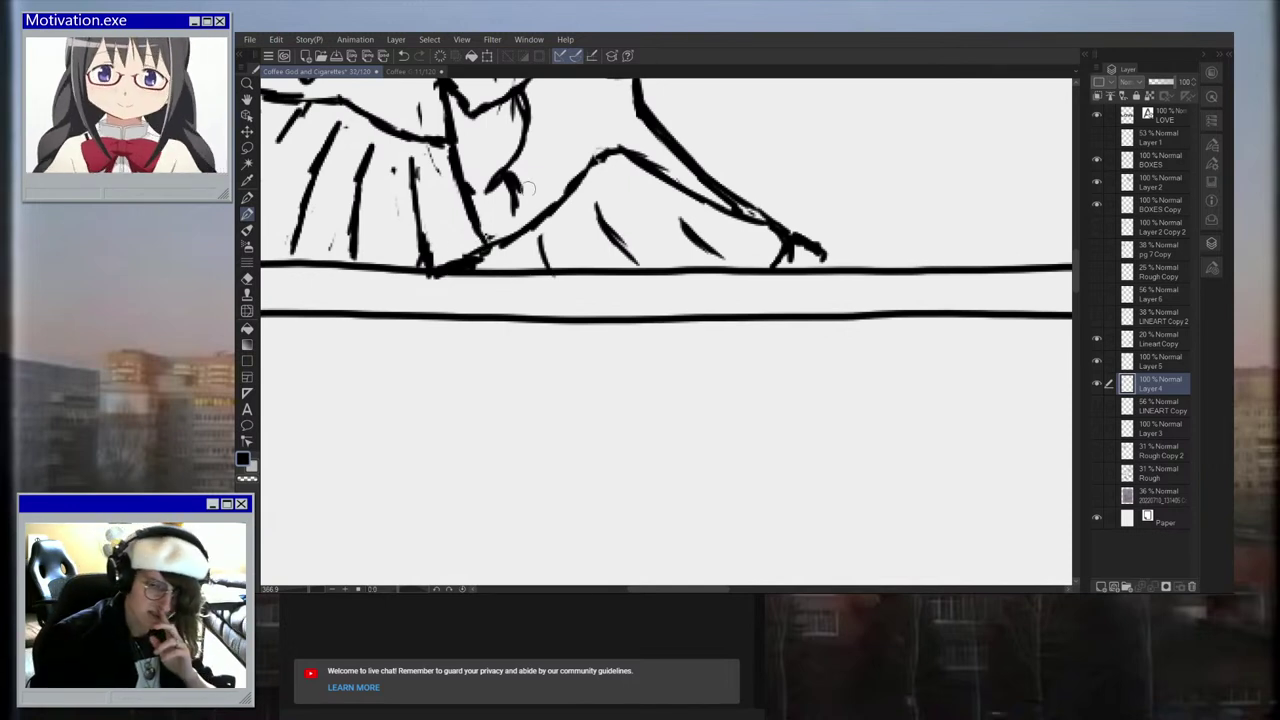
mouse_move(503, 233)
left_mouse_down()
mouse_move(497, 243)
mouse_move(513, 195)
mouse_move(511, 245)
mouse_move(520, 204)
mouse_move(530, 227)
left_mouse_up()
left_click_drag(520, 181, 528, 204)
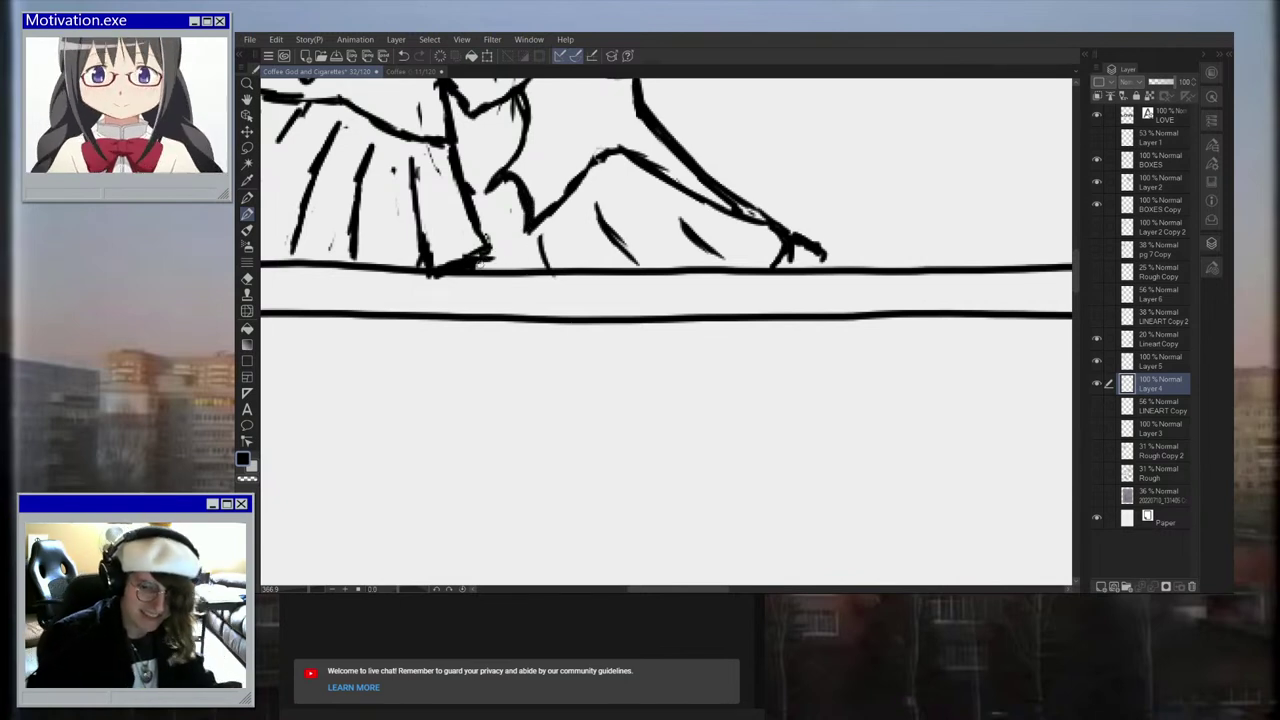
scroll(484, 262, "up", 1)
left_click_drag(470, 263, 500, 264)
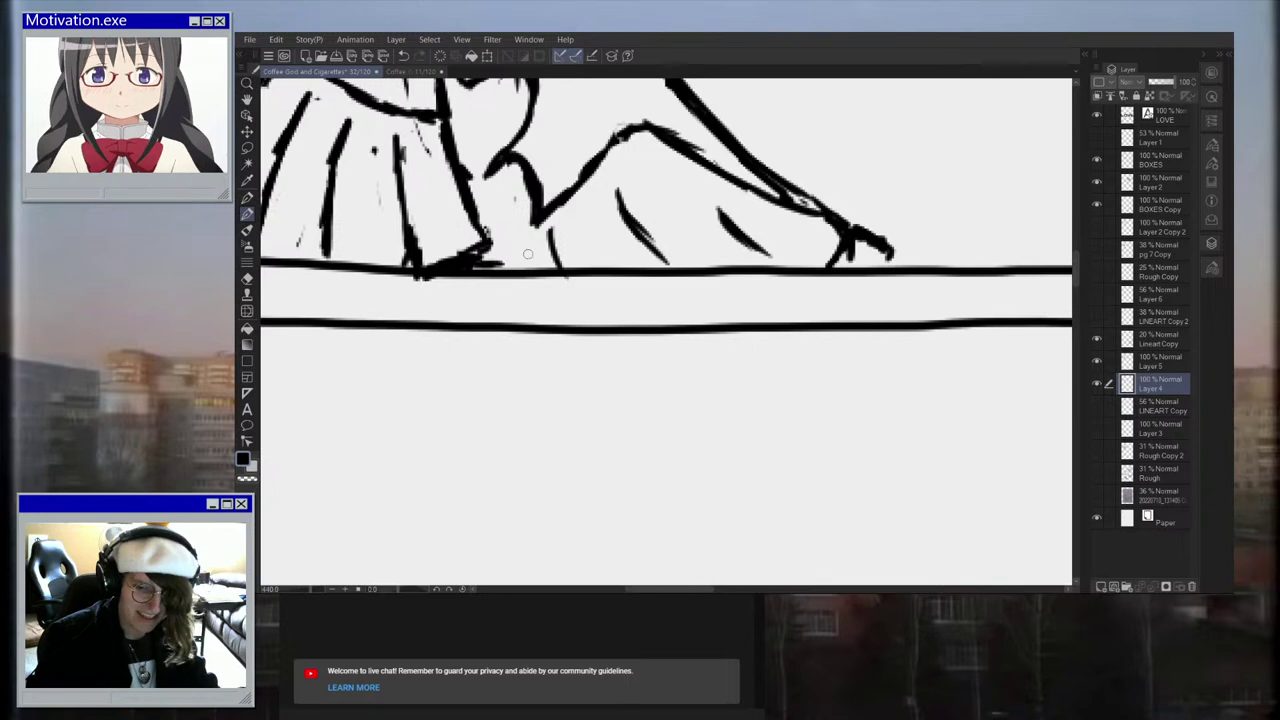
left_click_drag(543, 197, 527, 262)
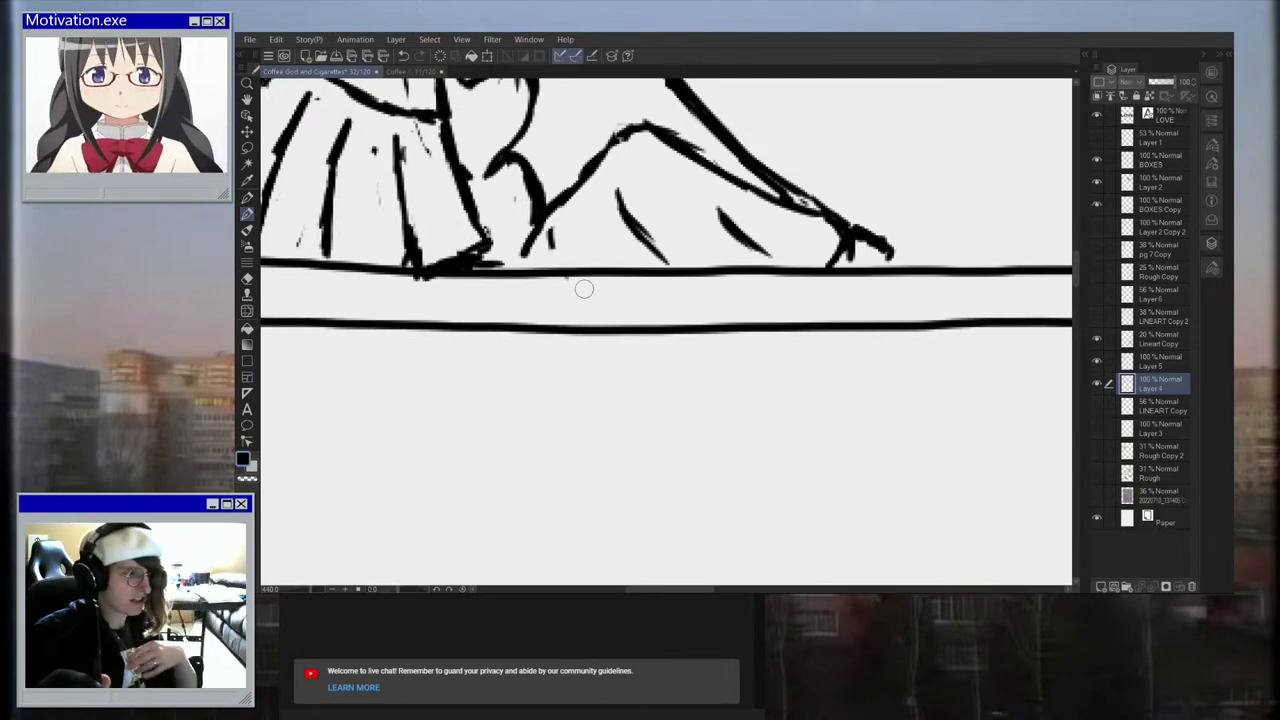
left_click_drag(537, 220, 566, 258)
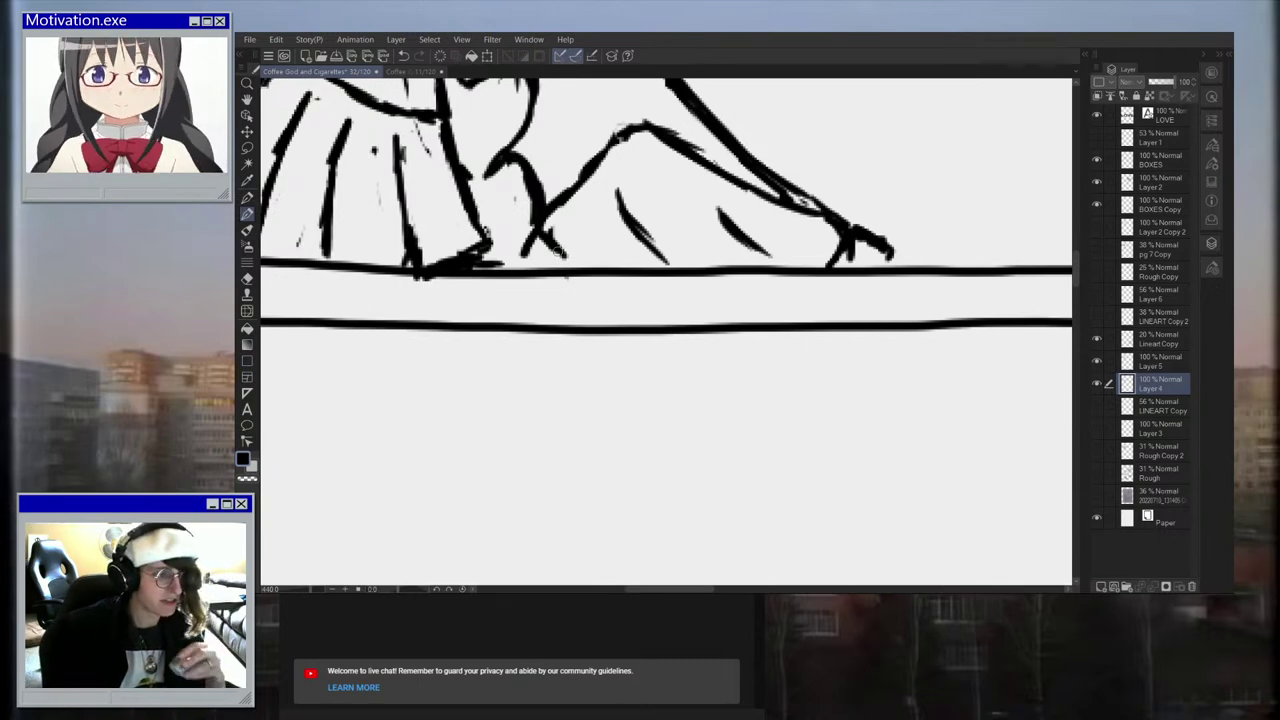
left_click_drag(524, 247, 523, 261)
Step: Undo the latest strokes at the far end of the outstretched leg and clear the forked lines there
scroll(523, 275, "down", 5)
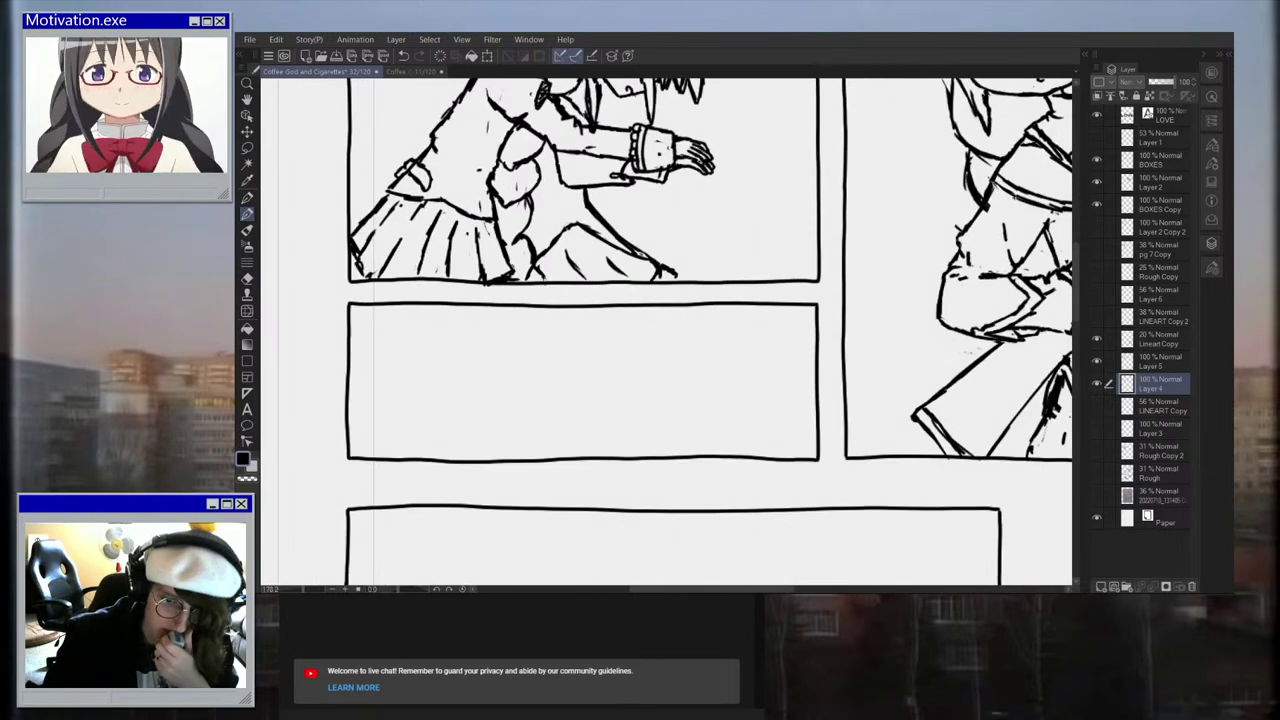
scroll(671, 184, "down", 2)
scroll(671, 184, "up", 2)
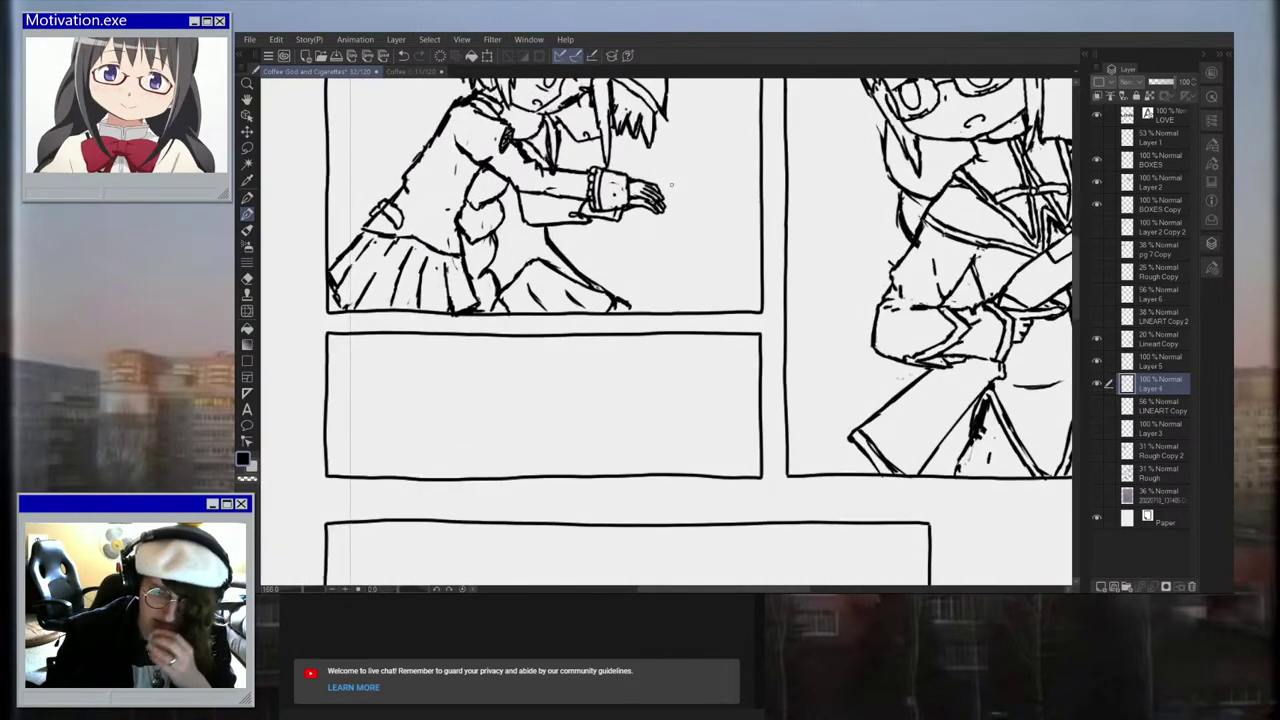
scroll(671, 184, "up", 1)
scroll(632, 340, "up", 2)
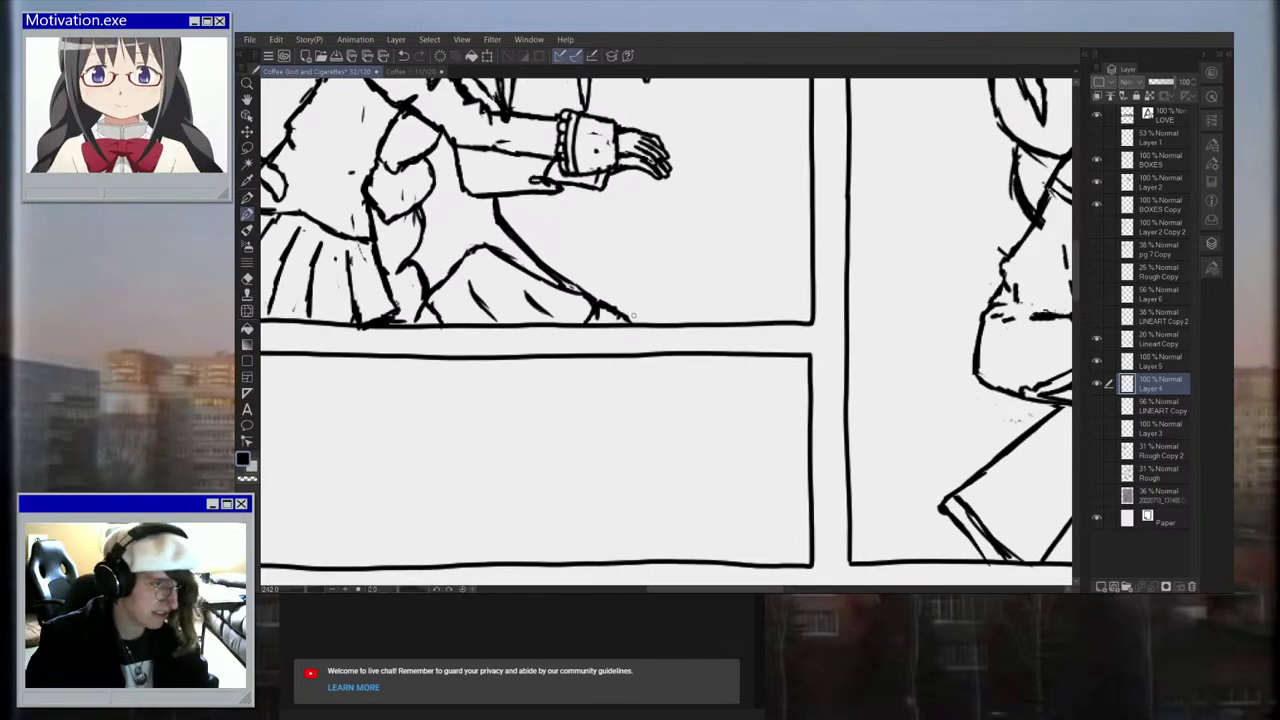
scroll(625, 300, "down", 4)
scroll(636, 274, "up", 4)
scroll(636, 274, "up", 1)
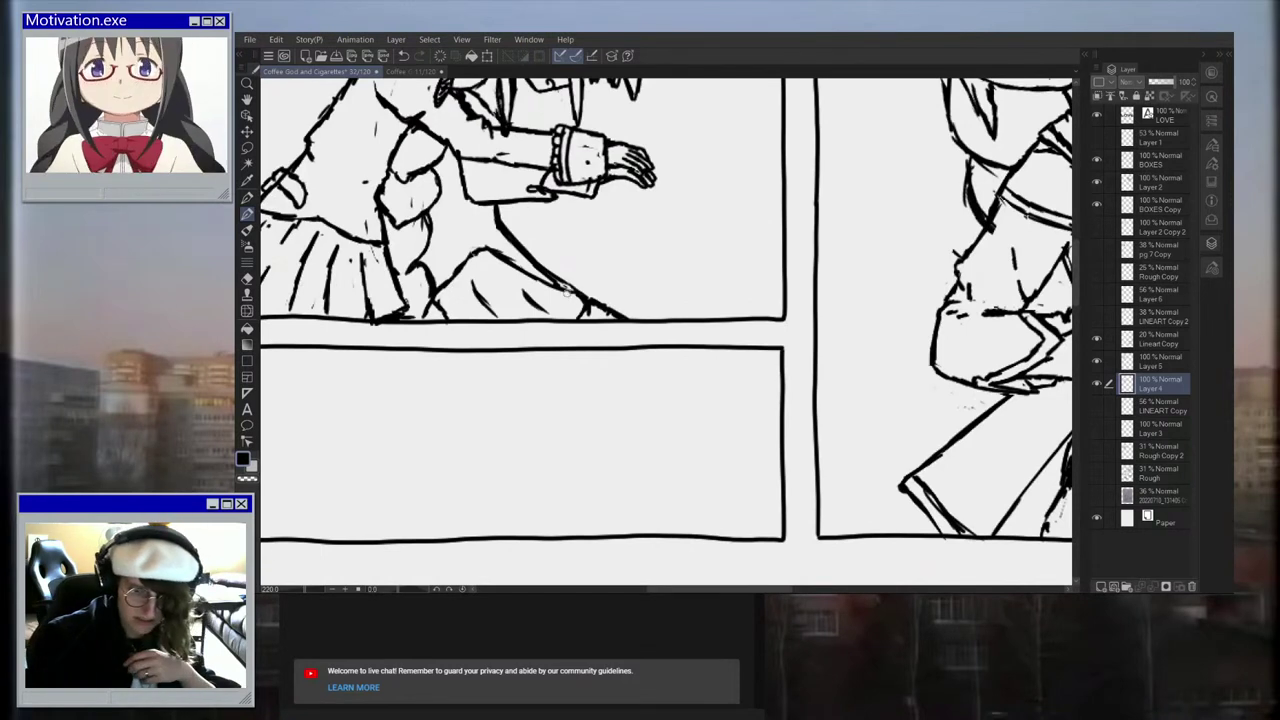
key("ctrl+z")
key("ctrl+z")
key("ctrl+z")
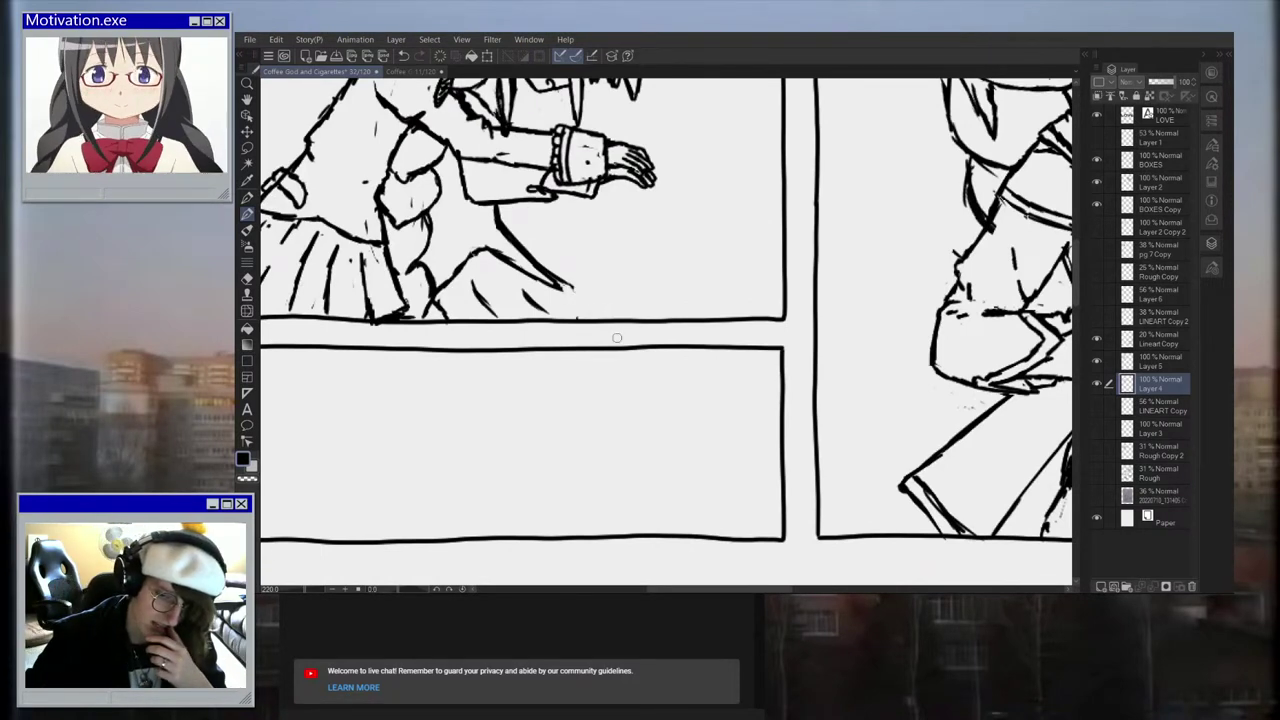
Step: Draw a new hem edge at the skirt's far end and a leg line running from it to the panel's lower border
mouse_move(568, 282)
left_mouse_down()
mouse_move(588, 292)
mouse_move(576, 305)
left_mouse_up()
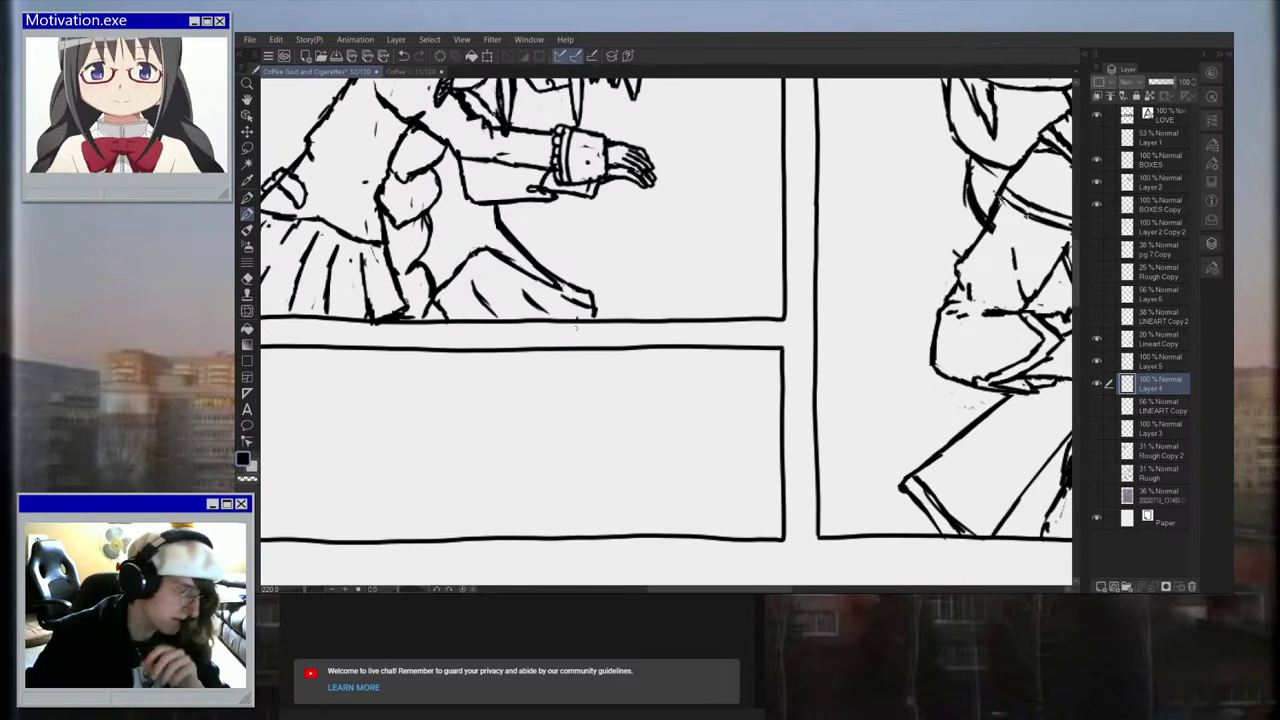
left_click_drag(594, 302, 614, 318)
scroll(620, 306, "down", 10)
scroll(614, 304, "up", 2)
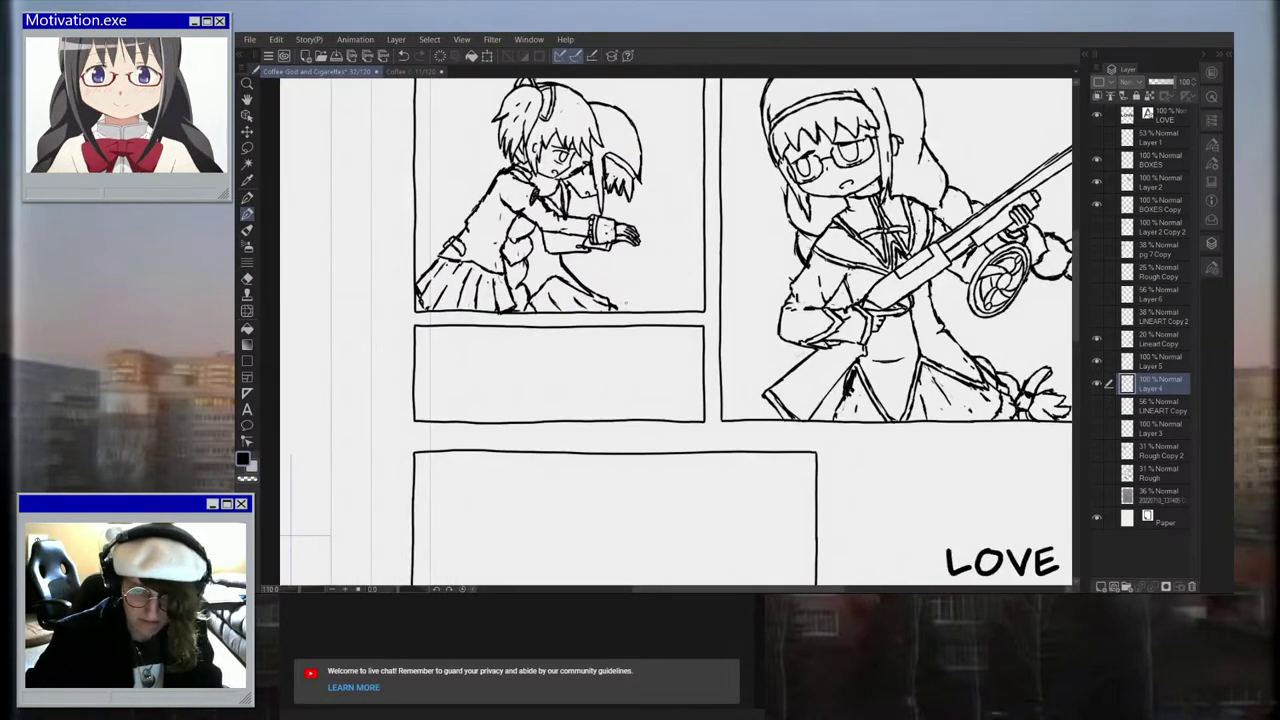
scroll(605, 300, "up", 2)
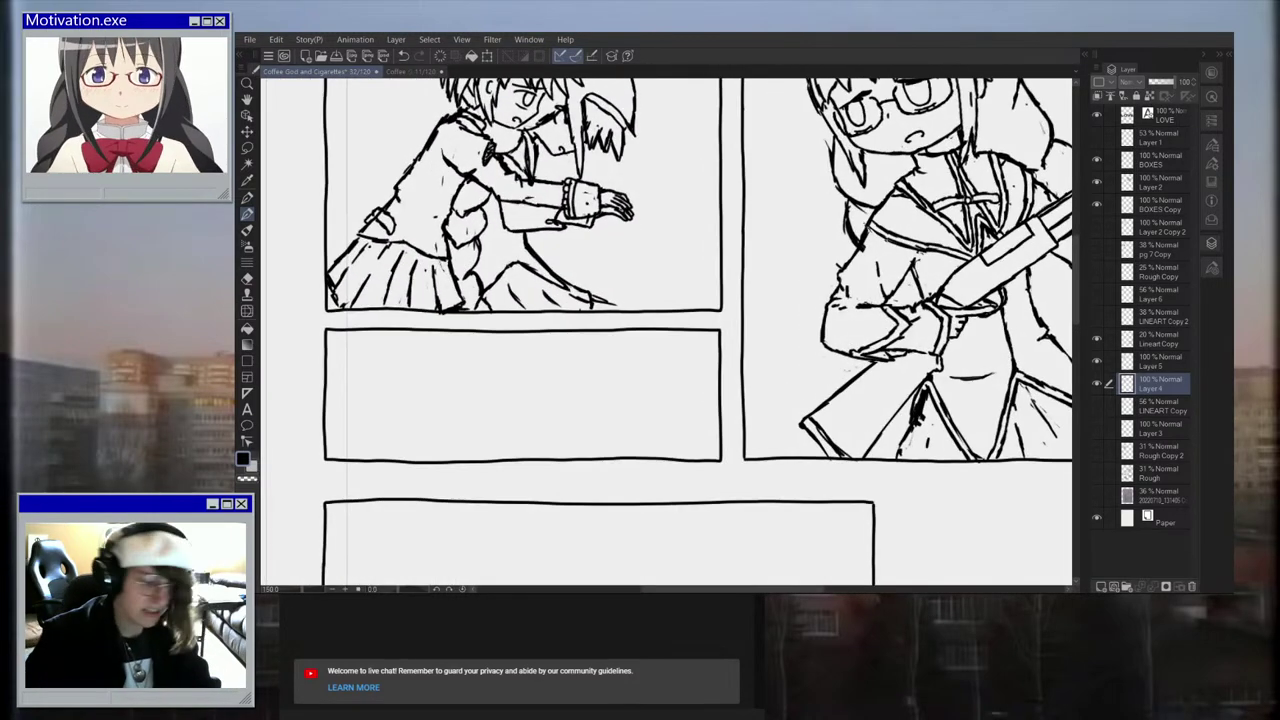
left_click_drag(588, 296, 646, 308)
scroll(647, 300, "down", 3)
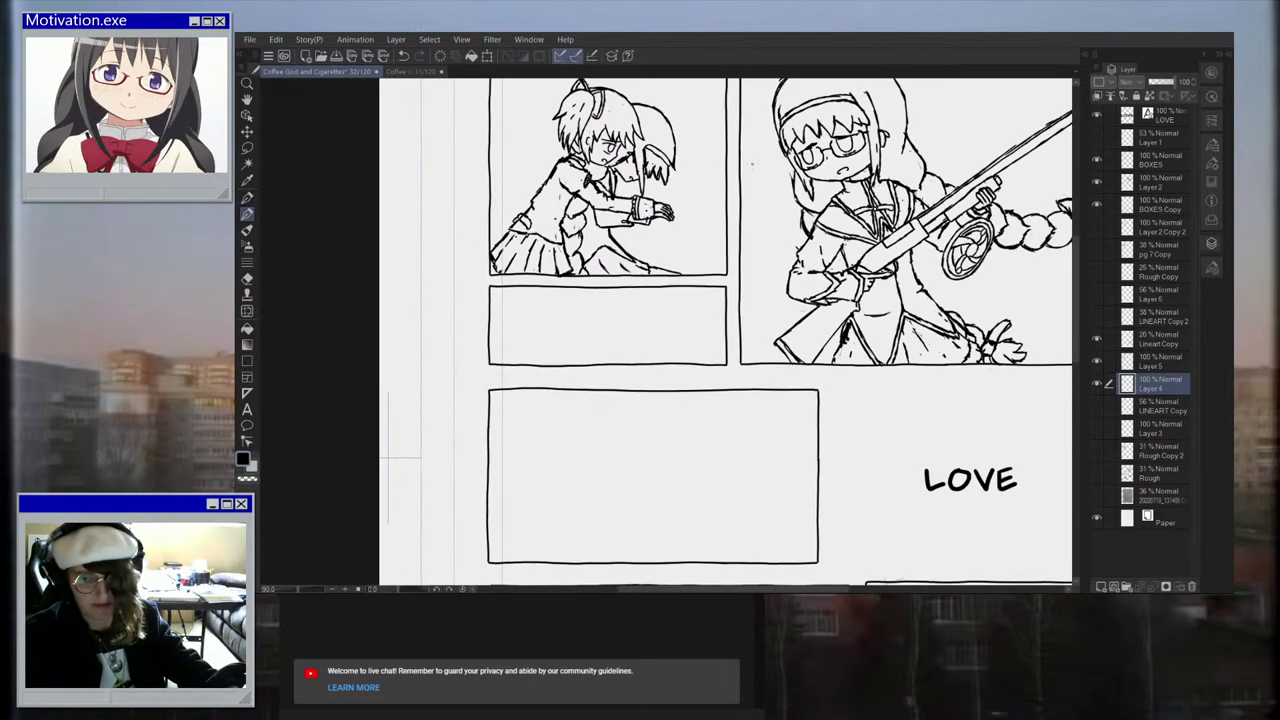
Step: Thicken the leg line beyond the hem and add an inner contour along the skirt's slope and knee
scroll(664, 275, "up", 2)
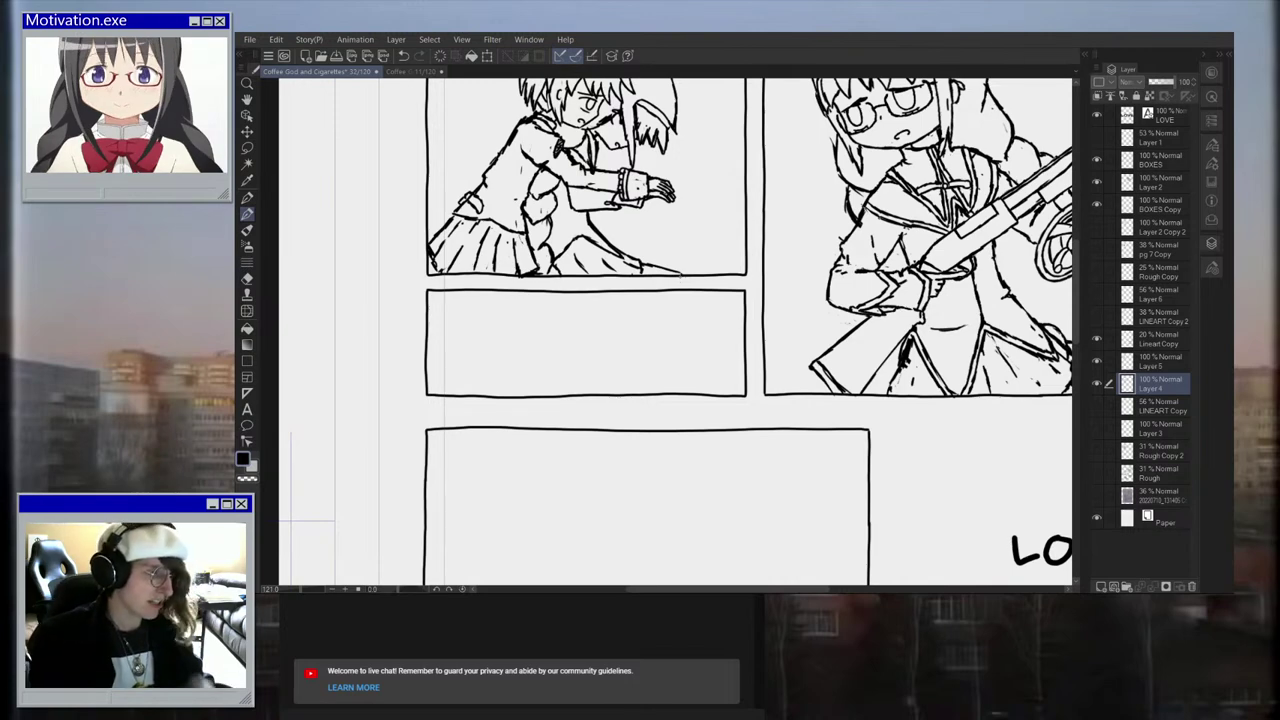
scroll(674, 261, "up", 2)
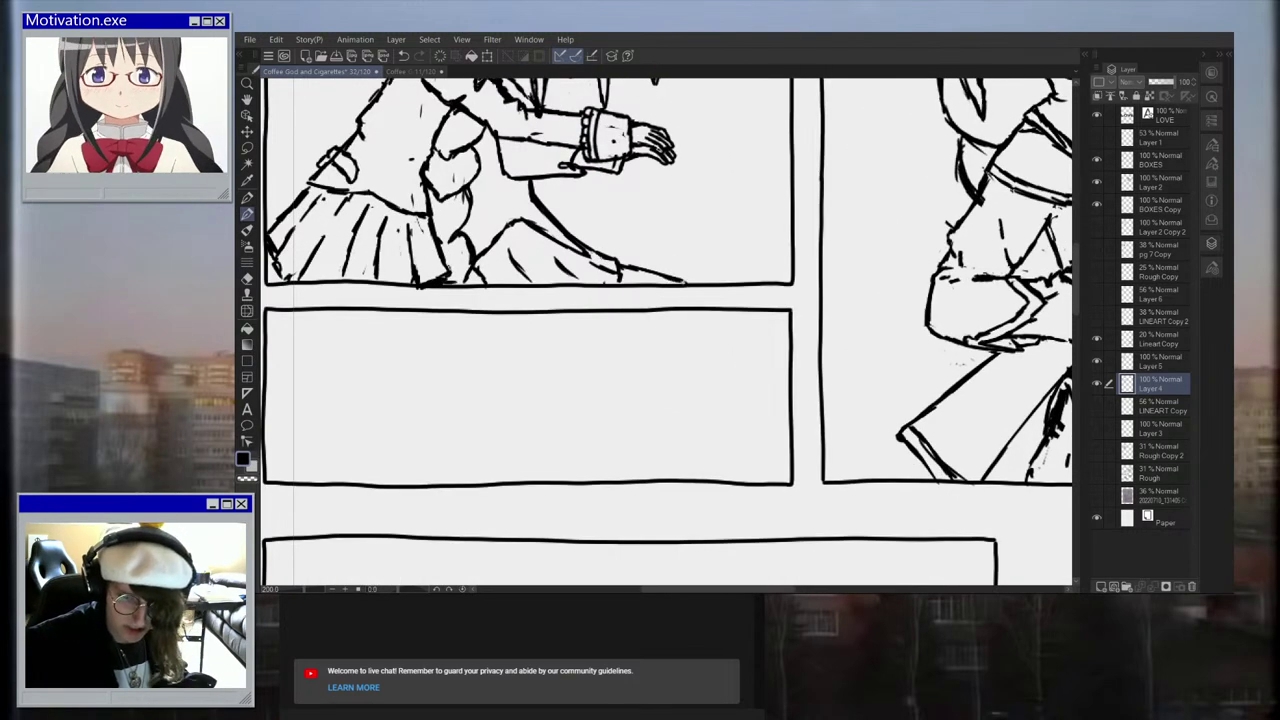
scroll(715, 290, "up", 1)
left_click_drag(612, 264, 681, 282)
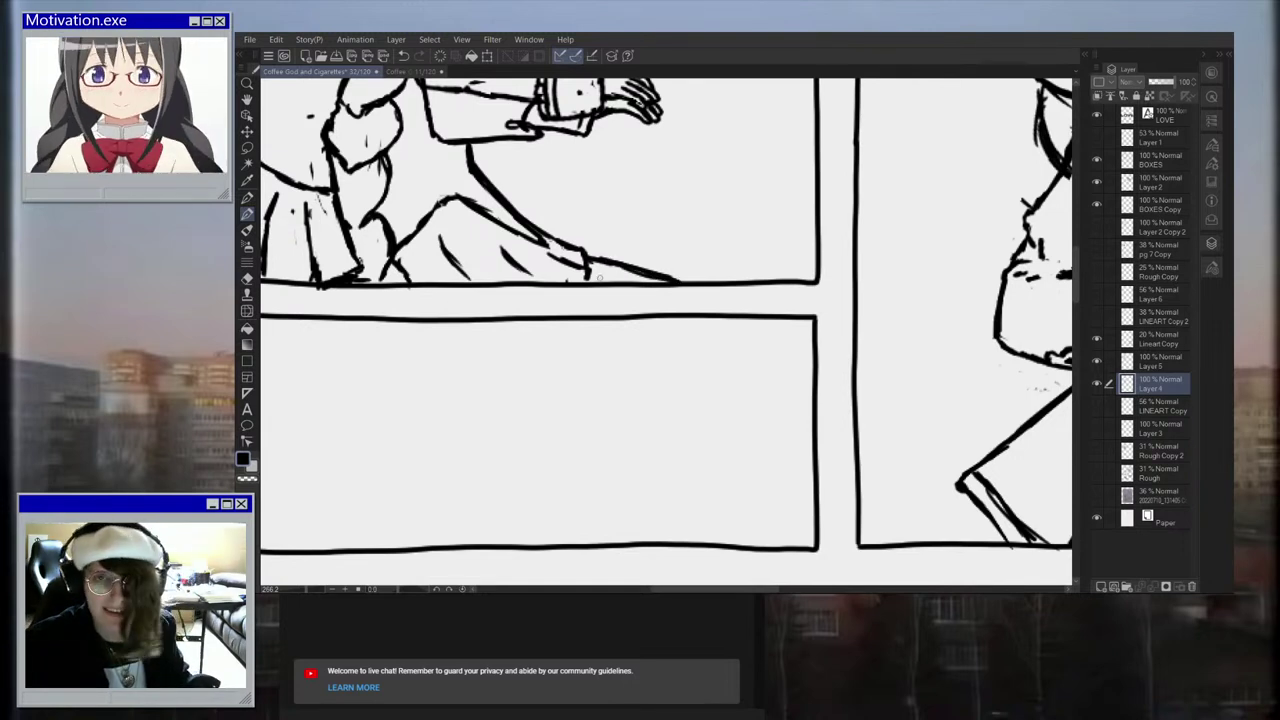
scroll(620, 252, "down", 2)
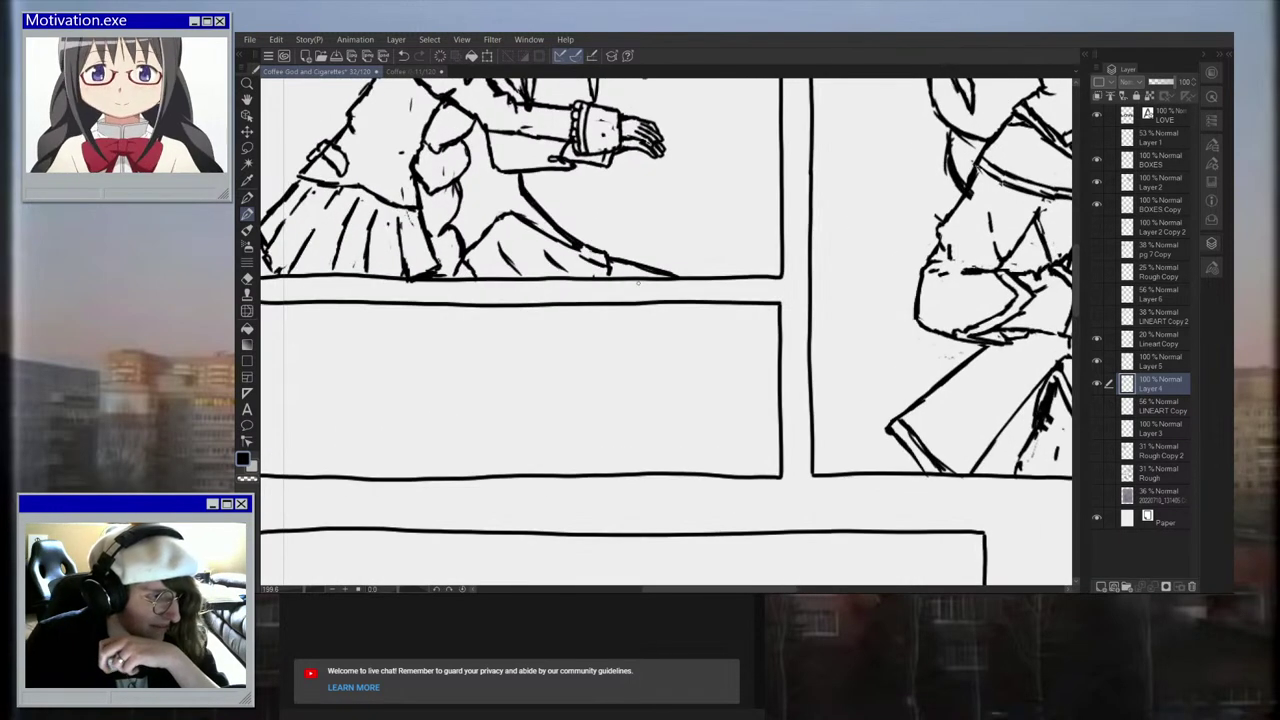
left_click_drag(557, 233, 575, 247)
left_click_drag(565, 241, 585, 247)
mouse_move(551, 223)
left_mouse_down()
mouse_move(577, 243)
mouse_move(537, 221)
left_mouse_up()
scroll(548, 221, "down", 4)
scroll(535, 212, "up", 5)
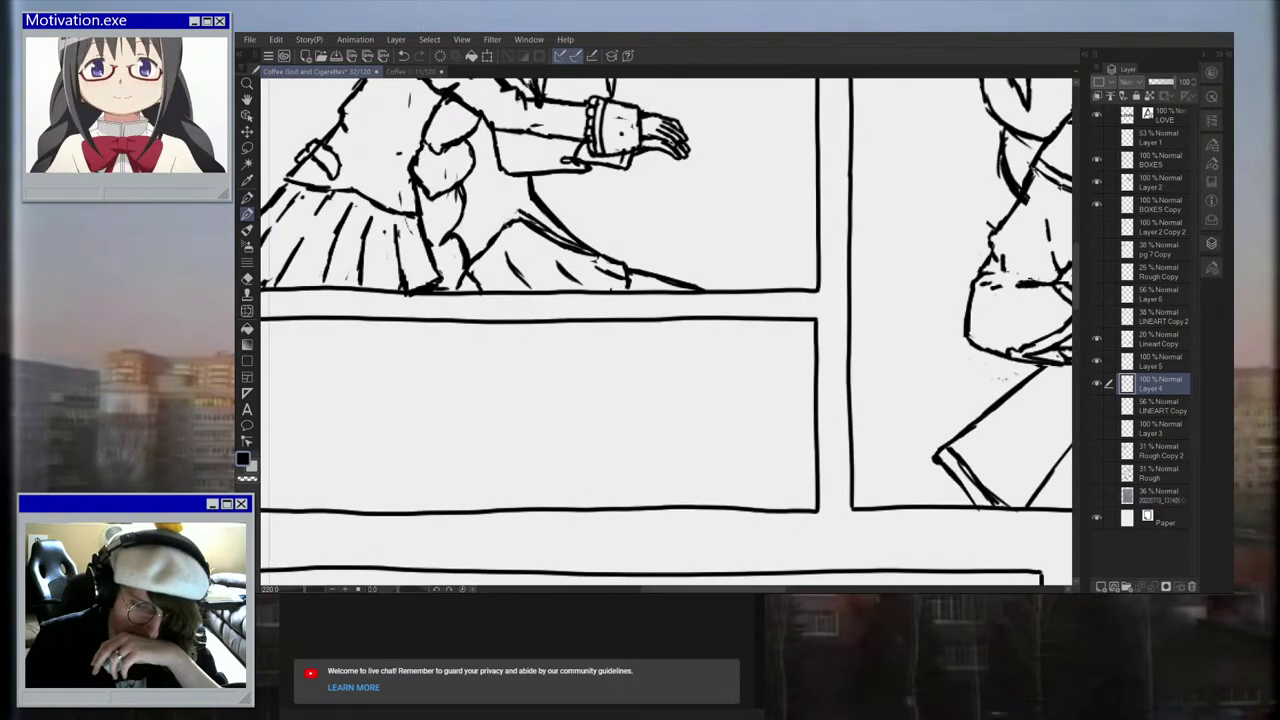
scroll(520, 216, "up", 1)
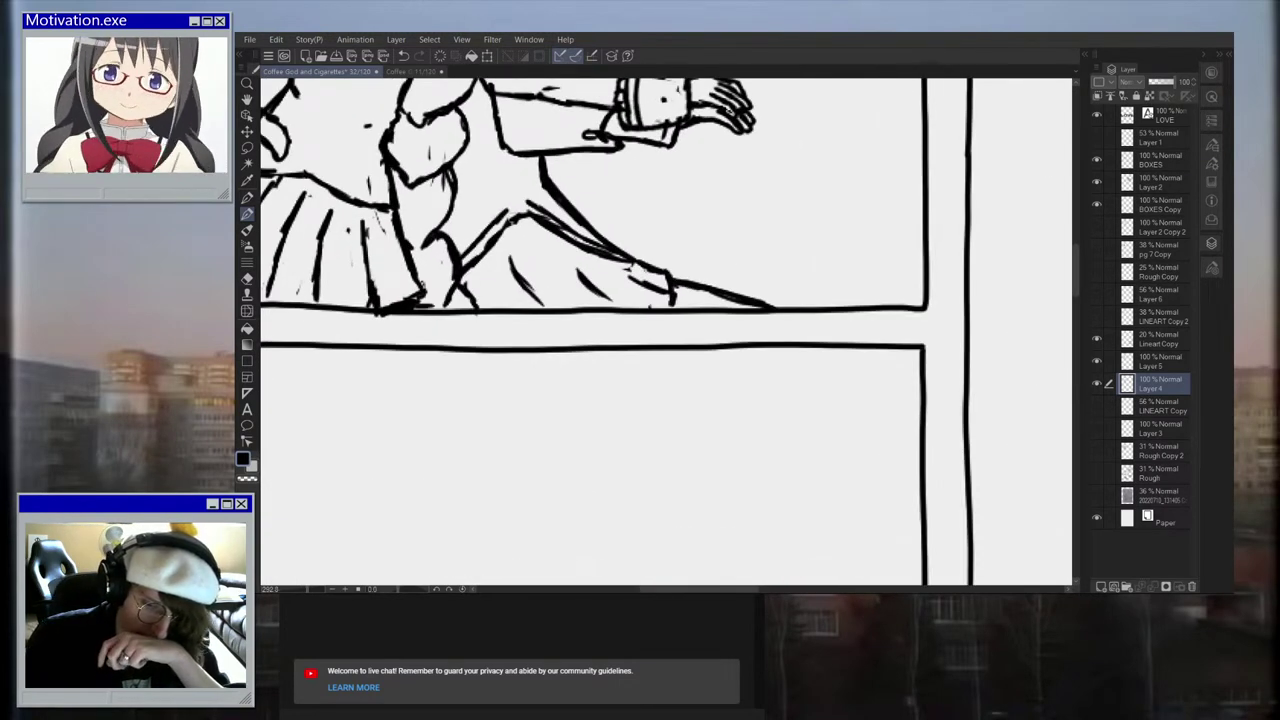
scroll(521, 207, "down", 1)
scroll(568, 221, "down", 3)
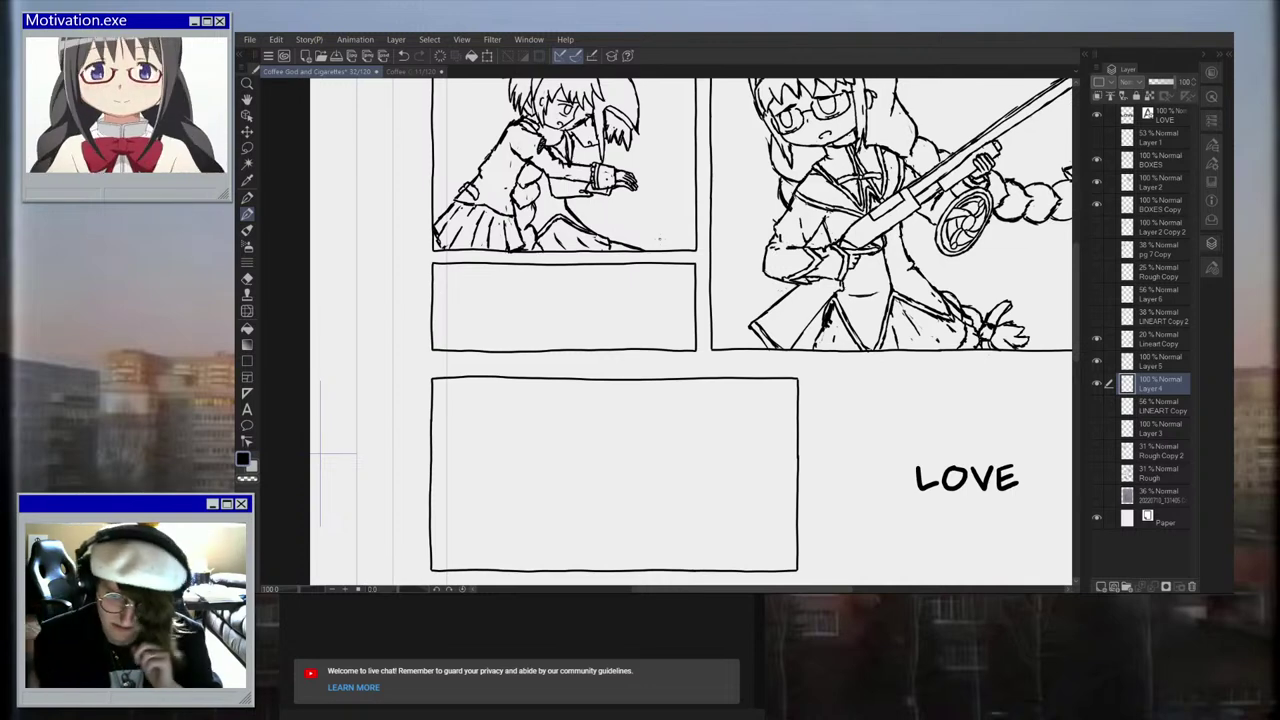
scroll(625, 200, "up", 5)
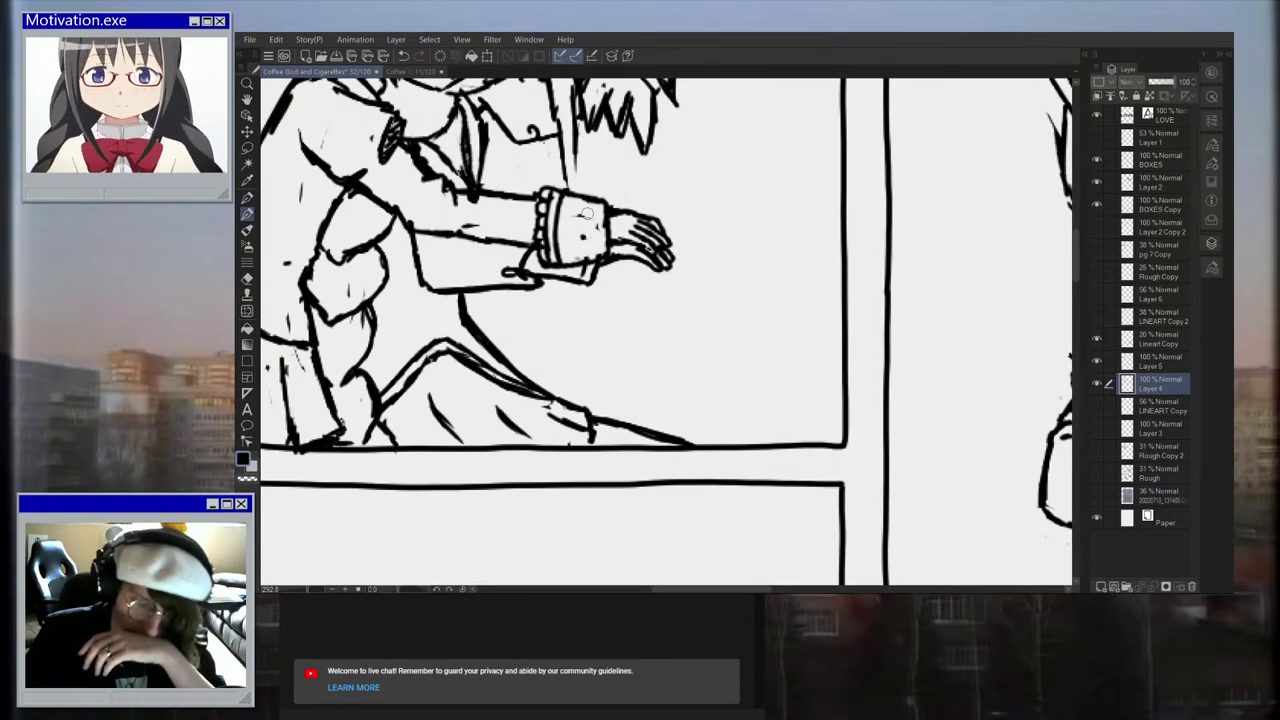
scroll(563, 172, "up", 2)
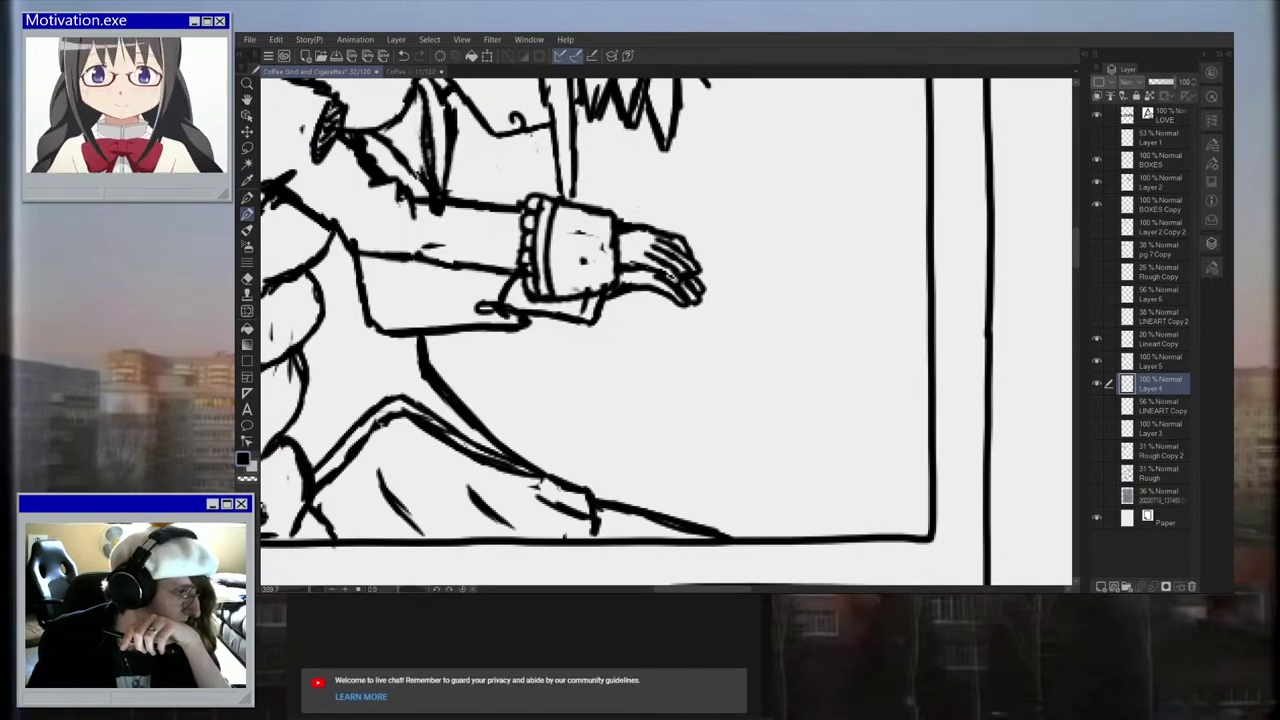
key("super+d")
key("super+d")
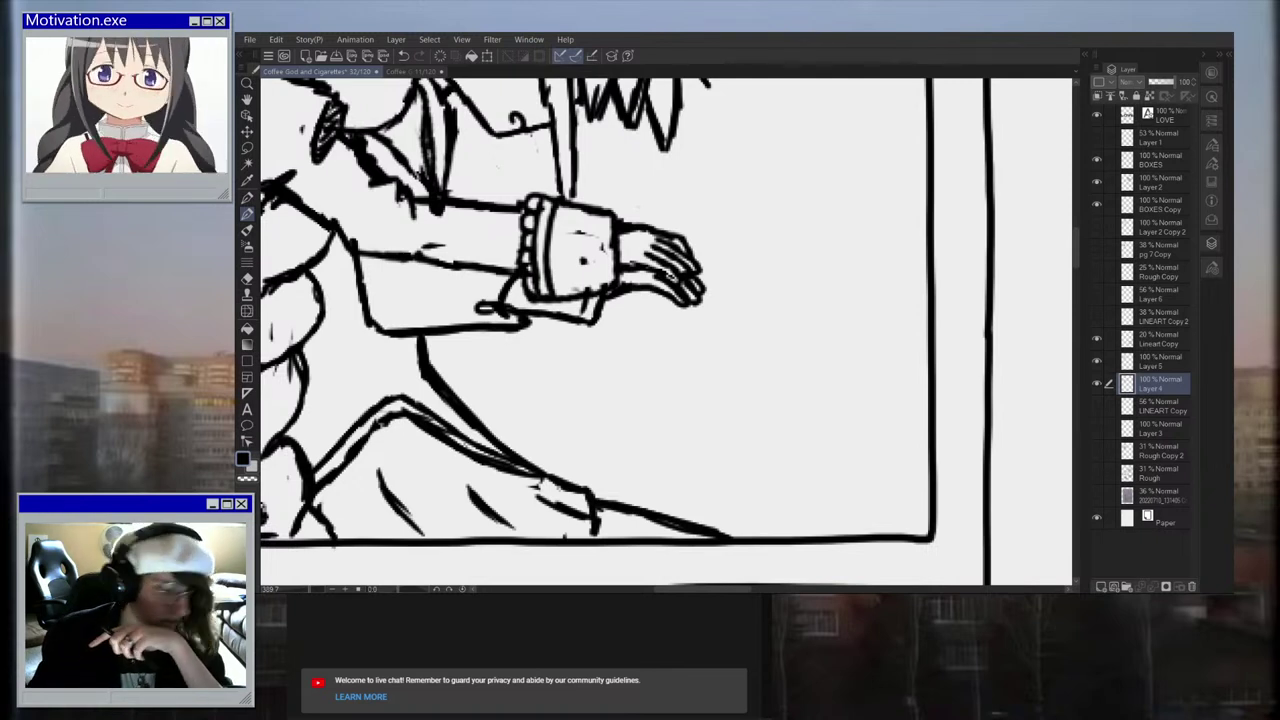
scroll(430, 252, "down", 5)
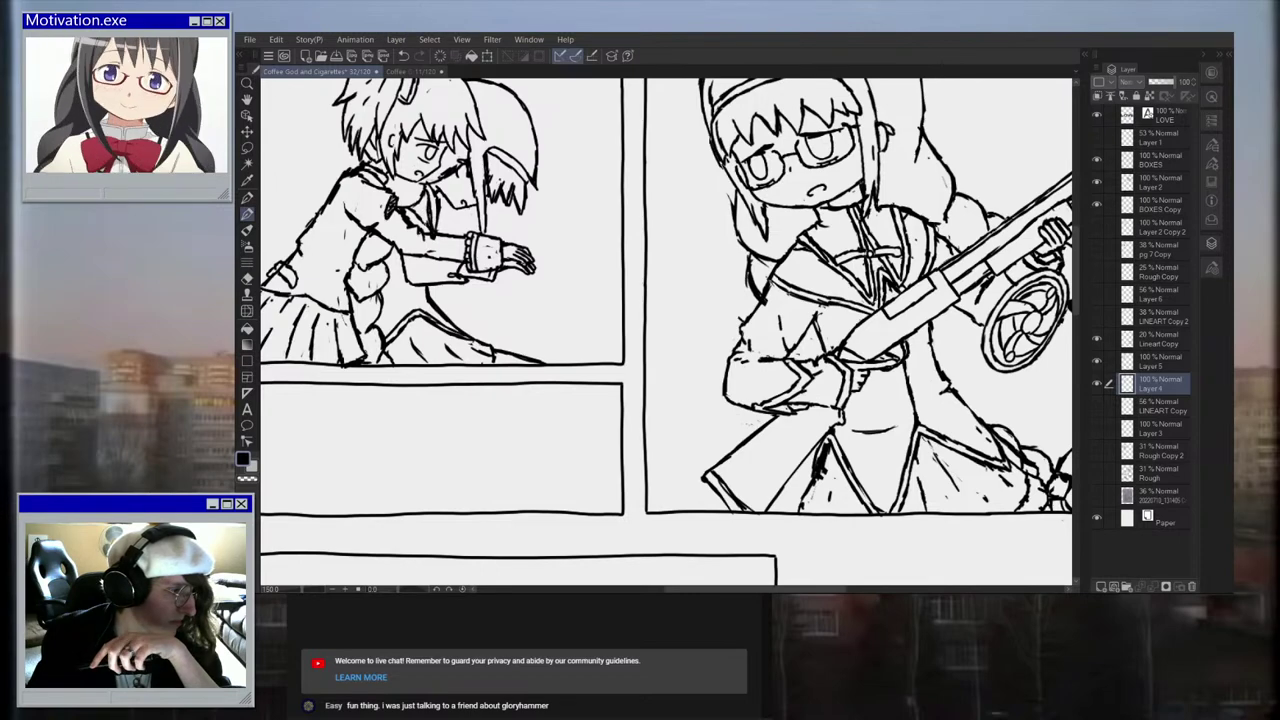
key("super+d")
key("super+d")
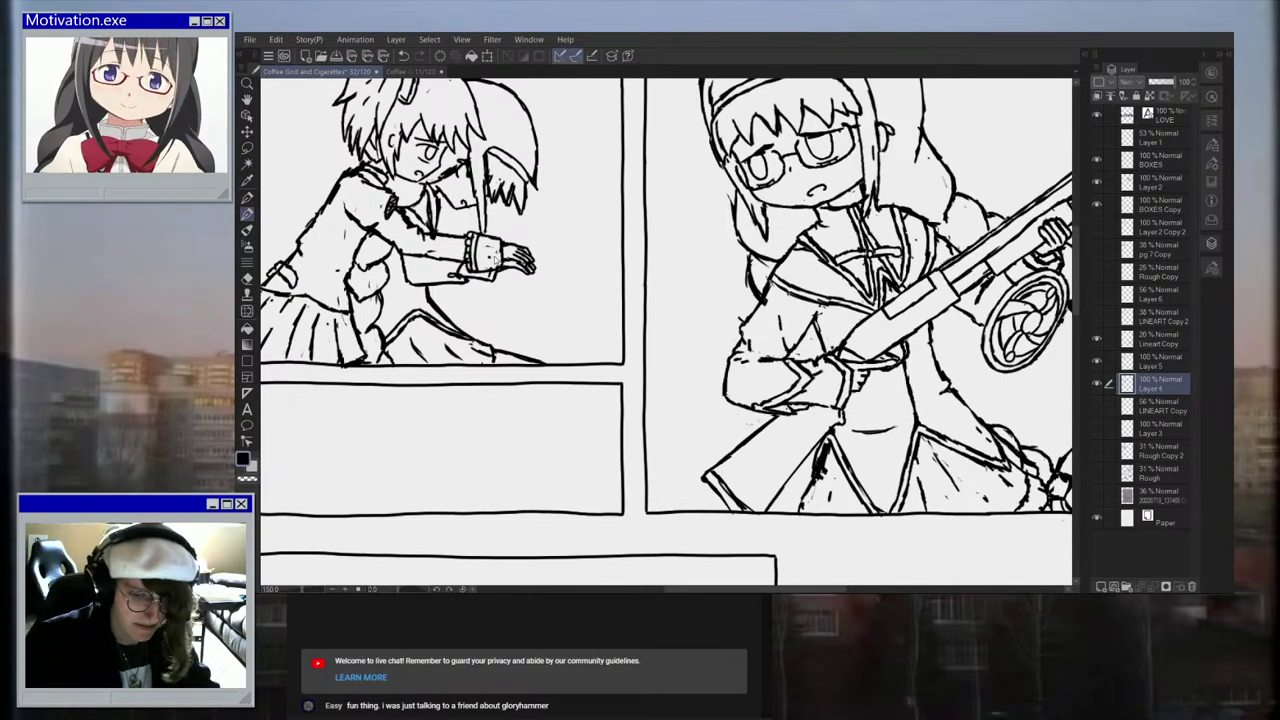
Step: Try to reshape the lower sleeve edge beneath the outstretched hand's cuff by lassoing and transforming it, and clear the selection
scroll(501, 297, "up", 6)
scroll(502, 298, "up", 1)
left_click(249, 147)
mouse_move(333, 231)
left_mouse_down()
mouse_move(392, 232)
mouse_move(422, 262)
mouse_move(492, 249)
mouse_move(510, 258)
mouse_move(500, 263)
left_mouse_up()
scroll(497, 266, "up", 1)
scroll(497, 266, "up", 1)
mouse_move(521, 317)
left_mouse_down()
mouse_move(488, 245)
mouse_move(556, 242)
mouse_move(494, 388)
left_mouse_up()
scroll(491, 310, "down", 2)
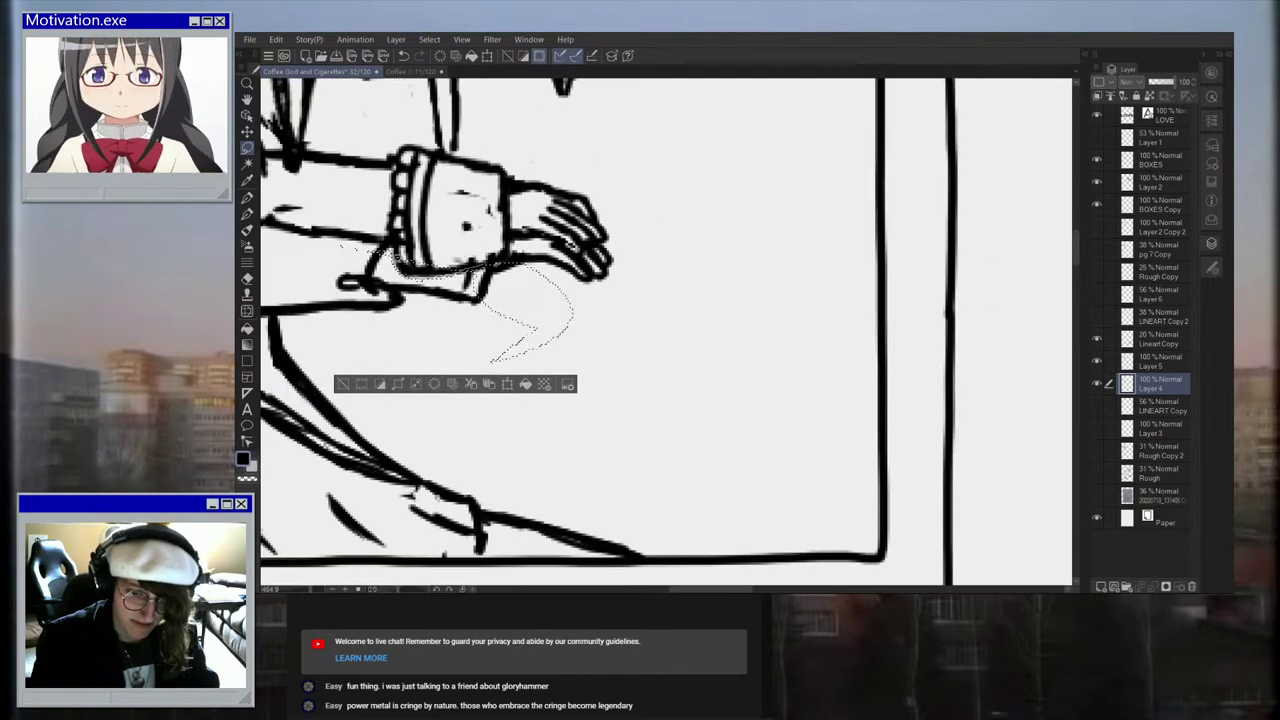
scroll(380, 270, "down", 2)
left_click_drag(345, 280, 350, 285)
scroll(450, 270, "up", 2)
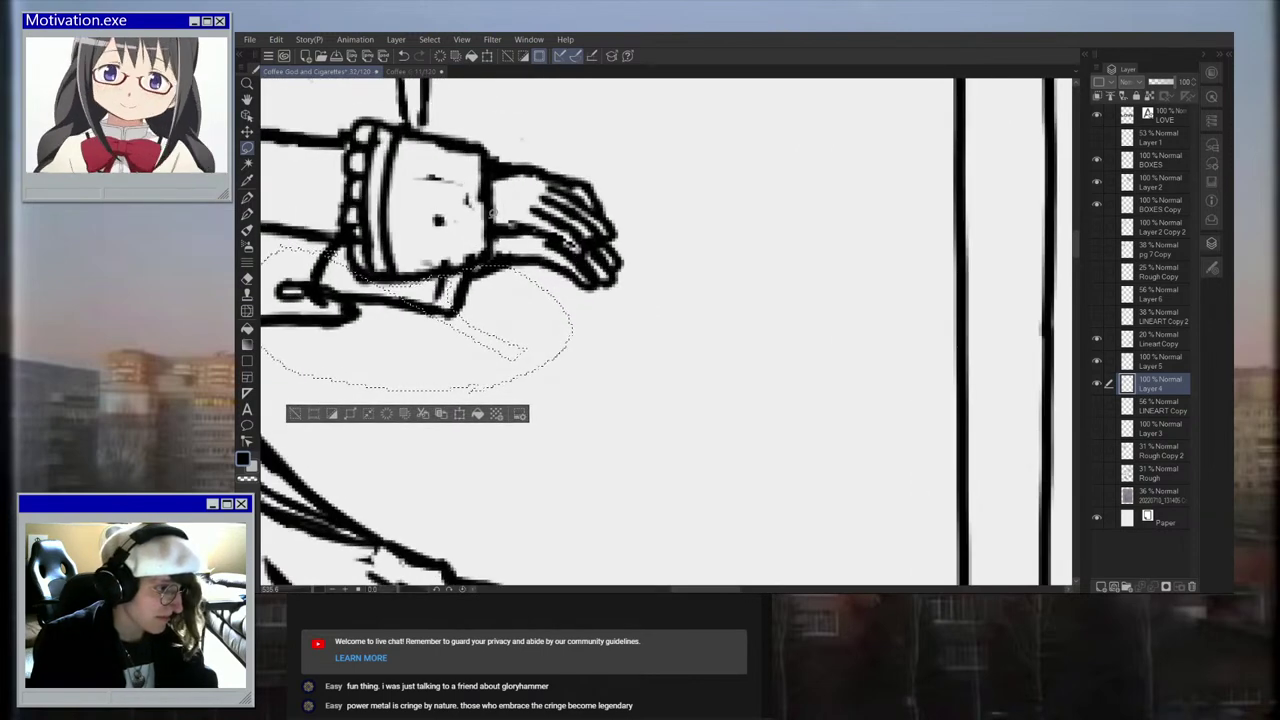
left_click(487, 55)
left_click_drag(461, 296, 454, 300)
scroll(462, 300, "down", 1)
scroll(461, 298, "down", 2)
left_click(413, 372)
key("ctrl+d")
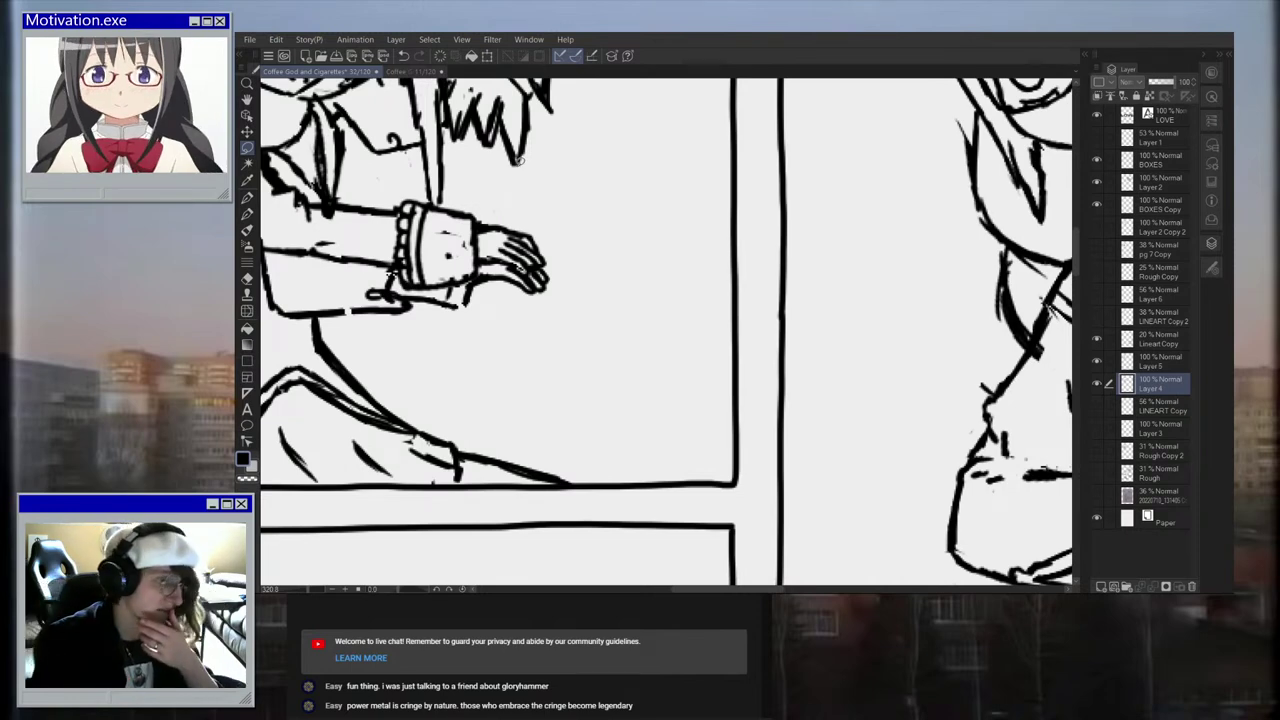
Step: Examine the seated characters' arm, skirt and leg line art alongside the neighbouring gun panel
key("p")
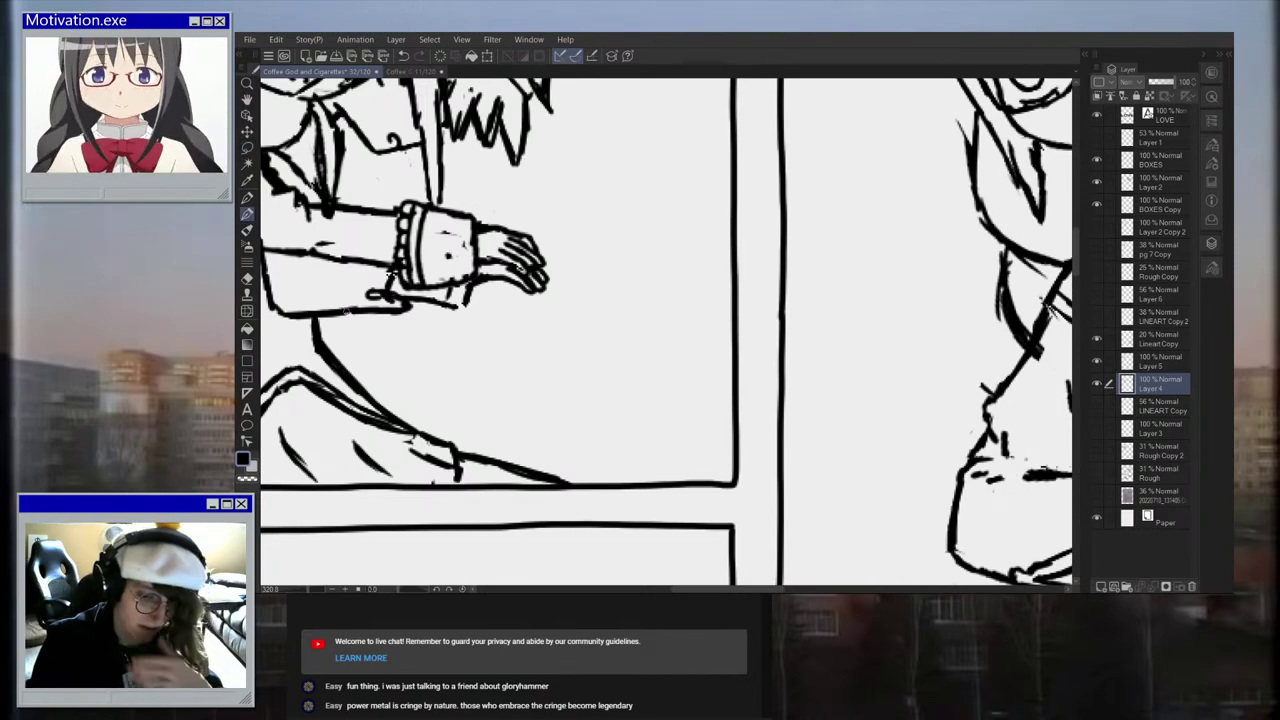
scroll(391, 273, "down", 2)
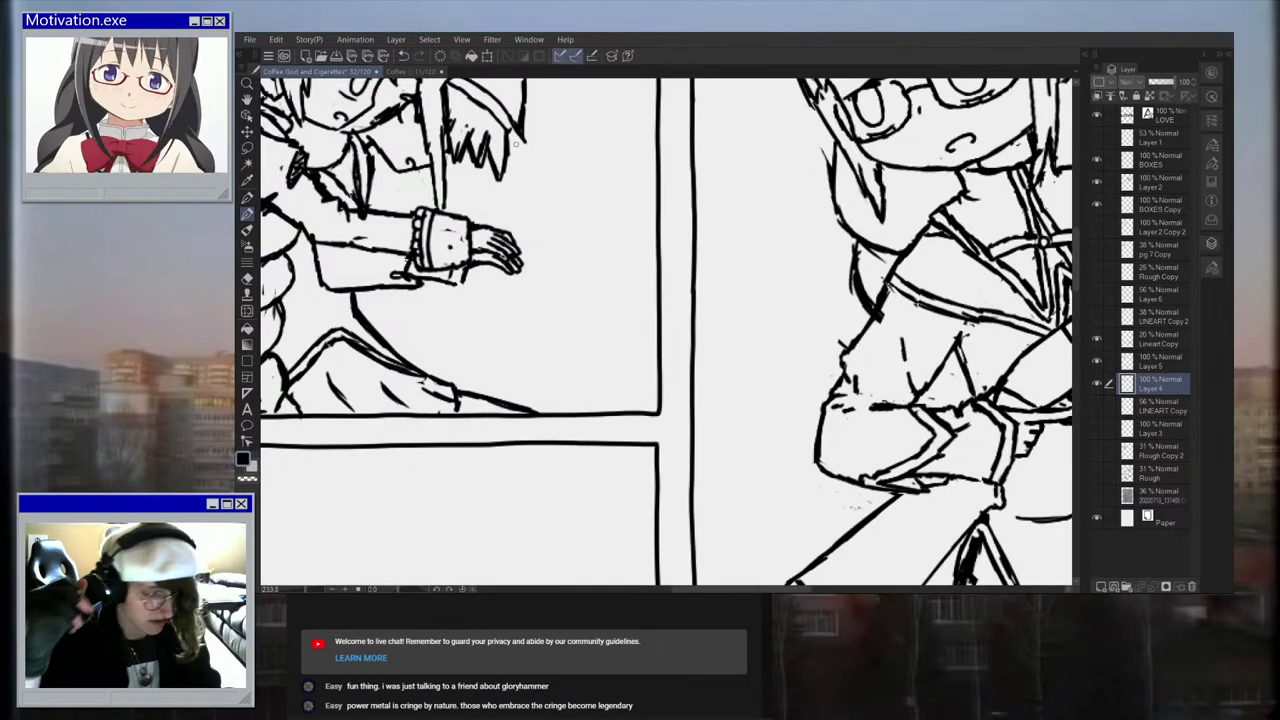
scroll(517, 143, "up", 2)
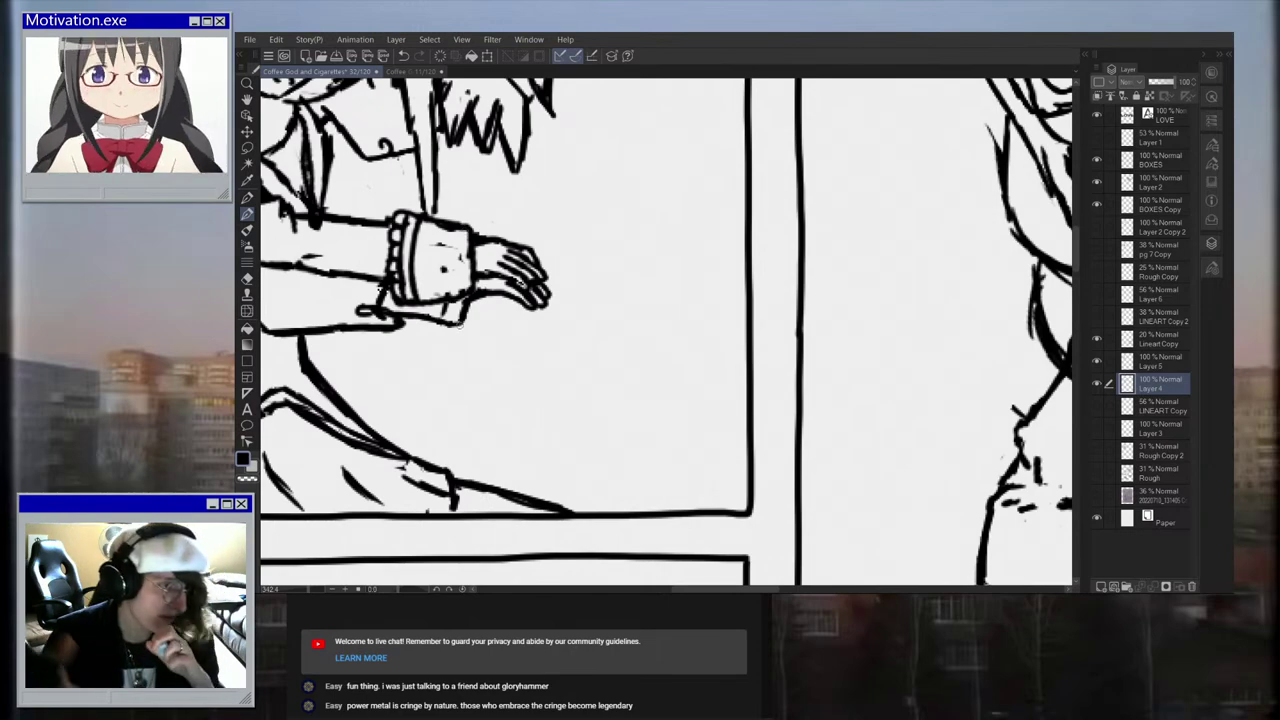
scroll(583, 218, "down", 3)
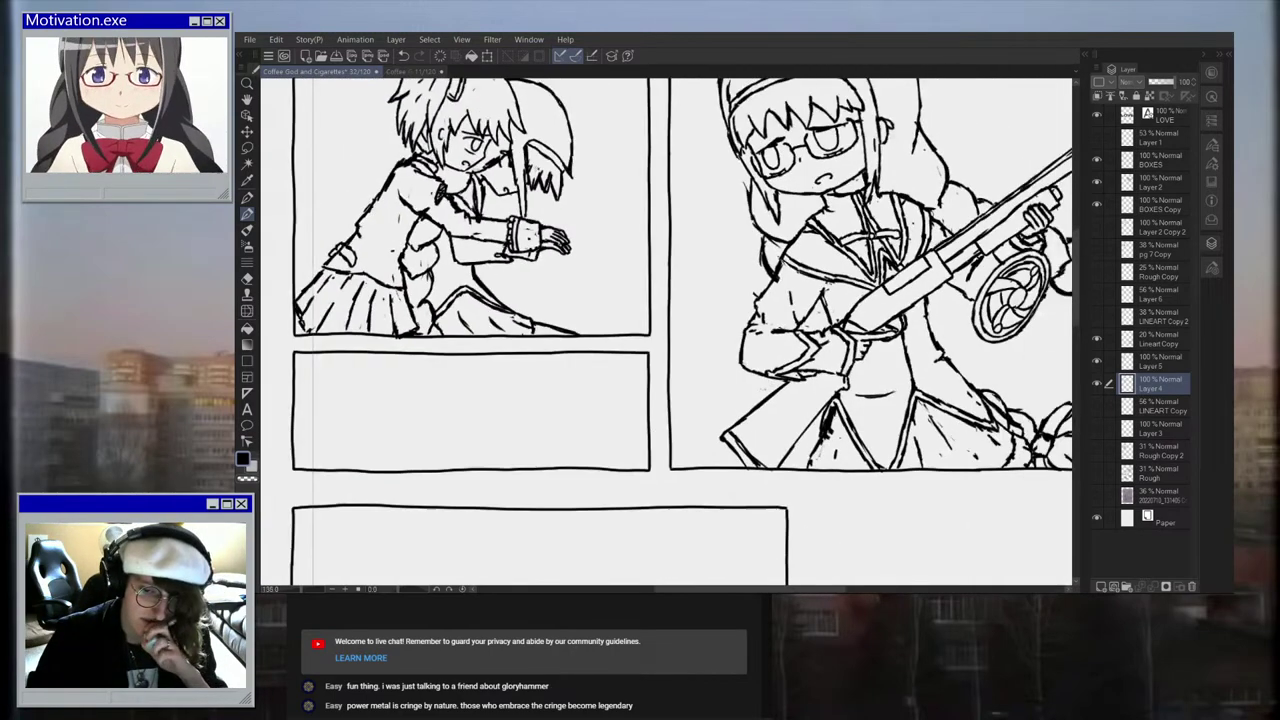
scroll(583, 218, "up", 1)
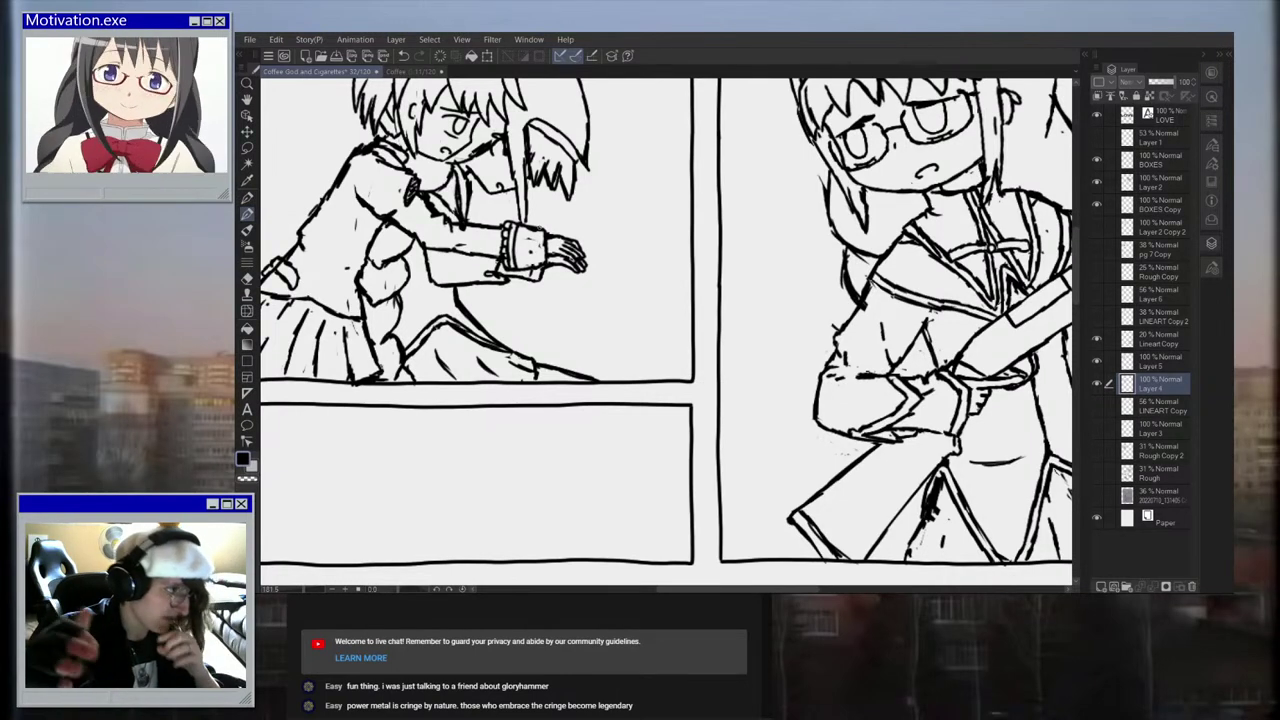
scroll(505, 100, "up", 1)
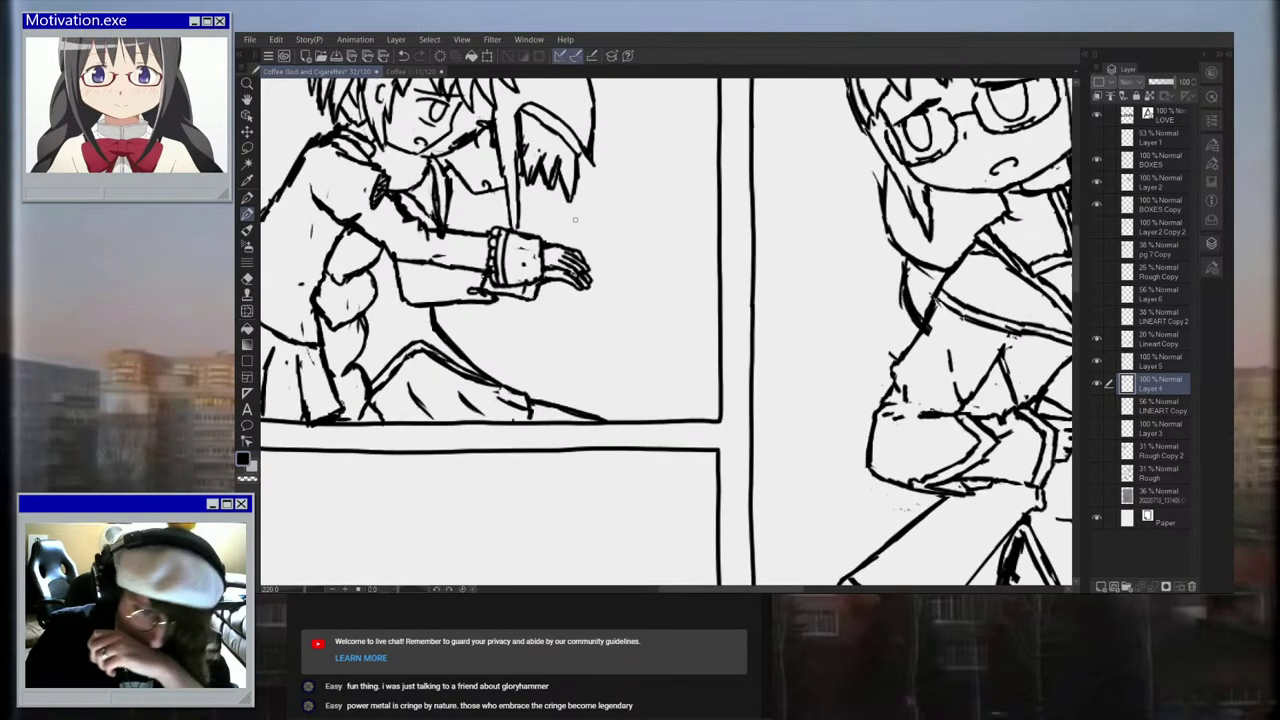
scroll(574, 213, "down", 5)
scroll(445, 295, "up", 1)
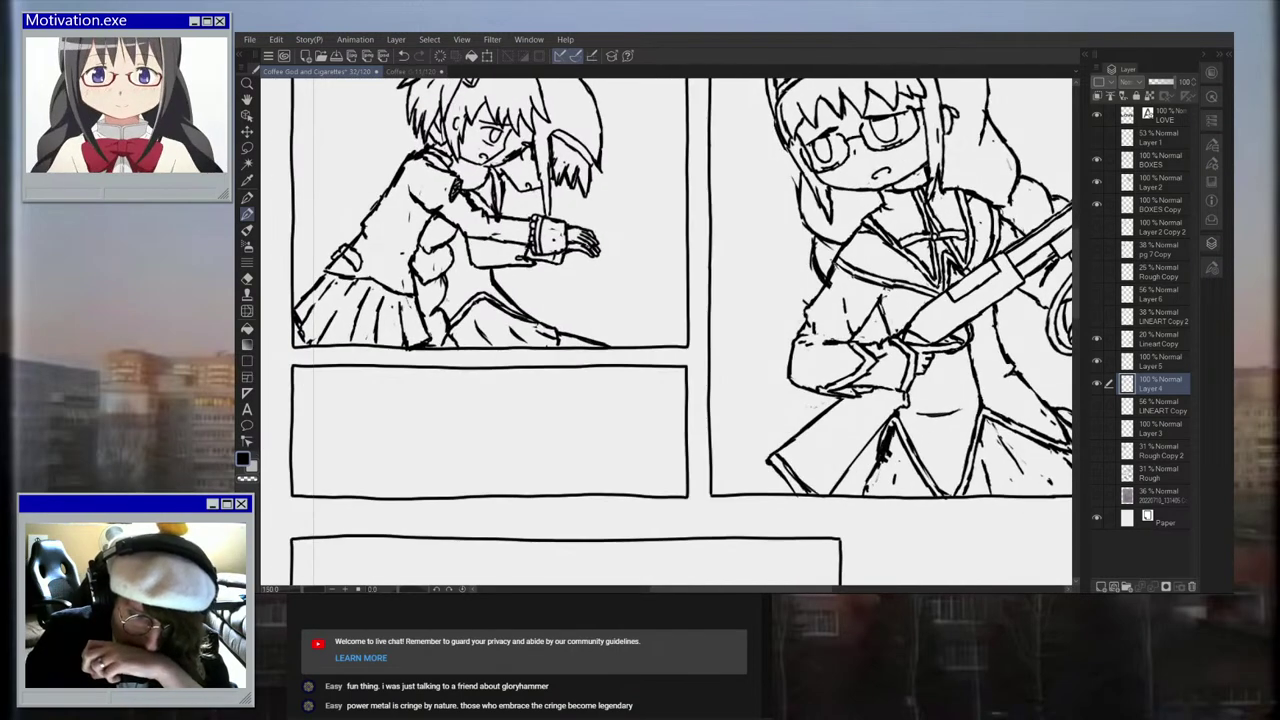
scroll(498, 394, "up", 2)
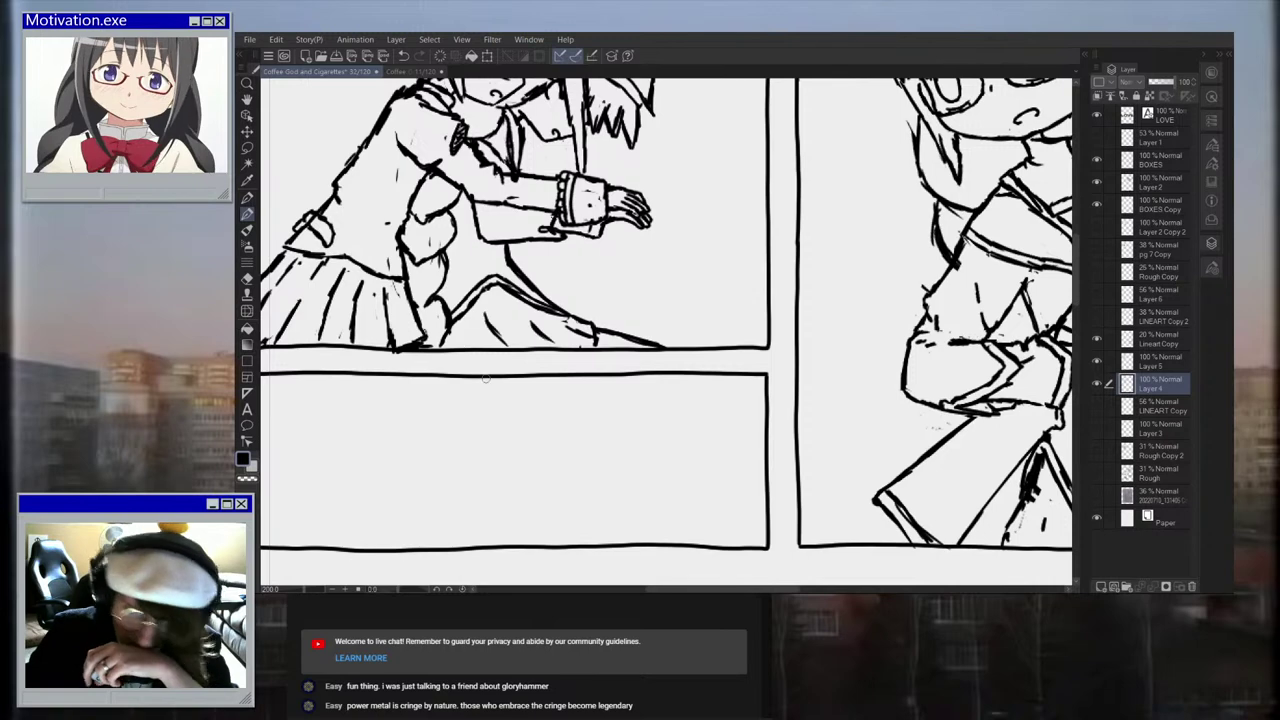
Step: Draw short curved fold strokes on the skirt between the braid tip and the knee, above the panel's lower border
scroll(484, 378, "up", 1)
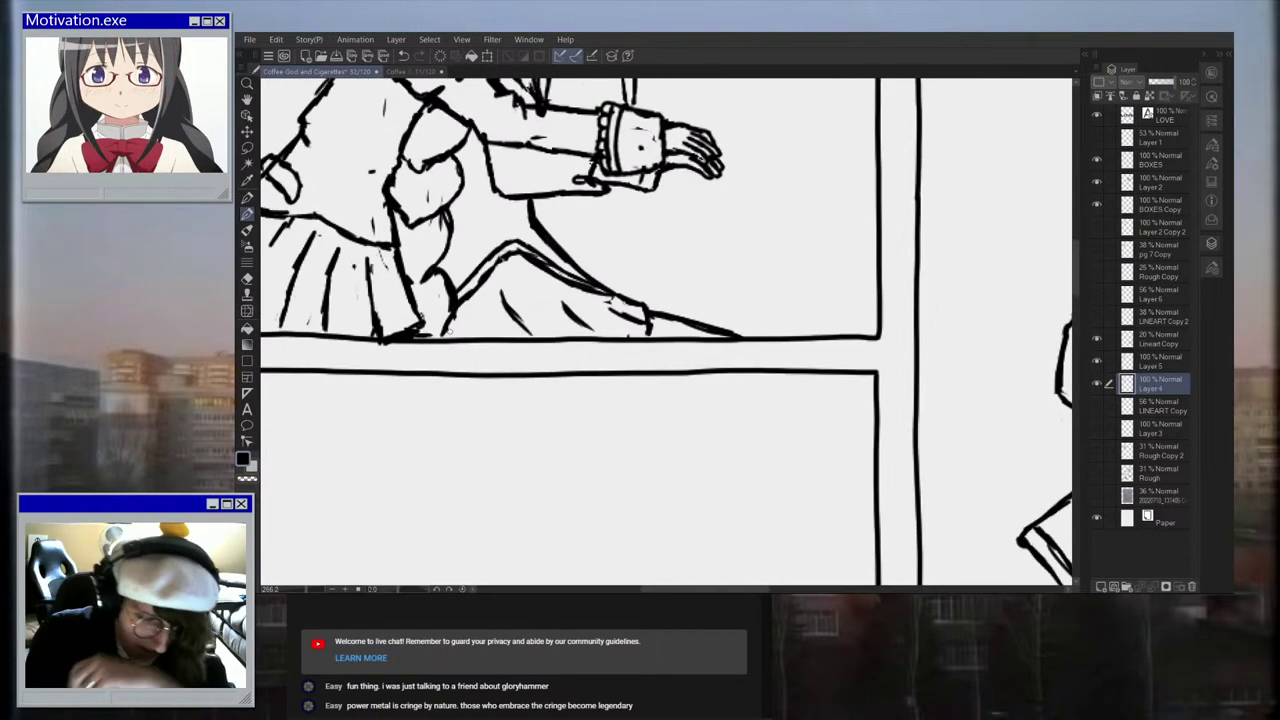
left_click_drag(450, 322, 492, 316)
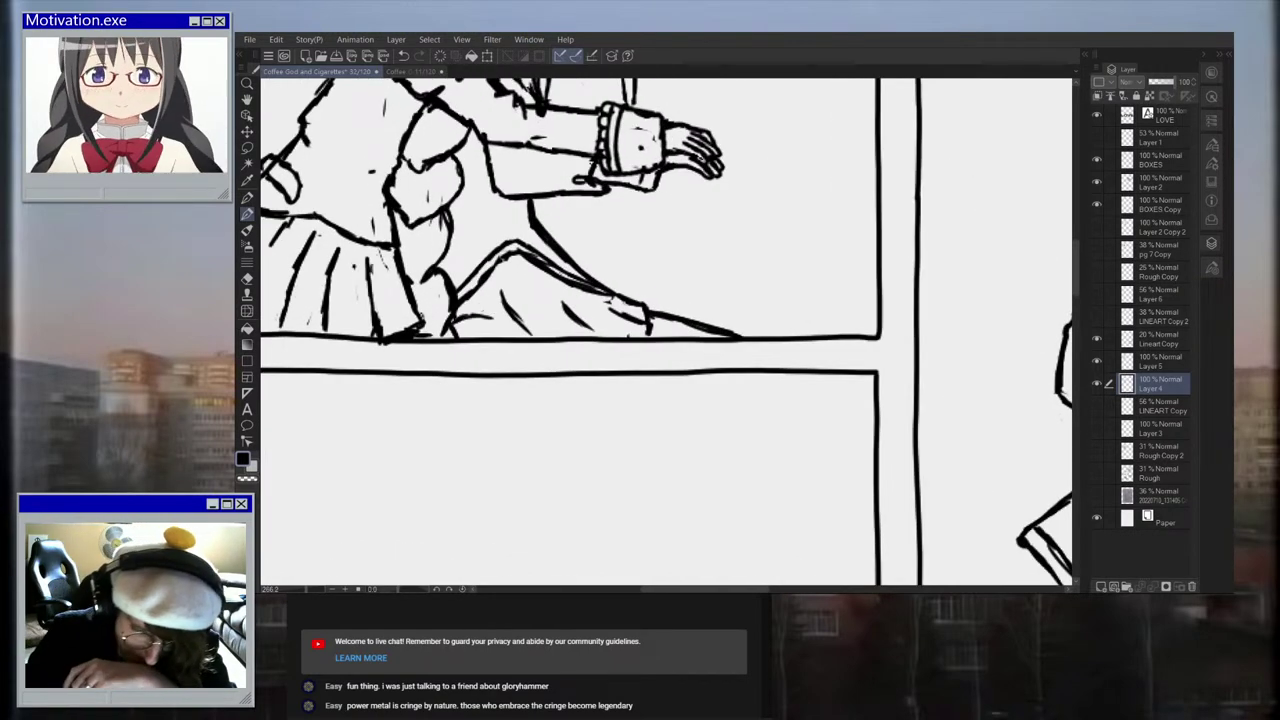
scroll(496, 326, "up", 1)
scroll(496, 330, "up", 1)
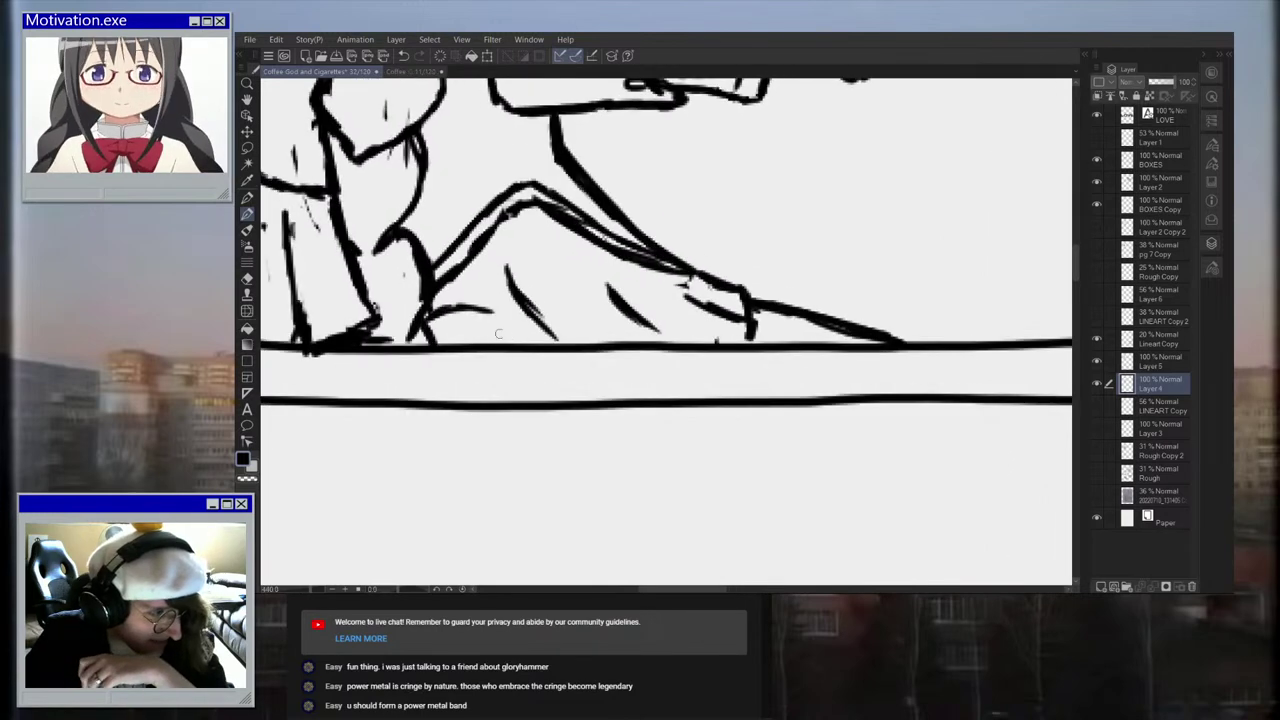
mouse_move(420, 318)
left_mouse_down()
mouse_move(504, 312)
mouse_move(526, 342)
left_mouse_up()
scroll(516, 336, "down", 4)
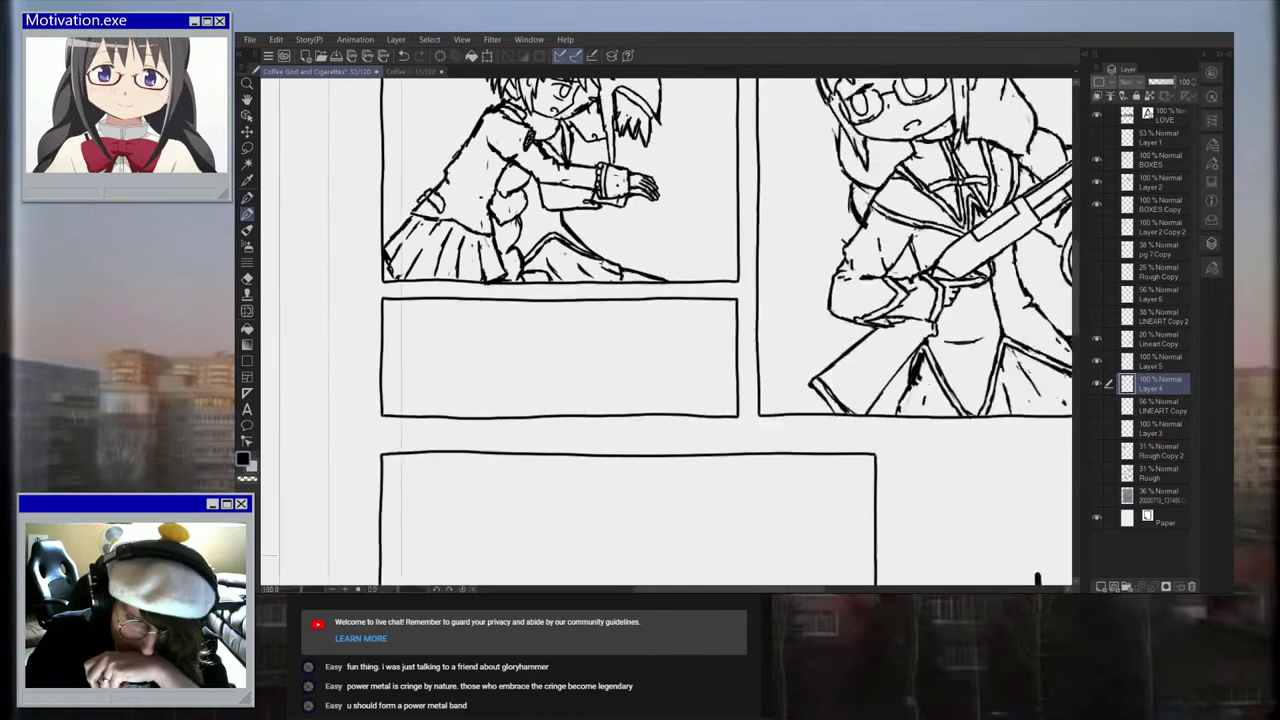
Step: Review the overall page layout and the seated characters' lower skirt and braid area at different magnifications
scroll(584, 240, "down", 2)
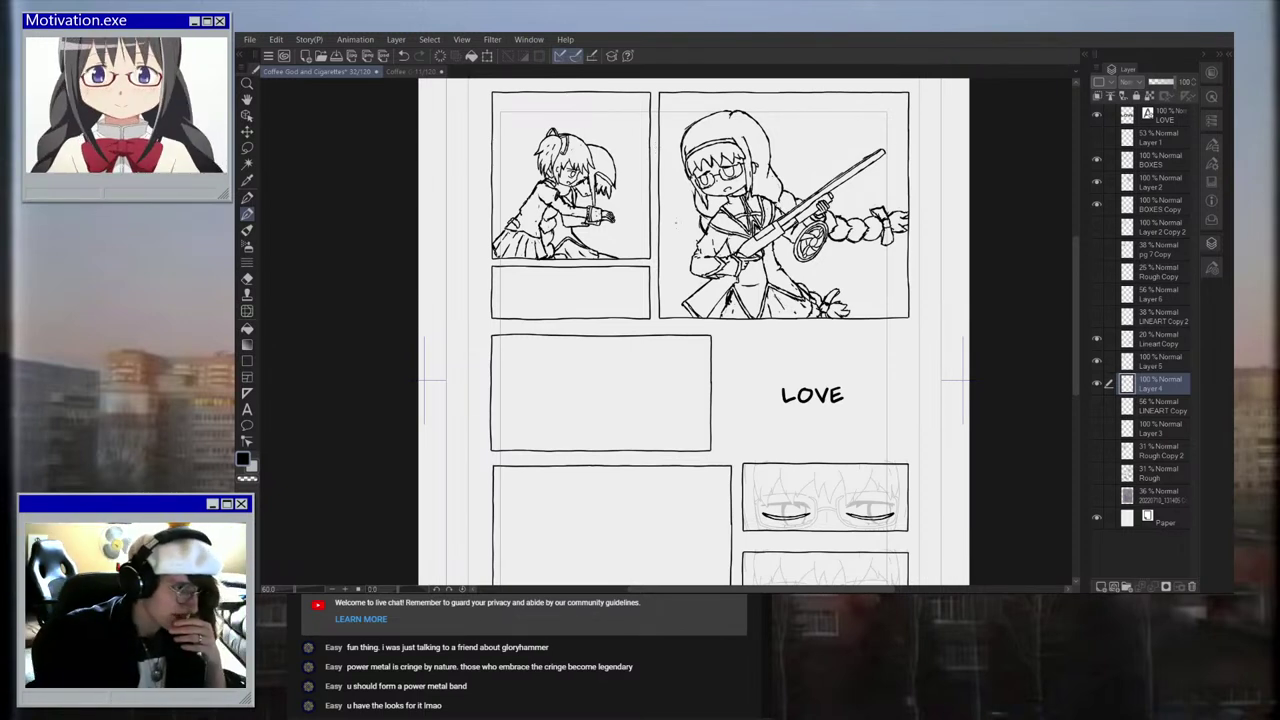
scroll(676, 223, "up", 6)
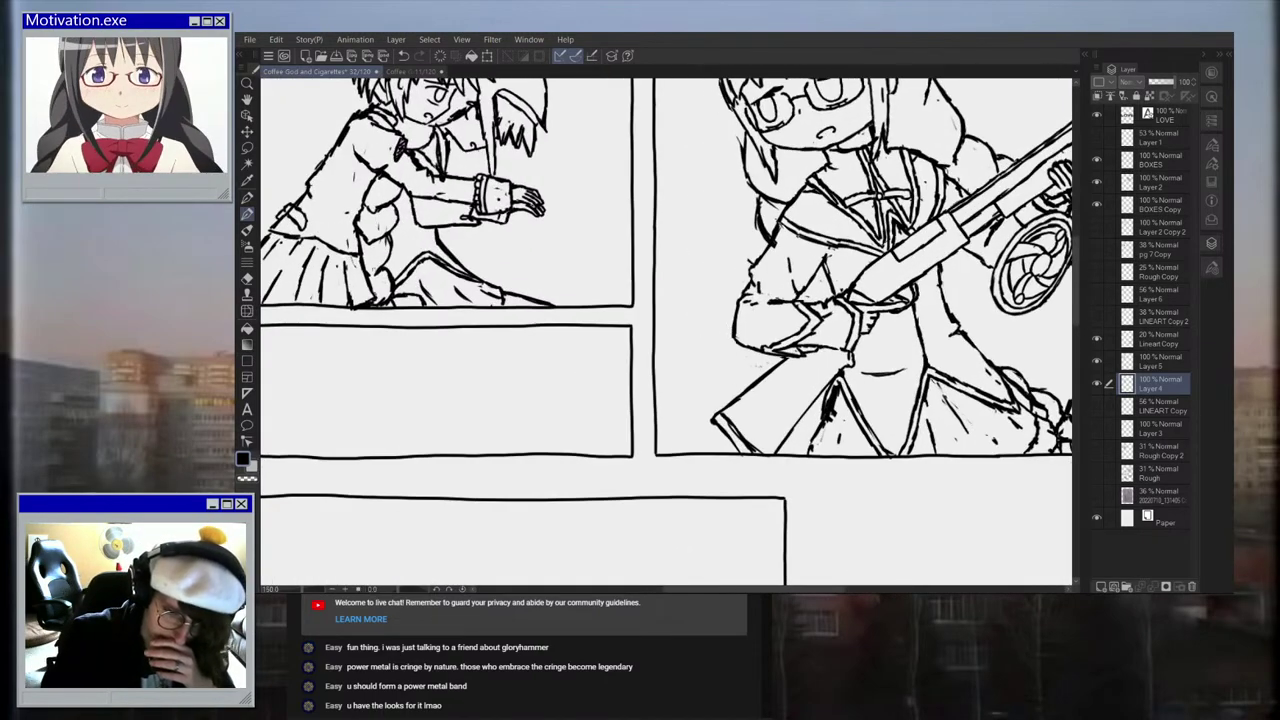
scroll(445, 190, "down", 6)
scroll(468, 140, "up", 3)
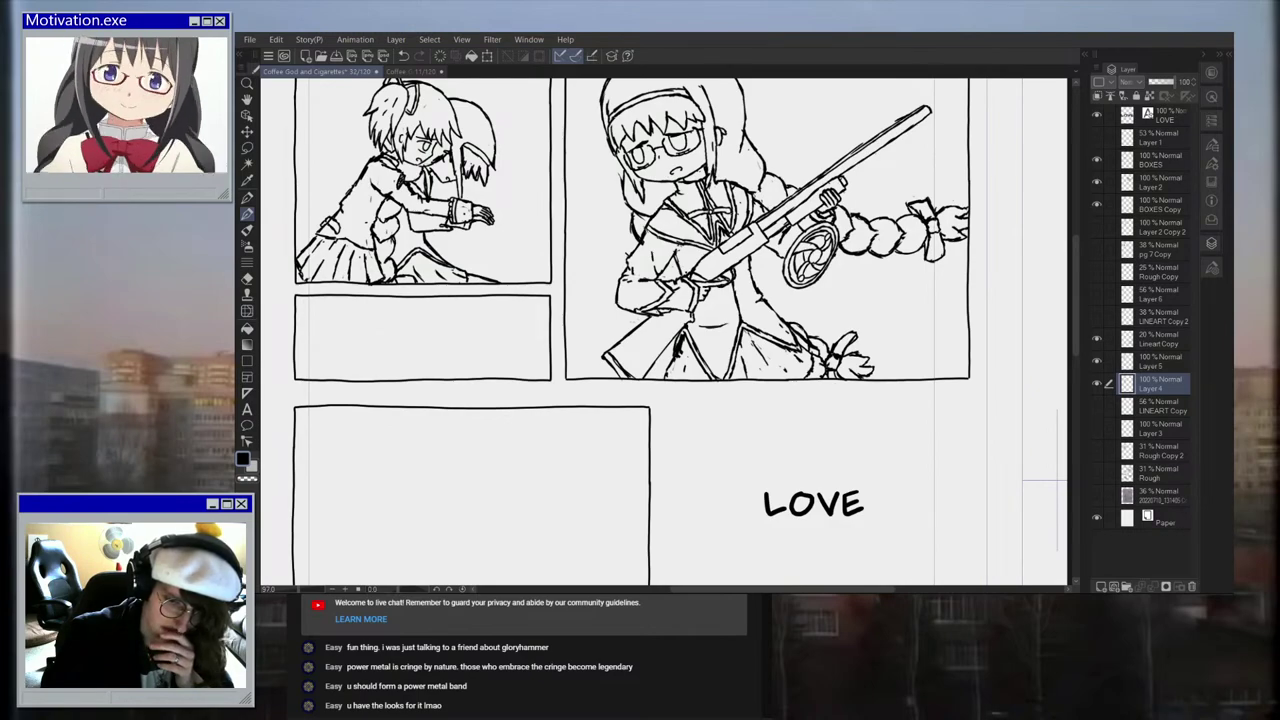
scroll(662, 330, "up", 4)
scroll(662, 330, "down", 2)
scroll(662, 330, "down", 2)
scroll(465, 297, "up", 3)
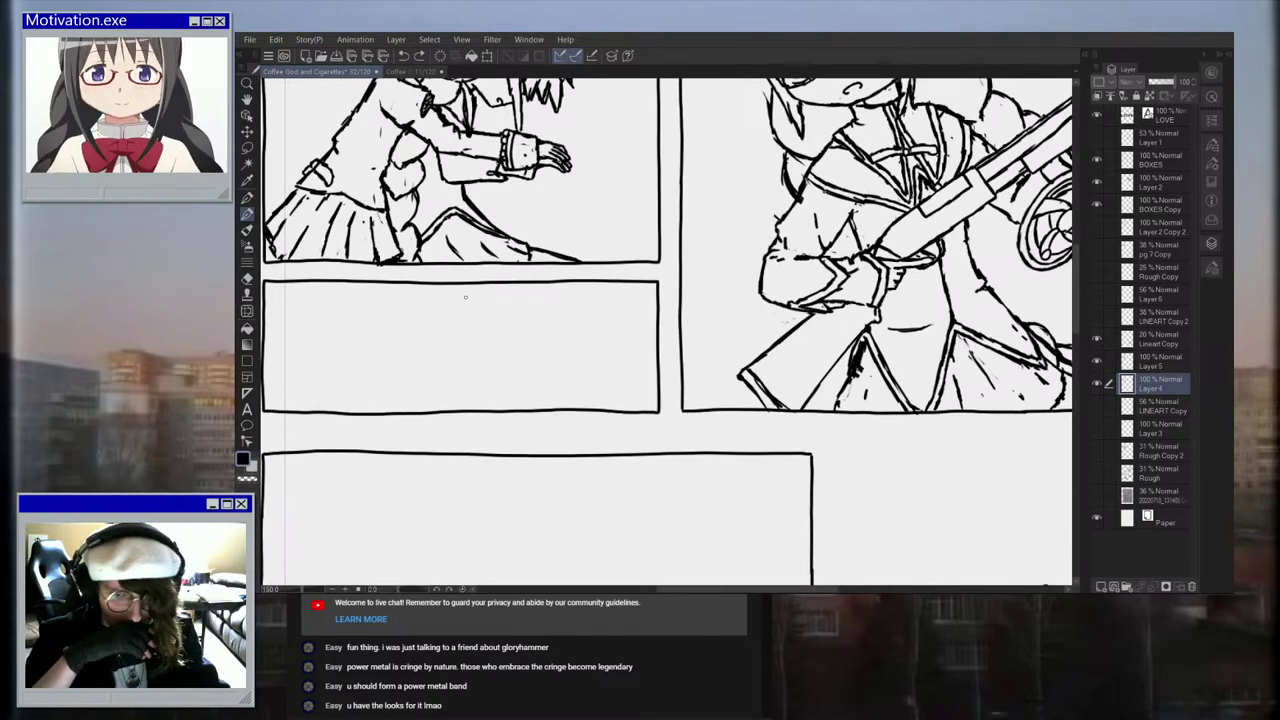
scroll(507, 438, "up", 2)
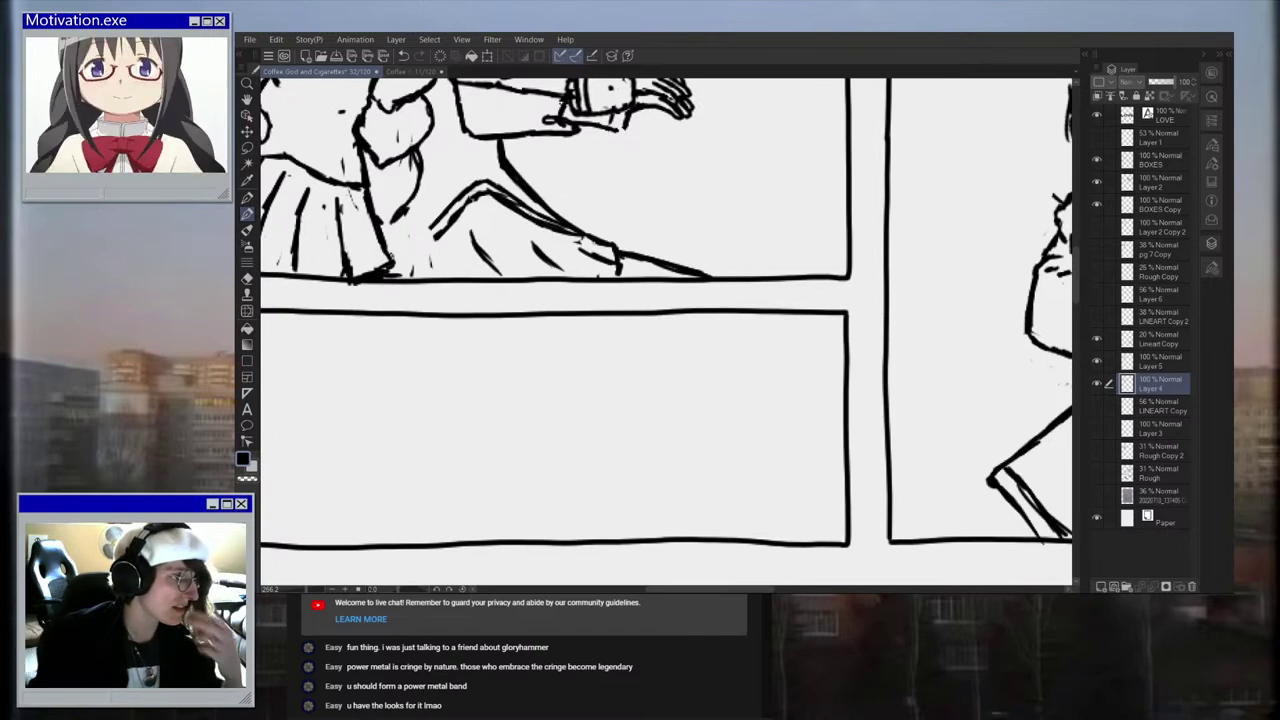
Step: Switch to the image viewer, look over zargothrax.PNG and UPLOAD.PNG, and close both images
left_click_drag(770, 590, 905, 34)
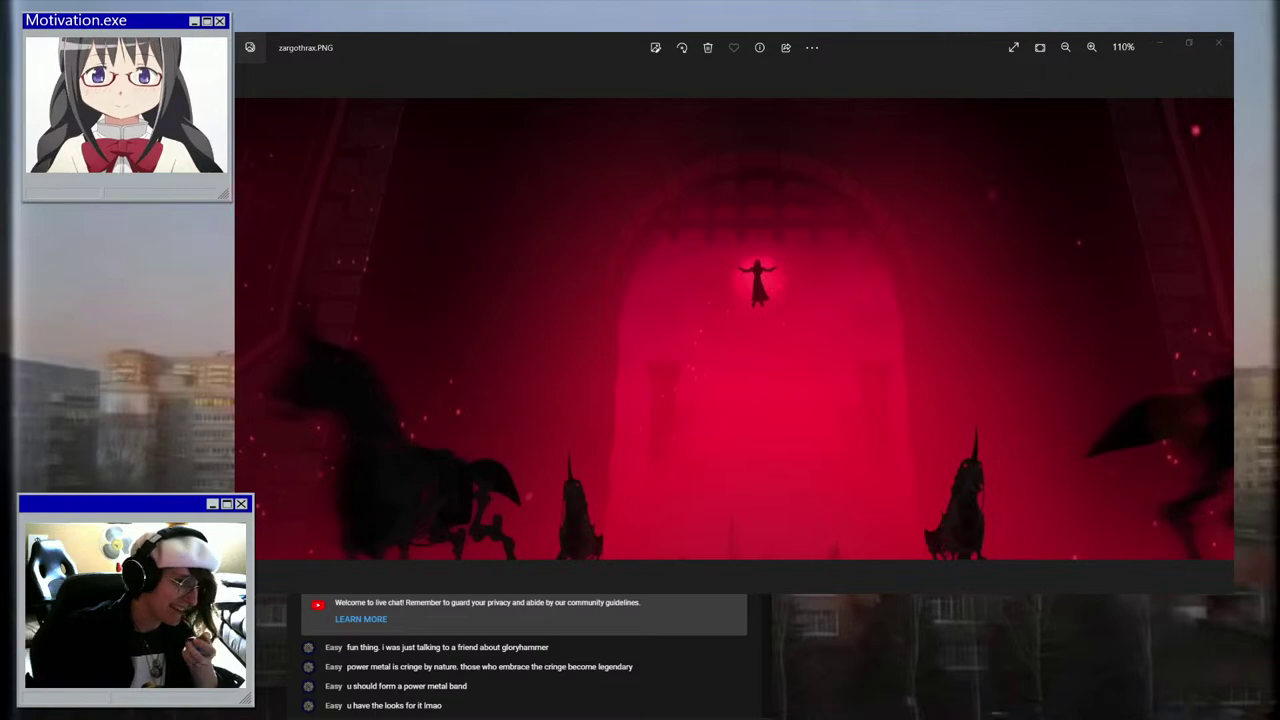
left_click_drag(237, 335, 790, 36)
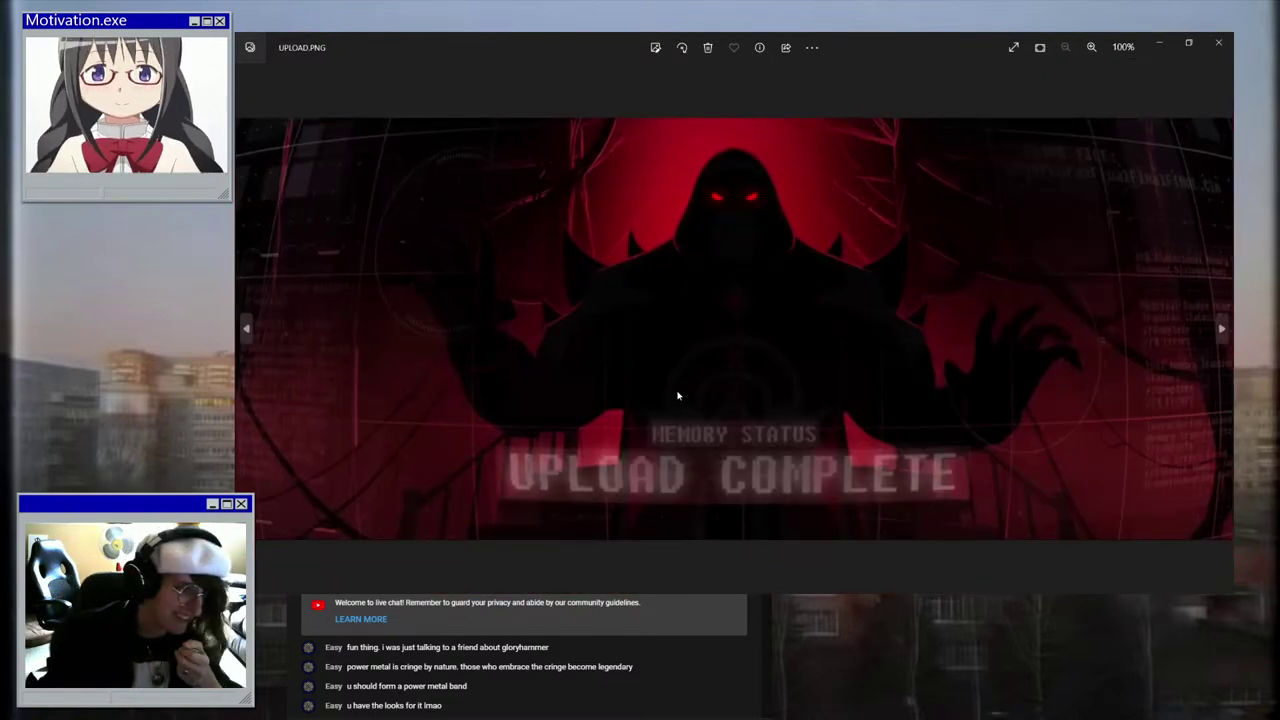
scroll(765, 391, "up", 2)
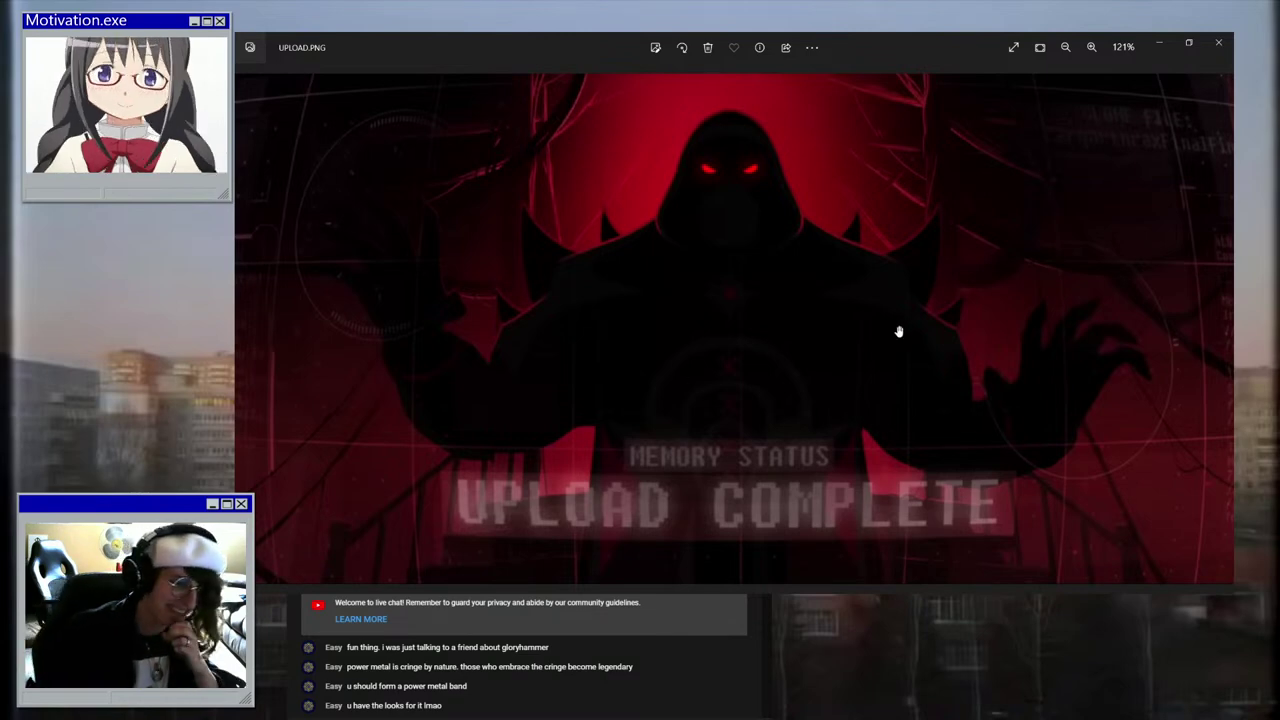
scroll(897, 331, "down", 1)
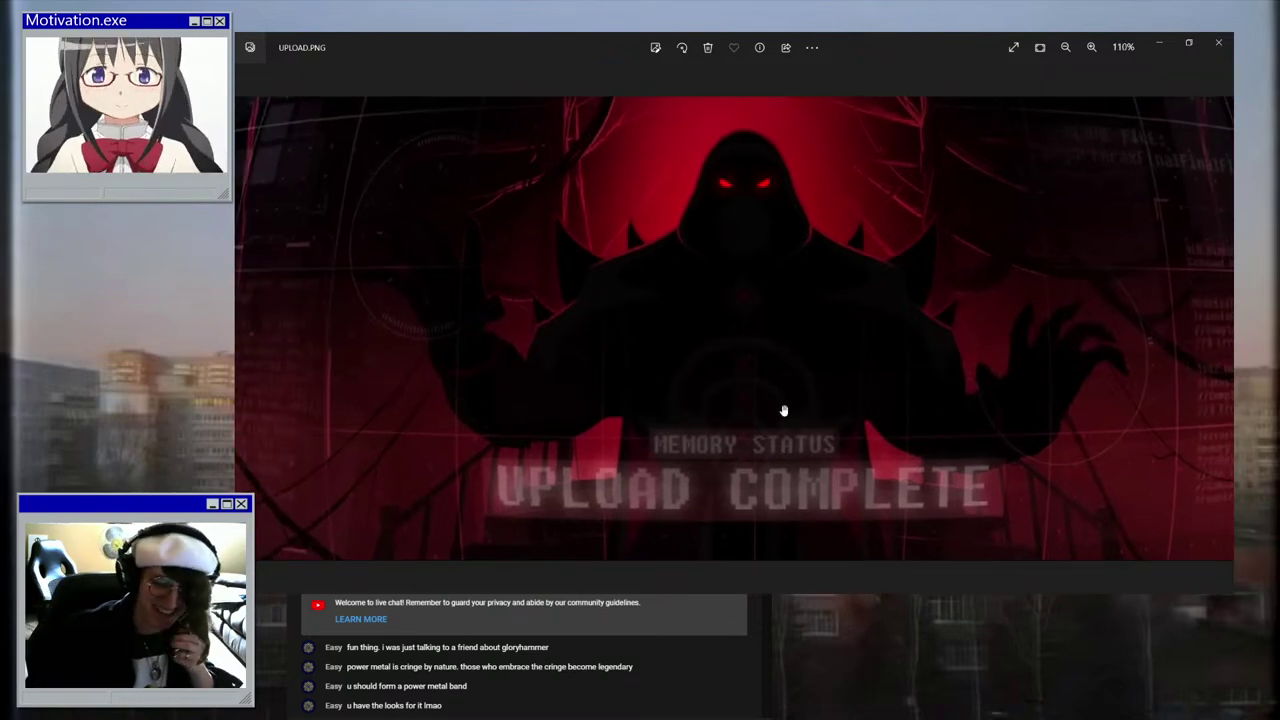
left_click(1221, 46)
left_click(1221, 46)
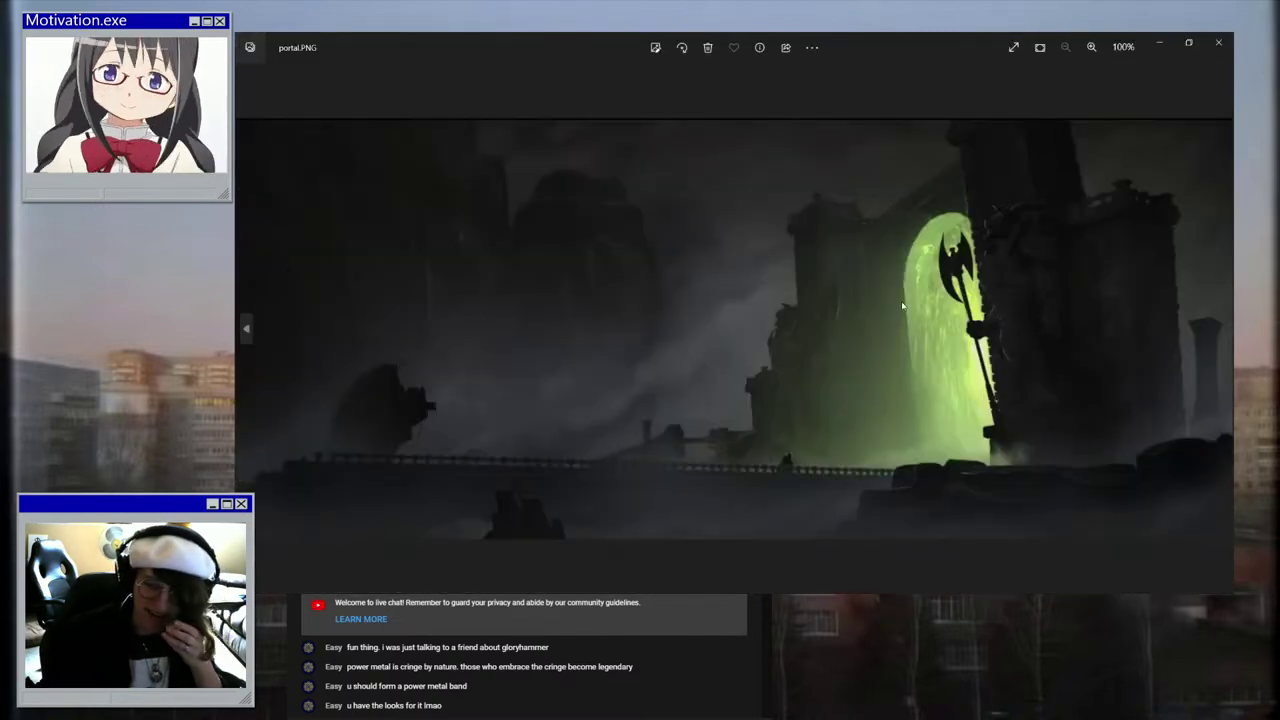
Step: Inspect the glowing green gateway in portal.PNG up close and close the image
scroll(887, 328, "up", 1)
left_click_drag(807, 336, 943, 351)
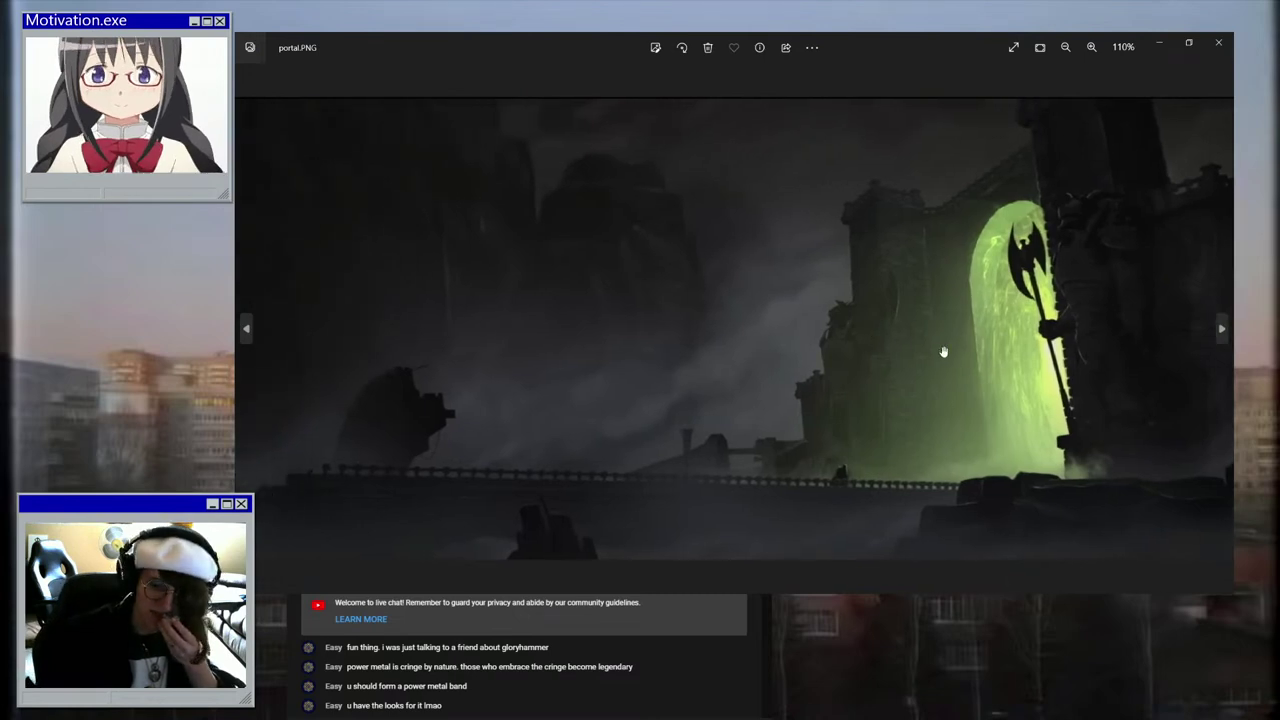
scroll(943, 351, "down", 1)
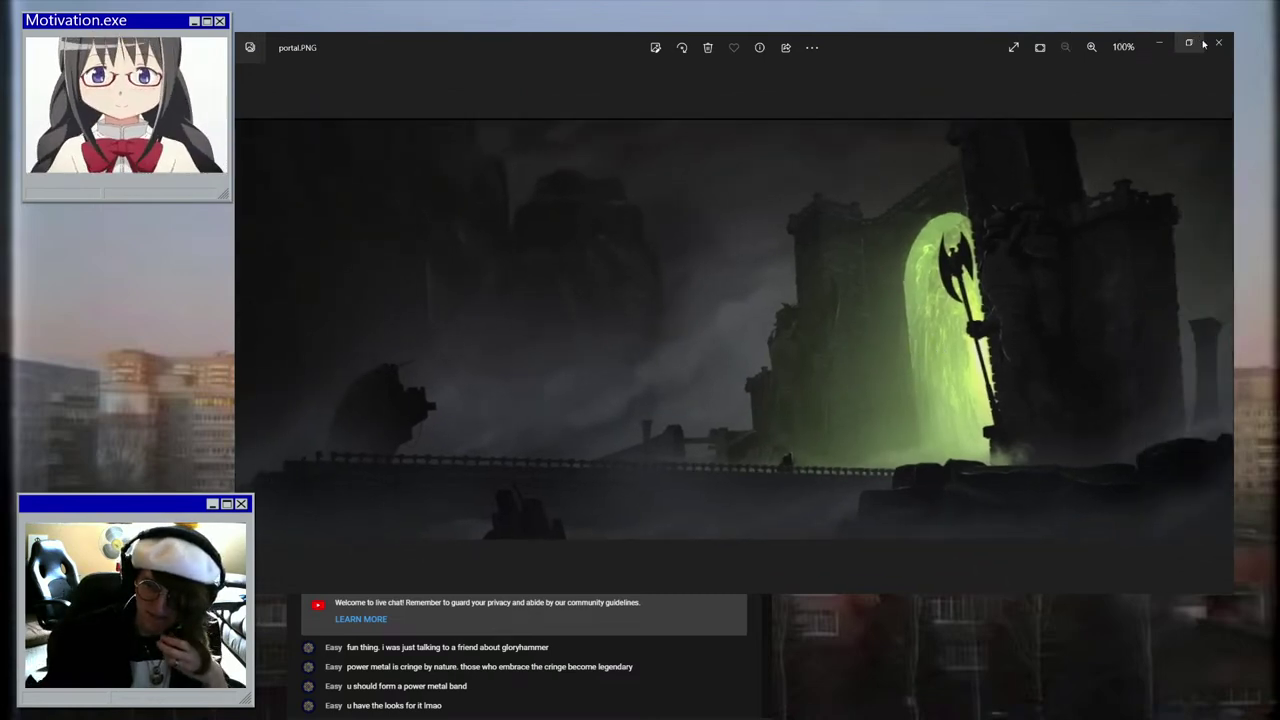
scroll(950, 335, "up", 3)
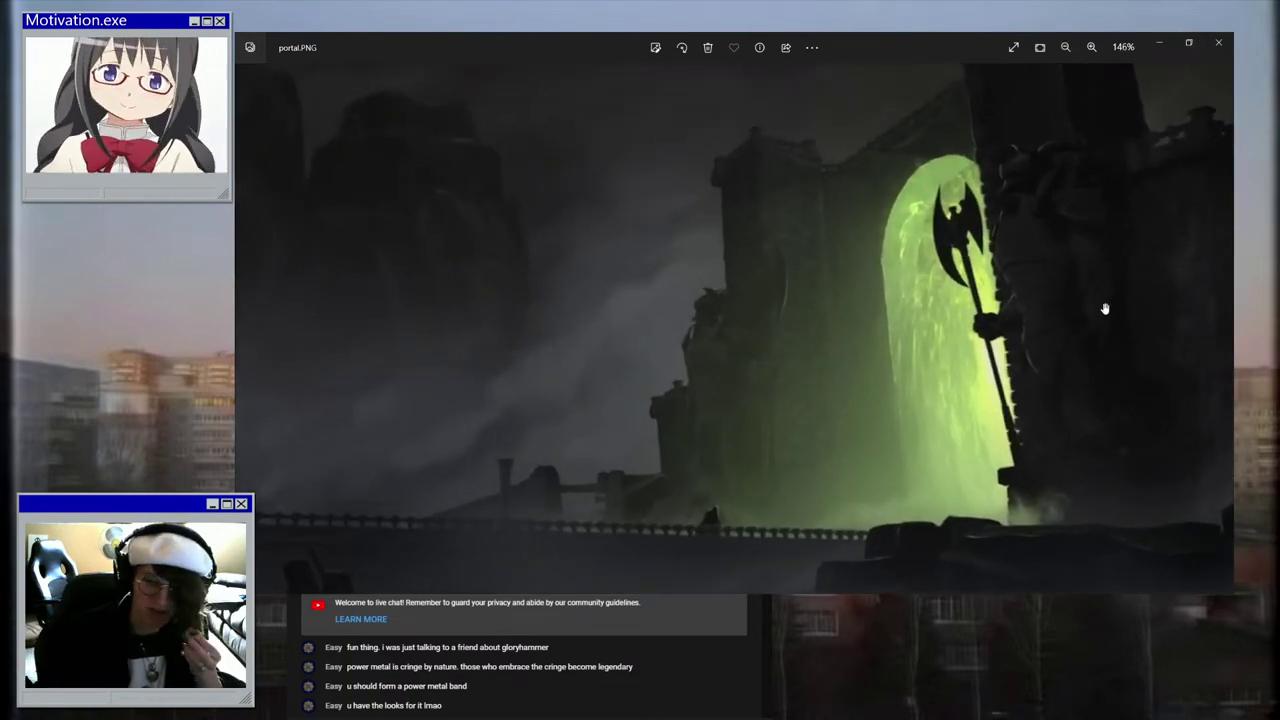
left_click(1218, 42)
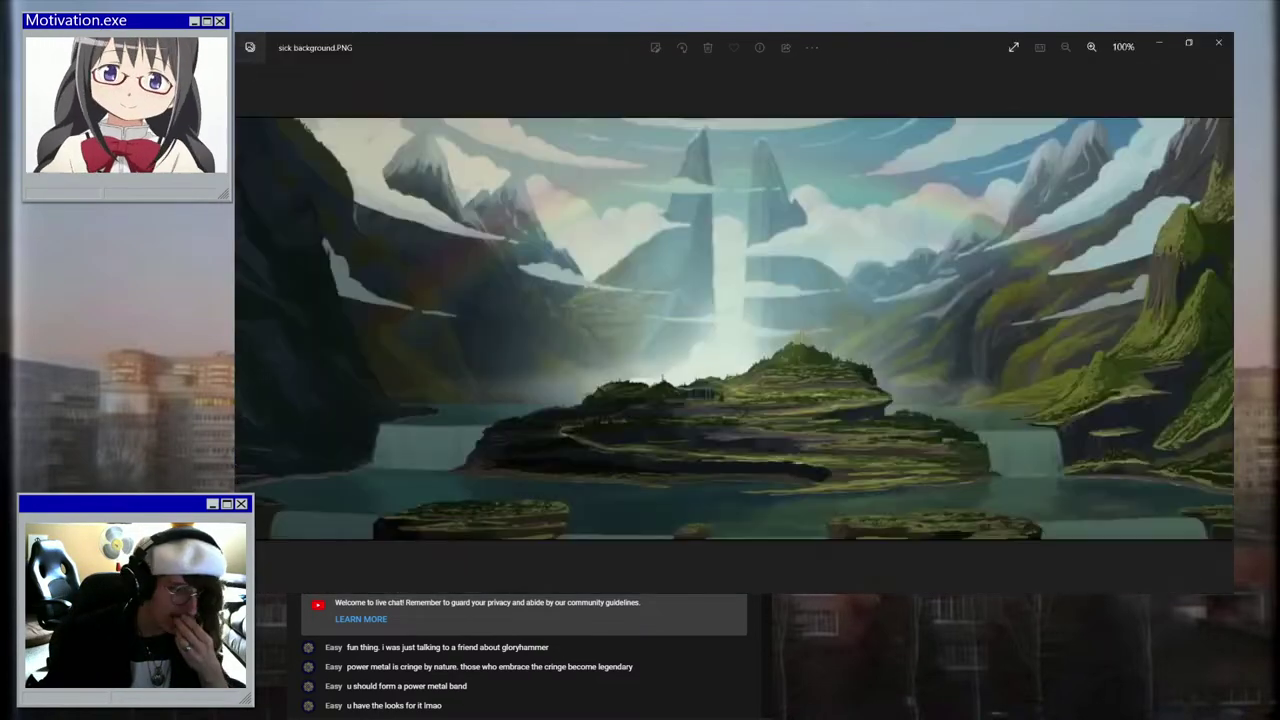
Step: Inspect sick background.PNG and MOTORCYCLE.PNG up close, closing each image to return to the comic page
scroll(763, 414, "up", 2)
left_click_drag(708, 412, 810, 377)
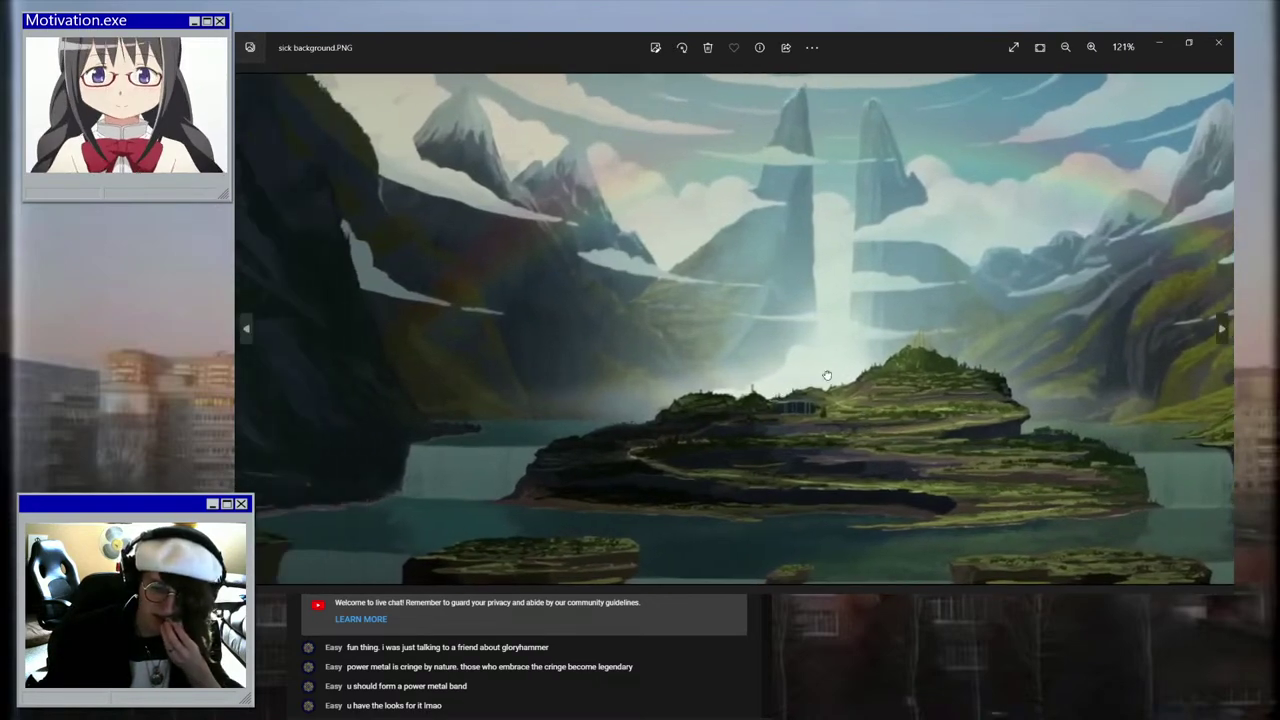
scroll(738, 396, "up", 2)
left_click_drag(722, 400, 400, 410)
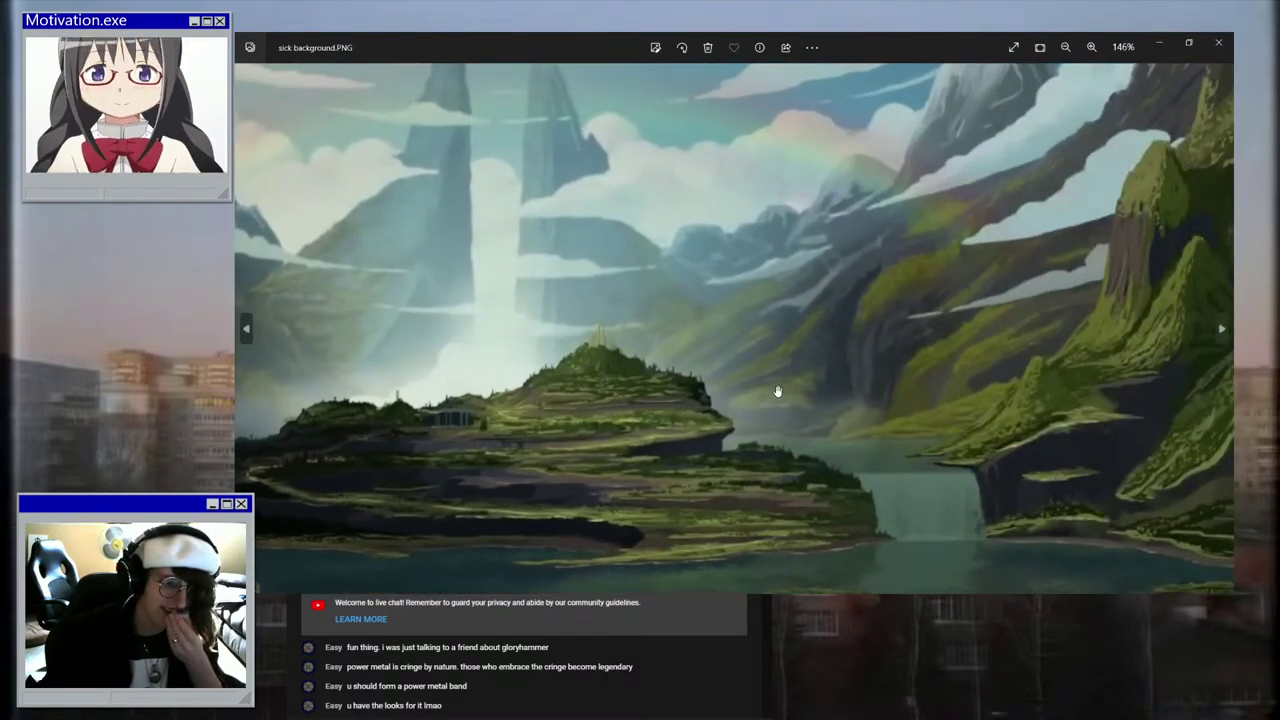
scroll(777, 391, "down", 2)
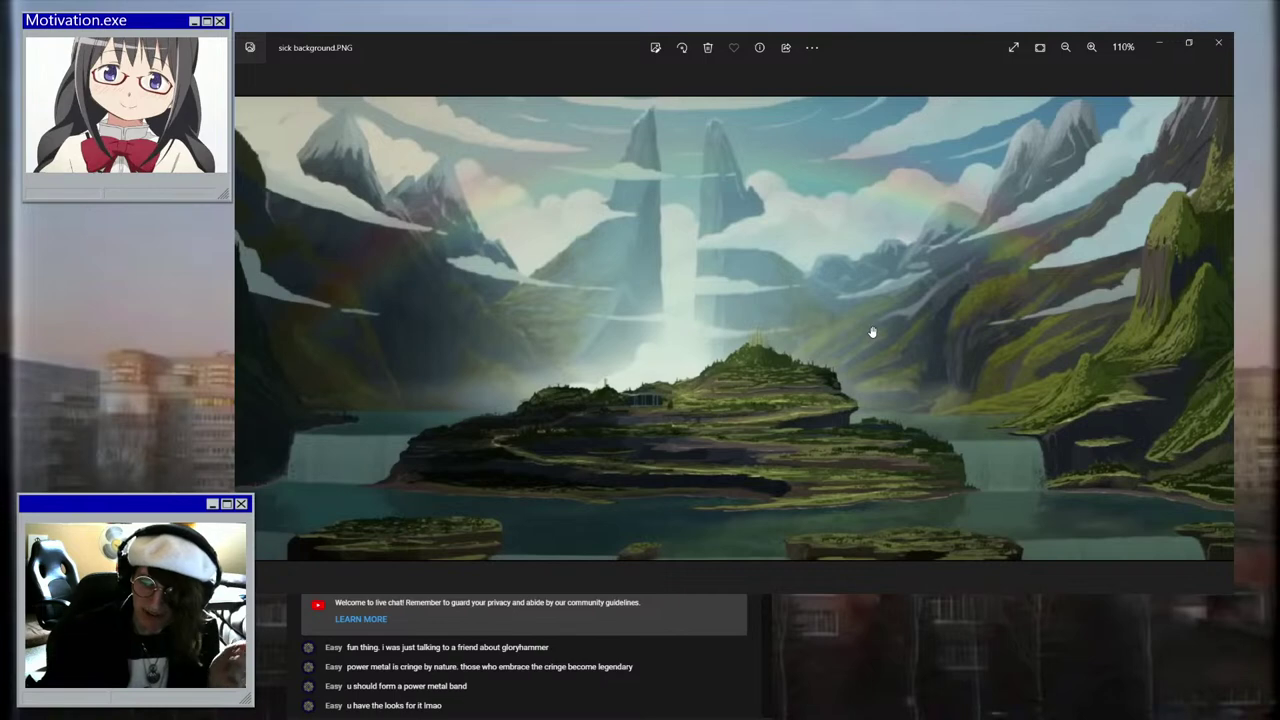
left_click(1218, 43)
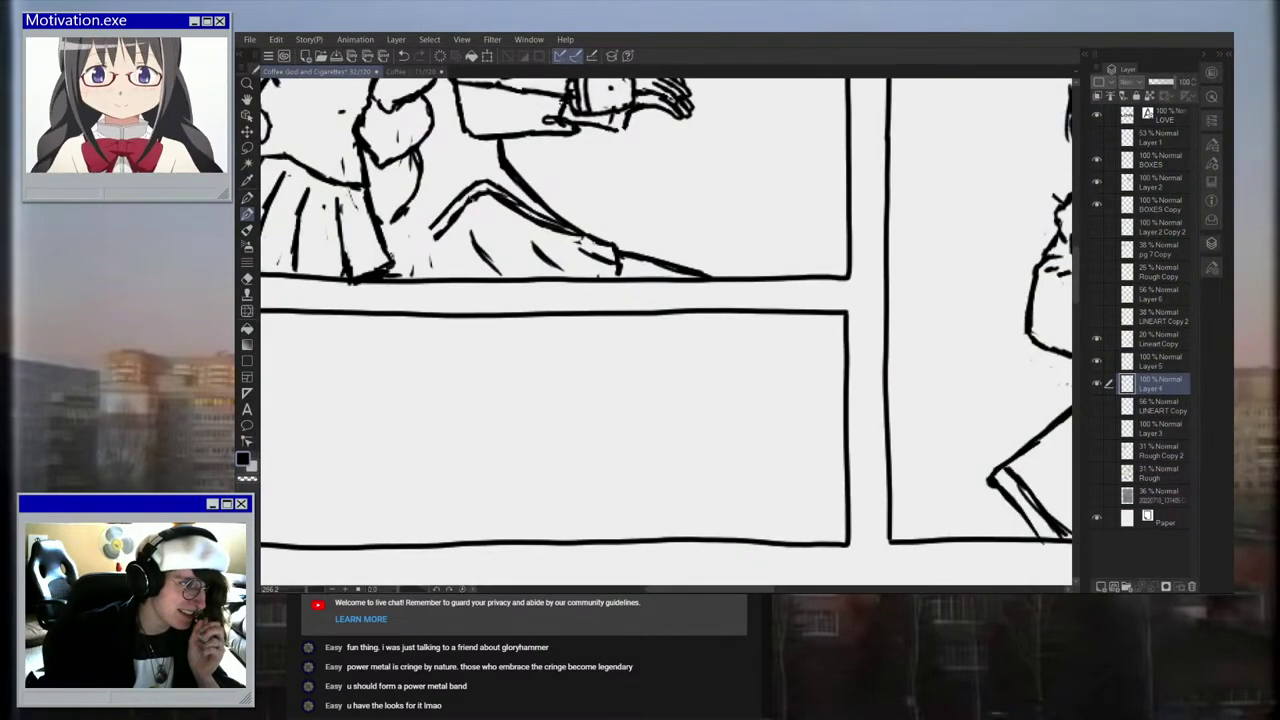
scroll(777, 246, "up", 3)
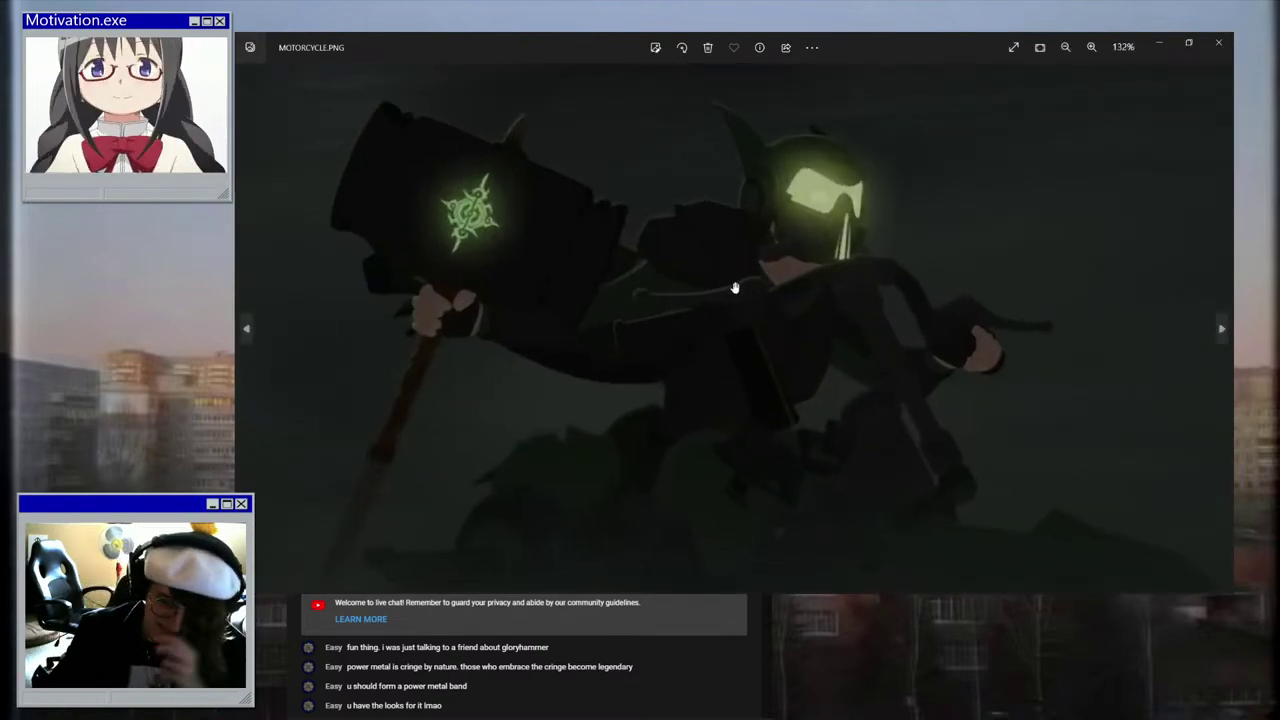
left_click(1218, 43)
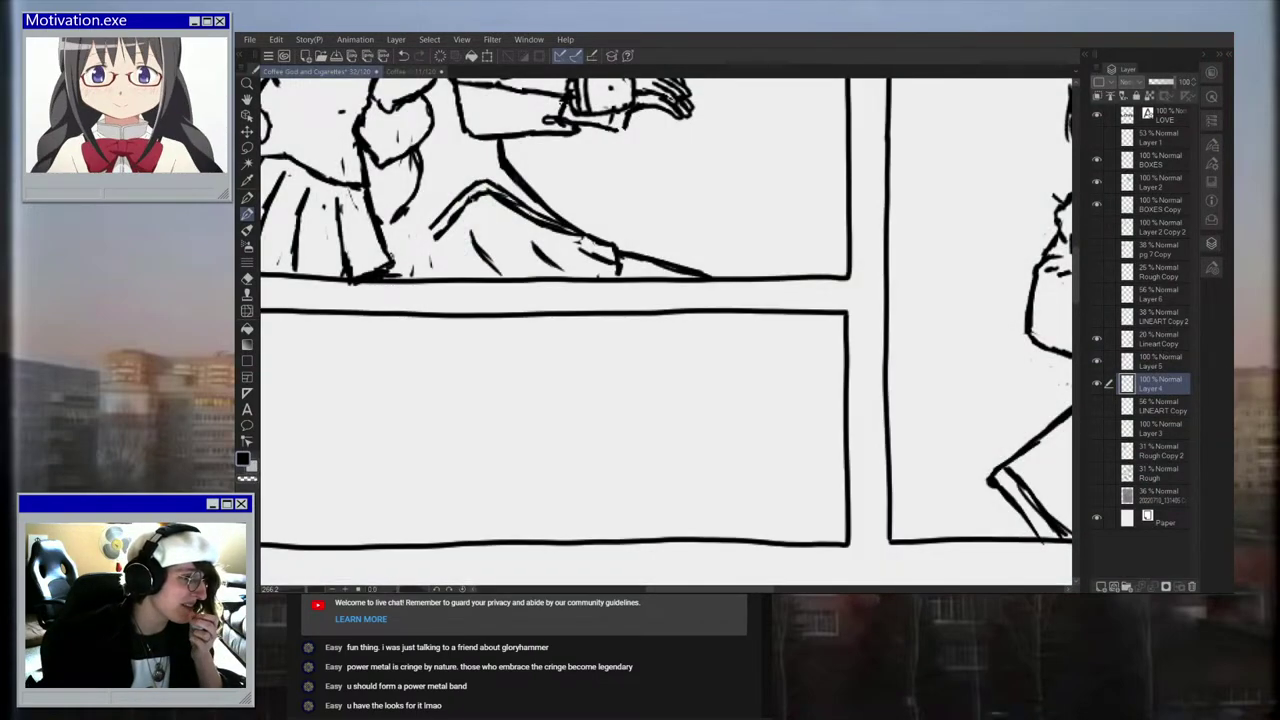
scroll(771, 487, "up", 8)
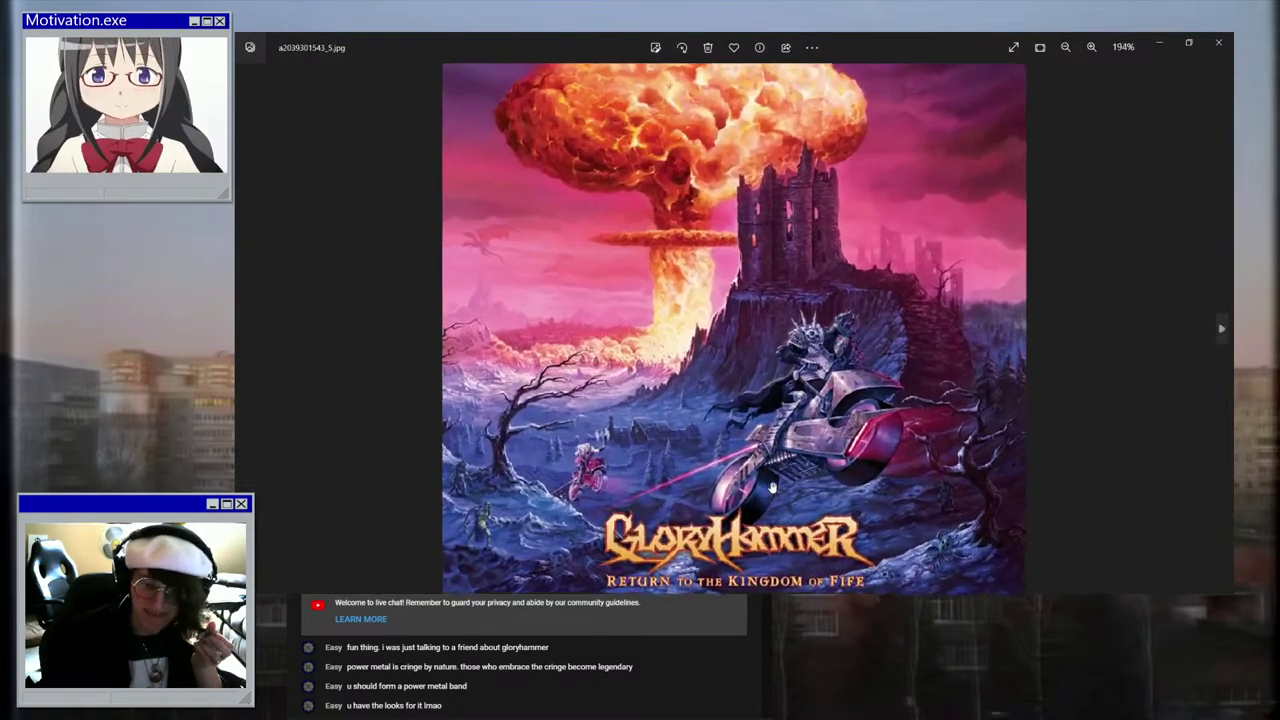
scroll(771, 487, "down", 3)
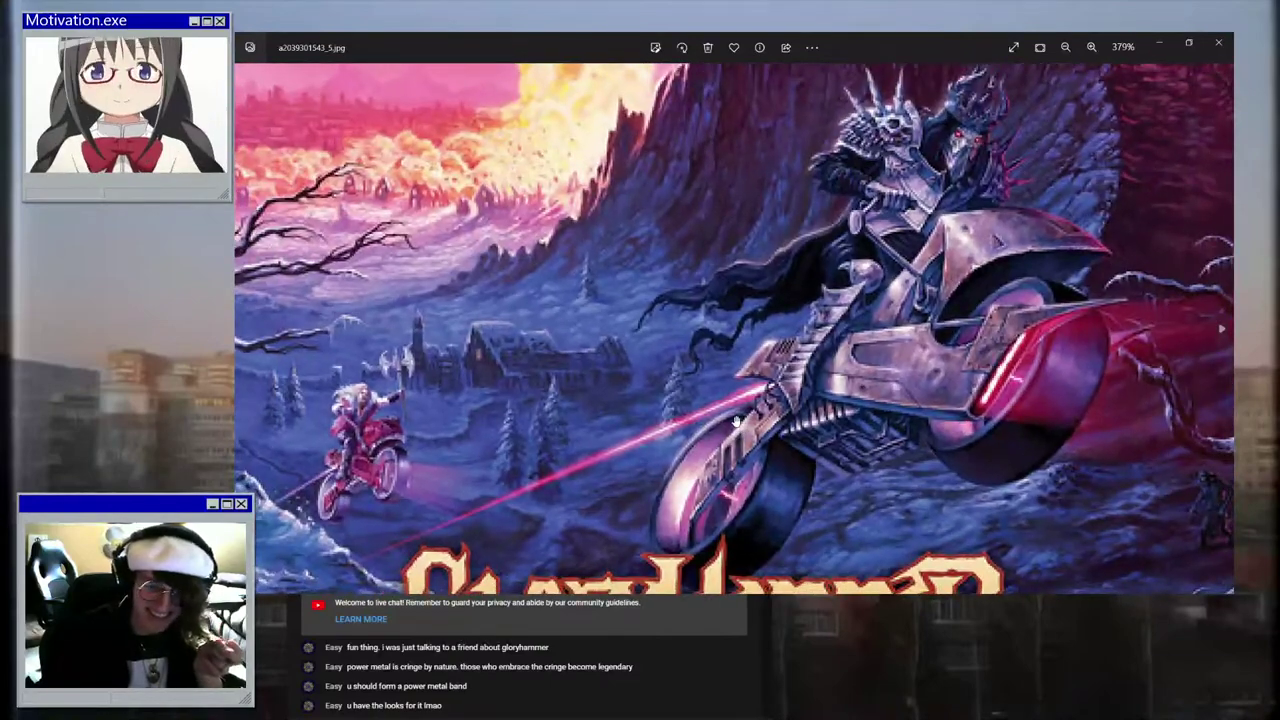
scroll(736, 422, "down", 2)
scroll(825, 378, "down", 1)
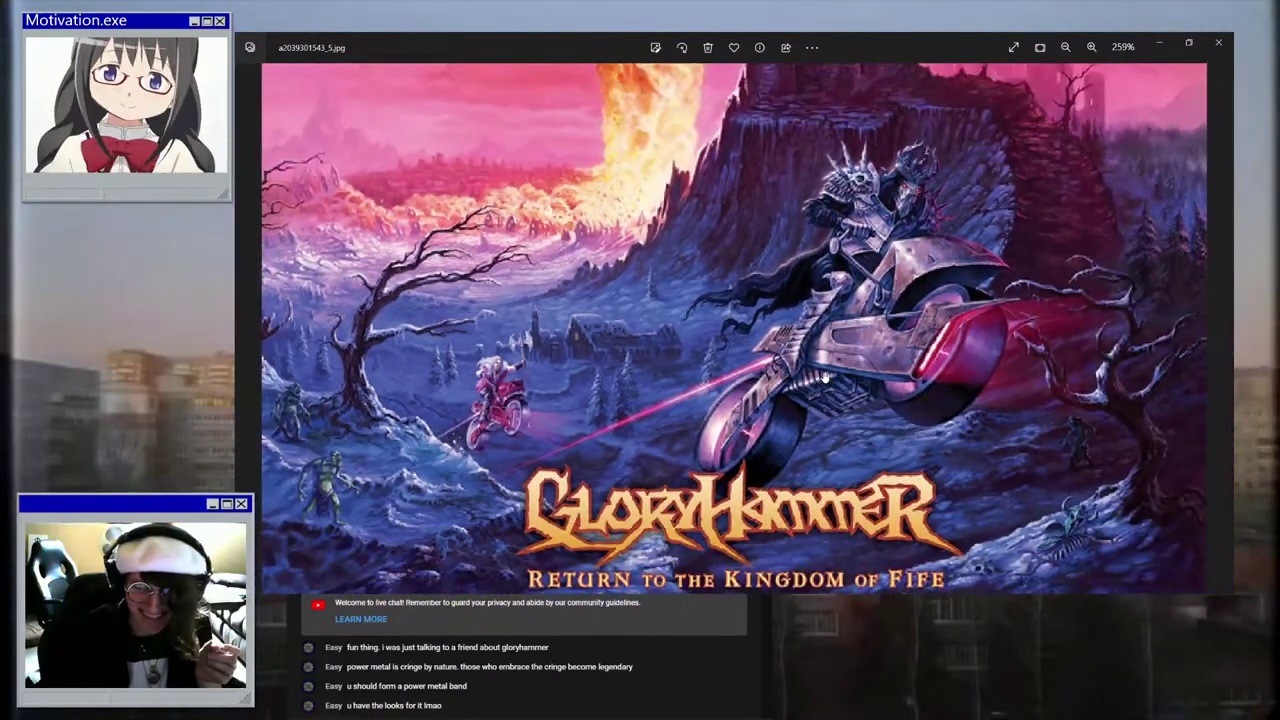
scroll(825, 378, "down", 1)
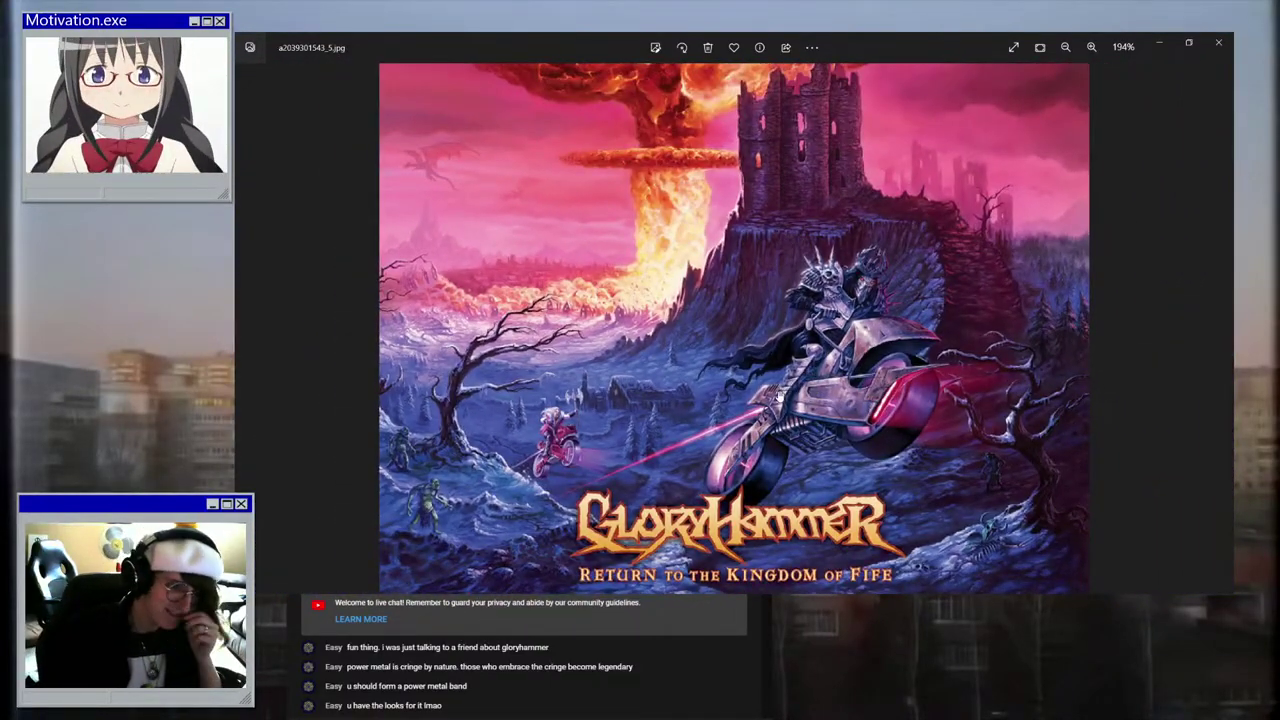
scroll(790, 376, "down", 1)
scroll(767, 298, "up", 3)
scroll(655, 314, "down", 4)
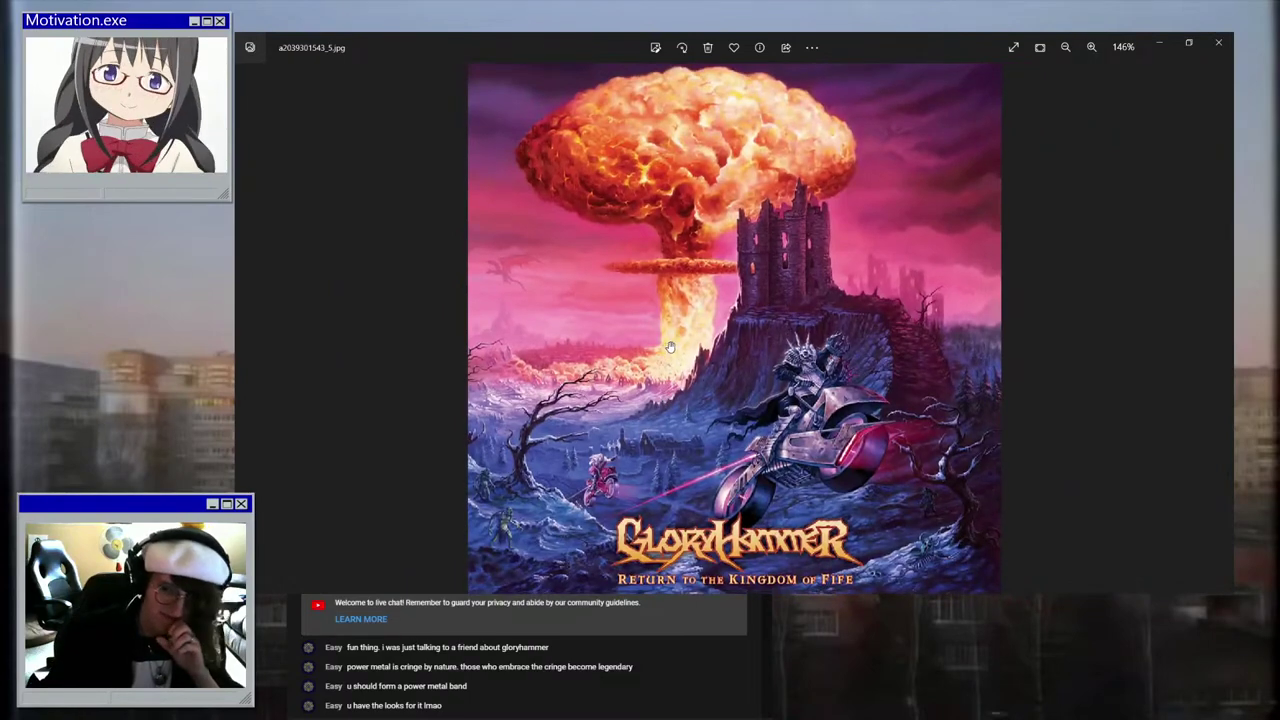
scroll(670, 346, "down", 2)
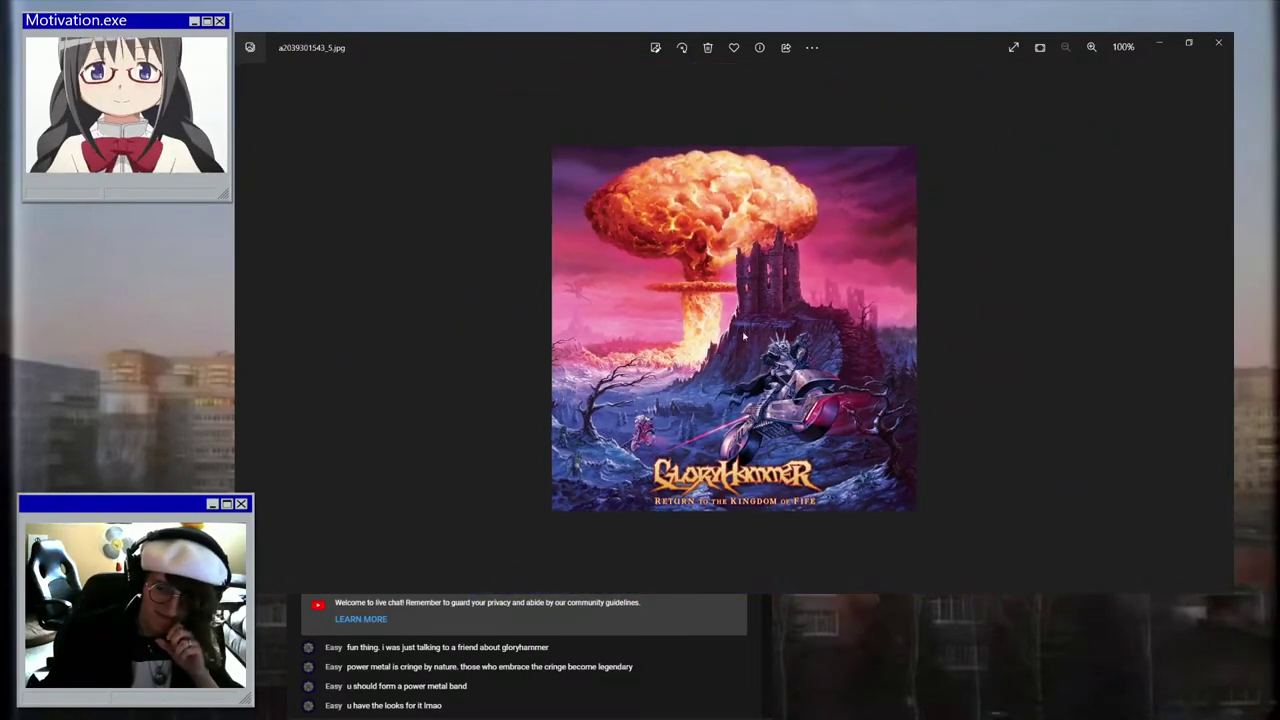
left_click(1215, 43)
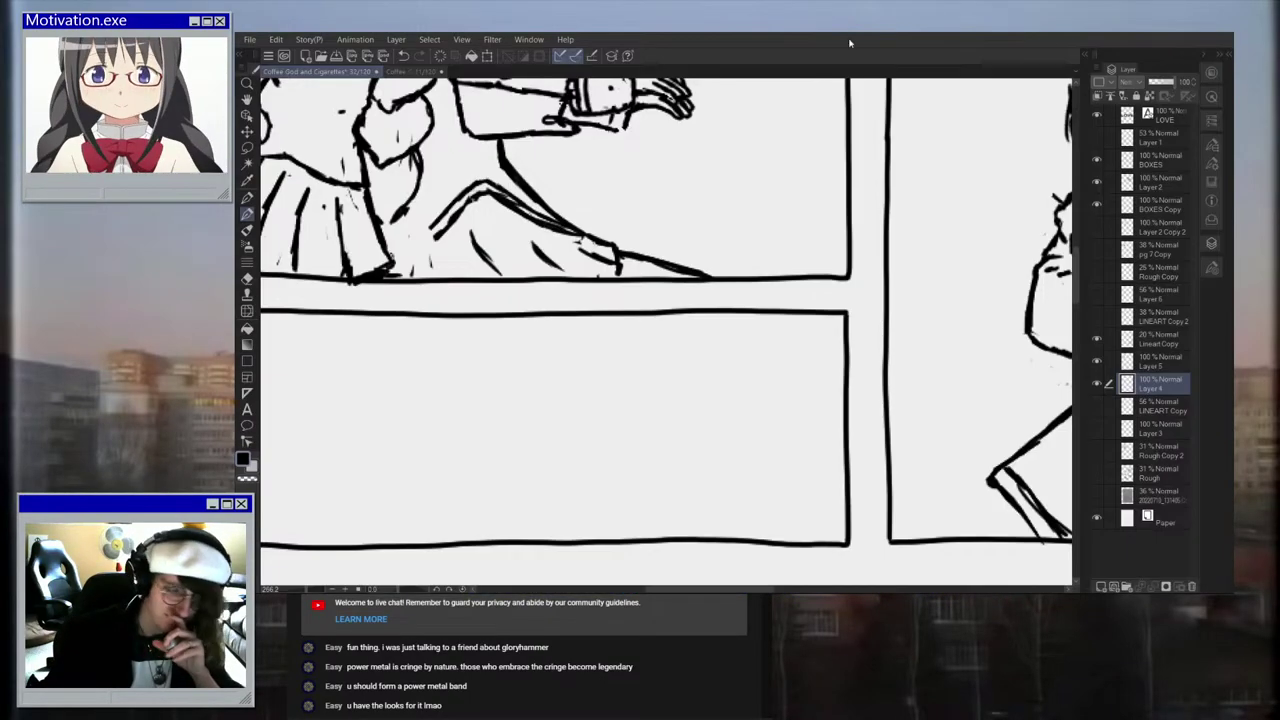
Step: Ink the lower end of the braid beside the seated character's skirt hem and undo the last curved stroke
scroll(668, 320, "down", 3)
scroll(665, 340, "up", 4)
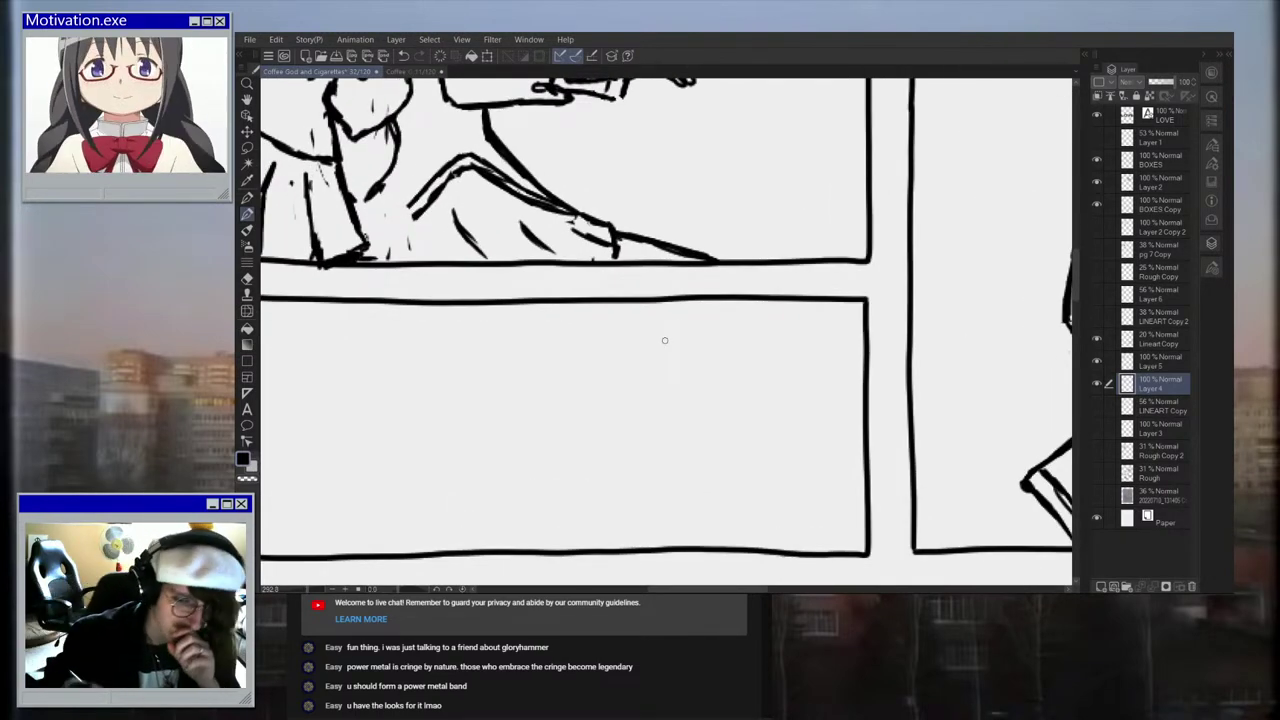
scroll(392, 218, "up", 1)
left_click_drag(377, 183, 413, 210)
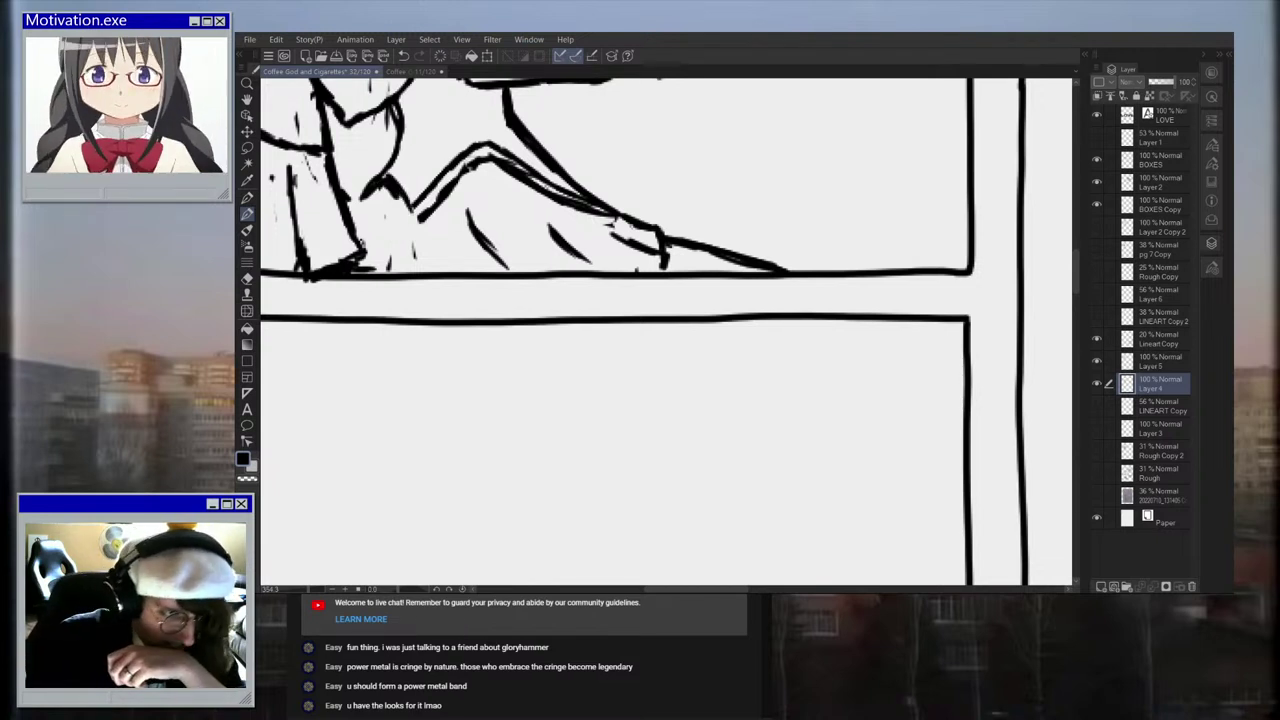
scroll(408, 312, "up", 2)
mouse_move(370, 138)
left_mouse_down()
mouse_move(416, 188)
mouse_move(408, 228)
mouse_move(382, 250)
left_mouse_up()
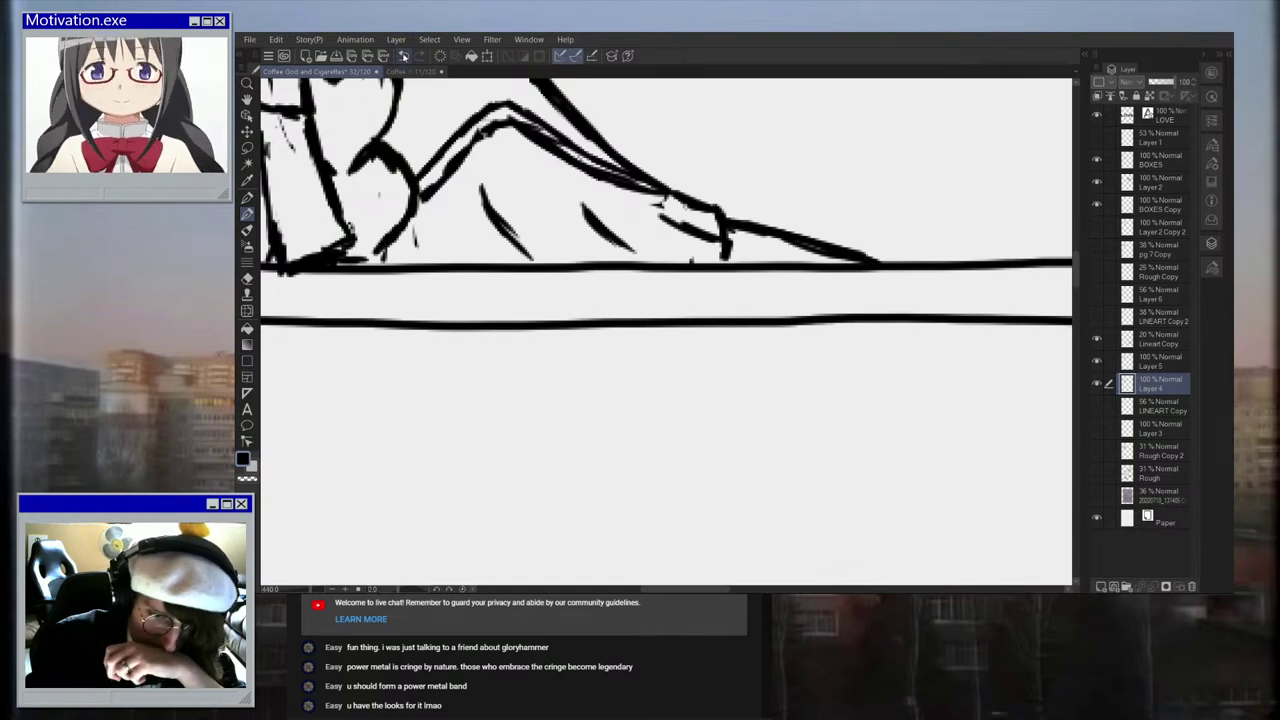
key("ctrl+z")
Step: Draw the ribbon and hair tuft at the braid's tip, reaching down to the panel's lower border
mouse_move(394, 162)
left_mouse_down()
mouse_move(385, 152)
mouse_move(410, 184)
mouse_move(372, 152)
mouse_move(384, 192)
mouse_move(362, 212)
mouse_move(398, 146)
mouse_move(430, 152)
mouse_move(412, 188)
mouse_move(445, 207)
mouse_move(404, 196)
mouse_move(449, 207)
mouse_move(434, 139)
left_mouse_up()
scroll(414, 178, "up", 2)
mouse_move(409, 224)
left_mouse_down()
mouse_move(386, 192)
mouse_move(412, 257)
mouse_move(388, 254)
mouse_move(380, 277)
left_mouse_up()
scroll(340, 265, "down", 6)
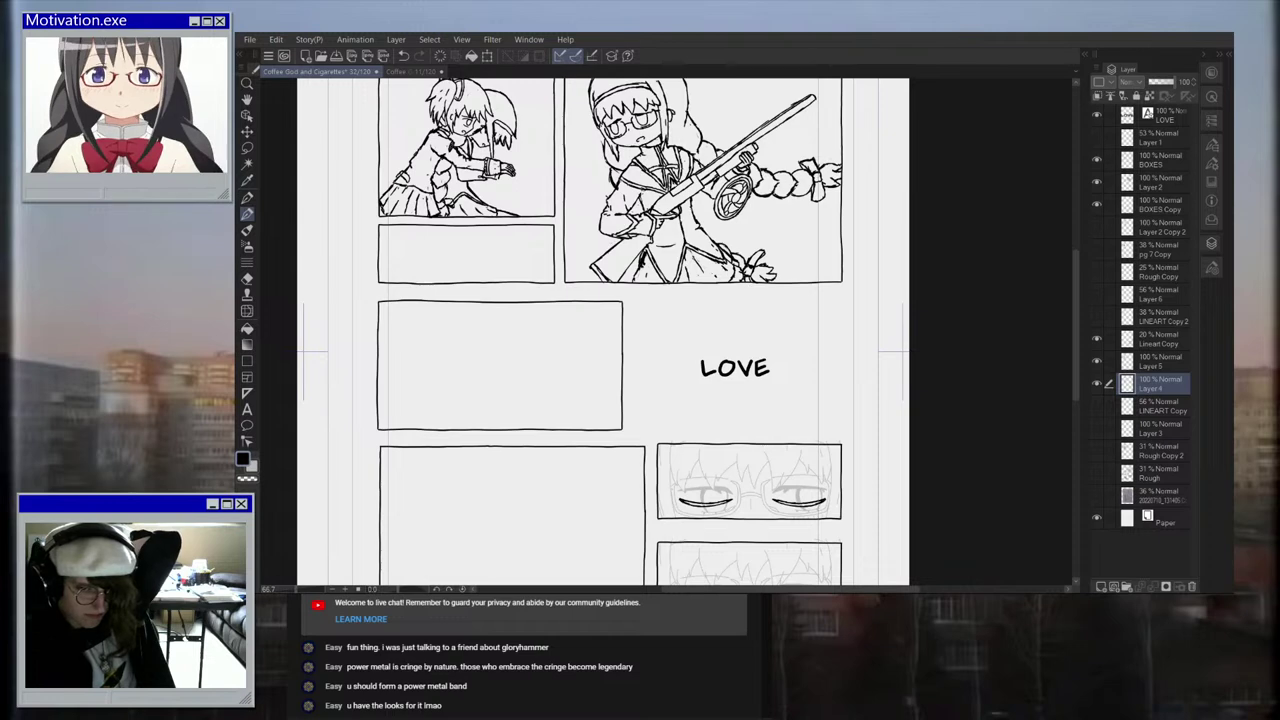
scroll(450, 211, "up", 8)
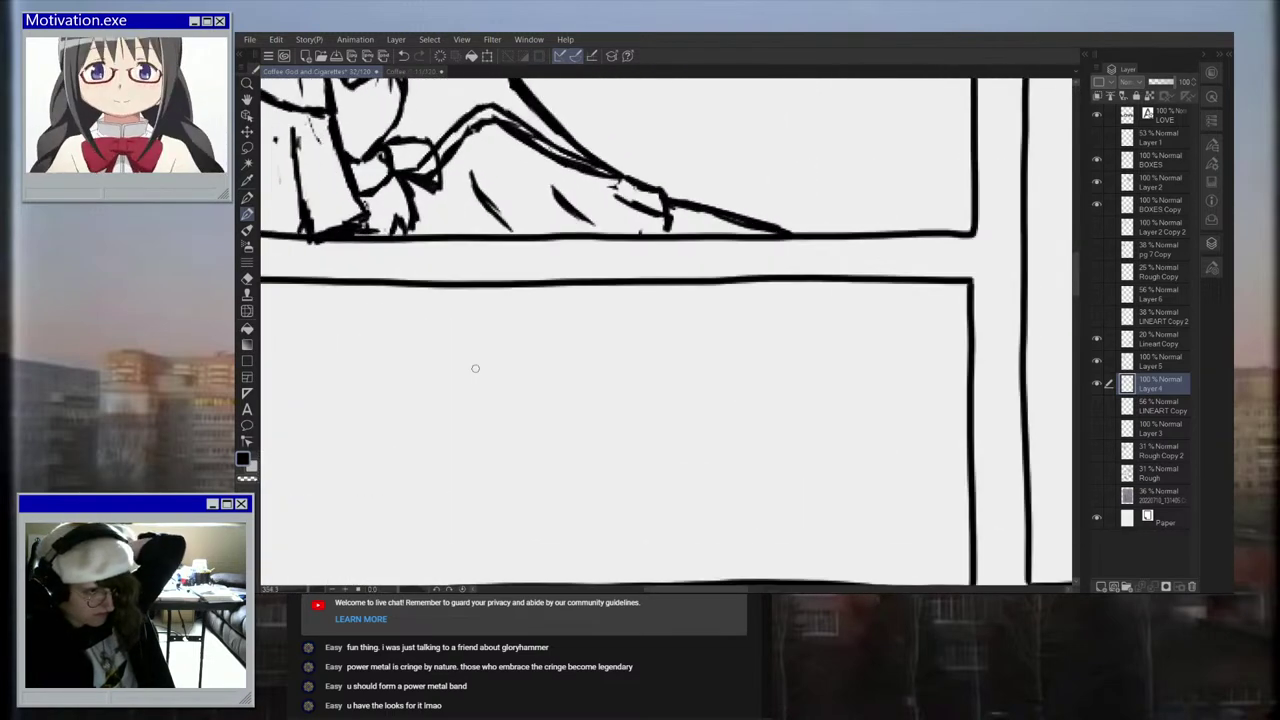
mouse_move(404, 238)
left_mouse_down()
mouse_move(411, 215)
mouse_move(427, 234)
left_mouse_up()
scroll(451, 214, "down", 8)
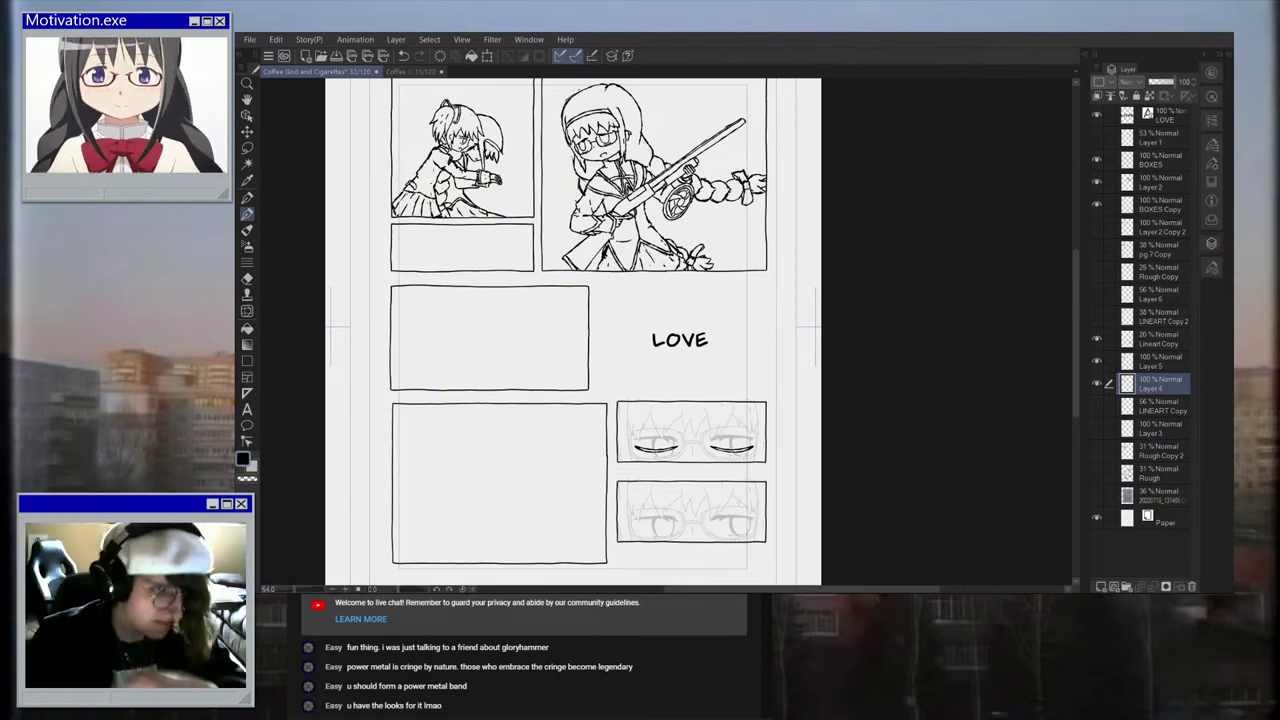
Step: Toggle the hidden sketch layers to compare them and leave the Rough layer visible beneath the line art
left_click_drag(1077, 290, 1077, 288)
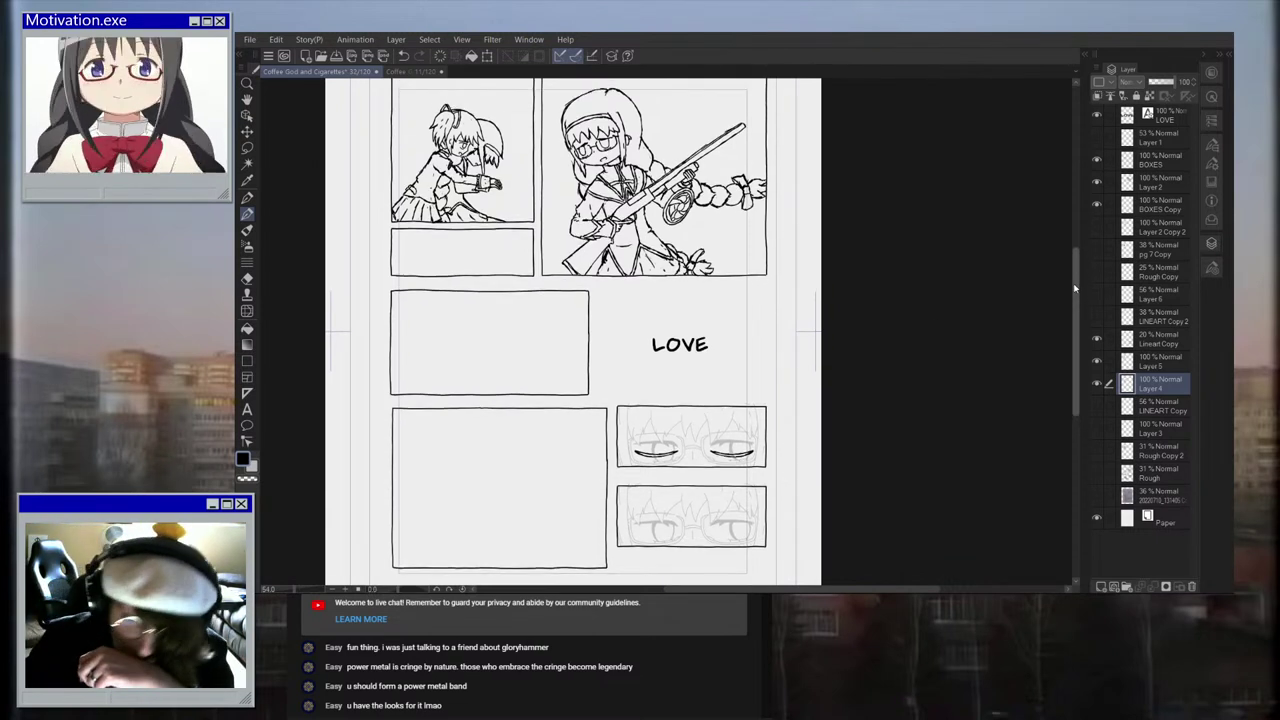
scroll(473, 241, "up", 4)
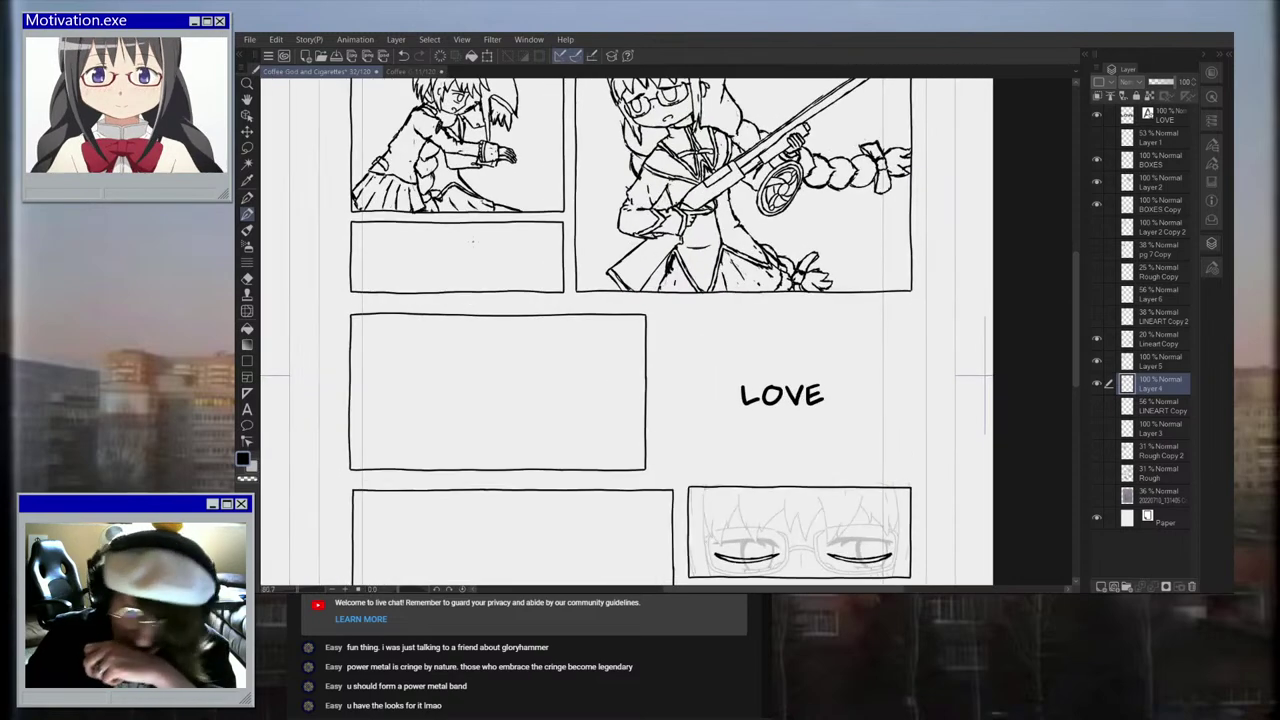
left_click(1096, 450)
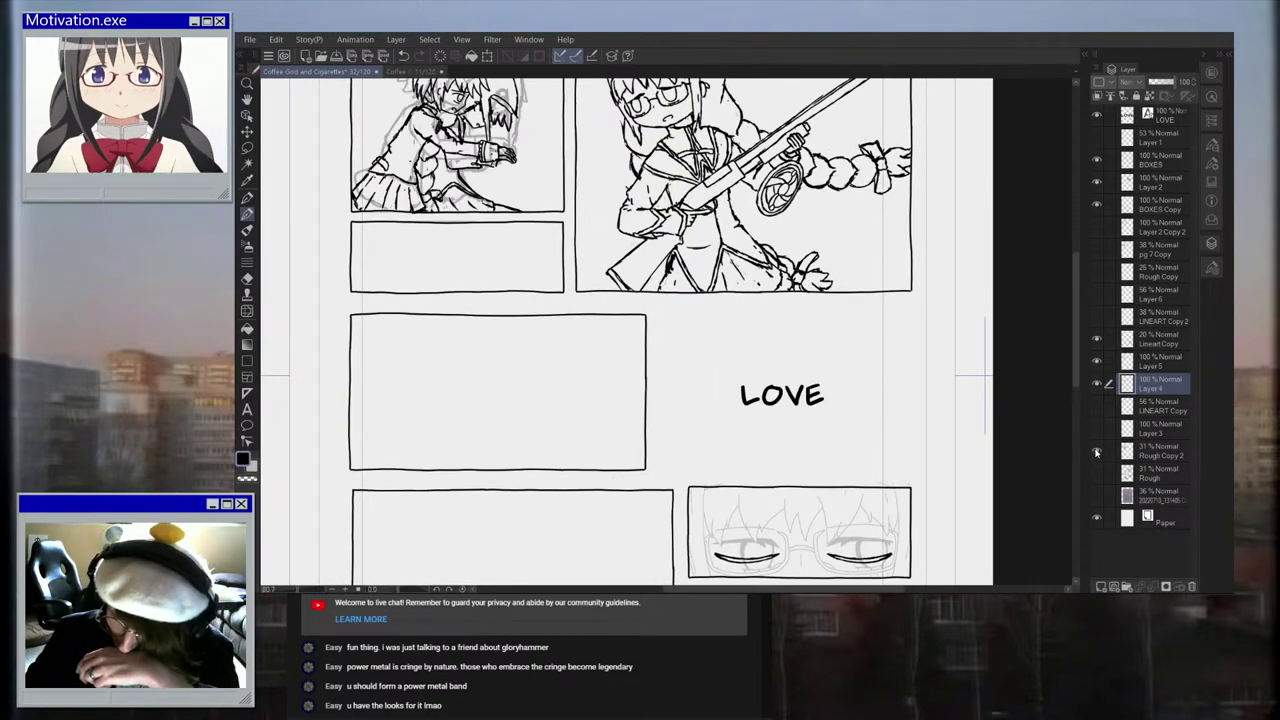
left_click(1096, 450)
left_click(1096, 427)
left_click(1097, 406)
left_click(1097, 406)
left_click(1098, 496)
left_click(1098, 496)
left_click(1097, 476)
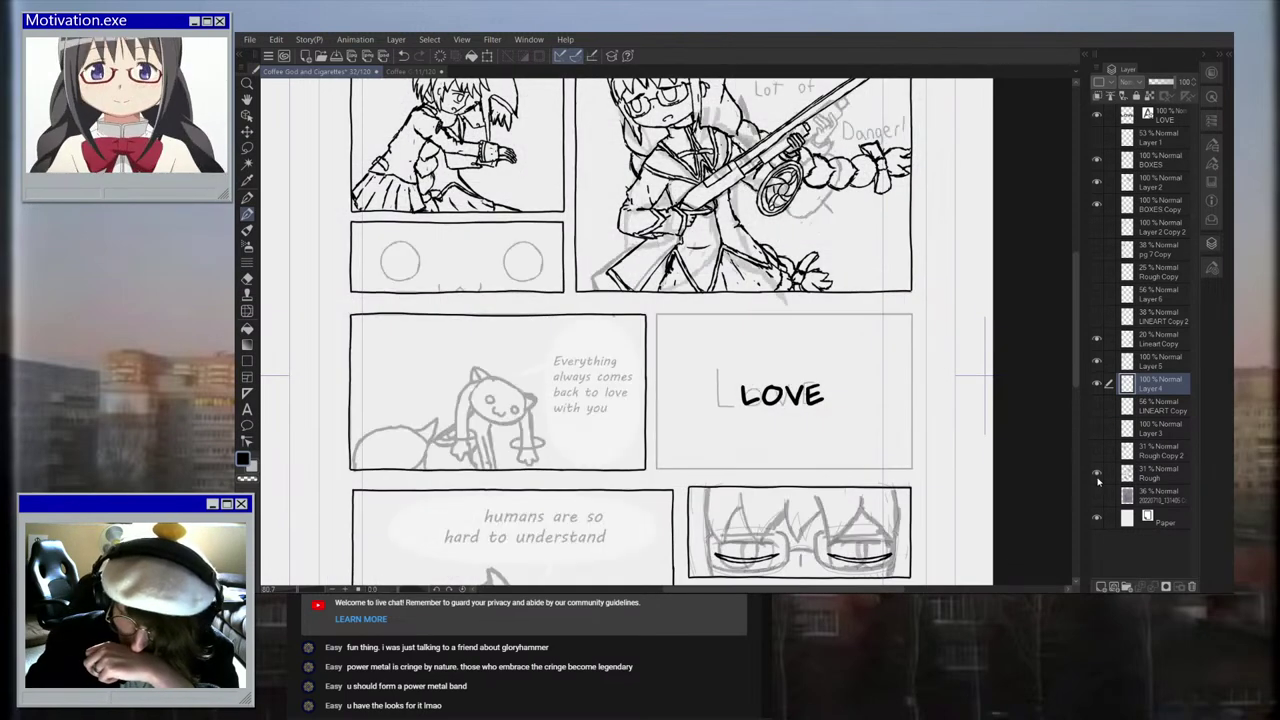
Step: Look over the rough sketches in the round-eyed face panel and the two cat creature panels below it
scroll(366, 253, "up", 5)
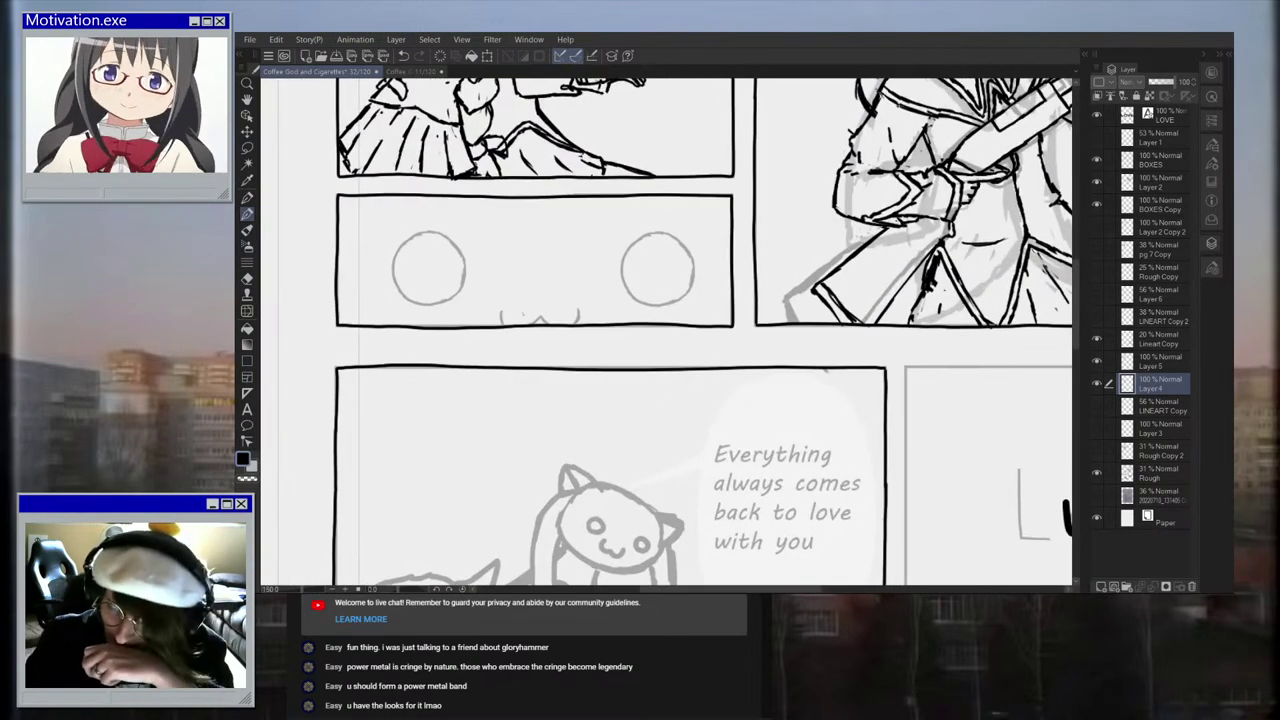
scroll(522, 251, "up", 3)
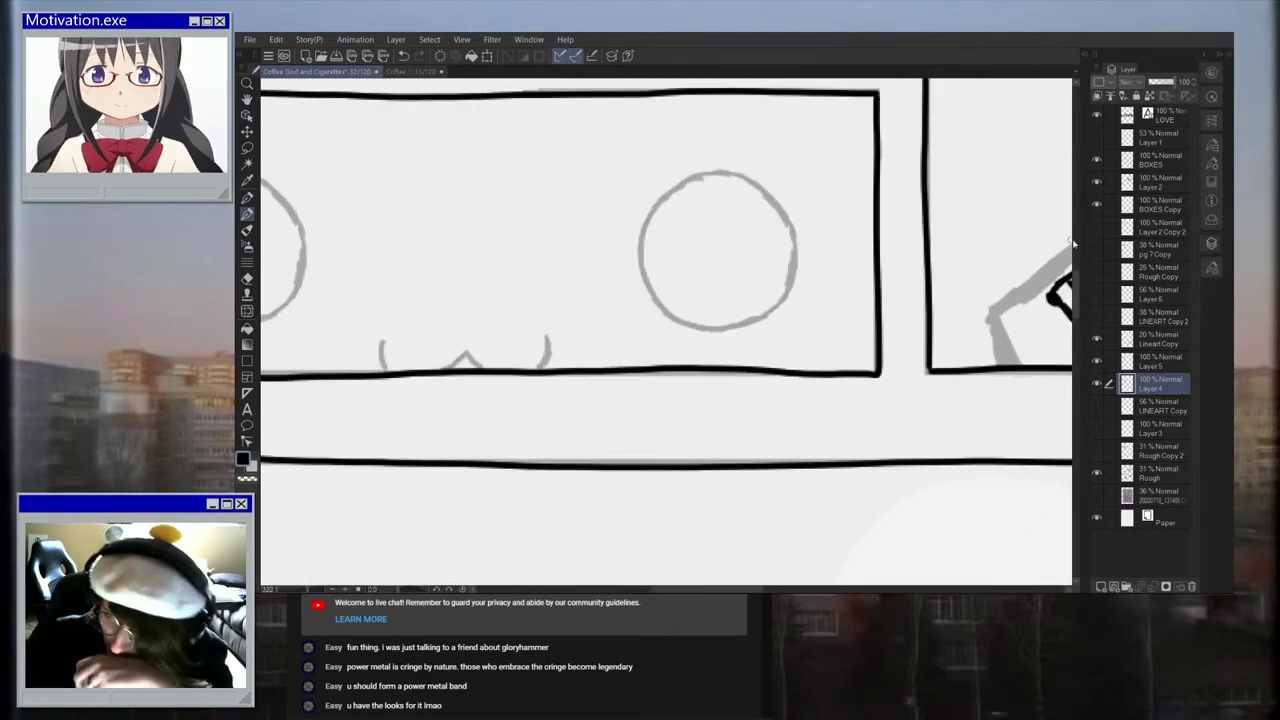
scroll(849, 317, "down", 5)
left_click_drag(1076, 303, 1076, 367)
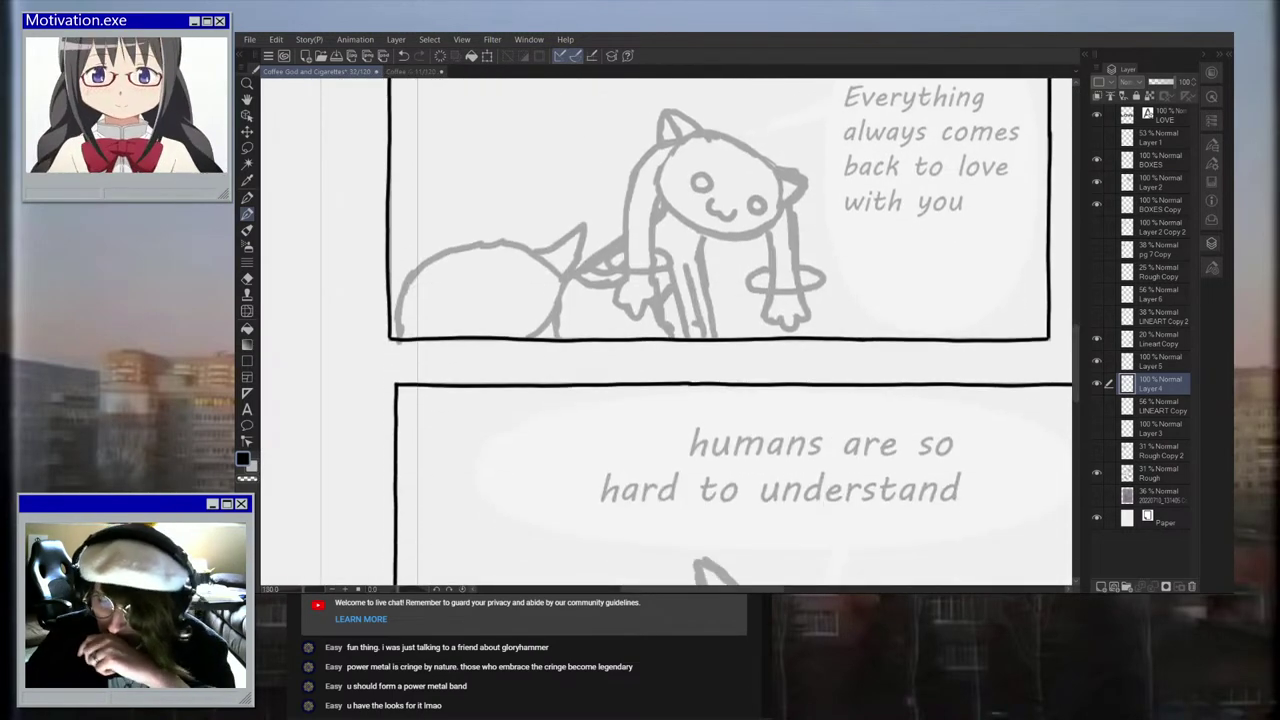
scroll(877, 355, "down", 5)
scroll(940, 290, "up", 2)
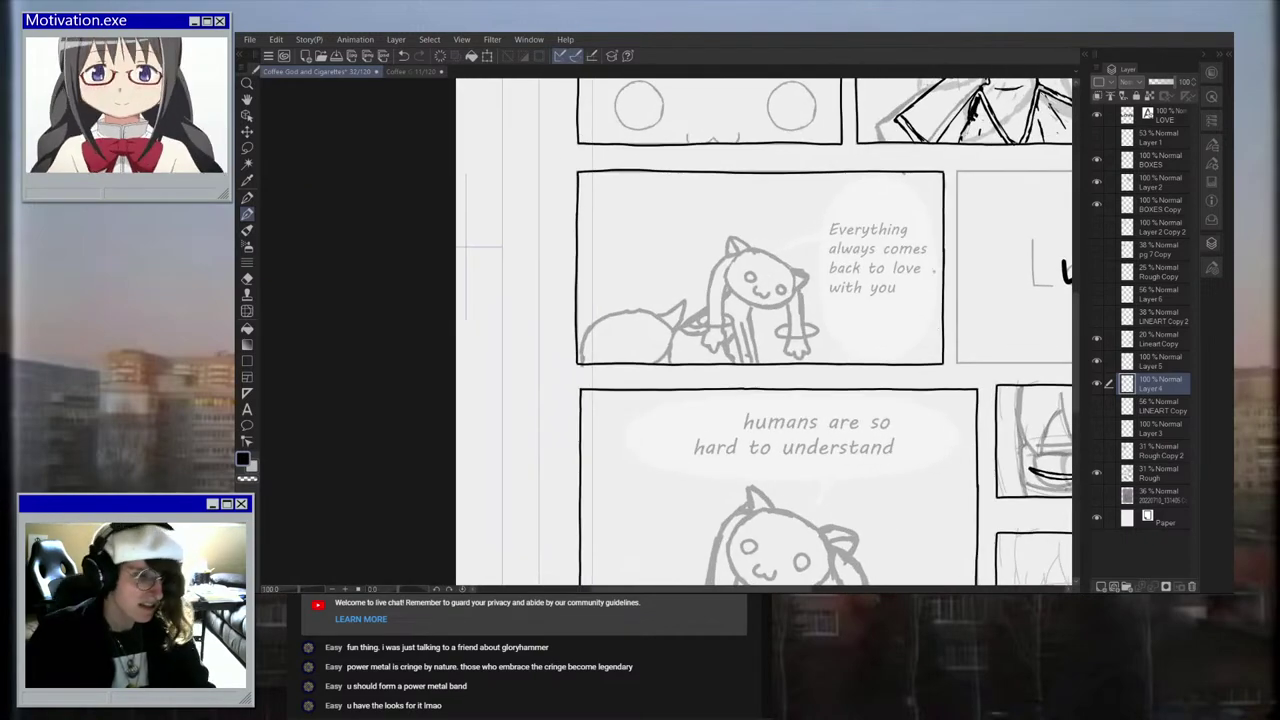
scroll(934, 275, "up", 2)
scroll(910, 298, "down", 4)
scroll(935, 337, "up", 2)
Step: Ink the upper, left and lower-left contour of the cat creature's head and a short neck line over the rough sketch
scroll(779, 251, "up", 6)
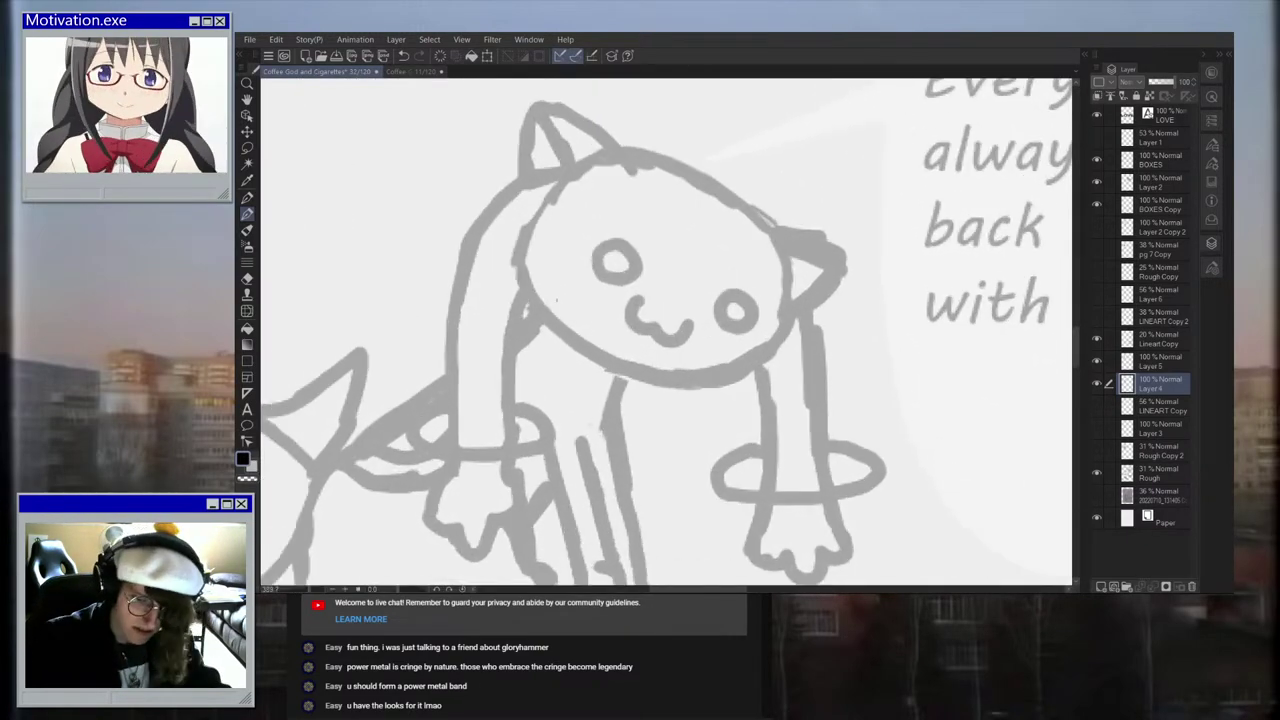
scroll(554, 312, "up", 1)
left_click_drag(534, 310, 674, 390)
key("ctrl+z")
mouse_move(538, 310)
left_mouse_down()
mouse_move(588, 350)
mouse_move(702, 395)
left_mouse_up()
mouse_move(504, 366)
left_mouse_down()
mouse_move(542, 318)
mouse_move(521, 287)
mouse_move(516, 220)
mouse_move(548, 173)
mouse_move(575, 148)
mouse_move(683, 138)
left_mouse_up()
key("ctrl+z")
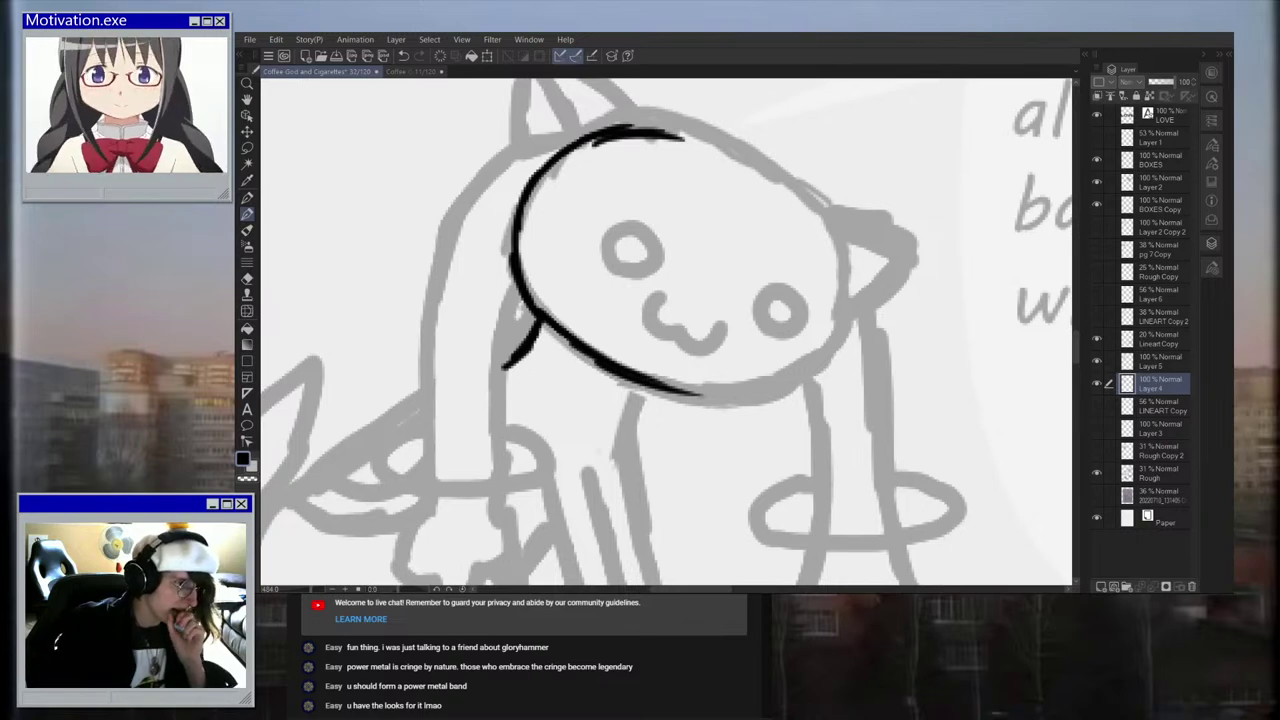
Step: Examine the finished cat creature on the Coffee God and Cigarettes 31/120 page as reference and return to the working page
key("super+d")
key("super+d")
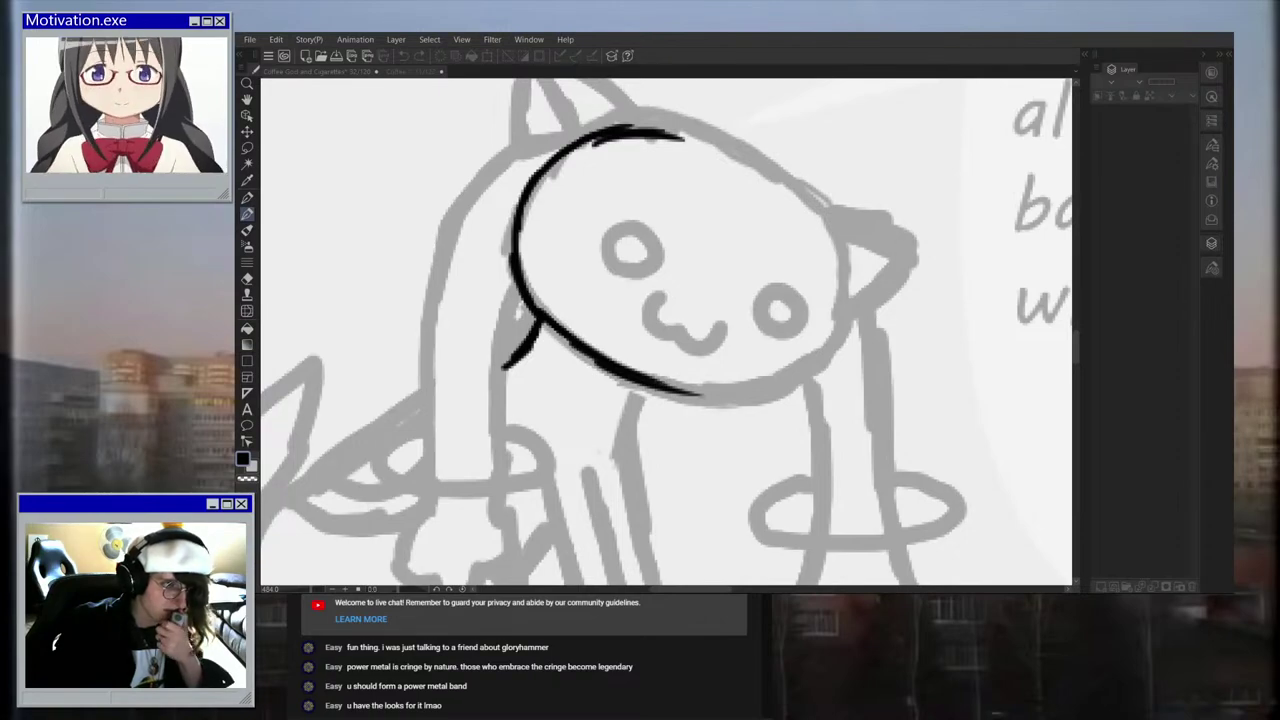
scroll(725, 325, "up", 1)
scroll(732, 330, "up", 2)
scroll(728, 320, "down", 2)
scroll(680, 428, "up", 5)
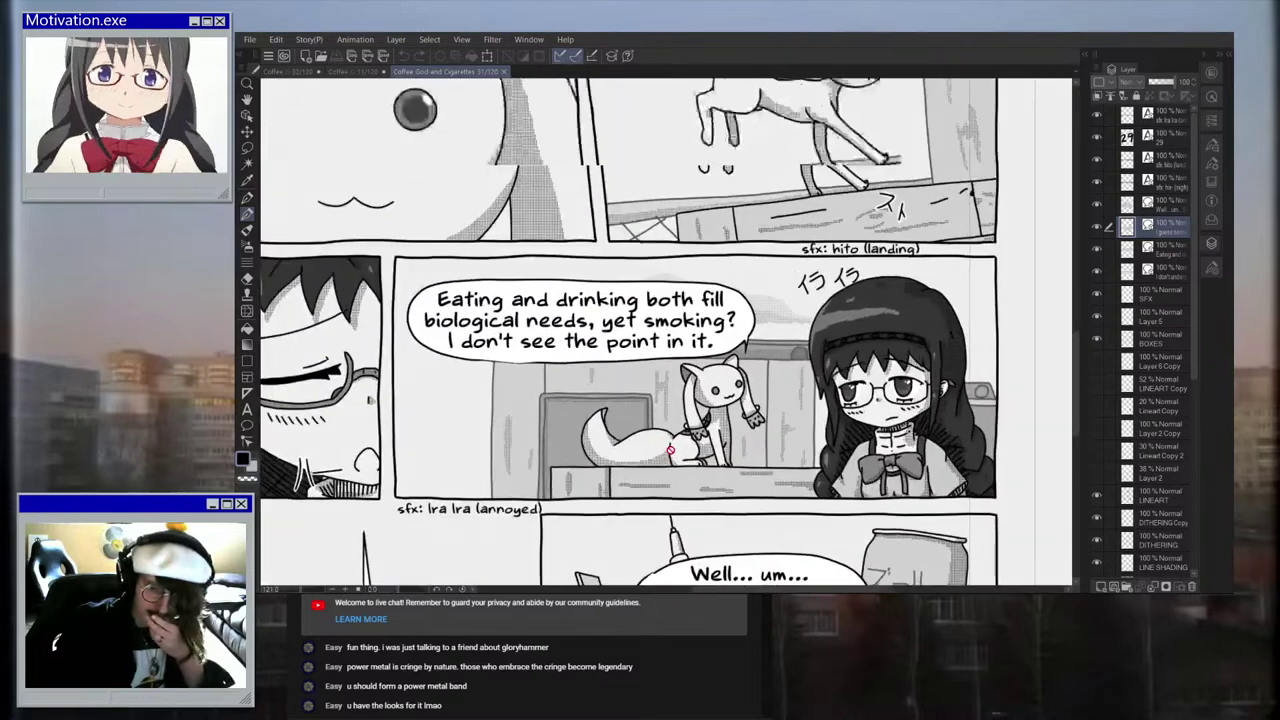
scroll(670, 450, "up", 2)
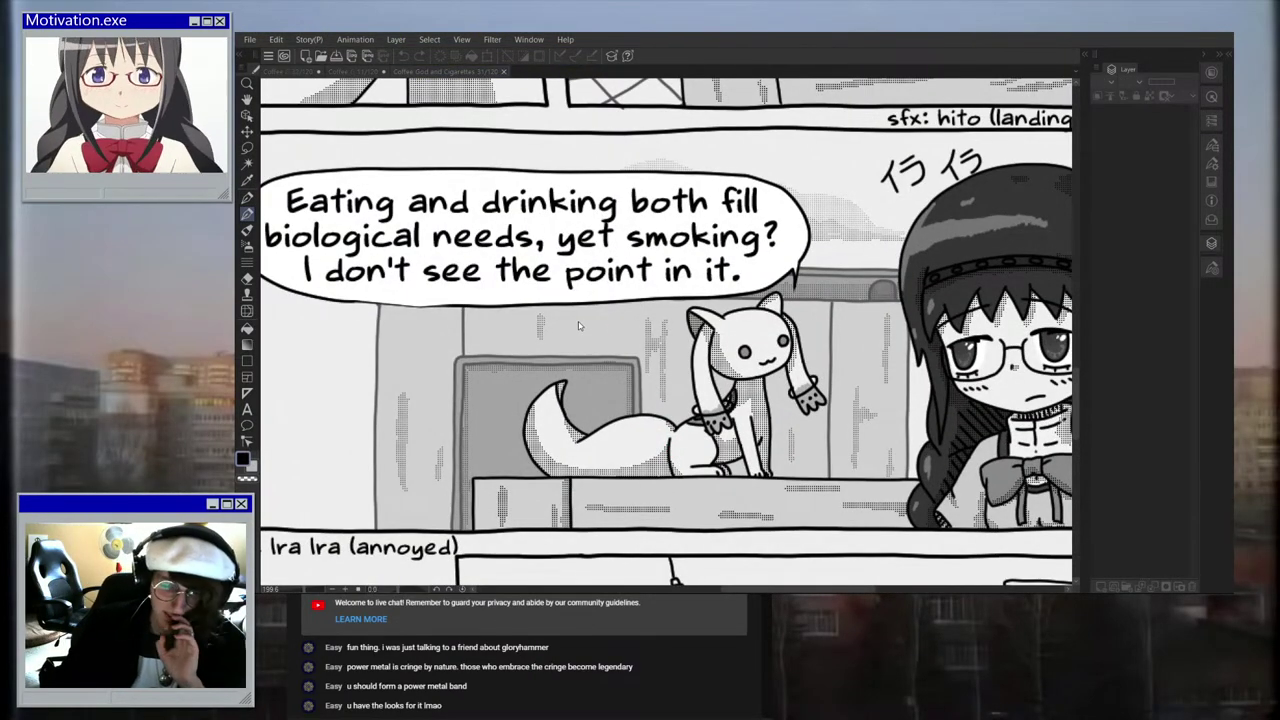
scroll(610, 306, "down", 2)
left_click(296, 72)
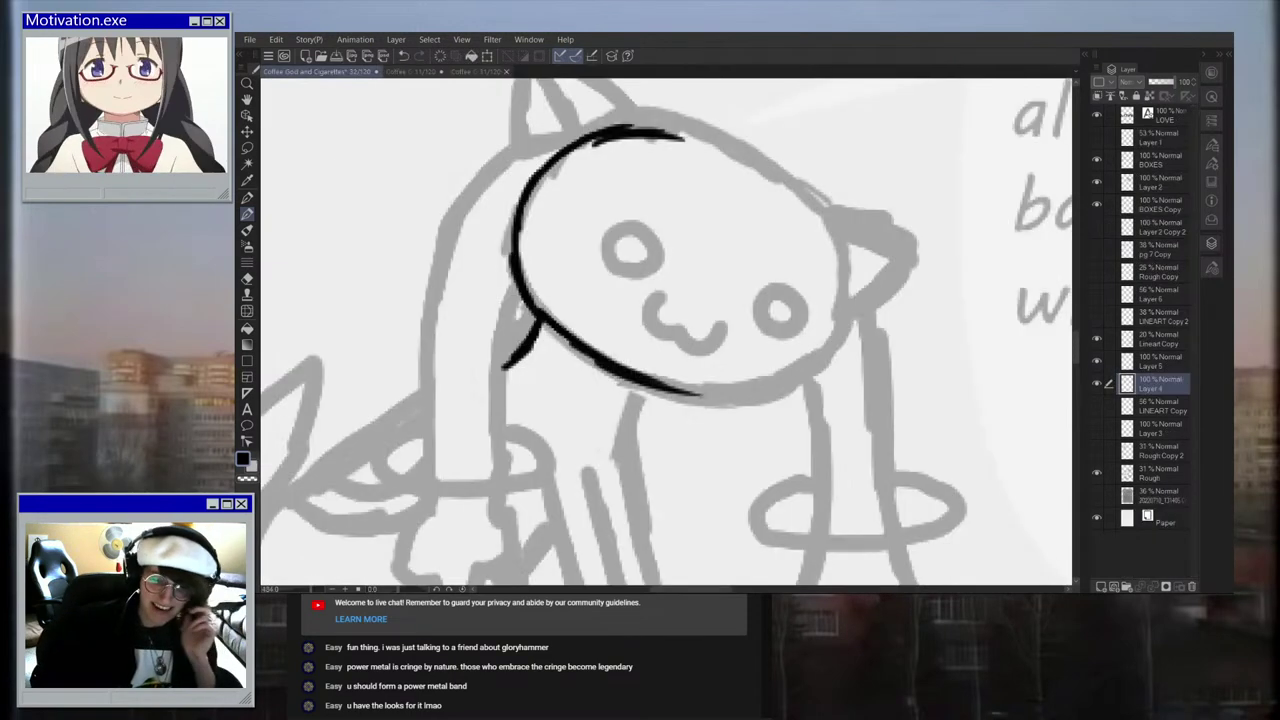
Step: Close the cat creature's head outline along the top, right side and chin, rechecking the finished reference page
scroll(530, 282, "down", 5)
scroll(587, 308, "up", 4)
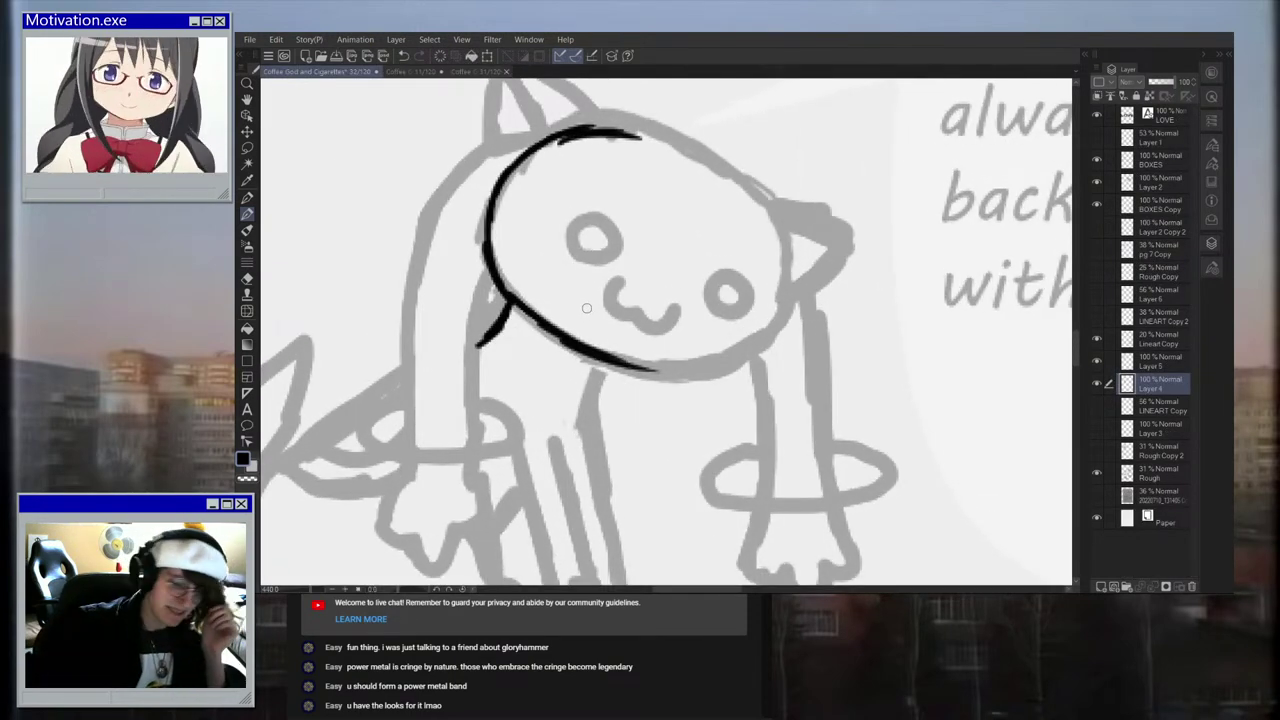
left_click_drag(640, 137, 758, 205)
left_click(482, 72)
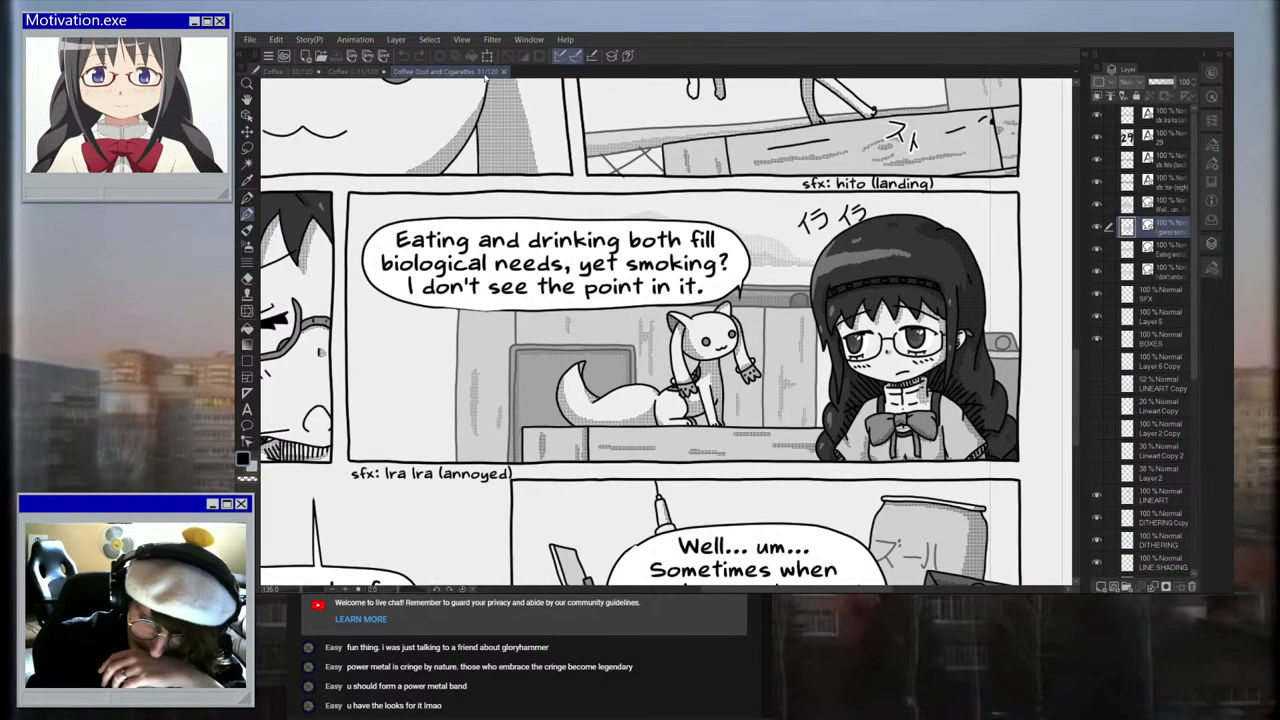
left_click(290, 72)
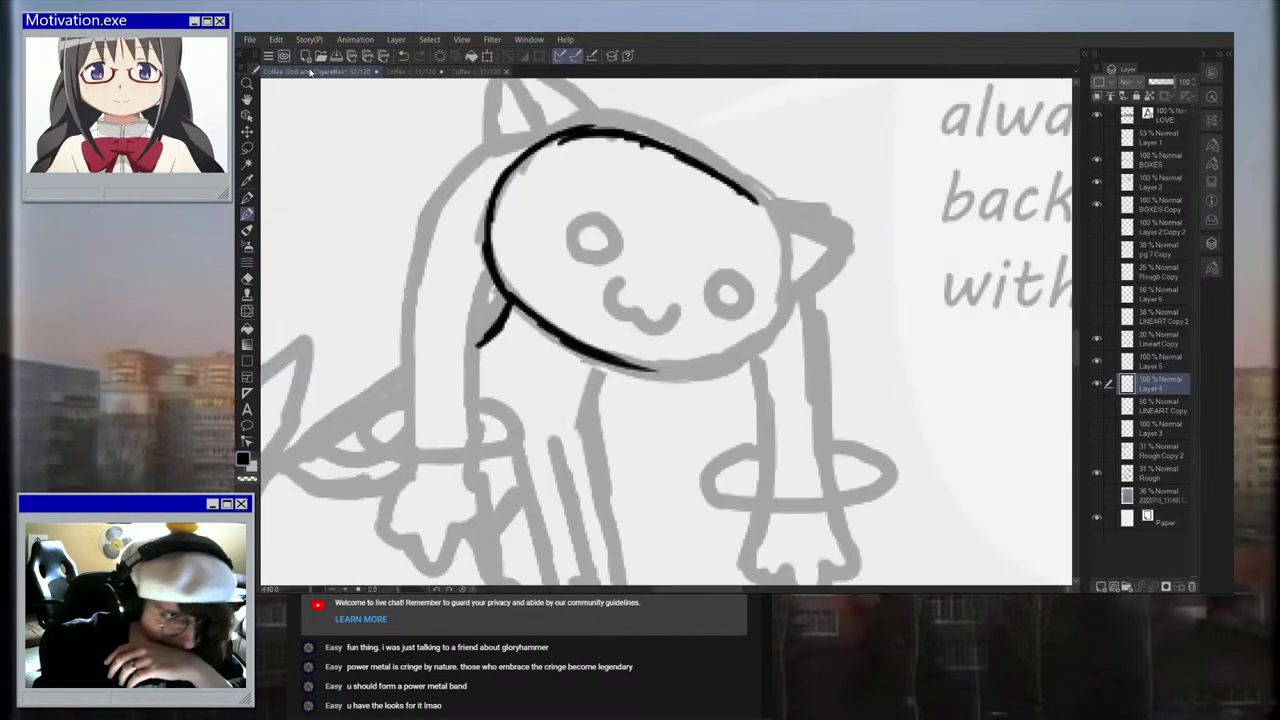
mouse_move(565, 350)
left_mouse_down()
mouse_move(633, 360)
mouse_move(675, 357)
mouse_move(621, 357)
mouse_move(730, 340)
left_mouse_up()
mouse_move(722, 146)
left_mouse_down()
mouse_move(761, 180)
mouse_move(775, 245)
mouse_move(751, 312)
mouse_move(712, 342)
left_mouse_up()
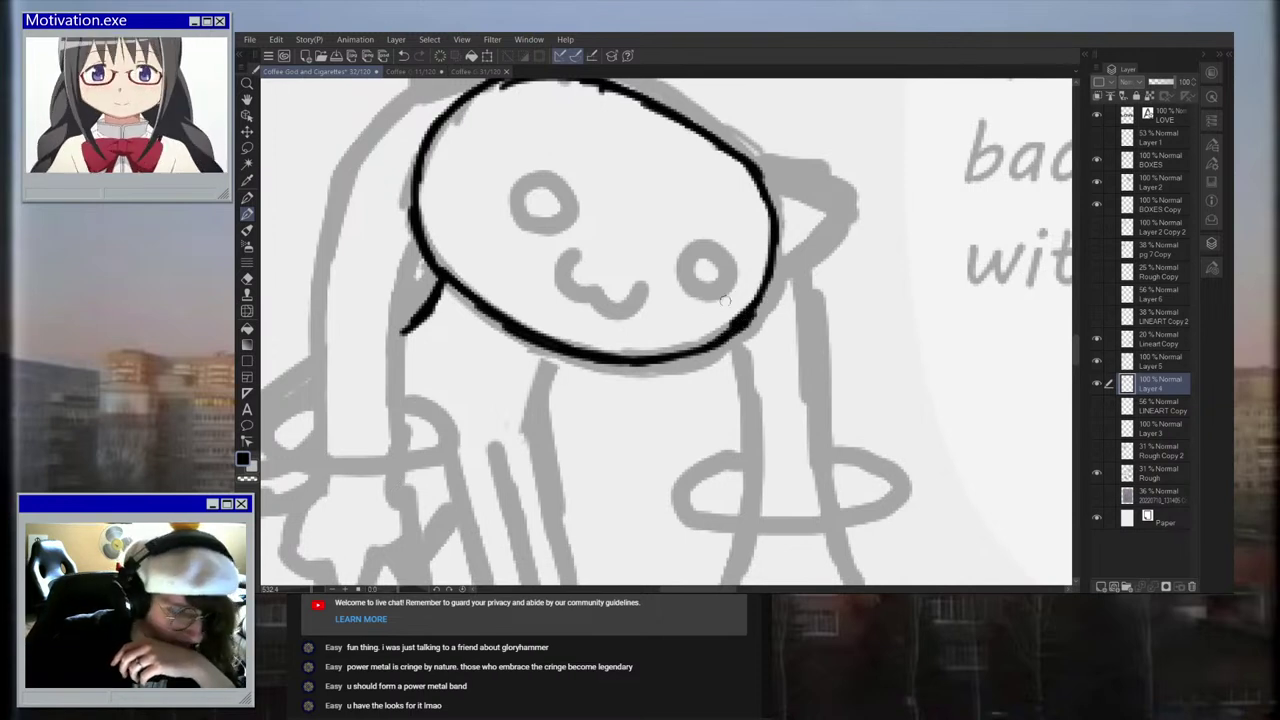
Step: Draw the cat creature's small wavy mouth and its left eye as a round ring, undoing unsatisfactory strokes
scroll(725, 297, "up", 1)
mouse_move(508, 260)
left_mouse_down()
mouse_move(524, 288)
mouse_move(586, 314)
mouse_move(600, 298)
left_mouse_up()
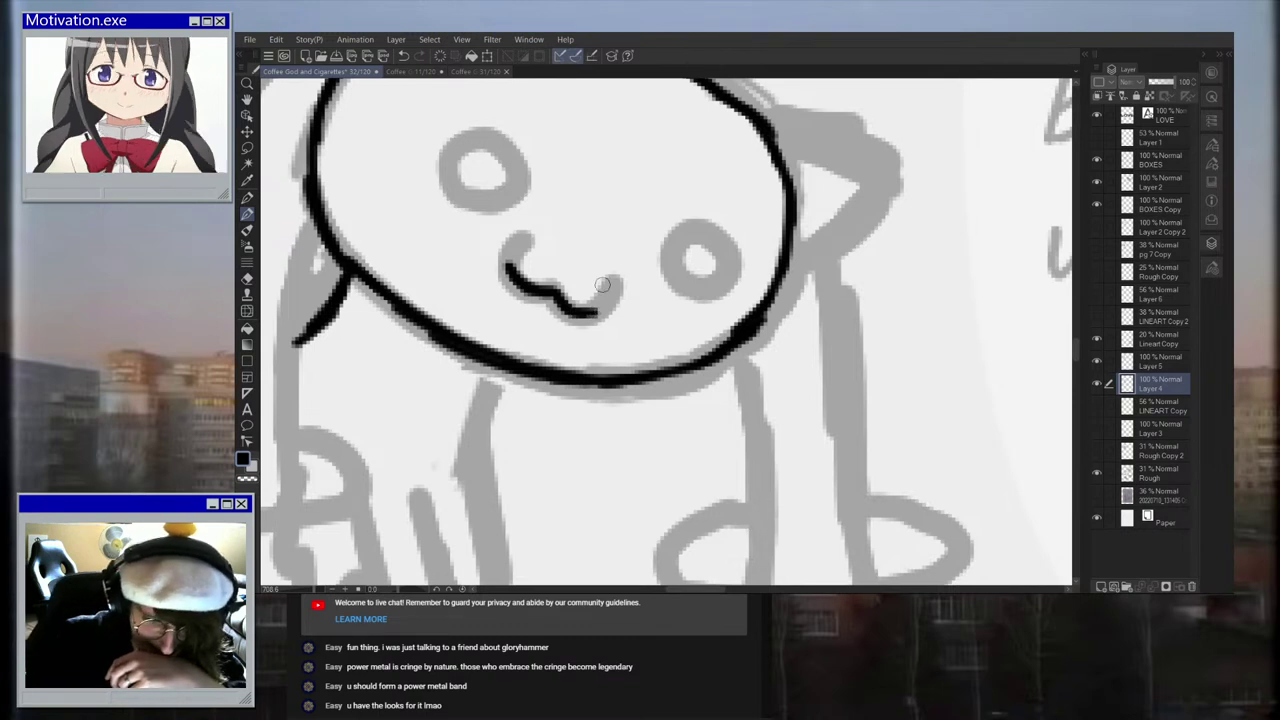
scroll(490, 195, "up", 1)
mouse_move(450, 203)
left_mouse_down()
mouse_move(445, 145)
mouse_move(476, 130)
mouse_move(512, 149)
mouse_move(513, 185)
mouse_move(457, 193)
mouse_move(475, 204)
mouse_move(504, 183)
mouse_move(428, 162)
mouse_move(457, 130)
mouse_move(514, 142)
left_mouse_up()
scroll(502, 215, "up", 1)
key("ctrl+z")
key("ctrl+z")
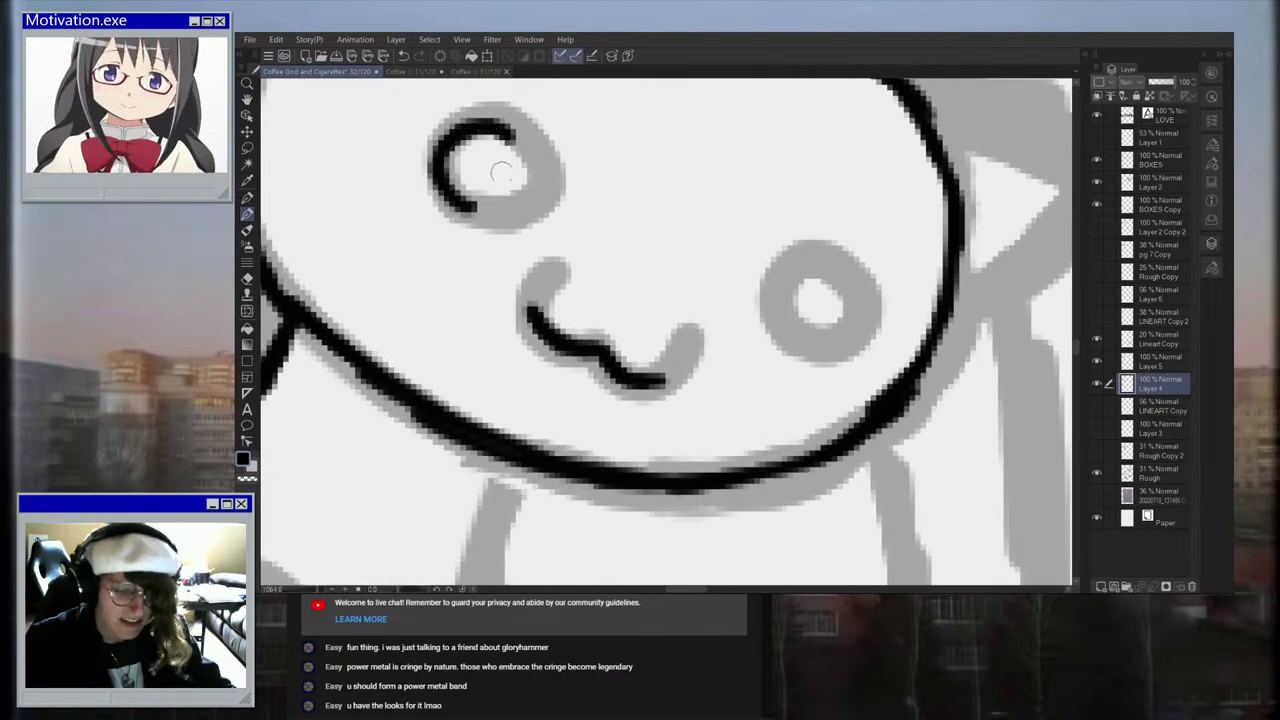
mouse_move(475, 206)
left_mouse_down()
mouse_move(515, 175)
mouse_move(506, 137)
mouse_move(524, 162)
mouse_move(510, 140)
mouse_move(522, 162)
mouse_move(506, 205)
left_mouse_up()
key("ctrl+z")
key("ctrl+z")
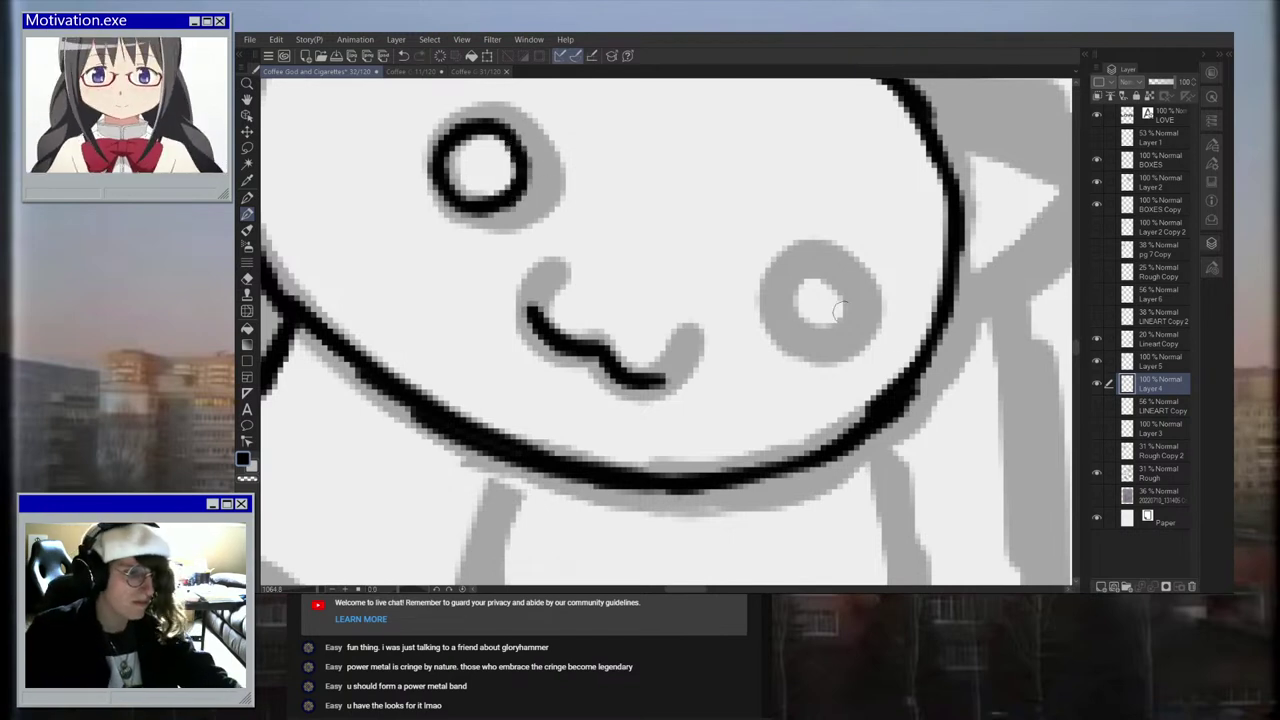
Step: Draw the cat creature's right eye as a small oval ring over the rough sketch
scroll(886, 351, "up", 1)
mouse_move(805, 335)
left_mouse_down()
mouse_move(789, 262)
mouse_move(838, 256)
mouse_move(868, 302)
left_mouse_up()
mouse_move(792, 328)
left_mouse_down()
mouse_move(805, 345)
mouse_move(860, 325)
mouse_move(866, 292)
left_mouse_up()
scroll(858, 320, "down", 6)
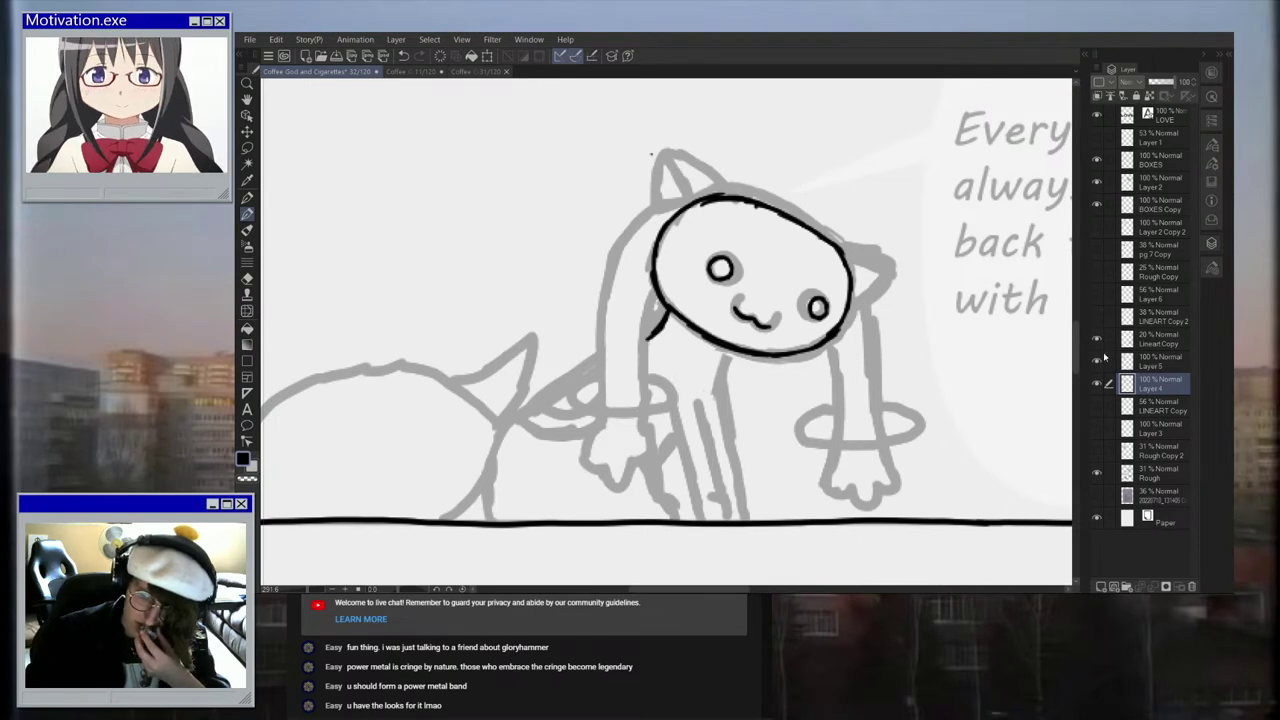
Step: Hide the Rough layer and check the cat creature's inked face both close up and at panel scale
left_click(1096, 474)
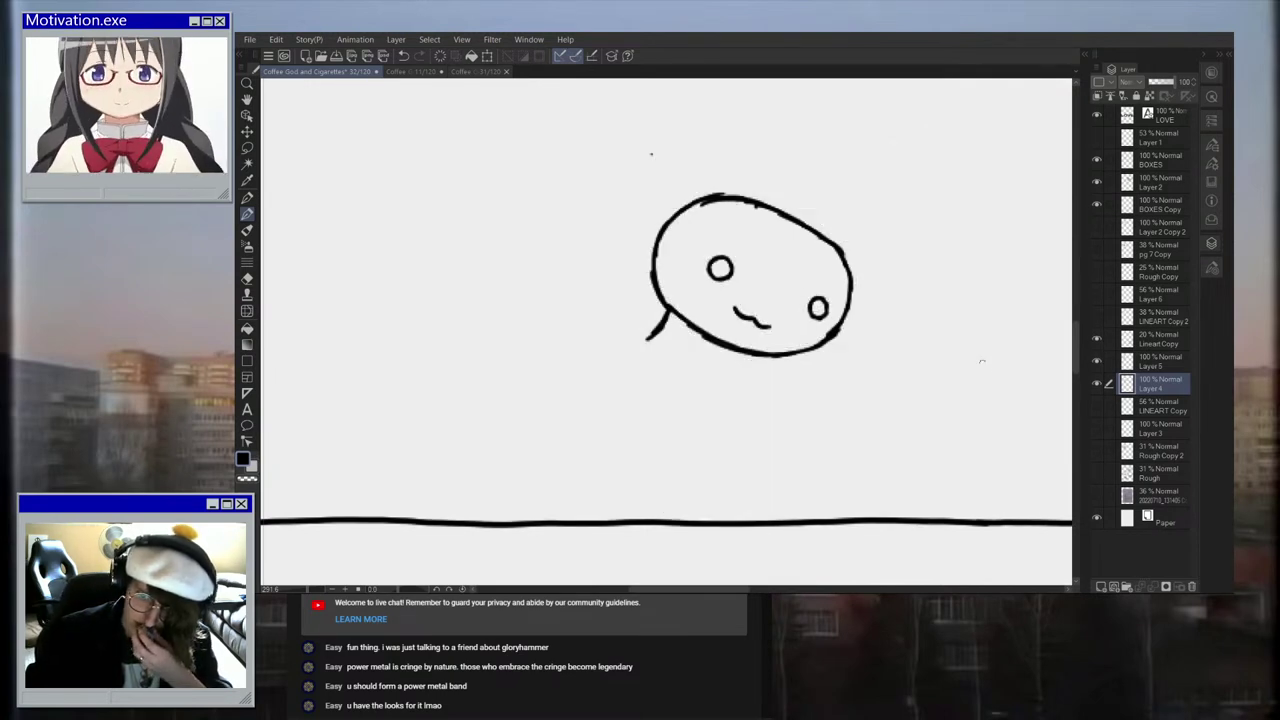
scroll(960, 306, "up", 3)
scroll(850, 390, "down", 3)
scroll(850, 390, "down", 4)
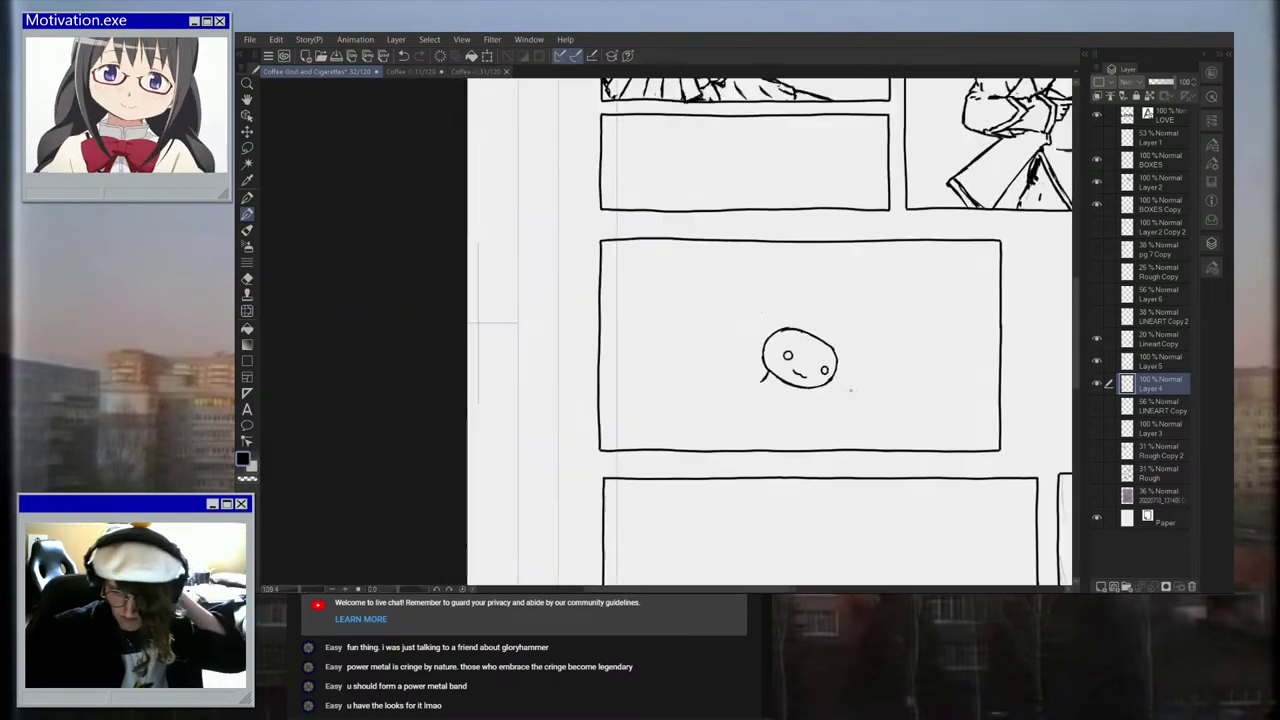
scroll(820, 397, "up", 3)
scroll(820, 397, "up", 2)
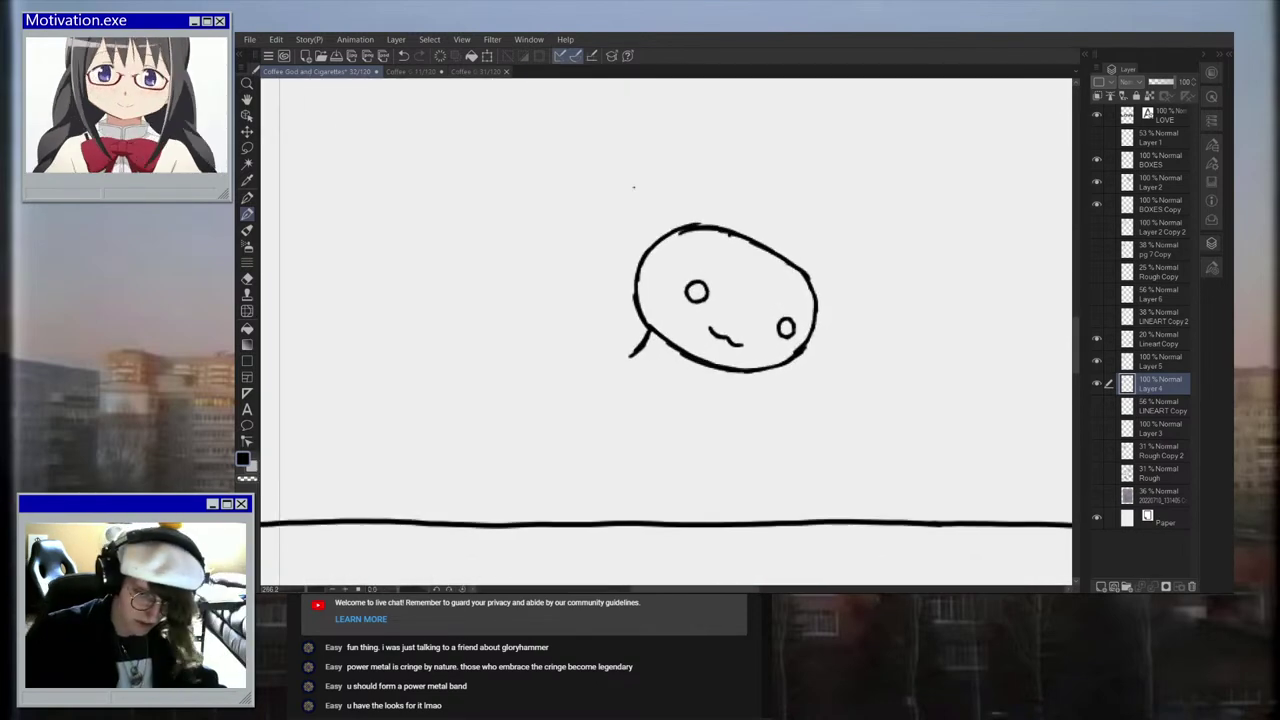
Step: Lasso and remove the head outline segments where the two ears attach, and show the Rough layer again
left_click(249, 150)
left_click_drag(746, 267, 758, 271)
left_click(814, 223)
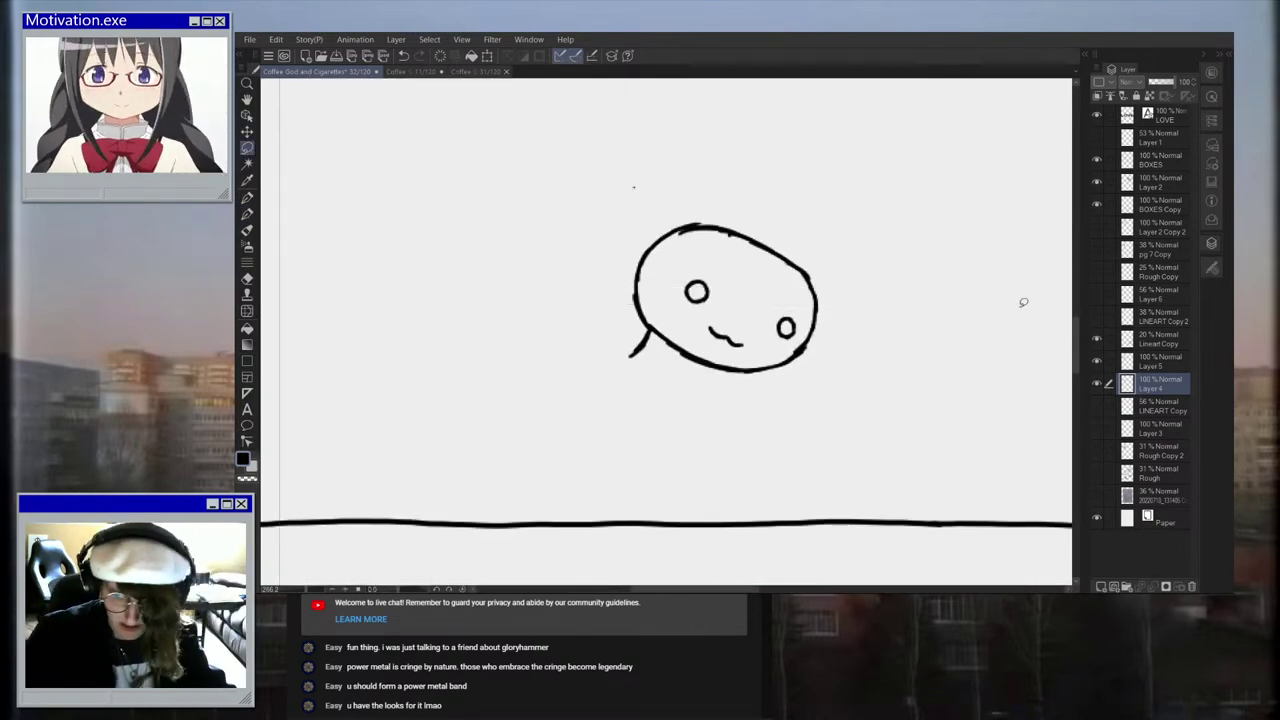
left_click_drag(762, 237, 792, 263)
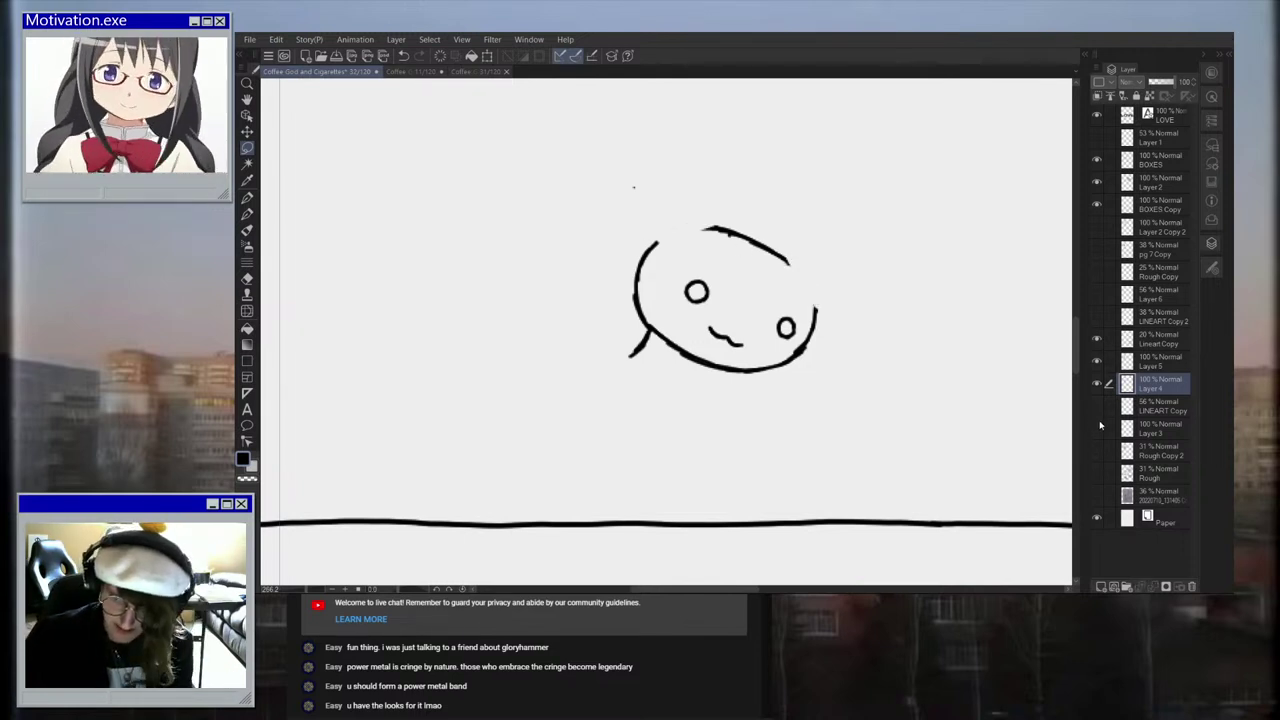
left_click(1097, 474)
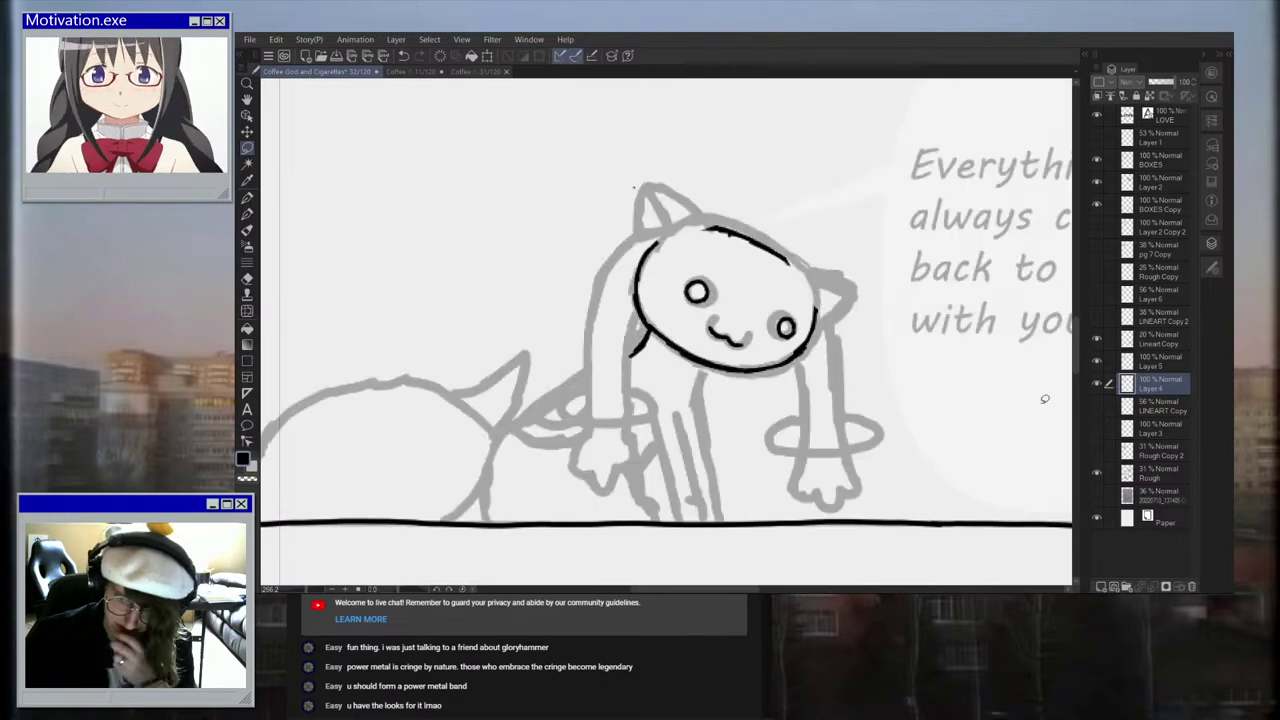
Step: Ink the cat creature's left ear with its inner fold line over the sketch, undoing the first version and redrawing it
scroll(511, 222, "up", 3)
left_click(247, 213)
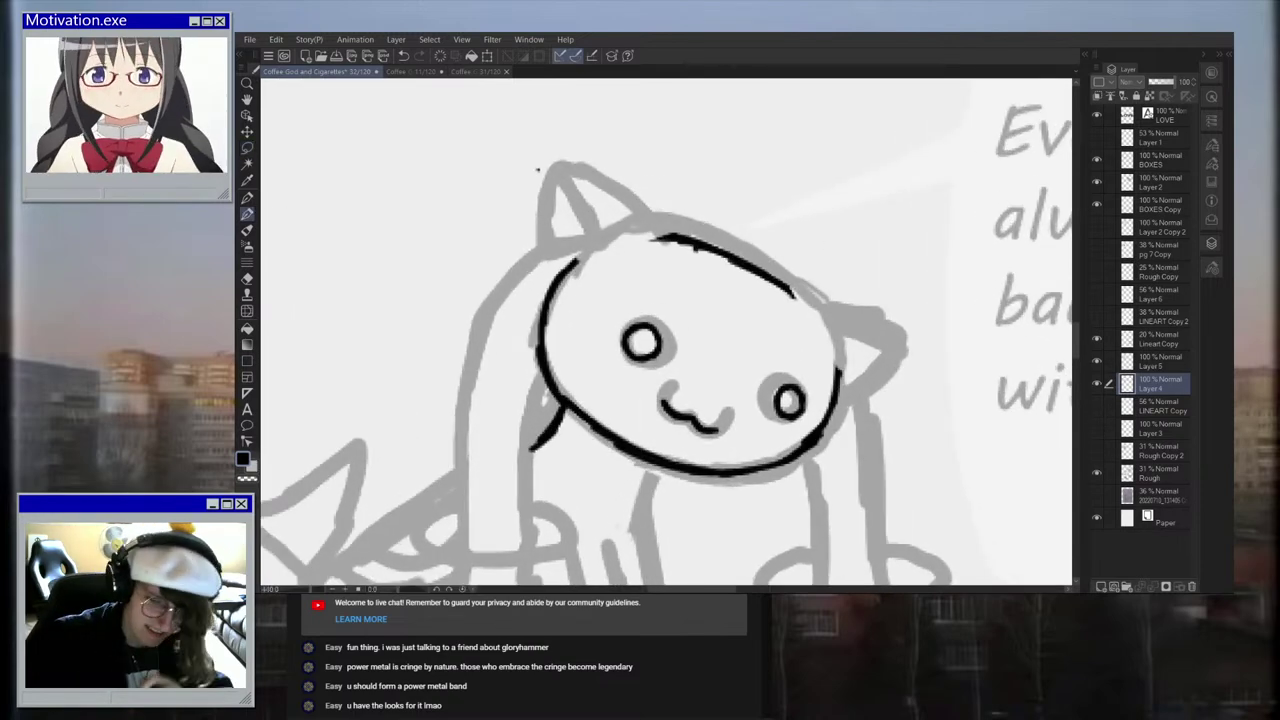
left_click_drag(560, 178, 606, 268)
mouse_move(541, 244)
left_mouse_down()
mouse_move(547, 181)
mouse_move(576, 166)
mouse_move(656, 240)
left_mouse_up()
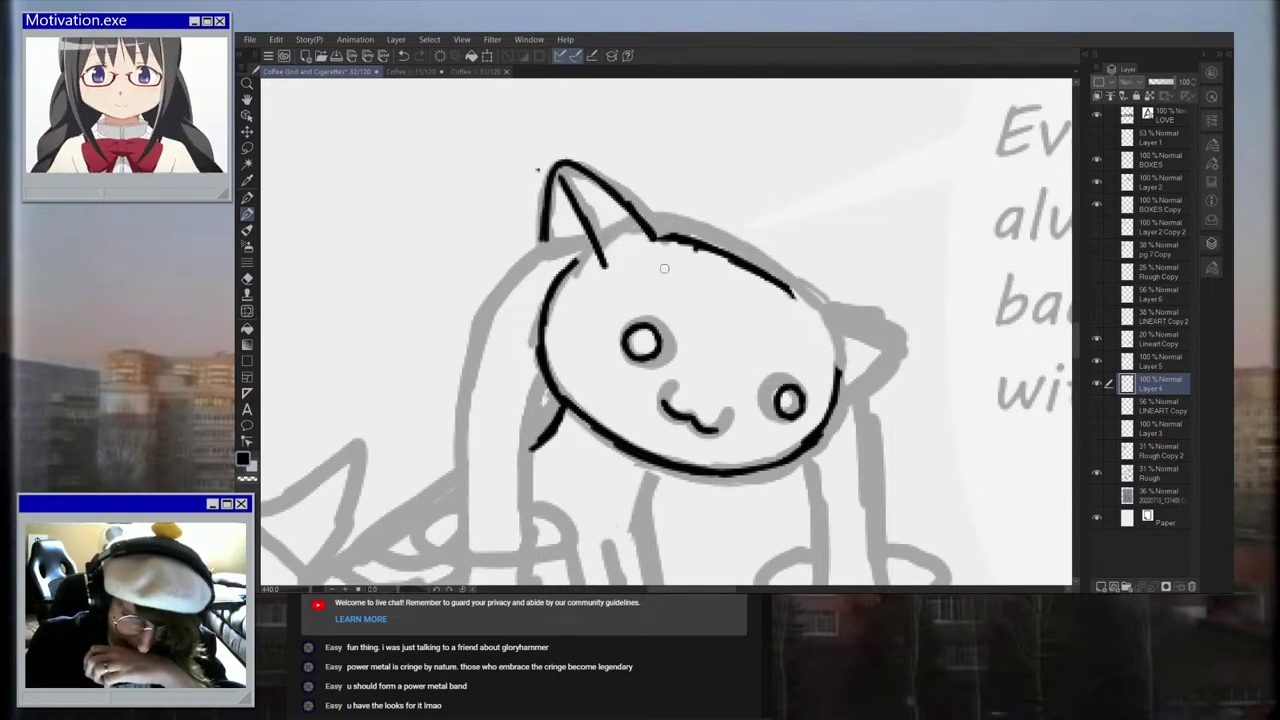
key("ctrl+z")
mouse_move(538, 230)
left_mouse_down()
mouse_move(556, 170)
mouse_move(630, 207)
mouse_move(657, 242)
left_mouse_up()
mouse_move(578, 203)
left_mouse_down()
mouse_move(598, 228)
mouse_move(574, 210)
mouse_move(590, 236)
mouse_move(549, 213)
mouse_move(556, 172)
left_mouse_up()
left_click_drag(590, 240, 601, 264)
mouse_move(553, 190)
left_mouse_down()
mouse_move(586, 184)
mouse_move(638, 236)
mouse_move(624, 213)
left_mouse_up()
Step: Start the long strand hanging from the left ear, inking its outer curve and a short inner edge beside the head
scroll(688, 265, "up", 1)
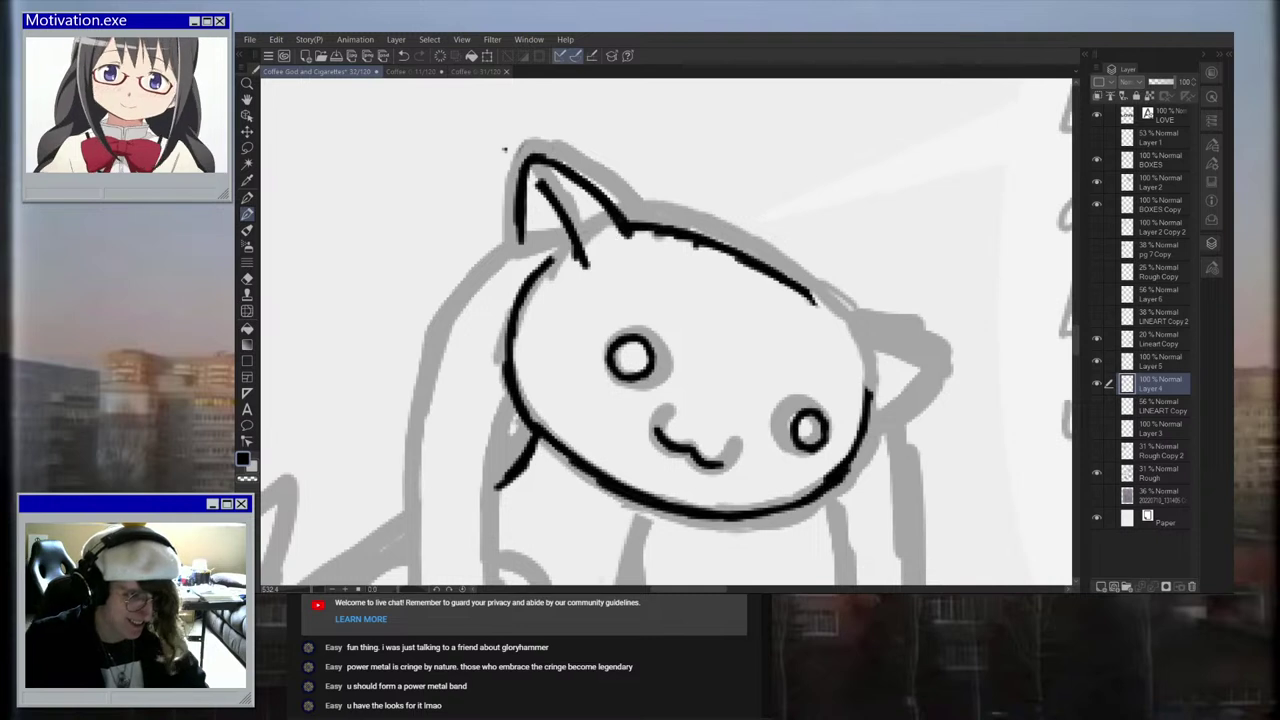
scroll(549, 531, "up", 1)
mouse_move(554, 220)
left_mouse_down()
mouse_move(513, 250)
mouse_move(501, 366)
left_mouse_up()
mouse_move(522, 318)
left_mouse_down()
mouse_move(517, 415)
mouse_move(535, 452)
mouse_move(510, 372)
mouse_move(522, 415)
left_mouse_up()
scroll(508, 403, "down", 4)
left_click_drag(503, 361, 502, 418)
mouse_move(504, 398)
left_mouse_down()
mouse_move(527, 316)
mouse_move(564, 278)
mouse_move(537, 256)
mouse_move(482, 296)
mouse_move(450, 395)
left_mouse_up()
scroll(504, 331, "up", 2)
scroll(503, 356, "down", 1)
scroll(502, 355, "down", 1)
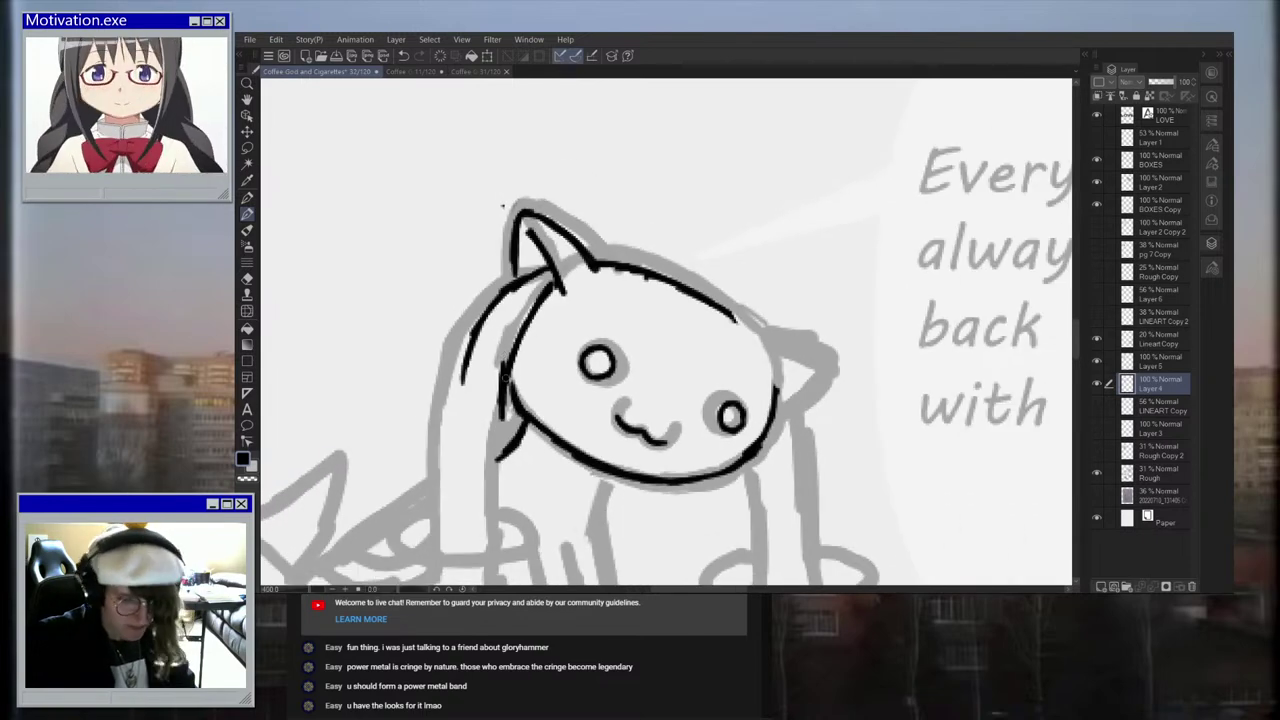
scroll(497, 452, "down", 1)
scroll(500, 458, "down", 2)
Step: Extend the outer and inner edges of the hanging ear strand down to the sketched paw-like end
scroll(496, 500, "up", 4)
left_click_drag(484, 350, 481, 450)
left_click_drag(485, 390, 482, 474)
scroll(495, 500, "up", 2)
mouse_move(478, 428)
left_mouse_down()
mouse_move(497, 501)
mouse_move(487, 519)
mouse_move(393, 540)
mouse_move(397, 495)
mouse_move(425, 480)
mouse_move(475, 352)
mouse_move(491, 290)
left_mouse_up()
scroll(463, 521, "up", 2)
scroll(424, 480, "down", 2)
mouse_move(494, 500)
left_mouse_down()
mouse_move(472, 507)
mouse_move(420, 478)
mouse_move(404, 451)
left_mouse_up()
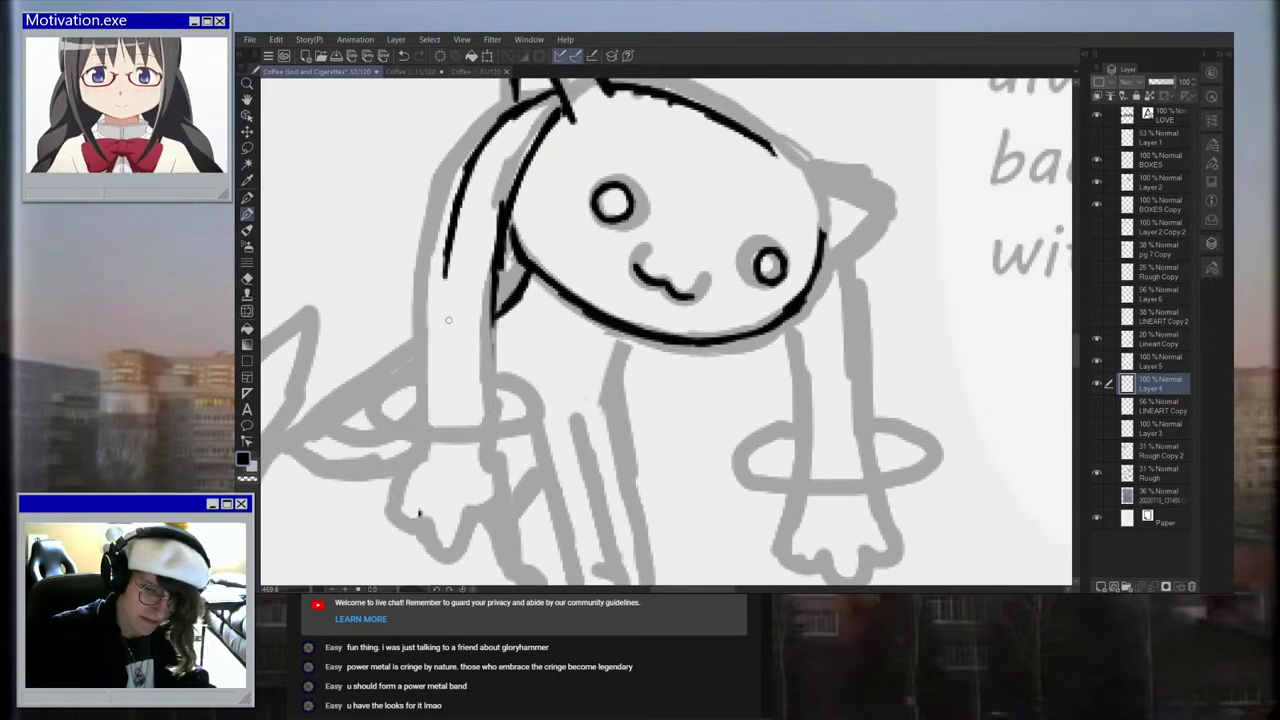
left_click_drag(448, 226, 430, 396)
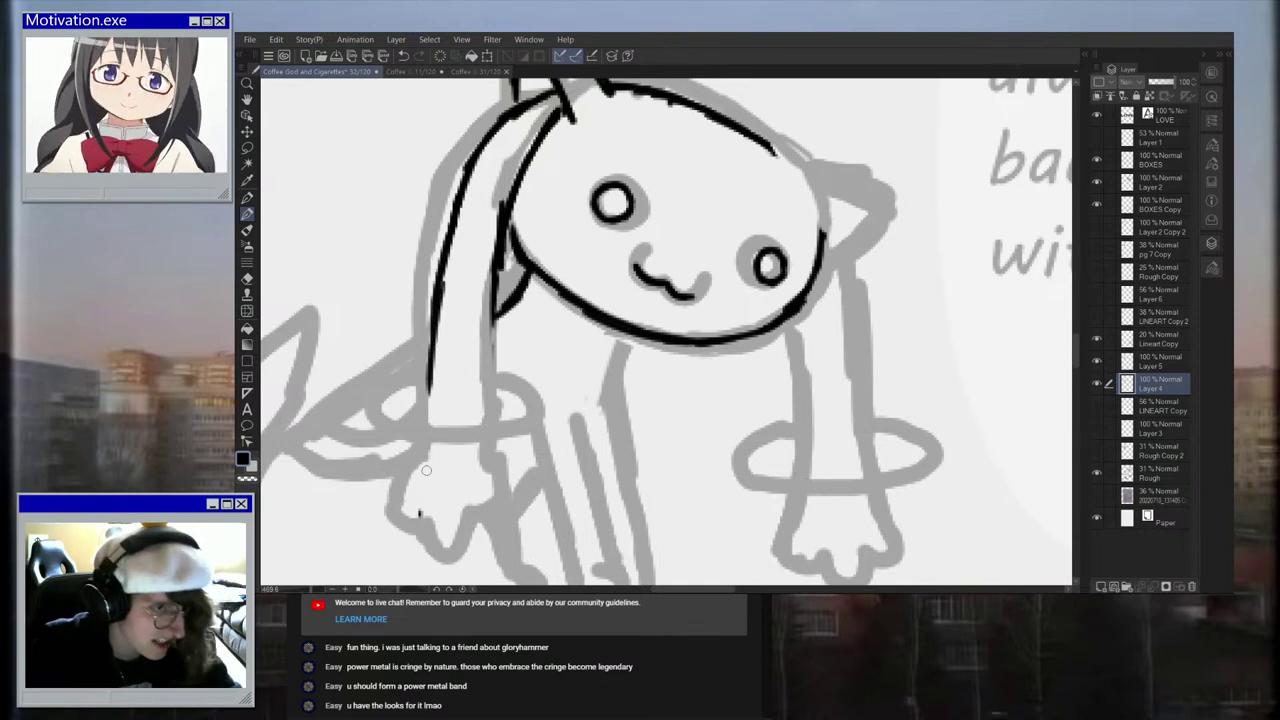
left_click_drag(494, 284, 491, 398)
left_click_drag(490, 340, 492, 452)
left_click_drag(430, 368, 426, 448)
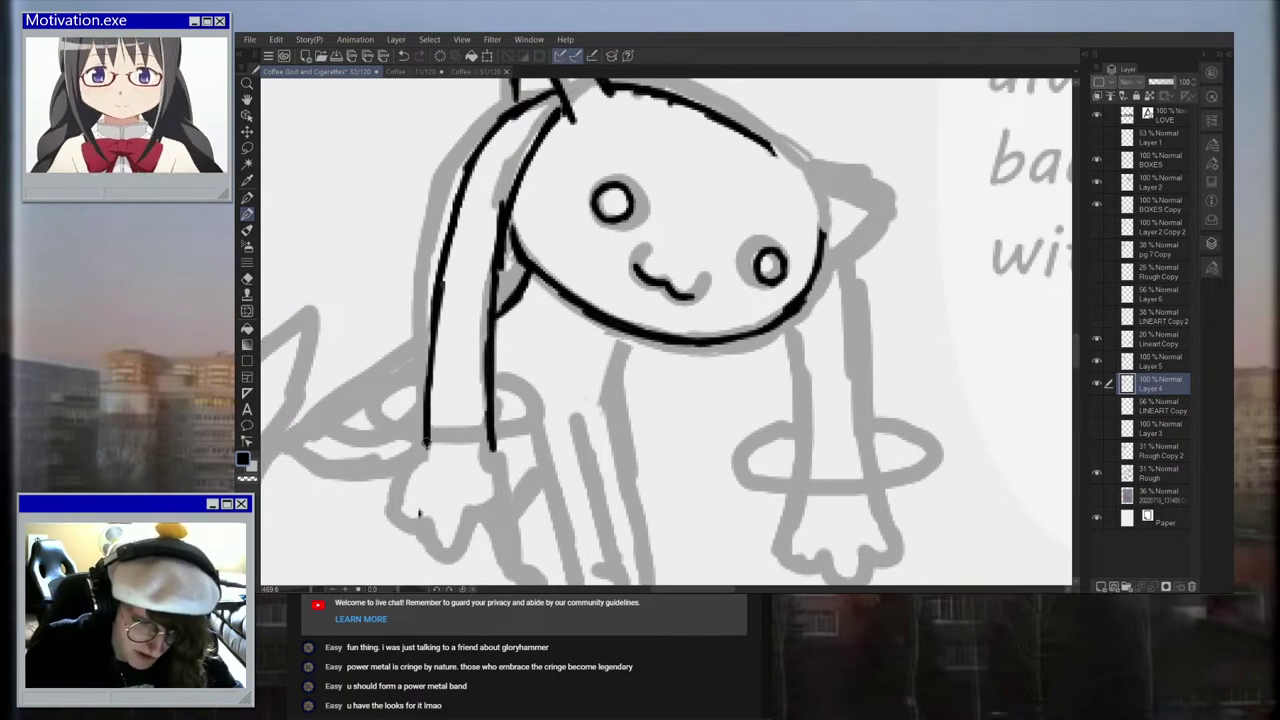
Step: Erase the hanging strand's inner edge and redraw it as one line flaring toward the body, cleaning up the leftover marks
left_click_drag(436, 380, 440, 245)
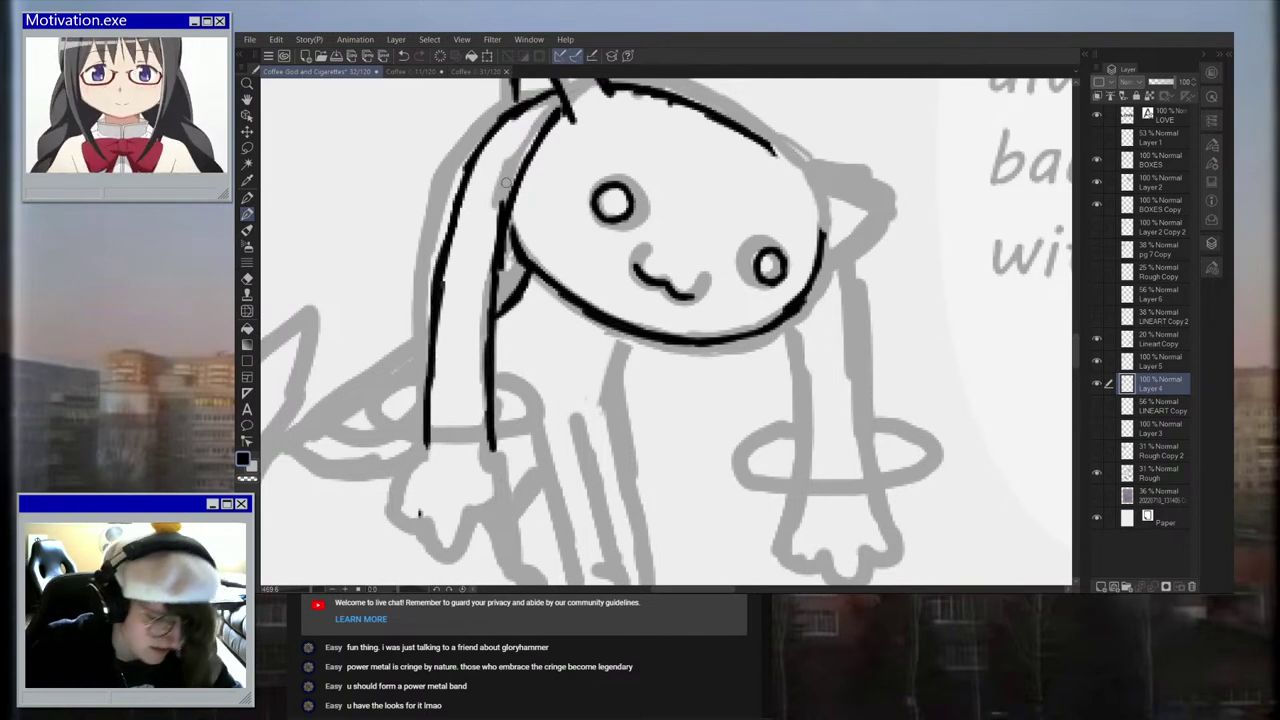
left_click_drag(507, 183, 484, 455)
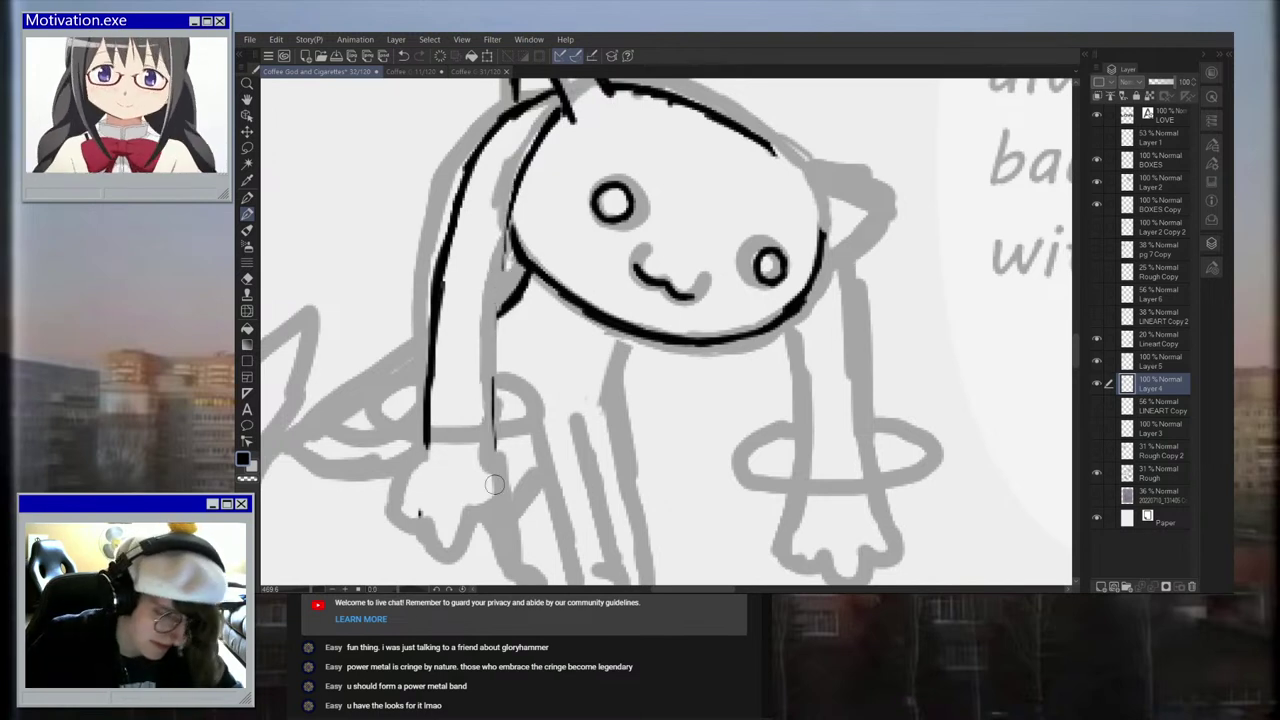
mouse_move(516, 186)
left_mouse_down()
mouse_move(503, 318)
mouse_move(519, 460)
left_mouse_up()
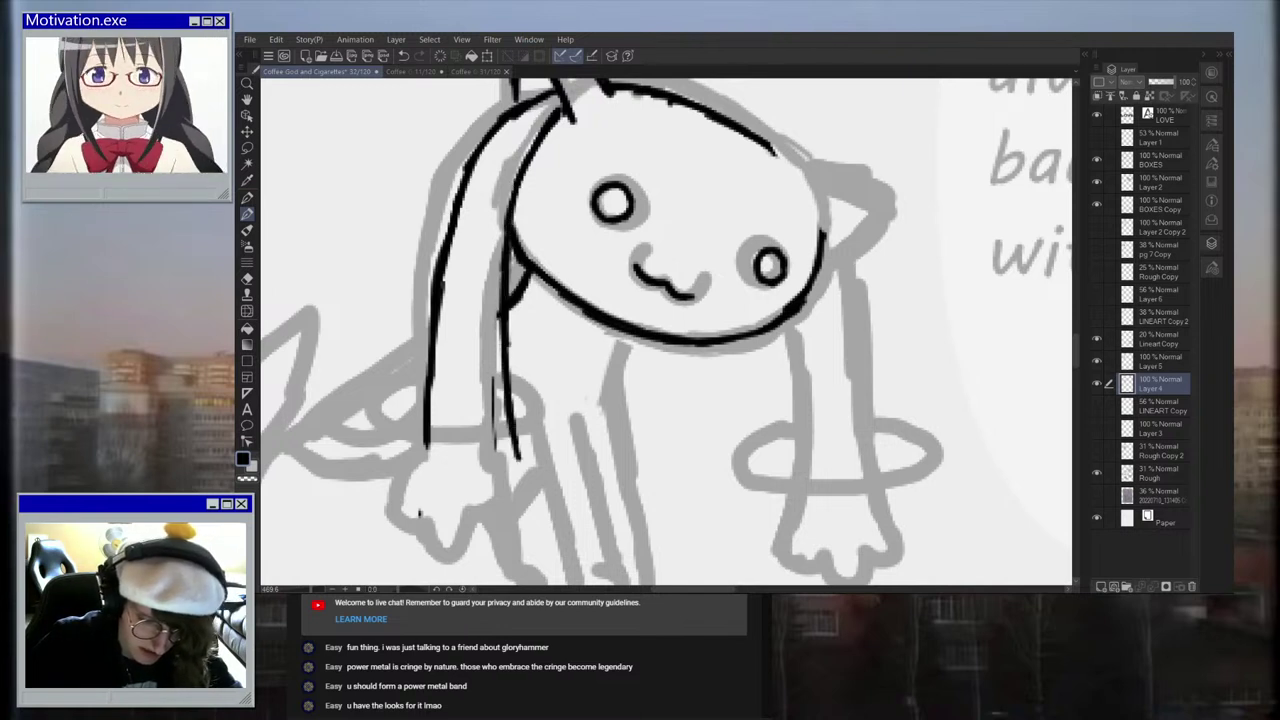
left_click_drag(493, 363, 492, 450)
left_click_drag(494, 299, 493, 323)
Step: Thicken the strand's outer edge and ink a scalloped paw end, undoing back to its first rounded curve
left_click_drag(449, 277, 437, 435)
mouse_move(436, 262)
left_mouse_down()
mouse_move(422, 472)
mouse_move(446, 478)
mouse_move(458, 458)
mouse_move(438, 442)
mouse_move(455, 452)
mouse_move(476, 436)
left_mouse_up()
scroll(557, 519, "up", 2)
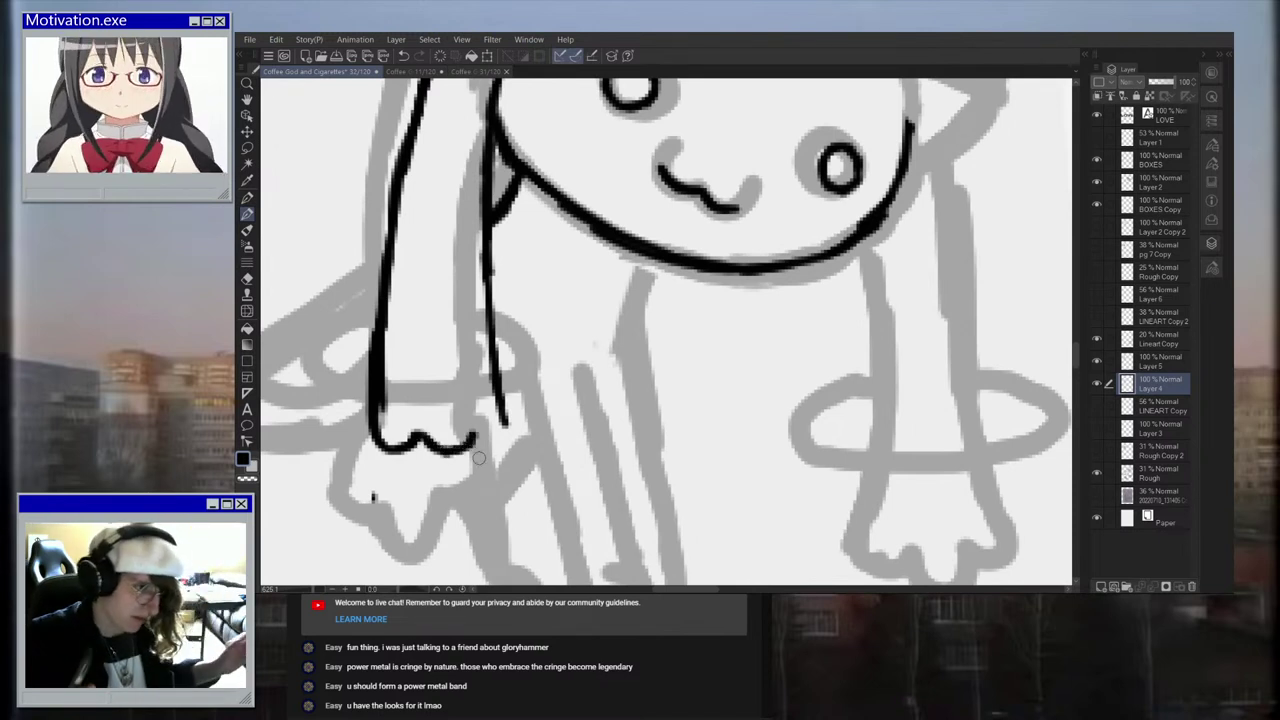
key("ctrl+z")
key("ctrl+z")
key("ctrl+z")
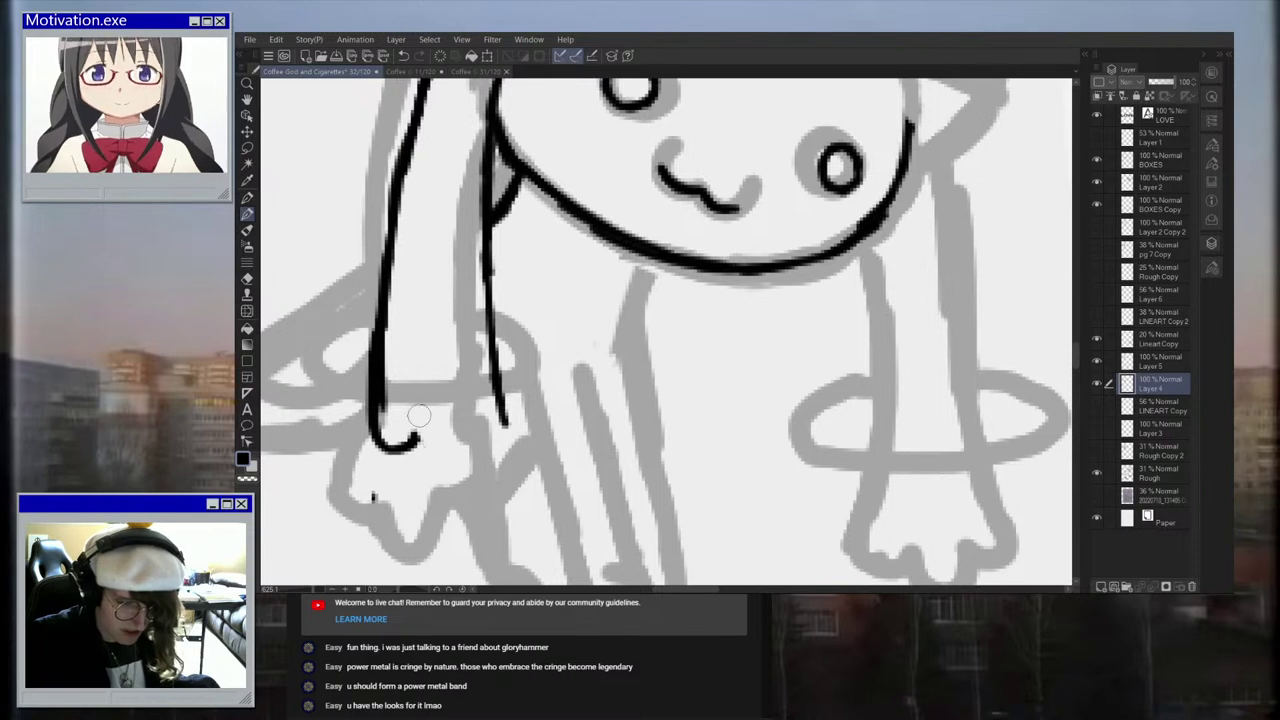
Step: Redraw the remaining scallops of the paw end and join them to the strand's inner edge with a rounded corner
left_click_drag(412, 442, 444, 448)
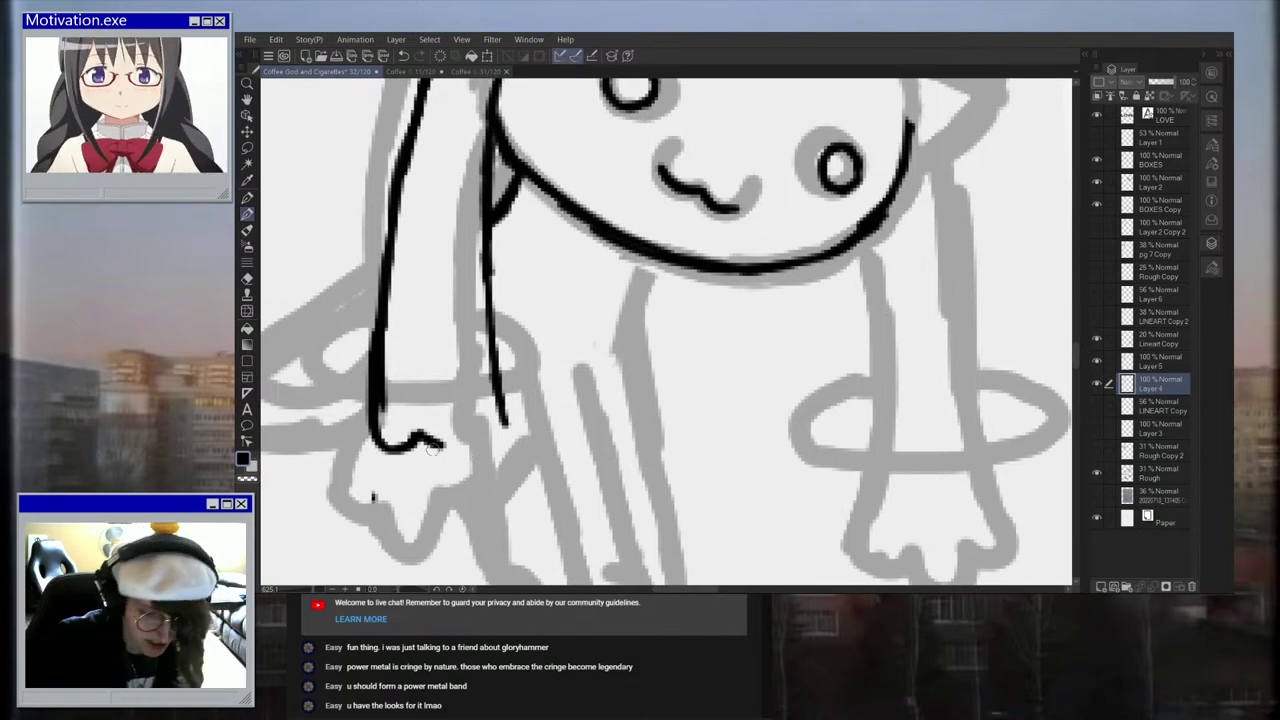
left_click_drag(434, 441, 458, 449)
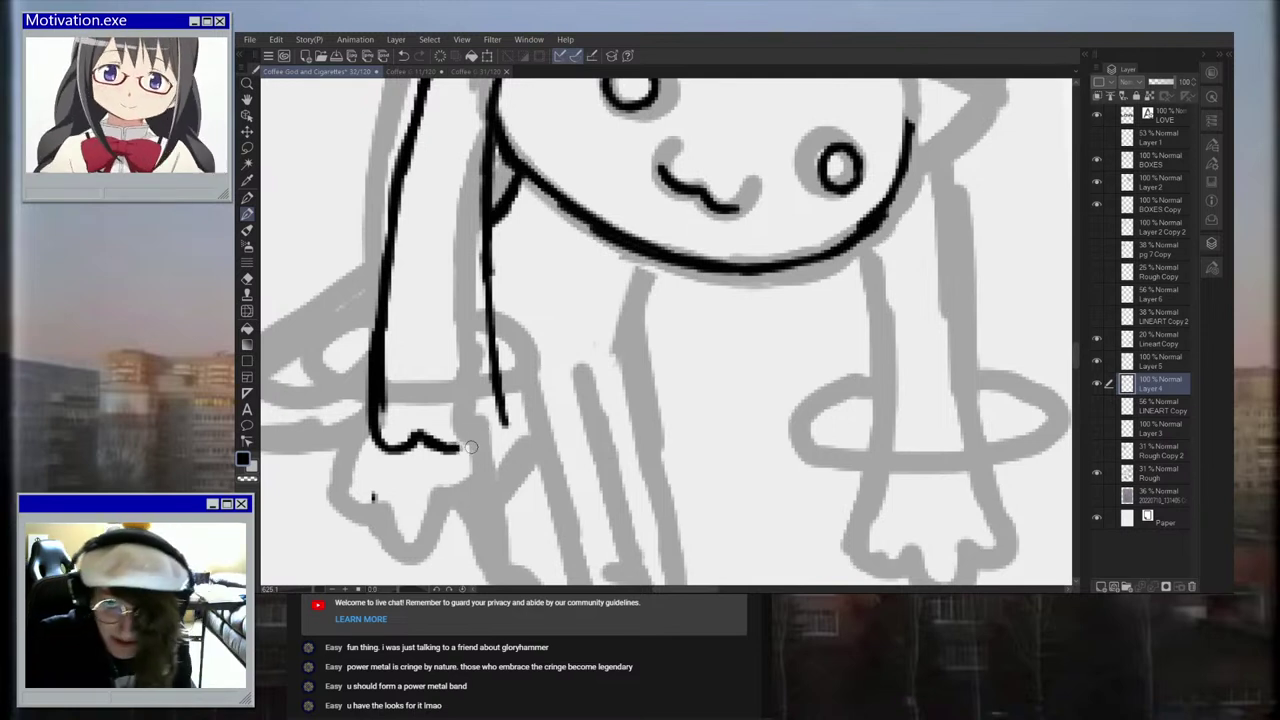
left_click_drag(456, 450, 474, 437)
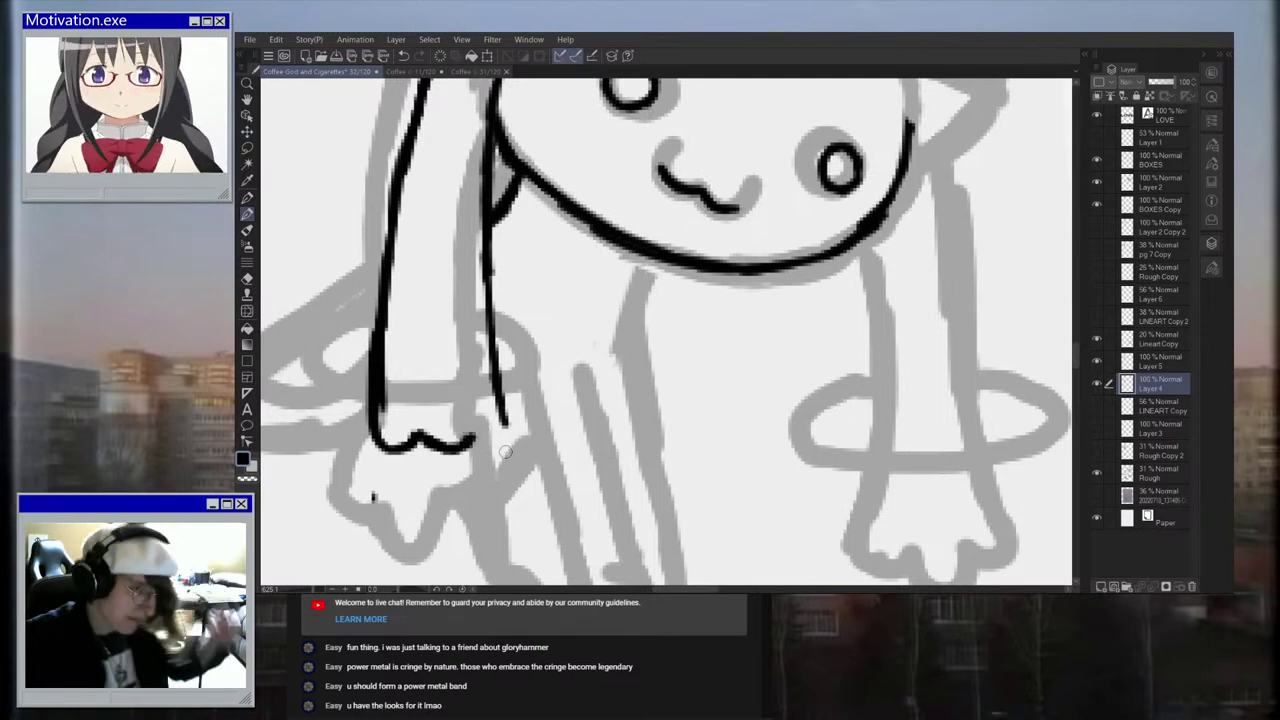
key("ctrl+z")
key("ctrl+z")
key("ctrl+z")
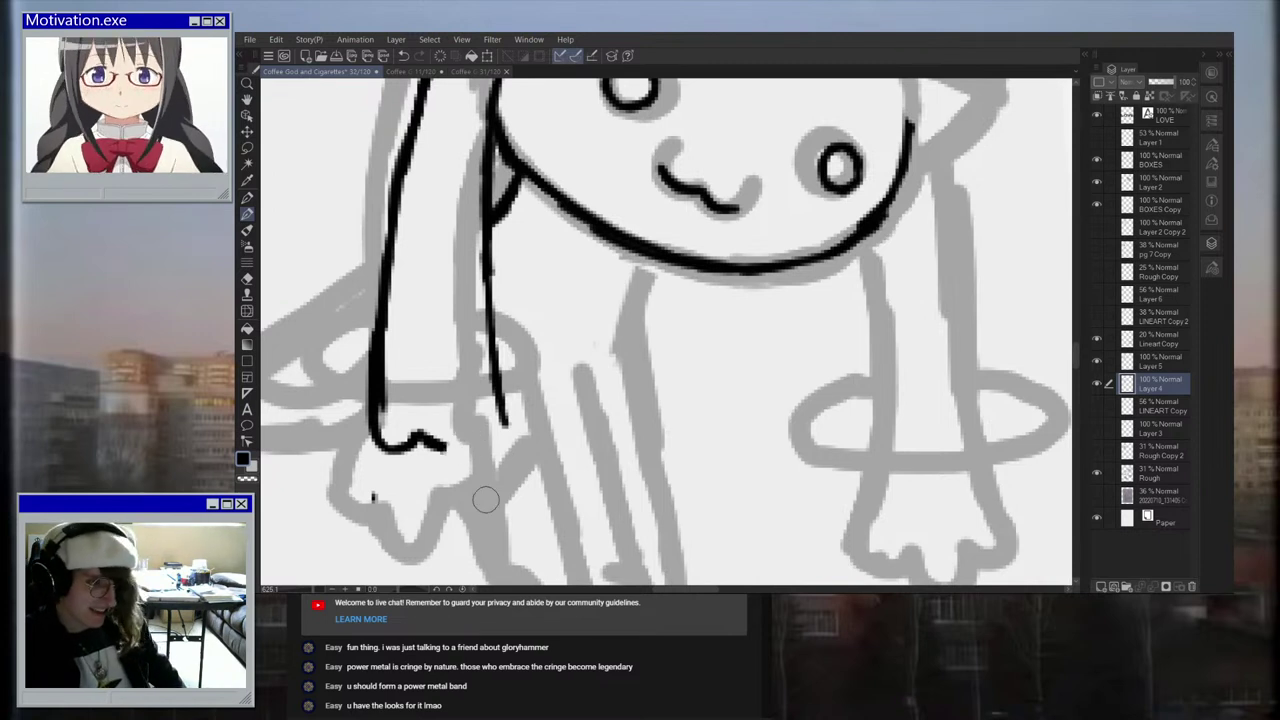
mouse_move(446, 446)
left_mouse_down()
mouse_move(471, 424)
mouse_move(504, 432)
mouse_move(508, 418)
left_mouse_up()
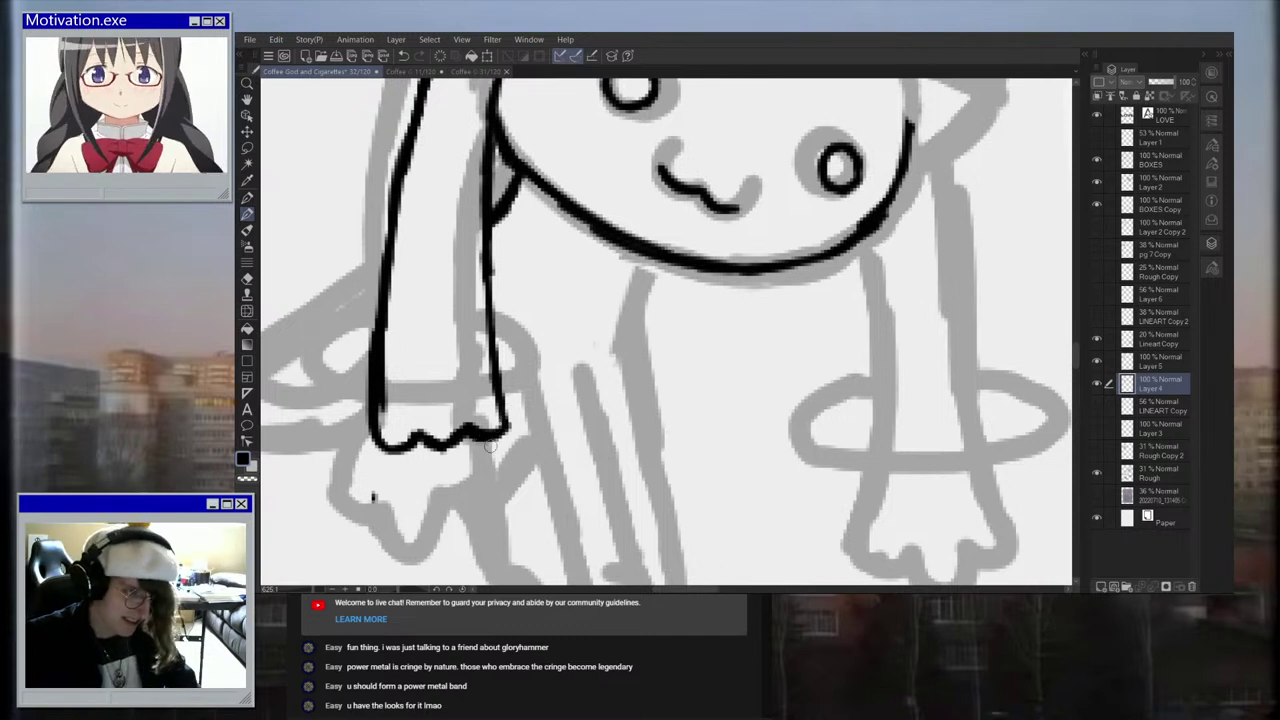
mouse_move(487, 378)
left_mouse_down()
mouse_move(505, 423)
mouse_move(492, 362)
left_mouse_up()
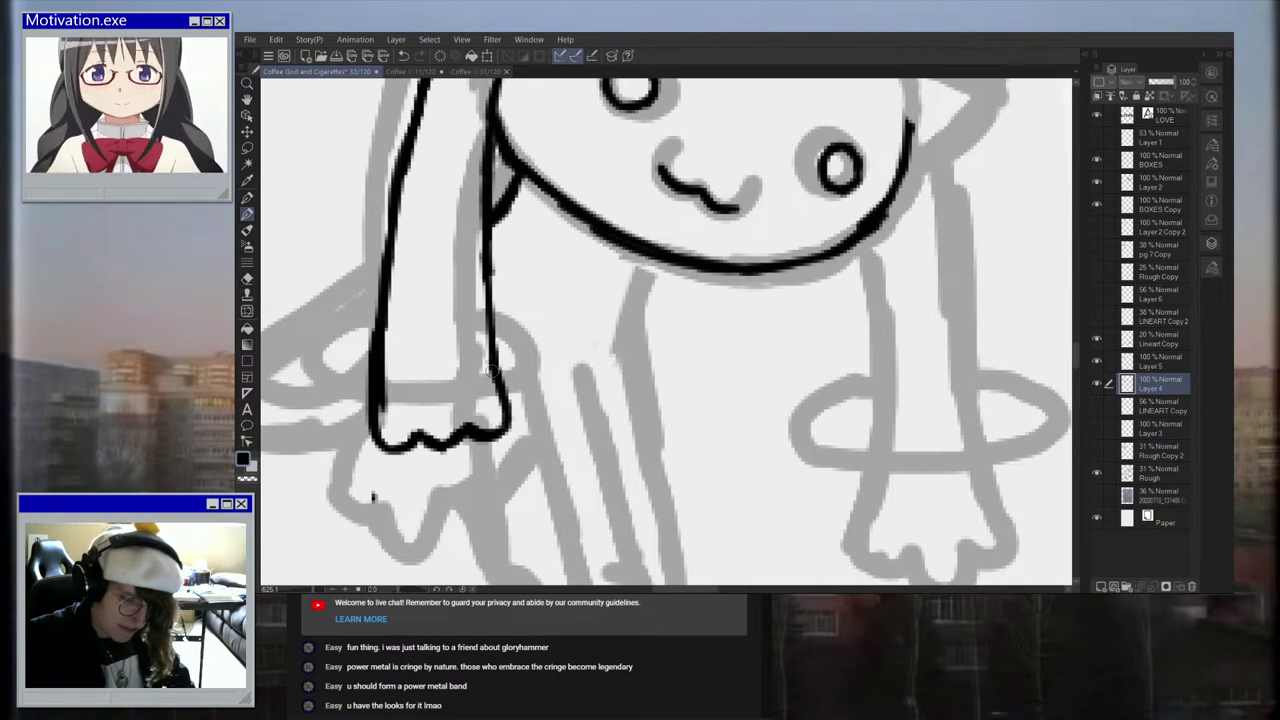
Step: Add three dots above the paw scallops, part of the ring around the strand, and the body's front line below the chin
left_click(396, 407)
left_click(432, 396)
left_click(470, 396)
mouse_move(372, 323)
left_mouse_down()
mouse_move(350, 348)
mouse_move(352, 310)
mouse_move(440, 291)
mouse_move(505, 300)
left_mouse_up()
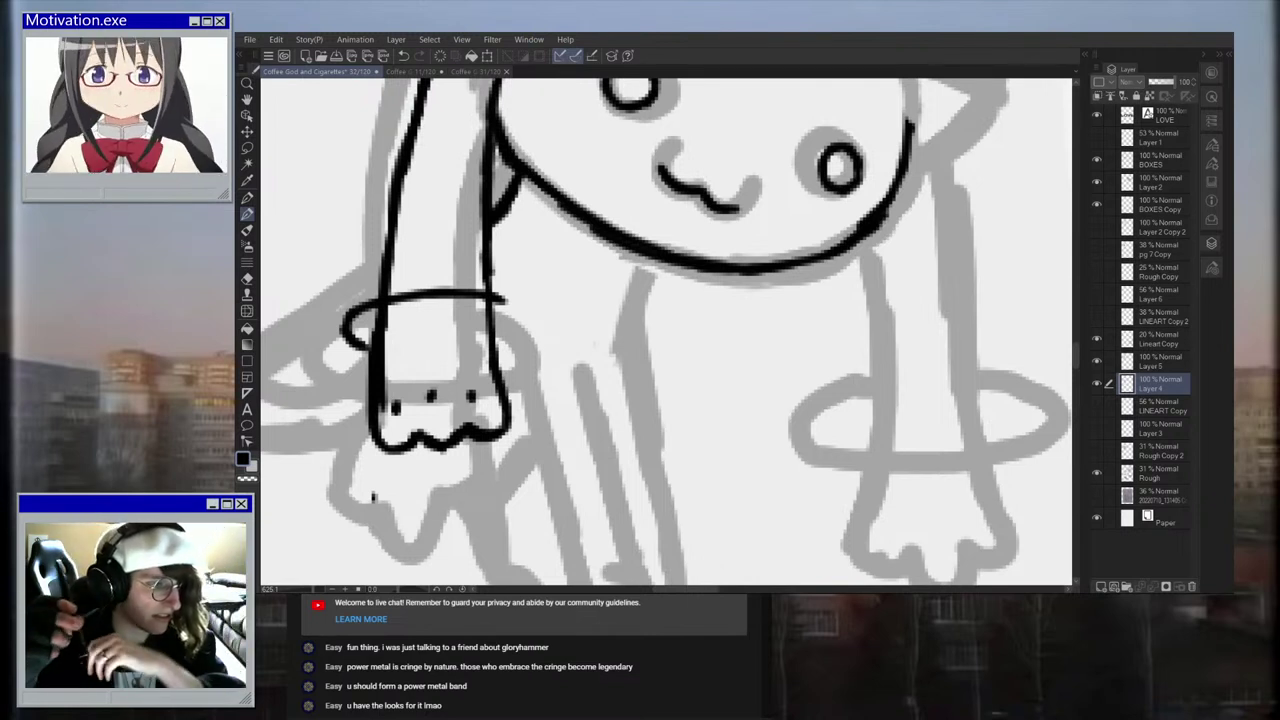
mouse_move(636, 264)
left_mouse_down()
mouse_move(632, 392)
mouse_move(660, 510)
left_mouse_up()
Step: Lasso the whole hand-inked cat creature on Layer 4 and delete it
key("ctrl+minus")
key("ctrl+minus")
key("ctrl+minus")
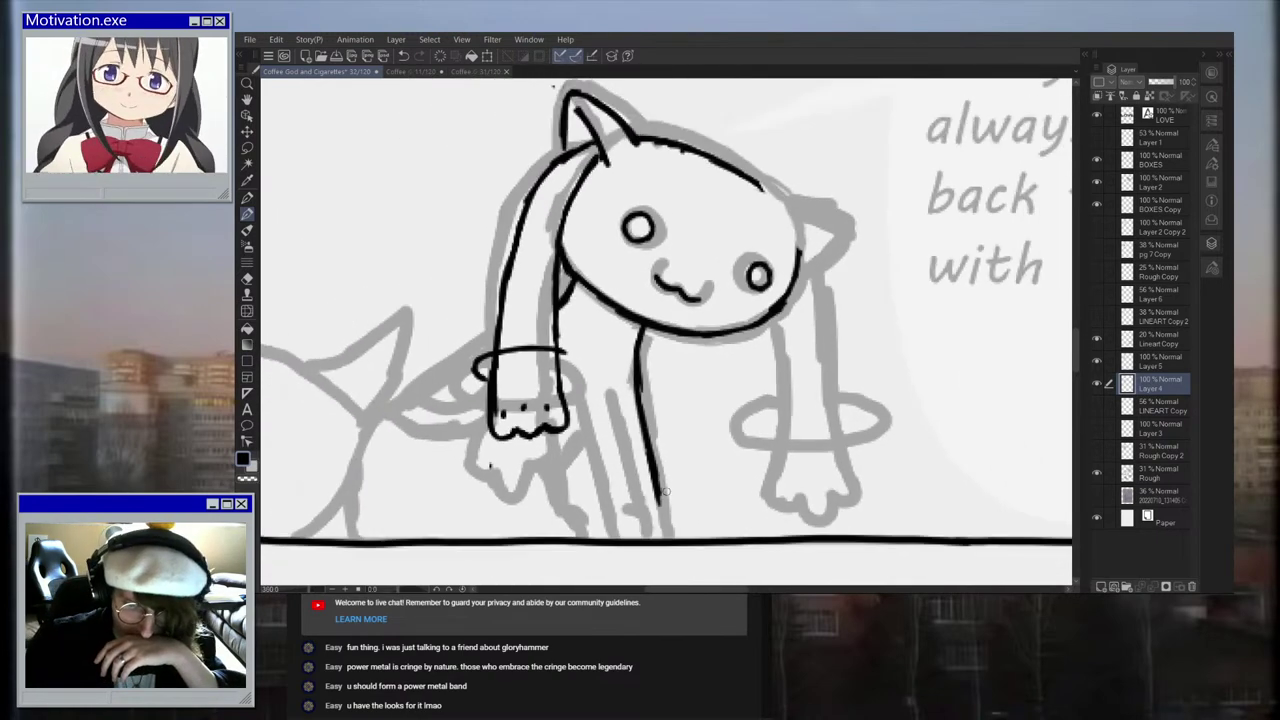
left_click(247, 147)
mouse_move(745, 168)
left_mouse_down()
mouse_move(772, 473)
mouse_move(790, 182)
left_mouse_up()
key("Delete")
Step: Switch to the Coffee God and Cigarettes 31/120 page and copy the finished cat creature from its LINEART layer using a lasso selection
left_click(421, 73)
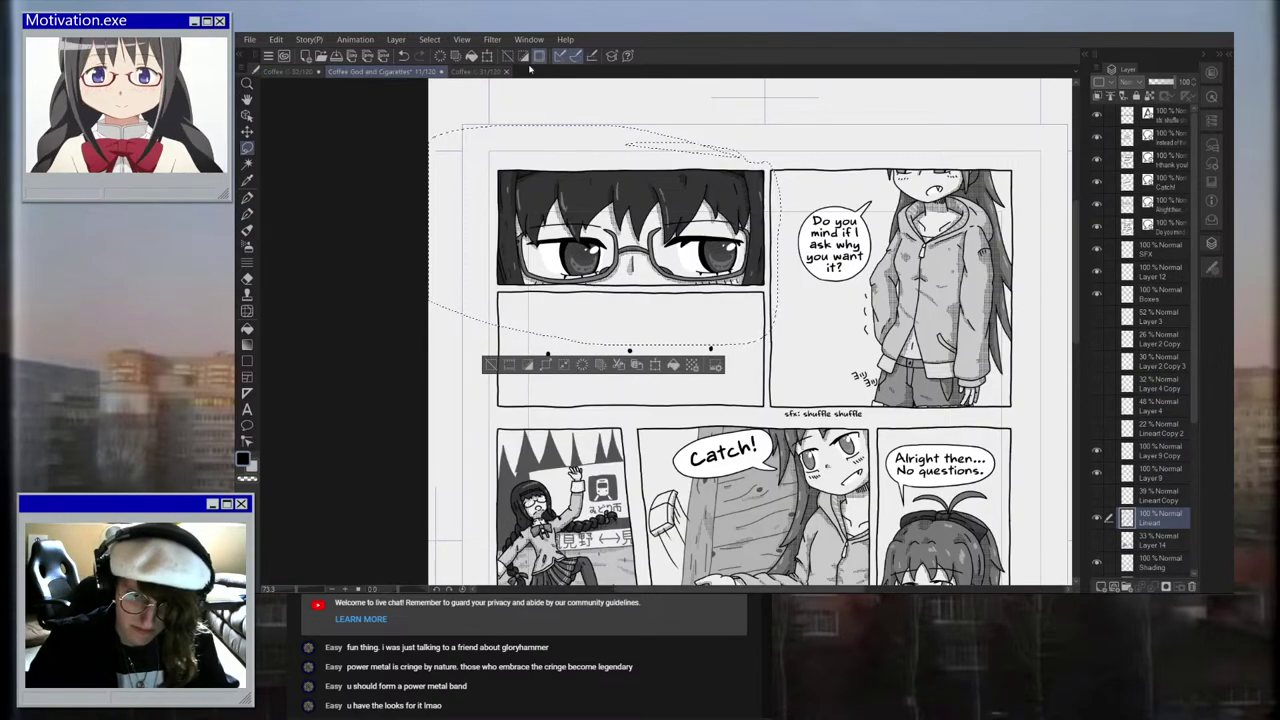
key("ctrl+minus")
key("ctrl+minus")
left_click(478, 72)
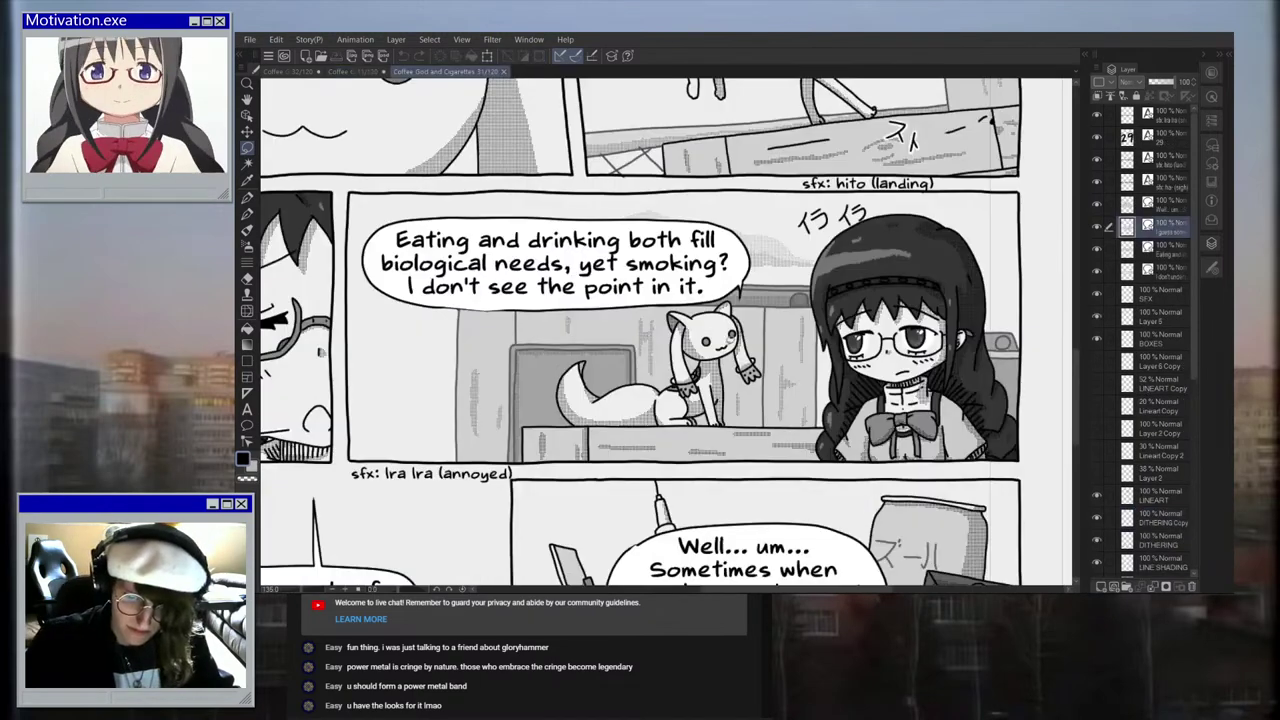
scroll(727, 345, "up", 2)
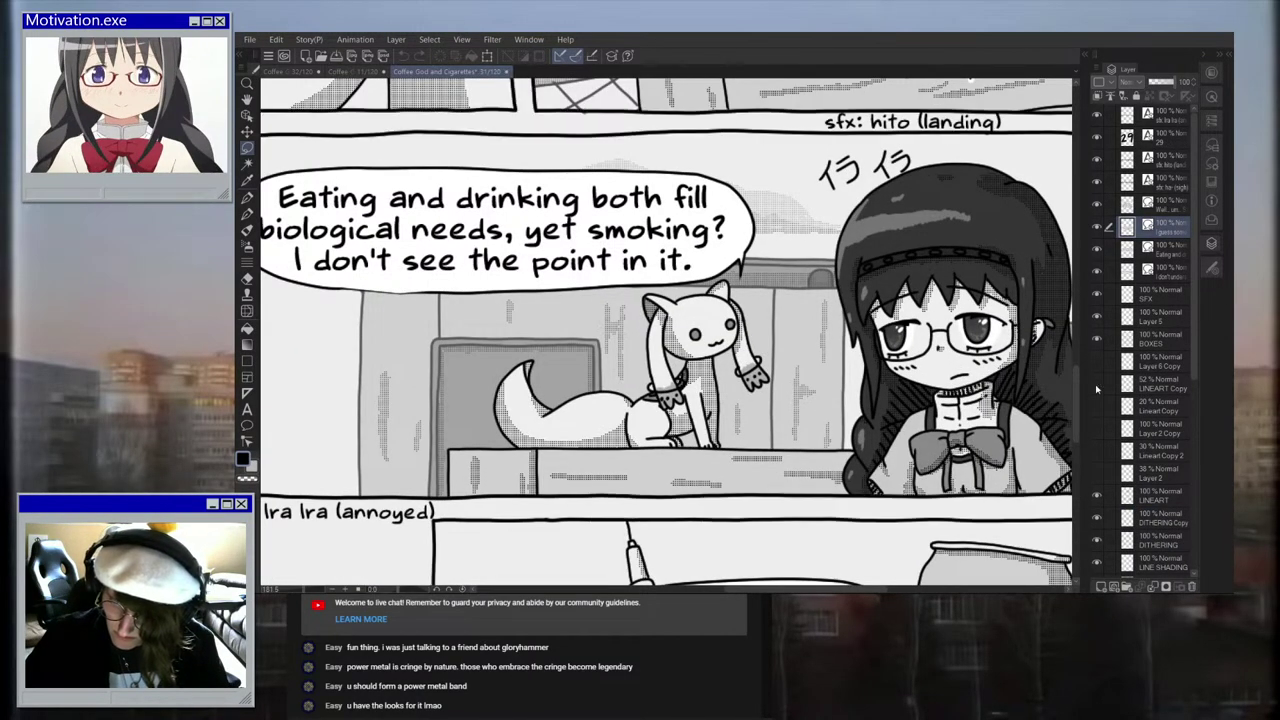
left_click(1097, 496)
left_click(1097, 496)
left_click(1122, 492)
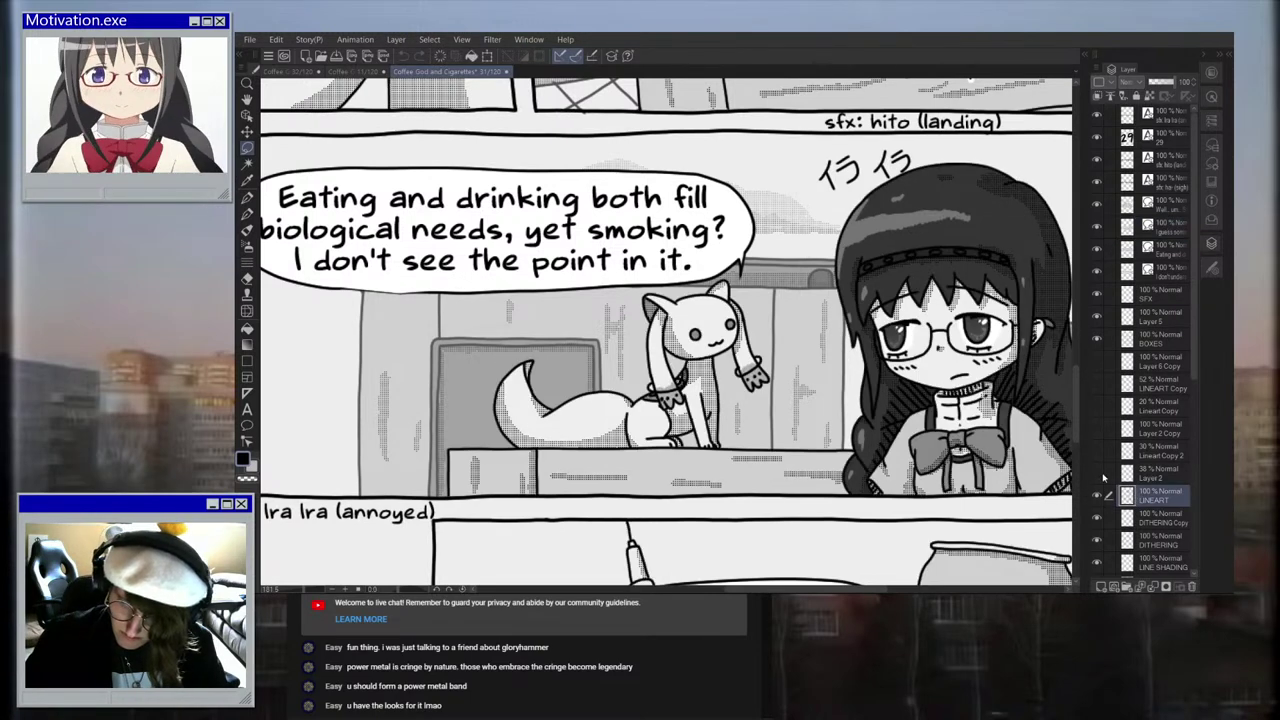
mouse_move(780, 292)
left_mouse_down()
mouse_move(805, 400)
mouse_move(455, 390)
mouse_move(799, 330)
left_mouse_up()
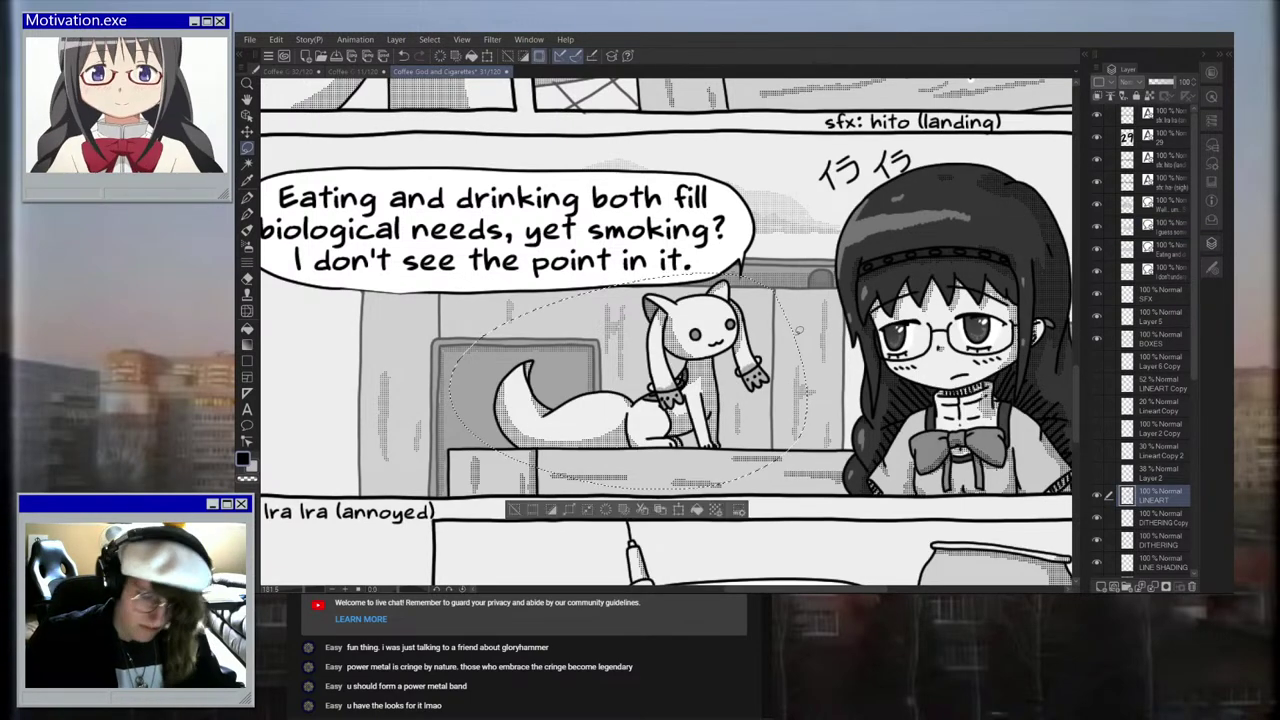
Step: Return to the 32/120 page and paste the copied cat creature line art as its own layer
left_click(292, 72)
key("ctrl+v")
scroll(585, 245, "down", 10)
left_click(774, 232)
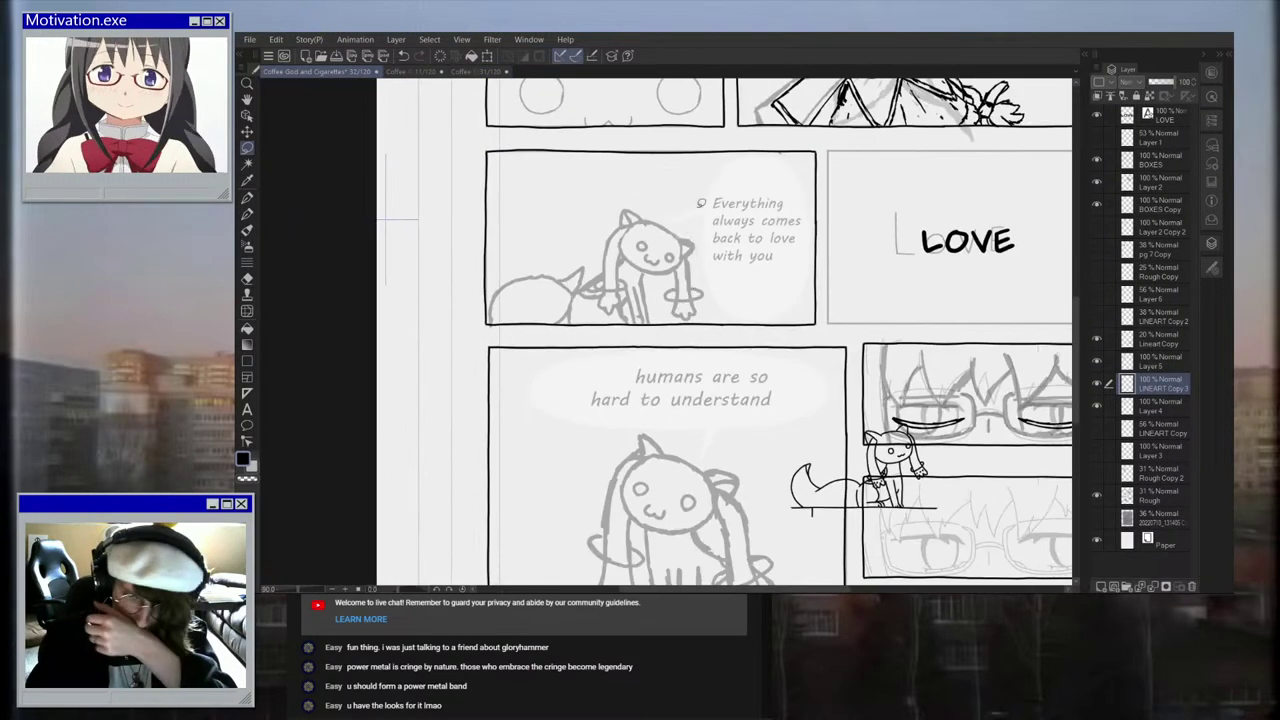
Step: Enlarge the pasted cat creature, place it over the sketch in the "Everything always comes back to love with you" panel, and hide the Rough layer
left_click(487, 55)
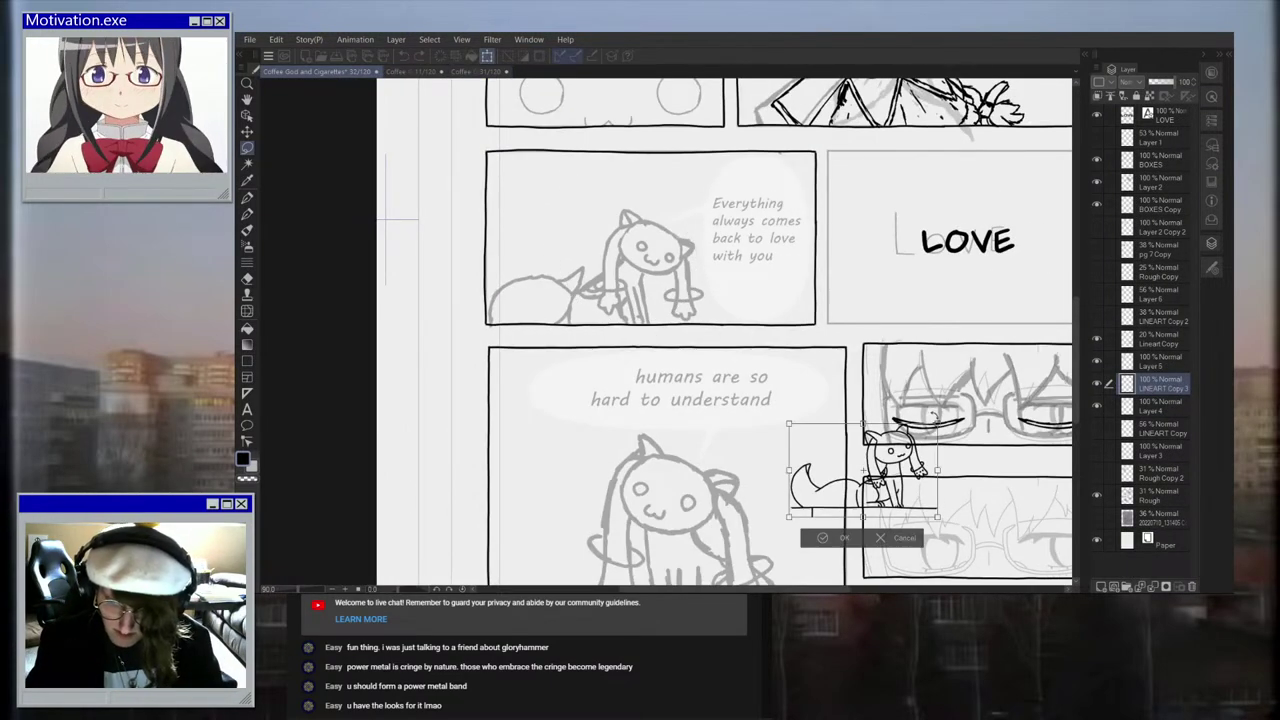
left_click_drag(937, 422, 1032, 365)
left_click_drag(886, 443, 617, 266)
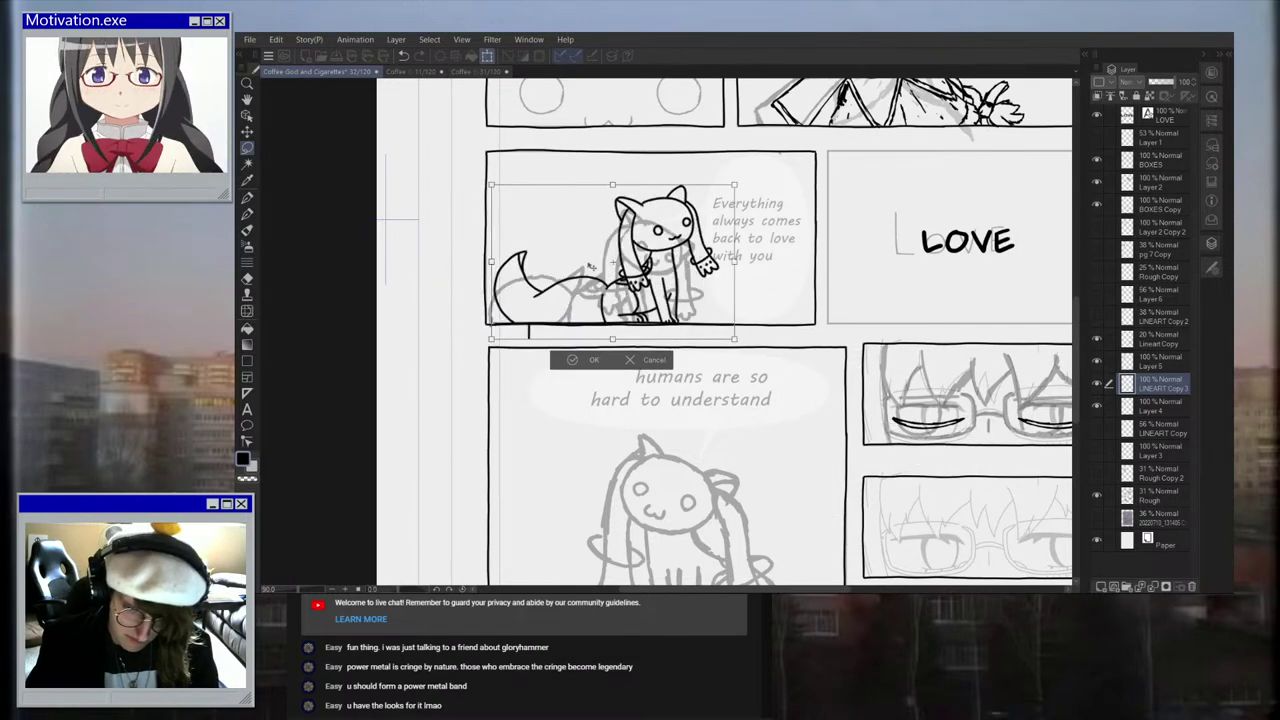
left_click(569, 360)
left_click(1096, 495)
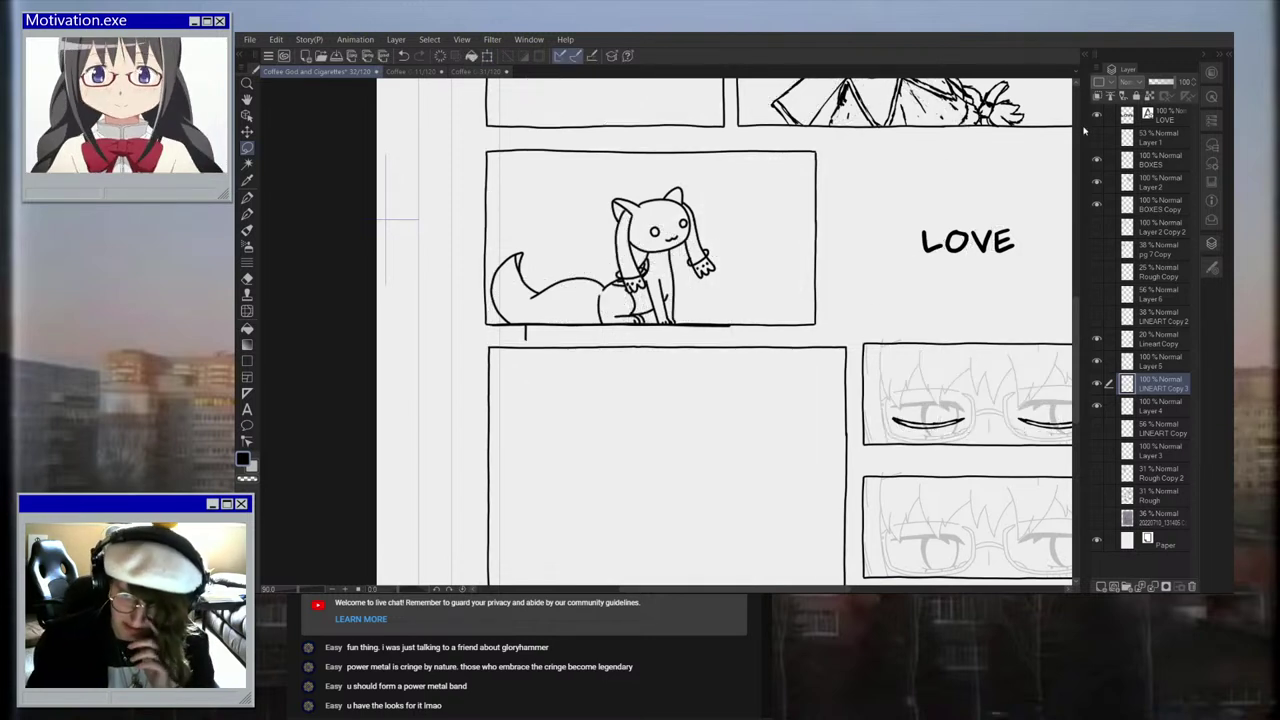
Step: Fade the pasted LINEART Copy 3 layer to 12% opacity, then enlarge, slightly tilt and reposition the cat creature, checking it against the Rough layer
left_click_drag(1172, 82, 1152, 88)
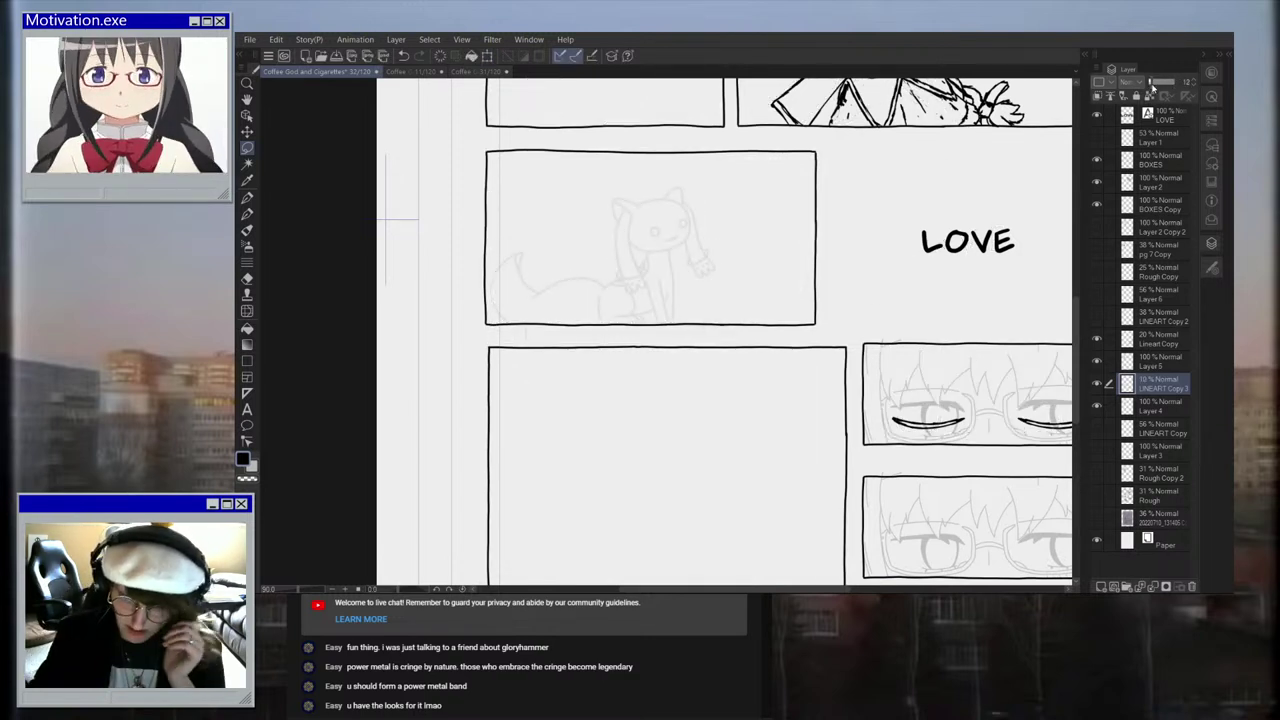
scroll(760, 234, "up", 1)
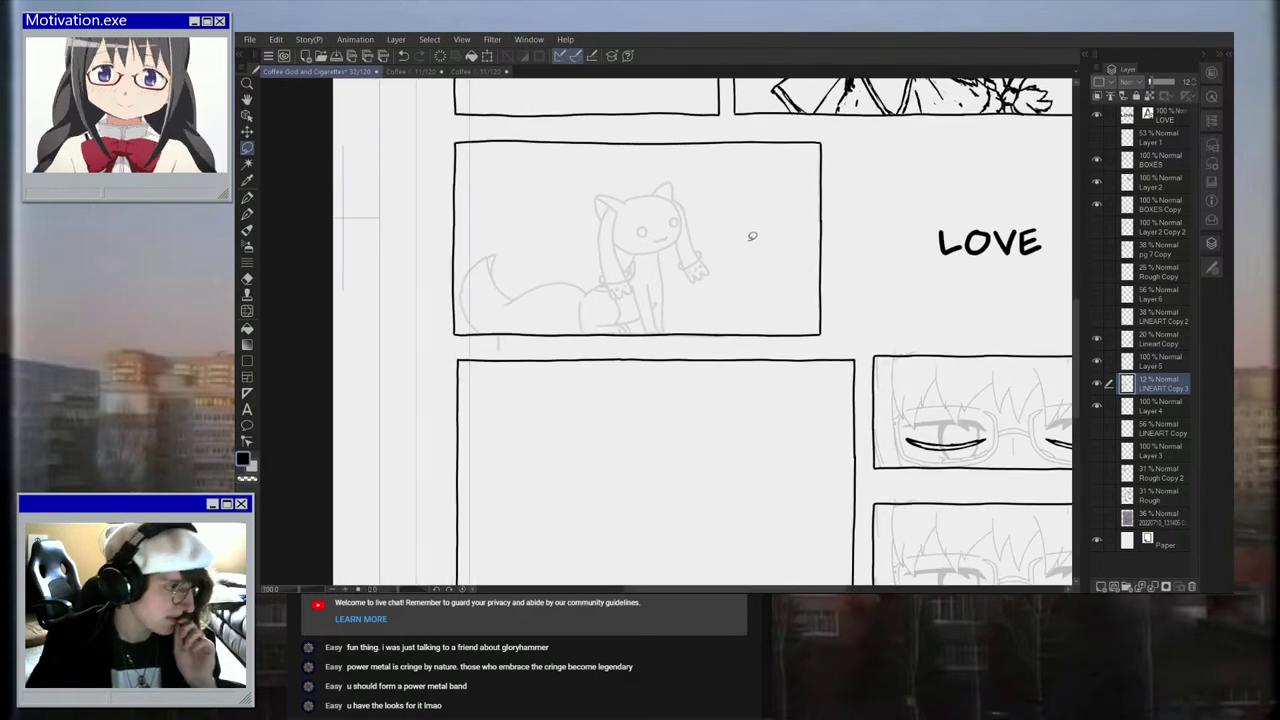
left_click(487, 56)
left_click_drag(648, 261, 654, 239)
left_click_drag(755, 159, 759, 167)
left_click_drag(730, 339, 760, 358)
left_click_drag(714, 277, 726, 268)
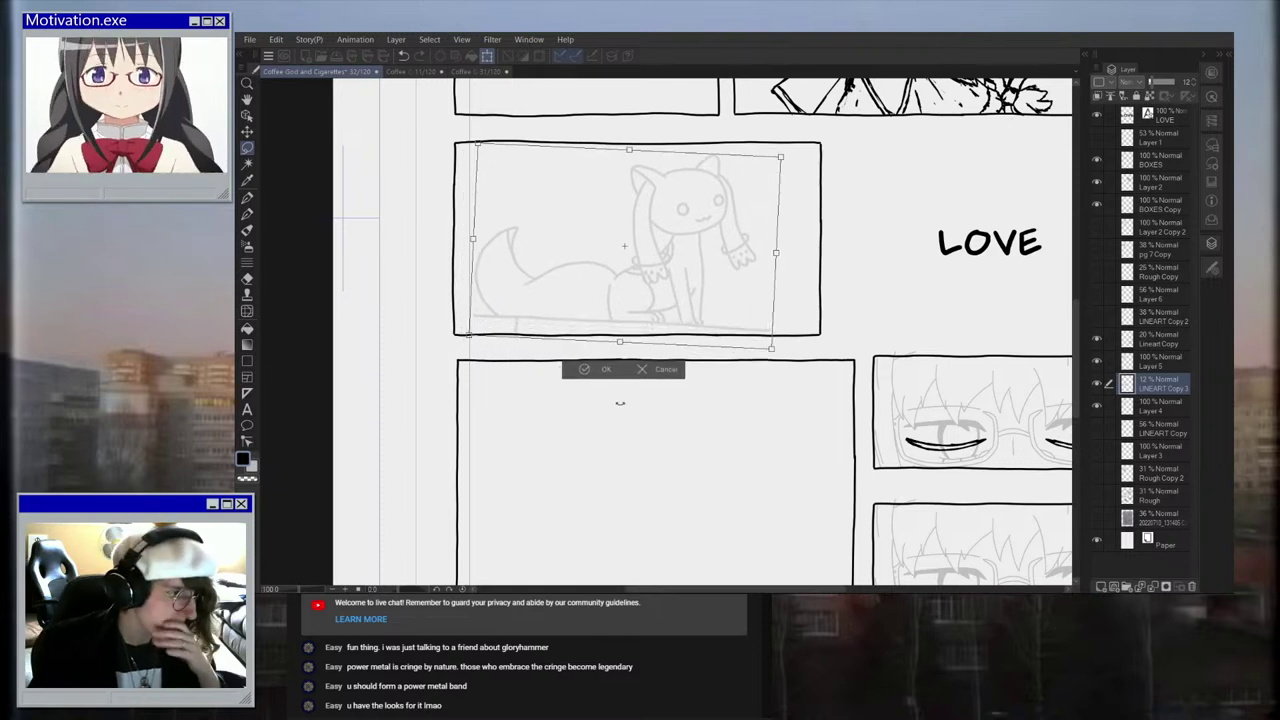
left_click(598, 369)
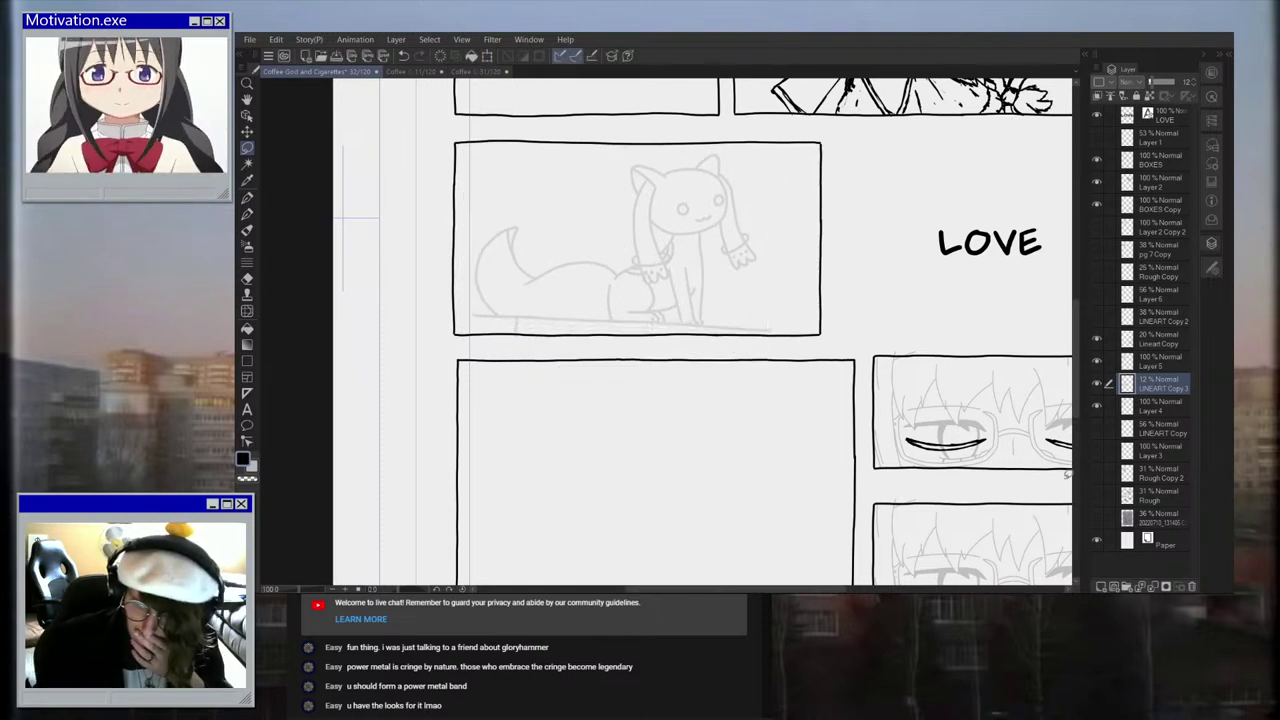
left_click(1097, 498)
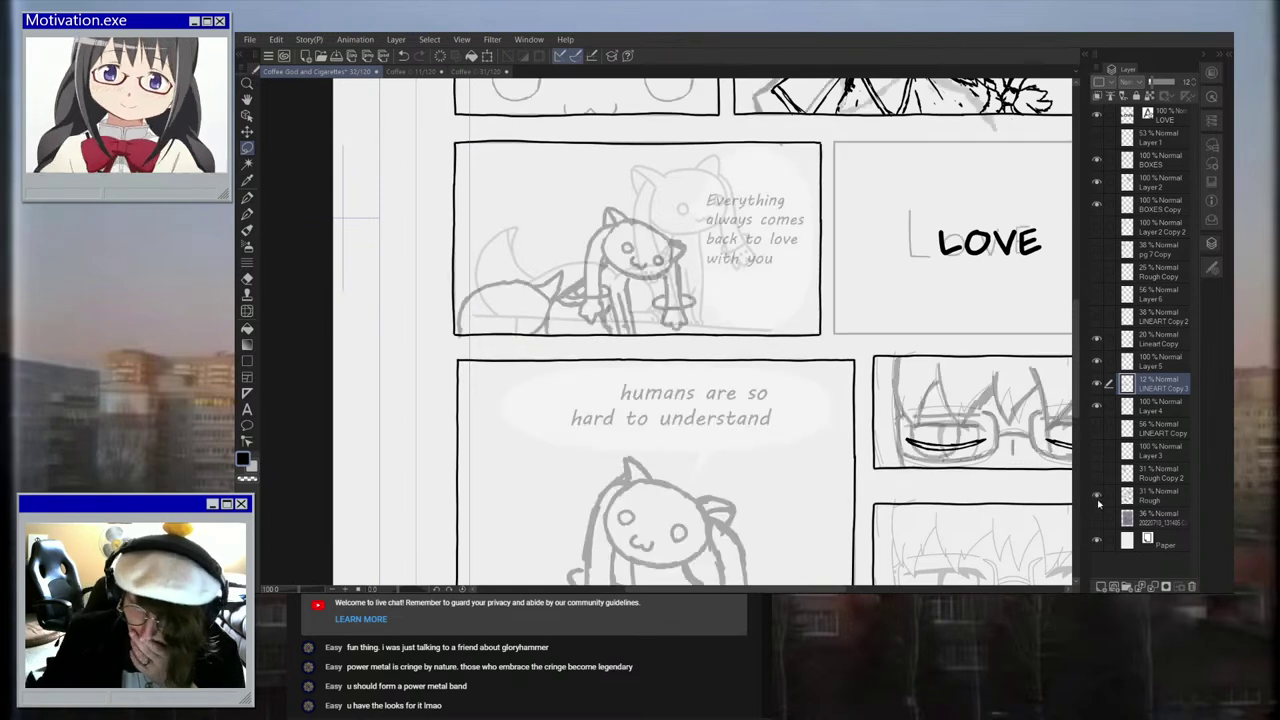
left_click(1097, 498)
Step: On Layer 5, fill both closed-eye lash lines solid black in the upper glasses close-up panel
scroll(786, 188, "up", 3)
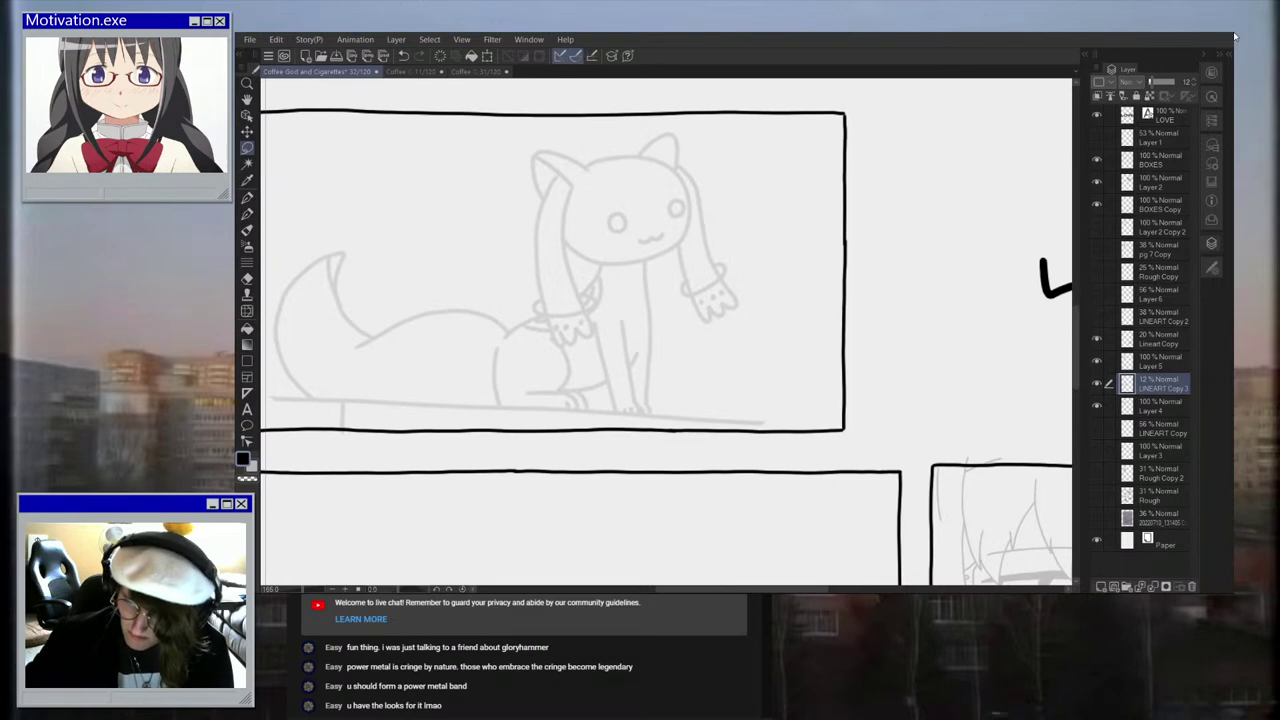
left_click(1159, 360)
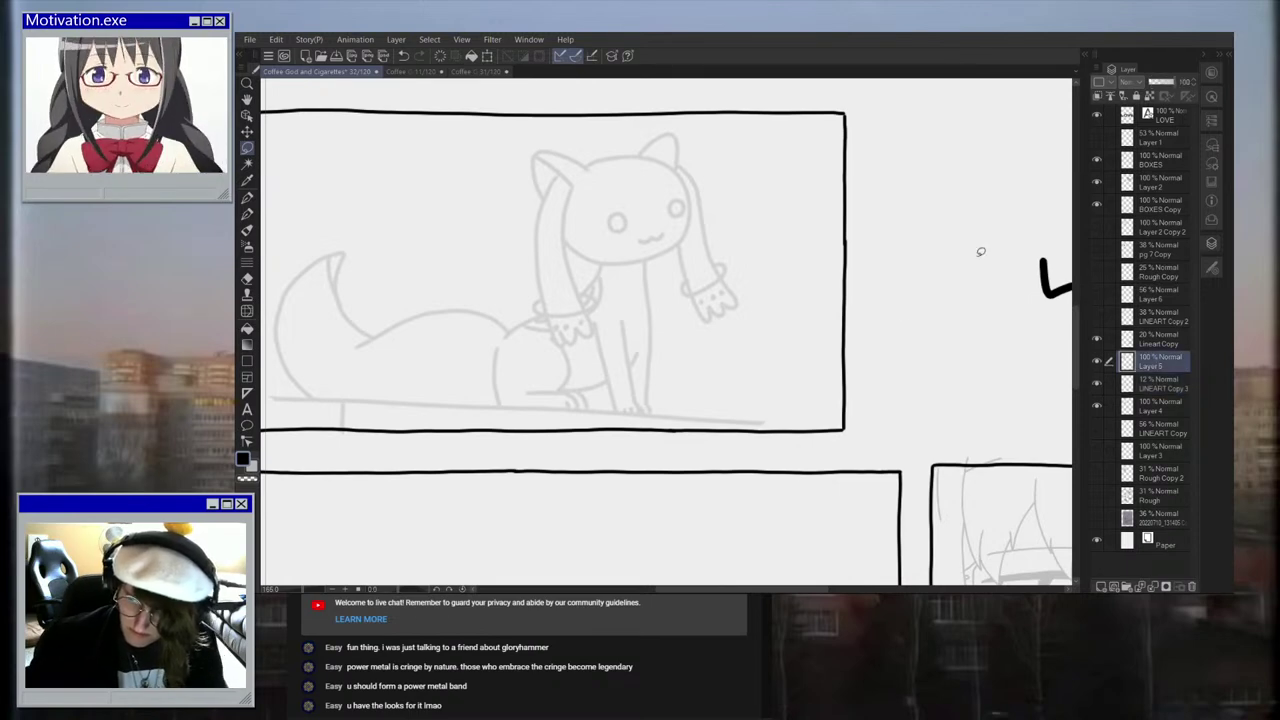
scroll(980, 251, "down", 4)
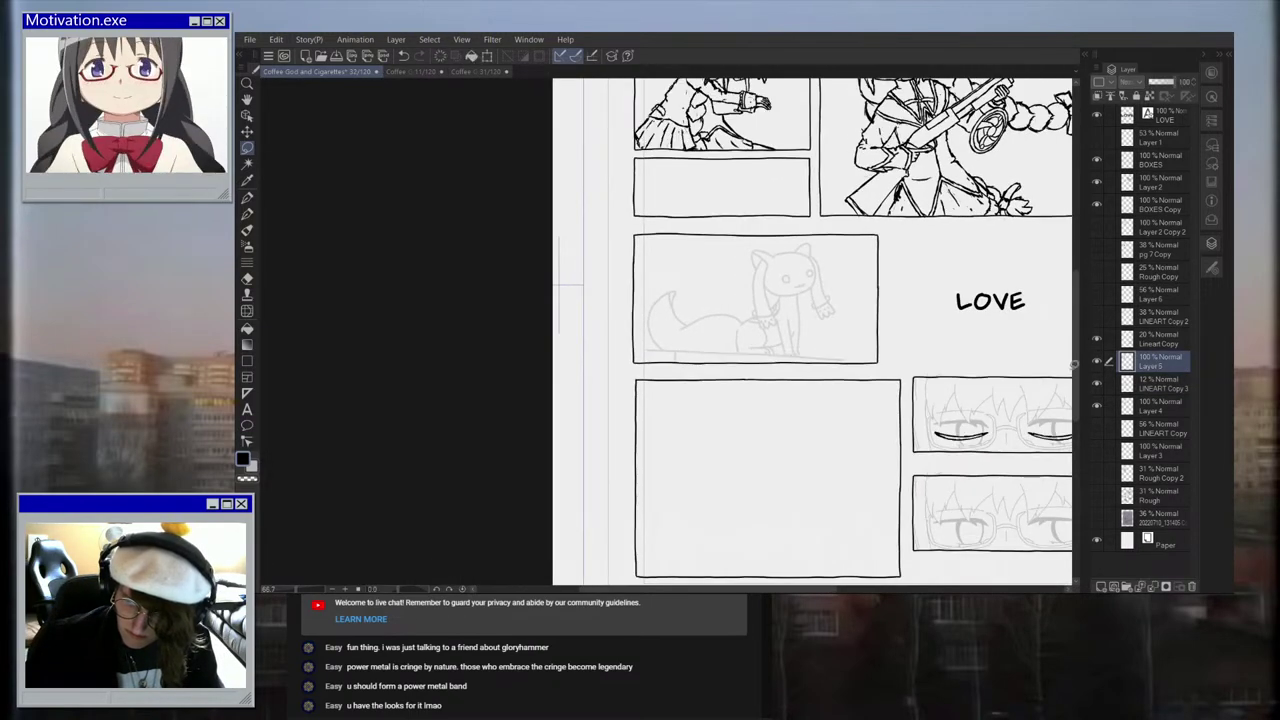
scroll(930, 380, "down", 2)
scroll(1049, 403, "up", 5)
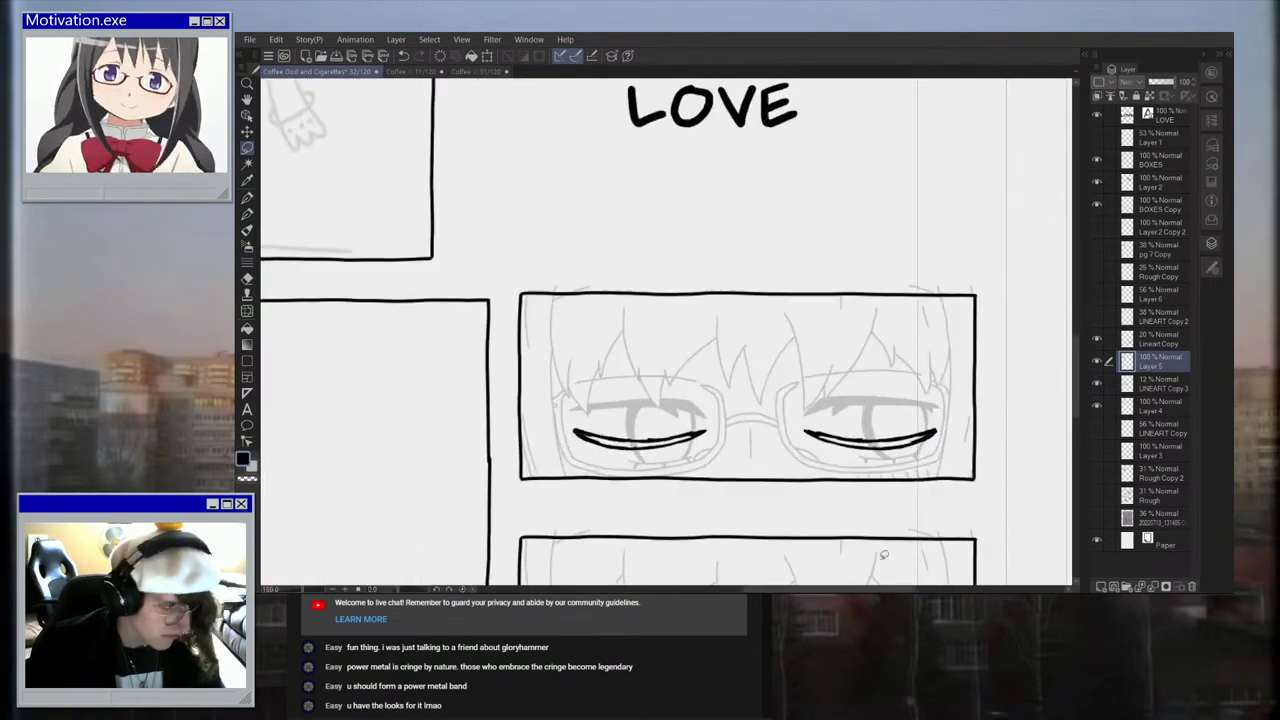
scroll(838, 487, "up", 1)
mouse_move(530, 424)
left_mouse_down()
mouse_move(576, 437)
mouse_move(650, 429)
left_mouse_up()
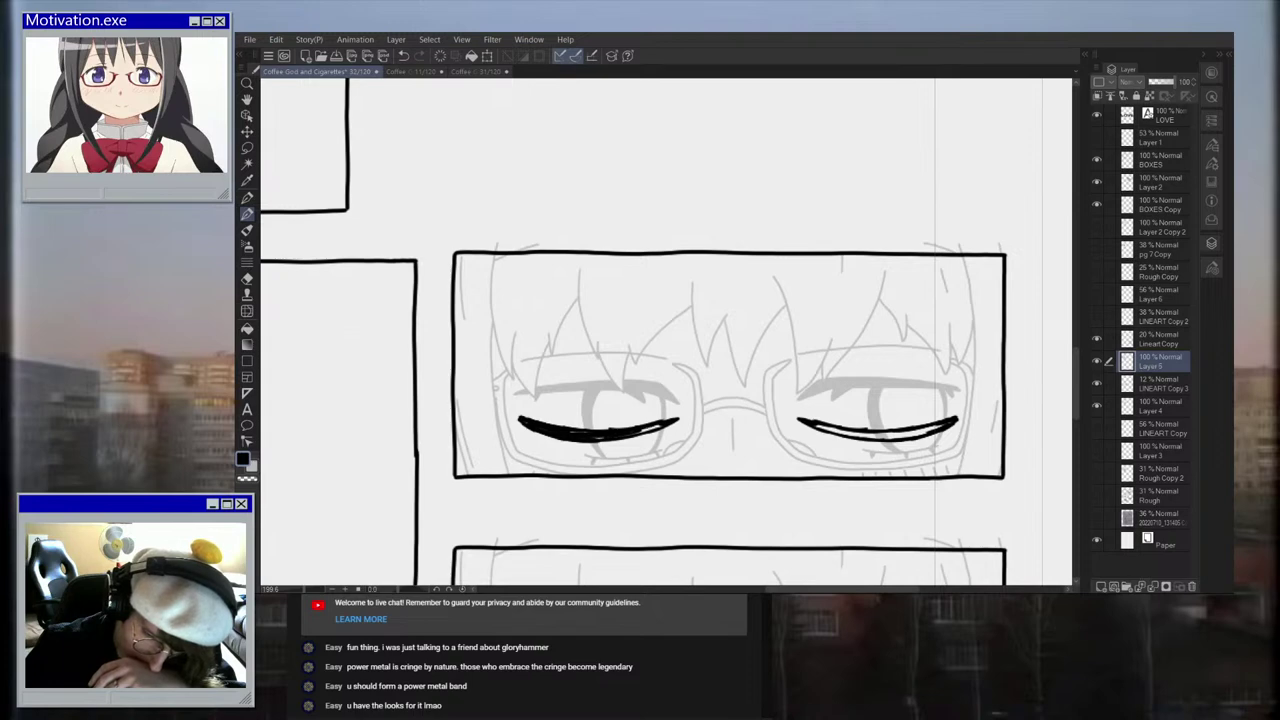
scroll(646, 334, "down", 2)
left_click_drag(802, 402, 839, 398)
scroll(646, 334, "down", 3)
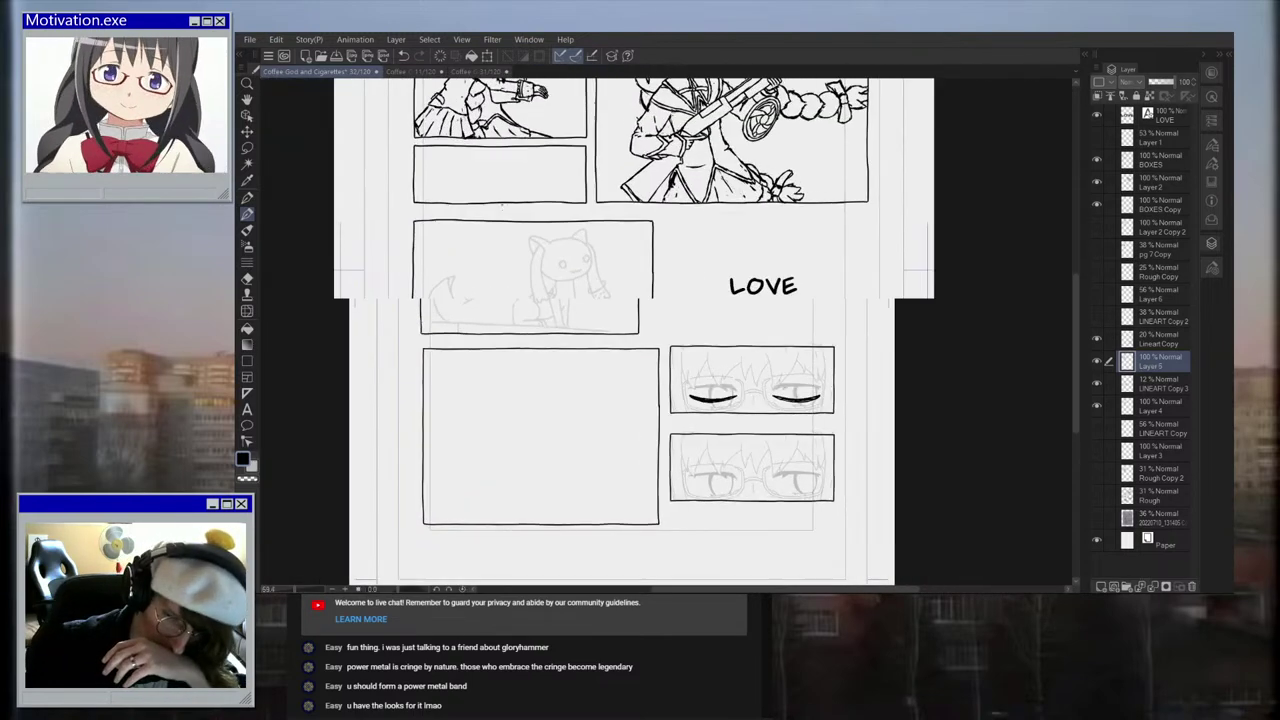
Step: With the YOTTI PEN at size 4.0, ink the cat creature's haunch line and a short ground line beneath it
scroll(518, 265, "up", 4)
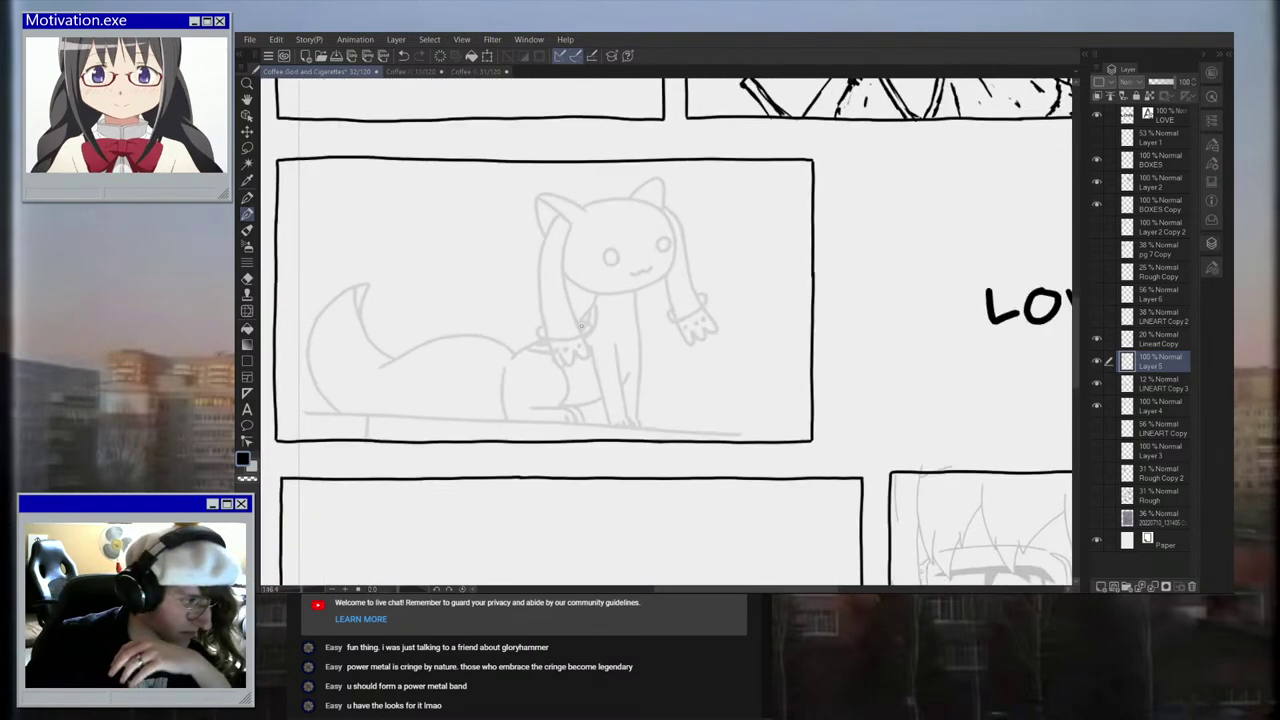
left_click(1211, 150)
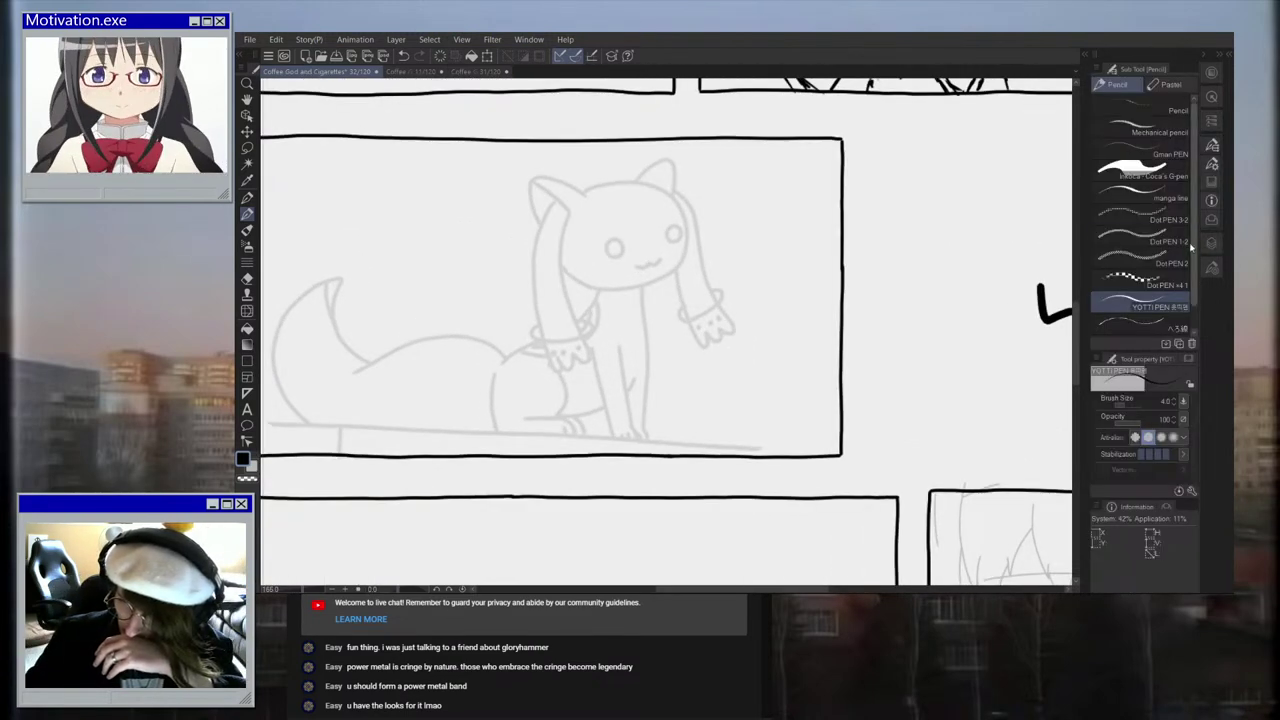
scroll(529, 381, "up", 1)
mouse_move(480, 372)
left_mouse_down()
mouse_move(488, 440)
mouse_move(577, 457)
left_mouse_up()
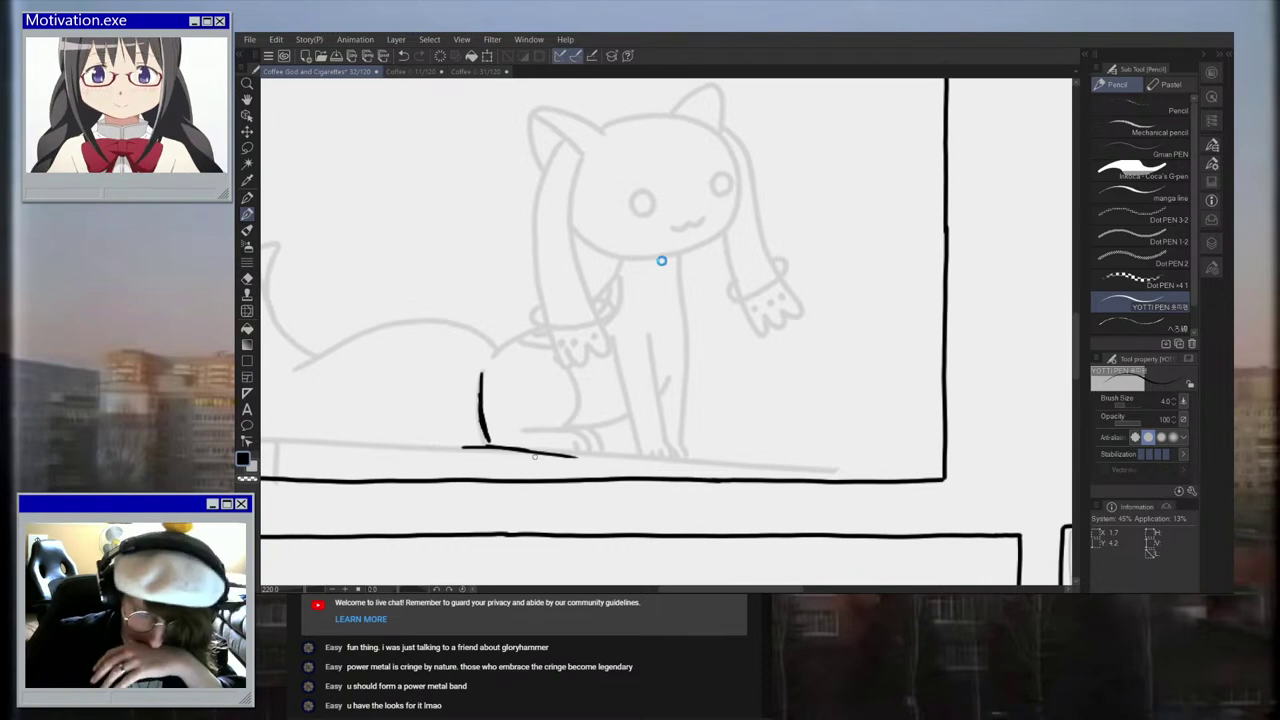
Step: Ink the outline of the cat creature's head over the faded guide, covering the cheek, chin and crown
scroll(722, 229, "up", 1)
left_click_drag(716, 103, 743, 186)
mouse_move(521, 227)
left_mouse_down()
mouse_move(562, 258)
mouse_move(678, 258)
mouse_move(708, 243)
mouse_move(742, 190)
left_mouse_up()
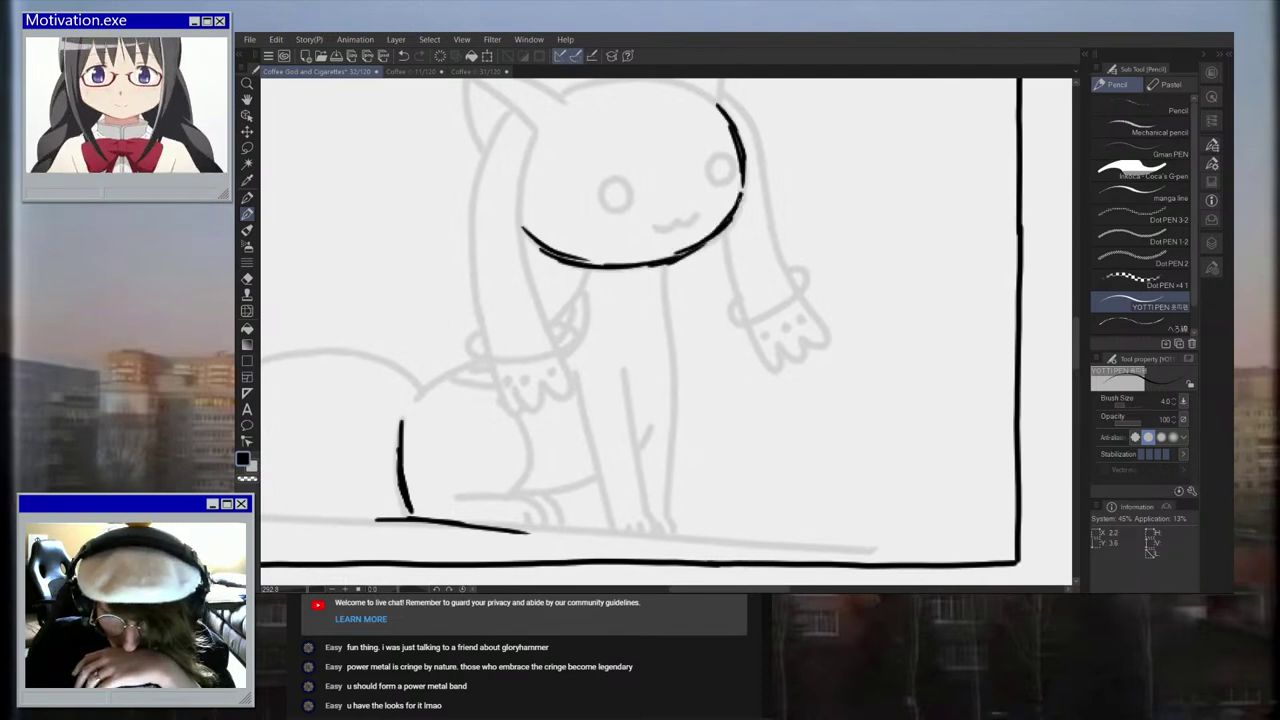
scroll(725, 215, "down", 1)
mouse_move(607, 130)
left_mouse_down()
mouse_move(654, 118)
mouse_move(730, 143)
left_mouse_up()
key("m")
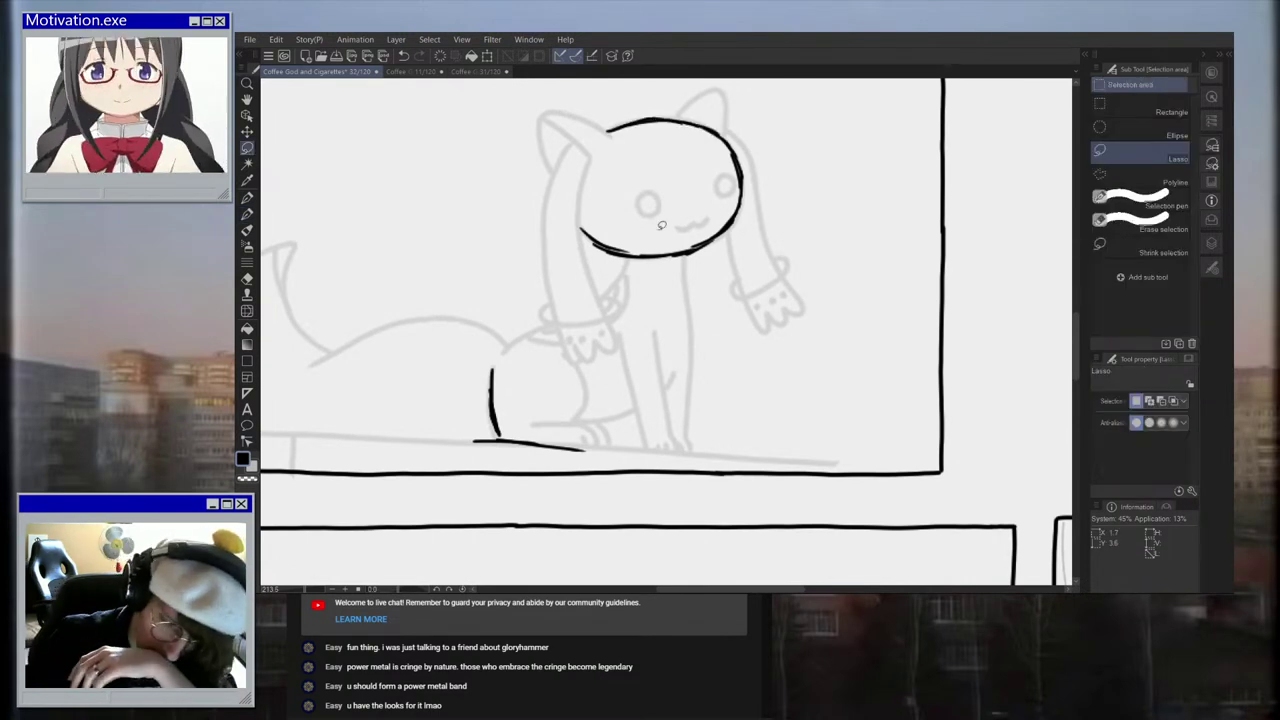
key("p")
Step: Ink both of the cat creature's pointed ears on top of the head outline
left_click_drag(679, 112, 715, 90)
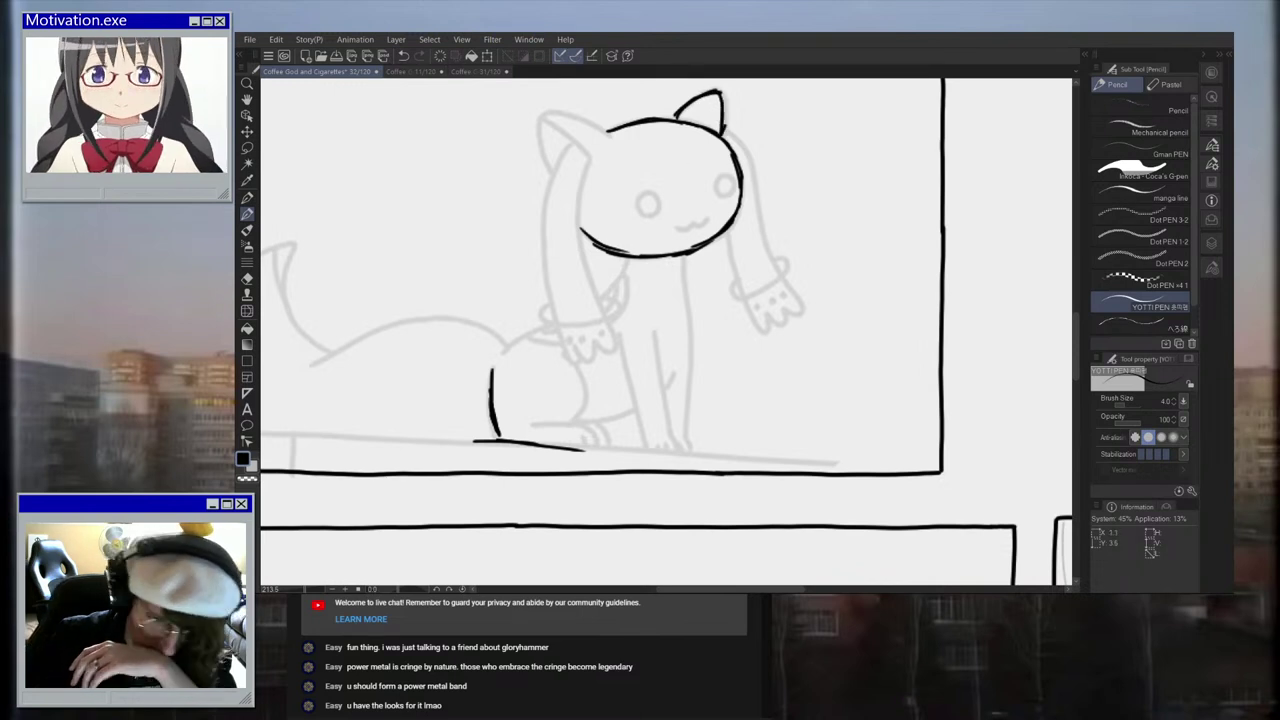
scroll(592, 114, "up", 3)
mouse_move(523, 123)
left_mouse_down()
mouse_move(587, 165)
mouse_move(542, 117)
mouse_move(612, 134)
left_mouse_up()
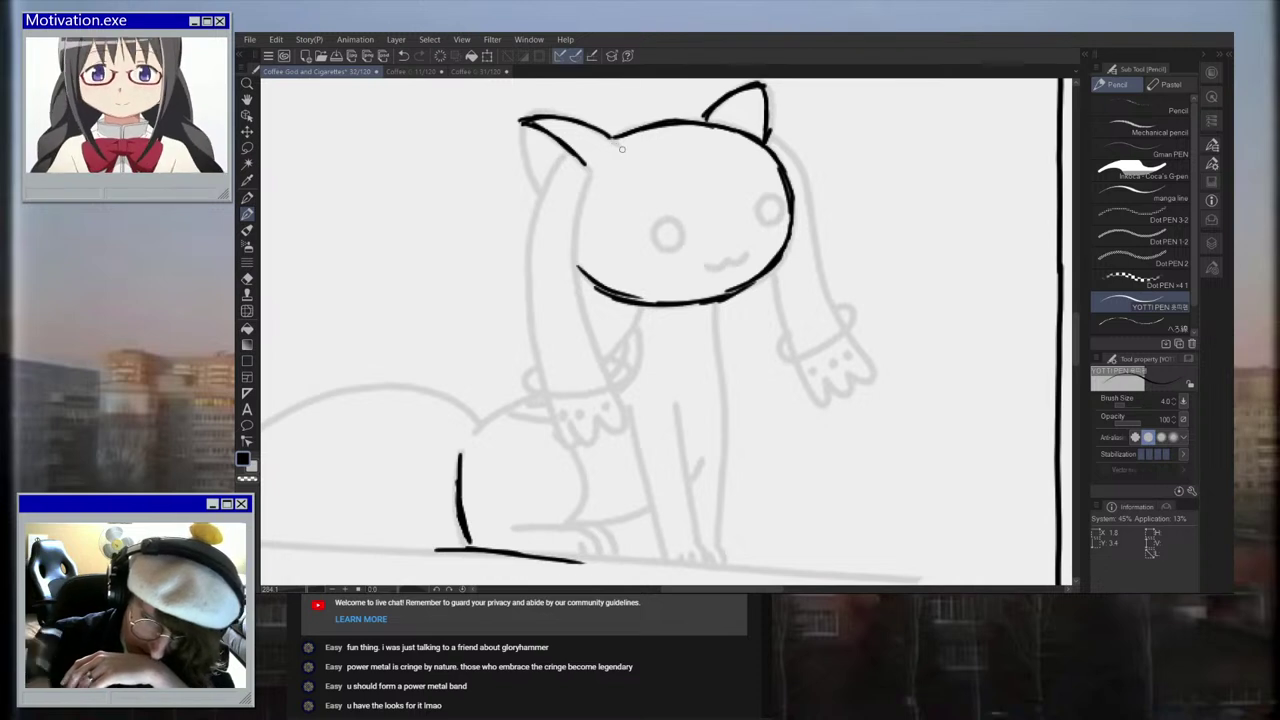
mouse_move(535, 132)
left_mouse_down()
mouse_move(526, 127)
mouse_move(537, 184)
left_mouse_up()
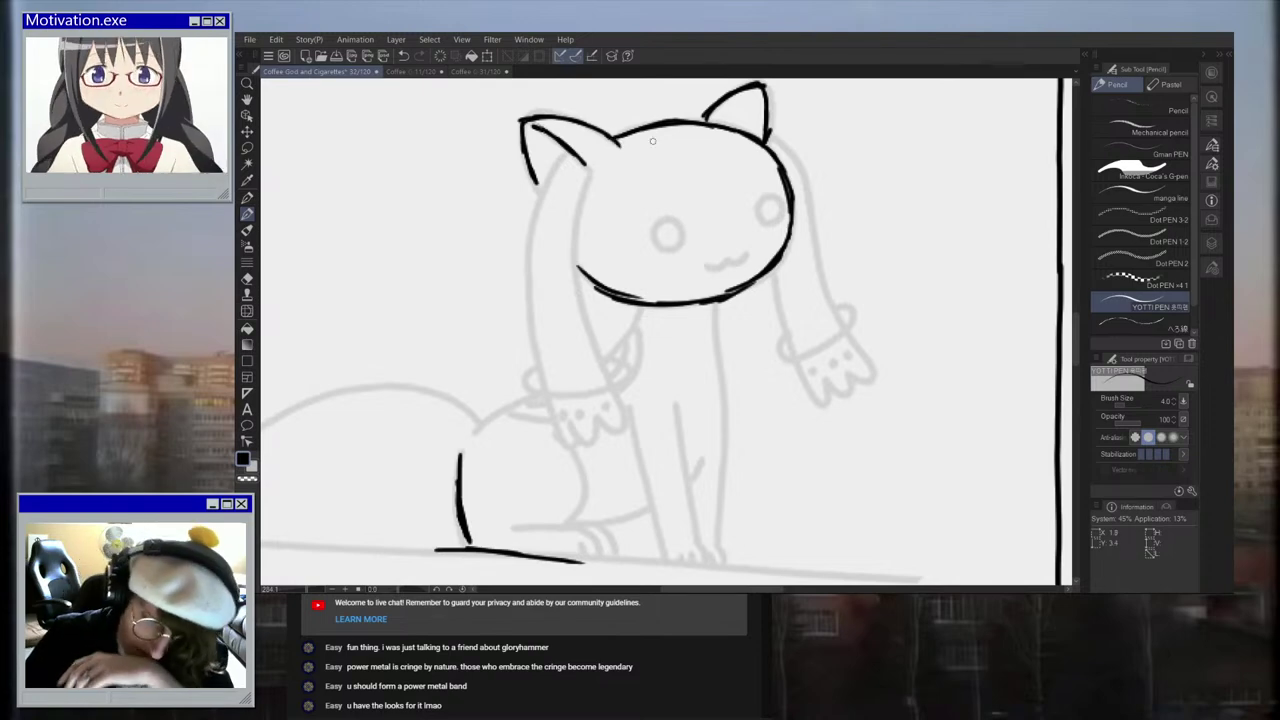
Step: Lasso the inked head and ears and flip them horizontally
scroll(686, 214, "down", 3)
left_click(247, 148)
mouse_move(604, 122)
left_mouse_down()
mouse_move(712, 314)
mouse_move(603, 118)
left_mouse_up()
left_click(275, 39)
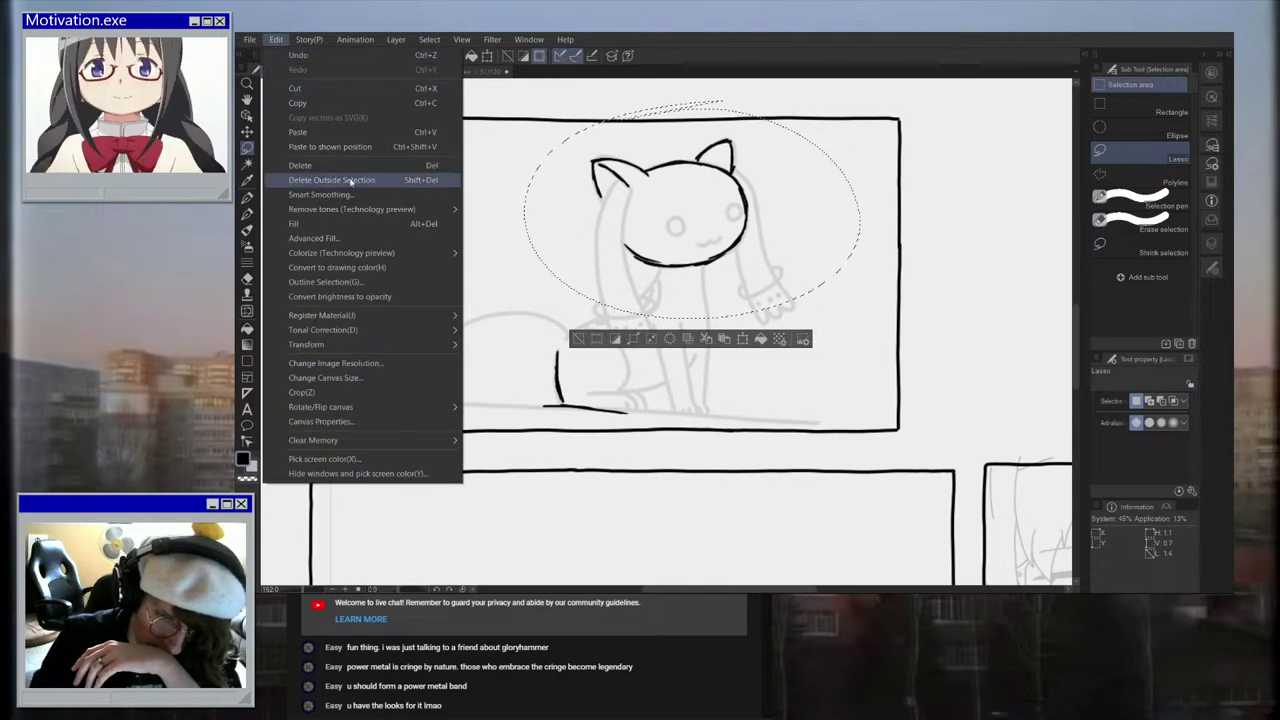
left_click(813, 150)
key("ctrl+x")
key("ctrl+z")
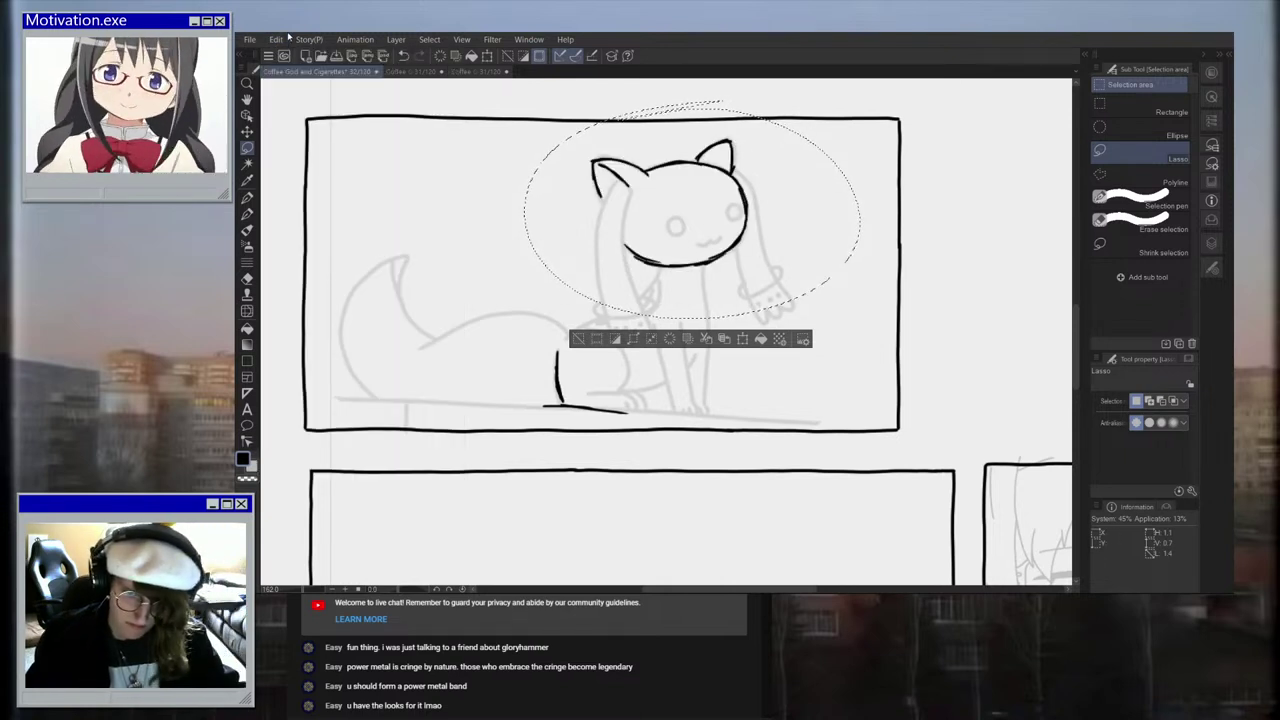
left_click(277, 40)
mouse_move(330, 344)
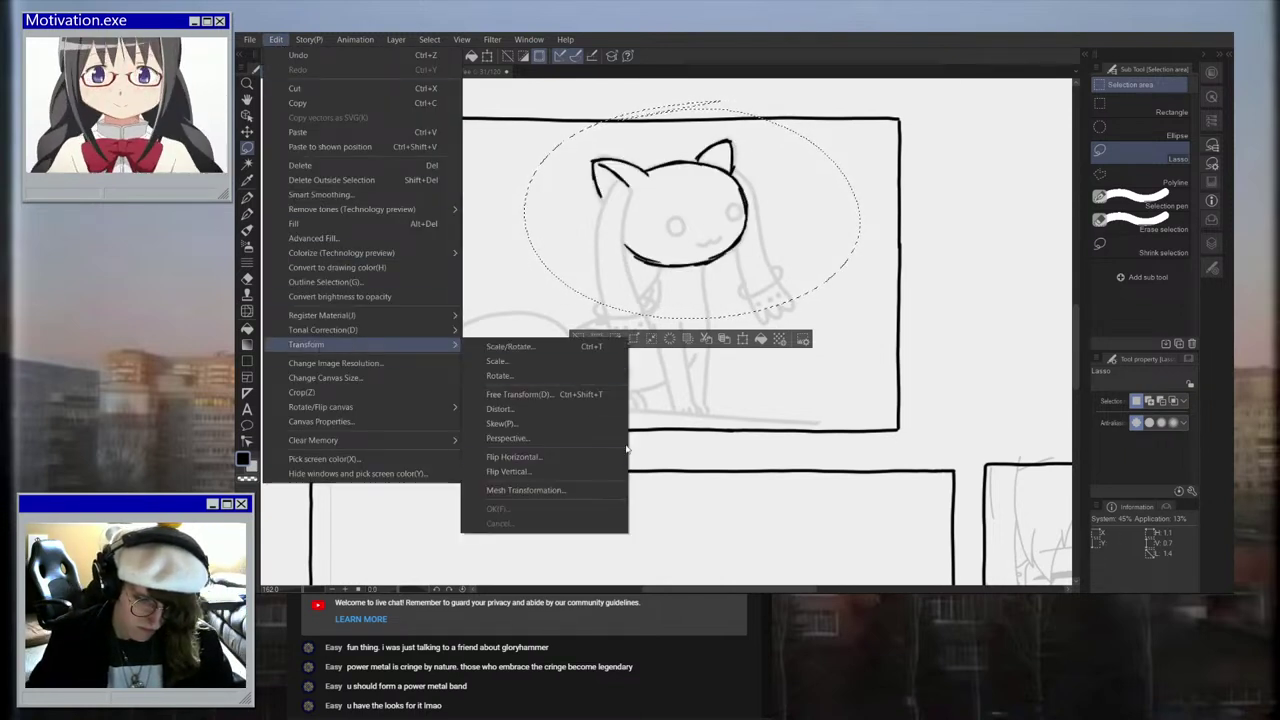
left_click(591, 455)
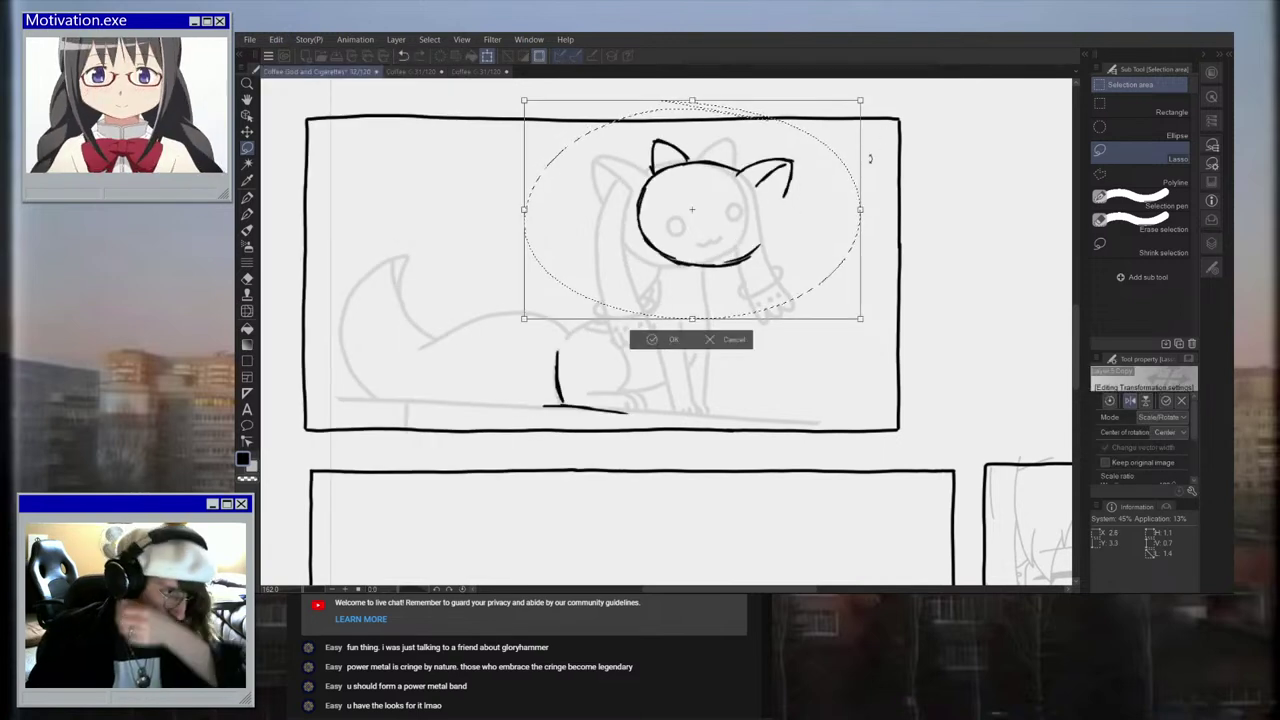
Step: Rotate the flipped head counterclockwise, move it toward the back side of the faded guide's face, apply the transformation and deselect
left_click_drag(882, 104, 821, 101)
left_click_drag(706, 156, 726, 154)
scroll(717, 212, "down", 6)
left_click_drag(793, 265, 731, 247)
mouse_move(711, 205)
left_mouse_down()
mouse_move(731, 208)
mouse_move(704, 198)
left_mouse_up()
left_click_drag(756, 147, 724, 127)
left_click_drag(712, 179, 709, 194)
left_click(651, 324)
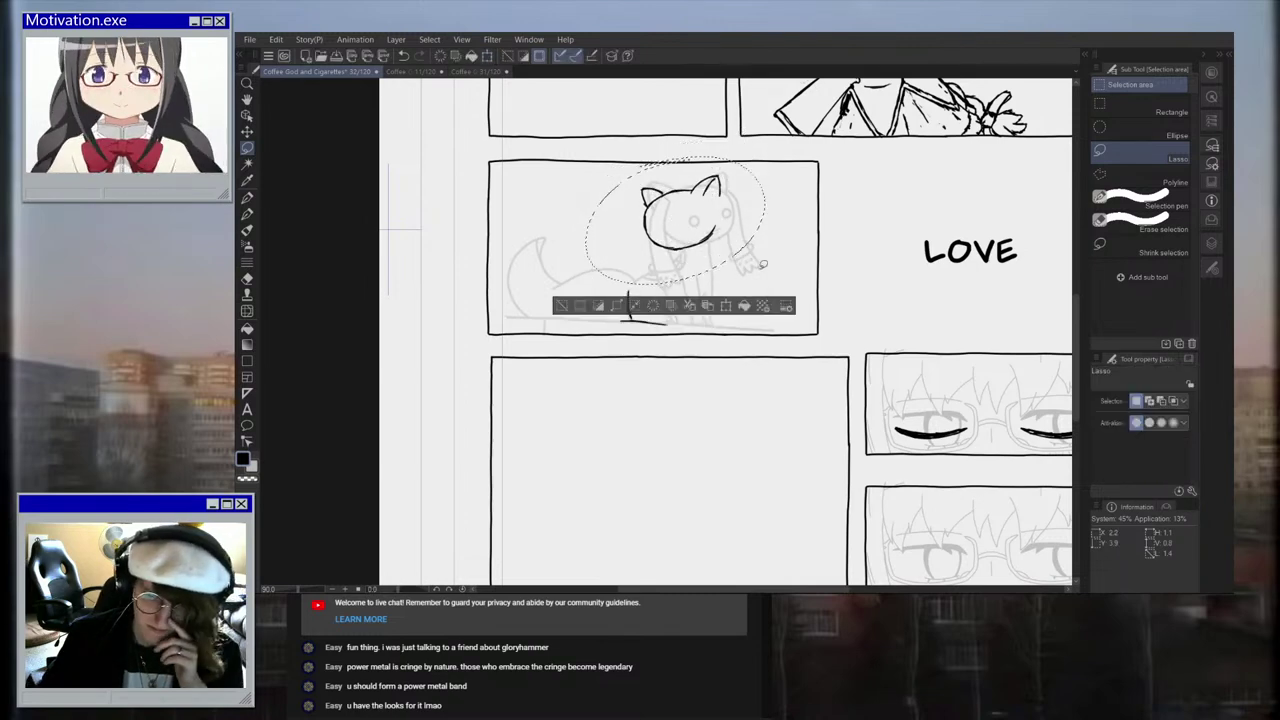
scroll(758, 260, "up", 1)
key("ctrl+d")
Step: Ink the cat creature's back and neck line from the haunch up to the head, and the chest line below the chin
scroll(772, 265, "up", 2)
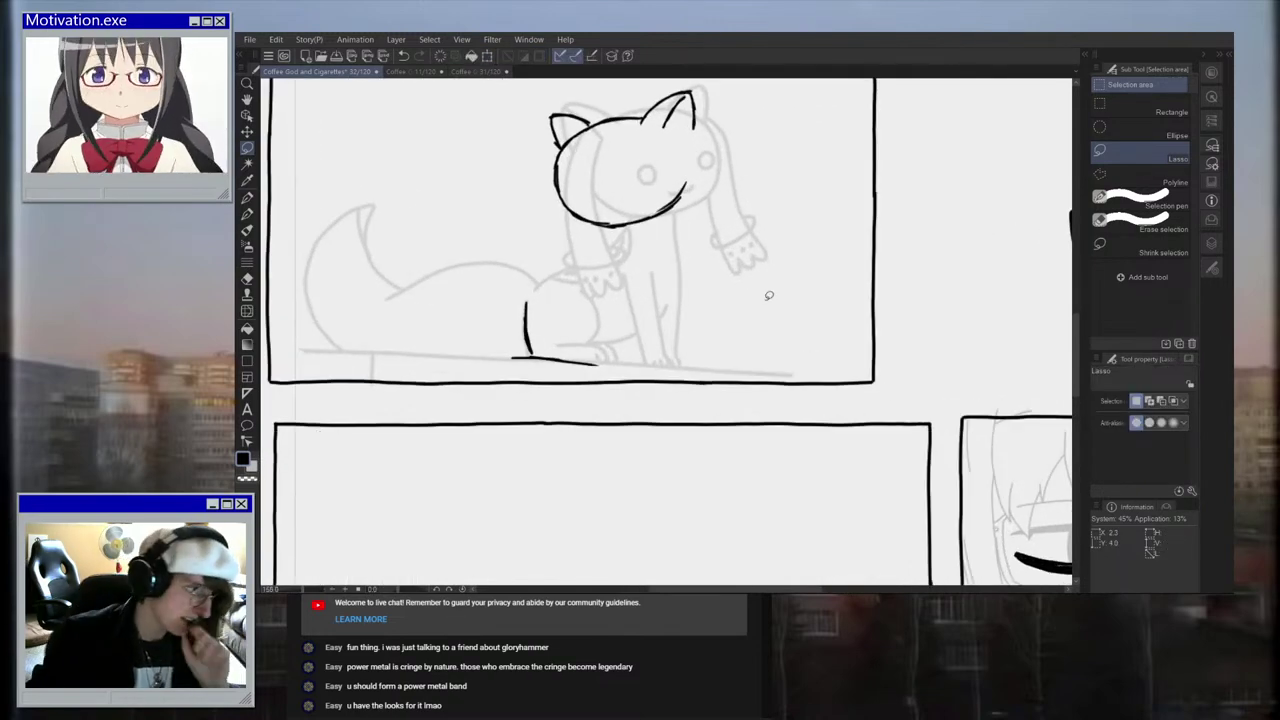
key("p")
scroll(597, 263, "up", 1)
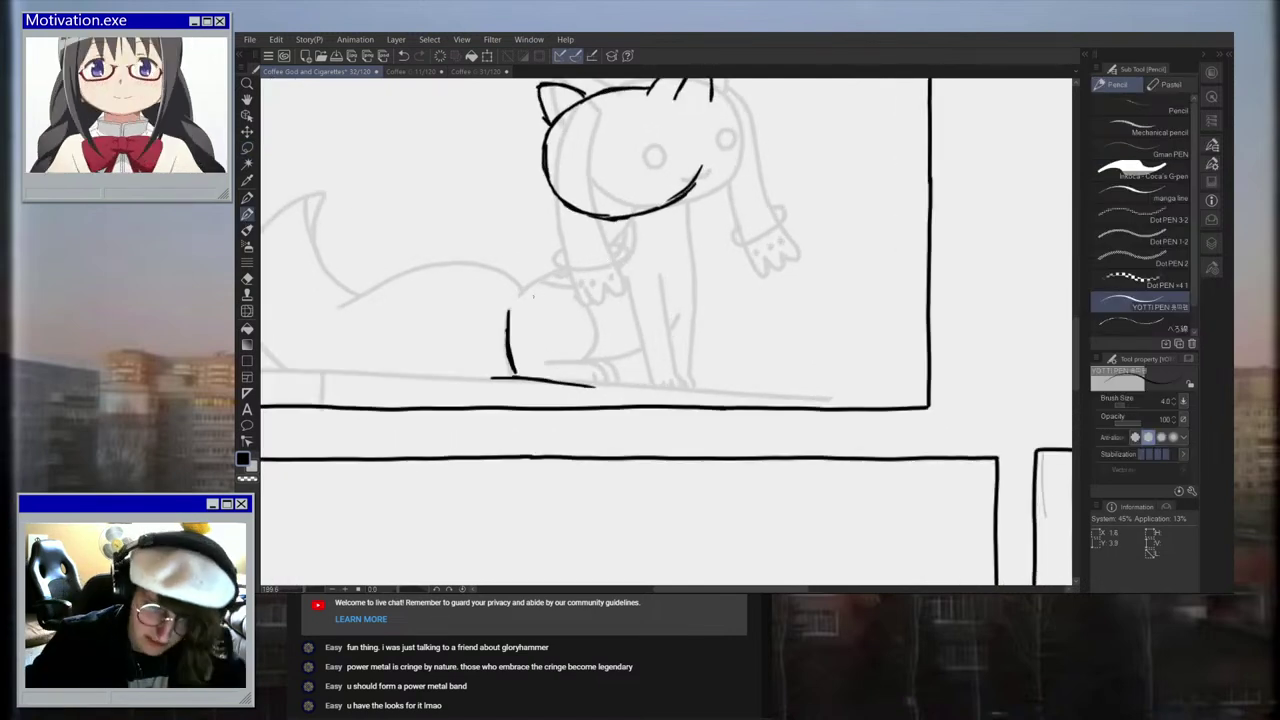
left_click_drag(528, 284, 584, 265)
scroll(680, 257, "up", 1)
mouse_move(613, 215)
left_mouse_down()
mouse_move(615, 238)
mouse_move(565, 271)
left_mouse_up()
left_click_drag(662, 203, 675, 296)
scroll(673, 240, "down", 3)
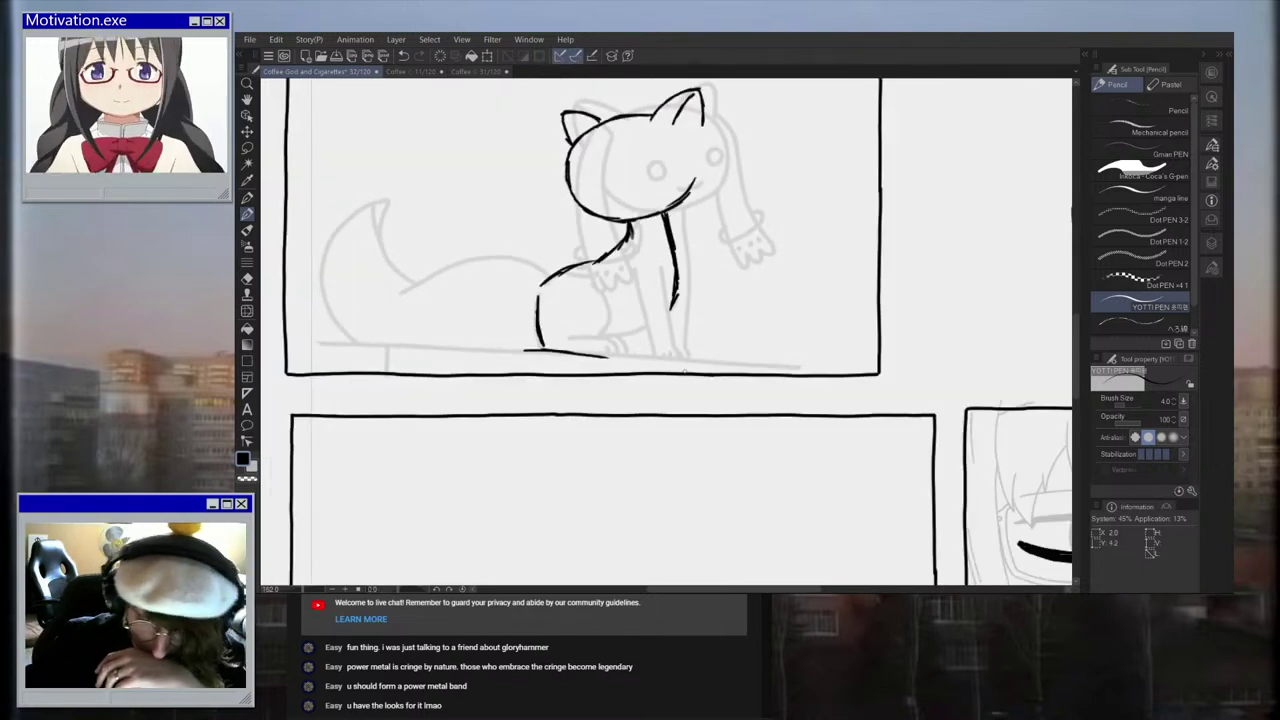
Step: Ink the cat creature's front leg line and add the curve of the forehead below the larger ear
scroll(686, 286, "up", 1)
left_click_drag(610, 256, 644, 346)
scroll(640, 340, "down", 2)
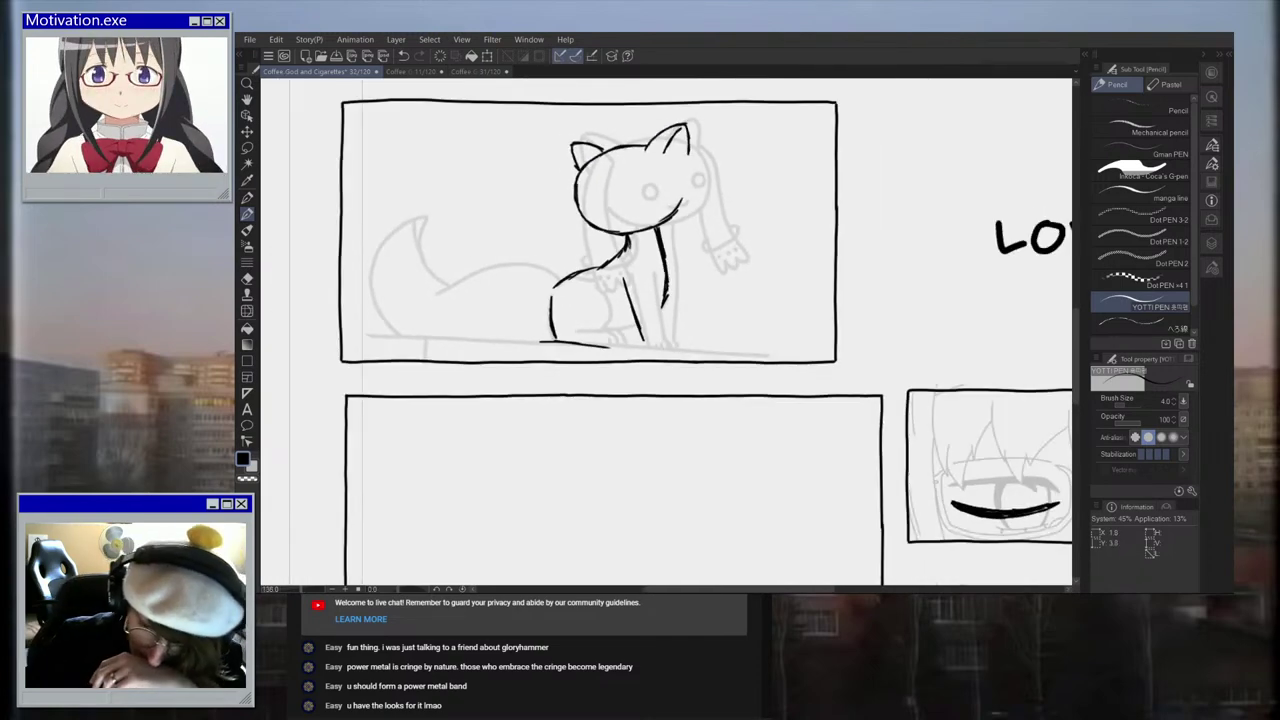
scroll(620, 263, "up", 1)
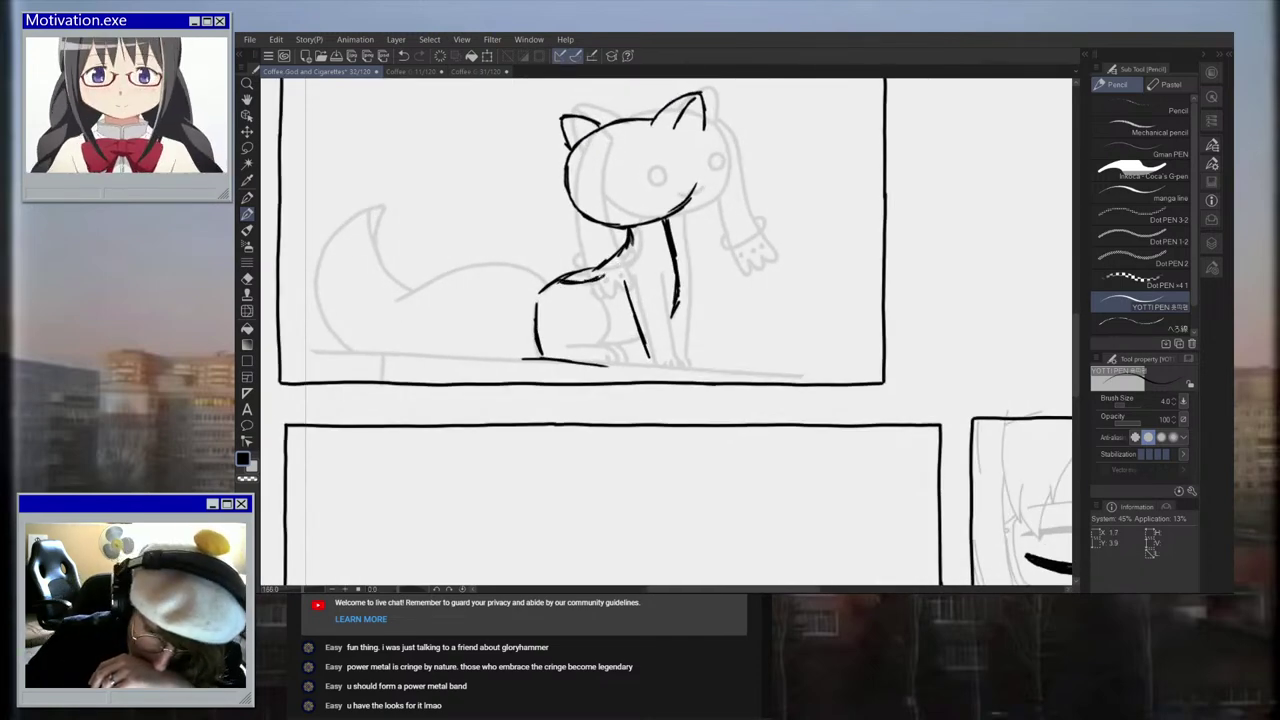
mouse_move(684, 124)
left_mouse_down()
mouse_move(710, 147)
mouse_move(749, 278)
mouse_move(630, 232)
mouse_move(458, 210)
mouse_move(634, 108)
left_mouse_up()
scroll(707, 190, "up", 2)
Step: Rotate the lassoed head and ears of the cat creature slightly clockwise, apply the transformation and deselect
left_click(247, 148)
scroll(475, 250, "down", 3)
scroll(606, 212, "up", 3)
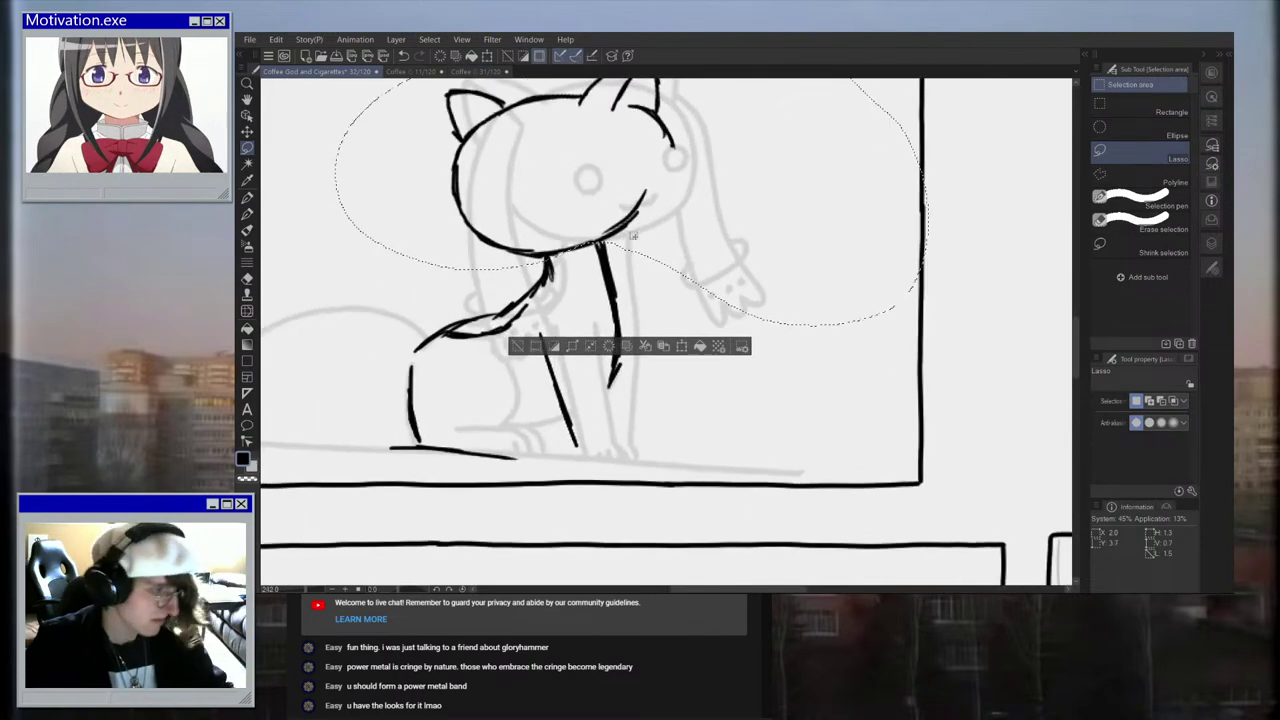
mouse_move(650, 224)
left_mouse_down()
mouse_move(599, 243)
mouse_move(544, 165)
left_mouse_up()
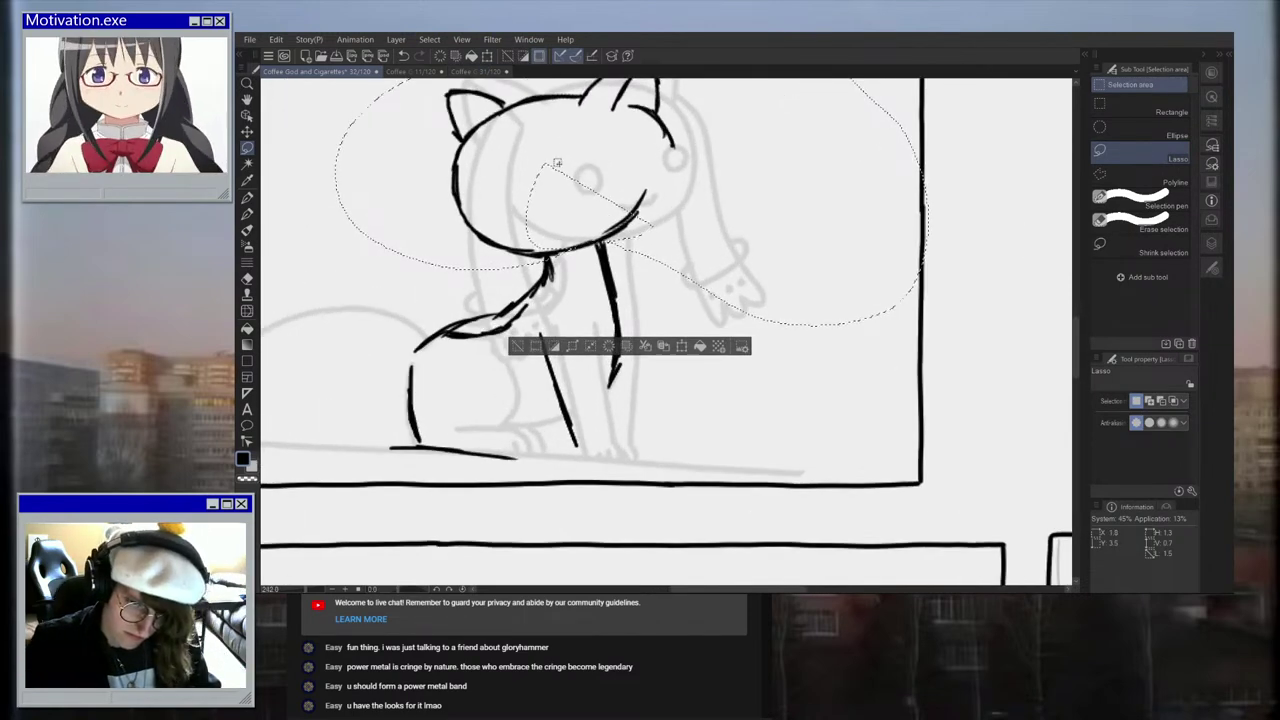
scroll(558, 162, "down", 3)
key("ctrl+z")
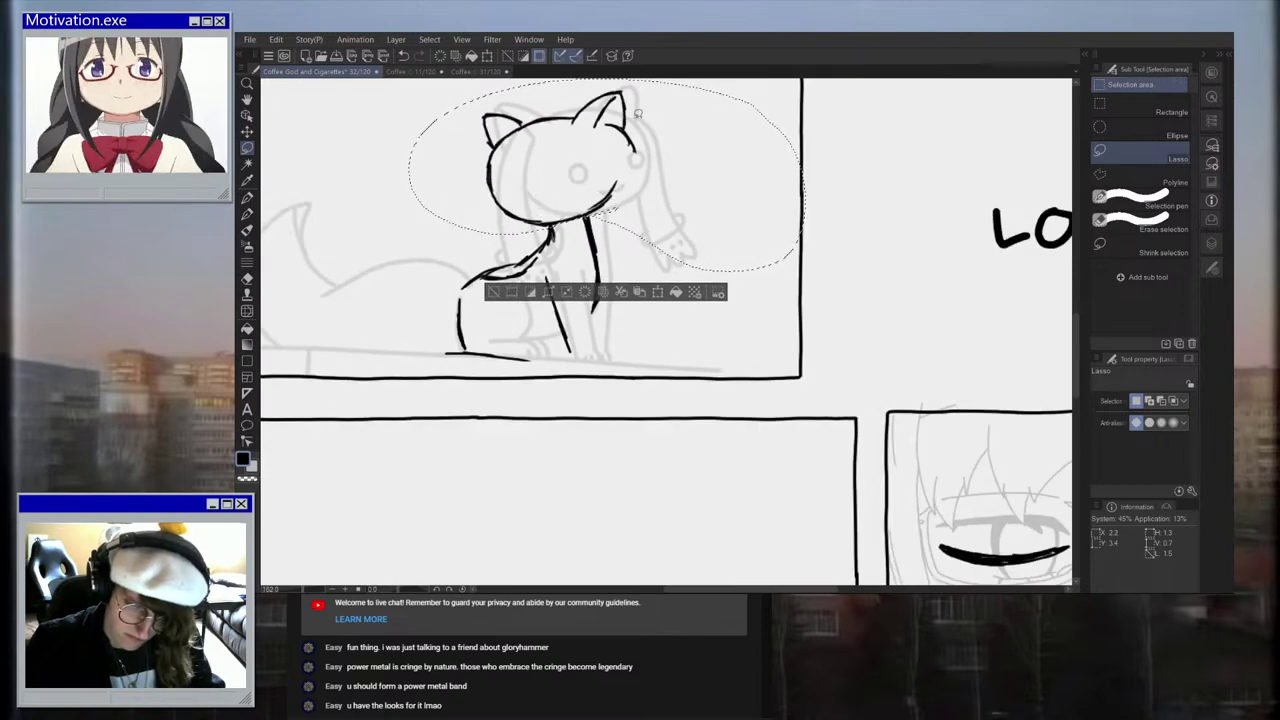
left_click(487, 56)
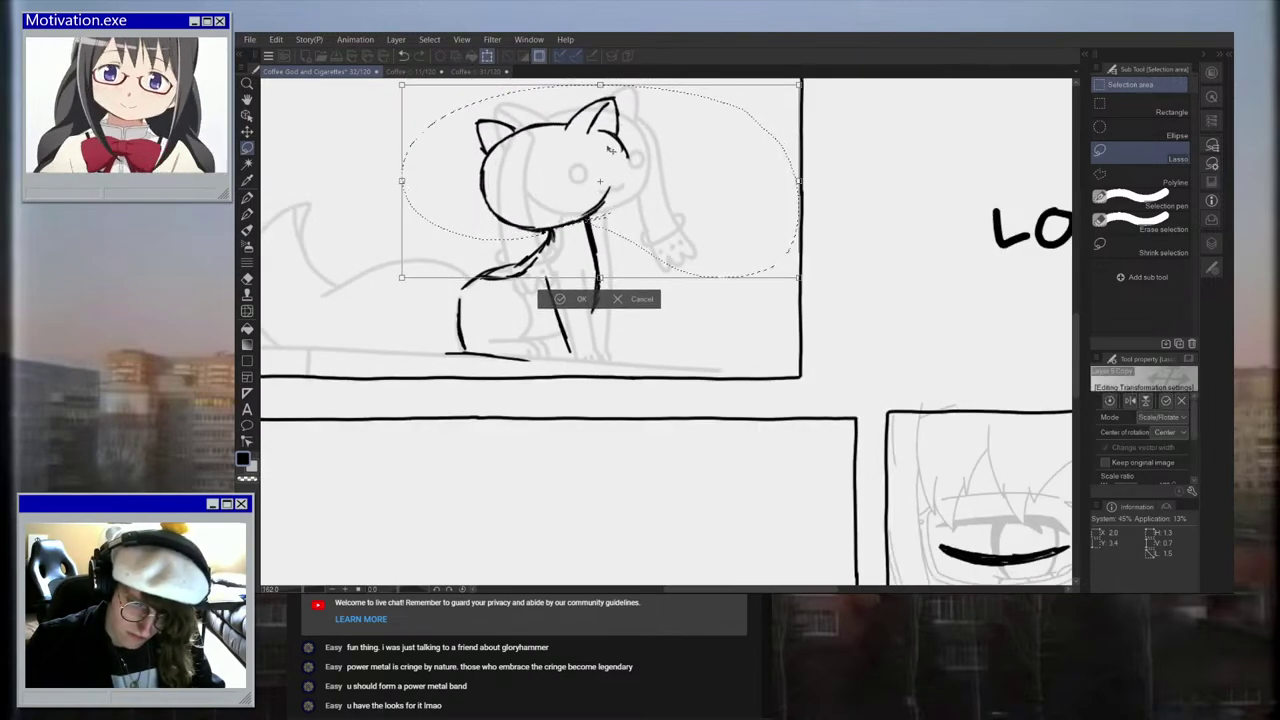
scroll(620, 158, "down", 2)
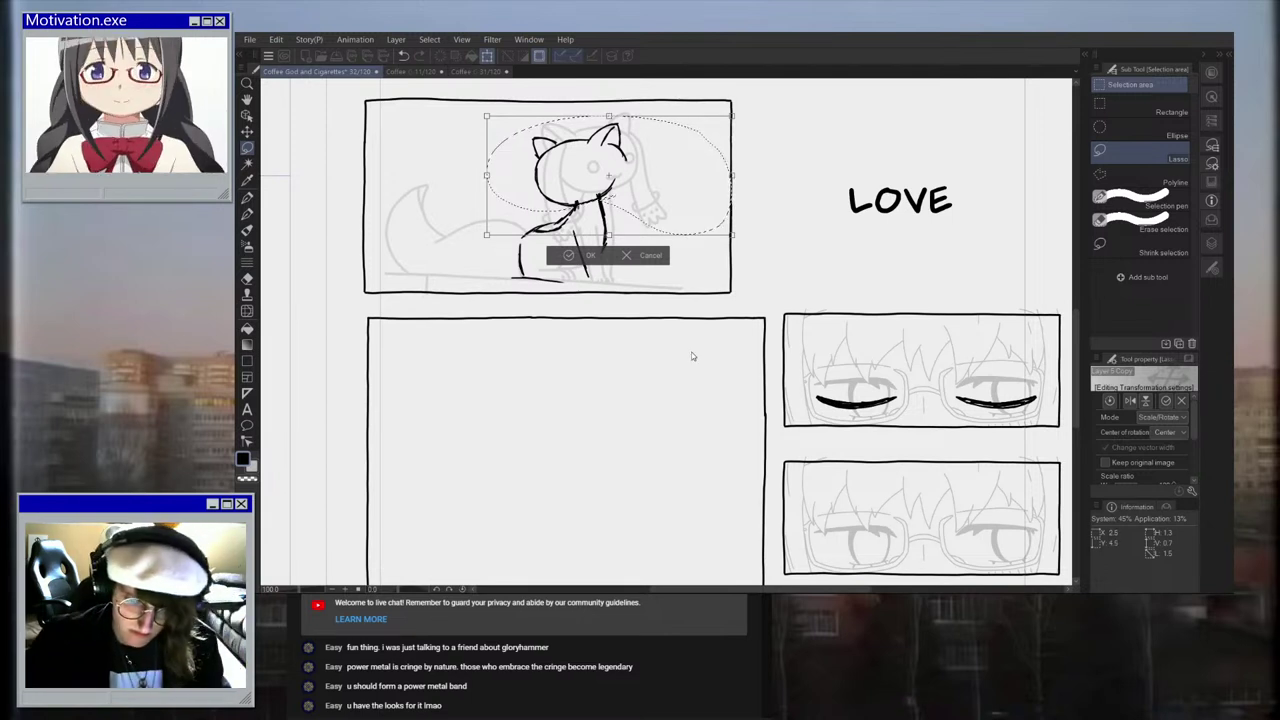
scroll(668, 139, "up", 2)
left_click_drag(732, 103, 717, 128)
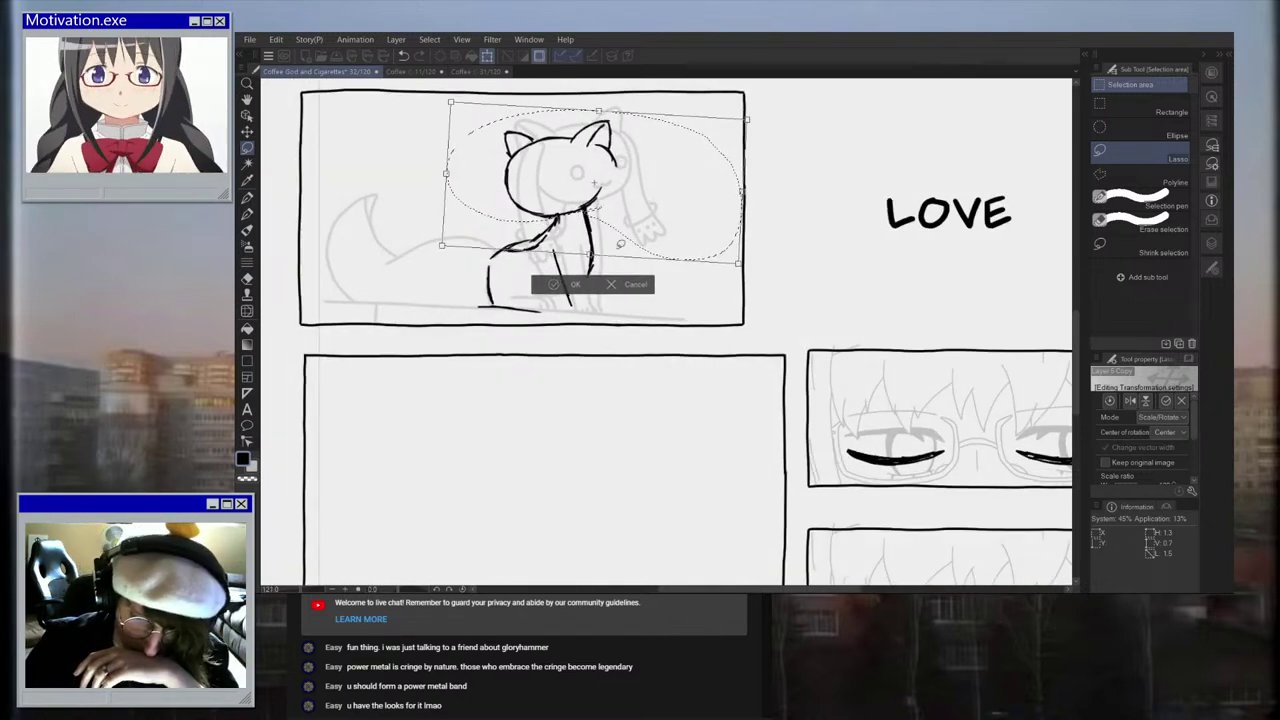
key("Return")
key("ctrl+d")
scroll(759, 138, "up", 1)
Step: Ink the long ear appendage hanging from the larger ear as two curved edges ending in a three-toed paw
key("p")
scroll(553, 142, "up", 2)
left_click_drag(556, 166, 650, 289)
mouse_move(592, 150)
left_mouse_down()
mouse_move(614, 211)
mouse_move(678, 248)
left_mouse_up()
scroll(692, 288, "up", 2)
left_click_drag(580, 268, 632, 294)
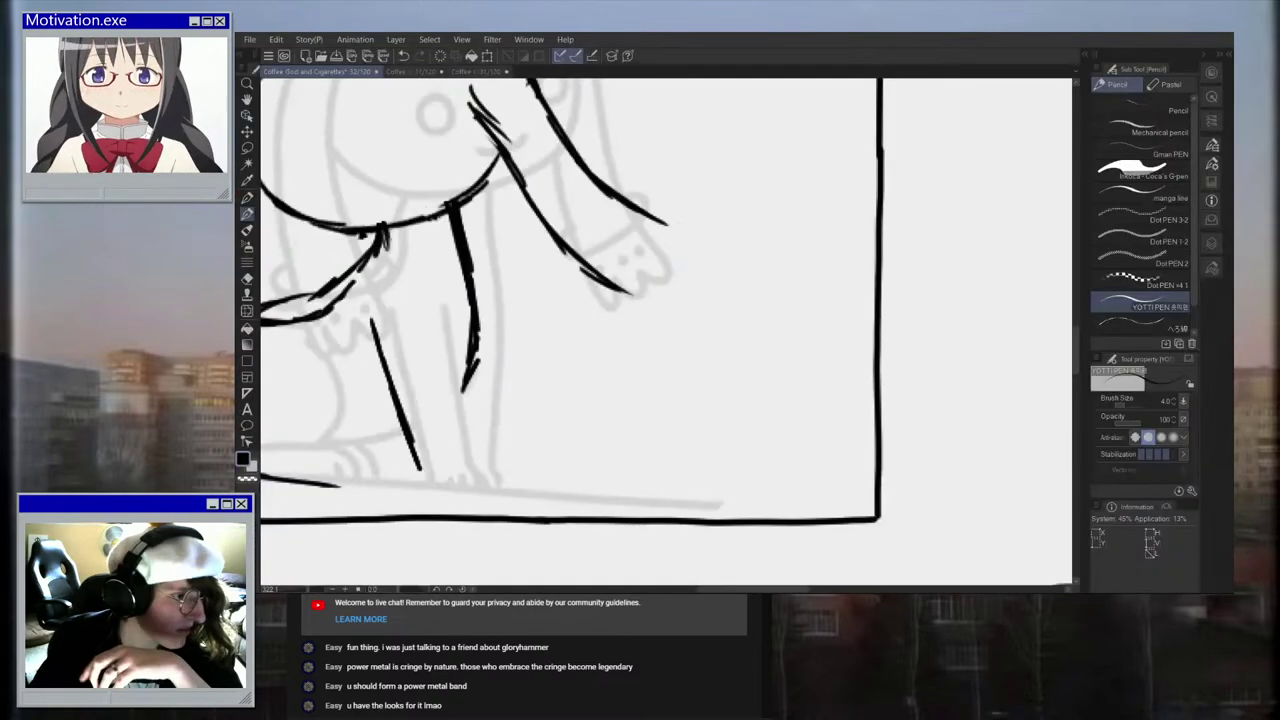
mouse_move(562, 250)
left_mouse_down()
mouse_move(656, 303)
mouse_move(682, 300)
mouse_move(686, 270)
left_mouse_up()
left_click_drag(660, 225, 690, 244)
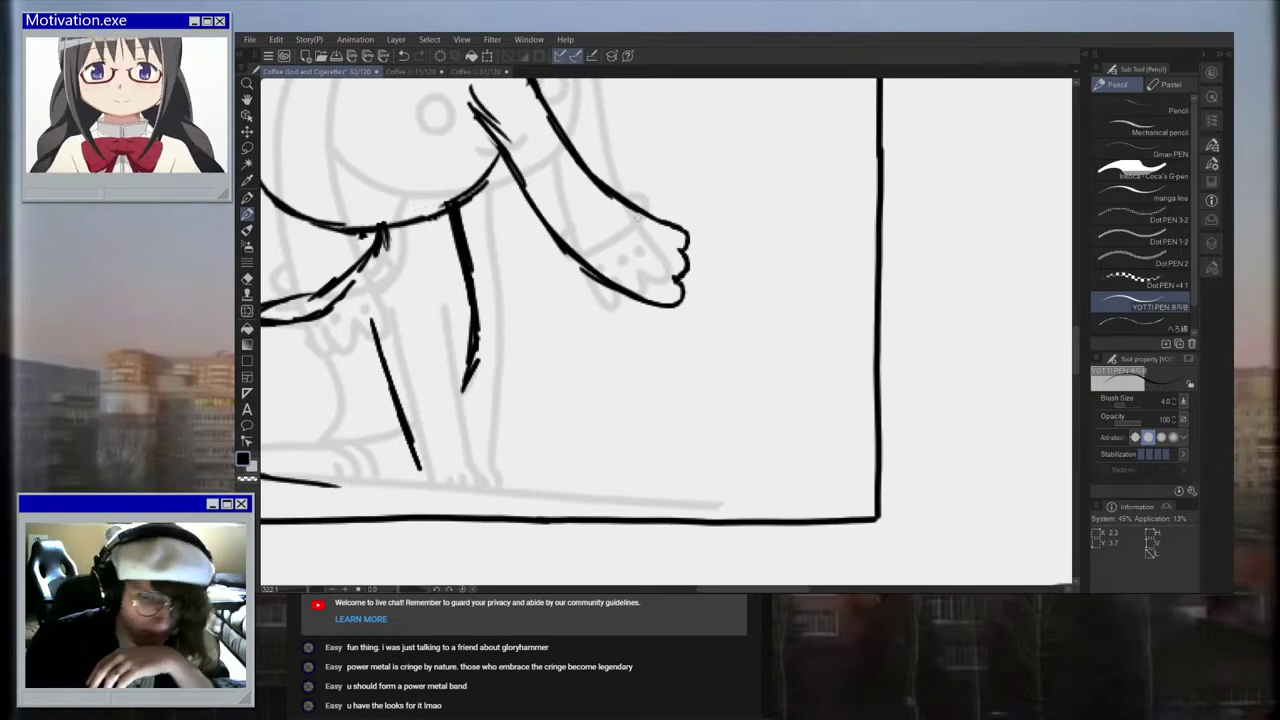
Step: Move the lassoed paw slightly farther from the head, apply the transformation and erase the appendage edges that led to it
scroll(652, 246, "down", 7)
scroll(668, 249, "up", 4)
left_click(248, 150)
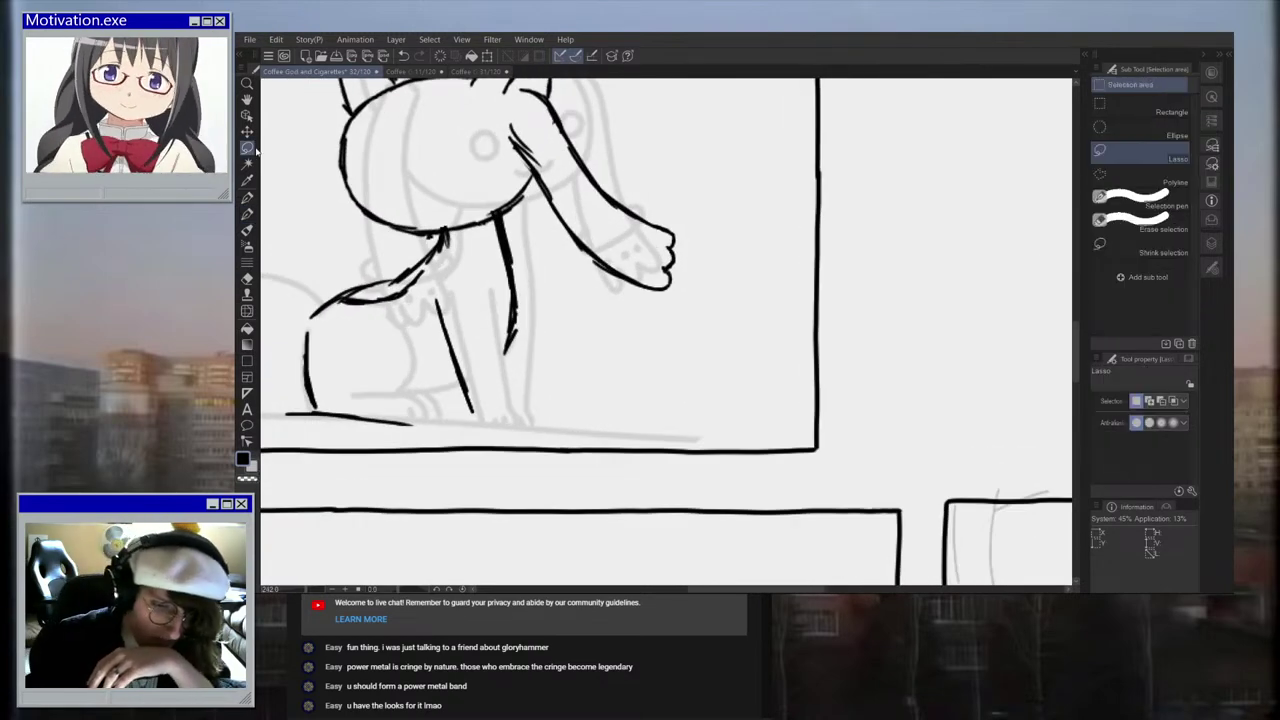
mouse_move(628, 307)
left_mouse_down()
mouse_move(716, 316)
mouse_move(678, 346)
left_mouse_up()
scroll(690, 280, "up", 3)
left_click(487, 56)
left_click(645, 401)
left_click(814, 209)
mouse_move(540, 98)
left_mouse_down()
mouse_move(603, 192)
mouse_move(696, 221)
left_mouse_up()
left_click_drag(535, 96, 568, 164)
mouse_move(540, 210)
left_mouse_down()
mouse_move(576, 252)
mouse_move(648, 288)
left_mouse_up()
mouse_move(455, 105)
left_mouse_down()
mouse_move(513, 190)
mouse_move(505, 180)
mouse_move(612, 279)
left_mouse_up()
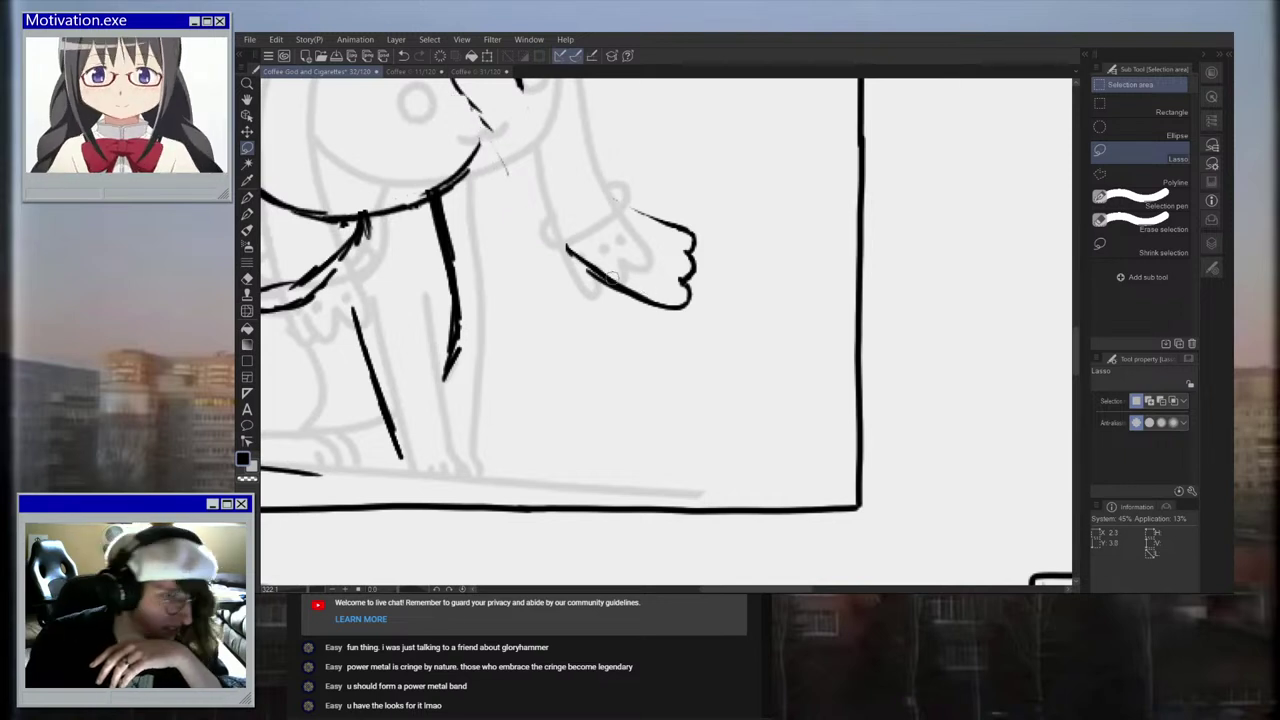
Step: Redraw both curved edges of the ear appendage up to the moved paw and close its rounded base under the ear
key("p")
left_click_drag(457, 86, 586, 266)
scroll(541, 180, "down", 4)
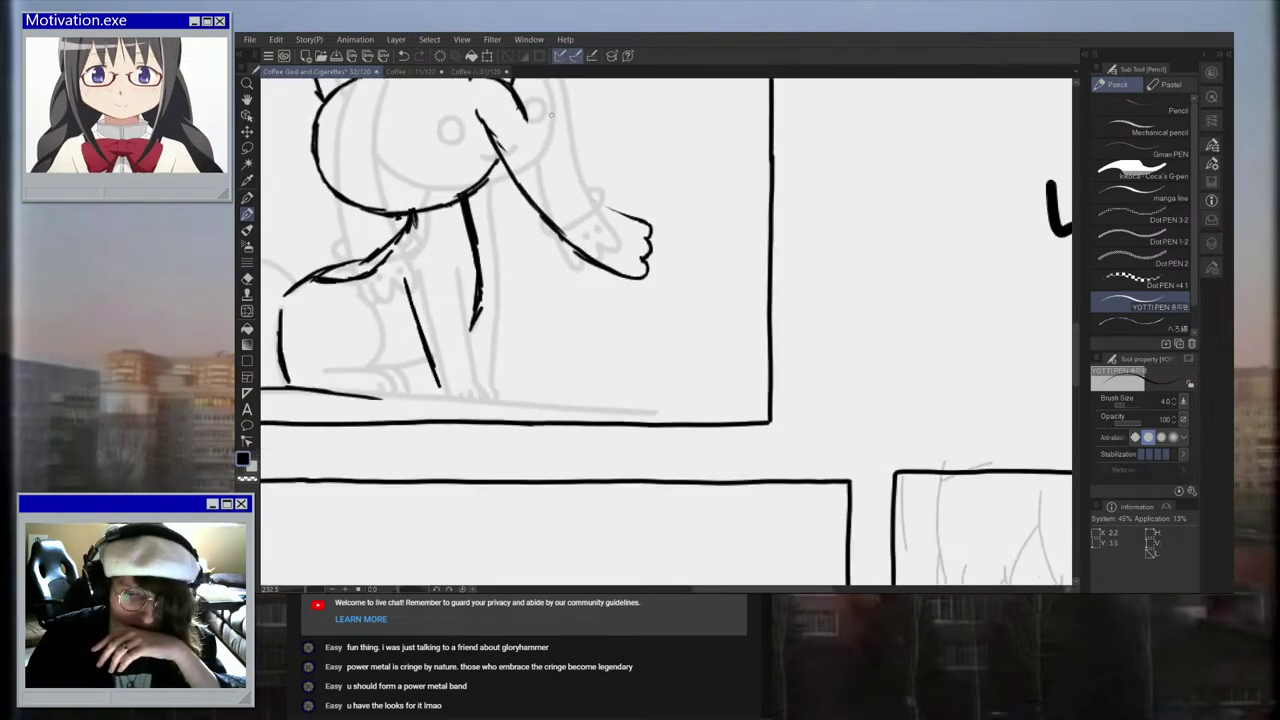
scroll(543, 128, "up", 5)
key("ctrl+z")
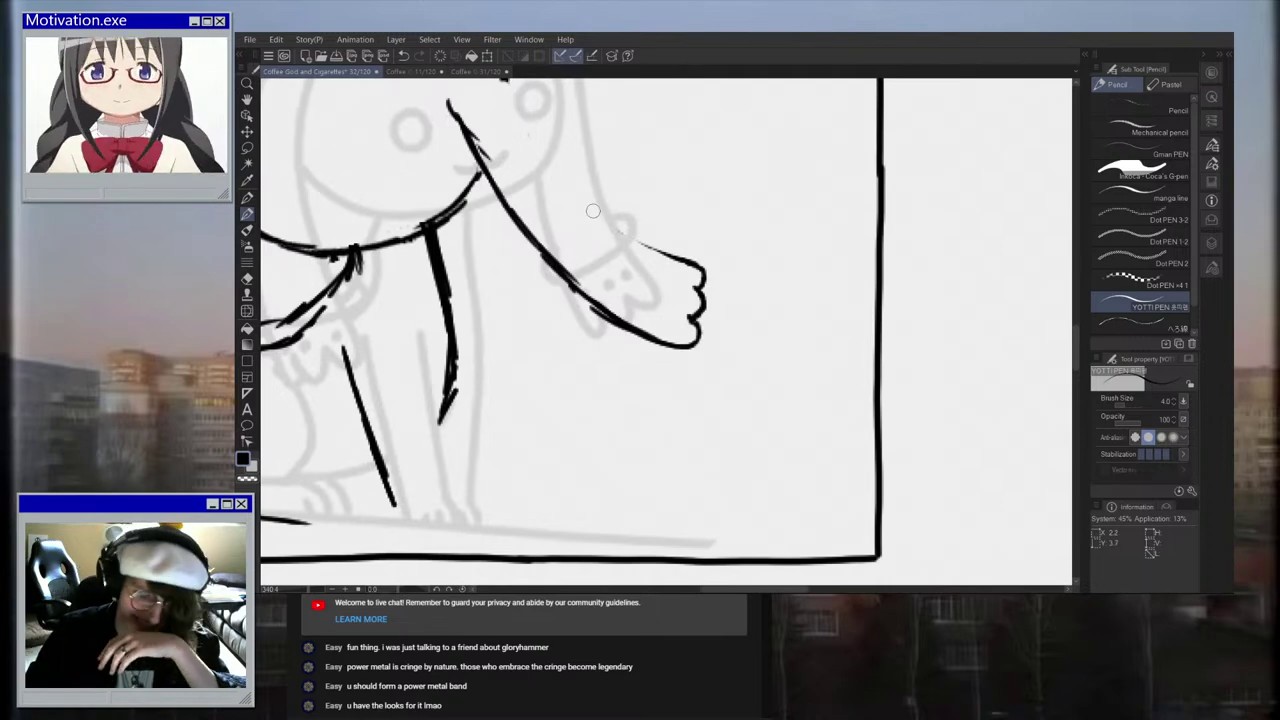
scroll(593, 211, "down", 3)
scroll(508, 150, "up", 4)
mouse_move(498, 137)
left_mouse_down()
mouse_move(533, 168)
mouse_move(590, 278)
mouse_move(690, 334)
left_mouse_up()
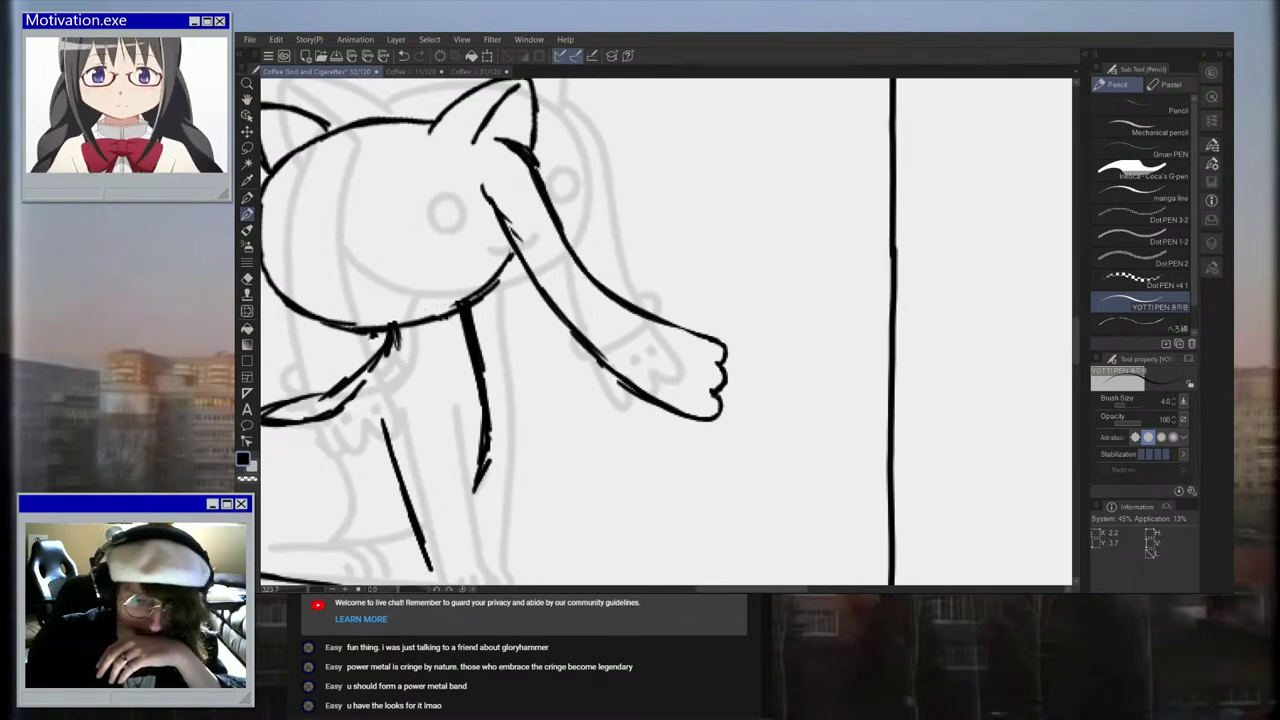
scroll(490, 176, "up", 1)
mouse_move(490, 206)
left_mouse_down()
mouse_move(476, 132)
mouse_move(496, 128)
mouse_move(478, 136)
left_mouse_up()
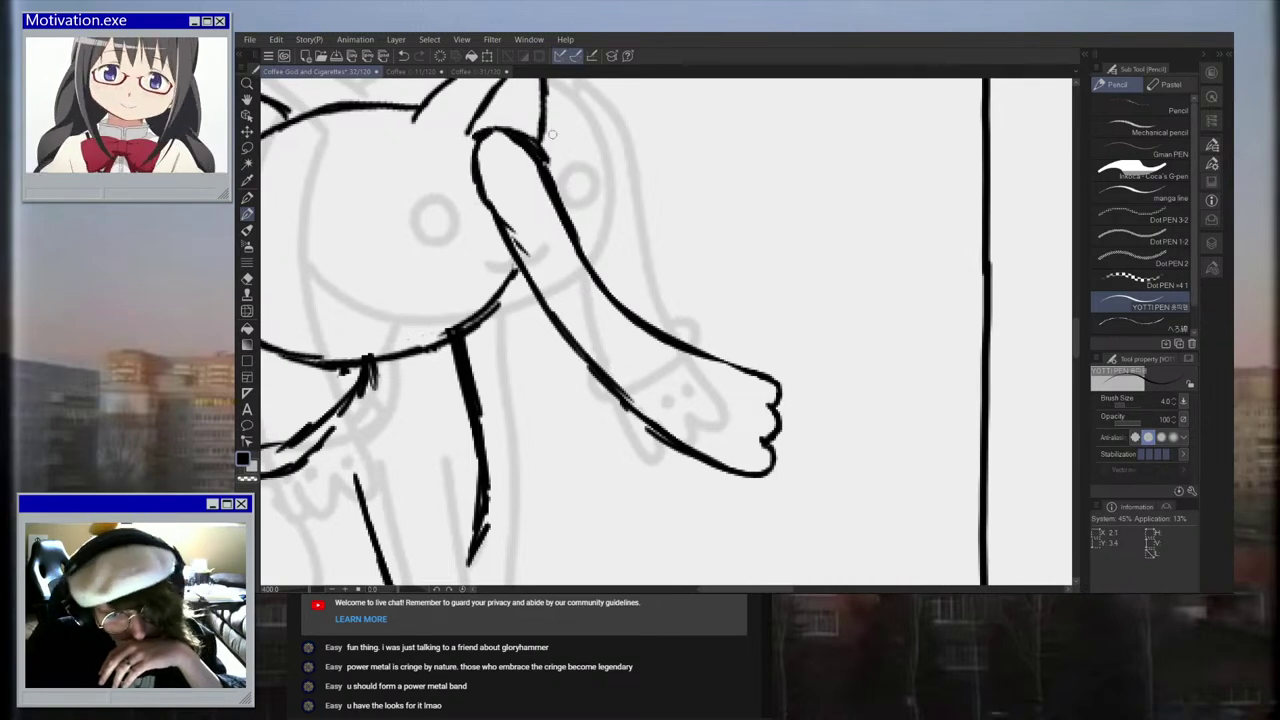
Step: Erase the paw's toes and the appendage's upper edge, and redraw them so the paw end is narrower
scroll(553, 134, "down", 3)
scroll(651, 299, "up", 2)
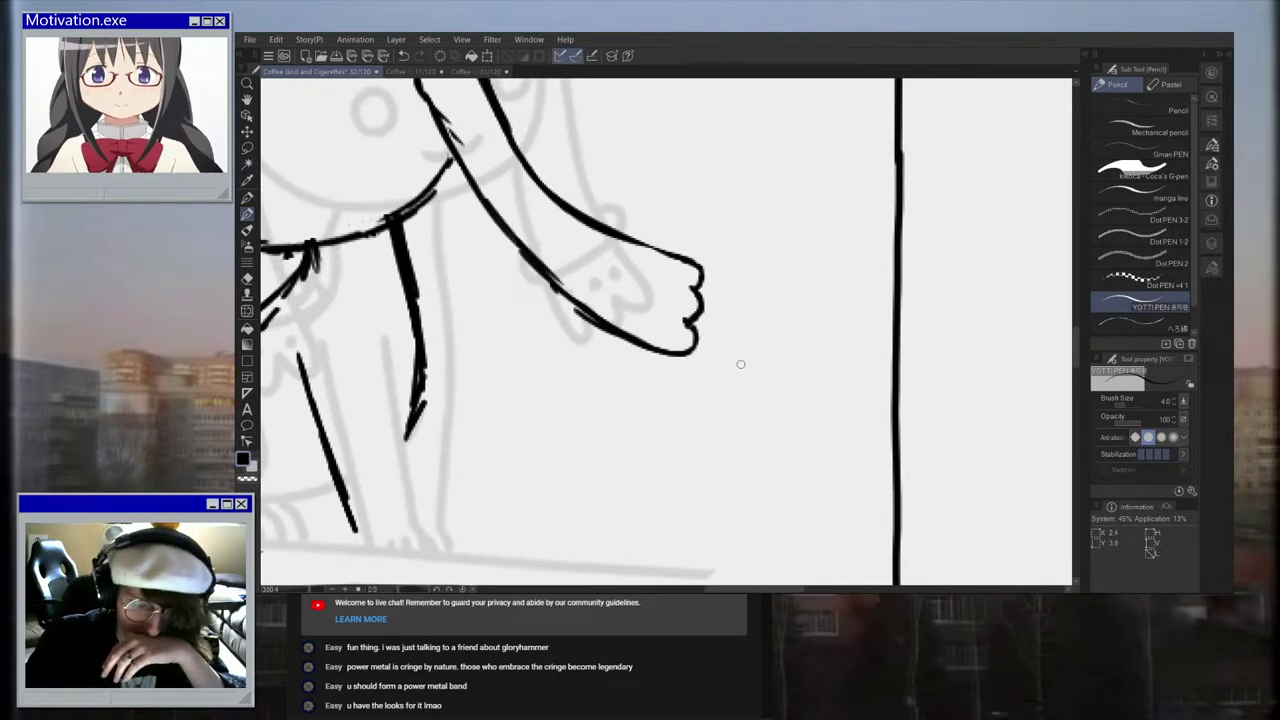
mouse_move(692, 314)
left_mouse_down()
mouse_move(644, 244)
mouse_move(597, 228)
mouse_move(532, 173)
left_mouse_up()
left_click_drag(670, 262, 686, 266)
key("ctrl+z")
mouse_move(696, 340)
left_mouse_down()
mouse_move(707, 313)
mouse_move(690, 292)
left_mouse_up()
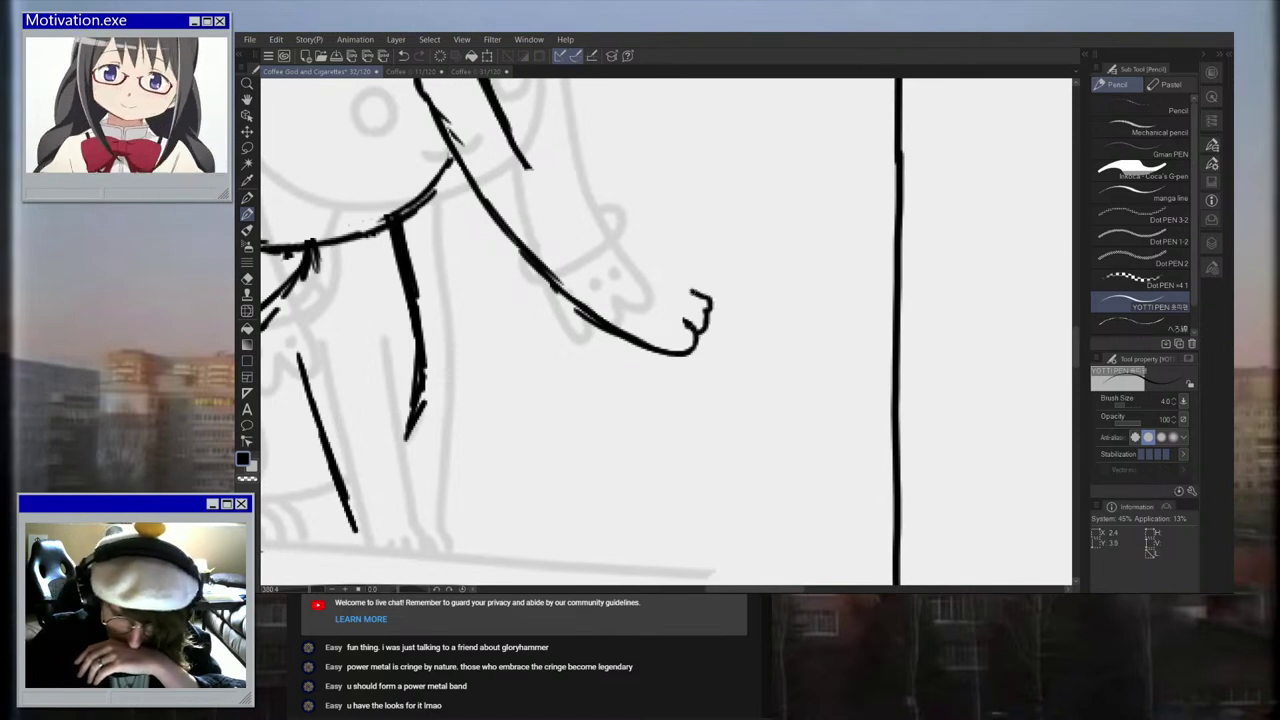
mouse_move(527, 162)
left_mouse_down()
mouse_move(562, 205)
mouse_move(695, 293)
left_mouse_up()
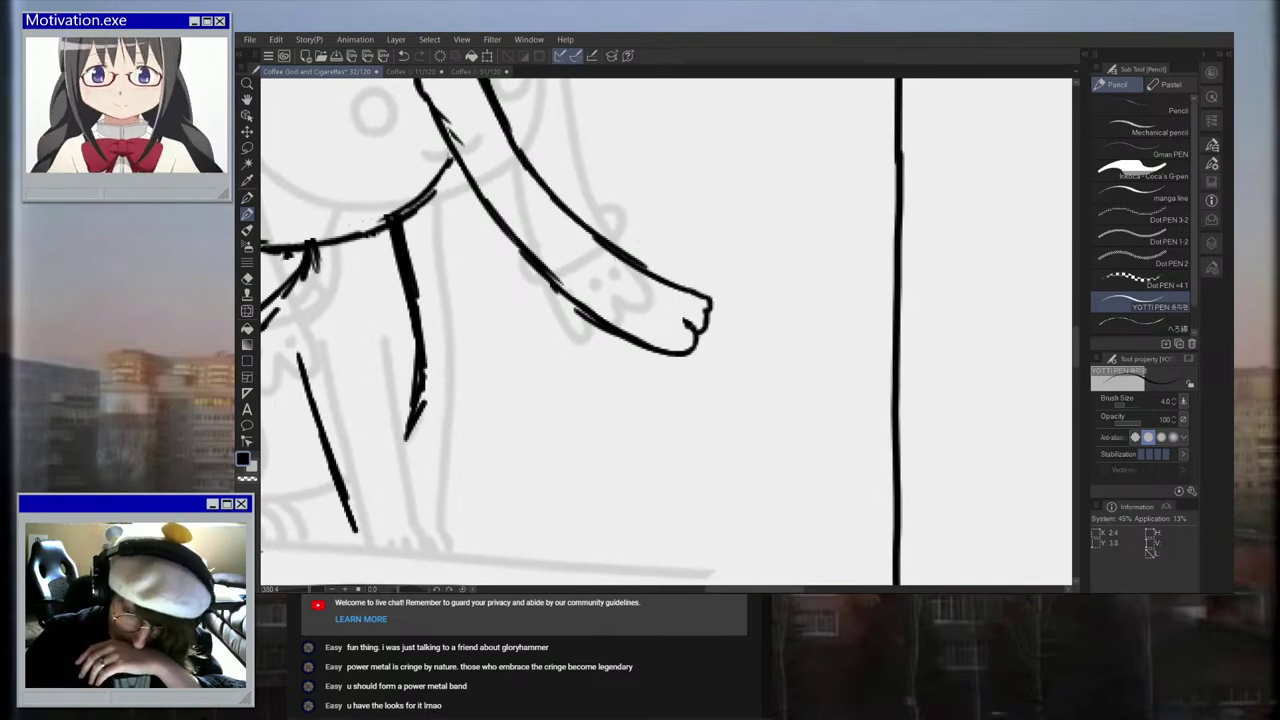
Step: Thicken the appendage's upper edge and redraw the inner line near its base below the ear
scroll(591, 222, "down", 5)
left_click_drag(598, 238, 521, 131)
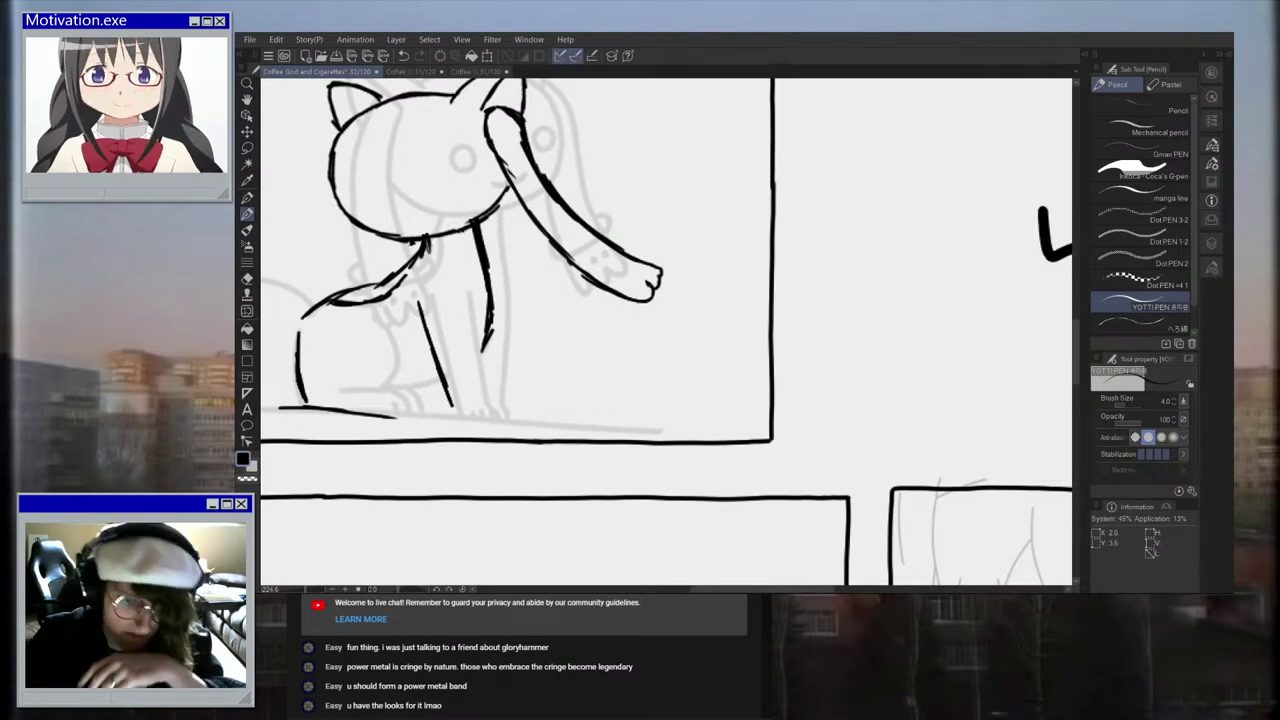
key("ctrl+z")
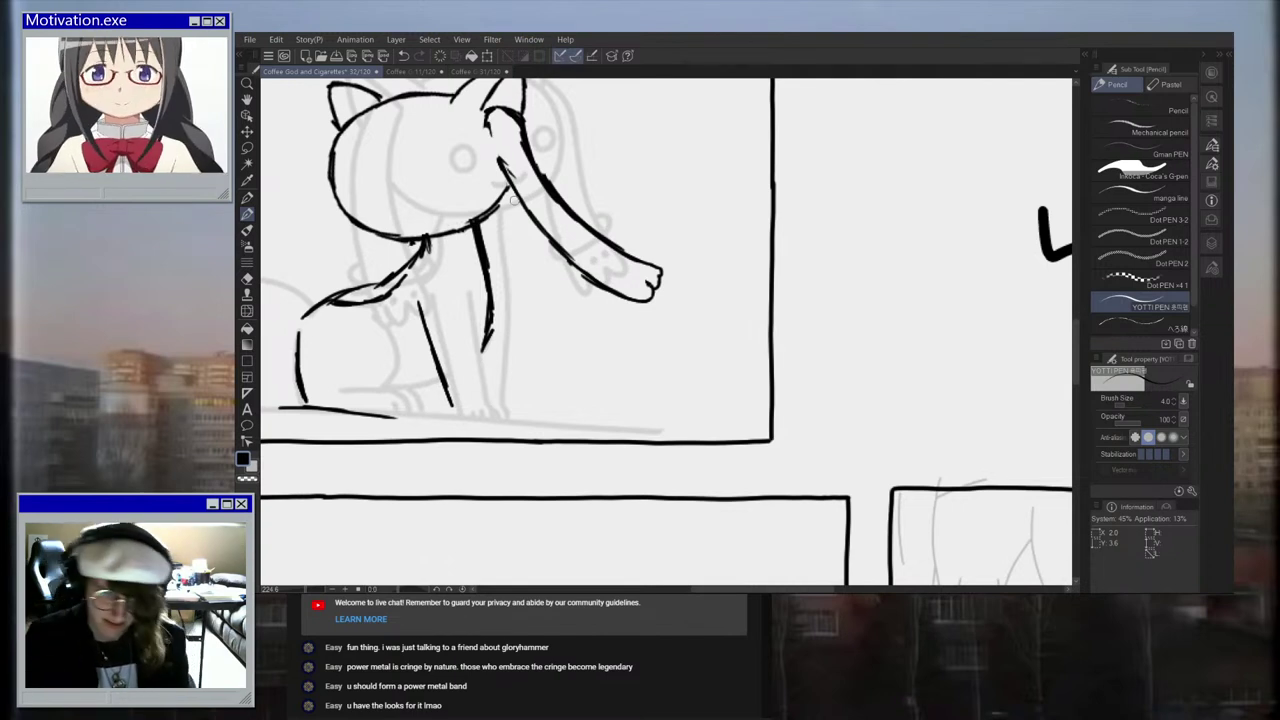
left_click_drag(488, 117, 502, 165)
Step: Try inking a large ring that crosses the ear appendage just above the paw
scroll(615, 261, "up", 4)
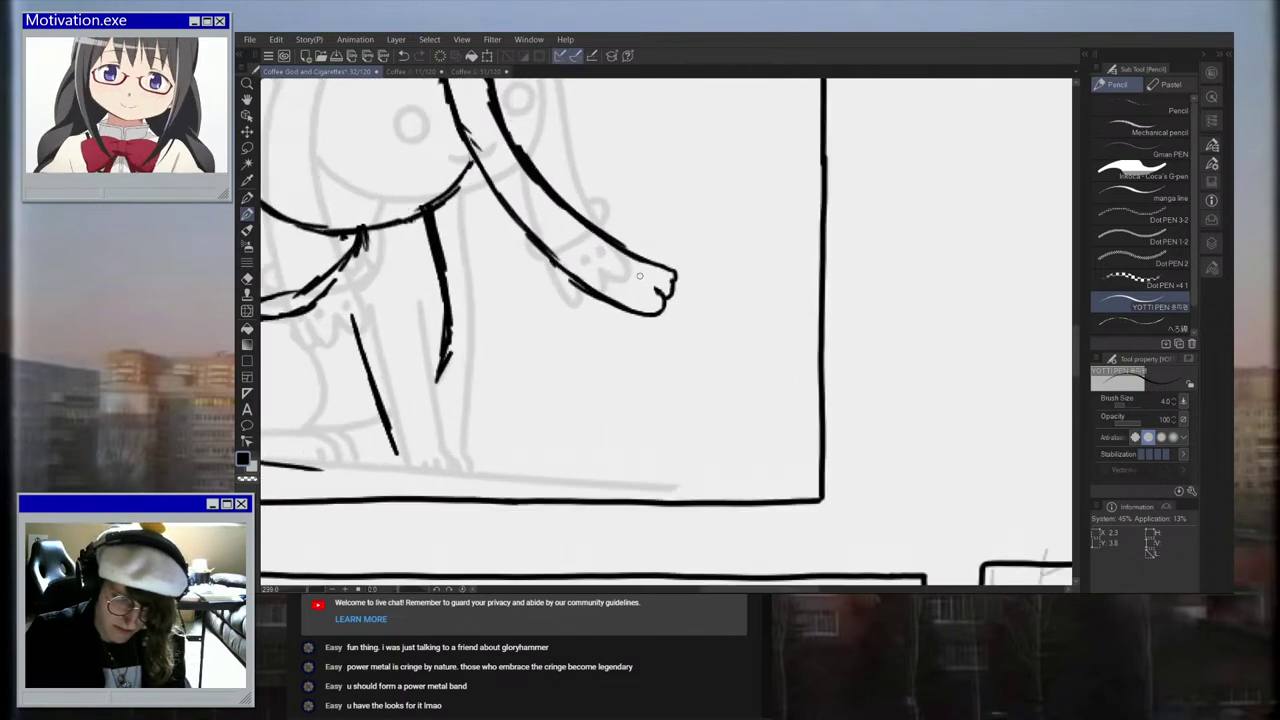
left_click_drag(606, 232, 623, 219)
scroll(596, 267, "up", 2)
mouse_move(558, 281)
left_mouse_down()
mouse_move(562, 297)
mouse_move(586, 298)
mouse_move(563, 307)
left_mouse_up()
key("ctrl+z")
key("ctrl+z")
key("ctrl+z")
key("ctrl+z")
mouse_move(561, 282)
left_mouse_down()
mouse_move(556, 318)
mouse_move(600, 296)
mouse_move(642, 238)
mouse_move(618, 208)
mouse_move(660, 195)
mouse_move(650, 234)
left_mouse_up()
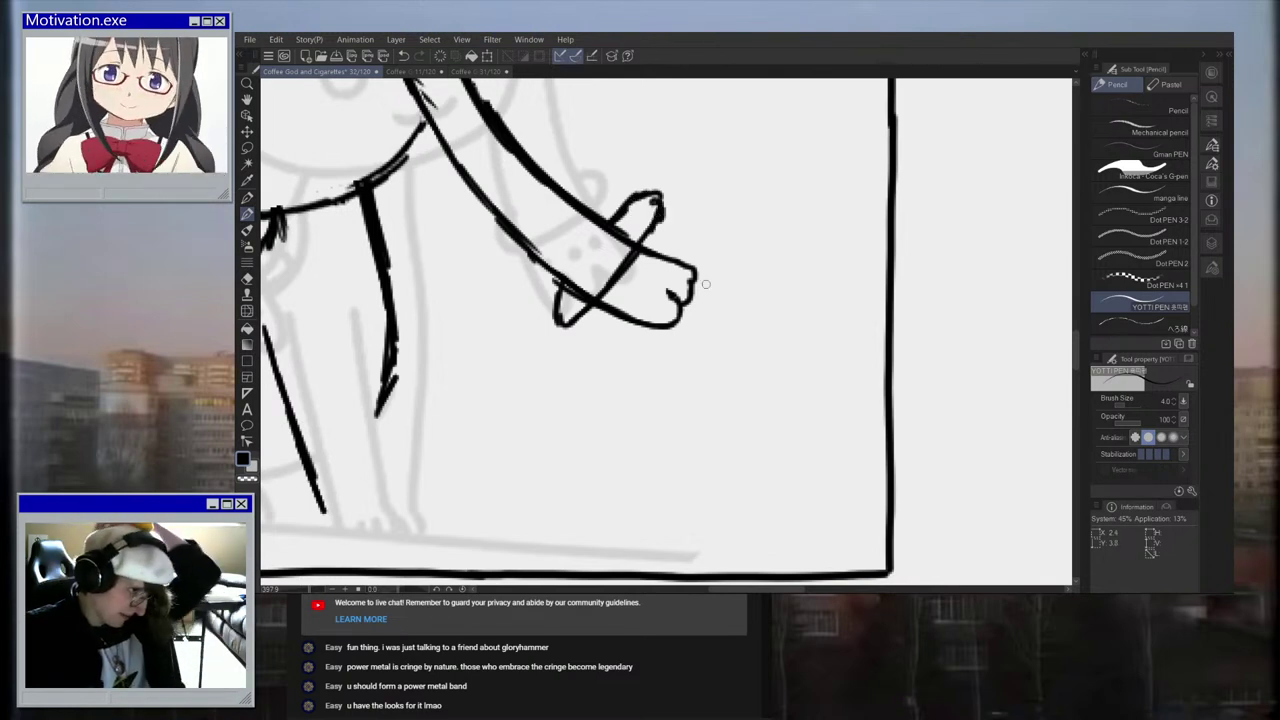
Step: Ink the small dark pad marks on the ear appendage's paw
scroll(673, 289, "up", 2)
left_click_drag(632, 290, 669, 265)
scroll(640, 260, "down", 2)
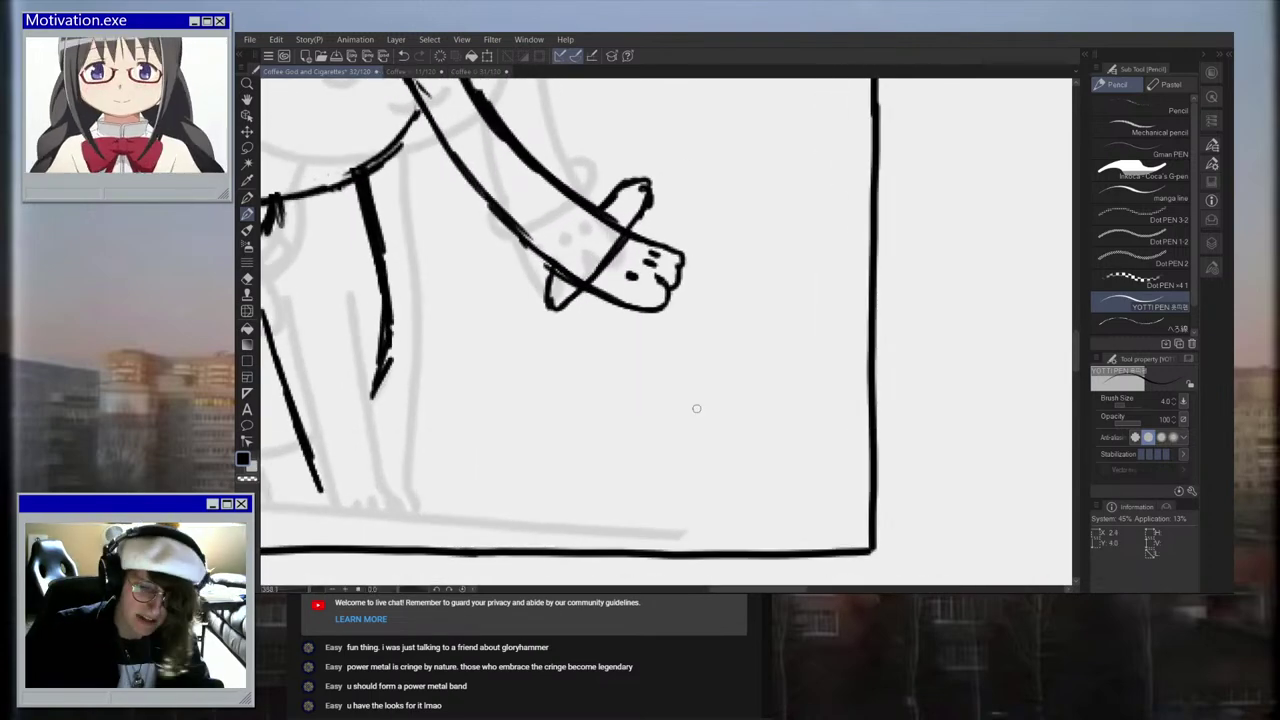
Step: Erase the large ring around the ear appendage and ink a smaller one above the paw
mouse_move(612, 244)
left_mouse_down()
mouse_move(626, 248)
mouse_move(592, 280)
left_mouse_up()
mouse_move(632, 224)
left_mouse_down()
mouse_move(603, 208)
mouse_move(611, 228)
mouse_move(648, 200)
left_mouse_up()
mouse_move(585, 268)
left_mouse_down()
mouse_move(556, 285)
mouse_move(572, 305)
mouse_move(548, 292)
left_mouse_up()
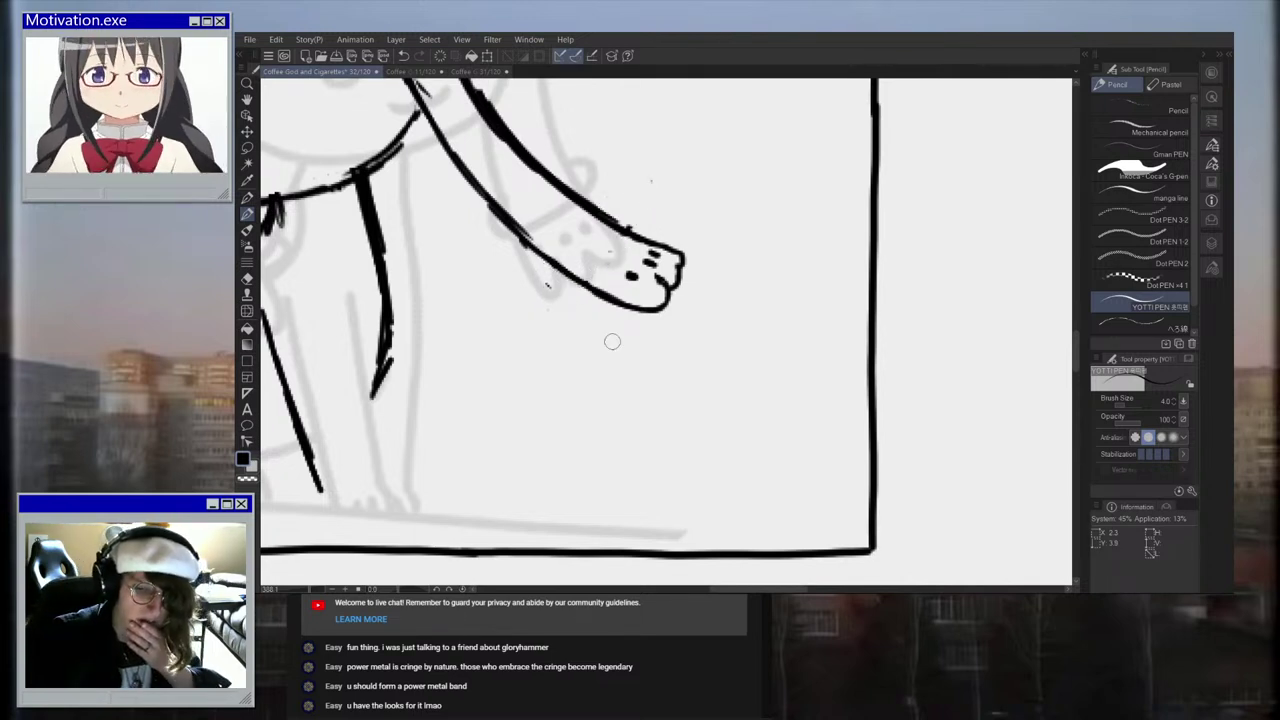
mouse_move(568, 198)
left_mouse_down()
mouse_move(586, 180)
mouse_move(600, 204)
mouse_move(524, 266)
mouse_move(540, 276)
mouse_move(584, 218)
left_mouse_up()
scroll(611, 263, "down", 8)
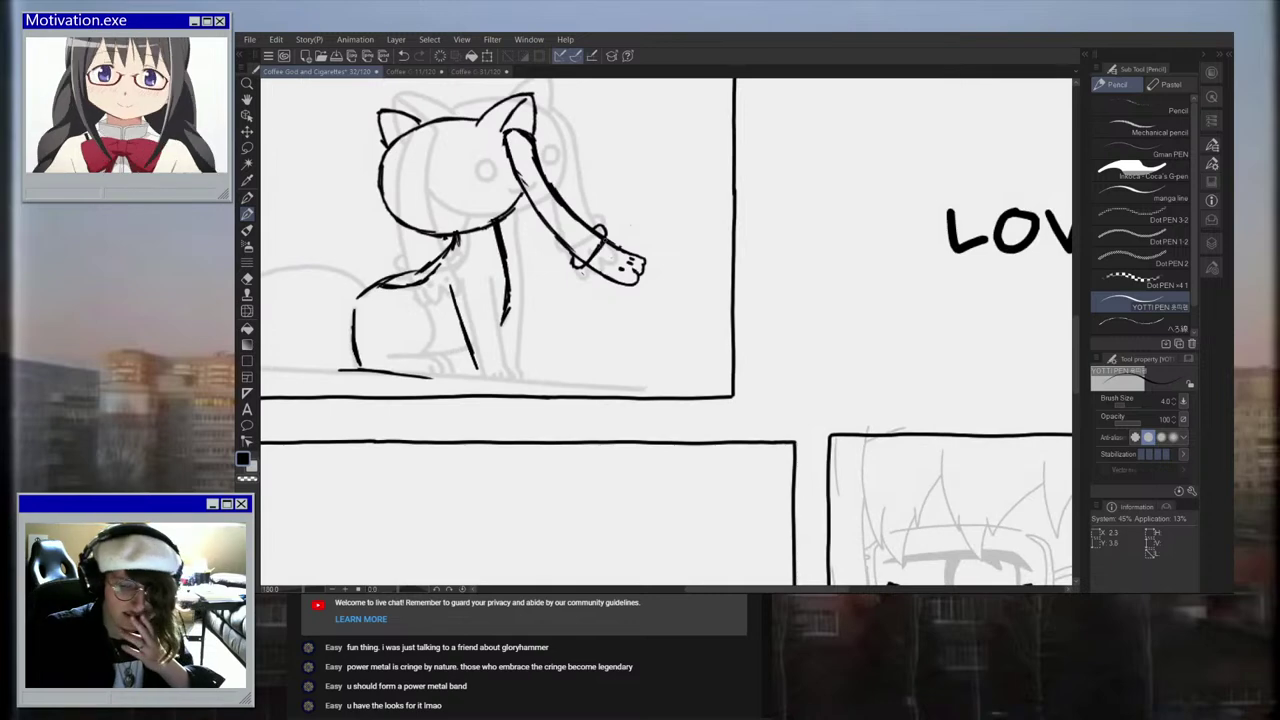
Step: Ink two round eyes and a small wavy cat mouth on the creature's face
scroll(630, 224, "down", 3)
scroll(542, 192, "up", 4)
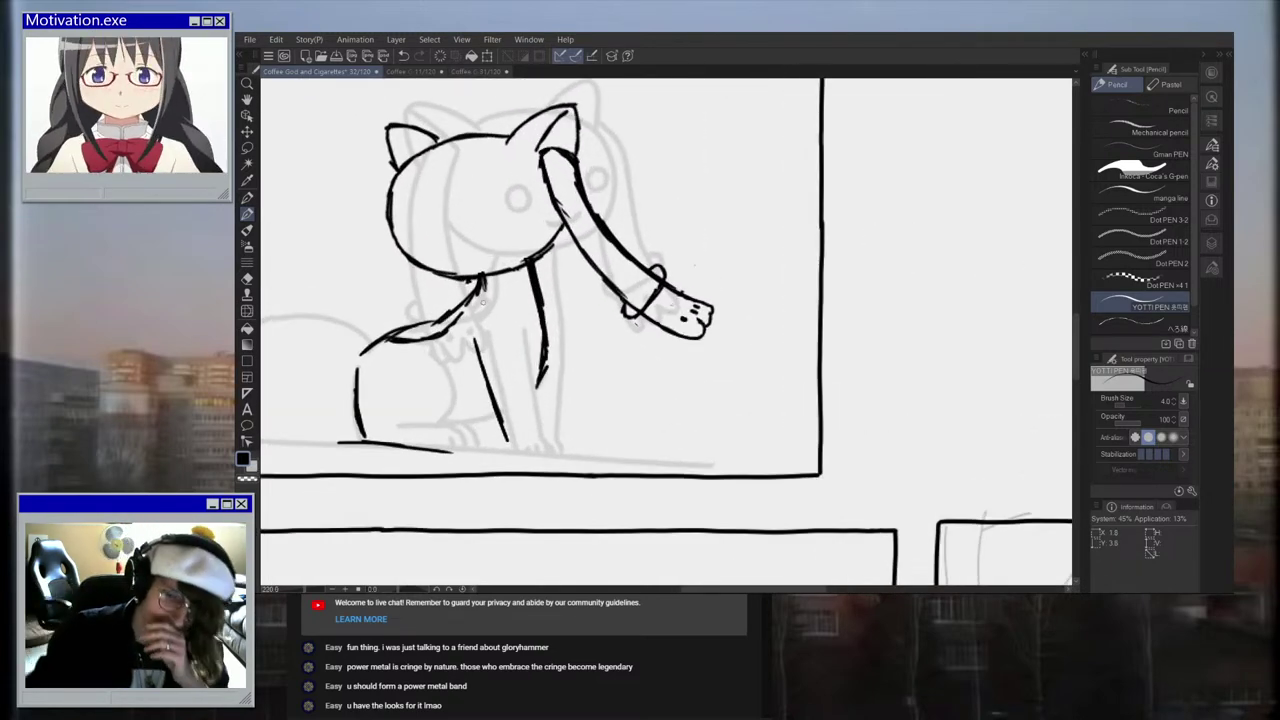
mouse_move(408, 222)
left_mouse_down()
mouse_move(416, 200)
mouse_move(408, 228)
left_mouse_up()
scroll(539, 198, "up", 1)
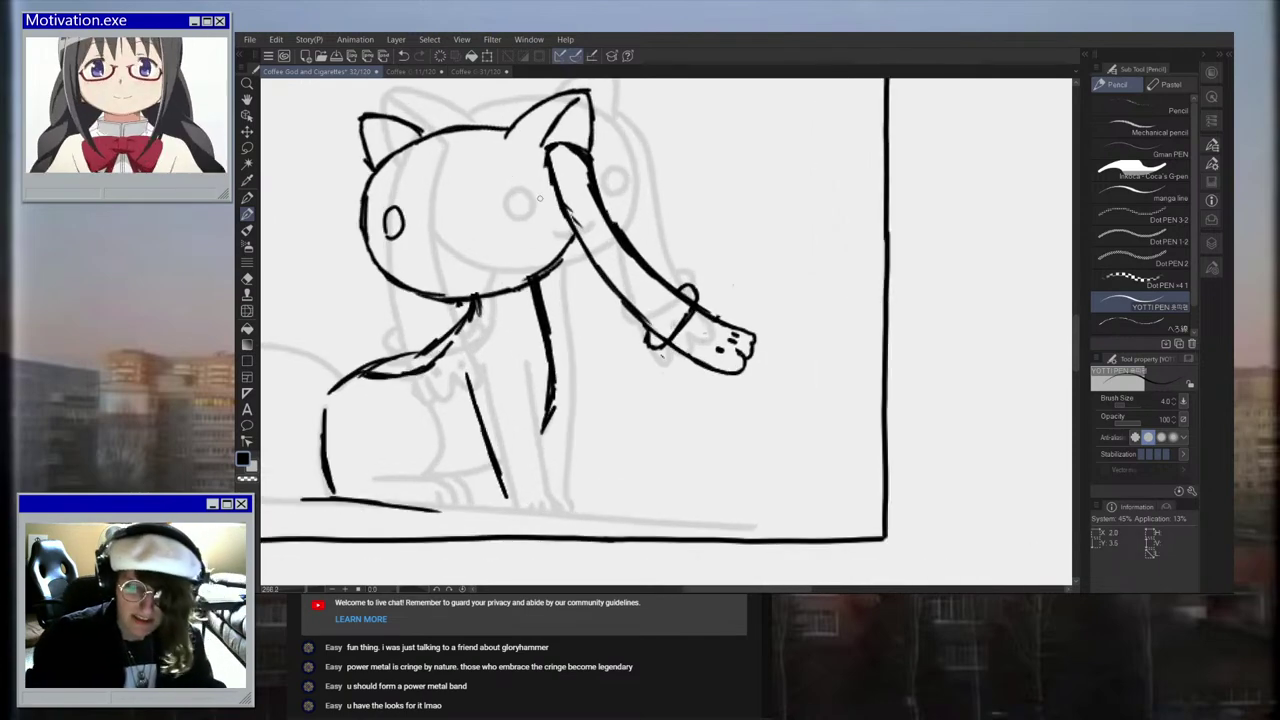
mouse_move(504, 224)
left_mouse_down()
mouse_move(494, 200)
mouse_move(508, 224)
mouse_move(474, 259)
mouse_move(492, 253)
mouse_move(432, 270)
mouse_move(456, 257)
mouse_move(444, 265)
left_mouse_up()
scroll(436, 250, "up", 1)
key("ctrl+z")
key("ctrl+z")
scroll(462, 265, "up", 2)
key("ctrl+z")
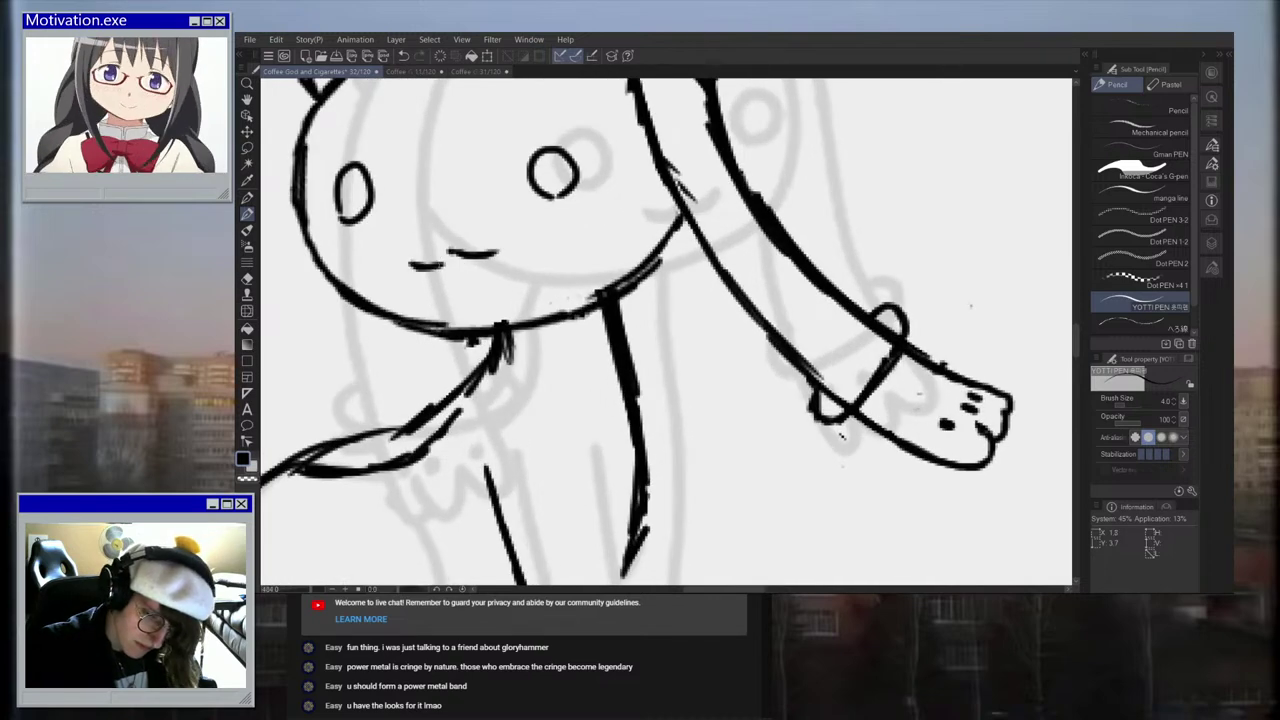
scroll(450, 255, "down", 5)
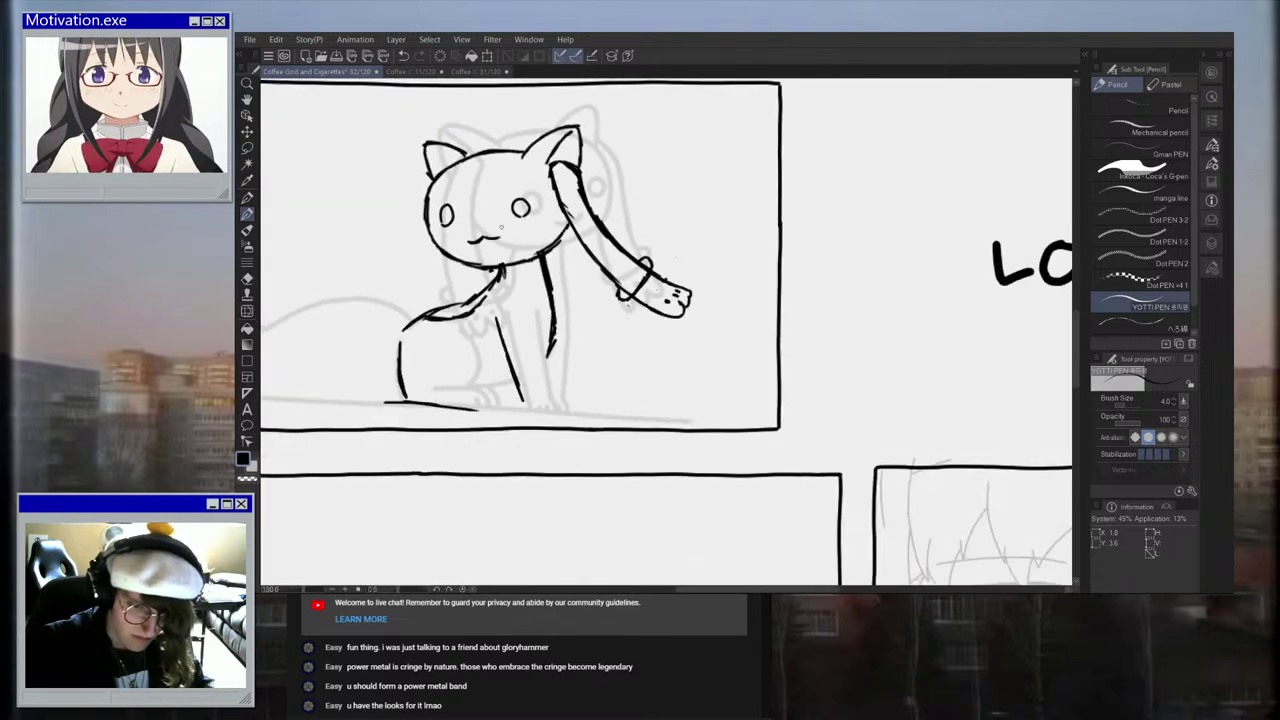
Step: Add a second inner front leg line and clean up the lower end of the chest line
scroll(501, 227, "down", 1)
scroll(500, 230, "down", 3)
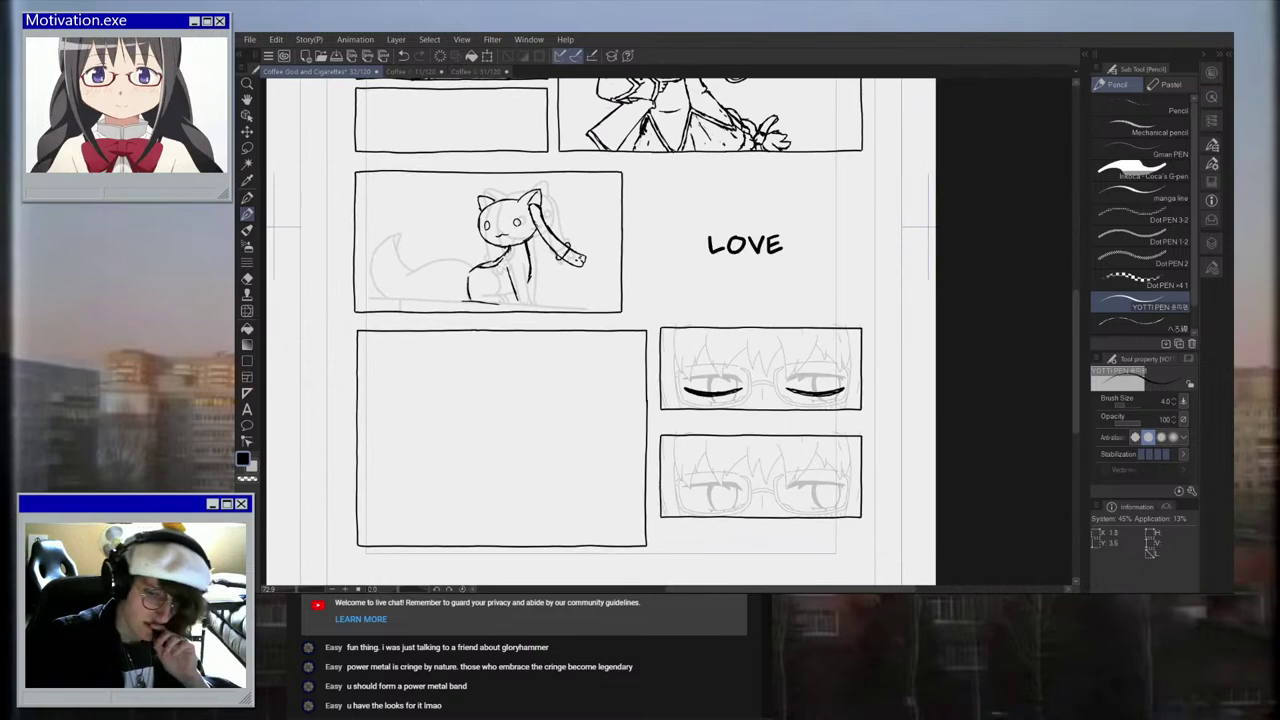
scroll(500, 230, "up", 2)
scroll(601, 255, "up", 4)
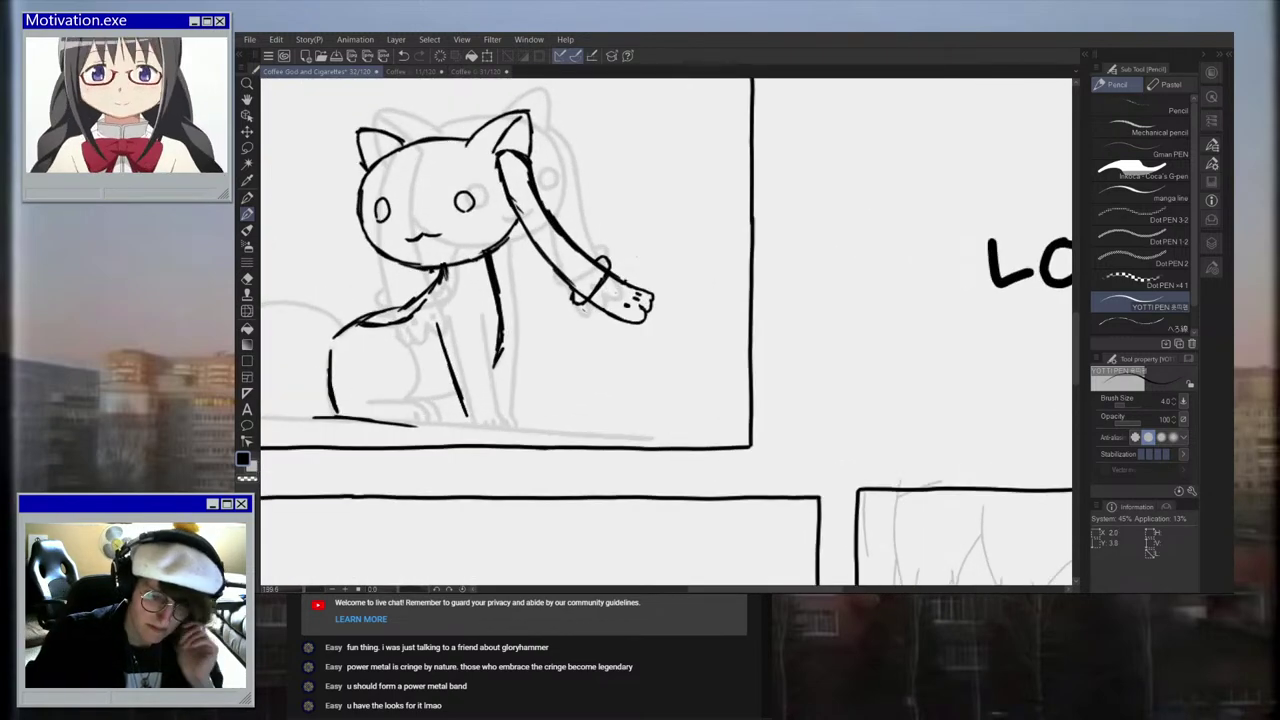
left_click_drag(450, 318, 468, 378)
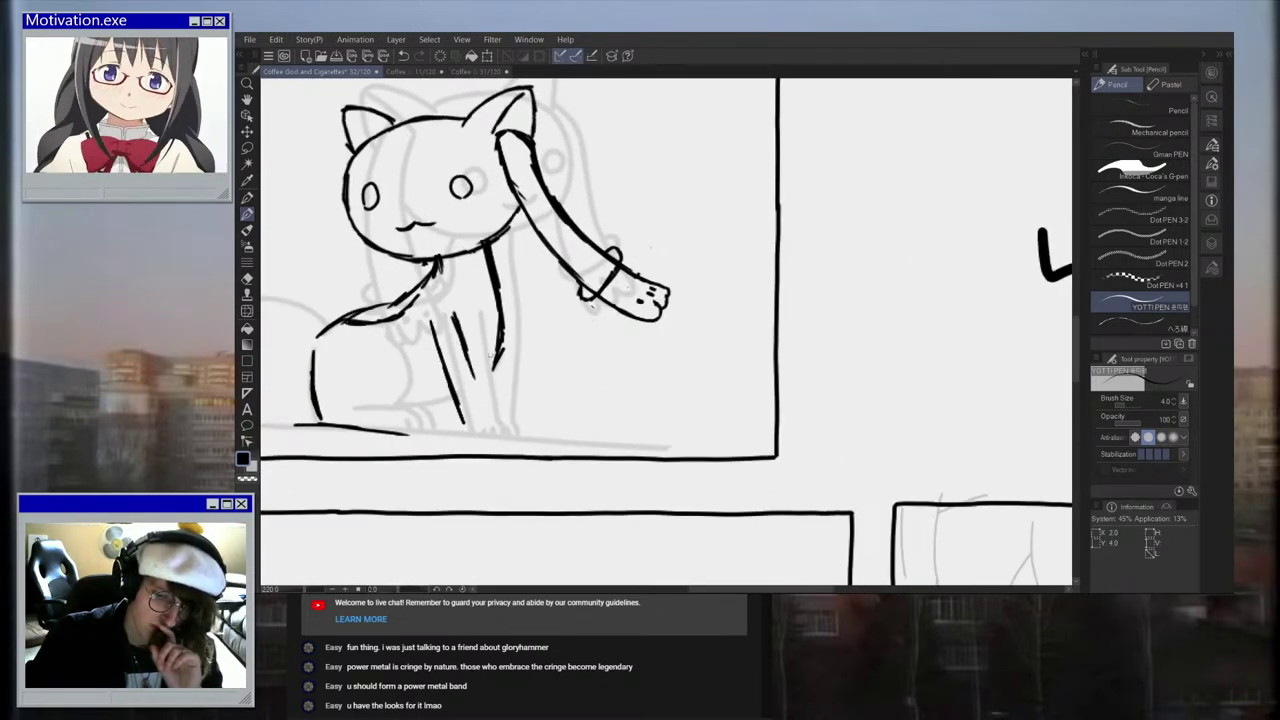
left_click_drag(502, 285, 499, 390)
left_click_drag(492, 290, 501, 340)
Step: Ink the curve of the haunch, the hind foot and the ground line beneath the cat creature
scroll(400, 370, "up", 1)
mouse_move(385, 320)
left_mouse_down()
mouse_move(402, 401)
mouse_move(351, 415)
mouse_move(402, 414)
mouse_move(425, 435)
mouse_move(412, 441)
mouse_move(645, 458)
left_mouse_up()
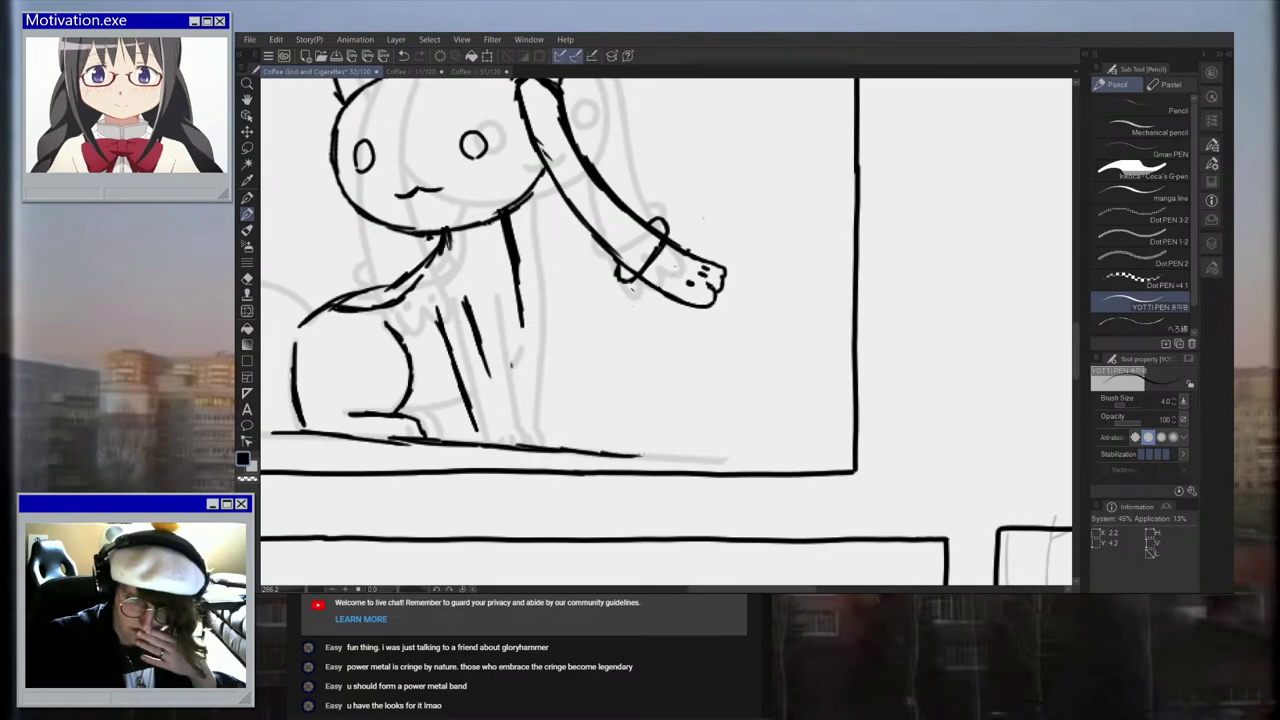
scroll(586, 289, "down", 2)
left_click_drag(537, 300, 545, 343)
scroll(483, 235, "down", 7)
scroll(679, 185, "down", 5)
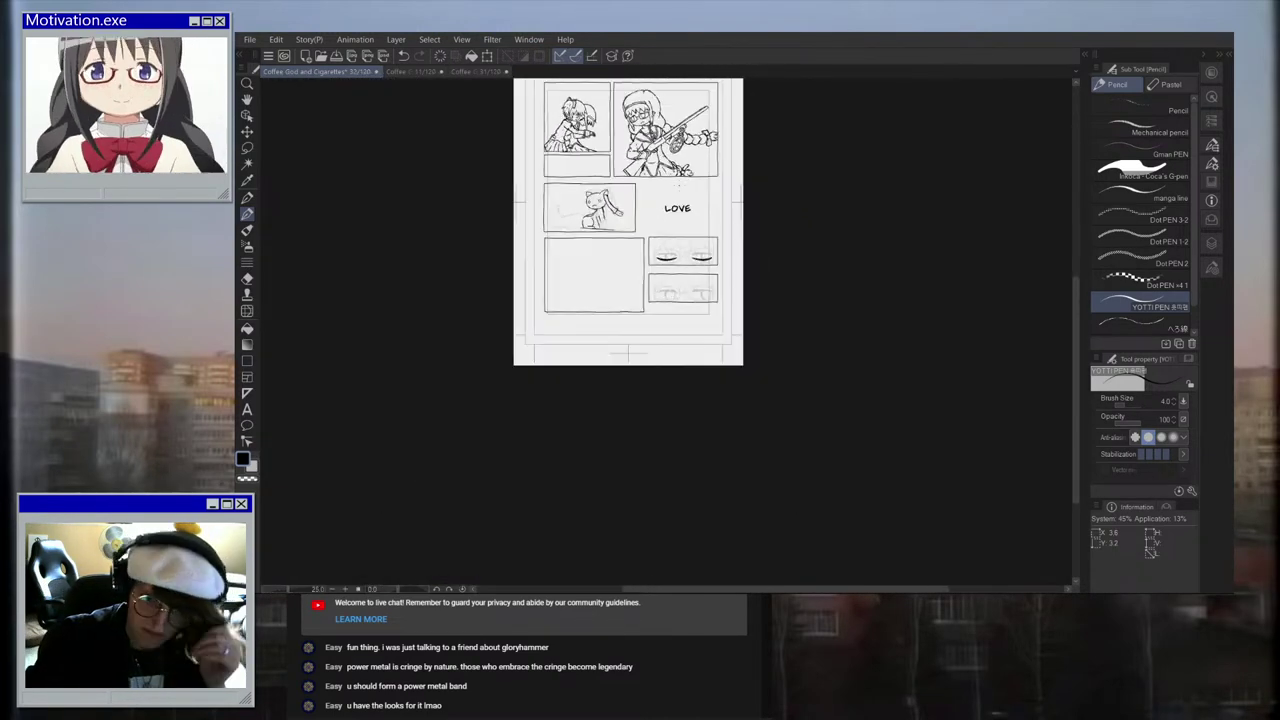
scroll(680, 158, "up", 3)
scroll(577, 249, "up", 1)
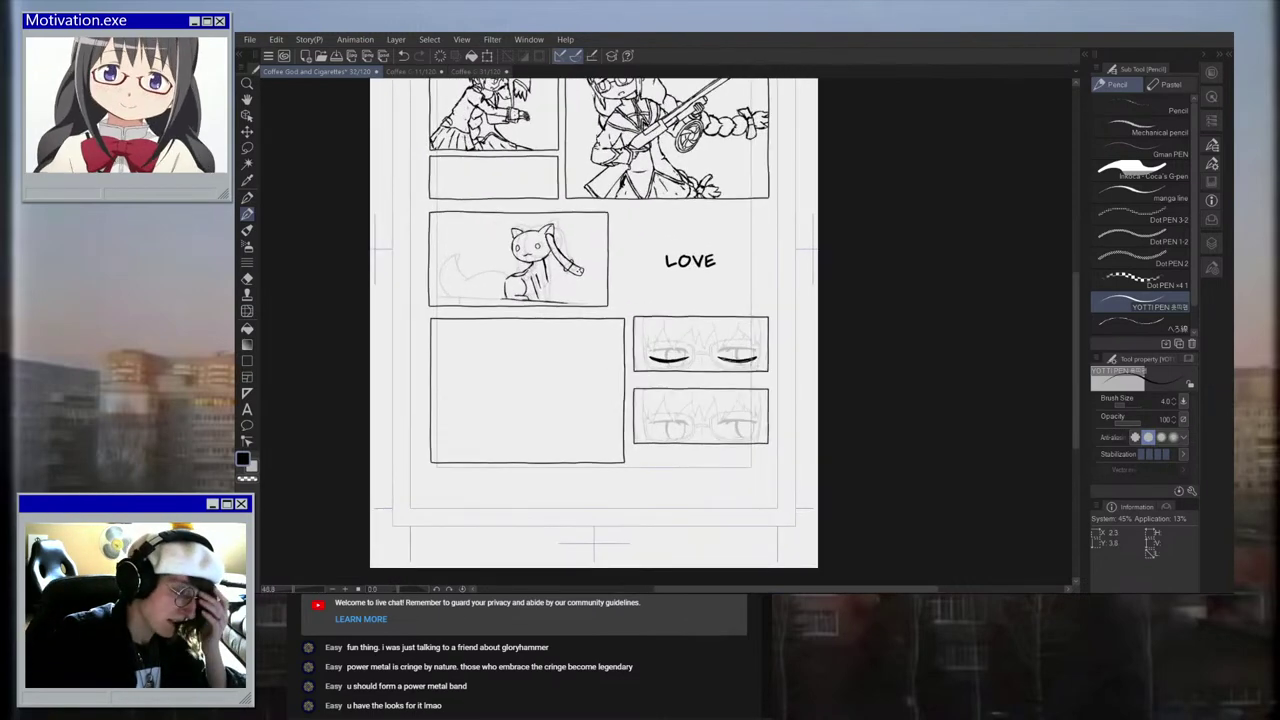
scroll(551, 297, "up", 4)
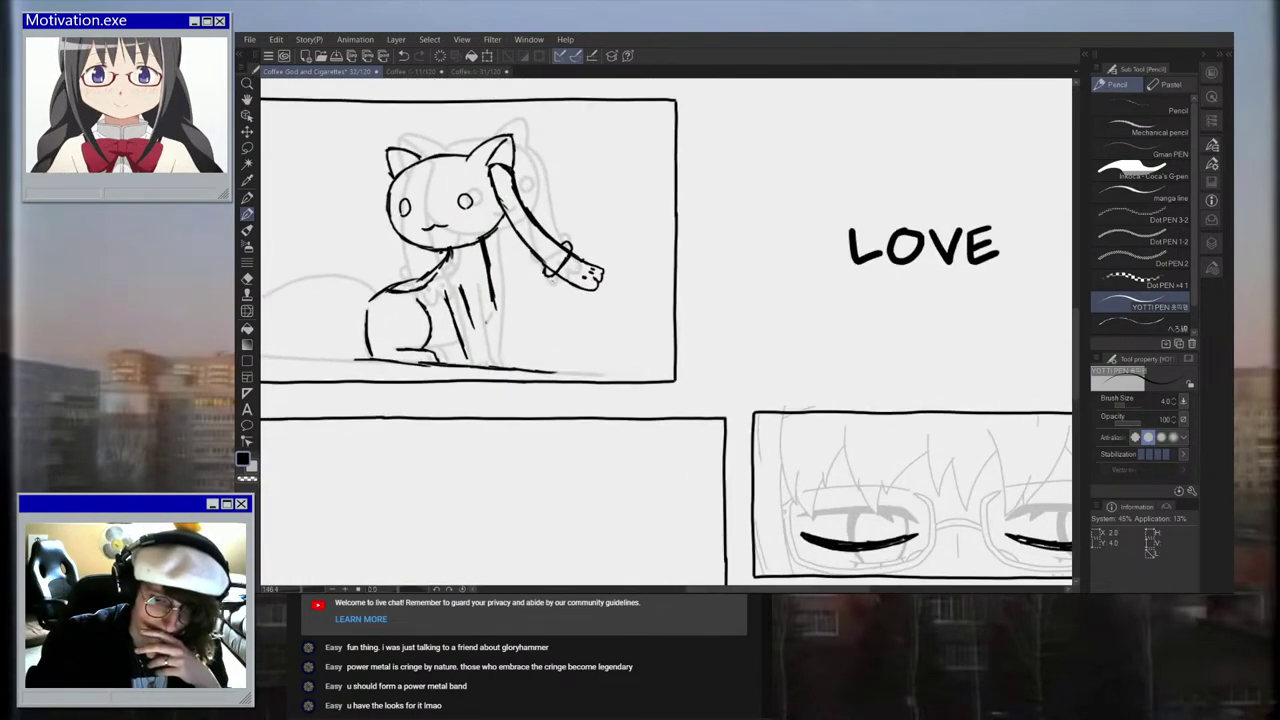
Step: Ink a long line hanging from the cat creature's far ear down to its back
scroll(427, 256, "up", 1)
left_click_drag(381, 154, 369, 296)
scroll(484, 233, "down", 2)
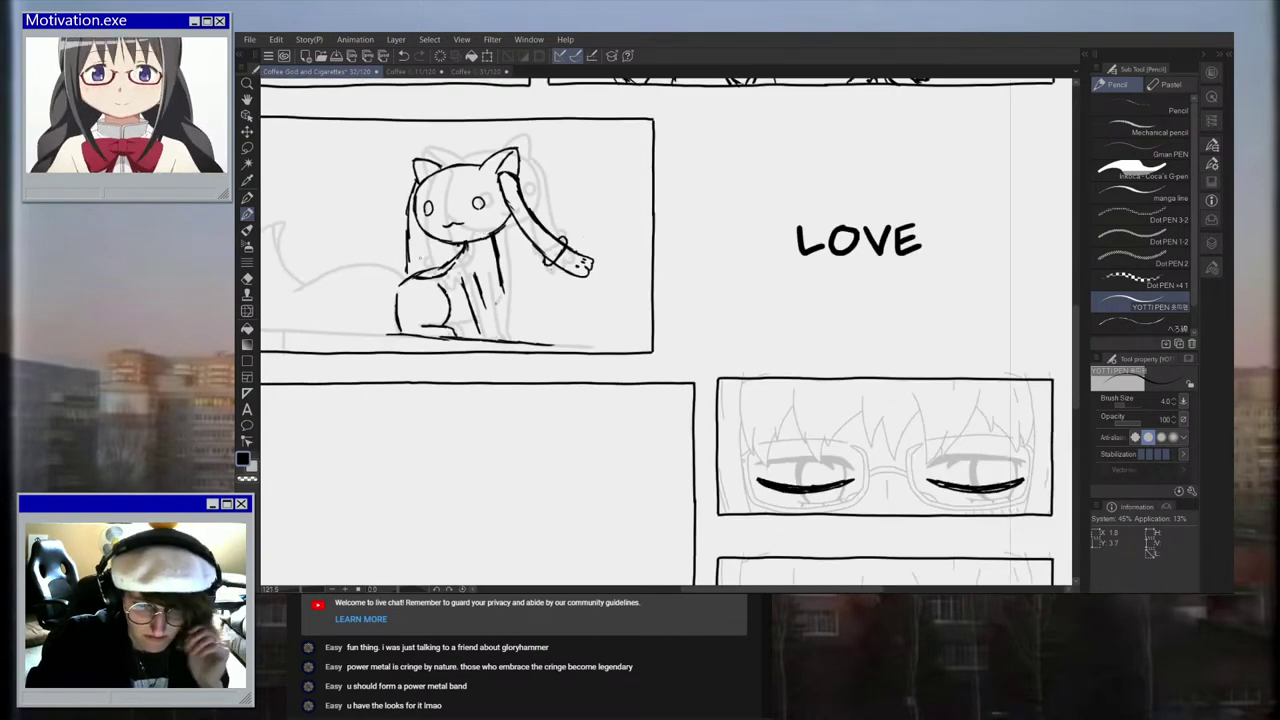
mouse_move(339, 334)
left_mouse_down()
mouse_move(340, 352)
mouse_move(400, 331)
mouse_move(442, 347)
left_mouse_up()
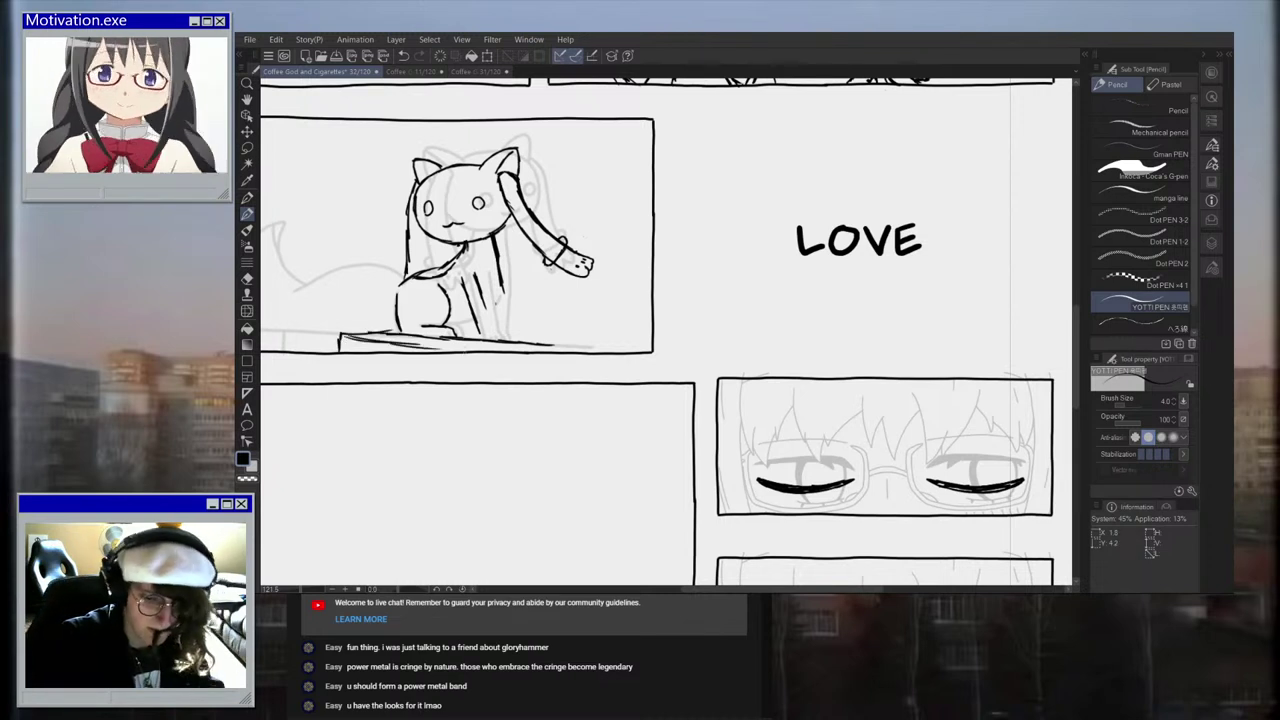
scroll(540, 300, "up", 1)
key("ctrl+z")
key("ctrl+z")
key("ctrl+z")
key("ctrl+z")
key("ctrl+z")
key("ctrl+z")
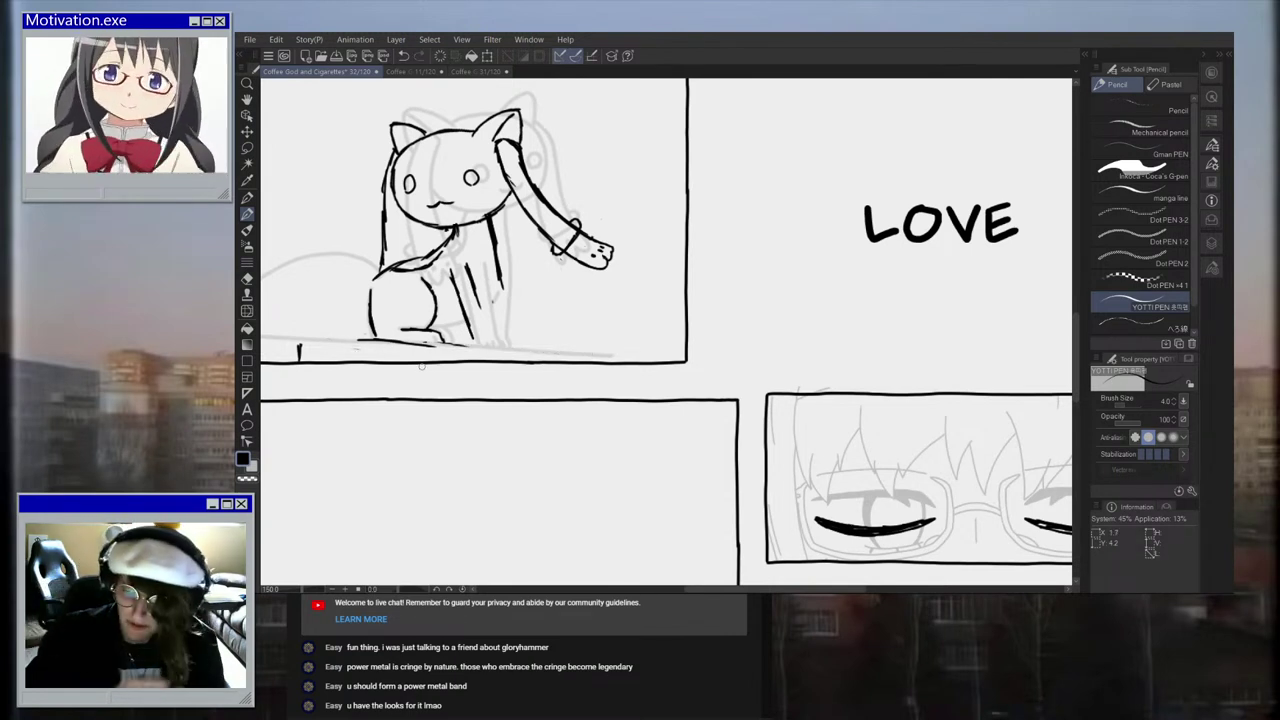
scroll(320, 347, "up", 1)
mouse_move(308, 364)
left_mouse_down()
mouse_move(306, 332)
mouse_move(564, 358)
mouse_move(643, 352)
left_mouse_up()
scroll(600, 322, "down", 1)
key("ctrl+z")
key("ctrl+z")
key("ctrl+z")
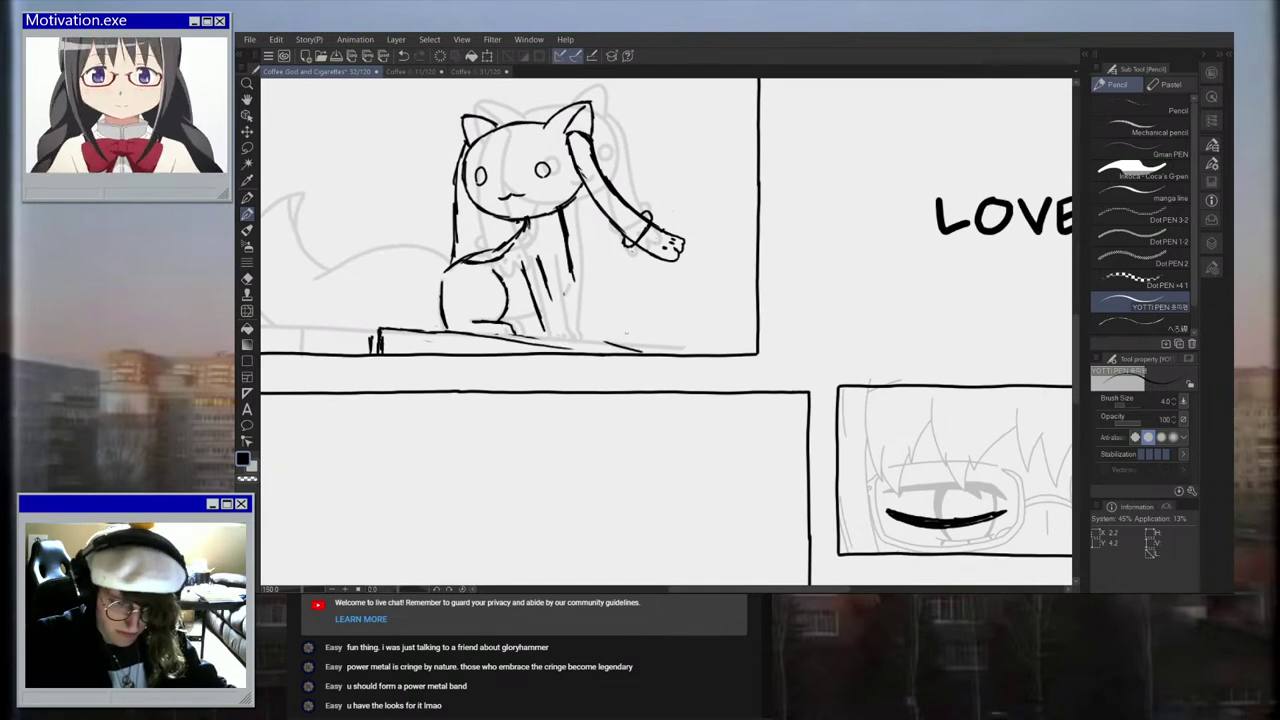
key("ctrl+z")
key("ctrl+z")
key("ctrl+z")
key("ctrl+z")
Step: Redraw the ground line beneath the cat creature, extending it well past the front paws
left_click_drag(477, 334, 603, 339)
left_click_drag(554, 340, 690, 350)
key("ctrl+z")
key("ctrl+z")
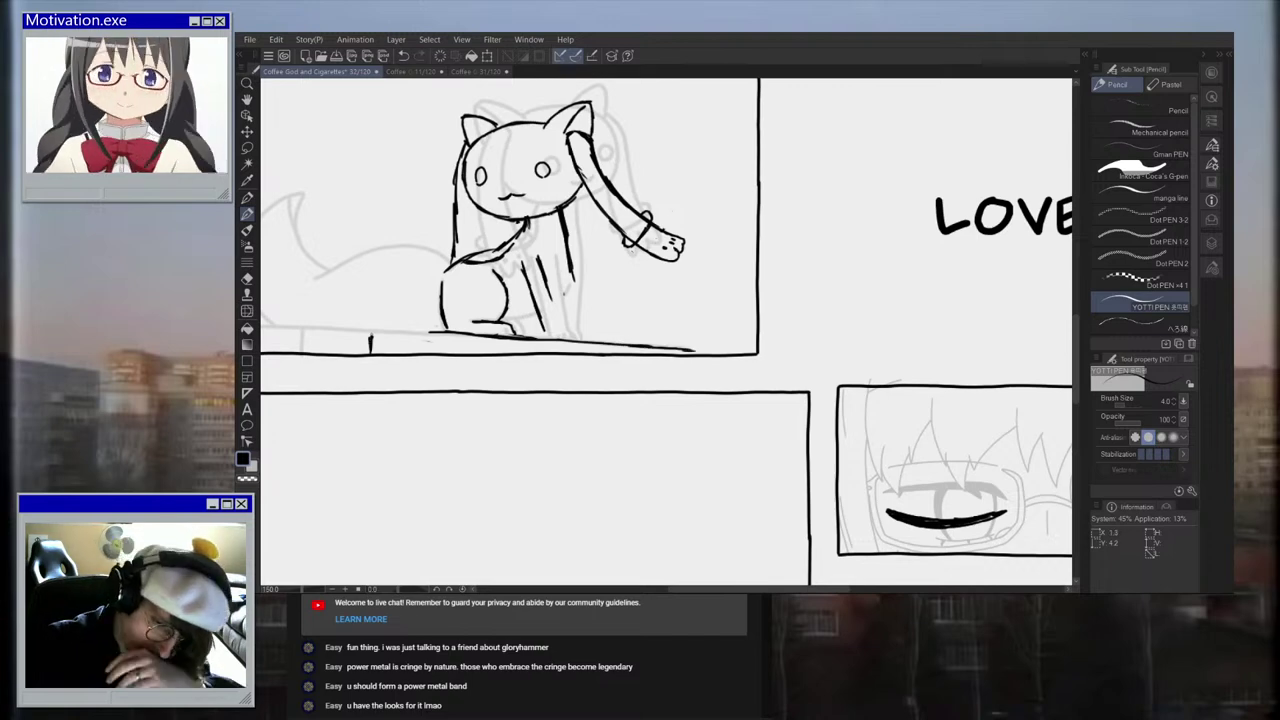
Step: Ink the chest and outer front leg line down toward the ground, plus short belly curves behind the front legs
scroll(370, 343, "down", 2)
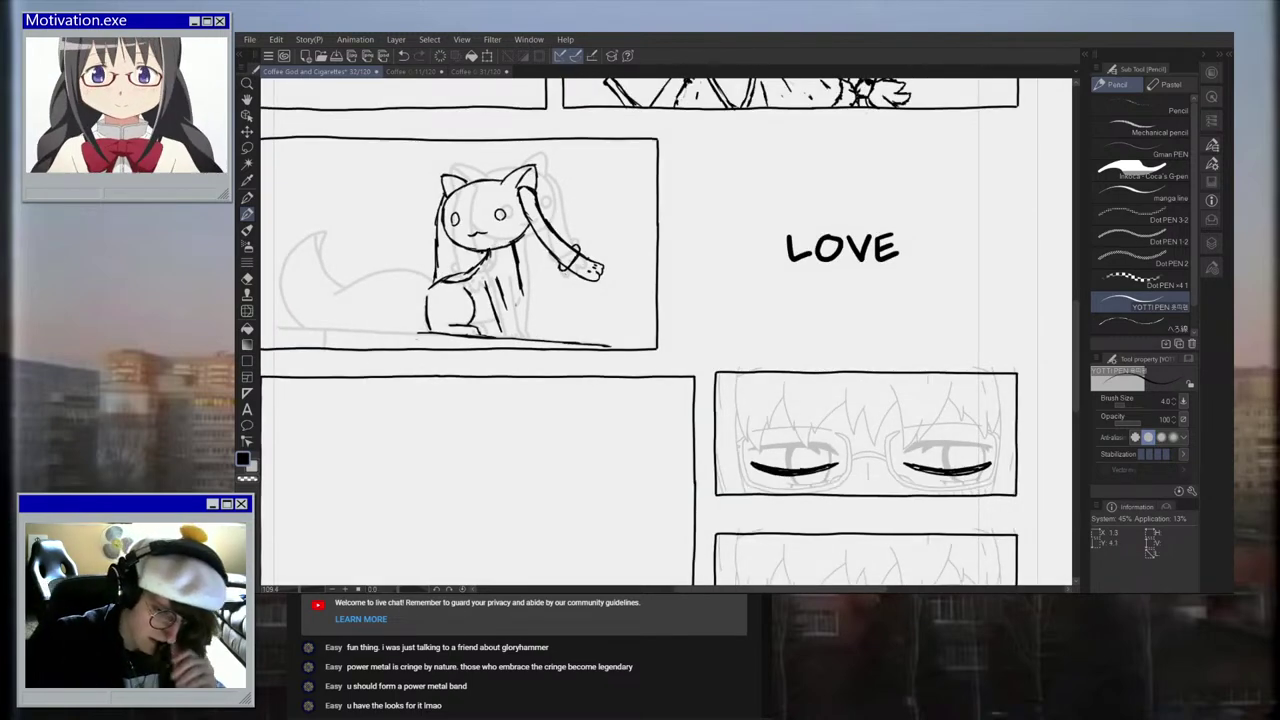
scroll(538, 295, "up", 1)
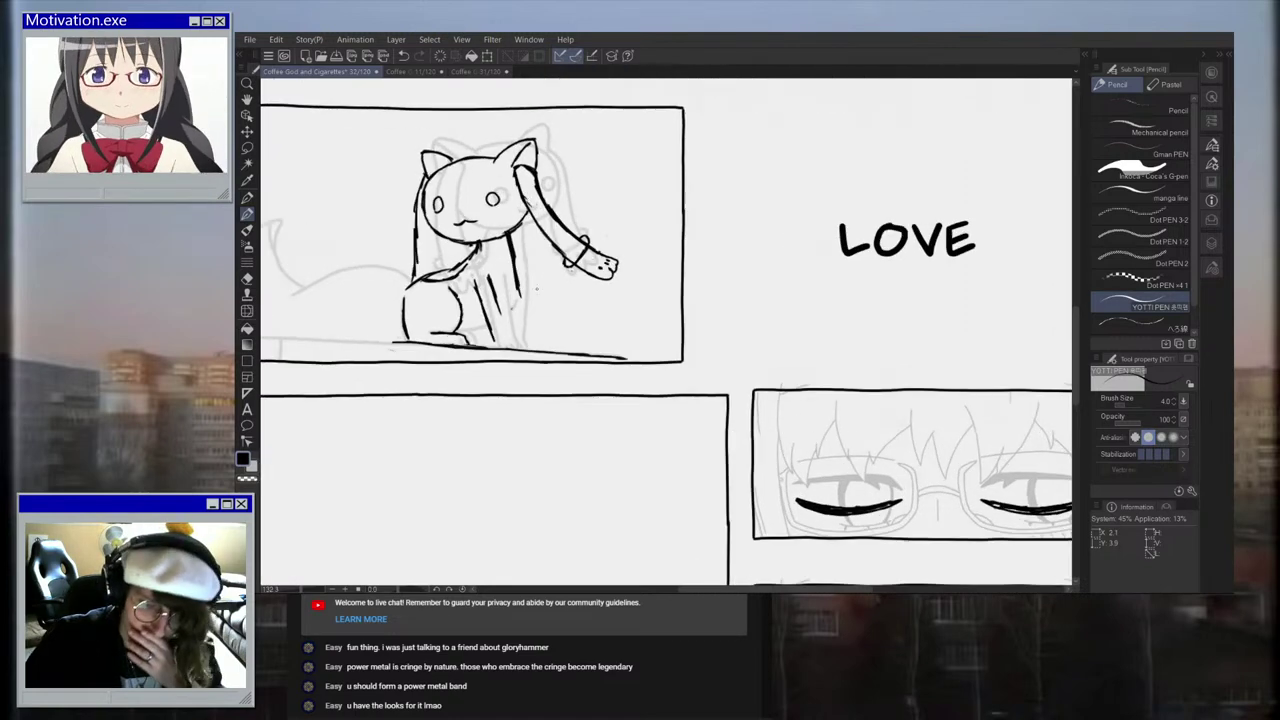
scroll(515, 326, "up", 1)
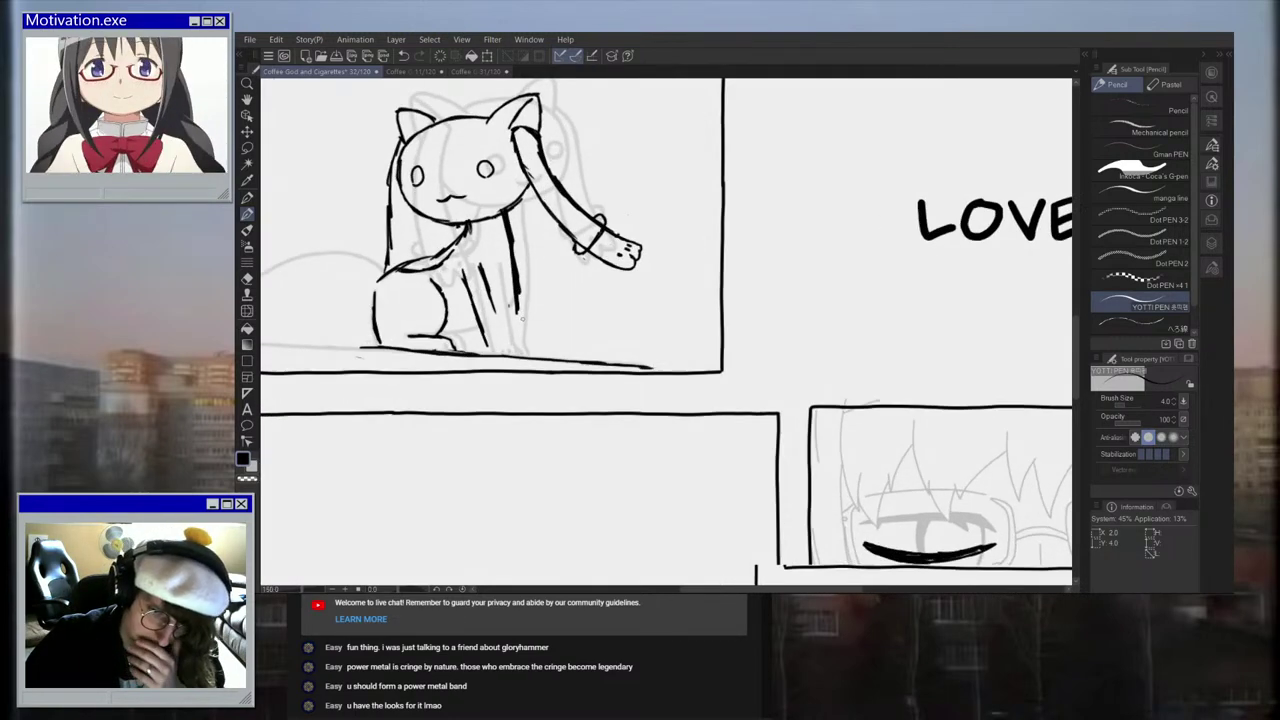
scroll(515, 326, "up", 1)
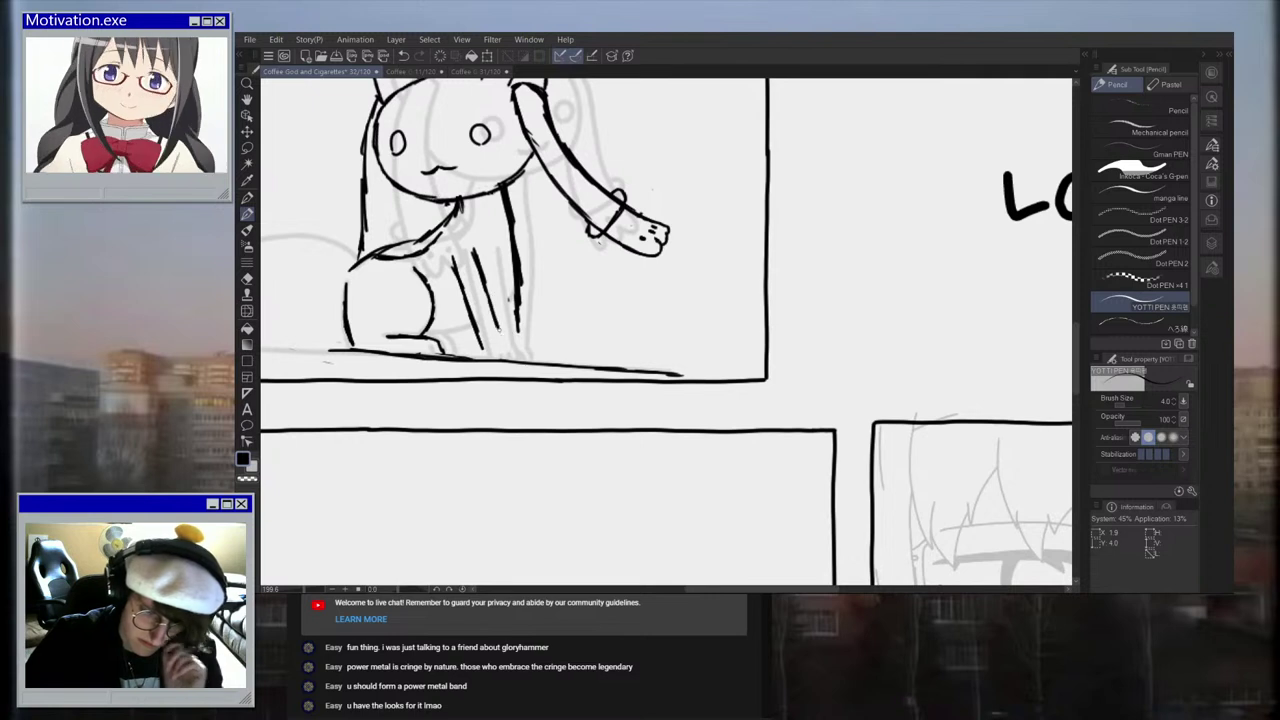
scroll(500, 327, "up", 1)
left_click_drag(522, 211, 523, 335)
left_click_drag(515, 184, 519, 244)
mouse_move(418, 335)
left_mouse_down()
mouse_move(448, 328)
mouse_move(504, 256)
left_mouse_up()
scroll(502, 360, "up", 1)
mouse_move(505, 150)
left_mouse_down()
mouse_move(526, 294)
mouse_move(515, 215)
left_mouse_up()
scroll(546, 259, "down", 1)
Step: Ink the front paw's toes and finish the lower end of the front leg down to the ground line
scroll(527, 320, "up", 3)
mouse_move(493, 287)
left_mouse_down()
mouse_move(508, 323)
mouse_move(472, 334)
mouse_move(482, 348)
mouse_move(532, 336)
mouse_move(522, 347)
left_mouse_up()
scroll(508, 323, "up", 1)
left_click_drag(510, 339, 535, 345)
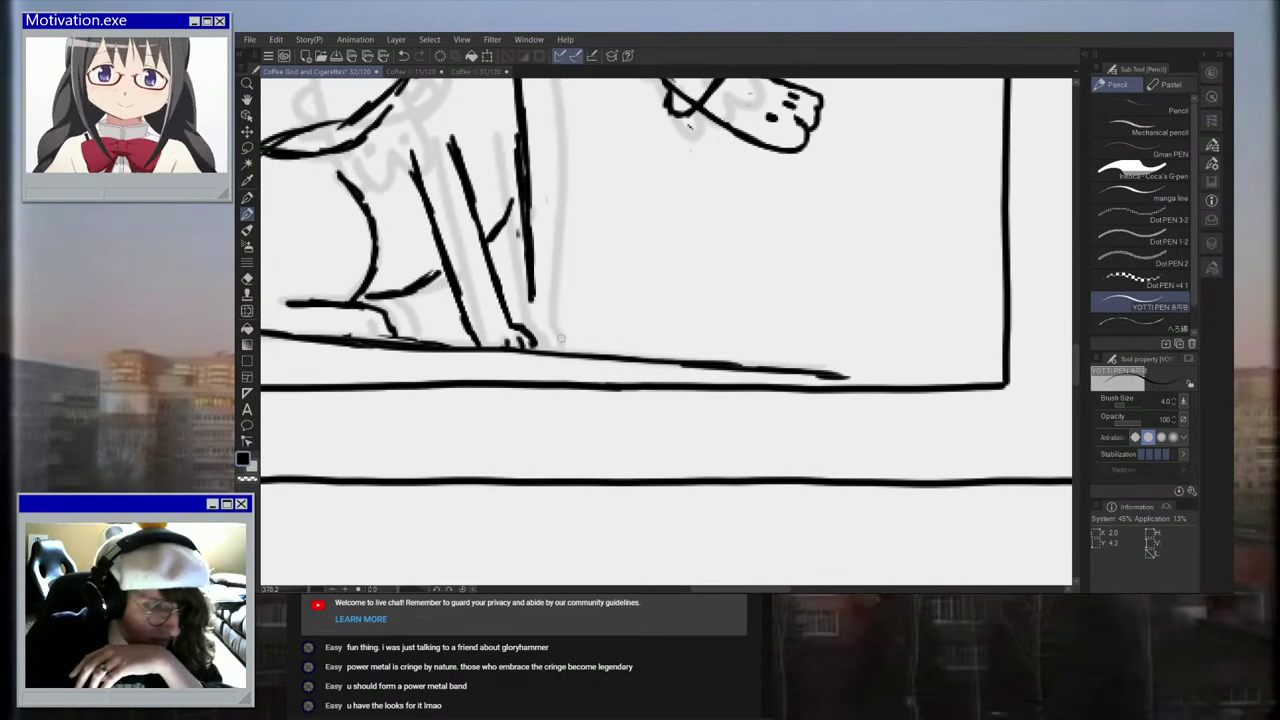
mouse_move(503, 230)
left_mouse_down()
mouse_move(504, 298)
mouse_move(553, 343)
mouse_move(540, 350)
left_mouse_up()
scroll(583, 303, "down", 10)
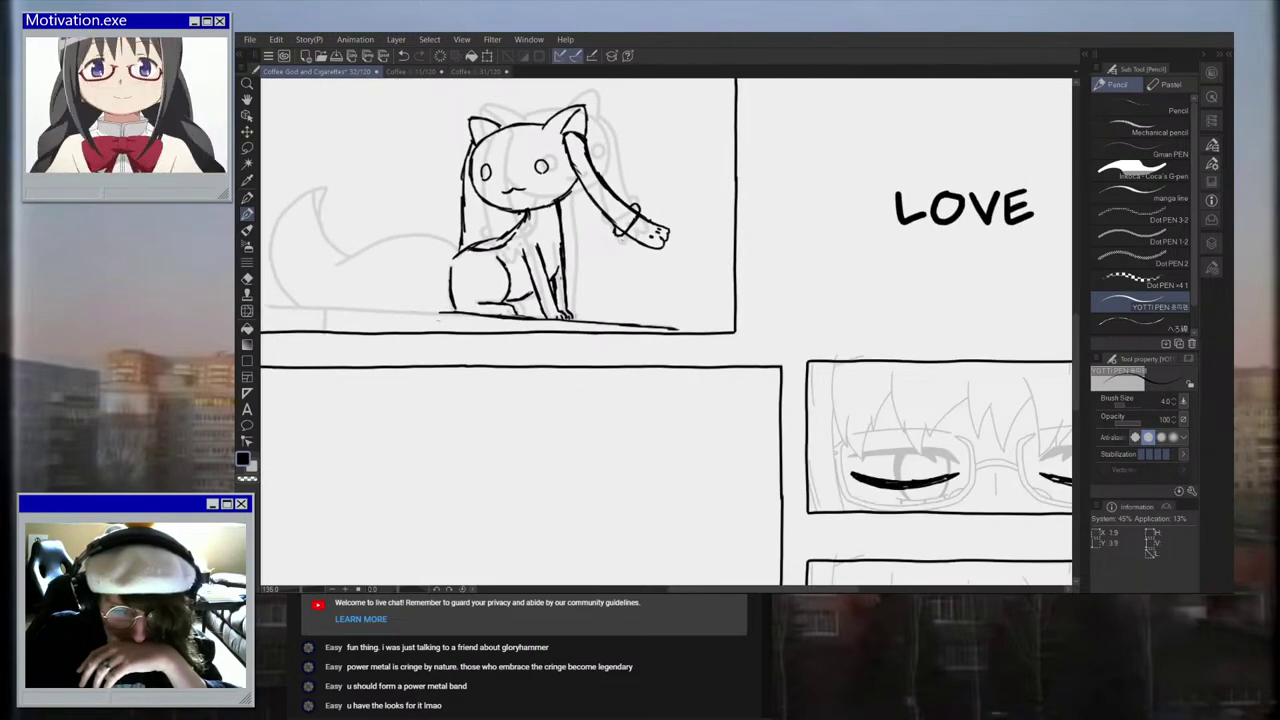
Step: Show the layer list and hide the faded LINEART Copy 3 layer
left_click(1211, 244)
left_click(1097, 385)
left_click(1097, 383)
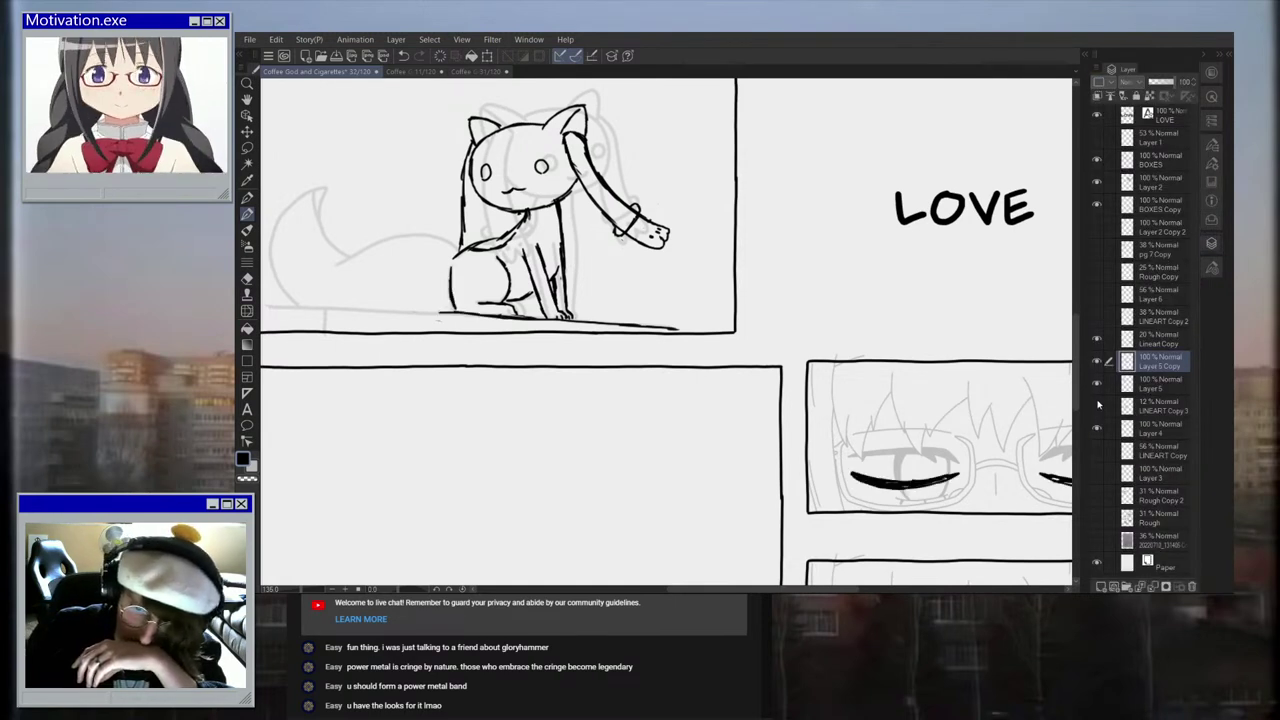
left_click(1097, 405)
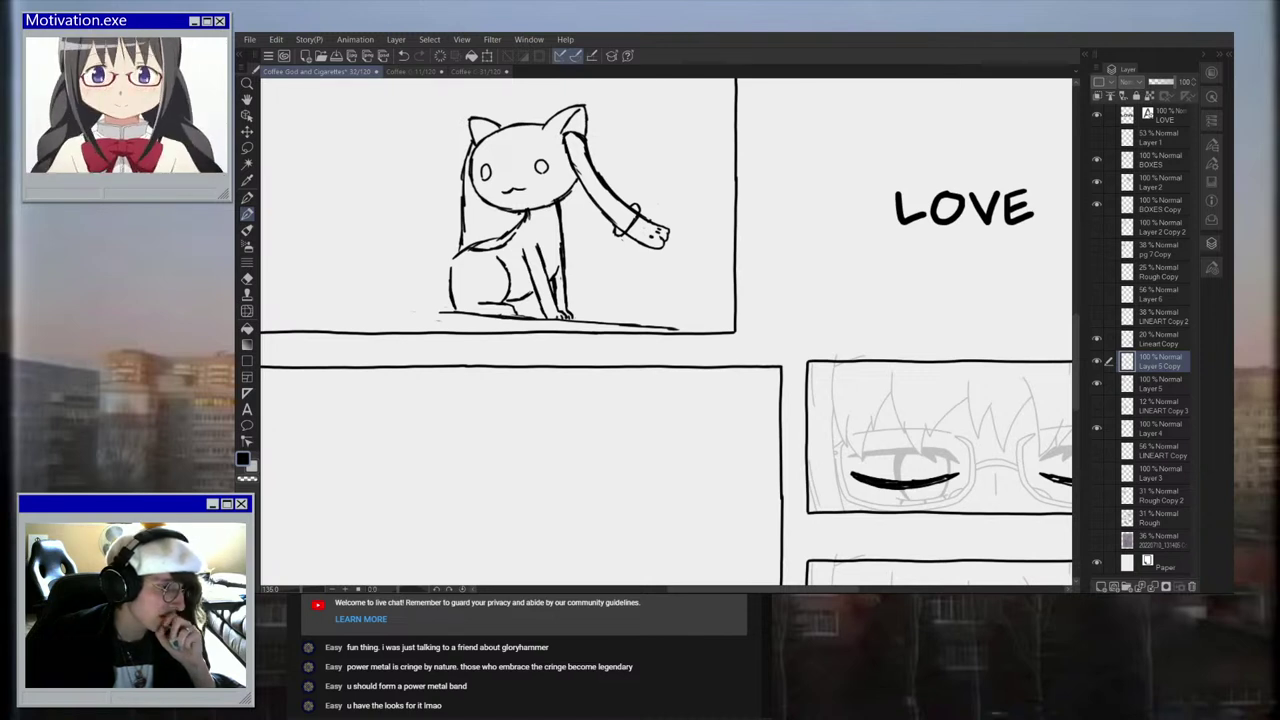
key("super+d")
key("super+d")
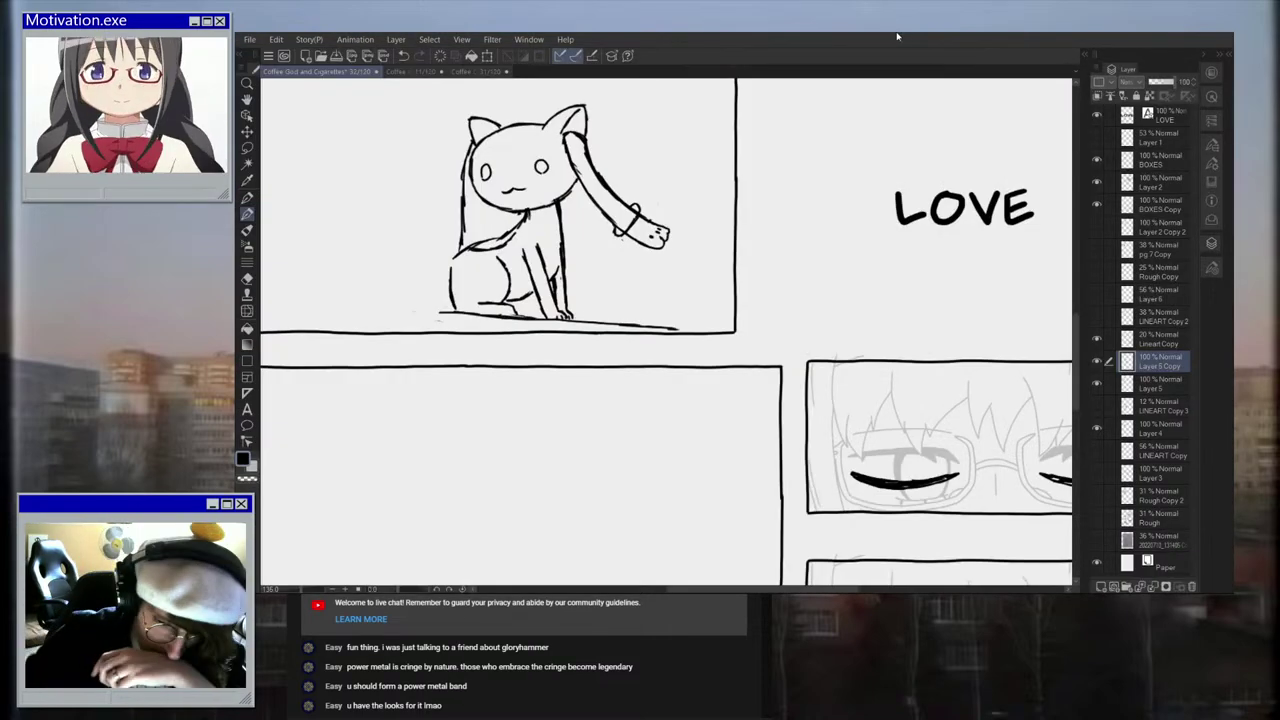
Step: Ink the big tail's outer curve from the cat creature's rump around to the panel's lower border
scroll(508, 291, "up", 2)
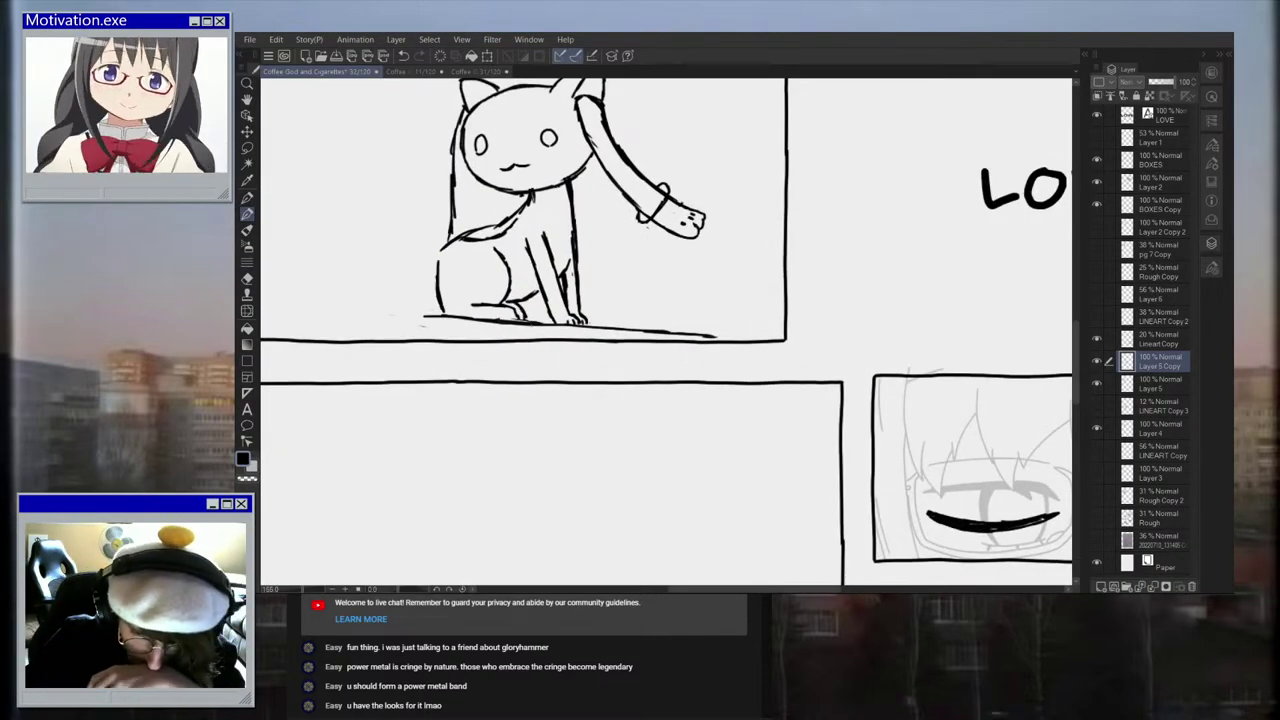
scroll(520, 290, "down", 4)
scroll(519, 271, "up", 2)
scroll(519, 271, "up", 1)
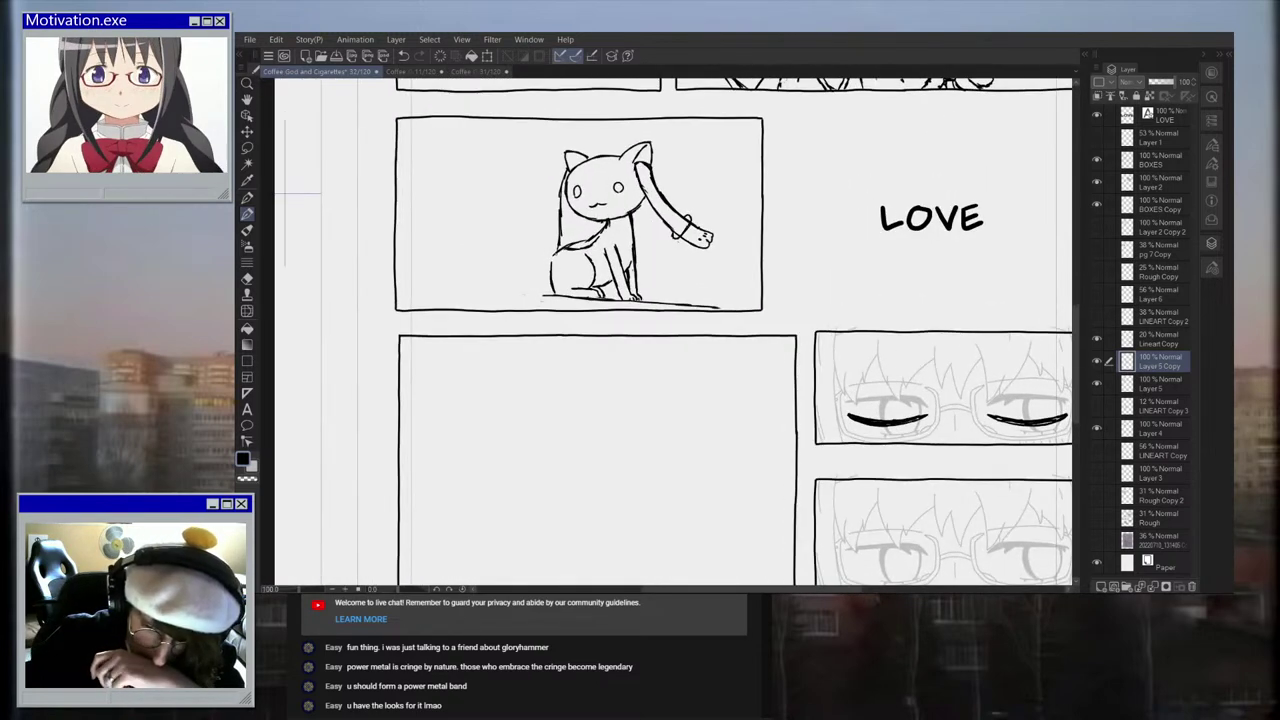
mouse_move(556, 251)
left_mouse_down()
mouse_move(492, 243)
mouse_move(459, 252)
mouse_move(439, 283)
mouse_move(455, 328)
left_mouse_up()
scroll(524, 253, "up", 1)
scroll(551, 296, "up", 2)
mouse_move(547, 297)
left_mouse_down()
mouse_move(464, 330)
mouse_move(456, 320)
left_mouse_up()
scroll(462, 312, "up", 1)
key("ctrl+z")
key("ctrl+z")
key("ctrl+z")
key("ctrl+z")
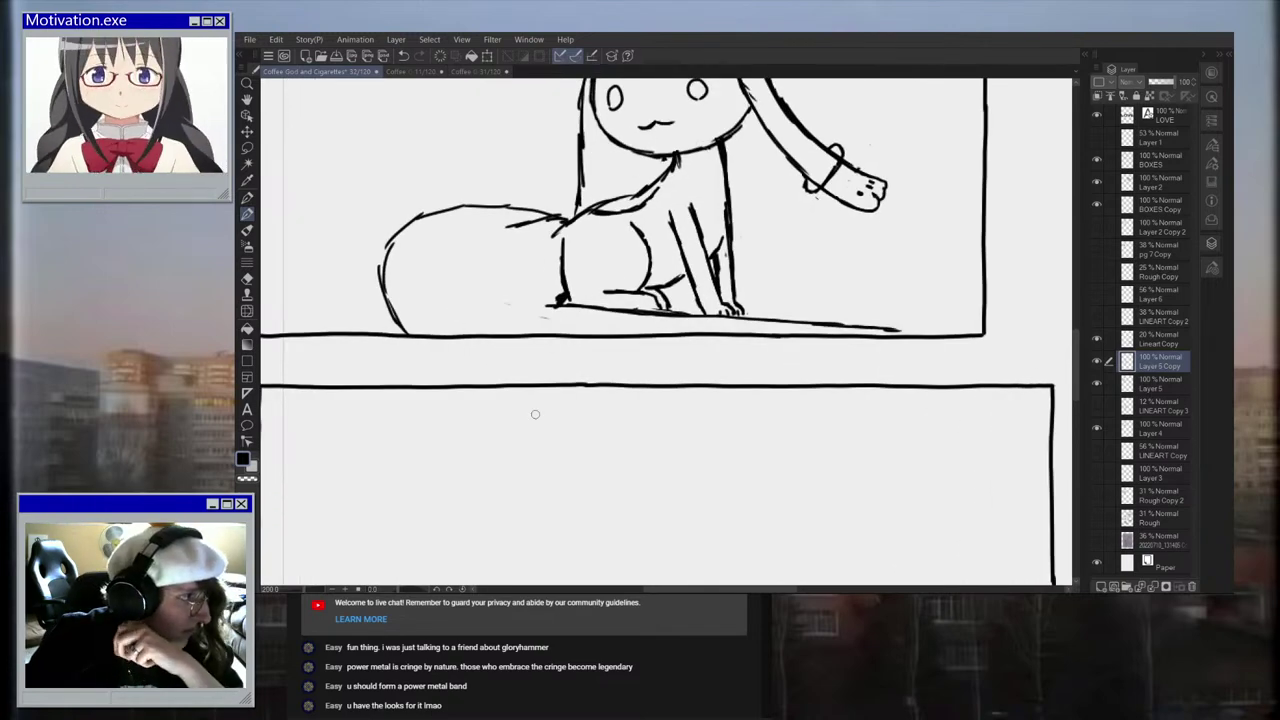
Step: Ink the tail's inner edge with a small curve at its tip, and extend the ground line back to meet it
scroll(468, 300, "up", 1)
left_click_drag(434, 309, 439, 344)
mouse_move(444, 275)
left_mouse_down()
mouse_move(463, 305)
mouse_move(576, 304)
left_mouse_up()
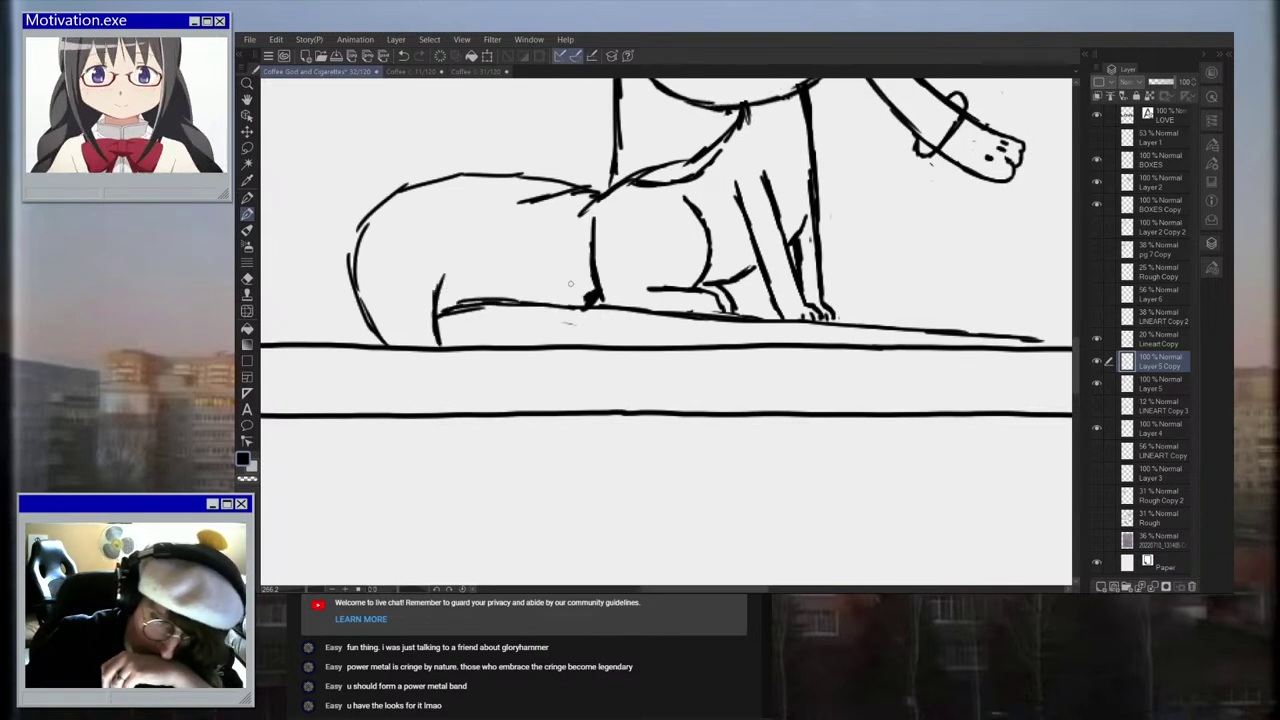
left_click_drag(440, 299, 464, 300)
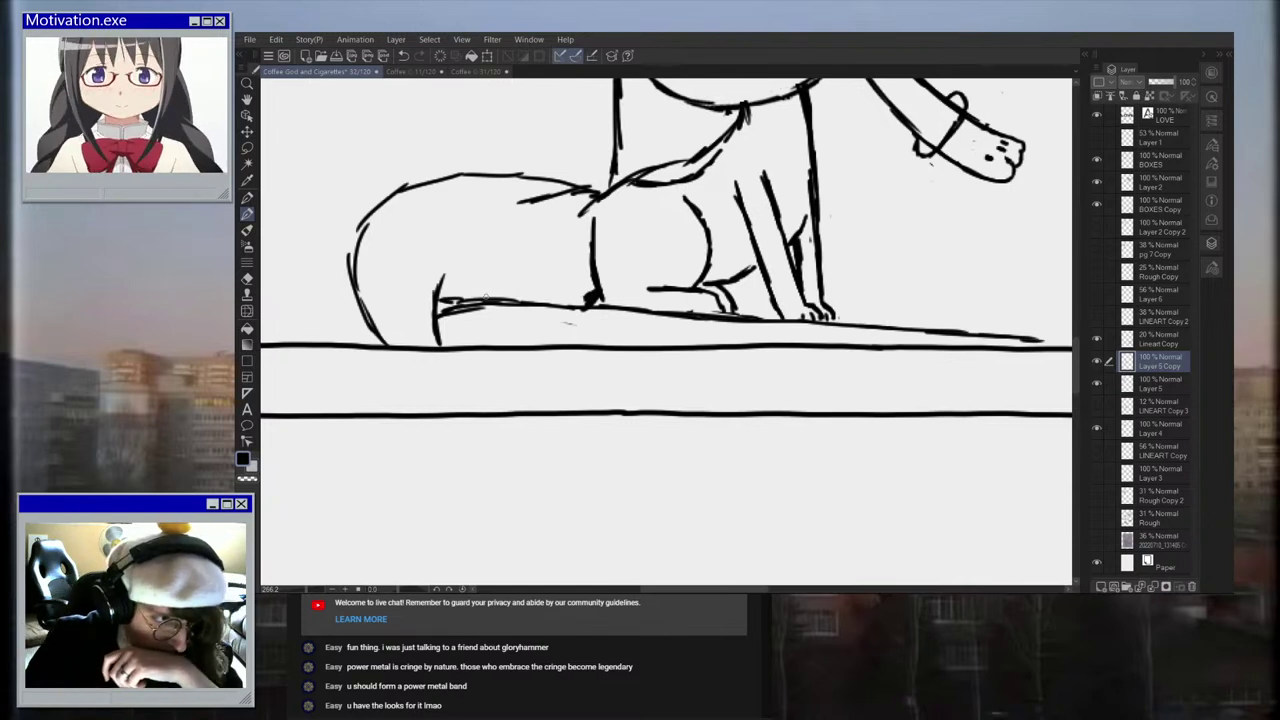
key("ctrl+z")
key("ctrl+z")
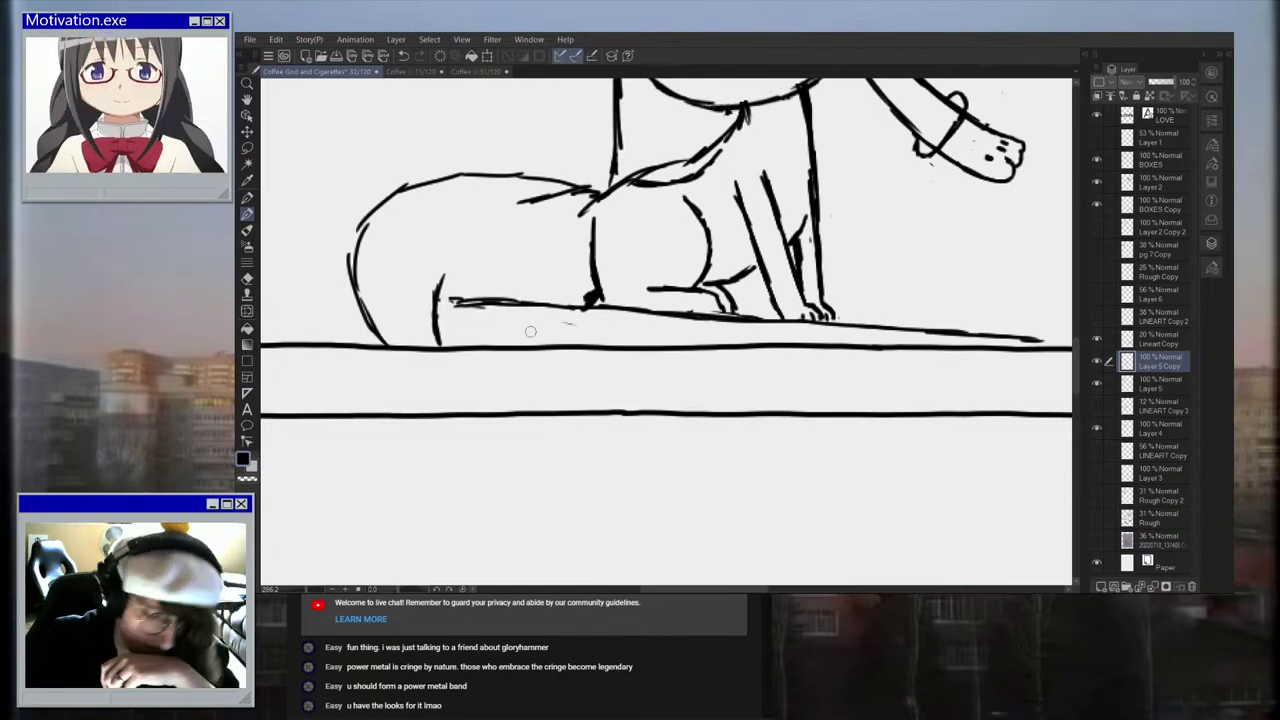
mouse_move(440, 301)
left_mouse_down()
mouse_move(468, 299)
mouse_move(458, 276)
mouse_move(490, 296)
left_mouse_up()
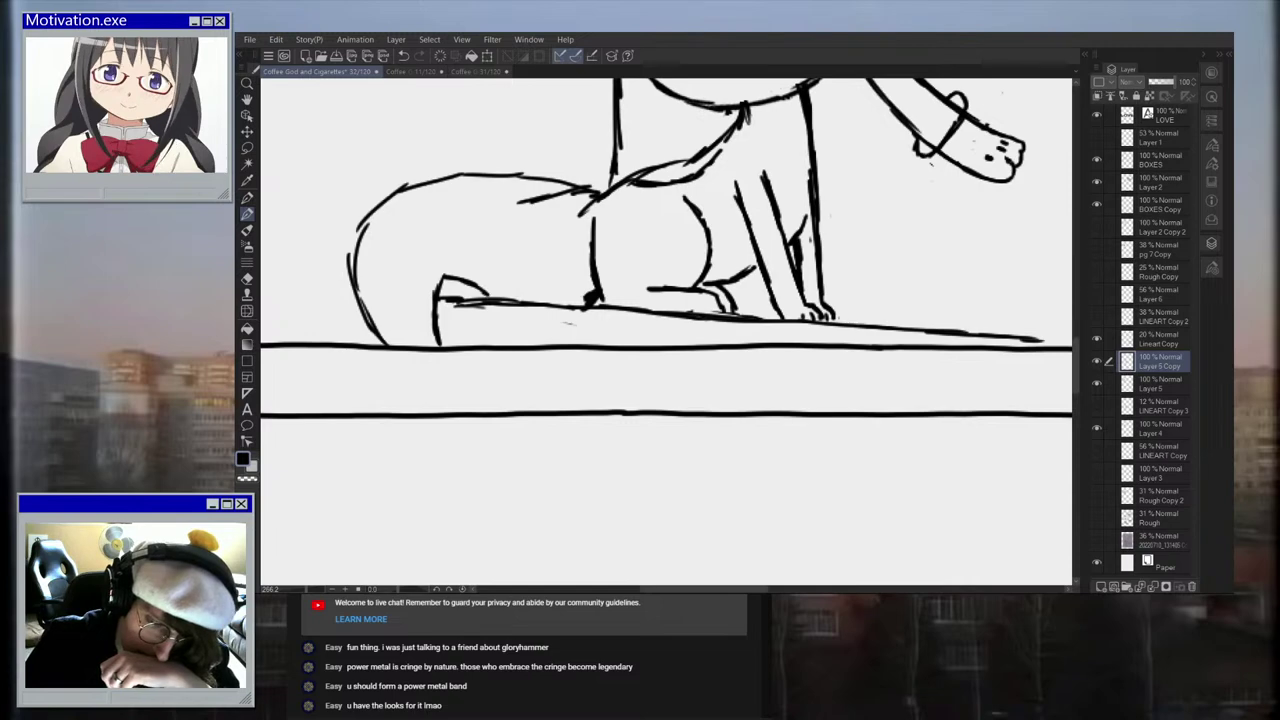
scroll(572, 230, "down", 3)
scroll(607, 170, "up", 1)
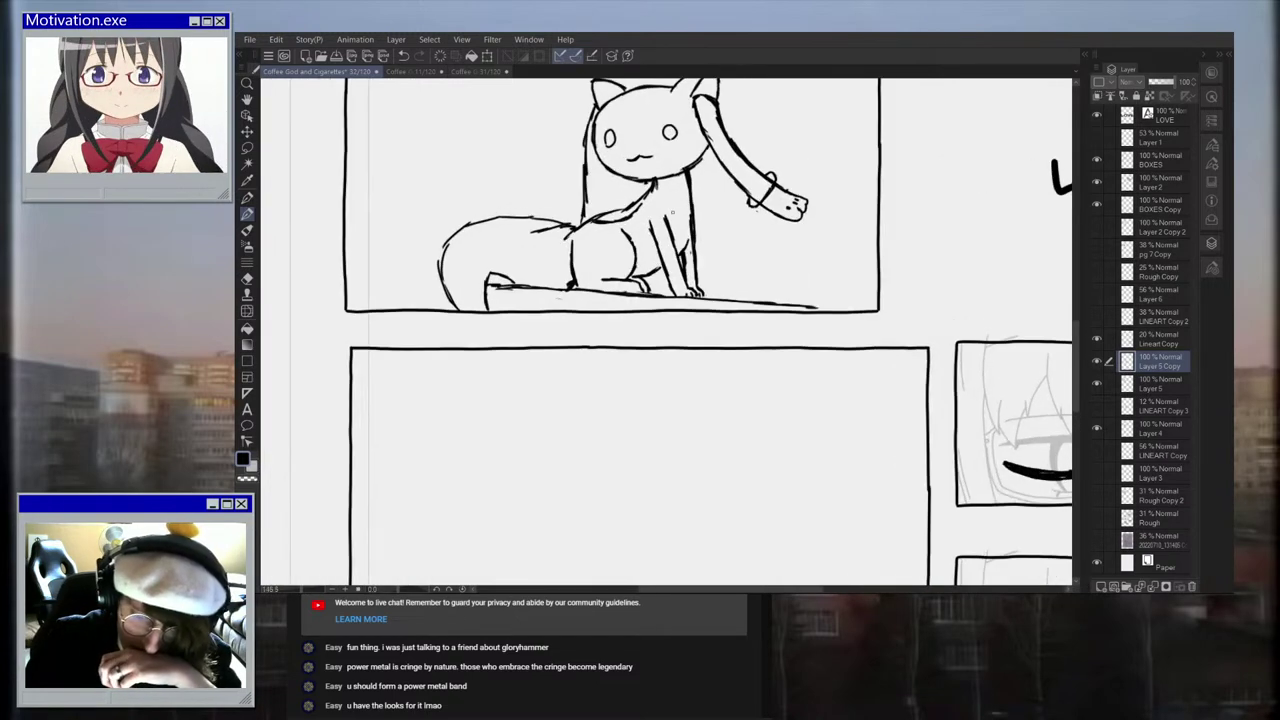
Step: Erase the tail's upper outline and redraw it as a smoother arc joining the haunch
mouse_move(440, 250)
left_mouse_down()
mouse_move(476, 222)
mouse_move(578, 227)
left_mouse_up()
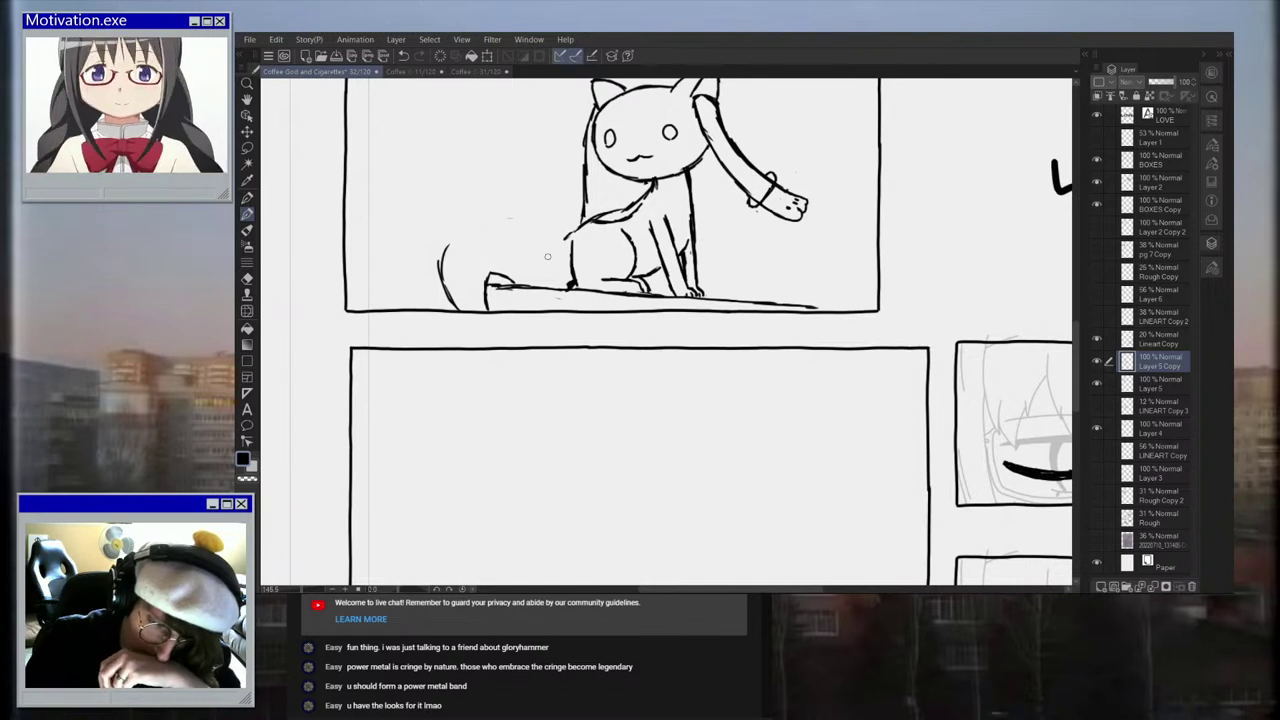
mouse_move(440, 262)
left_mouse_down()
mouse_move(450, 222)
mouse_move(502, 200)
mouse_move(545, 203)
mouse_move(591, 222)
left_mouse_up()
key("ctrl+plus")
key("ctrl+minus")
scroll(603, 217, "up", 1)
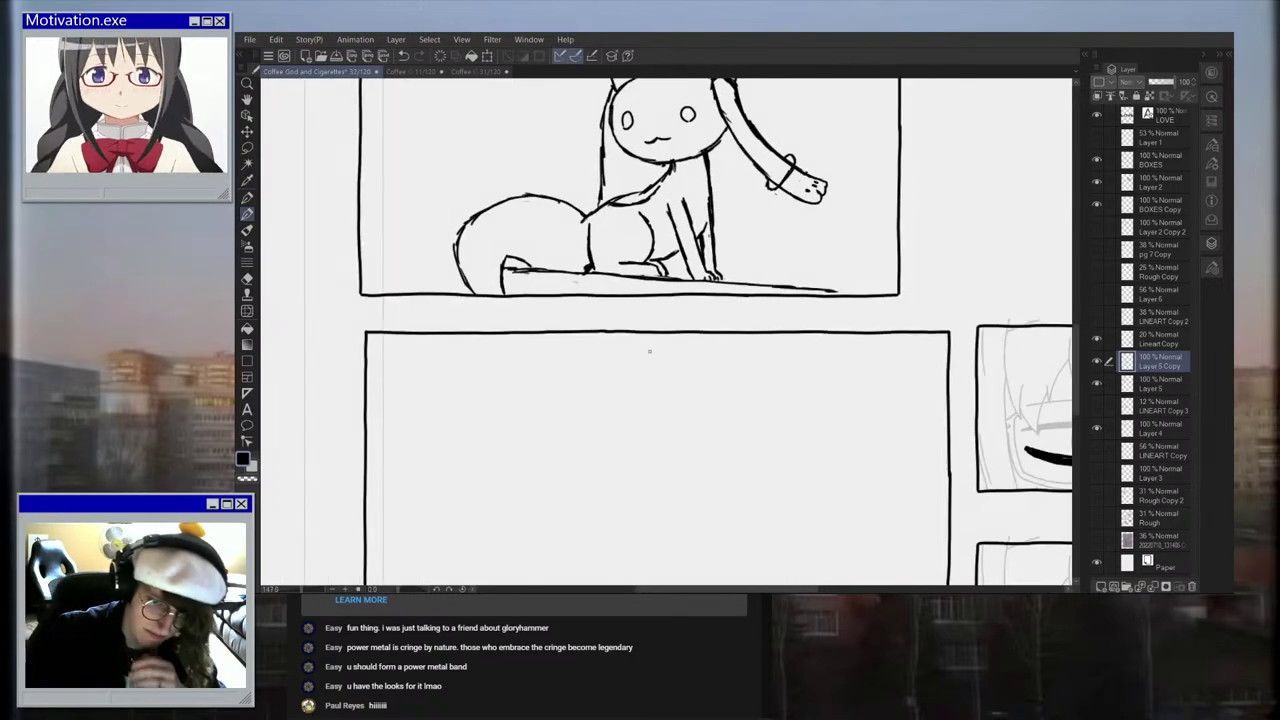
key("ctrl+z")
key("ctrl+z")
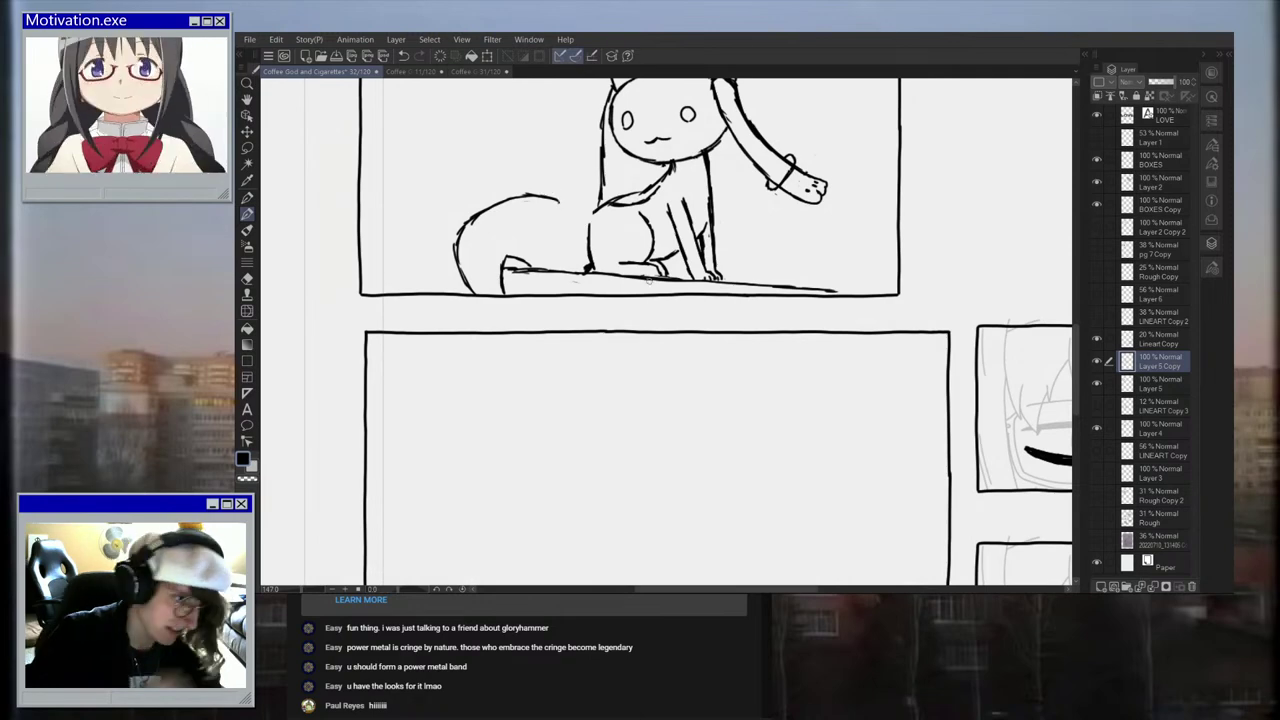
scroll(547, 183, "up", 2)
mouse_move(490, 207)
left_mouse_down()
mouse_move(571, 203)
mouse_move(622, 237)
left_mouse_up()
scroll(617, 232, "down", 2)
scroll(618, 250, "down", 4)
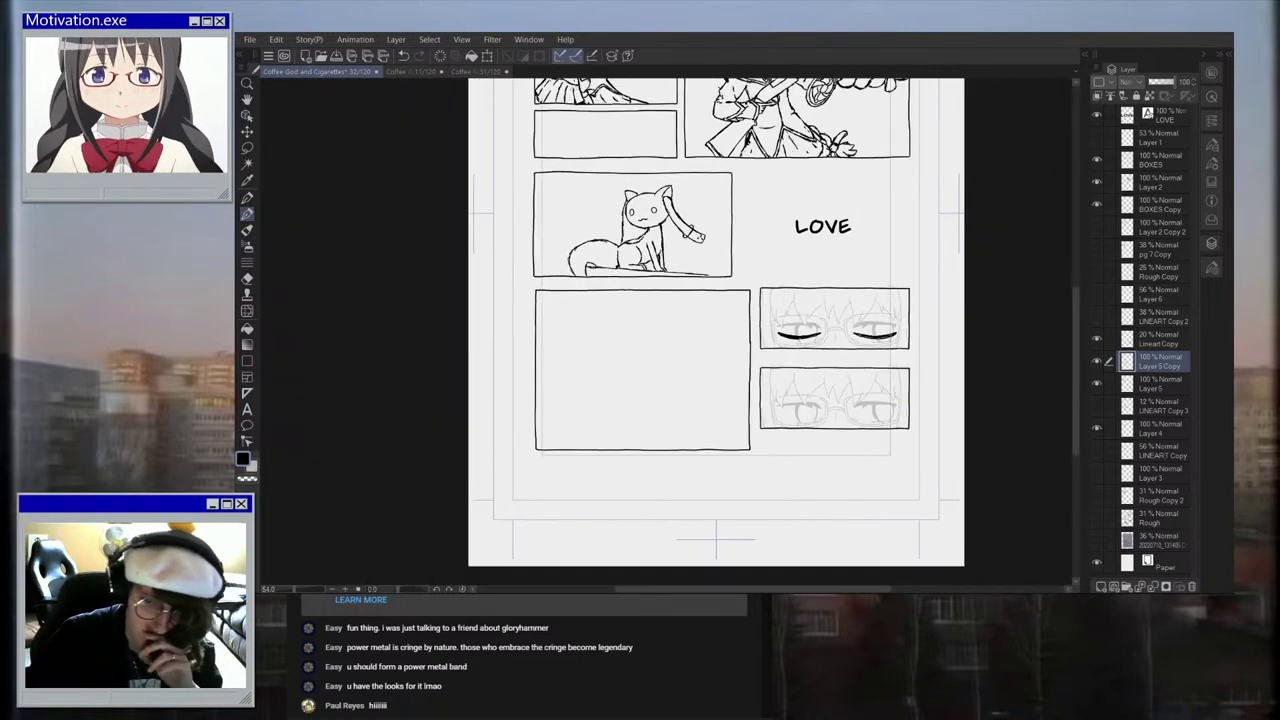
Step: Hide the LOVE text layer
scroll(754, 226, "down", 3)
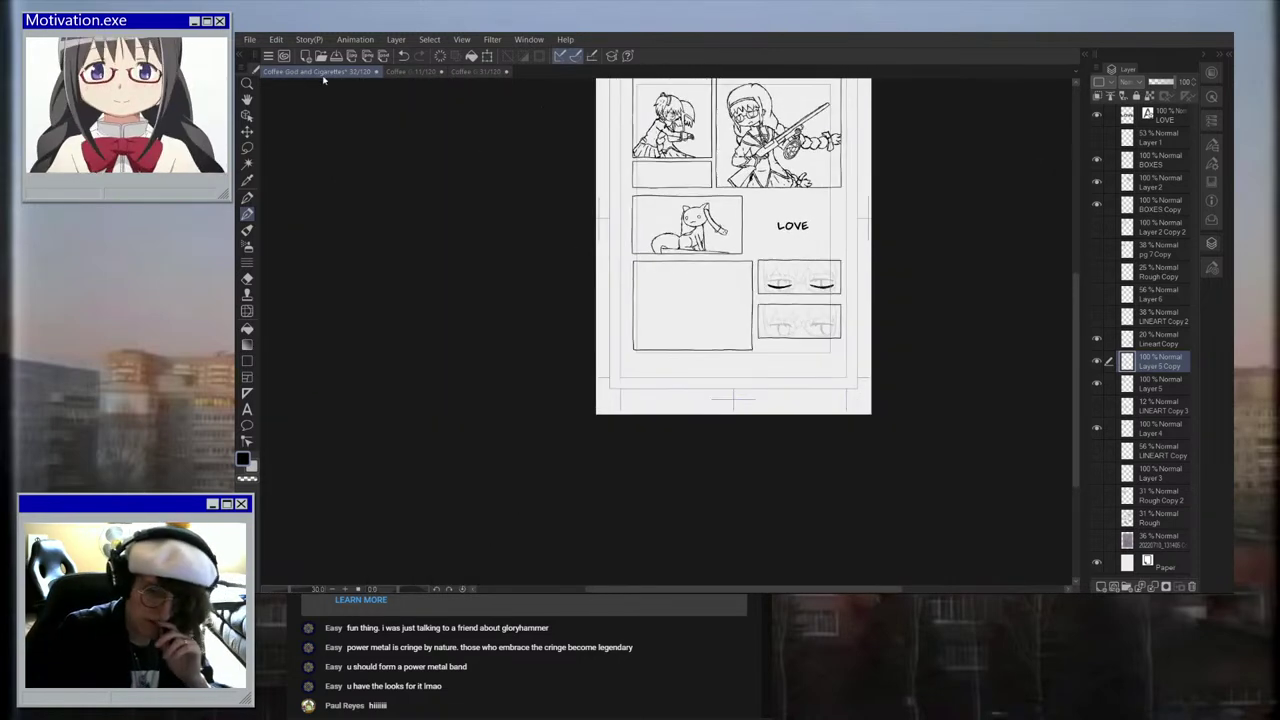
scroll(873, 305, "up", 2)
left_click(1097, 116)
Step: Ink the inner line of the far ear's hanging appendage from the head down to the back
scroll(663, 188, "up", 5)
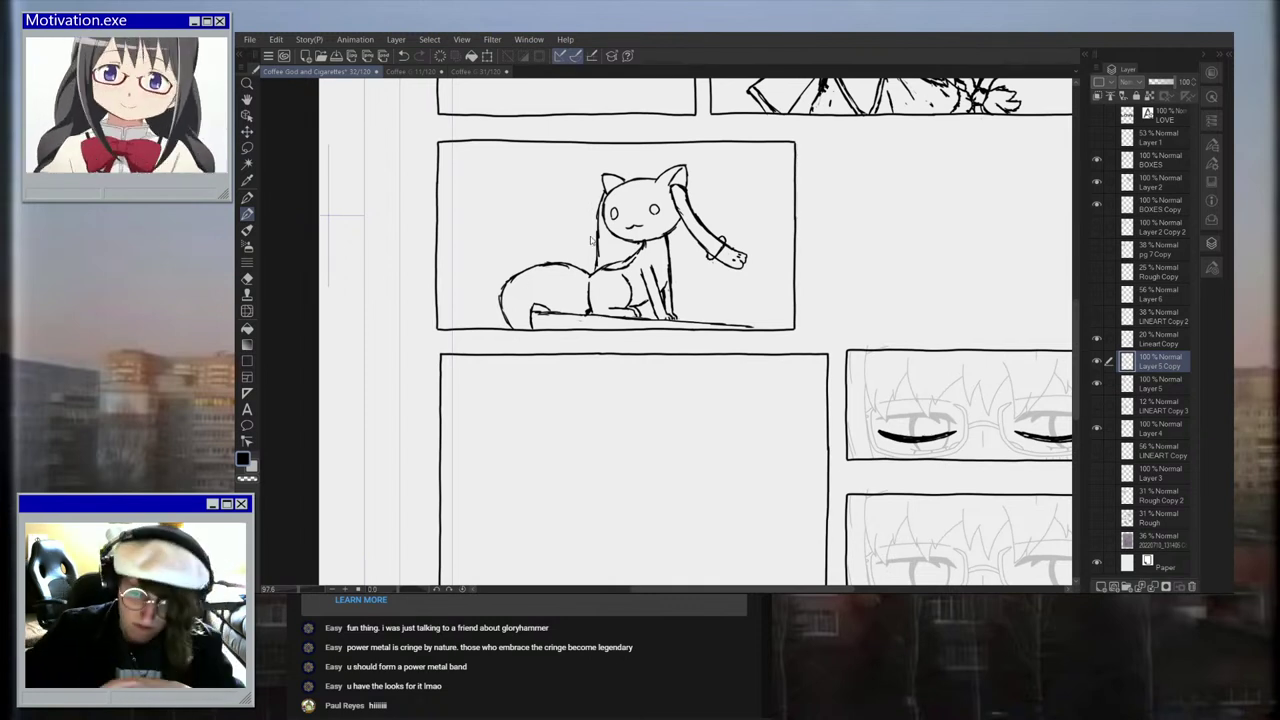
scroll(730, 216, "up", 2)
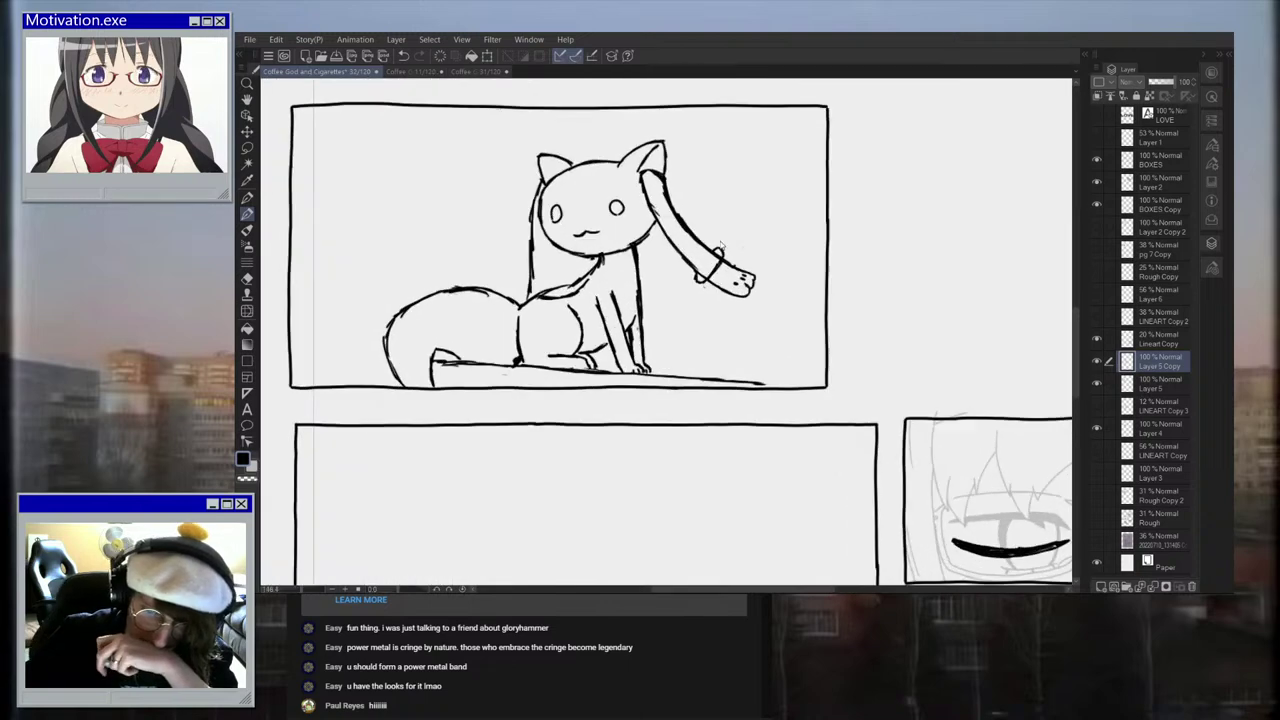
scroll(650, 295, "up", 1)
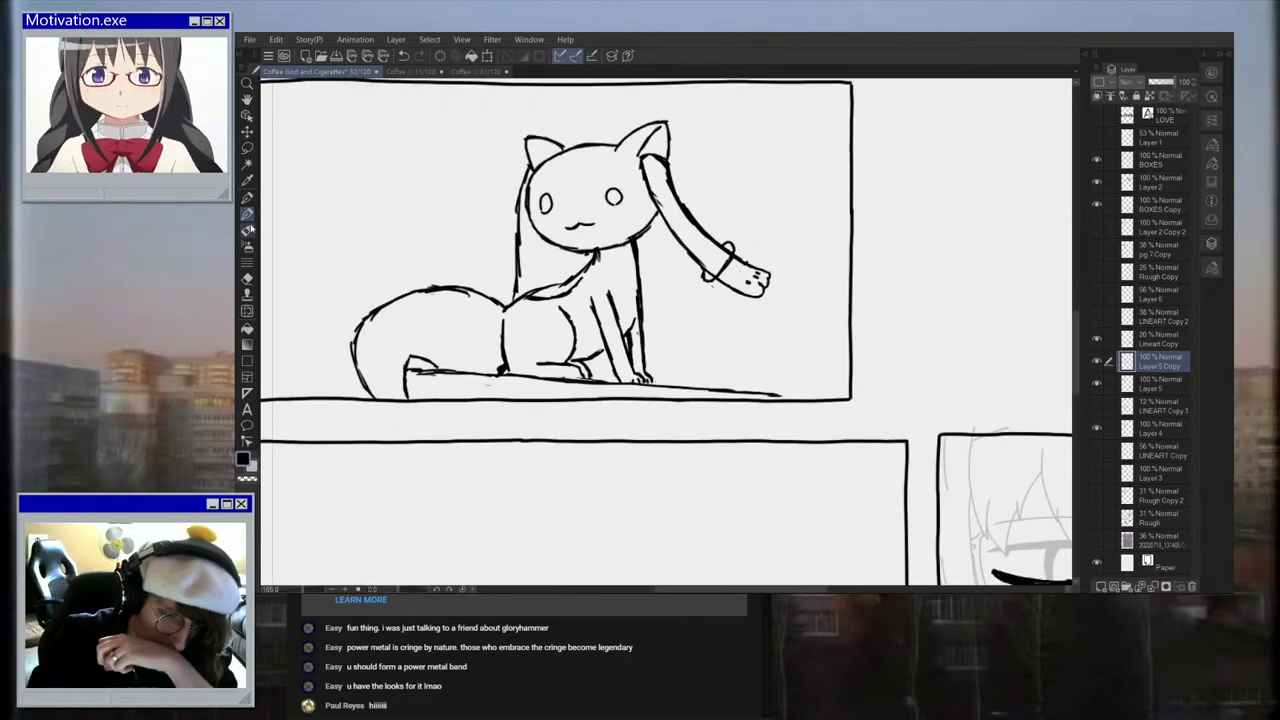
scroll(573, 253, "up", 2)
mouse_move(534, 232)
left_mouse_down()
mouse_move(534, 291)
mouse_move(495, 317)
left_mouse_up()
scroll(495, 296, "down", 6)
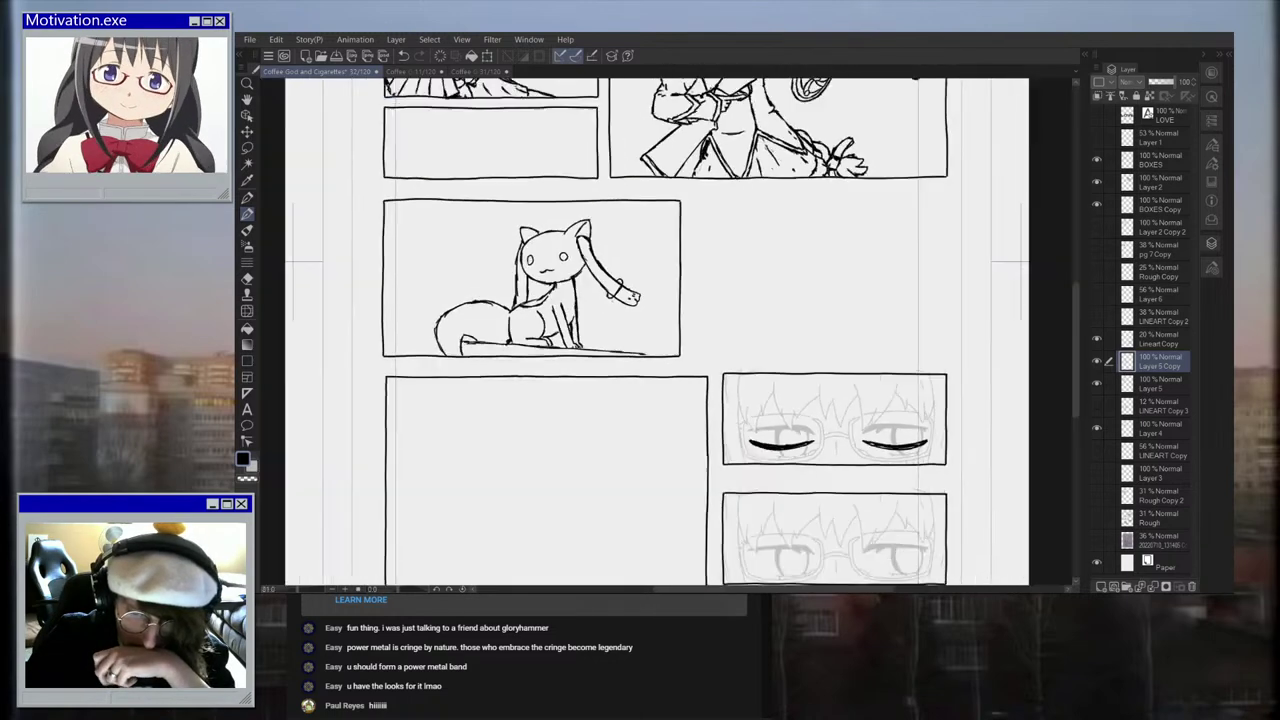
Step: Strengthen the curved double line running from the cat creature's neck to its back
scroll(535, 295, "up", 5)
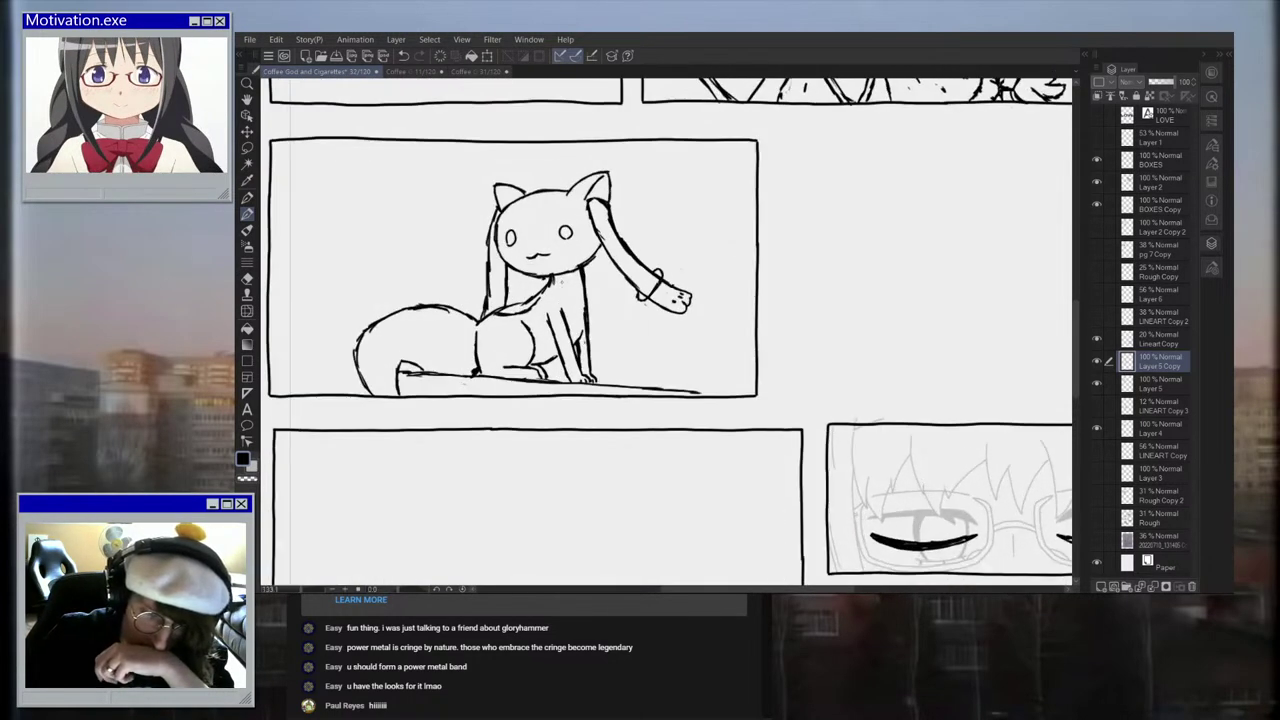
scroll(535, 304, "up", 2)
mouse_move(462, 315)
left_mouse_down()
mouse_move(516, 324)
mouse_move(558, 268)
left_mouse_up()
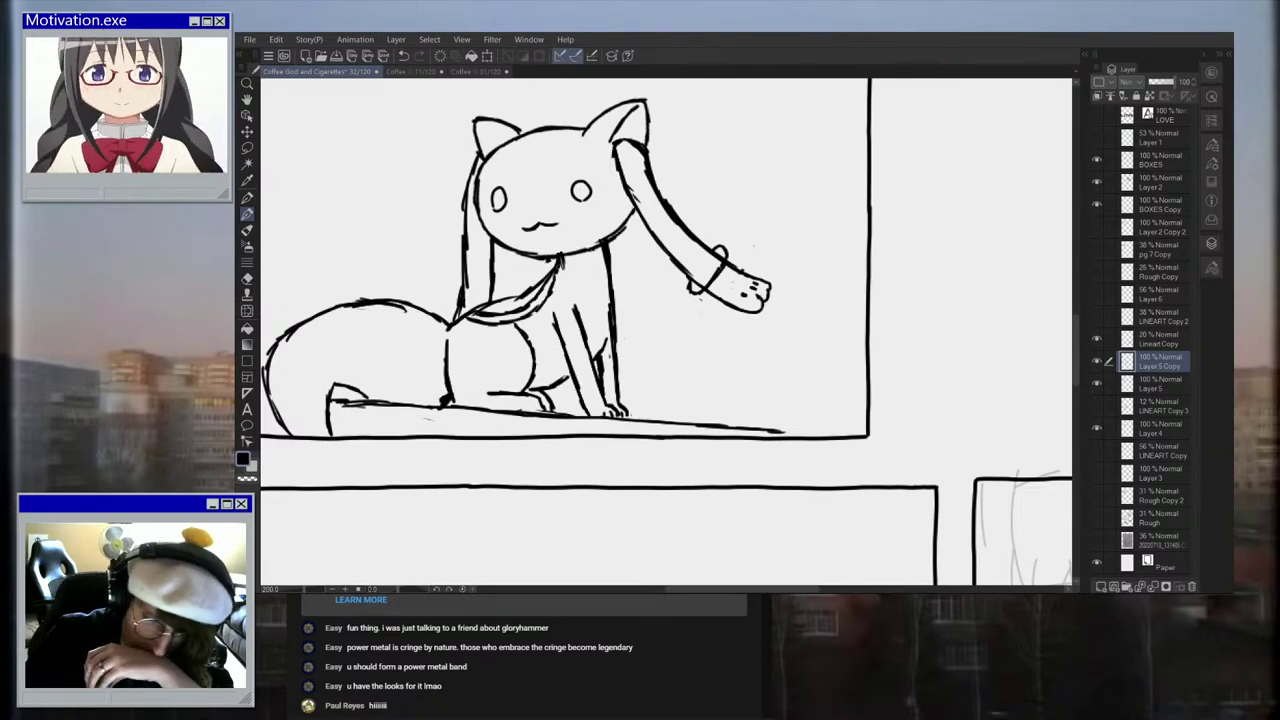
Step: Show the faded LINEART Copy 3 layer again
scroll(567, 269, "down", 8)
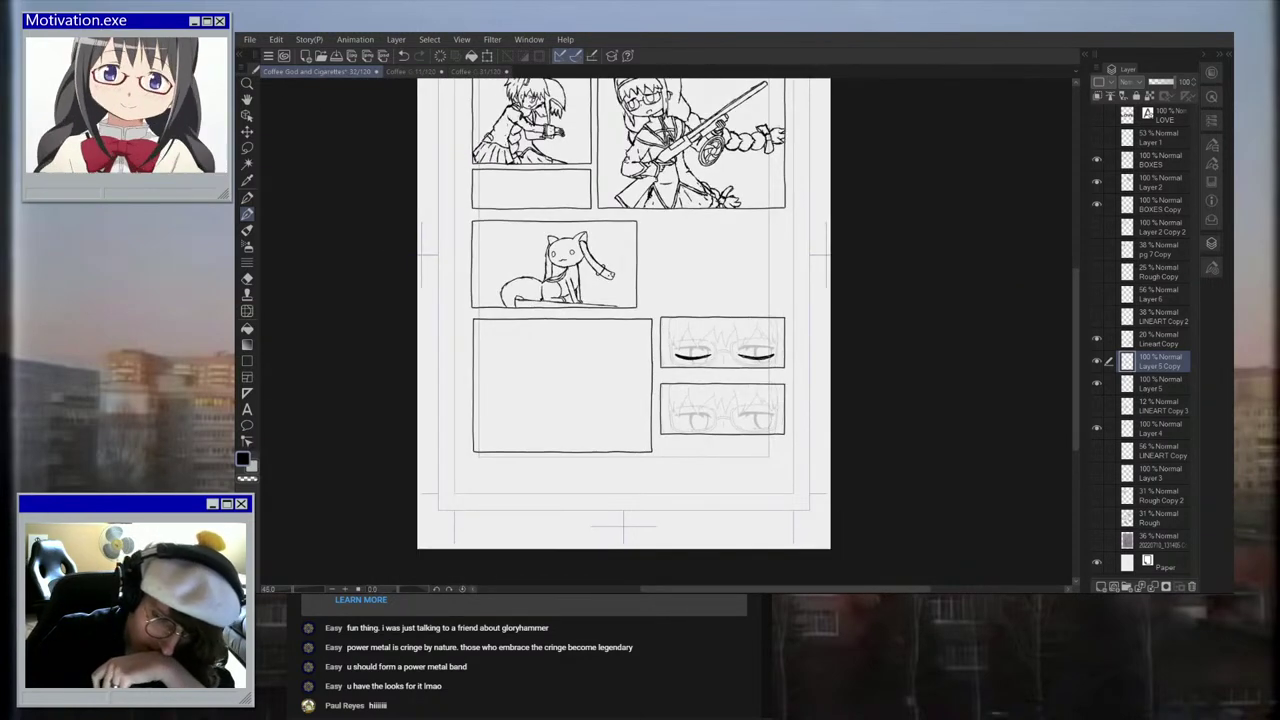
scroll(574, 430, "up", 2)
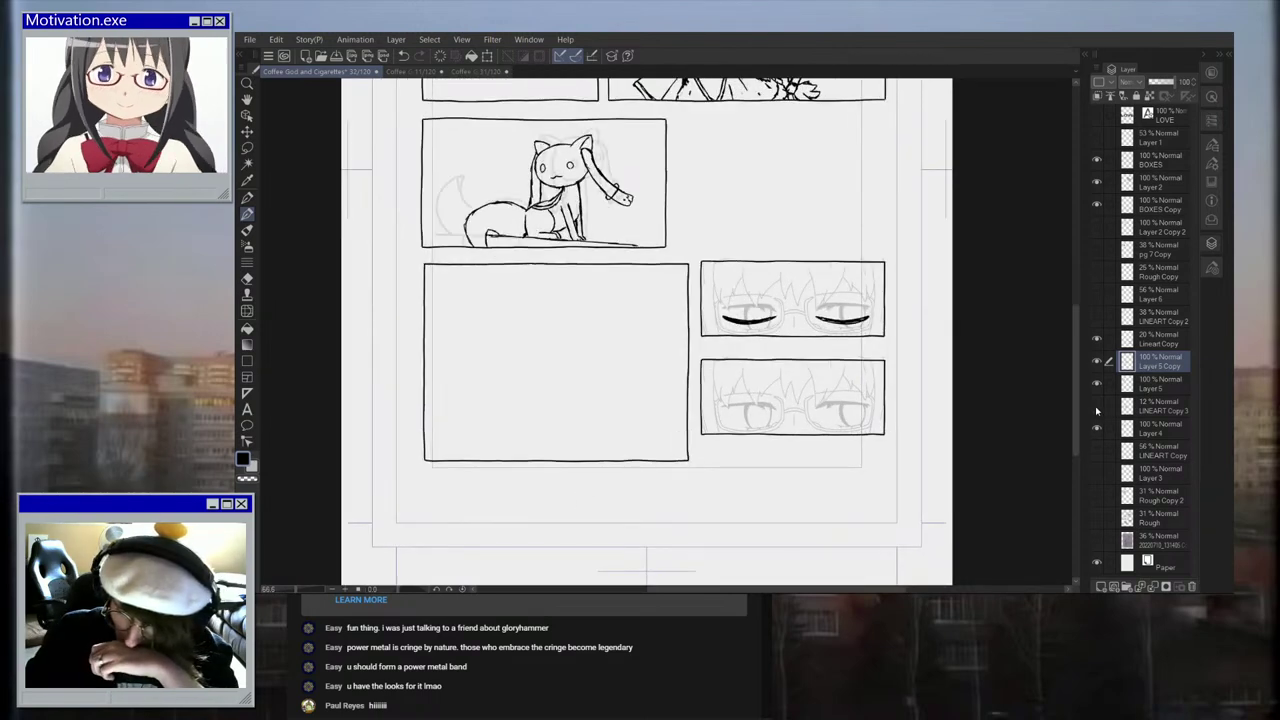
Step: Compare the lower panels' line art with the scanned notebook sketch and the Rough layer by toggling their visibility
left_click(1098, 540)
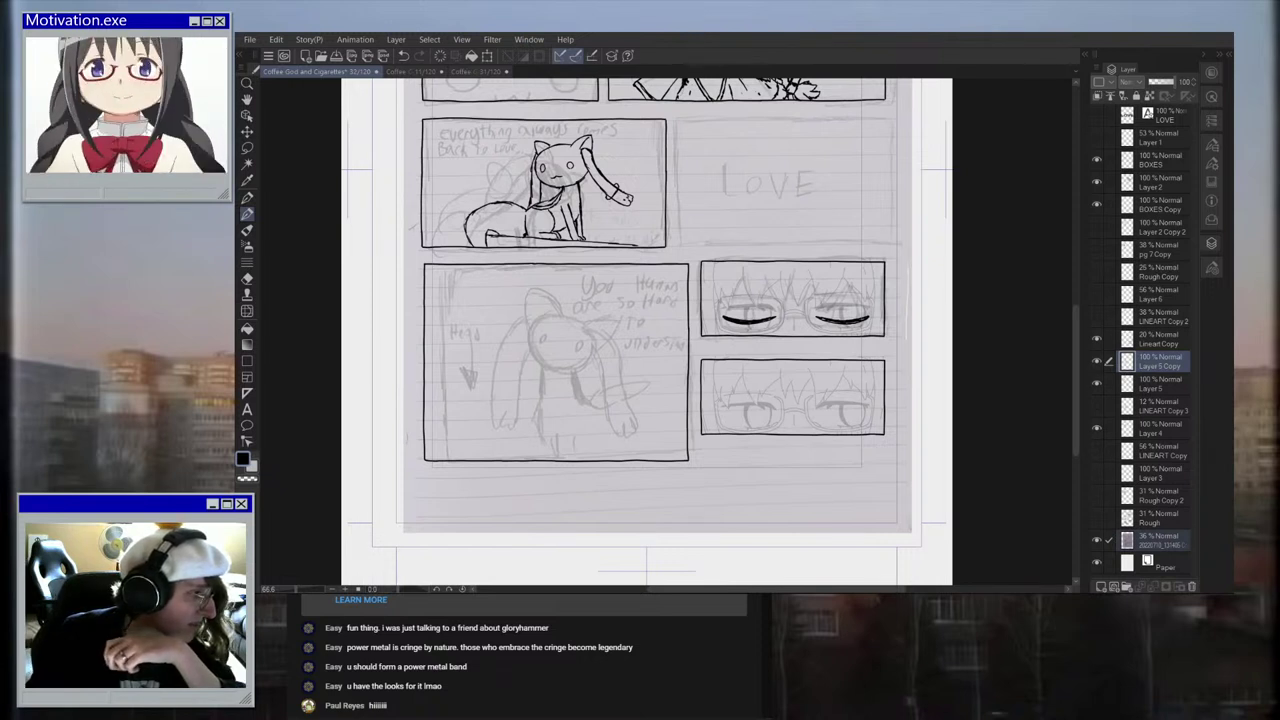
left_click(1098, 540)
left_click(1097, 540)
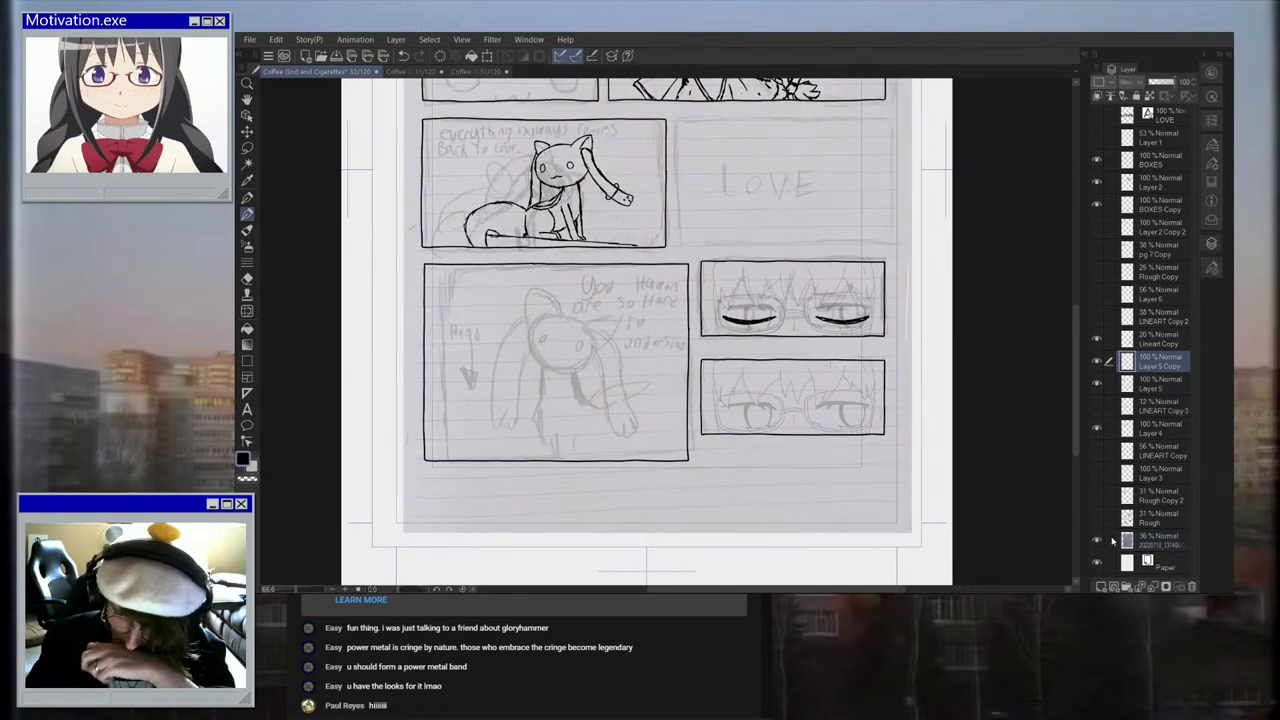
left_click(1097, 541)
left_click(1097, 518)
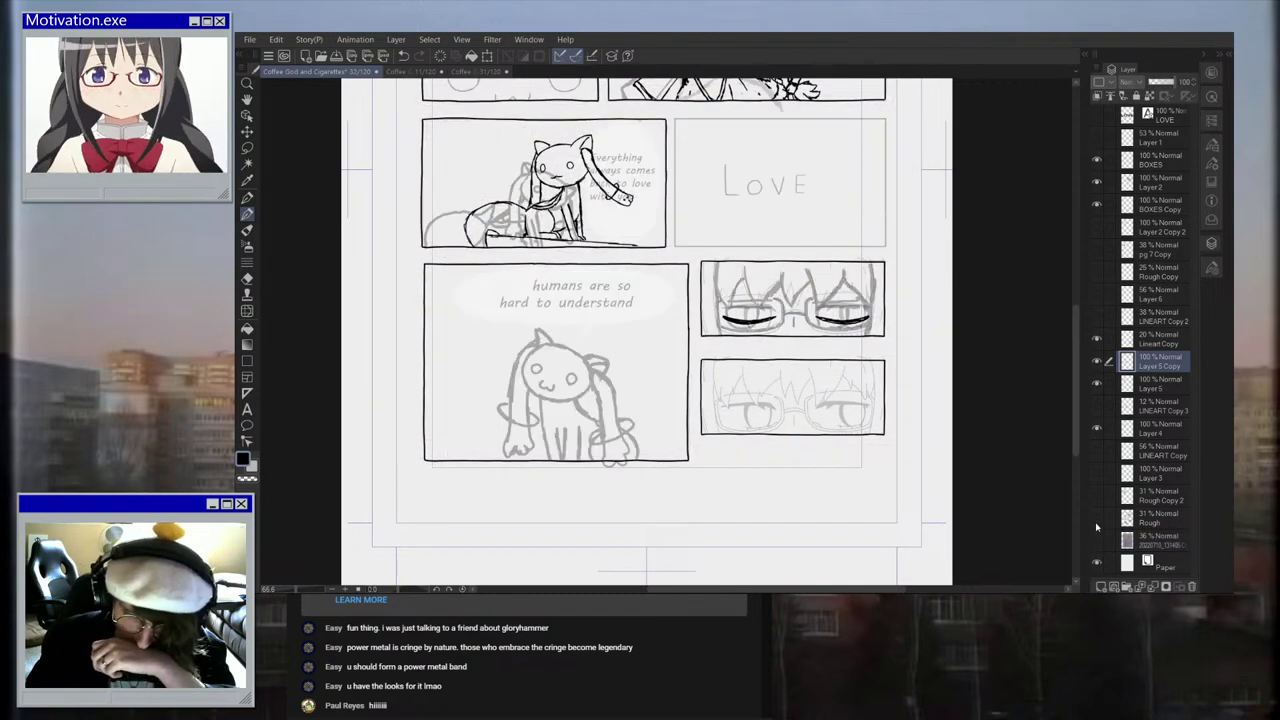
left_click(1097, 518)
scroll(620, 310, "up", 5)
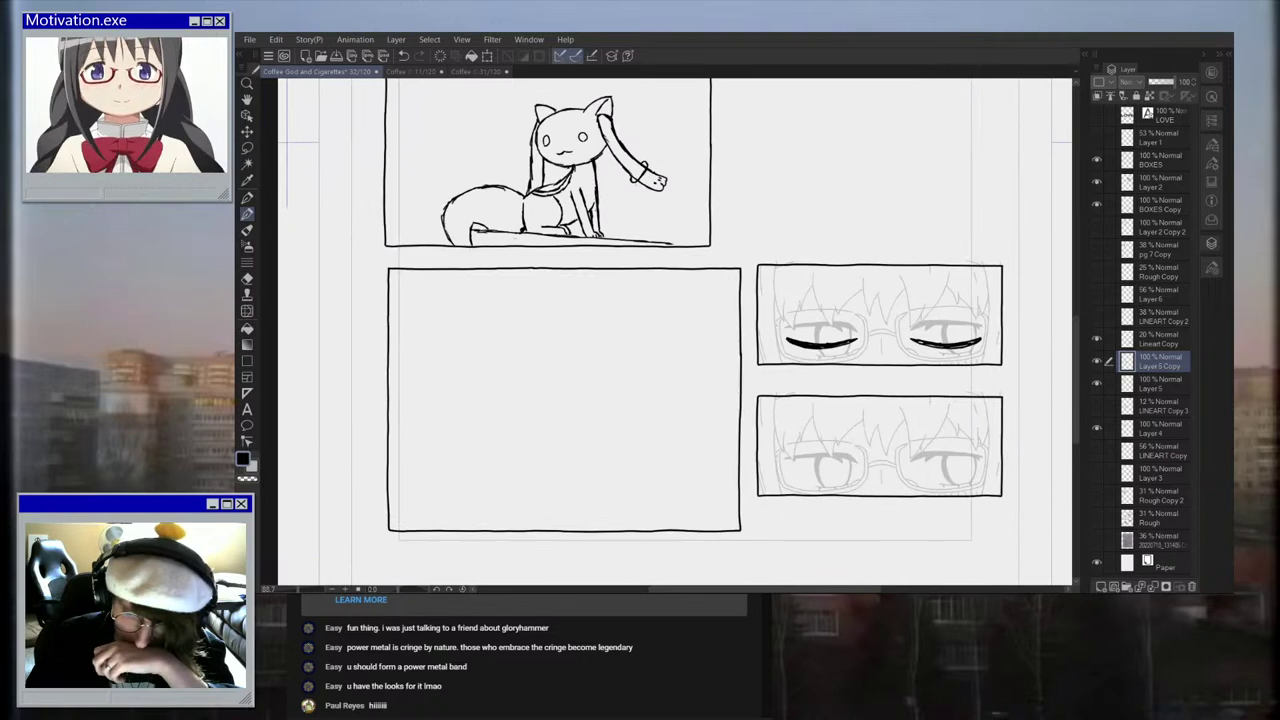
scroll(744, 399, "down", 5)
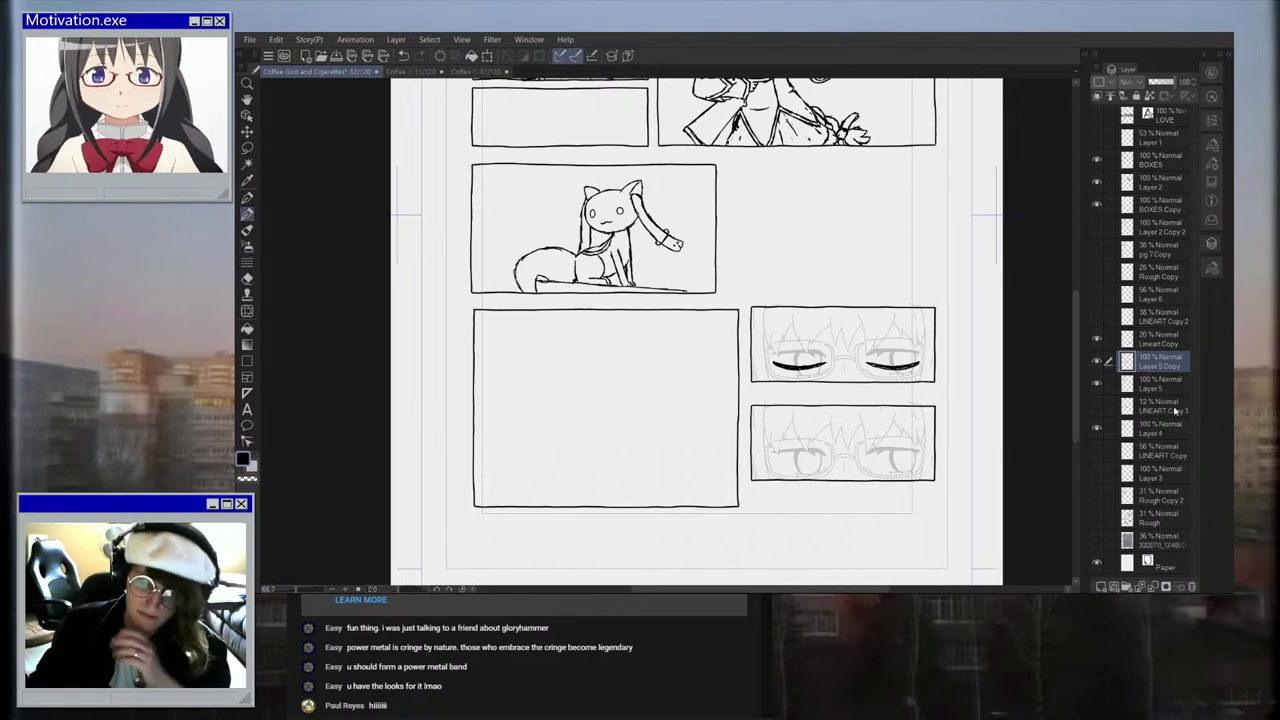
Step: Show the Rough layer and toggle Layer 5 repeatedly to examine which upper-panel line art it contains
left_click(1096, 517)
key("ctrl+minus")
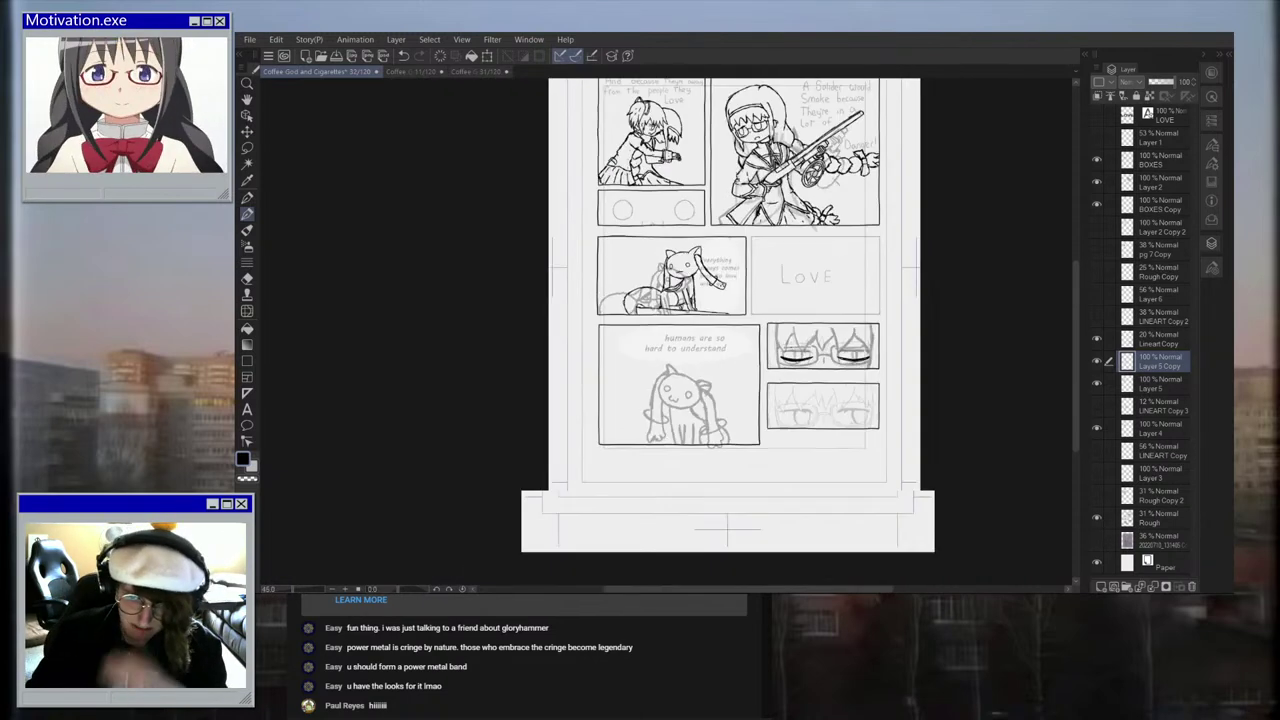
scroll(705, 350, "down", 9)
scroll(700, 230, "up", 10)
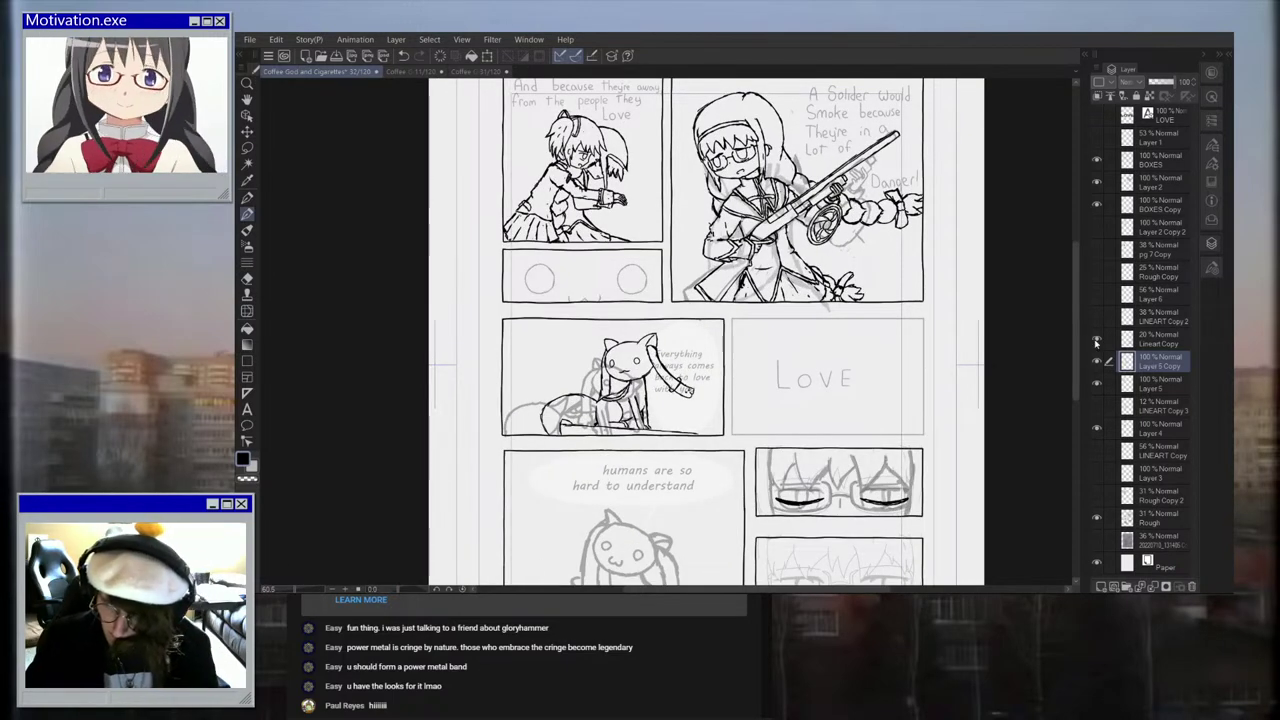
left_click(1096, 383)
left_click(1096, 383)
left_click(1096, 383)
left_click(1096, 383)
left_click(1096, 383)
left_click(1096, 383)
left_click(1096, 385)
left_click(1096, 385)
left_click(1096, 385)
left_click(1096, 385)
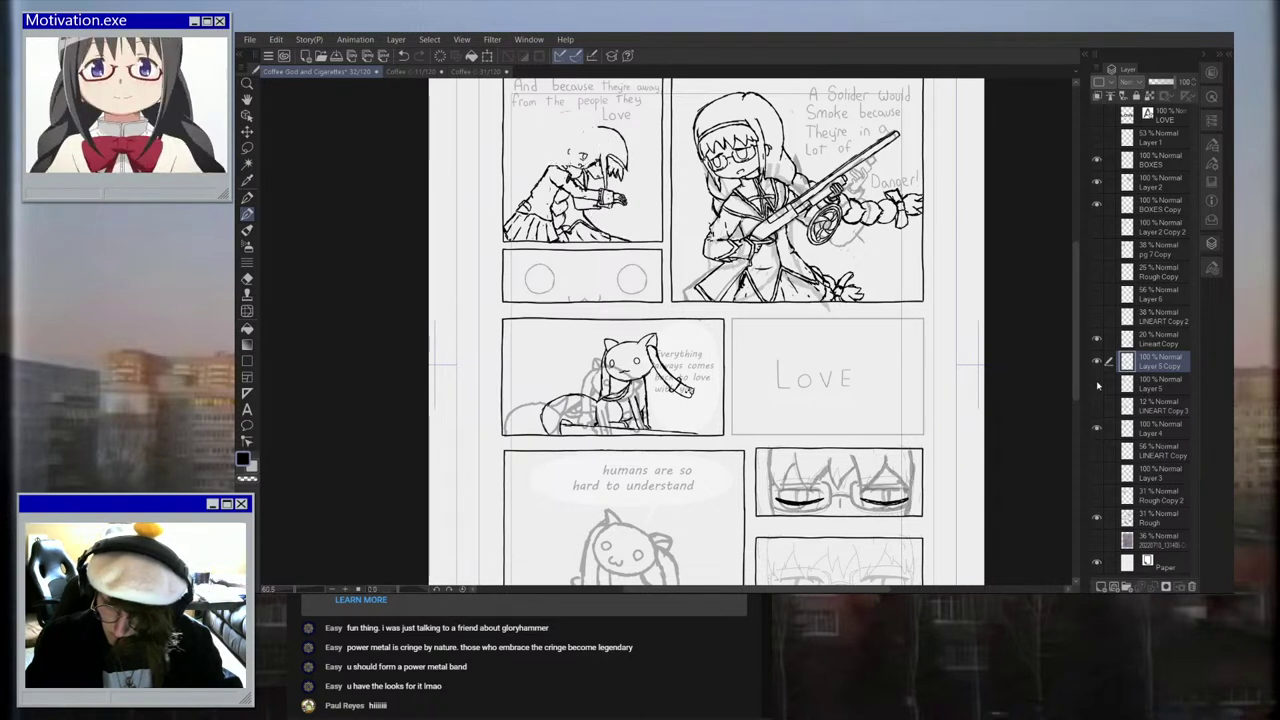
Step: Move Layer 4 directly beneath Layer 5, merge the two layers, and check the merged line art
left_click(1142, 389)
left_click_drag(1152, 433, 1152, 399)
left_click(1144, 390)
key("ctrl+e")
left_click(1096, 385)
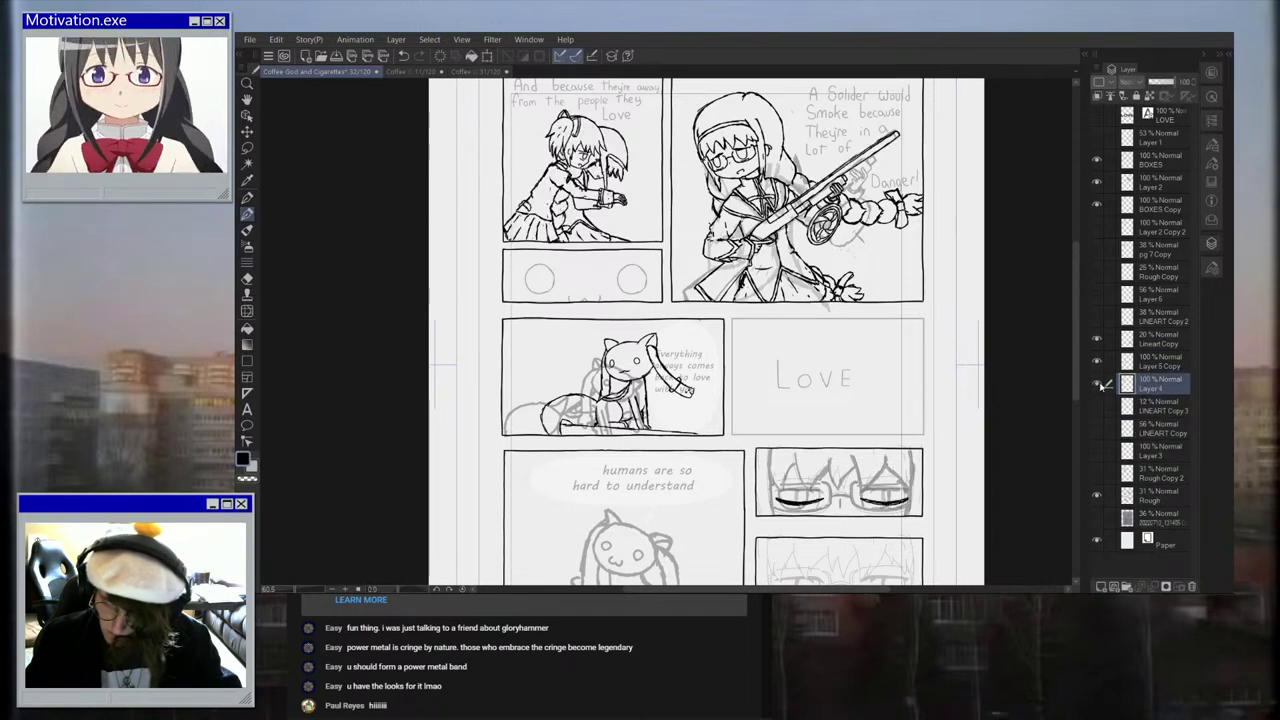
left_click(1096, 385)
left_click(1096, 385)
left_click(1096, 385)
Step: Check the rough drawing around the lower panels and hide the Rough layer over the closed-eyes panel
left_click(1097, 498)
left_click(1097, 498)
scroll(744, 328, "down", 5)
scroll(820, 466, "up", 4)
scroll(818, 467, "up", 4)
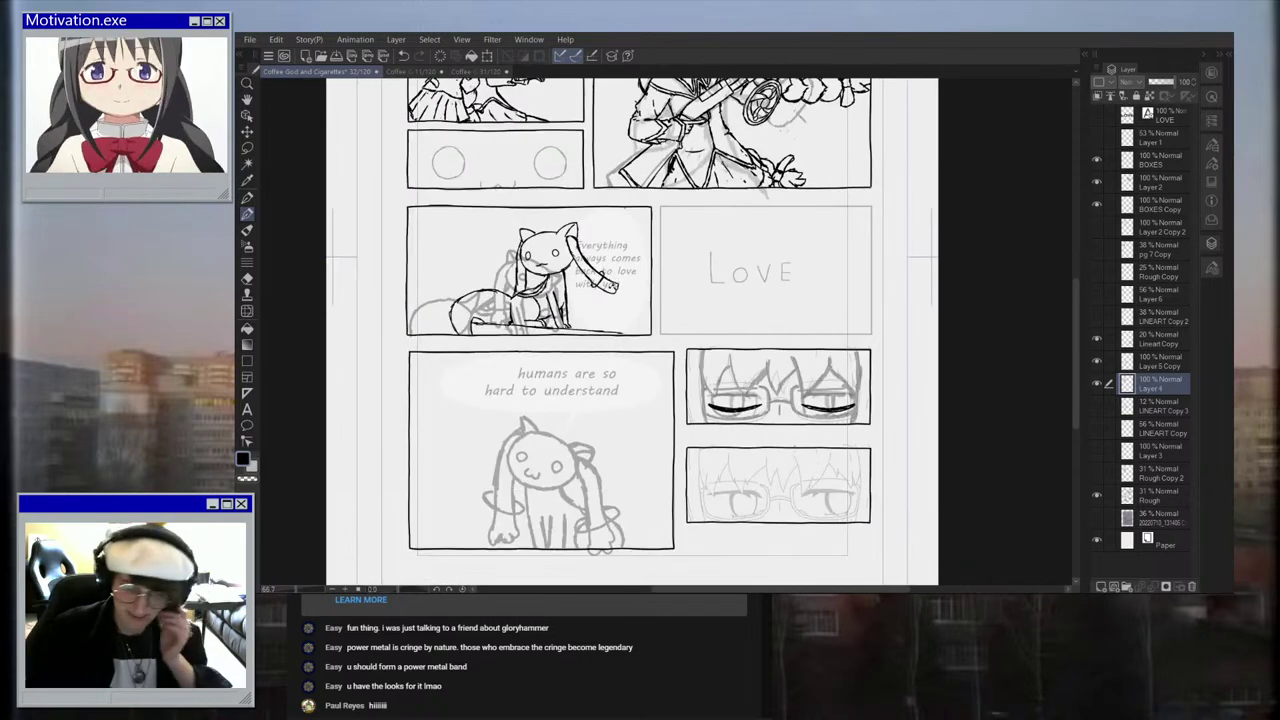
scroll(780, 425, "down", 3)
scroll(882, 421, "up", 6)
scroll(881, 421, "up", 1)
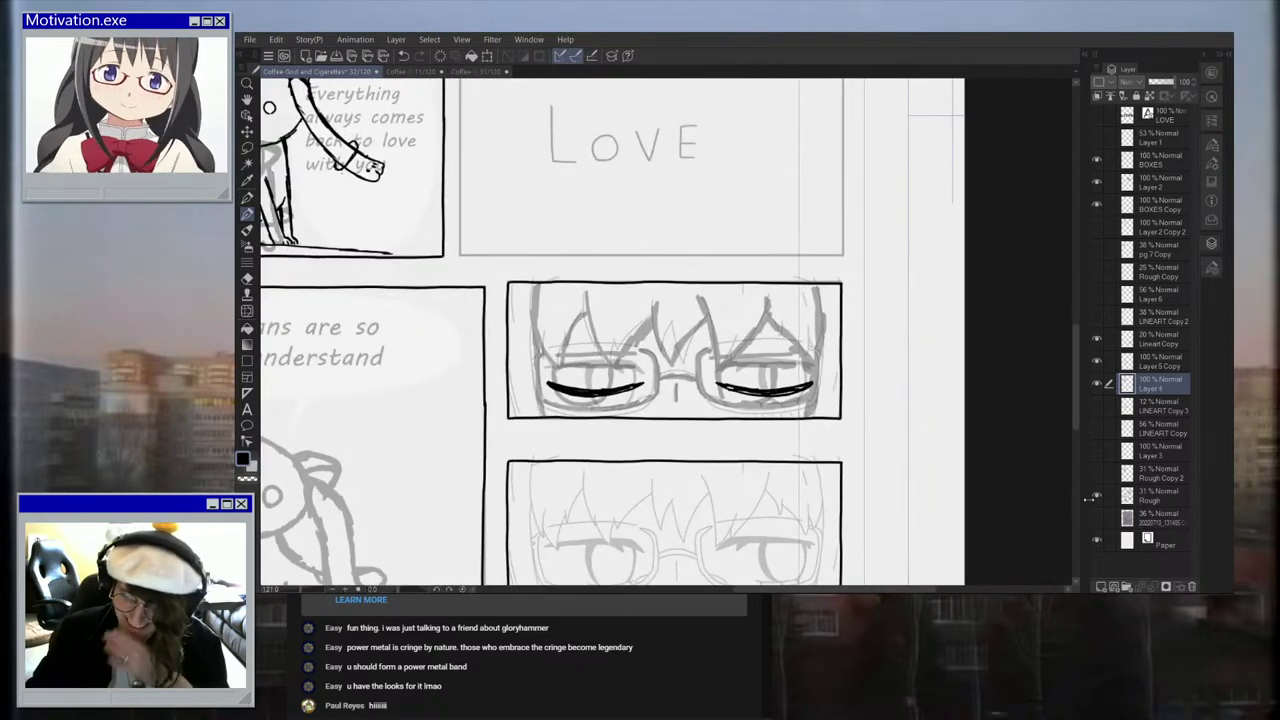
left_click(1097, 495)
left_click(1097, 495)
left_click(1097, 495)
Step: On the Lineart Copy layer, erase the faded open eye and eyebrow around the first closed eye in the upper eye panel
left_click(1097, 339)
left_click(1097, 339)
key("ctrl+plus")
left_click(1160, 343)
key("ctrl+plus")
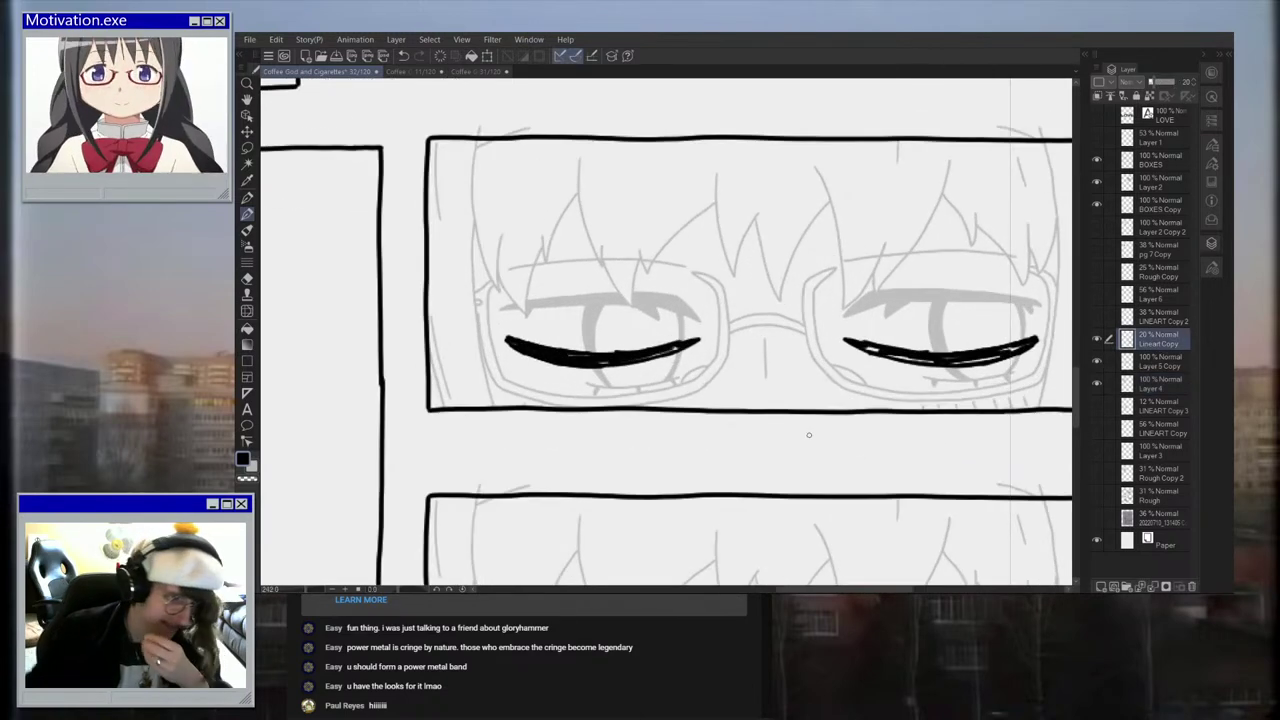
mouse_move(519, 318)
left_mouse_down()
mouse_move(537, 305)
mouse_move(534, 318)
mouse_move(614, 315)
mouse_move(610, 290)
mouse_move(588, 330)
mouse_move(549, 299)
mouse_move(600, 388)
mouse_move(640, 388)
mouse_move(680, 358)
mouse_move(676, 372)
mouse_move(638, 300)
mouse_move(657, 321)
mouse_move(665, 300)
mouse_move(695, 315)
mouse_move(684, 338)
mouse_move(690, 282)
left_mouse_up()
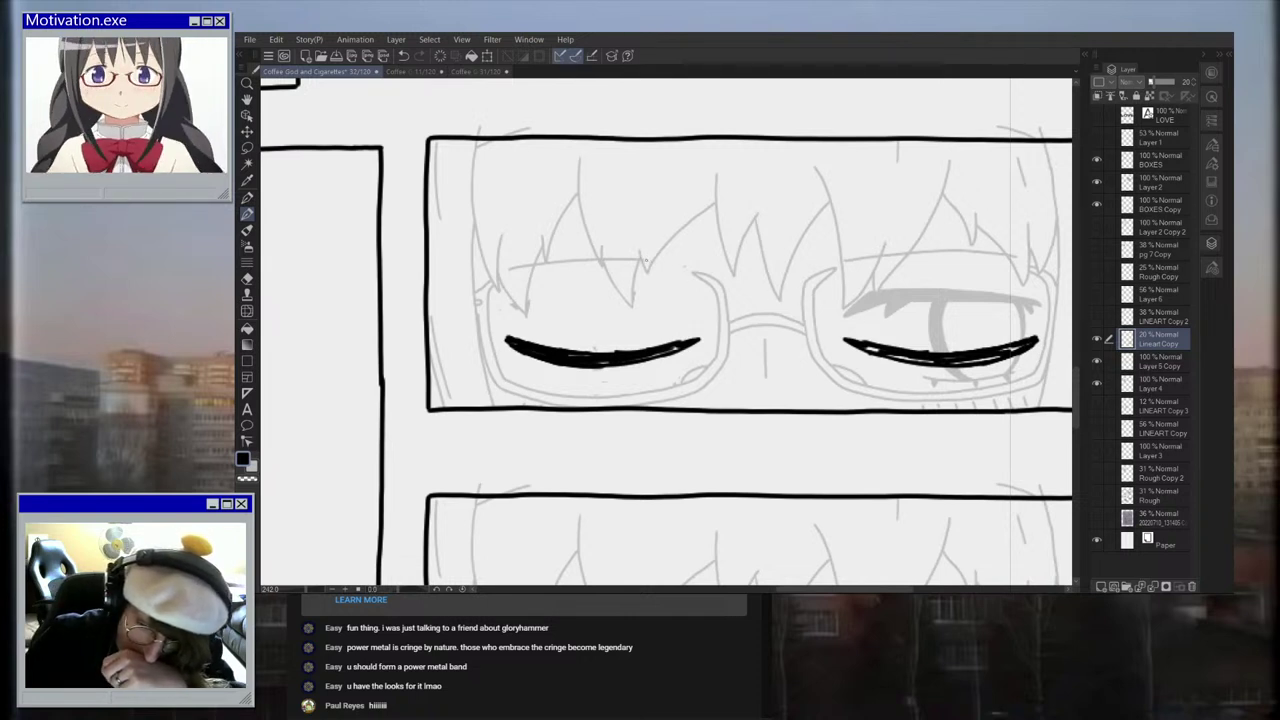
left_click_drag(630, 256, 520, 263)
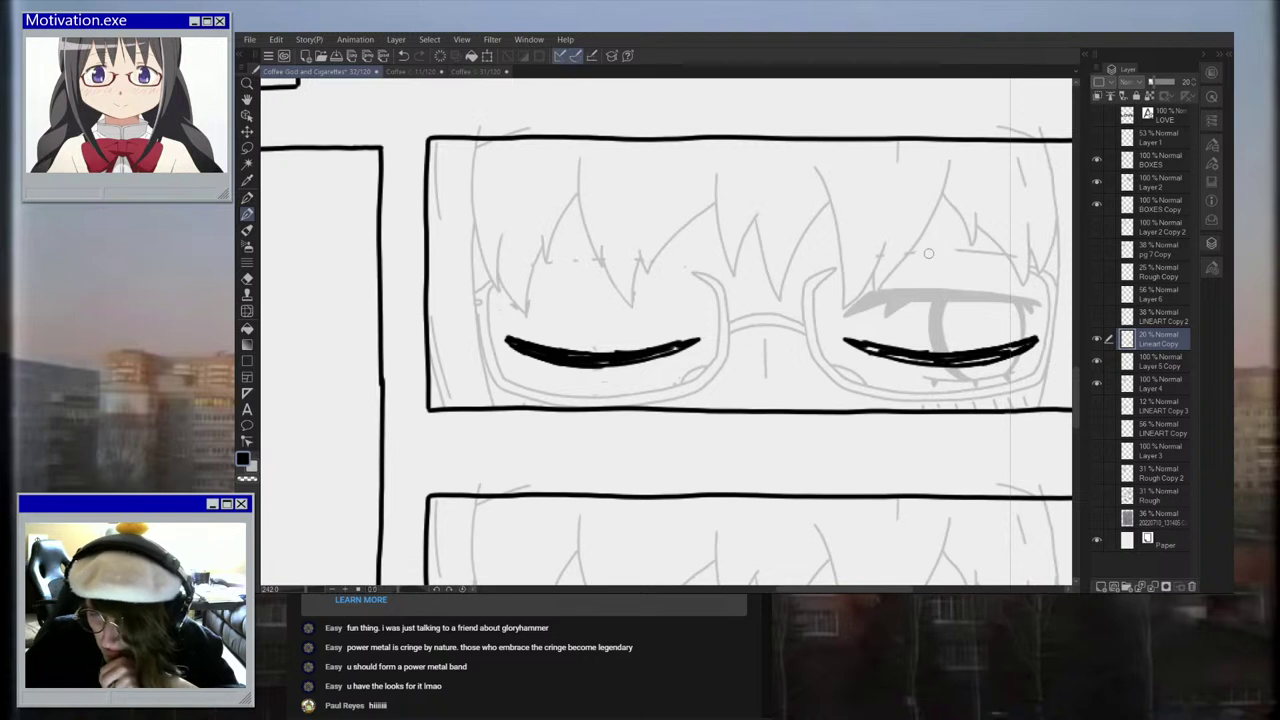
Step: Erase the faded open eye and remaining eyebrow lines around the second closed eye in the same panel
mouse_move(930, 298)
left_mouse_down()
mouse_move(900, 284)
mouse_move(855, 300)
left_mouse_up()
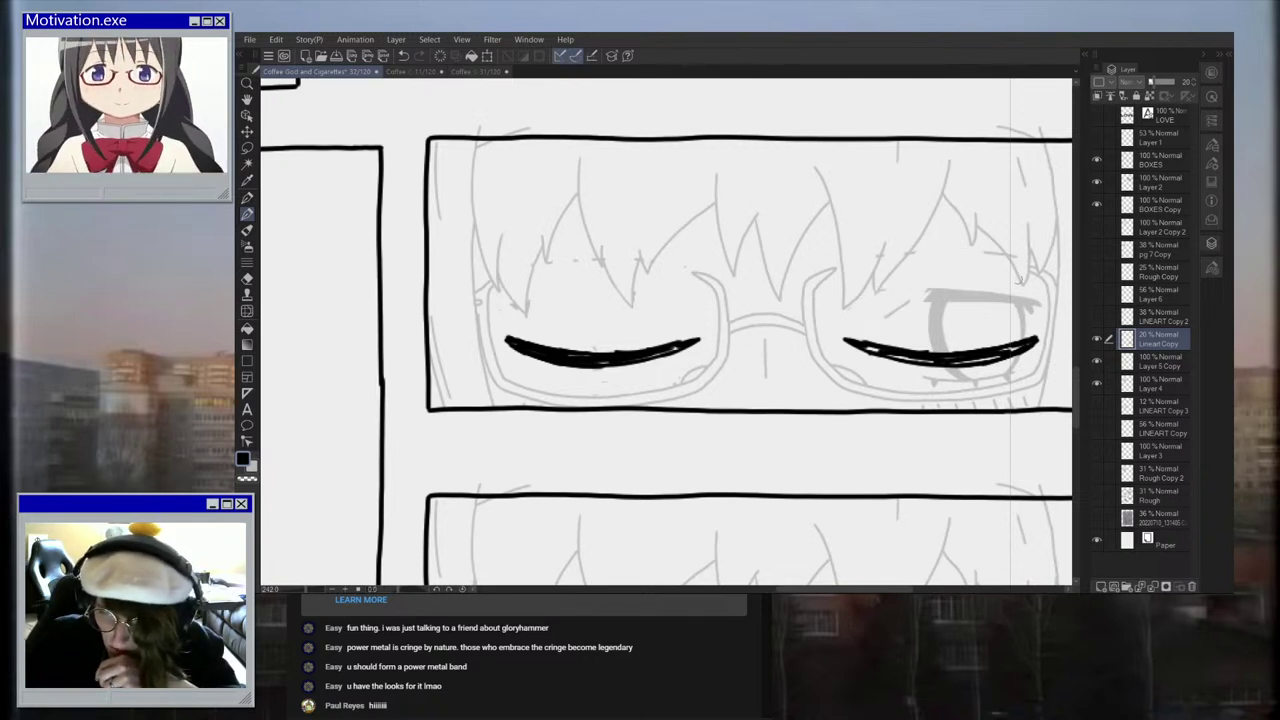
mouse_move(945, 290)
left_mouse_down()
mouse_move(920, 289)
mouse_move(885, 316)
left_mouse_up()
left_click_drag(946, 294, 931, 306)
mouse_move(948, 369)
left_mouse_down()
mouse_move(958, 374)
mouse_move(930, 382)
left_mouse_up()
mouse_move(1020, 307)
left_mouse_down()
mouse_move(1036, 300)
mouse_move(967, 289)
mouse_move(911, 330)
mouse_move(998, 350)
mouse_move(1011, 370)
mouse_move(976, 389)
mouse_move(1006, 396)
left_mouse_up()
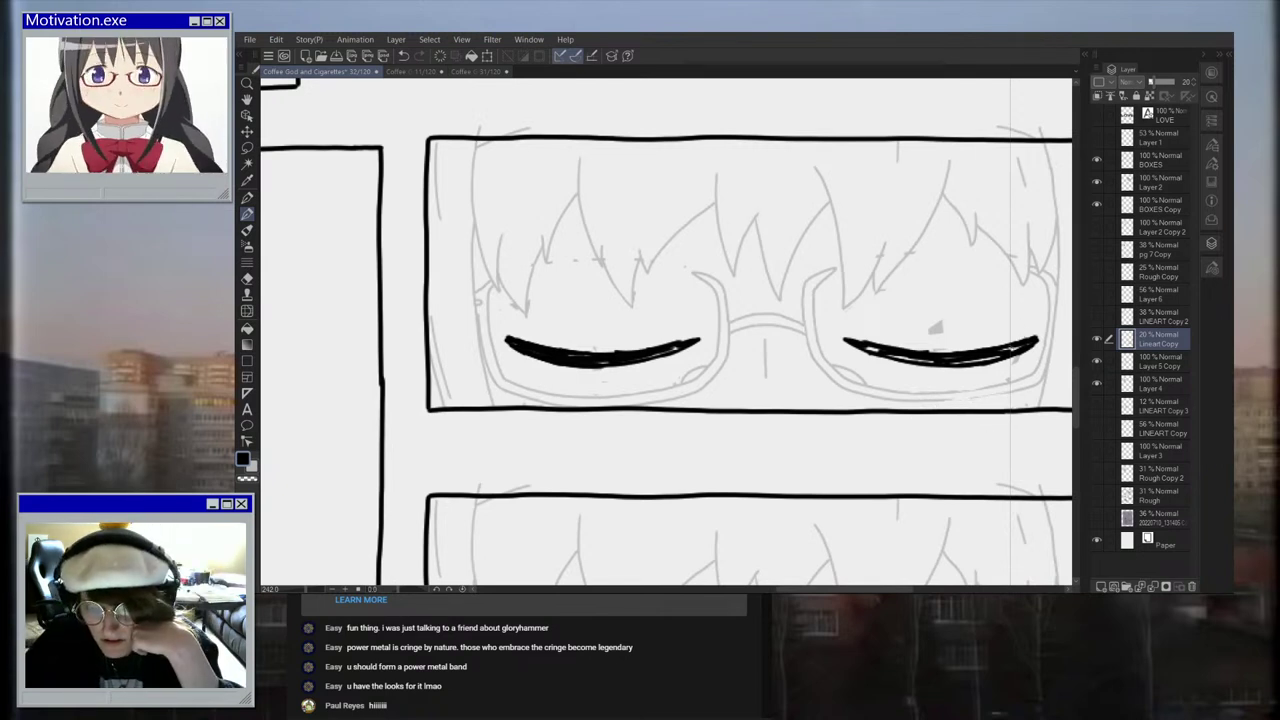
left_click_drag(936, 328, 970, 328)
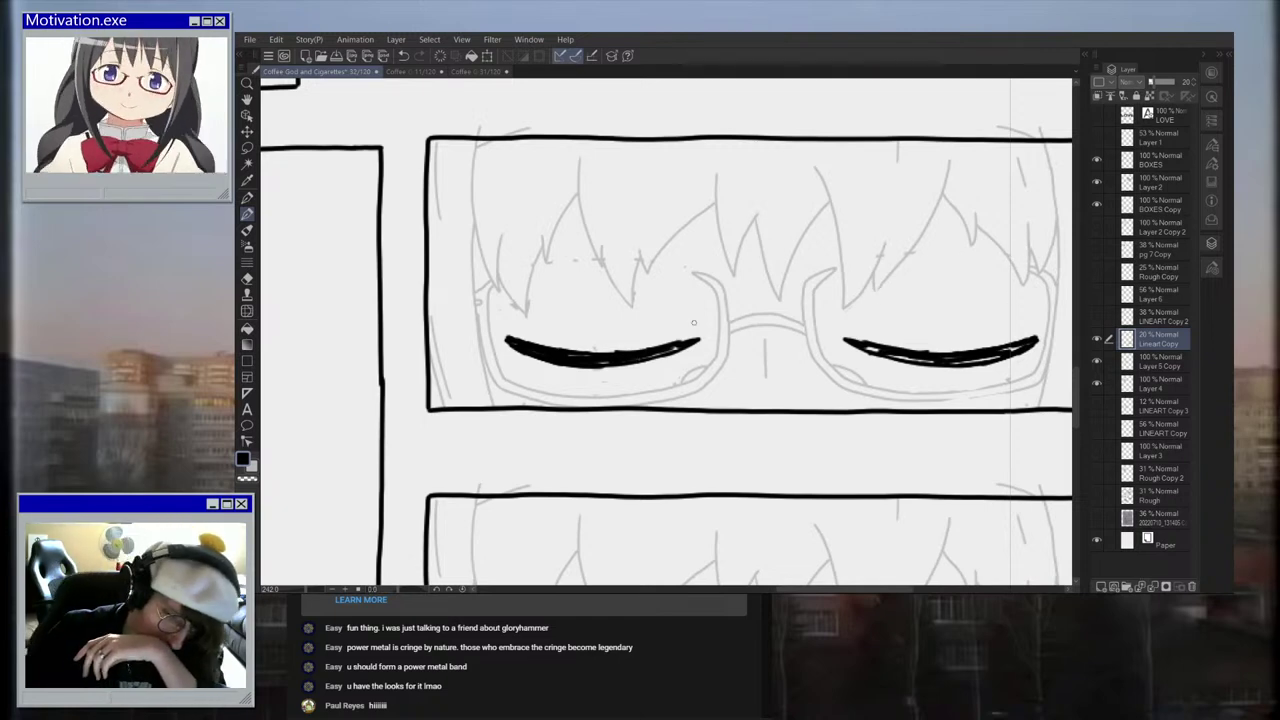
Step: Review the lower panels and examine the rough cat creature in the large "humans are so hard to understand" panel
scroll(693, 322, "down", 5)
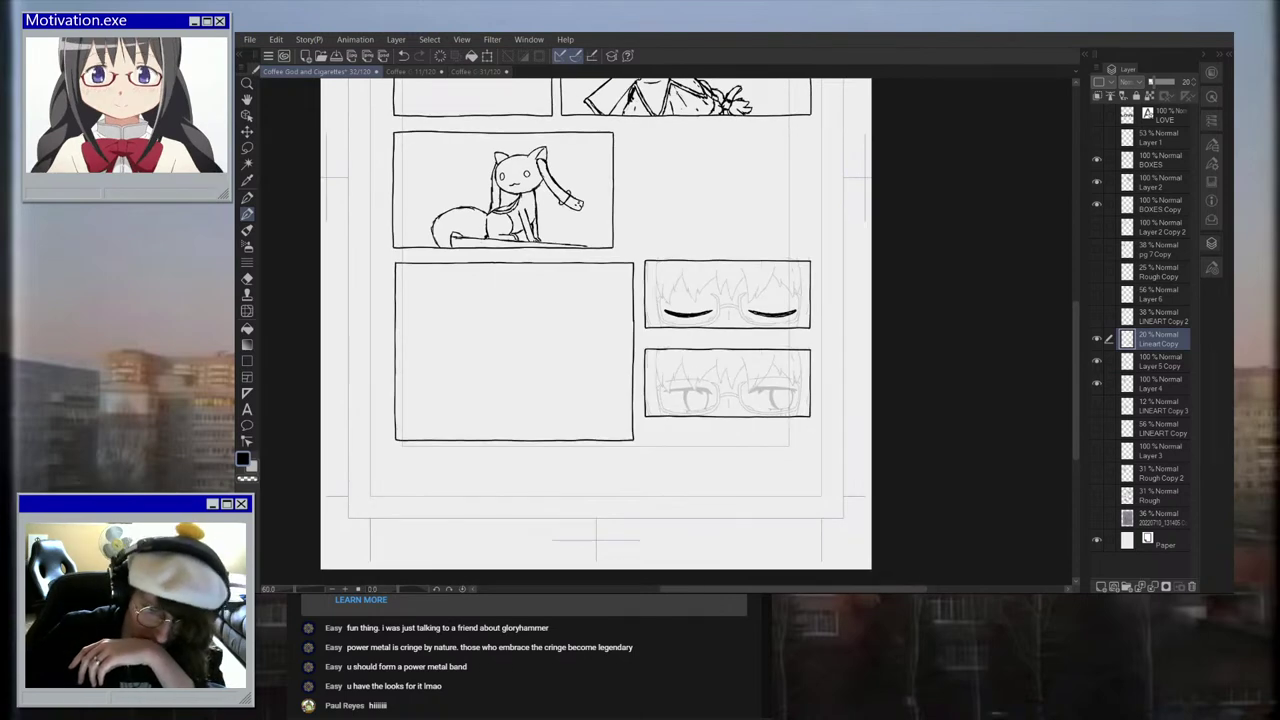
scroll(761, 413, "up", 1)
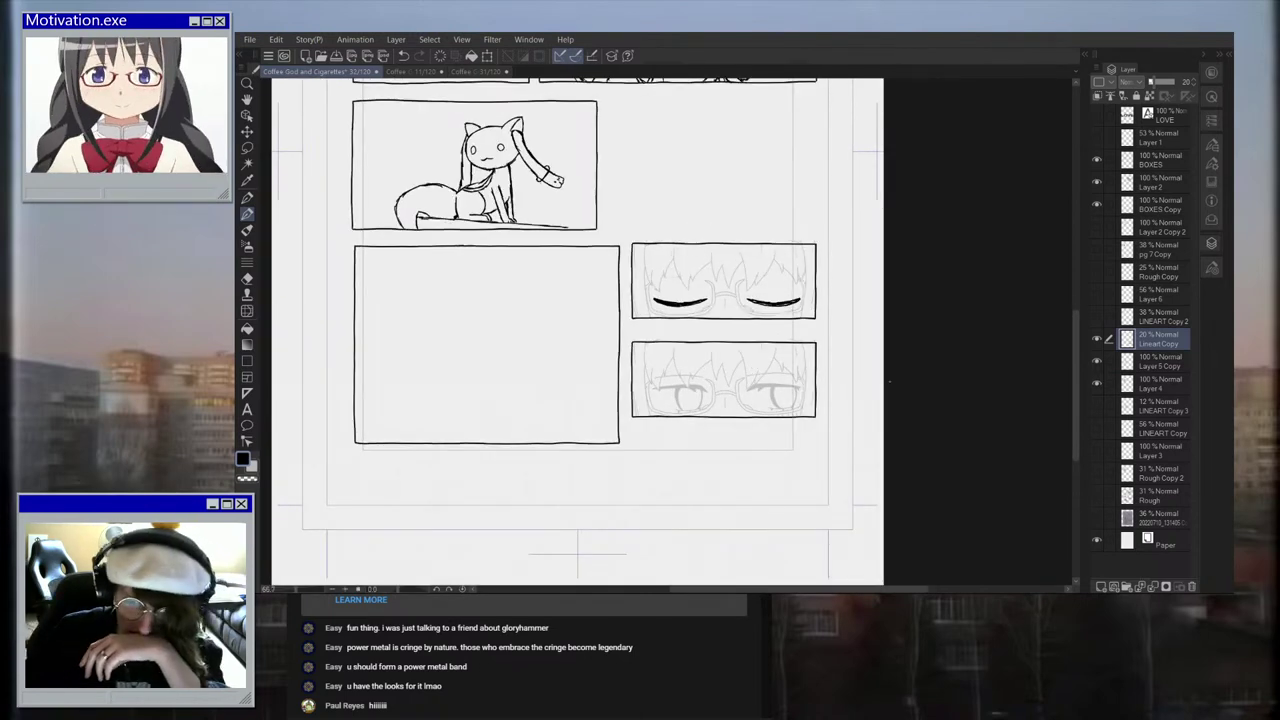
scroll(464, 125, "up", 4)
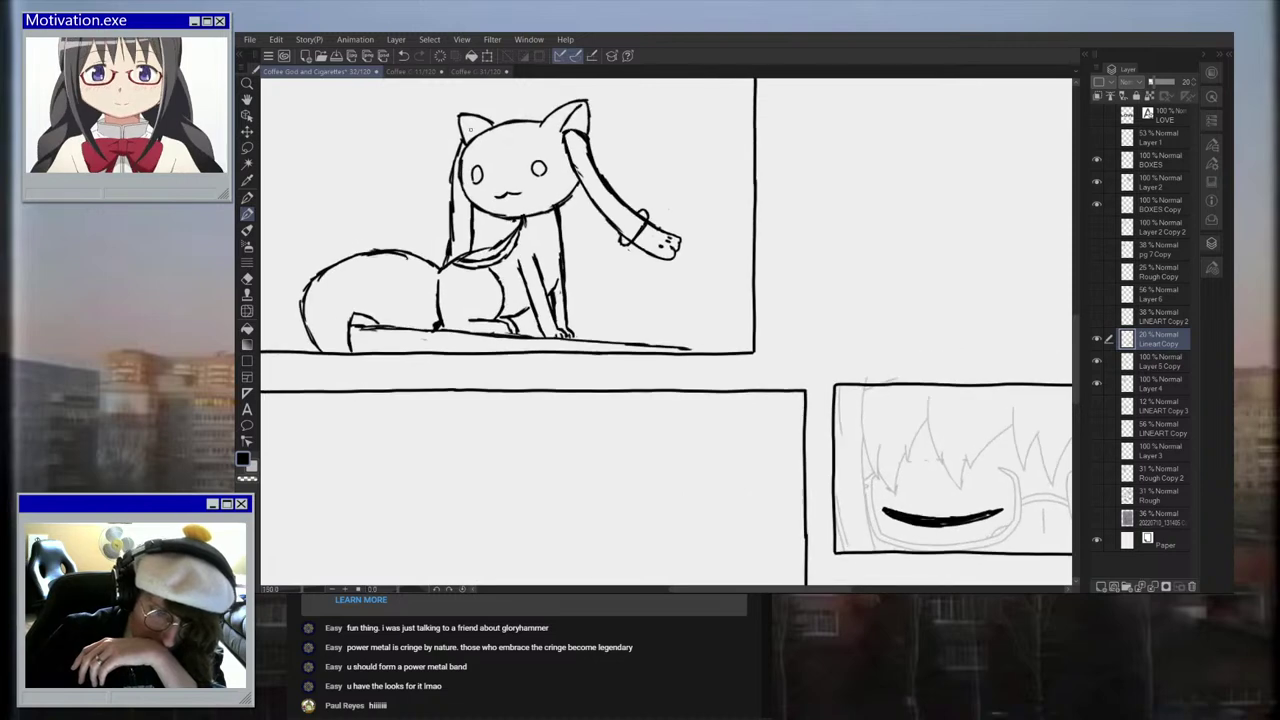
scroll(665, 330, "down", 5)
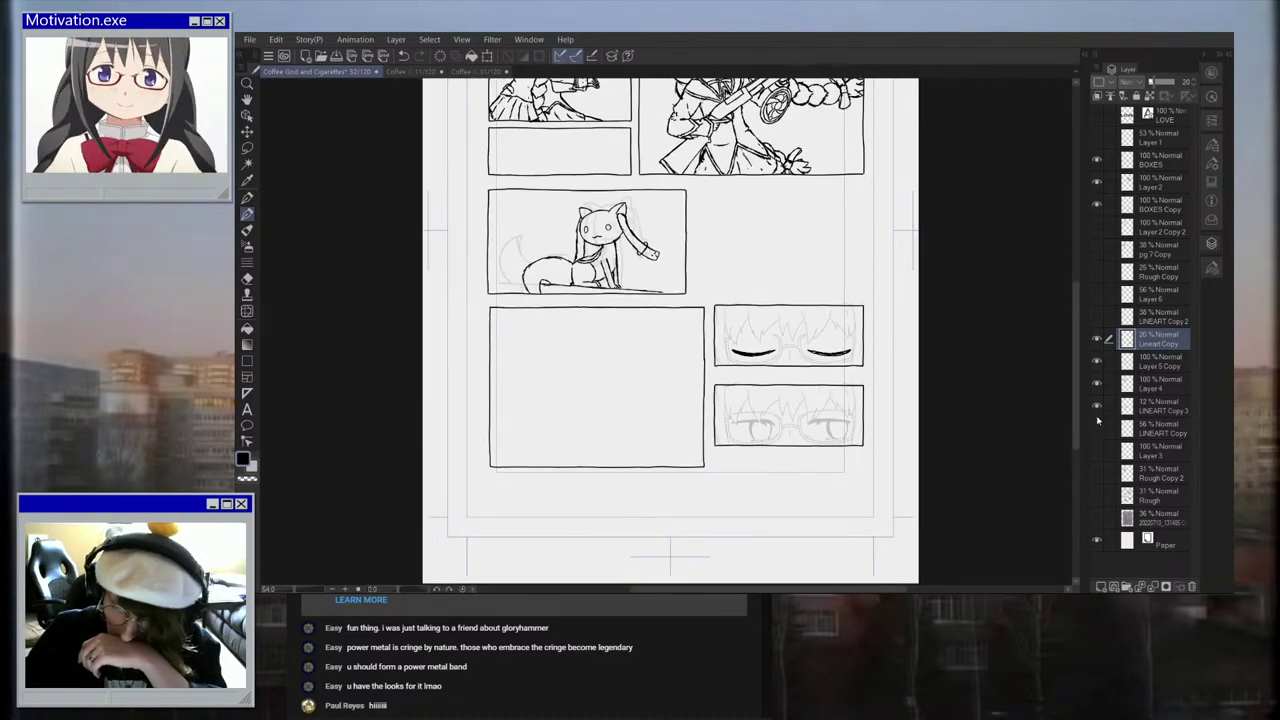
key("ctrl+plus")
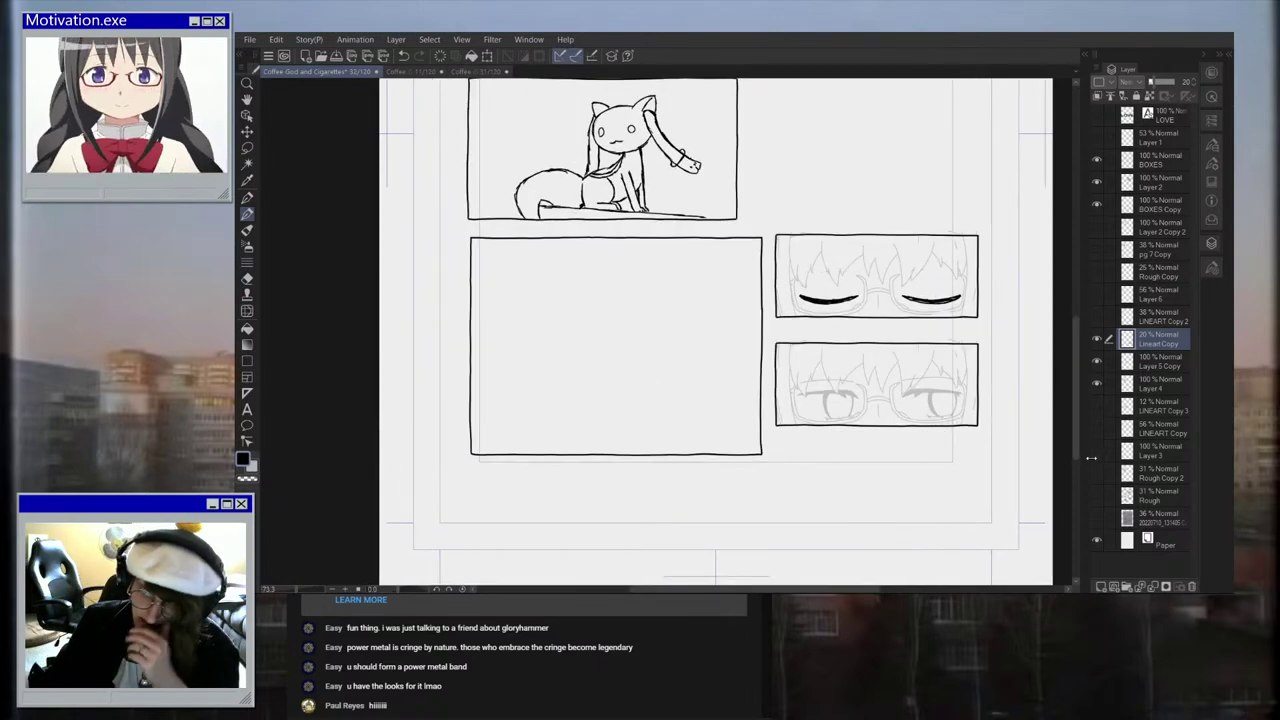
left_click(1097, 495)
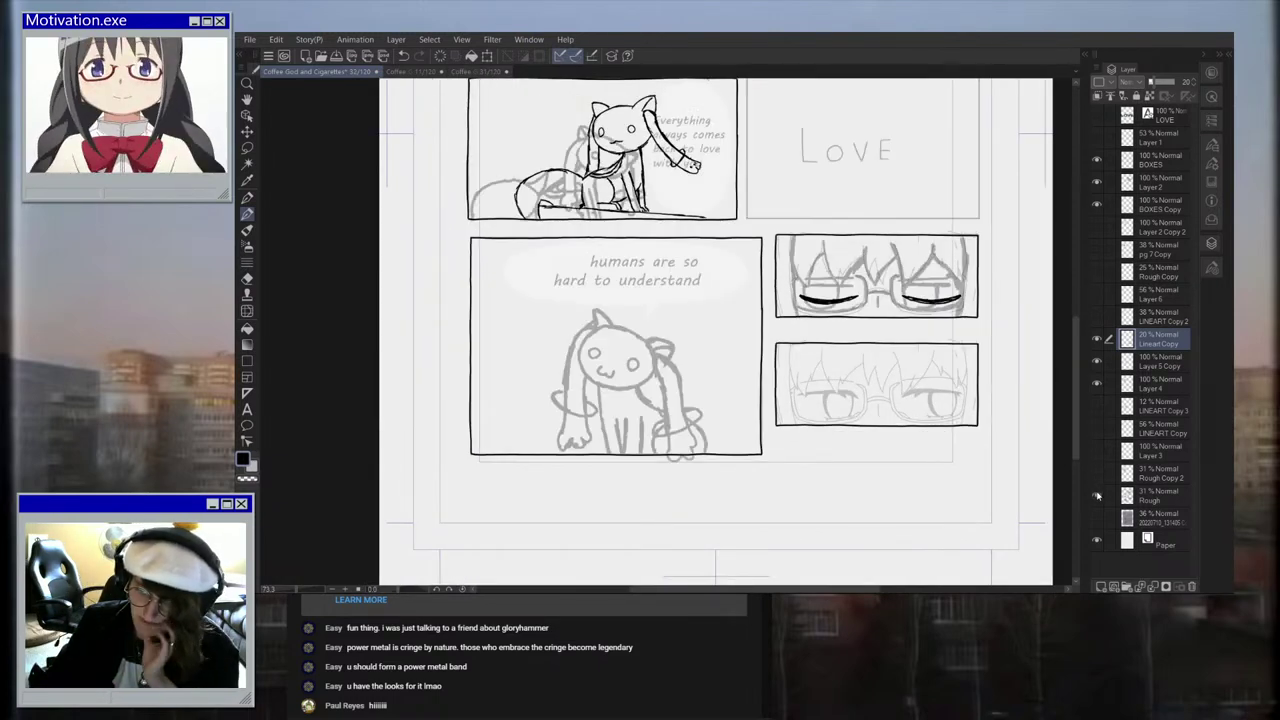
scroll(780, 400, "up", 1)
scroll(645, 367, "down", 5)
scroll(502, 330, "up", 2)
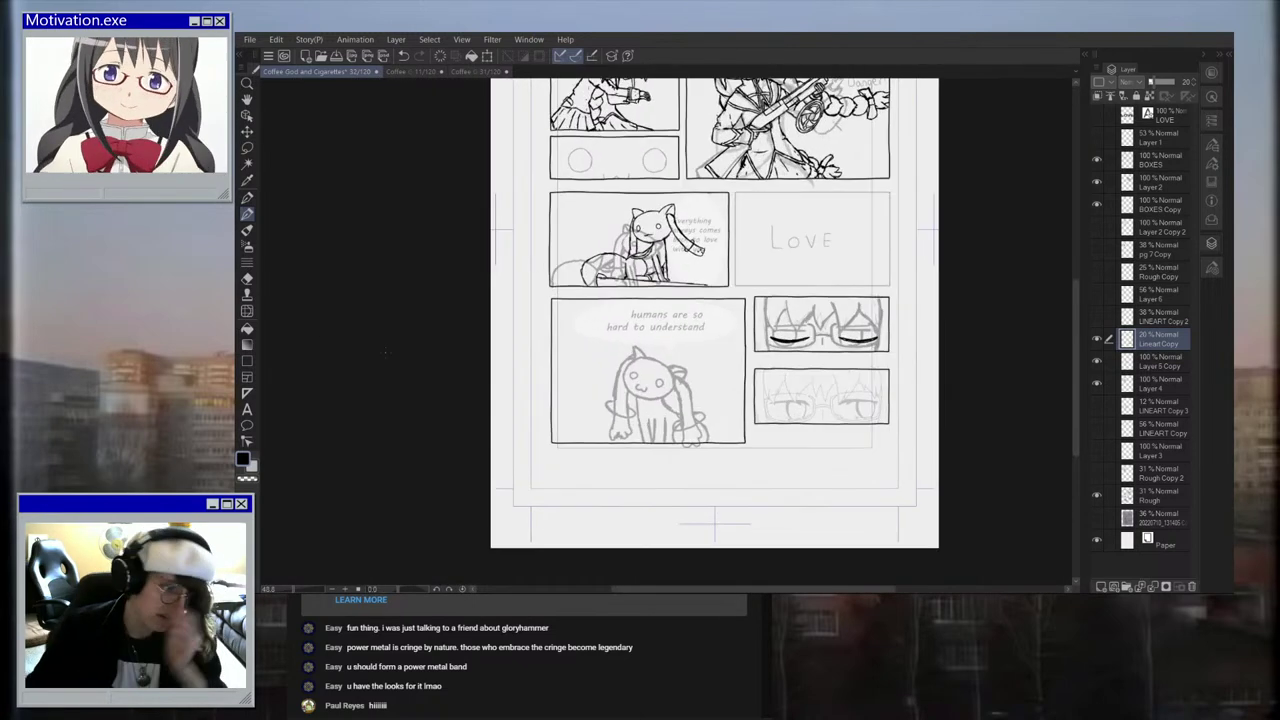
key("ctrl+plus")
key("ctrl+plus")
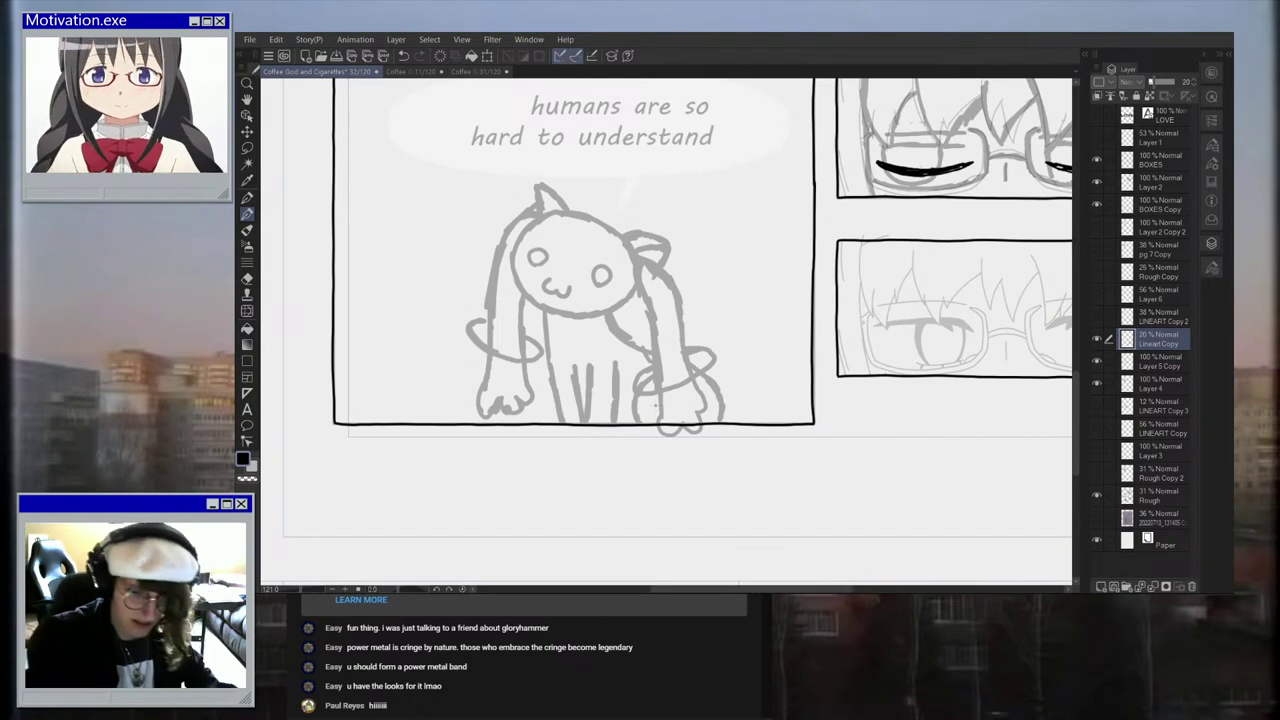
key("ctrl+plus")
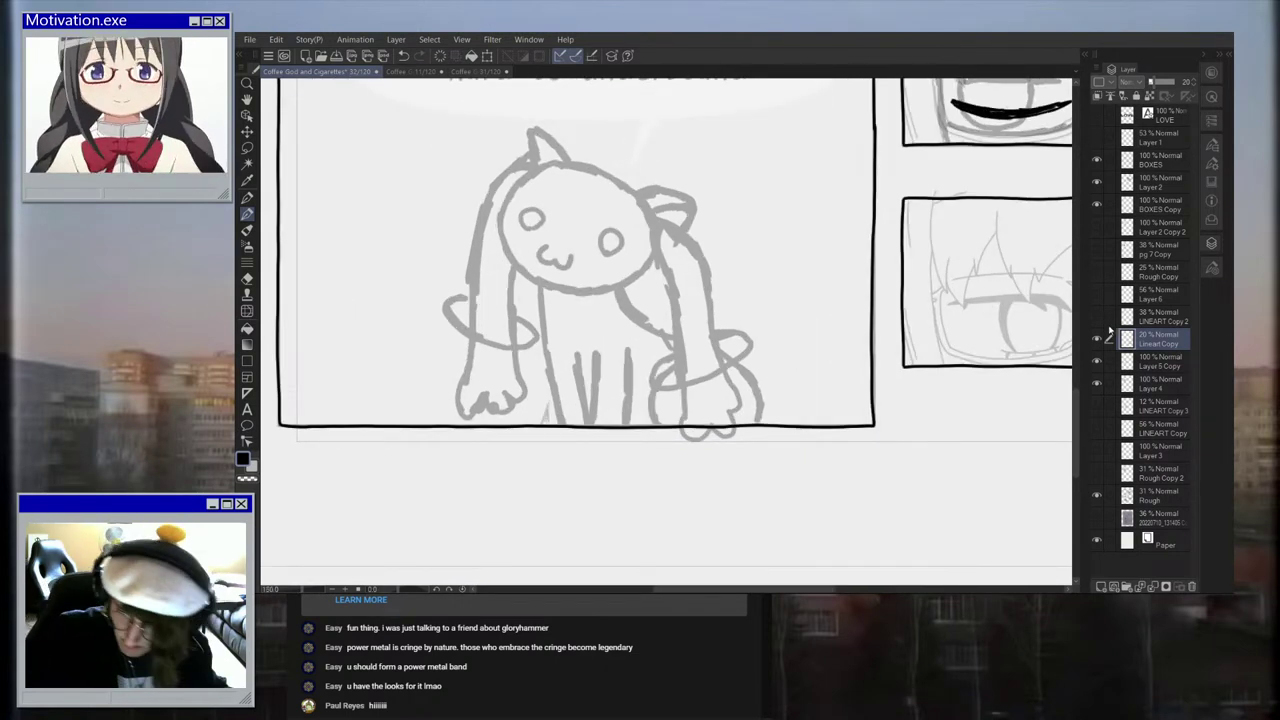
Step: Hide the Rough layer and merge the Lineart Copy and Layer 5 Copy layers down into Layer 4
left_click(1097, 343)
left_click(1097, 343)
left_click(1097, 344)
left_click(1097, 344)
left_click(1098, 384)
left_click(1097, 384)
left_click(1097, 495)
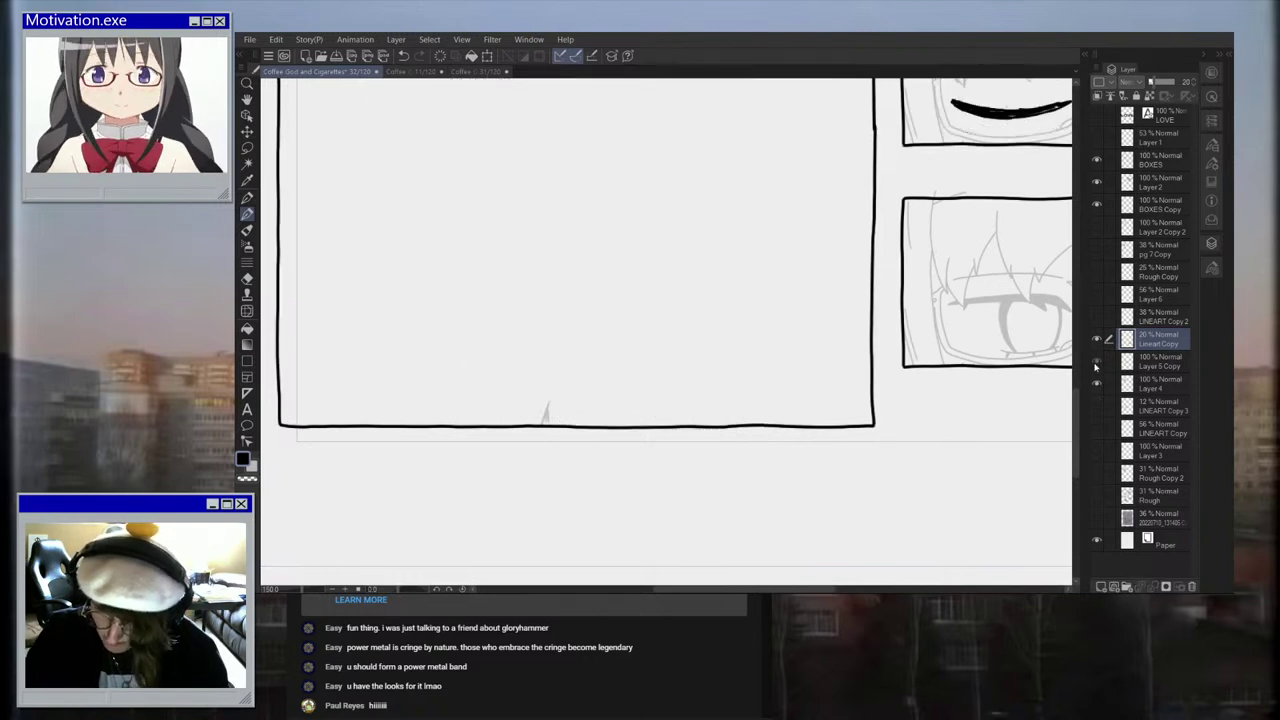
left_click(1176, 366)
left_click(1158, 345)
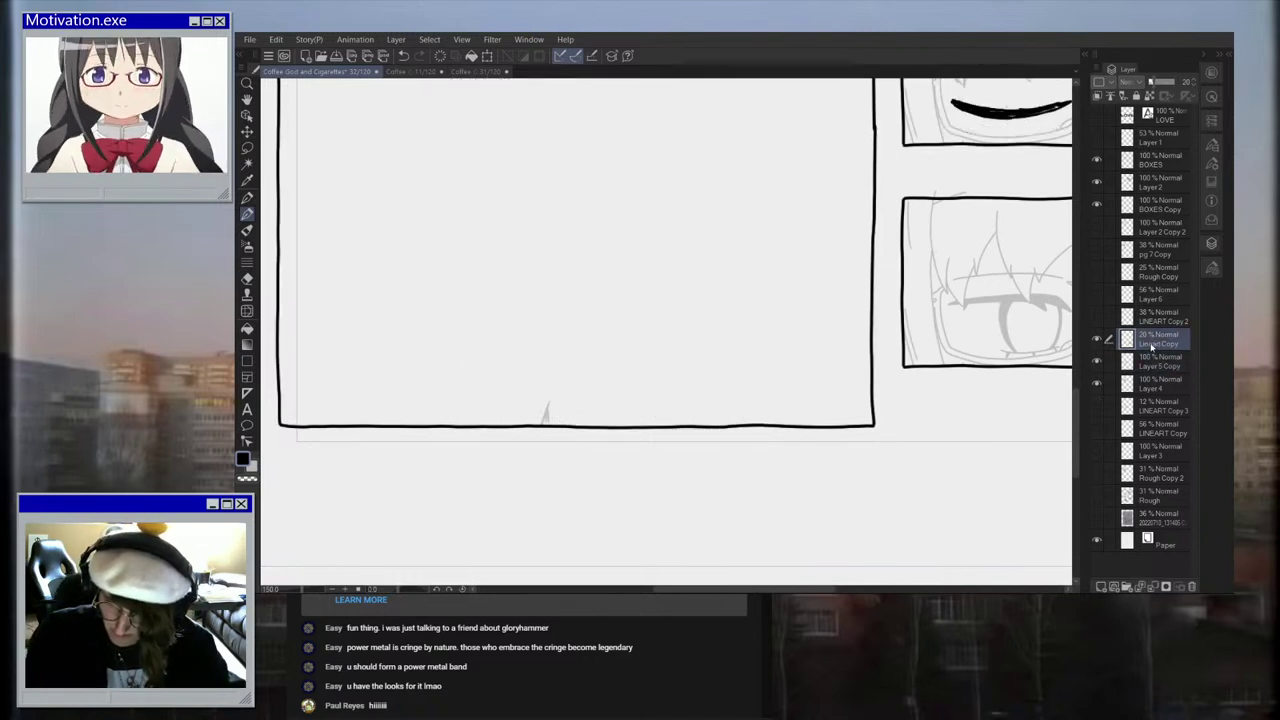
key("ctrl+e")
key("ctrl+e")
Step: Ink a short angled stroke at the base of the large empty panel, then lasso it and adjust its placement with a transform
scroll(474, 400, "up", 3)
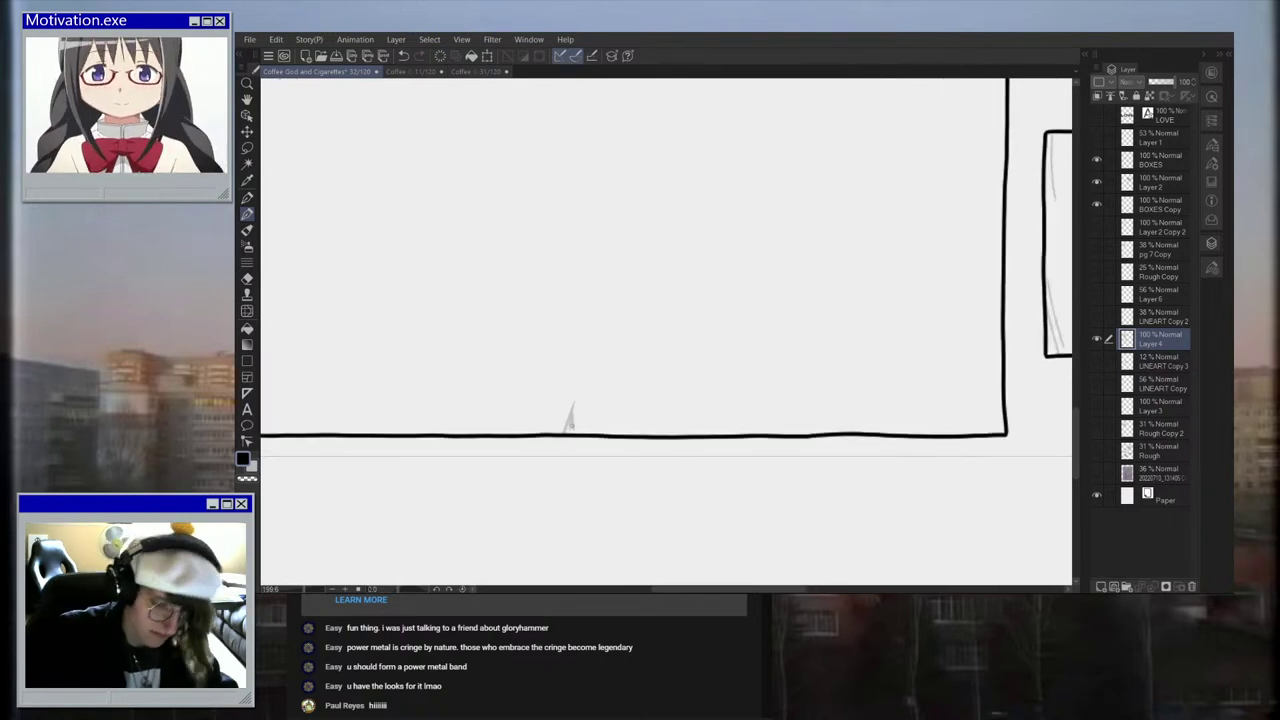
mouse_move(562, 428)
left_mouse_down()
mouse_move(554, 420)
mouse_move(580, 399)
mouse_move(625, 403)
left_mouse_up()
scroll(639, 404, "down", 10)
key("m")
mouse_move(574, 337)
left_mouse_down()
mouse_move(695, 405)
mouse_move(527, 345)
left_mouse_up()
key("ctrl+t")
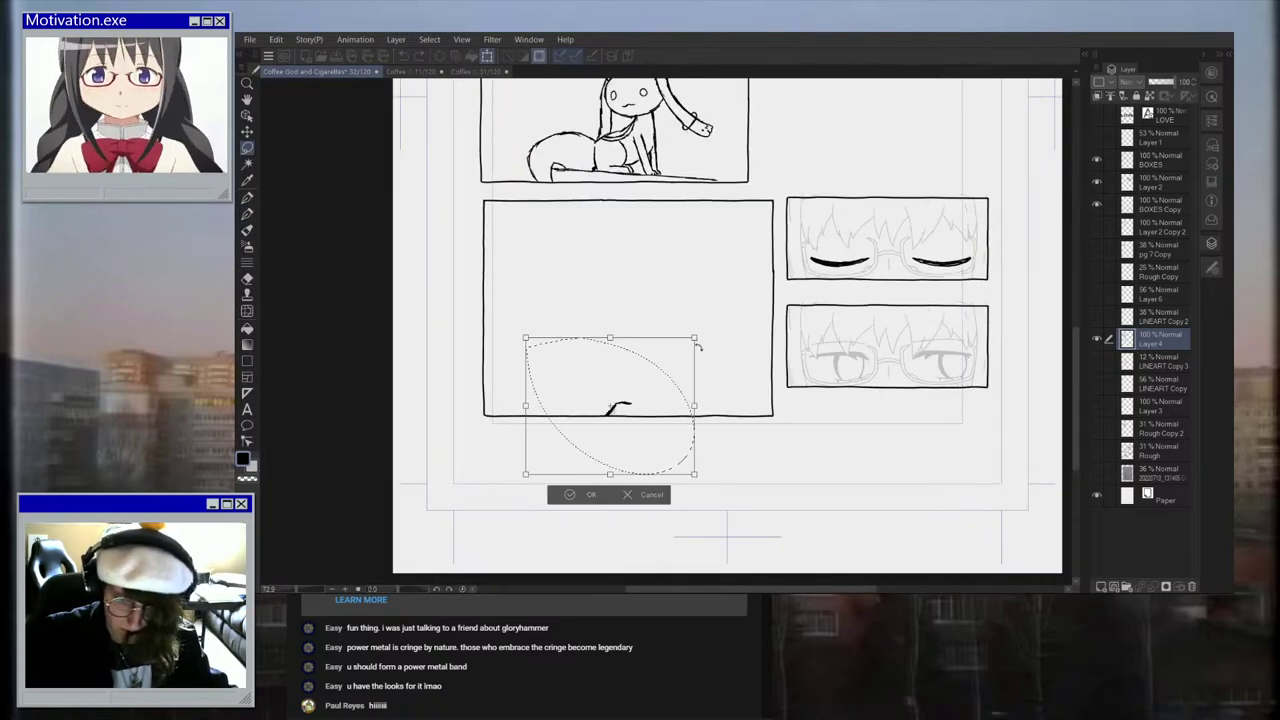
left_click_drag(730, 307, 742, 295)
left_click_drag(700, 337, 669, 346)
left_click_drag(654, 391, 666, 388)
left_click(596, 497)
key("ctrl+d")
Step: Extend the angled stroke in the large panel with a short, nearly horizontal line from its upper end
scroll(690, 365, "up", 3)
left_click(247, 214)
left_click_drag(627, 387, 683, 391)
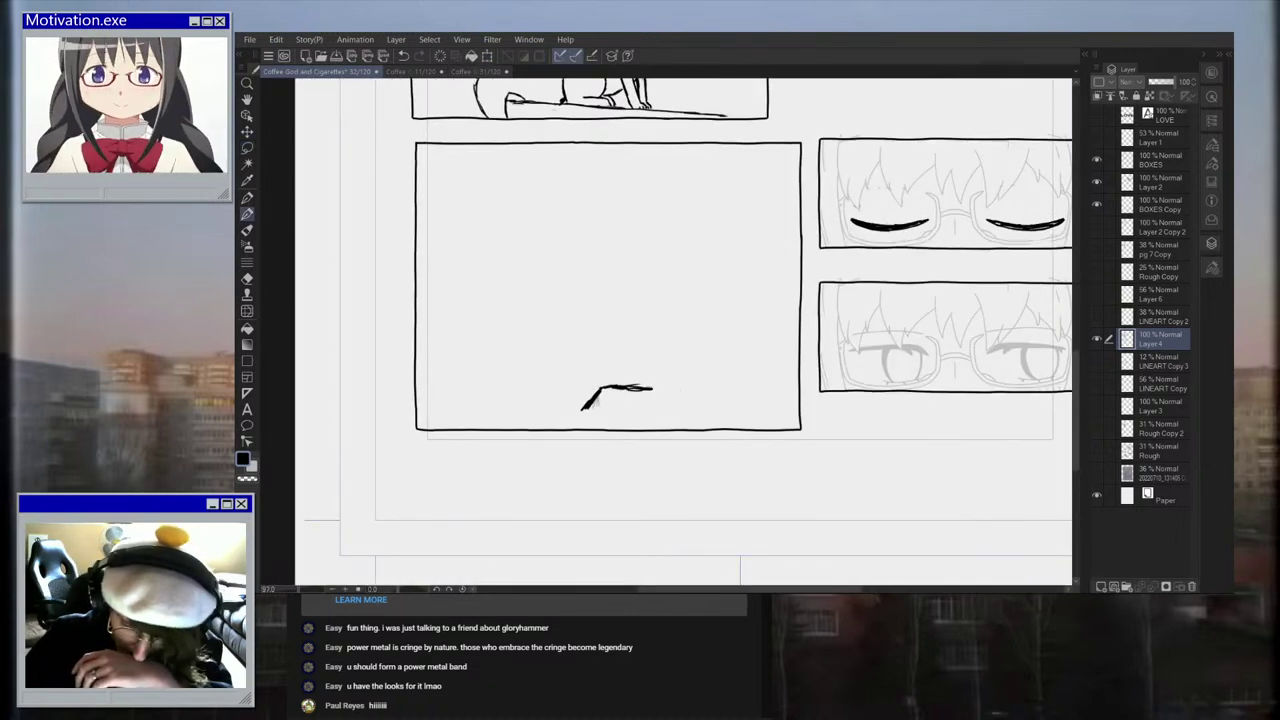
scroll(606, 466, "down", 5)
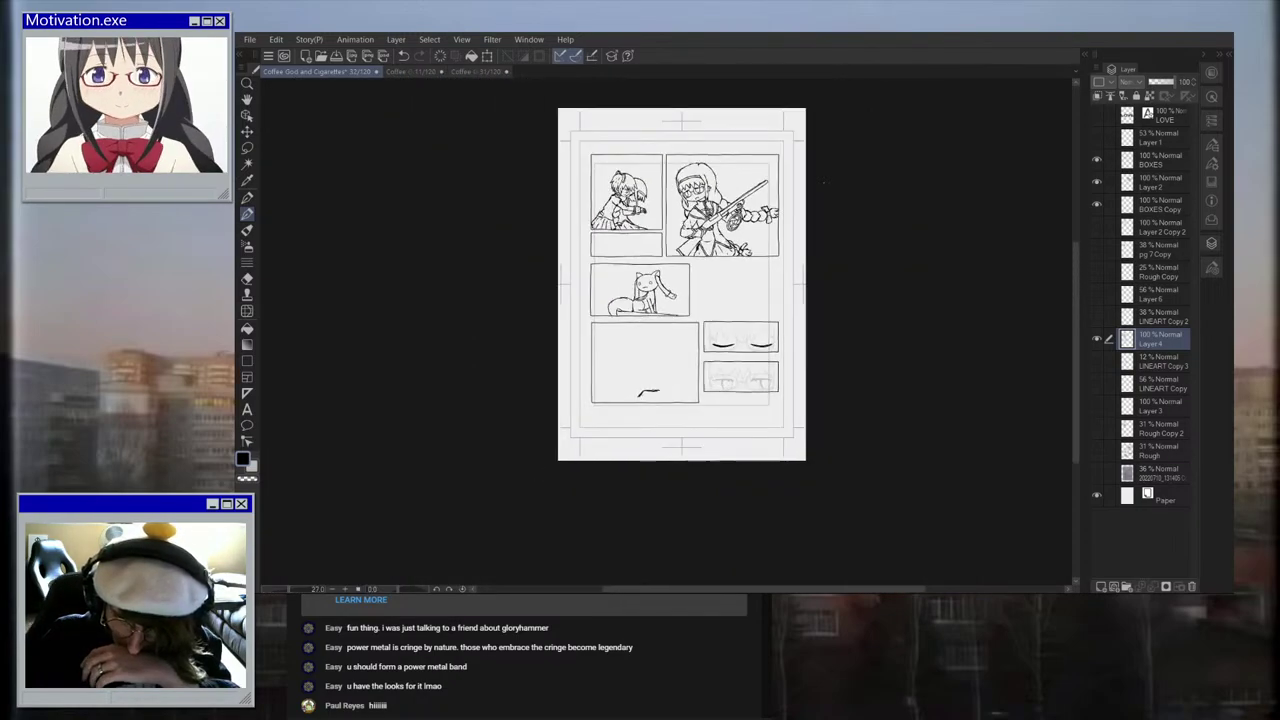
Step: Open the page 31/120 document and study the finished cat creature panels as reference
left_click(472, 72)
scroll(800, 288, "down", 8)
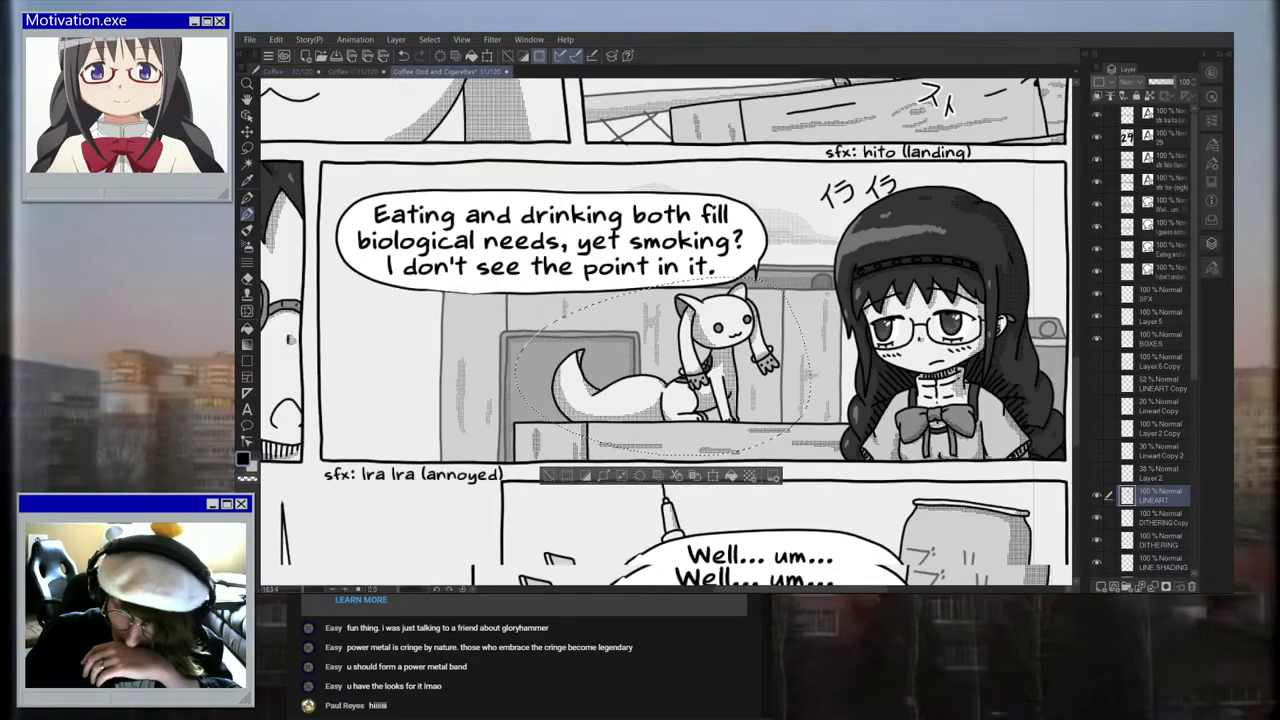
scroll(760, 385, "down", 2)
scroll(850, 122, "up", 5)
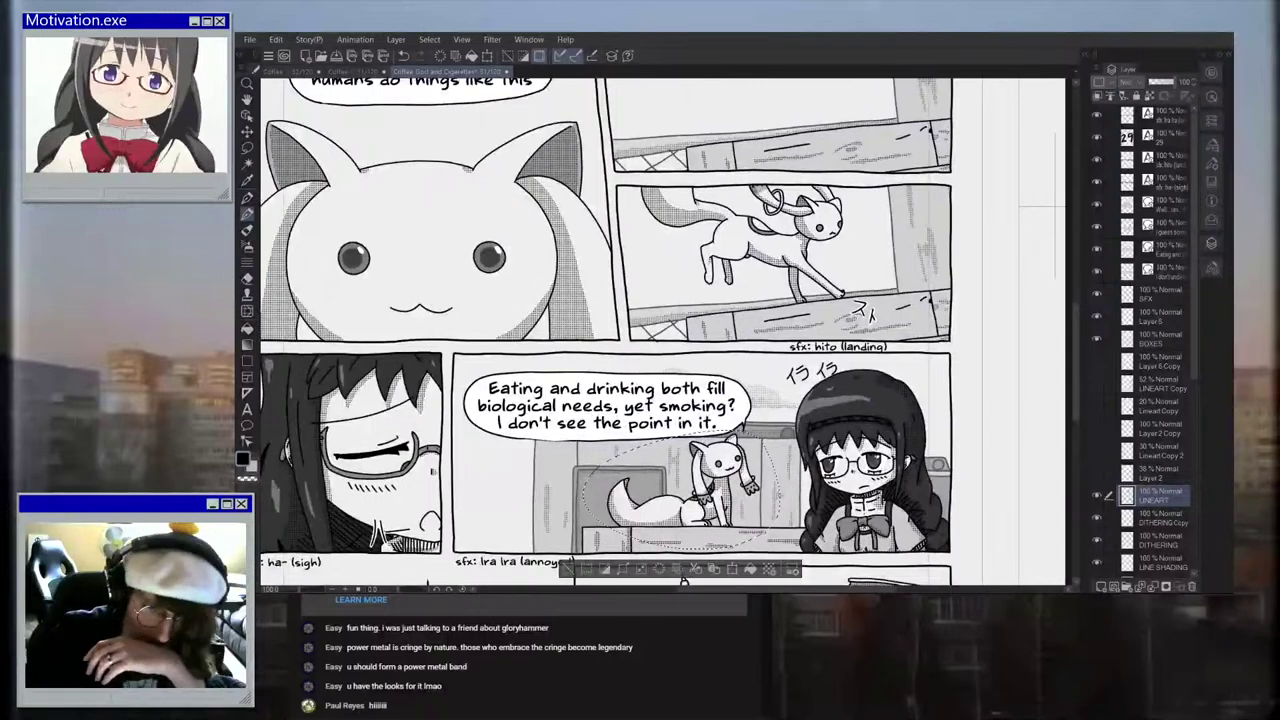
Step: Return to page 32/120 and ink the slanted sides below the short horizontal line in the large panel
left_click(285, 72)
scroll(610, 440, "up", 2)
mouse_move(629, 437)
left_mouse_down()
mouse_move(642, 454)
mouse_move(561, 458)
left_mouse_up()
scroll(610, 440, "up", 2)
scroll(638, 453, "up", 1)
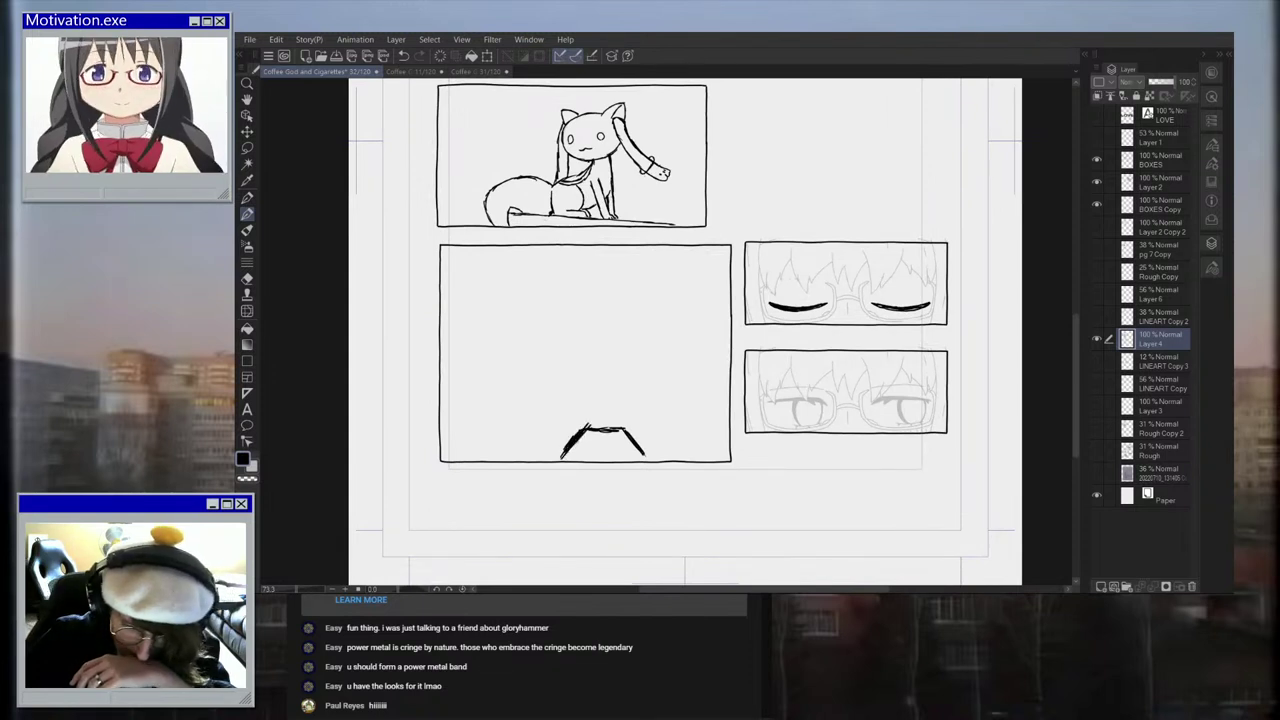
Step: Extend the slanted sides in the large panel upward to meet in a peak and erase the crossbar between them
left_click_drag(608, 402, 636, 440)
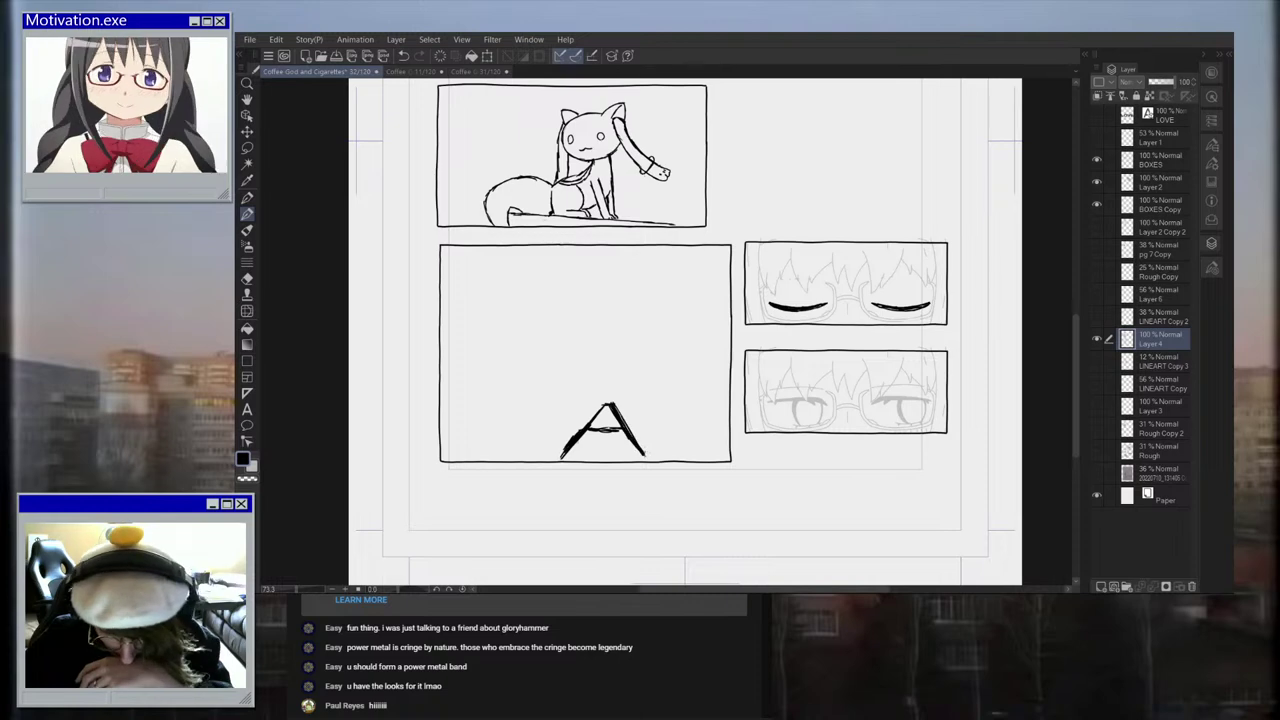
scroll(644, 452, "up", 2)
key("ctrl+z")
key("ctrl+z")
key("ctrl+z")
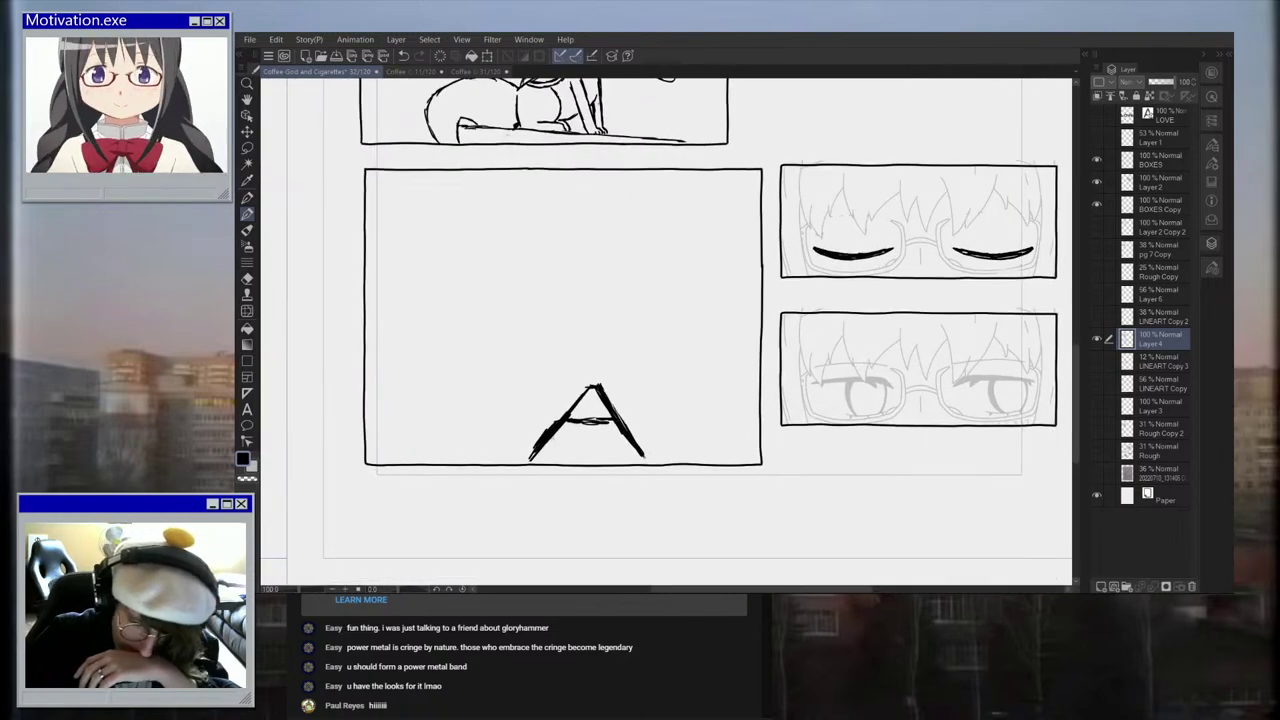
mouse_move(610, 420)
left_mouse_down()
mouse_move(572, 421)
mouse_move(602, 421)
left_mouse_up()
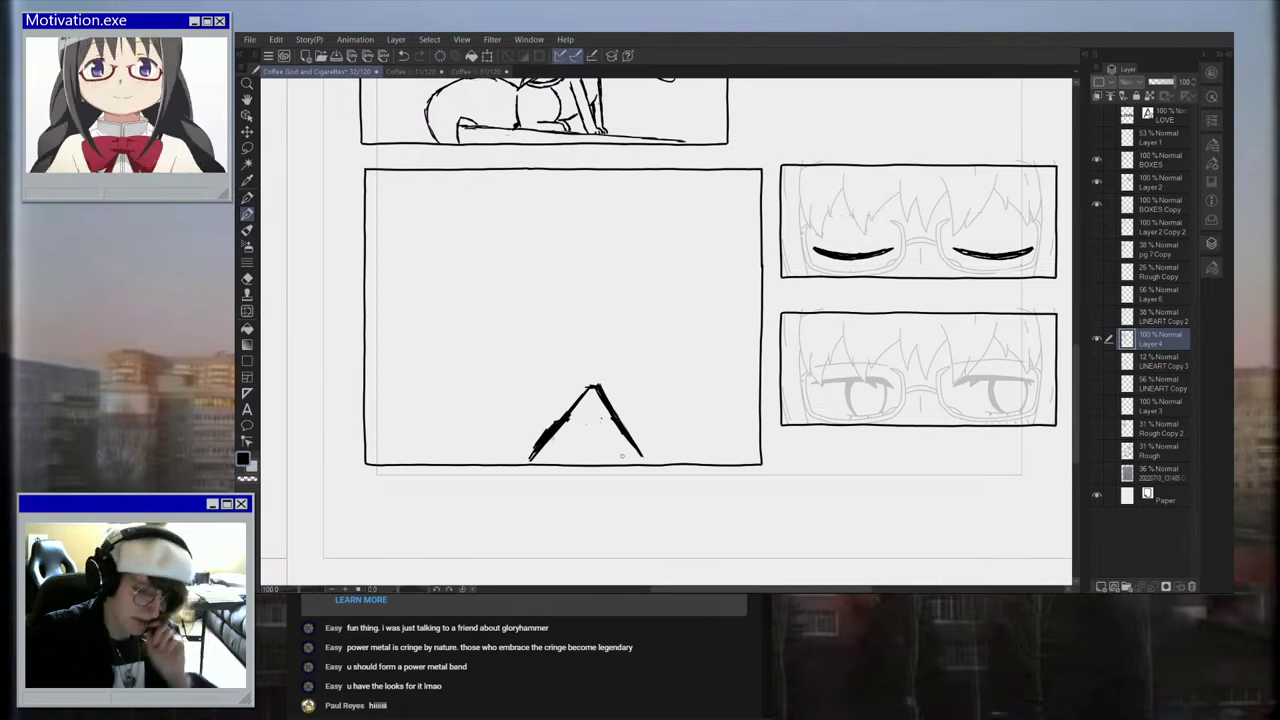
Step: Try a horizontal line running across the large panel at the height of the peak
left_click_drag(367, 440, 415, 441)
scroll(550, 453, "up", 3)
key("ctrl+z")
key("ctrl+z")
left_click_drag(304, 378, 538, 382)
left_click_drag(485, 377, 735, 382)
scroll(533, 388, "down", 1)
scroll(532, 385, "down", 4)
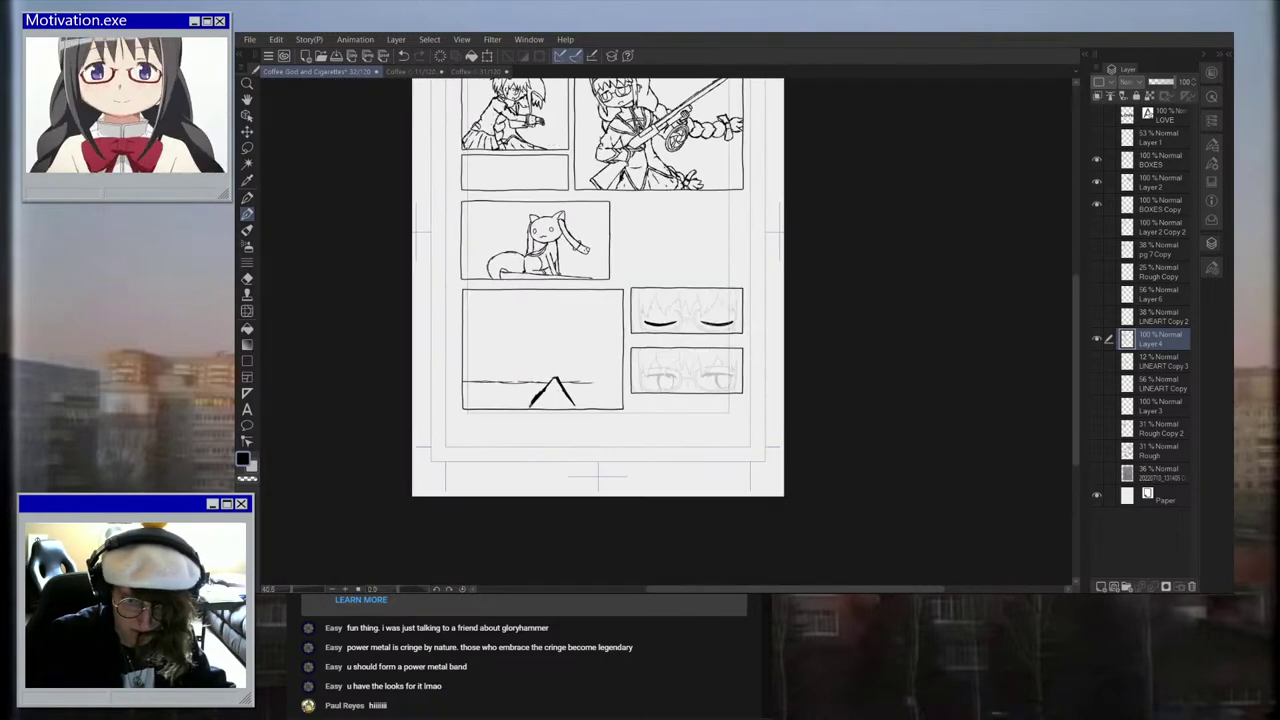
Step: Undo the most recent strokes of the horizontal line beside the peak
key("ctrl+z")
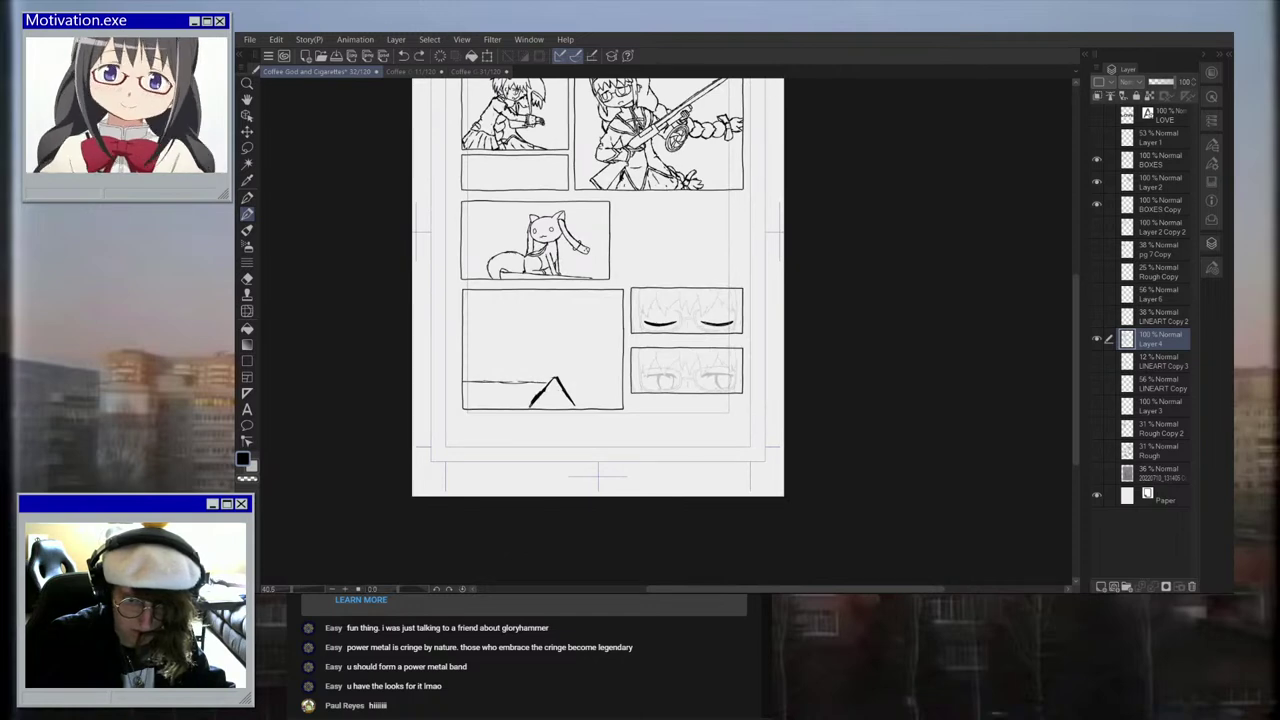
key("ctrl+z")
scroll(565, 382, "up", 2)
key("ctrl+z")
scroll(565, 382, "up", 1)
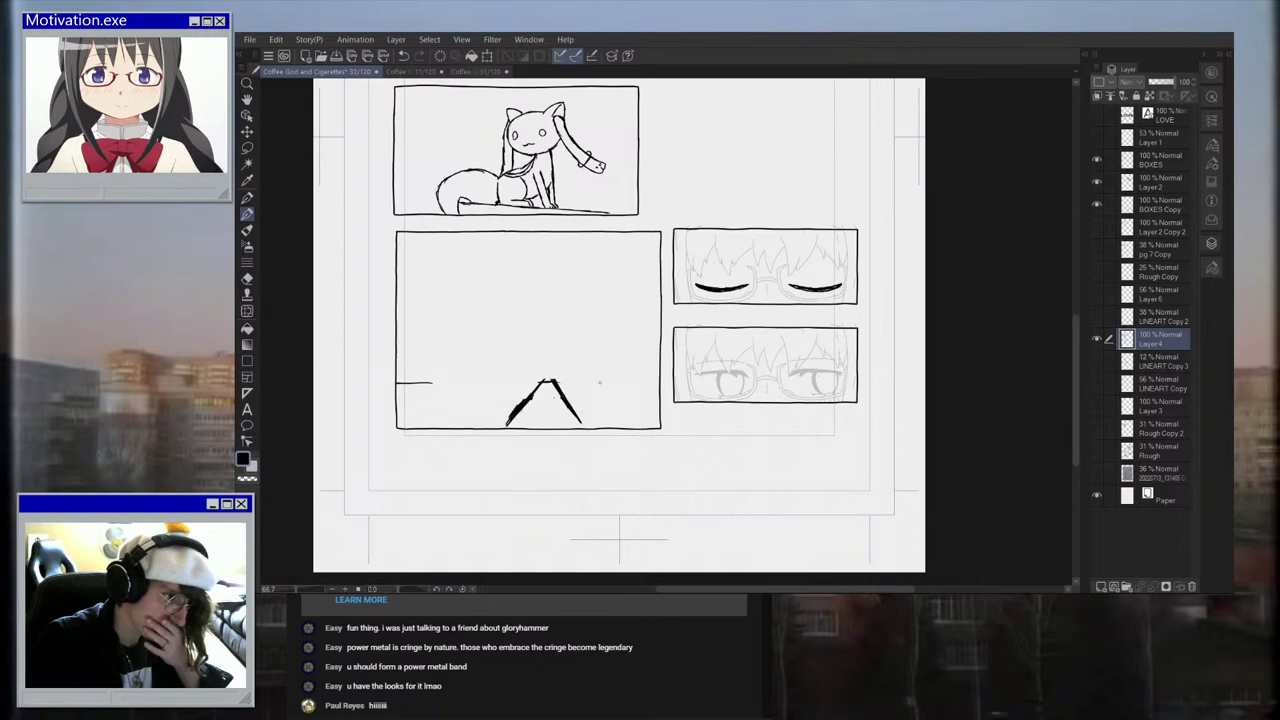
Step: Ink two closely spaced parallel horizontal lines across the full width of the large panel, just above the peak
left_click_drag(397, 364, 658, 364)
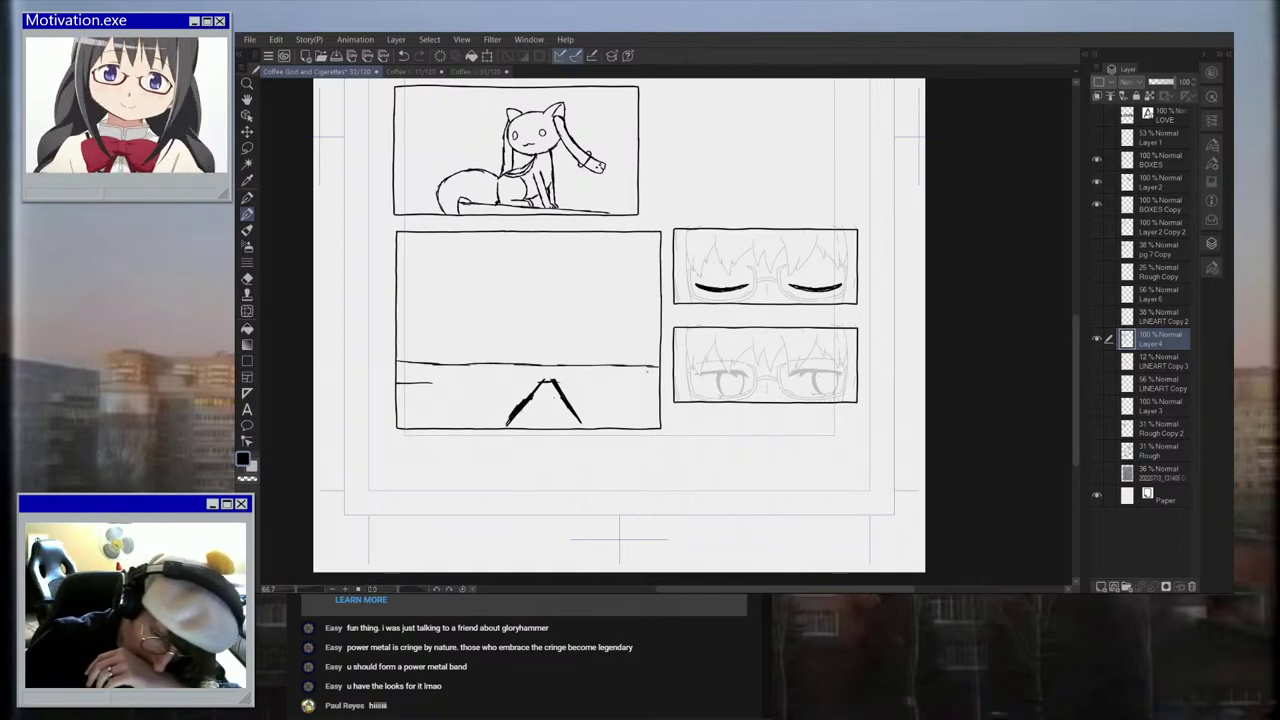
scroll(500, 380, "up", 3)
left_click_drag(312, 359, 788, 364)
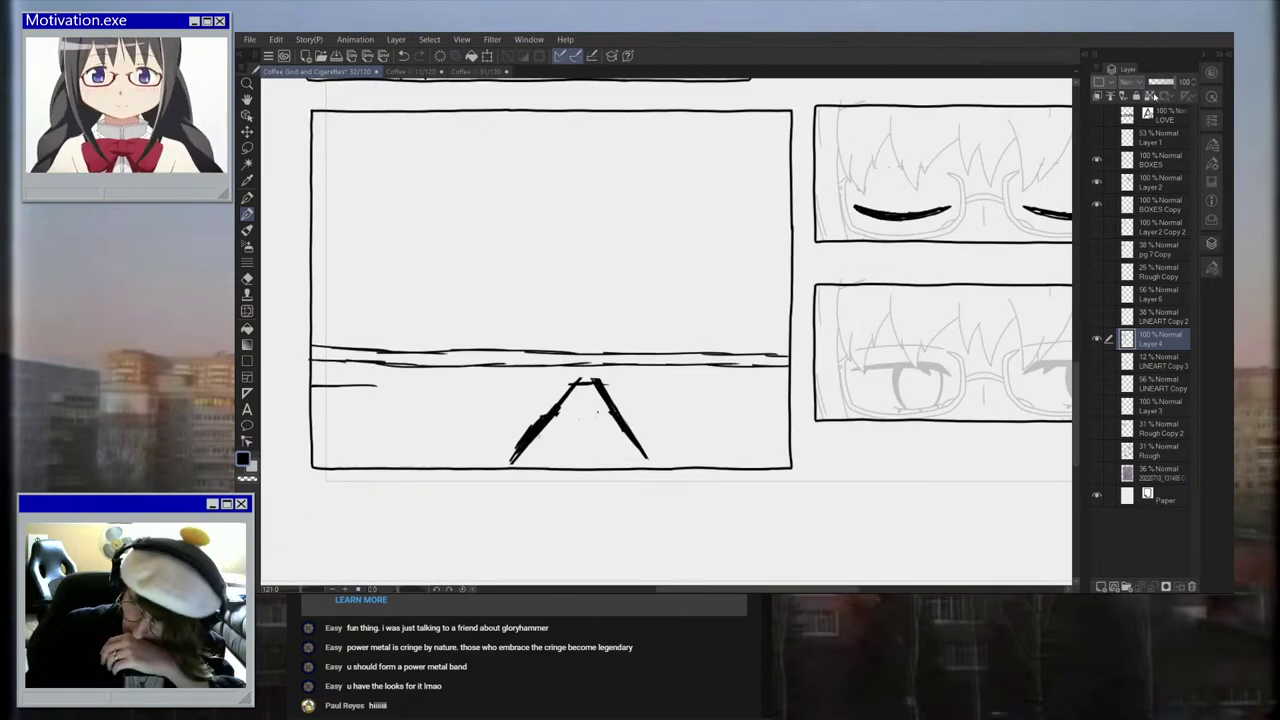
Step: Lower the opacity of Layer 4 to 36% and add a new layer above it
left_click_drag(1172, 82, 1162, 82)
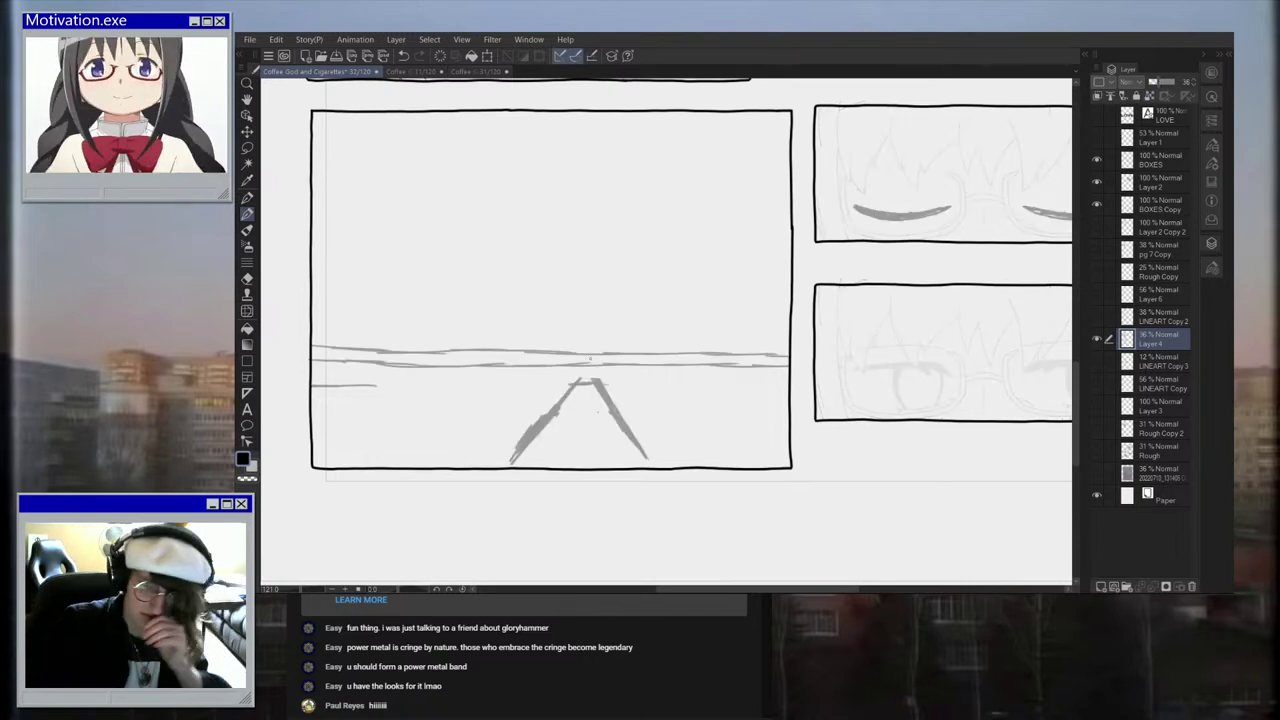
scroll(612, 284, "up", 2)
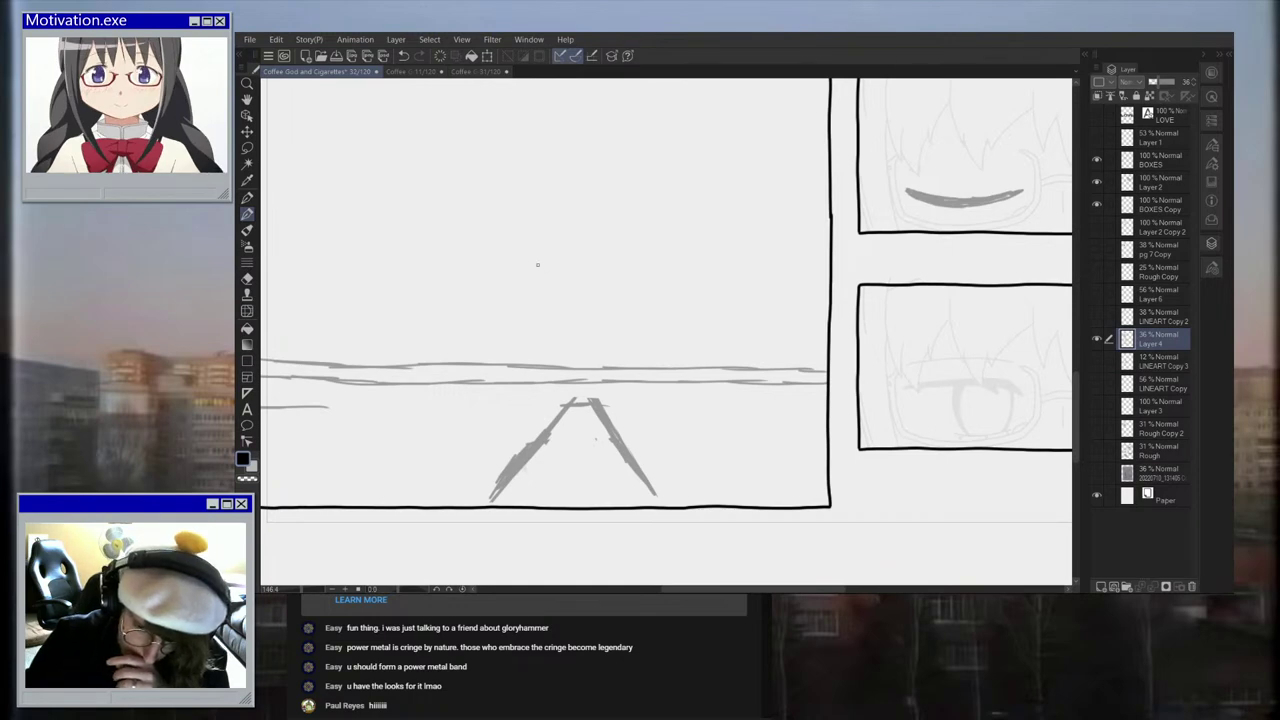
scroll(540, 266, "down", 4)
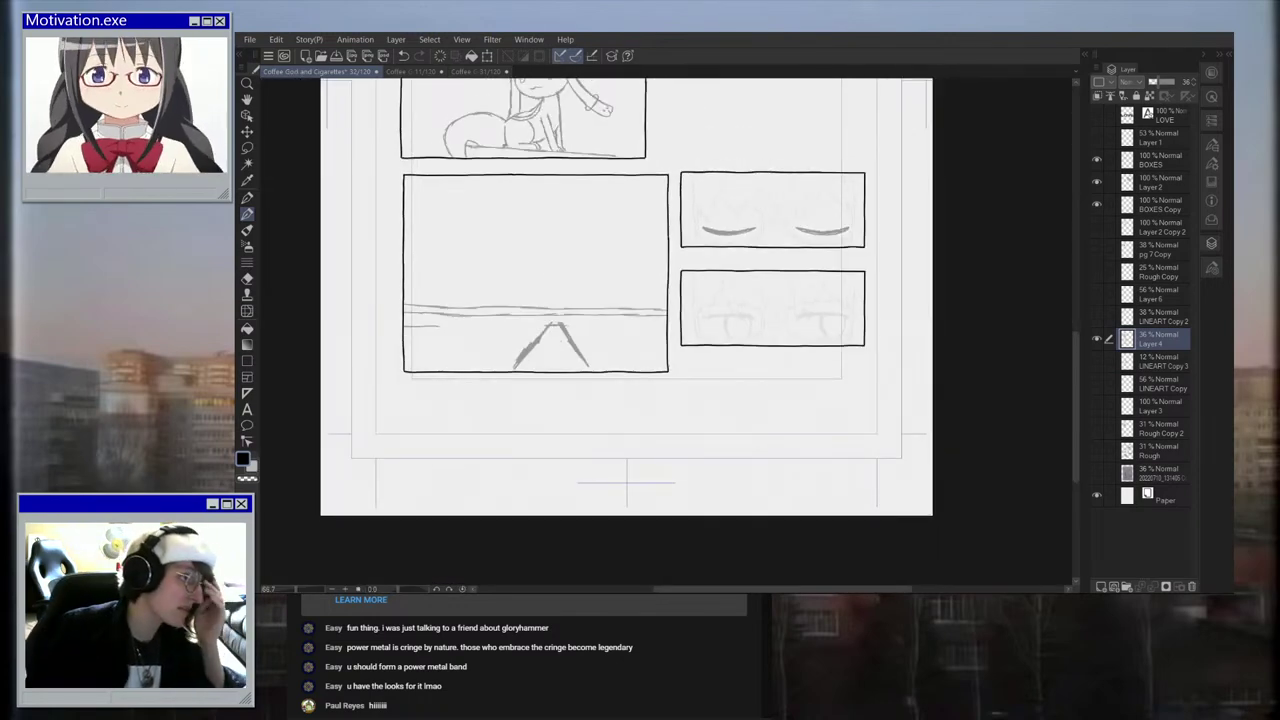
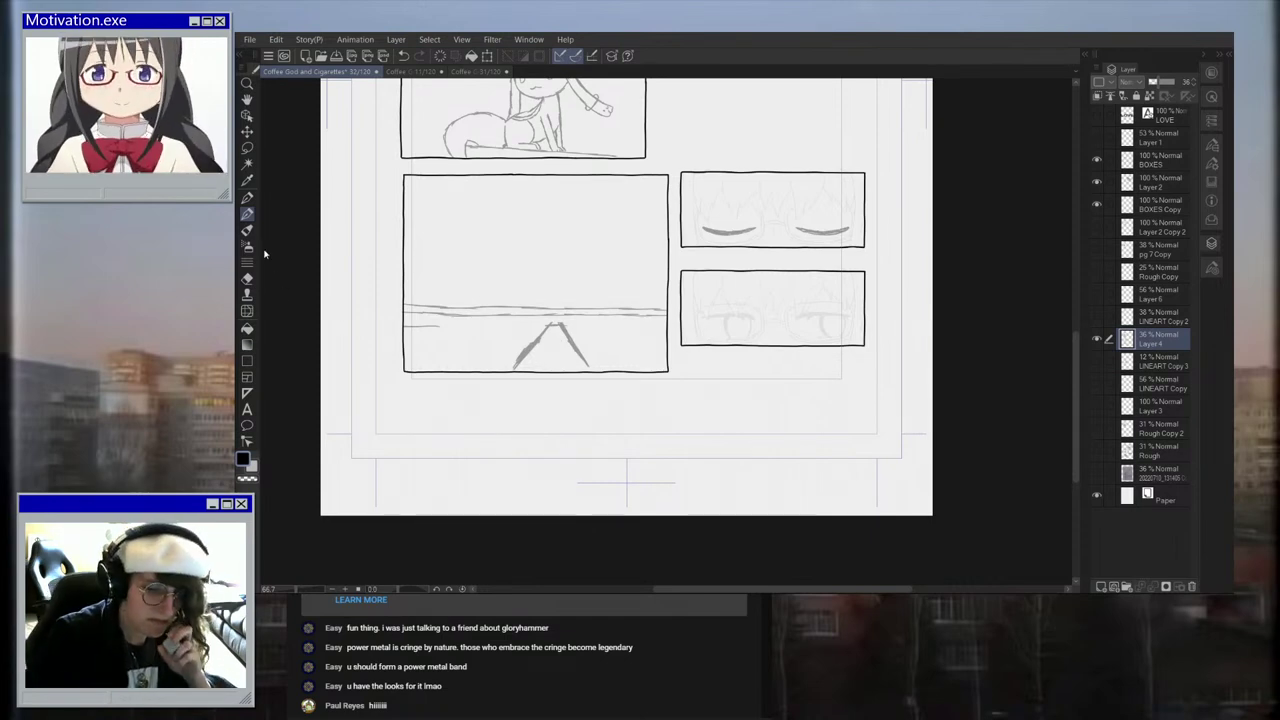
scroll(557, 321, "up", 4)
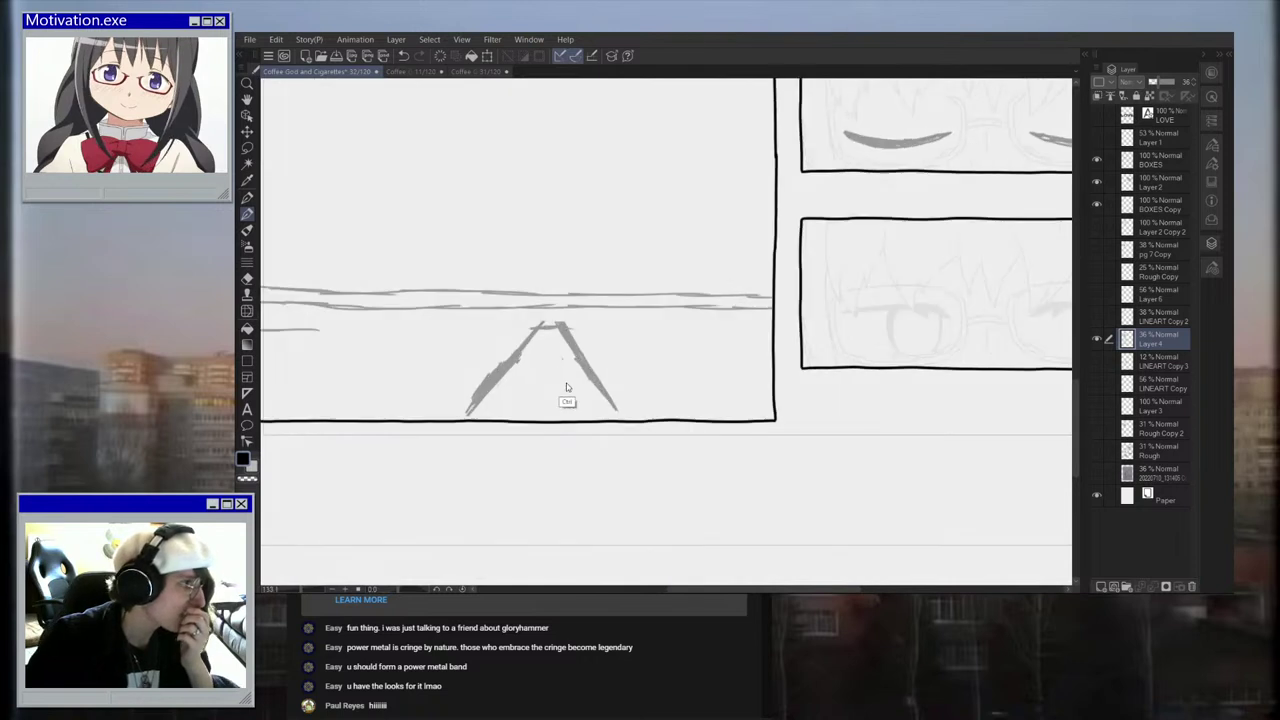
left_click_drag(514, 199, 508, 262)
key("ctrl+z")
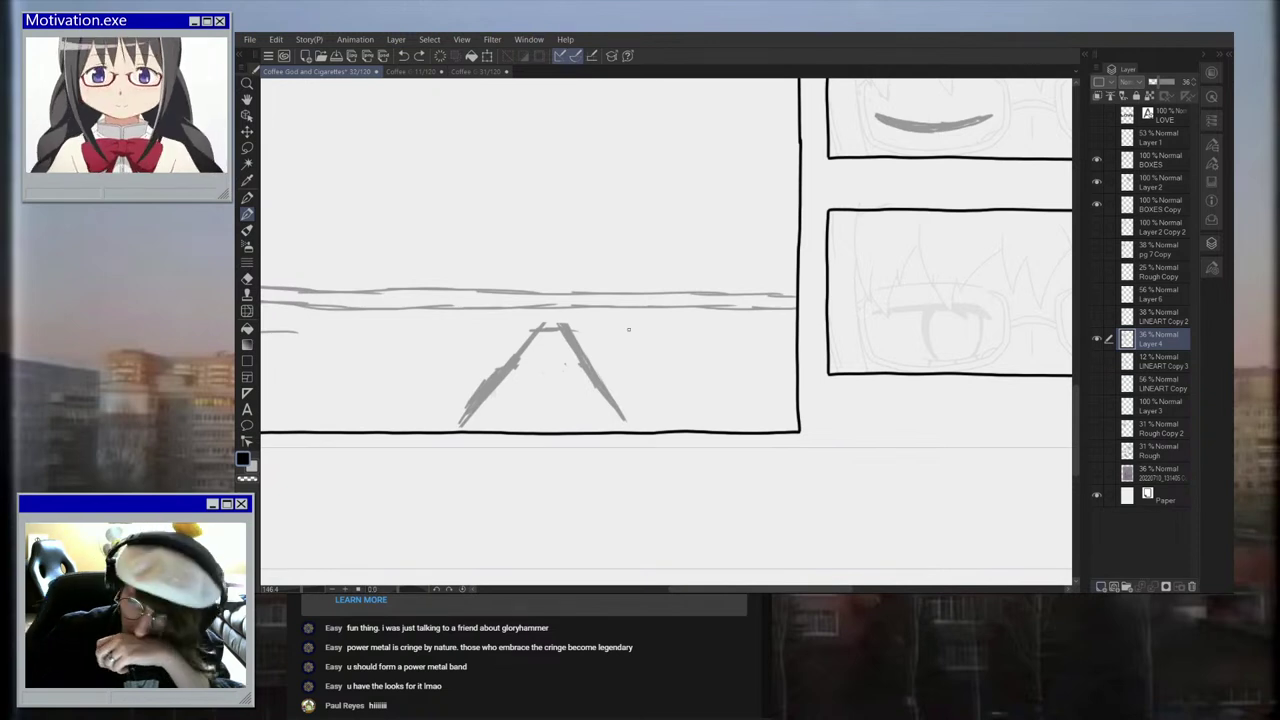
left_click(1101, 587)
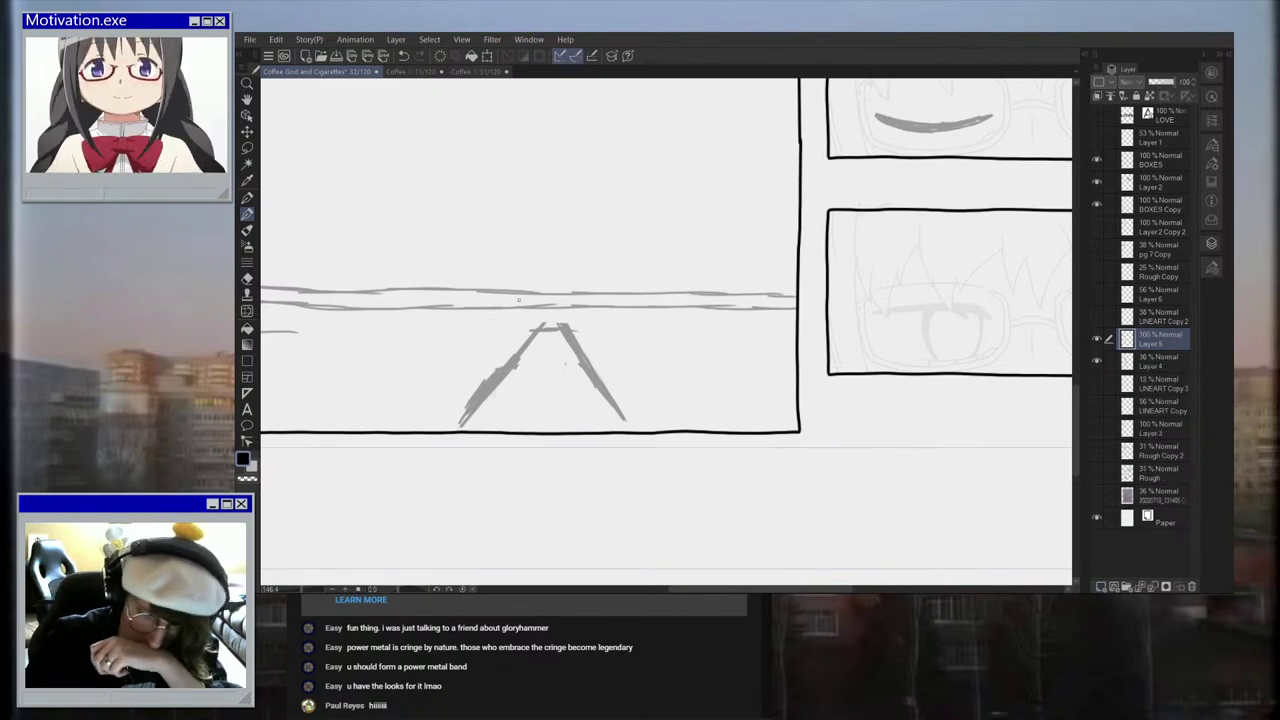
Step: Ink a short, thick diagonal stroke over the horizontal lines, just above and left of the peak
scroll(506, 292, "up", 1)
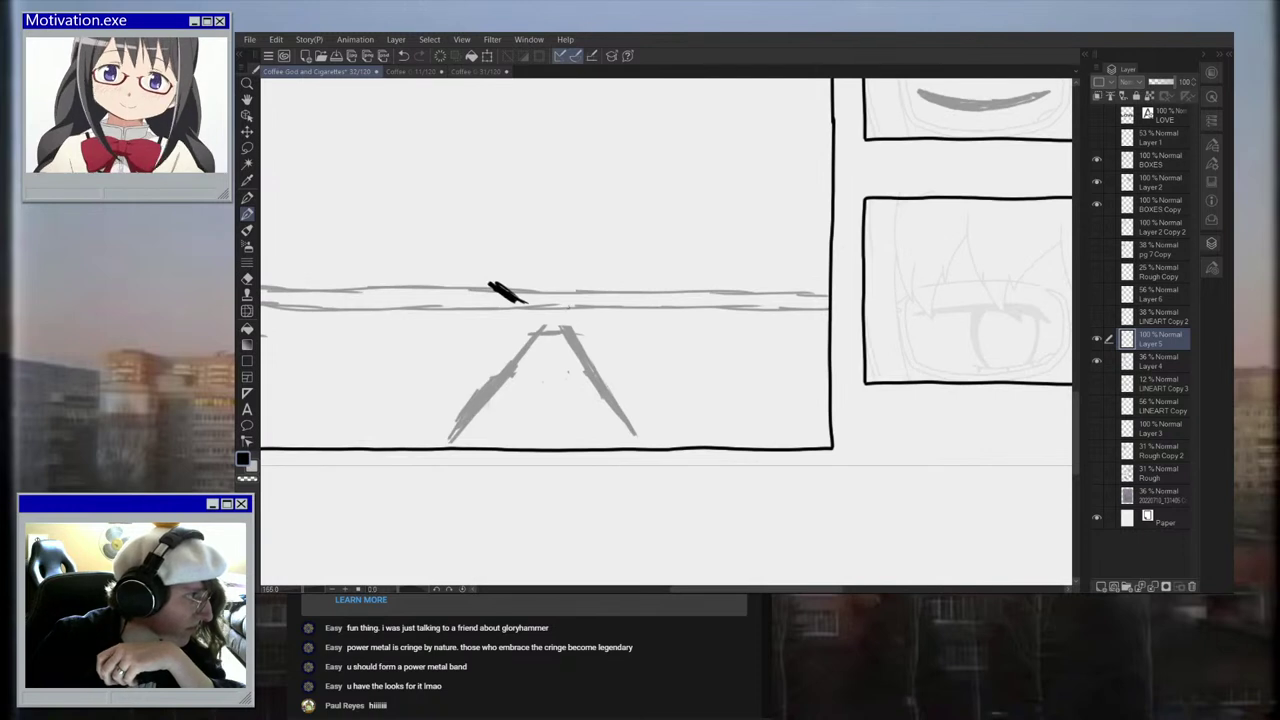
scroll(574, 316, "up", 1)
left_click_drag(522, 303, 537, 314)
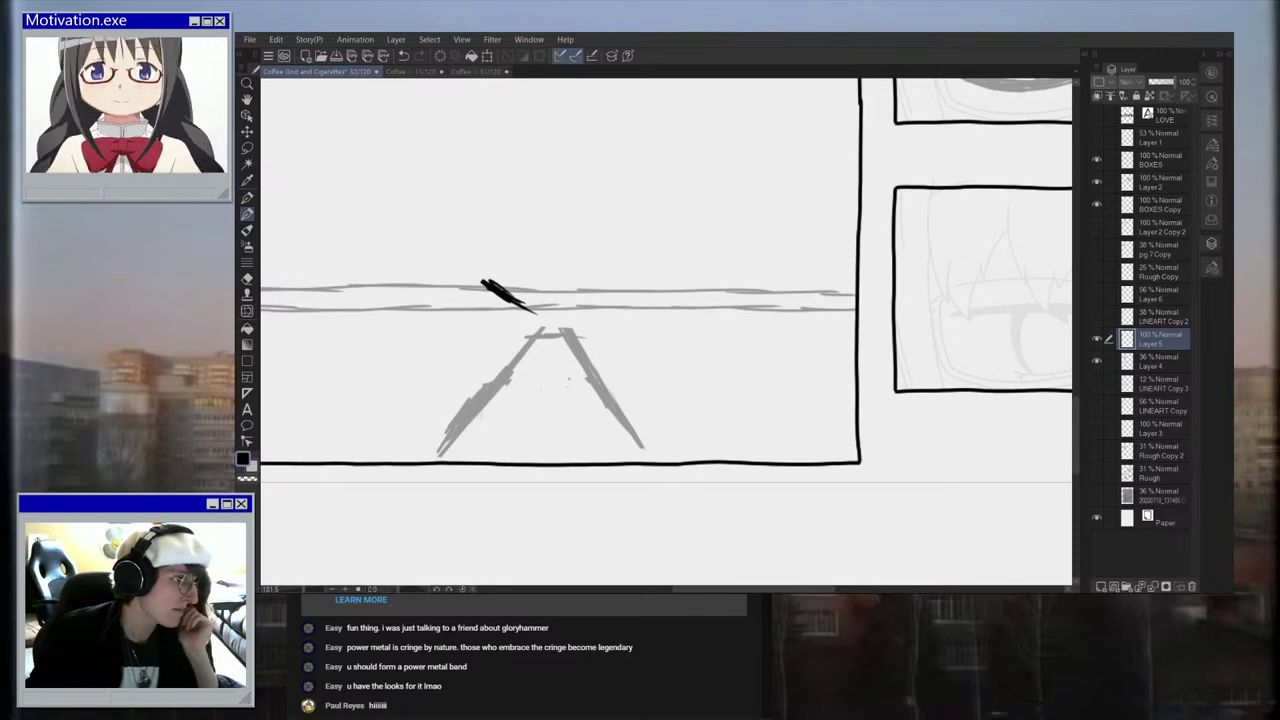
left_click_drag(515, 185, 533, 122)
left_click_drag(677, 124, 855, 77)
key("alt+Tab")
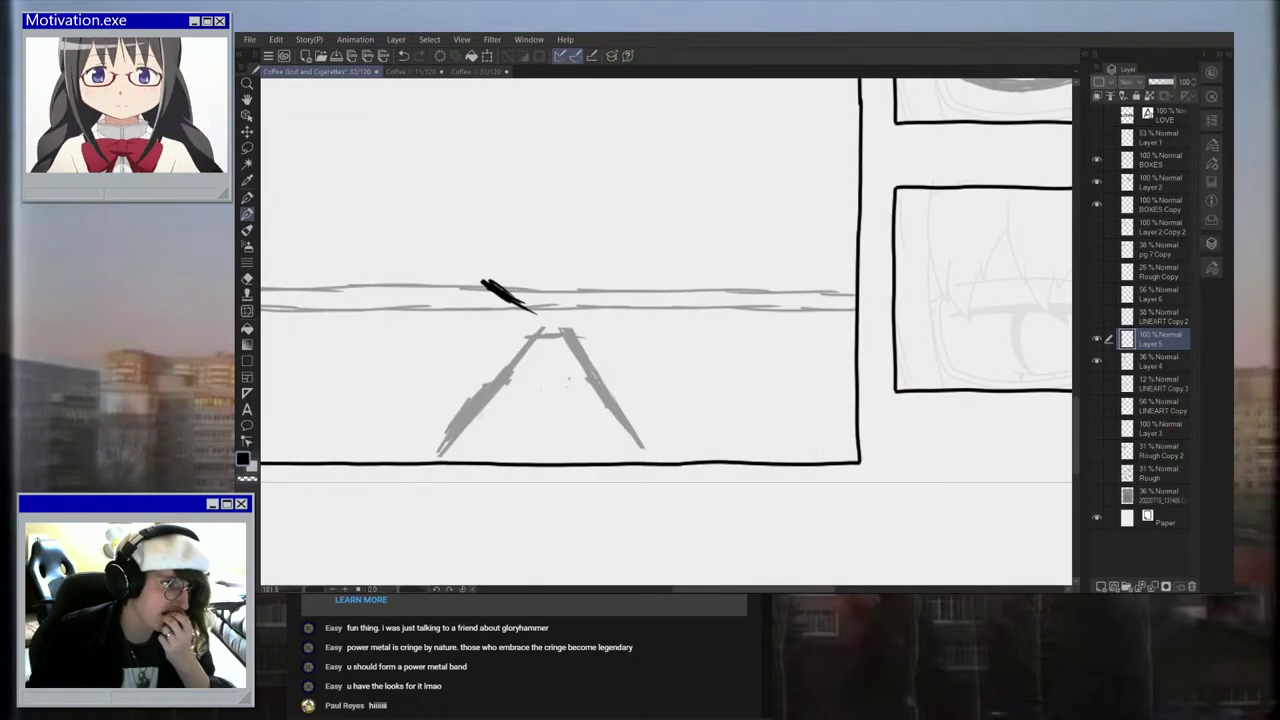
scroll(573, 273, "up", 1)
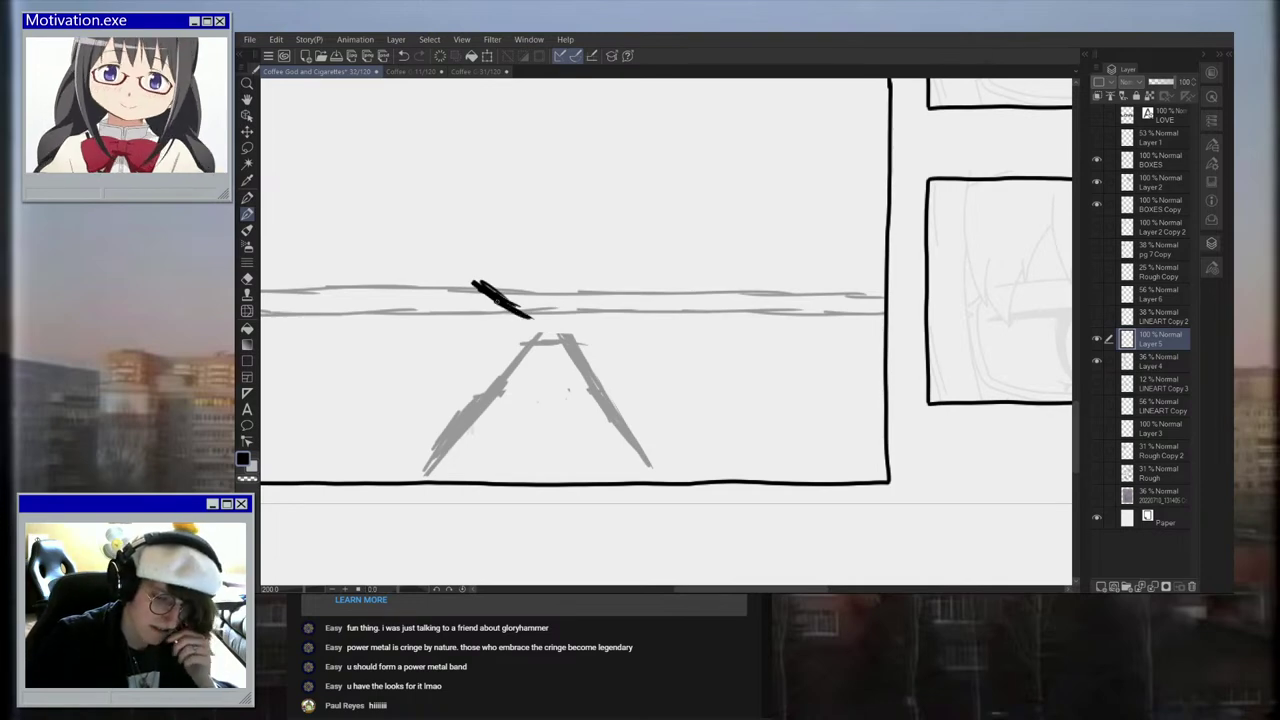
scroll(547, 240, "down", 3)
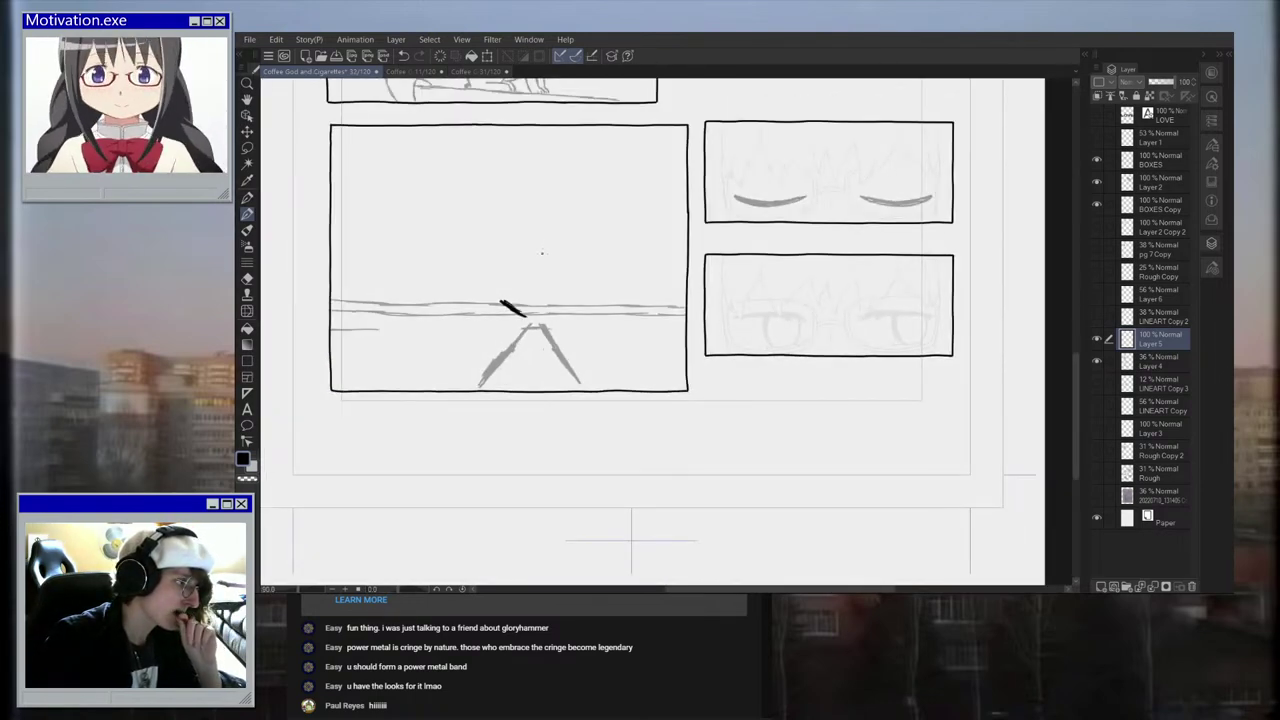
Step: Try a small arched curve in the empty area above the diagonal stroke, and undo it
mouse_move(492, 235)
left_mouse_down()
mouse_move(493, 214)
mouse_move(531, 214)
left_mouse_up()
scroll(536, 240, "up", 2)
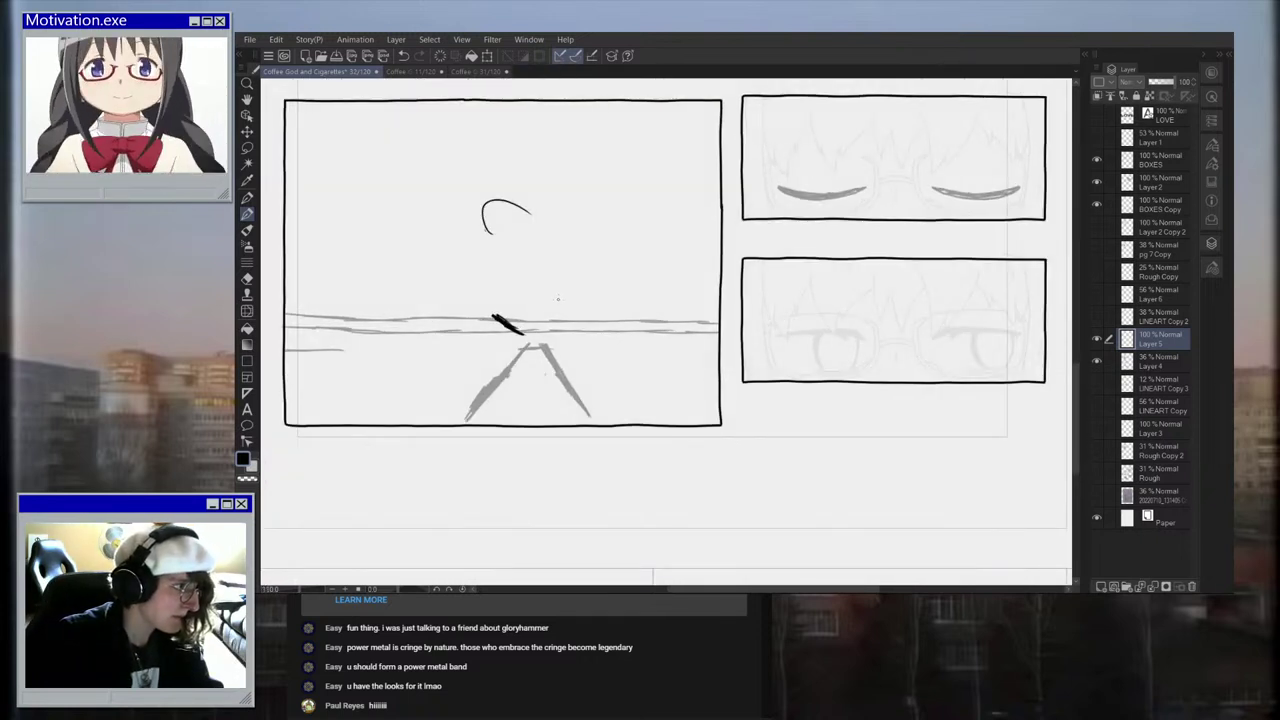
key("ctrl+z")
scroll(558, 298, "up", 3)
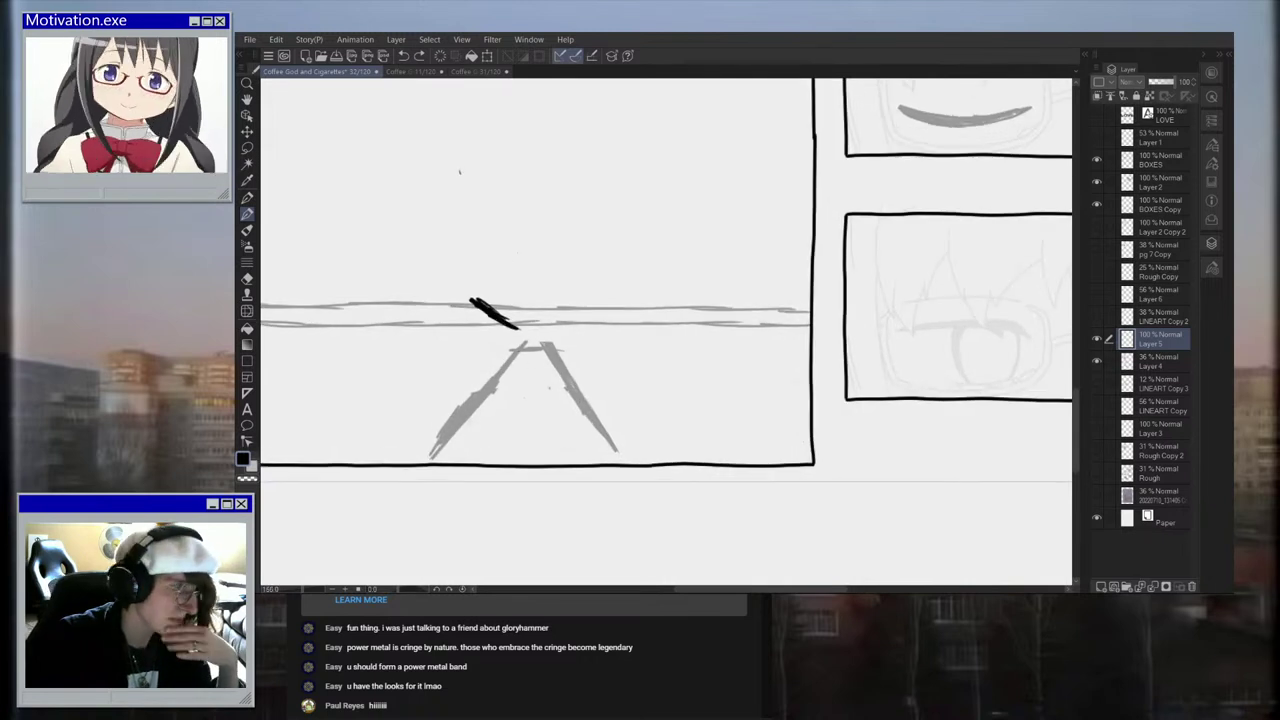
Step: Replace the diagonal stroke with a narrow leg shape of two steep lines joined by a short base at the peak
left_click_drag(488, 315, 524, 328)
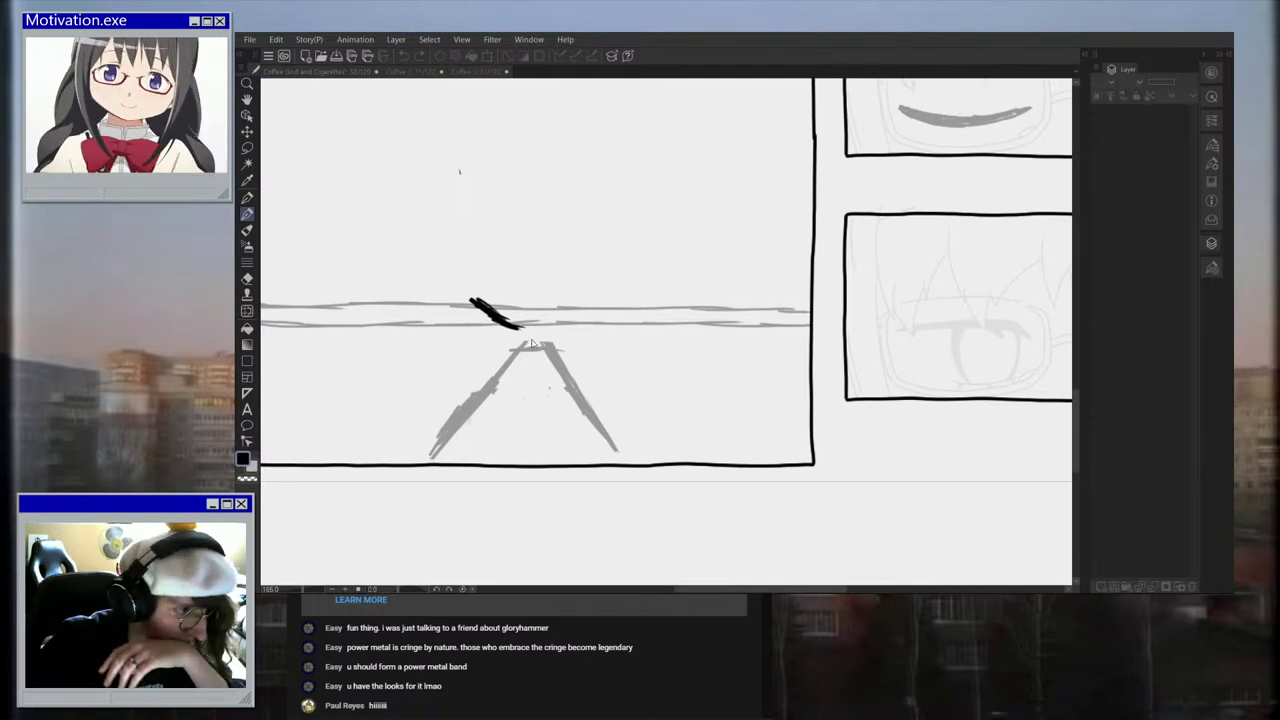
mouse_move(493, 210)
left_mouse_down()
mouse_move(523, 352)
mouse_move(490, 304)
left_mouse_up()
left_click_drag(470, 230, 486, 296)
left_click_drag(477, 224, 513, 326)
left_click_drag(478, 254, 498, 328)
left_click_drag(472, 230, 483, 310)
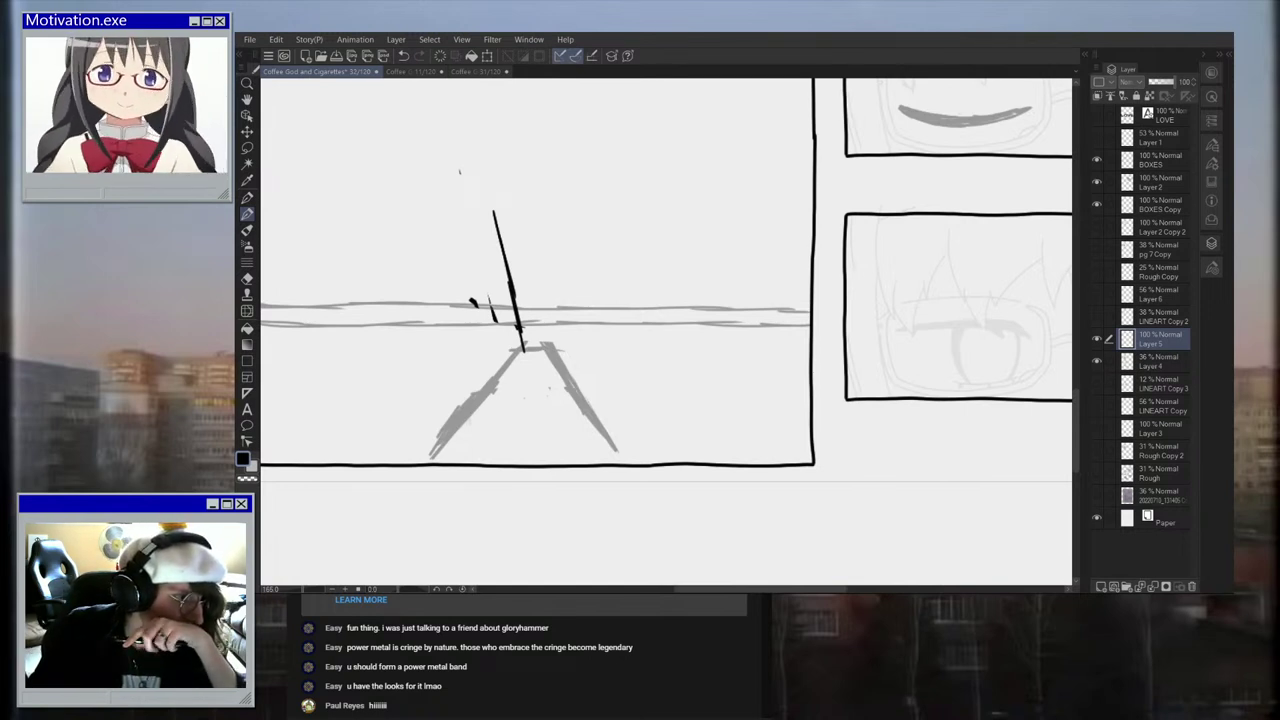
mouse_move(470, 247)
left_mouse_down()
mouse_move(500, 372)
mouse_move(528, 354)
left_mouse_up()
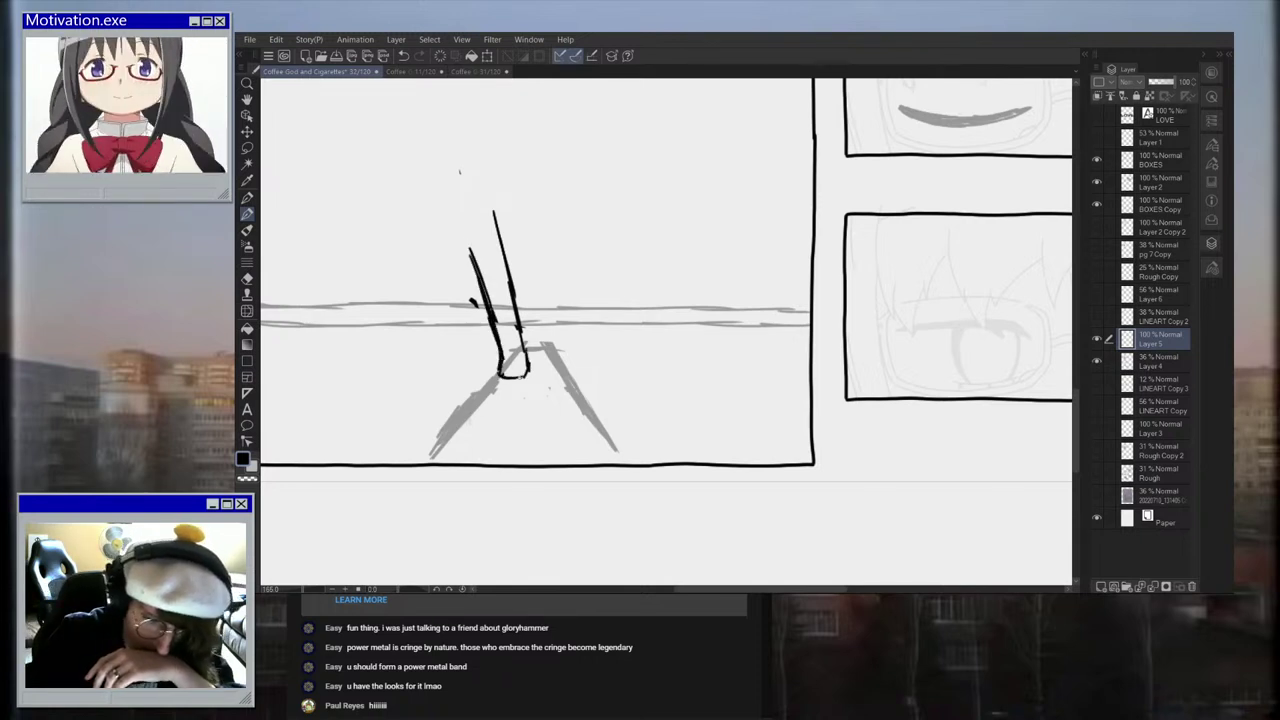
Step: Add a short base stroke beside the first leg shape and rework that leg's side lines to be more parallel
scroll(554, 376, "up", 2)
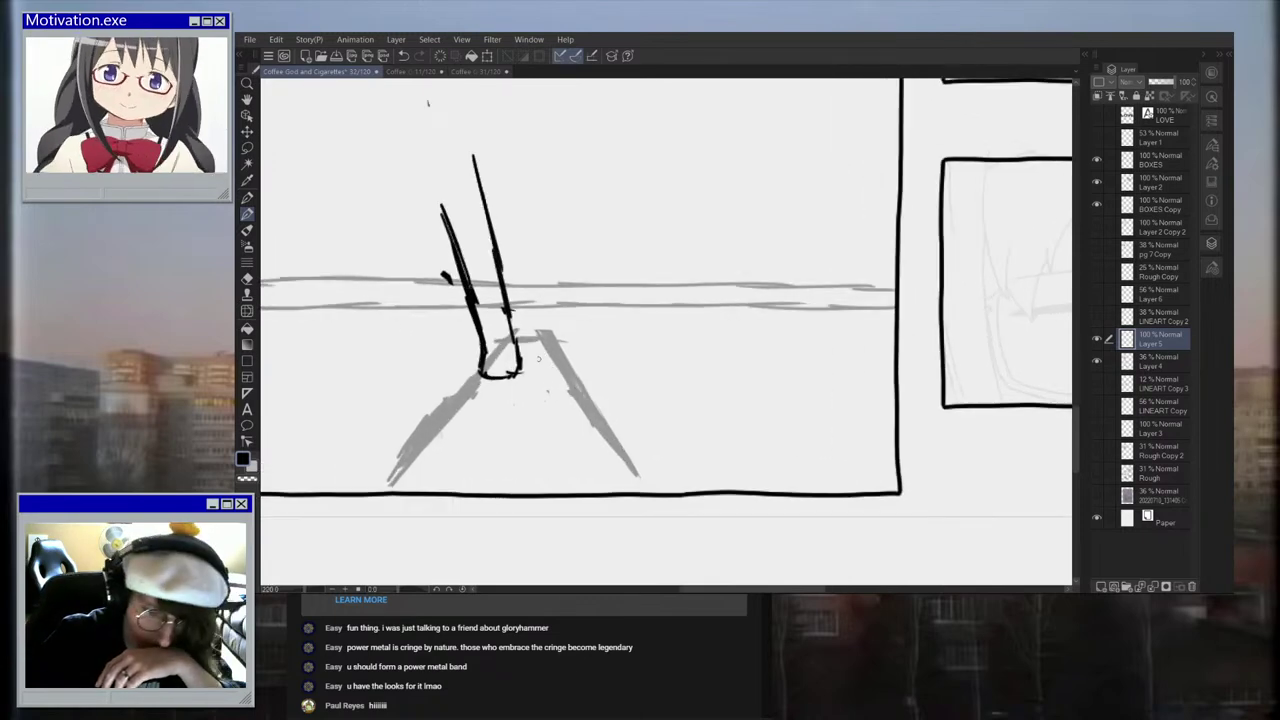
left_click_drag(530, 372, 556, 375)
key("ctrl+t")
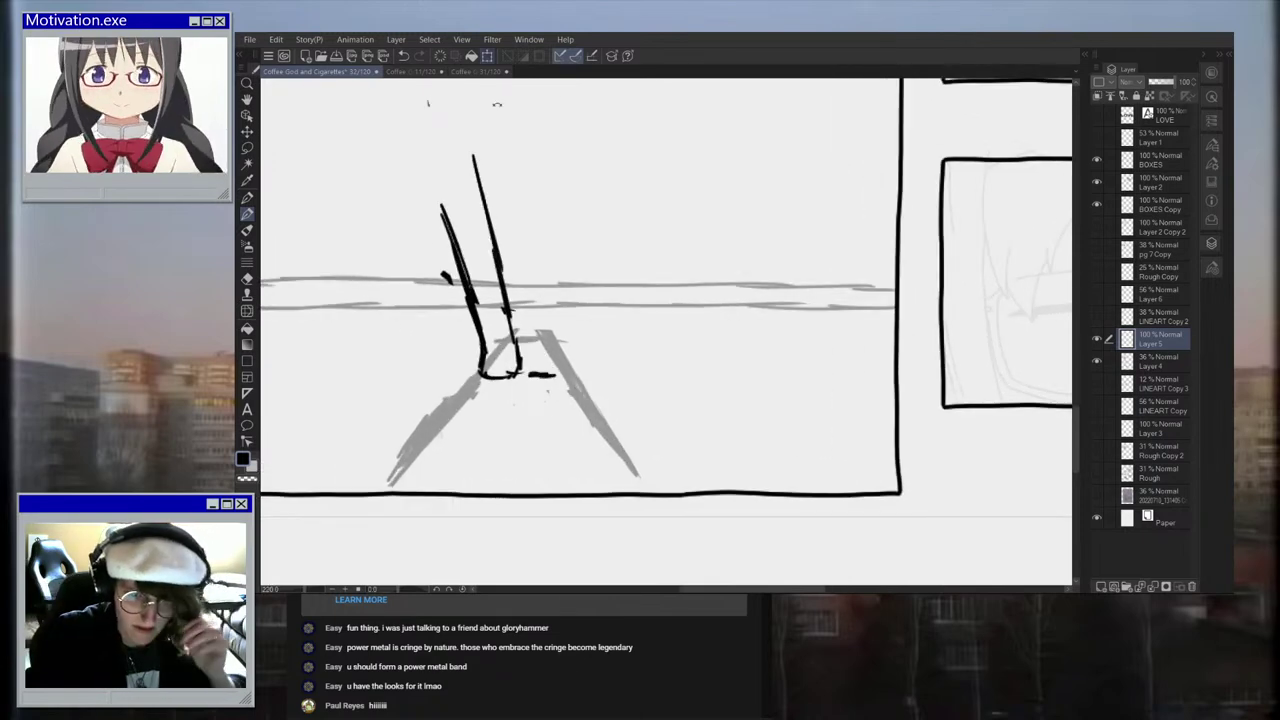
scroll(587, 157, "down", 2)
left_click_drag(467, 135, 481, 164)
left_click(492, 328)
scroll(560, 258, "up", 2)
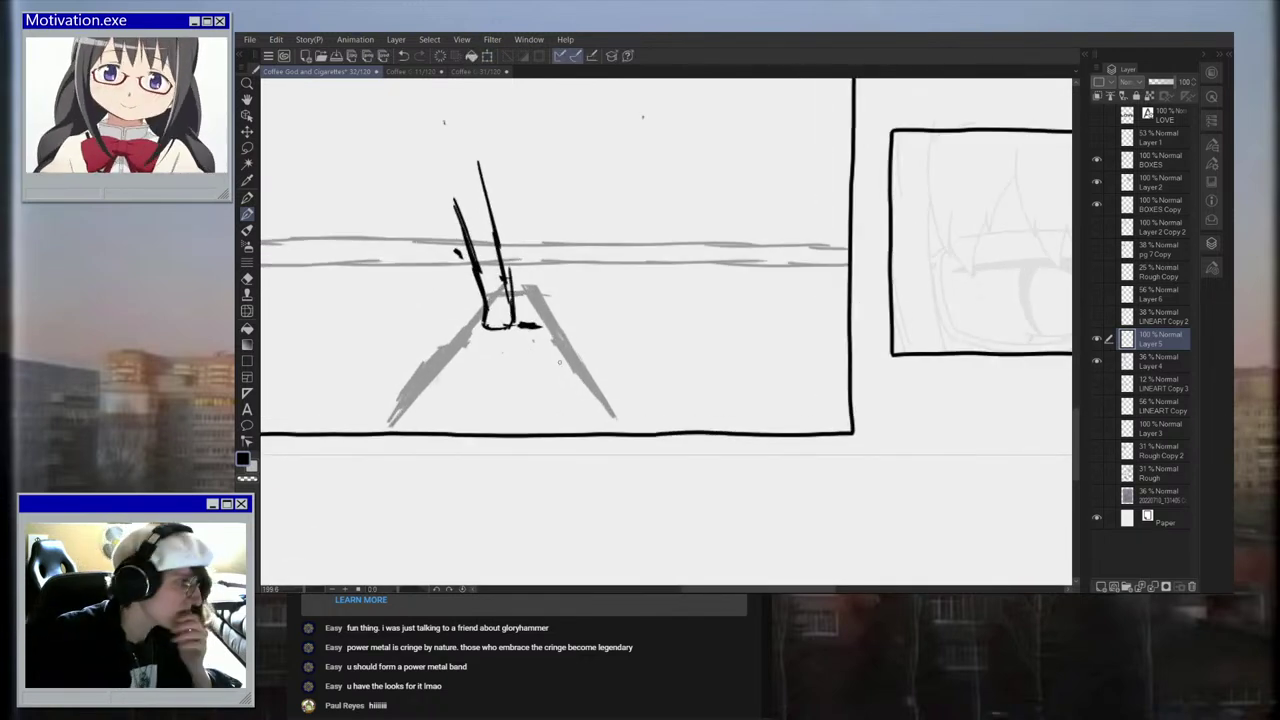
mouse_move(480, 153)
left_mouse_down()
mouse_move(479, 297)
mouse_move(457, 201)
mouse_move(519, 336)
mouse_move(495, 172)
mouse_move(509, 290)
mouse_move(482, 285)
mouse_move(463, 175)
left_mouse_up()
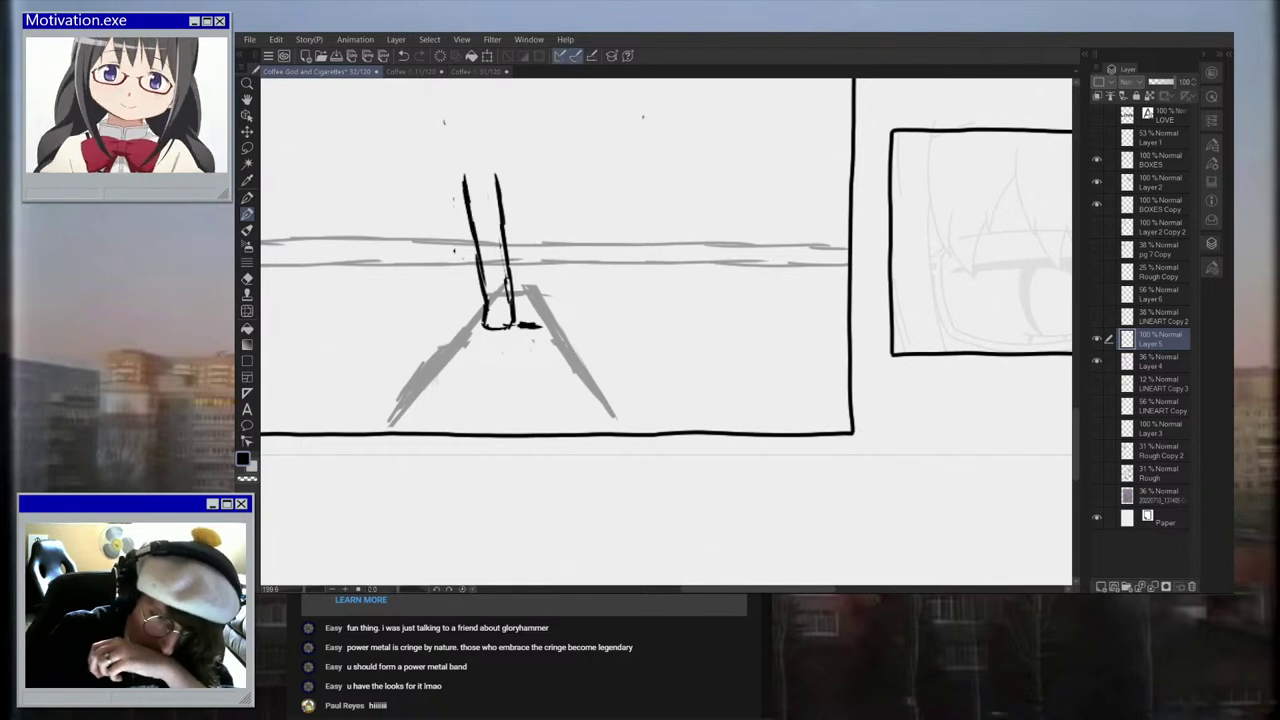
Step: Ink the inner and outer side lines of the second leg shape up from its short base
left_click_drag(518, 326, 520, 174)
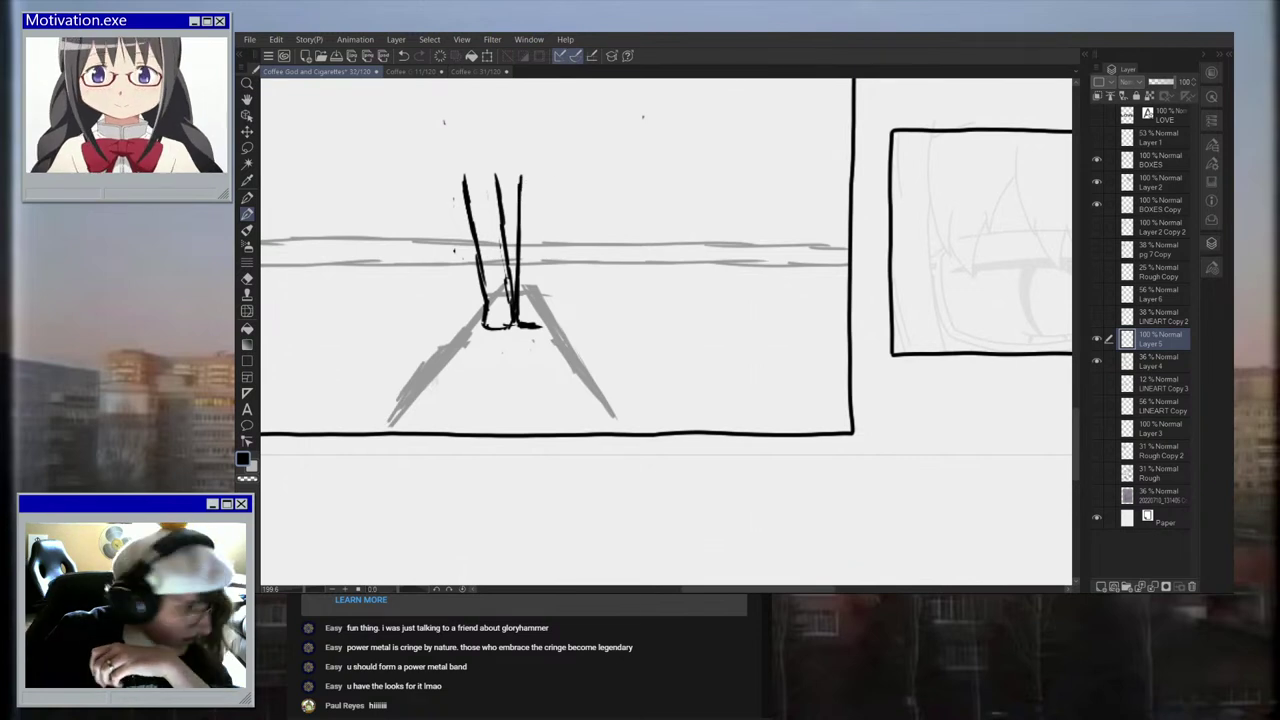
scroll(542, 229, "up", 1)
mouse_move(547, 192)
left_mouse_down()
mouse_move(546, 218)
mouse_move(552, 180)
mouse_move(547, 340)
left_mouse_up()
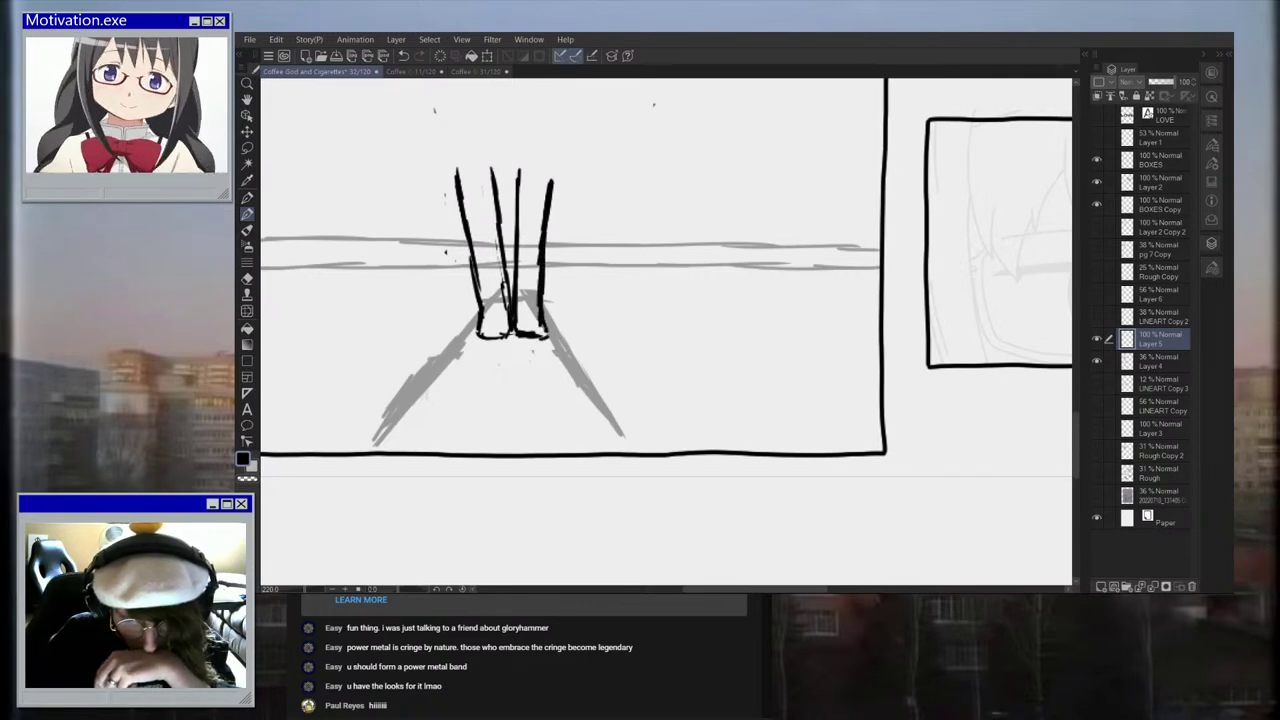
Step: Undo the last few strokes and redraw the outer line of the left leg shape down to its base
scroll(547, 297, "down", 3)
scroll(531, 316, "up", 2)
key("ctrl+z")
key("ctrl+z")
key("ctrl+z")
key("ctrl+z")
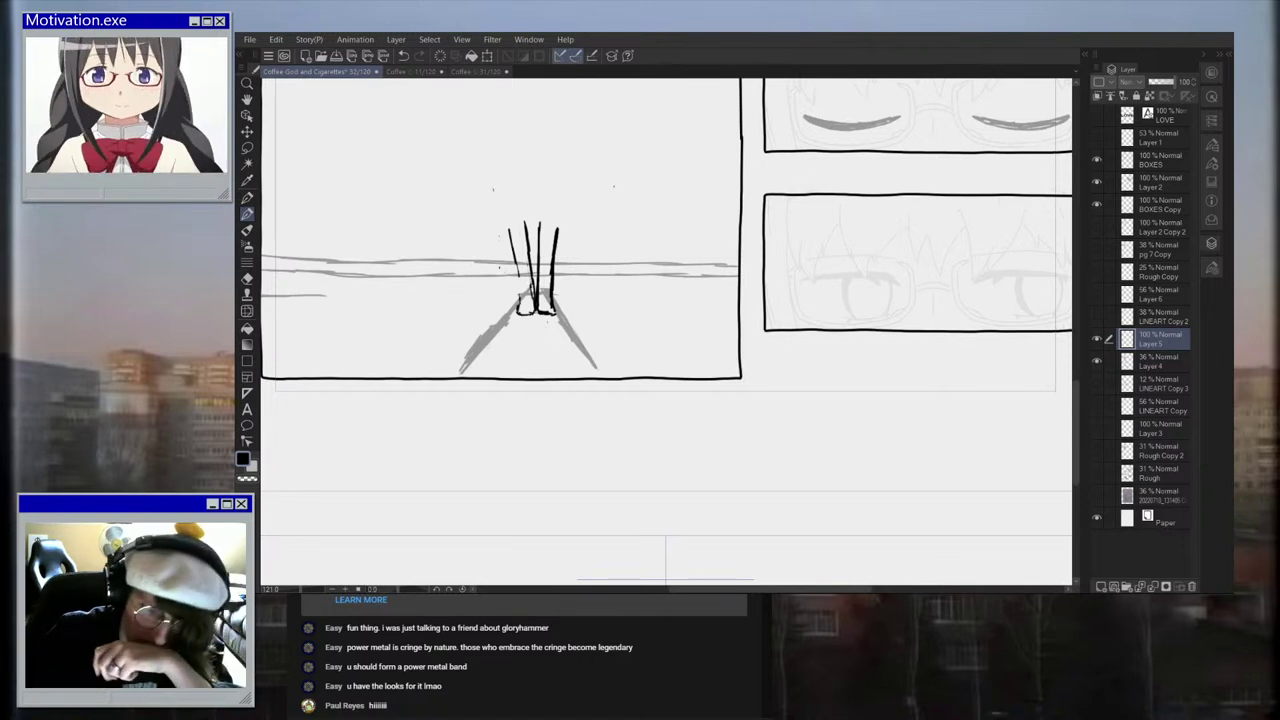
scroll(520, 278, "up", 1)
left_click_drag(515, 260, 522, 313)
scroll(666, 330, "down", 3)
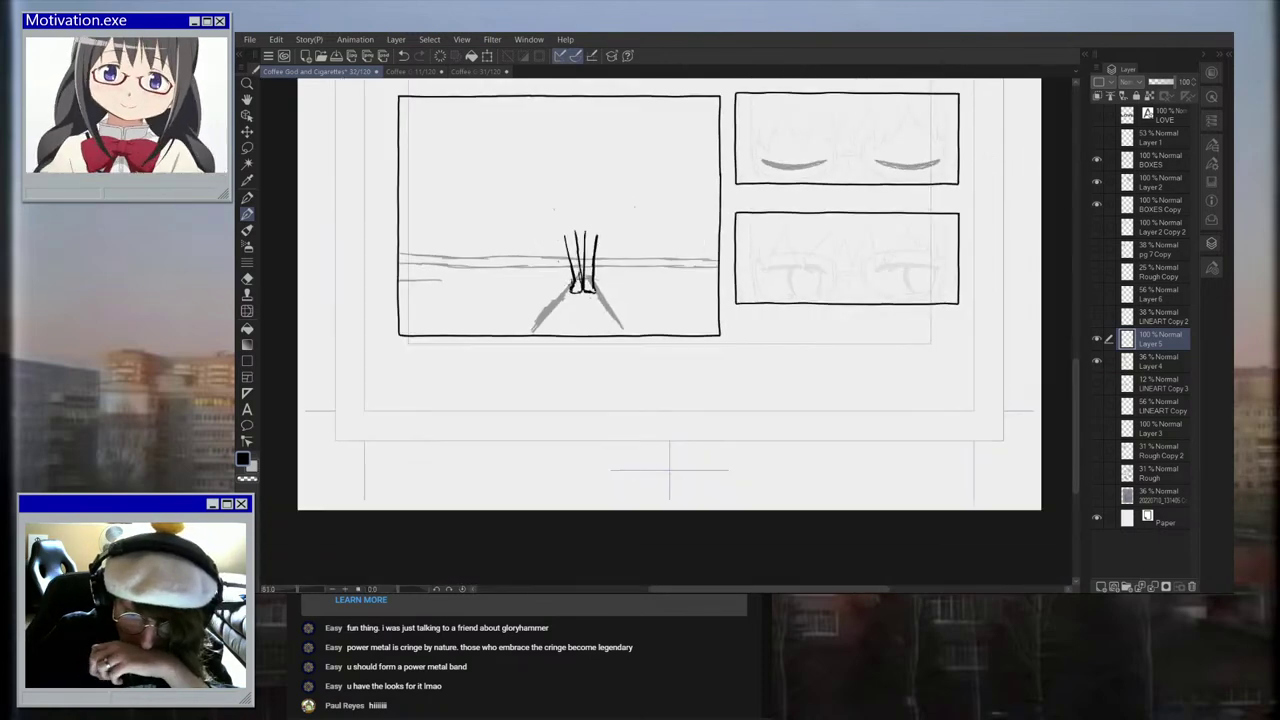
Step: Thicken the outer line of the left leg shape to match the other leg lines
scroll(669, 470, "down", 1)
scroll(648, 433, "up", 3)
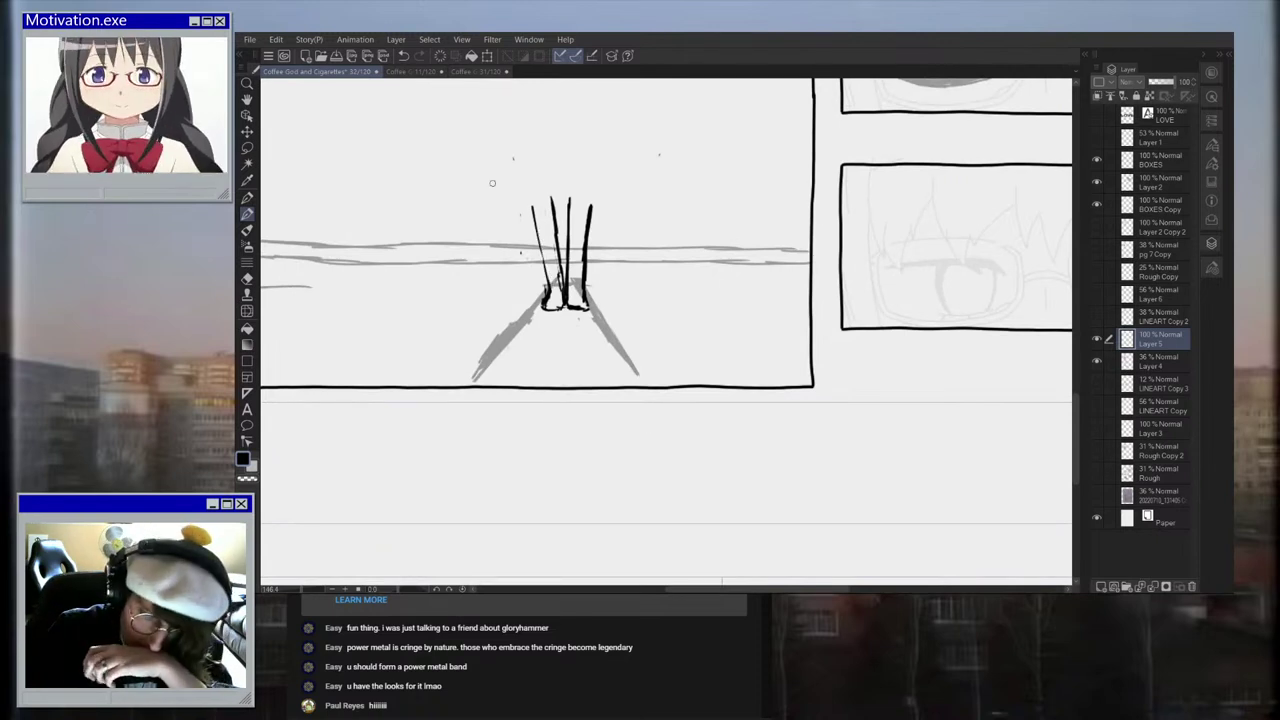
mouse_move(549, 287)
left_mouse_down()
mouse_move(531, 204)
mouse_move(537, 242)
left_mouse_up()
scroll(587, 186, "up", 1)
scroll(587, 186, "up", 1)
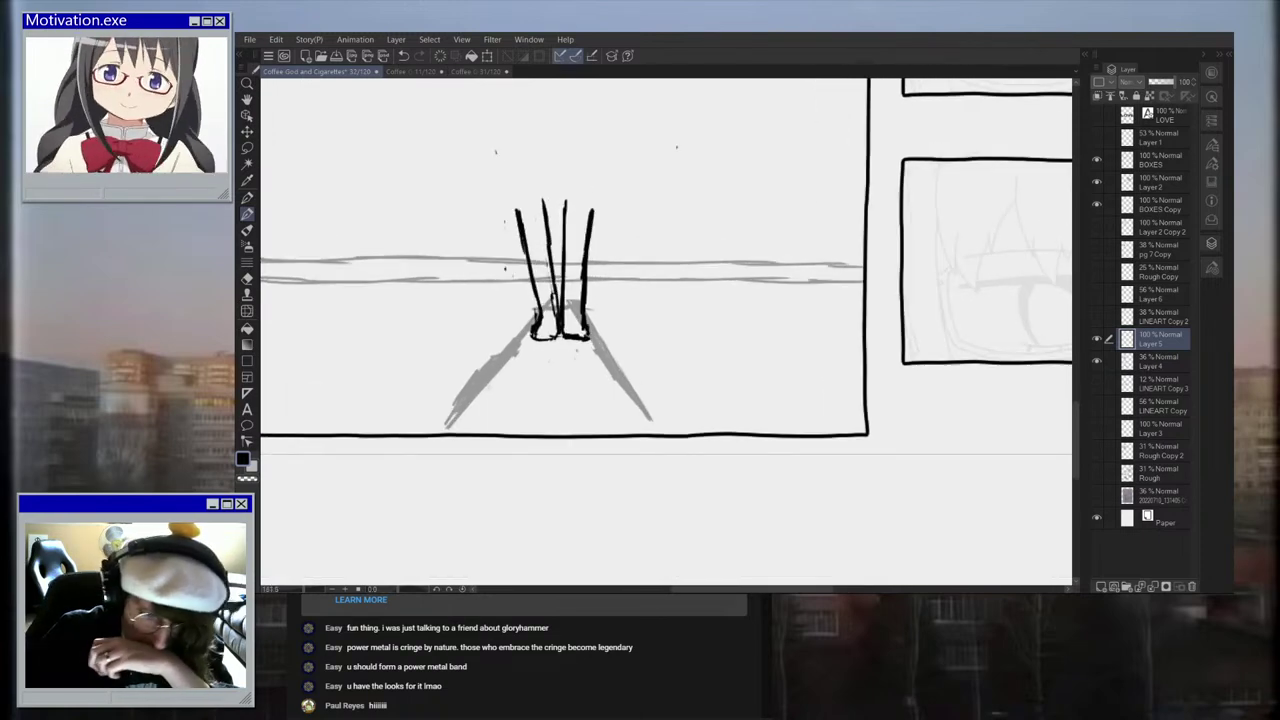
Step: Ink the left and right side lines of the figure's upper part above the leg shapes
scroll(560, 174, "down", 2)
scroll(560, 174, "up", 1)
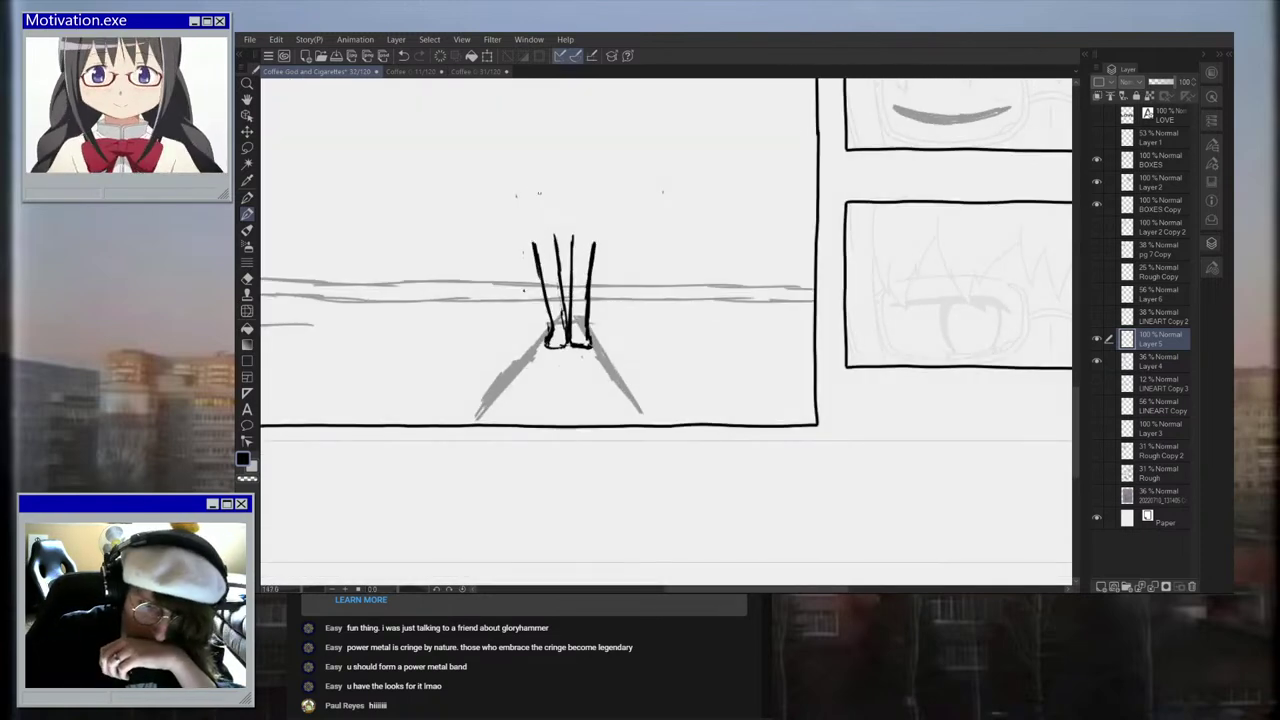
mouse_move(527, 230)
left_mouse_down()
mouse_move(543, 149)
mouse_move(535, 185)
left_mouse_up()
scroll(553, 165, "up", 1)
left_click_drag(590, 145, 606, 220)
Step: Lasso the right leg shape and transform it so it sits closer to the left one, then clear the selection
left_click(247, 147)
mouse_move(593, 350)
left_mouse_down()
mouse_move(606, 229)
mouse_move(574, 240)
left_mouse_up()
left_click(487, 56)
mouse_move(639, 210)
left_mouse_down()
mouse_move(626, 206)
mouse_move(635, 225)
mouse_move(605, 257)
left_mouse_up()
key("Return")
key("ctrl+d")
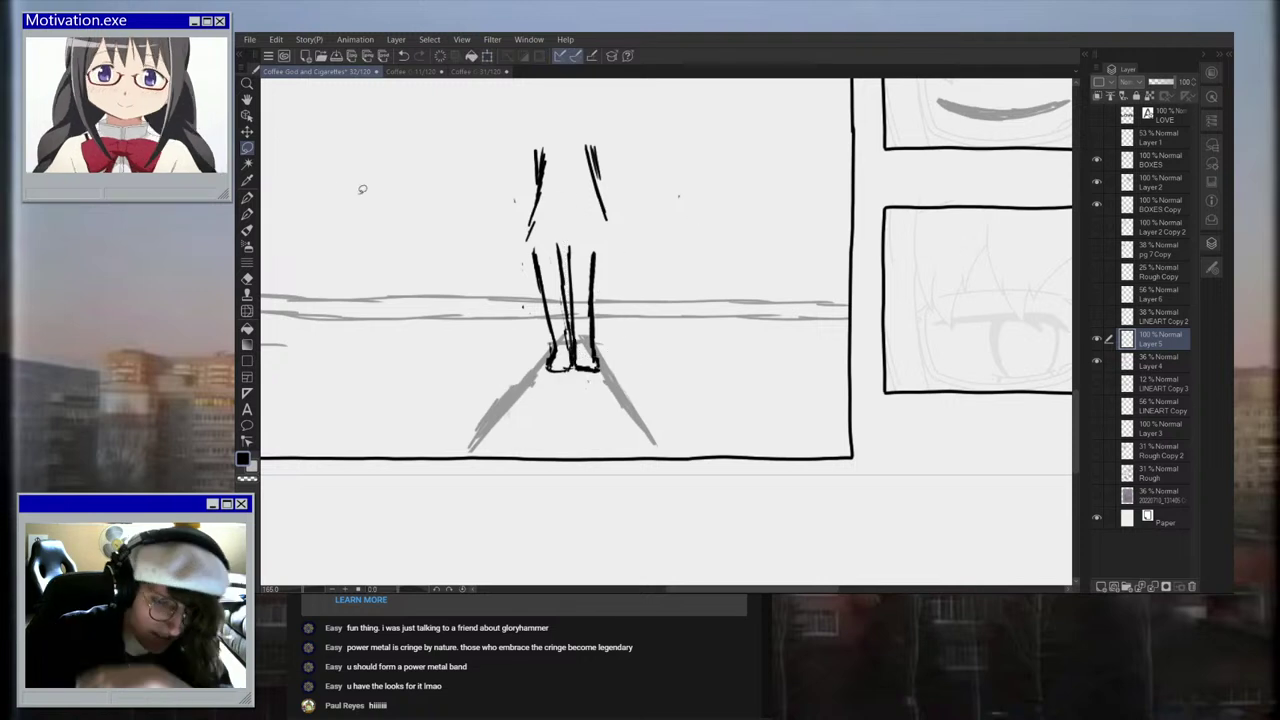
Step: Try an outer curve rising from the left ankle, undo it, and leave a short dark mark at that ankle
key("p")
scroll(460, 291, "up", 2)
mouse_move(560, 355)
left_mouse_down()
mouse_move(571, 363)
mouse_move(544, 341)
mouse_move(530, 275)
left_mouse_up()
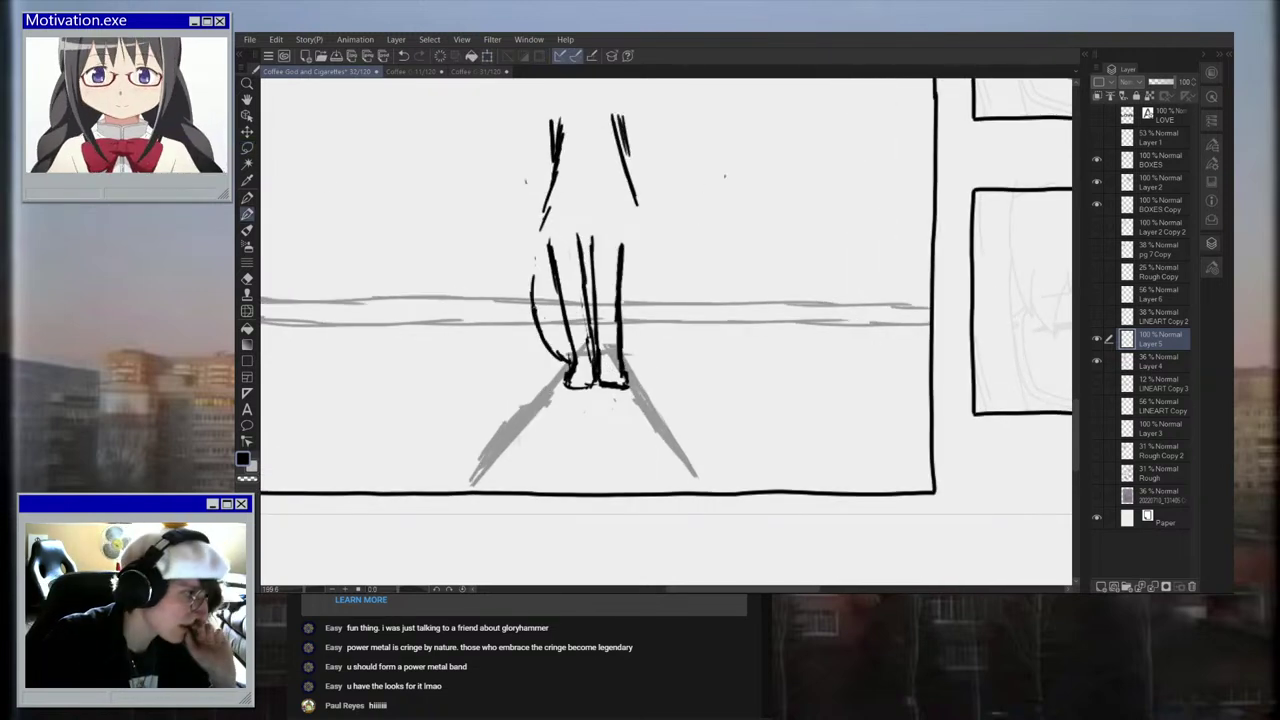
key("ctrl+z")
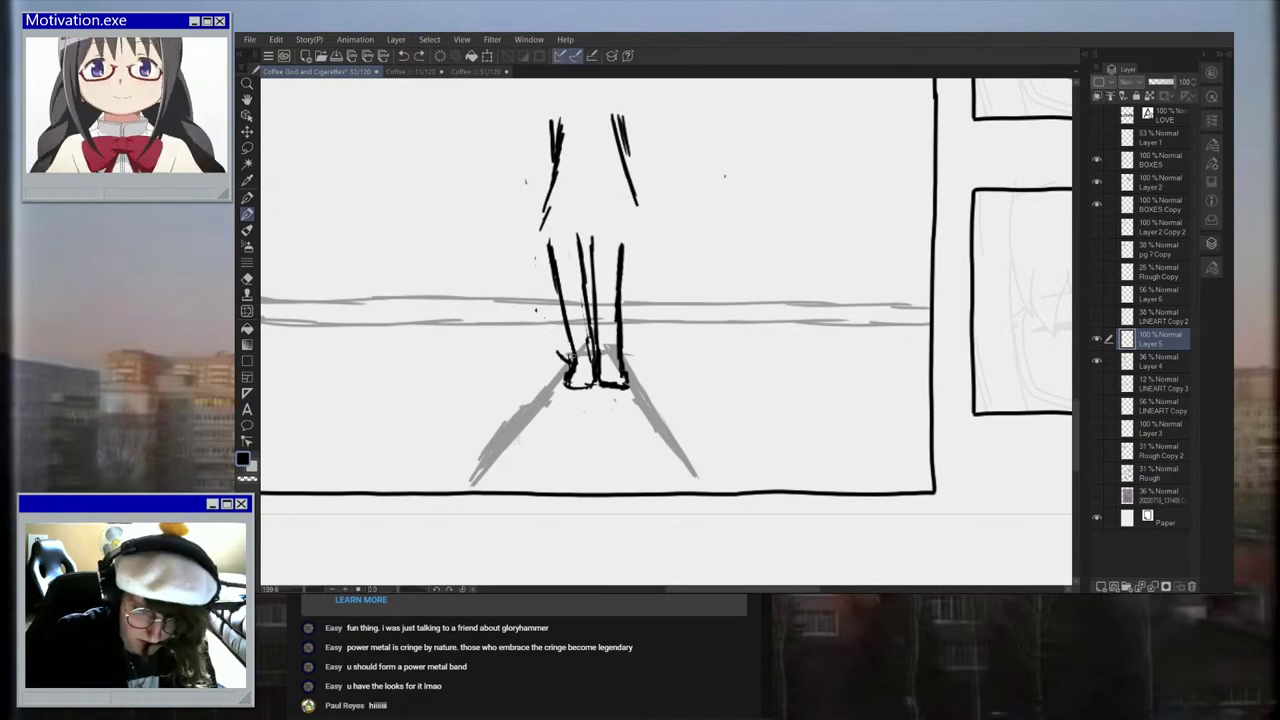
left_click_drag(574, 351, 566, 362)
key("ctrl+z")
key("ctrl+z")
key("ctrl+z")
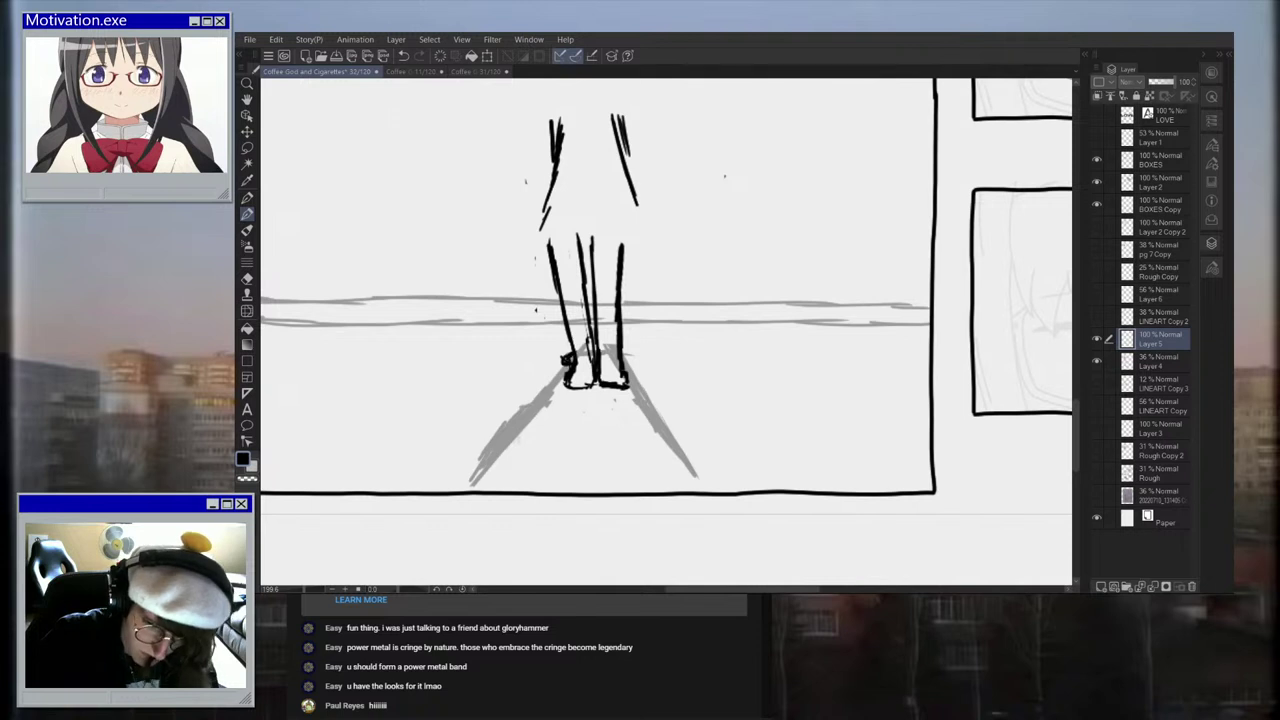
Step: Undo the reinforced upper line on the figure's right side and redraw it slightly further inward
mouse_move(622, 176)
left_mouse_down()
mouse_move(640, 226)
mouse_move(634, 212)
left_mouse_up()
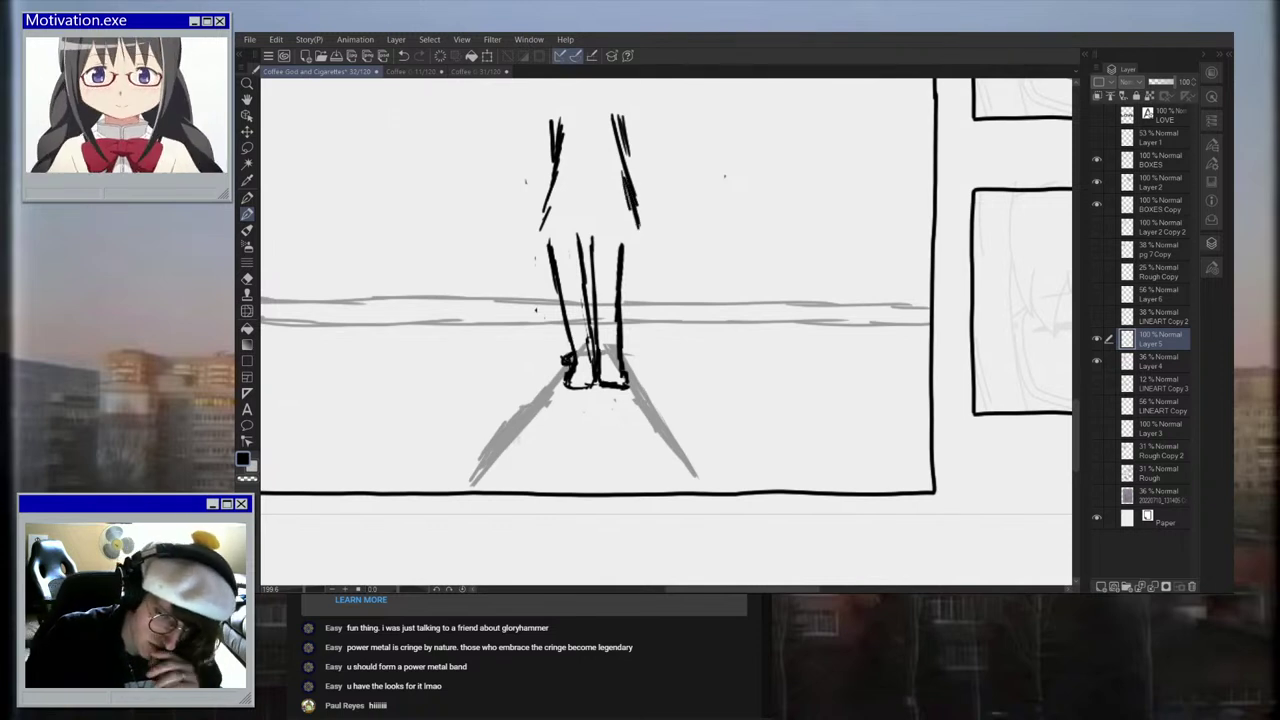
key("ctrl+z")
key("ctrl+z")
key("ctrl+z")
key("ctrl+z")
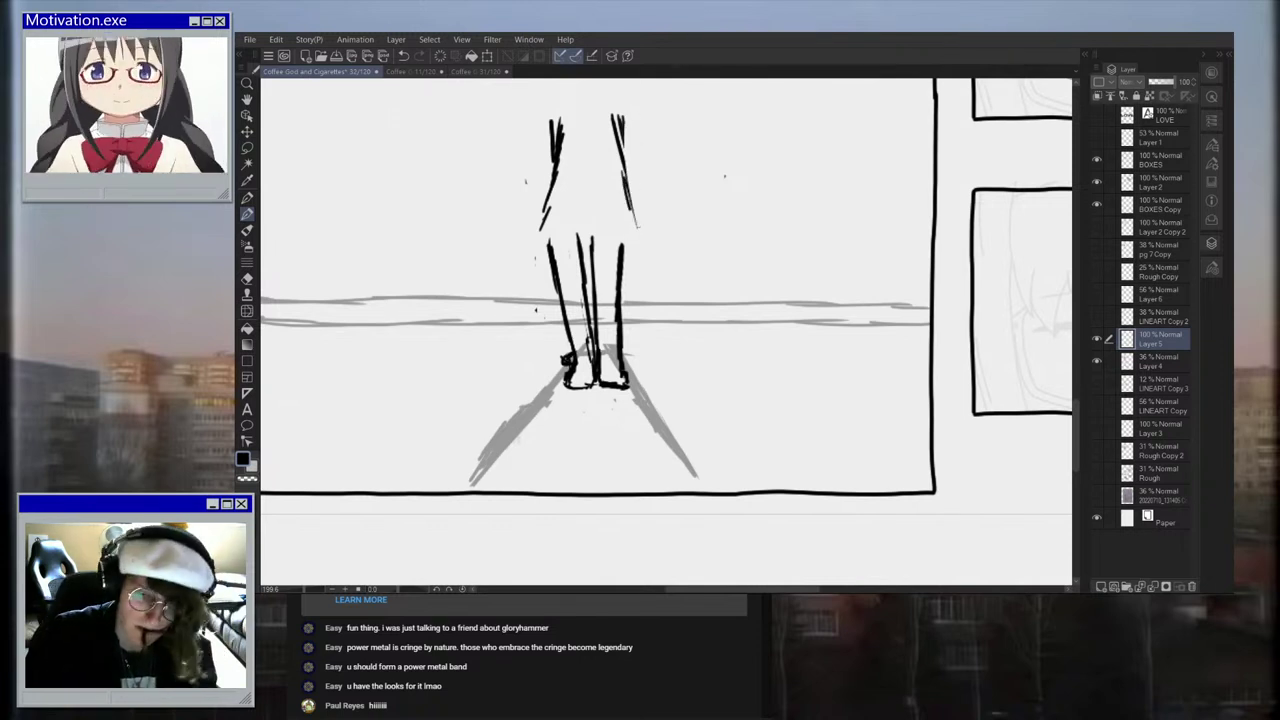
left_click_drag(604, 116, 624, 198)
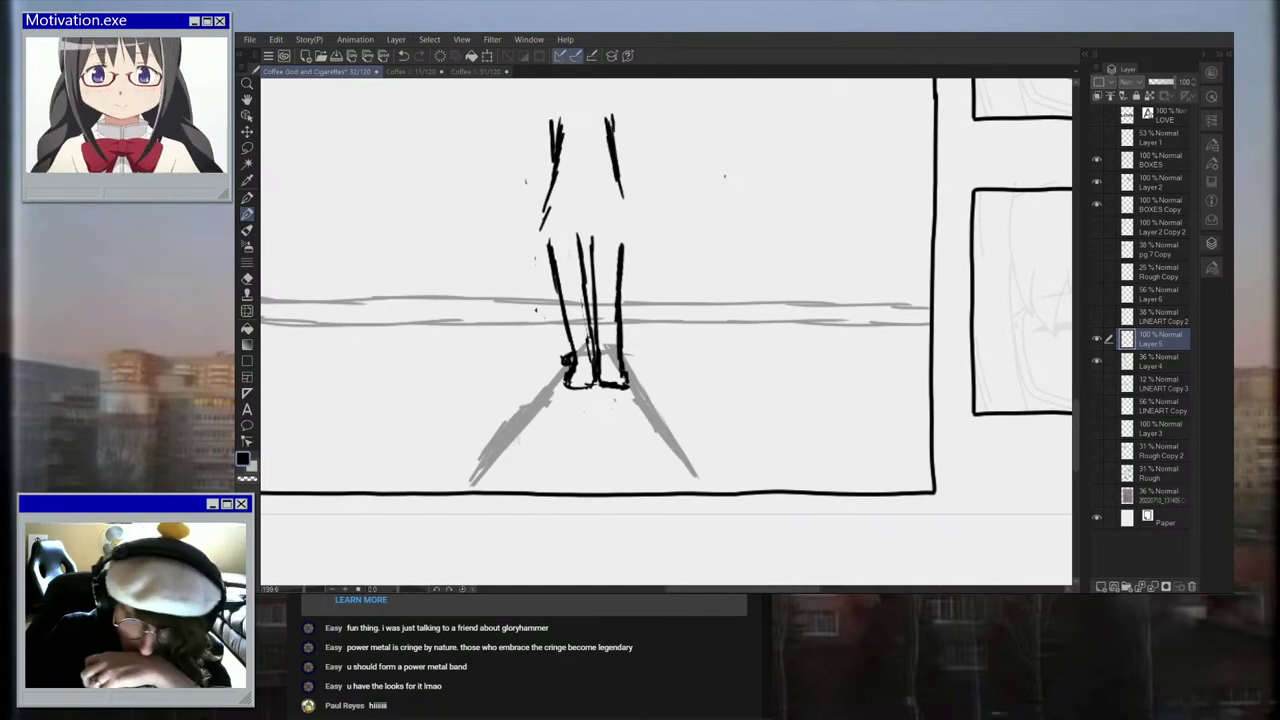
Step: Ink a mark and a short flaring line at the right ankle, and a bulging outer line down the left side
left_click_drag(622, 354, 628, 367)
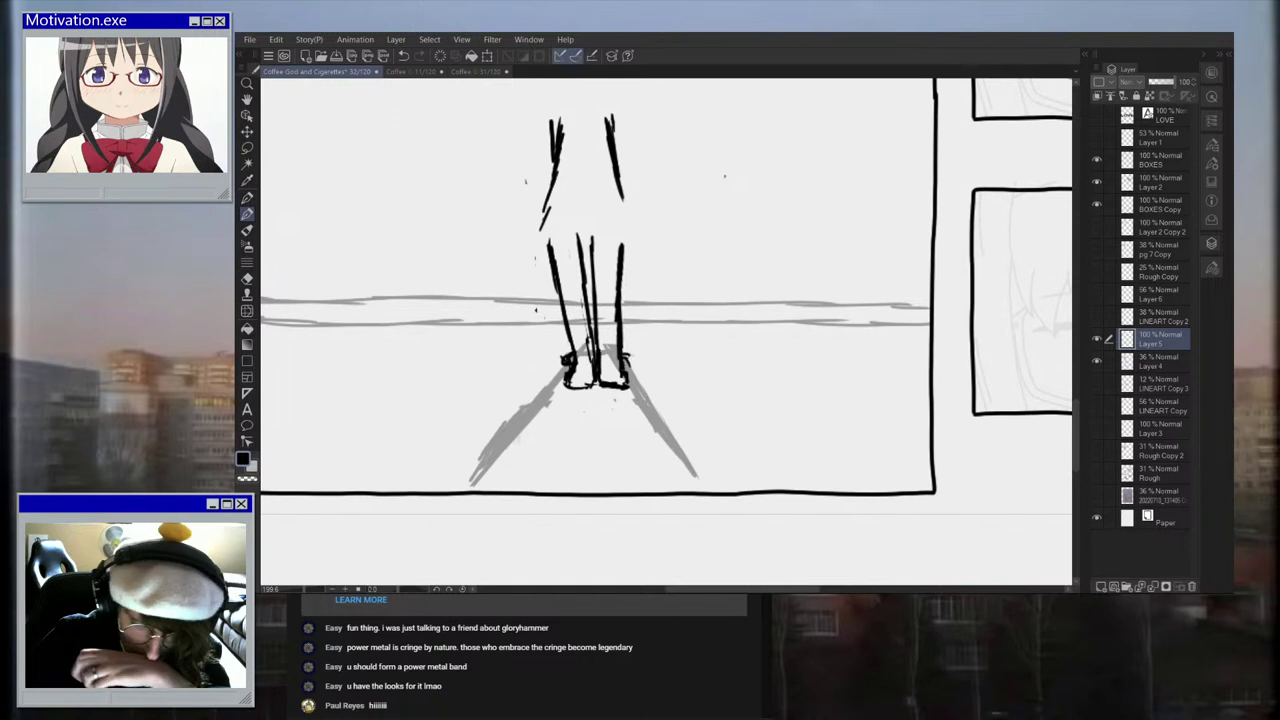
scroll(650, 350, "up", 1)
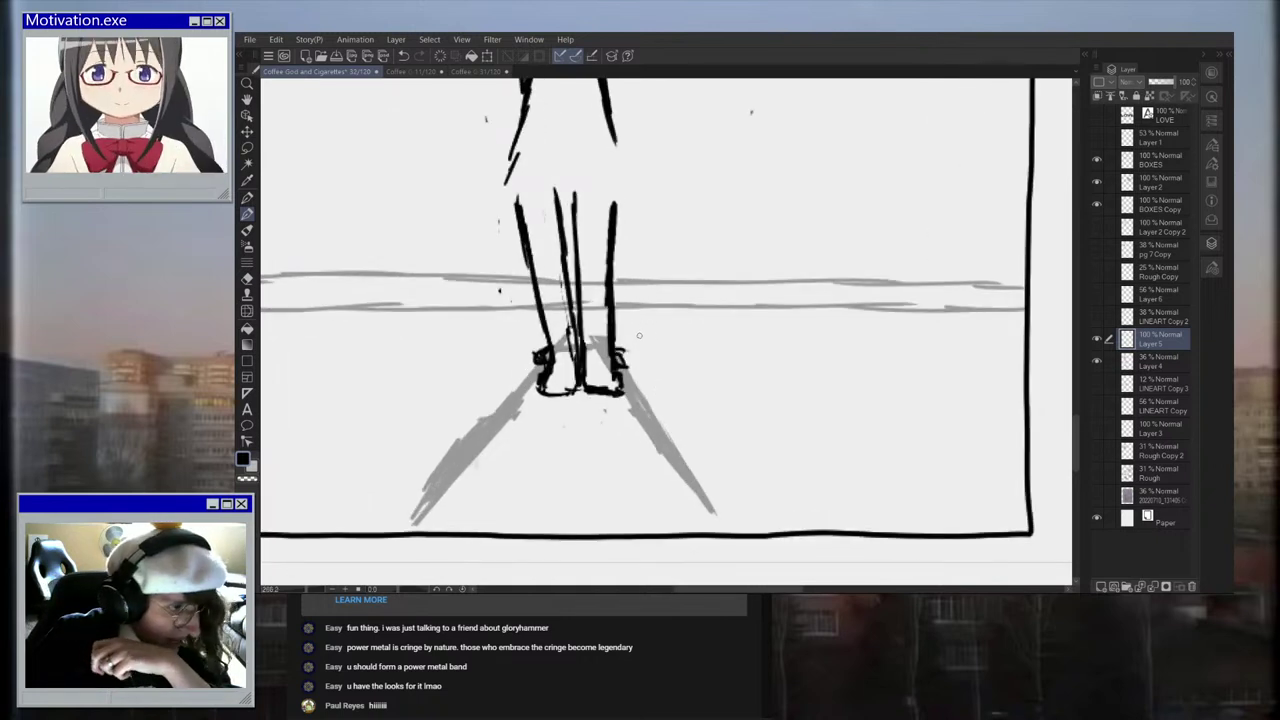
left_click_drag(622, 347, 636, 277)
left_click_drag(613, 138, 616, 156)
scroll(640, 214, "down", 4)
mouse_move(575, 304)
left_mouse_down()
mouse_move(547, 256)
mouse_move(548, 206)
left_mouse_up()
left_click_drag(560, 154, 548, 230)
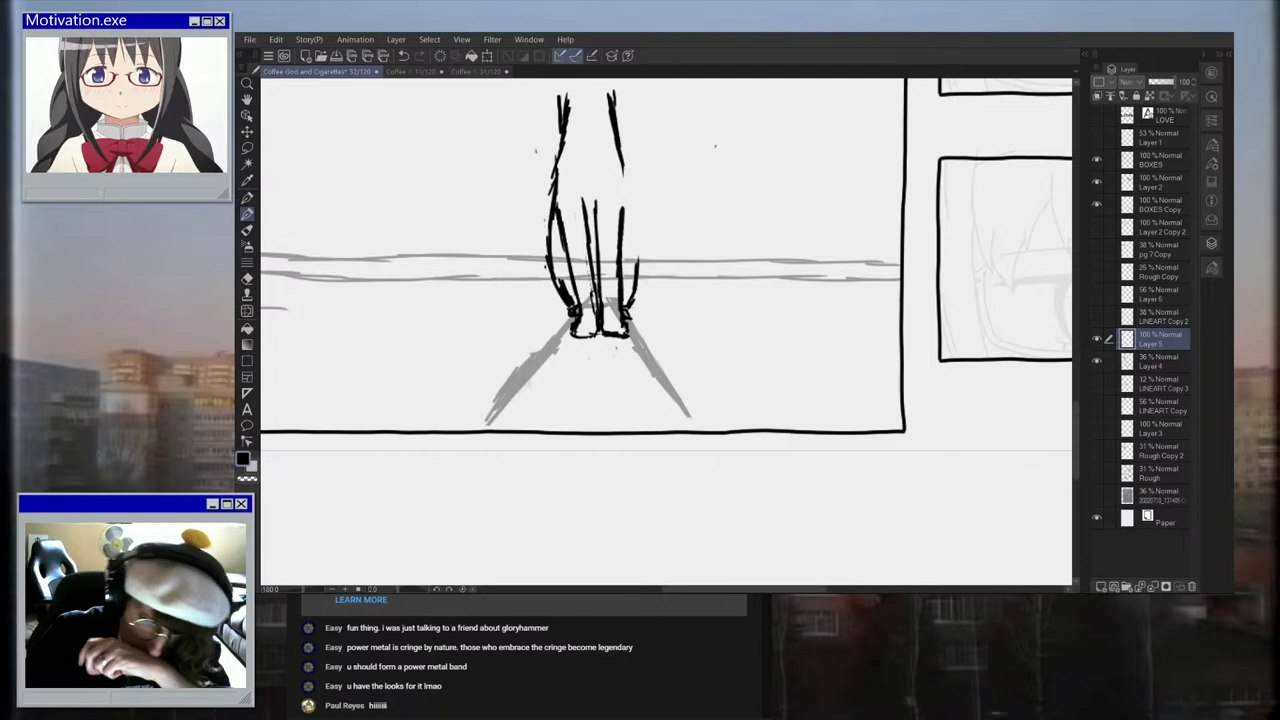
Step: Reinforce the upper side lines of the figure and check its proportions against the whole page
scroll(598, 235, "down", 2)
left_click_drag(568, 160, 564, 200)
left_click_drag(612, 164, 617, 196)
scroll(632, 222, "down", 14)
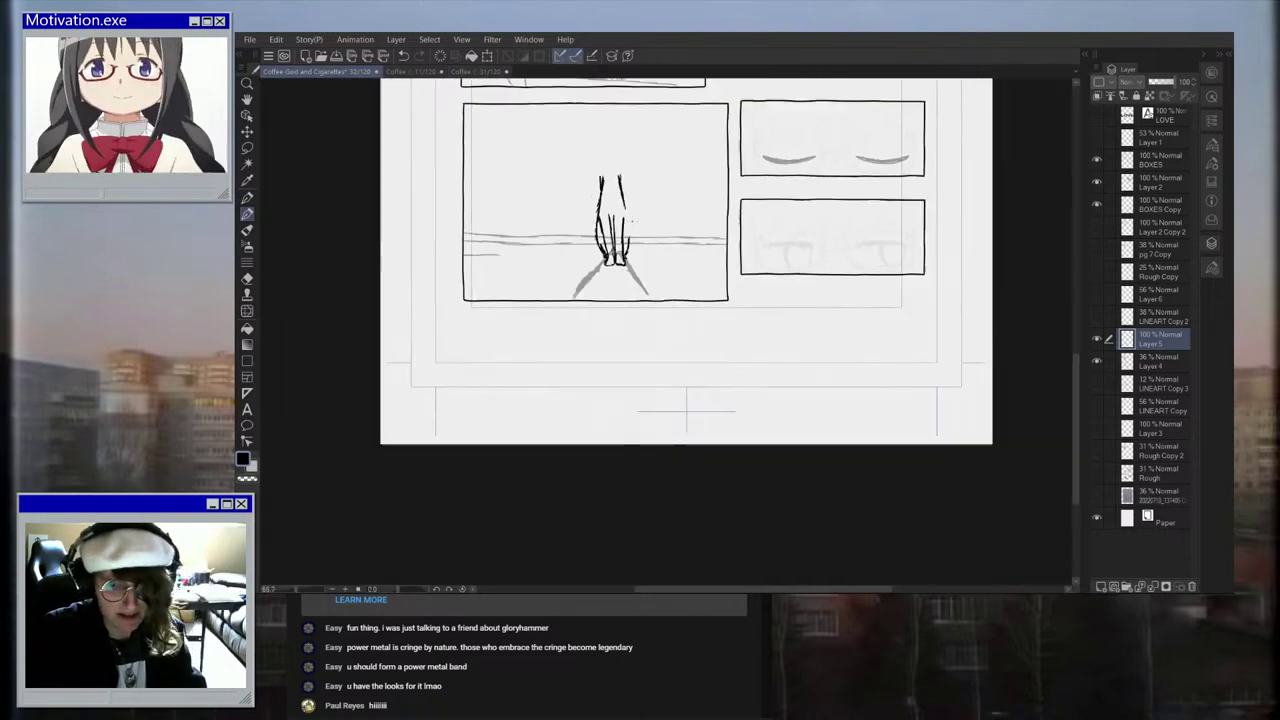
scroll(660, 205, "down", 2)
scroll(660, 190, "down", 2)
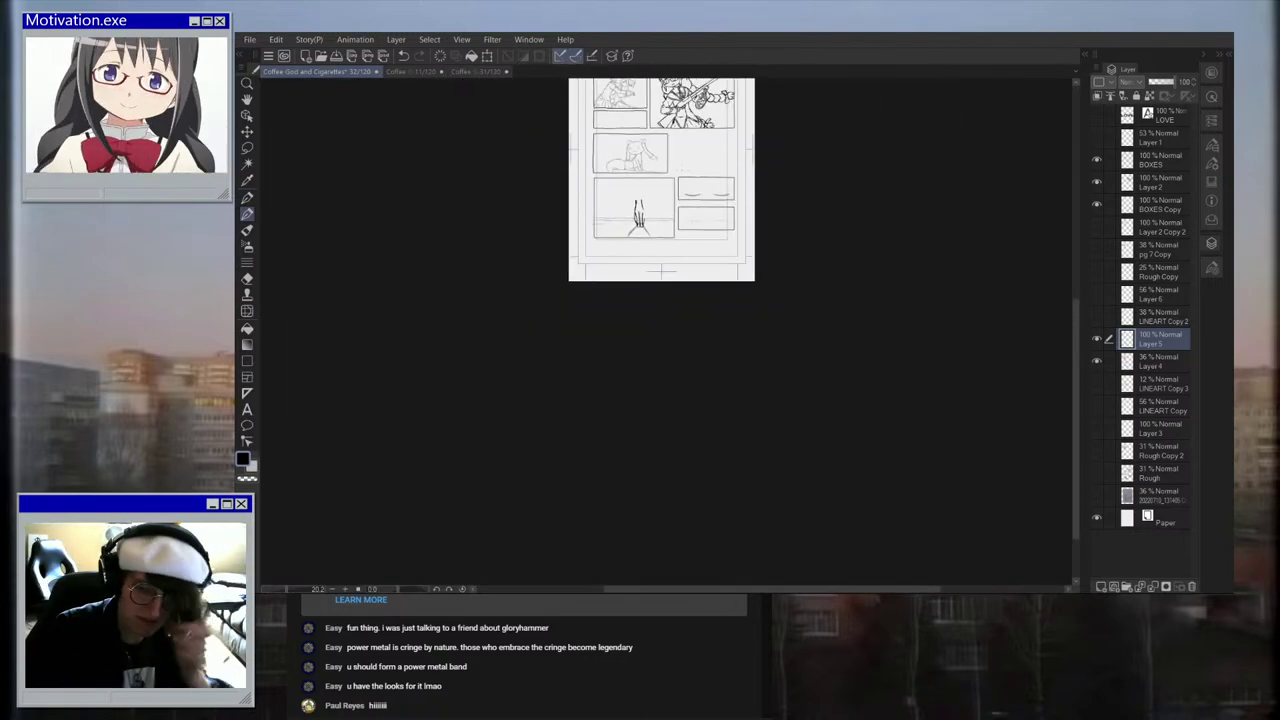
scroll(643, 198, "up", 6)
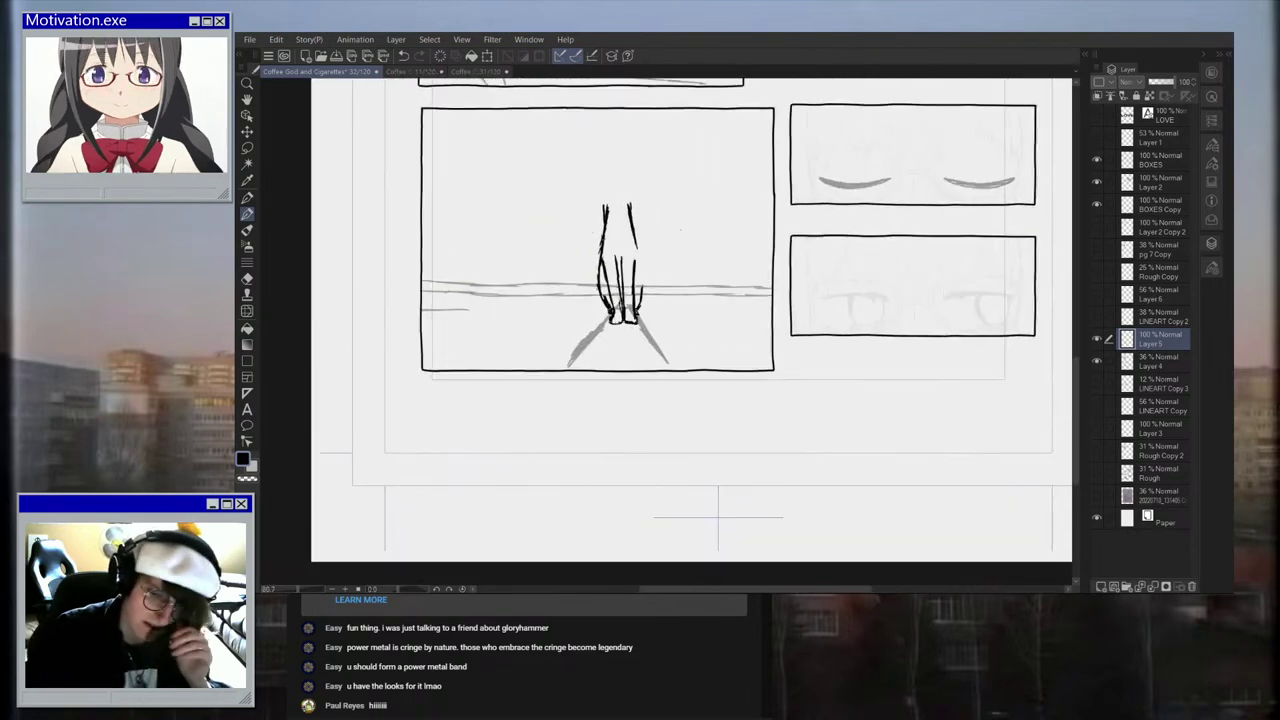
Step: Add a small curve above the left side line, erase it, and clear away the doubled strokes of both upper side lines
left_click_drag(599, 192, 584, 188)
scroll(618, 173, "up", 1)
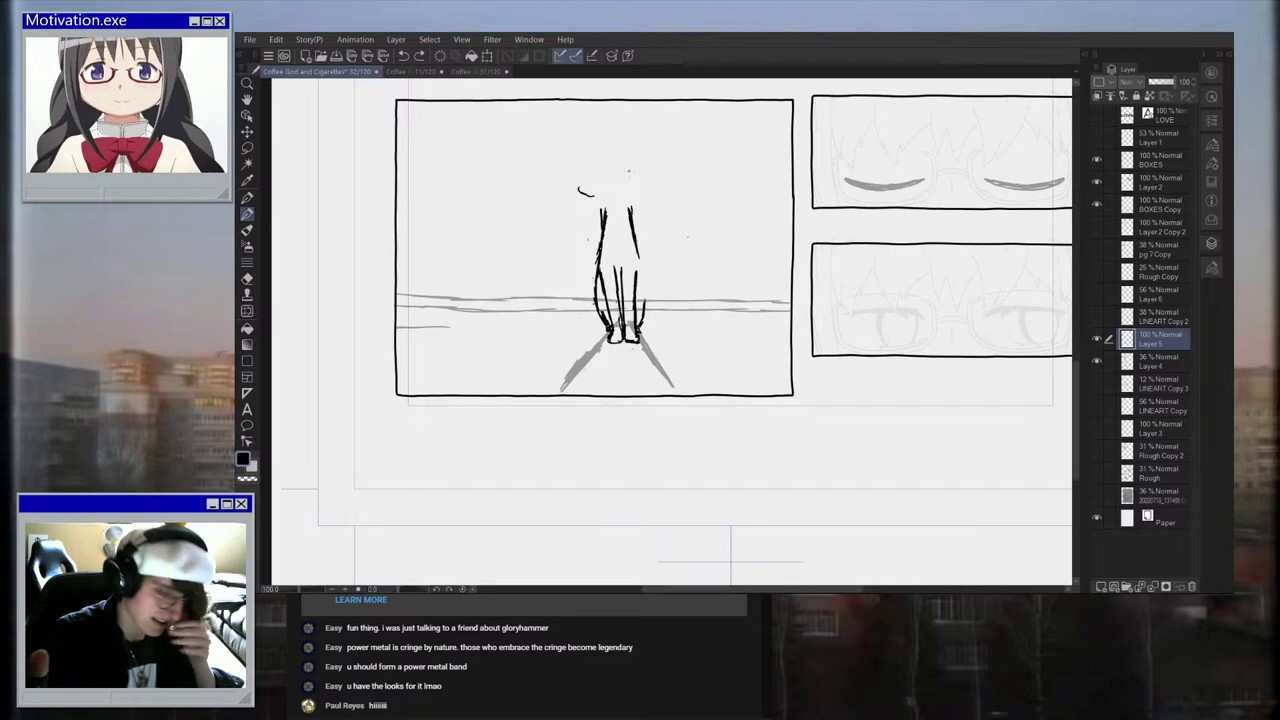
scroll(606, 221, "up", 2)
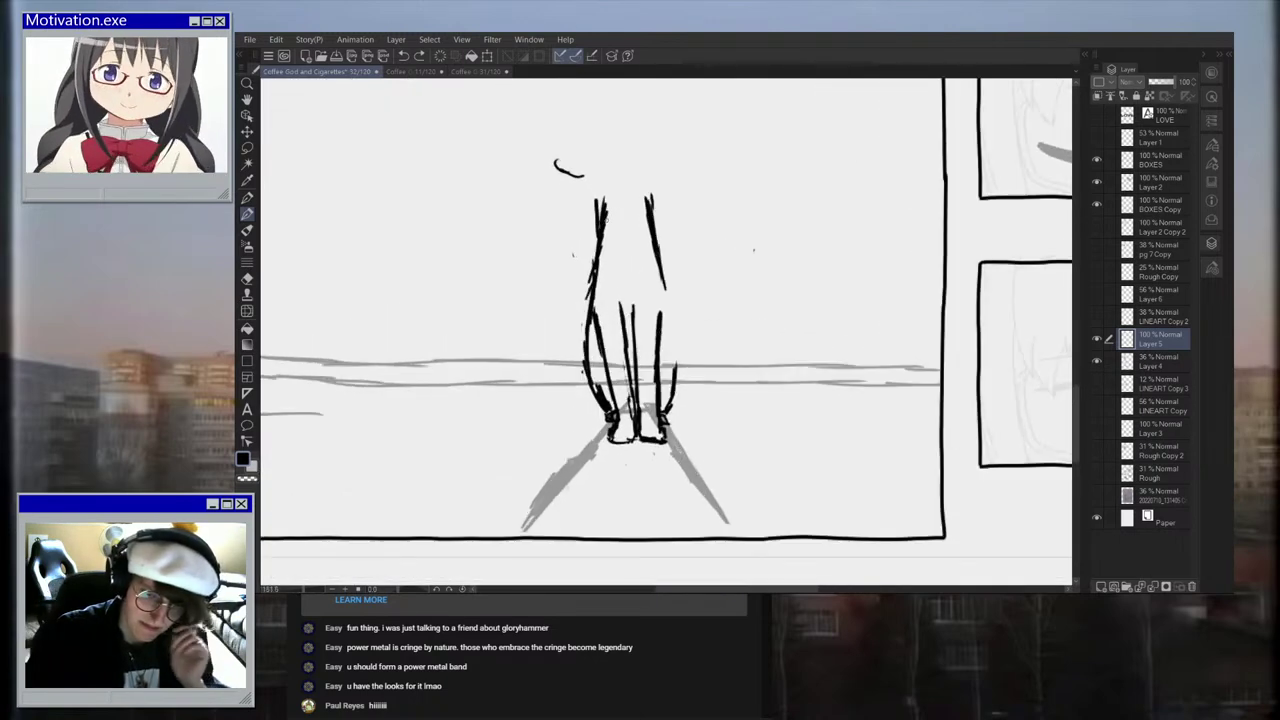
mouse_move(554, 160)
left_mouse_down()
mouse_move(583, 177)
mouse_move(609, 247)
left_mouse_up()
left_click_drag(606, 199, 604, 222)
left_click_drag(647, 198, 659, 254)
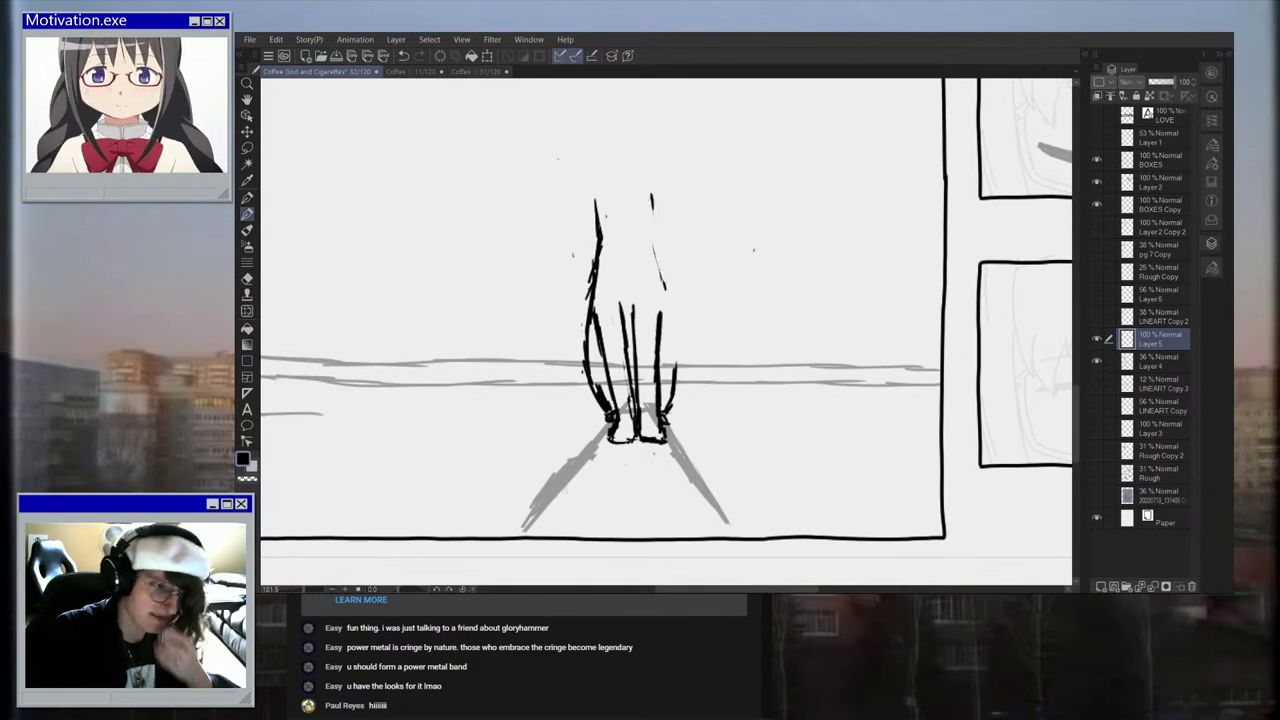
Step: Rework the figure's upper outline, redrawing the right line further inward and the left line straighter downward
mouse_move(648, 200)
left_mouse_down()
mouse_move(644, 234)
mouse_move(678, 350)
left_mouse_up()
left_click_drag(650, 230, 670, 312)
left_click_drag(597, 242, 586, 318)
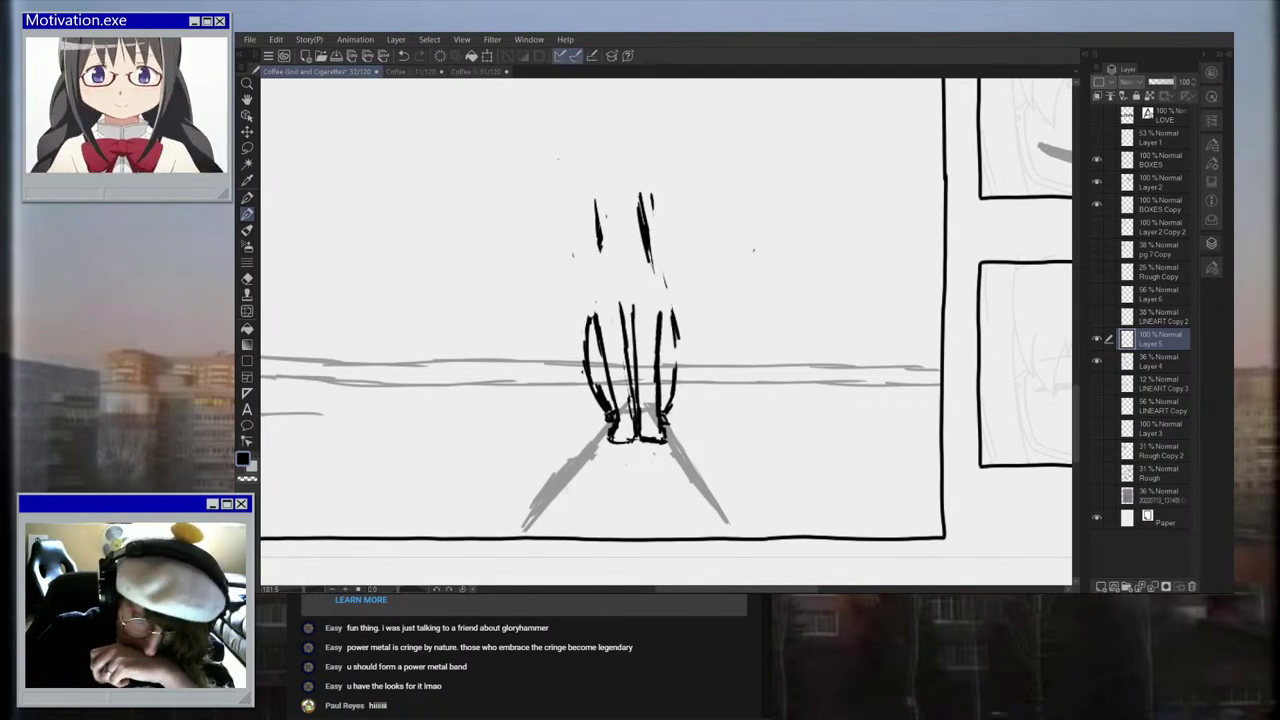
left_click_drag(674, 306, 678, 340)
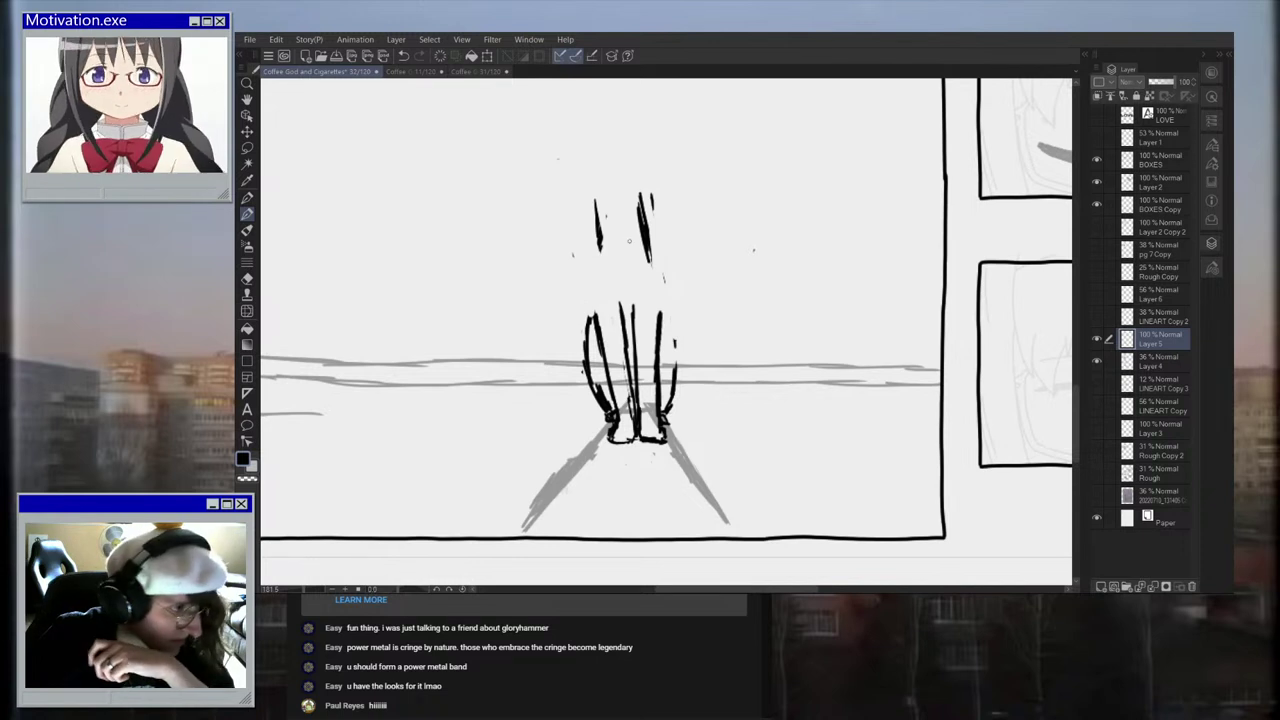
left_click_drag(600, 234, 597, 374)
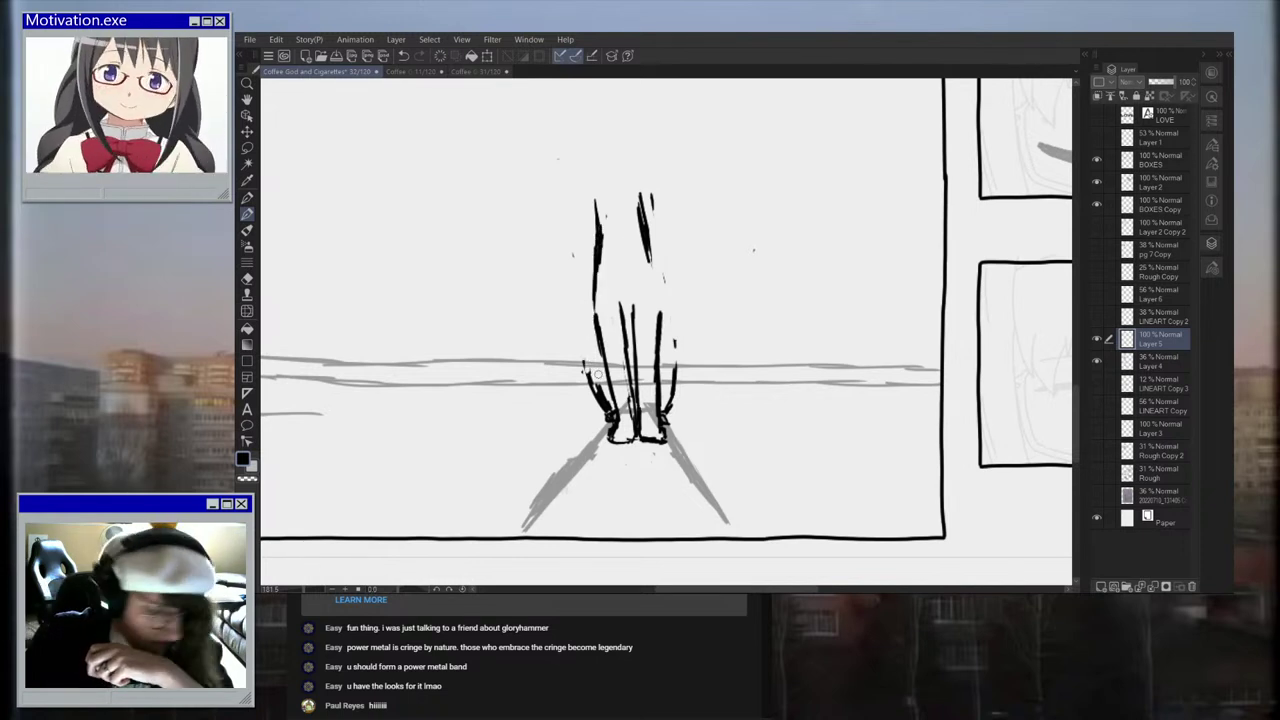
Step: Erase the upper ends of the outermost inner leg lines and connect both outer side lines down to the ankles
mouse_move(600, 327)
left_mouse_down()
mouse_move(598, 338)
mouse_move(595, 320)
left_mouse_up()
mouse_move(658, 318)
left_mouse_down()
mouse_move(659, 330)
mouse_move(603, 346)
left_mouse_up()
mouse_move(596, 272)
left_mouse_down()
mouse_move(586, 386)
mouse_move(588, 316)
left_mouse_up()
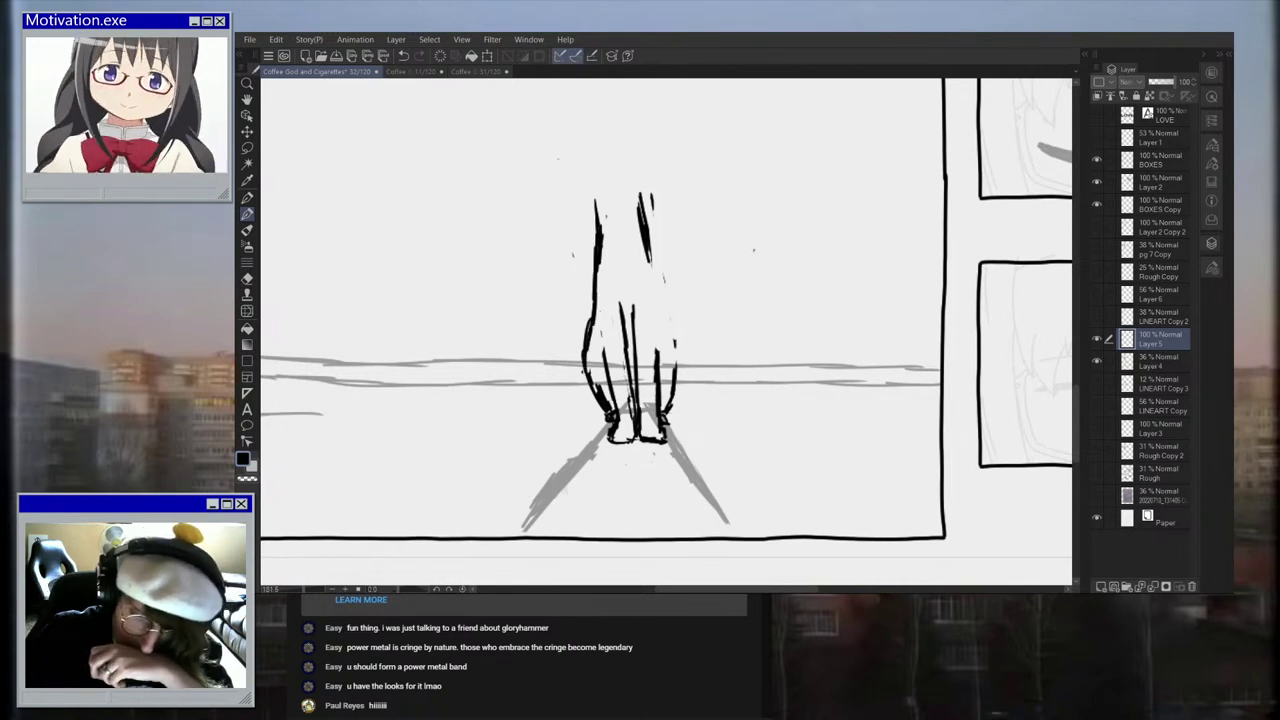
left_click_drag(650, 250, 680, 378)
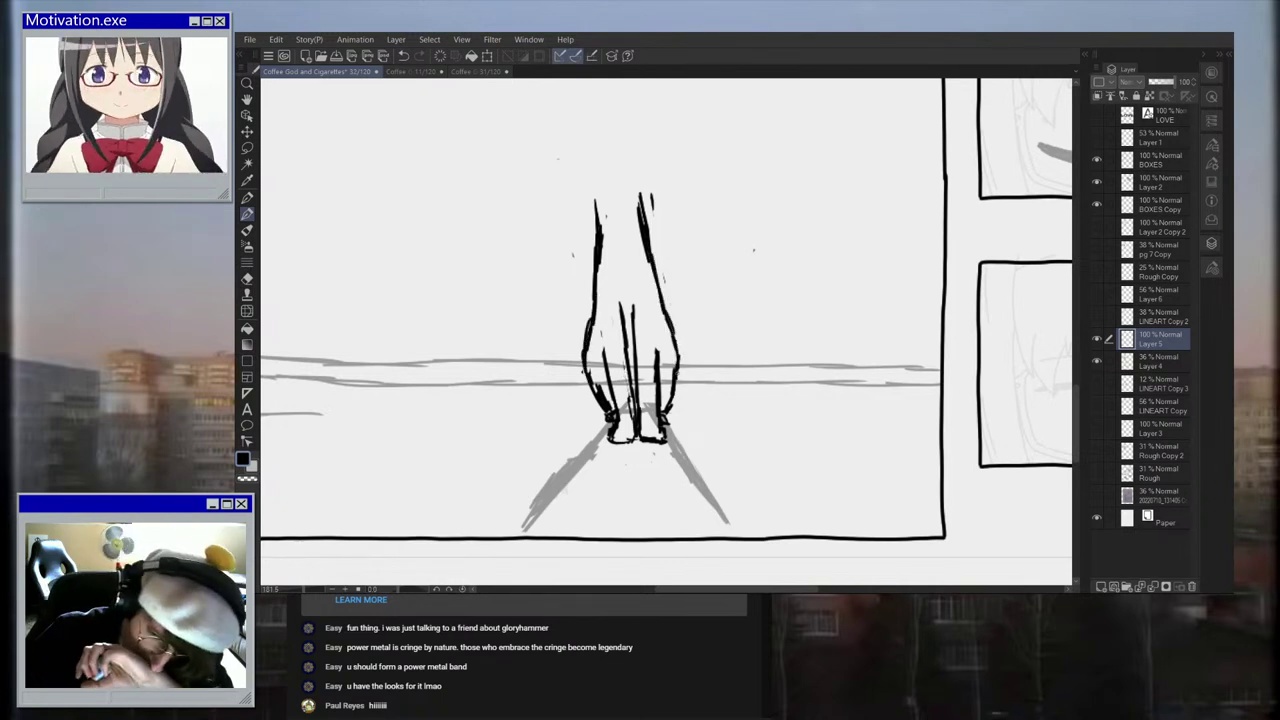
left_click_drag(594, 288, 592, 304)
Step: Ink two short curved strokes, one above the other, in the empty space beside the figure's right side
scroll(641, 278, "down", 3)
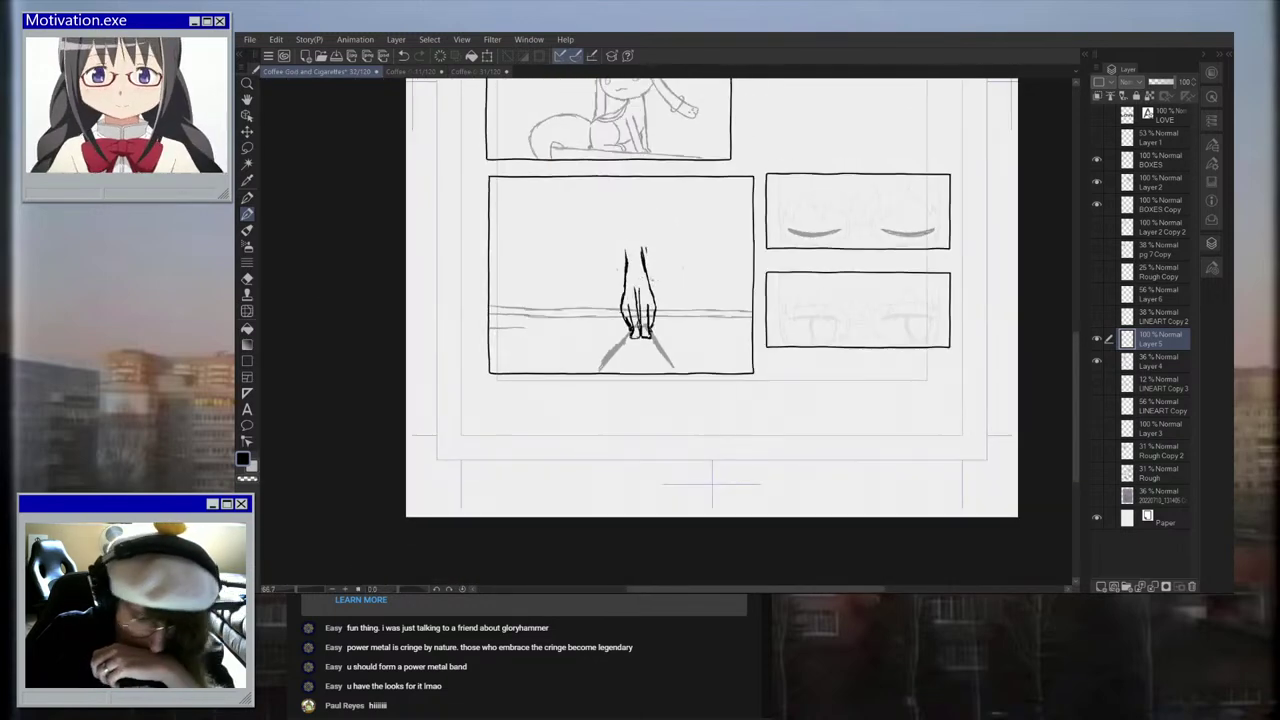
key("ctrl+plus")
key("ctrl+plus")
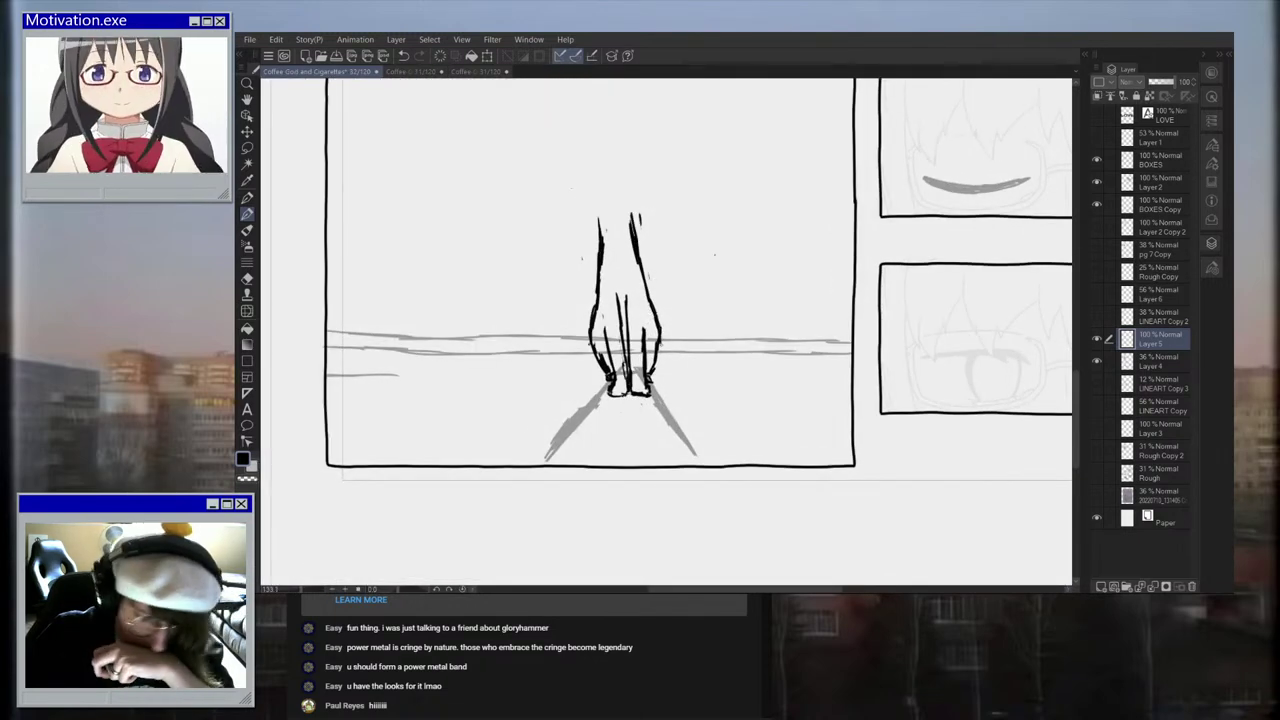
key("ctrl+plus")
mouse_move(660, 347)
left_mouse_down()
mouse_move(720, 330)
mouse_move(738, 345)
mouse_move(684, 294)
mouse_move(712, 282)
mouse_move(725, 298)
mouse_move(679, 308)
mouse_move(690, 333)
left_mouse_up()
scroll(730, 313, "down", 1)
scroll(730, 313, "down", 2)
scroll(700, 318, "up", 2)
left_click_drag(697, 330, 692, 277)
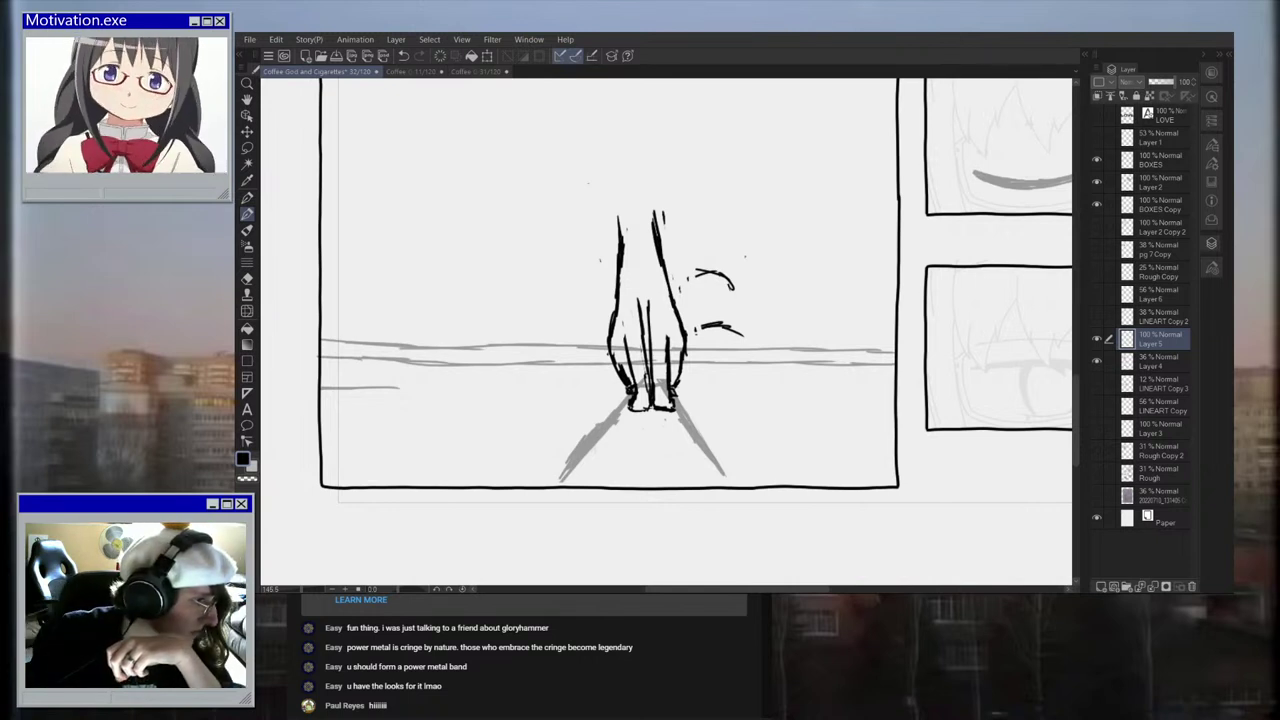
Step: Try a short crossbar over the top of the left side line, undo it, and trim the upper ends of both side lines
scroll(718, 212, "up", 1)
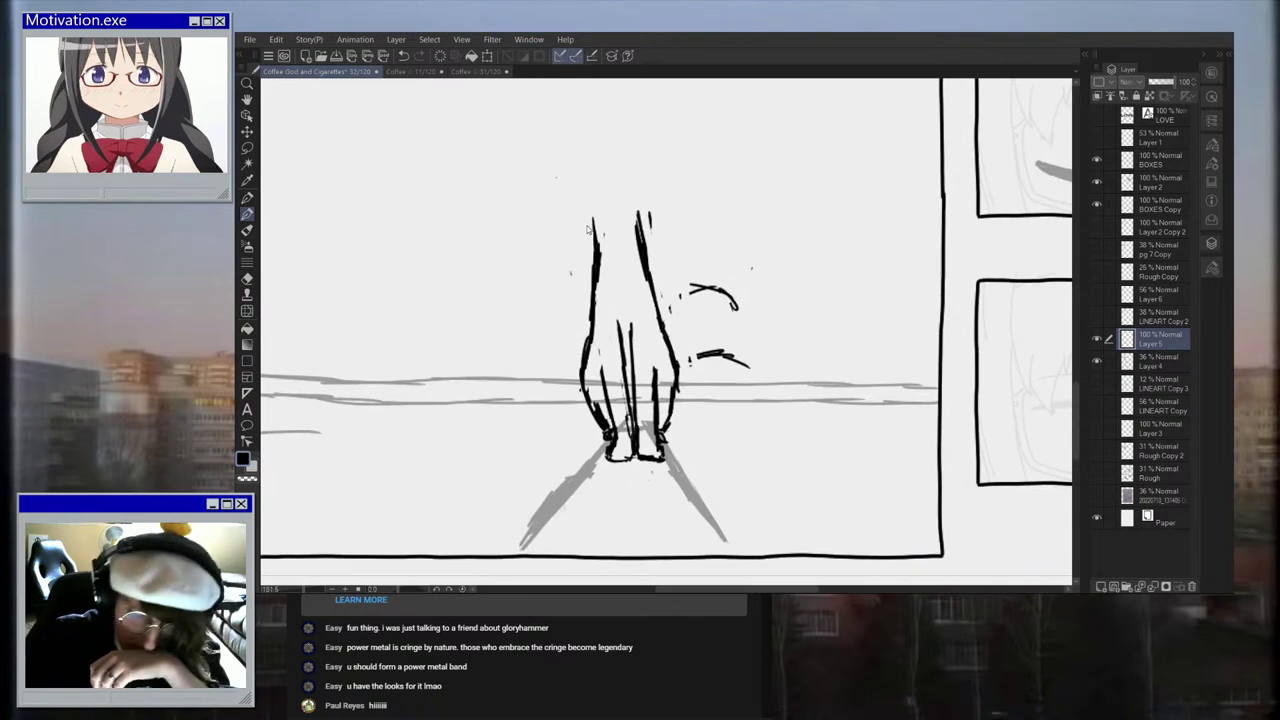
left_click_drag(577, 237, 622, 236)
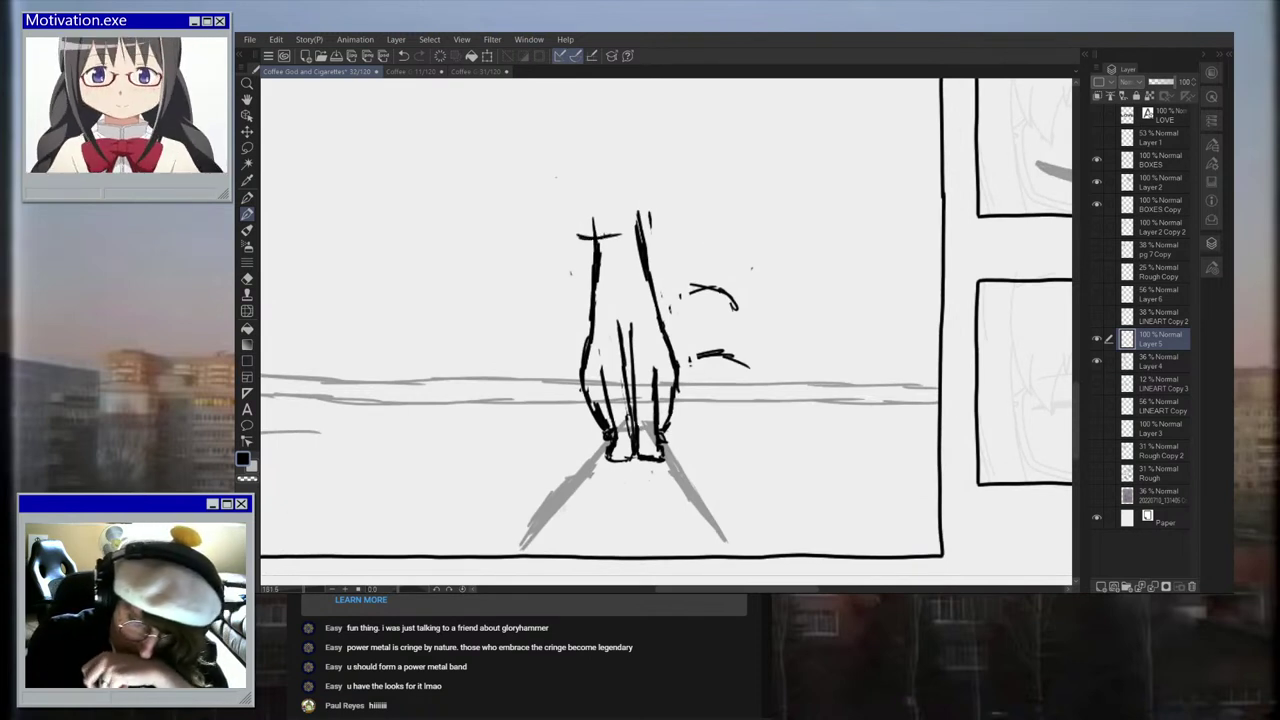
key("ctrl+z")
key("ctrl+z")
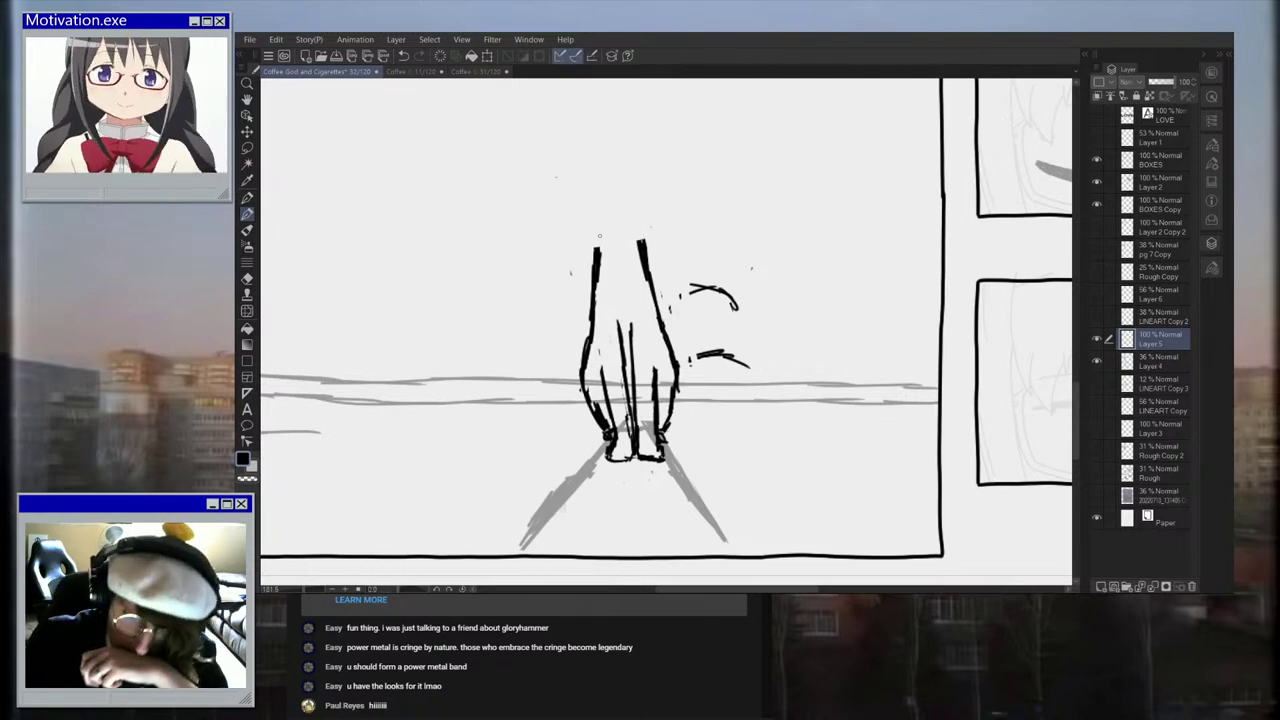
Step: Ink a short crossbar across the top end of the figure's left side line
scroll(600, 236, "up", 1)
mouse_move(579, 248)
left_mouse_down()
mouse_move(628, 243)
mouse_move(585, 254)
left_mouse_up()
scroll(581, 217, "up", 2)
left_click(406, 58)
left_click(406, 57)
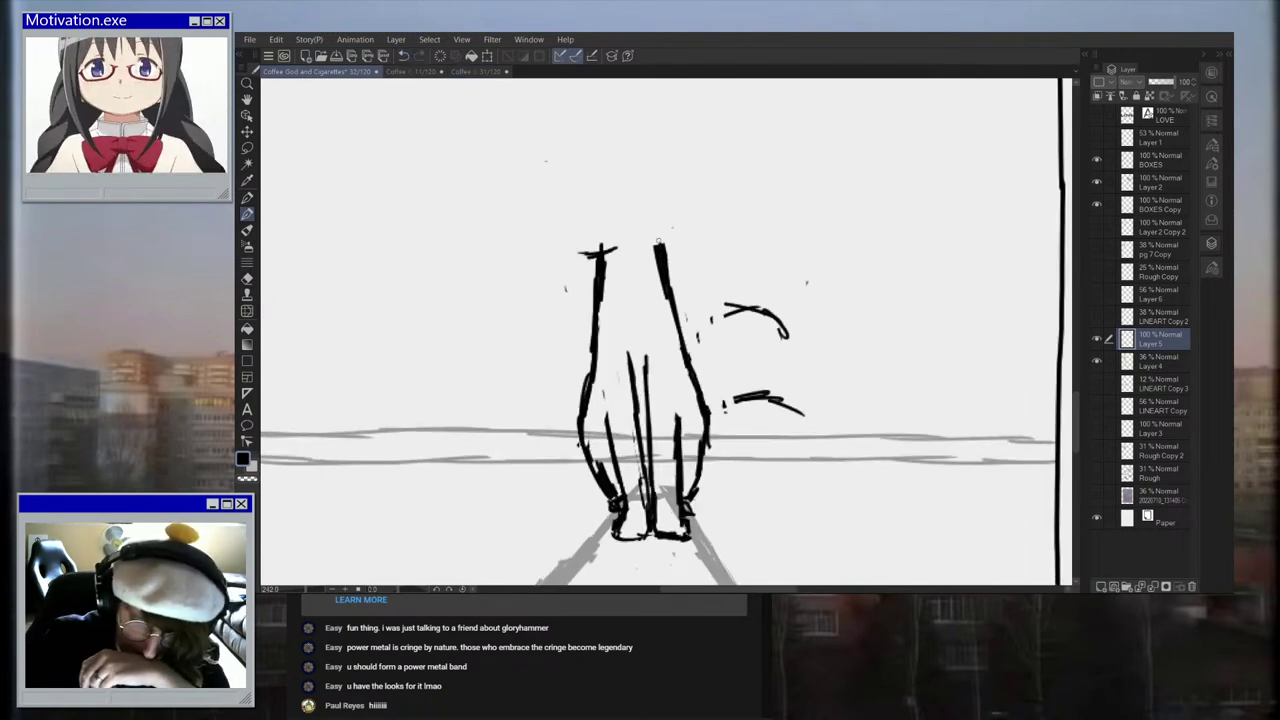
scroll(600, 210, "up", 1)
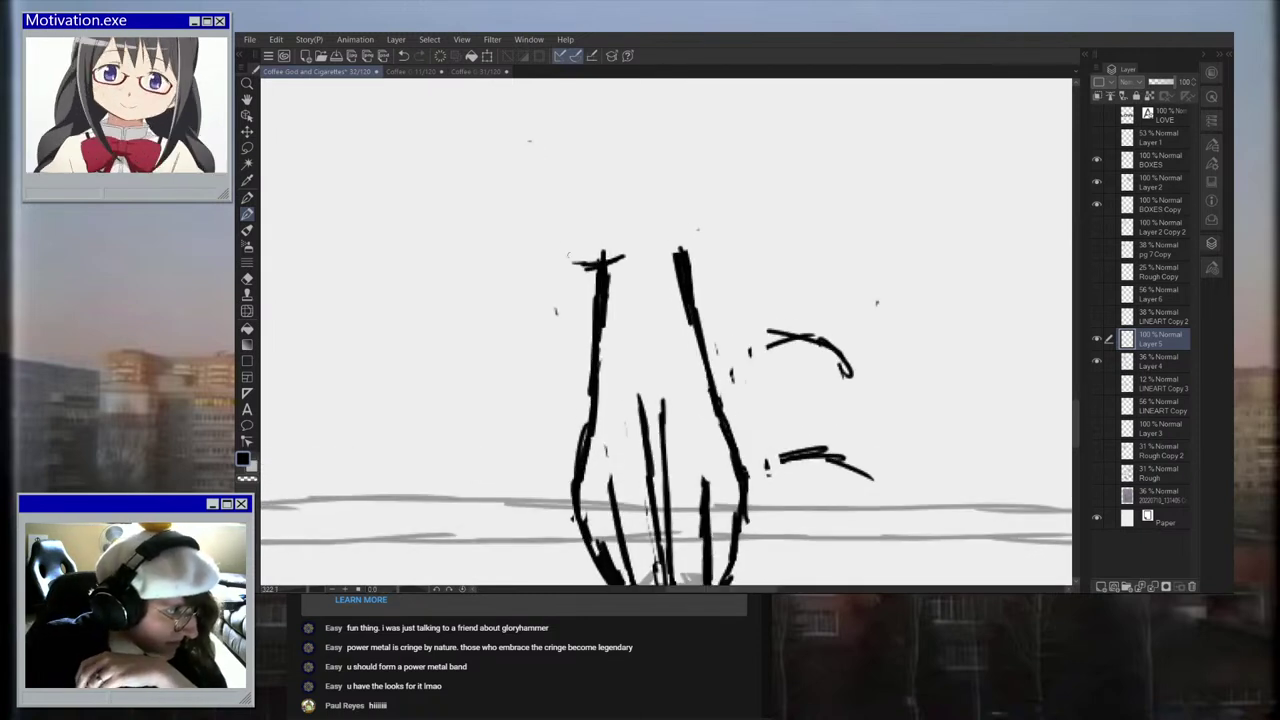
mouse_move(598, 259)
left_mouse_down()
mouse_move(529, 240)
mouse_move(504, 192)
mouse_move(509, 172)
mouse_move(553, 126)
mouse_move(670, 105)
left_mouse_up()
scroll(600, 180, "down", 1)
left_click_drag(537, 162, 590, 122)
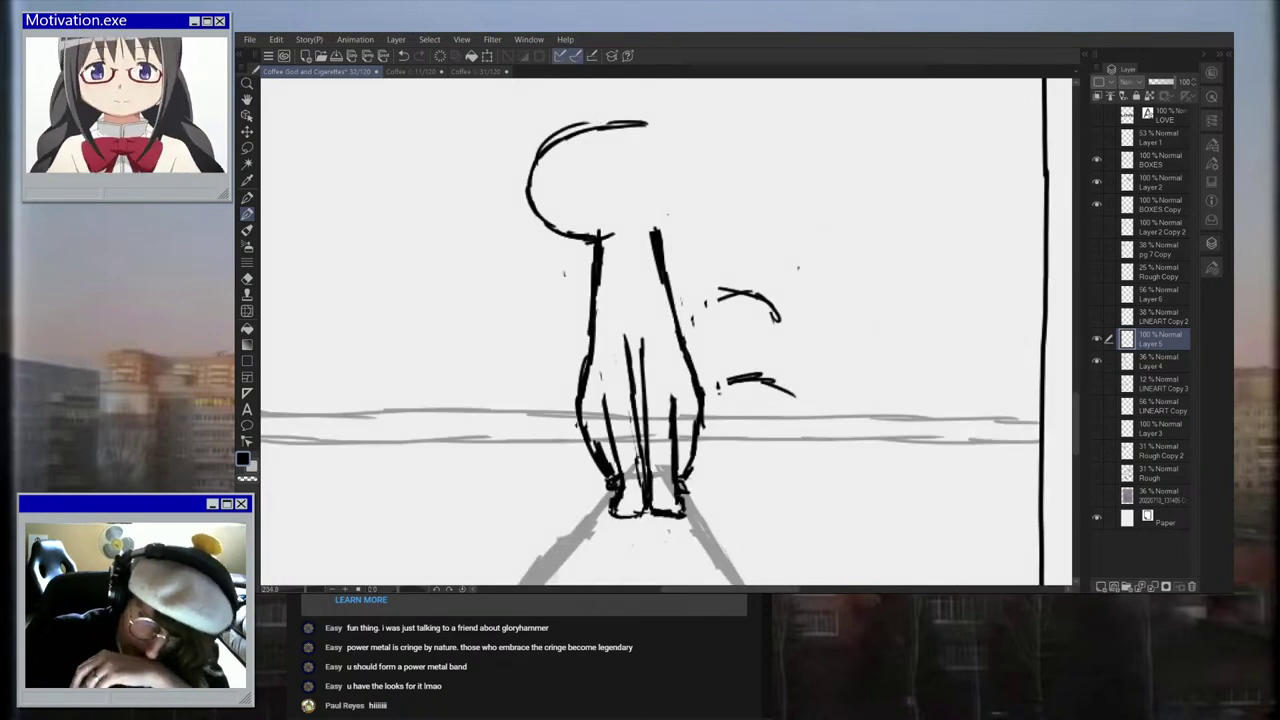
left_click_drag(552, 228, 527, 138)
mouse_move(528, 206)
left_mouse_down()
mouse_move(545, 152)
mouse_move(648, 122)
left_mouse_up()
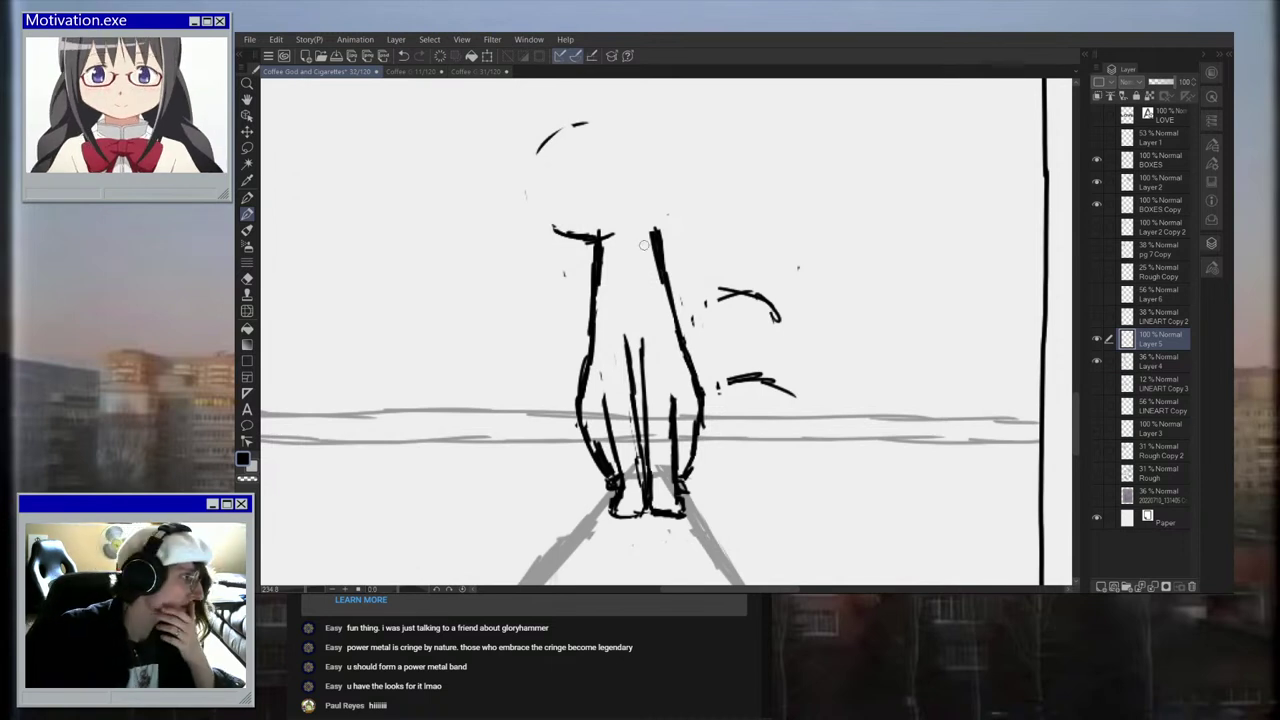
Step: Draw a wide oval head outline on top of the cat's neck
scroll(644, 244, "up", 1)
mouse_move(554, 242)
left_mouse_down()
mouse_move(536, 226)
mouse_move(514, 148)
mouse_move(580, 108)
mouse_move(683, 112)
left_mouse_up()
left_click_drag(646, 242, 692, 230)
mouse_move(656, 106)
left_mouse_down()
mouse_move(684, 116)
mouse_move(712, 166)
left_mouse_up()
mouse_move(690, 122)
left_mouse_down()
mouse_move(714, 162)
mouse_move(716, 206)
mouse_move(692, 232)
mouse_move(628, 246)
left_mouse_up()
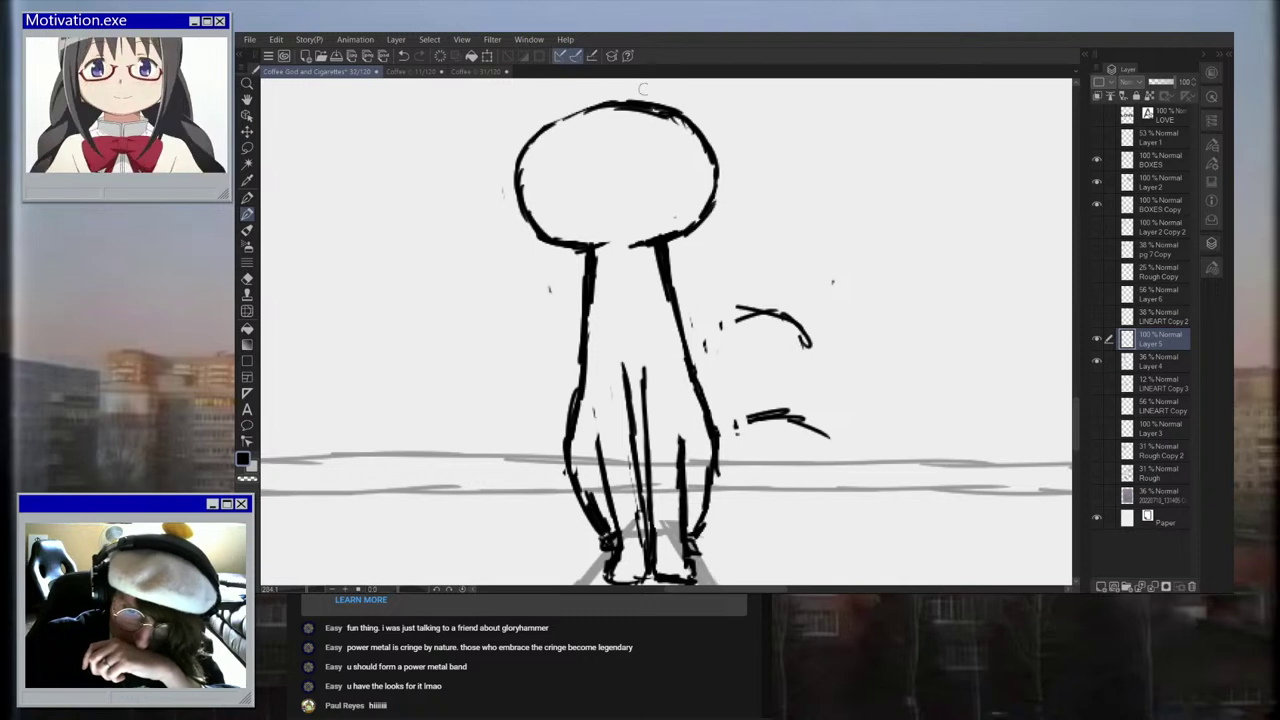
mouse_move(542, 128)
left_mouse_down()
mouse_move(605, 103)
mouse_move(666, 112)
mouse_move(698, 140)
left_mouse_up()
scroll(550, 187, "down", 4)
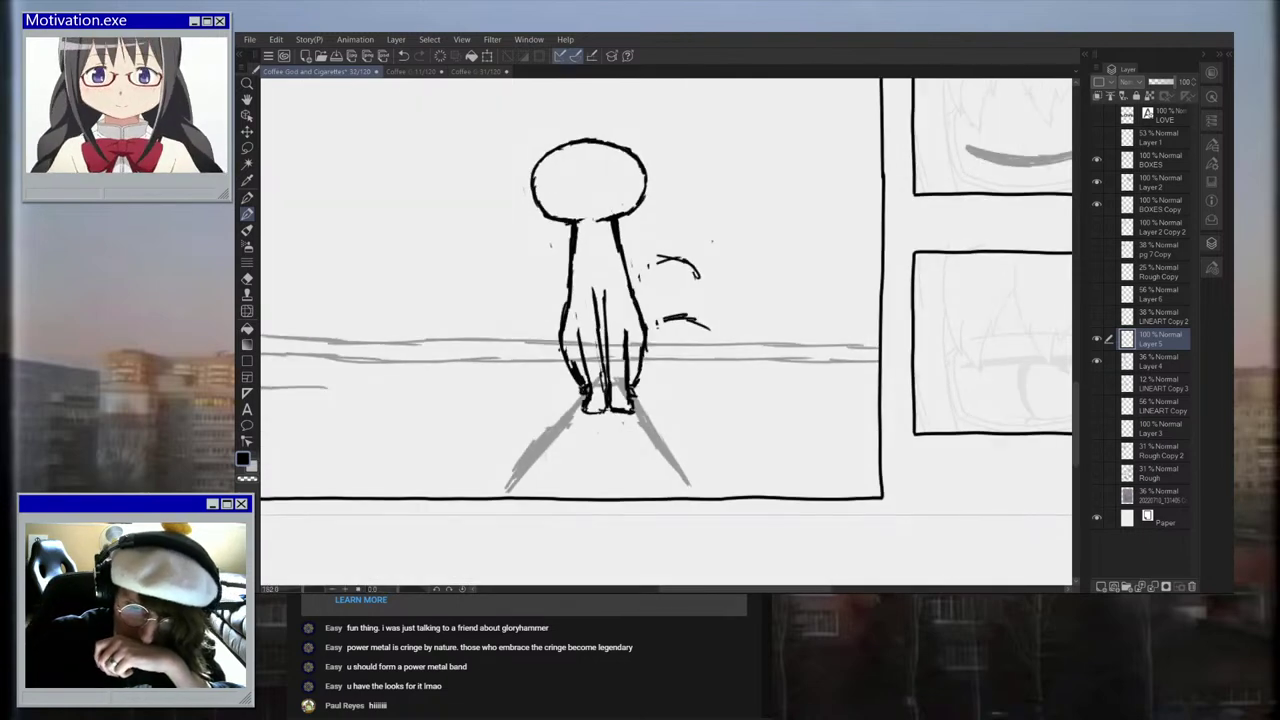
scroll(620, 215, "down", 2)
scroll(630, 198, "up", 3)
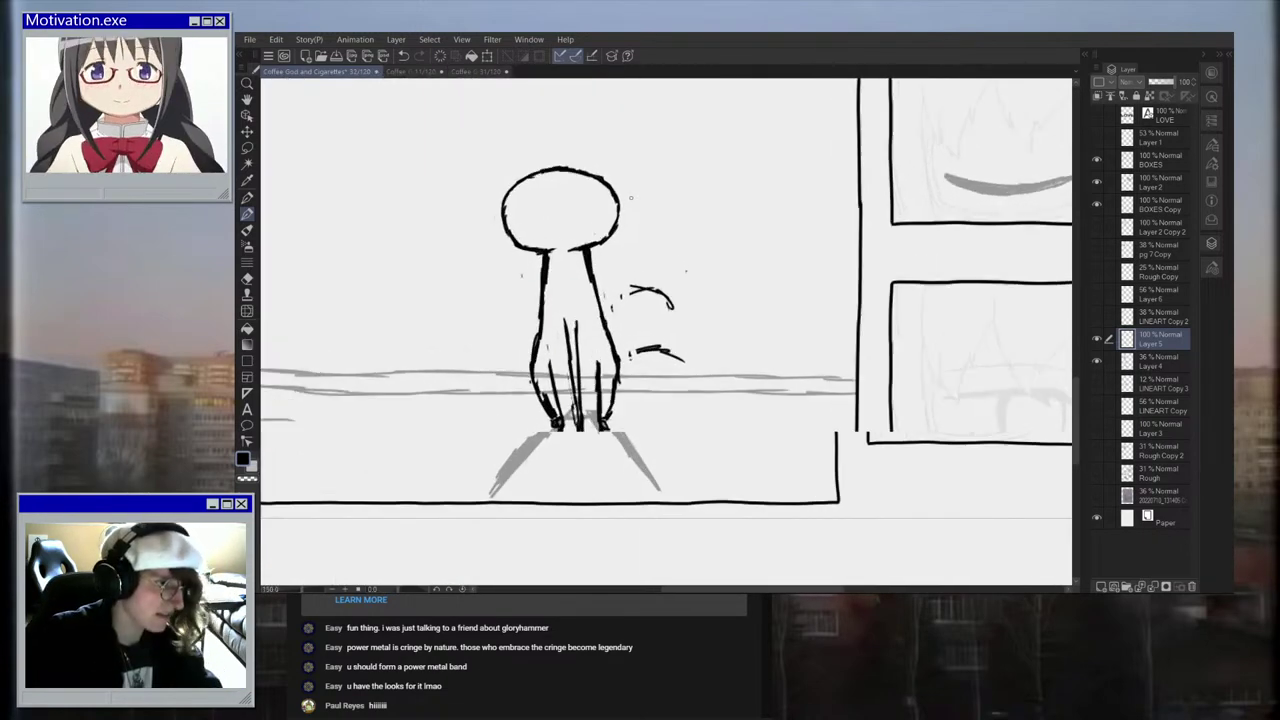
scroll(630, 197, "up", 4)
left_click_drag(436, 270, 515, 262)
key("ctrl+z")
scroll(454, 282, "up", 1)
left_click_drag(443, 281, 479, 272)
key("ctrl+z")
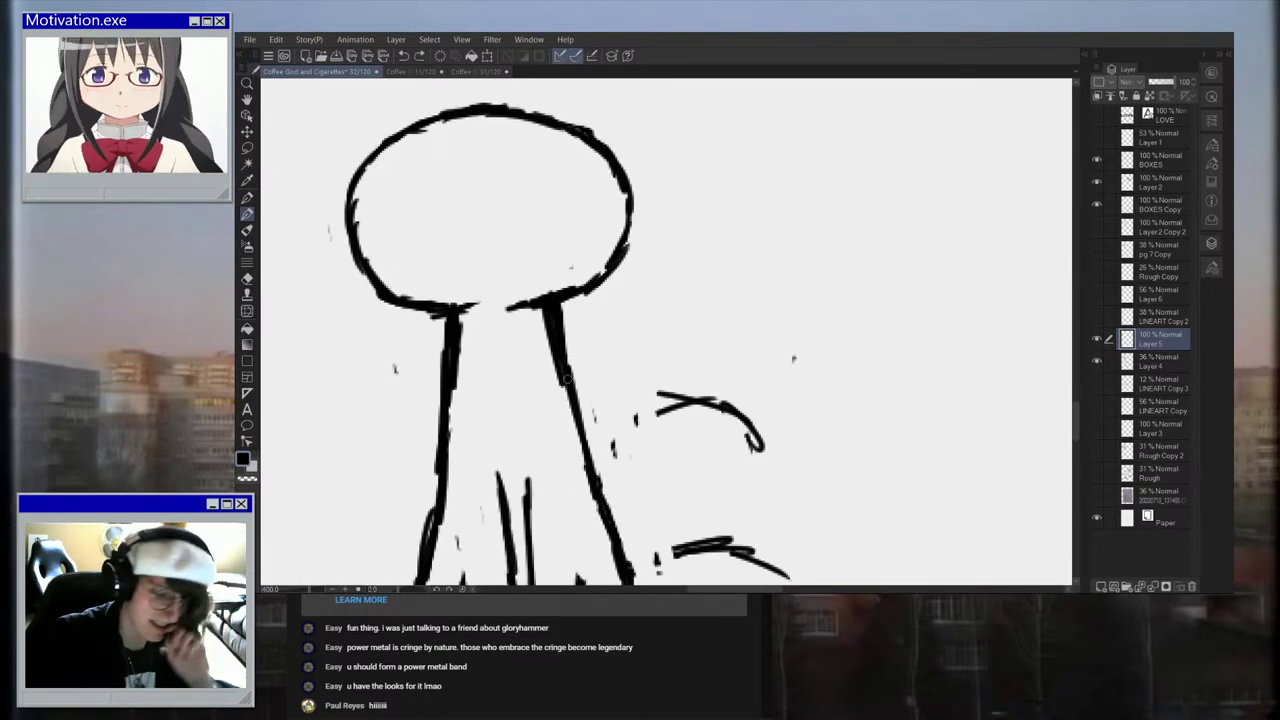
Step: Clean up the head's lower outline and draw two small oval eyes and a wavy mouth inside it
left_click_drag(375, 272, 423, 305)
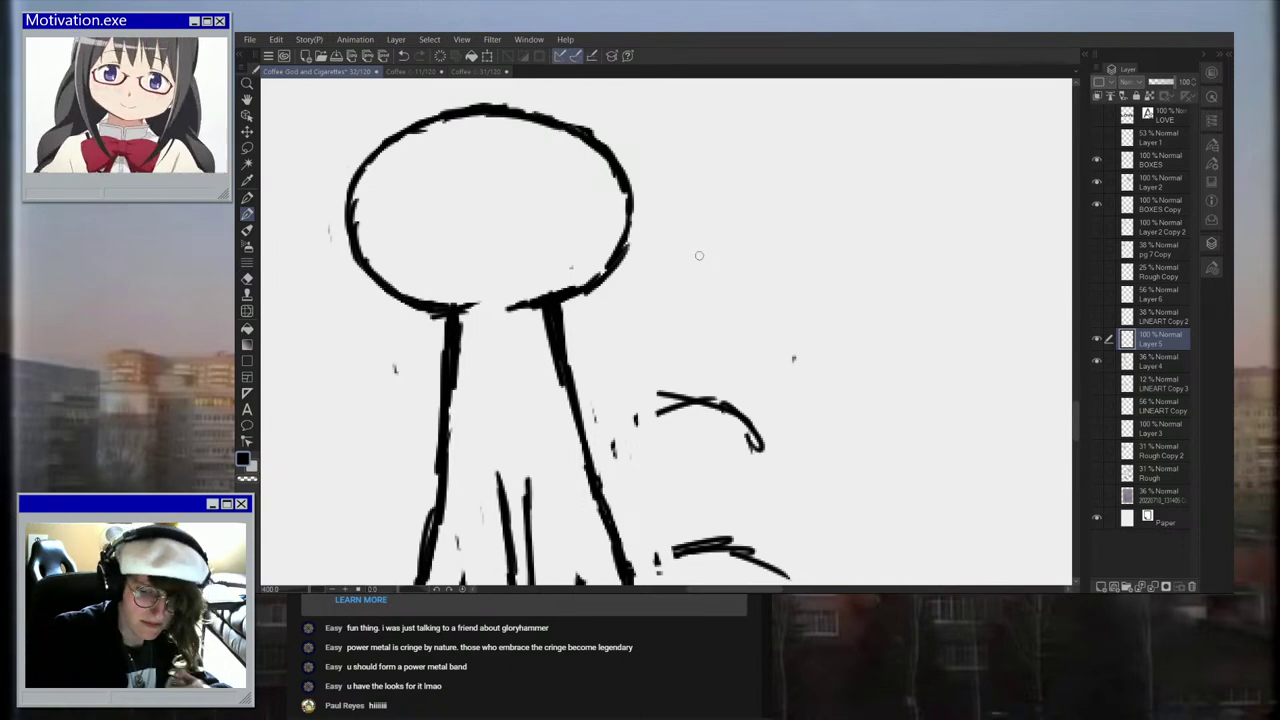
left_click_drag(612, 260, 580, 292)
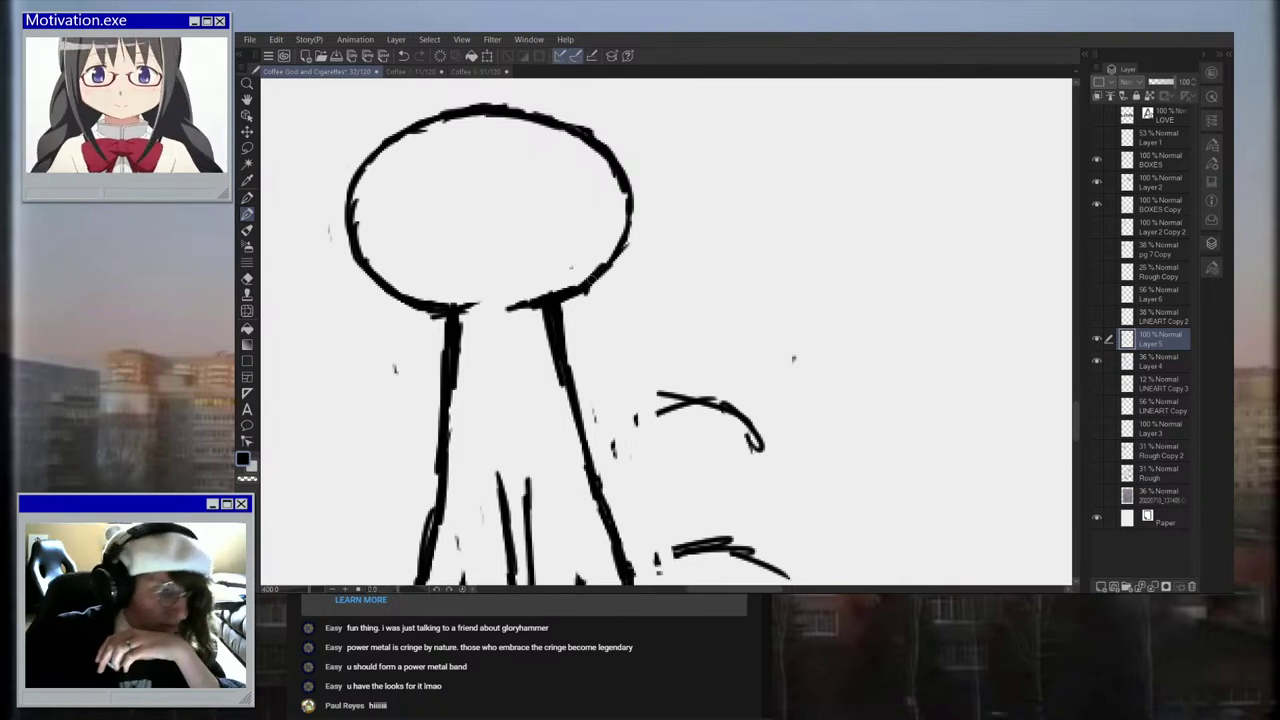
mouse_move(538, 179)
left_mouse_down()
mouse_move(529, 195)
mouse_move(555, 180)
mouse_move(552, 190)
left_mouse_up()
scroll(492, 156, "up", 2)
key("ctrl+z")
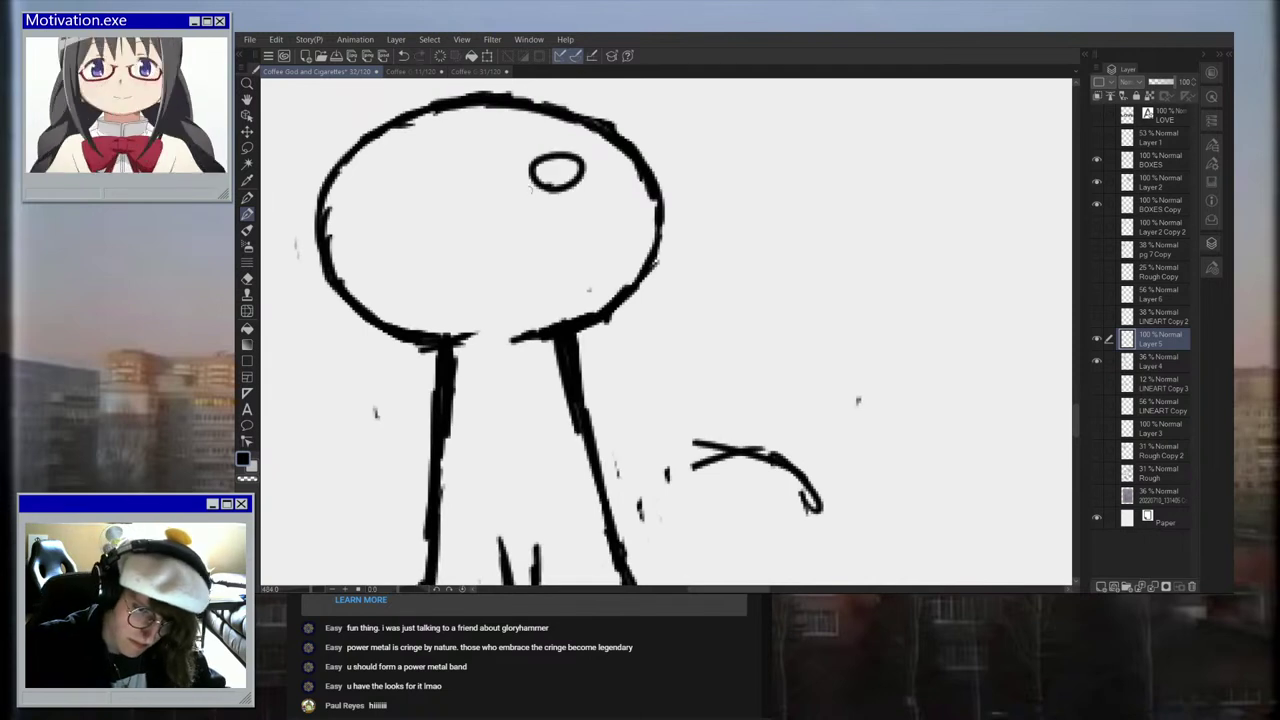
left_click_drag(378, 204, 414, 176)
left_click_drag(426, 240, 495, 233)
scroll(566, 177, "down", 2)
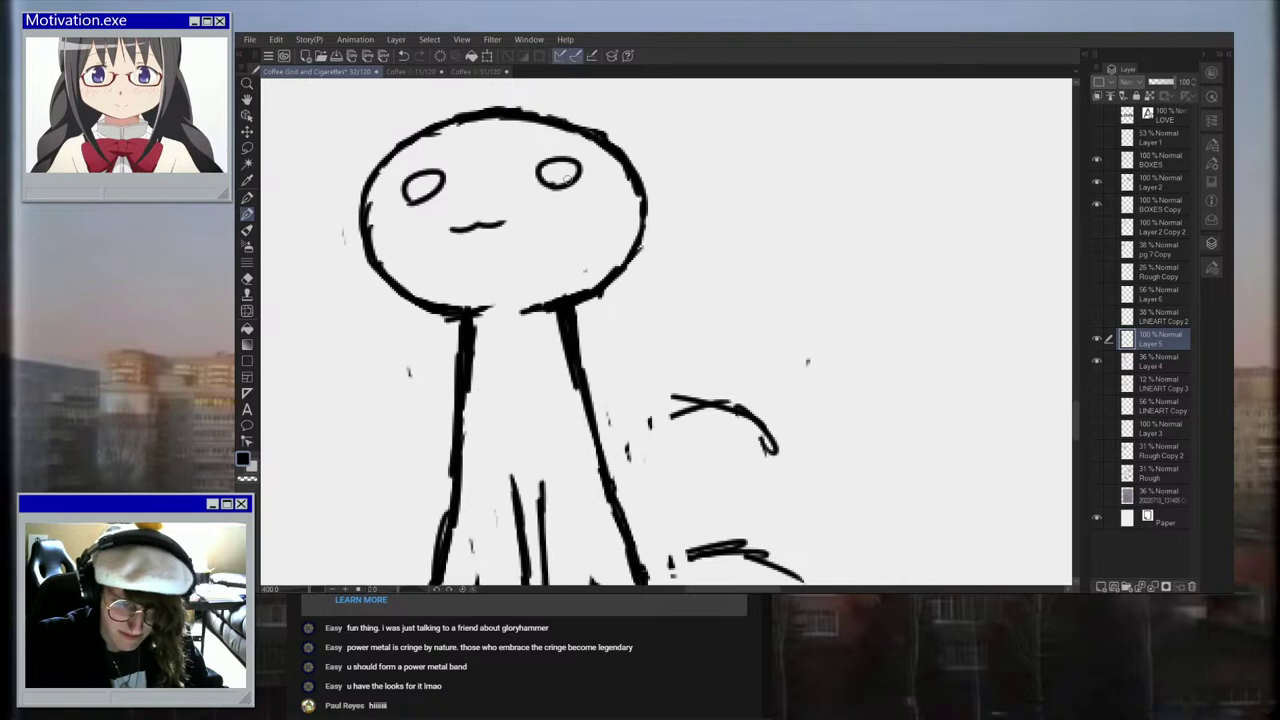
scroll(592, 209, "down", 5)
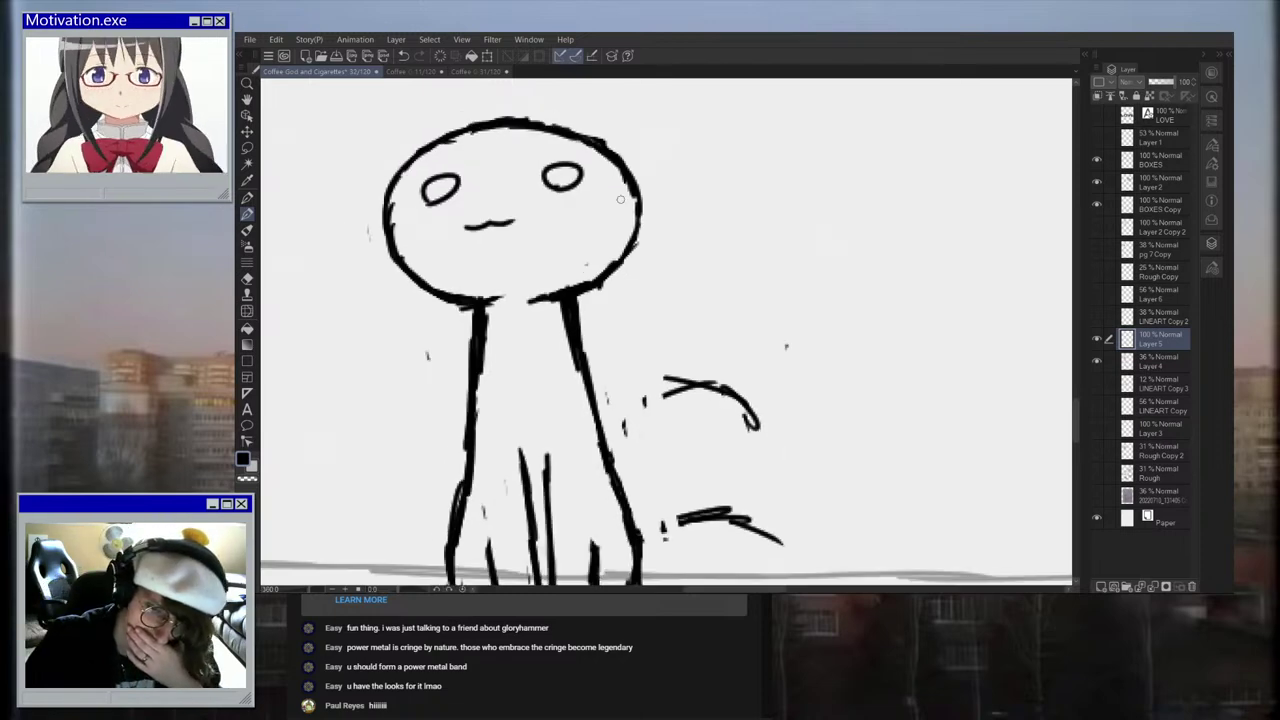
Step: Draw a pointed ear on the left side of the cat's head with a long strand hanging down beside the body
scroll(594, 151, "up", 2)
left_click_drag(510, 163, 531, 177)
scroll(535, 158, "up", 1)
key("ctrl+z")
left_click_drag(487, 165, 530, 177)
key("ctrl+z")
scroll(499, 171, "up", 2)
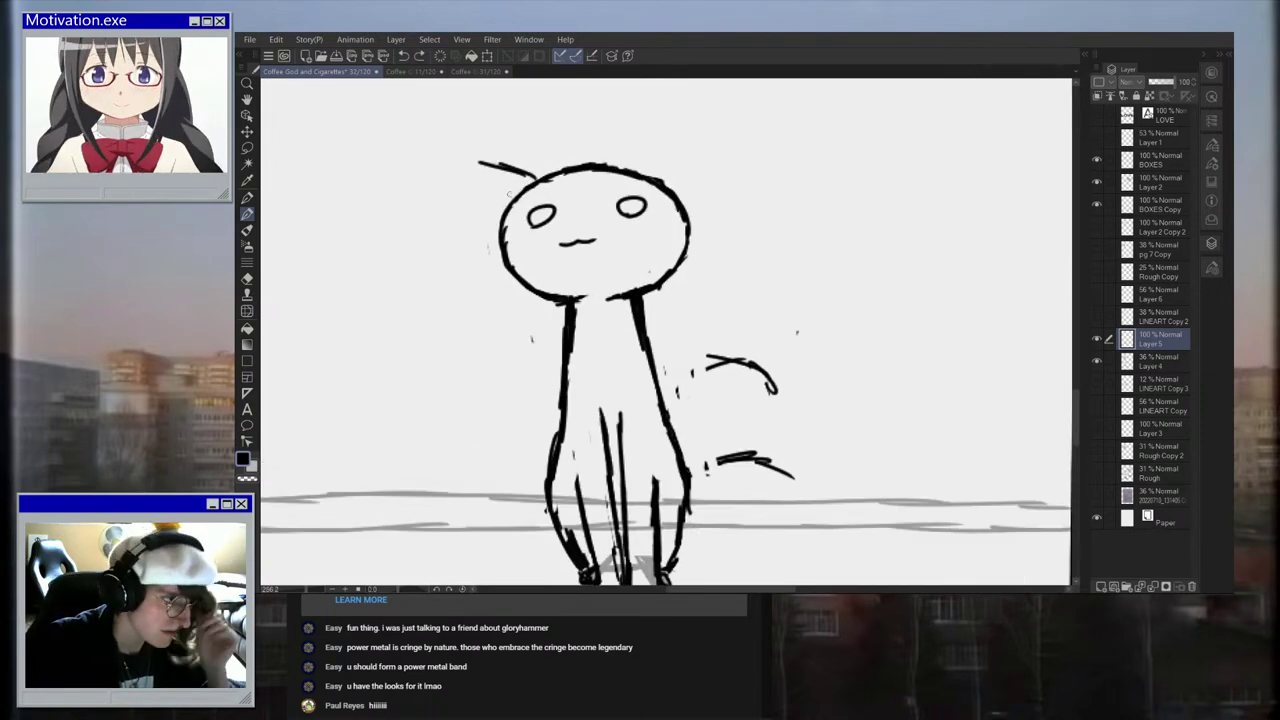
mouse_move(507, 206)
left_mouse_down()
mouse_move(482, 177)
mouse_move(531, 180)
mouse_move(484, 224)
mouse_move(486, 296)
left_mouse_up()
scroll(465, 164, "up", 1)
mouse_move(488, 205)
left_mouse_down()
mouse_move(499, 375)
mouse_move(475, 476)
left_mouse_up()
Step: Draw the pointed ear on the right side of the cat's head
scroll(505, 445, "down", 6)
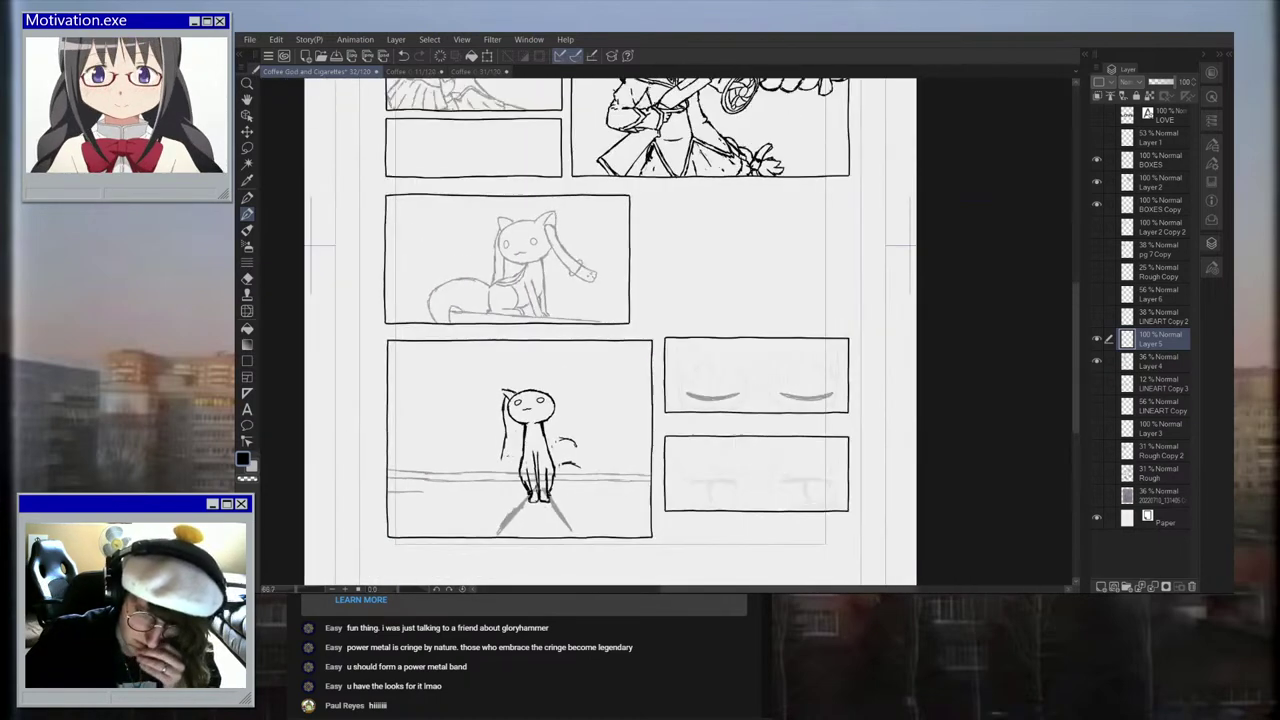
scroll(525, 498, "up", 3)
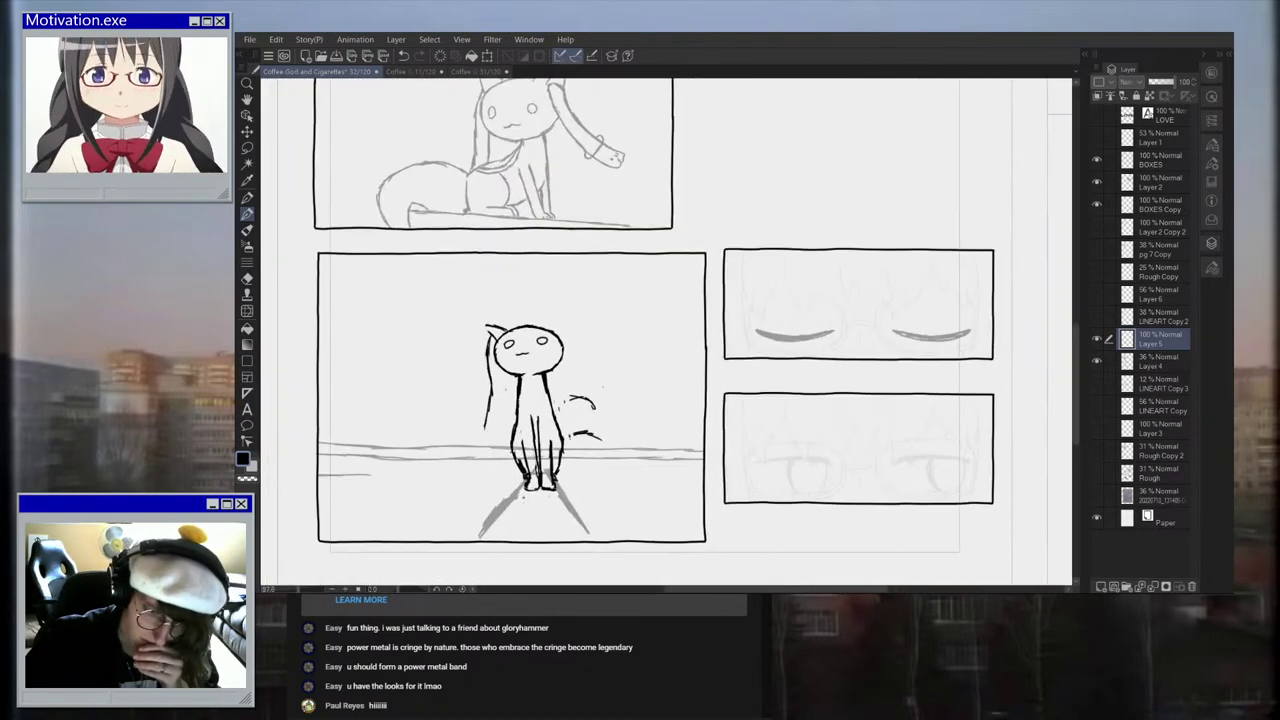
scroll(565, 496, "up", 1)
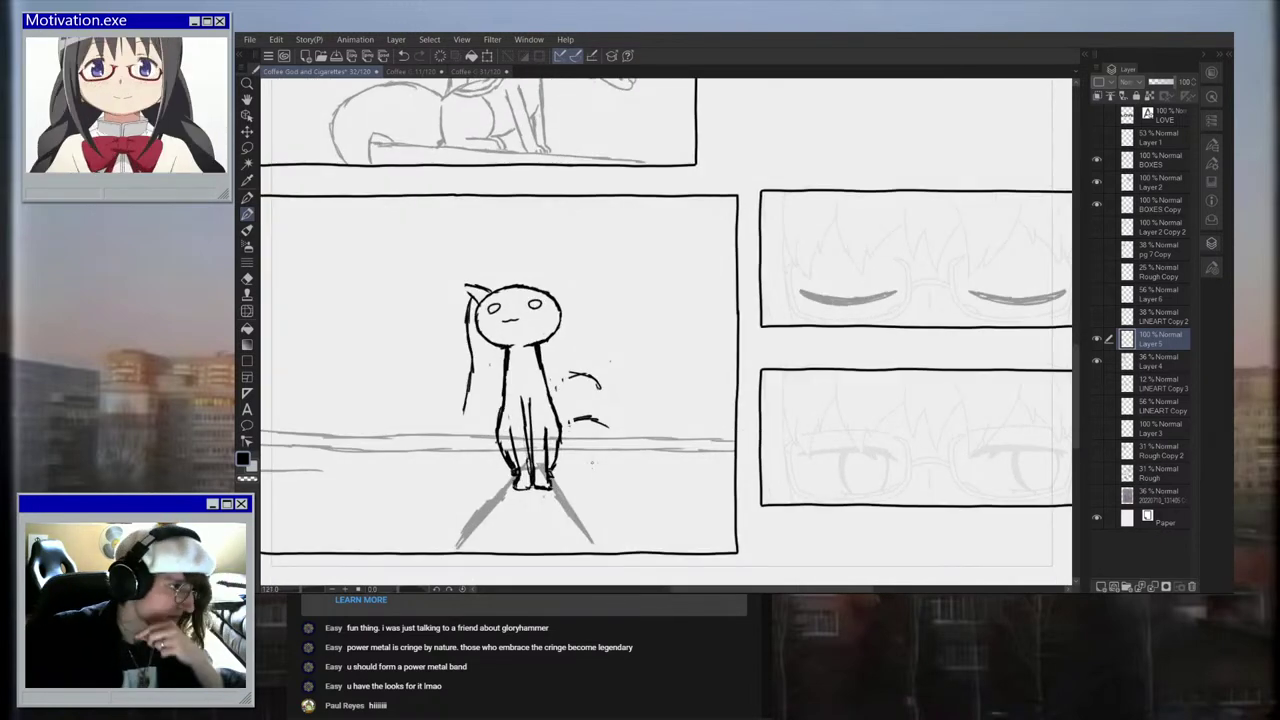
scroll(550, 360, "up", 1)
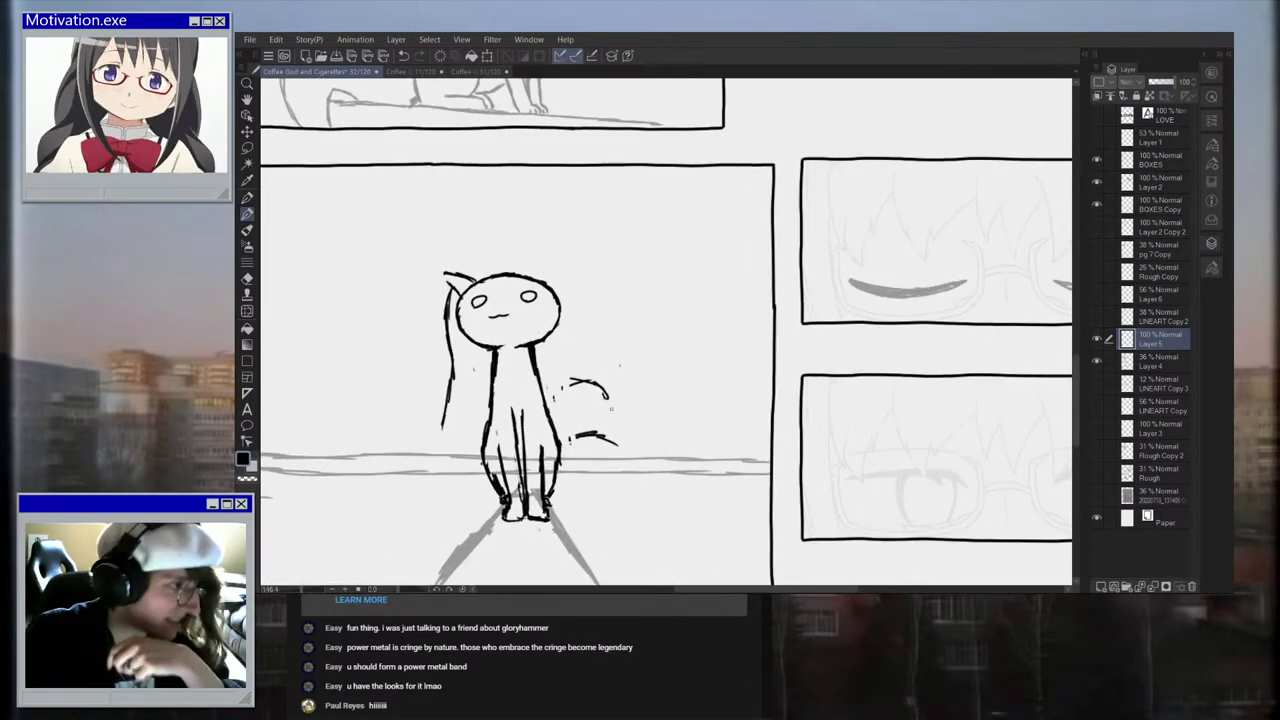
scroll(550, 360, "up", 1)
left_click_drag(534, 258, 560, 244)
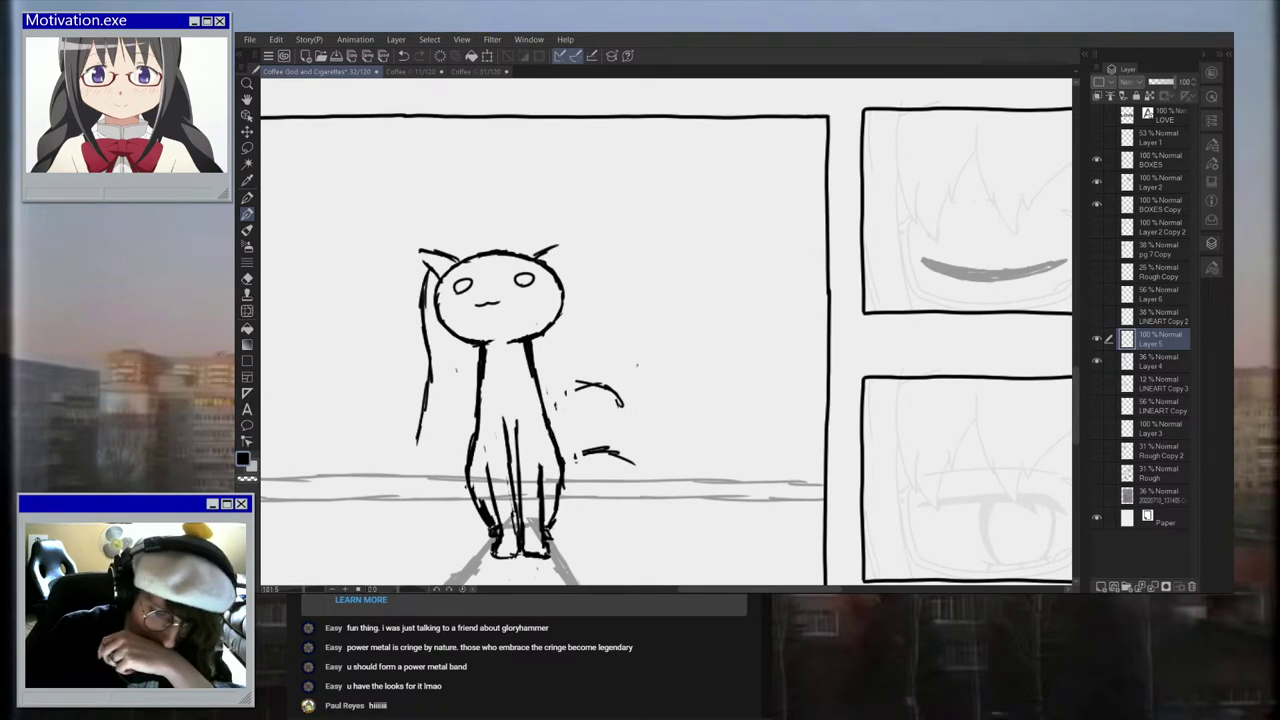
scroll(580, 480, "up", 2)
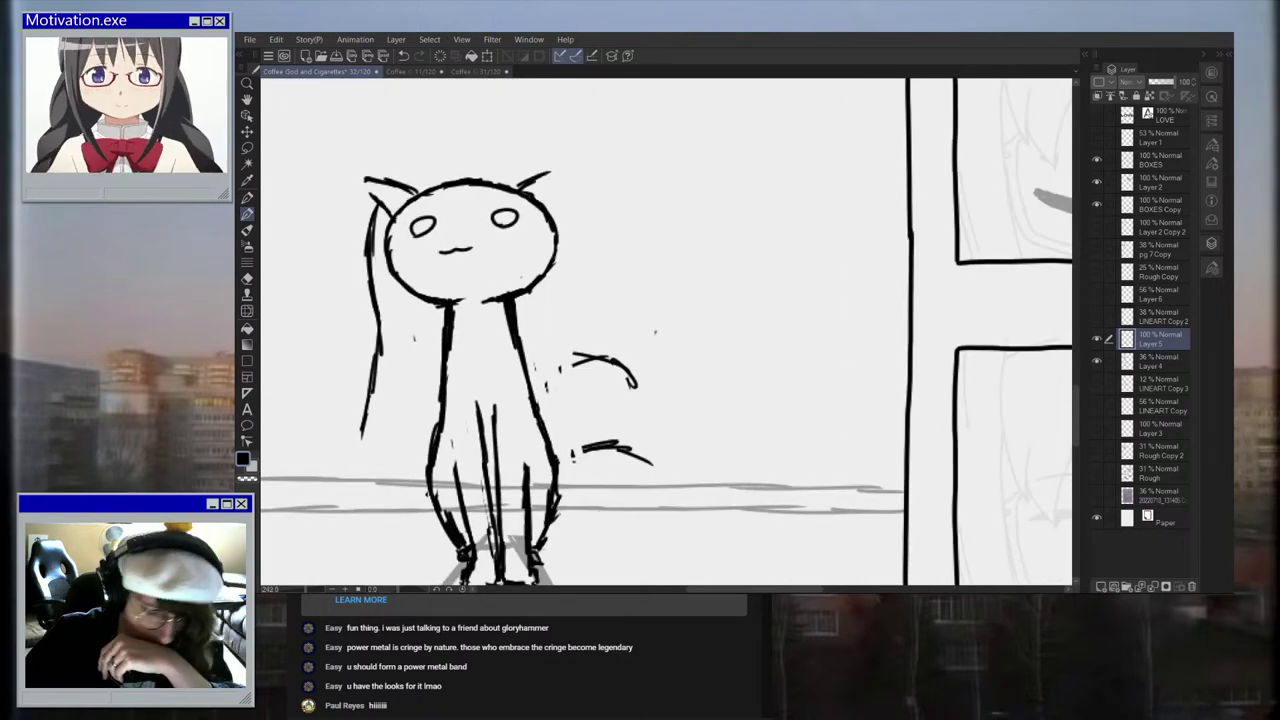
Step: Erase the old tail marks beside the body and draw the tail's arched upper edge and curved inner edge
mouse_move(586, 440)
left_mouse_down()
mouse_move(618, 452)
mouse_move(586, 452)
mouse_move(650, 461)
left_mouse_up()
left_click_drag(592, 357, 616, 363)
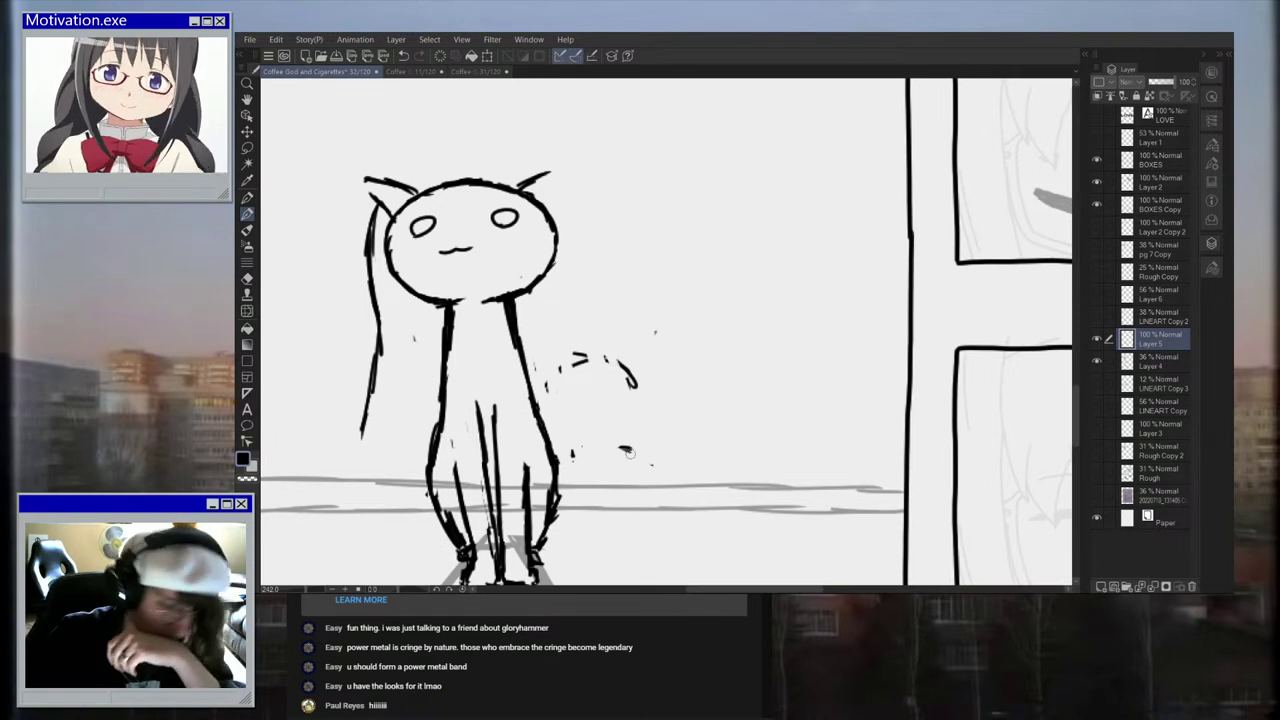
mouse_move(532, 393)
left_mouse_down()
mouse_move(555, 361)
mouse_move(590, 346)
mouse_move(630, 362)
mouse_move(637, 386)
left_mouse_up()
mouse_move(576, 476)
left_mouse_down()
mouse_move(556, 516)
mouse_move(592, 384)
mouse_move(580, 444)
left_mouse_up()
mouse_move(546, 362)
left_mouse_down()
mouse_move(530, 376)
mouse_move(556, 352)
left_mouse_up()
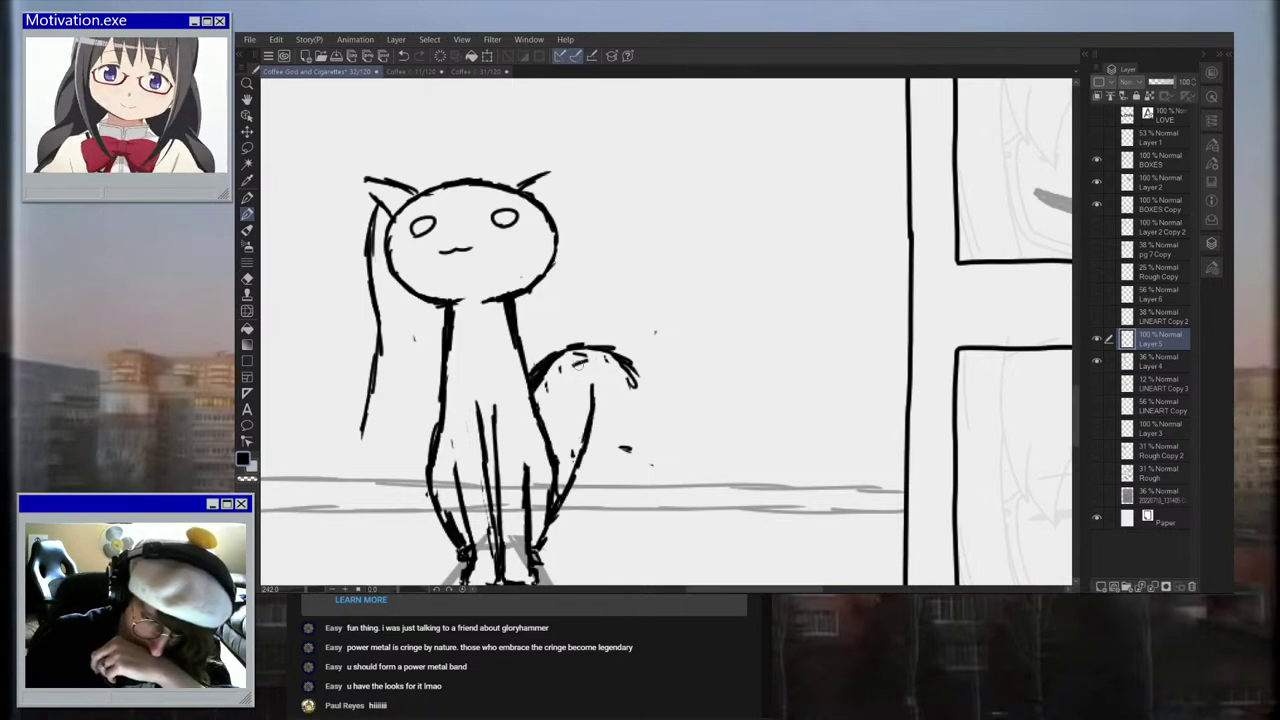
left_click_drag(566, 364, 588, 356)
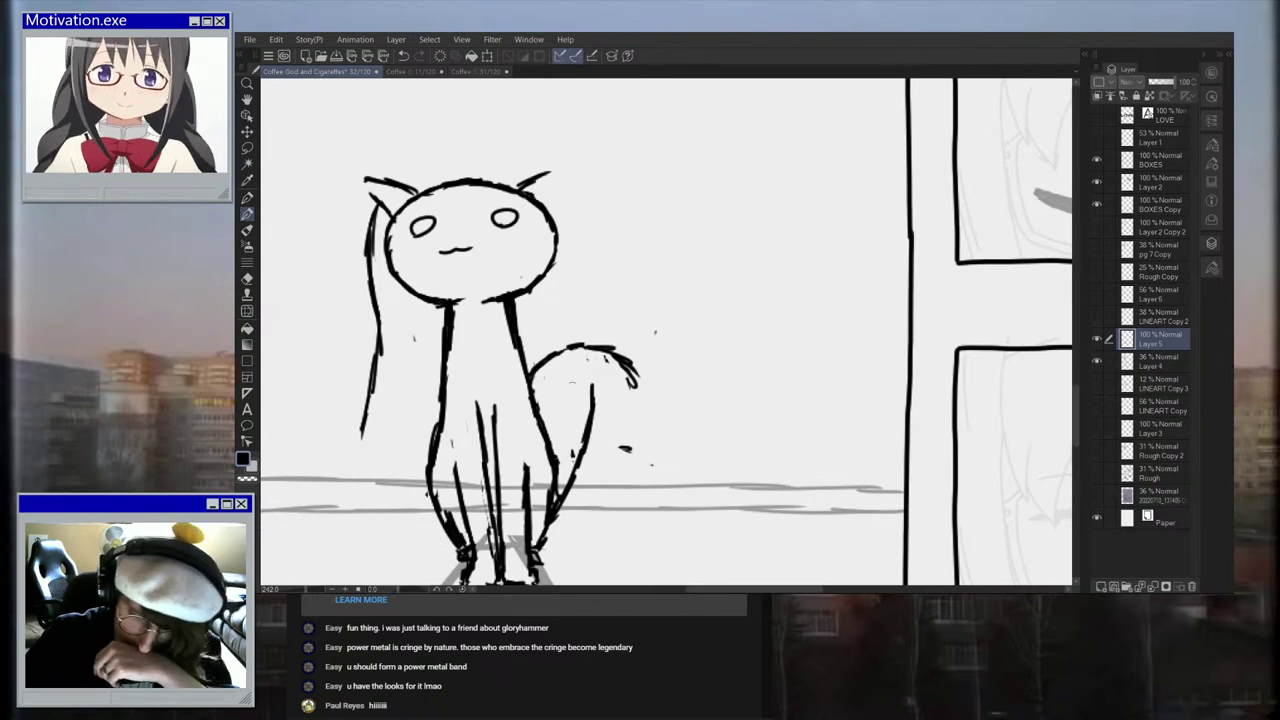
Step: Clean up the leftover marks around the tail and extend its outline down to a pointed tip
left_click_drag(616, 442, 638, 446)
mouse_move(606, 340)
left_mouse_down()
mouse_move(634, 380)
mouse_move(628, 360)
mouse_move(603, 352)
mouse_move(612, 378)
left_mouse_up()
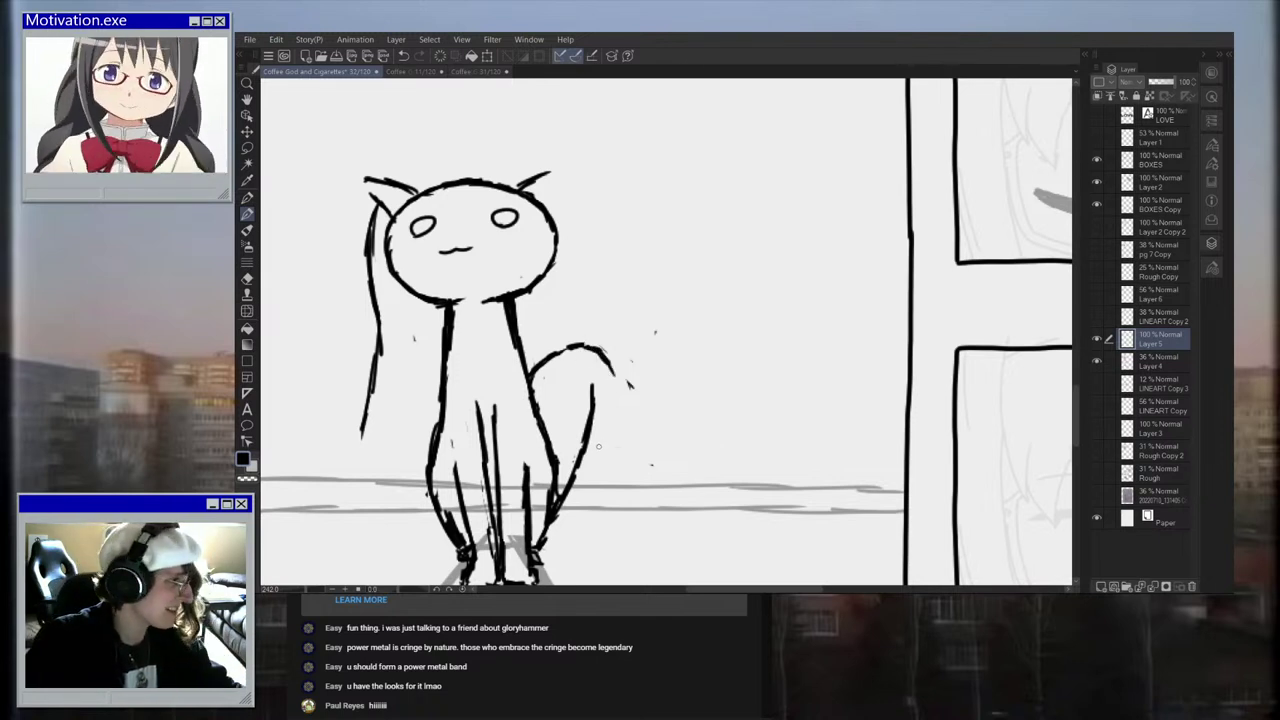
scroll(599, 447, "up", 3)
left_click_drag(608, 332, 626, 377)
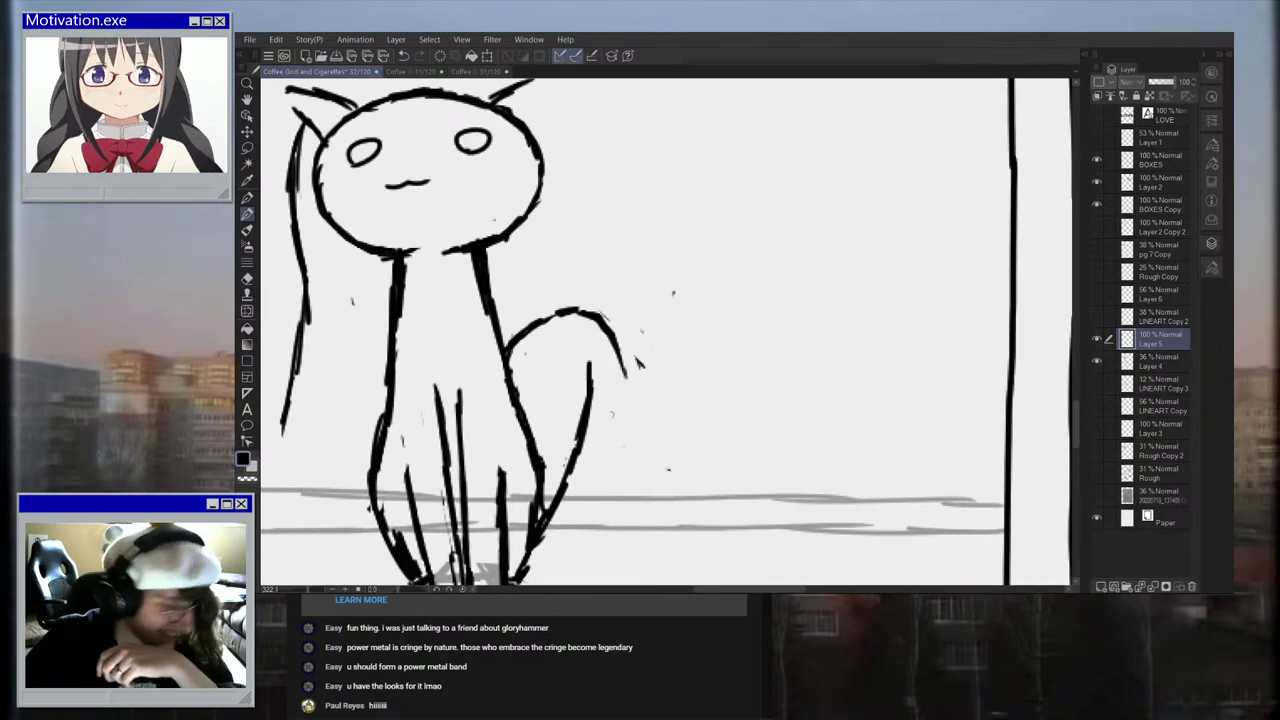
mouse_move(574, 456)
left_mouse_down()
mouse_move(610, 490)
mouse_move(668, 494)
mouse_move(640, 458)
mouse_move(620, 376)
left_mouse_up()
scroll(640, 363, "down", 5)
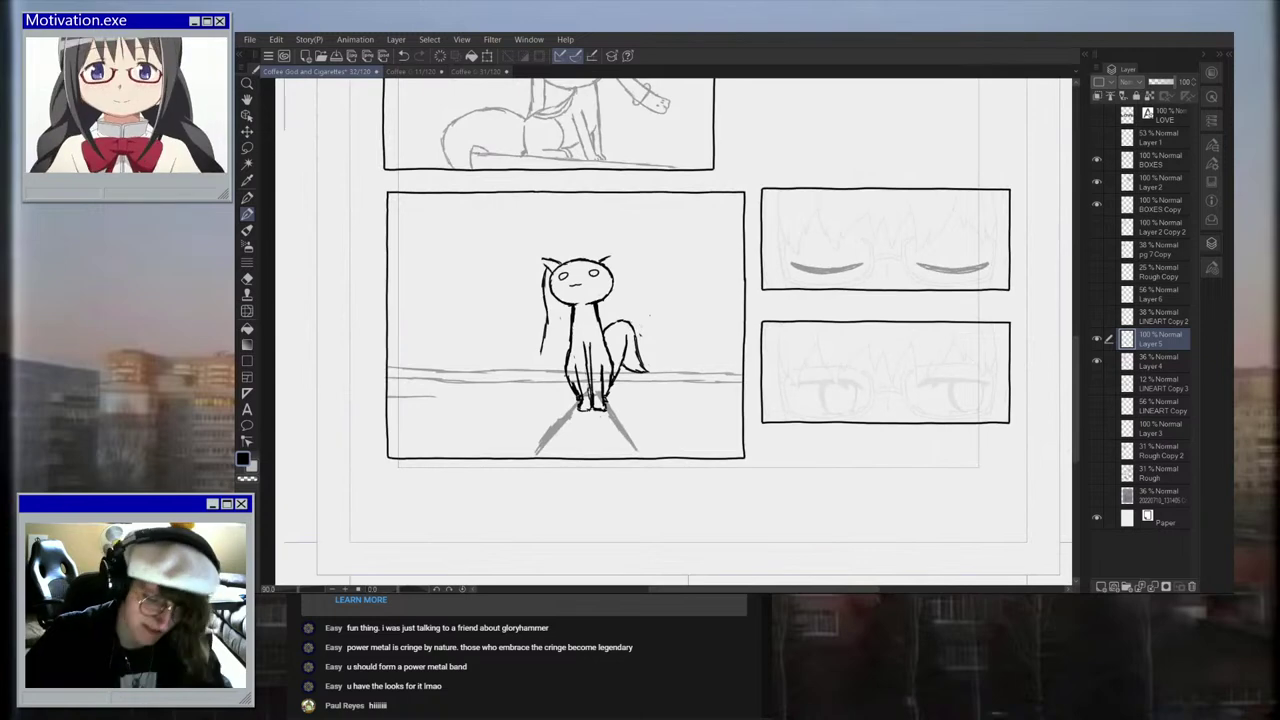
Step: Remove the tail's arched outer edge and redraw it as a wider curve running down to the tip
scroll(640, 393, "up", 4)
key("ctrl+z")
key("ctrl+z")
key("ctrl+z")
key("ctrl+z")
key("ctrl+z")
key("ctrl+z")
key("ctrl+z")
key("ctrl+z")
key("ctrl+z")
key("ctrl+z")
key("ctrl+z")
key("ctrl+z")
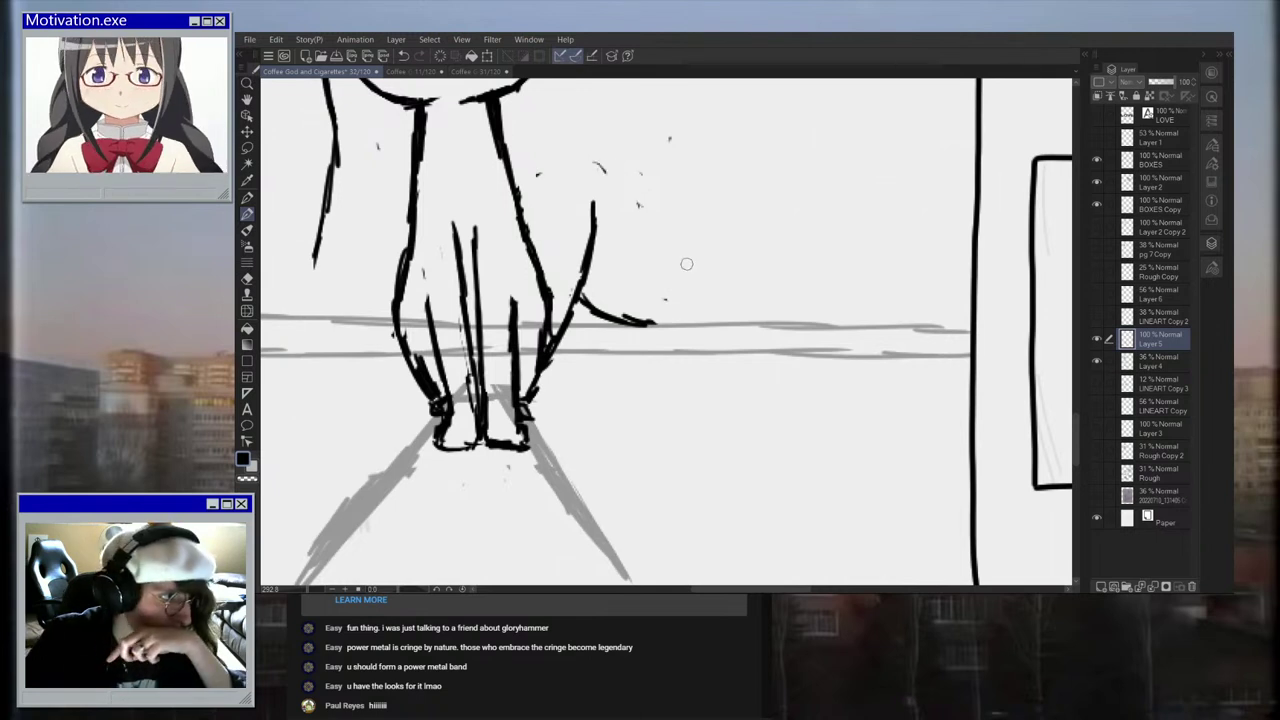
mouse_move(512, 192)
left_mouse_down()
mouse_move(520, 170)
mouse_move(566, 140)
mouse_move(616, 158)
mouse_move(656, 322)
left_mouse_up()
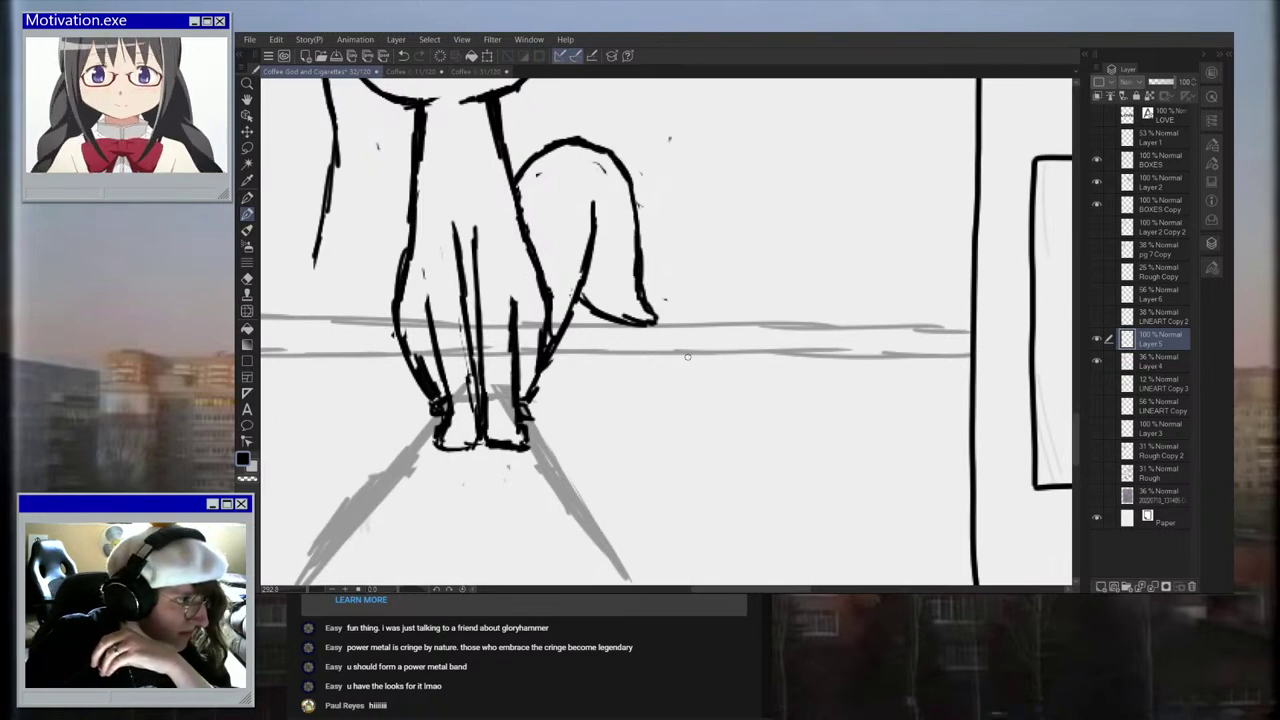
Step: Erase the tail's inner line and redraw it curving from the cat's hind leg up into the tail
mouse_move(594, 200)
left_mouse_down()
mouse_move(570, 302)
mouse_move(620, 315)
left_mouse_up()
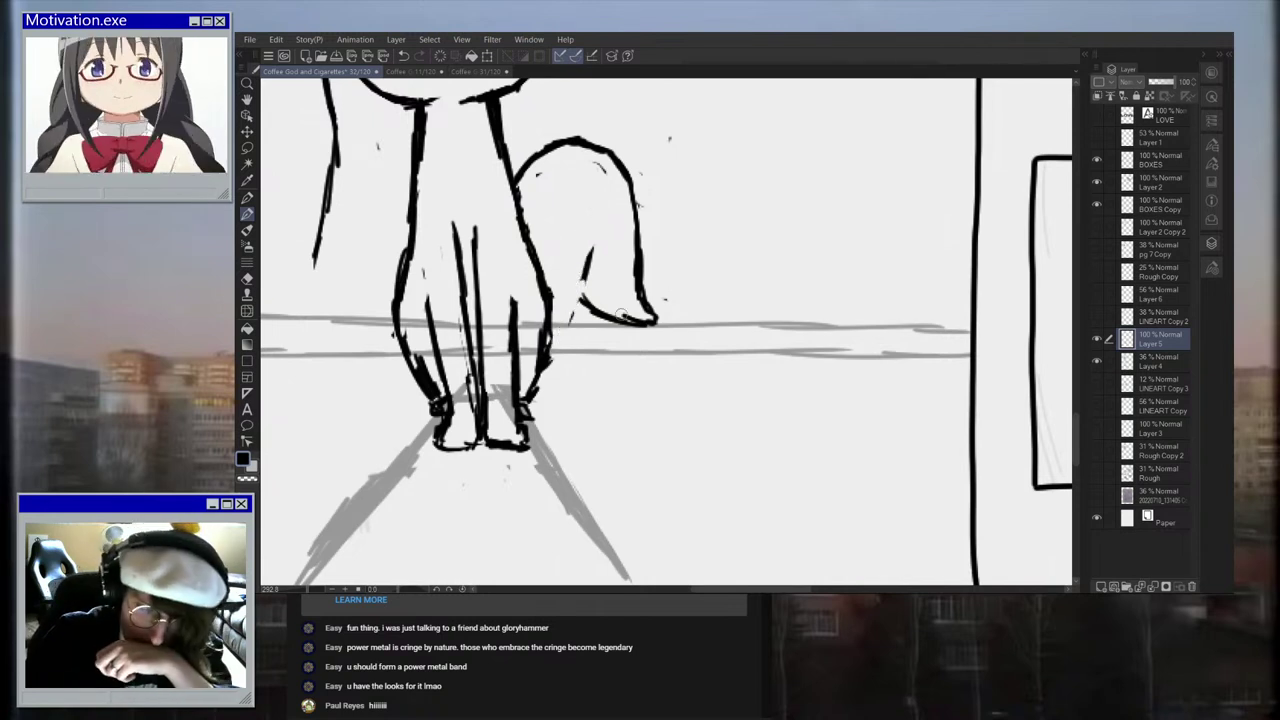
mouse_move(543, 360)
left_mouse_down()
mouse_move(568, 335)
mouse_move(602, 222)
mouse_move(613, 241)
left_mouse_up()
key("ctrl+minus")
key("ctrl+minus")
key("ctrl+minus")
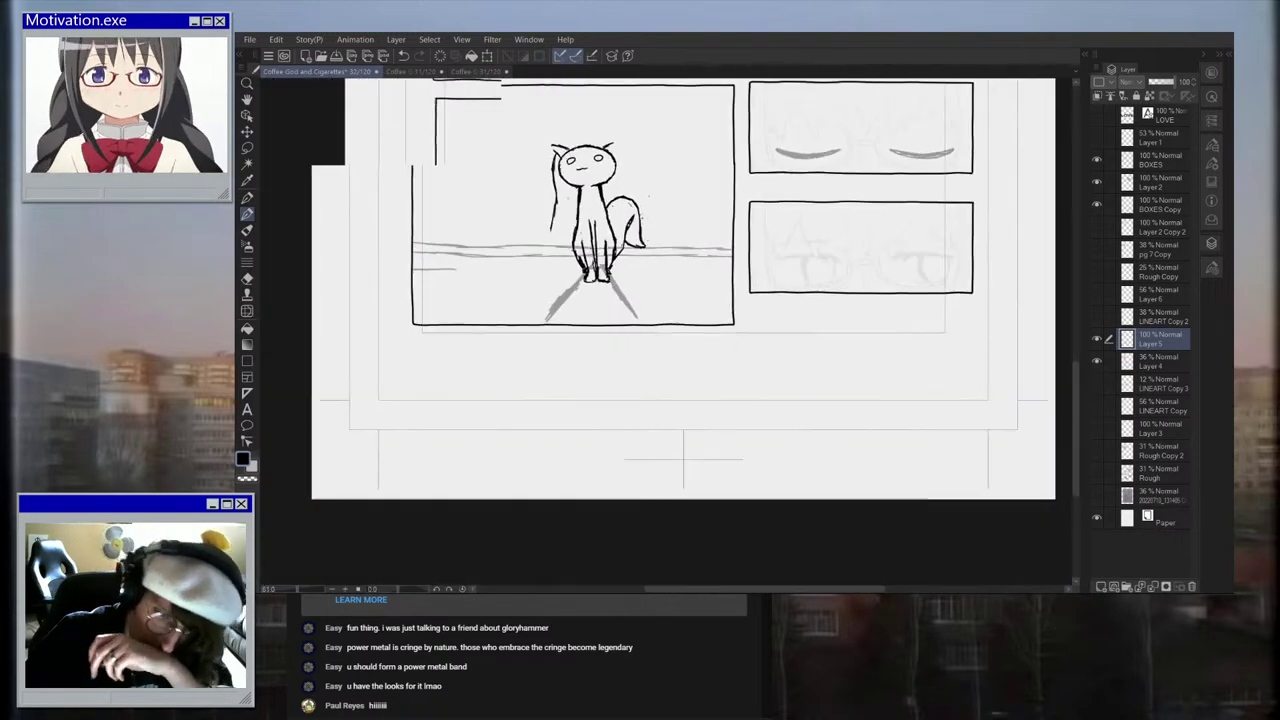
Step: Rework the tail's upper edge into a higher, fuller curve starting at the cat's back
key("ctrl+plus")
key("ctrl+plus")
left_click_drag(593, 193, 618, 225)
key("ctrl+plus")
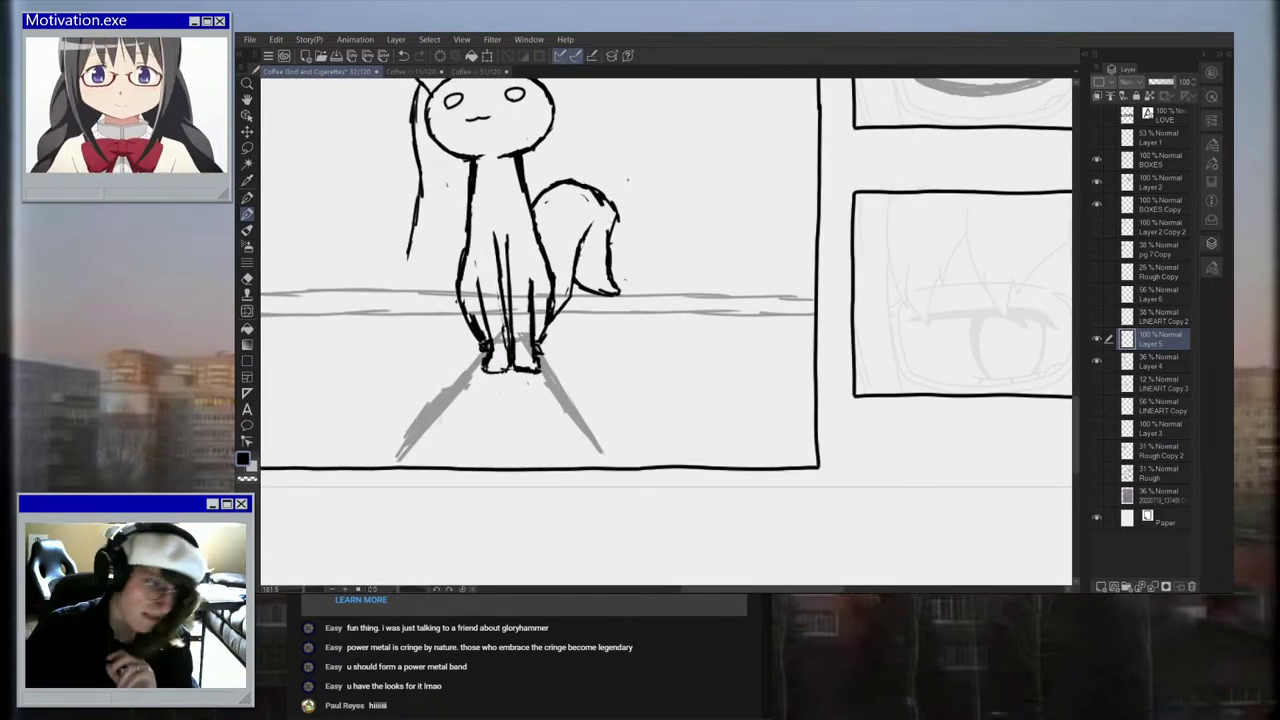
key("ctrl+z")
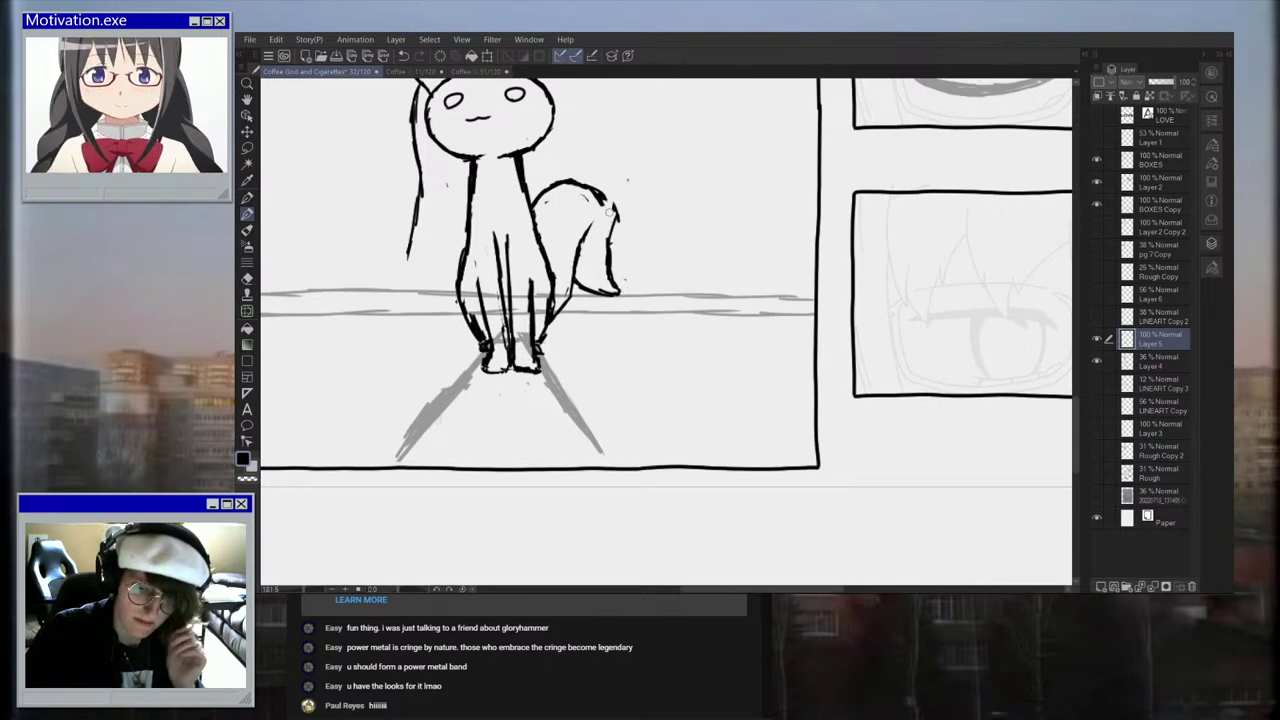
mouse_move(554, 191)
left_mouse_down()
mouse_move(536, 204)
mouse_move(567, 183)
mouse_move(605, 203)
mouse_move(532, 187)
mouse_move(570, 158)
mouse_move(601, 160)
mouse_move(621, 192)
mouse_move(580, 242)
mouse_move(600, 194)
mouse_move(536, 166)
mouse_move(560, 160)
left_mouse_up()
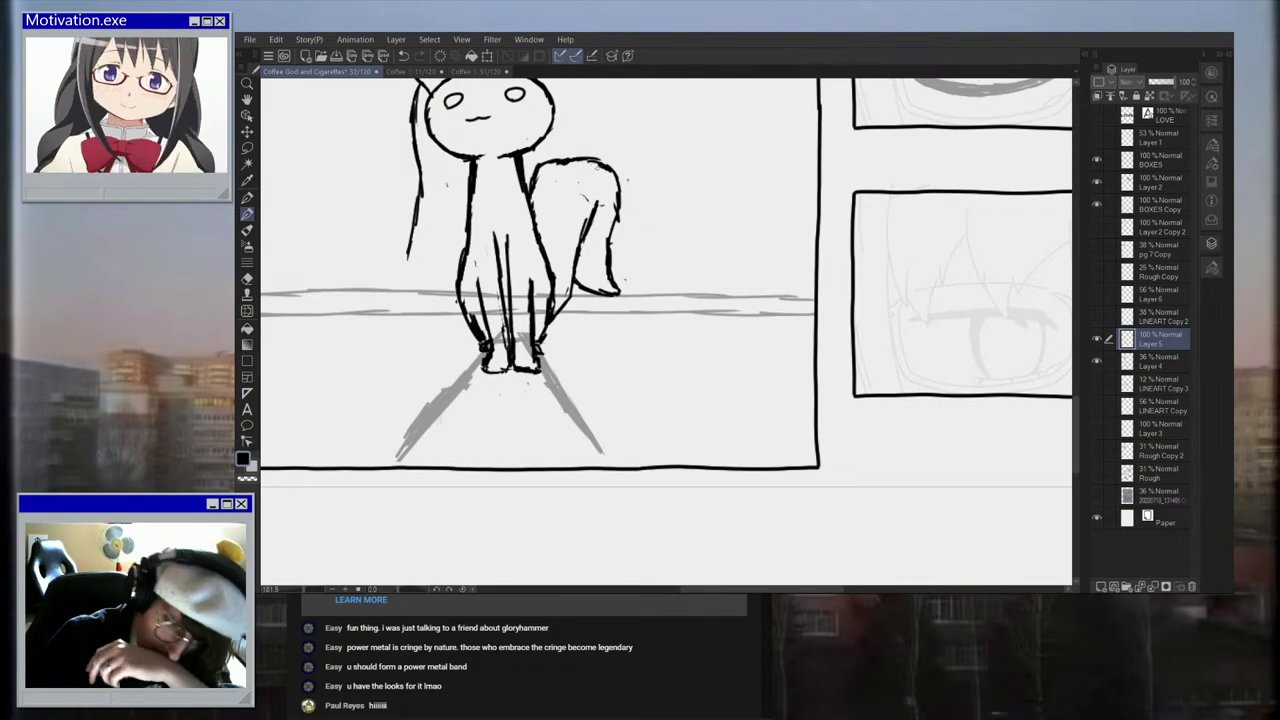
Step: Round off the top of the tail with a smoother arch
scroll(596, 168, "down", 6)
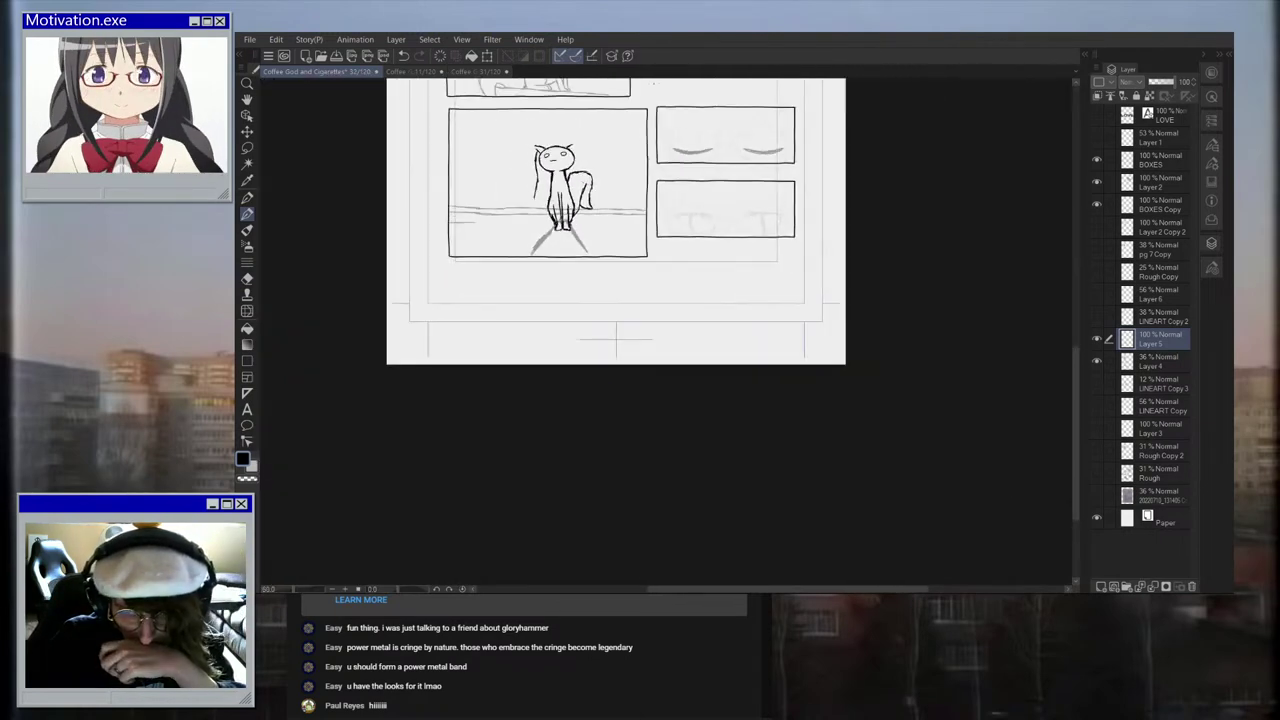
scroll(586, 177, "up", 3)
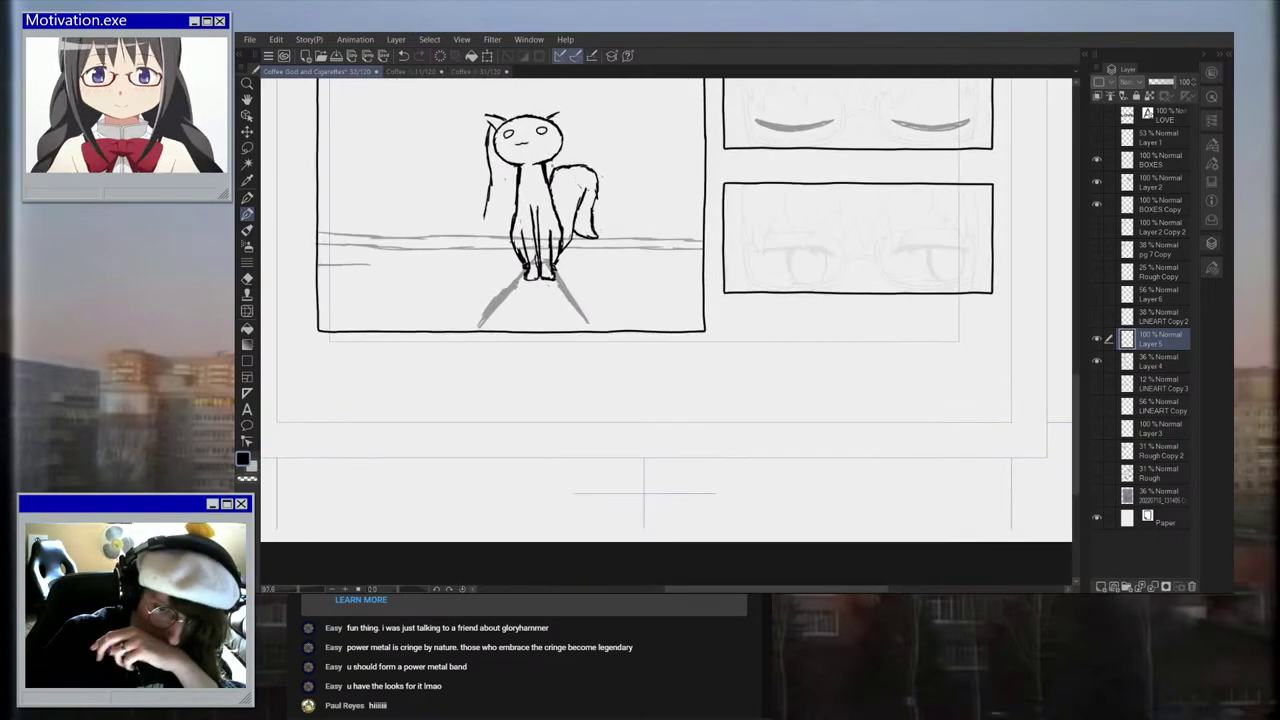
scroll(587, 155, "up", 2)
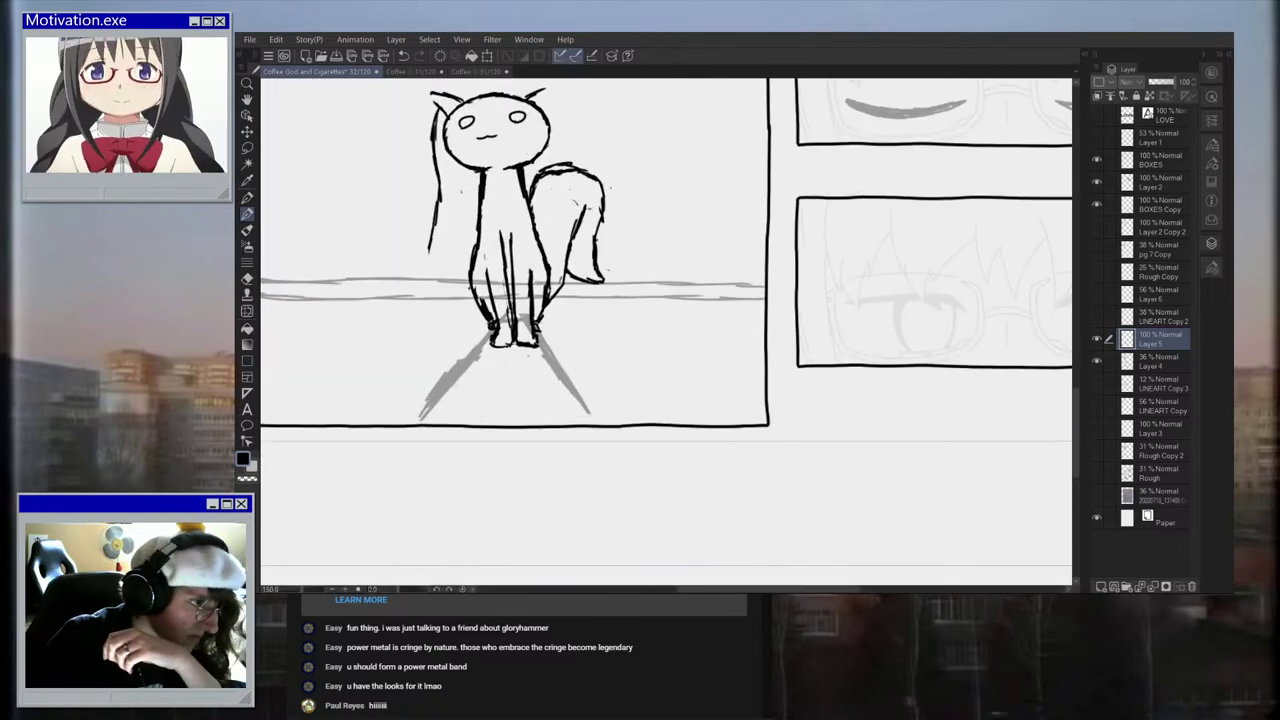
mouse_move(544, 184)
left_mouse_down()
mouse_move(591, 172)
mouse_move(603, 184)
left_mouse_up()
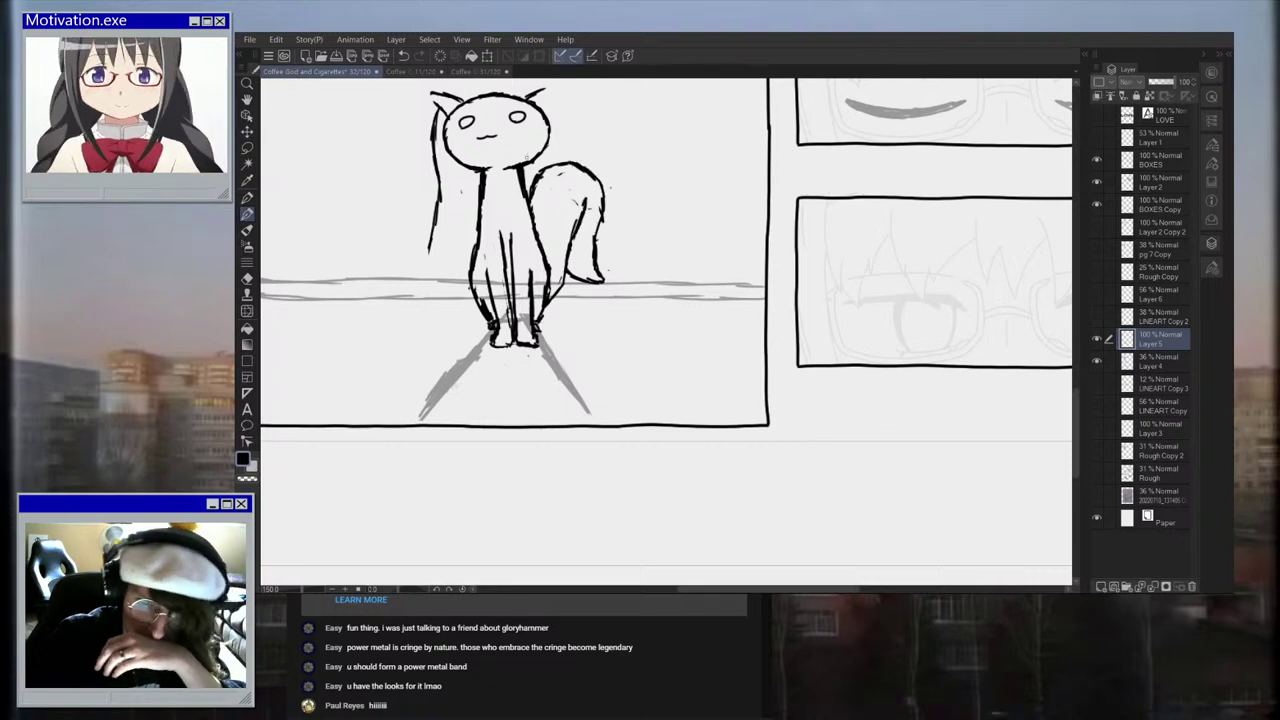
Step: Draw the outer edge of a long ear extension hanging down from the cat's right-hand ear beside the head
scroll(550, 165, "down", 3)
scroll(577, 177, "up", 3)
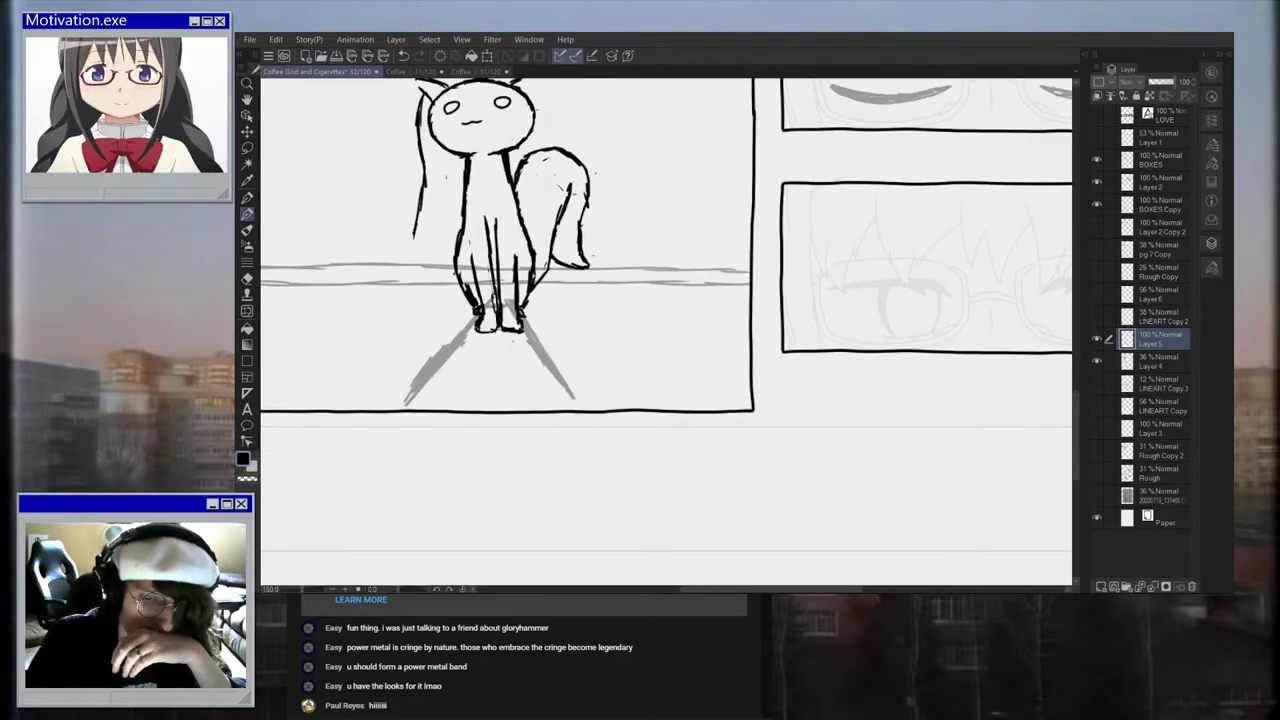
scroll(556, 126, "up", 2)
scroll(578, 180, "down", 6)
scroll(570, 112, "up", 1)
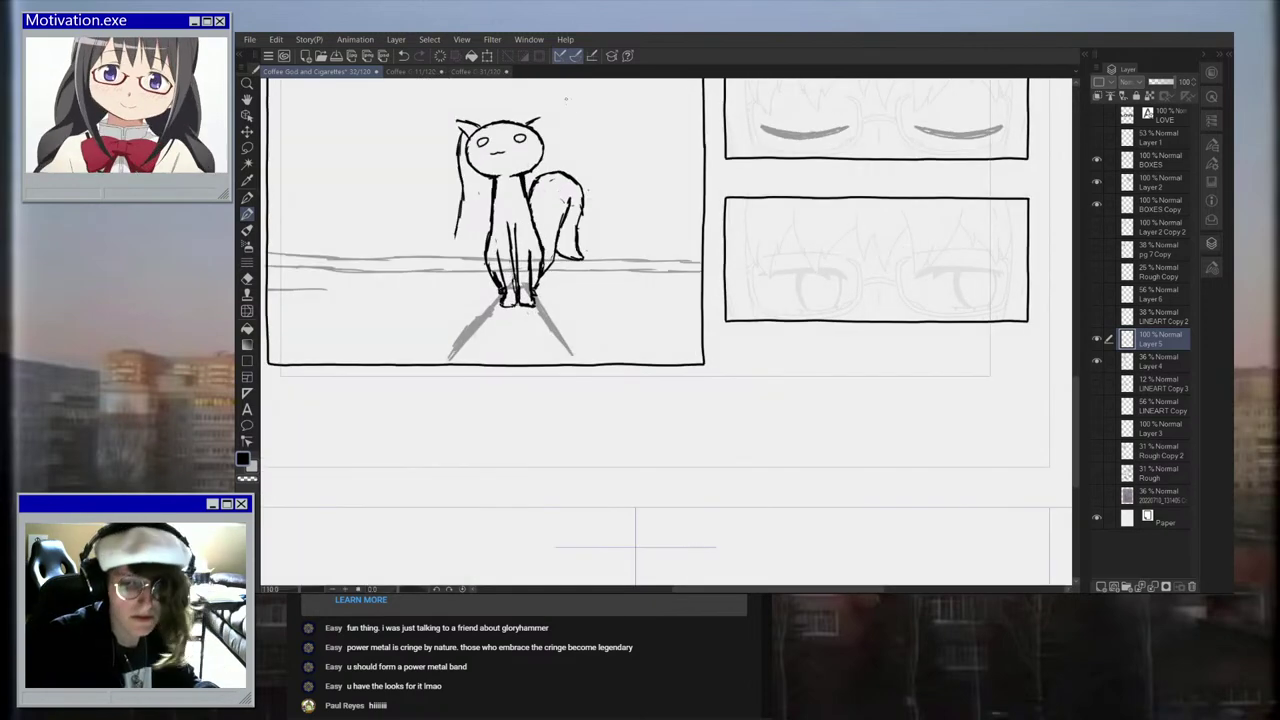
scroll(540, 120, "up", 1)
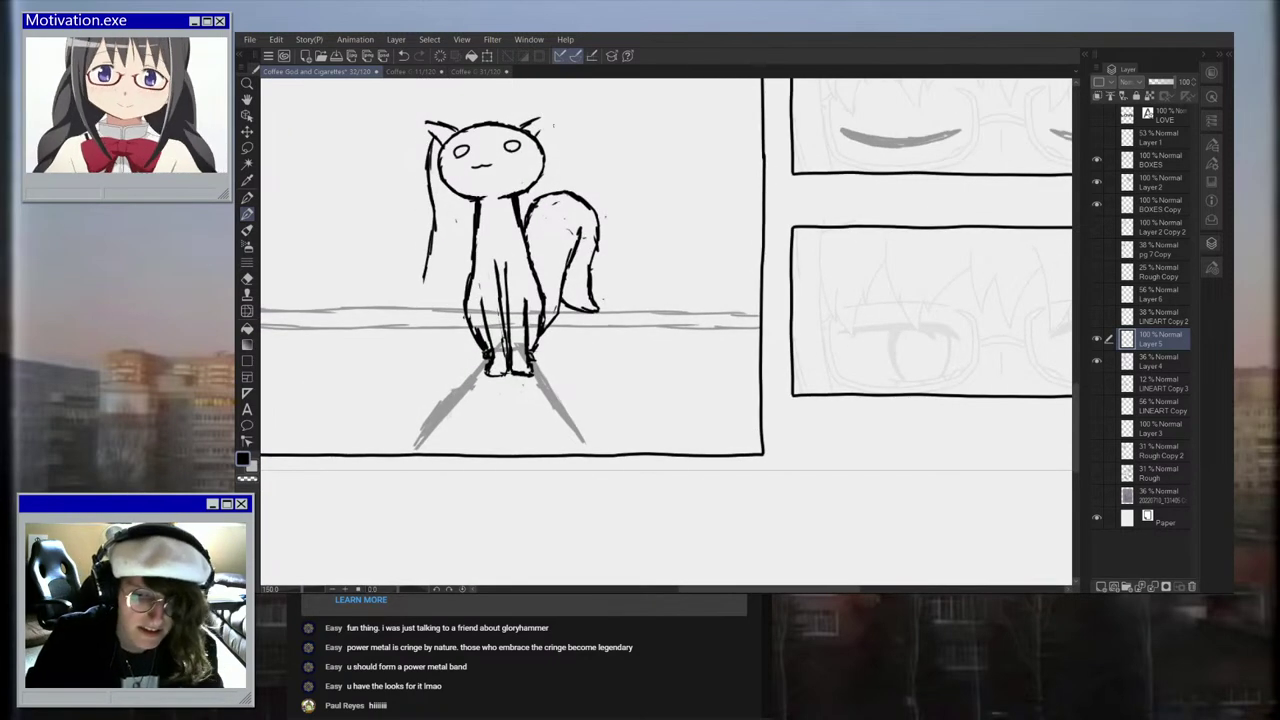
scroll(575, 268, "up", 1)
scroll(540, 121, "up", 1)
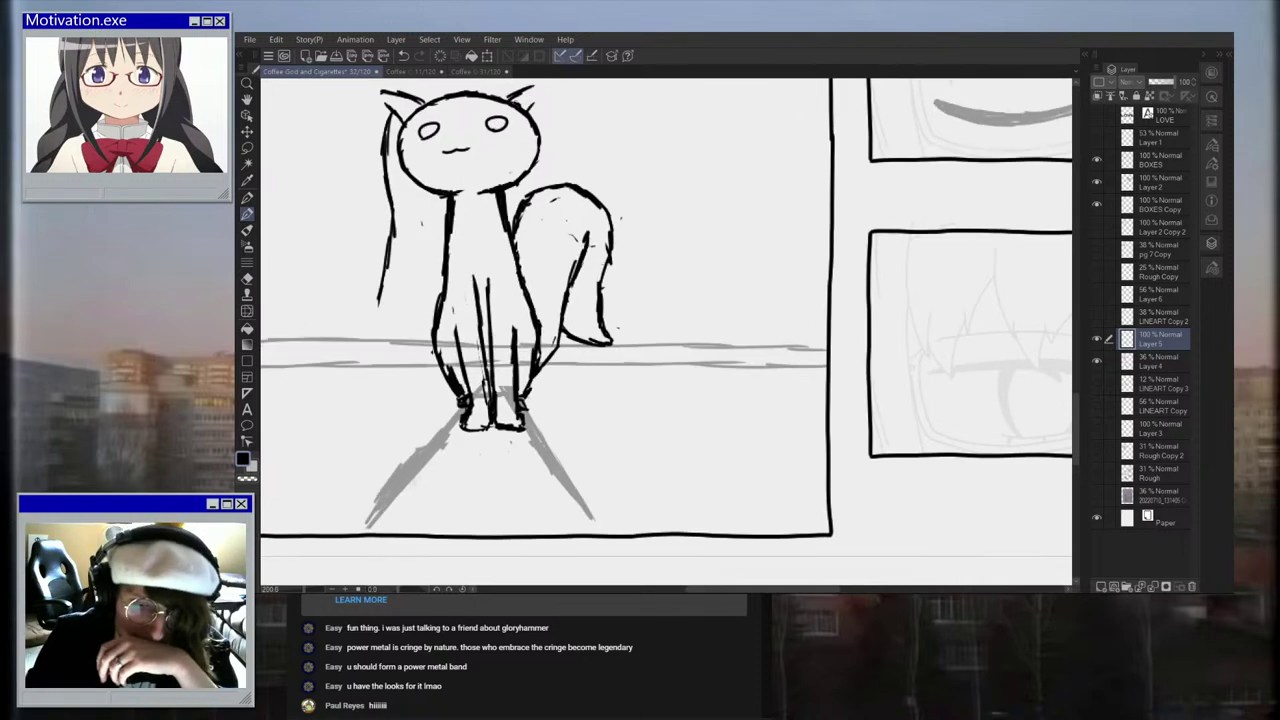
left_click_drag(532, 106, 548, 172)
scroll(573, 200, "up", 1)
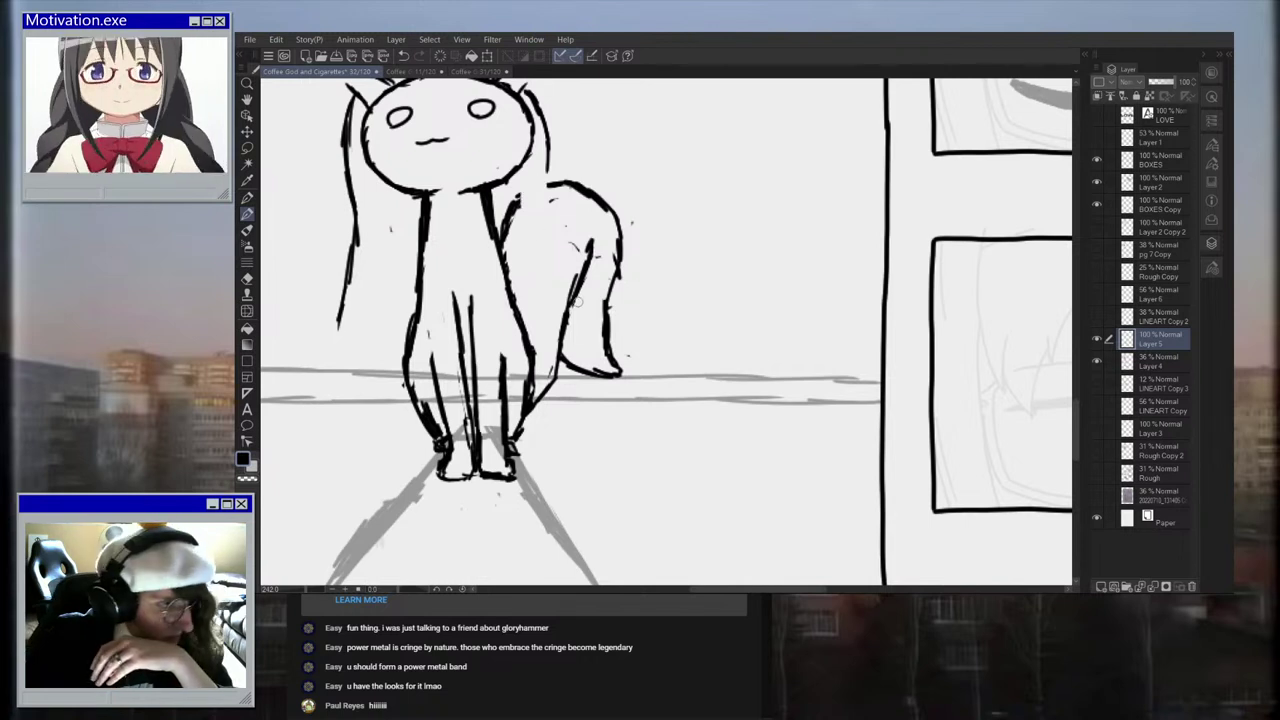
Step: Complete the right-hand ear extension with its inner edge and a fingered tip, and reinforce the outer line near the head
mouse_move(523, 162)
left_mouse_down()
mouse_move(530, 288)
mouse_move(552, 342)
mouse_move(548, 222)
left_mouse_up()
mouse_move(550, 270)
left_mouse_down()
mouse_move(547, 160)
mouse_move(549, 186)
left_mouse_up()
scroll(550, 206, "down", 2)
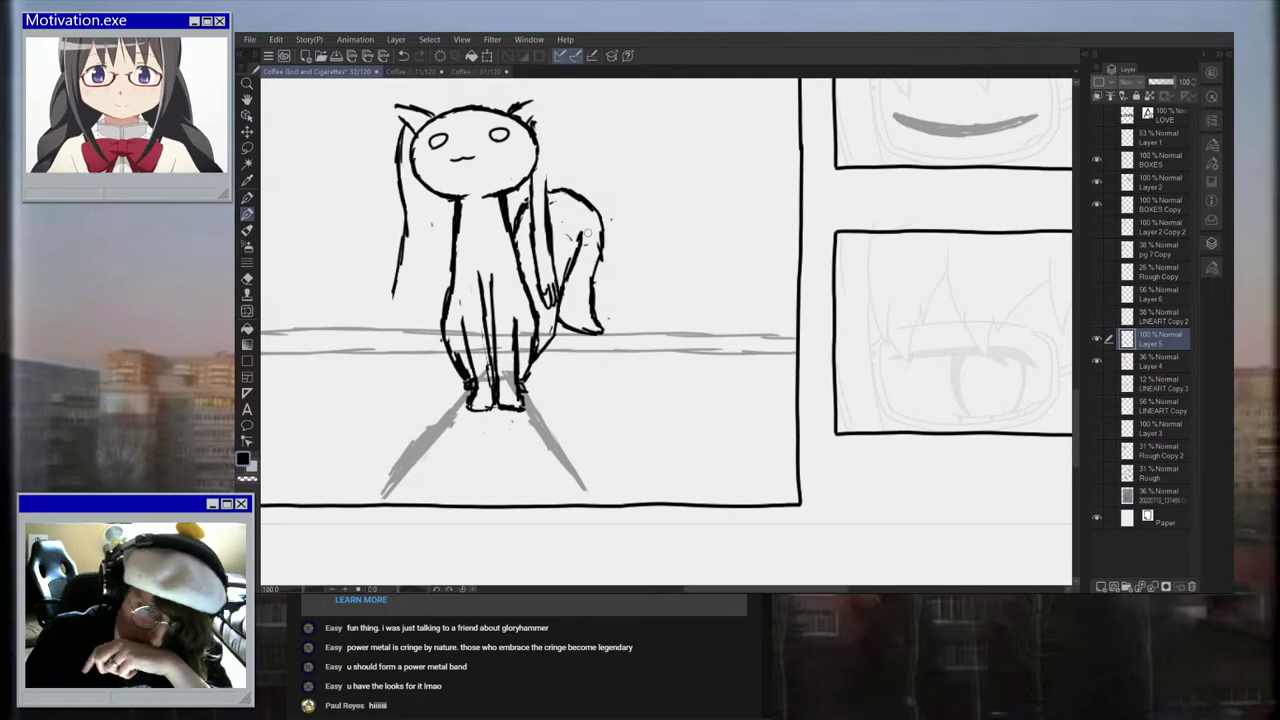
left_click_drag(532, 119, 547, 210)
Step: Draw a double-lined, slanted ring around the lower part of the right-hand ear extension
key("ctrl+minus")
key("ctrl+minus")
scroll(546, 182, "up", 10)
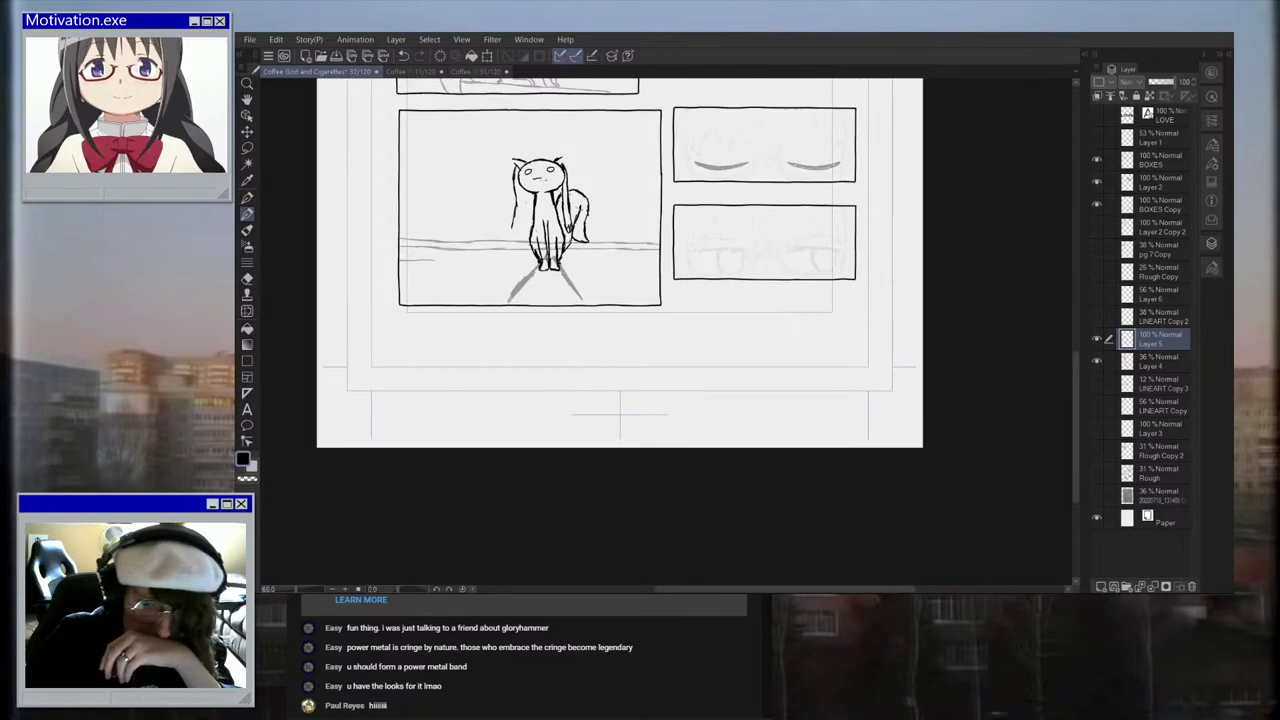
mouse_move(632, 373)
left_mouse_down()
mouse_move(688, 346)
mouse_move(630, 374)
mouse_move(630, 337)
mouse_move(688, 347)
mouse_move(698, 344)
left_mouse_up()
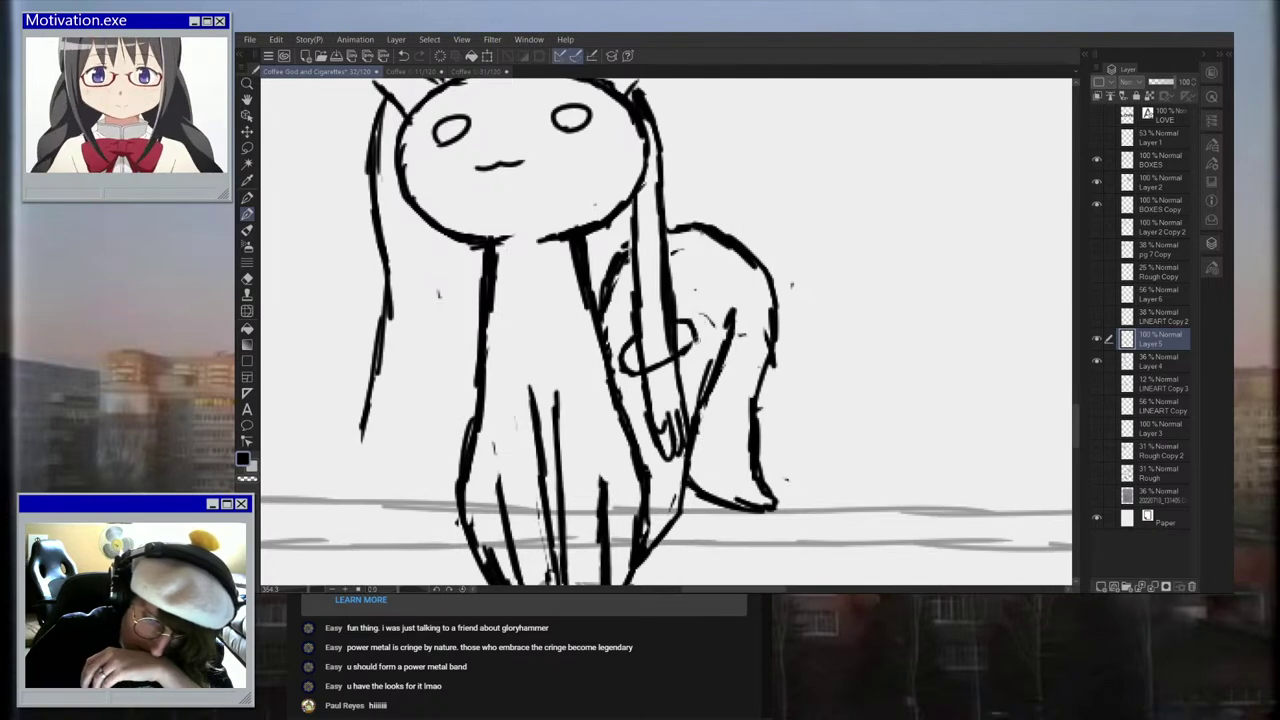
scroll(693, 341, "up", 2)
left_click_drag(624, 361, 681, 338)
mouse_move(606, 366)
left_mouse_down()
mouse_move(686, 326)
mouse_move(612, 365)
mouse_move(671, 332)
left_mouse_up()
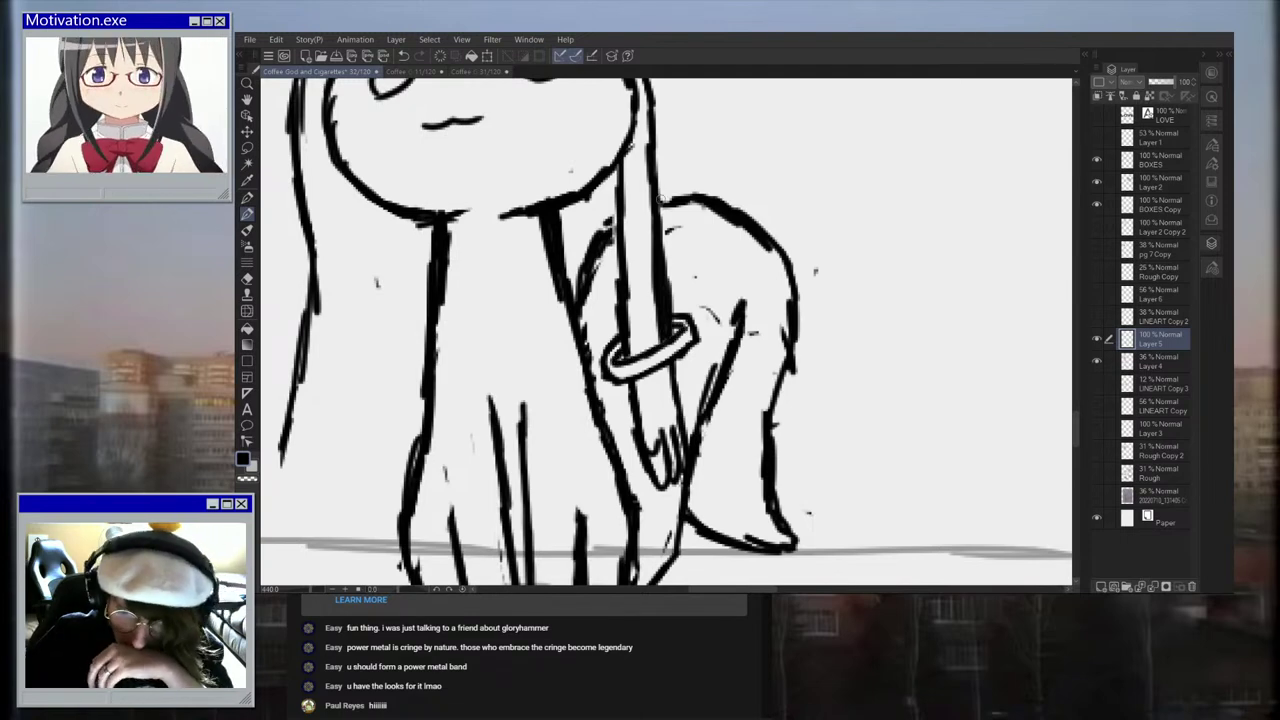
Step: Close the triangular outlines of both ears and add short strokes above the head
scroll(661, 200, "down", 10)
scroll(669, 167, "up", 2)
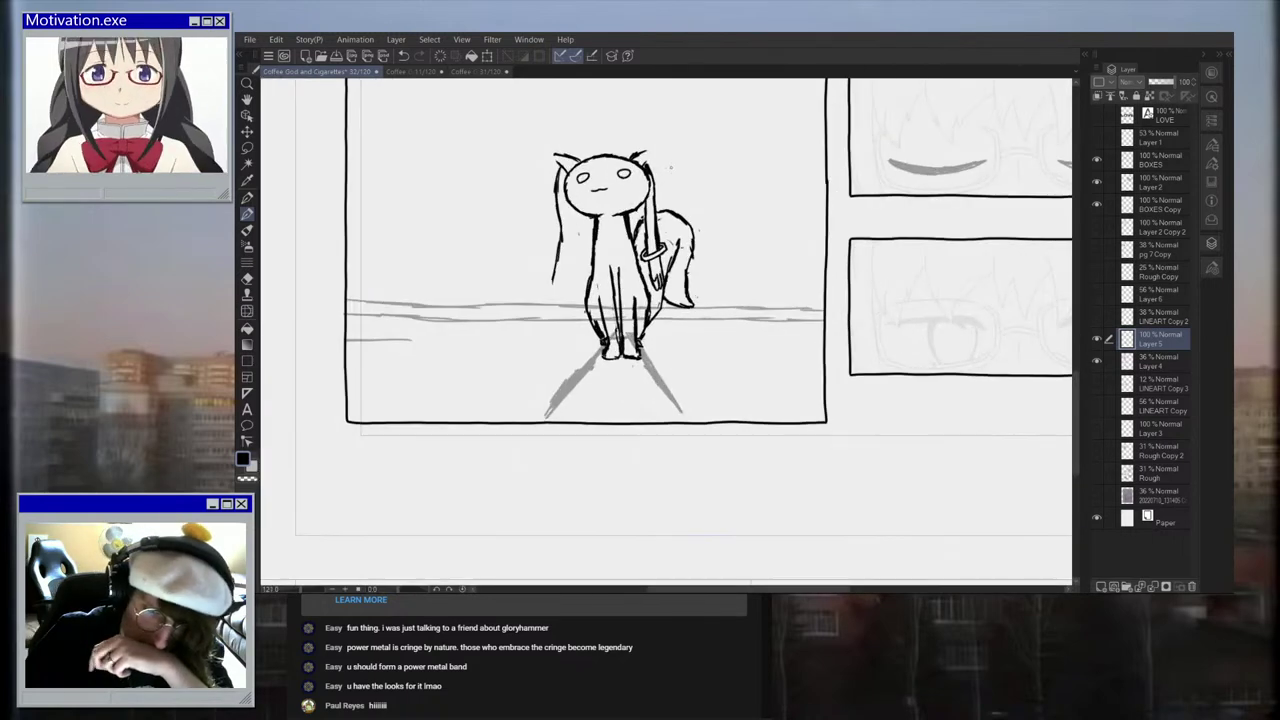
scroll(622, 193, "up", 1)
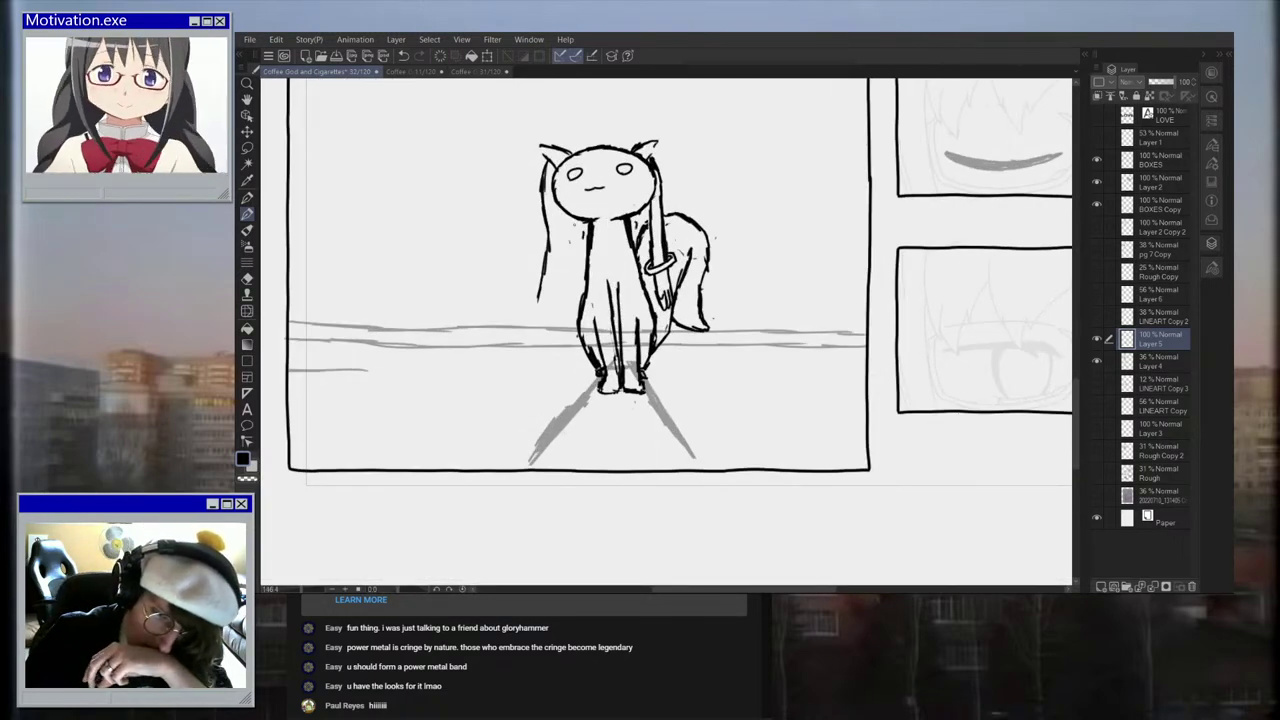
scroll(631, 159, "up", 2)
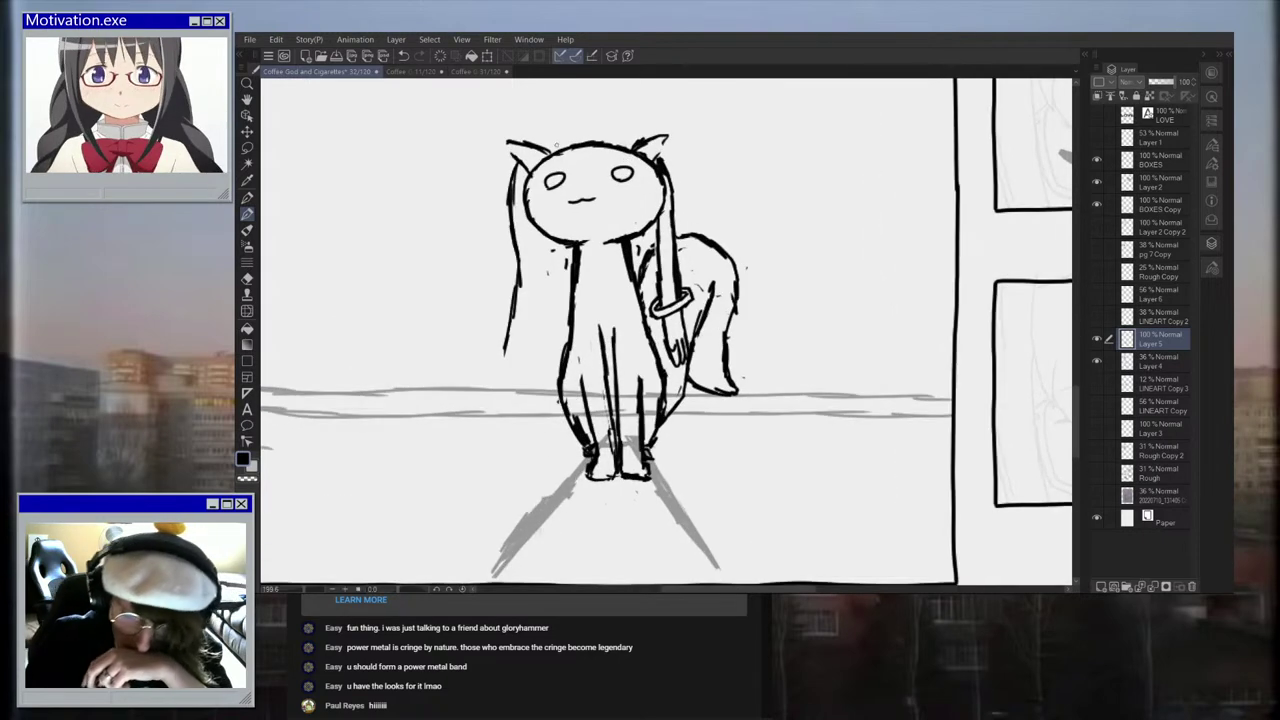
scroll(631, 124, "down", 4)
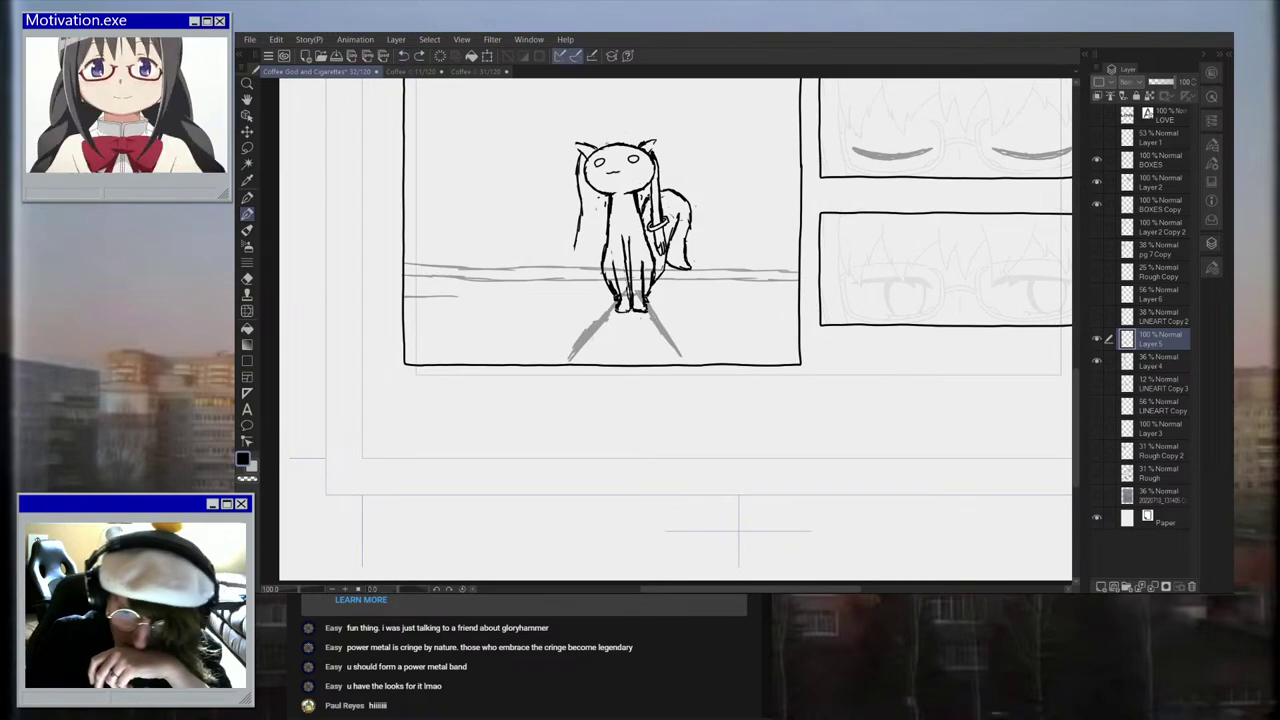
scroll(664, 134, "down", 2)
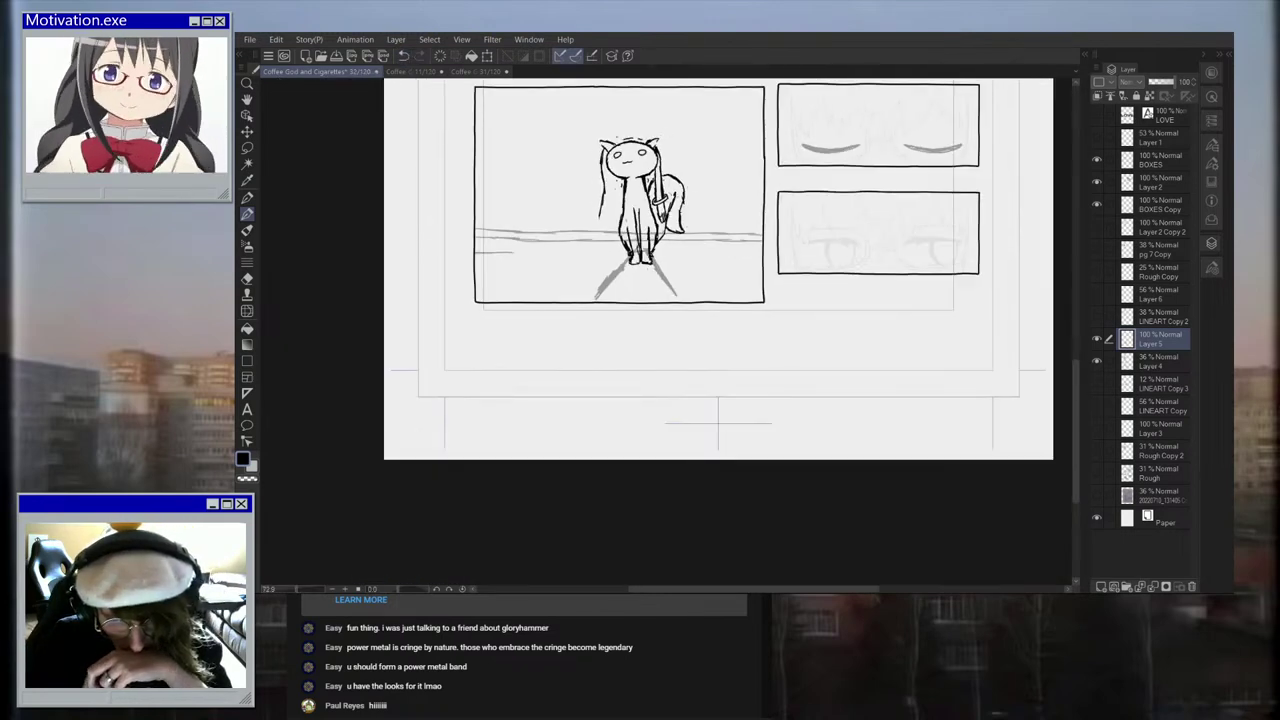
scroll(664, 149, "up", 5)
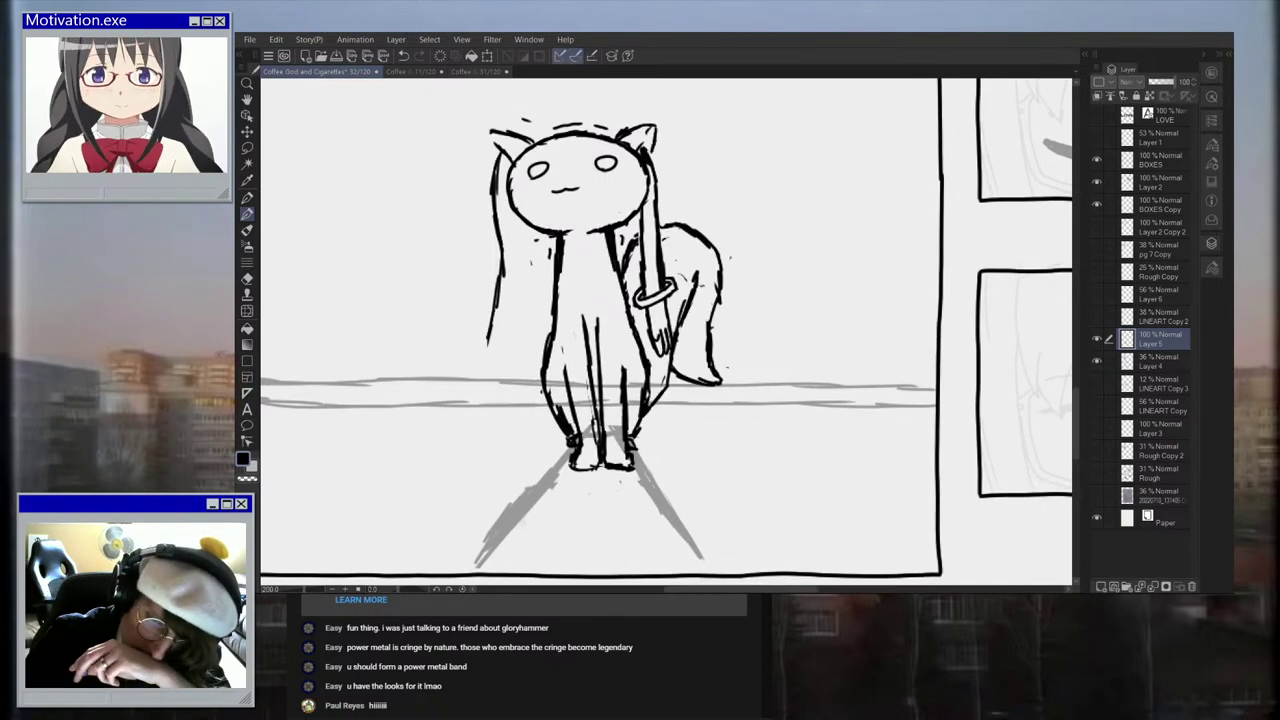
scroll(545, 168, "up", 1)
mouse_move(494, 112)
left_mouse_down()
mouse_move(480, 122)
mouse_move(492, 155)
left_mouse_up()
scroll(579, 148, "down", 4)
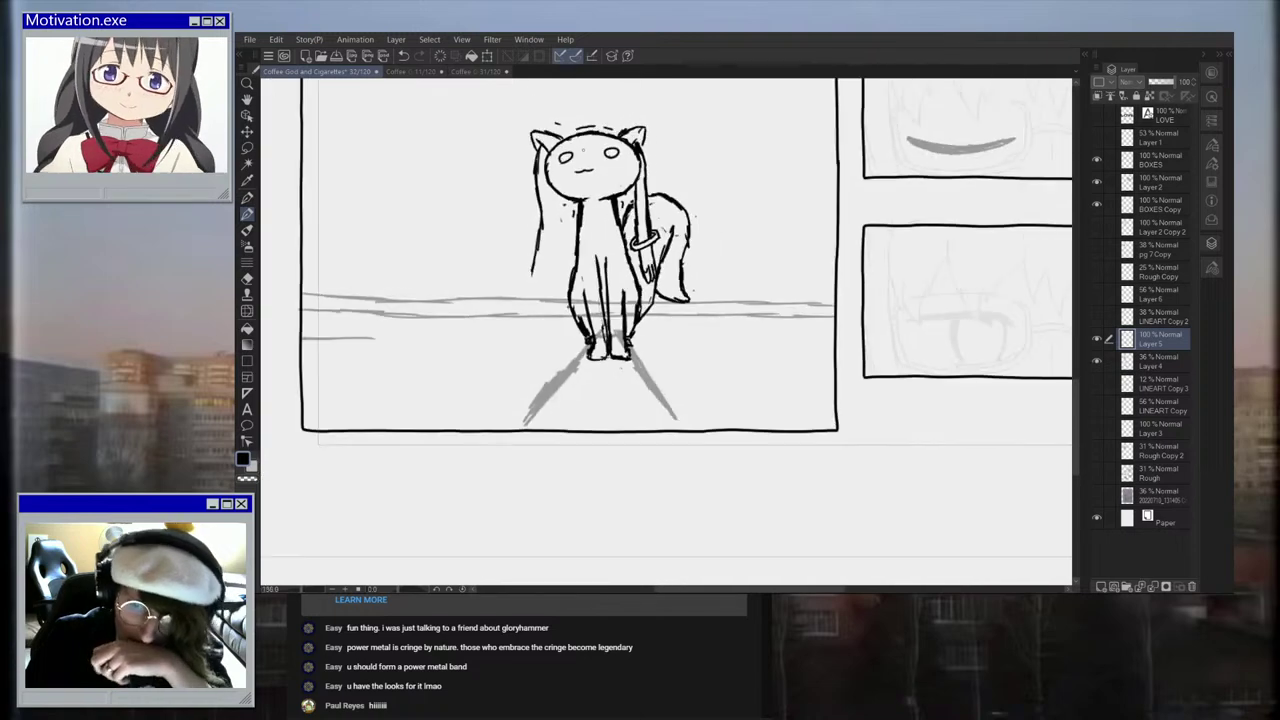
Step: Draw the left-hand ear extension's inner edge and blunt, paw-like end, adding short finger lines at the tip
scroll(579, 148, "up", 2)
scroll(576, 185, "up", 2)
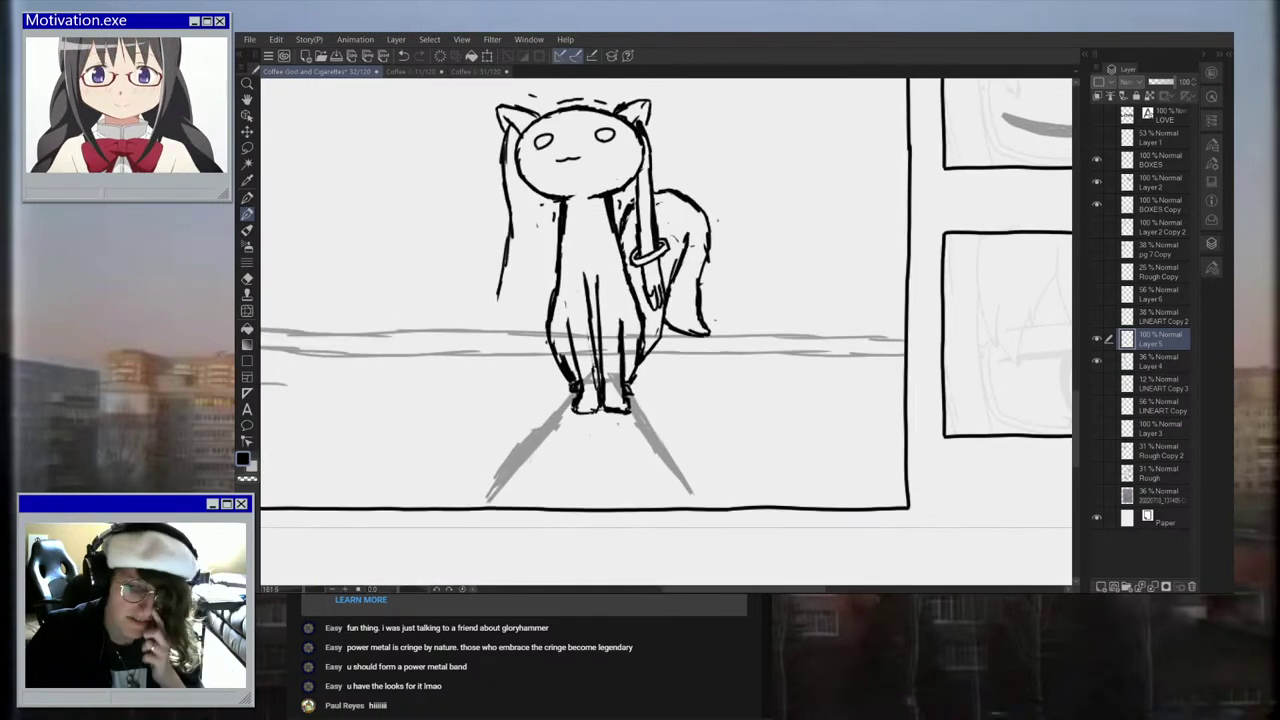
scroll(550, 230, "up", 1)
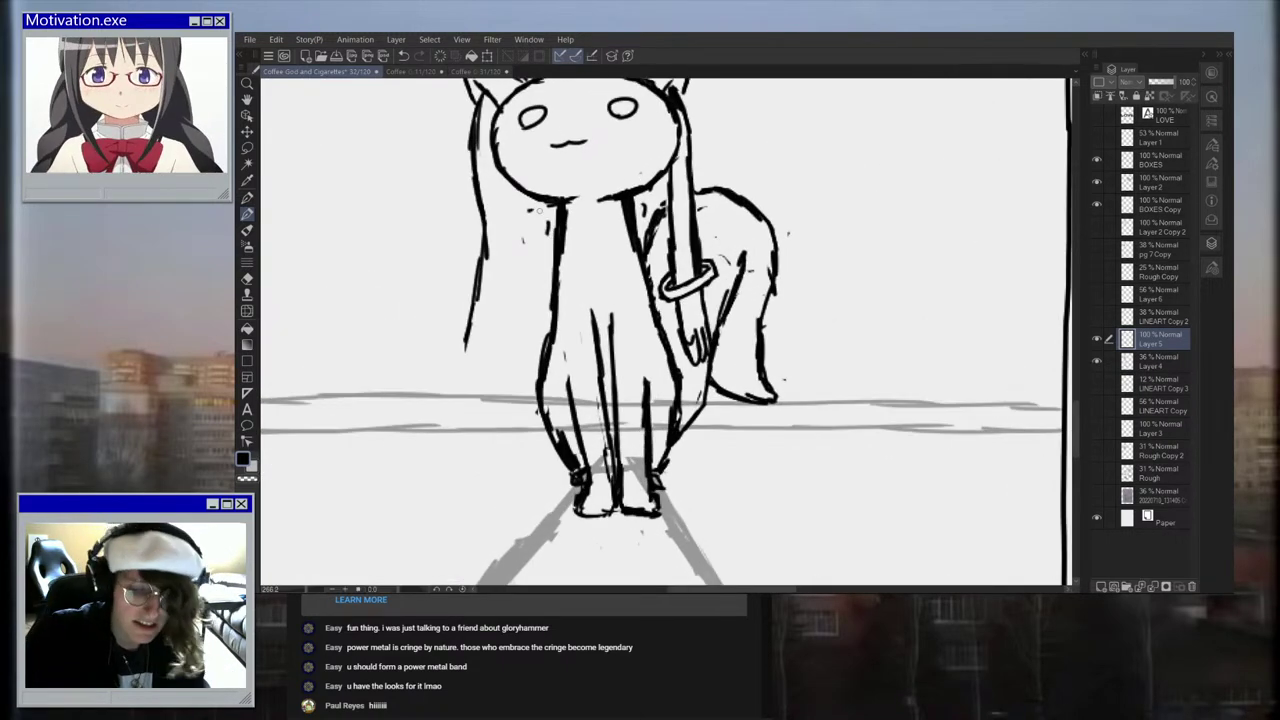
left_click_drag(468, 334, 476, 373)
mouse_move(512, 182)
left_mouse_down()
mouse_move(513, 331)
mouse_move(508, 366)
mouse_move(490, 371)
mouse_move(510, 362)
mouse_move(469, 373)
left_mouse_up()
scroll(503, 379, "up", 3)
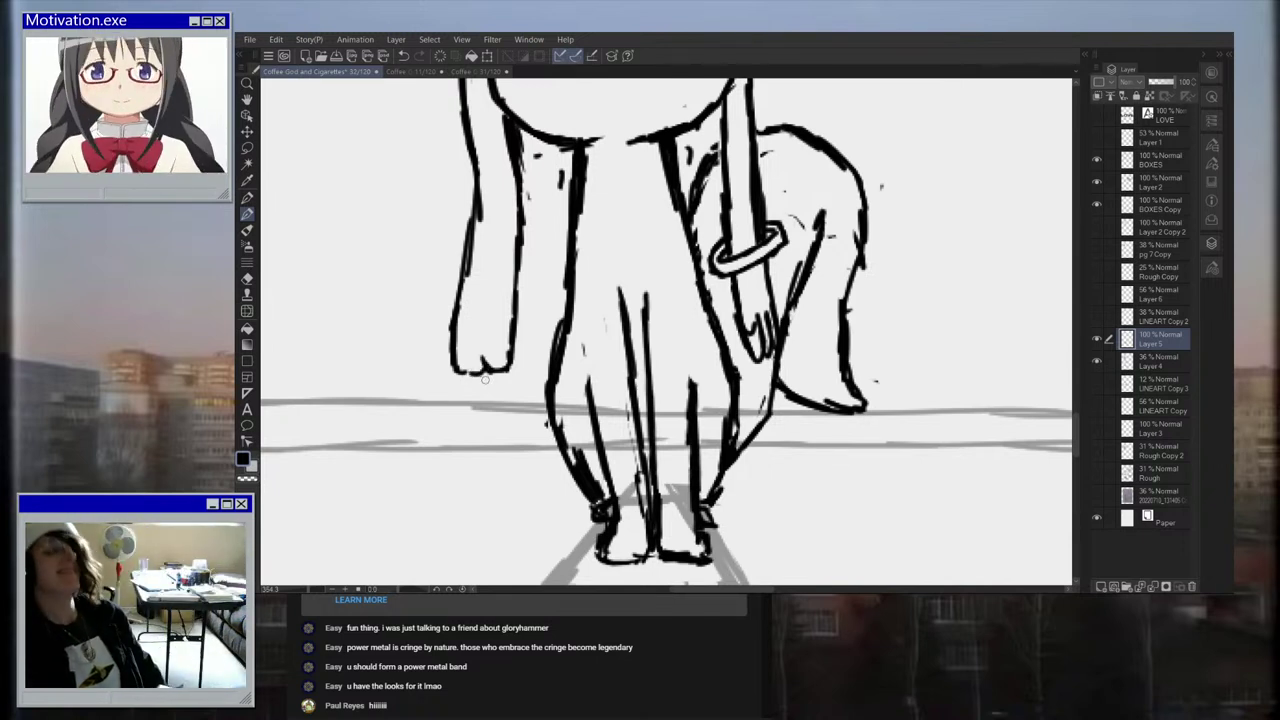
mouse_move(467, 361)
left_mouse_down()
mouse_move(481, 372)
mouse_move(462, 348)
mouse_move(498, 344)
left_mouse_up()
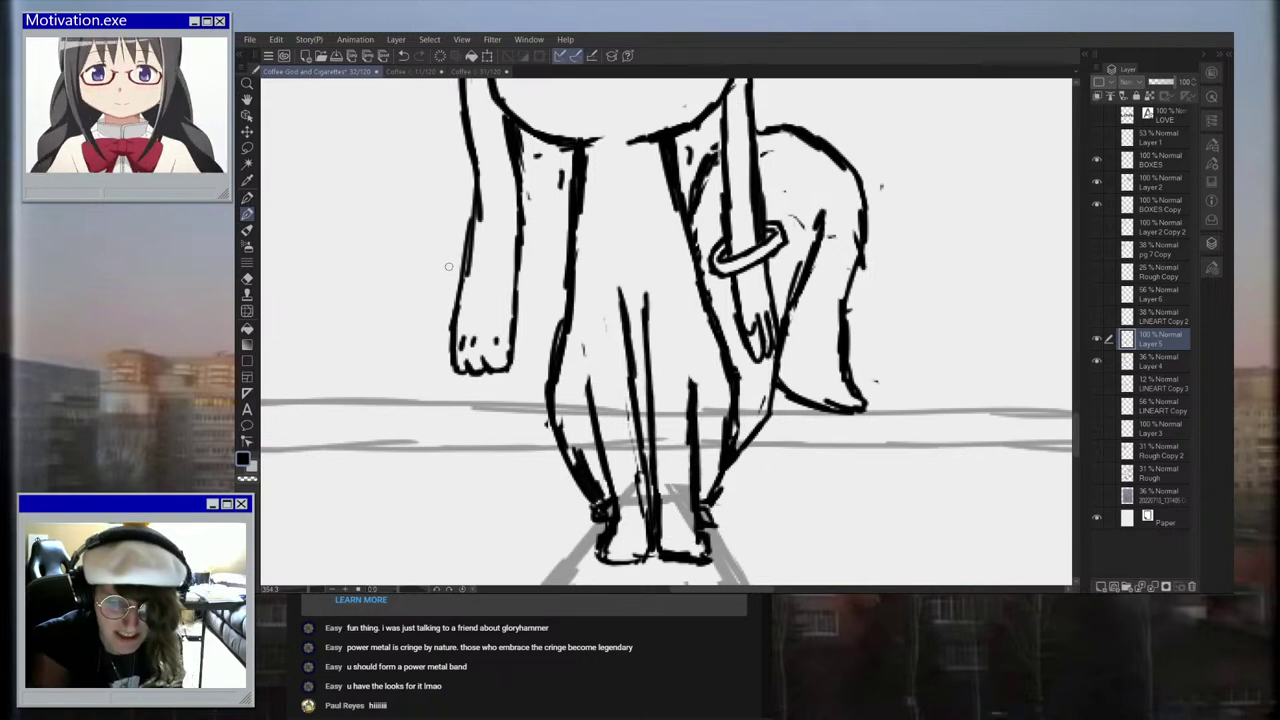
Step: Draw a narrow slanted ring around the left-hand ear extension, undoing the misdrawn strokes
mouse_move(456, 249)
left_mouse_down()
mouse_move(534, 268)
mouse_move(506, 272)
left_mouse_up()
key("ctrl+z")
key("ctrl+z")
key("ctrl+z")
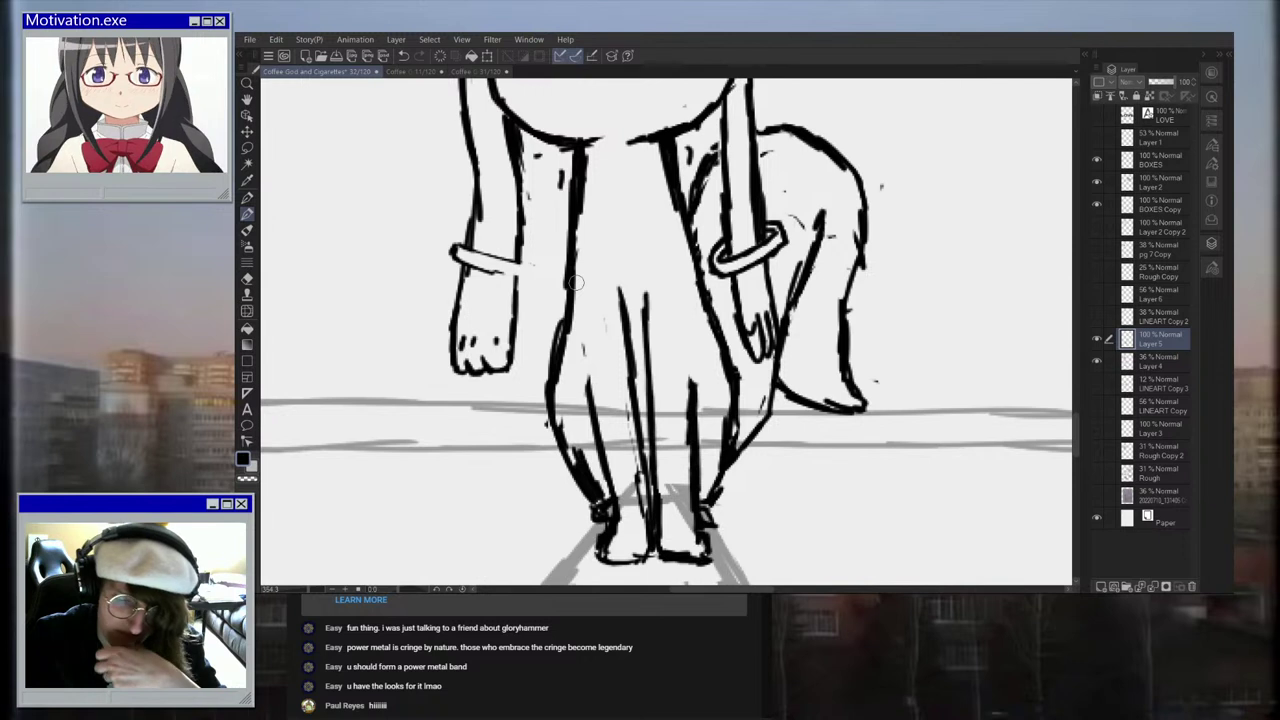
mouse_move(453, 246)
left_mouse_down()
mouse_move(532, 281)
mouse_move(536, 267)
mouse_move(512, 258)
left_mouse_up()
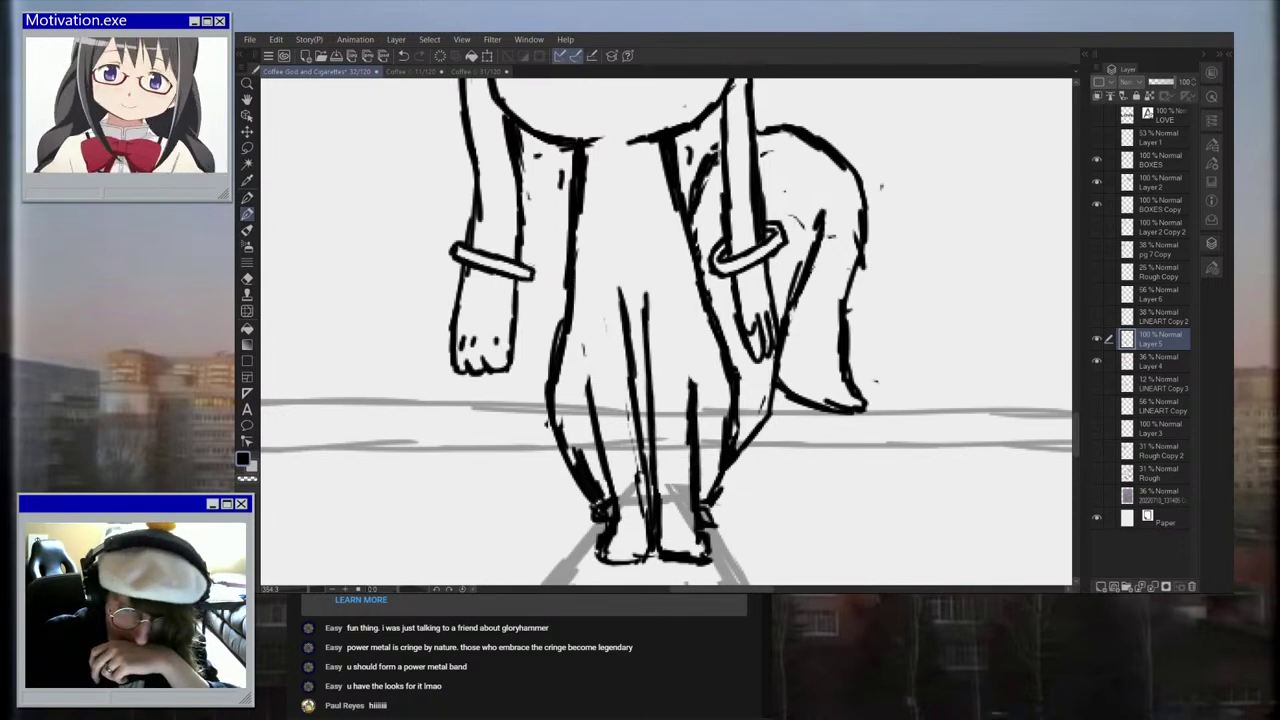
scroll(480, 250, "down", 5)
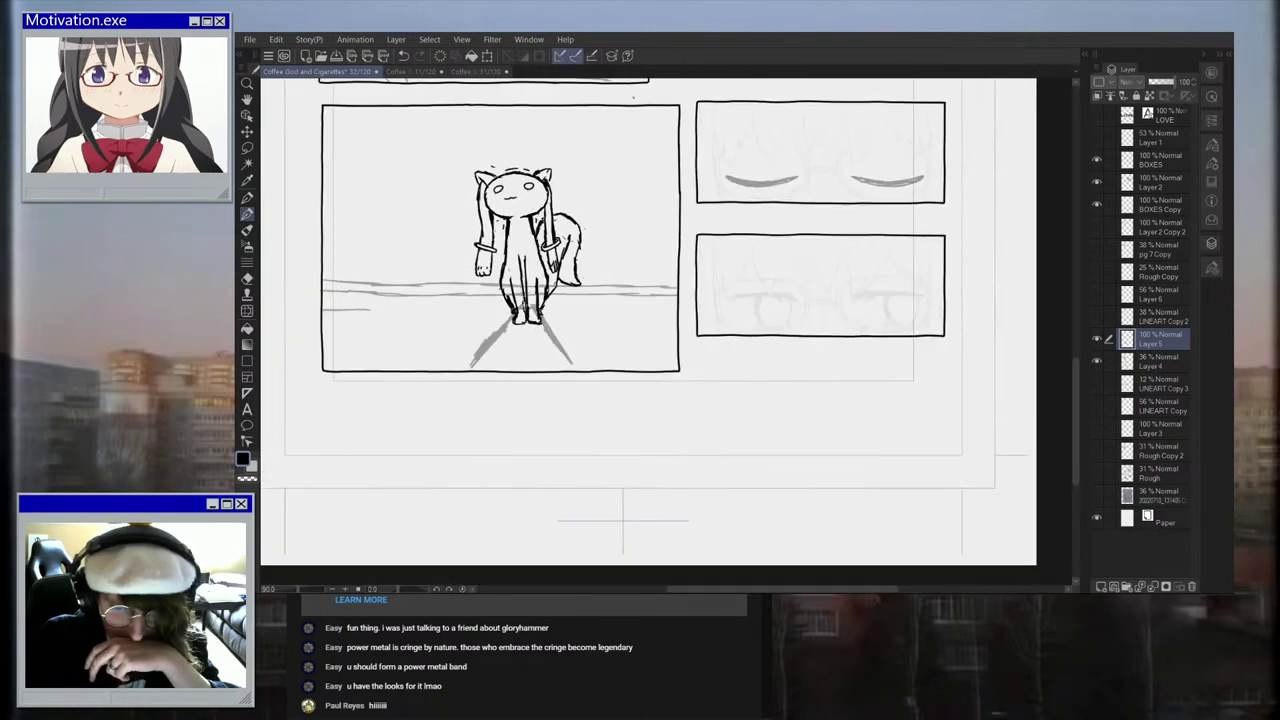
scroll(493, 244, "up", 5)
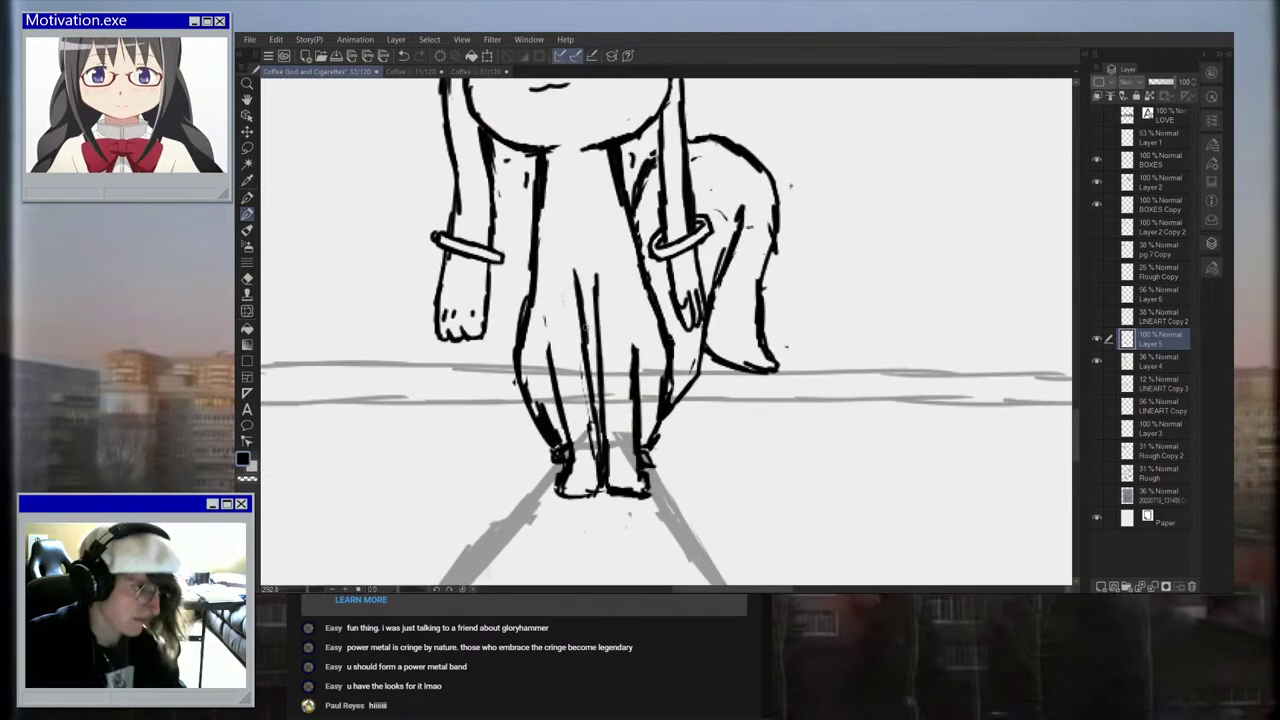
Step: Rework the left-hand ring into a wider, thicker band with rounded ends
left_click_drag(433, 238, 516, 265)
mouse_move(441, 248)
left_mouse_down()
mouse_move(504, 269)
mouse_move(418, 226)
mouse_move(455, 220)
mouse_move(428, 226)
mouse_move(436, 234)
mouse_move(430, 220)
mouse_move(446, 219)
mouse_move(514, 248)
mouse_move(504, 270)
mouse_move(474, 246)
mouse_move(506, 256)
left_mouse_up()
key("ctrl+z")
scroll(551, 189, "down", 1)
scroll(551, 189, "down", 1)
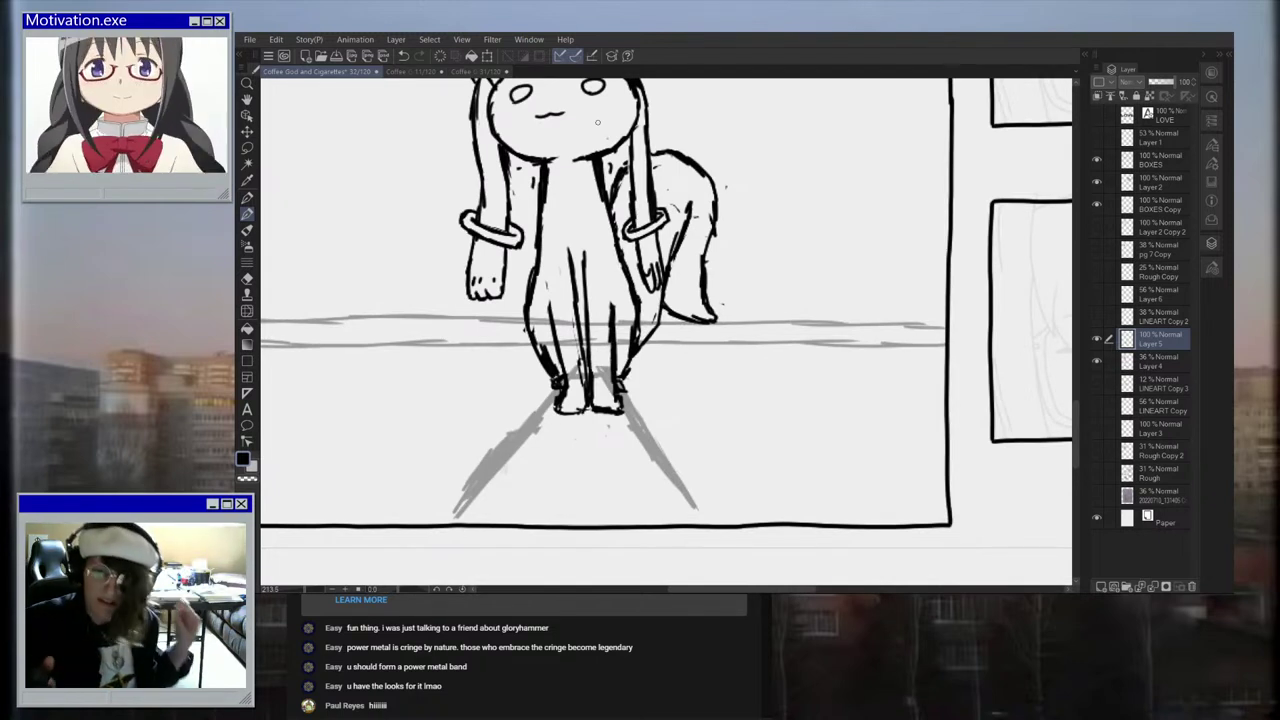
Step: Examine the cat's ear extensions and rings up close and against the whole panel layout
scroll(461, 229, "up", 1)
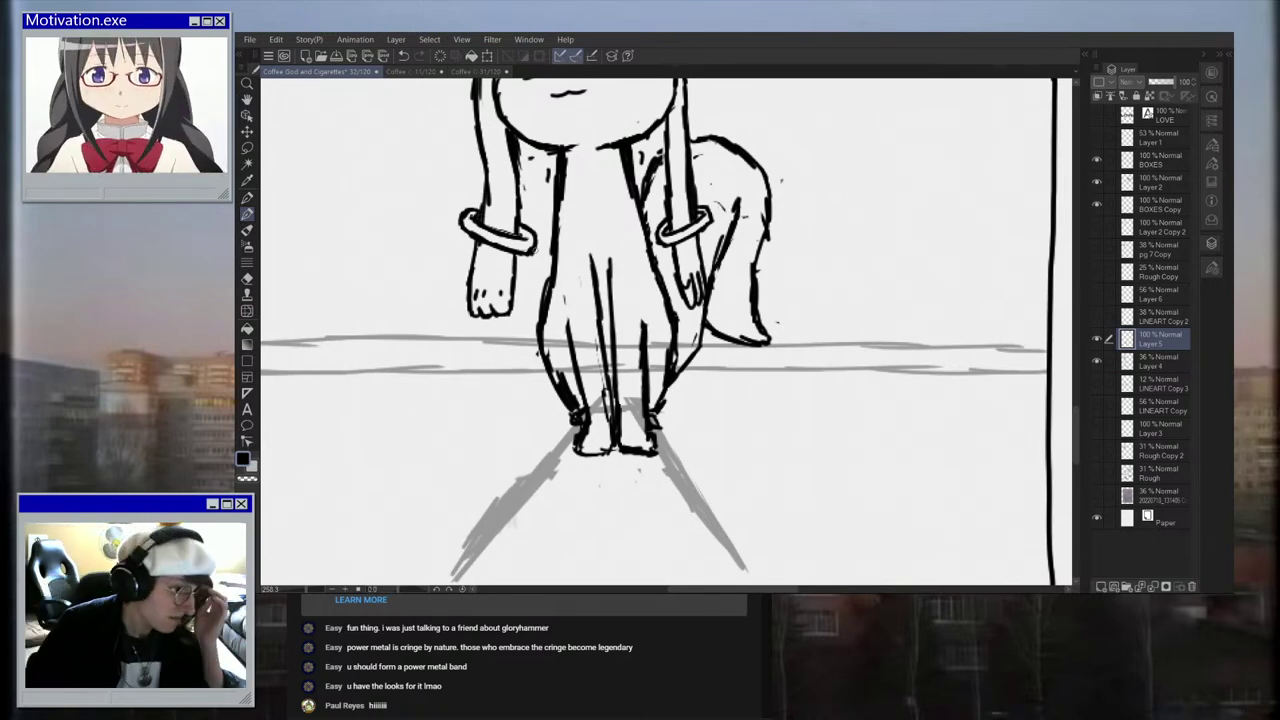
scroll(722, 390, "down", 5)
scroll(645, 358, "up", 4)
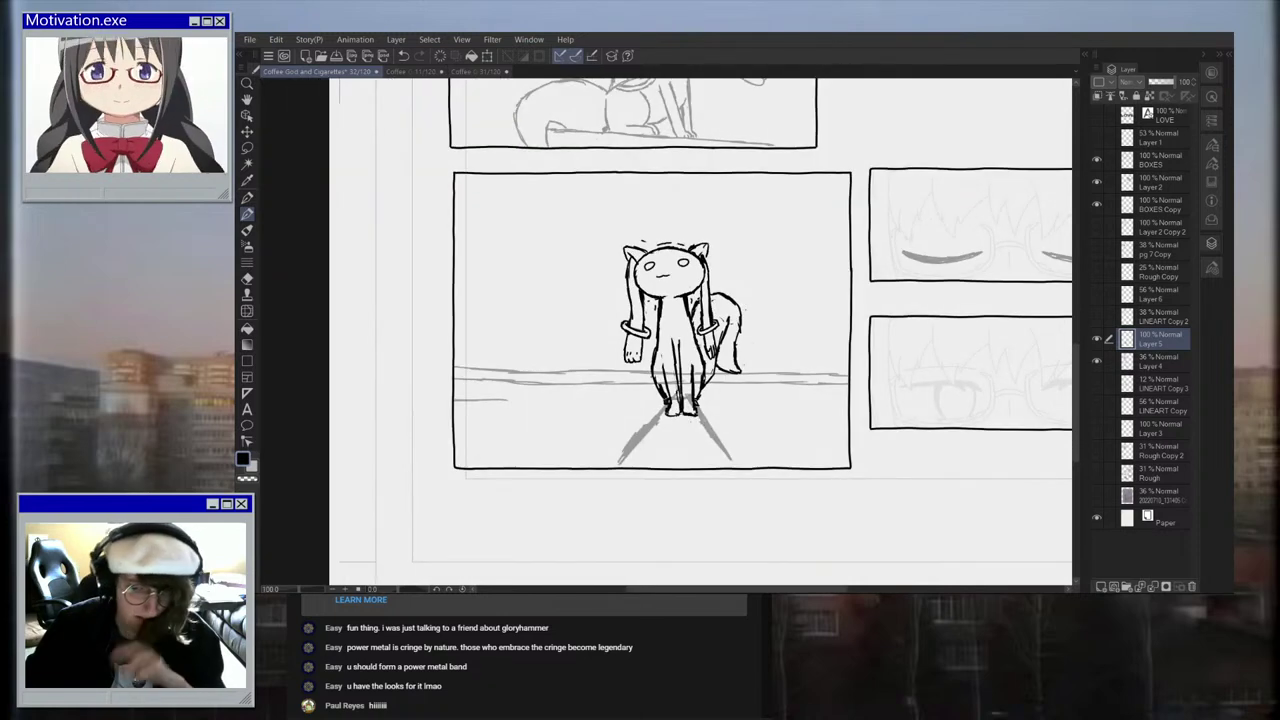
scroll(645, 358, "up", 1)
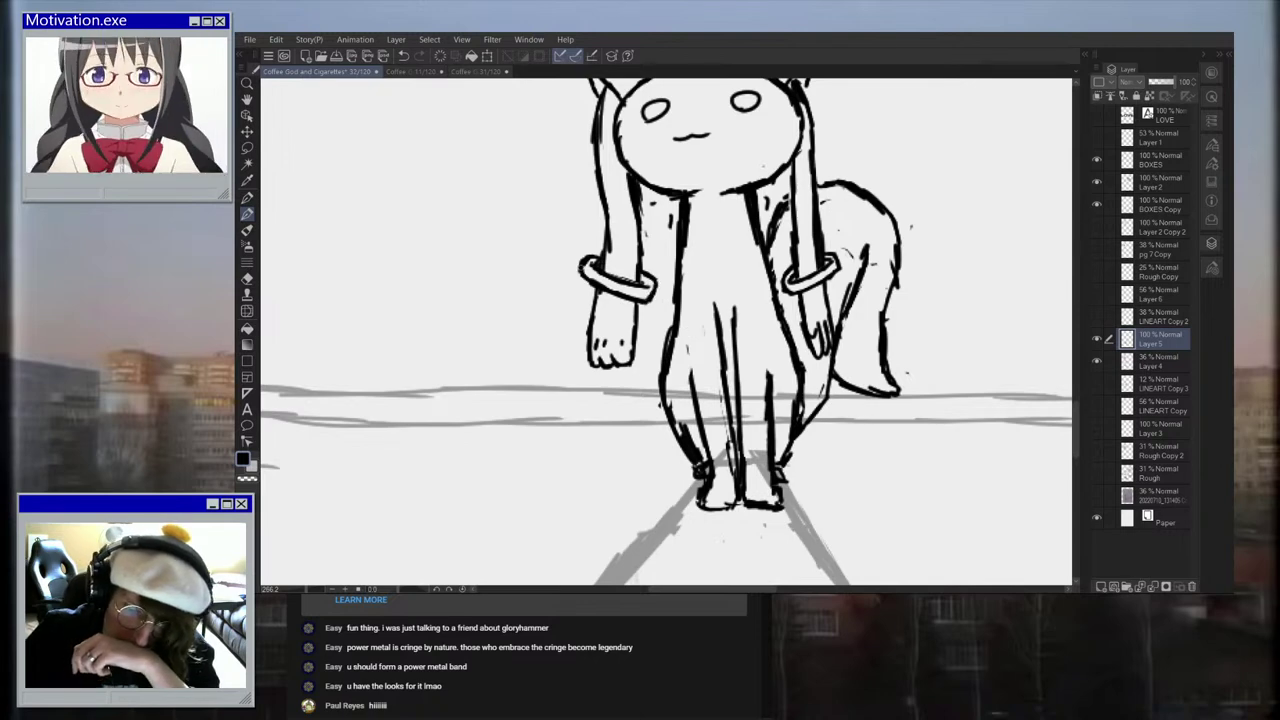
scroll(695, 240, "down", 10)
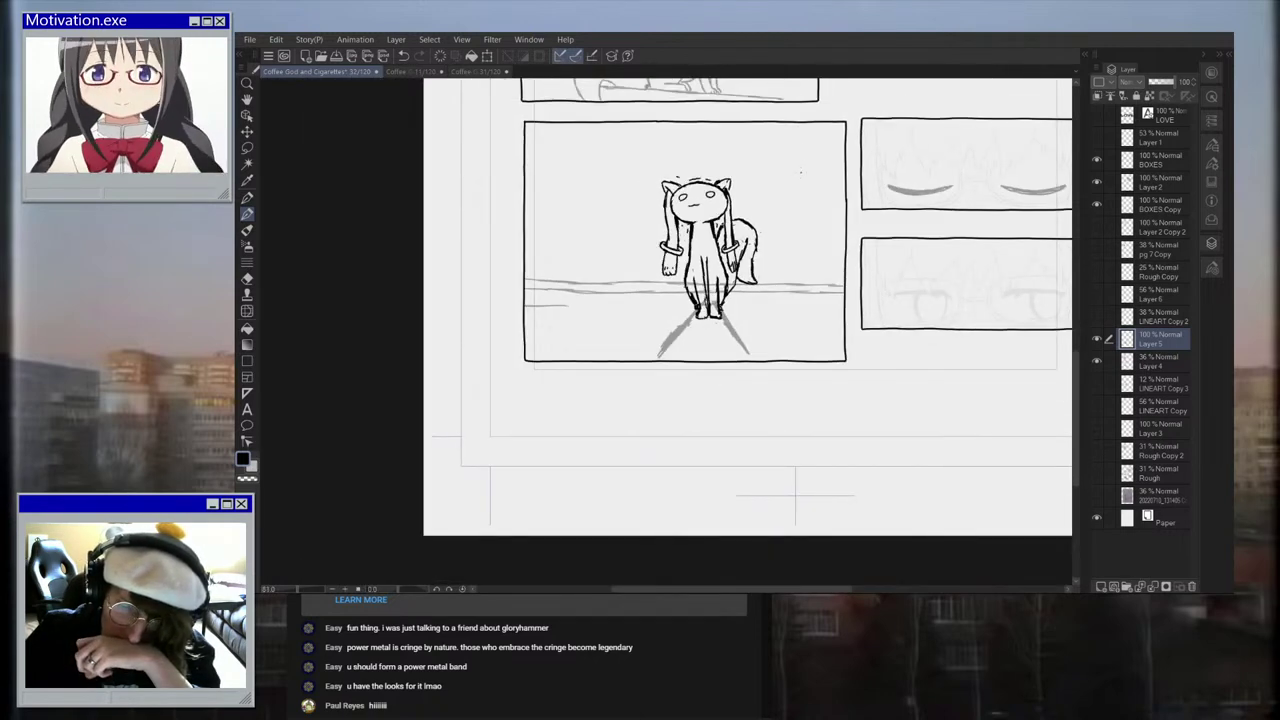
scroll(782, 205, "up", 3)
scroll(765, 255, "down", 4)
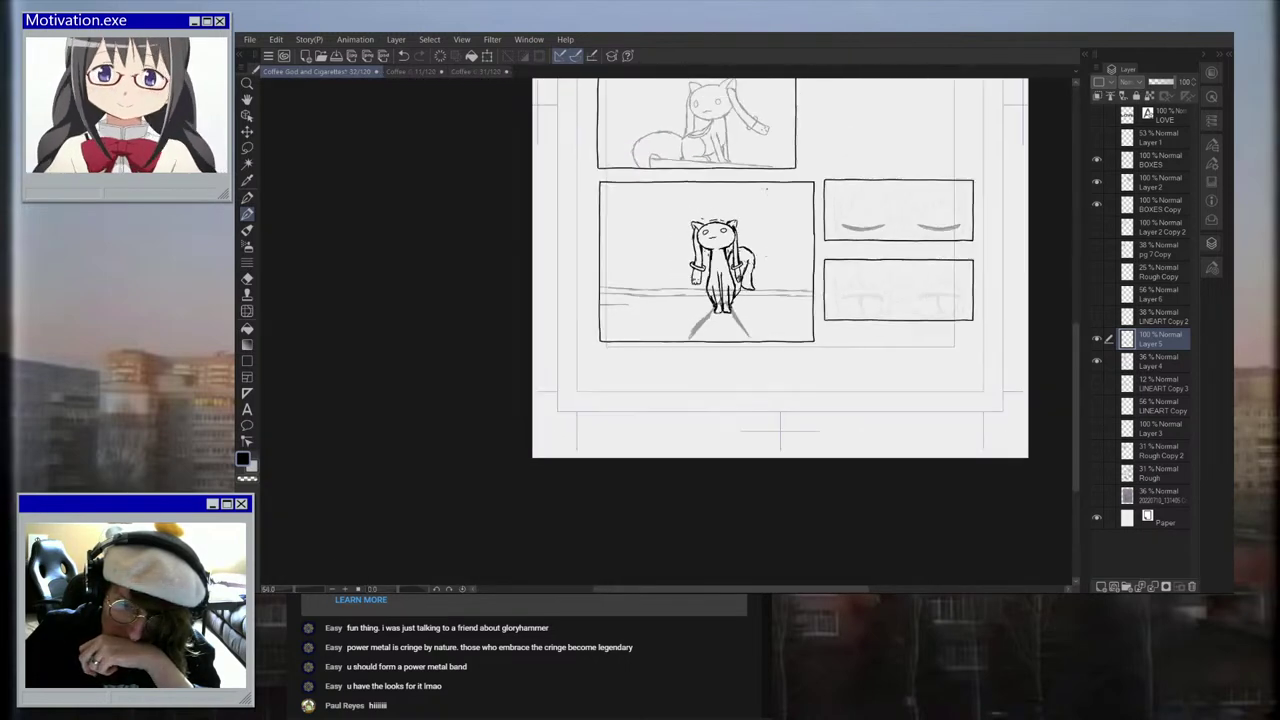
scroll(727, 275, "up", 5)
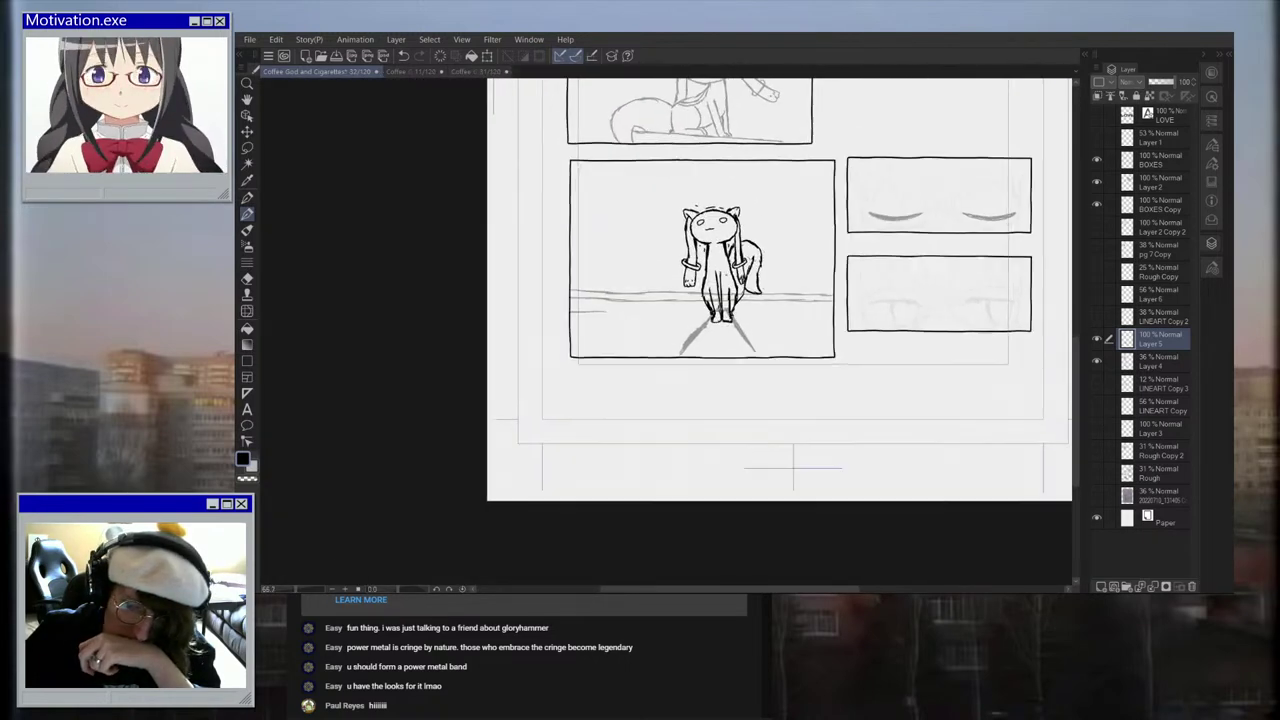
Step: Lasso the ring on the right-hand ear extension, enlarge it slightly with a transform, deselect it and return to the drawing brush
scroll(770, 256, "up", 6)
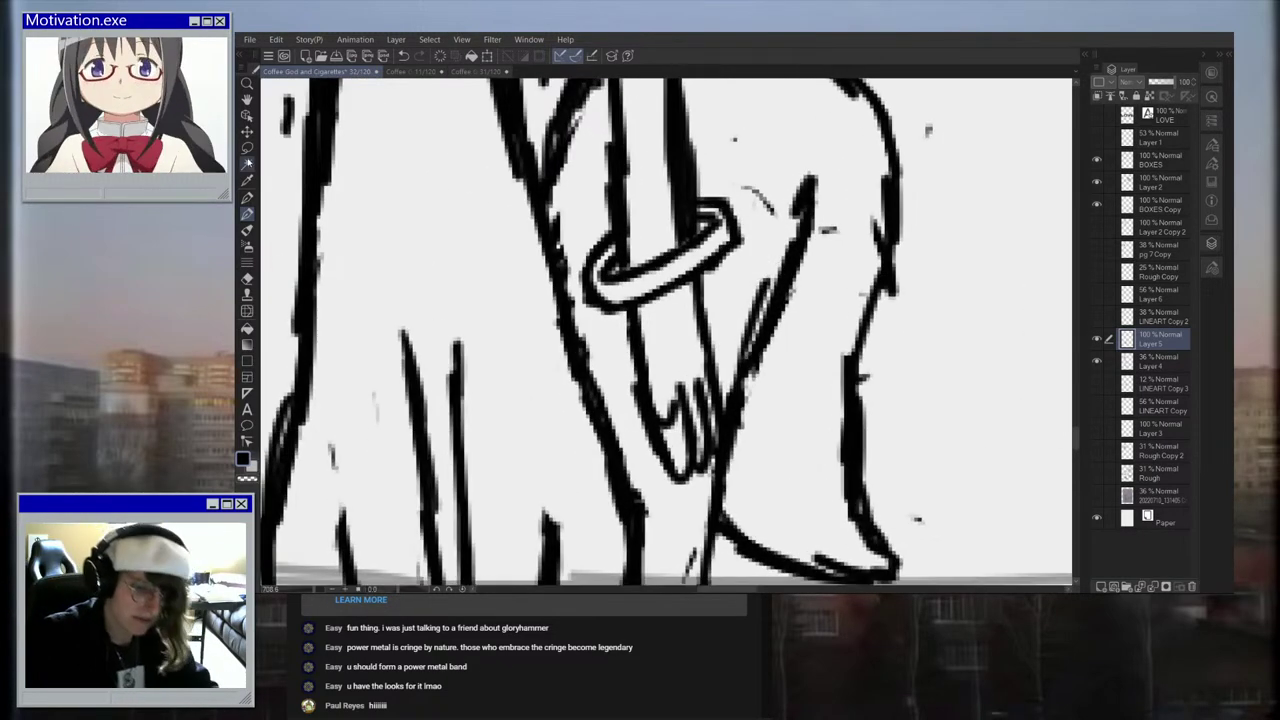
key("m")
mouse_move(716, 186)
left_mouse_down()
mouse_move(759, 217)
mouse_move(765, 240)
mouse_move(748, 257)
mouse_move(613, 317)
mouse_move(586, 300)
mouse_move(593, 222)
mouse_move(616, 217)
mouse_move(622, 256)
mouse_move(675, 242)
left_mouse_up()
left_click_drag(734, 170, 777, 157)
key("ctrl+t")
scroll(738, 196, "down", 5)
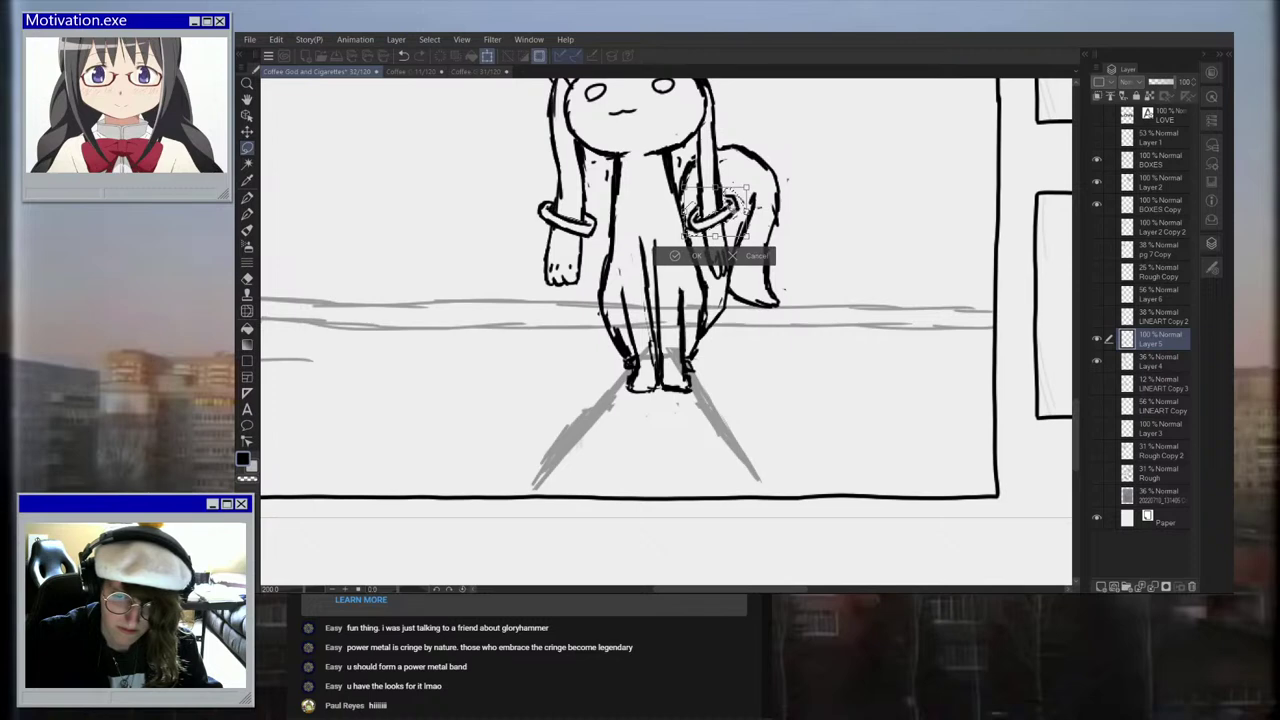
scroll(677, 267, "up", 2)
left_click(679, 265)
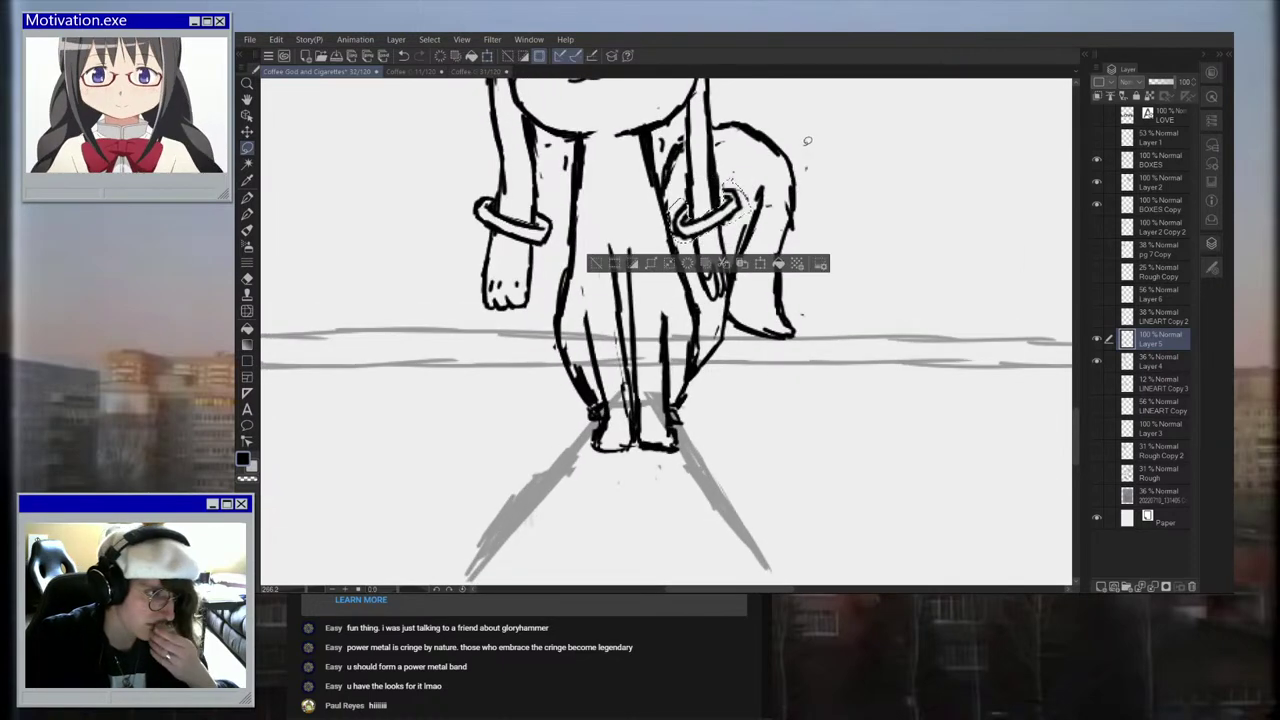
scroll(775, 165, "up", 1)
left_click(247, 213)
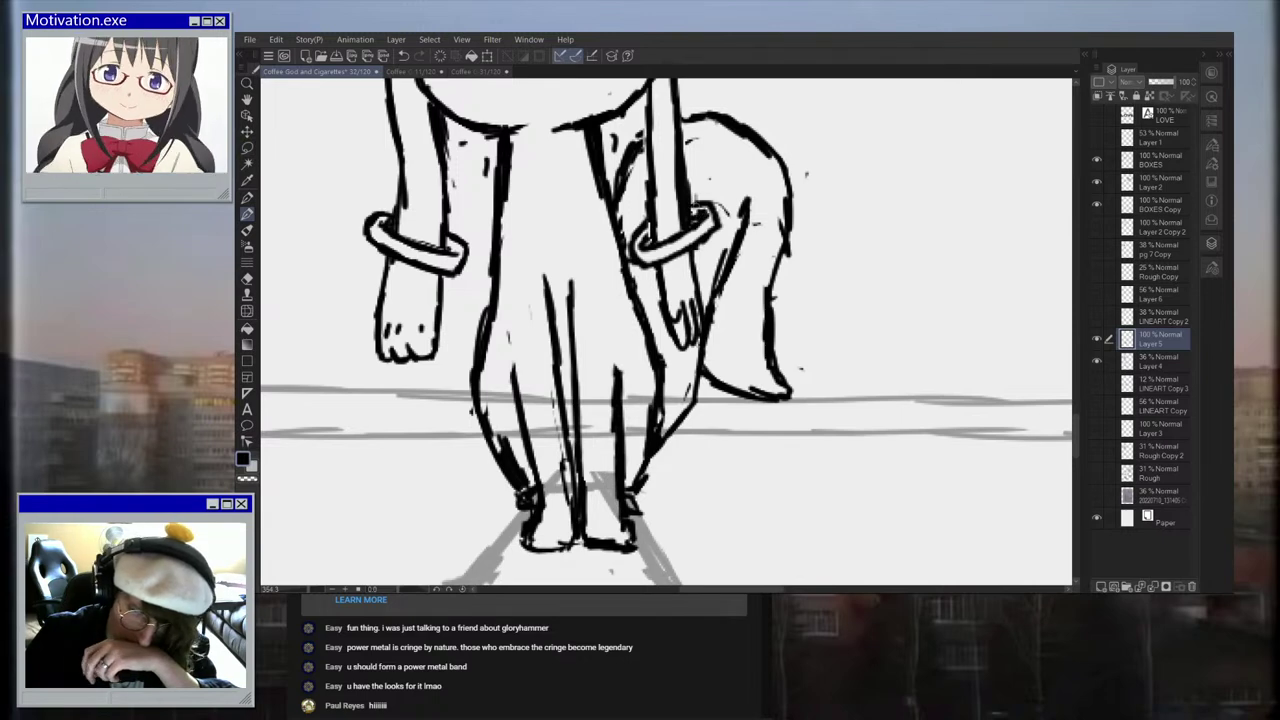
Step: Examine the seated cat sketch up close and against its panel and the whole comic page
scroll(662, 205, "down", 5)
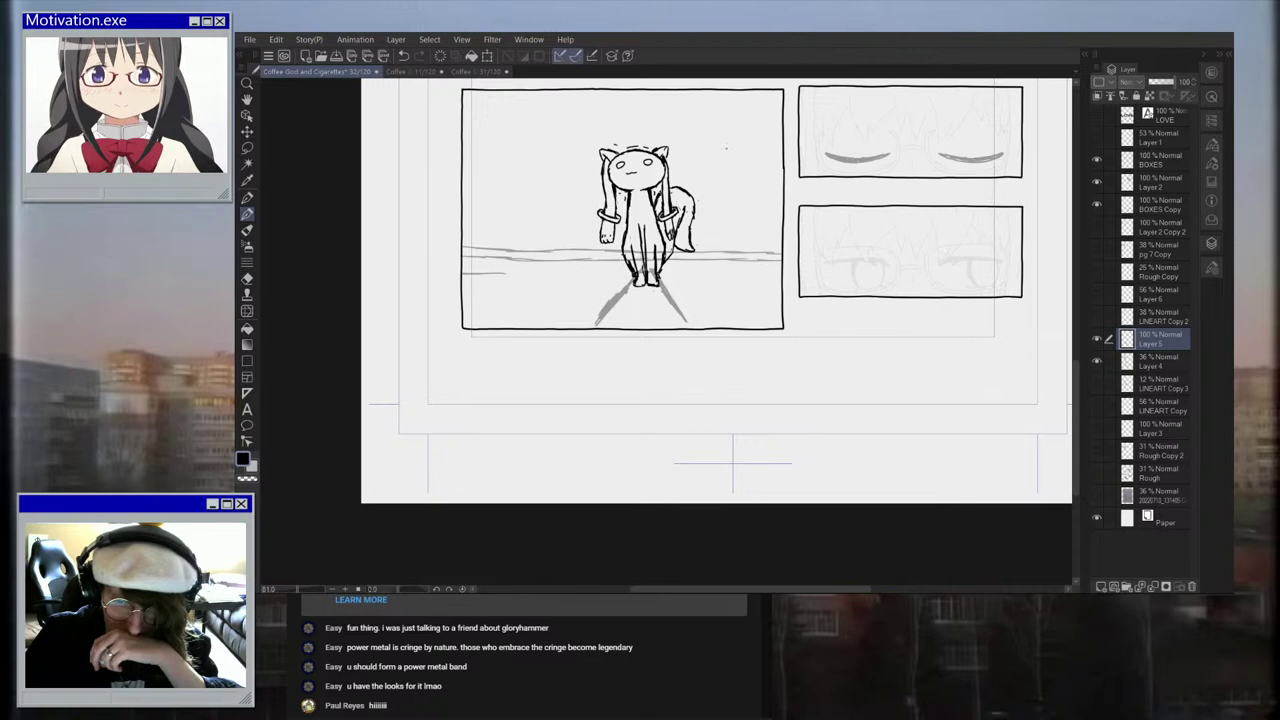
scroll(726, 148, "up", 1)
scroll(718, 132, "down", 4)
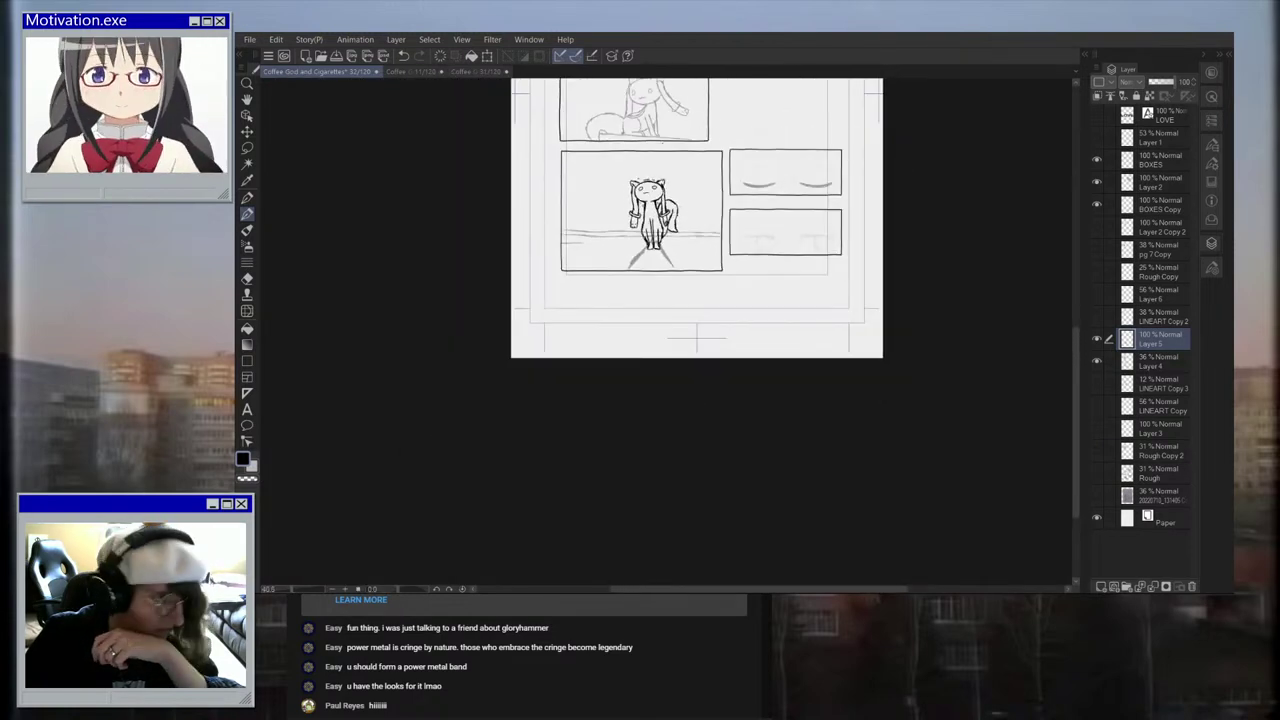
scroll(688, 212, "up", 5)
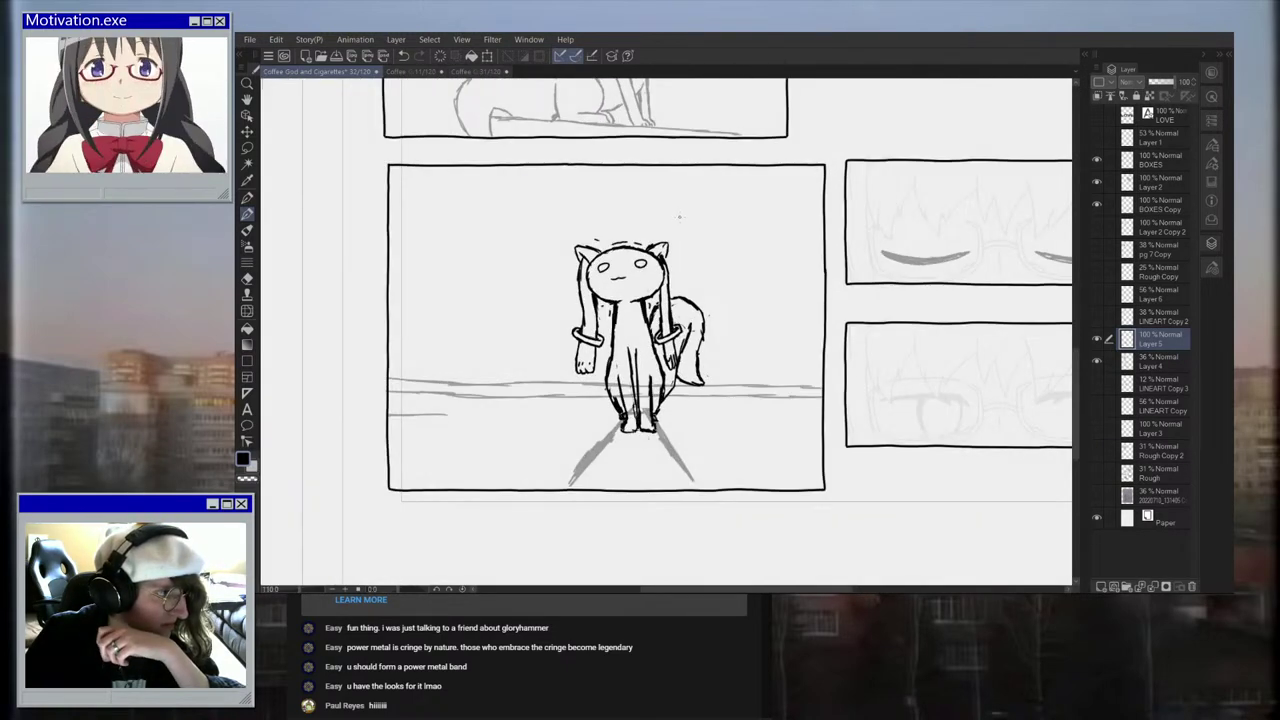
scroll(643, 440, "up", 6)
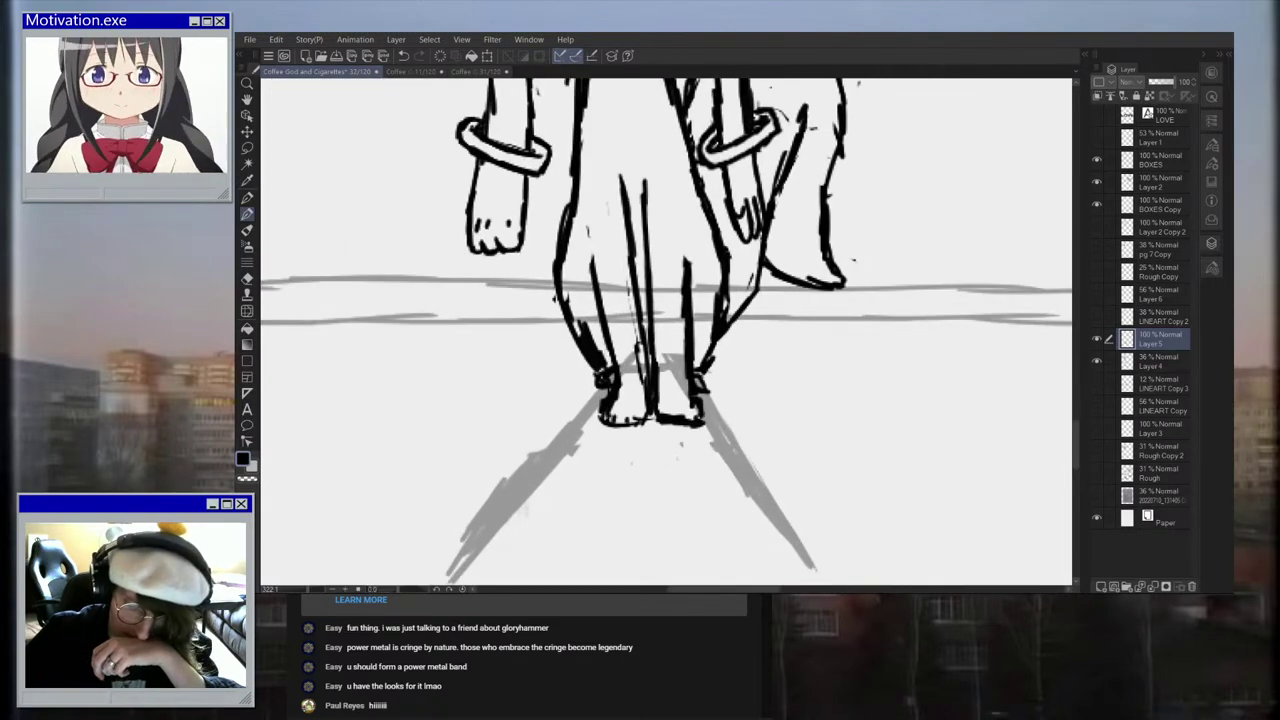
scroll(699, 377, "down", 8)
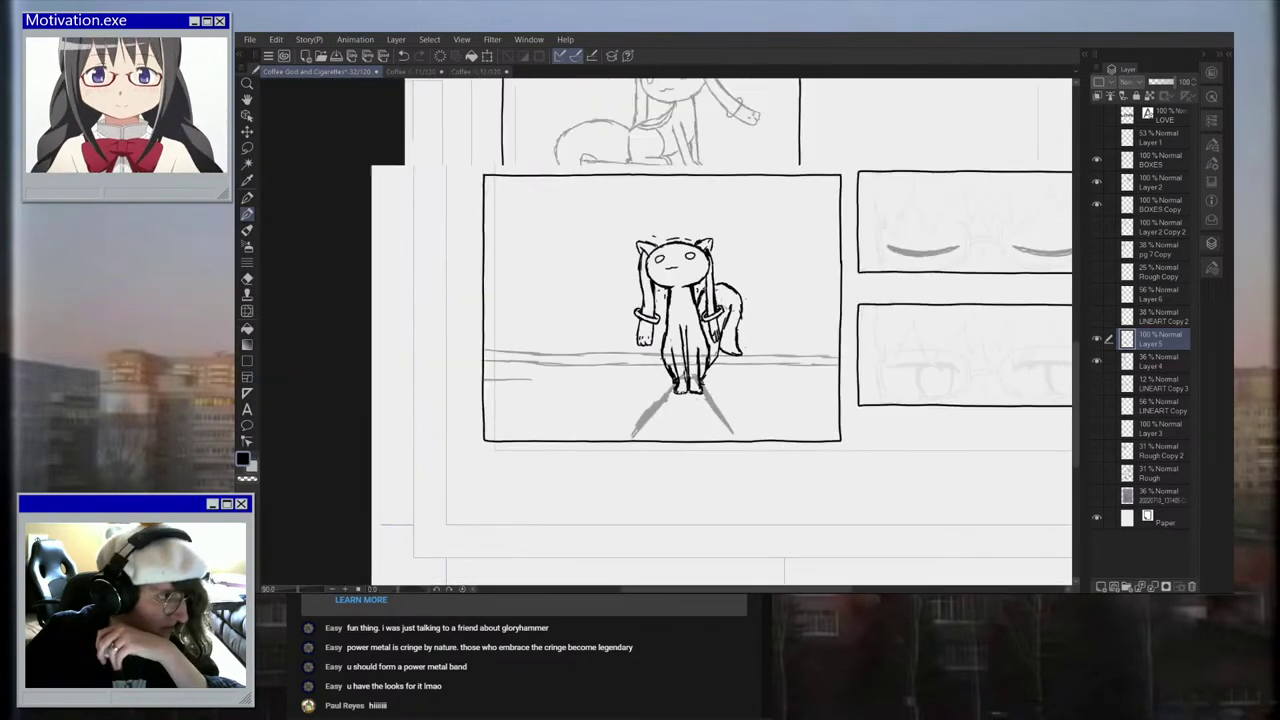
scroll(709, 220, "up", 2)
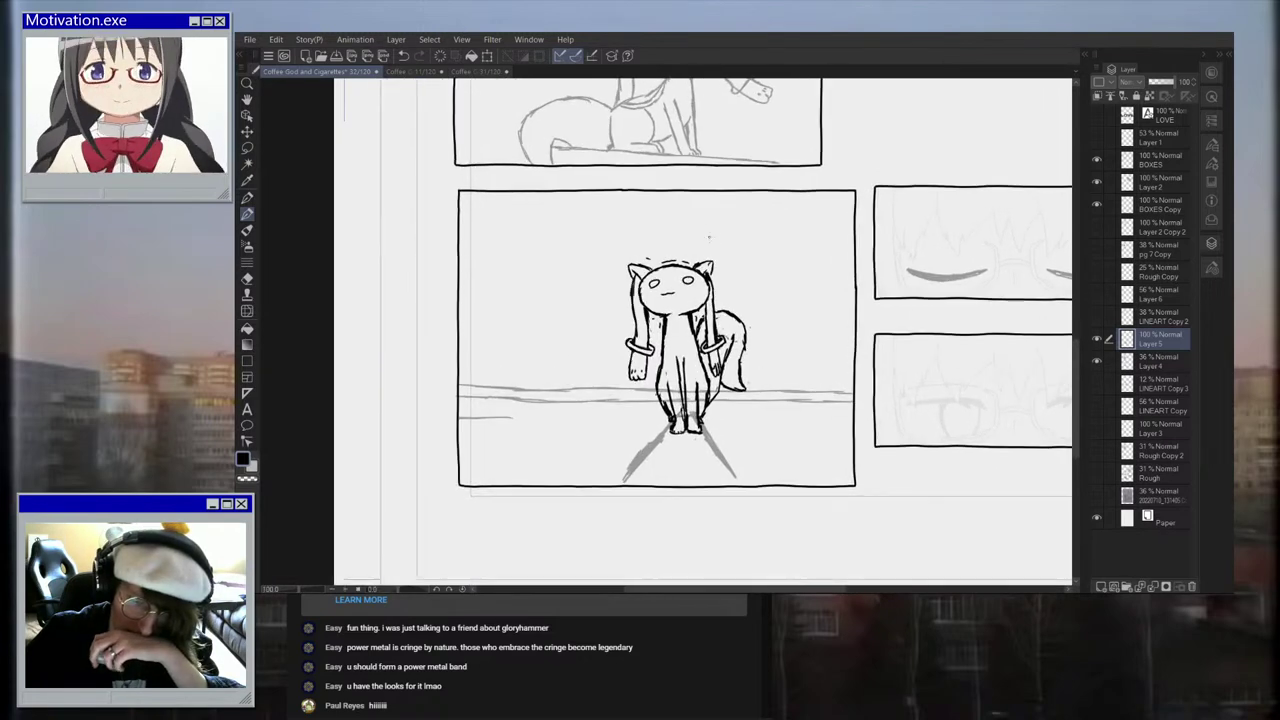
scroll(690, 219, "up", 2)
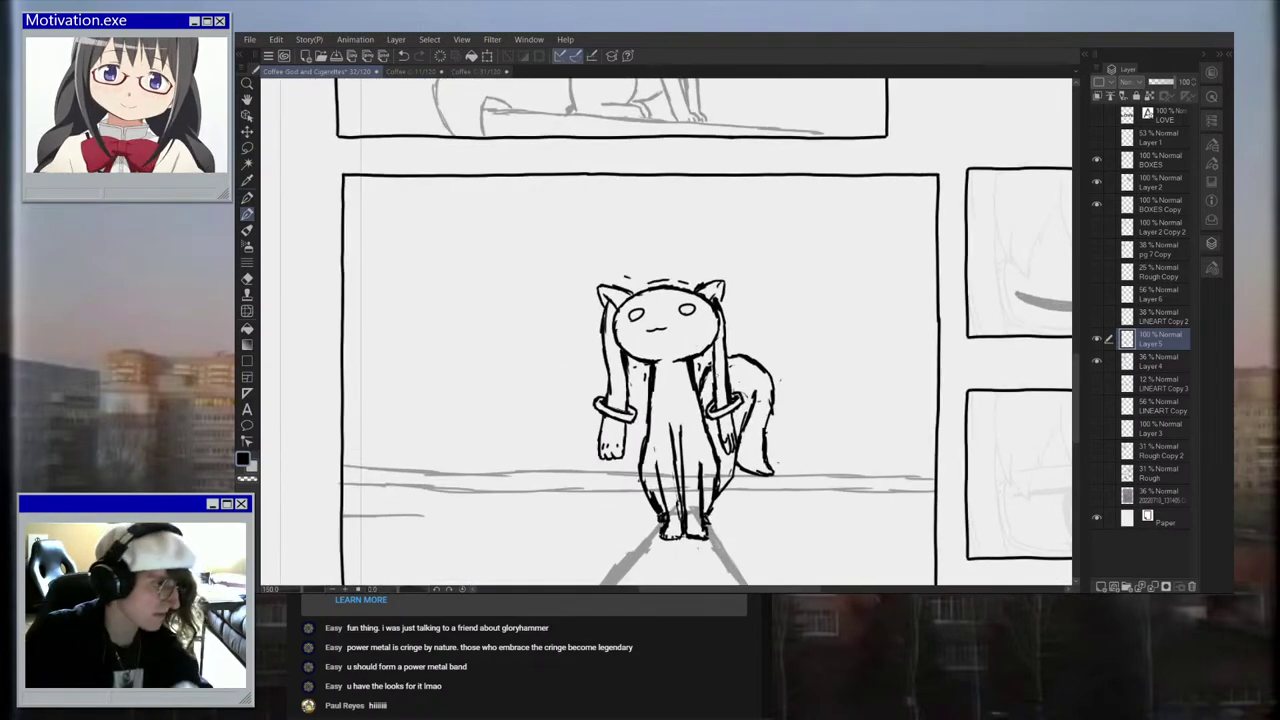
scroll(939, 411, "down", 10)
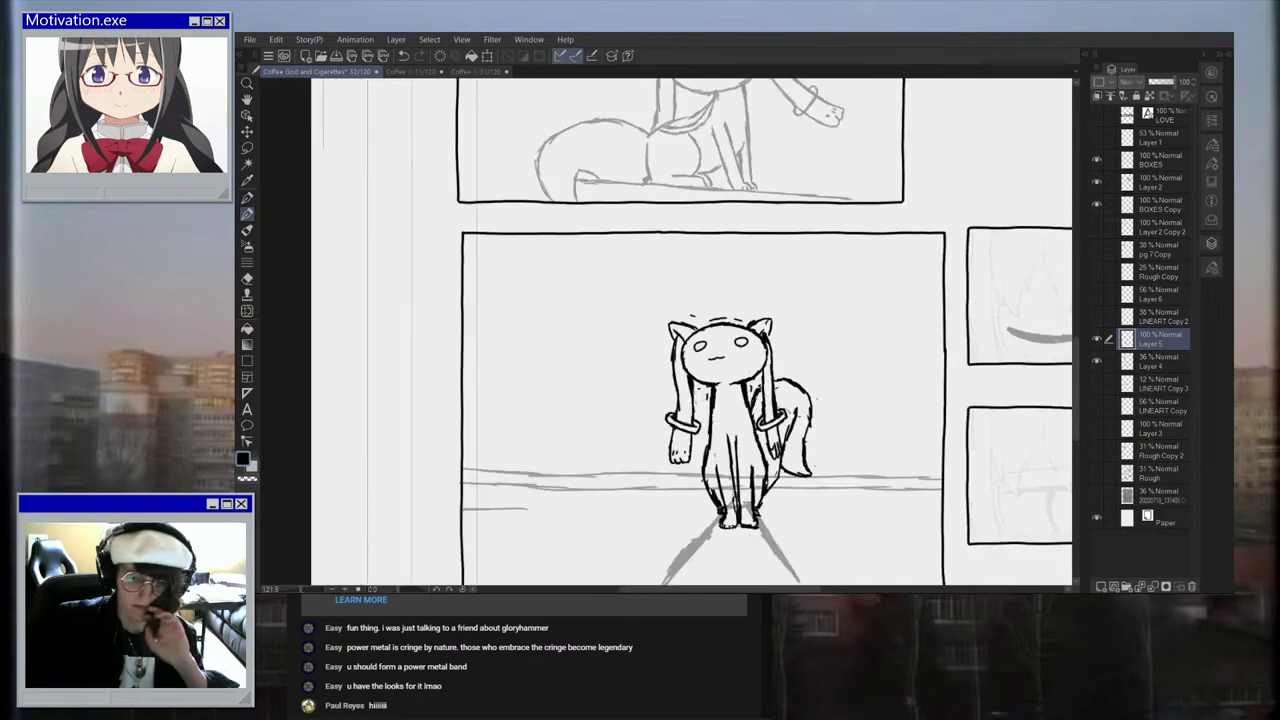
scroll(1006, 380, "up", 6)
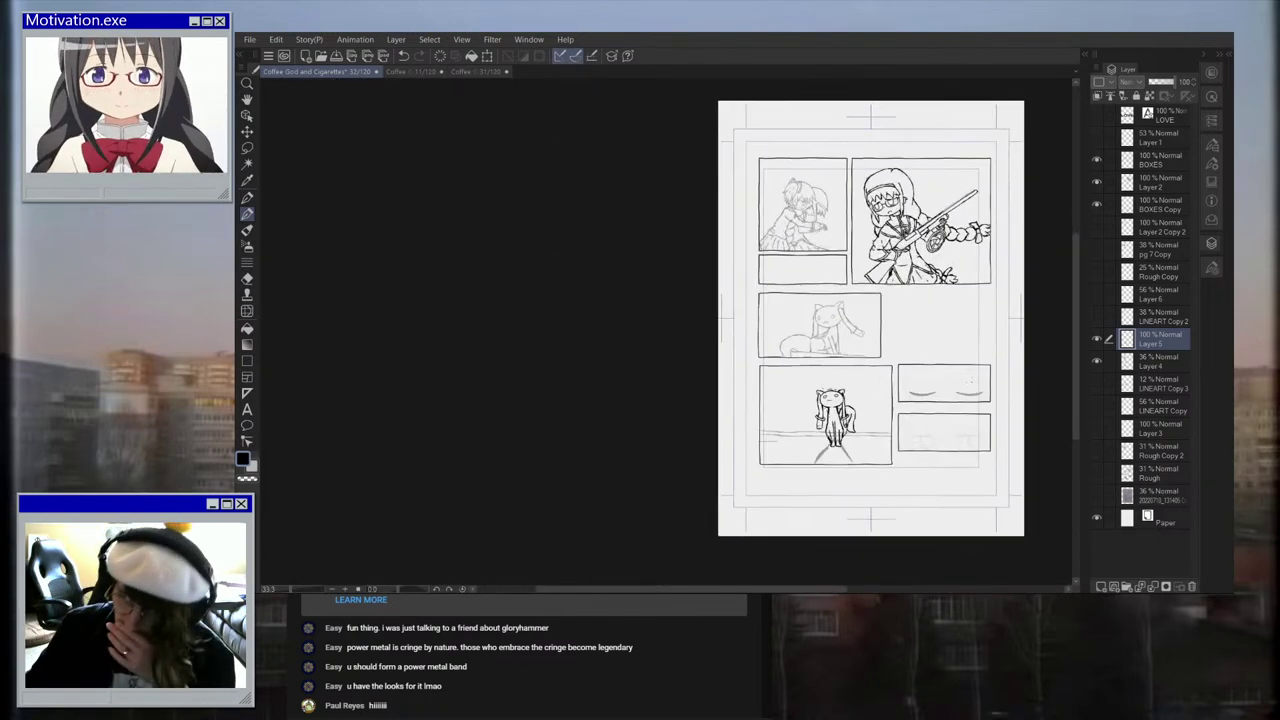
Step: Check what Layer 4 contains by toggling its visibility, select it and raise its opacity to 100%
left_click(1097, 361)
left_click(1097, 361)
left_click(1148, 364)
left_click_drag(1165, 82, 1228, 91)
Step: Try a slanted stroke on the ground beside the cat, and undo it together with the short floor line there
scroll(738, 311, "down", 2)
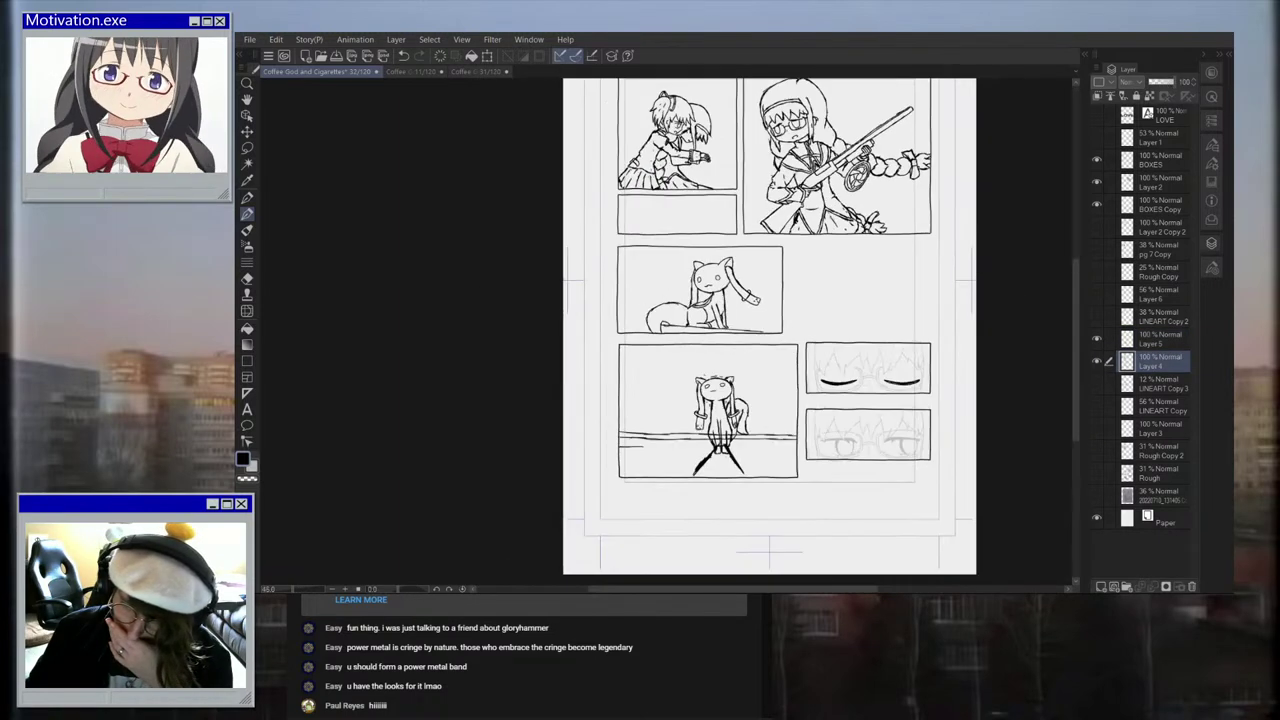
scroll(783, 414, "up", 5)
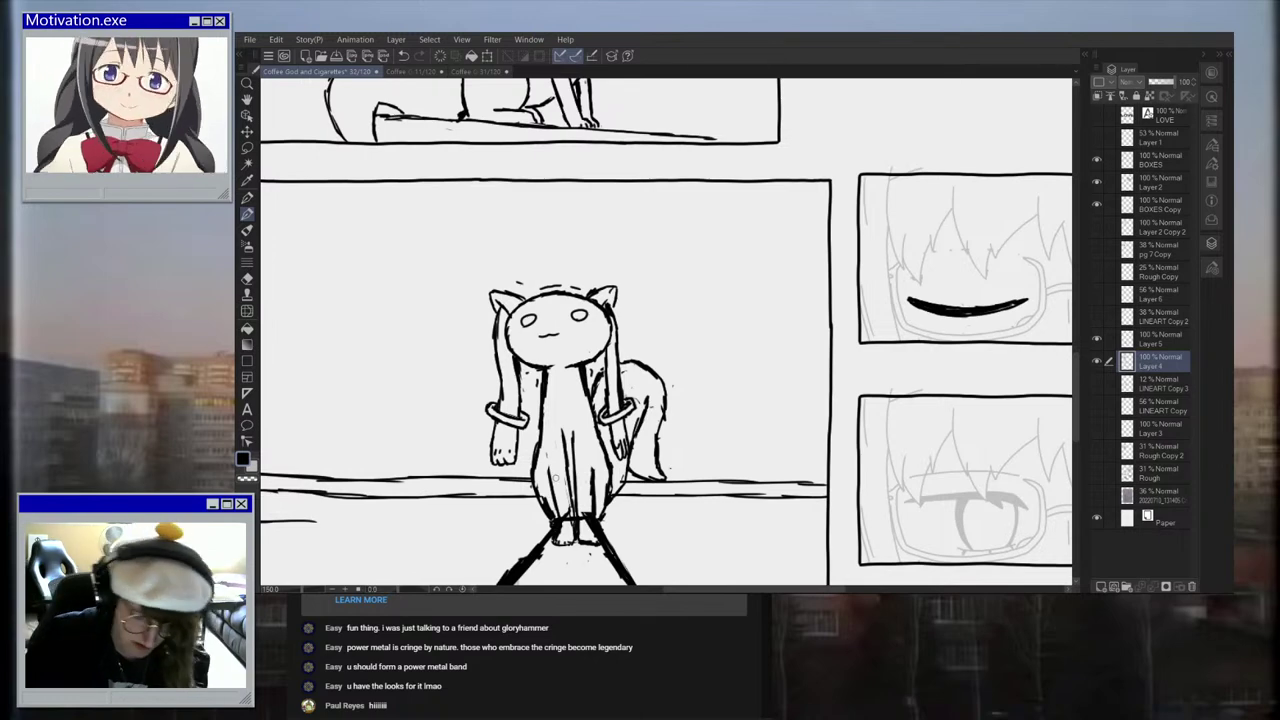
scroll(802, 413, "down", 7)
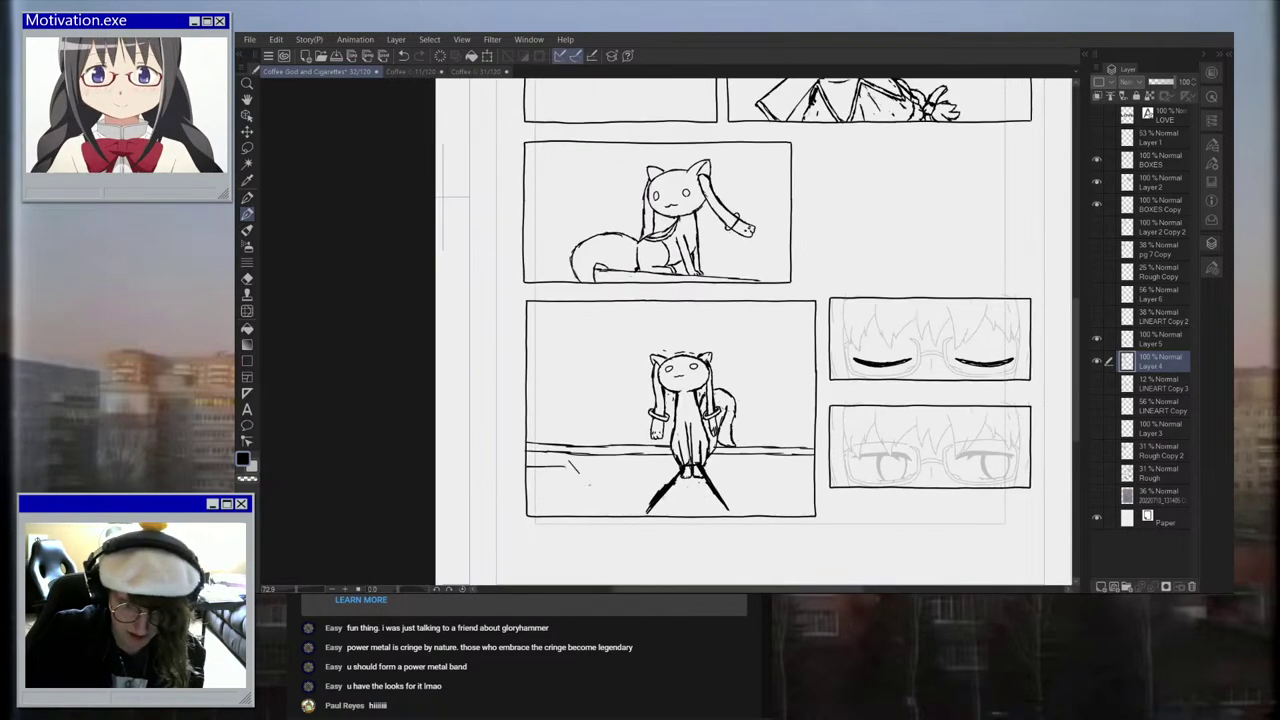
left_click_drag(570, 462, 610, 507)
scroll(698, 510, "up", 4)
key("ctrl+z")
key("ctrl+z")
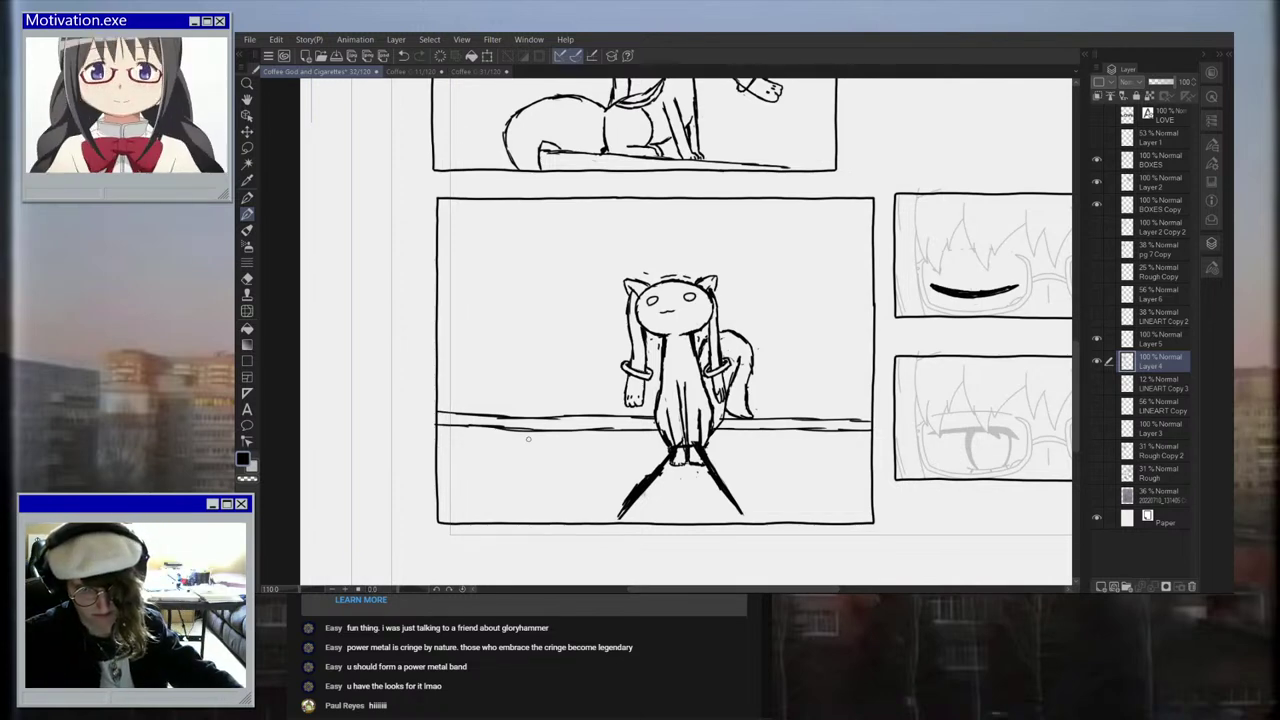
Step: Try a vertical background line between the cat's tail and the panel border, and undo it
scroll(528, 438, "down", 5)
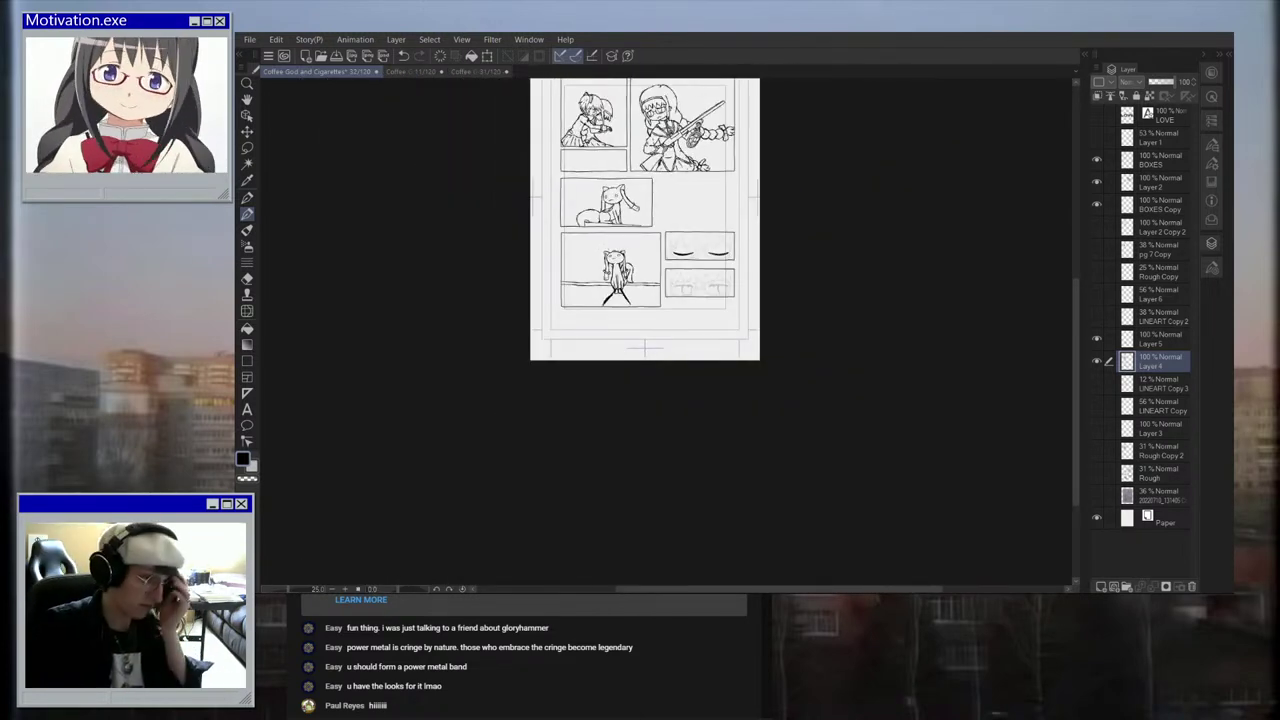
scroll(658, 266, "up", 5)
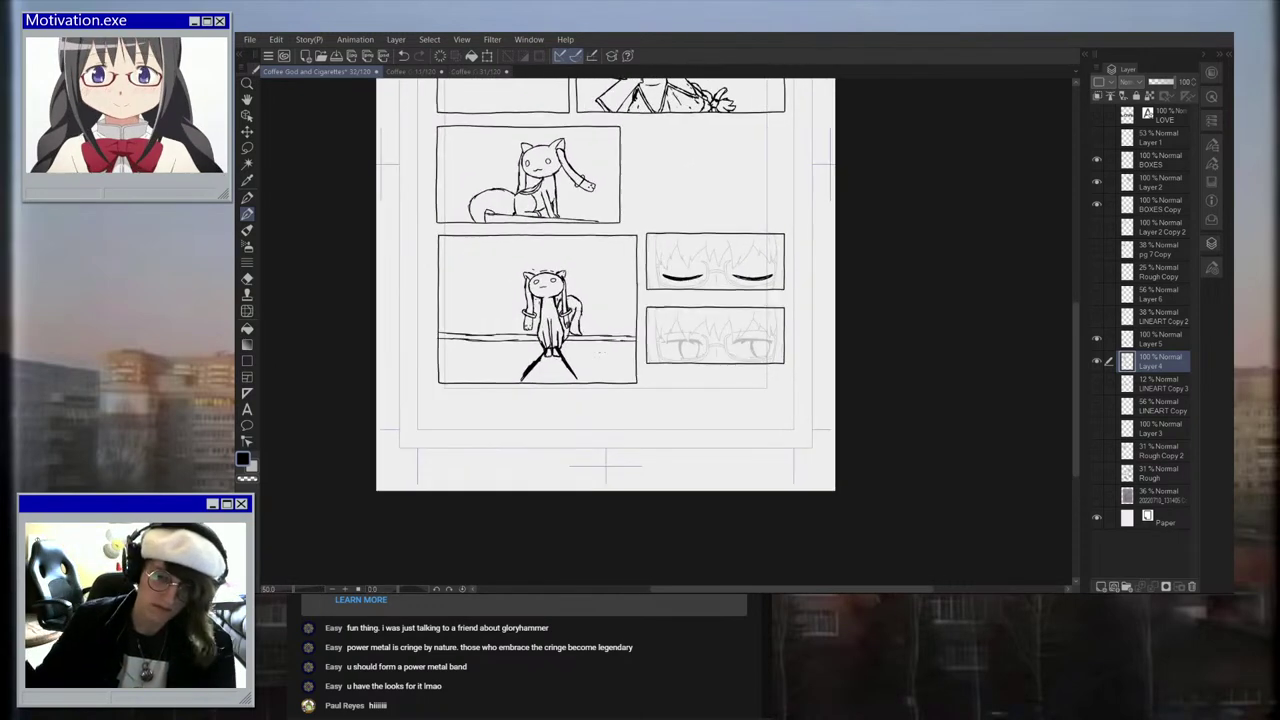
left_click_drag(612, 332, 616, 176)
scroll(616, 176, "down", 5)
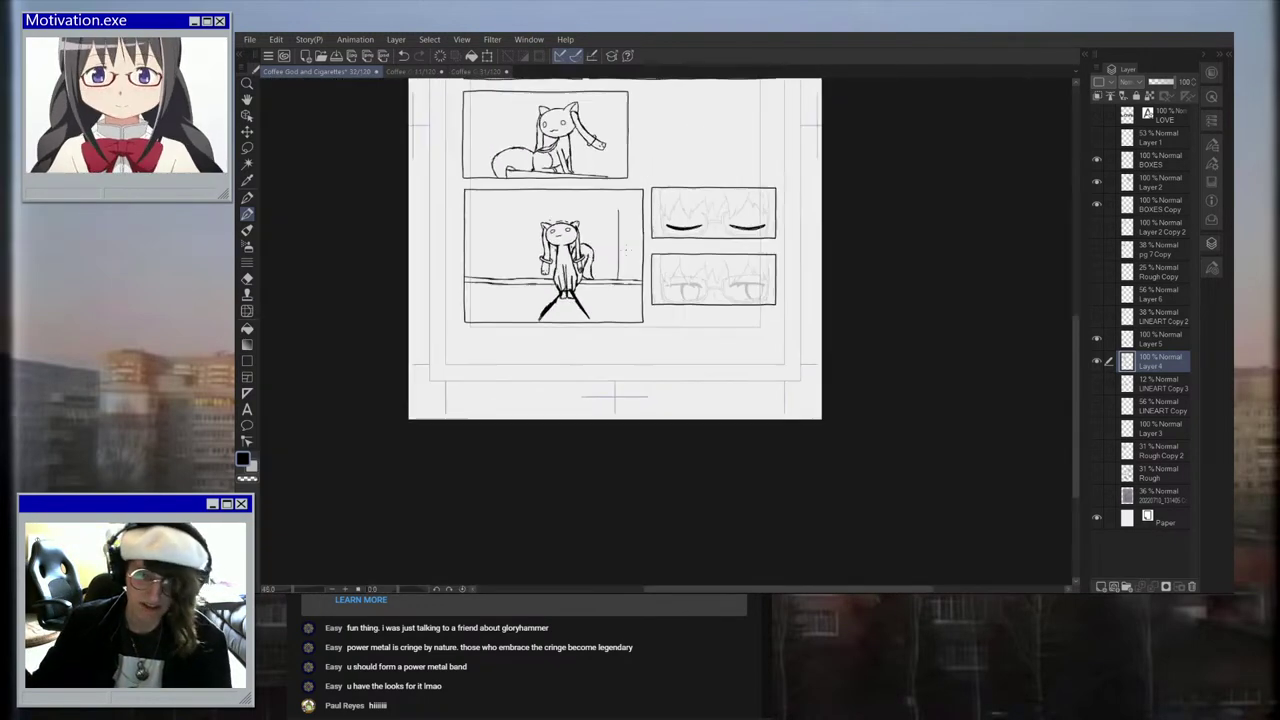
key("ctrl+z")
Step: Review the cat panels and their balance against the rest of the page
scroll(633, 262, "down", 3)
scroll(617, 237, "up", 2)
scroll(617, 237, "up", 1)
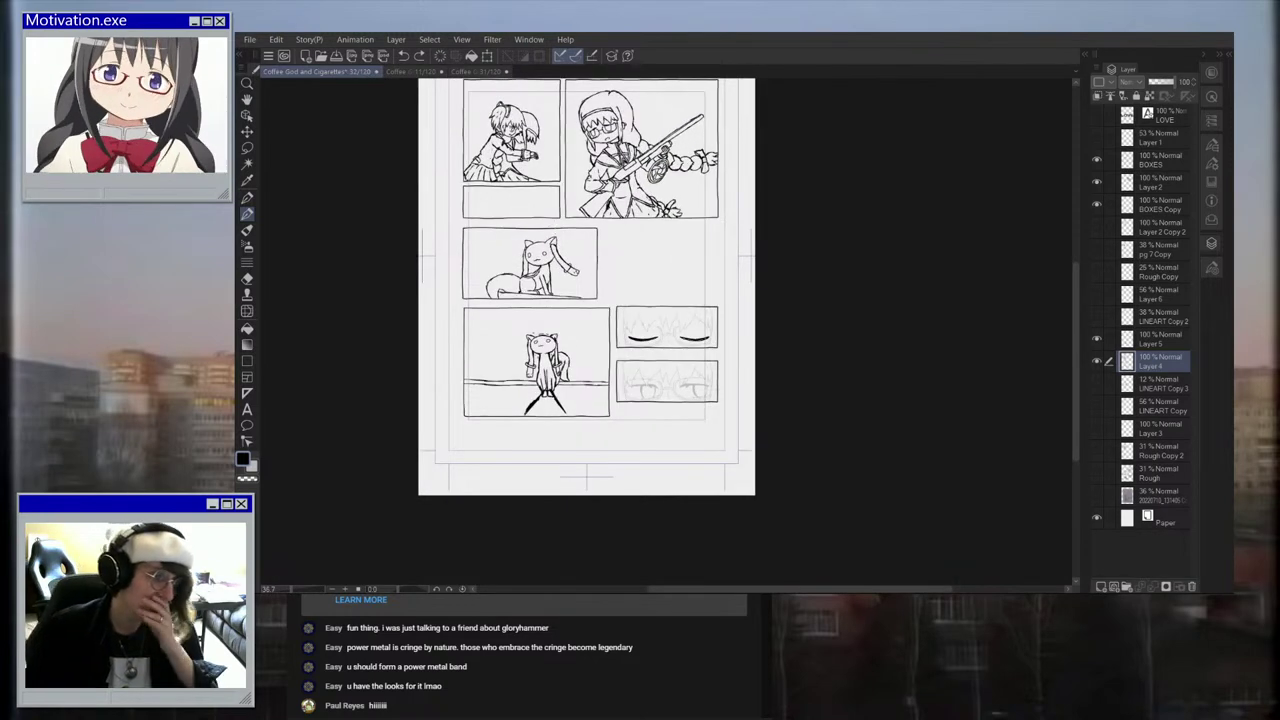
scroll(570, 230, "up", 5)
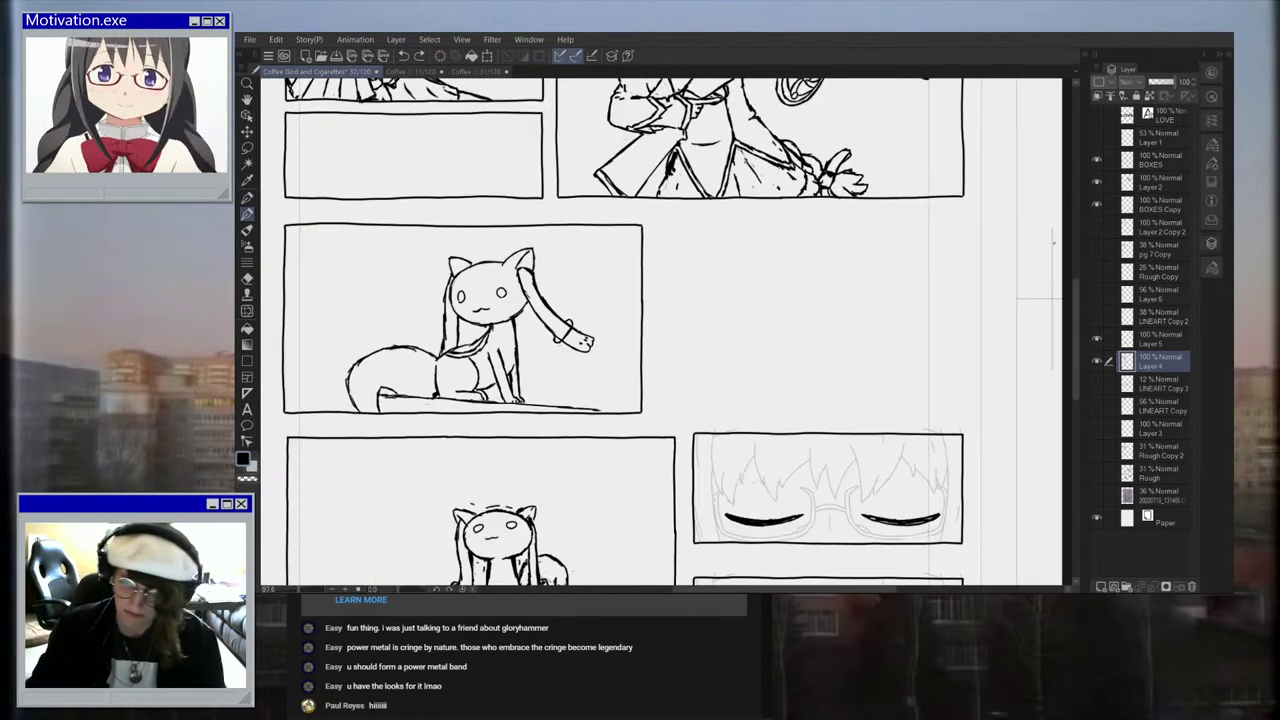
scroll(792, 243, "down", 4)
scroll(792, 243, "up", 1)
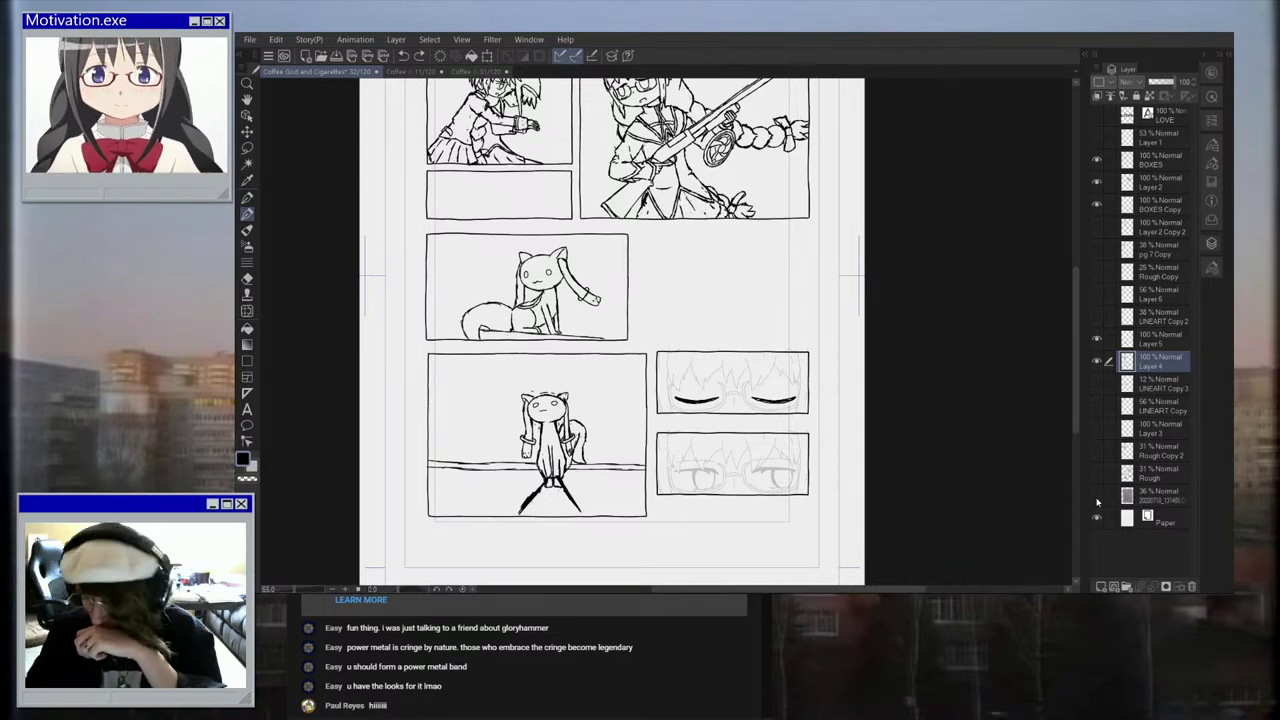
Step: Toggle the 36% image layer above the paper on and off, and make the LOVE text layer visible
left_click(1097, 496)
left_click(1097, 496)
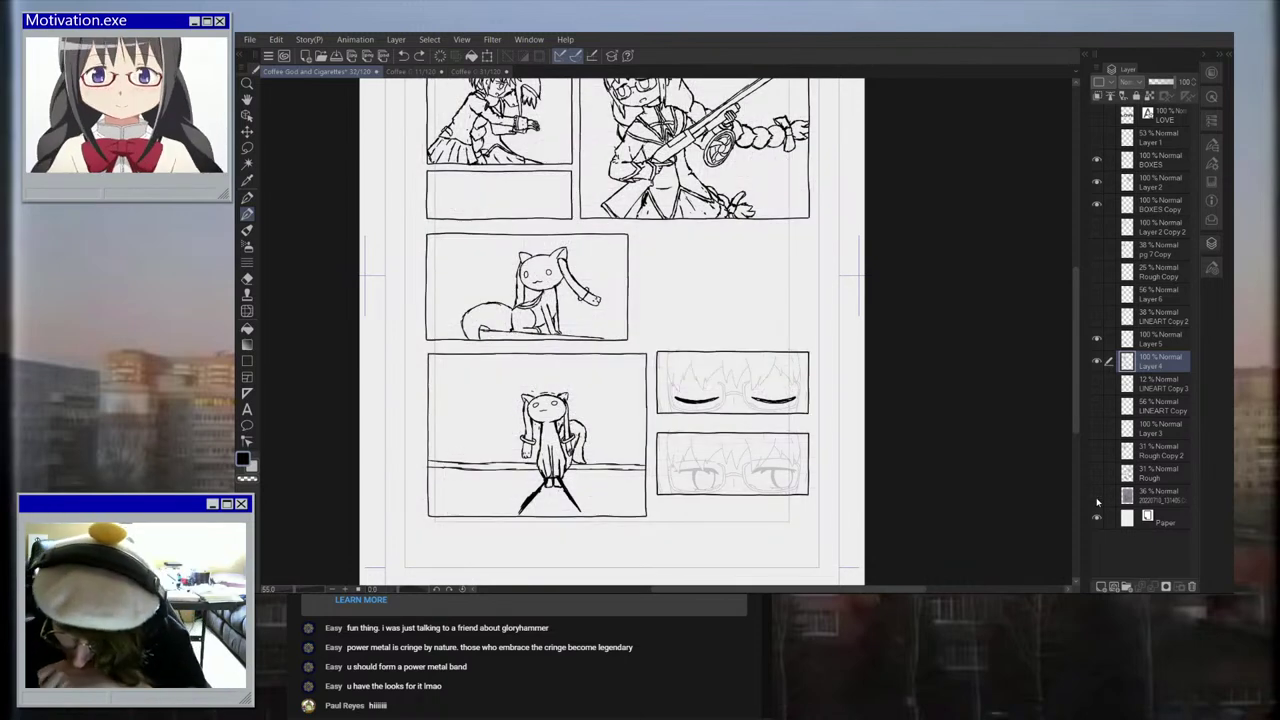
left_click(1097, 116)
key("ctrl+plus")
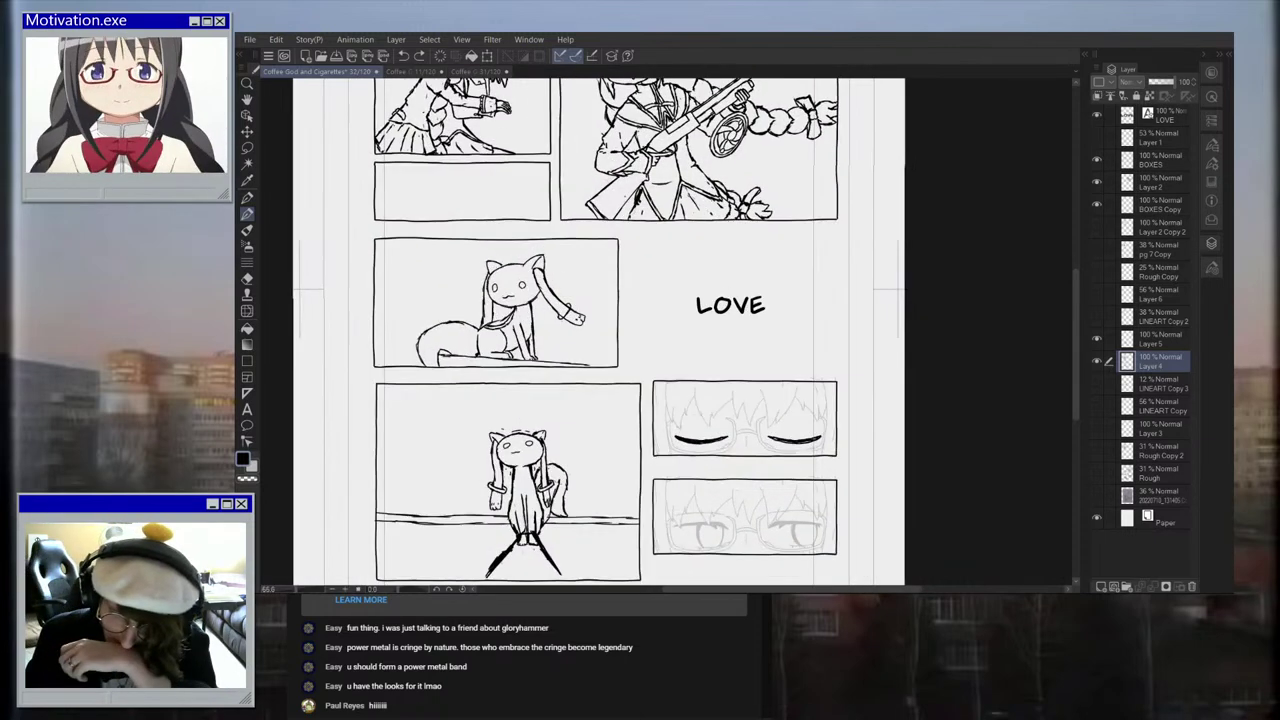
Step: Show the Rough layer to read the handwritten dialogue across the panels, and hide it again
left_click(1097, 474)
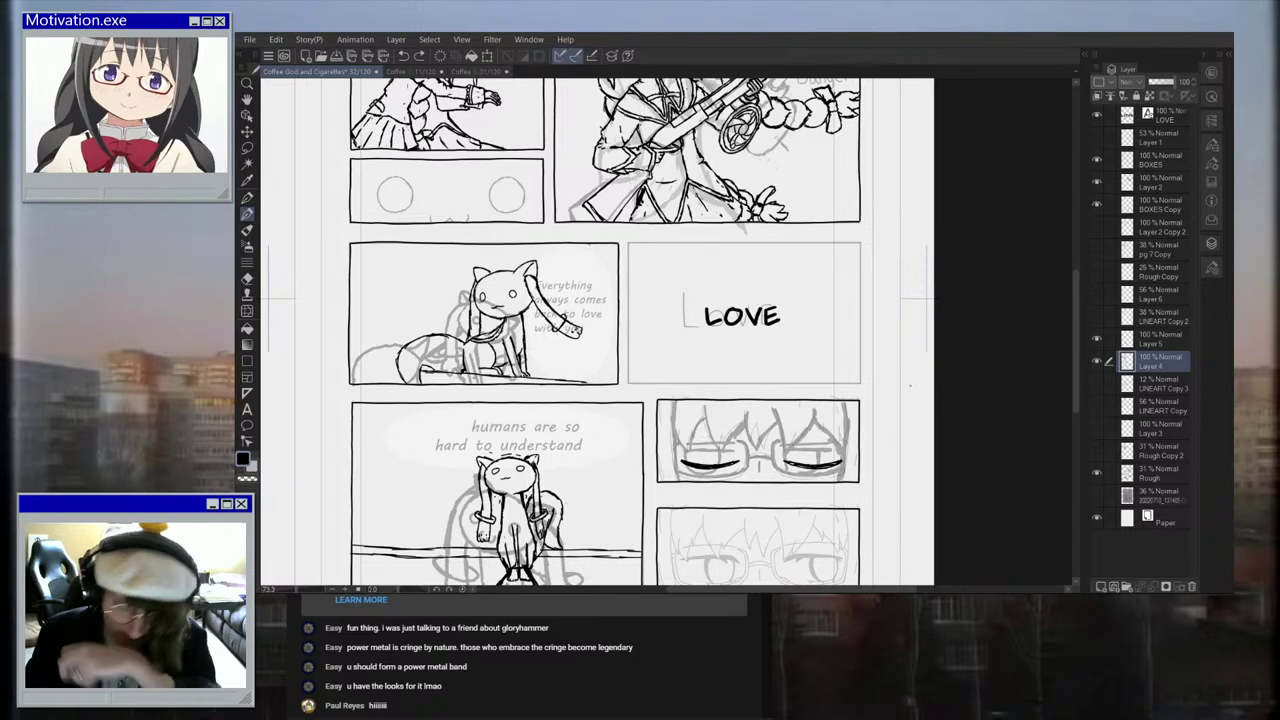
key("ctrl+minus")
key("ctrl+minus")
left_click_drag(916, 383, 984, 433)
key("ctrl+plus")
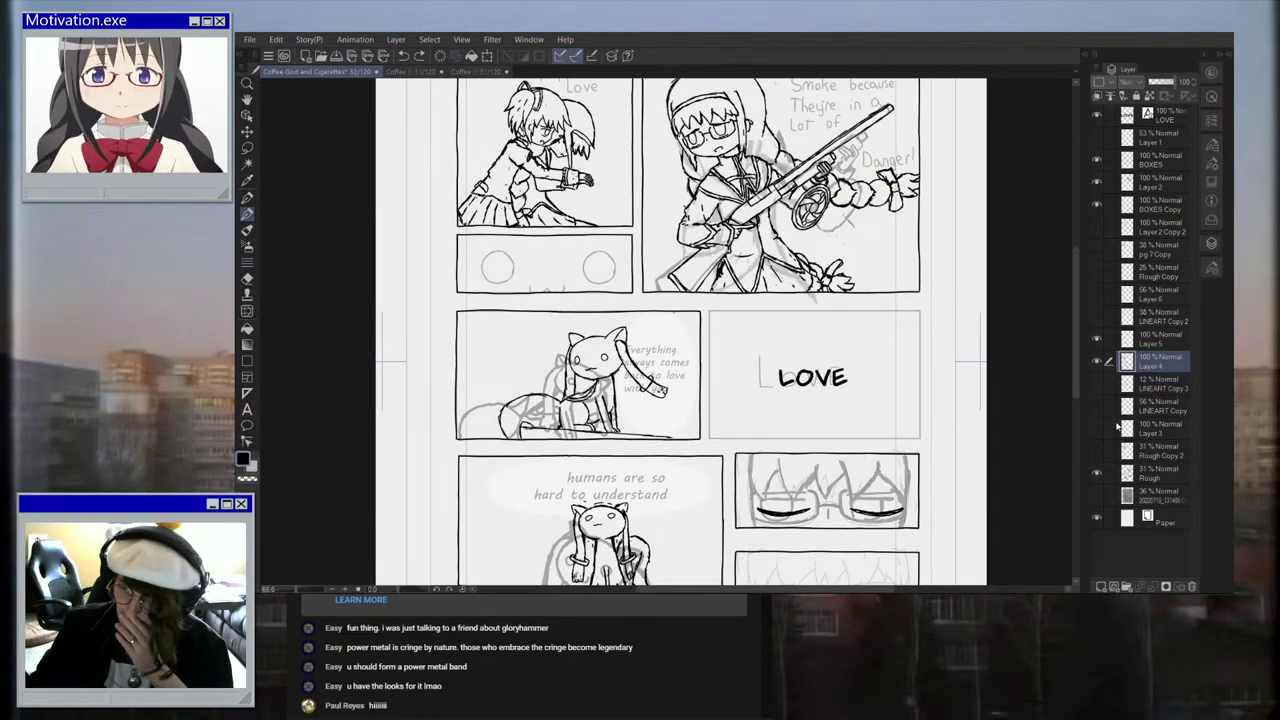
left_click(1098, 475)
left_click(1098, 475)
scroll(946, 438, "down", 5)
scroll(968, 246, "up", 4)
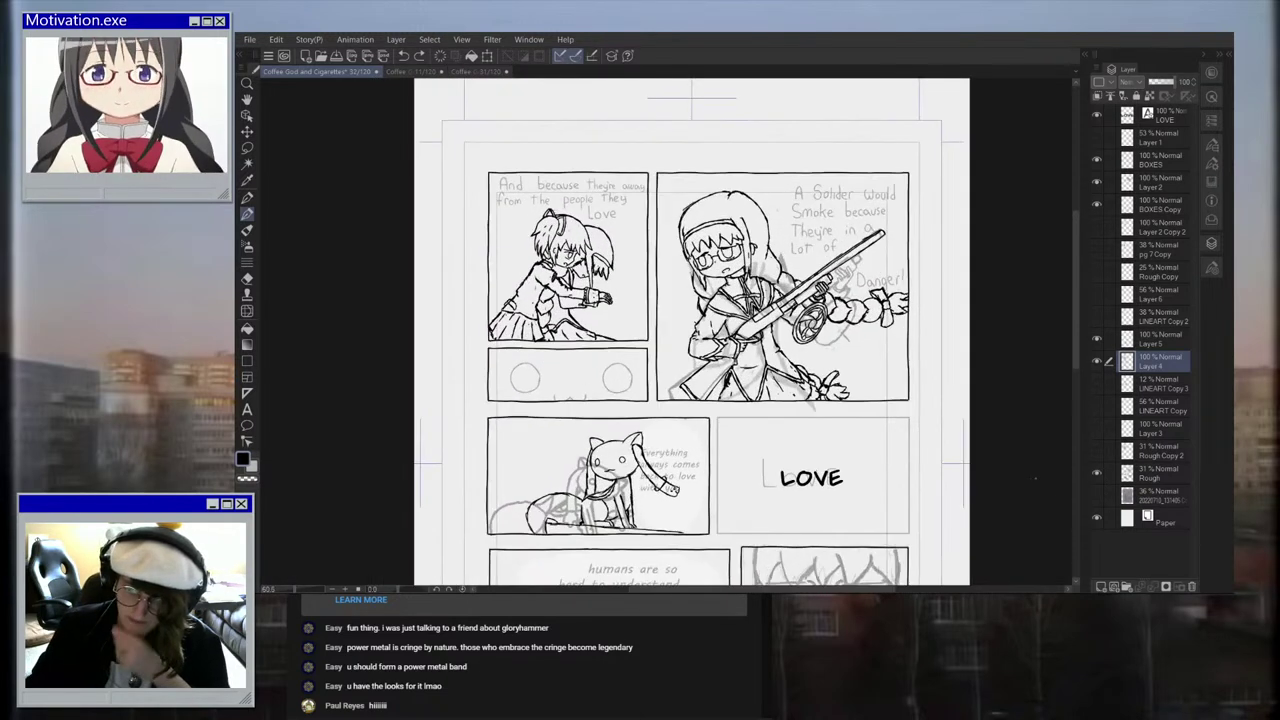
left_click(1096, 472)
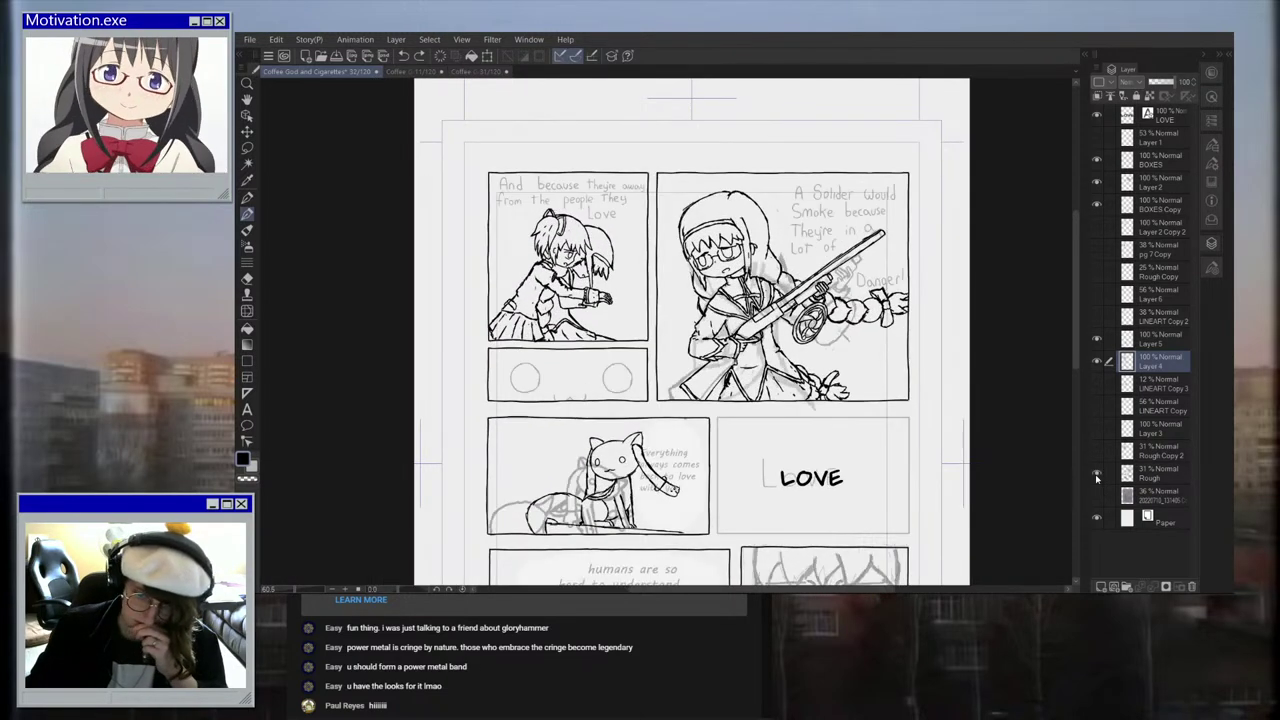
Step: Add the two-line text "A soldier would / because they're in" above the rifle in the top panel, stacked above the LOVE layer
scroll(900, 260, "up", 3)
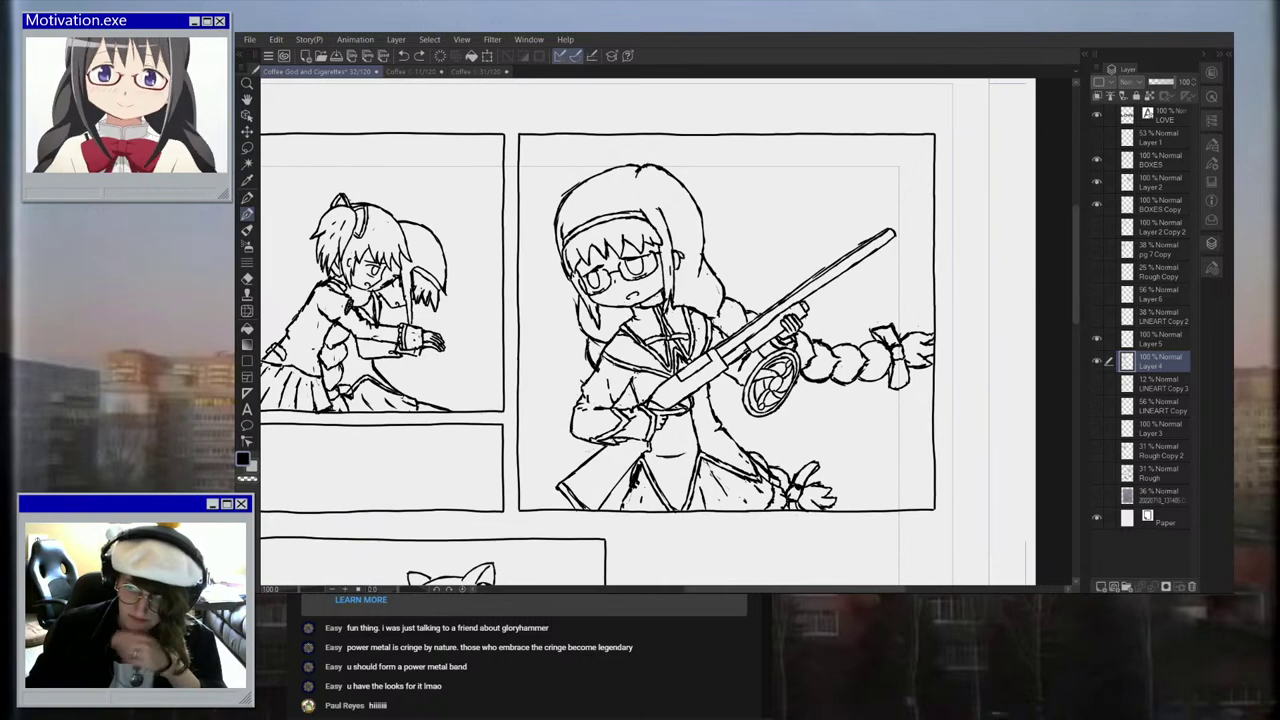
left_click(1076, 200)
scroll(897, 260, "down", 8)
left_click(1166, 116)
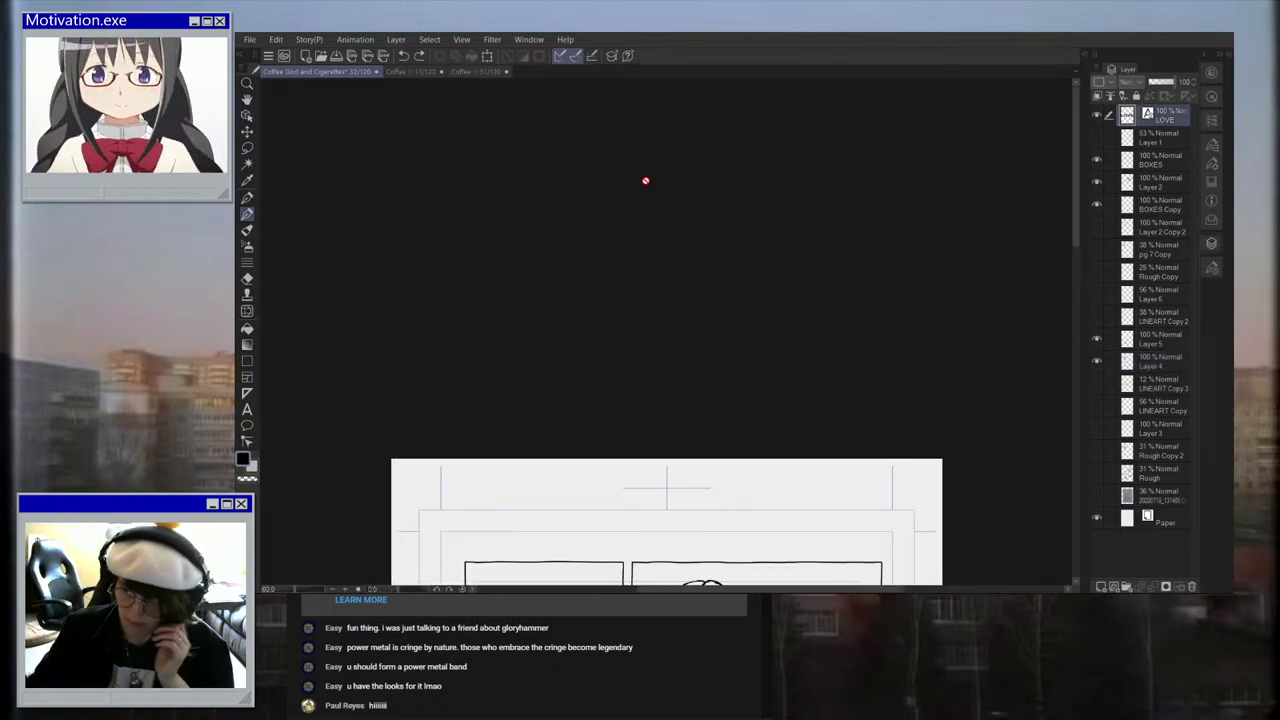
scroll(640, 186, "down", 10)
scroll(636, 547, "up", 4)
scroll(635, 547, "up", 5)
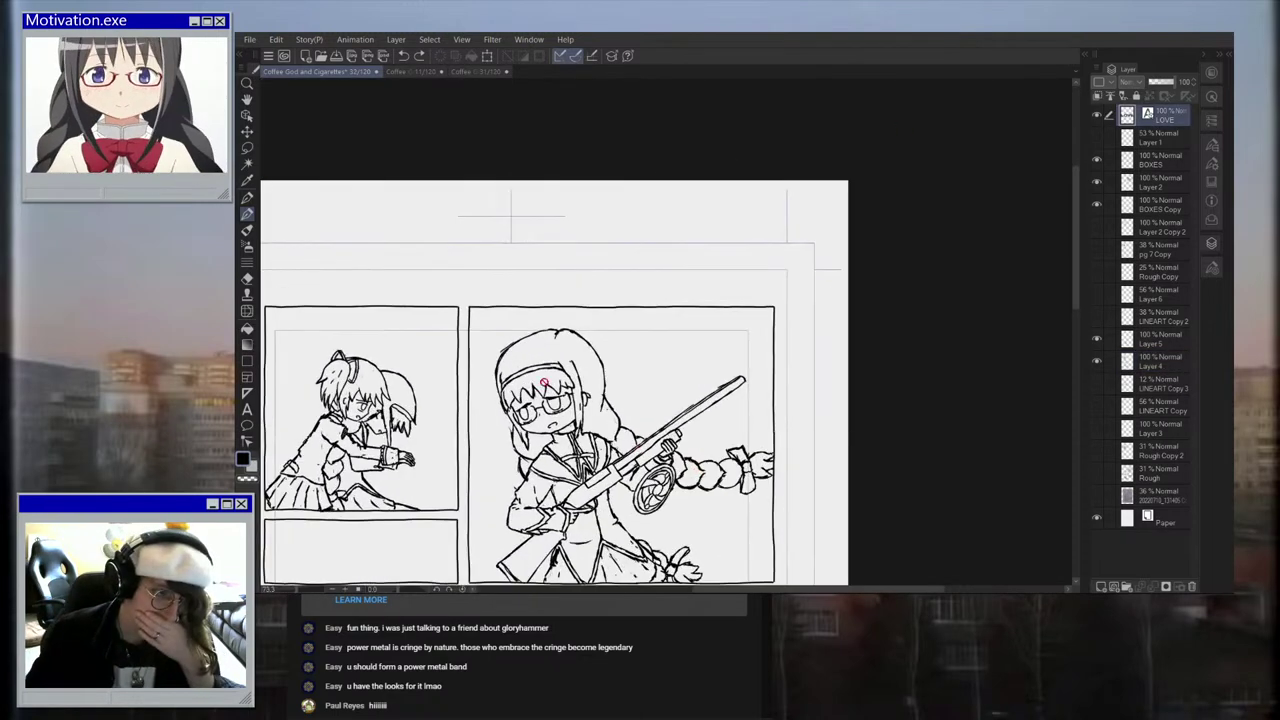
left_click(248, 409)
scroll(637, 390, "up", 2)
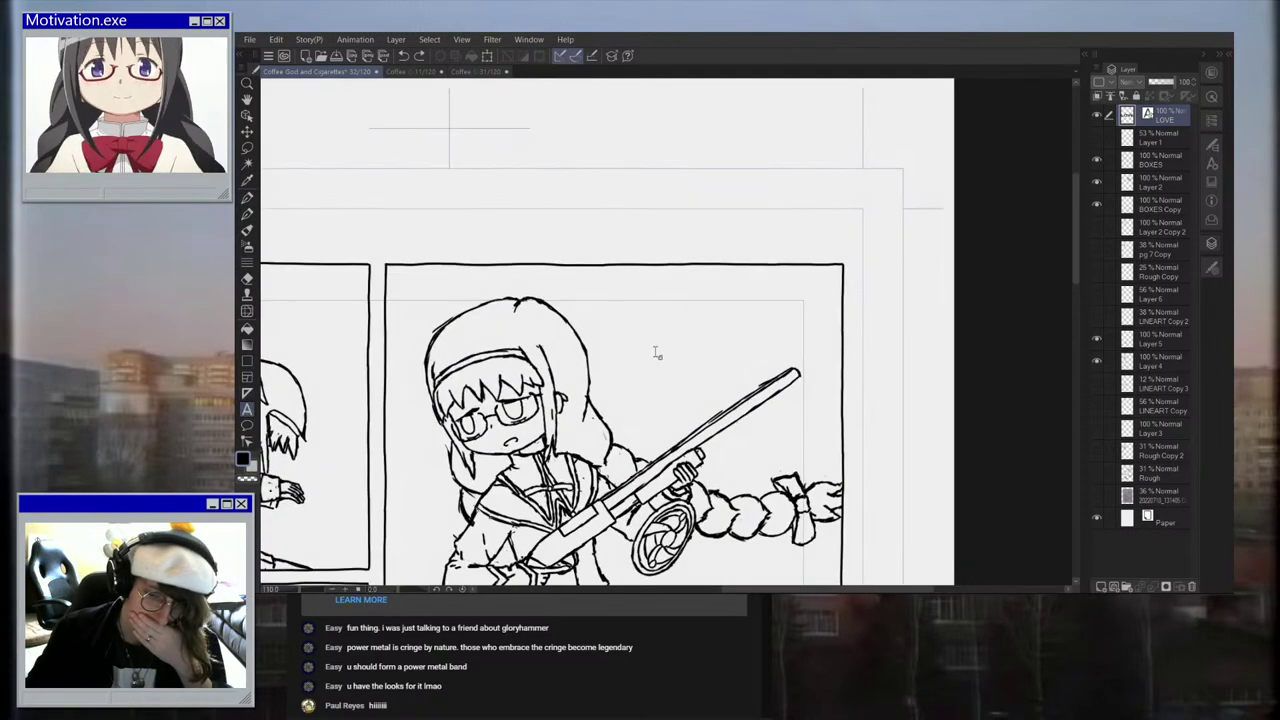
left_click(709, 393)
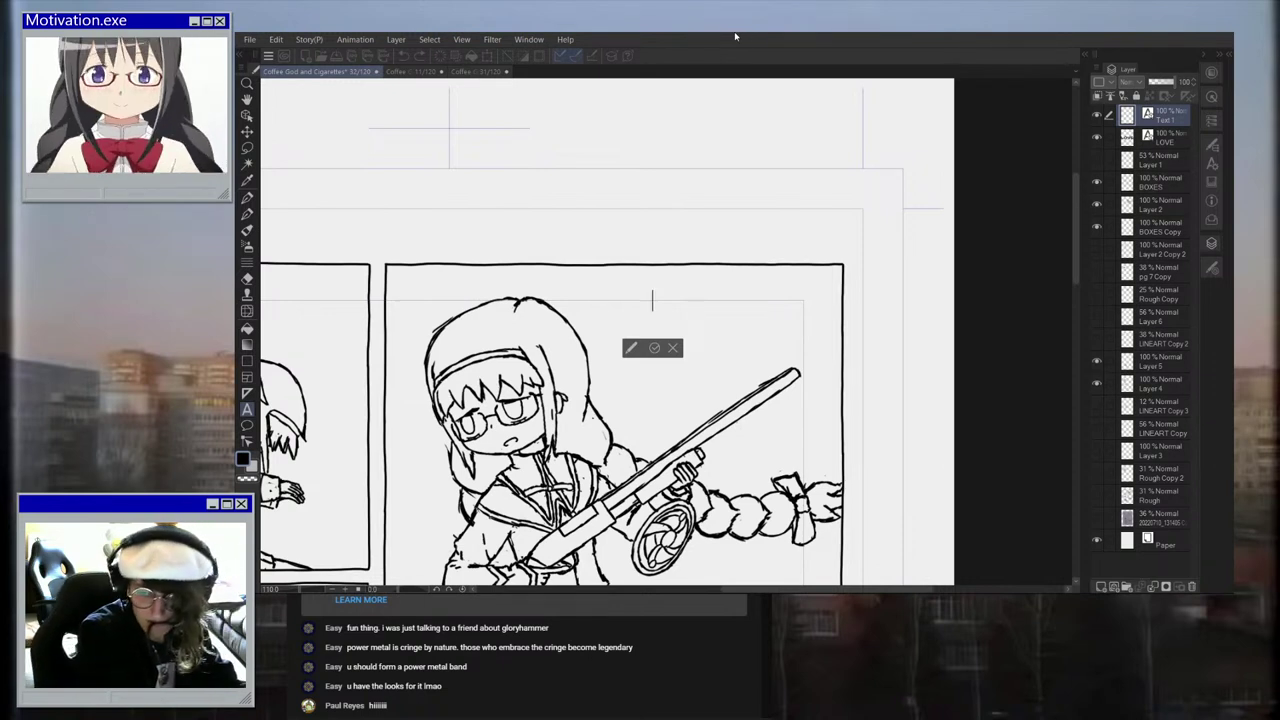
type("A")
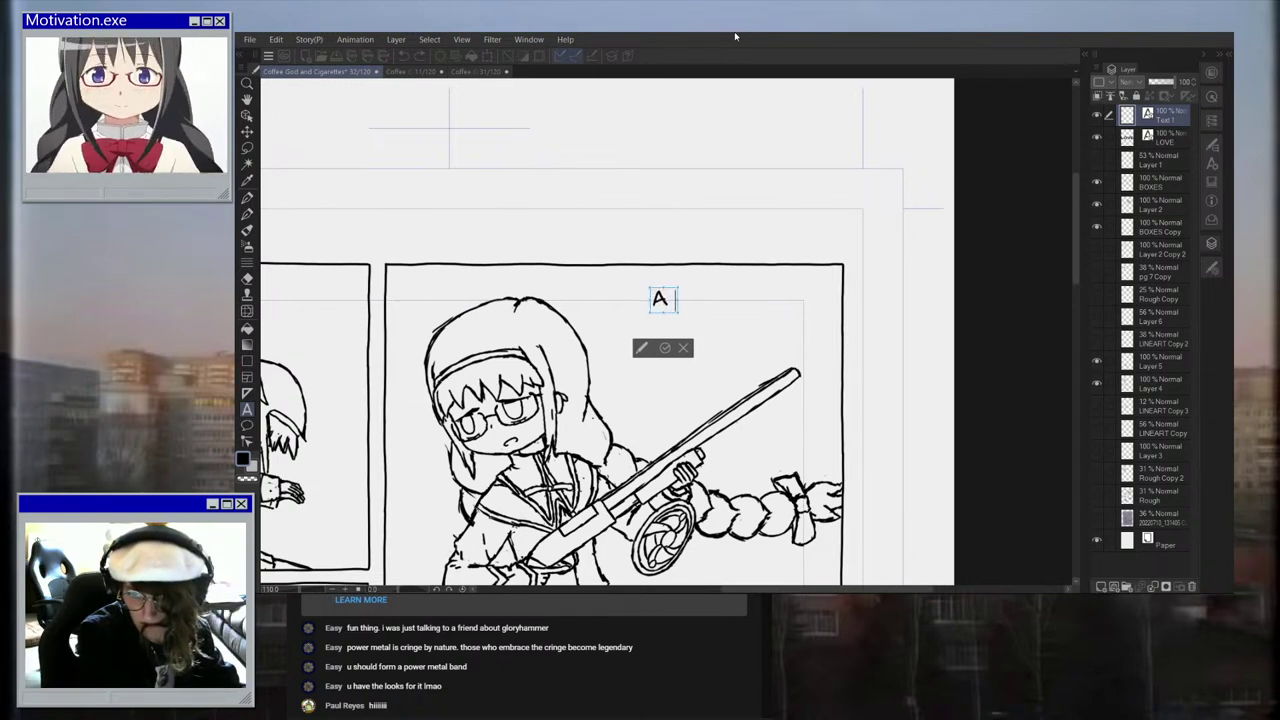
type(" soldier would")
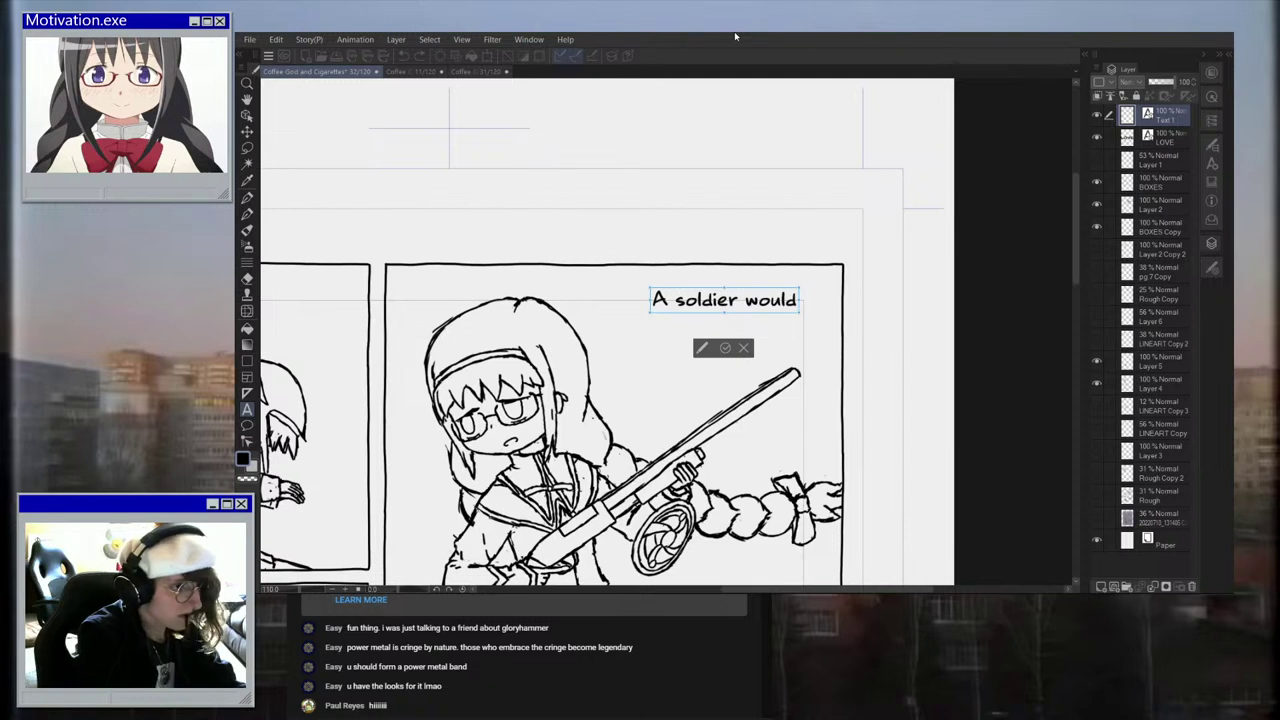
key("Return")
type("beca")
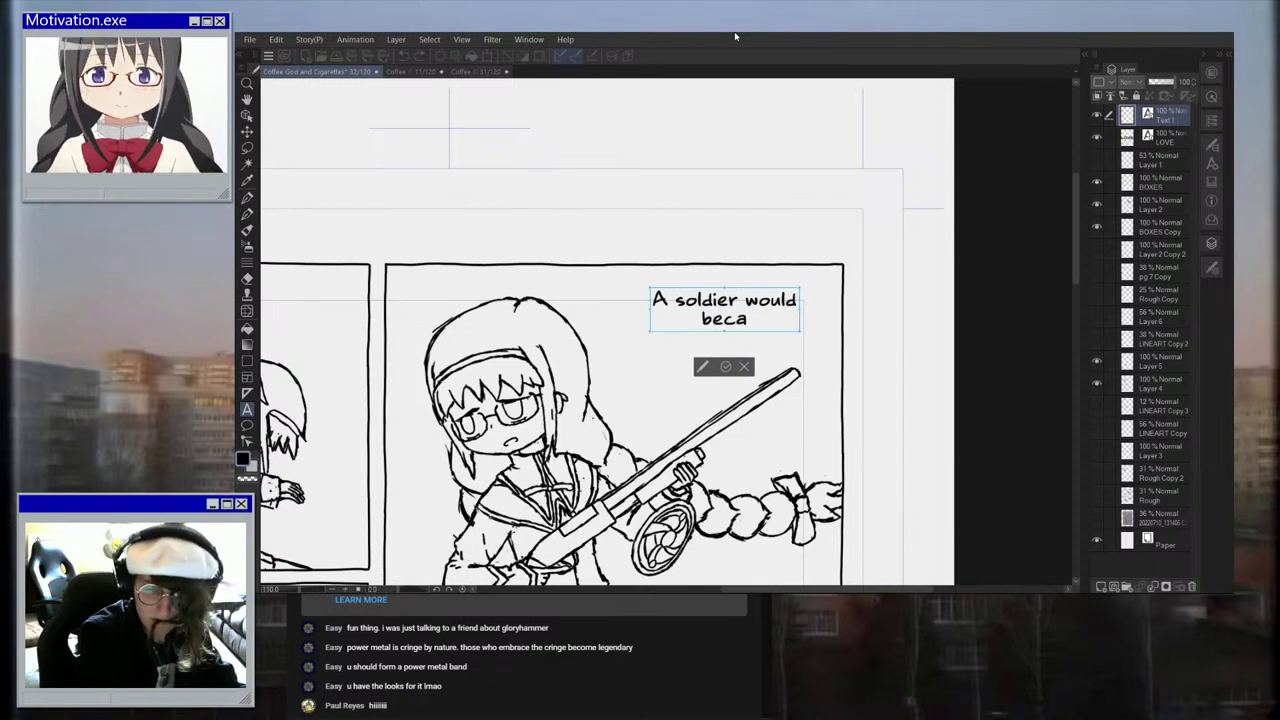
type("use they're in")
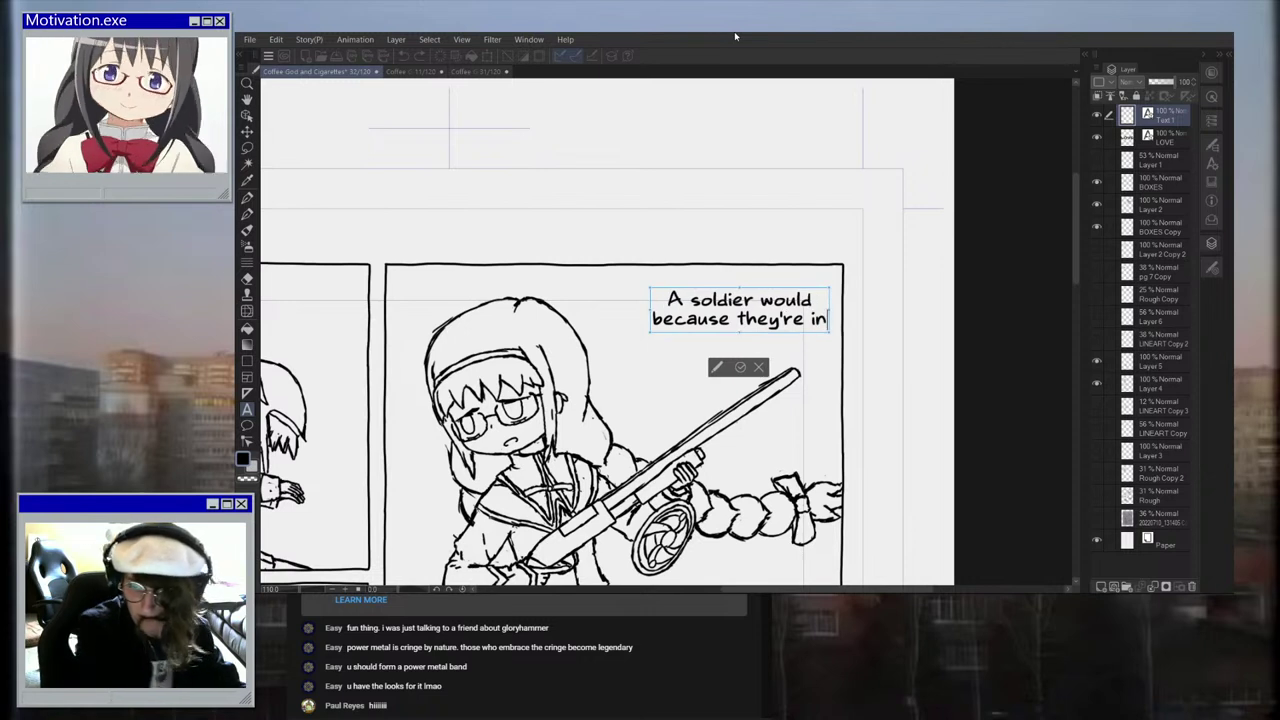
left_click(1110, 493)
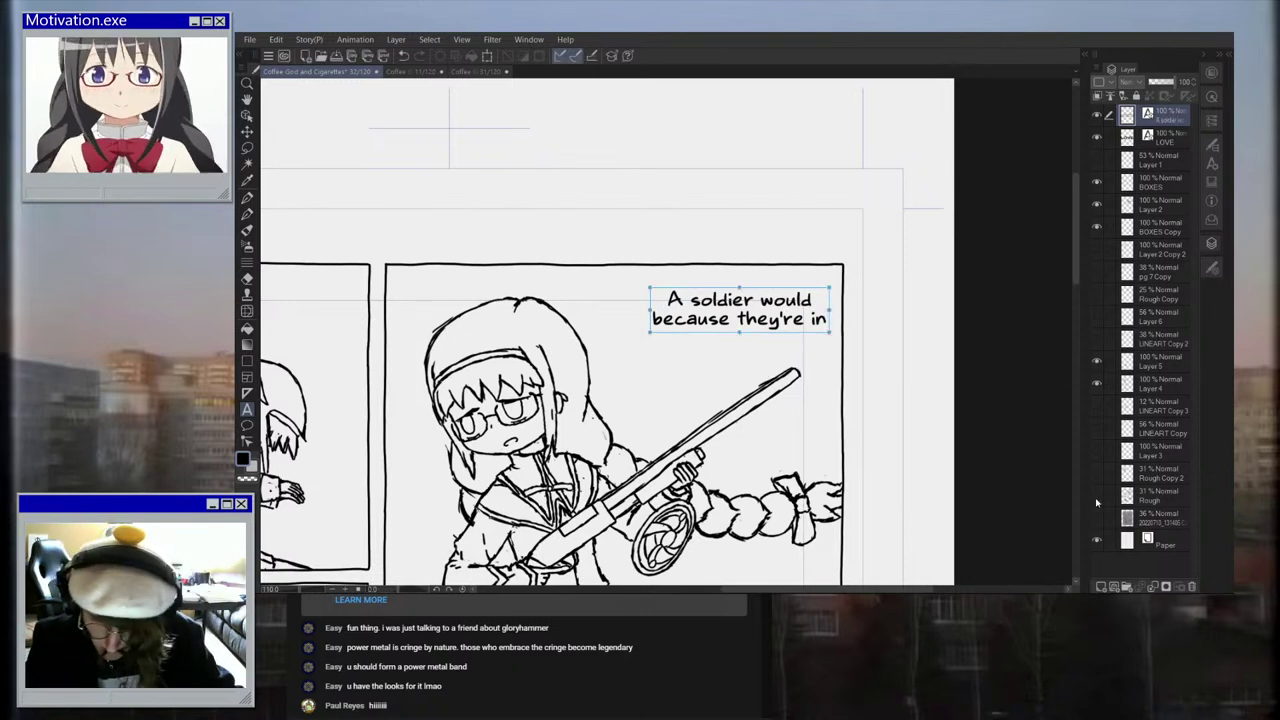
Step: Check the Rough layer's dialogue for the rifle girl's panel and complete its text with a third line, "a lot of danger!"
left_click(1097, 496)
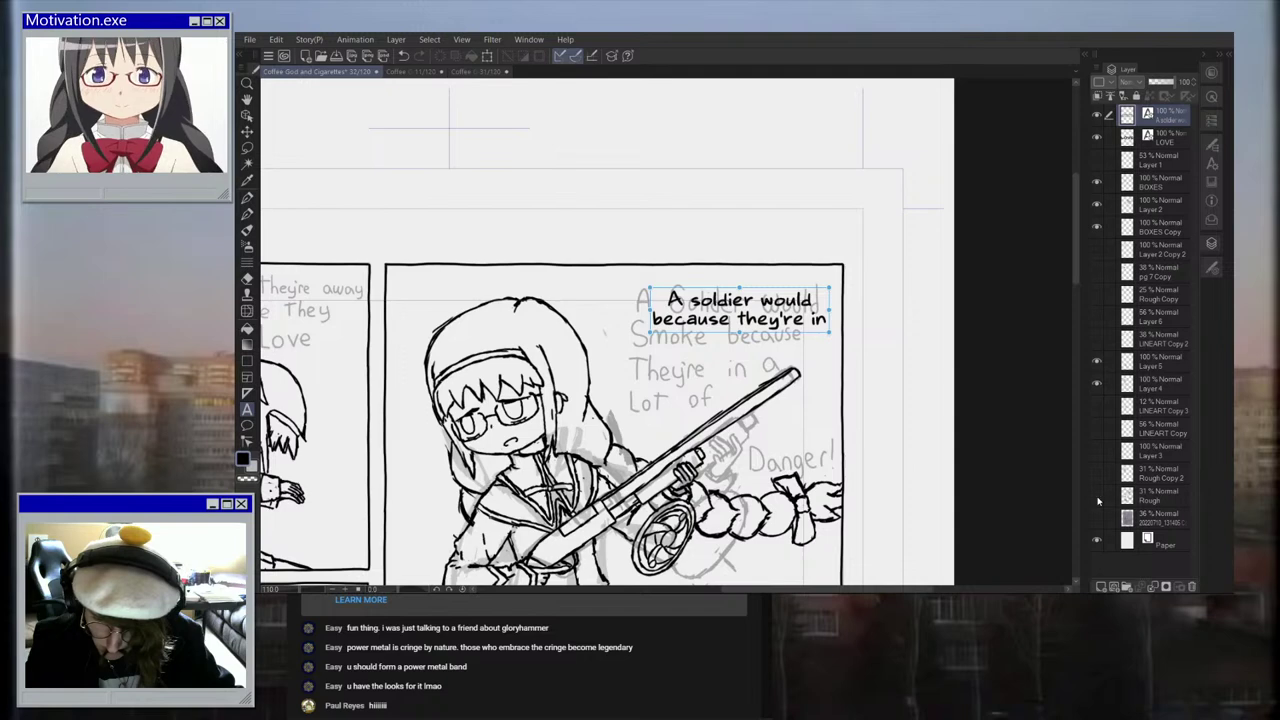
left_click(1097, 500)
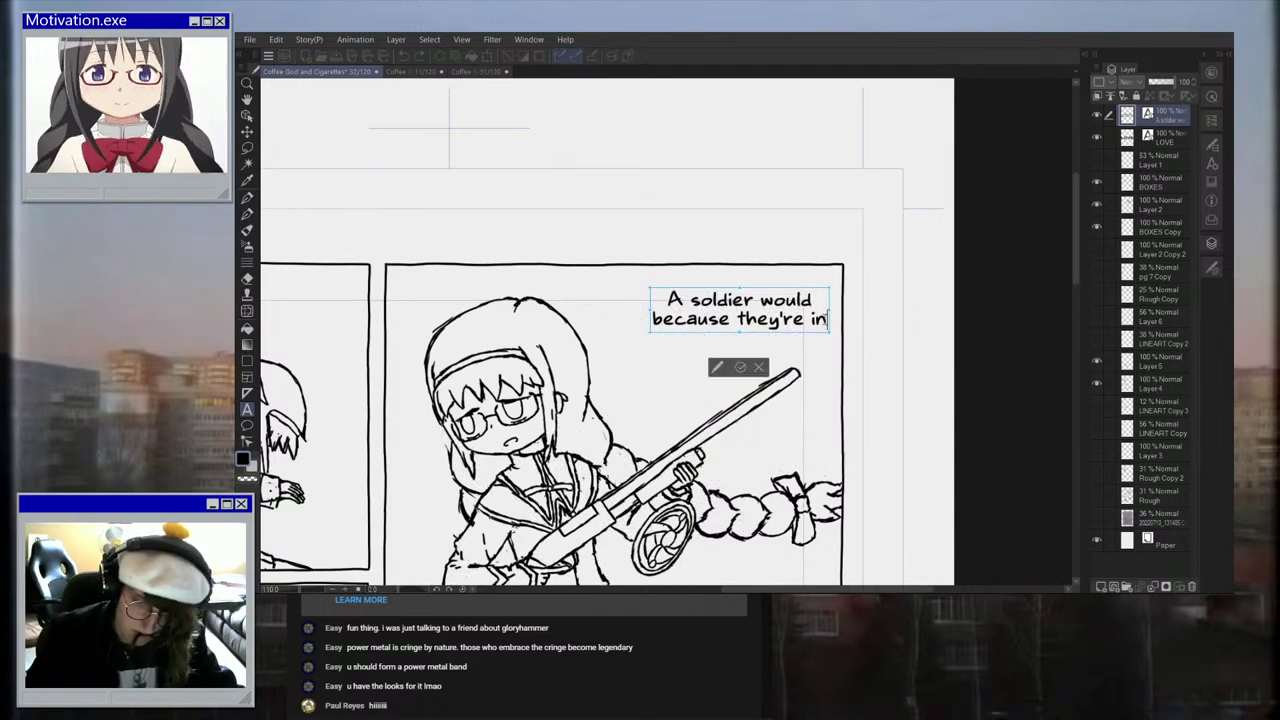
scroll(918, 325, "down", 4)
scroll(916, 328, "up", 1)
left_click_drag(871, 480, 886, 431)
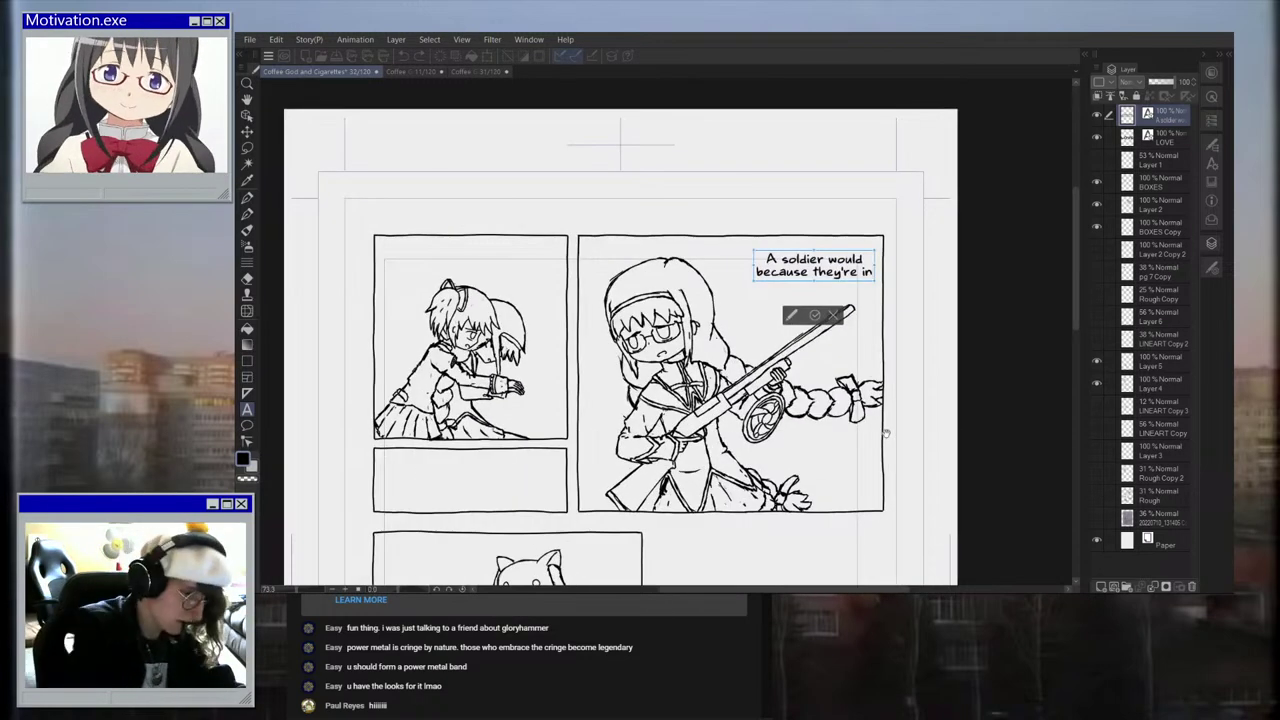
key("Return")
type("a")
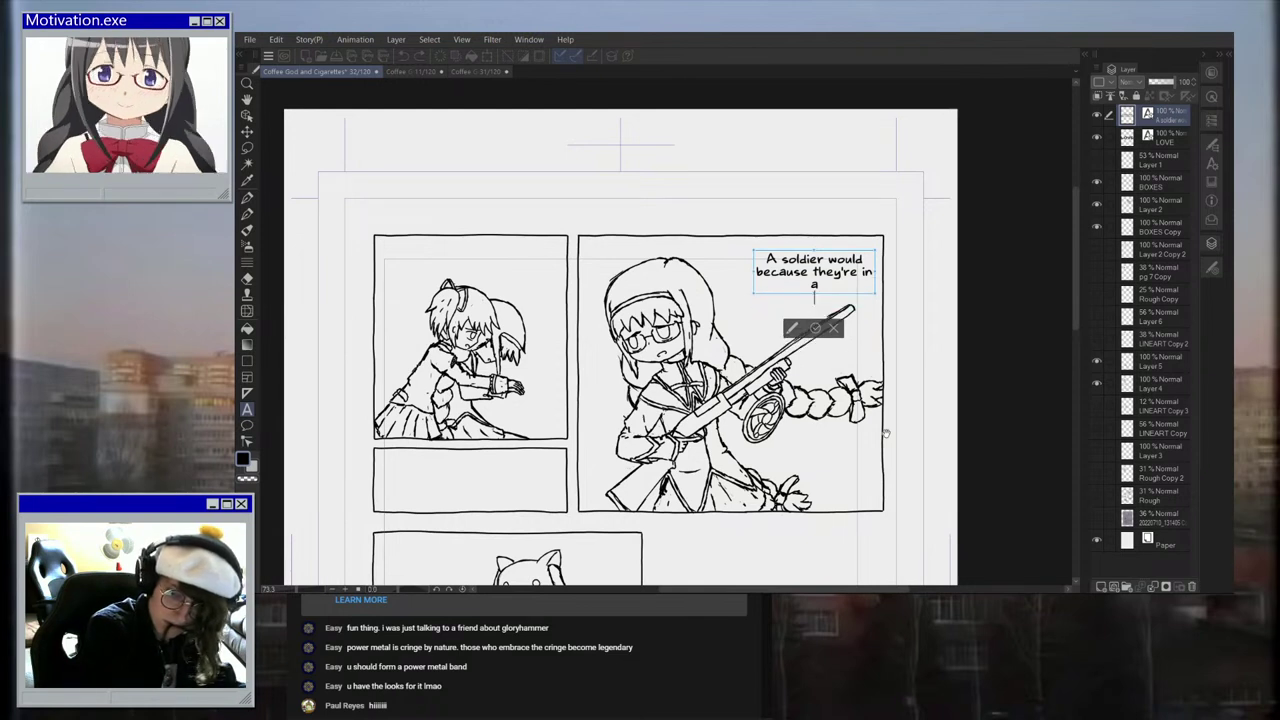
type(" lot o")
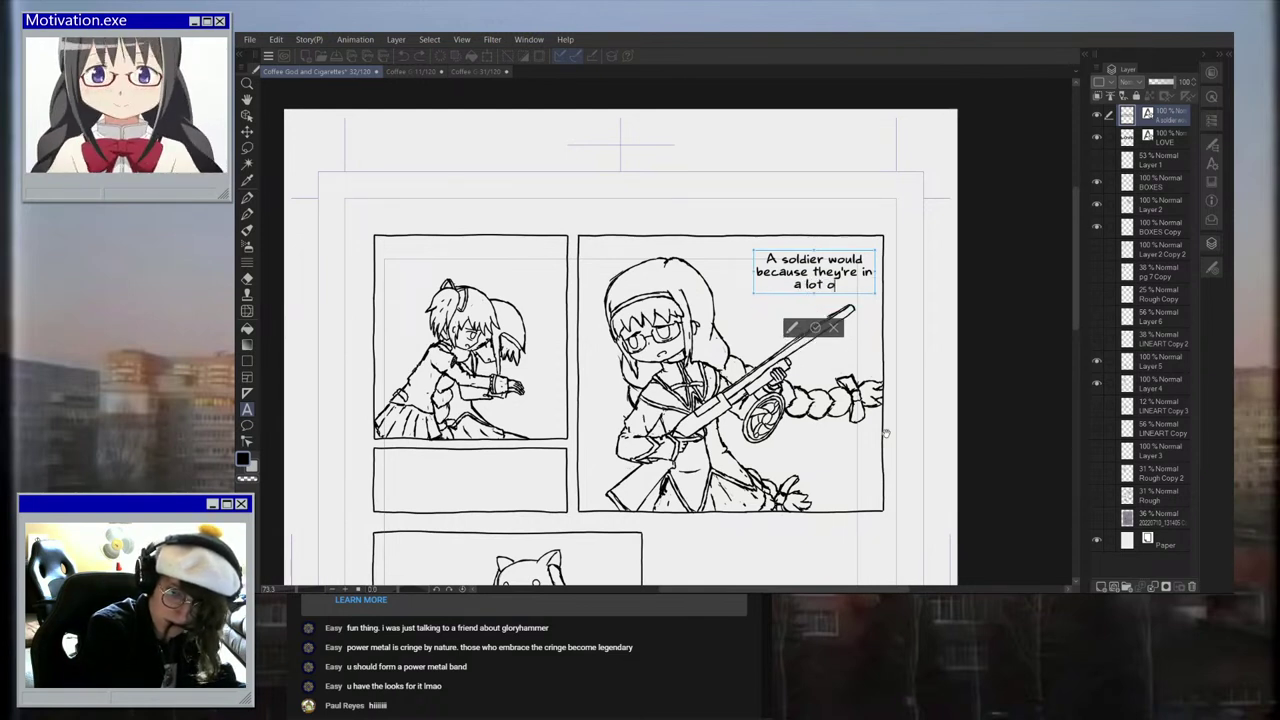
type("f danger!")
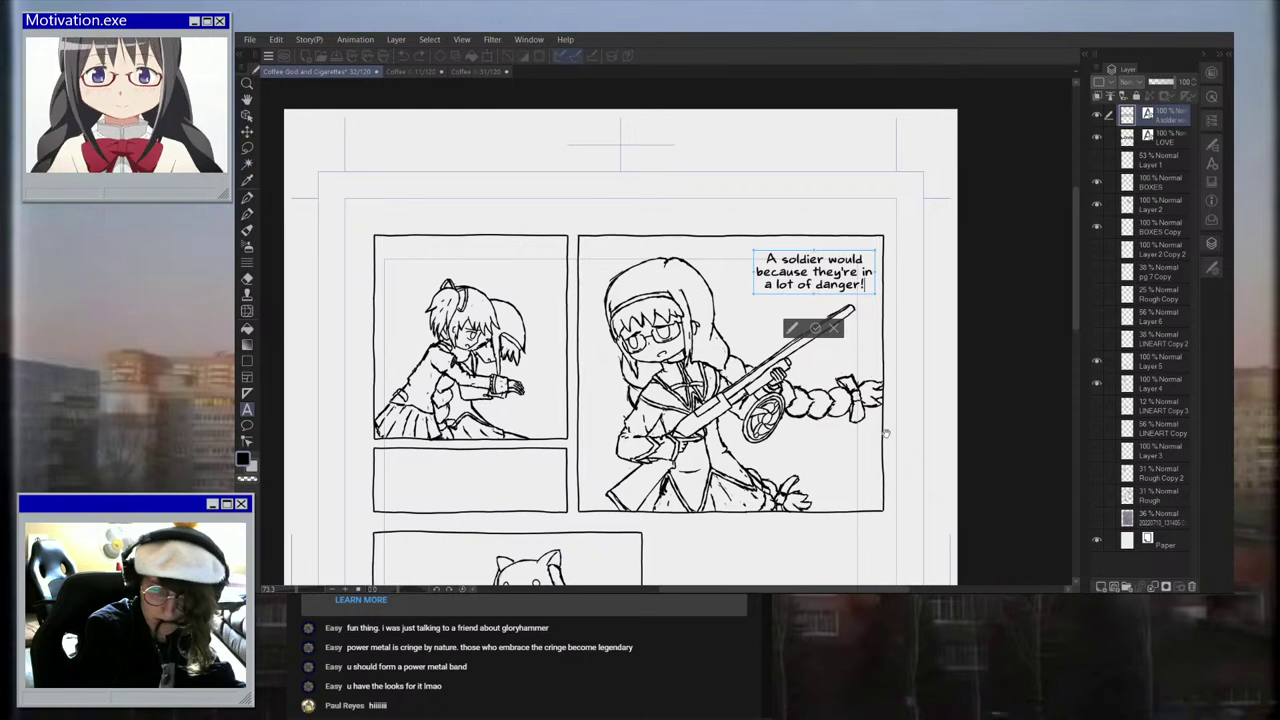
scroll(520, 335, "up", 5)
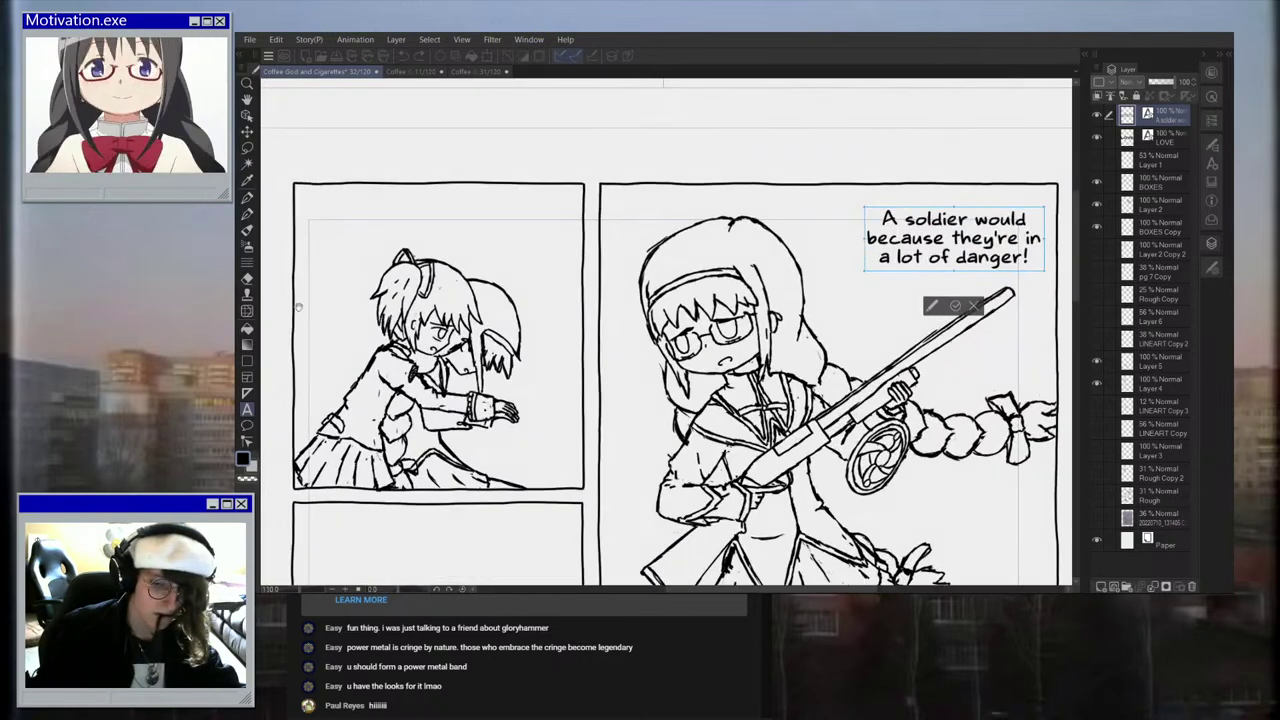
left_click(307, 173)
Step: Add the two-line text "And because they're away / from the people they" above the two girls in the first panel
scroll(307, 174, "up", 2)
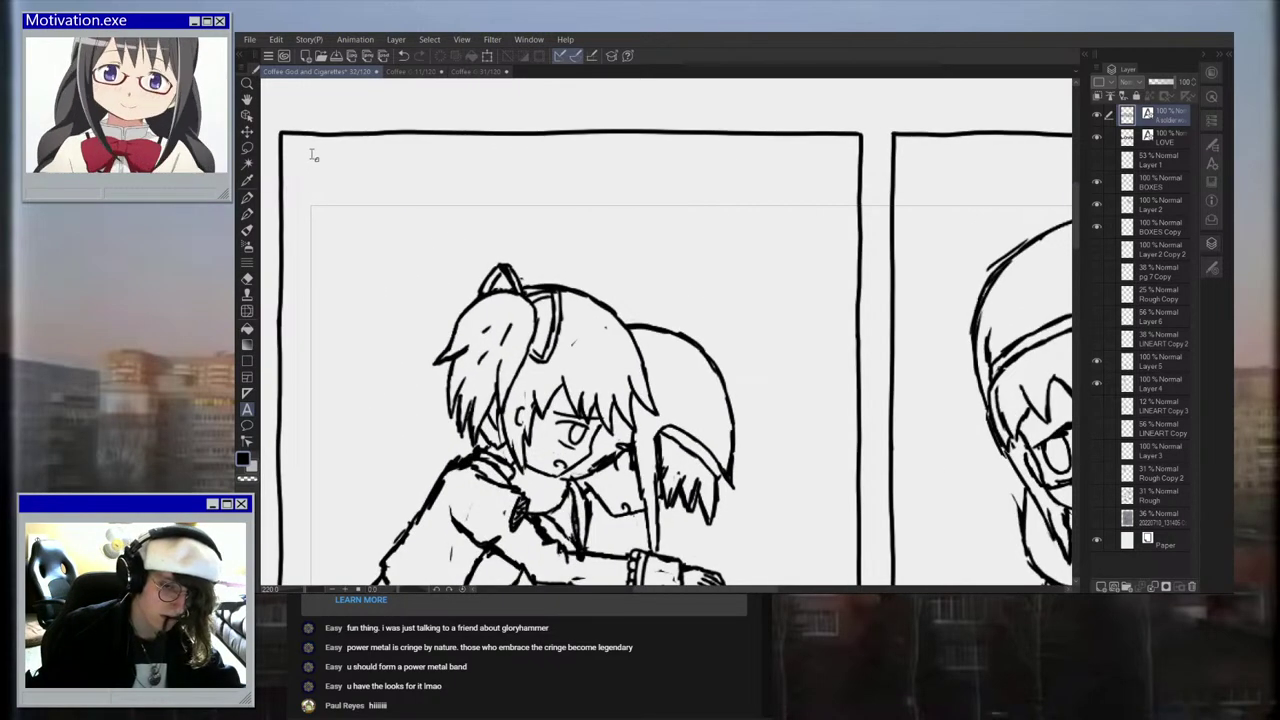
left_click(310, 152)
type("And because th")
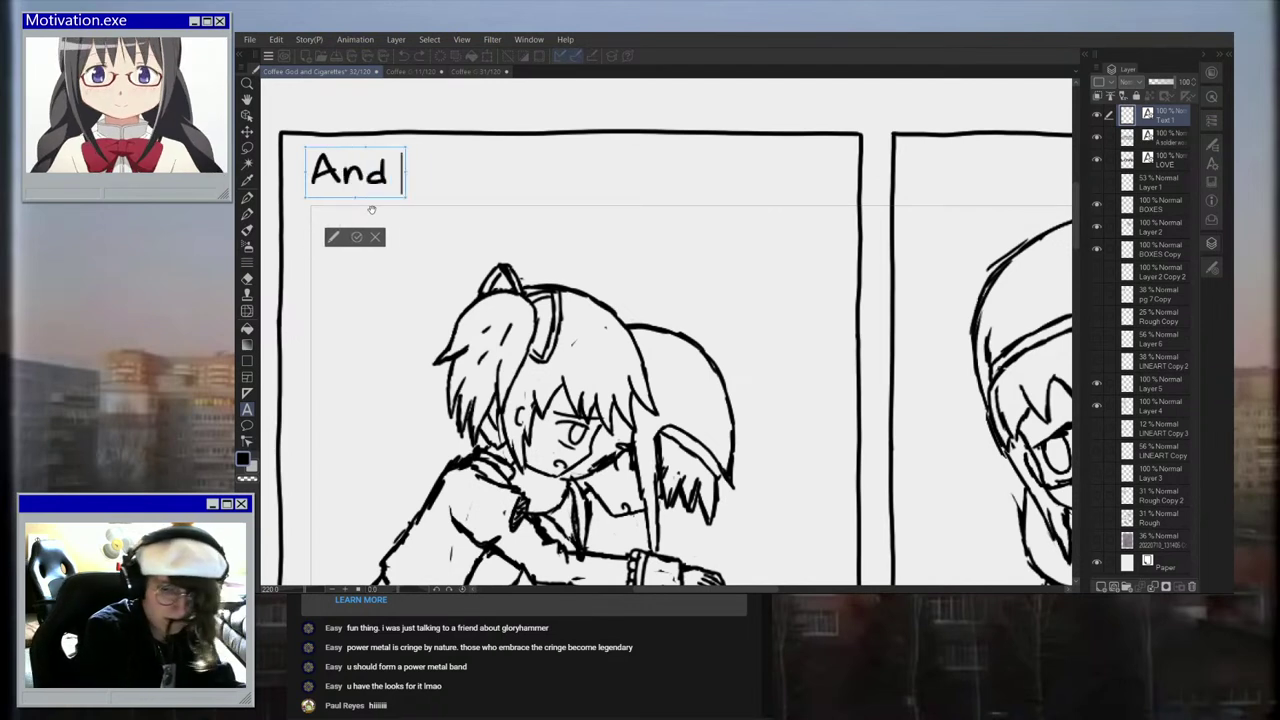
key("BackSpace")
key("BackSpace")
key("BackSpace")
key("BackSpace")
key("BackSpace")
key("BackSpace")
key("BackSpace")
key("BackSpace")
type("cause ")
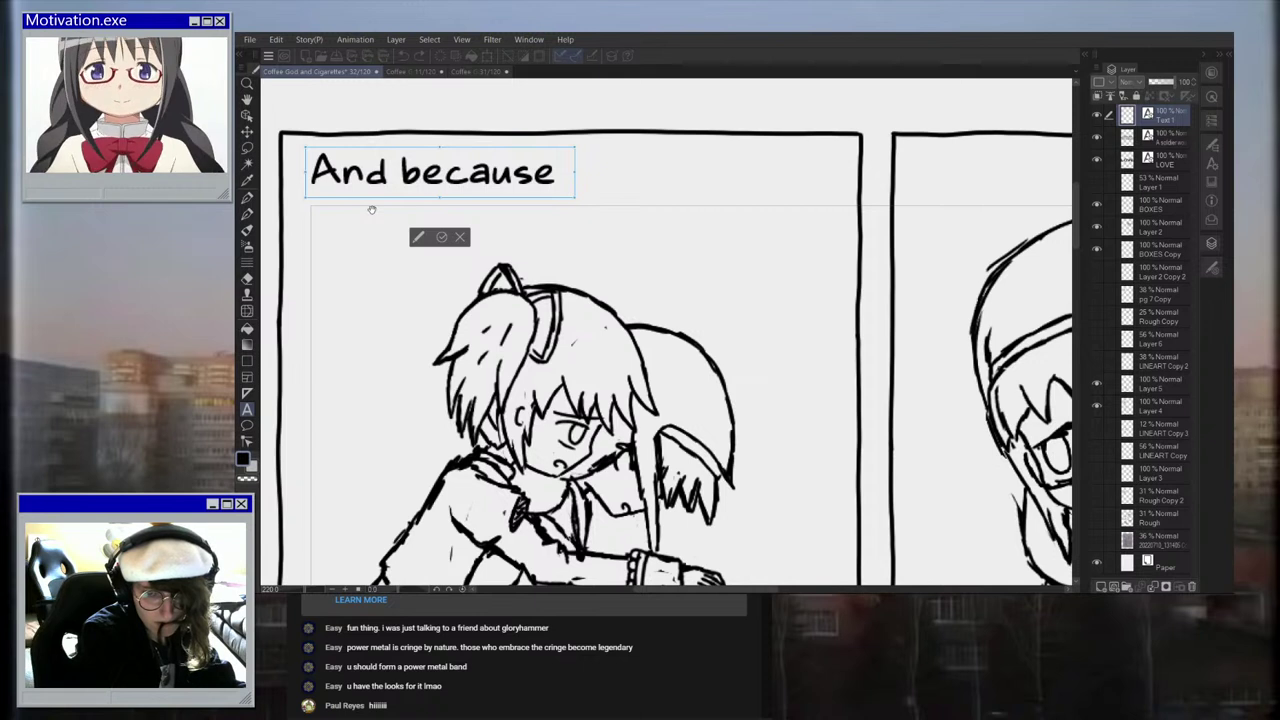
type("they're away")
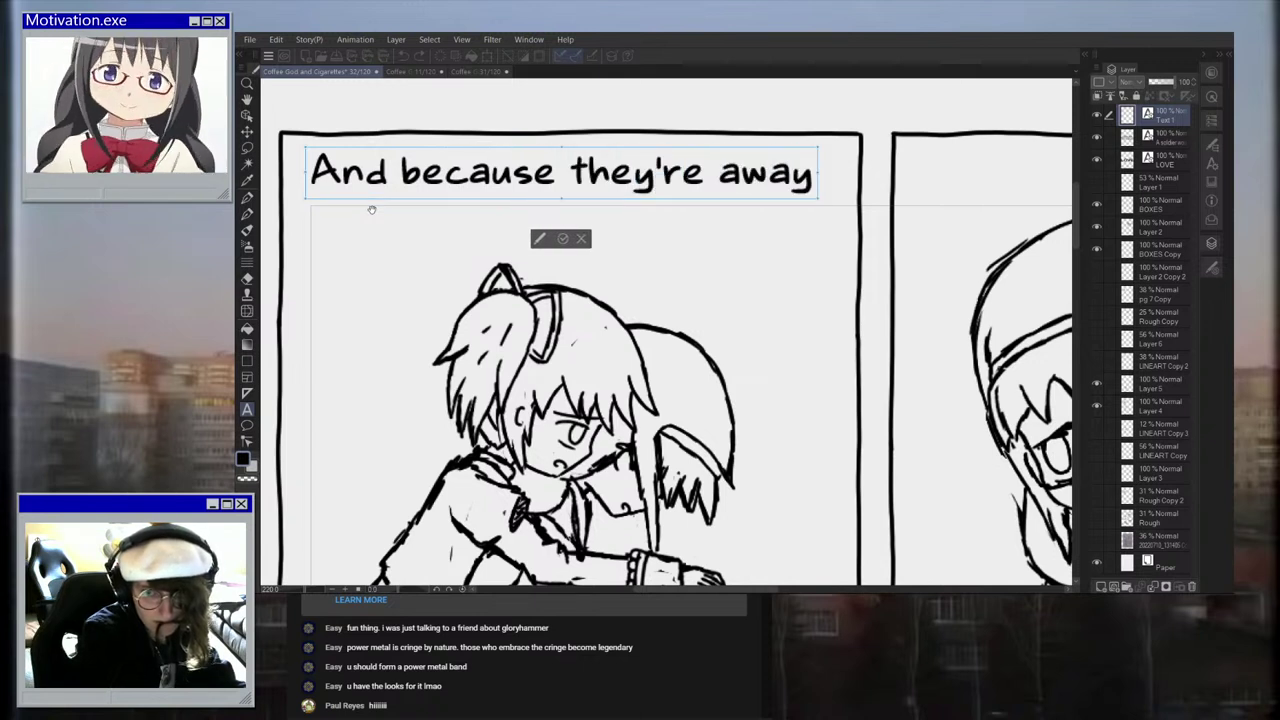
type(" f")
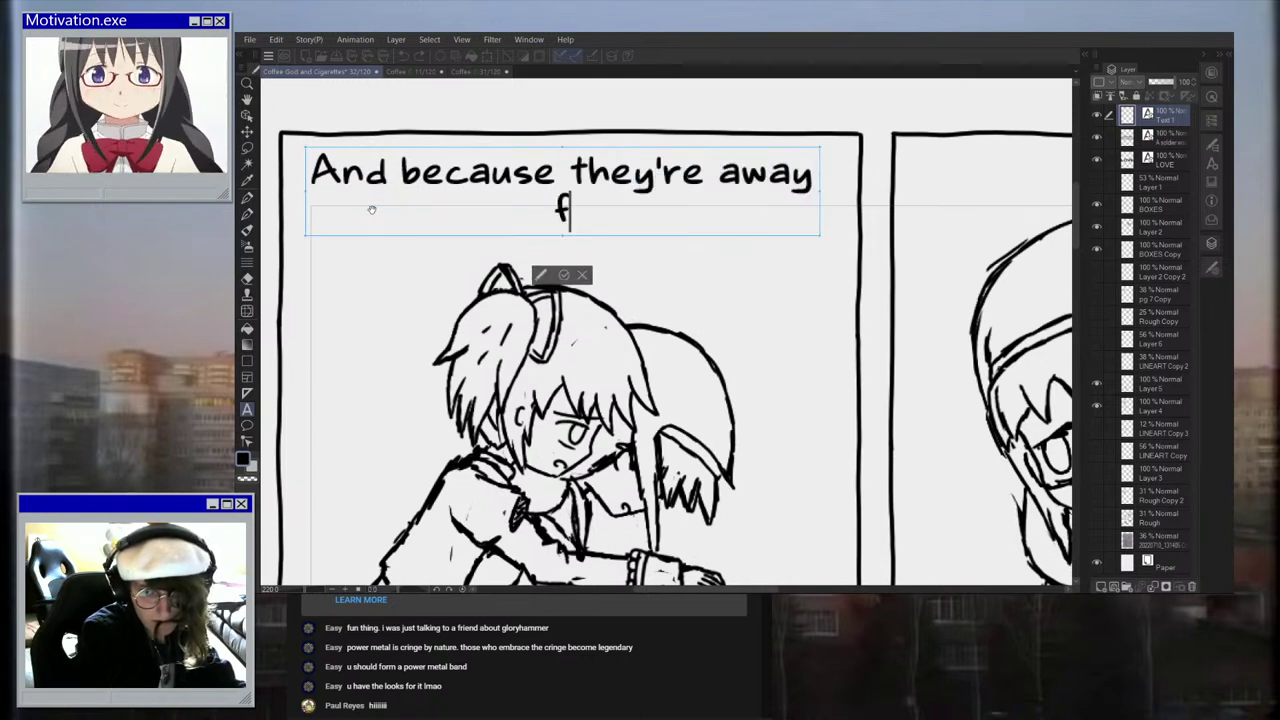
type("rom the people t")
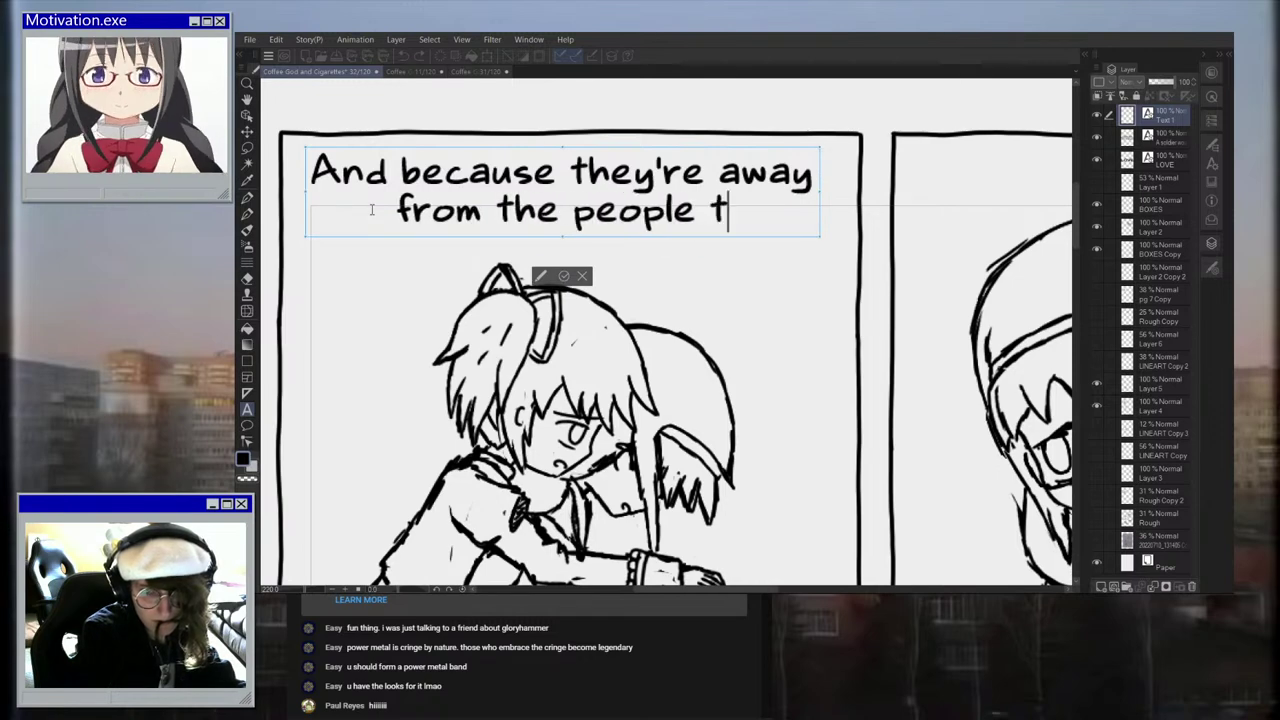
type("hey l")
key("BackSpace")
key("BackSpace")
Step: Finish the second line of the two girls' dialogue with the word "love!"
scroll(502, 223, "down", 8)
scroll(551, 262, "down", 1)
scroll(573, 209, "up", 3)
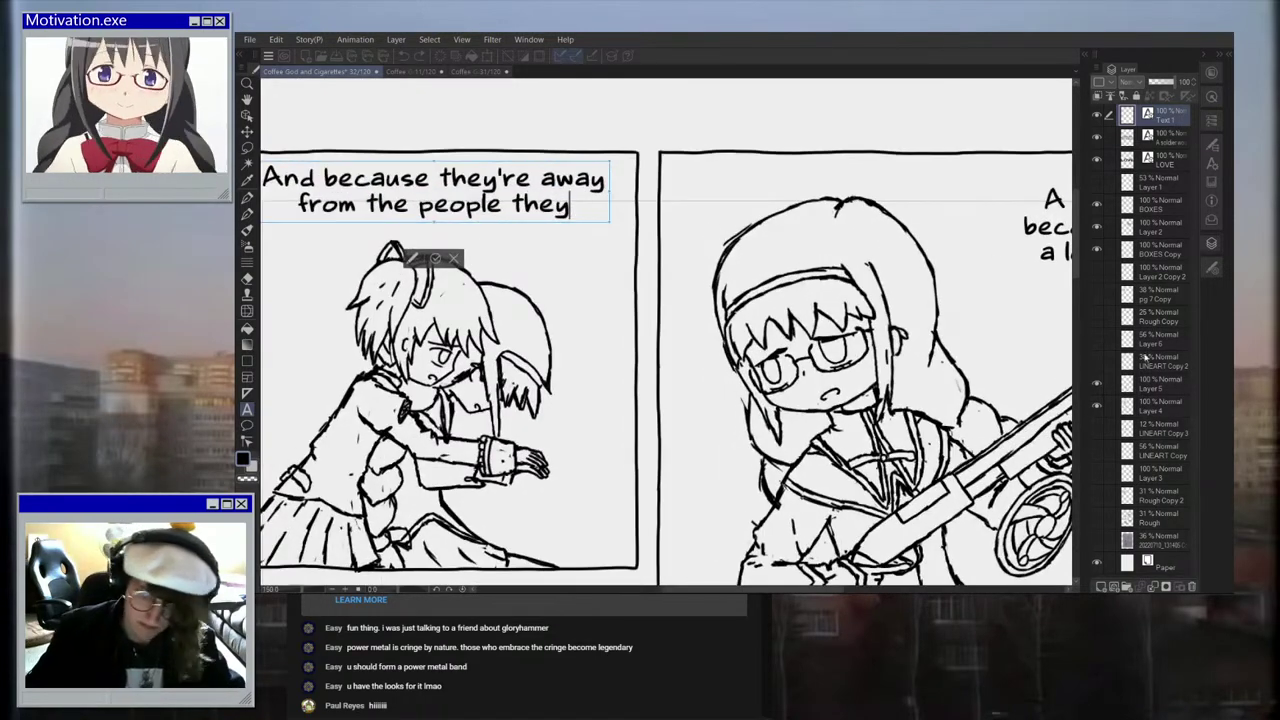
left_click(1097, 518)
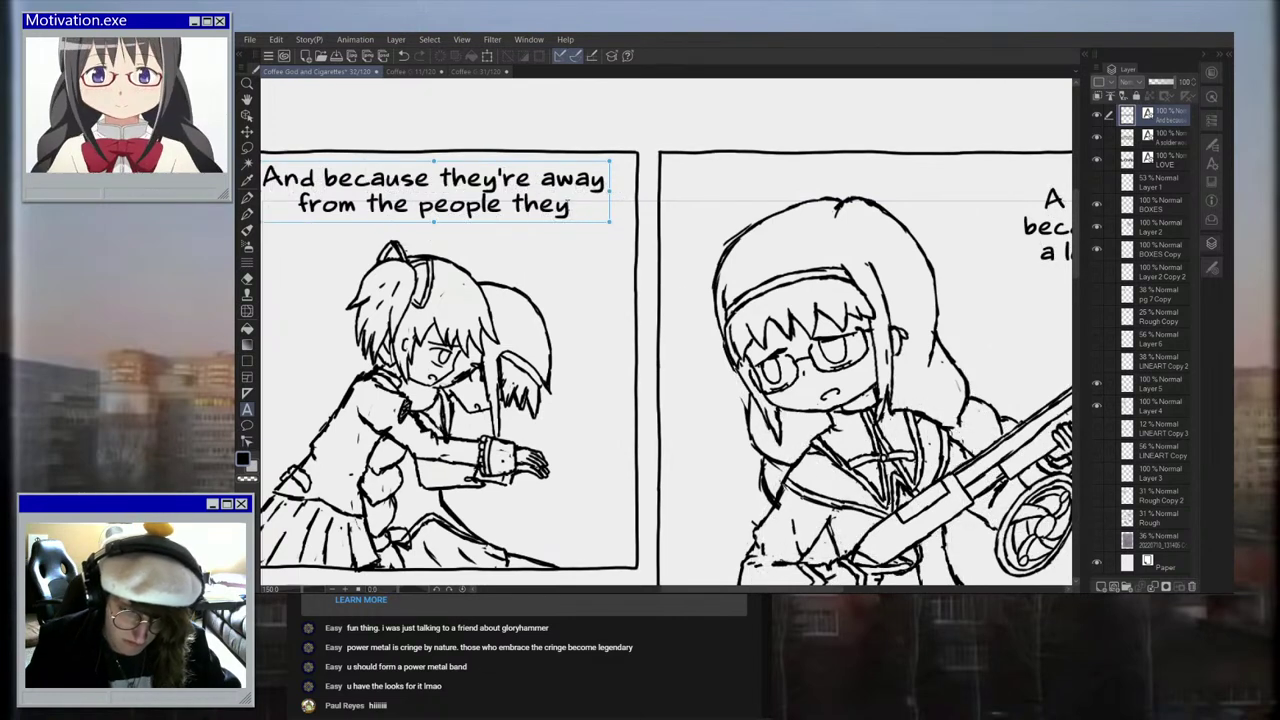
left_click(608, 230)
type("love!")
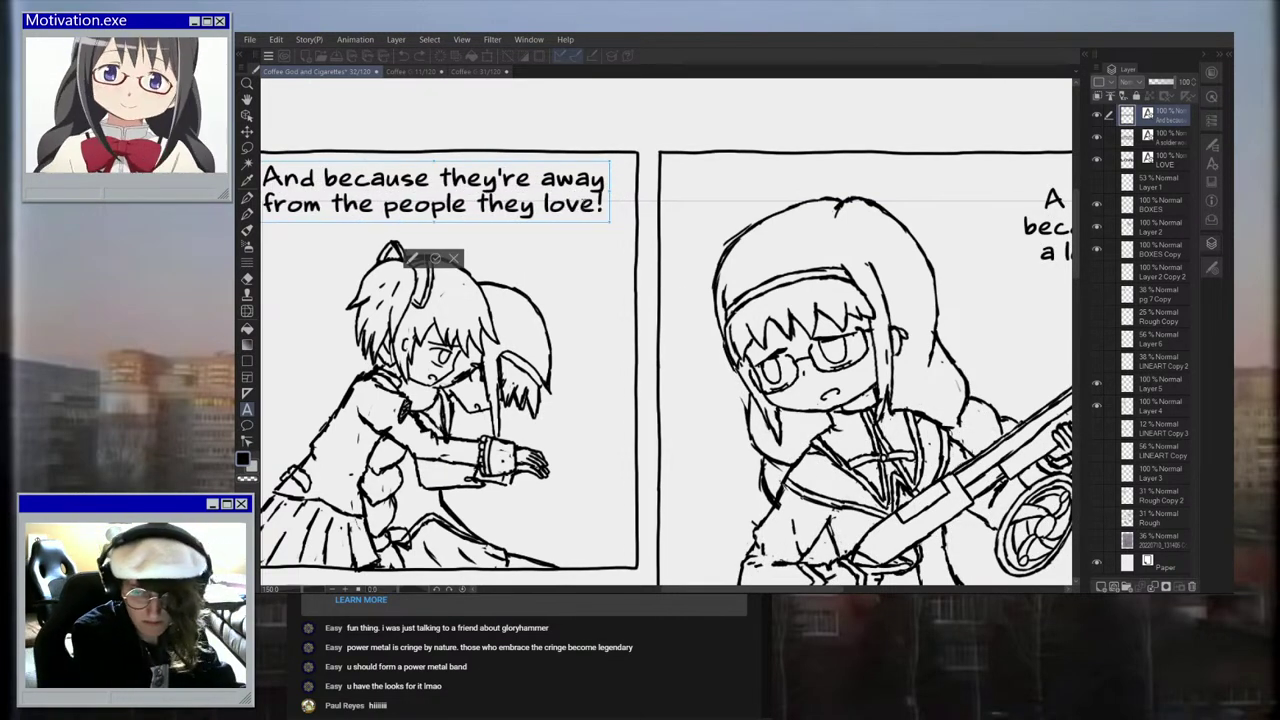
Step: Examine the lettering and balloons on the finished comic page 31/120, and return to page 32/120 to review its overall layout
scroll(583, 185, "down", 4)
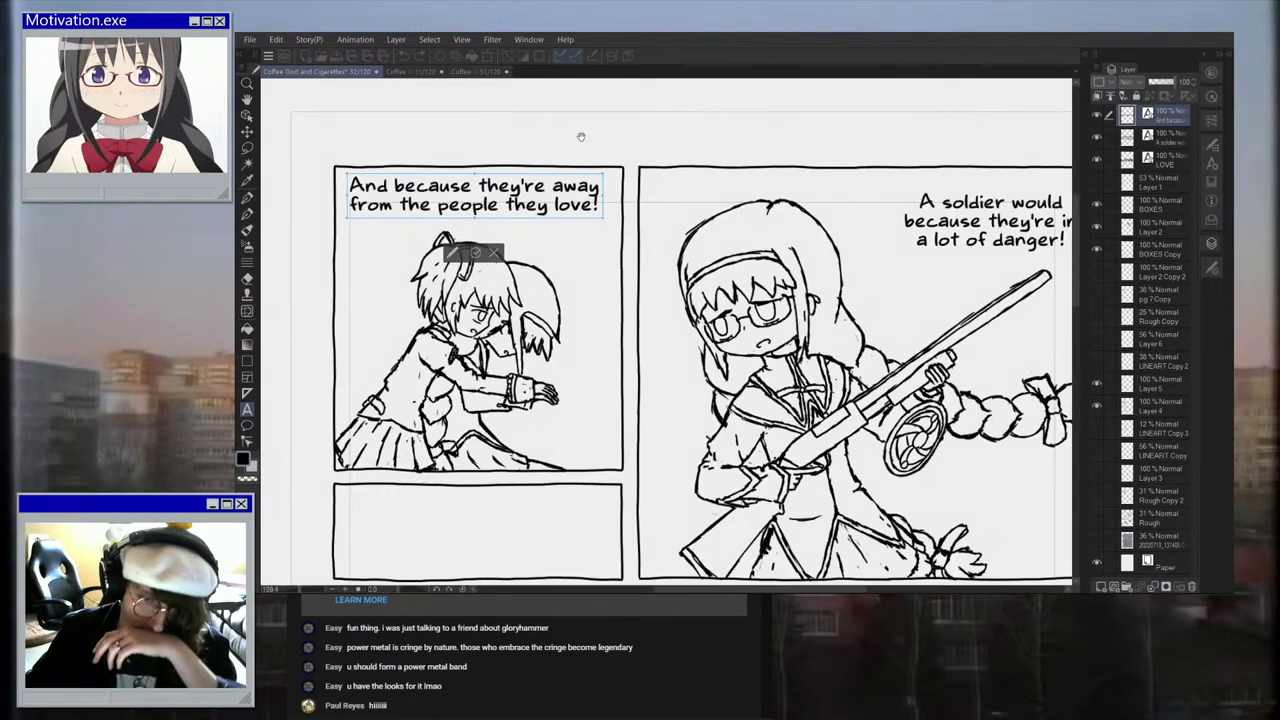
scroll(479, 247, "down", 2)
scroll(474, 197, "up", 3)
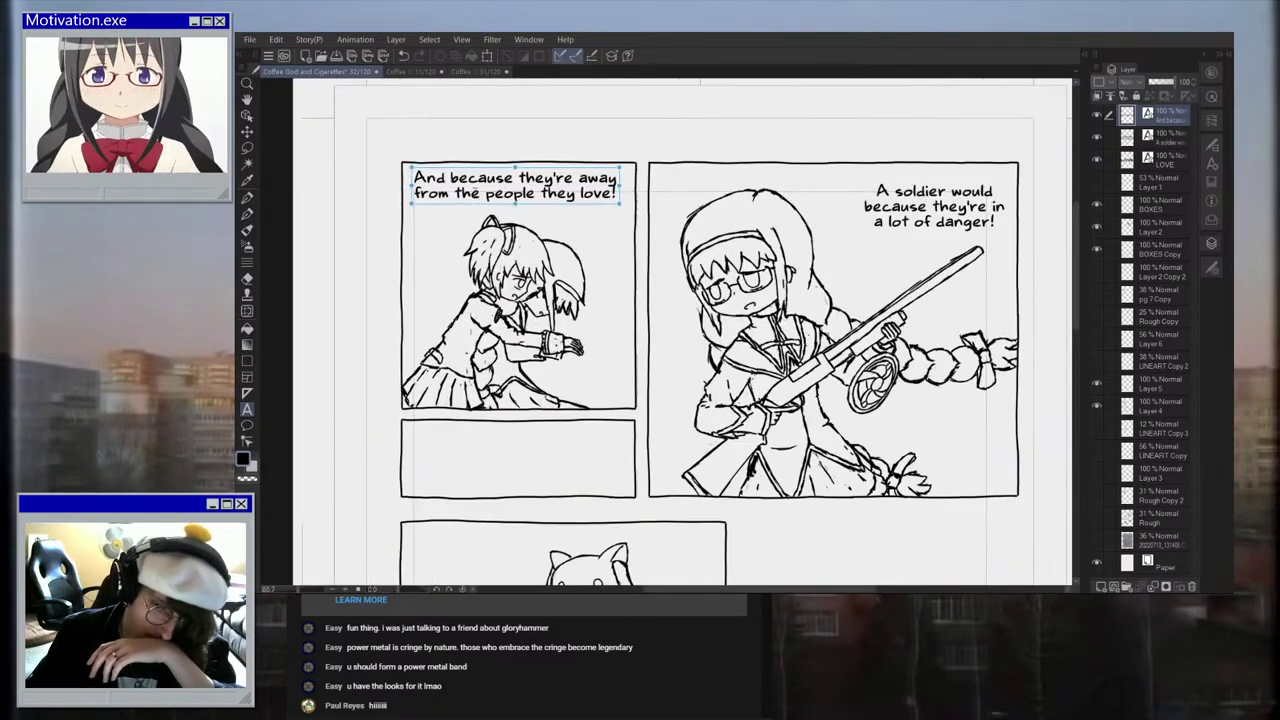
scroll(589, 185, "down", 9)
scroll(550, 402, "up", 10)
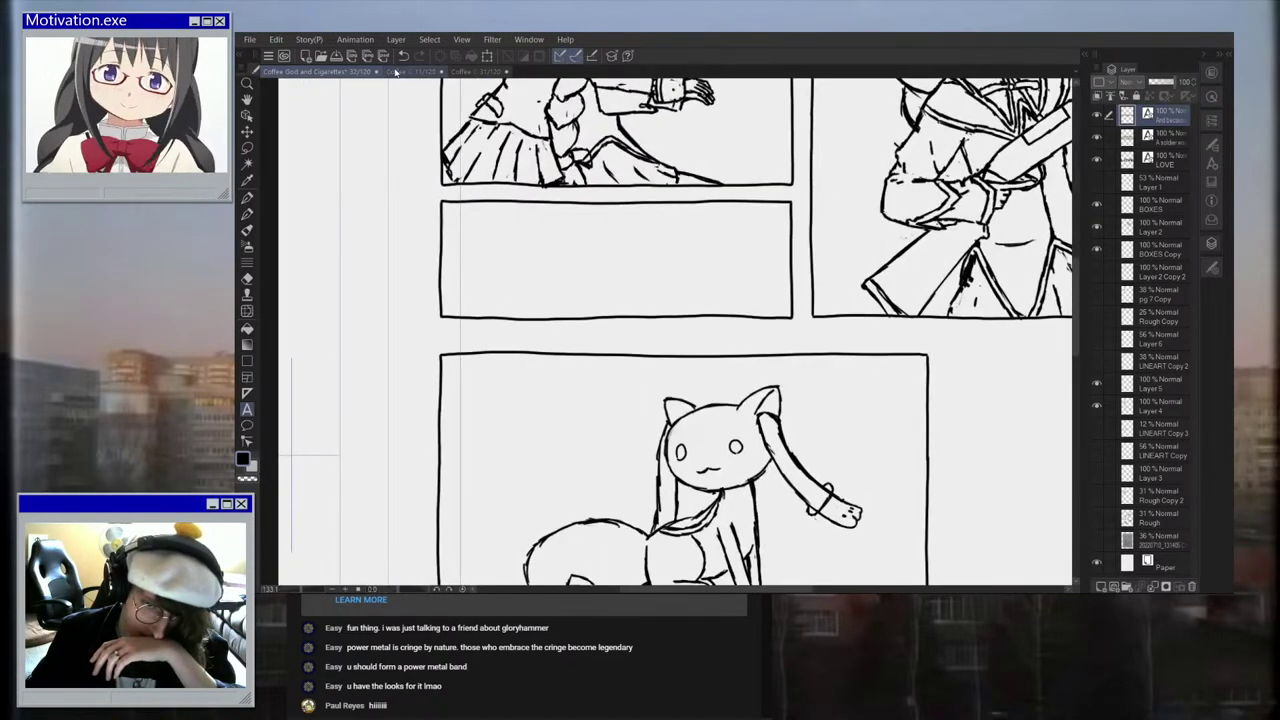
left_click(396, 72)
left_click(474, 72)
scroll(571, 254, "down", 7)
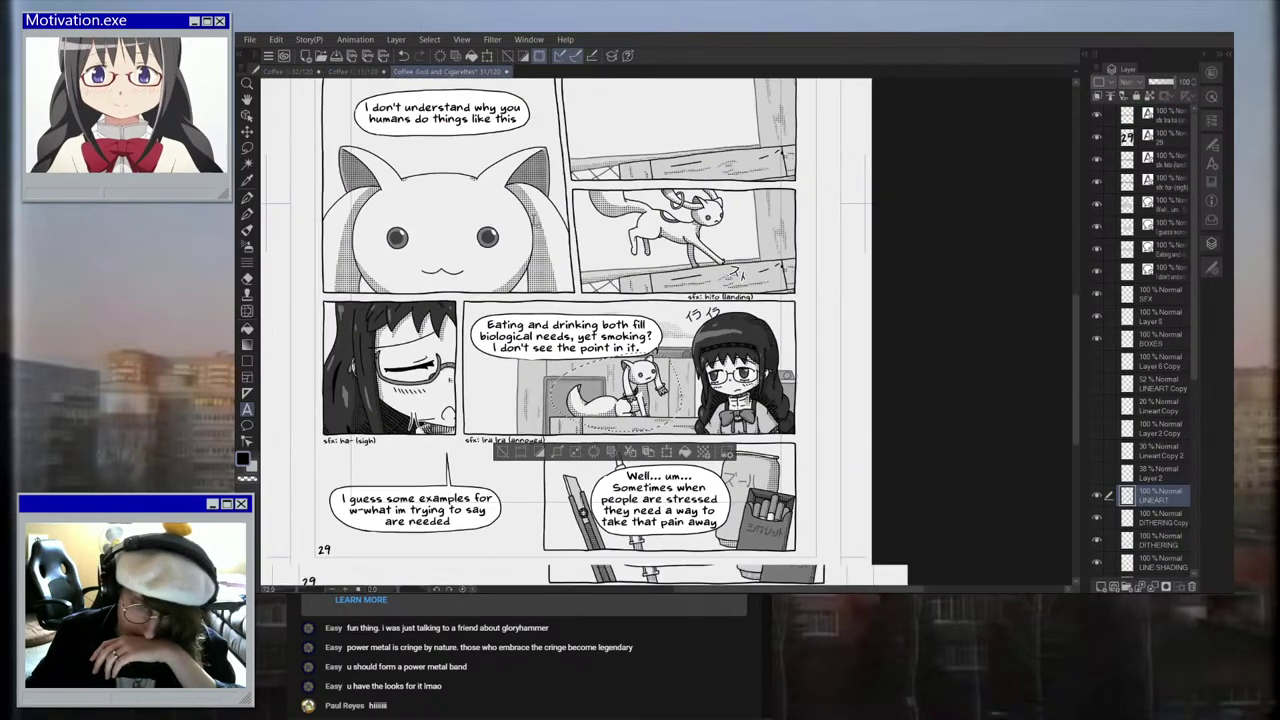
scroll(572, 258, "up", 2)
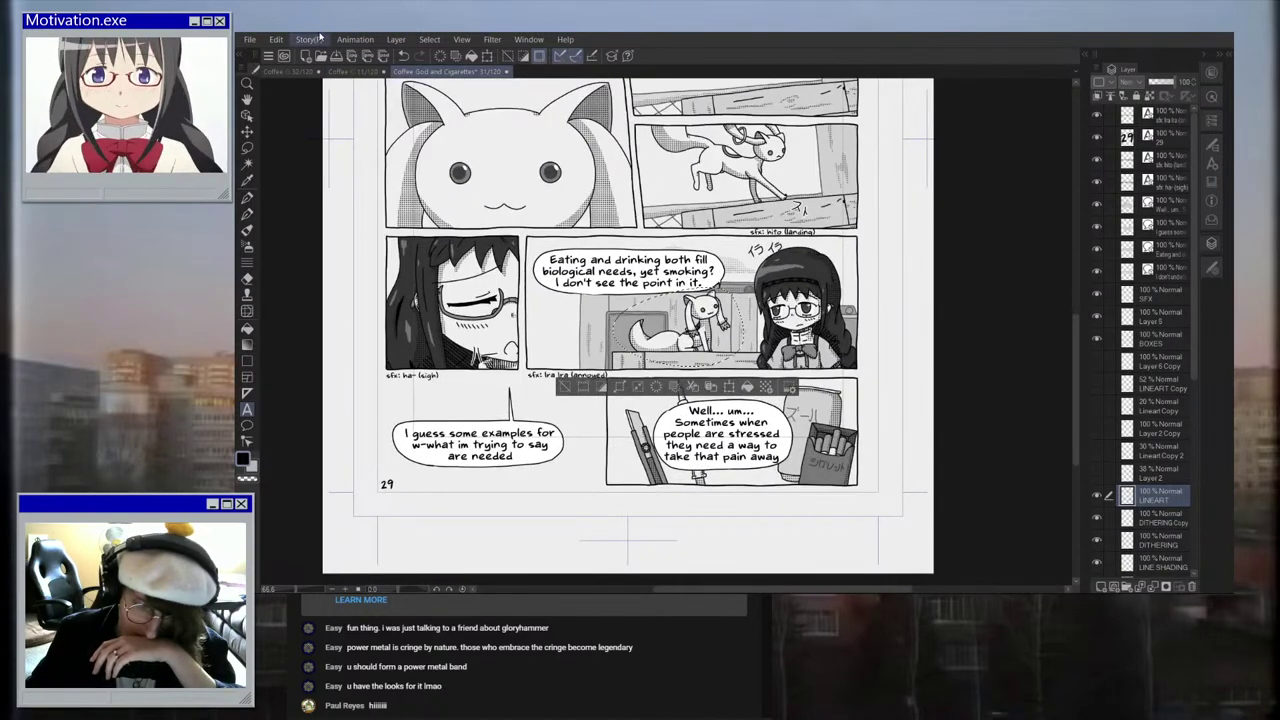
left_click(295, 72)
scroll(621, 342, "up", 2)
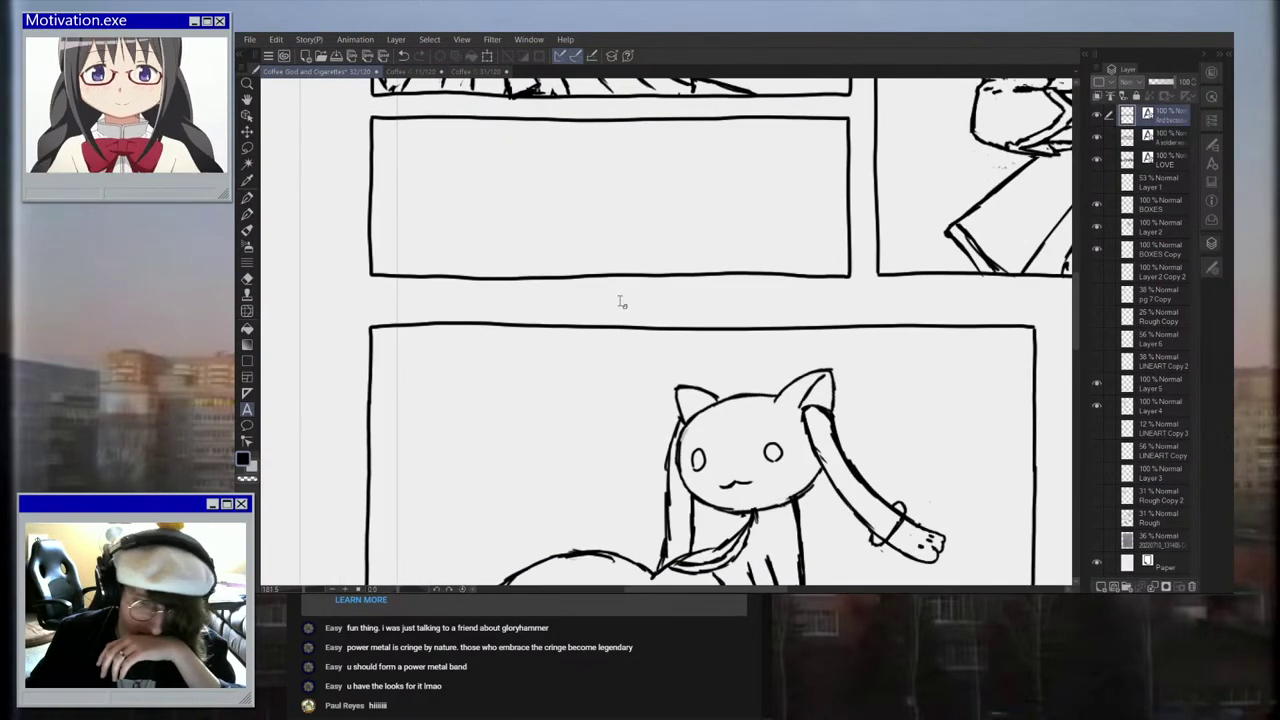
scroll(621, 342, "down", 5)
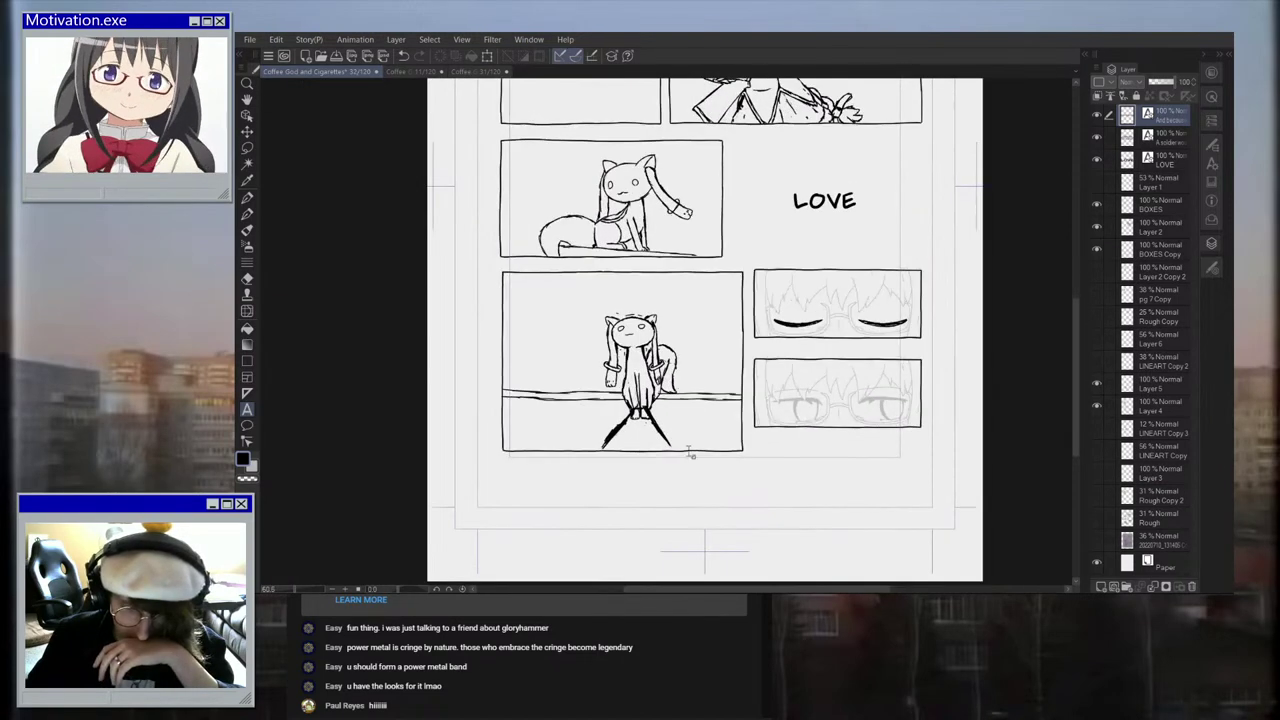
scroll(744, 464, "down", 7)
scroll(755, 290, "up", 6)
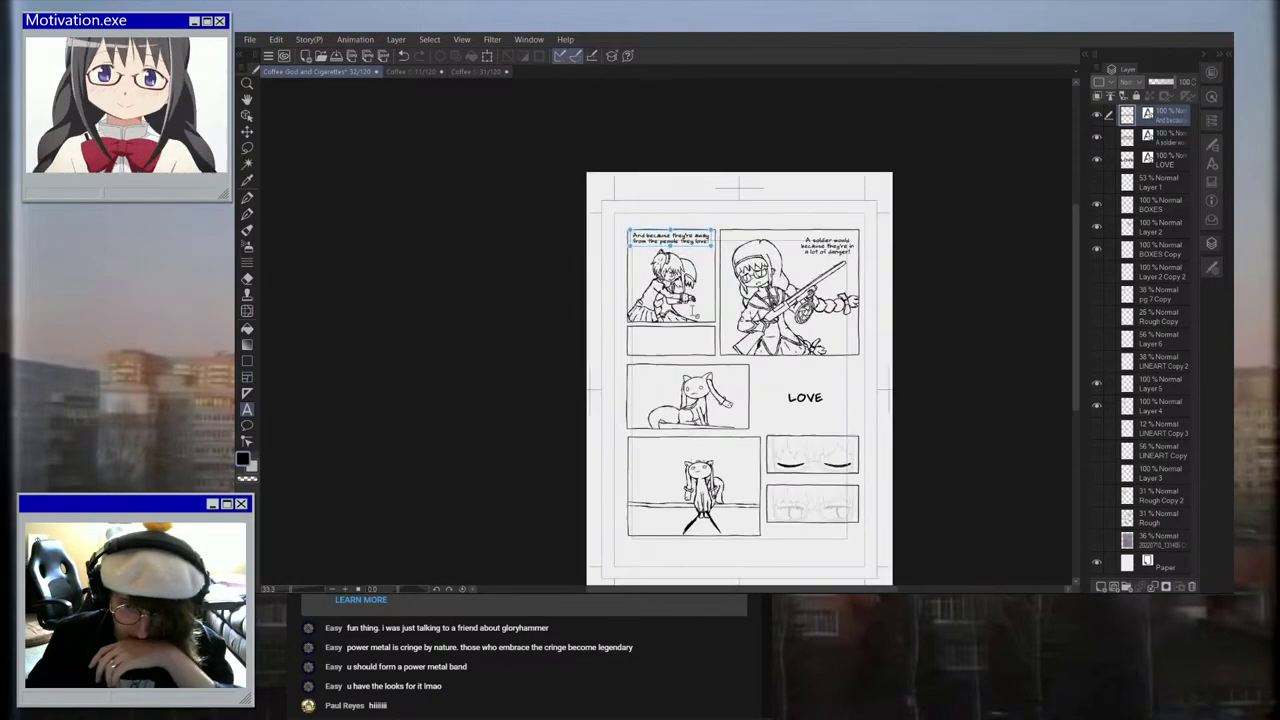
scroll(829, 383, "down", 2)
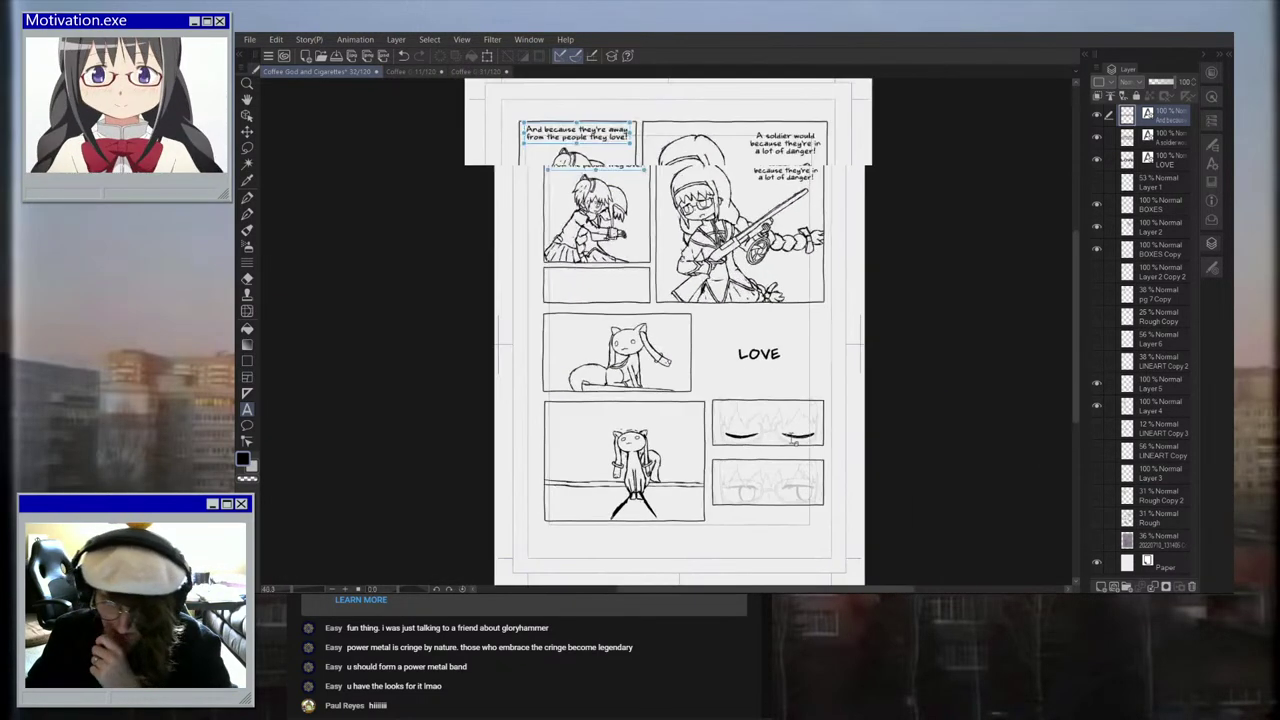
Step: Briefly show the 36% scanned sketch and the Rough layer to read the dialogue for the cat panels, leaving both hidden
scroll(829, 383, "up", 3)
left_click(1097, 541)
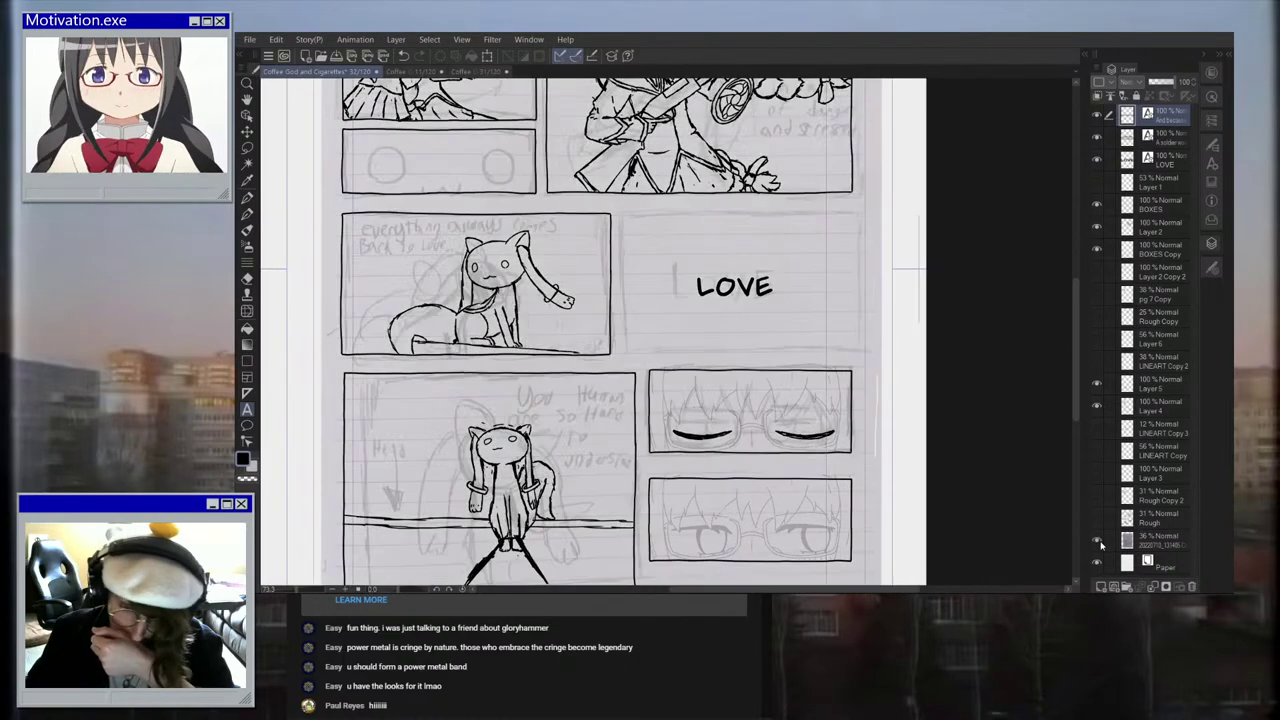
left_click(1097, 541)
scroll(724, 304, "up", 3)
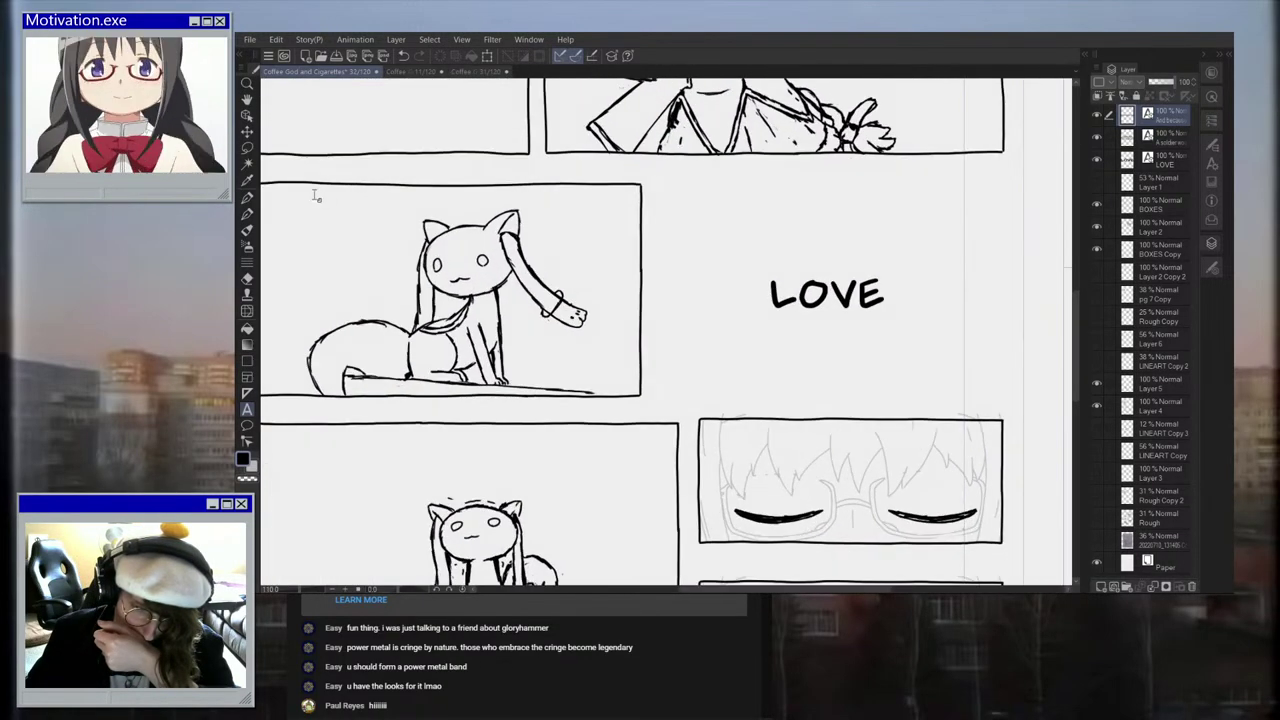
left_click(1100, 522)
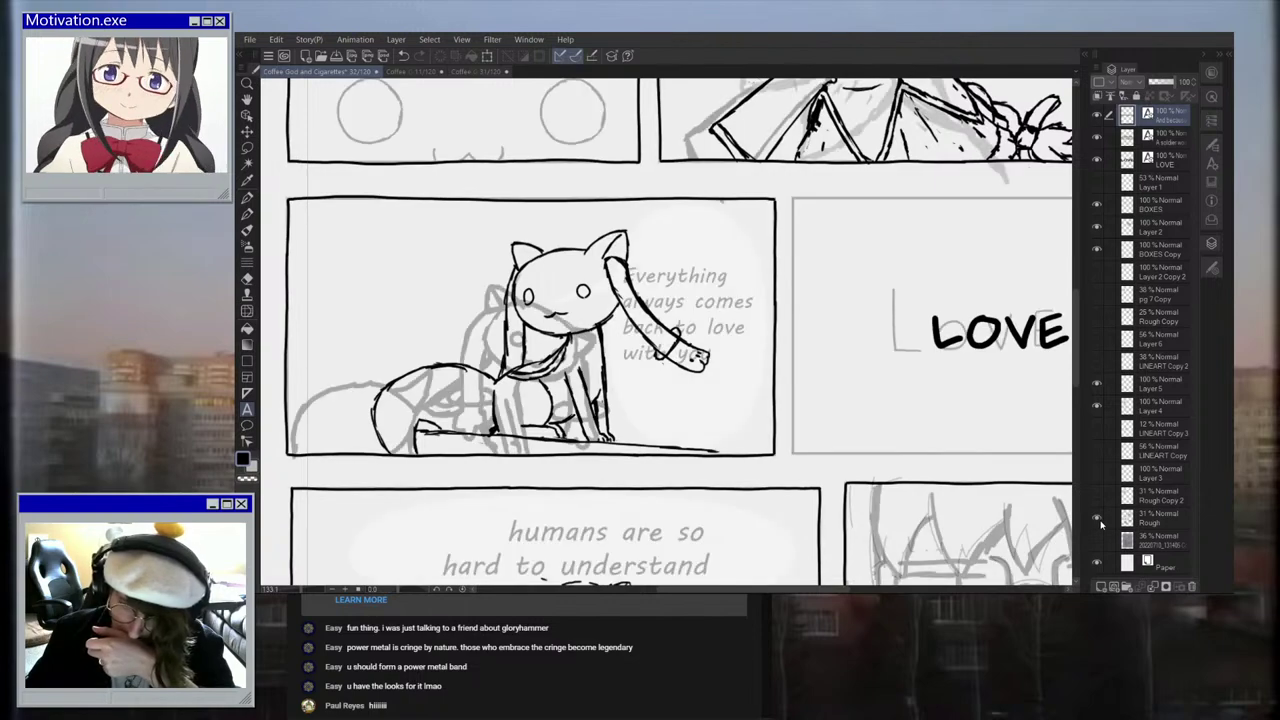
left_click(1100, 522)
left_click(1100, 522)
left_click(1100, 522)
scroll(524, 240, "down", 2)
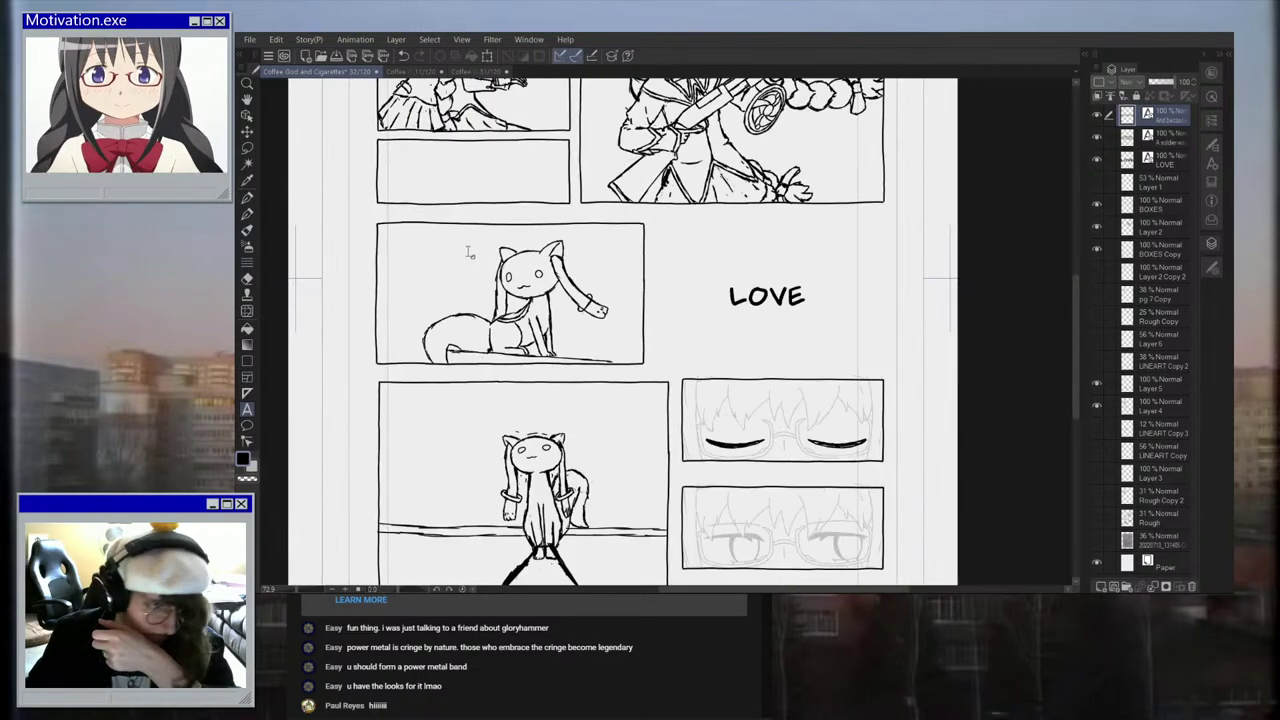
Step: Start a text near the upper left of the sitting cat's panel with the line "Everything always"
scroll(524, 213, "up", 2)
scroll(524, 206, "down", 3)
scroll(467, 216, "up", 2)
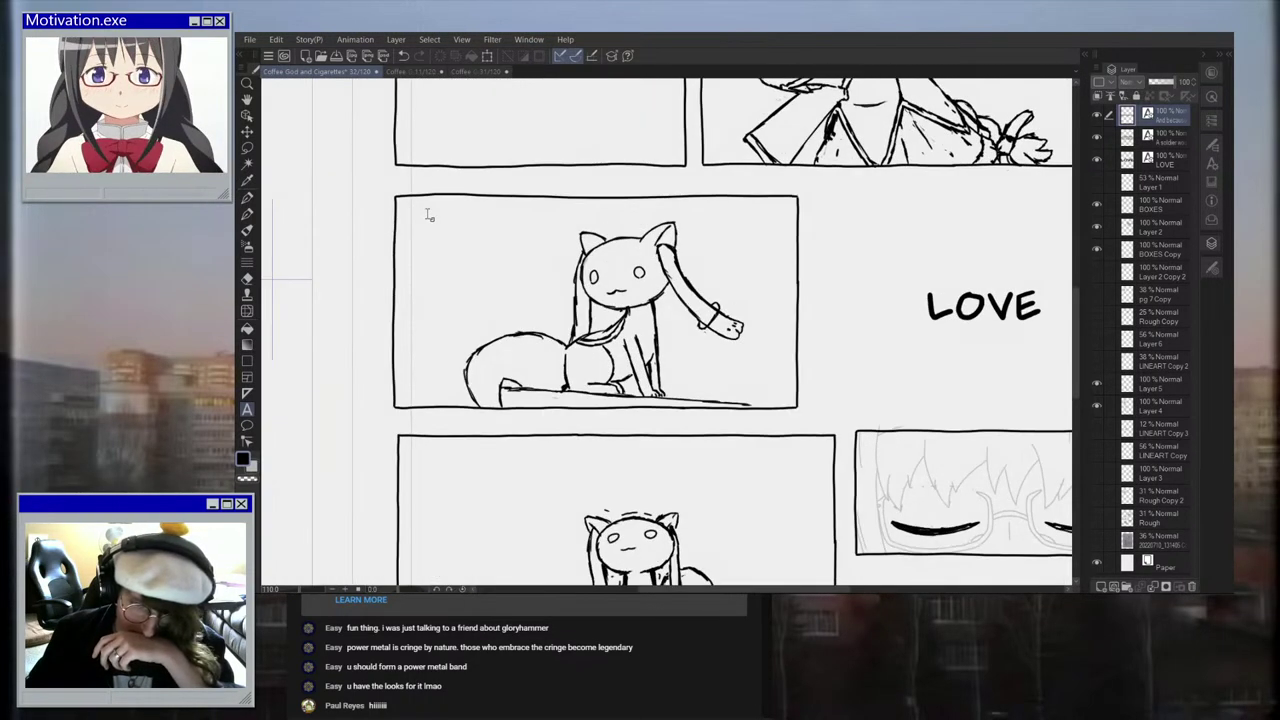
left_click(429, 213)
type("Everyti")
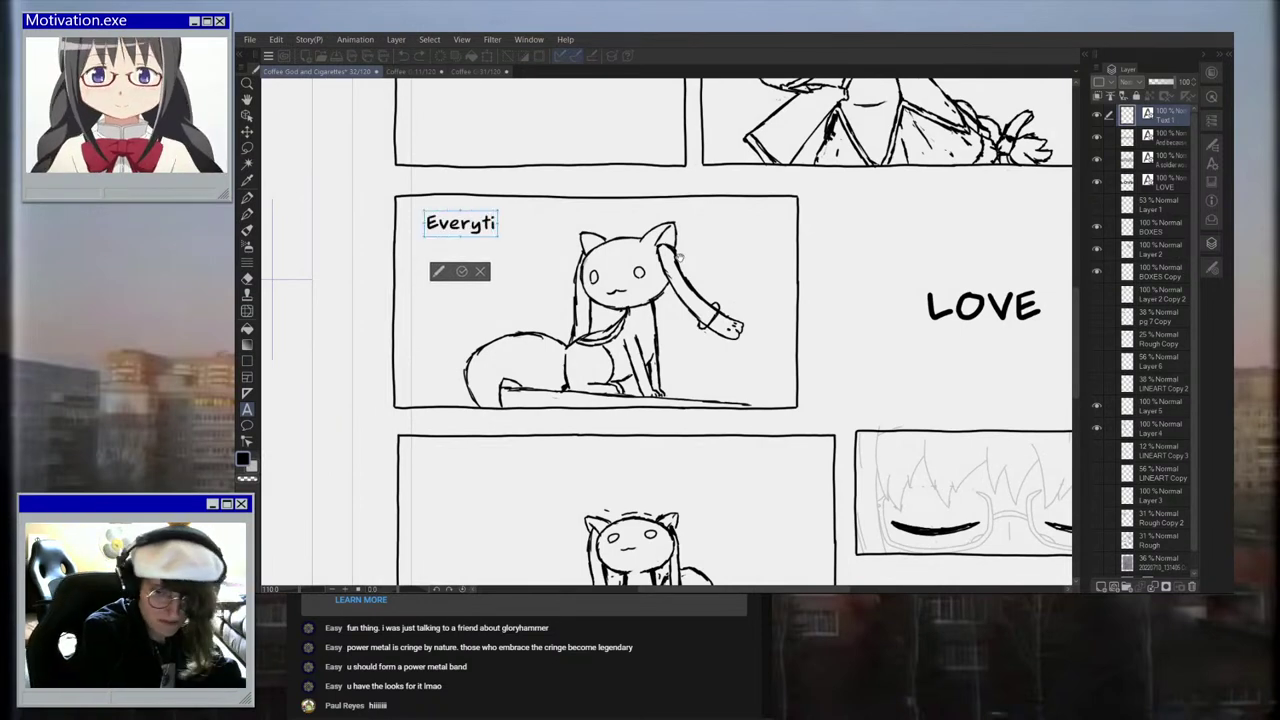
key("BackSpace")
type("hing alwa")
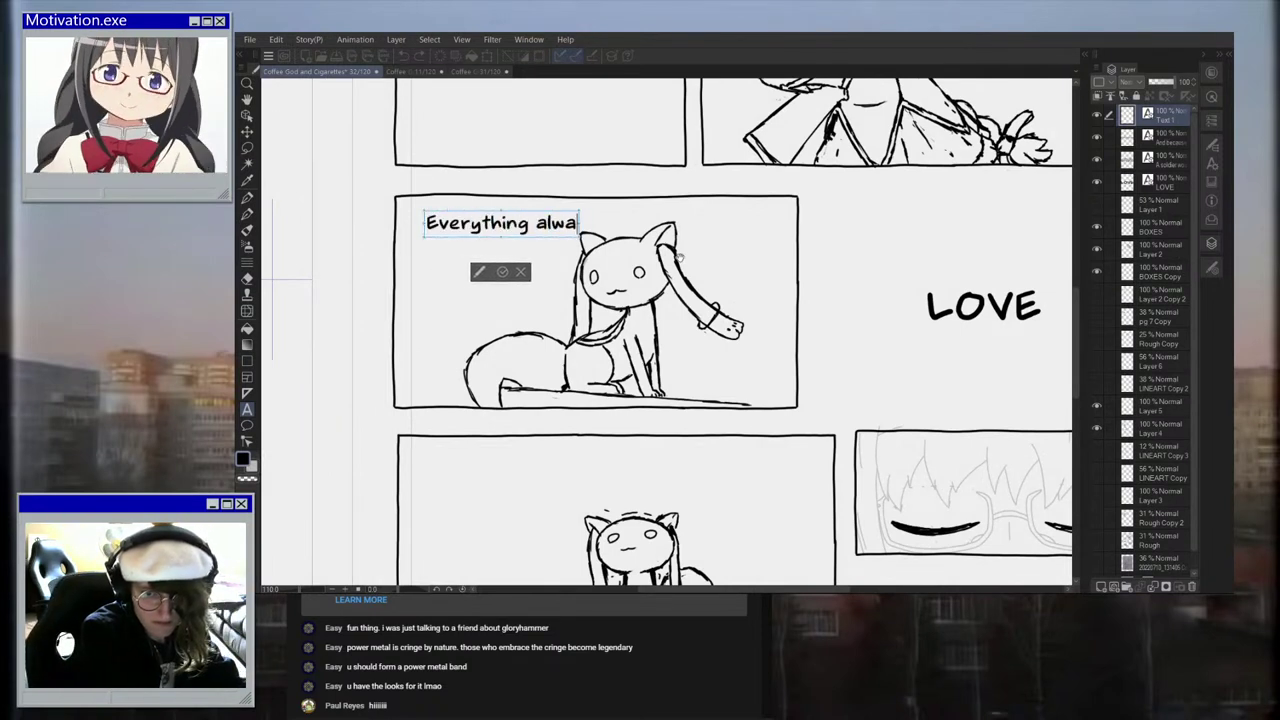
type("ys seem t")
key("BackSpace")
key("BackSpace")
key("BackSpace")
key("BackSpace")
key("BackSpace")
key("BackSpace")
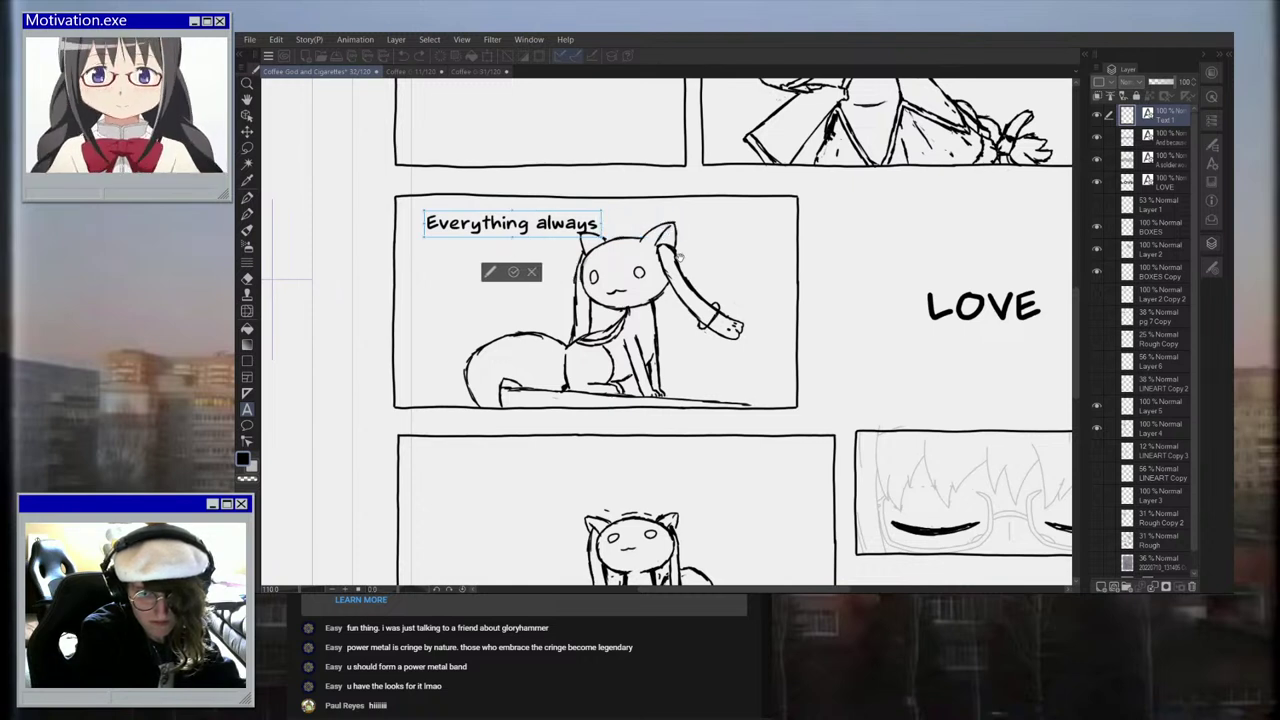
Step: Complete the sitting cat's dialogue with the lines "seems to come back" and "to love."
type("seems to come")
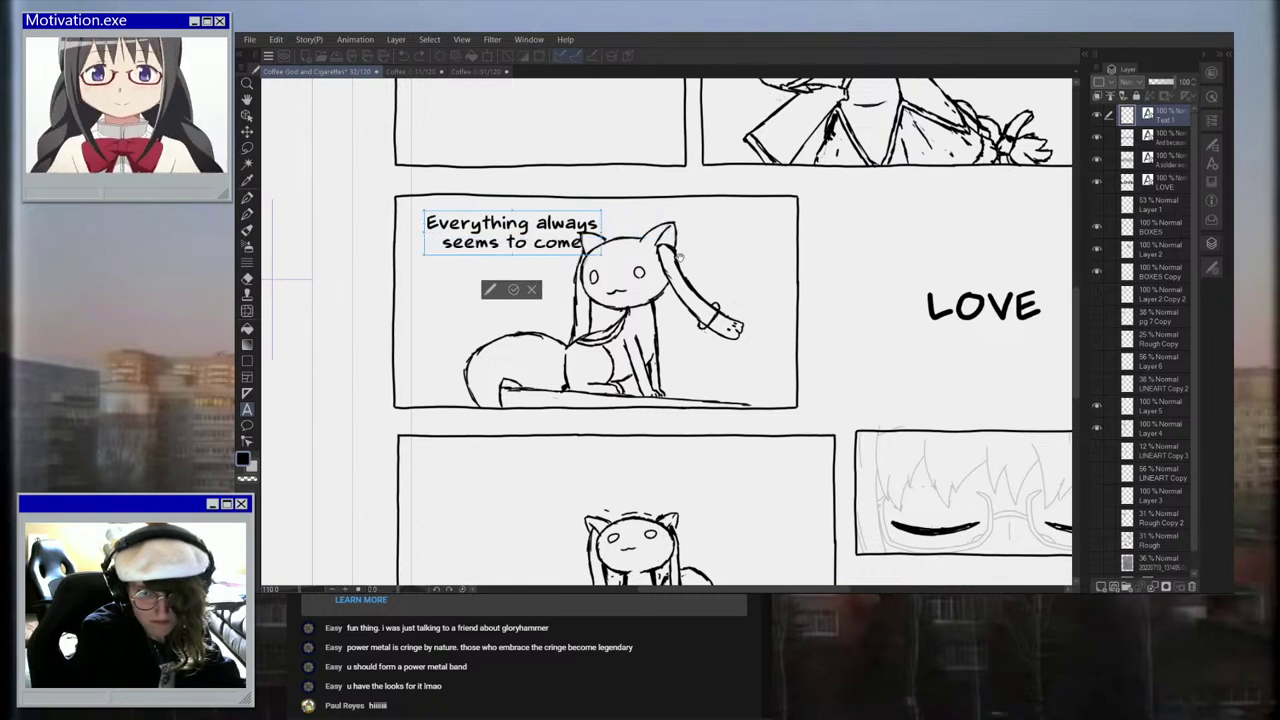
type(" back")
key("Return")
type("to lo")
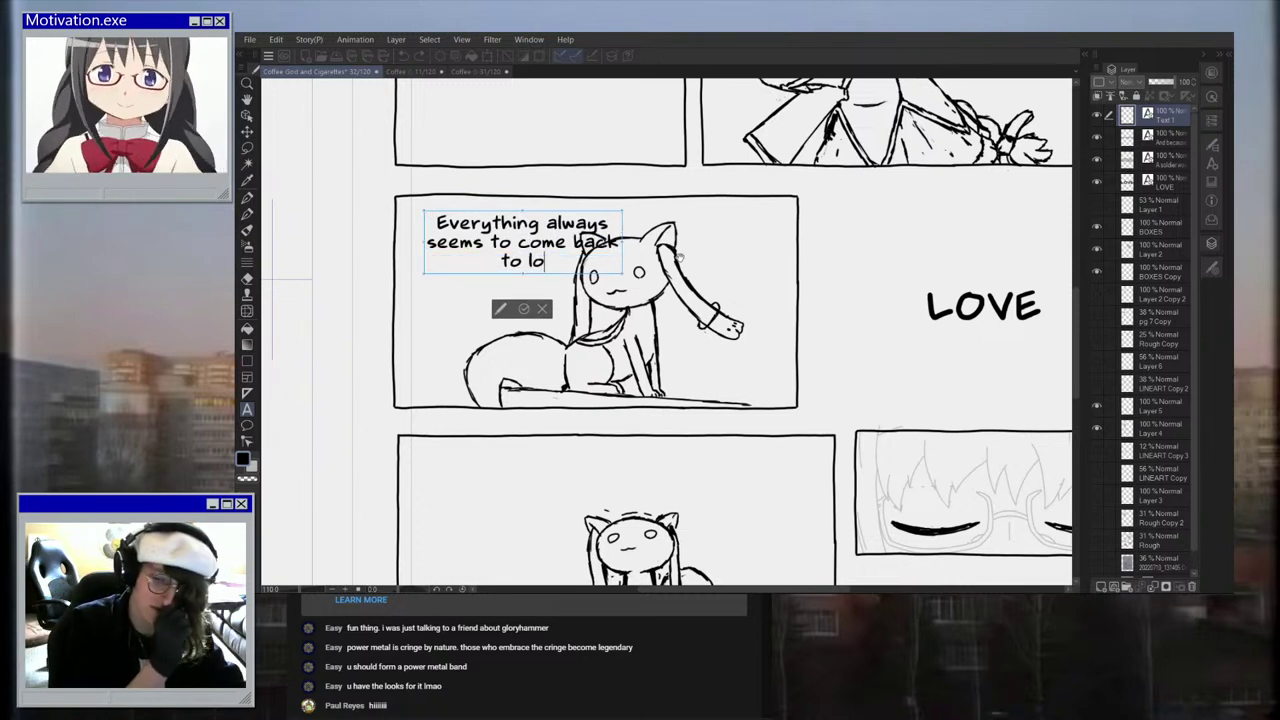
type("ve with")
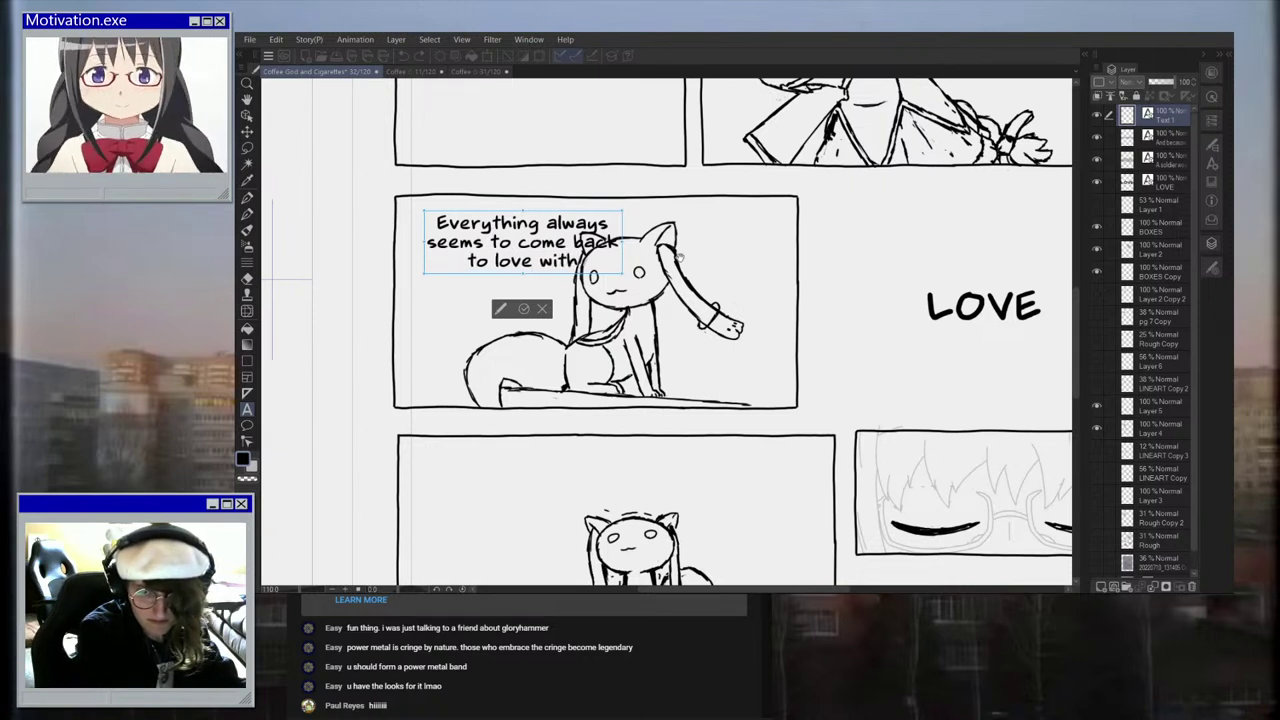
key("BackSpace")
key("BackSpace")
key("BackSpace")
key("BackSpace")
key("BackSpace")
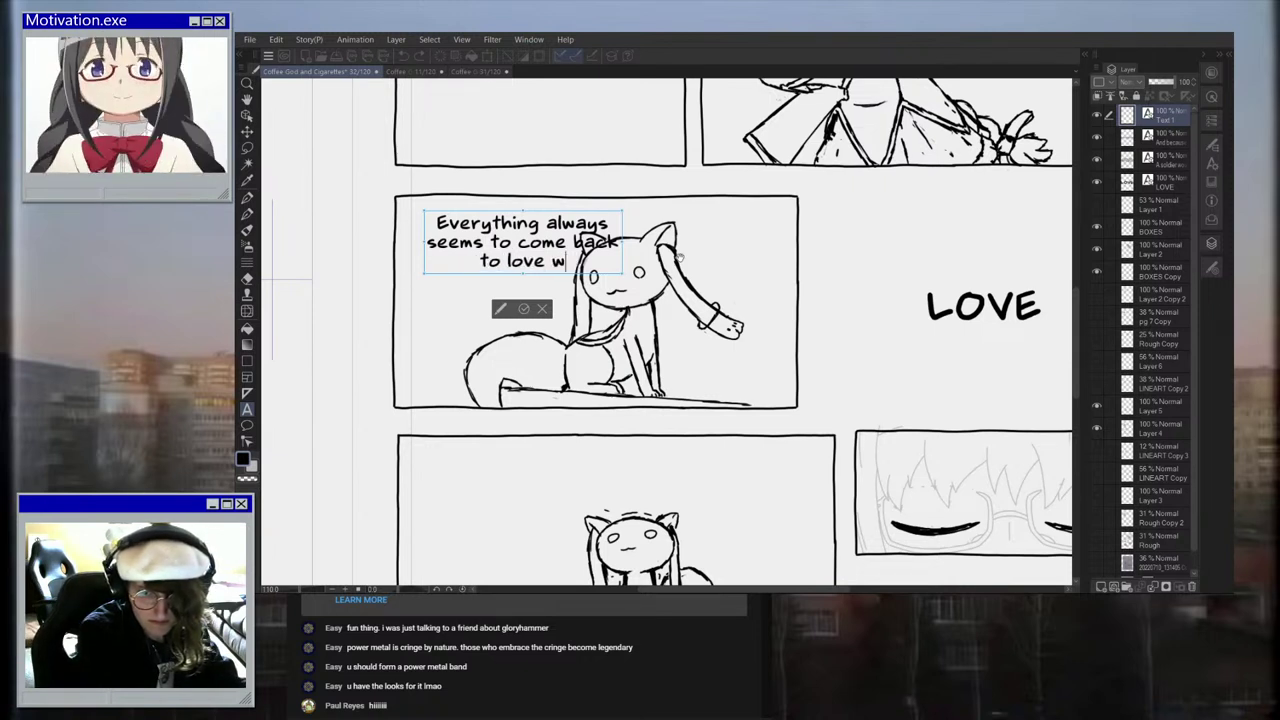
type(".")
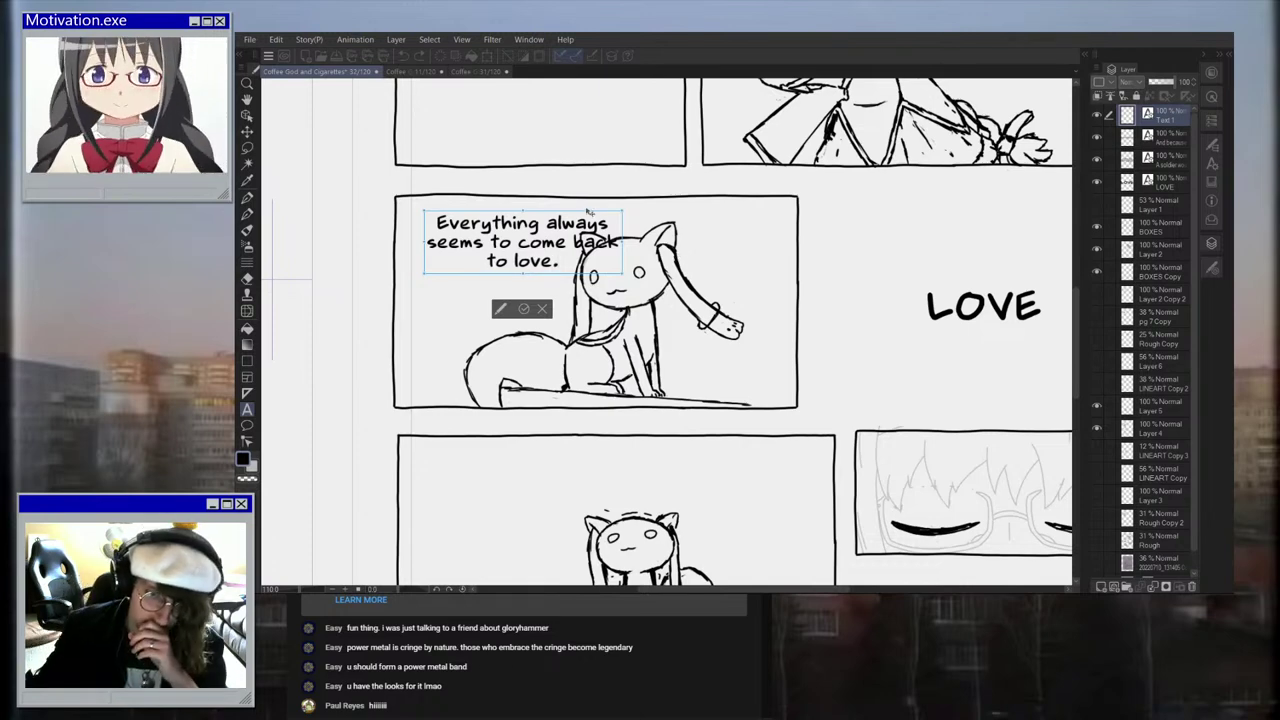
Step: Nudge the sitting cat's dialogue up to the panel's top edge and commit the text
left_click_drag(584, 212, 571, 194)
scroll(569, 192, "down", 5)
left_click_drag(532, 367, 543, 297)
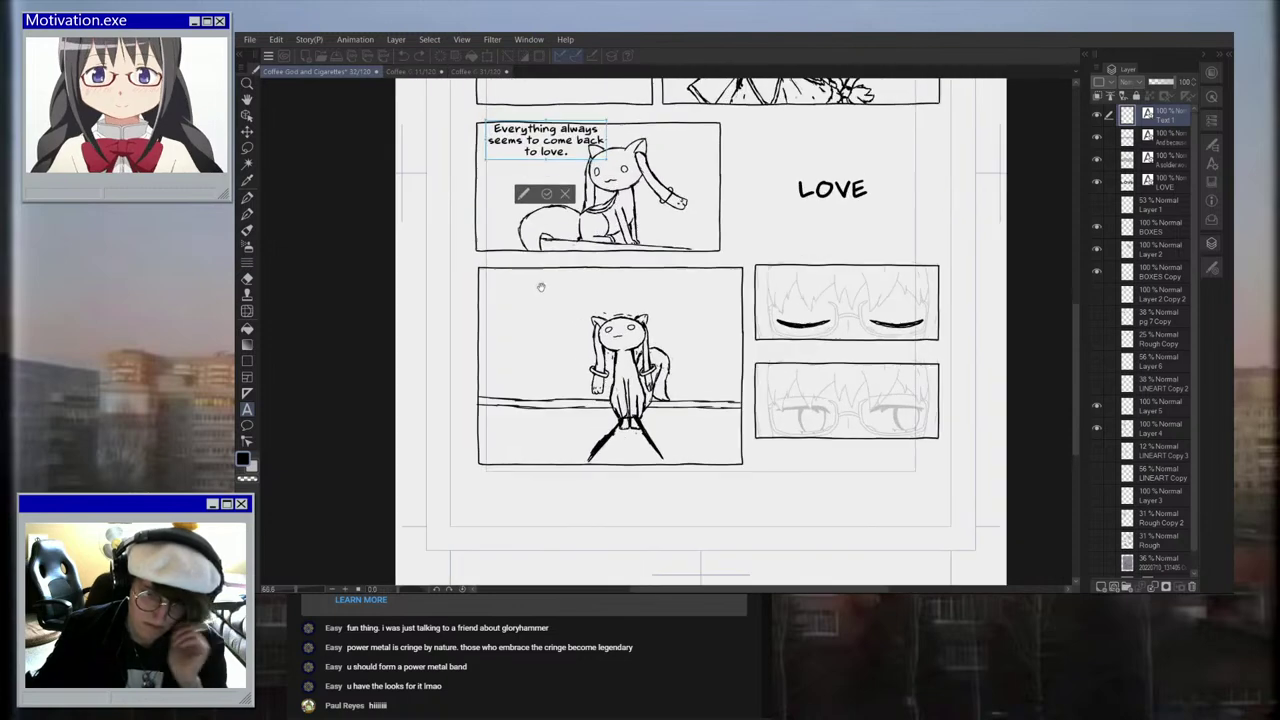
scroll(541, 294, "up", 3)
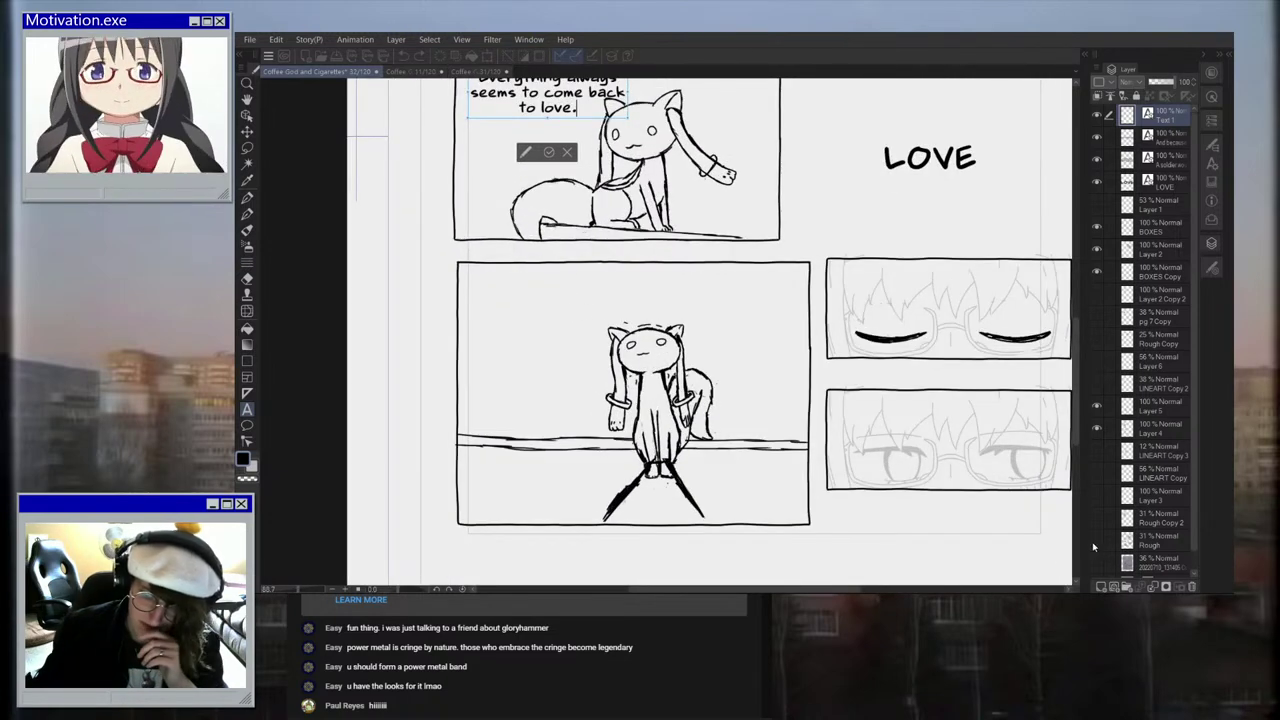
key("Escape")
Step: Add the two-line text "Humans are so hard to / understand!" above the standing cat in the large lower panel
scroll(553, 316, "up", 1)
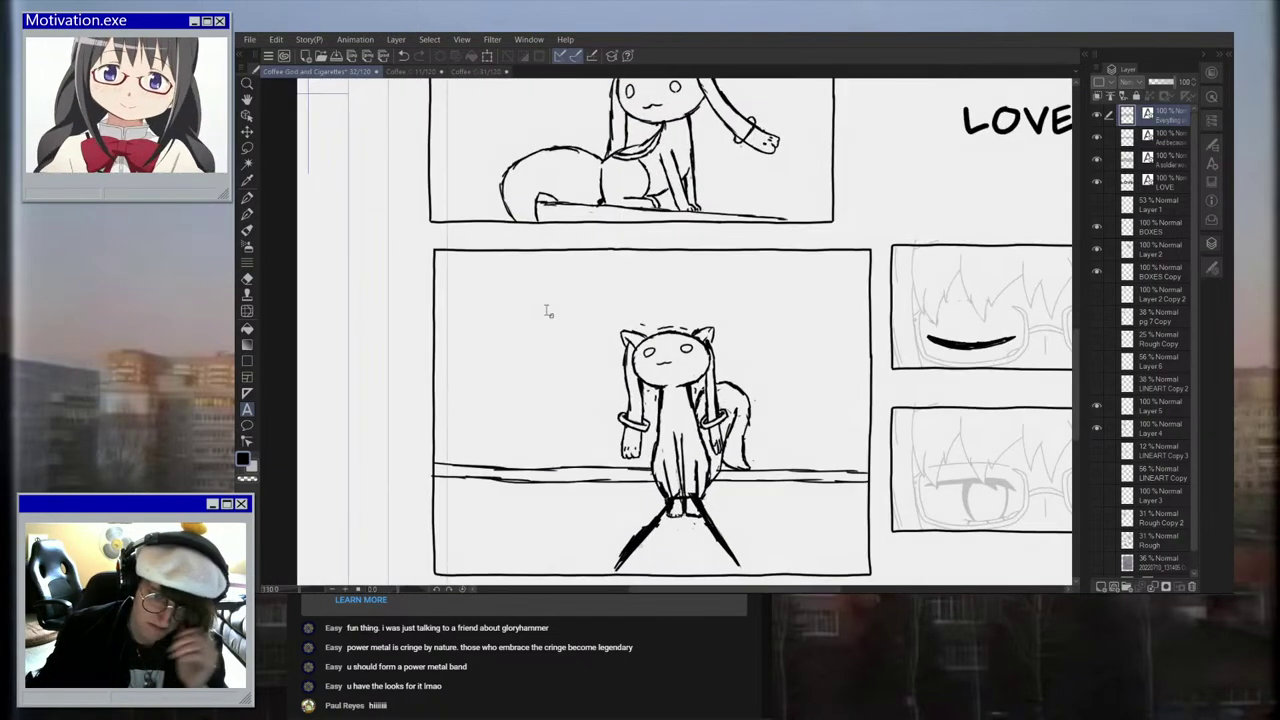
left_click(497, 273)
scroll(549, 300, "up", 1)
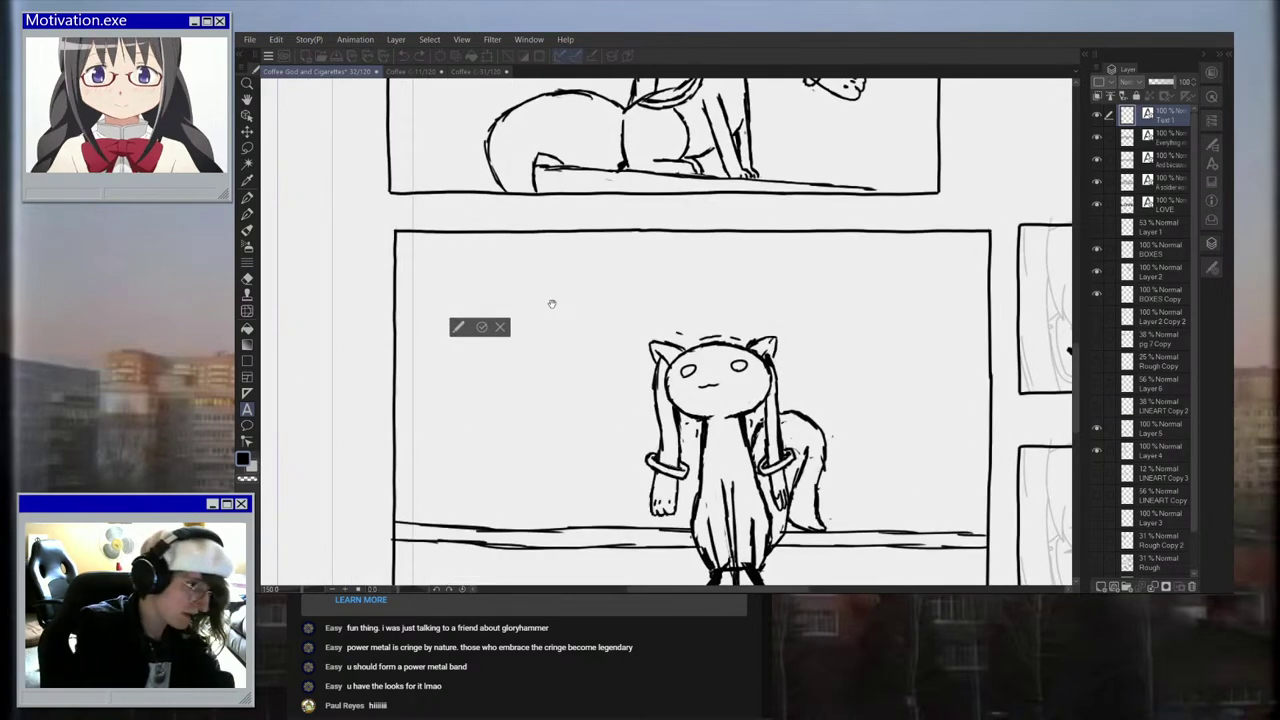
type("Humans are so")
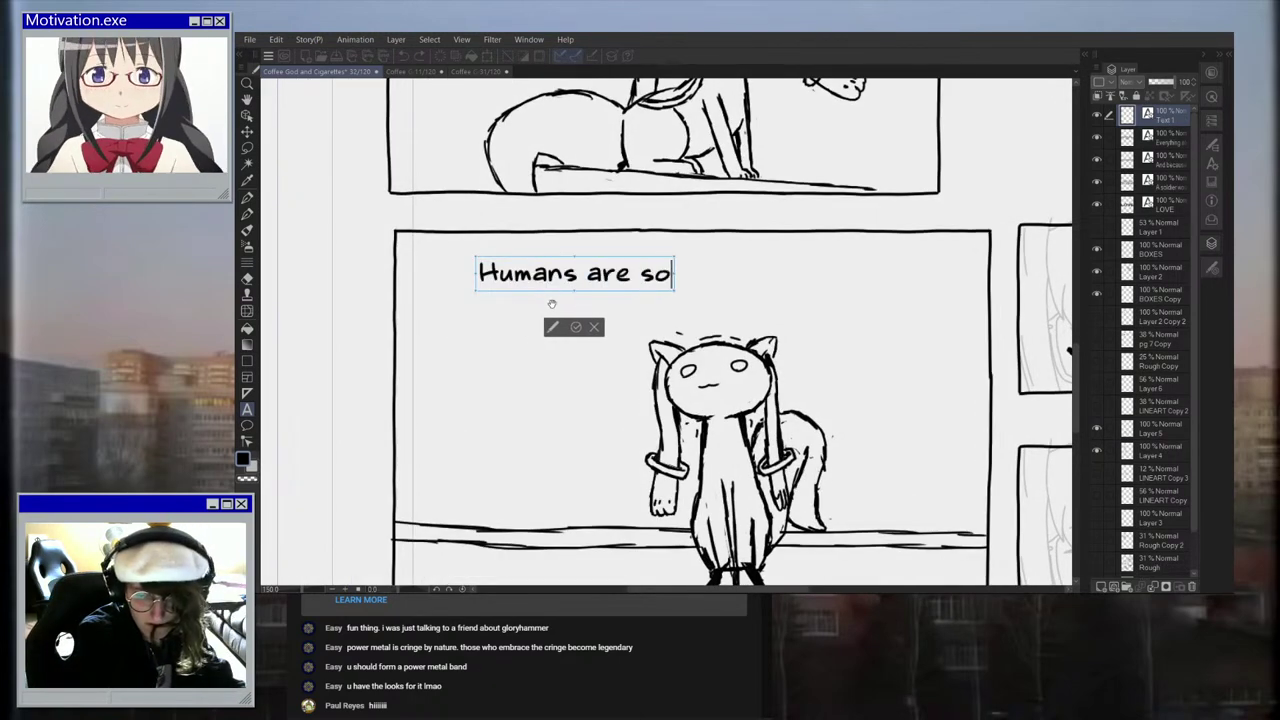
type(" hard to")
key("Return")
type("understand!")
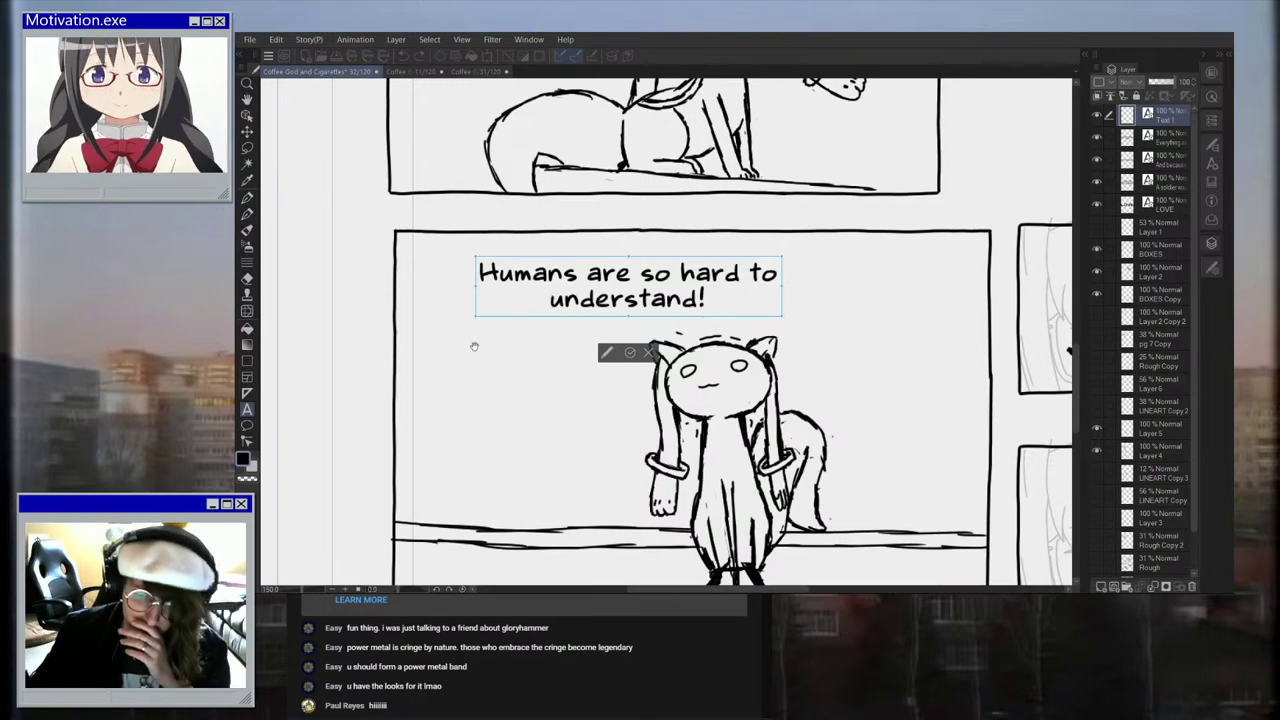
scroll(637, 358, "down", 5)
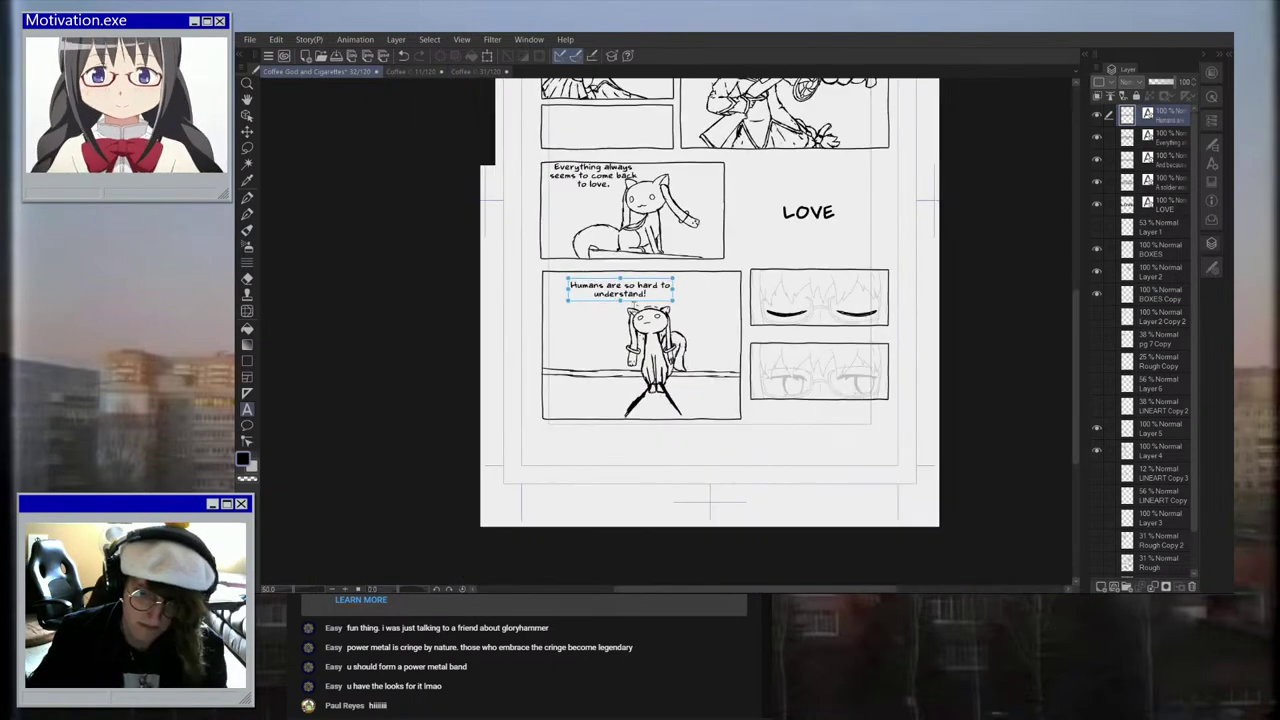
Step: Move the "Everything always seems to come back to love." dialogue to the upper right corner of the sitting cat's panel
scroll(589, 230, "up", 3)
left_click(597, 224)
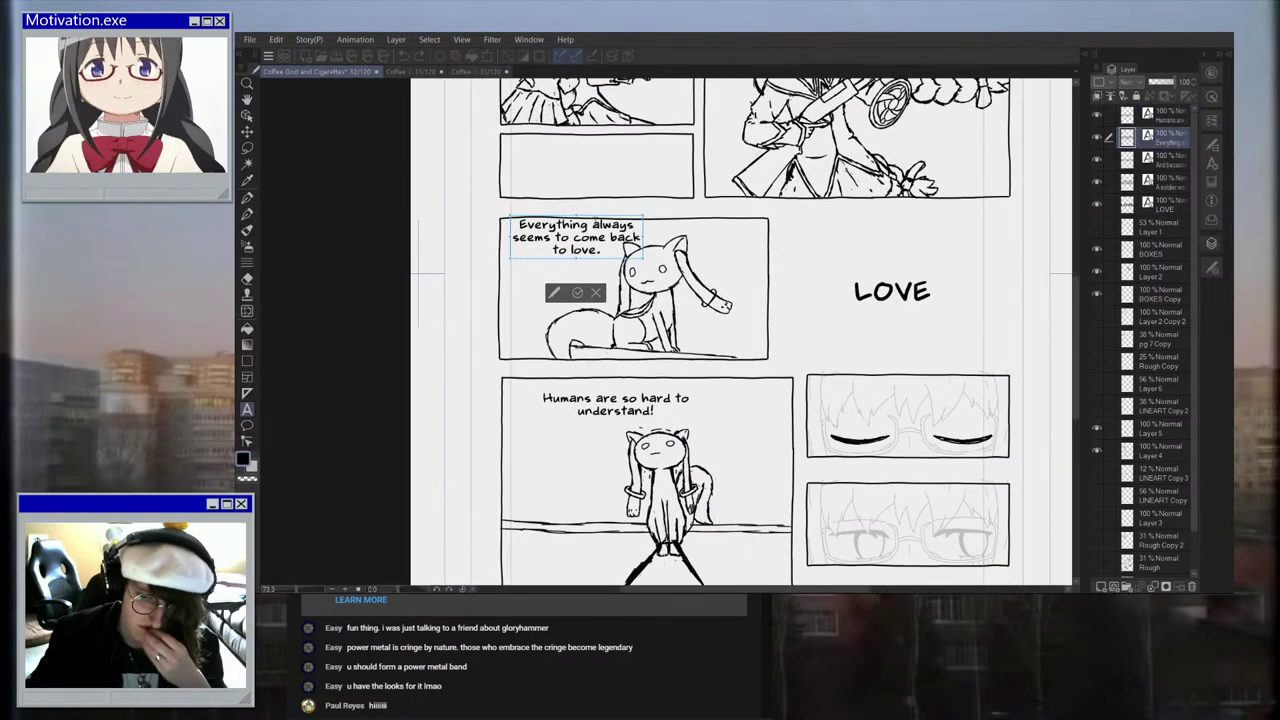
left_click_drag(603, 224, 592, 226)
scroll(599, 236, "down", 8)
scroll(760, 200, "up", 9)
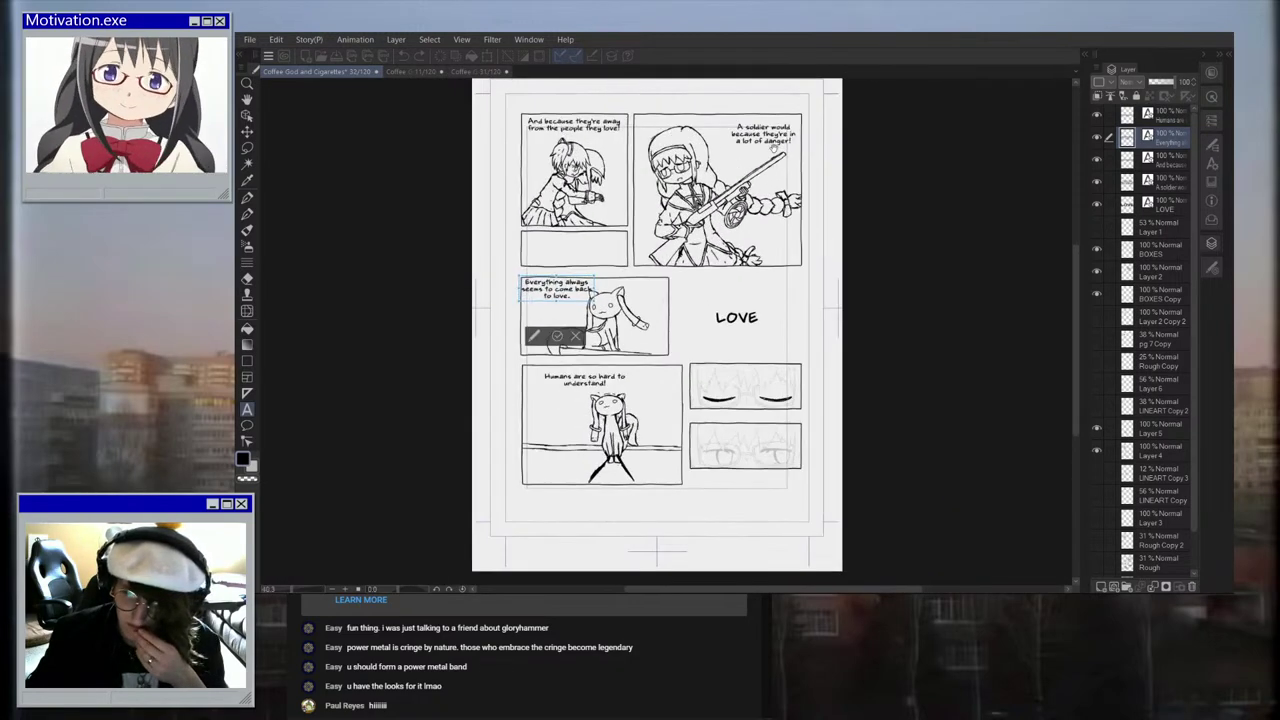
scroll(802, 234, "up", 1)
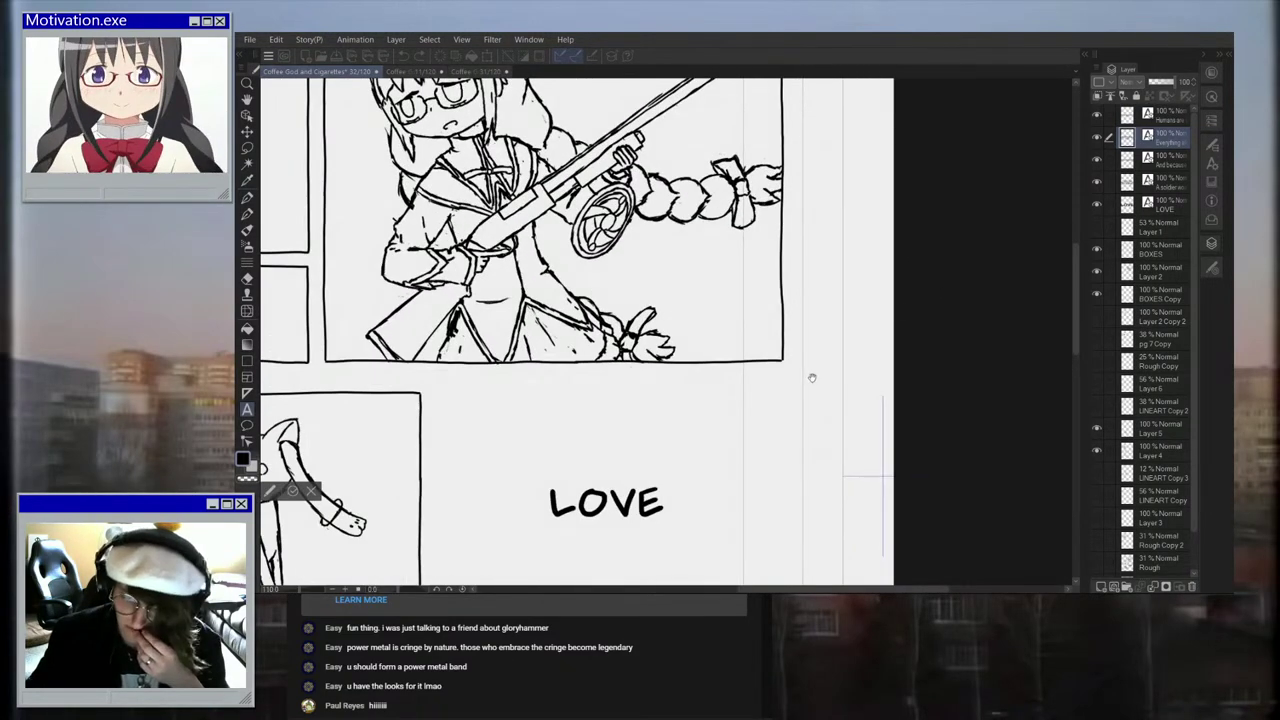
scroll(816, 378, "down", 1)
left_click_drag(816, 378, 965, 352)
left_click_drag(394, 360, 581, 362)
scroll(660, 331, "down", 6)
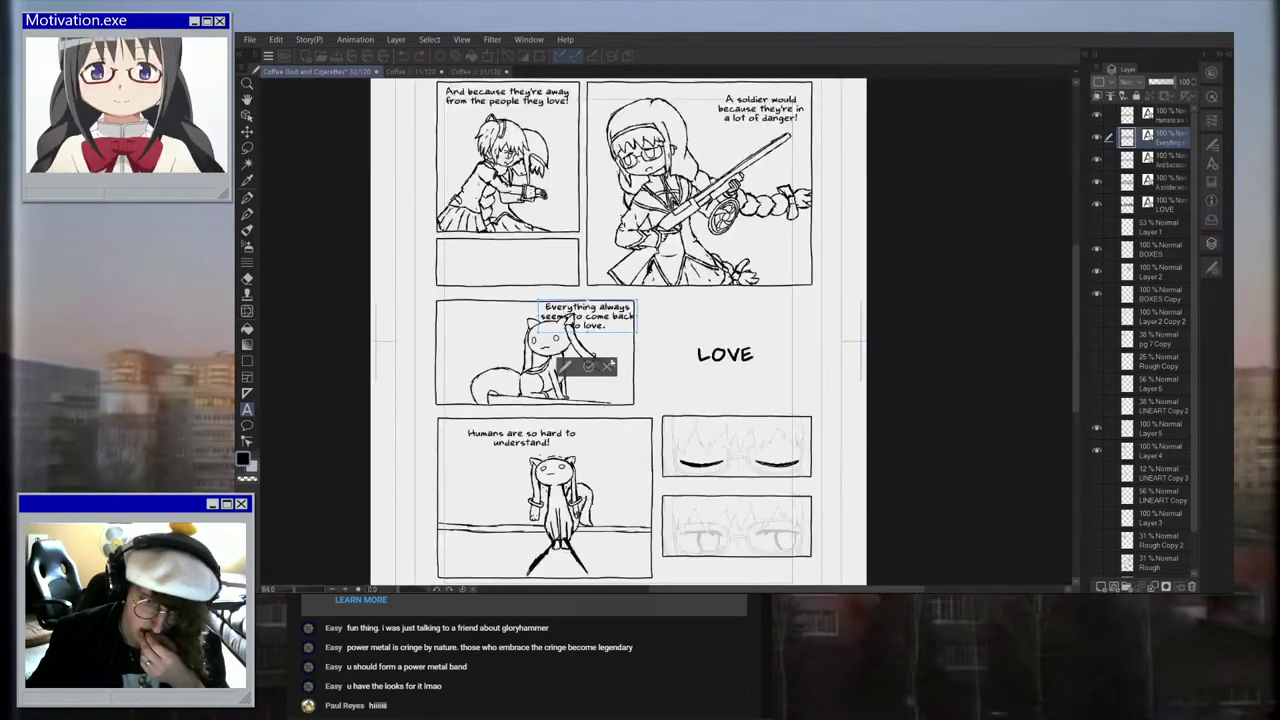
scroll(660, 350, "up", 5)
Step: Hide the BOXES Copy layer, check what Layer 2 and Layer 4 contain, and select Layer 4
left_click(1097, 293)
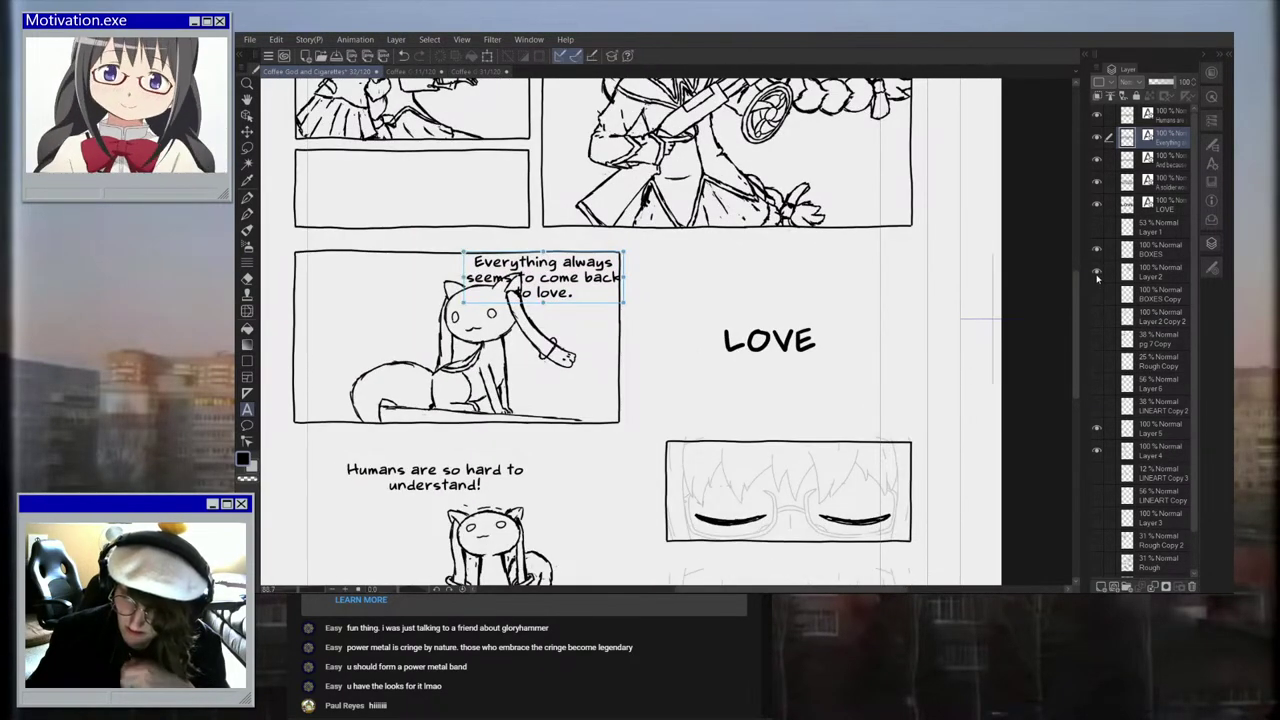
left_click(1097, 272)
left_click(1097, 272)
left_click(1097, 449)
left_click(1097, 449)
left_click(1150, 450)
Step: Lasso the sitting cat on Layer 4 and shift it left within its panel, away from the dialogue
scroll(595, 371, "down", 1)
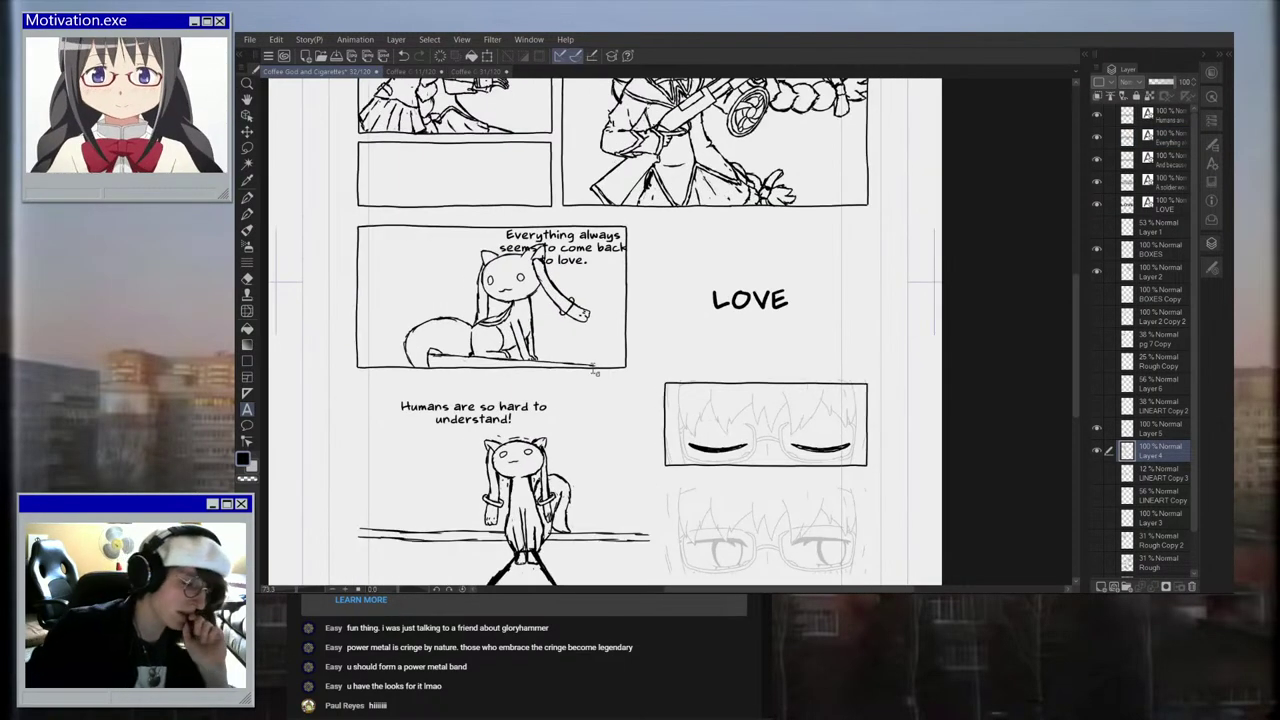
left_click(246, 148)
mouse_move(458, 226)
left_mouse_down()
mouse_move(626, 229)
mouse_move(655, 337)
left_mouse_up()
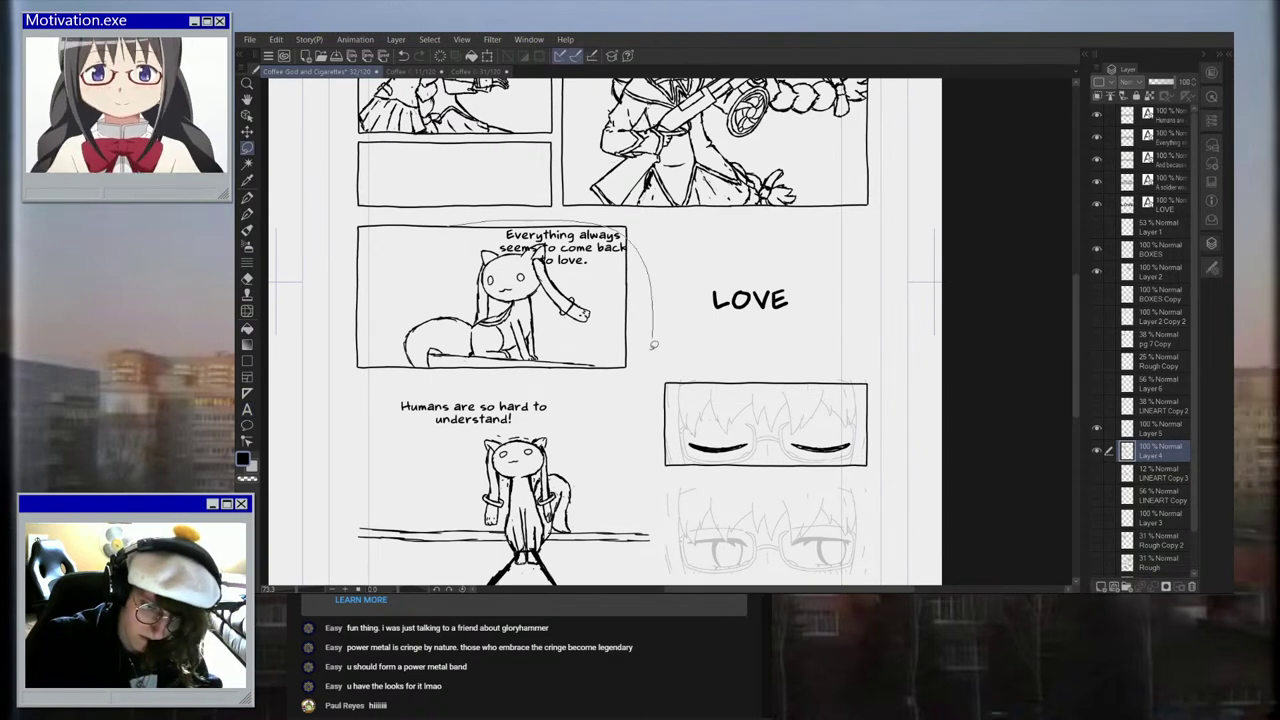
mouse_move(524, 372)
left_mouse_down()
mouse_move(447, 195)
mouse_move(591, 196)
left_mouse_up()
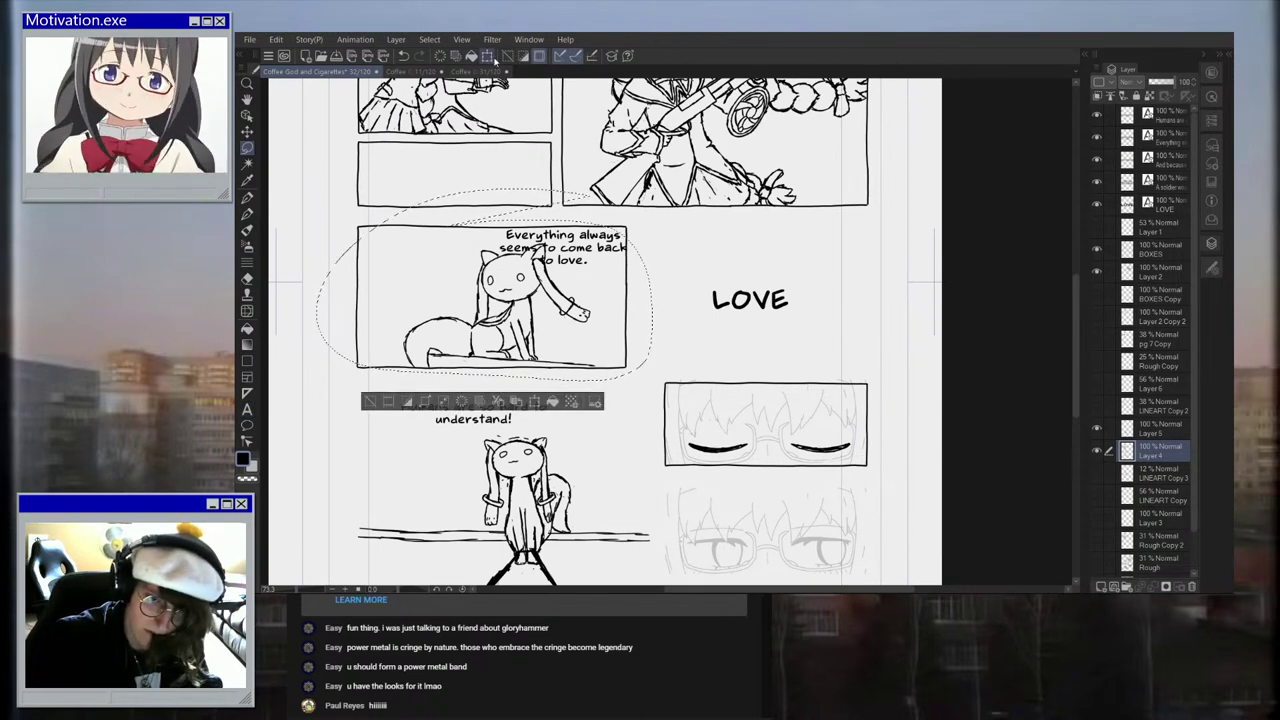
left_click(488, 57)
left_click_drag(537, 266, 496, 267)
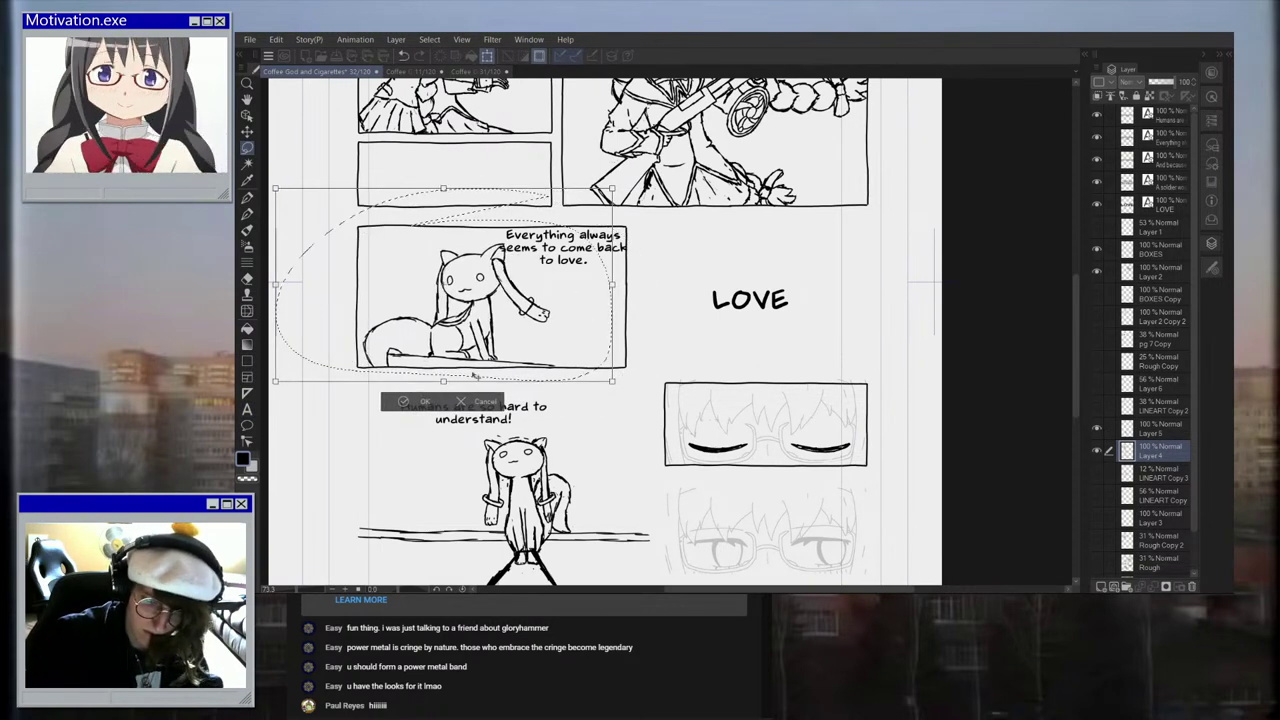
left_click(422, 404)
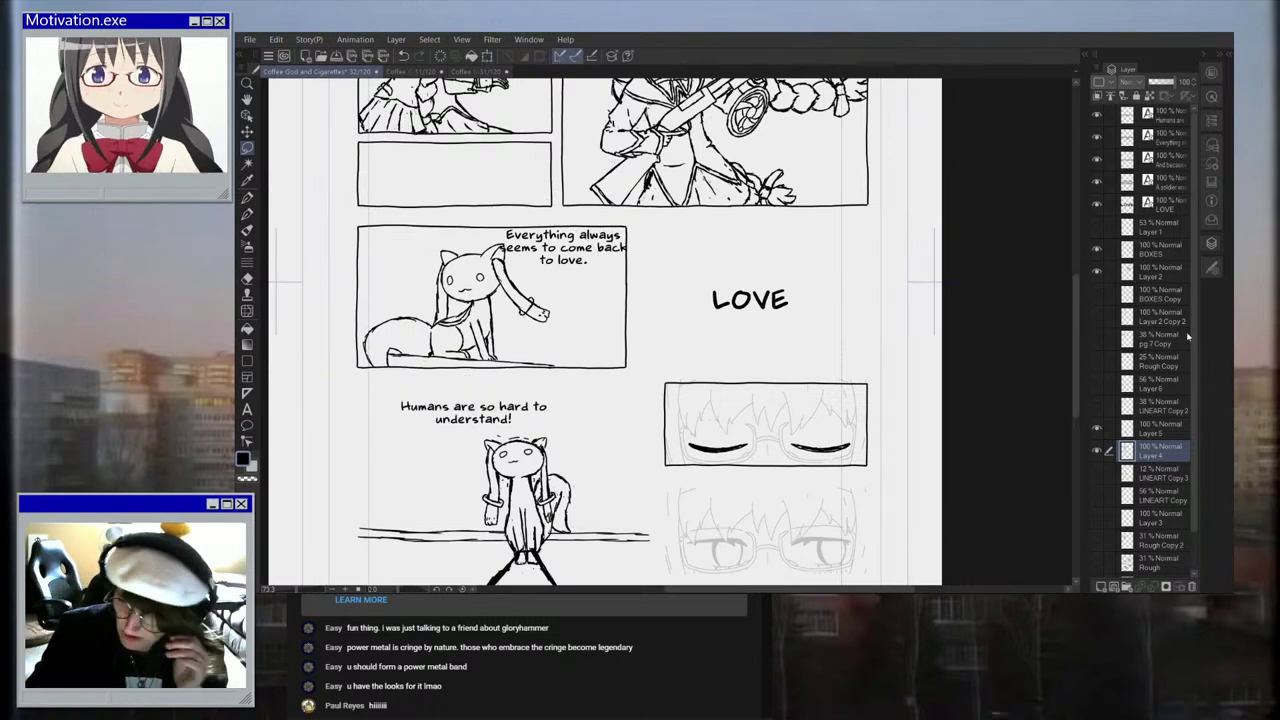
Step: Show the BOXES Copy layer again and merge the BOXES layer down into it
left_click(1097, 298)
scroll(991, 303, "down", 2)
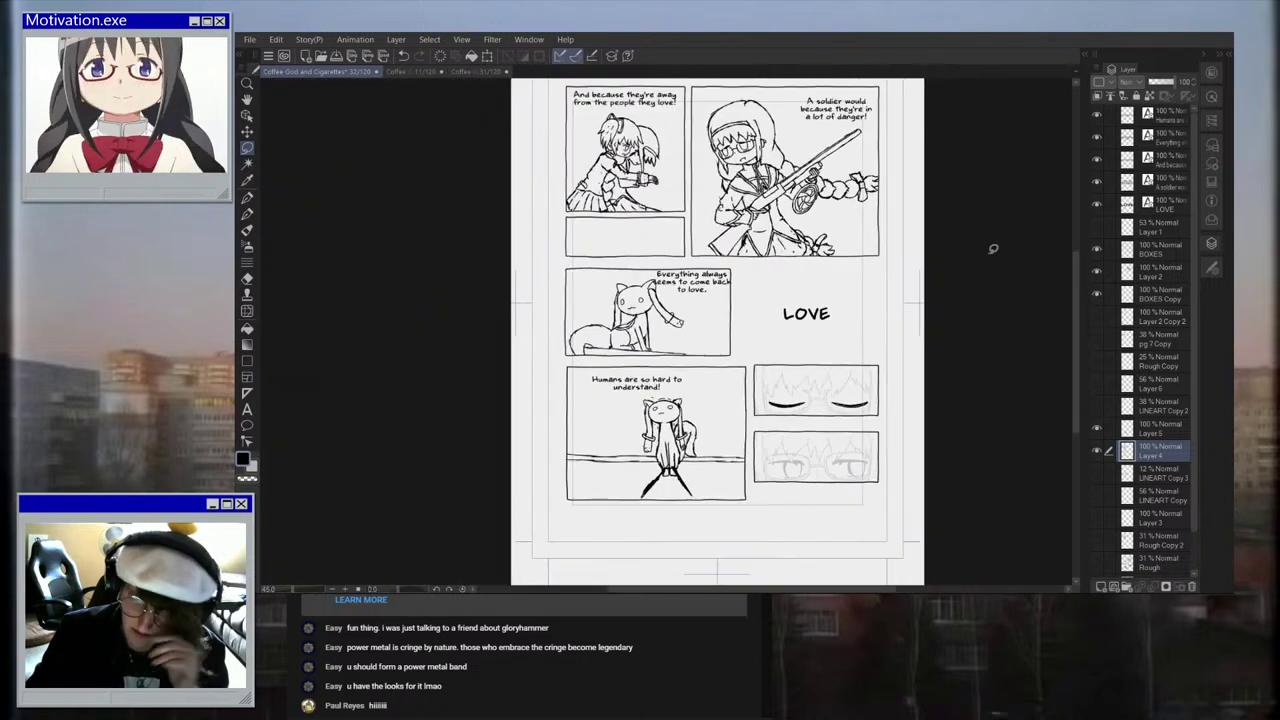
left_click_drag(1174, 252, 1172, 288)
key("ctrl+e")
left_click(1097, 274)
left_click(1097, 274)
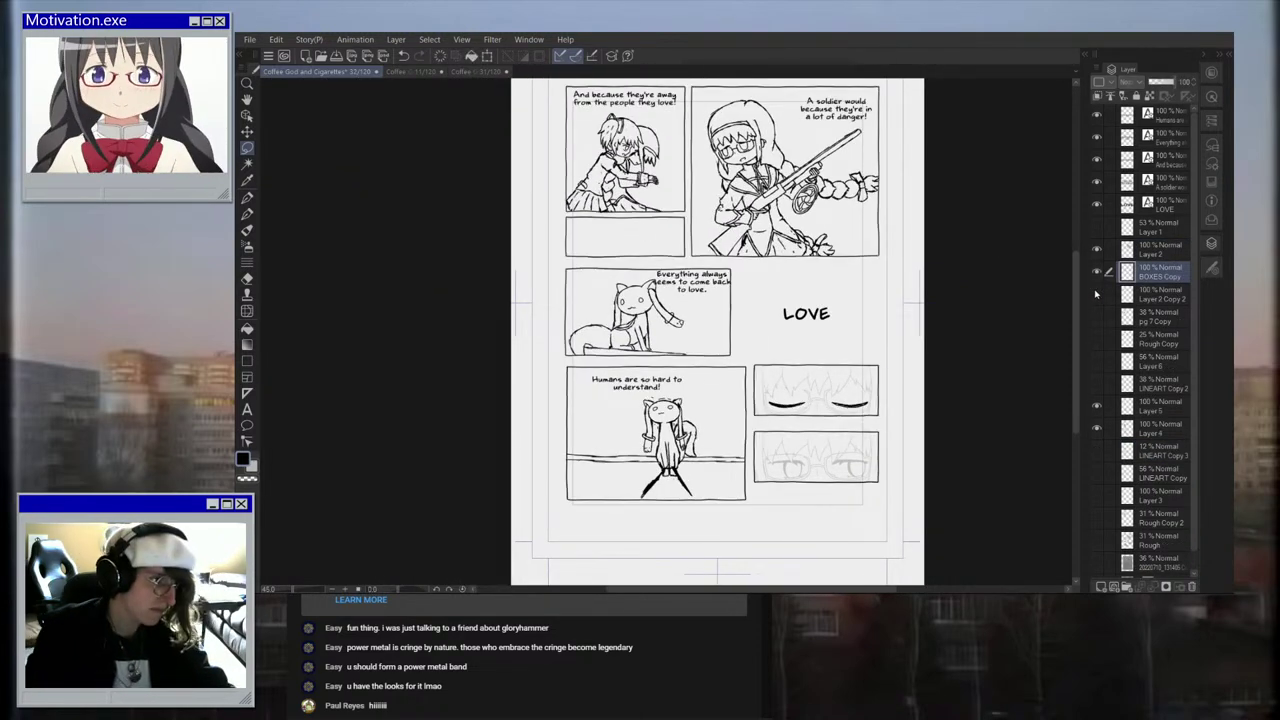
scroll(948, 137, "down", 3)
scroll(963, 149, "up", 1)
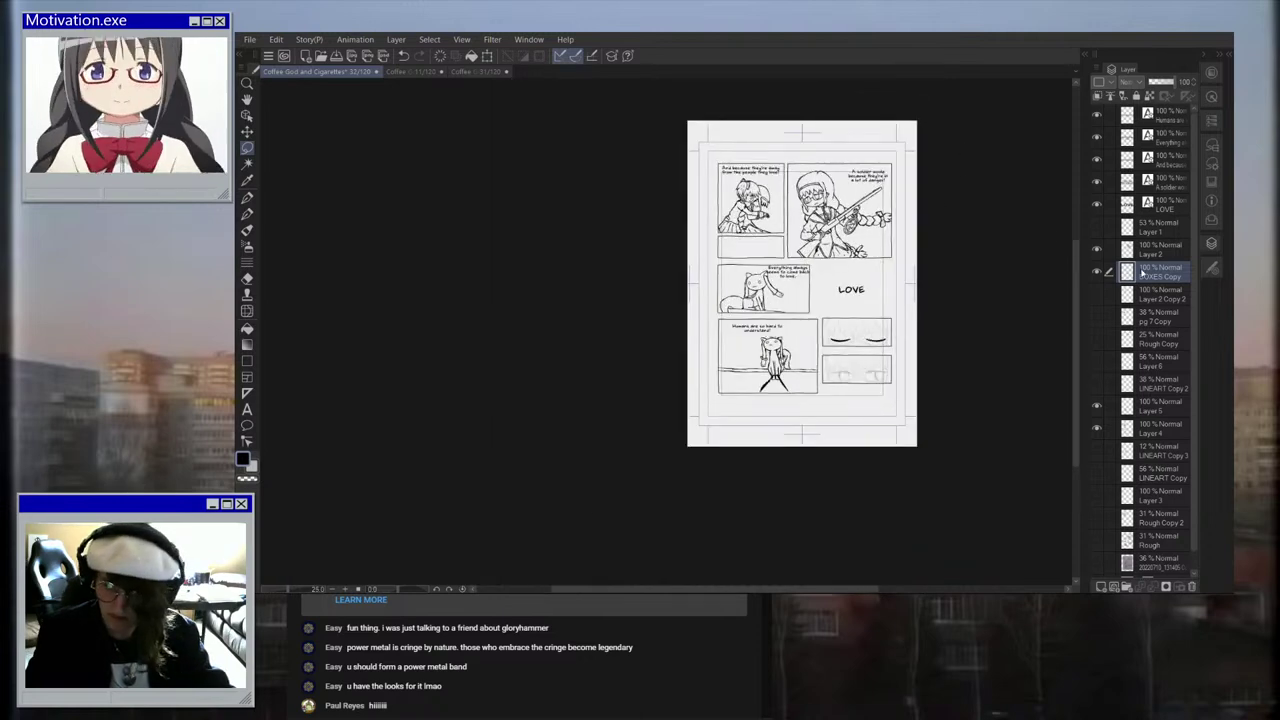
Step: Move Layer 2 down directly above Layer 5, and place the BOXES Copy layer just below Layer 1
left_click(1098, 250)
double_click(1098, 250)
left_click(1098, 250)
left_click_drag(1158, 256, 1163, 398)
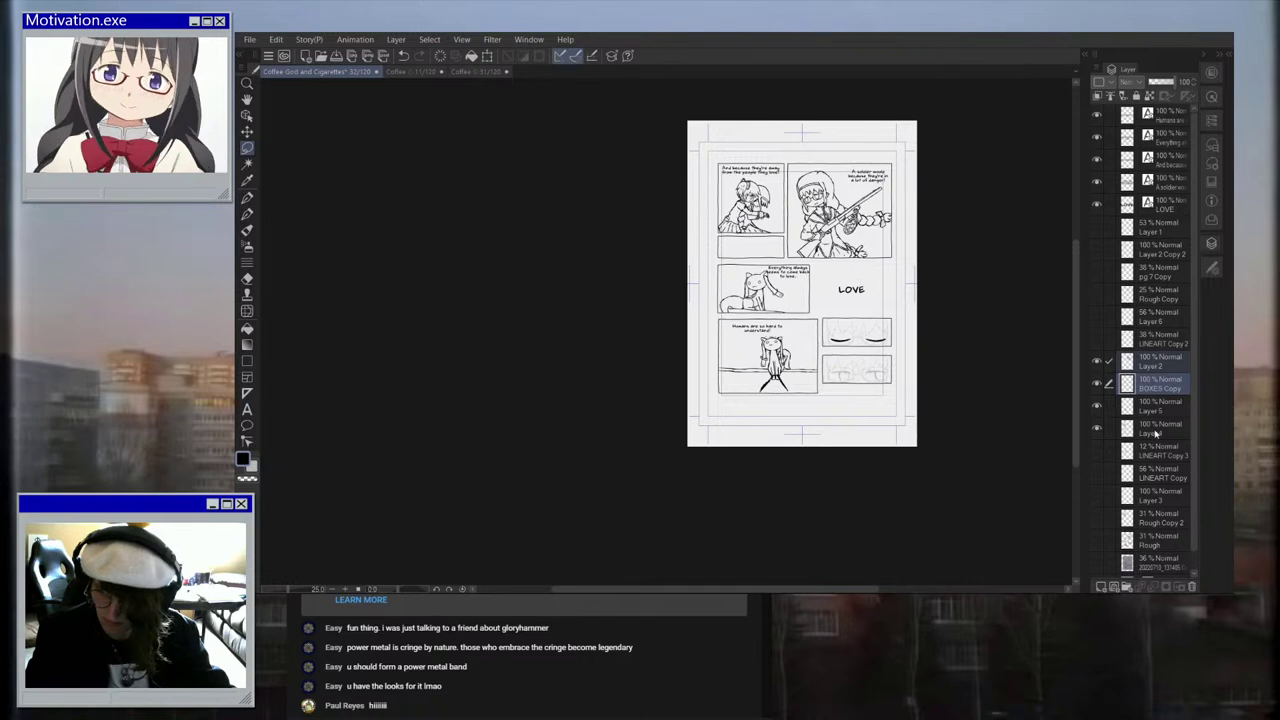
scroll(917, 358, "up", 4)
left_click(1161, 368)
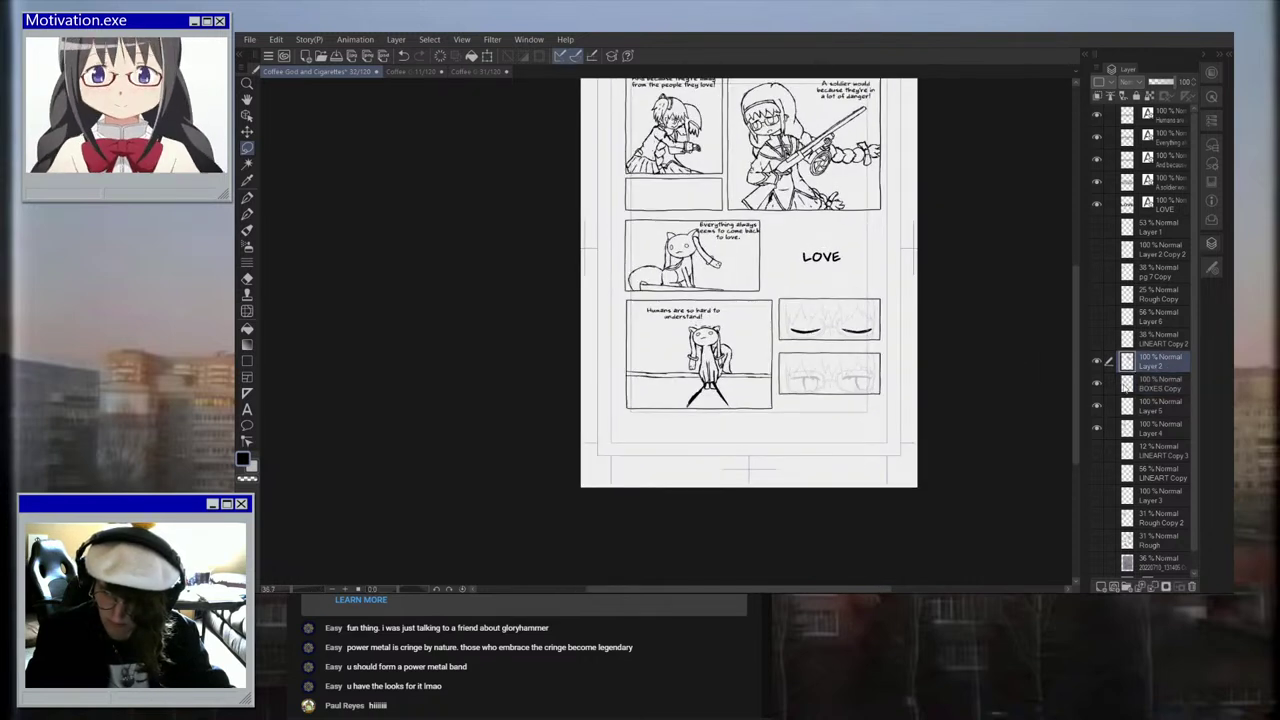
left_click_drag(1157, 386, 1150, 248)
Step: Merge Layer 2 and Layer 5 down into Layer 4, and check the merged artwork by hiding and showing it
left_click(1167, 380)
key("ctrl+e")
left_click(1098, 387)
left_click(1099, 388)
key("ctrl+e")
left_click(1099, 387)
left_click(1099, 387)
left_click(1099, 387)
left_click(1099, 387)
left_click(1099, 387)
left_click(1099, 387)
left_click(1098, 384)
left_click(1098, 384)
Step: Show the Rough layer as a guide and add a new layer directly above Layer 2 Copy 2
scroll(849, 260, "up", 2)
scroll(820, 256, "down", 3)
scroll(778, 259, "up", 2)
left_click(1096, 498)
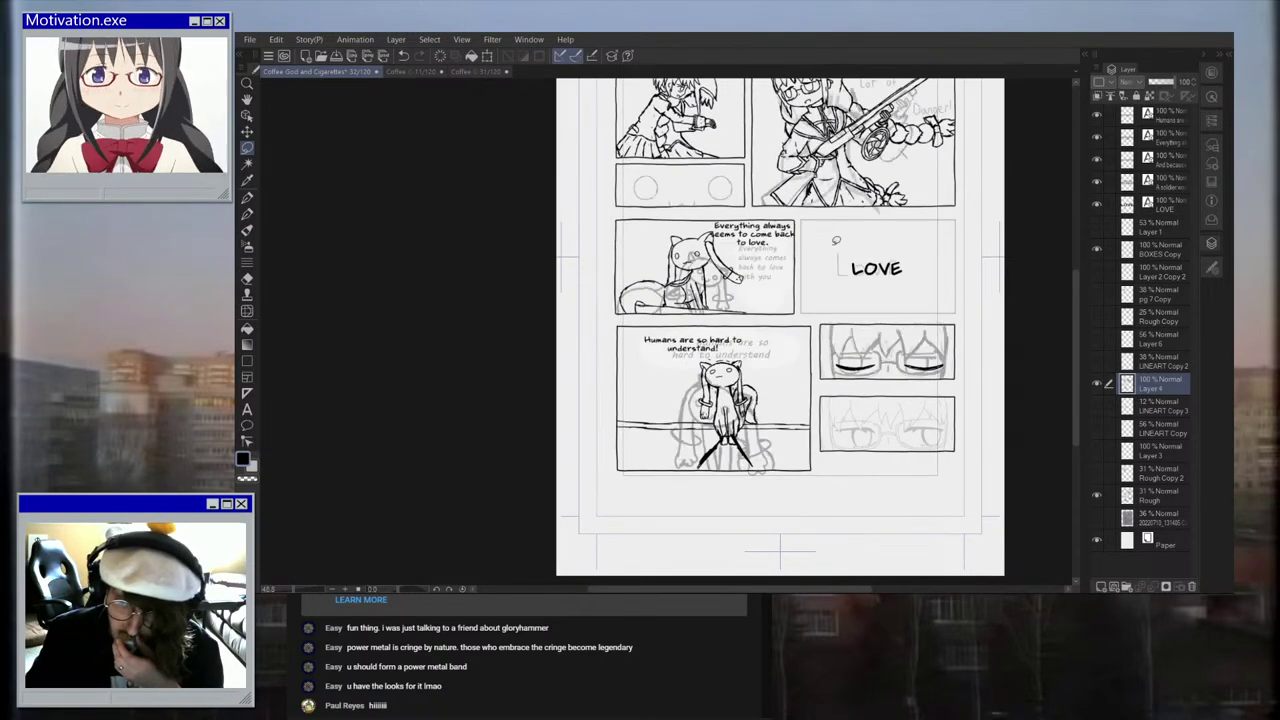
scroll(752, 171, "up", 4)
scroll(900, 256, "up", 2)
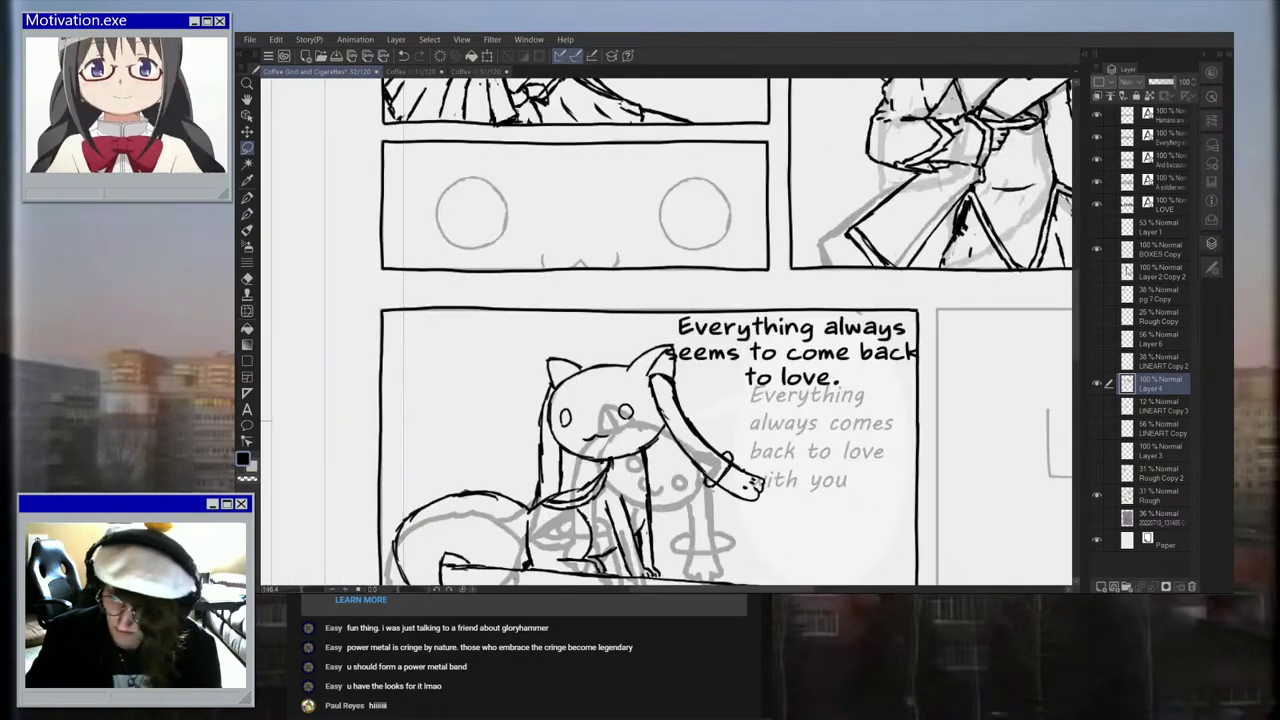
left_click(1160, 271)
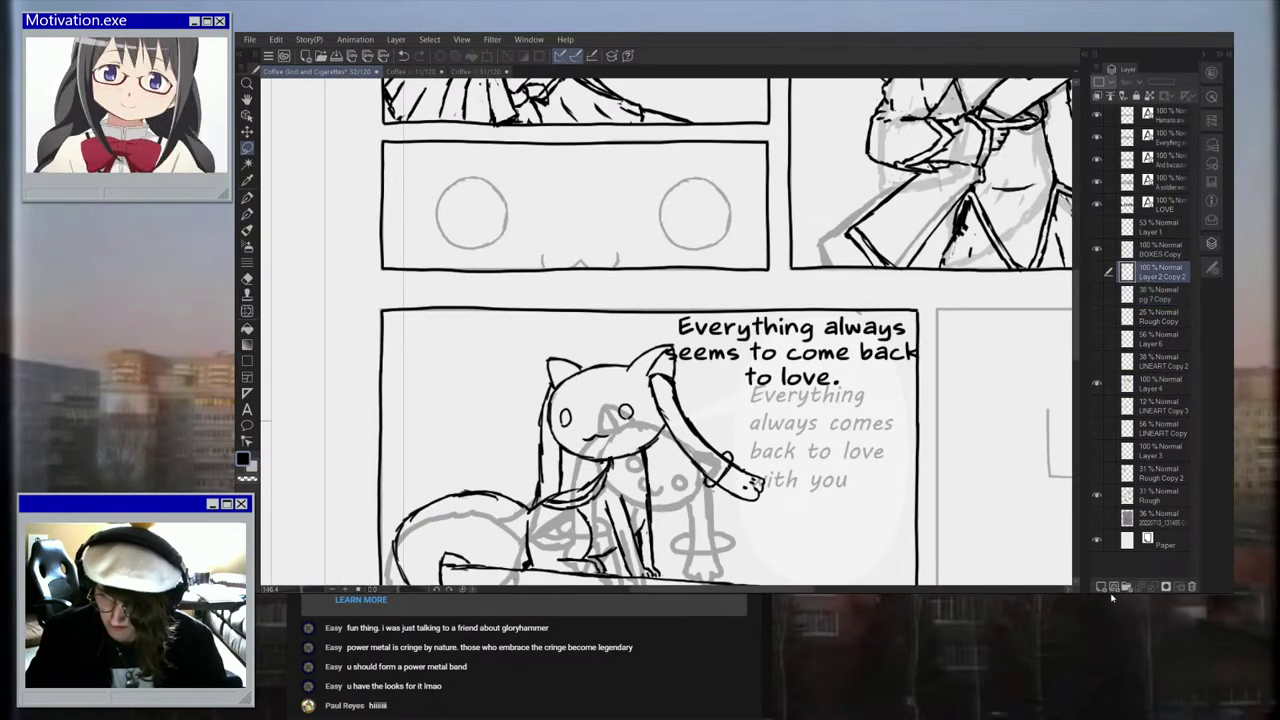
left_click(1100, 587)
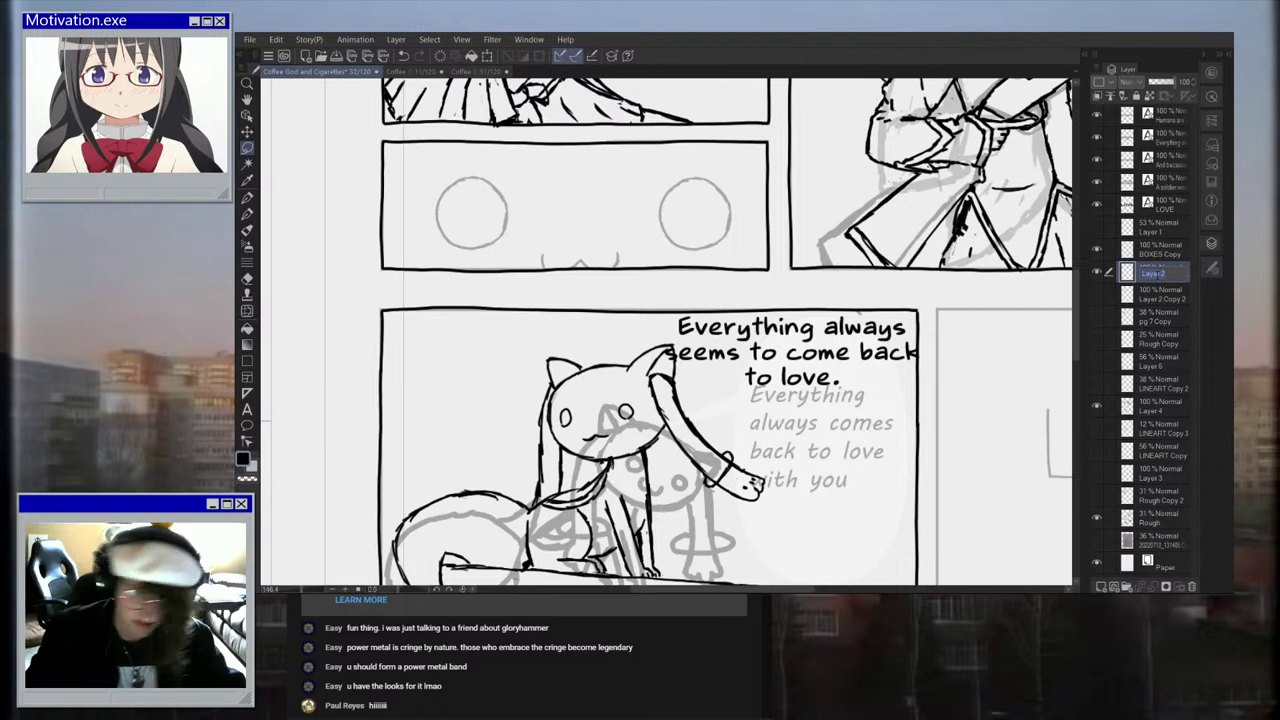
Step: Rename the new layer to LINEART and switch to the YOTTI PEN pencil for inking
left_click(1158, 275)
type("LINEART")
key("Return")
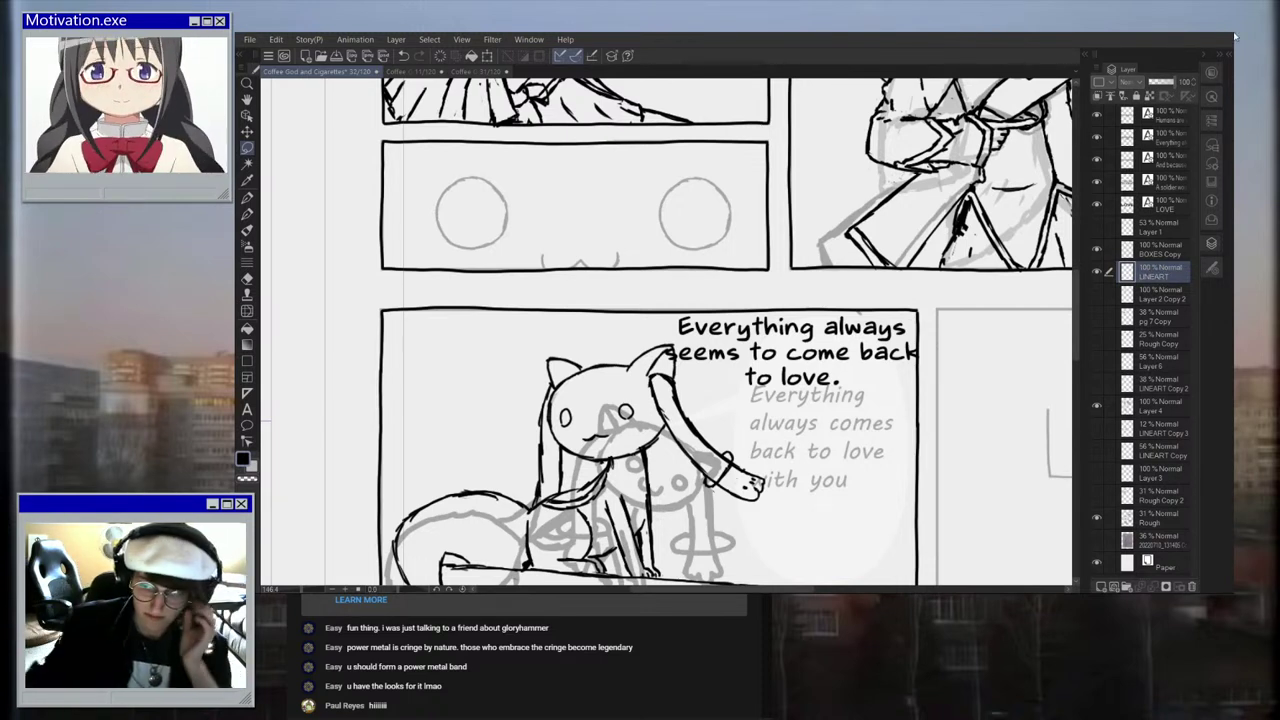
scroll(582, 171, "up", 2)
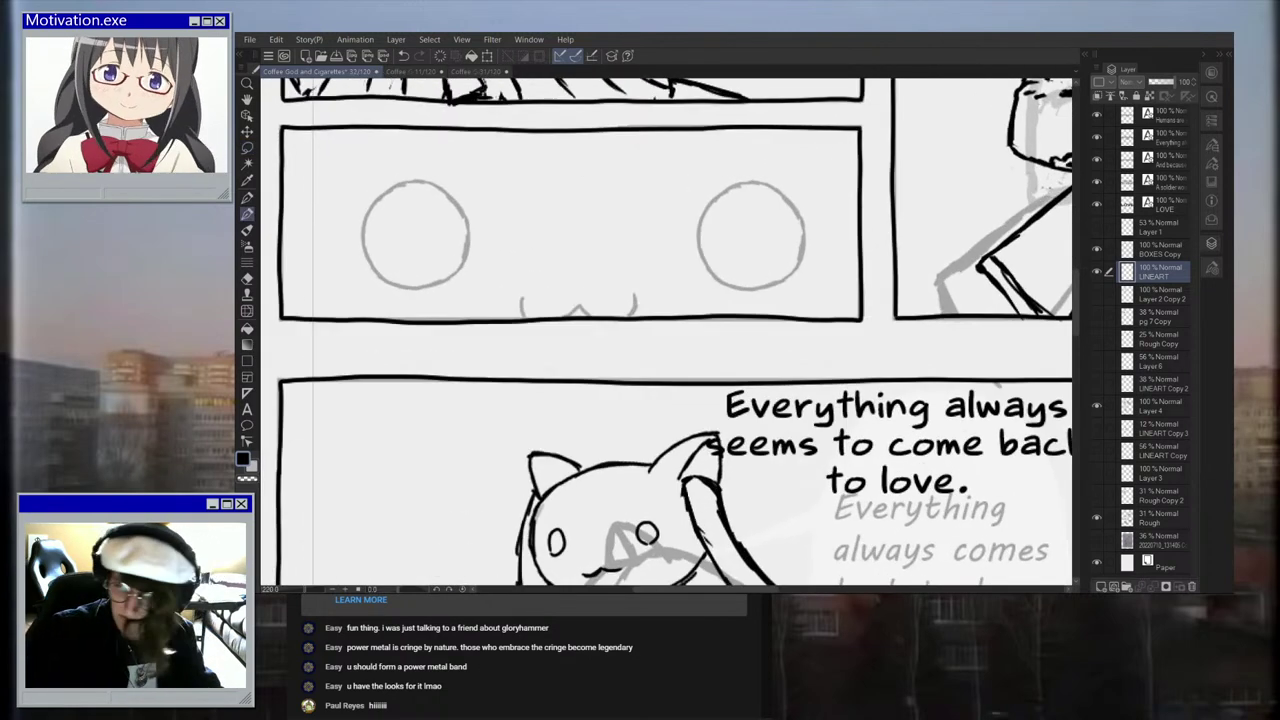
left_click(1212, 146)
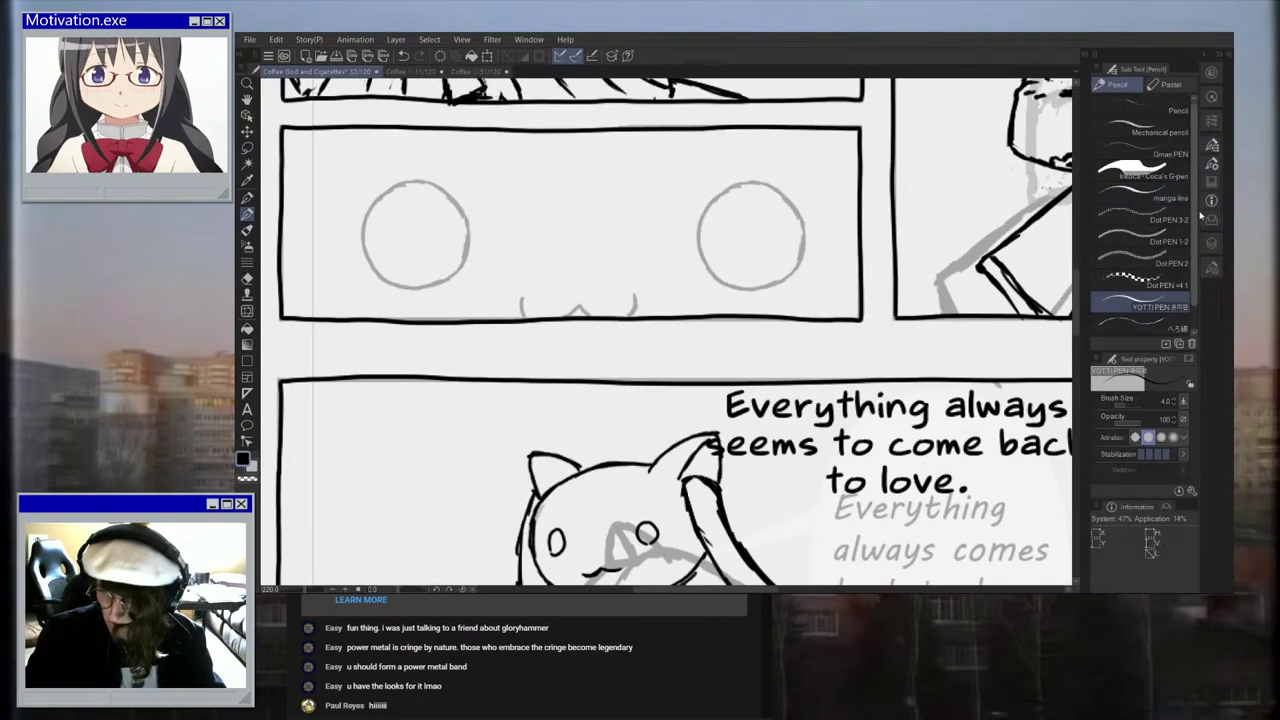
left_click(1211, 243)
scroll(862, 205, "up", 1)
scroll(862, 205, "up", 1)
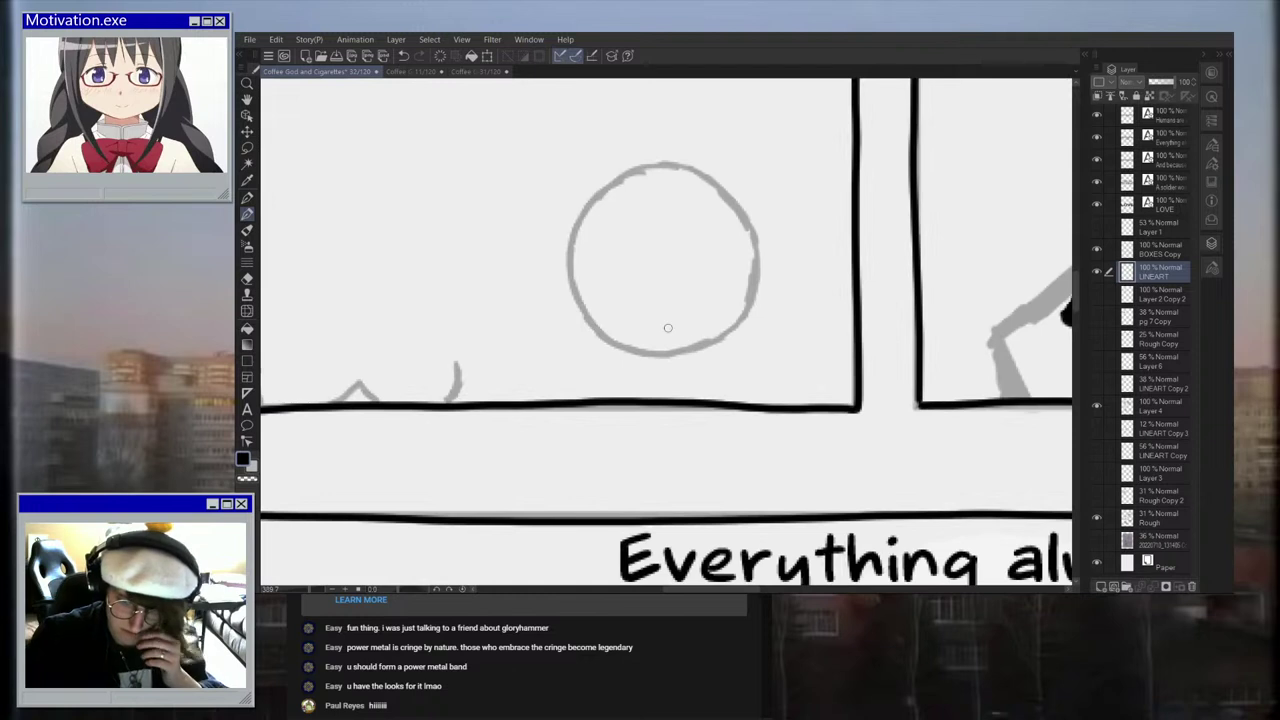
mouse_move(608, 342)
left_mouse_down()
mouse_move(580, 316)
mouse_move(564, 270)
left_mouse_up()
key("ctrl+z")
scroll(629, 289, "up", 3)
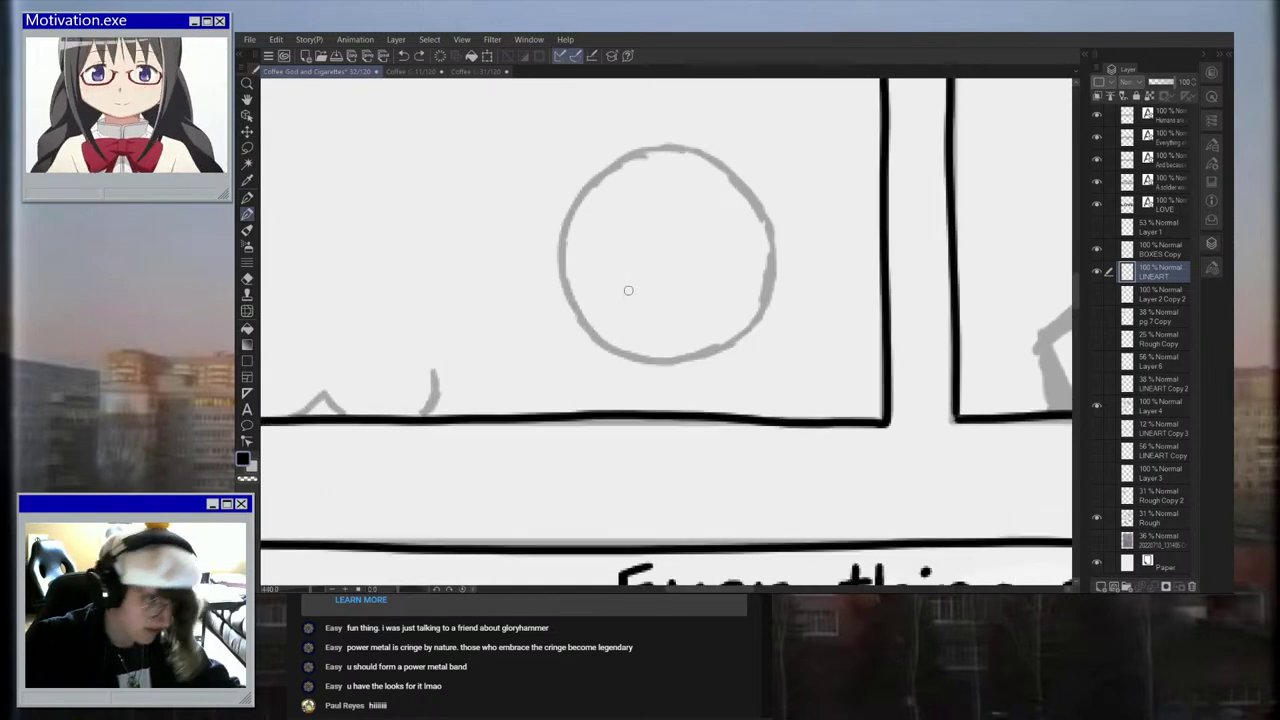
mouse_move(615, 390)
left_mouse_down()
mouse_move(538, 325)
mouse_move(520, 272)
mouse_move(518, 216)
mouse_move(560, 138)
left_mouse_up()
key("ctrl+z")
mouse_move(565, 357)
left_mouse_down()
mouse_move(514, 279)
mouse_move(509, 212)
mouse_move(528, 163)
mouse_move(562, 128)
mouse_move(635, 95)
mouse_move(717, 103)
mouse_move(753, 123)
mouse_move(785, 152)
mouse_move(820, 230)
mouse_move(825, 272)
mouse_move(792, 348)
mouse_move(726, 387)
mouse_move(671, 393)
mouse_move(565, 360)
left_mouse_up()
scroll(613, 288, "down", 5)
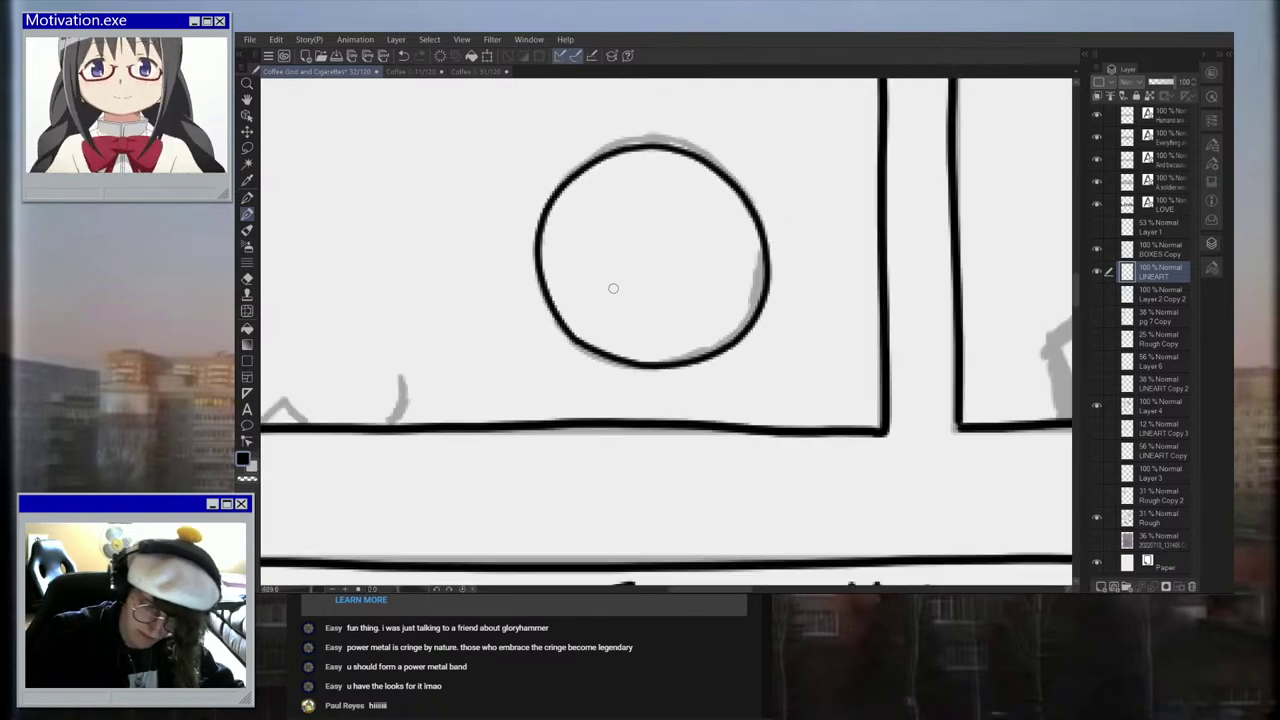
scroll(671, 240, "up", 5)
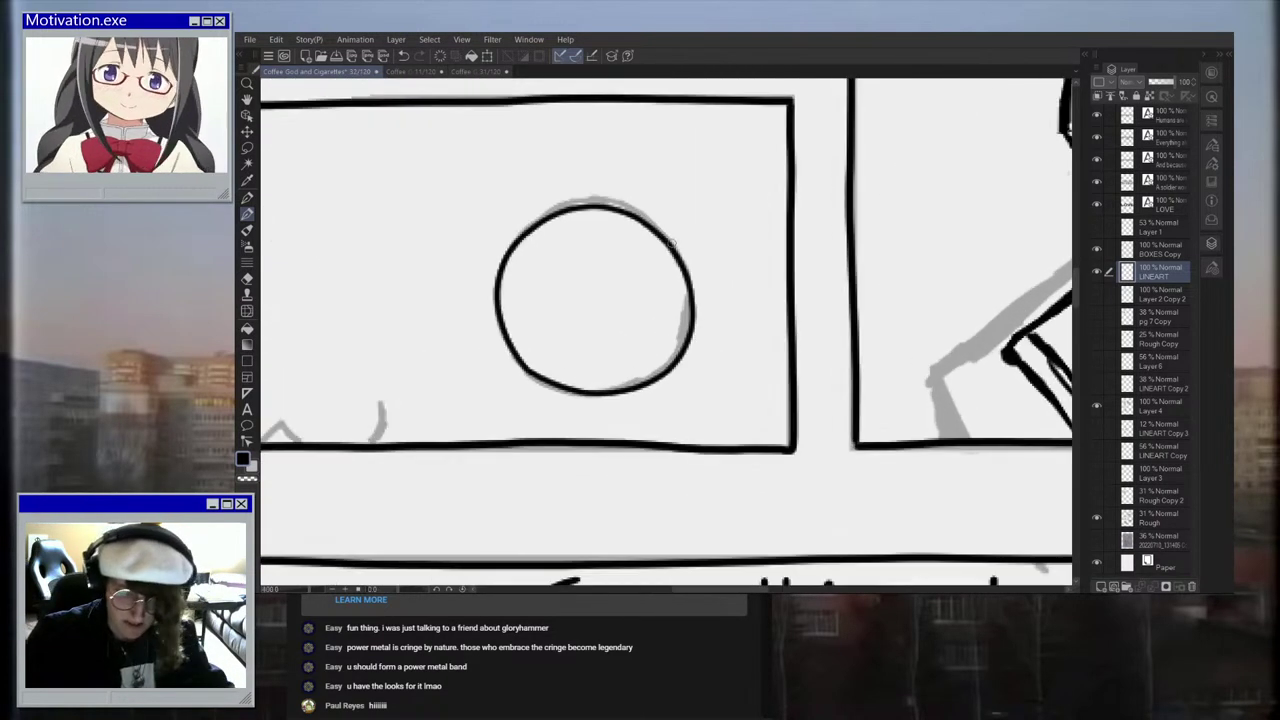
key("ctrl+z")
scroll(652, 413, "up", 2)
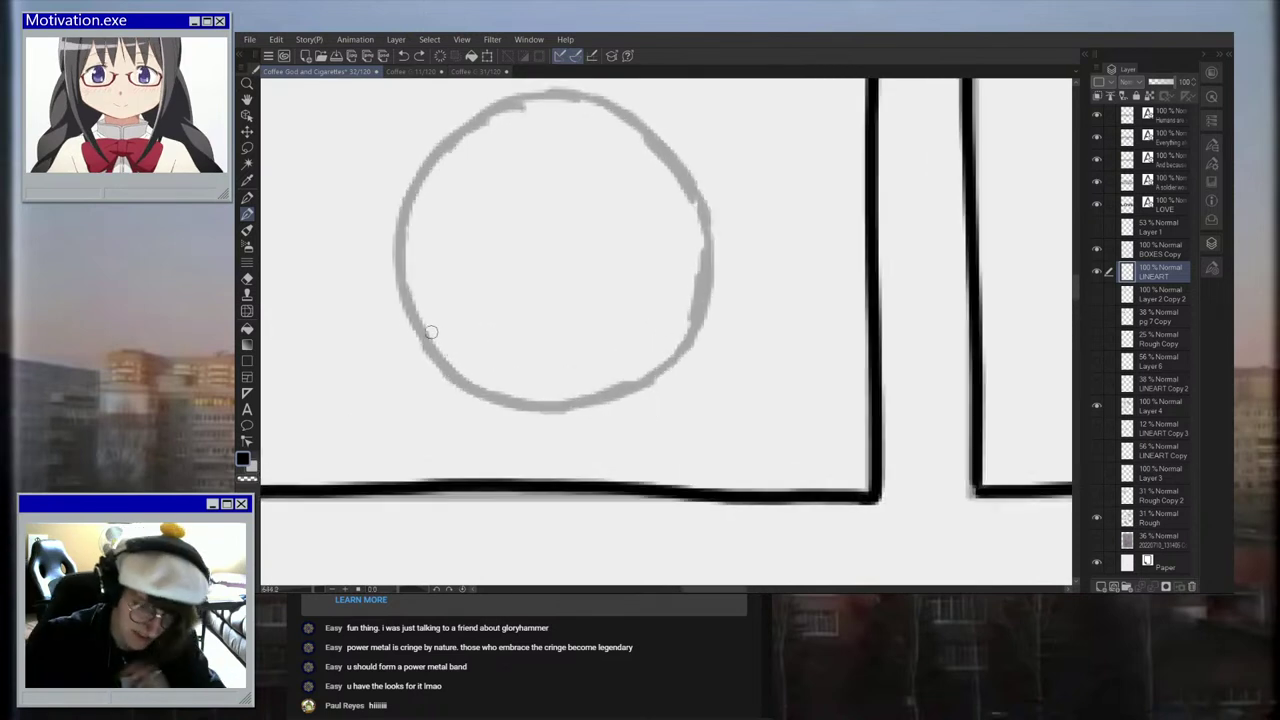
Step: Ink the right-hand eye circle in the close-up panel on the LINEART layer, following the rough
mouse_move(420, 331)
left_mouse_down()
mouse_move(482, 394)
mouse_move(556, 408)
mouse_move(620, 390)
mouse_move(672, 356)
mouse_move(702, 314)
mouse_move(702, 200)
mouse_move(634, 118)
mouse_move(592, 95)
mouse_move(526, 90)
mouse_move(458, 124)
left_mouse_up()
mouse_move(418, 328)
left_mouse_down()
mouse_move(398, 236)
mouse_move(430, 148)
mouse_move(460, 124)
left_mouse_up()
scroll(475, 168, "down", 4)
scroll(475, 168, "down", 6)
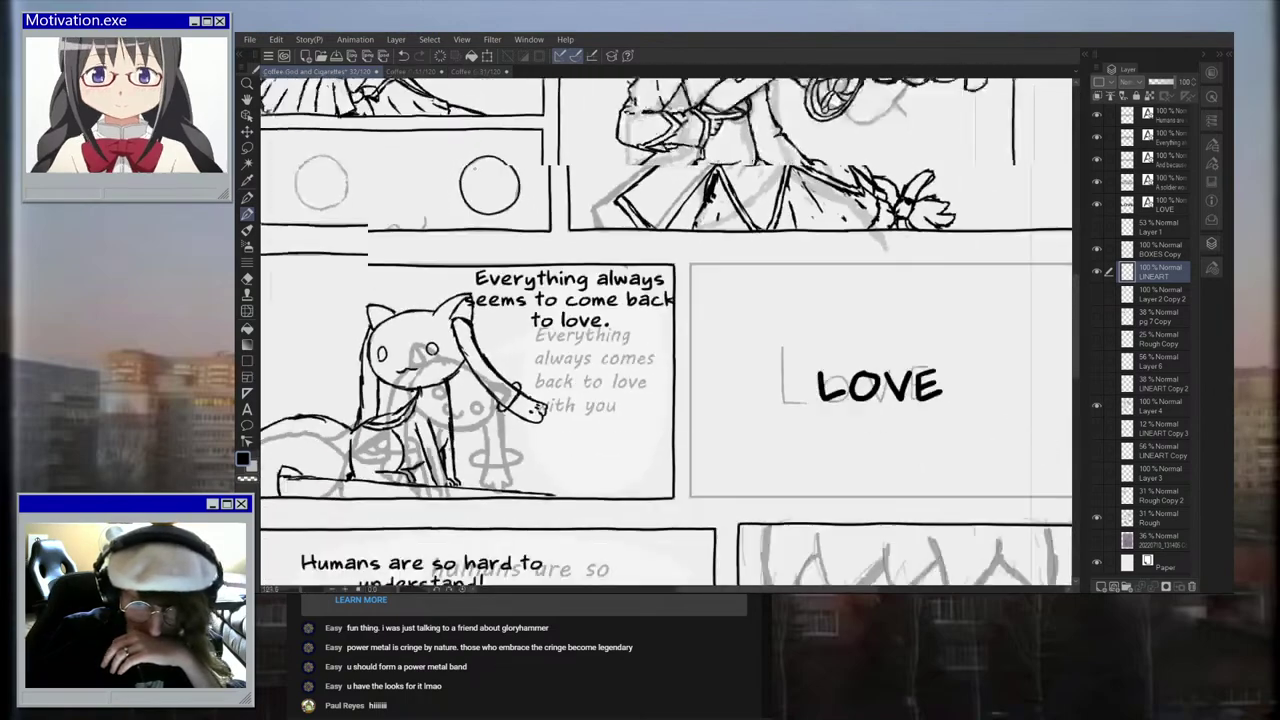
Step: Ink the left-hand eye circle of the close-up panel over the rough, redoing strokes until the outline closes cleanly
scroll(489, 141, "up", 8)
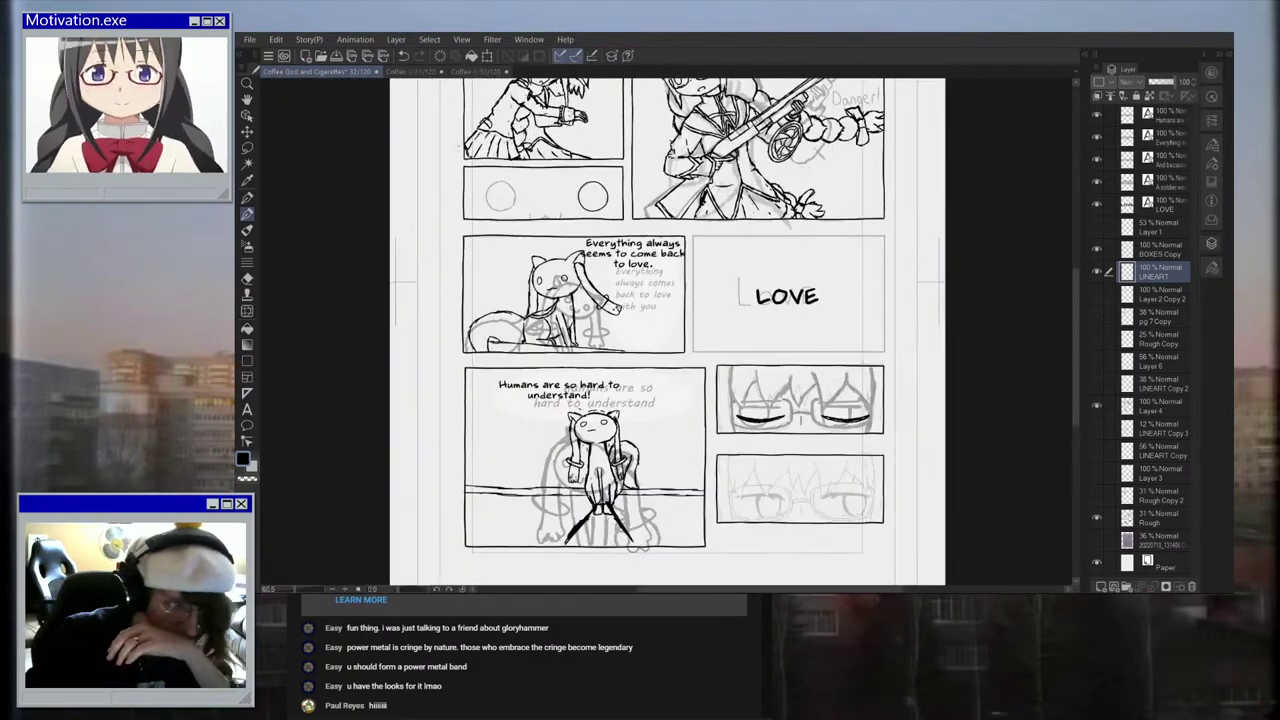
scroll(489, 141, "up", 3)
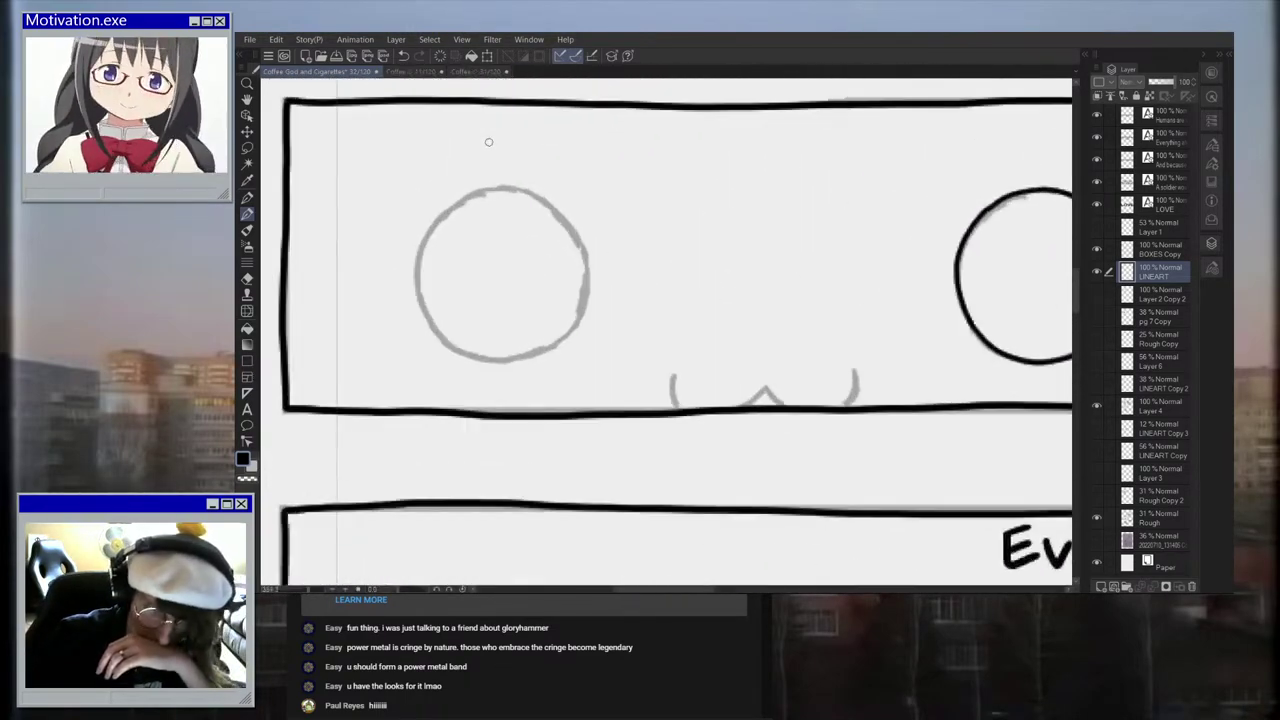
left_click_drag(585, 246, 591, 257)
scroll(529, 300, "up", 2)
key("ctrl+z")
left_click_drag(571, 200, 605, 246)
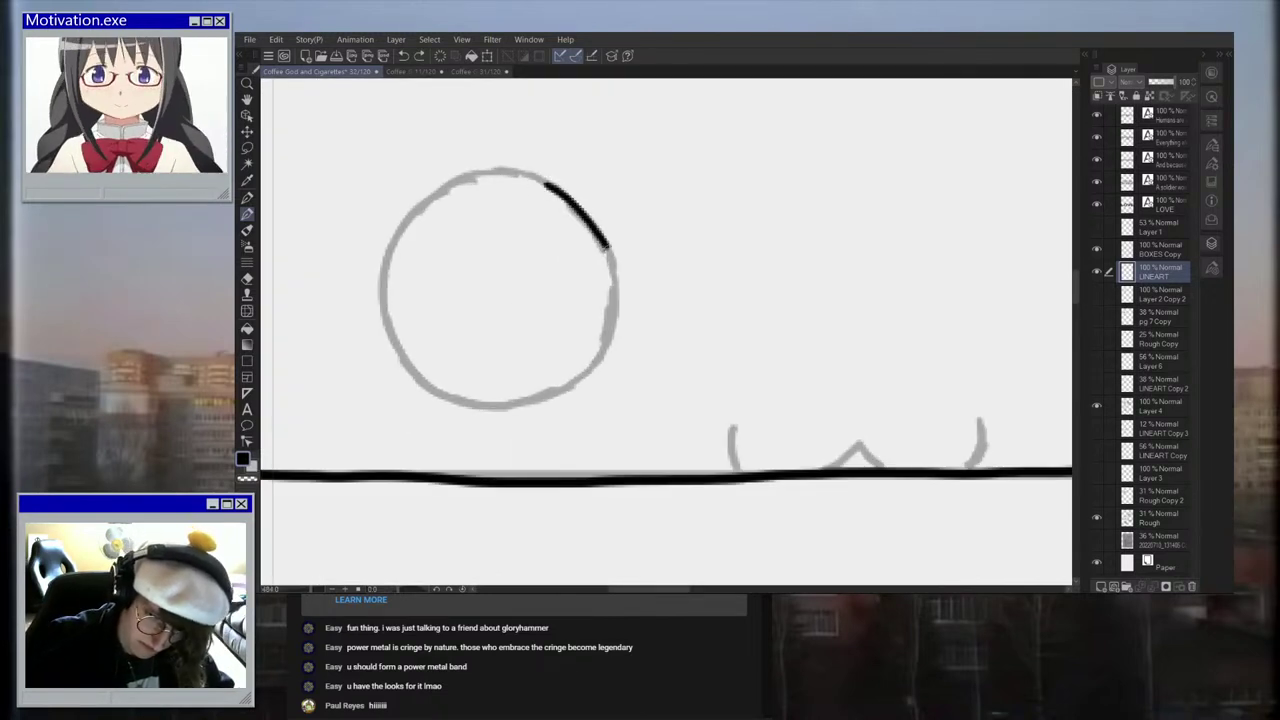
key("ctrl+z")
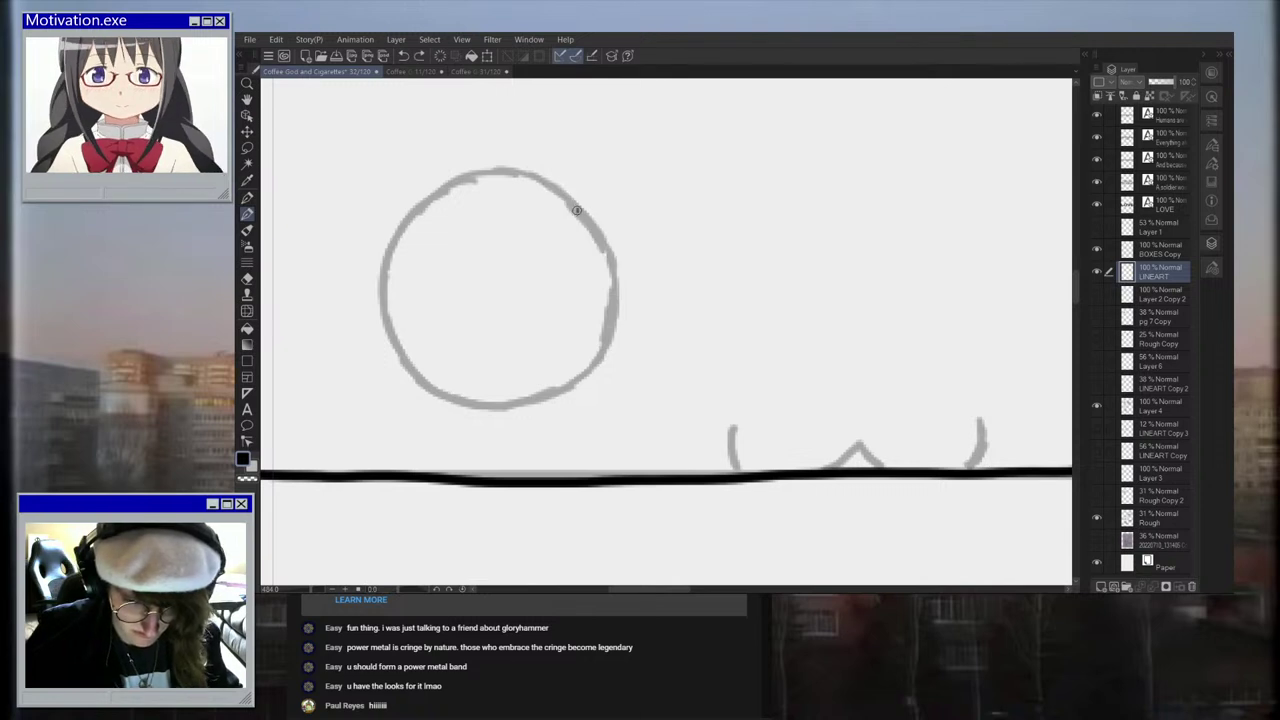
mouse_move(605, 250)
left_mouse_down()
mouse_move(608, 343)
mouse_move(564, 393)
mouse_move(472, 404)
mouse_move(403, 358)
mouse_move(380, 313)
mouse_move(379, 268)
mouse_move(411, 213)
mouse_move(492, 178)
mouse_move(527, 179)
mouse_move(580, 214)
left_mouse_up()
scroll(609, 222, "down", 9)
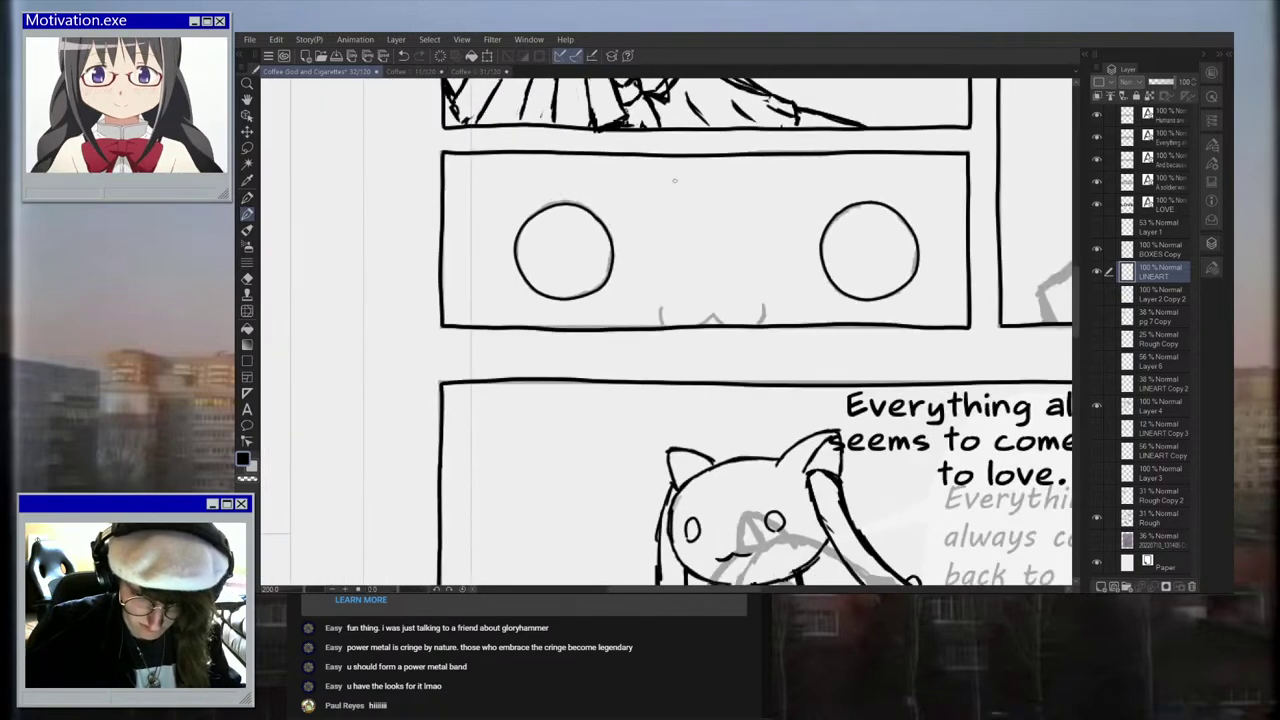
scroll(672, 178, "up", 2)
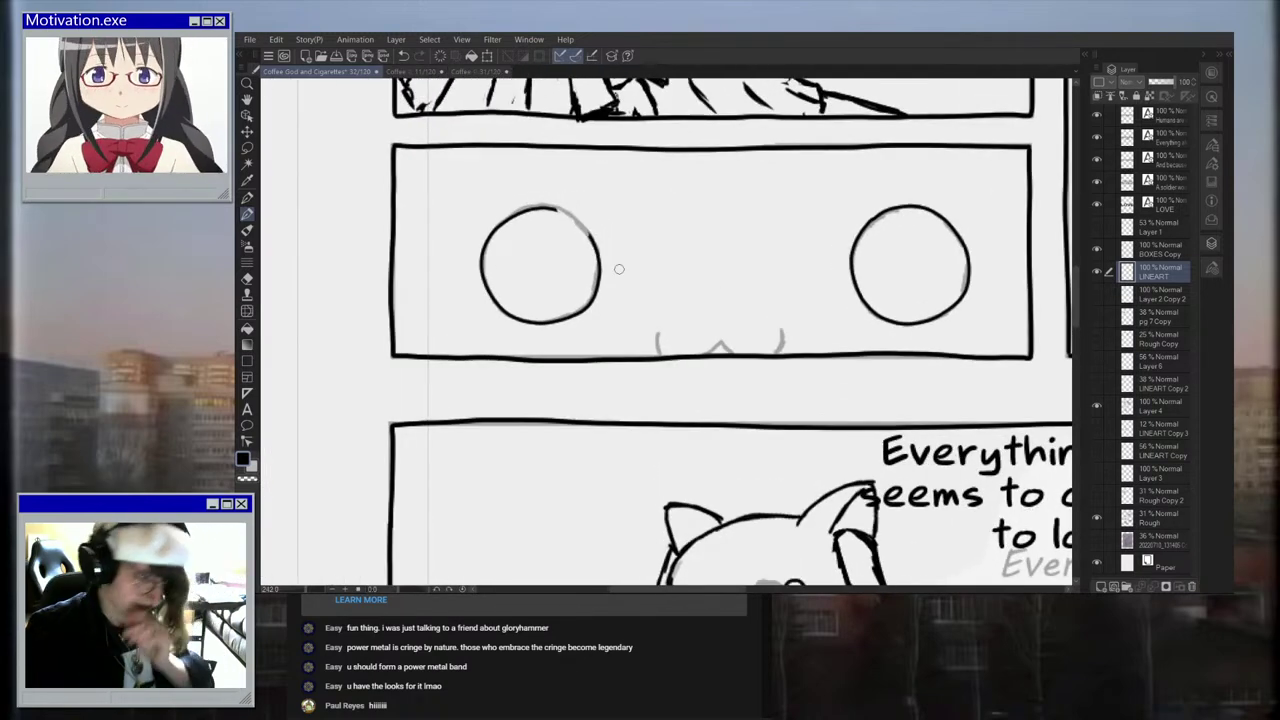
scroll(619, 269, "up", 4)
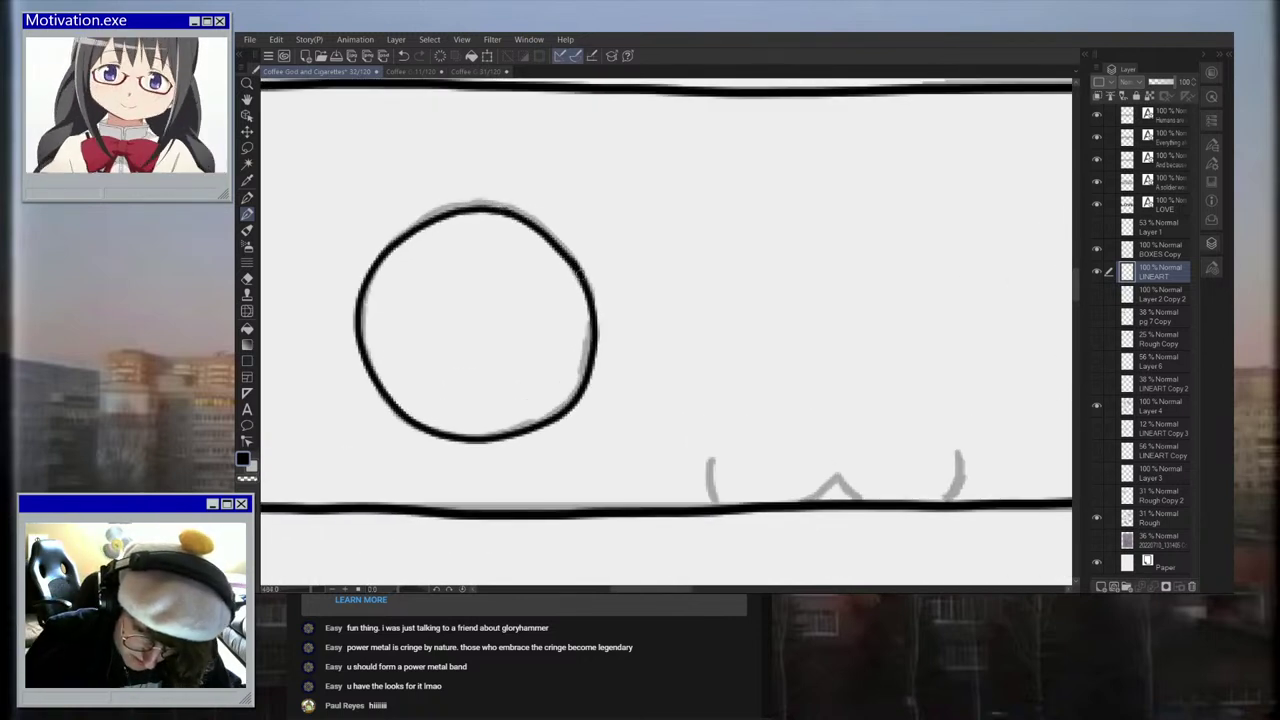
key("ctrl+z")
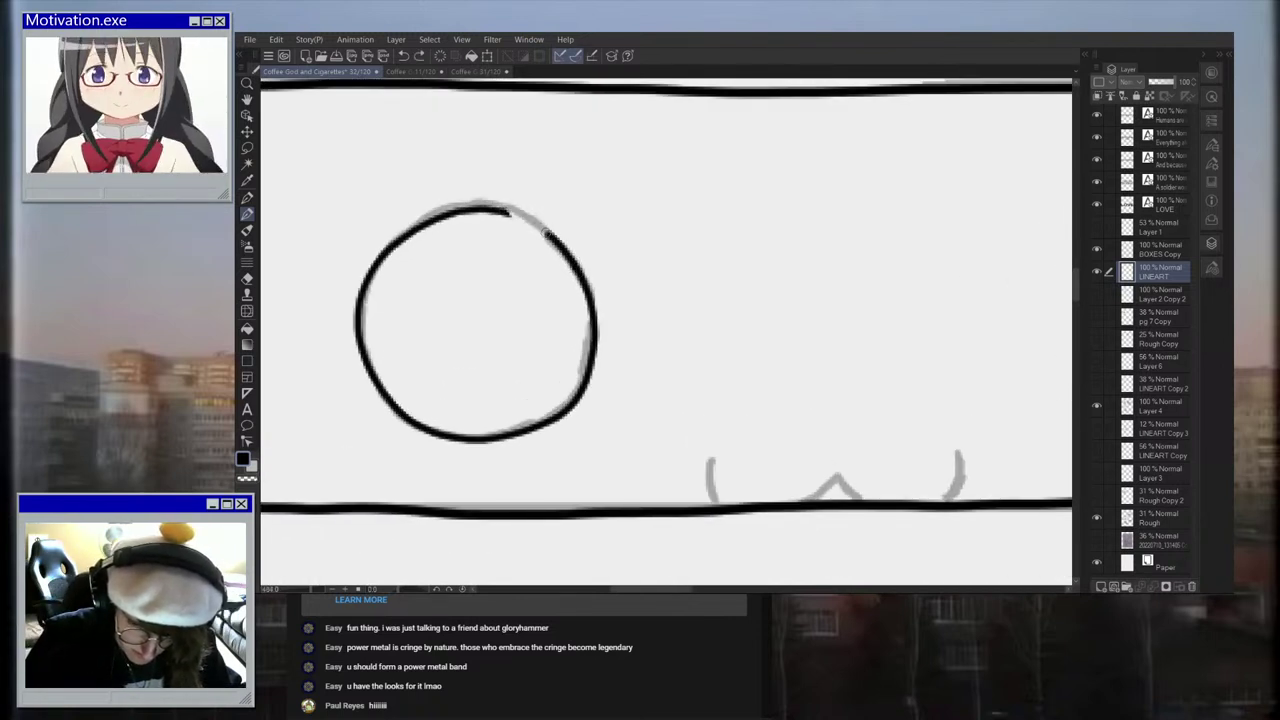
scroll(512, 212, "down", 4)
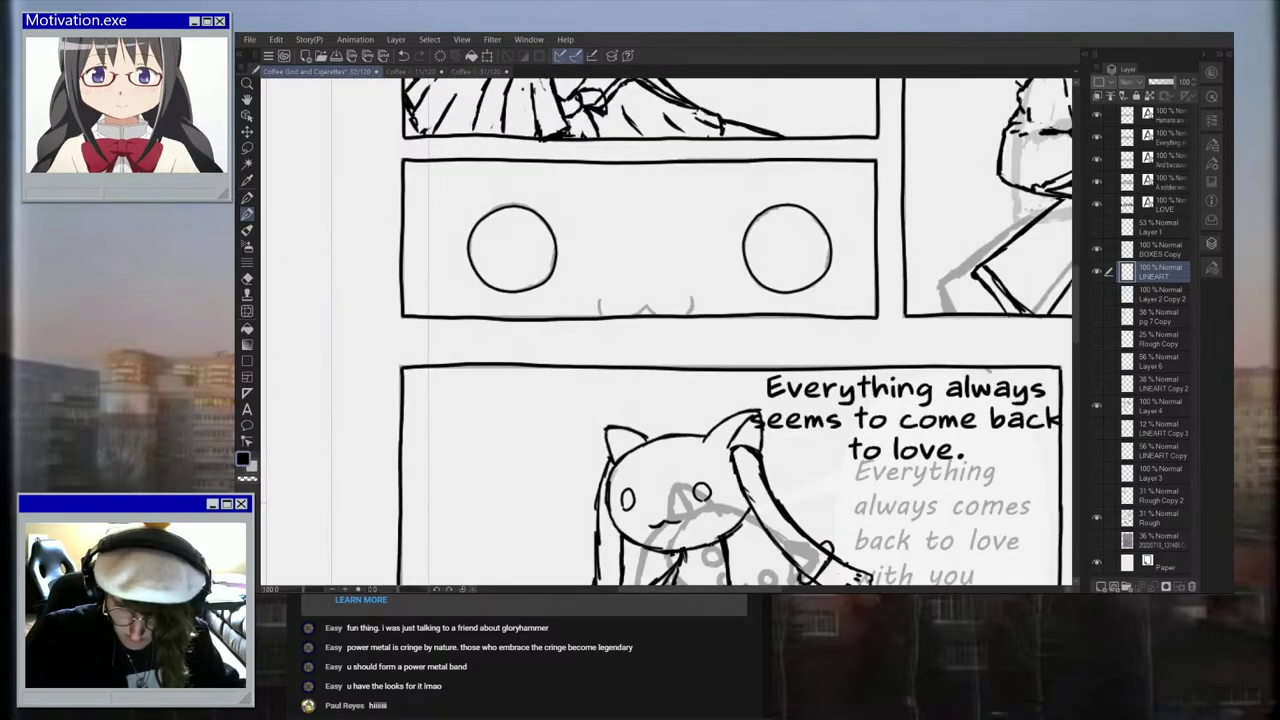
Step: Ink the small mouth lines along the close-up panel's lower border, and hide the Rough layer to check the linework across the page
scroll(490, 259, "up", 4)
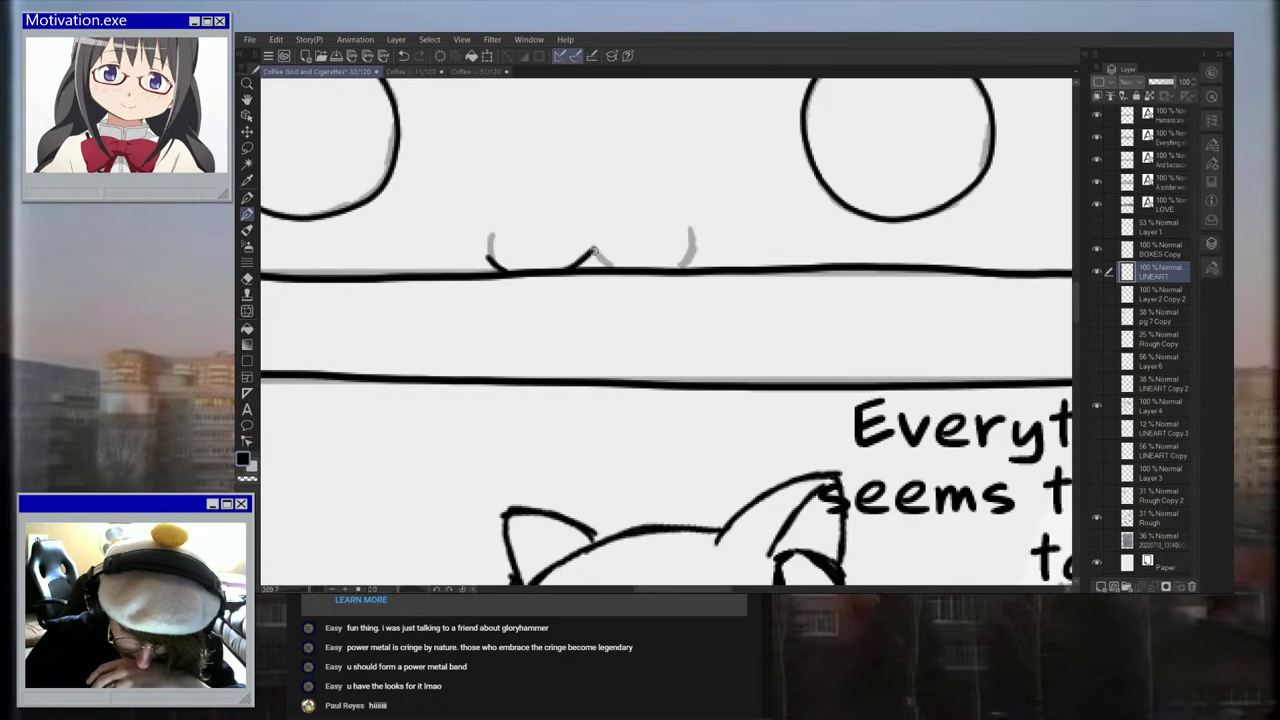
scroll(711, 235, "down", 5)
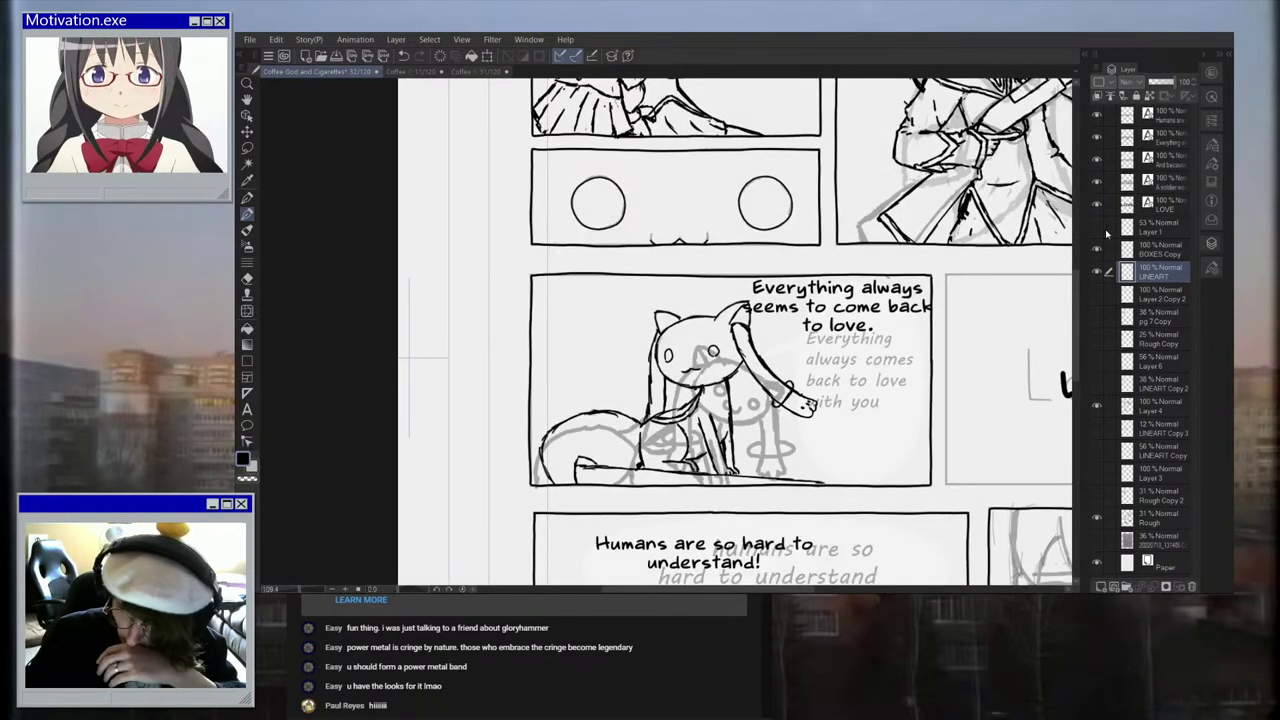
left_click(1097, 519)
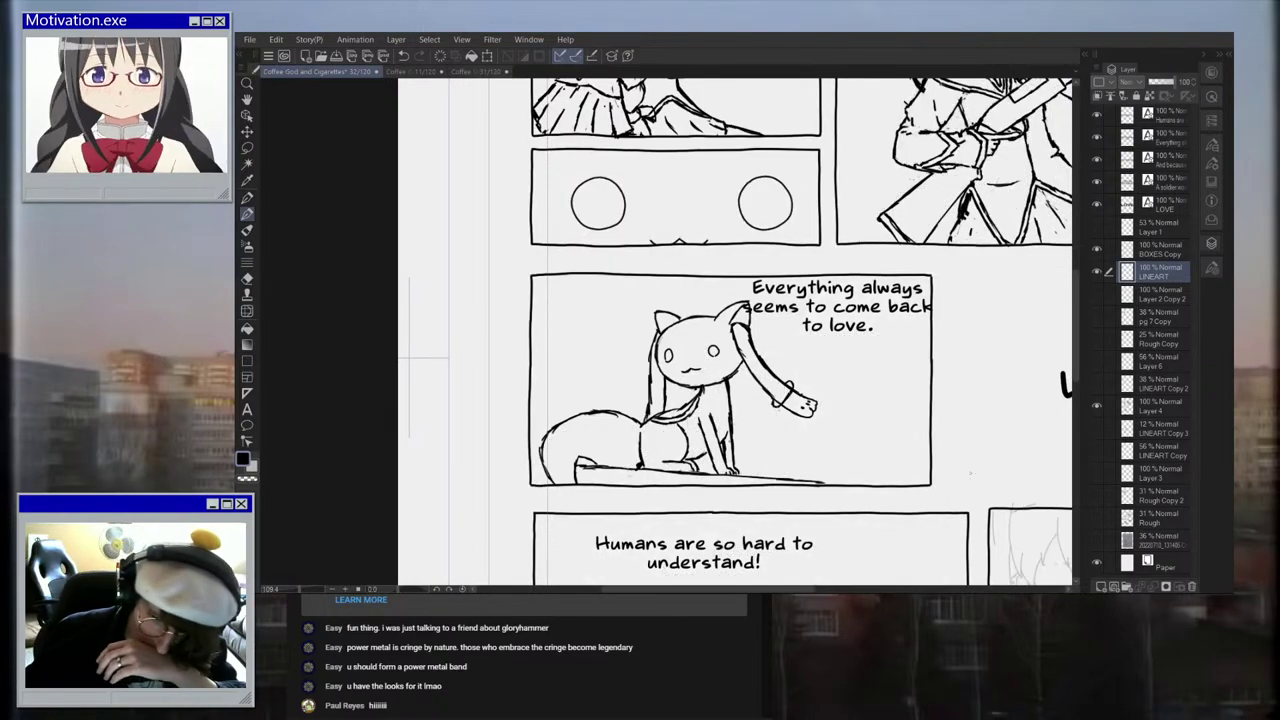
scroll(956, 472, "down", 3)
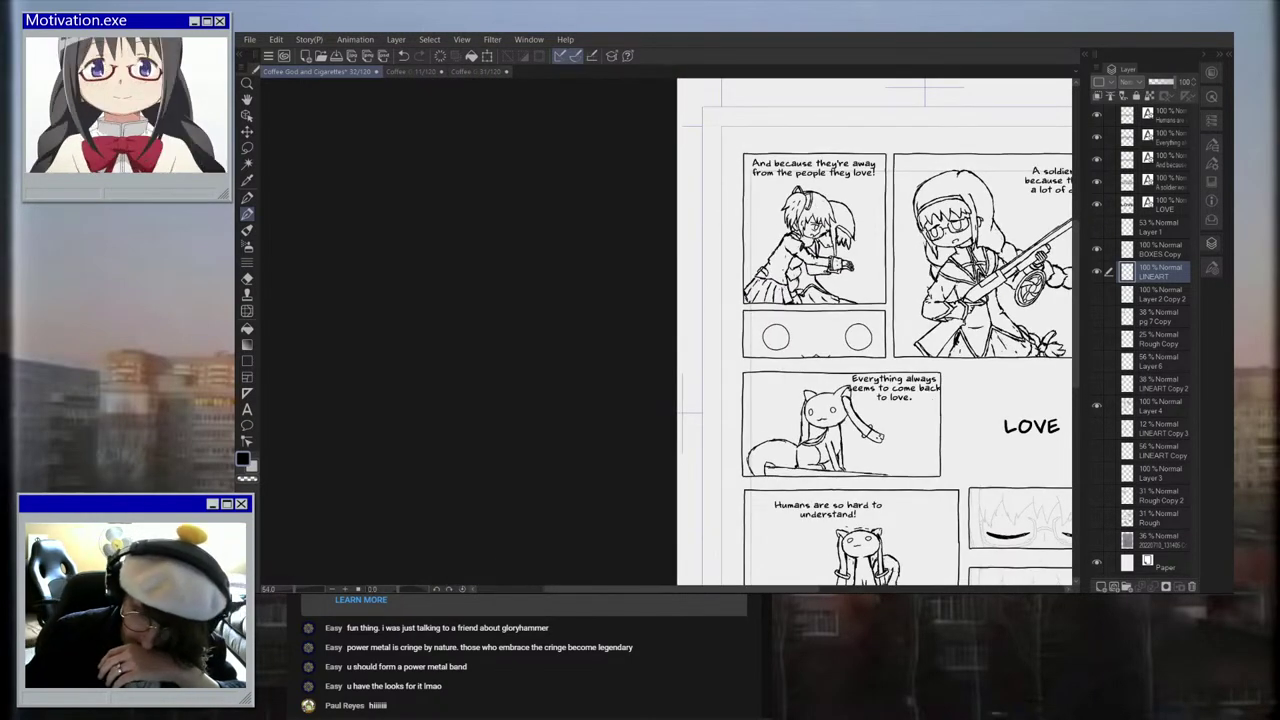
scroll(911, 413, "up", 5)
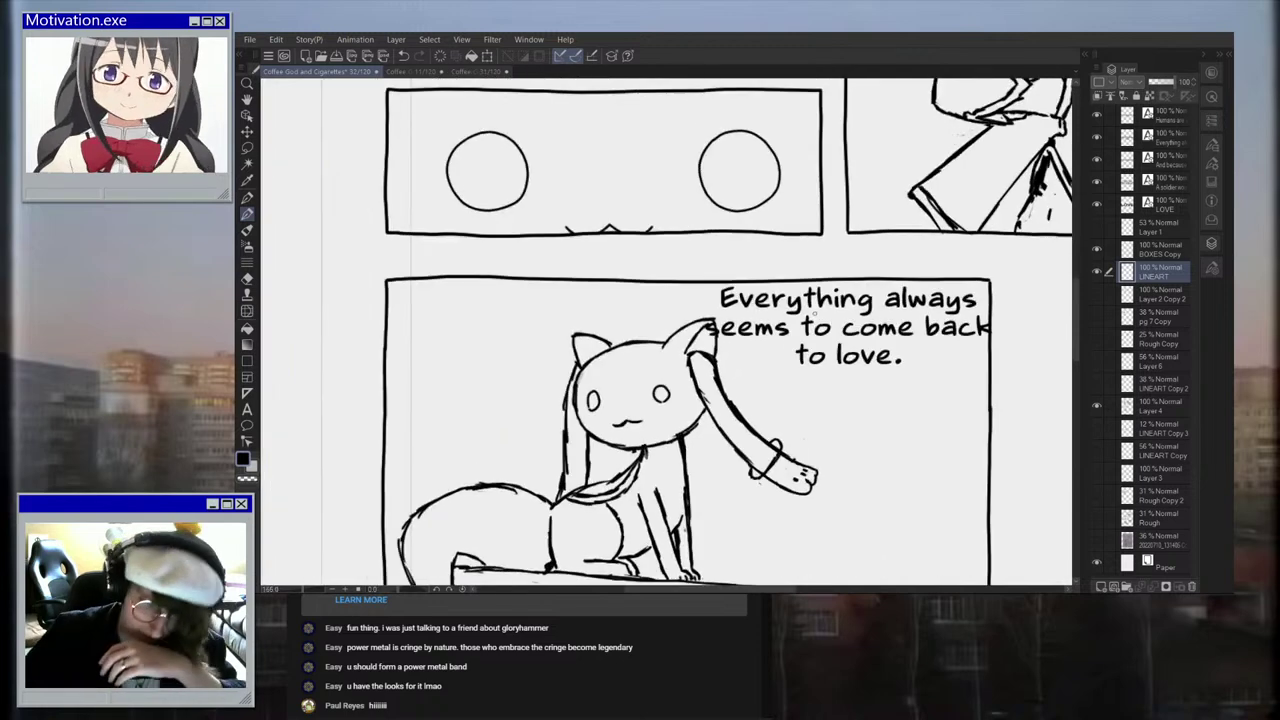
scroll(625, 185, "up", 3)
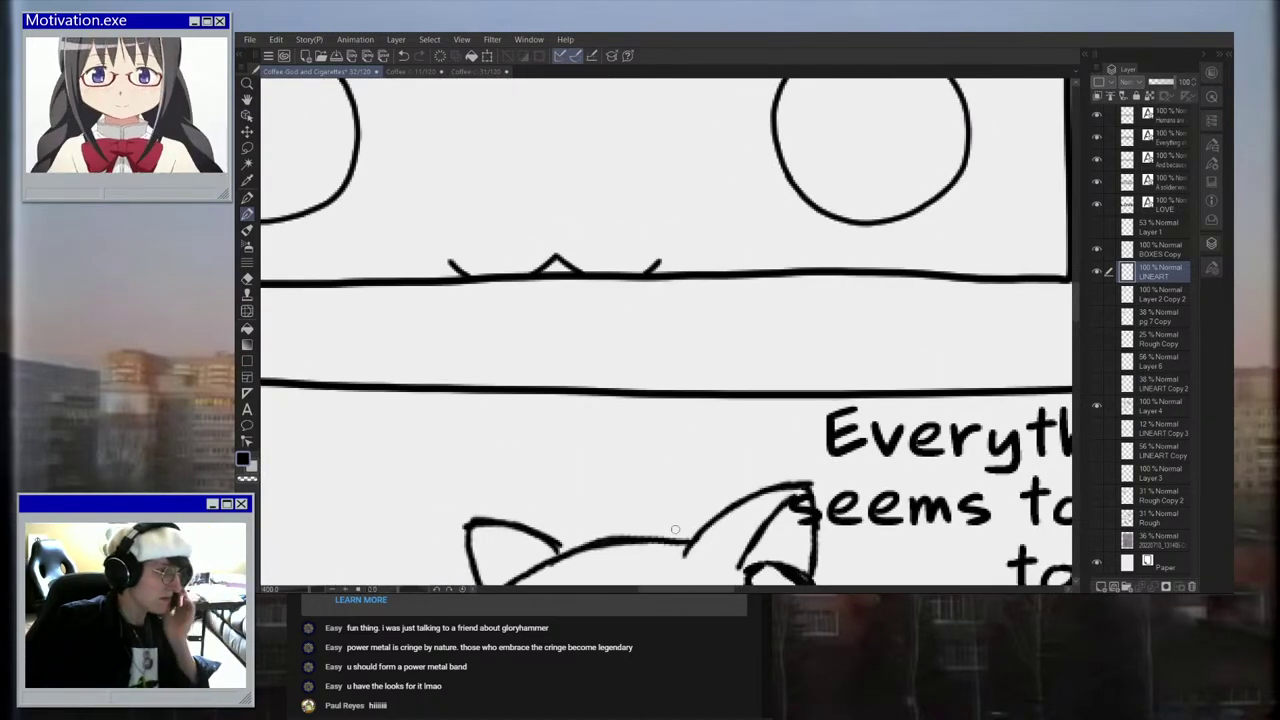
scroll(675, 529, "down", 6)
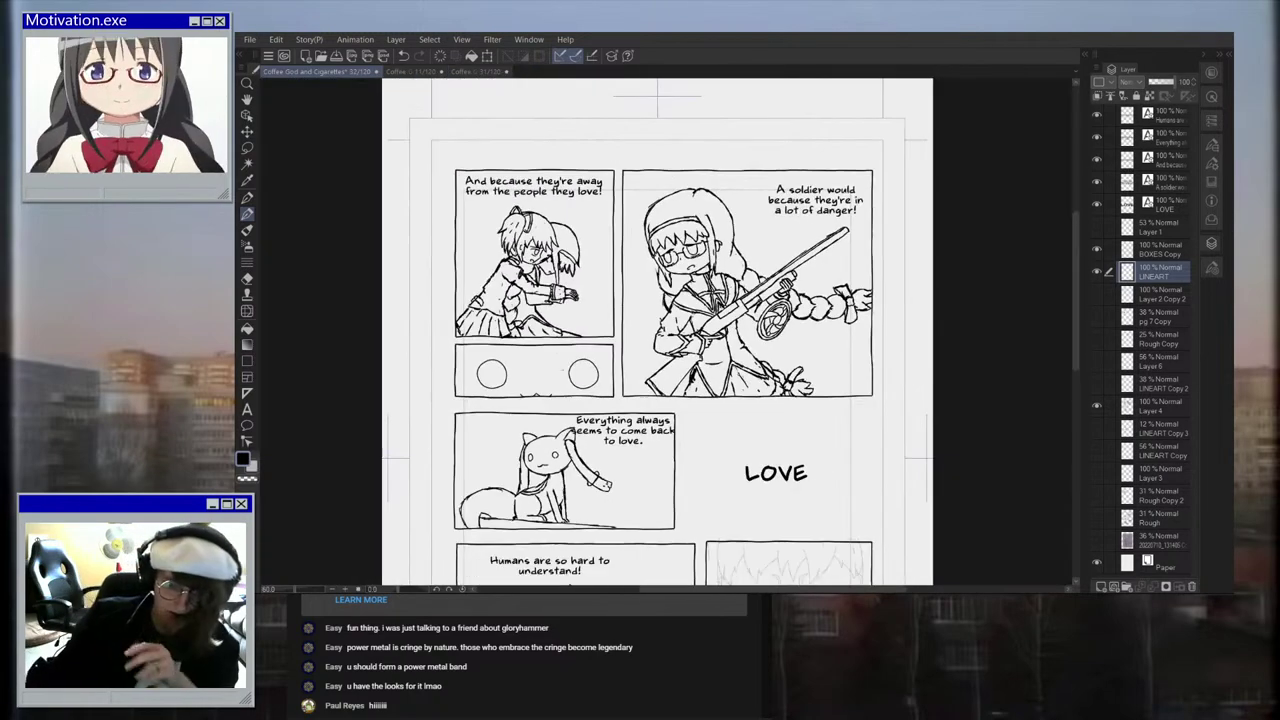
scroll(705, 553, "up", 5)
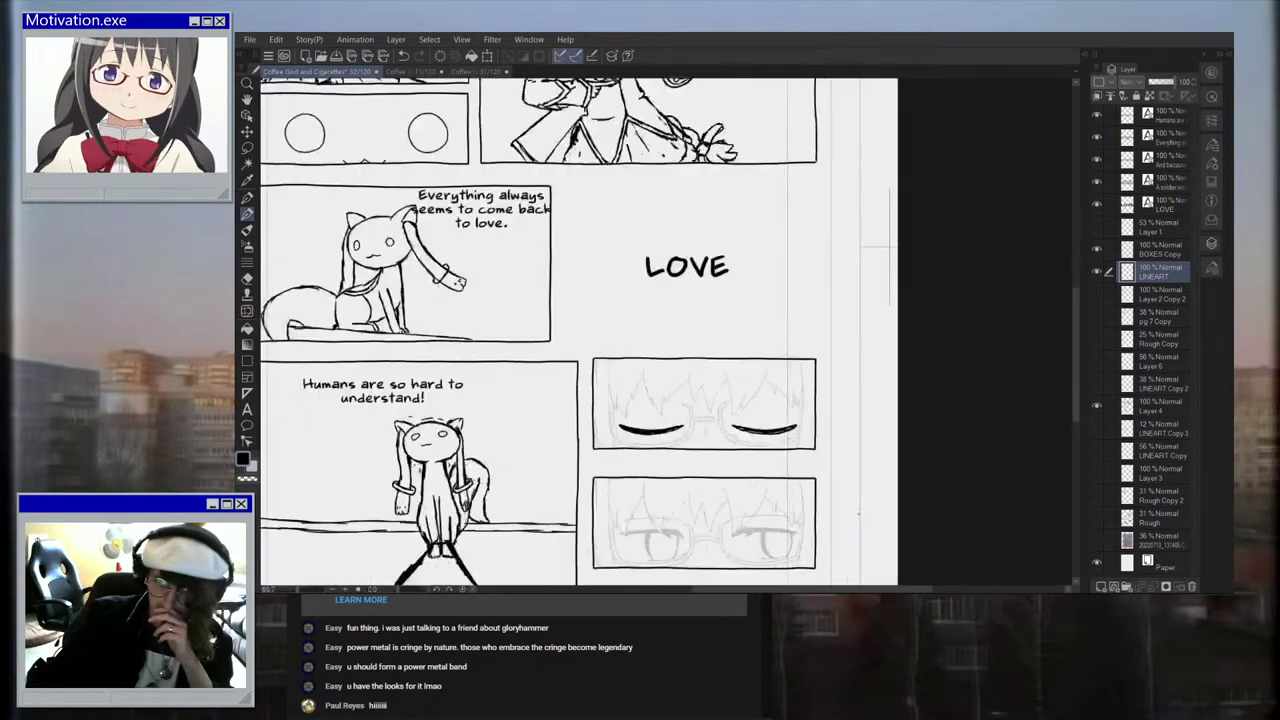
scroll(838, 490, "down", 2)
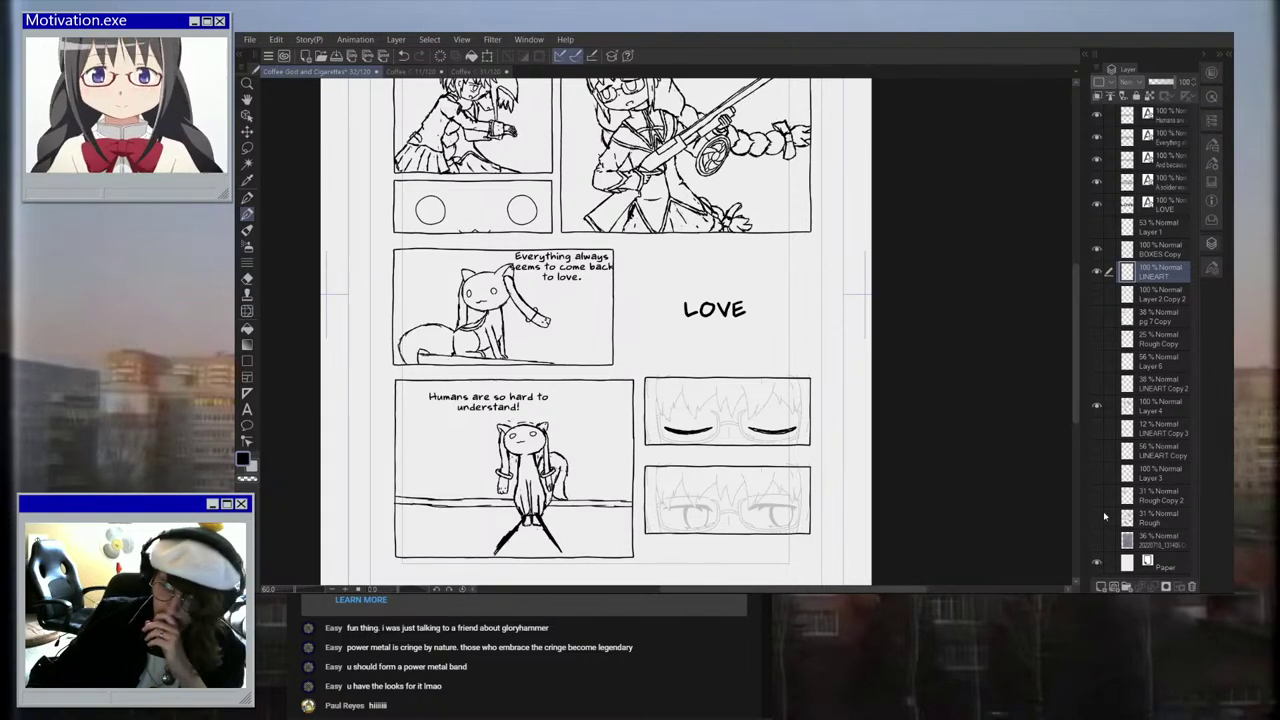
Step: Lower the opacity of Layer 4 to 18% so its sketch serves as a faint guide
left_click(1140, 406)
left_click_drag(1164, 87, 1154, 88)
scroll(806, 306, "down", 5)
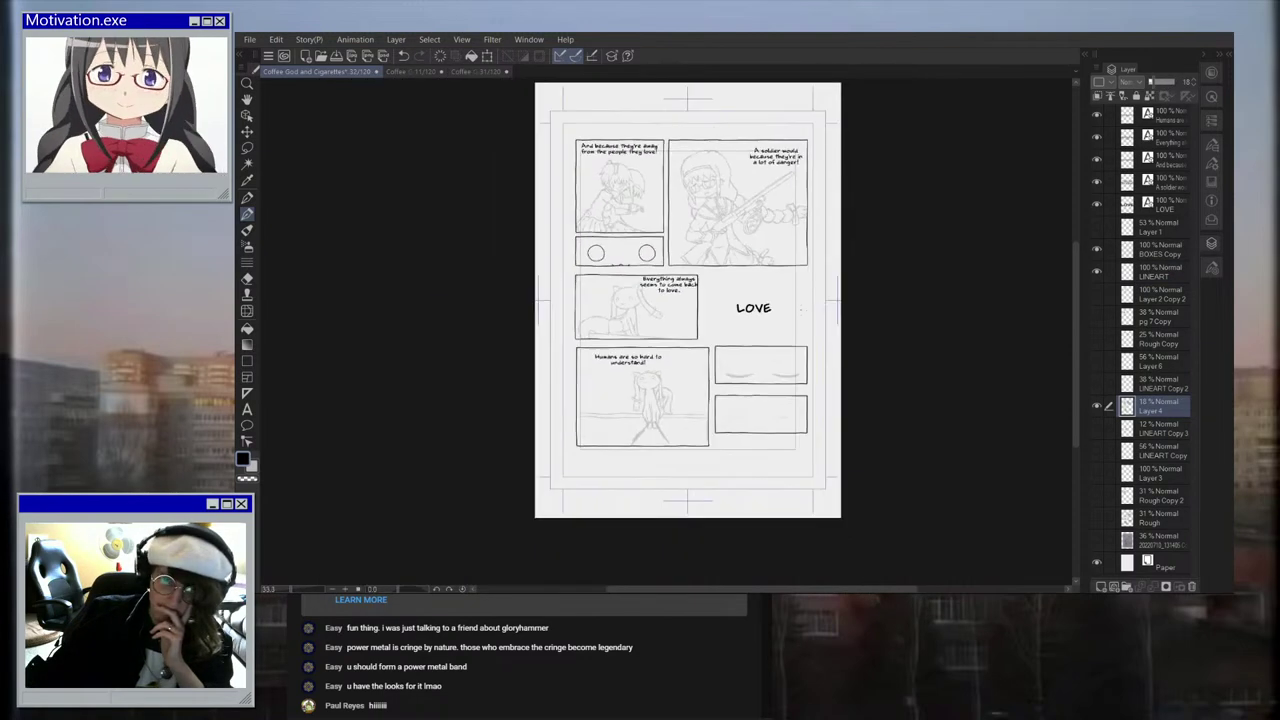
scroll(806, 252, "up", 4)
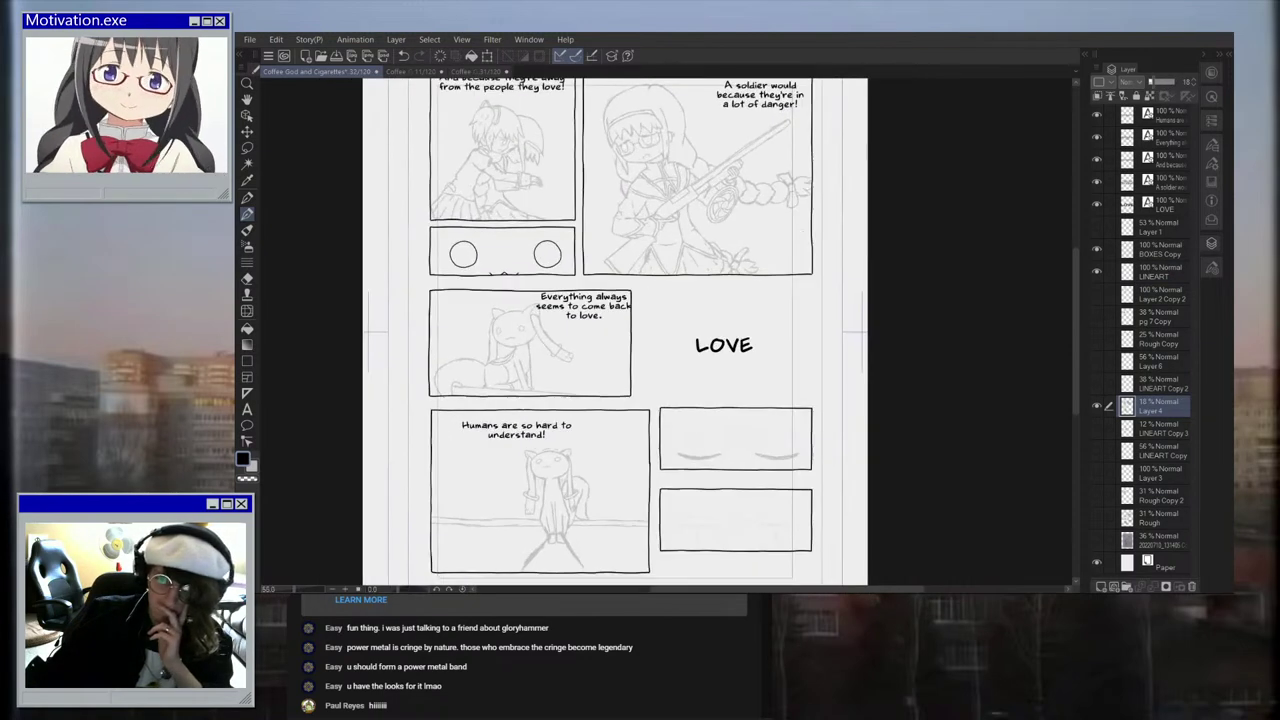
Step: Compare the faded sketch with the Rough, Rough Copy 2 and scanned drawing layers by showing and hiding each one
left_click(1095, 524)
left_click(1095, 524)
left_click(1095, 523)
left_click(1095, 520)
left_click(1097, 500)
left_click(1096, 496)
left_click(1097, 519)
scroll(745, 153, "up", 5)
scroll(639, 335, "down", 2)
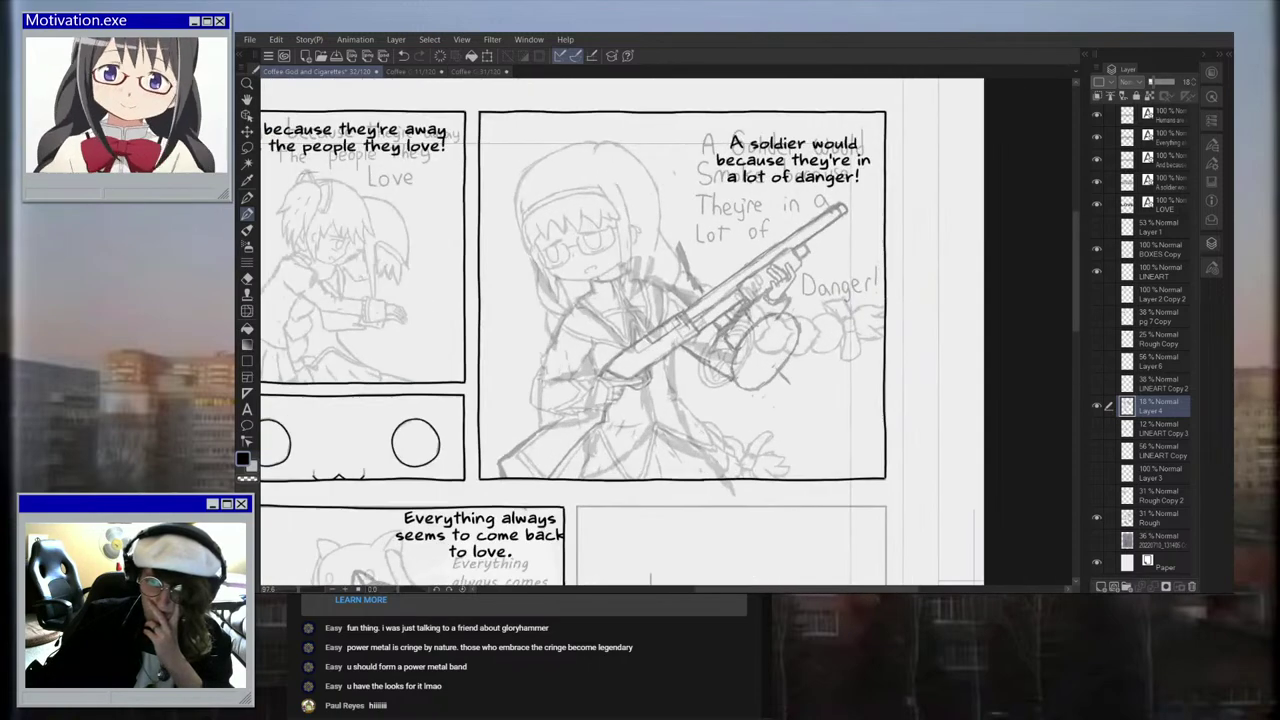
left_click(1096, 518)
left_click(1097, 541)
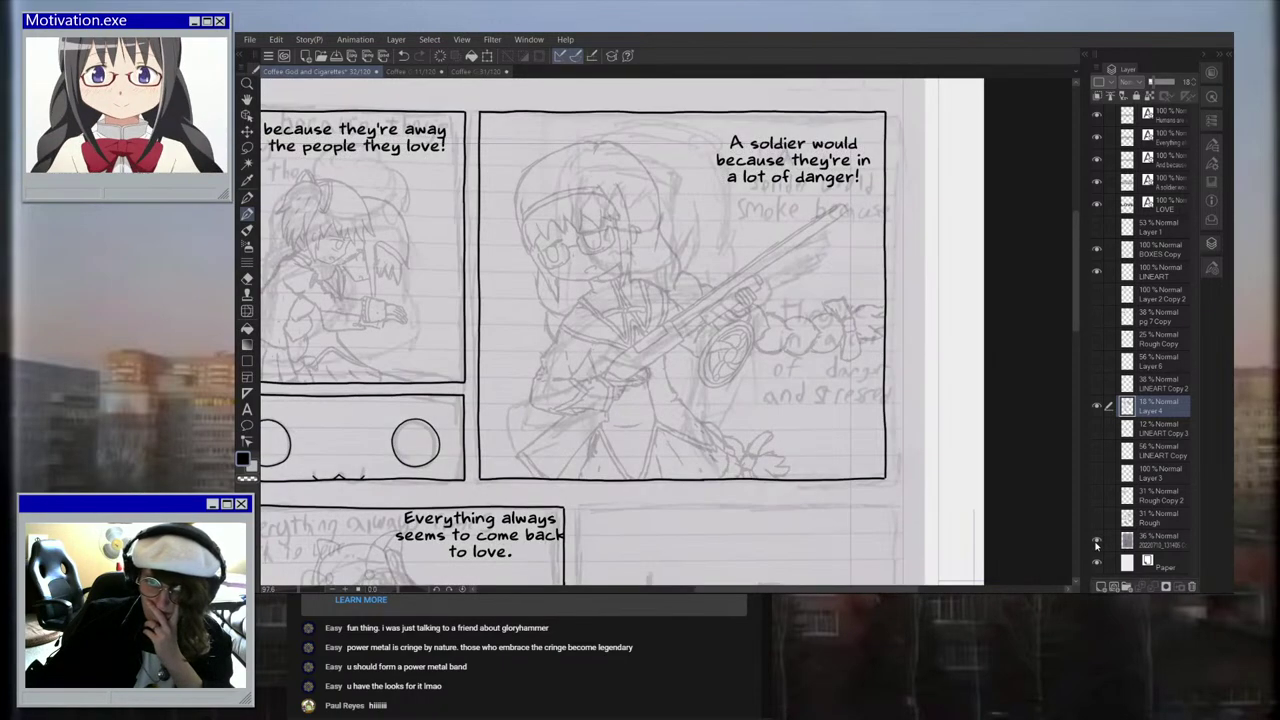
left_click(1096, 543)
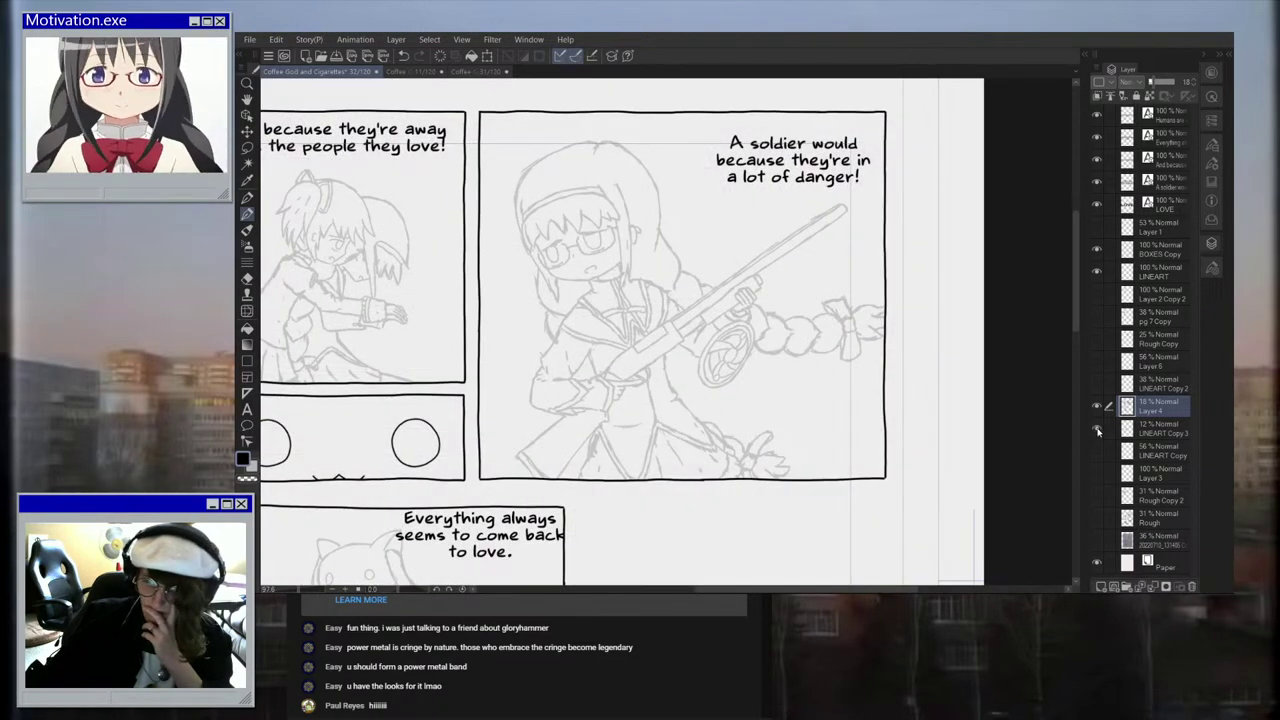
Step: Check the contents of LINEART Copy, Layer 3, Layer 2 Copy 2, Layer 1, Layer 6, Rough Copy and Layer 4 by toggling their visibility
left_click(1095, 453)
left_click(1095, 453)
left_click(1097, 474)
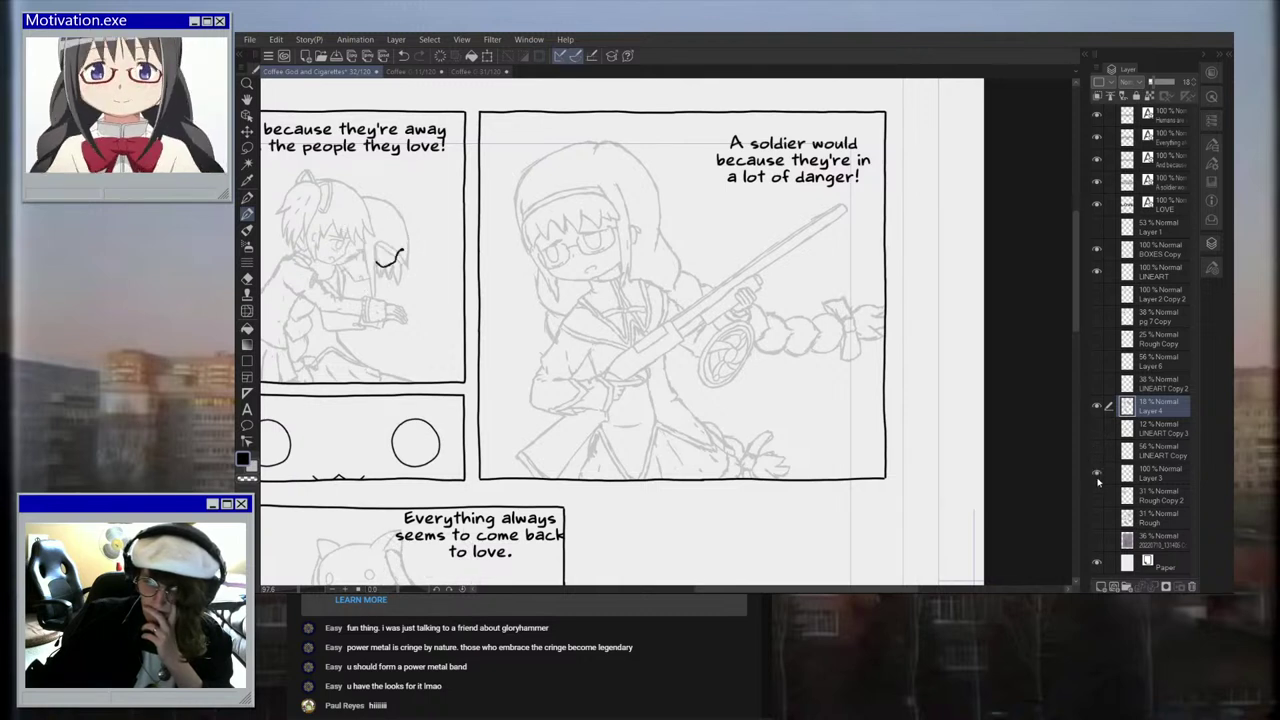
left_click(1097, 483)
left_click(1097, 295)
left_click(1097, 295)
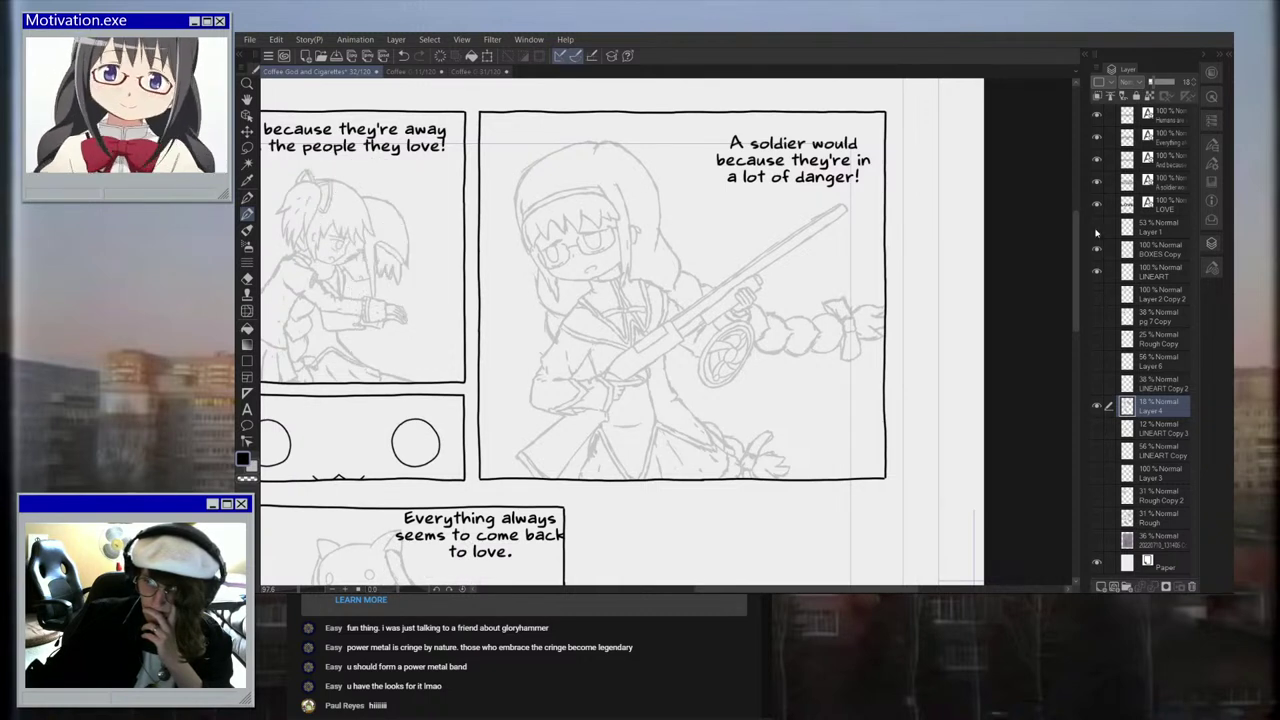
left_click(1097, 229)
left_click(1097, 229)
left_click(1097, 362)
left_click(1097, 362)
left_click(1099, 340)
left_click(1098, 342)
left_click(1098, 342)
left_click(1098, 406)
left_click(1098, 406)
left_click(1097, 340)
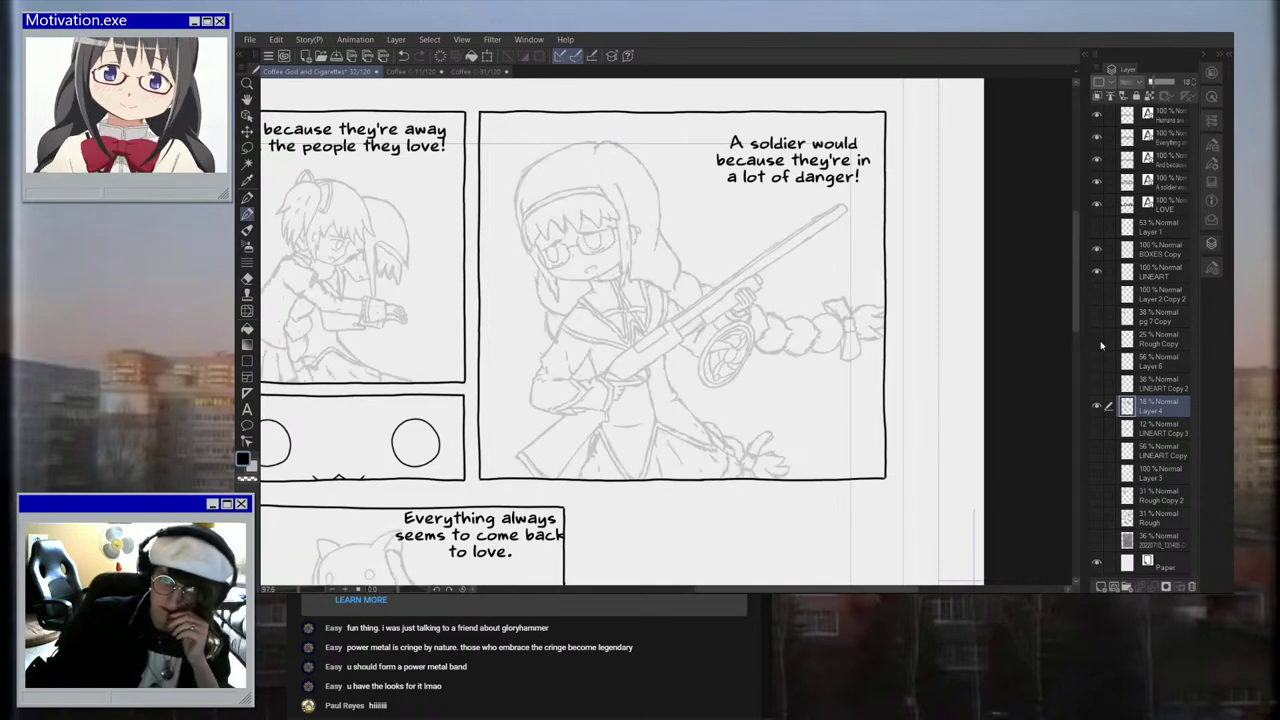
Step: On the LINEART layer, ink a V-shaped bang strand on the forehead of the girl in the soldier panel
scroll(819, 301, "down", 2)
scroll(664, 275, "up", 3)
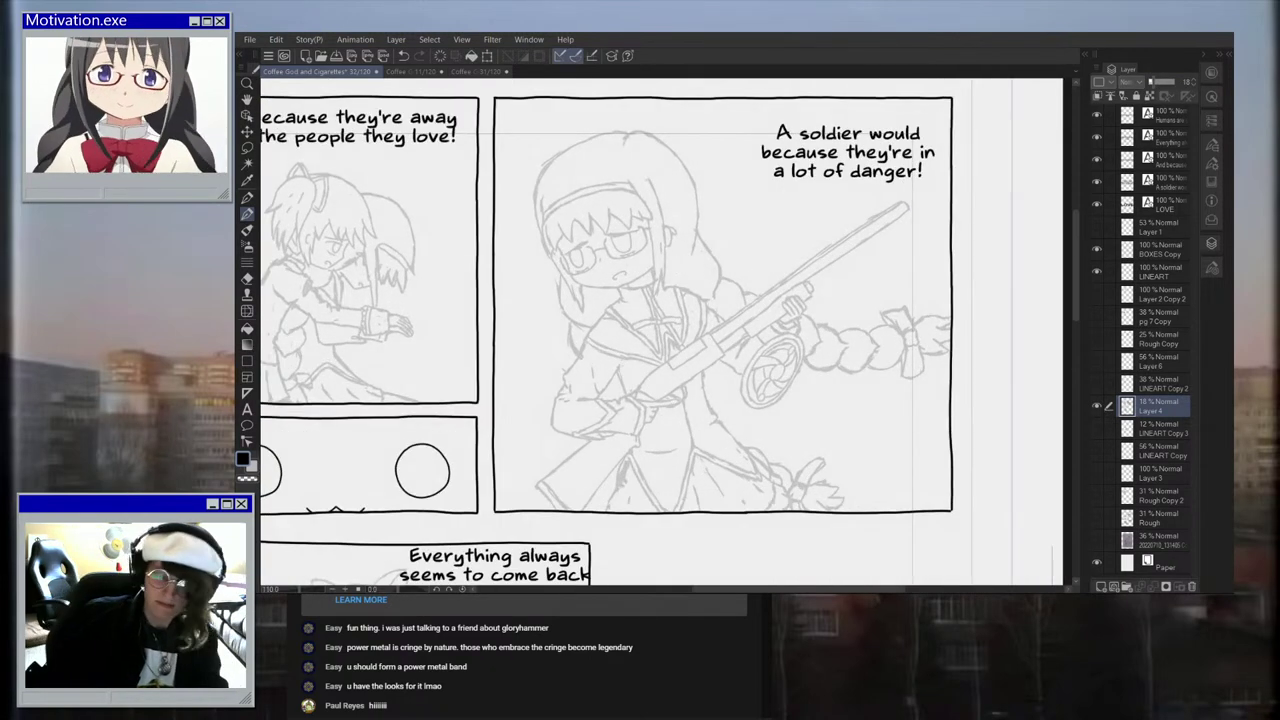
left_click(1153, 273)
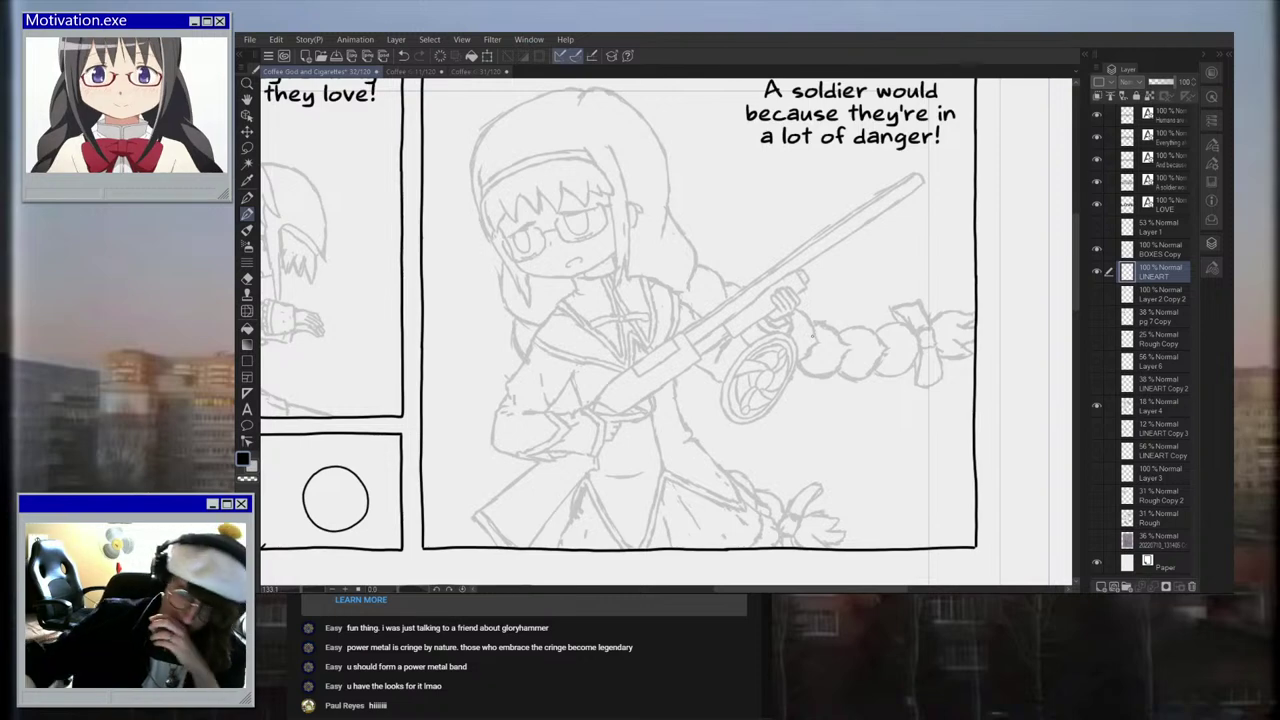
scroll(516, 203, "up", 11)
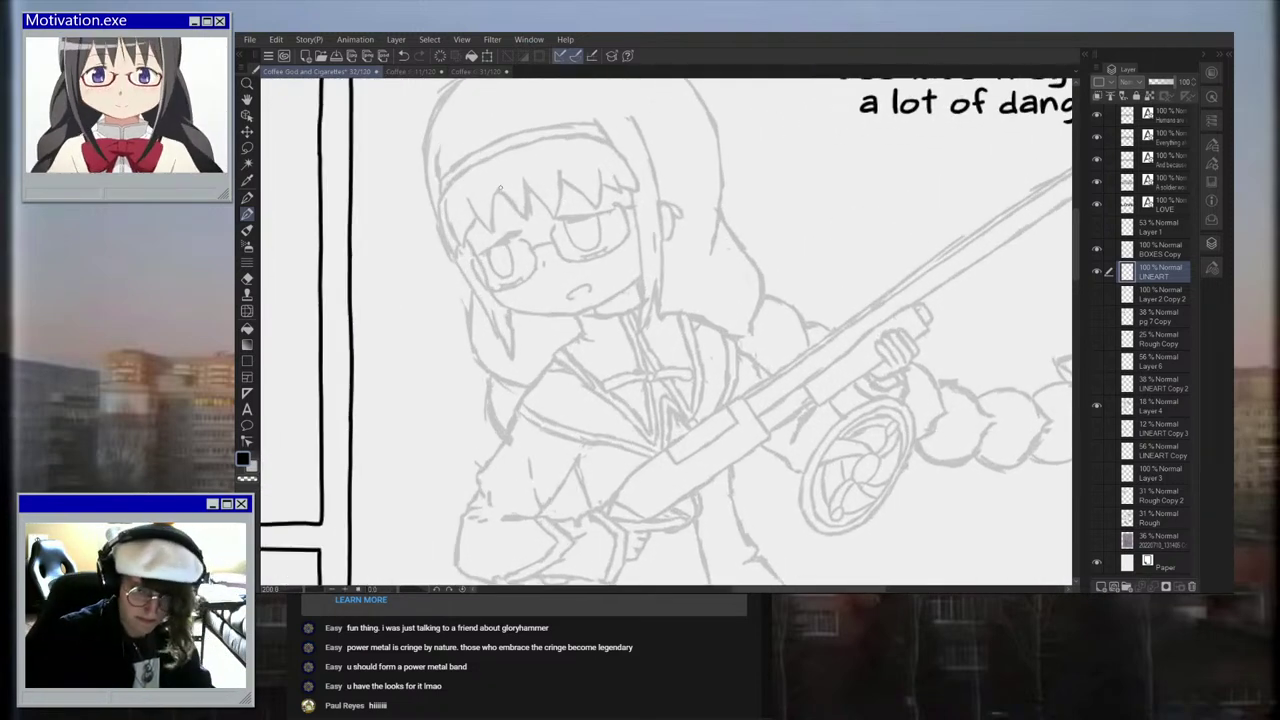
mouse_move(462, 212)
left_mouse_down()
mouse_move(509, 285)
mouse_move(531, 193)
left_mouse_up()
scroll(411, 165, "up", 3)
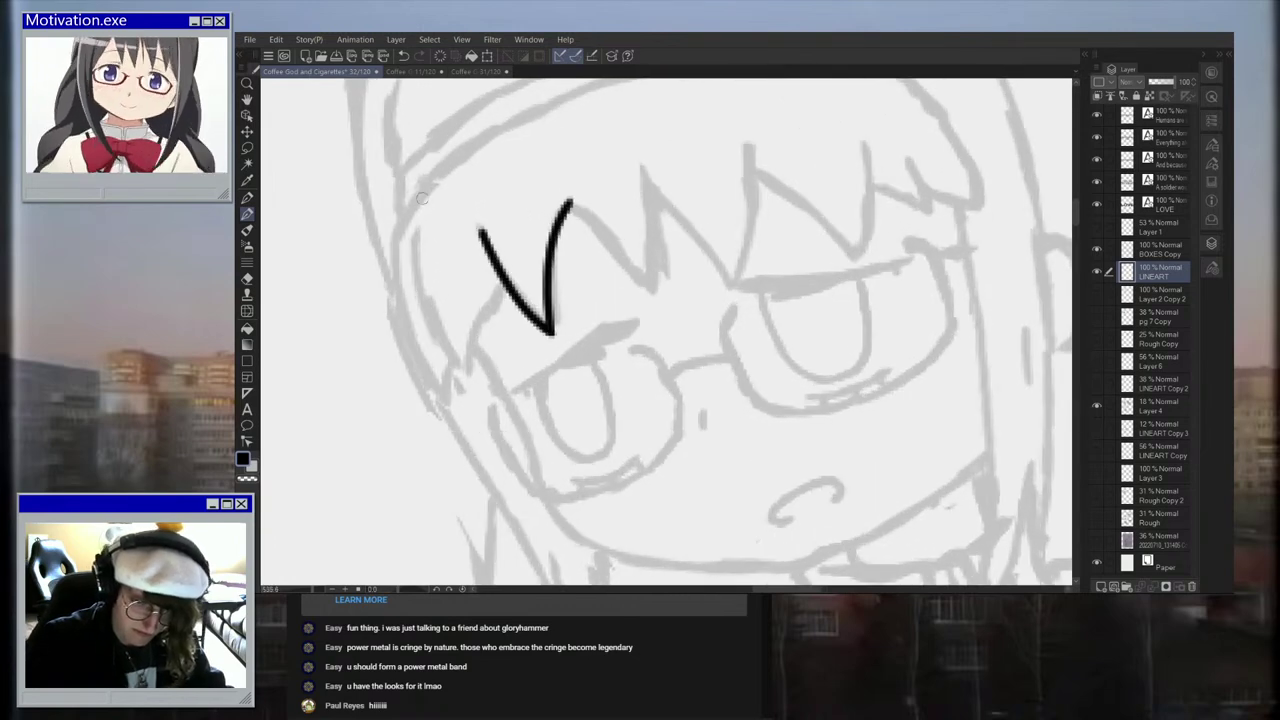
left_click_drag(405, 219, 462, 163)
scroll(494, 220, "down", 7)
key("ctrl+z")
scroll(553, 108, "up", 2)
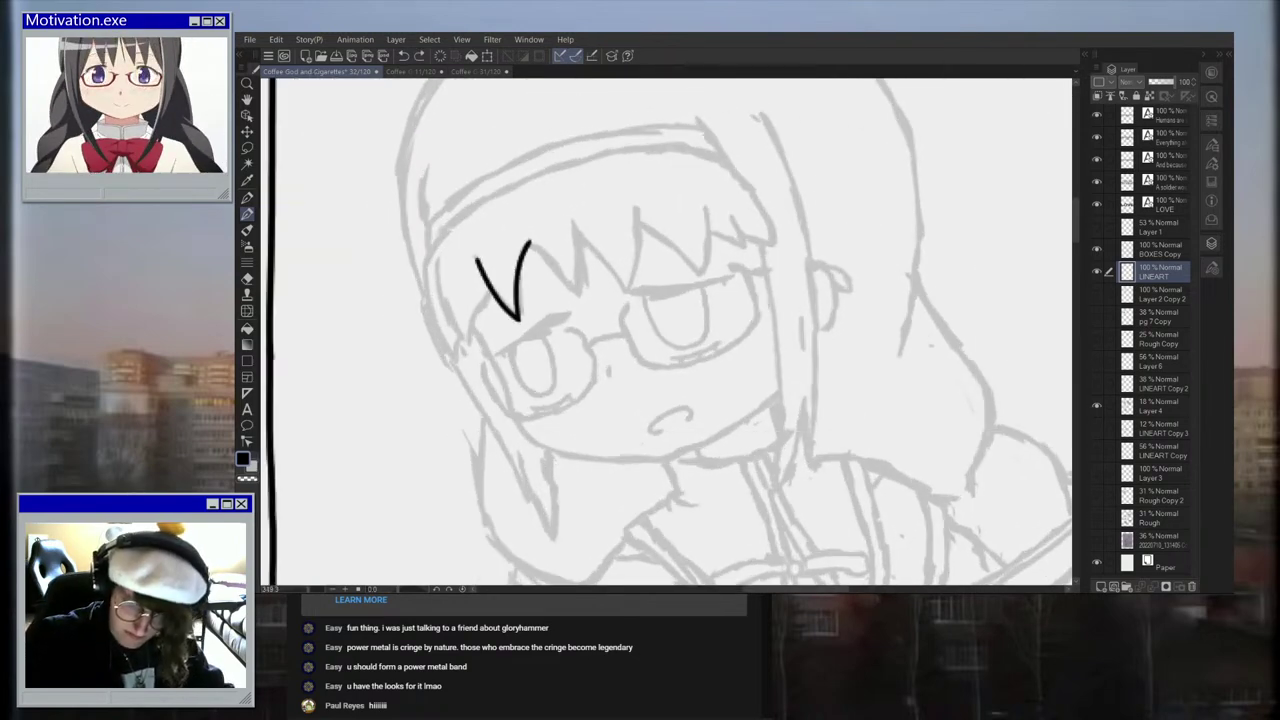
Step: Ink the short end of the girl's hairband and its long curved upper edge, following the sketch
left_click_drag(703, 131, 712, 148)
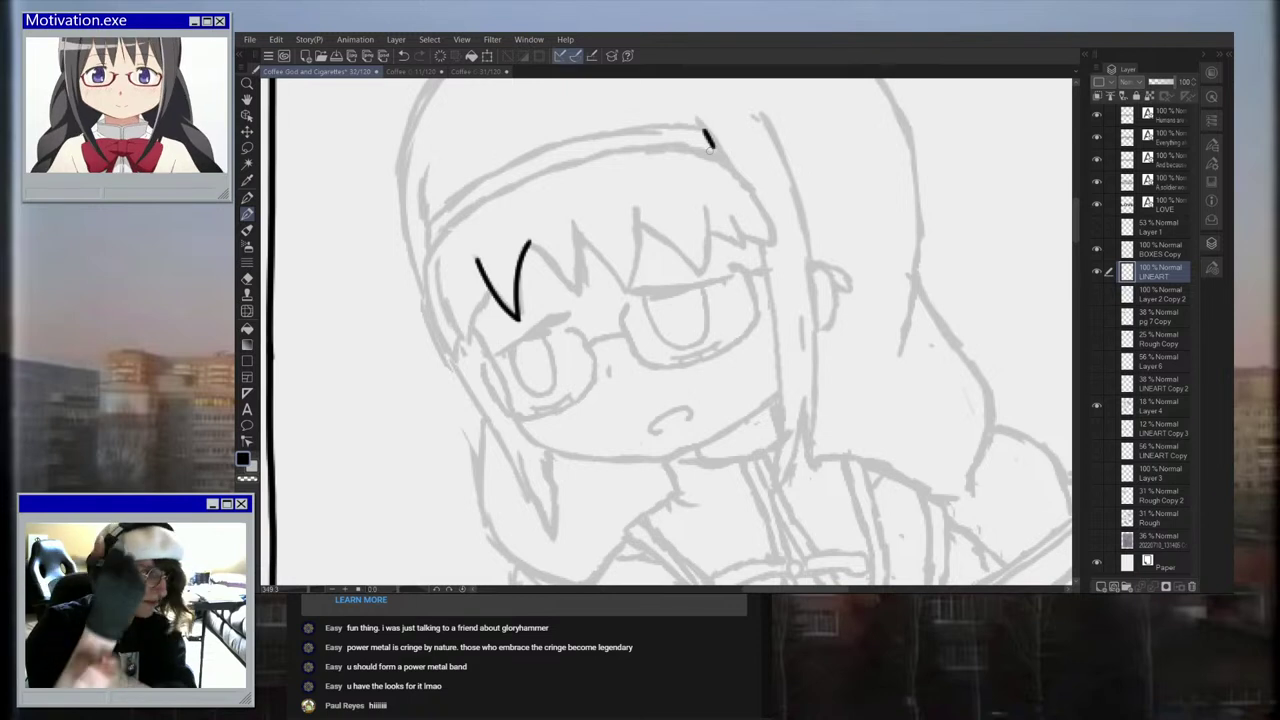
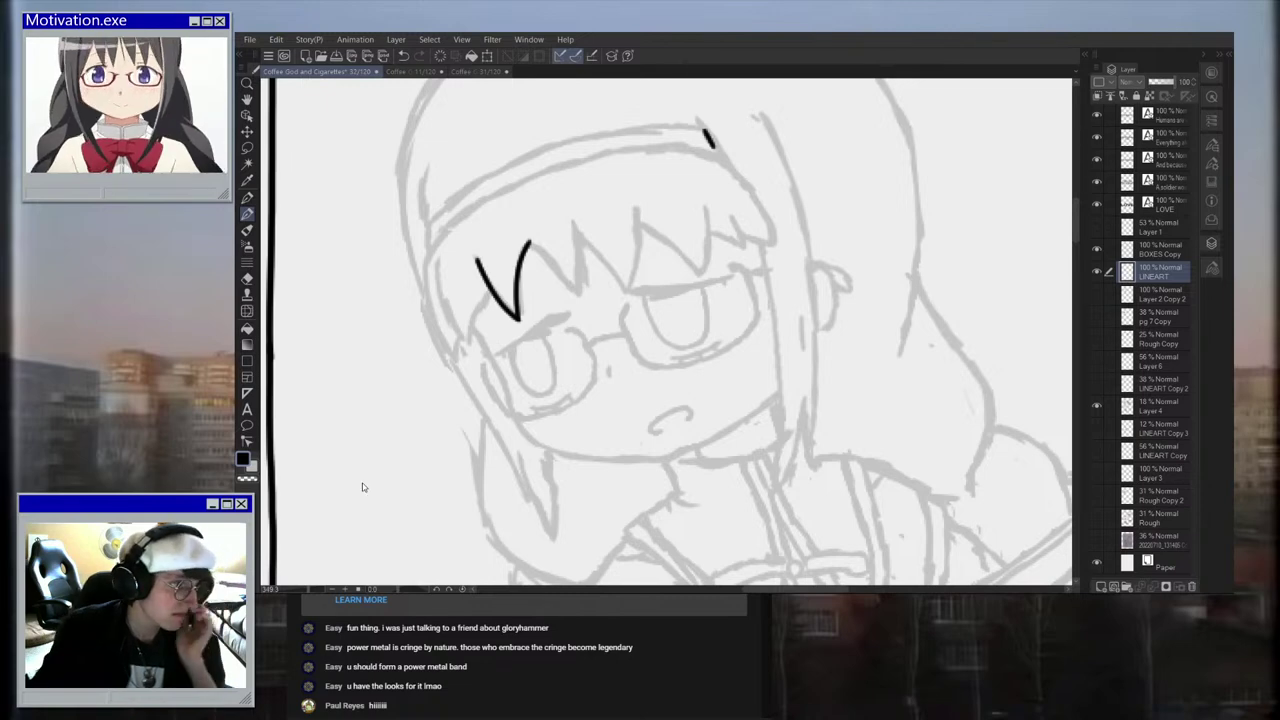
scroll(738, 411, "down", 4)
scroll(781, 358, "up", 2)
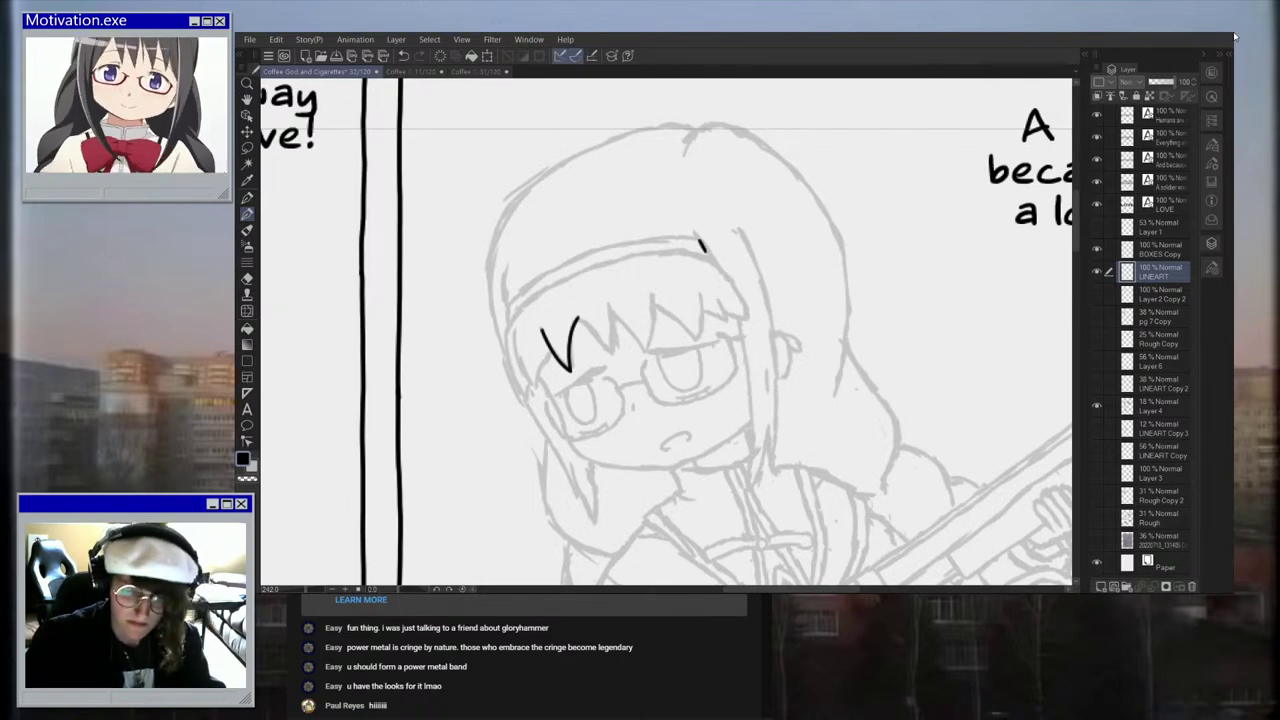
scroll(756, 312, "up", 3)
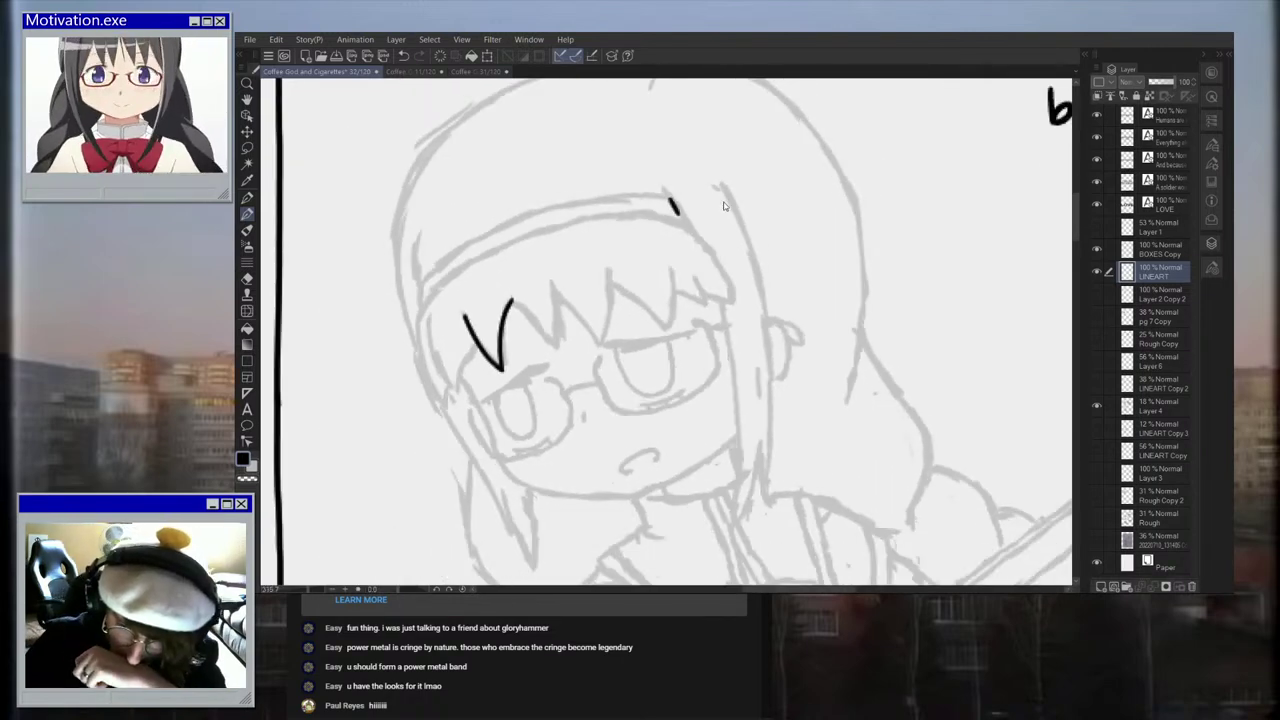
mouse_move(672, 206)
left_mouse_down()
mouse_move(620, 196)
mouse_move(548, 208)
mouse_move(471, 243)
mouse_move(425, 290)
left_mouse_up()
scroll(543, 244, "up", 2)
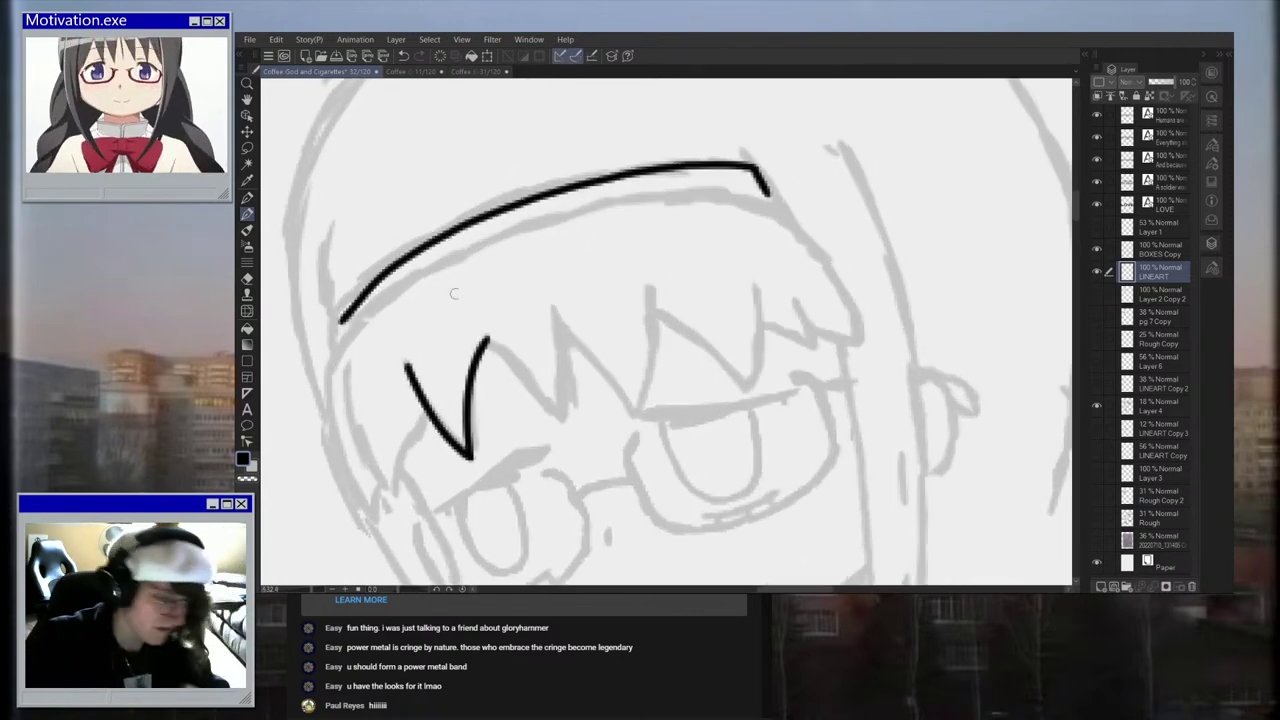
key("ctrl+z")
scroll(377, 243, "up", 1)
mouse_move(326, 330)
left_mouse_down()
mouse_move(414, 252)
mouse_move(548, 188)
mouse_move(729, 152)
mouse_move(838, 156)
left_mouse_up()
key("ctrl+z")
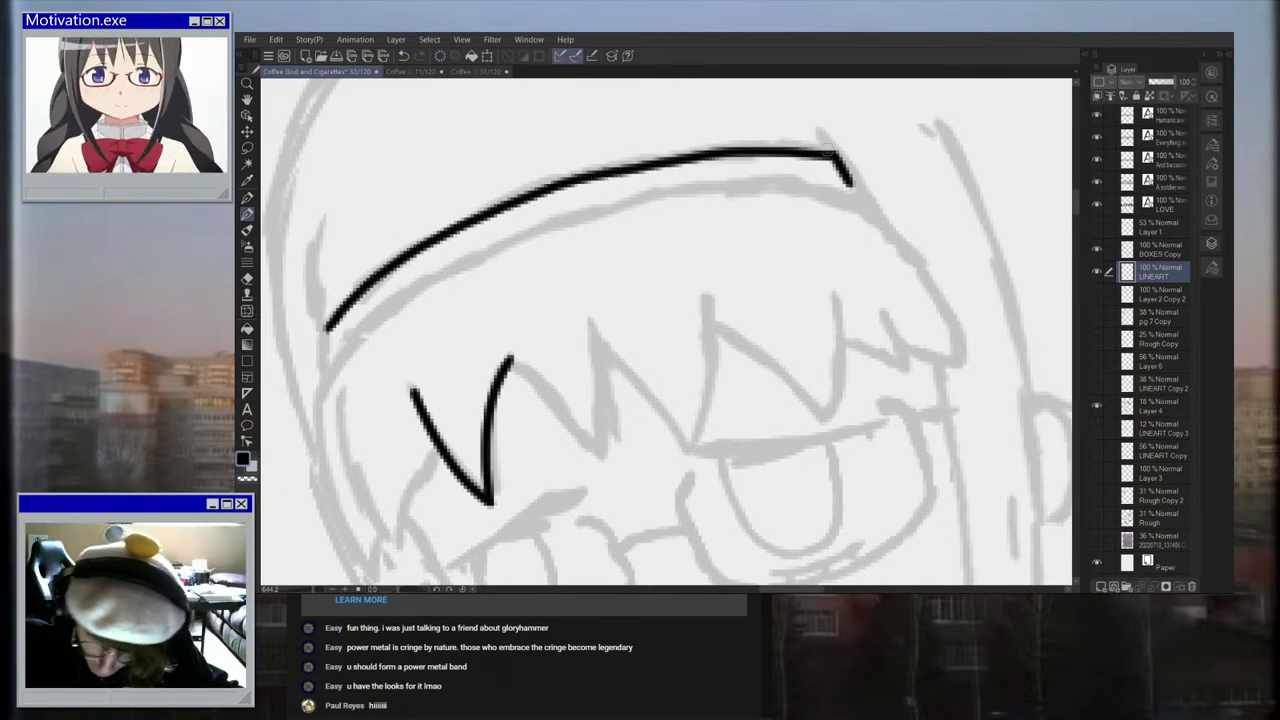
Step: Ink the lower edge of the hairband and close the band at both ends
mouse_move(336, 340)
left_mouse_down()
mouse_move(330, 352)
mouse_move(354, 352)
mouse_move(438, 278)
left_mouse_up()
key("ctrl+z")
mouse_move(328, 324)
left_mouse_down()
mouse_move(330, 362)
mouse_move(418, 285)
mouse_move(598, 206)
mouse_move(856, 190)
mouse_move(850, 180)
left_mouse_up()
scroll(850, 183, "down", 3)
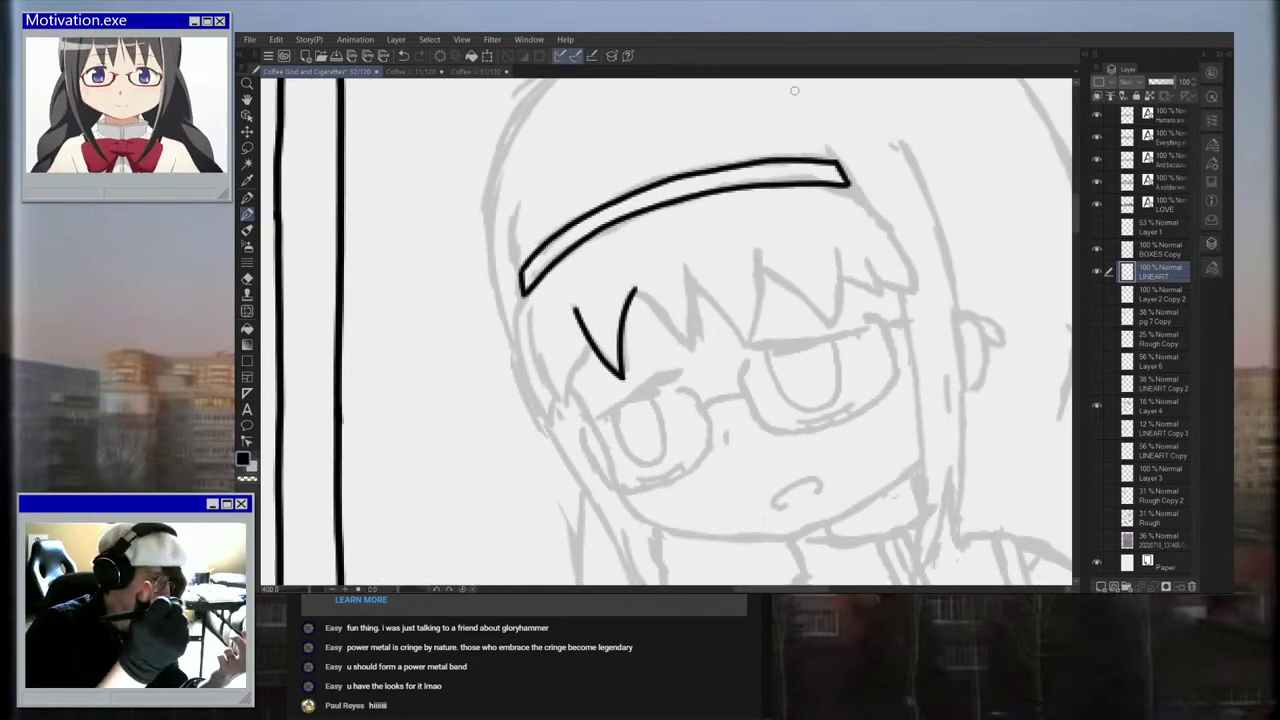
Step: Ink the pointed side strands below the hairband's outer end and extend the fringe with another V-shaped strand
scroll(487, 438, "up", 2)
mouse_move(541, 225)
left_mouse_down()
mouse_move(537, 328)
mouse_move(562, 395)
mouse_move(588, 368)
left_mouse_up()
mouse_move(555, 247)
left_mouse_down()
mouse_move(602, 390)
mouse_move(650, 292)
left_mouse_up()
scroll(640, 340, "up", 1)
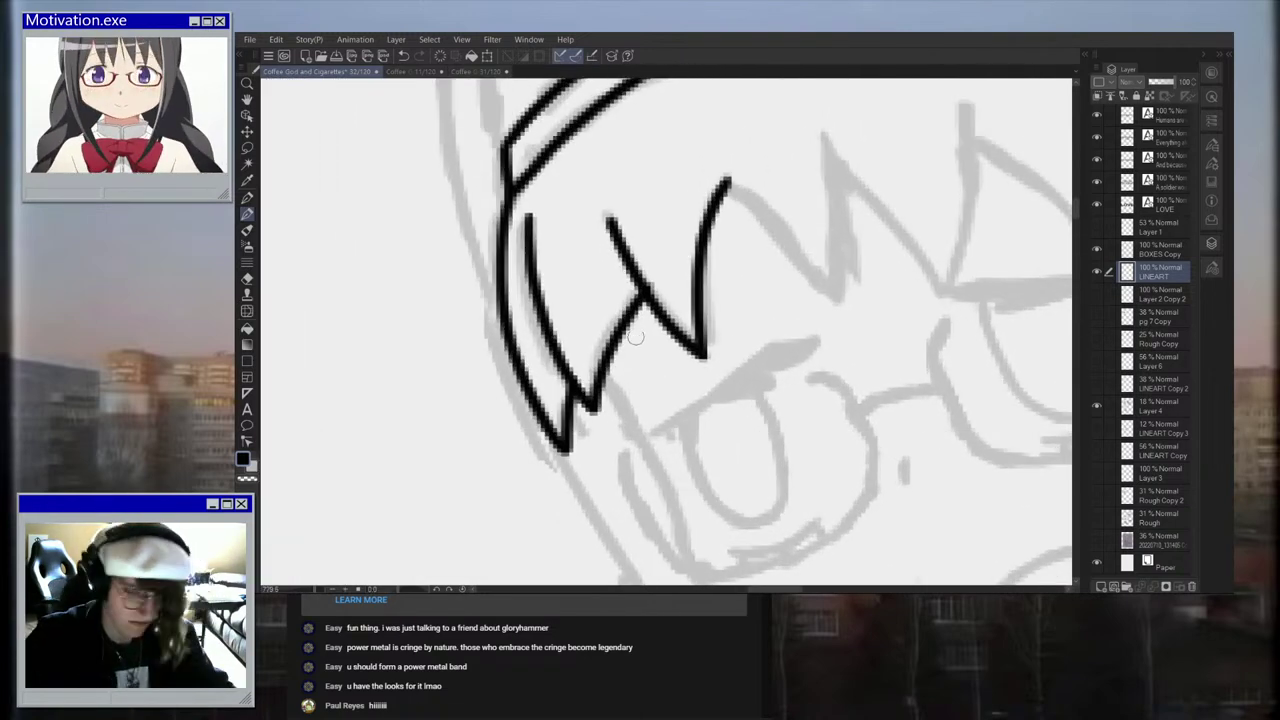
key("ctrl+z")
key("ctrl+z")
mouse_move(520, 214)
left_mouse_down()
mouse_move(528, 278)
mouse_move(598, 420)
mouse_move(646, 282)
left_mouse_up()
mouse_move(520, 186)
left_mouse_down()
mouse_move(506, 214)
mouse_move(556, 430)
mouse_move(584, 364)
left_mouse_up()
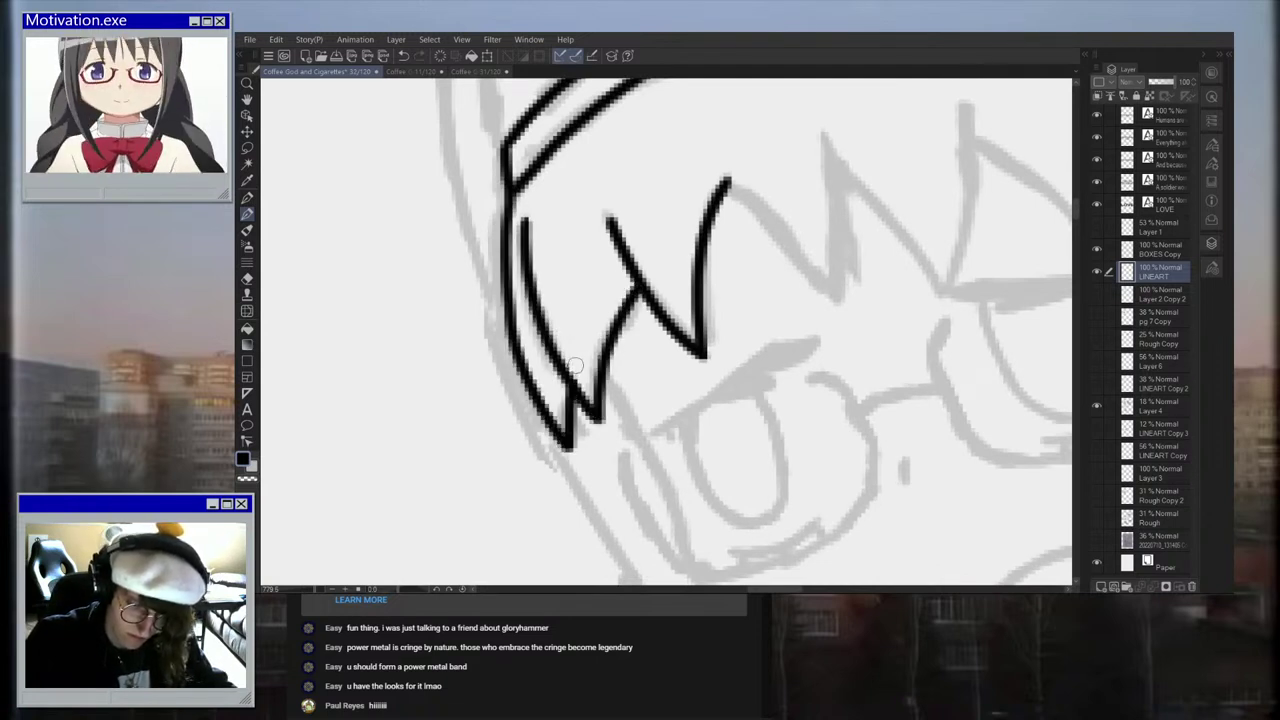
mouse_move(728, 182)
left_mouse_down()
mouse_move(838, 300)
mouse_move(818, 135)
left_mouse_up()
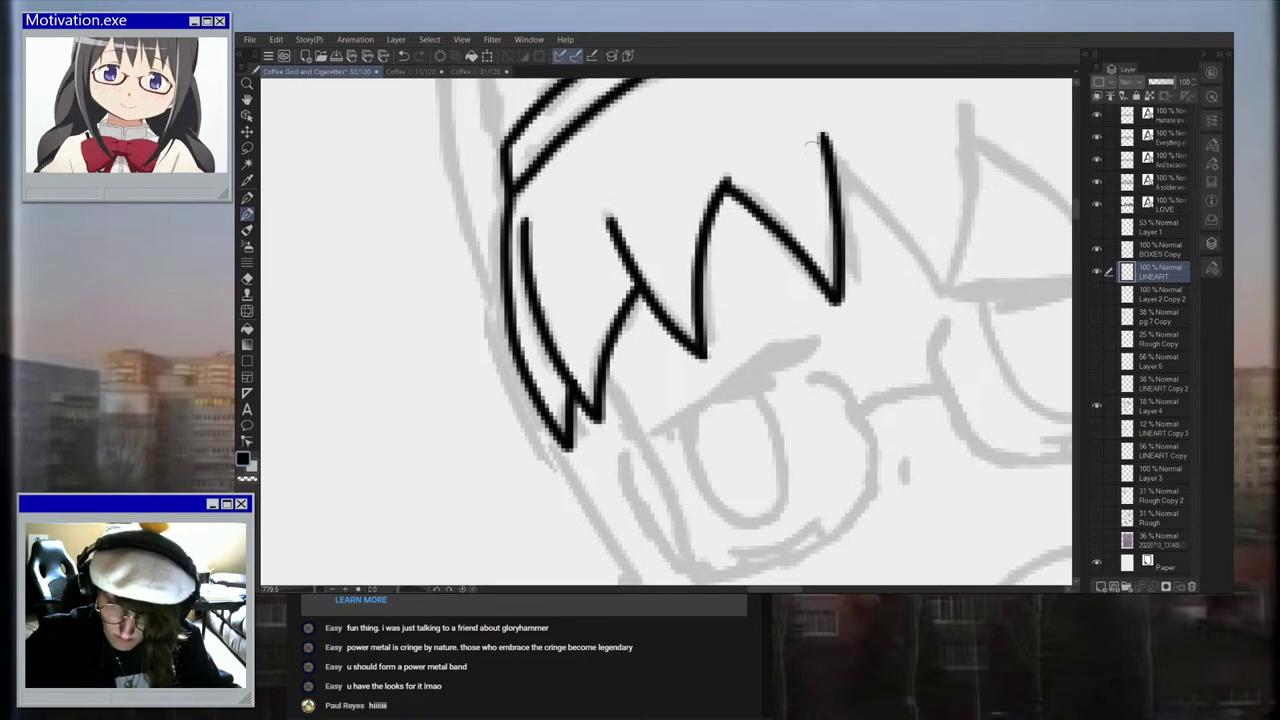
Step: Ink the curved hairline running down from the hairband's ear-side end and finish it with a small pointed tip
scroll(806, 211, "down", 7)
scroll(927, 175, "up", 1)
scroll(926, 173, "up", 3)
mouse_move(730, 148)
left_mouse_down()
mouse_move(791, 210)
mouse_move(820, 275)
mouse_move(715, 256)
mouse_move(776, 270)
left_mouse_up()
scroll(893, 290, "up", 2)
key("ctrl+z")
left_click_drag(745, 222, 772, 265)
left_click_drag(704, 132, 772, 248)
left_click_drag(686, 156, 702, 170)
Step: Add short hair strokes extending upward from both ends of the hairband
scroll(700, 160, "down", 3)
mouse_move(654, 104)
left_mouse_down()
mouse_move(691, 130)
mouse_move(660, 102)
left_mouse_up()
key("ctrl+z")
scroll(668, 124, "down", 2)
scroll(667, 123, "down", 2)
scroll(654, 96, "up", 5)
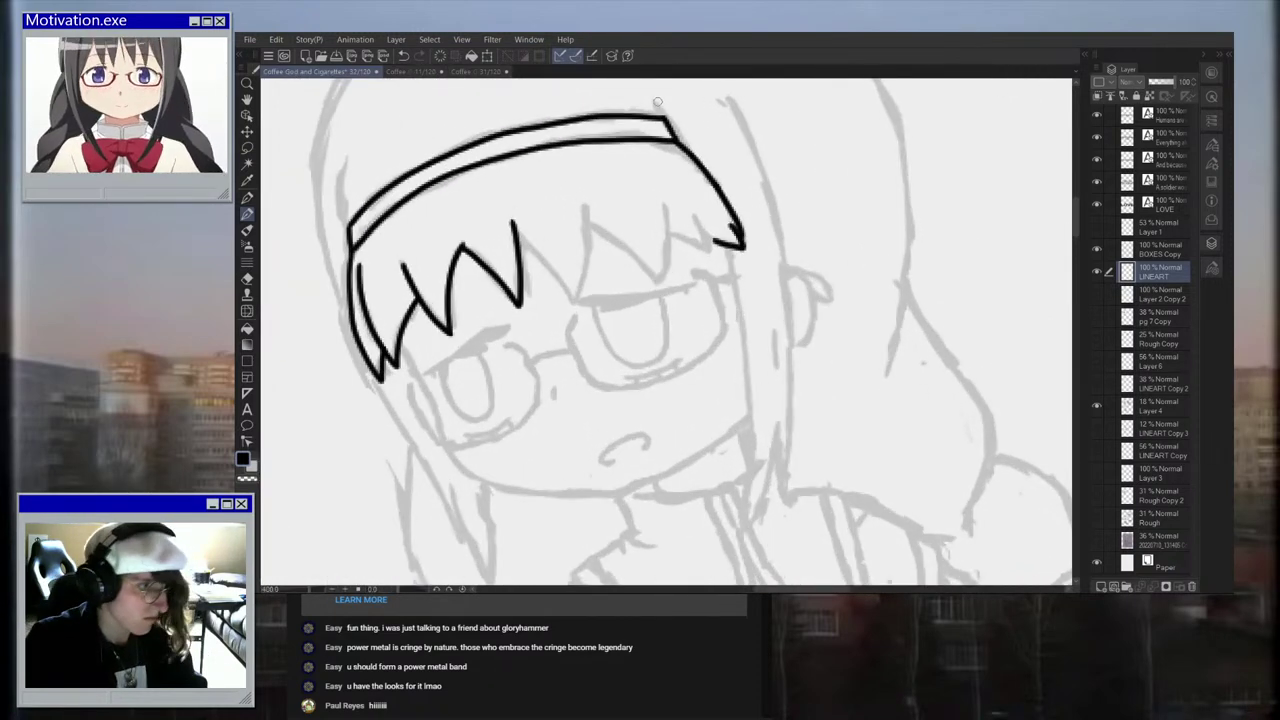
scroll(383, 202, "down", 2)
scroll(383, 202, "up", 1)
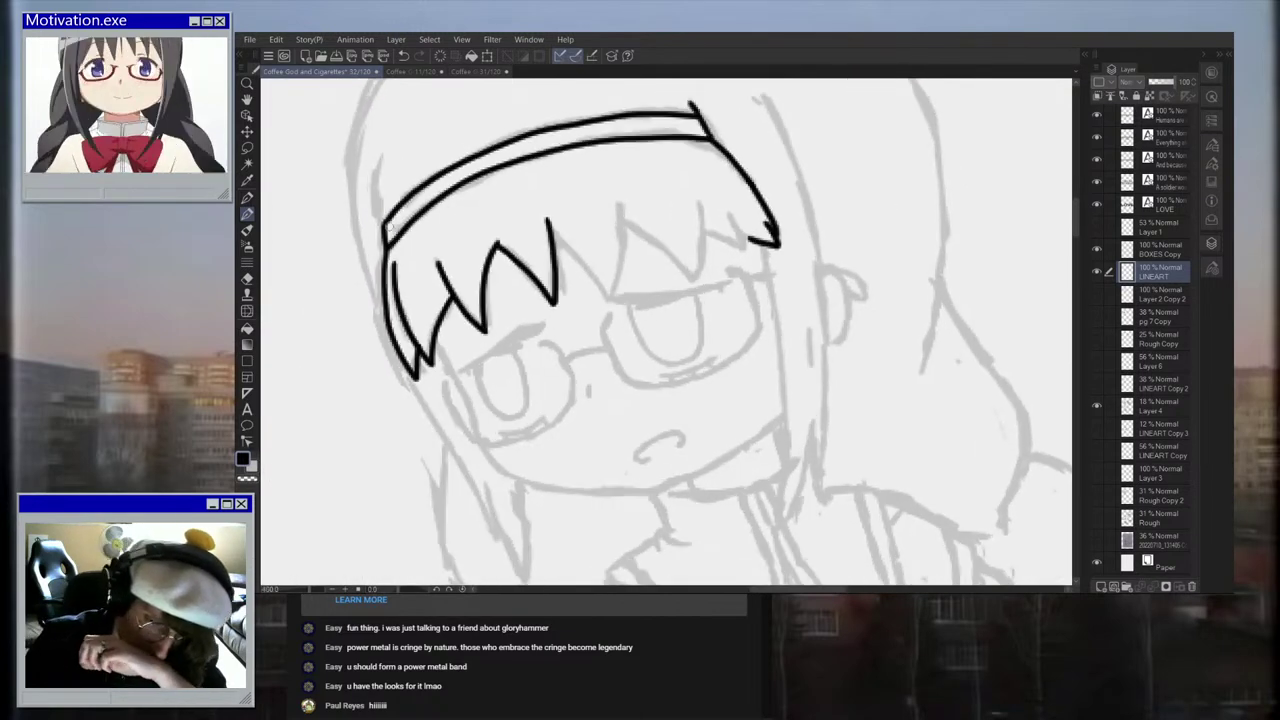
scroll(525, 155, "down", 2)
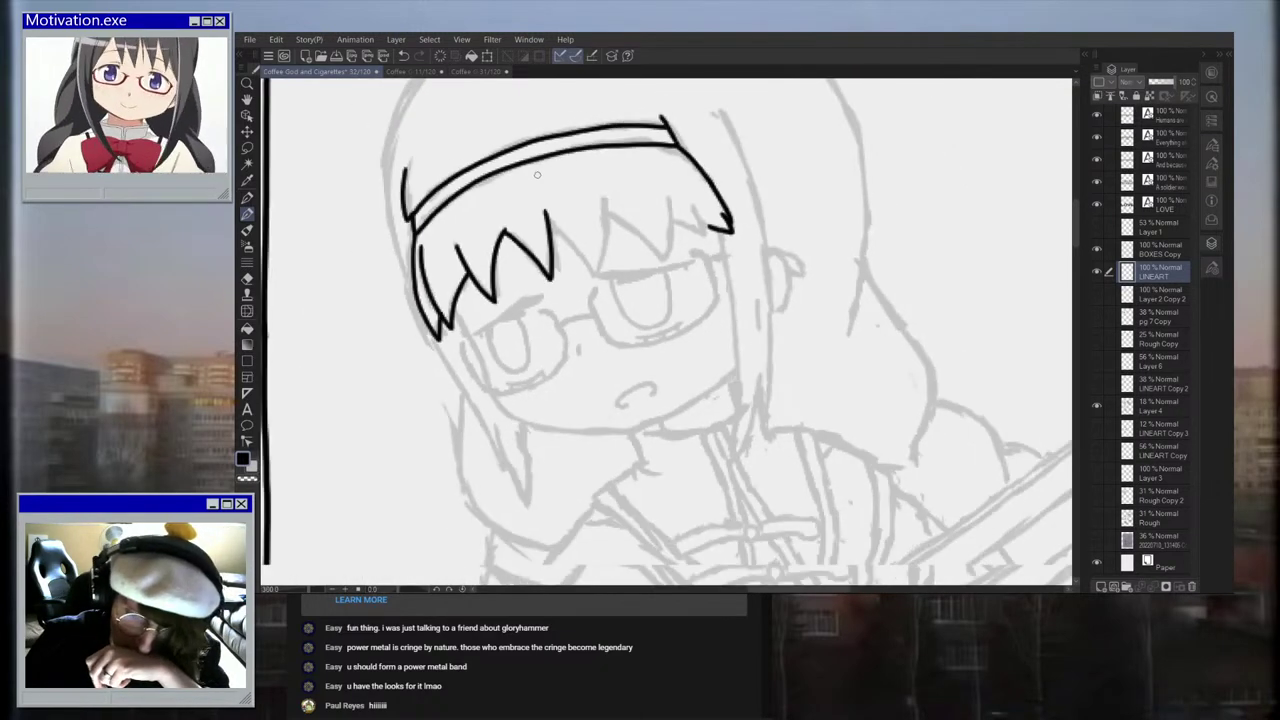
Step: Ink the outer edge of the long side lock, curving from beside the hairband down past the glasses
scroll(638, 123, "up", 1)
mouse_move(650, 113)
left_mouse_down()
mouse_move(706, 185)
mouse_move(741, 334)
left_mouse_up()
left_click(403, 55)
scroll(650, 115, "up", 1)
left_click_drag(689, 281, 703, 344)
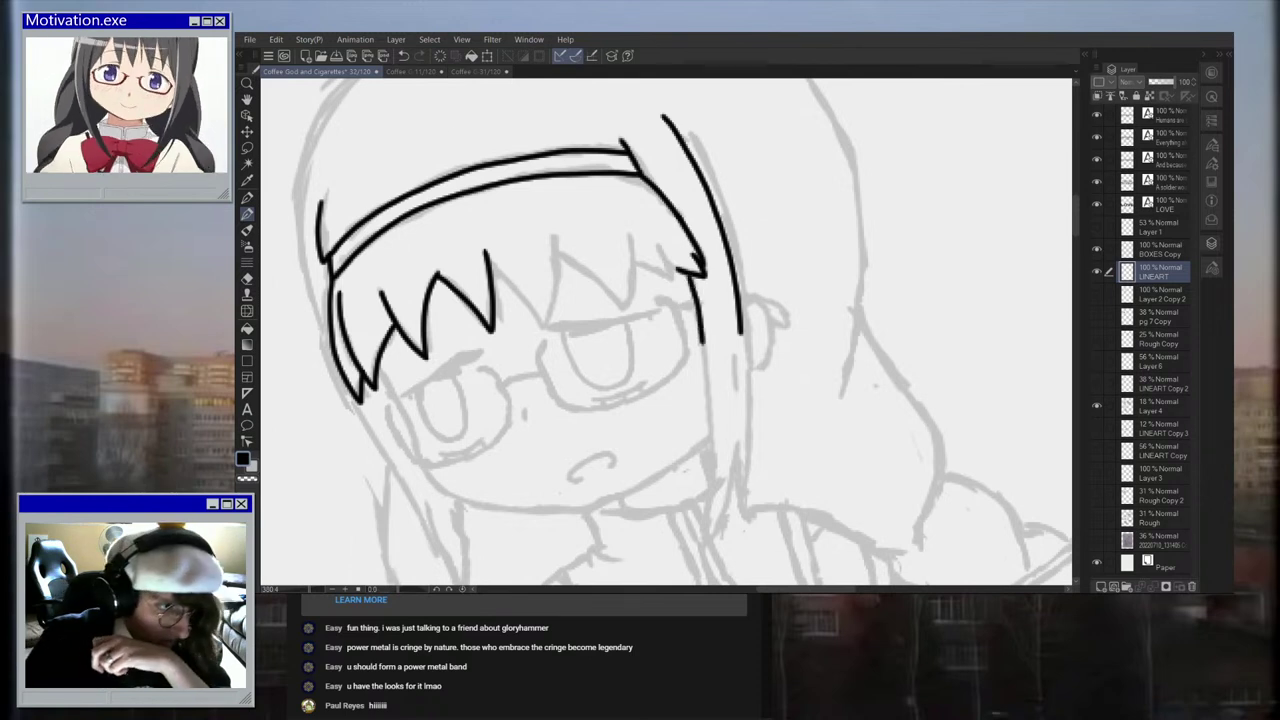
left_click(403, 55)
left_click_drag(686, 278, 704, 391)
left_click(405, 56)
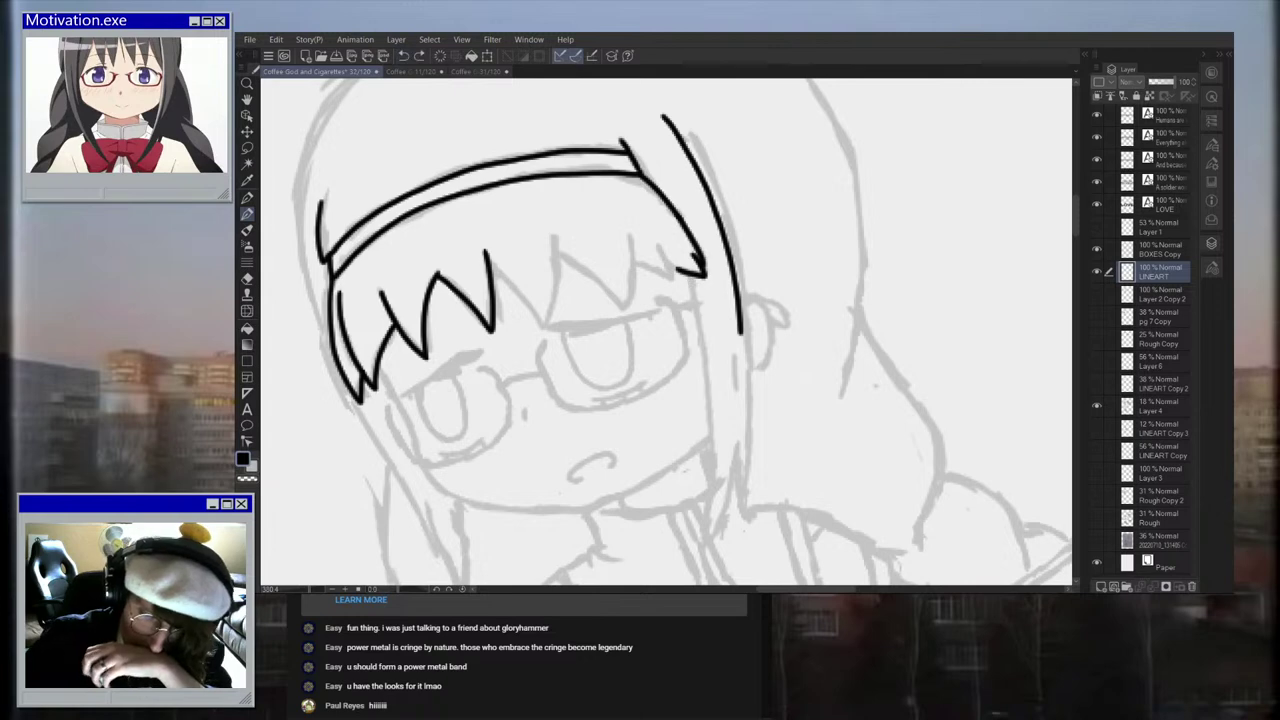
Step: Ink the inner edge of the long side lock down to the collar and close it with a split pointed tip
scroll(662, 396, "up", 2)
mouse_move(686, 250)
left_mouse_down()
mouse_move(725, 466)
mouse_move(728, 578)
left_mouse_up()
scroll(744, 392, "down", 2)
scroll(768, 518, "up", 2)
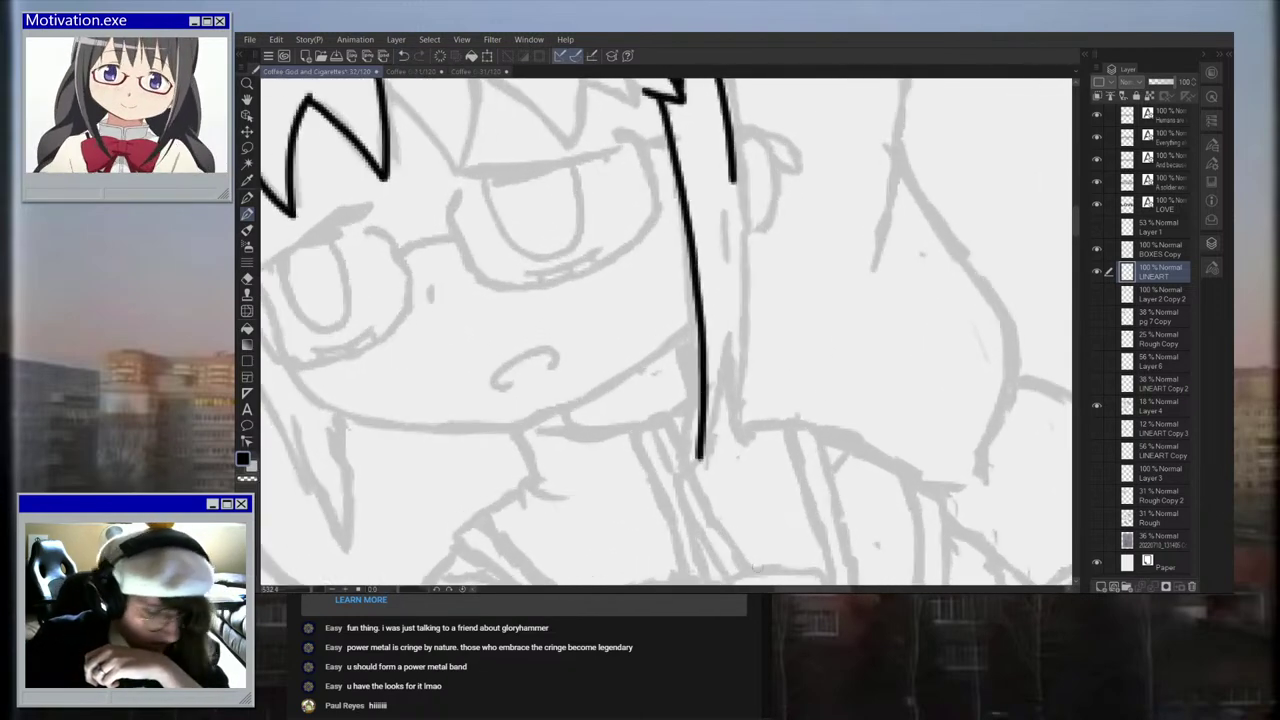
mouse_move(700, 455)
left_mouse_down()
mouse_move(698, 472)
mouse_move(727, 340)
mouse_move(738, 416)
mouse_move(734, 200)
left_mouse_up()
scroll(735, 201, "down", 5)
scroll(740, 192, "up", 3)
scroll(768, 188, "down", 4)
scroll(595, 208, "up", 3)
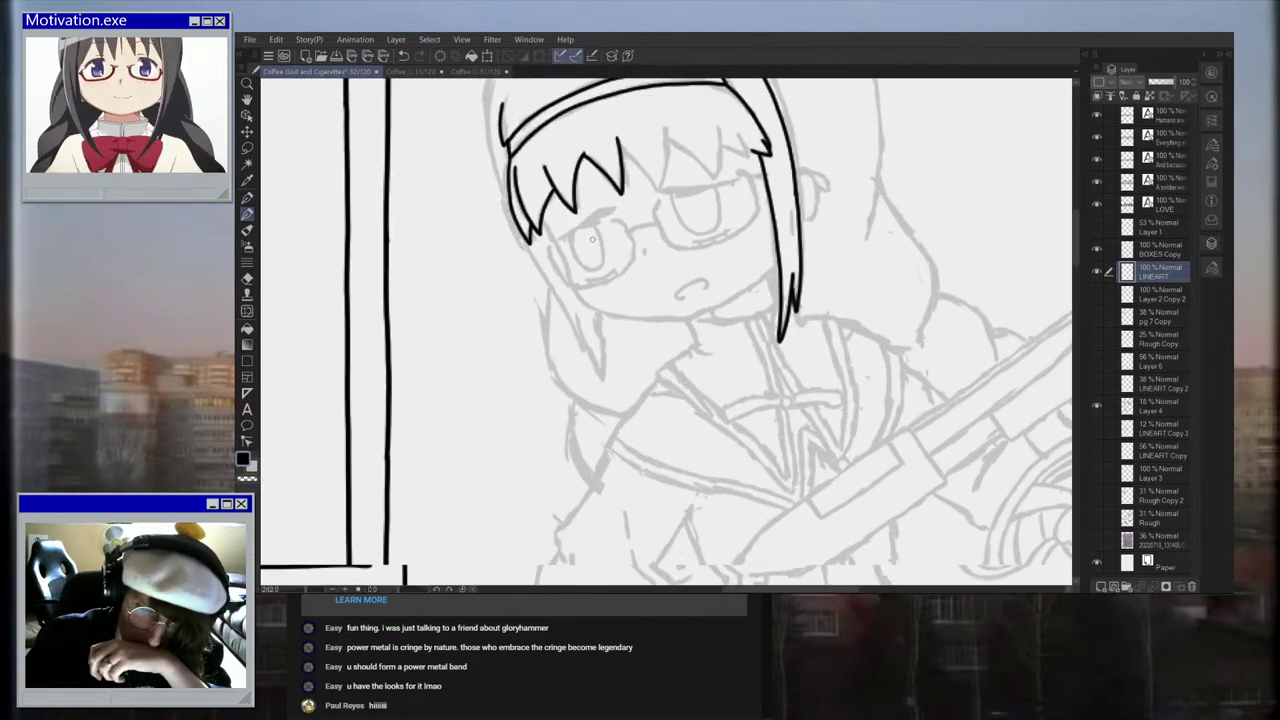
scroll(619, 264, "down", 3)
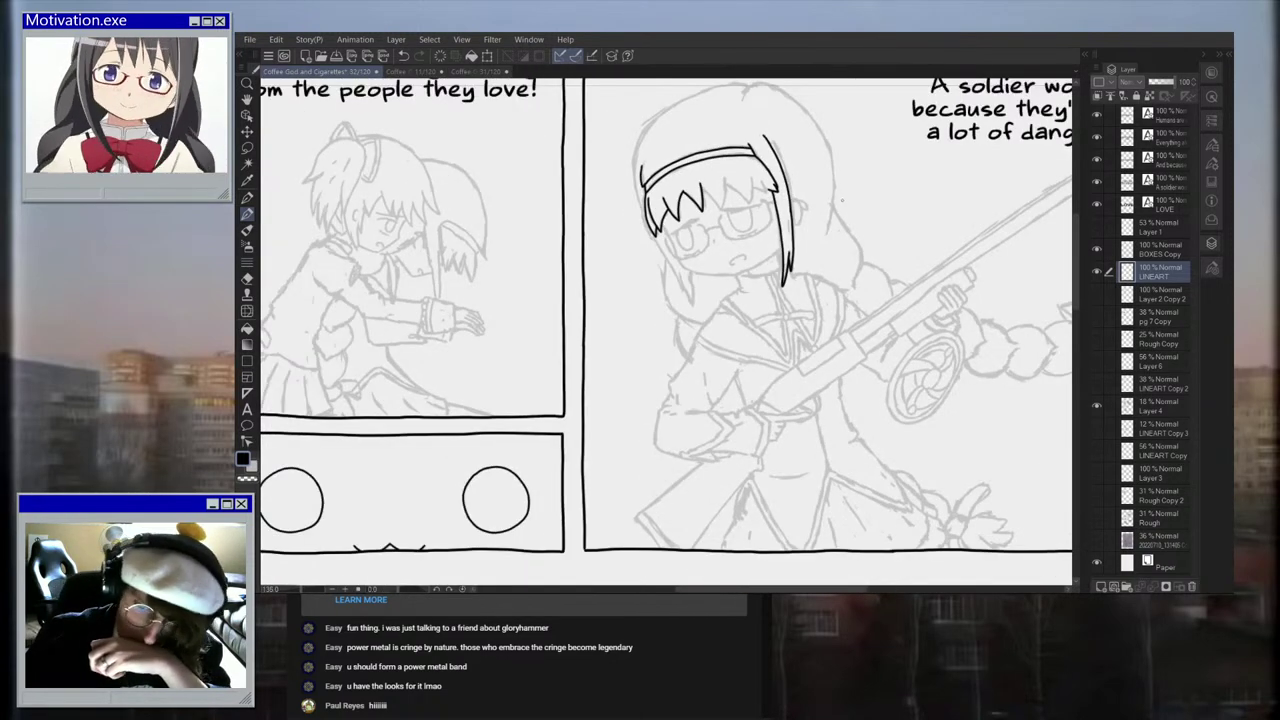
scroll(502, 178, "up", 5)
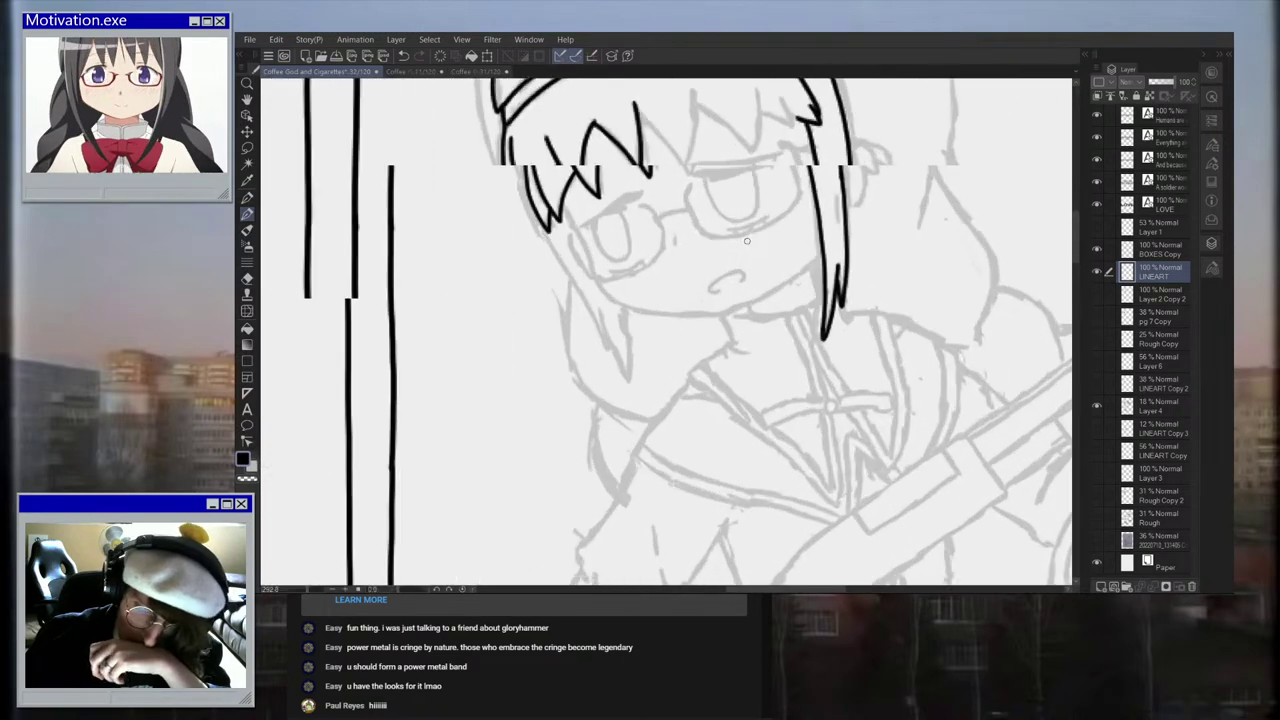
left_click_drag(502, 178, 536, 236)
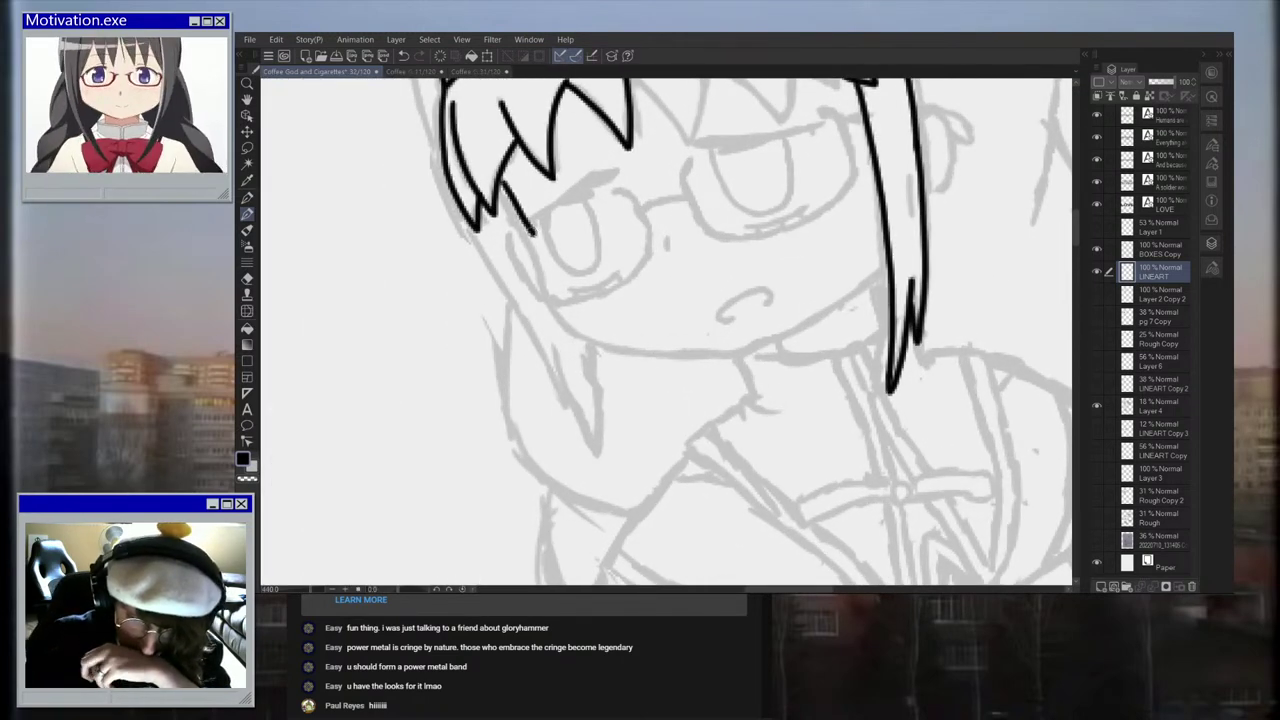
scroll(536, 236, "up", 2)
key("ctrl+z")
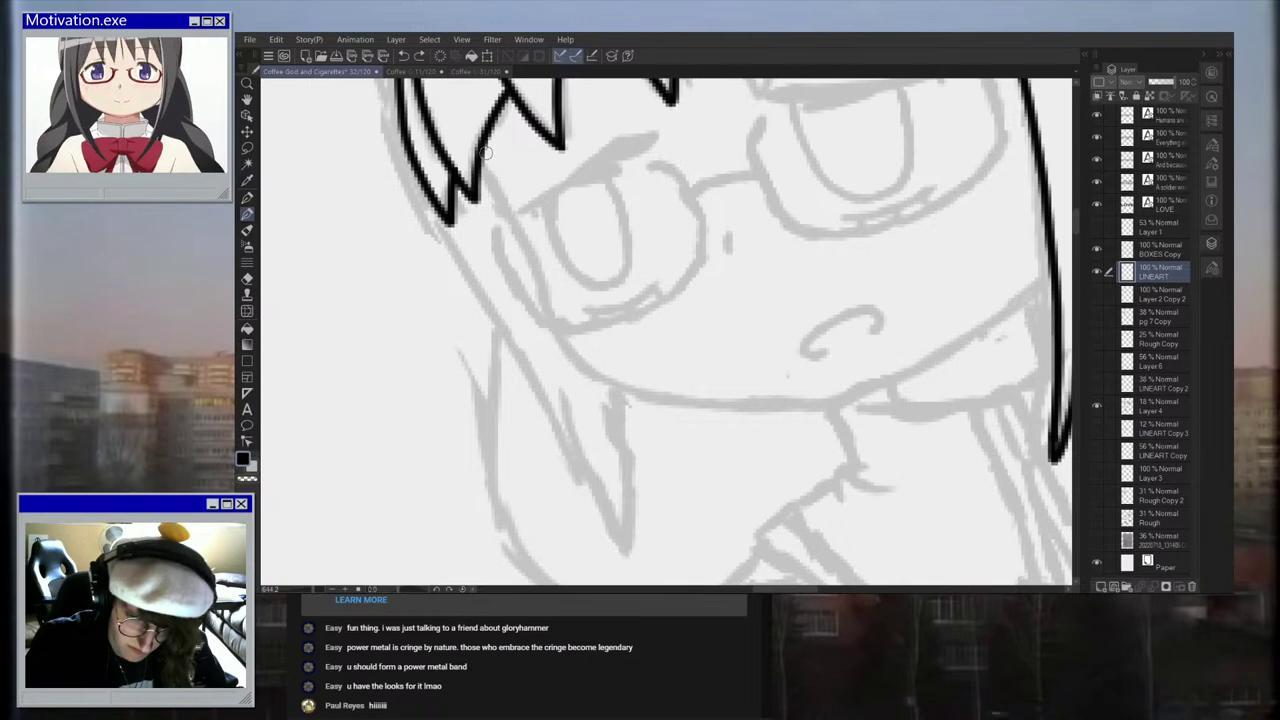
scroll(653, 167, "down", 2)
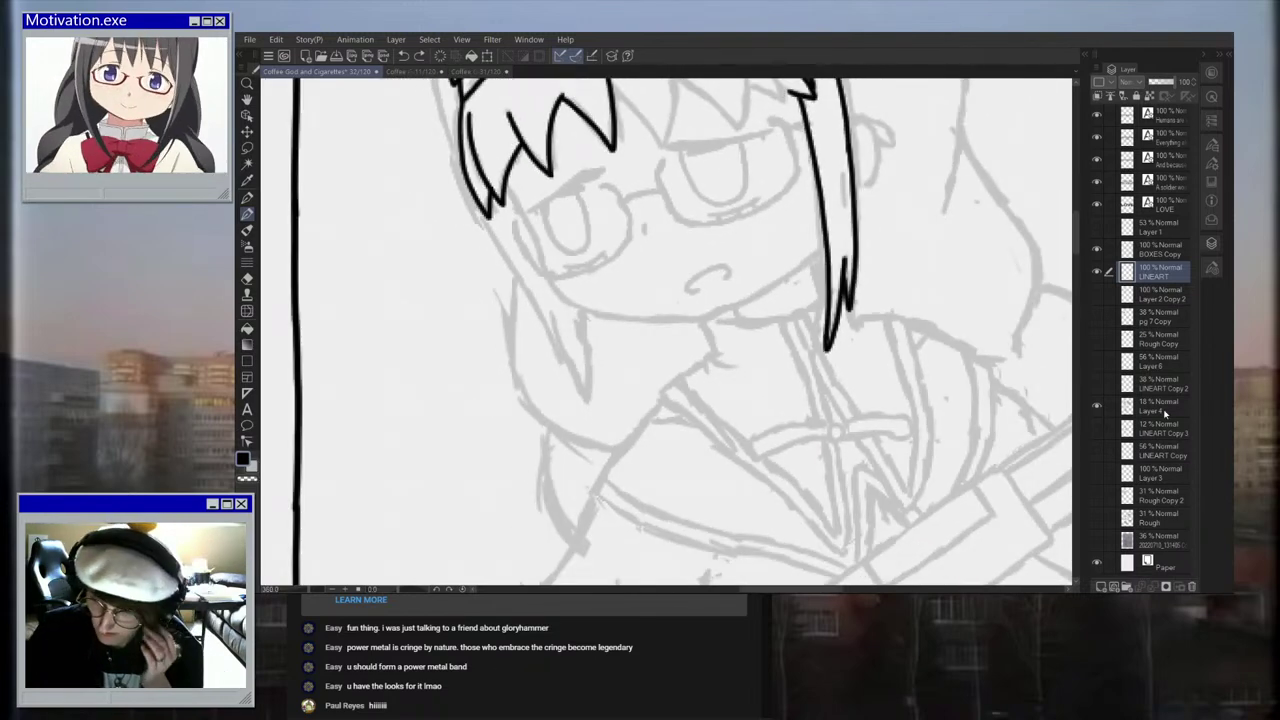
Step: On Layer 4, lasso the sketched face and glasses, transform them slightly toward the inked side lock, and deselect
left_click(1160, 408)
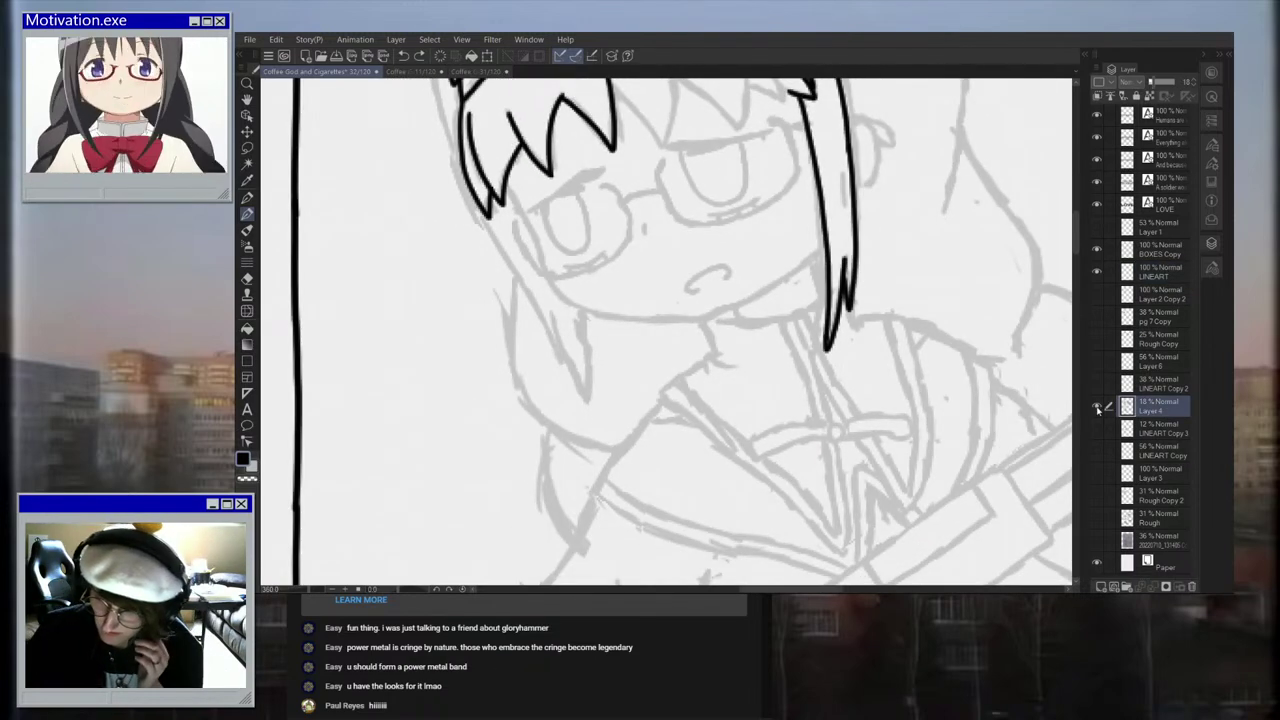
left_click(246, 150)
scroll(505, 125, "up", 1)
mouse_move(507, 210)
left_mouse_down()
mouse_move(522, 176)
mouse_move(572, 183)
mouse_move(595, 153)
mouse_move(647, 158)
mouse_move(672, 138)
mouse_move(778, 125)
mouse_move(818, 105)
mouse_move(840, 132)
mouse_move(861, 262)
mouse_move(742, 335)
mouse_move(664, 343)
mouse_move(567, 318)
mouse_move(519, 263)
mouse_move(518, 207)
left_mouse_up()
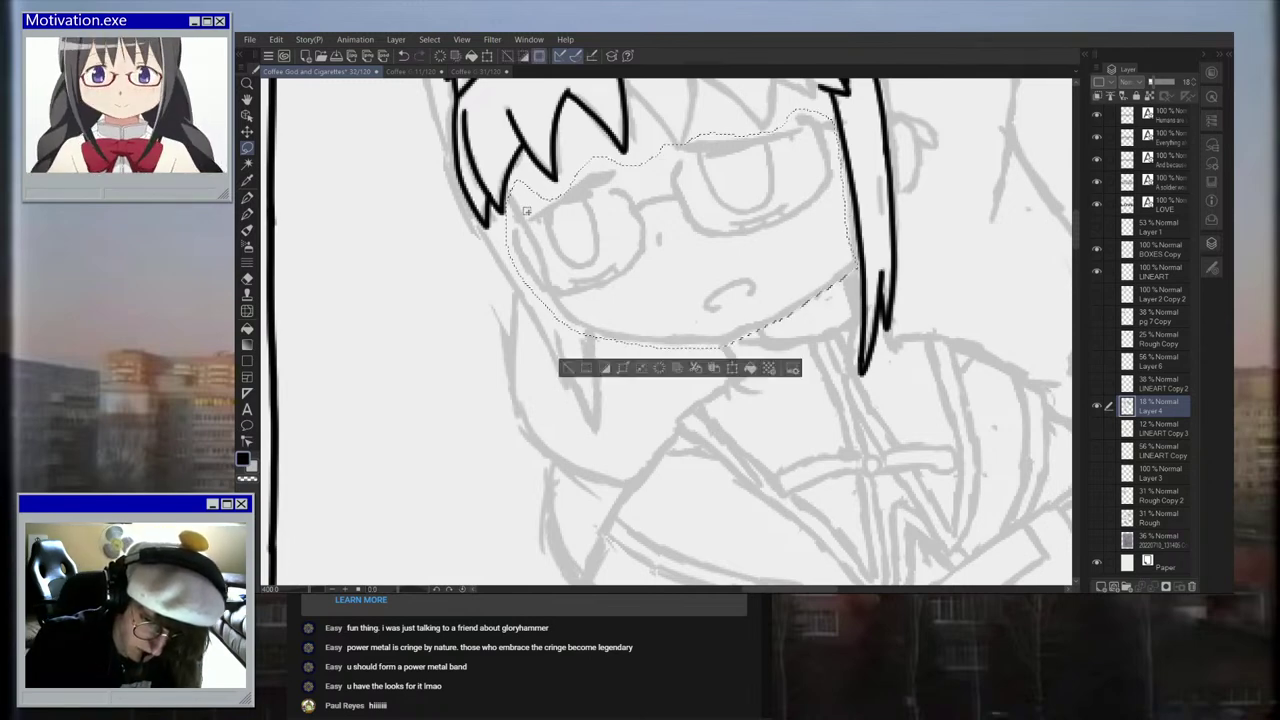
scroll(519, 206, "down", 3)
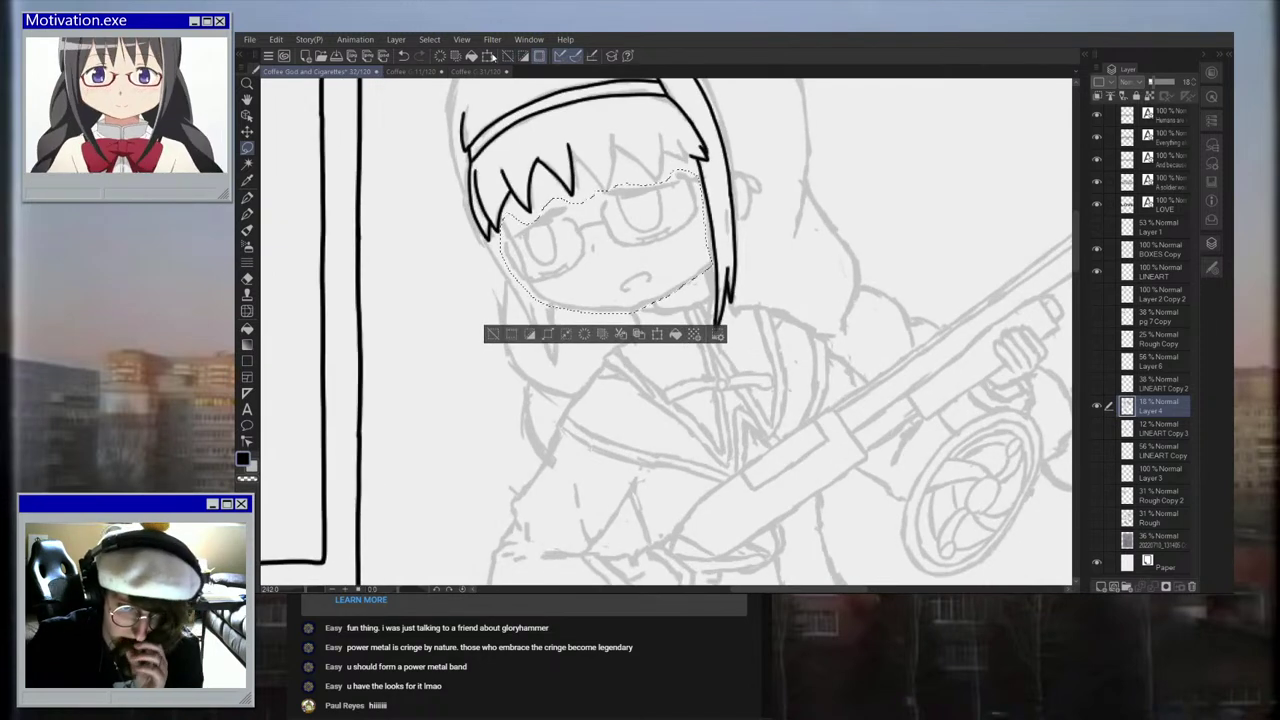
left_click(489, 56)
left_click_drag(680, 194, 680, 197)
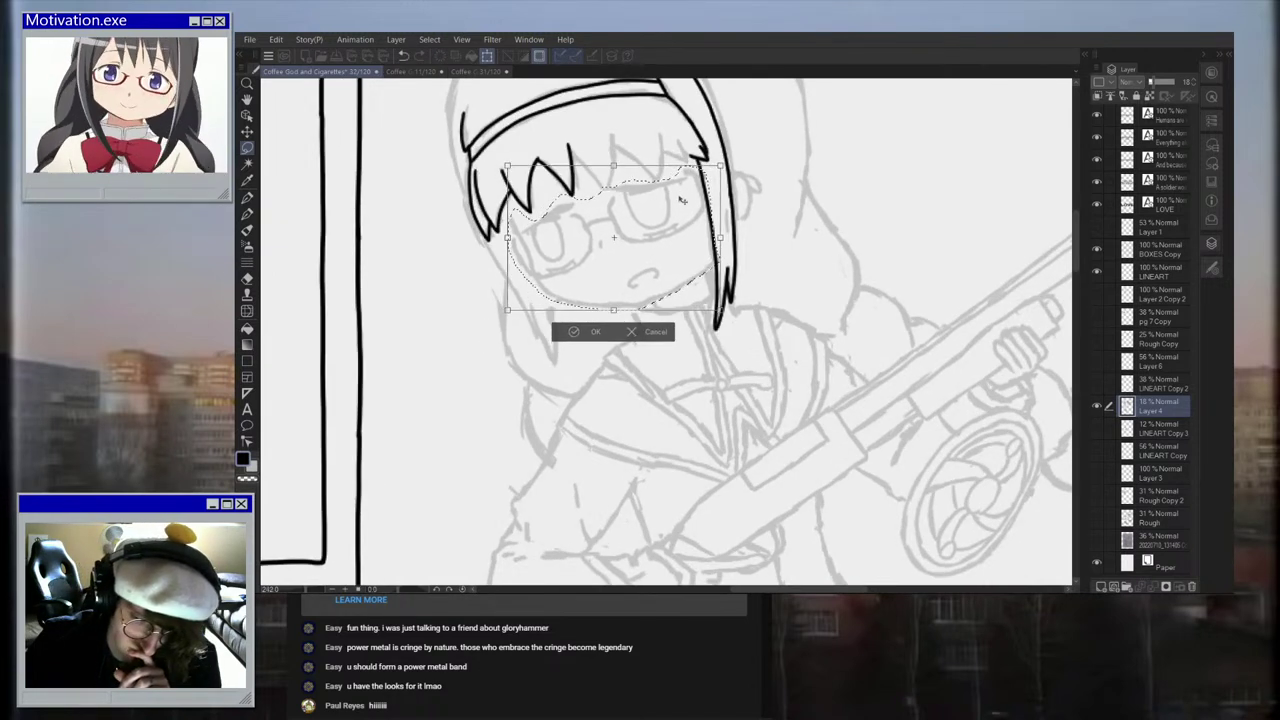
key("Return")
scroll(686, 170, "down", 5)
key("ctrl+d")
scroll(722, 120, "up", 2)
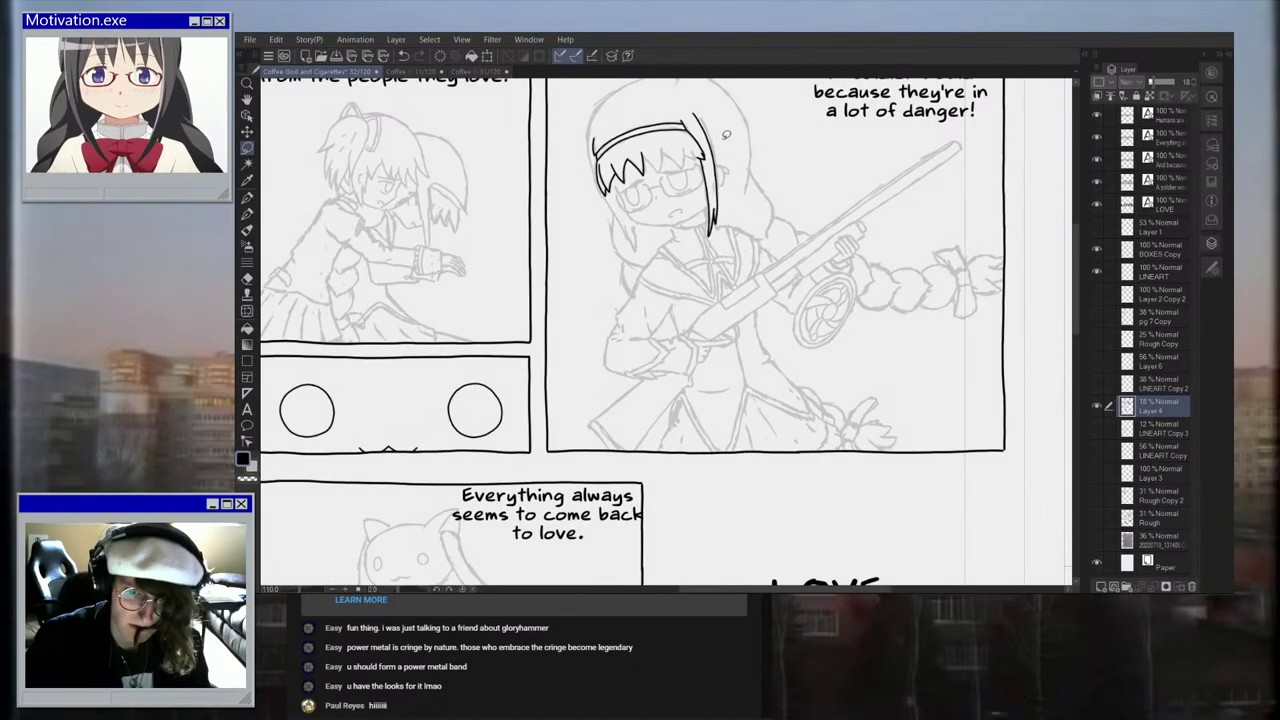
scroll(722, 116, "down", 4)
scroll(705, 100, "up", 2)
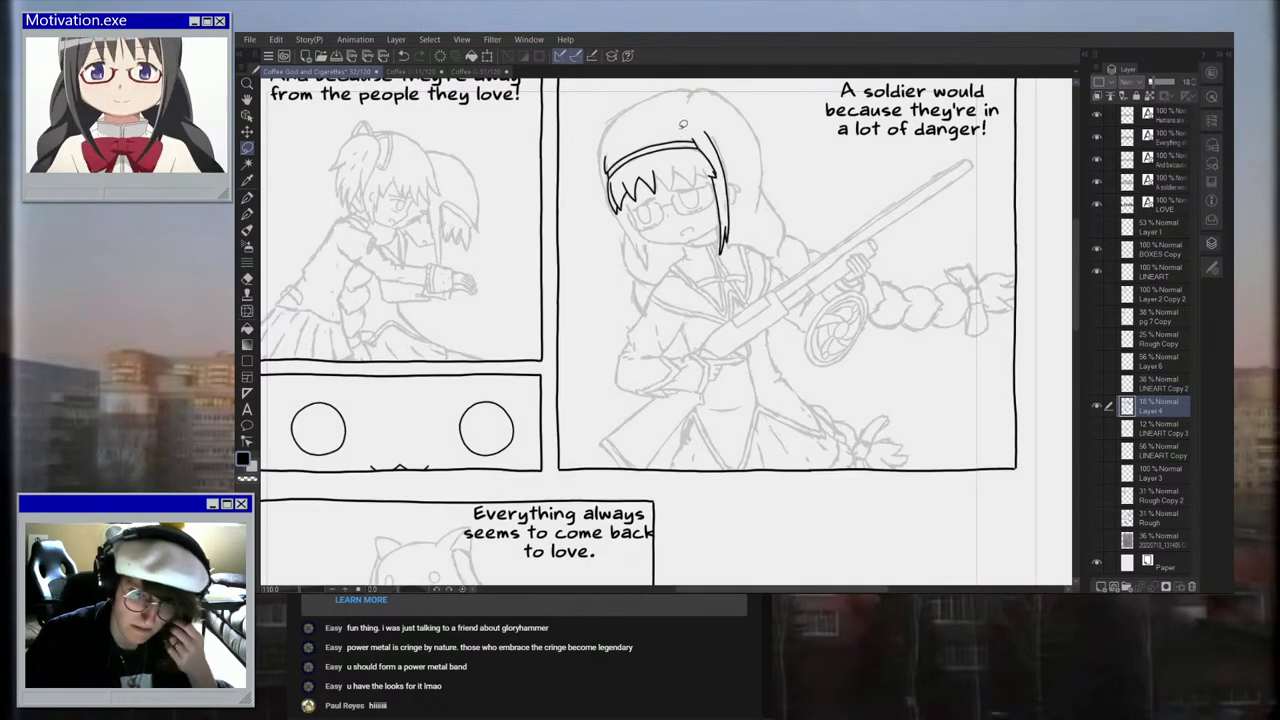
scroll(683, 123, "up", 2)
scroll(695, 124, "down", 4)
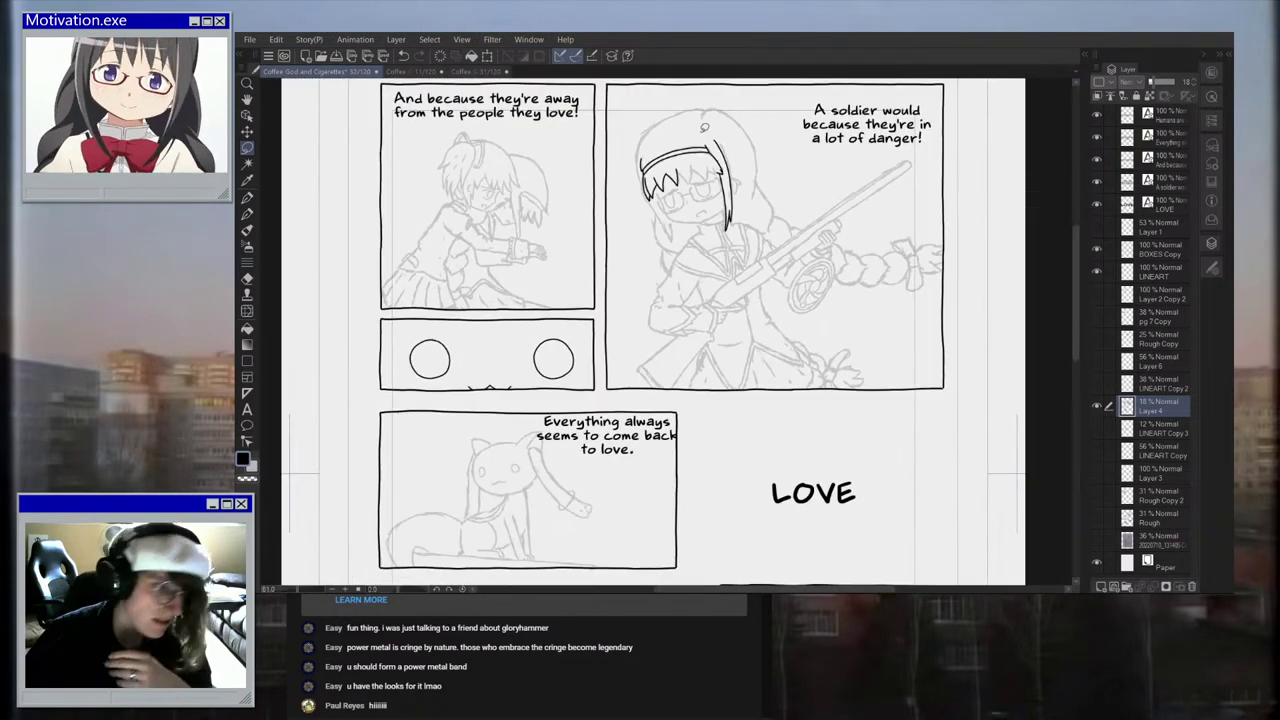
scroll(704, 127, "up", 2)
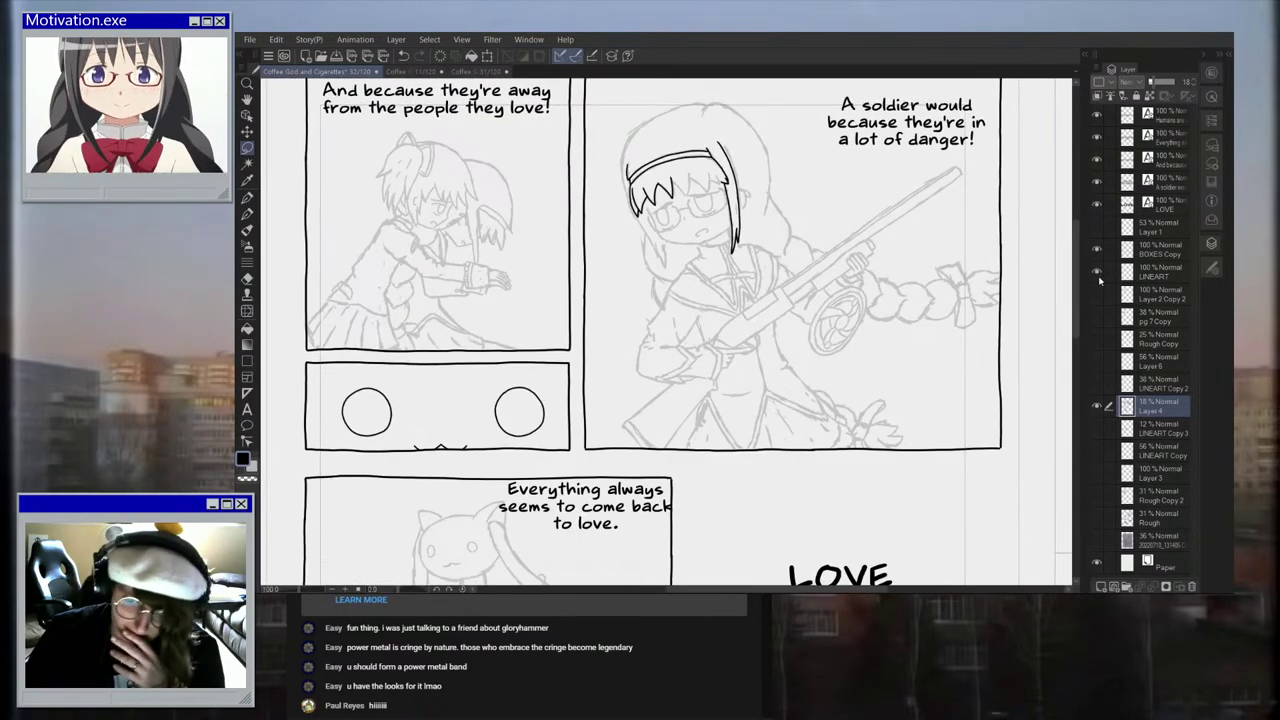
Step: On the LINEART layer, lasso the inked bangs and the hairband end beside them, delete that ink, and deselect
left_click(1135, 272)
scroll(660, 133, "up", 2)
scroll(660, 133, "up", 1)
mouse_move(646, 143)
left_mouse_down()
mouse_move(556, 106)
mouse_move(640, 145)
left_mouse_up()
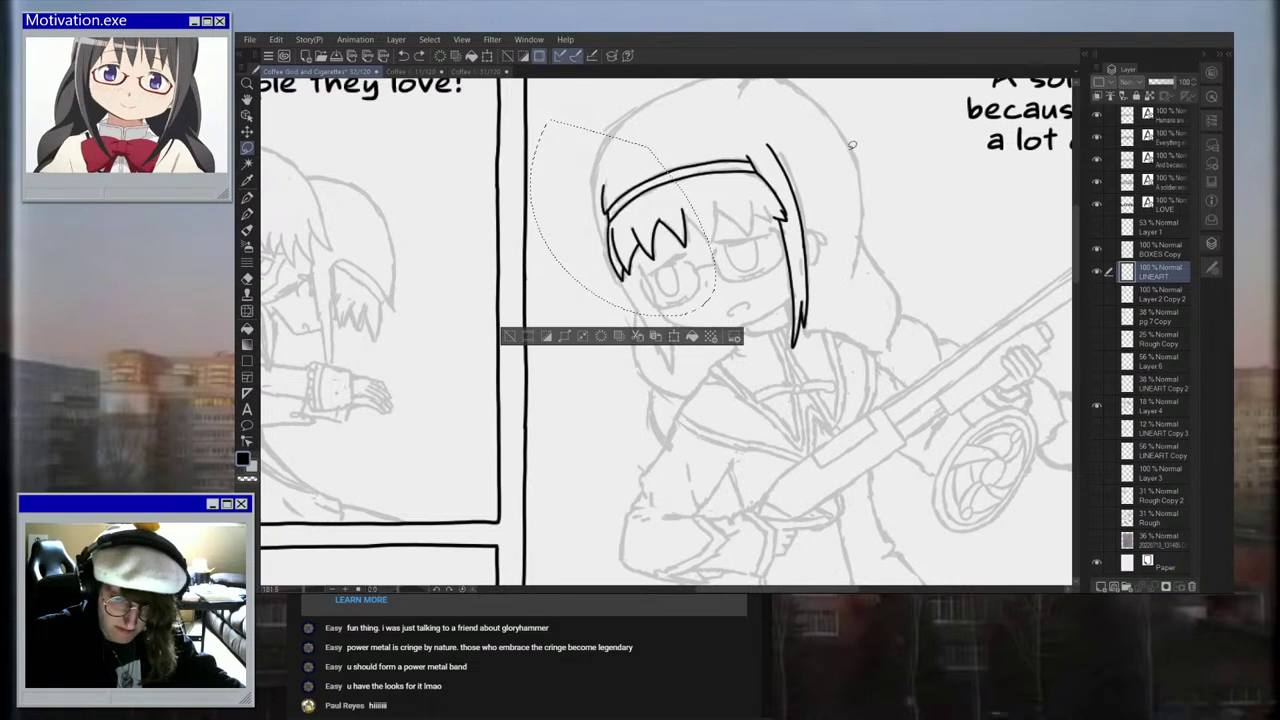
key("ctrl+d")
key("ctrl+z")
key("ctrl+z")
key("ctrl+z")
key("ctrl+y")
key("ctrl+y")
key("ctrl+y")
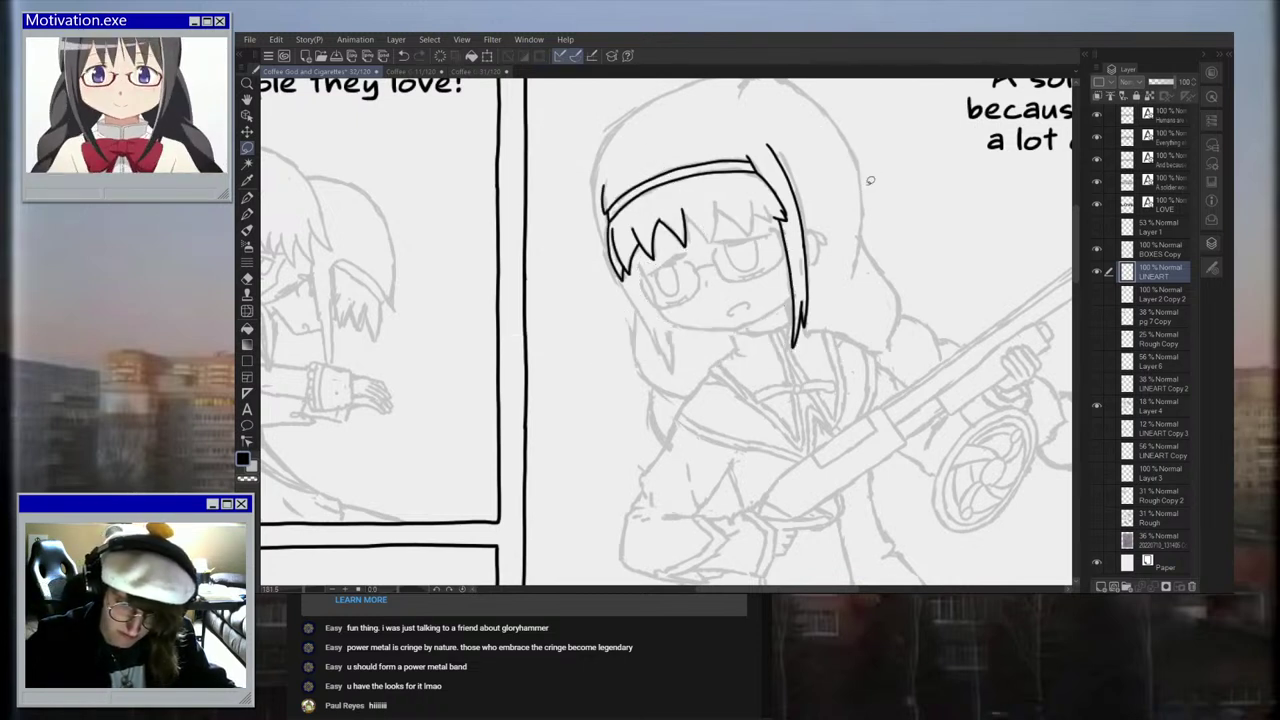
key("ctrl+z")
key("Delete")
key("ctrl+d")
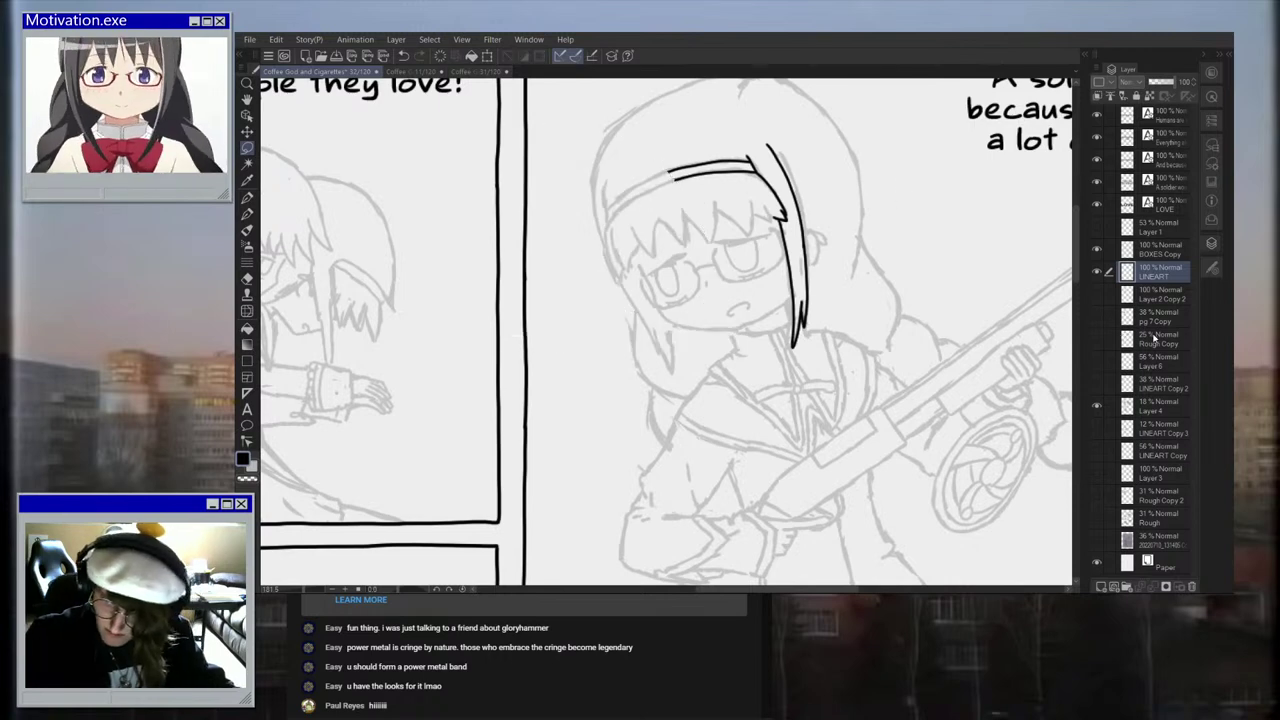
Step: On Layer 4, lasso the sketched hair strands beside the hairband's outer end and shift them slightly inward with a transform
left_click(1173, 405)
scroll(671, 165, "up", 3)
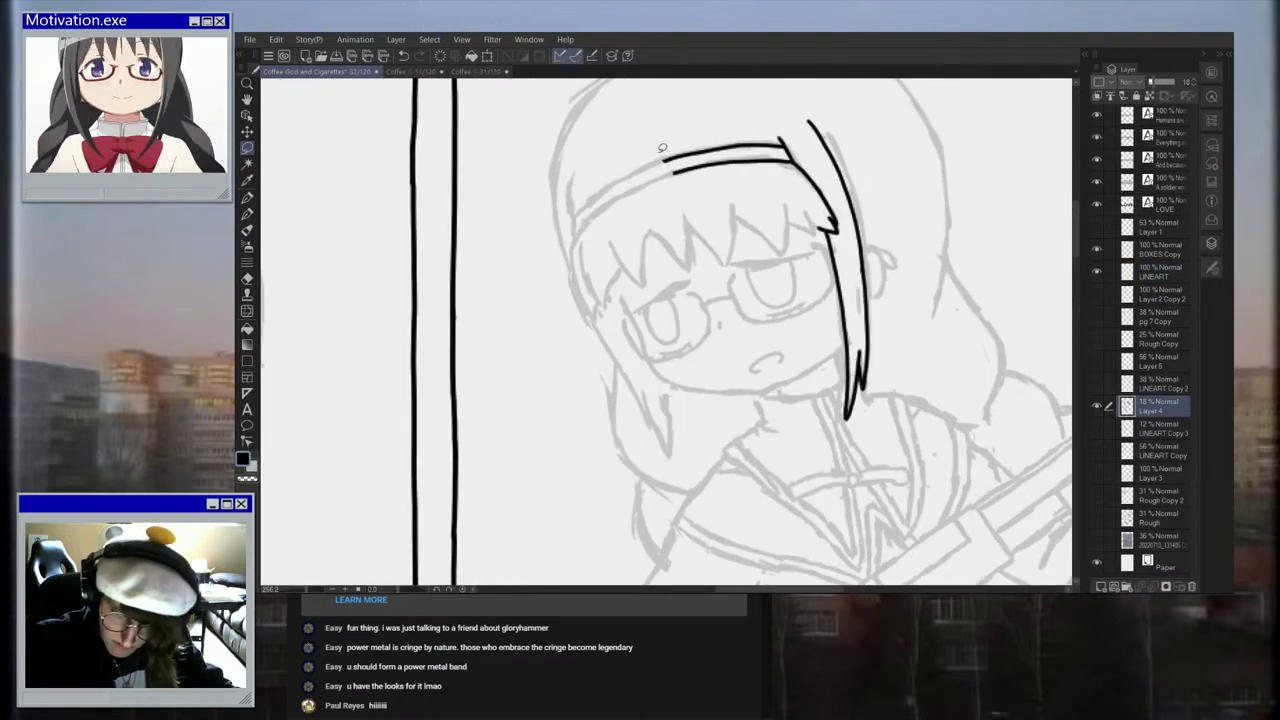
mouse_move(596, 178)
left_mouse_down()
mouse_move(624, 266)
mouse_move(603, 324)
mouse_move(583, 299)
mouse_move(582, 160)
left_mouse_up()
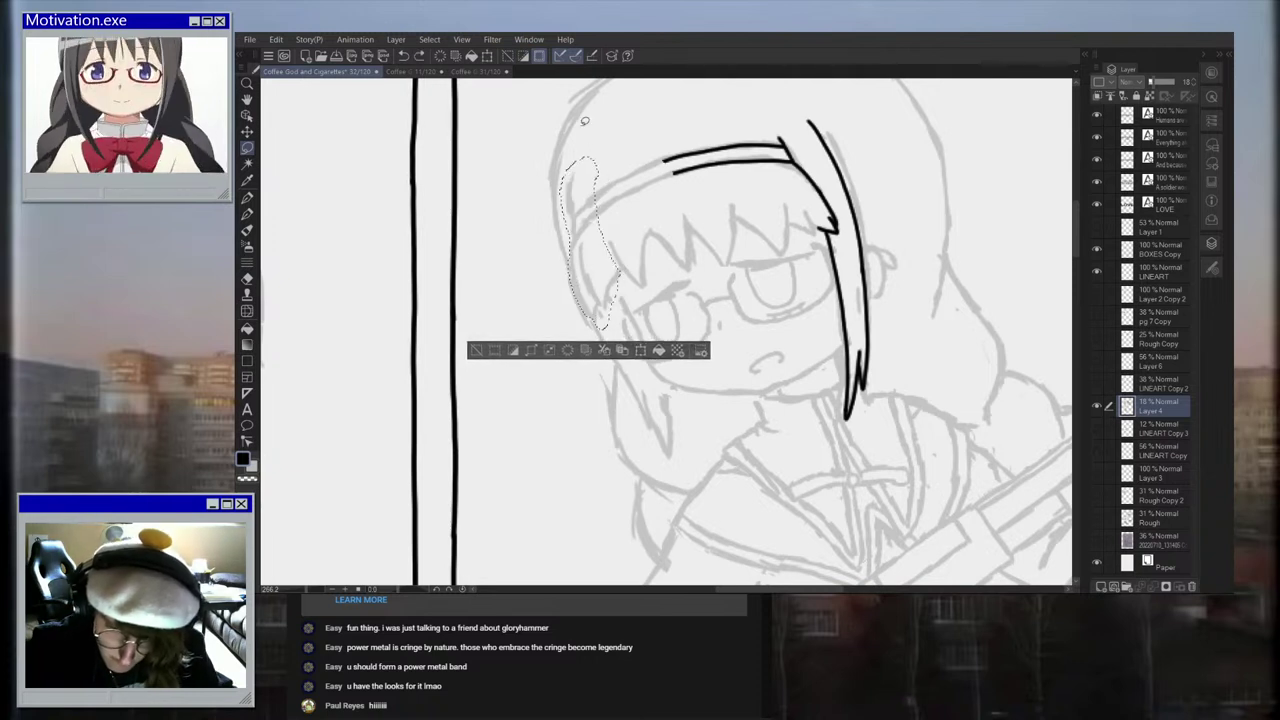
key("ctrl+t")
left_click_drag(587, 206, 598, 181)
key("Return")
Step: Examine the adjusted head sketch against the remaining ink, both close up and across the whole panel
scroll(594, 259, "down", 5)
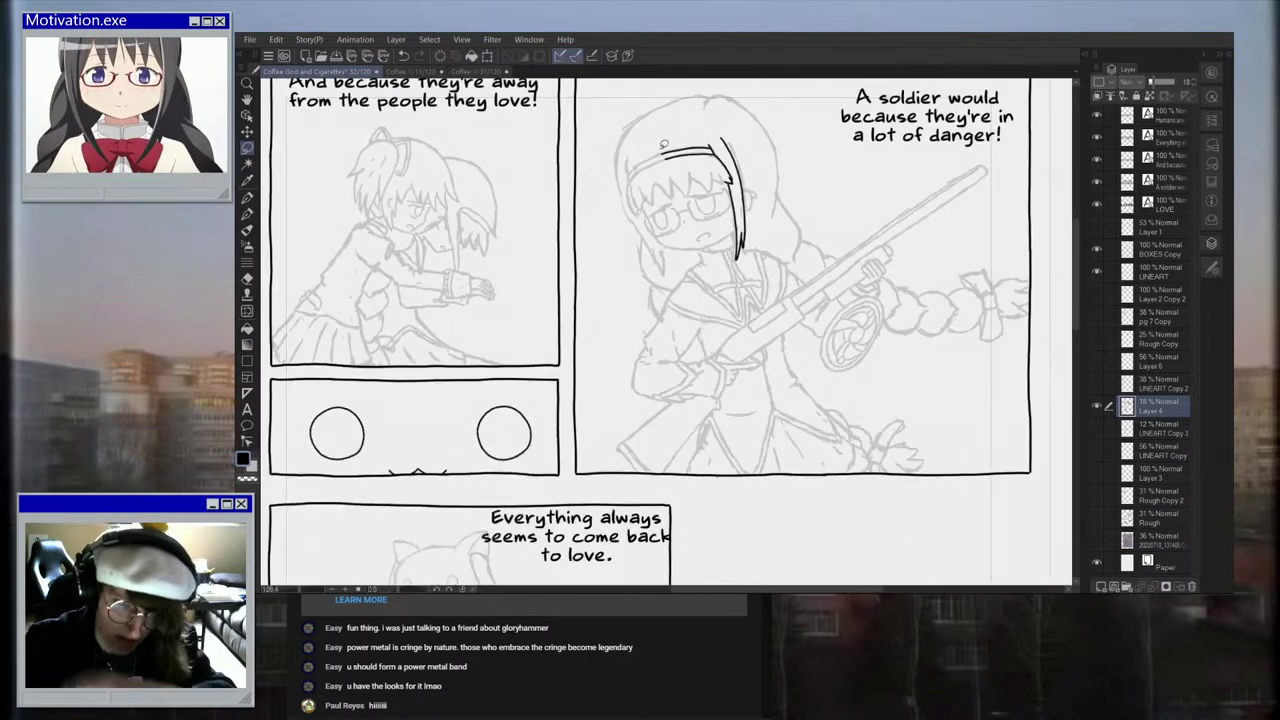
scroll(680, 179, "up", 4)
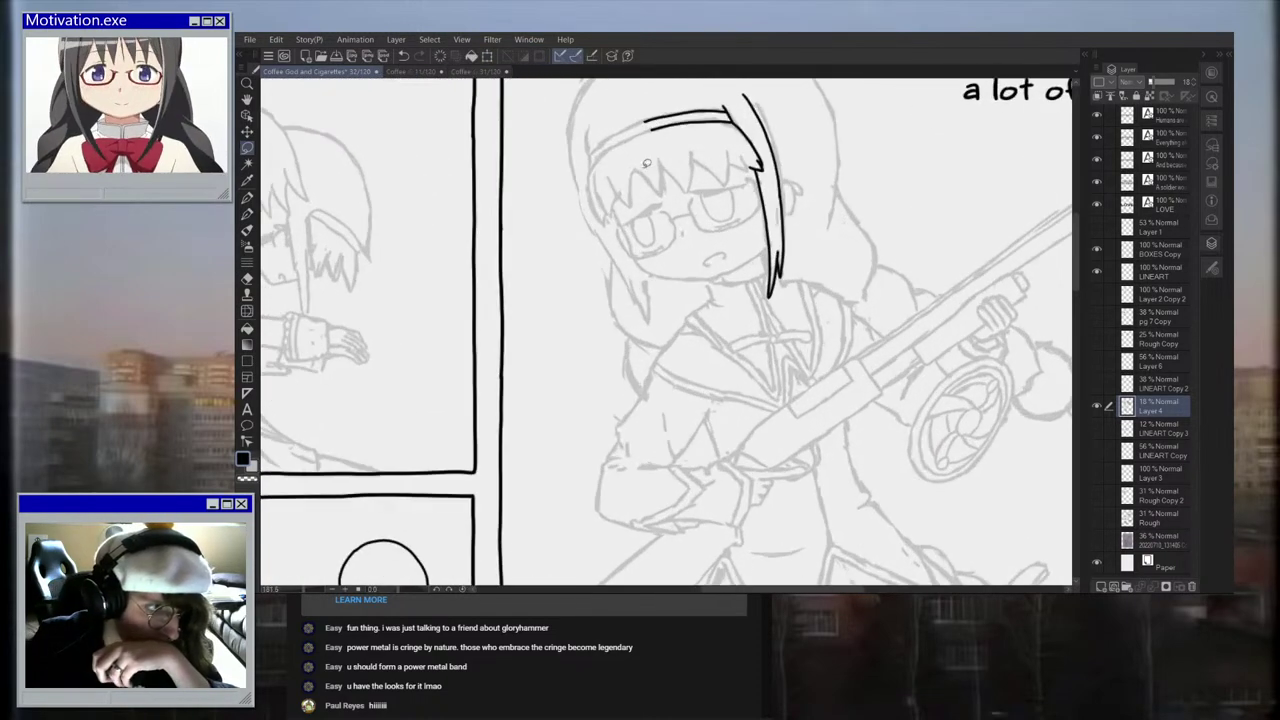
scroll(689, 132, "down", 5)
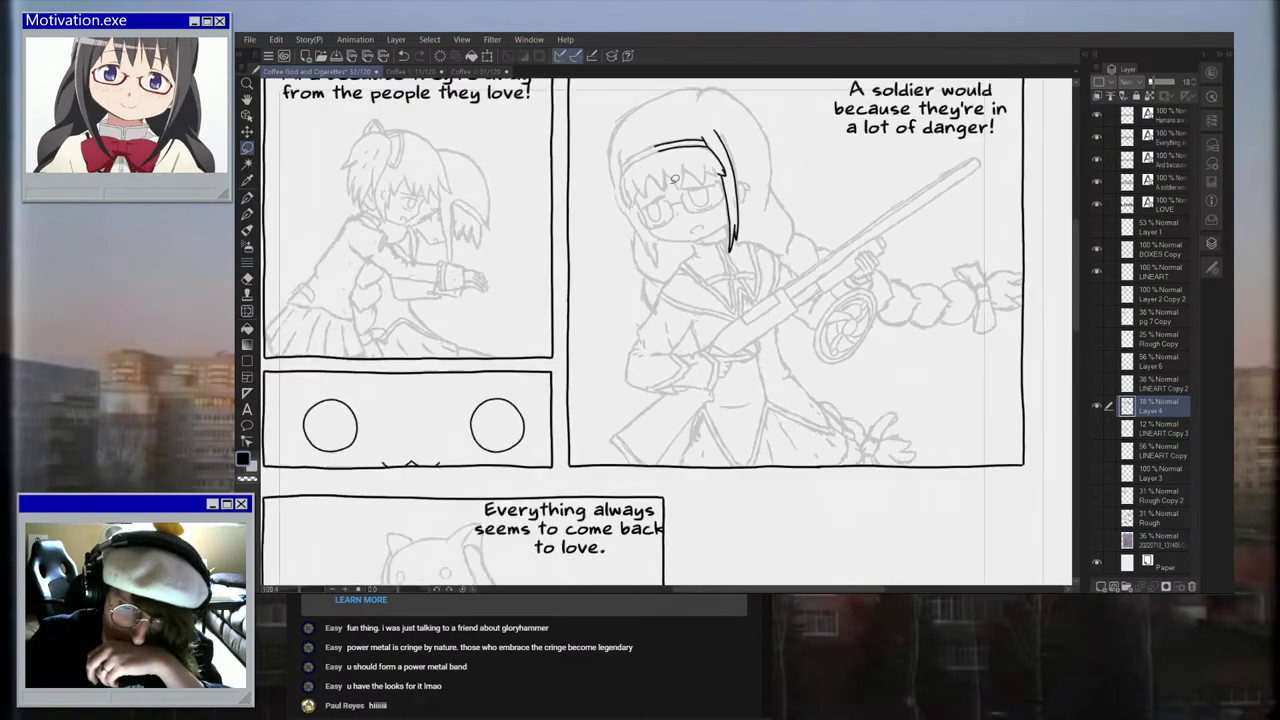
scroll(682, 171, "up", 5)
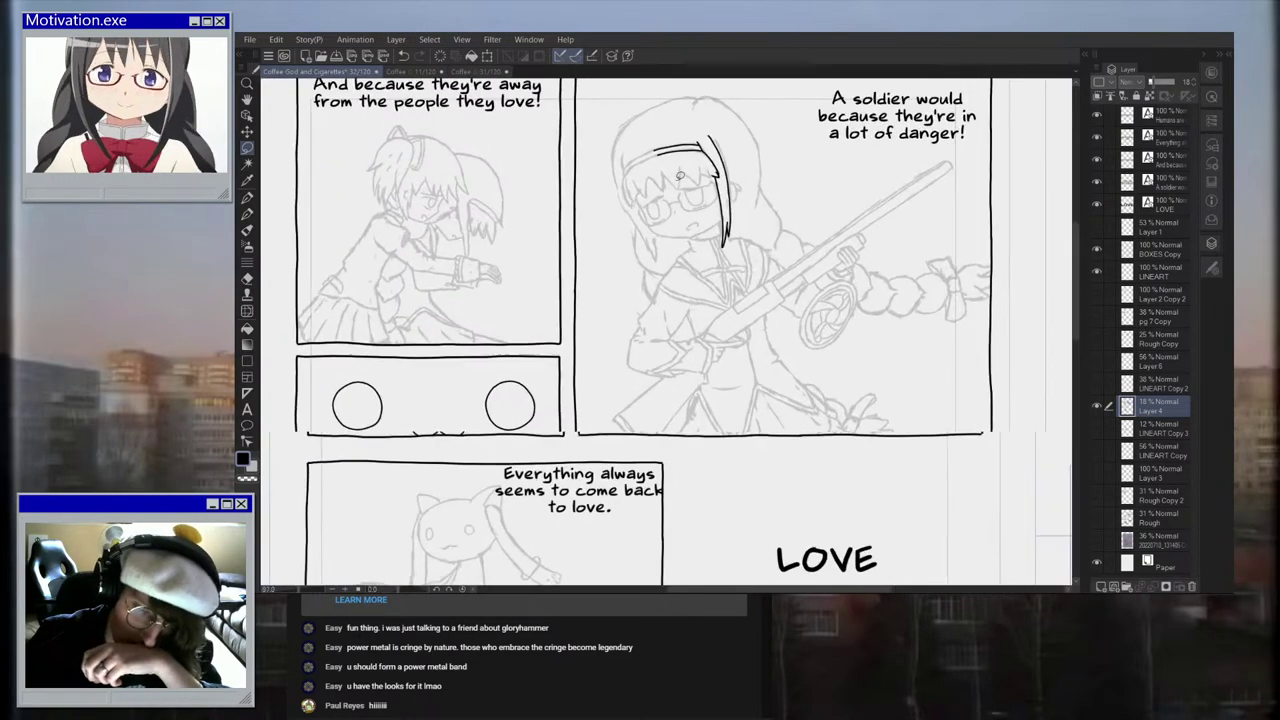
scroll(610, 184, "down", 4)
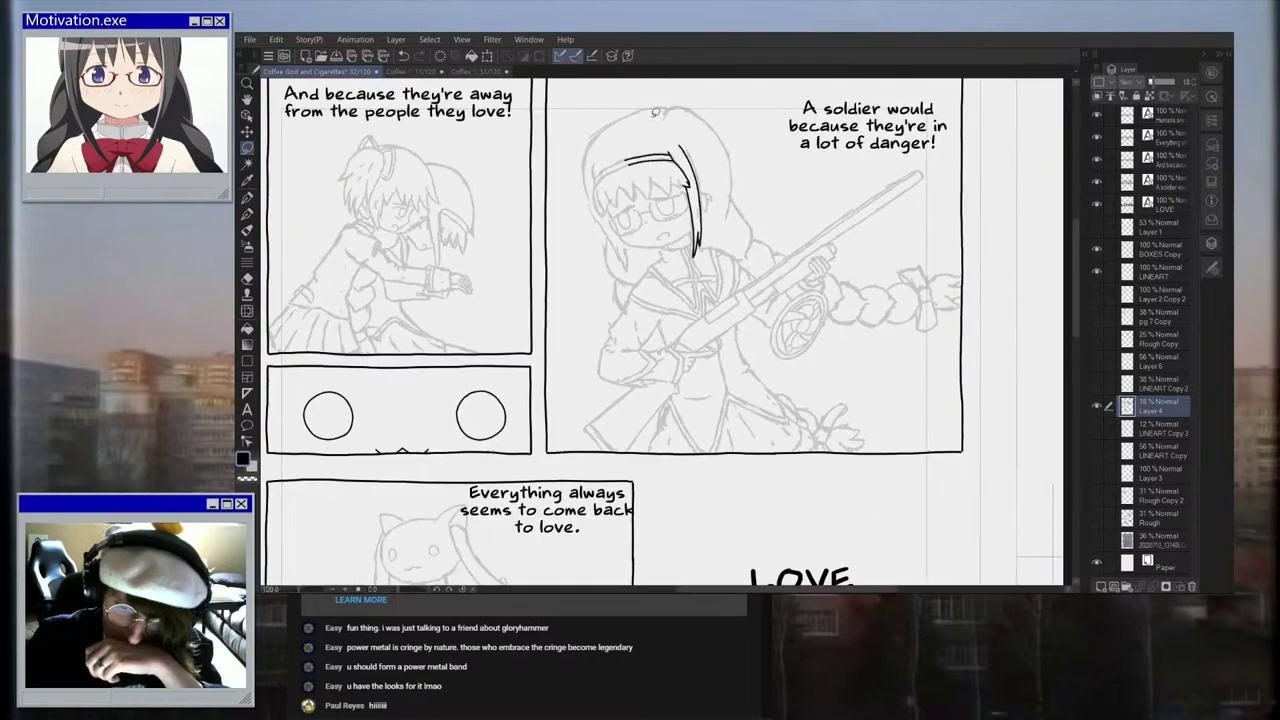
scroll(716, 133, "down", 3)
scroll(726, 130, "up", 3)
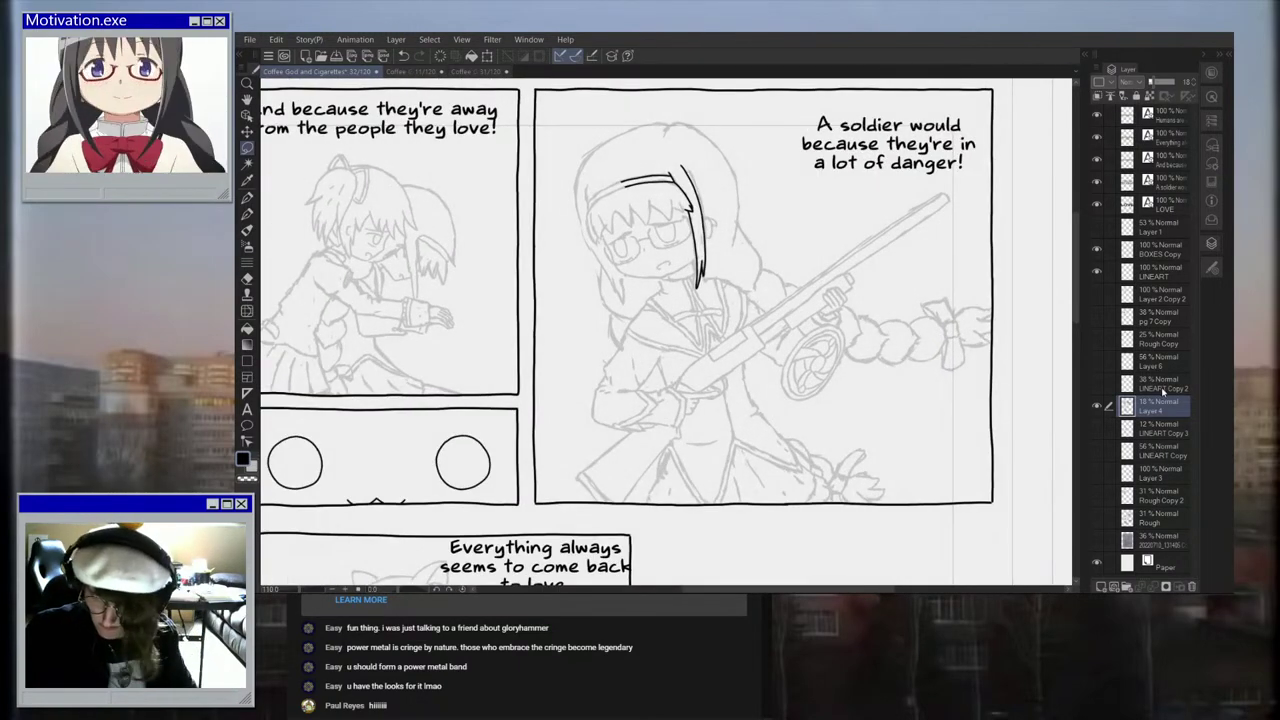
Step: On the LINEART layer, ink the first two pointed bang spikes above the left lens of the glasses
left_click(1155, 272)
scroll(630, 160, "up", 5)
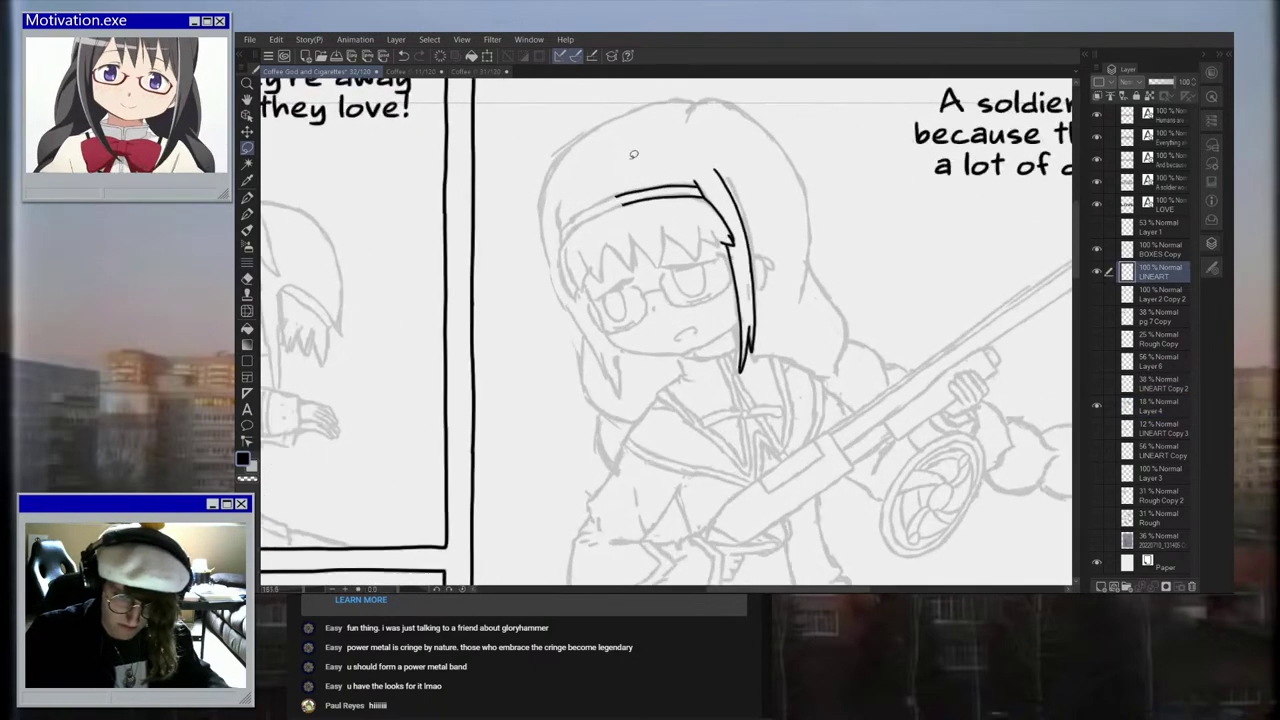
scroll(564, 357, "up", 2)
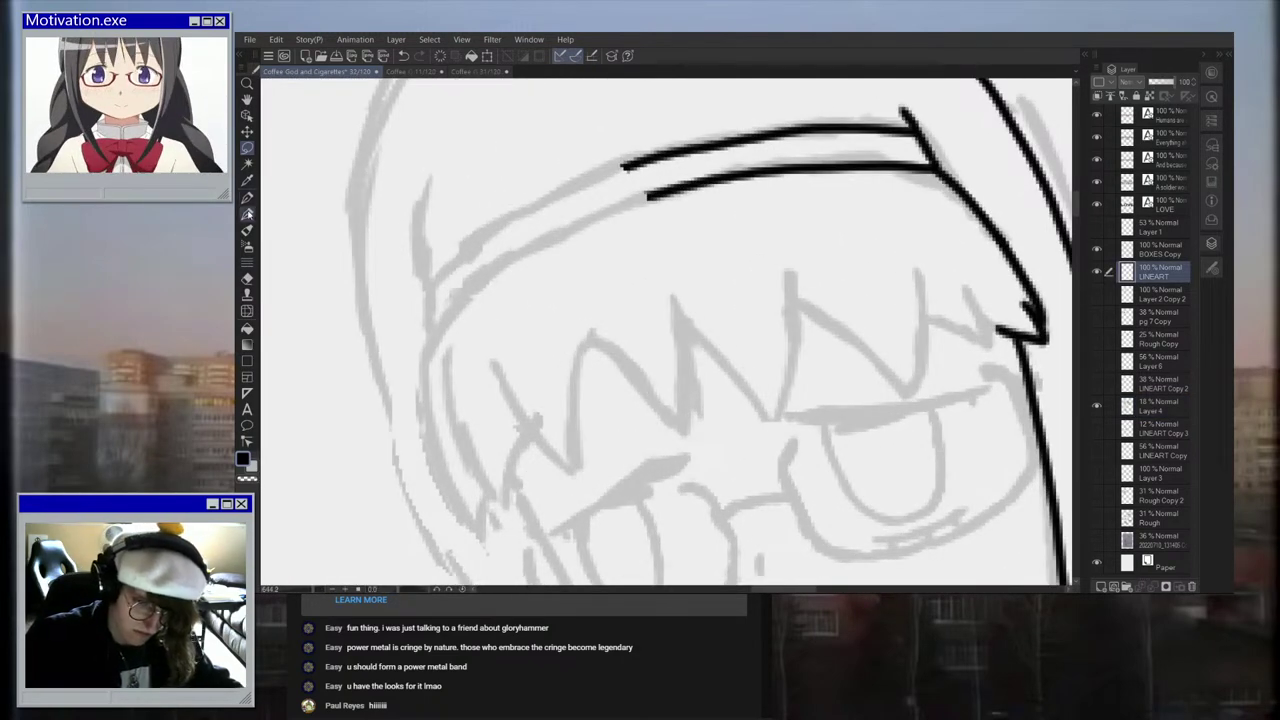
scroll(529, 412, "up", 1)
mouse_move(486, 351)
left_mouse_down()
mouse_move(575, 492)
mouse_move(598, 320)
left_mouse_up()
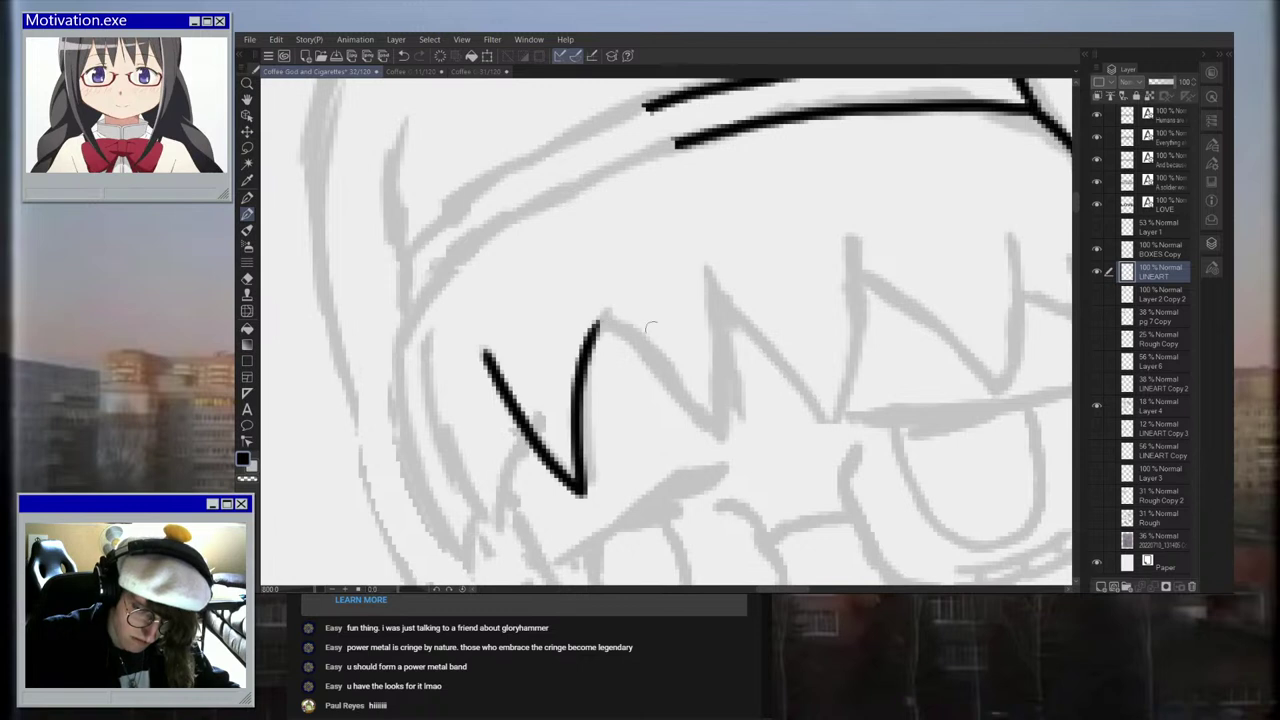
mouse_move(424, 338)
left_mouse_down()
mouse_move(449, 449)
mouse_move(499, 537)
mouse_move(535, 433)
left_mouse_up()
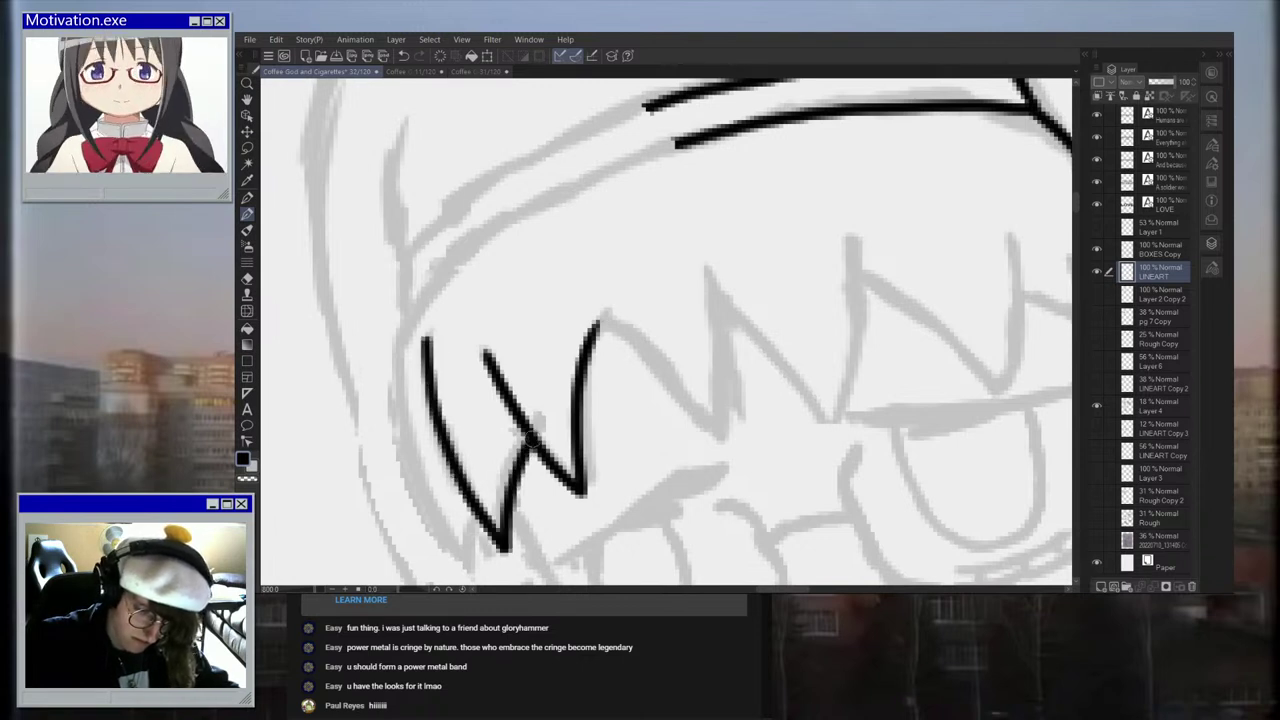
Step: Ink the missing left part of both hairband edges and redraw the short hair stroke rising from that end
mouse_move(686, 141)
left_mouse_down()
mouse_move(518, 218)
mouse_move(405, 315)
left_mouse_up()
mouse_move(654, 107)
left_mouse_down()
mouse_move(515, 175)
mouse_move(425, 240)
mouse_move(407, 312)
mouse_move(433, 243)
left_mouse_up()
scroll(474, 341, "down", 3)
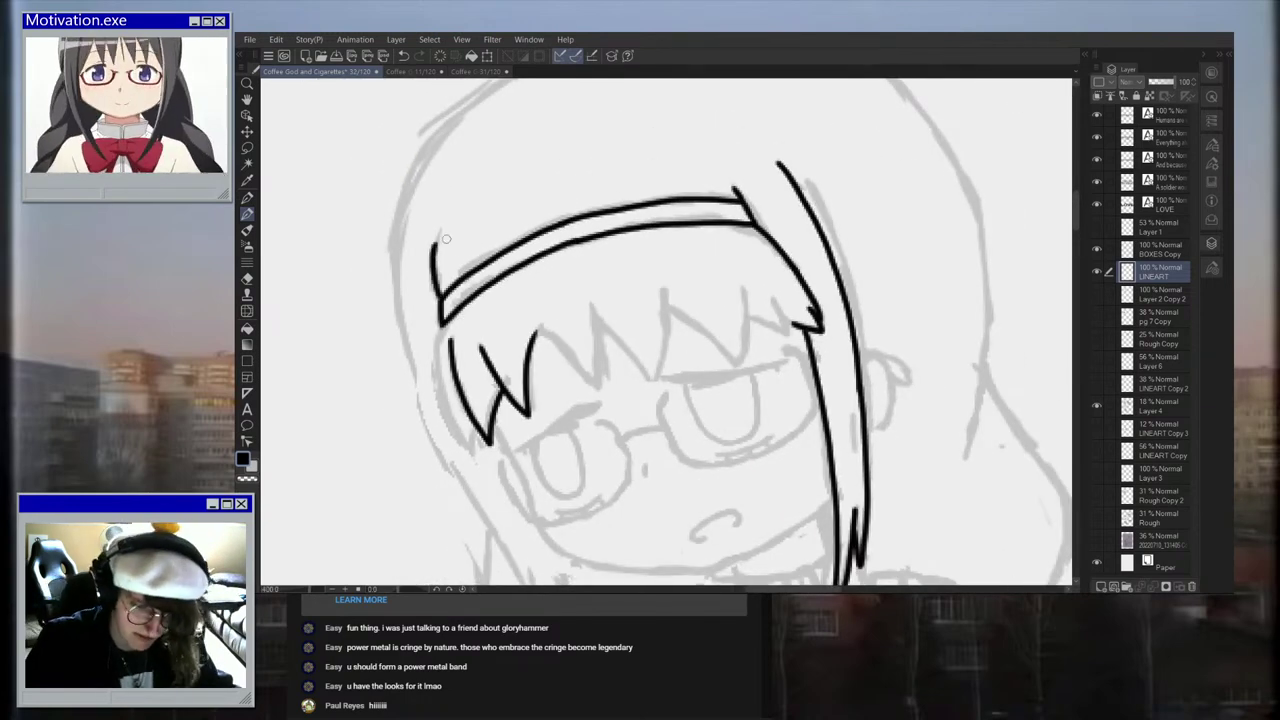
key("ctrl+z")
left_click_drag(438, 298, 433, 240)
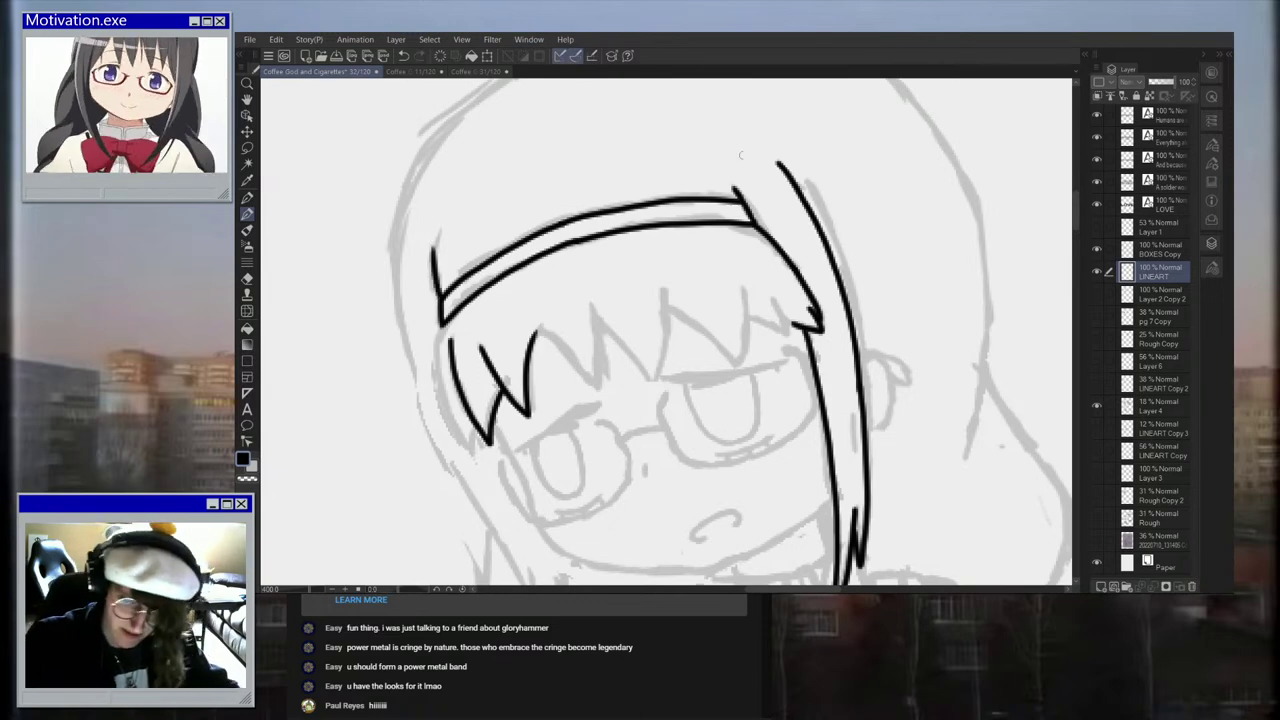
Step: Redraw the short hair stroke at the hairband end near the side lock and fill it into a small solid wedge
scroll(714, 172, "down", 3)
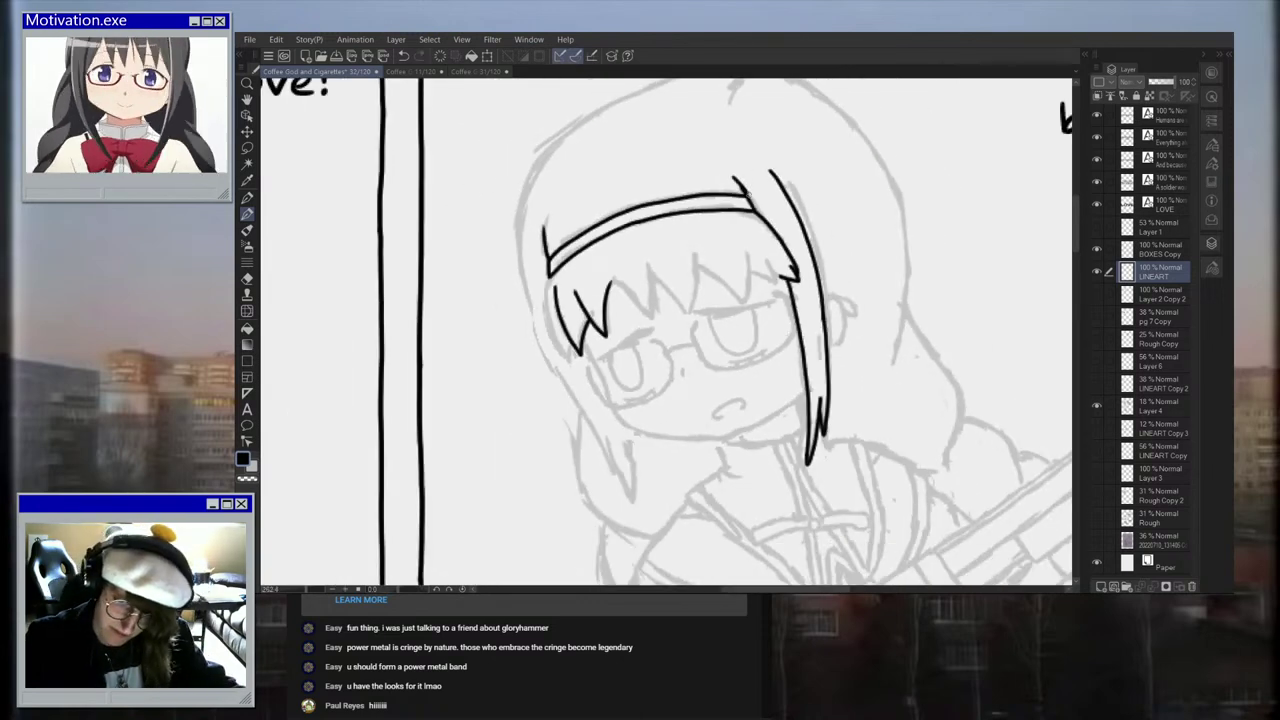
scroll(759, 187, "up", 2)
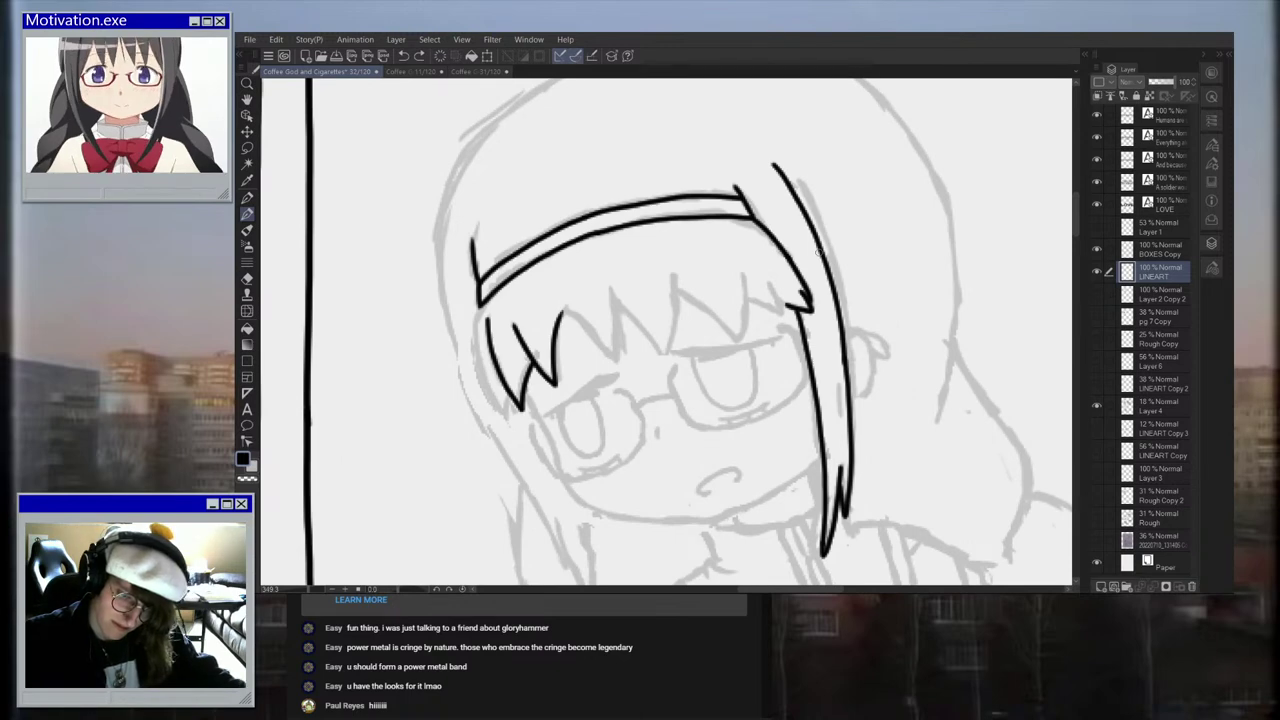
key("ctrl+z")
left_click_drag(736, 187, 753, 217)
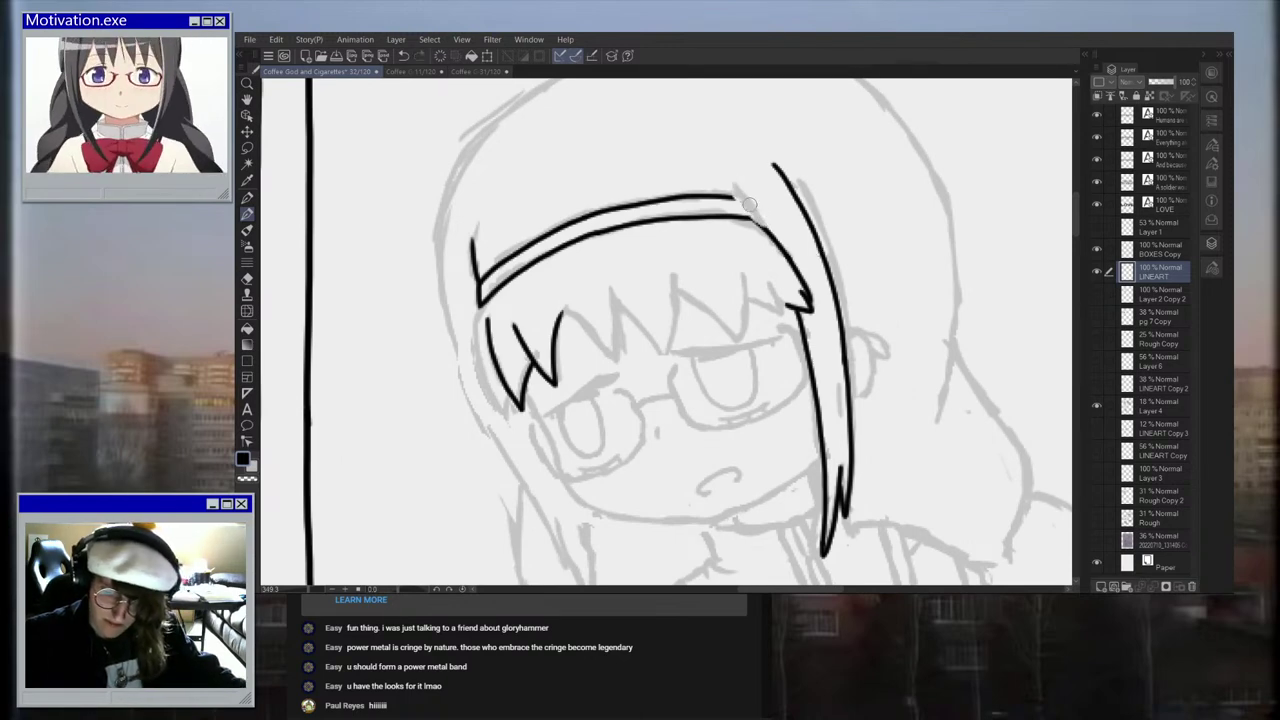
scroll(790, 234, "down", 2)
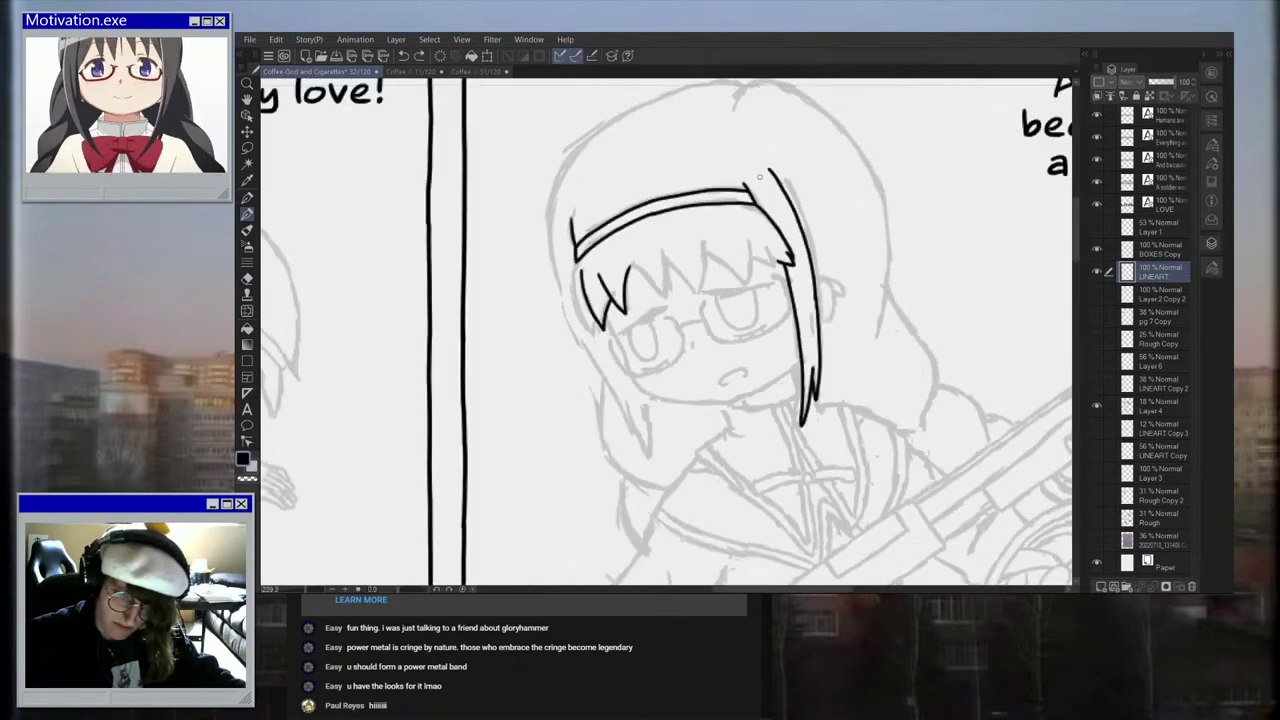
scroll(741, 181, "up", 1)
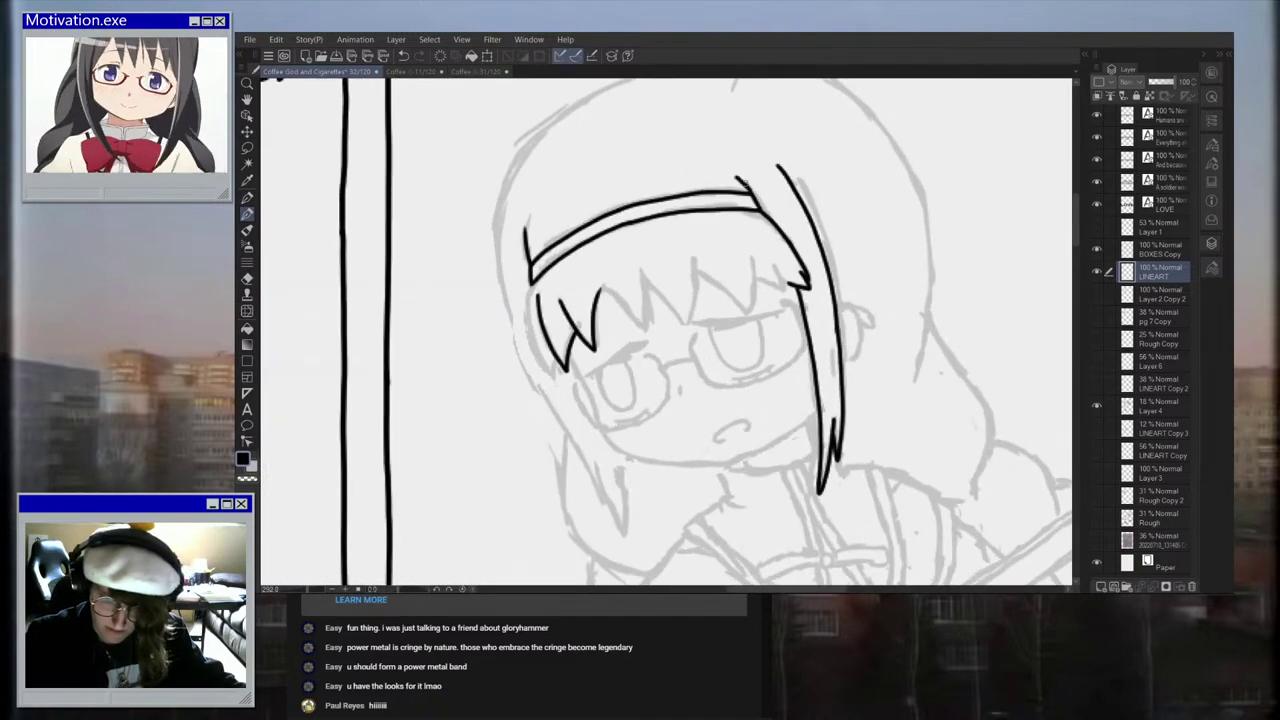
scroll(735, 176, "up", 1)
scroll(730, 180, "up", 2)
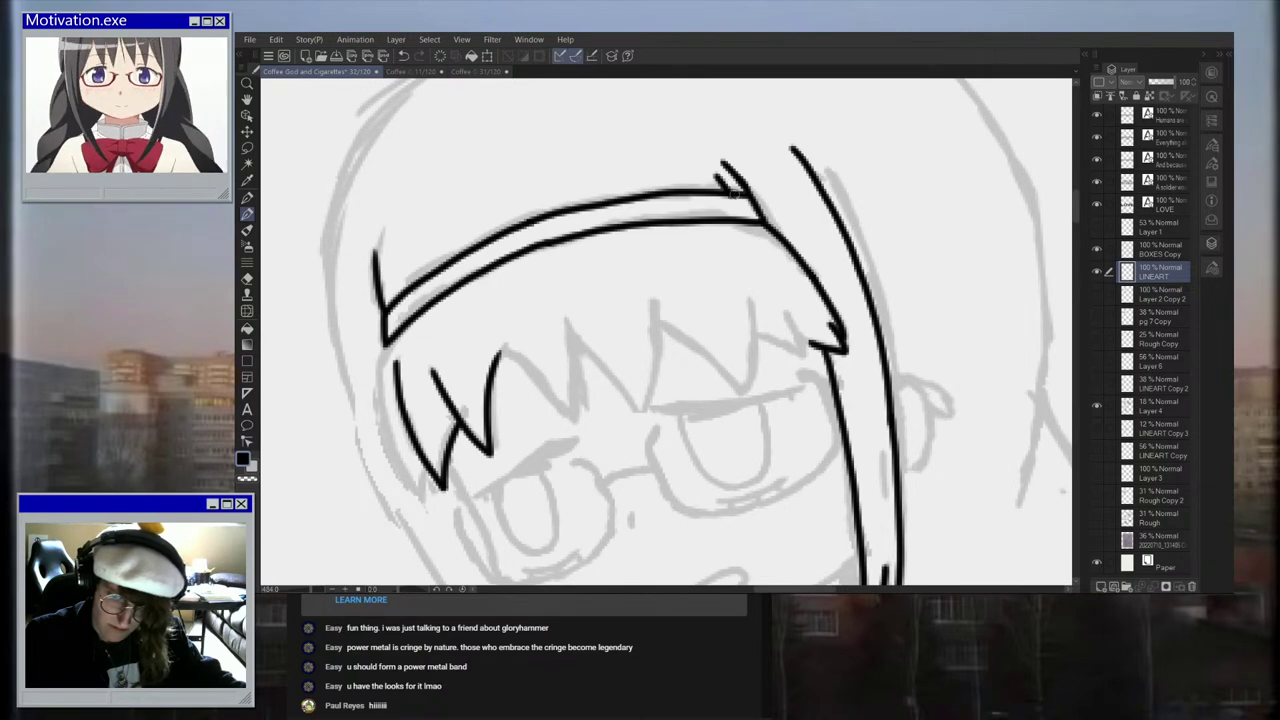
scroll(732, 196, "down", 5)
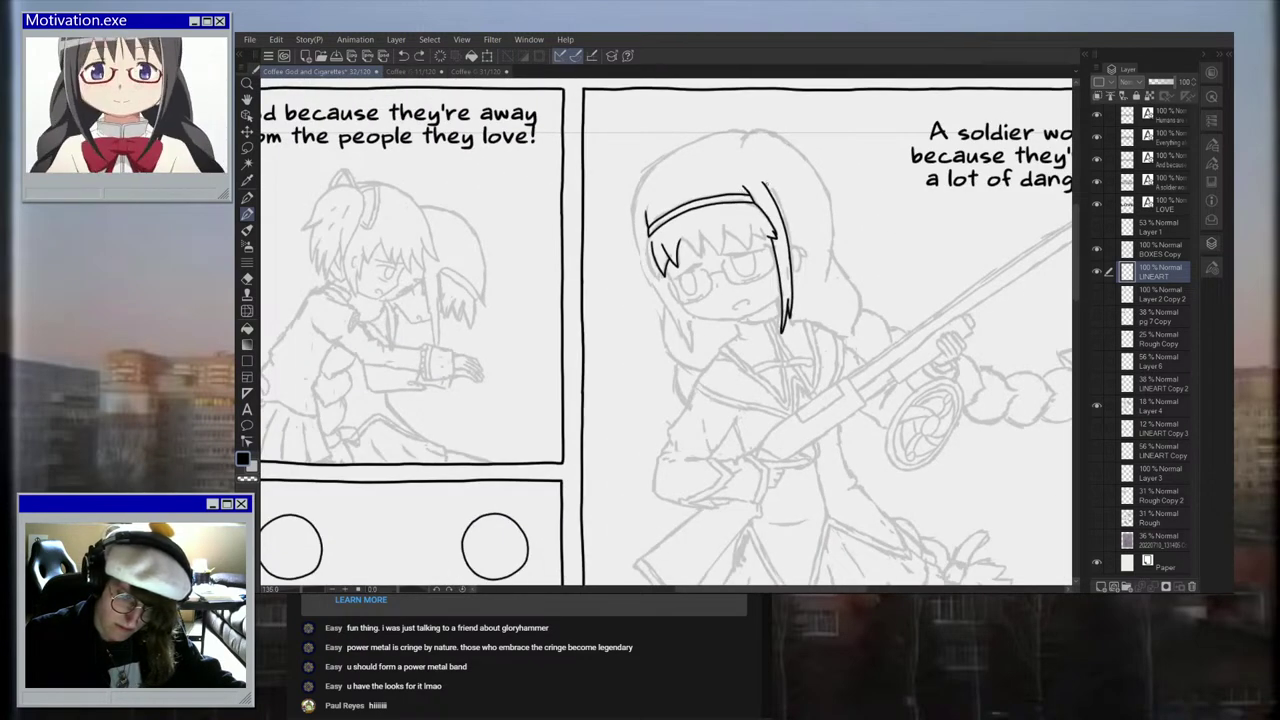
scroll(740, 190, "up", 4)
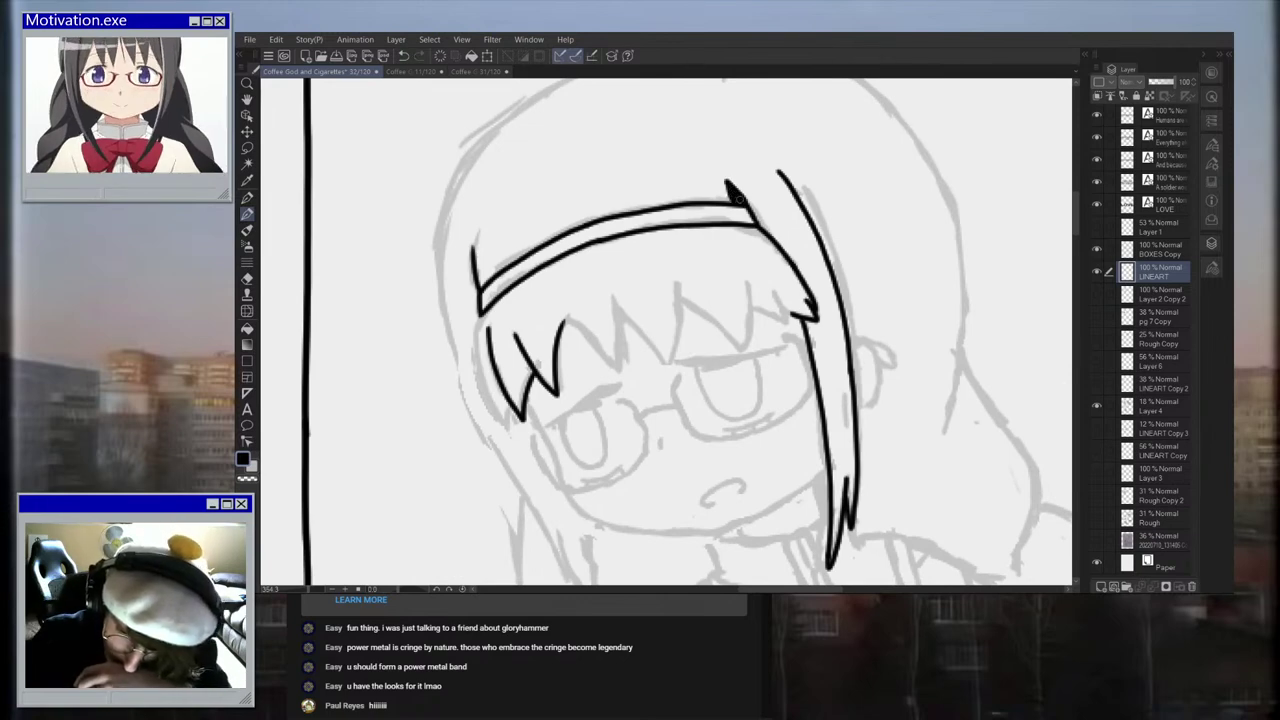
Step: Hide Layer 4 briefly to check the inked hairband and side lock without the sketch, and show it again
scroll(740, 200, "down", 5)
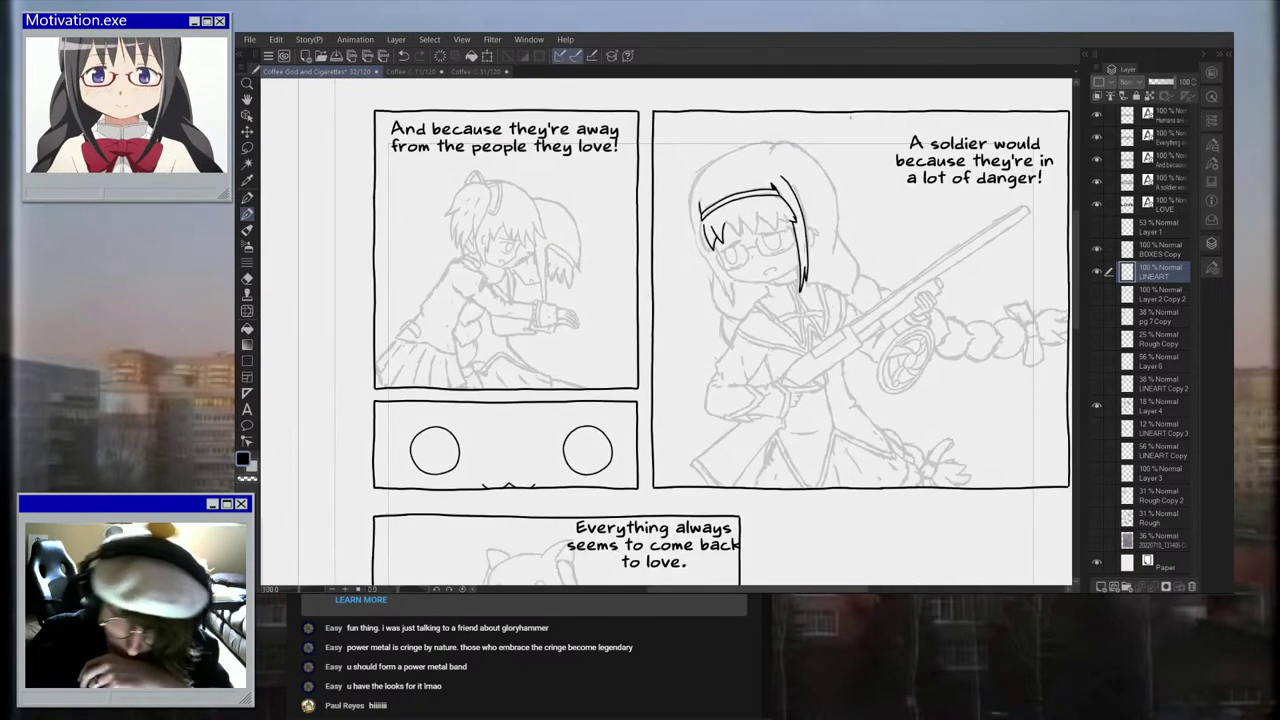
left_click(1097, 406)
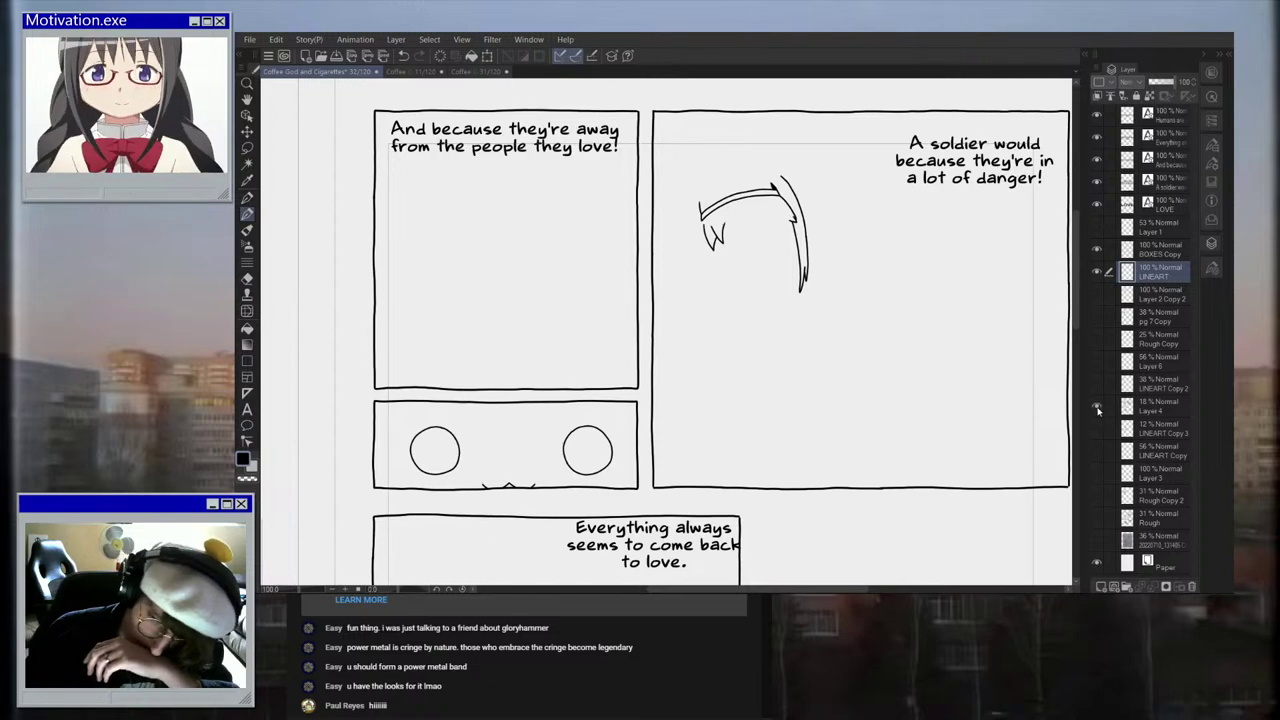
left_click(1097, 406)
scroll(1022, 367, "down", 2)
scroll(950, 355, "up", 4)
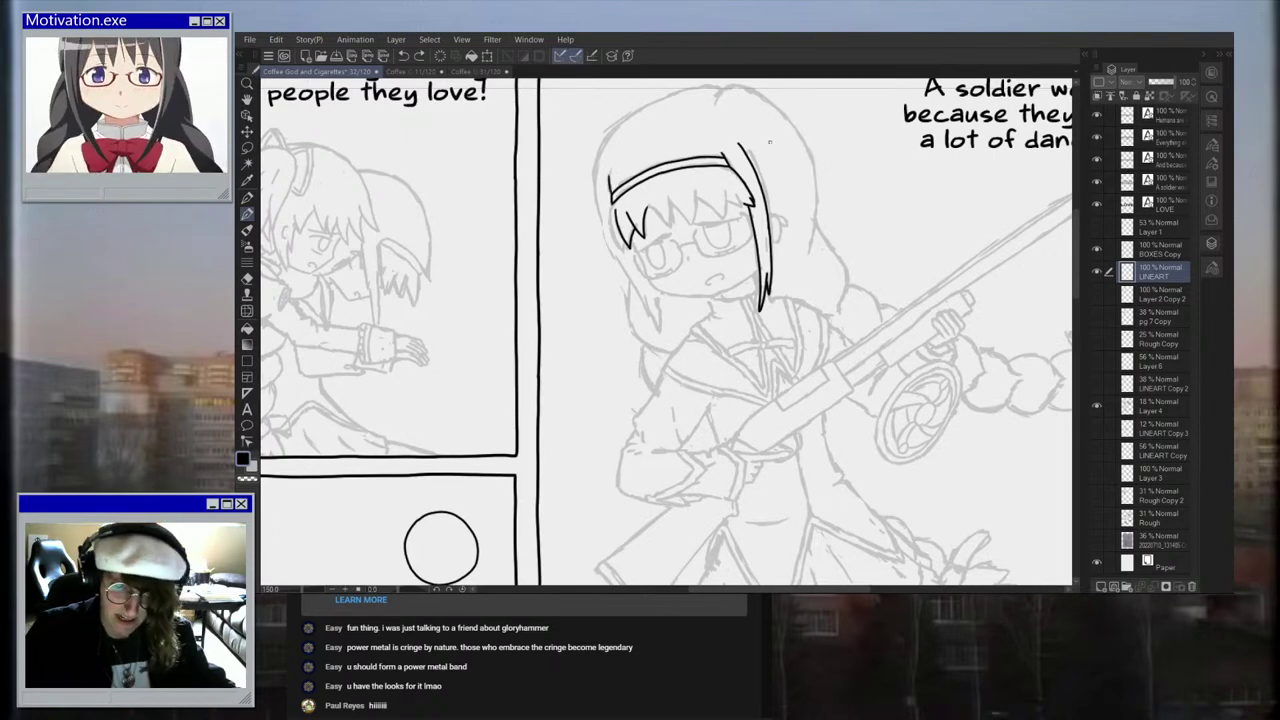
Step: Erase the ink joining hairband and side lock, then lasso the hairband's right half and move it slightly down and right
scroll(769, 141, "up", 3)
mouse_move(713, 157)
left_mouse_down()
mouse_move(722, 166)
mouse_move(700, 141)
mouse_move(688, 189)
left_mouse_up()
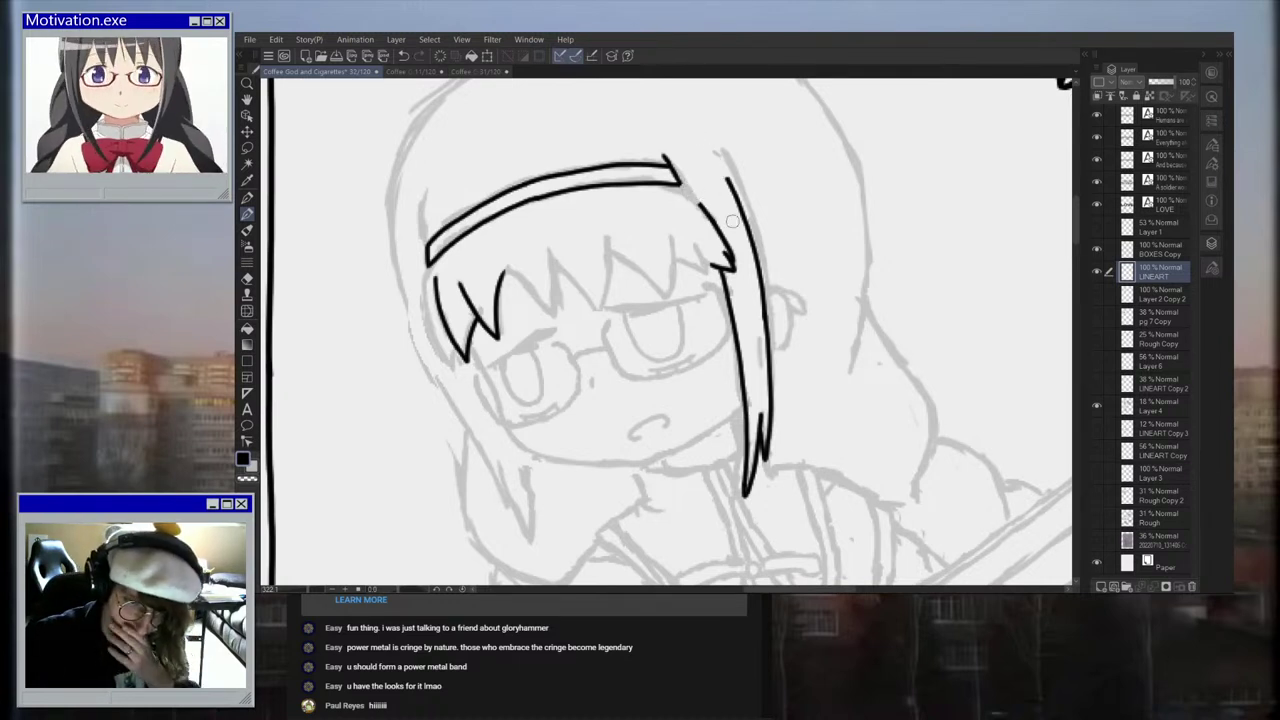
mouse_move(550, 131)
left_mouse_down()
mouse_move(581, 216)
mouse_move(681, 199)
mouse_move(599, 130)
mouse_move(540, 142)
left_mouse_up()
left_click(487, 57)
left_click_drag(662, 172, 680, 184)
left_click_drag(655, 117, 658, 118)
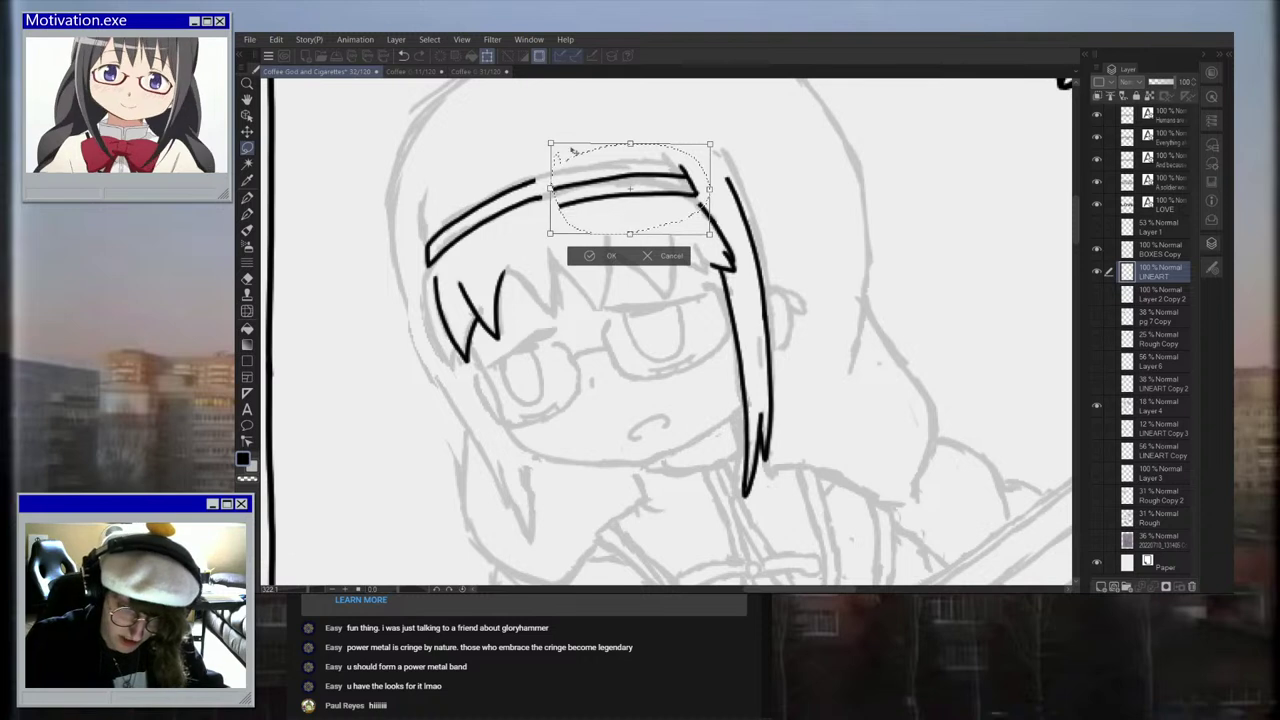
key("Return")
Step: Lasso the hairband's left half, move it into line with the shifted half, and deselect
mouse_move(529, 149)
left_mouse_down()
mouse_move(554, 207)
mouse_move(425, 276)
mouse_move(525, 137)
left_mouse_up()
scroll(545, 128, "up", 2)
left_click(487, 57)
mouse_move(489, 220)
left_mouse_down()
mouse_move(493, 235)
mouse_move(509, 221)
left_mouse_up()
key("Return")
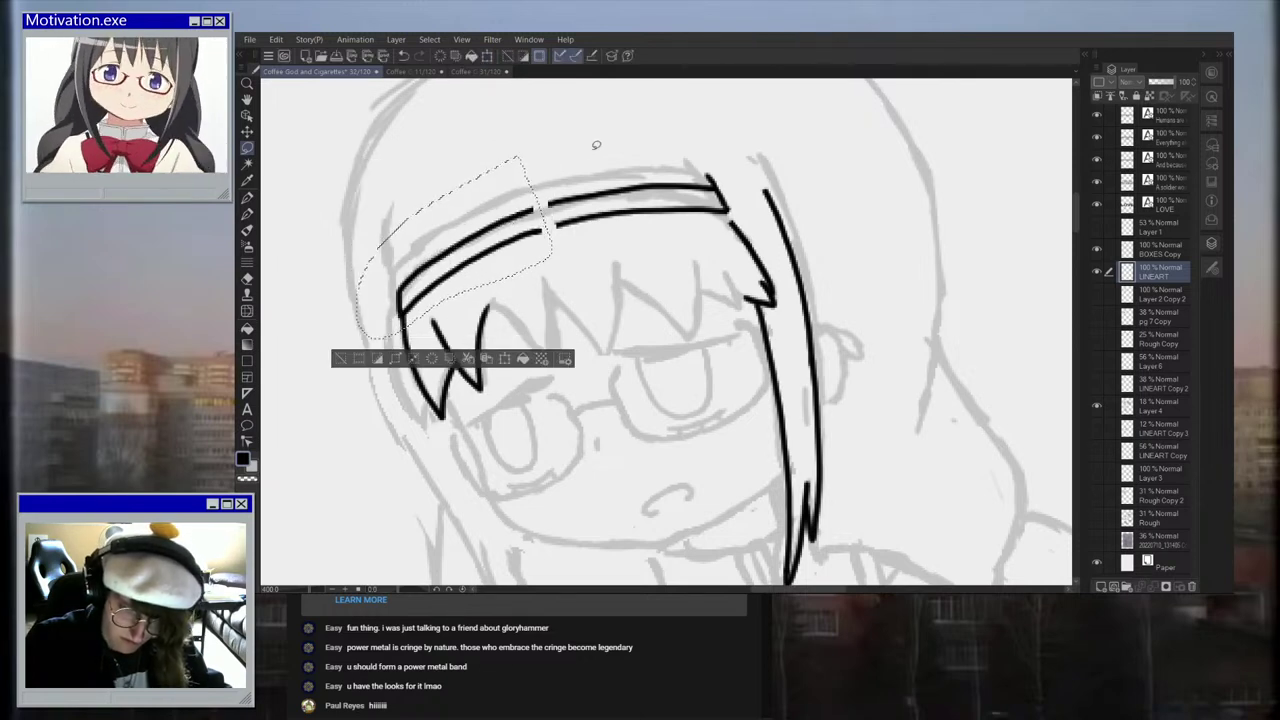
key("ctrl+d")
Step: Bridge the gaps in the upper and lower hairband edges with pen strokes joining the two moved halves
scroll(667, 333, "up", 3)
mouse_move(520, 245)
left_mouse_down()
mouse_move(508, 205)
mouse_move(586, 260)
mouse_move(477, 214)
mouse_move(571, 192)
left_mouse_up()
key("p")
scroll(520, 209, "up", 2)
left_click(404, 57)
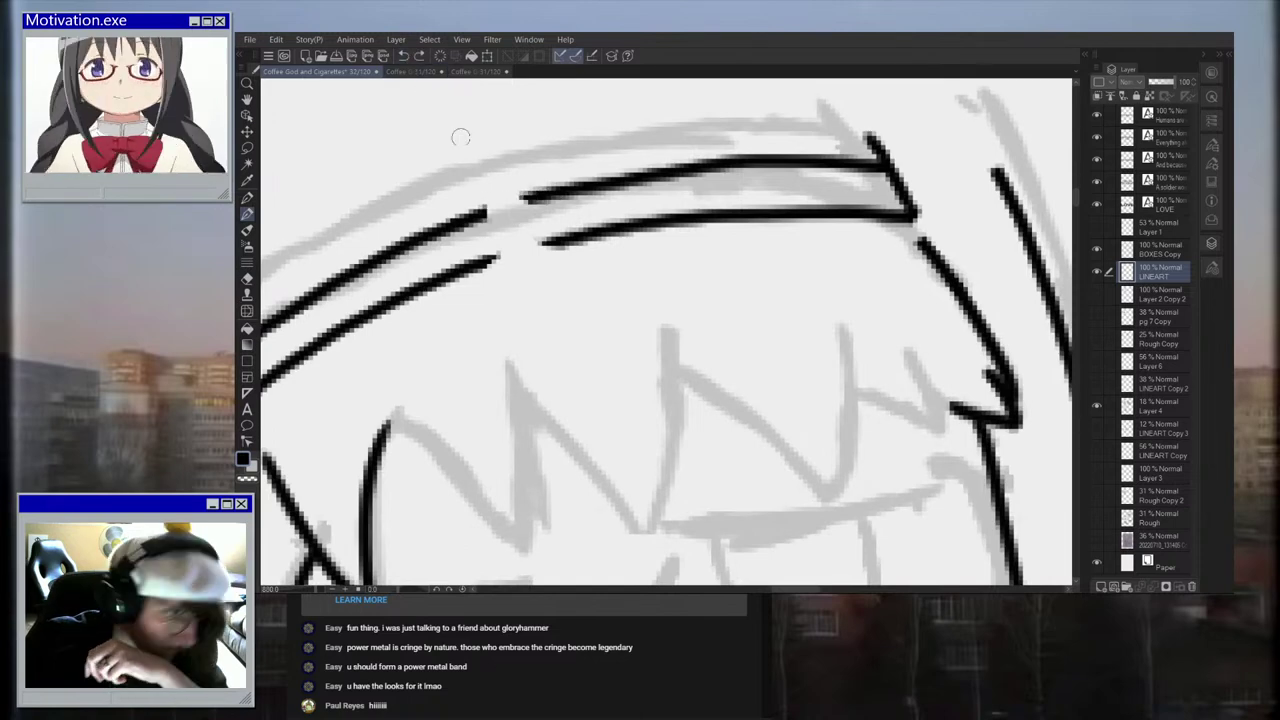
scroll(492, 182, "up", 3)
left_click_drag(475, 226, 562, 194)
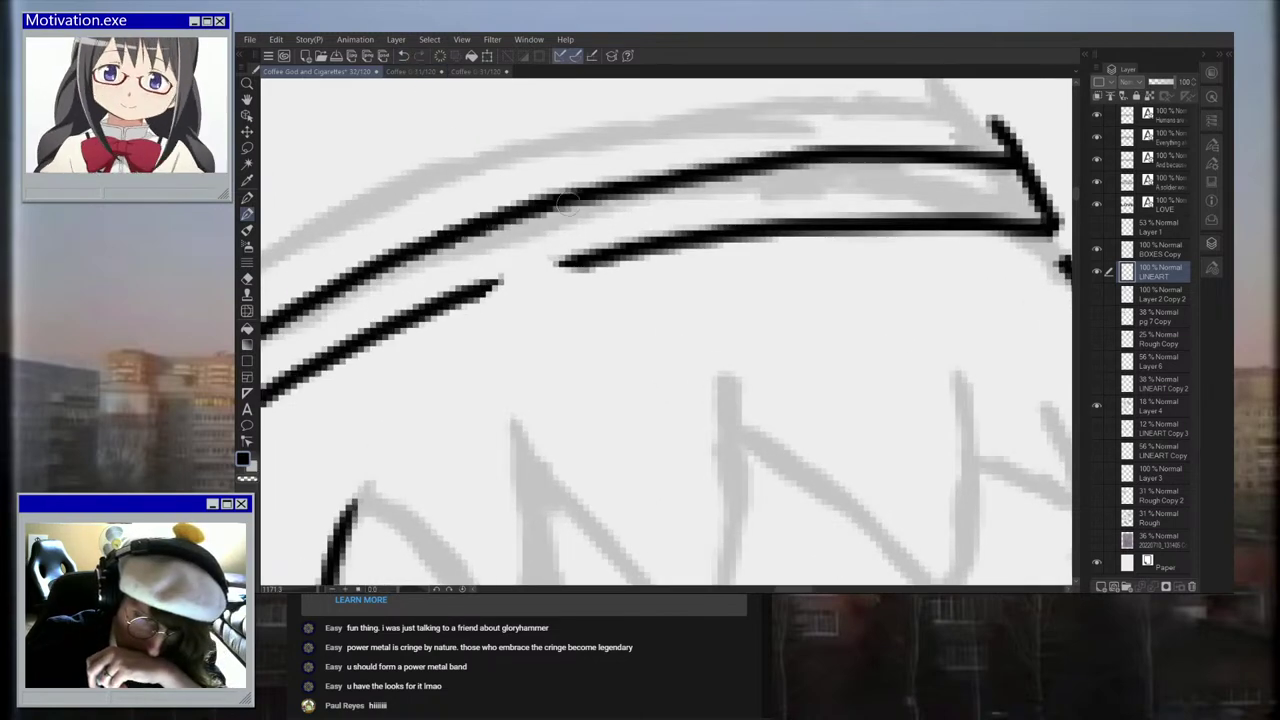
left_click_drag(468, 298, 590, 252)
scroll(600, 250, "down", 4)
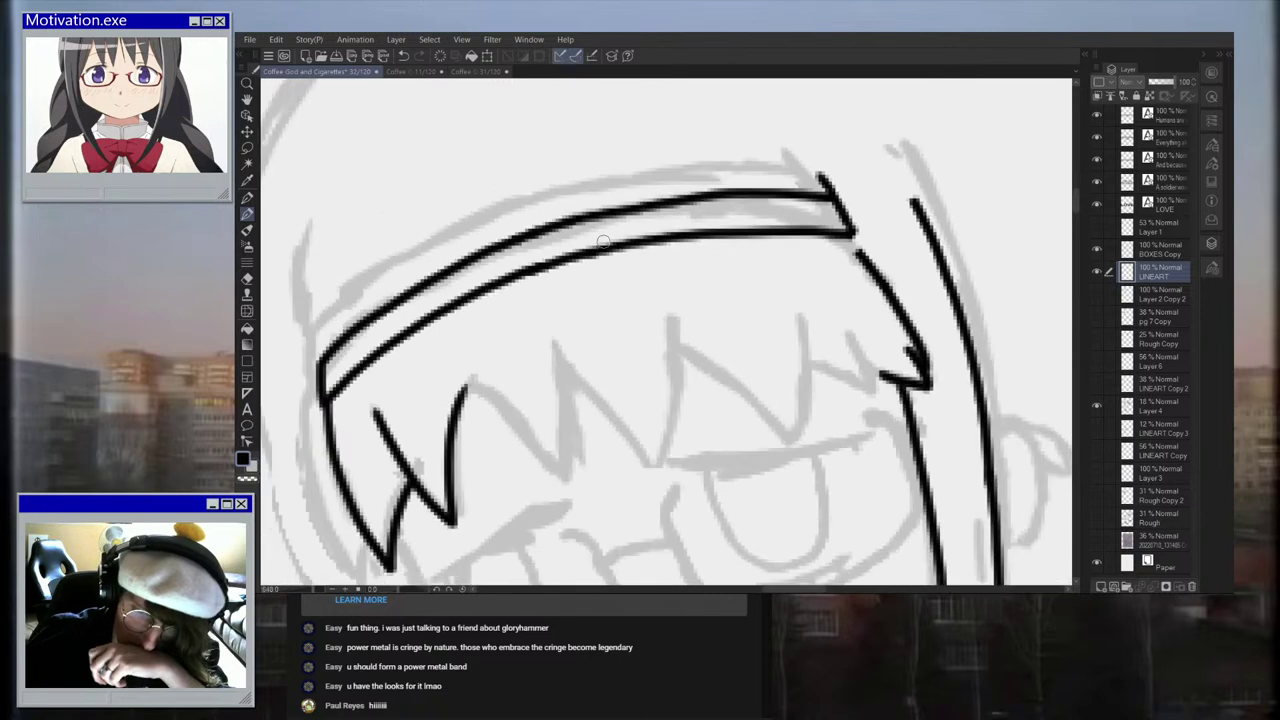
scroll(649, 185, "up", 5)
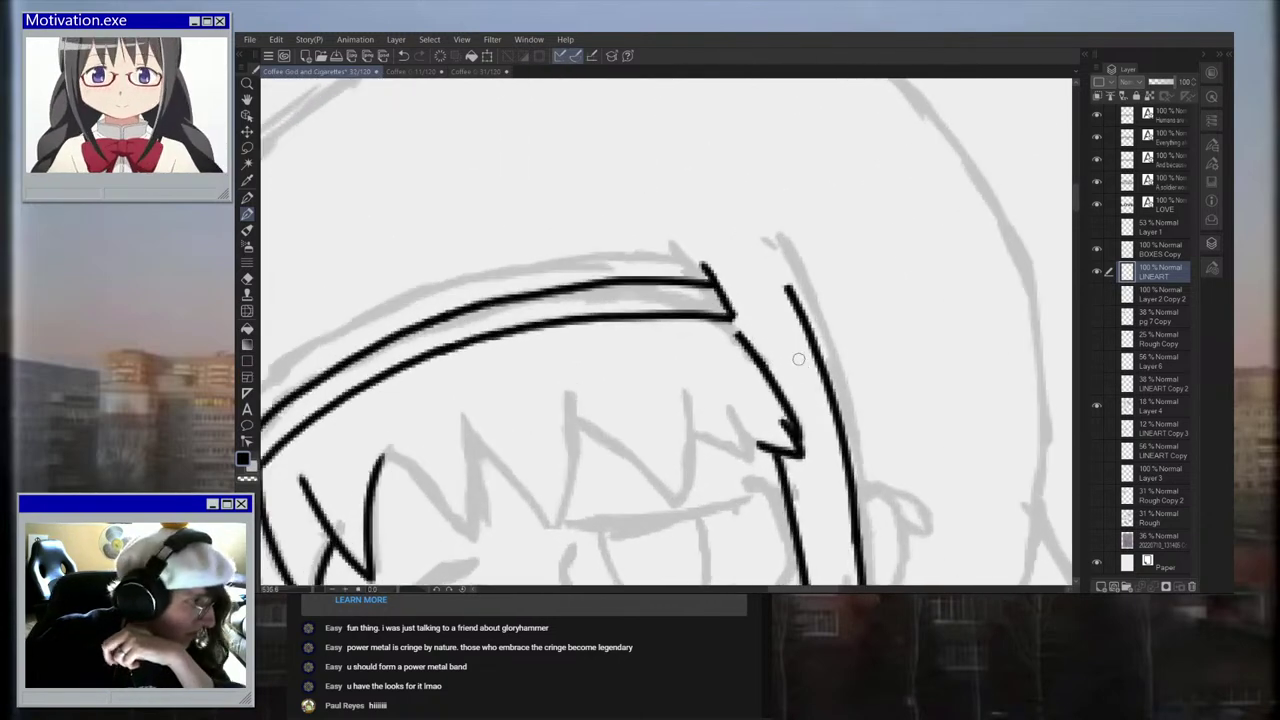
Step: Thicken the hairband's upper edge toward its right end with pen strokes so it meets the end line evenly
left_click_drag(500, 238, 617, 237)
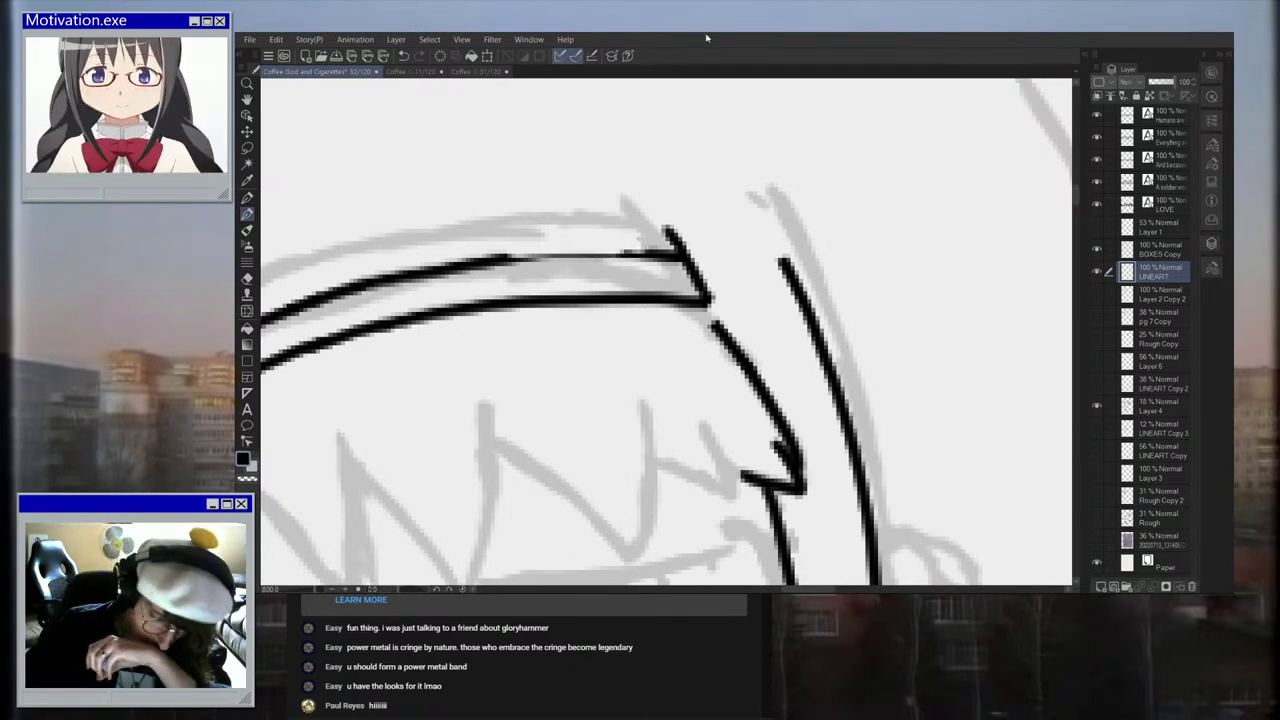
left_click_drag(505, 259, 682, 252)
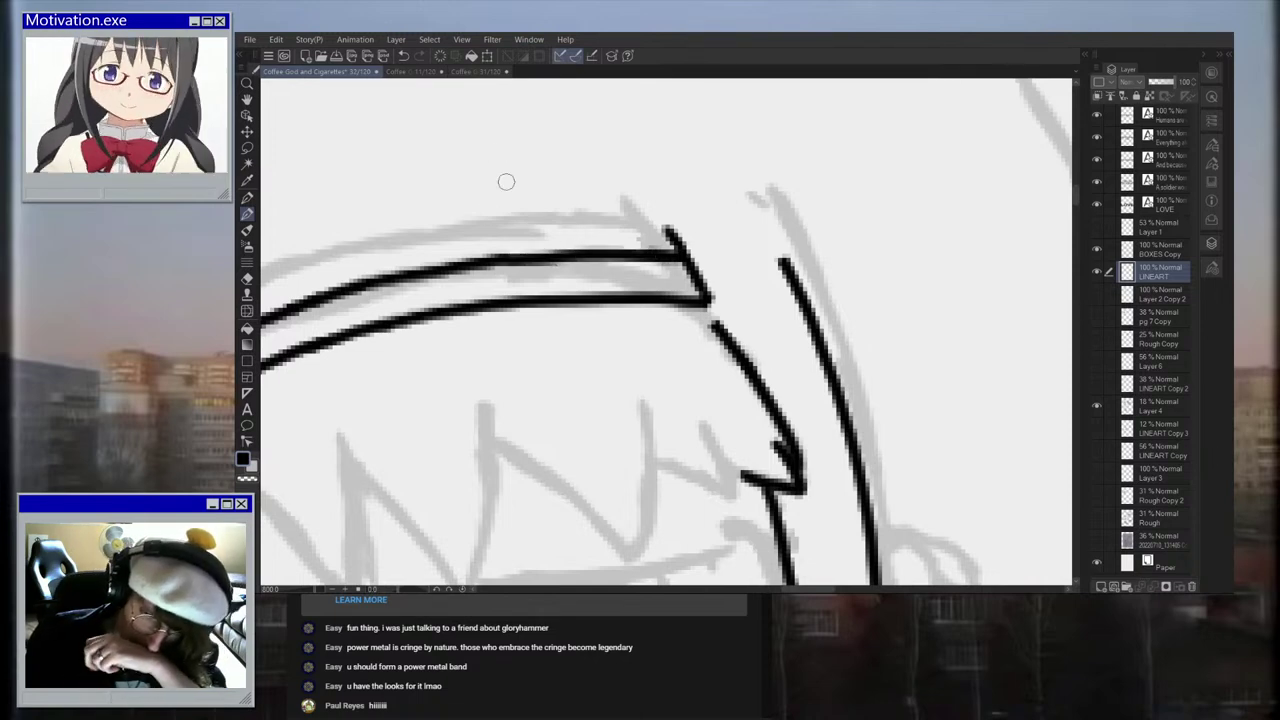
scroll(506, 181, "down", 6)
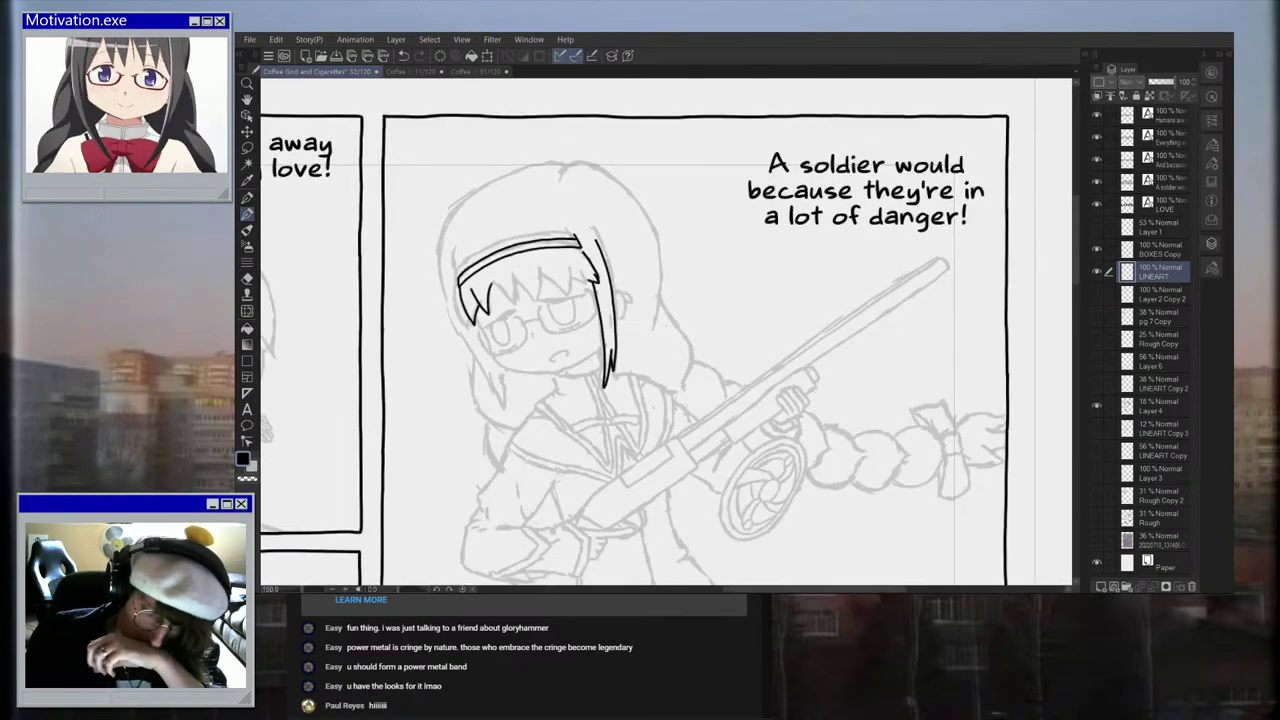
scroll(575, 237, "up", 4)
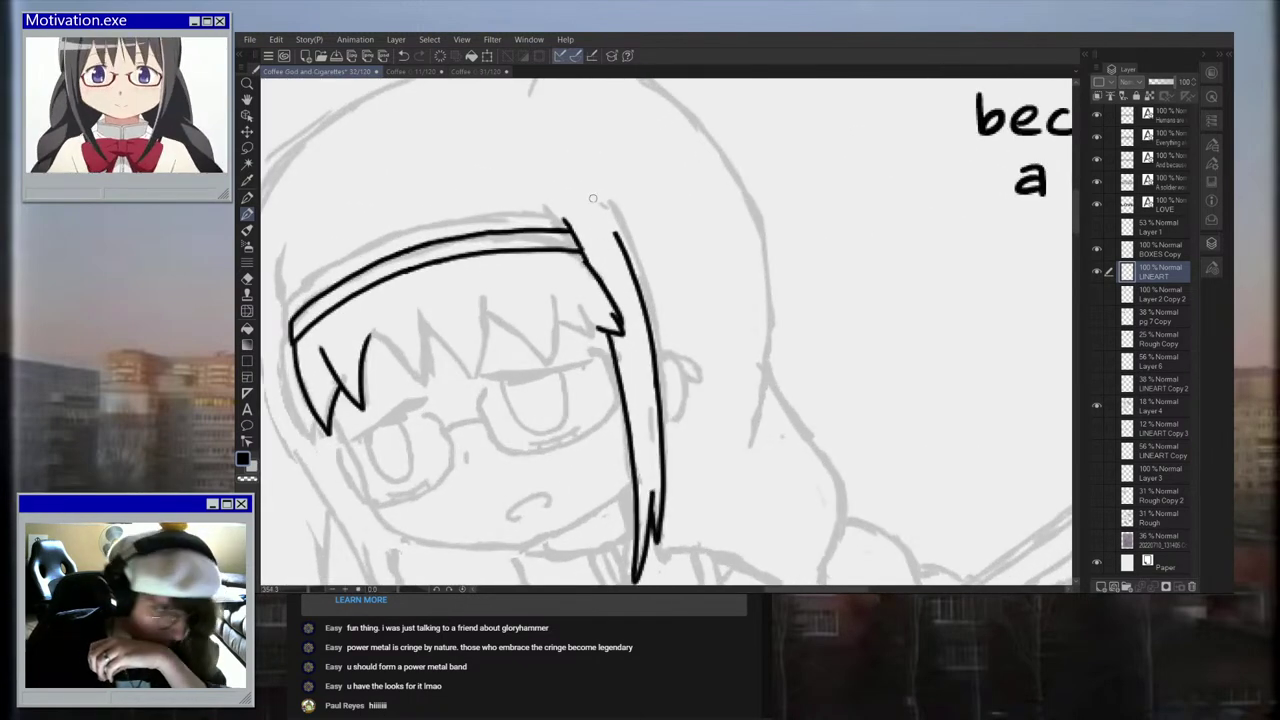
Step: Ink the short hair line rising from the hairband's left end and the outer hair curve from the parting down the right side
scroll(285, 318, "up", 2)
mouse_move(296, 333)
left_mouse_down()
mouse_move(279, 297)
mouse_move(284, 240)
left_mouse_up()
scroll(449, 222, "down", 3)
scroll(448, 222, "down", 3)
scroll(505, 157, "up", 3)
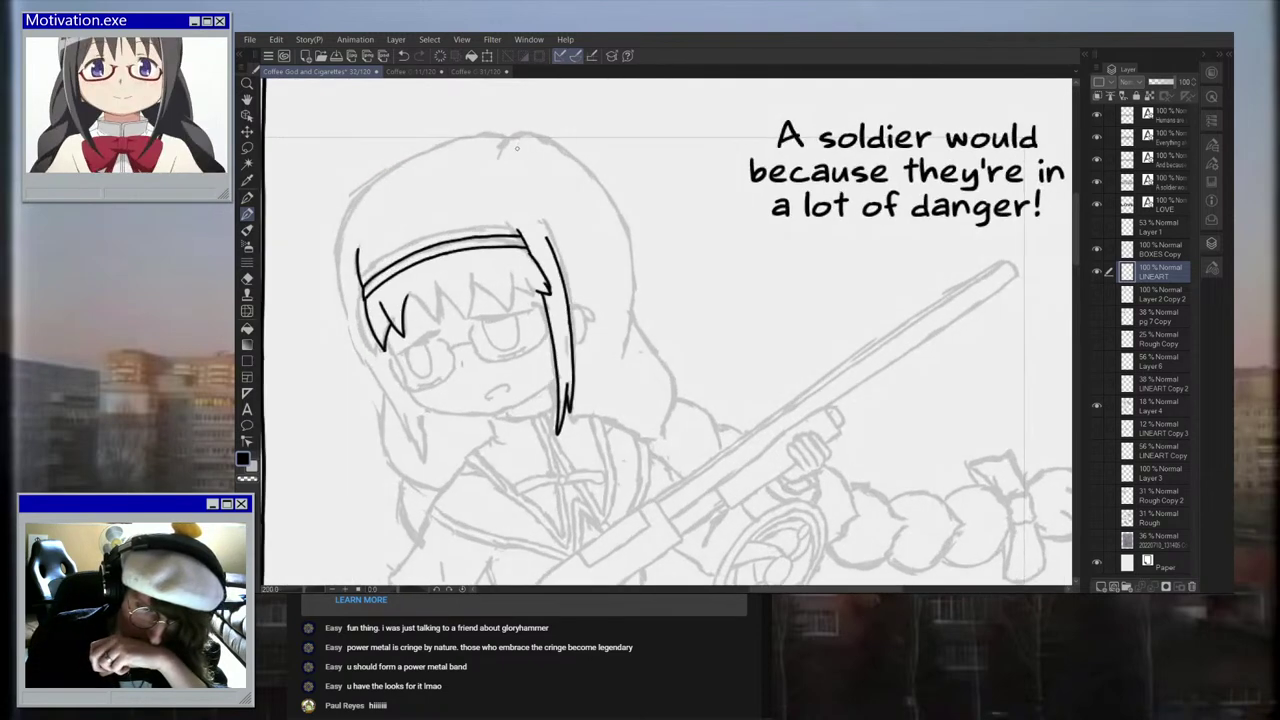
mouse_move(490, 160)
left_mouse_down()
mouse_move(518, 132)
mouse_move(581, 147)
mouse_move(636, 188)
mouse_move(676, 245)
mouse_move(706, 375)
mouse_move(686, 478)
left_mouse_up()
Step: Ink the ear's curve against the outer edge of the right side lock, redrawing it once
scroll(638, 469, "up", 2)
mouse_move(565, 352)
left_mouse_down()
mouse_move(600, 346)
mouse_move(608, 404)
mouse_move(577, 455)
left_mouse_up()
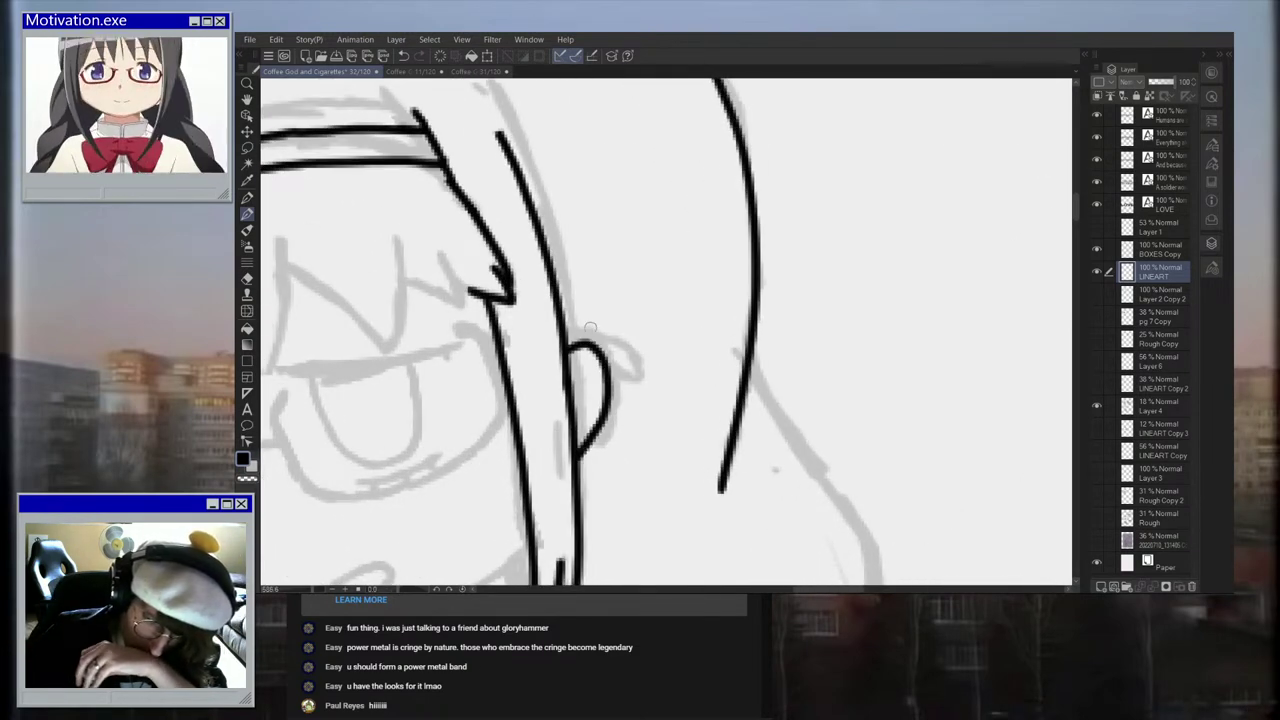
key("ctrl+z")
mouse_move(566, 344)
left_mouse_down()
mouse_move(602, 338)
mouse_move(610, 398)
mouse_move(577, 458)
left_mouse_up()
Step: Ink the small hooked shape over the top of the ear, replacing the first version with a shorter one
mouse_move(560, 334)
left_mouse_down()
mouse_move(614, 346)
mouse_move(640, 380)
mouse_move(610, 386)
left_mouse_up()
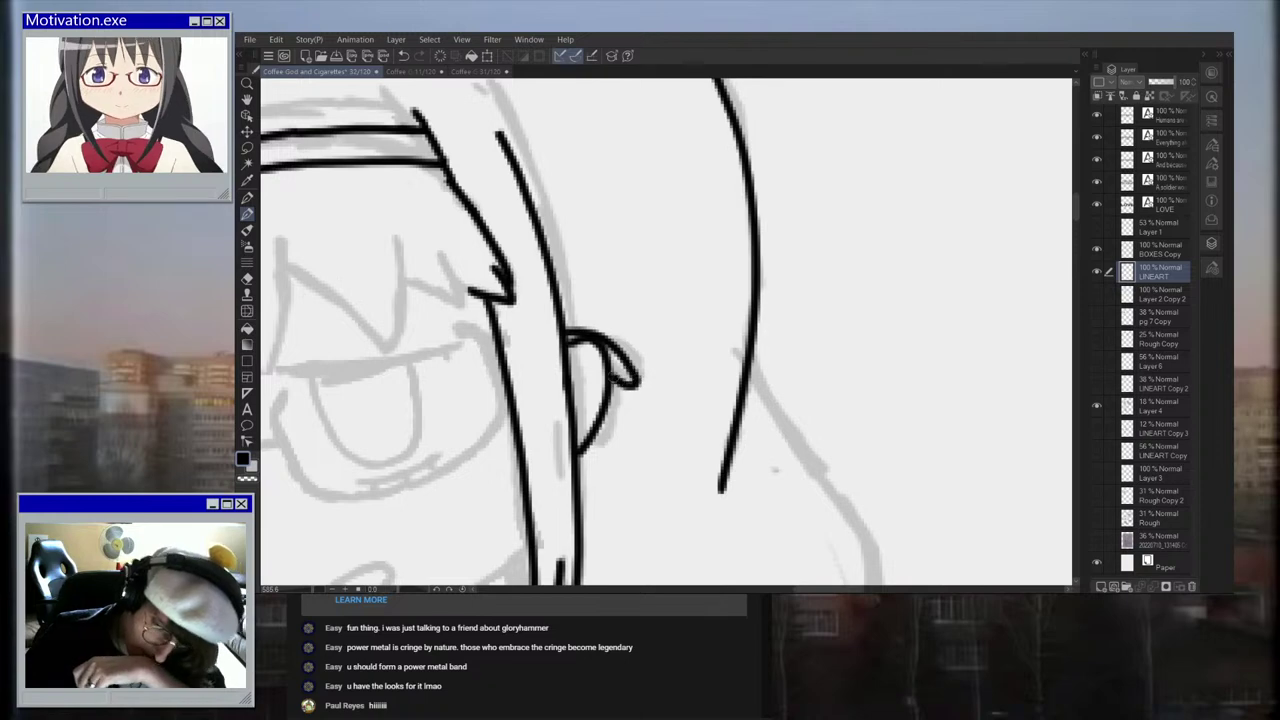
scroll(619, 262, "down", 2)
scroll(613, 392, "up", 5)
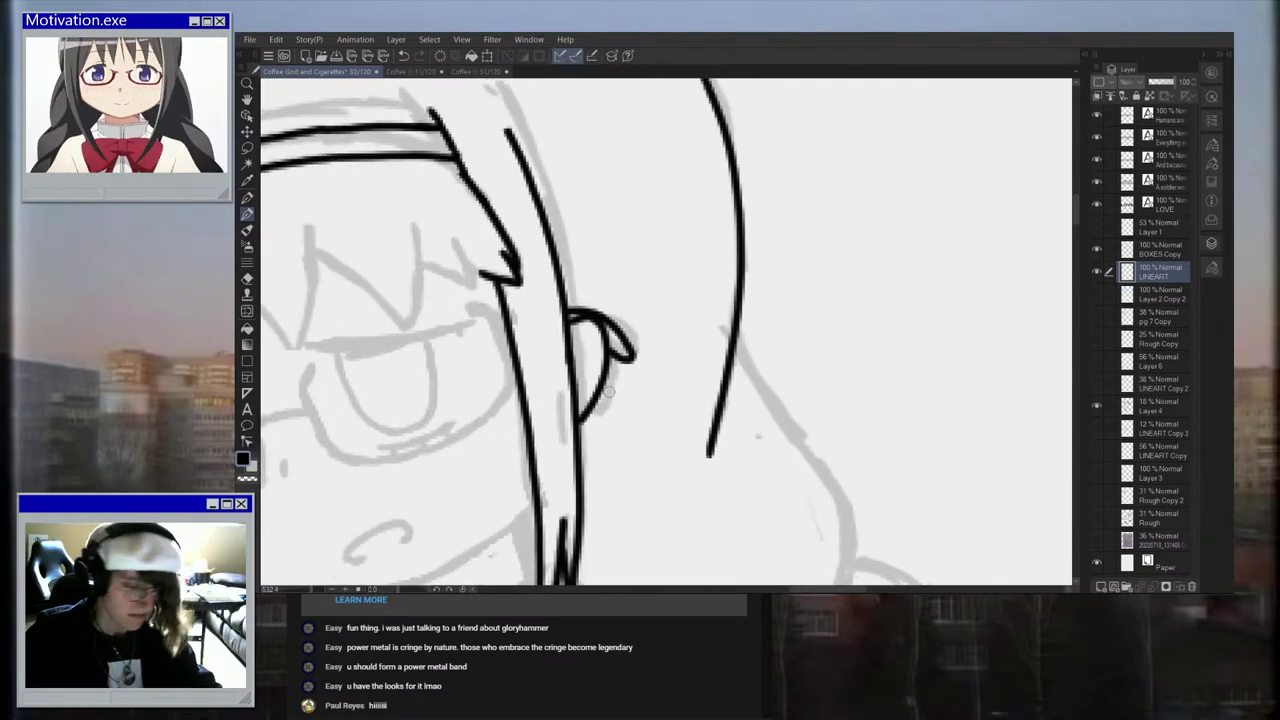
key("ctrl+z")
mouse_move(608, 354)
left_mouse_down()
mouse_move(632, 341)
mouse_move(600, 302)
mouse_move(562, 293)
left_mouse_up()
scroll(588, 297, "down", 3)
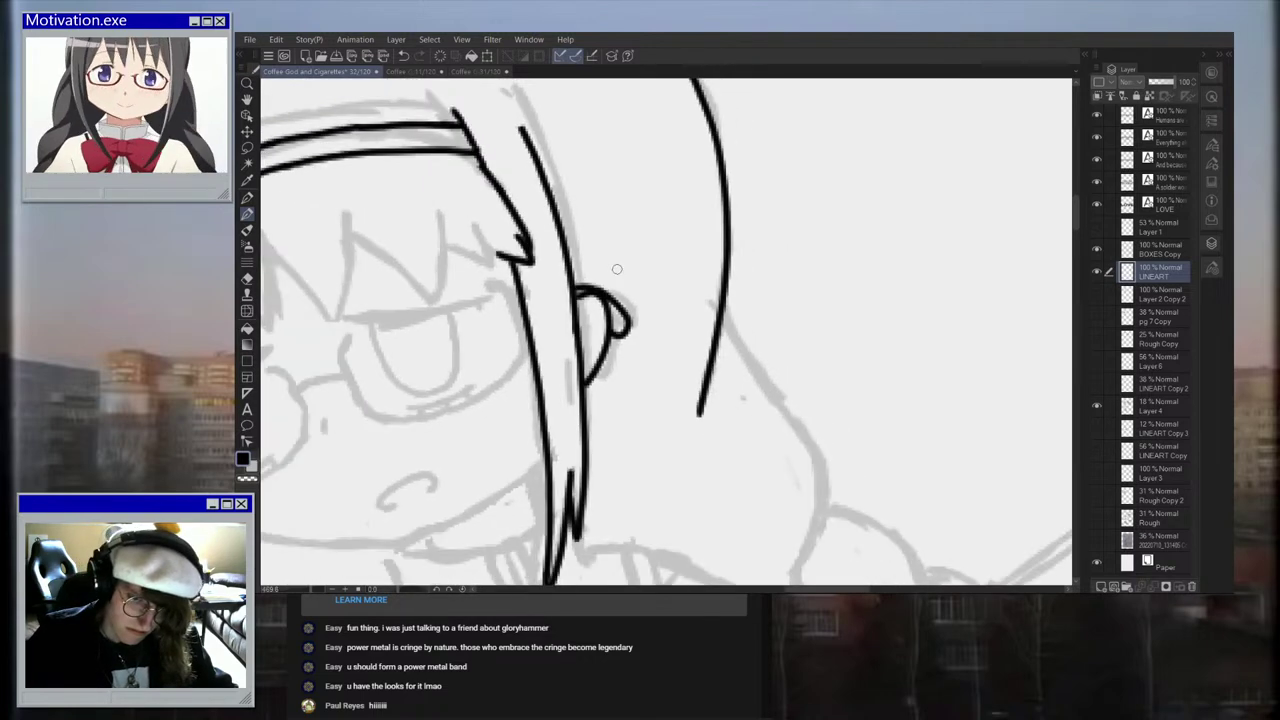
scroll(315, 300, "up", 2)
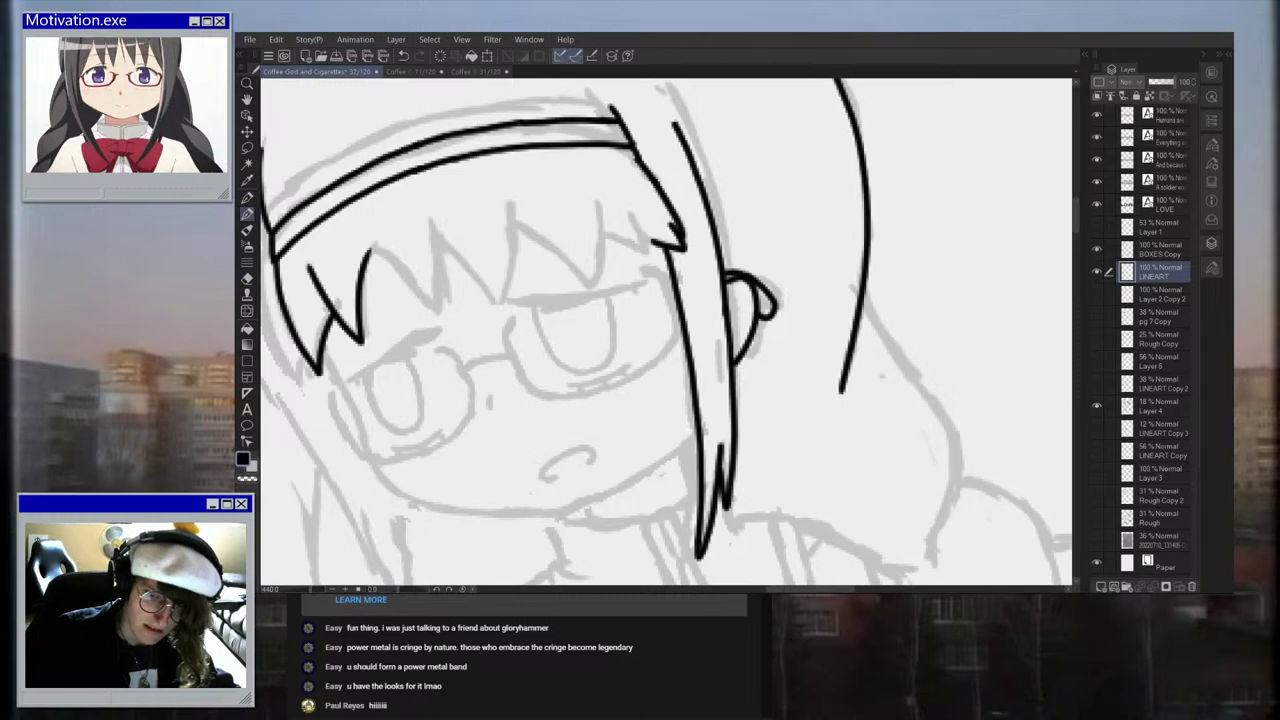
Step: Hide Layer 4, erase the rough joins between hairband and right side lock, and redraw the line linking them
left_click(1096, 406)
scroll(826, 198, "down", 4)
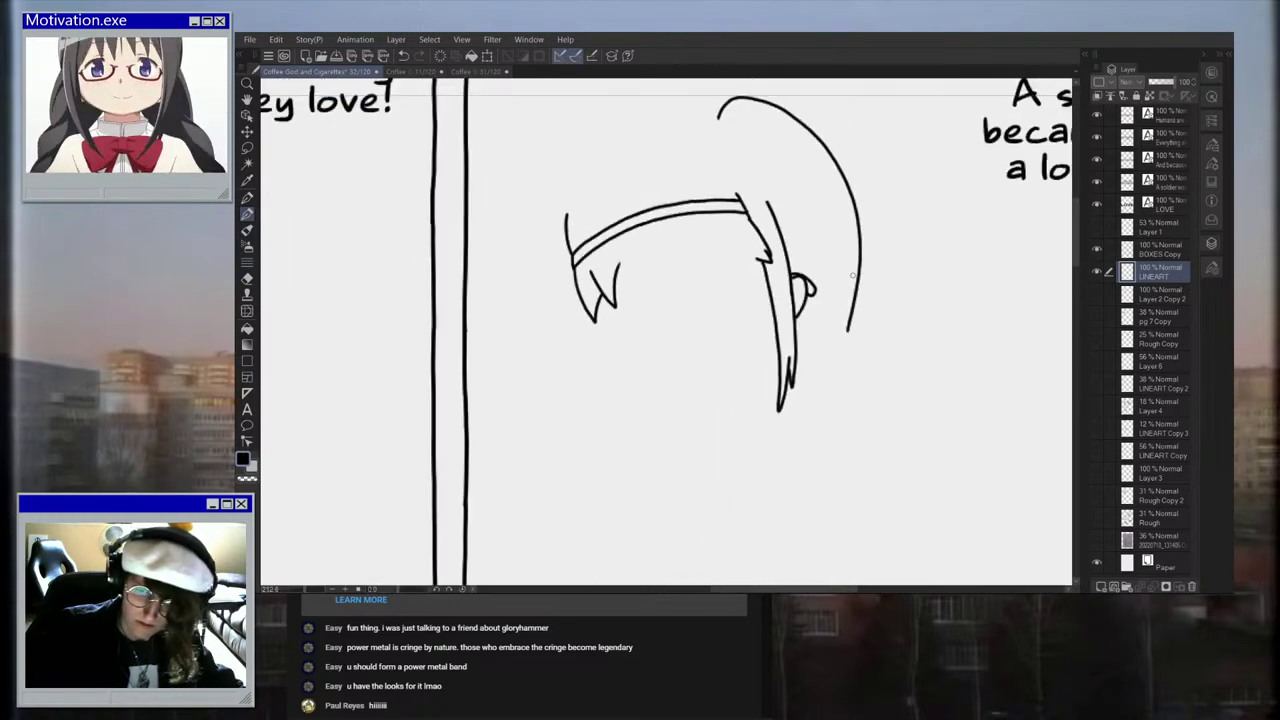
scroll(826, 198, "up", 4)
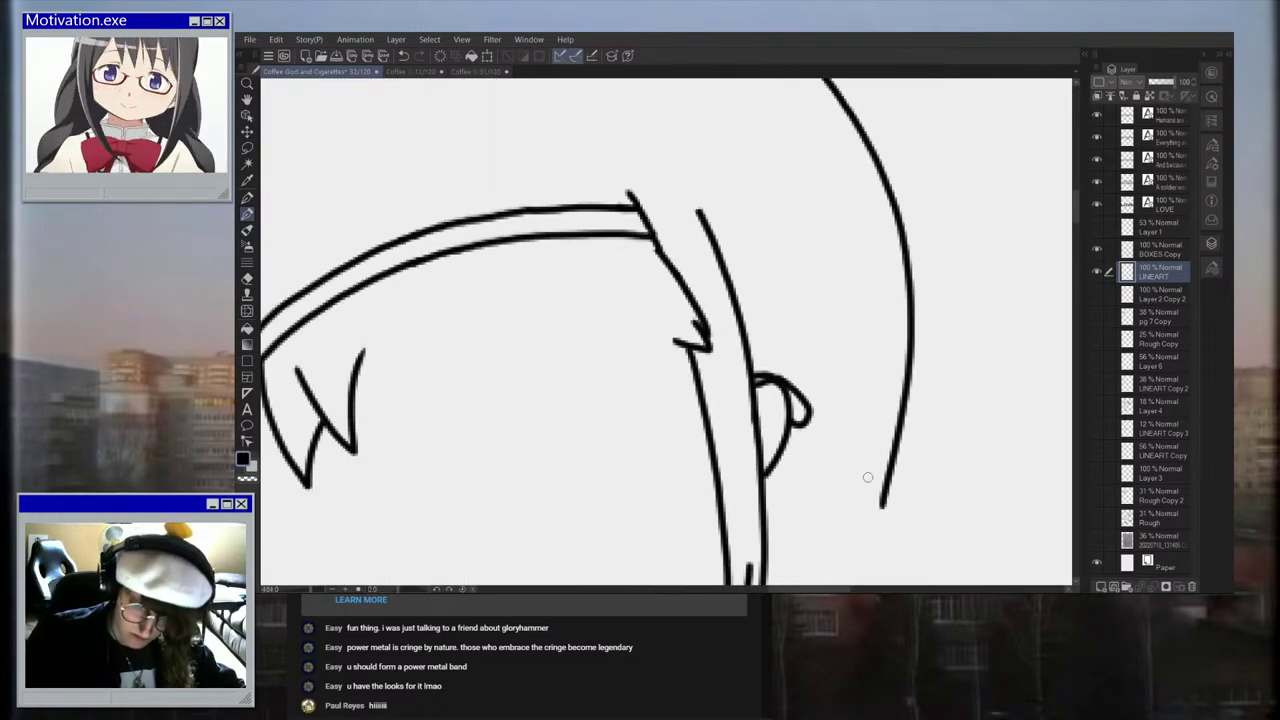
mouse_move(648, 258)
left_mouse_down()
mouse_move(666, 246)
mouse_move(680, 345)
mouse_move(725, 373)
left_mouse_up()
scroll(639, 225, "down", 1)
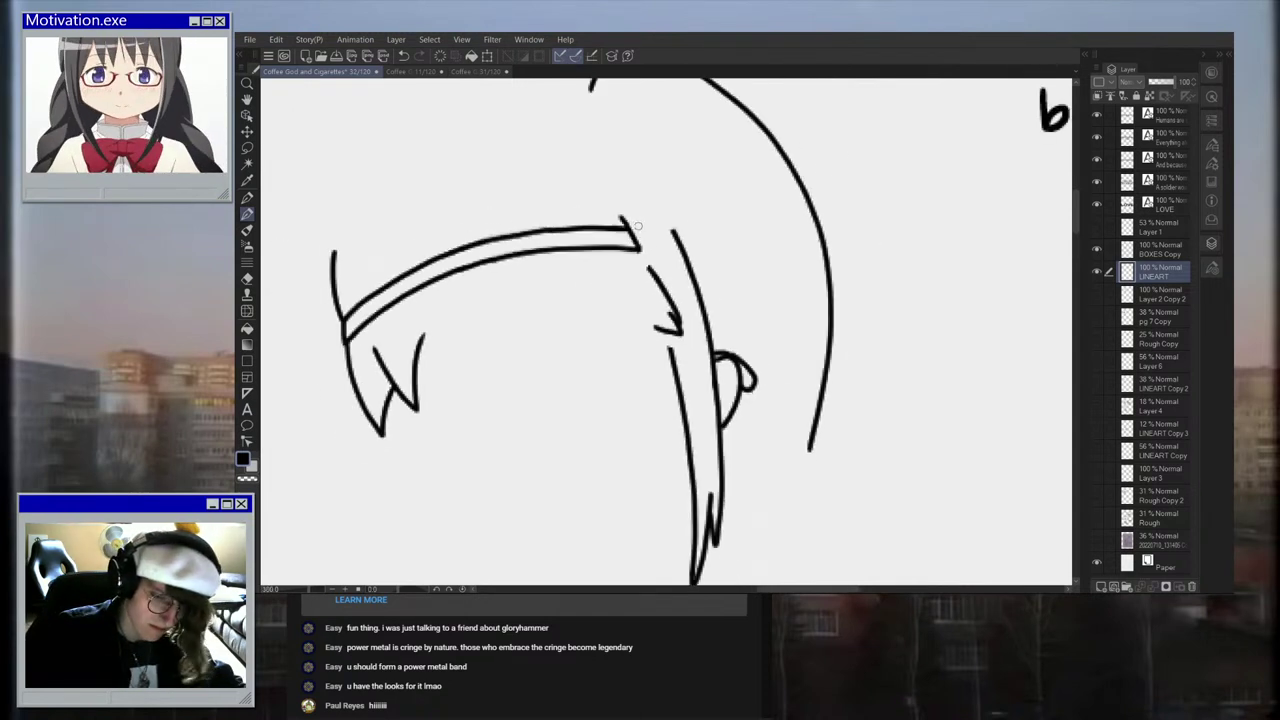
scroll(649, 260, "up", 1)
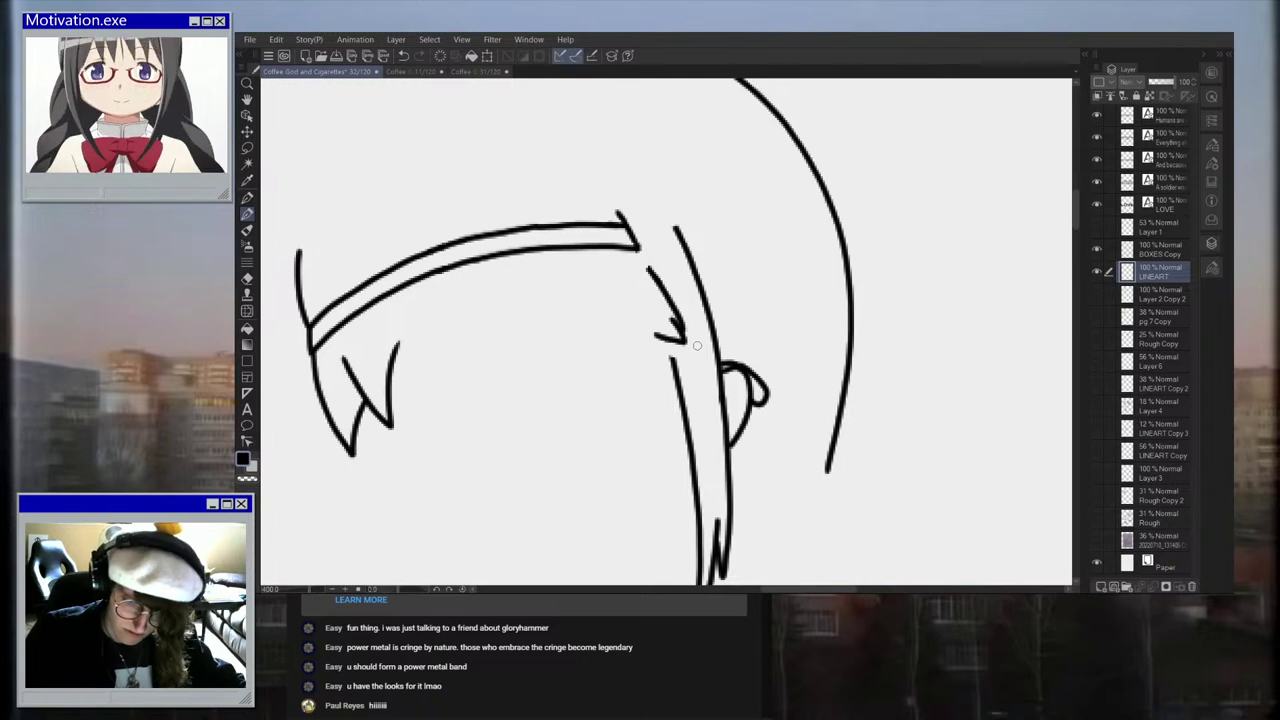
left_click_drag(645, 271, 657, 298)
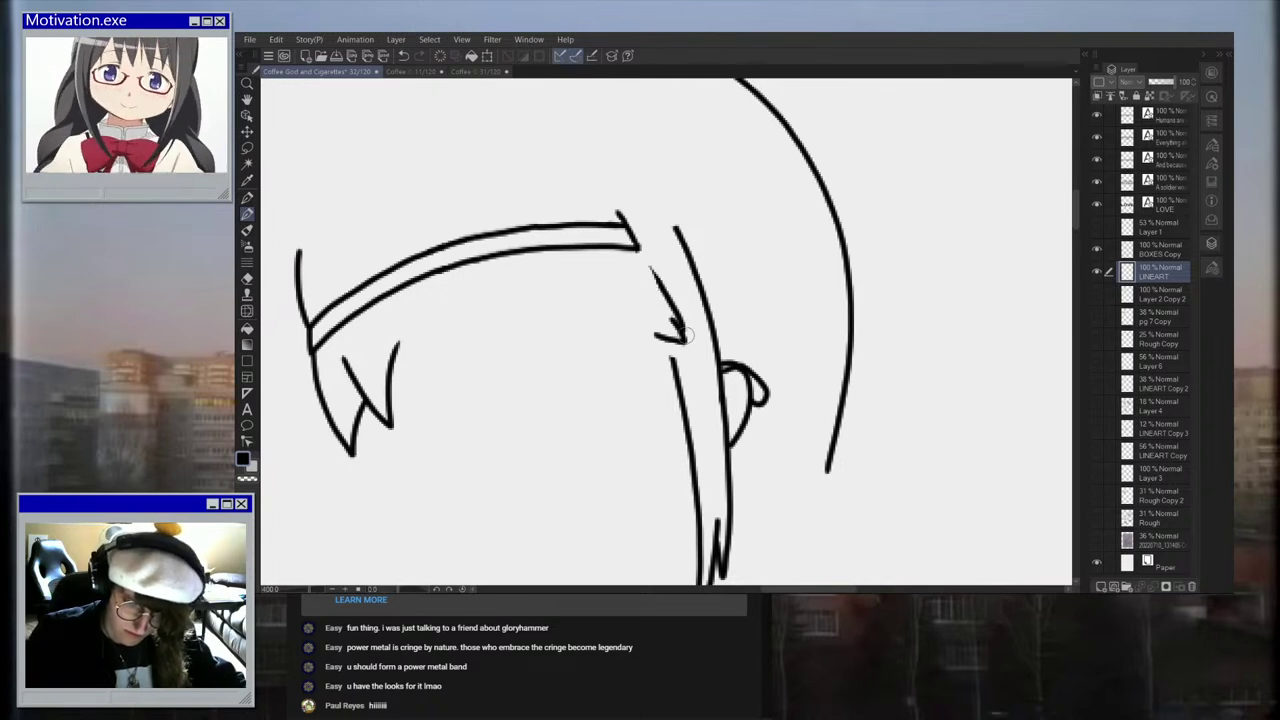
scroll(631, 242, "up", 1)
left_click_drag(632, 248, 666, 290)
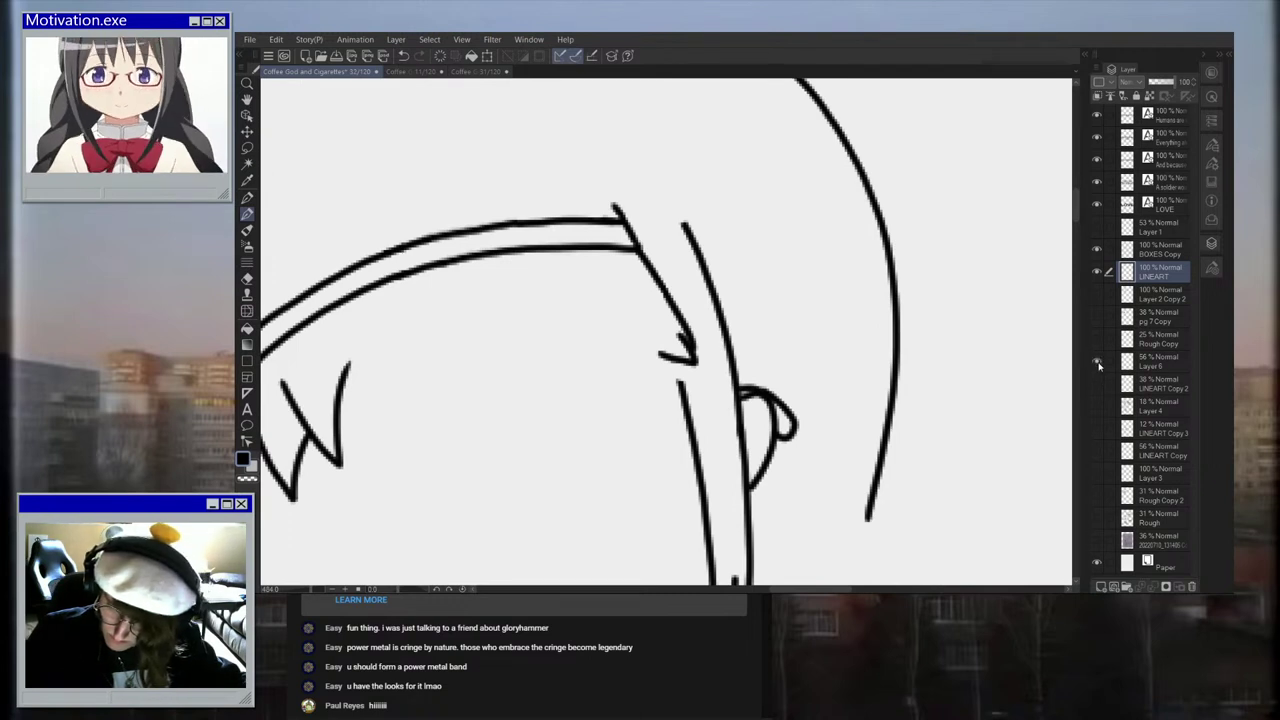
Step: Show Layer 4 again and ink the zigzag fringe from the right side lock to the middle of the forehead, redoing misplaced strokes
left_click(1098, 409)
scroll(645, 358, "up", 1)
mouse_move(632, 318)
left_mouse_down()
mouse_move(659, 368)
mouse_move(590, 354)
left_mouse_up()
mouse_move(584, 306)
left_mouse_down()
mouse_move(579, 418)
mouse_move(490, 348)
left_mouse_up()
key("ctrl+z")
mouse_move(463, 331)
left_mouse_down()
mouse_move(578, 420)
mouse_move(586, 296)
left_mouse_up()
mouse_move(456, 309)
left_mouse_down()
mouse_move(450, 406)
mouse_move(431, 451)
mouse_move(409, 408)
mouse_move(347, 351)
mouse_move(442, 452)
left_mouse_up()
key("ctrl+z")
key("ctrl+z")
mouse_move(340, 342)
left_mouse_down()
mouse_move(435, 459)
mouse_move(456, 401)
mouse_move(455, 301)
left_mouse_up()
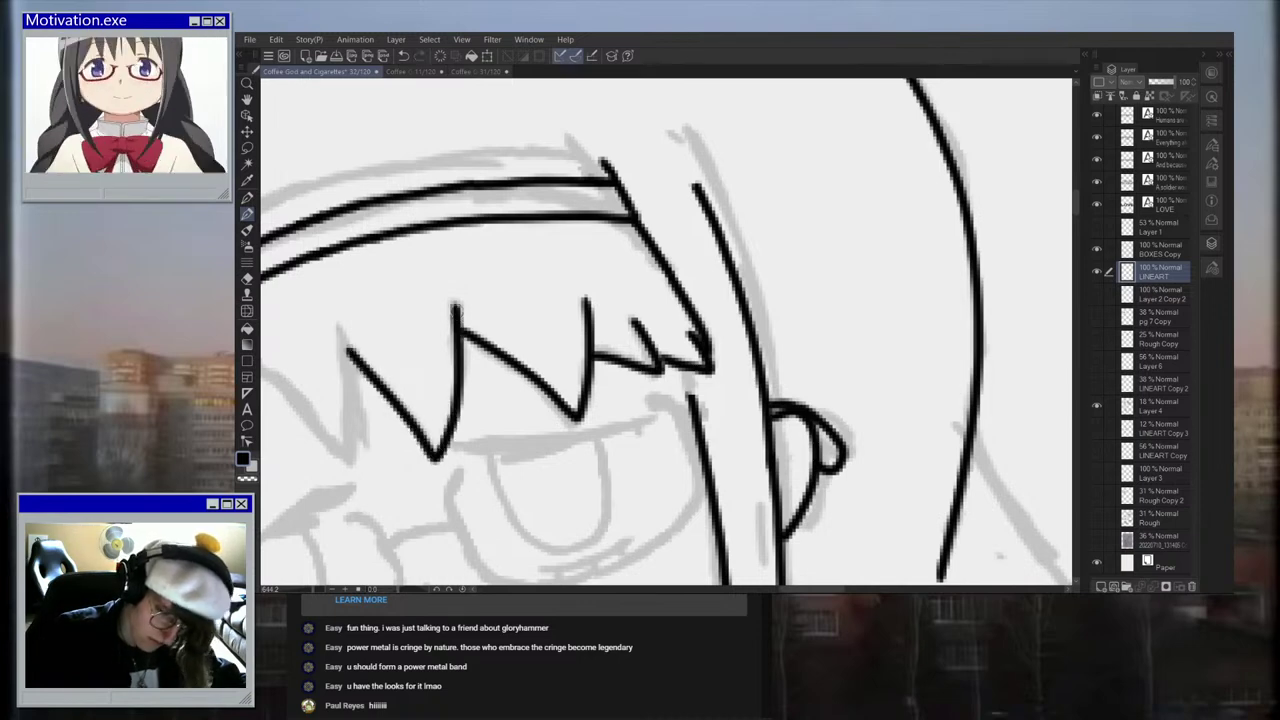
Step: Ink the remaining fringe spikes from the middle of the forehead to the left strand
scroll(476, 342, "down", 4)
scroll(319, 342, "up", 4)
scroll(319, 342, "up", 1)
mouse_move(332, 370)
left_mouse_down()
mouse_move(448, 488)
mouse_move(445, 320)
left_mouse_up()
scroll(474, 343, "down", 3)
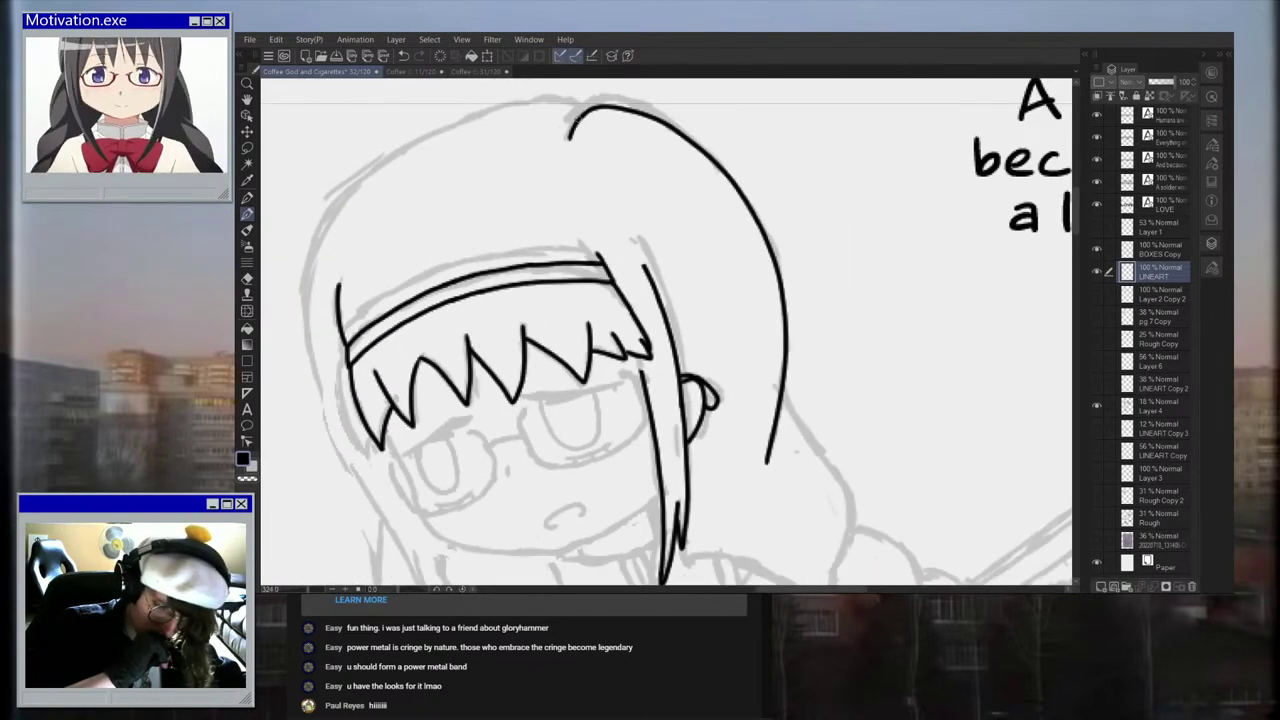
Step: Ink the crown's arc leftward from the parting and the outer hair line beside the hairband's left end
scroll(442, 119, "up", 1)
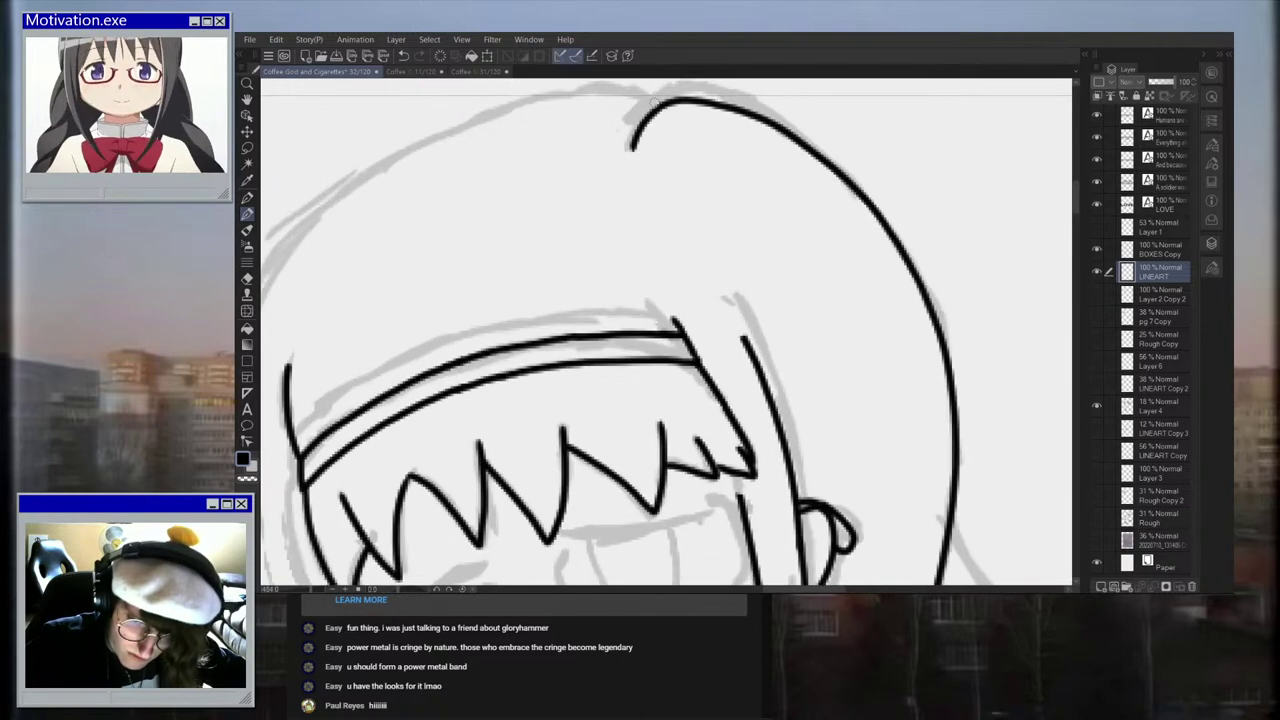
mouse_move(650, 100)
left_mouse_down()
mouse_move(511, 113)
mouse_move(385, 166)
left_mouse_up()
scroll(460, 156, "down", 3)
scroll(326, 232, "up", 3)
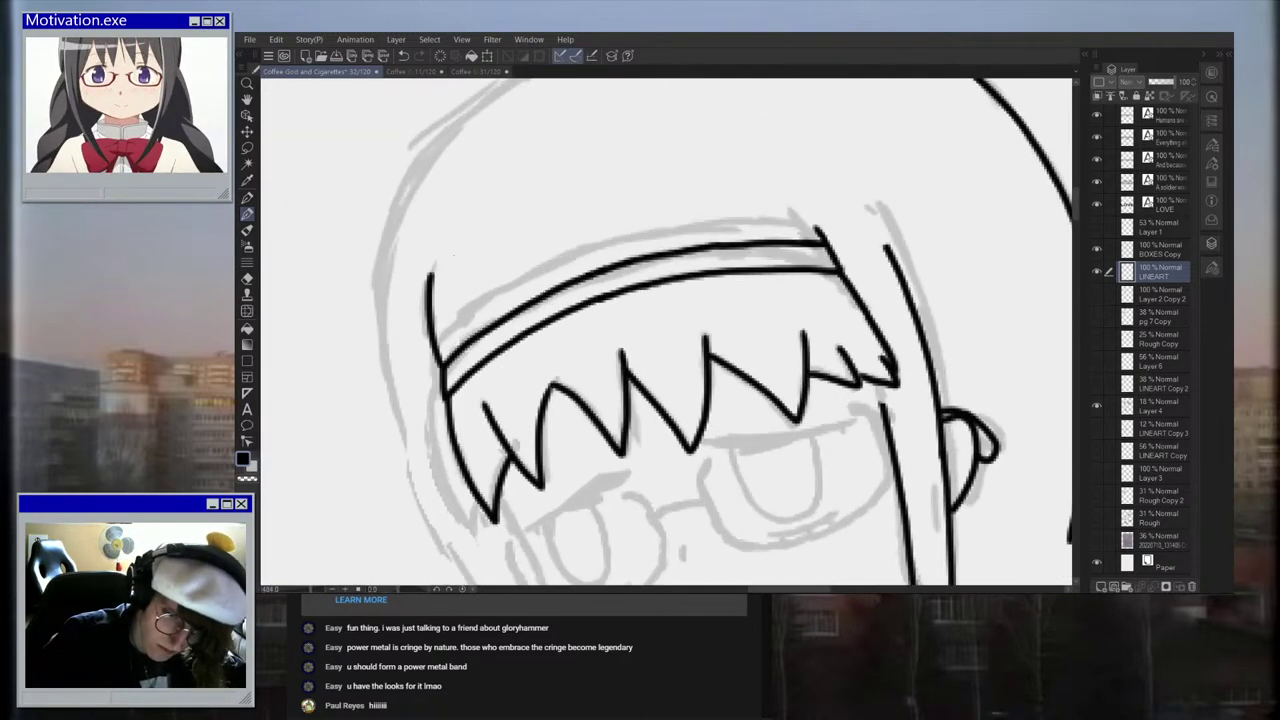
left_click_drag(393, 404, 397, 260)
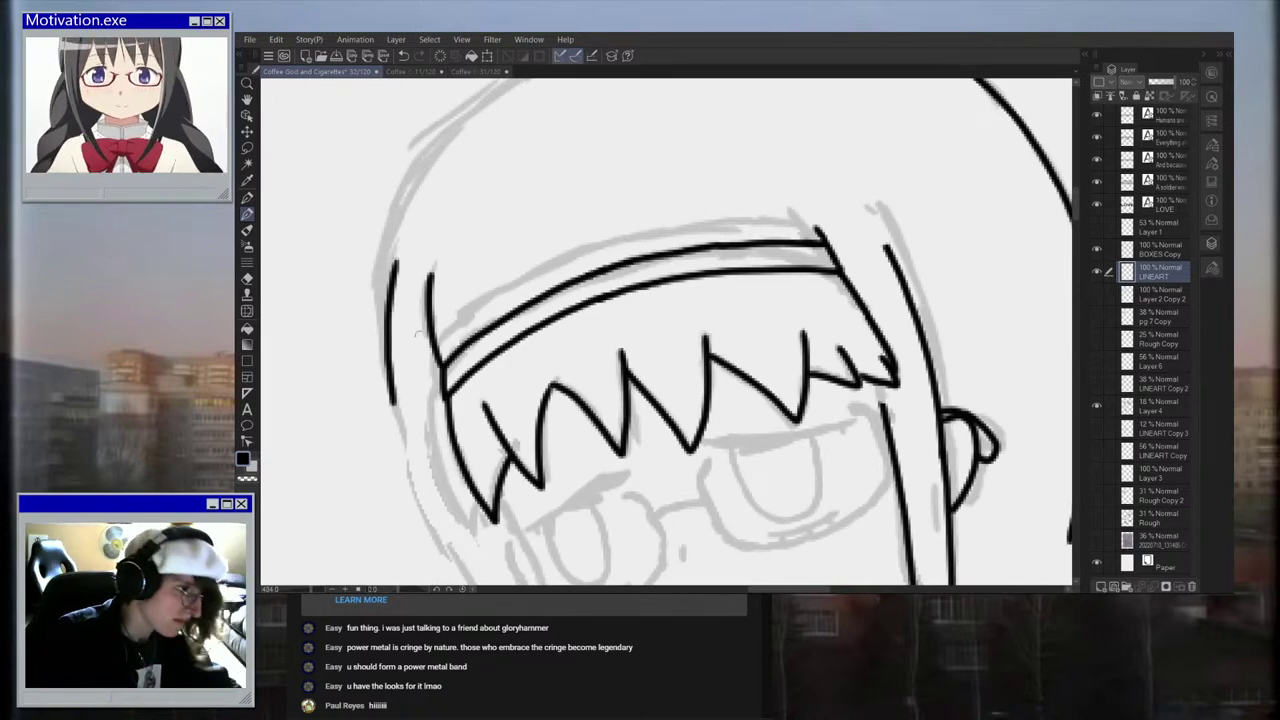
key("ctrl+z")
left_click_drag(411, 452, 386, 252)
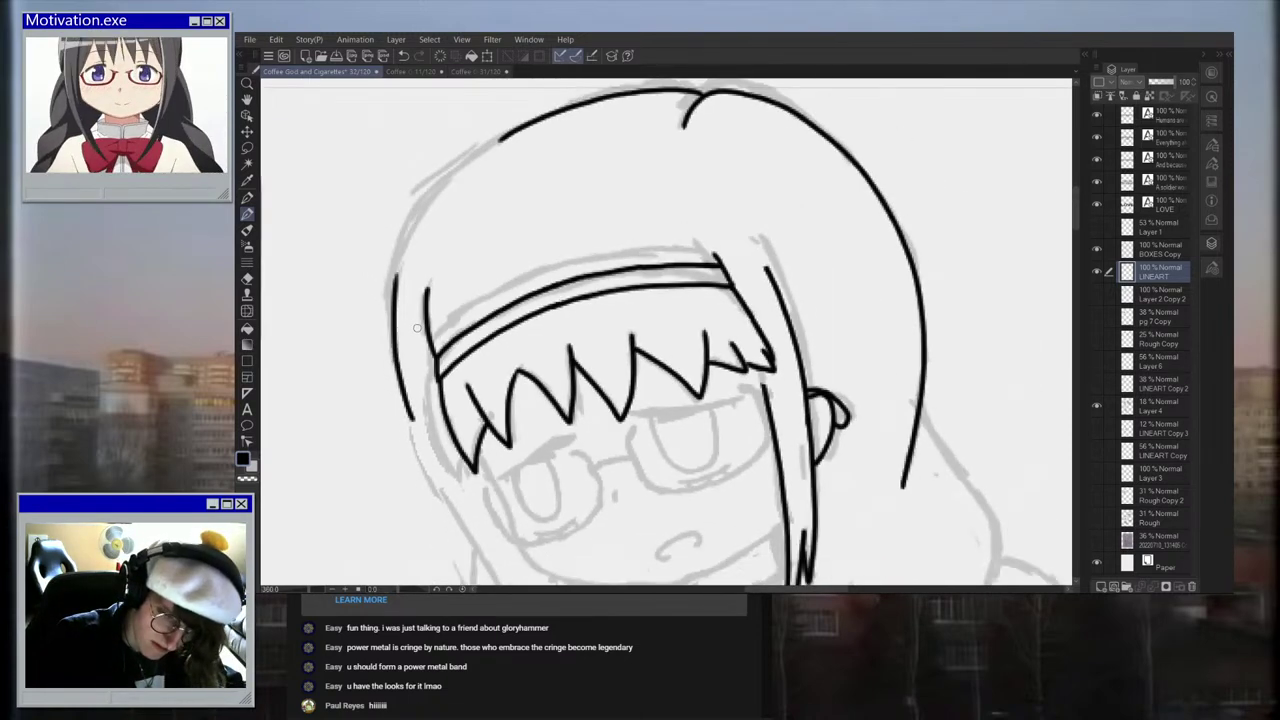
Step: Join the crown arc to the left outer hair line with one curved stroke, undoing the attempts that miss
scroll(386, 260, "down", 2)
scroll(387, 365, "up", 2)
mouse_move(384, 366)
left_mouse_down()
mouse_move(414, 285)
mouse_move(495, 178)
left_mouse_up()
key("ctrl+z")
key("ctrl+z")
mouse_move(552, 140)
left_mouse_down()
mouse_move(432, 255)
mouse_move(378, 370)
left_mouse_up()
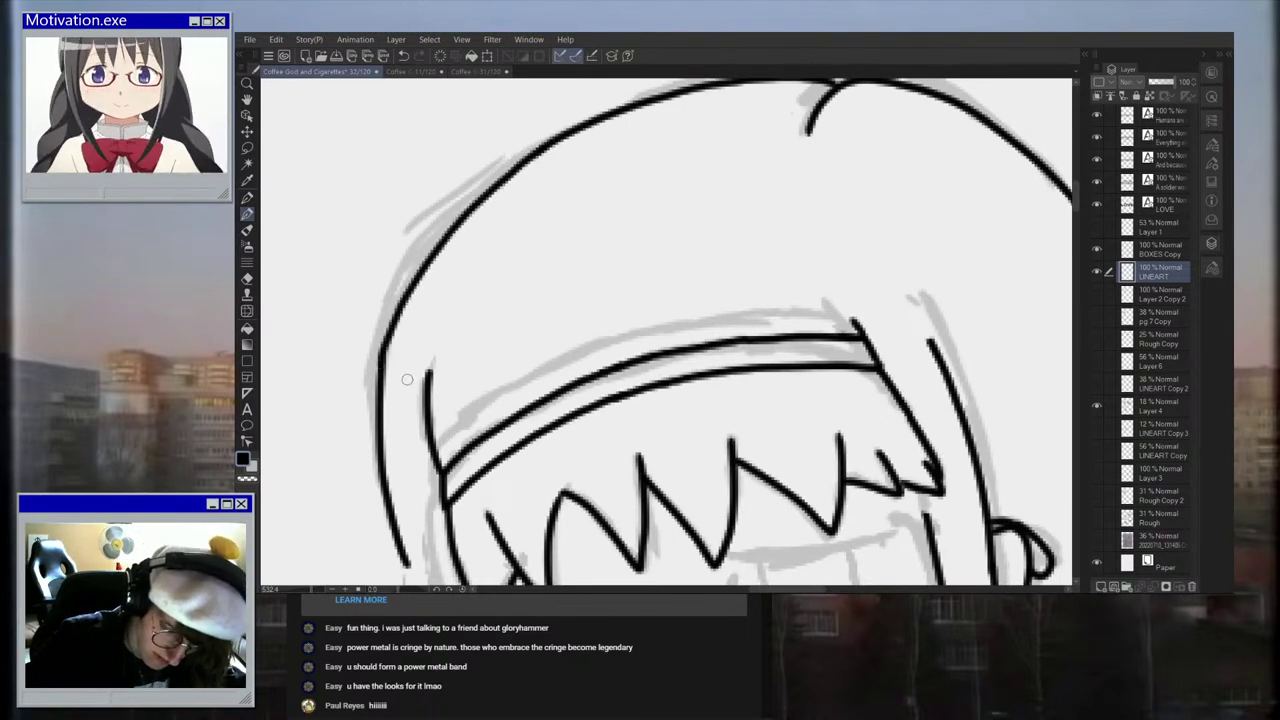
Step: Erase the kinked join in the left hair outline and redraw it as a smooth curve
scroll(408, 385, "down", 2)
scroll(408, 387, "up", 1)
scroll(408, 387, "up", 2)
left_click_drag(396, 322, 383, 380)
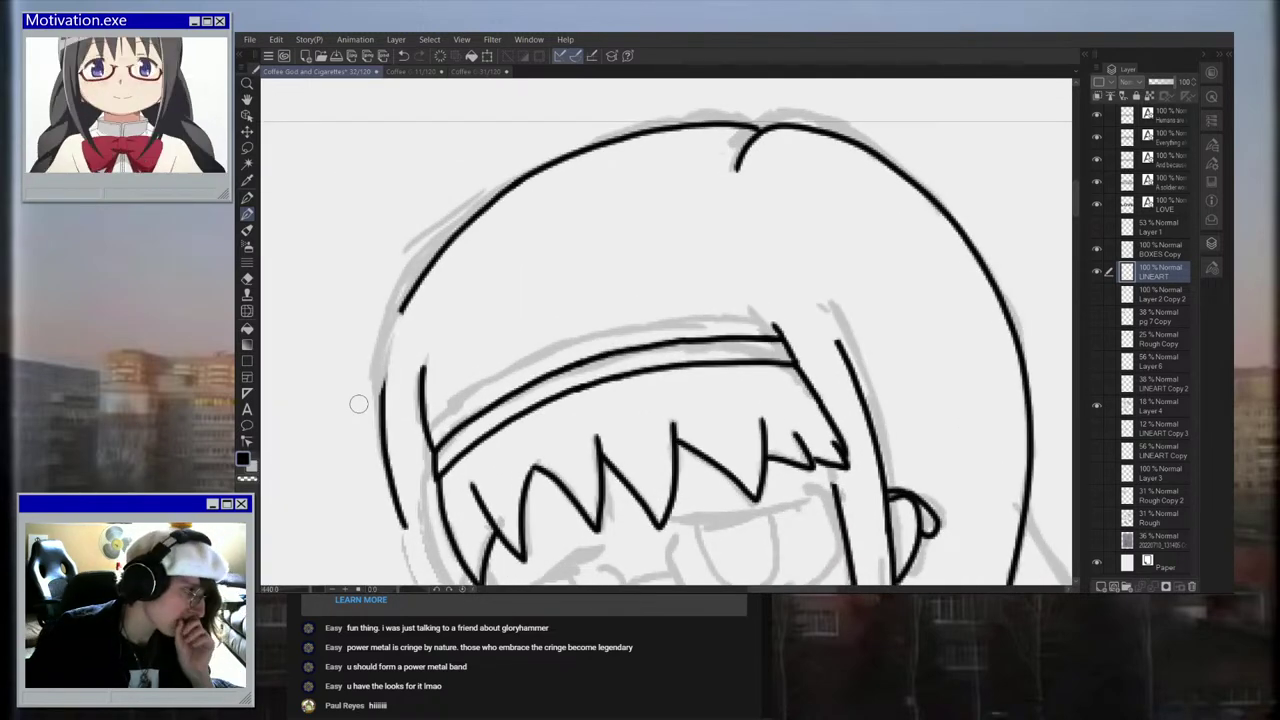
scroll(373, 315, "up", 2)
mouse_move(388, 443)
left_mouse_down()
mouse_move(386, 395)
mouse_move(426, 298)
left_mouse_up()
Step: Ink the left side lock, continuing the outer hair line down past the jaw to a pointed tip
scroll(428, 315, "down", 6)
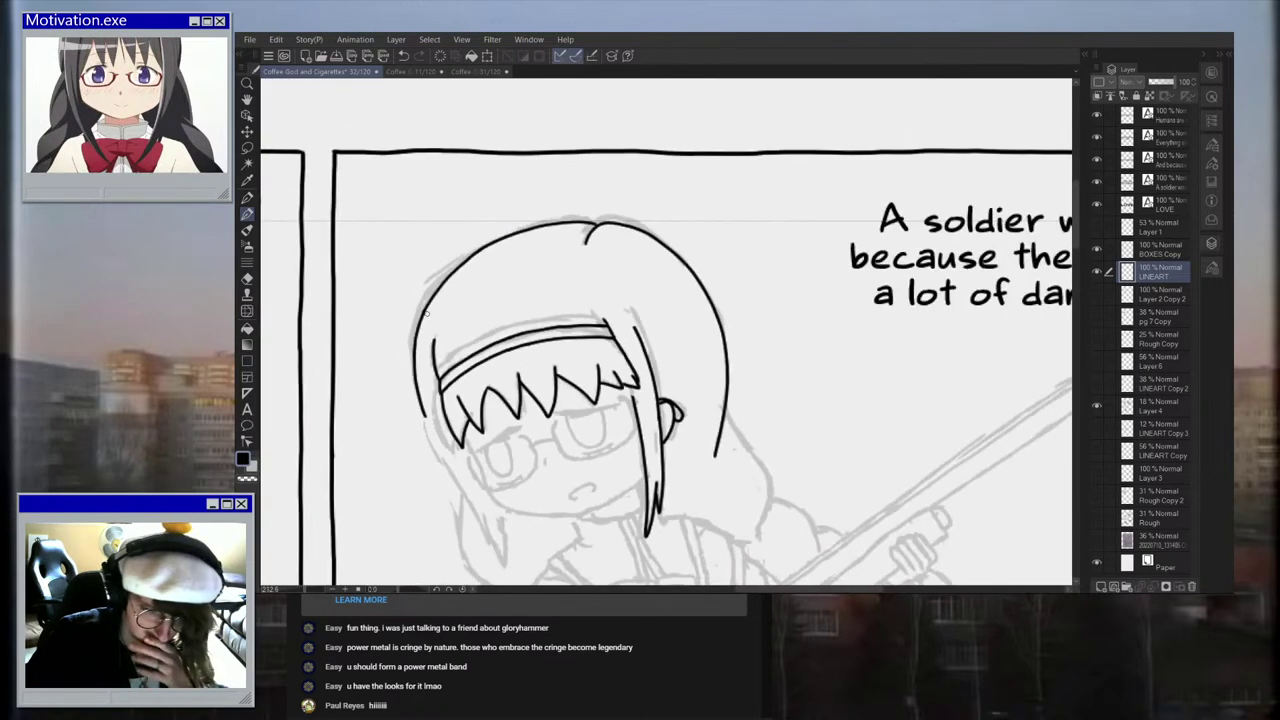
scroll(426, 380, "up", 1)
scroll(466, 456, "up", 2)
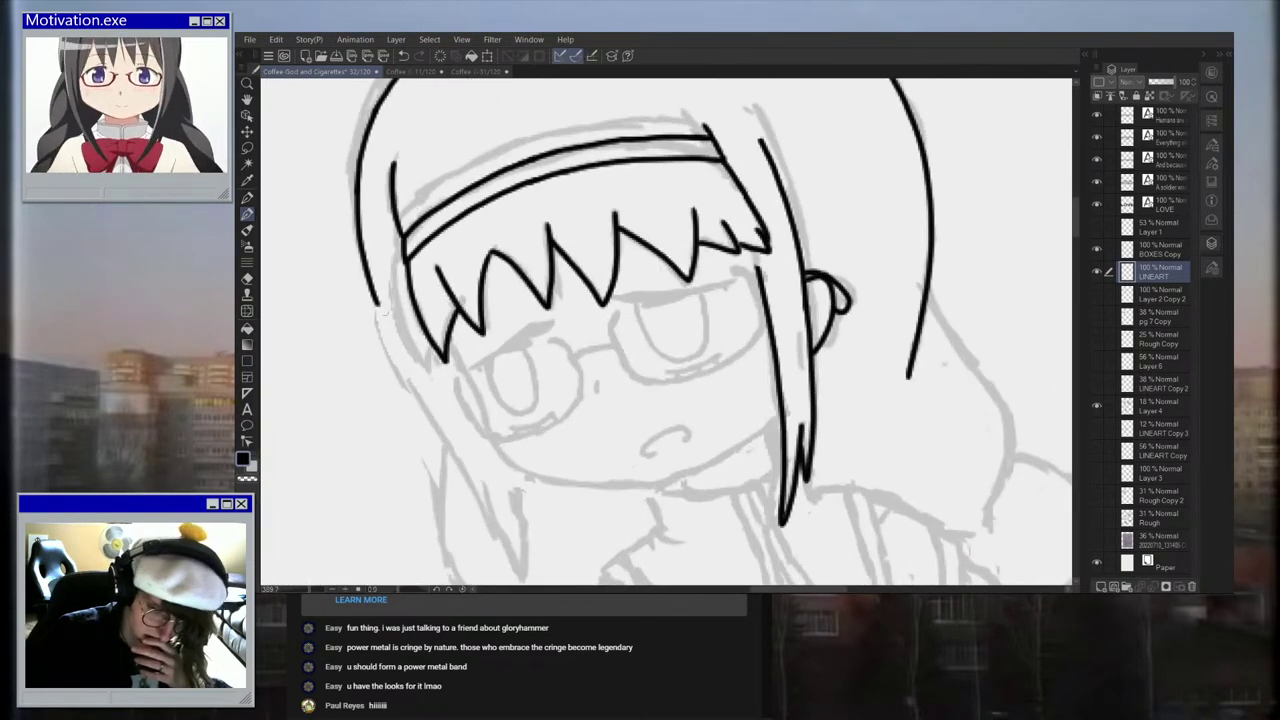
left_click_drag(377, 300, 504, 540)
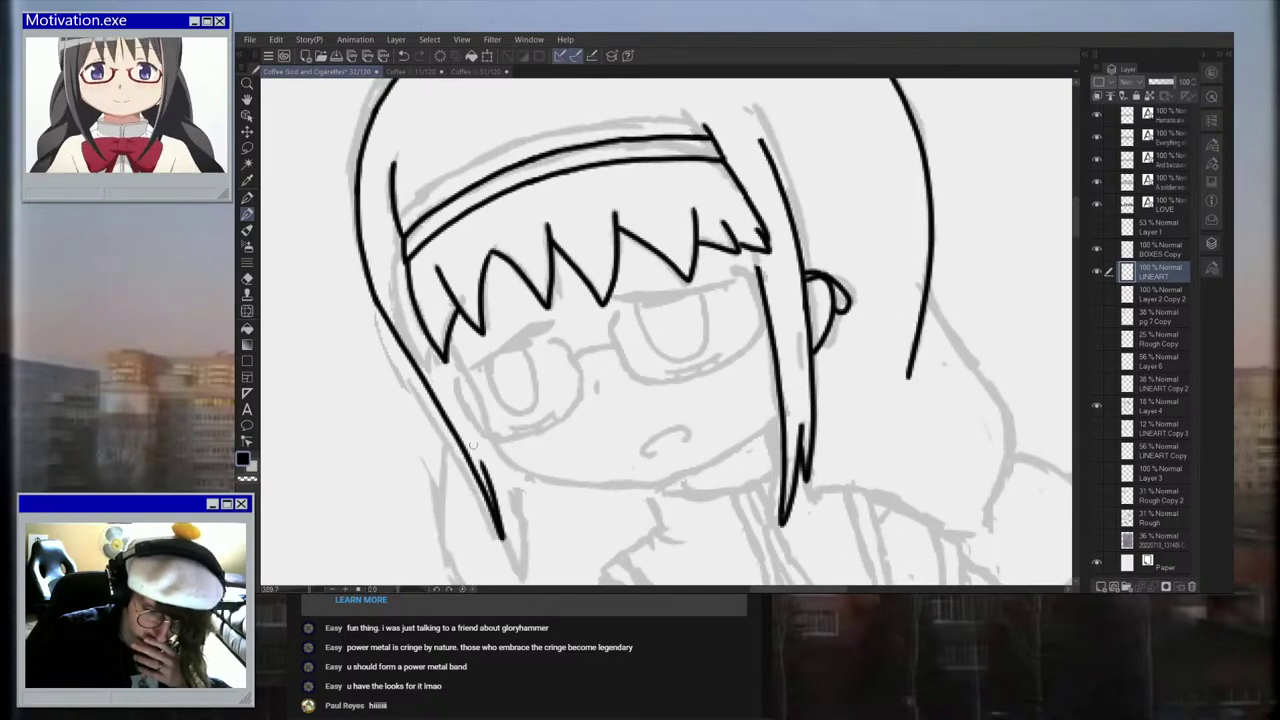
scroll(723, 479, "up", 2)
mouse_move(310, 270)
left_mouse_down()
mouse_move(375, 411)
mouse_move(422, 462)
mouse_move(492, 486)
mouse_move(622, 494)
left_mouse_up()
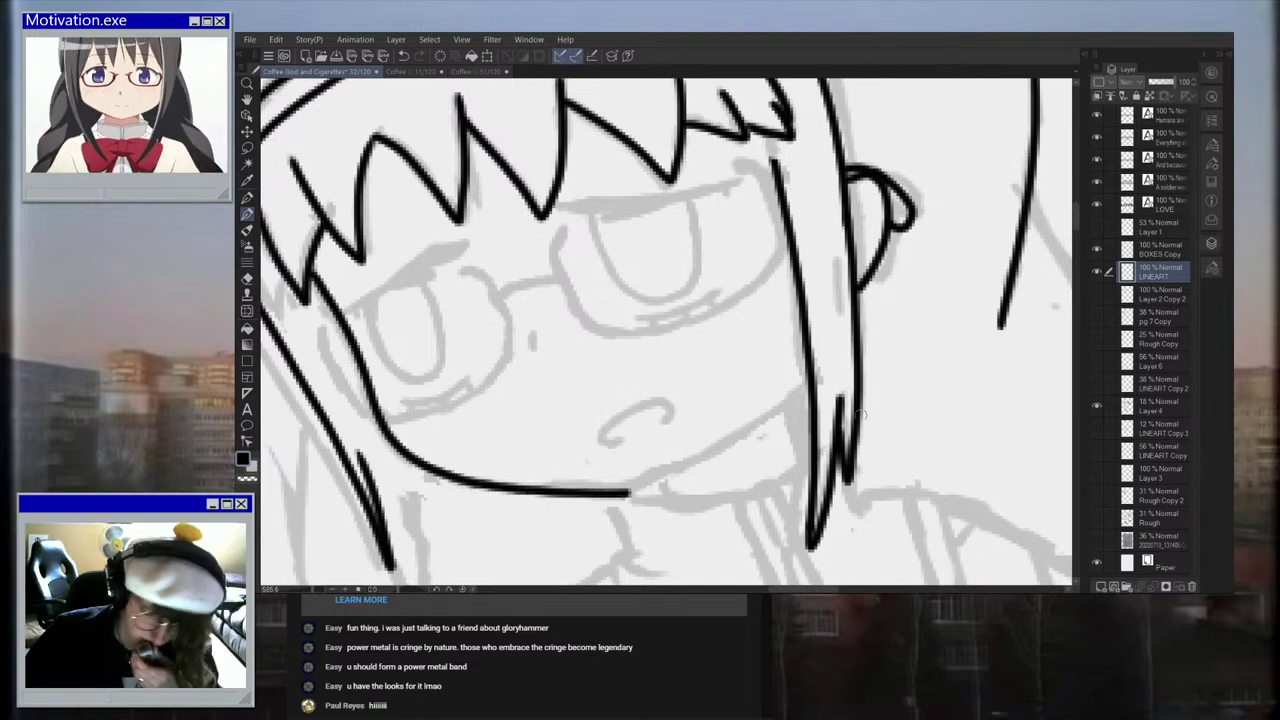
left_click(404, 55)
mouse_move(414, 463)
left_mouse_down()
mouse_move(626, 488)
mouse_move(451, 471)
left_mouse_up()
key("ctrl+z")
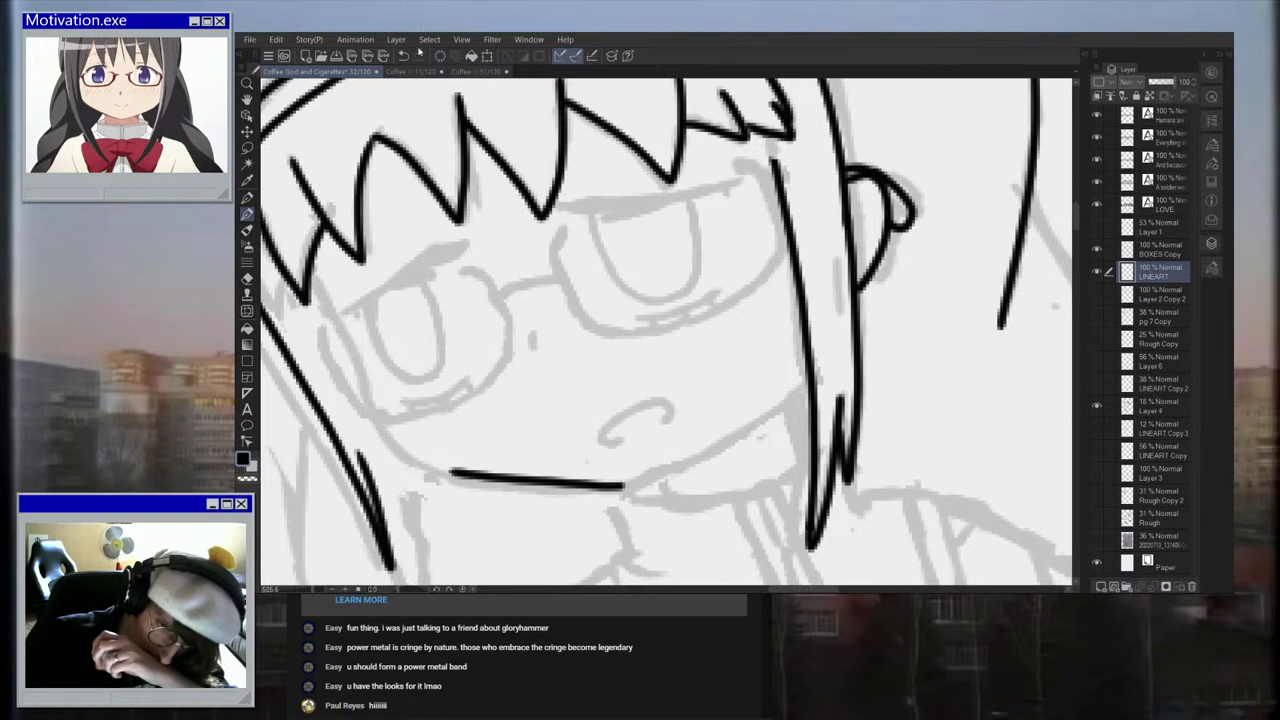
left_click(403, 55)
Step: Ink the face contour from the middle of the chin around the left jaw up to the fringe
mouse_move(620, 484)
left_mouse_down()
mouse_move(485, 483)
mouse_move(406, 455)
mouse_move(384, 438)
mouse_move(306, 270)
left_mouse_up()
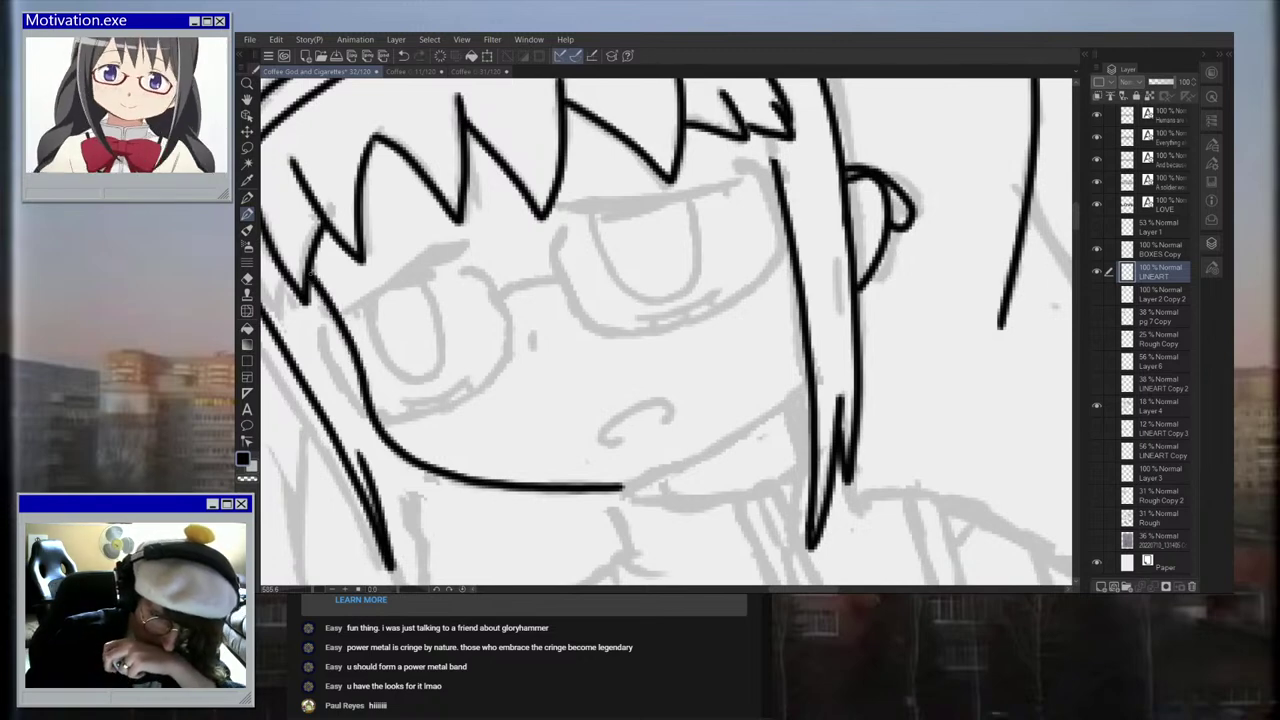
scroll(417, 289, "down", 5)
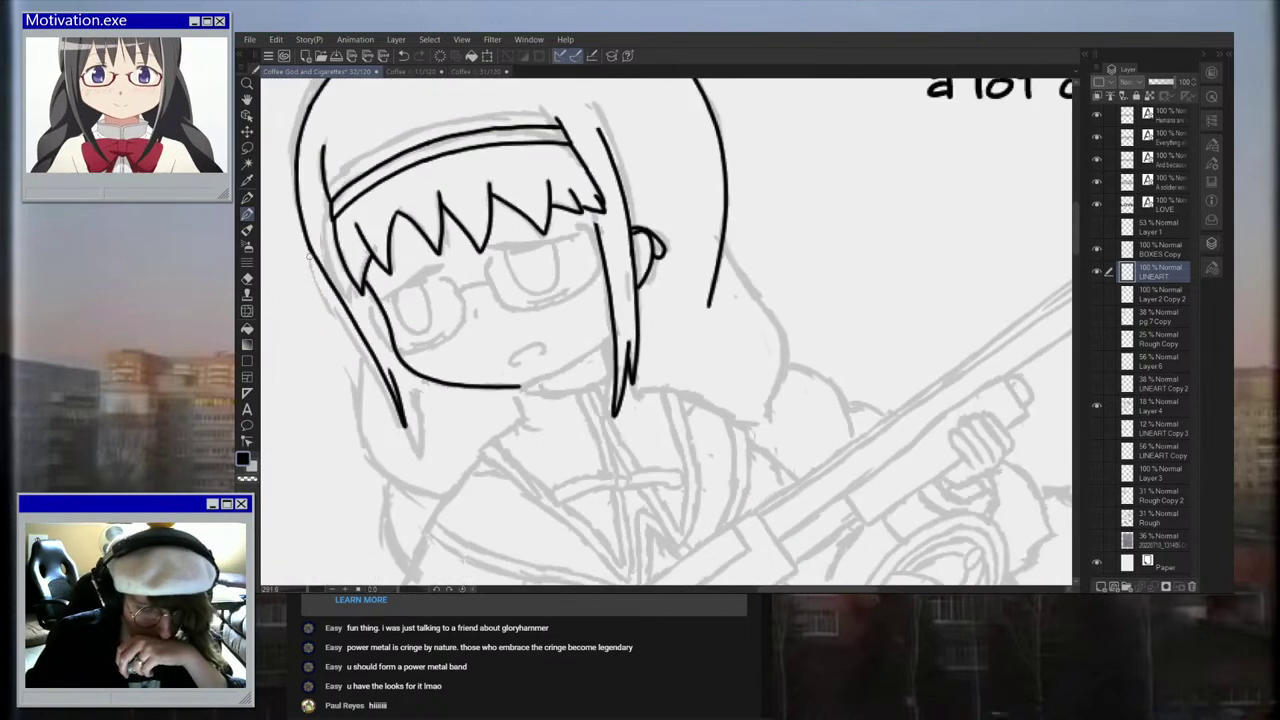
Step: Hide Layer 4 and check the inked head on its own against the rest of the page
scroll(342, 297, "up", 2)
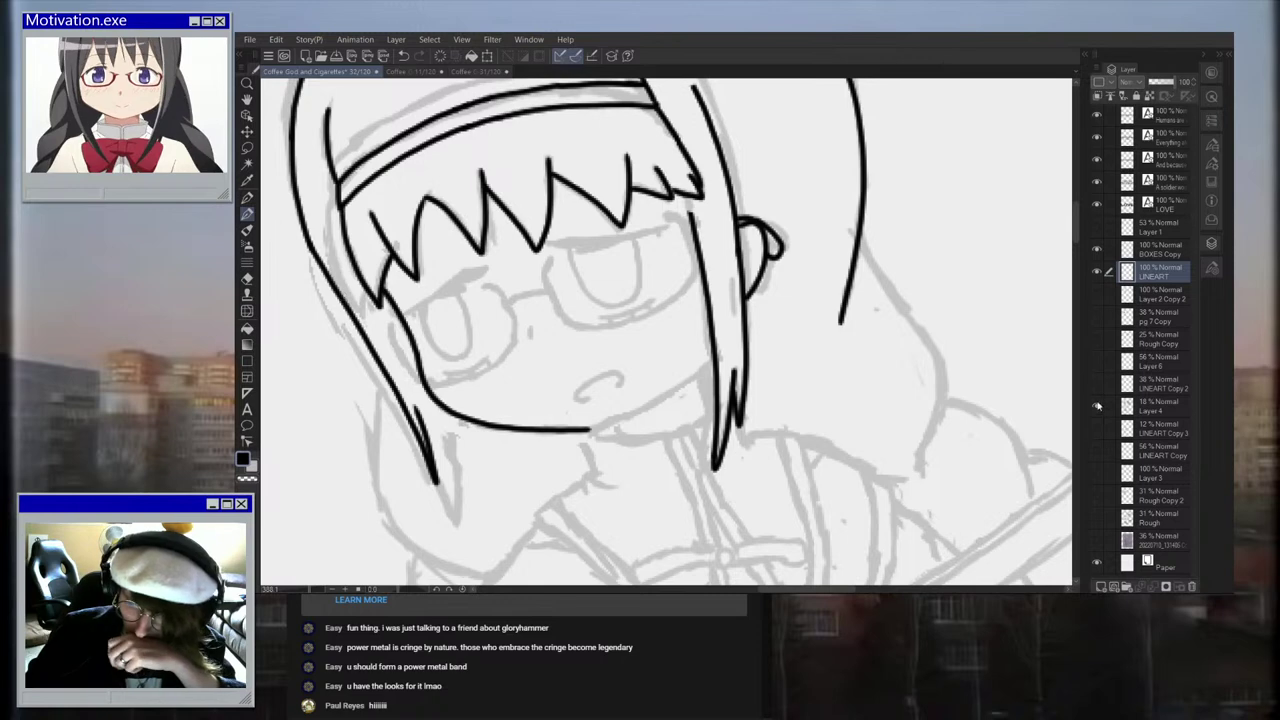
scroll(973, 337, "down", 5)
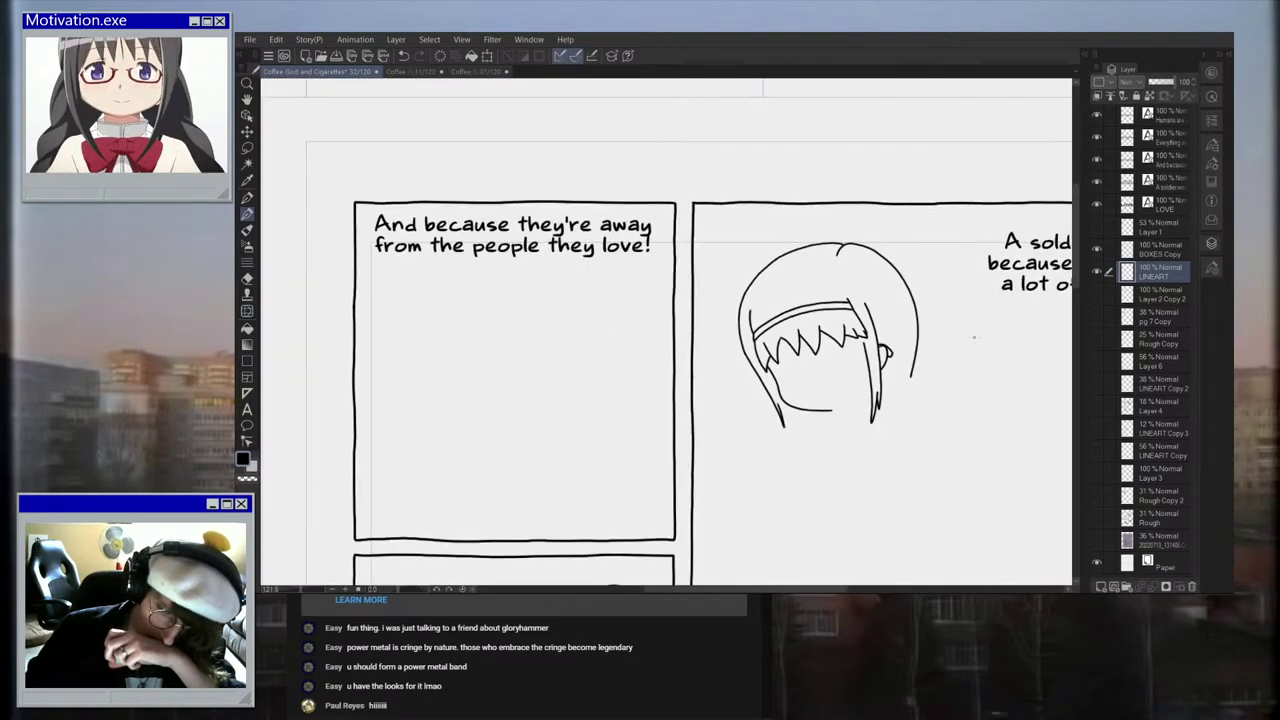
scroll(973, 337, "down", 4)
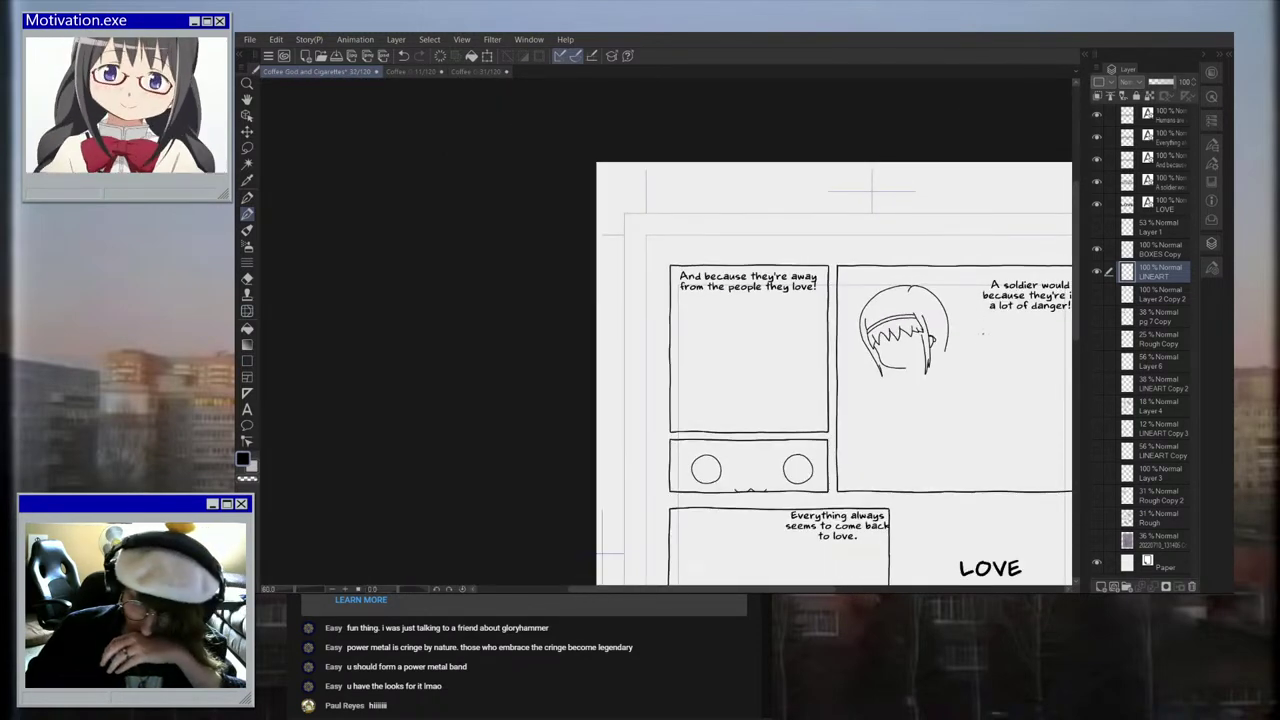
scroll(982, 331, "up", 4)
scroll(1000, 340, "up", 1)
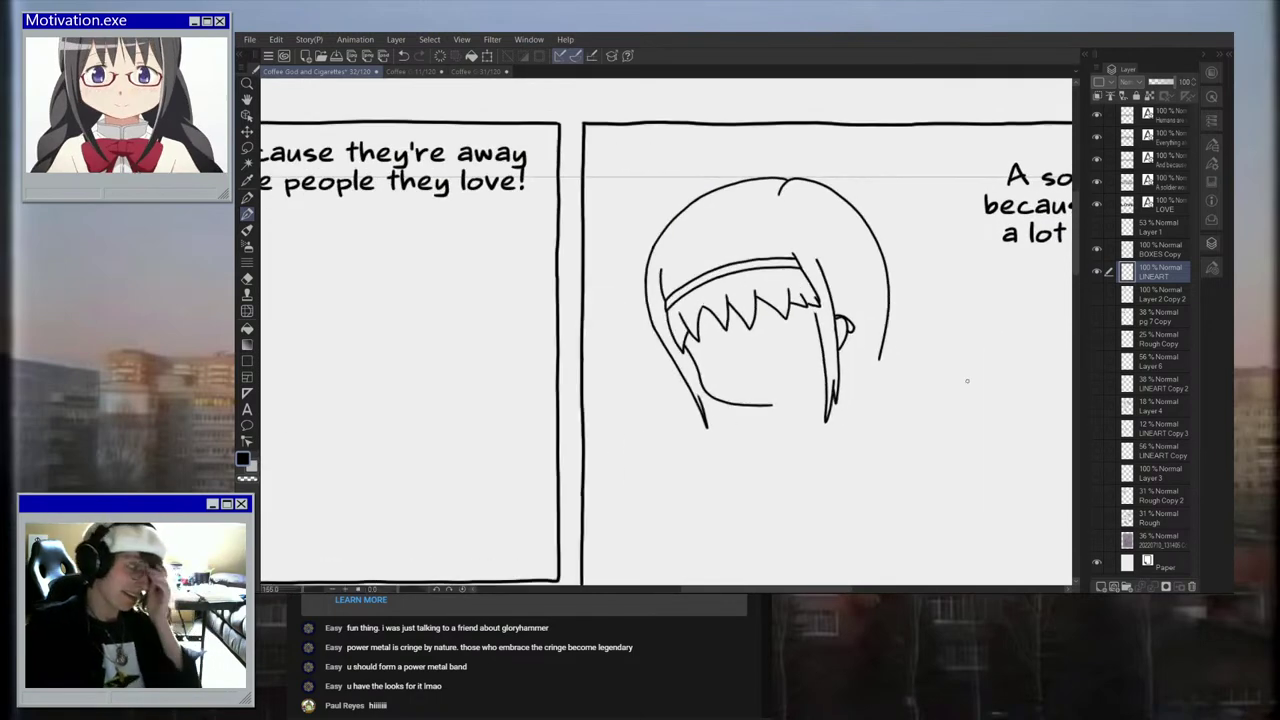
Step: Toggle the sketch layers' visibility one by one to find the current rough, leaving only Layer 4 shown under the ink
left_click(1098, 298)
left_click(1098, 298)
left_click(1098, 320)
left_click(1098, 320)
left_click(1098, 298)
left_click(1098, 298)
left_click(1096, 360)
left_click(1096, 360)
left_click(1096, 383)
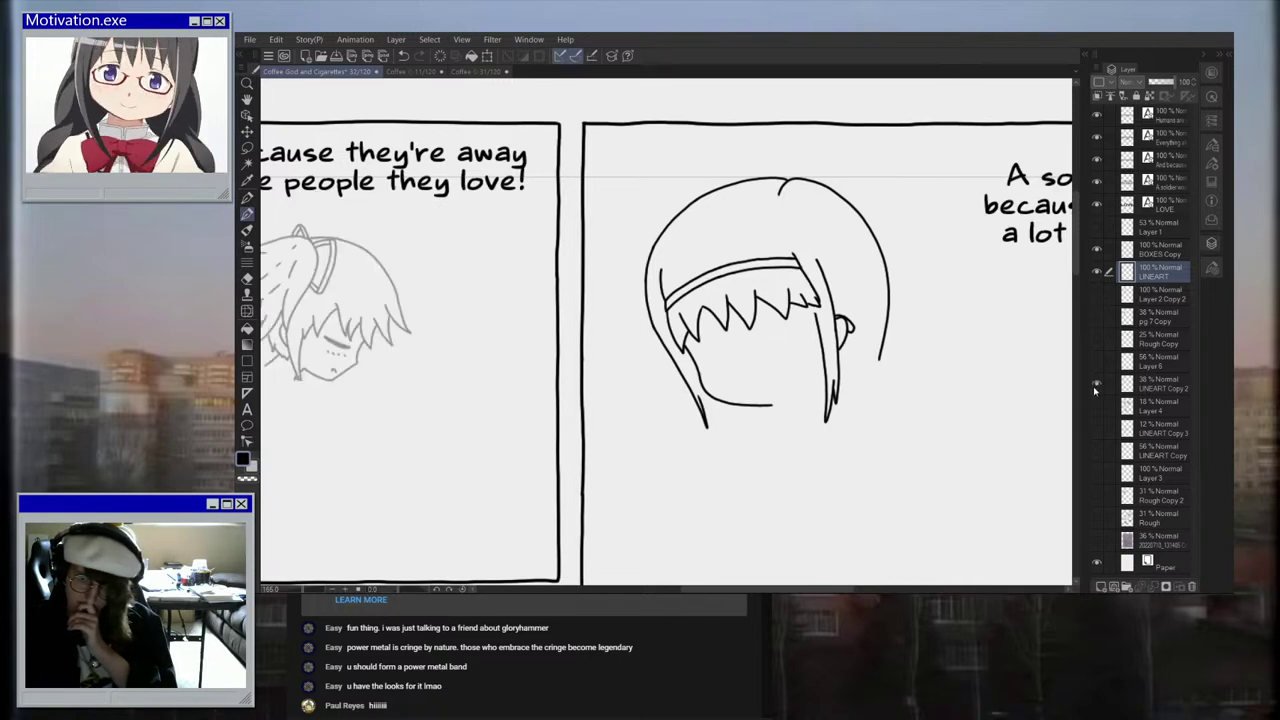
left_click(1096, 388)
left_click(1097, 410)
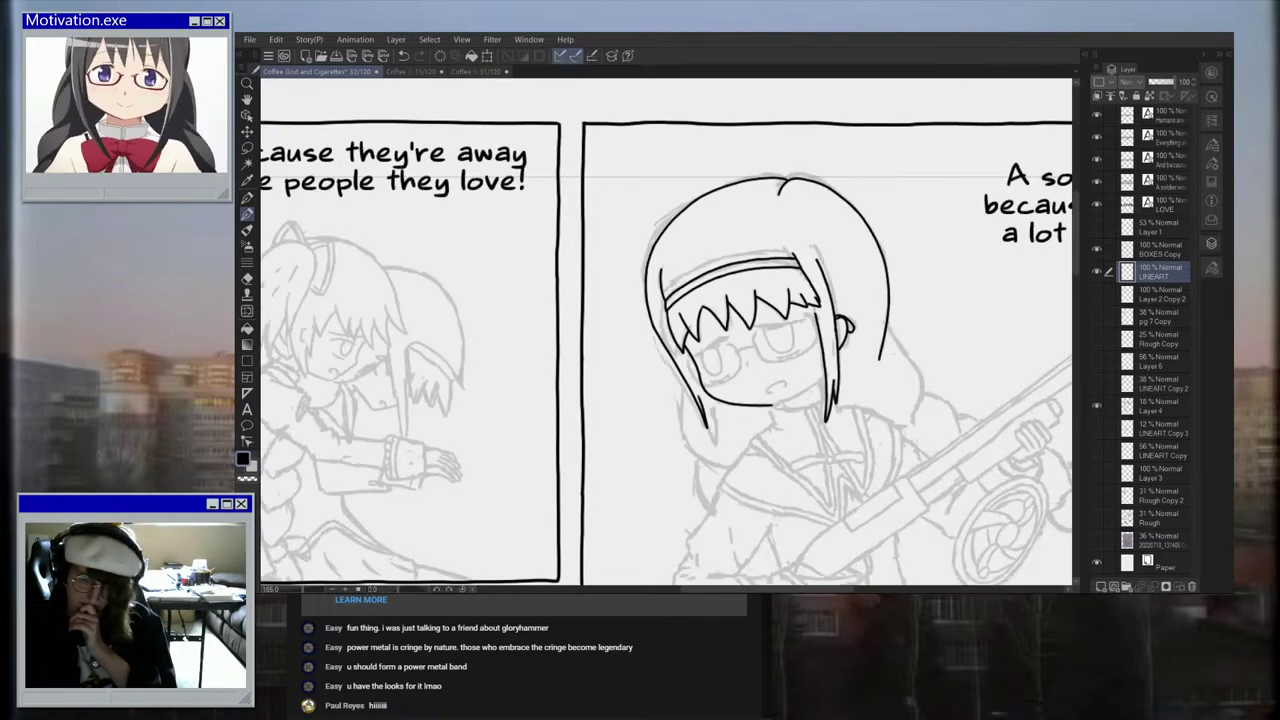
scroll(900, 434, "up", 8)
scroll(805, 404, "up", 2)
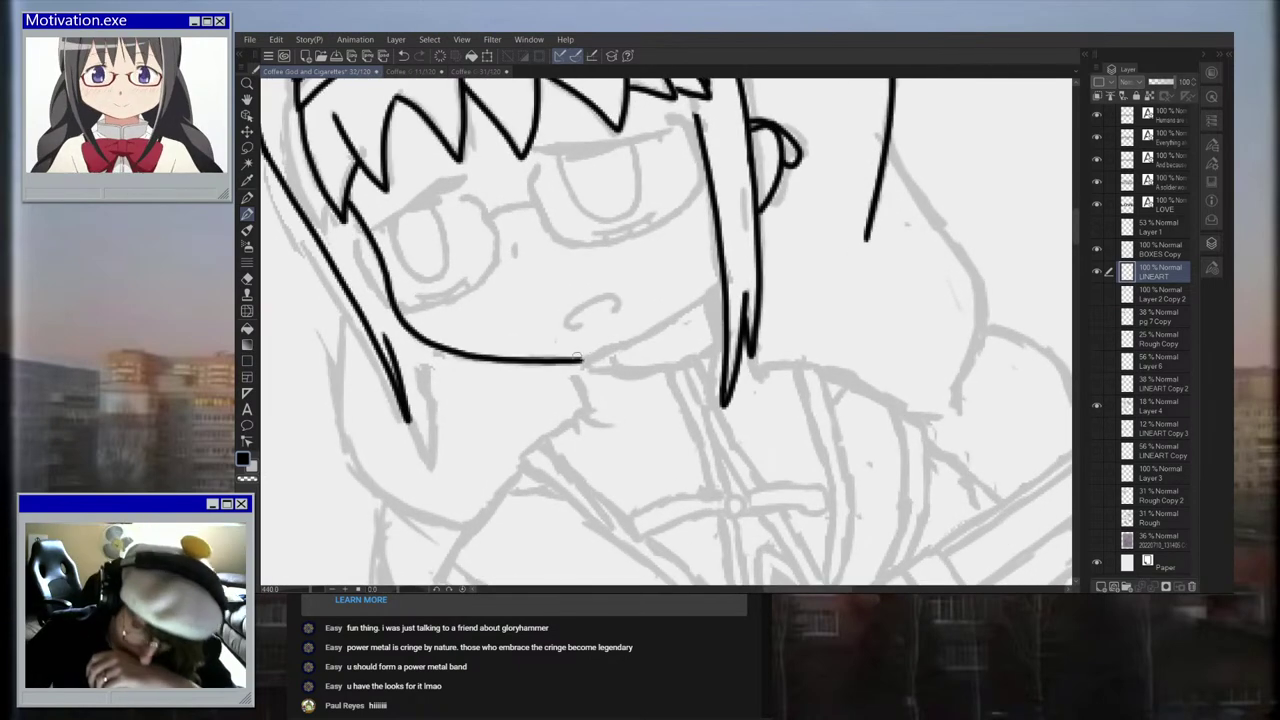
left_click_drag(580, 362, 630, 340)
scroll(599, 380, "up", 1)
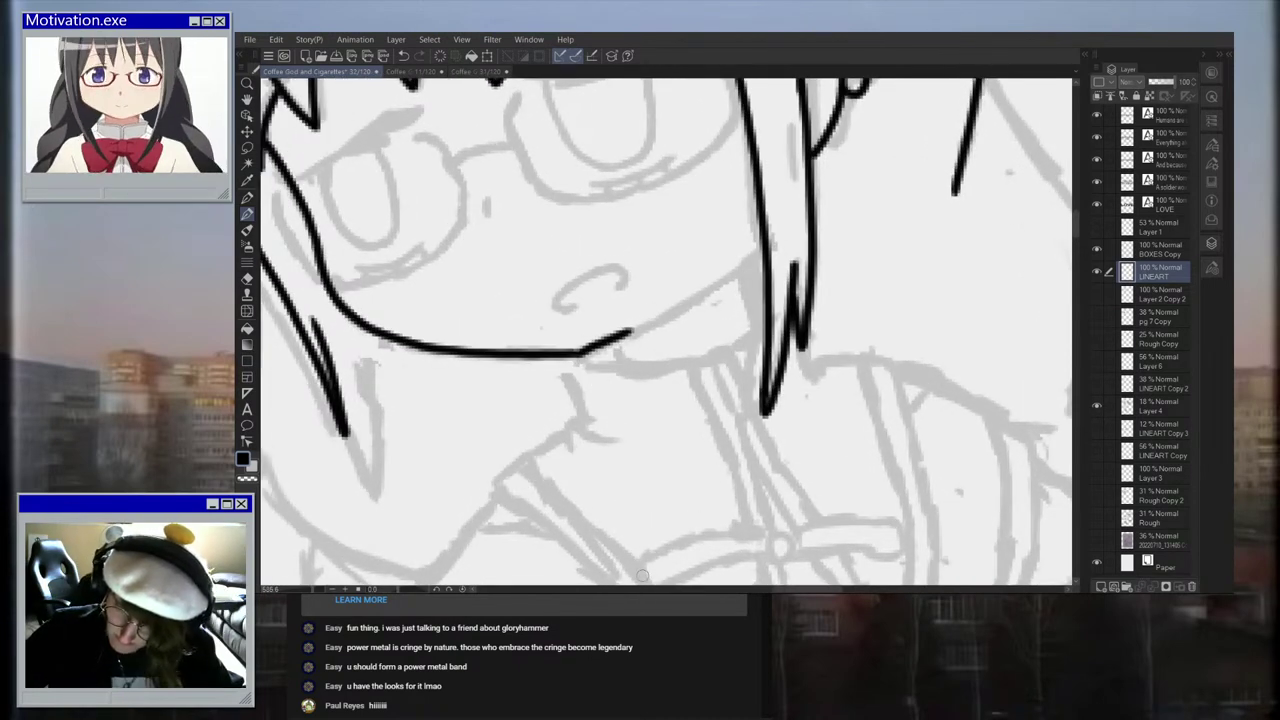
key("ctrl+z")
Step: Rename Layer 4 as ROUGH and make LINEART the active layer again
double_click(1155, 408)
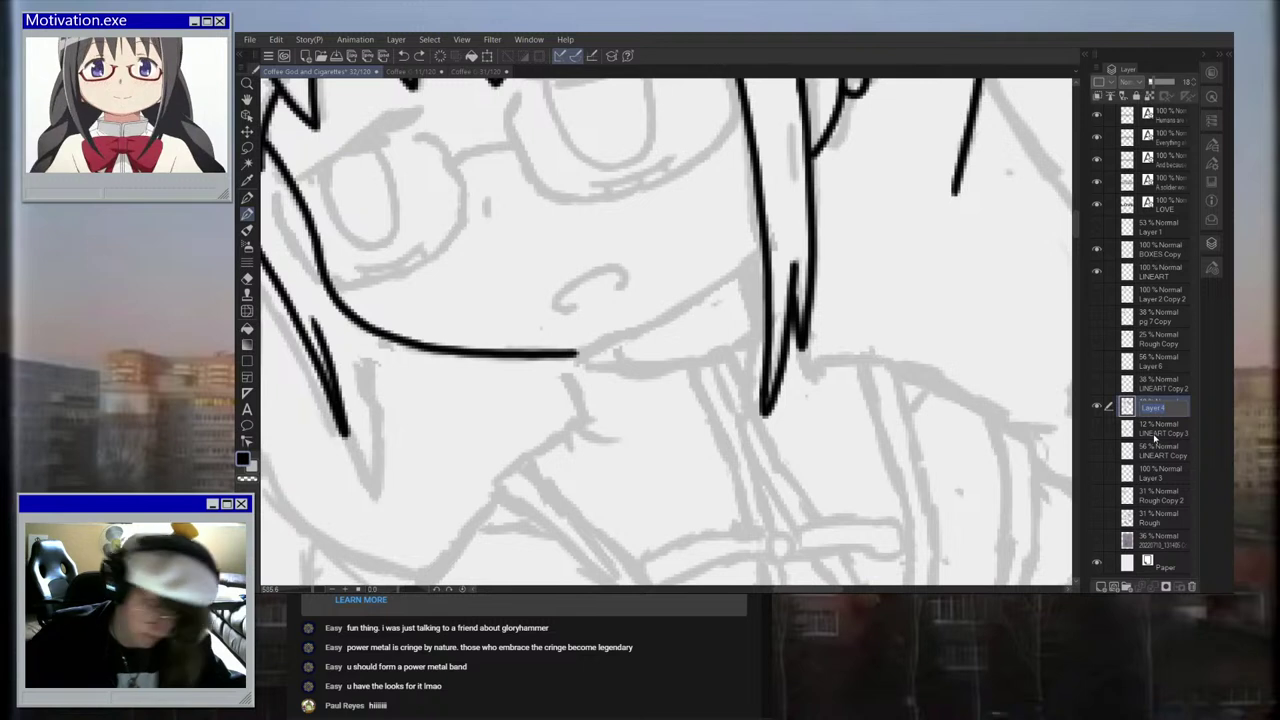
type("ROUGH")
key("Return")
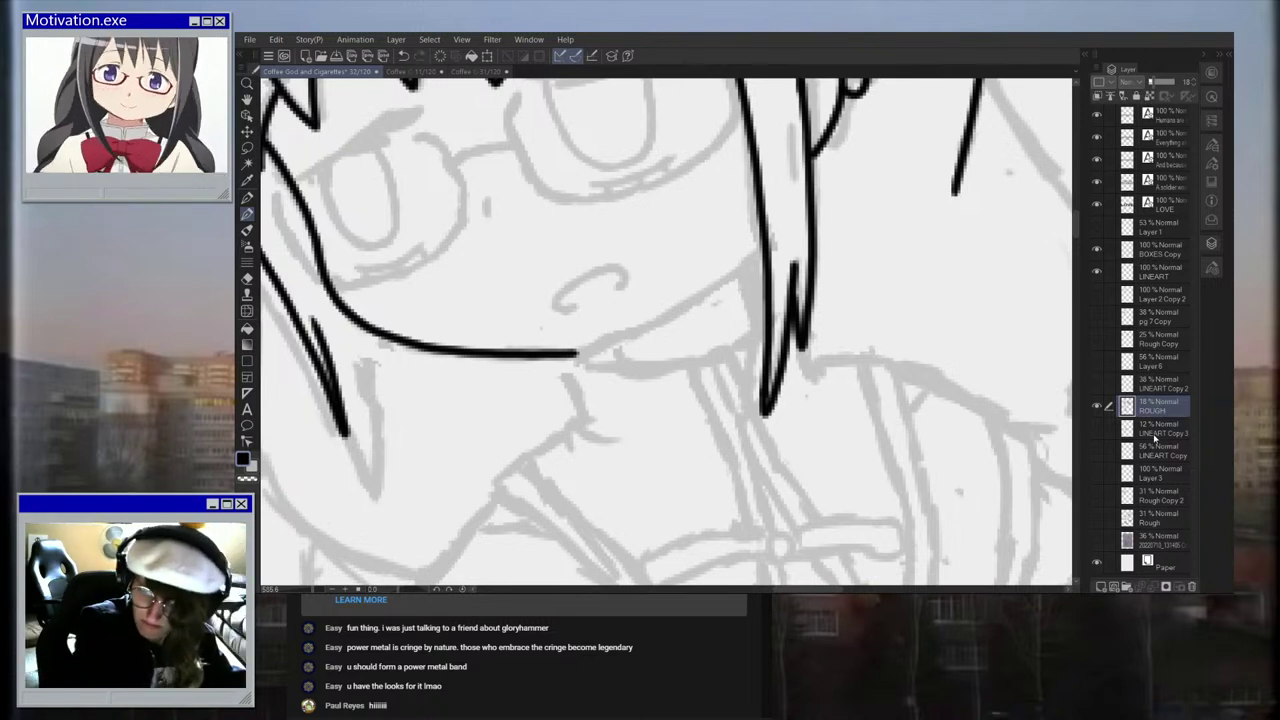
scroll(565, 362, "up", 2)
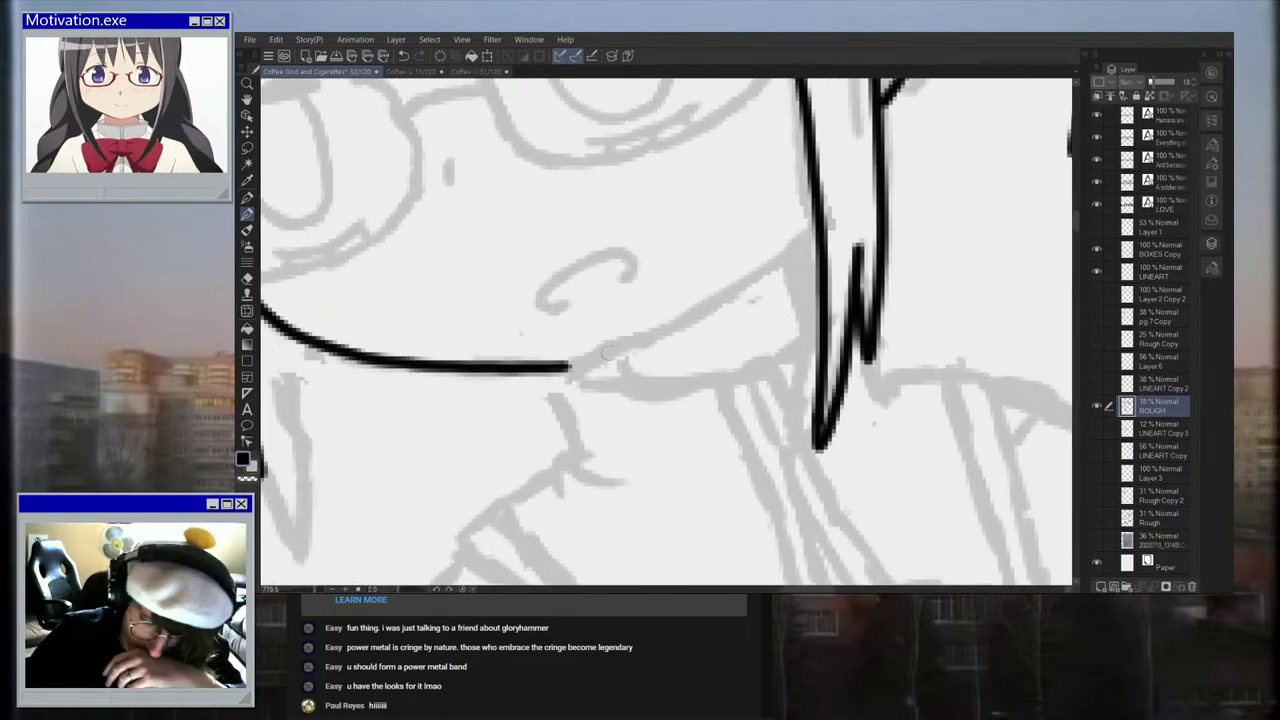
left_click(1162, 271)
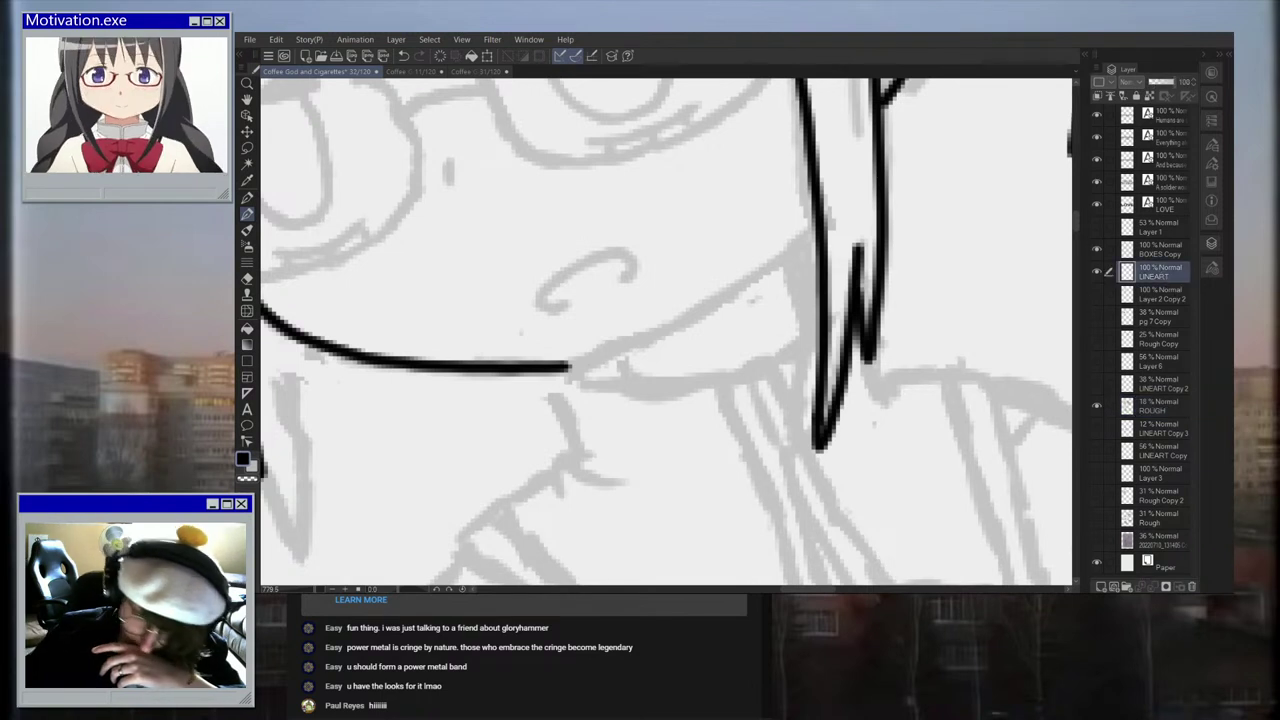
Step: Ink the right jaw line from the end of the chin up to the inner edge of the right side lock
left_click_drag(565, 368, 721, 288)
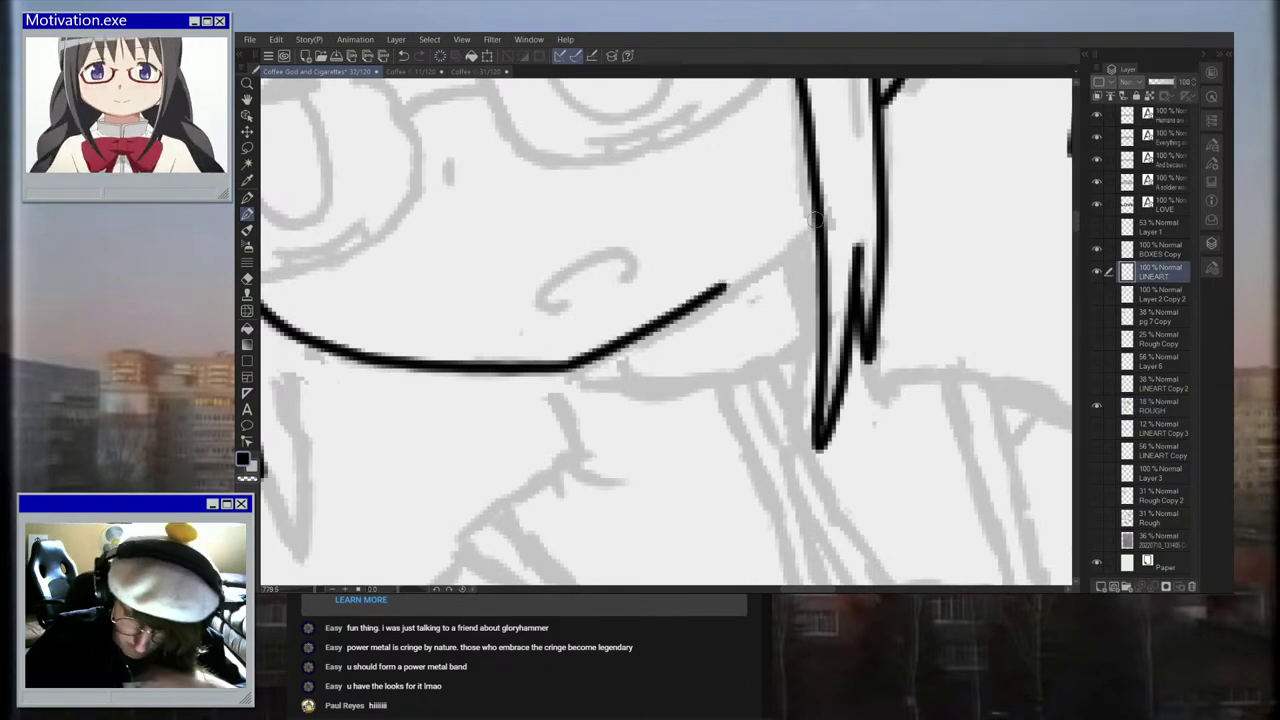
scroll(815, 225, "up", 1)
key("ctrl+z")
mouse_move(818, 230)
left_mouse_down()
mouse_move(667, 332)
mouse_move(552, 380)
left_mouse_up()
scroll(552, 380, "down", 5)
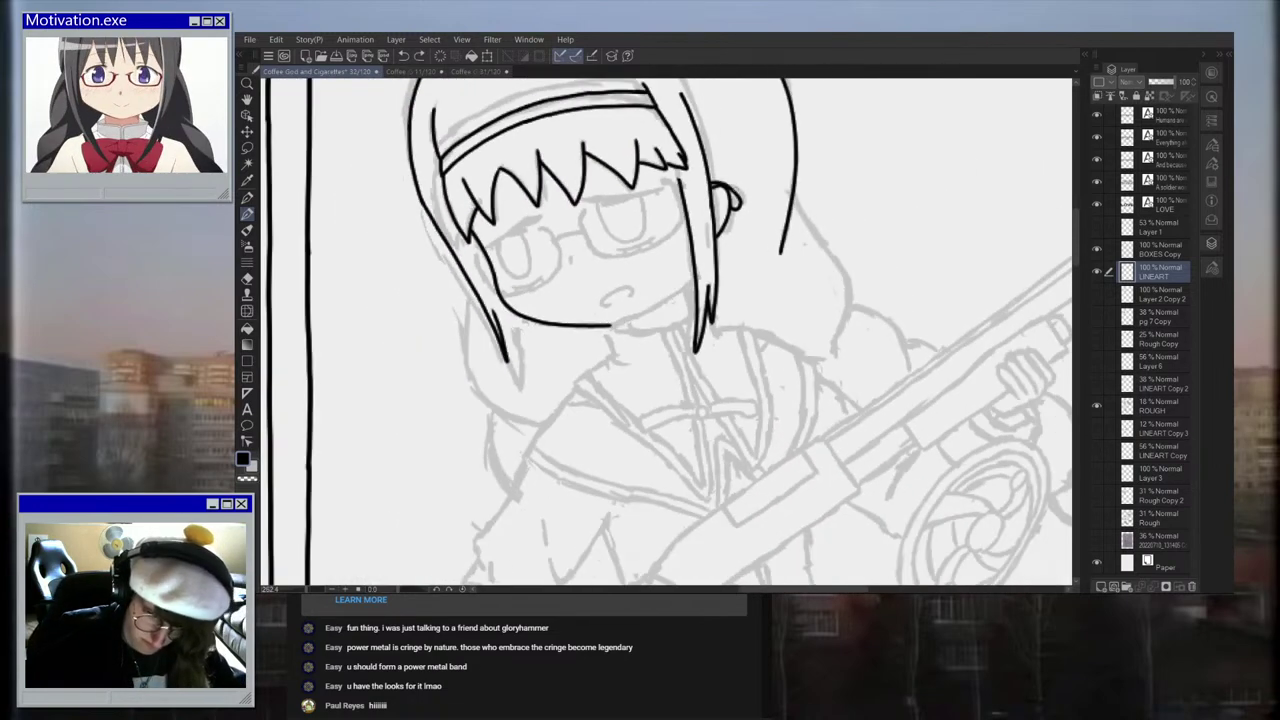
scroll(649, 245, "up", 4)
left_click_drag(525, 483, 794, 338)
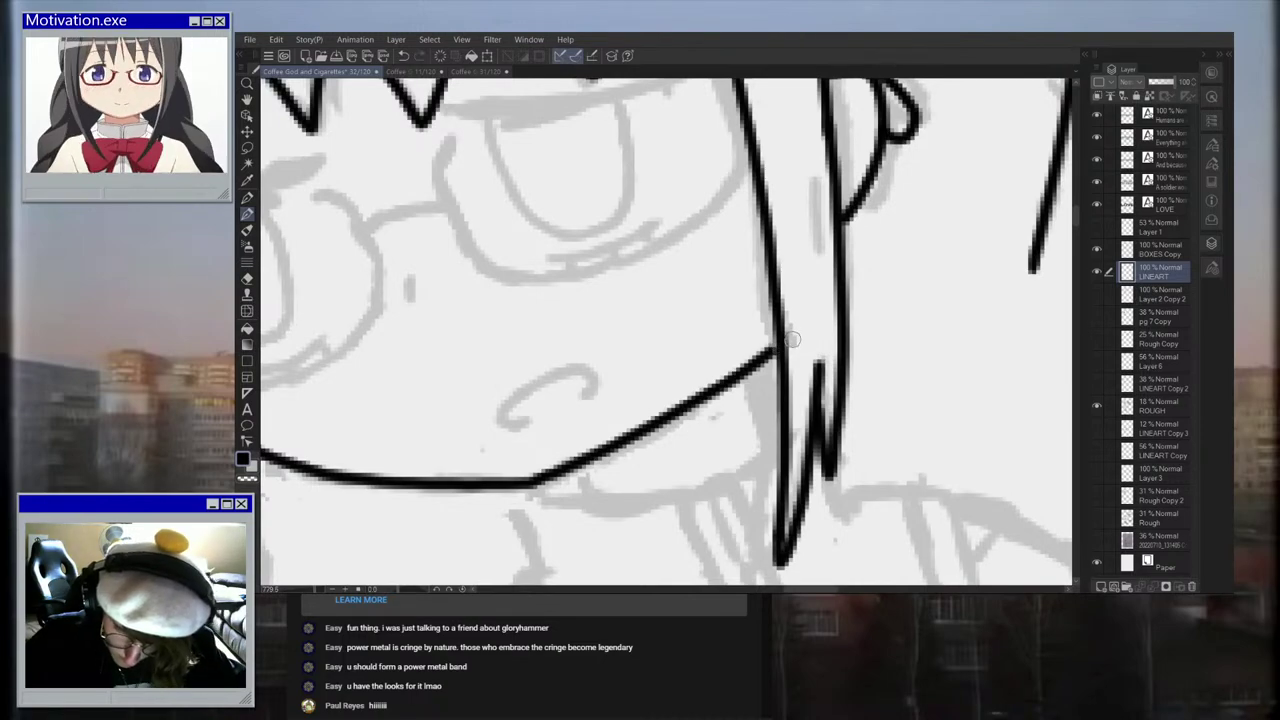
scroll(794, 338, "down", 3)
scroll(794, 338, "down", 4)
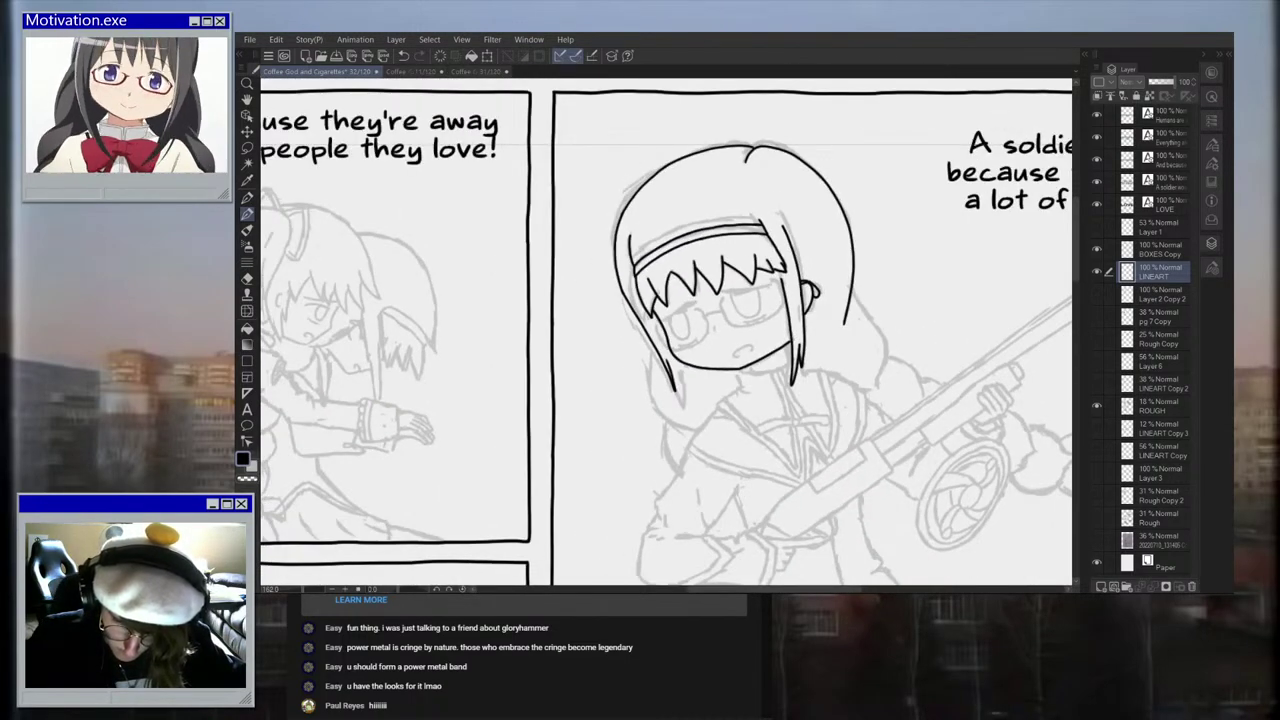
scroll(745, 368, "up", 7)
left_click_drag(683, 415, 834, 328)
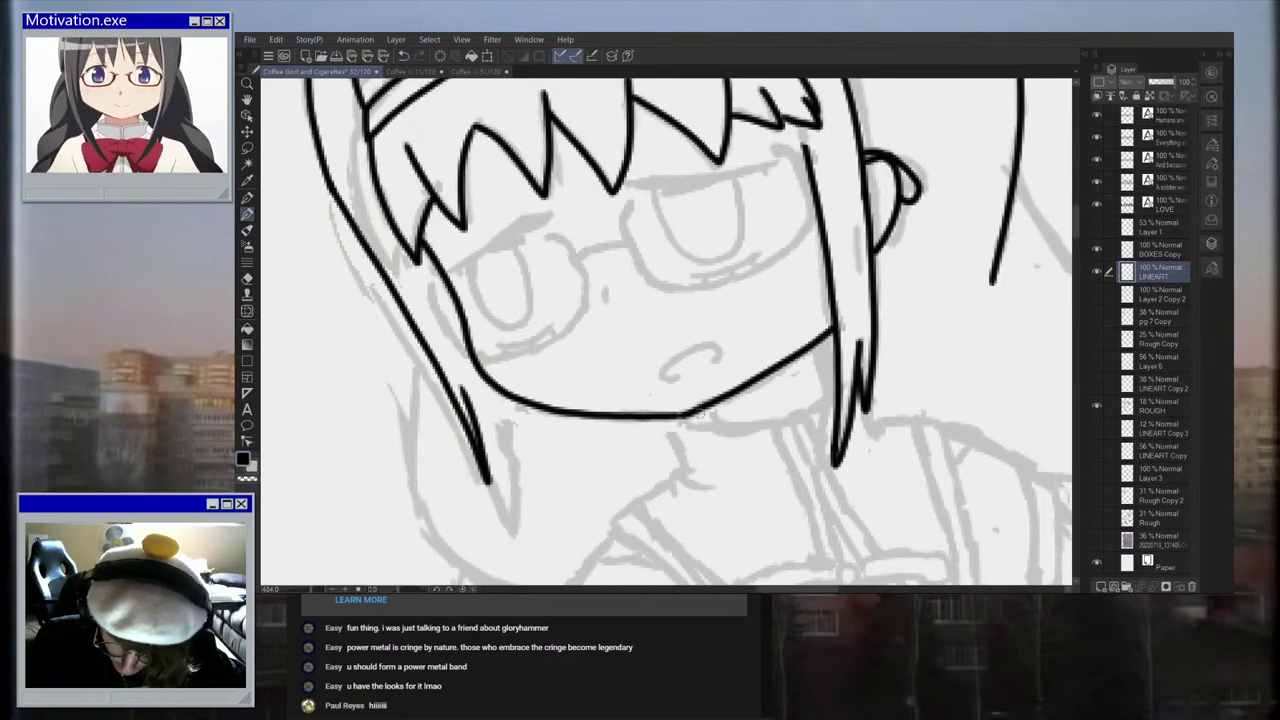
scroll(755, 287, "up", 3)
mouse_move(598, 210)
left_mouse_down()
mouse_move(582, 262)
mouse_move(630, 342)
mouse_move(800, 318)
mouse_move(862, 284)
mouse_move(882, 256)
left_mouse_up()
key("ctrl+z")
mouse_move(836, 148)
left_mouse_down()
mouse_move(820, 122)
mouse_move(882, 228)
mouse_move(876, 258)
mouse_move(814, 314)
mouse_move(737, 349)
mouse_move(636, 357)
left_mouse_up()
key("ctrl+z")
scroll(702, 344, "up", 1)
mouse_move(557, 182)
left_mouse_down()
mouse_move(546, 240)
mouse_move(609, 342)
mouse_move(652, 354)
mouse_move(778, 329)
left_mouse_up()
key("ctrl+z")
scroll(853, 137, "down", 2)
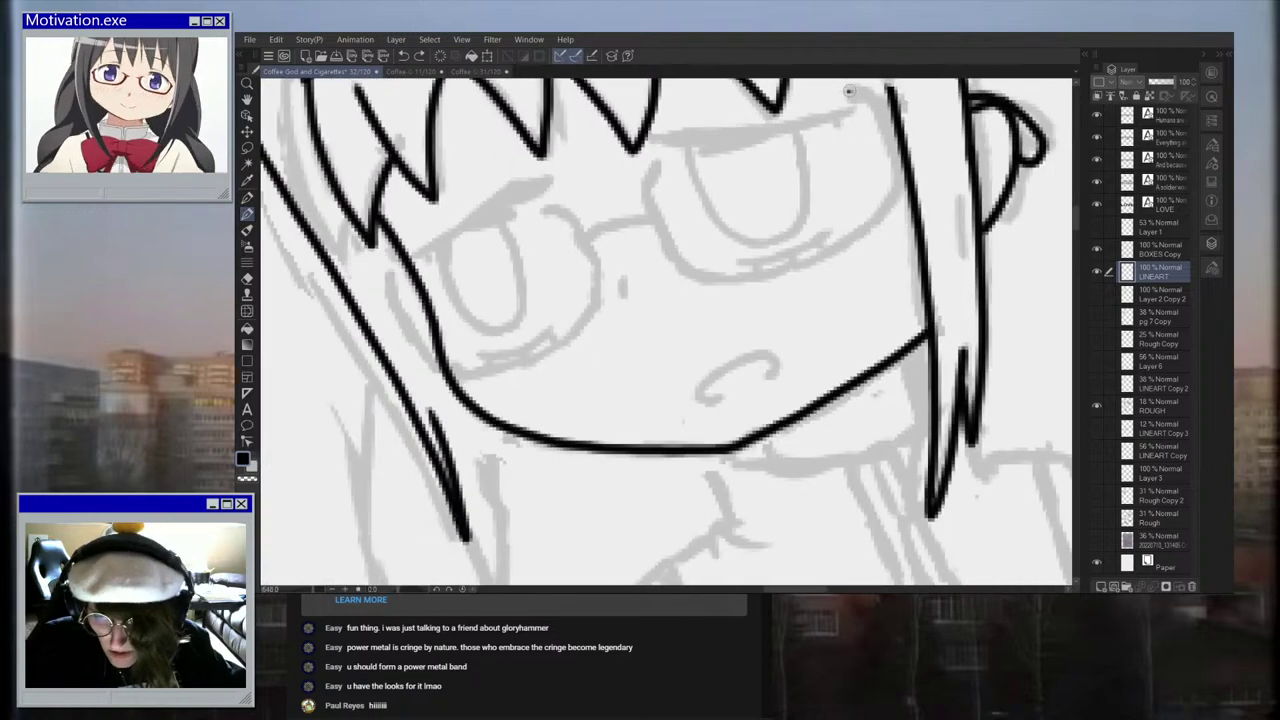
scroll(875, 176, "down", 3)
scroll(875, 176, "down", 4)
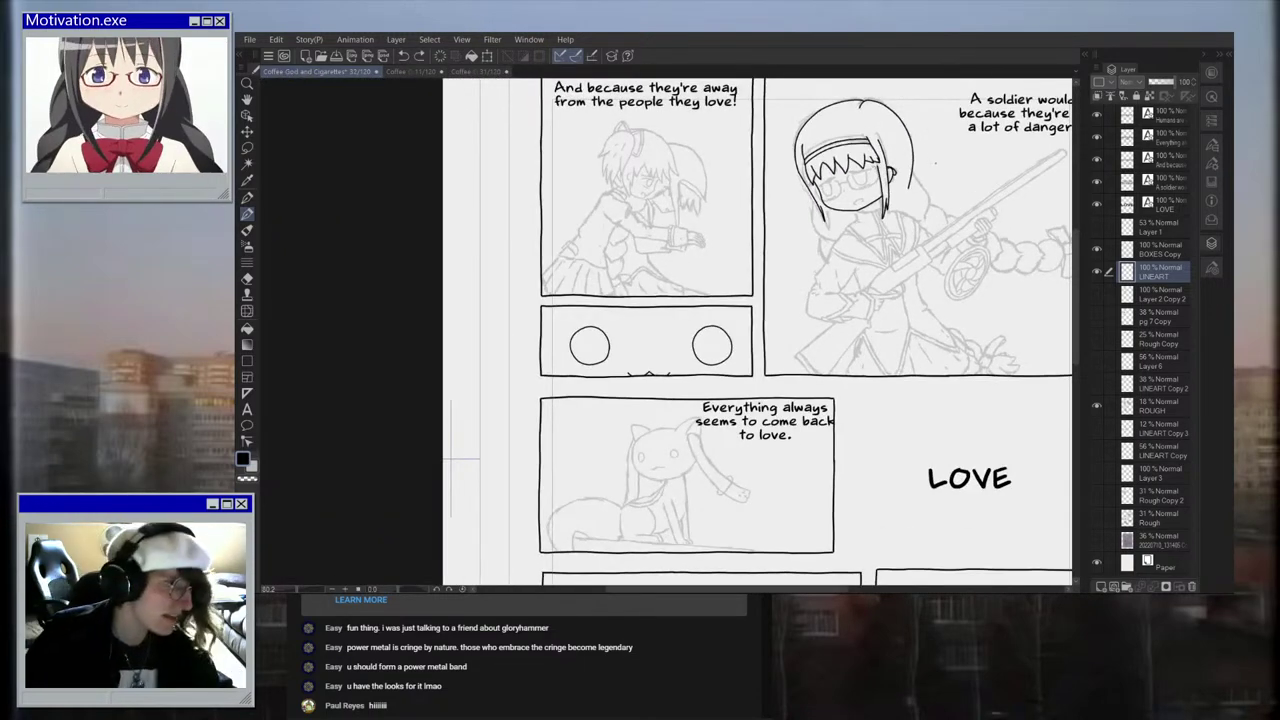
scroll(933, 161, "up", 6)
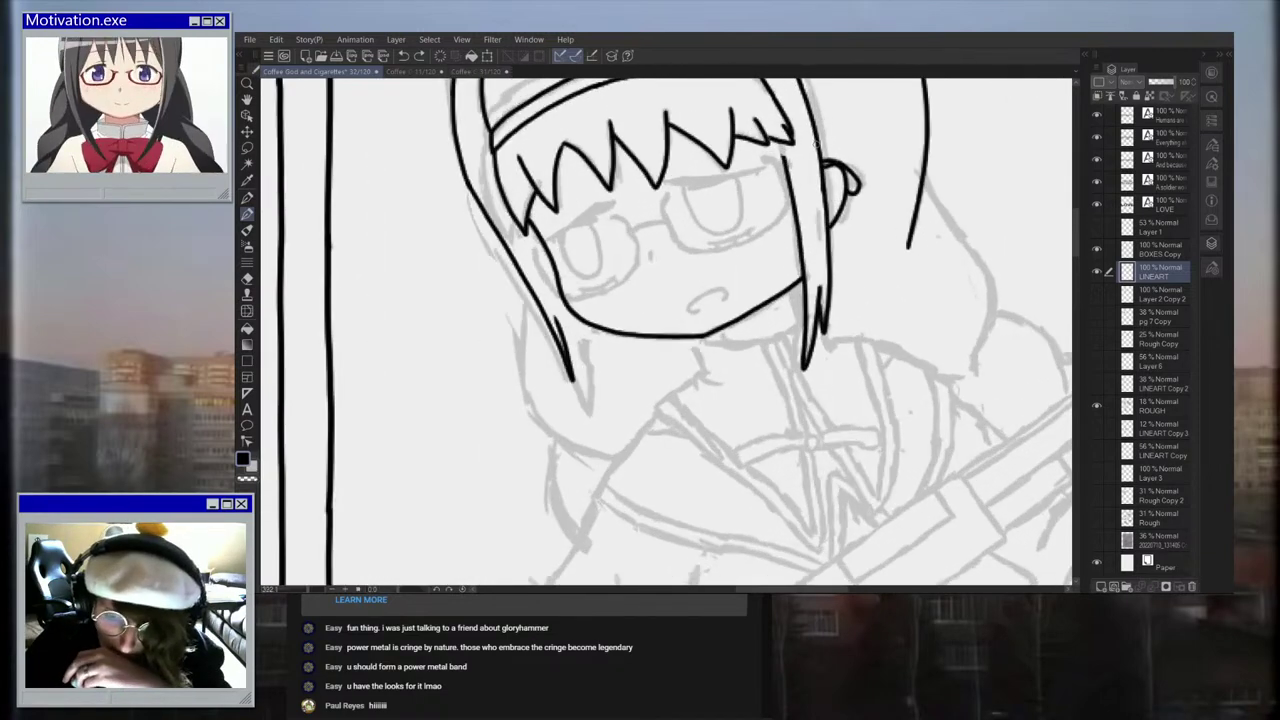
scroll(670, 230, "up", 3)
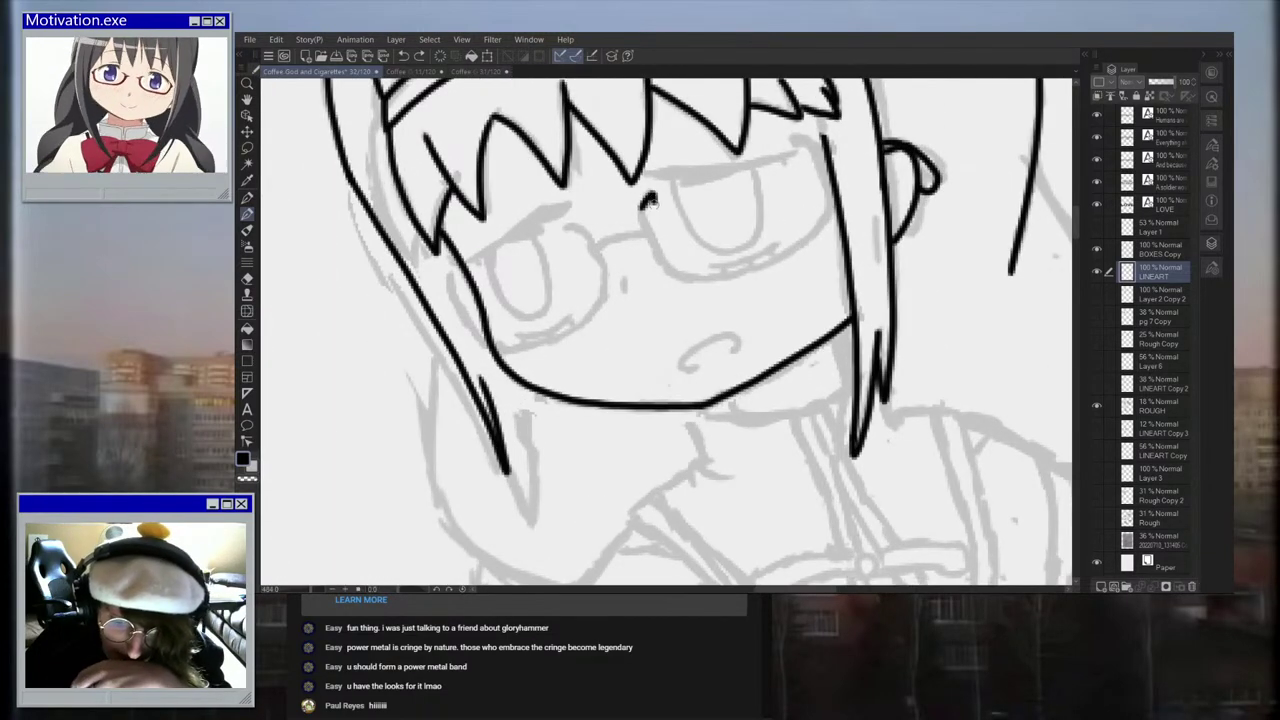
left_click_drag(648, 200, 656, 220)
scroll(751, 190, "down", 8)
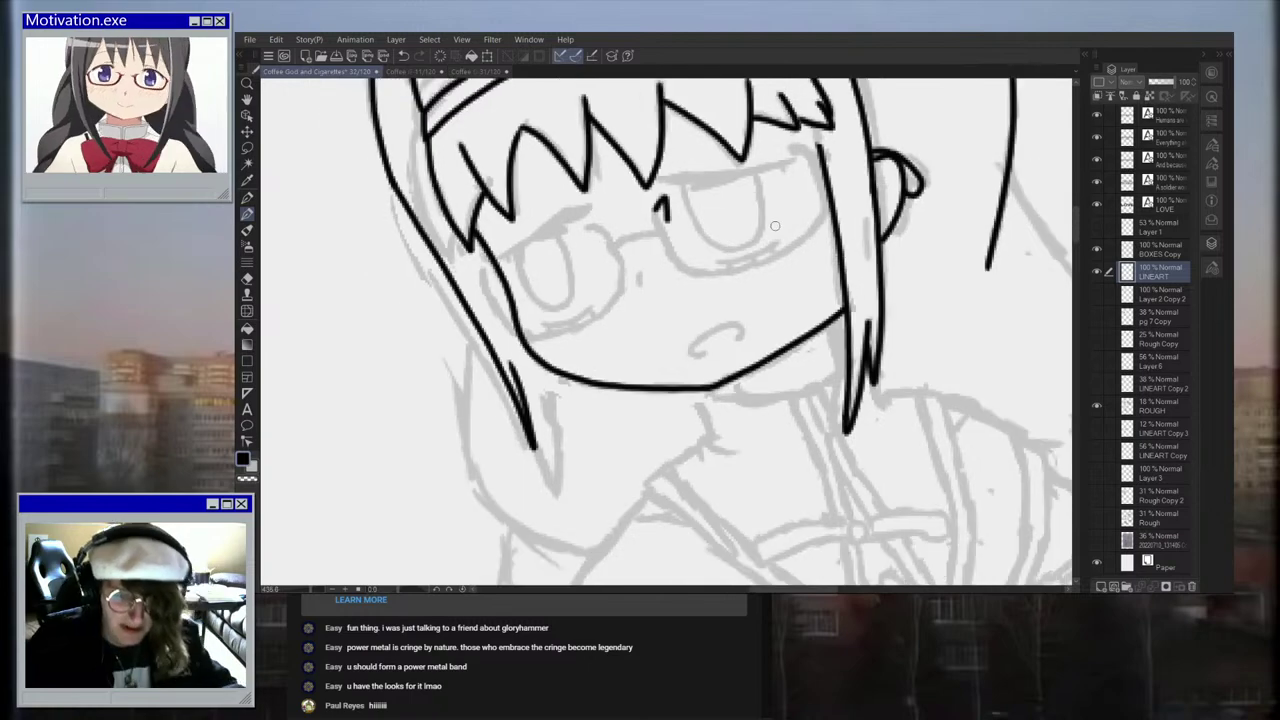
scroll(830, 187, "down", 4)
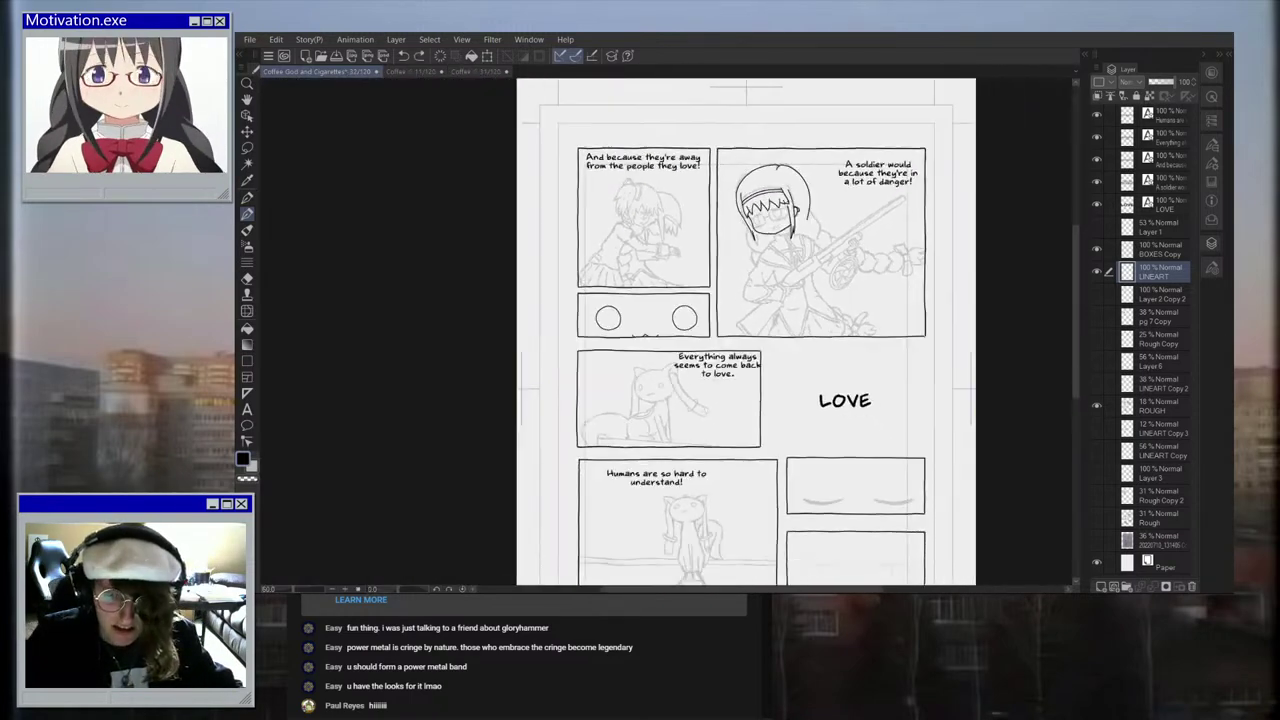
scroll(830, 187, "up", 3)
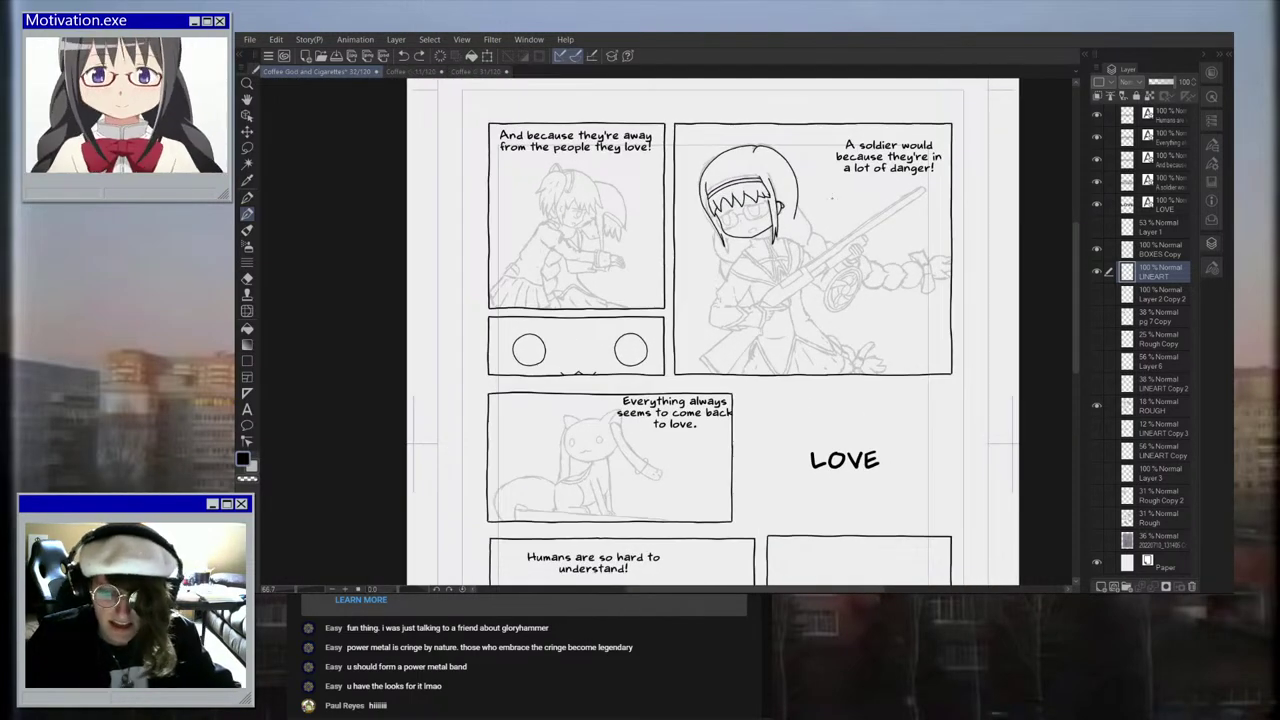
scroll(831, 197, "down", 3)
scroll(713, 223, "up", 6)
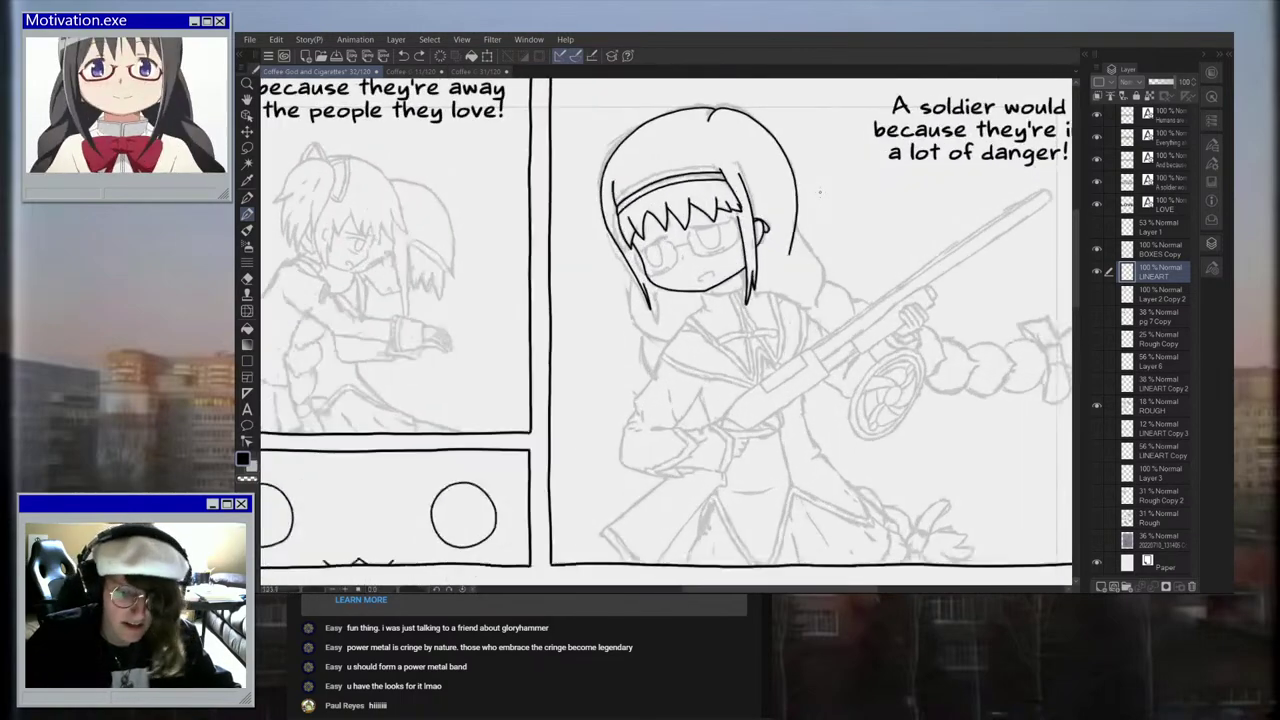
scroll(713, 223, "up", 3)
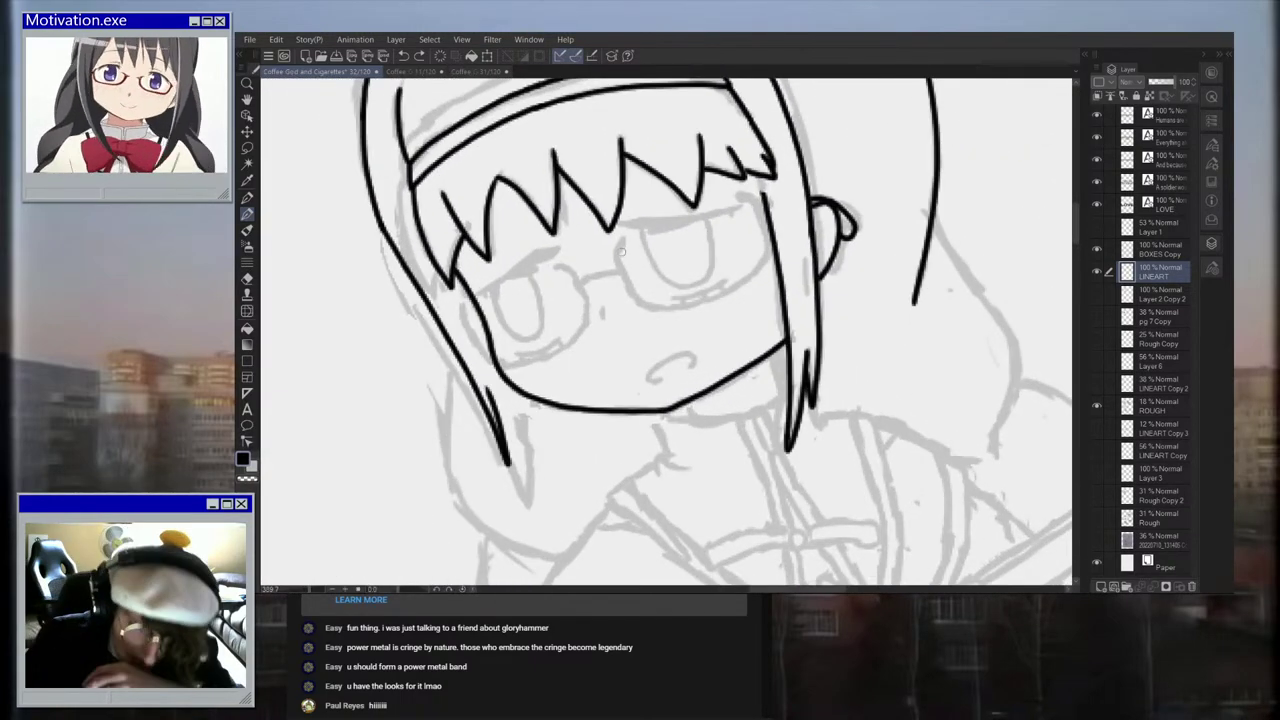
mouse_move(620, 241)
left_mouse_down()
mouse_move(639, 300)
mouse_move(704, 306)
left_mouse_up()
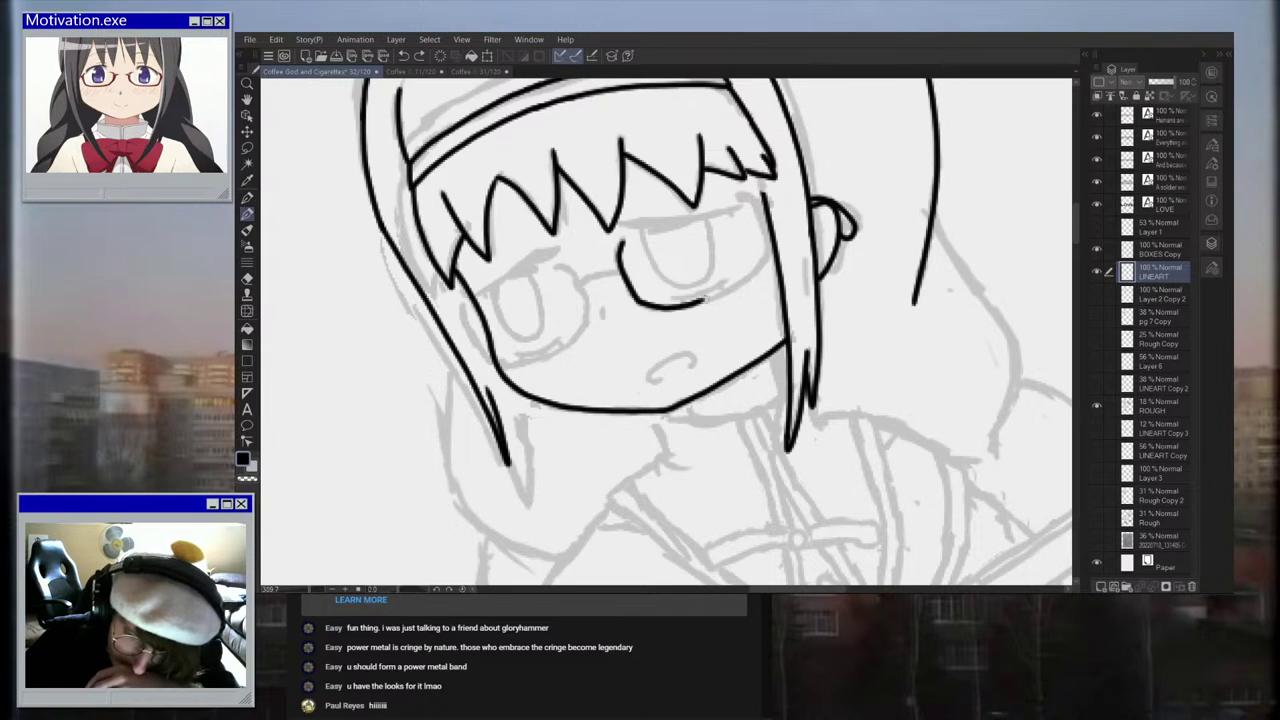
scroll(765, 275, "up", 1)
key("ctrl+z")
Step: Ink the glasses' right lens frame over the sketch, with its open top and the short temple piece at the side lock
left_click_drag(727, 167, 767, 244)
left_click_drag(749, 183, 769, 182)
key("ctrl+z")
mouse_move(766, 240)
left_mouse_down()
mouse_move(686, 308)
mouse_move(590, 316)
left_mouse_up()
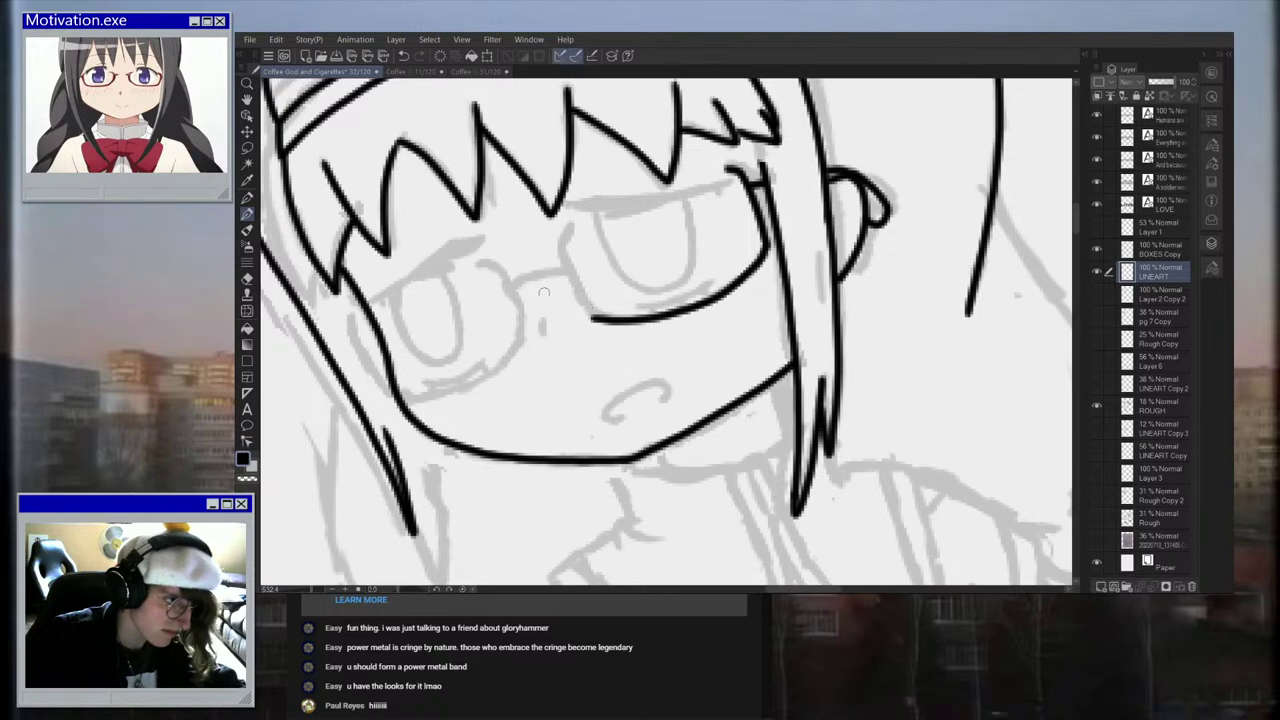
scroll(543, 288, "up", 2)
left_click_drag(607, 327, 565, 216)
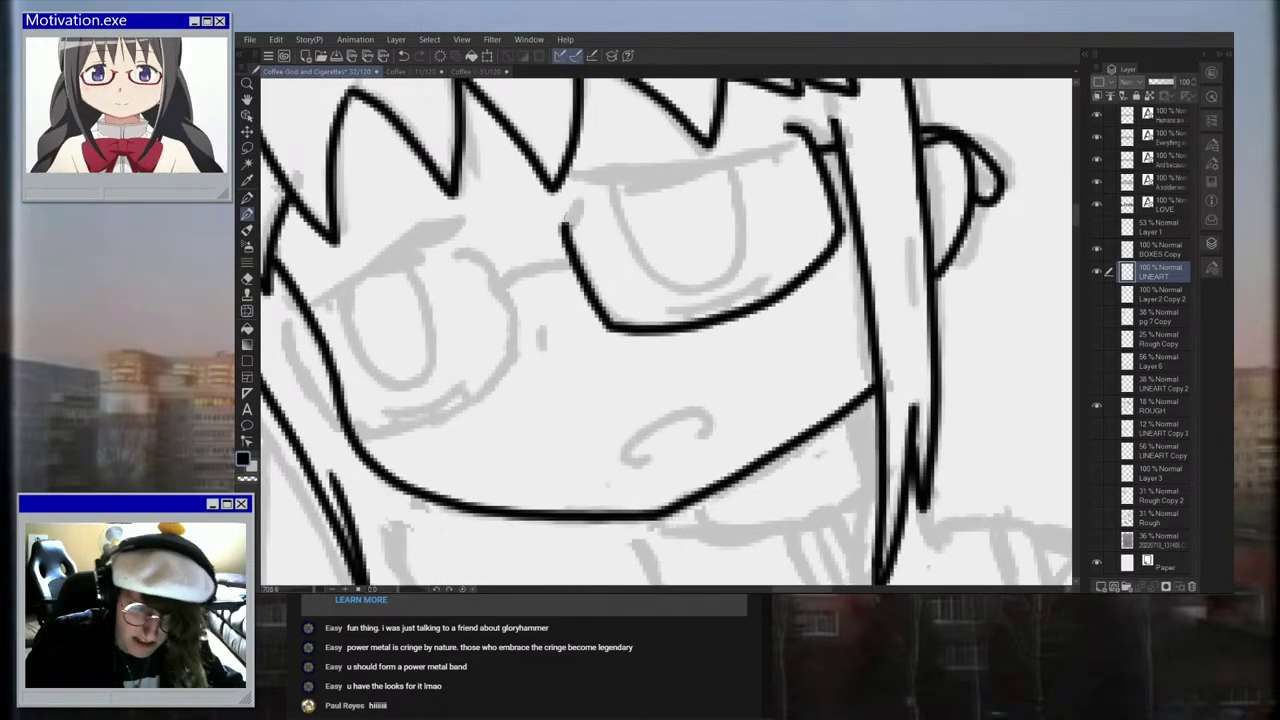
key("ctrl+z")
mouse_move(592, 318)
left_mouse_down()
mouse_move(630, 341)
mouse_move(570, 262)
mouse_move(563, 220)
mouse_move(577, 205)
mouse_move(575, 265)
mouse_move(612, 330)
mouse_move(655, 348)
mouse_move(605, 325)
mouse_move(575, 280)
mouse_move(560, 235)
mouse_move(575, 205)
left_mouse_up()
scroll(585, 214, "up", 1)
key("ctrl+z")
key("ctrl+z")
Step: Ink the glasses' left lens frame, curving from its inner upper end down along the bottom to the face contour
mouse_move(449, 262)
left_mouse_down()
mouse_move(480, 274)
mouse_move(505, 380)
left_mouse_up()
scroll(510, 375, "down", 1)
mouse_move(330, 336)
left_mouse_down()
mouse_move(325, 352)
mouse_move(376, 434)
mouse_move(440, 424)
mouse_move(500, 386)
mouse_move(512, 358)
mouse_move(445, 423)
left_mouse_up()
scroll(505, 380, "up", 1)
scroll(515, 390, "up", 2)
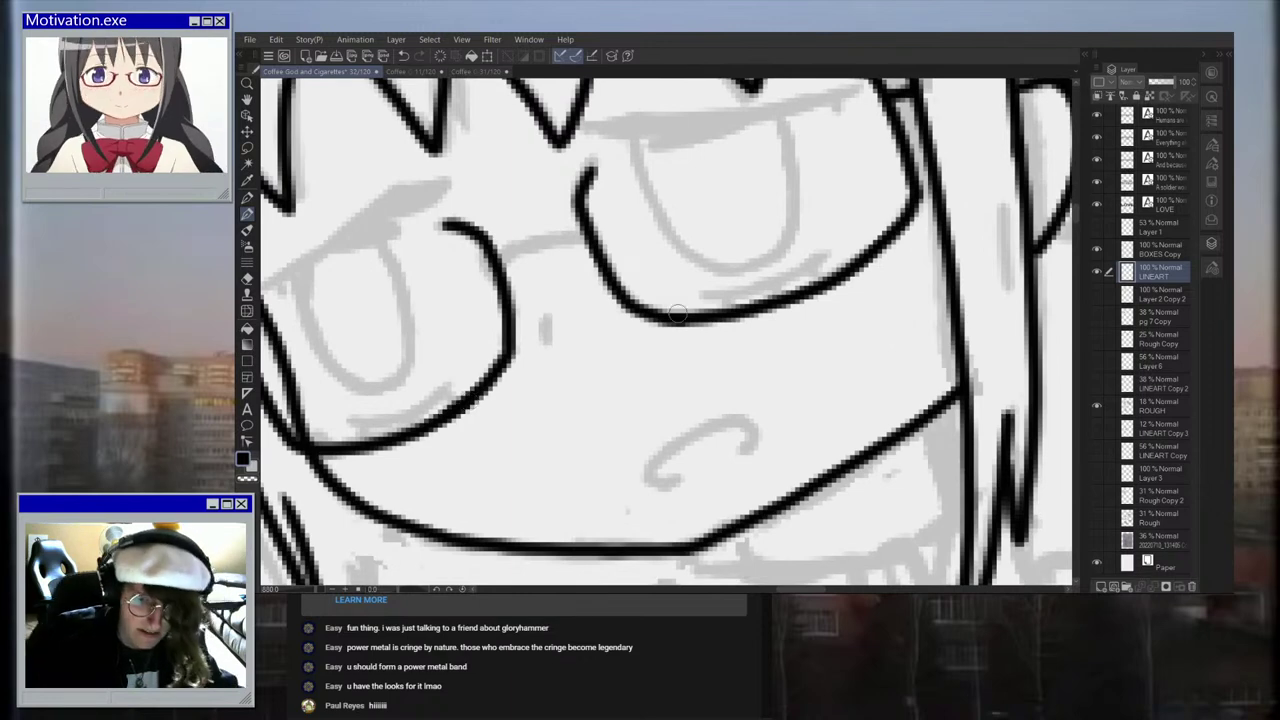
Step: Ink the glasses' bridge between the two lenses and the short nose mark just below it
scroll(677, 314, "down", 2)
left_click_drag(582, 274, 620, 266)
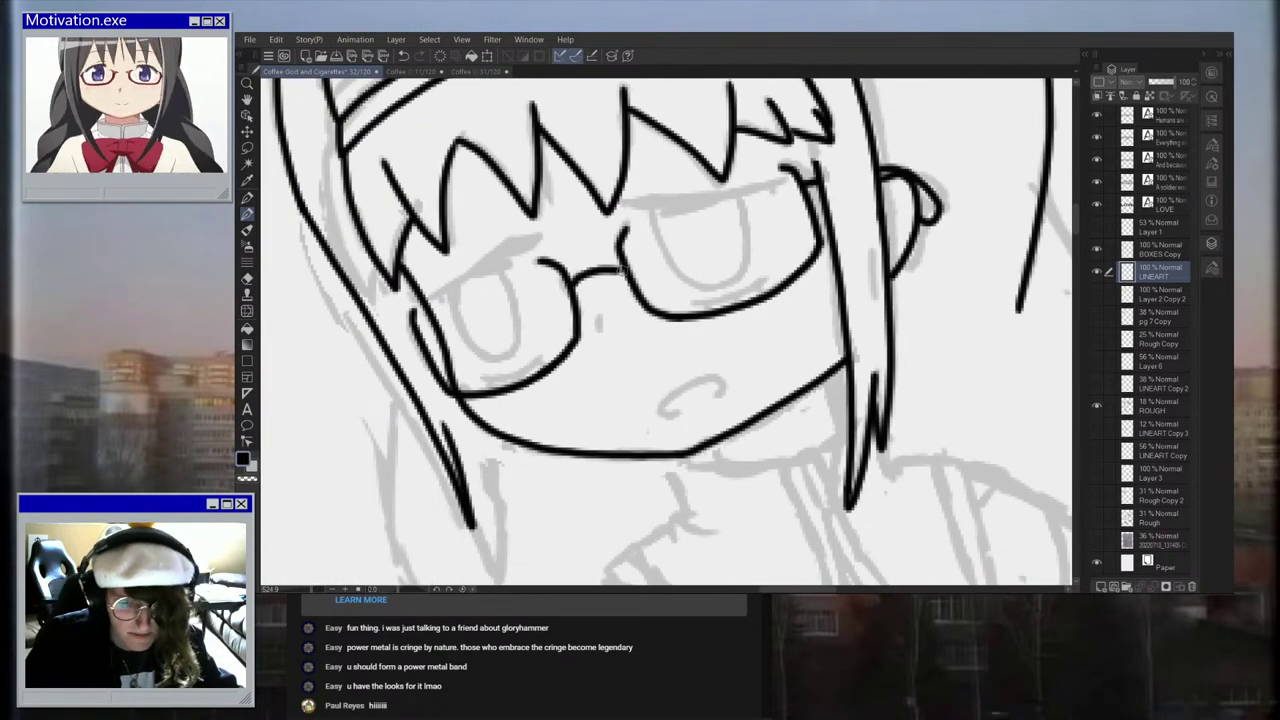
scroll(609, 318, "down", 4)
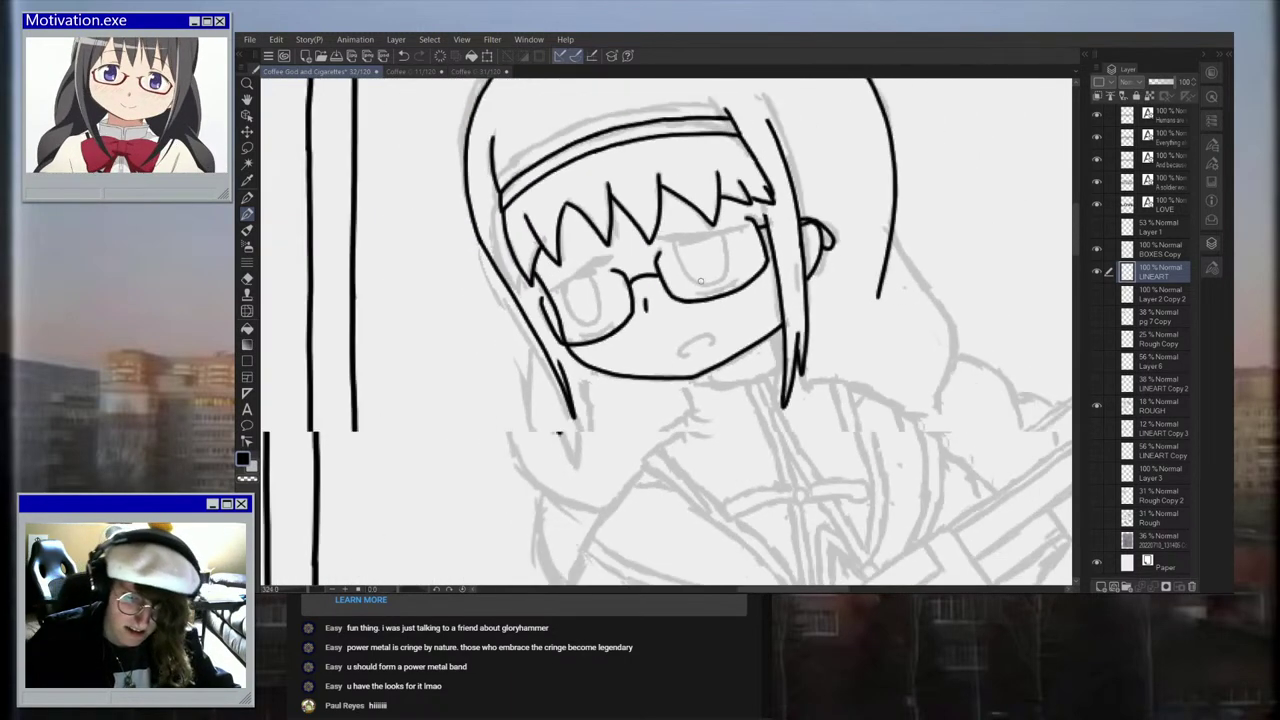
Step: Ink a slightly curved brow line across the fringe tips above the right lens
scroll(731, 297, "up", 5)
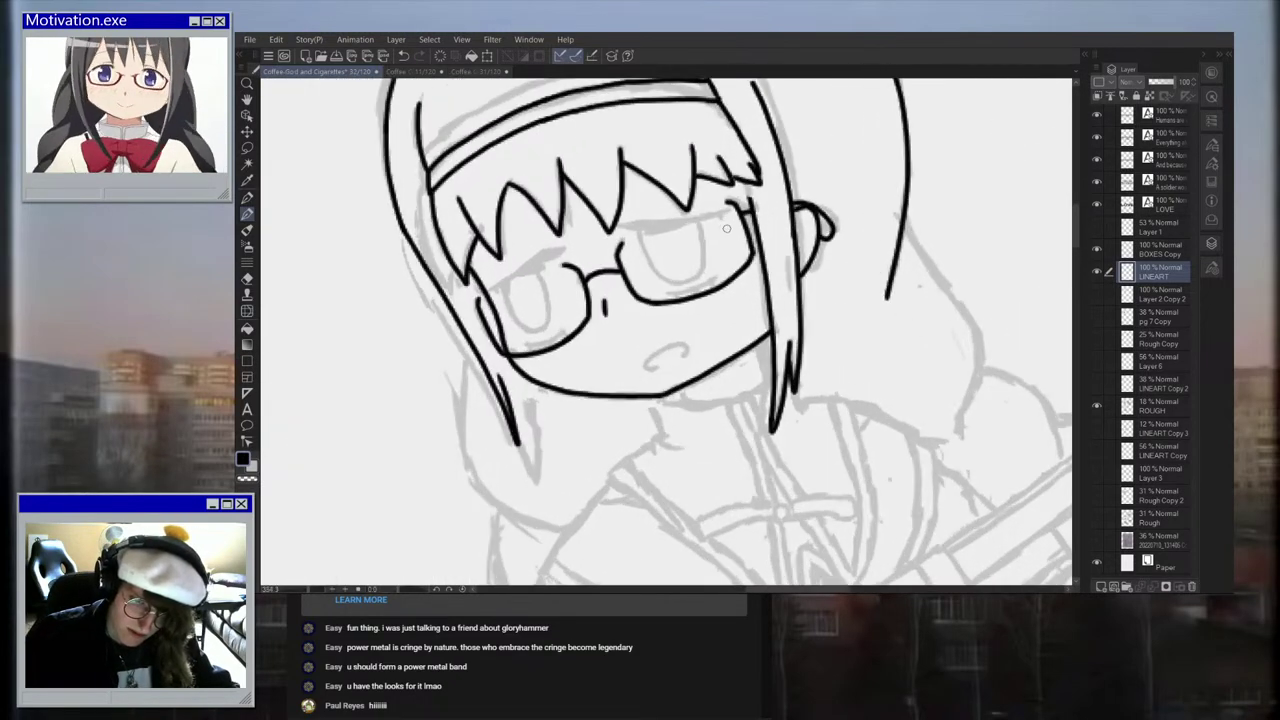
left_click_drag(550, 184, 740, 168)
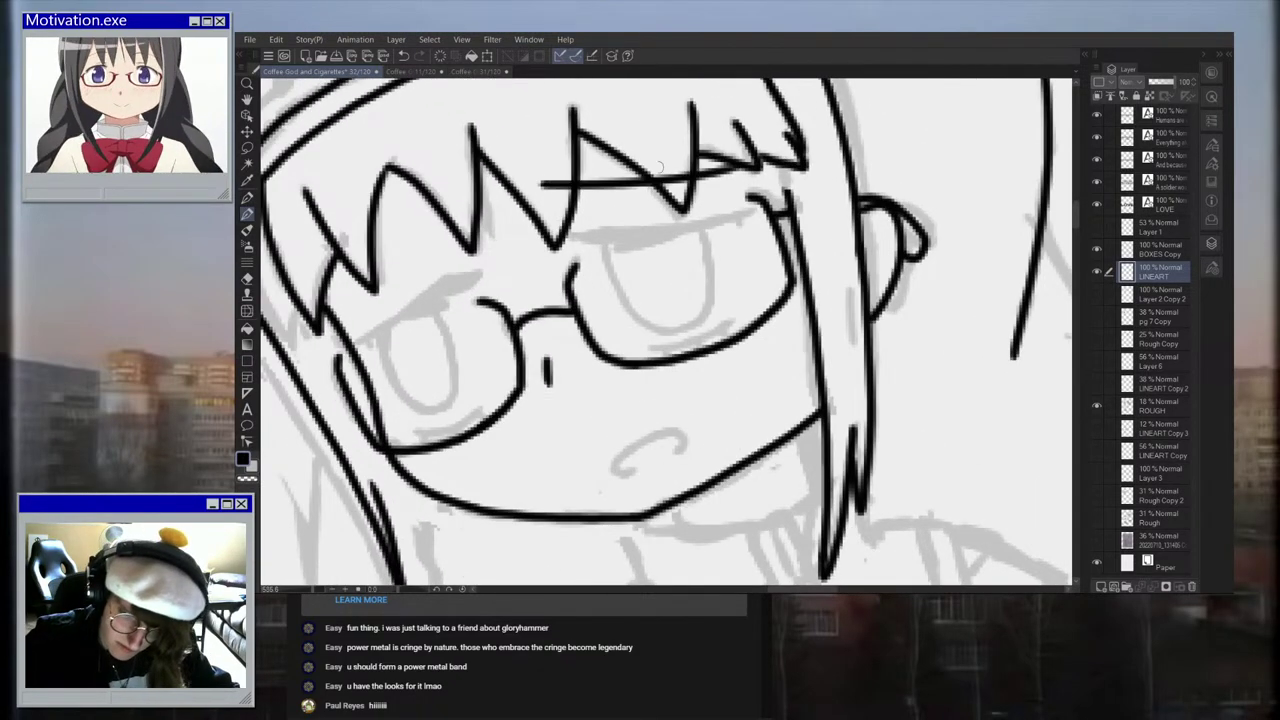
Step: Check the contents of the hidden layers around LINEART by briefly showing and hiding them
scroll(700, 170, "down", 4)
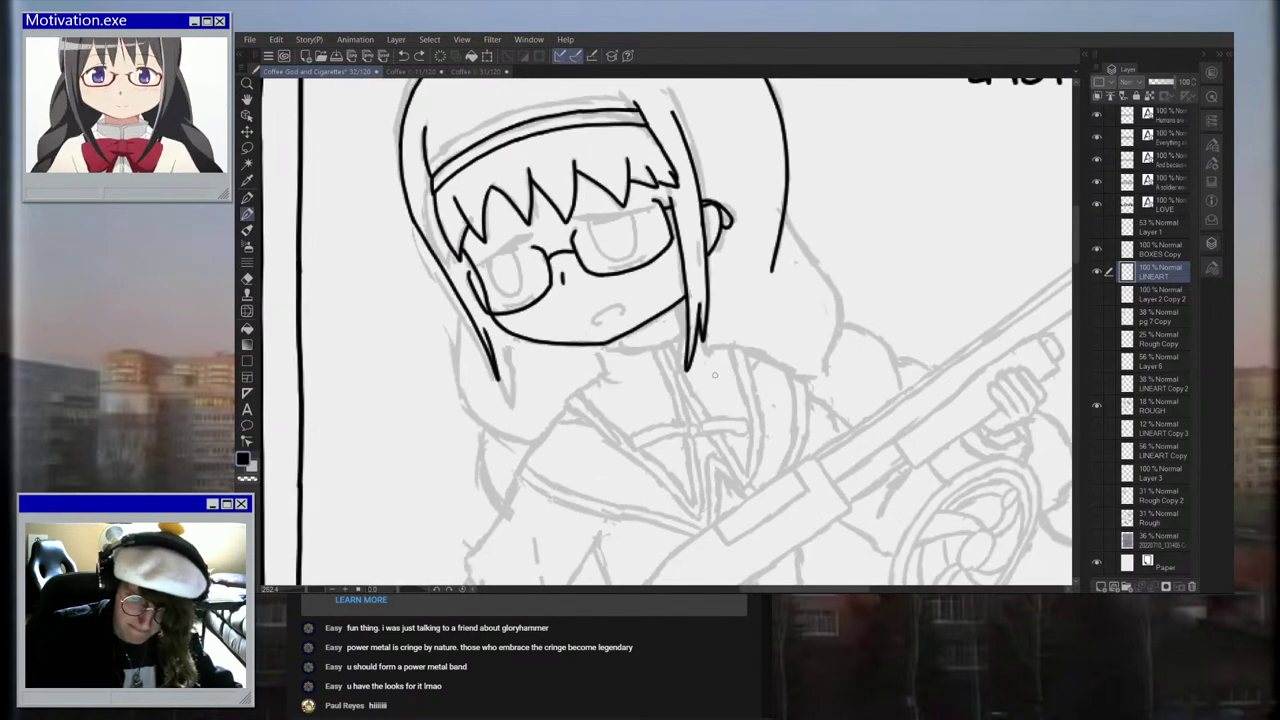
scroll(714, 374, "up", 1)
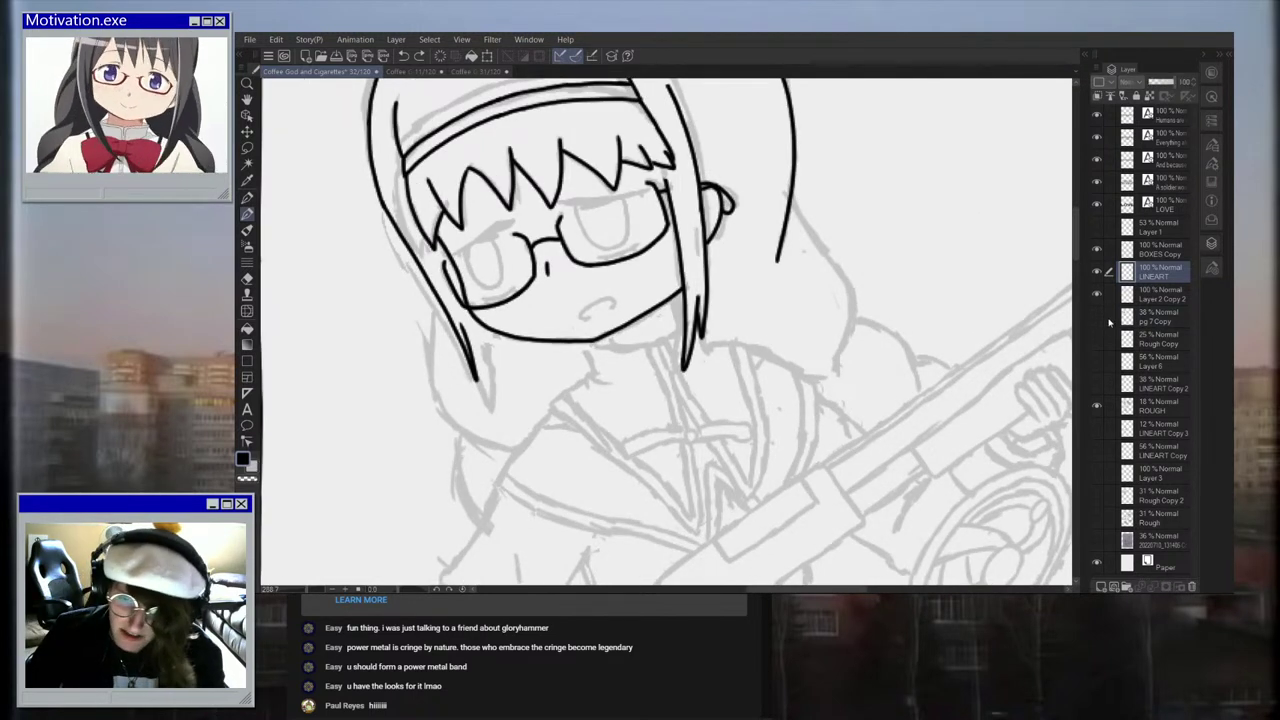
left_click(1096, 228)
left_click(1096, 229)
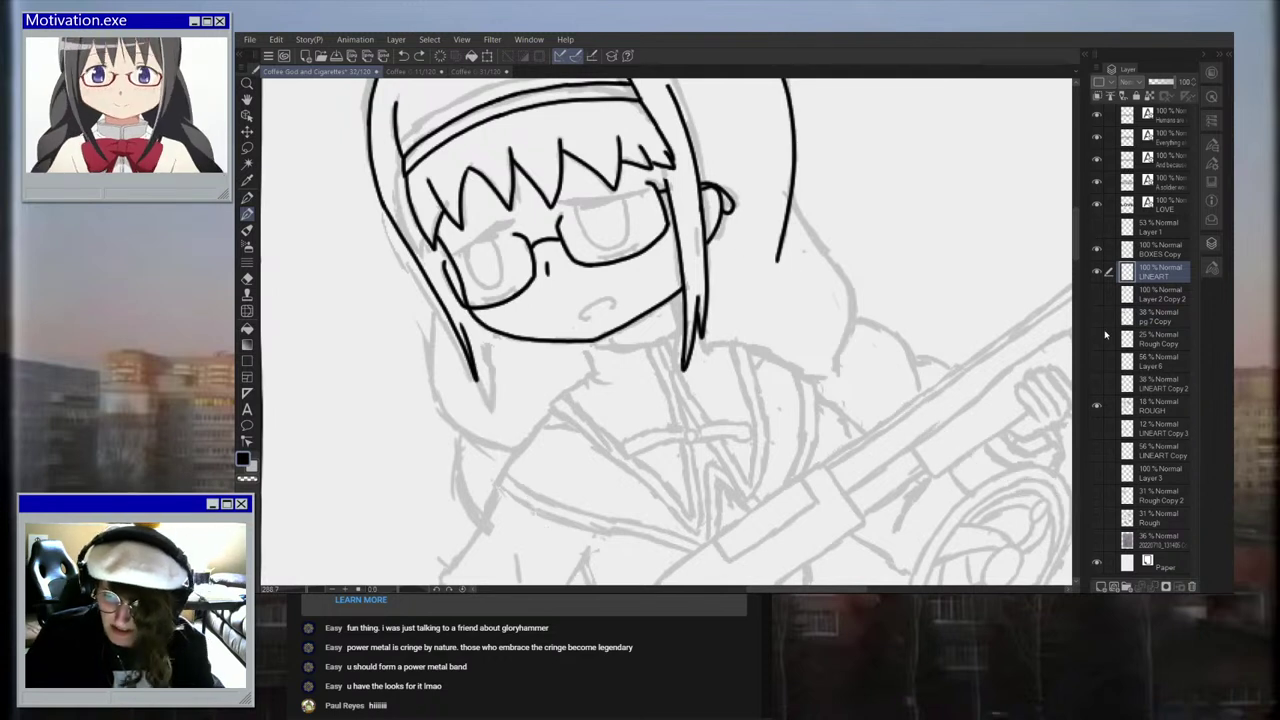
left_click(1097, 339)
left_click(1097, 340)
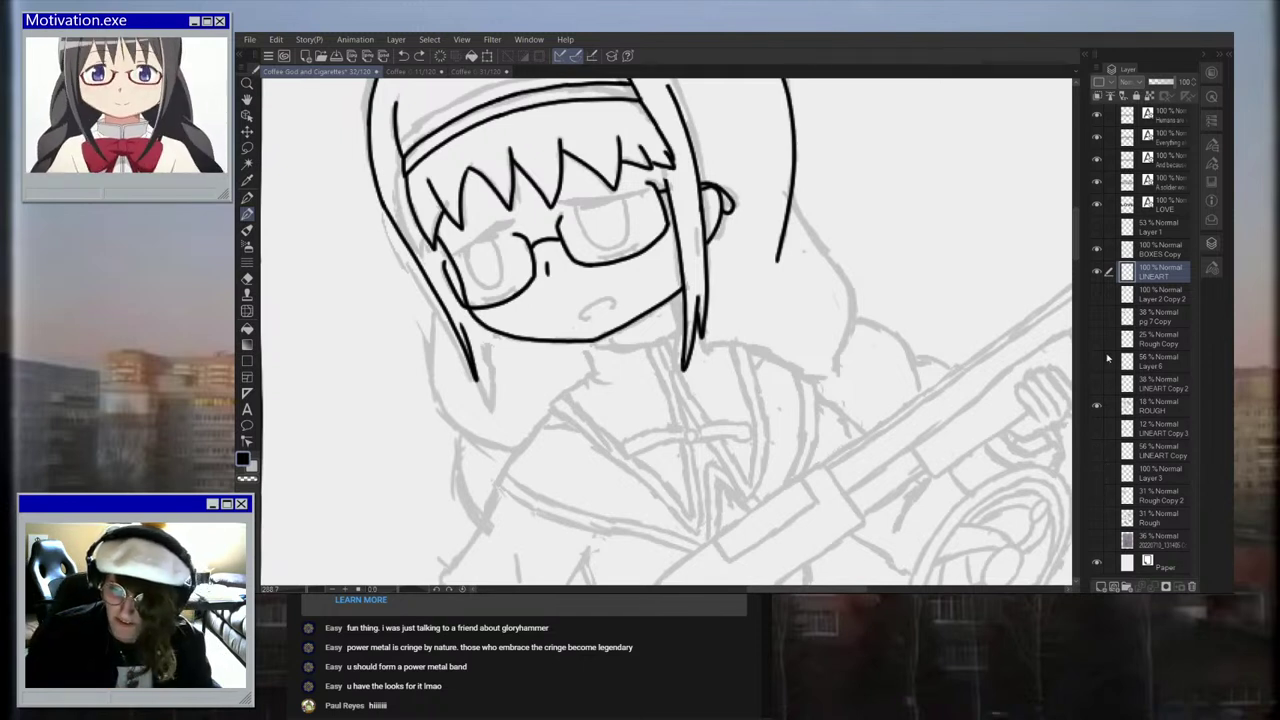
Step: Add a new layer above LINEART and draw a nearly straight eyebrow line across the bangs above the right-hand eye
scroll(525, 166, "up", 3)
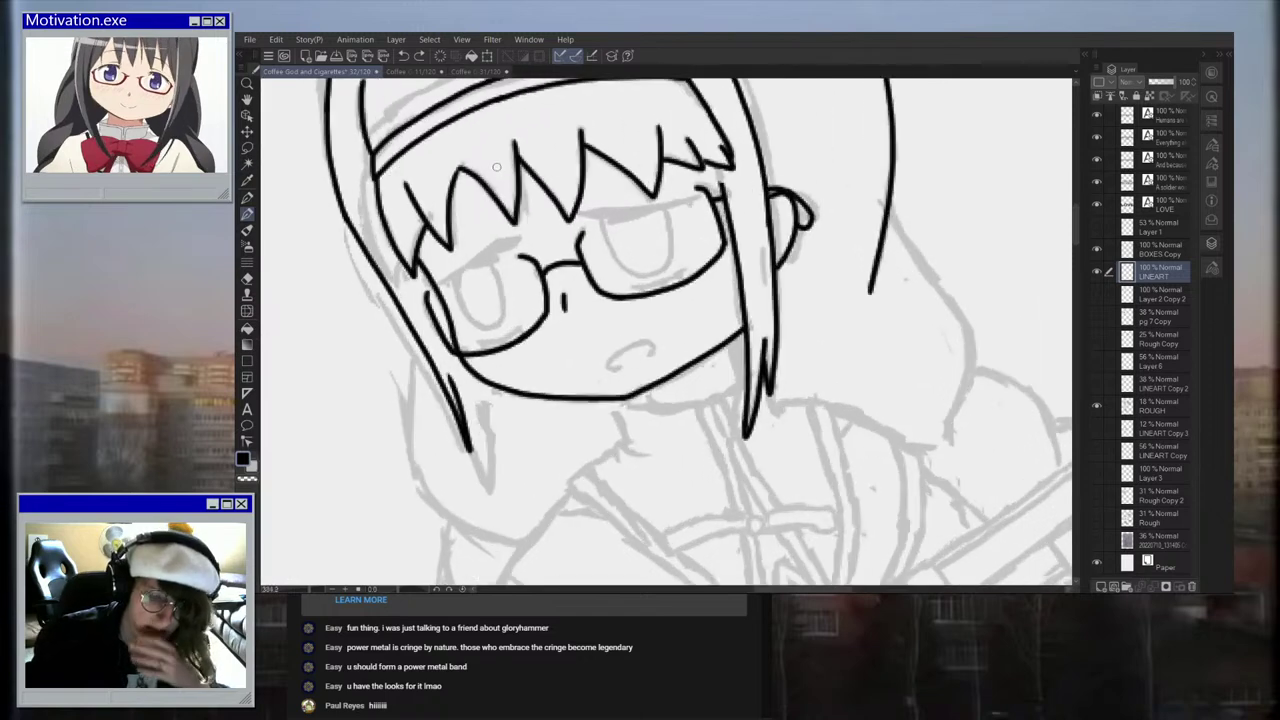
left_click(1100, 585)
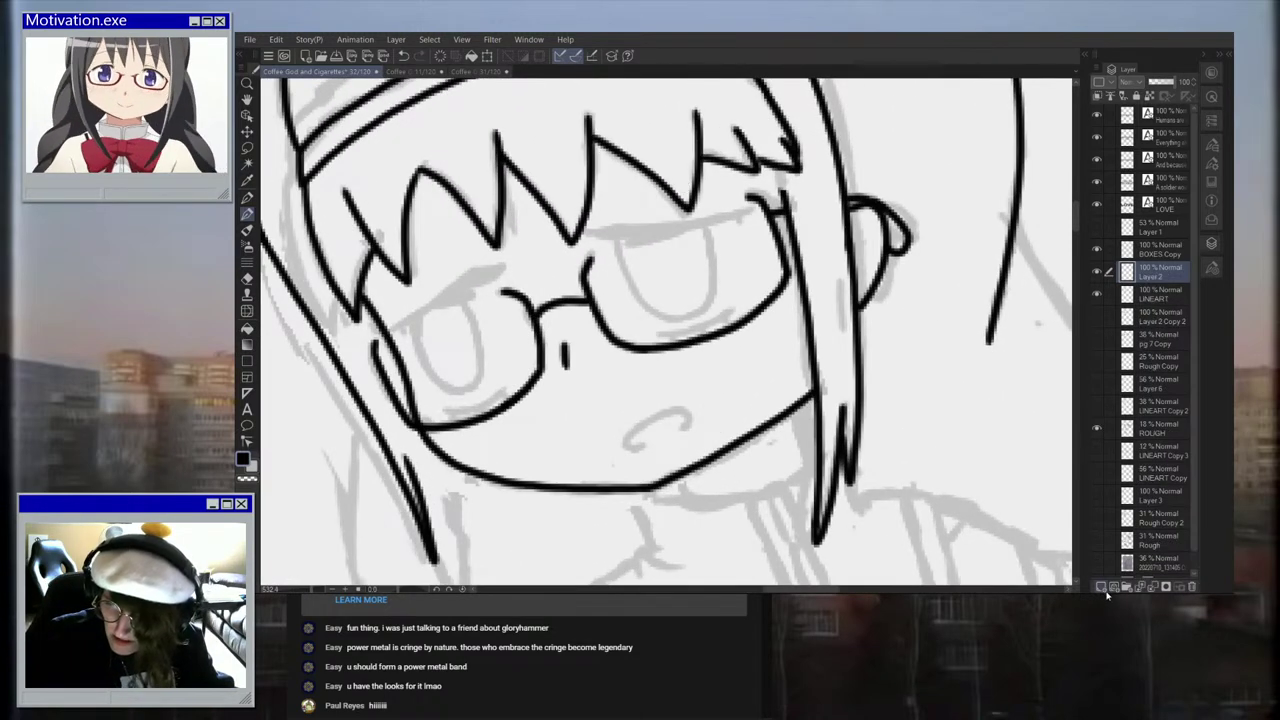
scroll(497, 180, "up", 2)
left_click_drag(497, 180, 746, 166)
key("ctrl+z")
left_click_drag(478, 188, 812, 152)
scroll(465, 232, "down", 2)
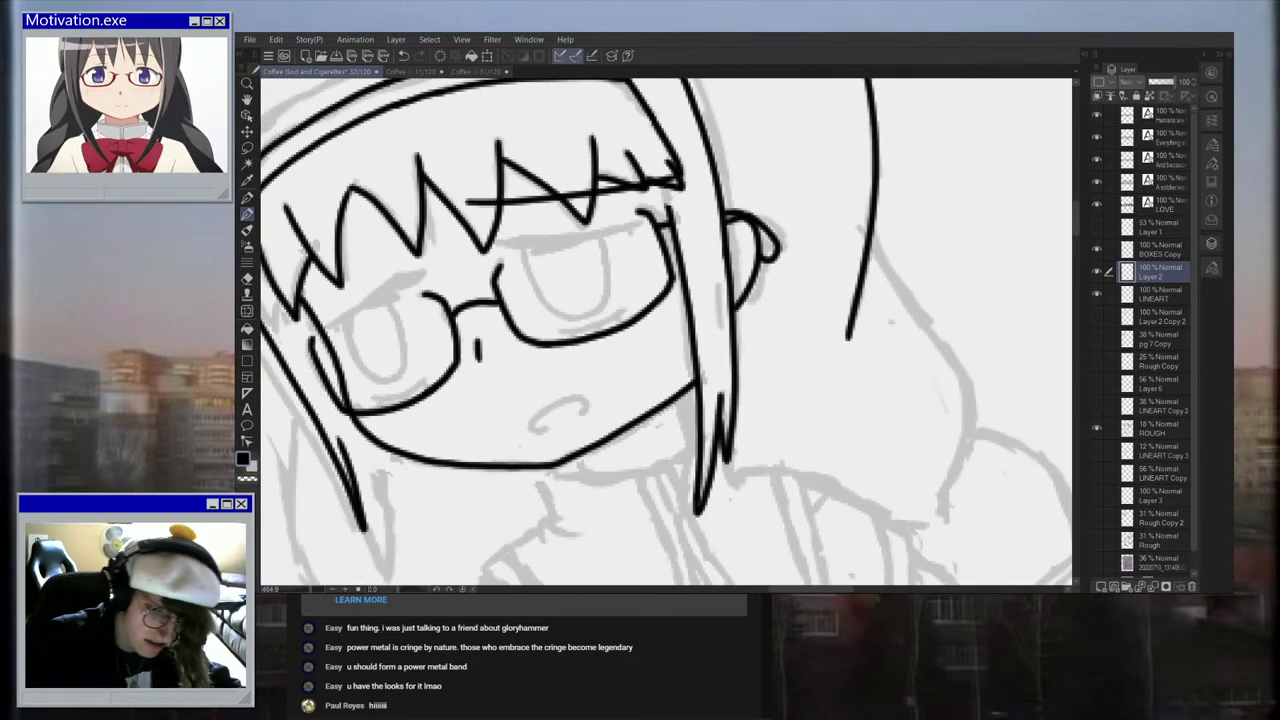
Step: Draw a slanted eyebrow line above the left-hand eye on the new layer, and return to the LINEART layer
scroll(430, 240, "up", 1)
left_click_drag(412, 216, 351, 270)
scroll(614, 295, "down", 3)
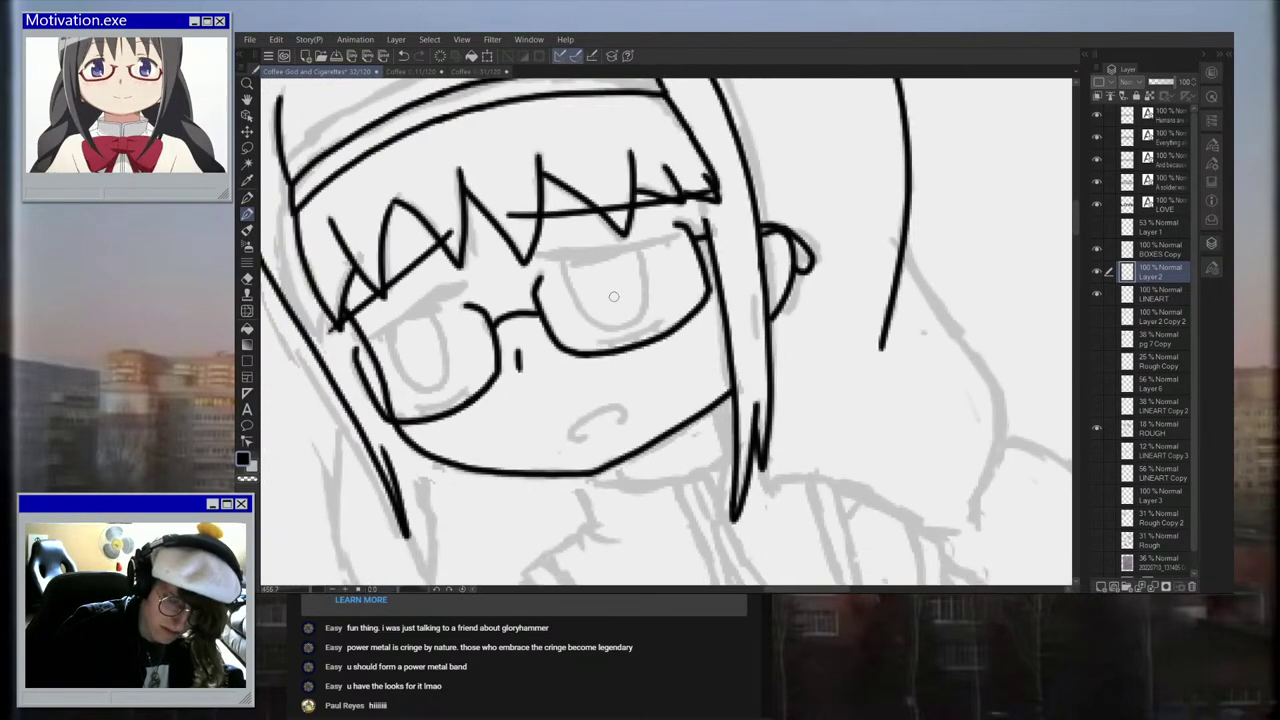
scroll(501, 256, "up", 1)
left_click_drag(476, 272, 402, 318)
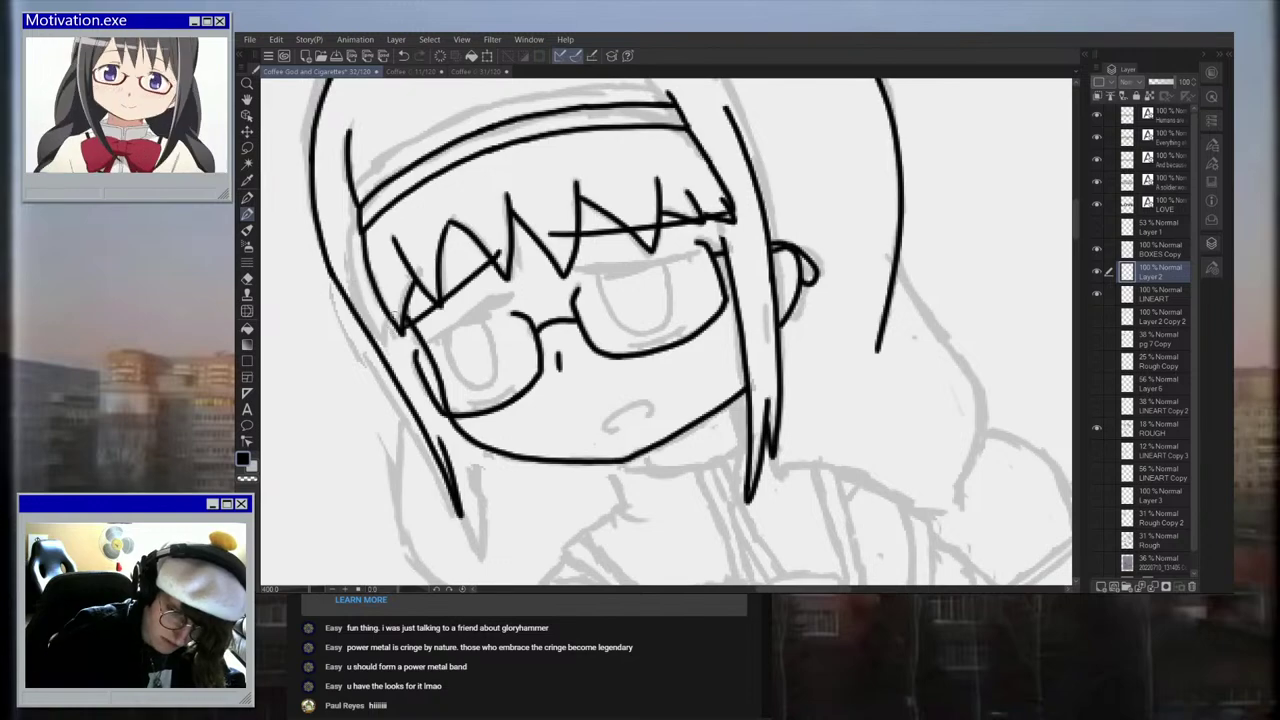
scroll(462, 572, "down", 3)
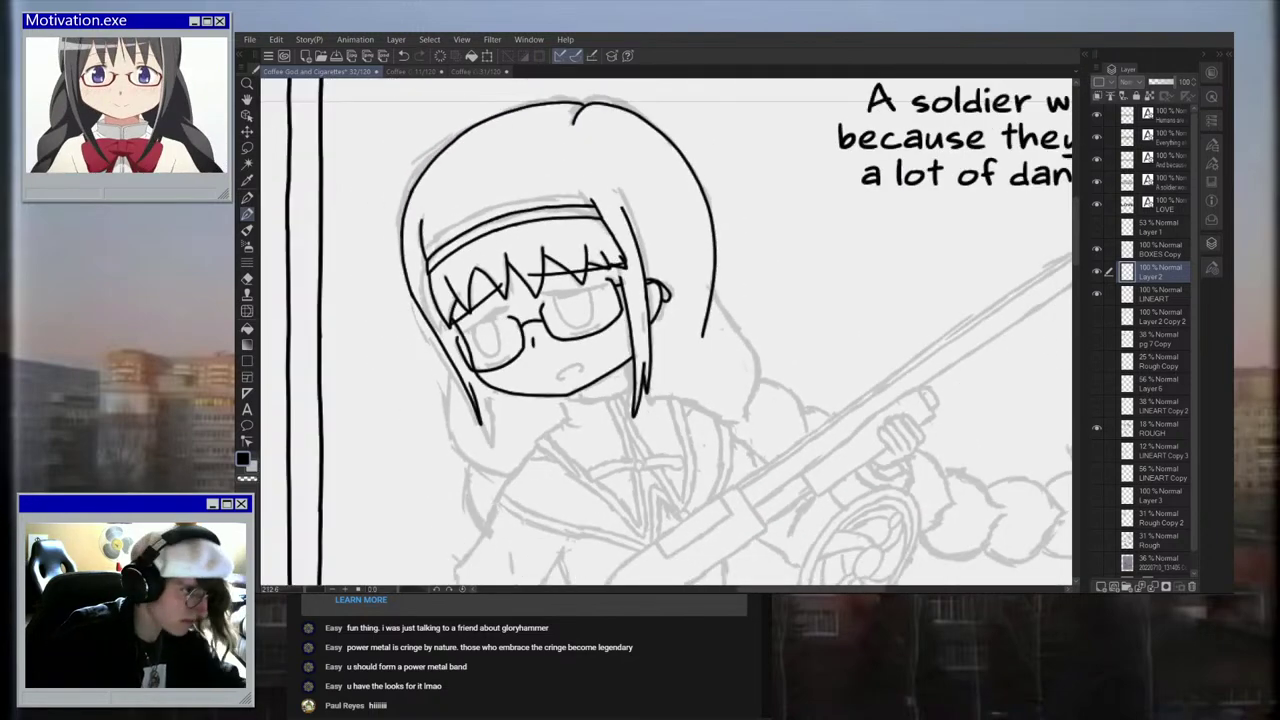
scroll(462, 572, "up", 3)
left_click(1160, 296)
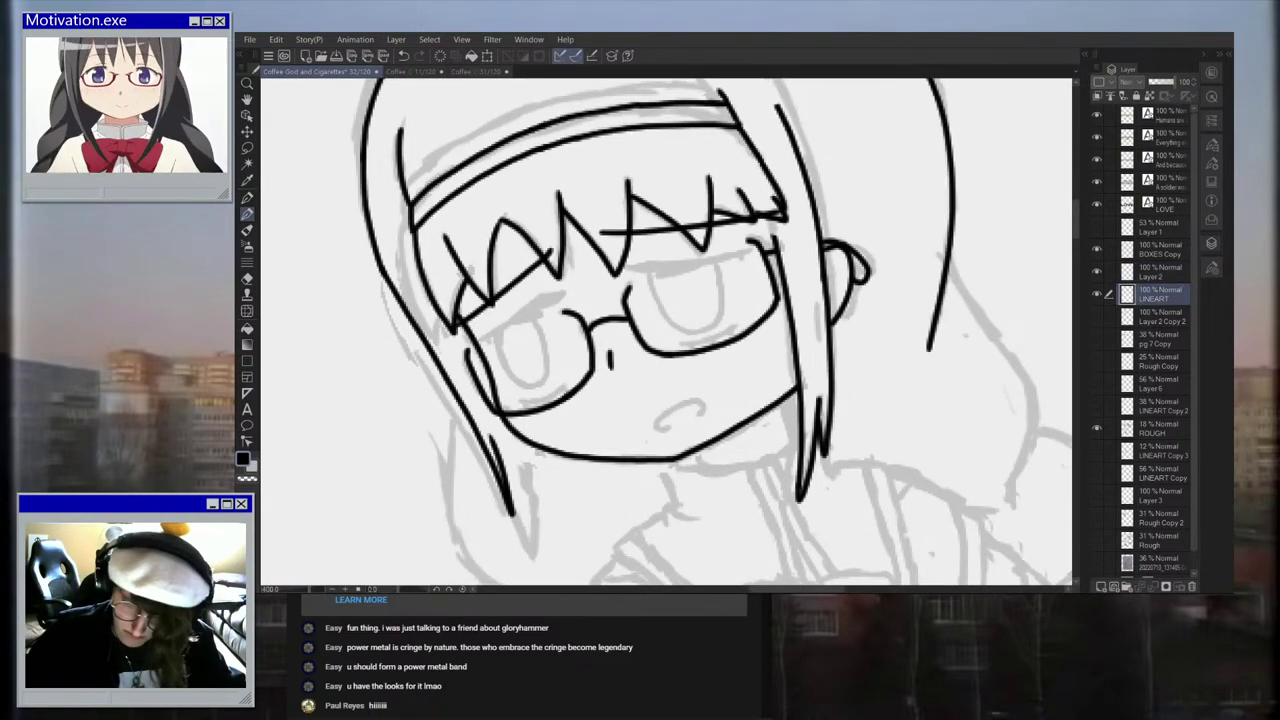
Step: Try an upper eyelid line over the right-hand eye with a thickened inner end, and check it at page scale
scroll(625, 355, "up", 5)
mouse_move(467, 290)
left_mouse_down()
mouse_move(617, 283)
mouse_move(720, 260)
left_mouse_up()
mouse_move(472, 291)
left_mouse_down()
mouse_move(418, 304)
mouse_move(517, 300)
mouse_move(486, 326)
mouse_move(560, 297)
left_mouse_up()
scroll(496, 285, "down", 6)
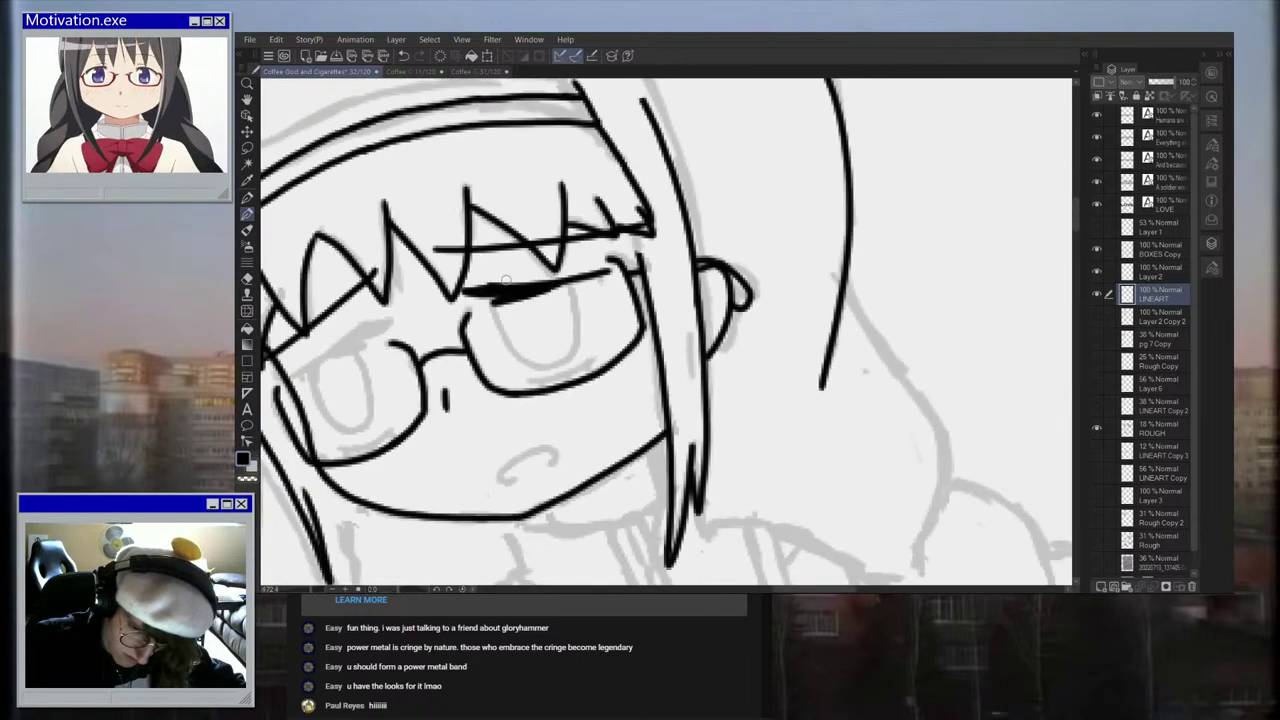
scroll(496, 285, "down", 4)
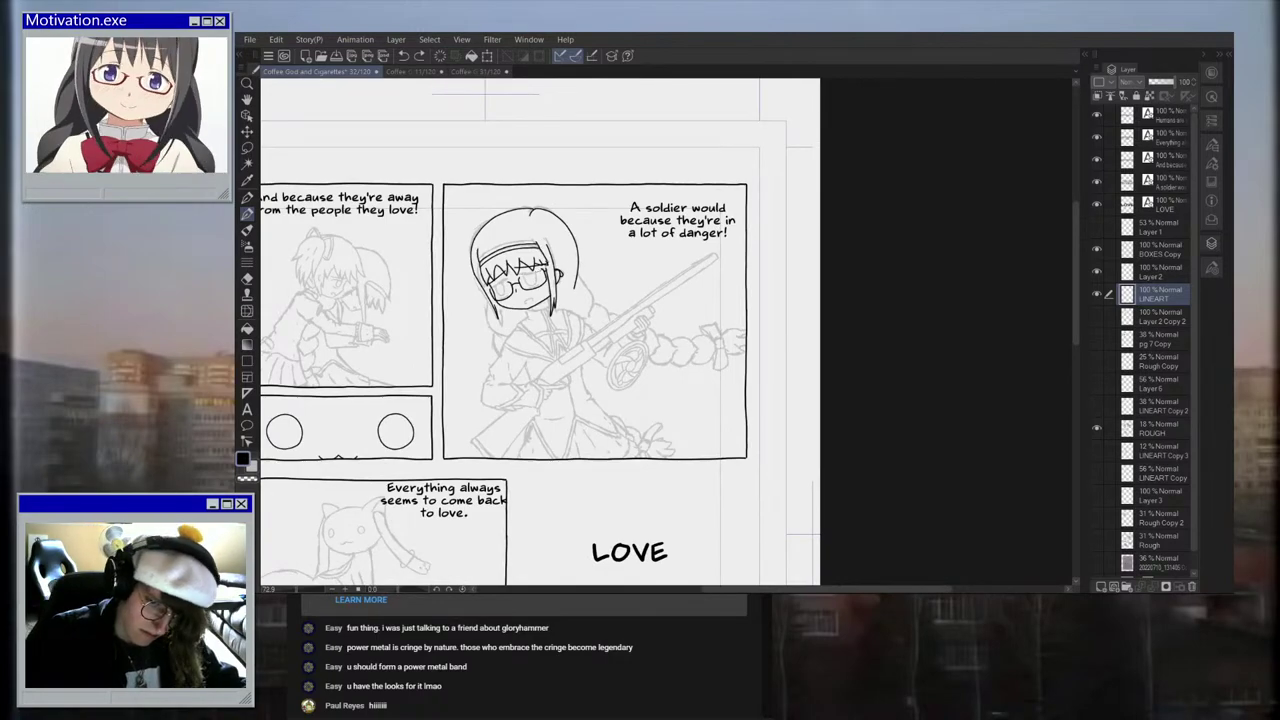
scroll(545, 257, "up", 8)
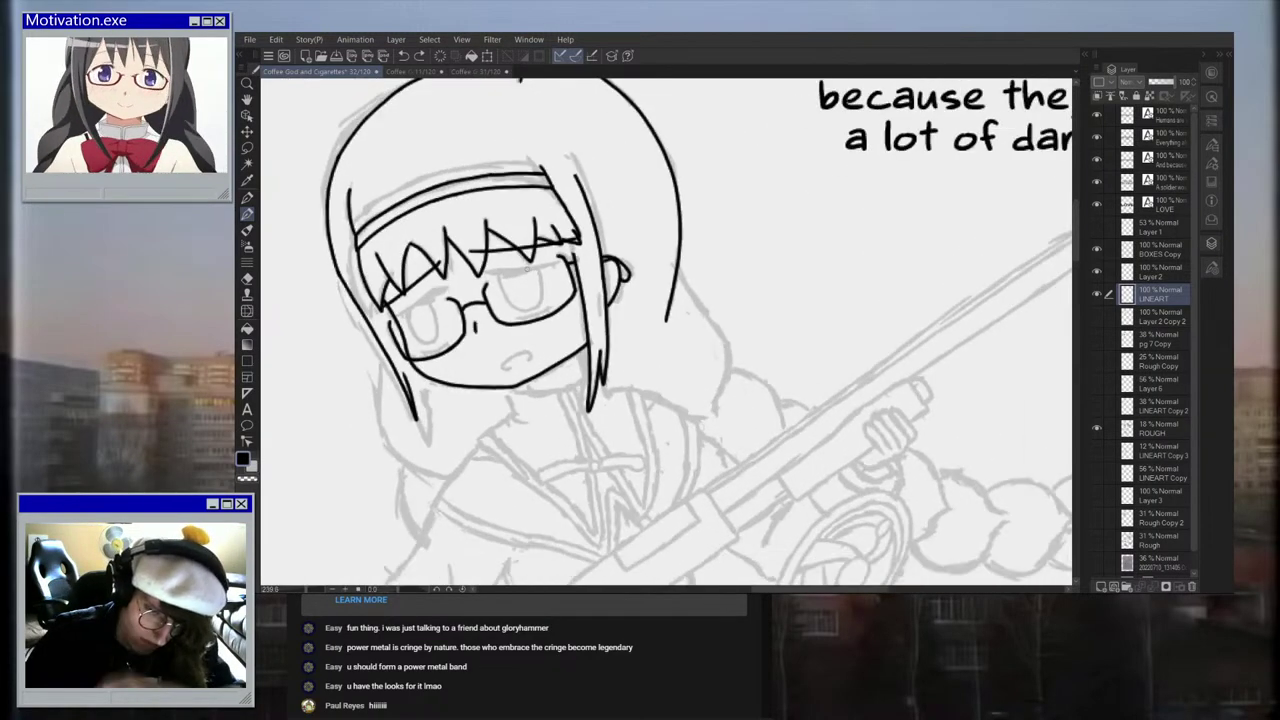
scroll(548, 235, "down", 6)
scroll(620, 240, "down", 3)
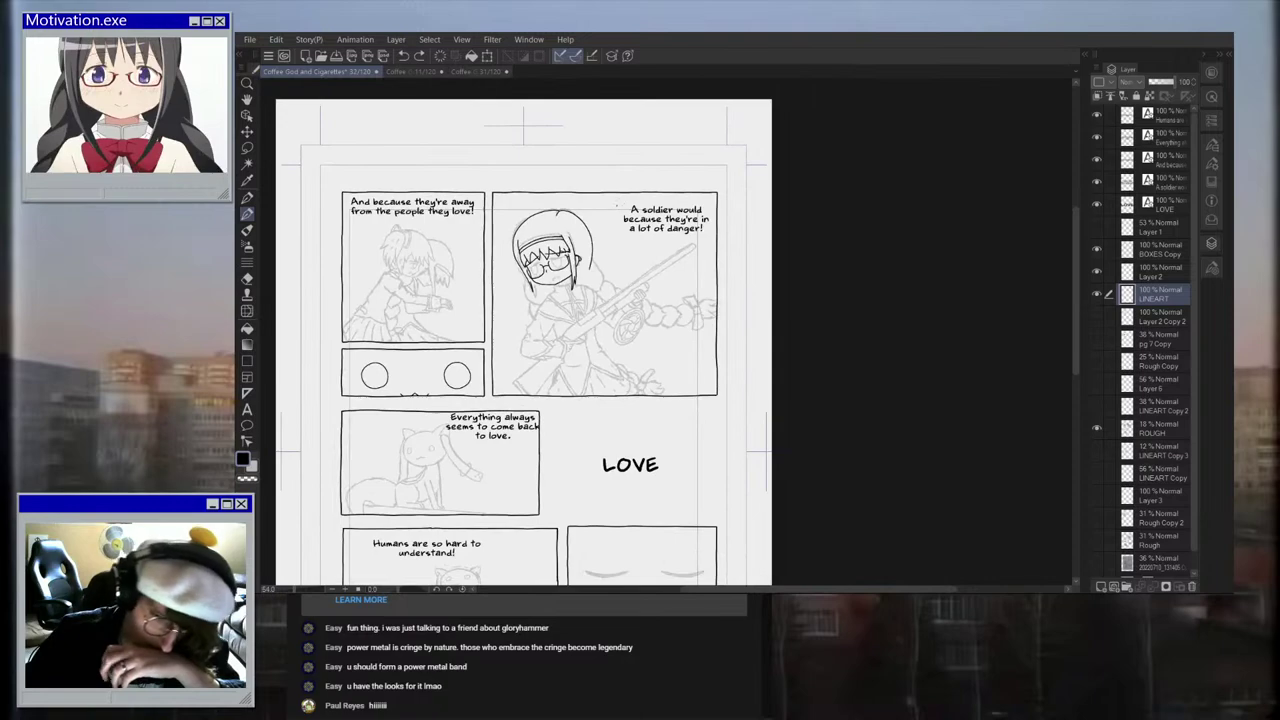
Step: Try a heavier, tapered upper eyelid for the right-hand eye, following the rough sketch inside the glasses frame
scroll(617, 252, "up", 8)
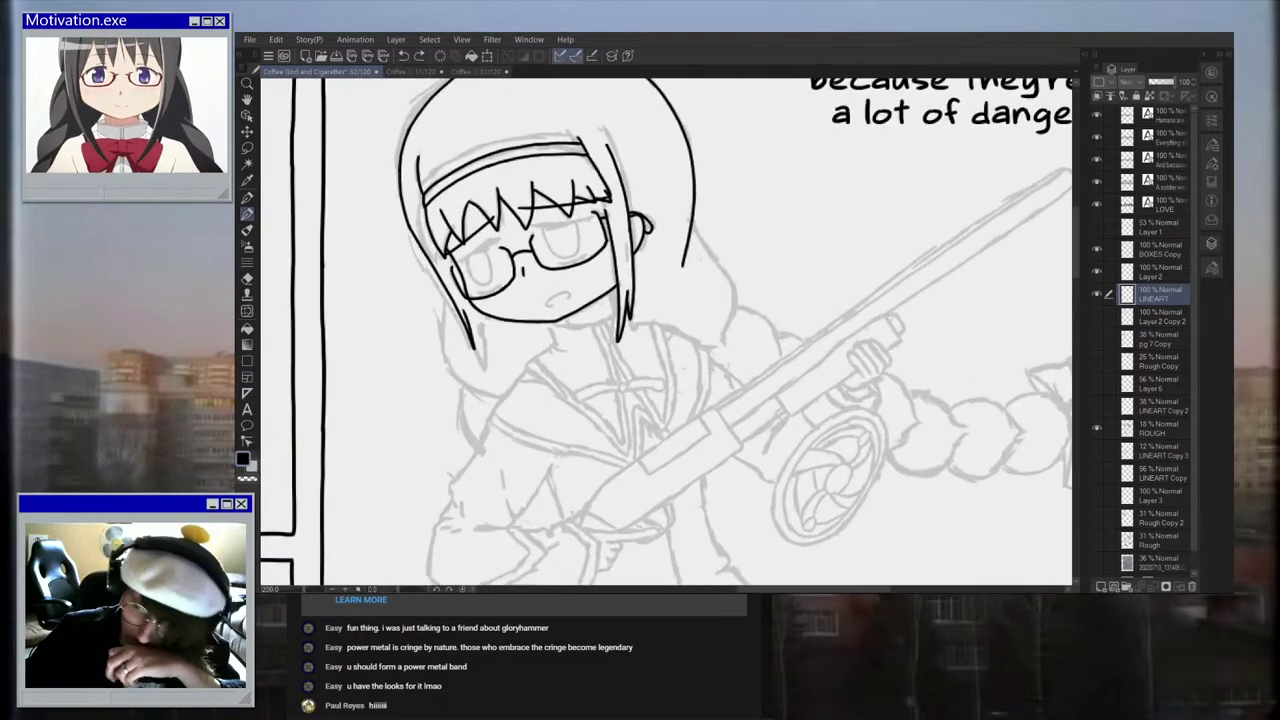
scroll(617, 252, "up", 5)
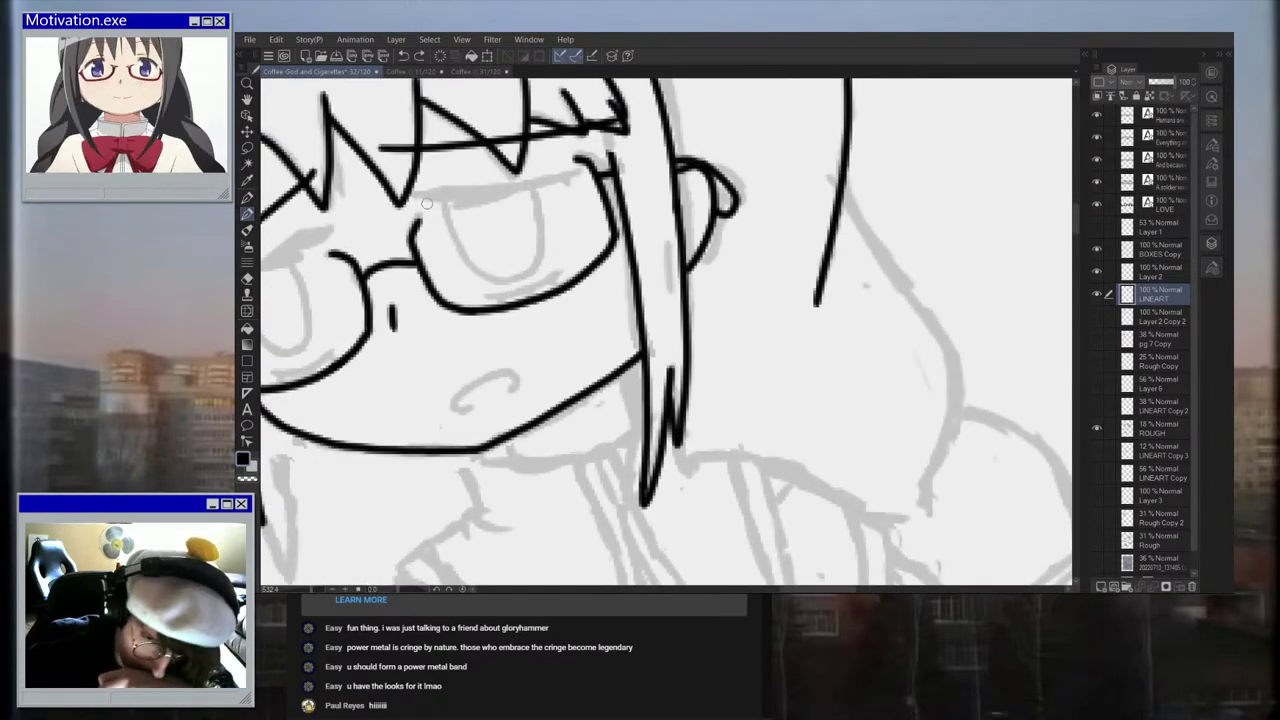
left_click_drag(431, 203, 578, 174)
scroll(393, 216, "up", 3)
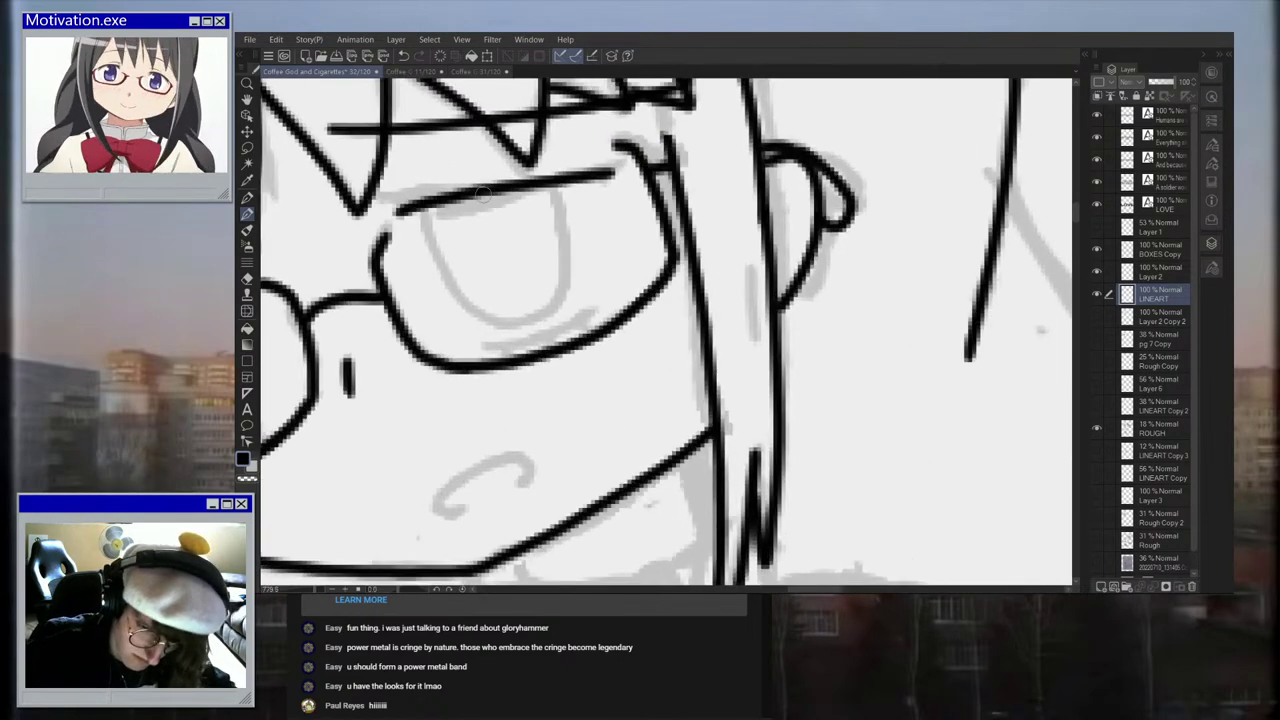
mouse_move(394, 217)
left_mouse_down()
mouse_move(368, 230)
mouse_move(432, 205)
mouse_move(450, 216)
mouse_move(541, 192)
left_mouse_up()
key("ctrl+z")
mouse_move(436, 221)
left_mouse_down()
mouse_move(537, 190)
mouse_move(446, 220)
mouse_move(476, 200)
mouse_move(453, 204)
mouse_move(446, 223)
mouse_move(523, 188)
left_mouse_up()
key("ctrl+z")
key("ctrl+z")
left_click_drag(440, 228, 507, 196)
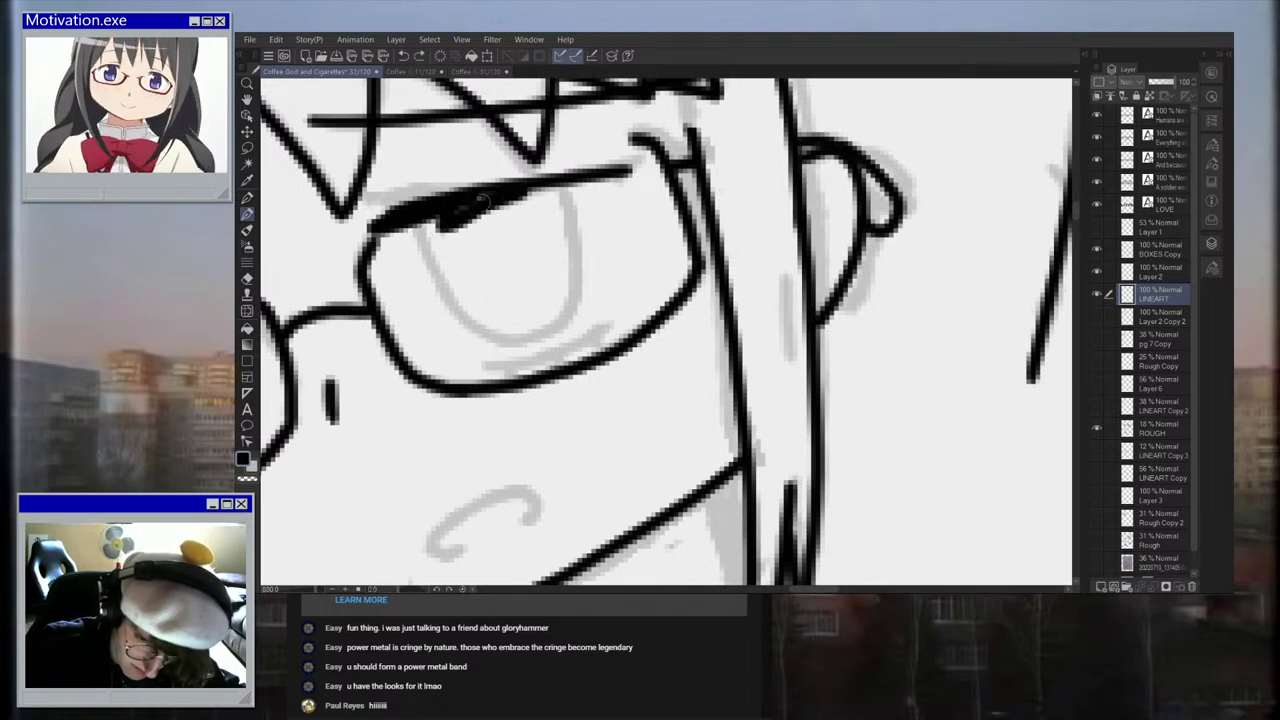
Step: Ink the right-hand eye's U-shaped iris, the outer end of its upper lid and the short lower lid line
mouse_move(420, 232)
left_mouse_down()
mouse_move(456, 305)
mouse_move(497, 340)
mouse_move(542, 339)
mouse_move(569, 312)
mouse_move(577, 258)
mouse_move(564, 185)
mouse_move(612, 174)
mouse_move(613, 206)
left_mouse_up()
key("ctrl+z")
key("ctrl+z")
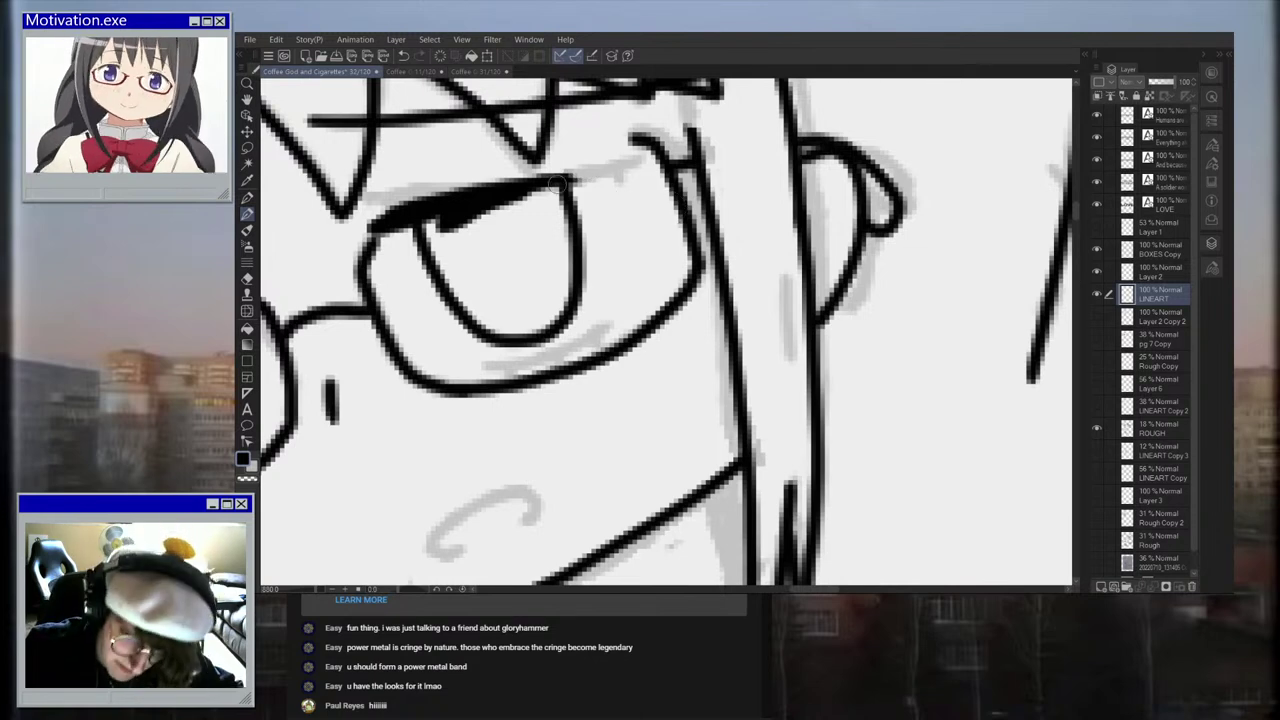
left_click_drag(558, 183, 642, 186)
left_click_drag(486, 368, 612, 323)
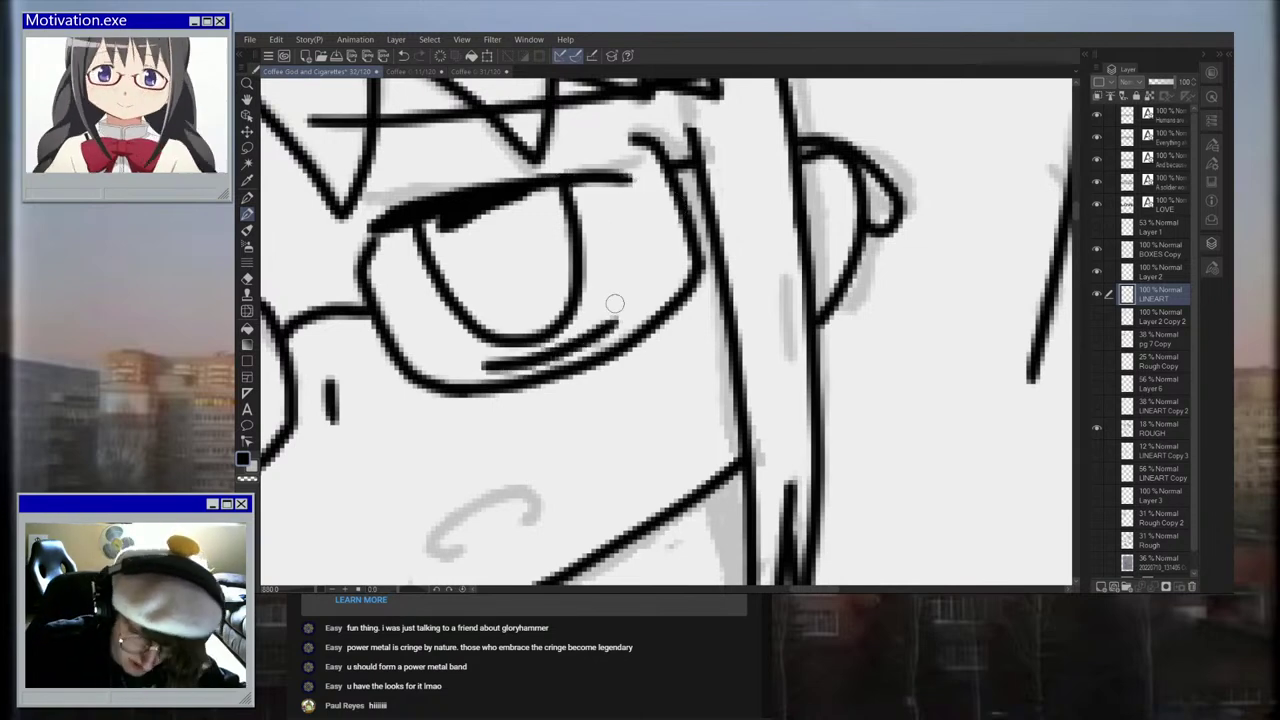
Step: Check the inked face at page scale with the ROUGH layer hidden, and show that layer again
scroll(650, 301, "down", 4)
scroll(650, 301, "down", 4)
left_click(1096, 428)
scroll(935, 365, "down", 4)
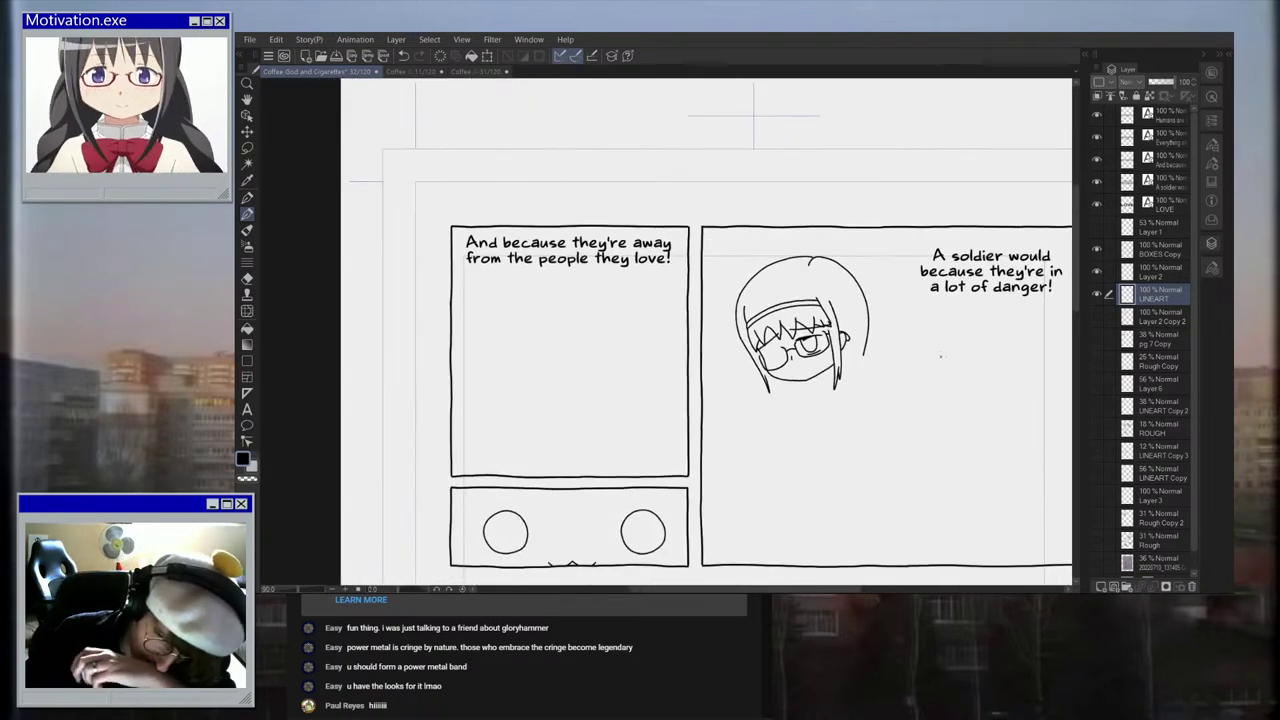
scroll(947, 349, "down", 2)
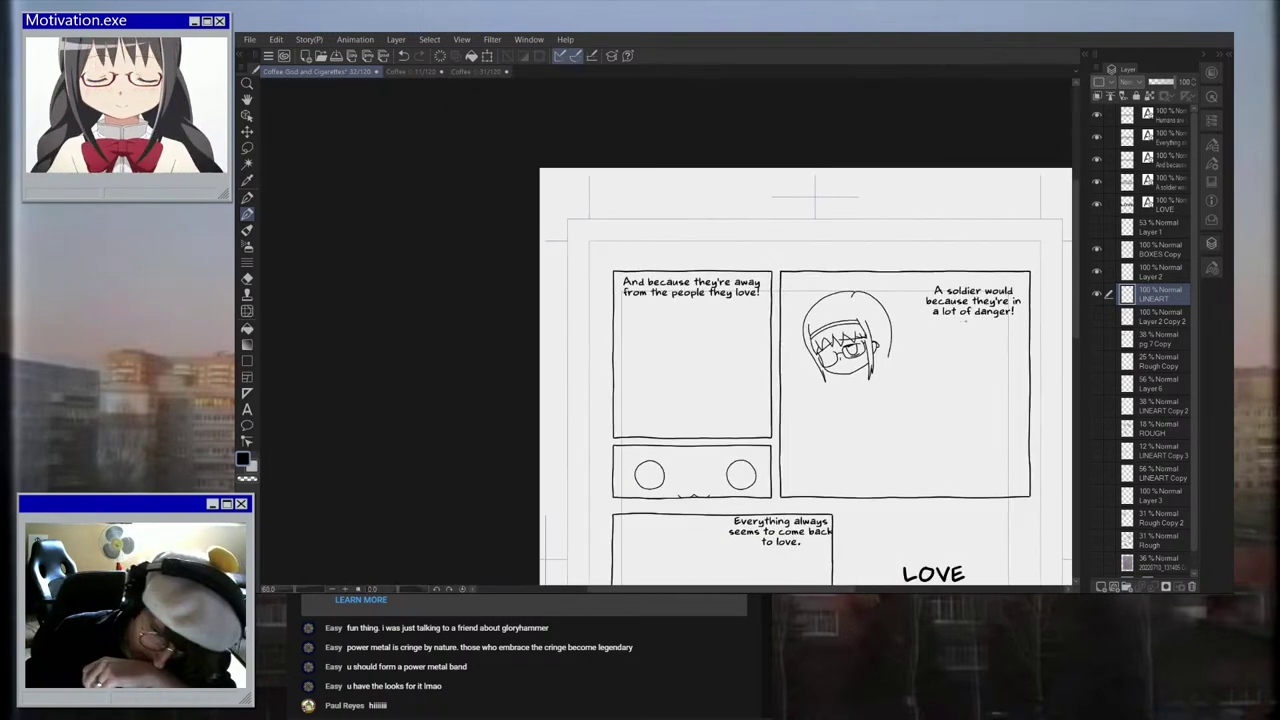
left_click(1096, 428)
scroll(893, 405, "up", 2)
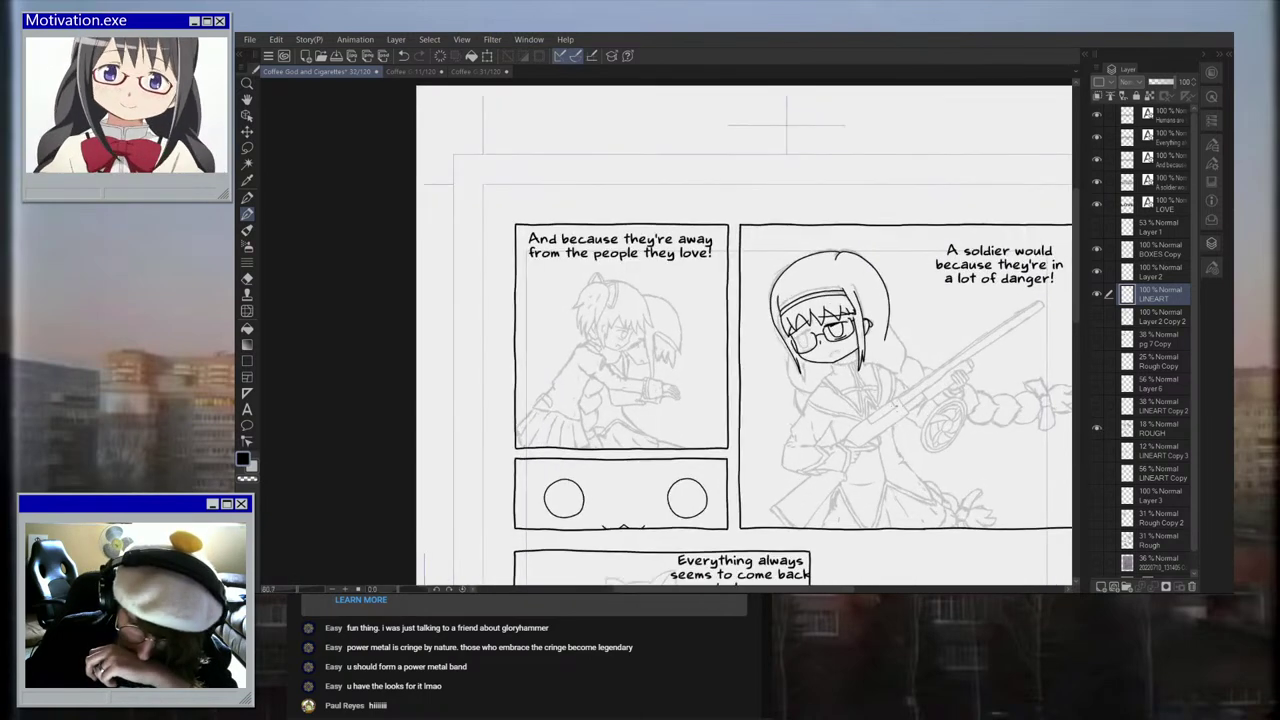
Step: Try inking the small curved mouth over the rough sketch below the glasses
scroll(905, 340, "up", 5)
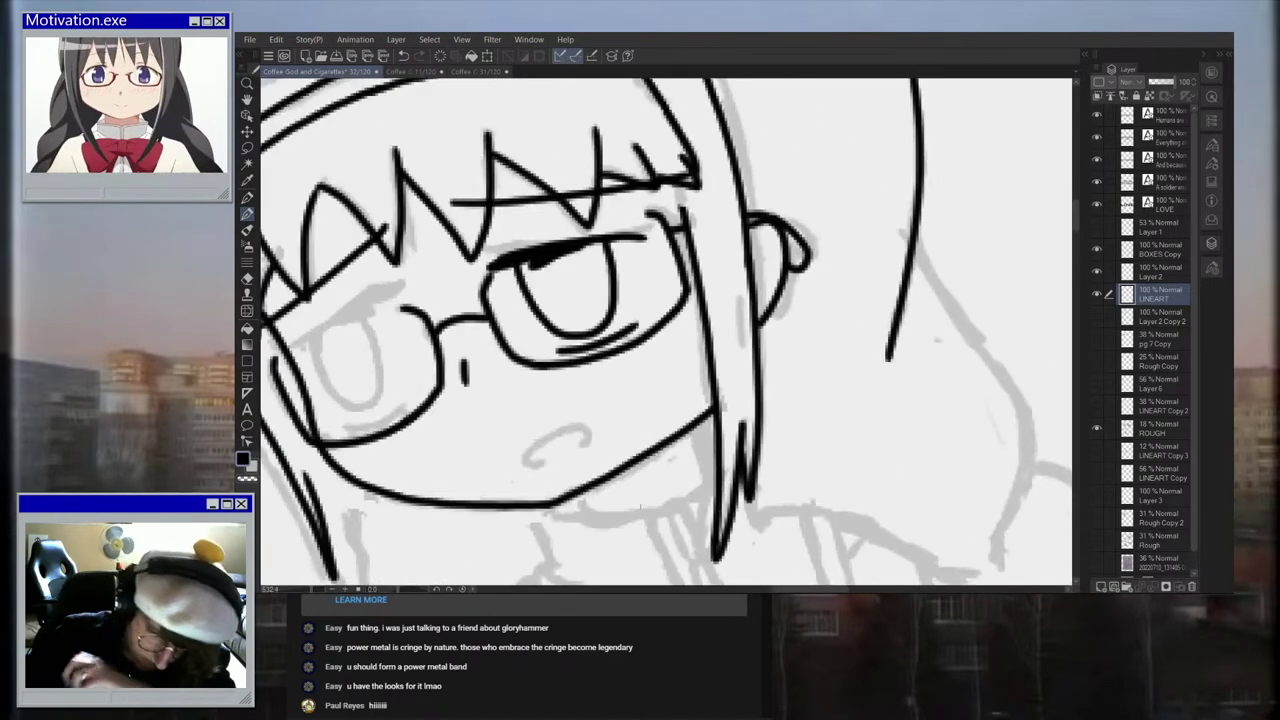
left_click_drag(565, 430, 543, 466)
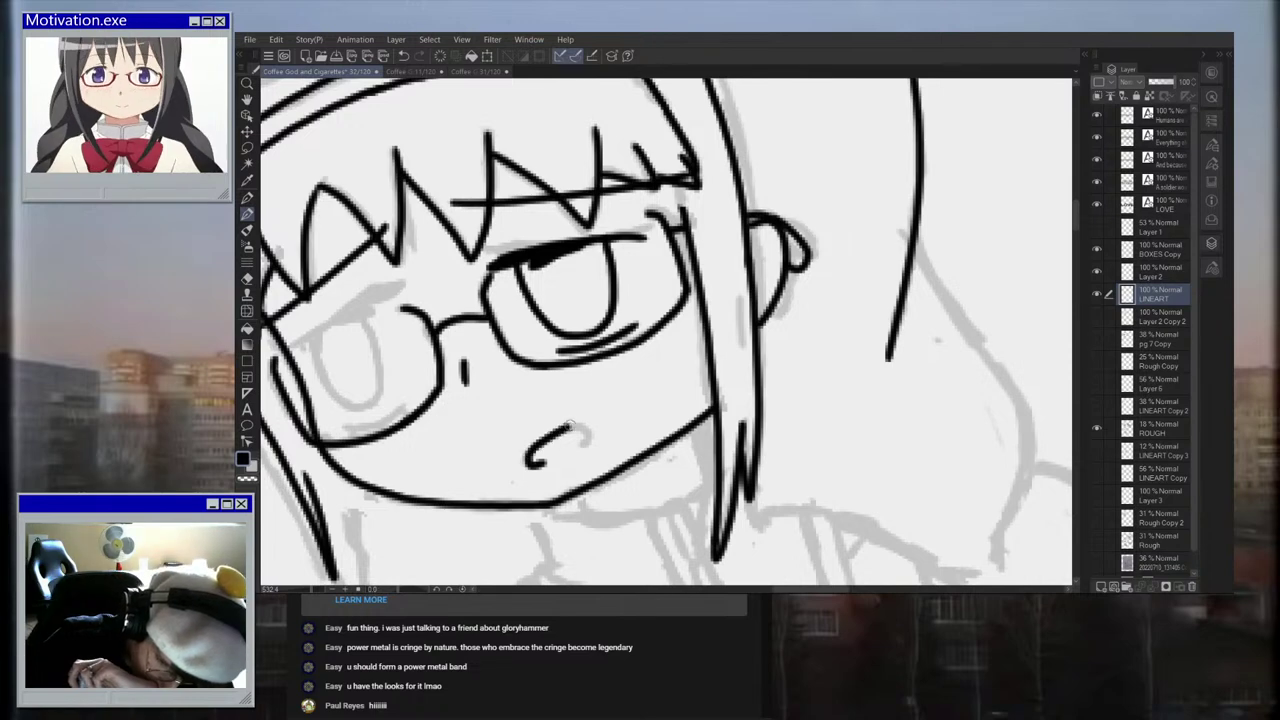
scroll(658, 507, "up", 1)
key("ctrl+z")
Step: Clear the thick upper eyelid line above the right-hand iris, keeping the iris and the lid's outer end
mouse_move(456, 216)
left_mouse_down()
mouse_move(500, 205)
mouse_move(452, 222)
left_mouse_up()
mouse_move(532, 214)
left_mouse_down()
mouse_move(487, 206)
mouse_move(572, 205)
mouse_move(615, 184)
left_mouse_up()
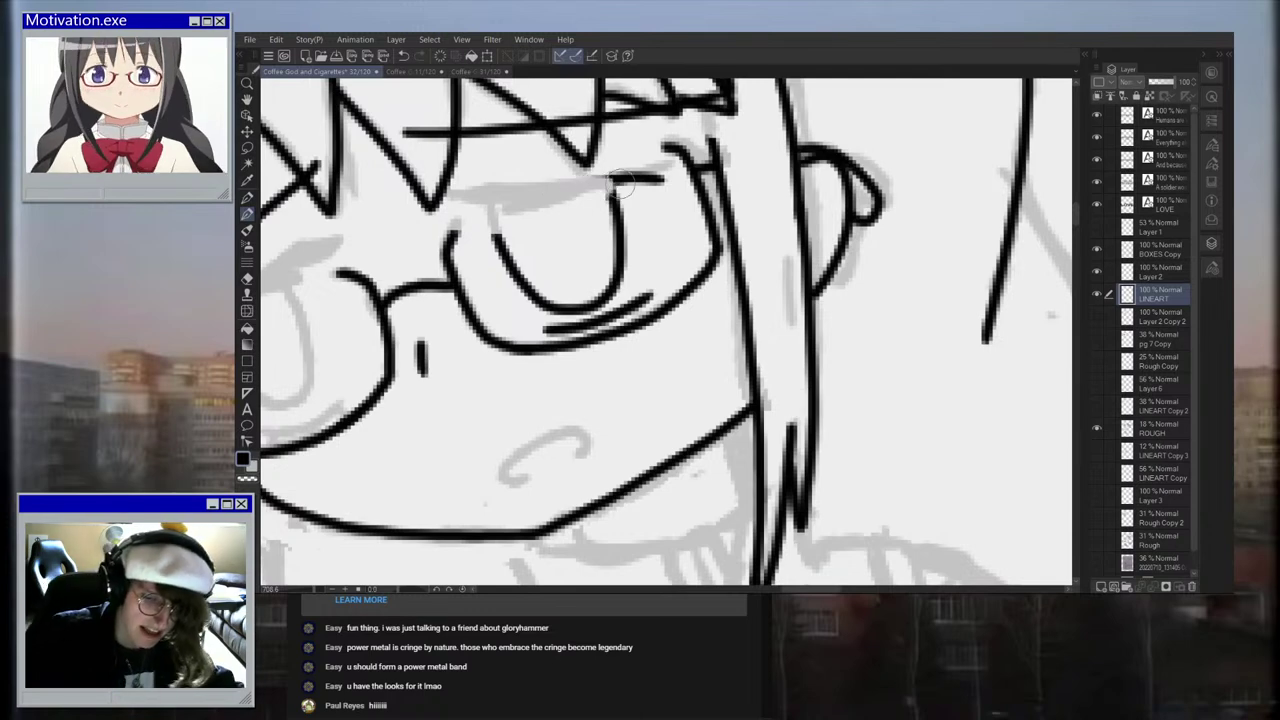
mouse_move(437, 214)
left_mouse_down()
mouse_move(623, 180)
mouse_move(464, 206)
mouse_move(516, 190)
mouse_move(658, 181)
left_mouse_up()
key("ctrl+z")
key("ctrl+z")
Step: Redraw the right-hand eye's upper eyelid as a thick arc tapering from the inner corner to the outer end
scroll(472, 217, "up", 1)
scroll(420, 220, "up", 1)
left_click_drag(420, 222, 530, 180)
key("ctrl+z")
mouse_move(415, 235)
left_mouse_down()
mouse_move(510, 179)
mouse_move(445, 206)
mouse_move(512, 184)
mouse_move(502, 208)
mouse_move(557, 181)
mouse_move(715, 152)
left_mouse_up()
key("ctrl+z")
mouse_move(497, 186)
left_mouse_down()
mouse_move(492, 222)
mouse_move(594, 170)
mouse_move(537, 173)
mouse_move(597, 158)
mouse_move(577, 162)
mouse_move(740, 160)
left_mouse_up()
key("ctrl+z")
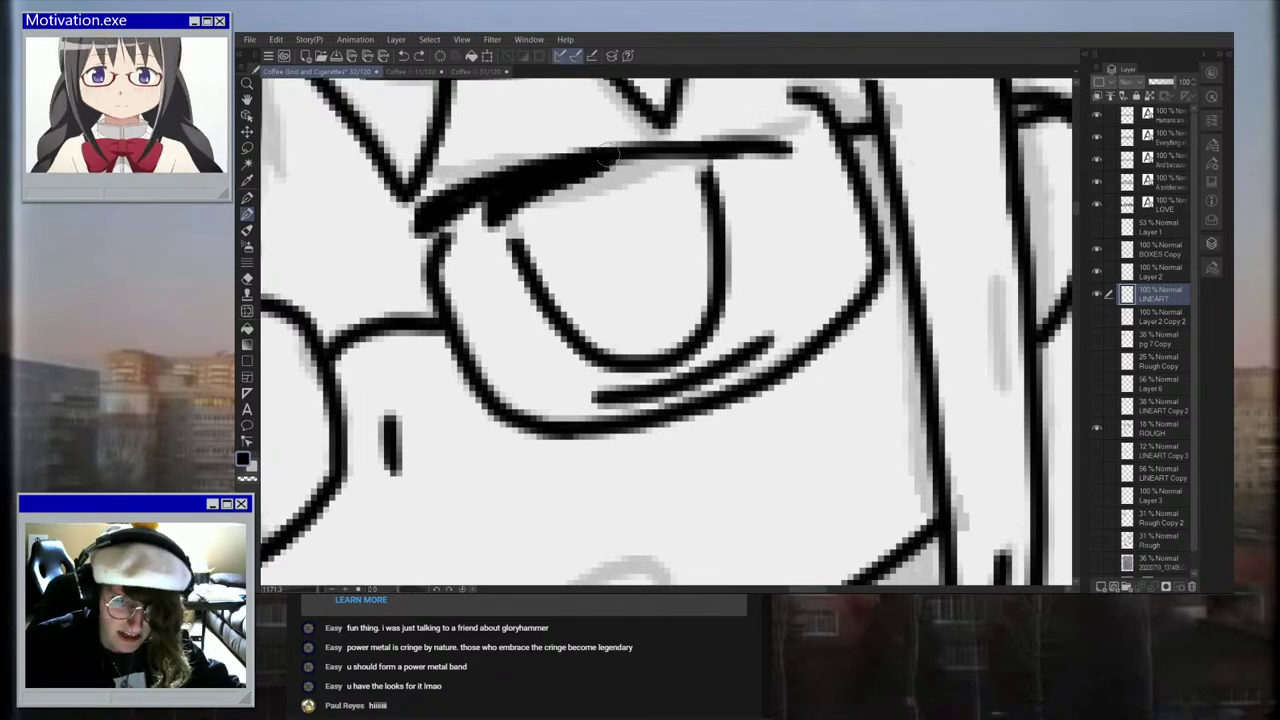
Step: Add a short lash at the upper lid's outer end and extend both sides of the iris up to the eyelid
mouse_move(615, 158)
left_mouse_down()
mouse_move(788, 143)
mouse_move(775, 179)
left_mouse_up()
scroll(775, 183, "down", 10)
scroll(790, 135, "up", 2)
scroll(790, 134, "up", 6)
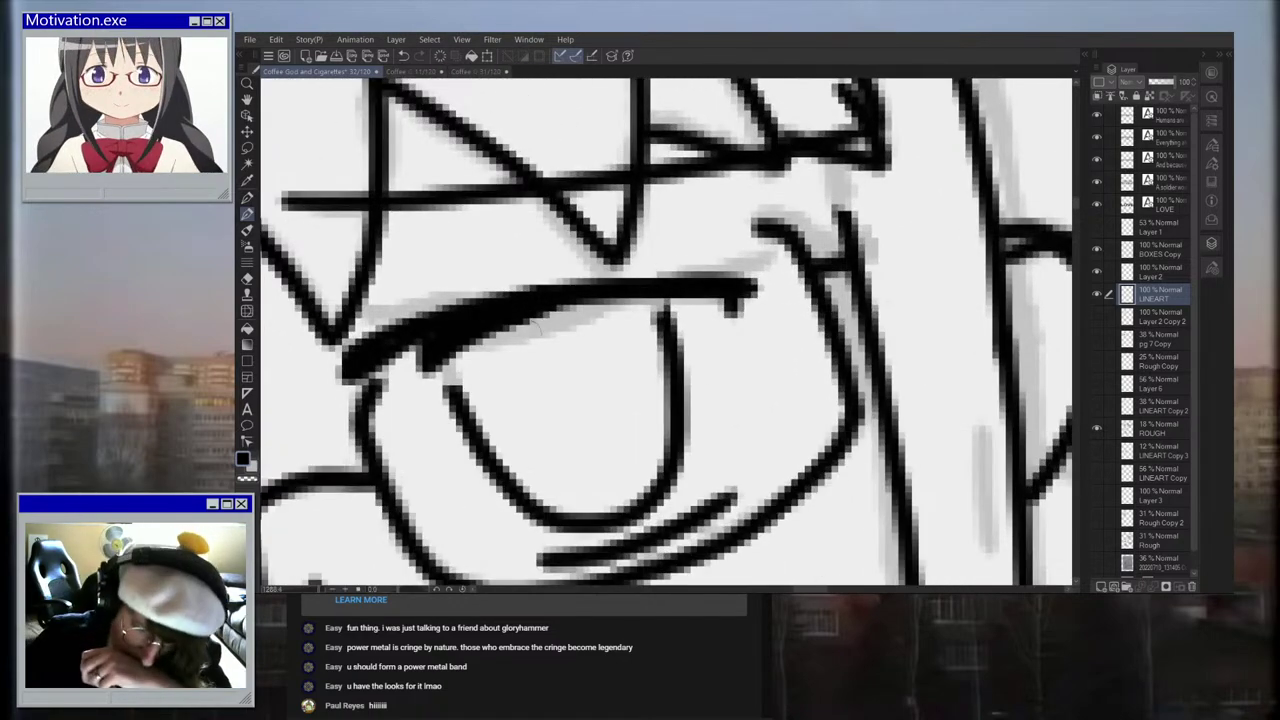
left_click_drag(455, 405, 443, 362)
left_click_drag(648, 297, 668, 334)
scroll(668, 334, "down", 2)
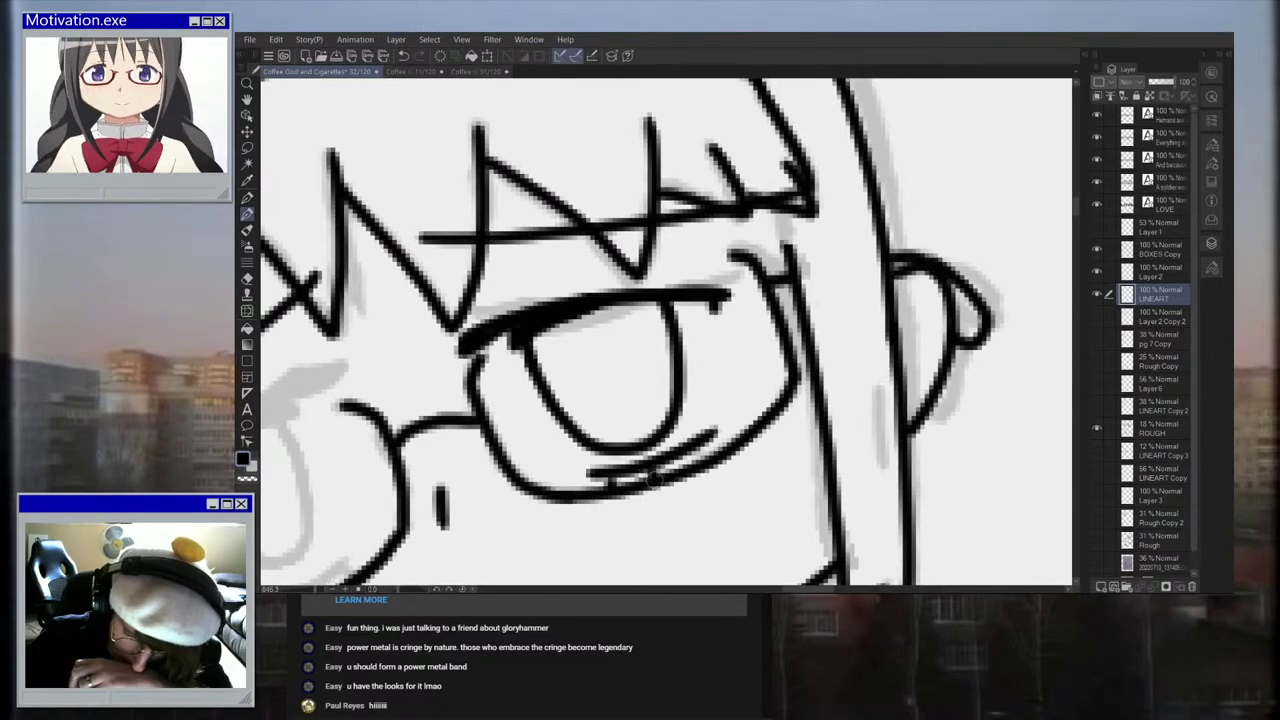
Step: Thicken the outer side of the right-hand iris and hide the ROUGH layer to check the inked eye
scroll(704, 452, "down", 5)
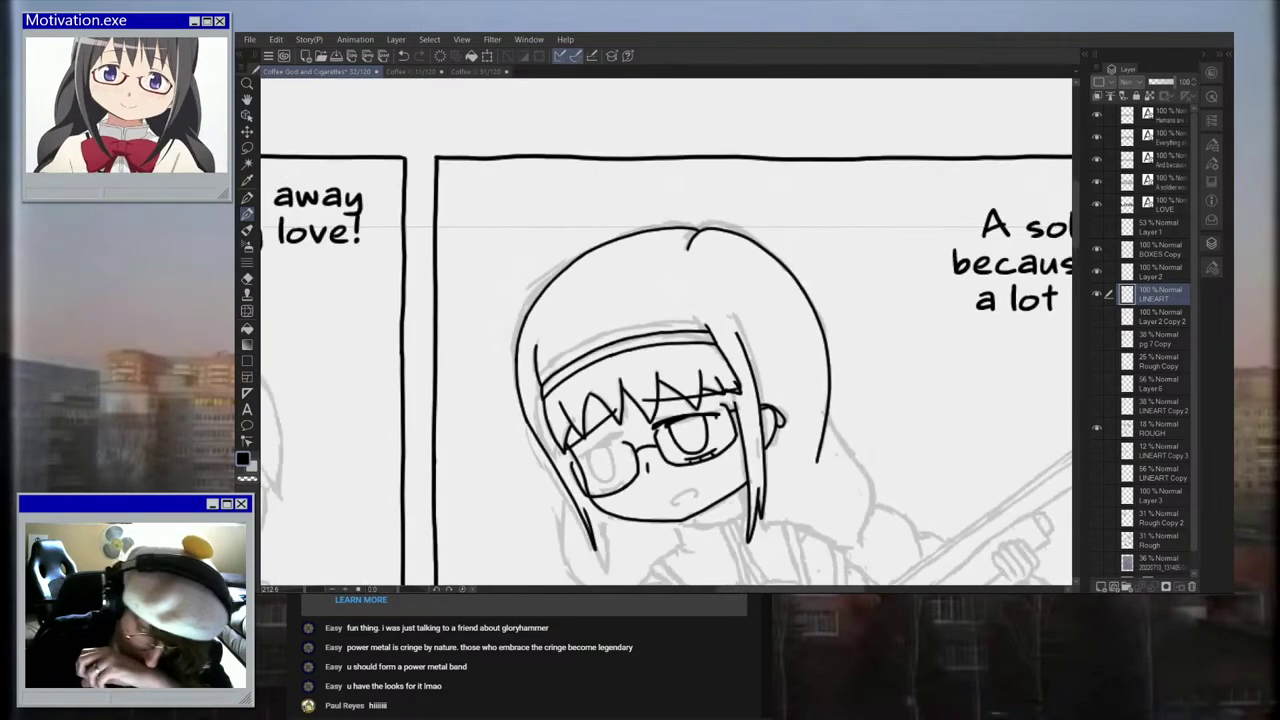
scroll(697, 482, "up", 4)
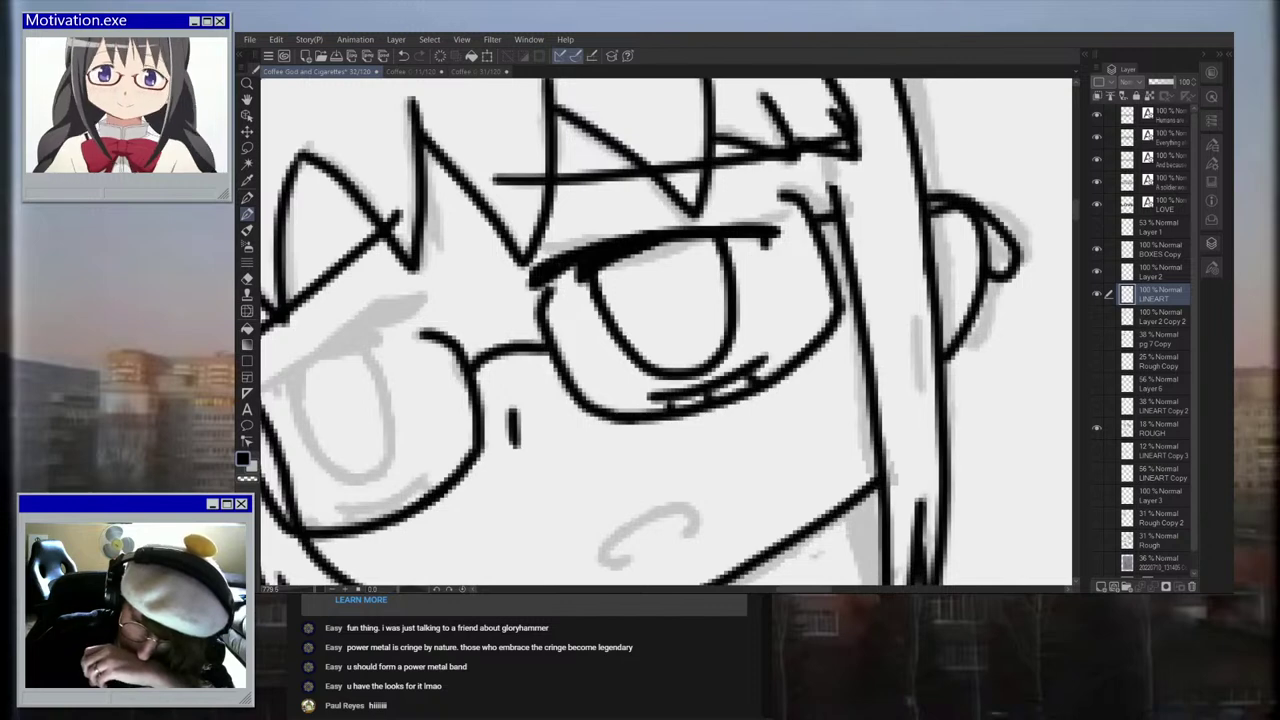
scroll(736, 307, "up", 1)
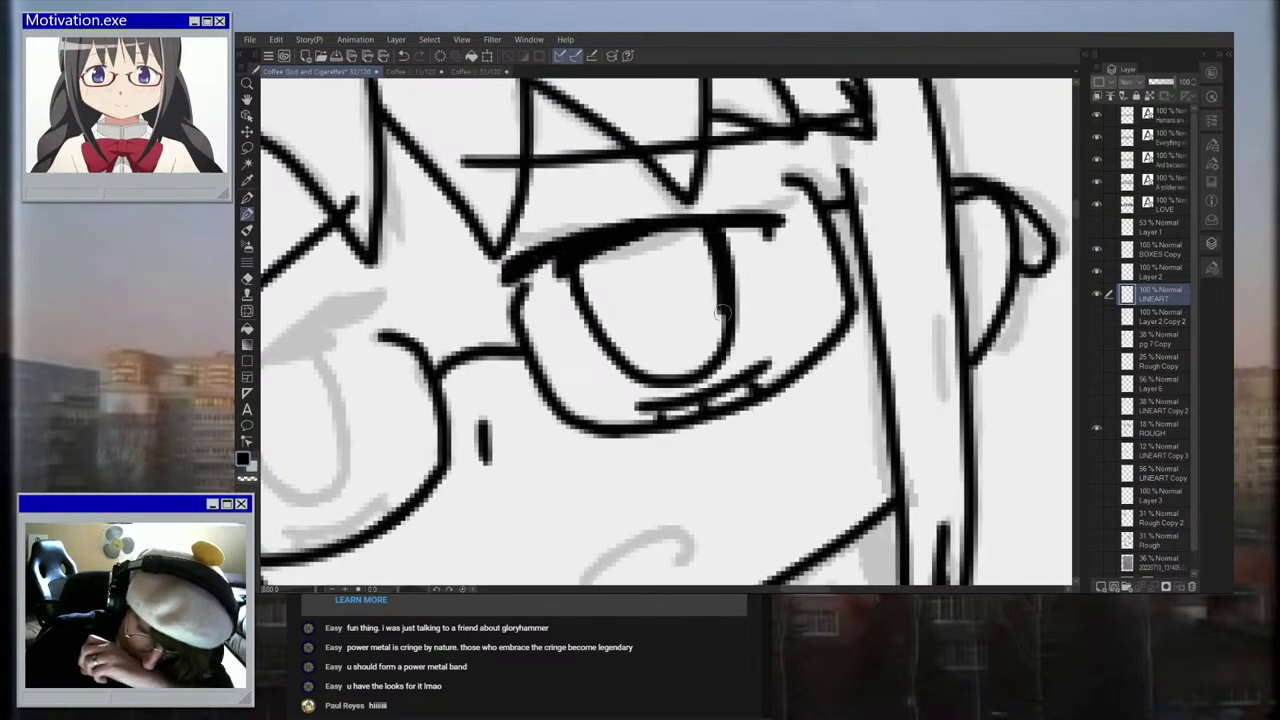
scroll(722, 352, "down", 5)
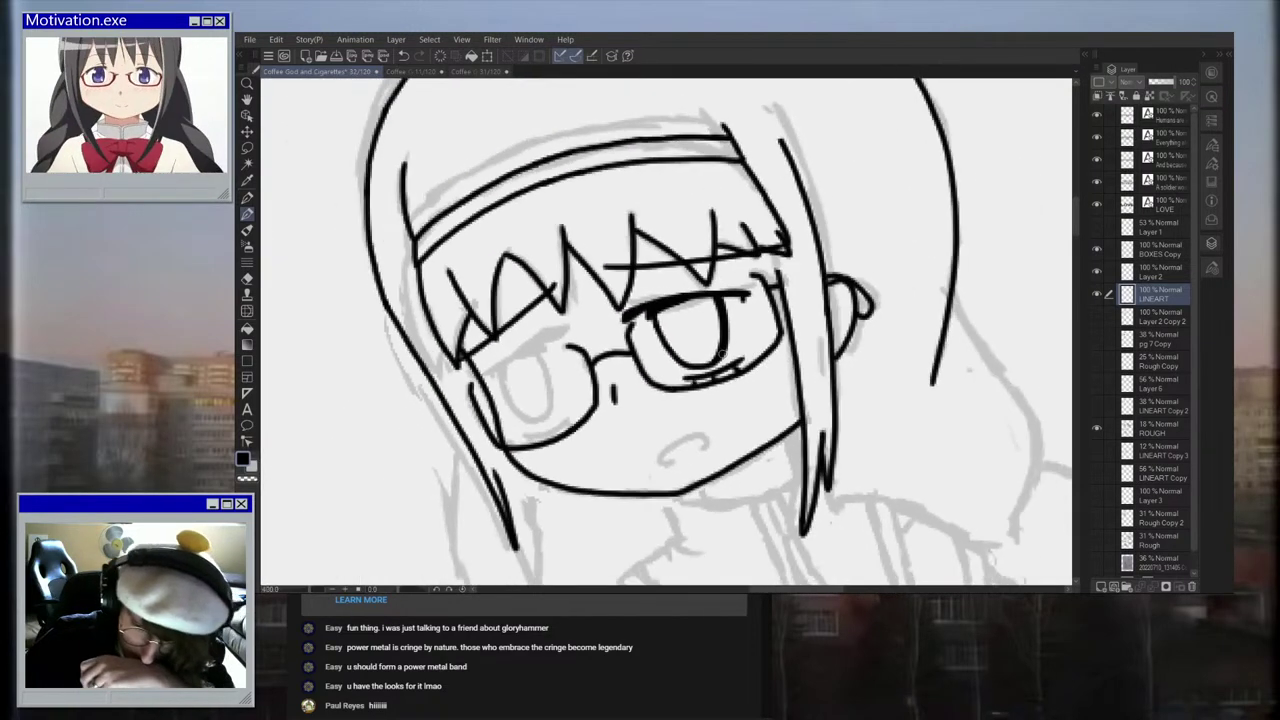
scroll(932, 435, "down", 5)
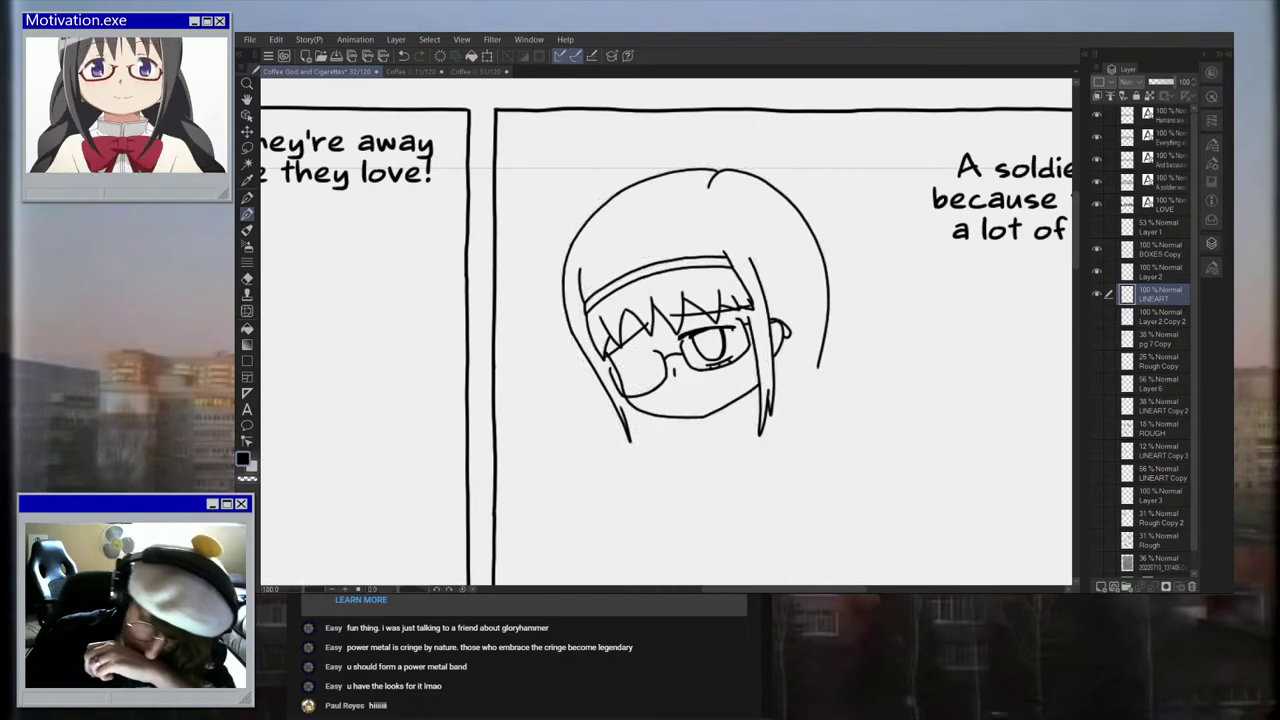
Step: Show the ROUGH layer and ink the small downturned mouth along its sketch line
scroll(799, 500, "up", 5)
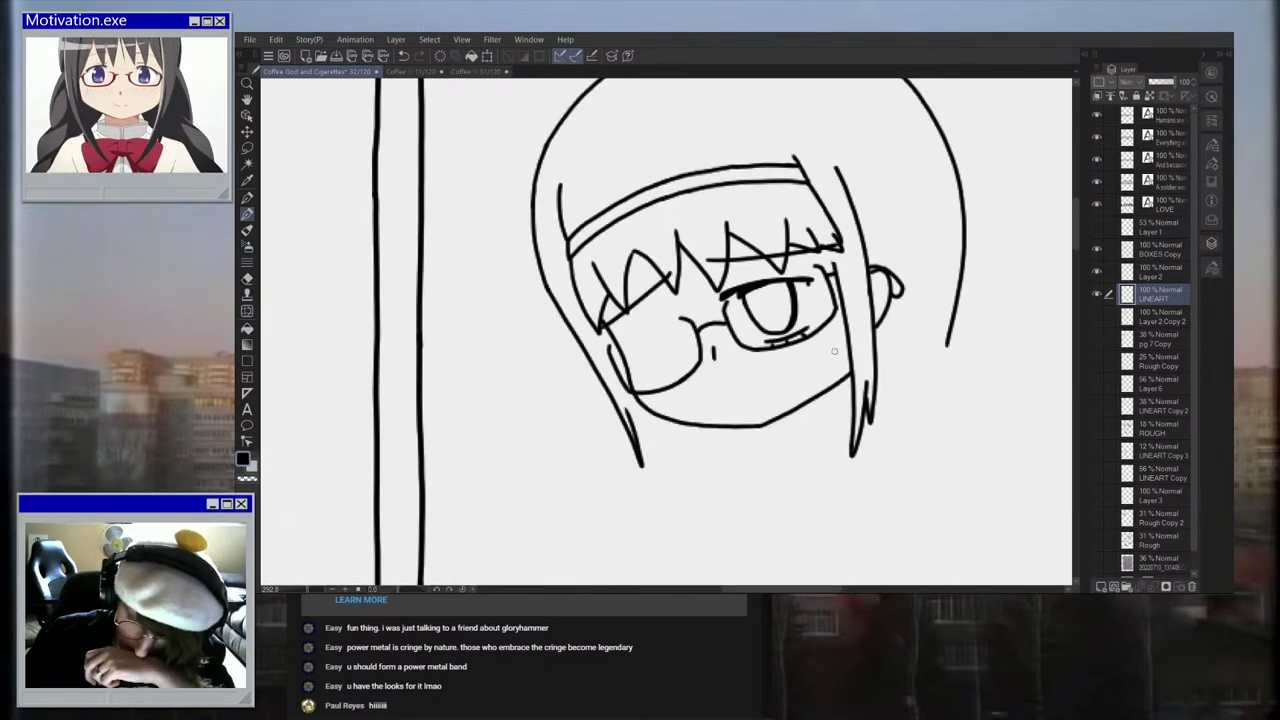
scroll(834, 351, "up", 4)
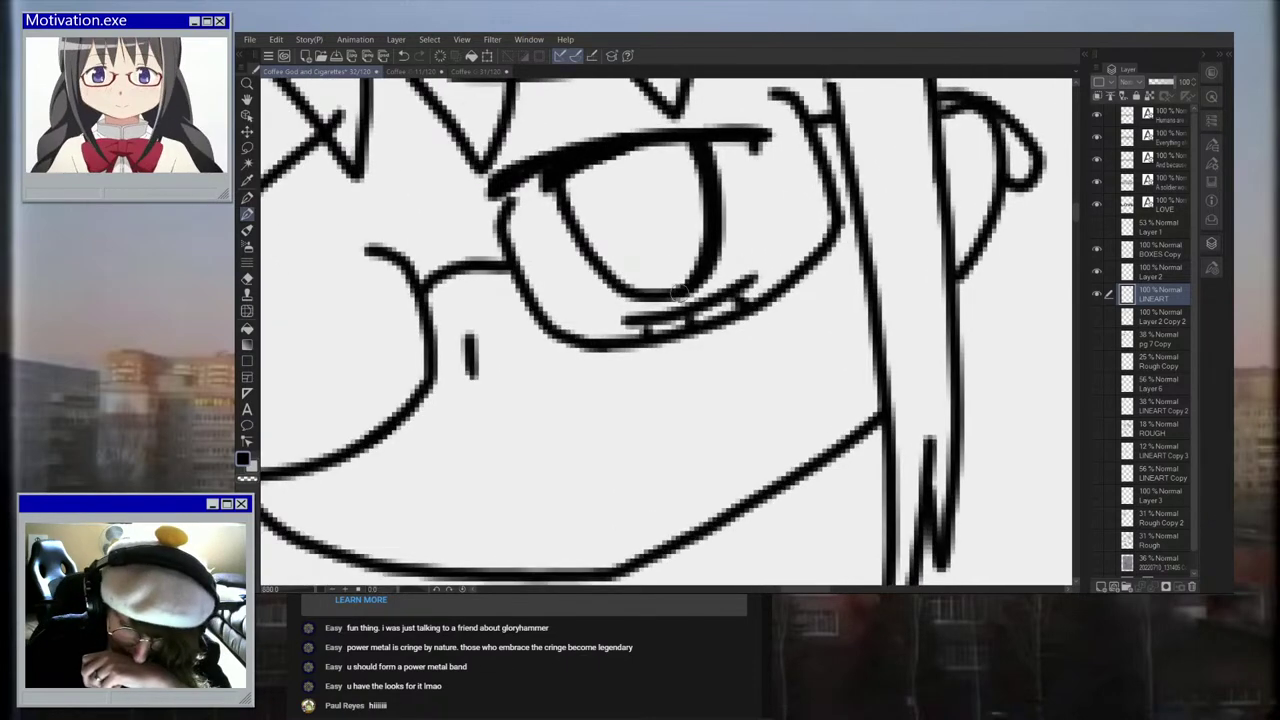
scroll(679, 291, "down", 4)
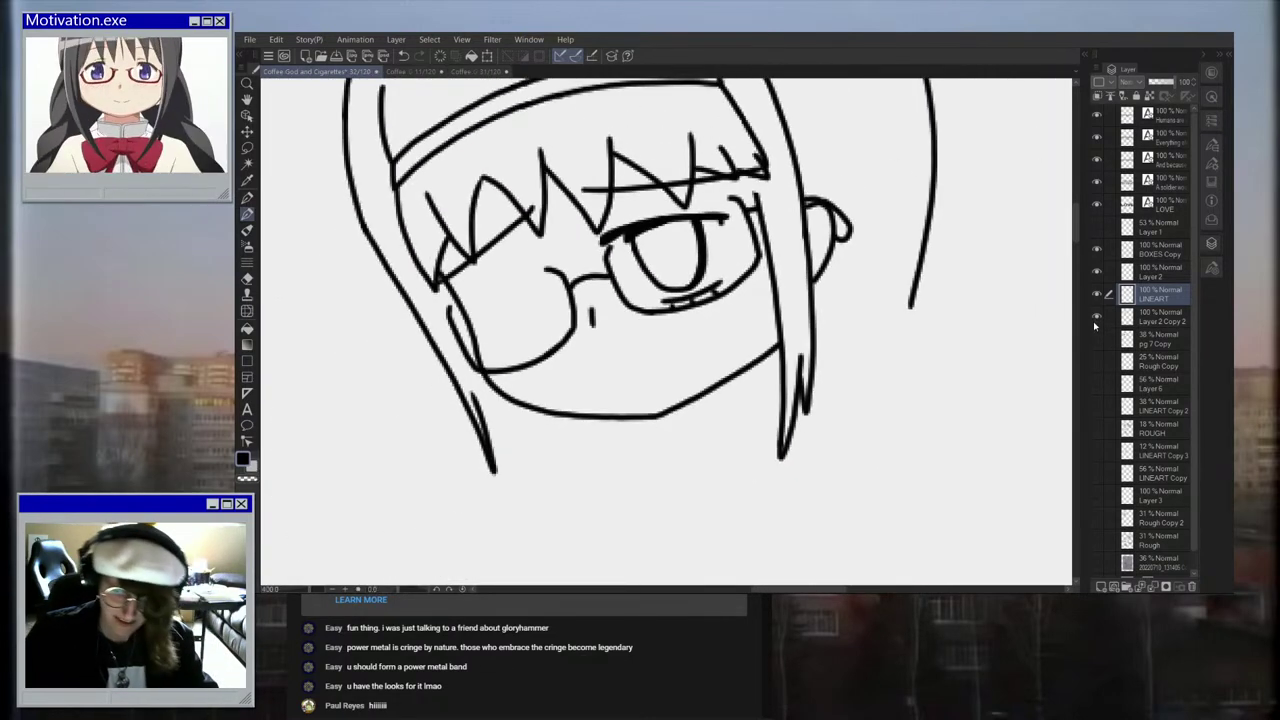
left_click(1097, 362)
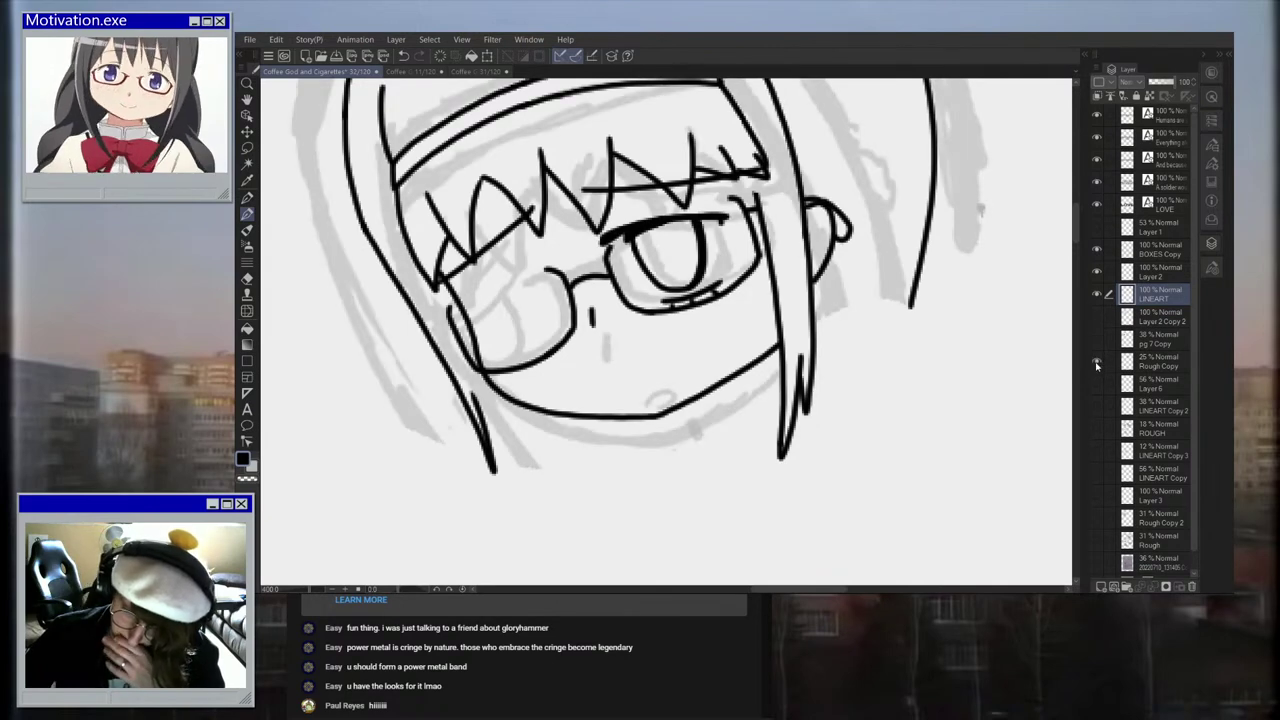
left_click(1097, 363)
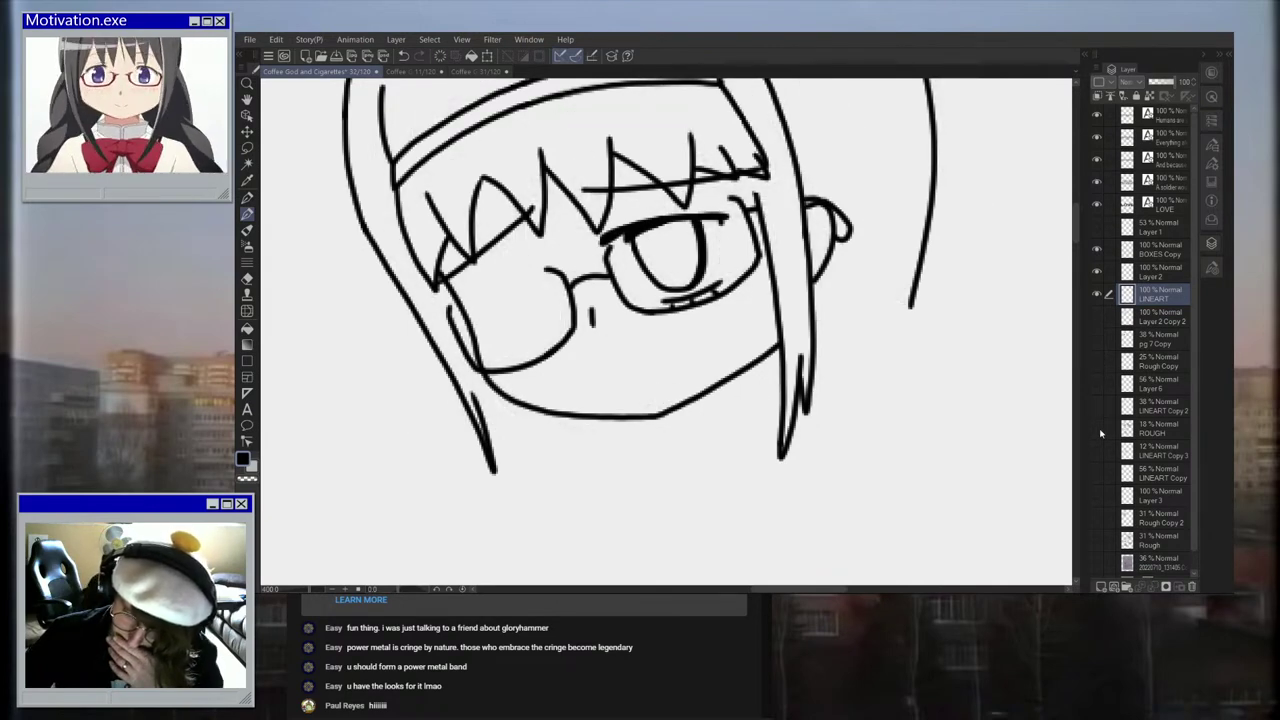
left_click(1097, 428)
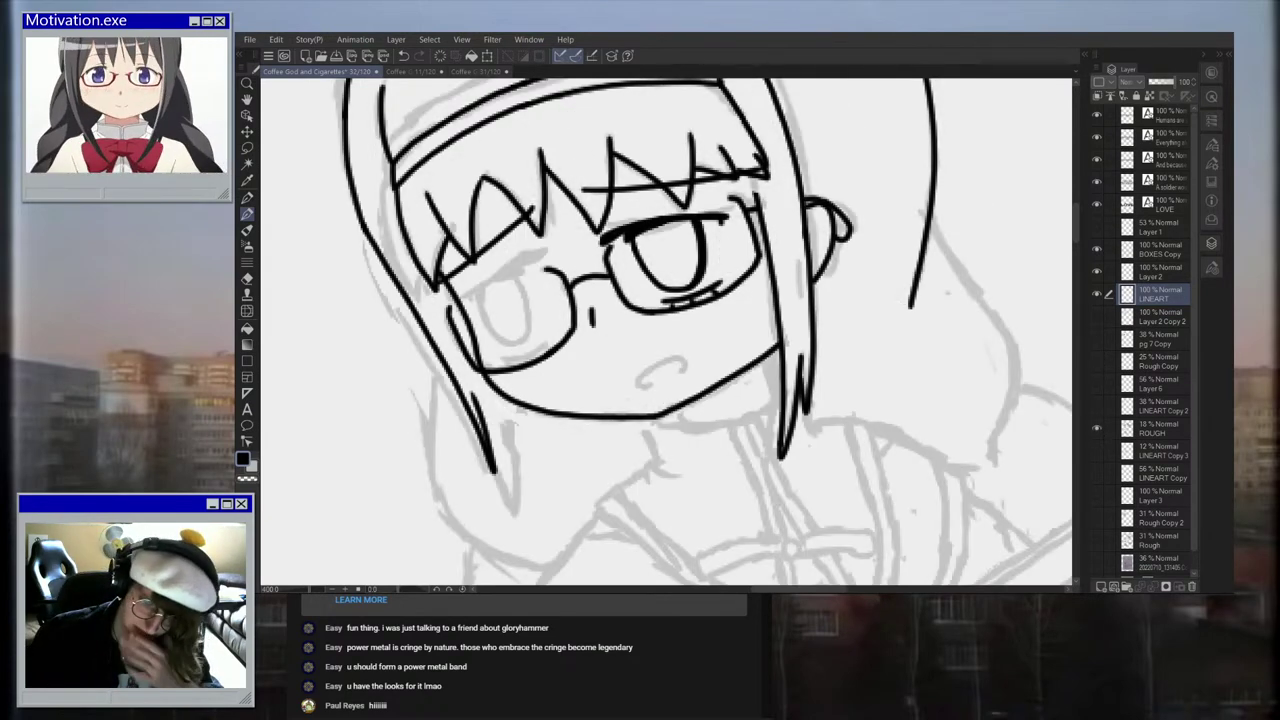
scroll(636, 397, "up", 5)
mouse_move(636, 397)
left_mouse_down()
mouse_move(612, 400)
mouse_move(616, 362)
mouse_move(690, 318)
mouse_move(730, 326)
mouse_move(720, 356)
left_mouse_up()
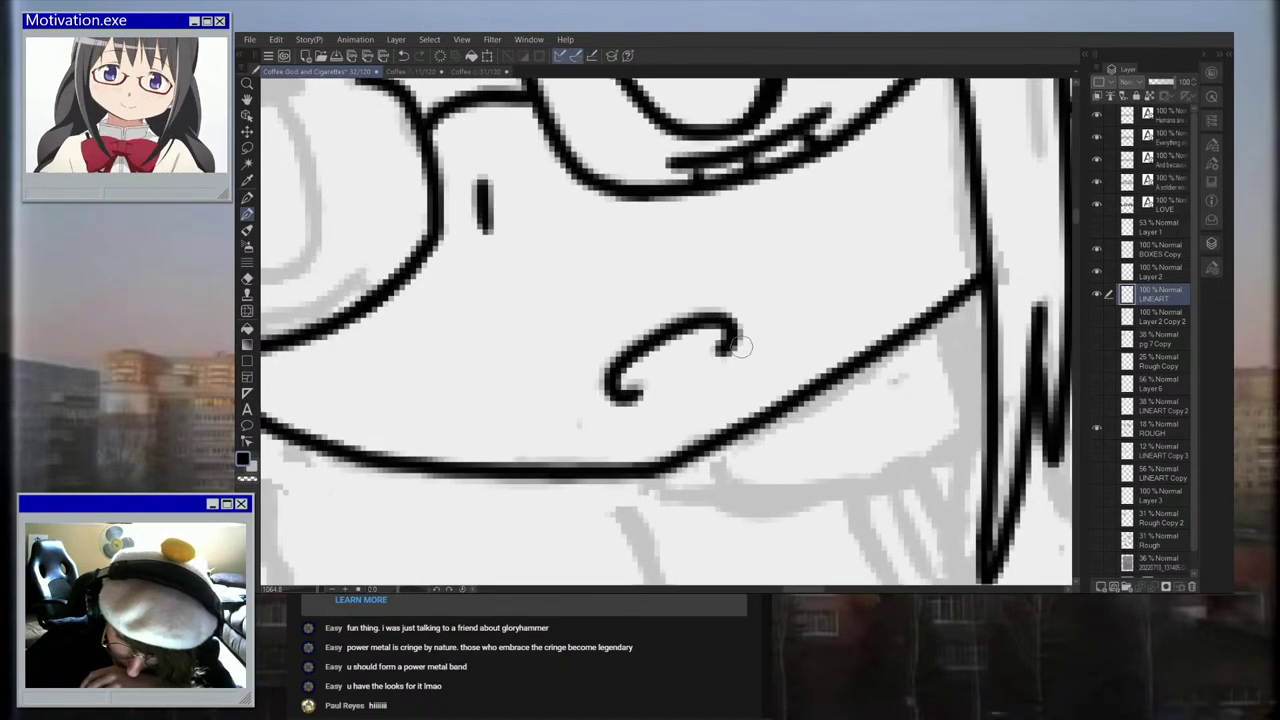
Step: Hide the ROUGH layer and check the inked face and mouth within the whole panel
scroll(720, 356, "down", 5)
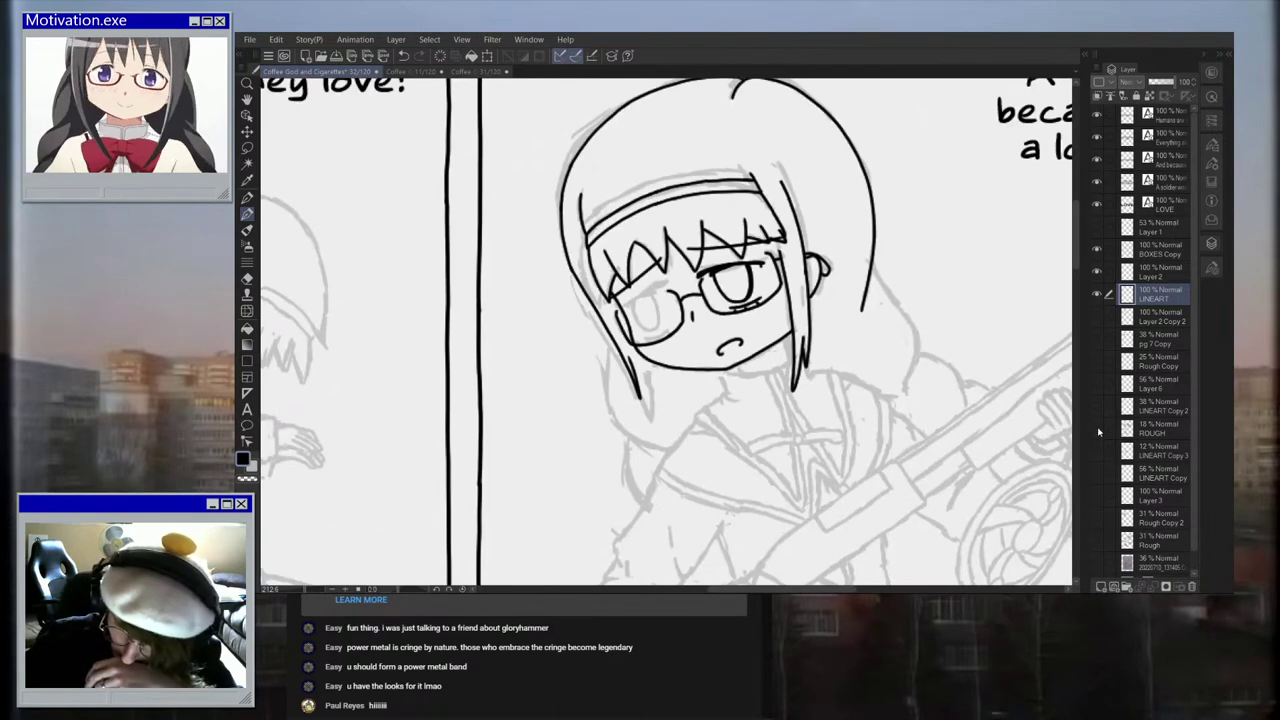
left_click(1097, 430)
scroll(949, 401, "down", 4)
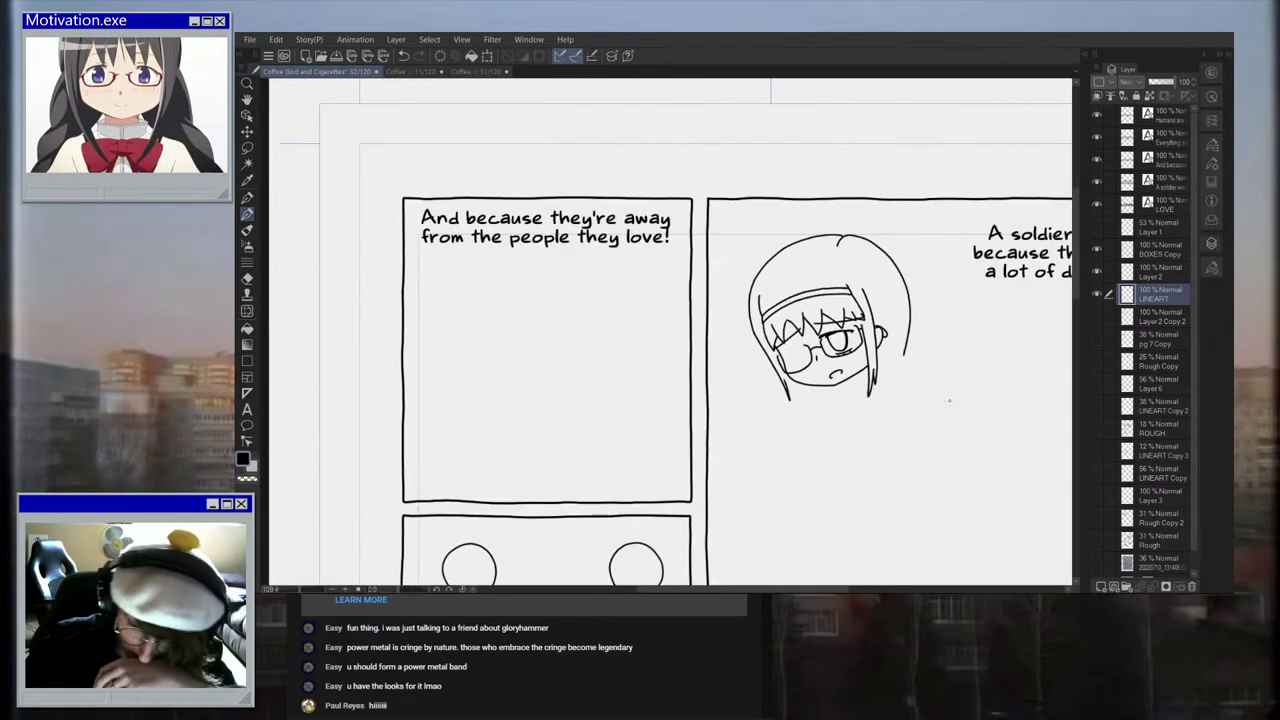
scroll(921, 355, "up", 5)
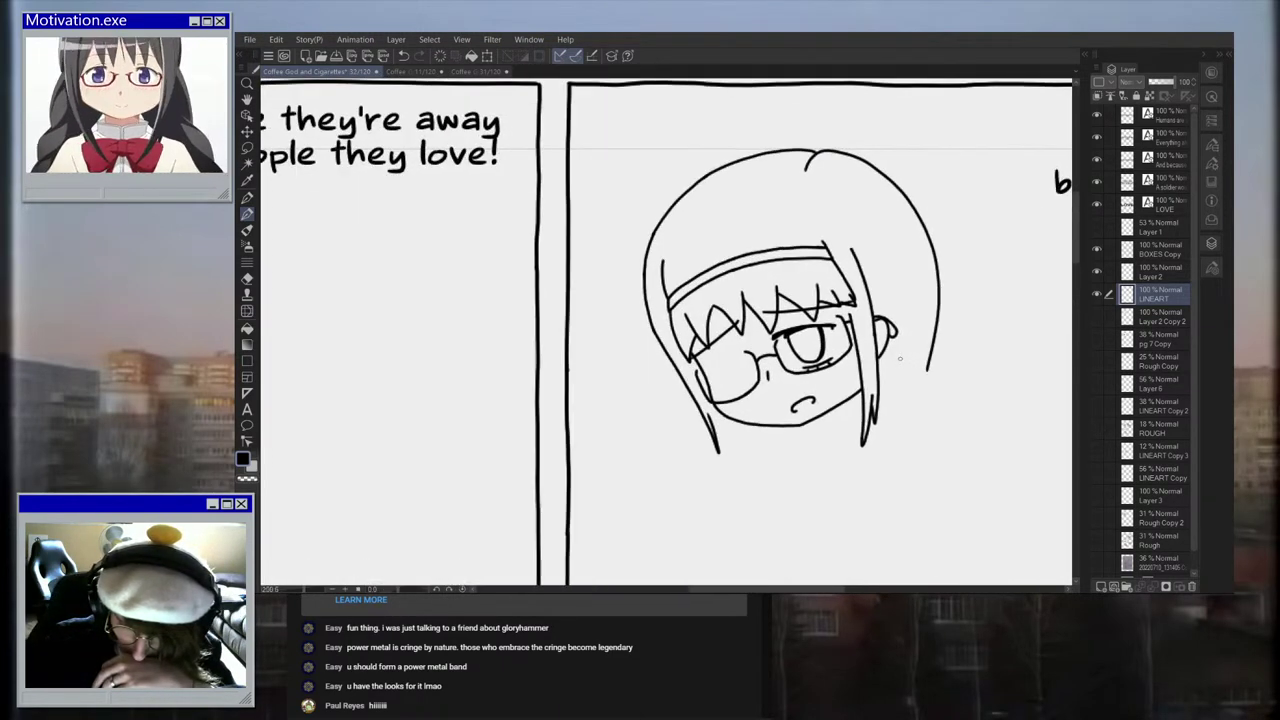
scroll(695, 284, "up", 1)
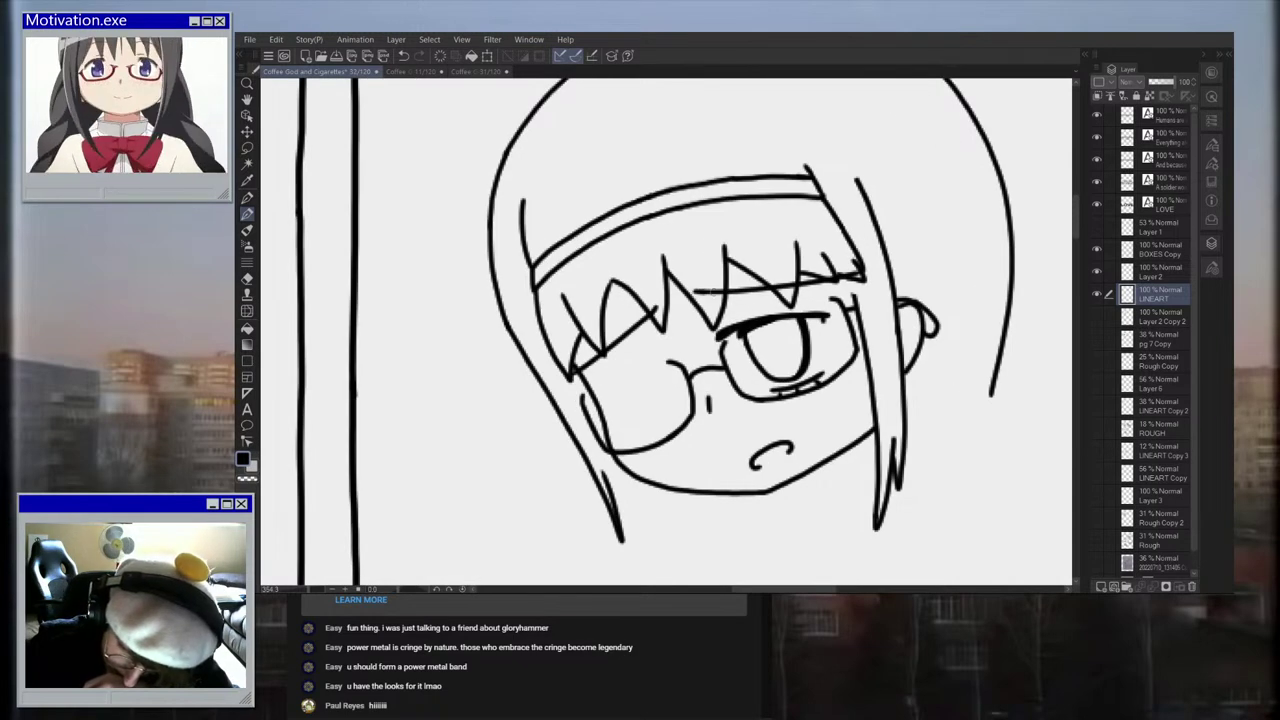
scroll(719, 283, "down", 6)
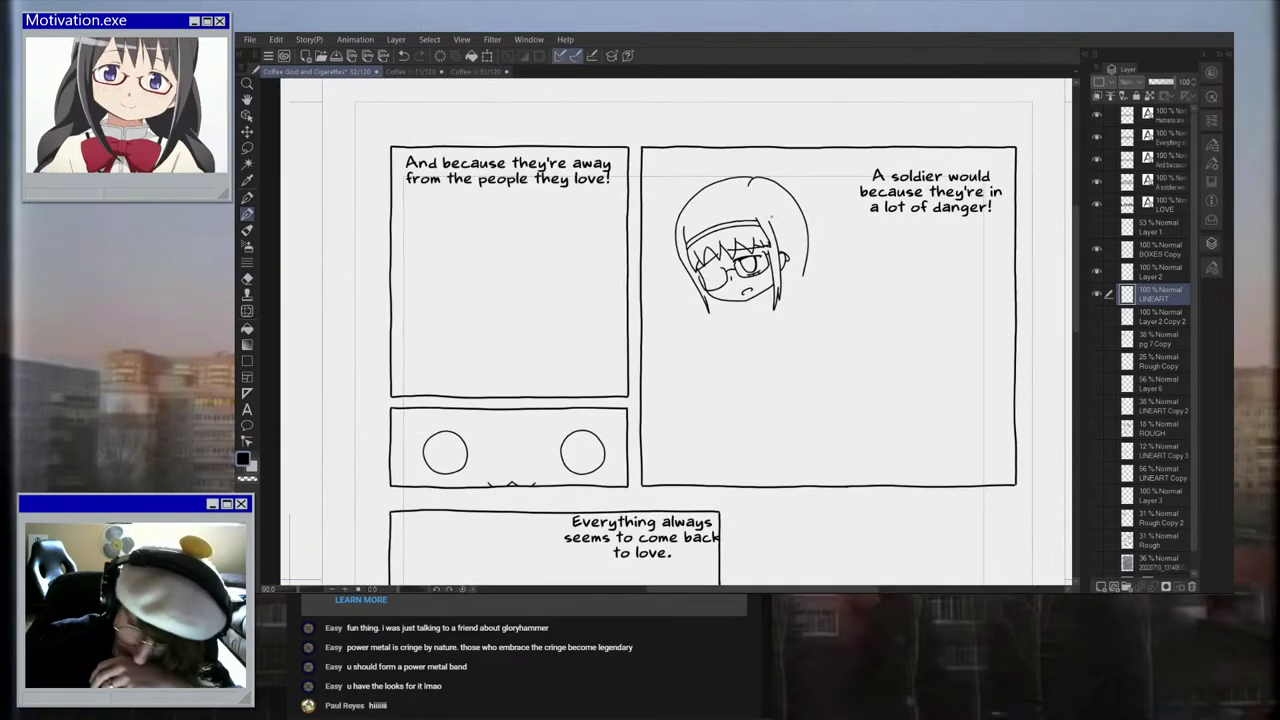
scroll(772, 217, "up", 1)
Step: Lasso the area around the right-hand lens of the glasses on Layer 2, adjust it with a transform, and deselect
left_click(1097, 273)
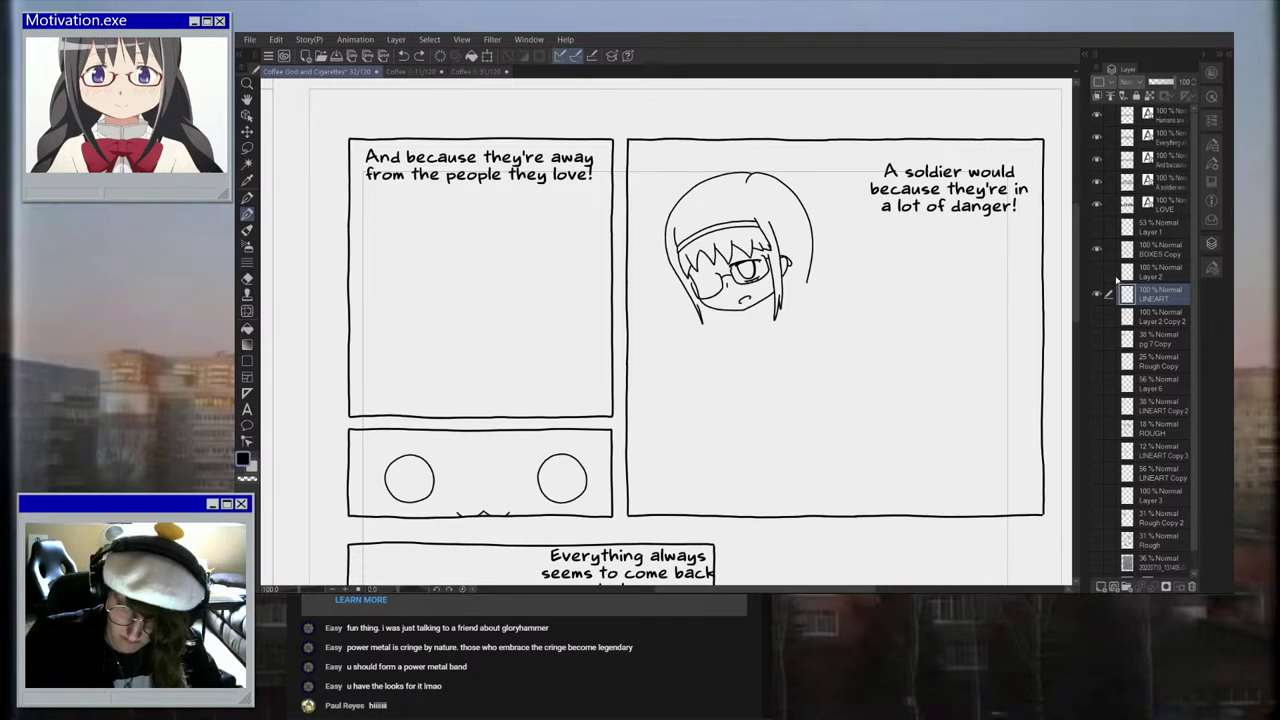
left_click(1097, 273)
left_click(1127, 274)
scroll(831, 246, "up", 3)
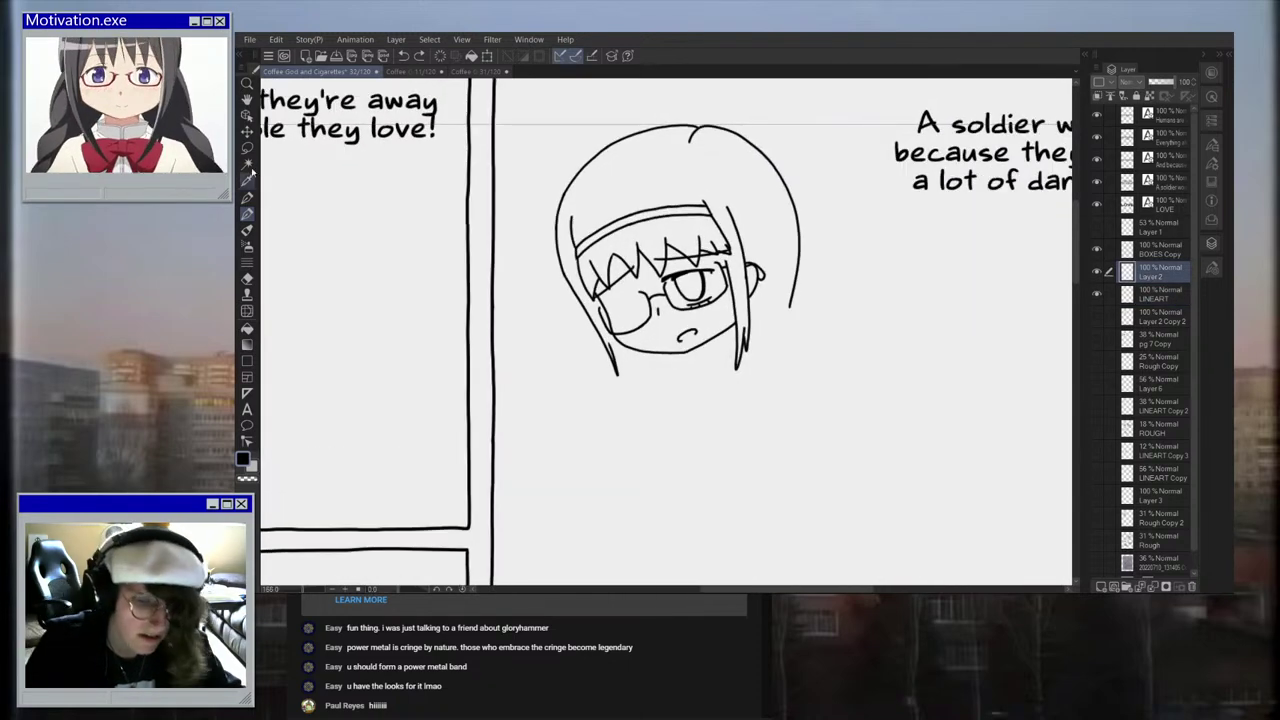
scroll(720, 215, "up", 1)
mouse_move(727, 270)
left_mouse_down()
mouse_move(723, 237)
mouse_move(705, 280)
left_mouse_up()
scroll(750, 187, "up", 1)
left_click(489, 58)
key("Return")
key("ctrl+d")
scroll(690, 200, "down", 3)
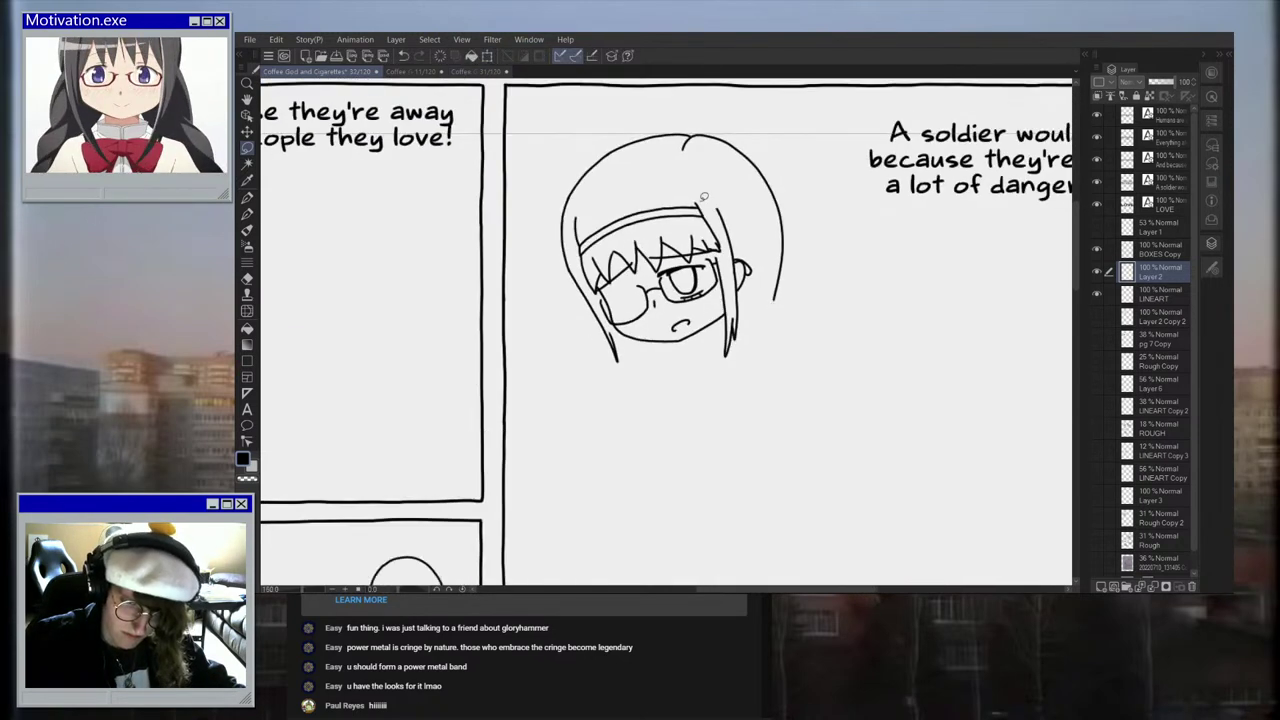
Step: Show the ROUGH layer again and make LINEART the active layer for inking the left-hand eye
scroll(683, 260, "up", 2)
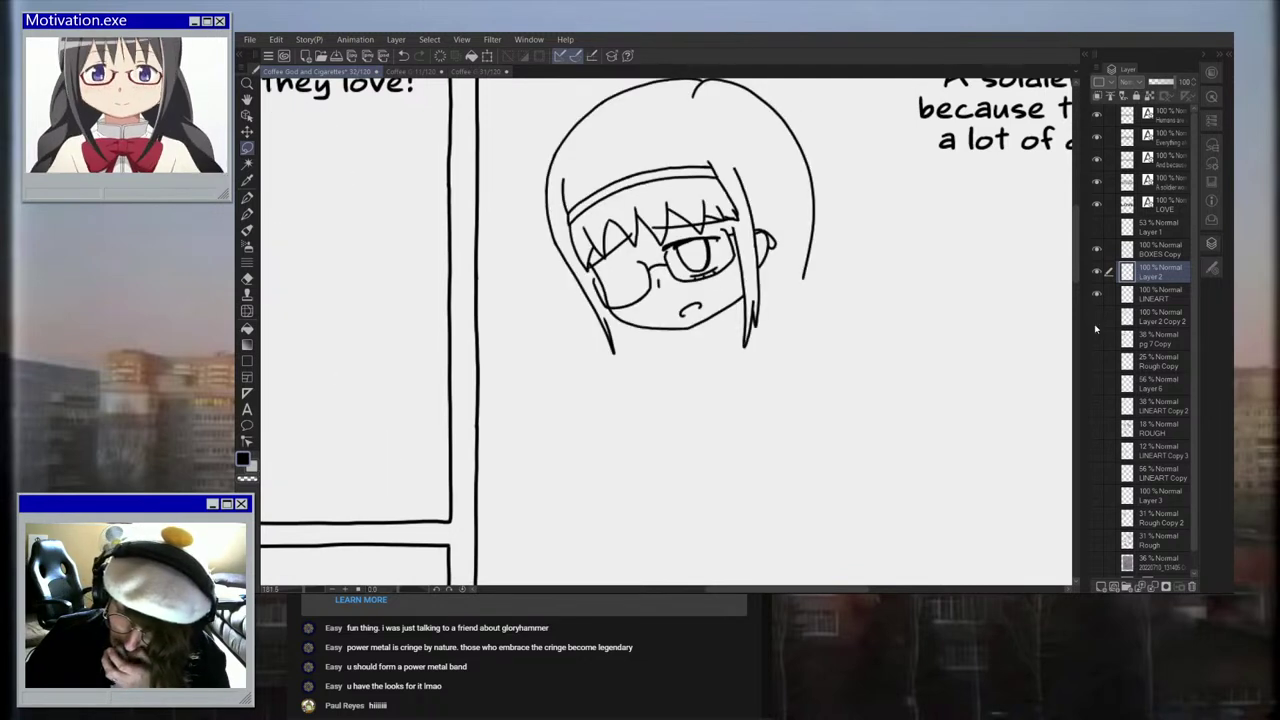
left_click(1097, 428)
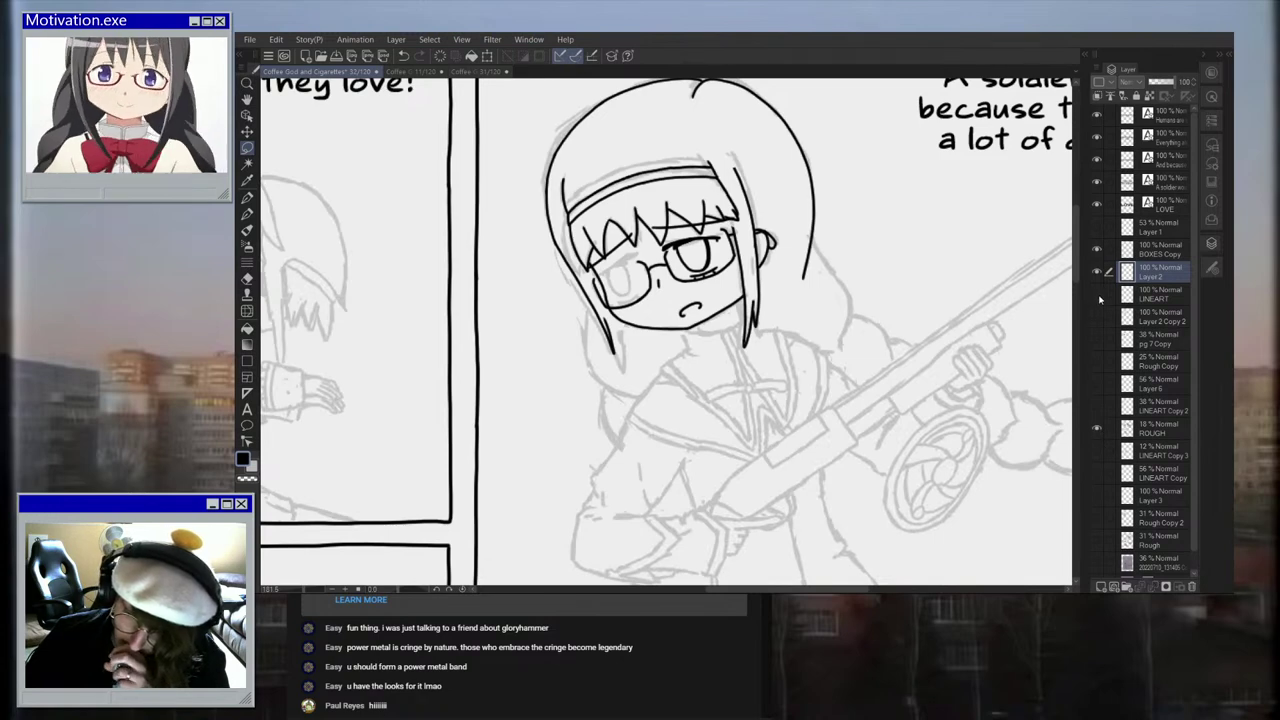
left_click(1129, 295)
scroll(756, 290, "up", 4)
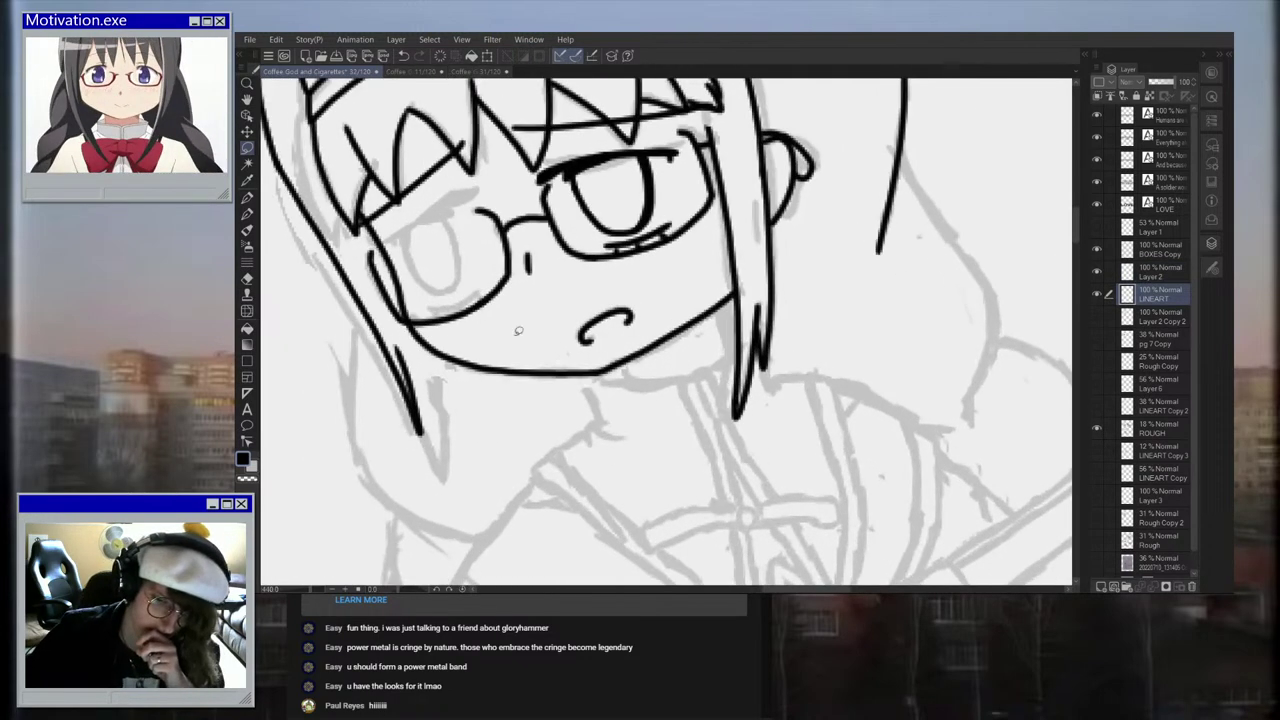
scroll(385, 215, "up", 3)
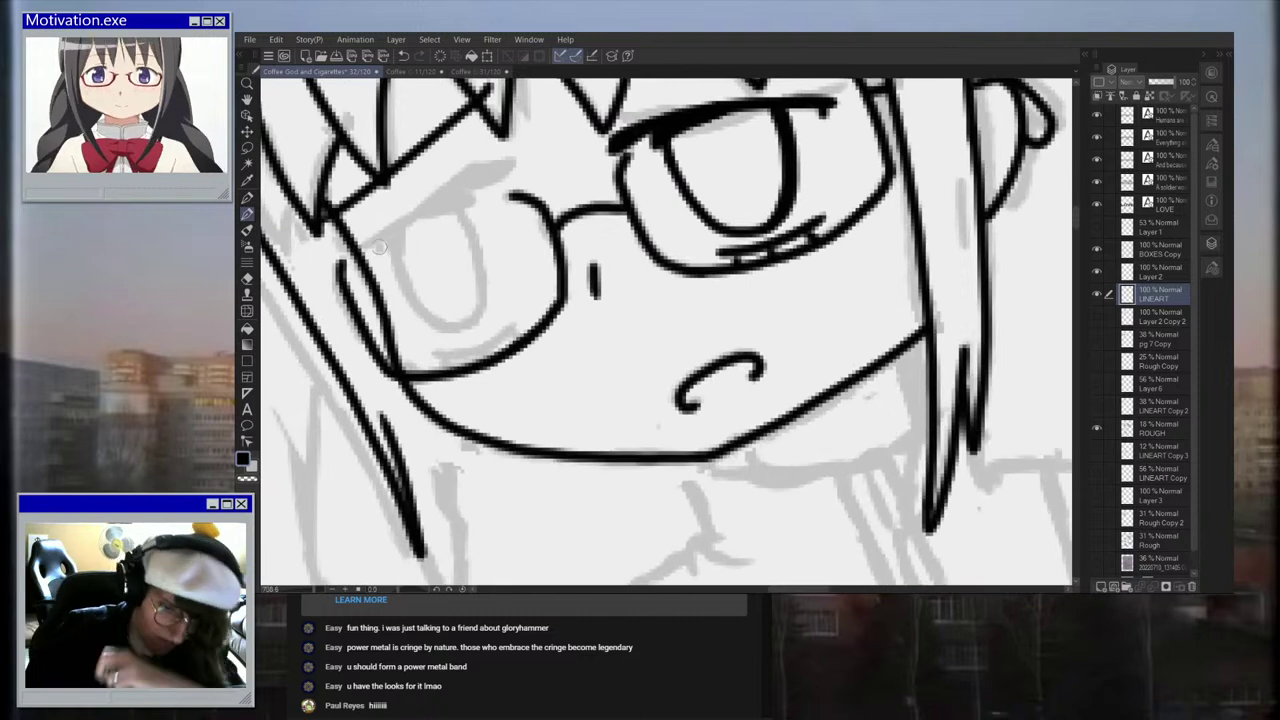
Step: Try several single-stroke upper eyelid lines above the left-hand iris, undoing each one
left_click_drag(372, 242, 462, 170)
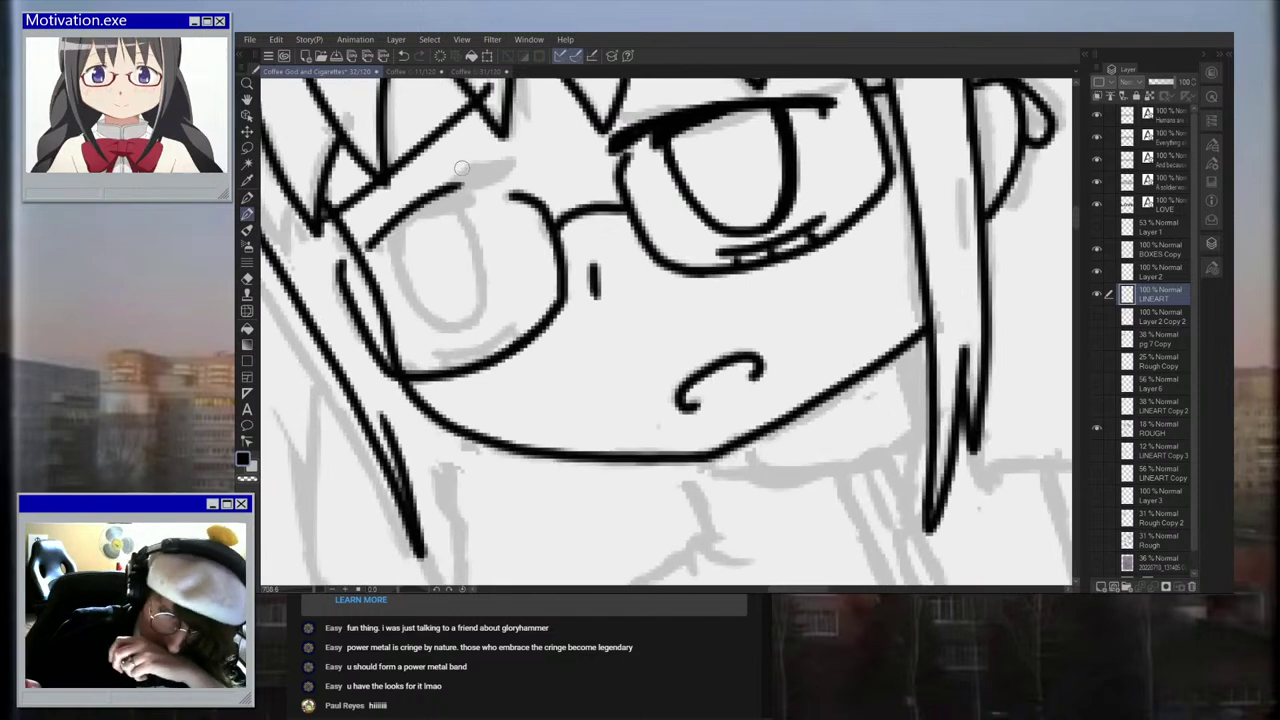
left_click(403, 56)
left_click_drag(372, 246, 511, 168)
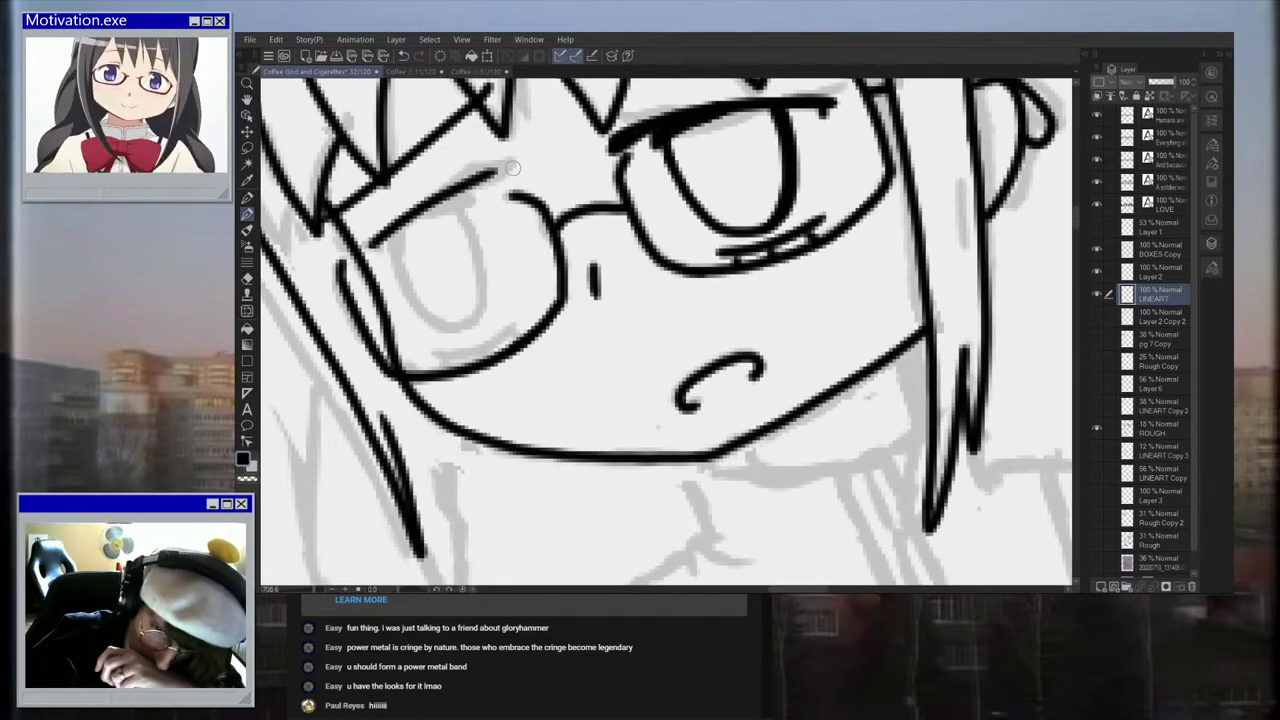
left_click(403, 56)
left_click_drag(371, 248, 488, 183)
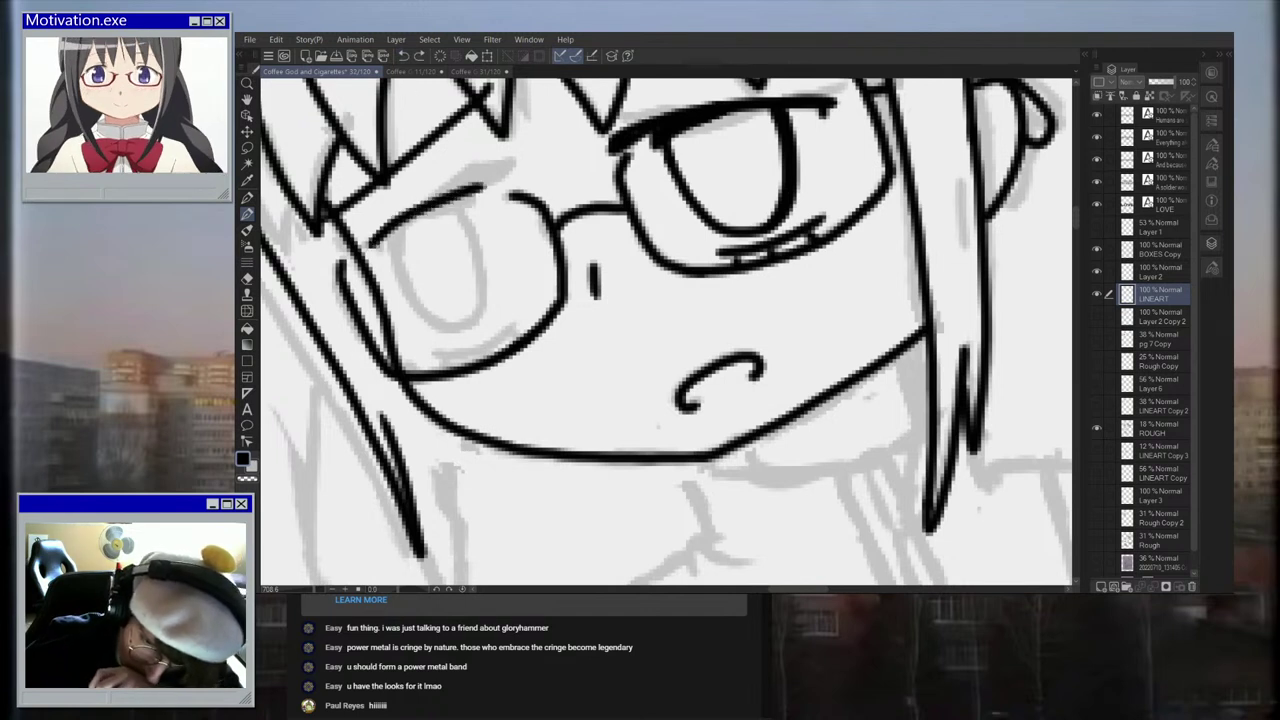
left_click(403, 57)
Step: Try a left-hand upper eyelid with a thick inner end, check it zoomed out, and undo its strokes
mouse_move(387, 231)
left_mouse_down()
mouse_move(500, 183)
mouse_move(453, 200)
mouse_move(492, 190)
left_mouse_up()
scroll(497, 186, "down", 2)
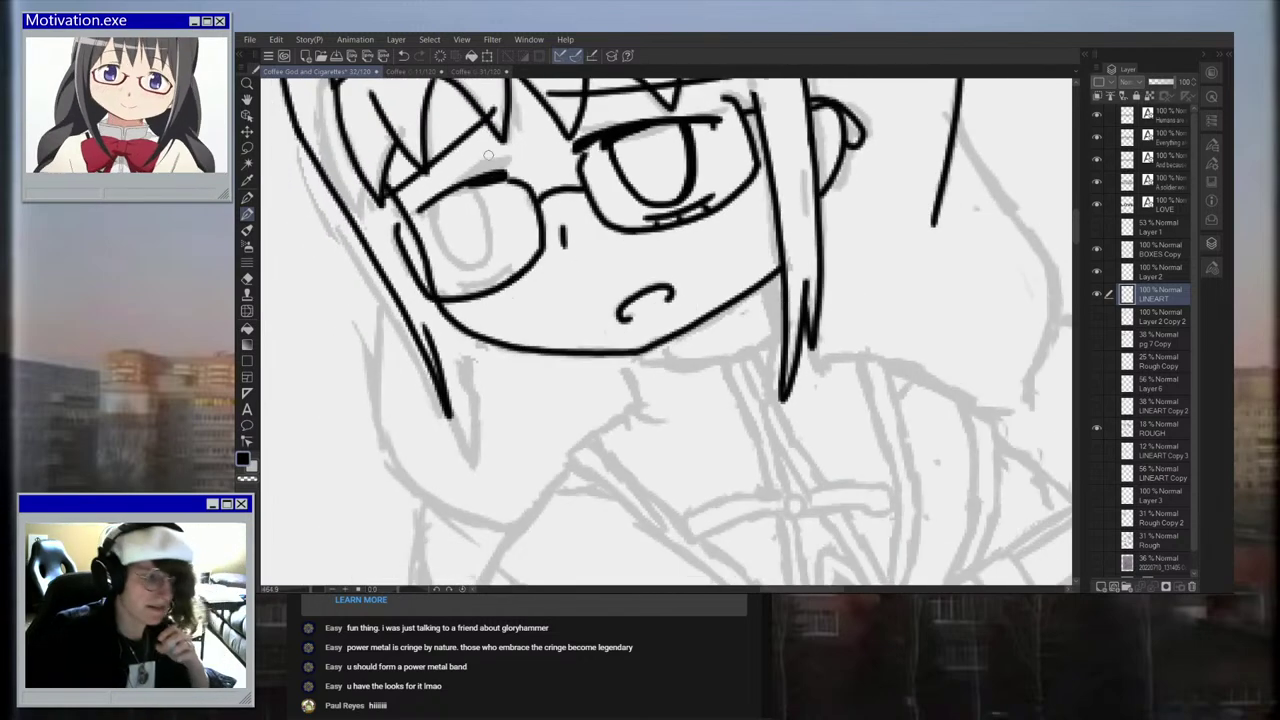
scroll(488, 155, "up", 1)
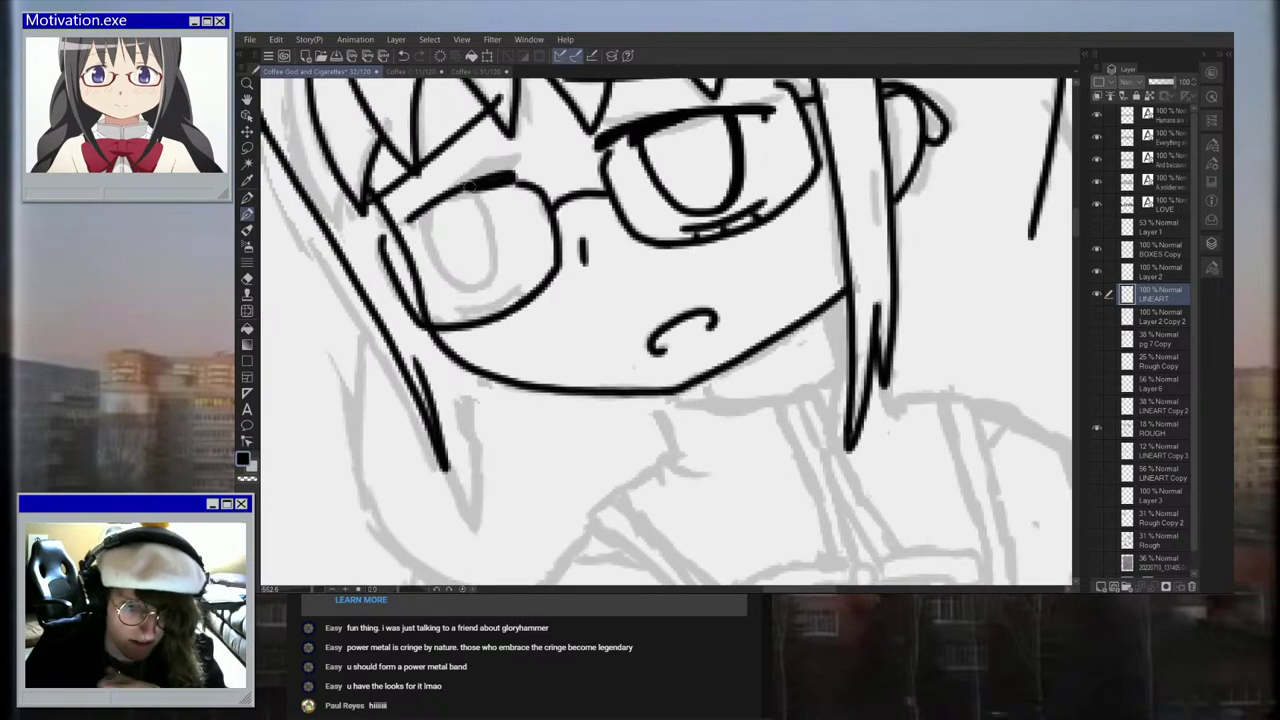
scroll(503, 186, "up", 2)
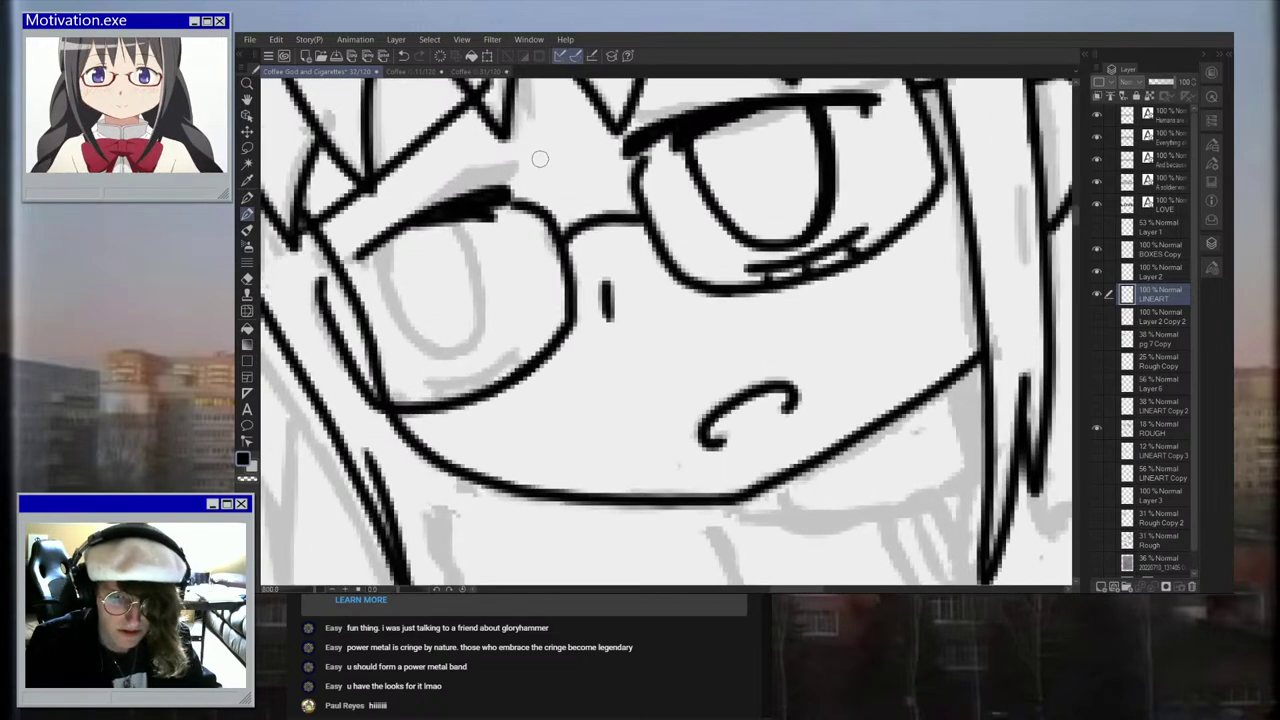
key("ctrl+z")
key("ctrl+z")
key("ctrl+z")
Step: Redraw the left-hand eye's upper eyelid as a slanted line from the inner end down to the outer corner
left_click_drag(503, 192, 336, 267)
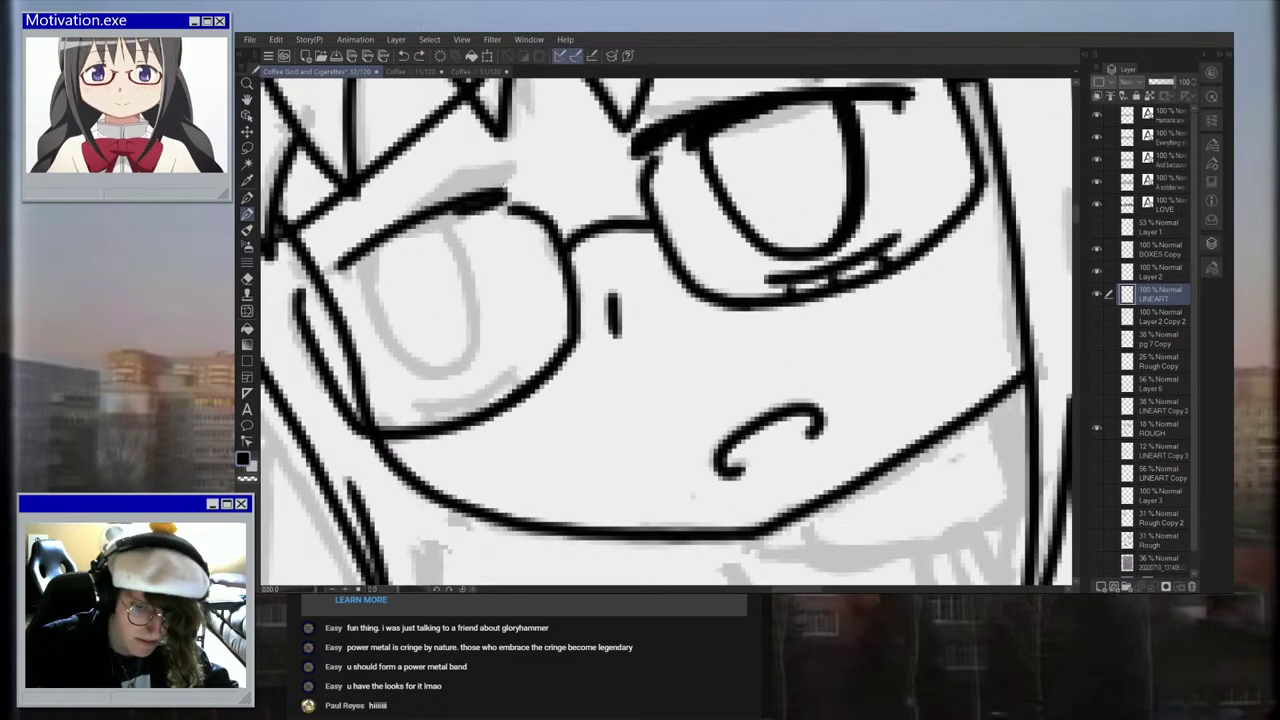
key("ctrl+z")
key("ctrl+y")
Step: Try trimming the left-hand eyelid's inner end and rebuilding it thicker, then undo the thickening
left_click_drag(458, 236, 504, 179)
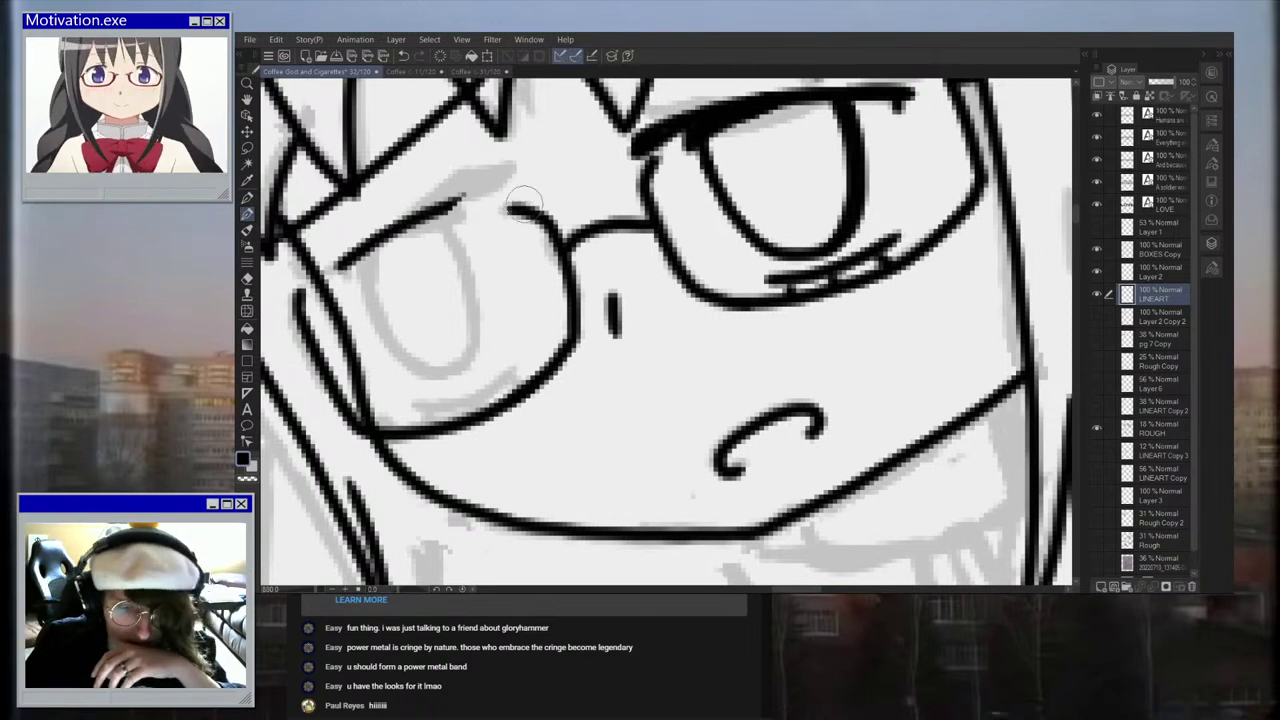
left_click_drag(452, 204, 491, 190)
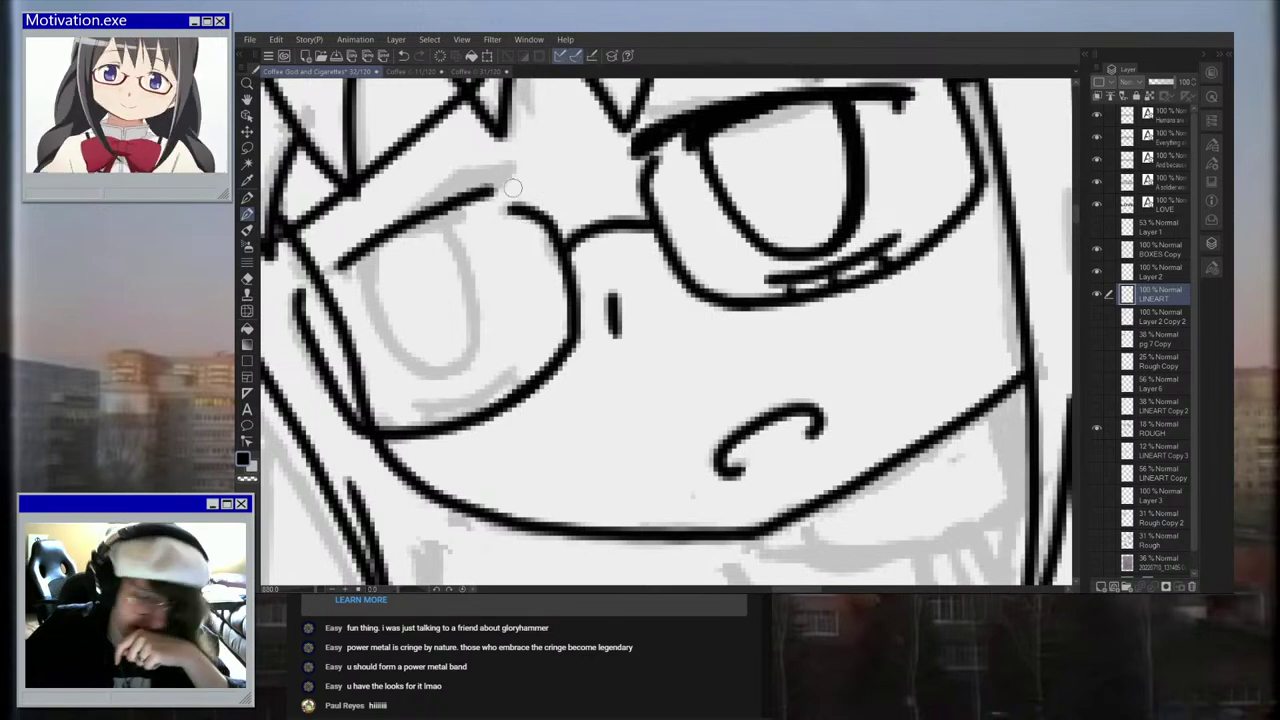
mouse_move(489, 191)
left_mouse_down()
mouse_move(515, 203)
mouse_move(456, 206)
left_mouse_up()
scroll(540, 202, "down", 2)
scroll(510, 192, "up", 1)
scroll(503, 188, "down", 2)
scroll(474, 200, "up", 2)
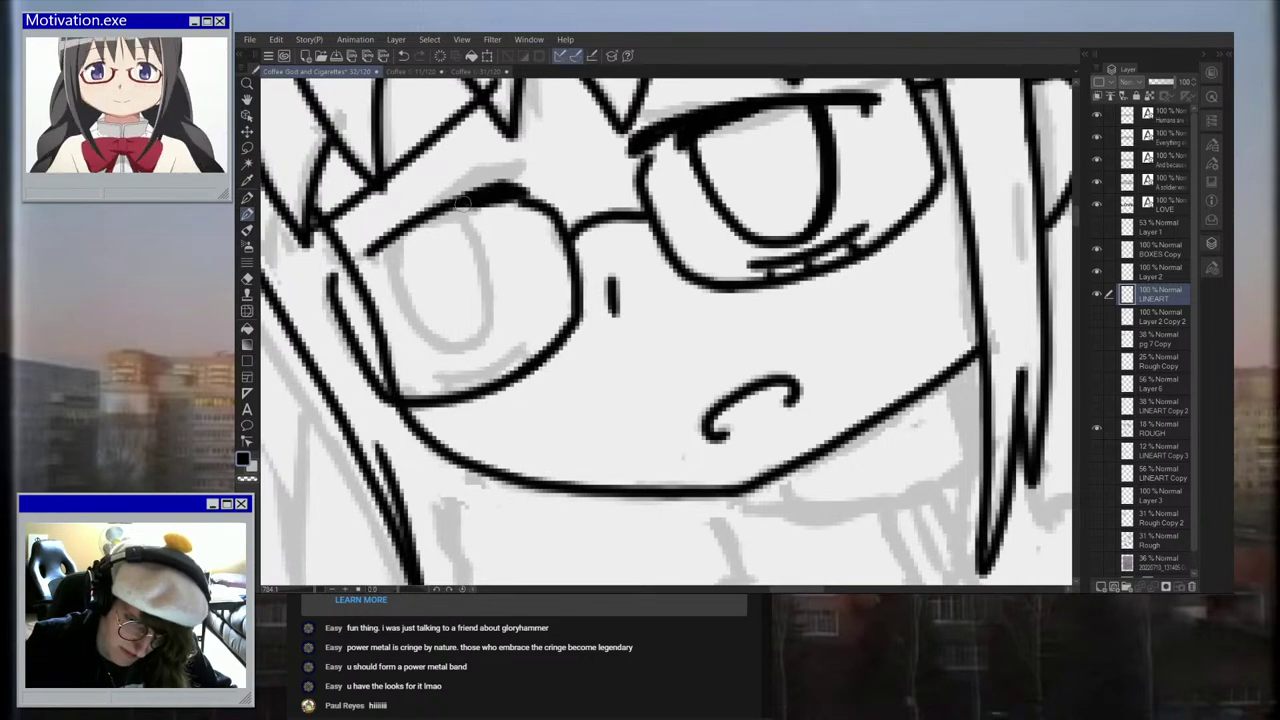
scroll(470, 208, "down", 2)
scroll(493, 190, "up", 2)
key("ctrl+z")
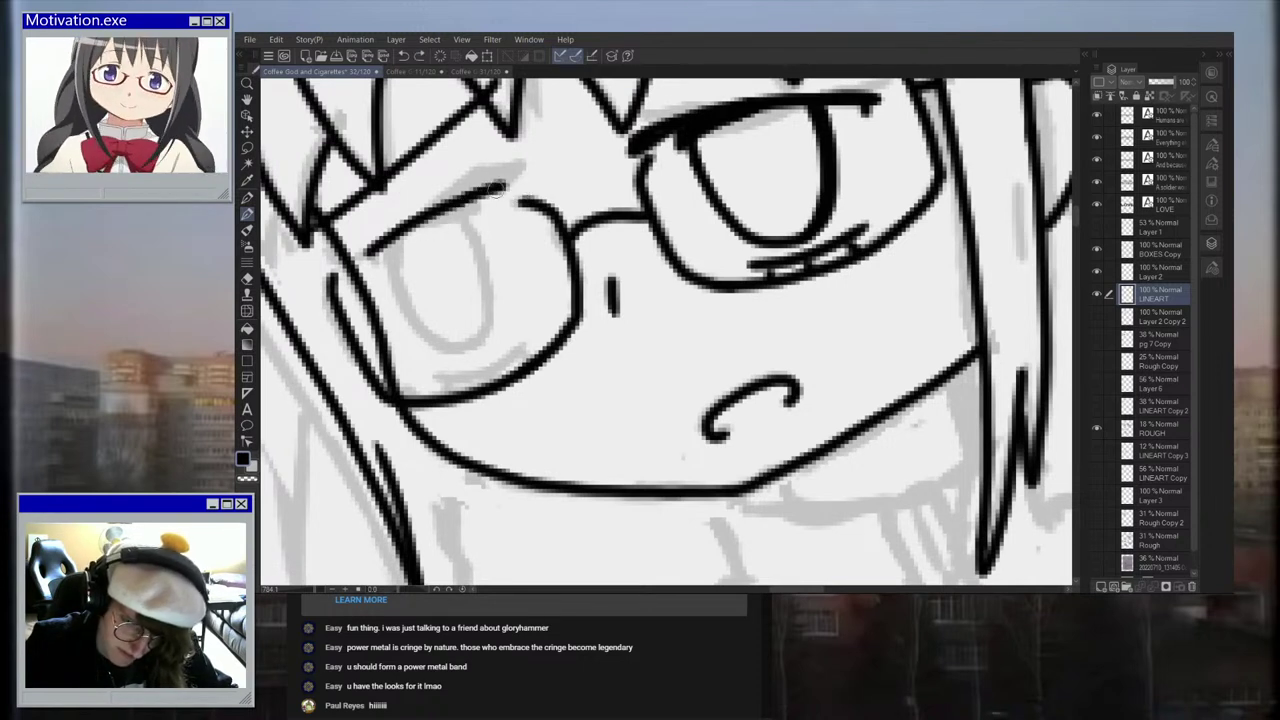
Step: Shorten the inner end of the left-hand upper eyelid and test short thickening strokes there, undoing the strokes
scroll(500, 190, "down", 2)
scroll(521, 175, "up", 2)
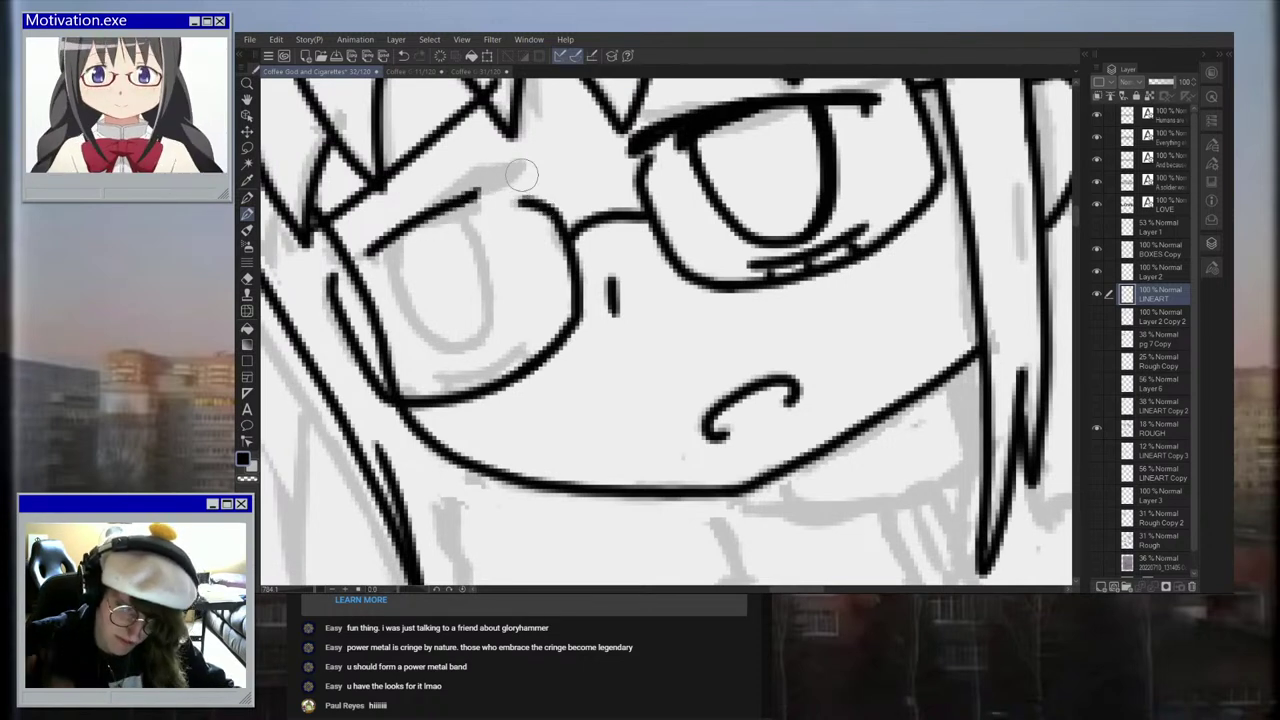
scroll(477, 196, "up", 1)
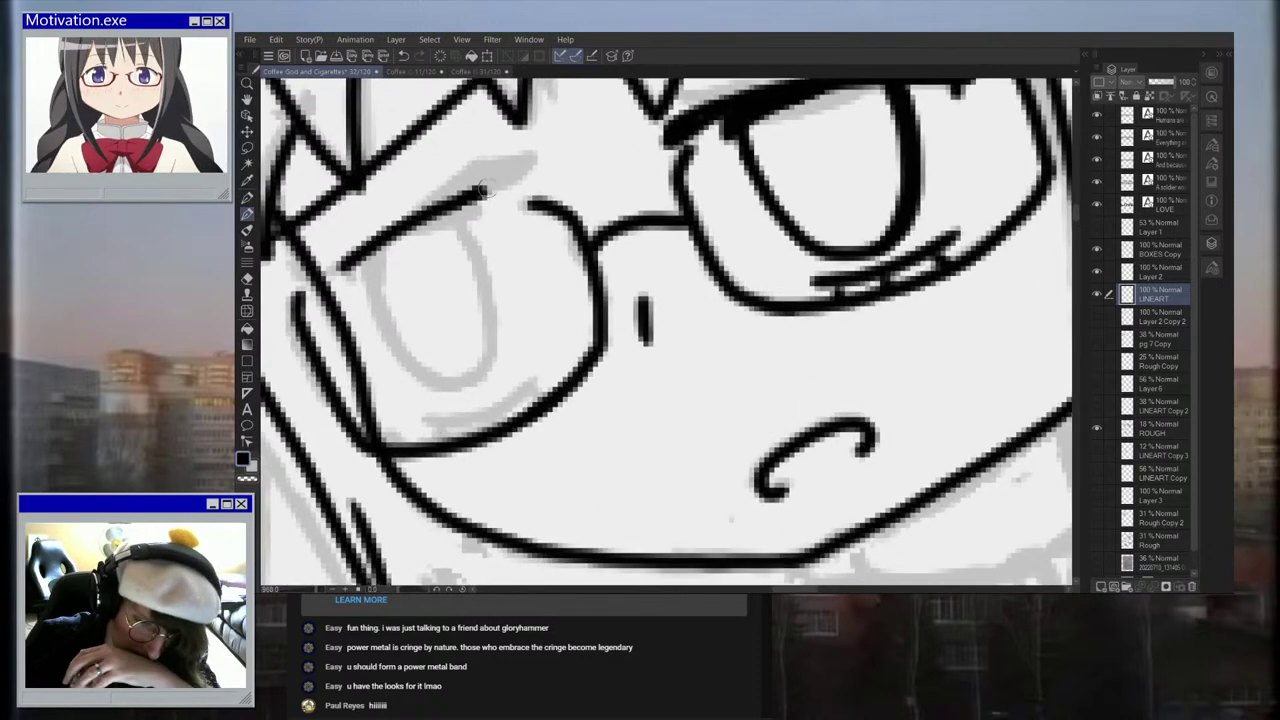
left_click(403, 56)
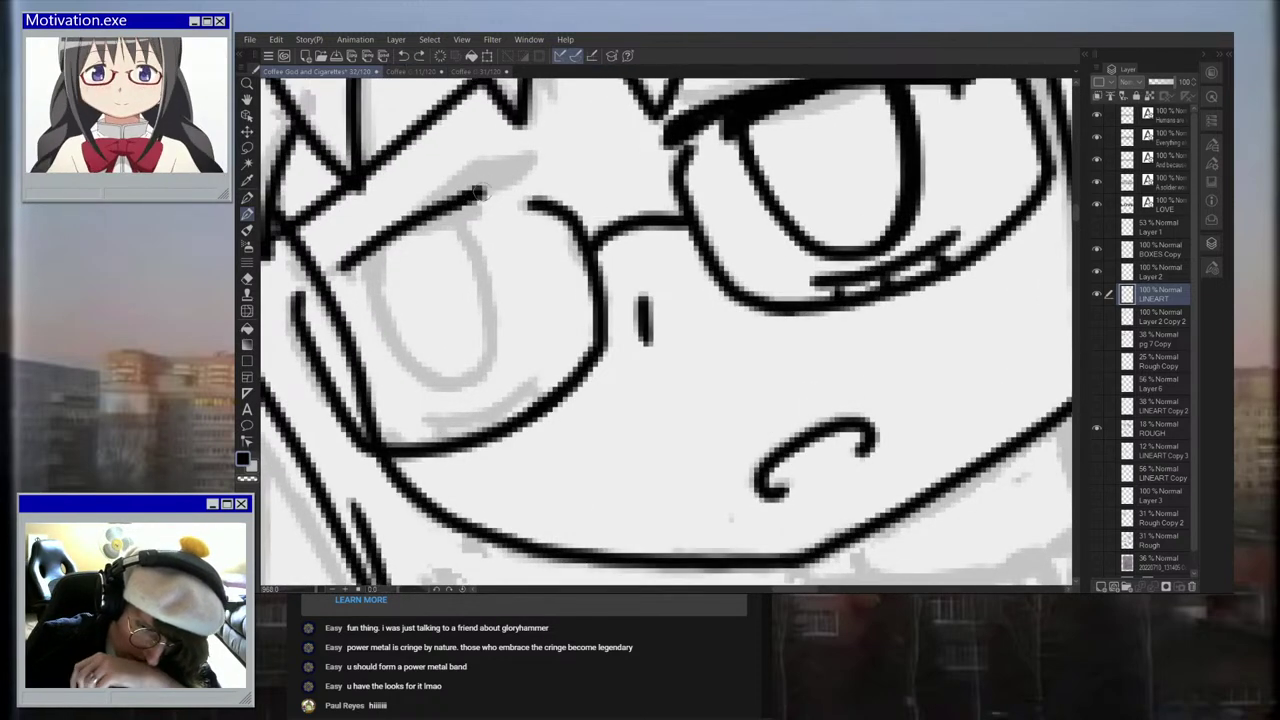
left_click_drag(512, 184, 521, 193)
mouse_move(504, 196)
left_mouse_down()
mouse_move(469, 199)
mouse_move(523, 192)
mouse_move(493, 190)
mouse_move(466, 206)
mouse_move(476, 215)
mouse_move(416, 230)
mouse_move(467, 203)
mouse_move(448, 208)
mouse_move(482, 217)
mouse_move(433, 215)
left_mouse_up()
left_click(404, 57)
left_click(404, 57)
Step: Rebuild the left-hand upper eyelid with a thick wedge at its inner end and a short hook at the outer corner
scroll(447, 200, "down", 4)
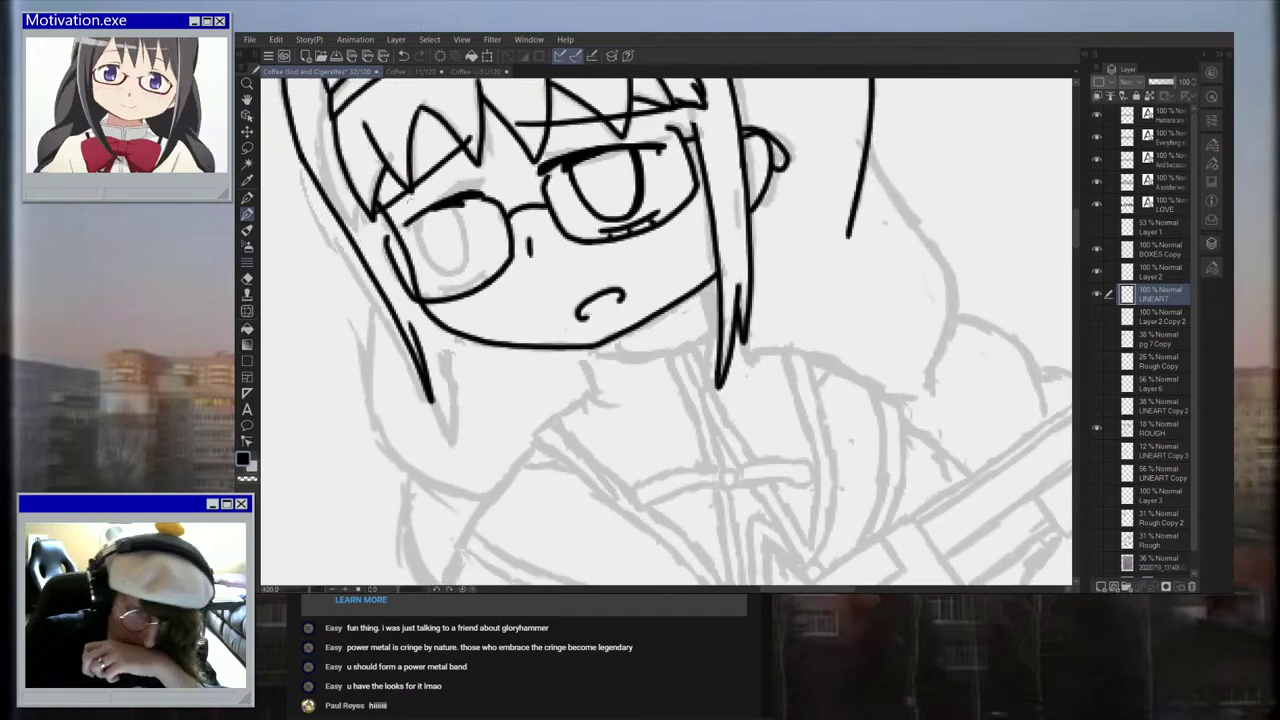
scroll(433, 210, "up", 3)
left_click(405, 57)
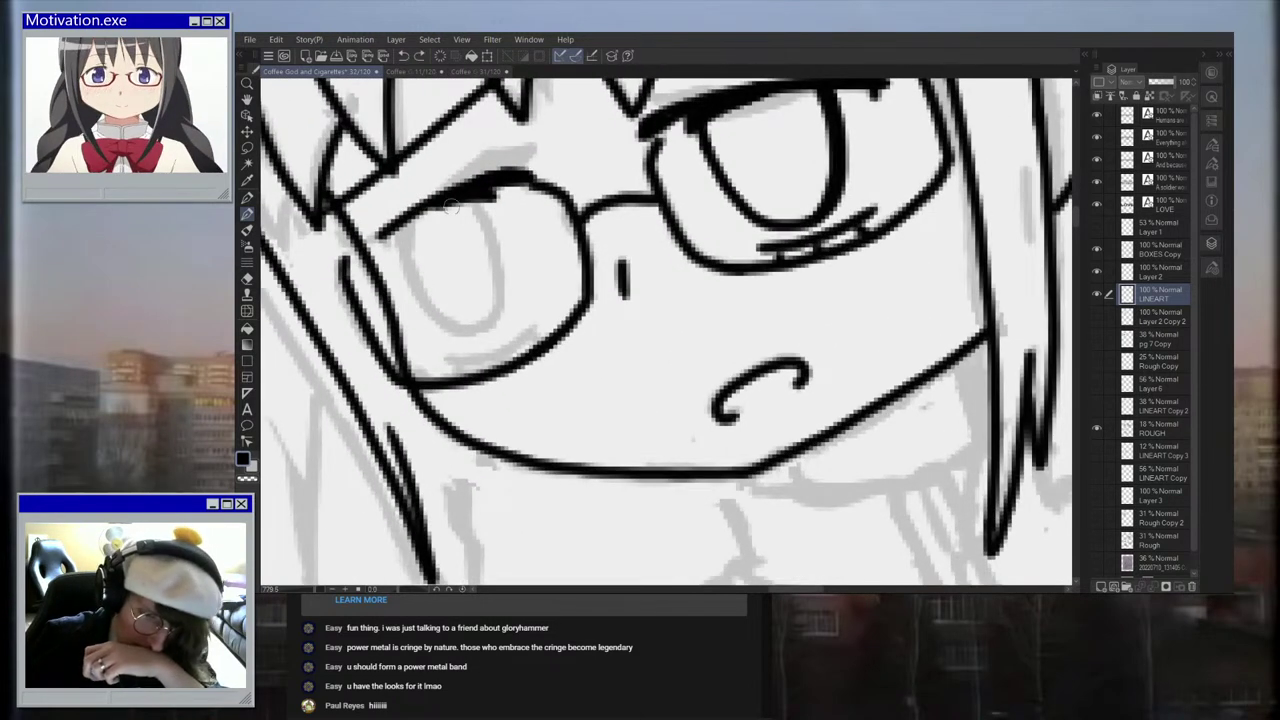
left_click(405, 56)
left_click_drag(441, 202, 501, 191)
left_click_drag(498, 189, 473, 191)
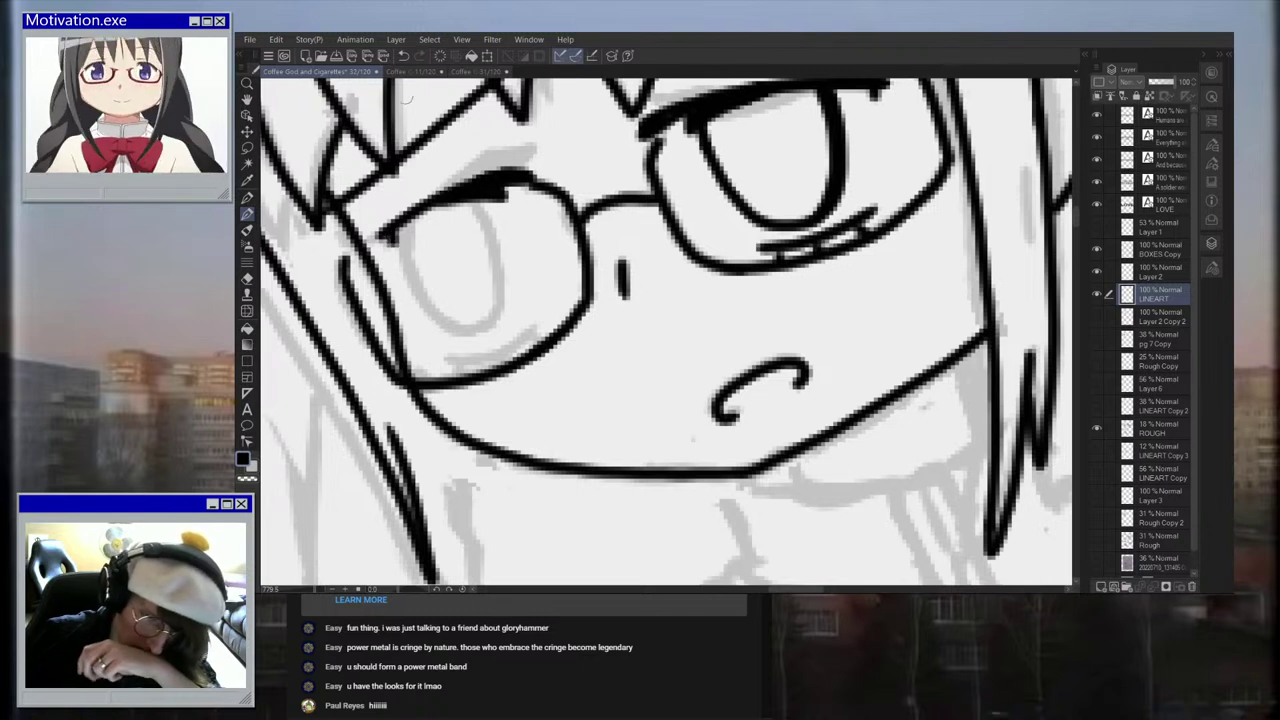
left_click(404, 56)
Step: Ink the left-hand iris as a U-shaped outline hanging from the upper eyelid, replacing the first attempt at its inner side
mouse_move(398, 226)
left_mouse_down()
mouse_move(412, 280)
mouse_move(455, 334)
mouse_move(497, 314)
mouse_move(504, 250)
left_mouse_up()
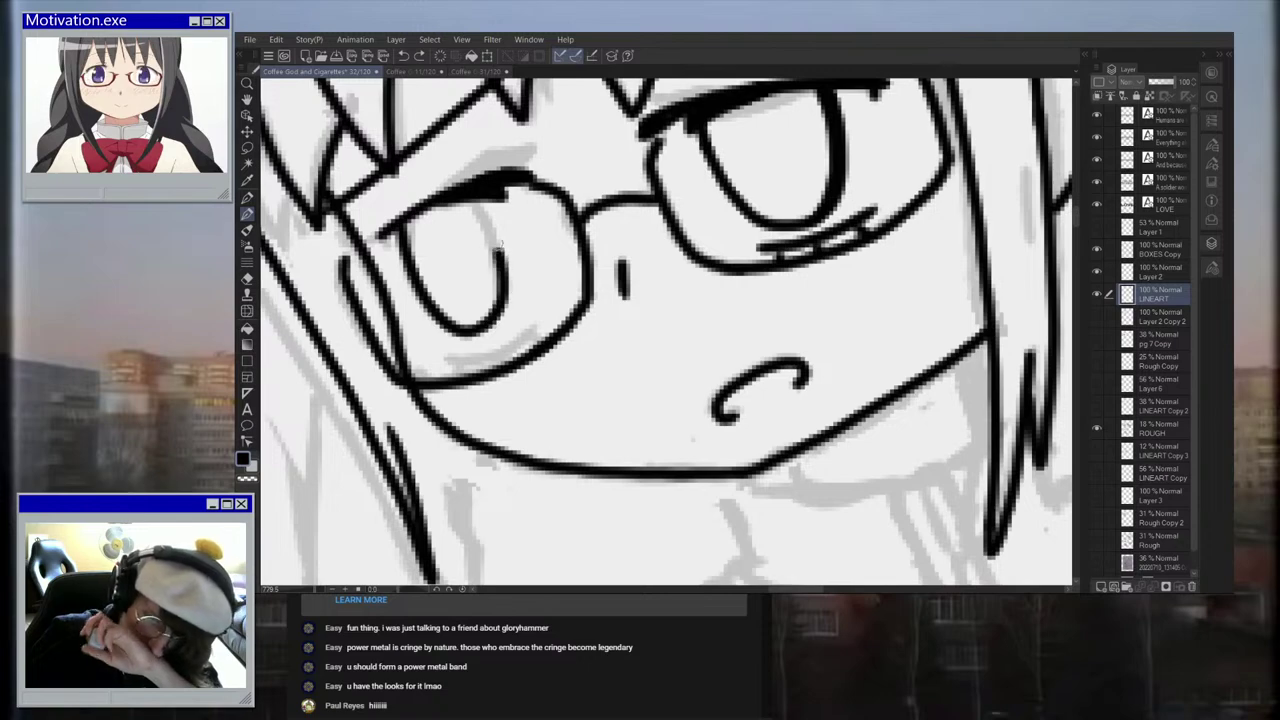
scroll(499, 196, "down", 5)
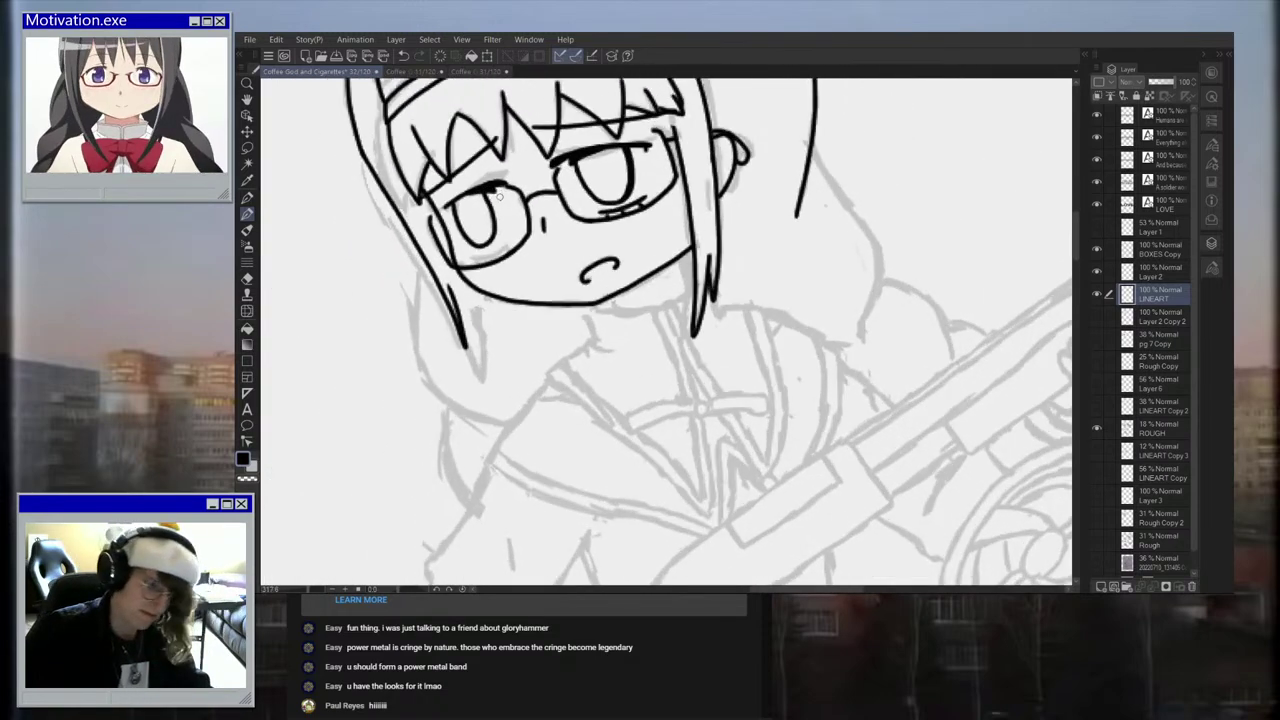
scroll(499, 196, "up", 5)
key("ctrl+z")
mouse_move(380, 202)
left_mouse_down()
mouse_move(427, 309)
mouse_move(467, 322)
mouse_move(480, 311)
mouse_move(478, 240)
mouse_move(448, 172)
left_mouse_up()
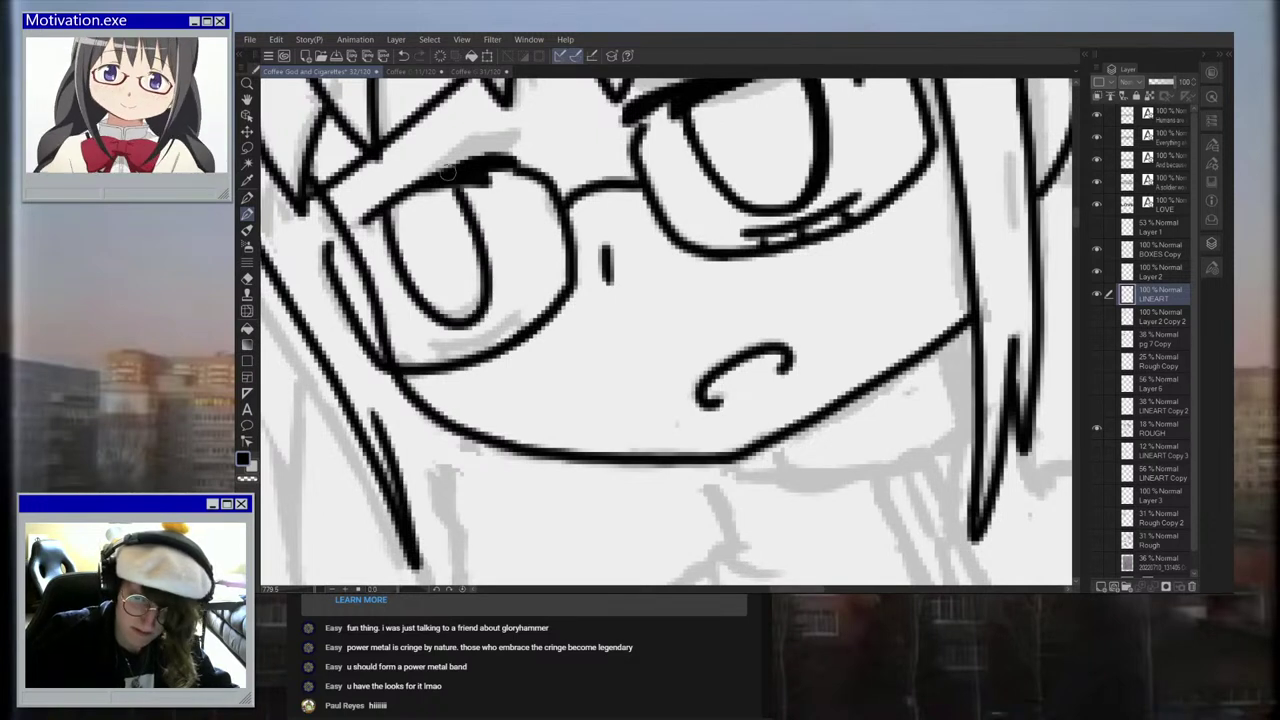
Step: Try a heavier inner side on the left-hand iris and a lower eyelid line beneath it, undoing the strokes
mouse_move(474, 312)
left_mouse_down()
mouse_move(490, 296)
mouse_move(492, 242)
mouse_move(462, 183)
left_mouse_up()
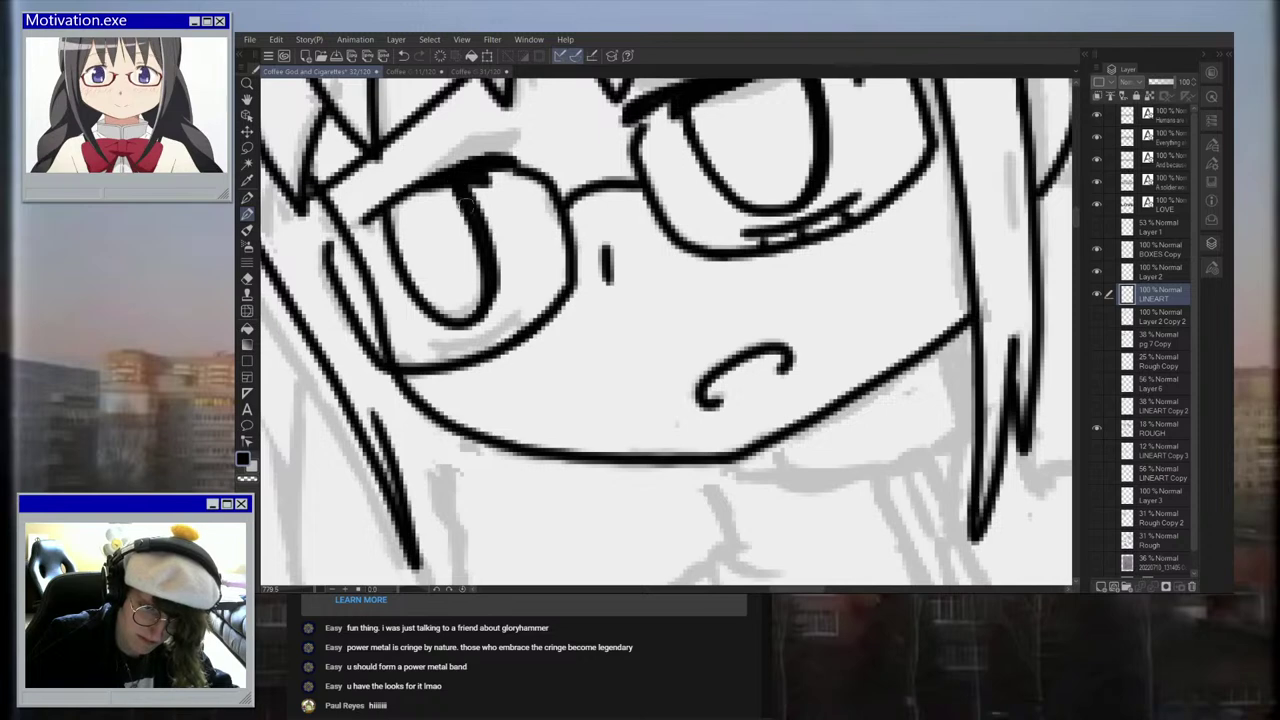
left_click_drag(434, 348, 512, 300)
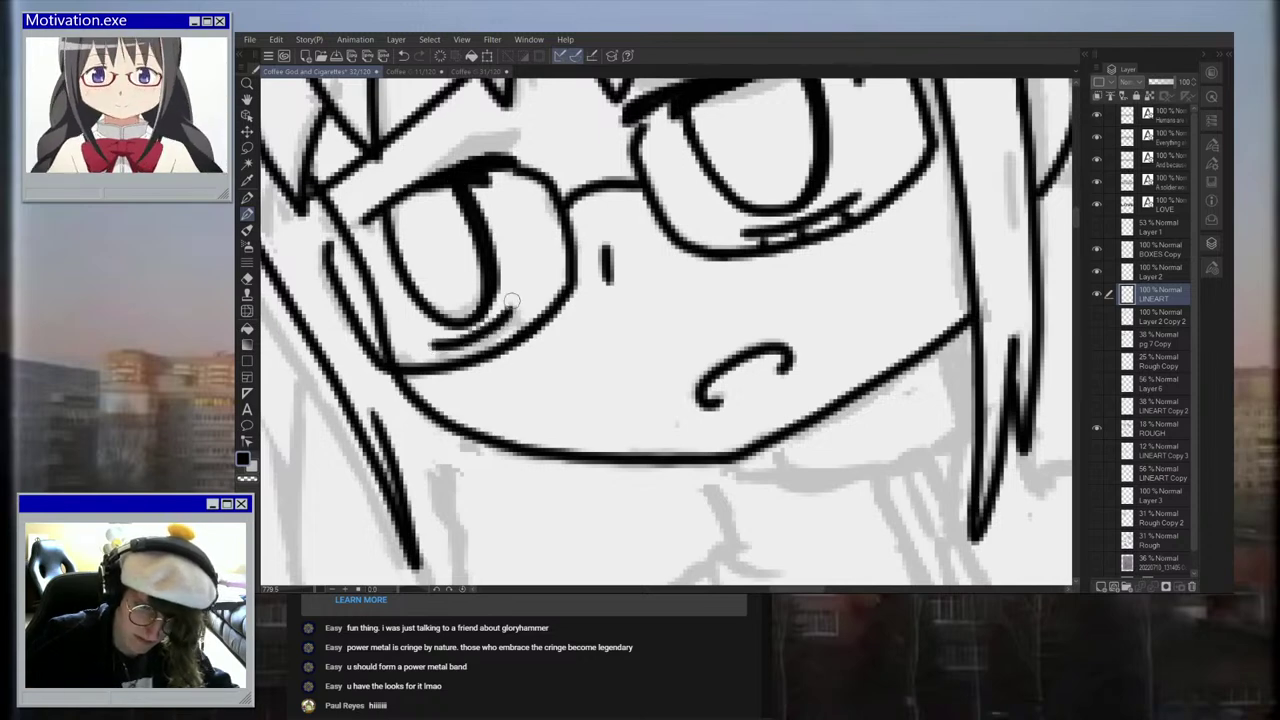
mouse_move(448, 349)
left_mouse_down()
mouse_move(457, 362)
mouse_move(509, 335)
left_mouse_up()
scroll(591, 271, "down", 3)
key("ctrl+z")
scroll(577, 293, "down", 5)
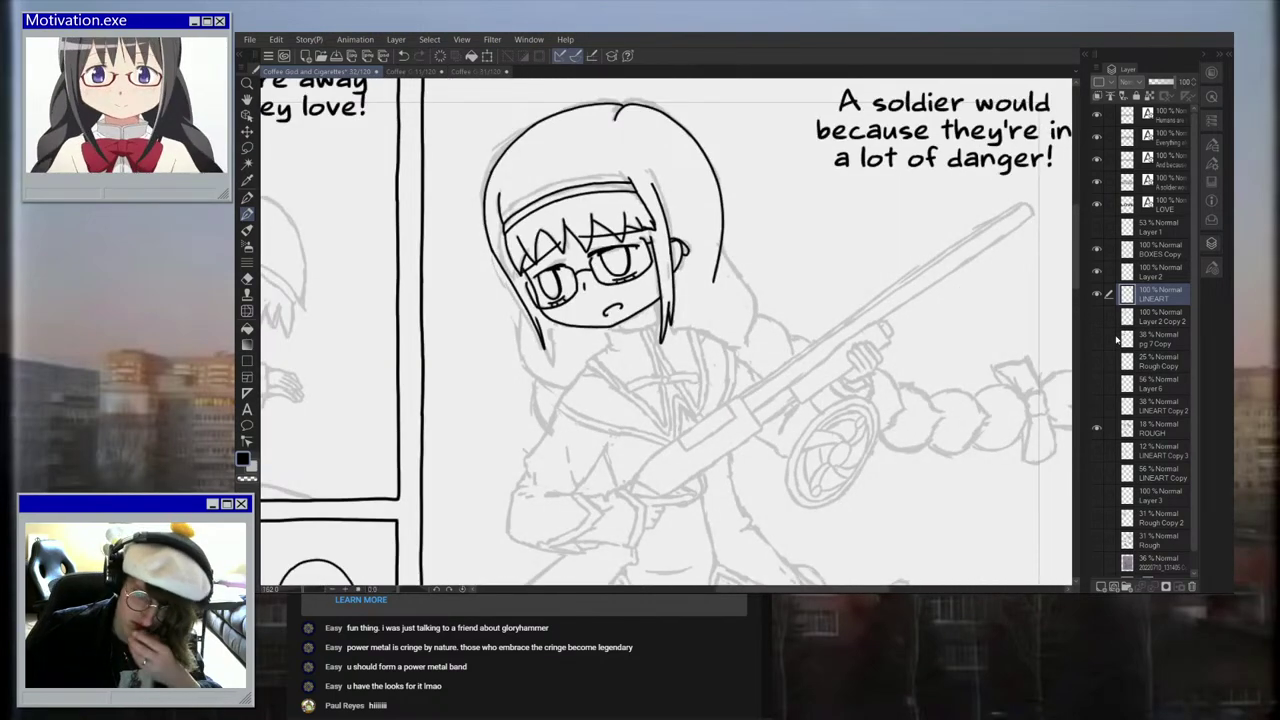
Step: Thicken the outer side of the left-hand iris outline
scroll(591, 517, "up", 4)
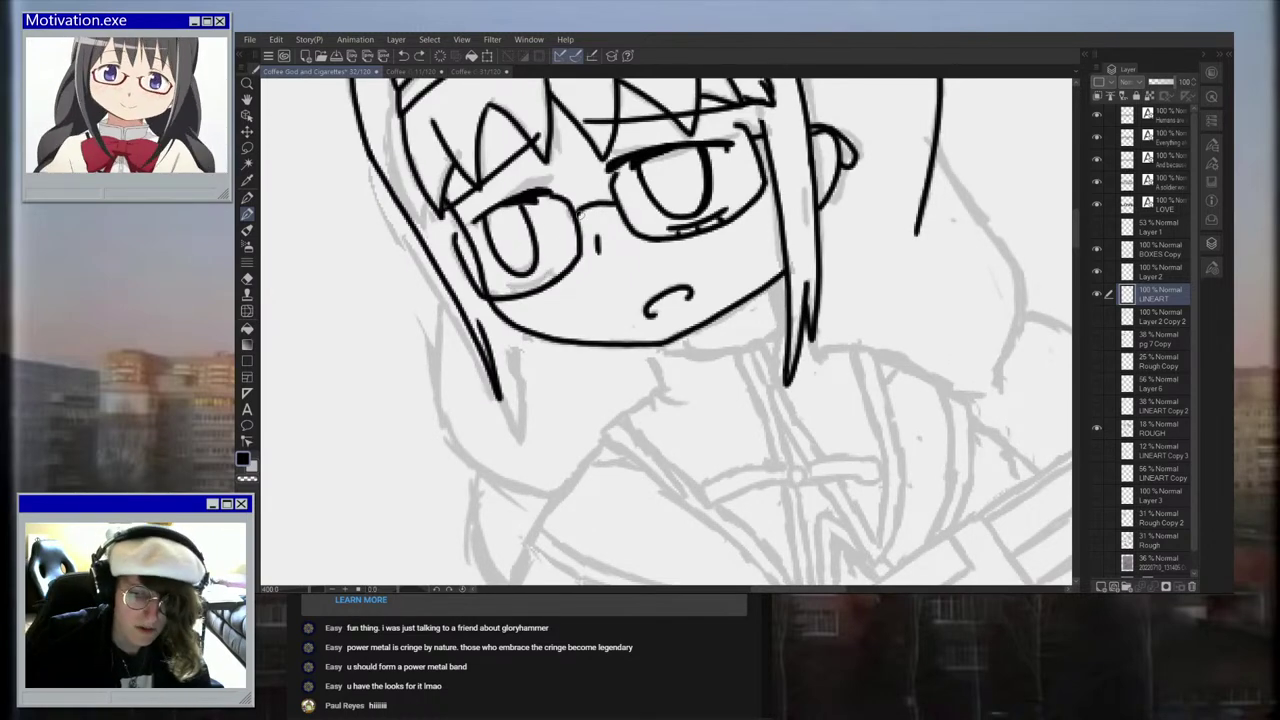
scroll(501, 279, "up", 2)
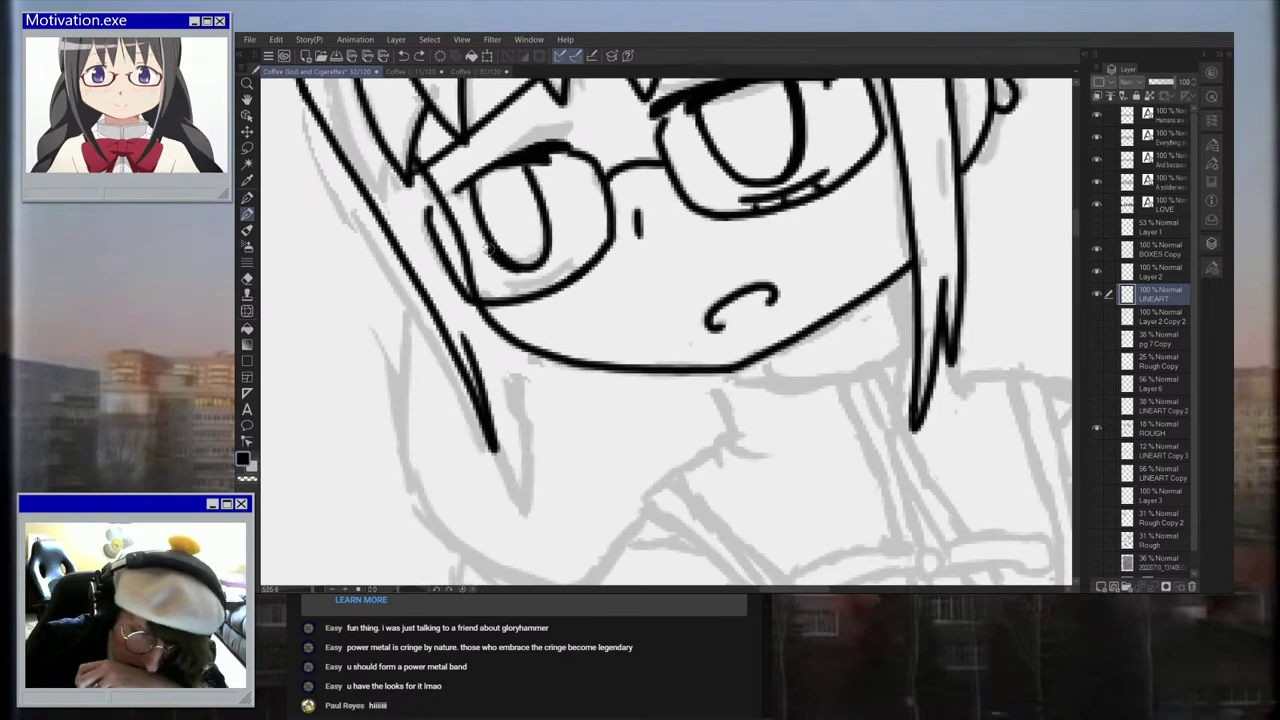
scroll(499, 187, "down", 5)
scroll(500, 222, "up", 4)
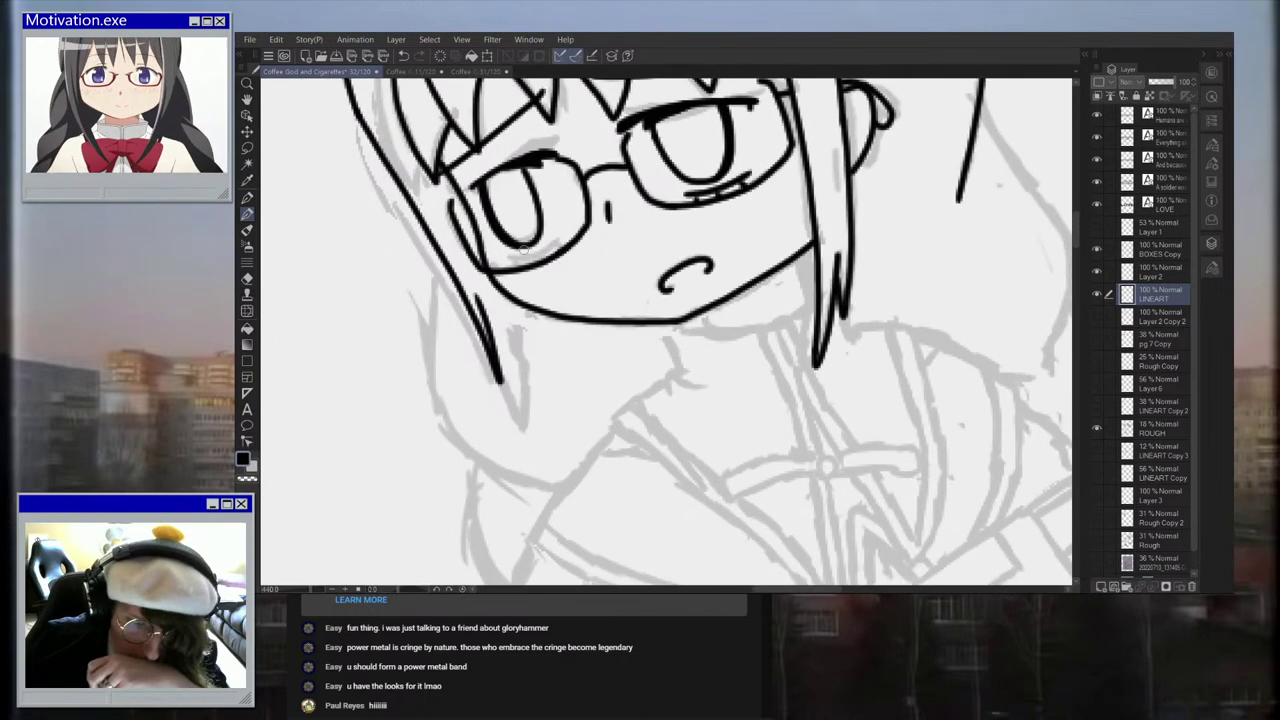
Step: Ink the lower eyelid beneath the left-hand iris with short lash ticks, matching the other eye
left_click_drag(505, 260, 560, 238)
left_click_drag(555, 249, 567, 234)
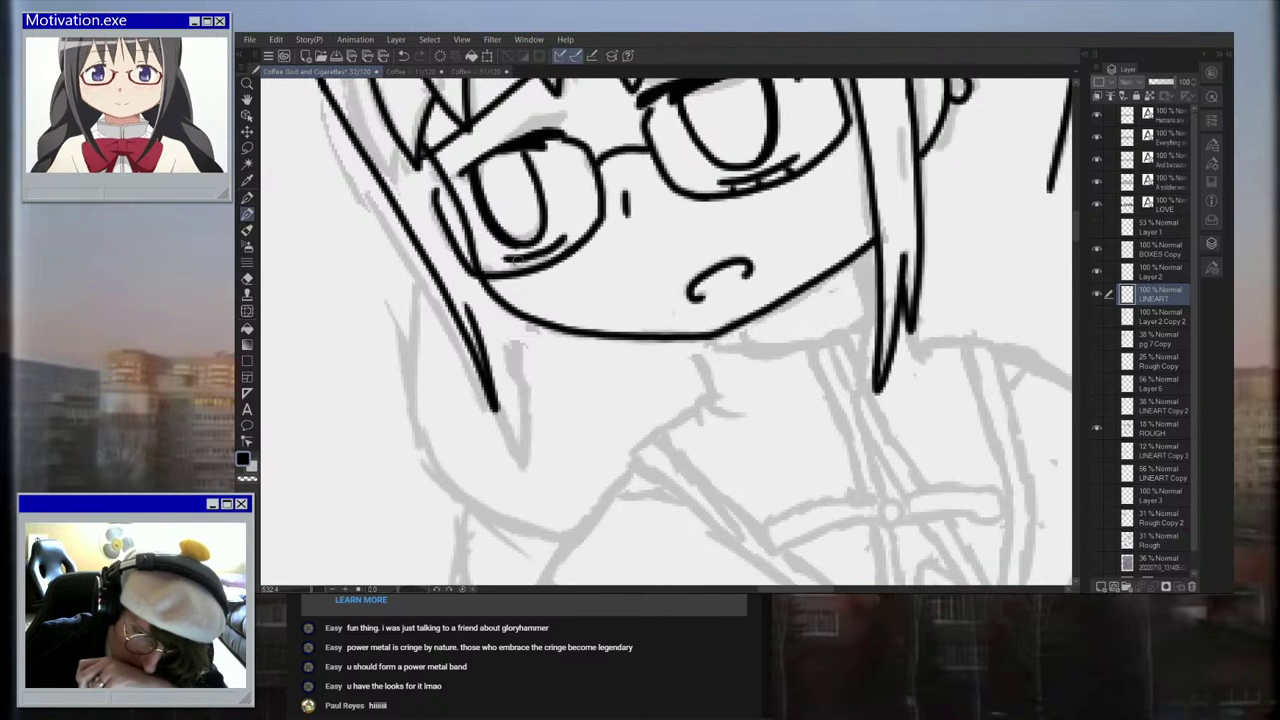
key("ctrl+z")
key("ctrl+z")
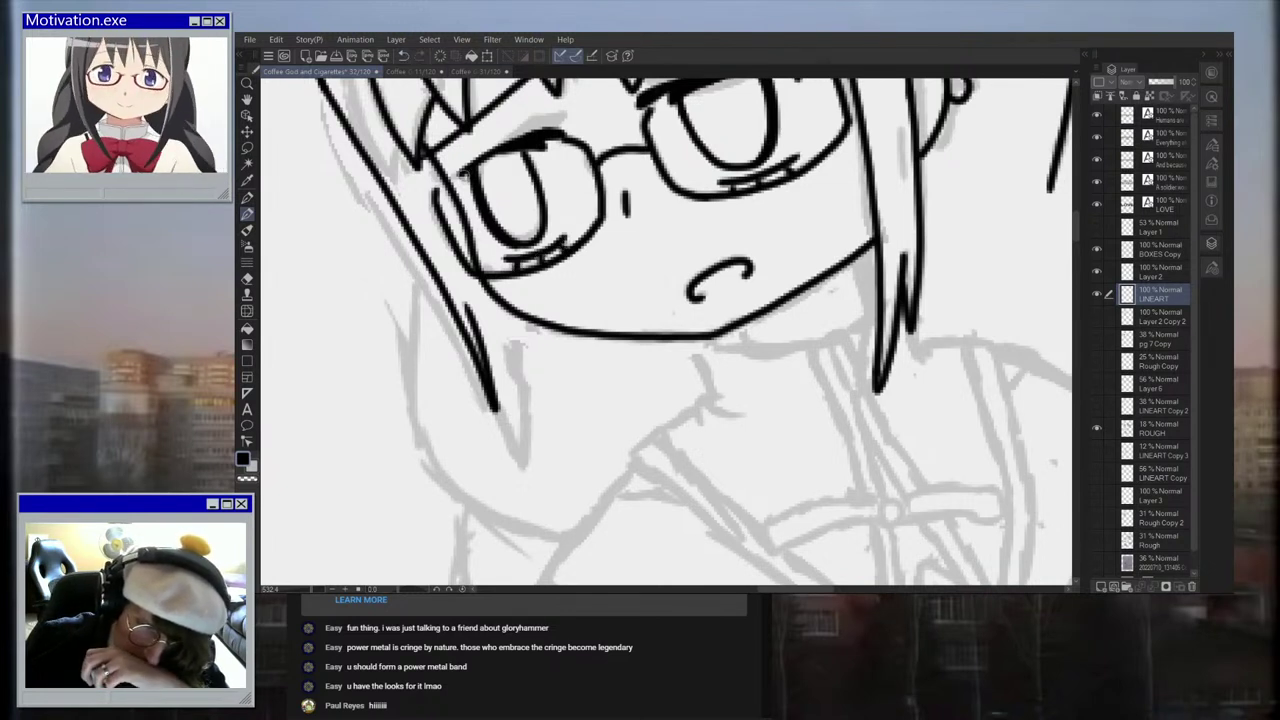
scroll(490, 178, "down", 4)
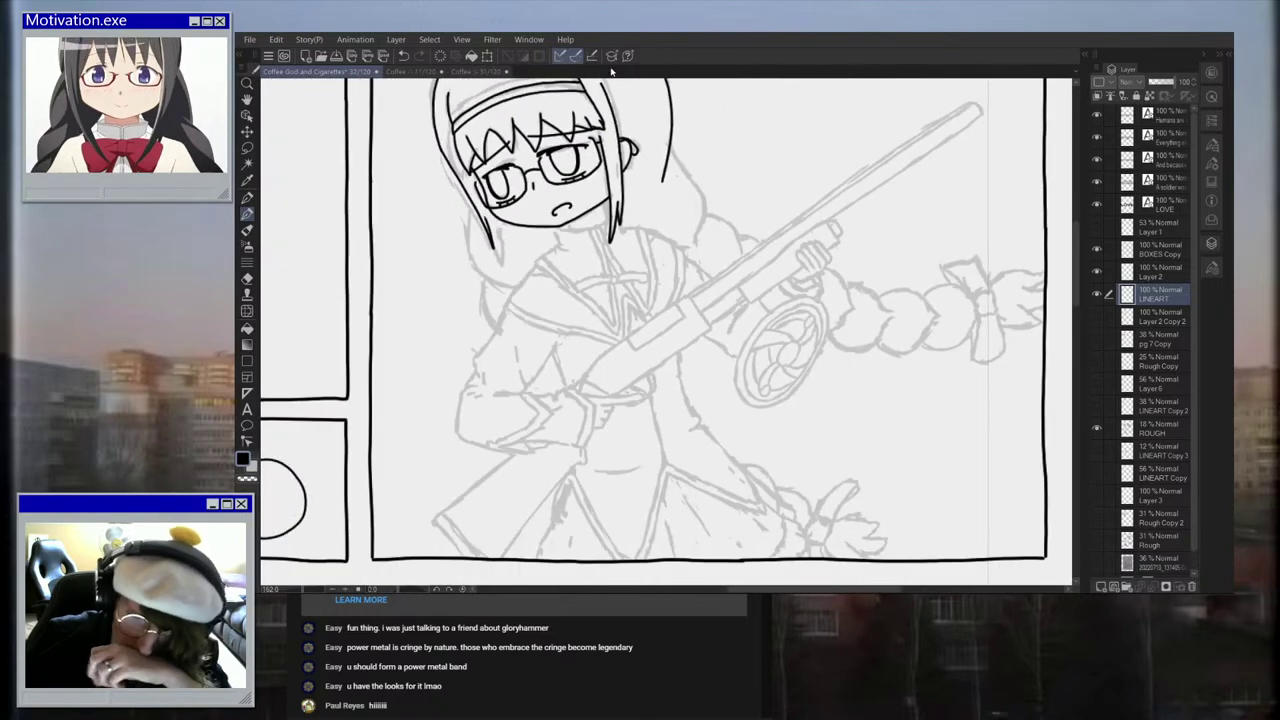
Step: Hide the ROUGH layer and examine the inked face alone at page scale
left_click(1096, 430)
scroll(939, 404, "down", 5)
scroll(780, 315, "up", 5)
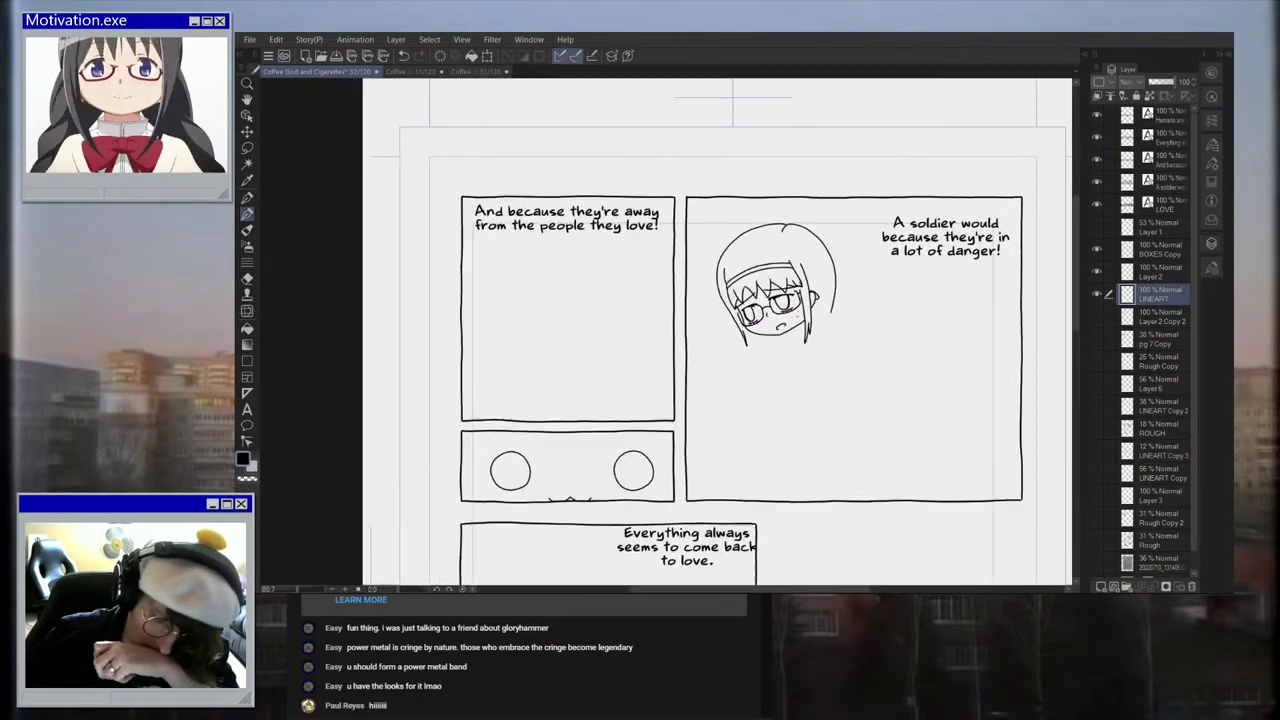
scroll(814, 336, "down", 5)
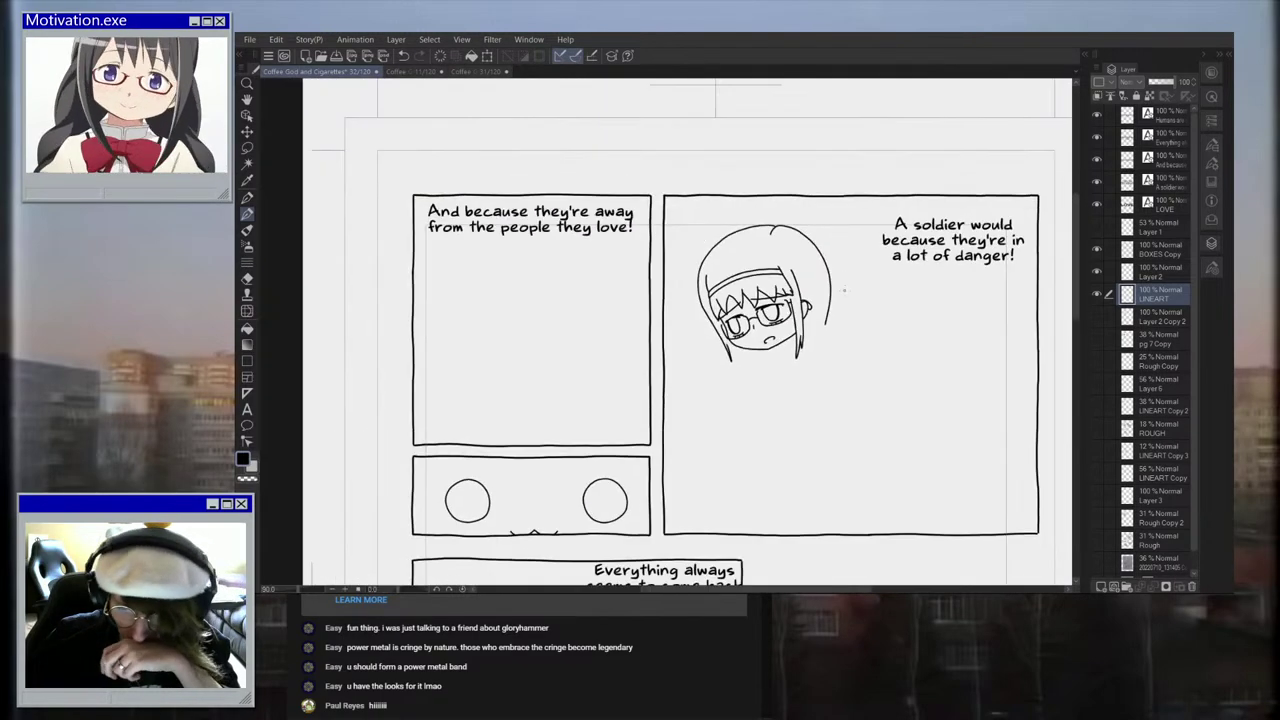
scroll(779, 363, "up", 5)
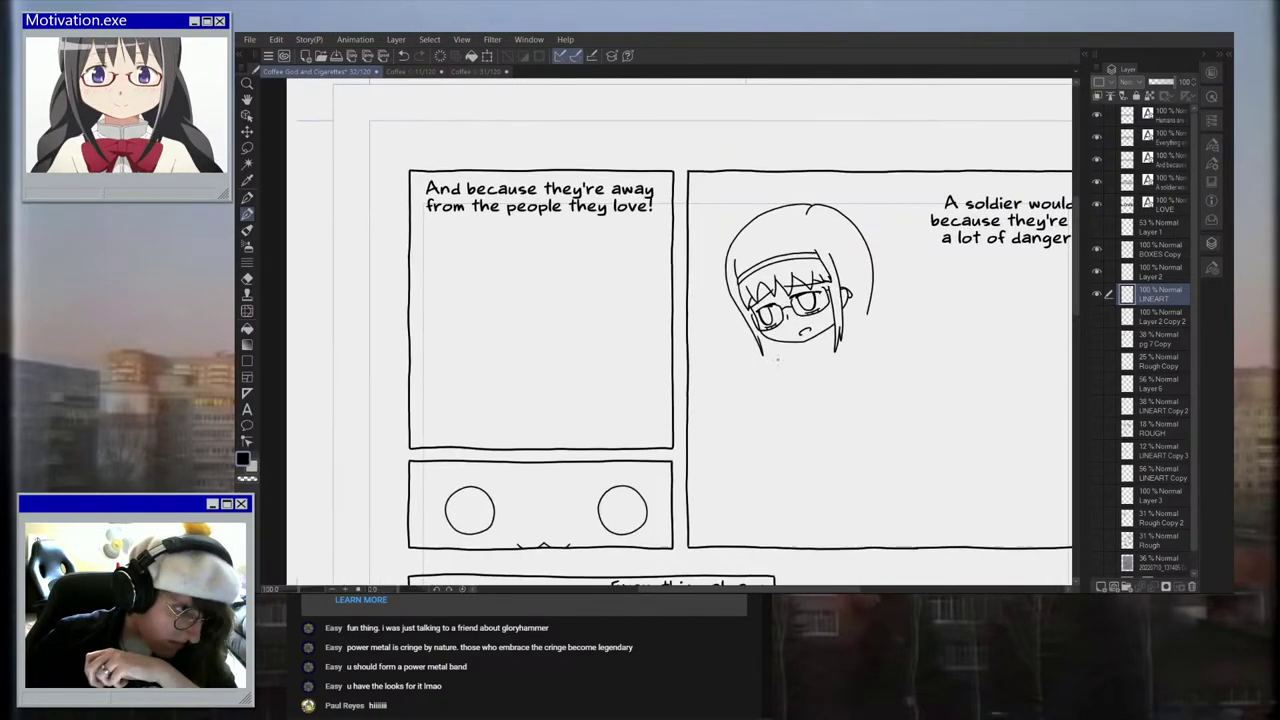
Step: Redraw the inner side of the left-hand iris as a thinner line and check the face zoomed out
scroll(788, 311, "up", 2)
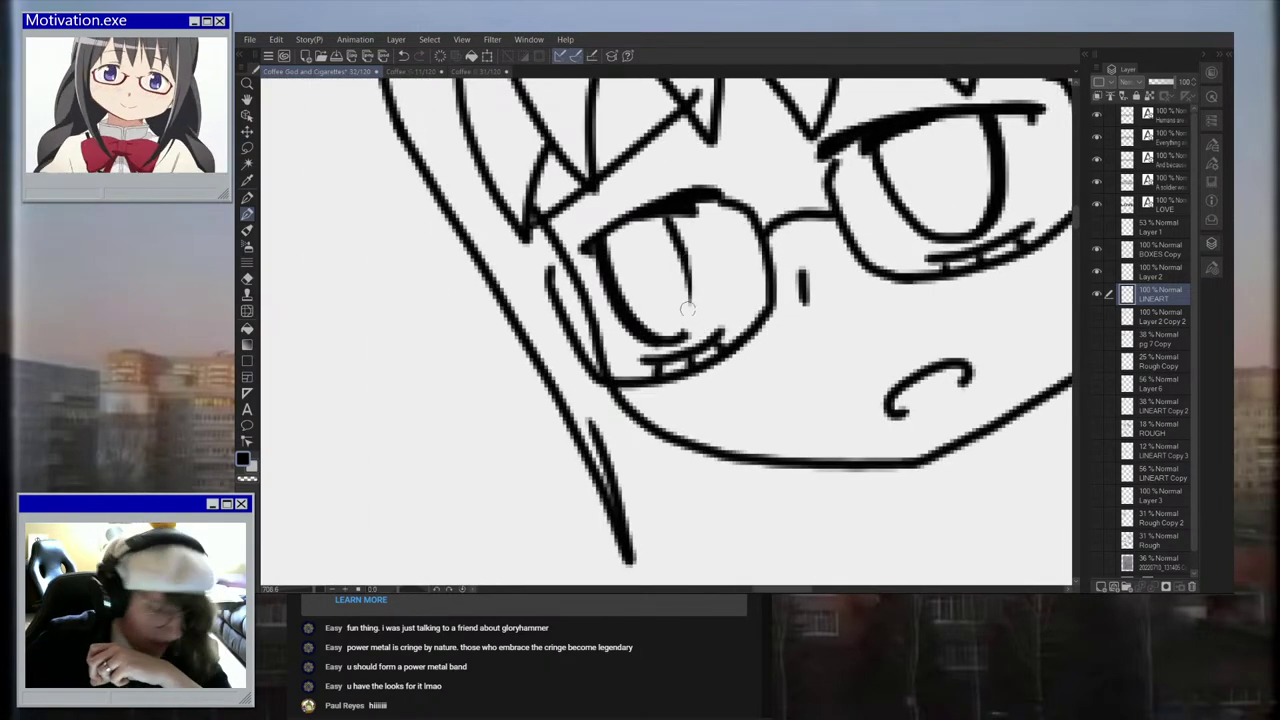
scroll(690, 300, "down", 5)
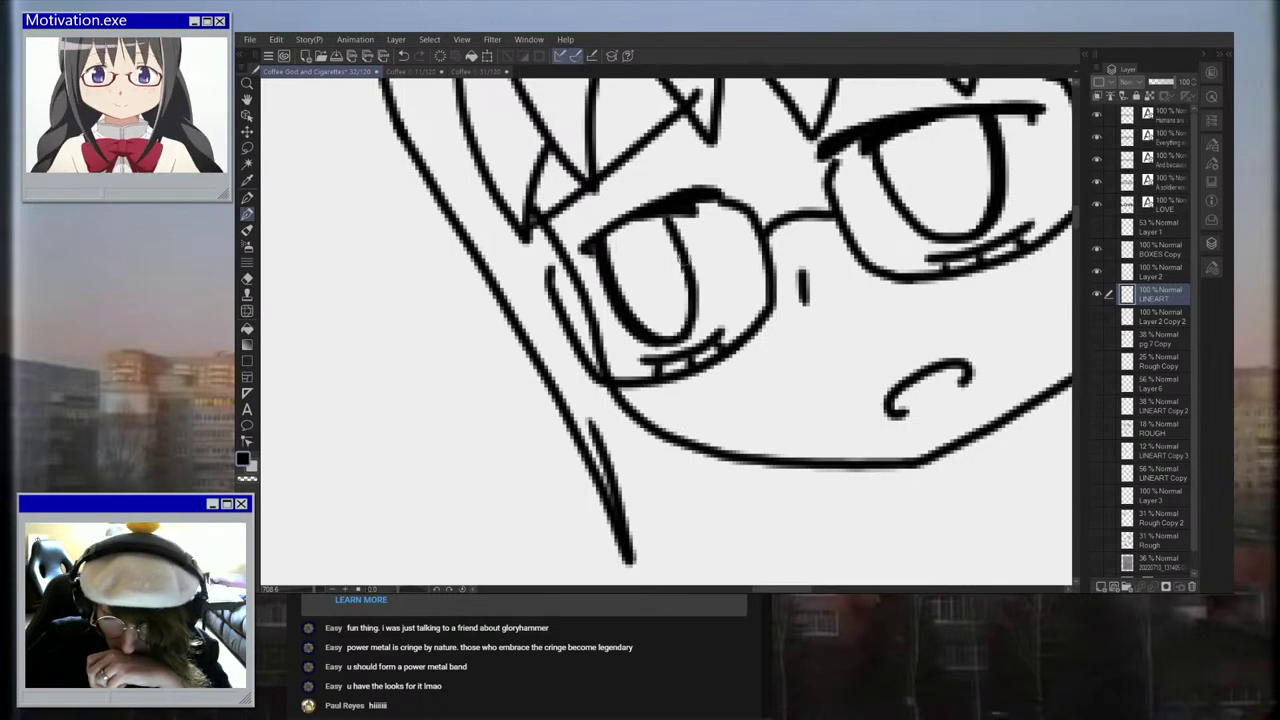
scroll(712, 258, "down", 4)
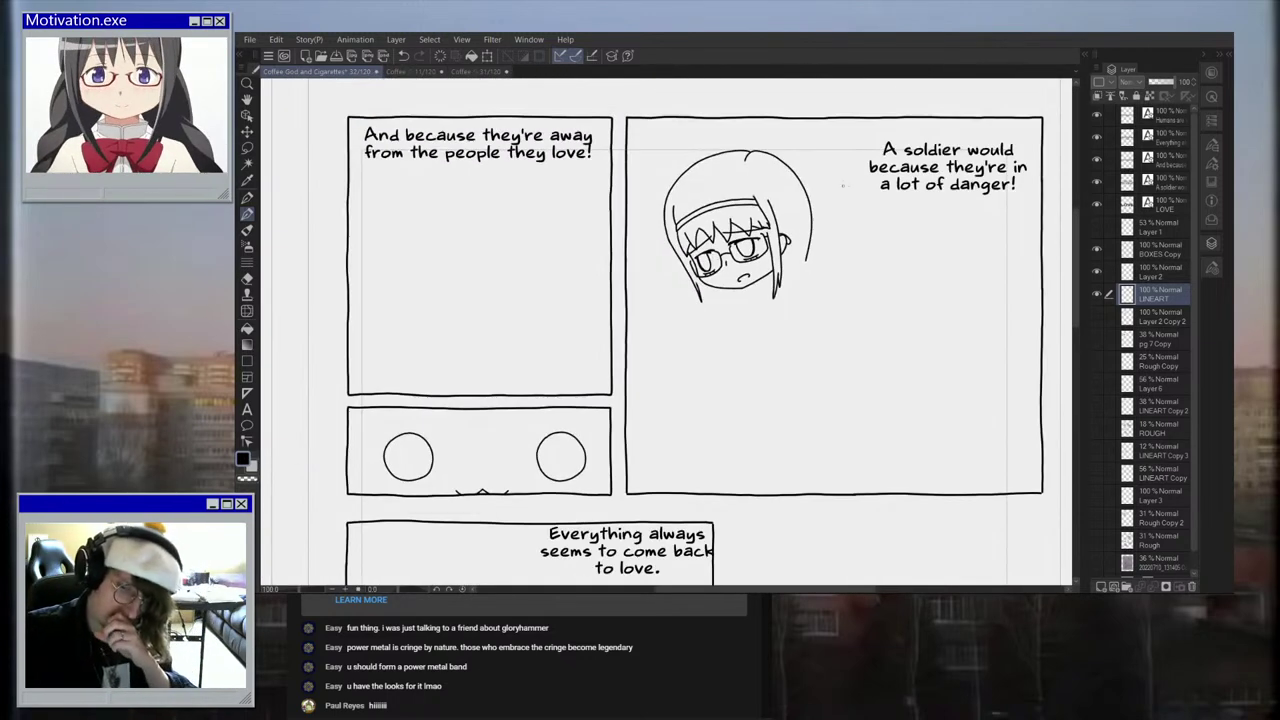
scroll(725, 265, "down", 2)
scroll(725, 265, "up", 7)
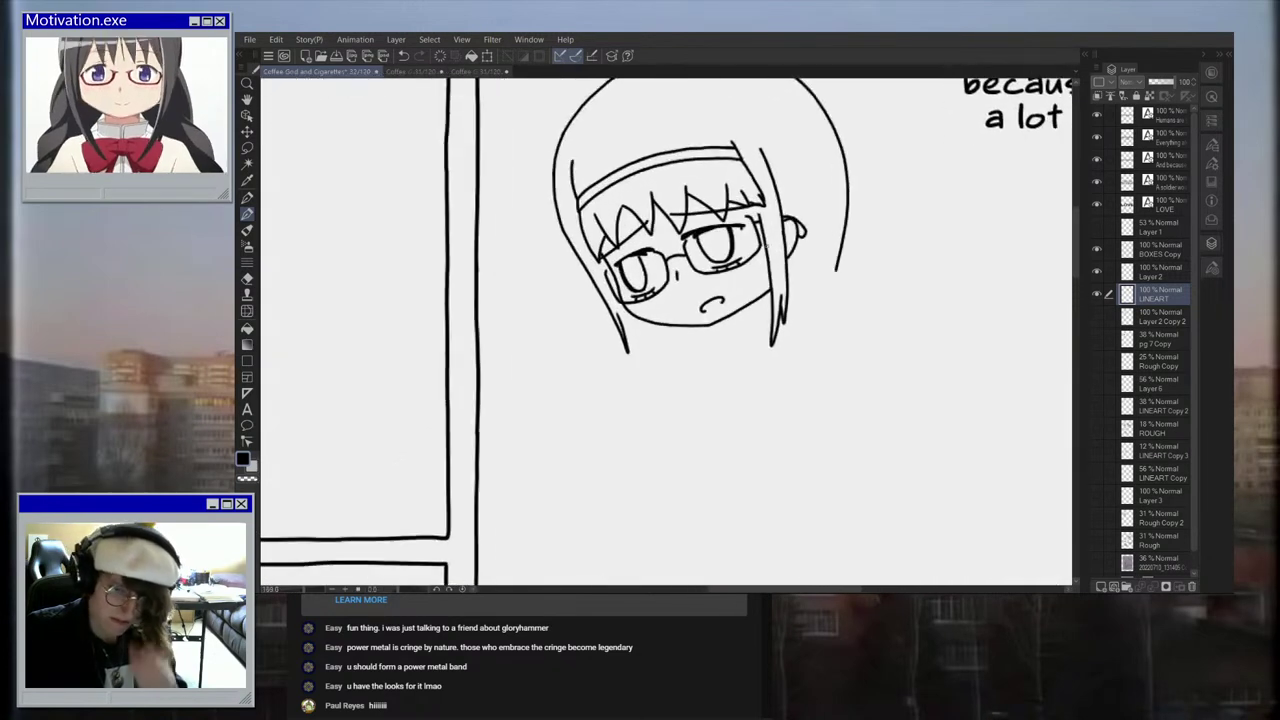
Step: Trim and redraw the lower inner curve of the left-hand iris, checking the face against the whole page
scroll(668, 292, "up", 2)
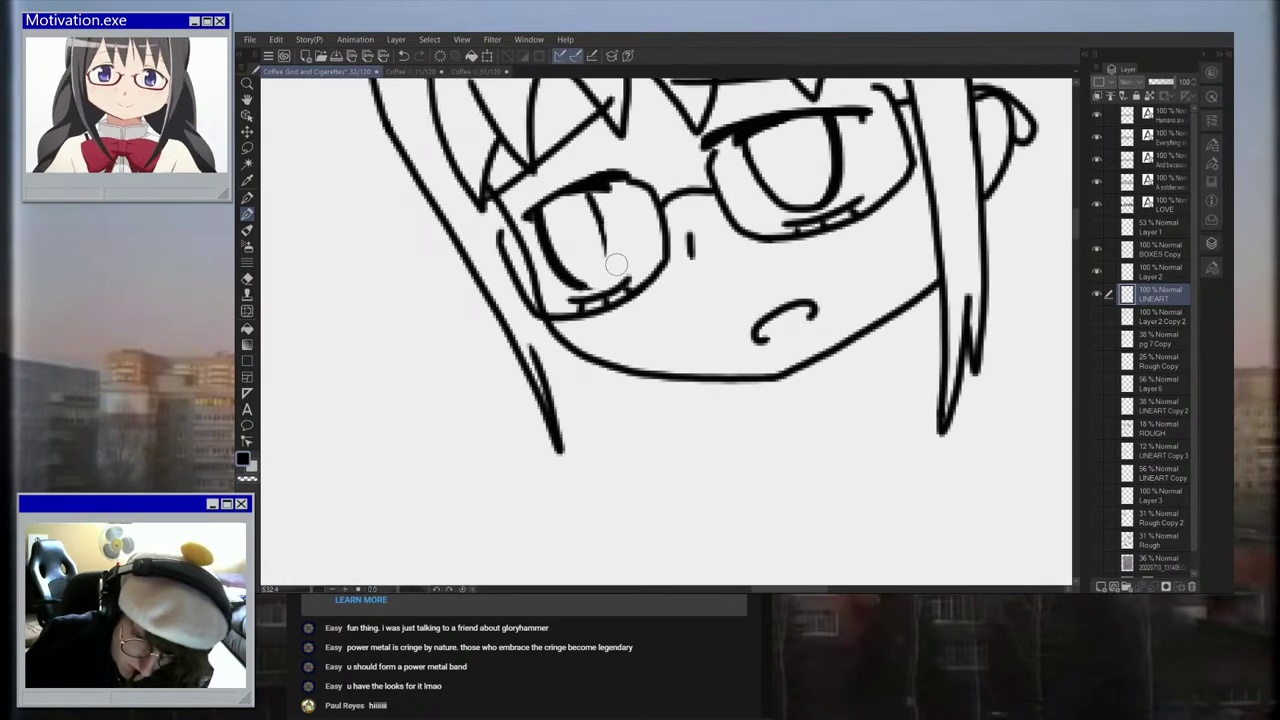
left_click_drag(601, 218, 603, 258)
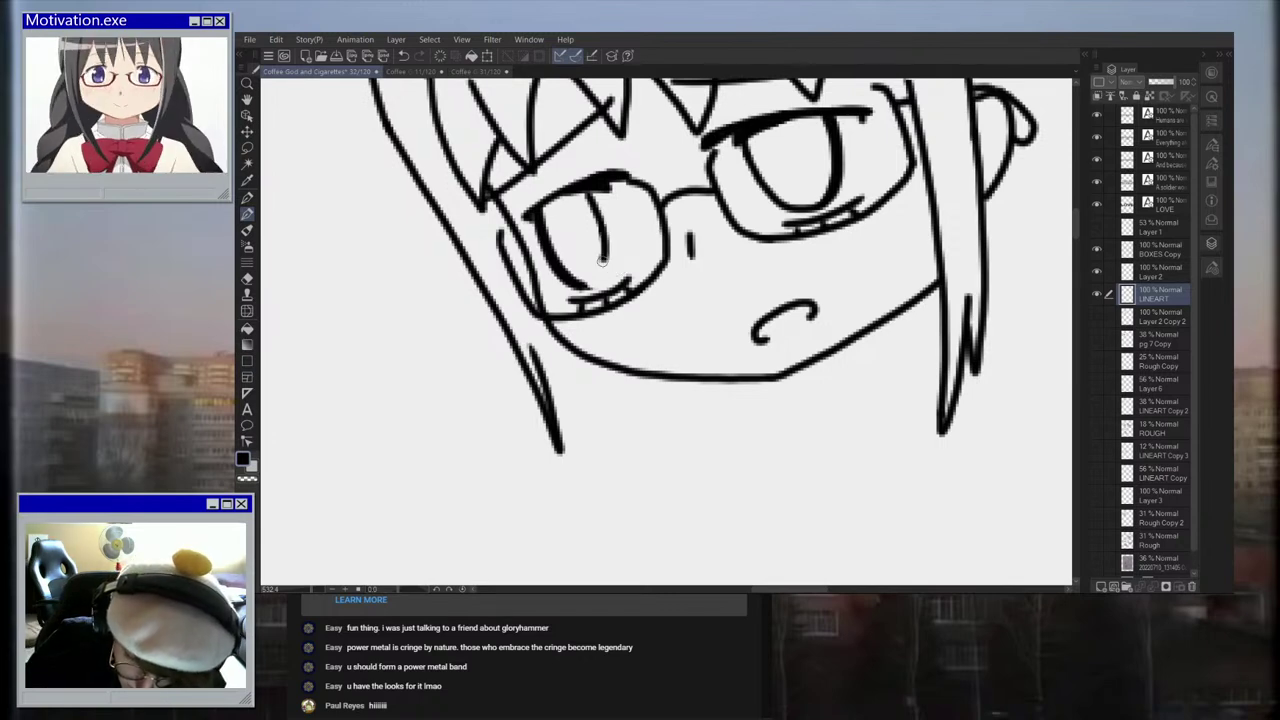
scroll(635, 270, "down", 3)
scroll(620, 285, "up", 3)
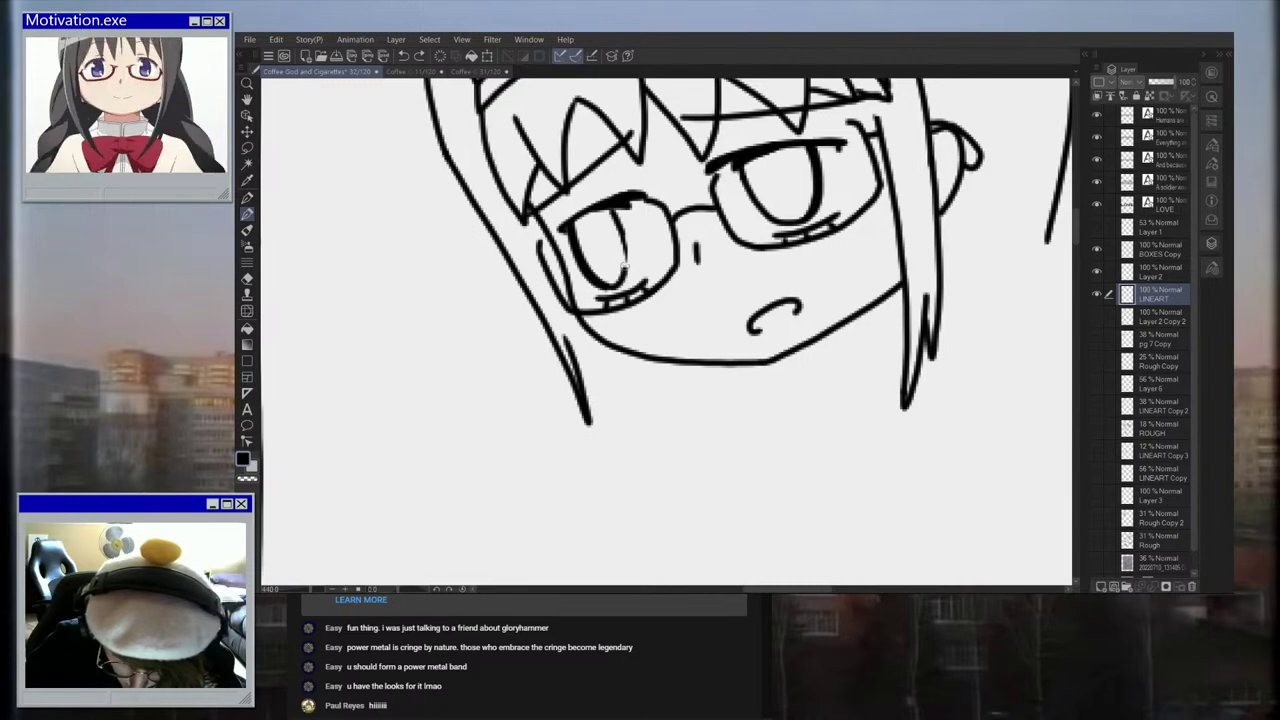
scroll(623, 265, "down", 6)
scroll(697, 186, "up", 6)
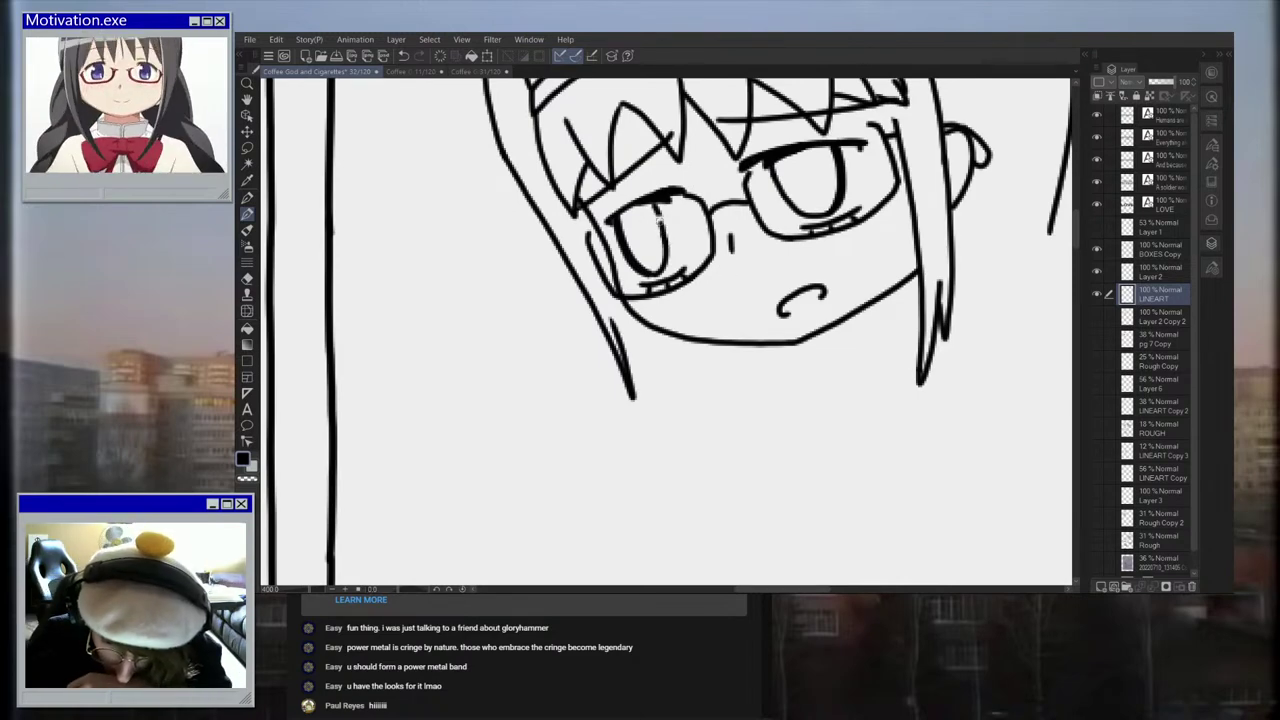
scroll(703, 185, "down", 6)
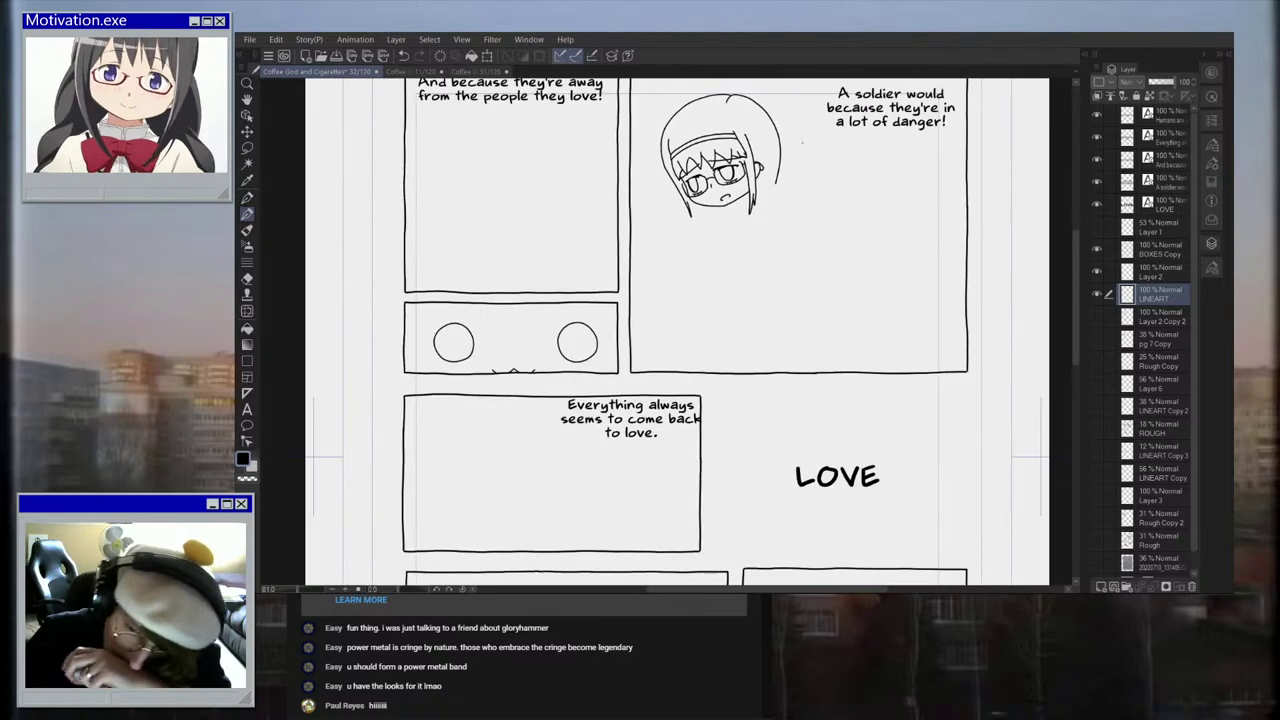
scroll(768, 158, "down", 4)
scroll(767, 160, "up", 9)
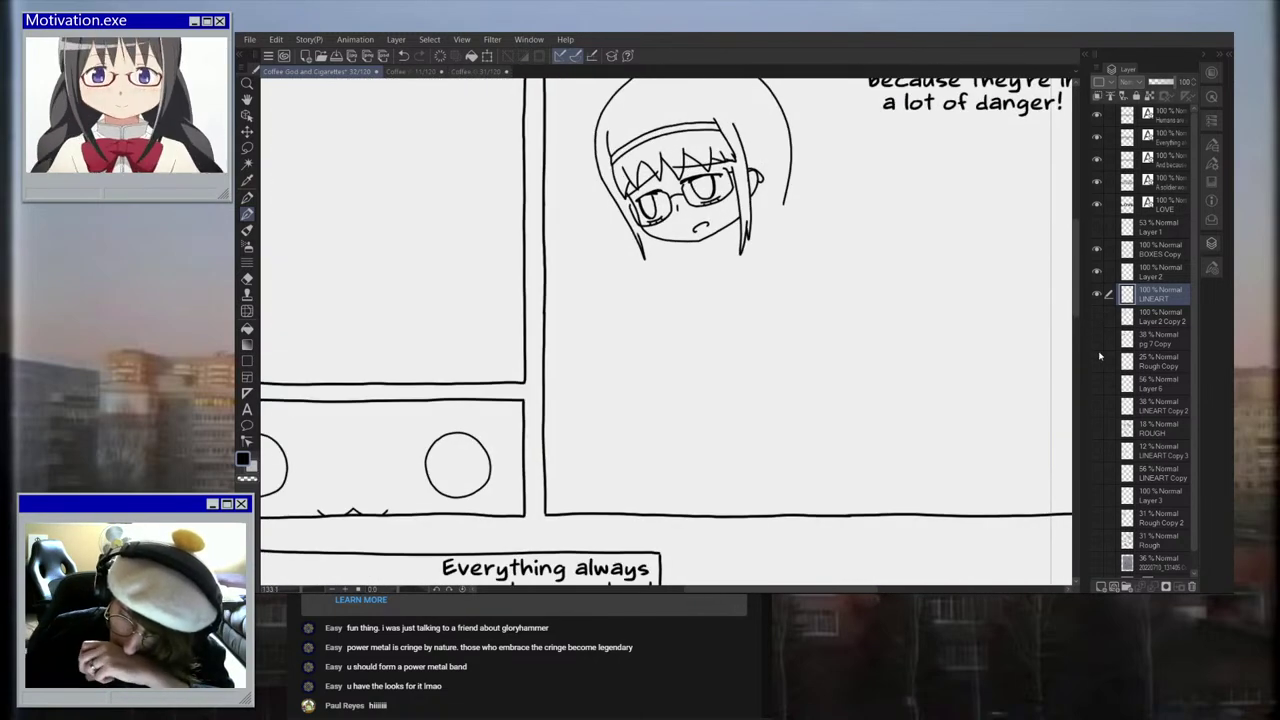
Step: Compare the face with the older Rough layer, hide that layer, and show the ROUGH layer under the lineart again
left_click(1098, 541)
scroll(740, 230, "up", 3)
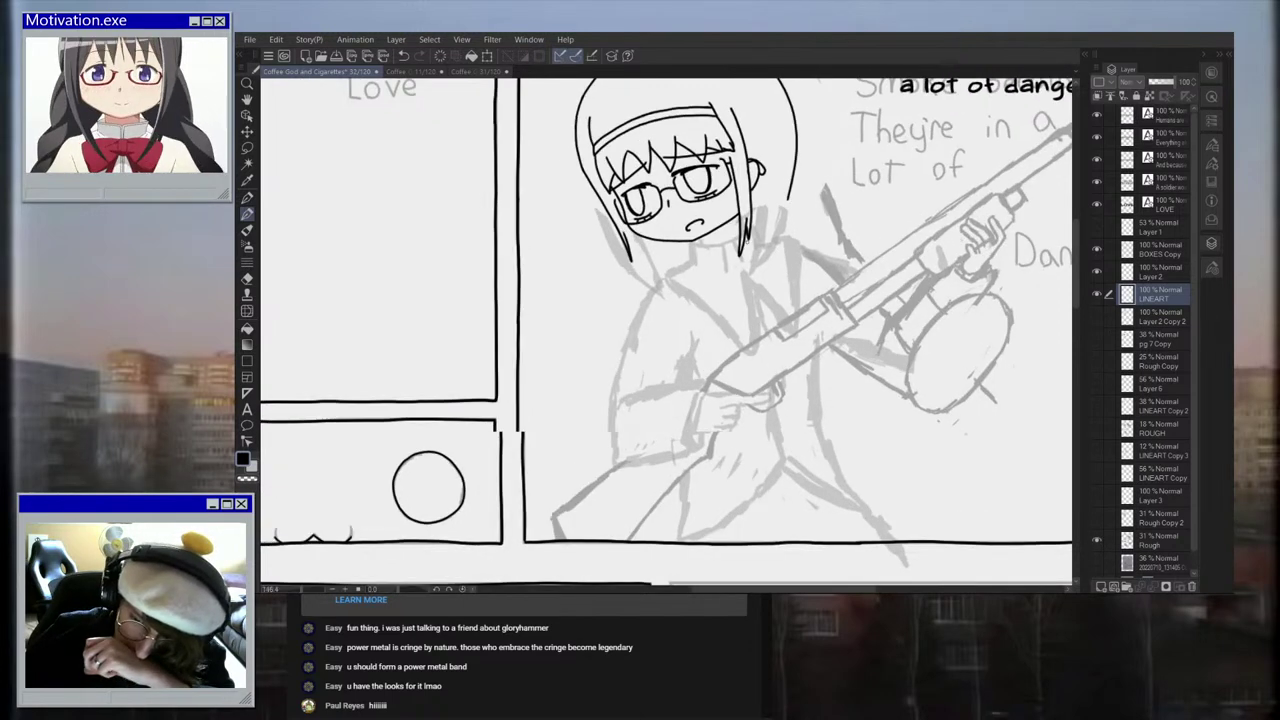
left_click(1097, 541)
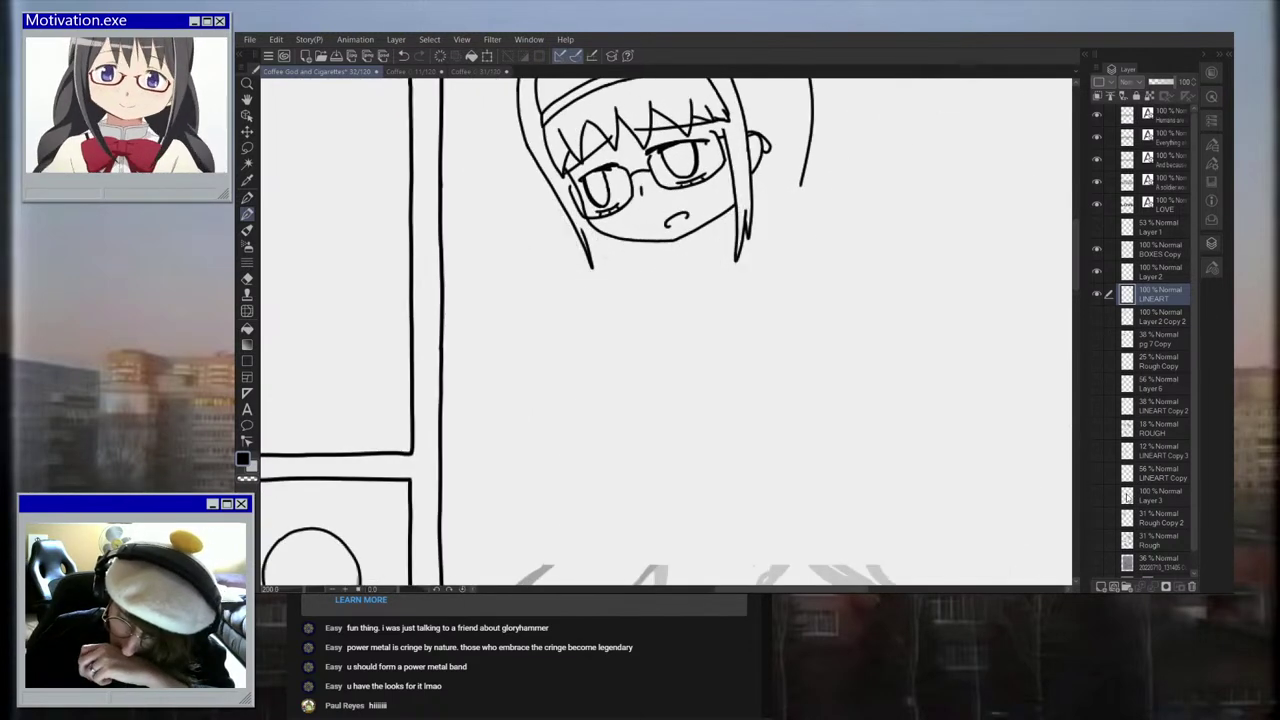
left_click(1097, 429)
scroll(576, 283, "up", 3)
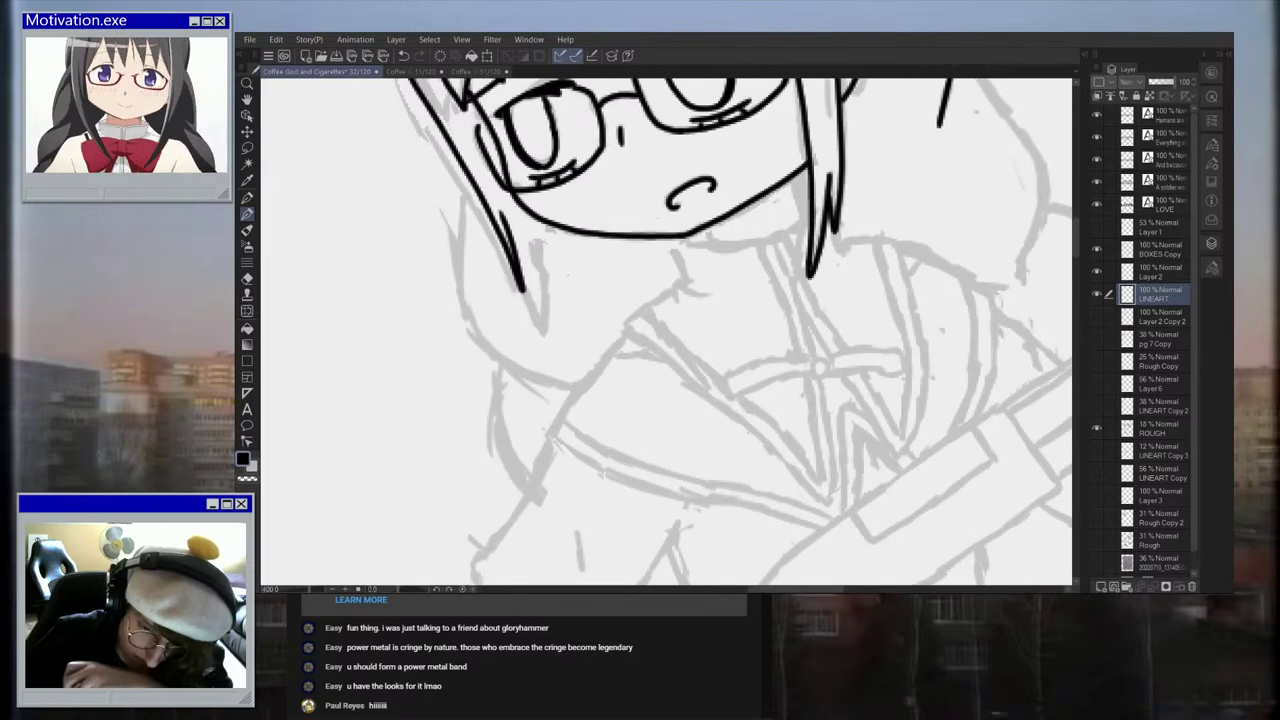
scroll(511, 225, "down", 4)
scroll(511, 225, "up", 3)
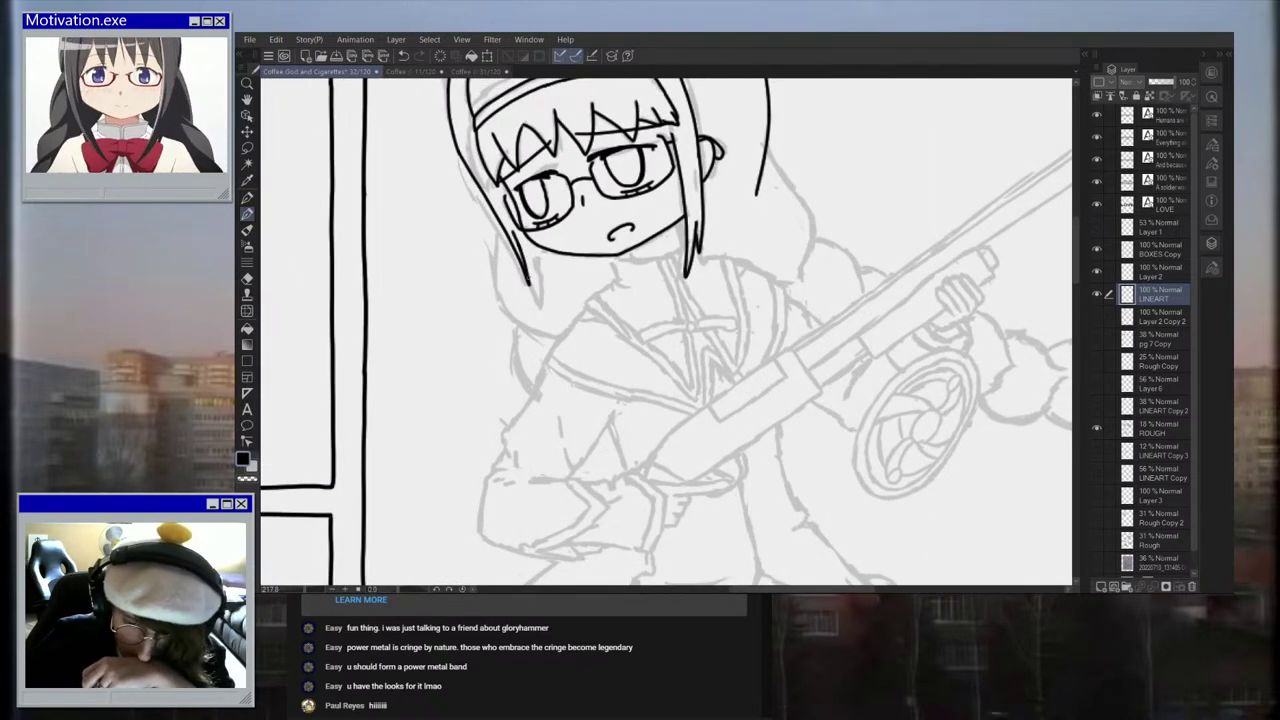
Step: Ink the long curve of hair hanging beside the left-hand side of the face and sweeping under toward the shoulder
scroll(535, 255, "up", 5)
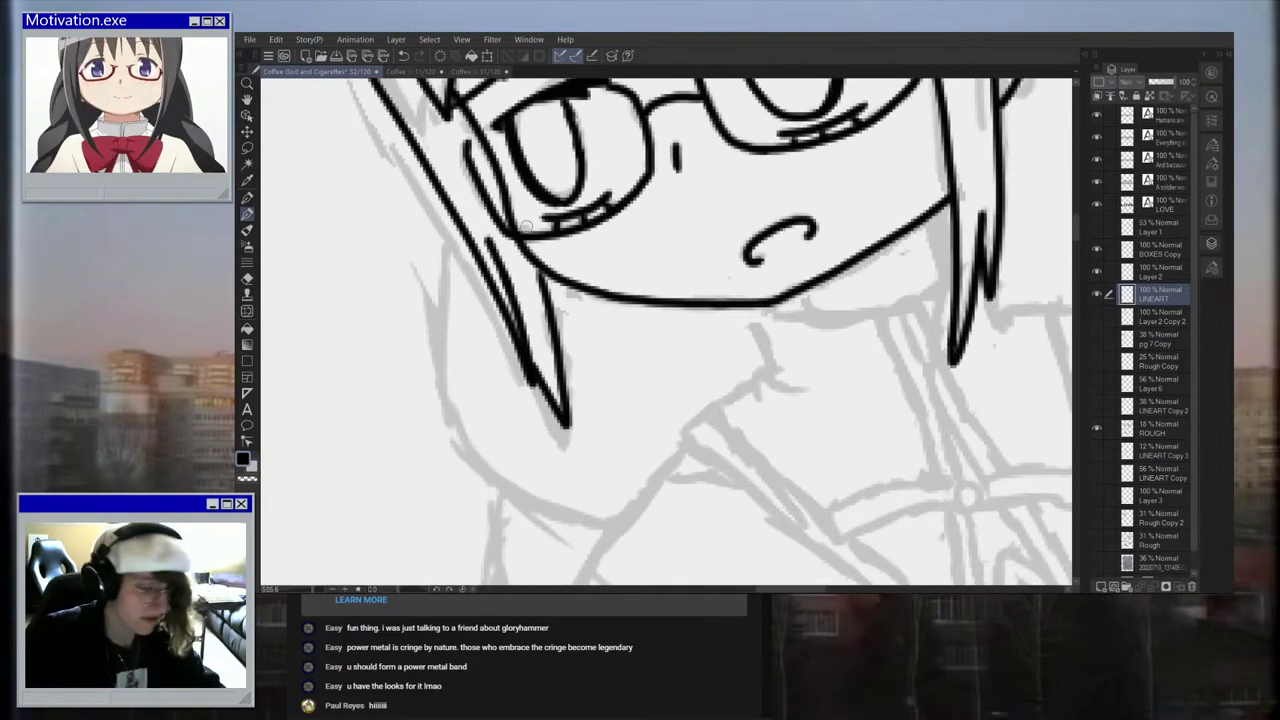
mouse_move(532, 358)
left_mouse_down()
mouse_move(563, 446)
mouse_move(522, 246)
left_mouse_up()
mouse_move(436, 186)
left_mouse_down()
mouse_move(434, 318)
mouse_move(462, 475)
mouse_move(603, 540)
left_mouse_up()
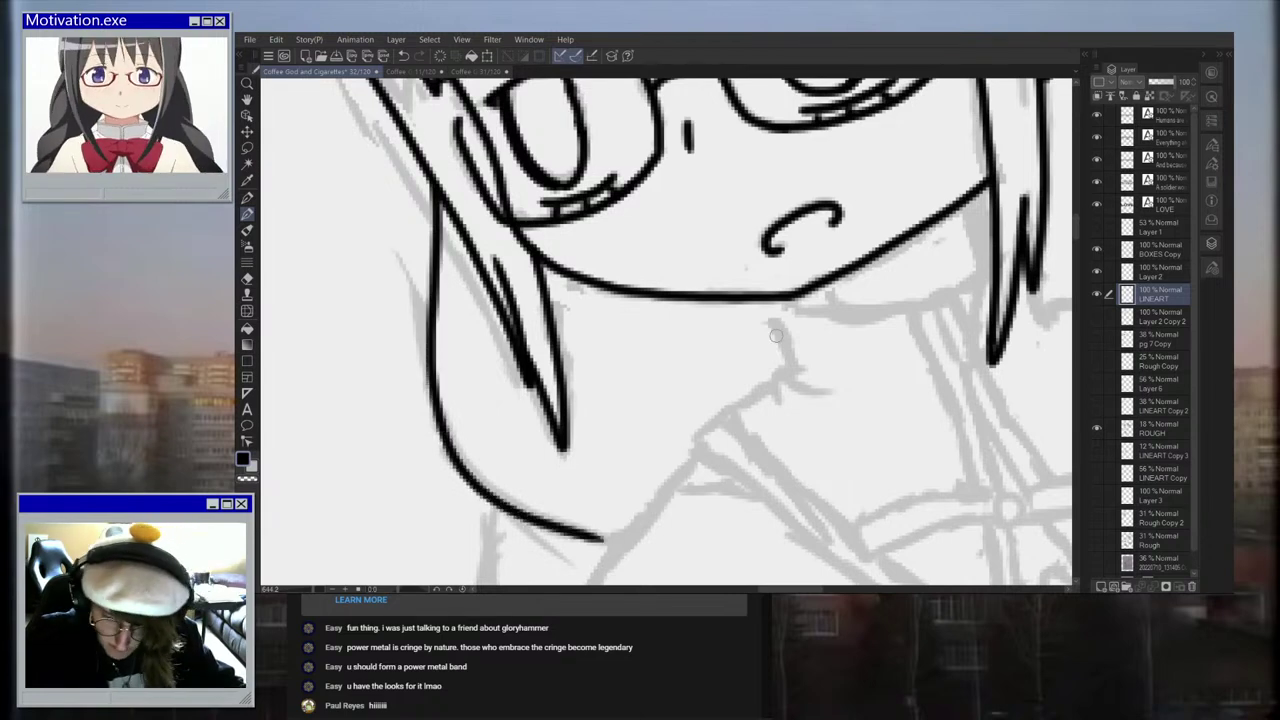
Step: Ink the lower outline of the right-hand back hair curving down to the shoulder, redoing the first attempt
scroll(771, 338, "down", 4)
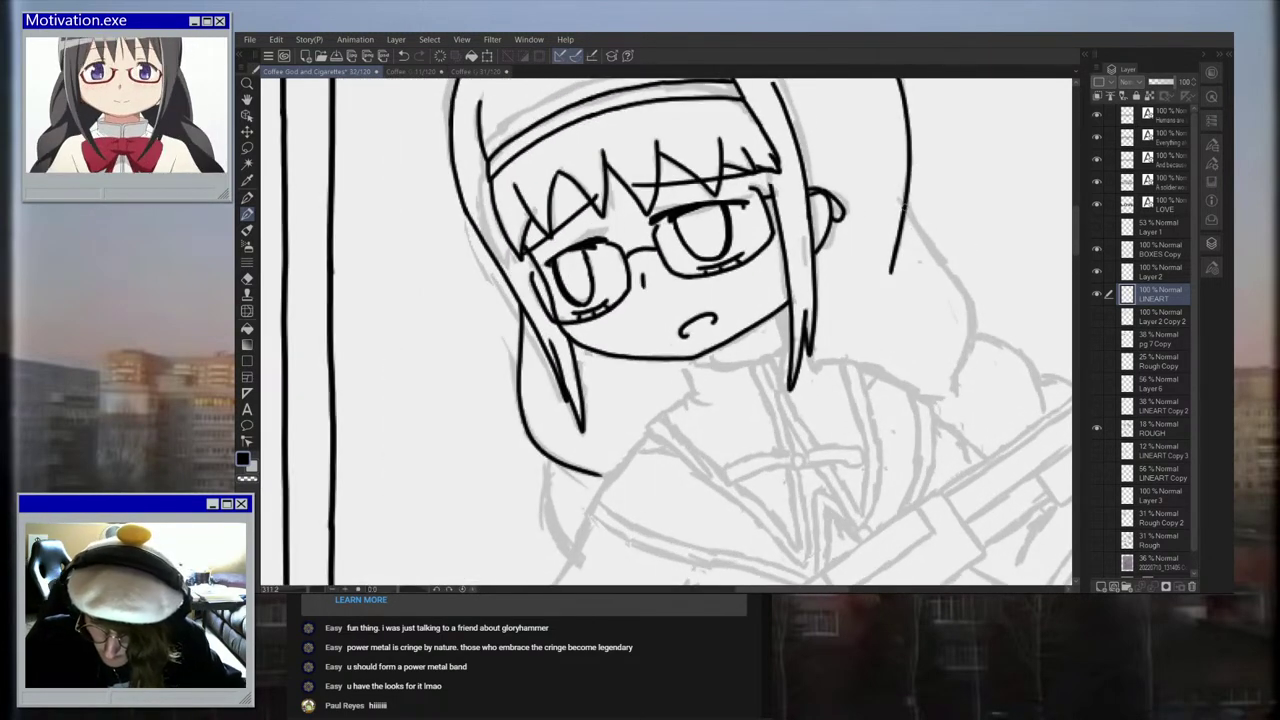
mouse_move(912, 226)
left_mouse_down()
mouse_move(968, 335)
mouse_move(955, 390)
left_mouse_up()
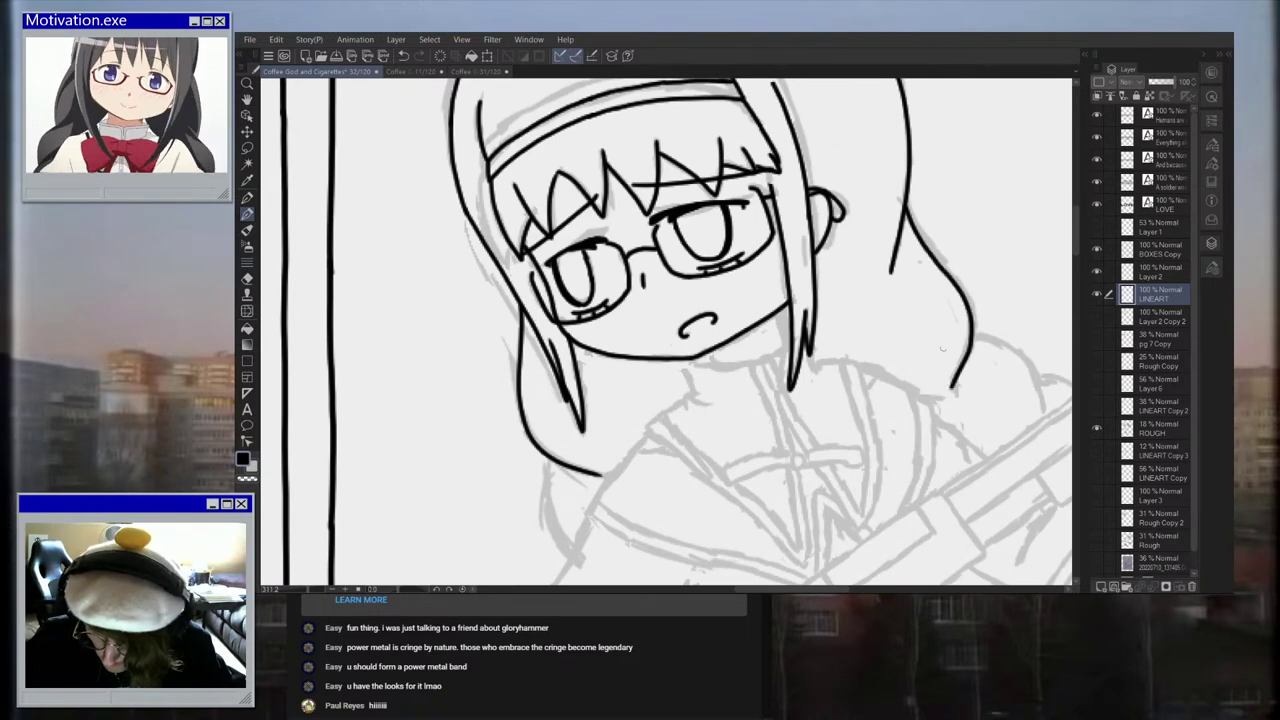
key("ctrl+z")
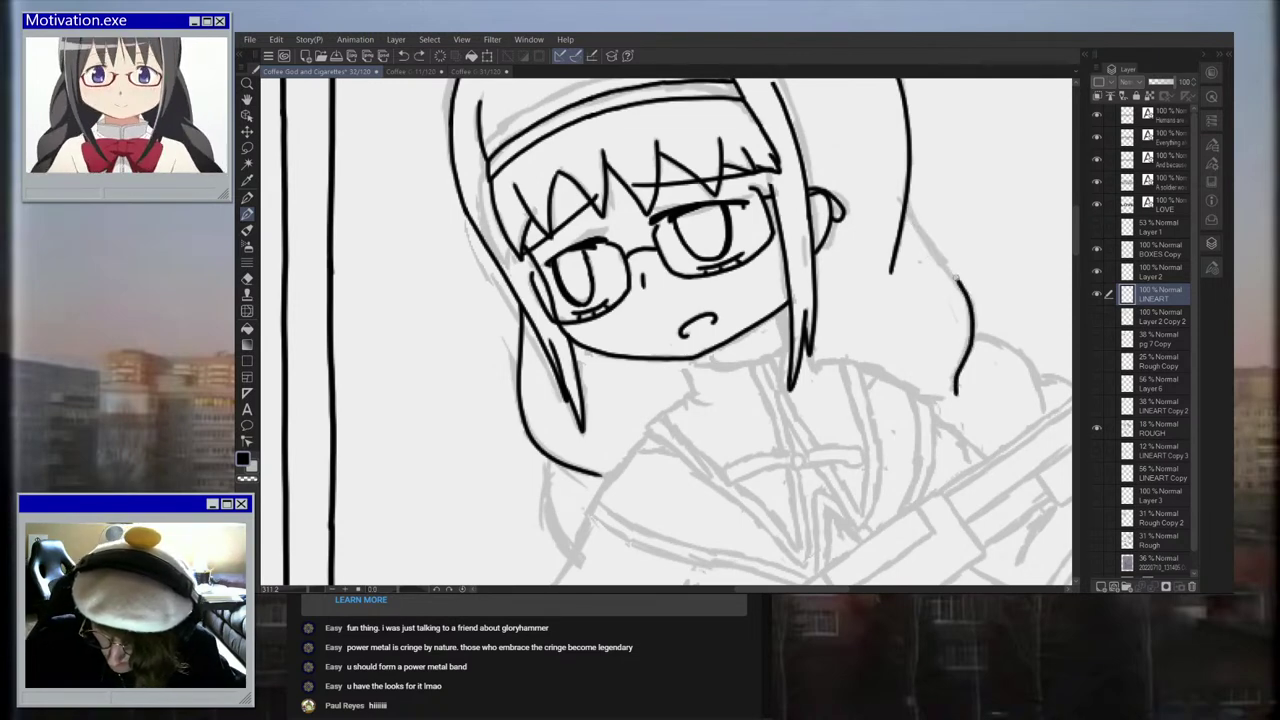
scroll(907, 205, "down", 4)
scroll(930, 204, "up", 3)
Step: Add short strand marks inside the right-hand hair and ink the inner details of the ear
left_click_drag(840, 154, 860, 182)
scroll(860, 182, "up", 2)
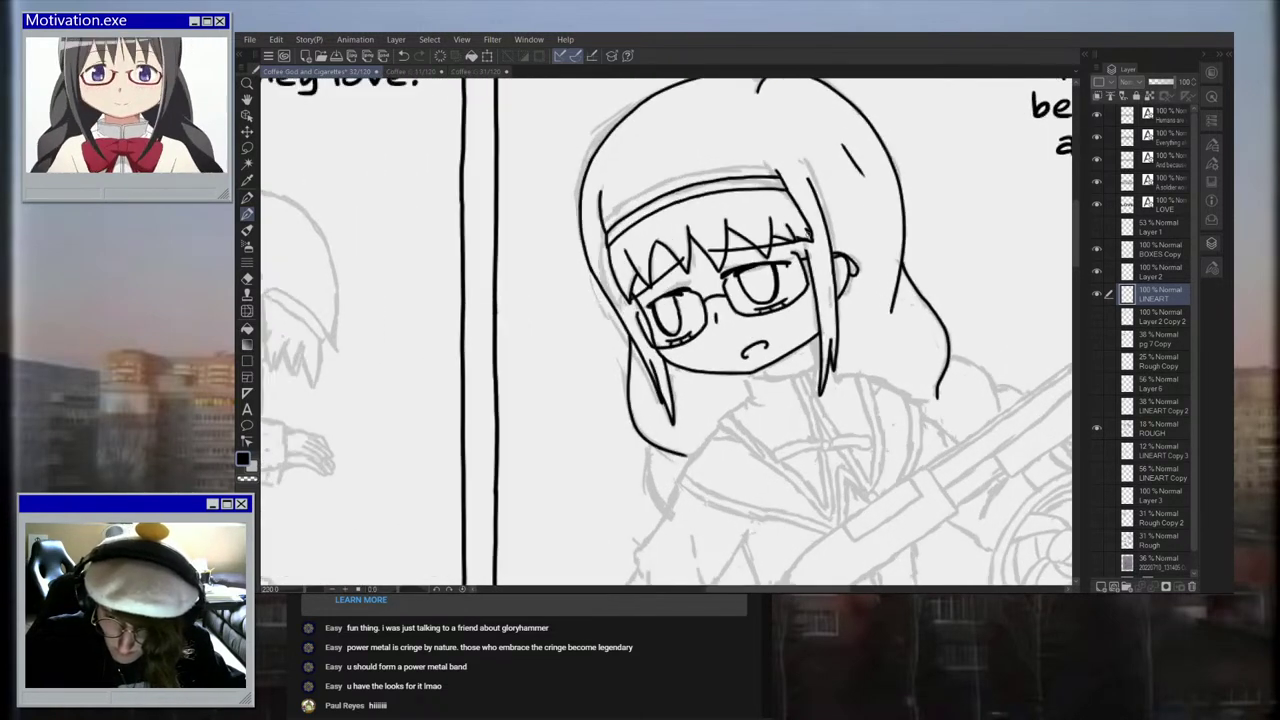
scroll(885, 283, "up", 2)
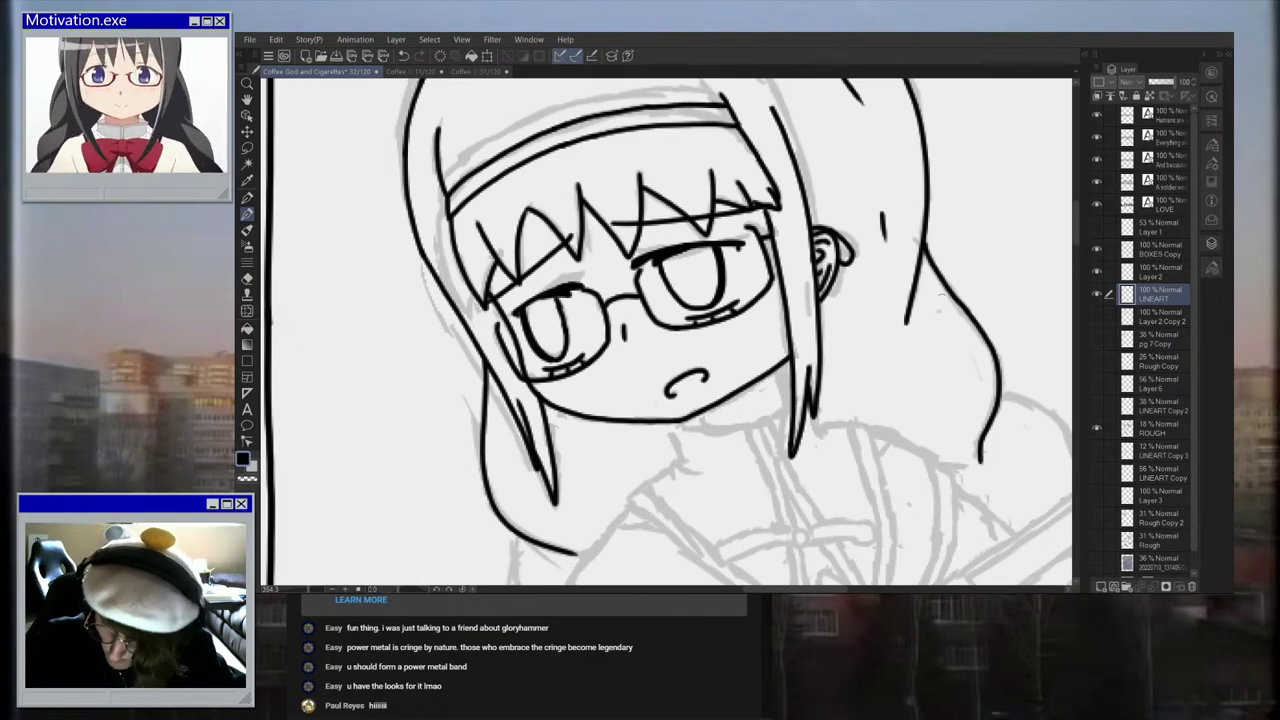
scroll(940, 301, "down", 2)
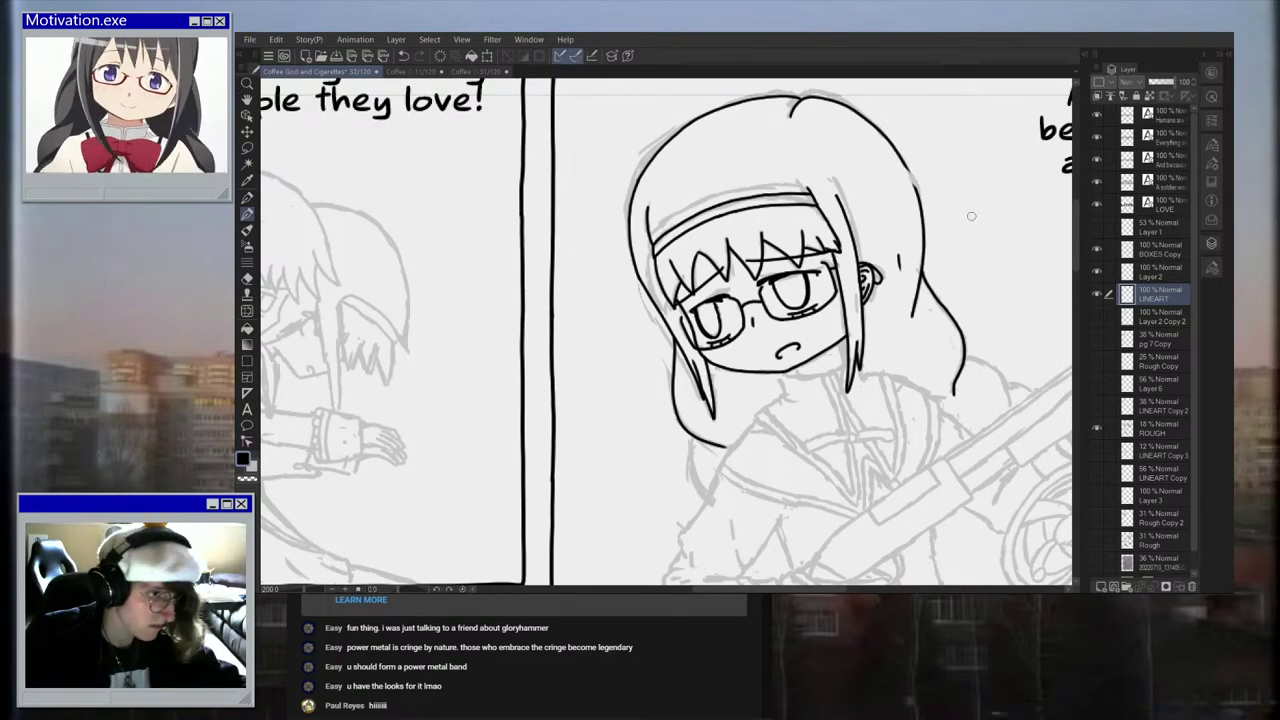
Step: Ink a pointed tuft on the upper right-hand hair outline, undoing and redrawing its stroke
scroll(962, 207, "up", 3)
left_click_drag(792, 118, 884, 220)
key("ctrl+z")
mouse_move(800, 124)
left_mouse_down()
mouse_move(876, 204)
mouse_move(808, 156)
left_mouse_up()
scroll(813, 153, "down", 3)
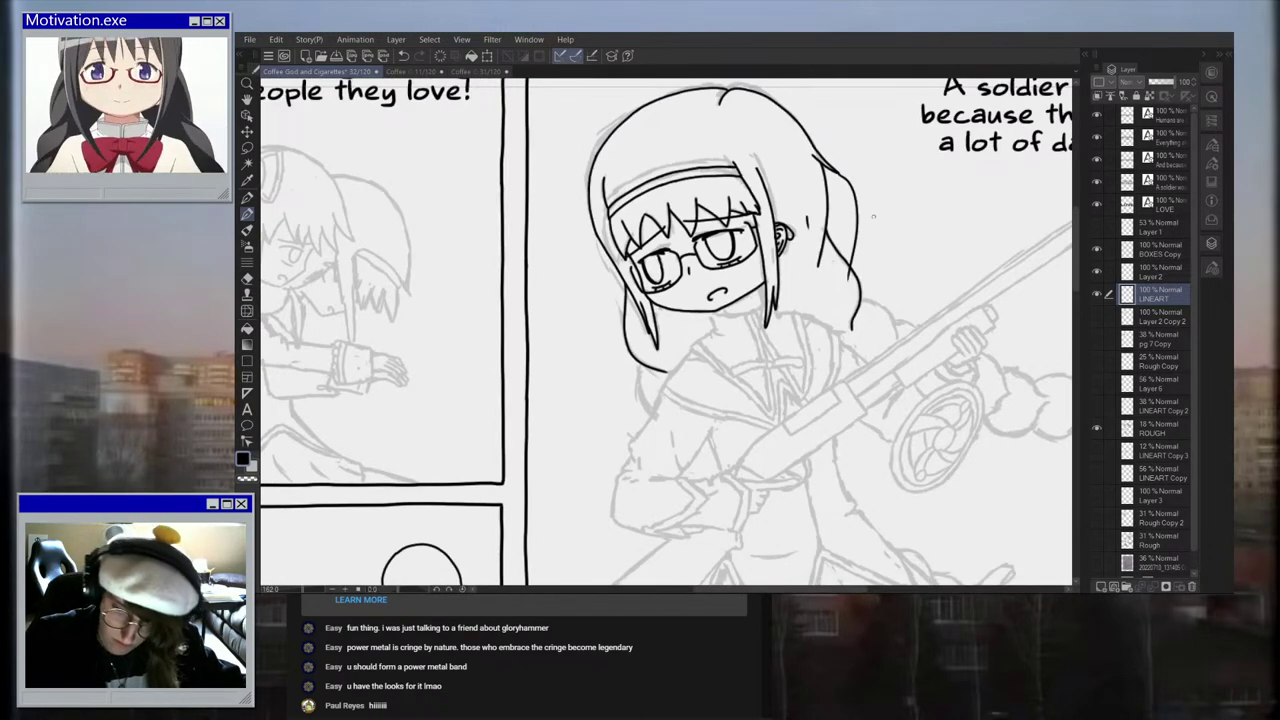
Step: Ink the outer hair edge beside the left-hand front lock and check the head against the whole page
scroll(896, 203, "down", 3)
scroll(797, 225, "up", 3)
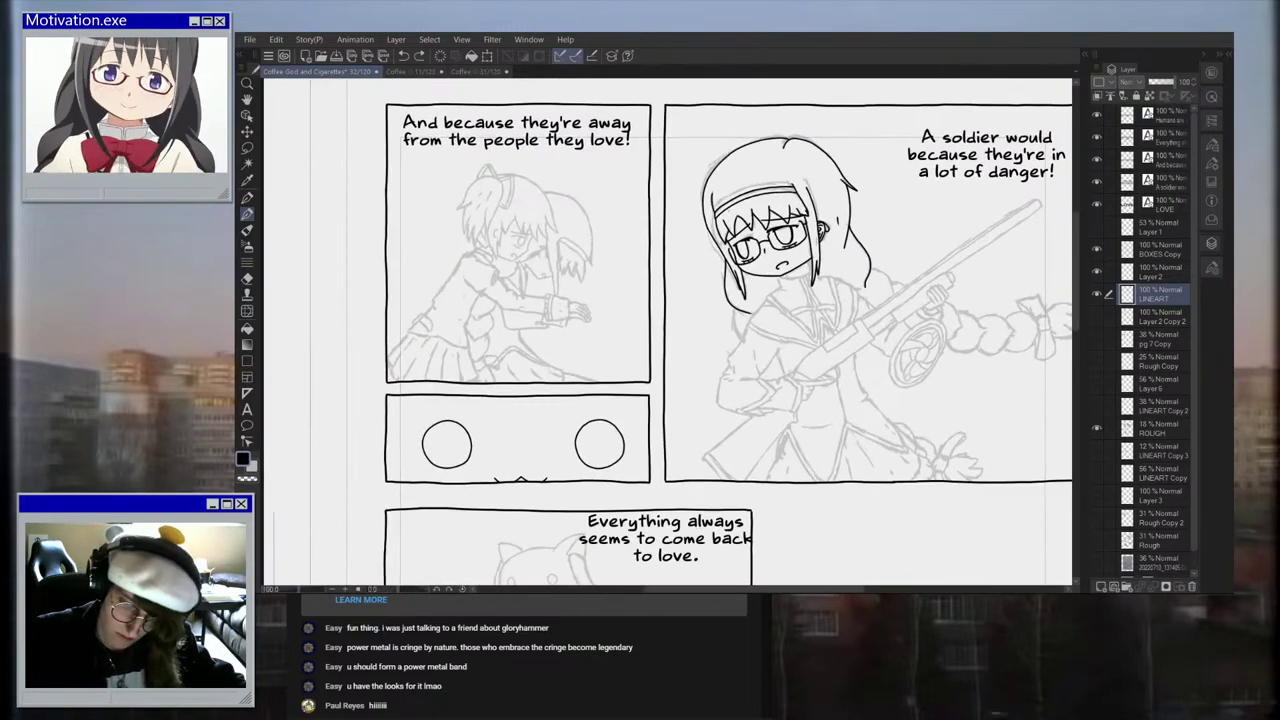
left_click_drag(713, 239, 732, 292)
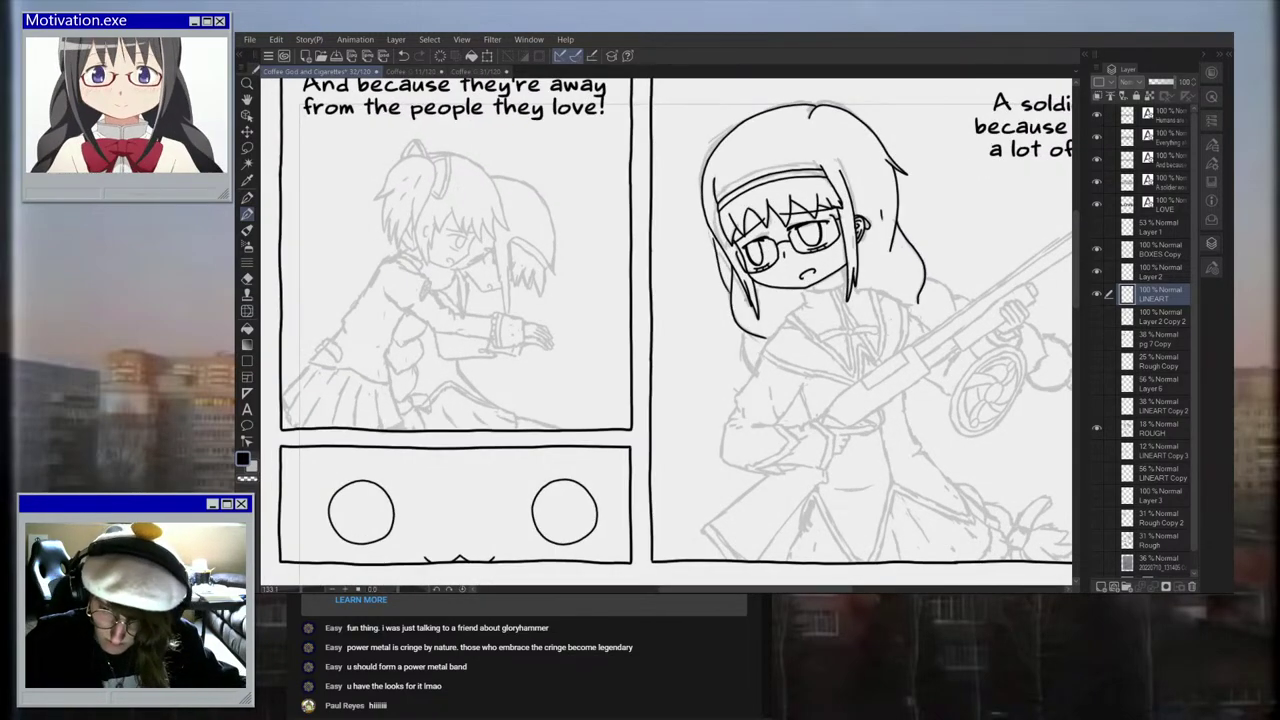
scroll(800, 330, "down", 3)
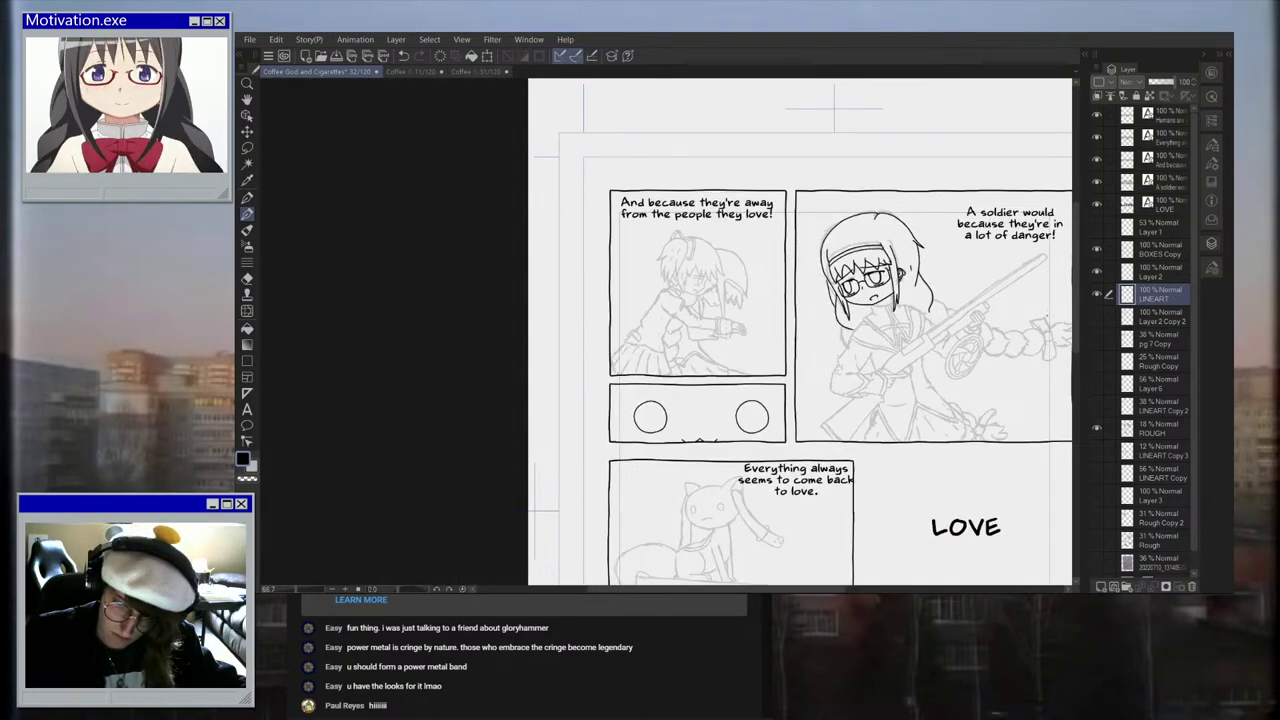
scroll(1004, 298, "down", 3)
scroll(1020, 304, "up", 5)
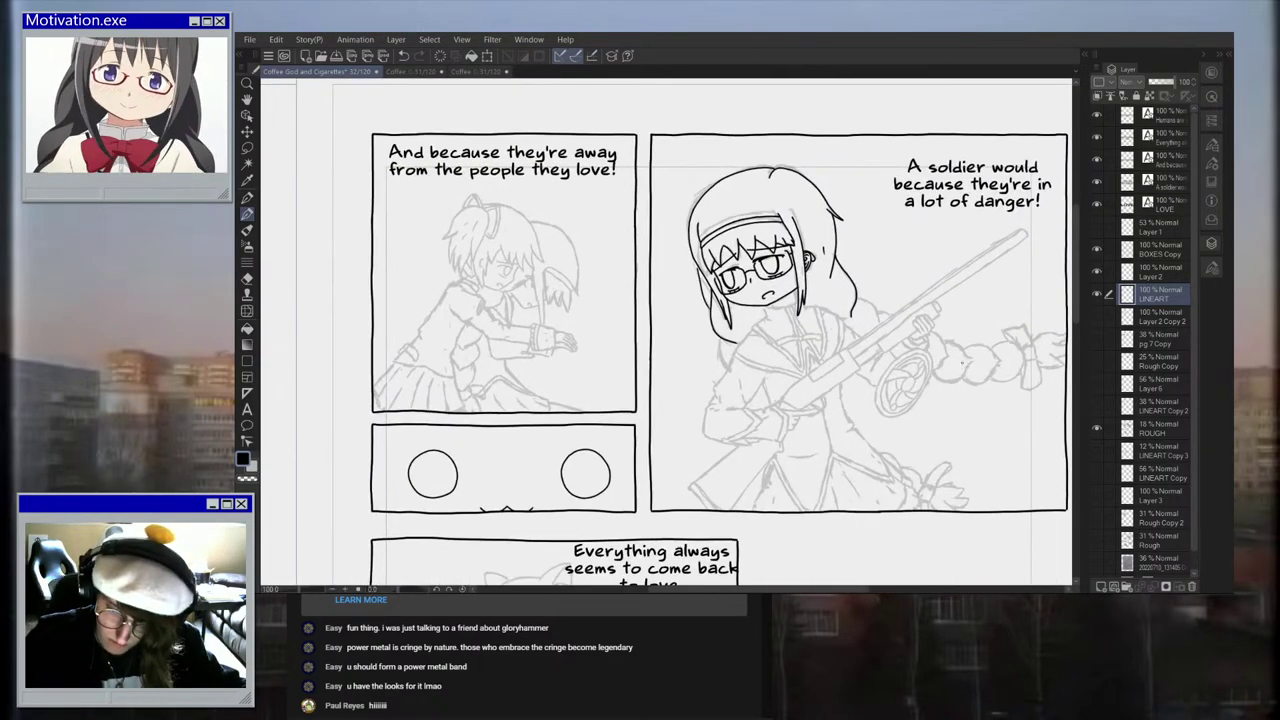
scroll(547, 244, "up", 5)
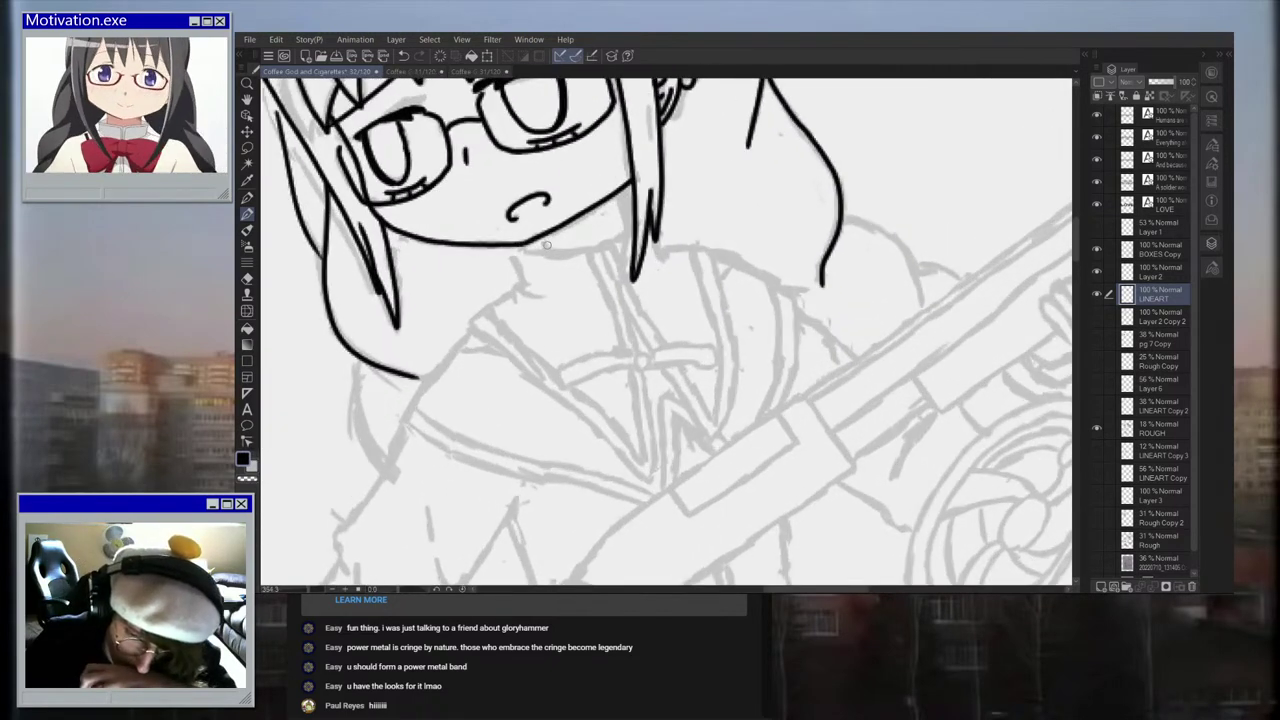
Step: Ink the neck and the high collar band under the chin, with short vertical marks across the band
scroll(547, 244, "up", 2)
mouse_move(507, 305)
left_mouse_down()
mouse_move(495, 268)
mouse_move(593, 259)
mouse_move(690, 212)
left_mouse_up()
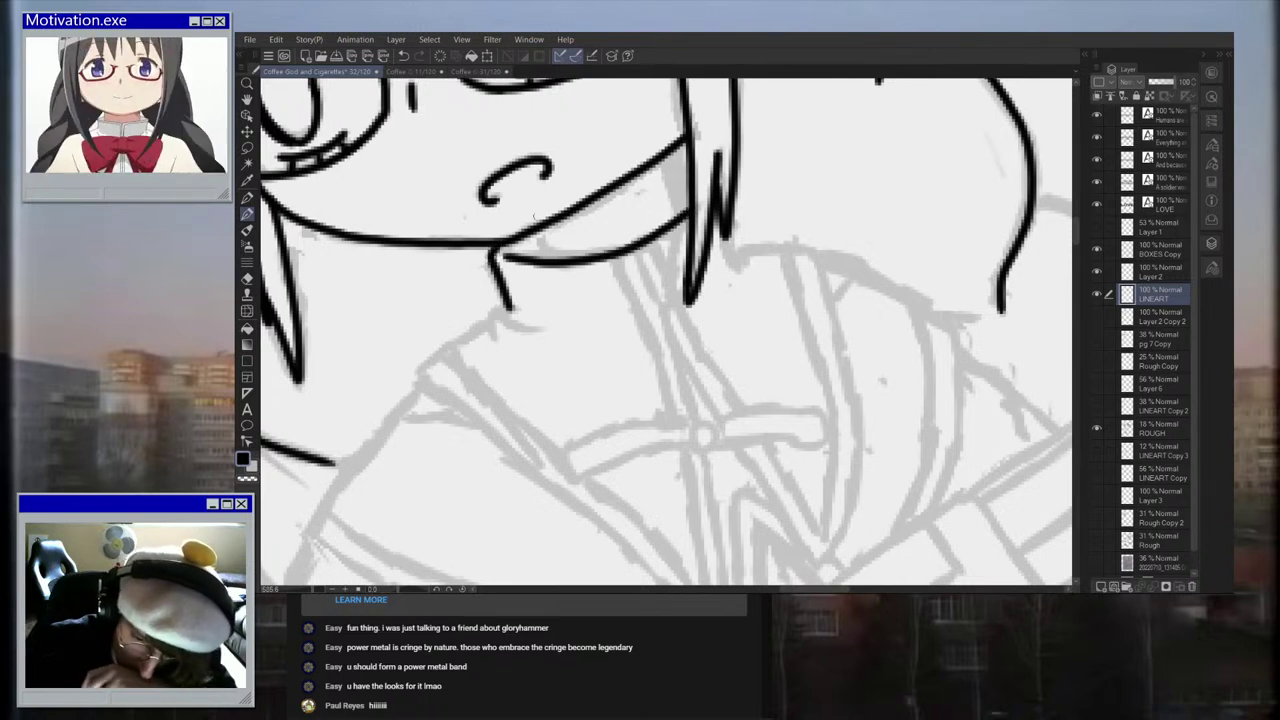
left_click_drag(537, 232, 549, 259)
left_click_drag(662, 158, 687, 208)
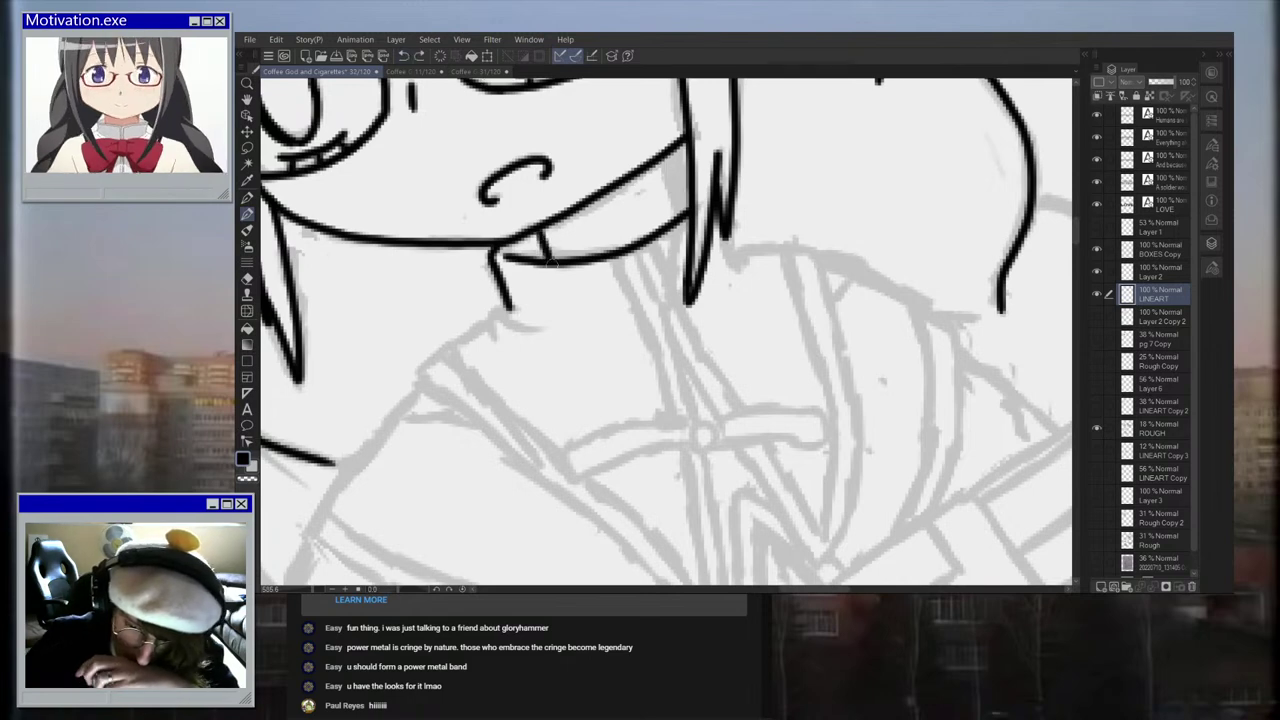
left_click_drag(662, 158, 687, 210)
scroll(720, 205, "down", 3)
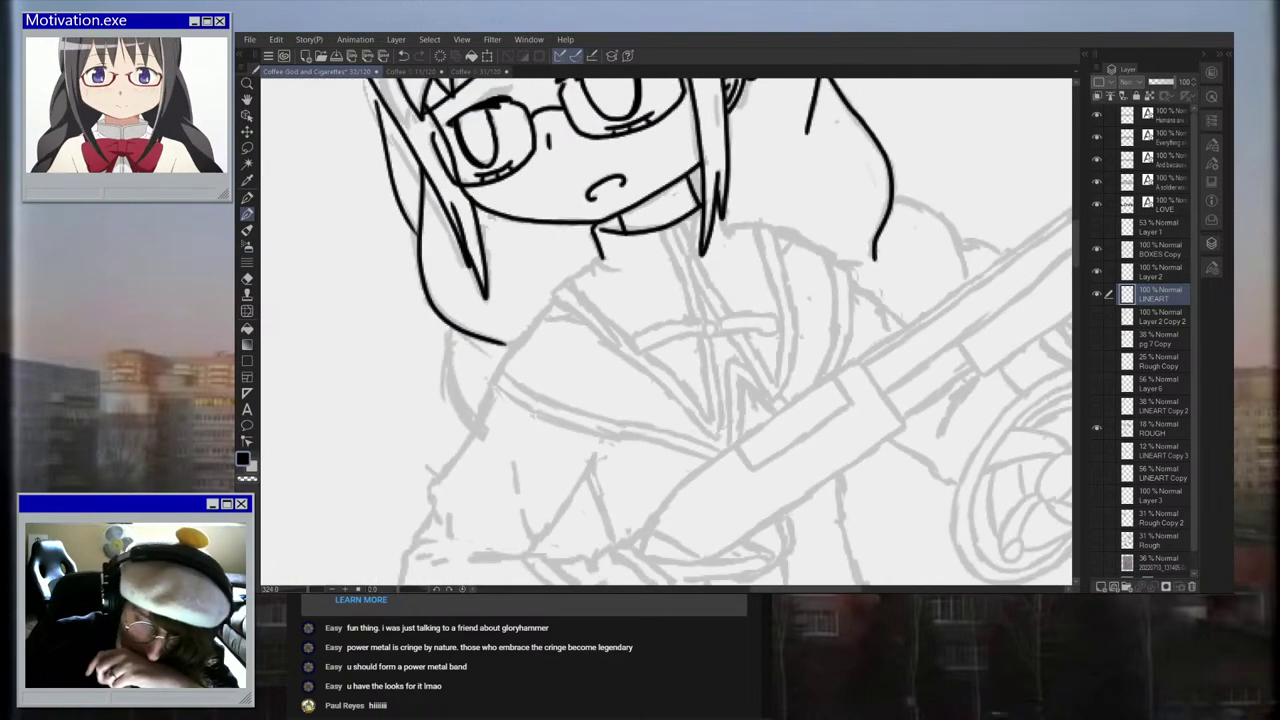
scroll(700, 155, "up", 2)
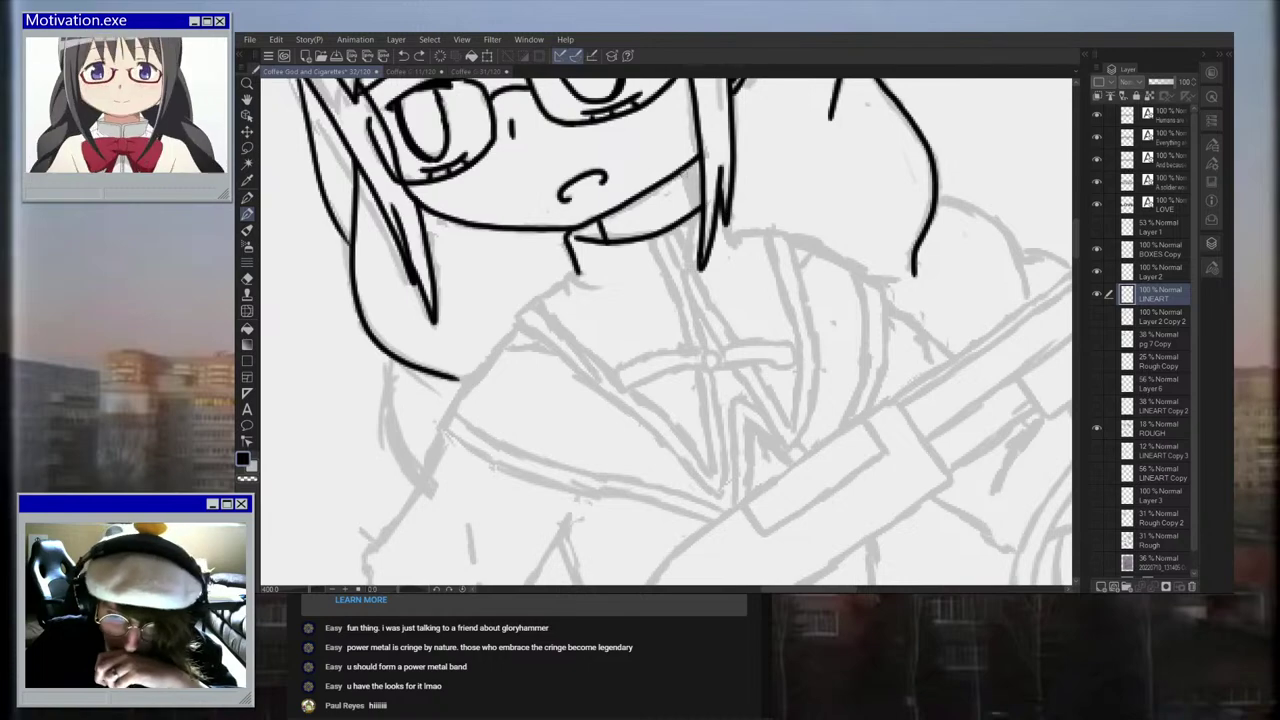
scroll(745, 160, "down", 4)
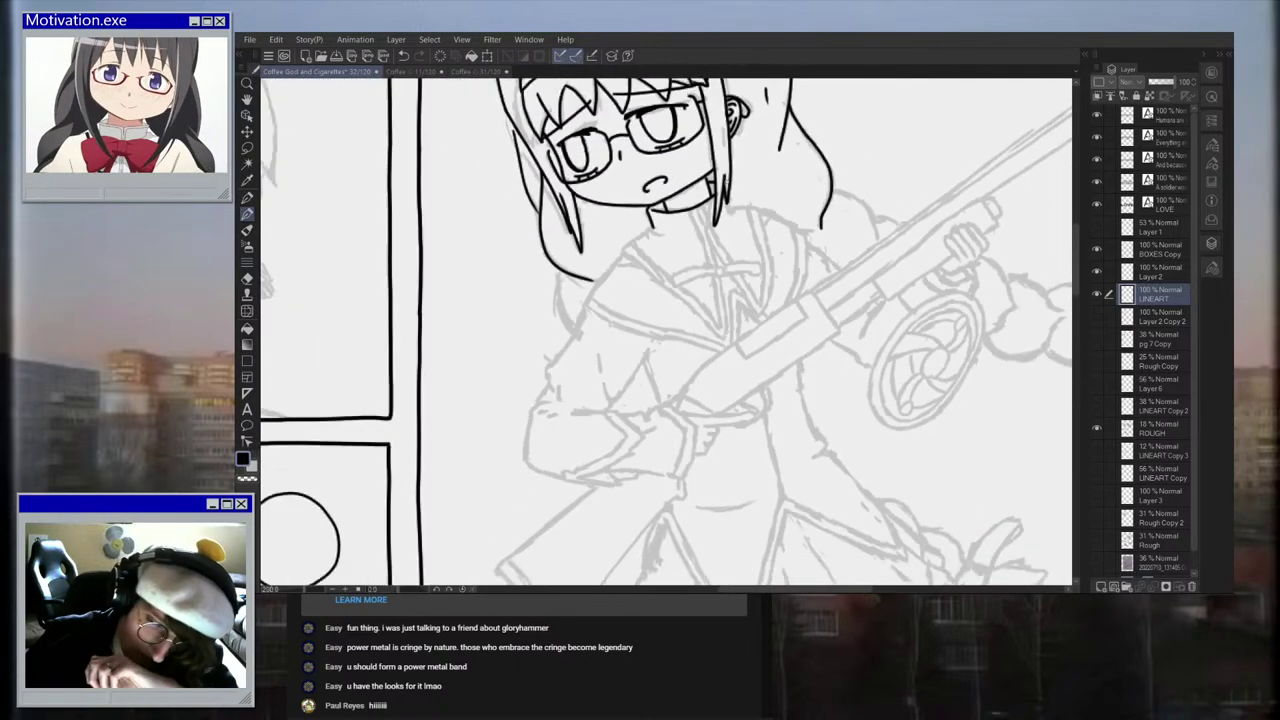
Step: Ink the blouse's front line down from the collar, with the bow's square knot and left-hand loop
scroll(785, 291, "up", 5)
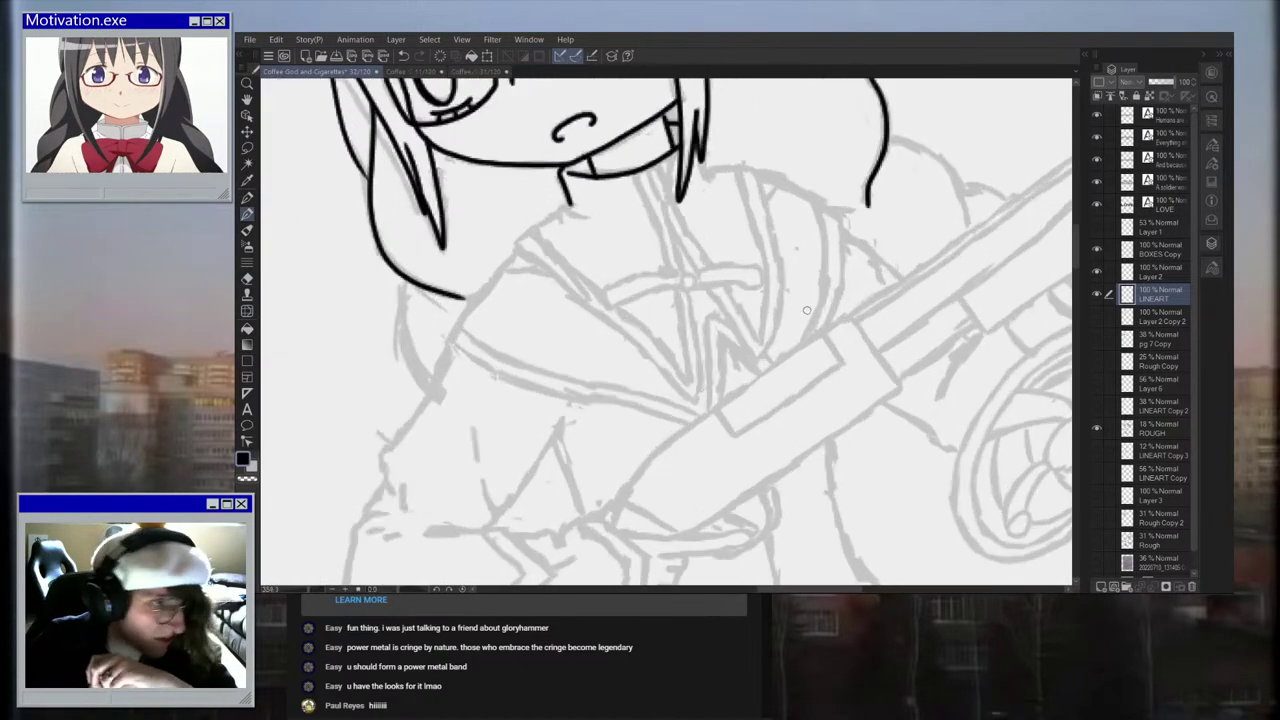
left_click_drag(633, 166, 670, 270)
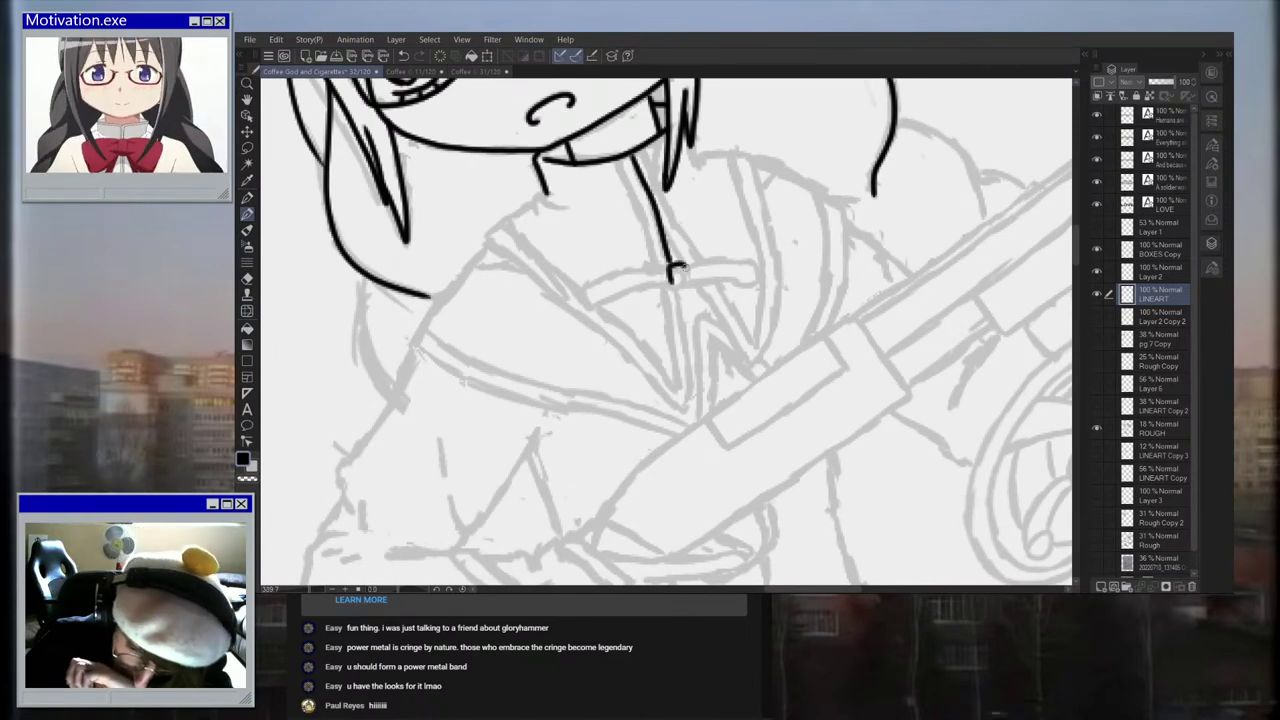
left_click_drag(584, 304, 678, 275)
scroll(678, 275, "up", 1)
mouse_move(572, 300)
left_mouse_down()
mouse_move(672, 275)
mouse_move(690, 447)
left_mouse_up()
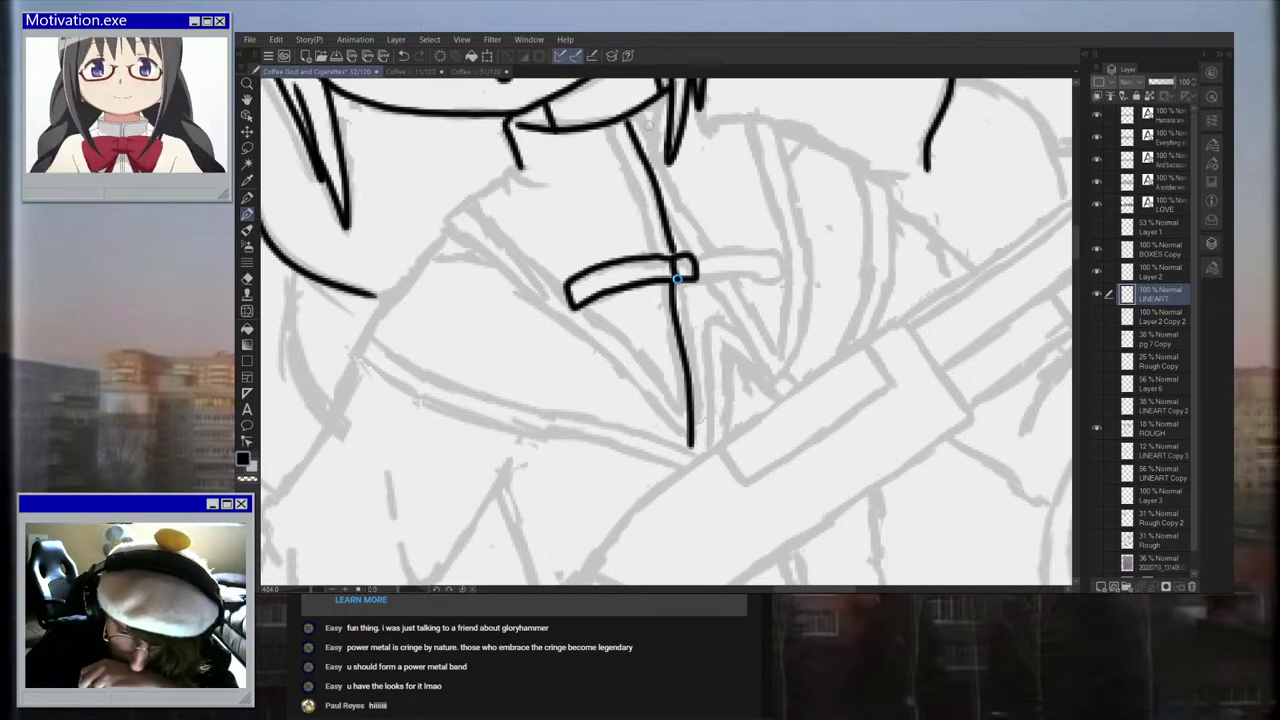
Step: Replace the line below the bow's knot with a narrow tapered ribbon tail hanging down to the rifle
left_click(403, 55)
left_click_drag(673, 283, 681, 451)
scroll(735, 400, "down", 6)
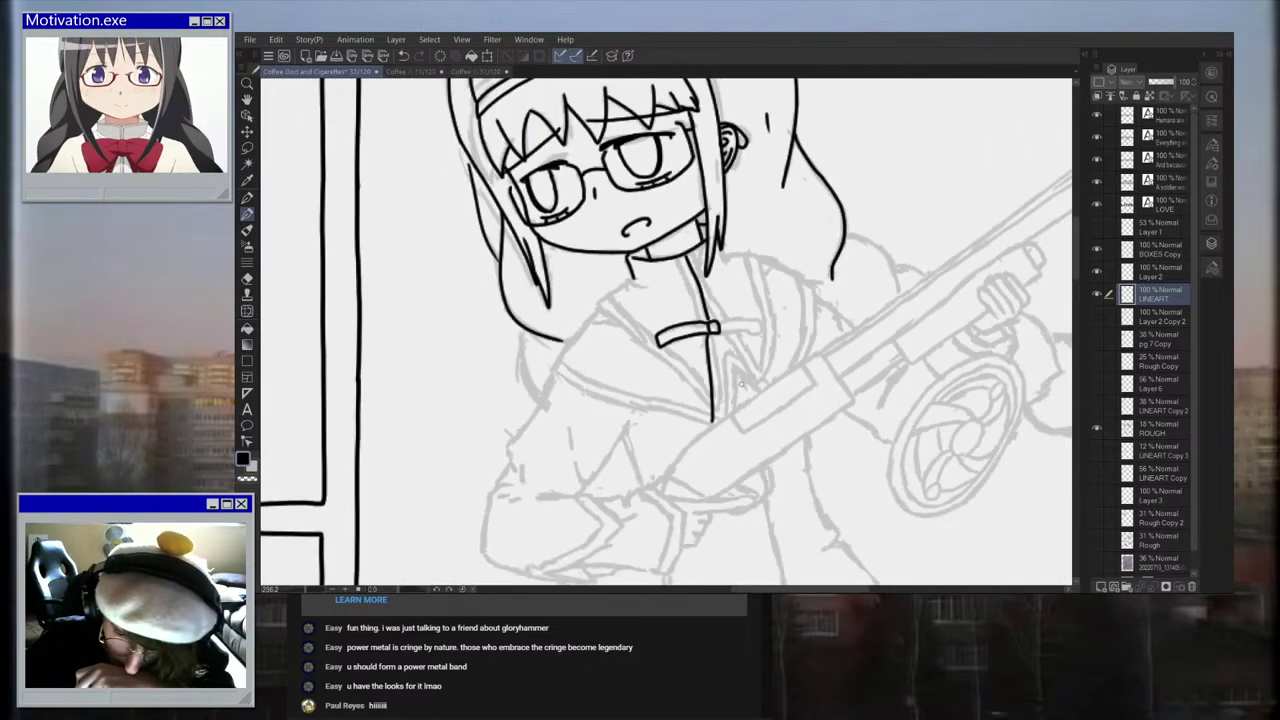
scroll(731, 439, "up", 4)
scroll(730, 438, "up", 2)
key("ctrl+z")
left_click_drag(703, 162, 688, 342)
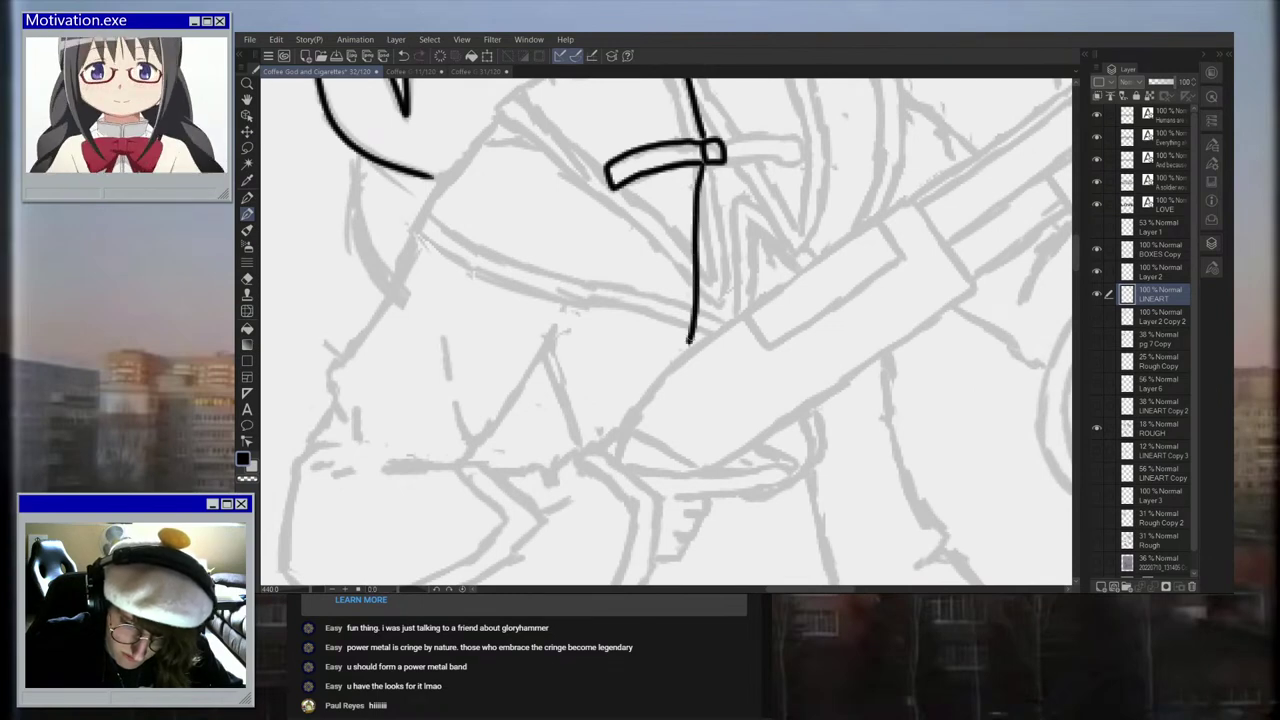
left_click_drag(711, 246, 690, 346)
scroll(690, 340, "down", 3)
scroll(715, 270, "up", 3)
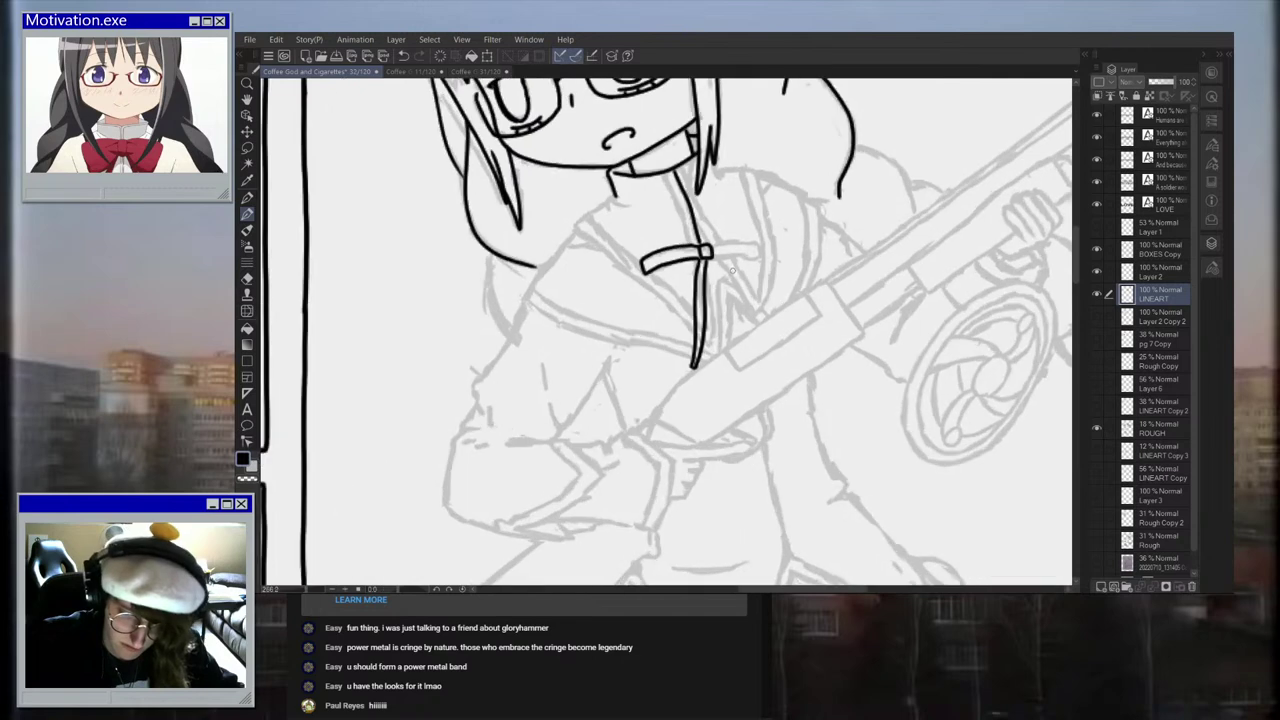
Step: Add a fold line along the lower part of the bow's left-hand loop
left_click_drag(650, 272, 692, 258)
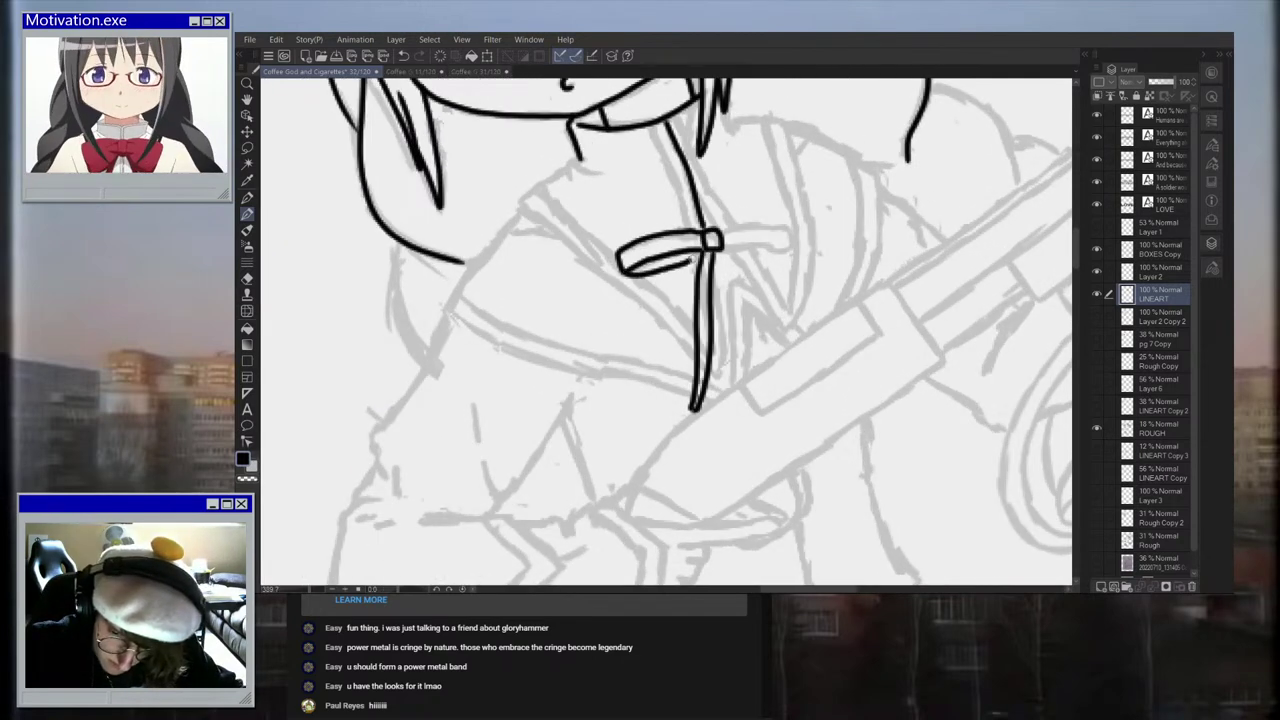
scroll(737, 222, "down", 4)
scroll(765, 225, "up", 5)
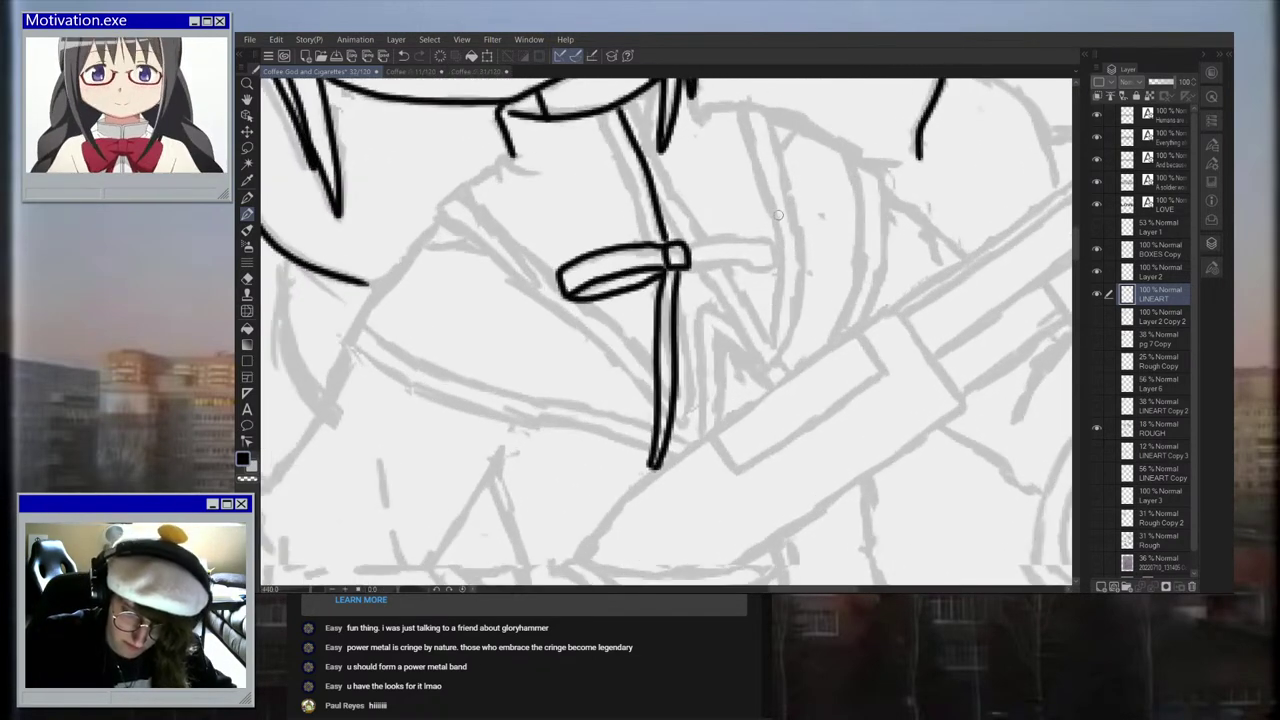
Step: Ink the bow's right-hand loop out from the knot, closing it with a squared end
left_click_drag(688, 242, 777, 241)
scroll(777, 241, "up", 2)
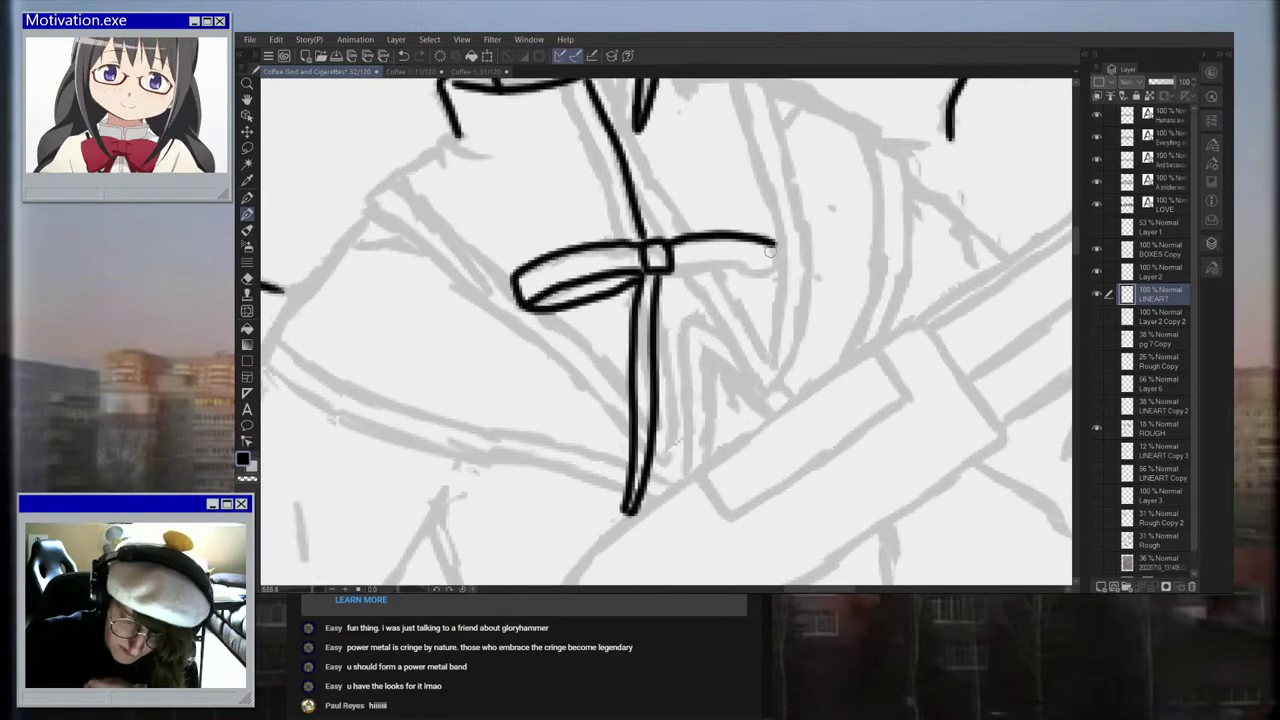
mouse_move(658, 267)
left_mouse_down()
mouse_move(780, 266)
mouse_move(776, 242)
left_mouse_up()
scroll(668, 272, "up", 2)
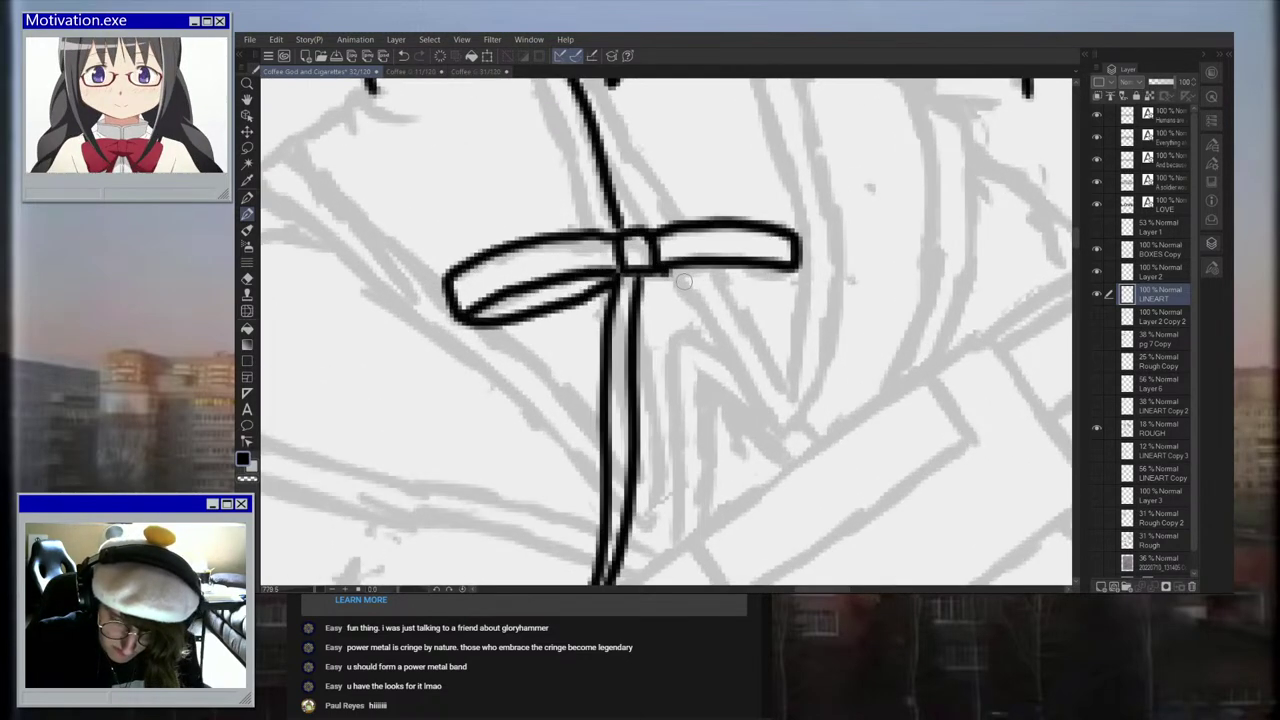
mouse_move(655, 268)
left_mouse_down()
mouse_move(701, 373)
mouse_move(722, 518)
left_mouse_up()
scroll(722, 518, "down", 3)
key("ctrl+z")
left_click_drag(688, 346, 705, 490)
key("ctrl+z")
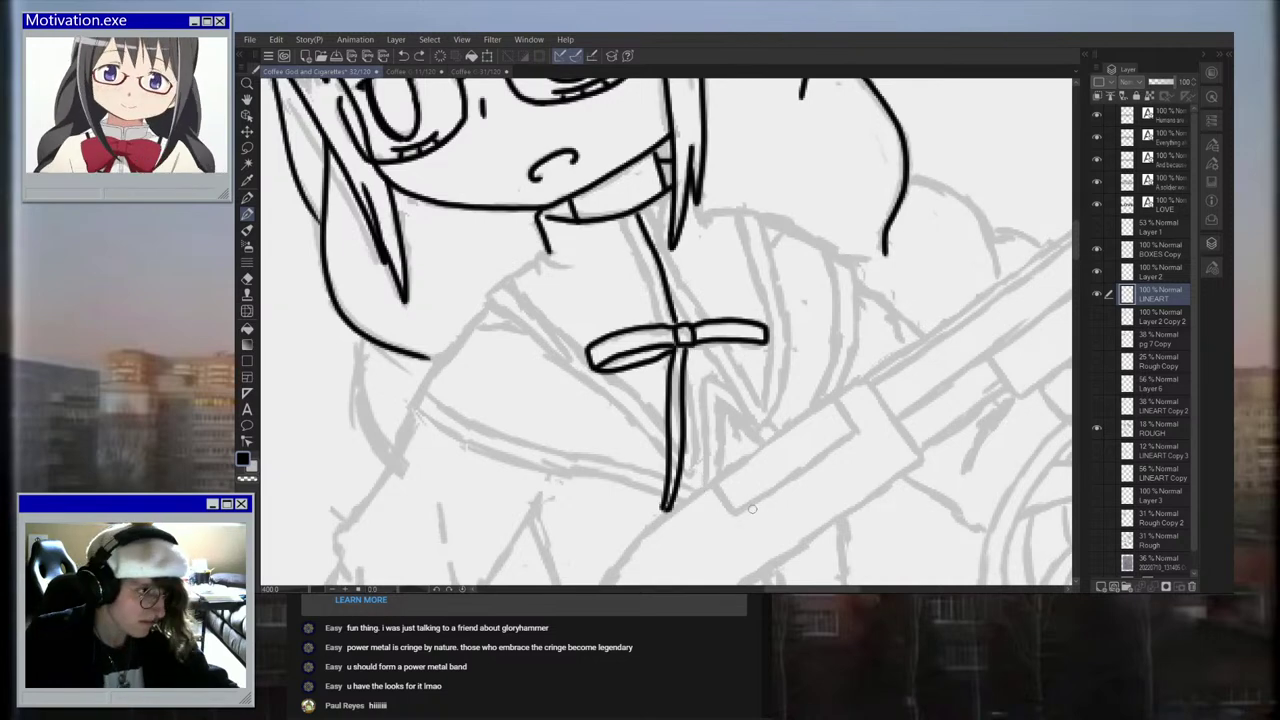
Step: Ink the bow's second ribbon tail as two curved lines running from the knot down to the rifle
scroll(758, 515, "up", 2)
left_click_drag(652, 250, 678, 478)
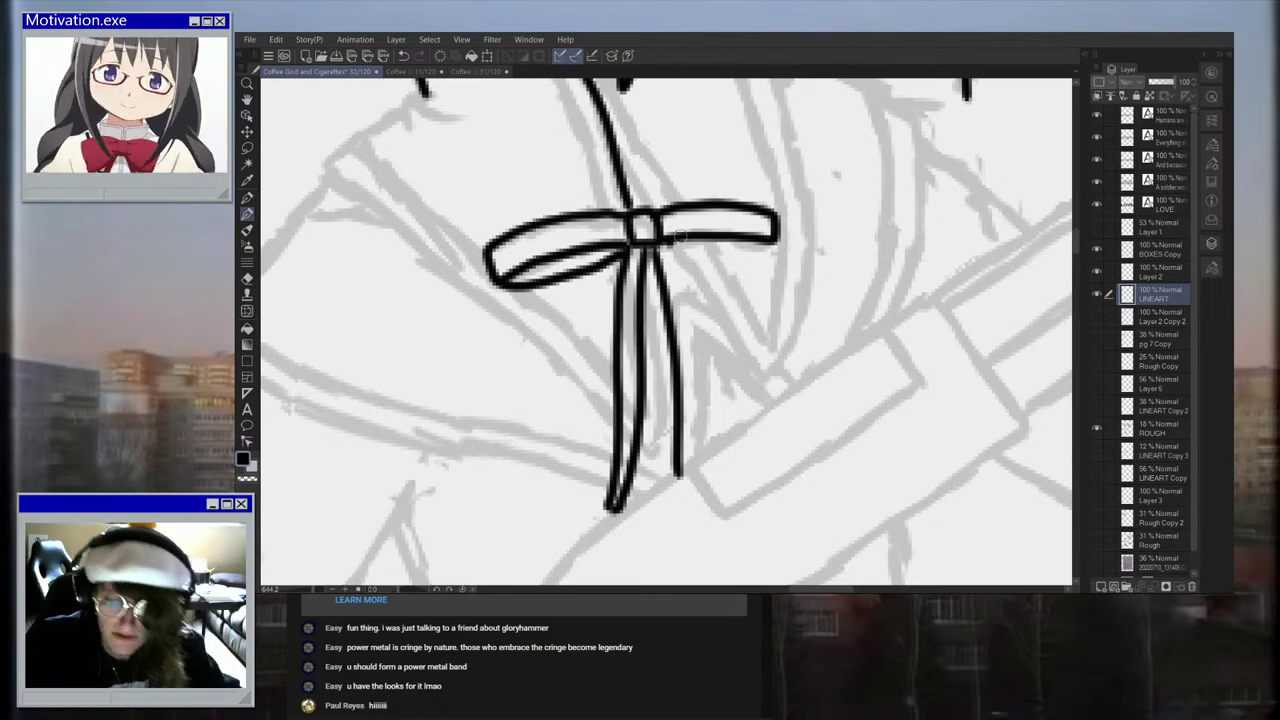
left_click_drag(666, 238, 700, 464)
scroll(840, 305, "up", 3)
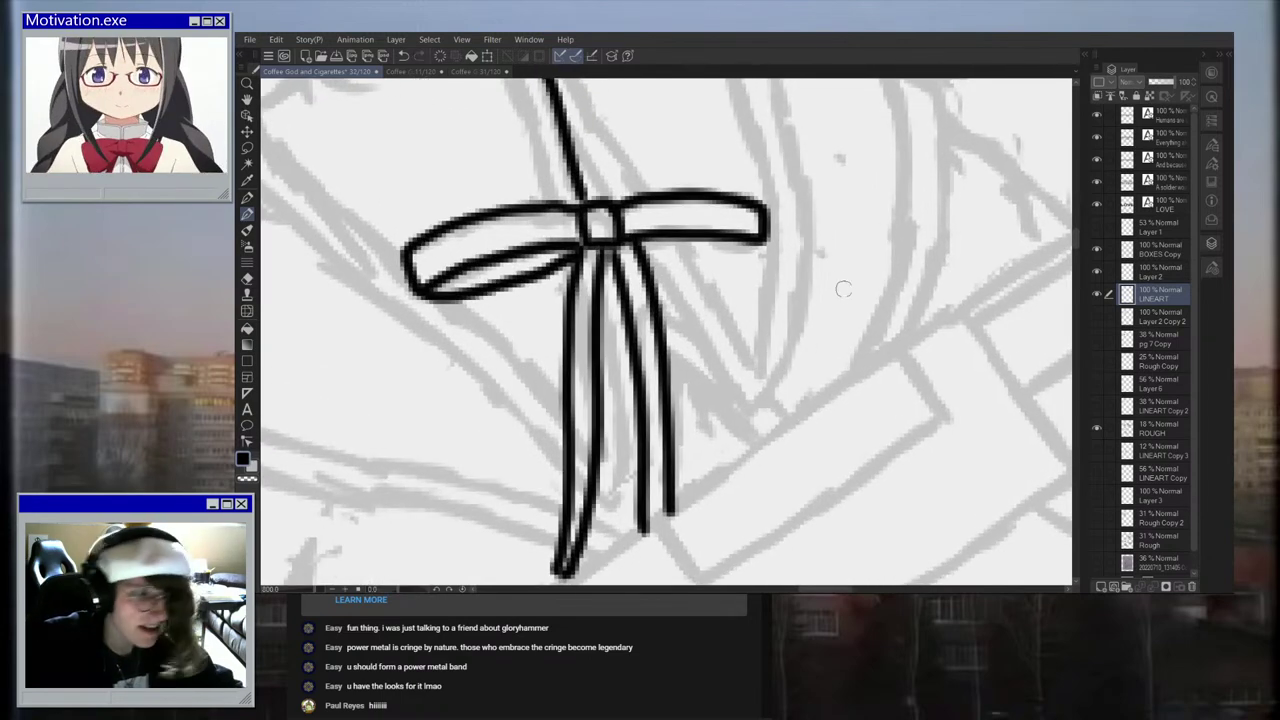
Step: Add a fold line under the bow's right-hand loop and check the finished bow within the panel
mouse_move(598, 246)
left_mouse_down()
mouse_move(724, 242)
mouse_move(748, 228)
mouse_move(590, 246)
left_mouse_up()
key("ctrl+z")
scroll(600, 246, "down", 5)
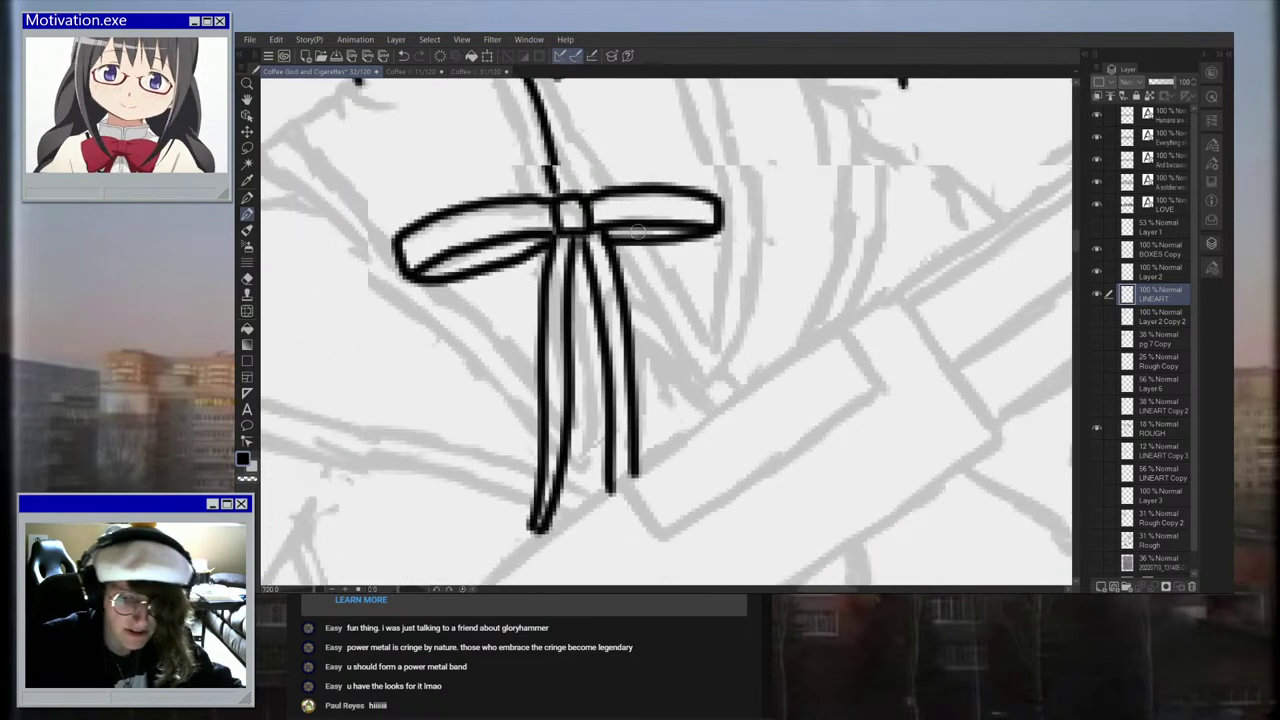
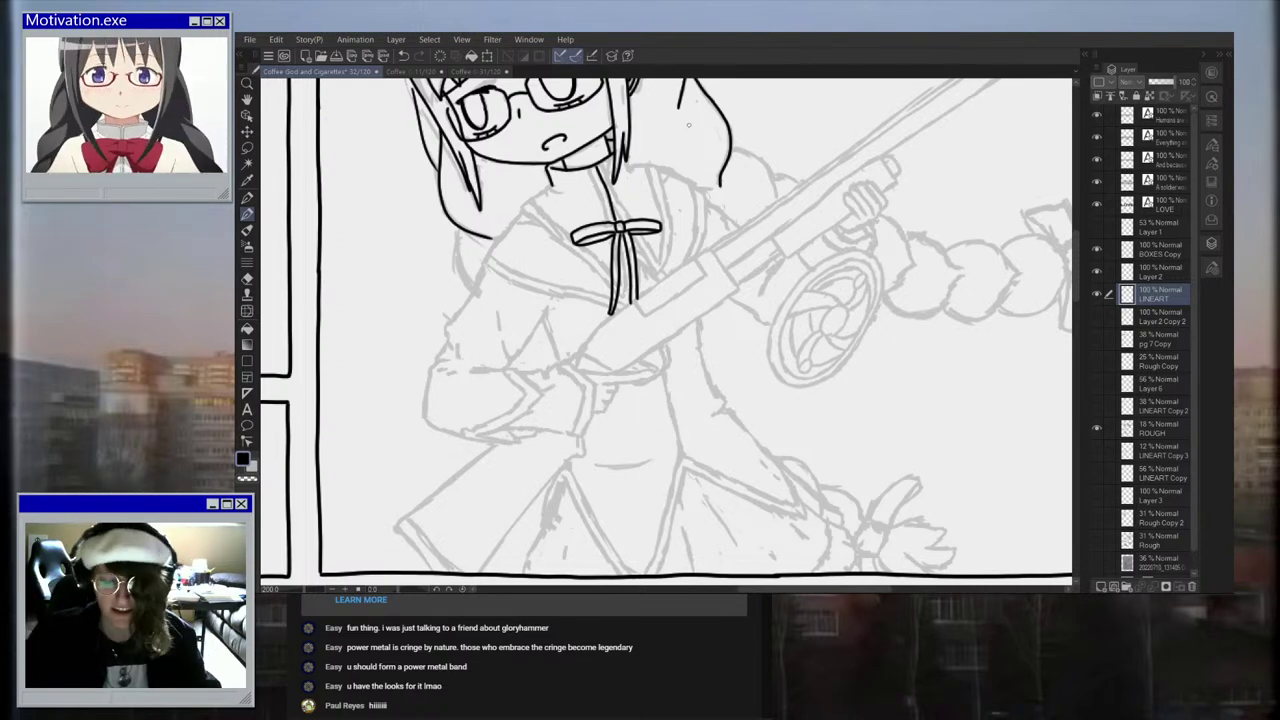
scroll(614, 400, "up", 5)
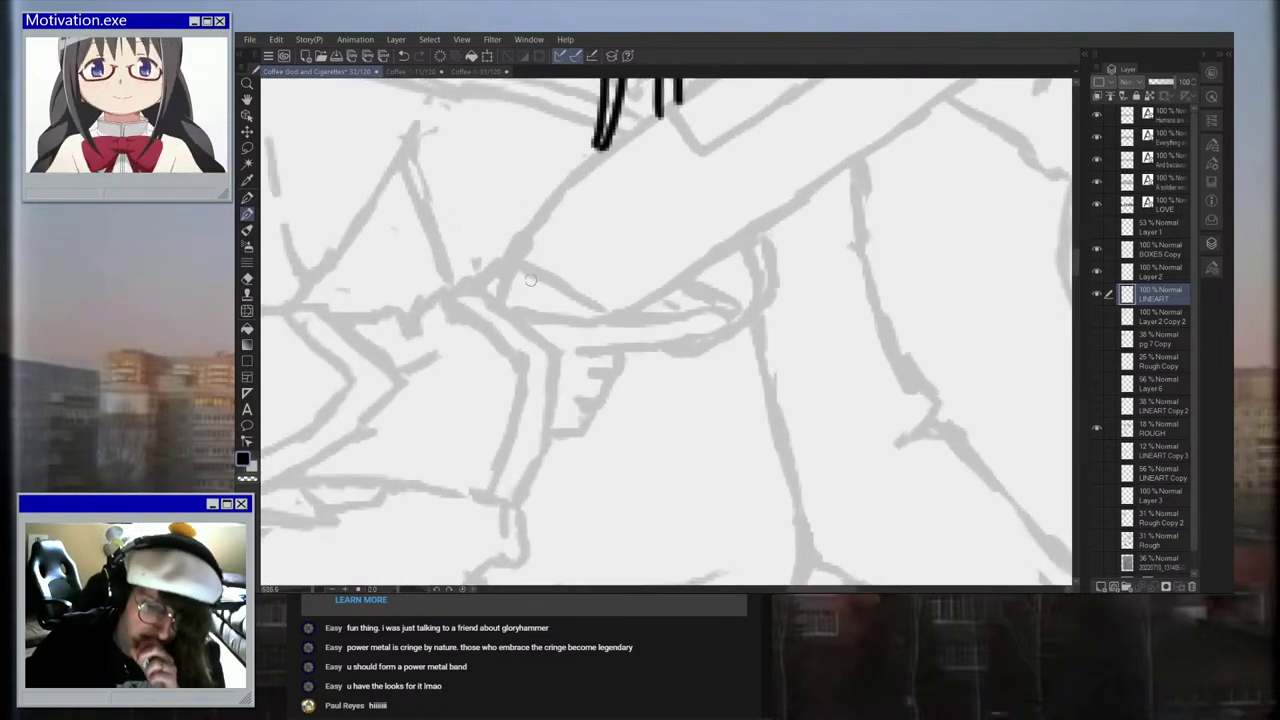
Step: Ink the rifle stock's curved upper edge below the bow and the short straight edge closing the stock toward the barrel
mouse_move(499, 302)
left_mouse_down()
mouse_move(575, 183)
mouse_move(650, 128)
left_mouse_up()
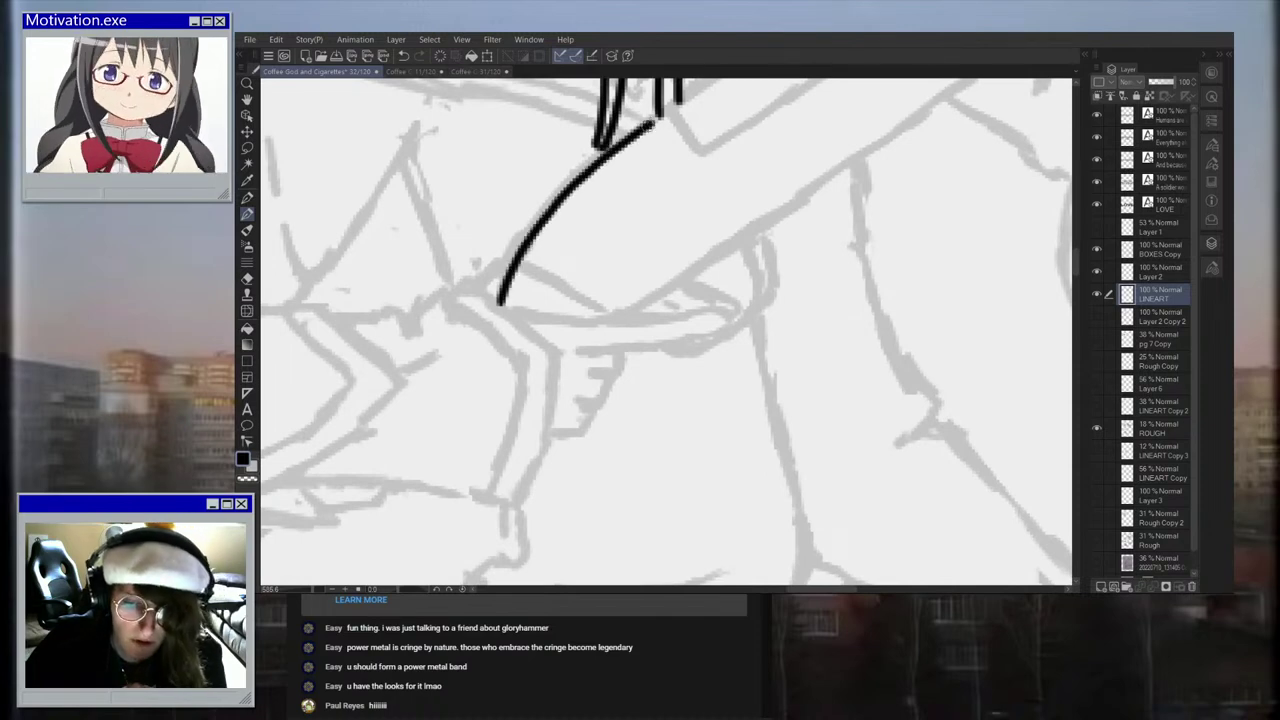
scroll(610, 206, "down", 2)
scroll(610, 206, "down", 3)
scroll(686, 115, "up", 4)
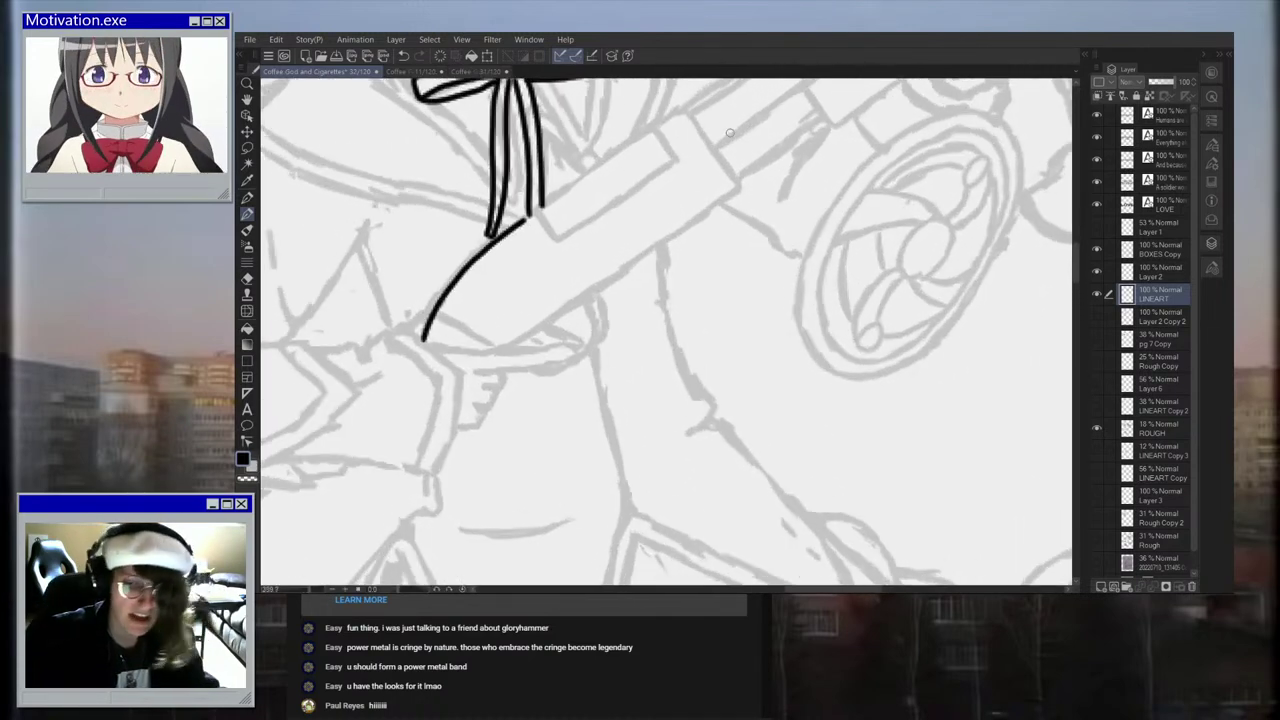
left_click_drag(683, 108, 728, 170)
scroll(690, 160, "up", 2)
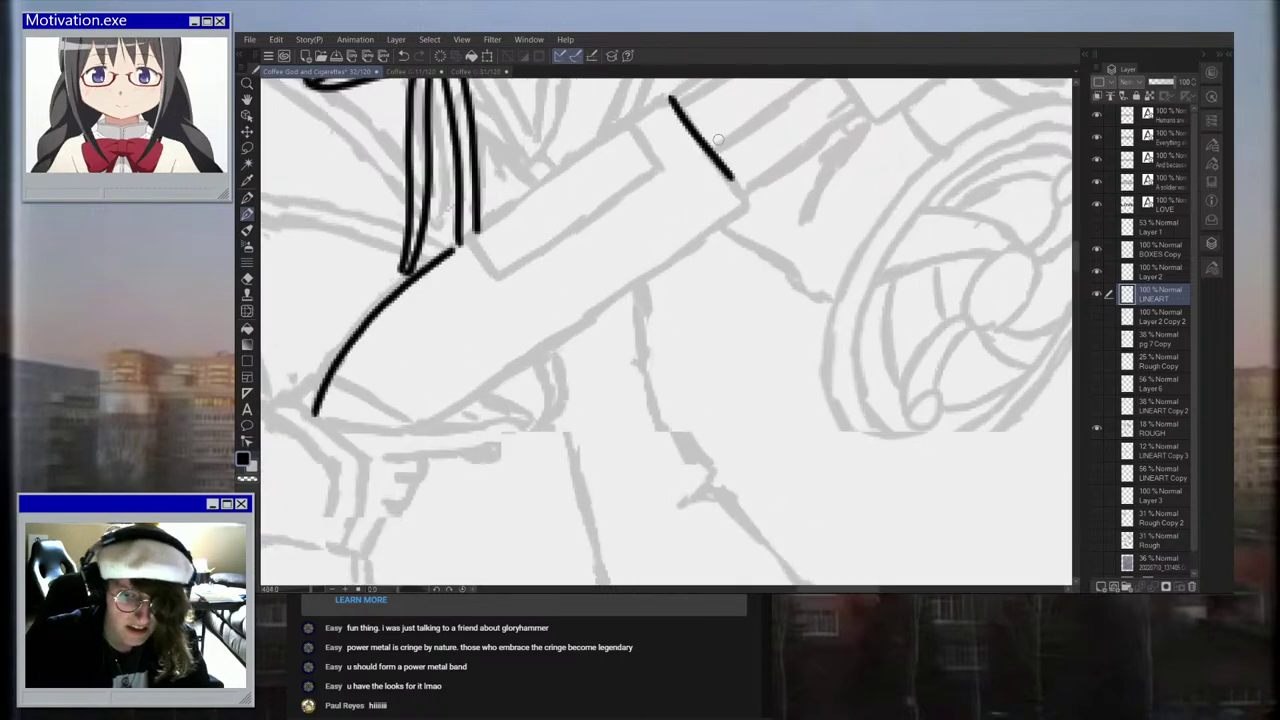
key("ctrl+z")
left_click_drag(670, 97, 745, 203)
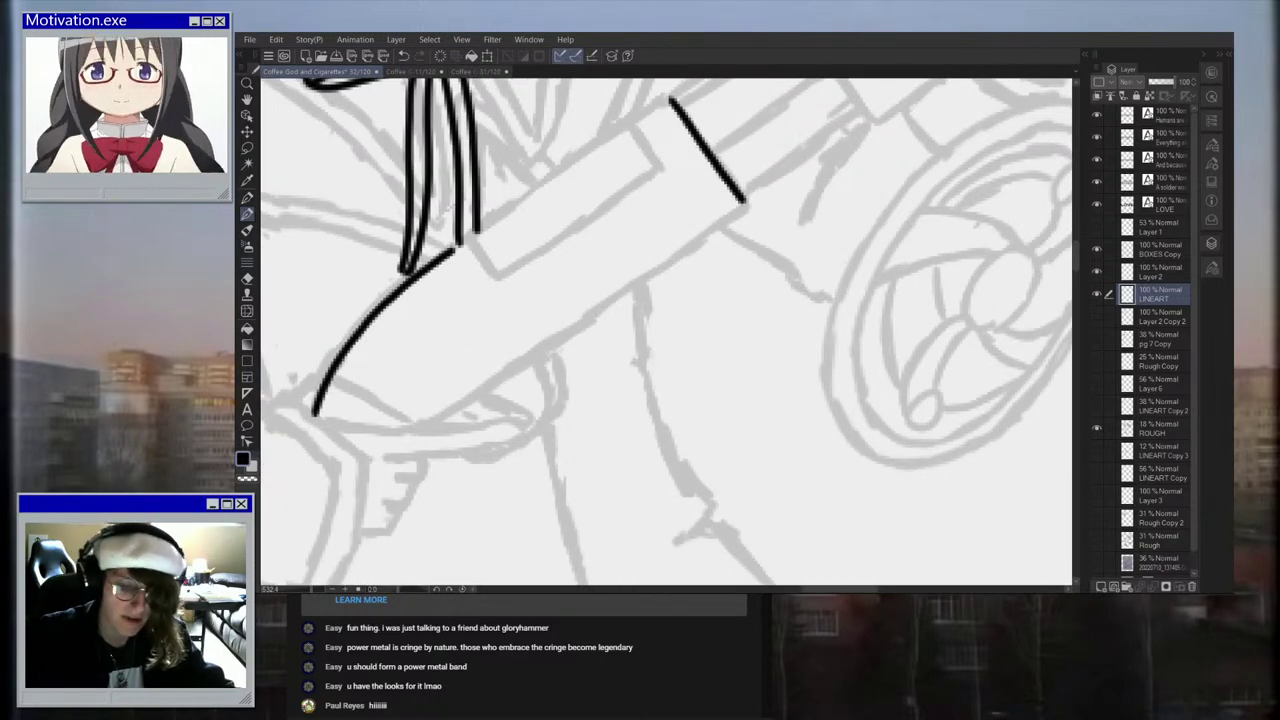
Step: Ink the rifle stock's long straight lower edge from the corner near the barrel down to the girl's hand
scroll(455, 487, "up", 2)
left_click_drag(427, 432, 500, 386)
key("ctrl+z")
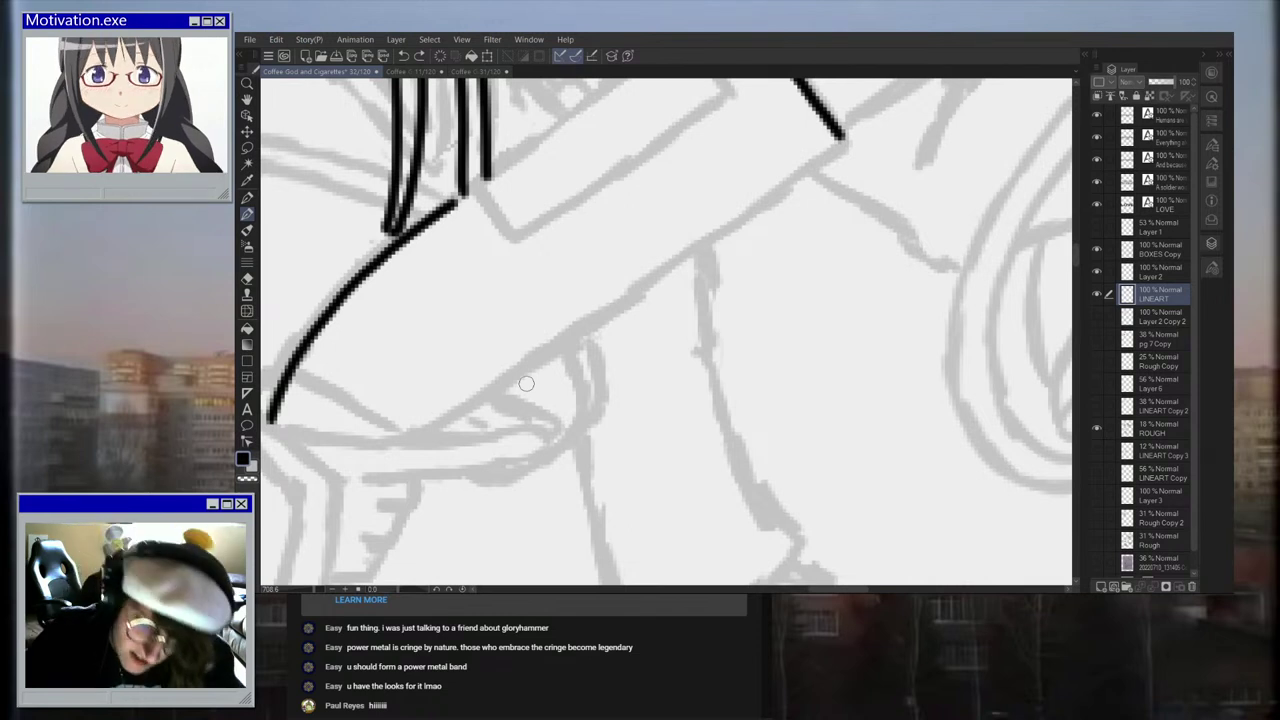
left_click_drag(428, 430, 760, 208)
key("ctrl+z")
key("ctrl+z")
left_click_drag(843, 140, 418, 444)
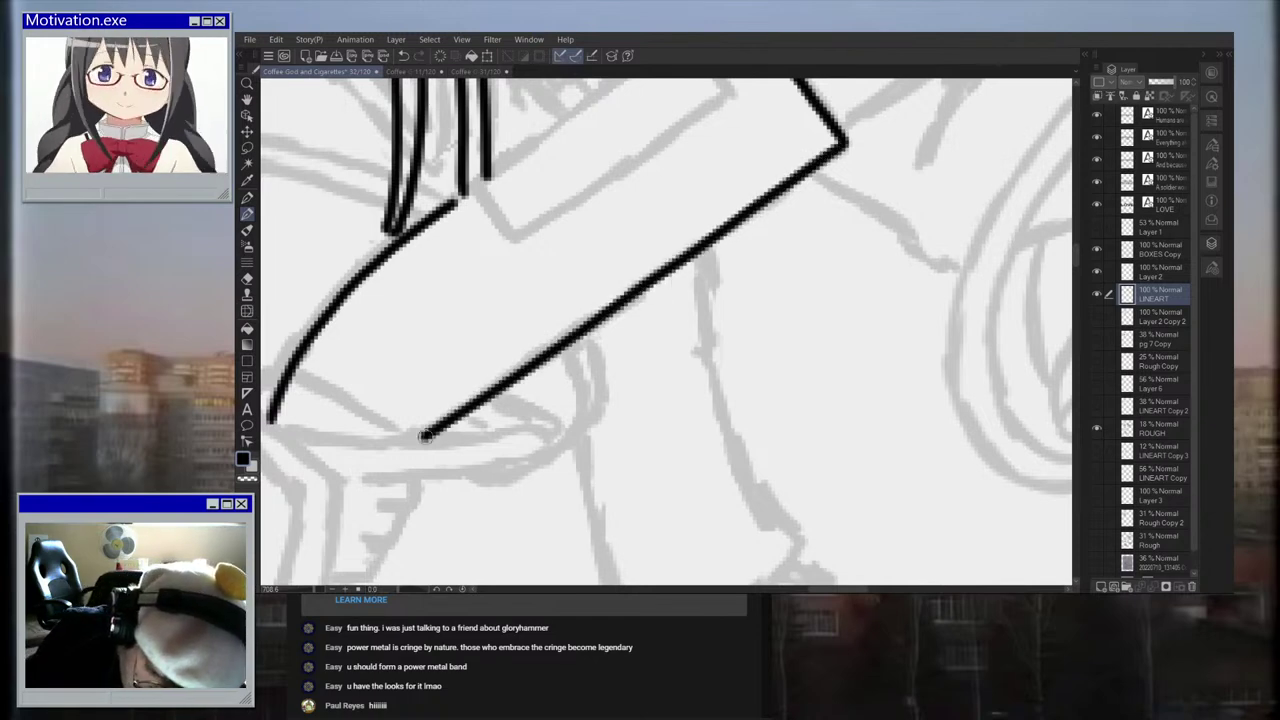
scroll(518, 355, "down", 5)
scroll(518, 353, "down", 5)
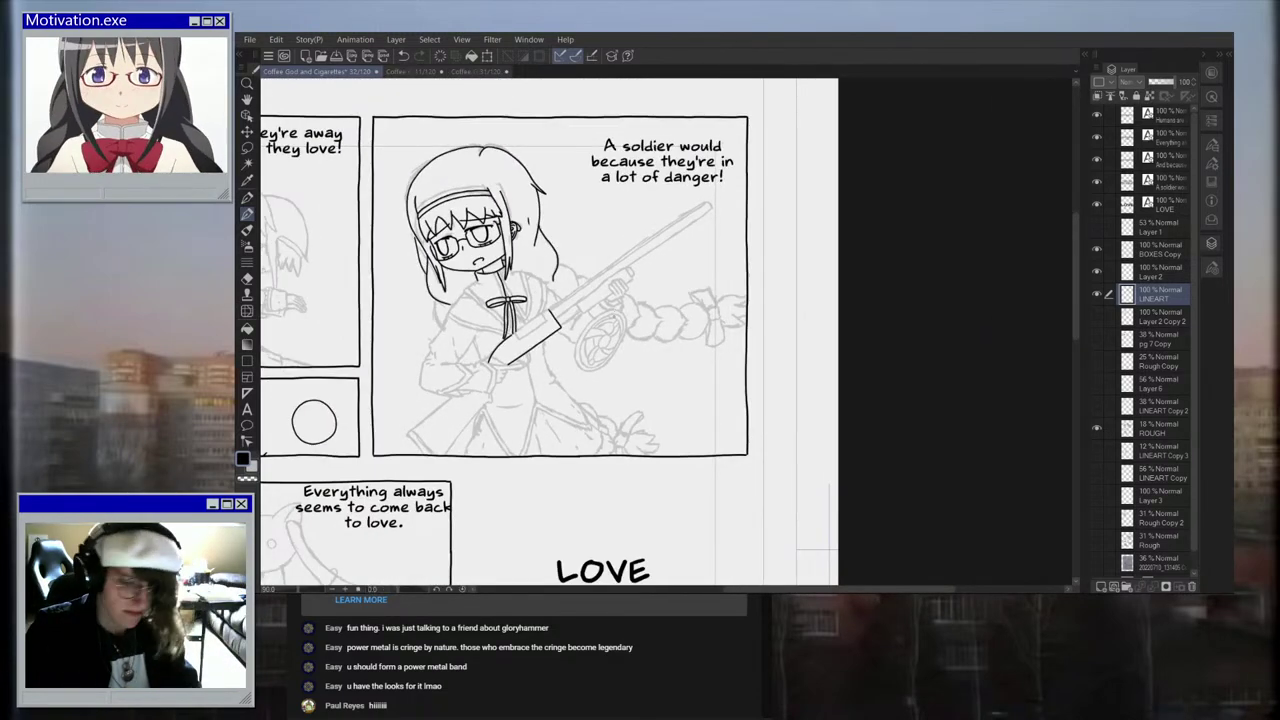
Step: Ink the stock's straight upper edge from the ribbon tails to the barrel end and outline the narrow inset panel beneath it
scroll(629, 344, "up", 2)
scroll(500, 340, "up", 6)
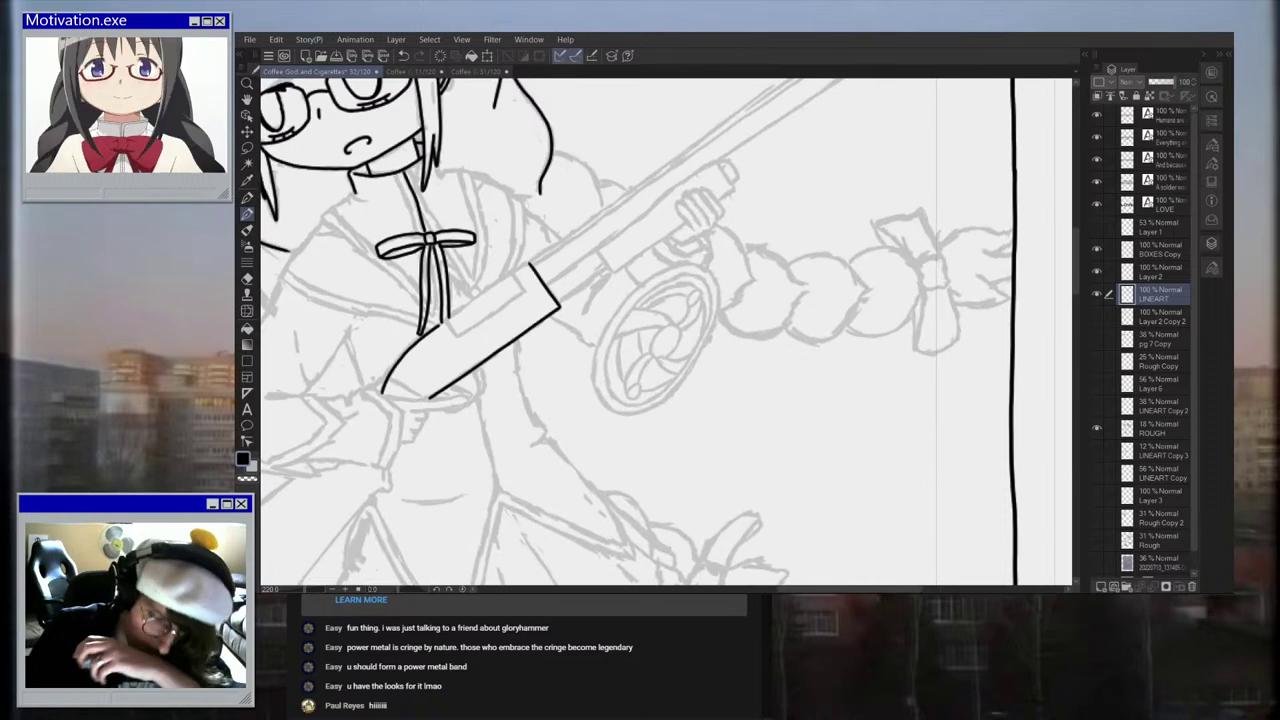
left_click_drag(388, 351, 444, 311)
key("ctrl+z")
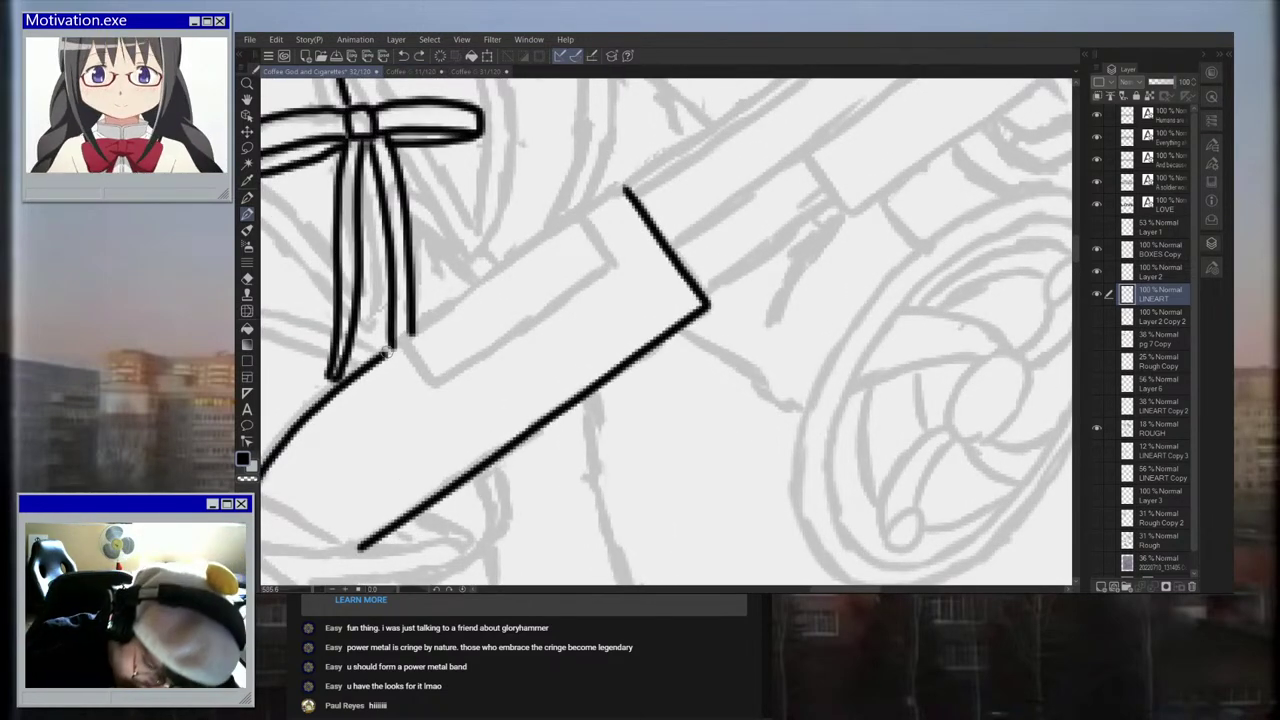
left_click_drag(384, 352, 628, 187)
mouse_move(400, 342)
left_mouse_down()
mouse_move(436, 378)
mouse_move(486, 350)
mouse_move(606, 266)
mouse_move(614, 246)
mouse_move(582, 222)
left_mouse_up()
key("ctrl+minus")
key("ctrl+minus")
scroll(597, 234, "down", 12)
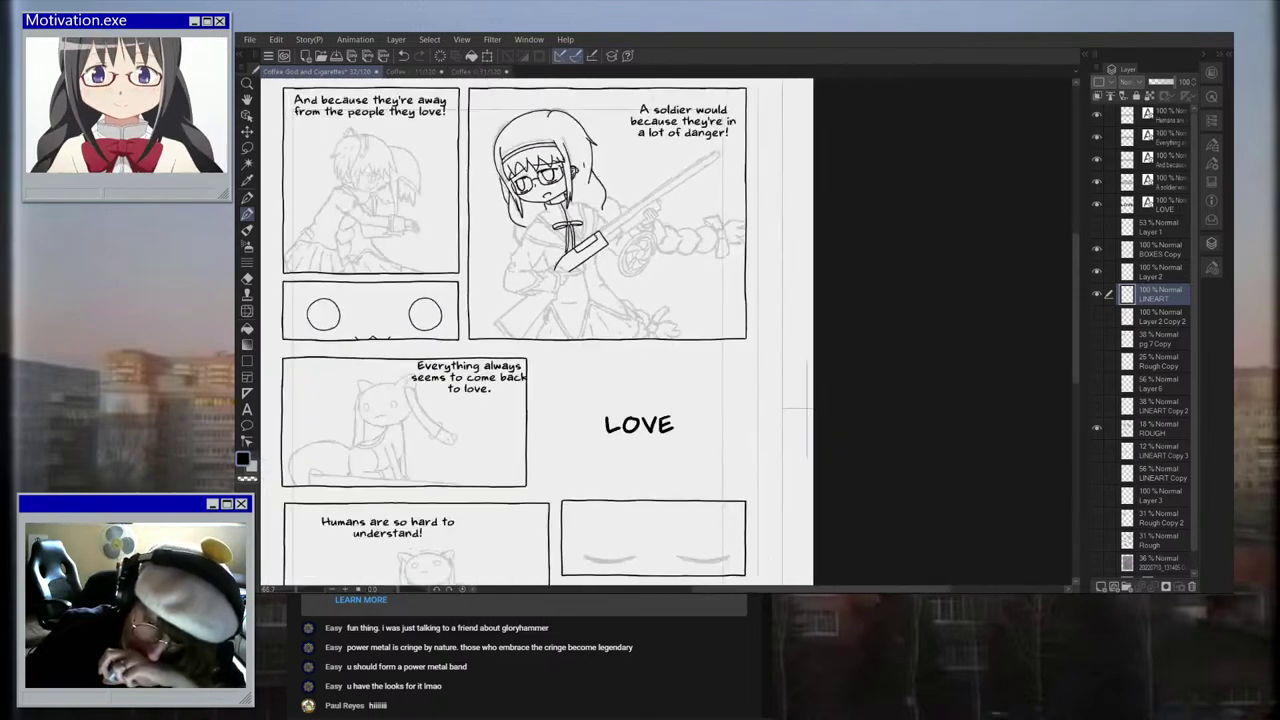
Step: Hide the "A soldier would because they're in a lot of danger!" text layer and return to the girl's collar
scroll(628, 185, "up", 4)
key("ctrl+plus")
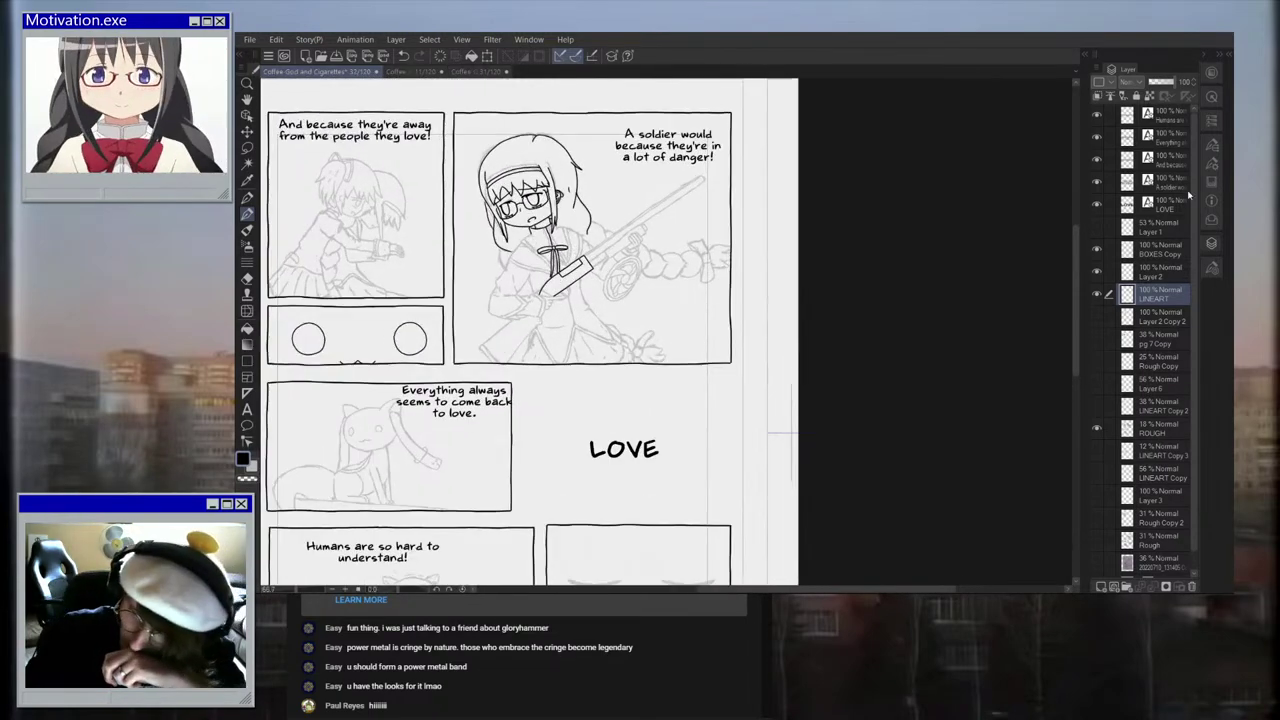
key("ctrl+plus")
key("ctrl+plus")
key("ctrl+plus")
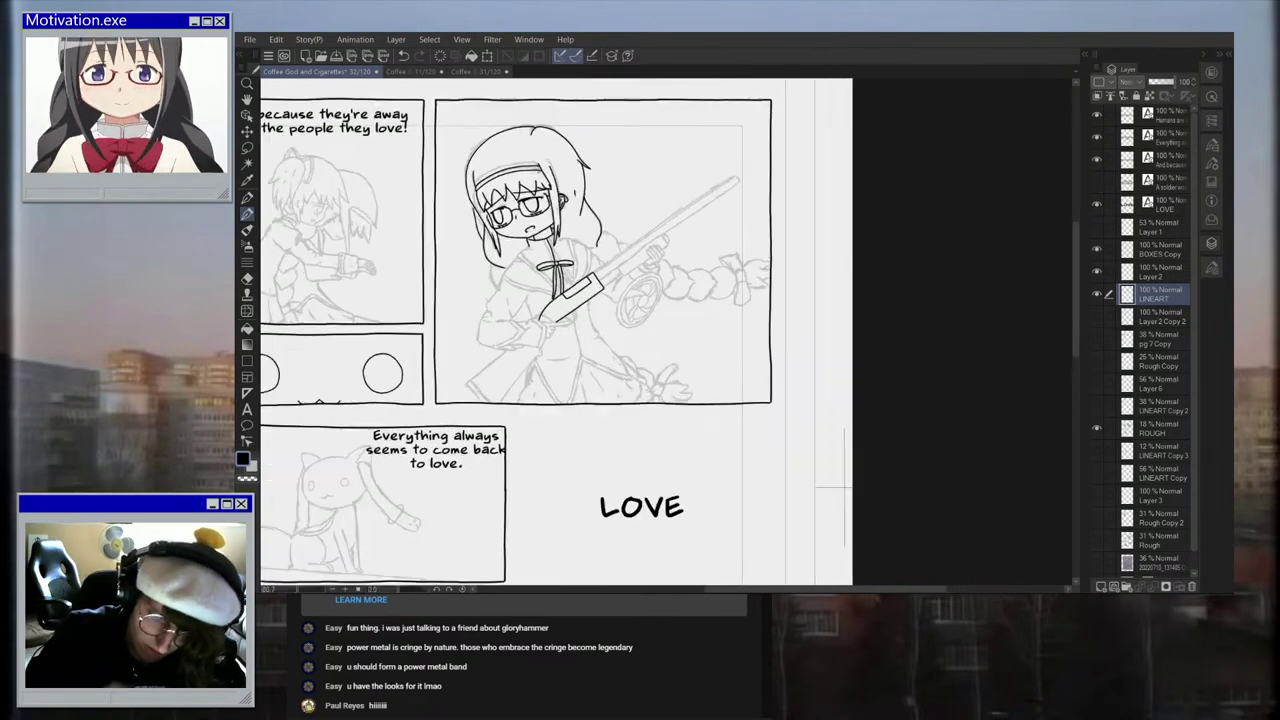
key("ctrl+plus")
key("ctrl+plus")
key("ctrl+plus")
key("ctrl+plus")
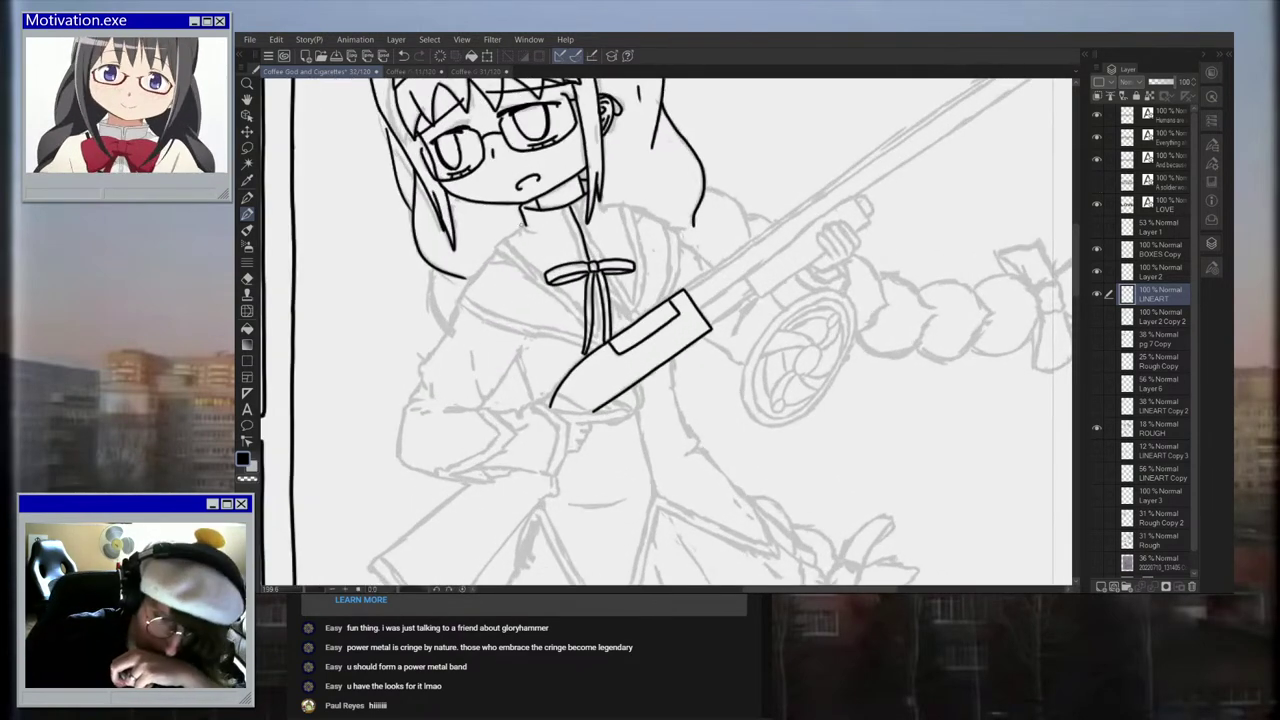
Step: Ink short fold strokes at both sides of the neckband's base and the sailor collar's left outer edge down to the ribbon
left_click_drag(520, 240, 552, 238)
scroll(686, 180, "up", 1)
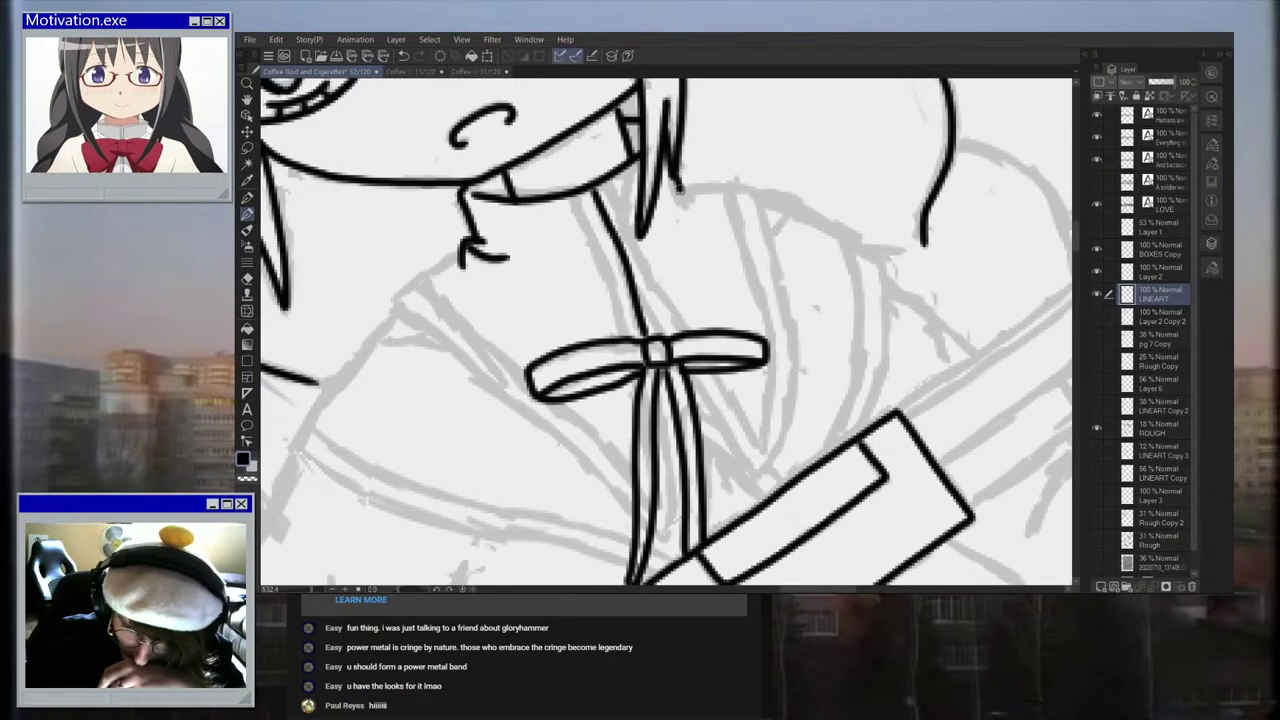
left_click_drag(688, 195, 730, 188)
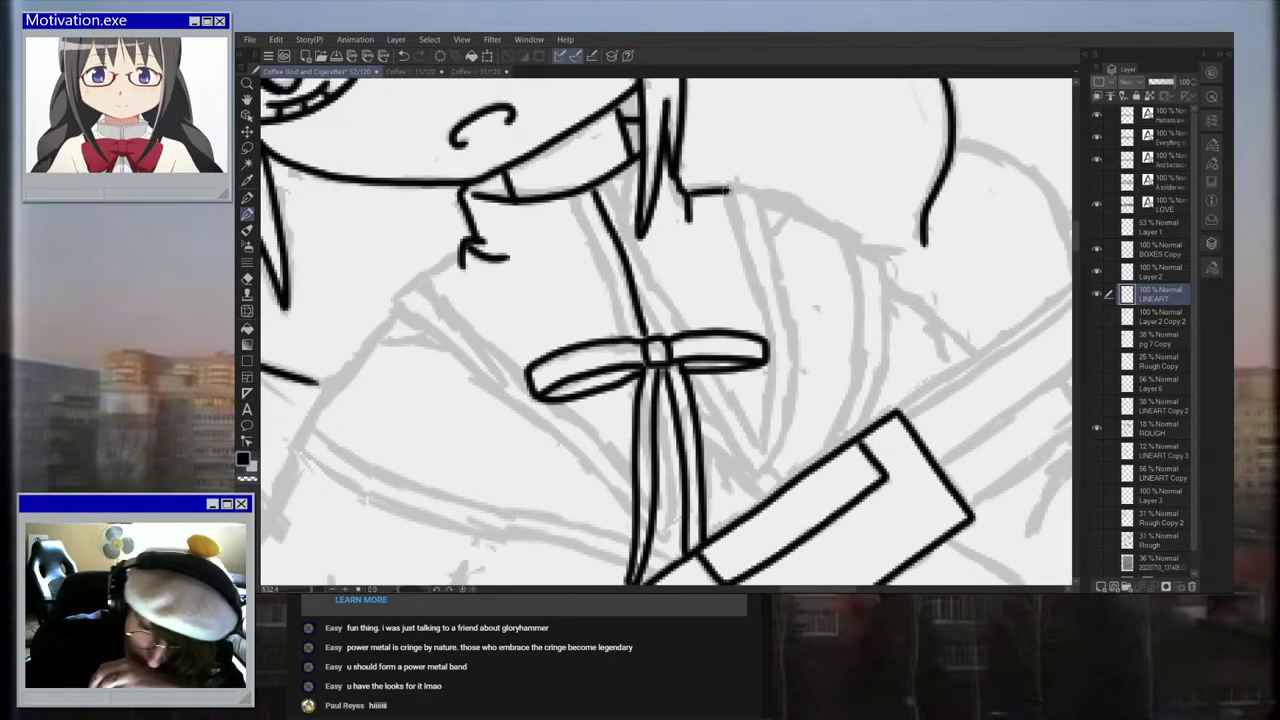
mouse_move(458, 256)
left_mouse_down()
mouse_move(408, 294)
mouse_move(420, 319)
mouse_move(632, 515)
left_mouse_up()
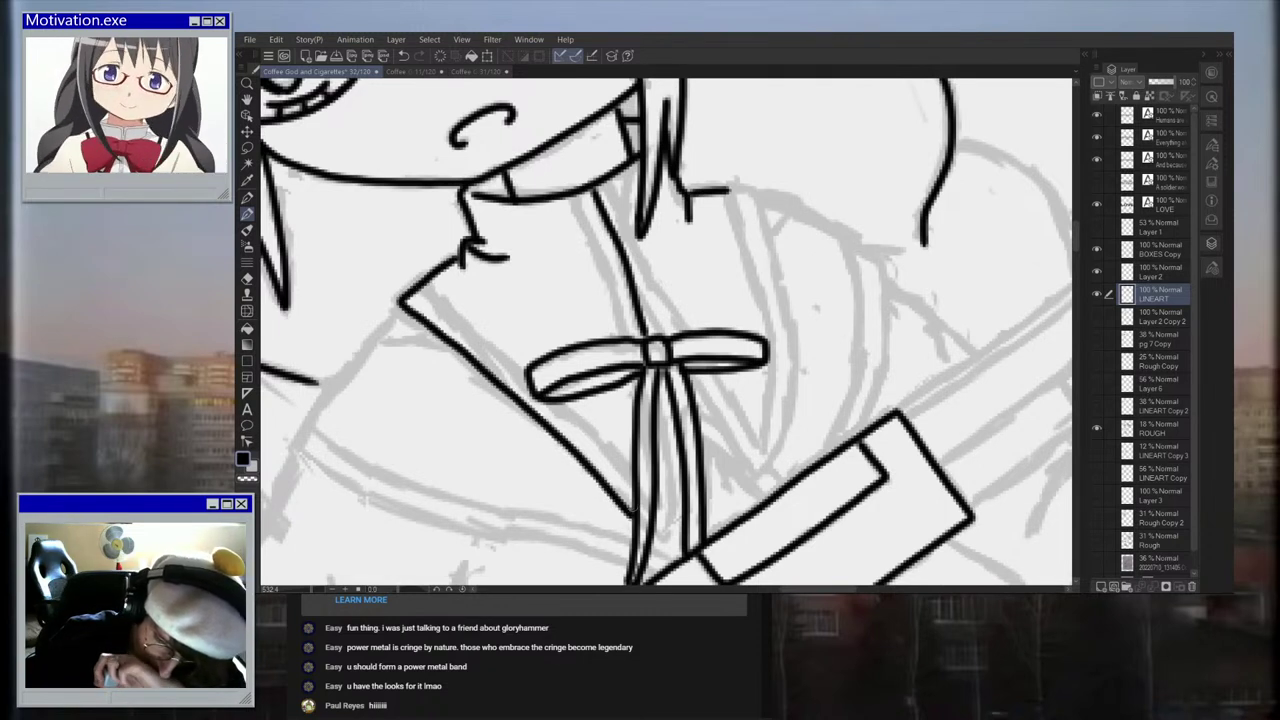
Step: Ink the neckband's base seam, the placket lines down to the bow, and the outline of the sailor collar's right flap
mouse_move(576, 194)
left_mouse_down()
mouse_move(594, 243)
mouse_move(572, 260)
mouse_move(656, 236)
left_mouse_up()
left_click(404, 56)
left_click_drag(604, 180, 686, 335)
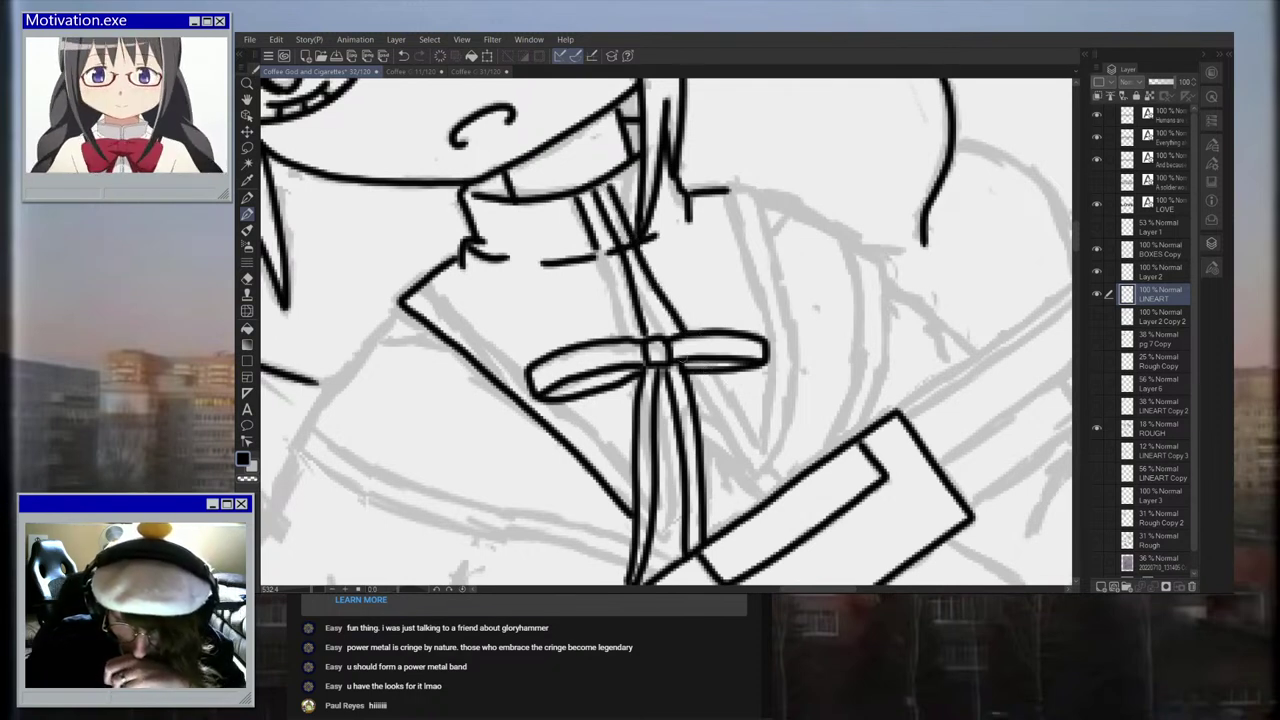
mouse_move(628, 282)
left_mouse_down()
mouse_move(658, 348)
mouse_move(755, 481)
mouse_move(788, 403)
mouse_move(768, 250)
mouse_move(750, 205)
mouse_move(725, 188)
mouse_move(758, 205)
mouse_move(770, 305)
mouse_move(784, 315)
mouse_move(763, 210)
mouse_move(726, 190)
mouse_move(756, 203)
mouse_move(753, 190)
mouse_move(745, 215)
mouse_move(769, 355)
mouse_move(756, 456)
left_mouse_up()
left_click_drag(713, 375, 758, 458)
scroll(806, 400, "down", 2)
scroll(806, 400, "down", 5)
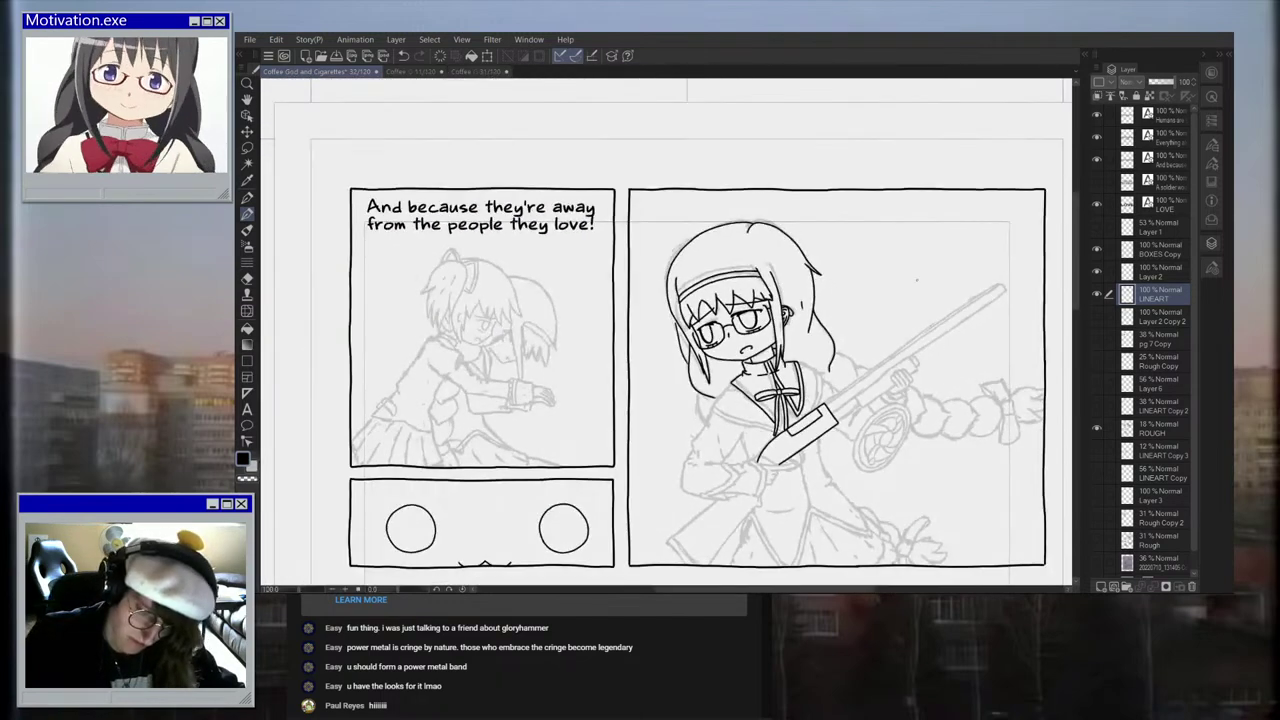
Step: Ink an inner trim line parallel to the outer edge of the sailor collar's right flap, continuing below the bow
scroll(820, 435, "up", 5)
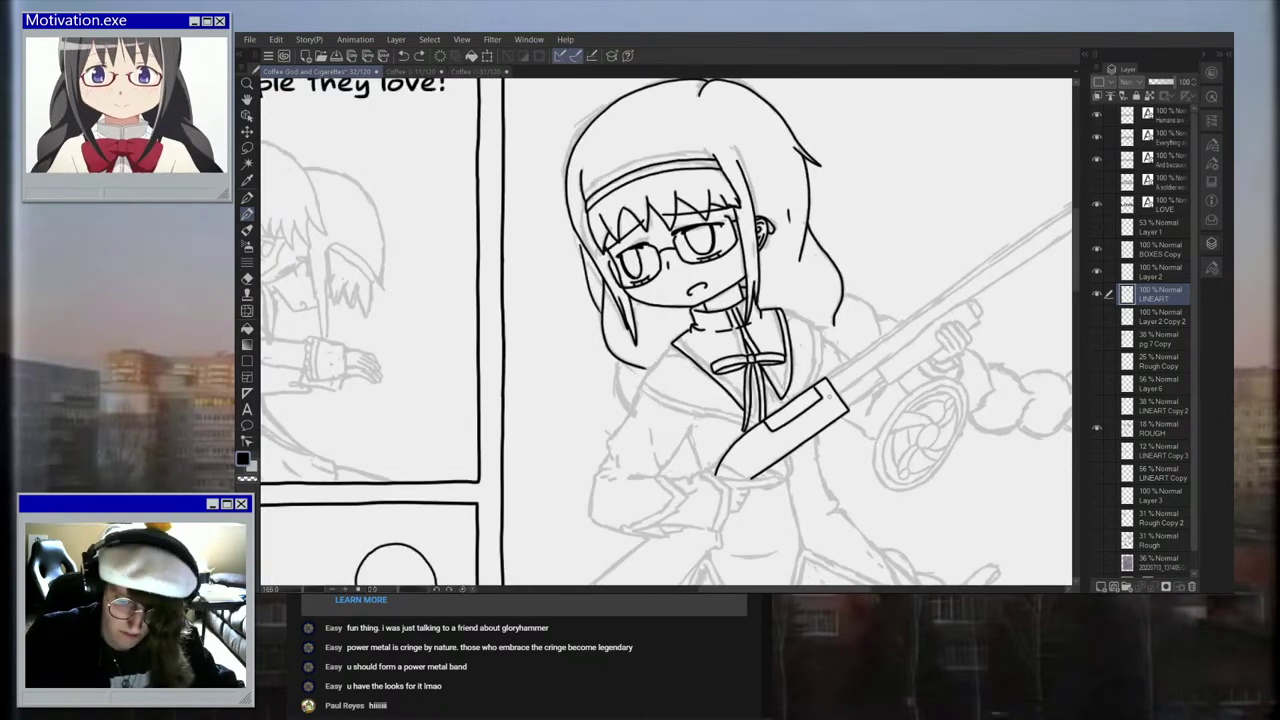
scroll(820, 435, "up", 1)
scroll(821, 420, "up", 3)
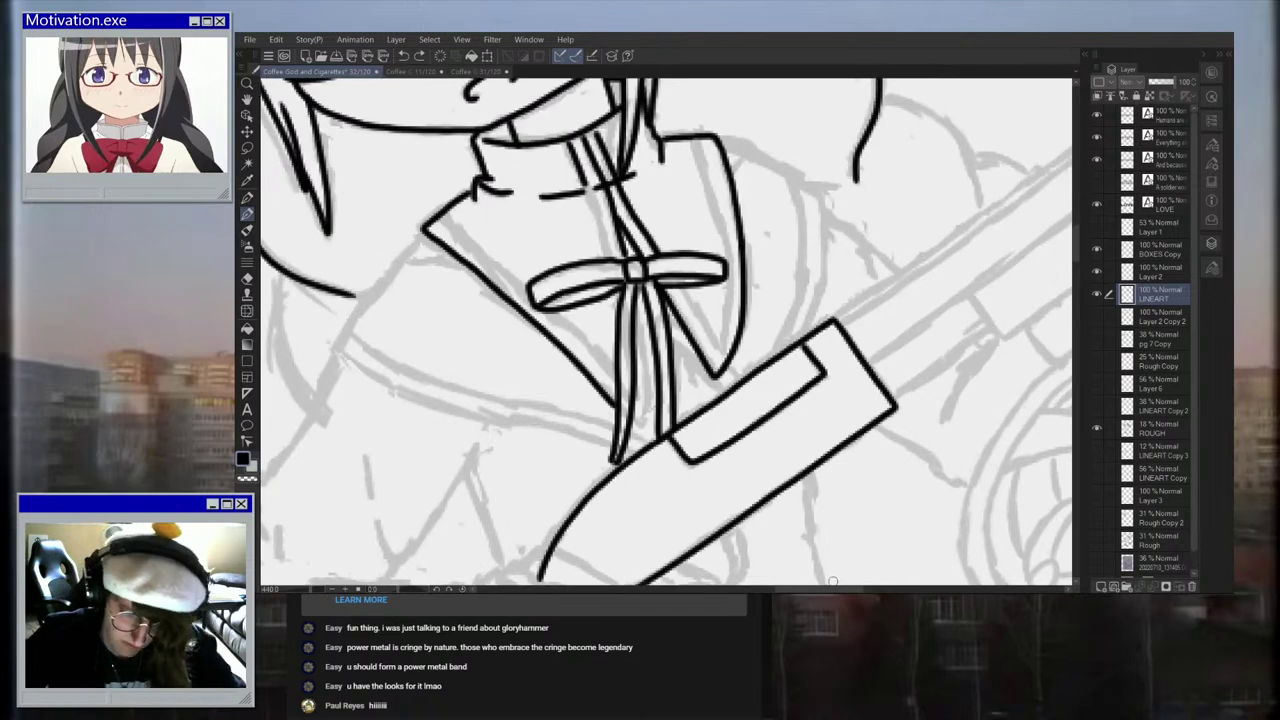
mouse_move(728, 262)
left_mouse_down()
mouse_move(691, 280)
mouse_move(737, 286)
mouse_move(711, 256)
mouse_move(738, 263)
mouse_move(739, 284)
mouse_move(691, 293)
mouse_move(735, 286)
left_mouse_up()
scroll(759, 333, "up", 2)
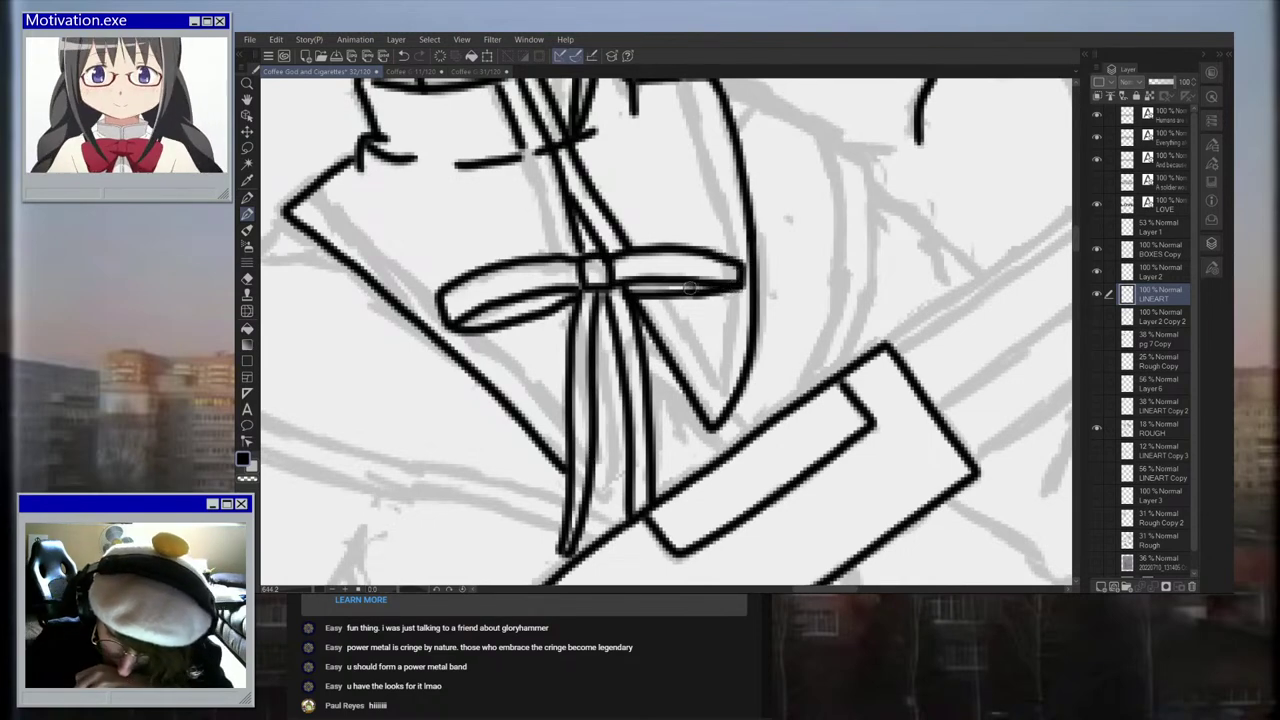
scroll(716, 287, "down", 4)
scroll(714, 211, "up", 1)
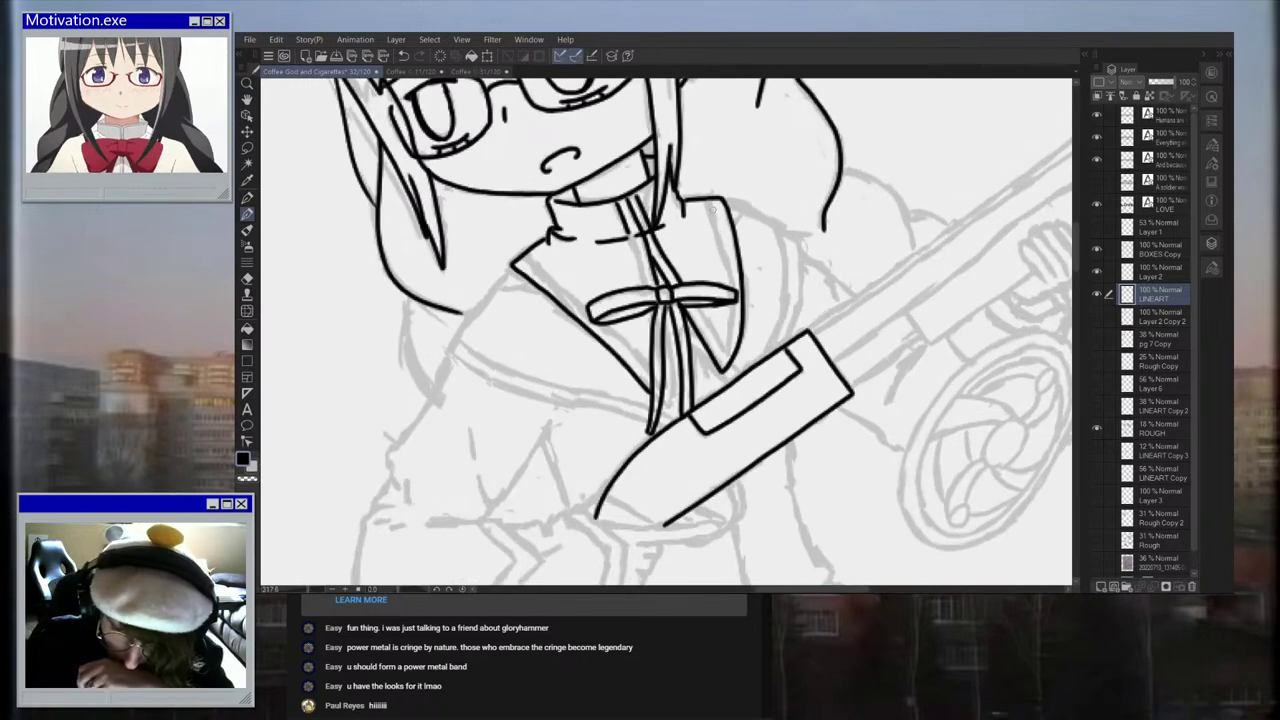
scroll(711, 210, "up", 1)
mouse_move(713, 204)
left_mouse_down()
mouse_move(737, 315)
mouse_move(727, 383)
mouse_move(720, 347)
mouse_move(695, 323)
mouse_move(722, 376)
left_mouse_up()
left_click(403, 55)
left_click_drag(698, 330, 728, 390)
Step: Hide the ROUGH sketch layer to review the girl's clean line art, and turn the sketch back on
scroll(728, 390, "down", 5)
scroll(744, 346, "down", 2)
left_click(1096, 430)
scroll(952, 401, "down", 8)
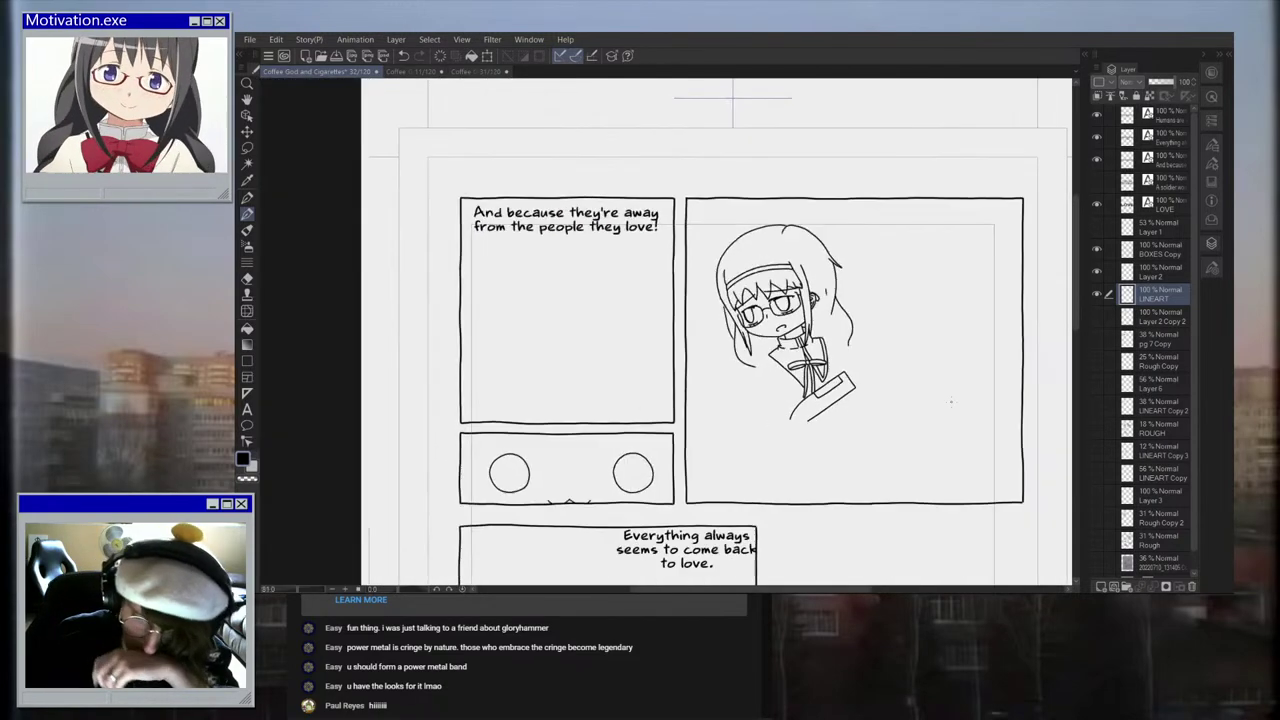
scroll(865, 366, "up", 3)
scroll(890, 365, "up", 4)
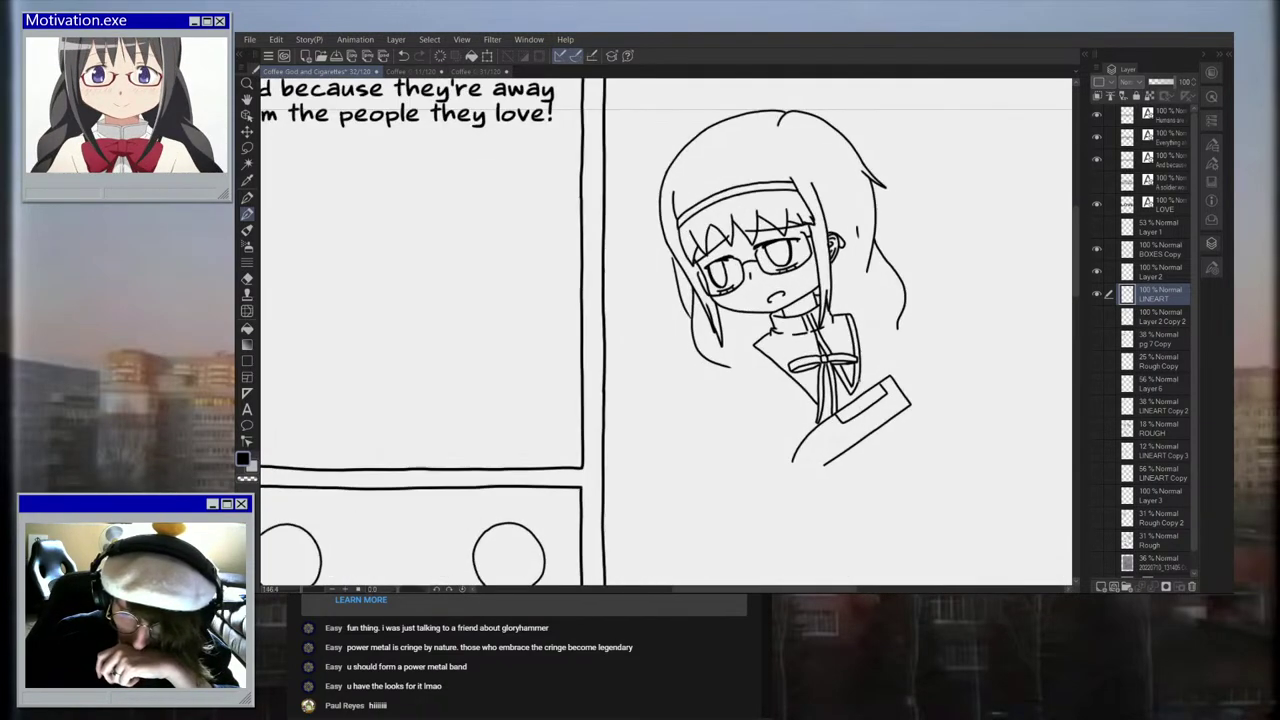
scroll(810, 297, "up", 2)
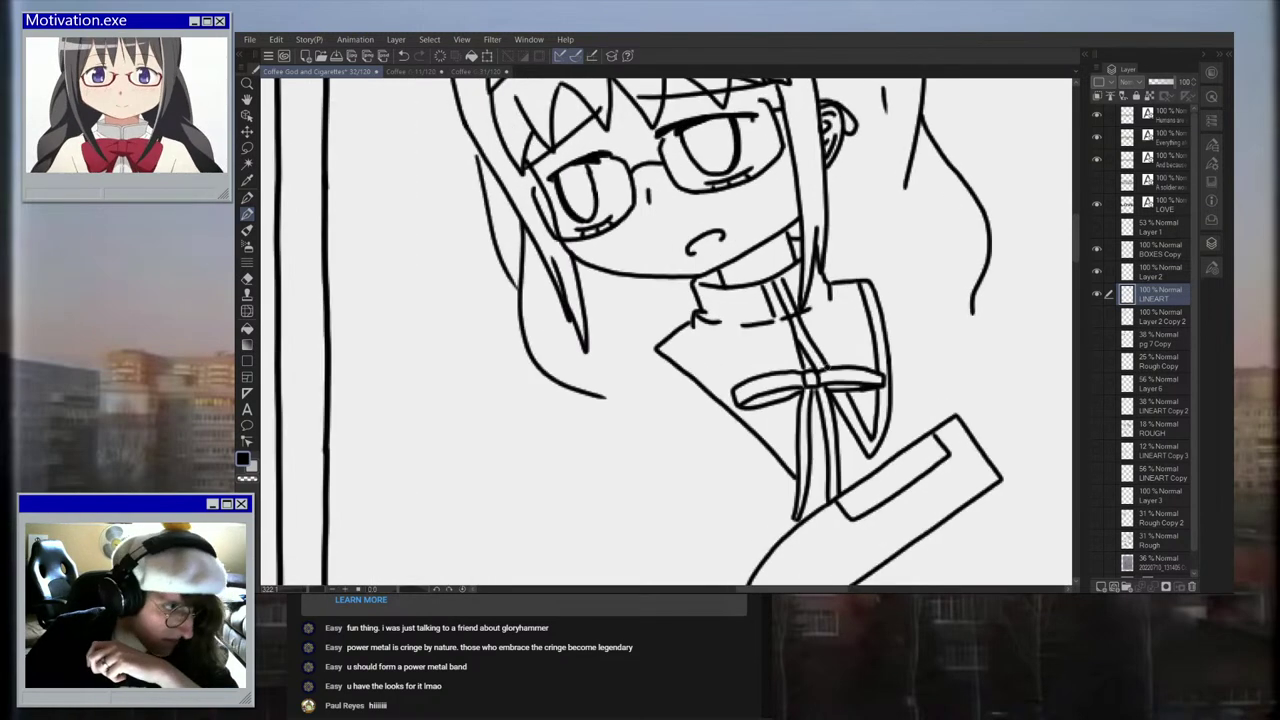
scroll(978, 412, "down", 3)
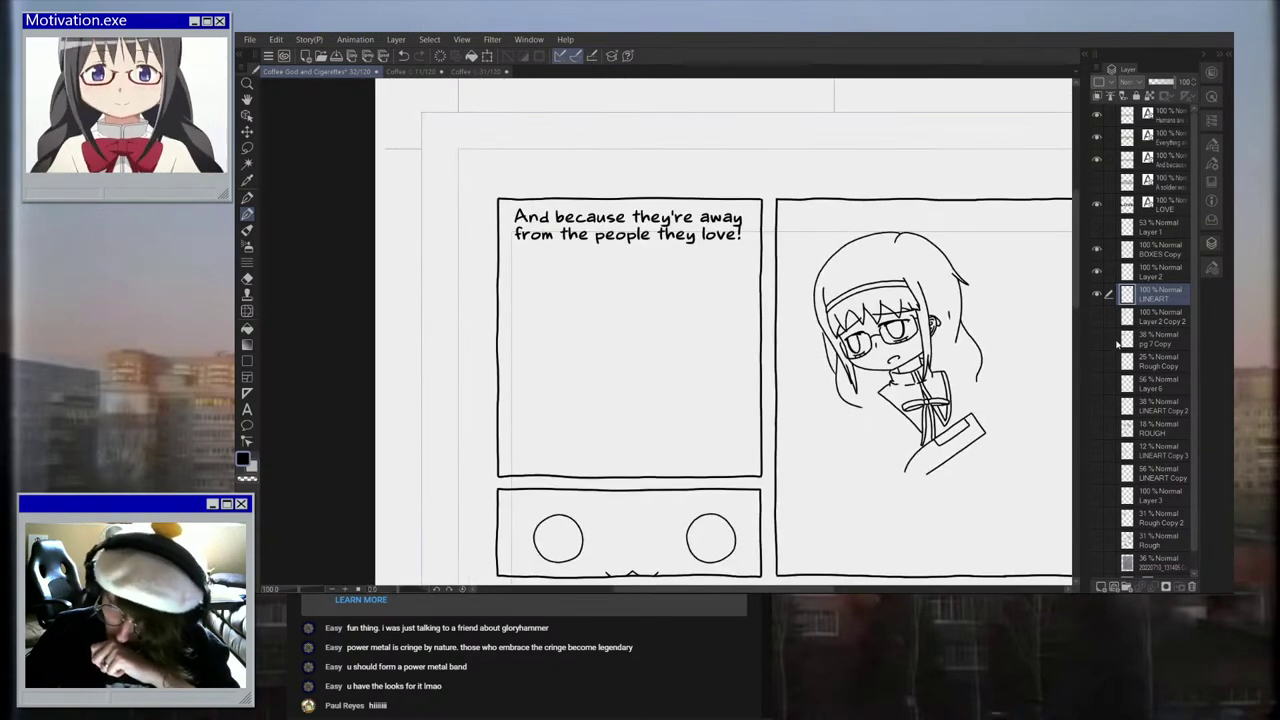
scroll(1035, 363, "up", 3)
left_click(1096, 364)
left_click(1097, 363)
left_click(1096, 430)
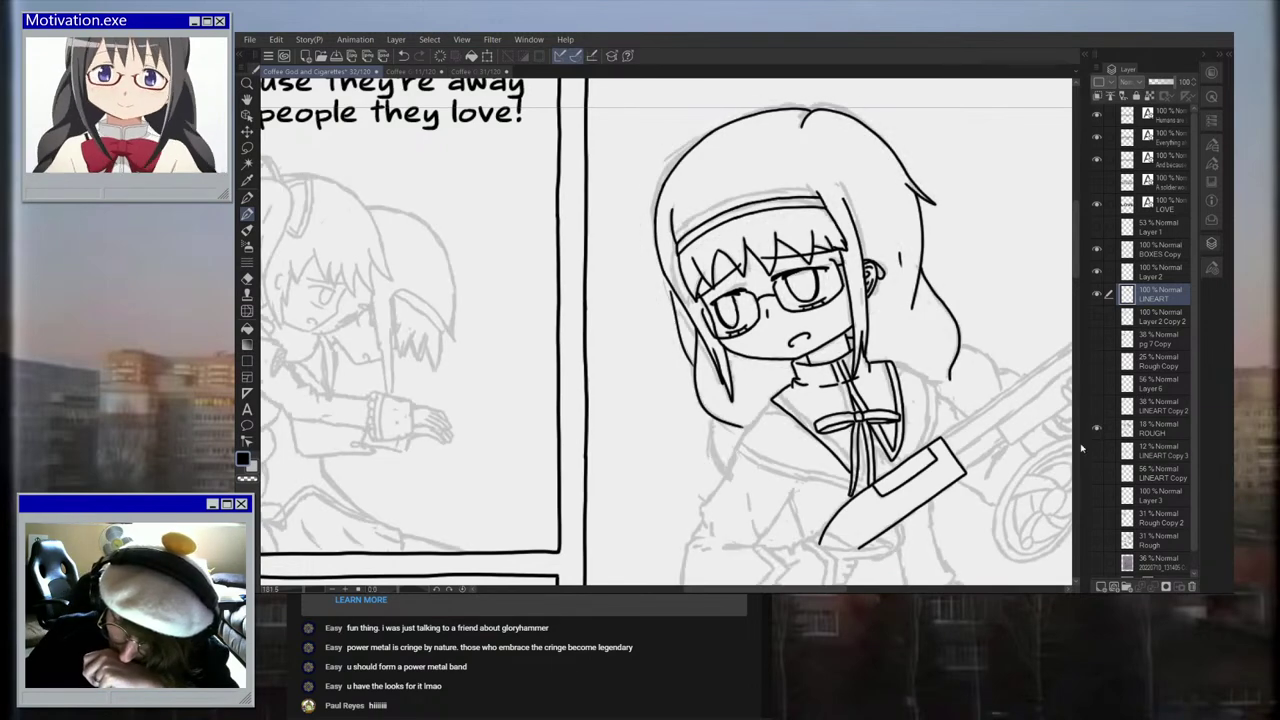
Step: Redraw the sailor collar's left corner, start its inner trim line, and add a short shoulder stroke below the corner
scroll(921, 505, "up", 5)
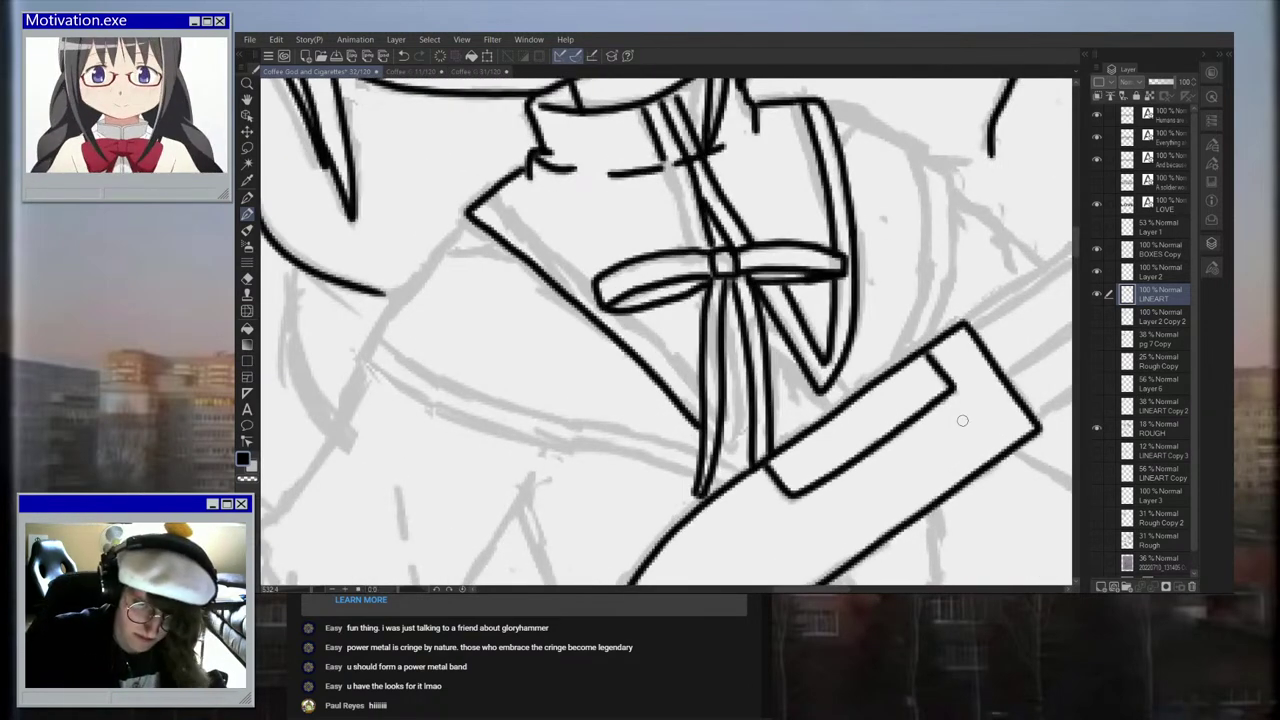
mouse_move(488, 197)
left_mouse_down()
mouse_move(534, 229)
mouse_move(472, 222)
left_mouse_up()
key("ctrl+z")
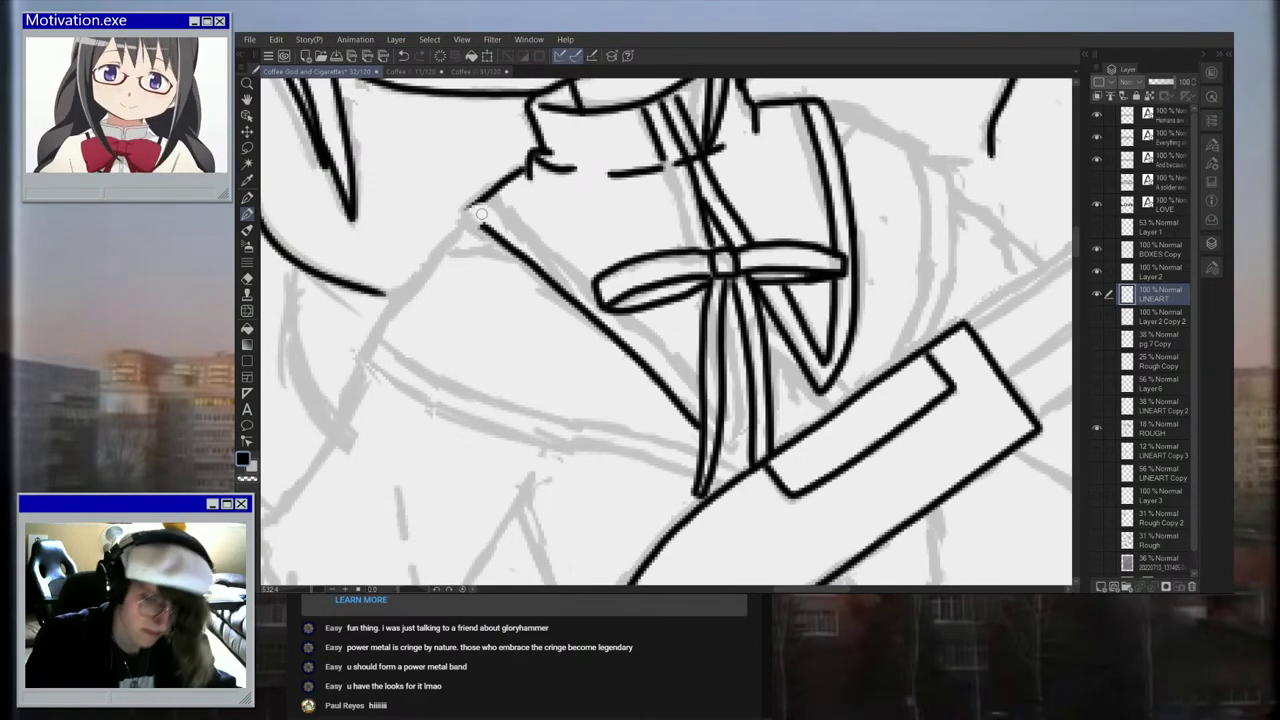
scroll(480, 213, "up", 2)
mouse_move(484, 190)
left_mouse_down()
mouse_move(460, 210)
mouse_move(477, 221)
mouse_move(463, 214)
mouse_move(483, 224)
mouse_move(501, 210)
mouse_move(577, 267)
left_mouse_up()
scroll(606, 253, "down", 4)
left_click_drag(512, 226, 503, 240)
Step: Continue the left collar flap's inner trim line to the bow and below it to the ribbon tail
scroll(540, 265, "up", 2)
left_click_drag(606, 263, 639, 299)
key("ctrl+z")
key("ctrl+z")
mouse_move(594, 256)
left_mouse_down()
mouse_move(715, 372)
mouse_move(744, 378)
left_mouse_up()
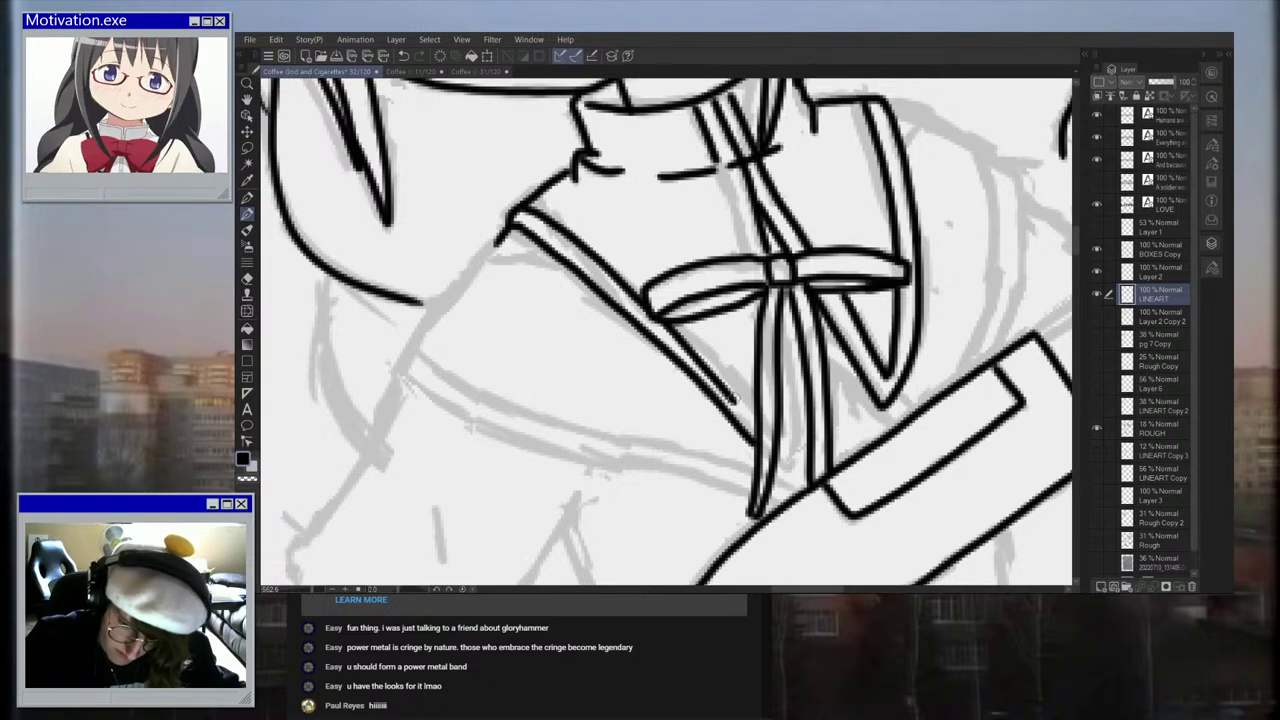
key("ctrl+z")
left_click_drag(663, 321, 760, 424)
key("ctrl+z")
key("ctrl+z")
left_click_drag(660, 320, 758, 430)
Step: Ink the collar's inner trim lines where they show between the bow's two ribbon tails
mouse_move(786, 478)
left_mouse_down()
mouse_move(780, 298)
mouse_move(788, 362)
left_mouse_up()
key("ctrl+z")
left_click_drag(792, 450, 790, 478)
scroll(783, 420, "down", 8)
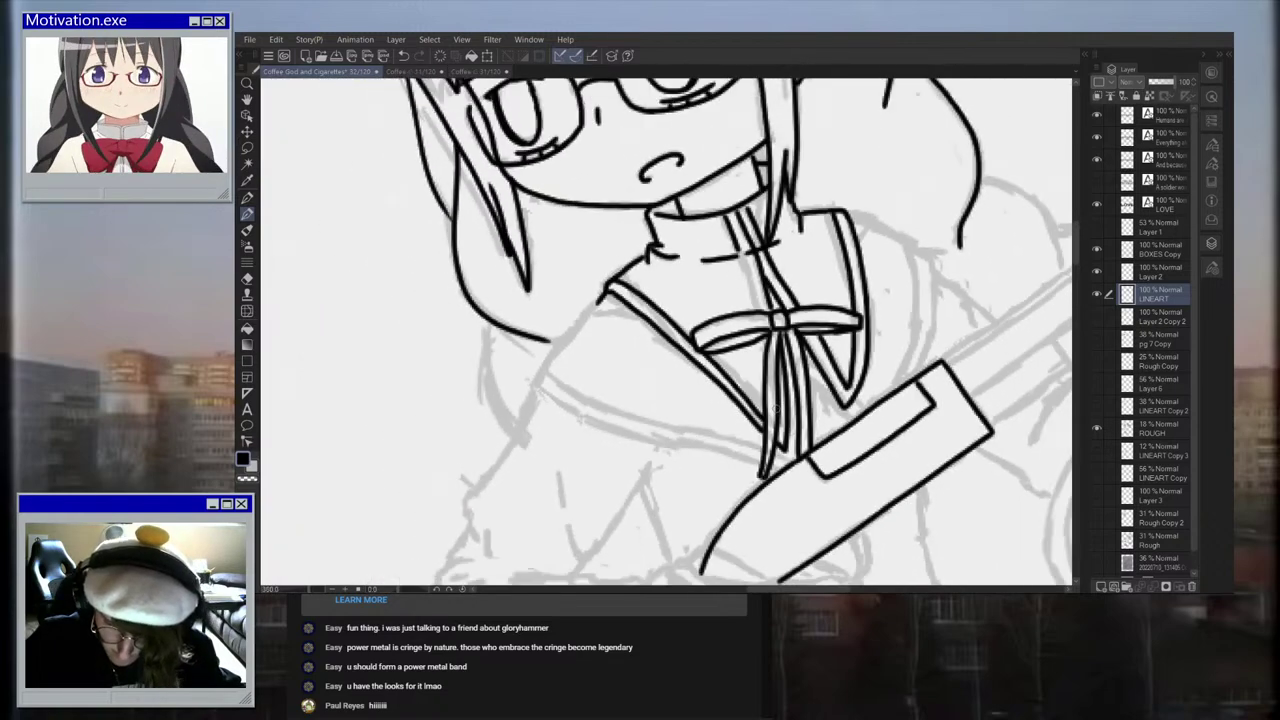
Step: Extend the shirt's left placket line from the neckband seam down to the bow knot
scroll(783, 420, "up", 1)
scroll(784, 367, "up", 8)
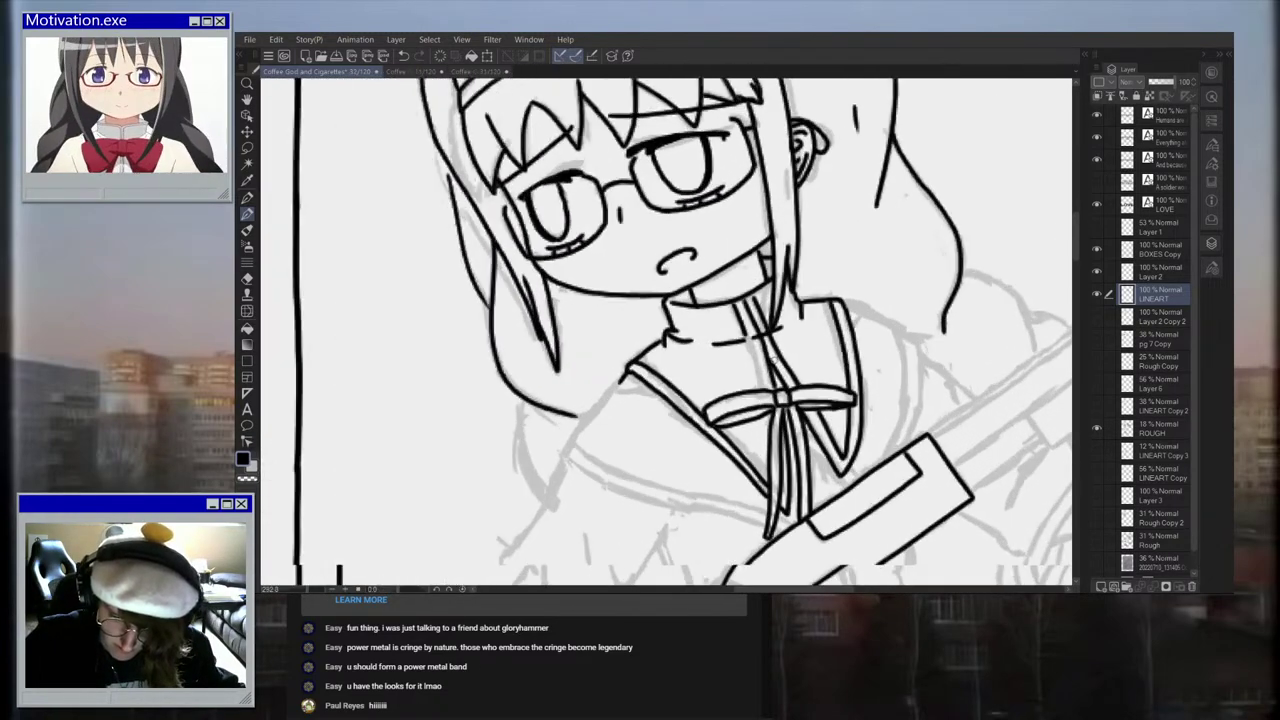
left_click_drag(726, 317, 759, 407)
scroll(760, 440, "down", 2)
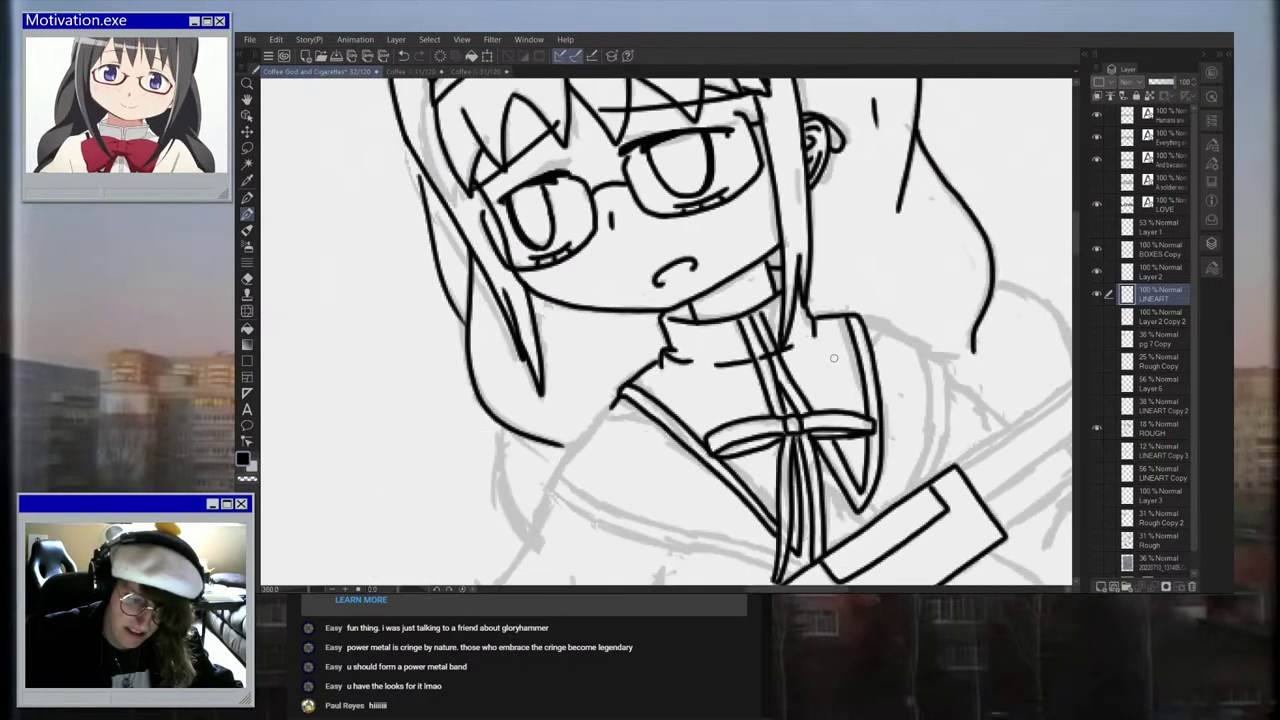
scroll(760, 440, "up", 2)
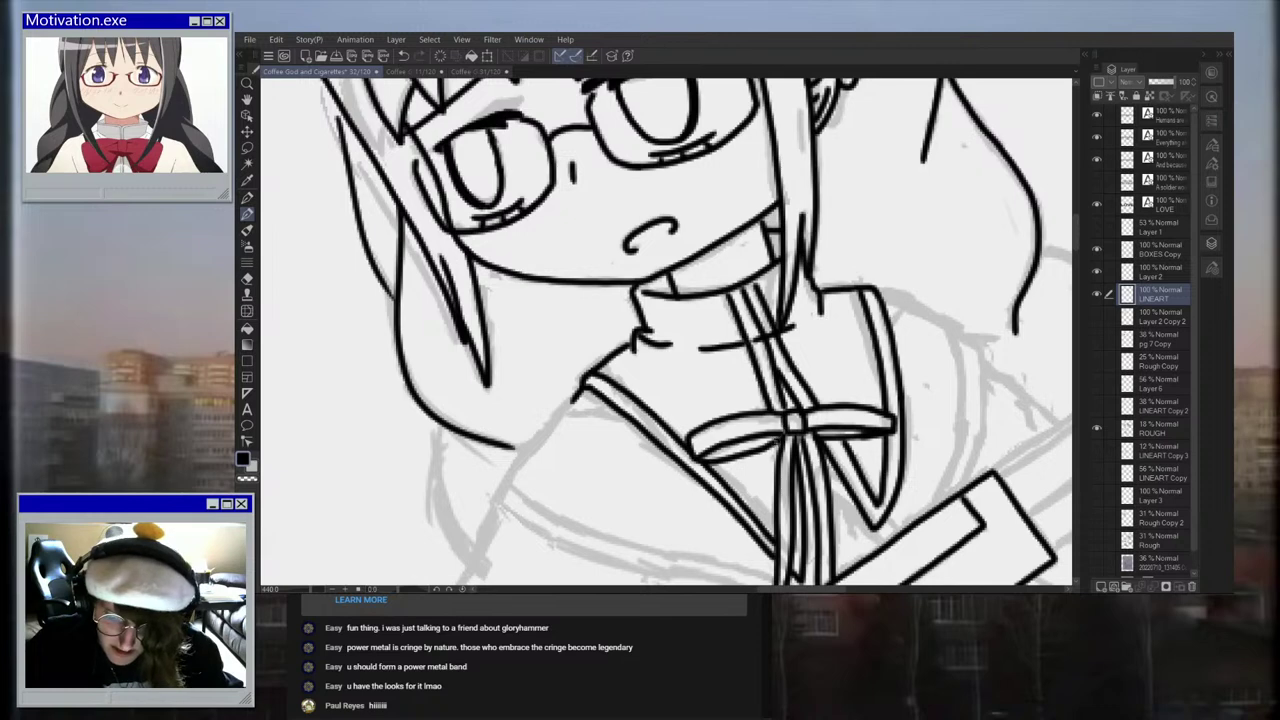
scroll(778, 445, "up", 2)
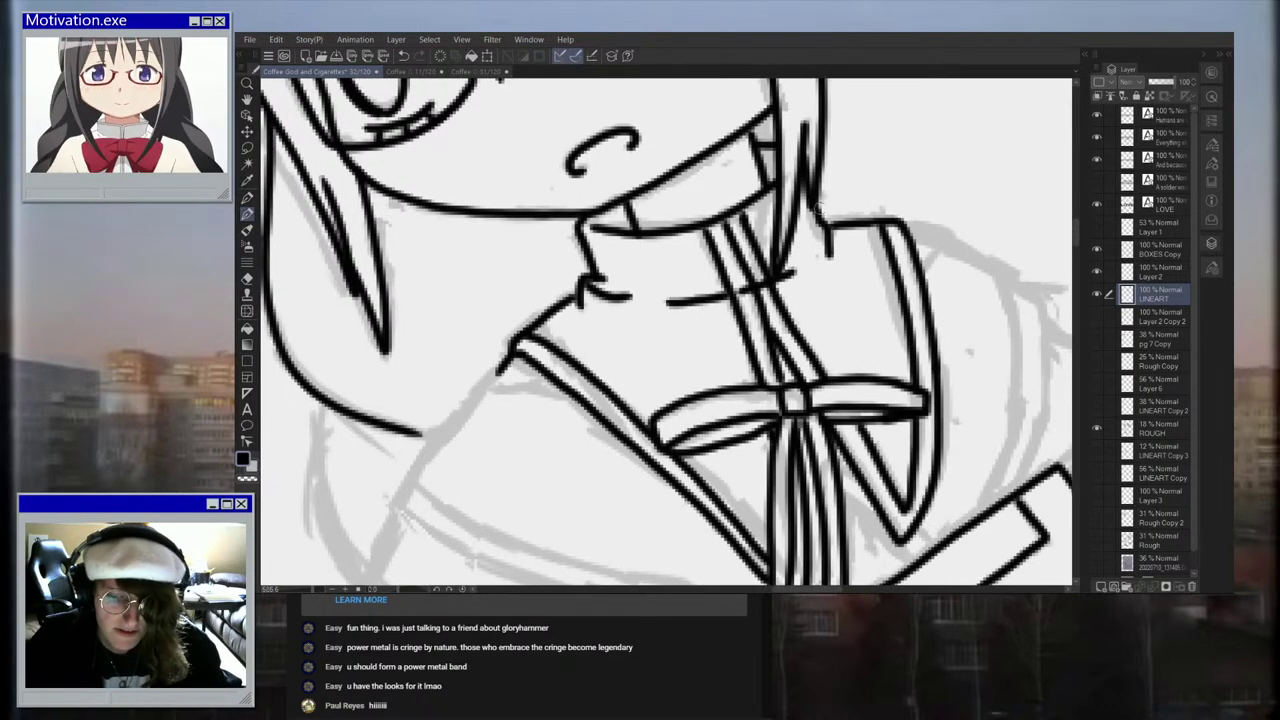
Step: Replace the short stroke below the sailor collar's left corner with an inward edge line, and ink a small pointed fold at the right corner
scroll(866, 272, "down", 3)
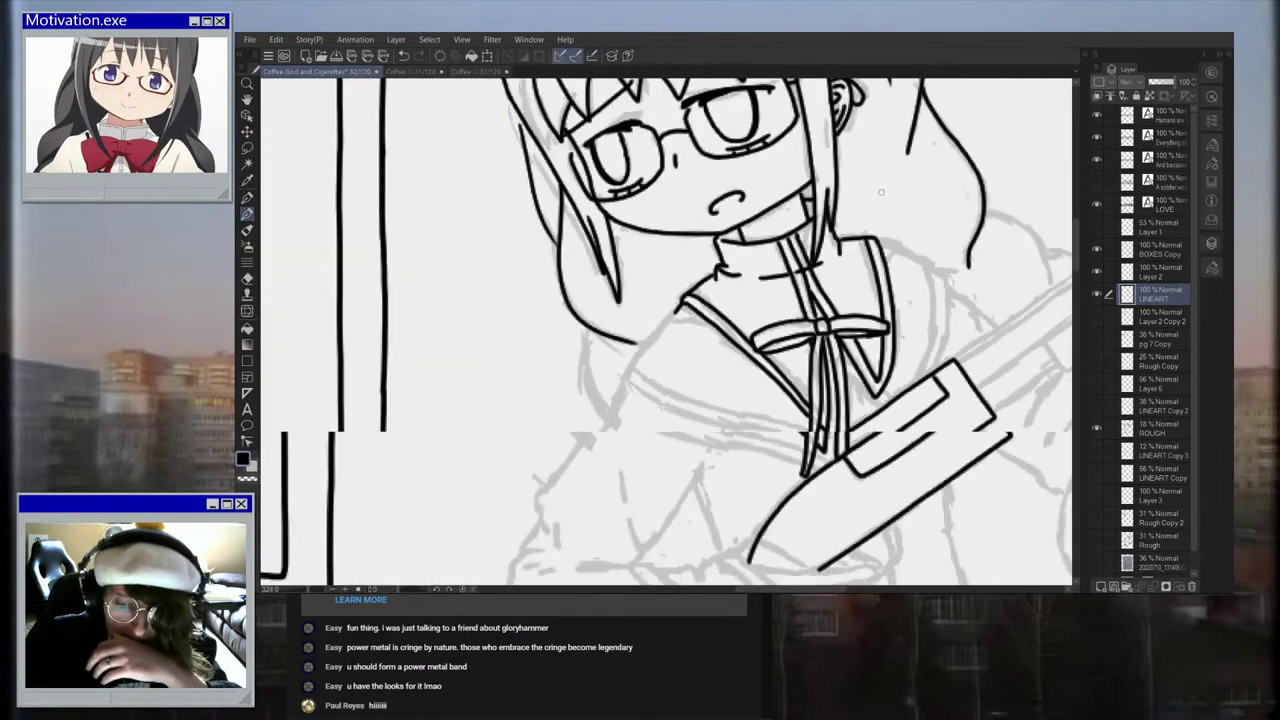
scroll(680, 336, "up", 3)
left_click_drag(668, 281, 657, 299)
scroll(715, 291, "up", 2)
key("ctrl+z")
mouse_move(752, 306)
left_mouse_down()
mouse_move(642, 300)
mouse_move(658, 276)
mouse_move(691, 303)
mouse_move(772, 315)
left_mouse_up()
scroll(707, 289, "down", 2)
key("ctrl+z")
scroll(771, 313, "down", 4)
scroll(953, 230, "up", 4)
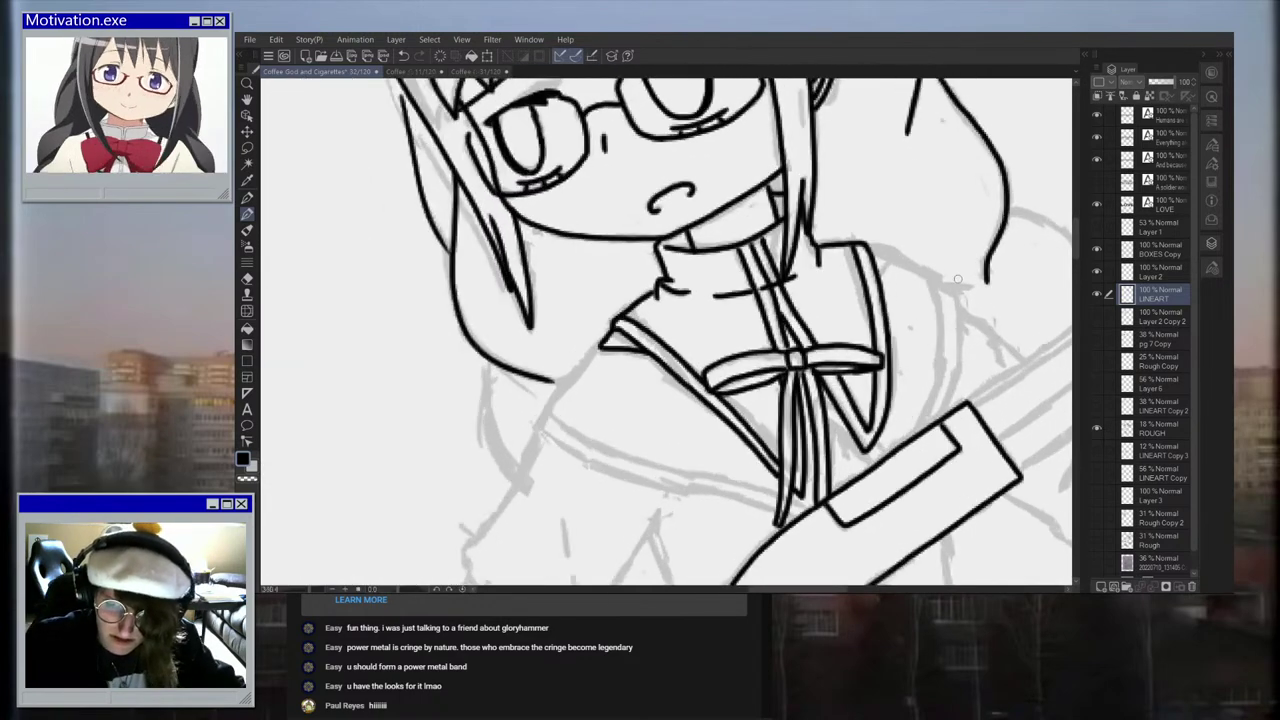
mouse_move(832, 232)
left_mouse_down()
mouse_move(882, 243)
mouse_move(856, 278)
left_mouse_up()
scroll(860, 275, "down", 3)
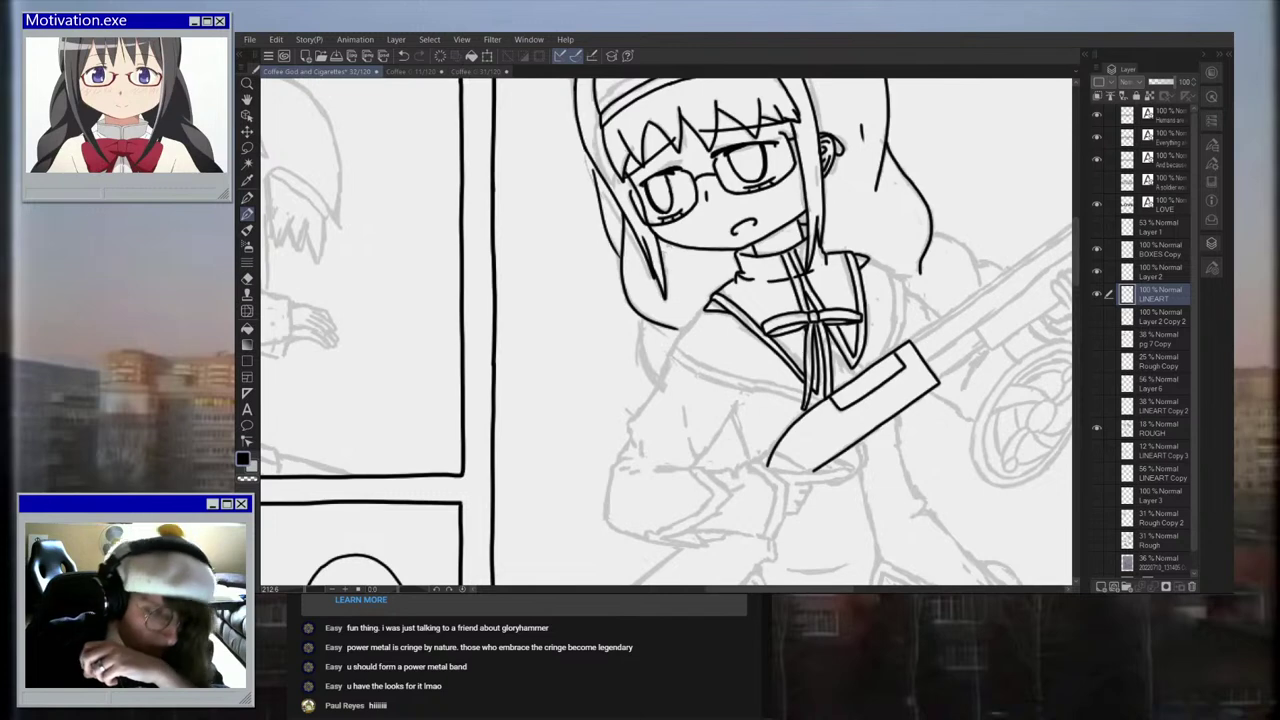
Step: Ink the collar's lower left trim band as two parallel curves running from its closed outer corner to the ribbon tail
scroll(972, 425, "up", 4)
scroll(916, 428, "up", 2)
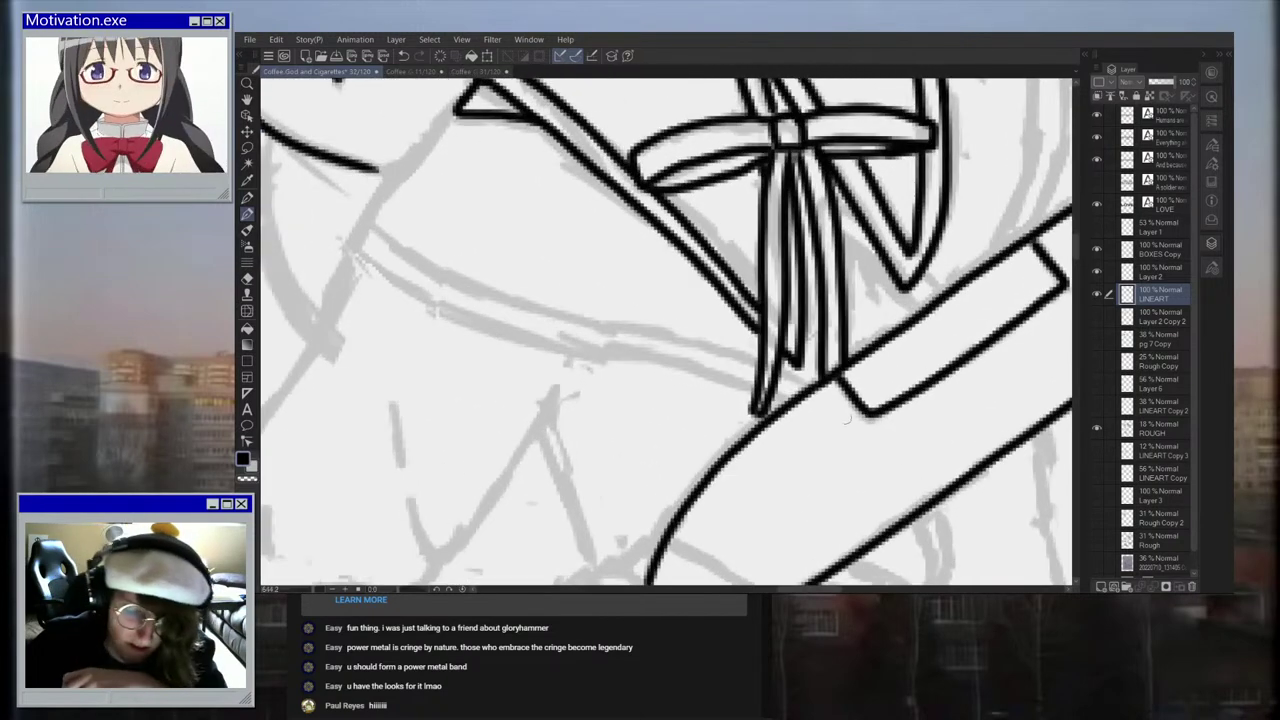
mouse_move(352, 244)
left_mouse_down()
mouse_move(484, 327)
mouse_move(760, 398)
left_mouse_up()
left_click_drag(354, 243, 363, 223)
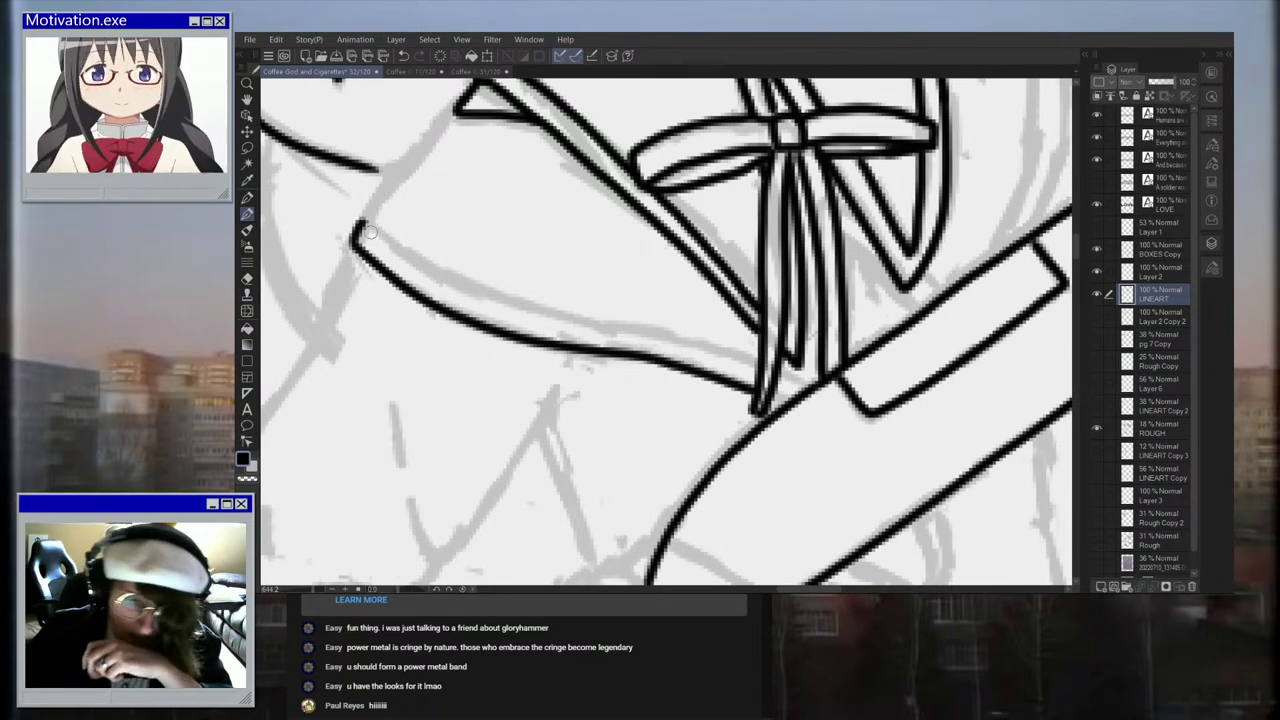
mouse_move(363, 220)
left_mouse_down()
mouse_move(503, 307)
mouse_move(716, 352)
left_mouse_up()
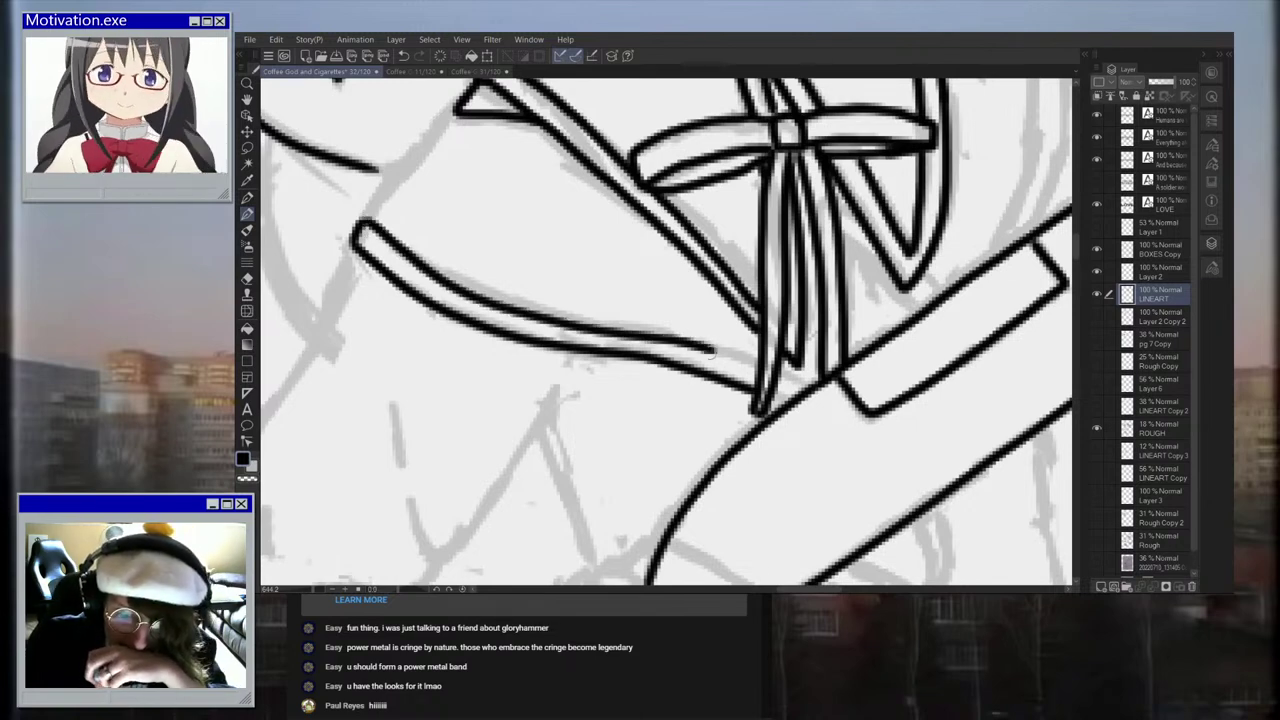
scroll(615, 322, "up", 2)
key("ctrl+z")
mouse_move(306, 186)
left_mouse_down()
mouse_move(524, 308)
mouse_move(678, 330)
mouse_move(802, 378)
left_mouse_up()
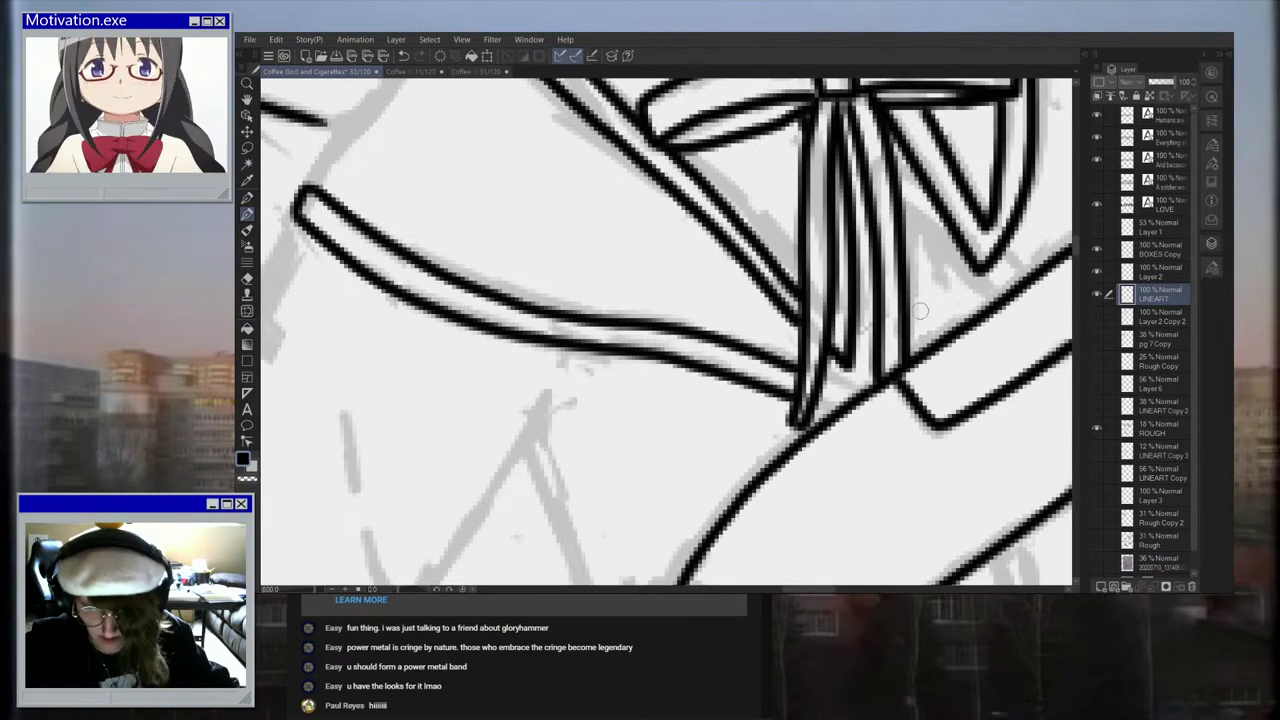
Step: Ink the collar's trim lines between the ribbon tails and the right flap, down to the rifle stock
scroll(911, 287, "down", 5)
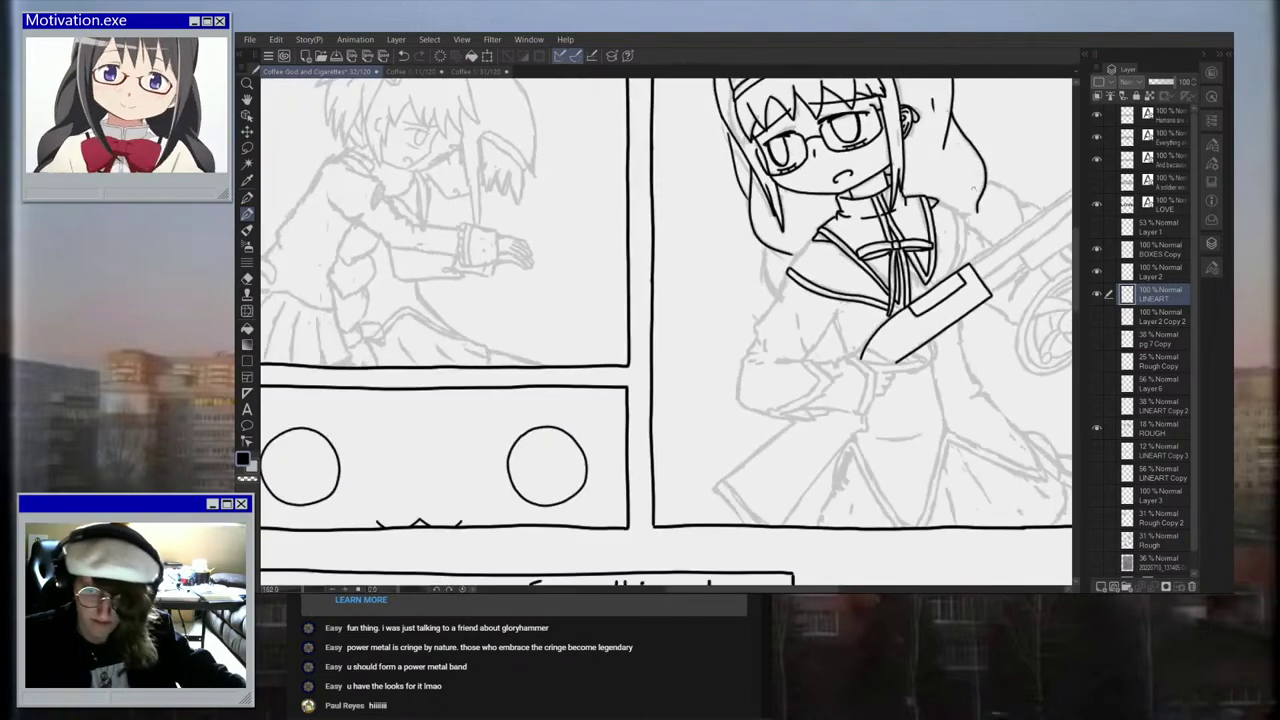
scroll(971, 283, "up", 6)
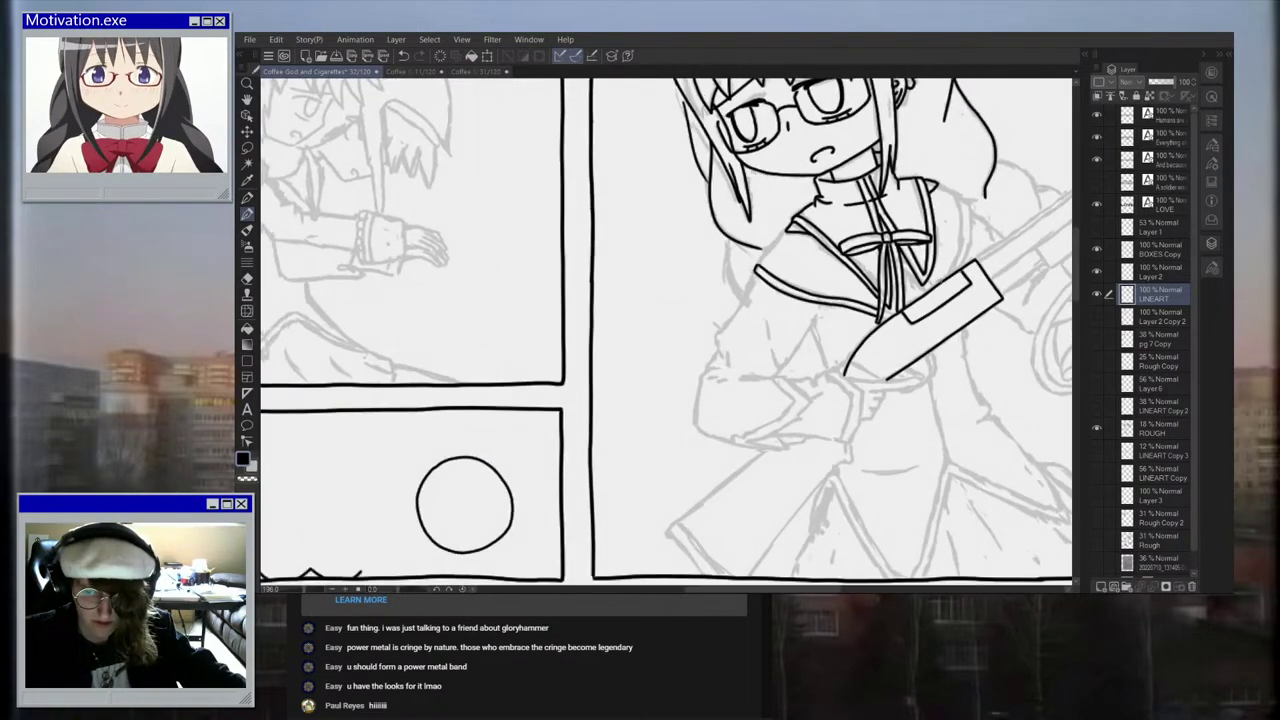
scroll(971, 283, "up", 1)
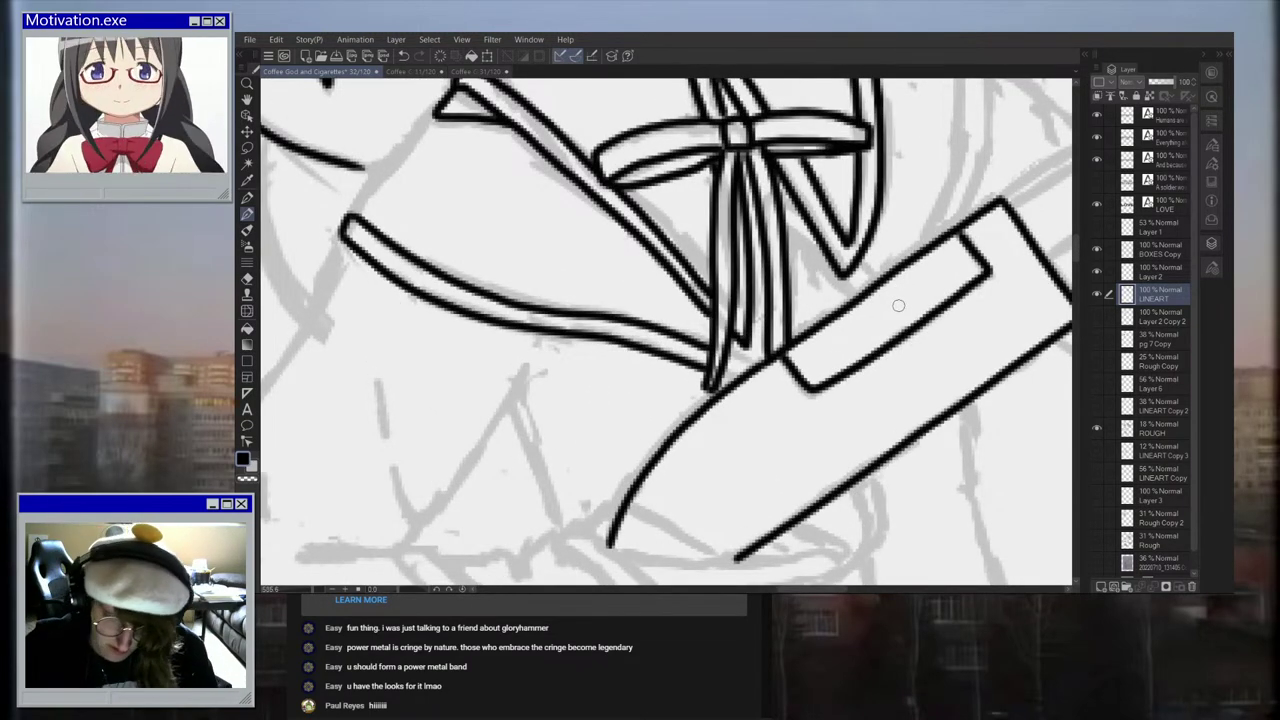
scroll(898, 305, "down", 4)
scroll(898, 305, "up", 4)
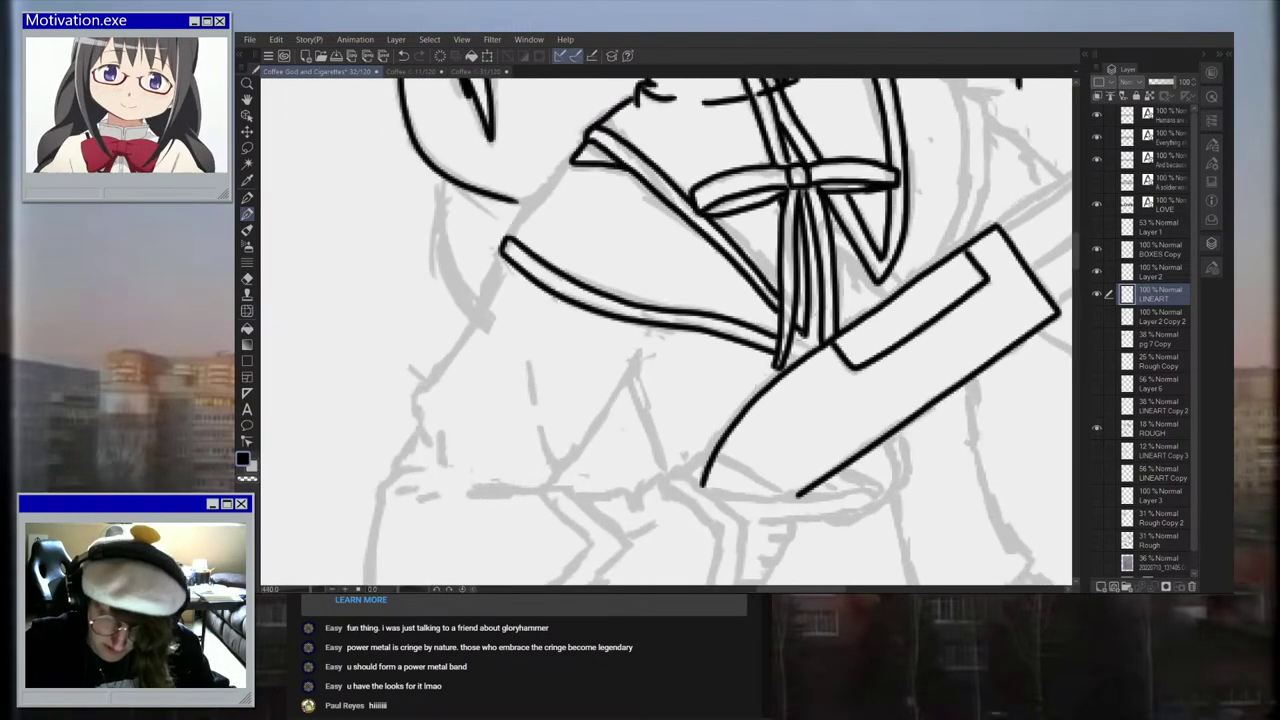
scroll(845, 320, "up", 1)
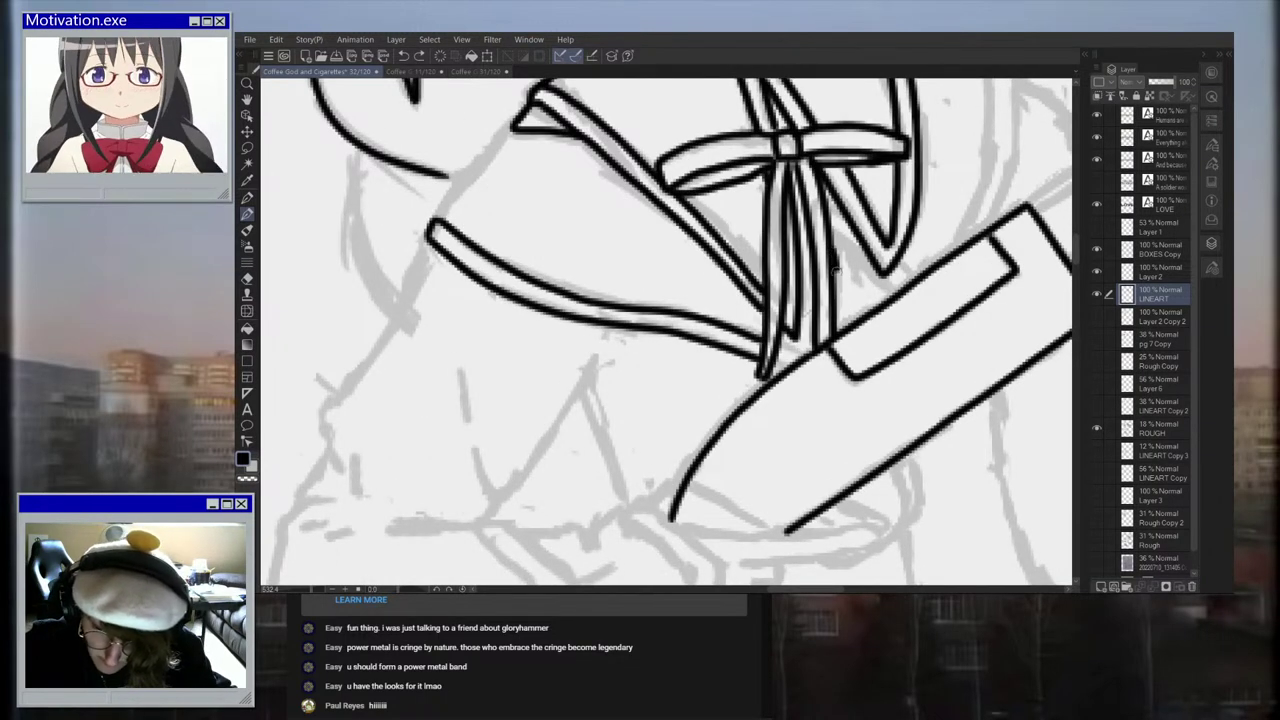
scroll(892, 301, "down", 2)
scroll(893, 300, "down", 3)
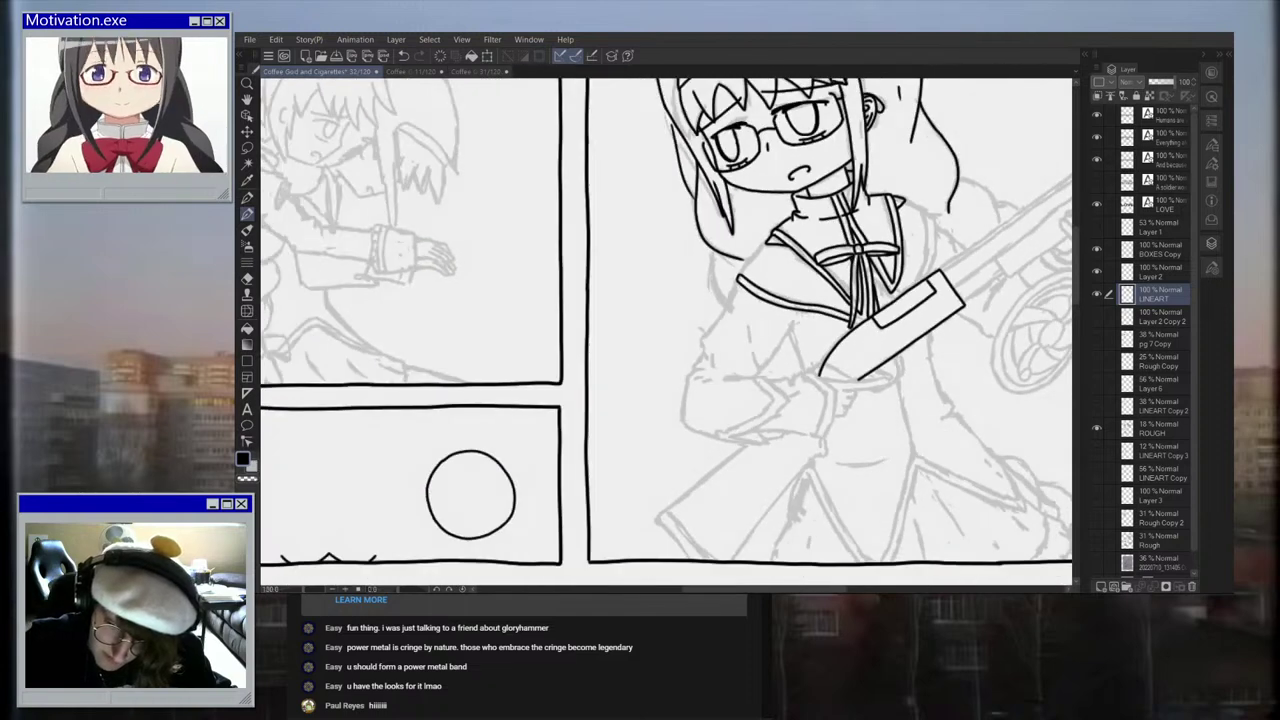
scroll(866, 285, "up", 3)
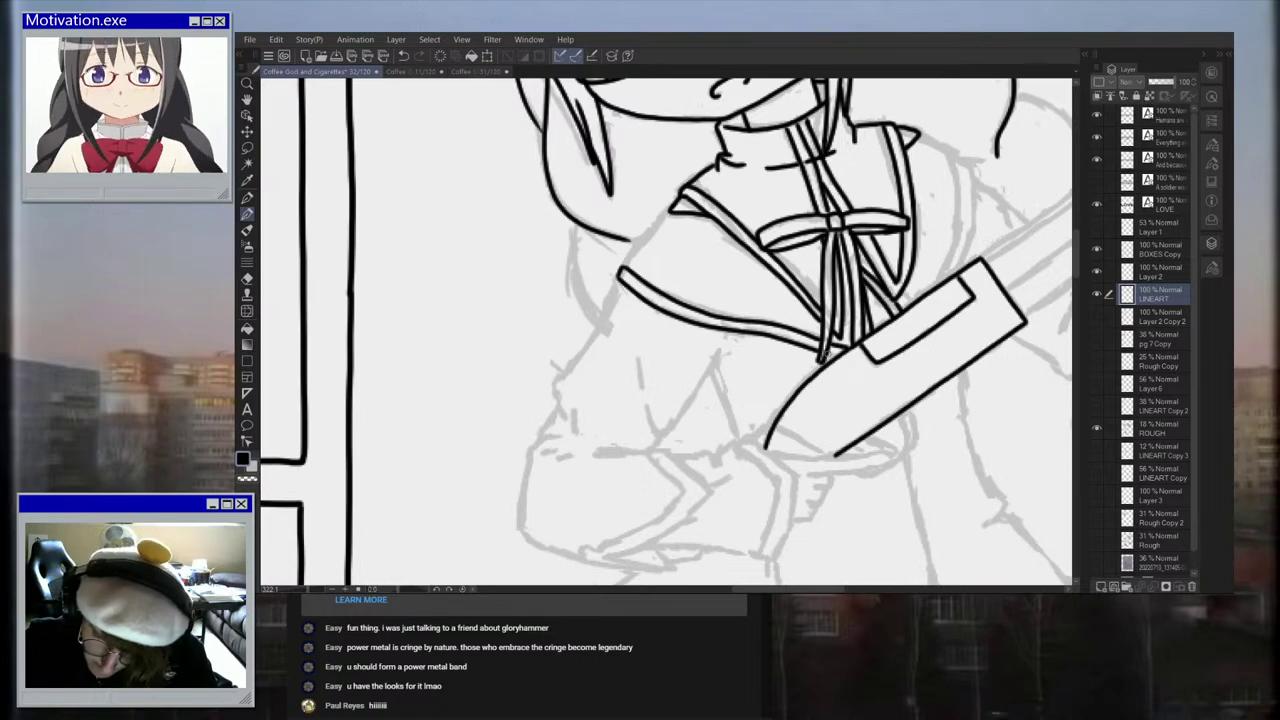
scroll(832, 354, "down", 4)
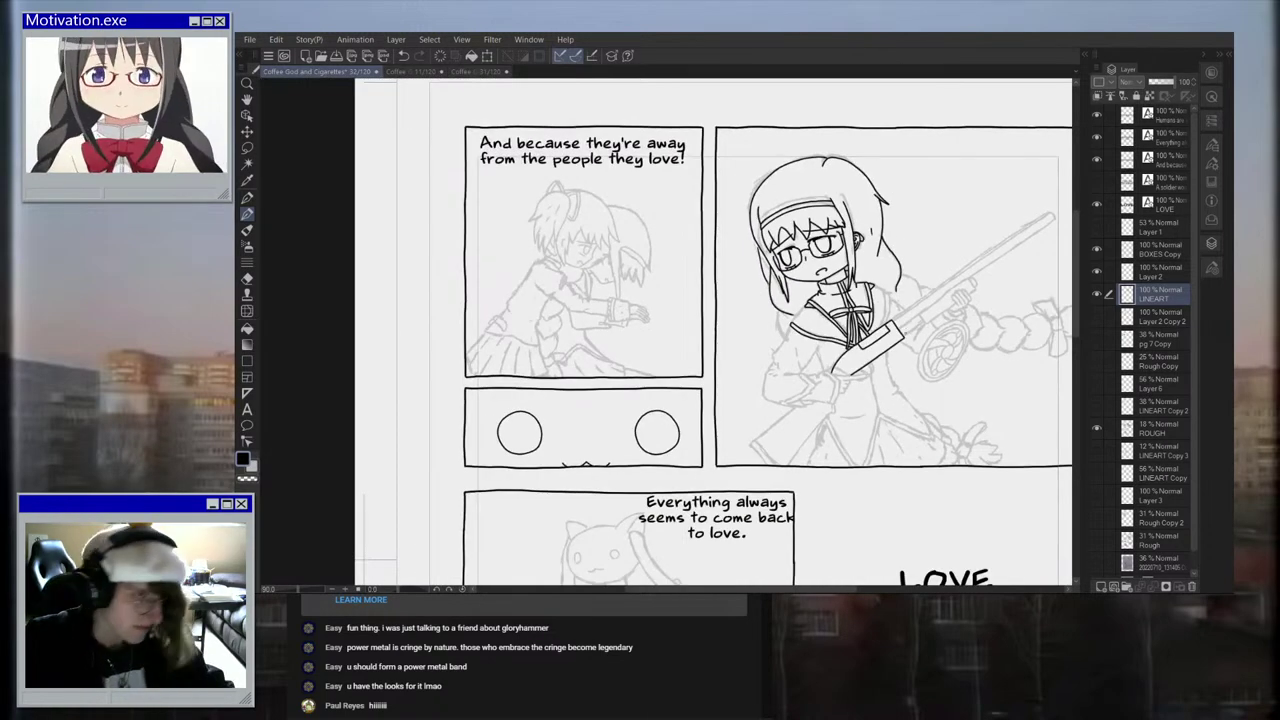
scroll(930, 340, "up", 4)
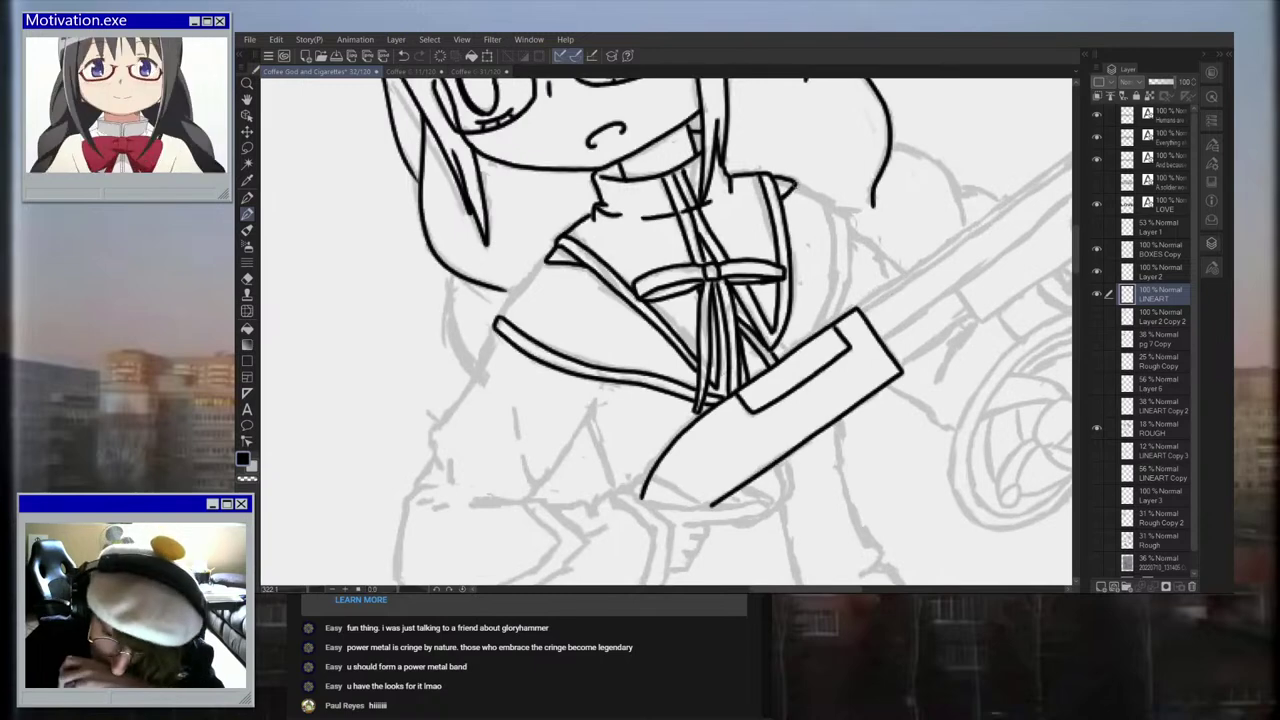
Step: Ink the collar's right outer edge down to the rifle stock and its left outer edge from the trim band up to the inner corner
mouse_move(815, 195)
left_mouse_down()
mouse_move(851, 215)
mouse_move(851, 292)
left_mouse_up()
scroll(840, 310, "down", 4)
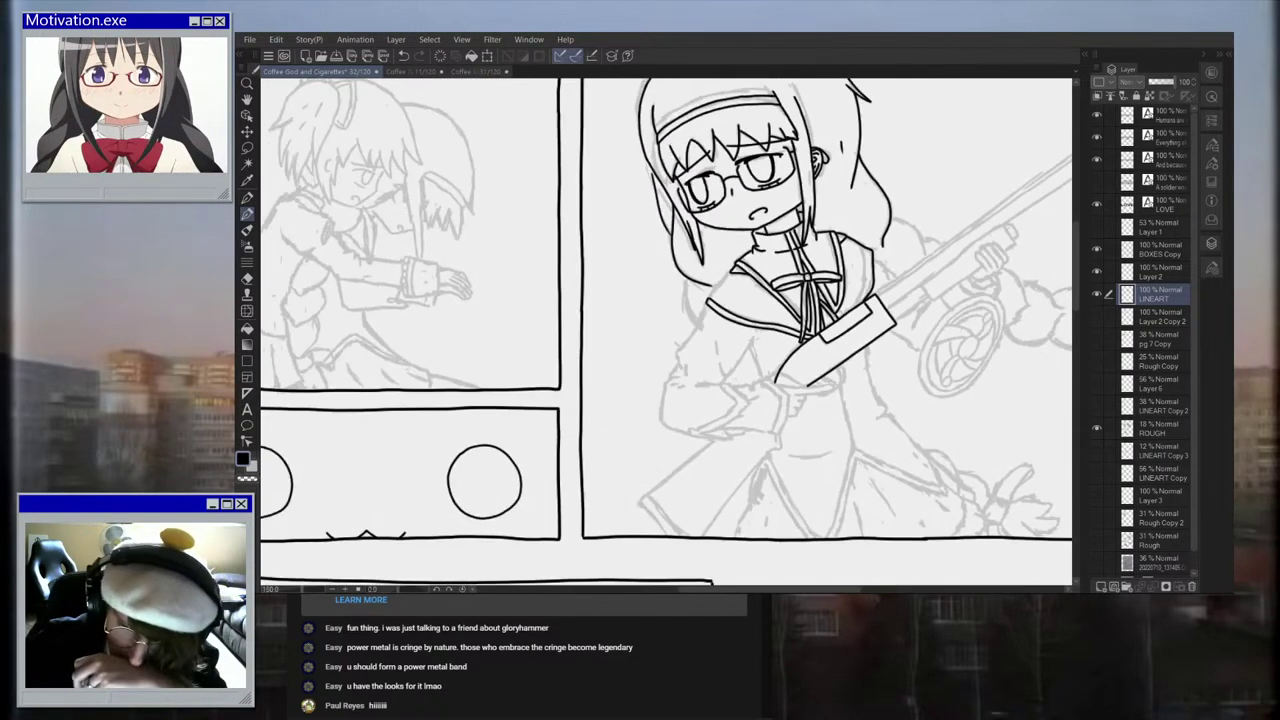
scroll(767, 315, "up", 4)
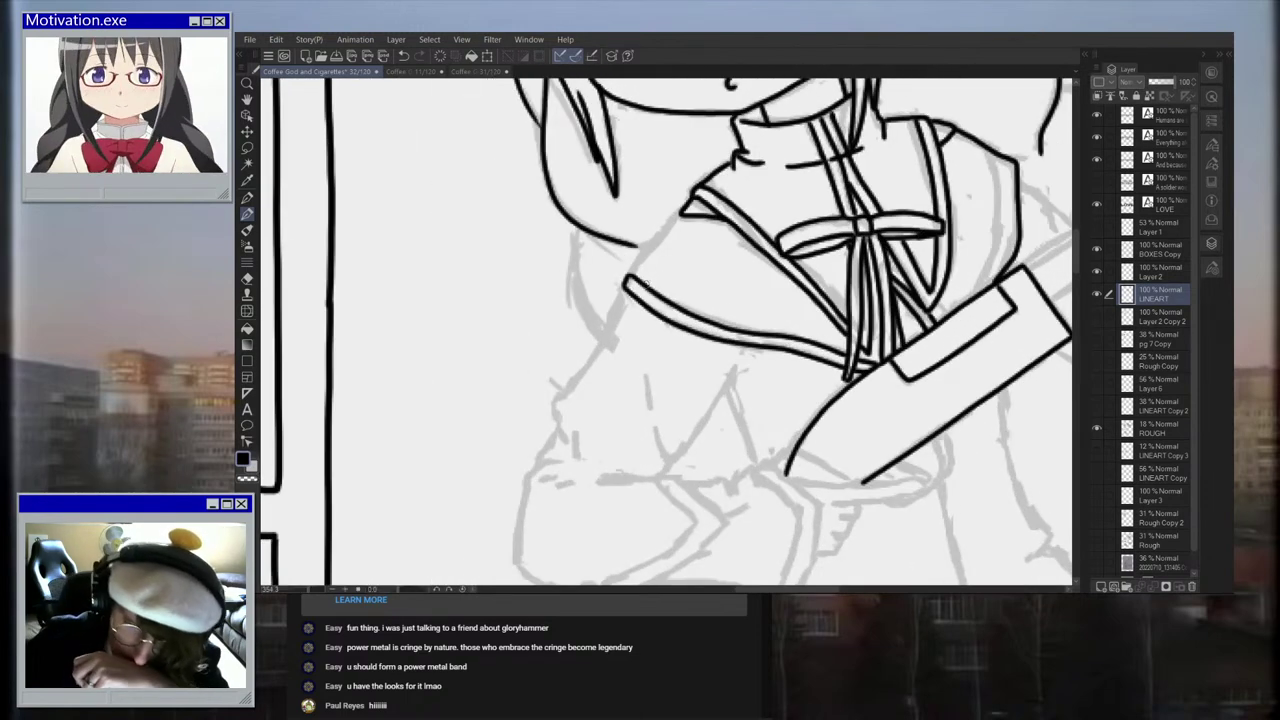
scroll(711, 436, "up", 2)
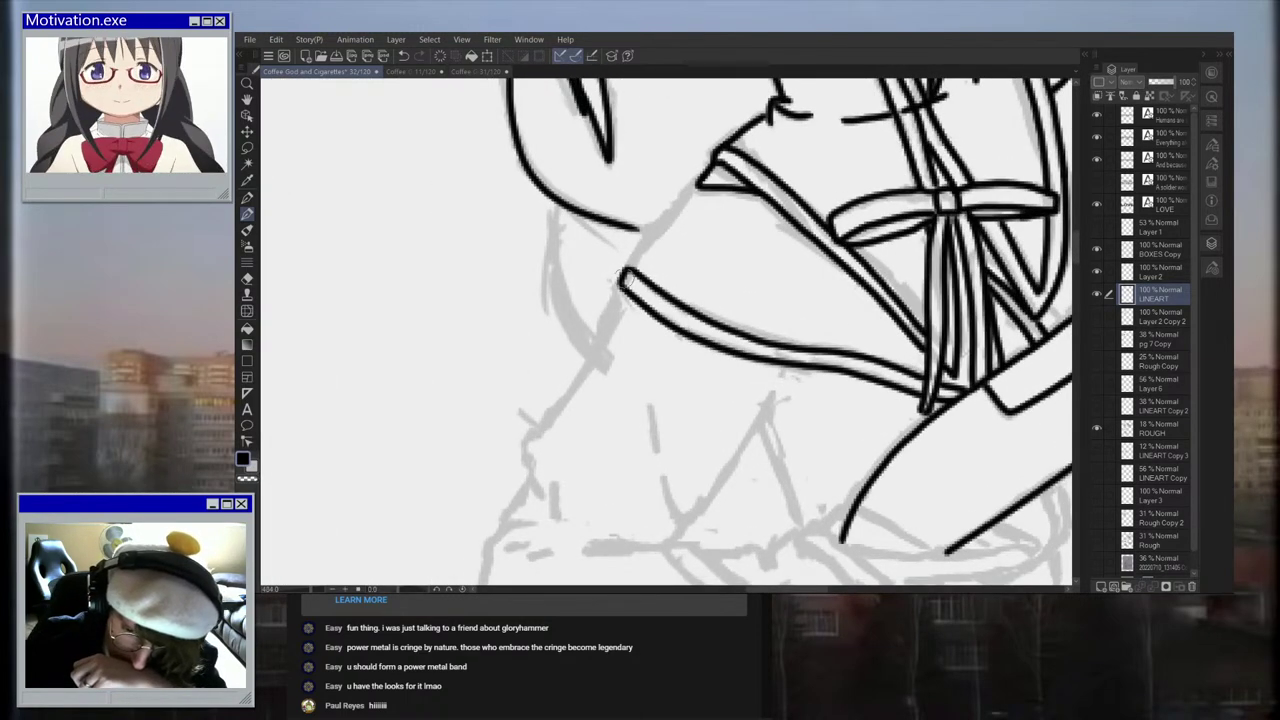
scroll(640, 268, "up", 2)
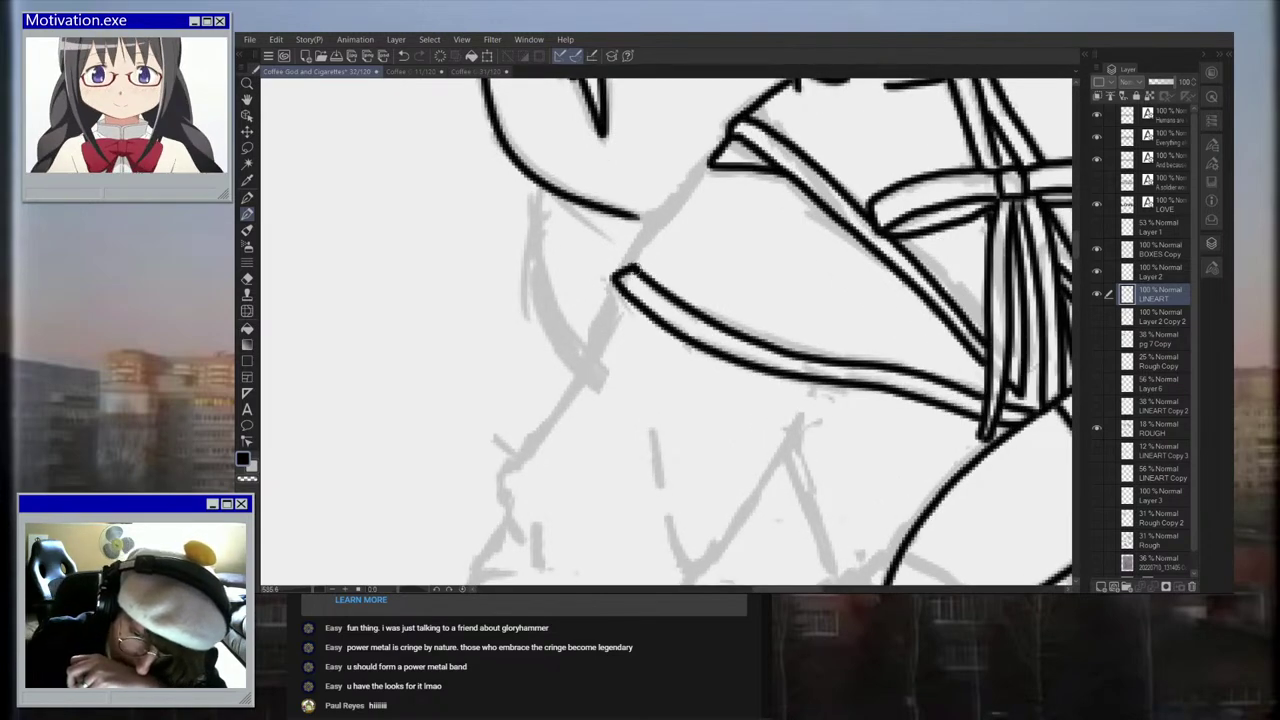
left_click_drag(632, 266, 712, 162)
scroll(712, 162, "down", 6)
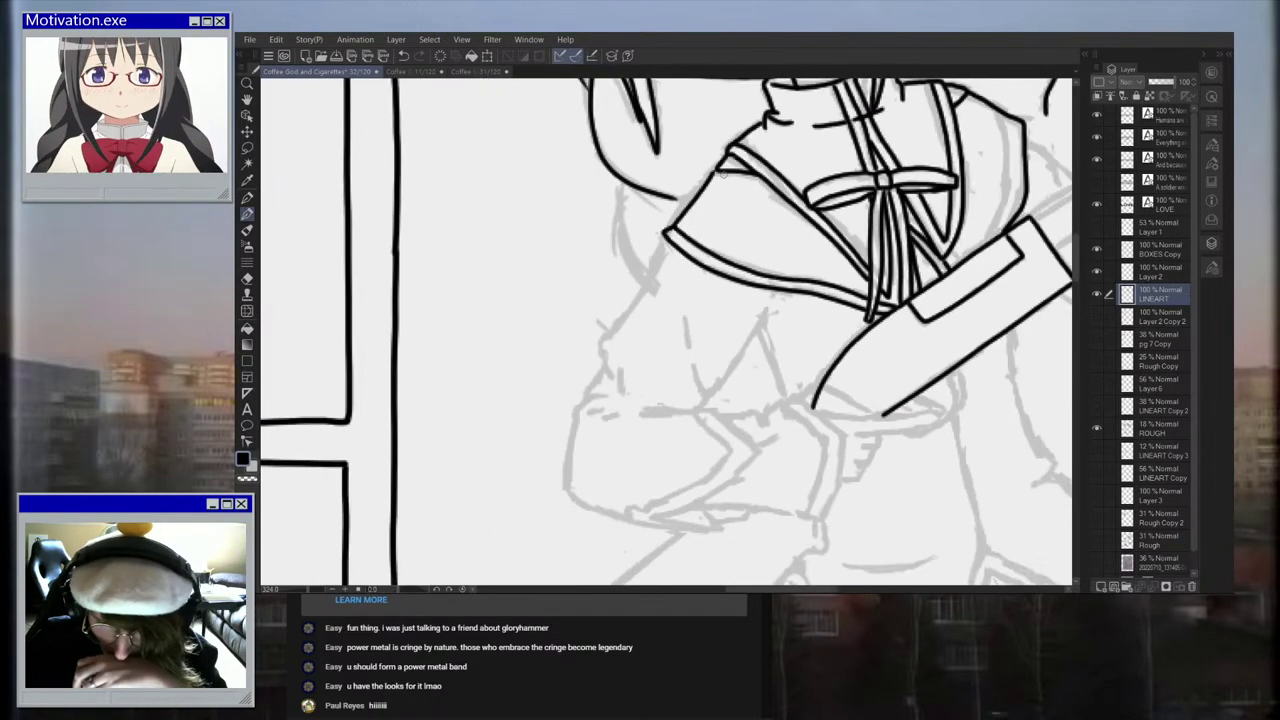
scroll(750, 178, "down", 2)
scroll(750, 178, "up", 4)
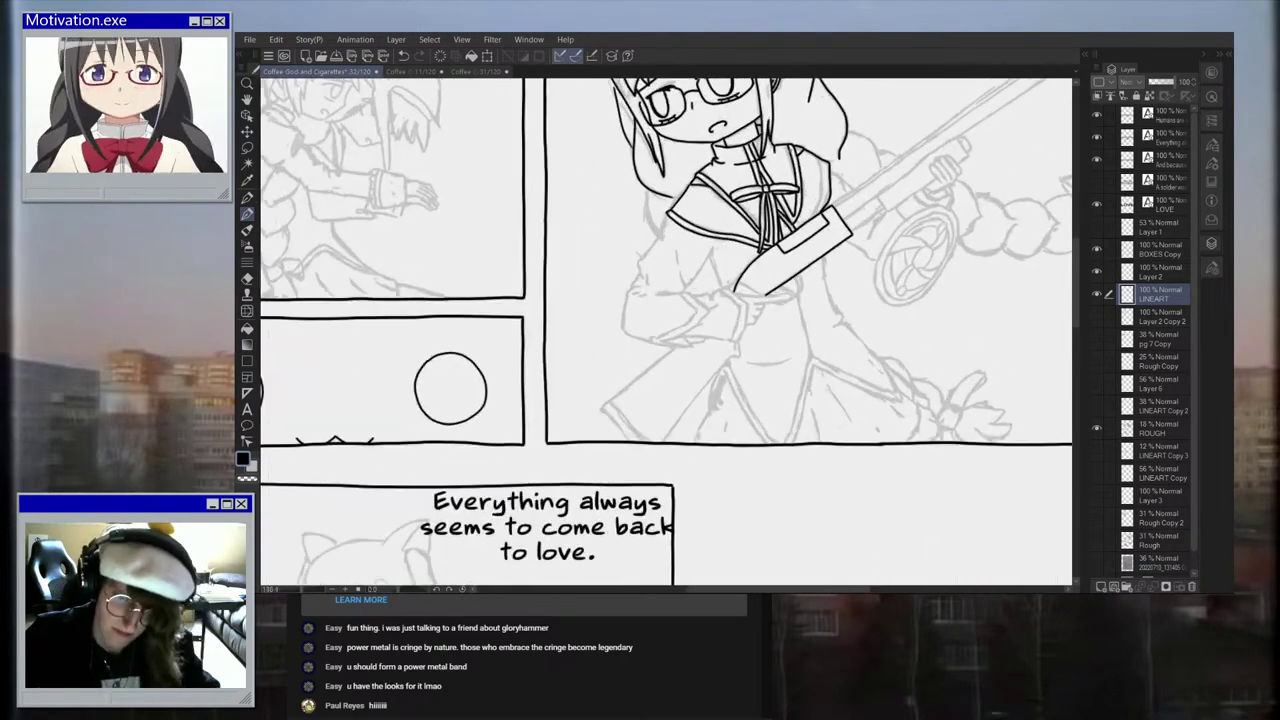
Step: Undo the collar's left outer edge and redraw it from the trim band's corner up to the inner flap's corner
key("ctrl+z")
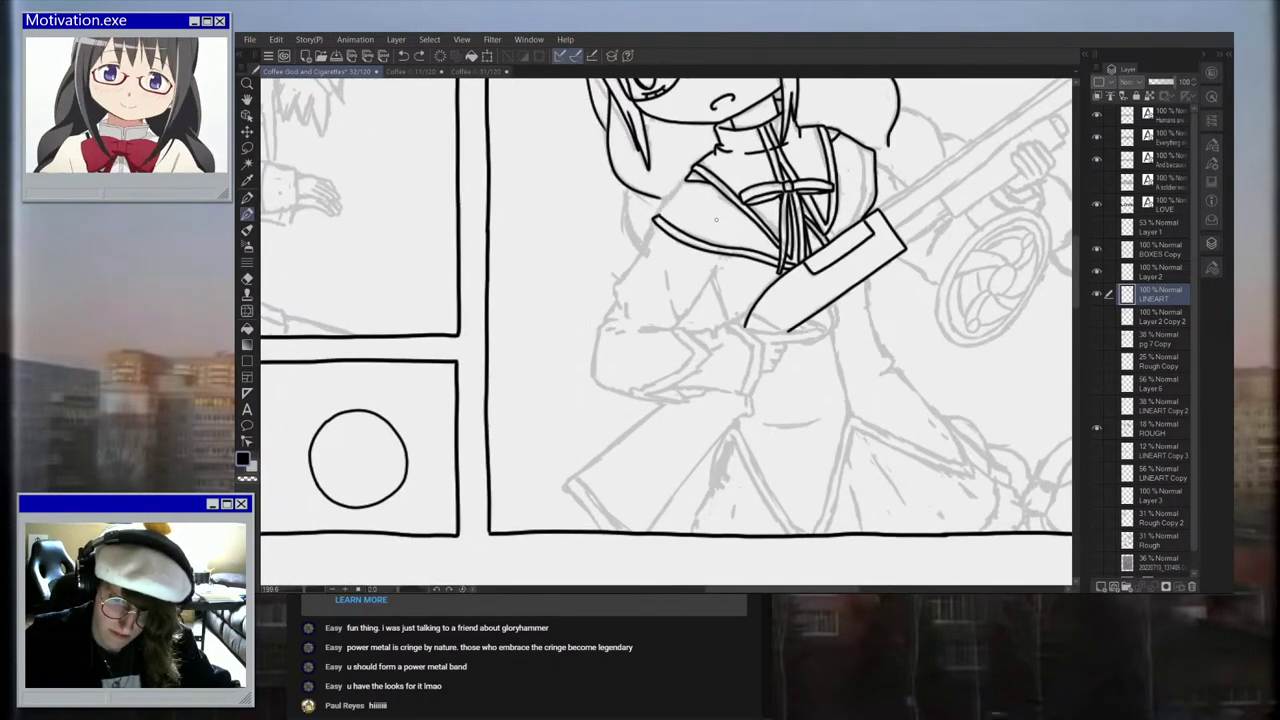
scroll(716, 219, "up", 1)
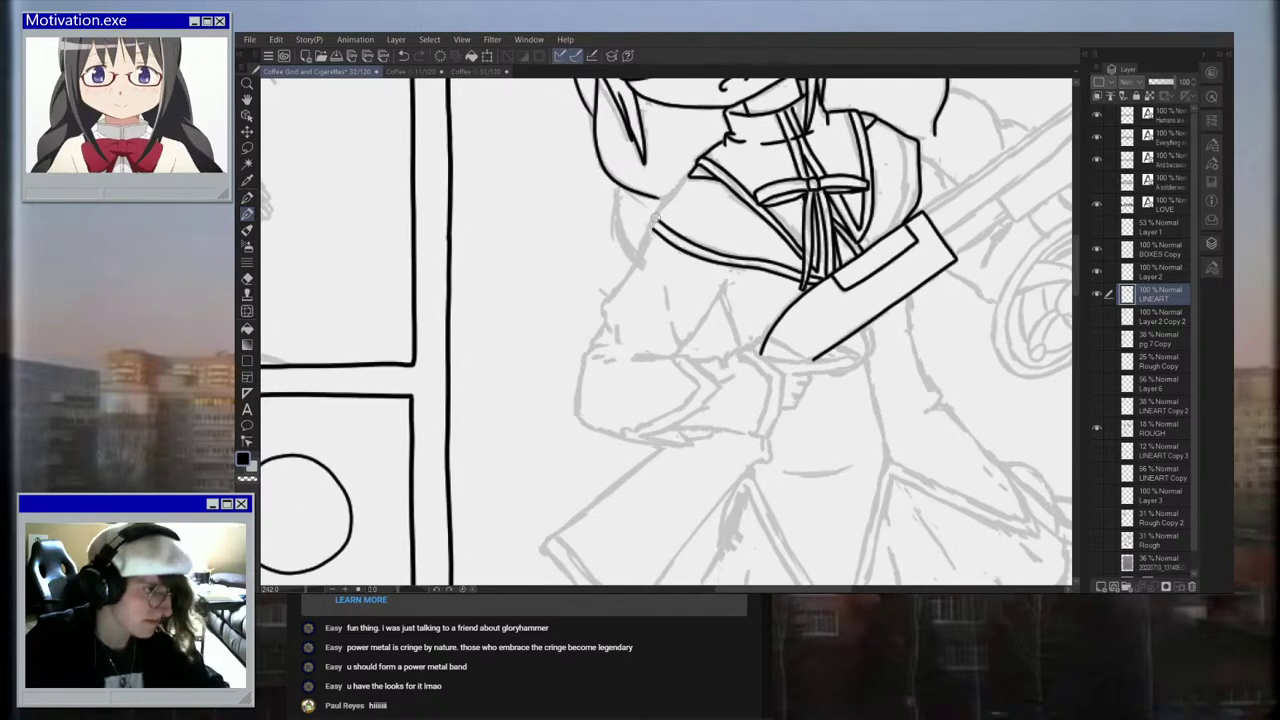
scroll(654, 218, "up", 3)
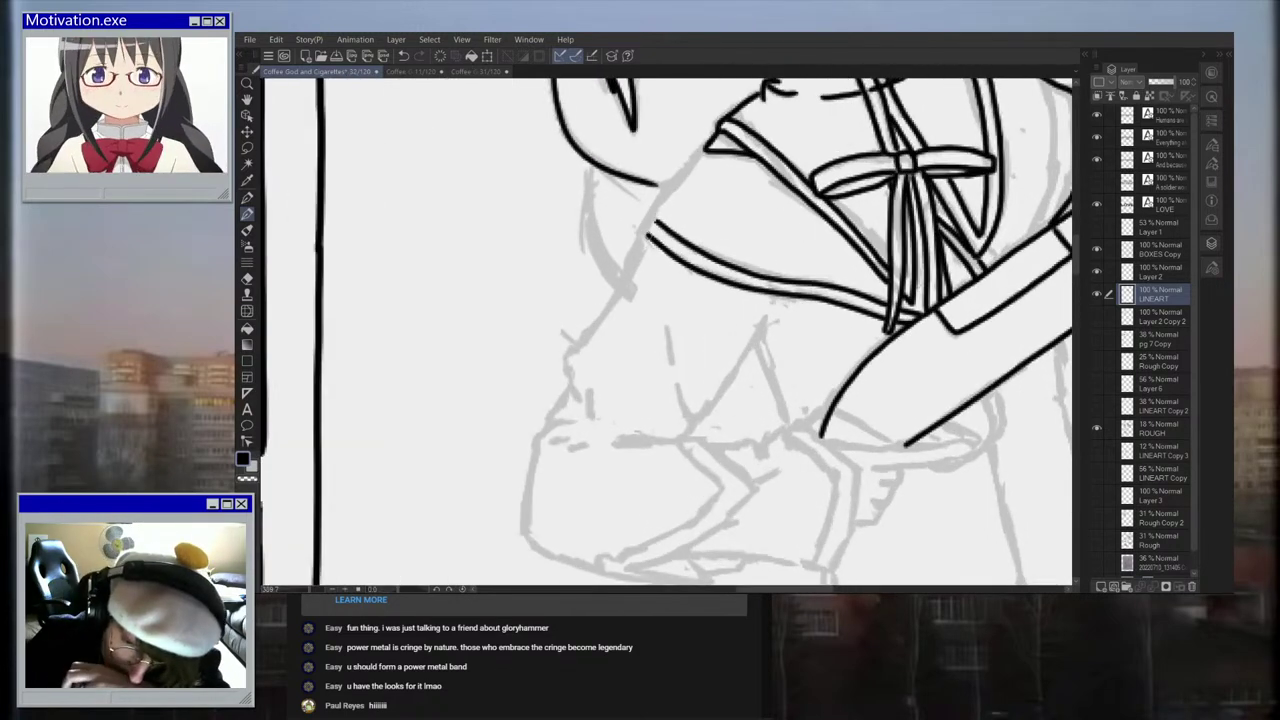
mouse_move(648, 213)
left_mouse_down()
mouse_move(722, 125)
mouse_move(648, 212)
left_mouse_up()
left_click(403, 56)
scroll(718, 188, "down", 9)
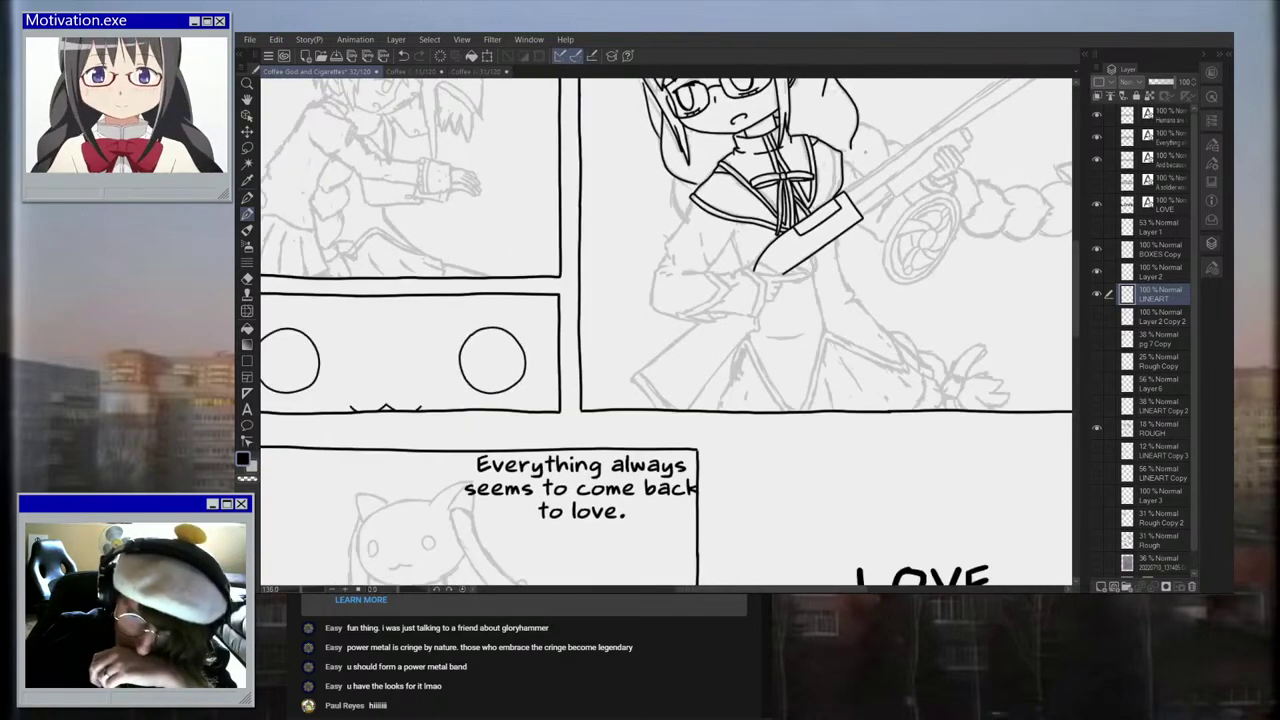
Step: Ink the left sleeve's outer edge from the collar to the elbow creases, and add a diagonal fold line inside the sleeve
key("ctrl+minus")
key("ctrl+minus")
key("ctrl+plus")
key("ctrl+plus")
key("ctrl+plus")
key("ctrl+plus")
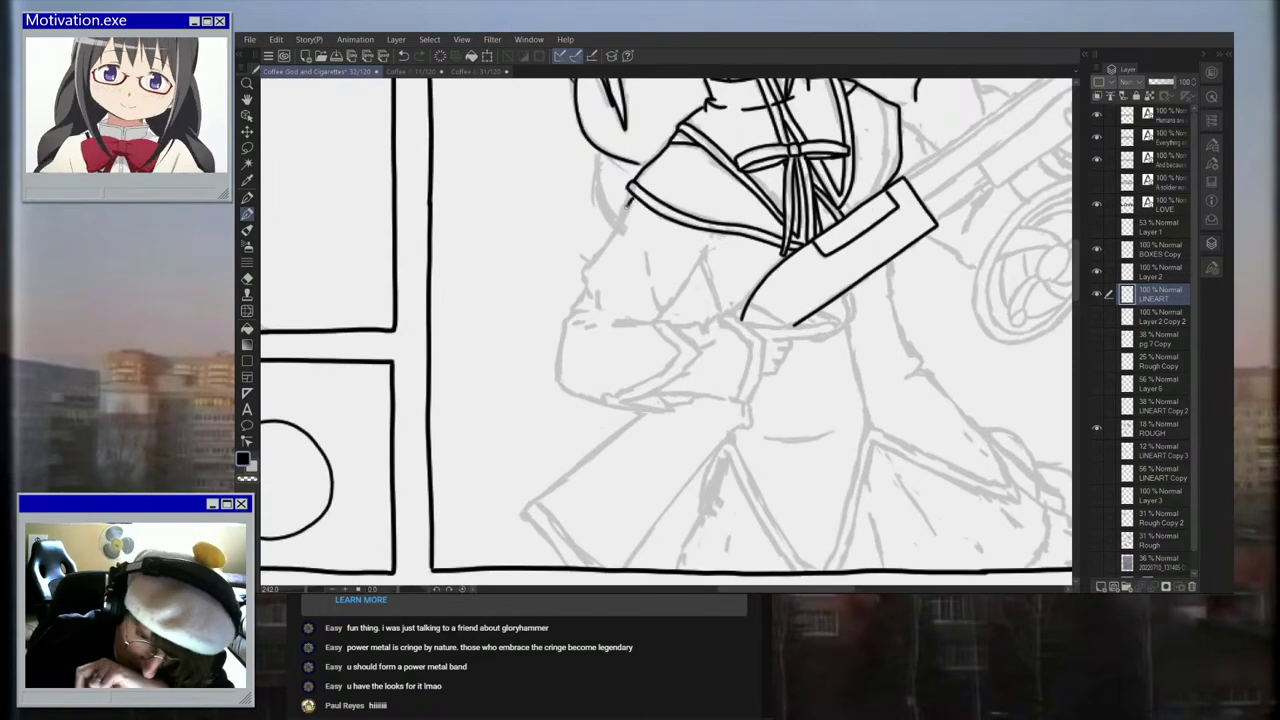
key("ctrl+plus")
key("ctrl+plus")
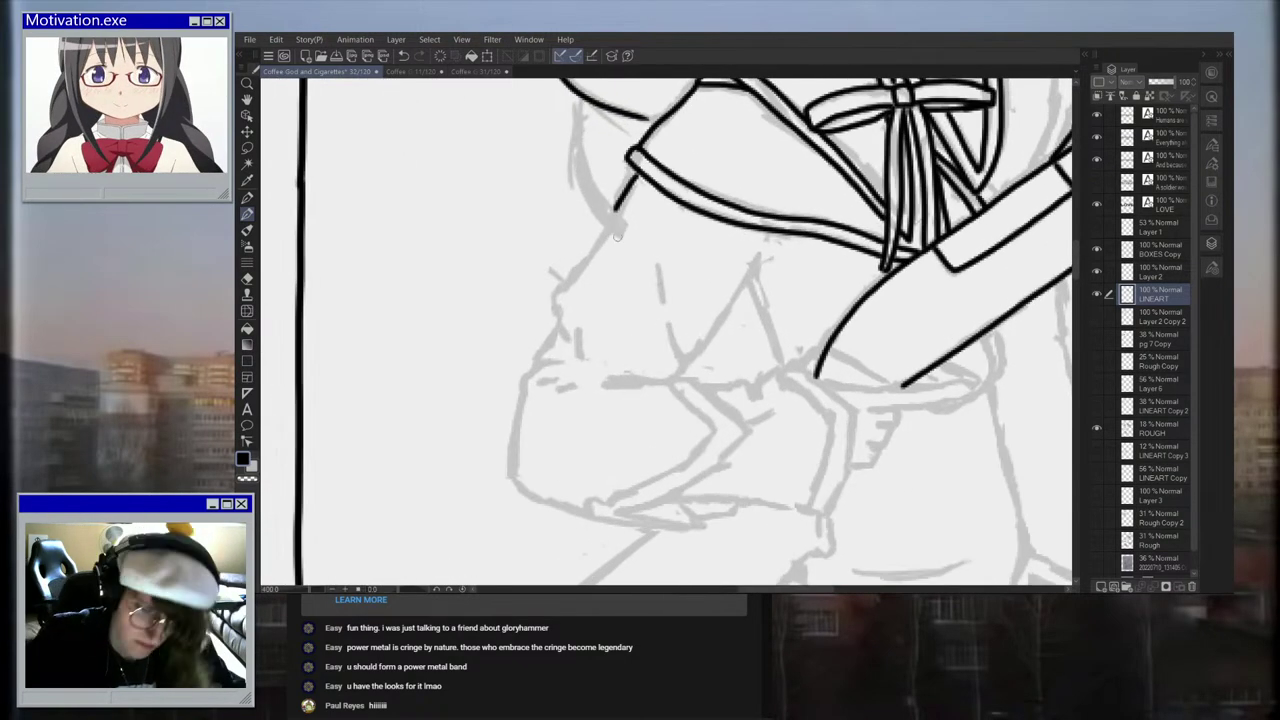
key("ctrl+z")
mouse_move(640, 178)
left_mouse_down()
mouse_move(556, 302)
mouse_move(571, 343)
mouse_move(563, 322)
mouse_move(525, 390)
mouse_move(583, 355)
left_mouse_up()
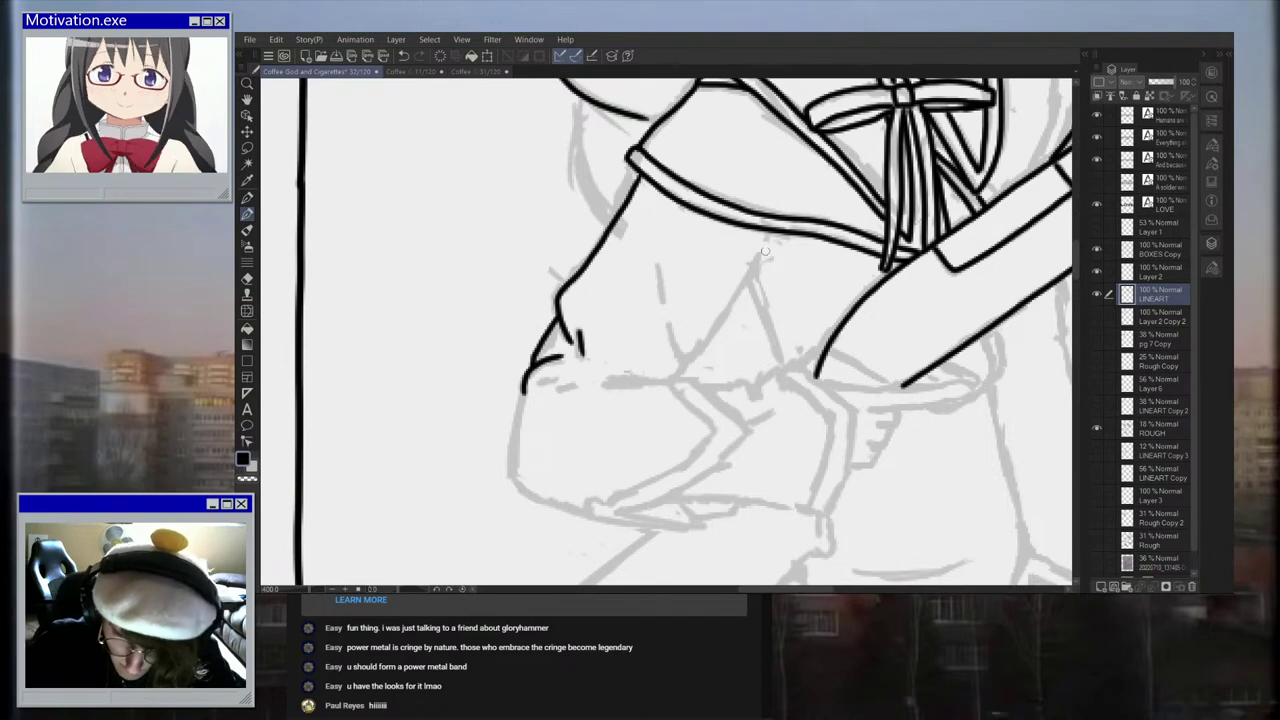
left_click_drag(760, 256, 694, 348)
scroll(771, 296, "down", 5)
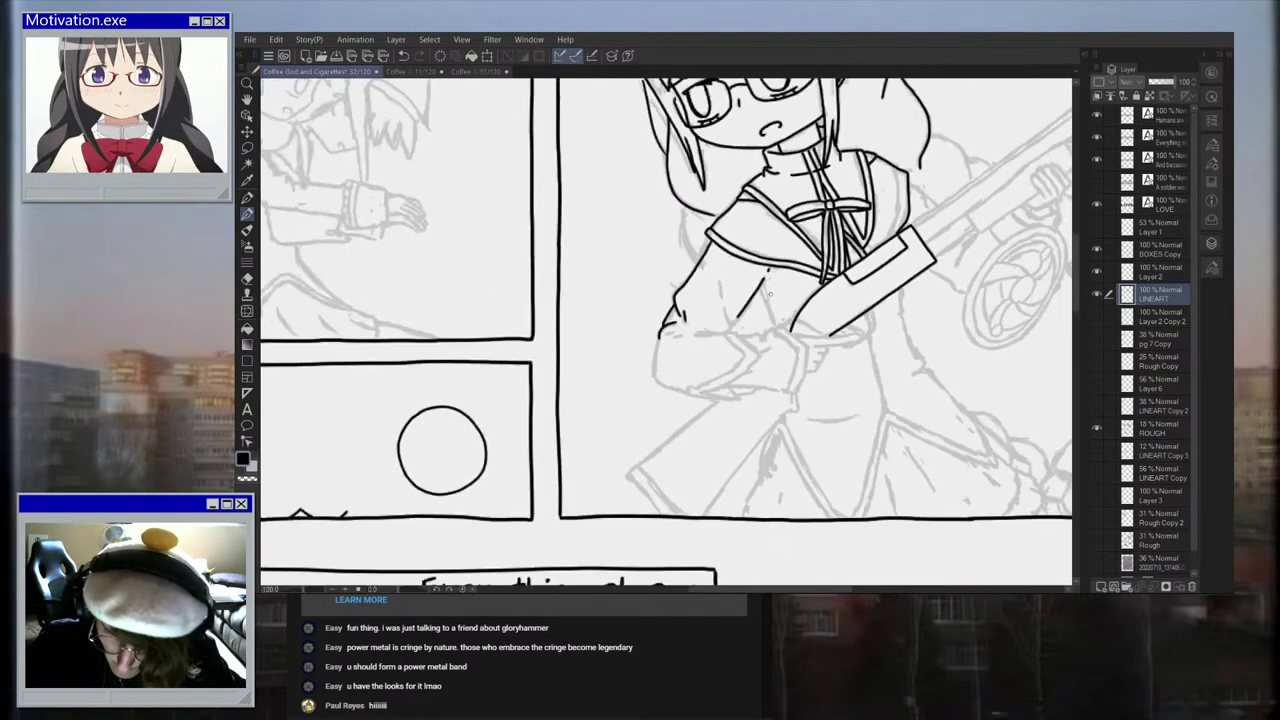
Step: Hide the ROUGH layer and check the inked girl on her own within the full page layout
key("ctrl+minus")
left_click(1097, 429)
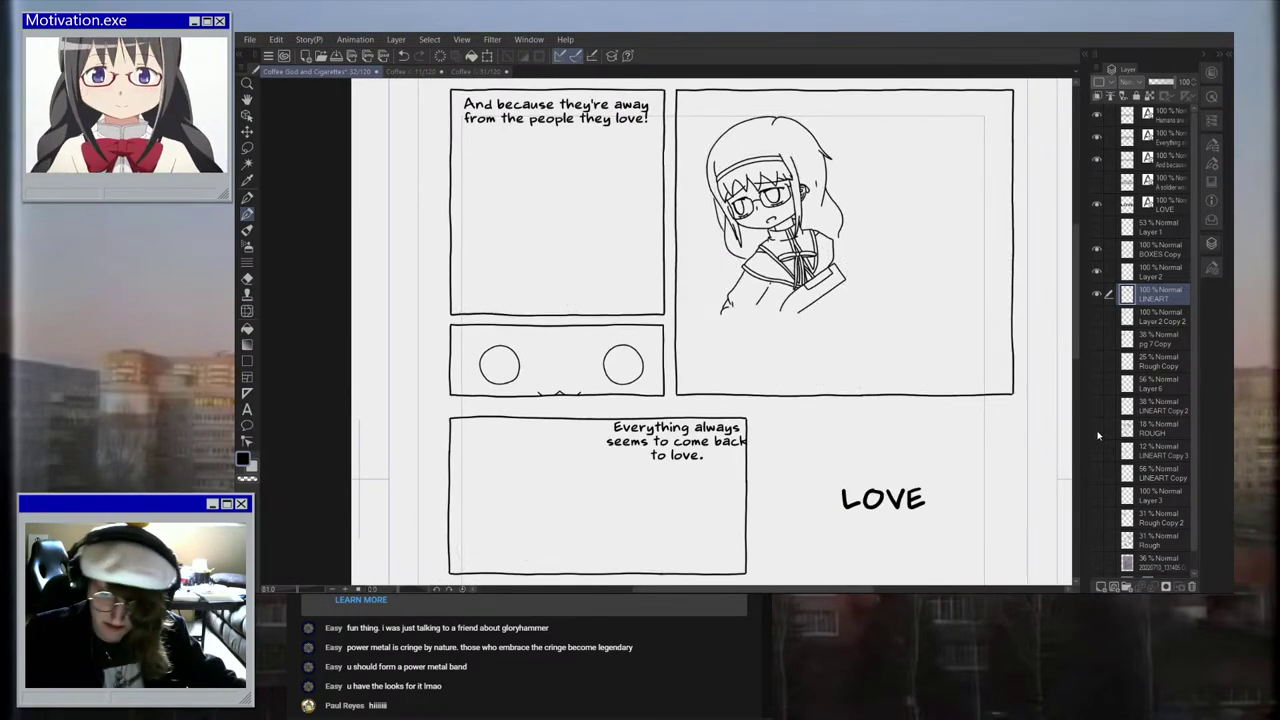
scroll(904, 273, "down", 2)
scroll(909, 198, "up", 4)
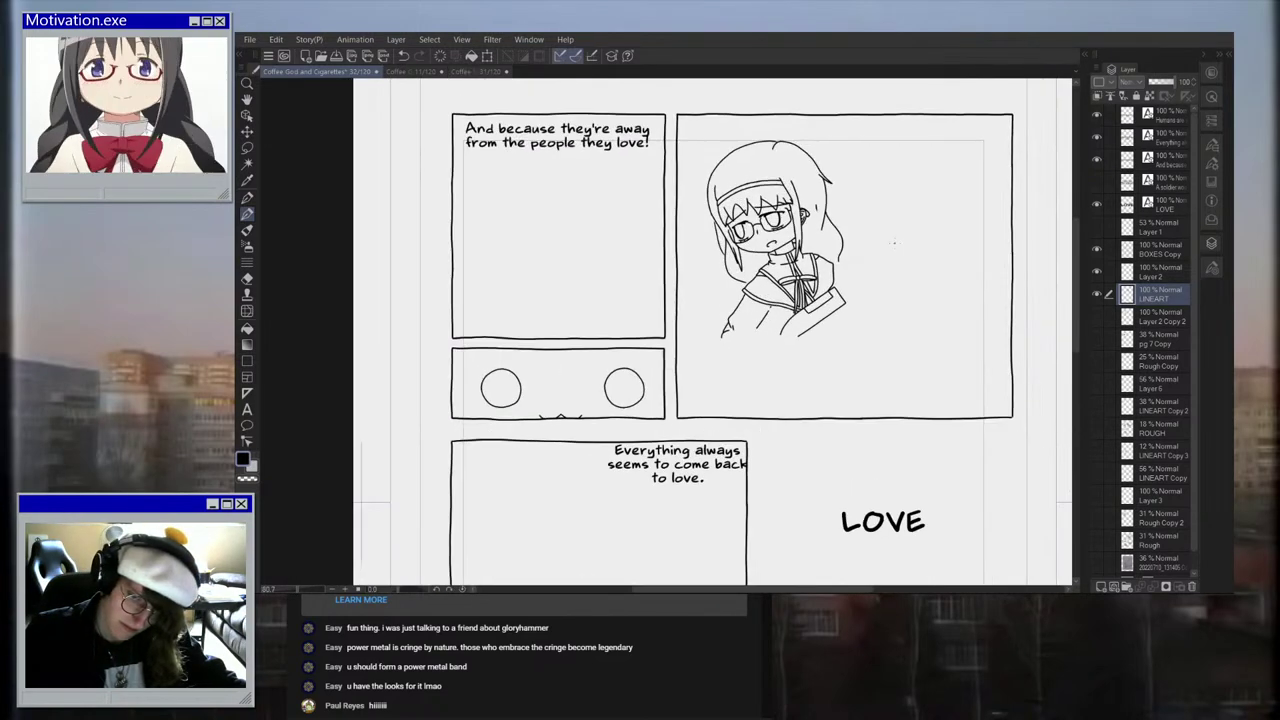
scroll(865, 241, "down", 3)
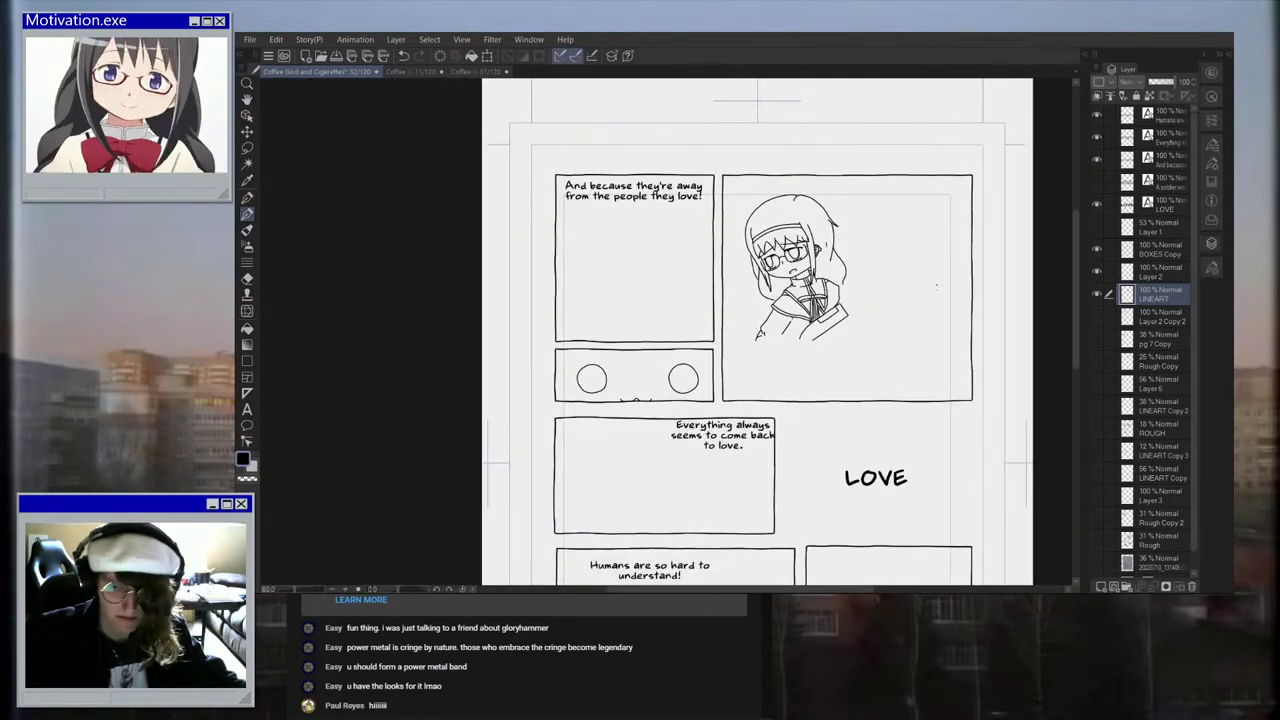
Step: Try flipping the LINEART layer horizontally to check the girl's drawing, and undo the flip
left_click(274, 40)
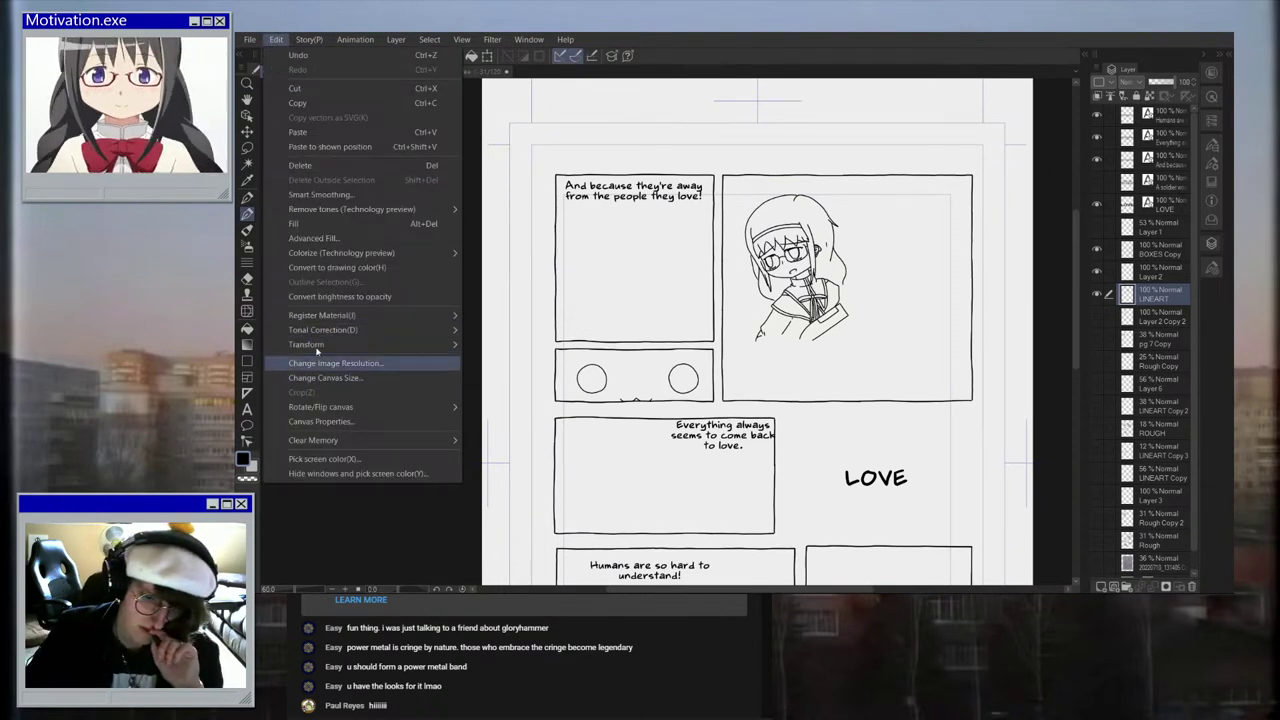
mouse_move(316, 344)
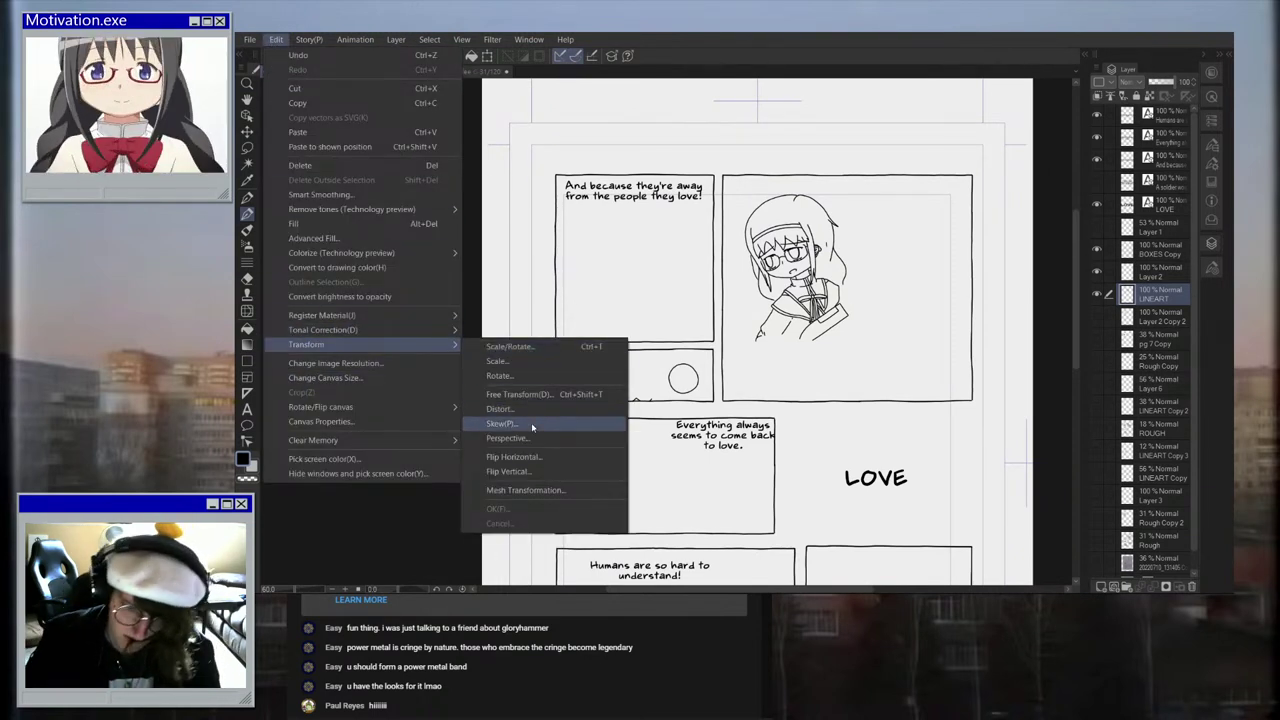
left_click(513, 457)
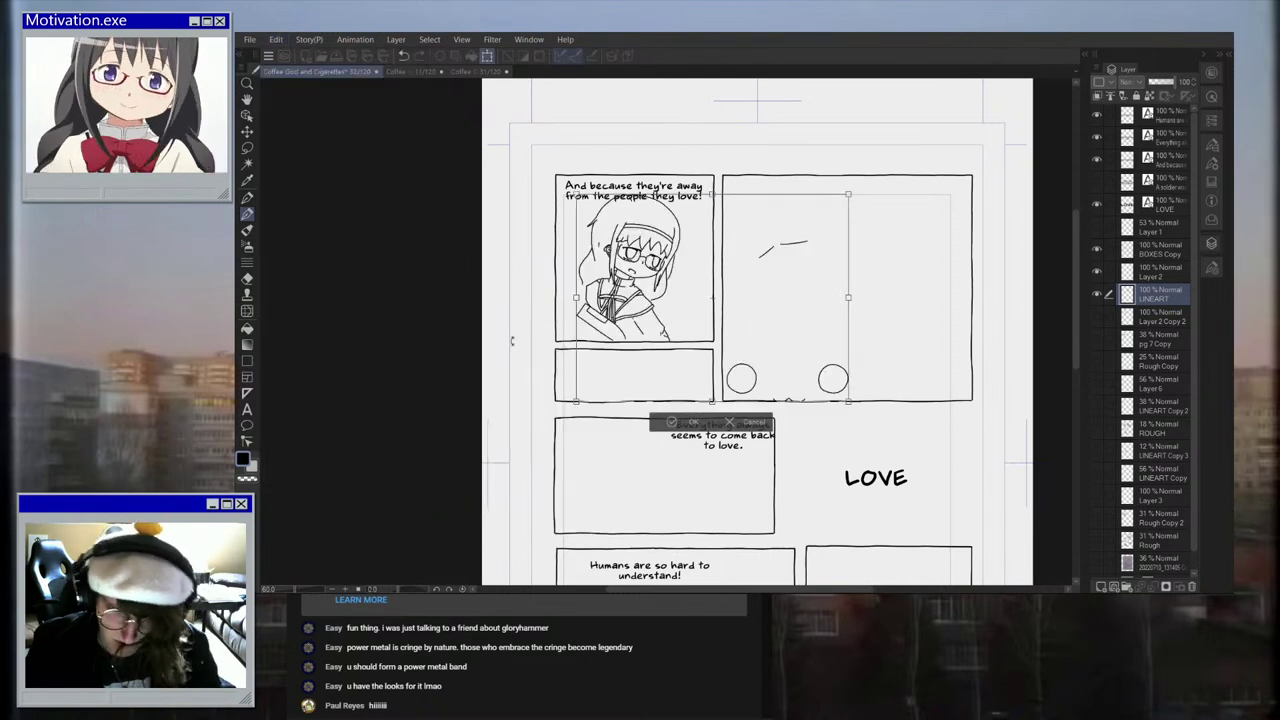
key("ctrl+z")
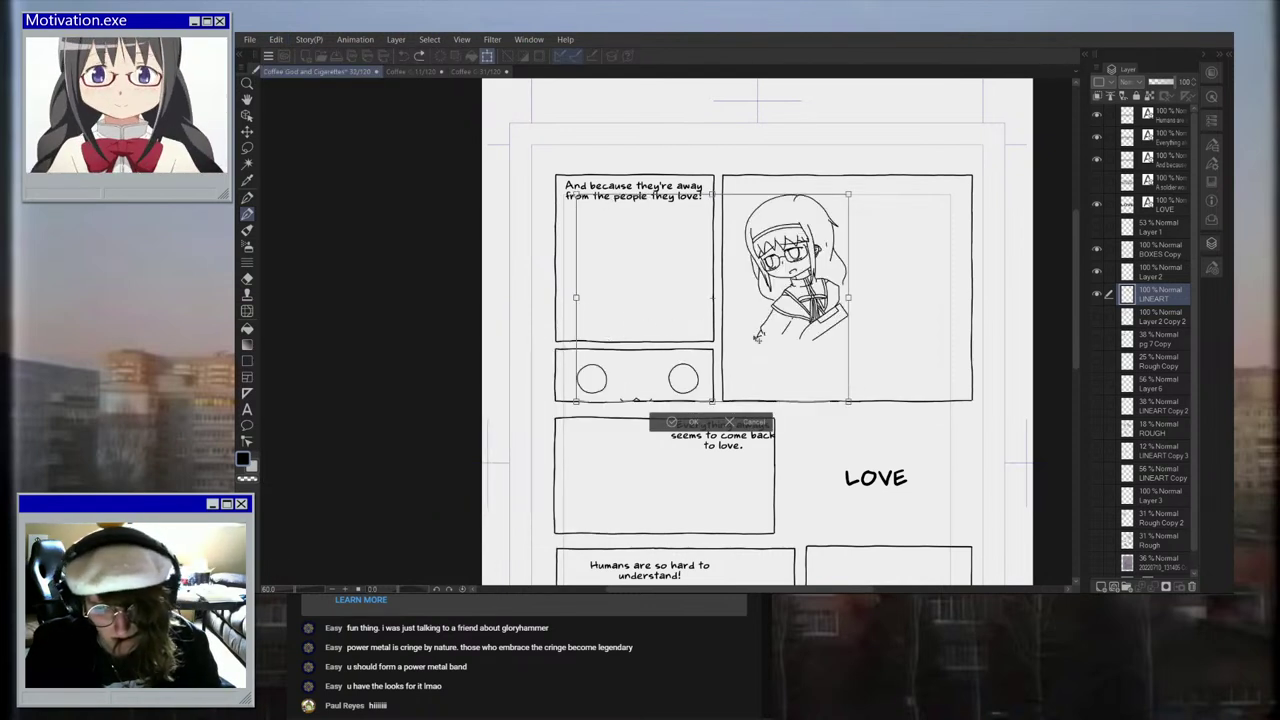
key("ctrl+y")
scroll(612, 259, "up", 6)
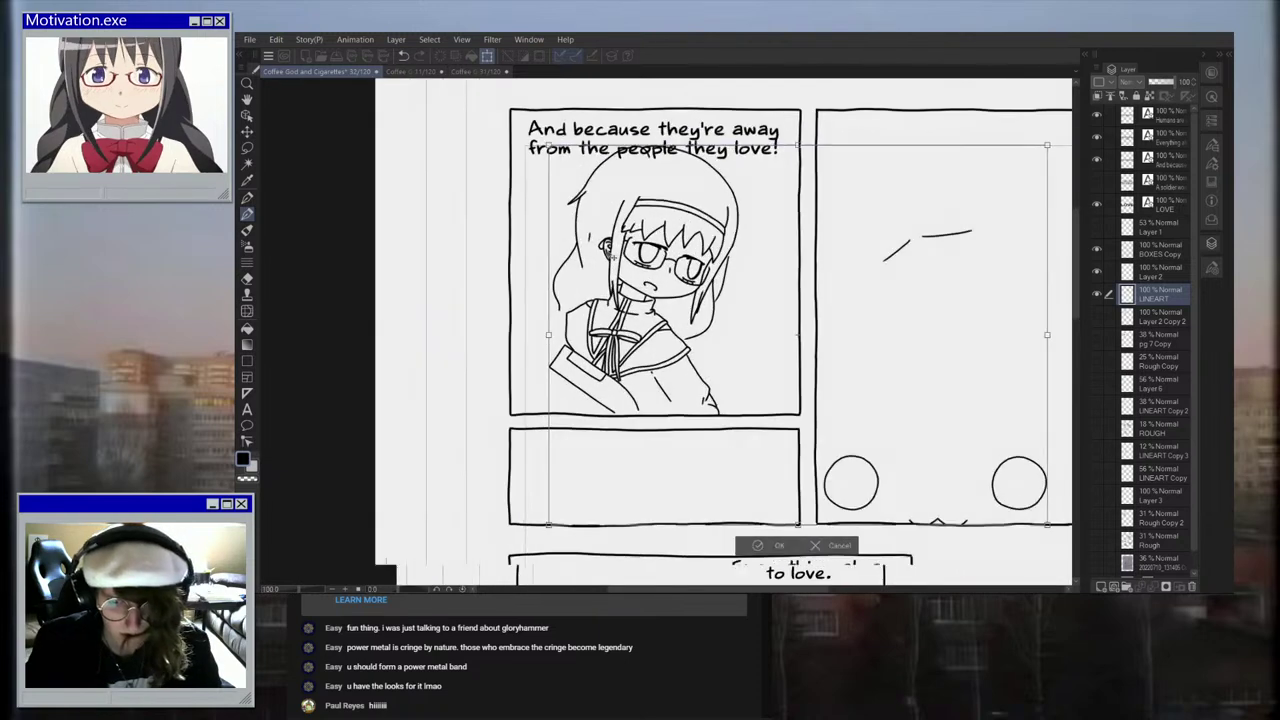
key("ctrl+z")
scroll(610, 260, "down", 5)
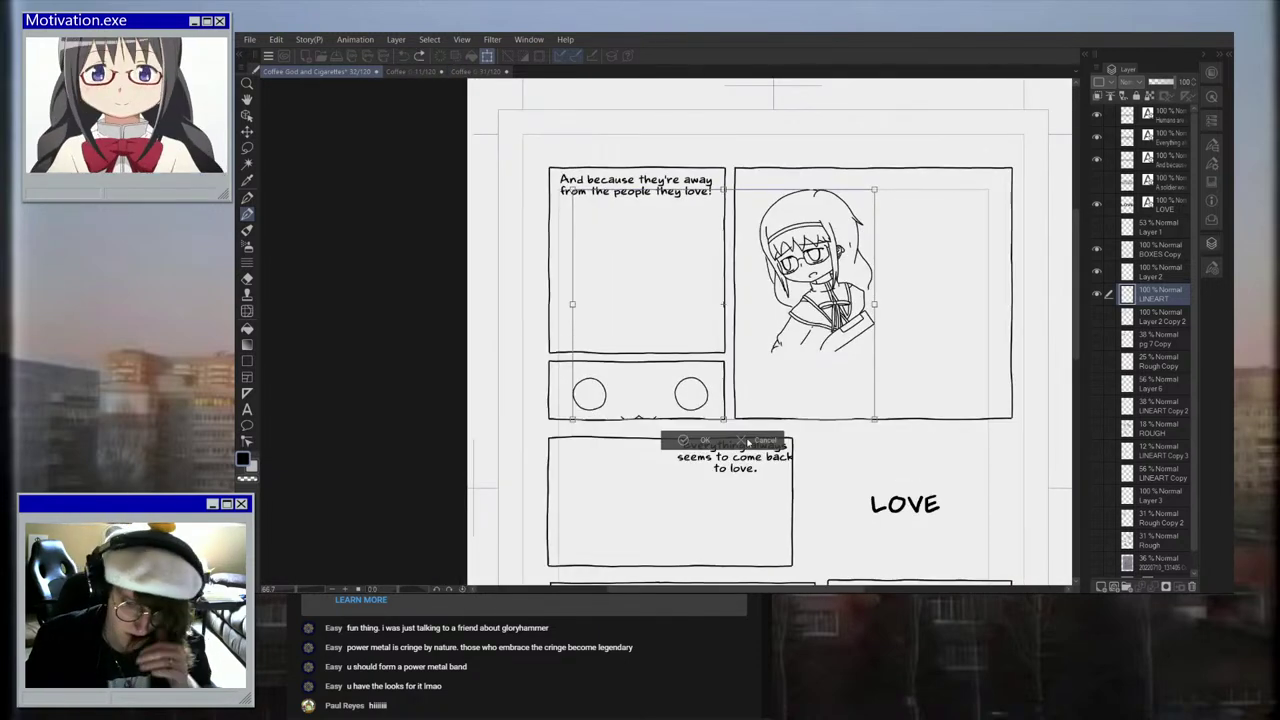
key("Return")
Step: Show the ROUGH layer again beneath the girl's lineart
scroll(880, 335, "up", 3)
scroll(885, 355, "down", 4)
scroll(867, 378, "up", 3)
left_click(1098, 541)
left_click(1098, 541)
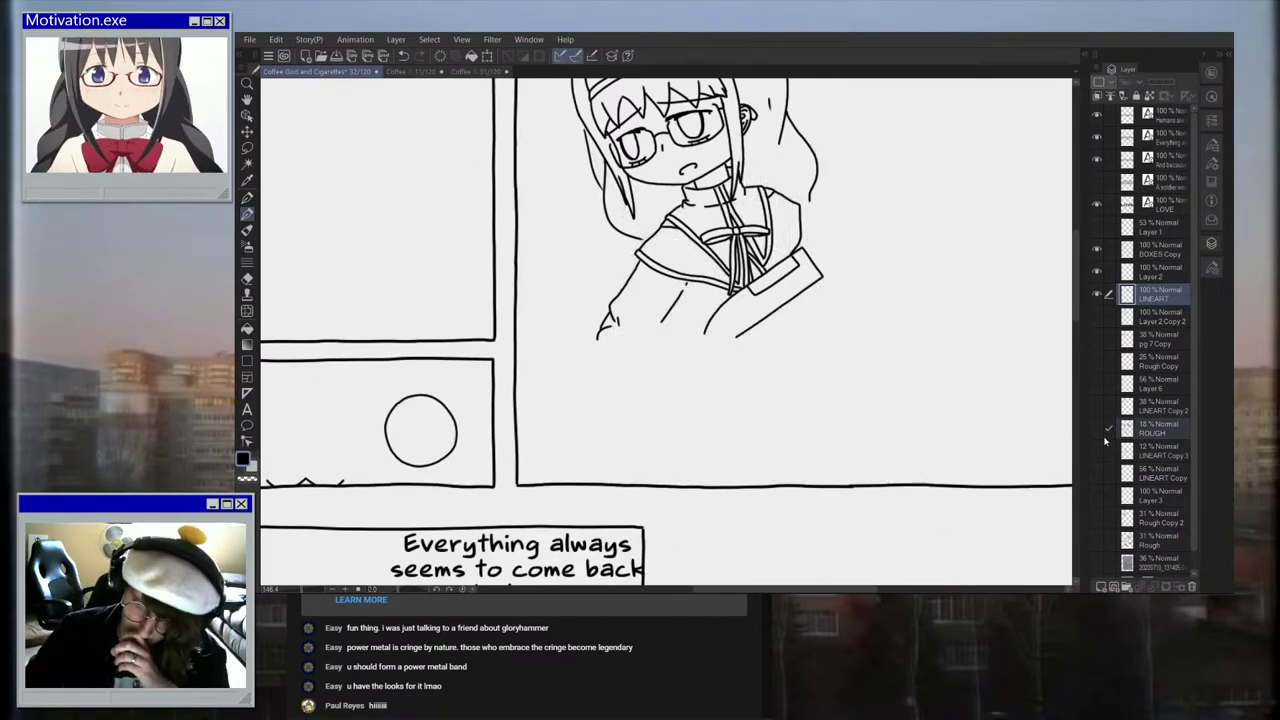
left_click(1097, 430)
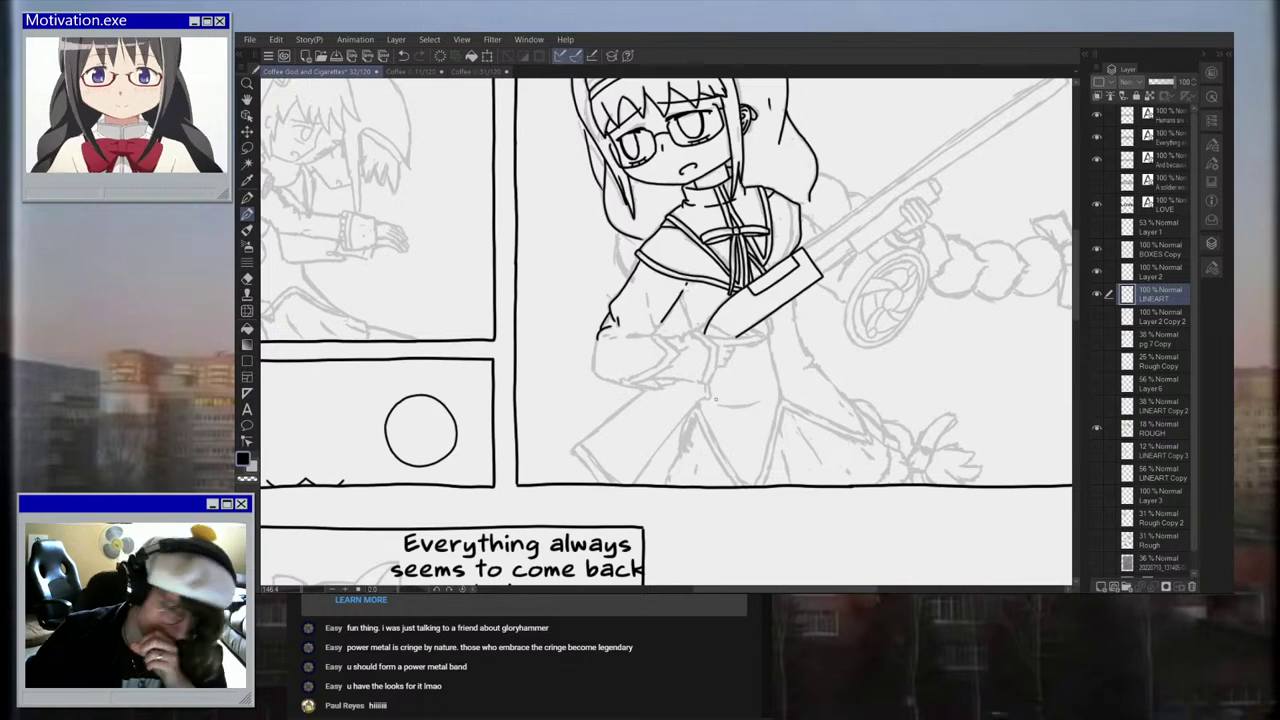
Step: Ink the left forearm sleeve's upper edge, pointed opening and curved underside over the rough sketch
scroll(714, 395, "up", 8)
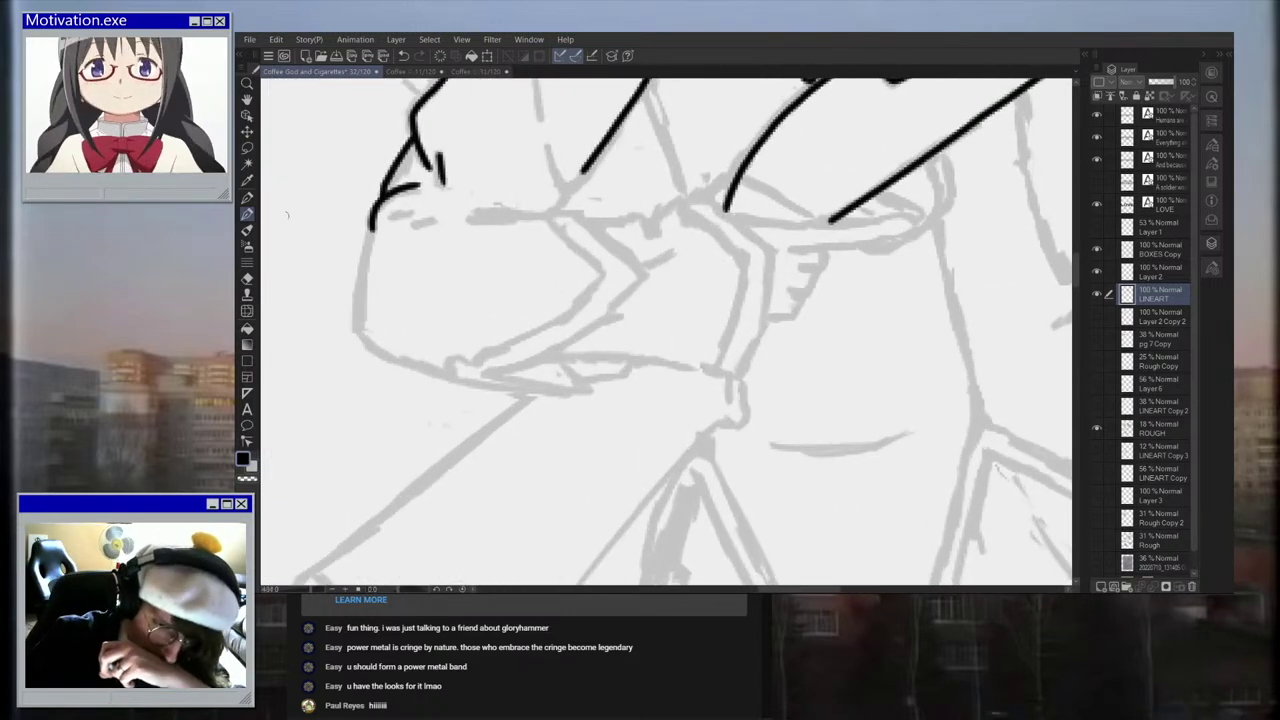
scroll(495, 200, "up", 3)
mouse_move(463, 220)
left_mouse_down()
mouse_move(575, 215)
mouse_move(635, 235)
mouse_move(701, 295)
mouse_move(555, 400)
mouse_move(486, 430)
left_mouse_up()
mouse_move(326, 395)
left_mouse_down()
mouse_move(470, 441)
mouse_move(628, 452)
left_mouse_up()
left_click_drag(570, 399, 628, 454)
Step: Ink the undersleeve emerging from the left sleeve, closing it at the wrist with a double-lined cuff
scroll(694, 361, "down", 7)
left_click_drag(636, 380, 730, 384)
scroll(790, 330, "up", 2)
mouse_move(678, 274)
left_mouse_down()
mouse_move(716, 278)
mouse_move(752, 314)
mouse_move(748, 388)
mouse_move(732, 413)
left_mouse_up()
scroll(728, 360, "up", 1)
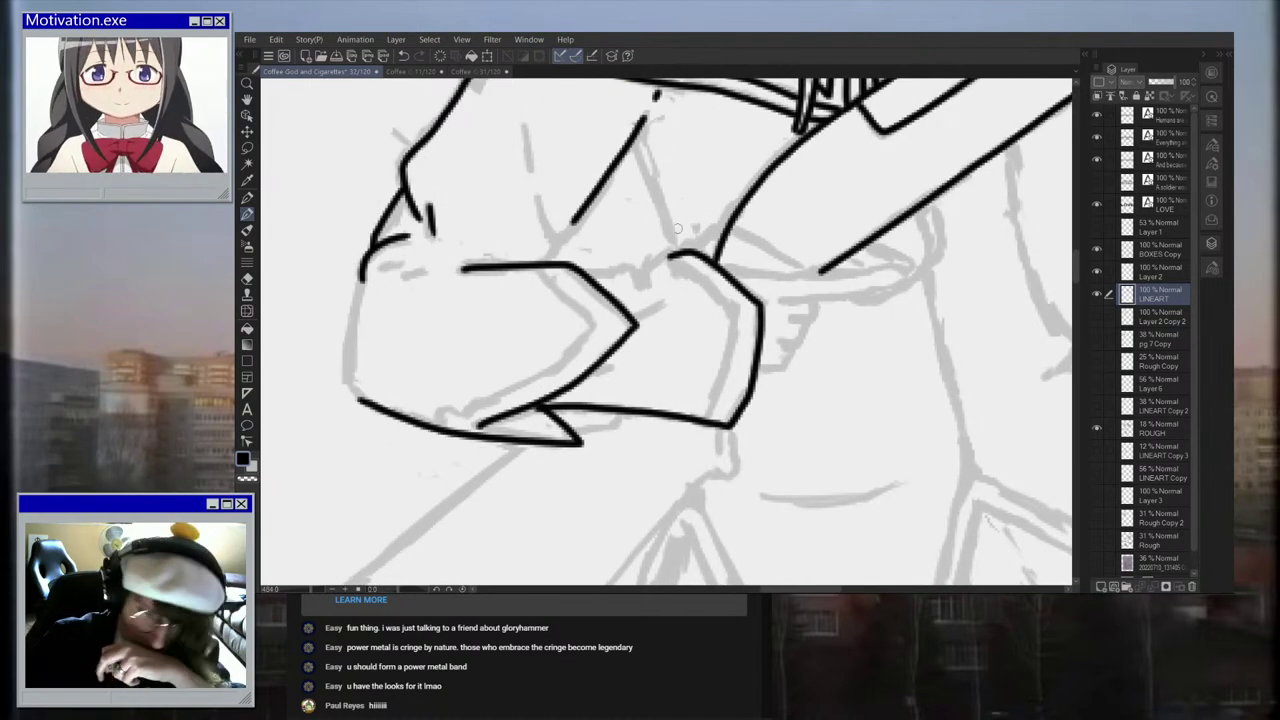
scroll(685, 229, "up", 1)
mouse_move(568, 286)
left_mouse_down()
mouse_move(646, 296)
mouse_move(646, 275)
mouse_move(668, 260)
mouse_move(740, 316)
mouse_move(750, 340)
mouse_move(725, 445)
left_mouse_up()
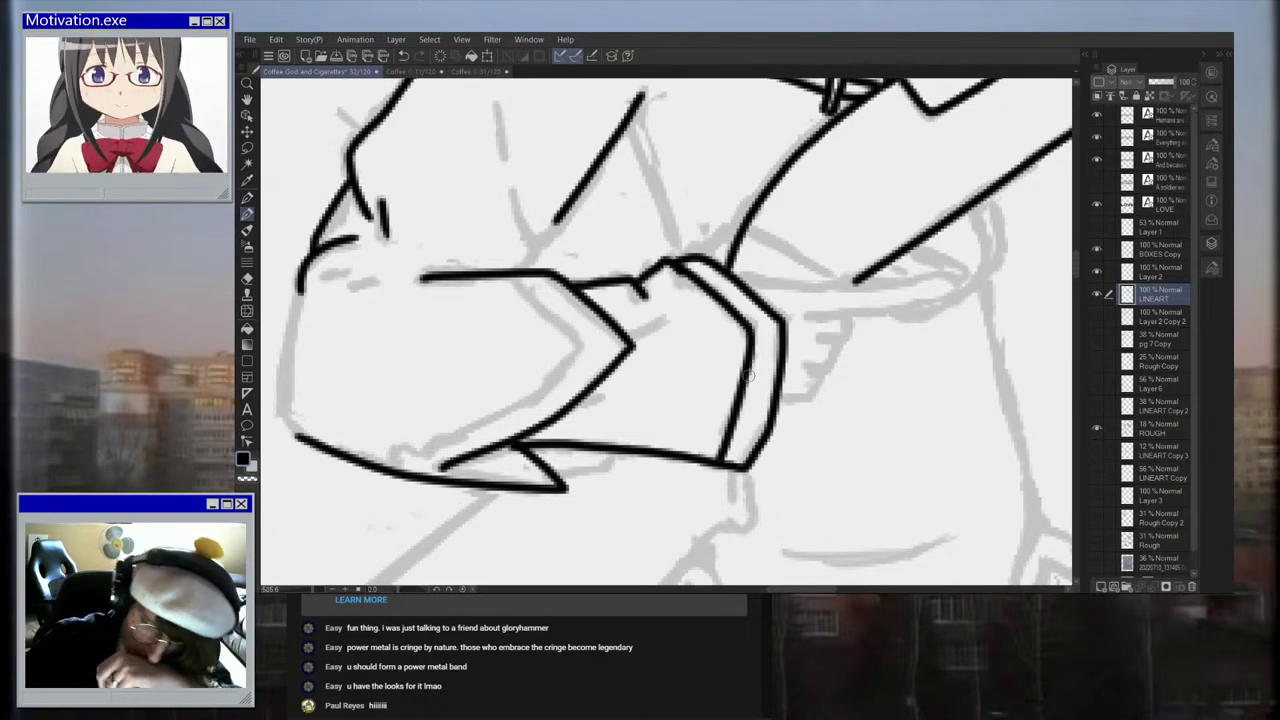
Step: Ink the fold lines above the left forearm and close the sleeve's outer edge from the elbow to the underside
scroll(748, 376, "down", 5)
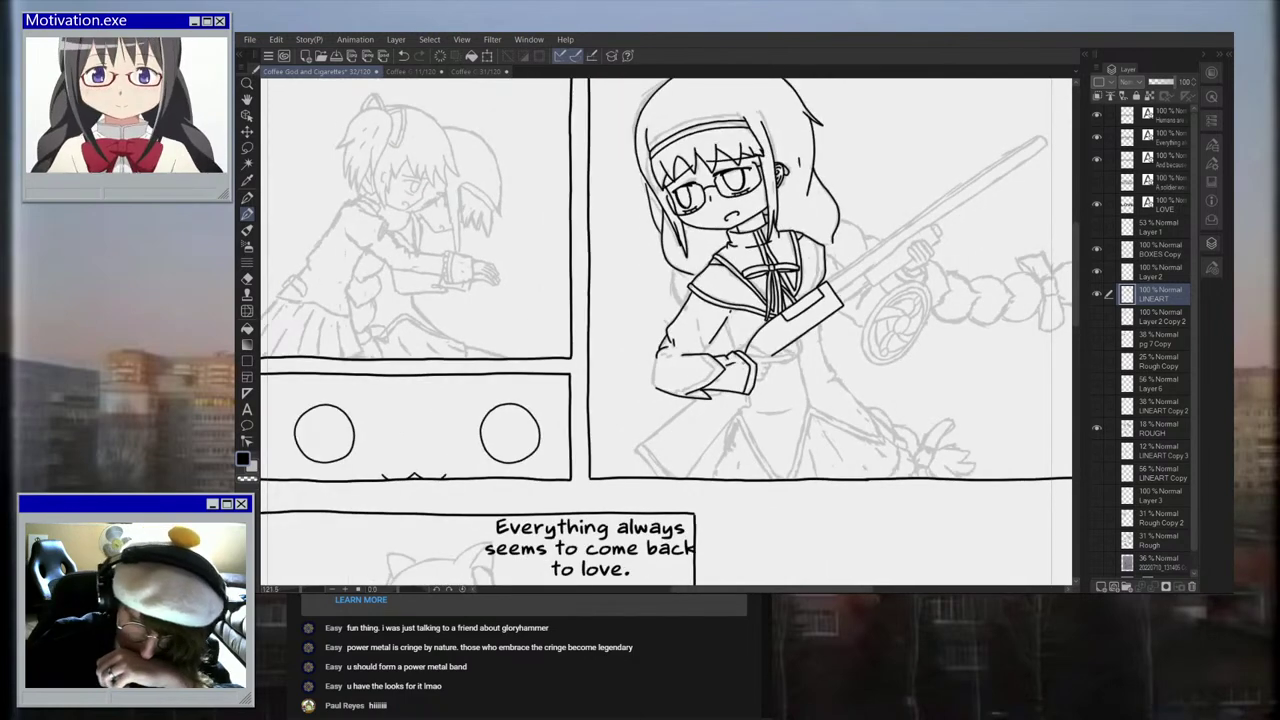
scroll(710, 356, "up", 5)
left_click_drag(664, 310, 672, 342)
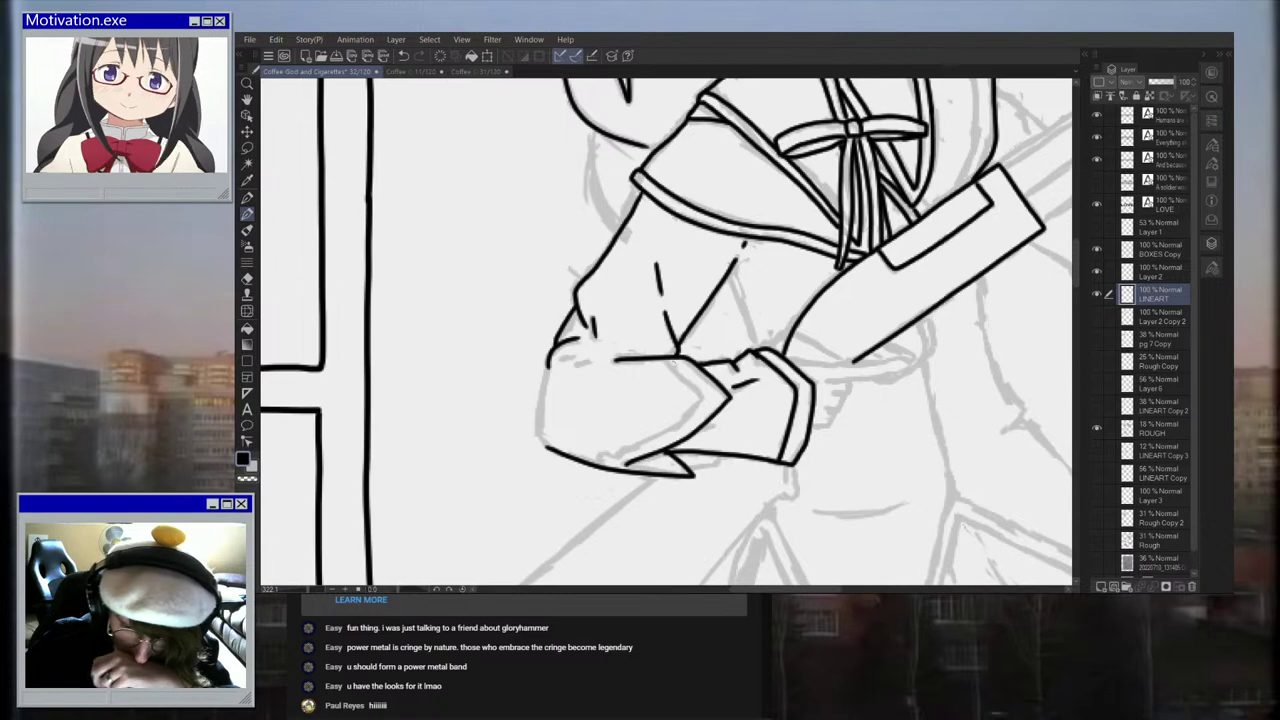
scroll(660, 376, "up", 2)
left_click_drag(505, 358, 500, 478)
scroll(668, 370, "down", 2)
Step: Add short crease strokes inside the left sleeve near the elbow
scroll(668, 369, "down", 5)
scroll(640, 368, "up", 6)
scroll(632, 366, "up", 1)
left_click_drag(670, 364, 660, 366)
mouse_move(656, 368)
left_mouse_down()
mouse_move(643, 370)
mouse_move(712, 358)
left_mouse_up()
scroll(827, 341, "down", 4)
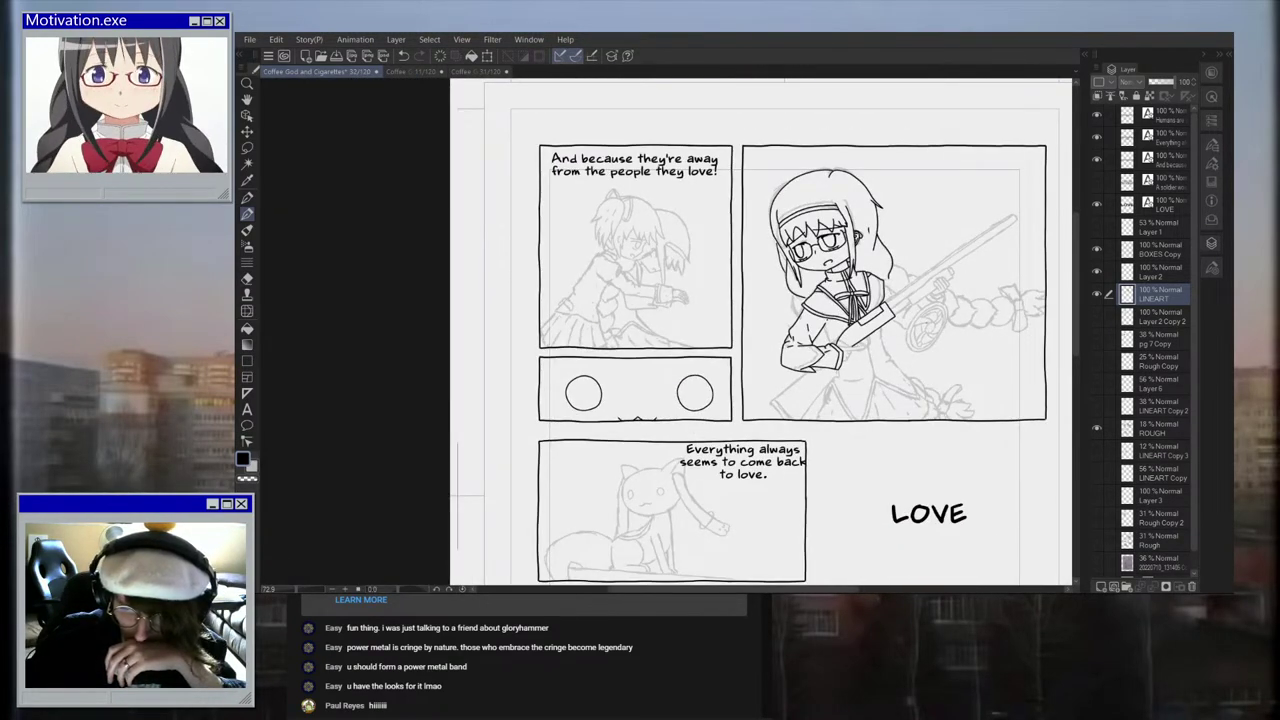
Step: Ink the body's right outer contour from the rifle stock downward, and add a short line beneath the left cuff
scroll(872, 368, "up", 4)
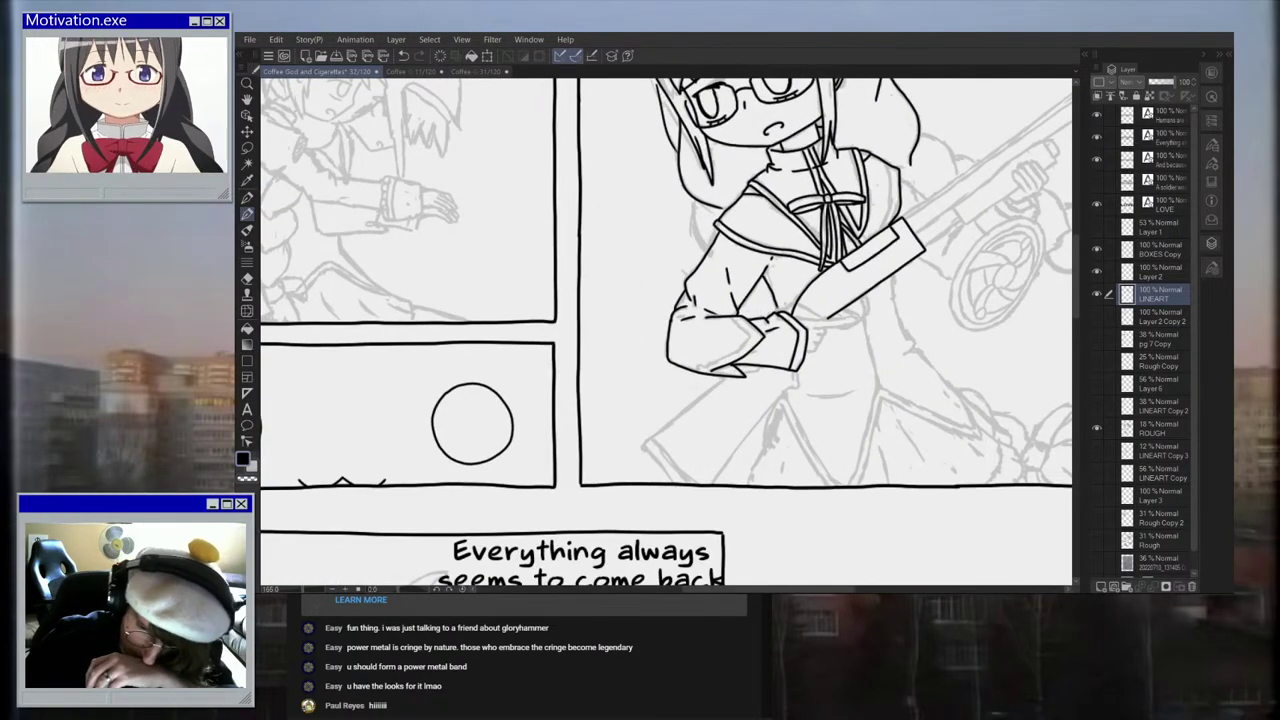
scroll(866, 312, "down", 3)
scroll(866, 312, "up", 3)
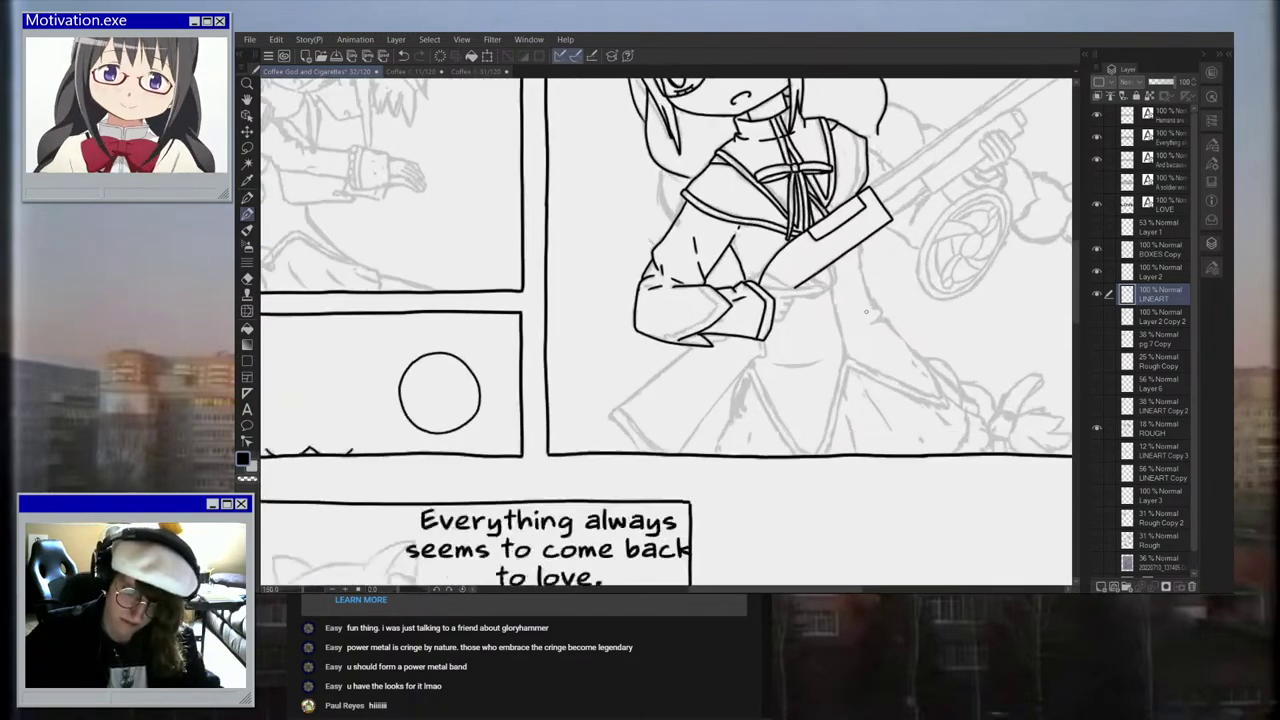
scroll(866, 312, "up", 1)
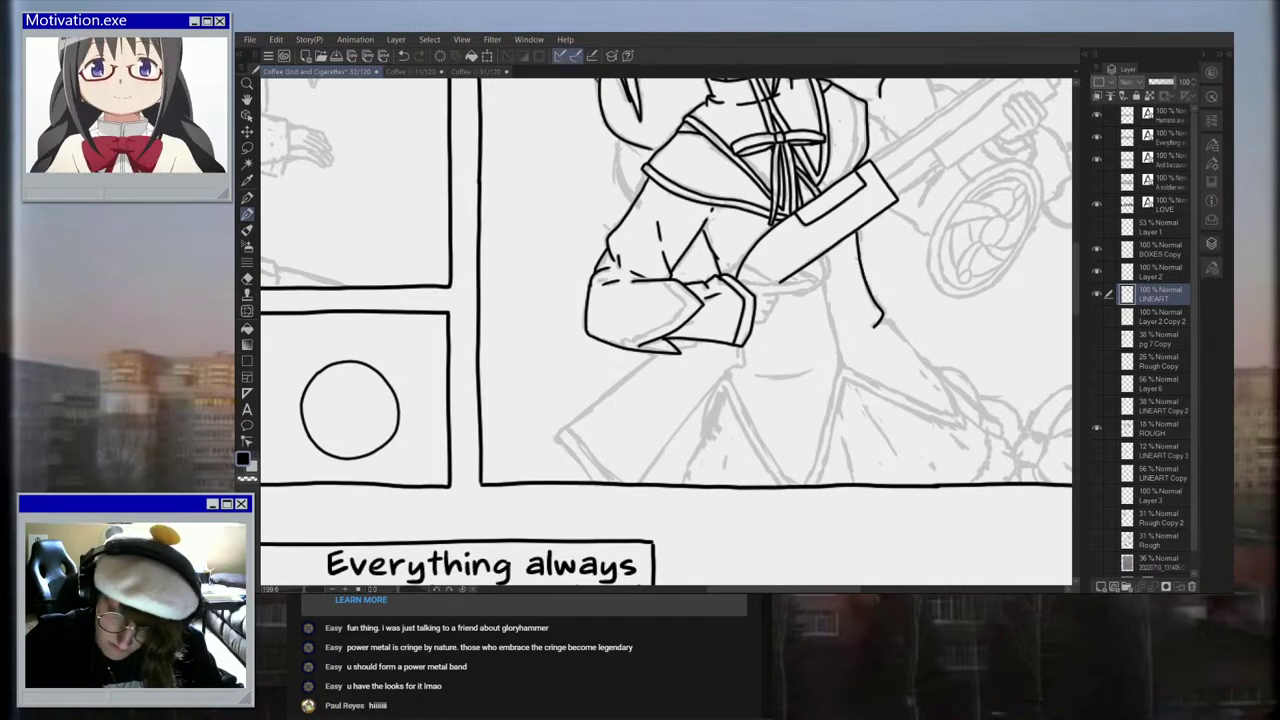
scroll(946, 350, "down", 3)
scroll(946, 350, "up", 3)
scroll(817, 358, "up", 3)
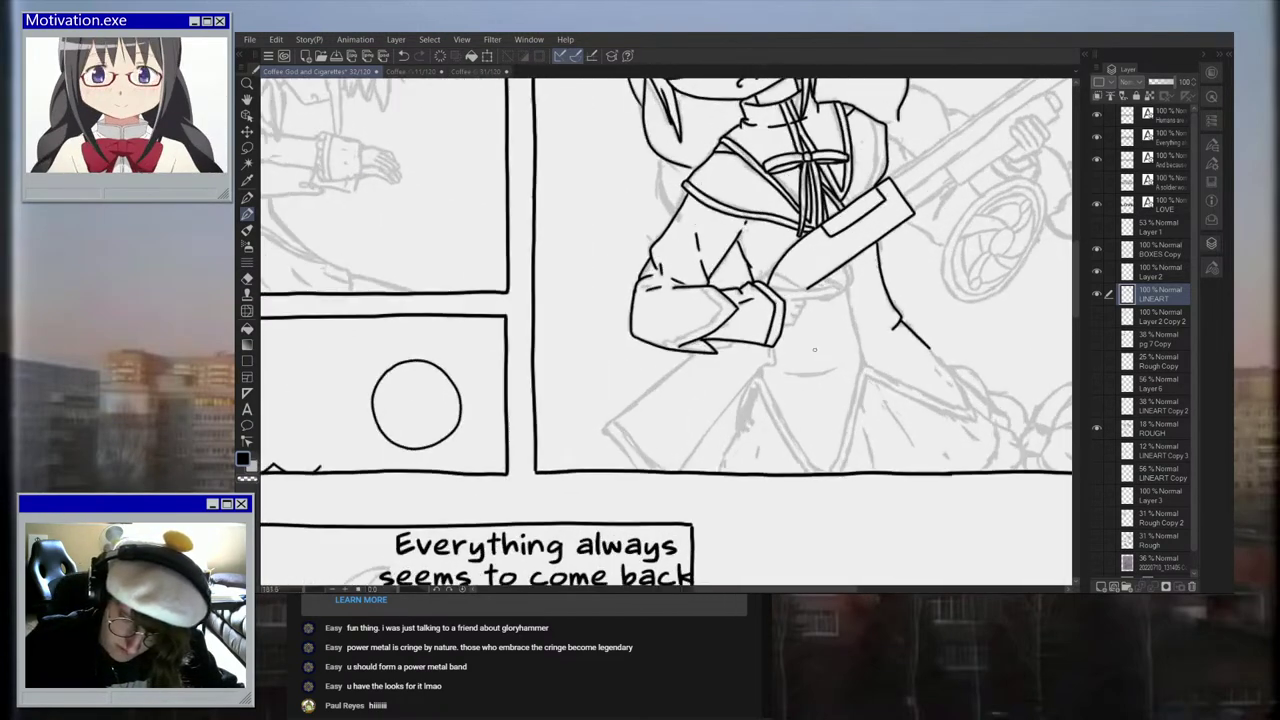
scroll(900, 255, "up", 3)
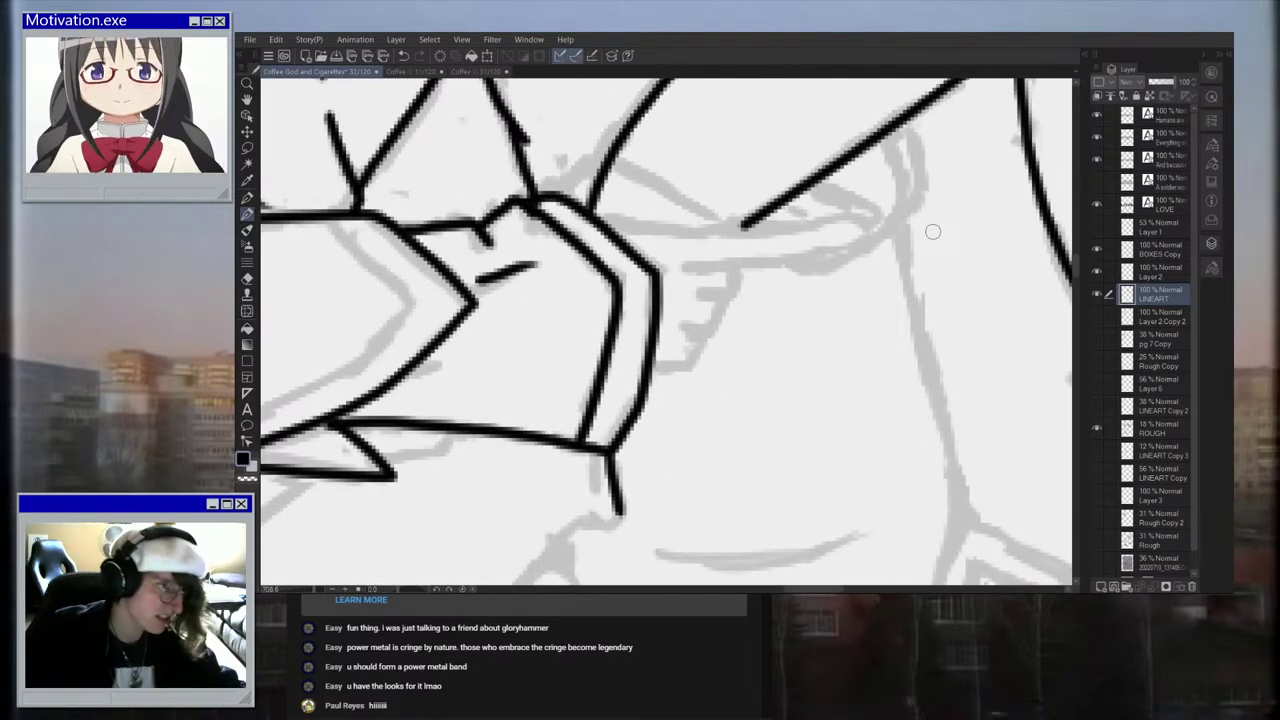
Step: Undo the first hand stroke and ink the small thumb bump between the left cuff and the rifle stock
left_click_drag(612, 163, 717, 227)
key("ctrl+z")
scroll(667, 197, "up", 1)
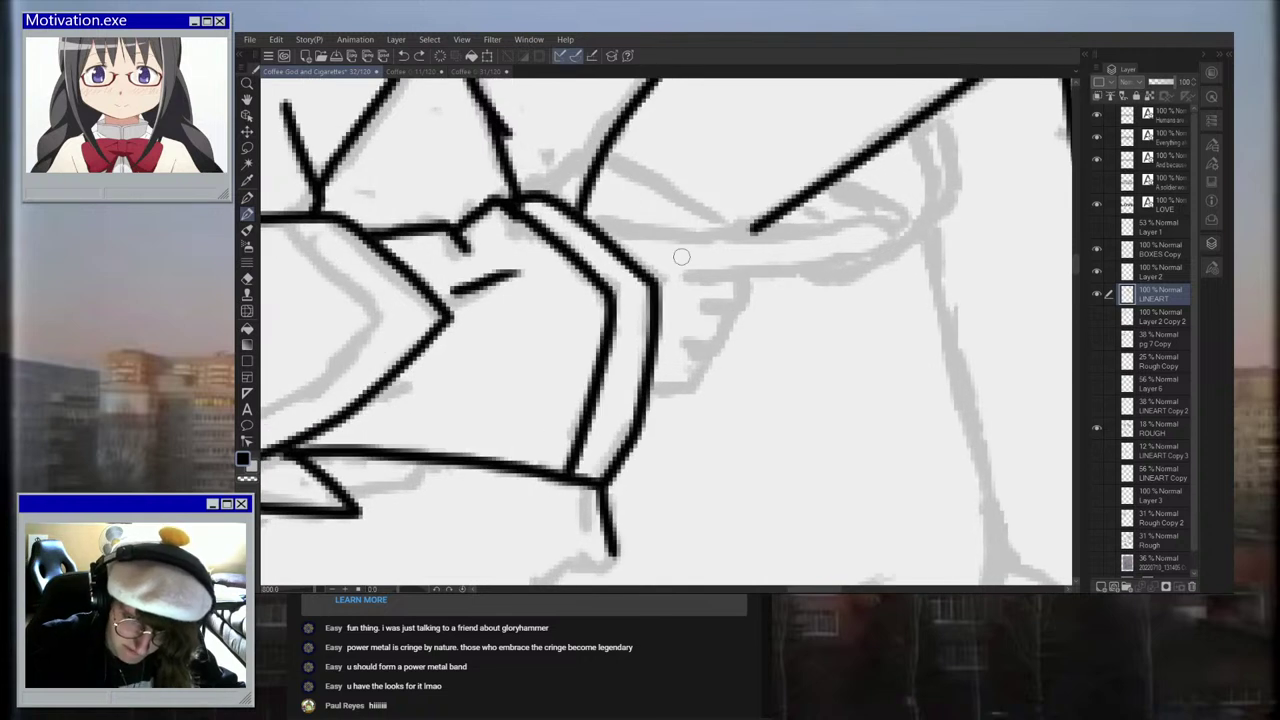
mouse_move(552, 205)
left_mouse_down()
mouse_move(585, 168)
mouse_move(596, 178)
left_mouse_up()
Step: Try to ink the extended finger's upper edge from the left cuff along the rifle stock's lower end
mouse_move(585, 222)
left_mouse_down()
mouse_move(735, 239)
mouse_move(875, 222)
left_mouse_up()
scroll(872, 222, "down", 5)
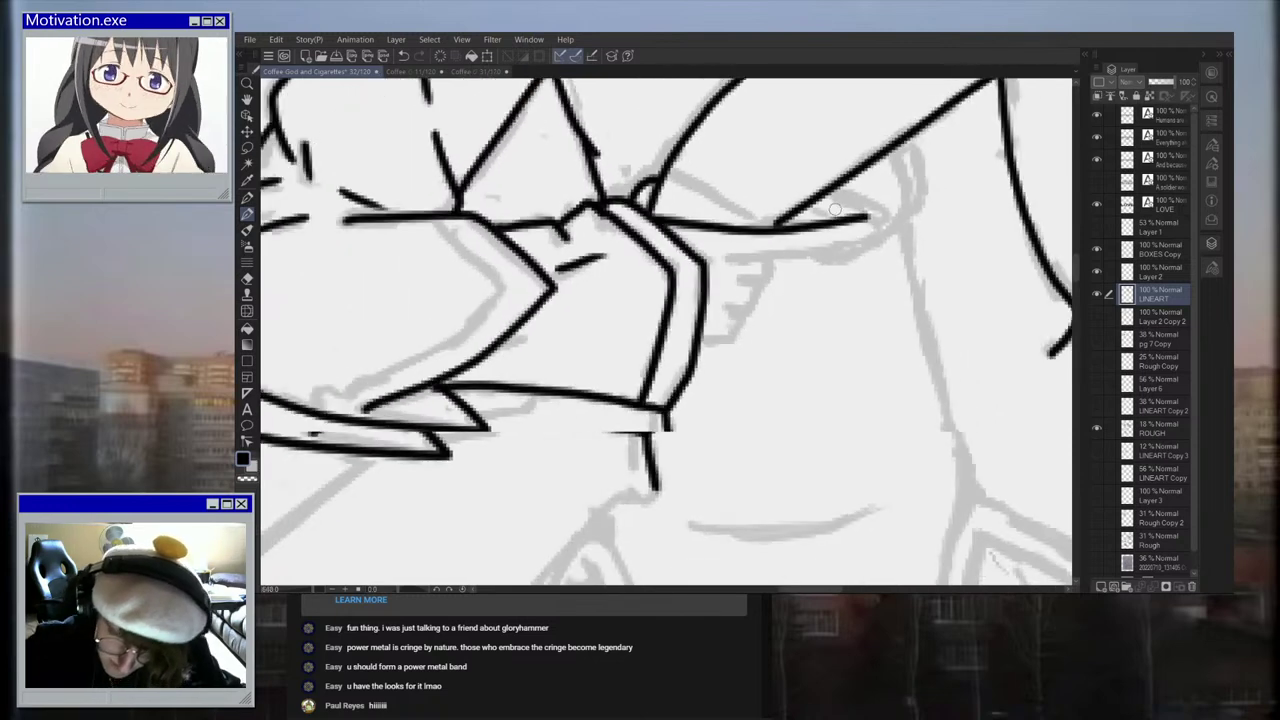
scroll(837, 189, "up", 2)
scroll(837, 189, "up", 1)
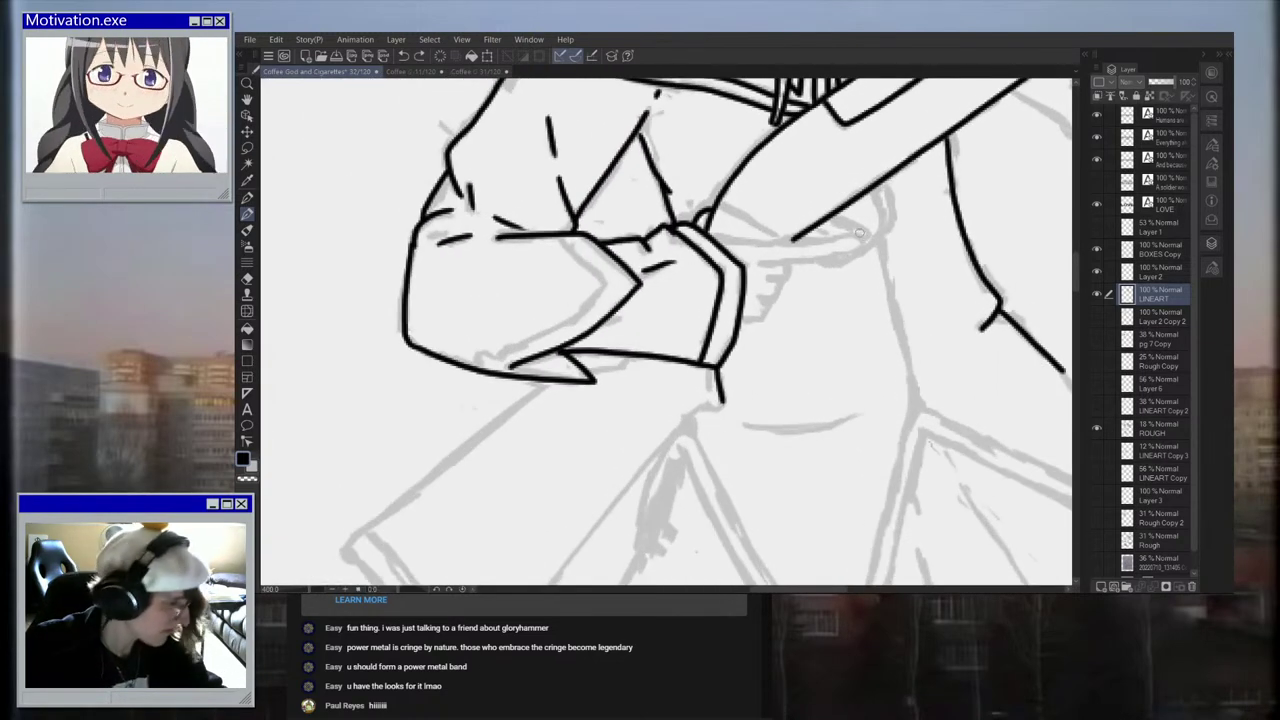
scroll(848, 206, "up", 3)
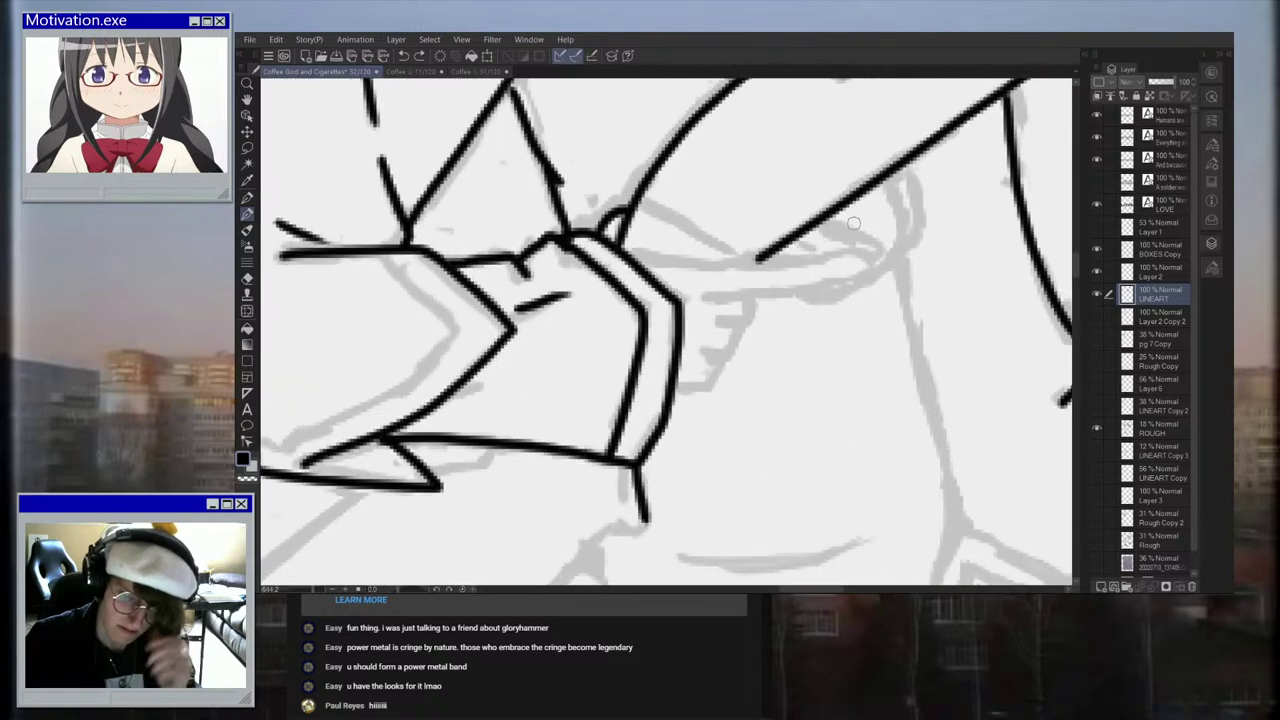
scroll(596, 260, "down", 1)
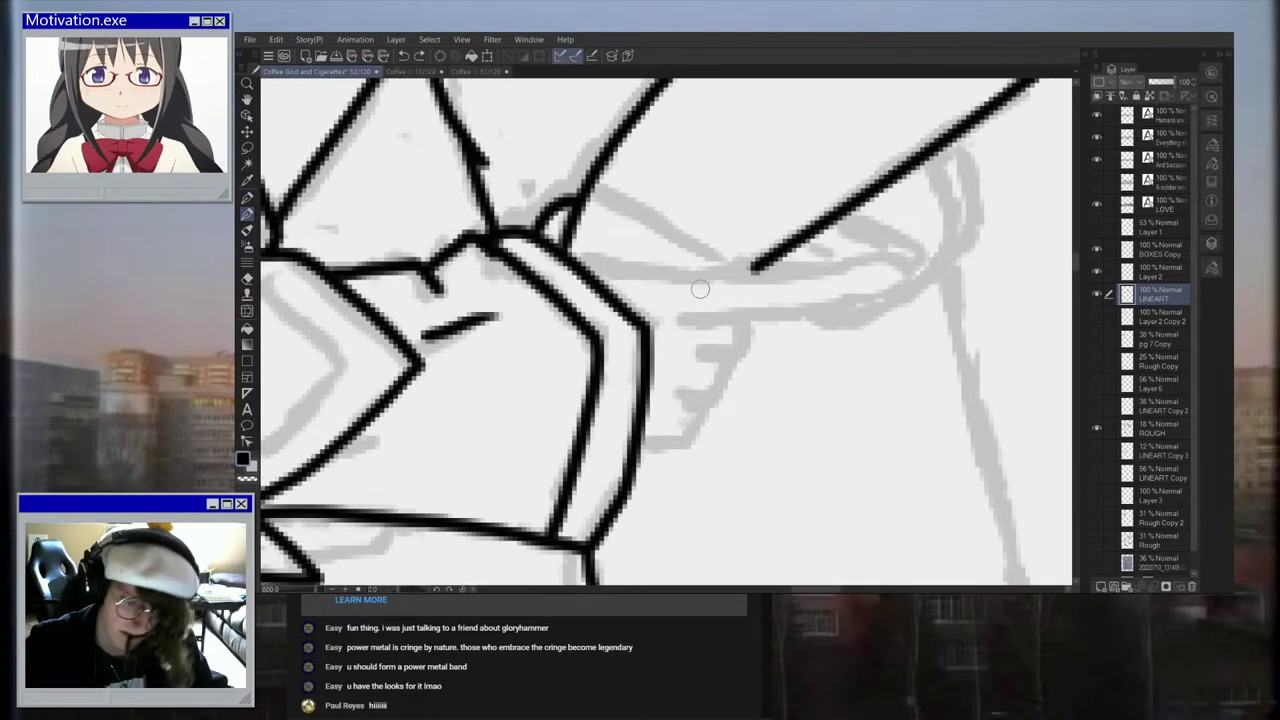
mouse_move(568, 222)
left_mouse_down()
mouse_move(570, 246)
mouse_move(573, 210)
mouse_move(594, 264)
left_mouse_up()
scroll(660, 230, "down", 6)
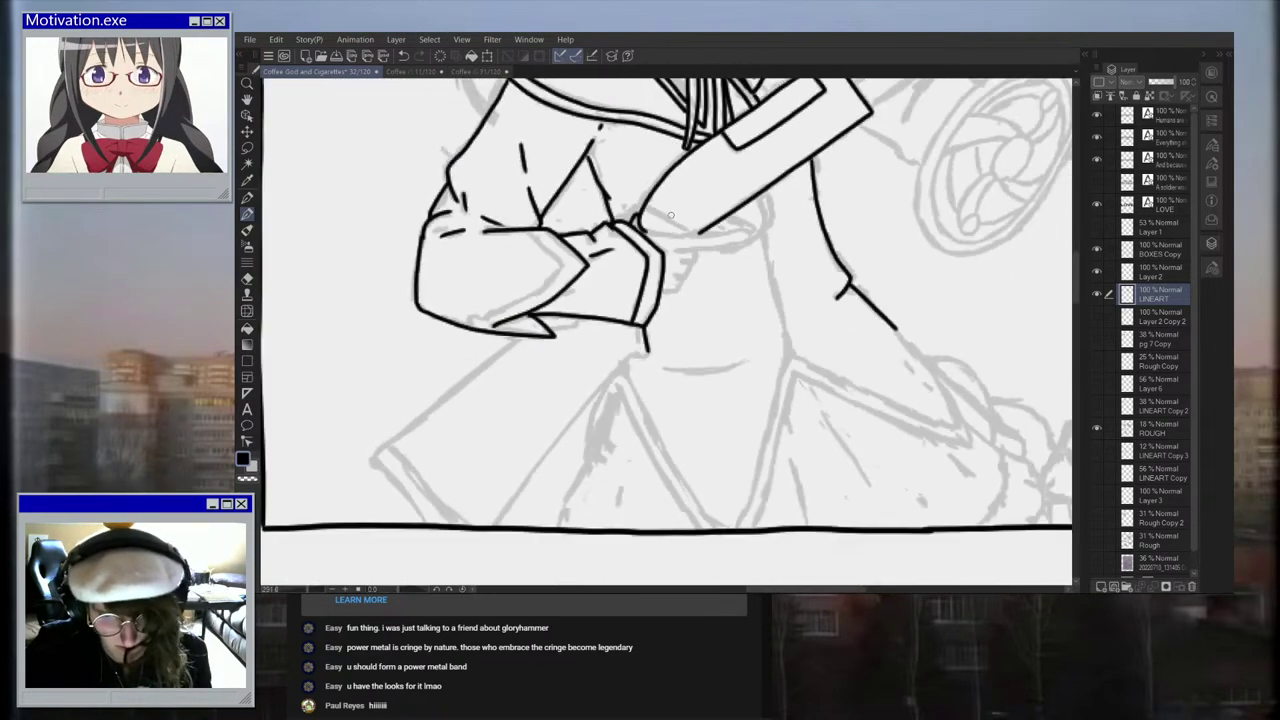
scroll(670, 205, "up", 4)
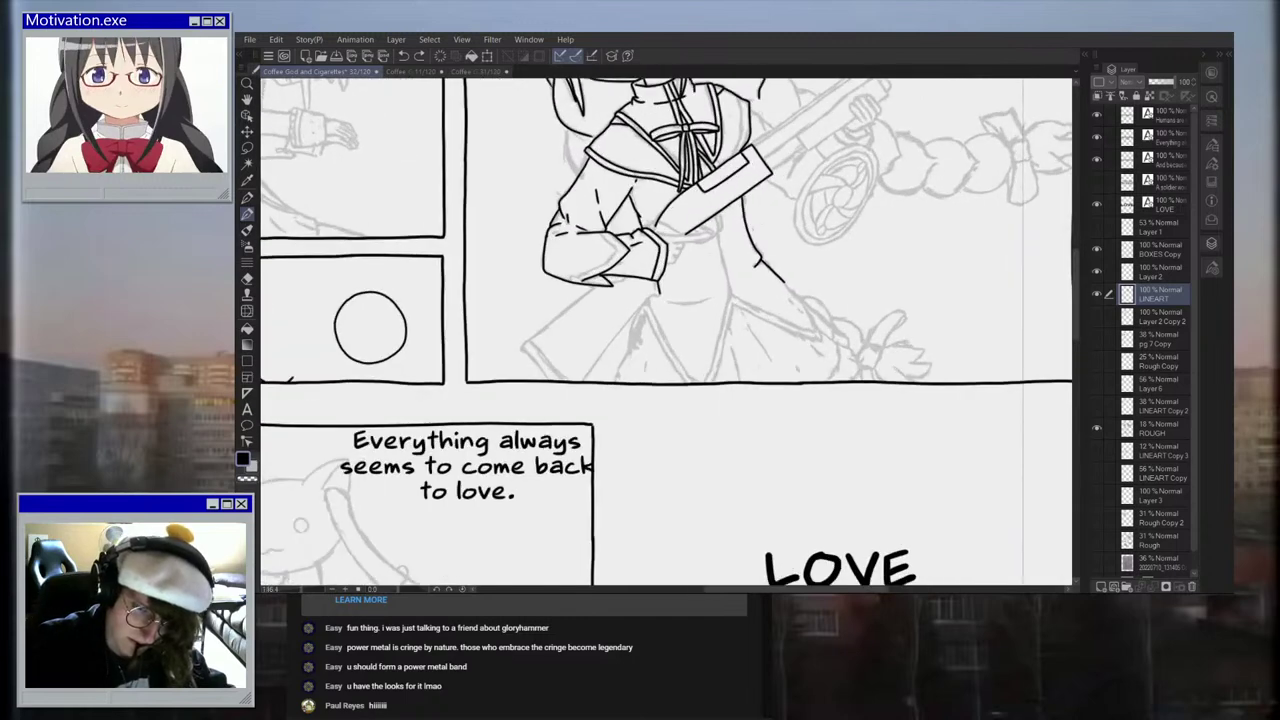
scroll(680, 254, "up", 5)
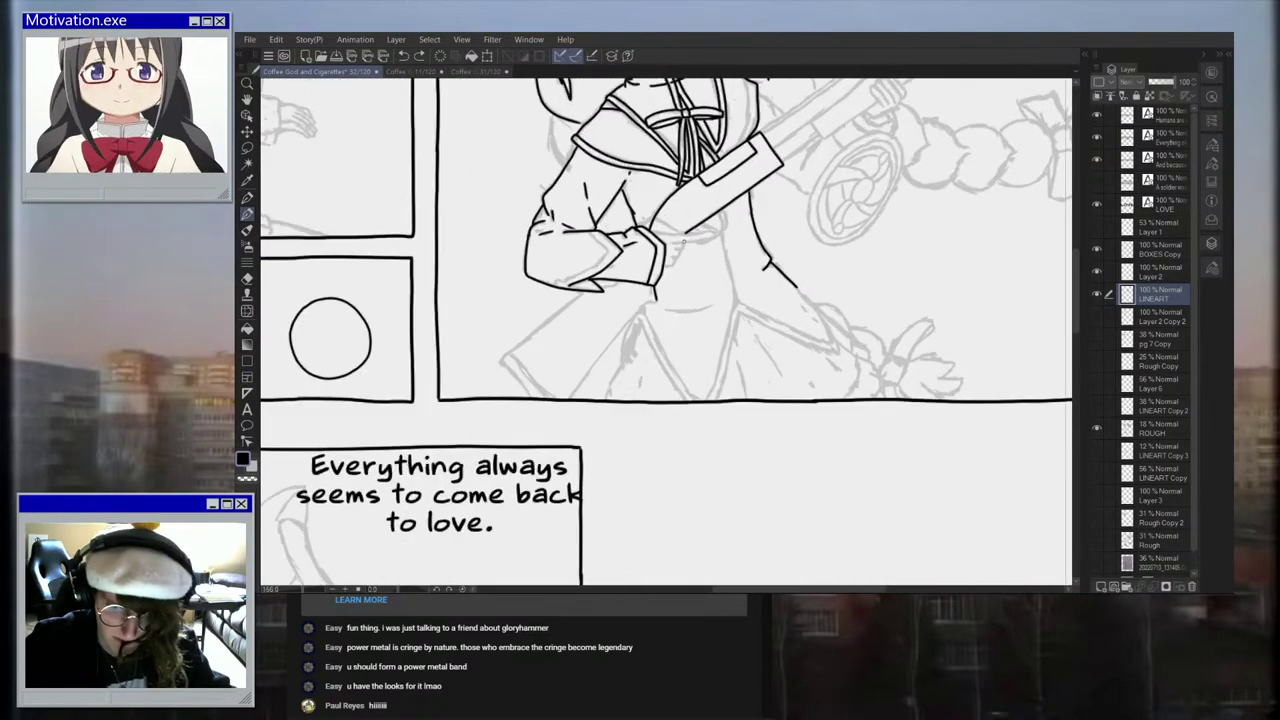
scroll(618, 200, "up", 2)
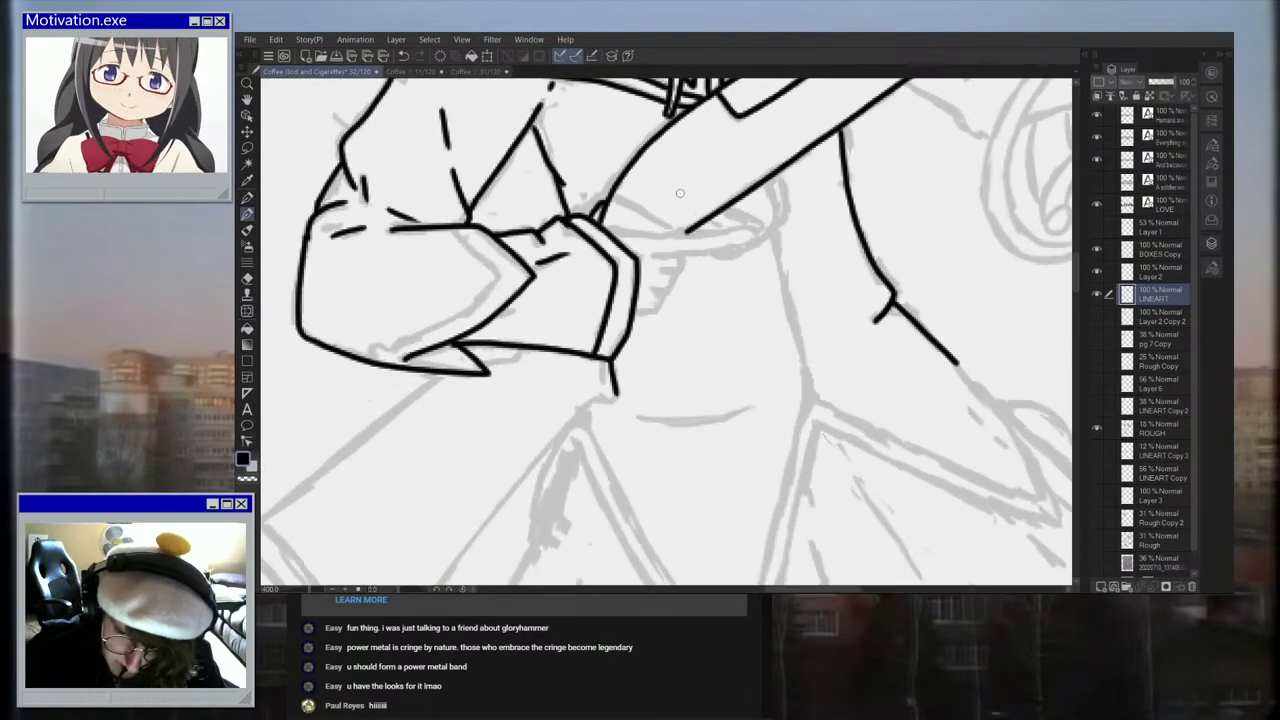
left_click_drag(606, 232, 743, 240)
scroll(778, 222, "up", 4)
key("ctrl+z")
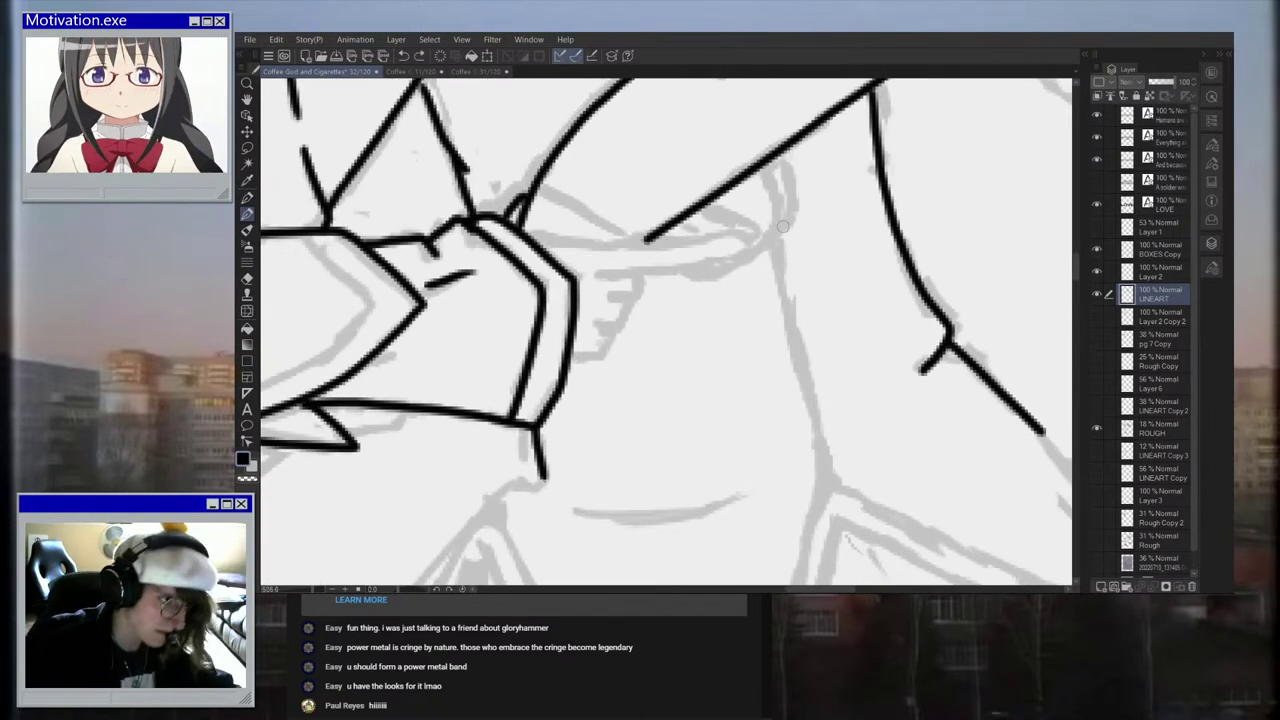
Step: Ink the extended index finger's upper edge, rounded tip and underside beneath the rifle stock
scroll(780, 224, "up", 3)
left_click_drag(538, 289, 618, 288)
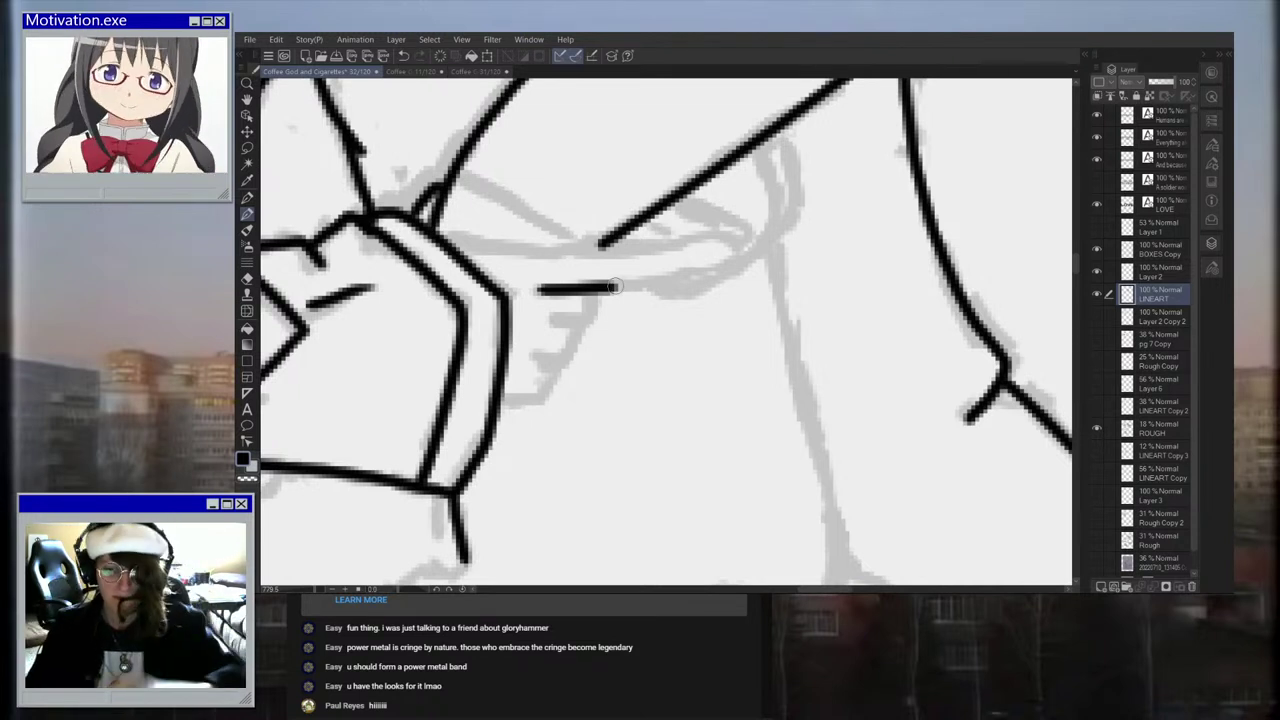
mouse_move(457, 259)
left_mouse_down()
mouse_move(568, 261)
mouse_move(722, 252)
left_mouse_up()
mouse_move(600, 288)
left_mouse_down()
mouse_move(700, 271)
mouse_move(724, 250)
left_mouse_up()
scroll(683, 207, "down", 4)
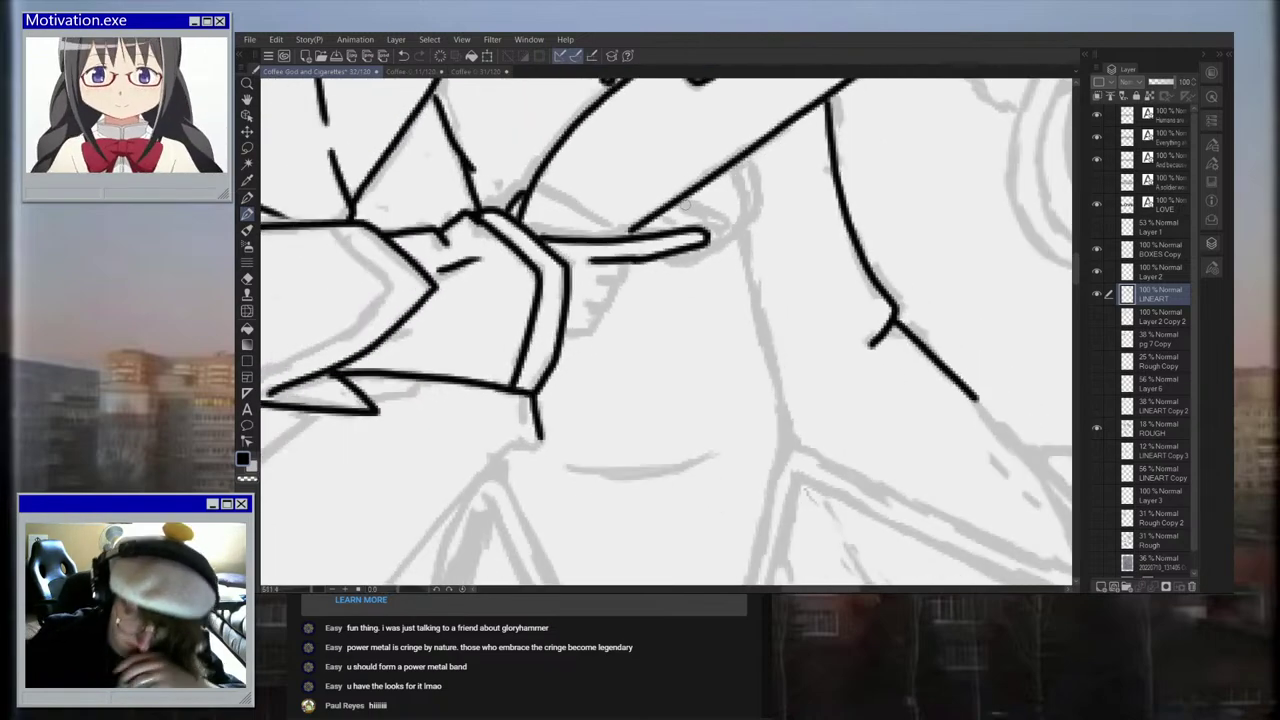
Step: Hide the ROUGH layer to check the inked arm and hand, and show it again
scroll(683, 207, "down", 6)
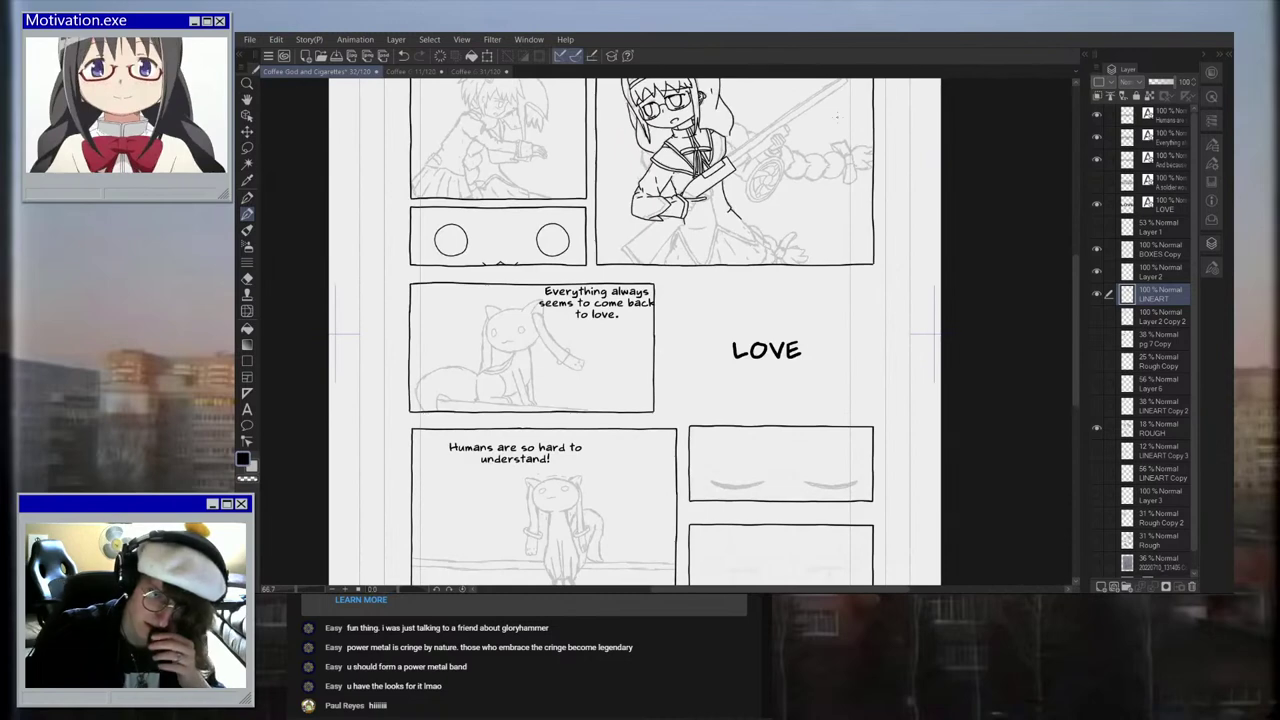
scroll(700, 190, "up", 1)
left_click(1097, 431)
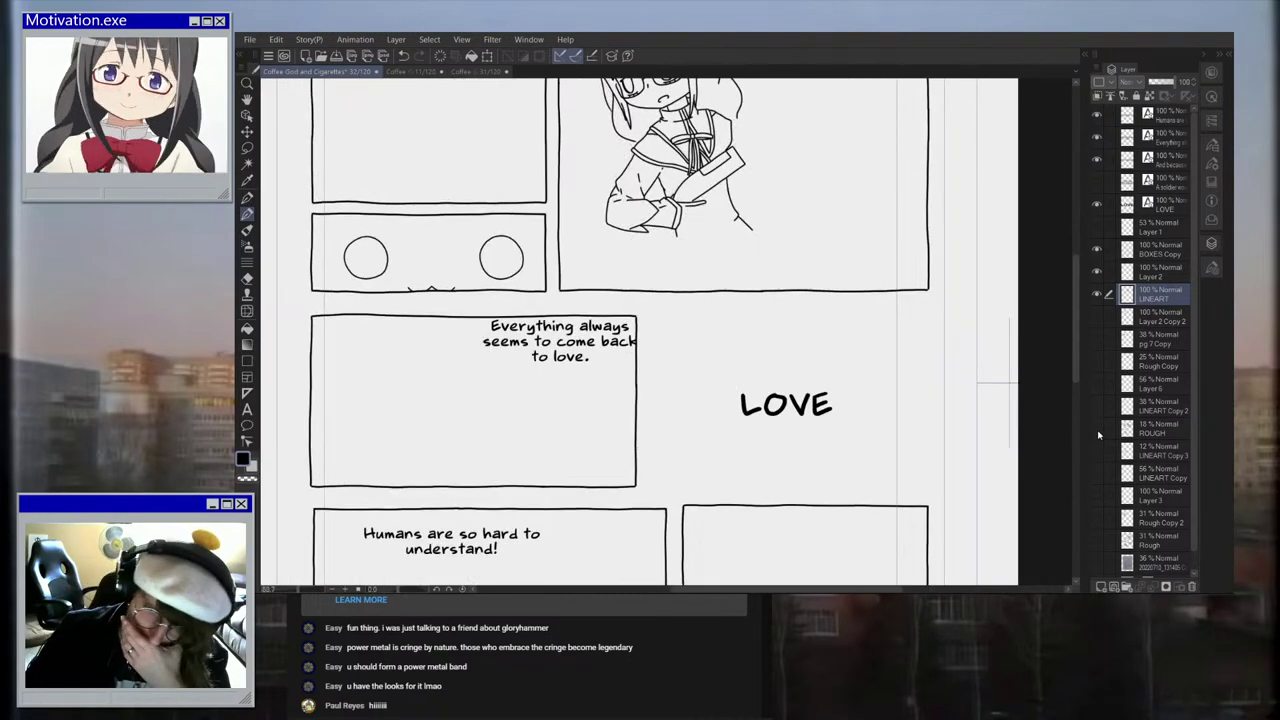
left_click(1097, 431)
Step: Try to ink the three curled fingers beneath the extended index finger, closing the hand's lower edge at the left cuff
scroll(694, 203, "up", 4)
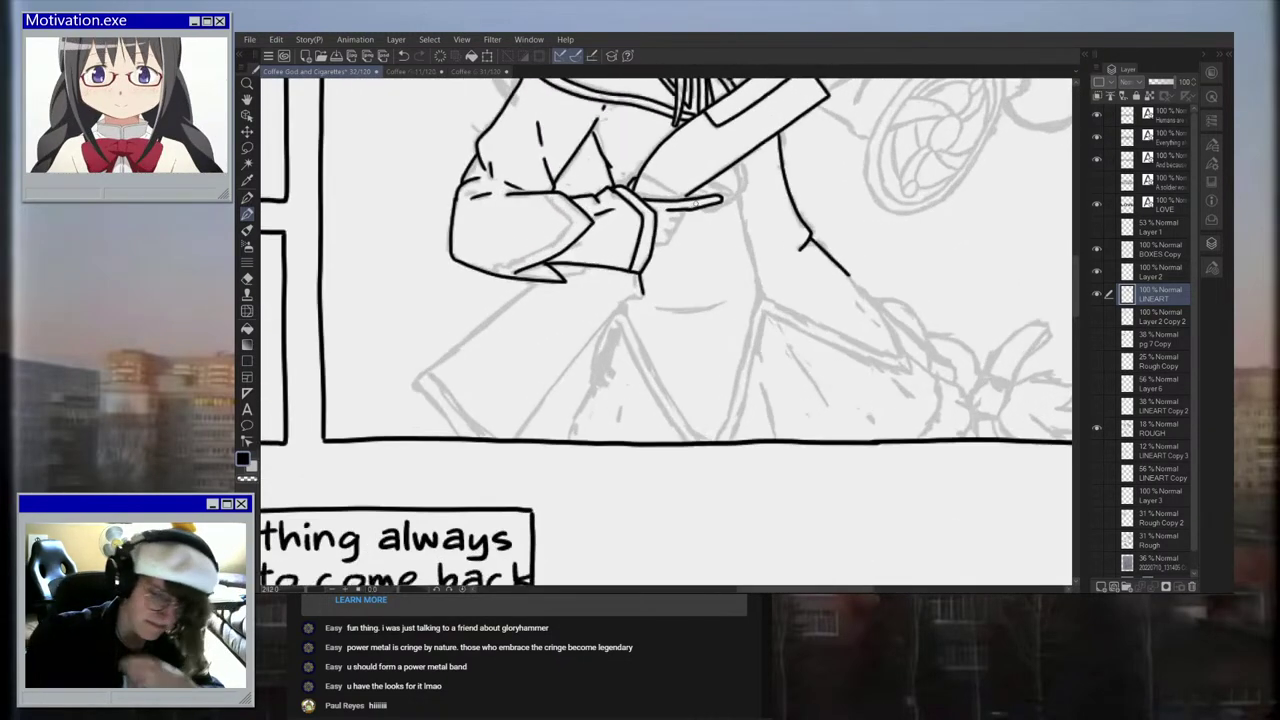
scroll(680, 225, "up", 2)
left_click_drag(684, 210, 672, 227)
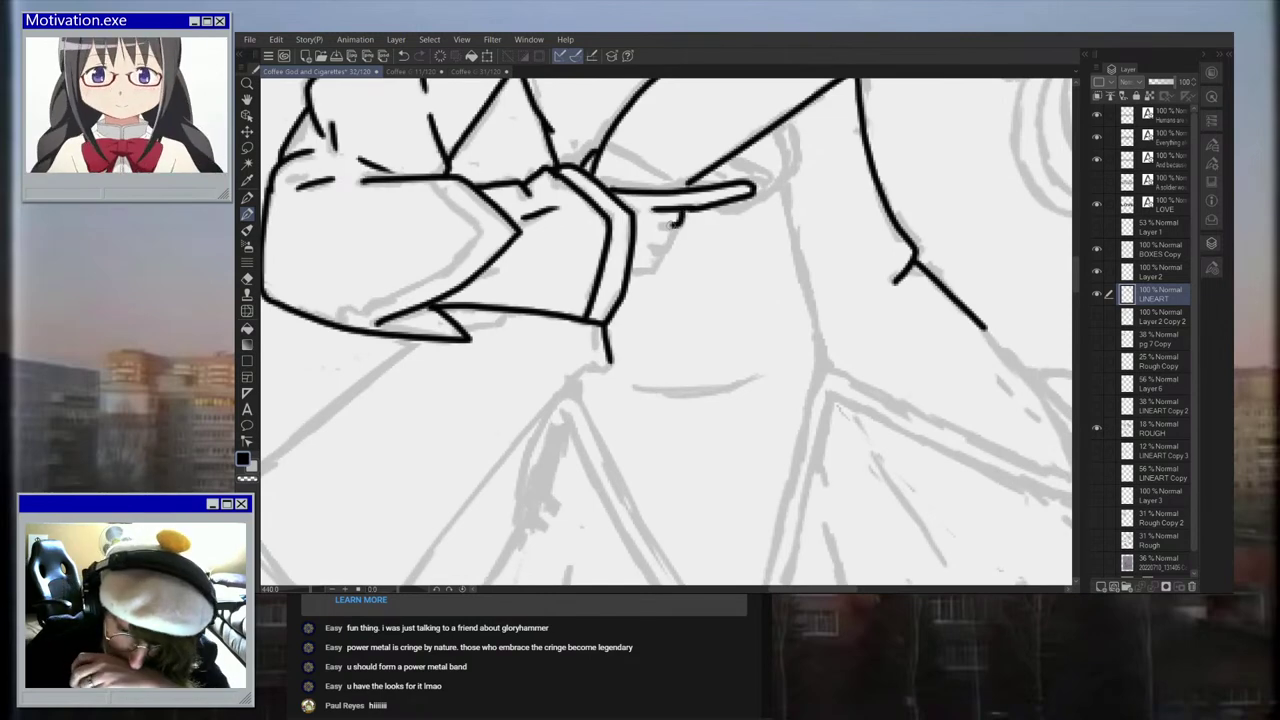
scroll(690, 227, "up", 2)
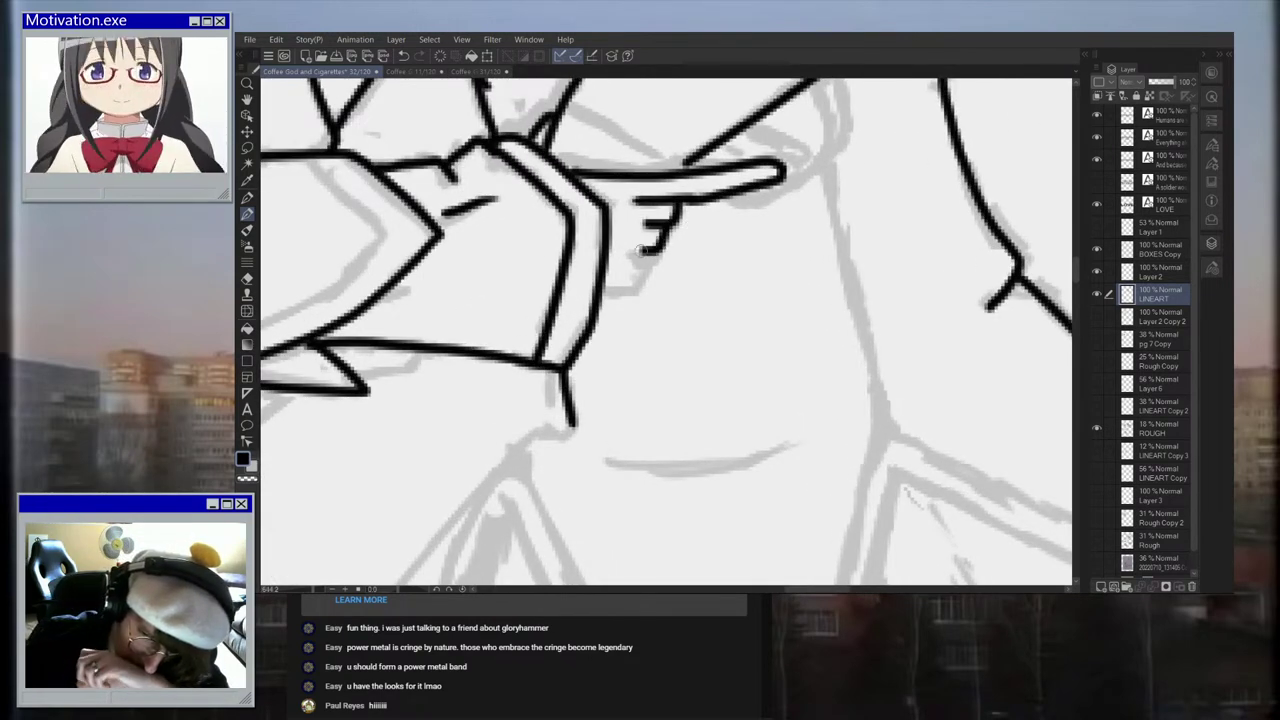
left_click_drag(651, 262, 606, 278)
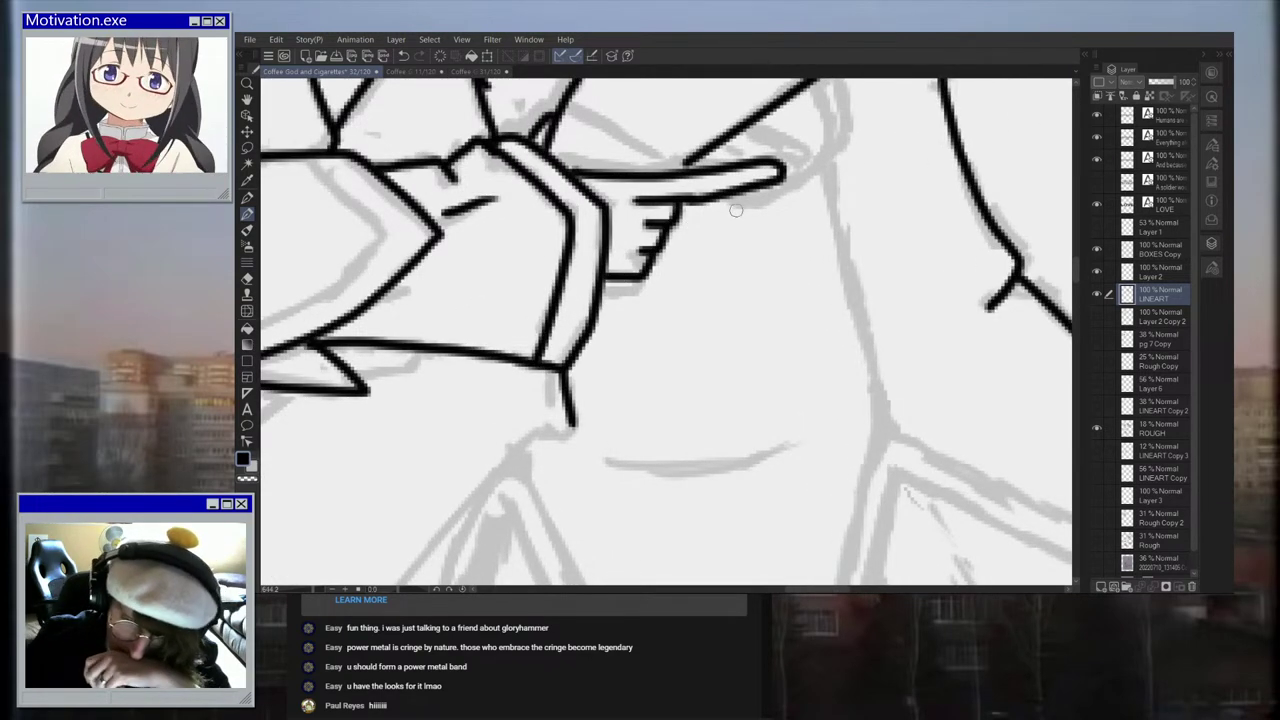
Step: Undo the lower curled-finger strokes and try inking them again with a shorter lower edge meeting the cuff
scroll(736, 212, "down", 6)
scroll(735, 210, "up", 4)
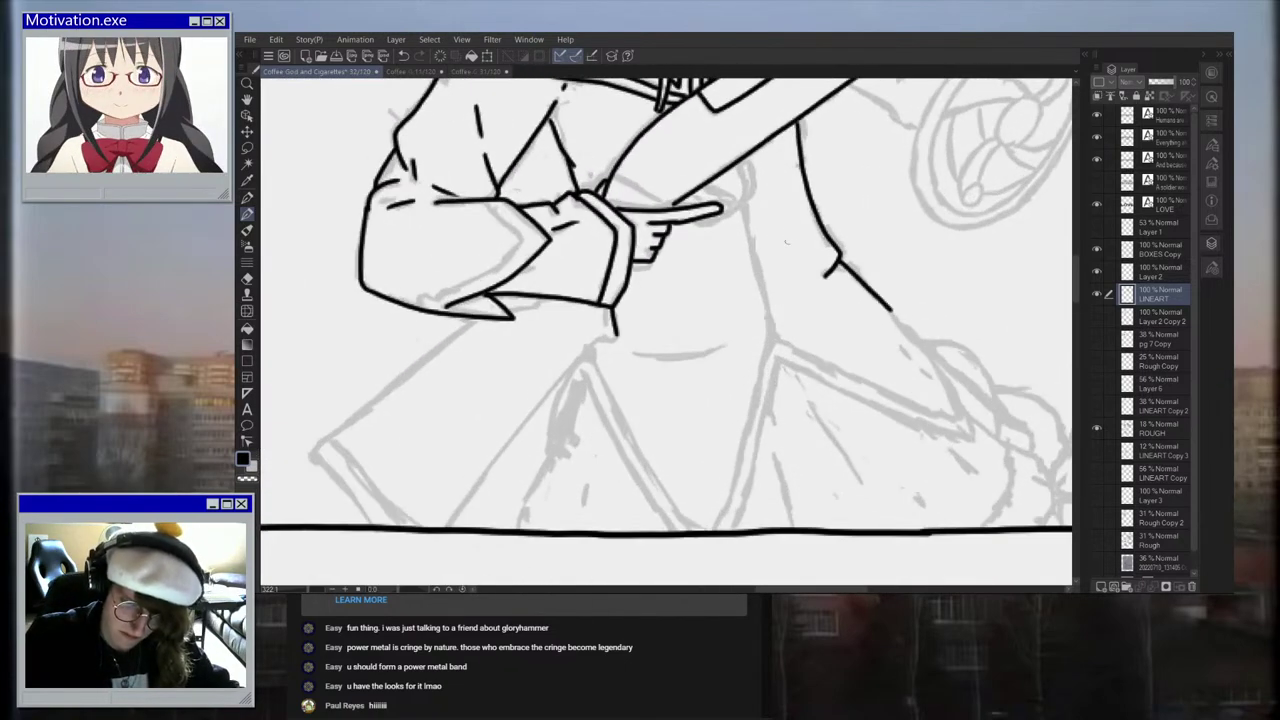
scroll(671, 244, "up", 2)
scroll(671, 244, "up", 1)
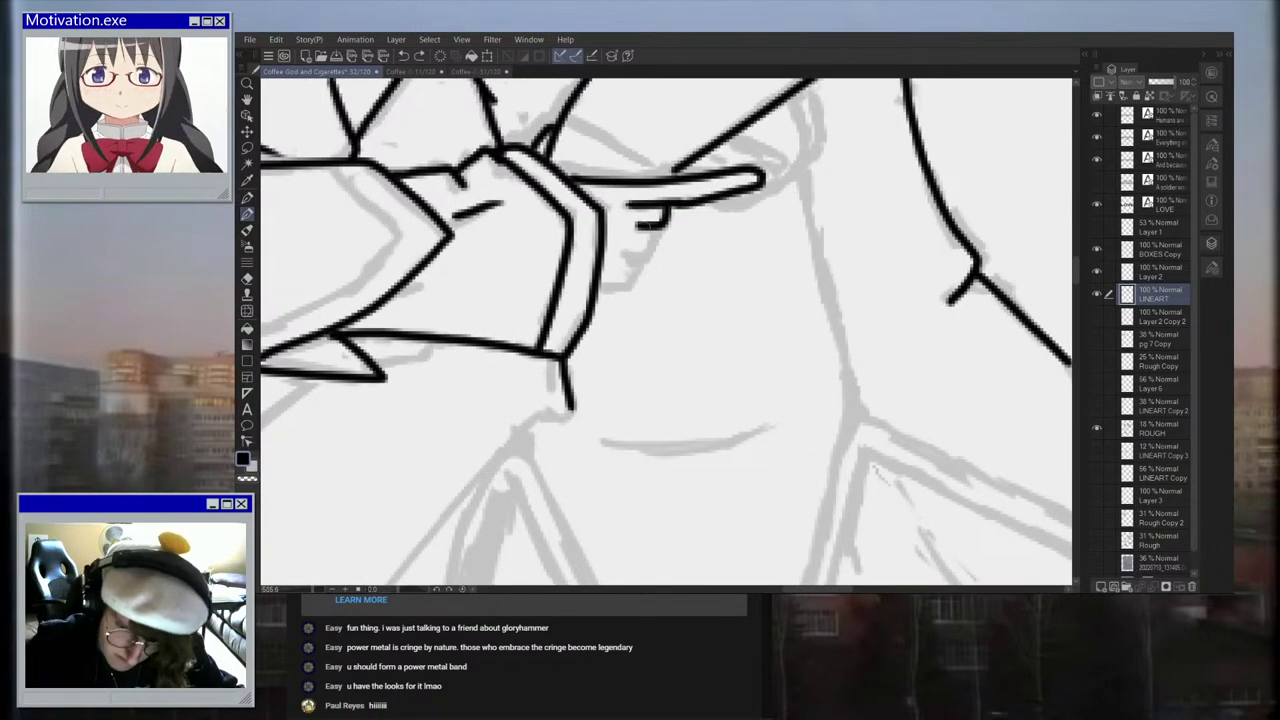
key("ctrl+z")
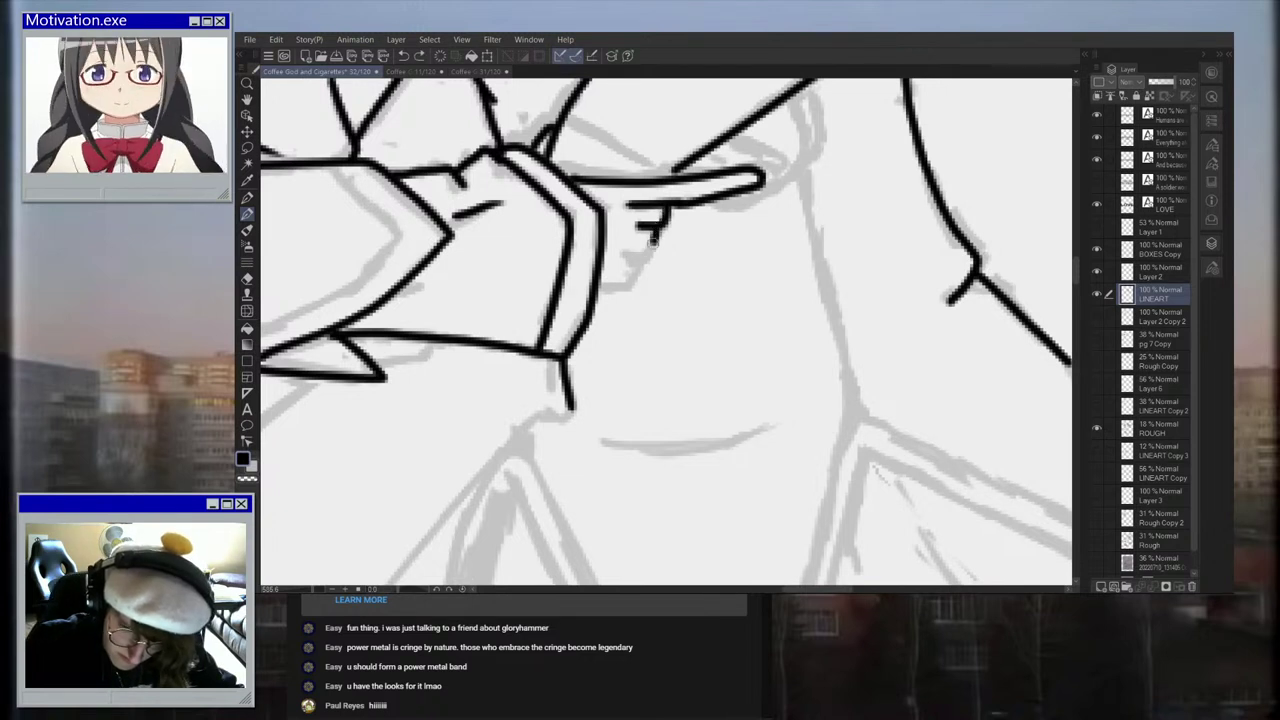
mouse_move(602, 271)
left_mouse_down()
mouse_move(649, 252)
mouse_move(635, 271)
left_mouse_up()
key("ctrl+z")
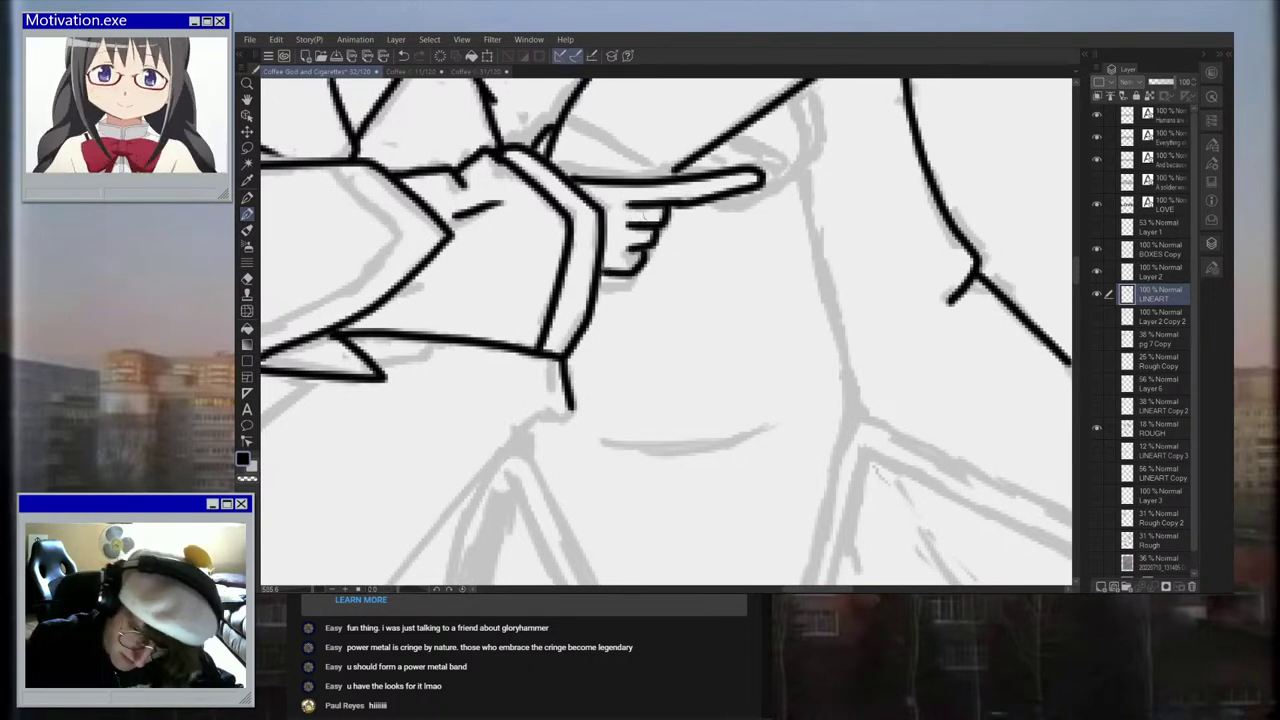
Step: Undo the curled fingers and ink them again as stepped shapes running from the index finger's underside down to the cuff
scroll(650, 235, "down", 4)
scroll(671, 207, "up", 3)
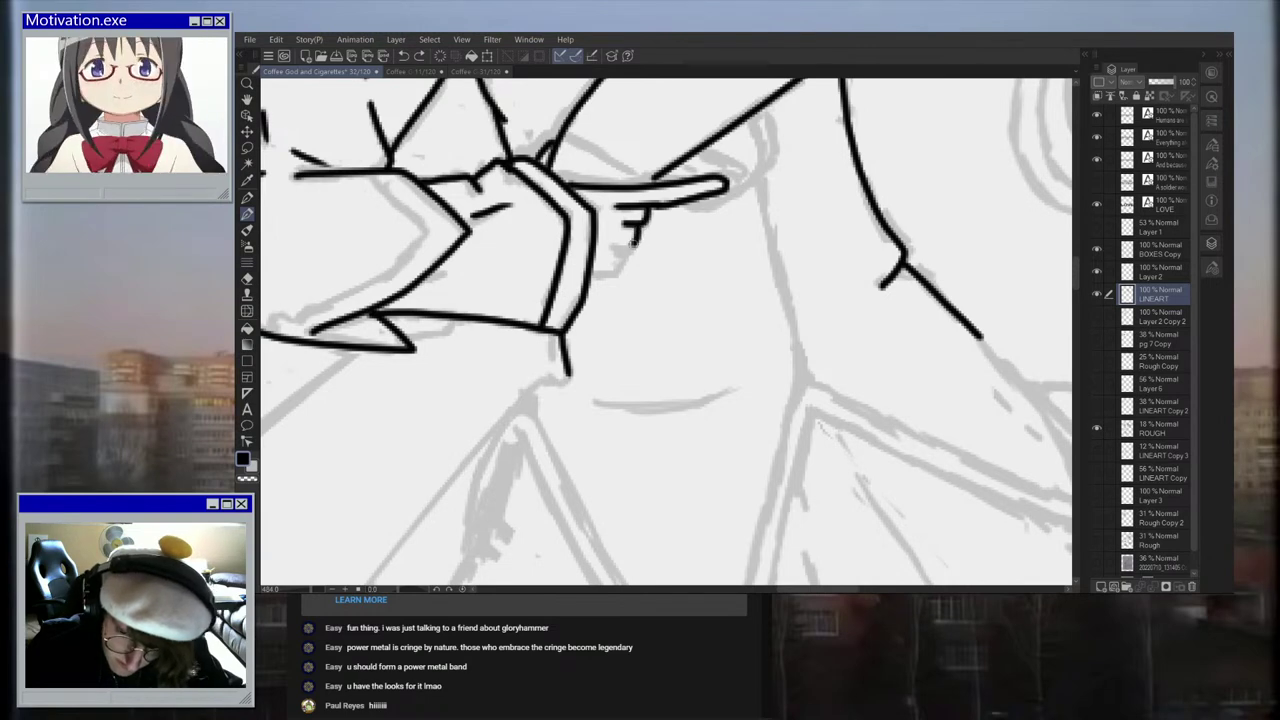
scroll(660, 196, "up", 2)
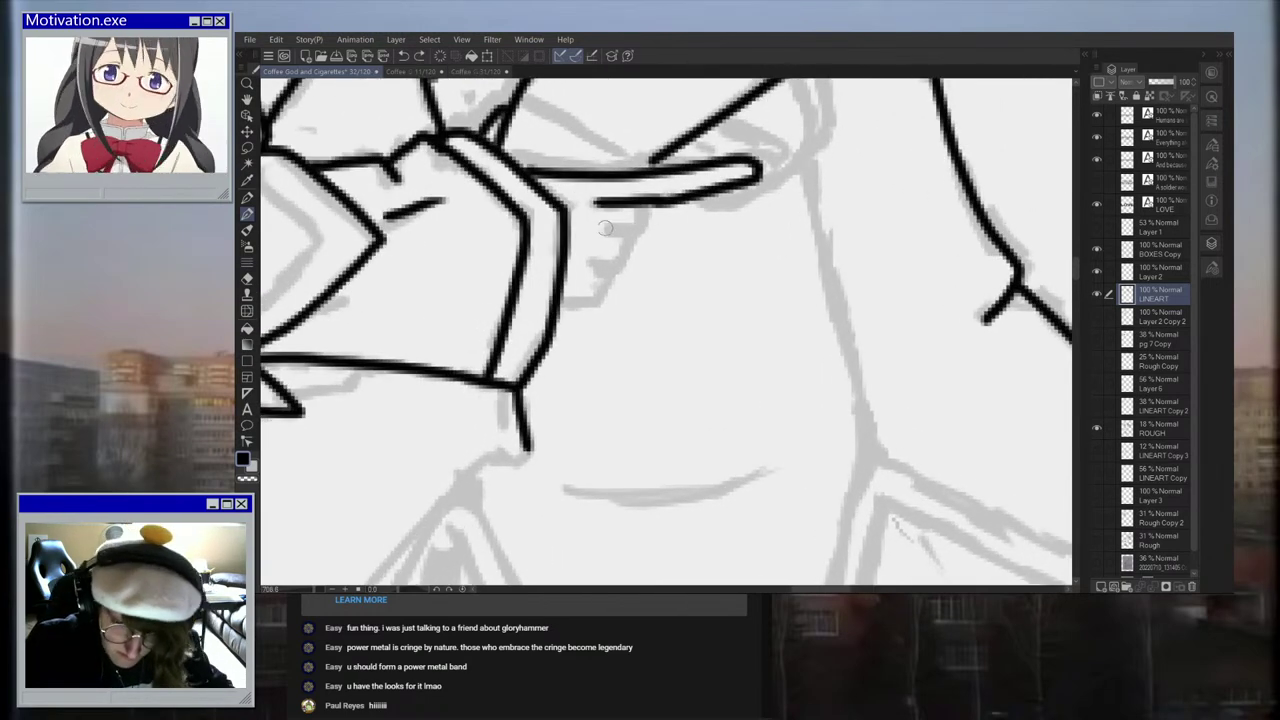
key("ctrl+z")
mouse_move(617, 233)
left_mouse_down()
mouse_move(645, 213)
mouse_move(647, 188)
left_mouse_up()
scroll(648, 236, "up", 2)
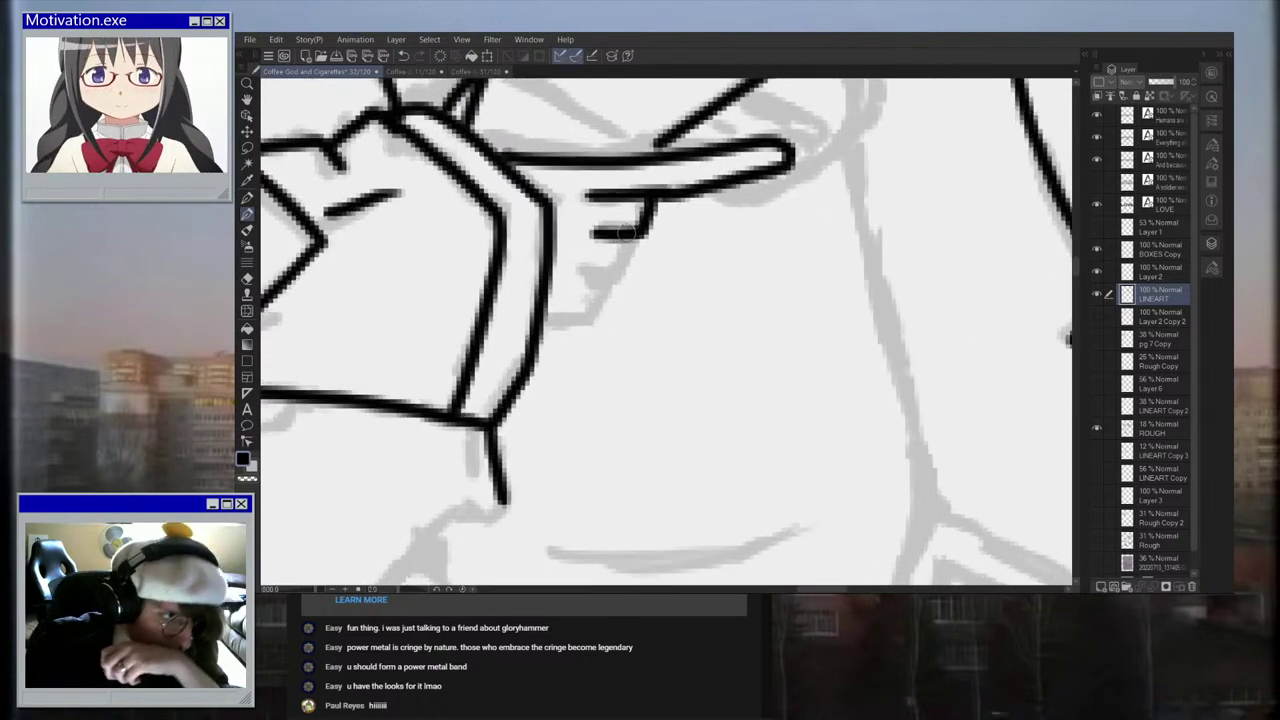
left_click(403, 55)
mouse_move(596, 230)
left_mouse_down()
mouse_move(637, 231)
mouse_move(642, 205)
mouse_move(614, 276)
mouse_move(568, 270)
mouse_move(599, 292)
mouse_move(585, 318)
mouse_move(536, 320)
left_mouse_up()
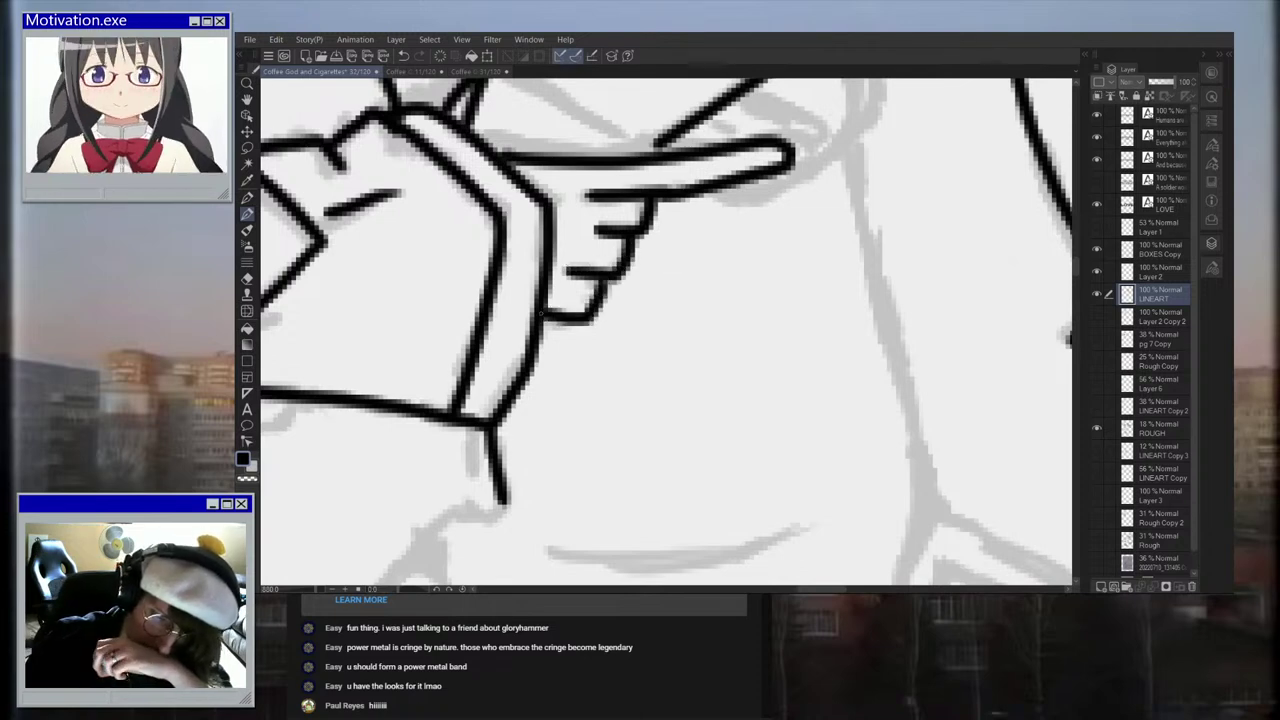
Step: Rework the hand's lower edge where the curled fingers meet the left cuff, undoing the unwanted strokes
scroll(596, 276, "down", 5)
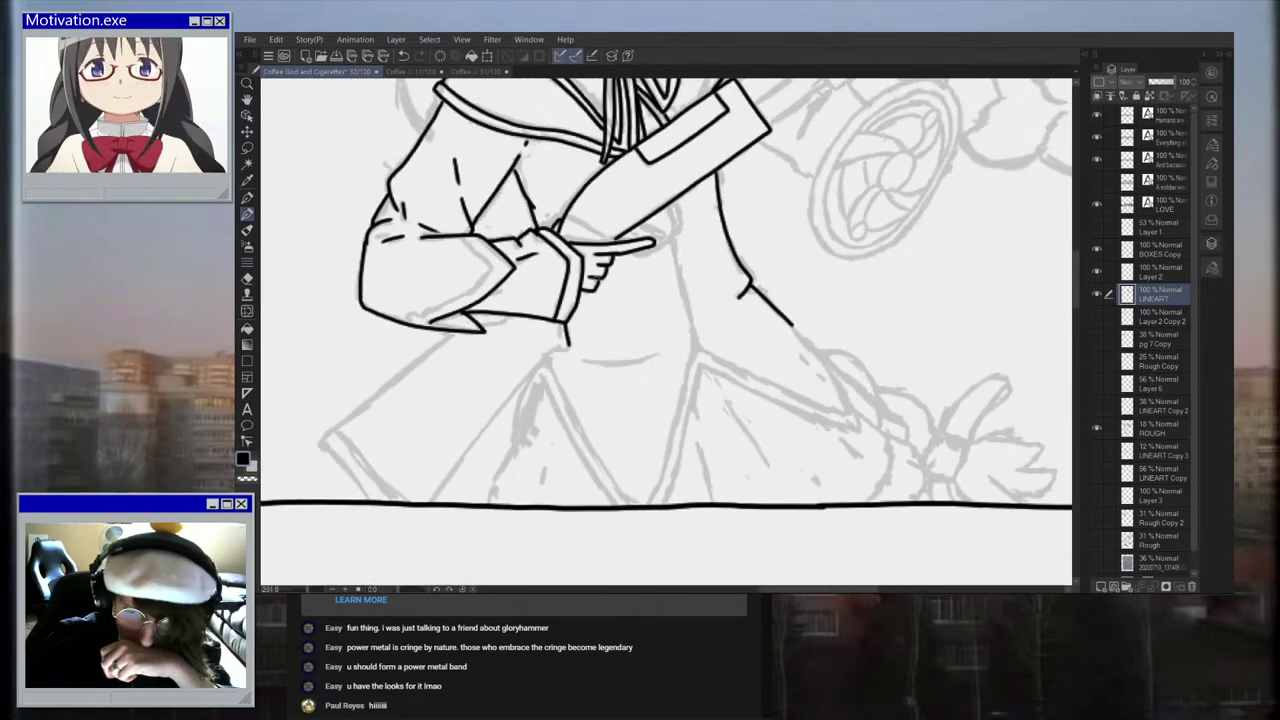
left_click(403, 56)
scroll(634, 261, "up", 5)
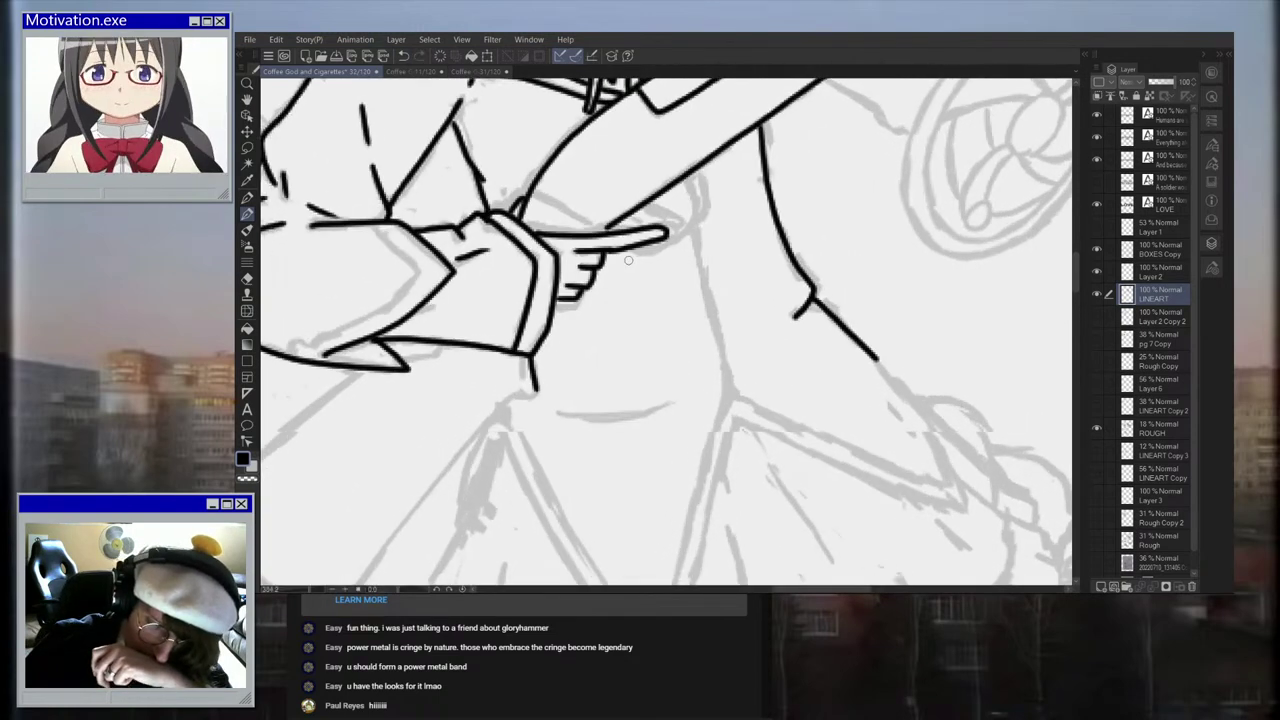
mouse_move(540, 292)
left_mouse_down()
mouse_move(576, 296)
mouse_move(576, 262)
mouse_move(523, 316)
left_mouse_up()
scroll(591, 250, "down", 9)
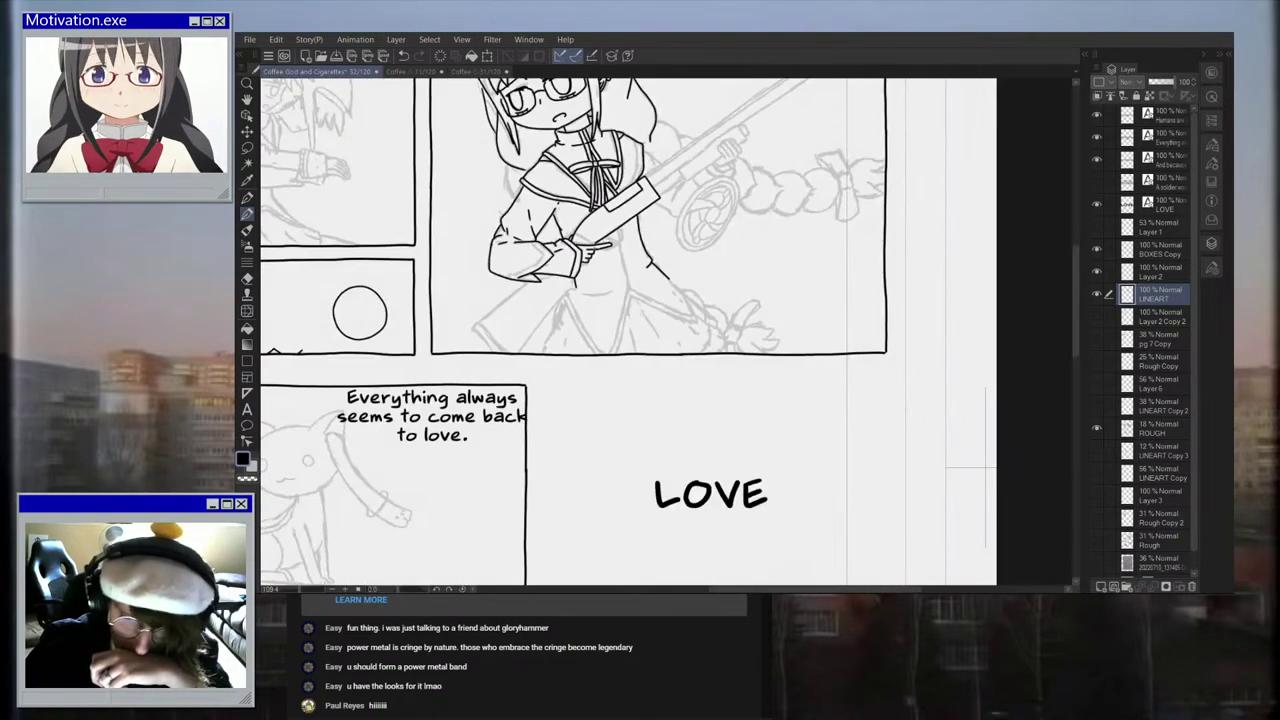
scroll(589, 248, "up", 6)
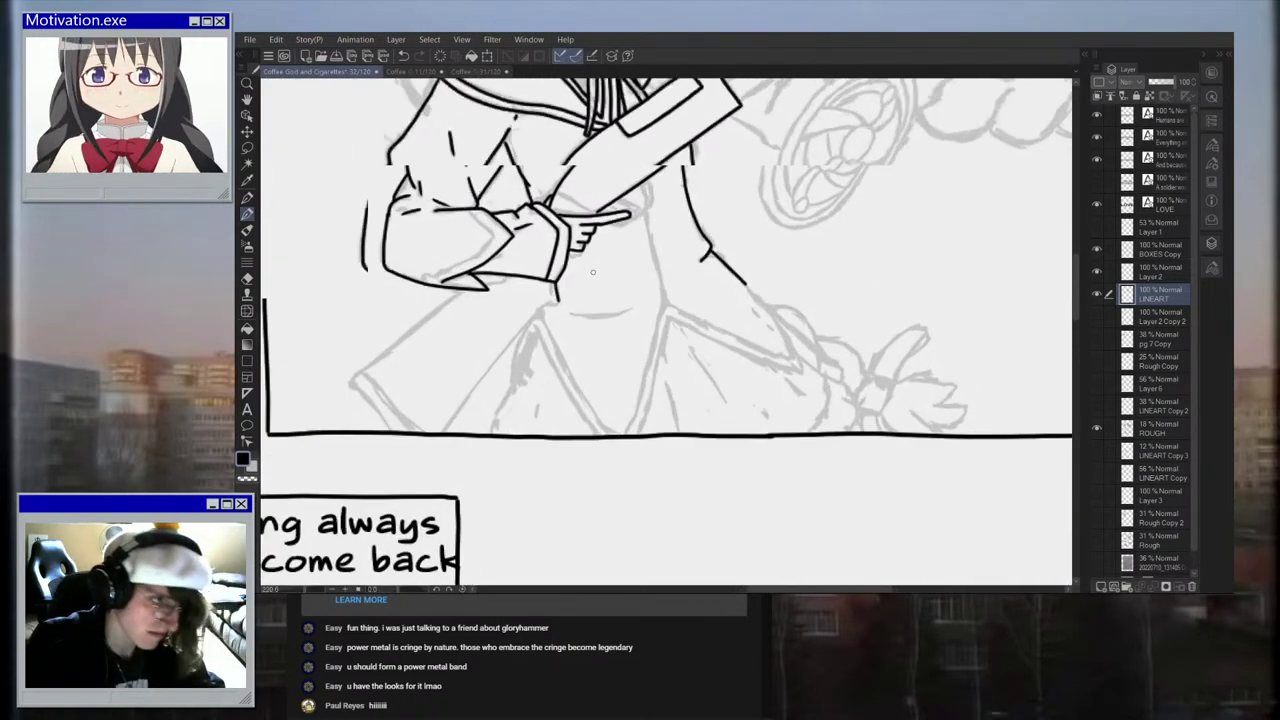
key("ctrl+z")
key("ctrl+z")
mouse_move(551, 232)
left_mouse_down()
mouse_move(591, 218)
mouse_move(550, 234)
left_mouse_up()
key("ctrl+z")
scroll(605, 152, "up", 4)
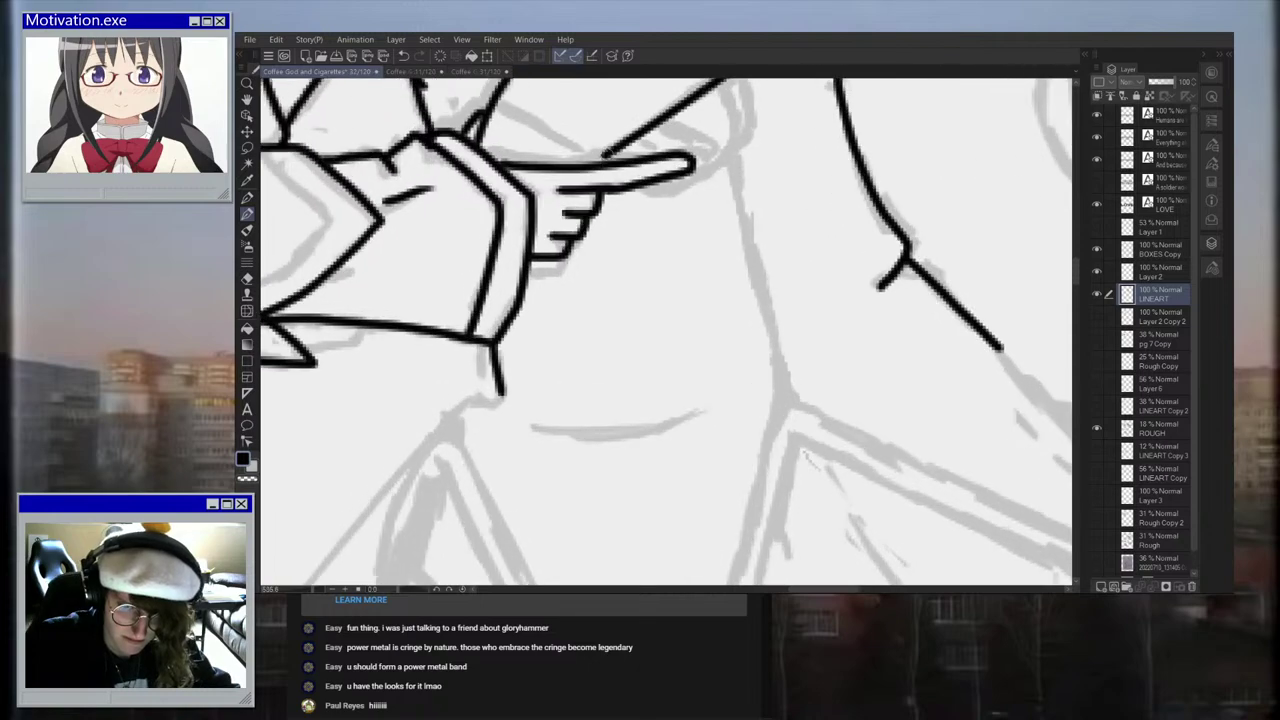
Step: Extend the rifle stock's lower edge until it meets the top of the extended index finger
left_click_drag(604, 155, 568, 167)
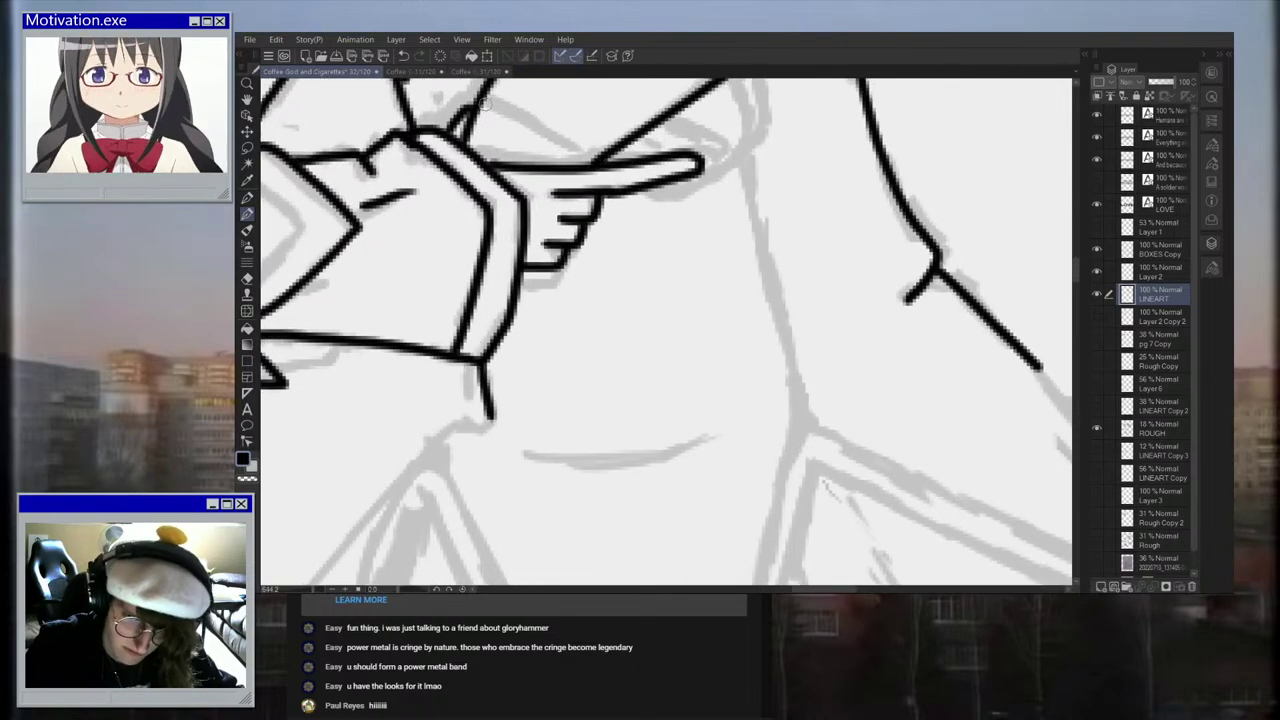
scroll(600, 168, "down", 4)
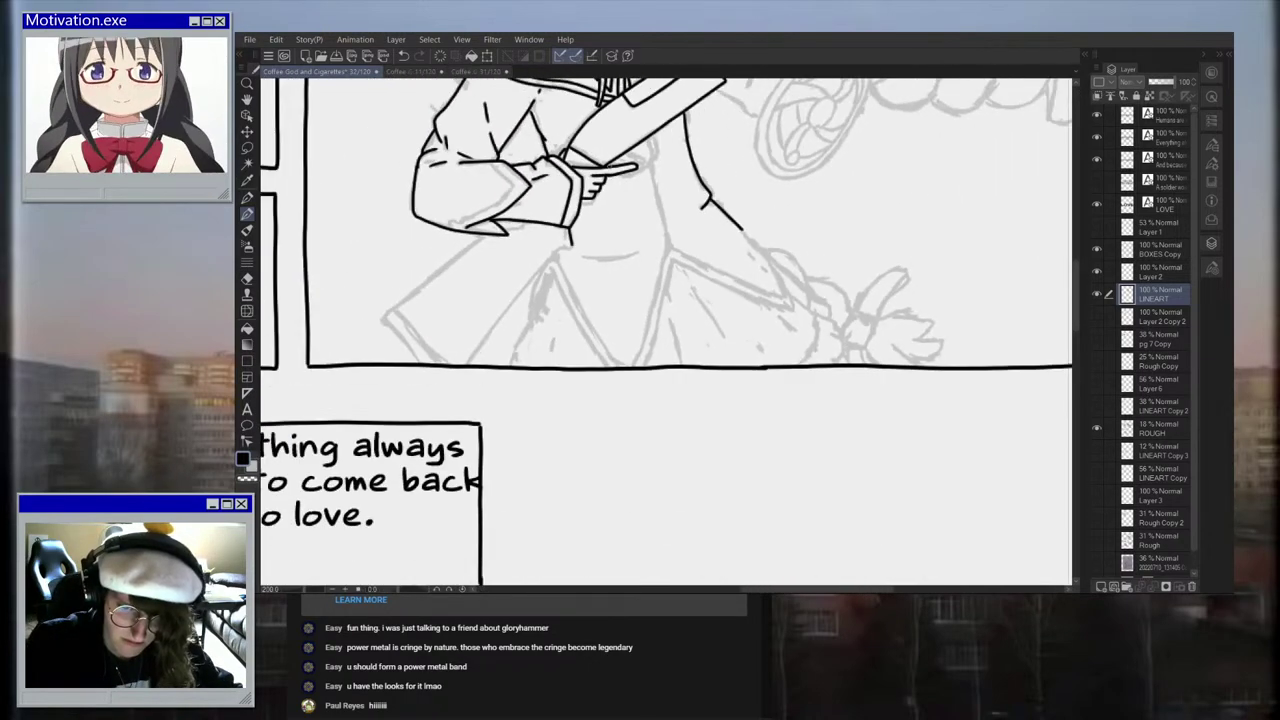
scroll(600, 170, "down", 3)
scroll(600, 172, "up", 6)
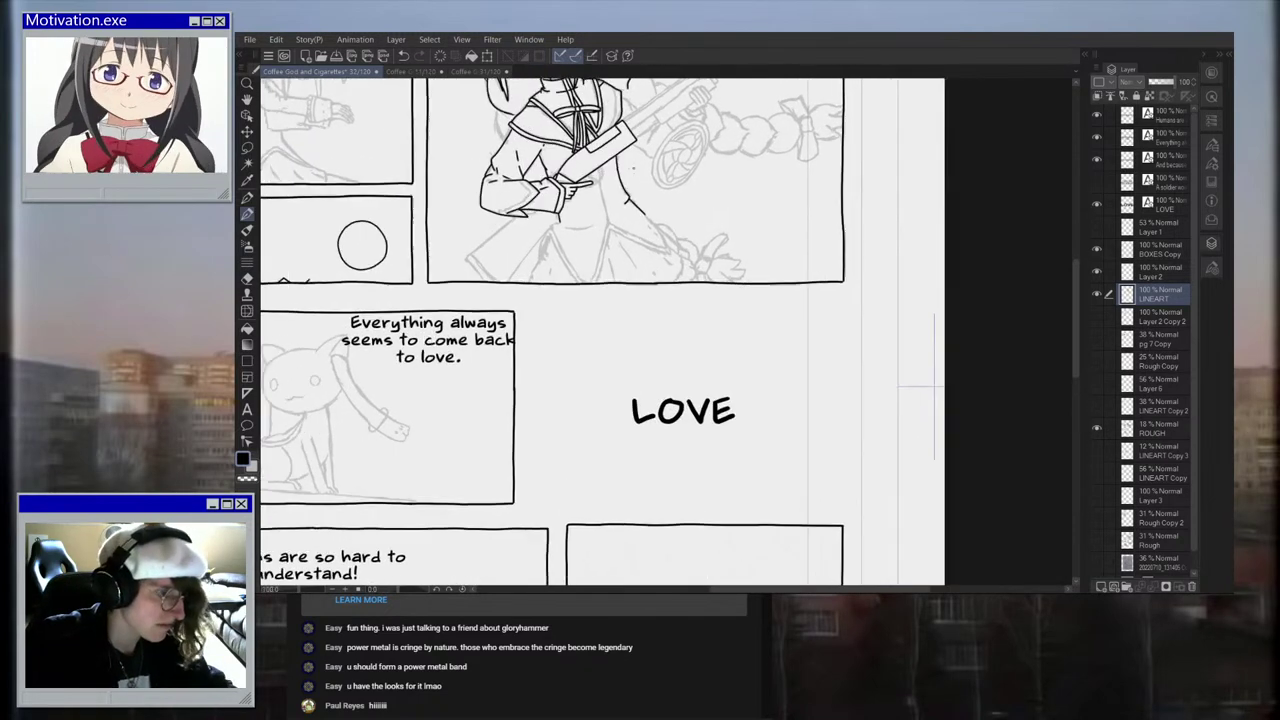
Step: Ink the rifle stock's end edge above the hand and try the double-lined trigger guard curving around the index fingertip
scroll(588, 163, "up", 4)
mouse_move(558, 180)
left_mouse_down()
mouse_move(578, 237)
mouse_move(570, 264)
mouse_move(504, 313)
mouse_move(471, 311)
mouse_move(456, 290)
mouse_move(457, 314)
mouse_move(508, 318)
left_mouse_up()
mouse_move(565, 276)
left_mouse_down()
mouse_move(592, 234)
mouse_move(576, 170)
left_mouse_up()
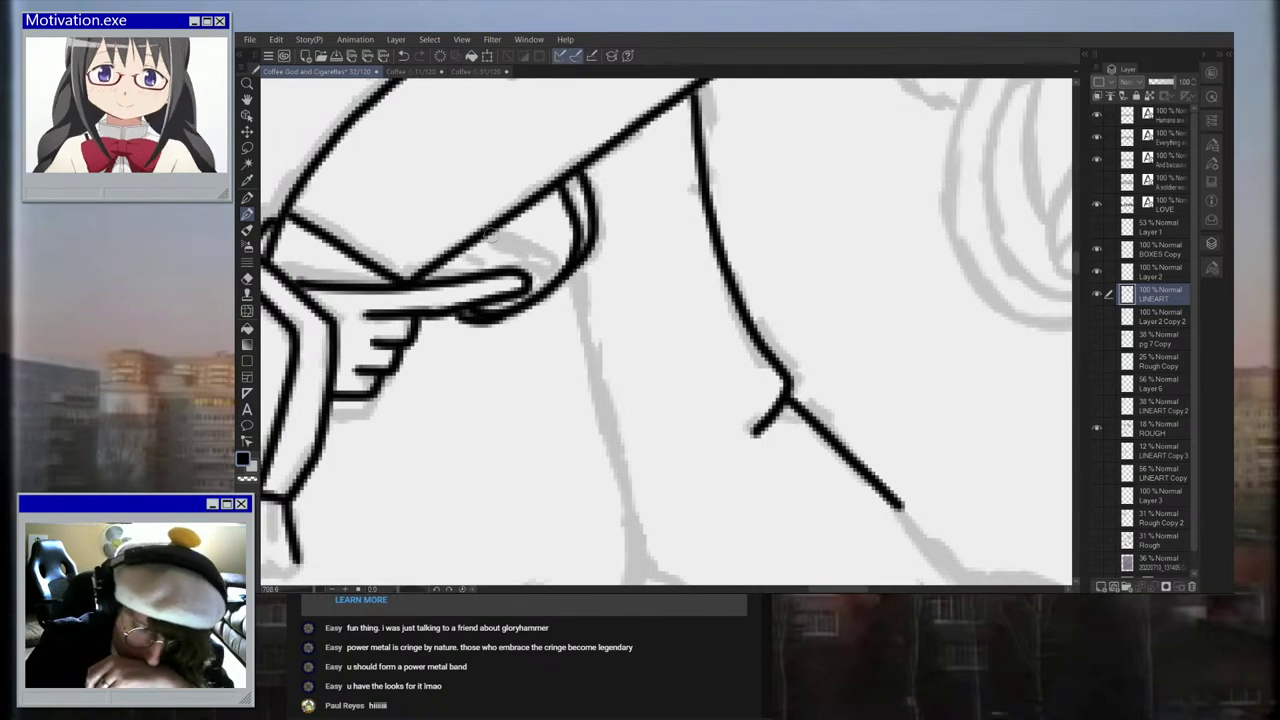
mouse_move(478, 243)
left_mouse_down()
mouse_move(556, 268)
mouse_move(538, 280)
left_mouse_up()
left_click_drag(445, 265, 499, 270)
Step: Hide the ROUGH layer to check the inked trigger guard, undo the guard's strokes, and show the layer again
scroll(478, 254, "down", 9)
scroll(495, 262, "down", 3)
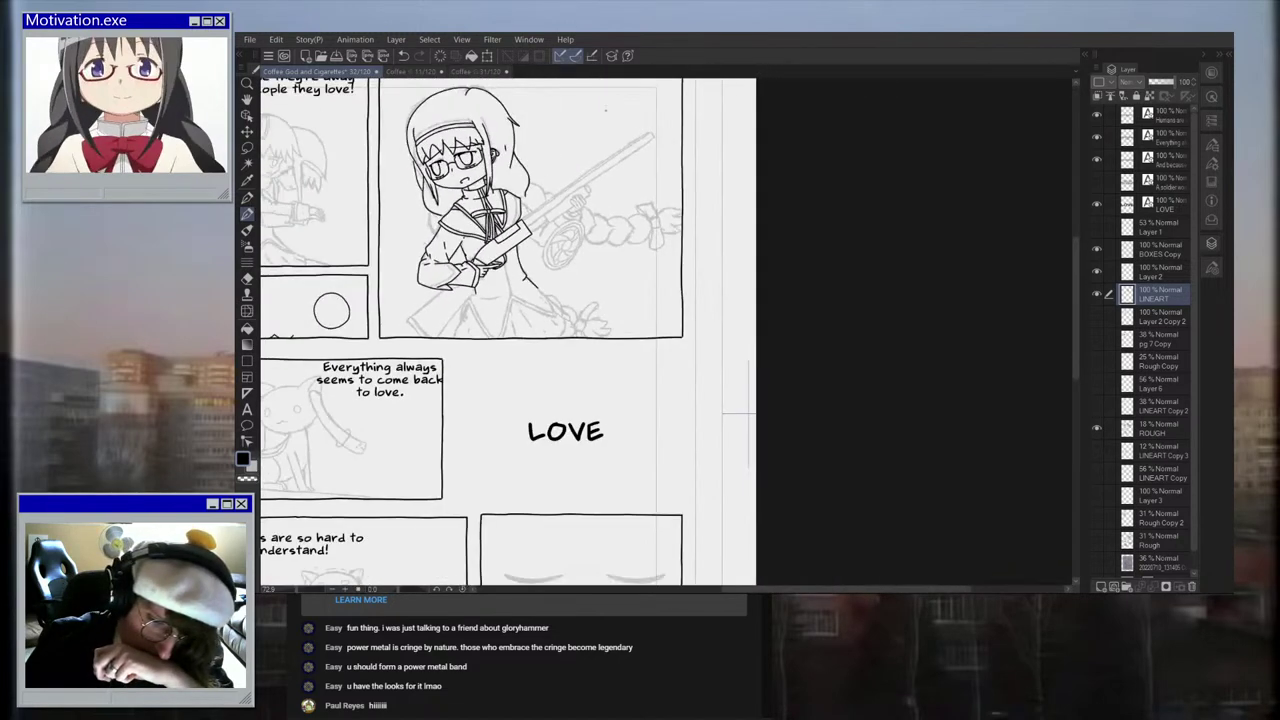
scroll(521, 231, "up", 3)
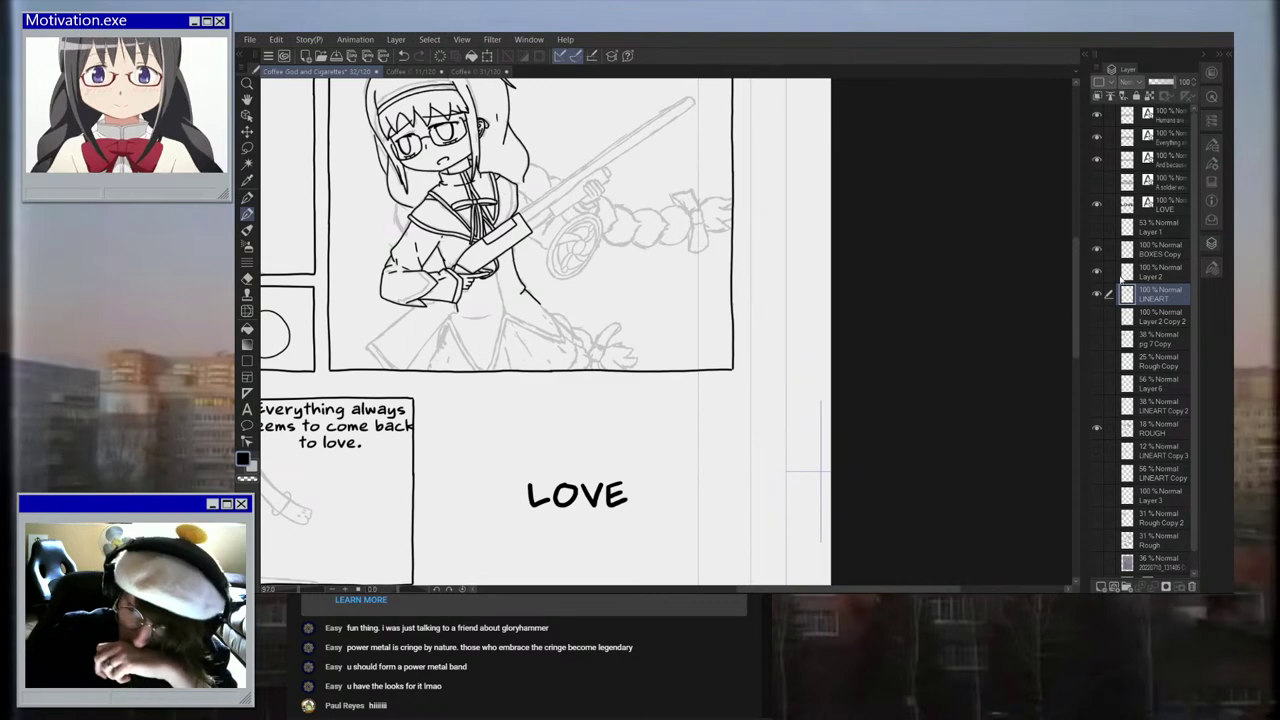
left_click(1099, 431)
scroll(869, 419, "down", 2)
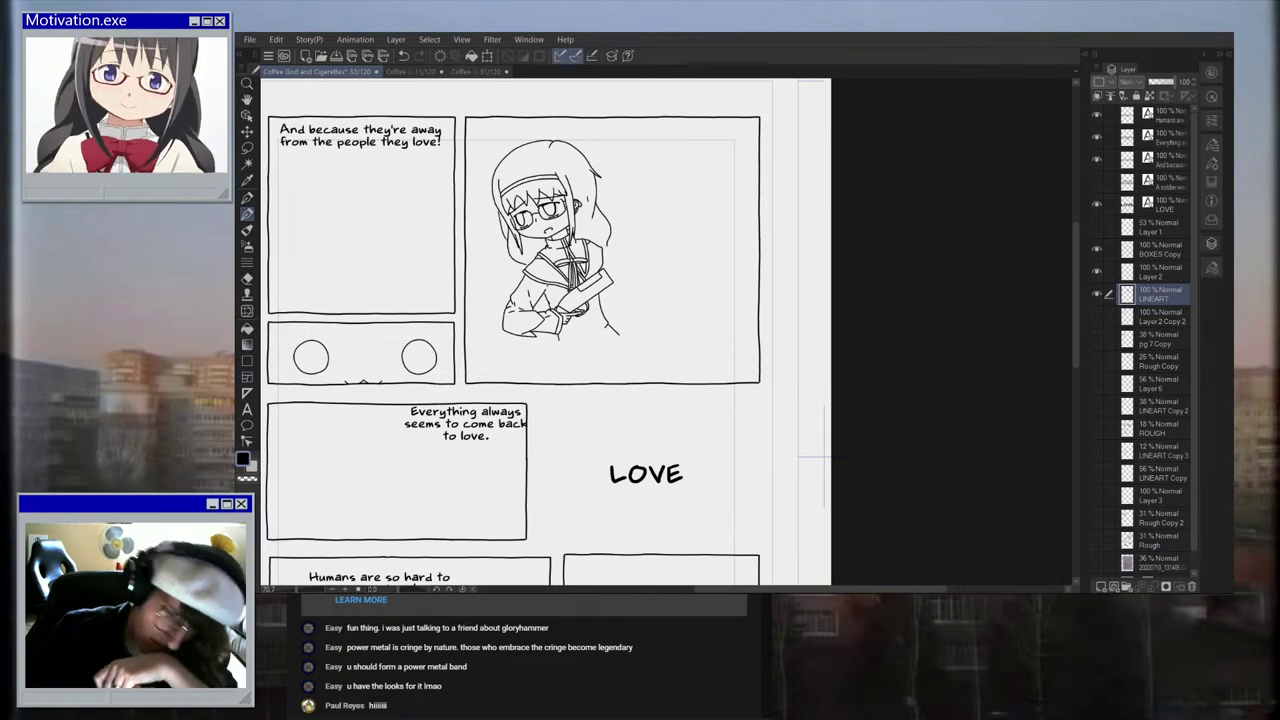
scroll(594, 341, "up", 5)
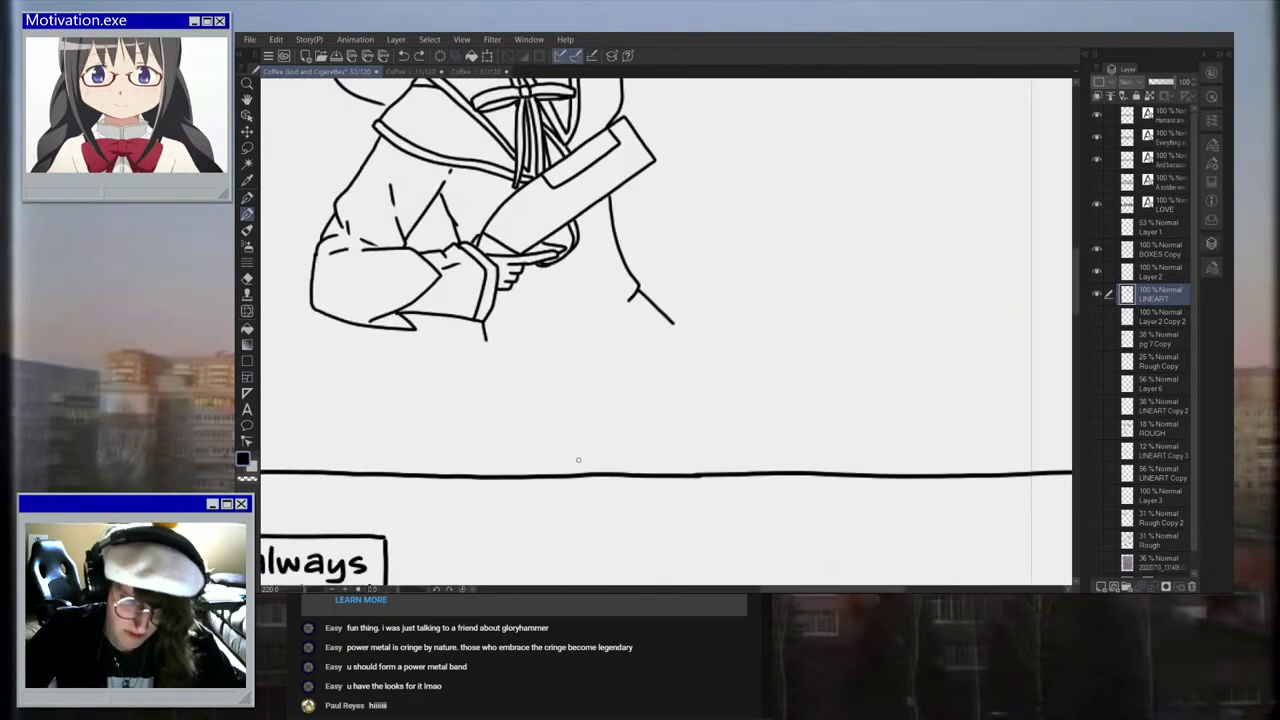
scroll(545, 262, "up", 2)
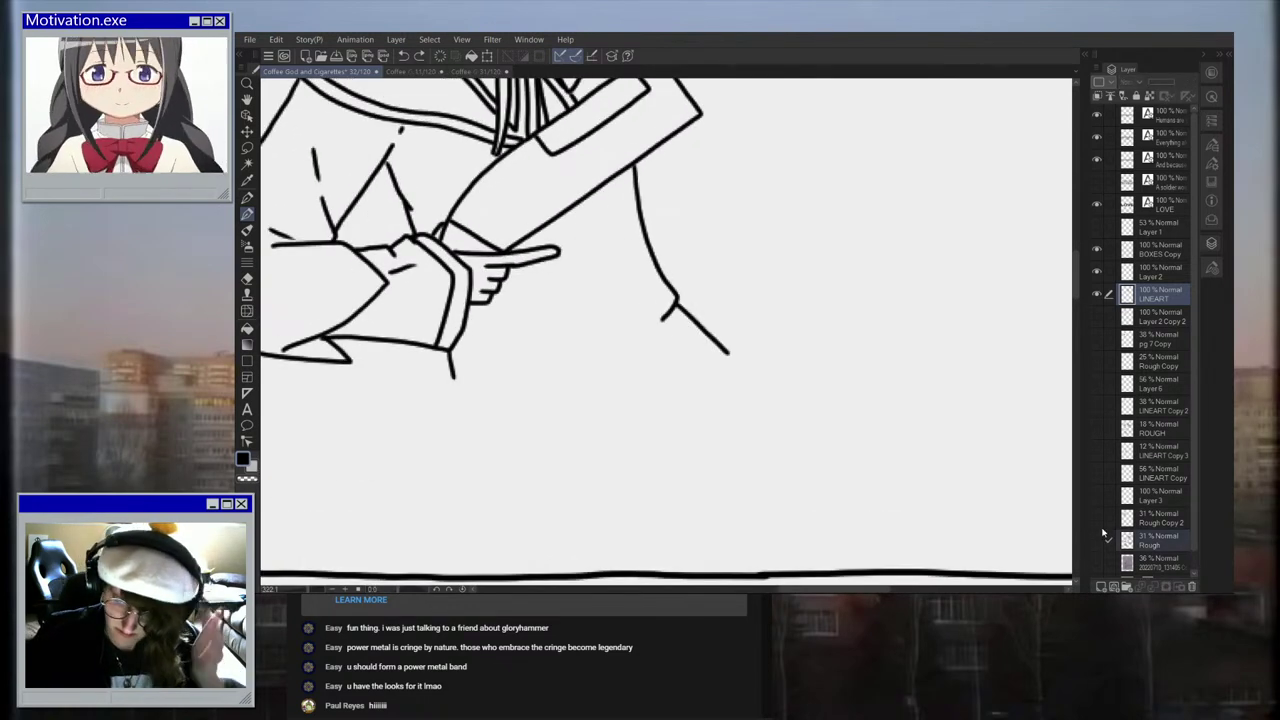
left_click(1096, 430)
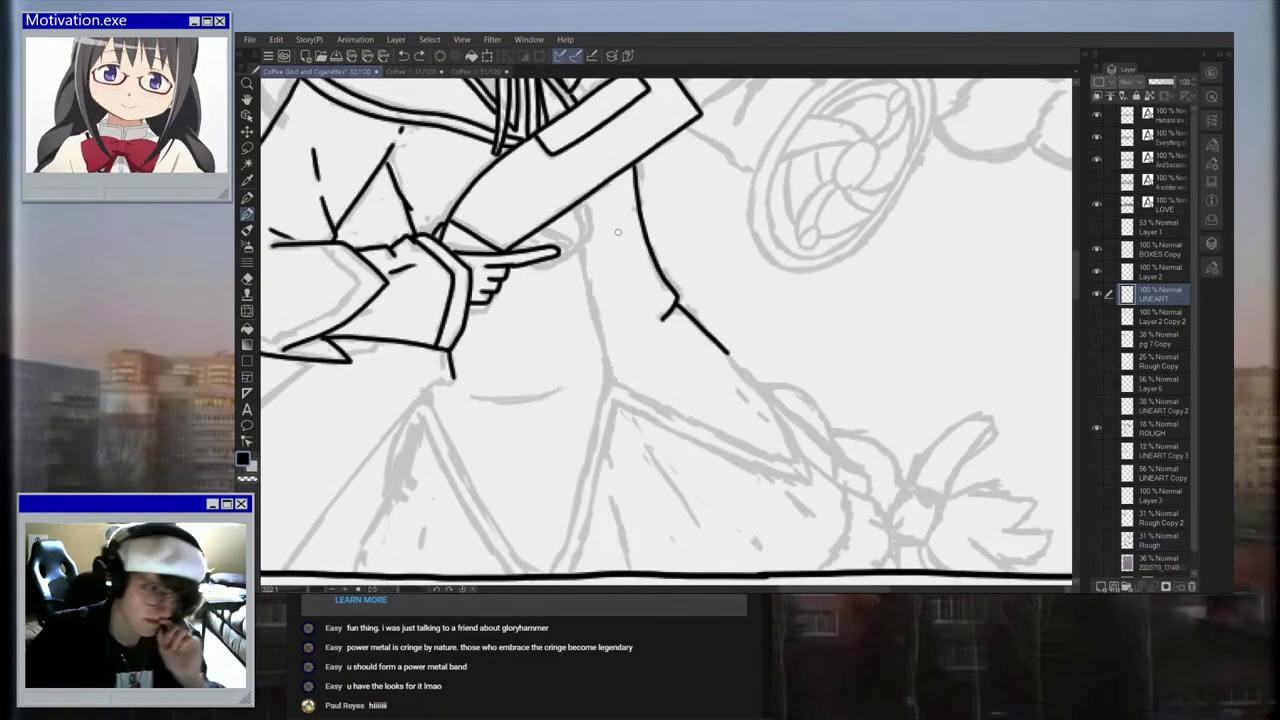
Step: Lasso the sketched trigger guard around the index fingertip beneath the rifle stock
scroll(617, 232, "up", 2)
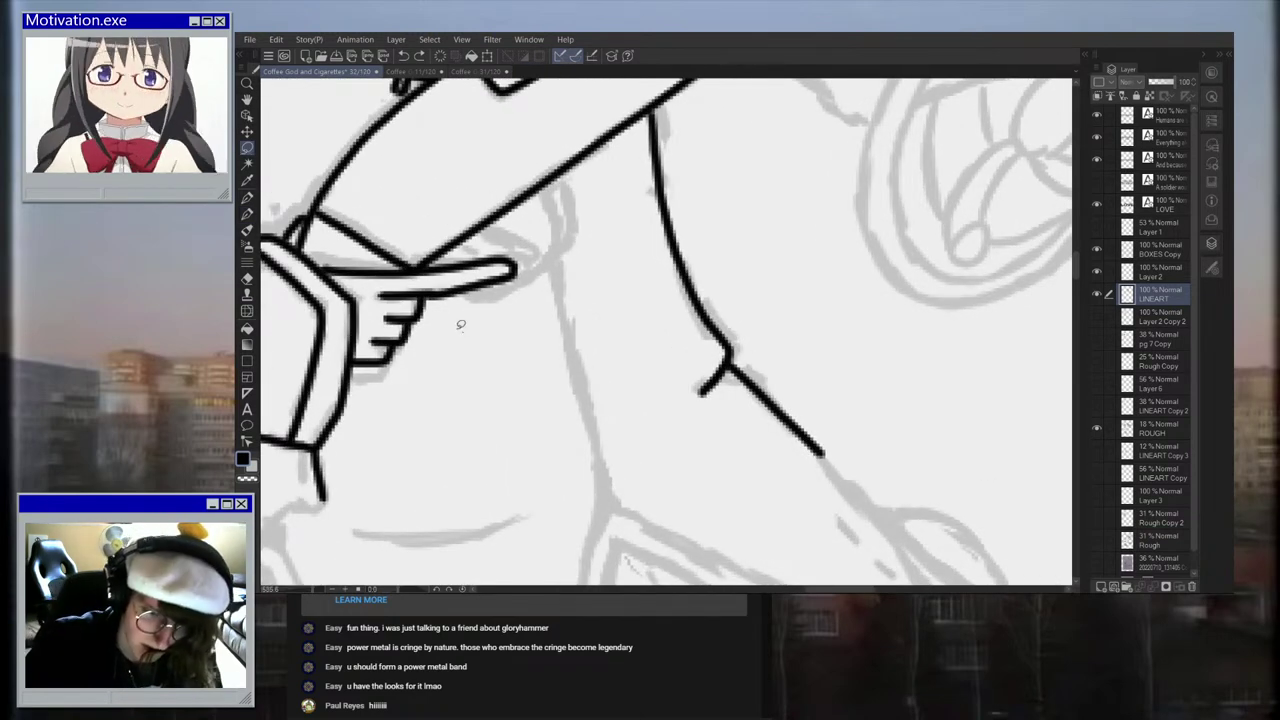
left_click_drag(570, 296, 560, 303)
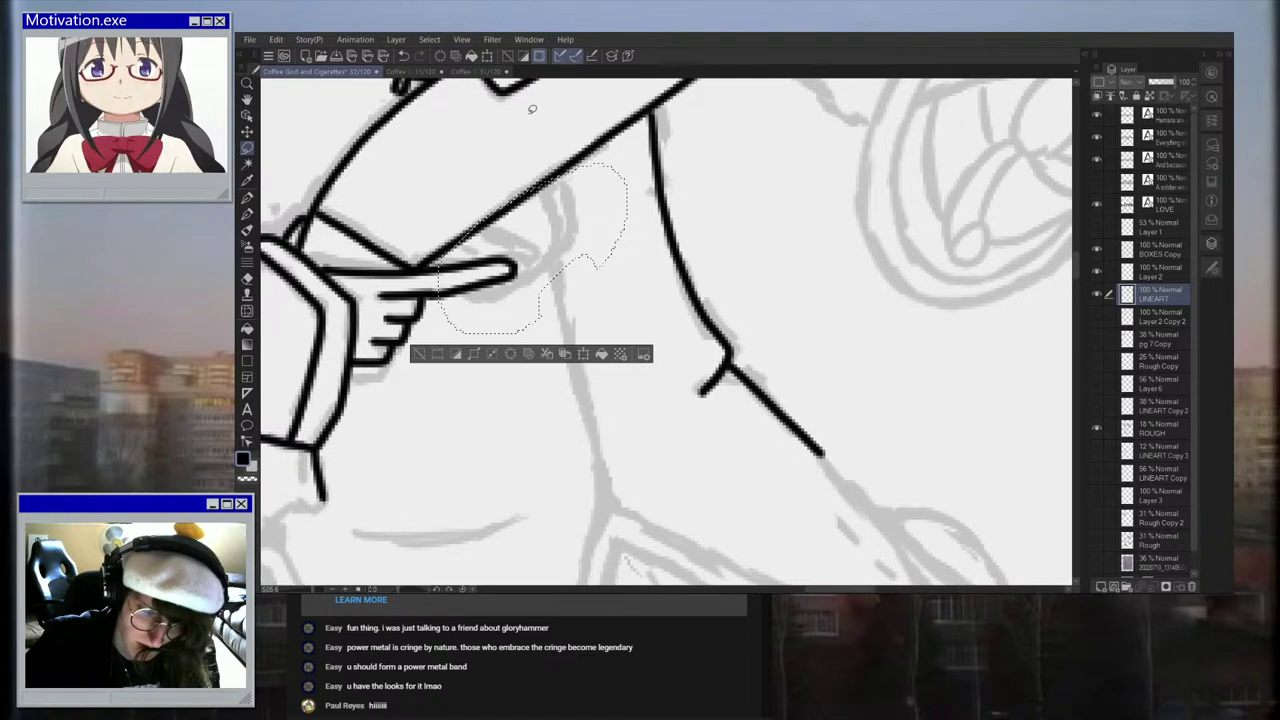
left_click(487, 56)
left_click_drag(563, 200, 547, 211)
key("ctrl+z")
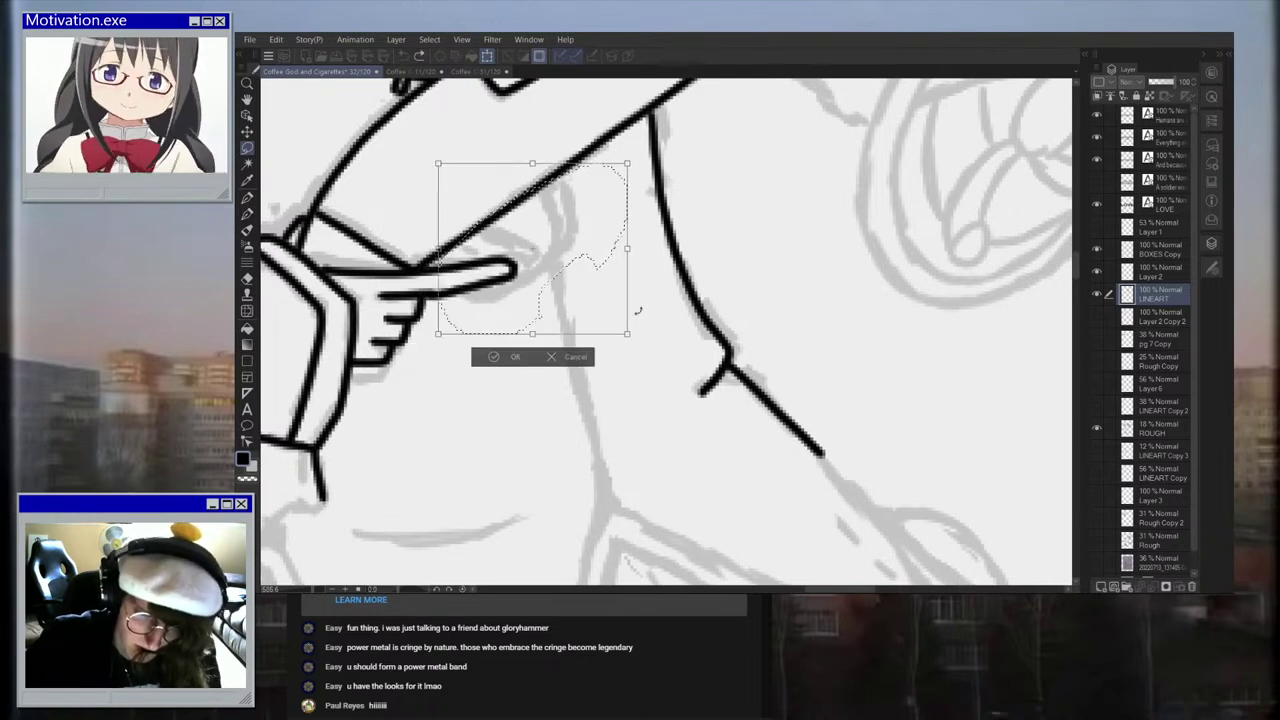
left_click(554, 357)
Step: Transform the selected trigger guard sketch on the ROUGH layer, moving it slightly down and closer to the hand
left_click(1149, 428)
key("ctrl+t")
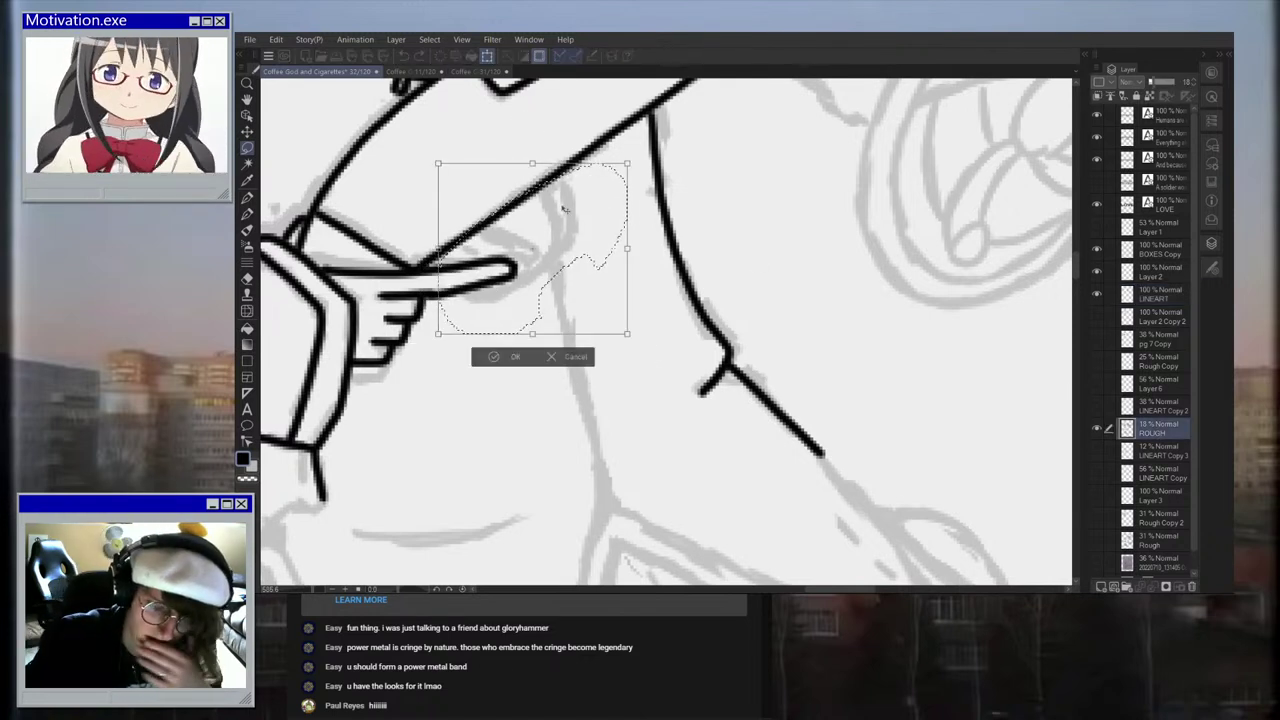
left_click_drag(540, 230, 549, 240)
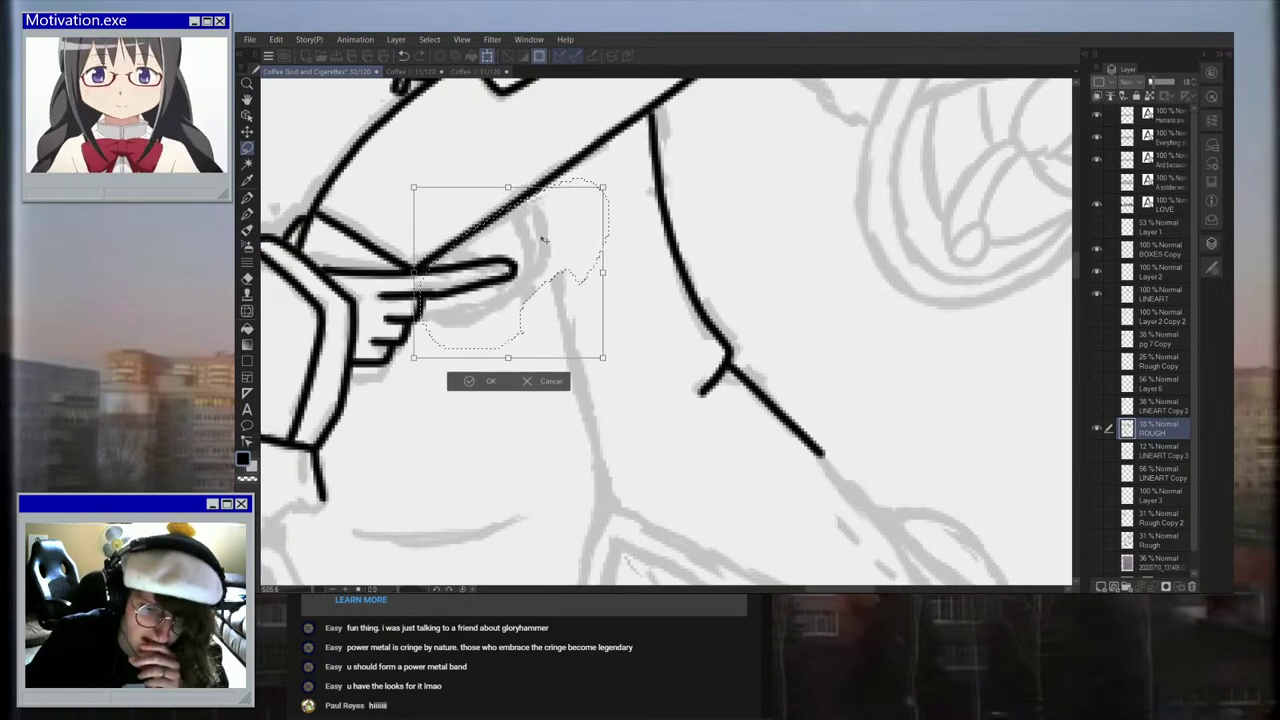
left_click(488, 382)
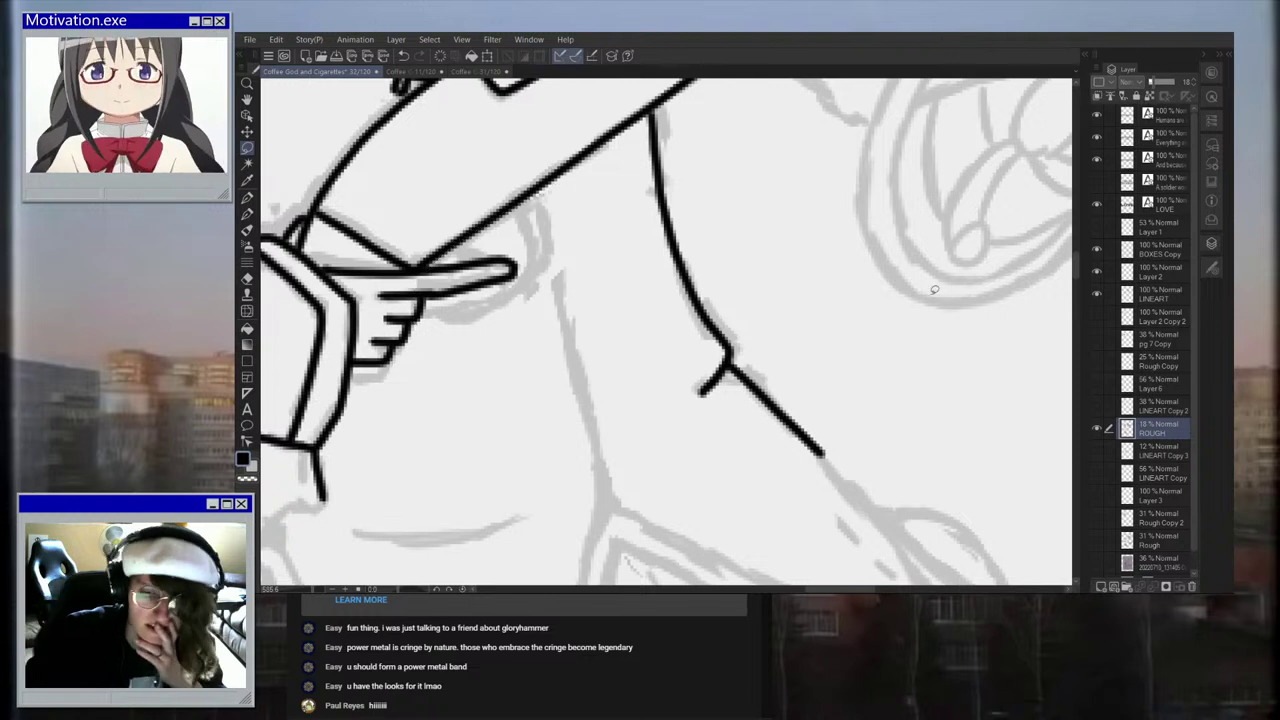
Step: On the LINEART layer, ink the trigger guard's inner curve from the rifle stock's underside around and below the index fingertip
left_click(1172, 297)
scroll(540, 292, "up", 1)
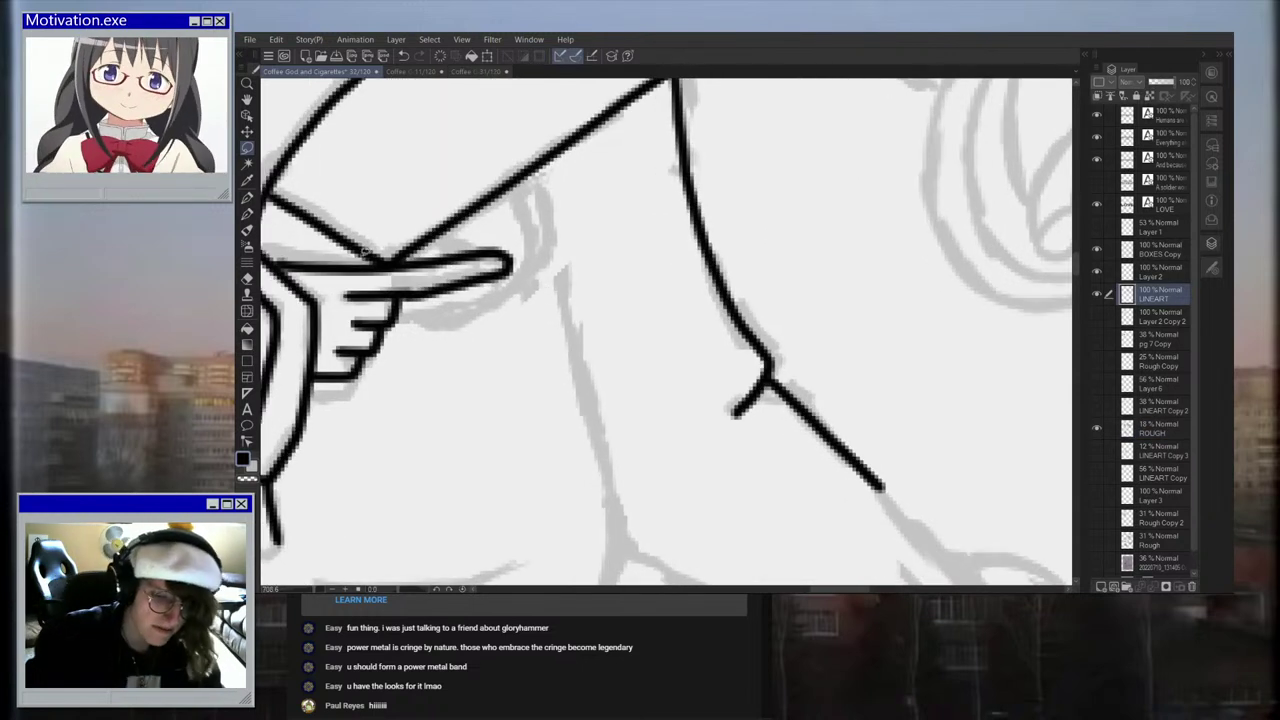
mouse_move(518, 183)
left_mouse_down()
mouse_move(530, 258)
mouse_move(512, 288)
mouse_move(465, 310)
left_mouse_up()
scroll(548, 253, "up", 2)
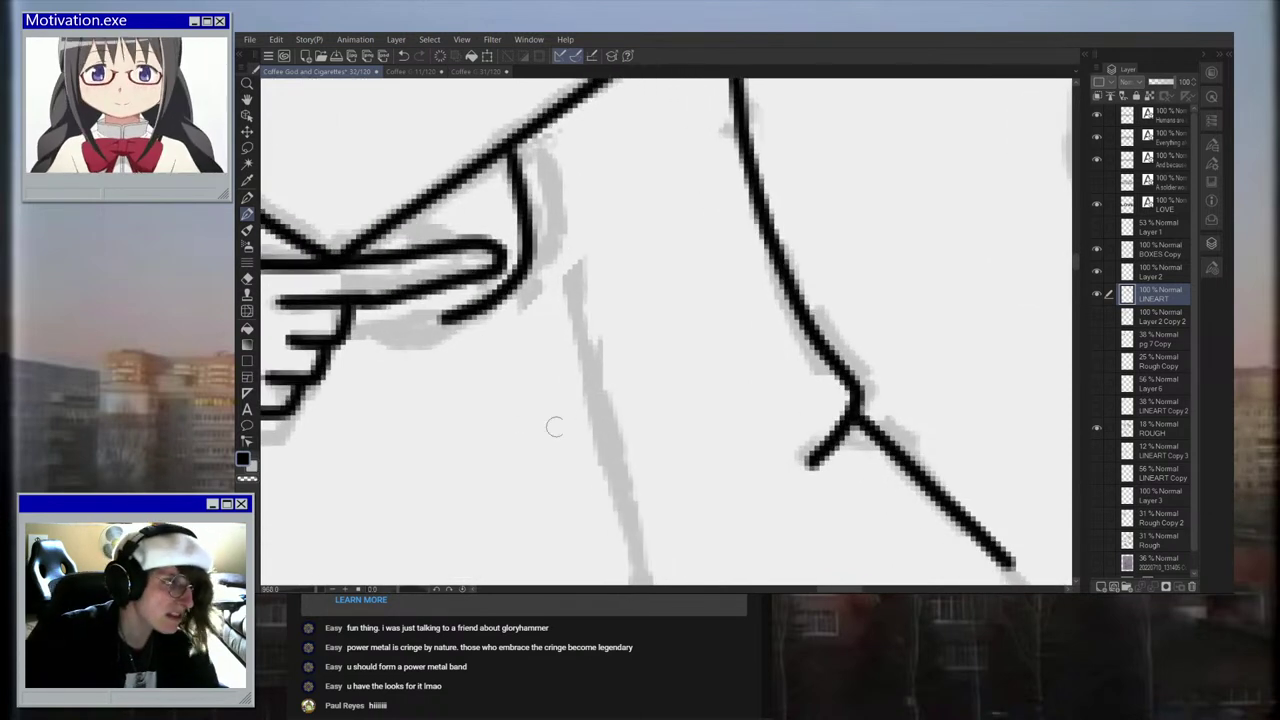
Step: Try to ink the trigger guard's paired edges from the rifle stock's underside around the index fingertip
key("ctrl+z")
mouse_move(391, 347)
left_mouse_down()
mouse_move(529, 283)
mouse_move(479, 308)
mouse_move(548, 238)
left_mouse_up()
key("ctrl+z")
key("ctrl+z")
mouse_move(512, 145)
left_mouse_down()
mouse_move(528, 265)
mouse_move(501, 298)
mouse_move(403, 358)
left_mouse_up()
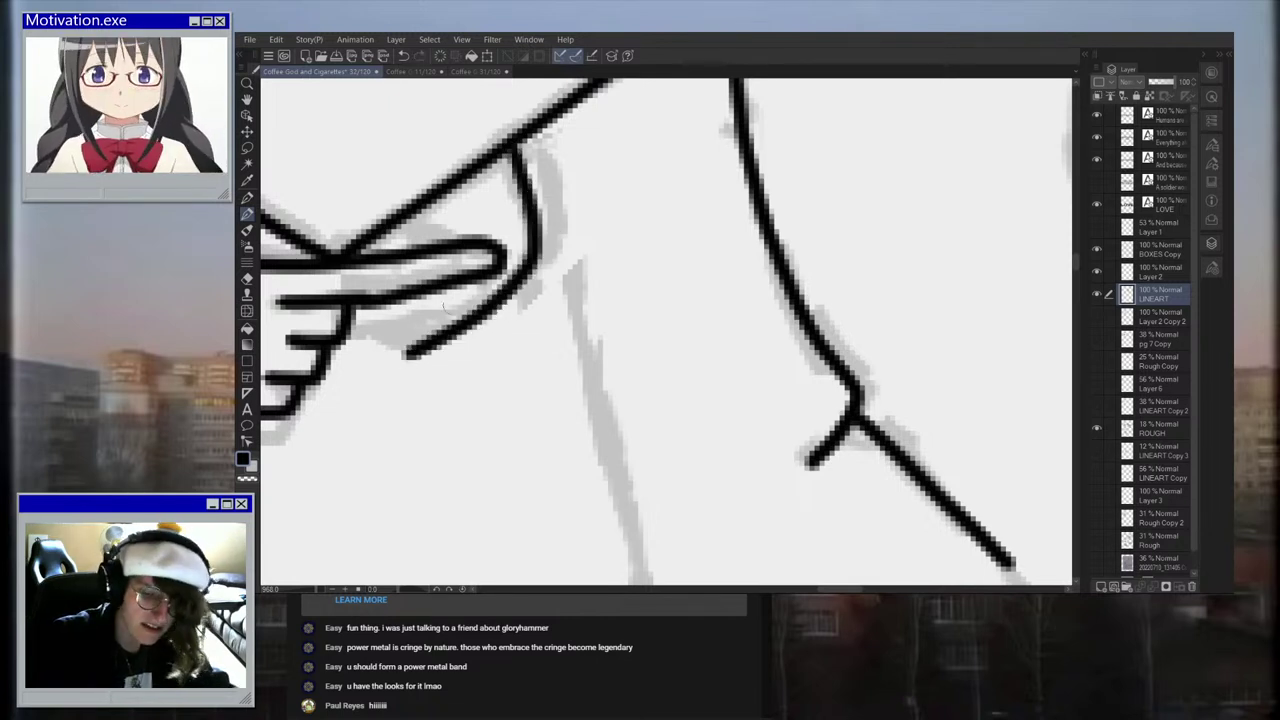
key("ctrl+z")
mouse_move(508, 148)
left_mouse_down()
mouse_move(534, 248)
mouse_move(496, 292)
mouse_move(415, 340)
left_mouse_up()
mouse_move(505, 288)
left_mouse_down()
mouse_move(568, 215)
mouse_move(538, 138)
mouse_move(556, 200)
mouse_move(552, 258)
mouse_move(514, 314)
left_mouse_up()
scroll(538, 140, "up", 2)
key("ctrl+z")
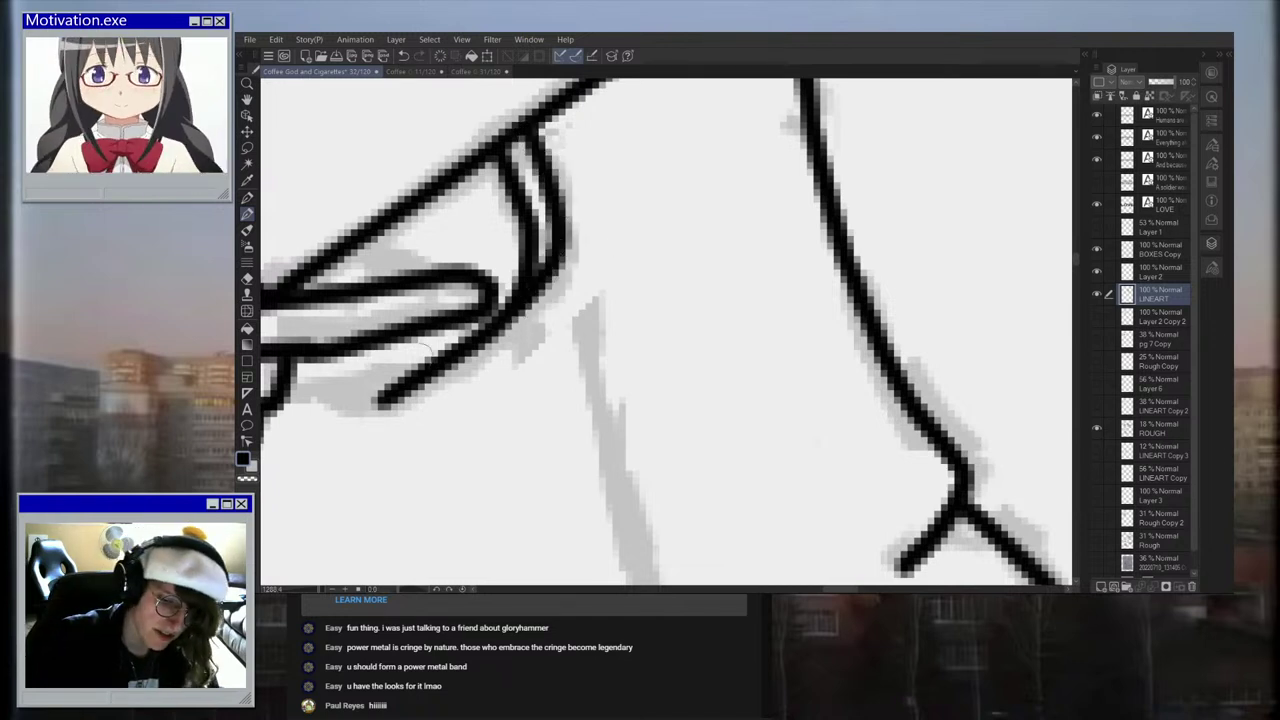
Step: Try to close the trigger guard beneath the index finger with two curves, and undo the whole guard
mouse_move(290, 370)
left_mouse_down()
mouse_move(348, 404)
mouse_move(390, 402)
mouse_move(400, 383)
mouse_move(351, 403)
mouse_move(299, 371)
mouse_move(314, 353)
mouse_move(367, 404)
mouse_move(389, 386)
mouse_move(342, 404)
mouse_move(290, 372)
left_mouse_up()
key("ctrl+z")
key("ctrl+z")
key("ctrl+z")
mouse_move(316, 361)
left_mouse_down()
mouse_move(387, 379)
mouse_move(419, 387)
left_mouse_up()
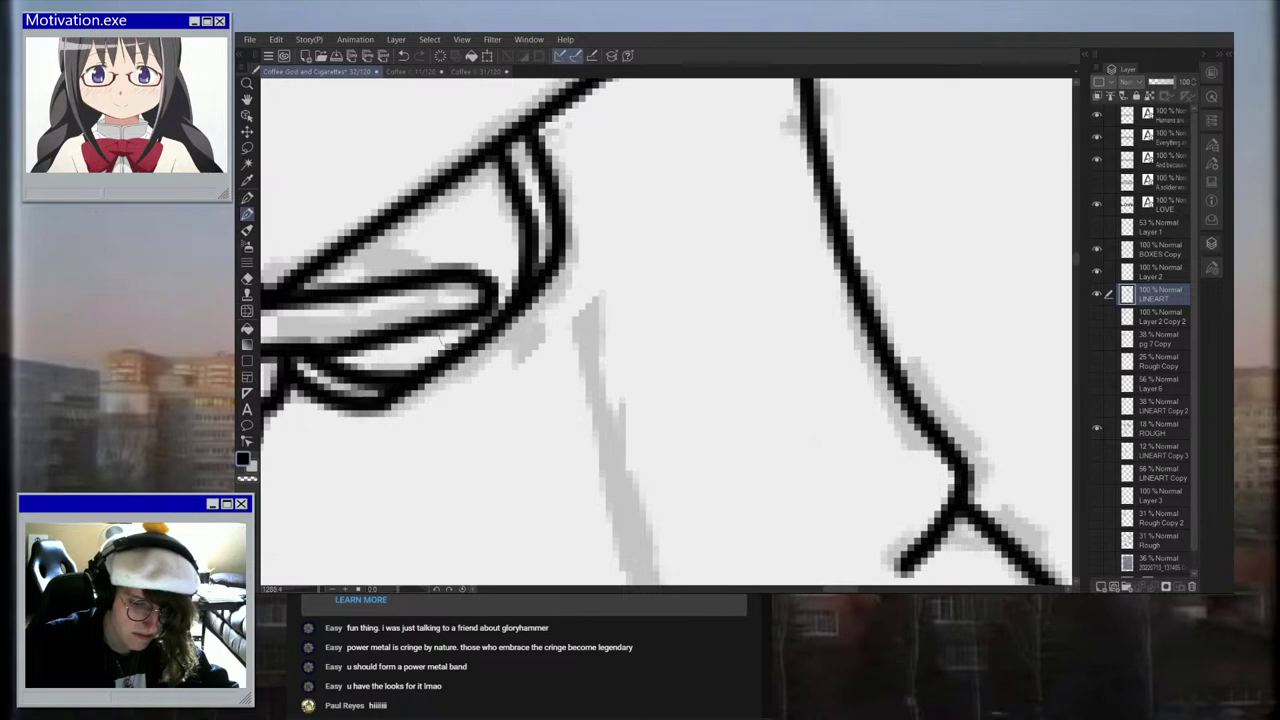
scroll(500, 312, "down", 15)
scroll(437, 310, "down", 2)
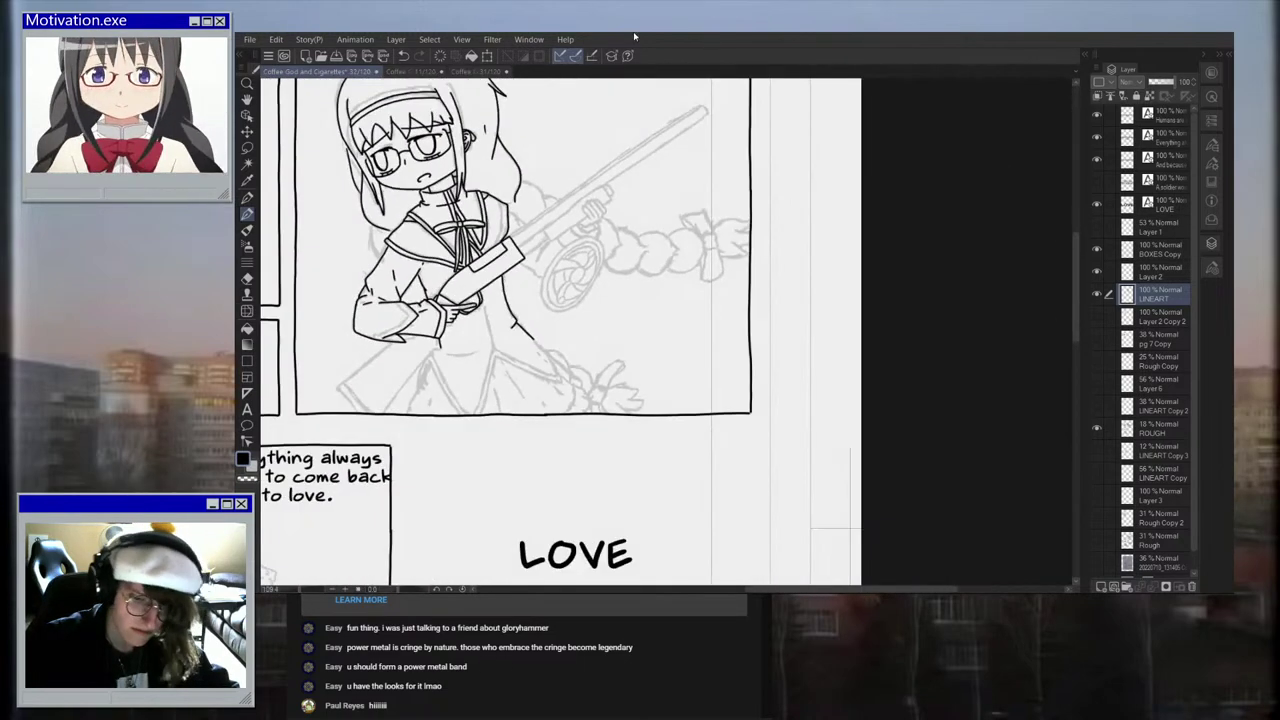
scroll(451, 340, "up", 3)
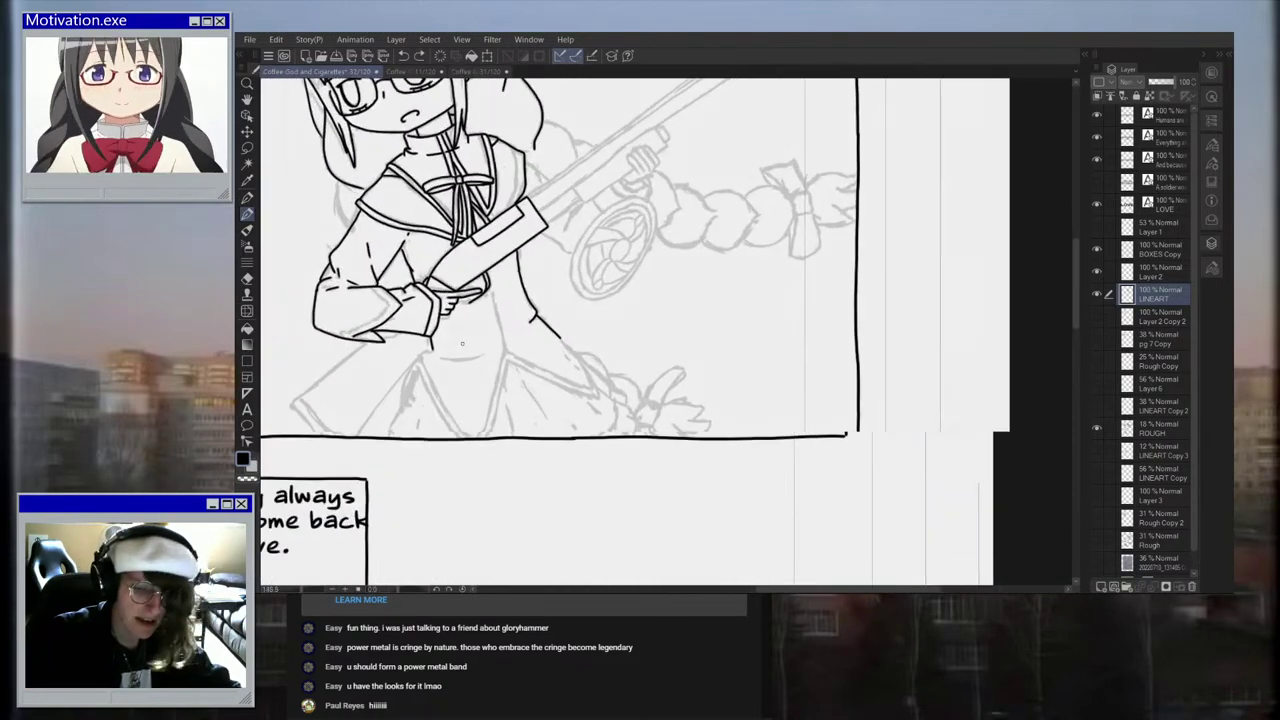
scroll(493, 301, "up", 4)
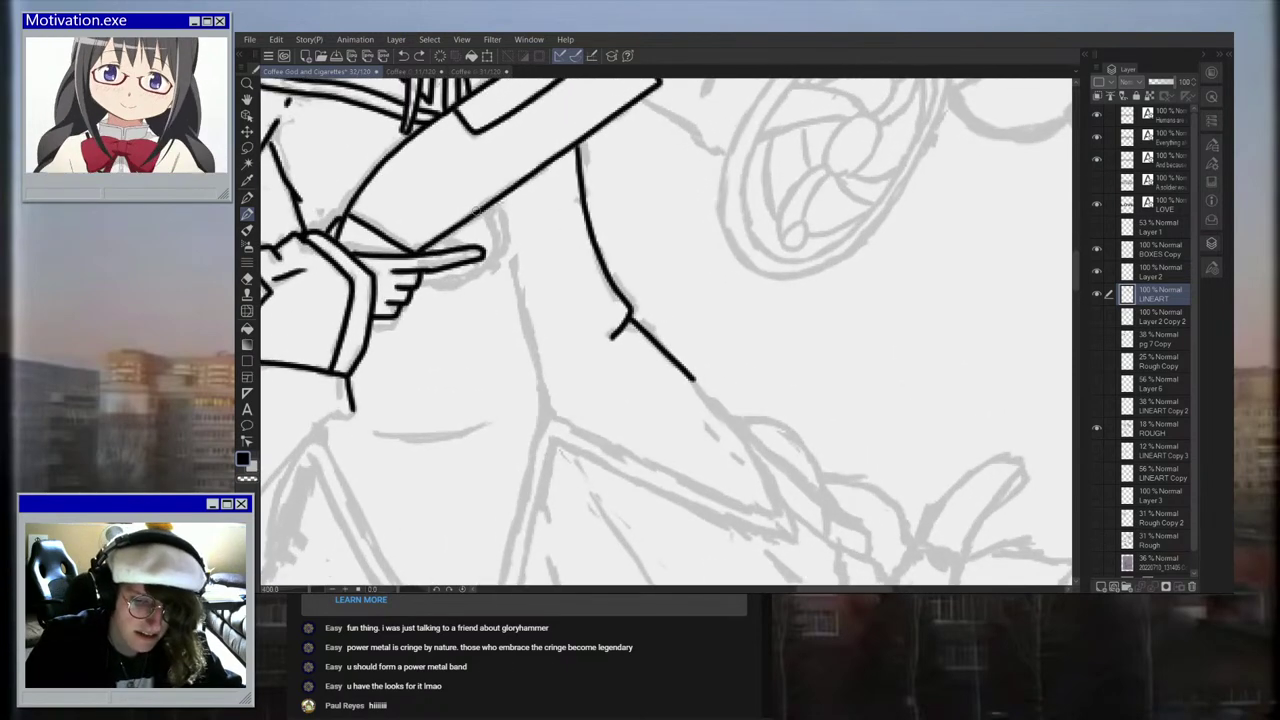
Step: Ink two parallel curves for the trigger guard's front, from the rifle stock's underside down past the index fingertip
scroll(490, 253, "up", 2)
mouse_move(482, 194)
left_mouse_down()
mouse_move(505, 243)
mouse_move(488, 270)
mouse_move(506, 240)
mouse_move(480, 172)
left_mouse_up()
key("ctrl+z")
scroll(486, 251, "up", 2)
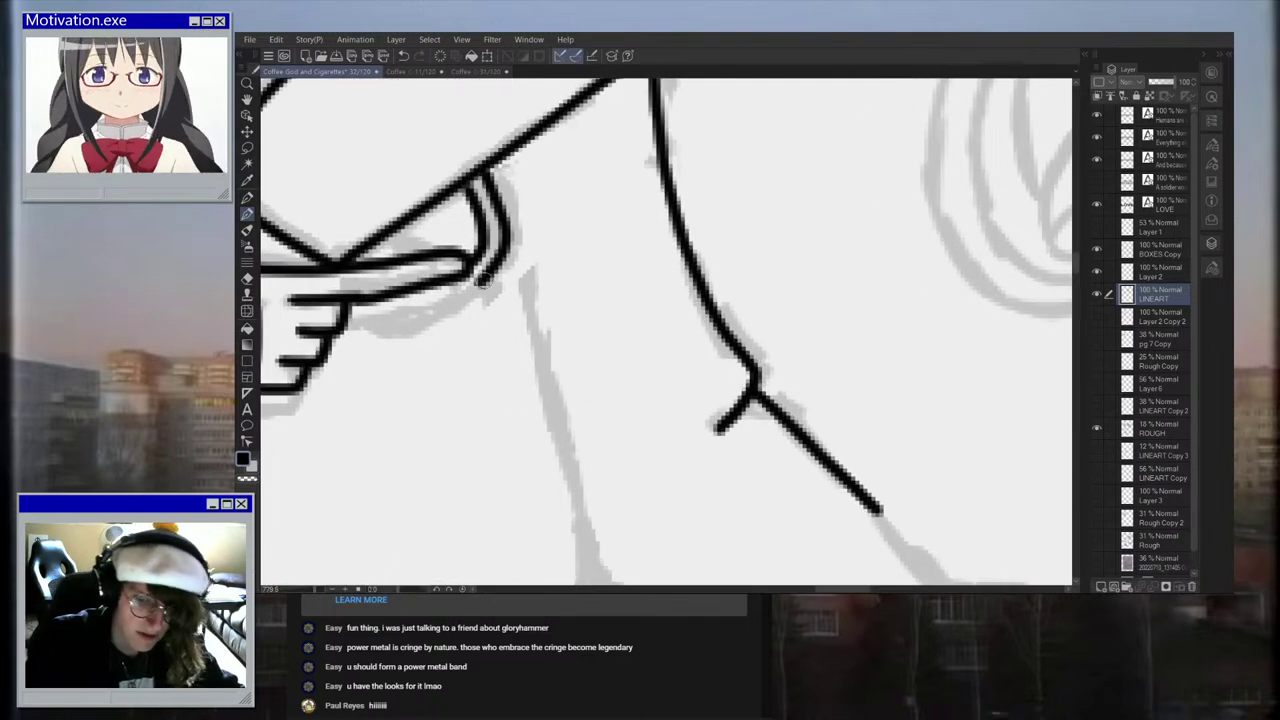
Step: Ink the trigger guard's lower outer and inner curves beneath the index finger, joining them to the knuckle and the guard's front
mouse_move(352, 313)
left_mouse_down()
mouse_move(392, 342)
mouse_move(486, 286)
mouse_move(512, 212)
left_mouse_up()
scroll(425, 248, "up", 1)
key("ctrl+z")
left_click(403, 55)
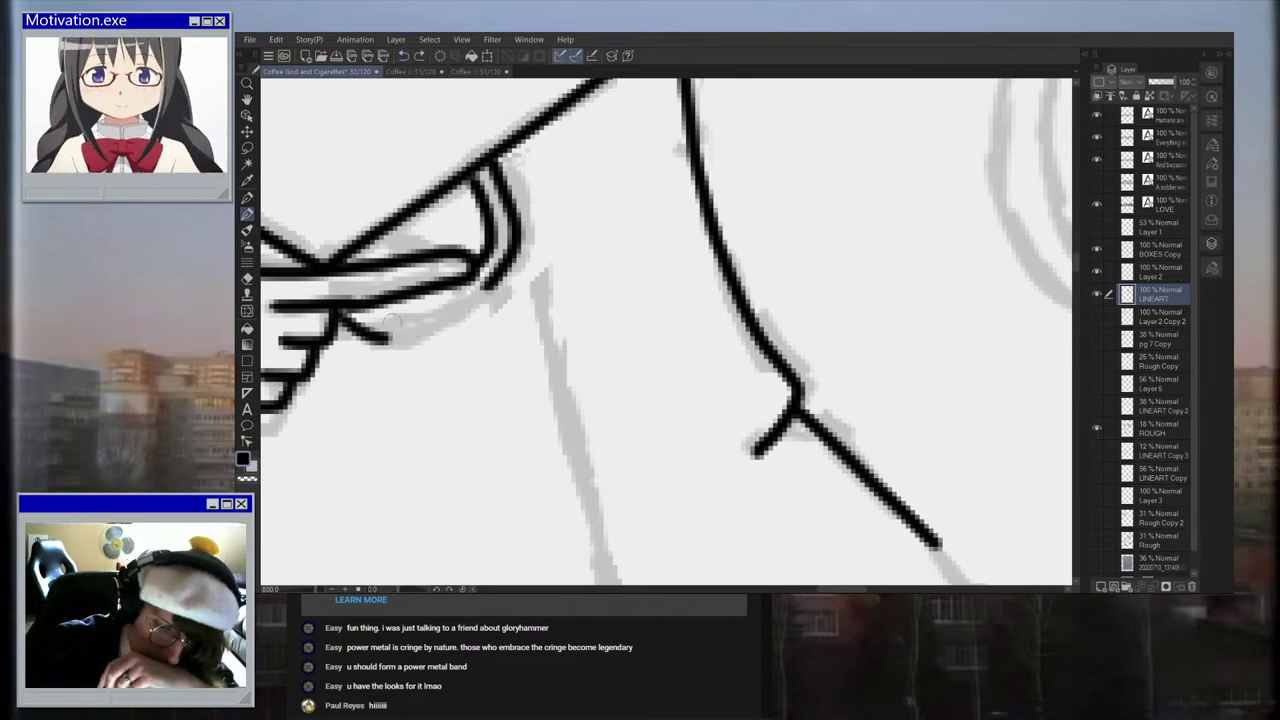
left_click_drag(388, 340, 496, 272)
mouse_move(368, 312)
left_mouse_down()
mouse_move(390, 326)
mouse_move(462, 286)
left_mouse_up()
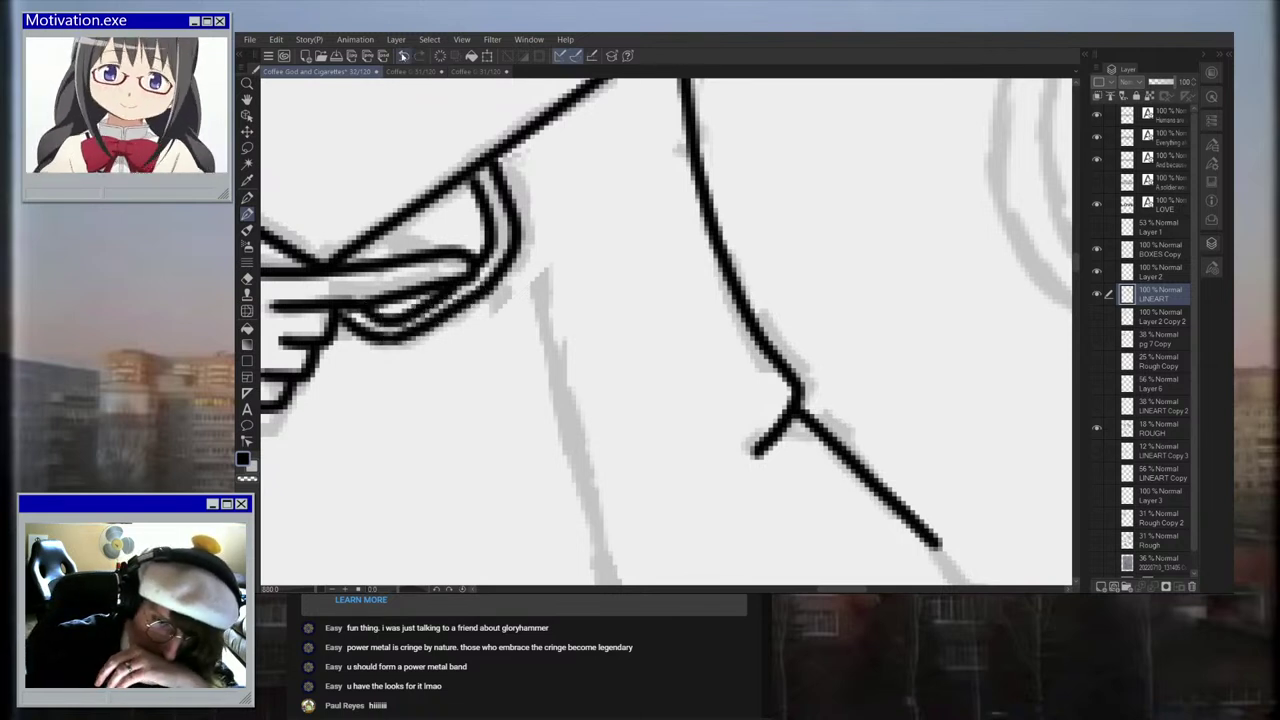
left_click(403, 55)
mouse_move(360, 308)
left_mouse_down()
mouse_move(392, 326)
mouse_move(462, 284)
left_mouse_up()
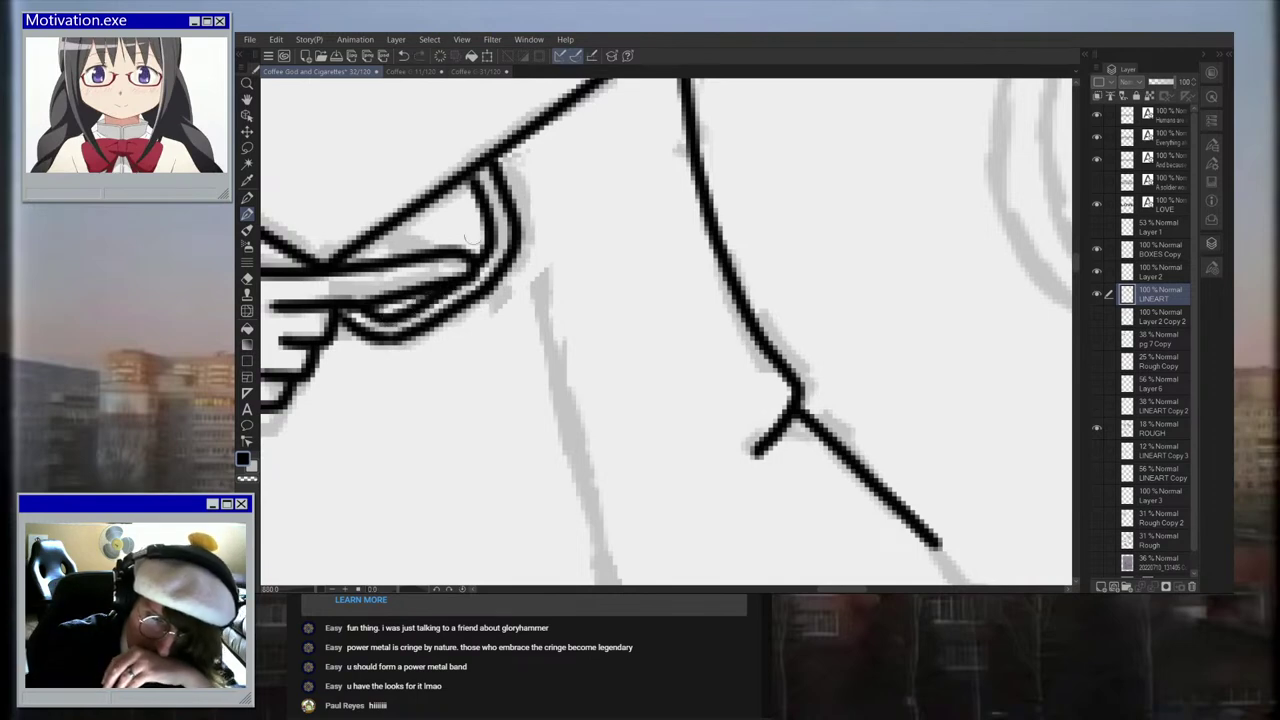
Step: Ink the trigger as a short slanted line from the stock's underside to the index fingertip inside the guard
scroll(367, 240, "up", 2)
left_click_drag(379, 240, 472, 260)
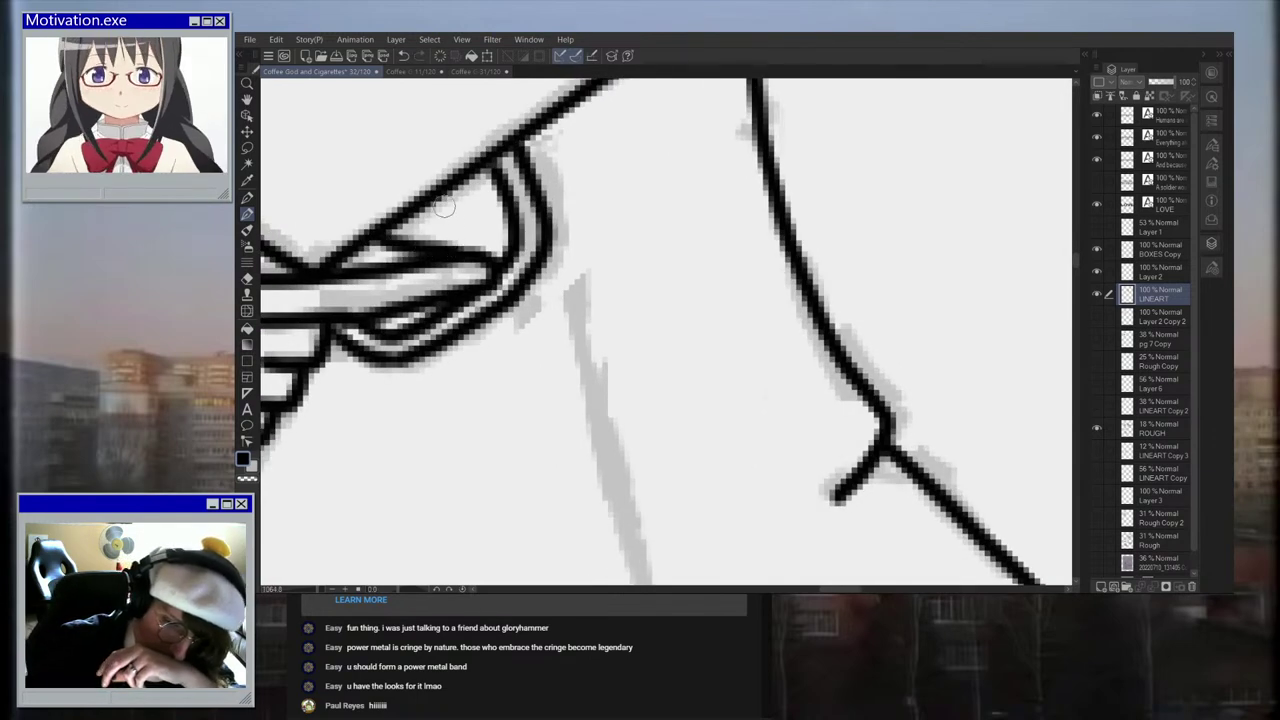
scroll(452, 204, "down", 5)
key("ctrl+minus")
key("ctrl+minus")
key("ctrl+minus")
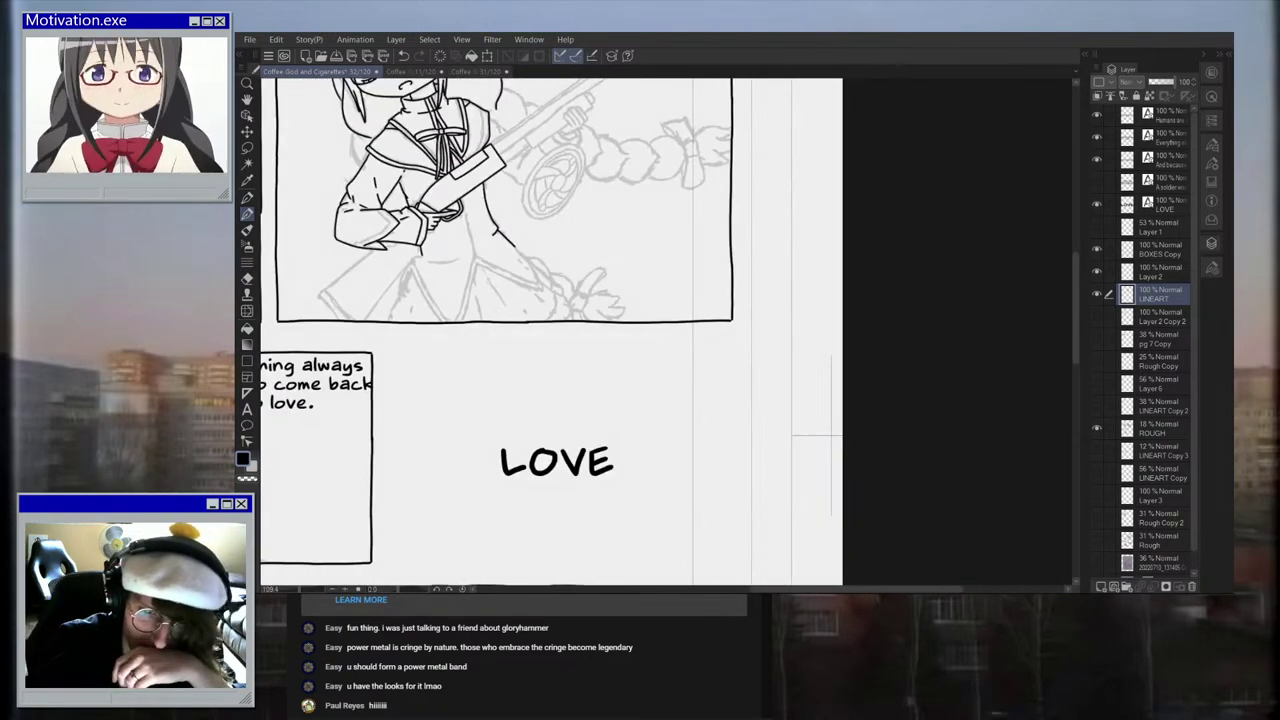
key("ctrl+plus")
key("ctrl+plus")
key("ctrl+plus")
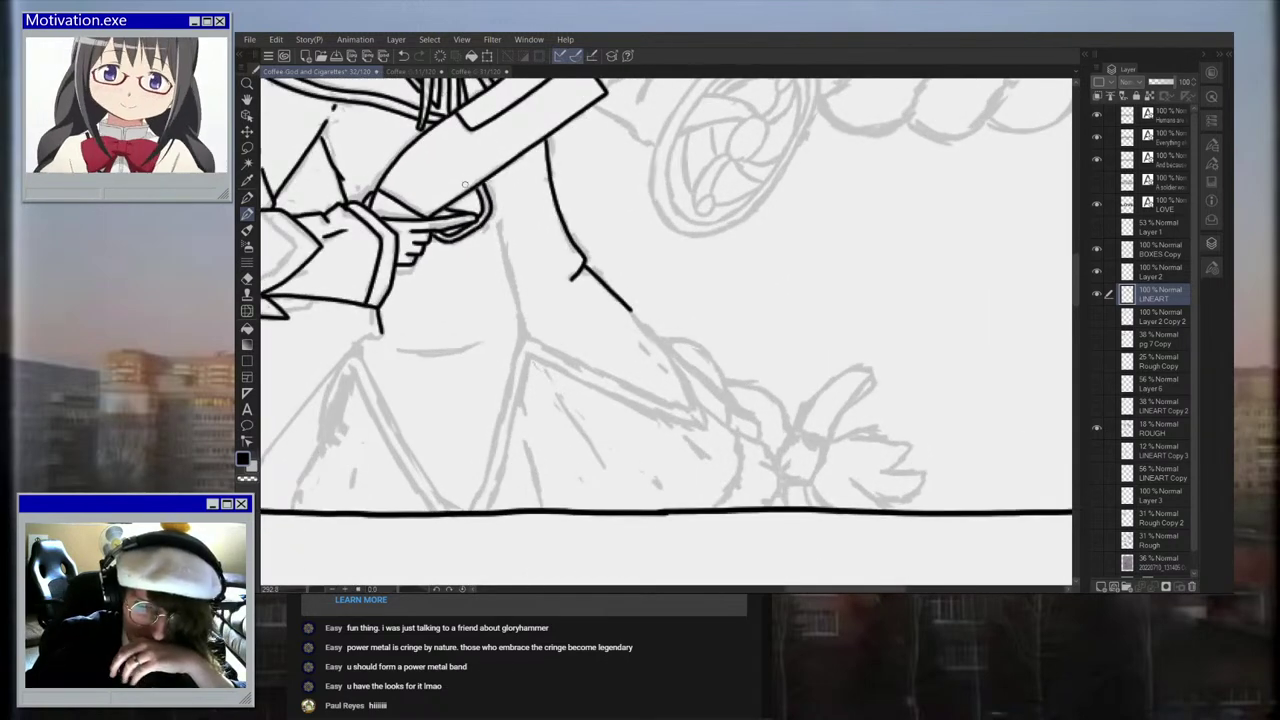
scroll(464, 183, "up", 1)
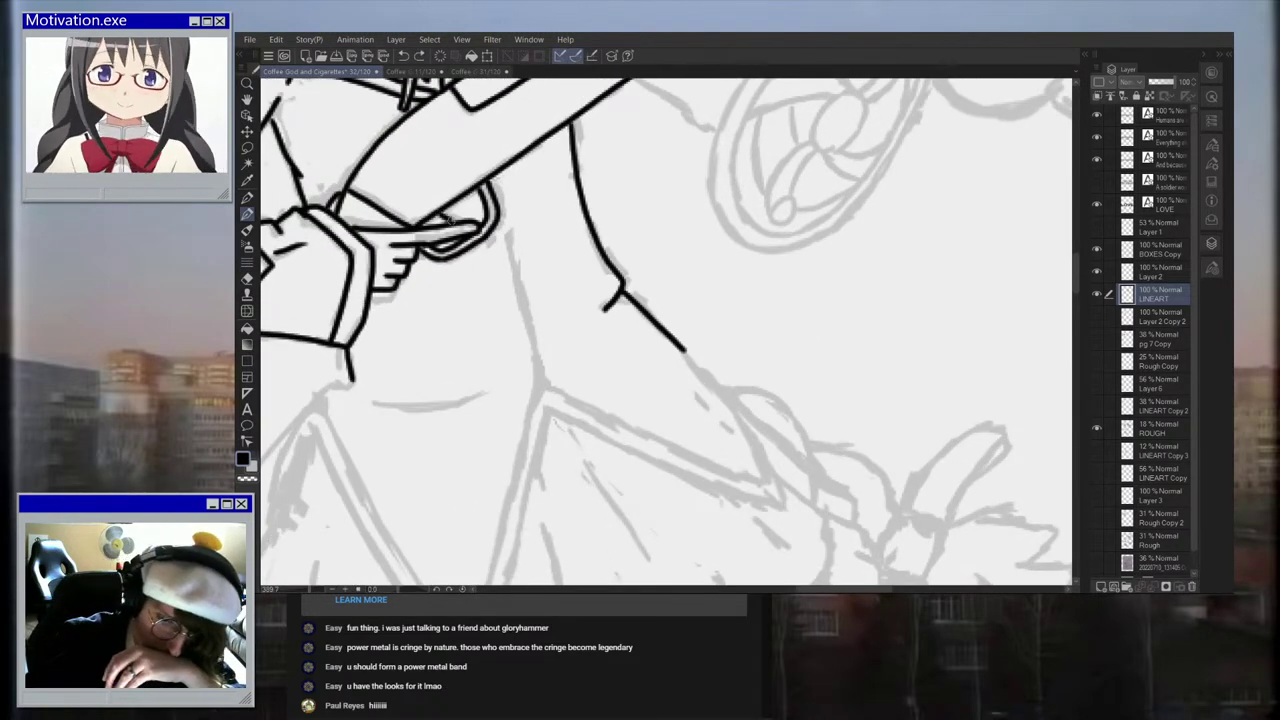
Step: Check the inked rifle, hand and trigger guard with the ROUGH layer hidden, and show the layer again
key("ctrl+minus")
key("ctrl+minus")
key("ctrl+minus")
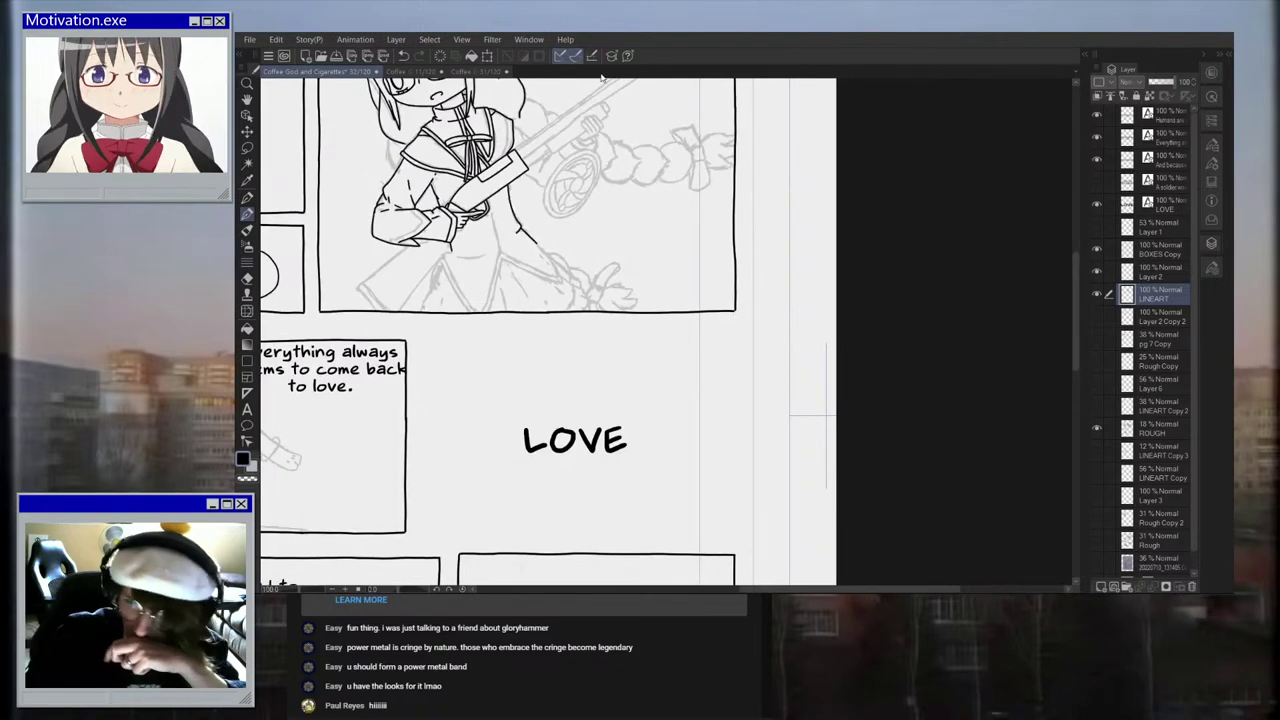
left_click(1094, 431)
key("ctrl+minus")
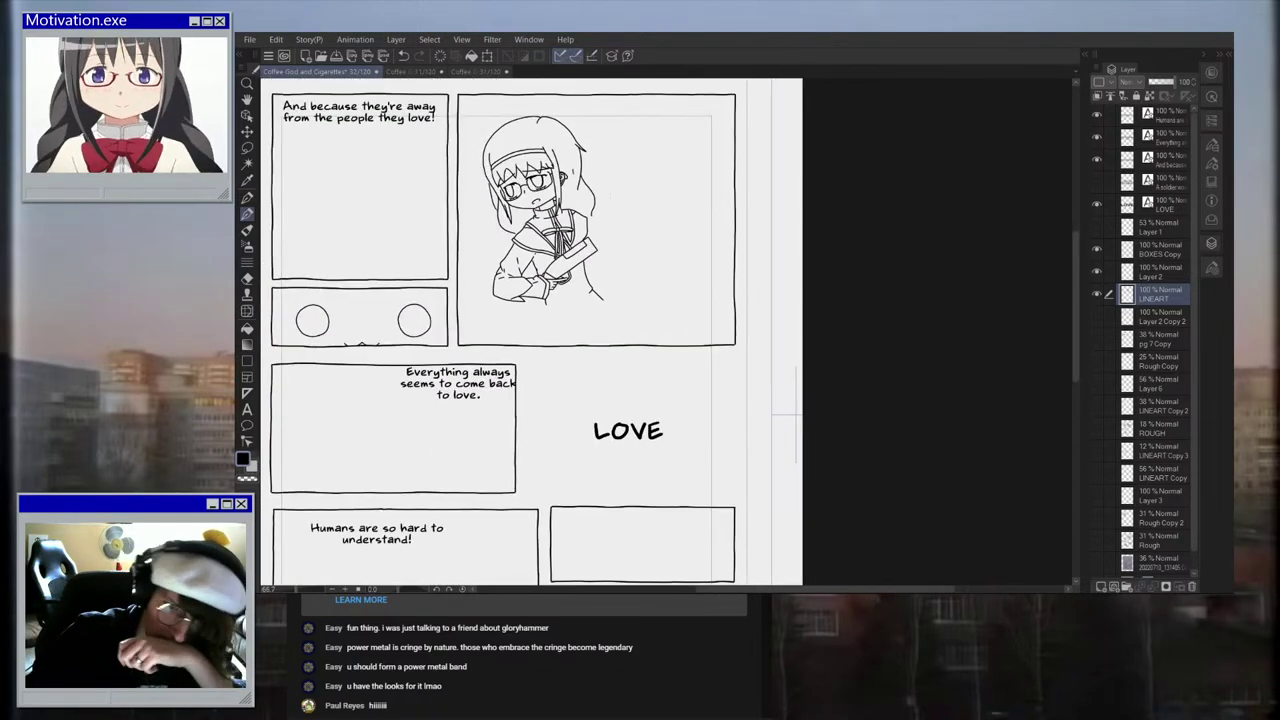
scroll(601, 200, "up", 1)
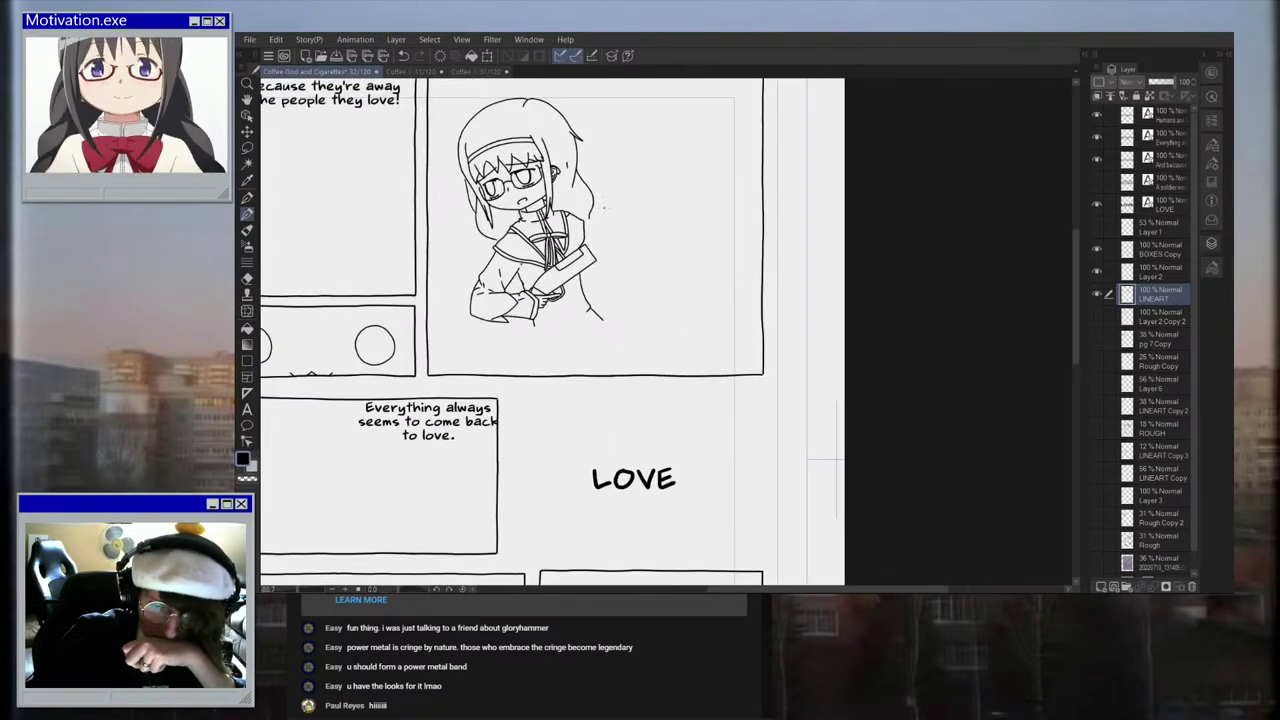
scroll(567, 290, "up", 6)
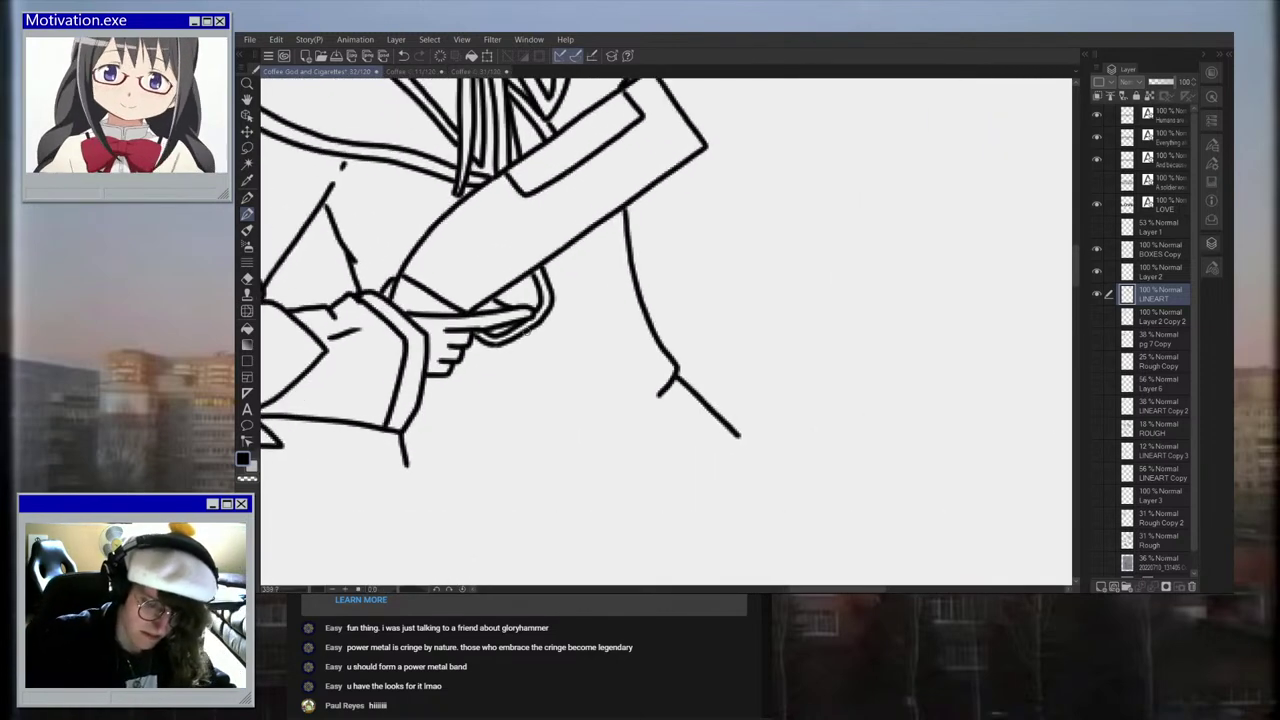
key("ctrl+z")
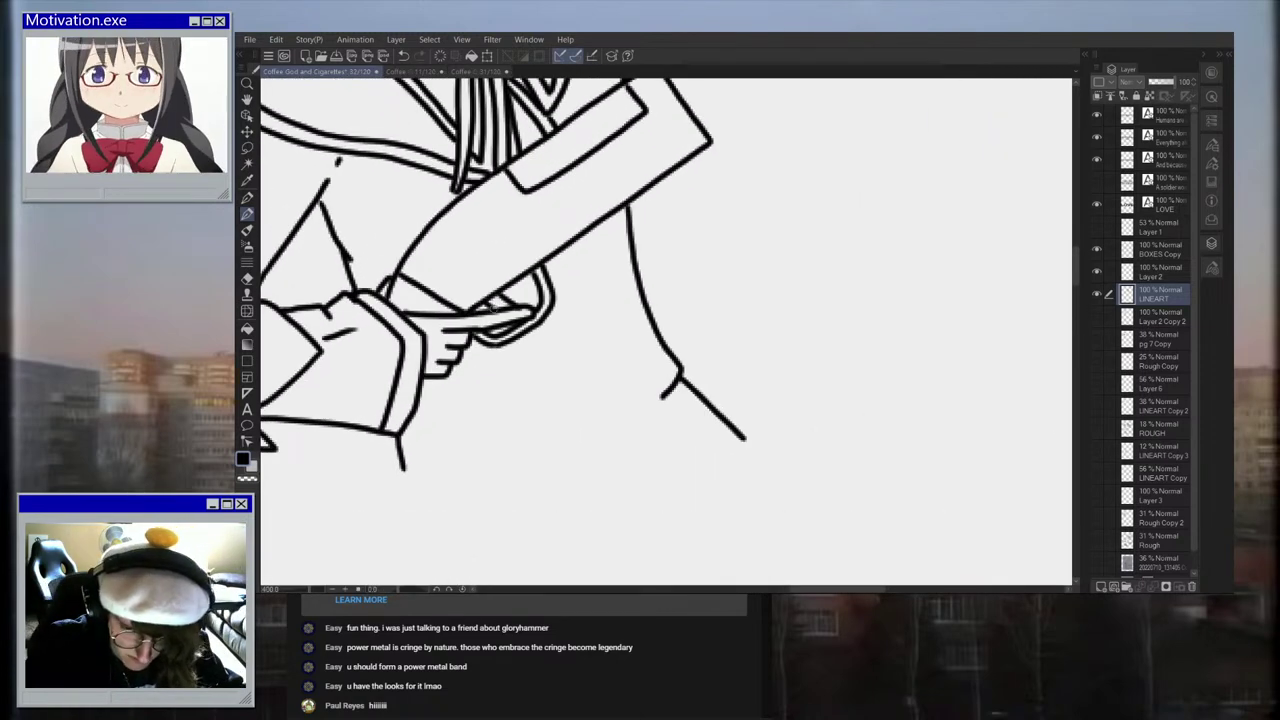
scroll(495, 306, "down", 4)
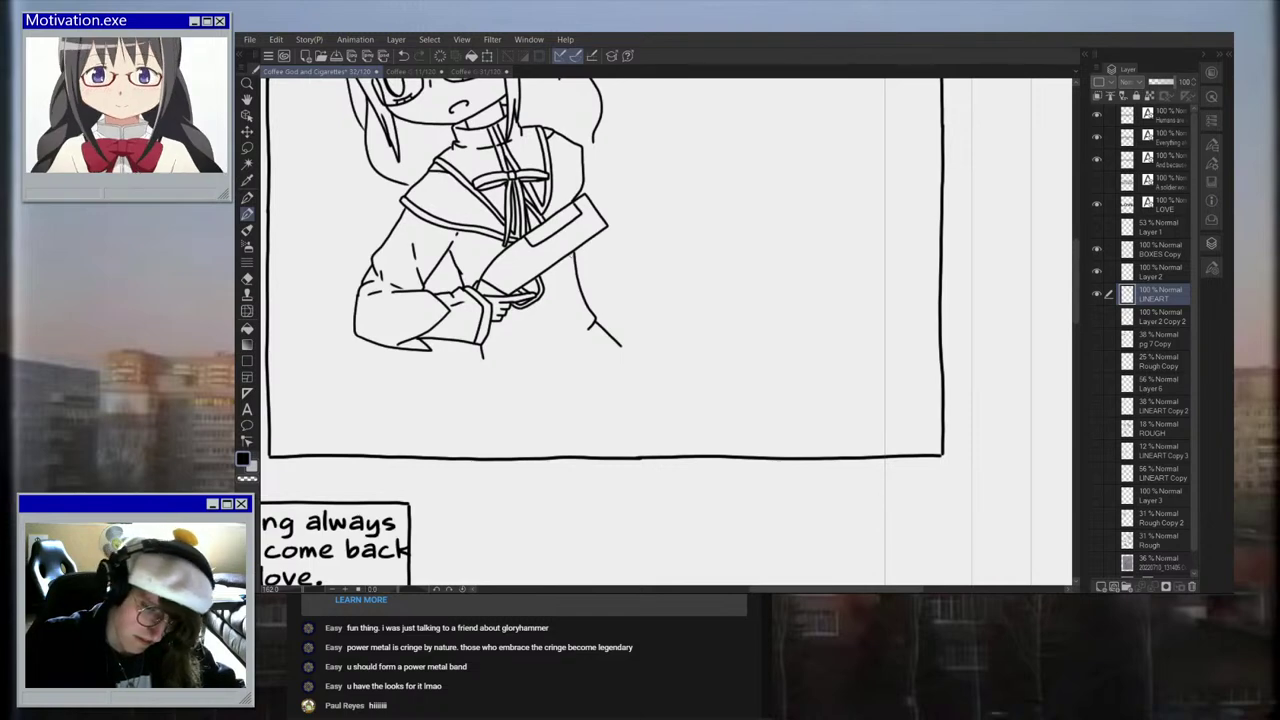
scroll(806, 421, "down", 3)
scroll(806, 421, "down", 2)
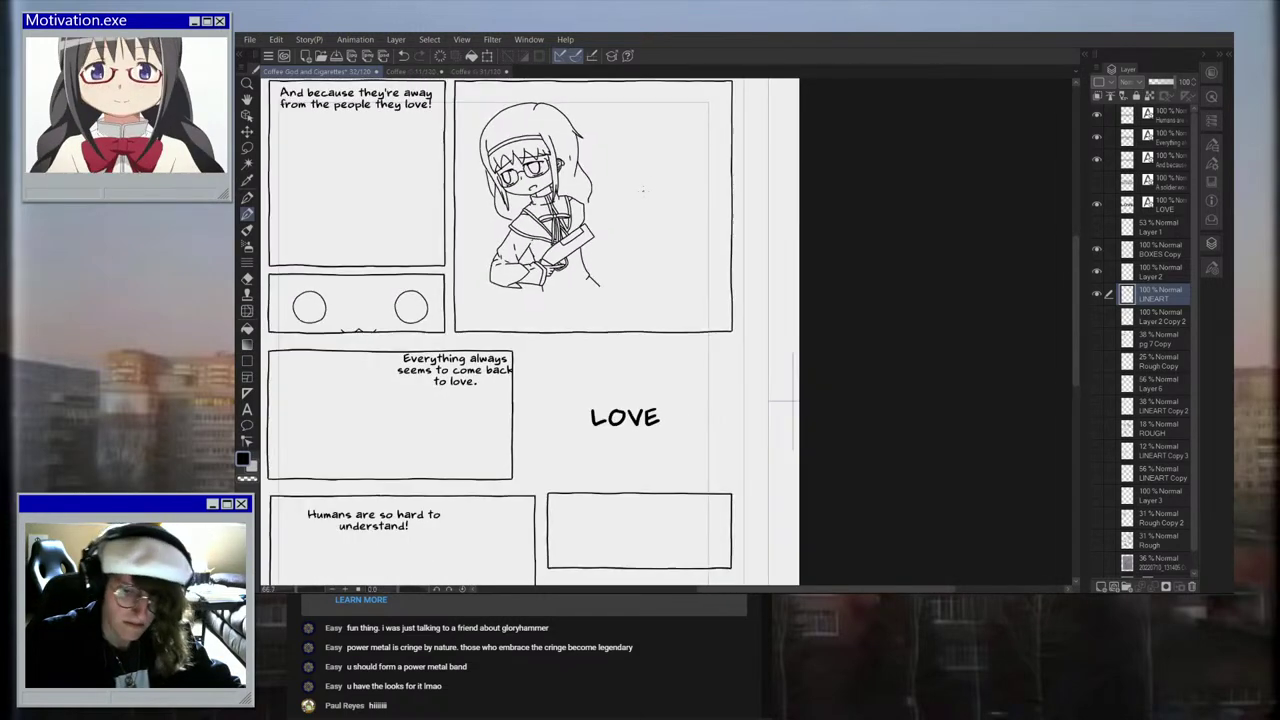
scroll(586, 195, "up", 1)
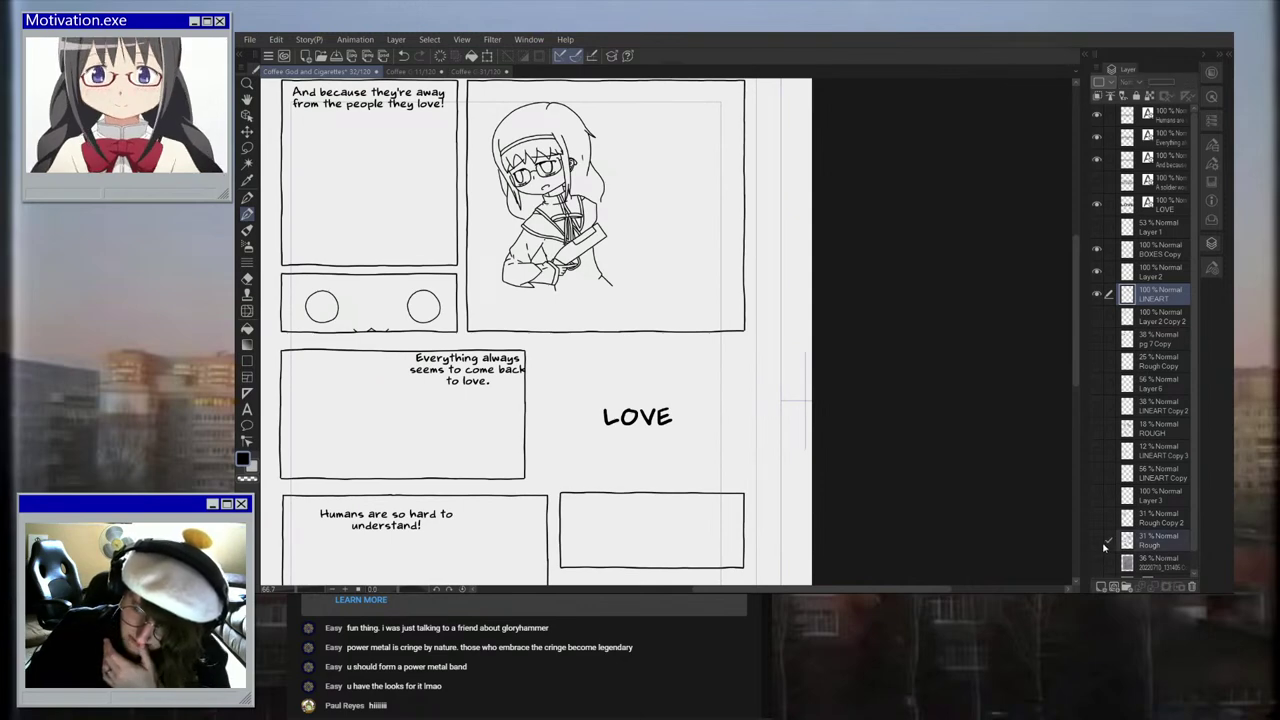
left_click(1097, 428)
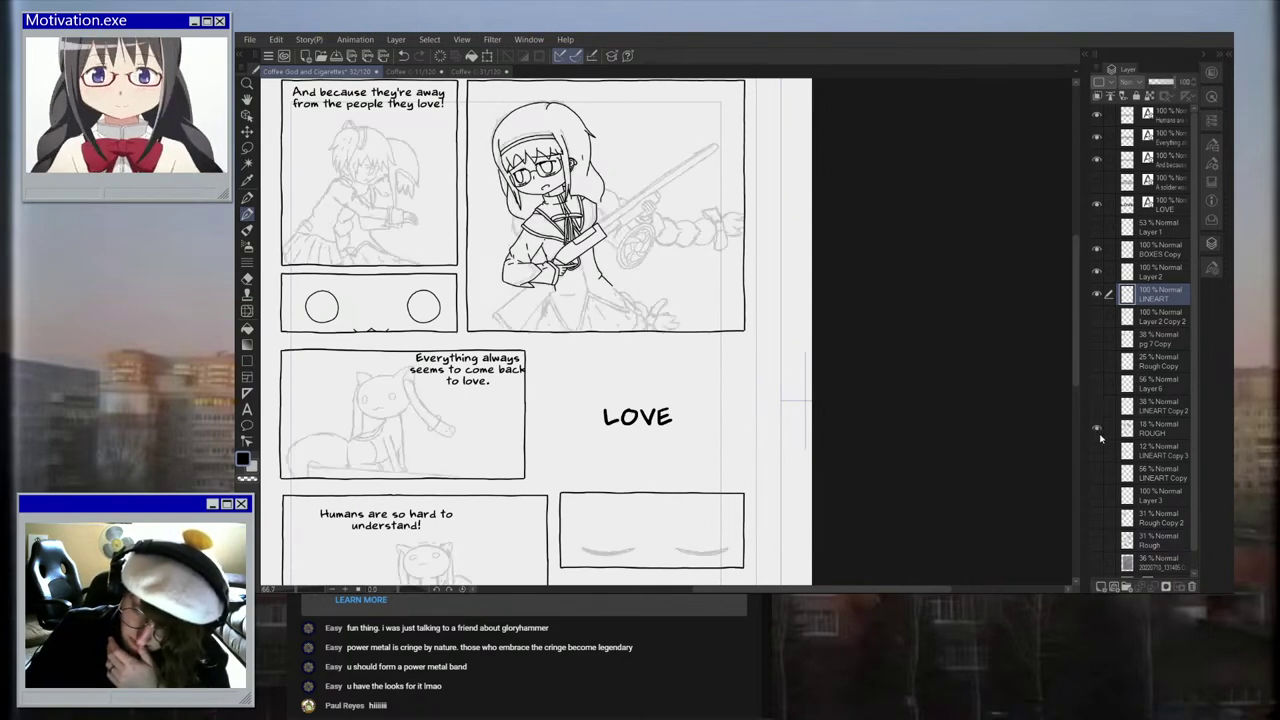
Step: Ink the upper edge of the rifle barrel from the stock's corner along the sketch toward the front hand
scroll(614, 193, "up", 2)
scroll(614, 193, "up", 5)
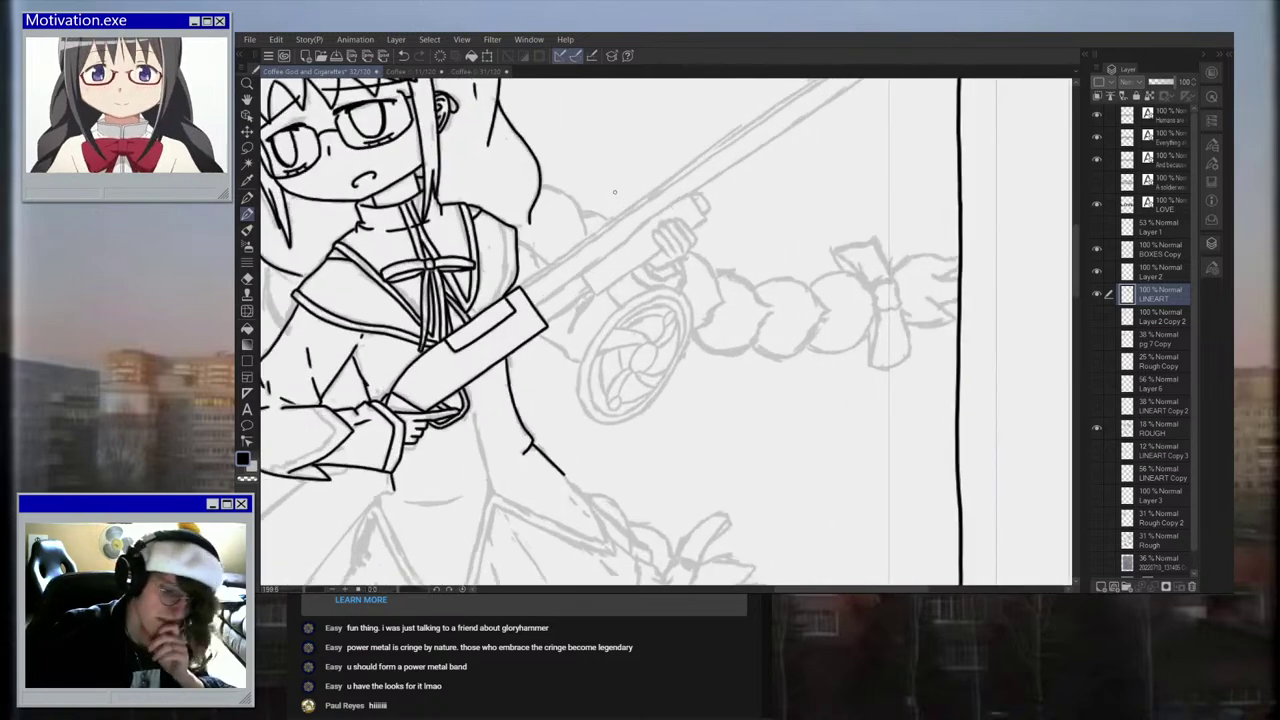
scroll(649, 337, "up", 3)
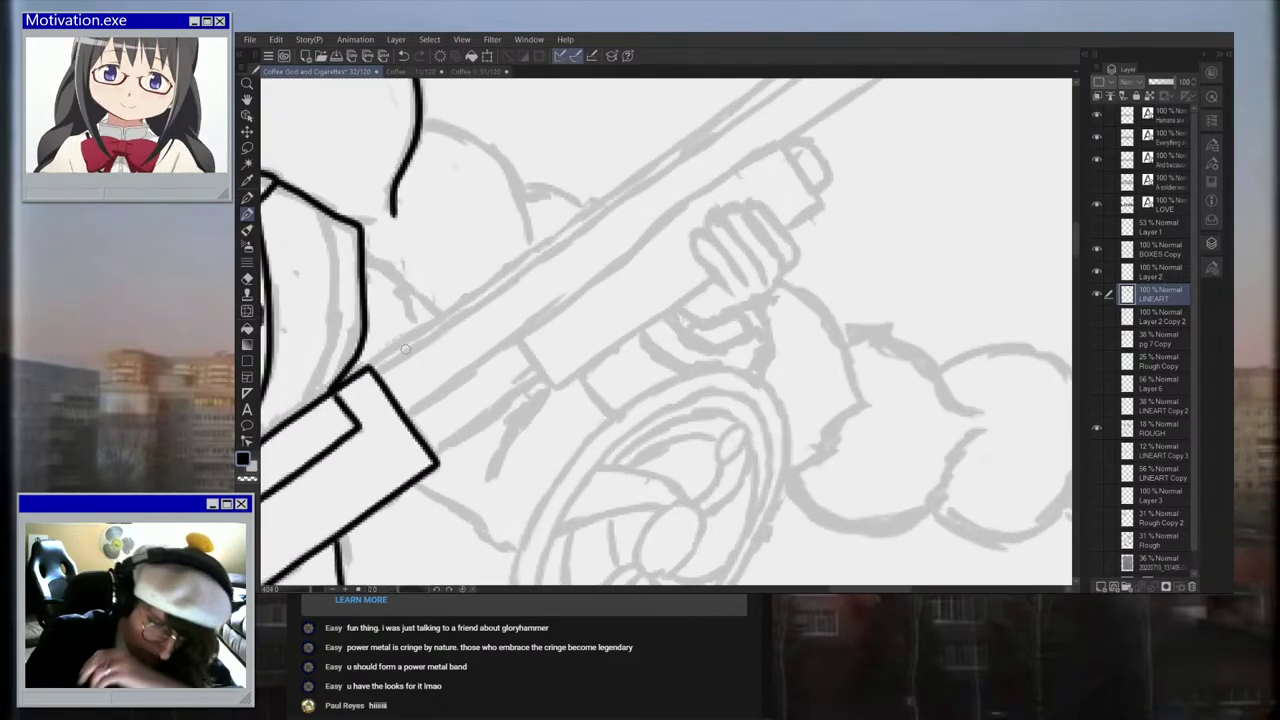
scroll(414, 334, "up", 2)
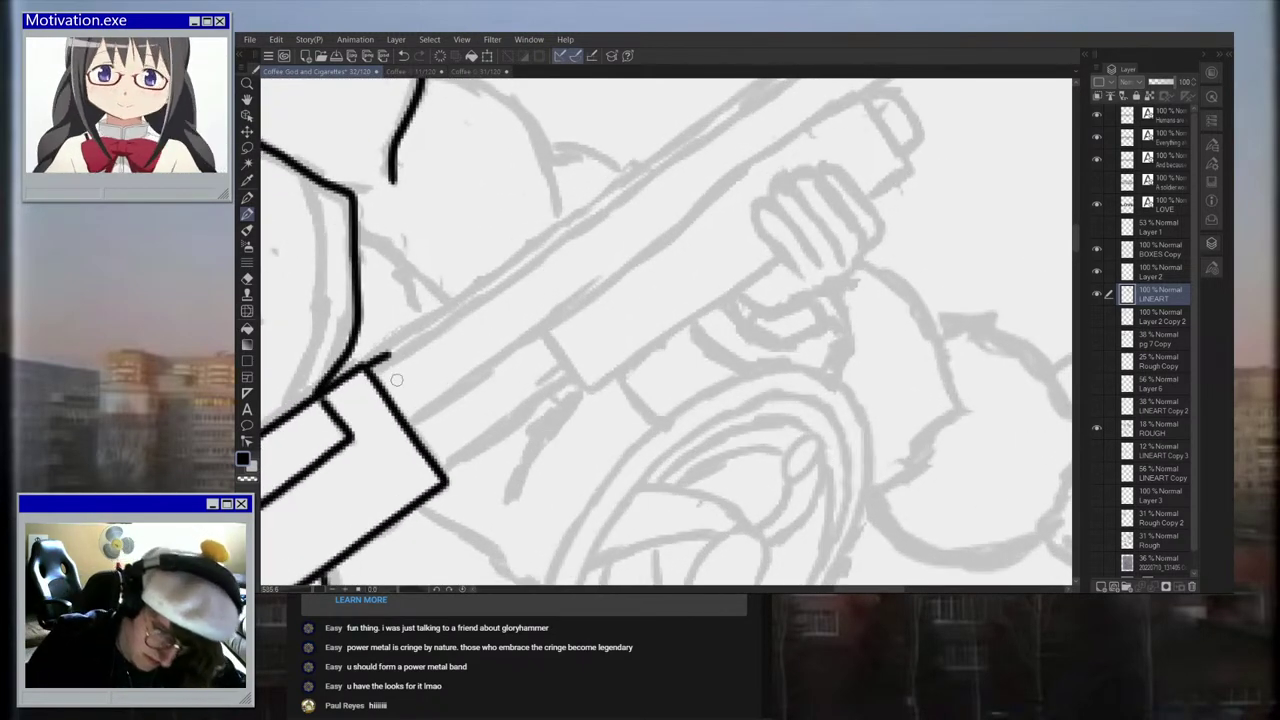
left_click_drag(375, 370, 700, 146)
scroll(677, 198, "down", 4)
scroll(677, 198, "down", 3)
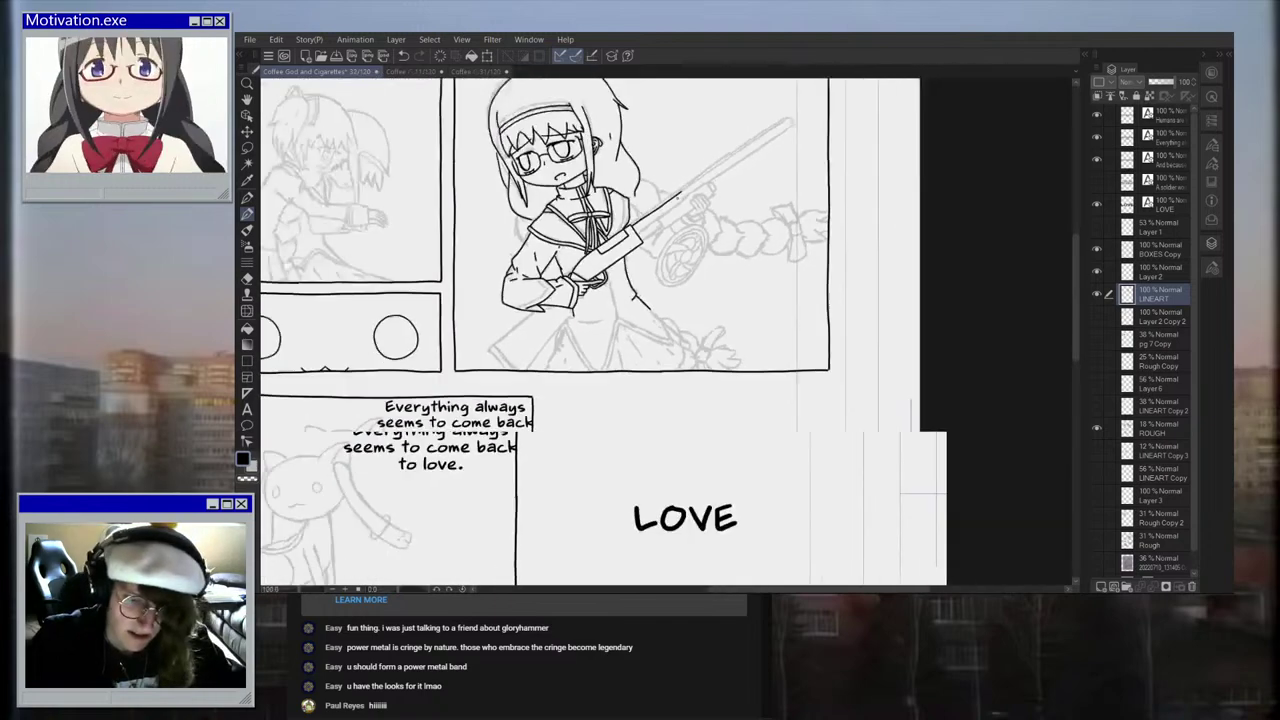
Step: Ink the rounded muzzle at the barrel's far end, including short starts of both barrel edges
scroll(796, 127, "up", 4)
scroll(796, 127, "up", 3)
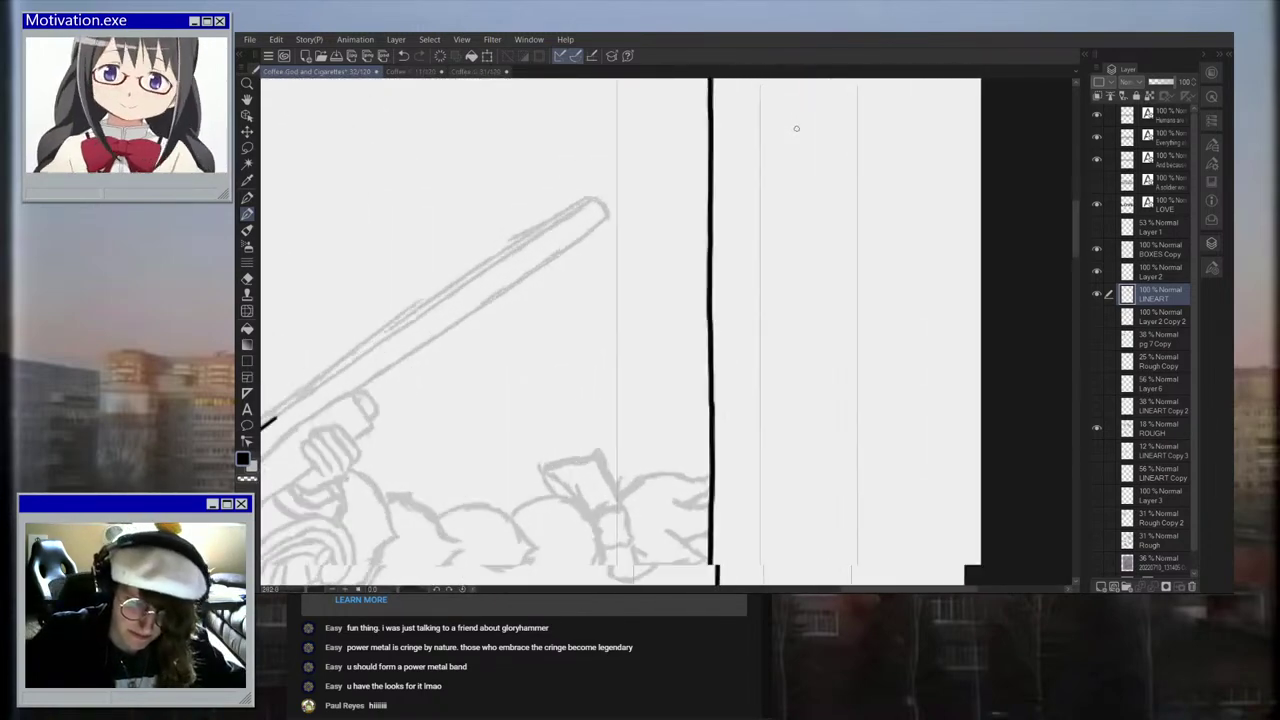
scroll(560, 225, "up", 1)
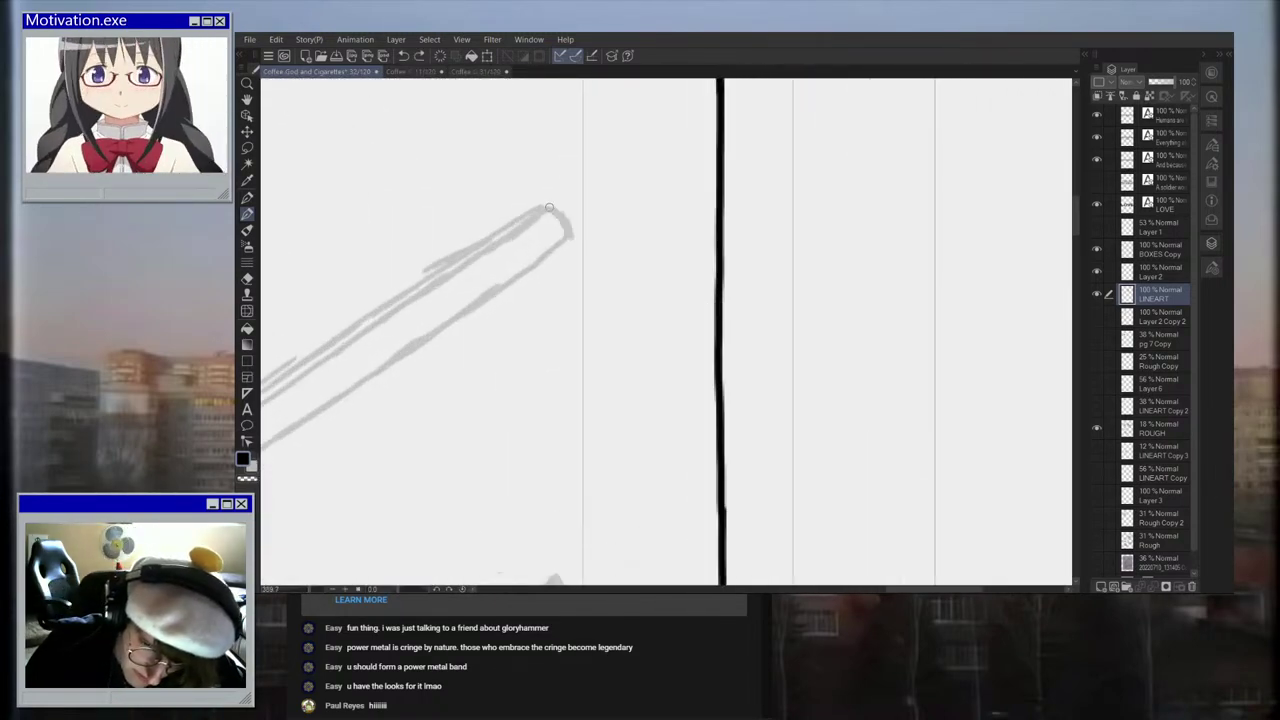
scroll(565, 240, "up", 1)
key("ctrl+z")
mouse_move(542, 203)
left_mouse_down()
mouse_move(563, 230)
mouse_move(547, 205)
mouse_move(567, 231)
mouse_move(505, 281)
left_mouse_up()
key("ctrl+z")
left_click_drag(540, 200, 432, 278)
Step: Extend the barrel's inked upper edge past the front hand and the end of the foregrip
scroll(480, 250, "down", 4)
scroll(358, 378, "up", 5)
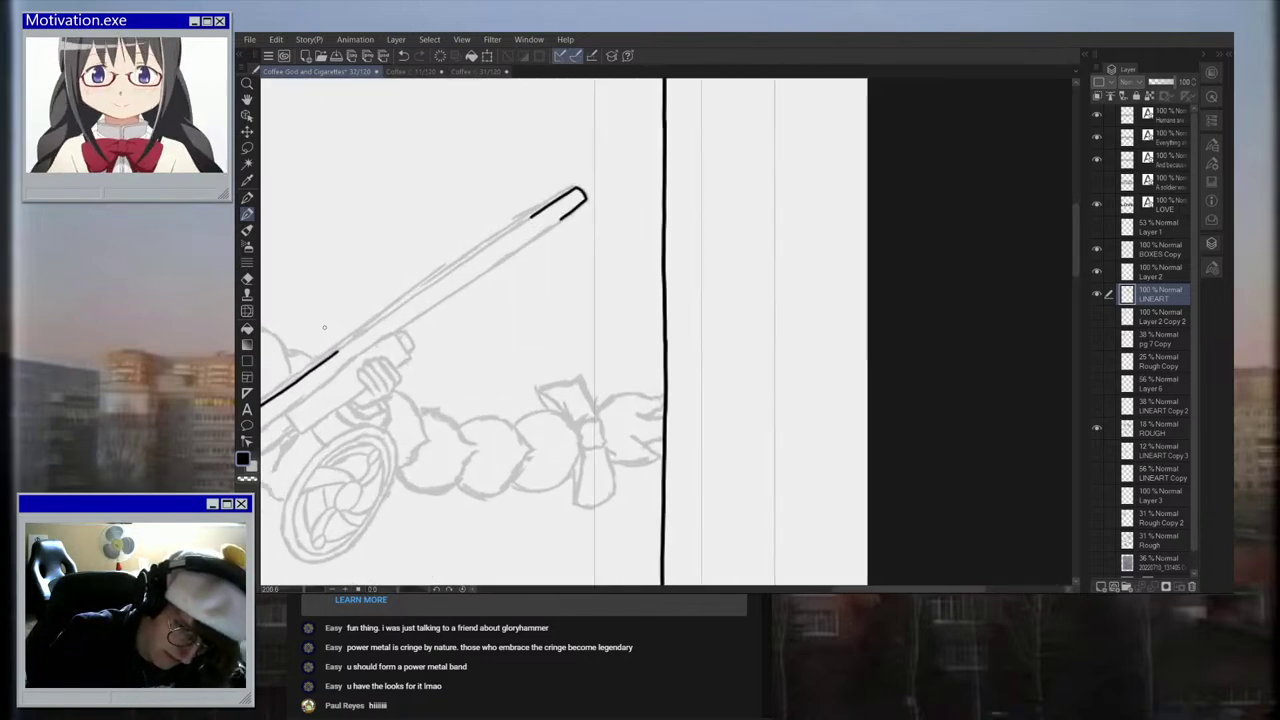
left_click_drag(352, 382, 402, 344)
key("ctrl+z")
left_click_drag(350, 384, 502, 274)
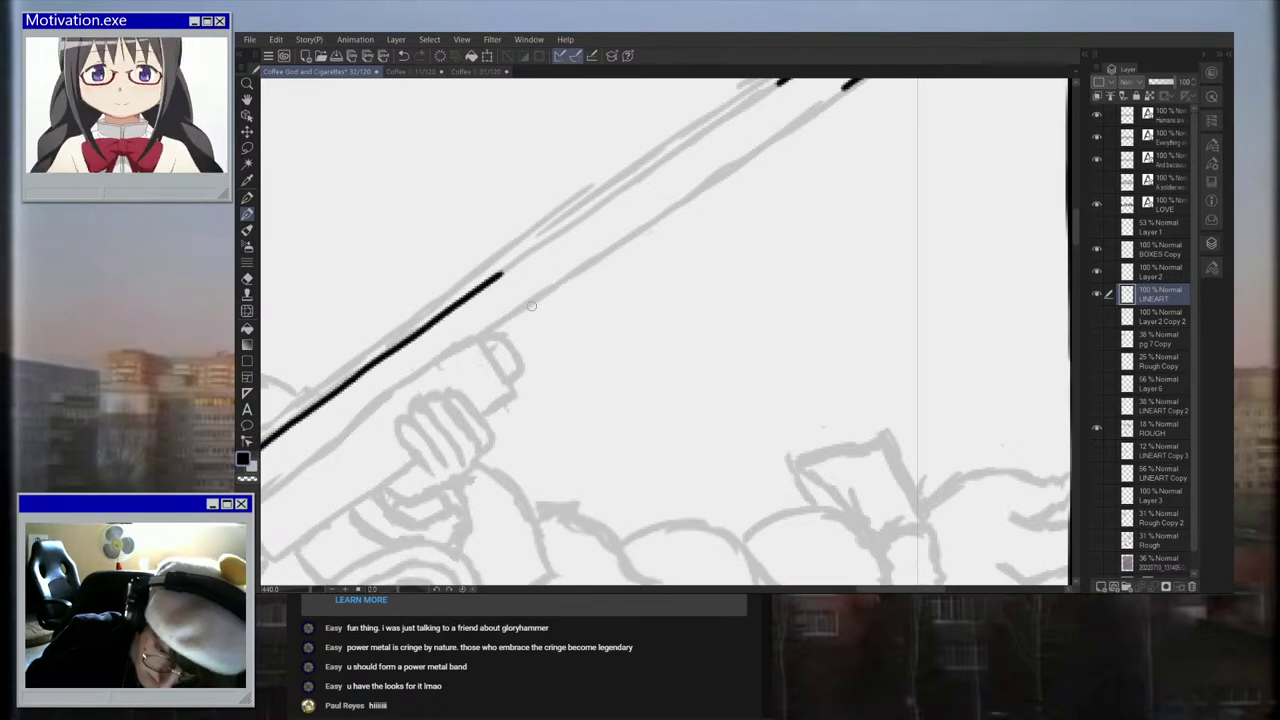
Step: Rotate the canvas until the barrel stands upright and ink the remaining upper edge up to the muzzle
key("minus")
key("minus")
key("minus")
key("minus")
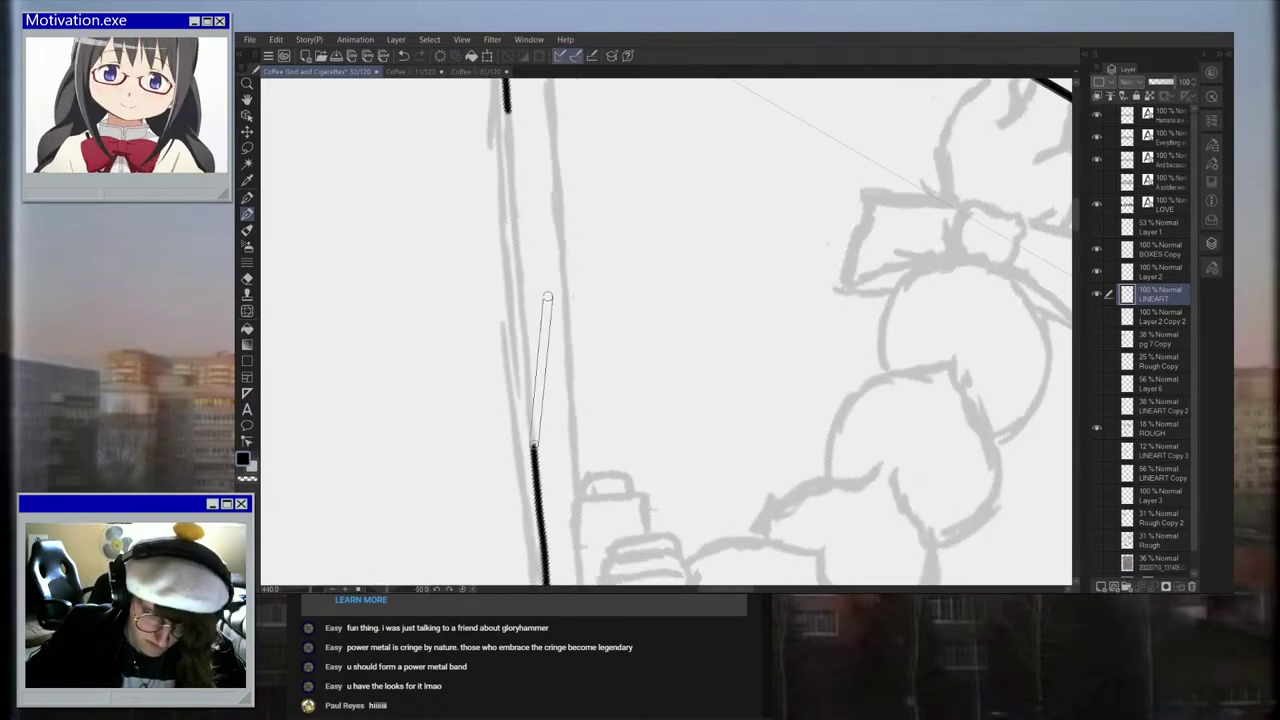
scroll(548, 294, "up", 1)
scroll(551, 304, "down", 3)
scroll(548, 340, "up", 2)
scroll(548, 320, "down", 2)
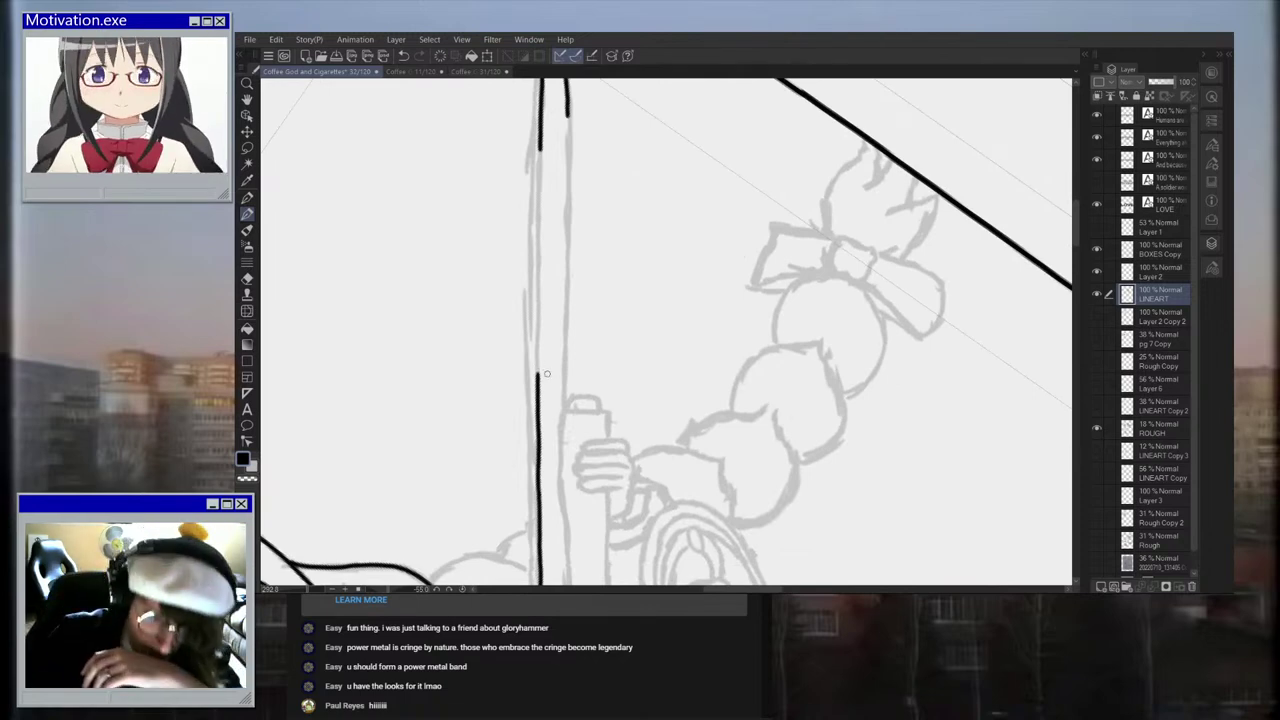
scroll(547, 373, "up", 2)
left_click_drag(535, 358, 532, 166)
Step: Ink the rifle barrel's lower edge in one long line between the muzzle and the front end of the foregrip
scroll(557, 150, "down", 2)
scroll(557, 150, "up", 1)
key("ctrl+z")
left_click_drag(562, 108, 560, 295)
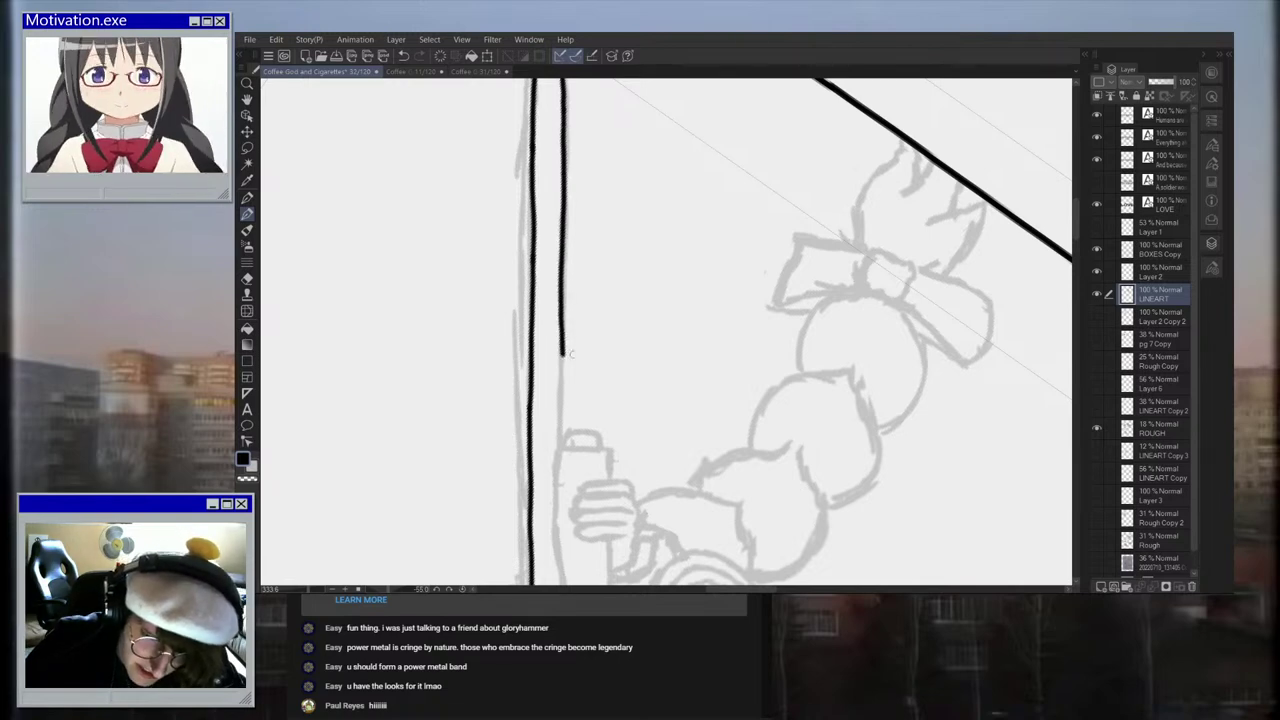
scroll(578, 351, "down", 5)
key("ctrl+z")
scroll(587, 349, "up", 2)
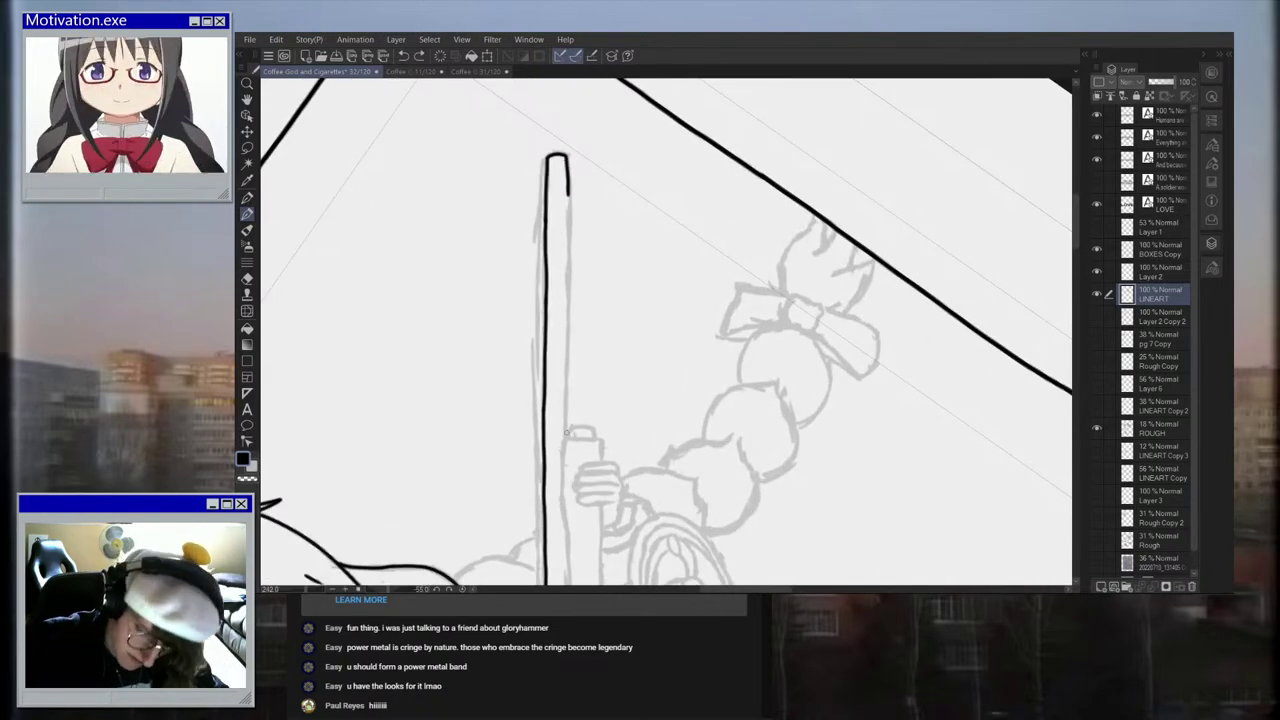
left_click_drag(567, 415, 564, 288)
scroll(562, 304, "up", 2)
key("ctrl+z")
left_click_drag(568, 464, 568, 180)
scroll(577, 192, "down", 10)
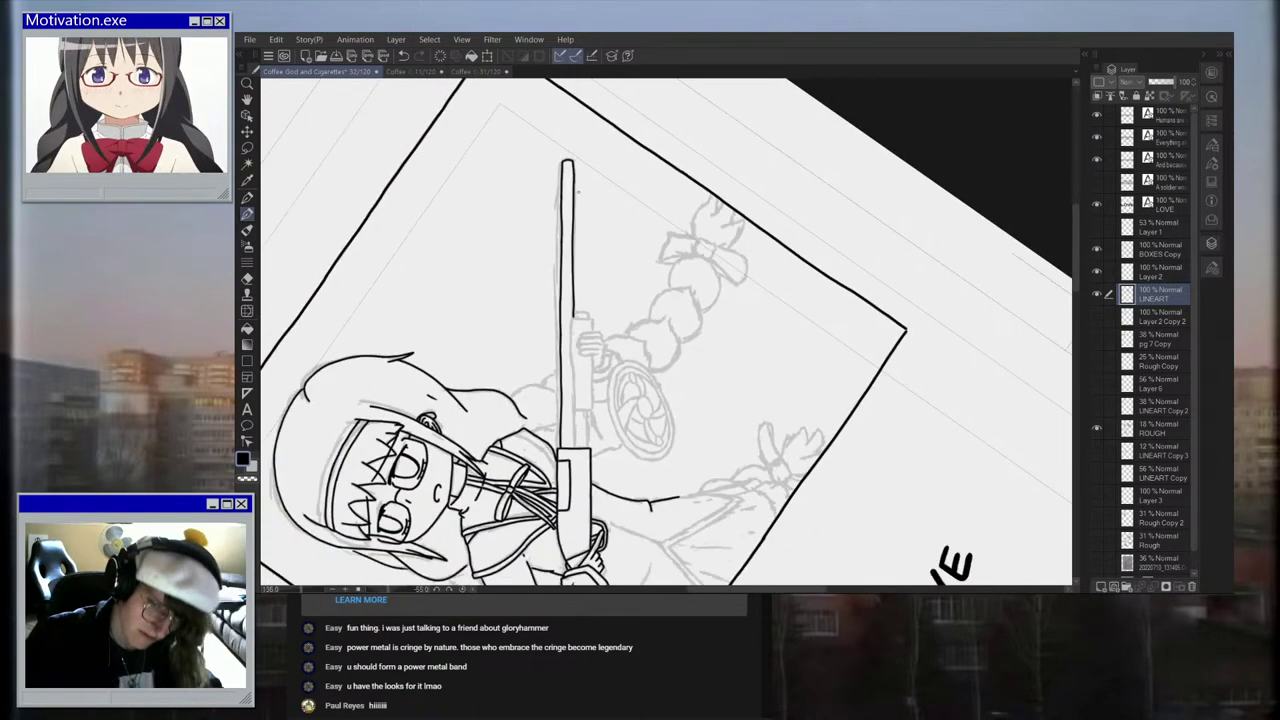
Step: Ink the start of a second line alongside the barrel's upper edge from the stock, joined by short cross strokes
scroll(570, 220, "up", 2)
scroll(580, 440, "up", 5)
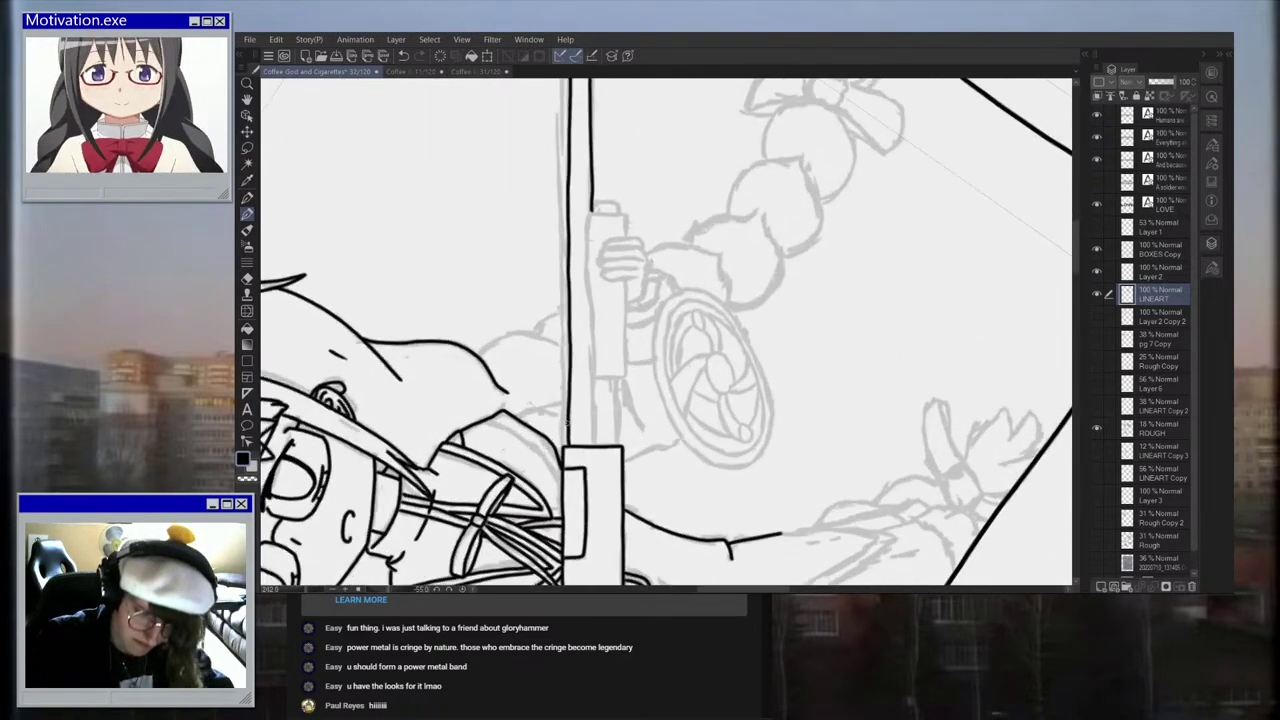
scroll(500, 383, "up", 1)
left_click_drag(566, 472, 564, 234)
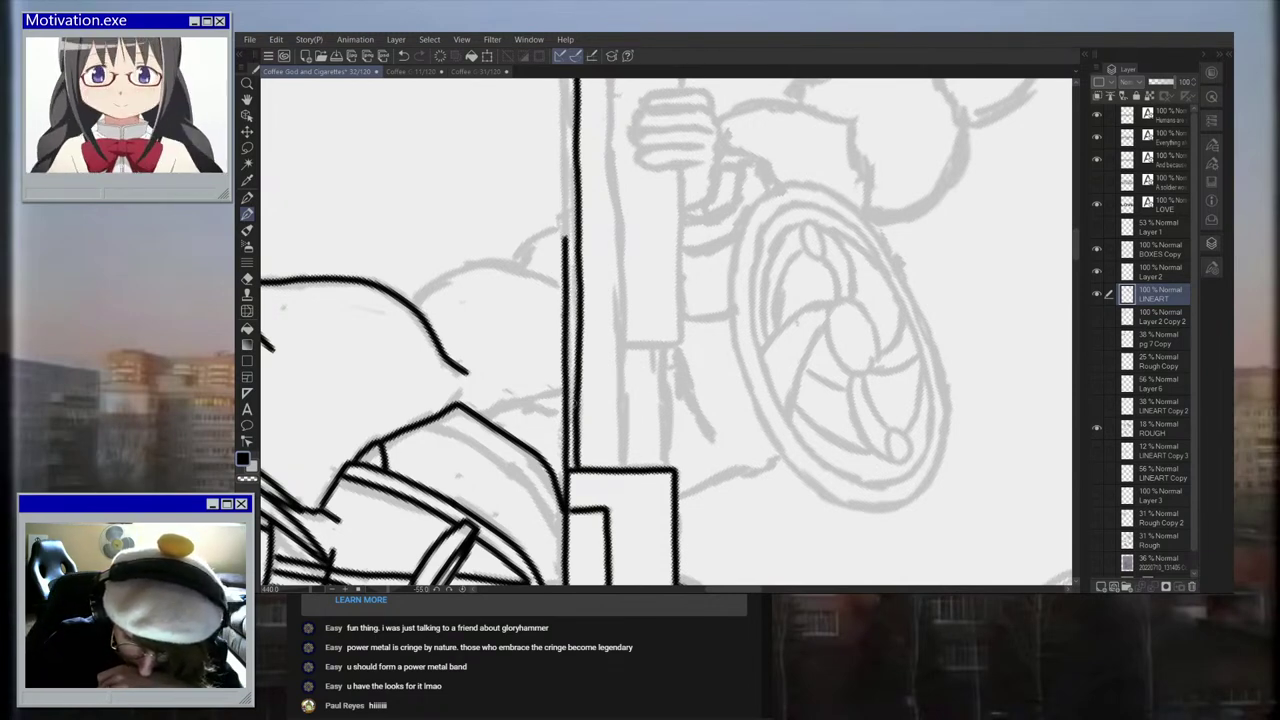
left_click(403, 56)
left_click_drag(566, 366, 578, 352)
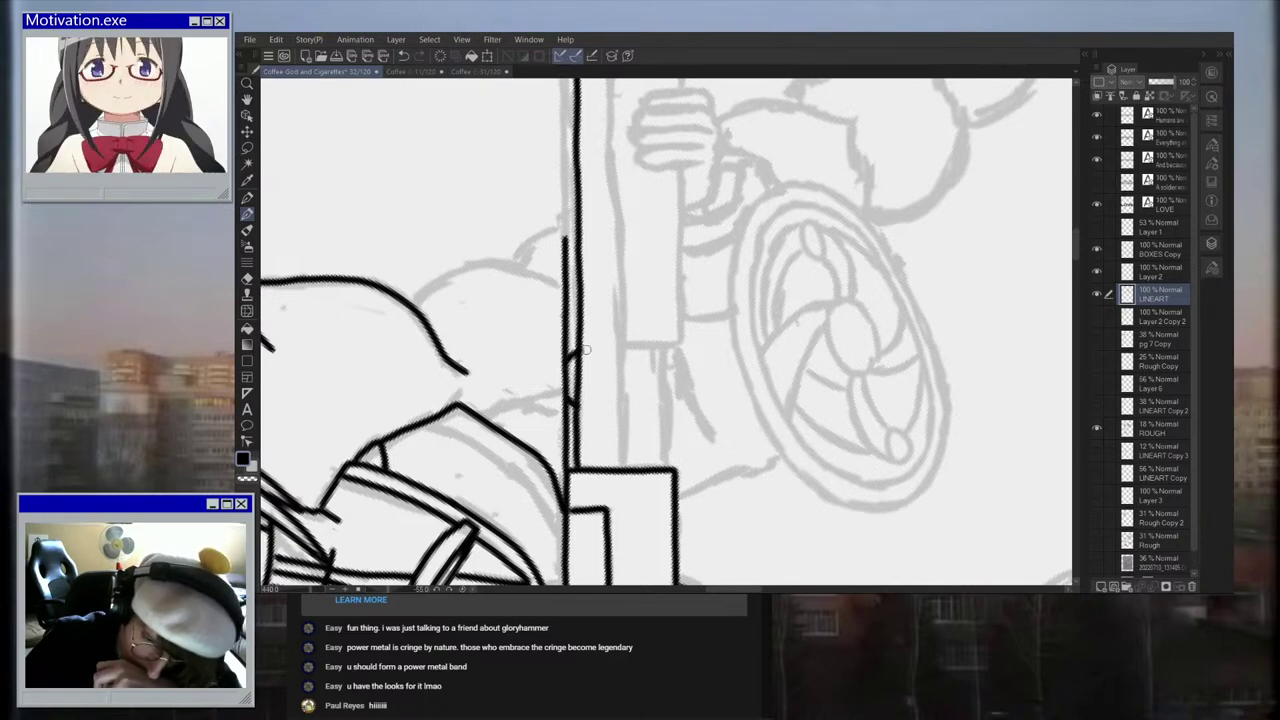
left_click_drag(570, 438, 574, 474)
scroll(602, 440, "down", 18)
scroll(740, 311, "down", 3)
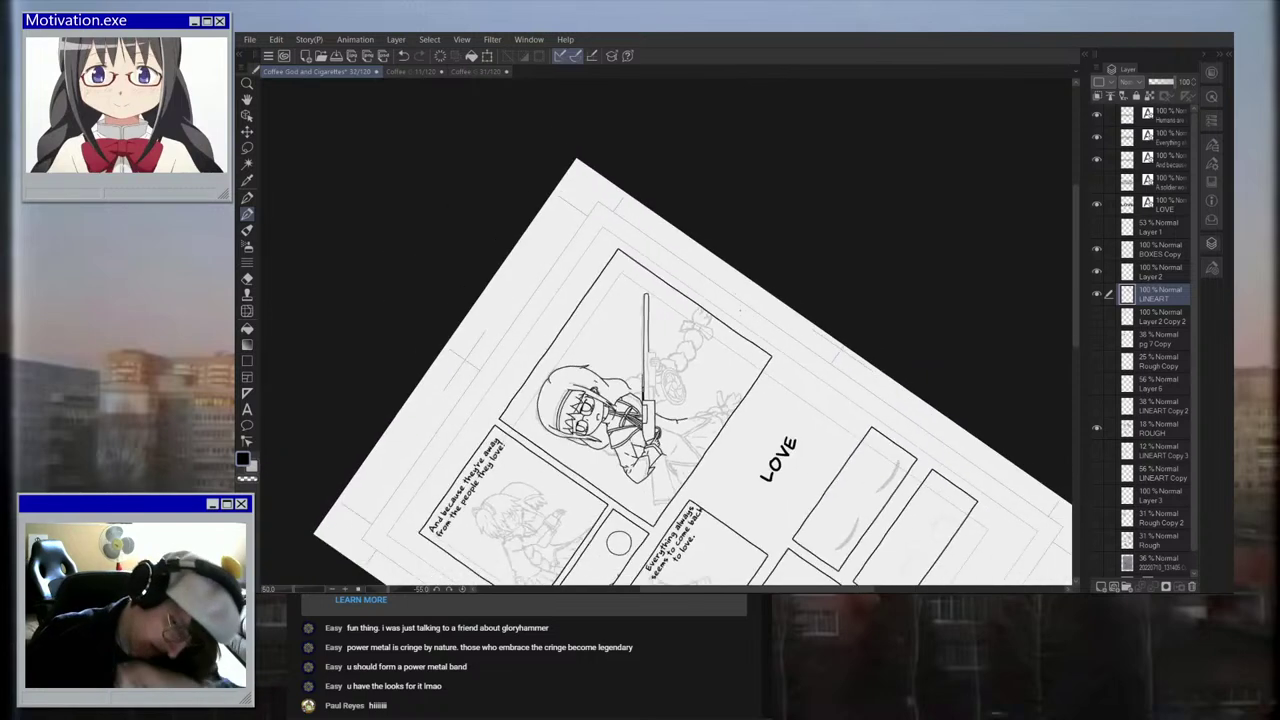
Step: Ink the shoulder line from the collar's peak to the rifle barrel, with a short crease beneath it
scroll(631, 426, "up", 5)
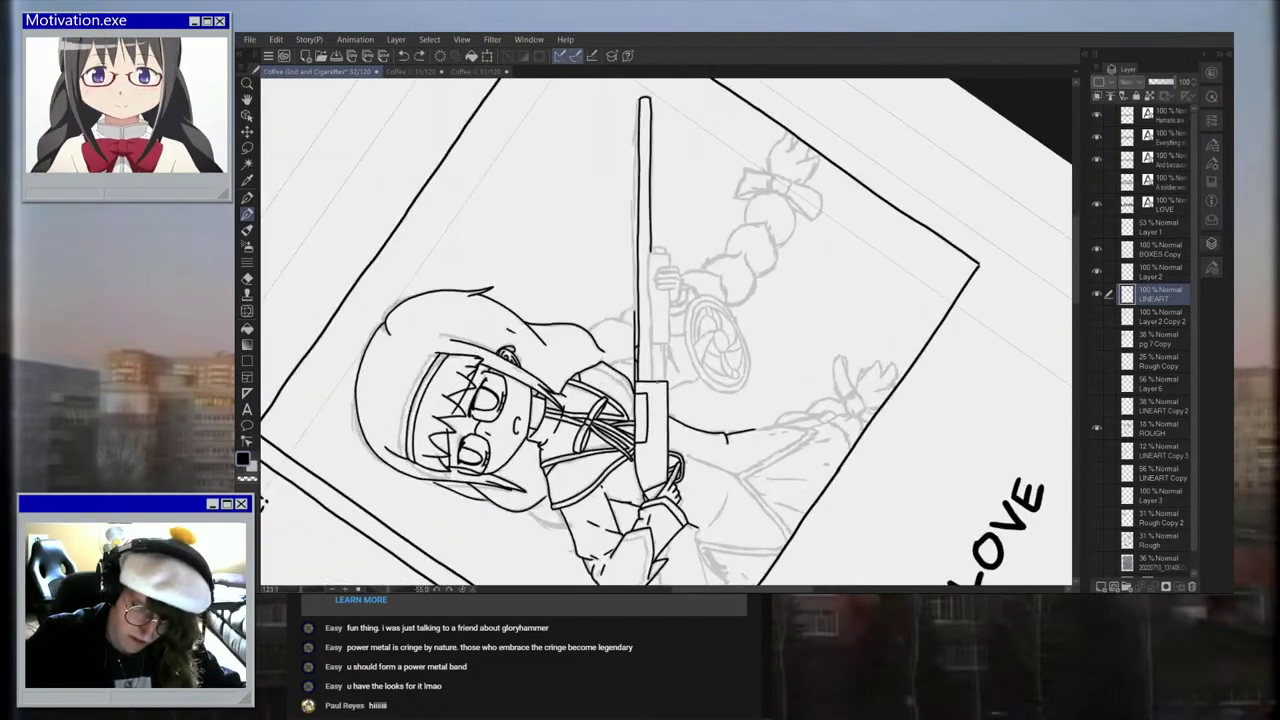
scroll(664, 369, "up", 4)
left_click_drag(550, 352, 598, 349)
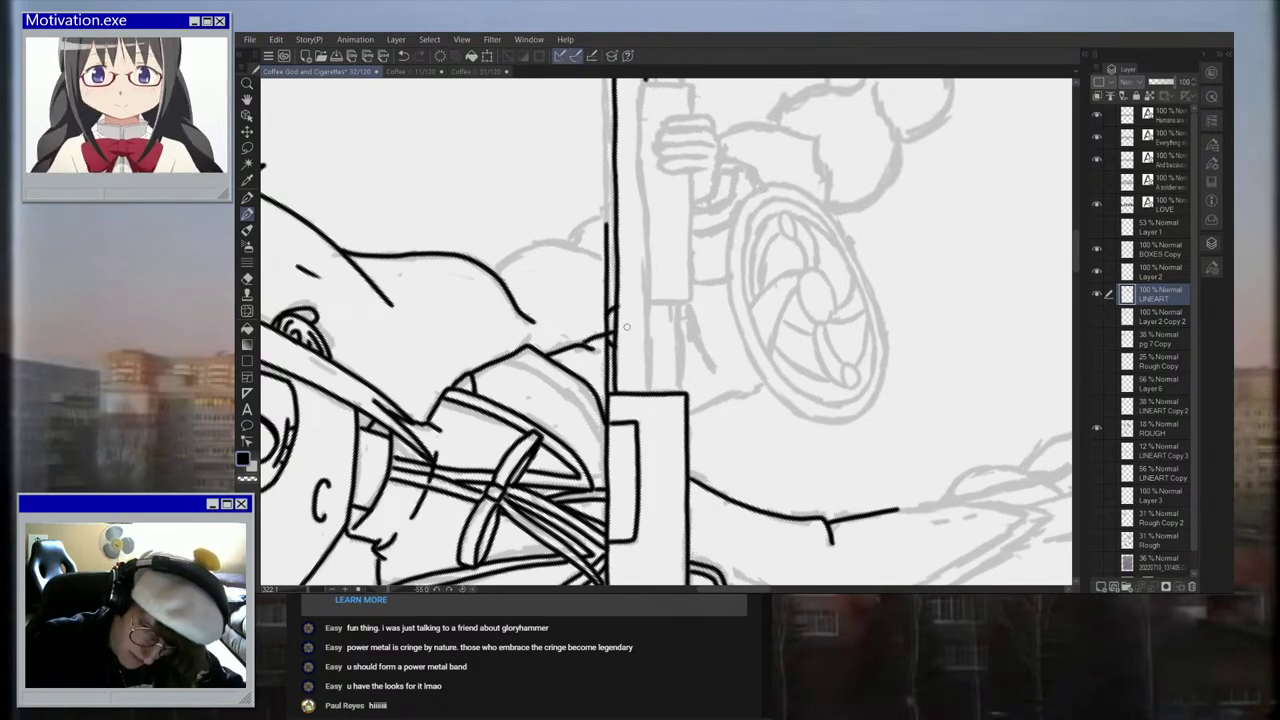
scroll(621, 328, "down", 6)
scroll(619, 267, "up", 5)
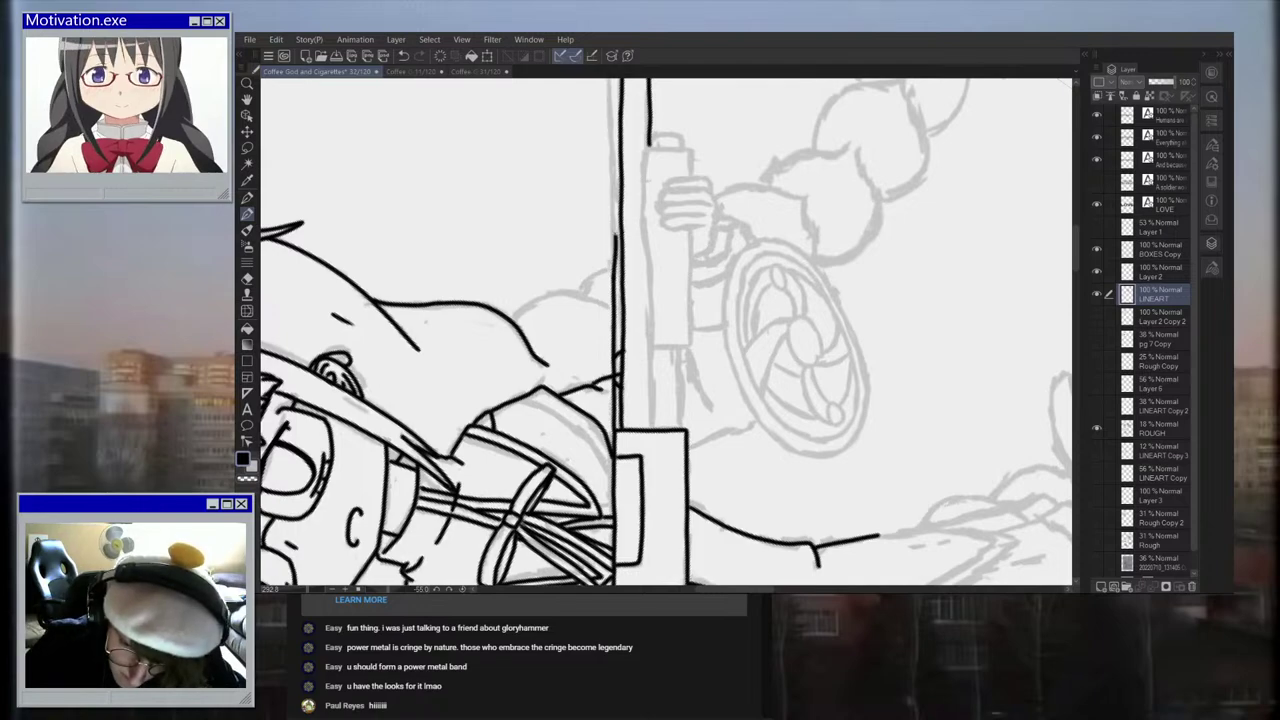
Step: Extend the second line along the barrel's upper edge in long strokes until it meets the barrel near the muzzle
left_click_drag(615, 238, 614, 217)
key("ctrl+z")
left_click_drag(614, 291, 612, 170)
scroll(622, 210, "down", 1)
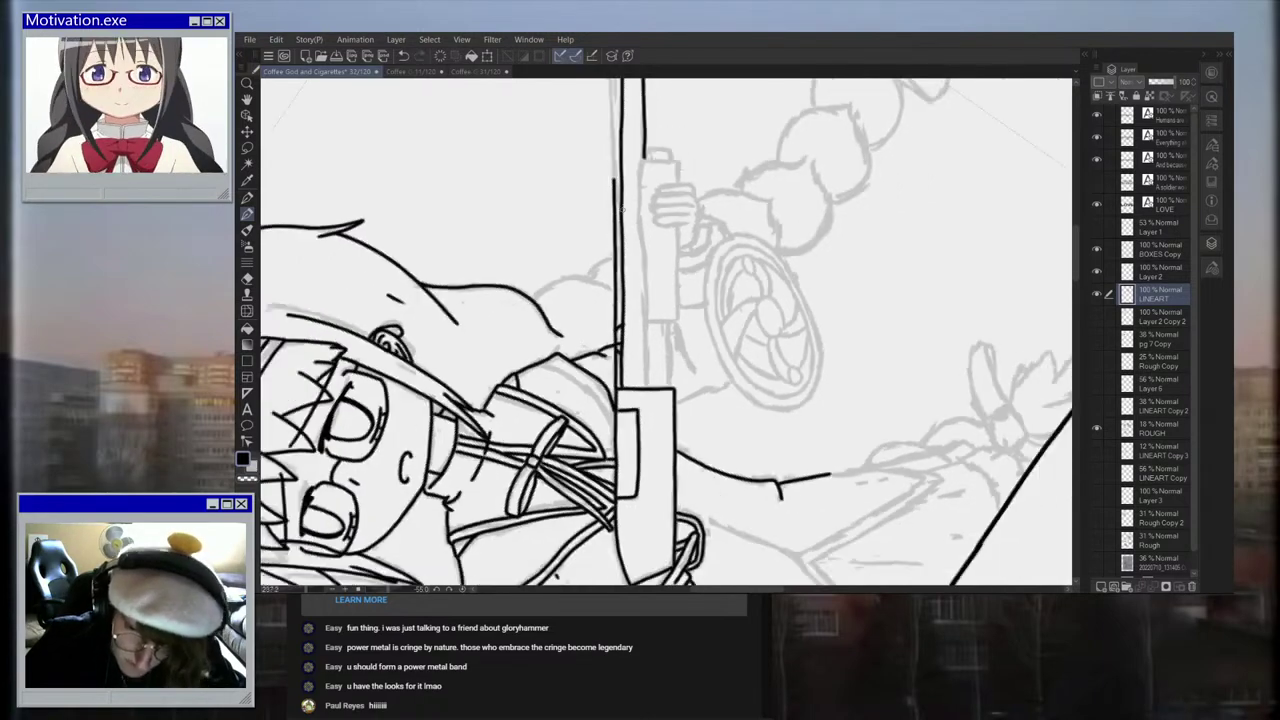
scroll(622, 210, "down", 4)
scroll(632, 124, "up", 4)
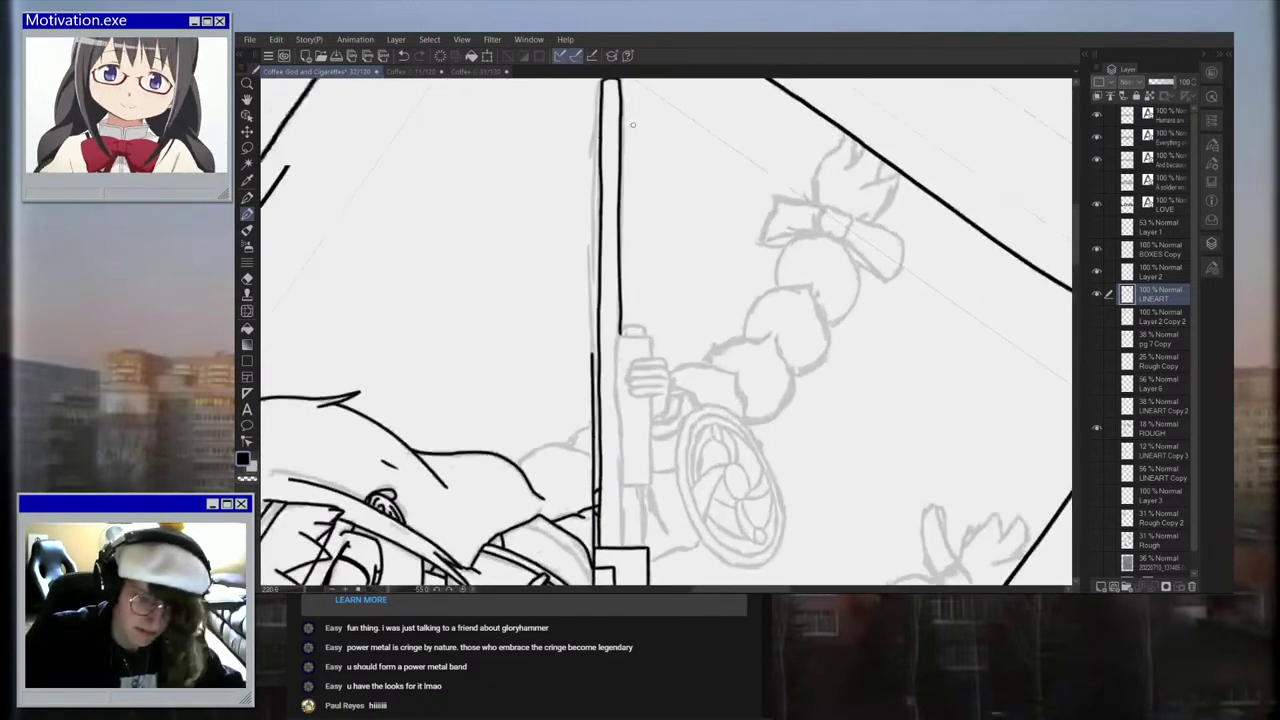
scroll(632, 124, "up", 2)
left_click_drag(578, 436, 578, 370)
key("ctrl+z")
left_click_drag(578, 436, 576, 242)
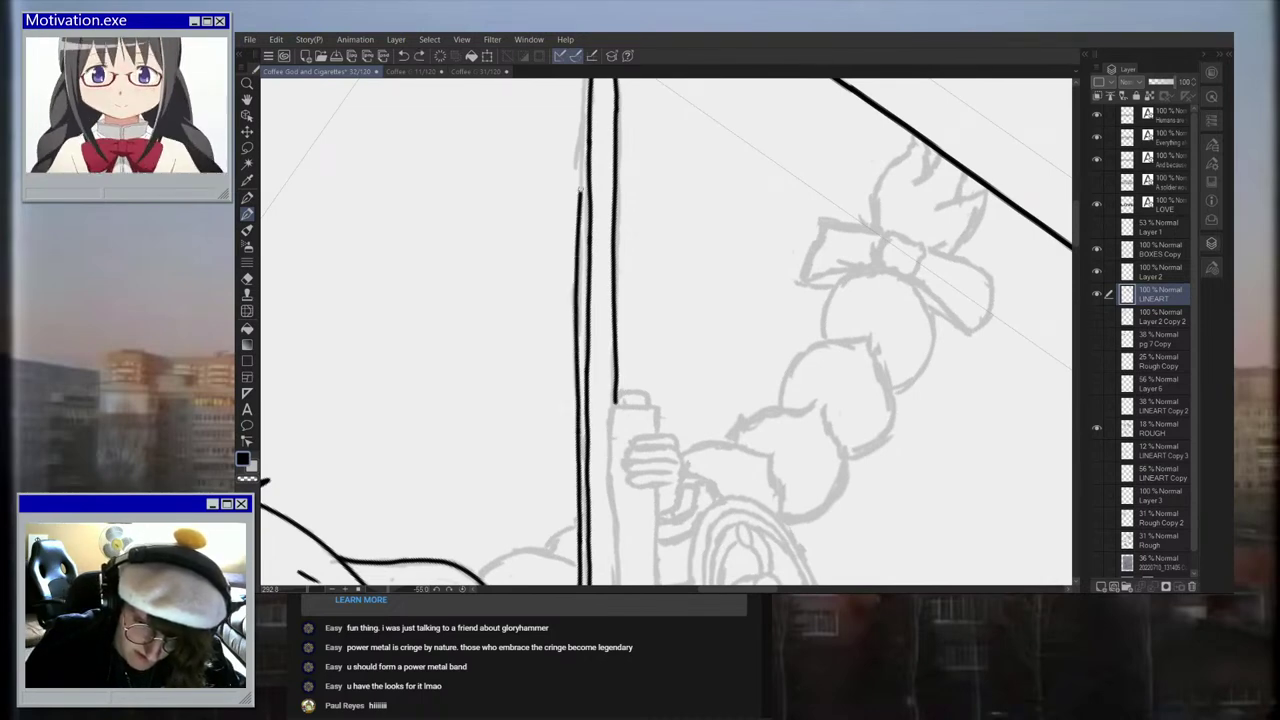
left_click_drag(588, 108, 589, 104)
scroll(589, 130, "down", 6)
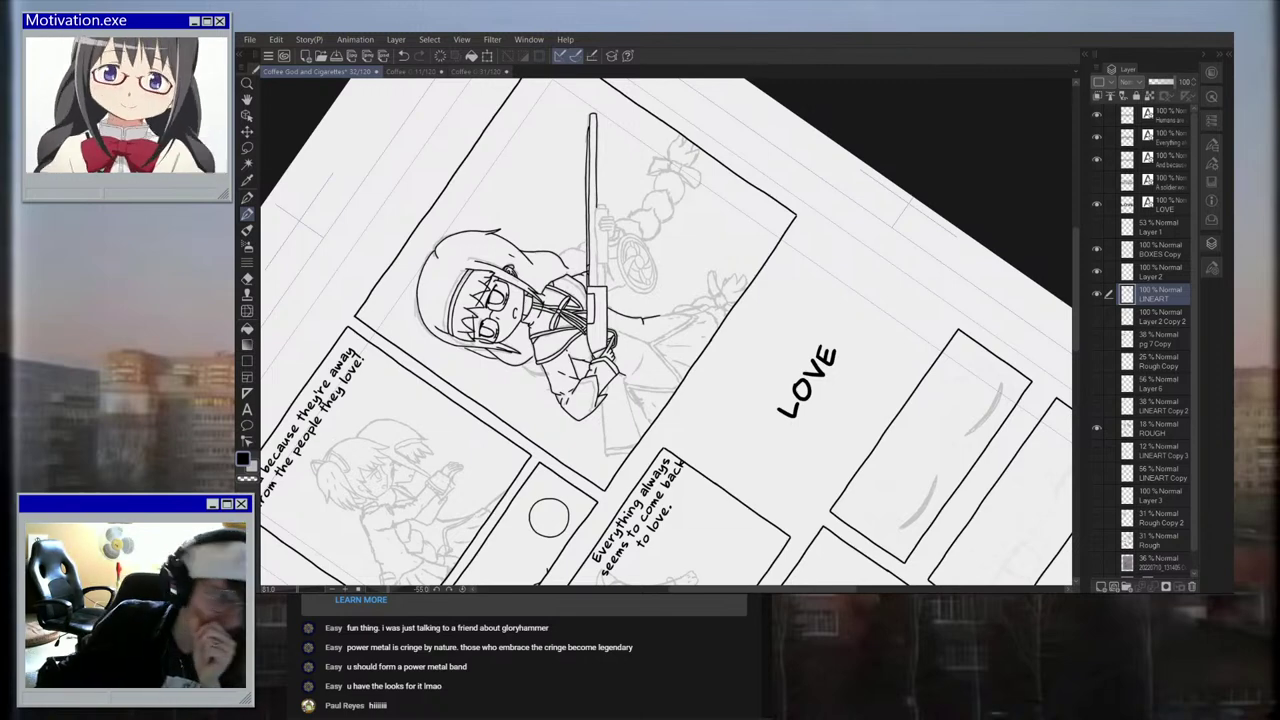
Step: Ink a small rounded front sight on the barrel's upper edge just behind the muzzle
scroll(593, 222, "up", 3)
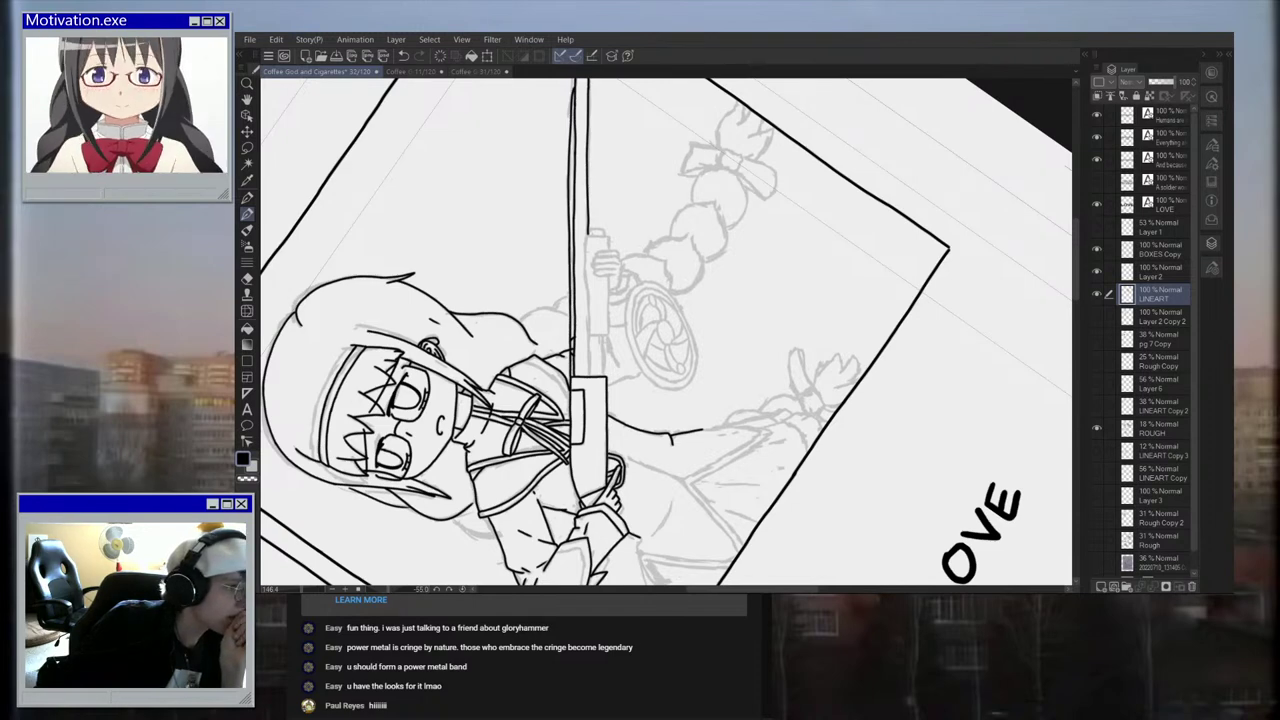
scroll(500, 410, "down", 2)
scroll(498, 327, "up", 3)
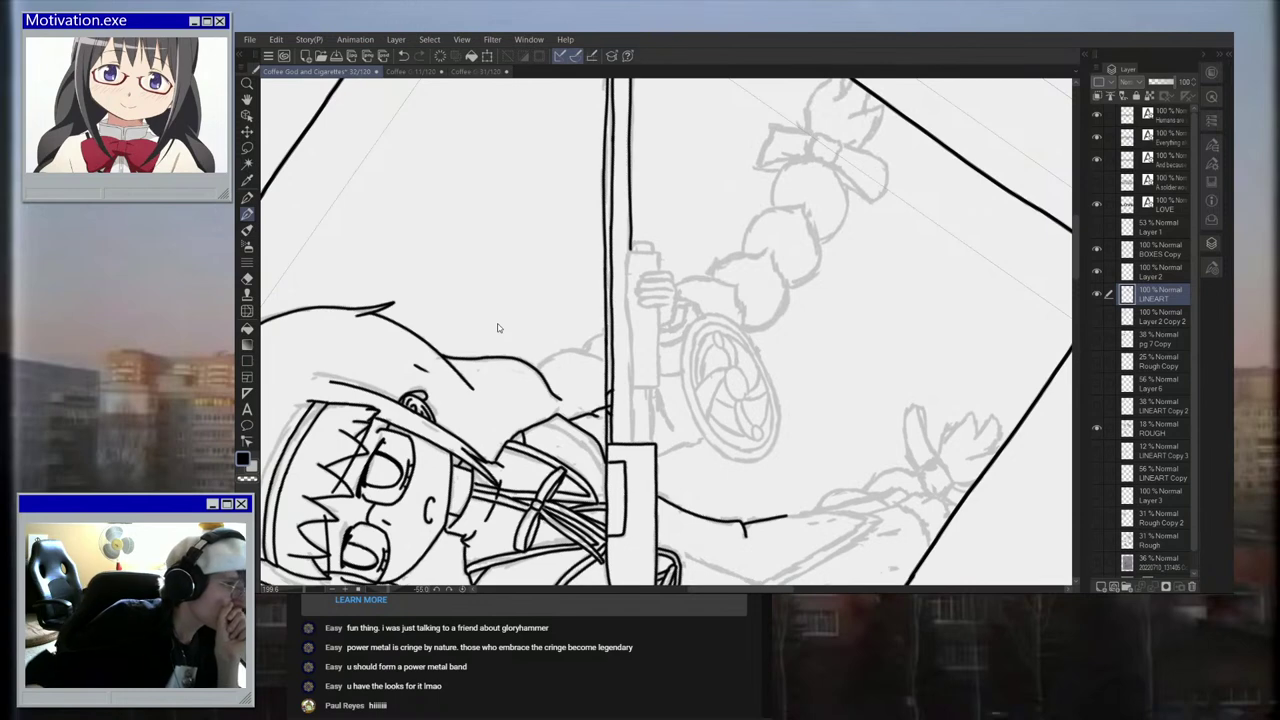
scroll(652, 420, "down", 2)
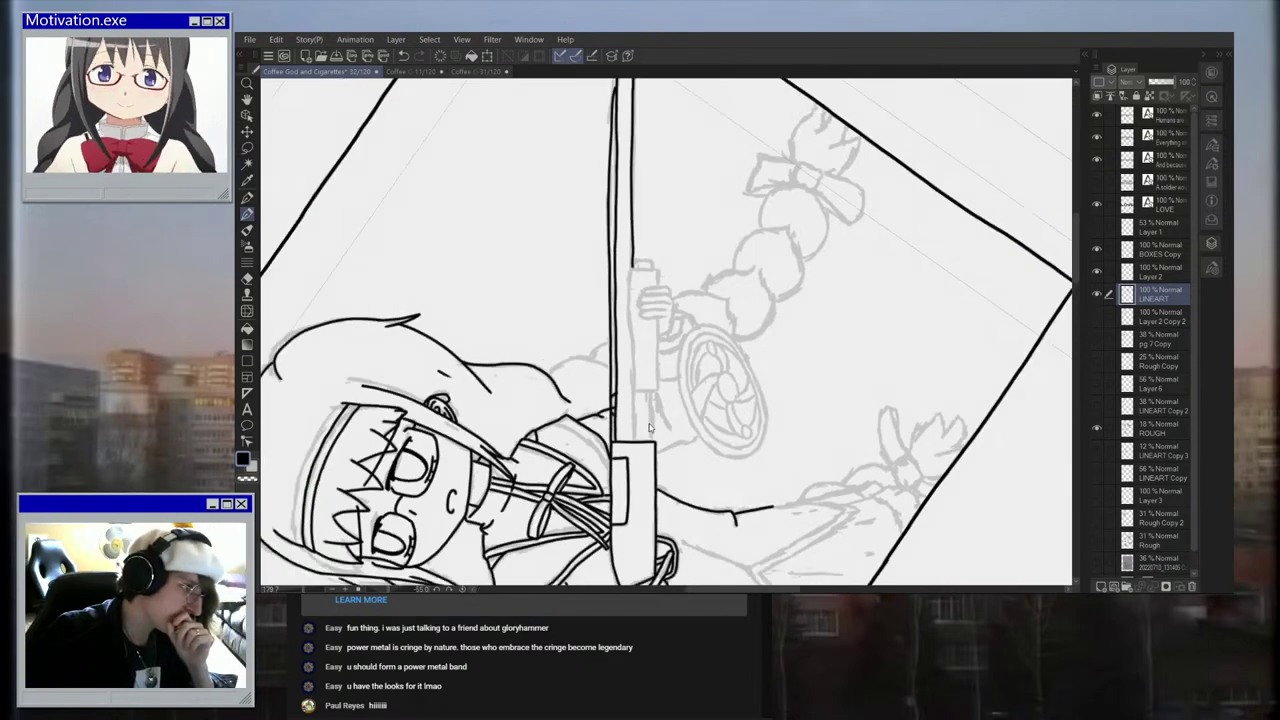
scroll(649, 260, "up", 4)
scroll(649, 297, "down", 3)
scroll(621, 122, "up", 6)
mouse_move(615, 186)
left_mouse_down()
mouse_move(598, 168)
mouse_move(617, 150)
left_mouse_up()
scroll(626, 156, "down", 6)
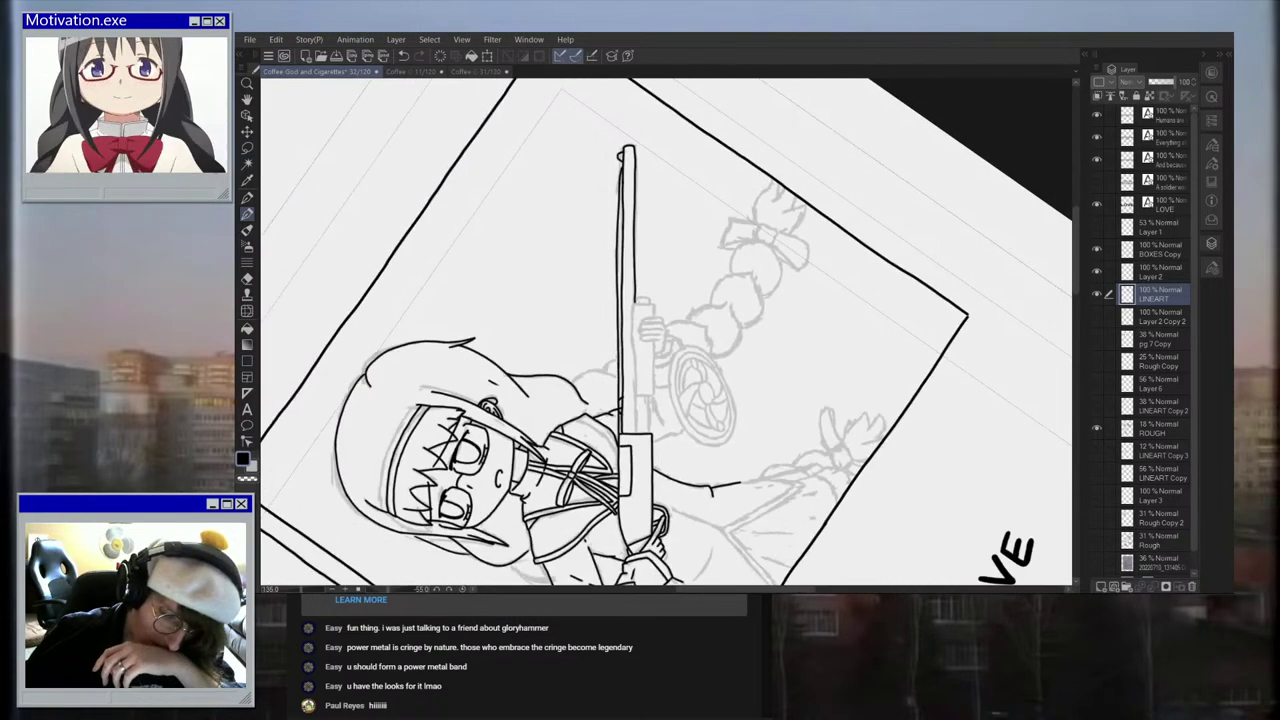
Step: Ink the foregrip's front end where it meets the barrel, with its corner running down to the front hand
scroll(670, 440, "up", 2)
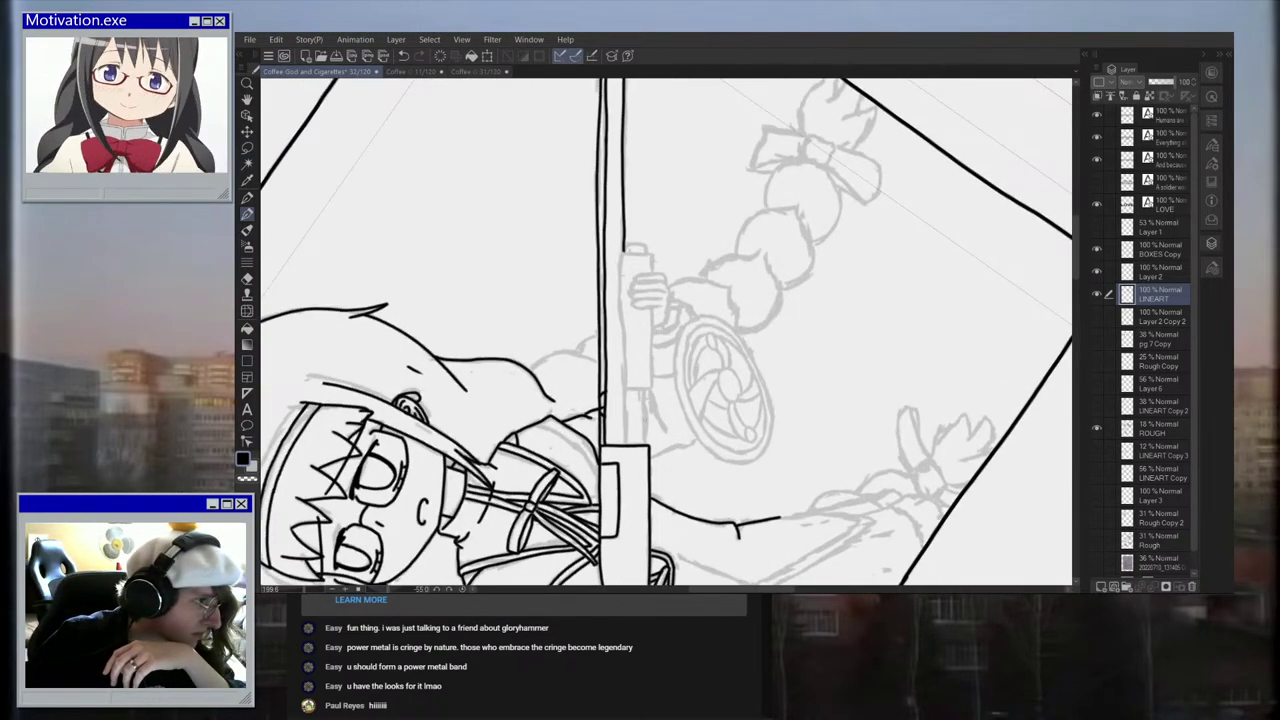
scroll(647, 422, "up", 2)
left_click_drag(612, 448, 606, 278)
scroll(634, 256, "up", 1)
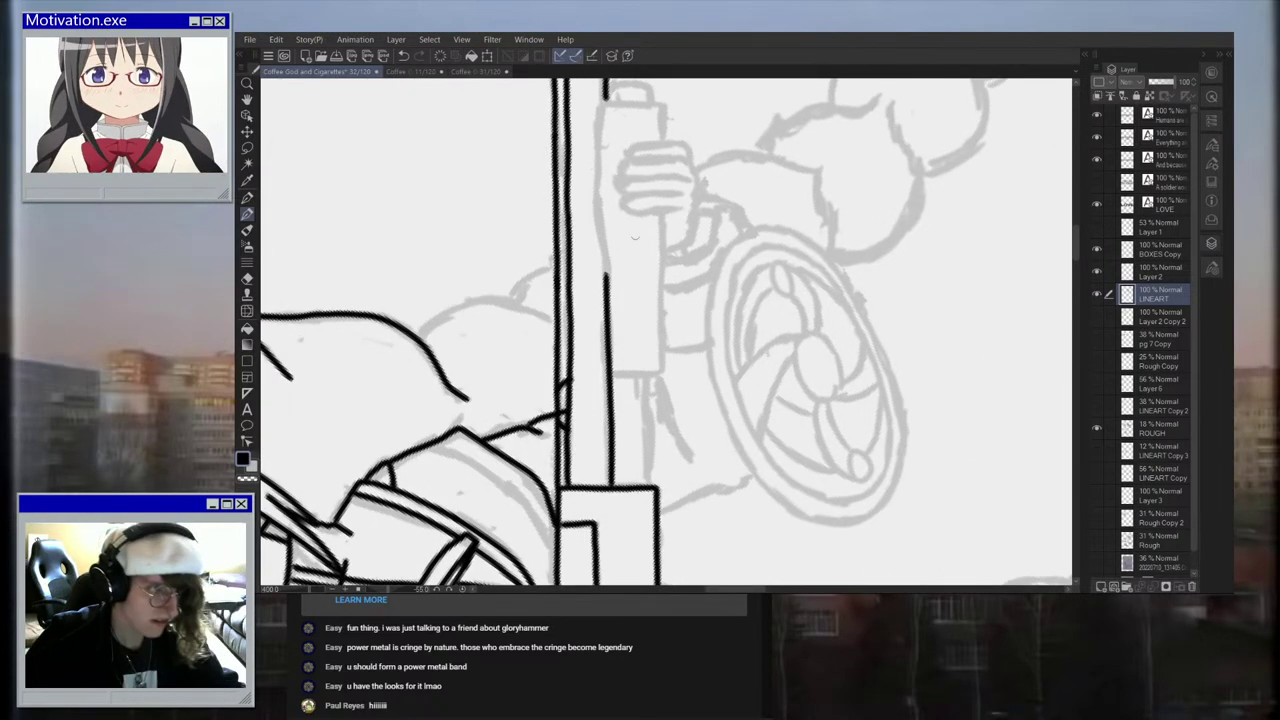
key("ctrl+z")
mouse_move(606, 98)
left_mouse_down()
mouse_move(609, 132)
mouse_move(615, 103)
mouse_move(674, 104)
mouse_move(680, 152)
left_mouse_up()
key("ctrl+z")
scroll(616, 104, "up", 3)
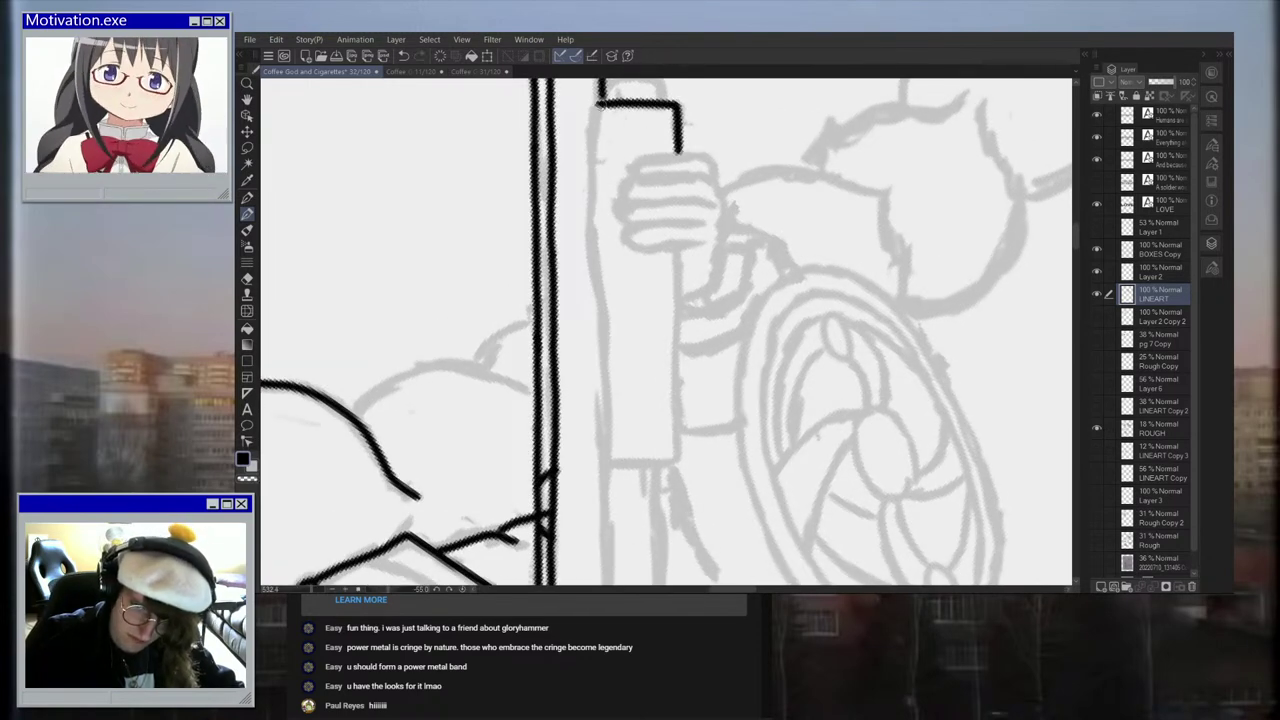
Step: Ink the foregrip's barrel-side edge and rear end, and the line linking it to the stock
left_click_drag(596, 114, 592, 250)
key("ctrl+z")
mouse_move(596, 104)
left_mouse_down()
mouse_move(592, 258)
mouse_move(614, 466)
left_mouse_up()
scroll(697, 414, "down", 6)
key("ctrl+z")
scroll(635, 498, "up", 2)
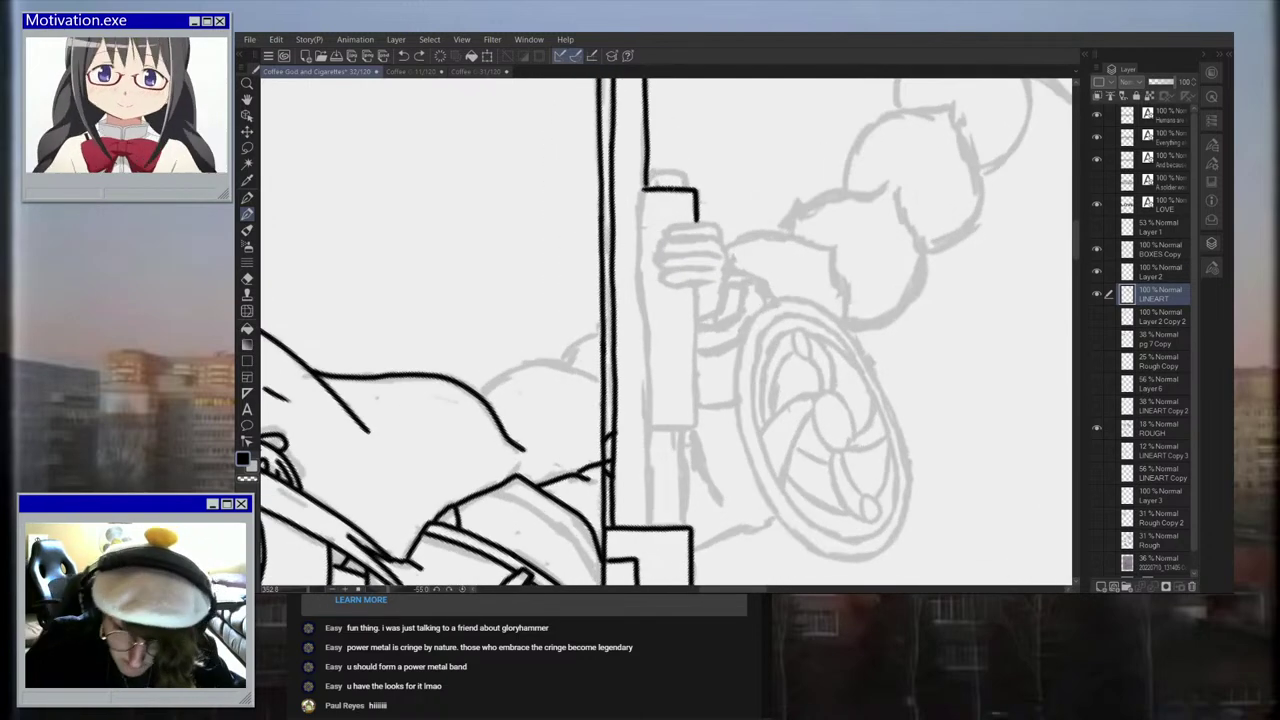
mouse_move(648, 528)
left_mouse_down()
mouse_move(646, 428)
mouse_move(704, 422)
mouse_move(642, 362)
mouse_move(632, 126)
left_mouse_up()
scroll(646, 428, "up", 1)
key("ctrl+z")
scroll(664, 147, "down", 5)
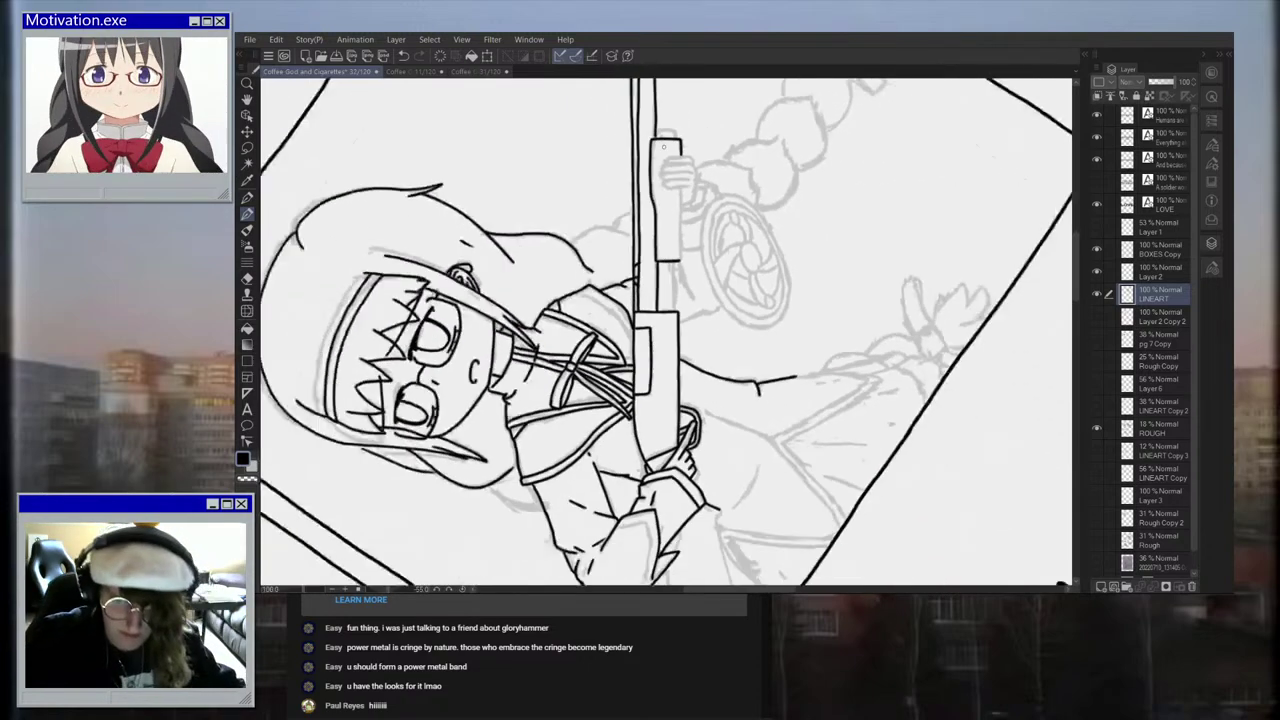
Step: Ink a rounded cap with a small knob on the front end of the foregrip
scroll(679, 151, "up", 3)
scroll(665, 152, "up", 2)
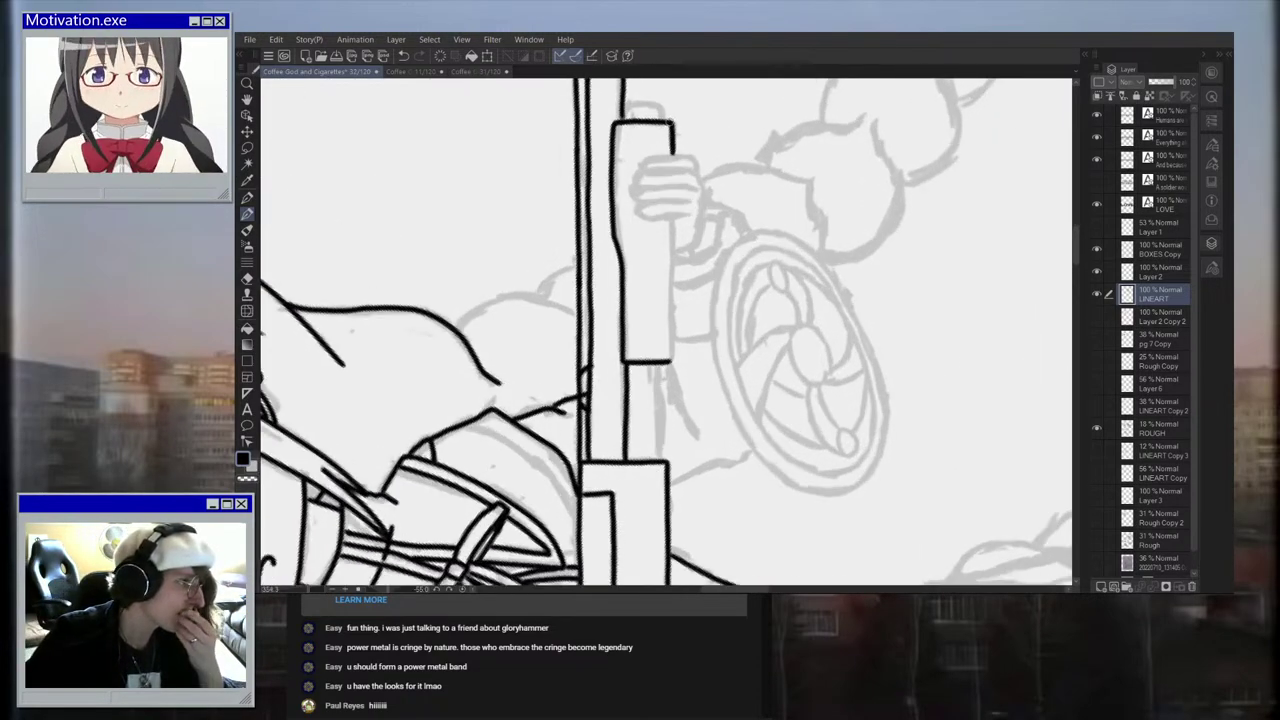
scroll(635, 100, "up", 2)
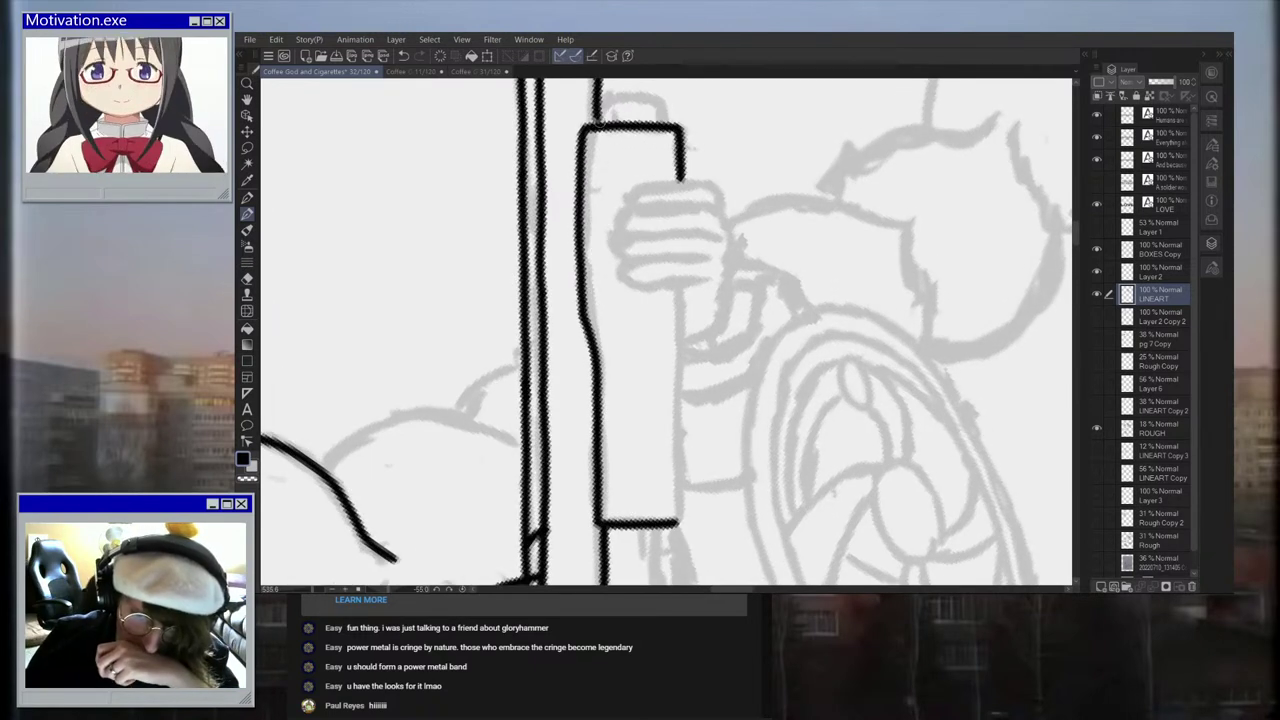
left_click_drag(628, 99, 665, 118)
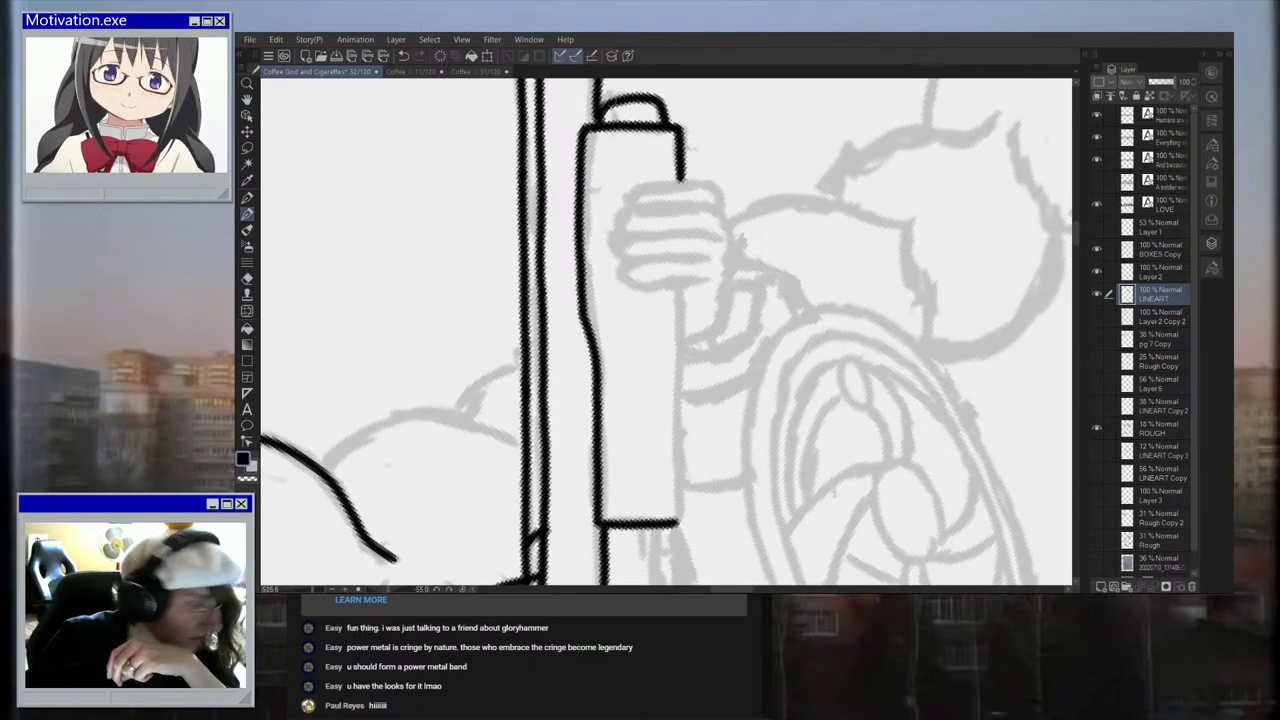
left_click(403, 55)
mouse_move(604, 104)
left_mouse_down()
mouse_move(653, 97)
mouse_move(667, 136)
left_mouse_up()
scroll(660, 140, "down", 1)
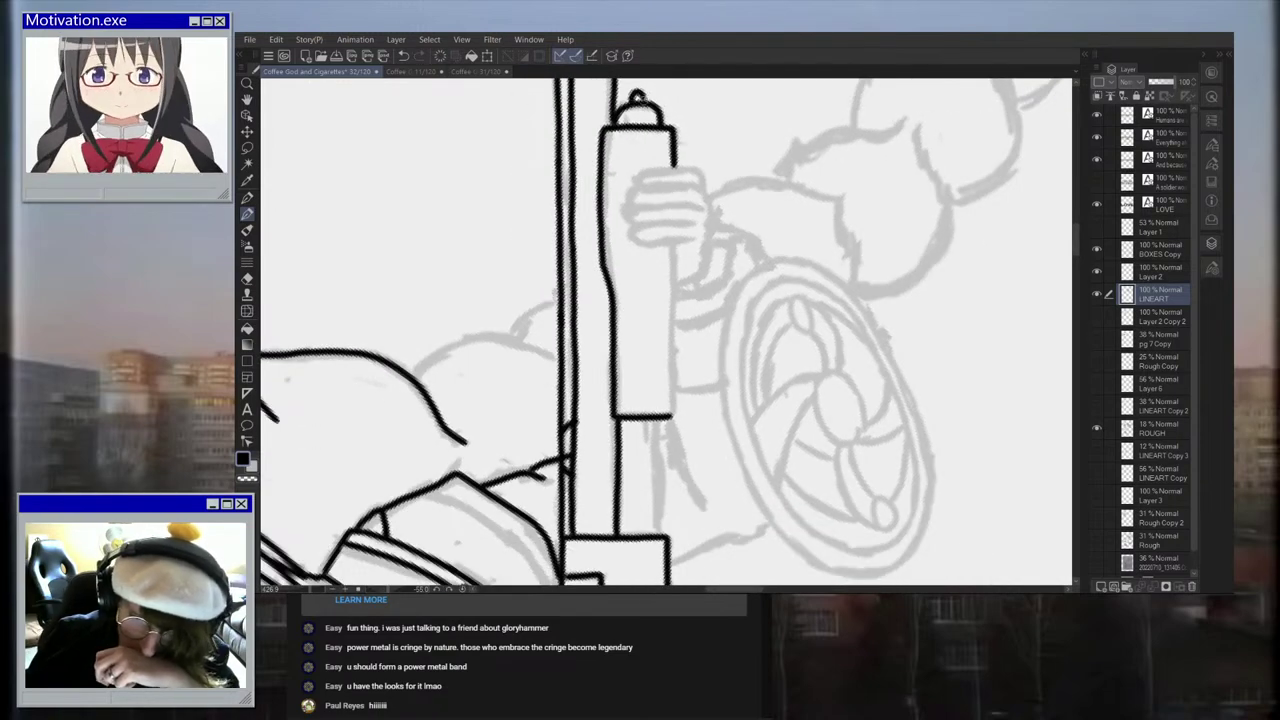
Step: Ink the foregrip's outer edge from the hand to its rear corner and the second line linking it to the stock
scroll(645, 105, "down", 5)
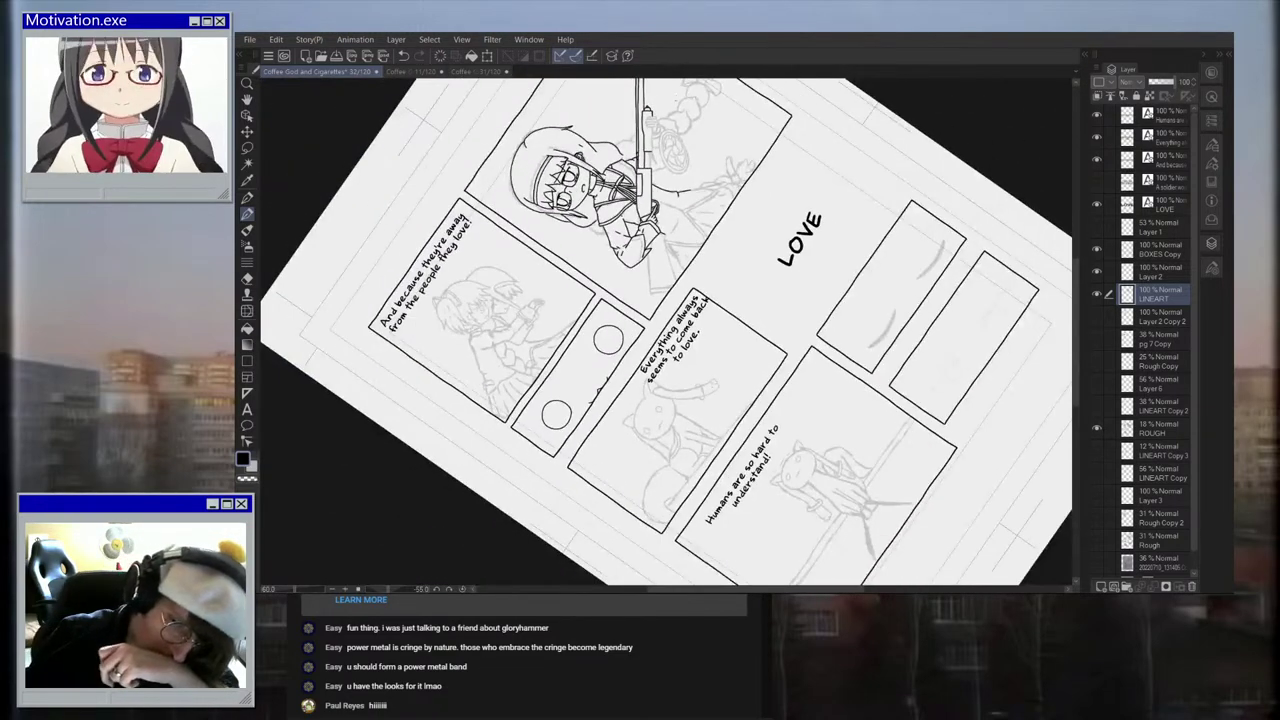
scroll(668, 141, "up", 6)
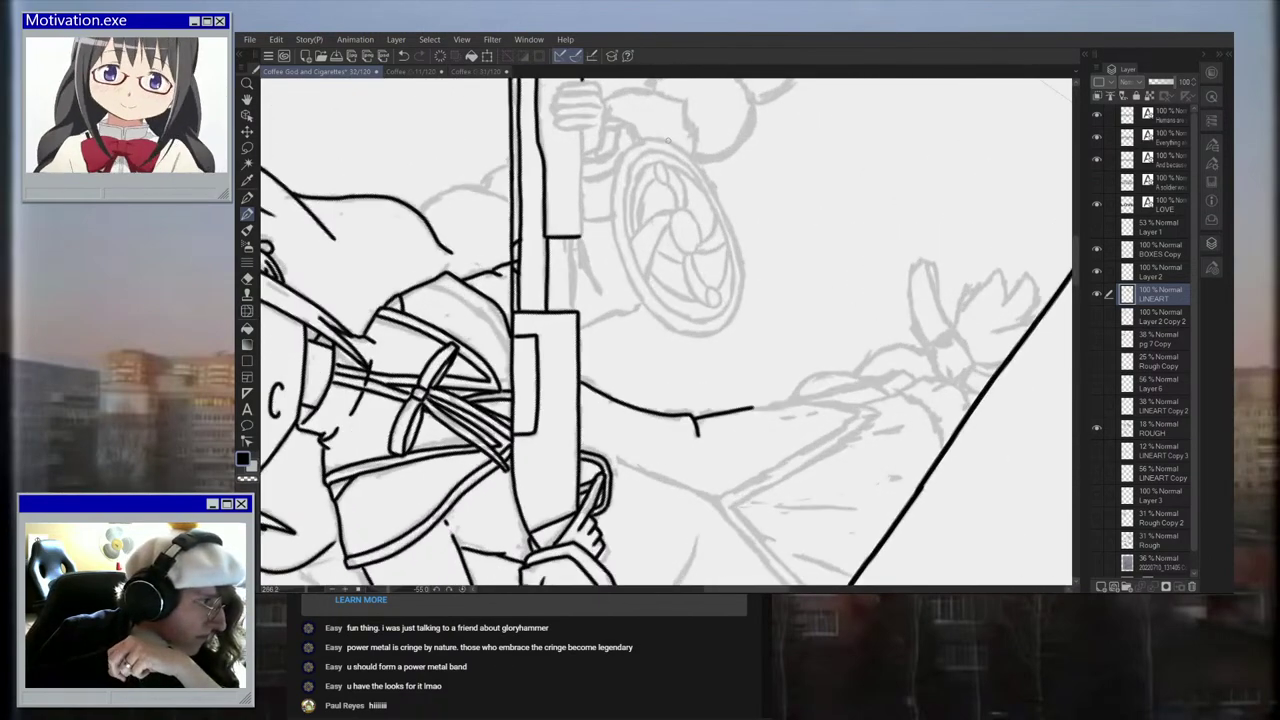
scroll(668, 141, "up", 2)
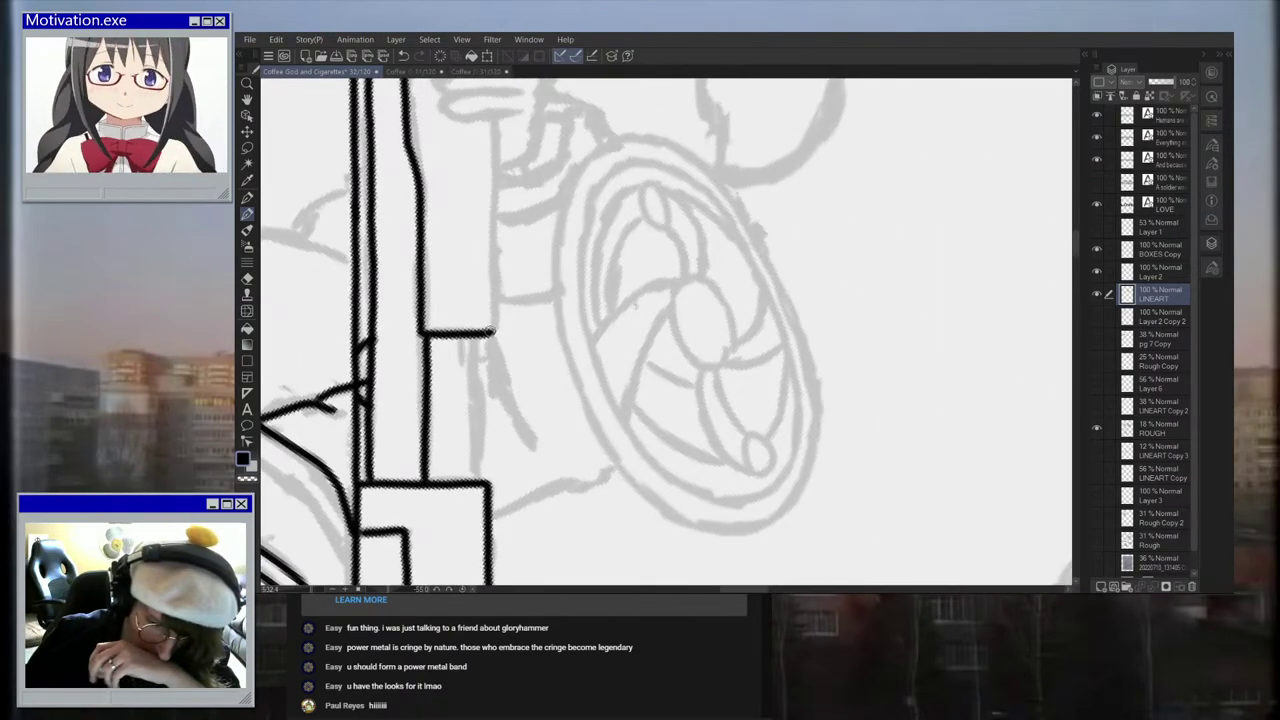
scroll(520, 226, "down", 1)
left_click_drag(505, 298, 506, 197)
left_click(403, 55)
scroll(505, 155, "up", 1)
left_click_drag(505, 136, 505, 344)
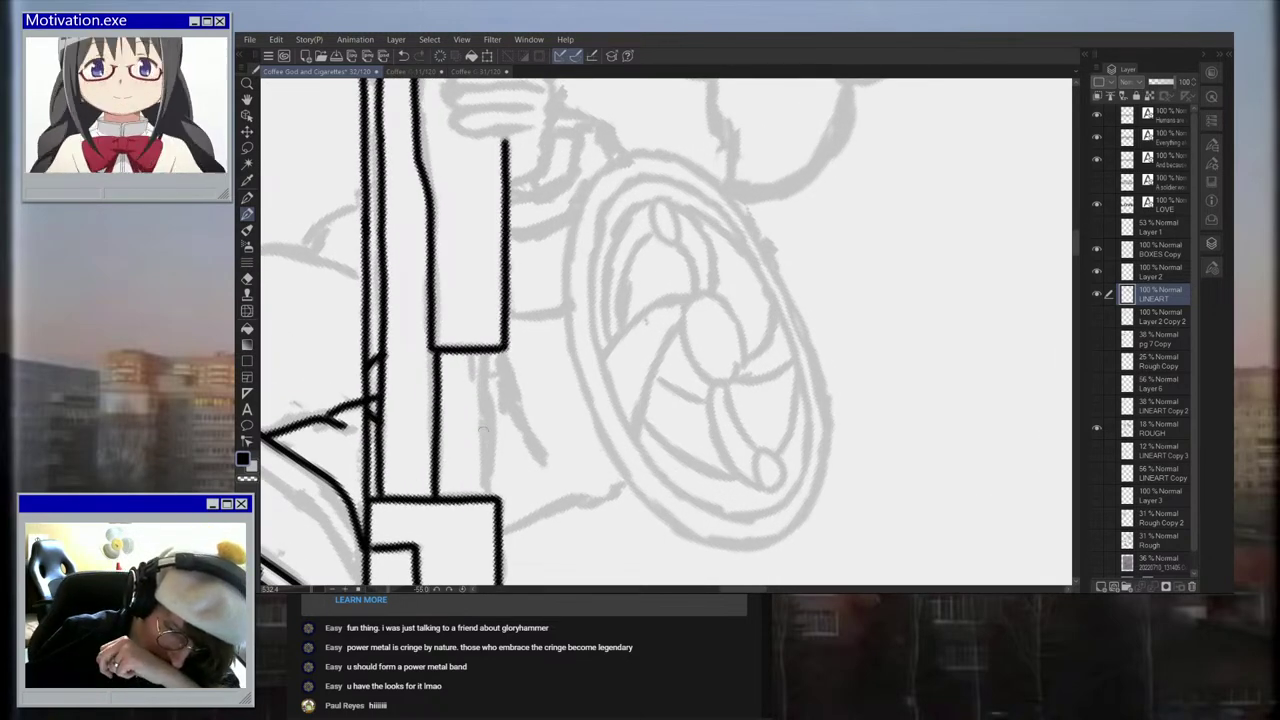
left_click_drag(486, 500, 484, 366)
scroll(487, 300, "down", 6)
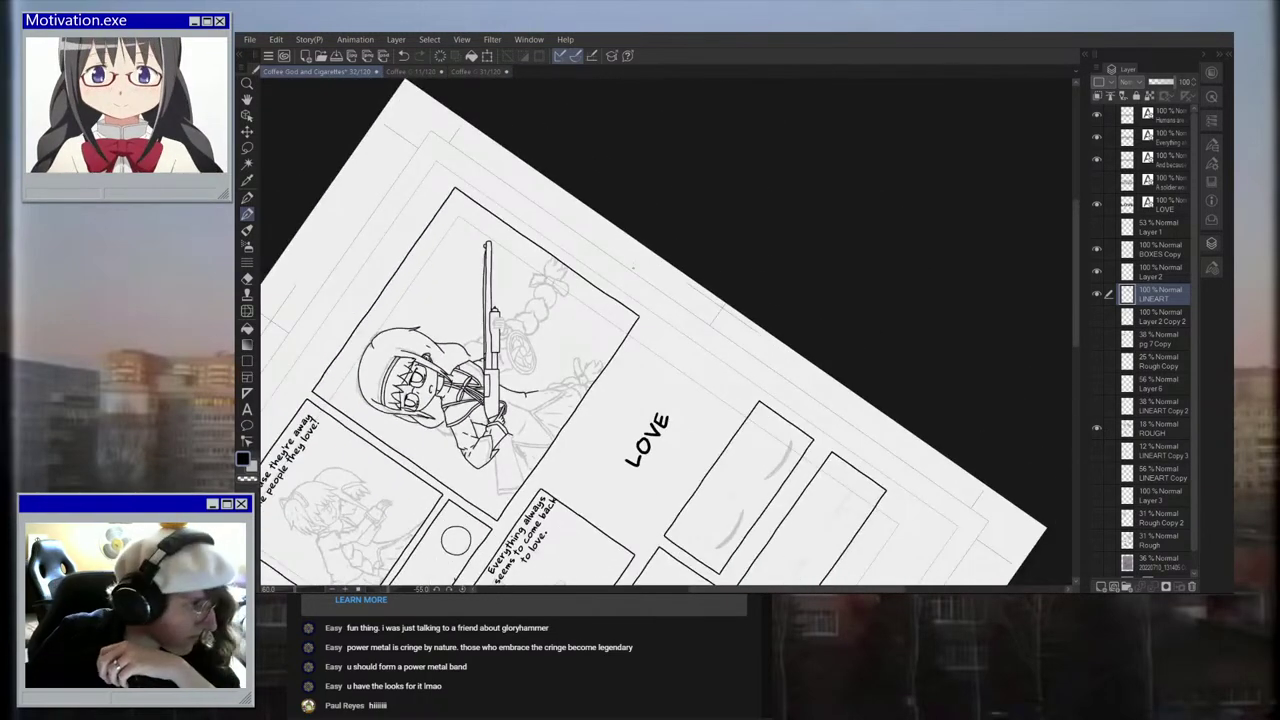
Step: Ink the first two finger lines of the front hand gripping the foregrip, following the rough sketch
scroll(427, 345, "up", 6)
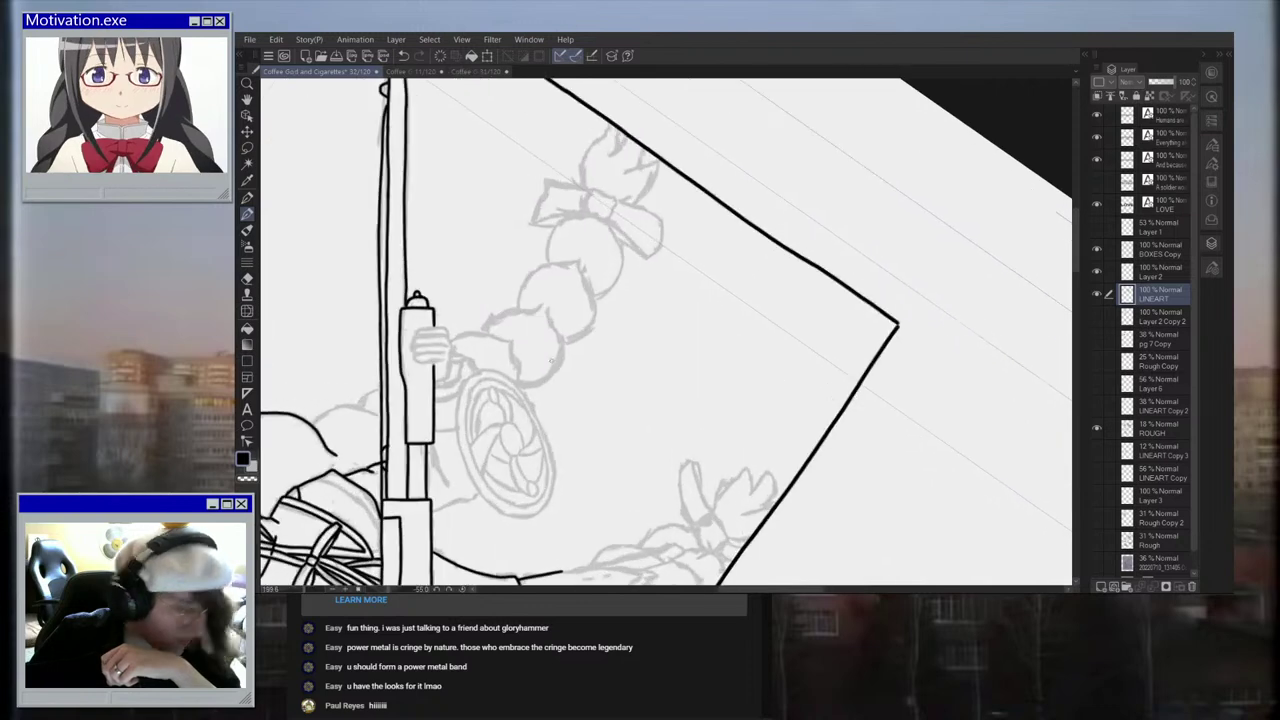
scroll(427, 345, "up", 5)
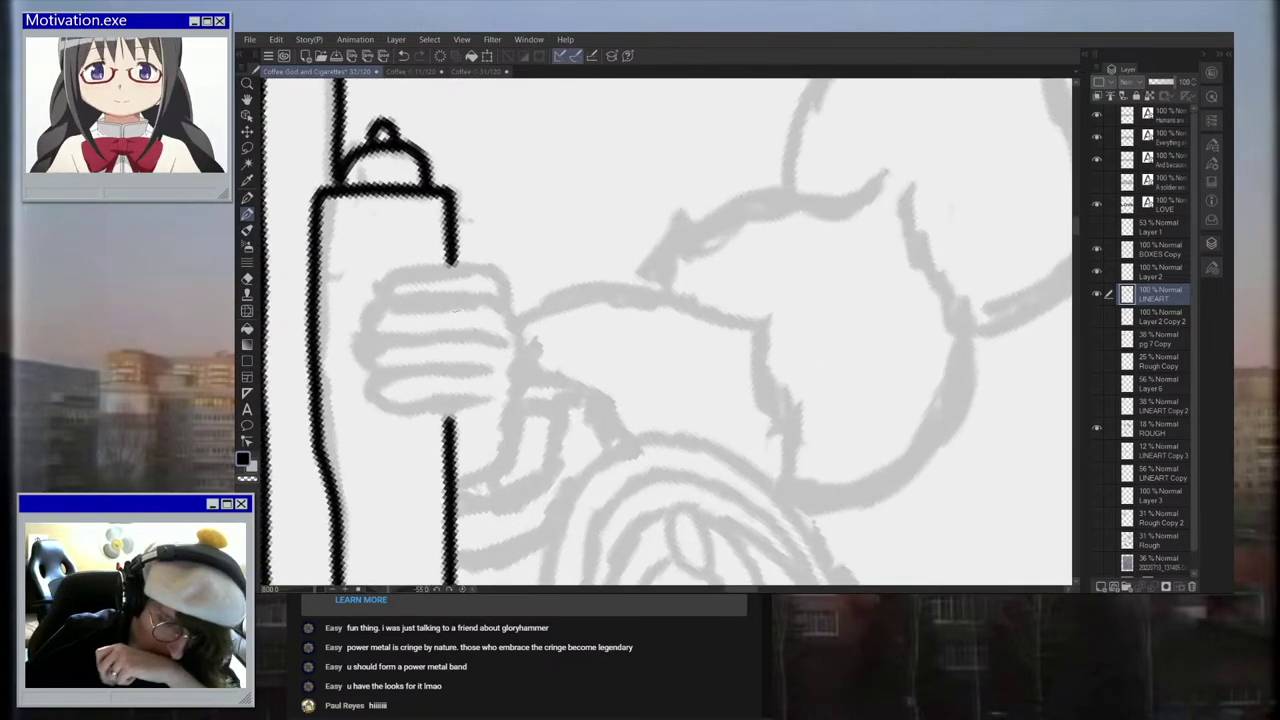
mouse_move(389, 277)
left_mouse_down()
mouse_move(501, 268)
mouse_move(533, 297)
left_mouse_up()
left_click_drag(377, 314, 519, 315)
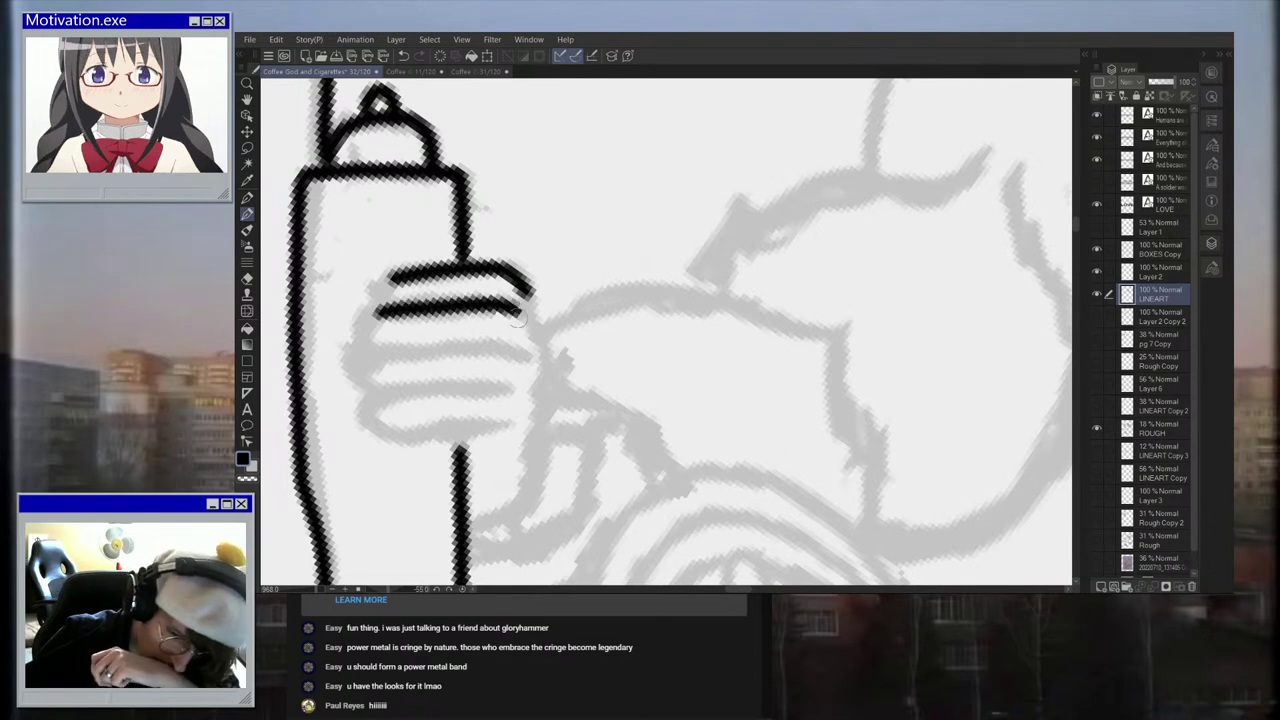
Step: Ink the lines separating the lower fingers of the hand gripping the shotgun's pump, following the rough sketch
left_click_drag(380, 350, 480, 348)
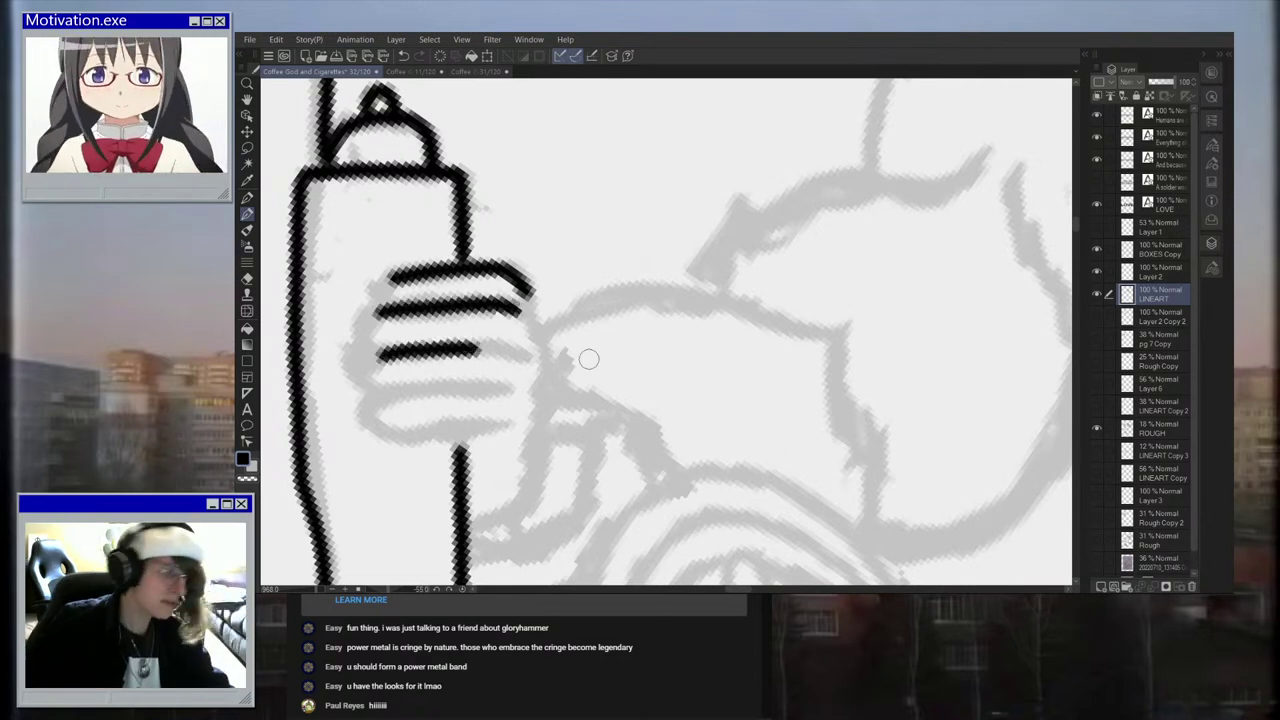
key("ctrl+z")
mouse_move(377, 352)
left_mouse_down()
mouse_move(489, 342)
mouse_move(525, 350)
left_mouse_up()
scroll(412, 388, "up", 1)
left_click_drag(380, 392, 540, 378)
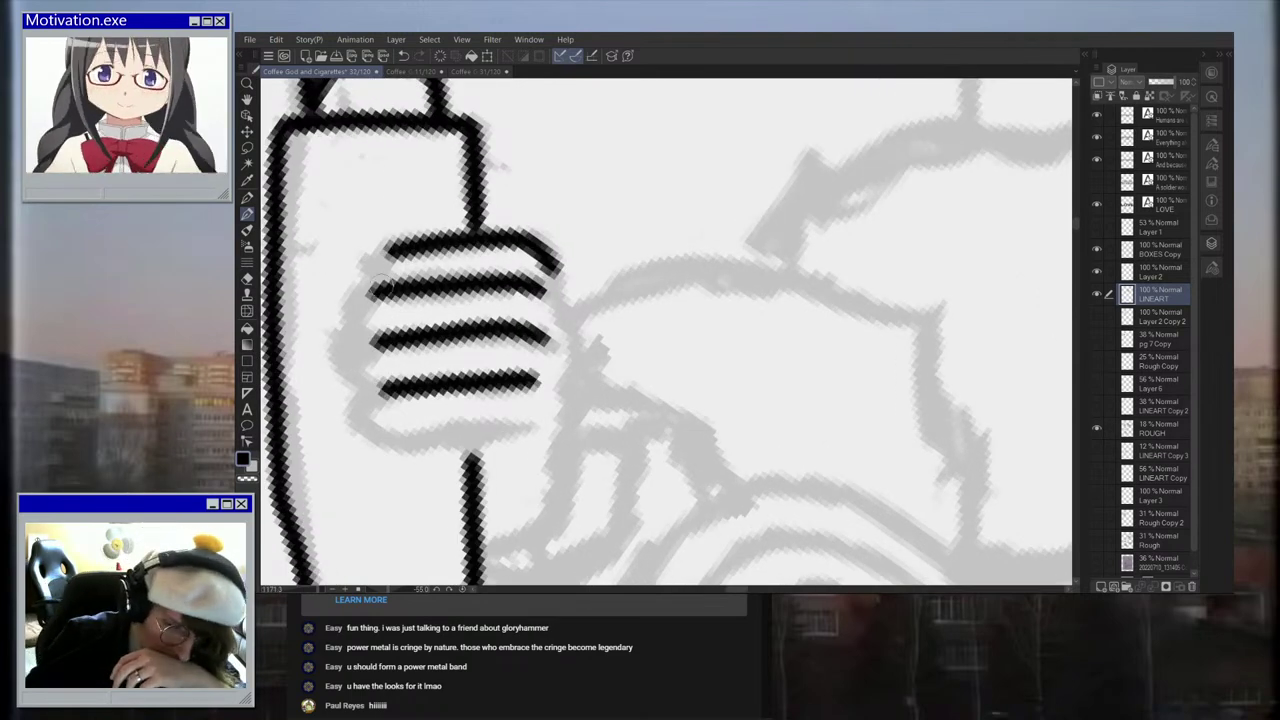
Step: Ink the underside of the lowest finger and round off its tip and the neighbouring fingertip on the gripping hand
mouse_move(378, 386)
left_mouse_down()
mouse_move(368, 415)
mouse_move(404, 437)
mouse_move(540, 432)
left_mouse_up()
left_click_drag(377, 390, 398, 334)
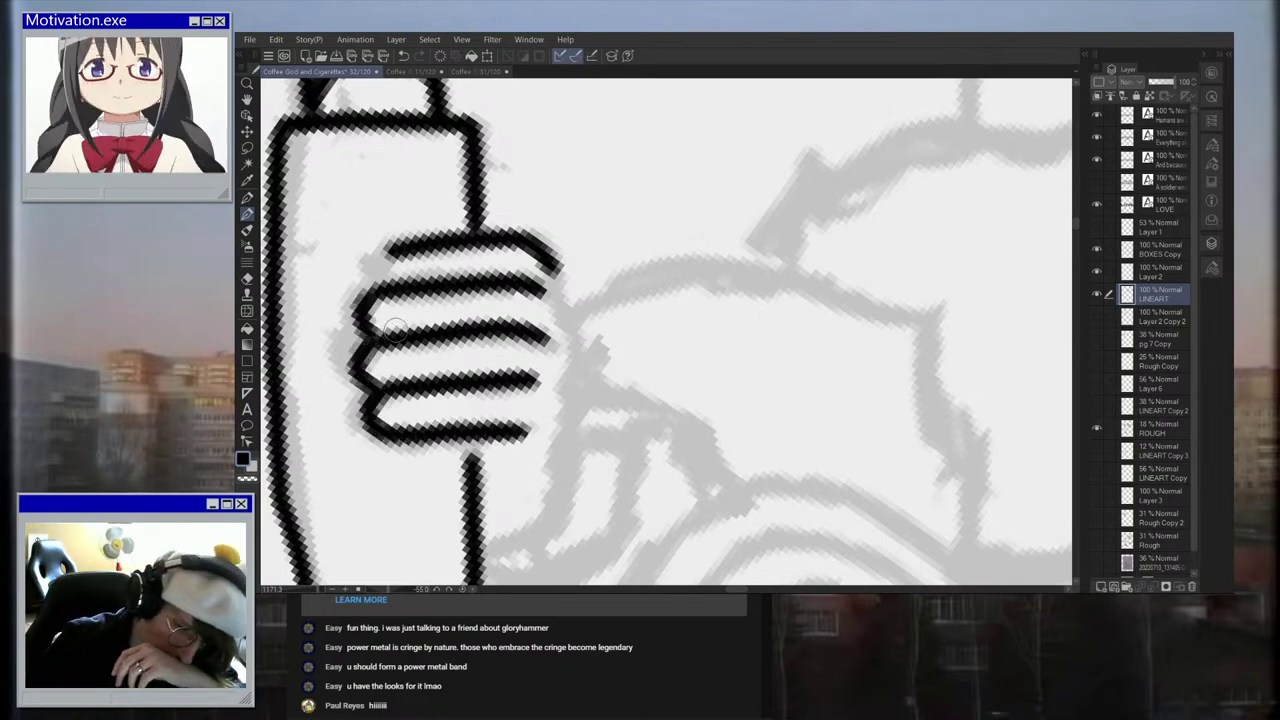
key("ctrl+z")
key("ctrl+z")
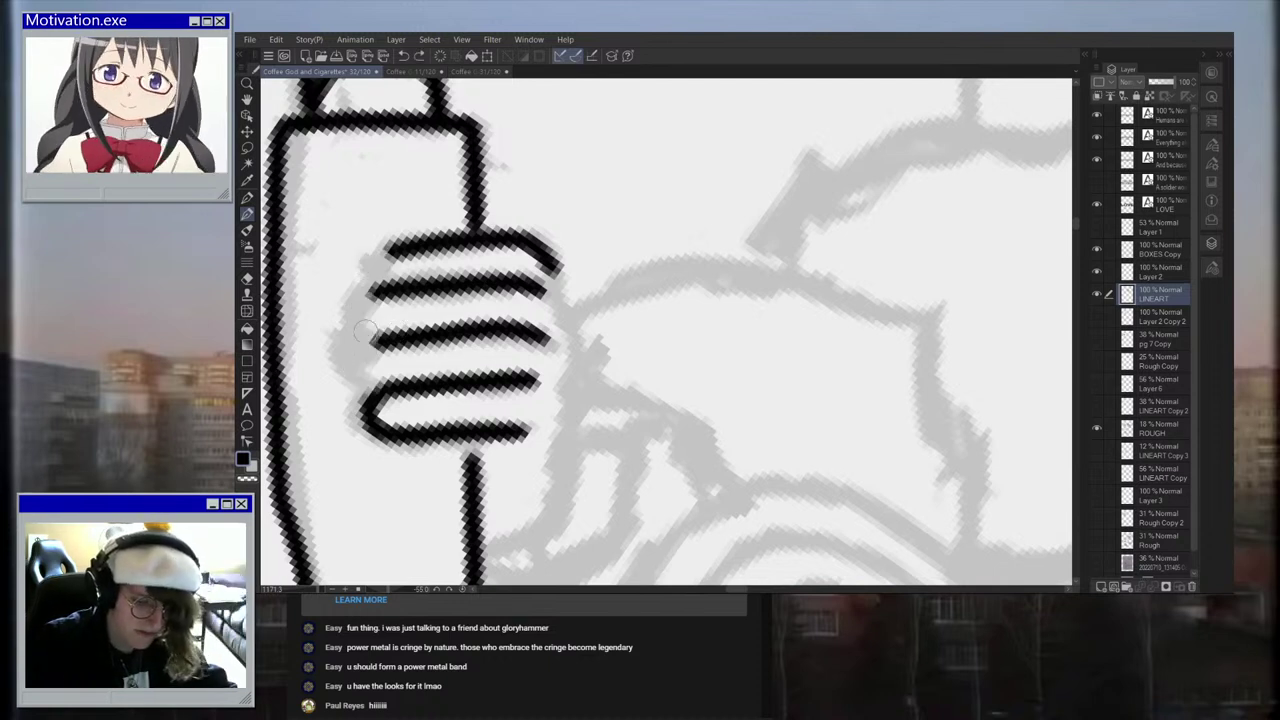
mouse_move(379, 390)
left_mouse_down()
mouse_move(353, 385)
mouse_move(340, 348)
mouse_move(386, 334)
mouse_move(342, 350)
mouse_move(362, 398)
mouse_move(392, 388)
left_mouse_up()
key("ctrl+z")
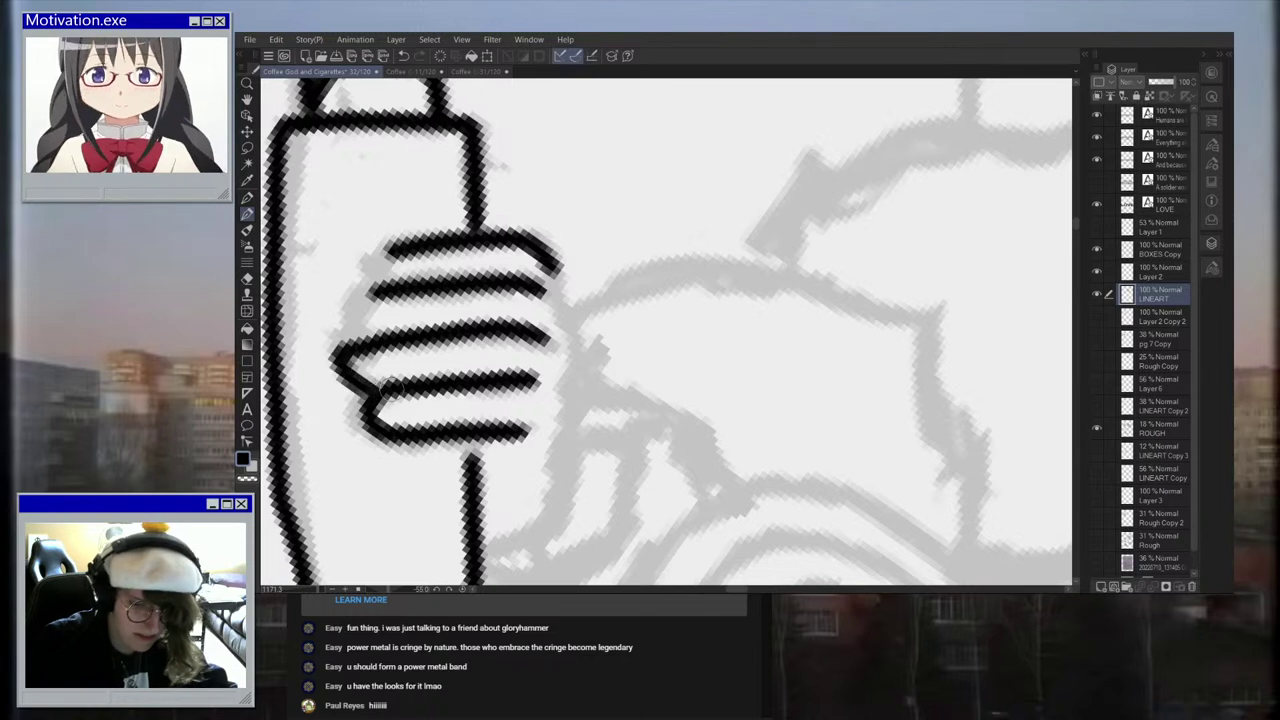
left_click_drag(338, 347, 350, 290)
key("ctrl+z")
mouse_move(358, 350)
left_mouse_down()
mouse_move(318, 325)
mouse_move(323, 305)
mouse_move(421, 275)
mouse_move(321, 303)
mouse_move(329, 333)
mouse_move(376, 325)
mouse_move(394, 290)
left_mouse_up()
key("ctrl+z")
scroll(415, 292, "down", 3)
scroll(415, 291, "down", 4)
key("ctrl+z")
scroll(470, 230, "down", 4)
scroll(455, 249, "up", 4)
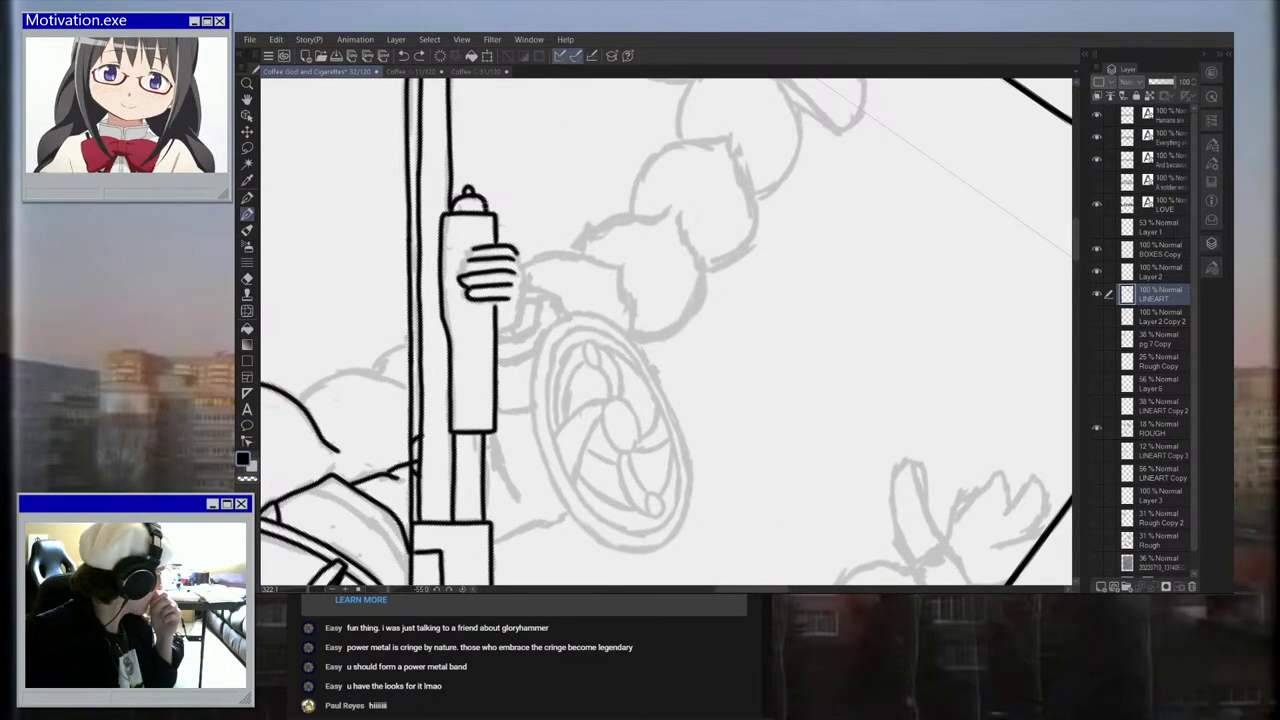
Step: Redraw the line between the top two fingers so it curves into a rounded fingertip and reaches the knuckle
scroll(493, 220, "up", 2)
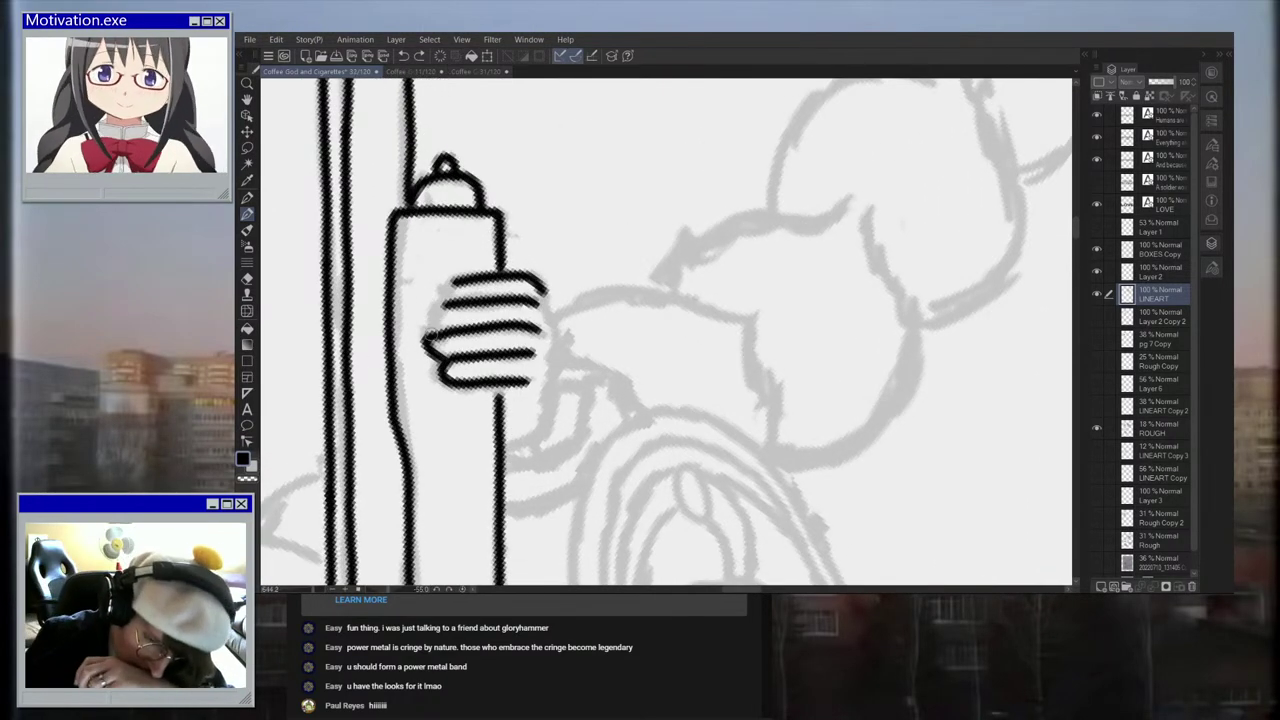
scroll(460, 276, "up", 1)
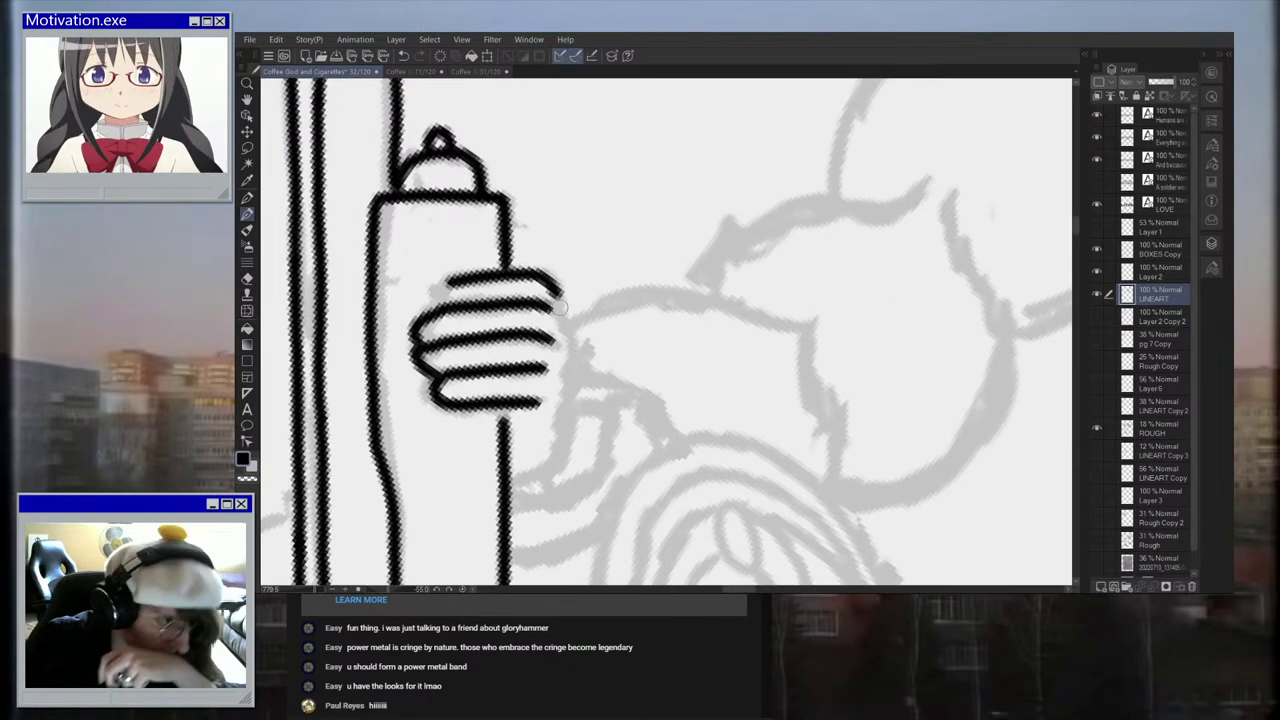
left_click_drag(410, 318, 560, 295)
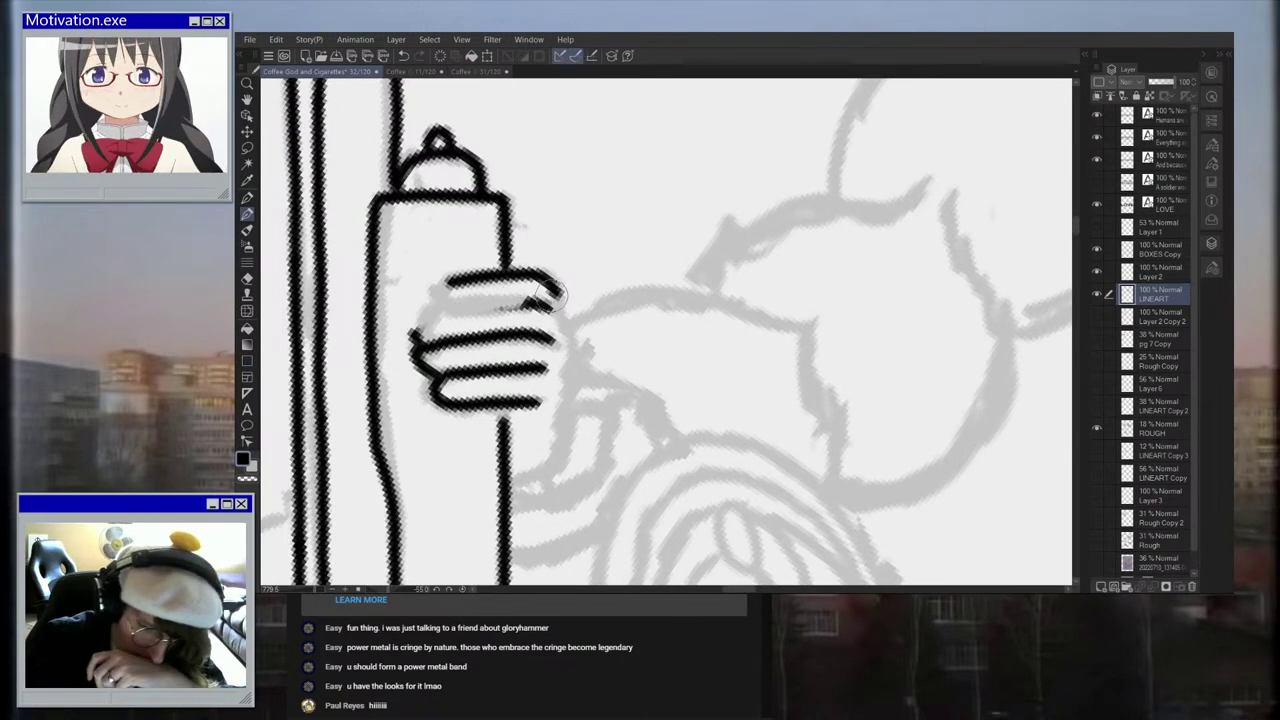
left_click_drag(414, 330, 538, 300)
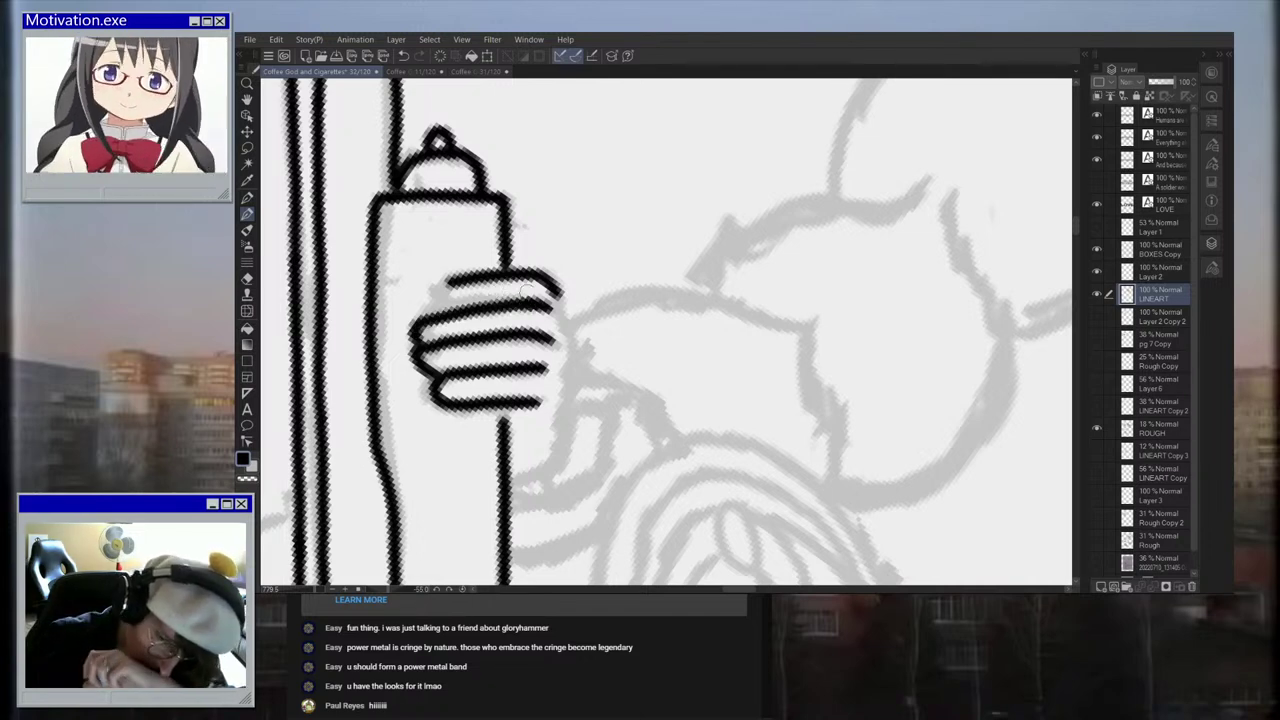
scroll(518, 286, "up", 1)
mouse_move(530, 298)
left_mouse_down()
mouse_move(564, 314)
mouse_move(553, 312)
left_mouse_up()
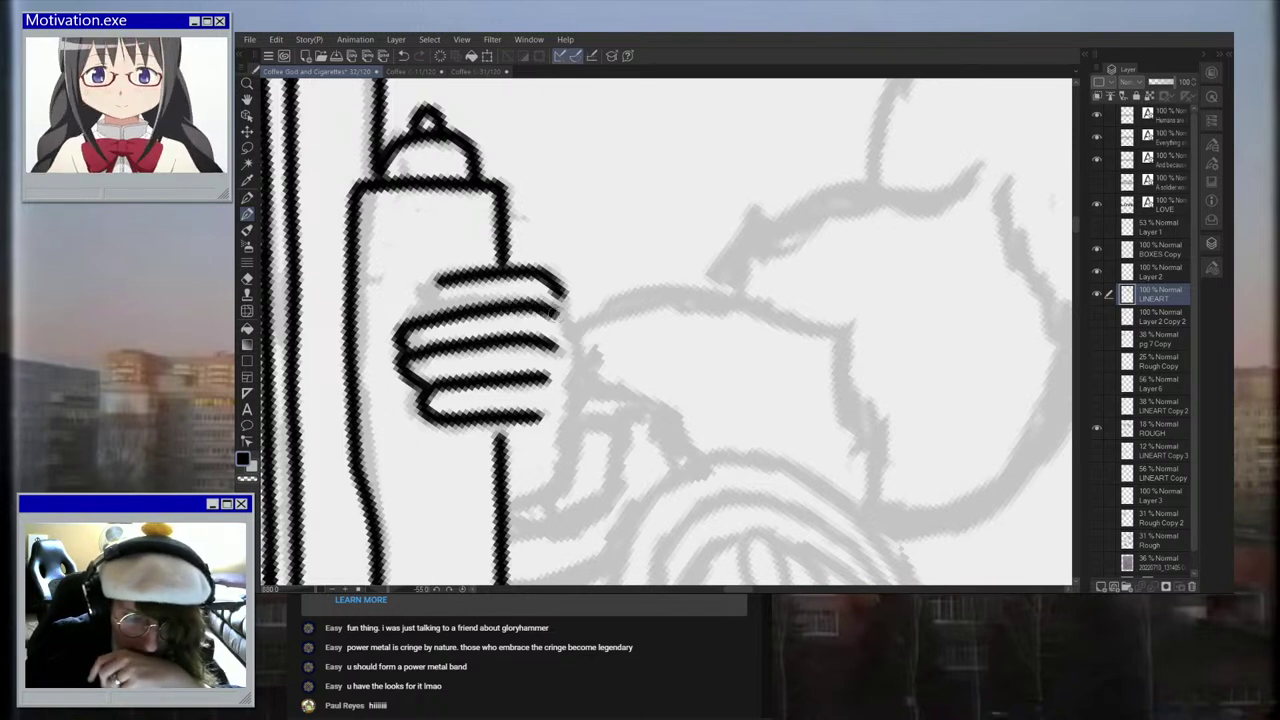
Step: Ink the top finger's outline with a rounded tip, redoing the stroke for a cleaner curve
mouse_move(410, 318)
left_mouse_down()
mouse_move(430, 285)
mouse_move(488, 276)
left_mouse_up()
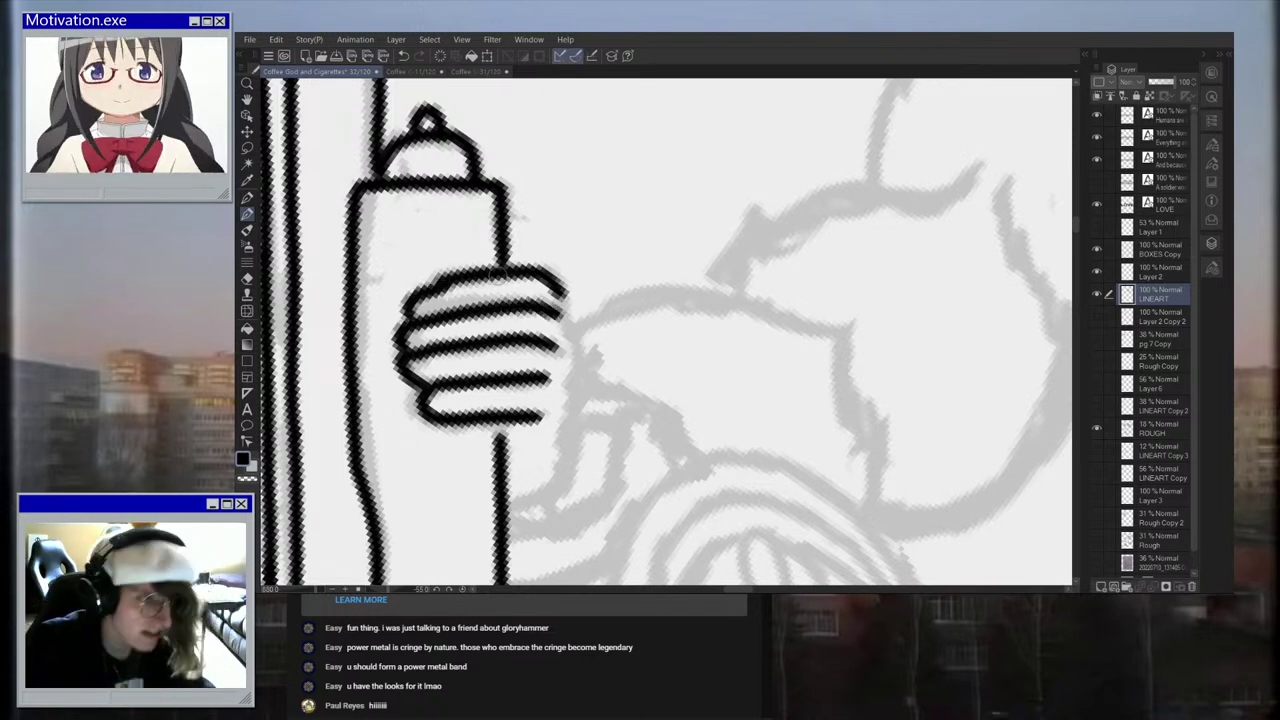
key("ctrl+z")
key("ctrl+z")
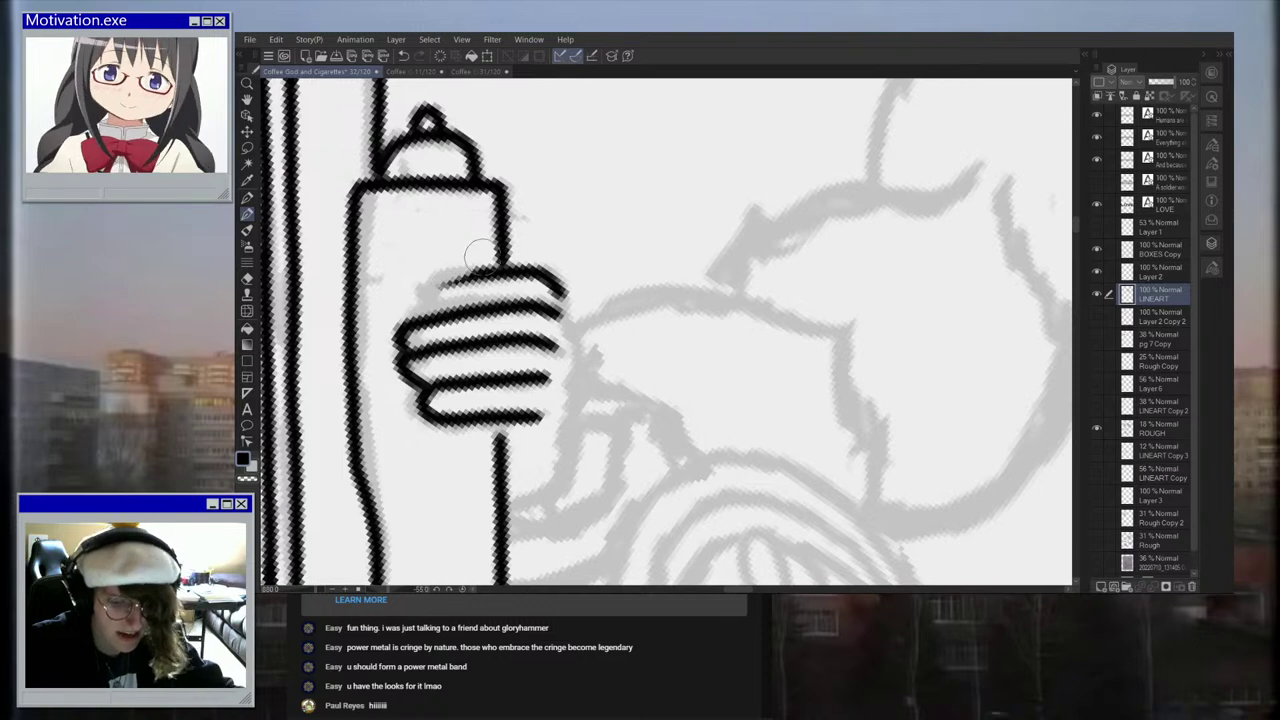
mouse_move(414, 318)
left_mouse_down()
mouse_move(406, 296)
mouse_move(432, 278)
mouse_move(492, 270)
left_mouse_up()
Step: Ink the back of the gripping hand from the knuckles downward and curve its lower edge into the shotgun's pump
scroll(505, 262, "down", 6)
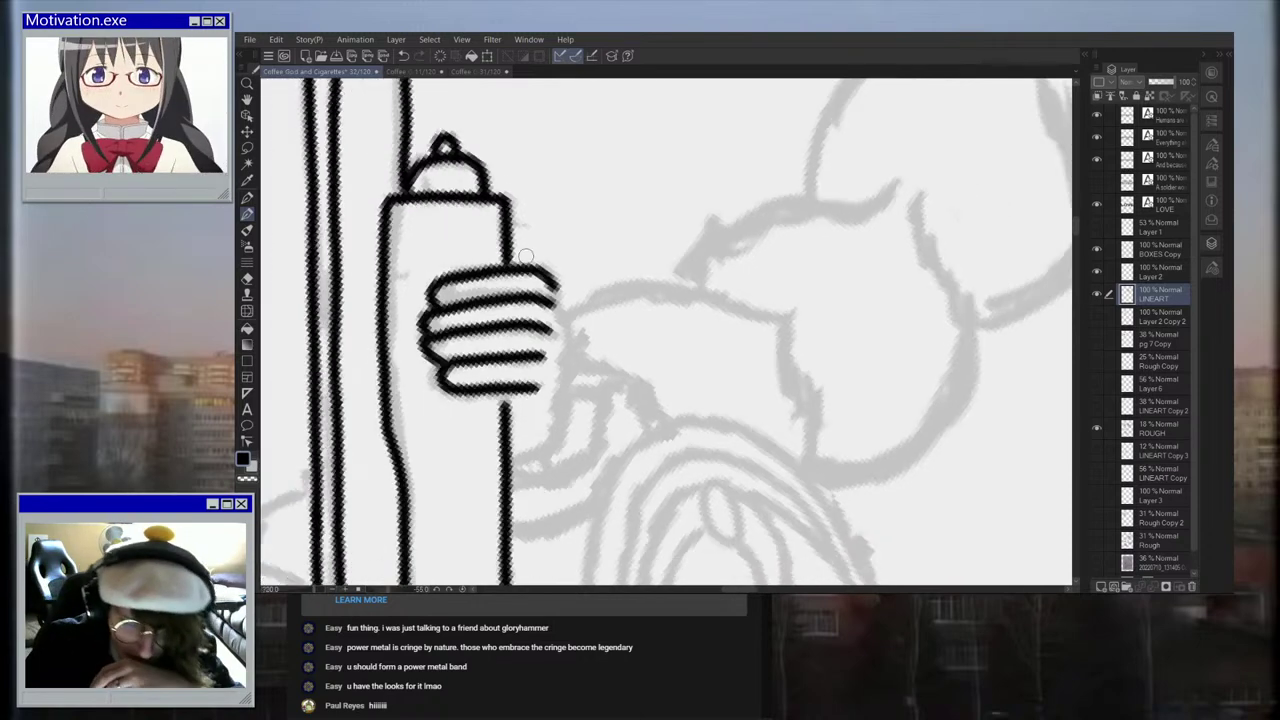
scroll(544, 337, "up", 2)
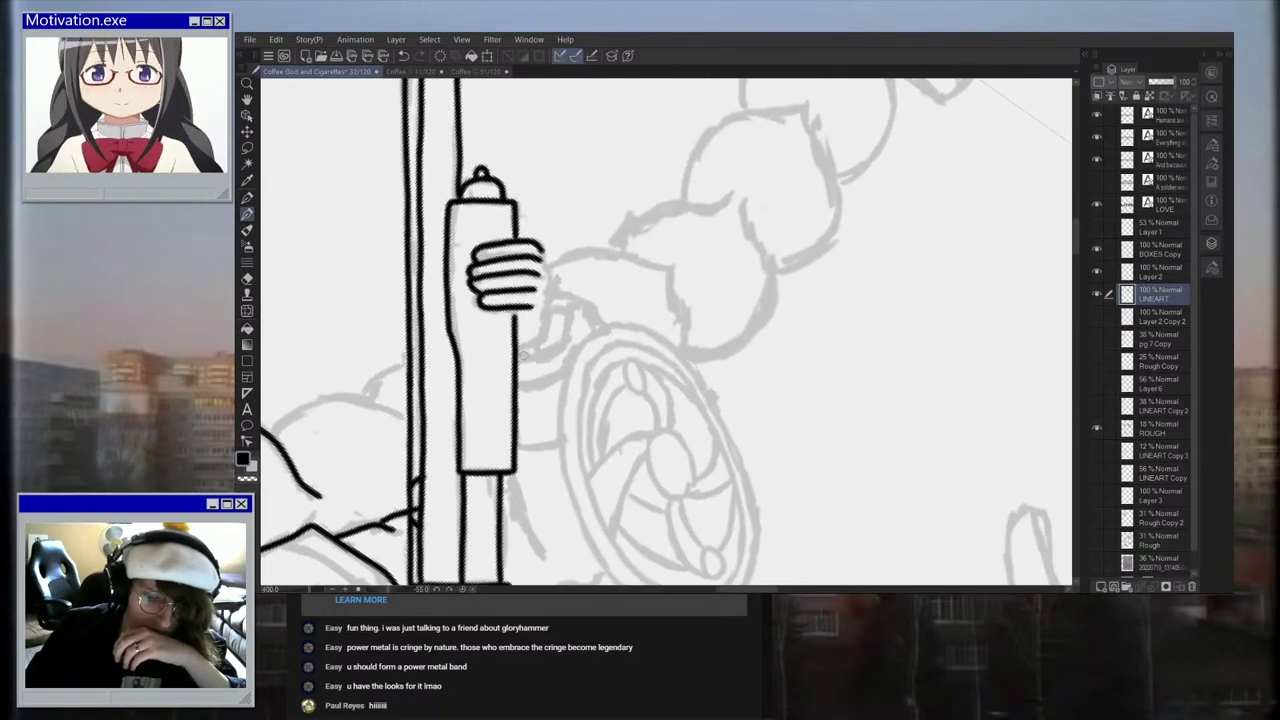
scroll(508, 292, "up", 1)
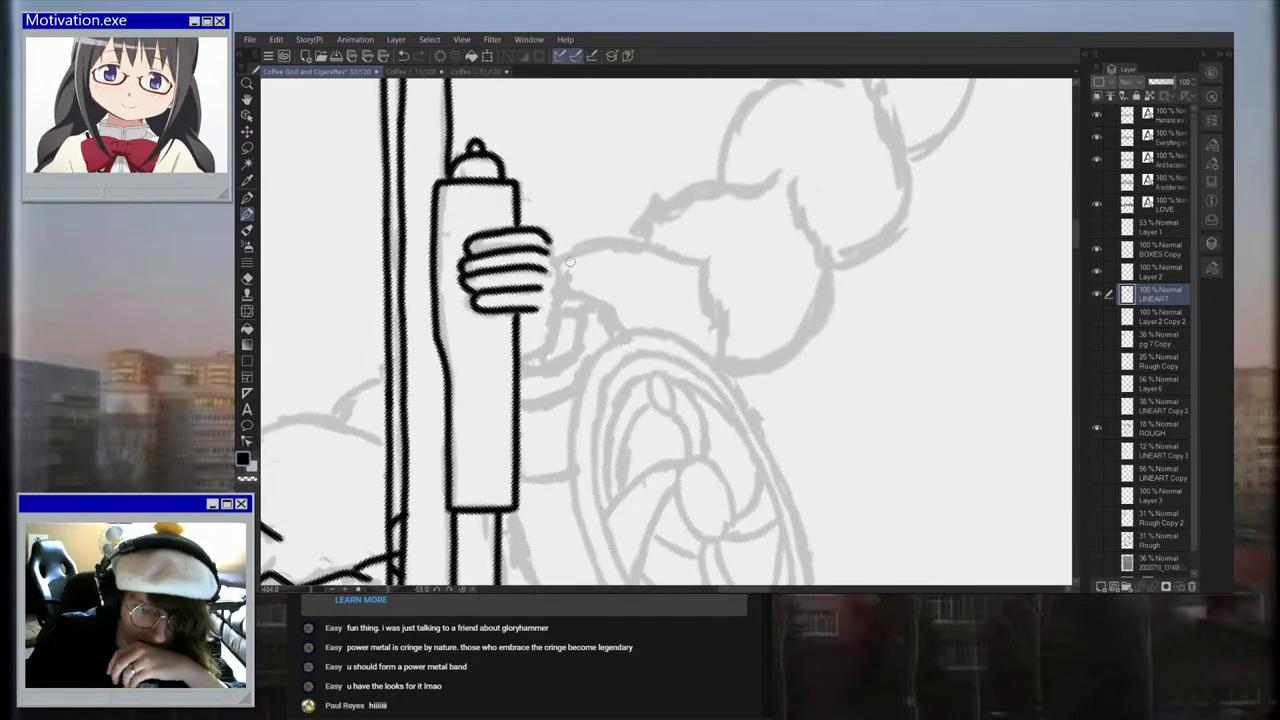
scroll(545, 236, "up", 1)
mouse_move(541, 249)
left_mouse_down()
mouse_move(553, 271)
mouse_move(536, 382)
left_mouse_up()
scroll(536, 382, "down", 3)
scroll(628, 370, "down", 3)
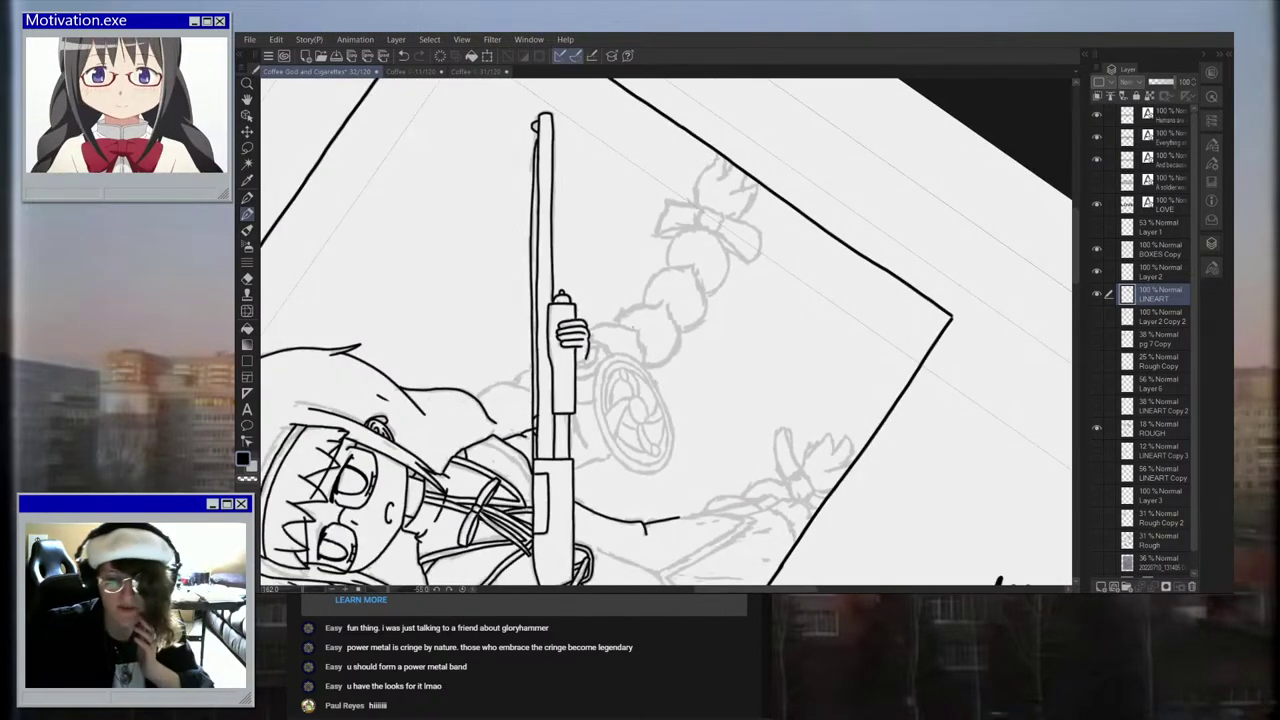
scroll(614, 386, "up", 3)
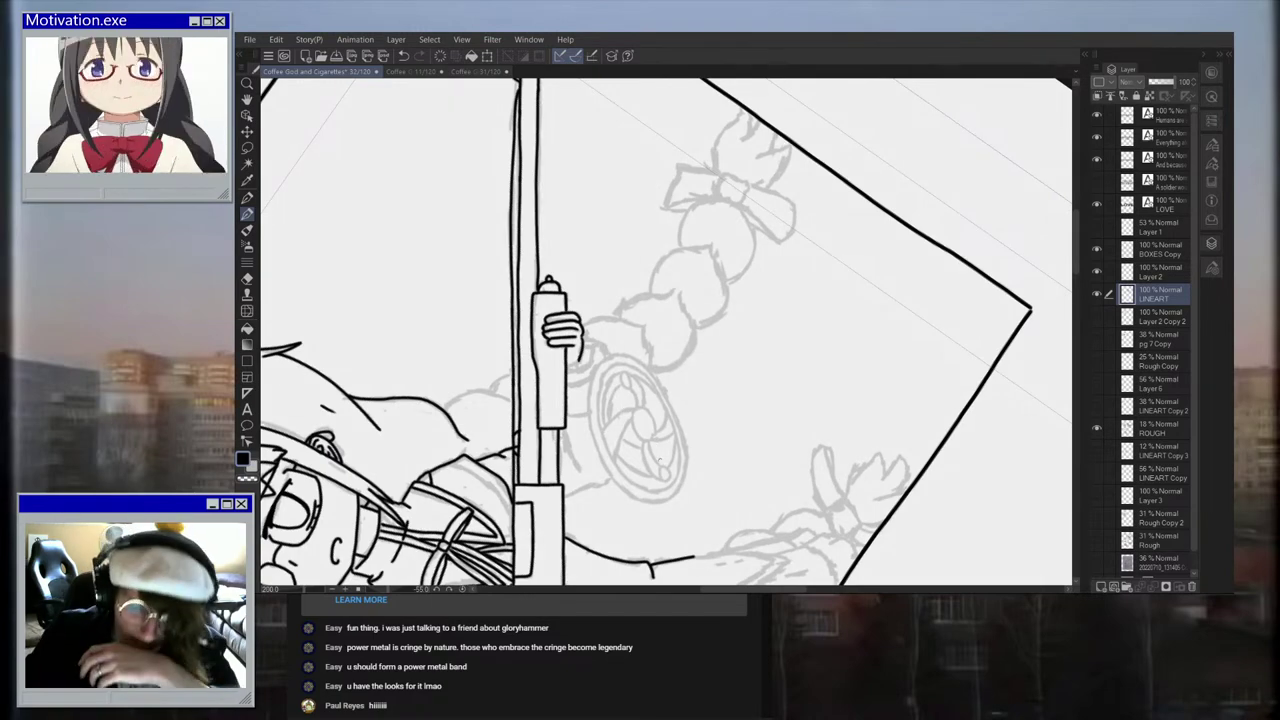
scroll(622, 462, "down", 4)
scroll(622, 462, "up", 4)
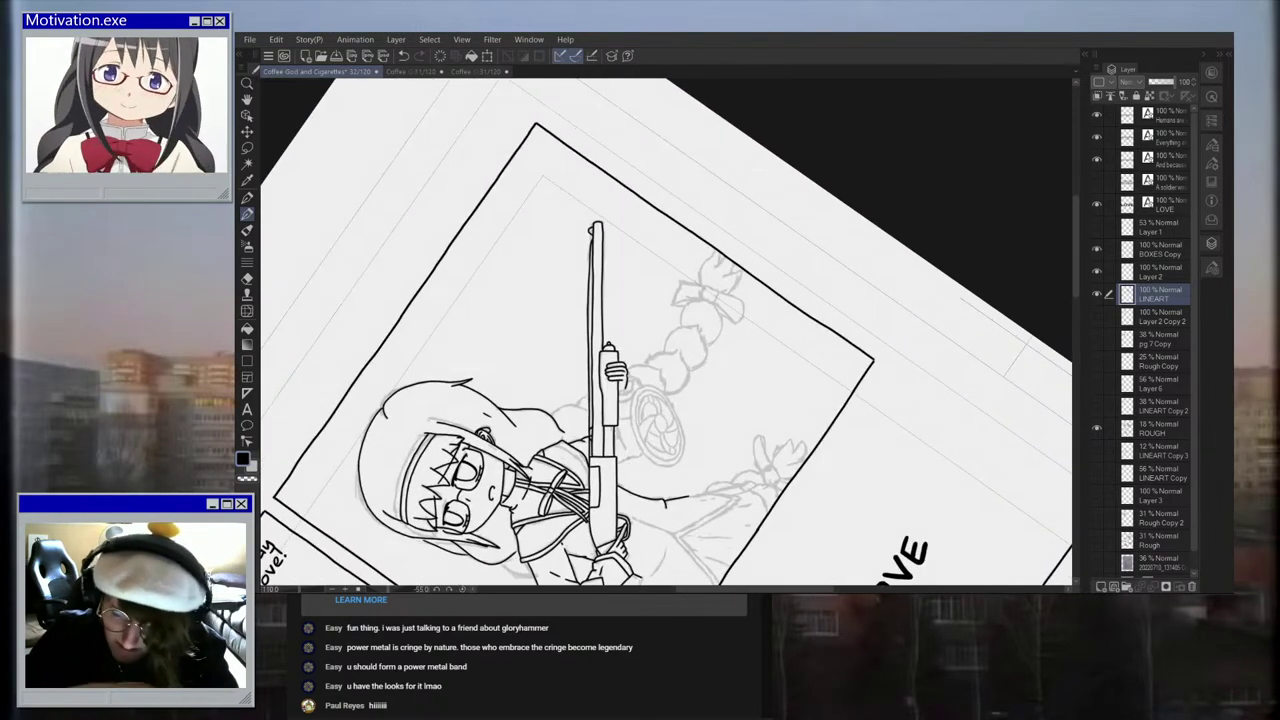
scroll(622, 462, "up", 5)
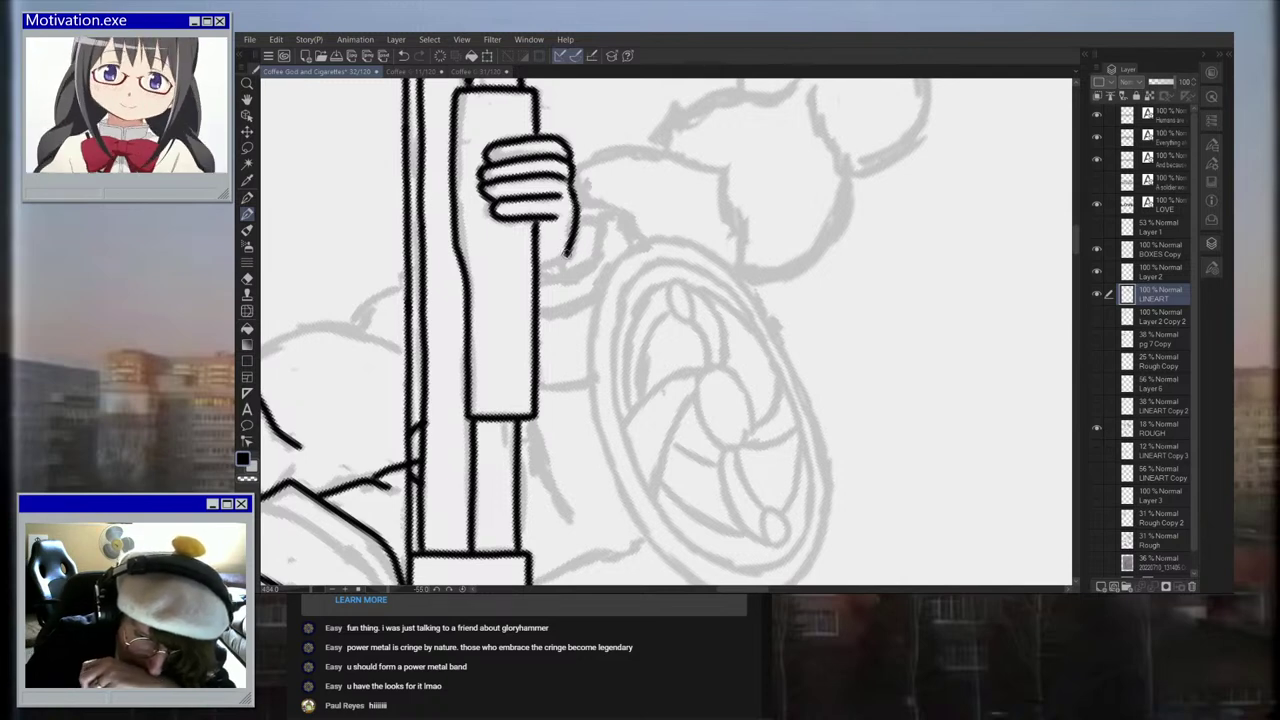
left_click_drag(560, 260, 538, 270)
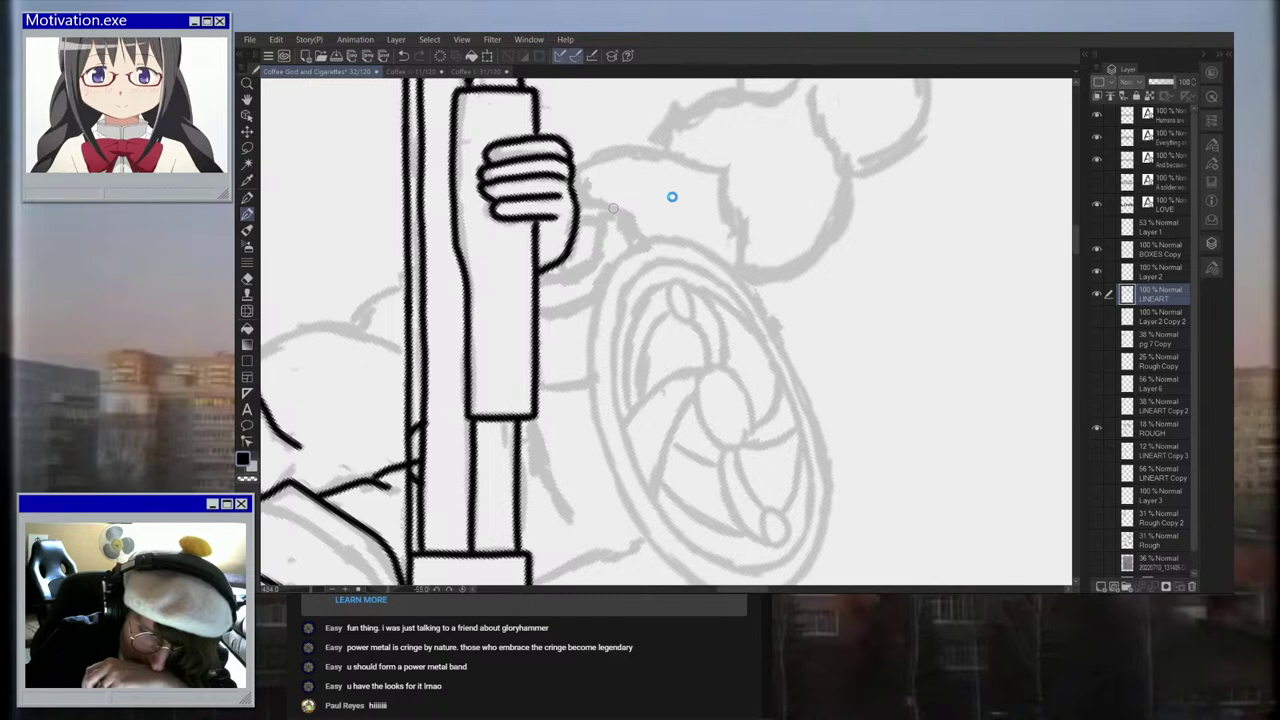
Step: Ink the short diagonal sketch line beside the shotgun's narrow tube, just below the pump
scroll(654, 203, "down", 5)
scroll(602, 301, "up", 2)
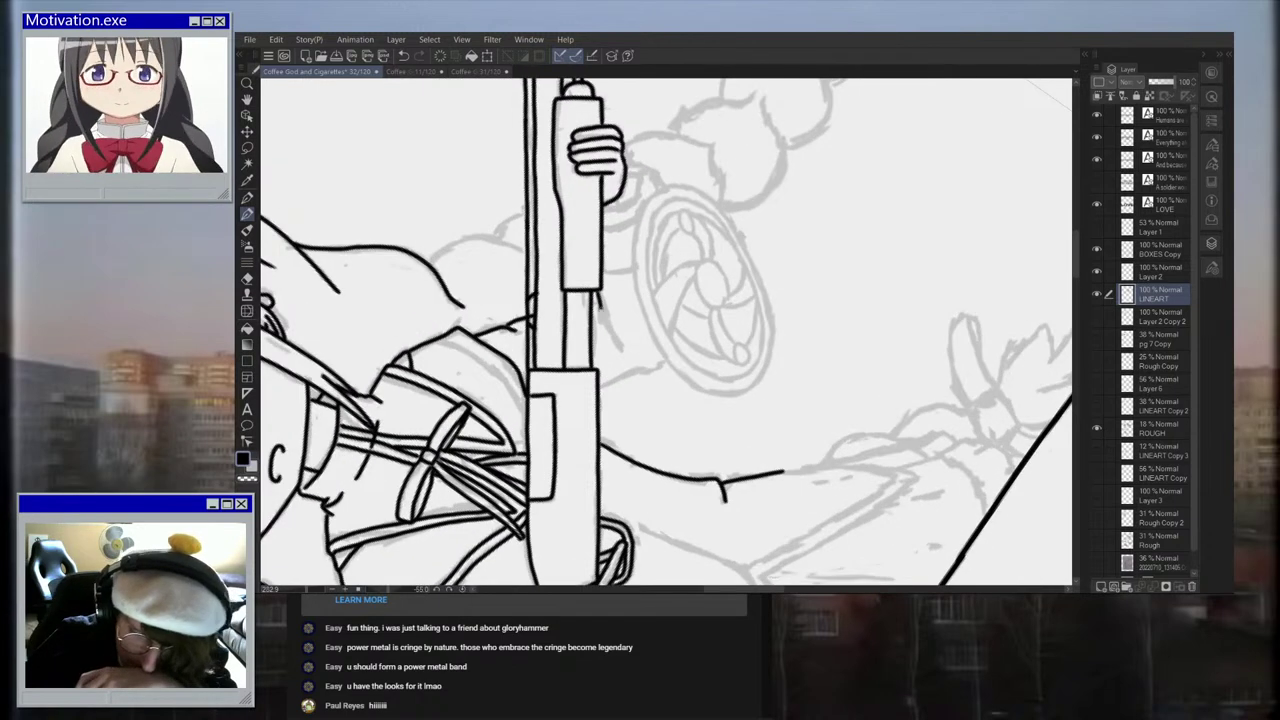
scroll(793, 349, "up", 2)
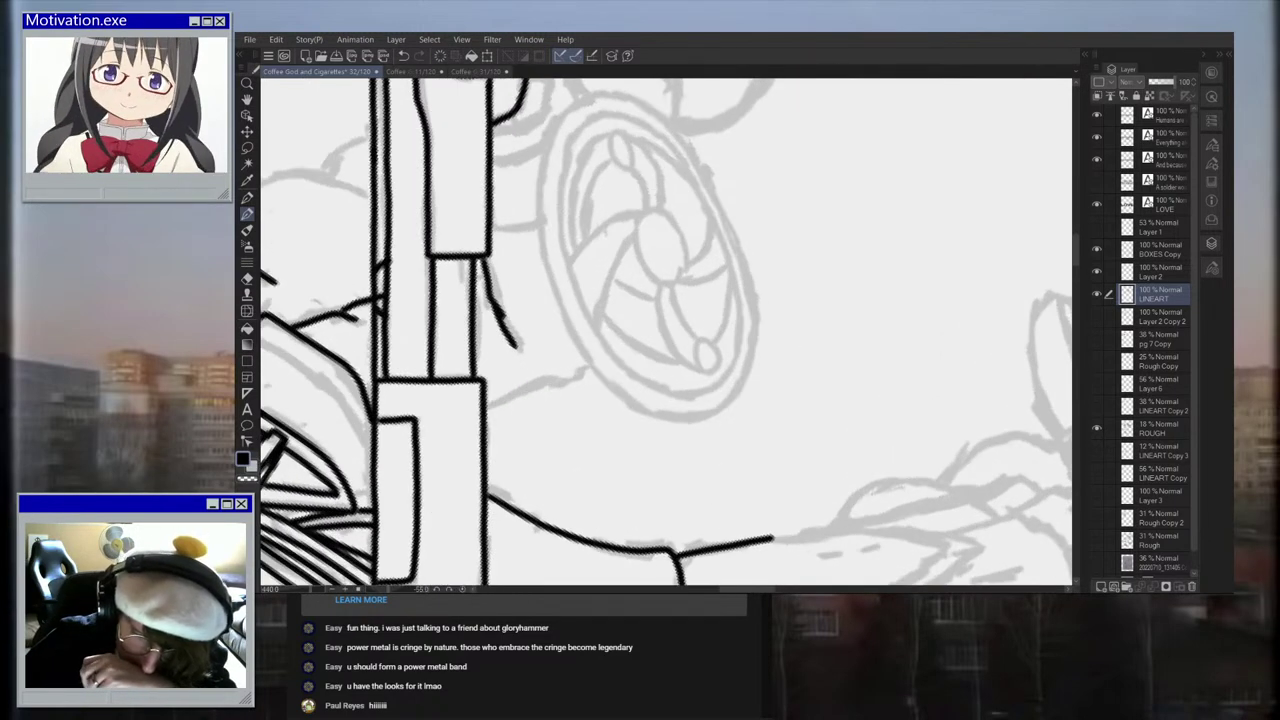
Step: Ink the round shield's outer edge as a closed tilted oval, redoing the strokes that miss the rough sketch
mouse_move(623, 398)
left_mouse_down()
mouse_move(579, 341)
mouse_move(554, 271)
mouse_move(588, 358)
mouse_move(670, 417)
left_mouse_up()
left_click(403, 55)
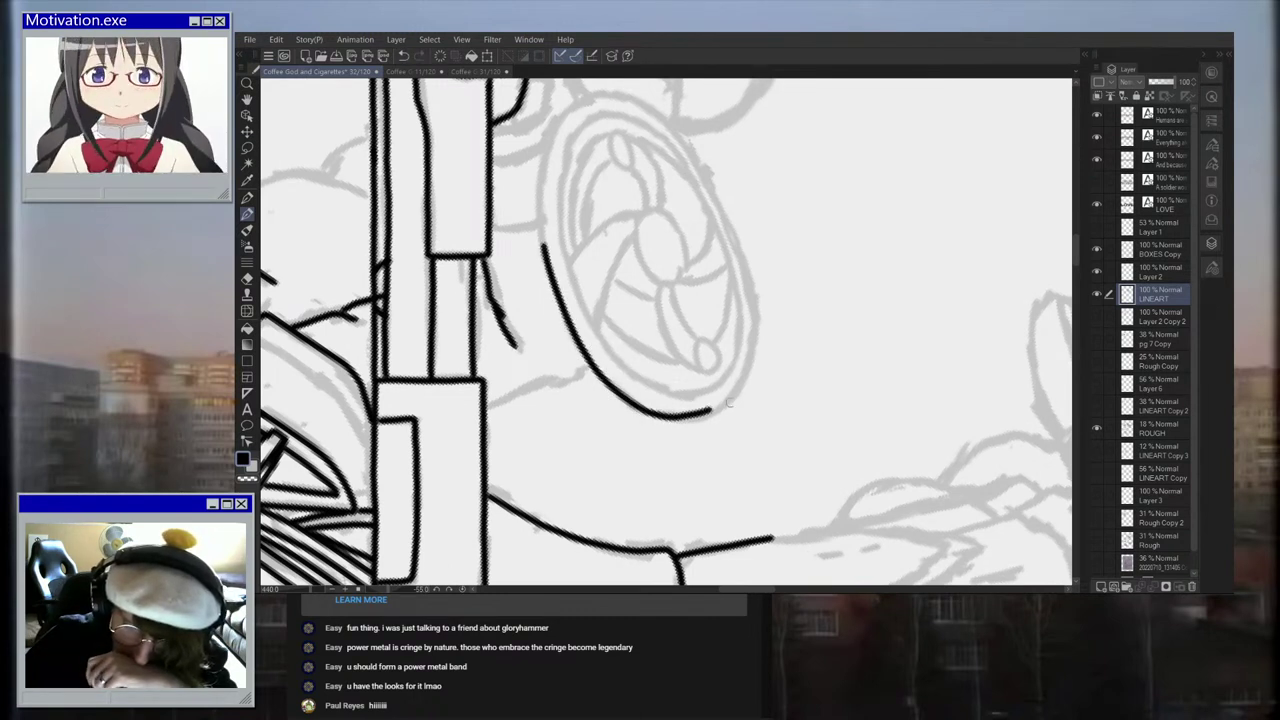
scroll(795, 335, "up", 1)
key("ctrl+z")
mouse_move(716, 212)
left_mouse_down()
mouse_move(743, 338)
mouse_move(714, 410)
mouse_move(675, 440)
mouse_move(635, 443)
mouse_move(566, 417)
mouse_move(495, 318)
left_mouse_up()
scroll(557, 330, "down", 7)
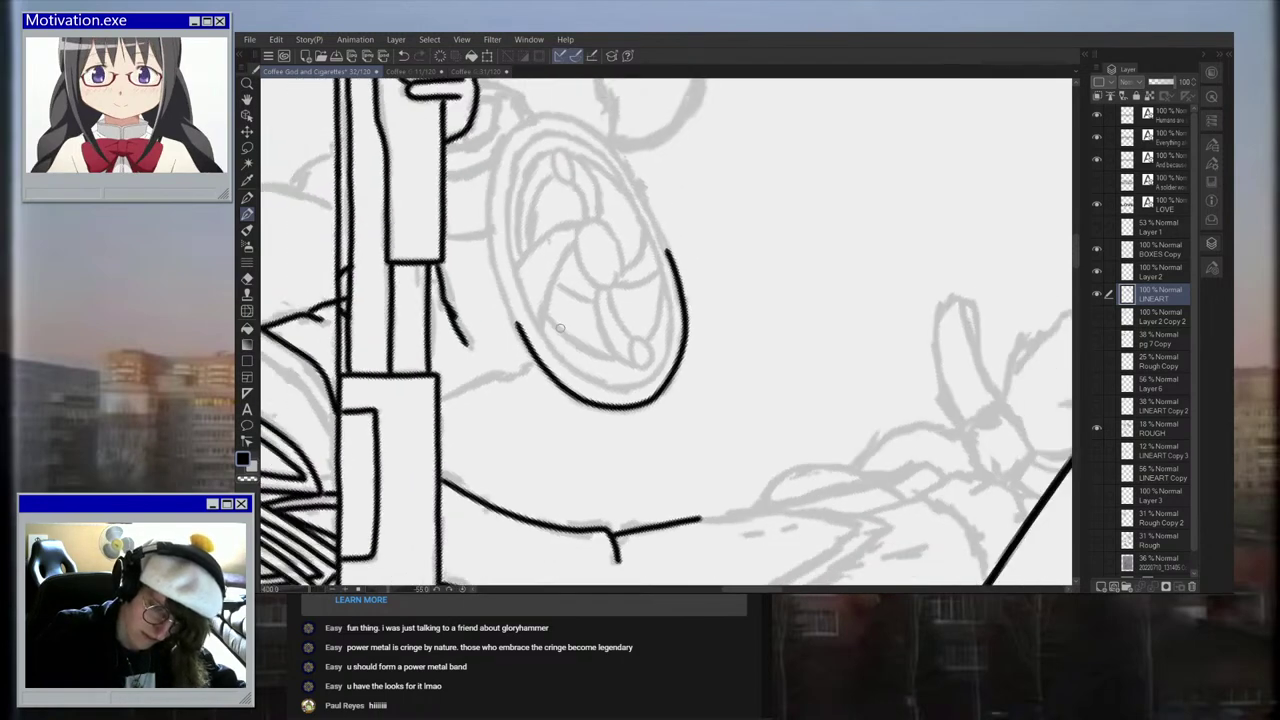
scroll(538, 216, "up", 5)
mouse_move(518, 396)
left_mouse_down()
mouse_move(546, 432)
mouse_move(504, 376)
mouse_move(484, 302)
mouse_move(486, 212)
mouse_move(520, 162)
mouse_move(588, 154)
mouse_move(652, 200)
mouse_move(698, 260)
mouse_move(775, 412)
left_mouse_up()
scroll(561, 141, "up", 2)
scroll(757, 319, "down", 5)
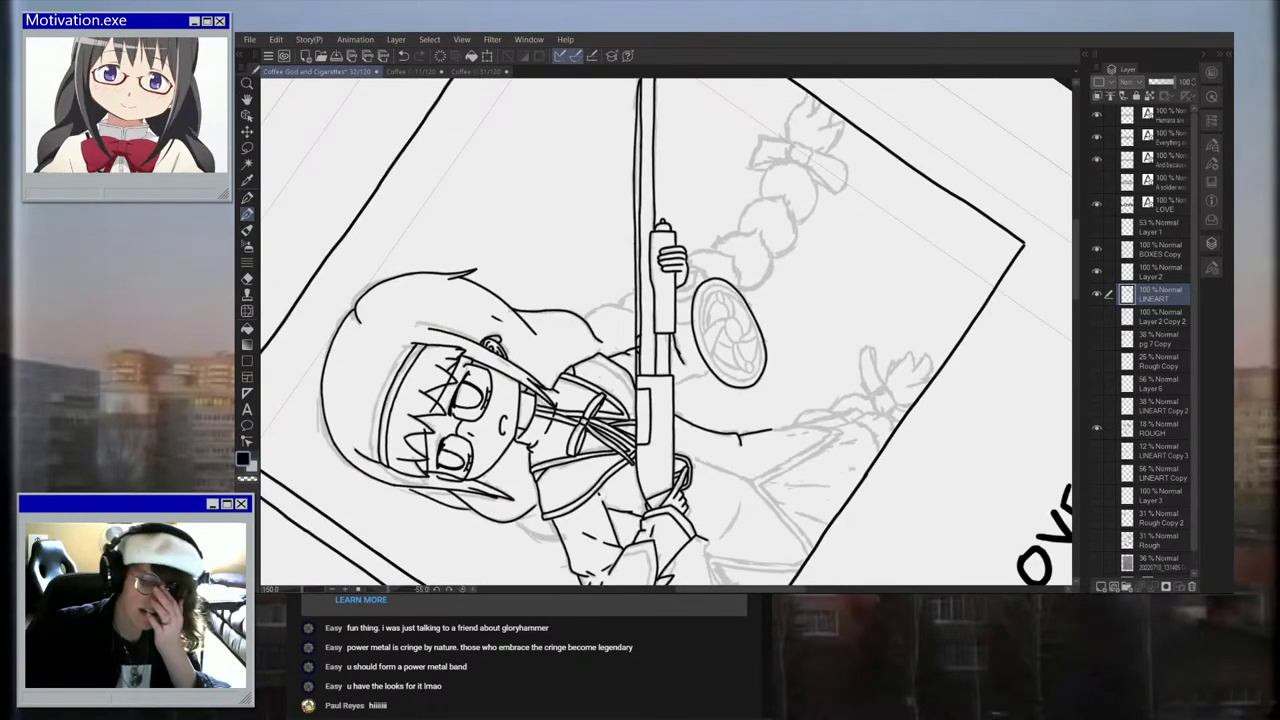
Step: Ink the oval hub at the shield's centre and the small oval near its upper rim
scroll(728, 333, "up", 5)
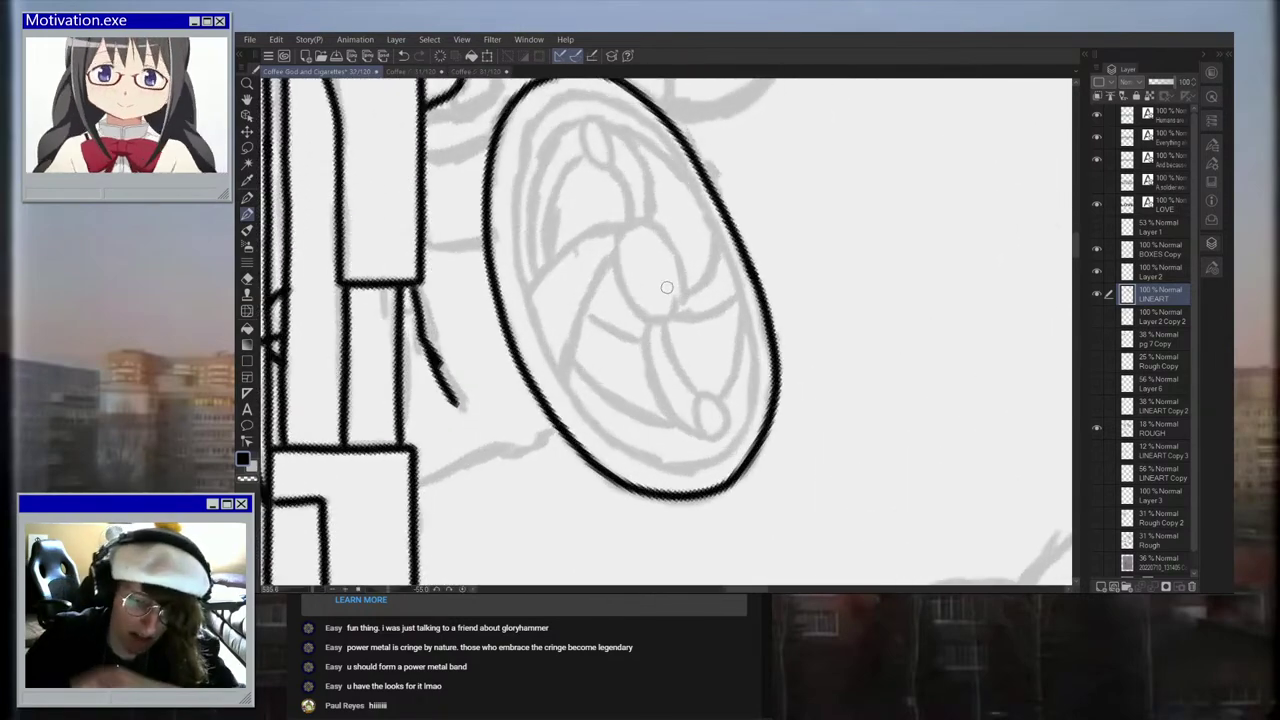
scroll(667, 287, "up", 2)
scroll(669, 314, "up", 2)
mouse_move(652, 334)
left_mouse_down()
mouse_move(620, 300)
mouse_move(607, 218)
mouse_move(647, 196)
mouse_move(692, 250)
mouse_move(694, 305)
mouse_move(650, 336)
left_mouse_up()
scroll(662, 314, "down", 2)
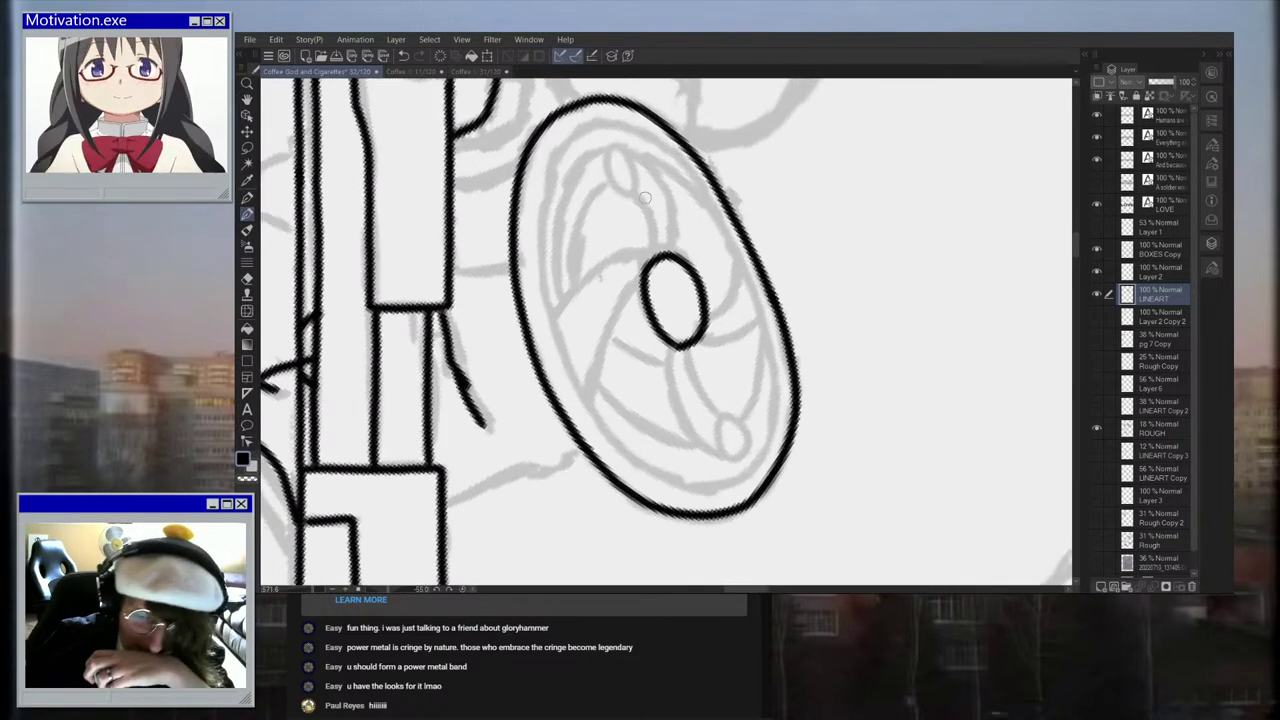
mouse_move(611, 178)
left_mouse_down()
mouse_move(607, 144)
mouse_move(624, 152)
mouse_move(616, 186)
left_mouse_up()
Step: Ink the shield's inner rim as a second closed oval just inside the outer edge
mouse_move(563, 356)
left_mouse_down()
mouse_move(623, 449)
mouse_move(561, 356)
mouse_move(545, 300)
left_mouse_up()
left_click(403, 56)
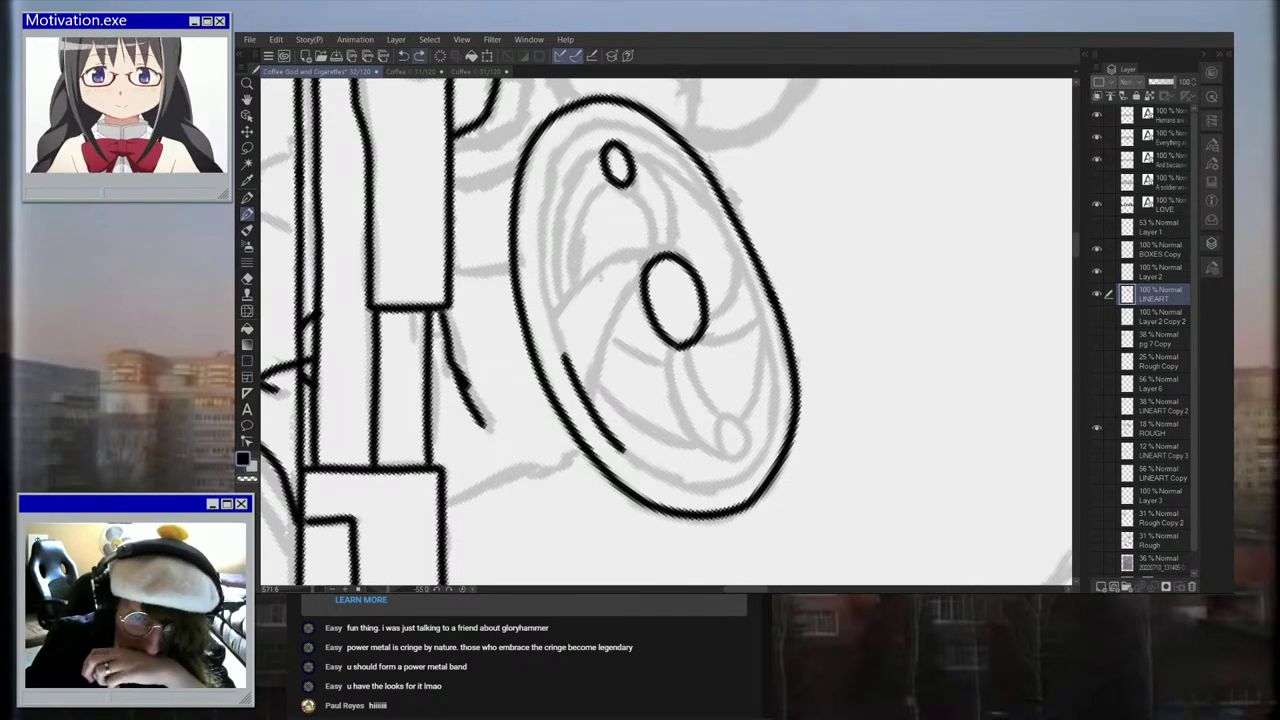
mouse_move(561, 347)
left_mouse_down()
mouse_move(537, 236)
mouse_move(543, 149)
mouse_move(593, 120)
mouse_move(632, 126)
mouse_move(678, 158)
mouse_move(726, 232)
left_mouse_up()
scroll(770, 258, "up", 2)
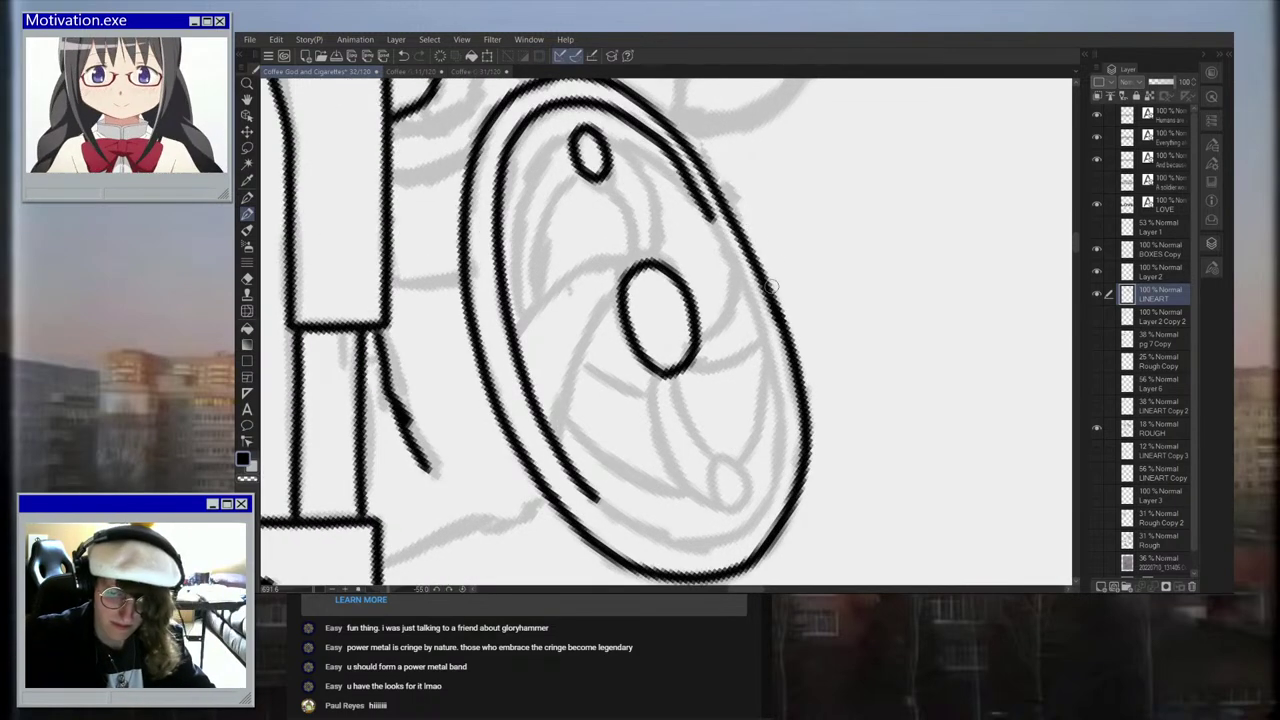
key("ctrl+z")
mouse_move(666, 150)
left_mouse_down()
mouse_move(758, 316)
mouse_move(788, 415)
mouse_move(784, 474)
mouse_move(748, 525)
left_mouse_up()
mouse_move(588, 492)
left_mouse_down()
mouse_move(676, 546)
mouse_move(736, 544)
mouse_move(760, 522)
left_mouse_up()
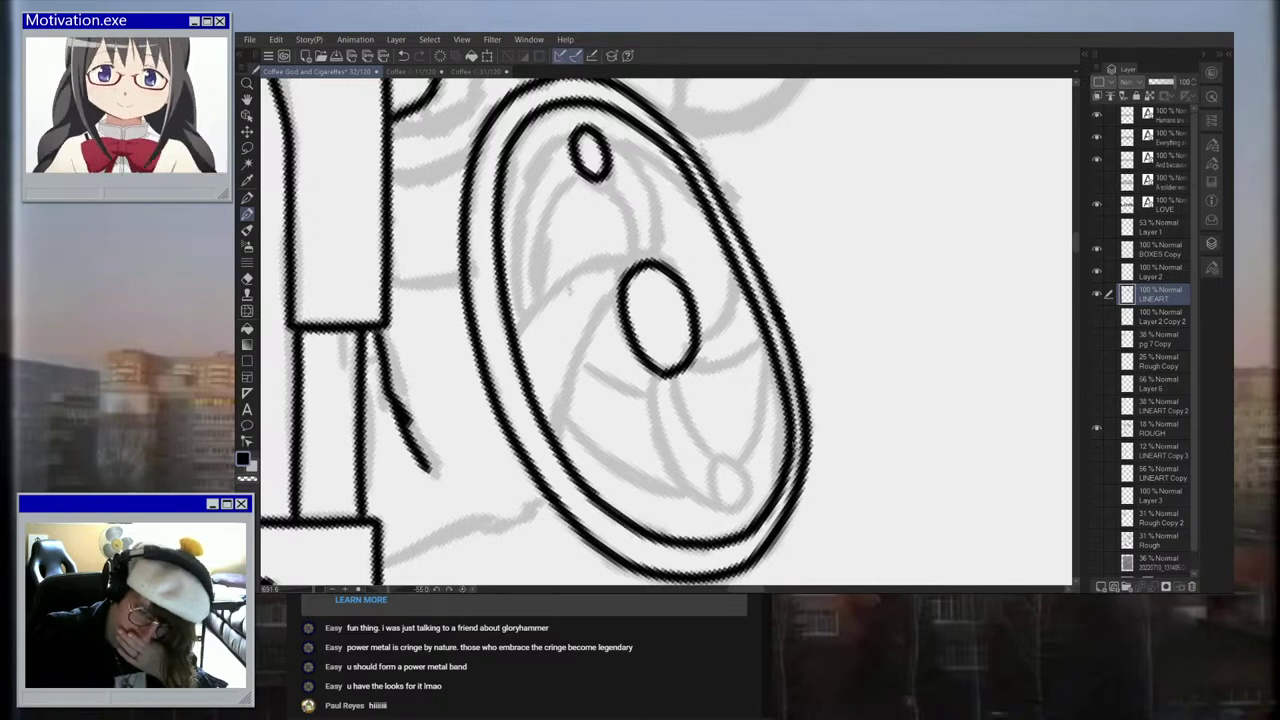
Step: Erase the upper-right stretch of the shield's outer edge and inner rim where the two lines run too close together
scroll(803, 436, "down", 11)
scroll(800, 443, "up", 10)
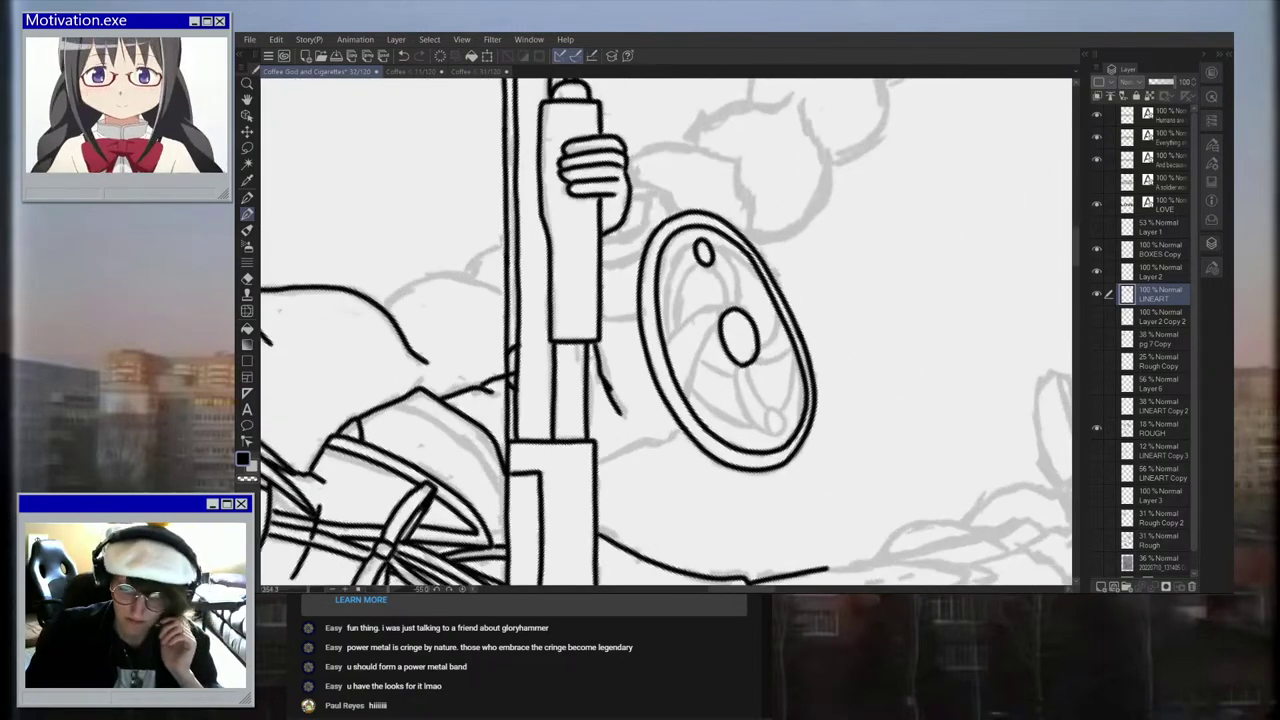
scroll(846, 450, "up", 2)
mouse_move(740, 252)
left_mouse_down()
mouse_move(783, 321)
mouse_move(806, 395)
left_mouse_up()
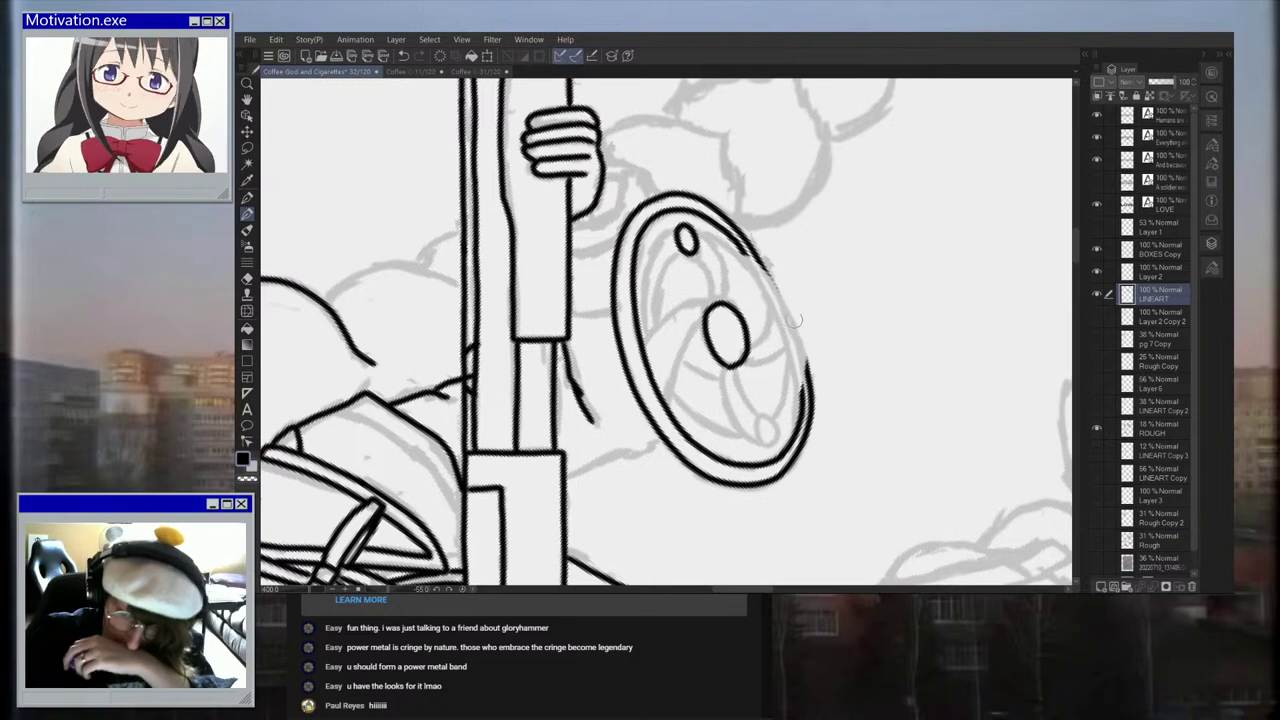
key("ctrl+z")
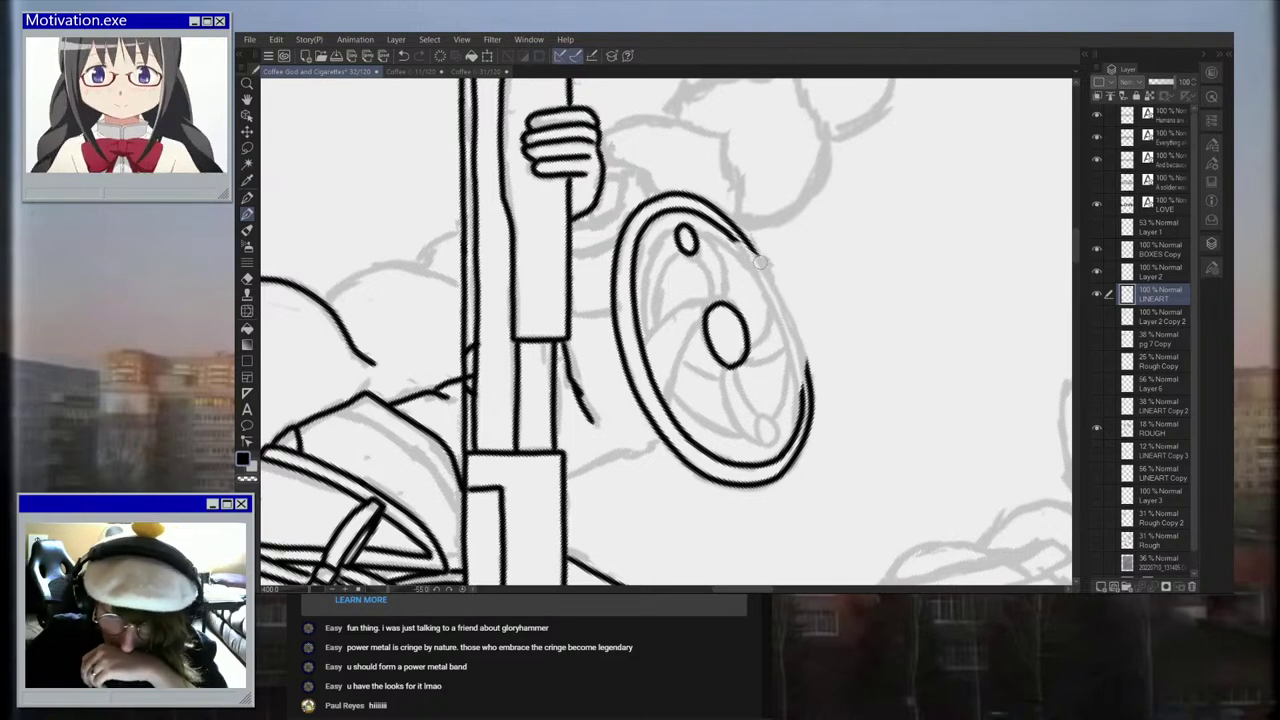
scroll(840, 347, "up", 3)
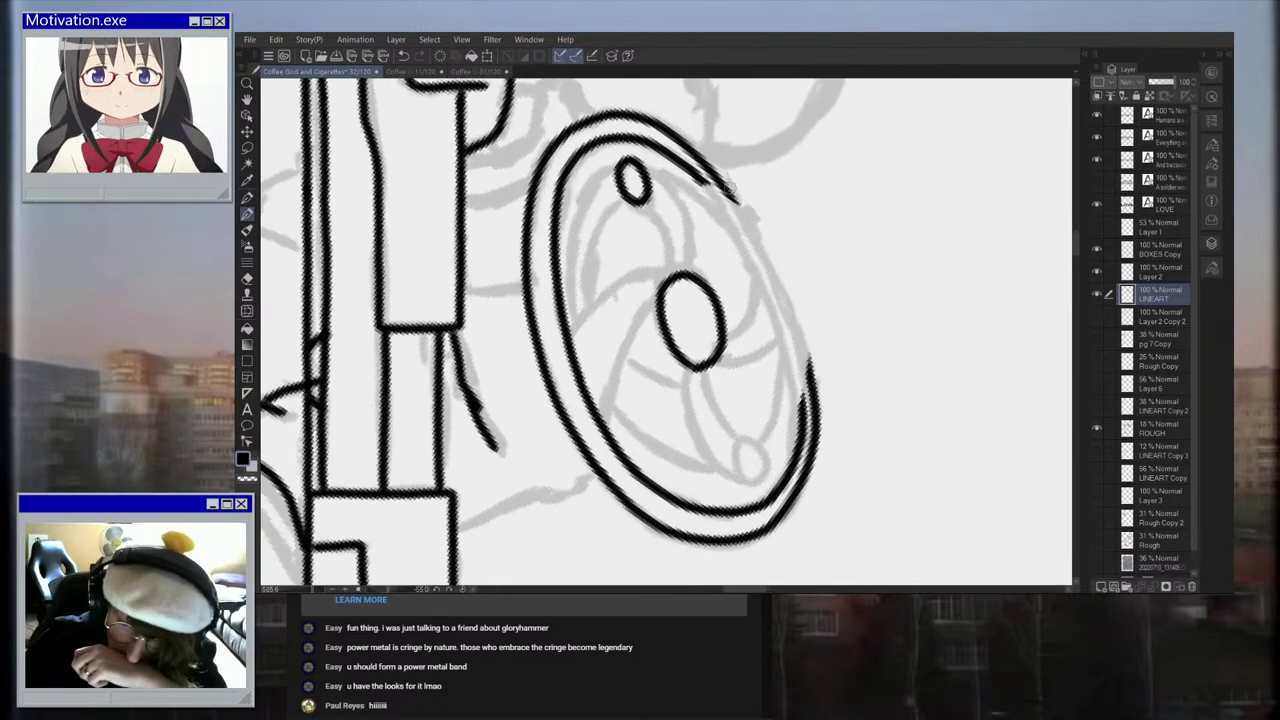
mouse_move(722, 188)
left_mouse_down()
mouse_move(795, 322)
mouse_move(815, 385)
left_mouse_up()
mouse_move(697, 178)
left_mouse_down()
mouse_move(780, 330)
mouse_move(805, 420)
left_mouse_up()
scroll(820, 364, "down", 11)
scroll(840, 367, "up", 9)
key("ctrl+z")
key("ctrl+z")
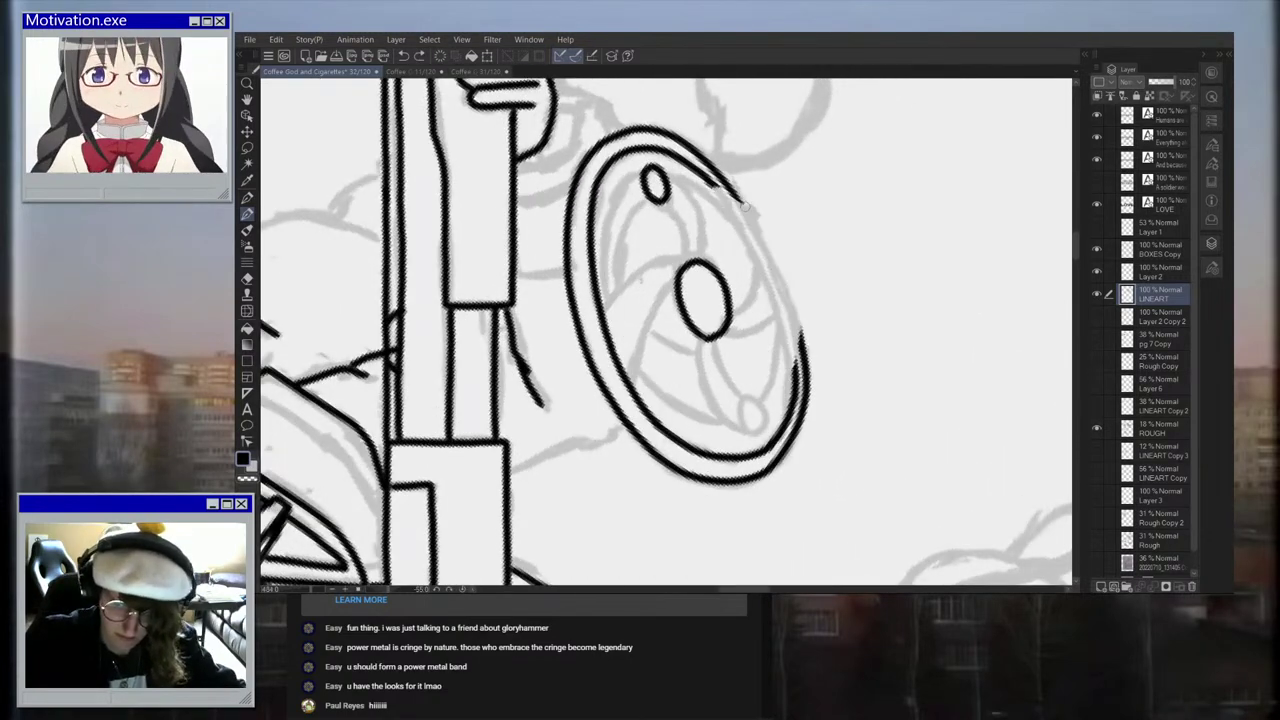
Step: Re-ink the erased right-hand stretches of the shield's inner rim and outer edge as smooth curves closing both ovals
scroll(746, 206, "up", 2)
mouse_move(696, 174)
left_mouse_down()
mouse_move(764, 268)
mouse_move(818, 438)
left_mouse_up()
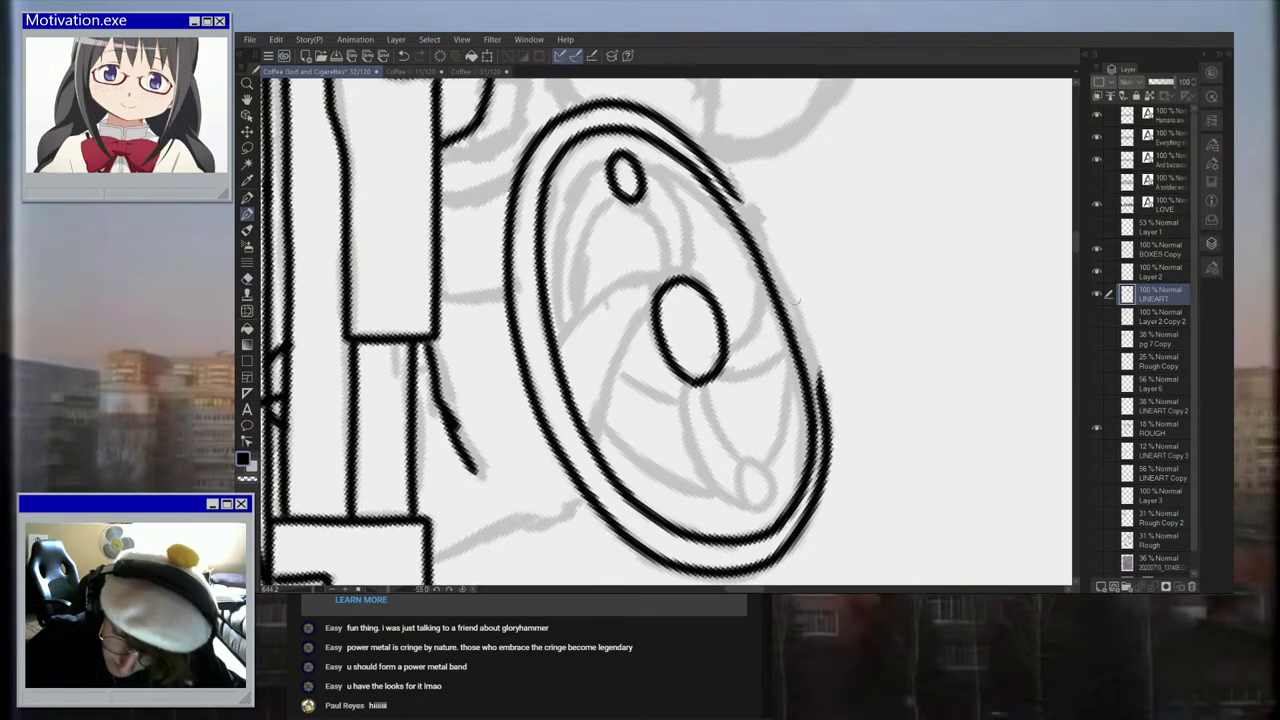
mouse_move(724, 186)
left_mouse_down()
mouse_move(786, 276)
mouse_move(832, 407)
left_mouse_up()
Step: Ink two curved spokes sweeping from the shield's central hub to the left side of the inner rim
scroll(647, 194, "up", 1)
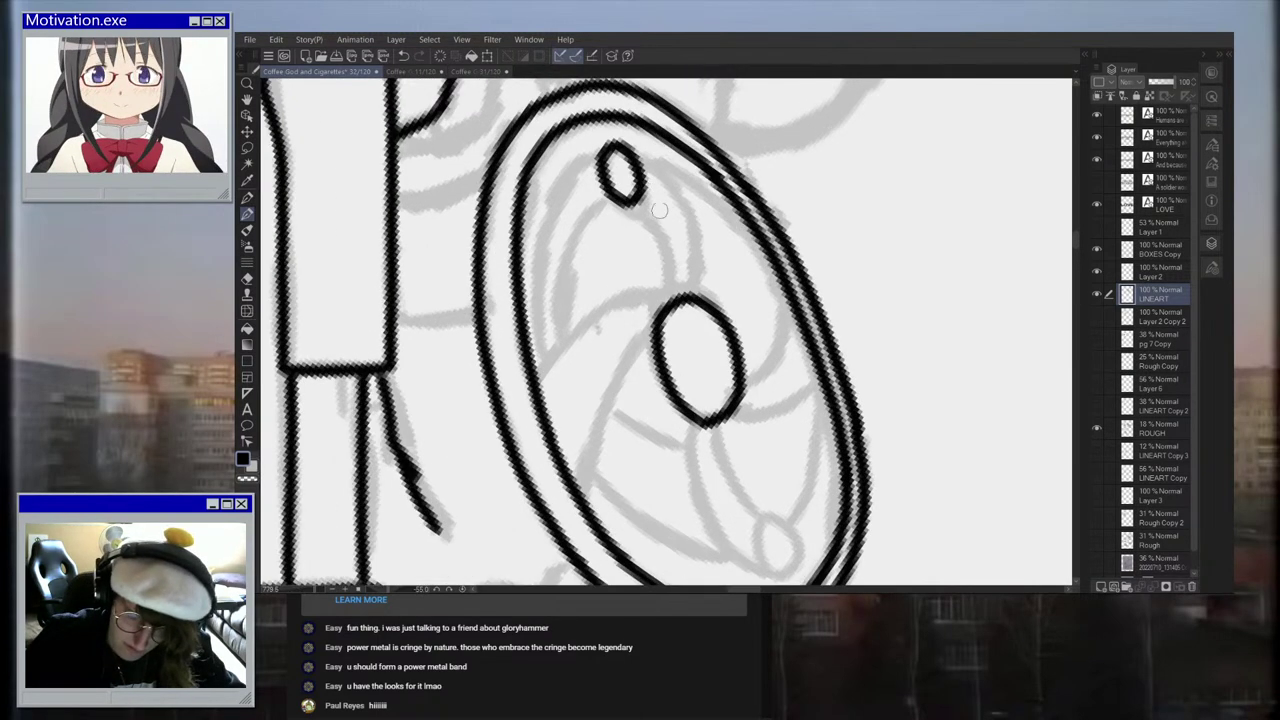
mouse_move(535, 382)
left_mouse_down()
mouse_move(604, 315)
mouse_move(688, 297)
mouse_move(614, 297)
mouse_move(571, 318)
mouse_move(520, 358)
mouse_move(496, 398)
left_mouse_up()
scroll(686, 303, "up", 1)
key("ctrl+z")
mouse_move(636, 338)
left_mouse_down()
mouse_move(570, 462)
mouse_move(556, 572)
left_mouse_up()
Step: Ink the curved arm joining the small upper oval to the hub, plus two arcs sweeping down from the oval's left side
mouse_move(610, 176)
left_mouse_down()
mouse_move(661, 229)
mouse_move(686, 296)
left_mouse_up()
key("ctrl+z")
mouse_move(612, 174)
left_mouse_down()
mouse_move(661, 226)
mouse_move(684, 292)
left_mouse_up()
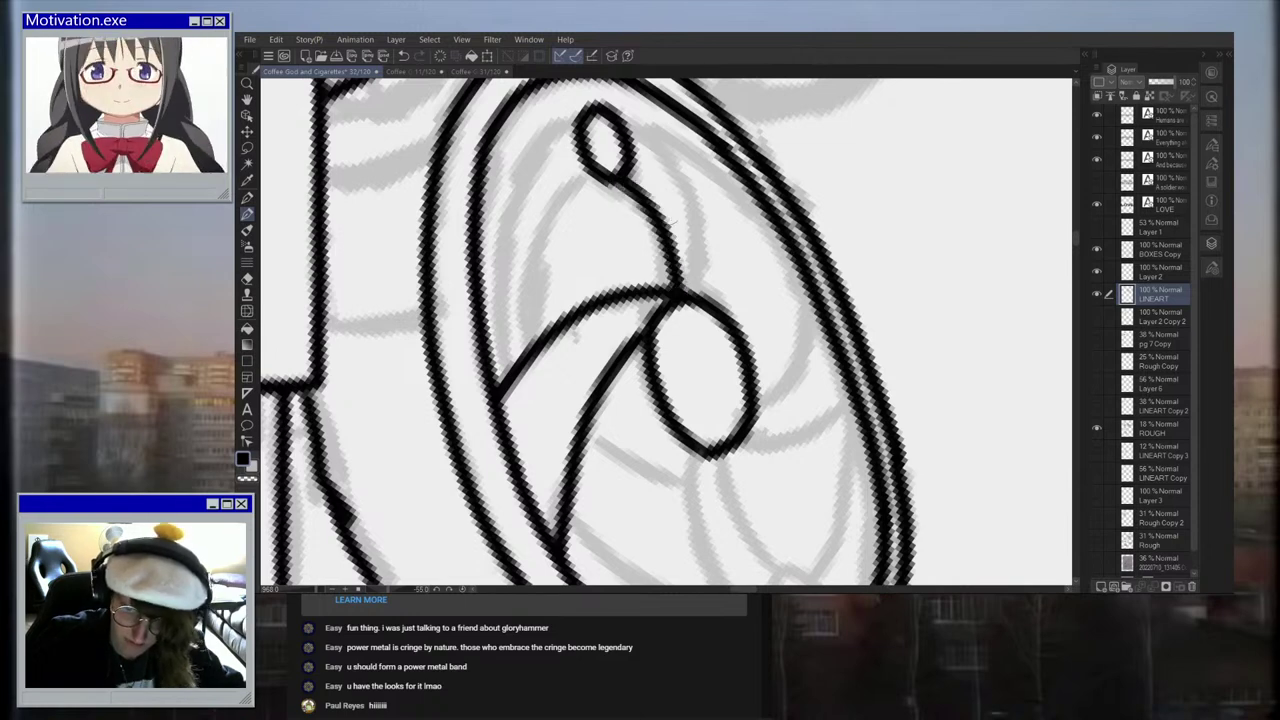
mouse_move(608, 106)
left_mouse_down()
mouse_move(664, 144)
mouse_move(704, 241)
mouse_move(700, 303)
left_mouse_up()
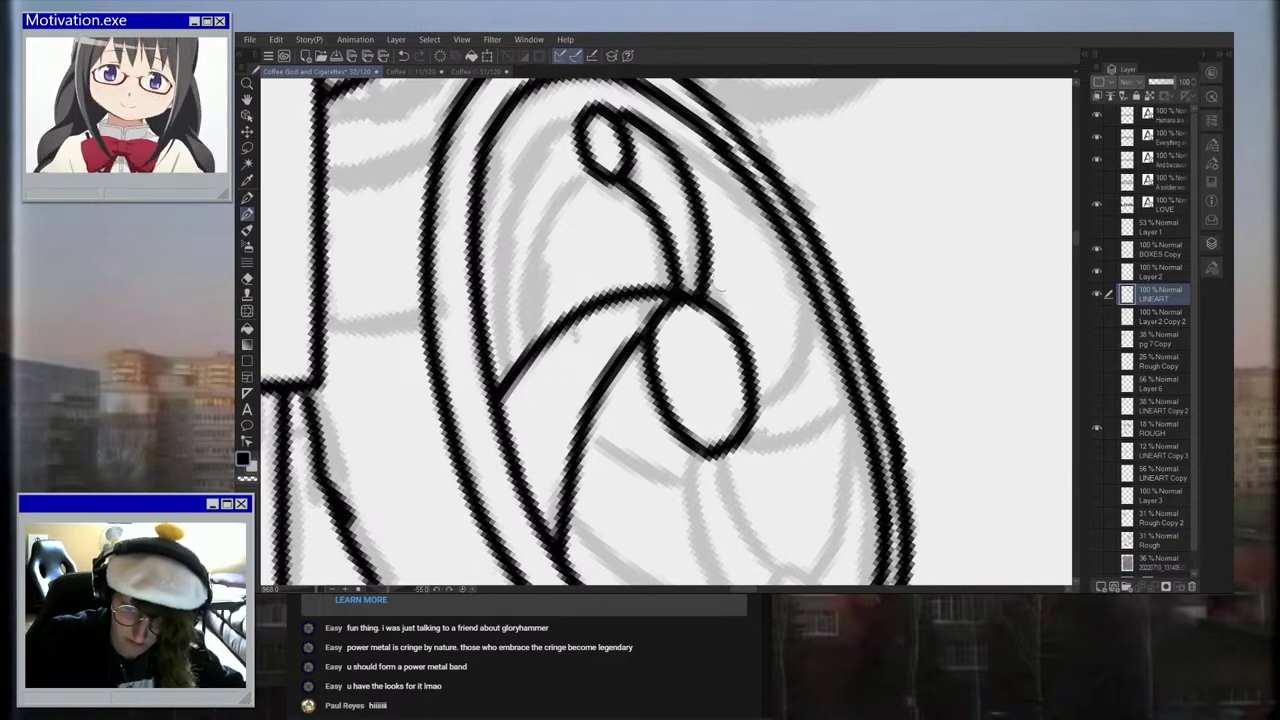
key("ctrl+z")
key("ctrl+y")
mouse_move(522, 348)
left_mouse_down()
mouse_move(547, 228)
mouse_move(606, 158)
left_mouse_up()
mouse_move(580, 112)
left_mouse_down()
mouse_move(523, 158)
mouse_move(500, 228)
mouse_move(505, 372)
left_mouse_up()
Step: Ink the arc from the small upper oval along the right rim and the curved spokes on the hub's right side
scroll(633, 265, "down", 6)
scroll(632, 370, "up", 3)
mouse_move(666, 163)
left_mouse_down()
mouse_move(723, 208)
mouse_move(754, 268)
left_mouse_up()
key("ctrl+z")
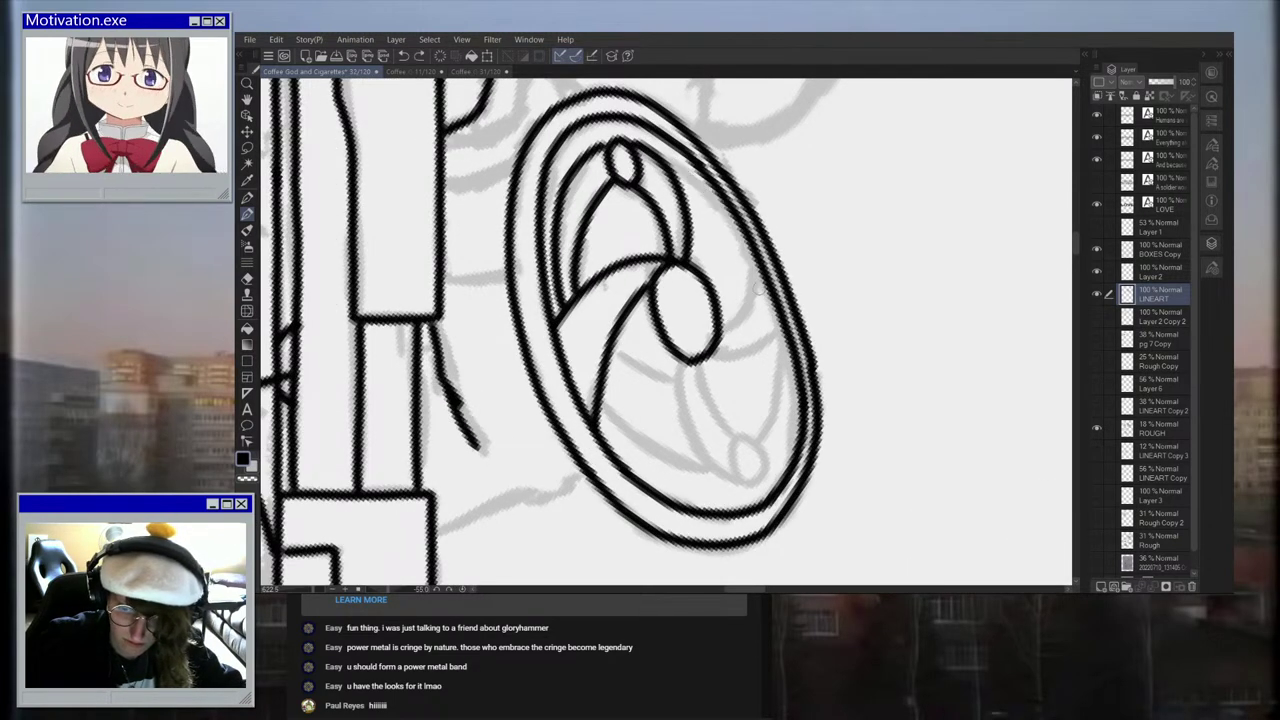
left_click_drag(664, 162, 740, 224)
mouse_move(722, 336)
left_mouse_down()
mouse_move(744, 313)
mouse_move(756, 255)
mouse_move(734, 355)
mouse_move(786, 307)
left_mouse_up()
Step: Ink the small circle near the shield's lower rim and the curved arm joining it to the hub
key("ctrl+plus")
mouse_move(765, 518)
left_mouse_down()
mouse_move(748, 487)
mouse_move(773, 459)
mouse_move(788, 492)
mouse_move(752, 508)
left_mouse_up()
mouse_move(752, 458)
left_mouse_down()
mouse_move(706, 392)
mouse_move(710, 352)
left_mouse_up()
mouse_move(680, 350)
left_mouse_down()
mouse_move(682, 400)
mouse_move(733, 500)
mouse_move(700, 458)
mouse_move(694, 357)
left_mouse_up()
key("ctrl+z")
Step: Ink the two curved lines running from the lower-left spoke to the lower arm and its small circle
mouse_move(592, 342)
left_mouse_down()
mouse_move(652, 376)
mouse_move(678, 392)
left_mouse_up()
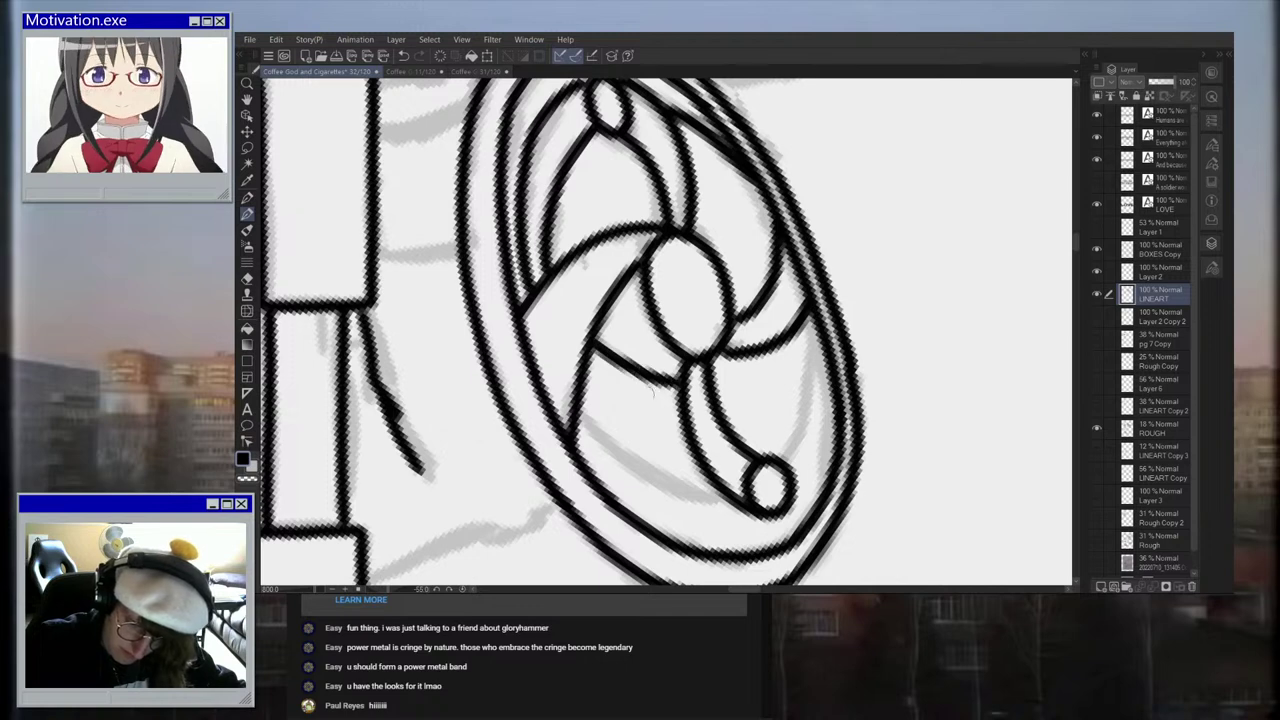
mouse_move(578, 418)
left_mouse_down()
mouse_move(688, 500)
mouse_move(738, 506)
left_mouse_up()
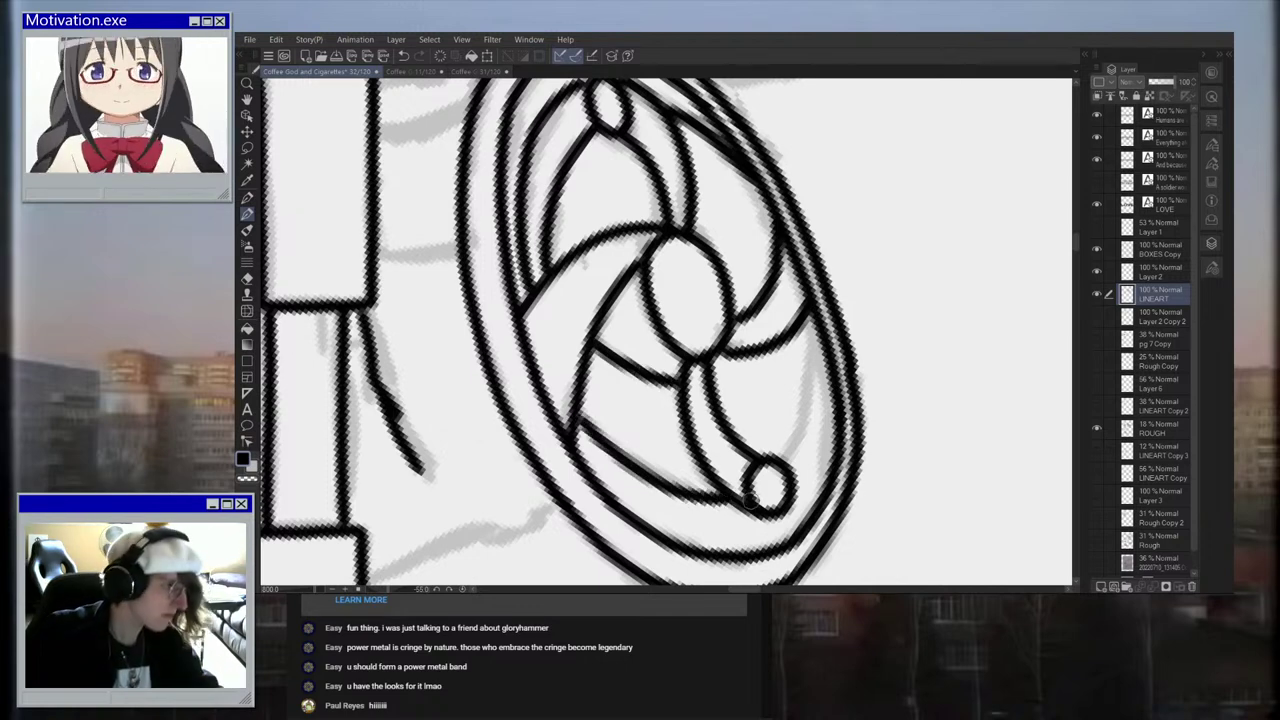
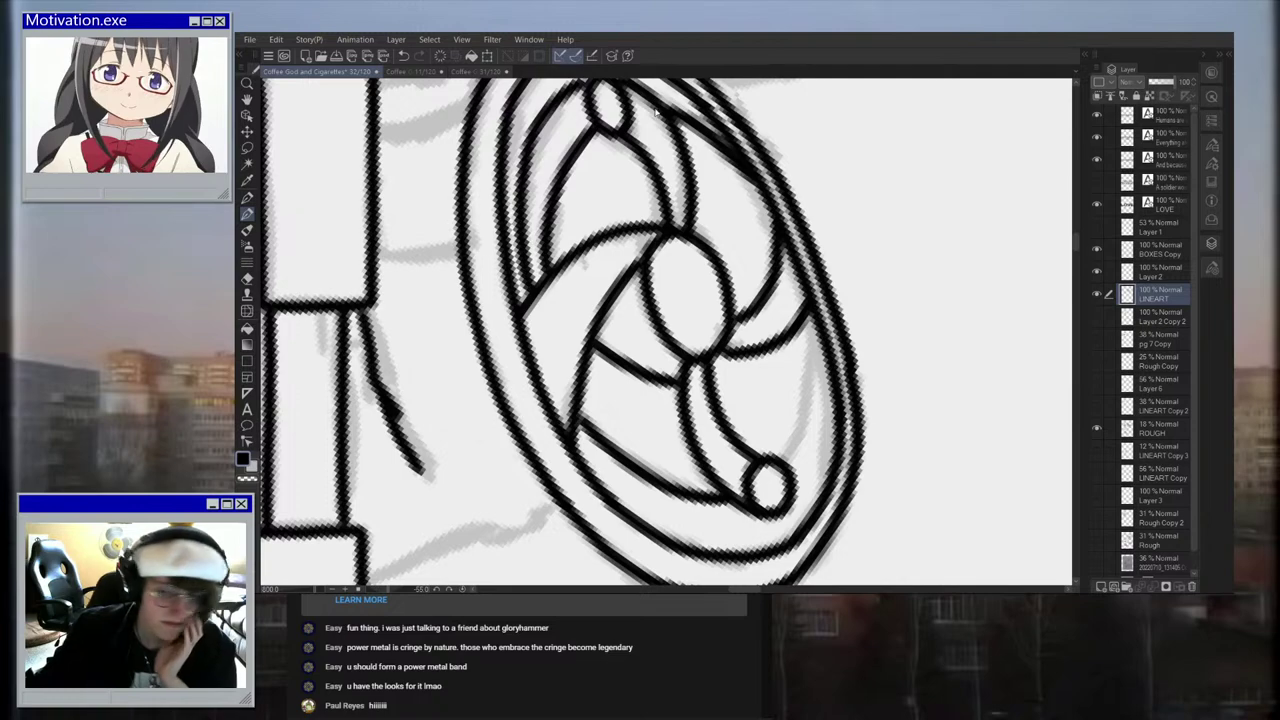
scroll(653, 330, "down", 4)
scroll(723, 502, "up", 6)
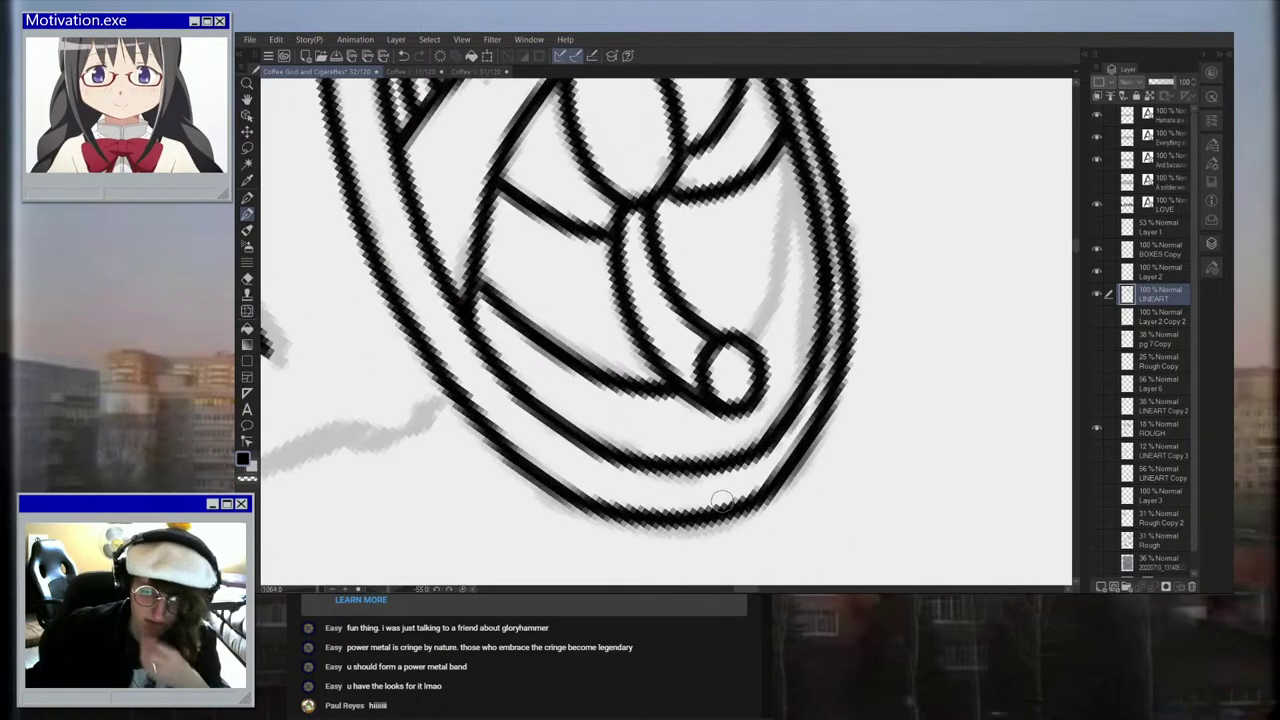
scroll(722, 500, "down", 3)
scroll(848, 347, "up", 2)
scroll(812, 364, "down", 2)
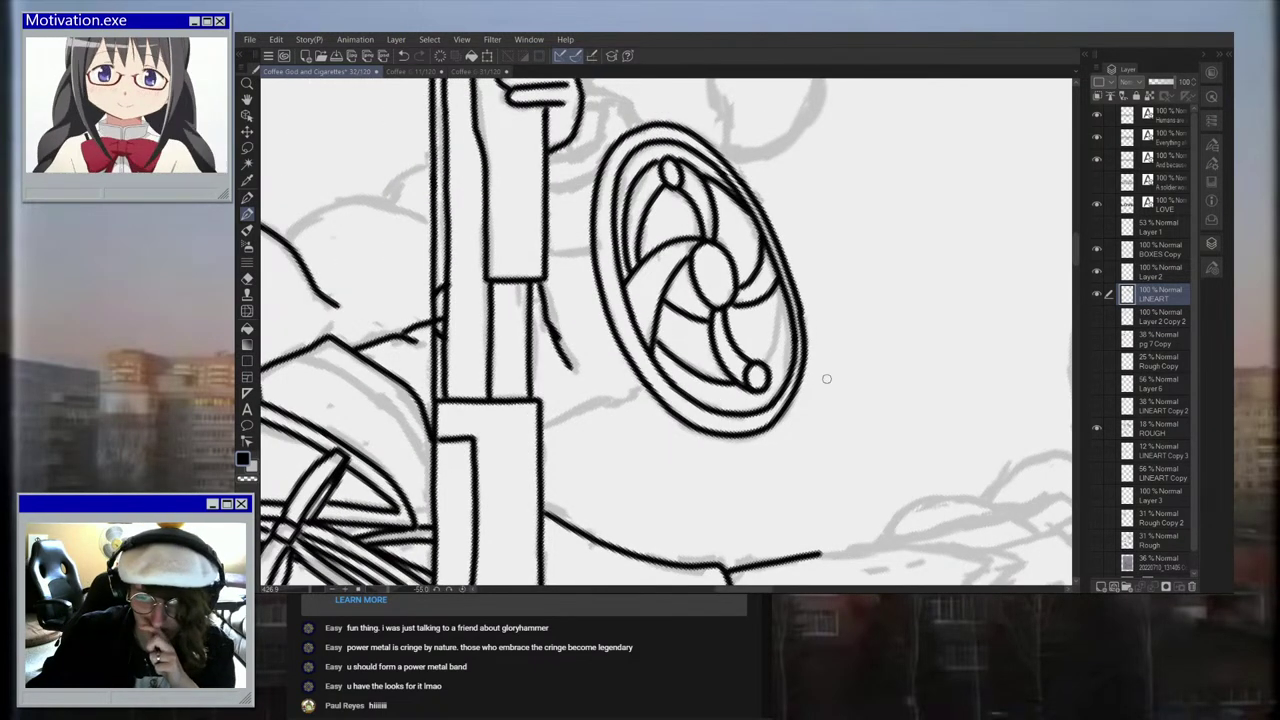
scroll(810, 378, "up", 2)
left_click_drag(760, 372, 778, 324)
scroll(780, 336, "down", 2)
scroll(825, 281, "down", 2)
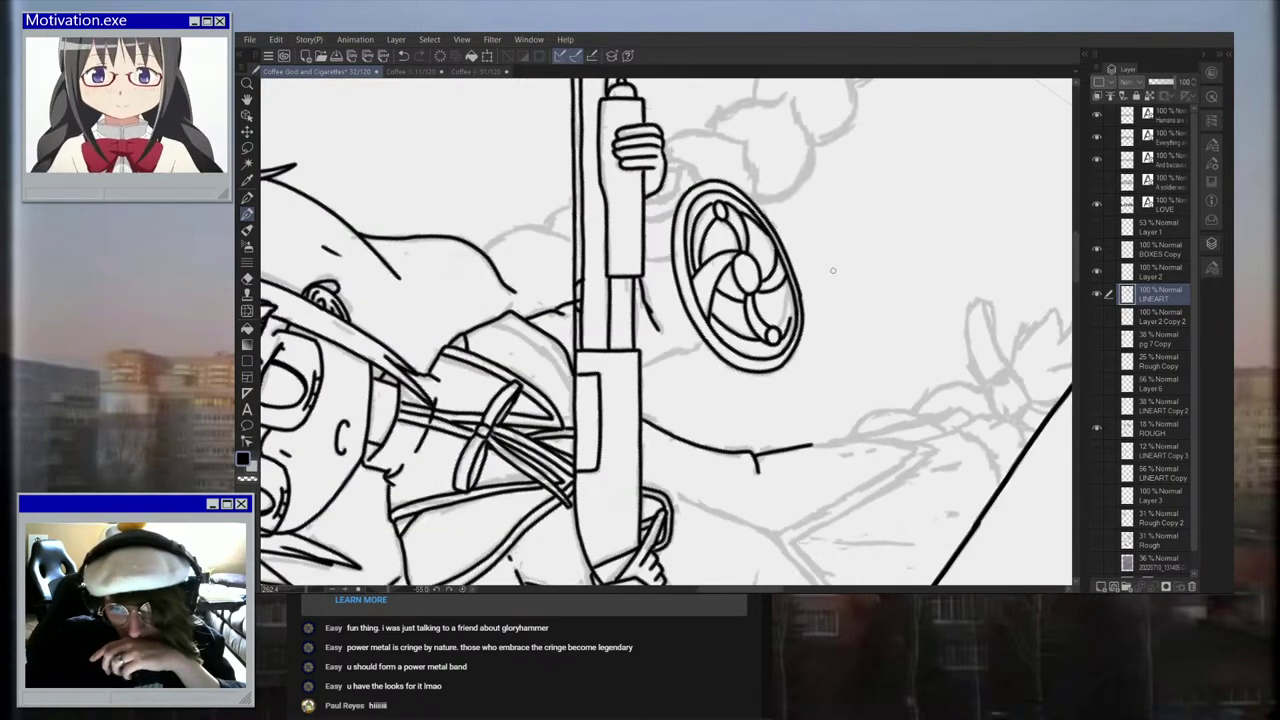
scroll(830, 283, "up", 4)
mouse_move(772, 266)
left_mouse_down()
mouse_move(757, 339)
mouse_move(779, 283)
left_mouse_up()
Step: Examine the whole panel and the shield's spoke pattern against the rough sketch
scroll(778, 324, "down", 2)
scroll(779, 282, "down", 5)
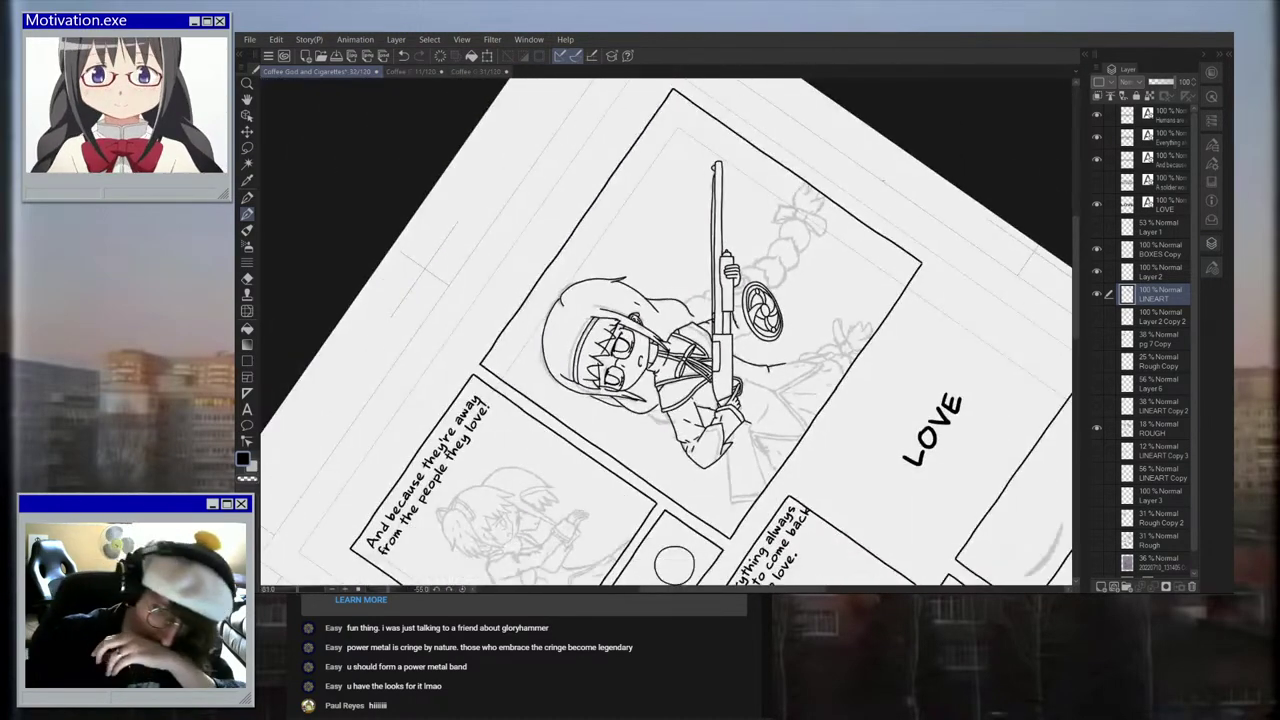
scroll(835, 308, "down", 2)
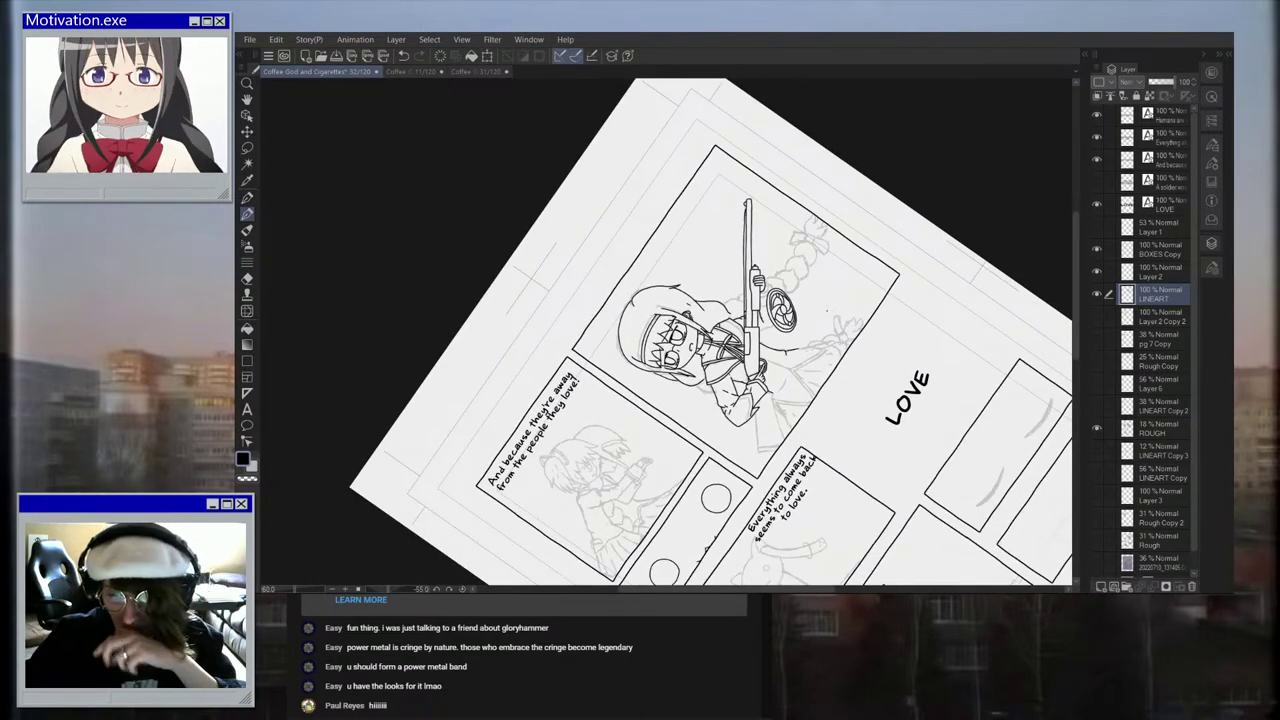
scroll(826, 310, "up", 2)
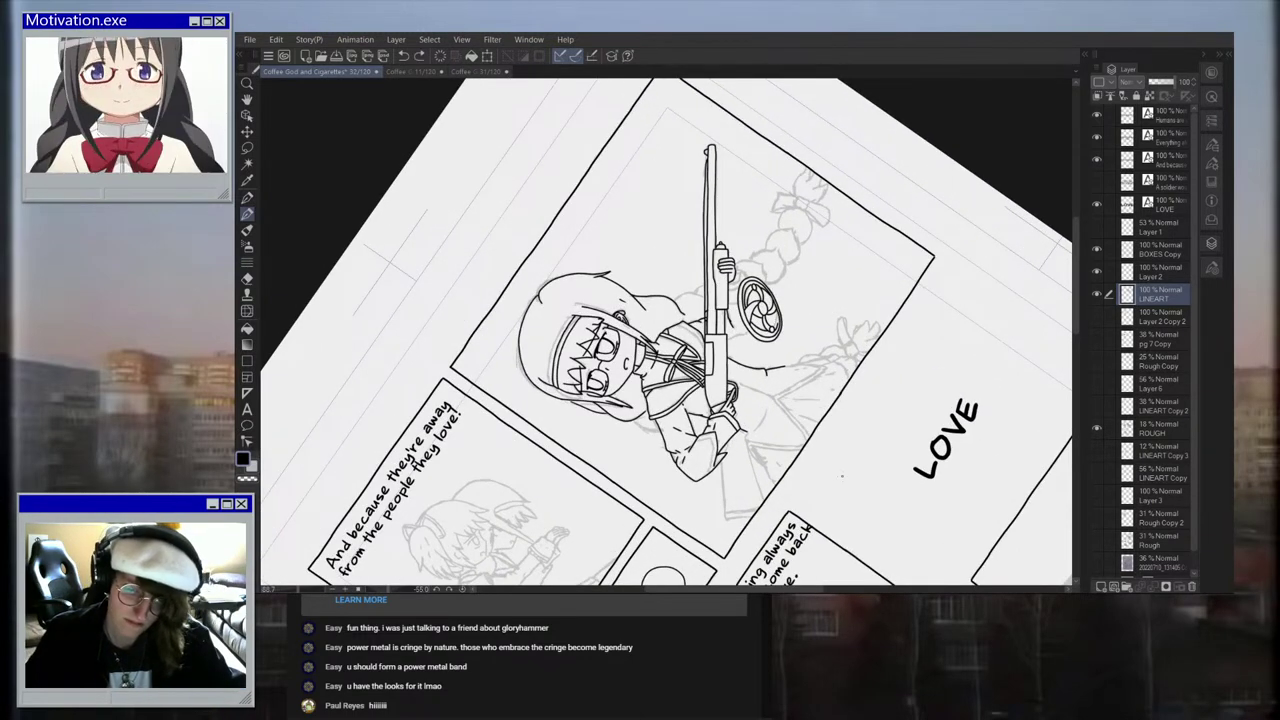
scroll(790, 370, "up", 3)
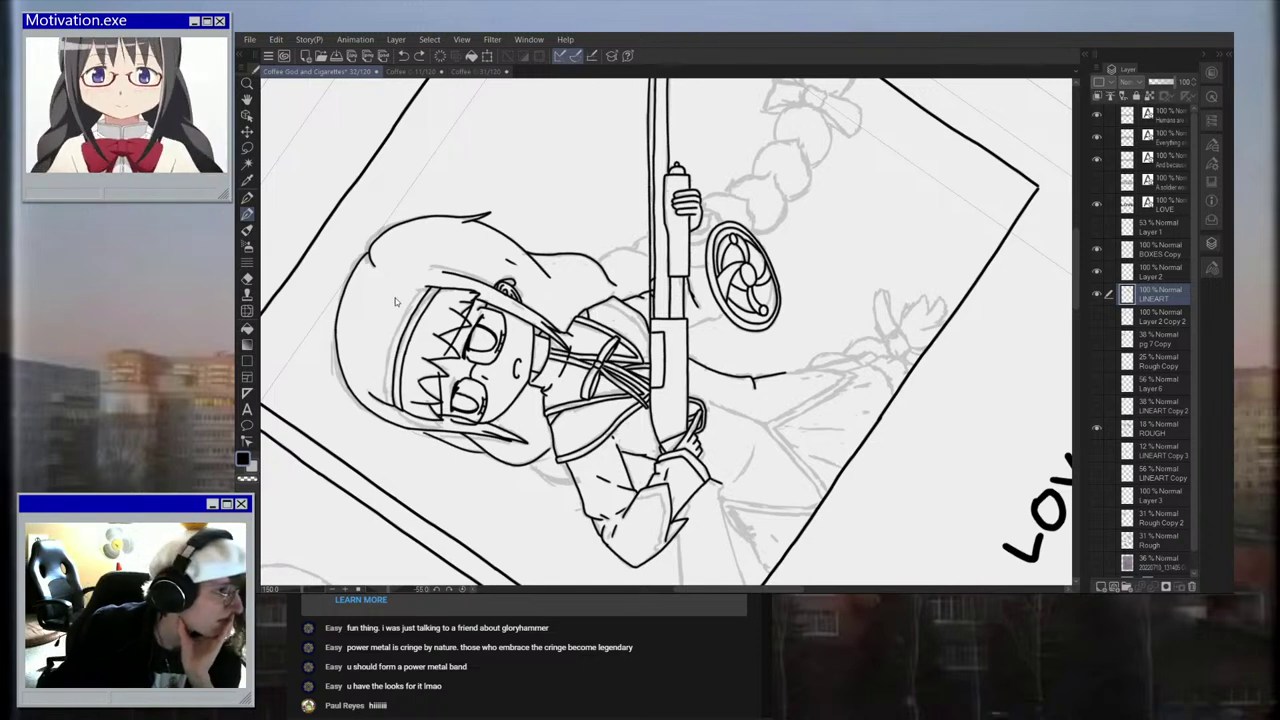
scroll(816, 305, "up", 3)
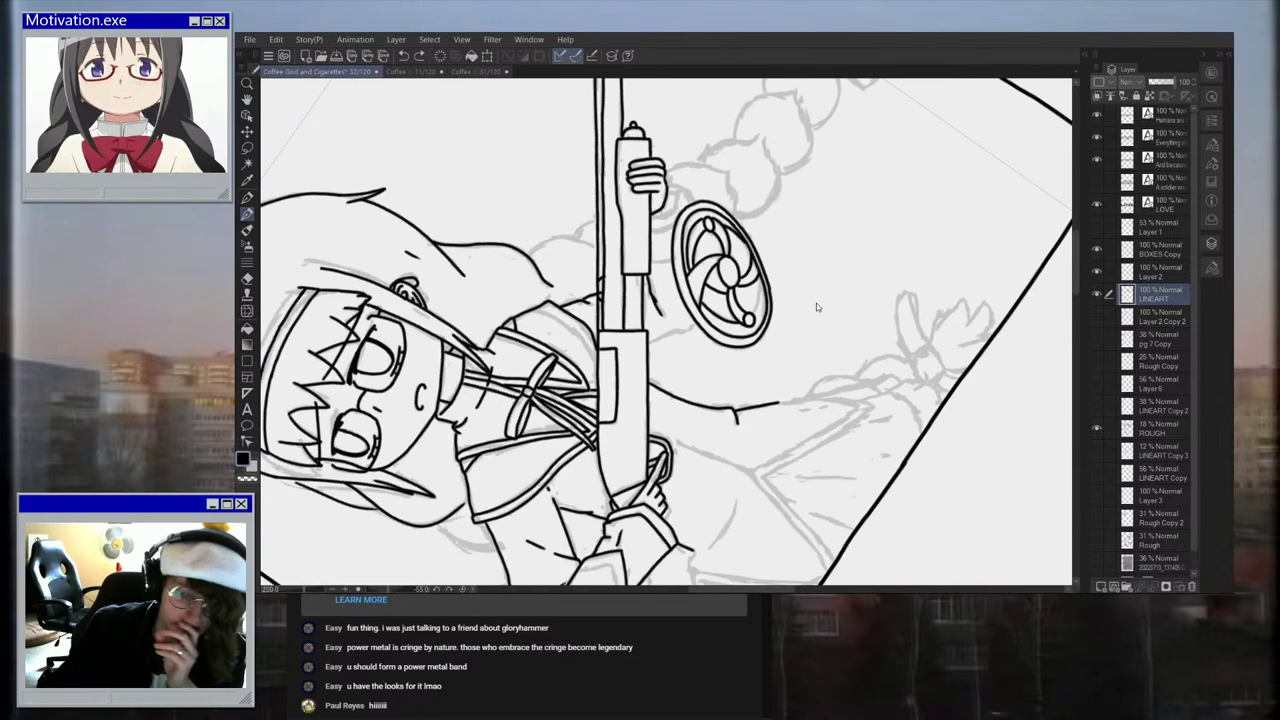
scroll(816, 308, "up", 2)
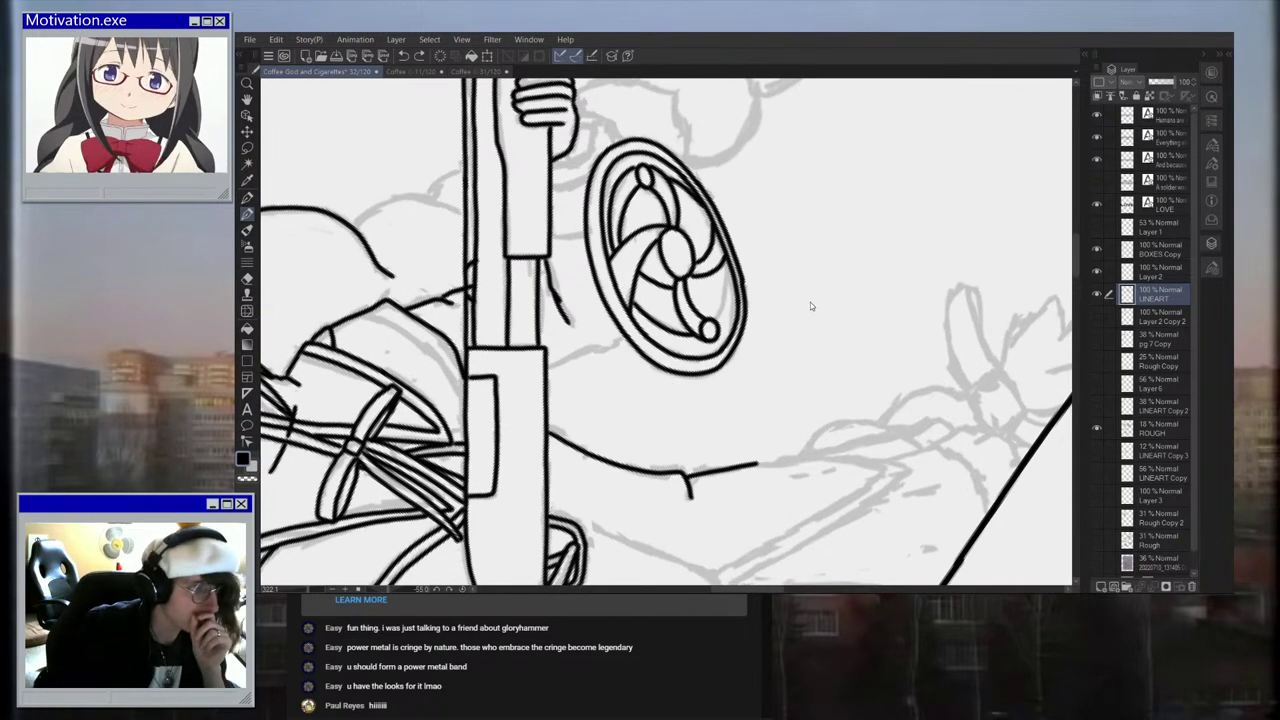
scroll(806, 300, "up", 4)
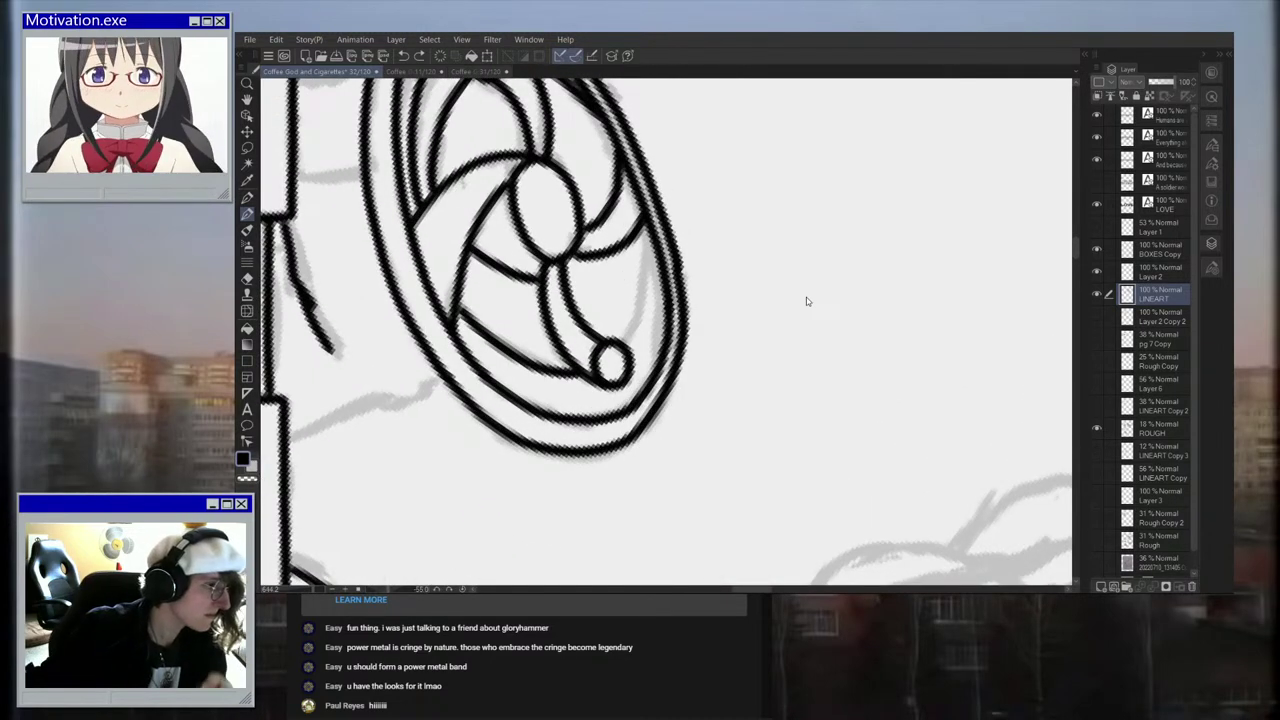
Step: Ink the remaining arcs in the shield's lower-right section, between the right spoke and the small lower circle
scroll(693, 385, "down", 3)
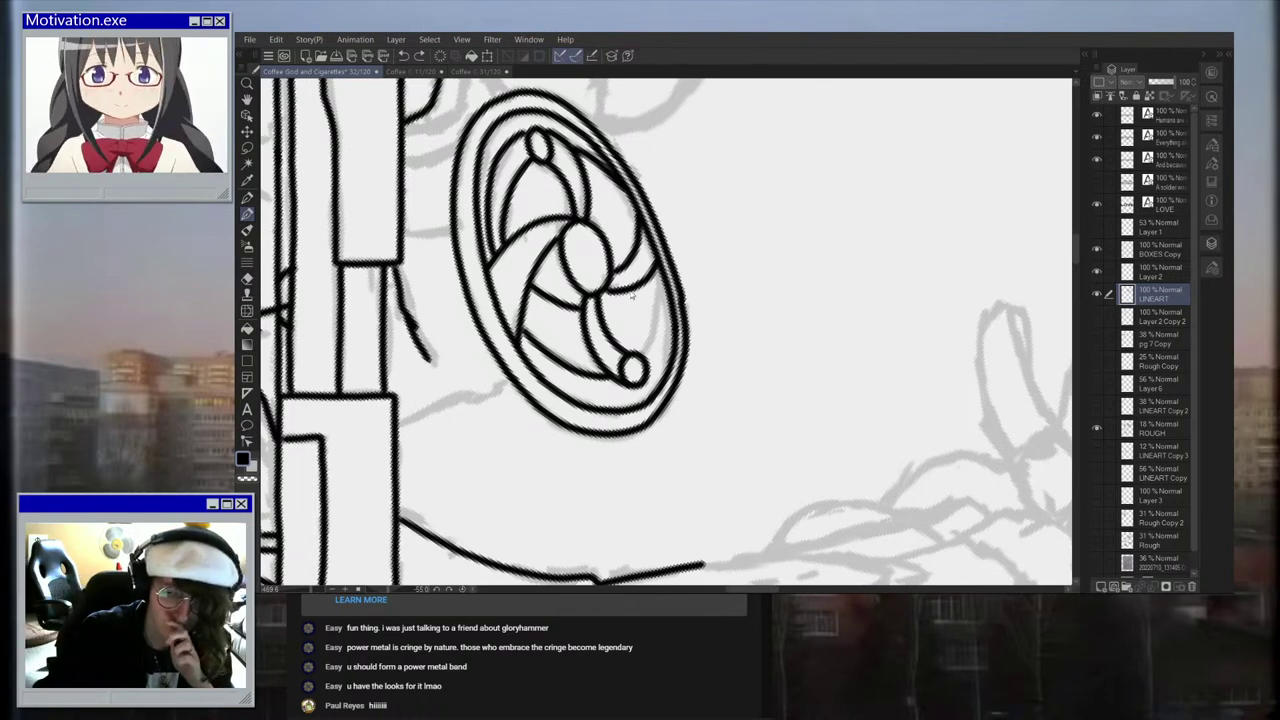
scroll(620, 335, "up", 1)
scroll(665, 355, "up", 1)
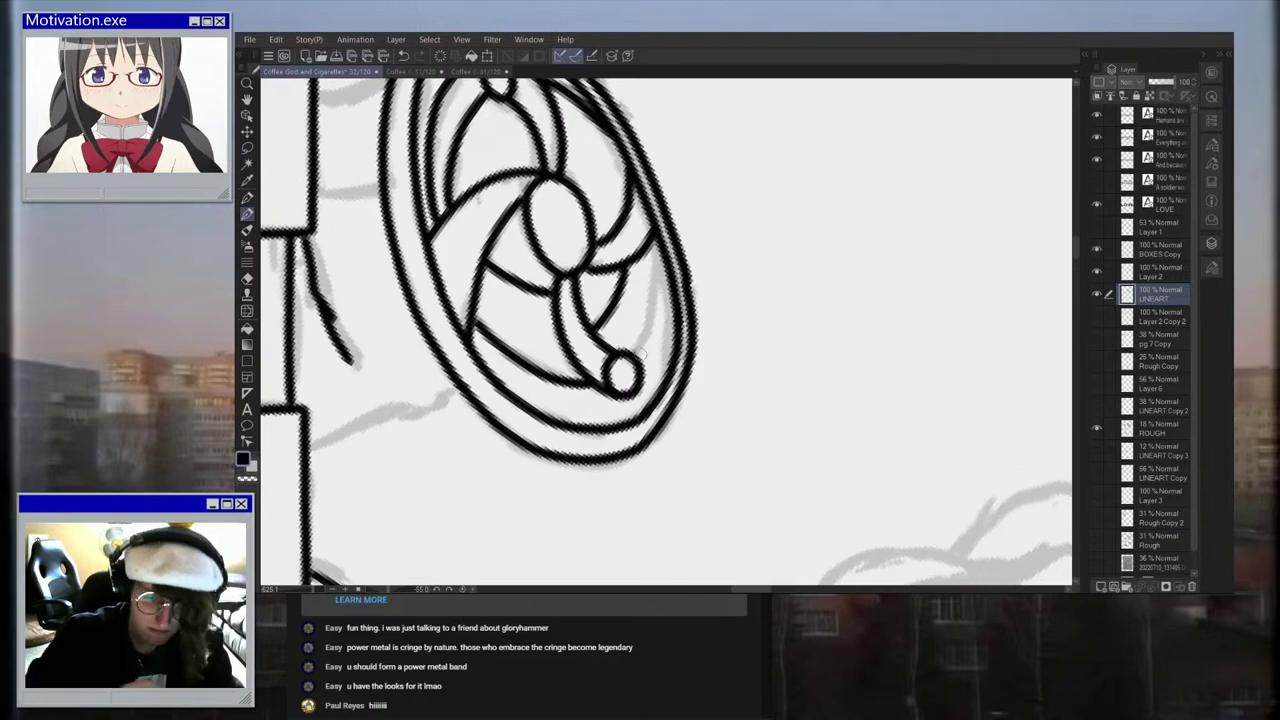
scroll(652, 252, "down", 6)
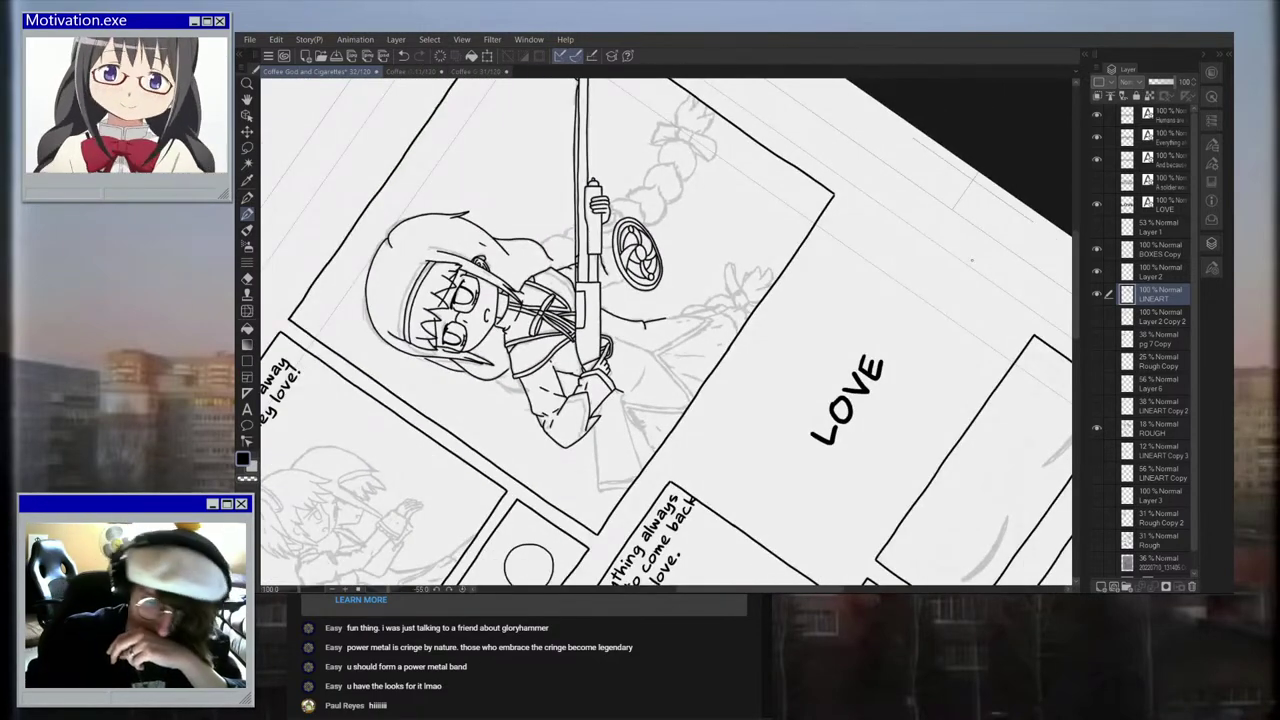
scroll(630, 265, "up", 5)
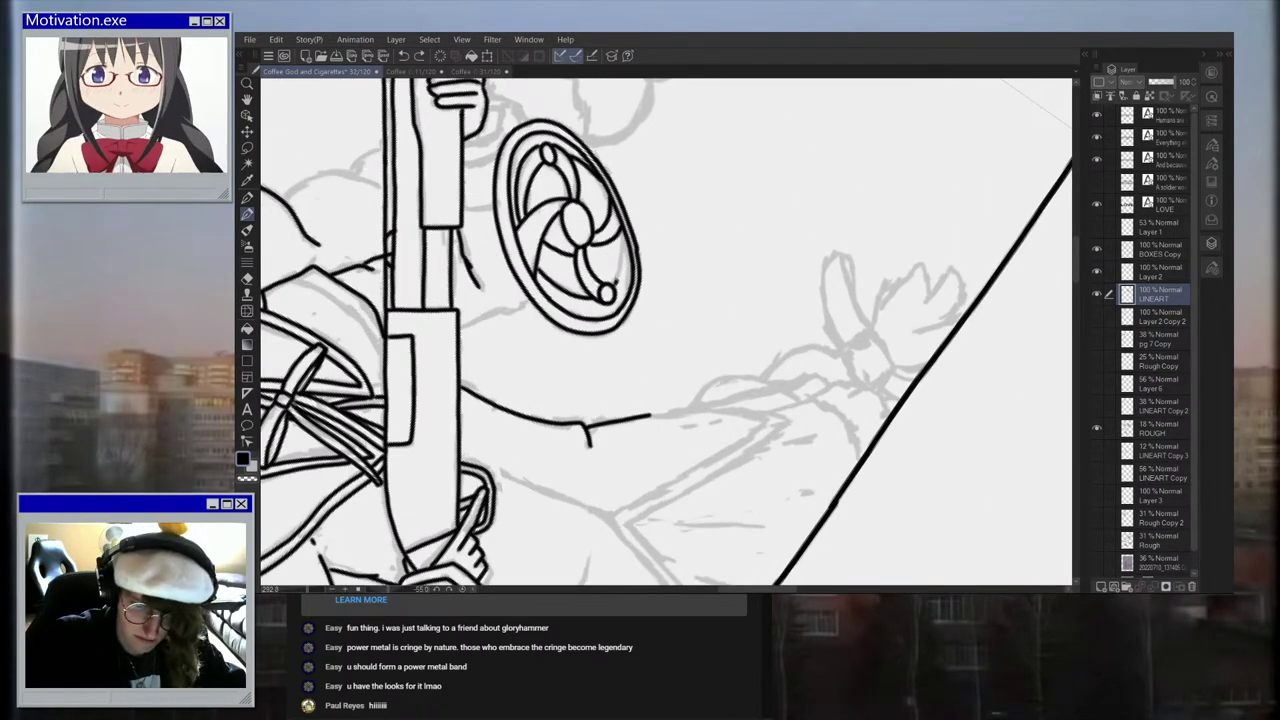
scroll(618, 240, "up", 1)
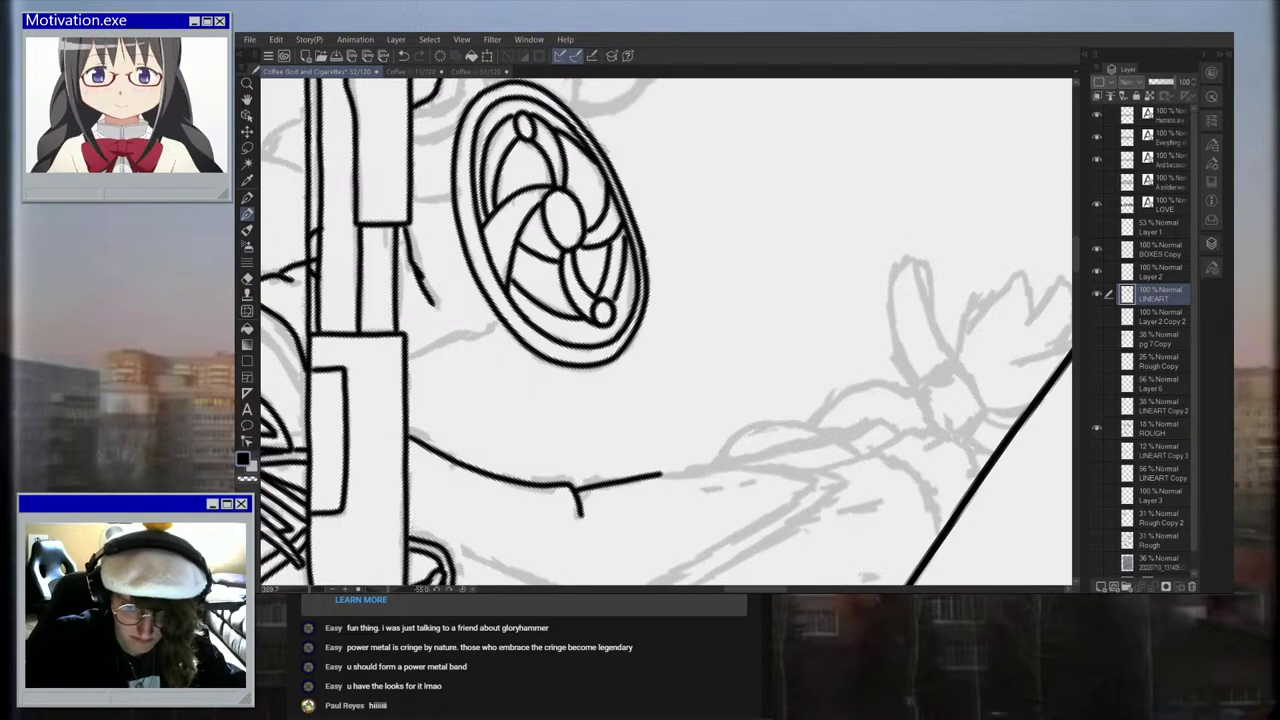
Step: Hide the ROUGH layer and turn the page upright to check the panel's clean line art
scroll(611, 243, "down", 5)
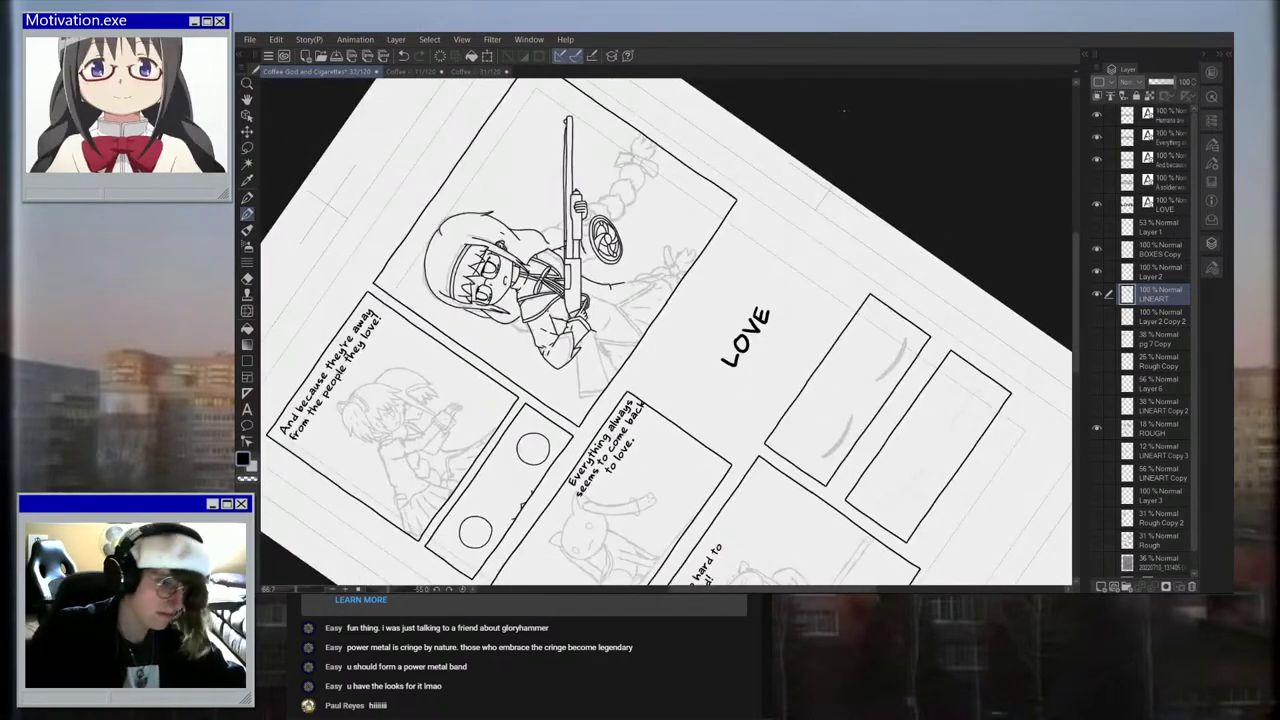
left_click(1097, 429)
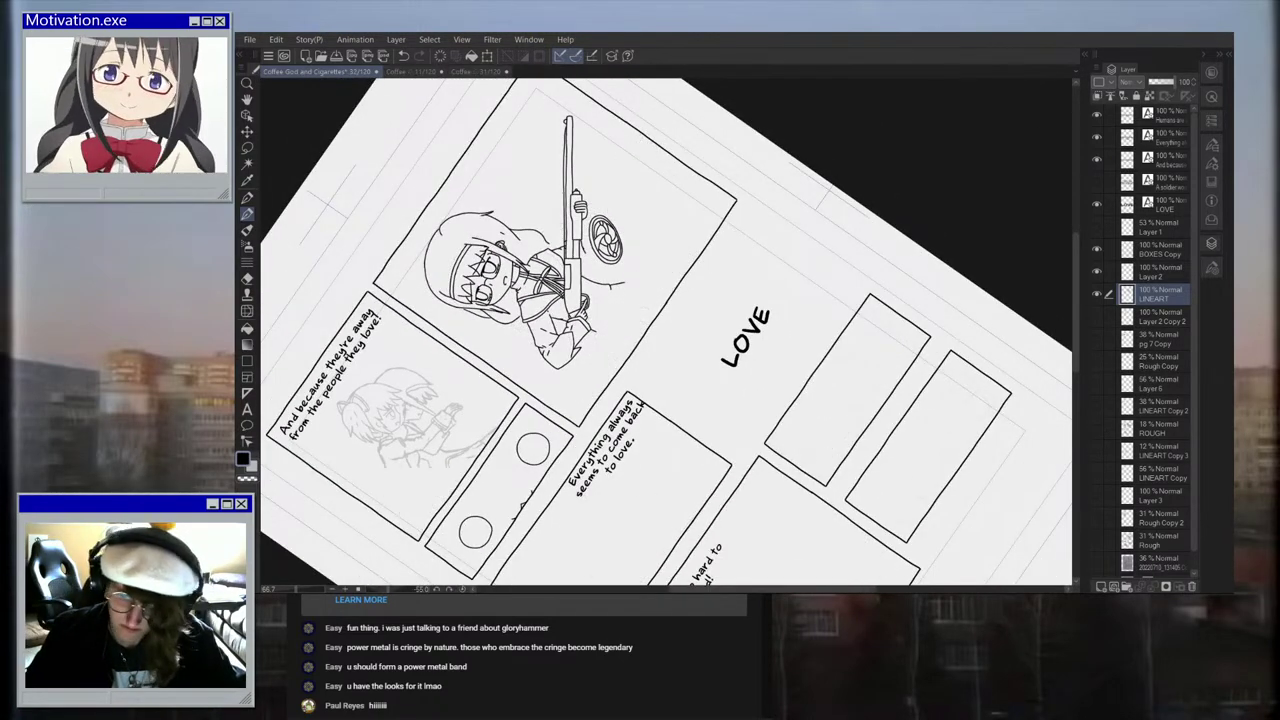
left_click_drag(692, 246, 884, 266)
scroll(840, 264, "down", 2)
scroll(754, 166, "up", 1)
scroll(752, 164, "up", 2)
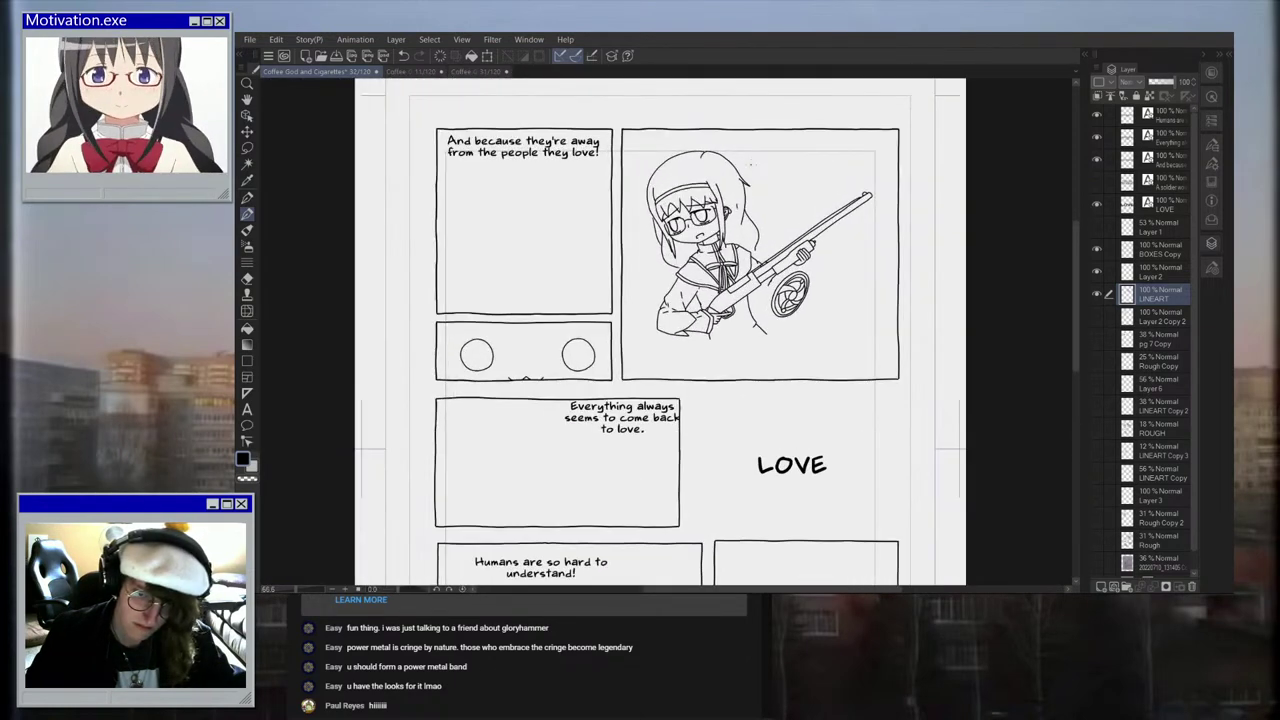
scroll(790, 245, "up", 6)
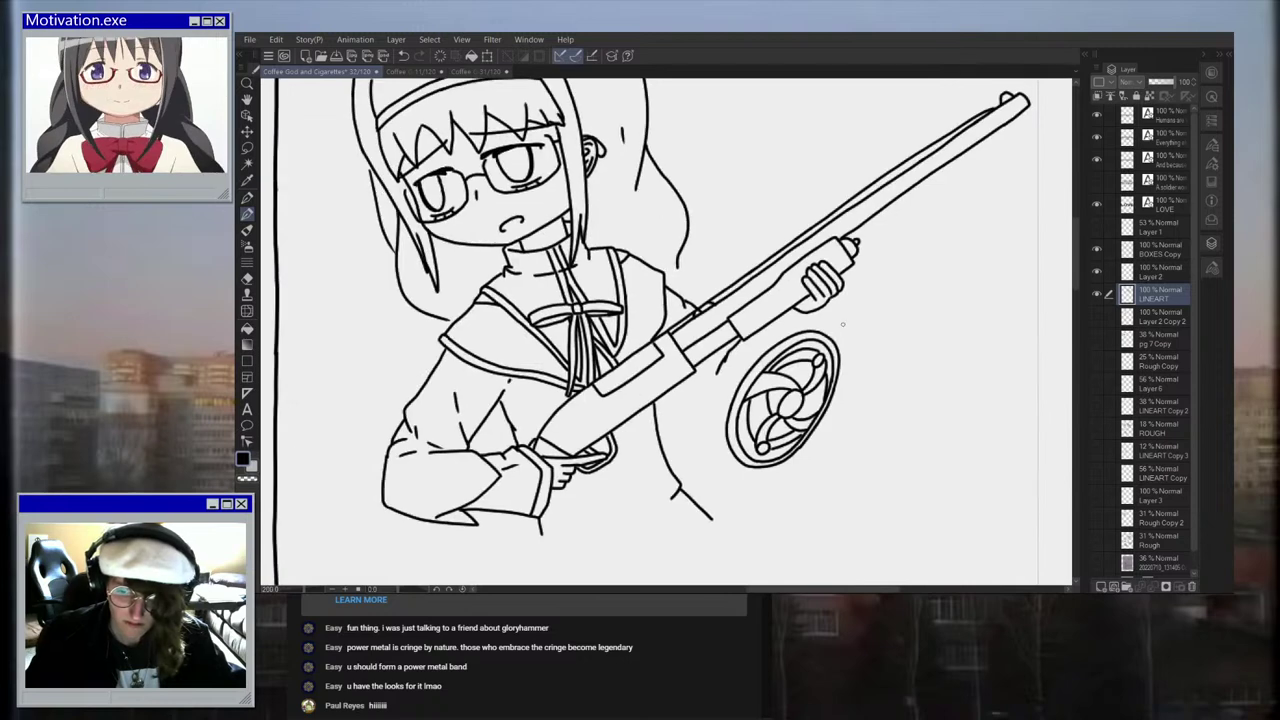
Step: Show the ROUGH layer again under the line art around the shotgun and shield
left_click(1098, 544)
left_click(1098, 544)
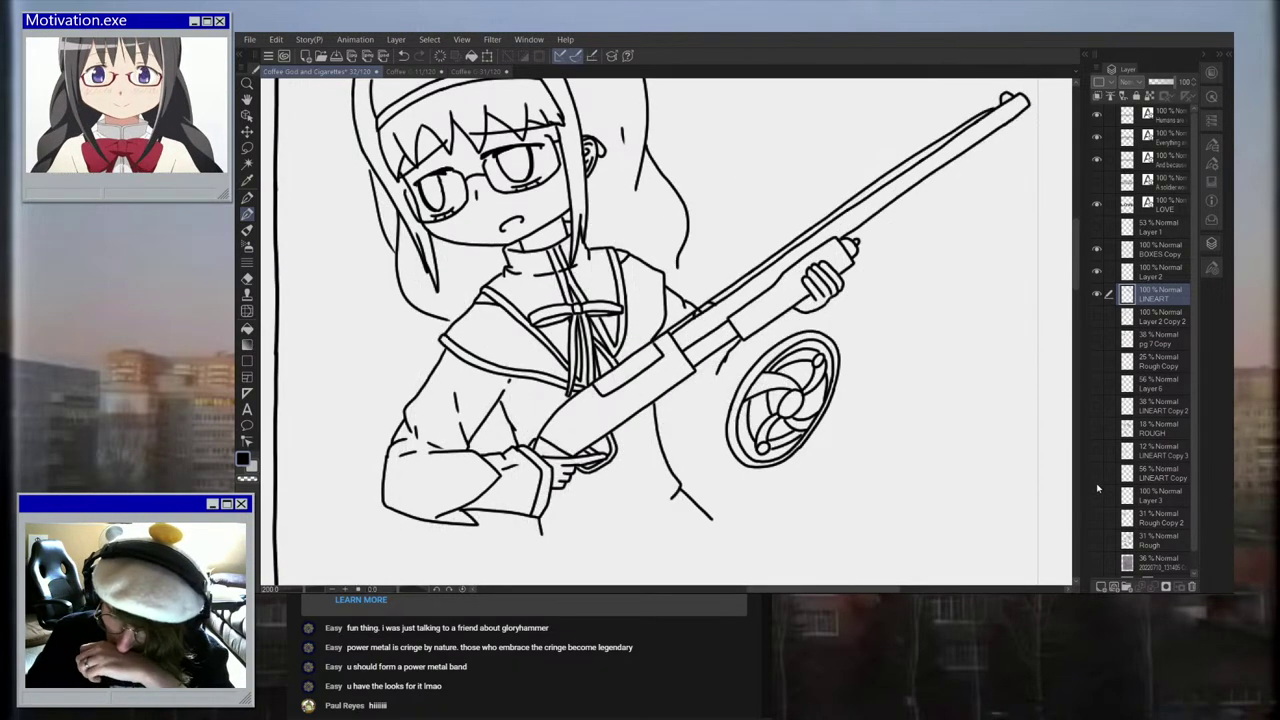
left_click(1097, 428)
scroll(789, 352, "up", 5)
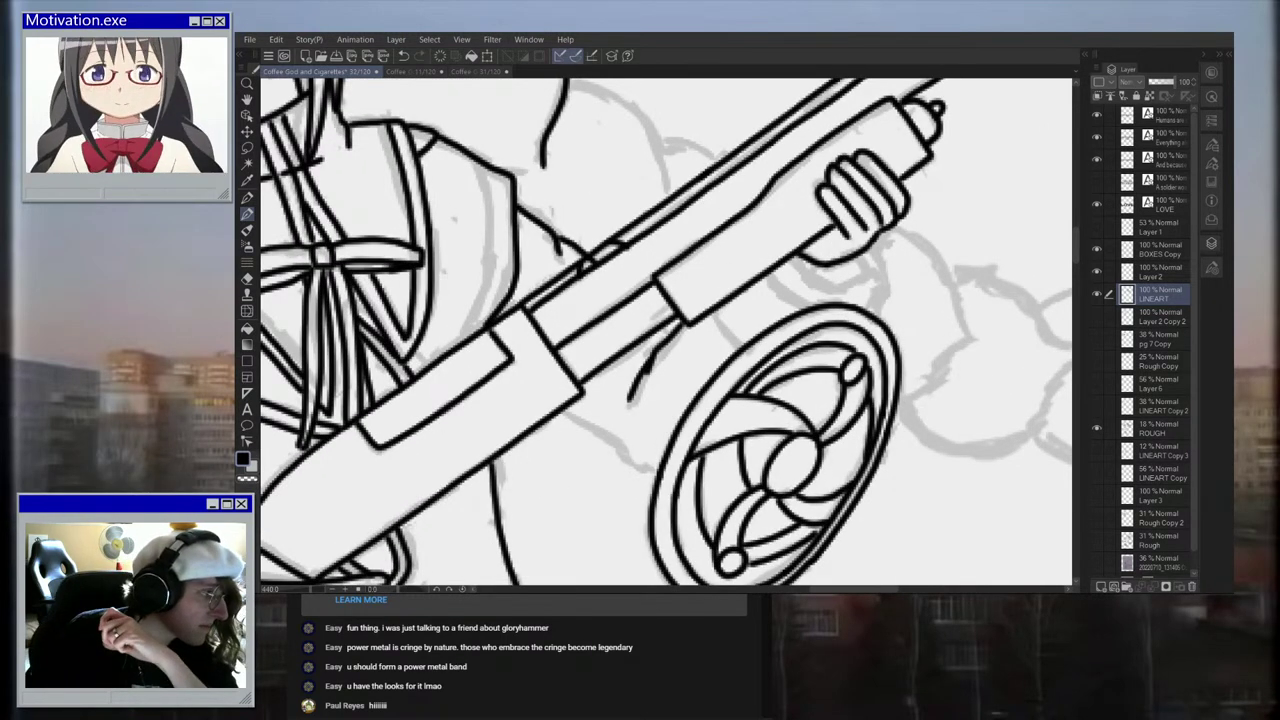
scroll(638, 348, "up", 1)
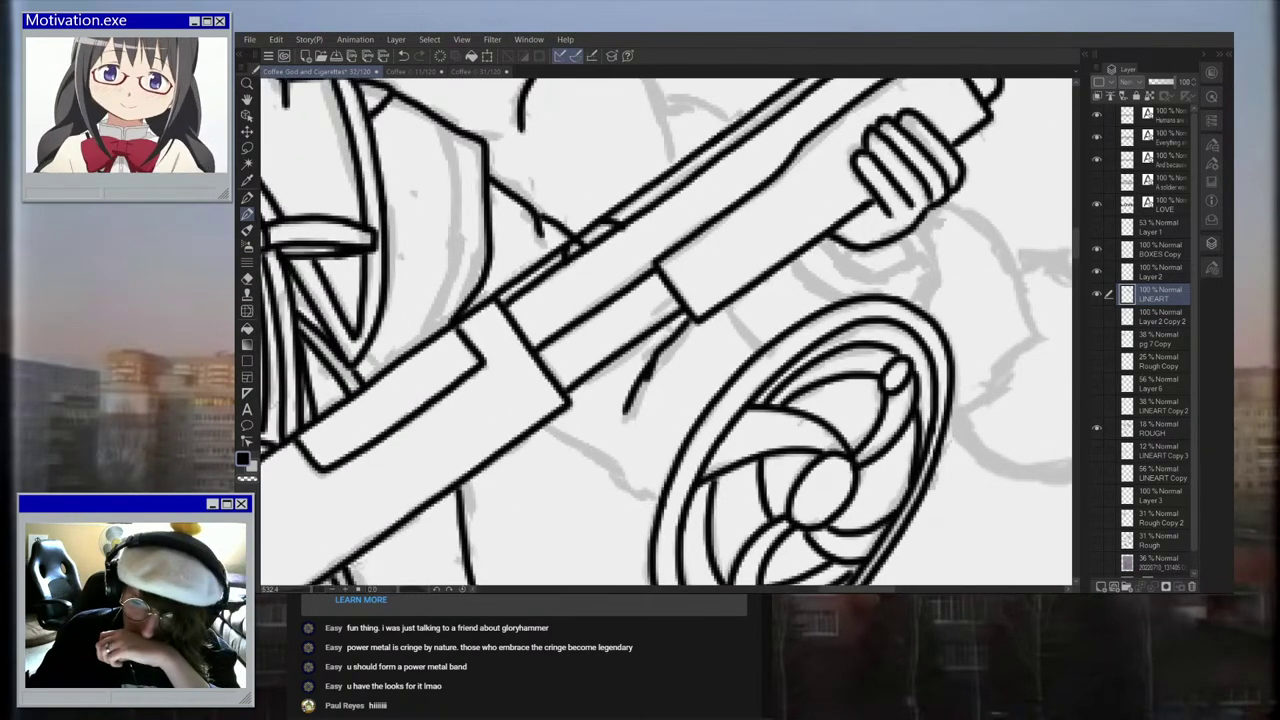
Step: Ink the sleeve cuff's curved folds and outer edge below the gripping hand, between the shotgun's fore-end and the shield
scroll(900, 266, "up", 2)
mouse_move(768, 236)
left_mouse_down()
mouse_move(850, 263)
mouse_move(932, 258)
left_mouse_up()
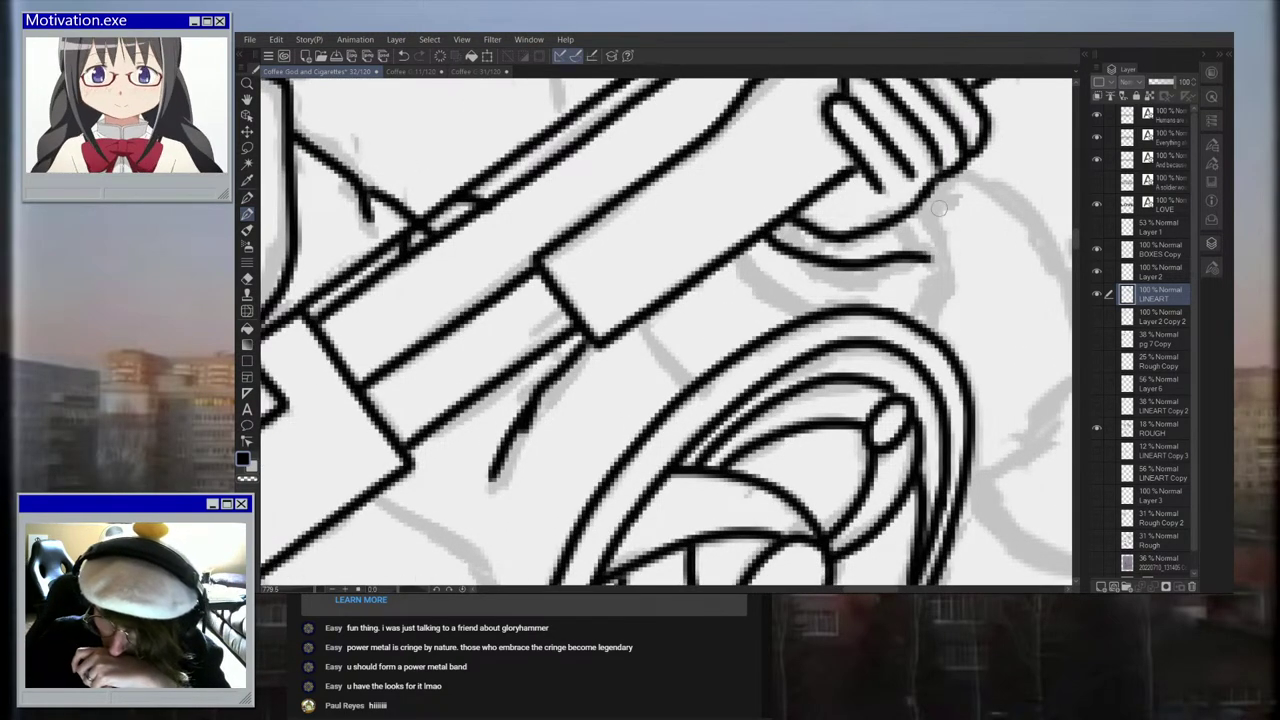
mouse_move(934, 192)
left_mouse_down()
mouse_move(958, 270)
mouse_move(948, 266)
left_mouse_up()
mouse_move(735, 262)
left_mouse_down()
mouse_move(756, 282)
mouse_move(818, 292)
mouse_move(900, 288)
left_mouse_up()
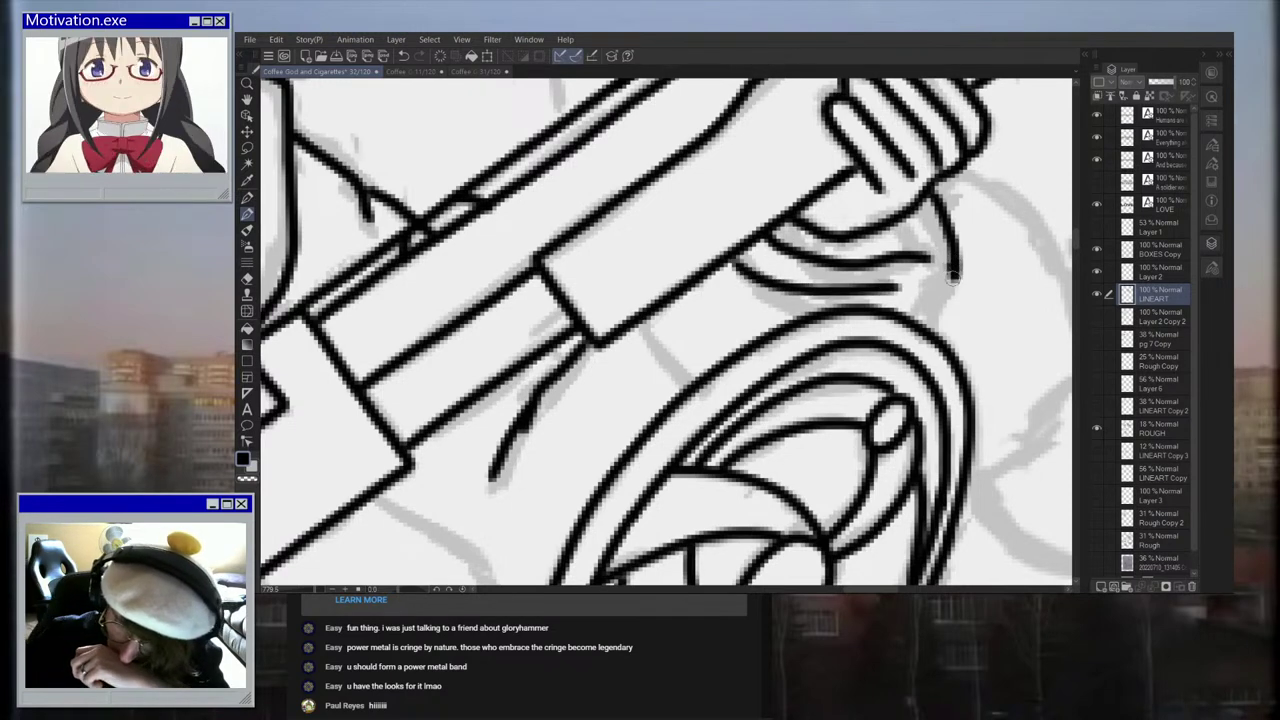
scroll(937, 305, "down", 2)
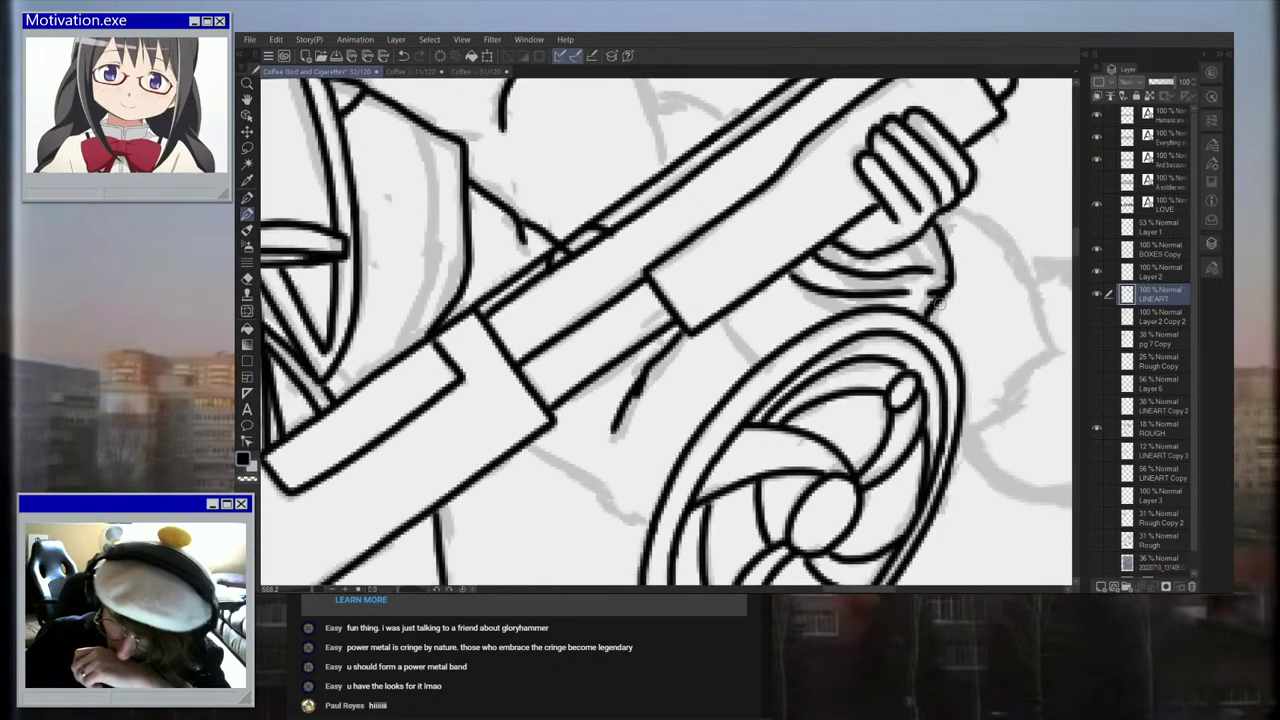
scroll(937, 302, "down", 2)
scroll(937, 302, "down", 3)
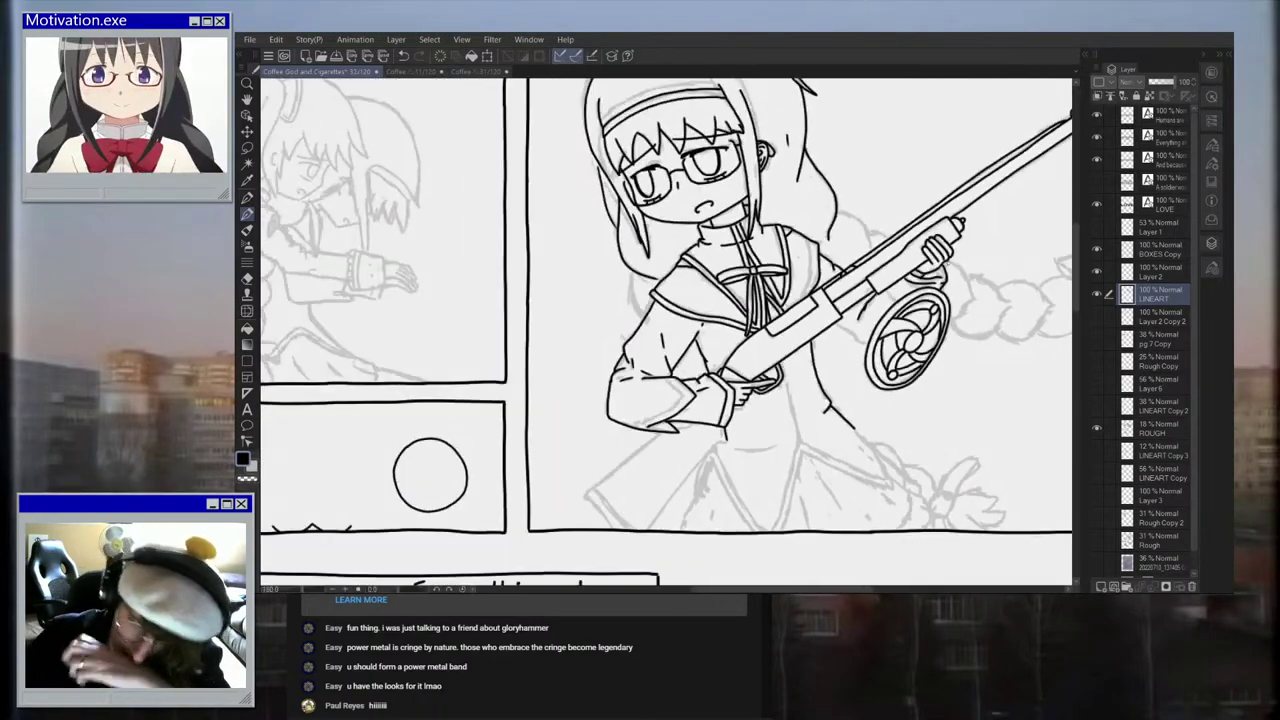
Step: Ink two short parallel lines joining the underside of the shotgun's fore-end to the shield's rim
scroll(937, 302, "up", 5)
scroll(940, 272, "up", 3)
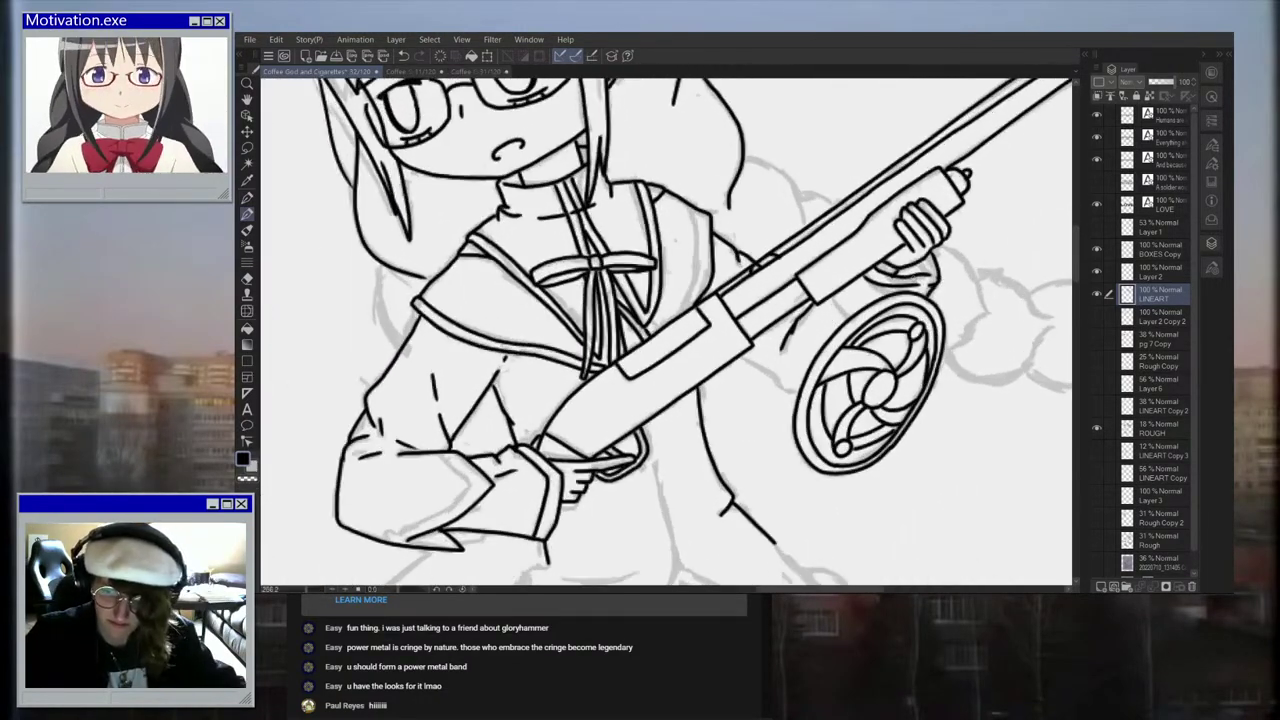
scroll(906, 298, "up", 2)
scroll(905, 297, "up", 1)
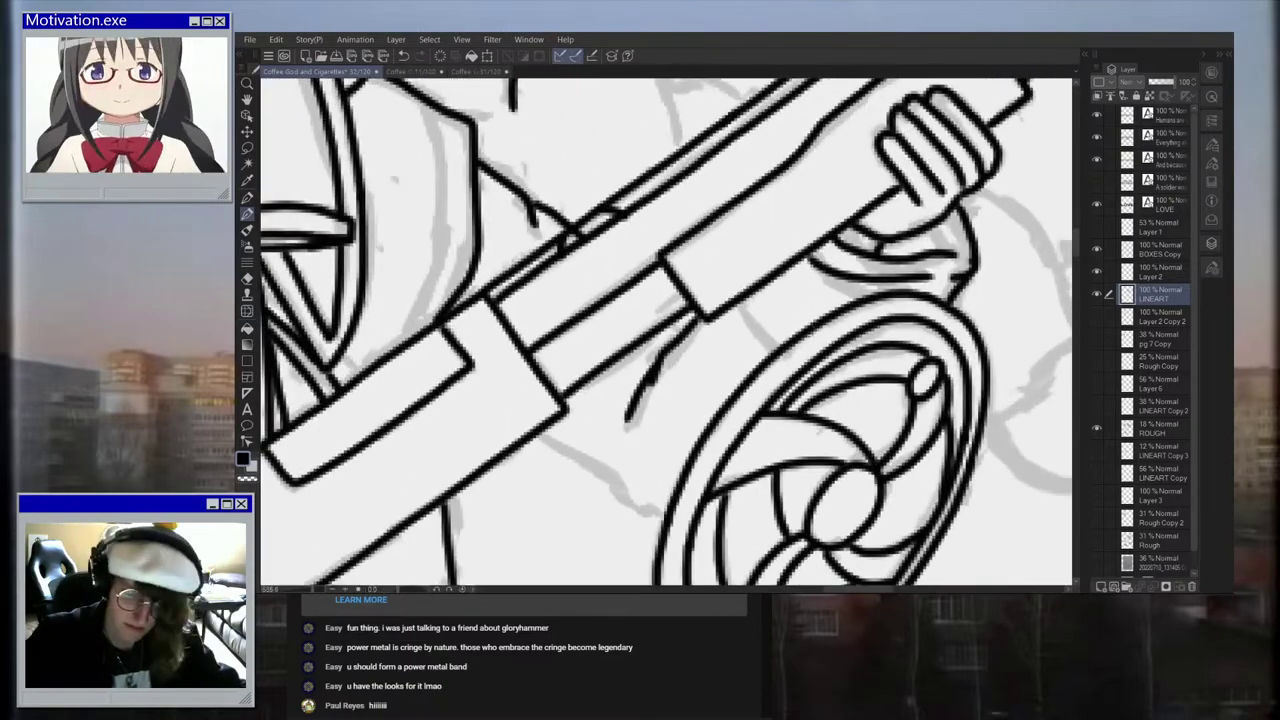
scroll(736, 341, "down", 2)
scroll(742, 376, "down", 2)
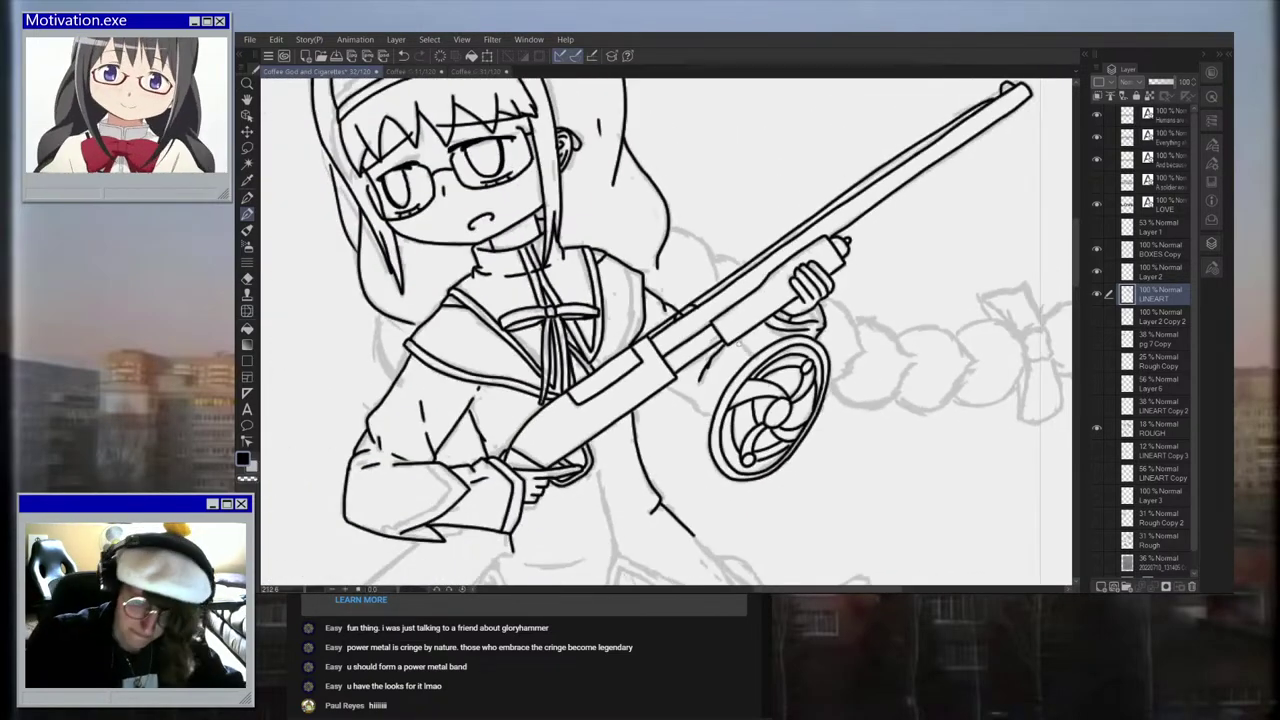
scroll(740, 341, "up", 2)
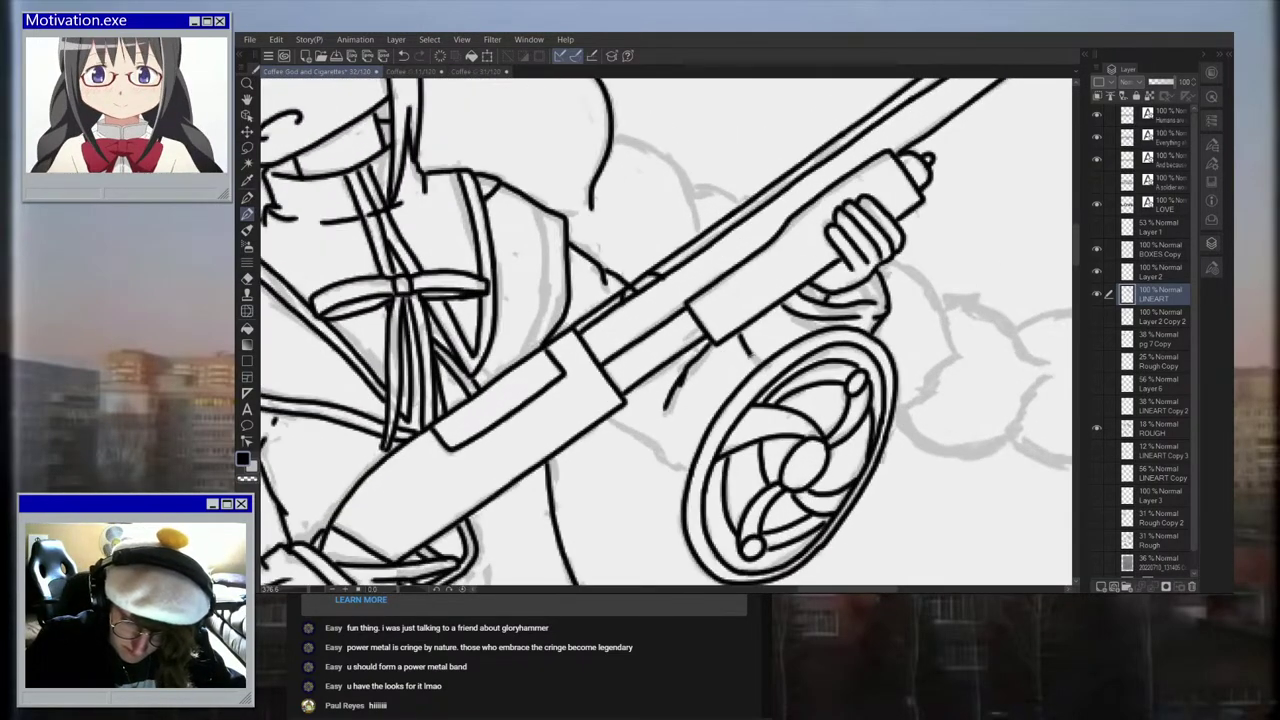
scroll(750, 357, "down", 1)
scroll(753, 368, "down", 2)
scroll(741, 355, "up", 2)
left_click_drag(738, 347, 746, 367)
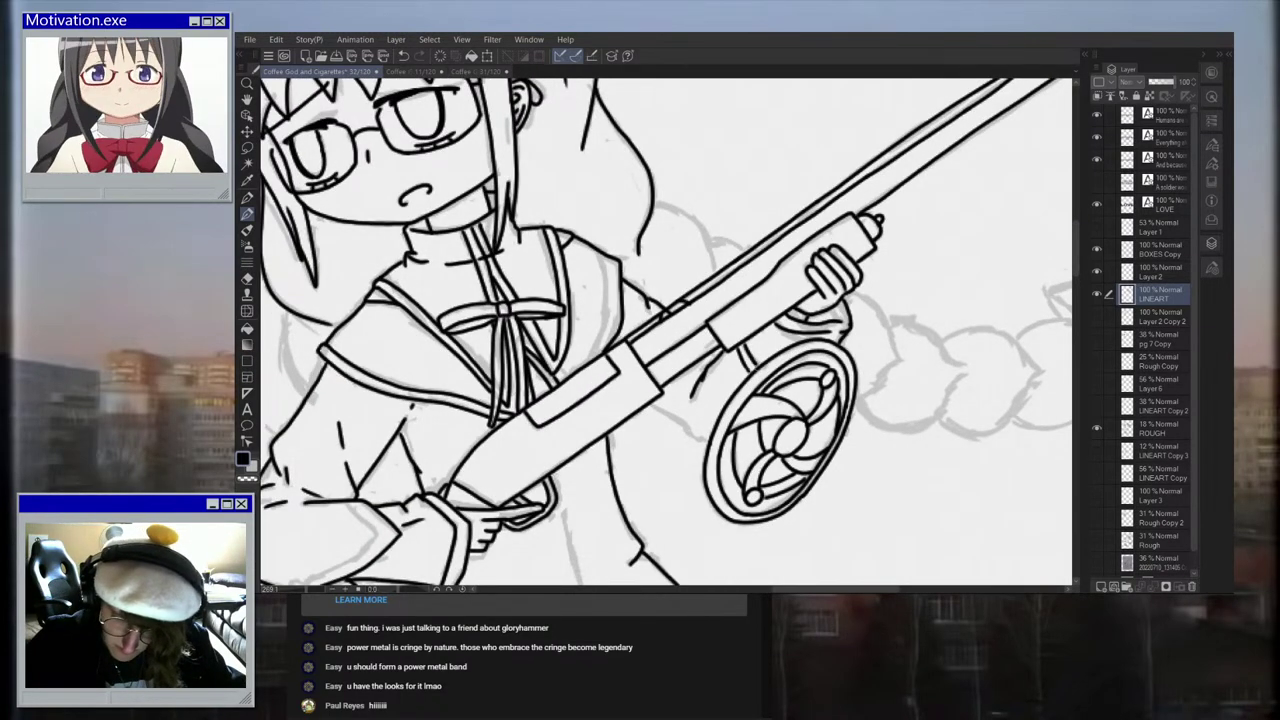
scroll(755, 368, "down", 2)
Step: Ink an inner hem line parallel to the pointed opening of the wide sleeve on the trigger arm, redrawing strokes that miss
scroll(571, 471, "up", 5)
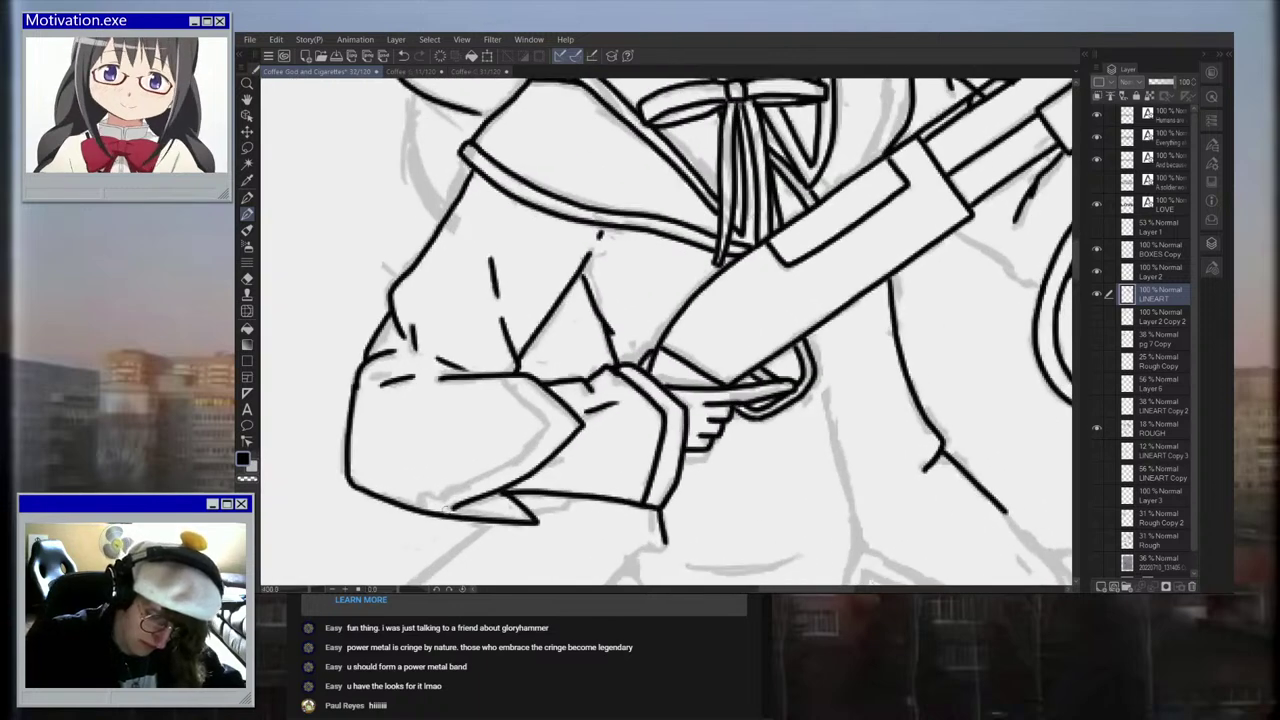
key("ctrl+z")
mouse_move(411, 508)
left_mouse_down()
mouse_move(428, 493)
mouse_move(436, 507)
mouse_move(419, 492)
left_mouse_up()
key("ctrl+z")
key("ctrl+z")
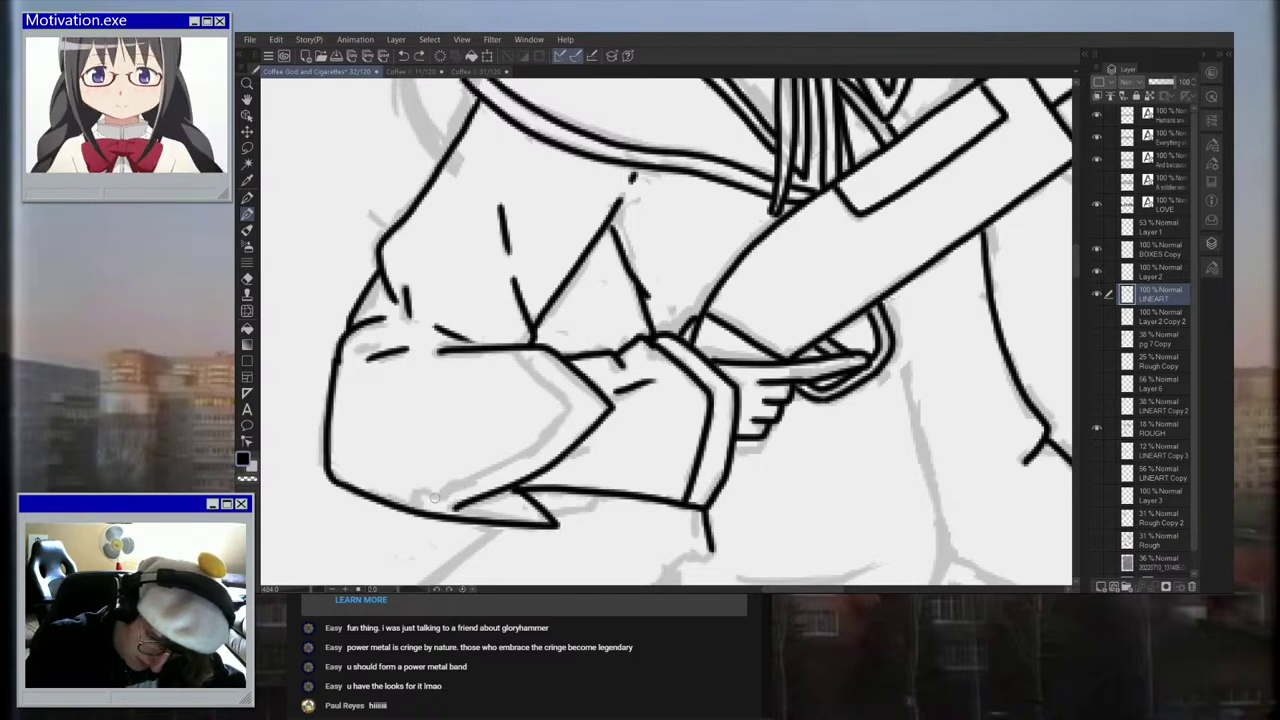
scroll(420, 500, "up", 2)
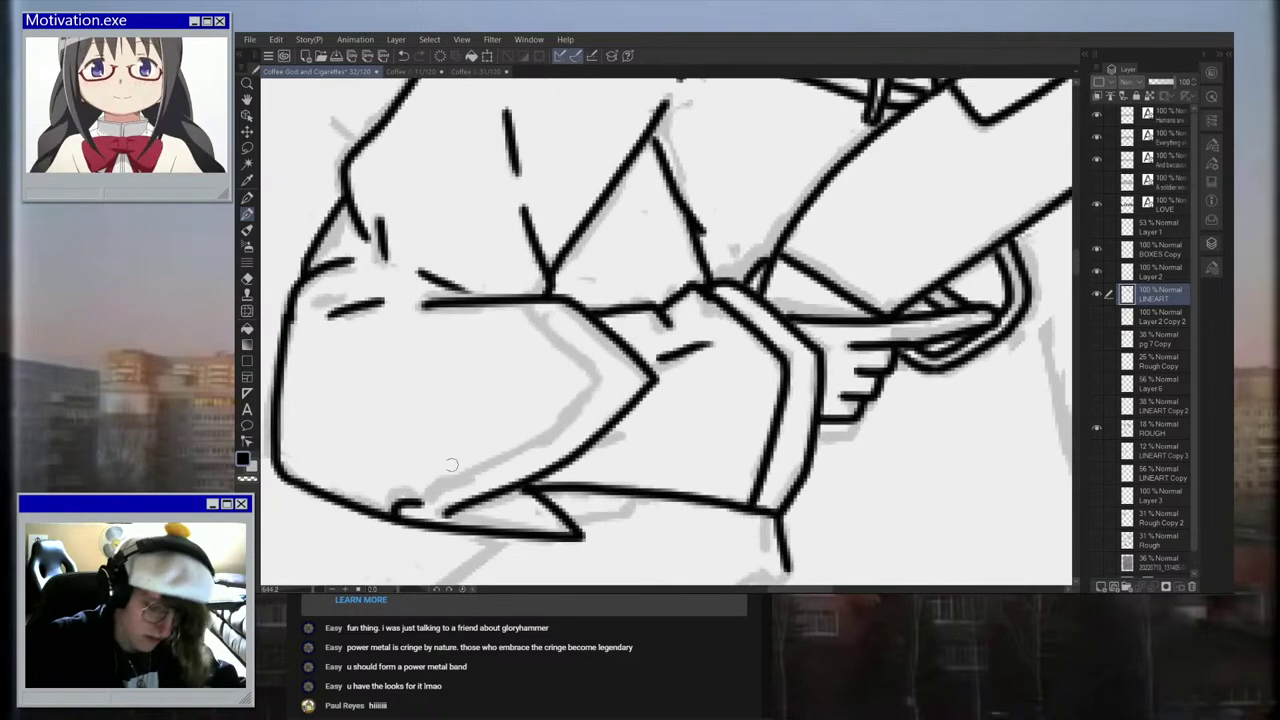
key("ctrl+z")
mouse_move(420, 505)
left_mouse_down()
mouse_move(580, 427)
mouse_move(630, 375)
left_mouse_up()
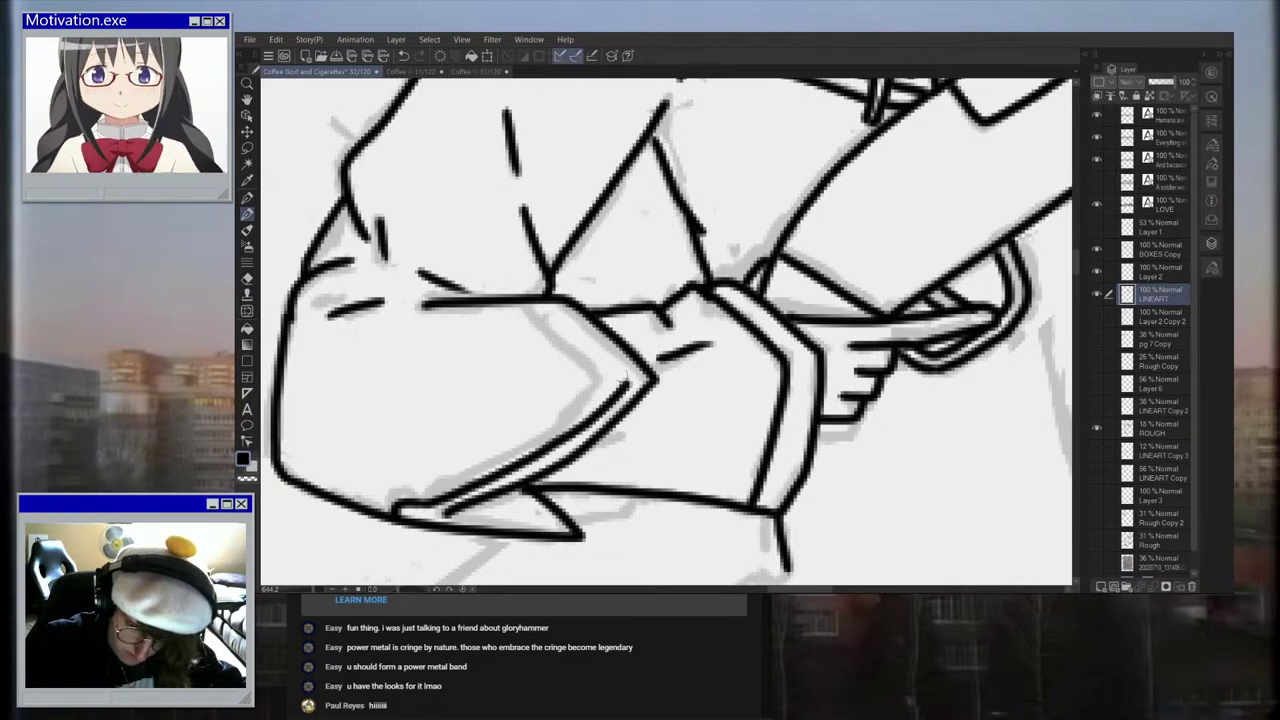
key("ctrl+z")
mouse_move(520, 298)
left_mouse_down()
mouse_move(617, 373)
mouse_move(560, 435)
mouse_move(452, 490)
left_mouse_up()
Step: Ink the small triangular fold inside the lower tip of the trigger arm's wide sleeve
scroll(481, 453, "down", 2)
scroll(482, 453, "down", 6)
scroll(482, 453, "up", 4)
left_click_drag(474, 467, 505, 473)
scroll(504, 468, "down", 3)
scroll(500, 458, "up", 4)
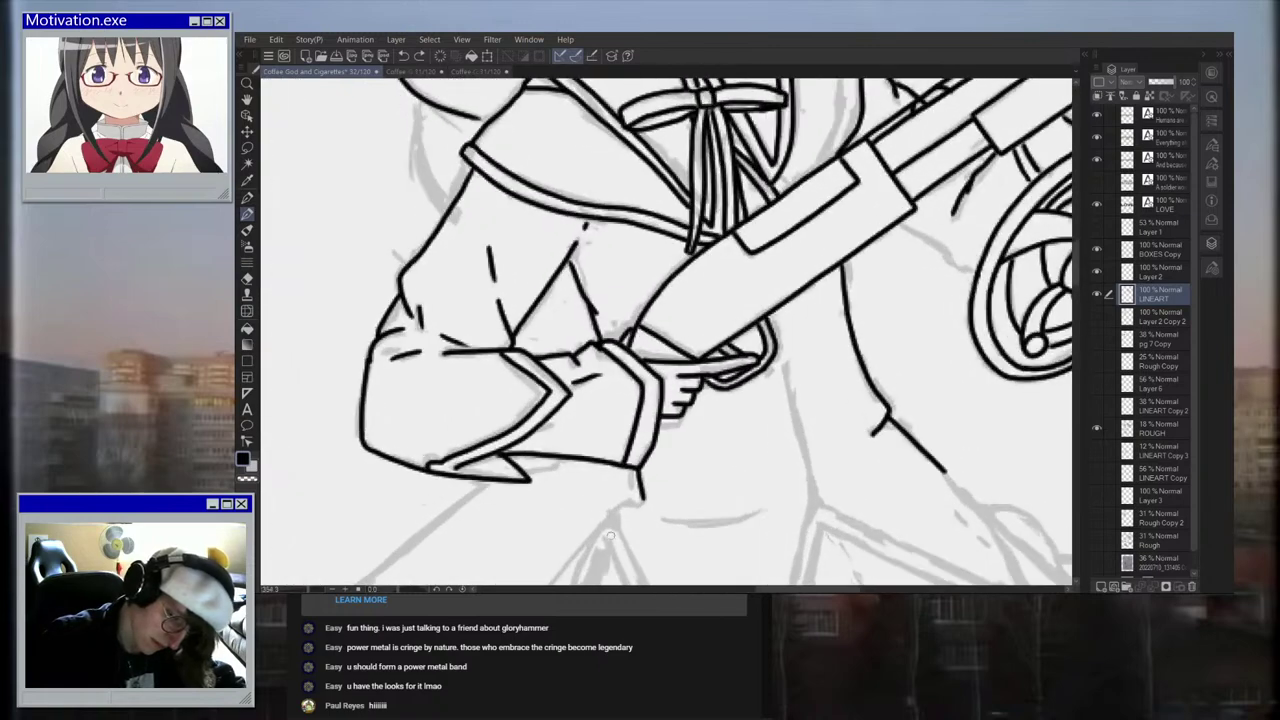
left_click_drag(462, 463, 490, 468)
left_click_drag(507, 470, 494, 456)
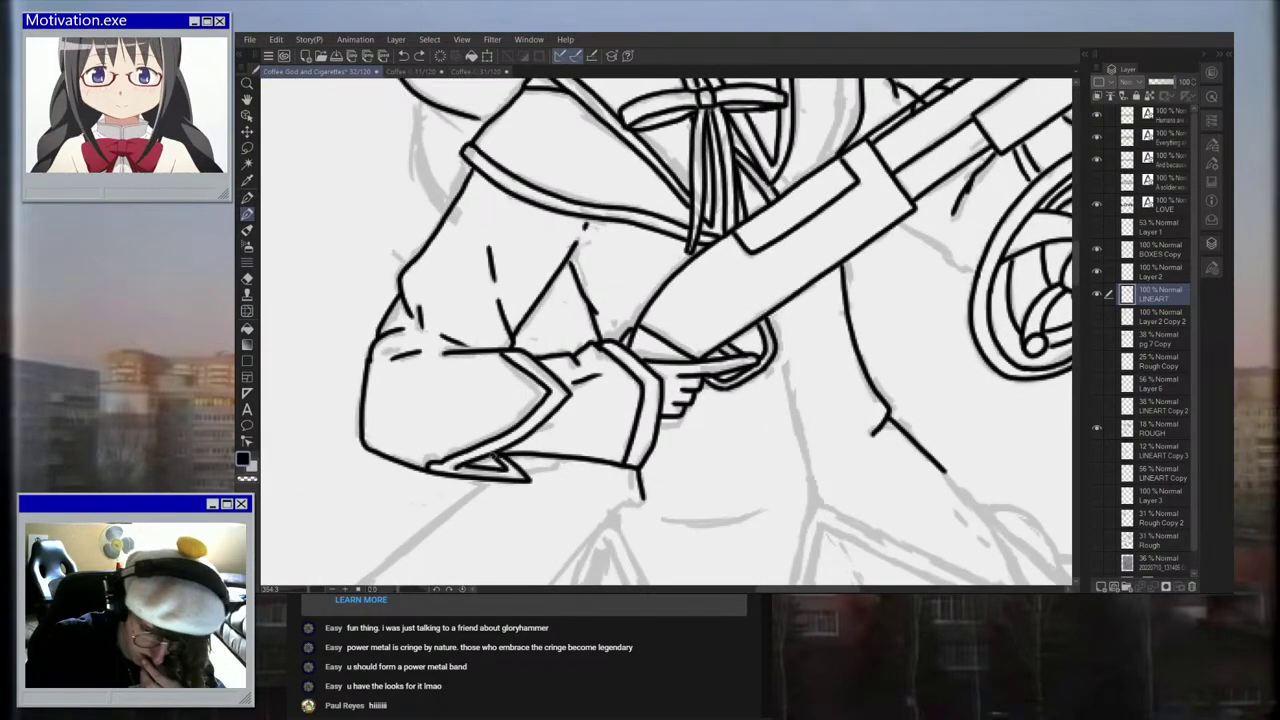
Step: Ink the long, slightly curved clothing line running from the trigger guard down to the skirt's waist
scroll(494, 456, "down", 6)
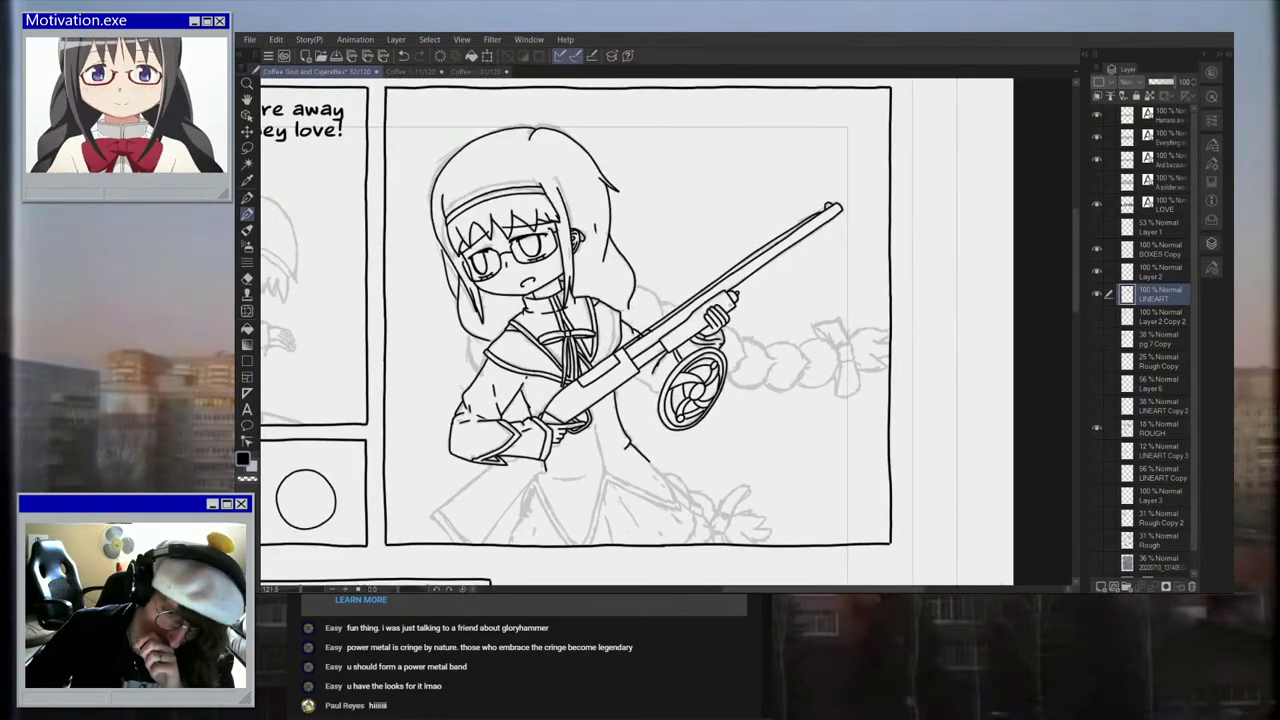
scroll(549, 497, "up", 4)
scroll(755, 475, "up", 2)
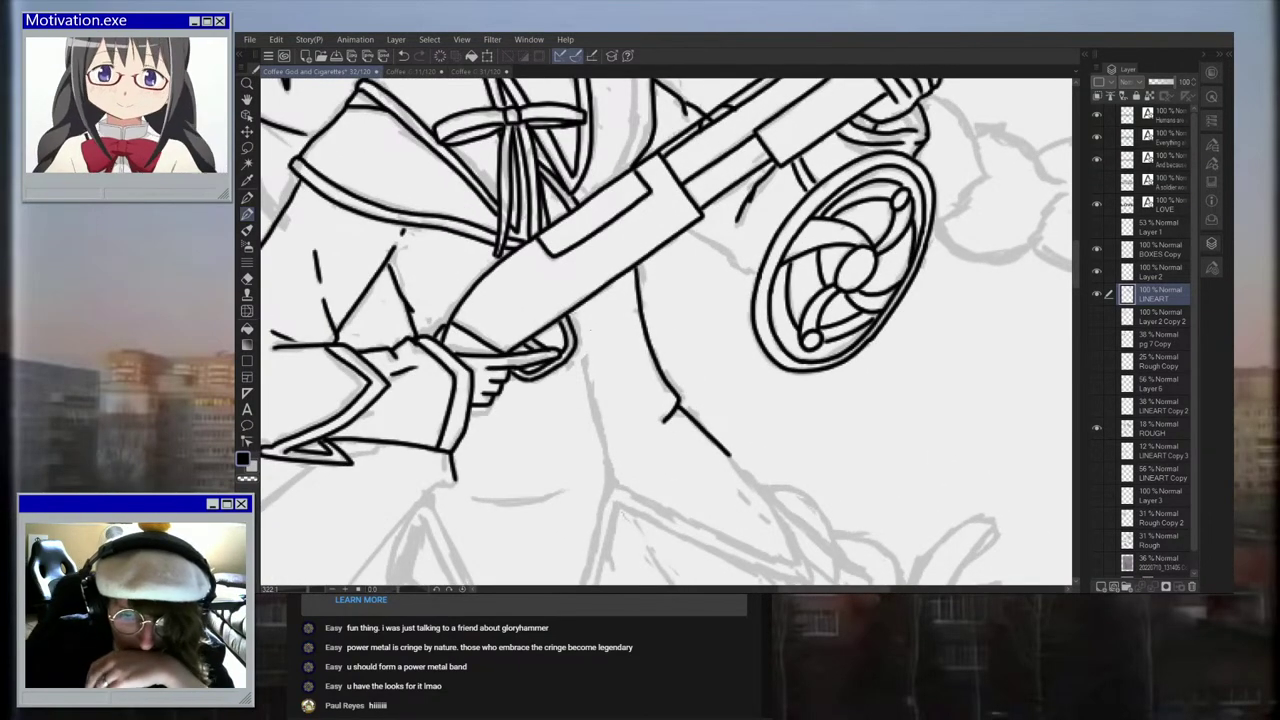
left_click_drag(576, 312, 618, 482)
scroll(635, 464, "down", 3)
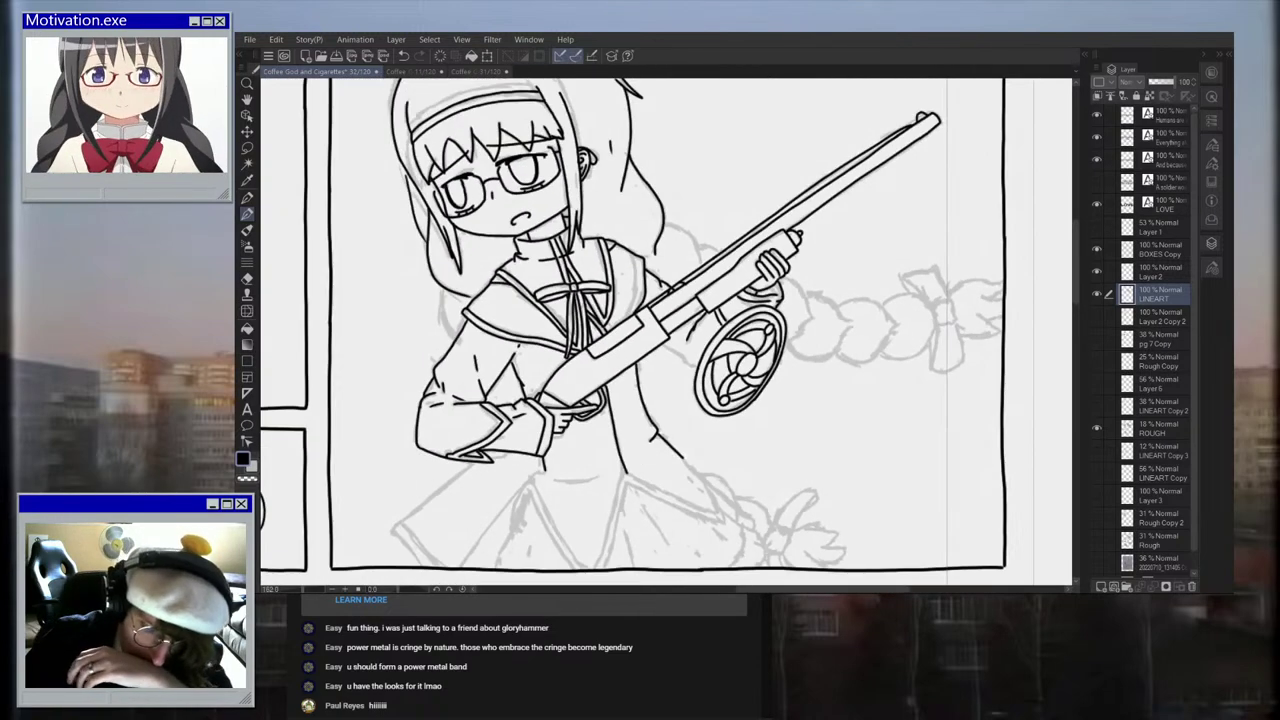
Step: Close the lower end of the trigger hand's cuff and ink the small fold beside the wide sleeve's tip
scroll(548, 482, "up", 3)
mouse_move(540, 446)
left_mouse_down()
mouse_move(532, 466)
mouse_move(516, 460)
left_mouse_up()
scroll(424, 404, "up", 2)
left_click_drag(449, 409, 402, 430)
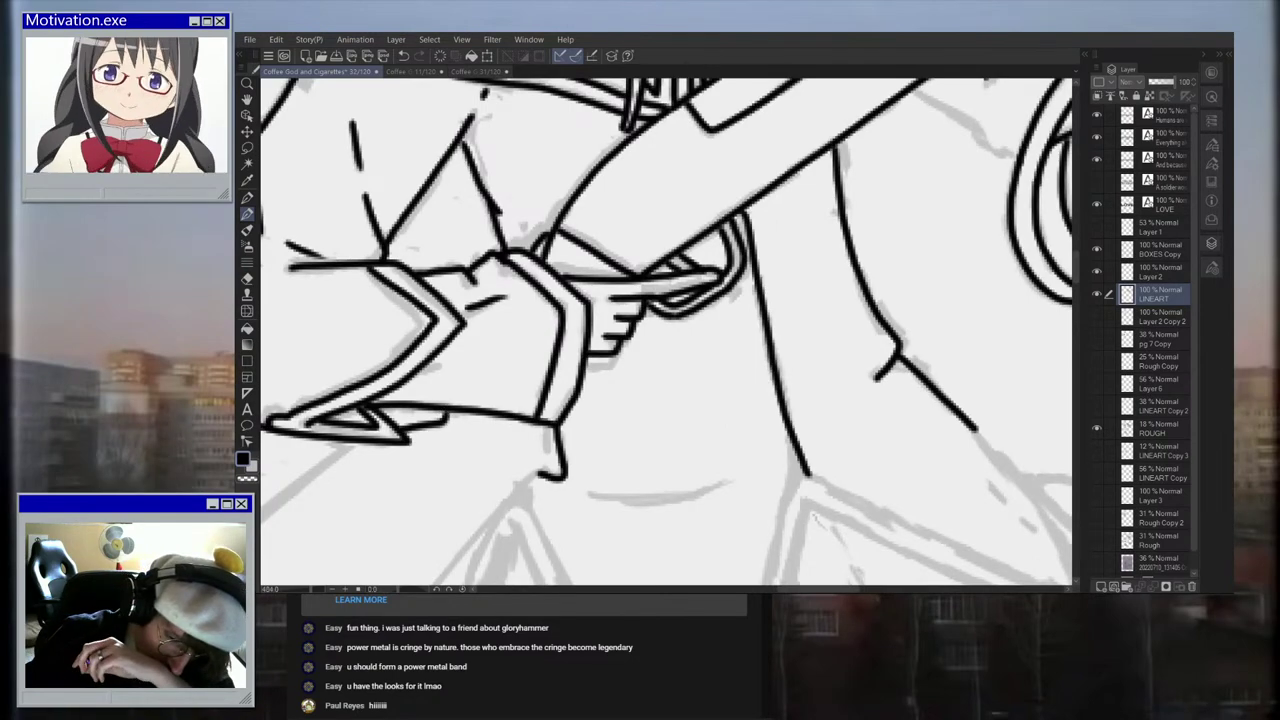
Step: Ink the shotgun's stock from below the sleeve to the panel's lower border, with a double line at the butt end
scroll(480, 394, "down", 4)
scroll(481, 395, "down", 2)
scroll(481, 395, "up", 4)
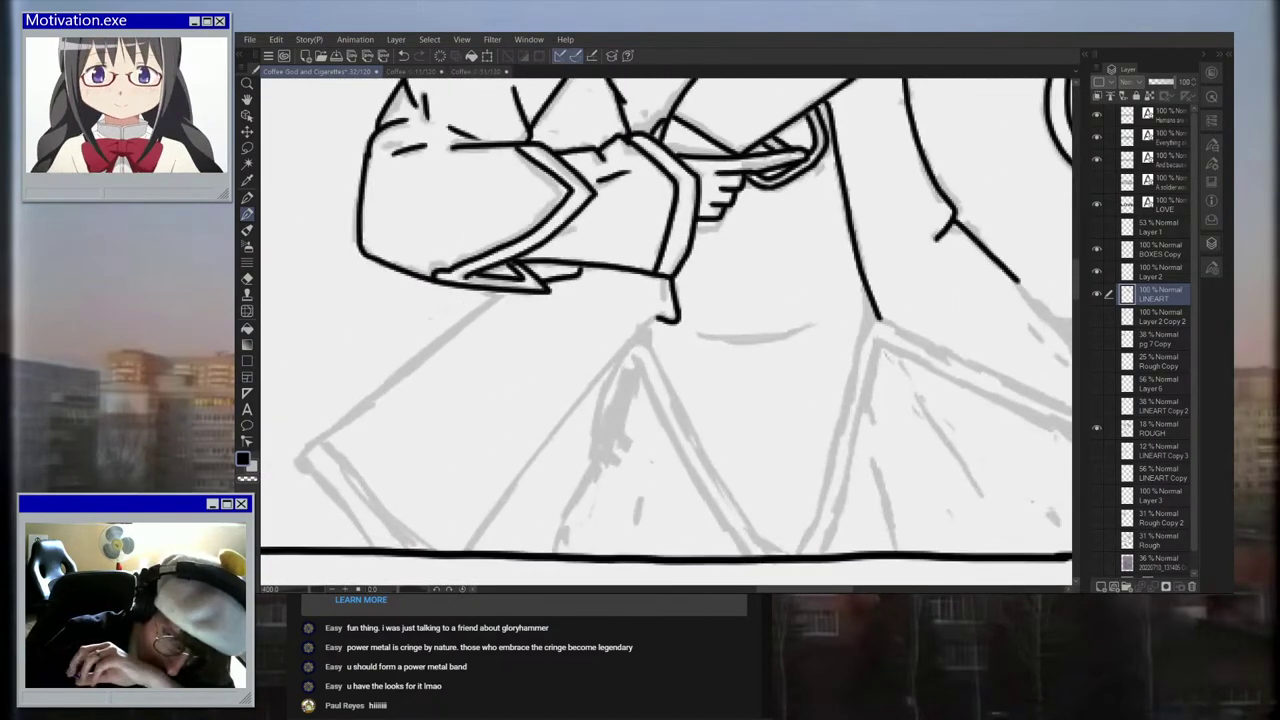
left_click_drag(508, 289, 303, 460)
left_click_drag(662, 314, 465, 552)
left_click_drag(307, 463, 373, 550)
left_click_drag(324, 442, 408, 550)
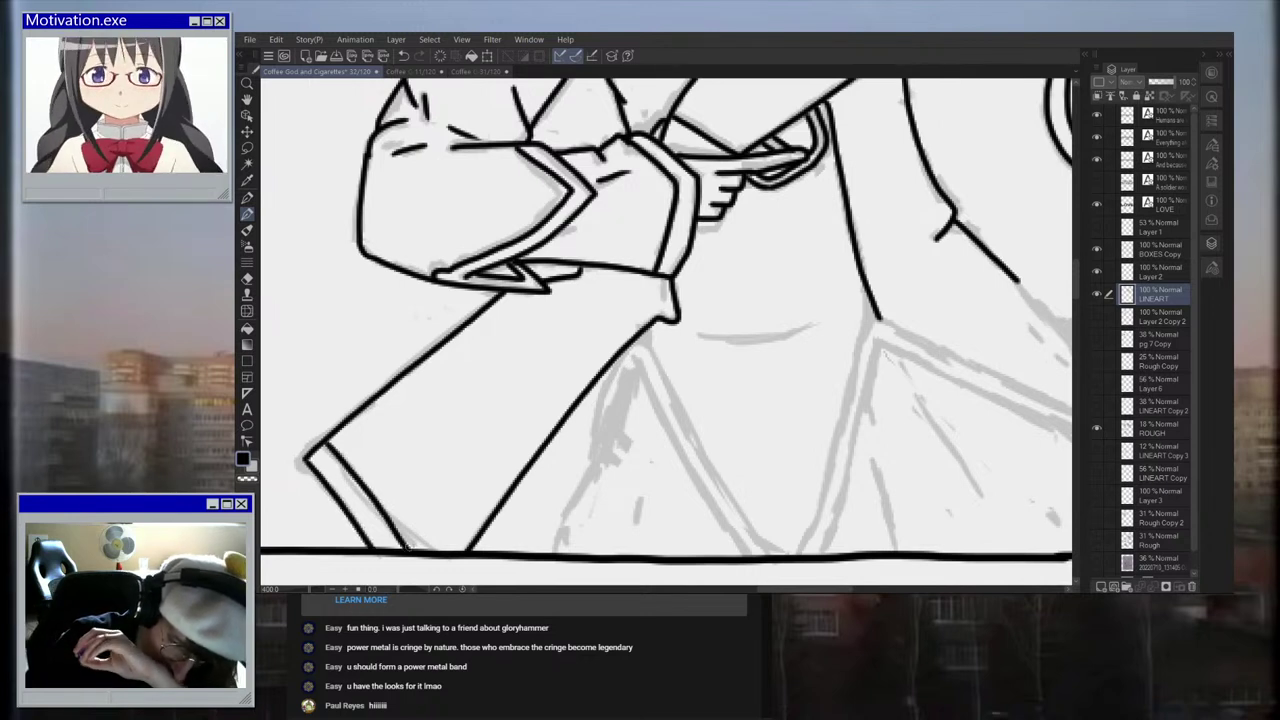
left_click(404, 56)
left_click_drag(320, 440, 430, 554)
scroll(478, 486, "down", 2)
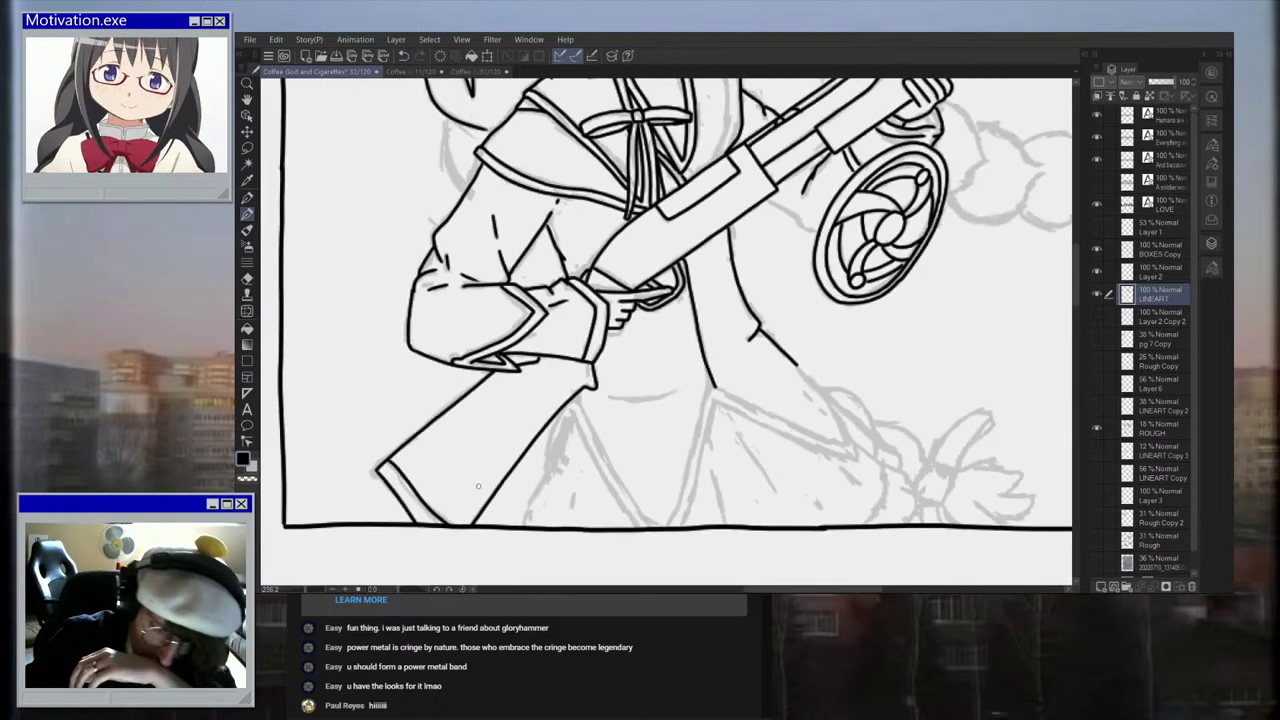
scroll(478, 486, "down", 3)
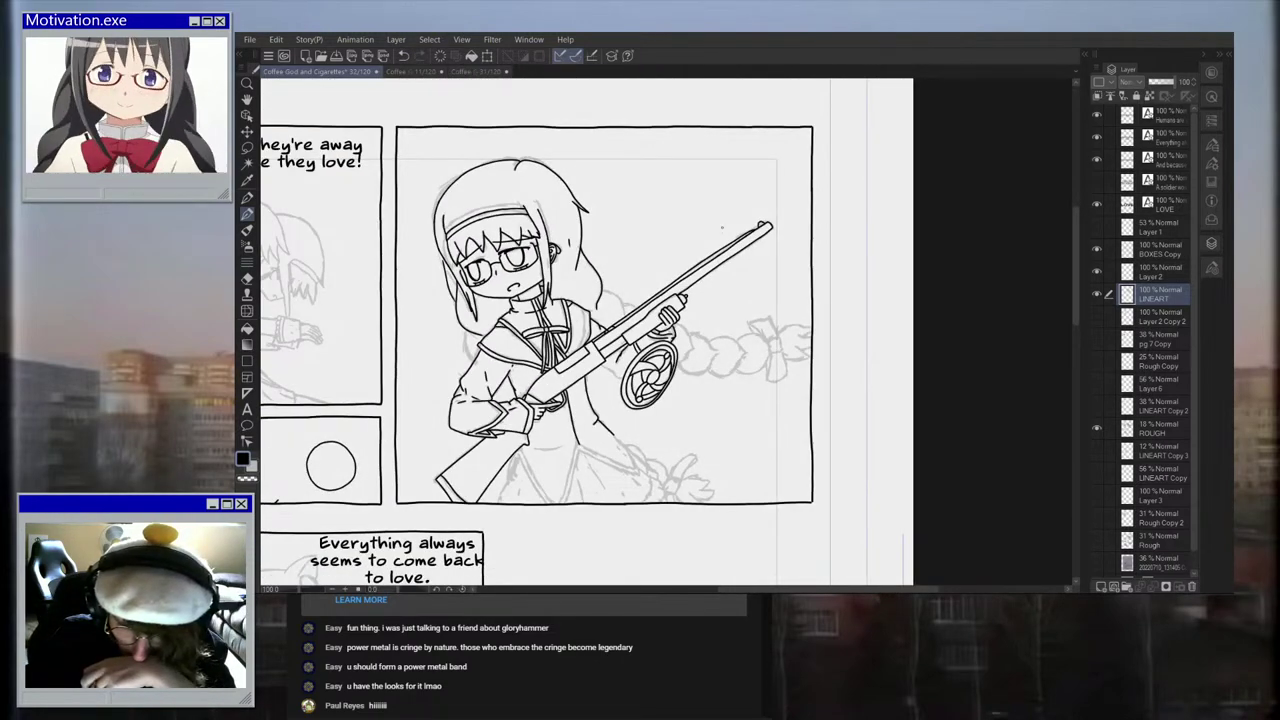
scroll(715, 212, "up", 5)
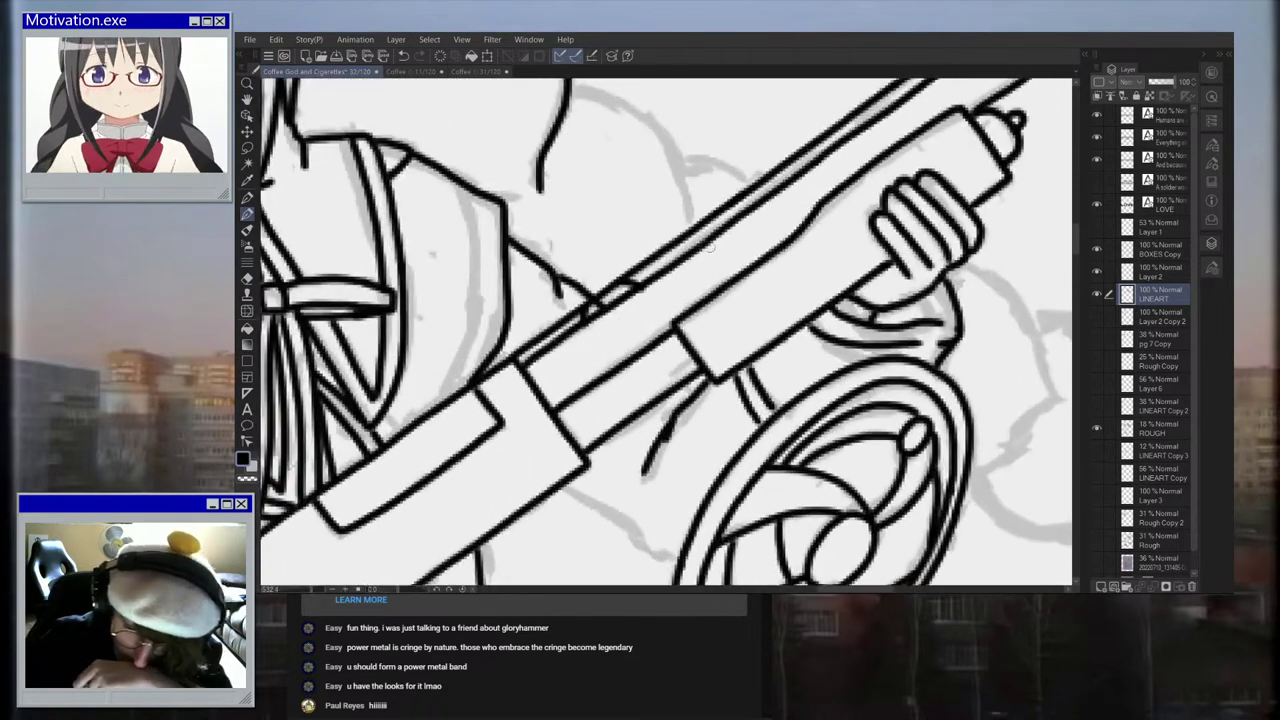
mouse_move(699, 249)
left_mouse_down()
mouse_move(692, 229)
mouse_move(733, 213)
left_mouse_up()
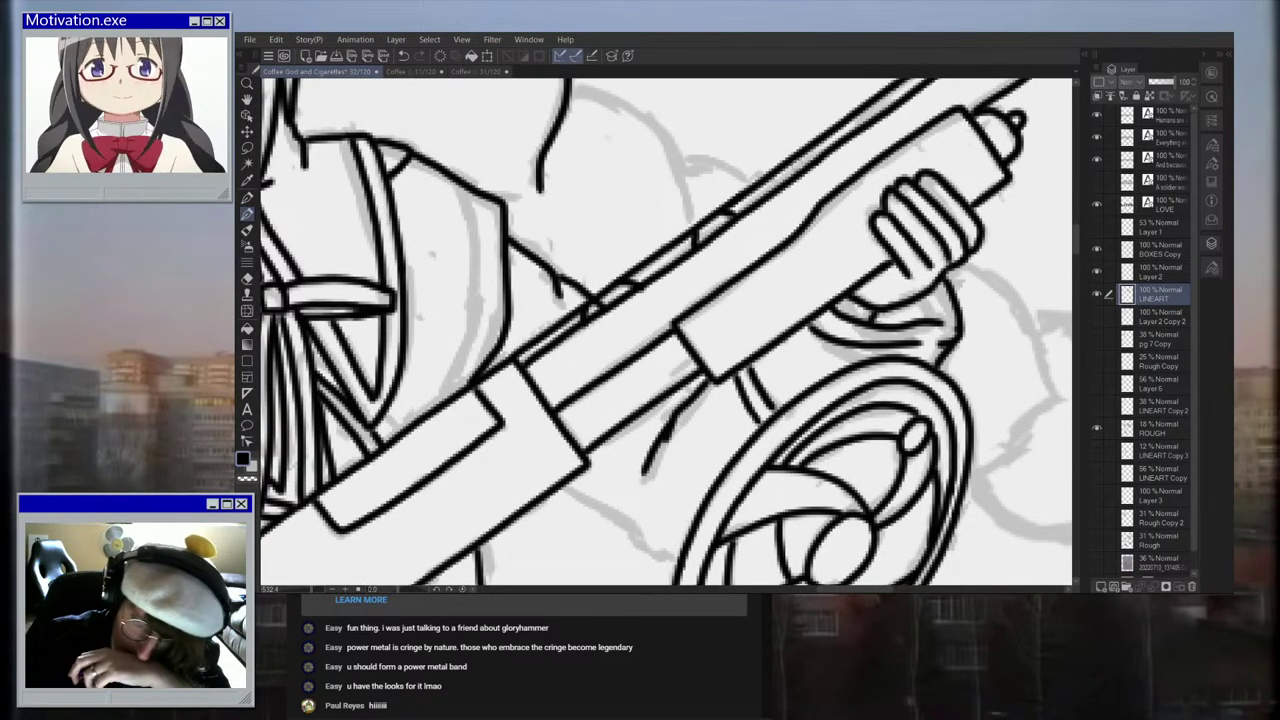
left_click_drag(783, 180, 820, 149)
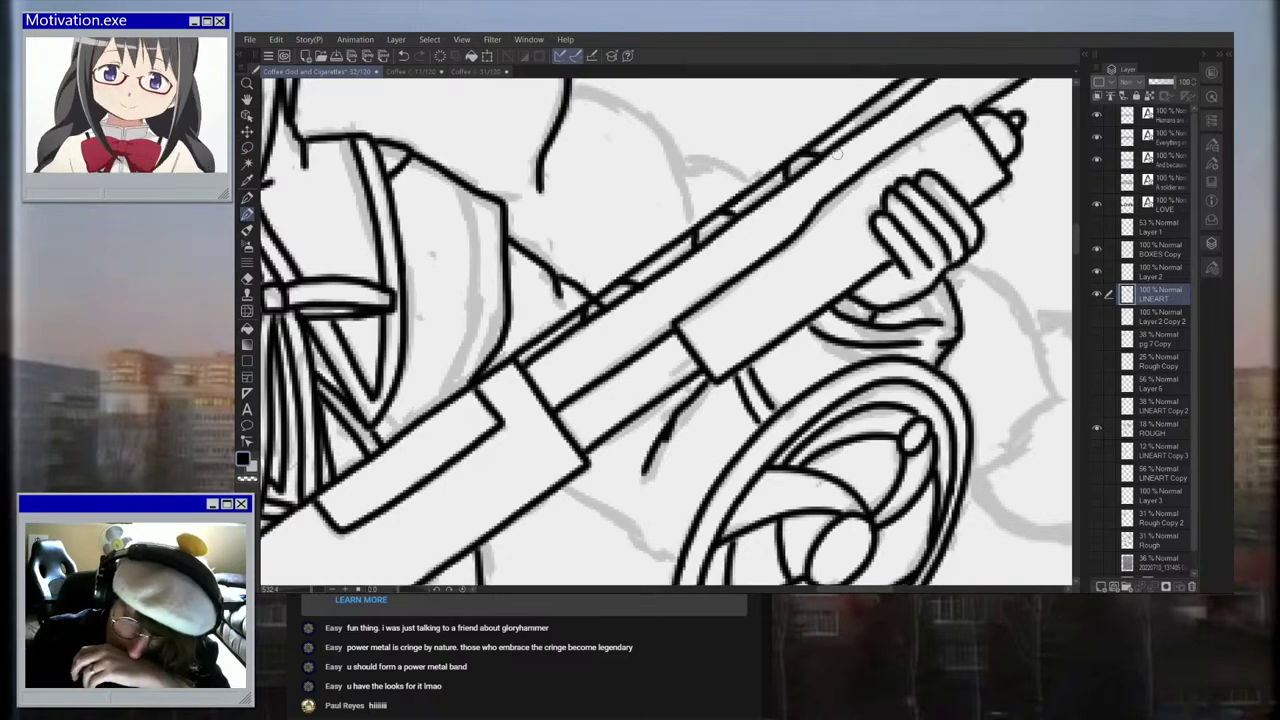
scroll(826, 152, "down", 12)
scroll(906, 117, "up", 3)
scroll(906, 117, "up", 4)
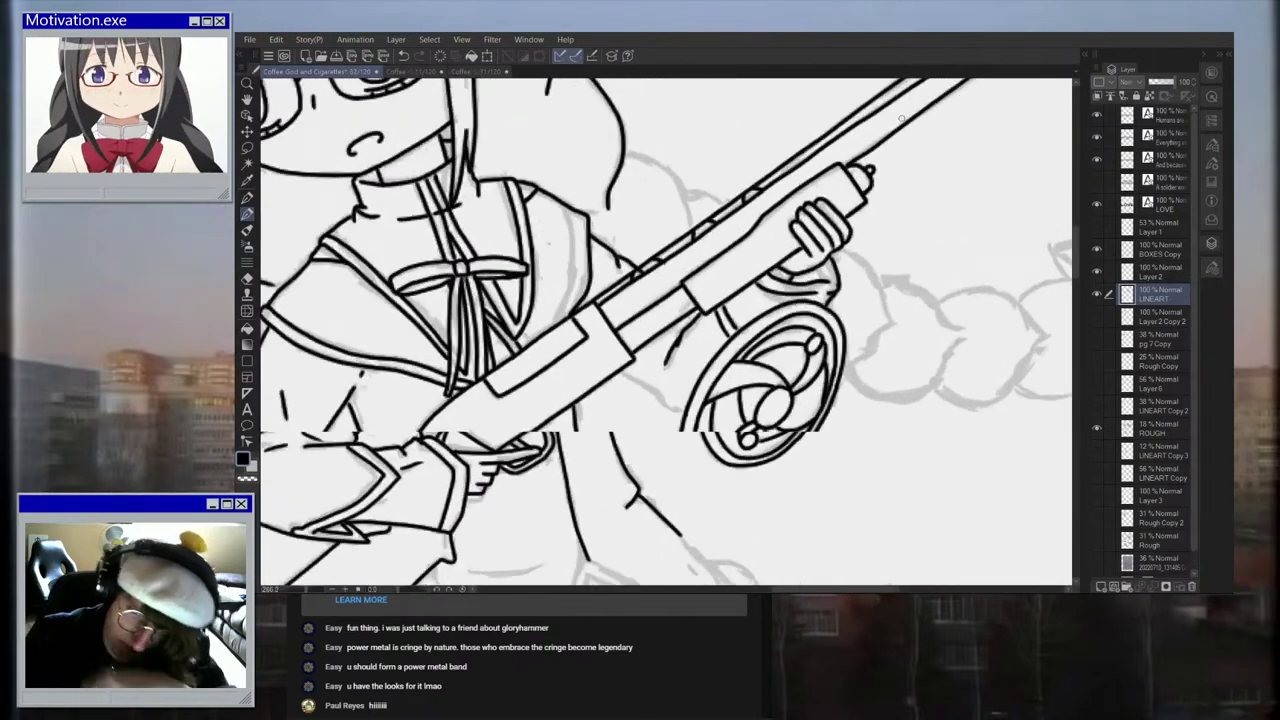
key("ctrl+z")
key("ctrl+z")
Step: Ink short, evenly spaced crossbars inside the narrow rib on top of the shotgun's barrel, working toward the muzzle
left_click_drag(687, 236, 690, 218)
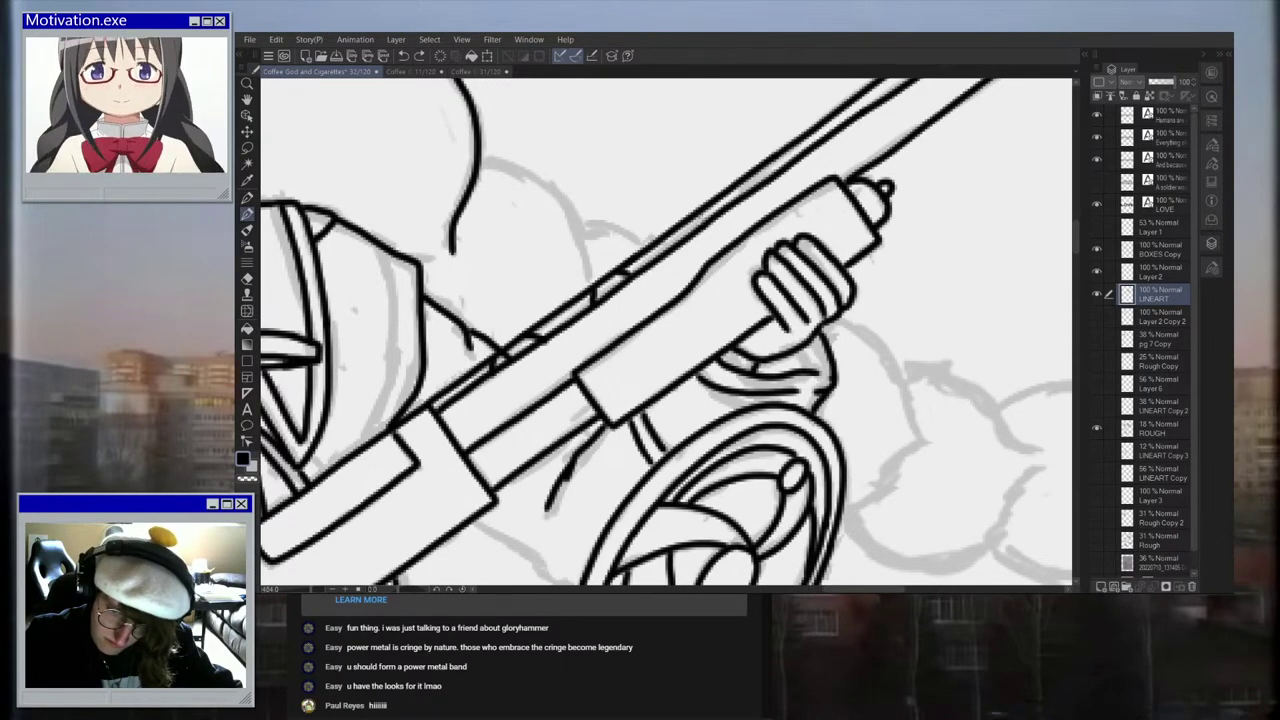
scroll(704, 216, "down", 3)
scroll(859, 136, "up", 2)
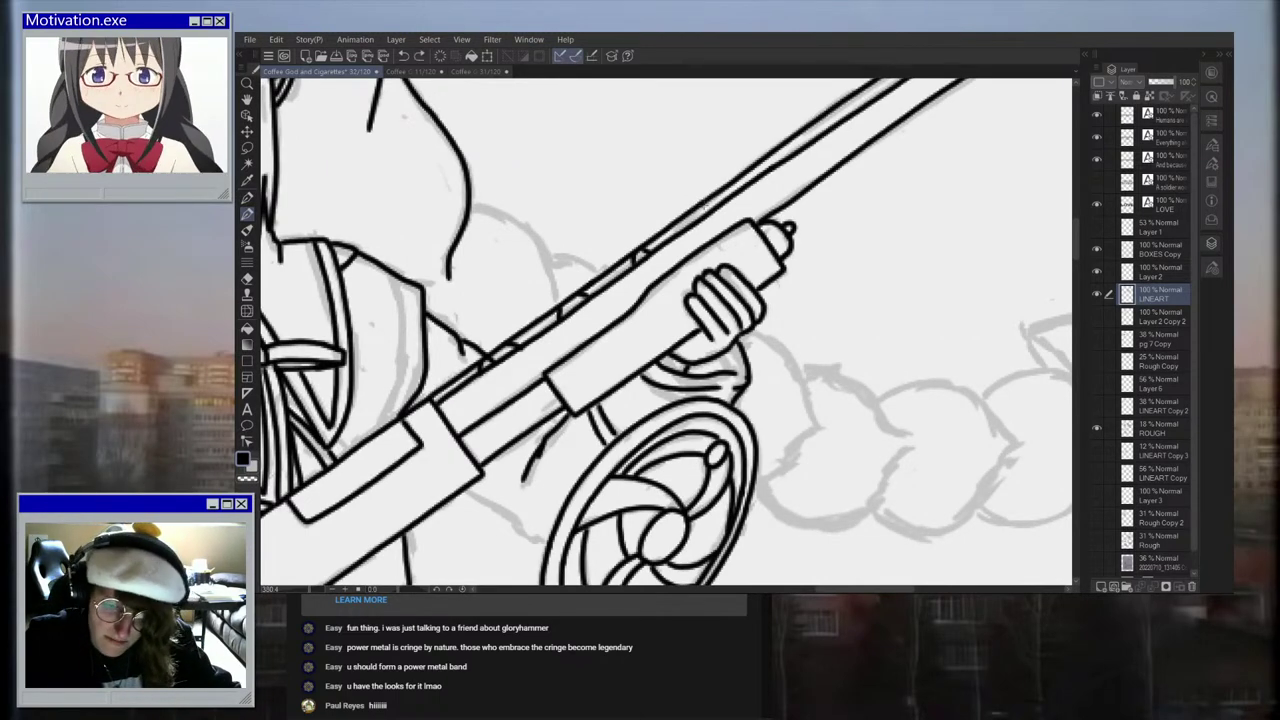
scroll(706, 204, "down", 1)
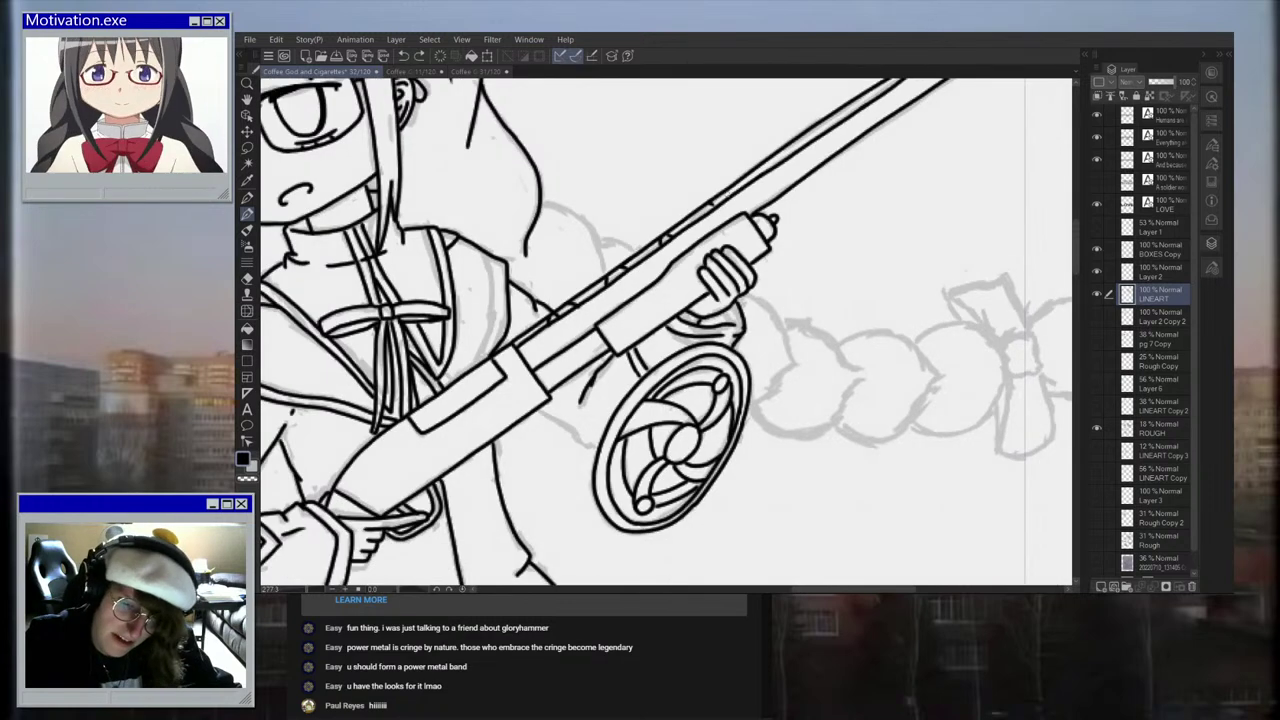
scroll(713, 203, "up", 1)
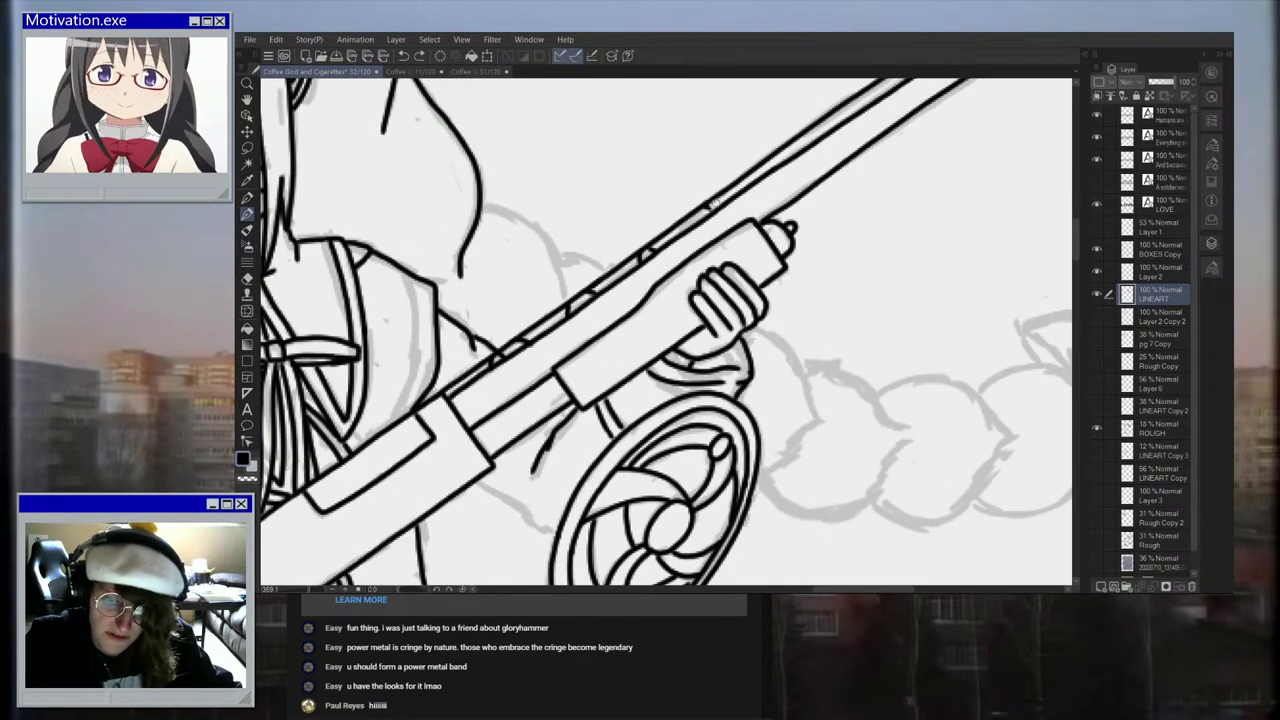
scroll(712, 206, "down", 6)
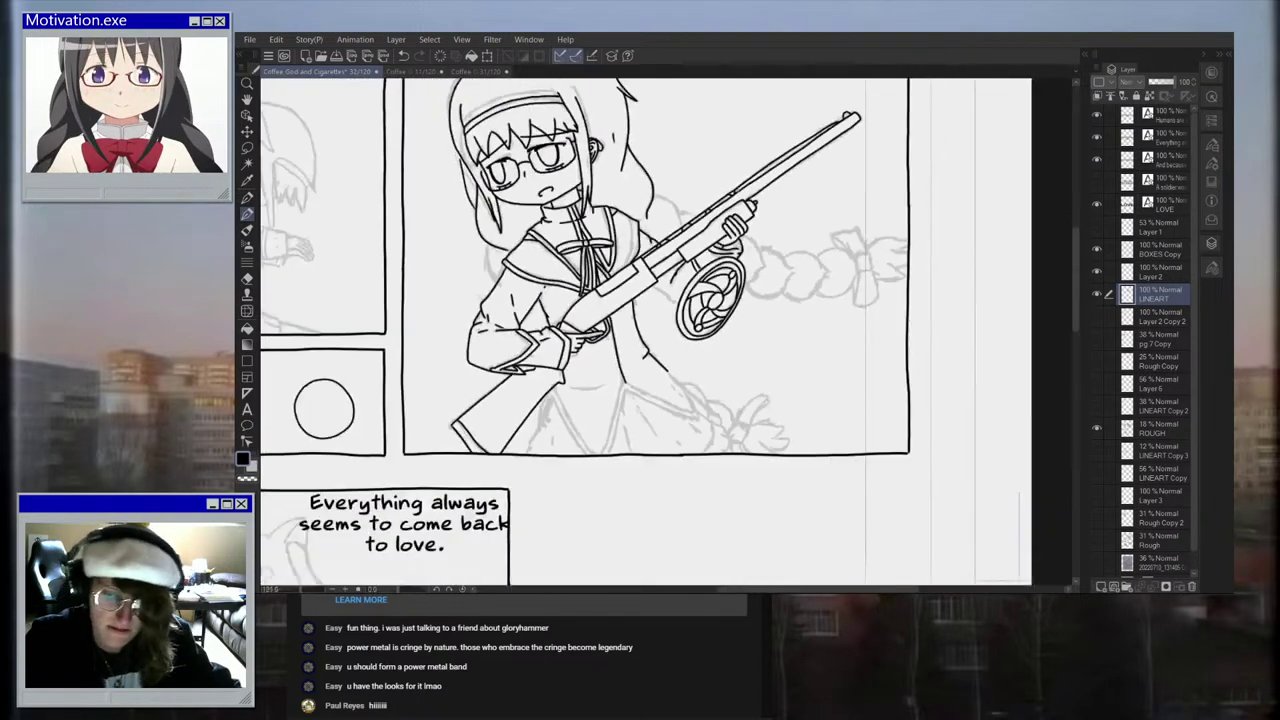
scroll(713, 205, "up", 6)
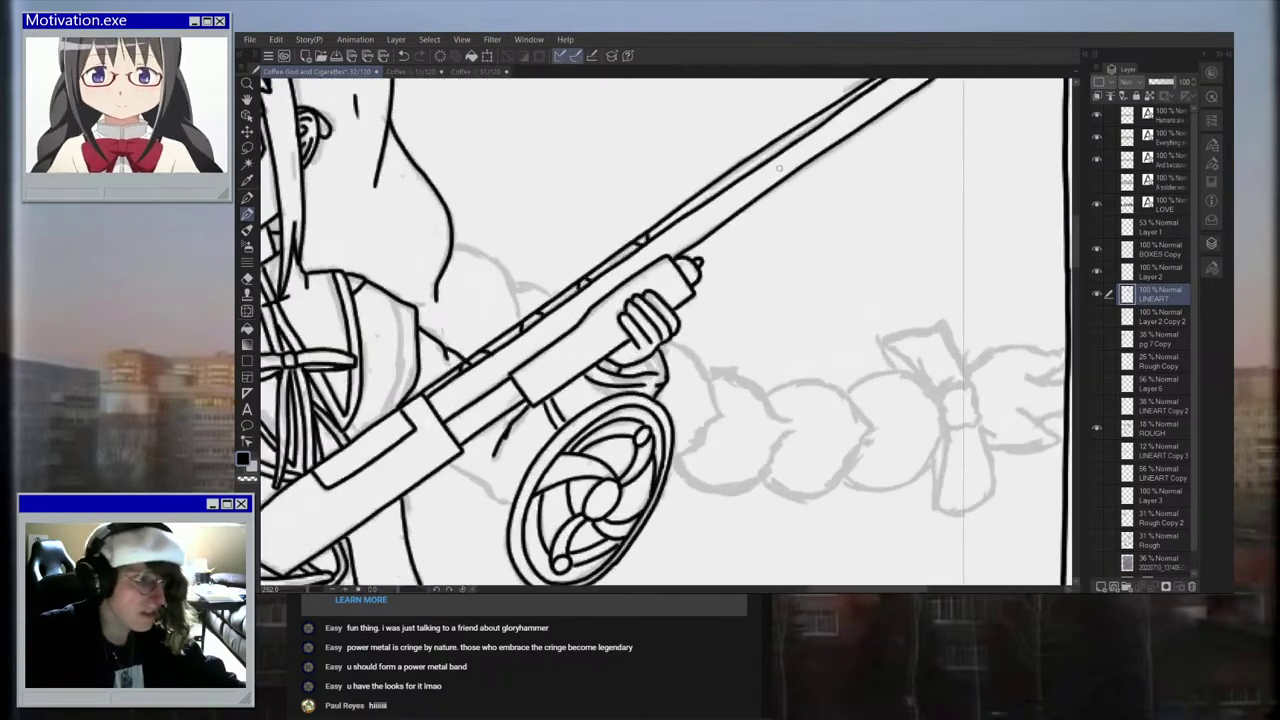
mouse_move(556, 284)
left_mouse_down()
mouse_move(567, 290)
mouse_move(577, 266)
left_mouse_up()
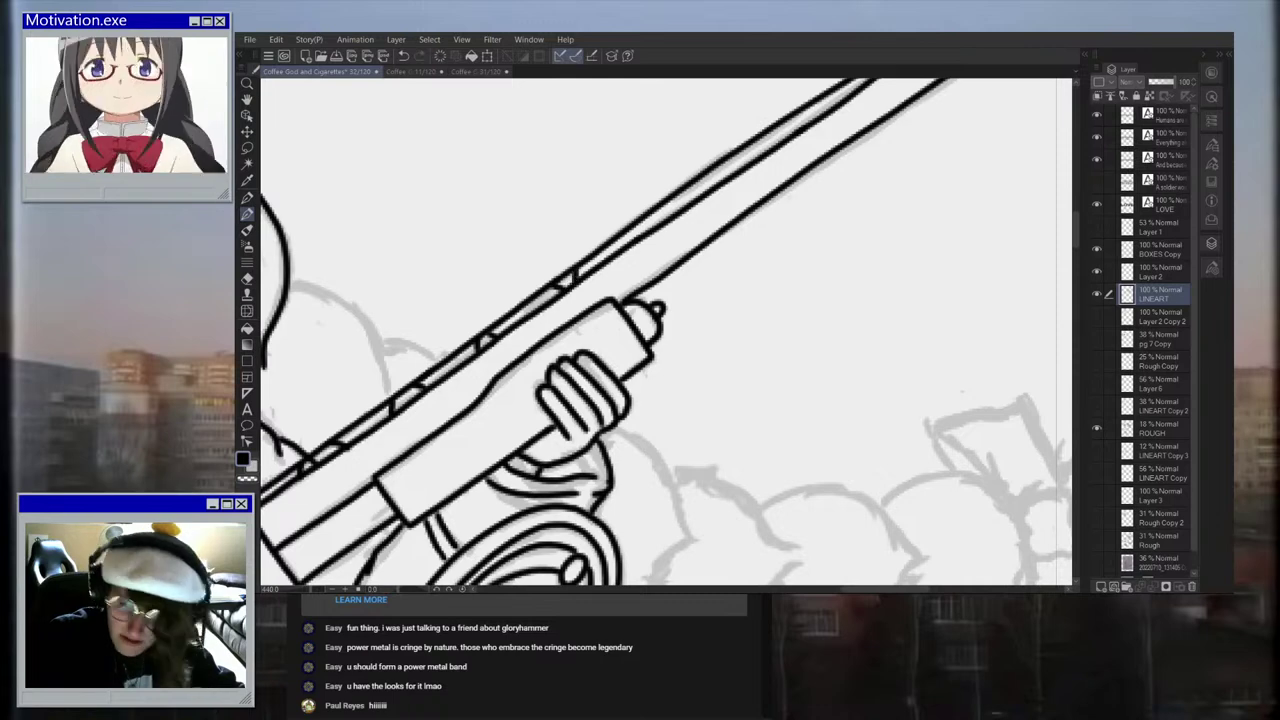
mouse_move(640, 222)
left_mouse_down()
mouse_move(654, 229)
mouse_move(663, 204)
left_mouse_up()
scroll(746, 104, "down", 5)
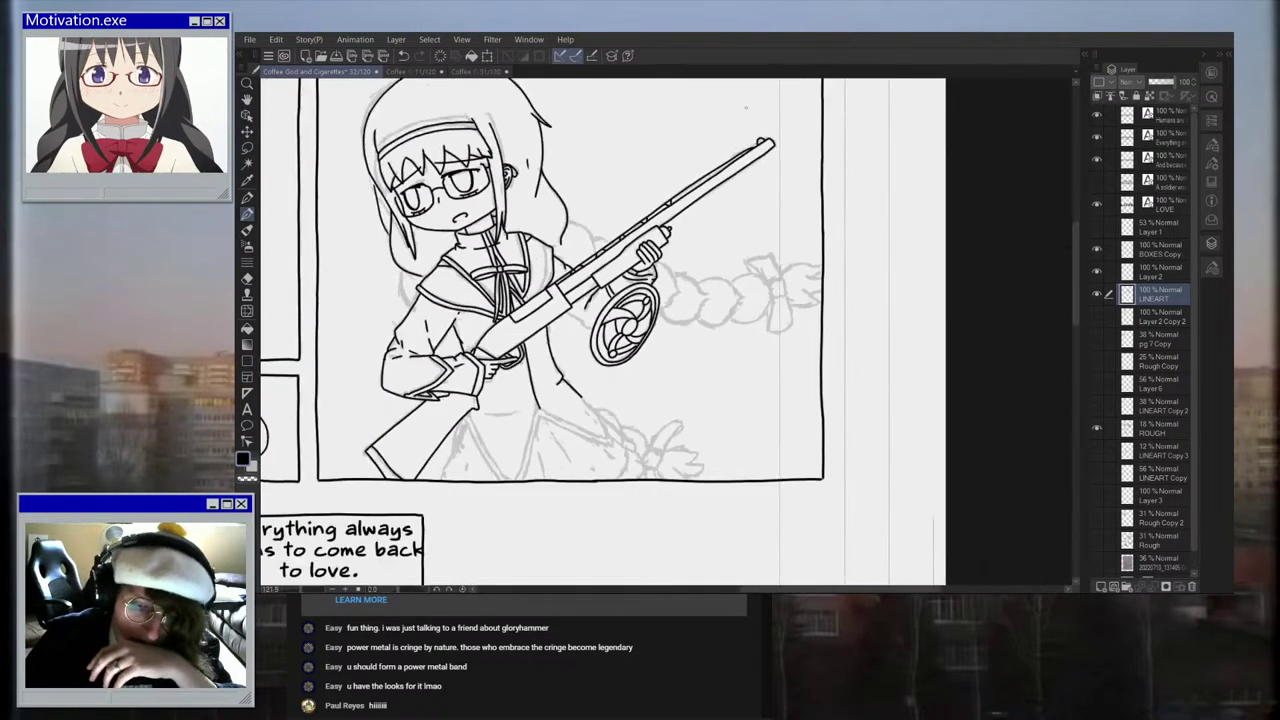
scroll(746, 160, "up", 5)
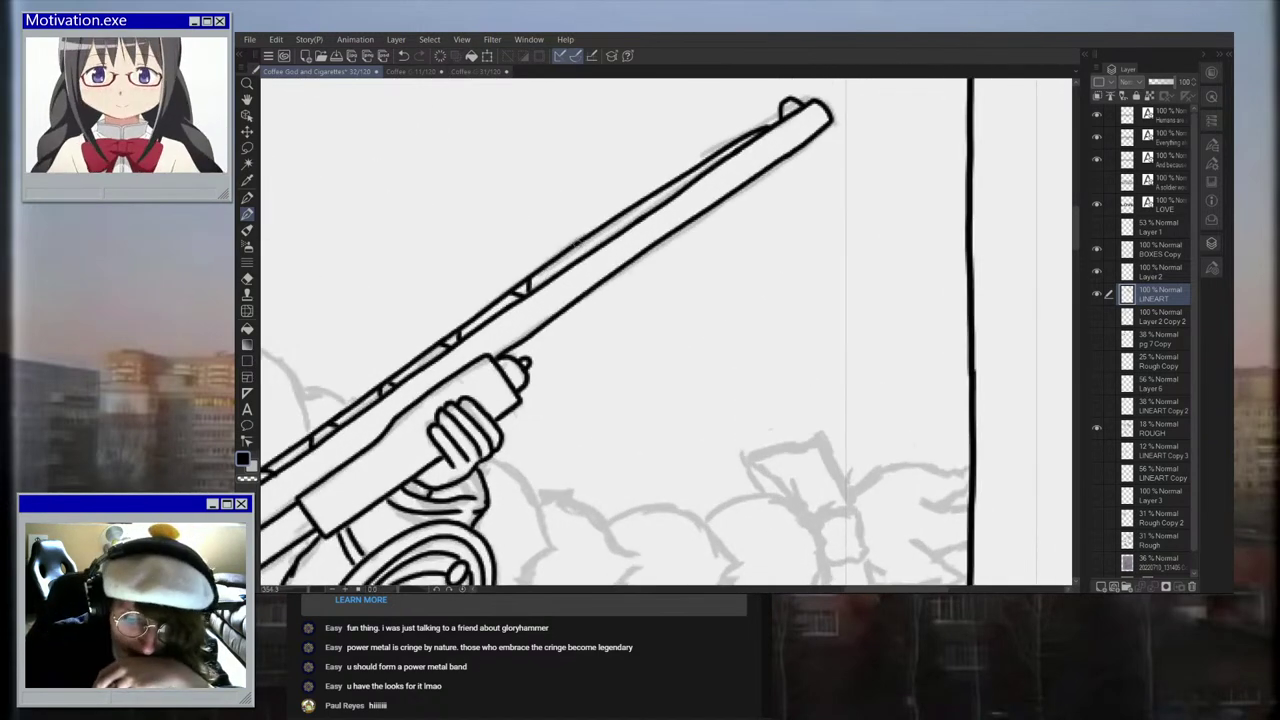
scroll(577, 242, "down", 2)
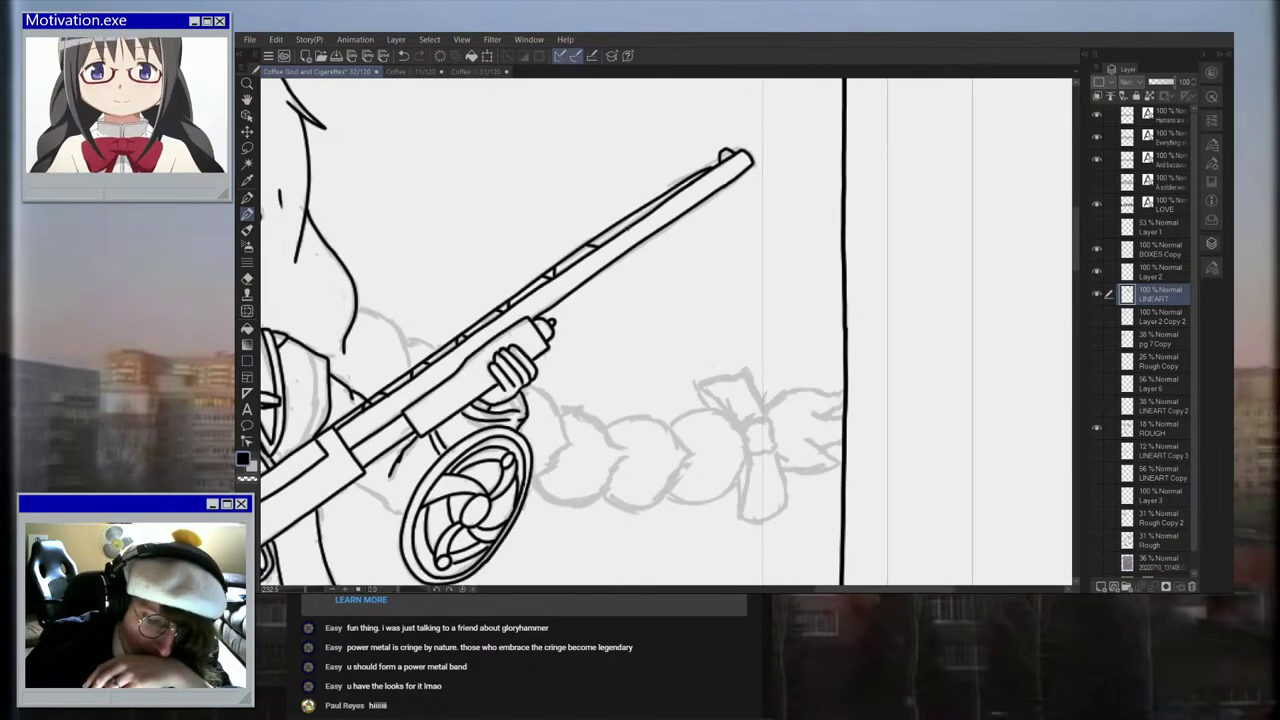
scroll(625, 233, "up", 1)
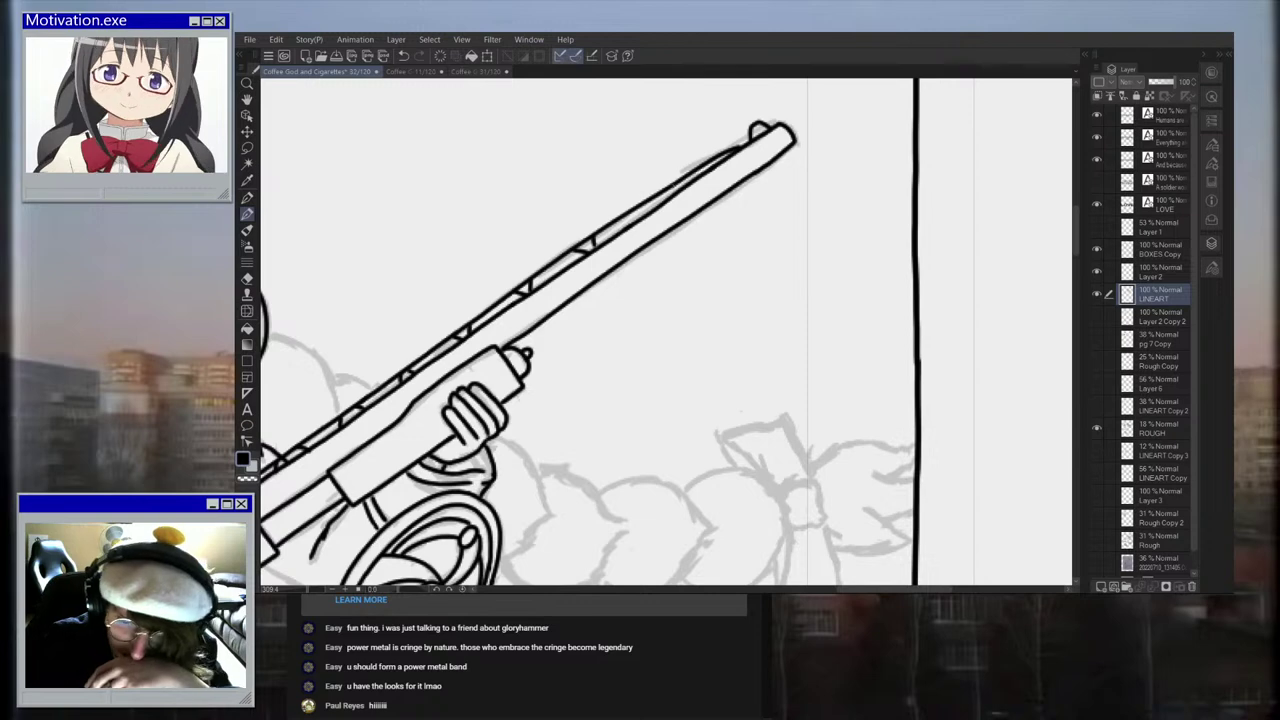
scroll(649, 184, "up", 1)
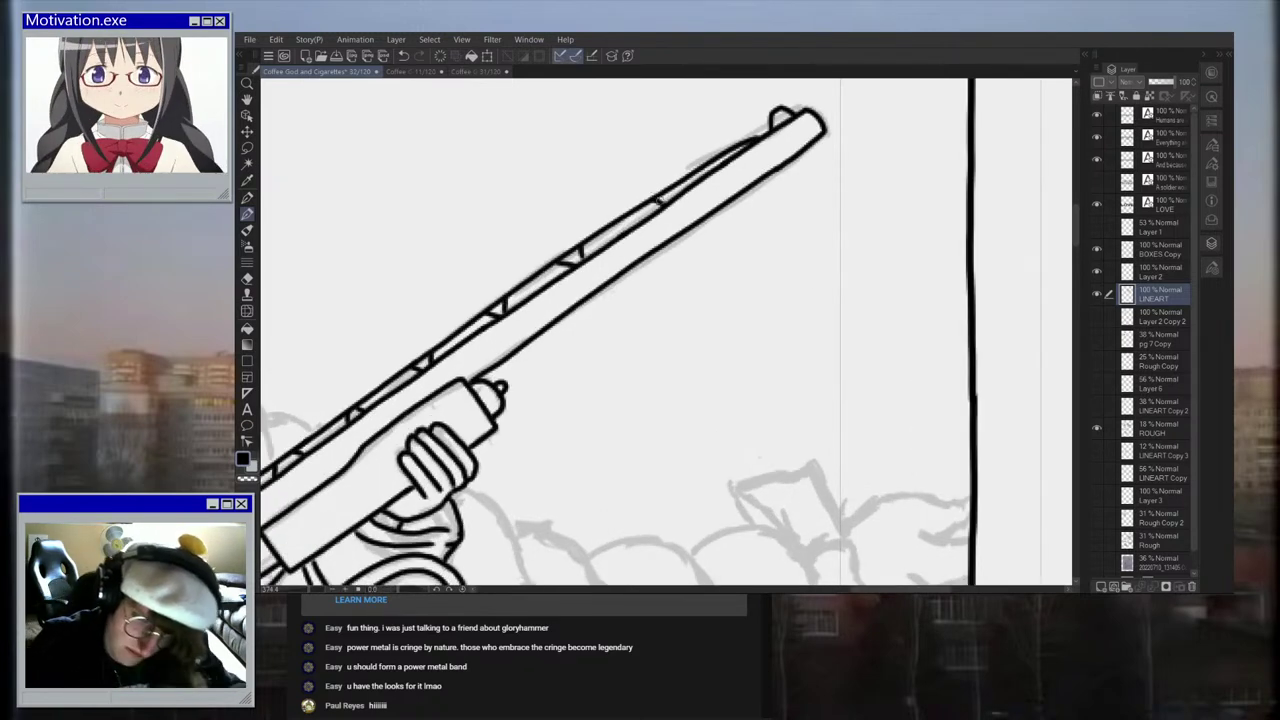
scroll(665, 198, "down", 2)
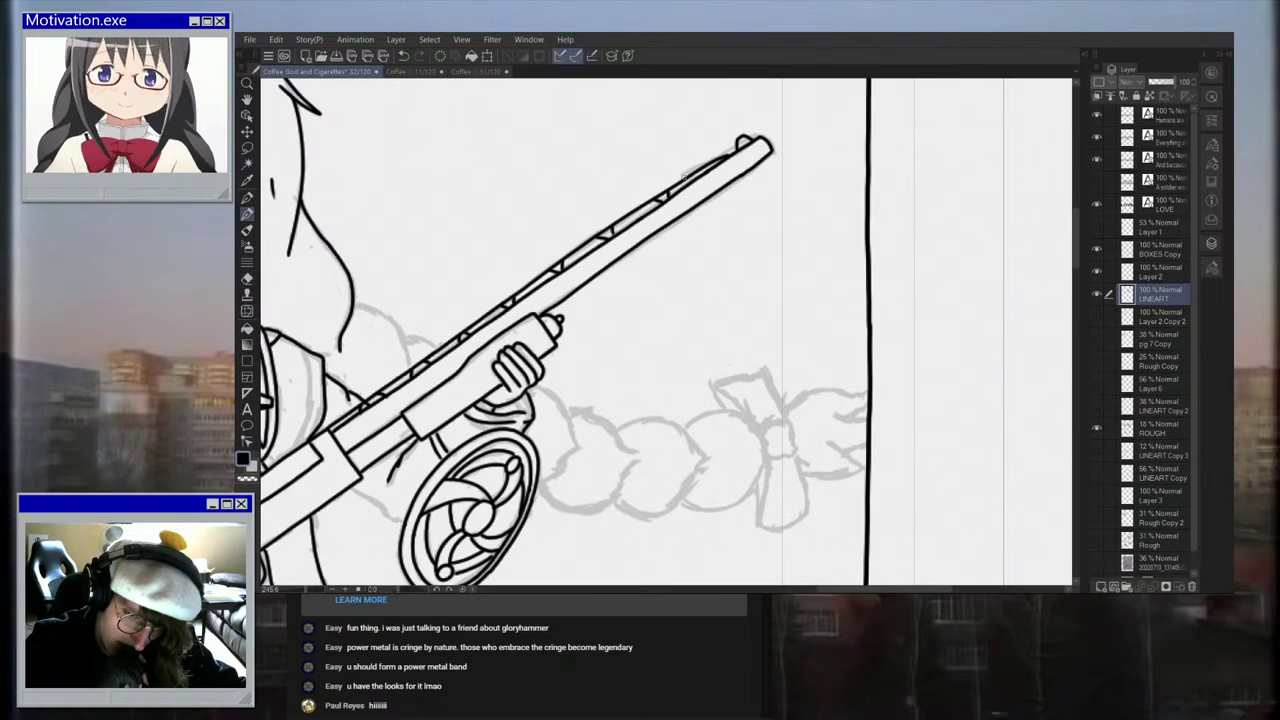
Step: Undo the last crossbars in the shotgun barrel's narrow rib and ink them again, evenly spaced, up to near the muzzle
key("ctrl+z")
key("ctrl+z")
key("ctrl+z")
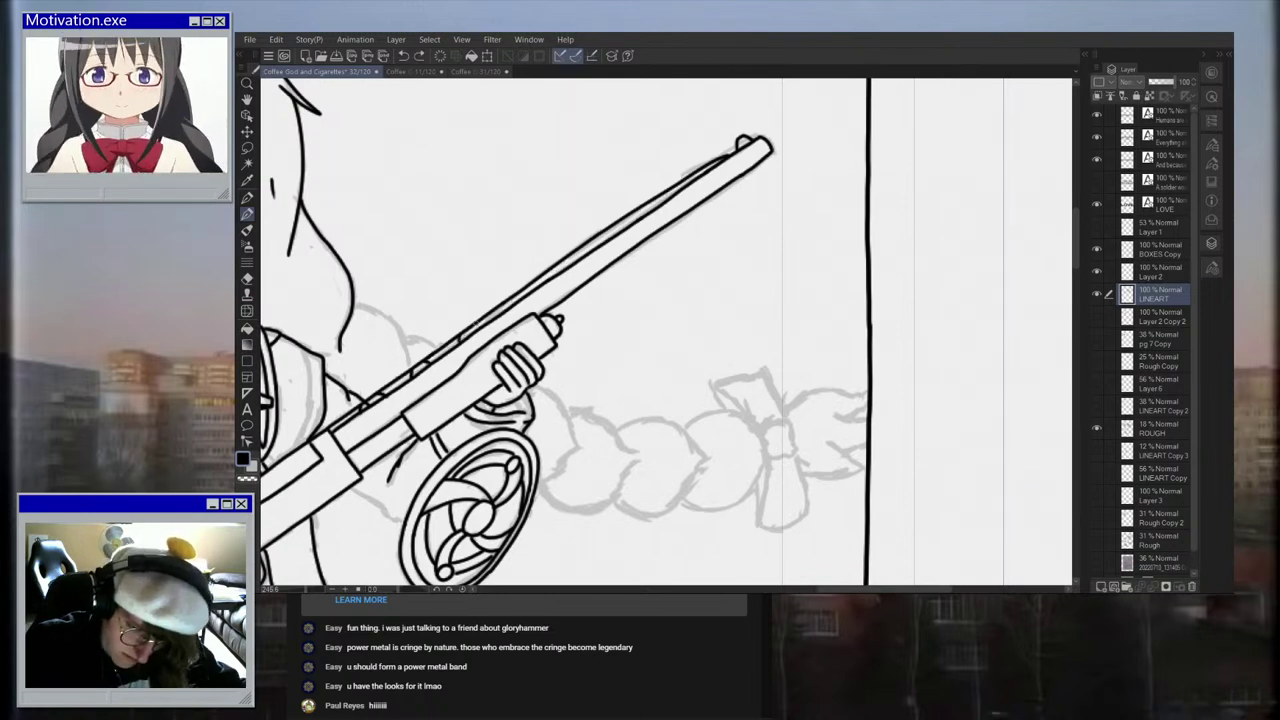
scroll(478, 324, "up", 2)
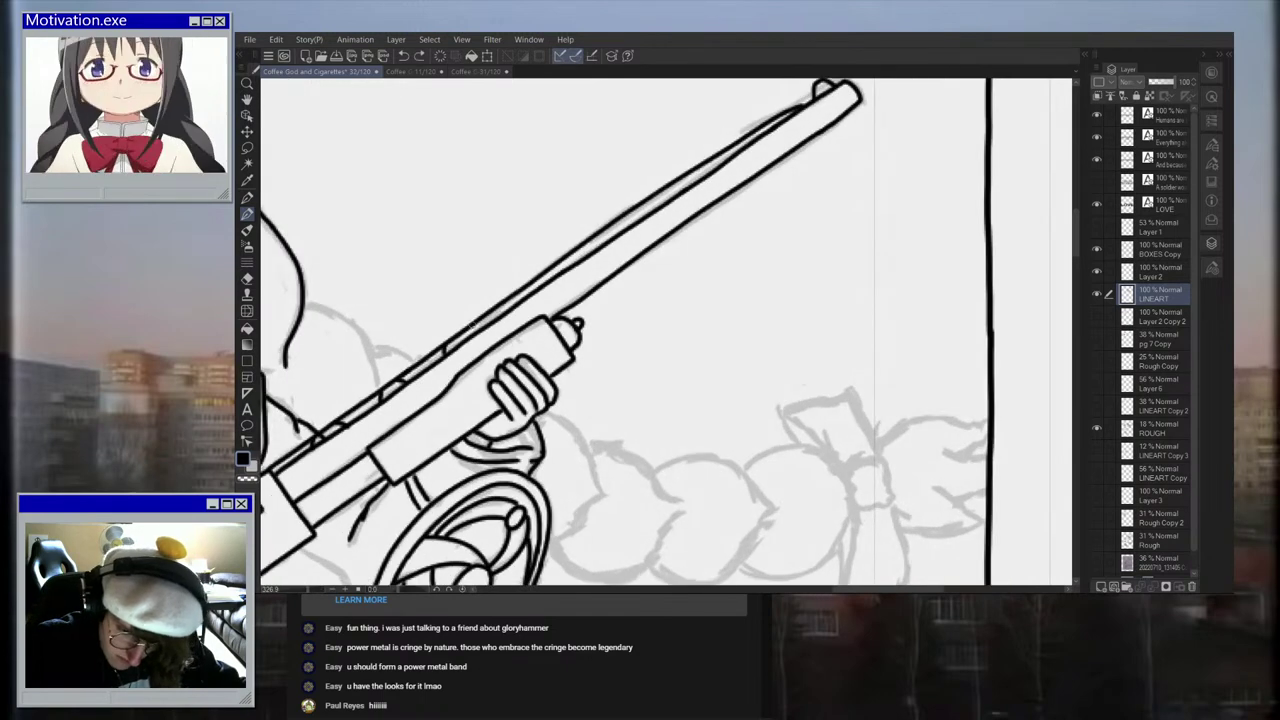
key("ctrl+z")
left_click_drag(528, 283, 572, 263)
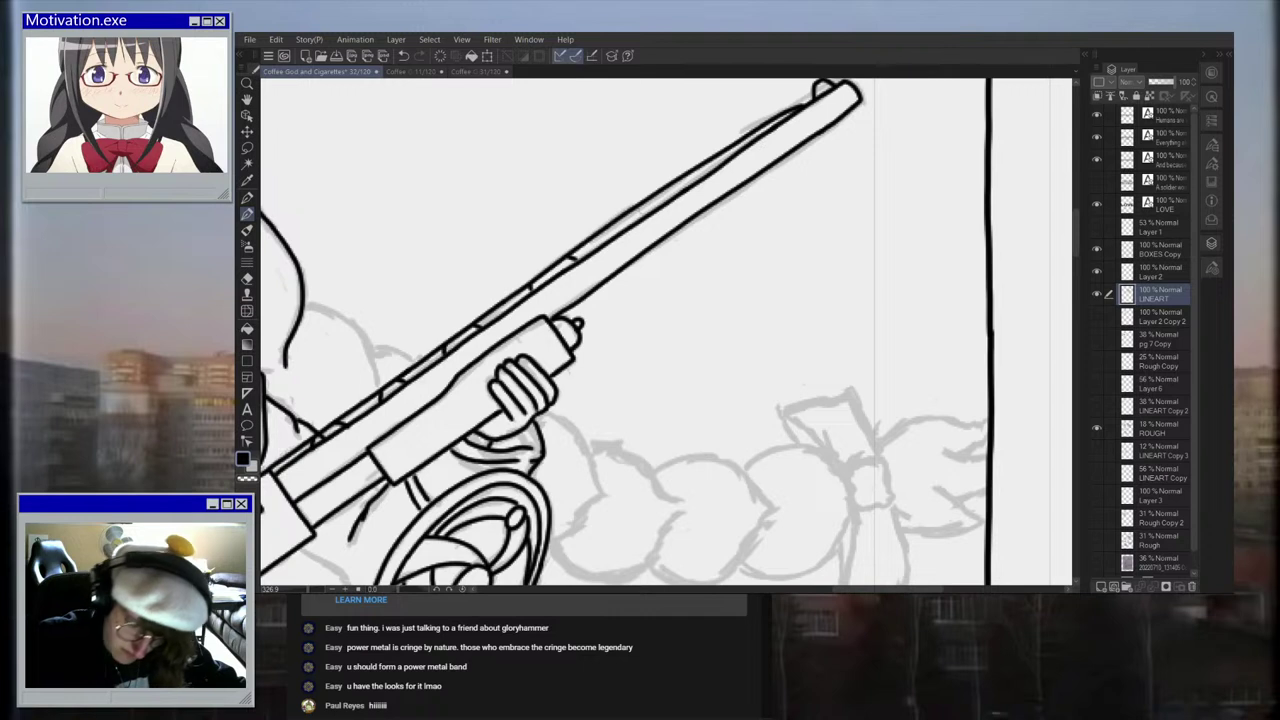
left_click_drag(626, 216, 628, 229)
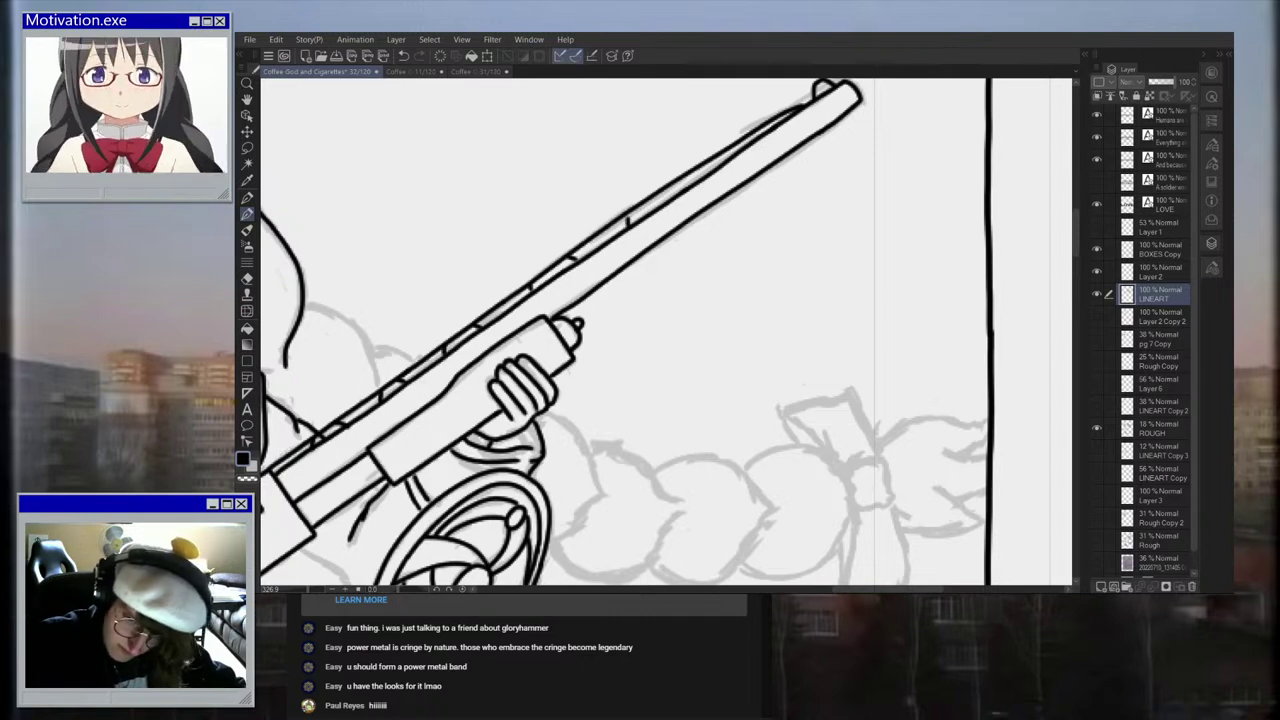
left_click_drag(683, 177, 688, 186)
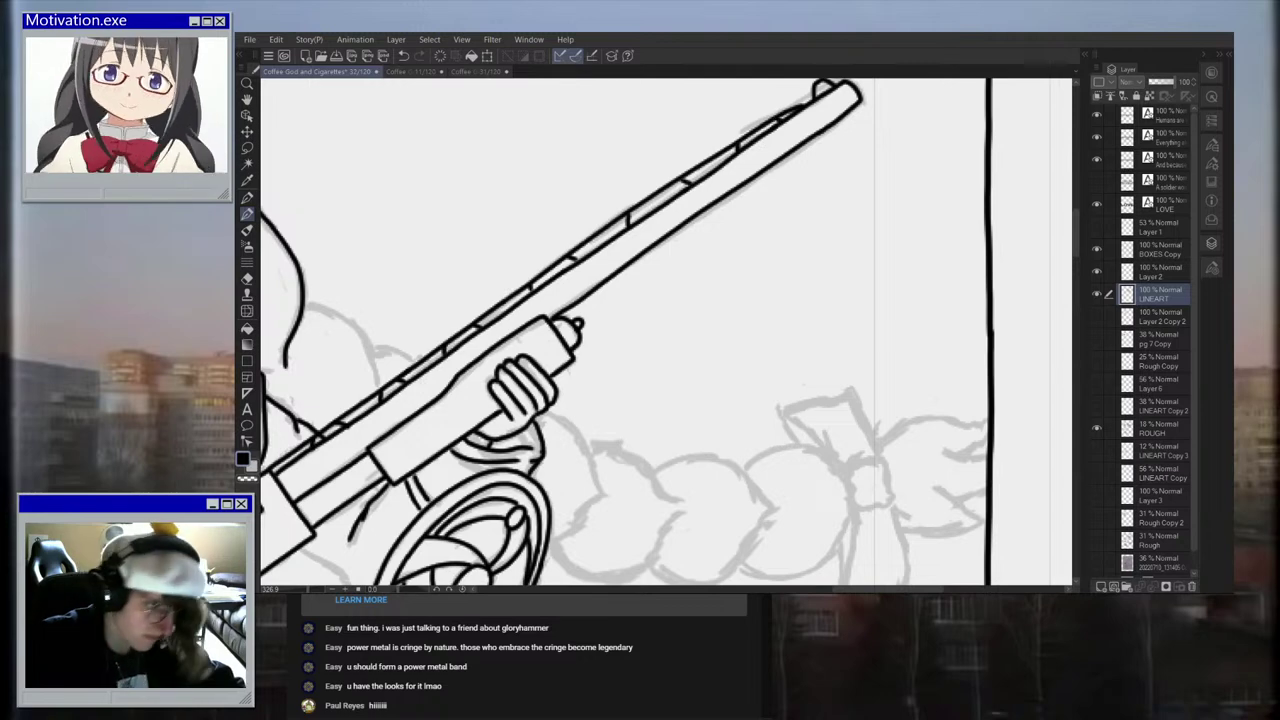
Step: On Layer 2, fill alternate segments of the barrel's rib solid black, starting at the receiver end
scroll(686, 180, "down", 3)
left_click(1173, 273)
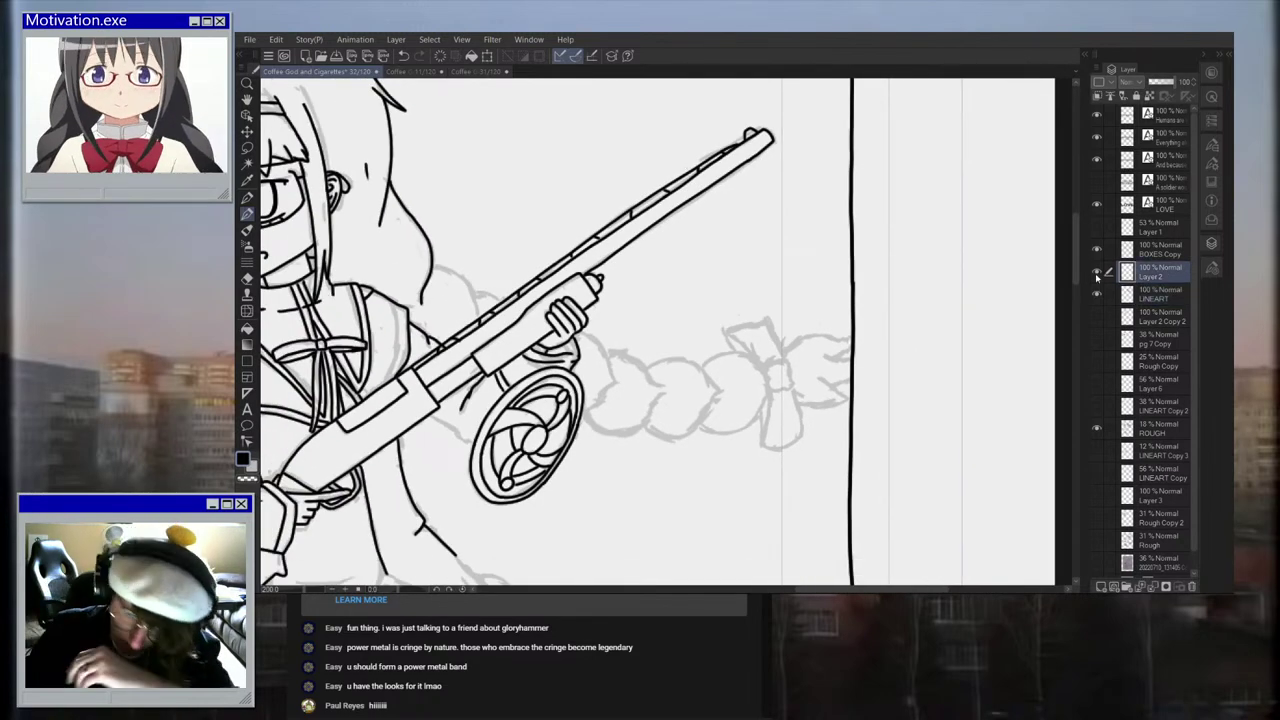
scroll(437, 340, "up", 5)
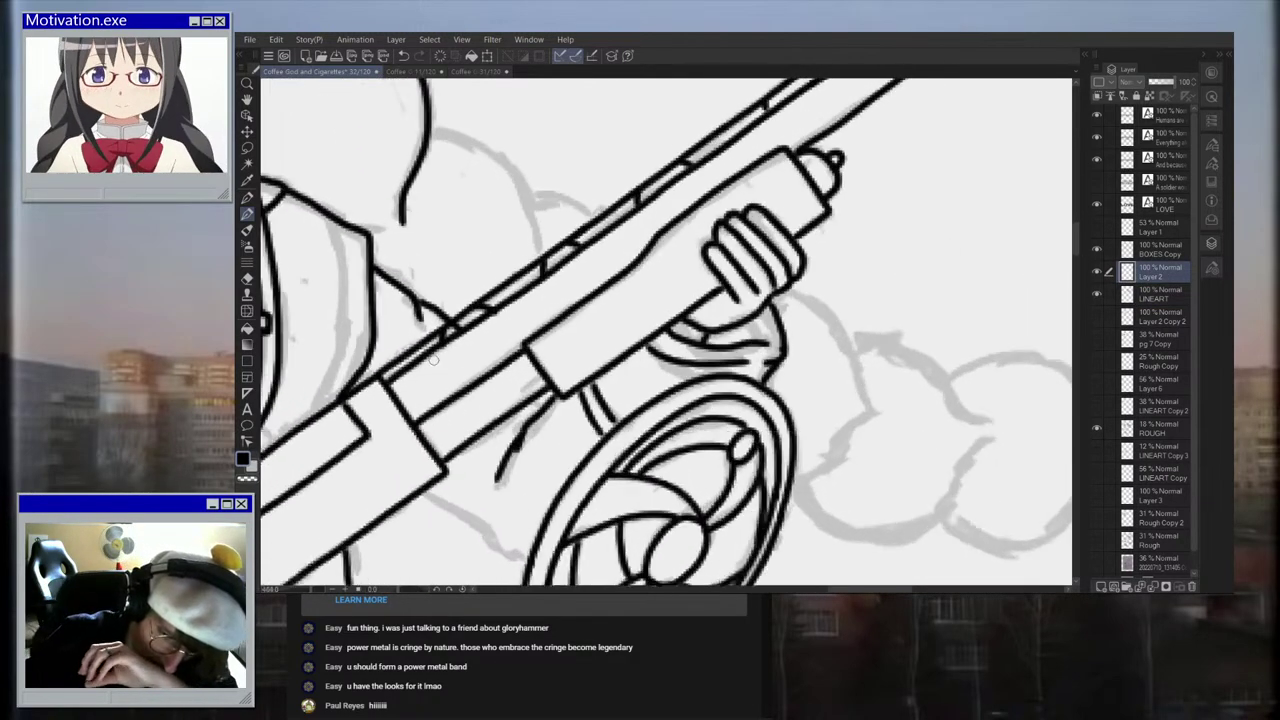
mouse_move(437, 332)
left_mouse_down()
mouse_move(380, 378)
mouse_move(395, 367)
left_mouse_up()
mouse_move(500, 292)
left_mouse_down()
mouse_move(561, 251)
mouse_move(546, 260)
left_mouse_up()
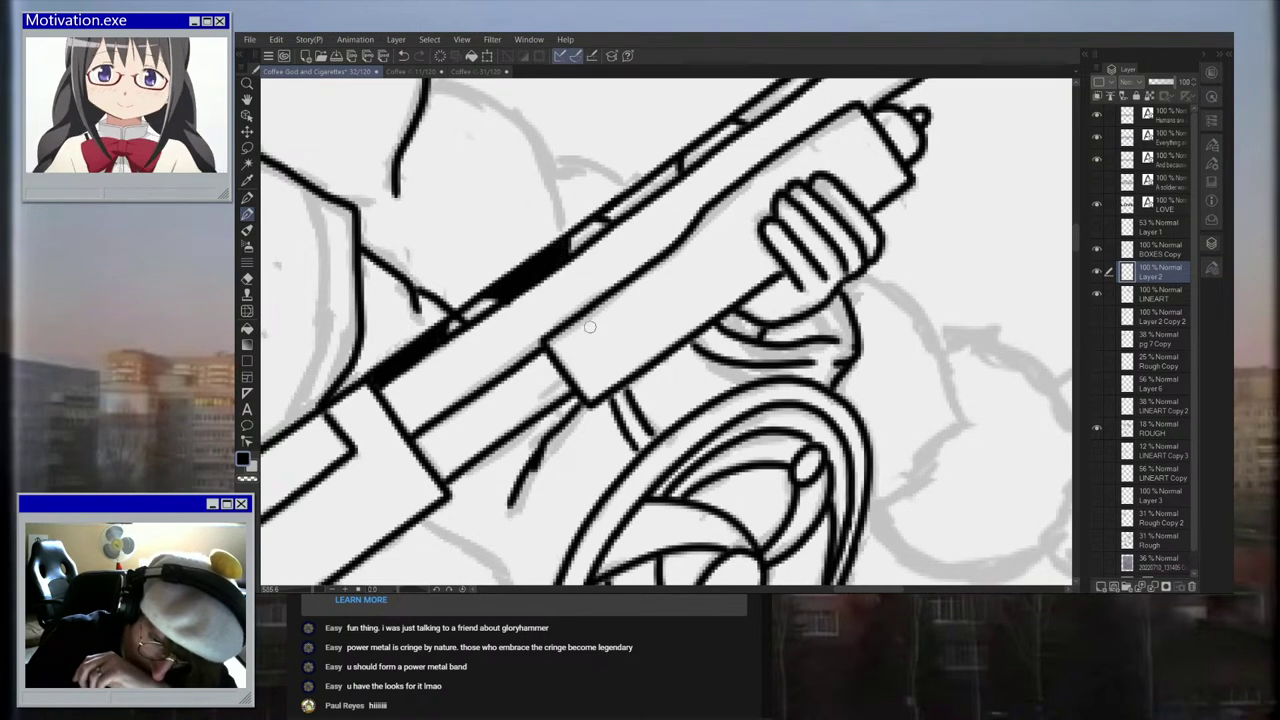
left_click_drag(470, 298, 486, 286)
mouse_move(604, 226)
left_mouse_down()
mouse_move(674, 170)
mouse_move(660, 180)
left_mouse_up()
scroll(669, 207, "down", 3)
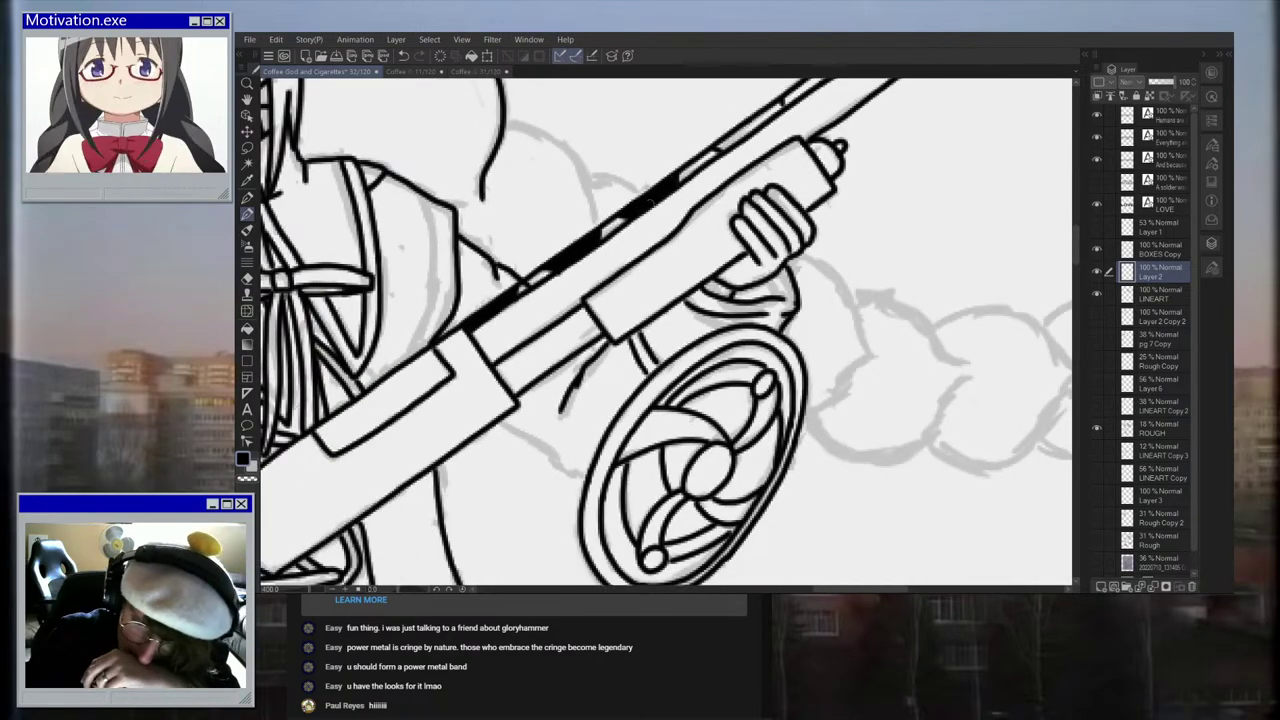
Step: Fill the next two alternate rib segments black, just beyond the hand that holds the shotgun's fore-end
scroll(658, 200, "down", 3)
scroll(660, 200, "down", 3)
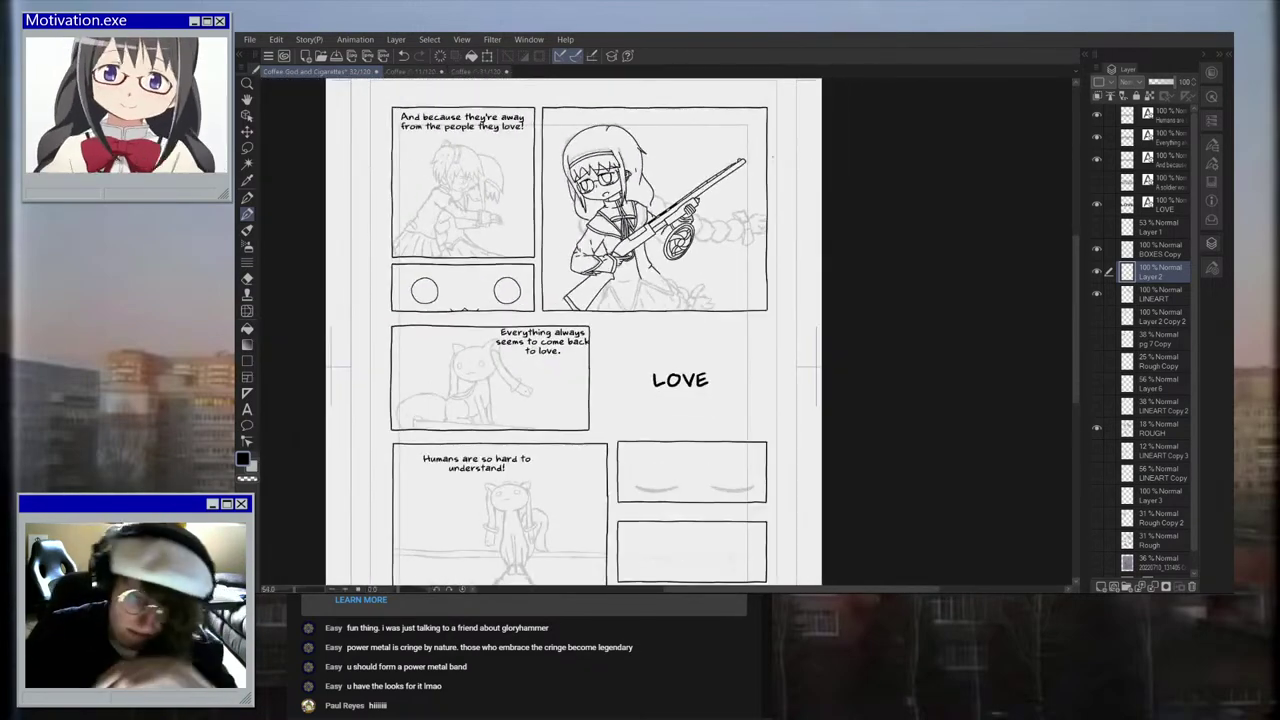
scroll(660, 200, "up", 4)
scroll(750, 160, "up", 4)
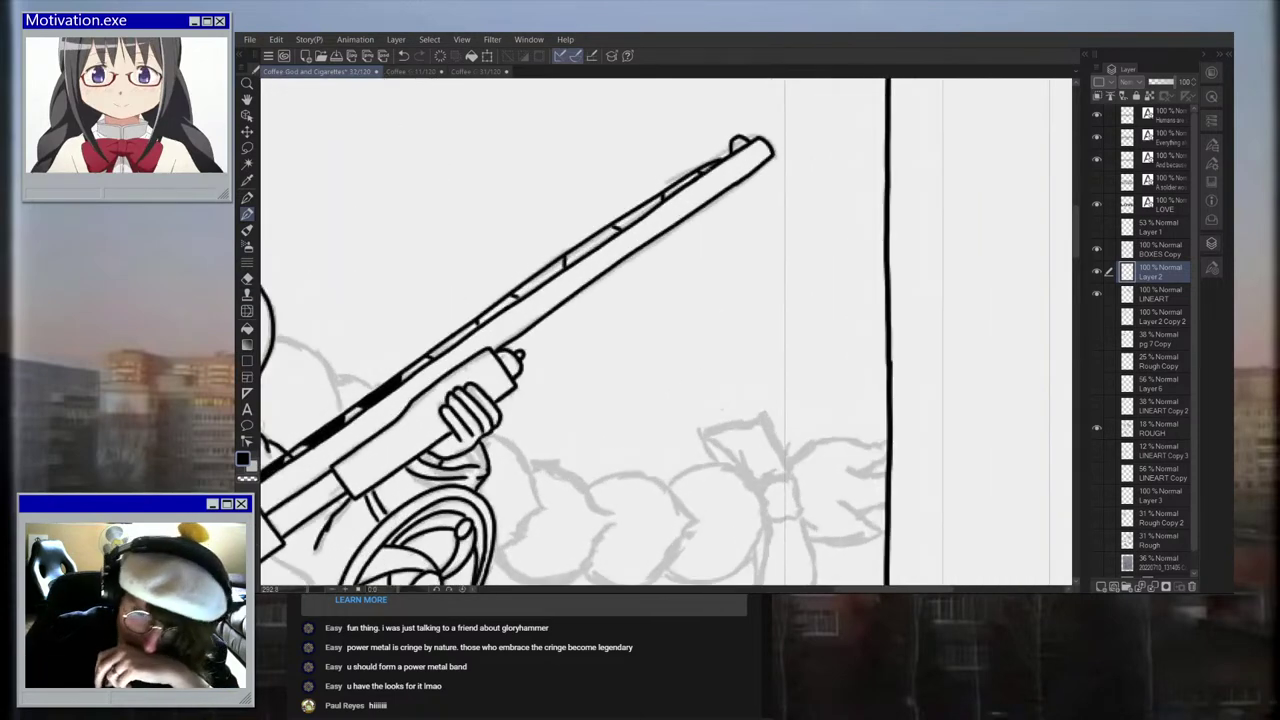
scroll(440, 360, "up", 4)
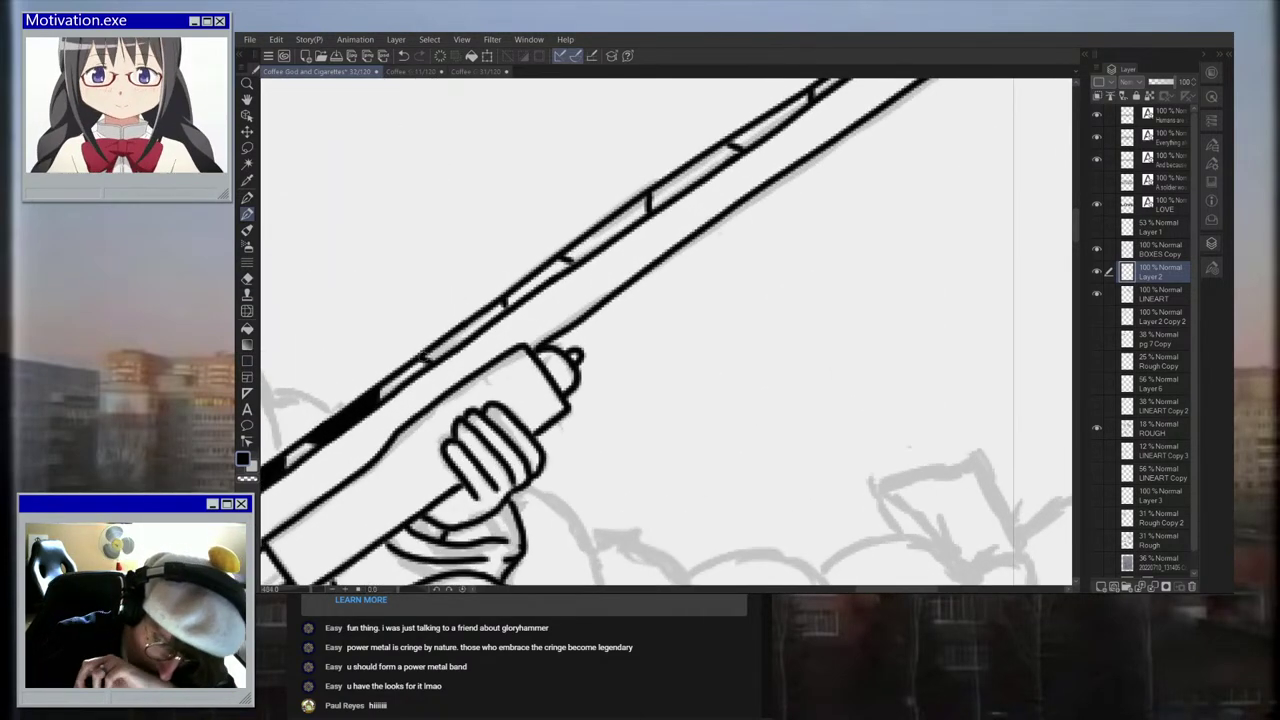
mouse_move(434, 352)
left_mouse_down()
mouse_move(505, 300)
mouse_move(489, 314)
left_mouse_up()
mouse_move(565, 260)
left_mouse_down()
mouse_move(650, 196)
mouse_move(602, 234)
mouse_move(622, 226)
left_mouse_up()
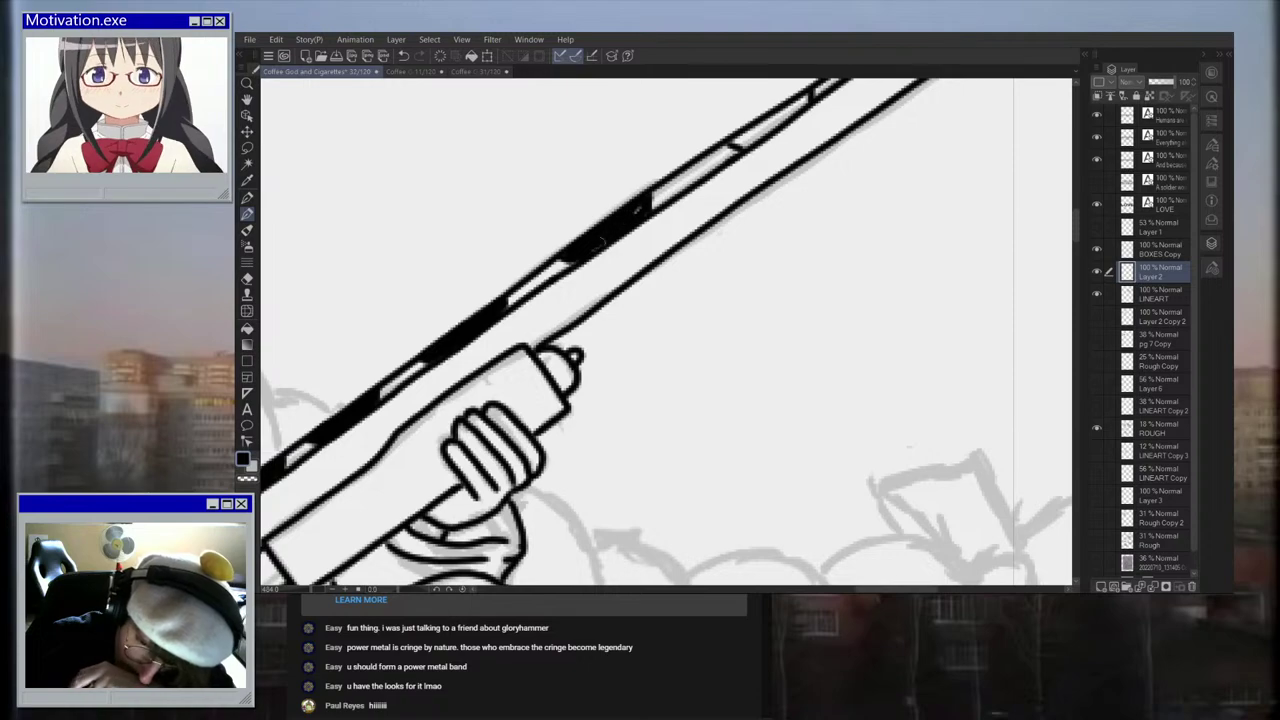
scroll(633, 192, "down", 10)
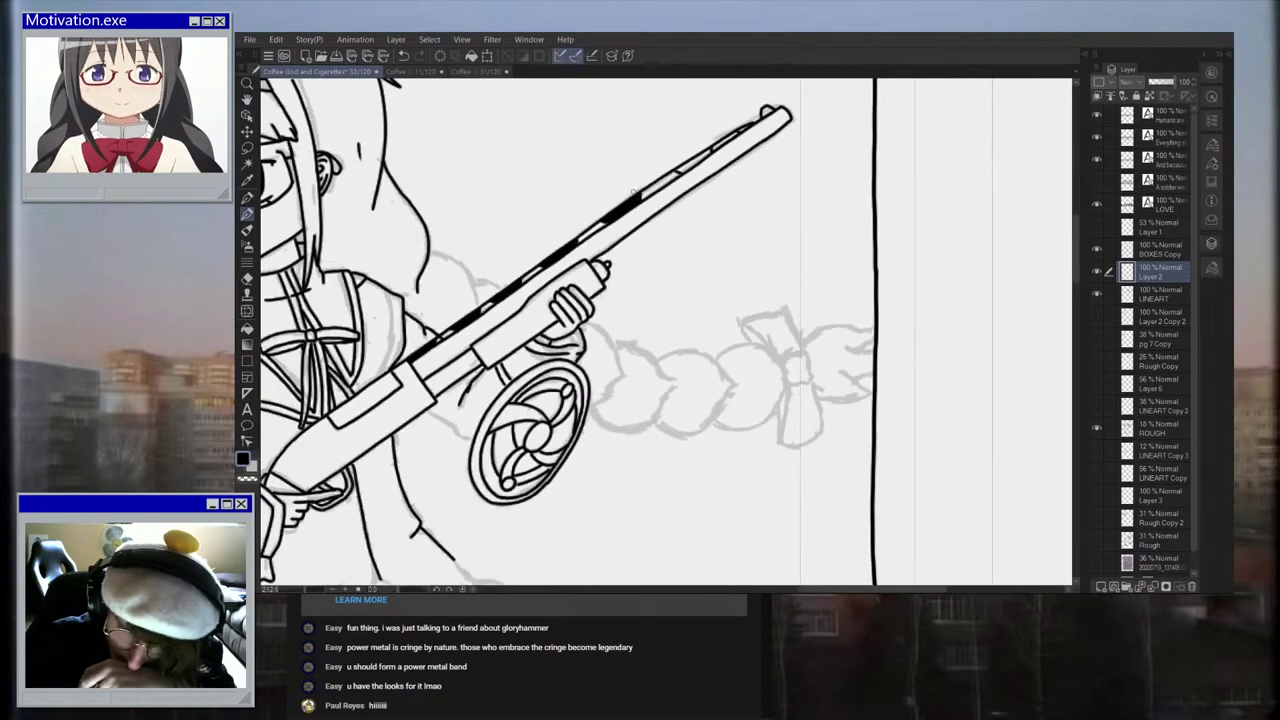
Step: Hide the ROUGH sketch layer and make the LINEART layer active
scroll(650, 212, "down", 2)
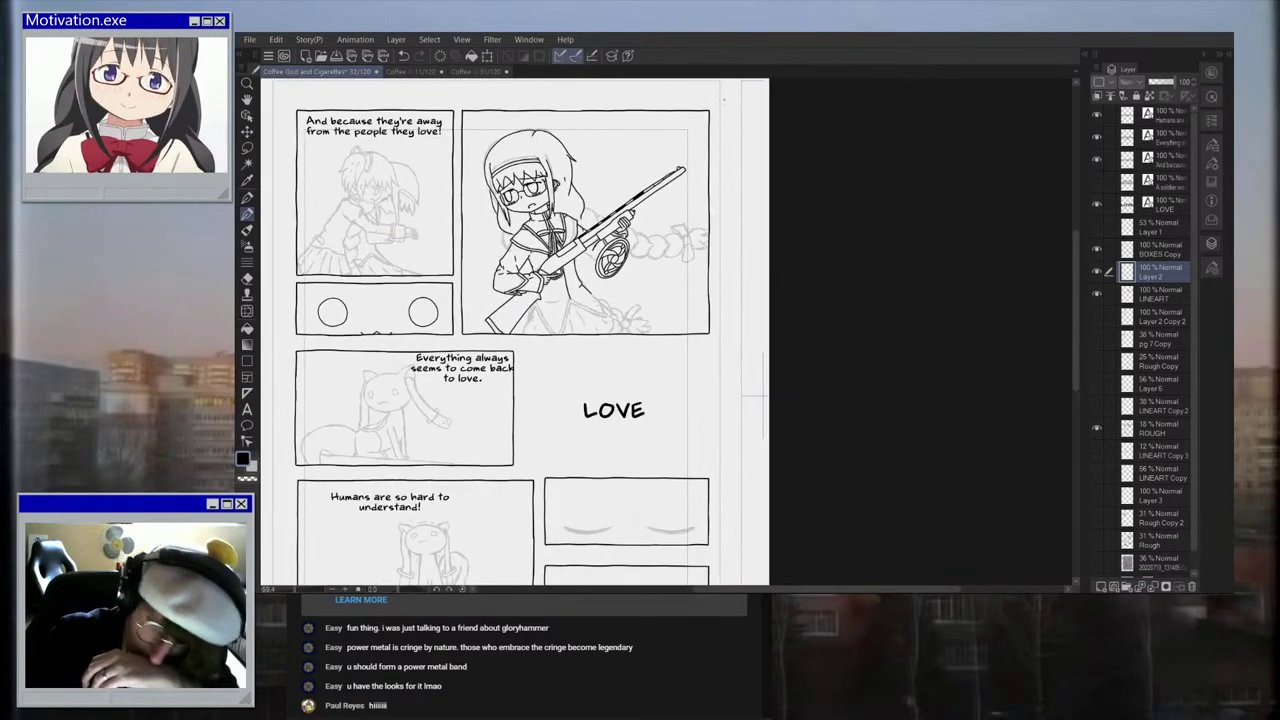
left_click(1098, 430)
scroll(615, 405, "down", 2)
scroll(615, 405, "up", 8)
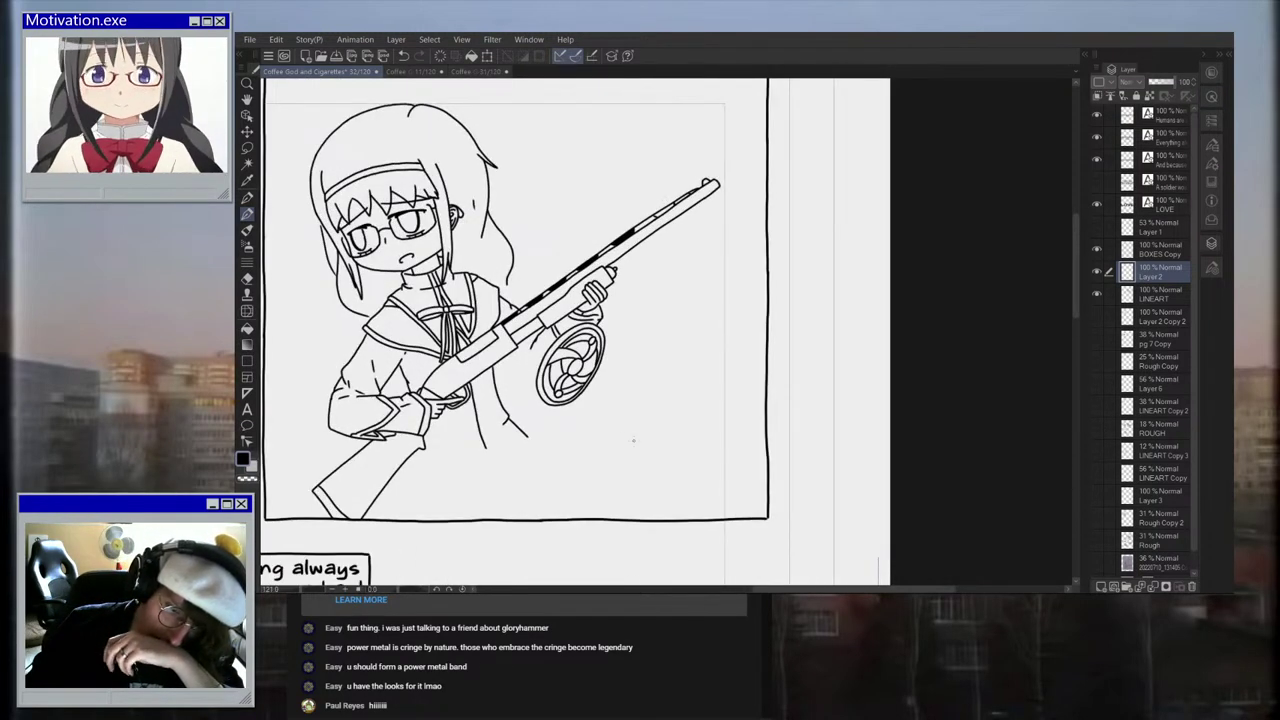
scroll(633, 440, "up", 6)
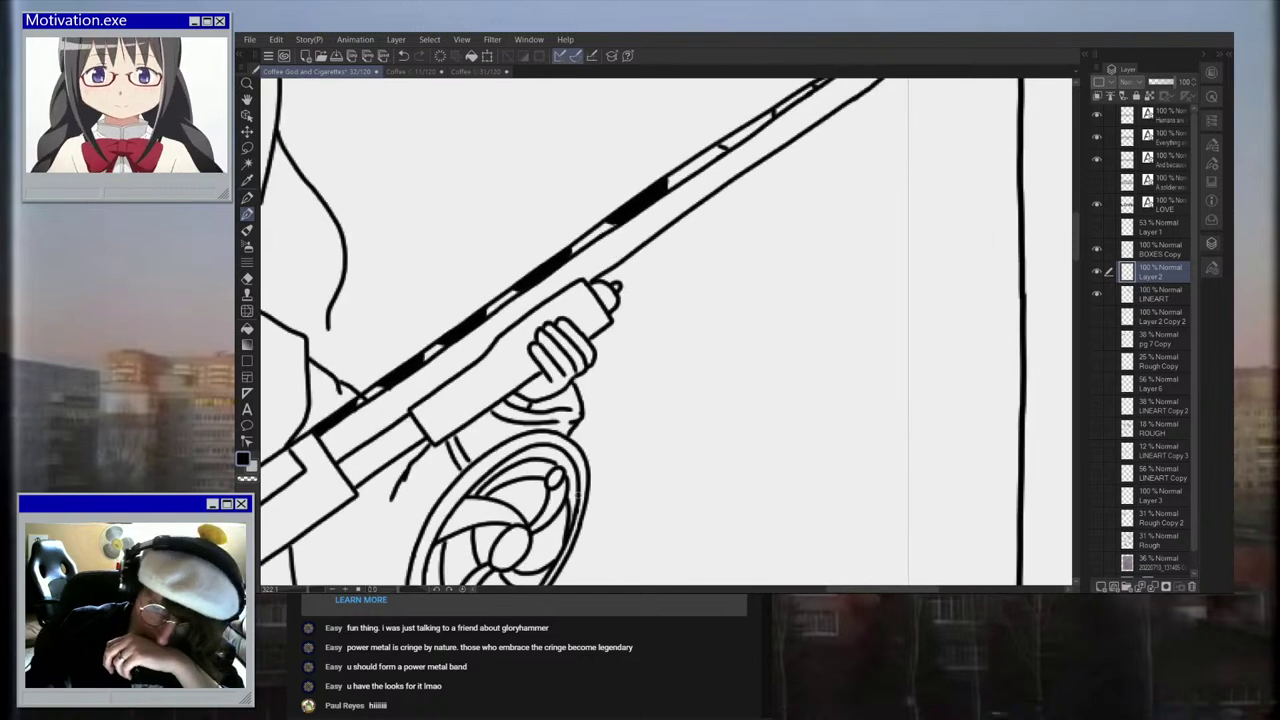
left_click(1175, 252)
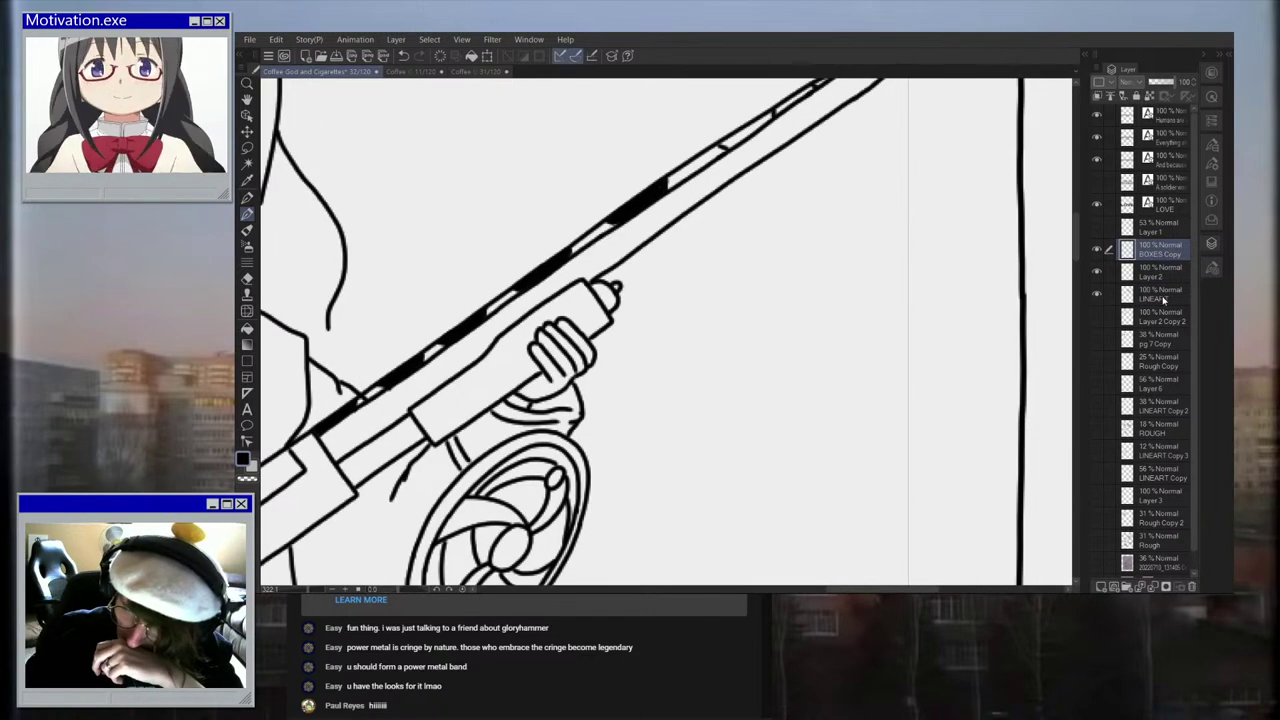
left_click(1161, 296)
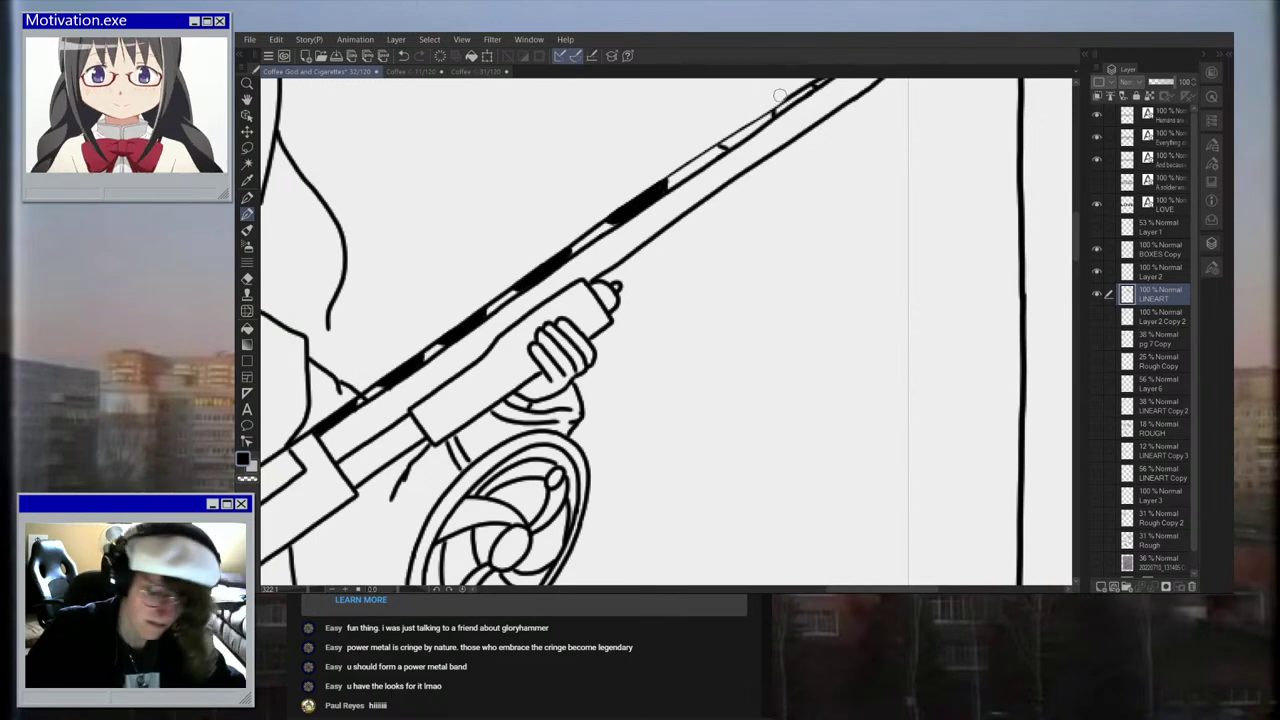
Step: Rework the rib's upper edge along the barrel and fill the remaining alternate segments near the muzzle black
scroll(663, 129, "up", 2)
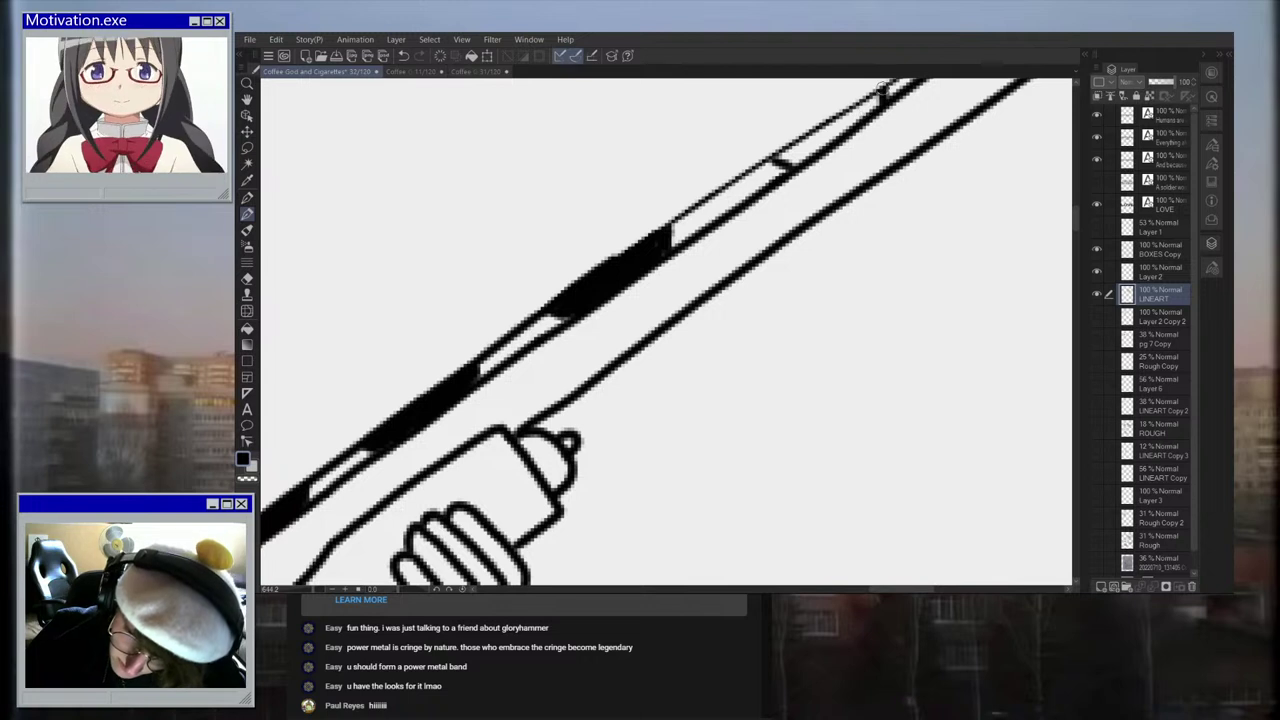
left_click_drag(886, 86, 518, 334)
scroll(724, 229, "down", 1)
scroll(728, 226, "down", 1)
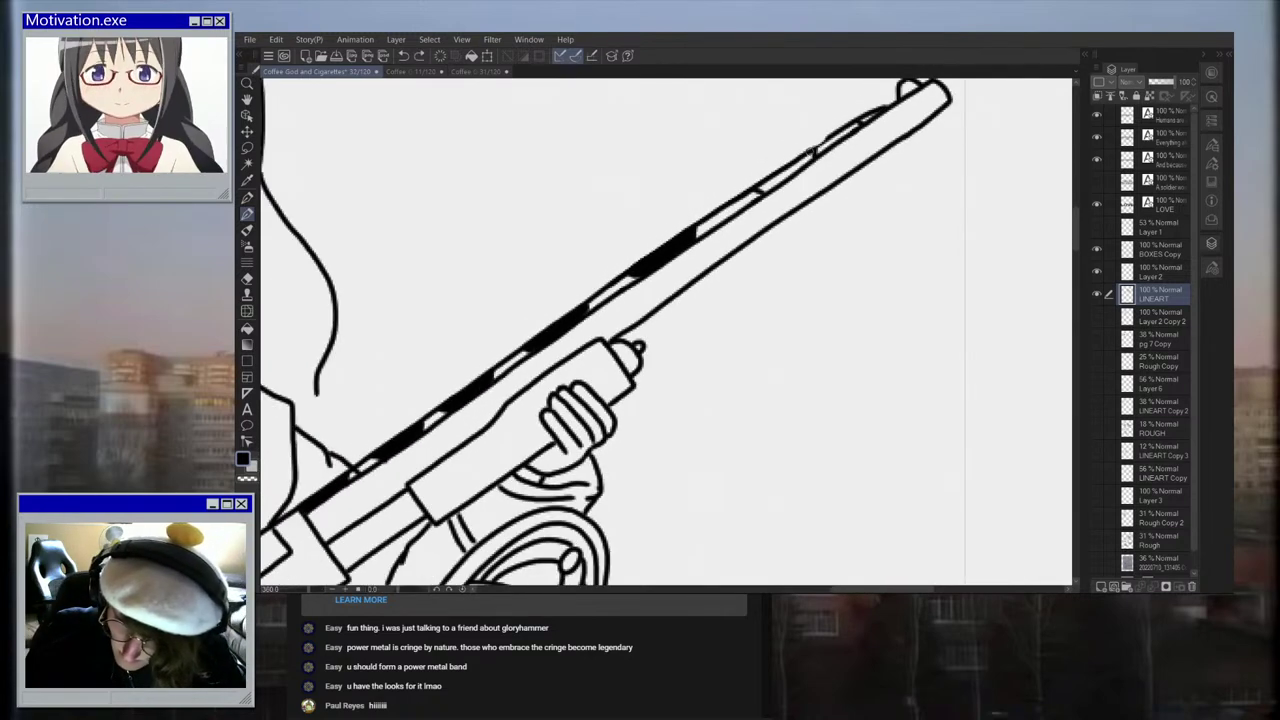
mouse_move(808, 158)
left_mouse_down()
mouse_move(767, 188)
mouse_move(795, 170)
left_mouse_up()
scroll(795, 177, "down", 3)
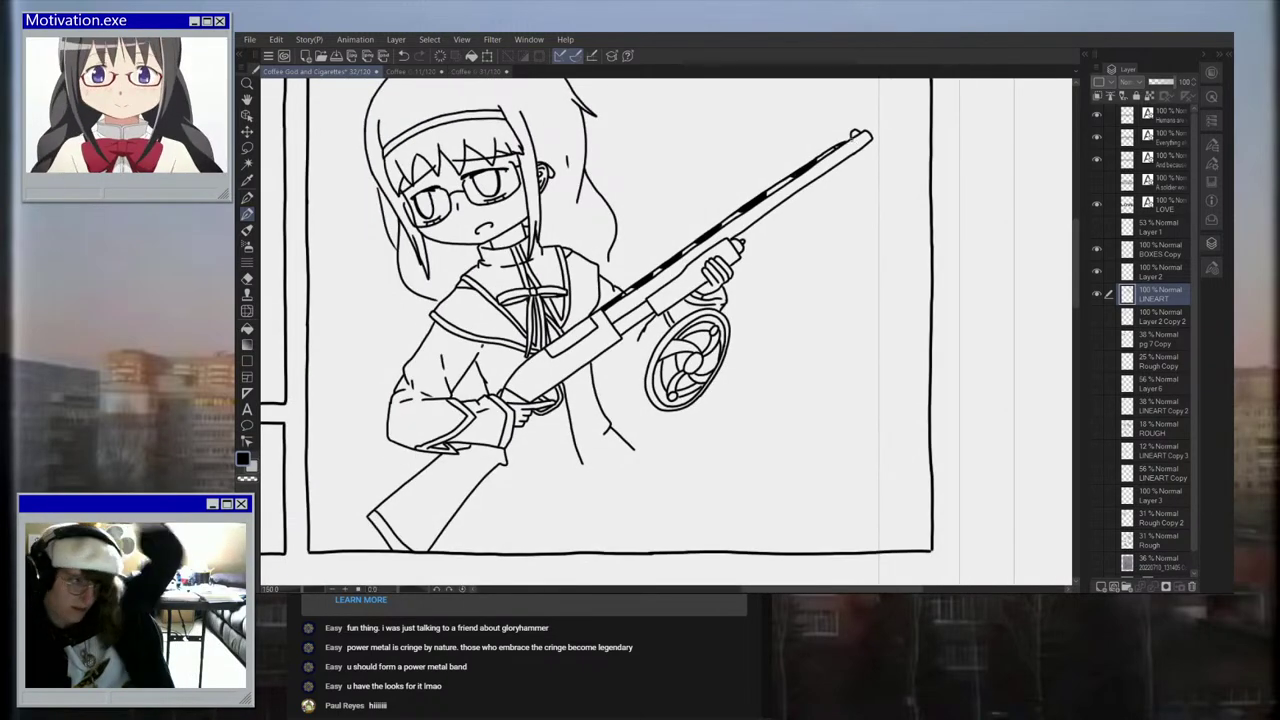
Step: Examine the shotgun's black-and-white rib in close-up and against the whole panel
scroll(824, 152, "up", 3)
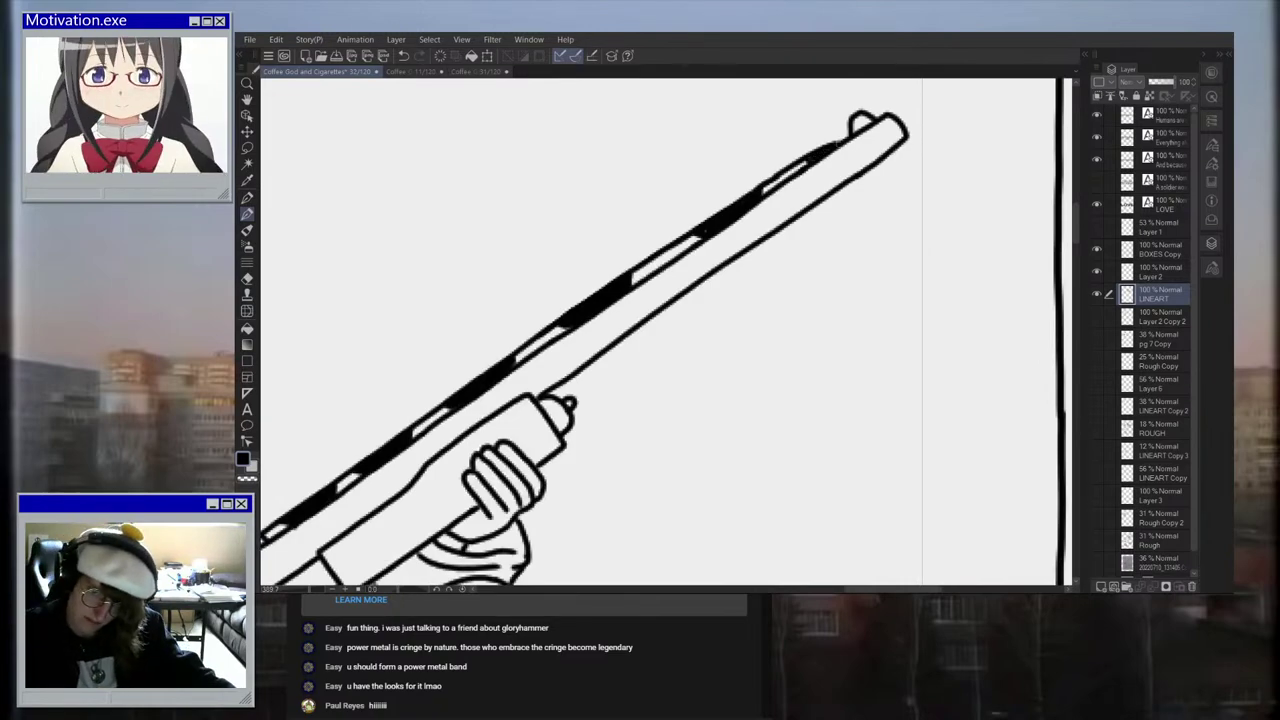
scroll(702, 233, "down", 5)
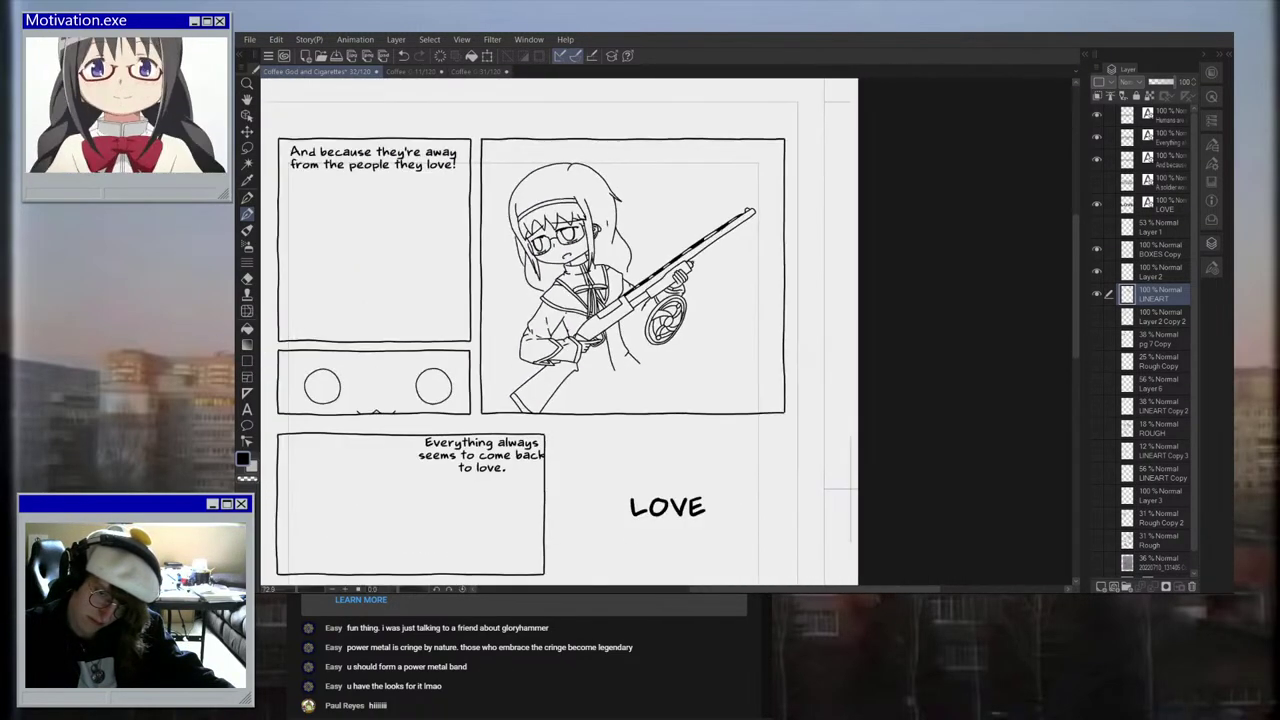
scroll(776, 161, "down", 1)
scroll(776, 161, "up", 5)
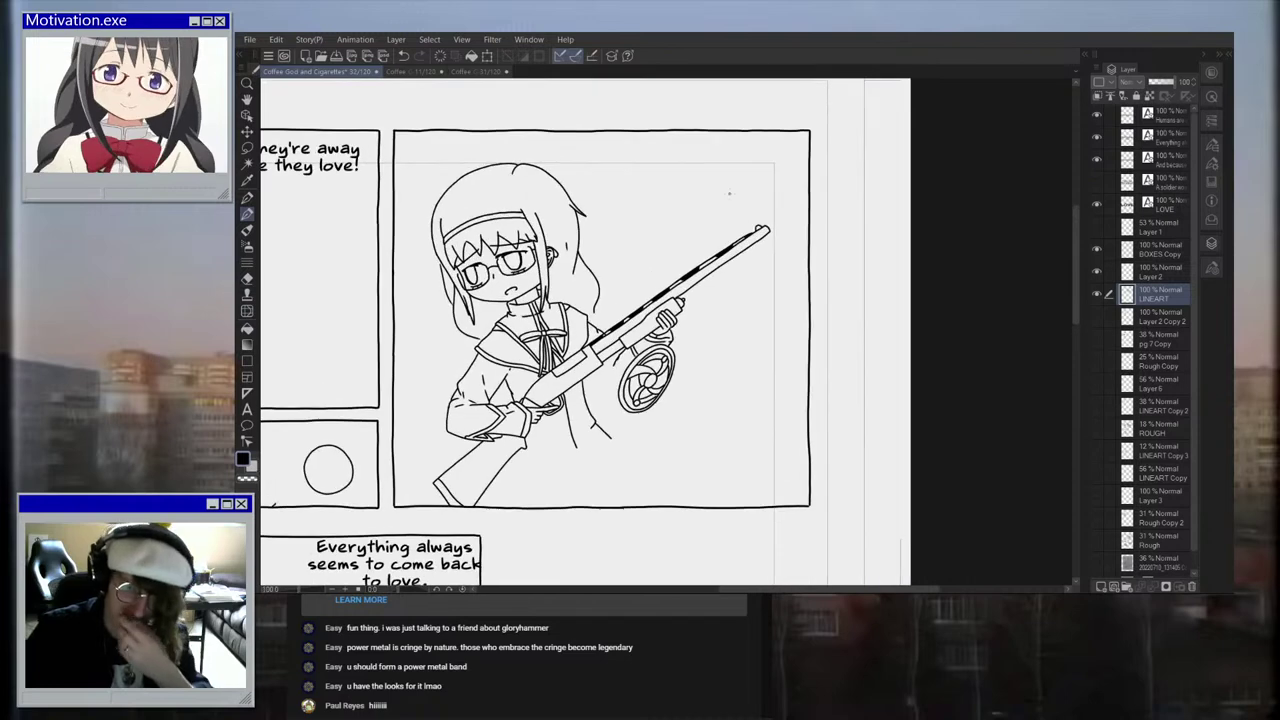
scroll(704, 277, "up", 1)
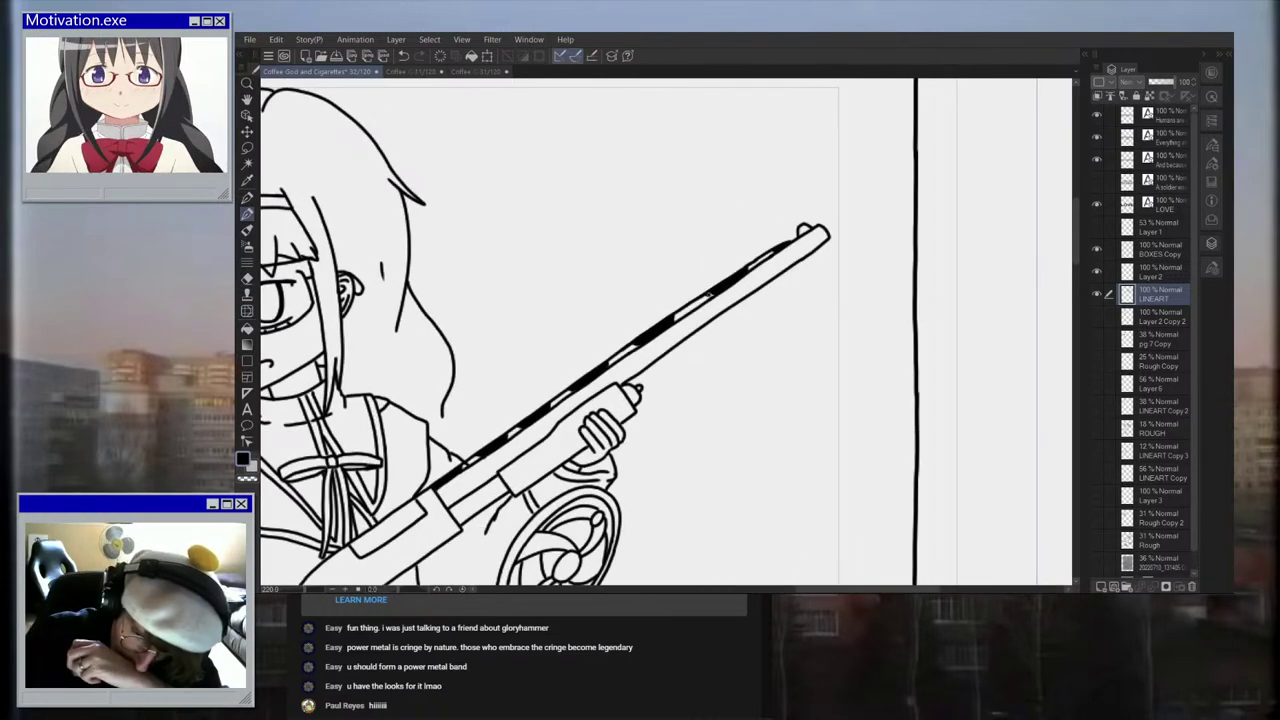
scroll(760, 240, "down", 3)
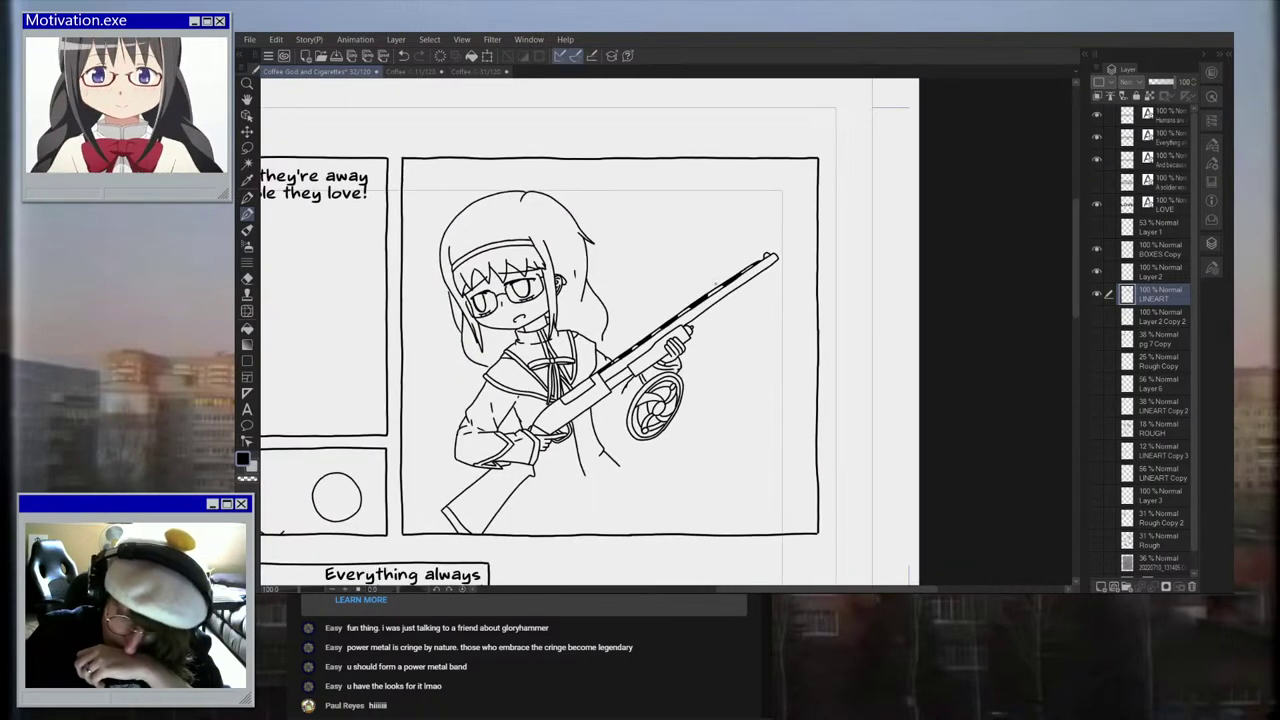
scroll(714, 284, "up", 2)
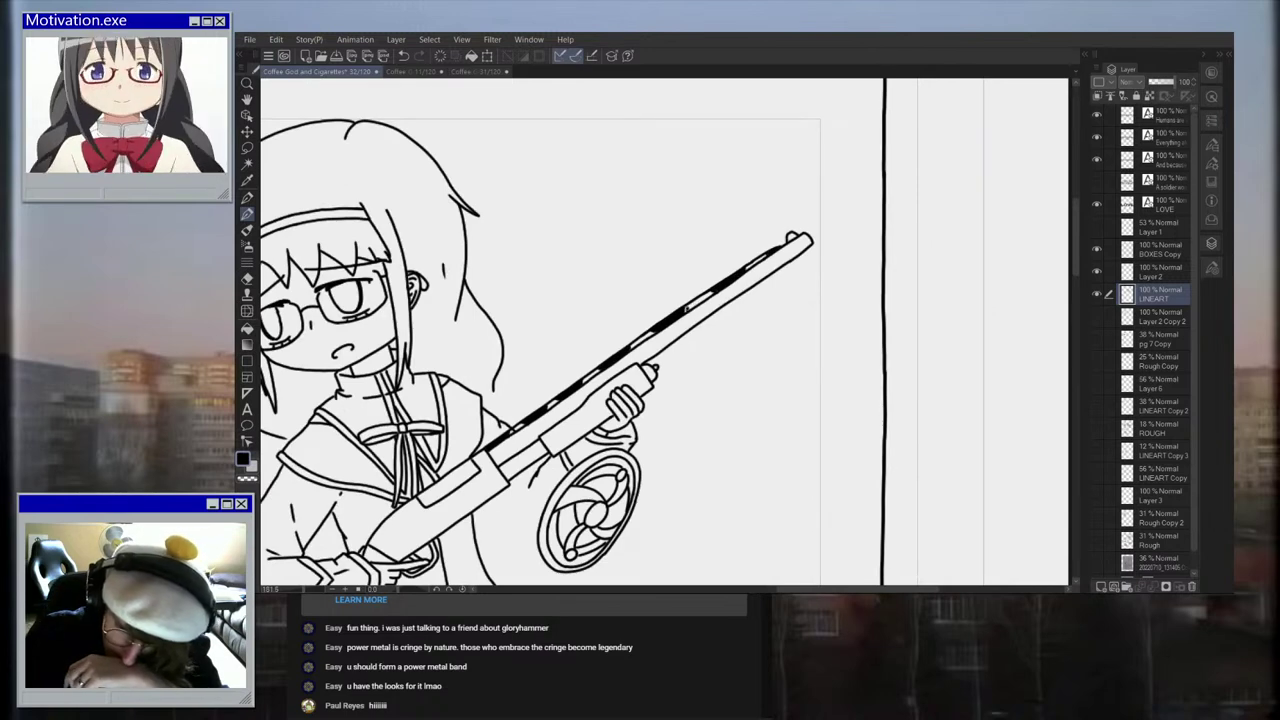
scroll(688, 300, "down", 2)
scroll(720, 450, "up", 2)
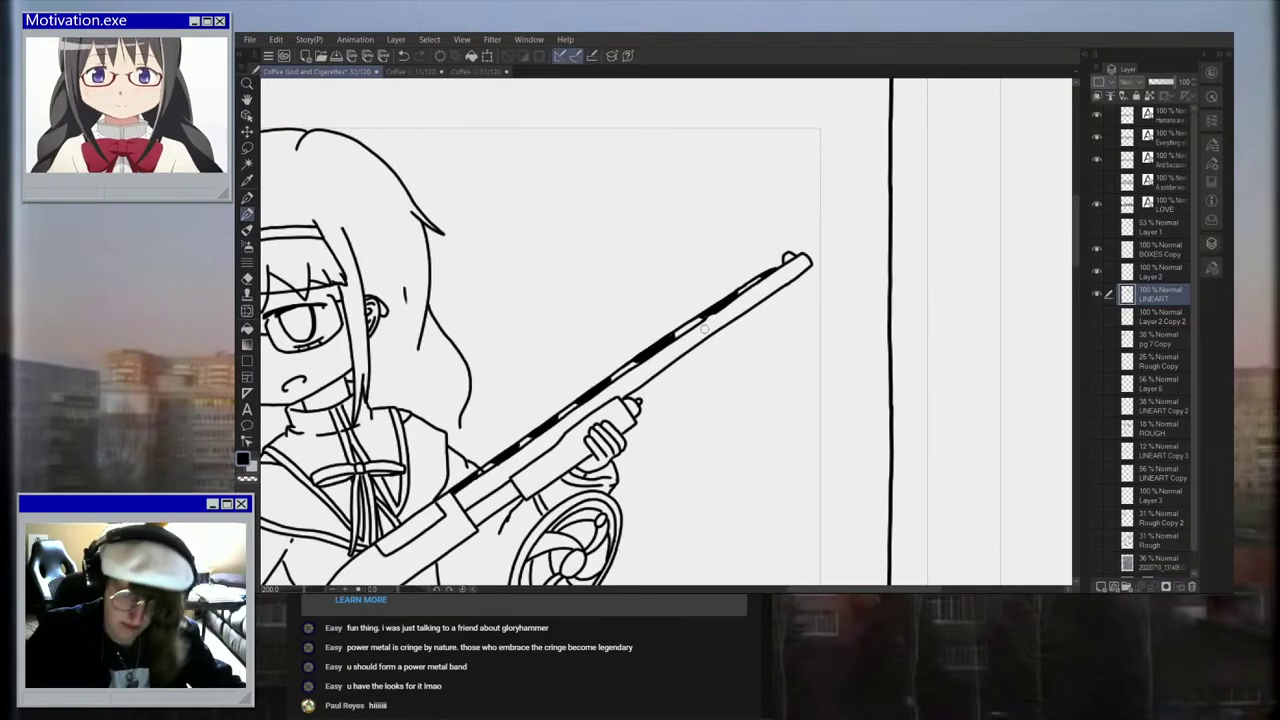
scroll(705, 328, "up", 2)
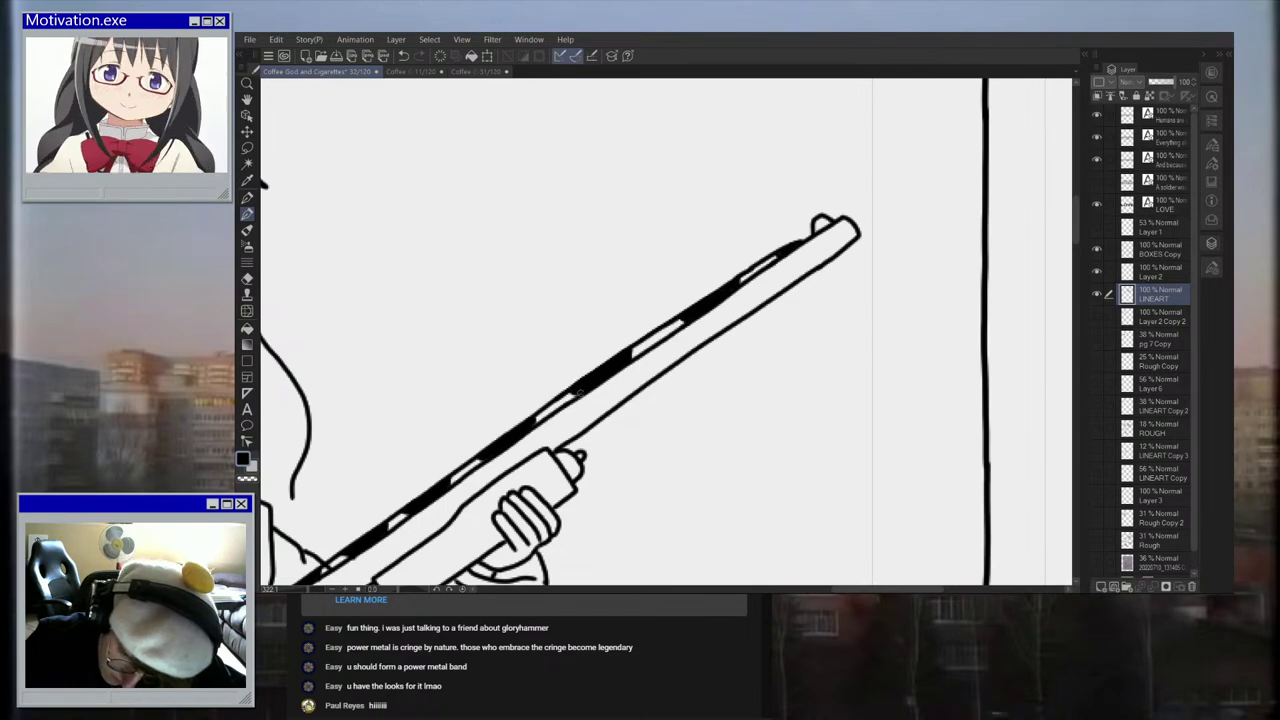
Step: Show the ROUGH sketch layer under the line art of the shotgun panel
scroll(578, 392, "down", 2)
scroll(660, 330, "down", 2)
scroll(682, 309, "down", 4)
scroll(603, 442, "up", 2)
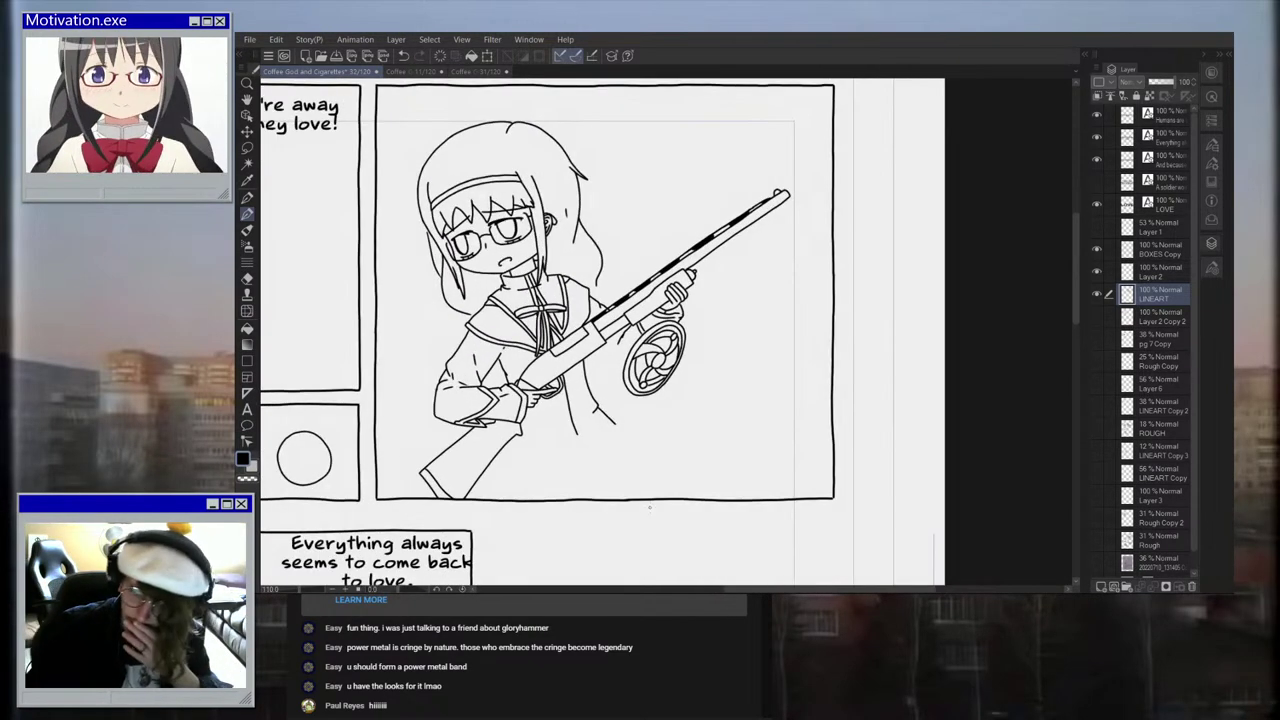
left_click(1097, 429)
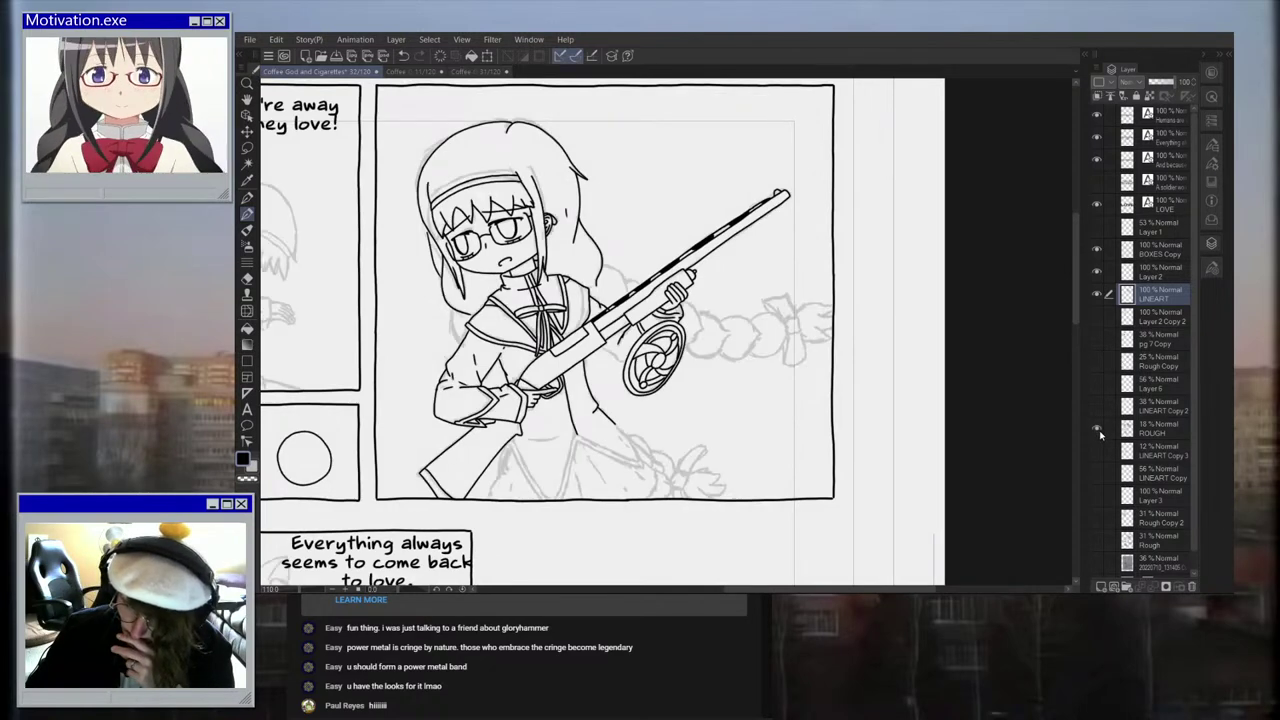
Step: Ink the lower edge of the far sleeve beside the shield and the inner border line of the sailor collar
scroll(671, 522, "up", 3)
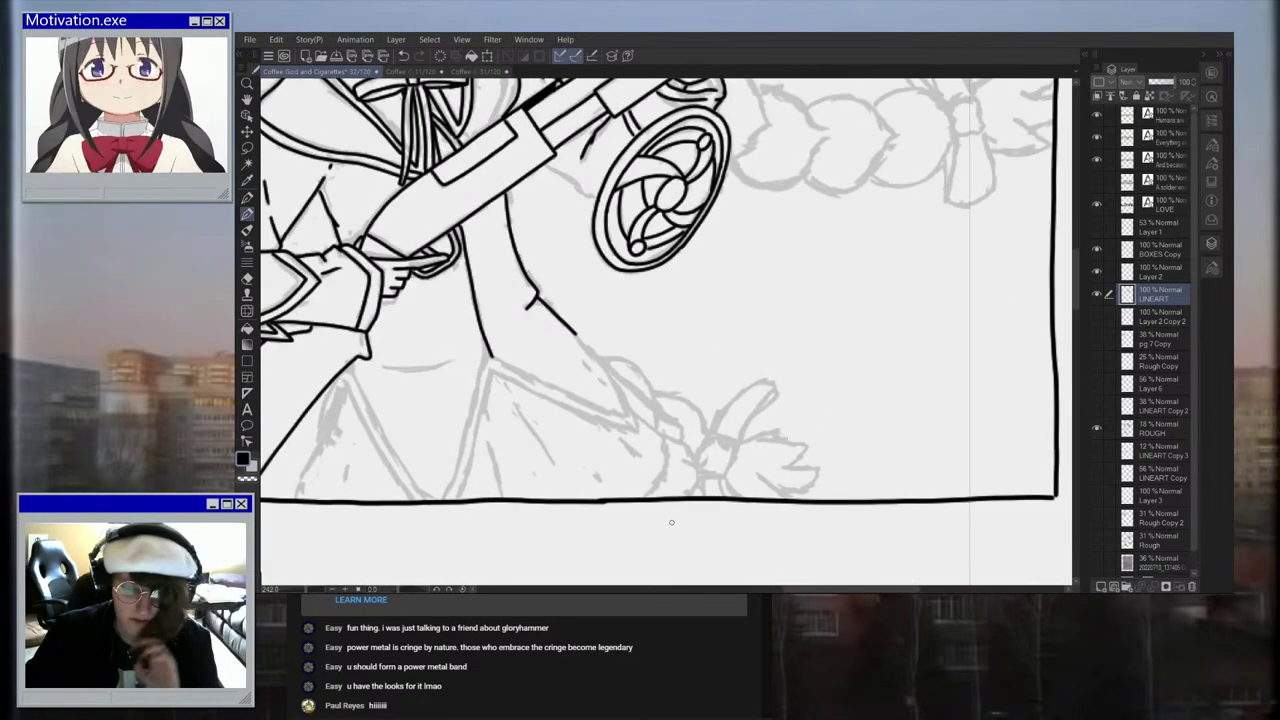
scroll(671, 522, "down", 3)
scroll(645, 253, "up", 4)
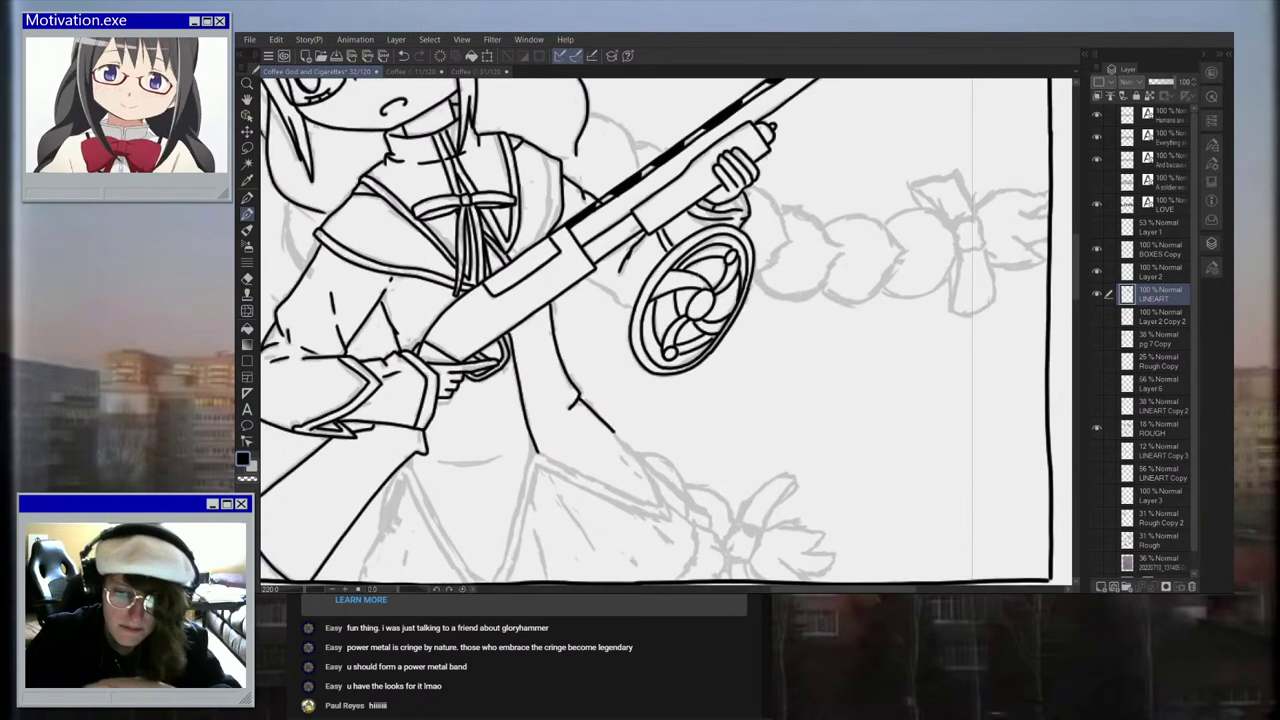
scroll(645, 253, "up", 2)
left_click_drag(566, 278, 634, 324)
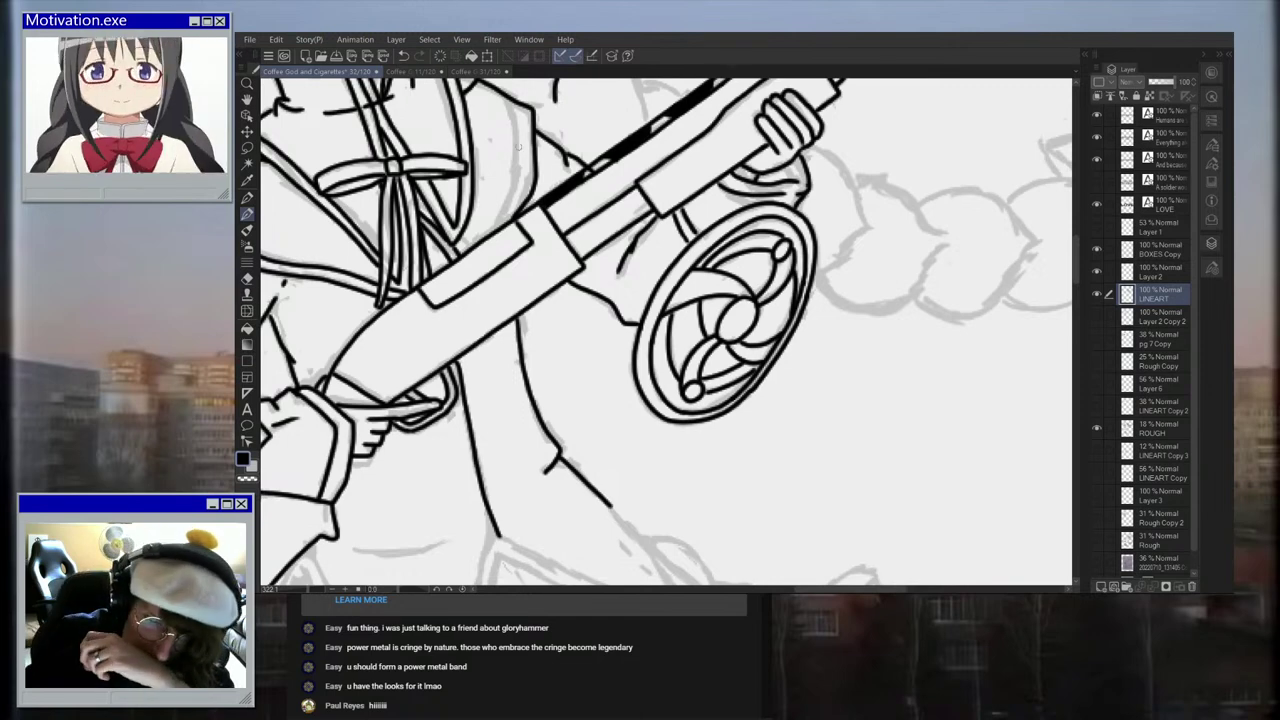
scroll(518, 149, "up", 1)
mouse_move(515, 93)
left_mouse_down()
mouse_move(526, 177)
mouse_move(488, 252)
left_mouse_up()
scroll(574, 206, "down", 4)
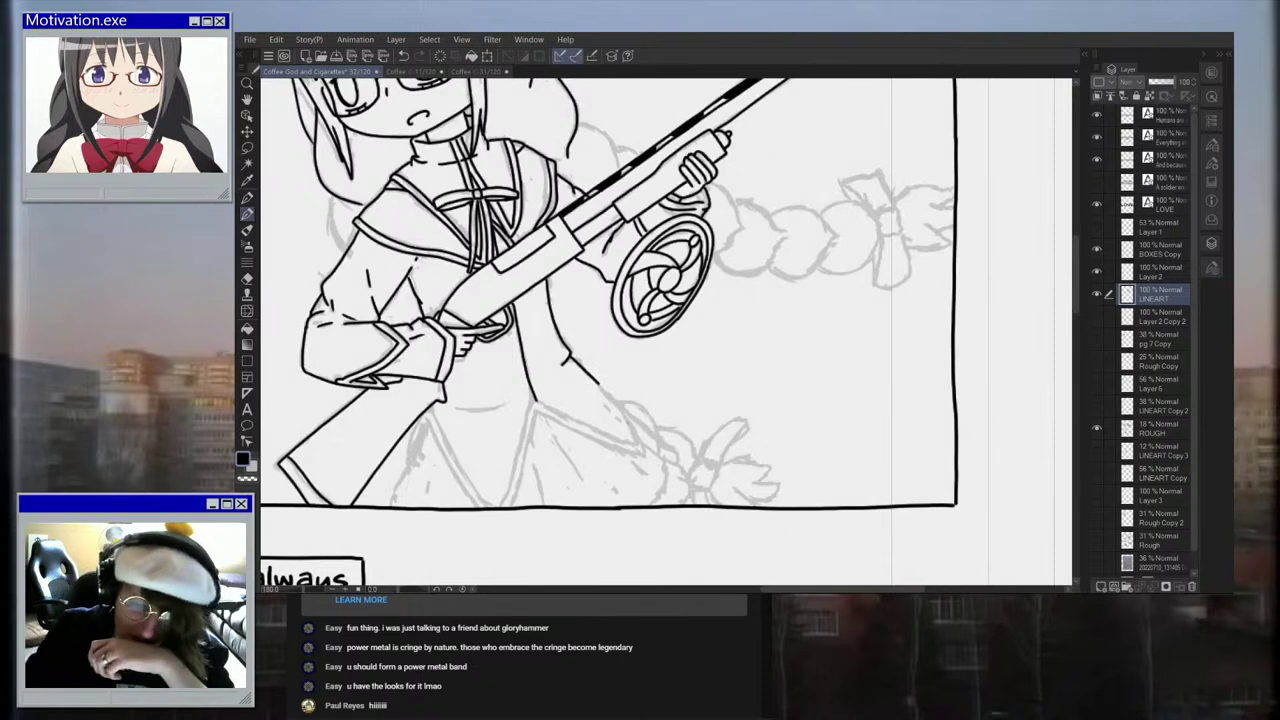
scroll(511, 517, "up", 1)
left_click_drag(422, 410, 462, 478)
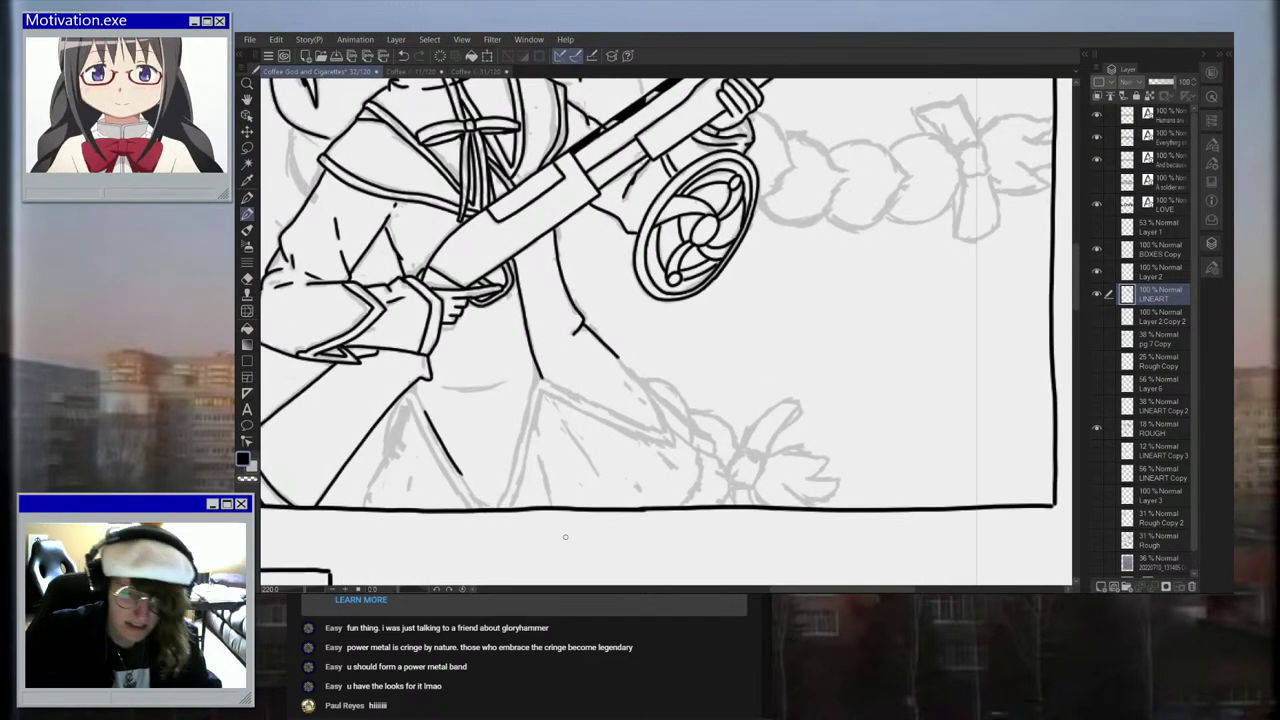
scroll(565, 537, "up", 1)
key("ctrl+z")
Step: Ink two parallel trim lines from the coat's central waist point down to the panel's lower border
left_click_drag(542, 323, 486, 503)
scroll(560, 395, "up", 2)
left_click_drag(542, 328, 528, 392)
key("ctrl+z")
left_click_drag(502, 492, 542, 326)
scroll(520, 504, "up", 1)
left_click_drag(497, 483, 466, 543)
scroll(458, 455, "down", 2)
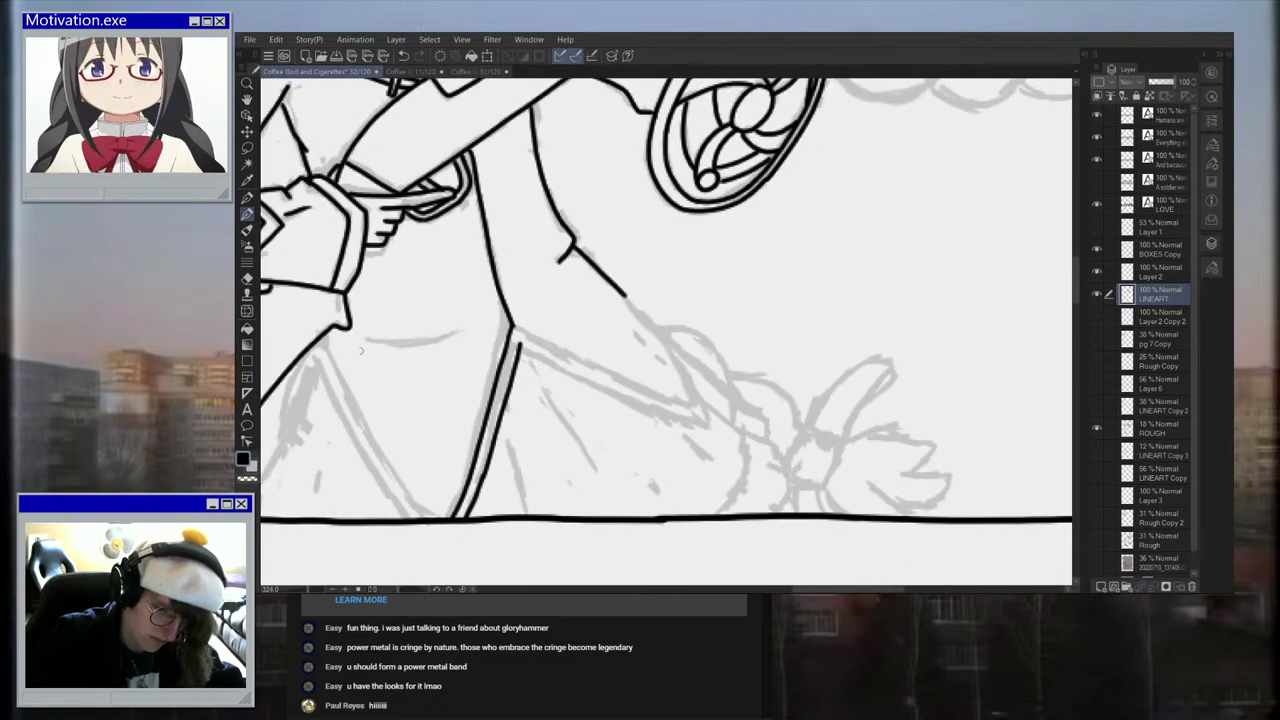
Step: Ink the outer edge of the front coat flap from below the near cuff down to the panel's lower border
left_click_drag(363, 423, 429, 519)
left_click_drag(366, 430, 316, 336)
scroll(316, 336, "down", 4)
scroll(340, 343, "down", 8)
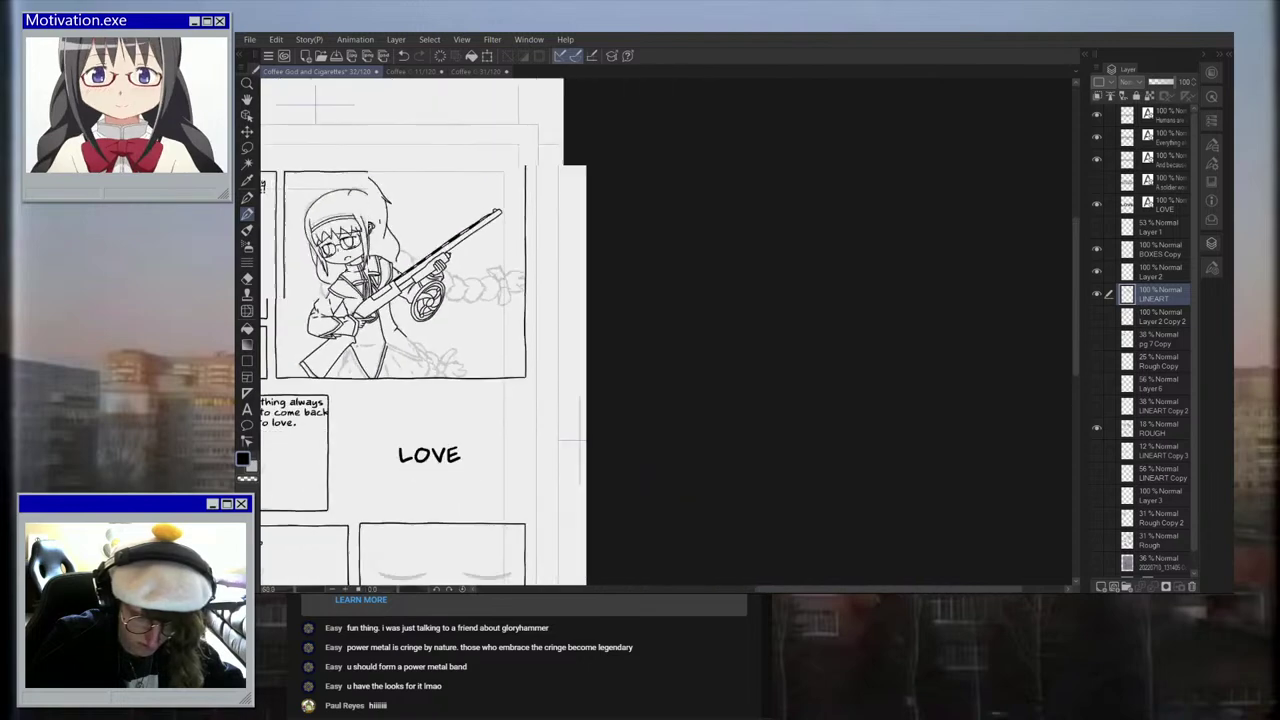
scroll(294, 370, "up", 2)
scroll(616, 356, "up", 5)
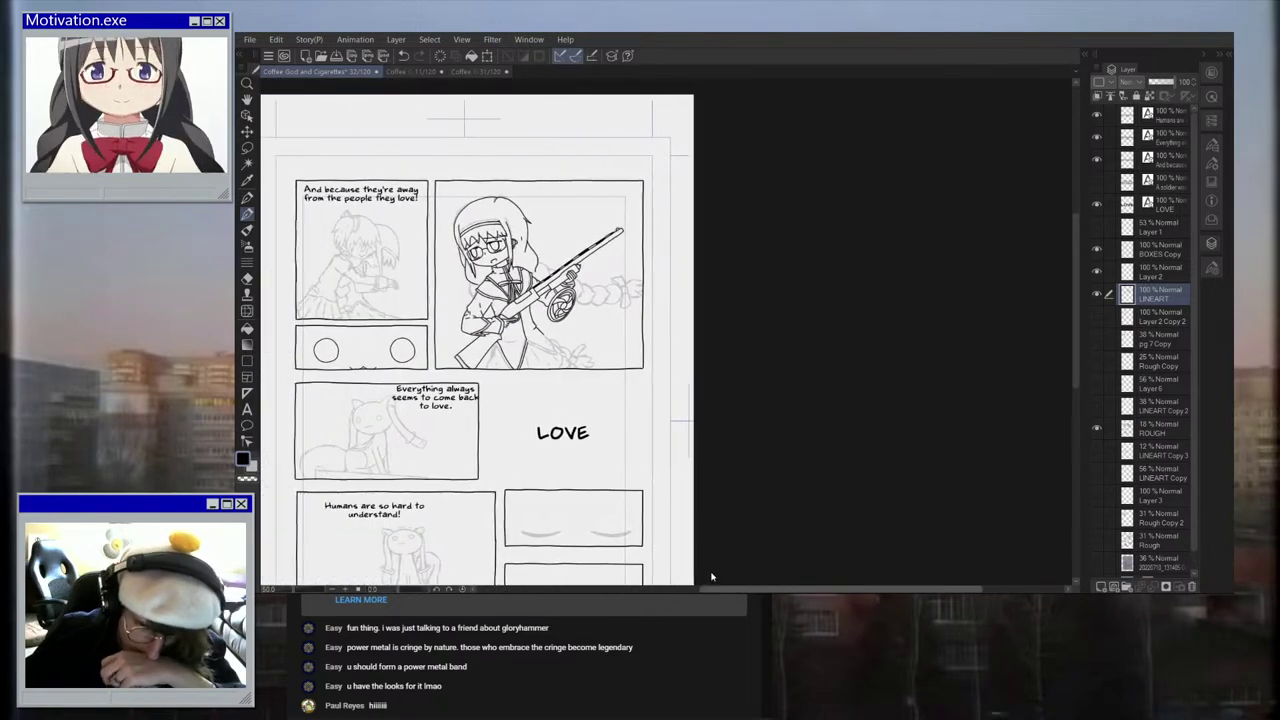
Step: Ink the skirt folds beside the gun stock as one long line to the panel border and a shorter broken line
scroll(616, 356, "up", 4)
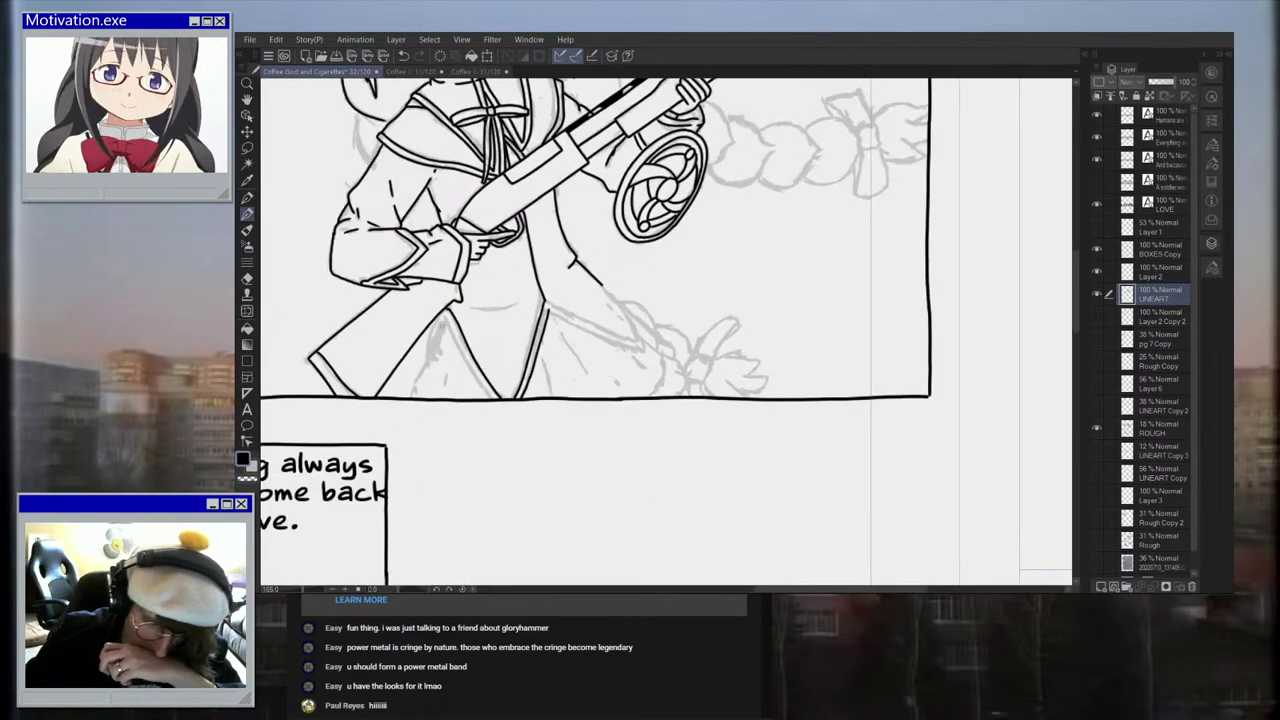
left_click_drag(440, 318, 375, 479)
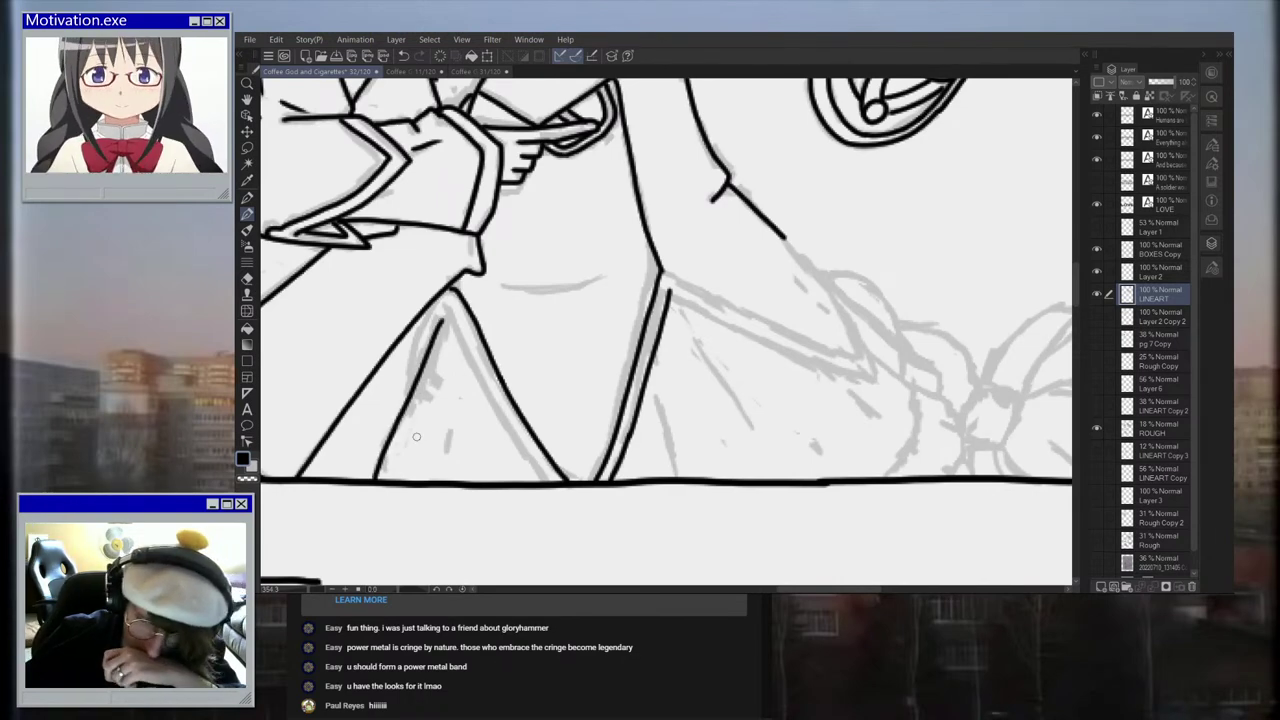
scroll(437, 451, "up", 1)
left_click(403, 56)
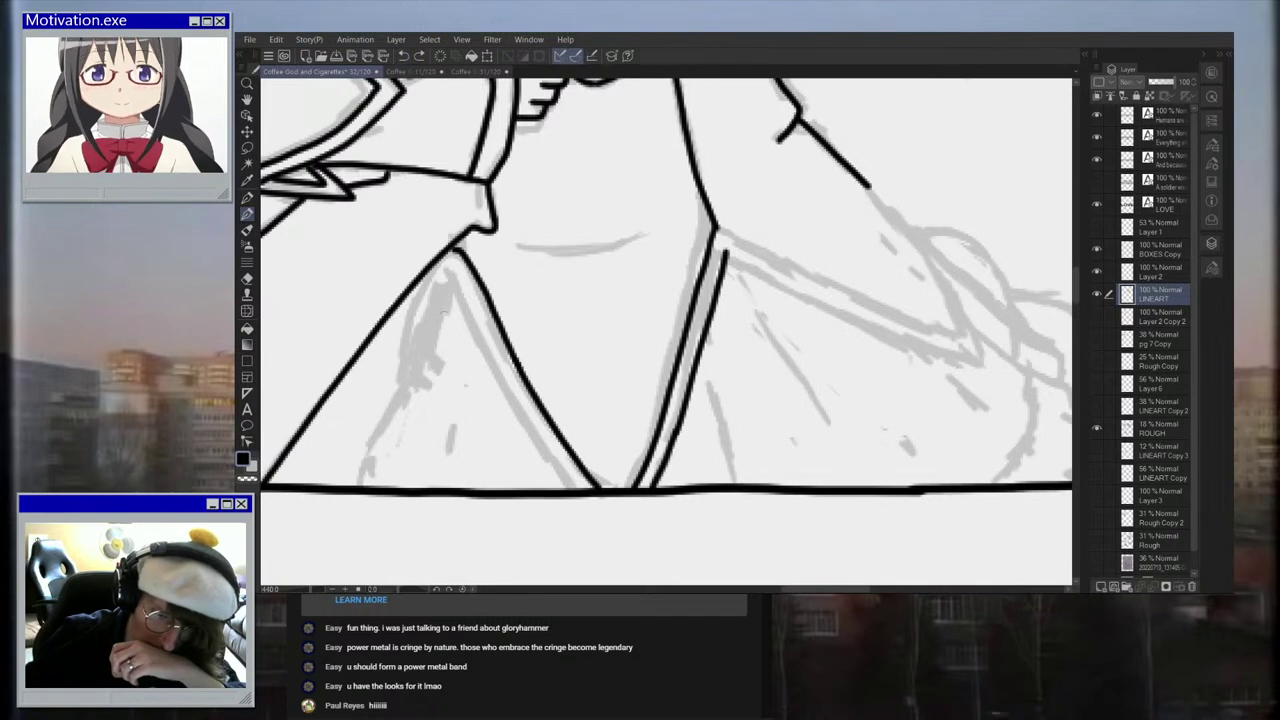
left_click_drag(445, 283, 360, 486)
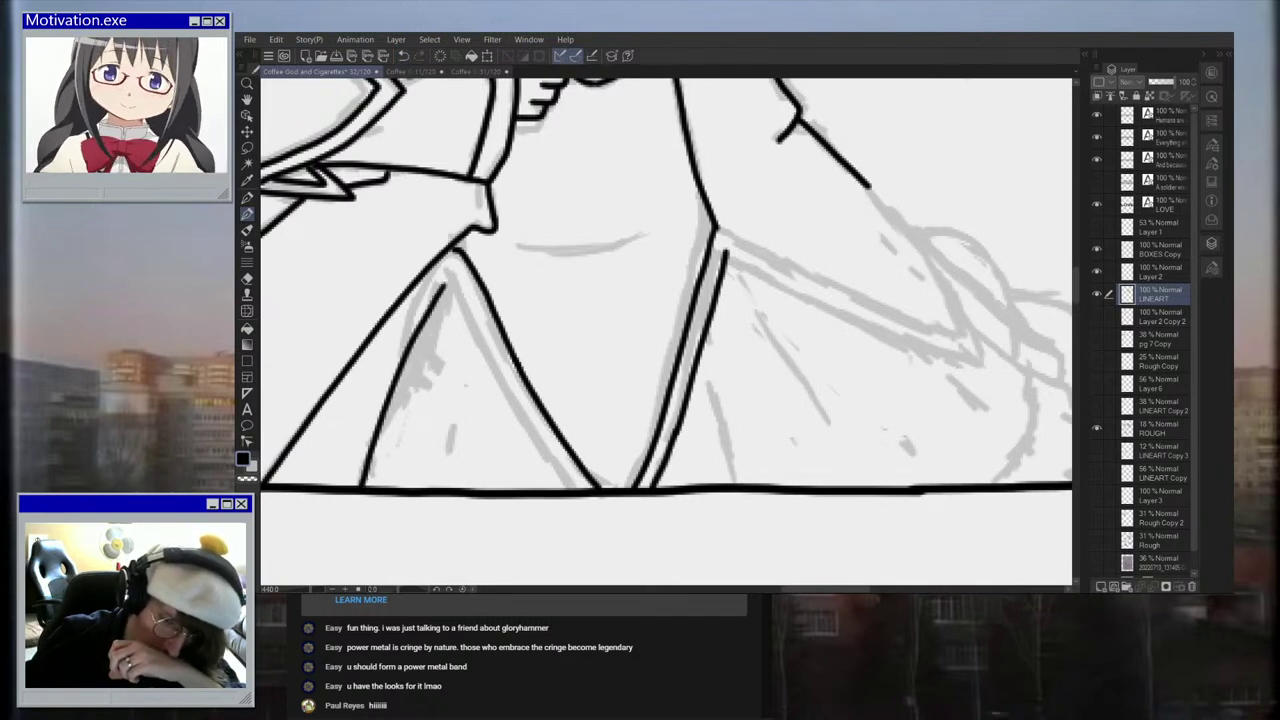
left_click_drag(468, 345, 427, 485)
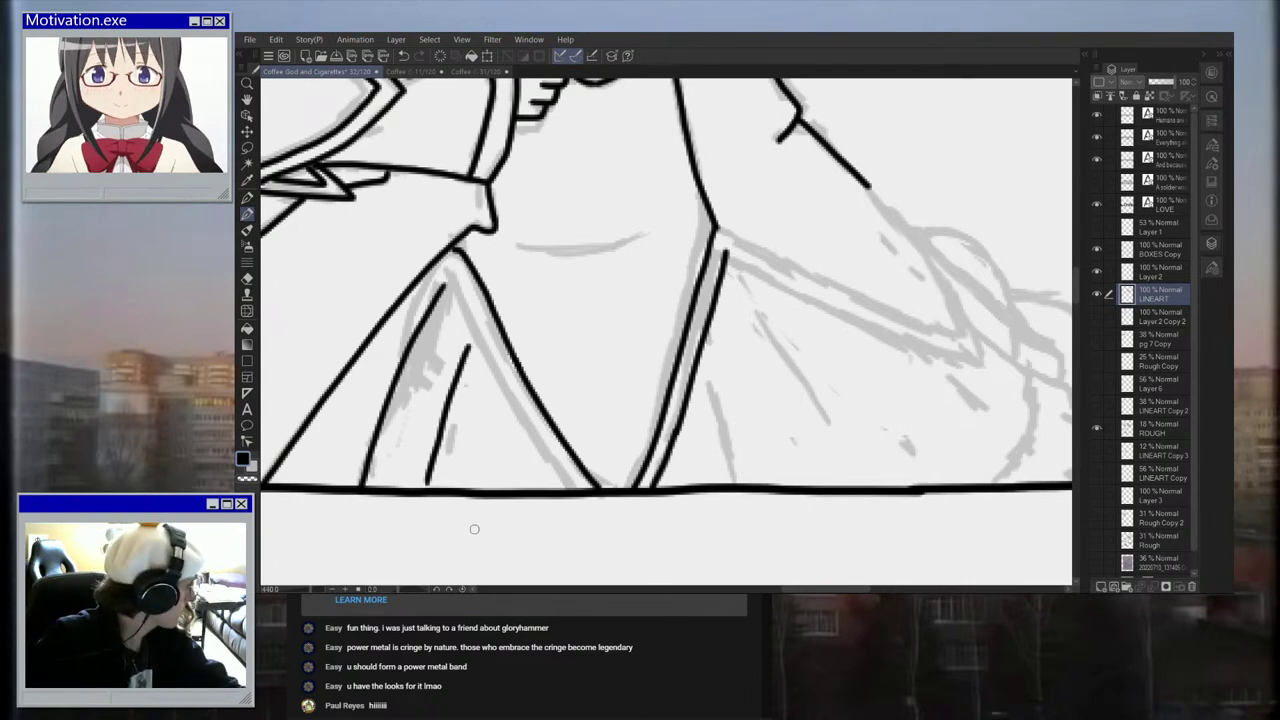
key("ctrl+z")
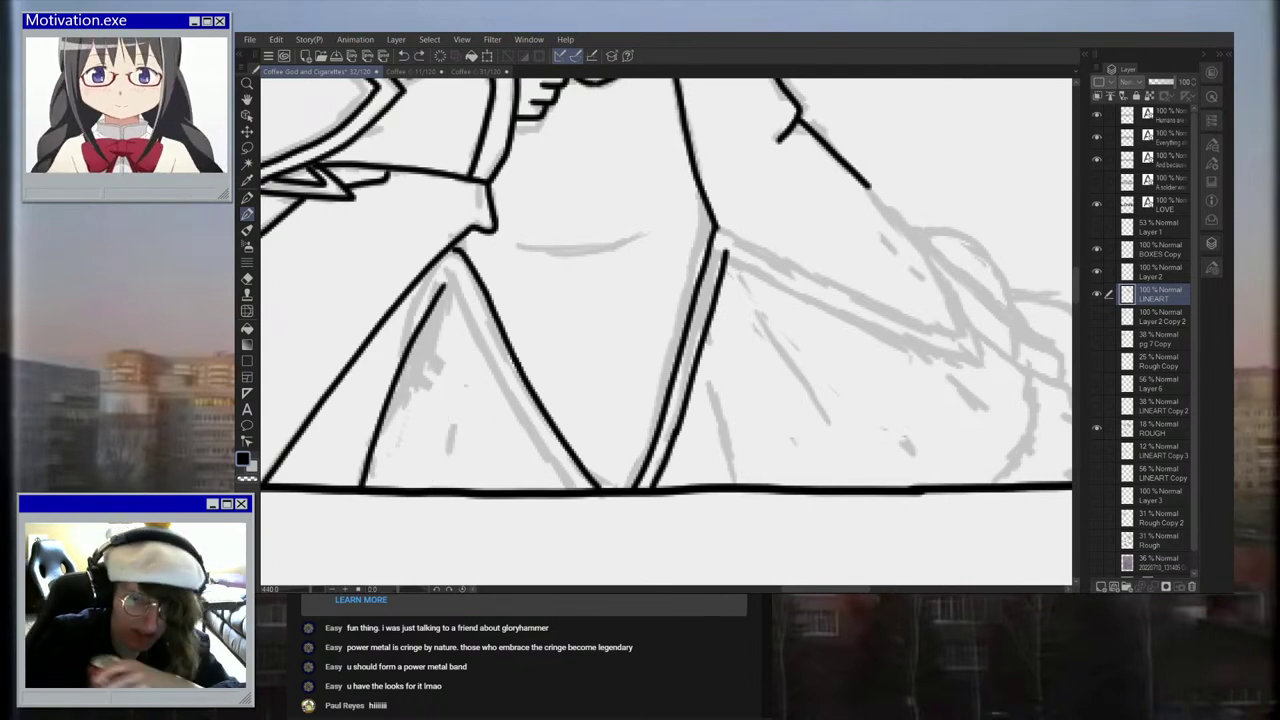
left_click_drag(473, 342, 440, 422)
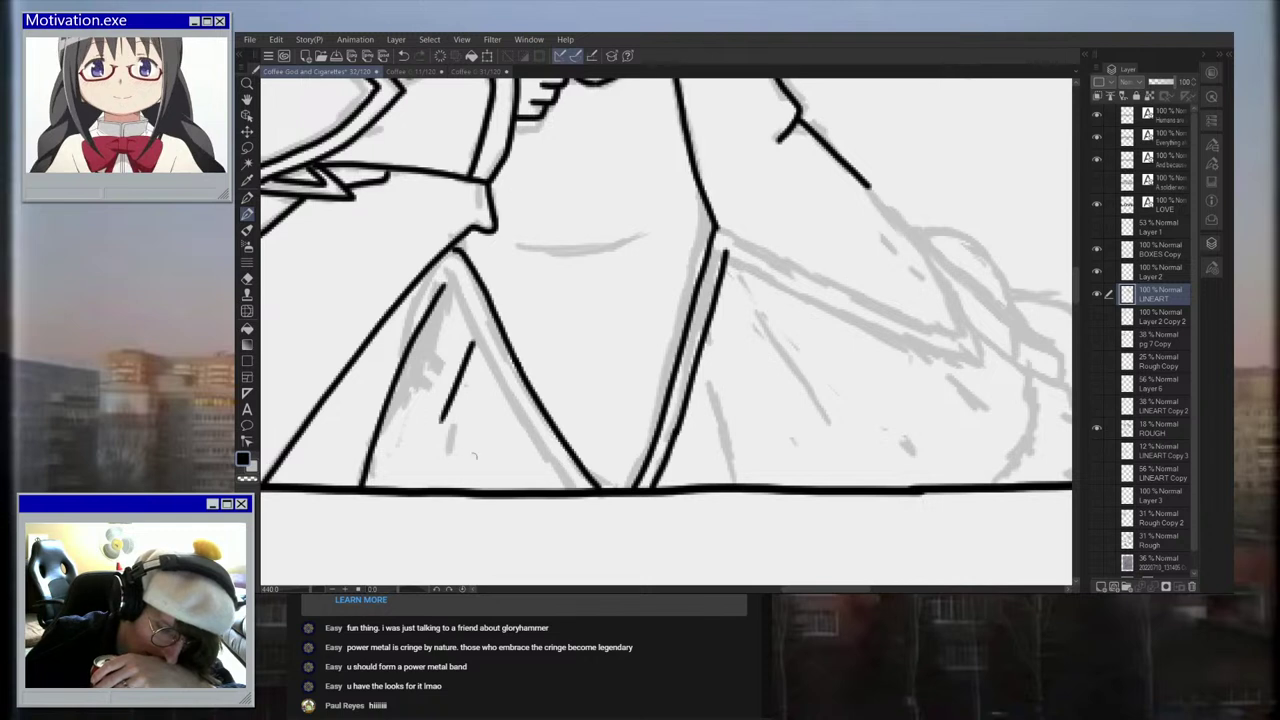
left_click_drag(425, 484, 431, 463)
Step: Ink the inner trim line parallel to the front coat flap's edge and join the long skirt fold to its tip
mouse_move(440, 273)
left_mouse_down()
mouse_move(527, 431)
mouse_move(582, 492)
left_mouse_up()
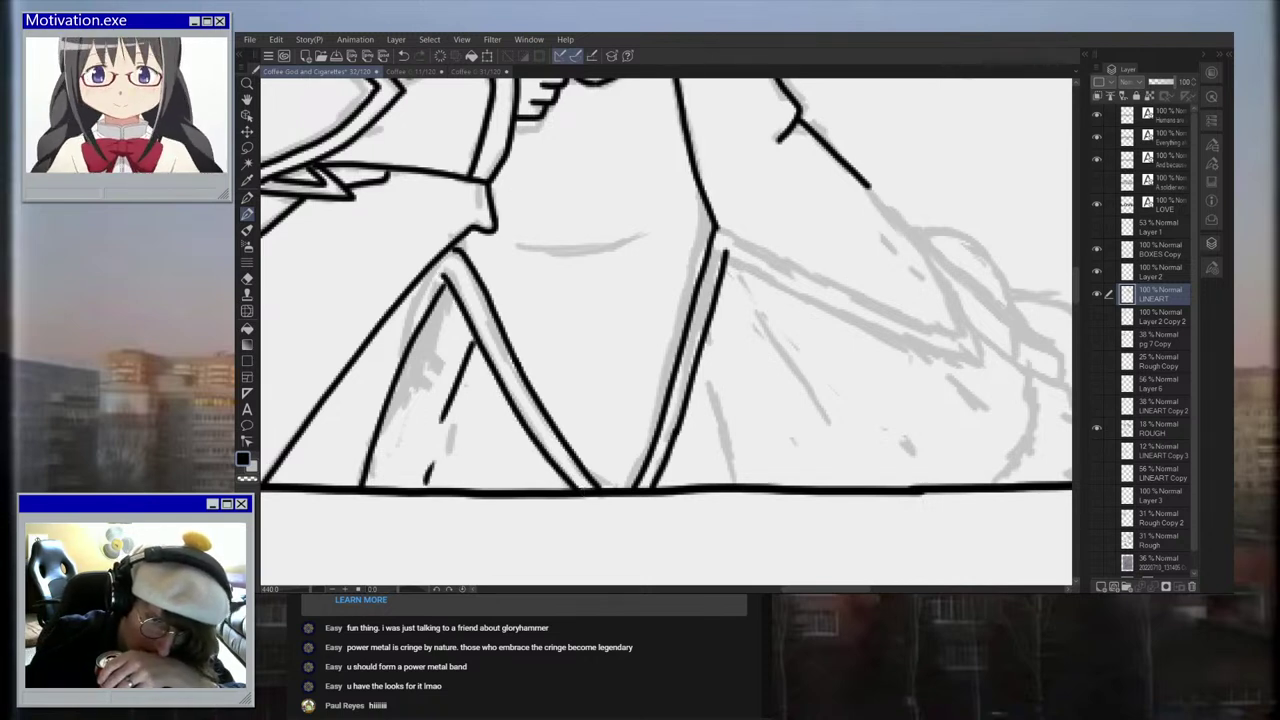
key("ctrl+z")
mouse_move(444, 261)
left_mouse_down()
mouse_move(520, 414)
mouse_move(590, 492)
left_mouse_up()
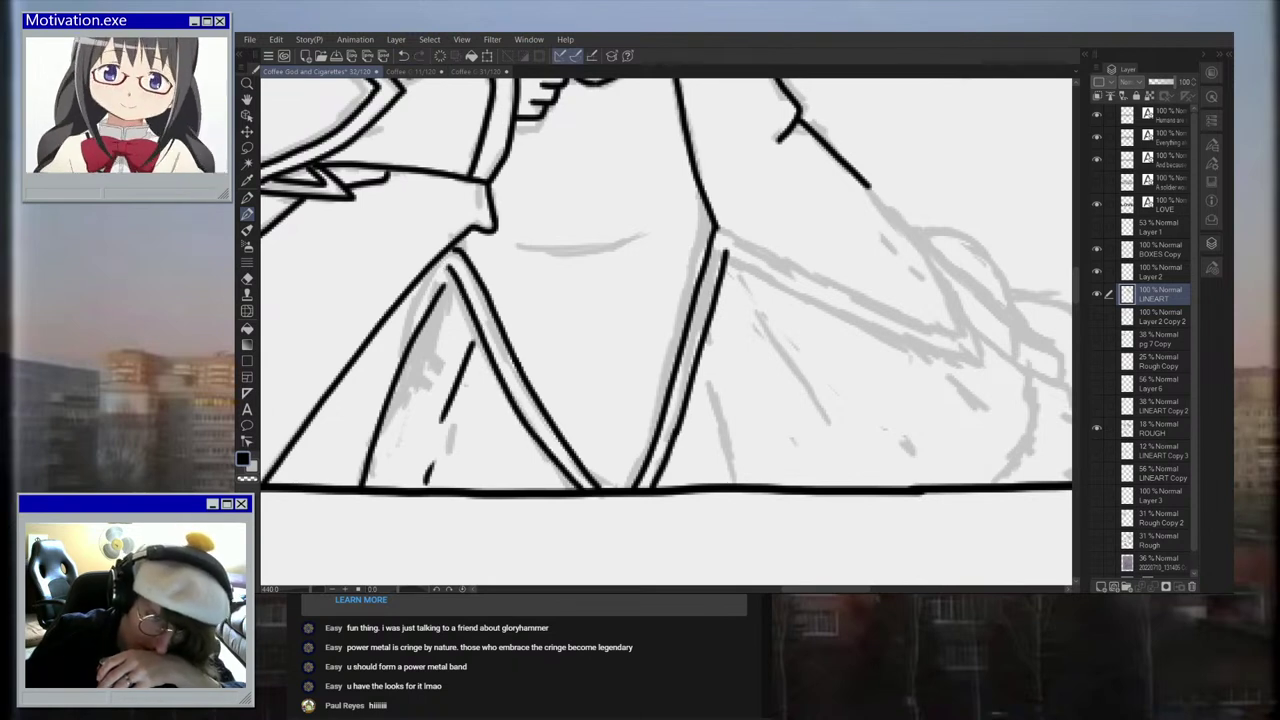
left_click(404, 55)
mouse_move(446, 262)
left_mouse_down()
mouse_move(518, 404)
mouse_move(586, 494)
left_mouse_up()
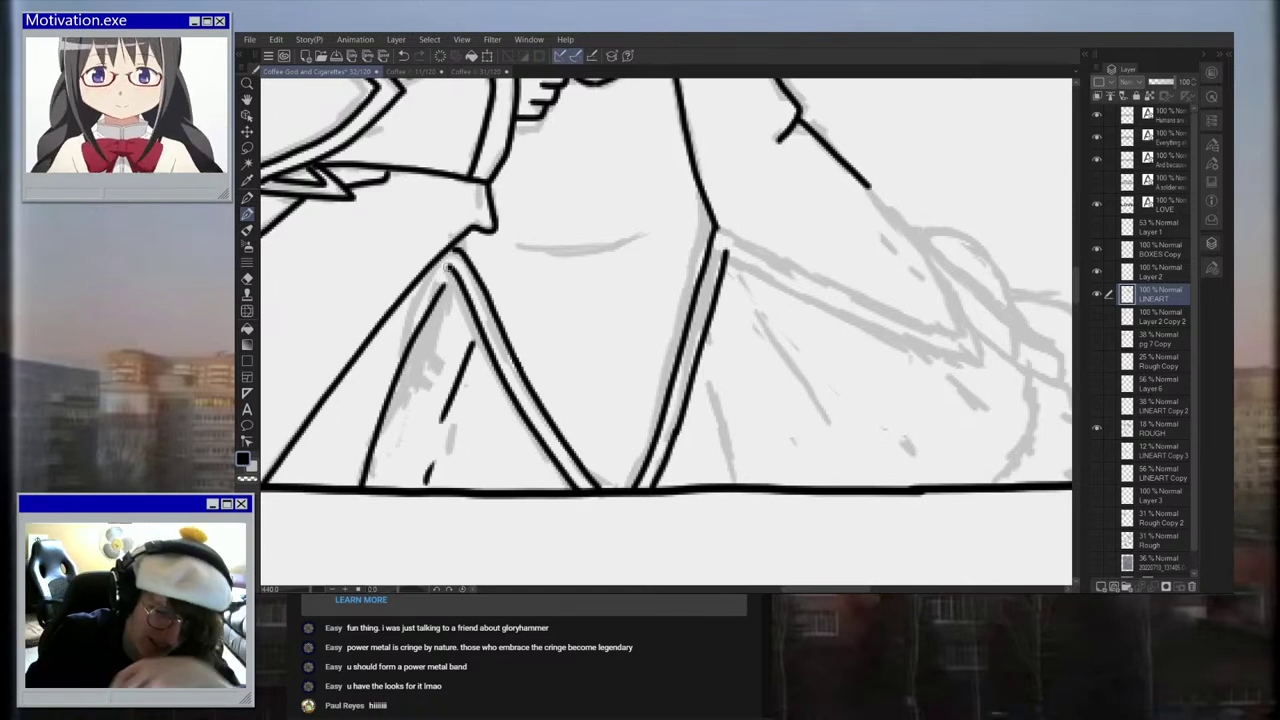
left_click_drag(443, 287, 453, 271)
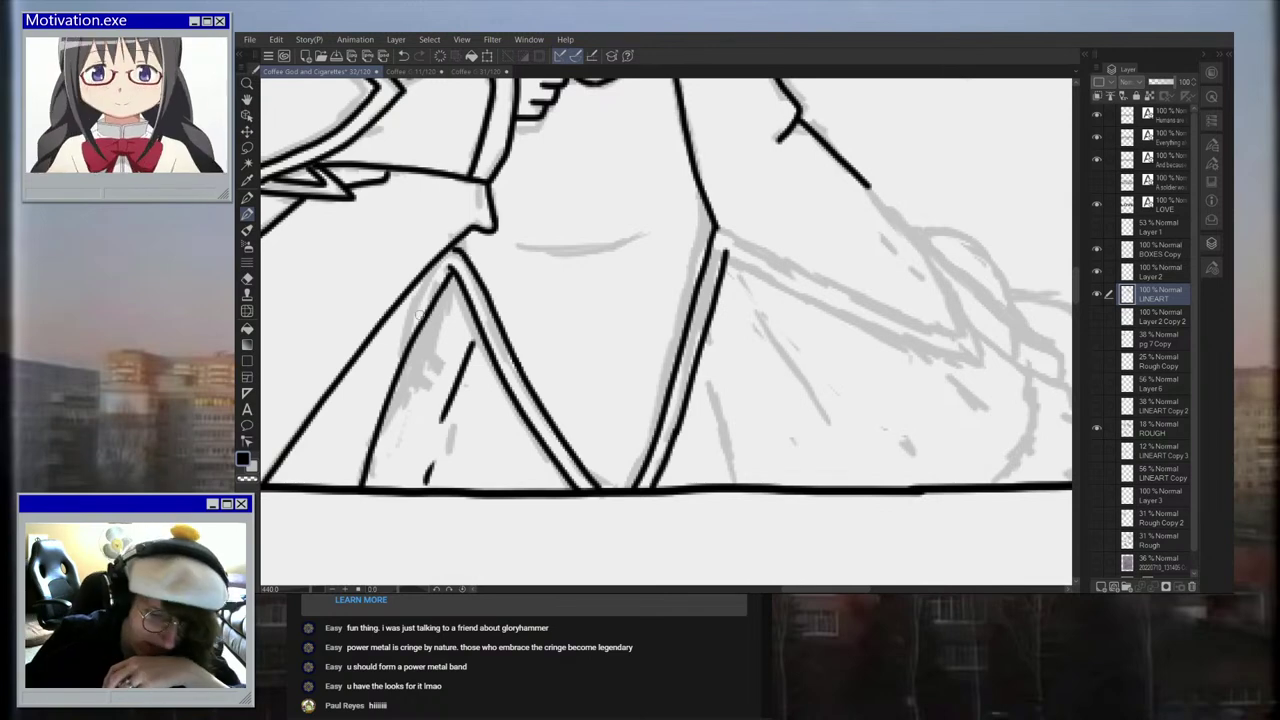
Step: Ink a short line from the long skirt fold up to the tip of the coat flap beside the gun stock
scroll(418, 314, "up", 2)
left_click_drag(402, 360, 440, 258)
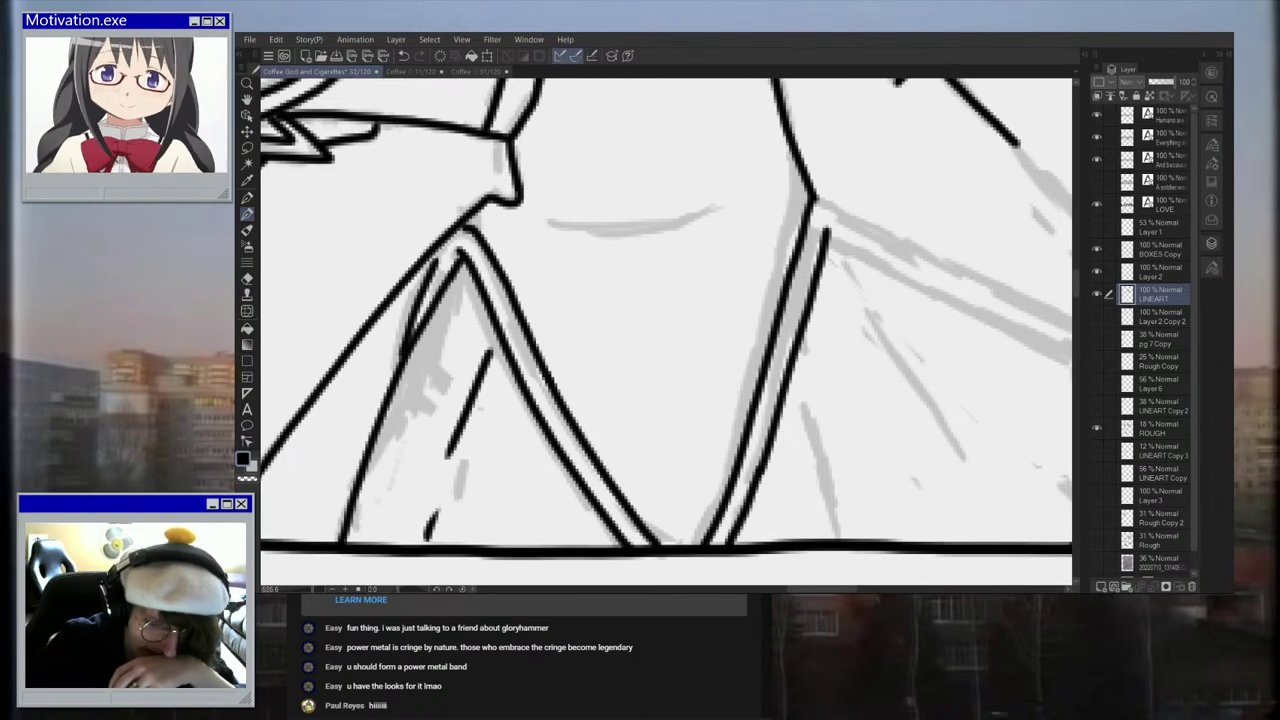
left_click(406, 57)
left_click_drag(408, 340, 465, 237)
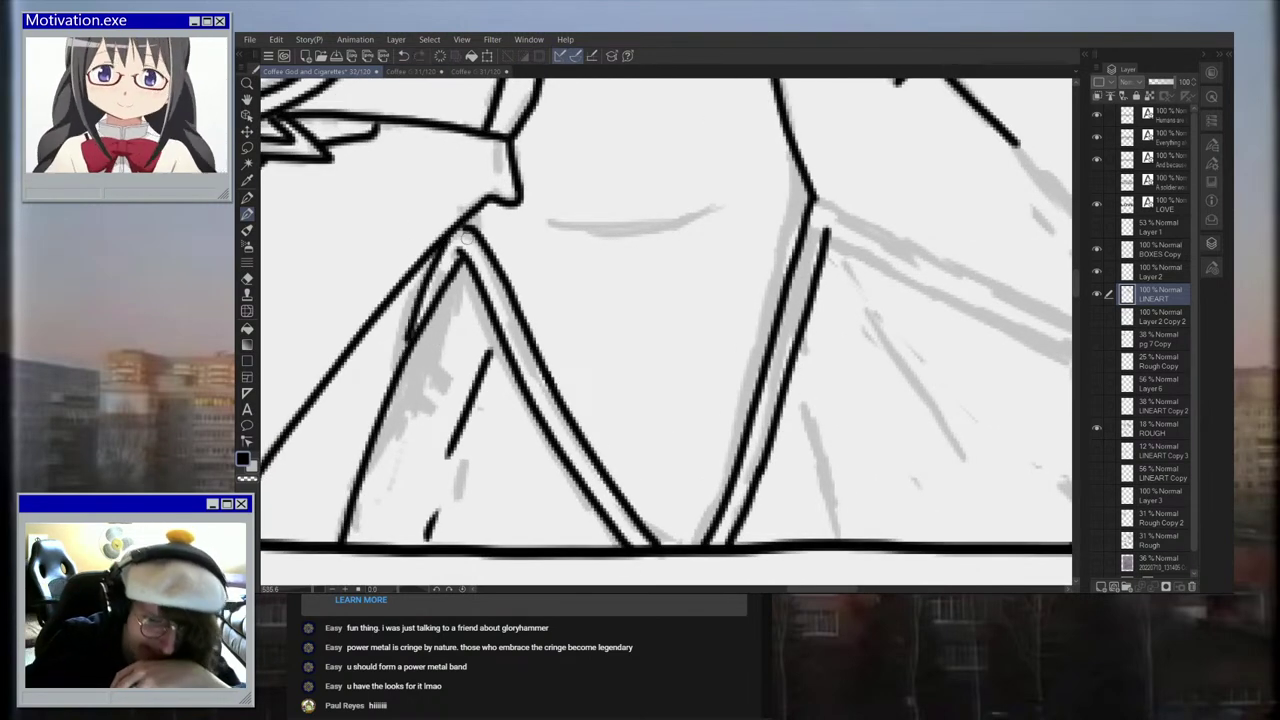
scroll(510, 229, "down", 5)
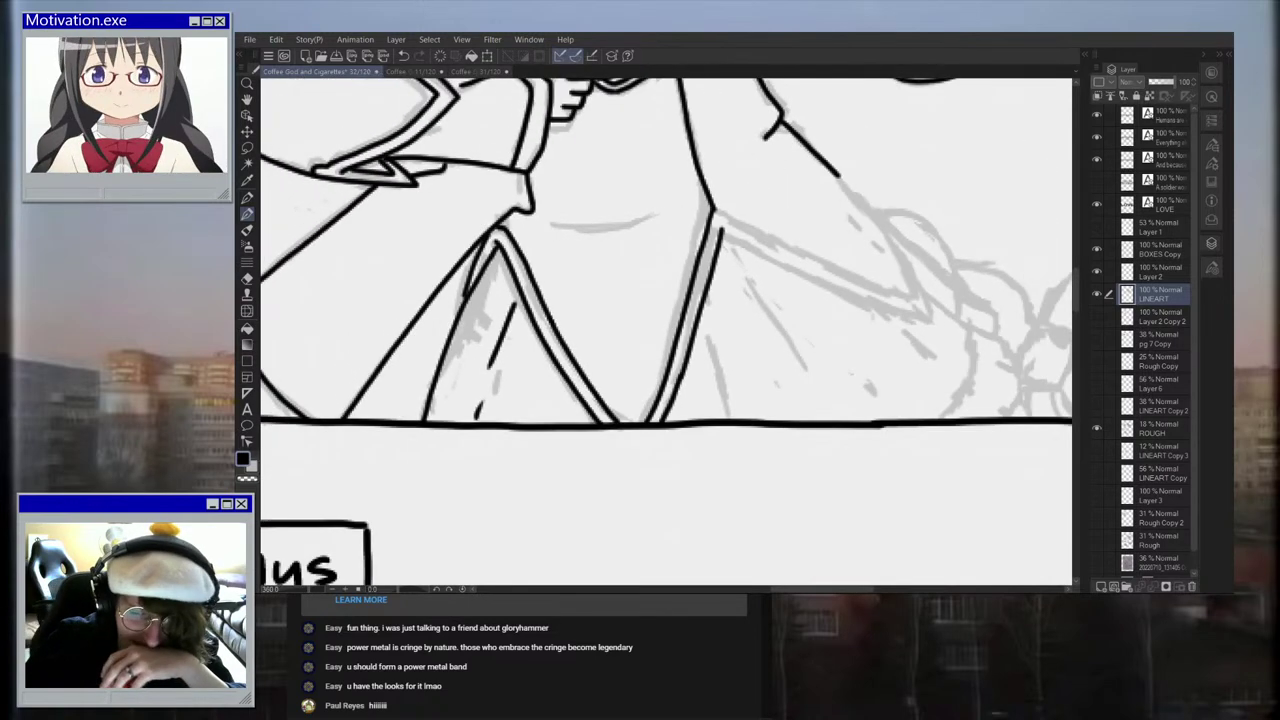
Step: Ink the flared coat tail below the shield, extending its outer edge to a point and adding a double-line hem
scroll(903, 219, "up", 3)
scroll(903, 219, "up", 1)
mouse_move(794, 148)
left_mouse_down()
mouse_move(888, 258)
mouse_move(925, 347)
left_mouse_up()
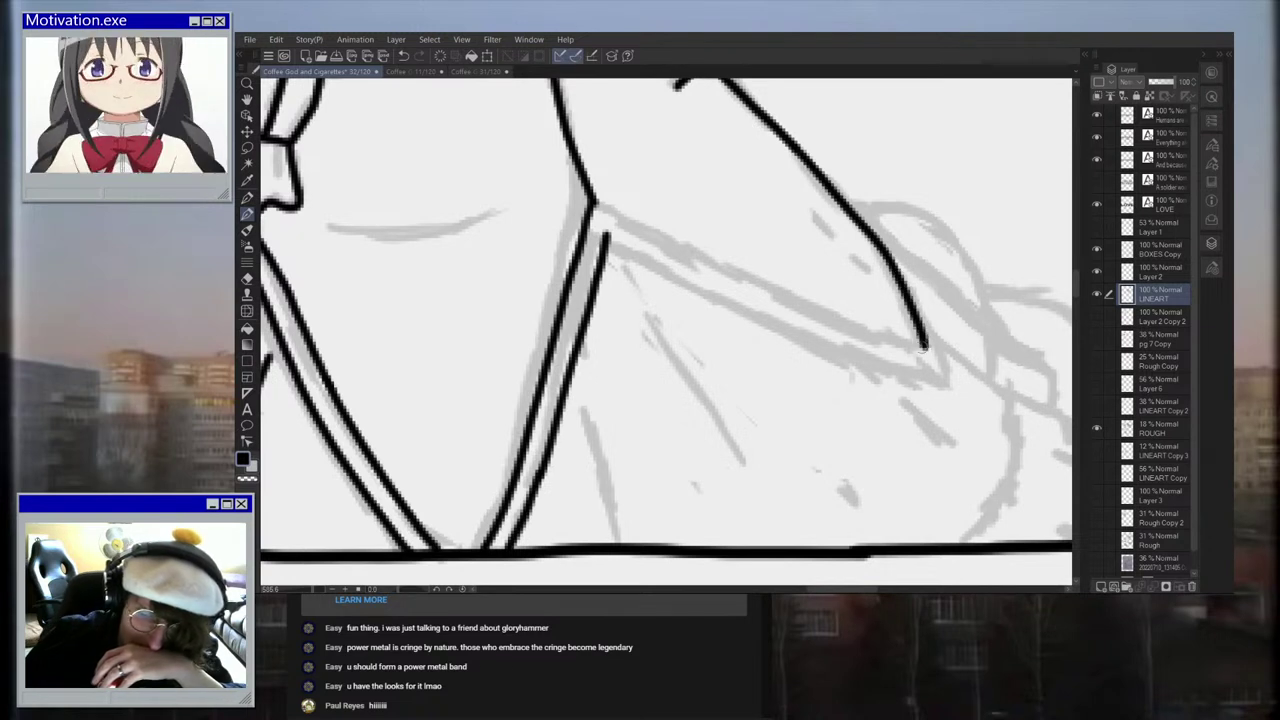
mouse_move(594, 203)
left_mouse_down()
mouse_move(779, 296)
mouse_move(922, 344)
left_mouse_up()
mouse_move(604, 232)
left_mouse_down()
mouse_move(730, 300)
mouse_move(934, 366)
left_mouse_up()
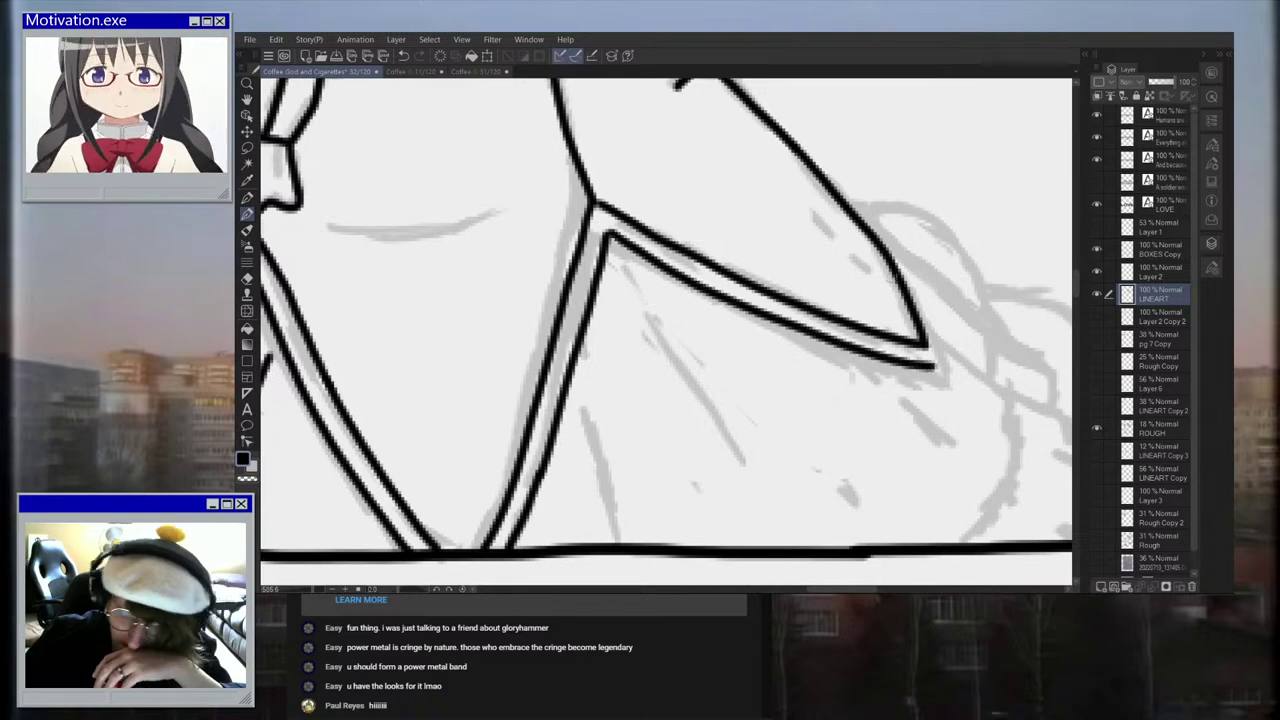
mouse_move(876, 240)
left_mouse_down()
mouse_move(925, 308)
mouse_move(938, 368)
left_mouse_up()
scroll(920, 356, "down", 10)
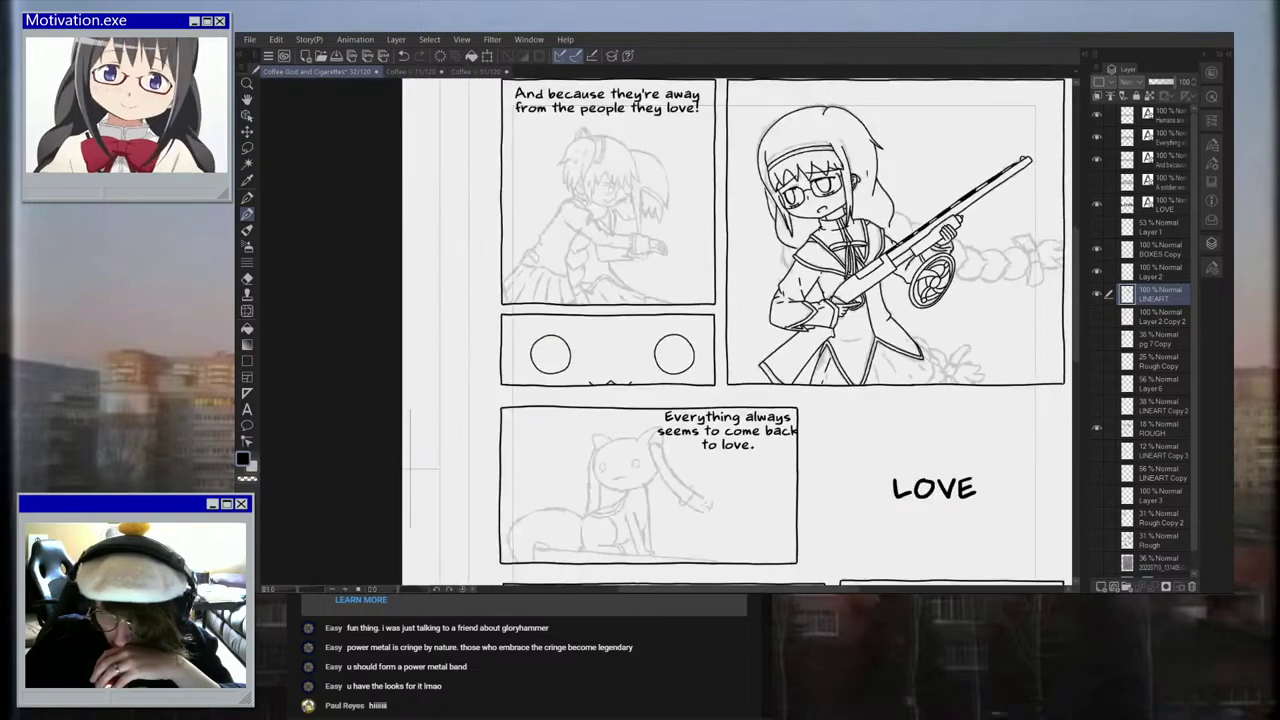
Step: Ink two short curved crease lines across the coat below the trigger hand
scroll(940, 367, "up", 5)
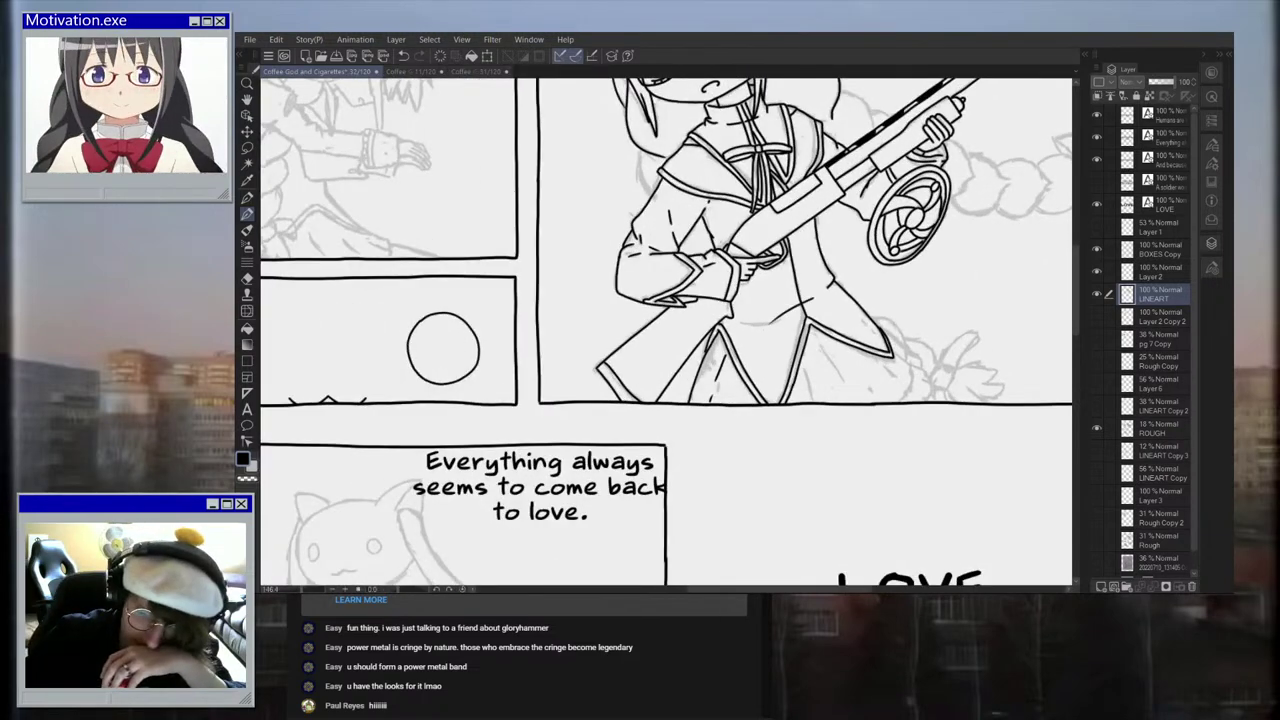
scroll(880, 312, "up", 2)
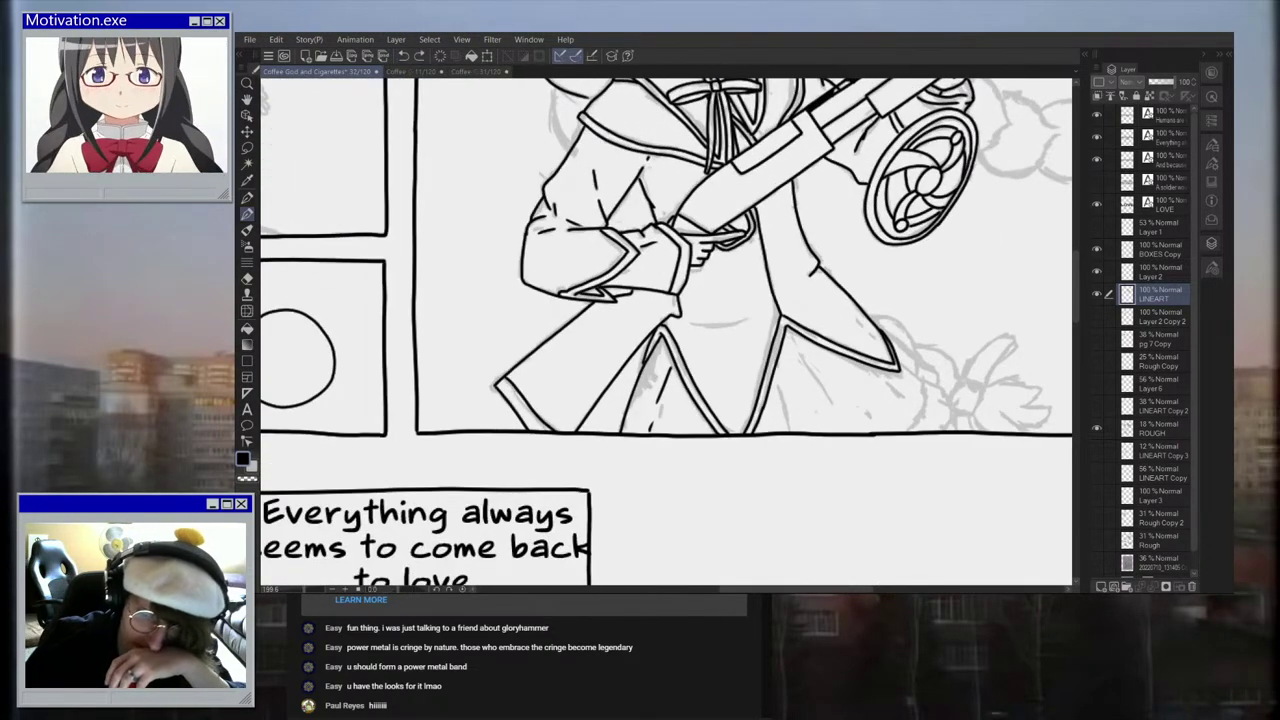
left_click_drag(698, 324, 736, 323)
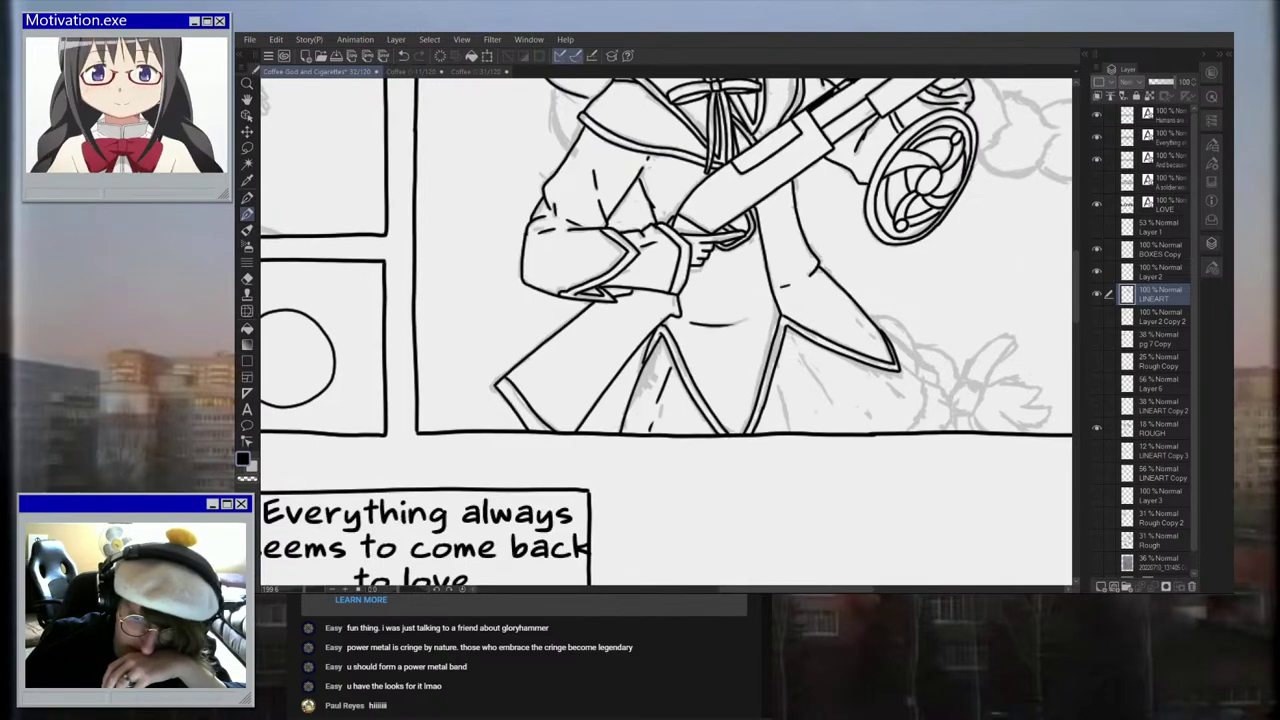
scroll(786, 285, "down", 3)
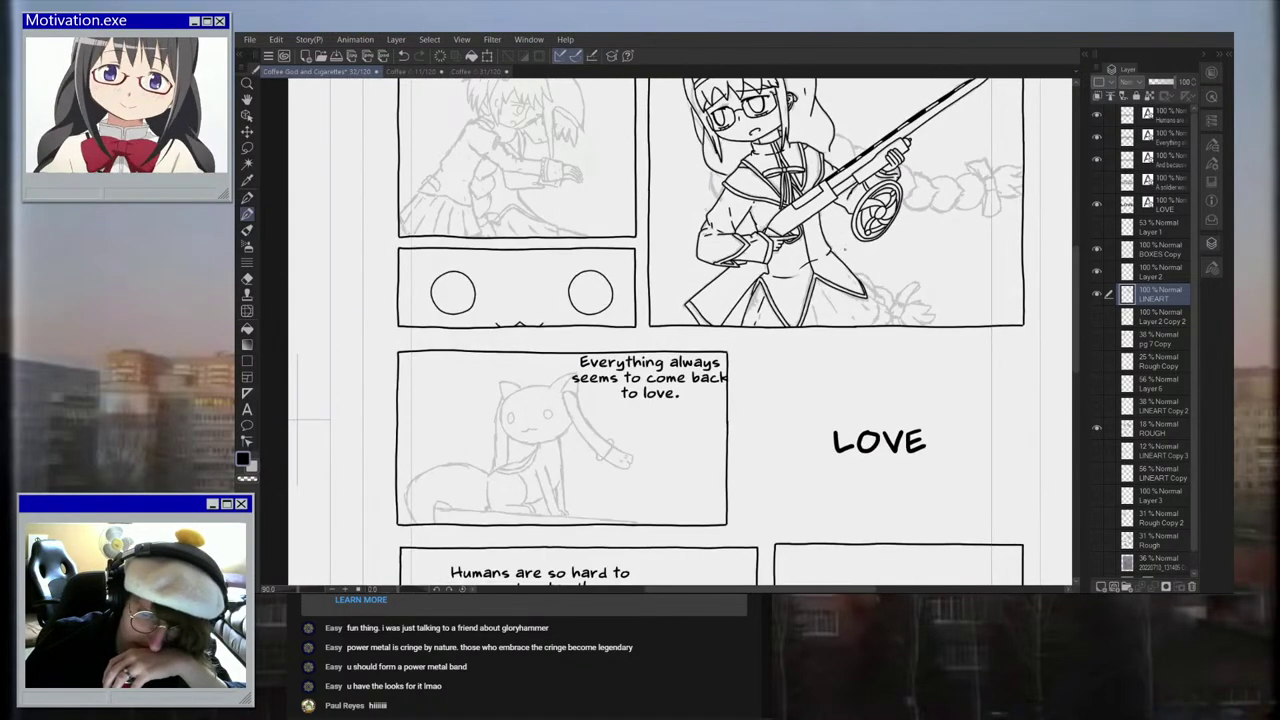
scroll(875, 252, "up", 3)
scroll(640, 296, "up", 2)
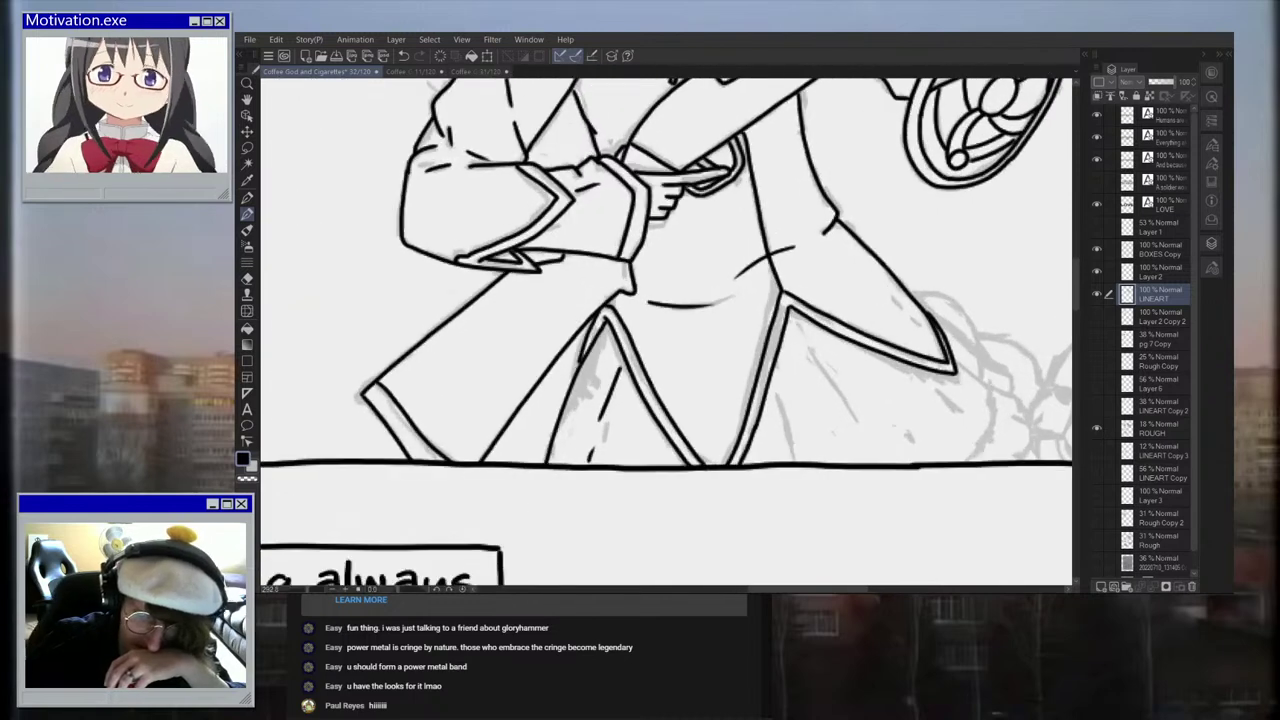
scroll(663, 255, "down", 2)
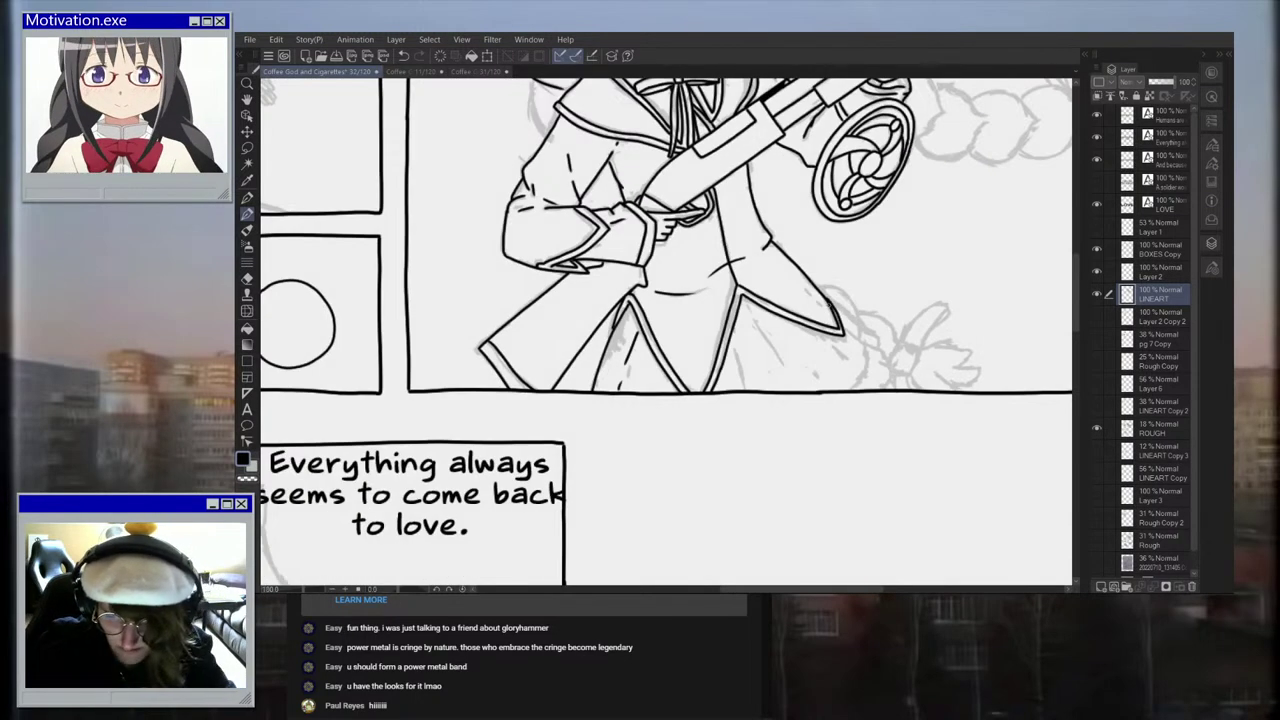
scroll(867, 321, "up", 3)
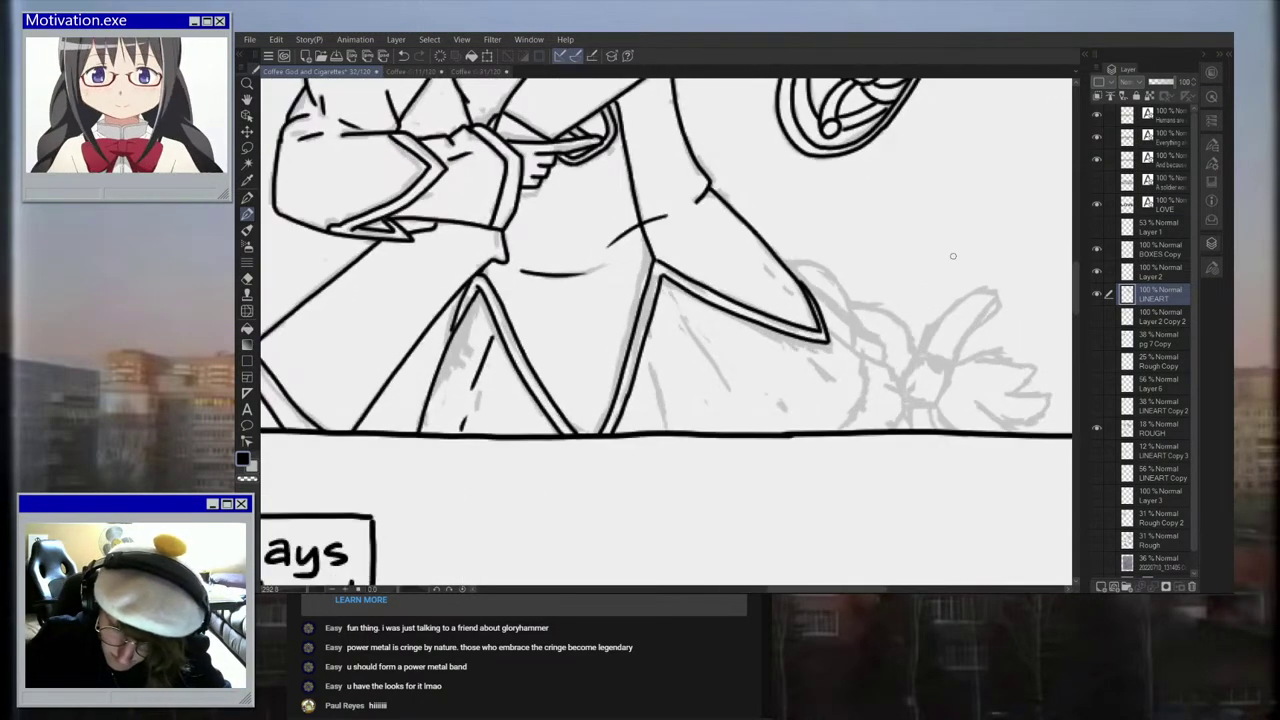
scroll(860, 290, "up", 2)
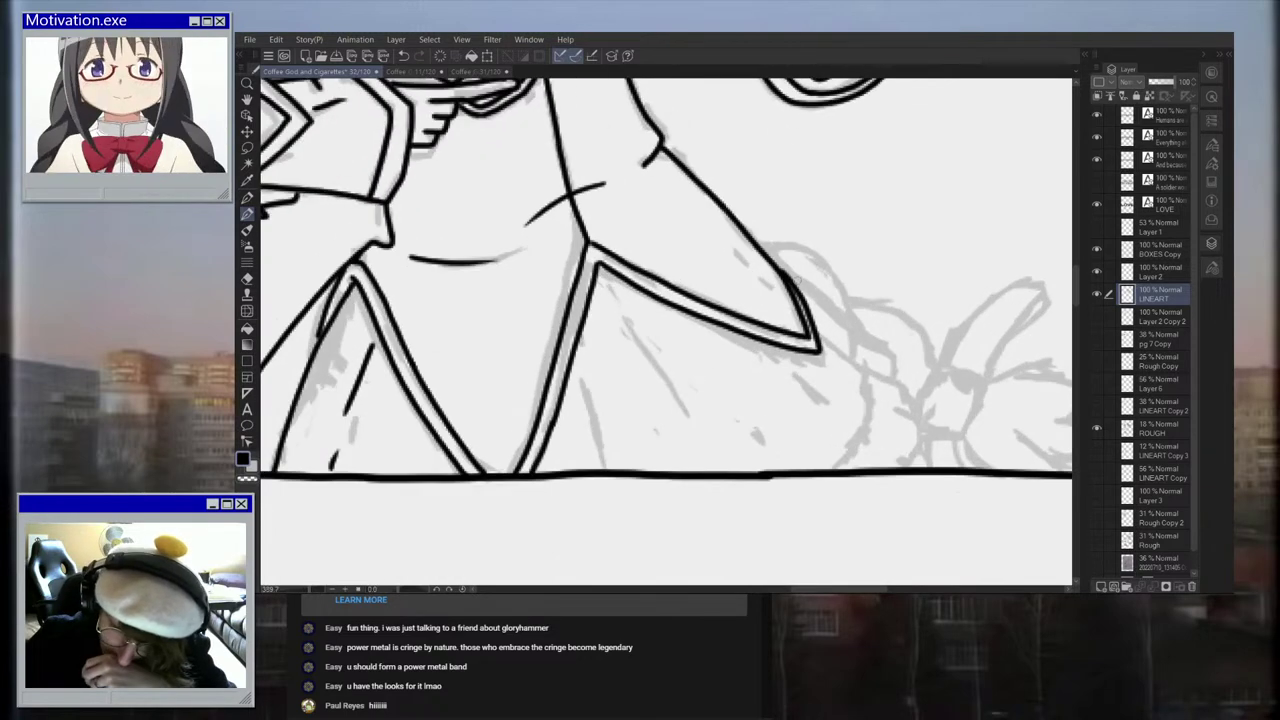
Step: Ink the skirt's ruffled outer edge emerging behind the flared coat tail, down to the panel border
mouse_move(800, 290)
left_mouse_down()
mouse_move(848, 334)
mouse_move(856, 363)
mouse_move(815, 337)
mouse_move(866, 376)
mouse_move(878, 440)
mouse_move(856, 468)
mouse_move(720, 334)
left_mouse_up()
scroll(858, 364, "up", 2)
scroll(816, 392, "down", 3)
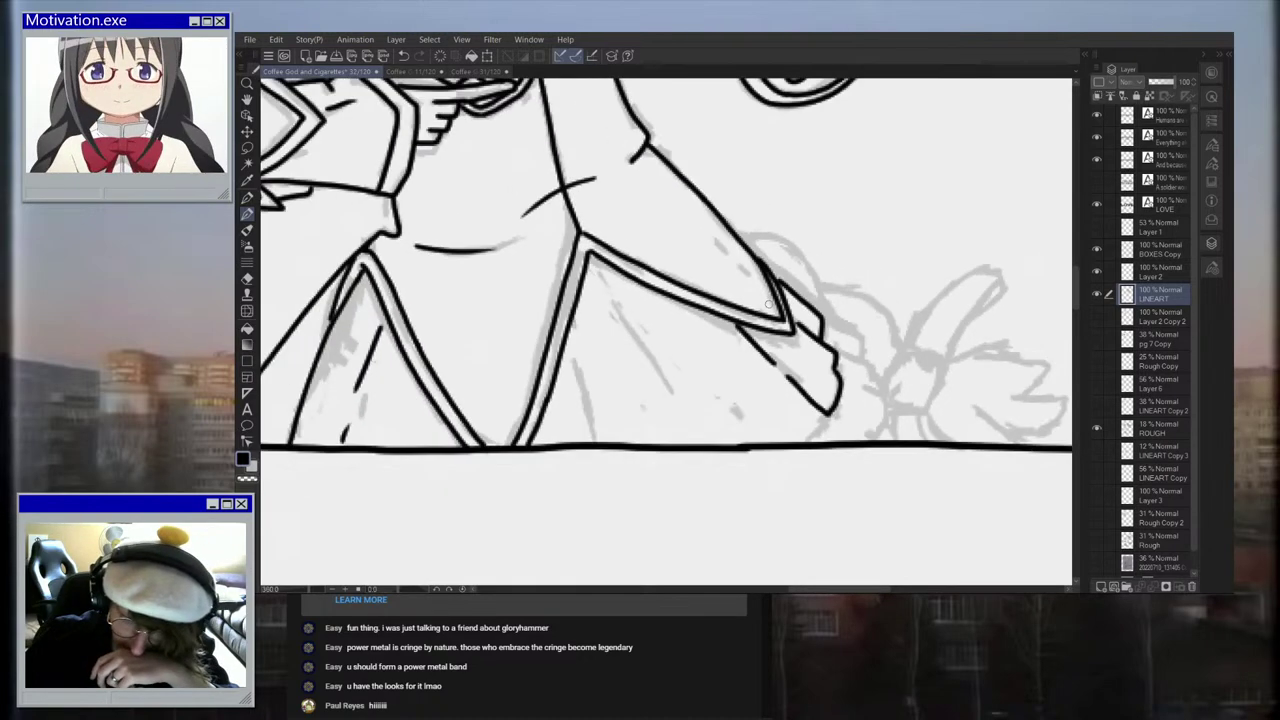
mouse_move(818, 400)
left_mouse_down()
mouse_move(800, 416)
mouse_move(755, 406)
mouse_move(686, 318)
mouse_move(671, 378)
left_mouse_up()
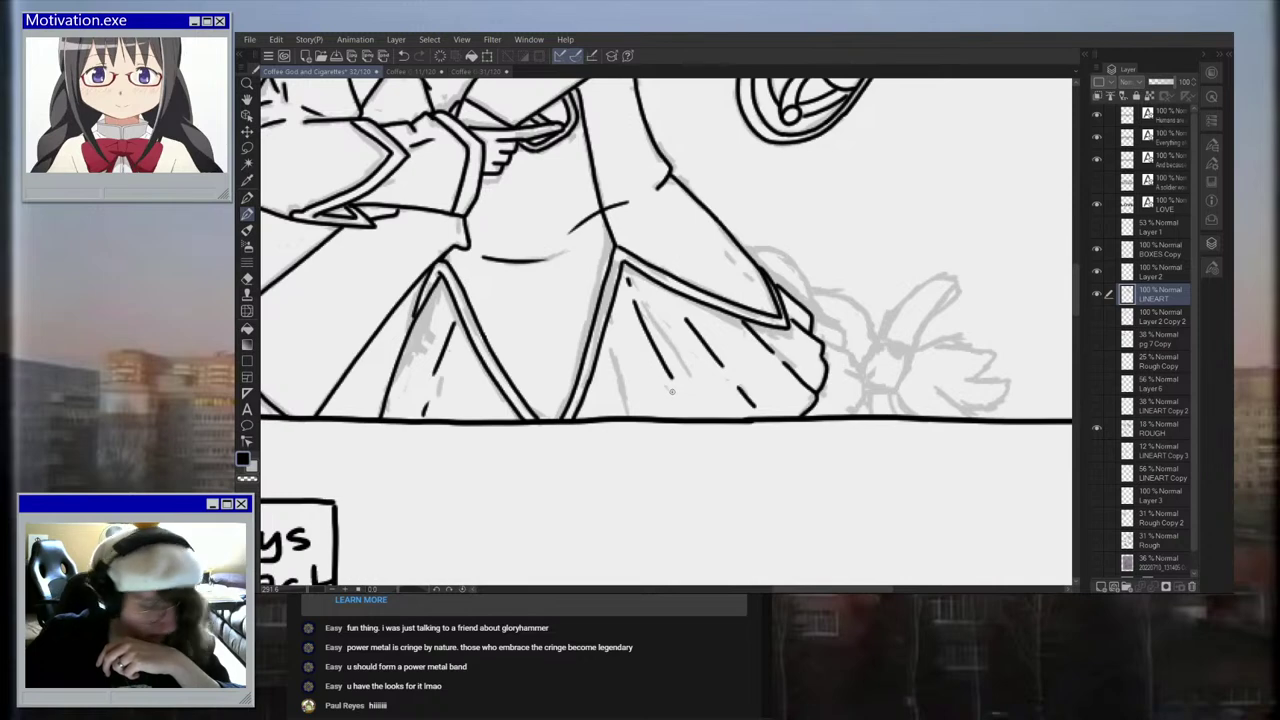
Step: Ink broken pleat lines across the skirt section beneath the flared coat tail
scroll(672, 392, "up", 2)
left_click_drag(672, 383, 690, 418)
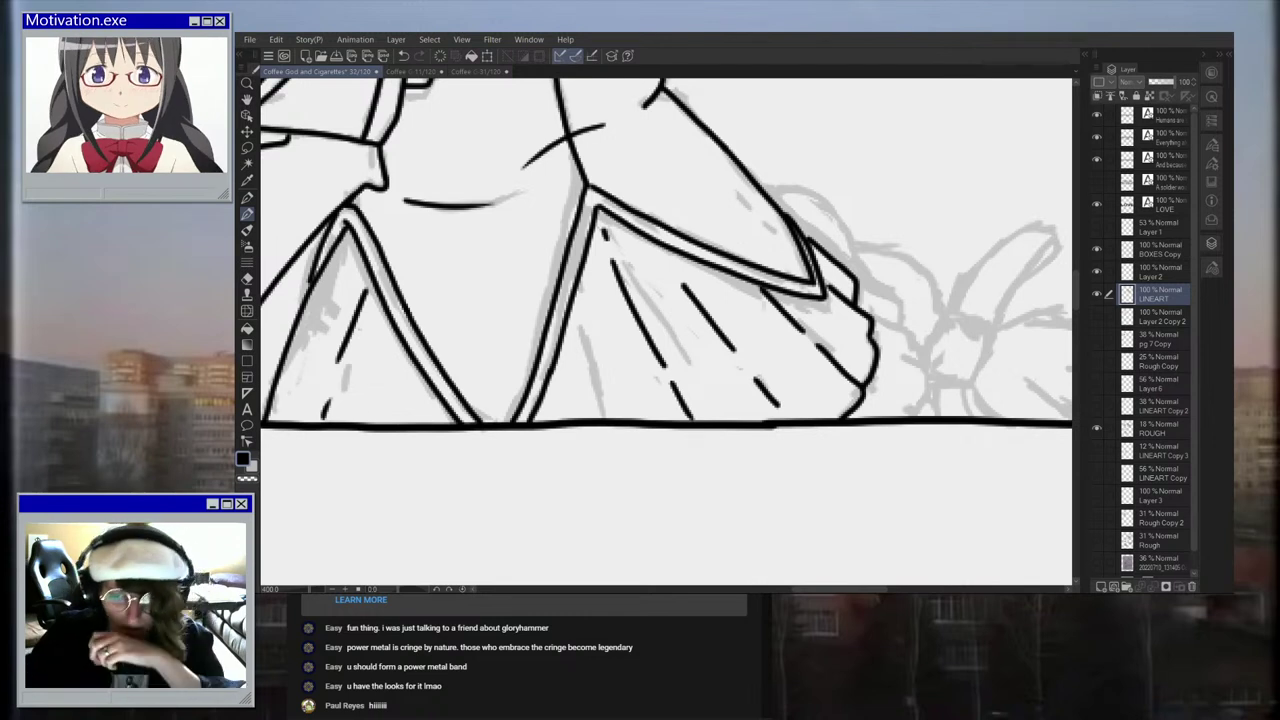
mouse_move(582, 320)
left_mouse_down()
mouse_move(605, 395)
mouse_move(543, 421)
left_mouse_up()
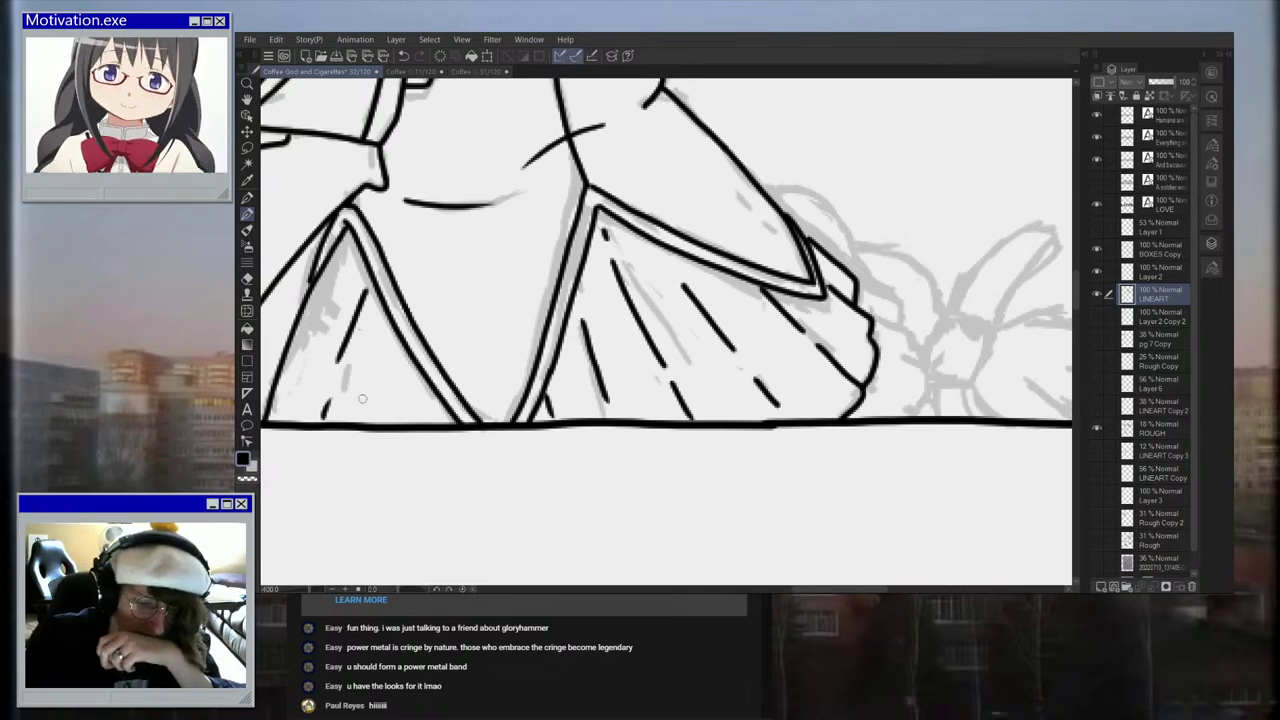
Step: Erase the lower end of the skirt edge beside the front coat flap and re-ink it with a straighter slant
scroll(362, 399, "up", 2)
scroll(508, 430, "down", 3)
scroll(328, 368, "up", 3)
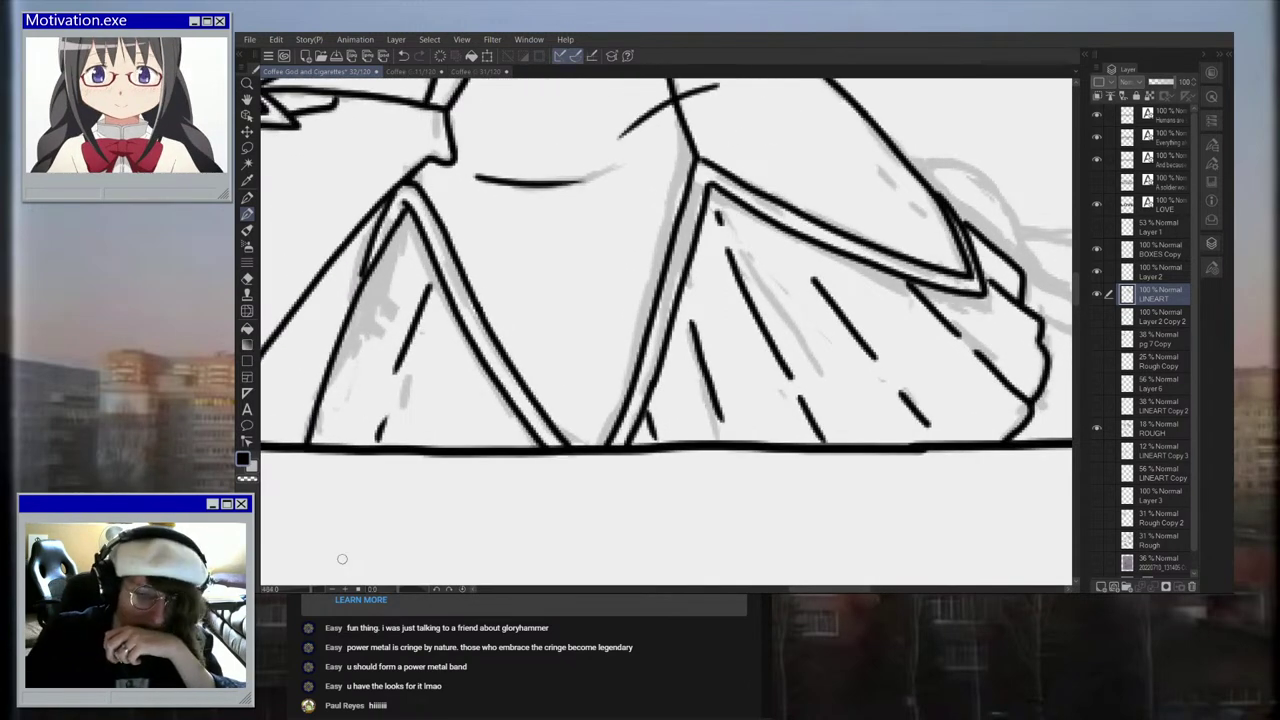
left_click_drag(332, 394, 308, 439)
left_click_drag(345, 366, 319, 408)
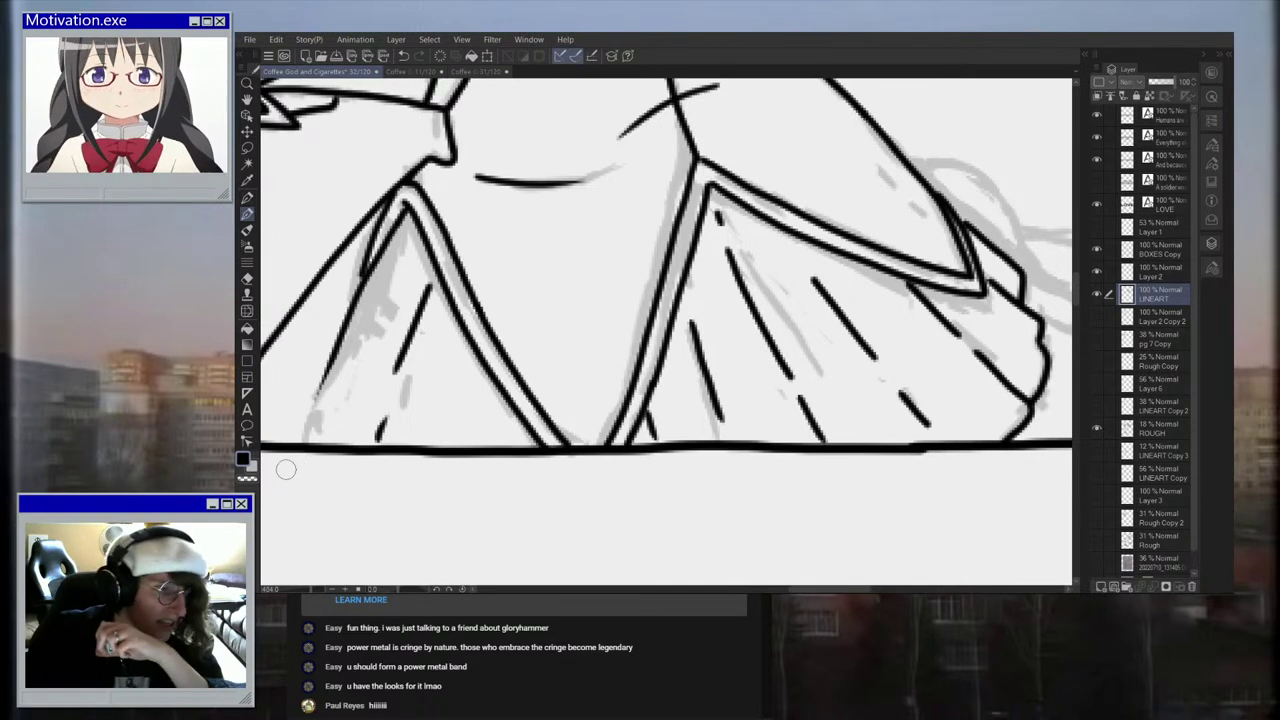
left_click_drag(338, 350, 297, 422)
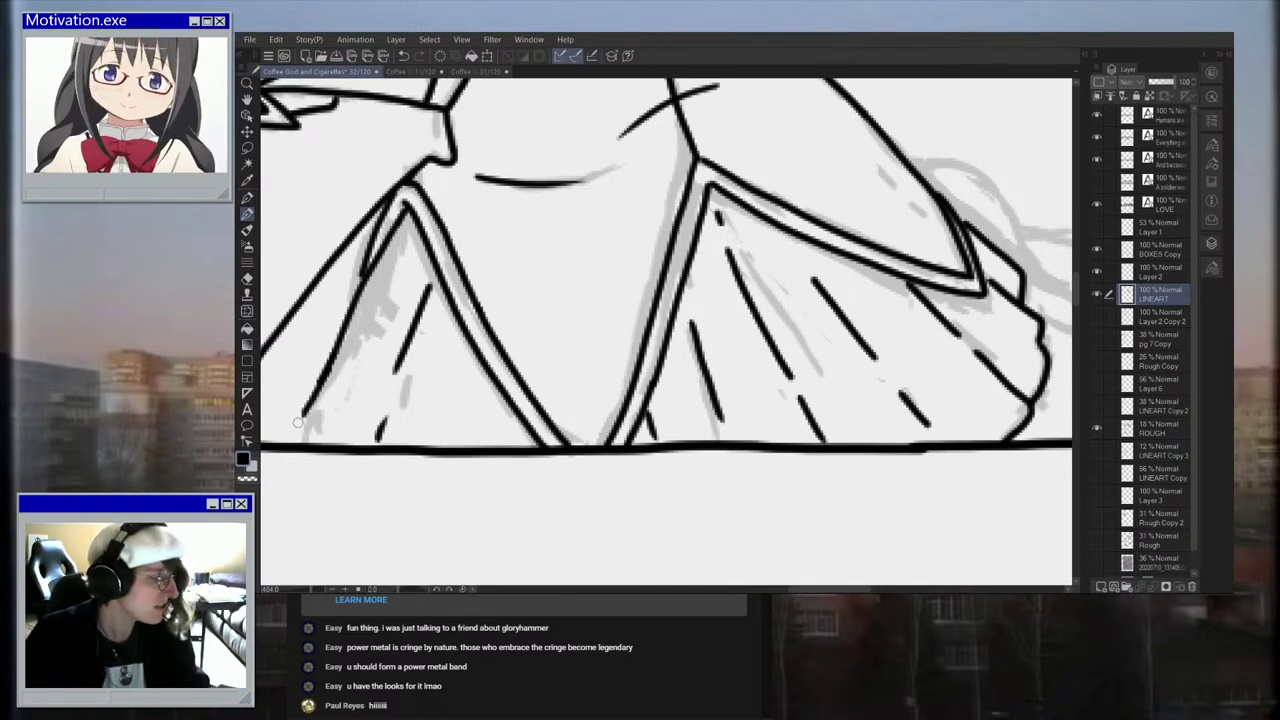
key("ctrl+z")
scroll(320, 372, "up", 2)
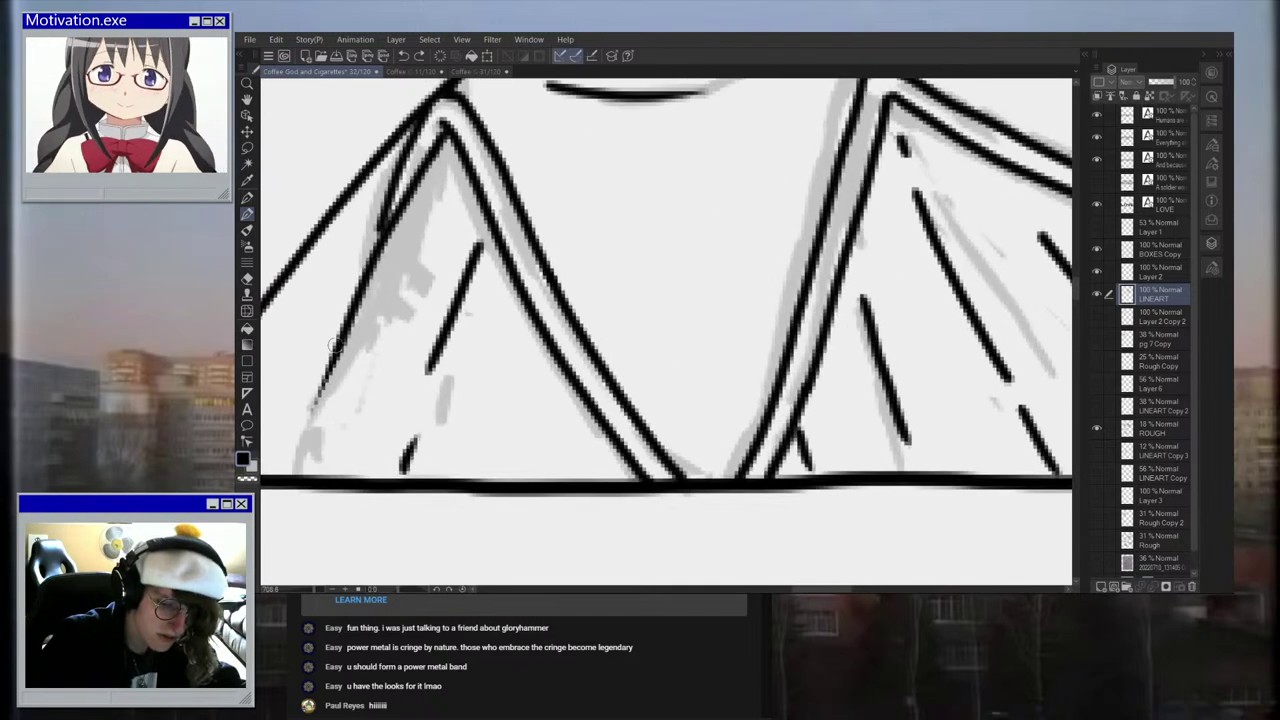
left_click_drag(322, 370, 289, 457)
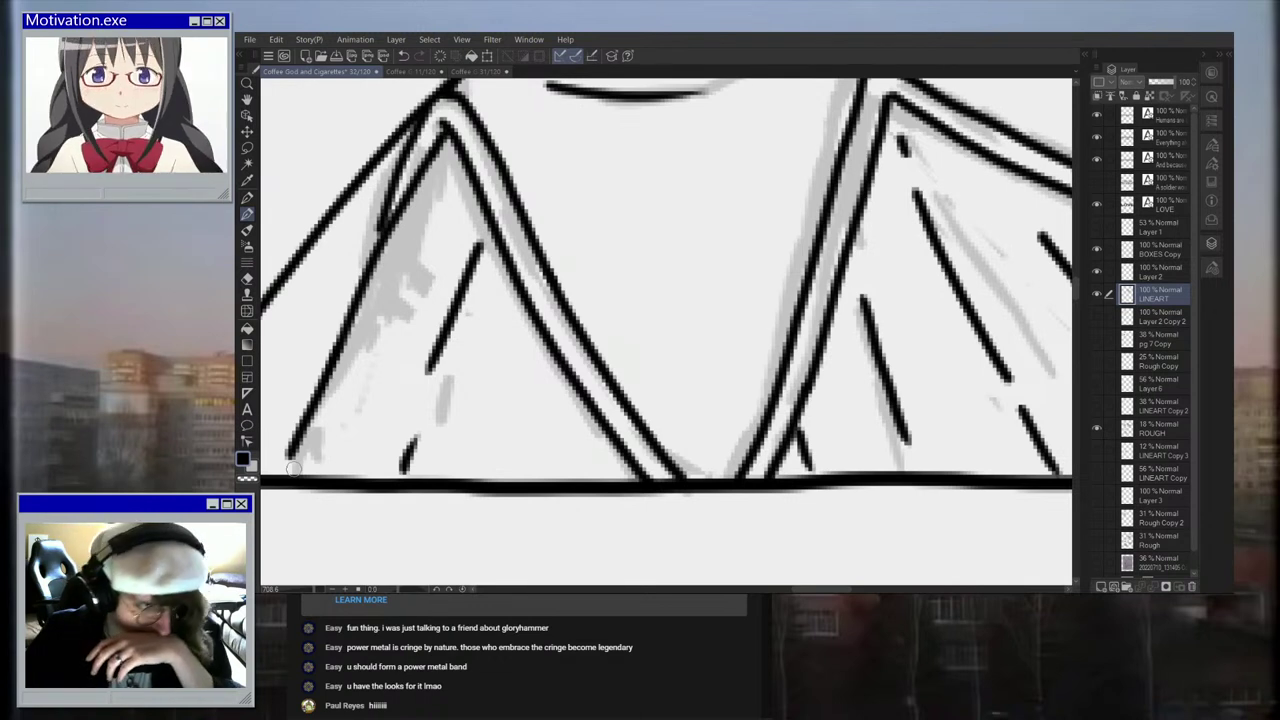
Step: Remove the old broken pleat lines from the skirt section under the gun stock side of the coat
left_click_drag(515, 476, 550, 399)
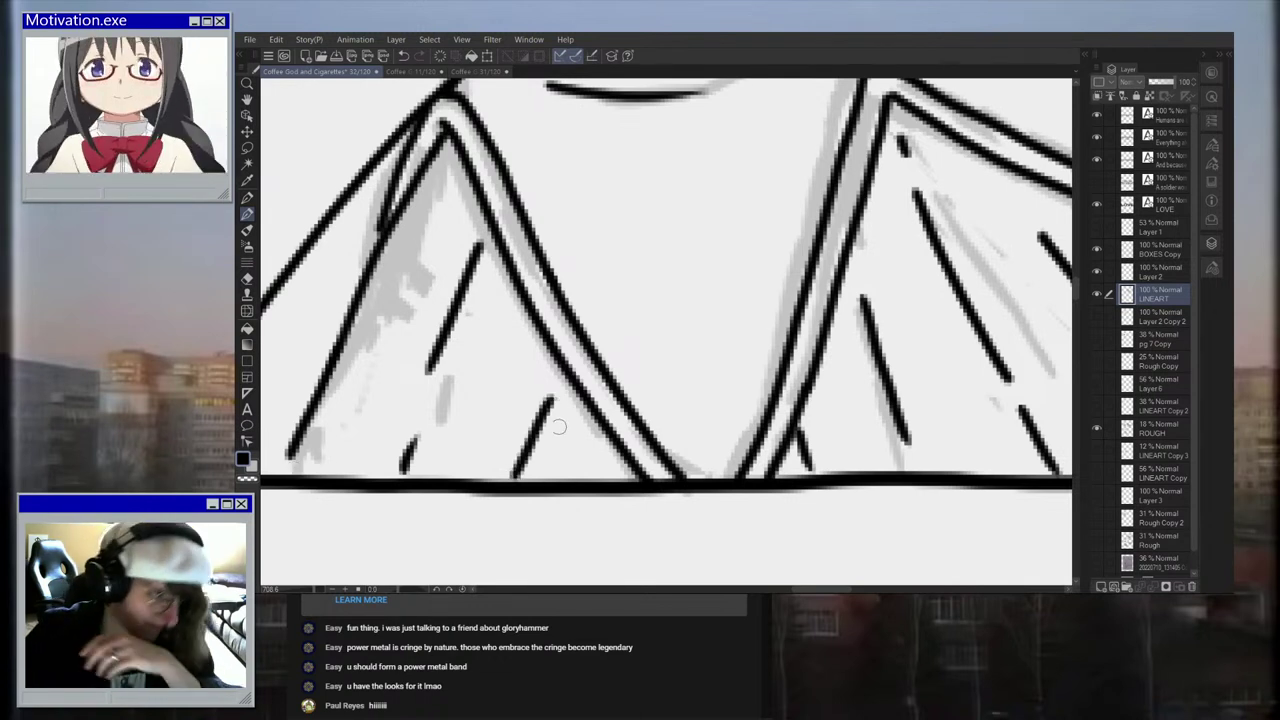
key("ctrl+z")
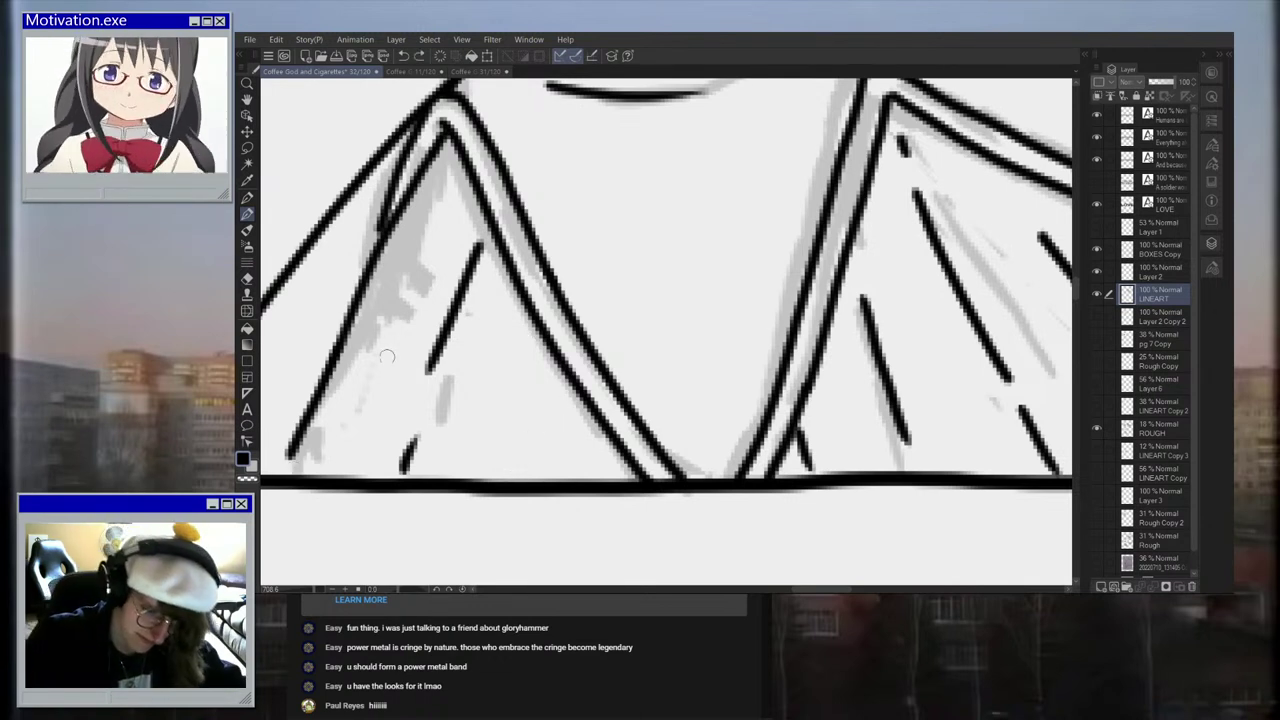
left_click_drag(368, 478, 488, 214)
key("ctrl+z")
key("ctrl+z")
key("ctrl+z")
key("ctrl+z")
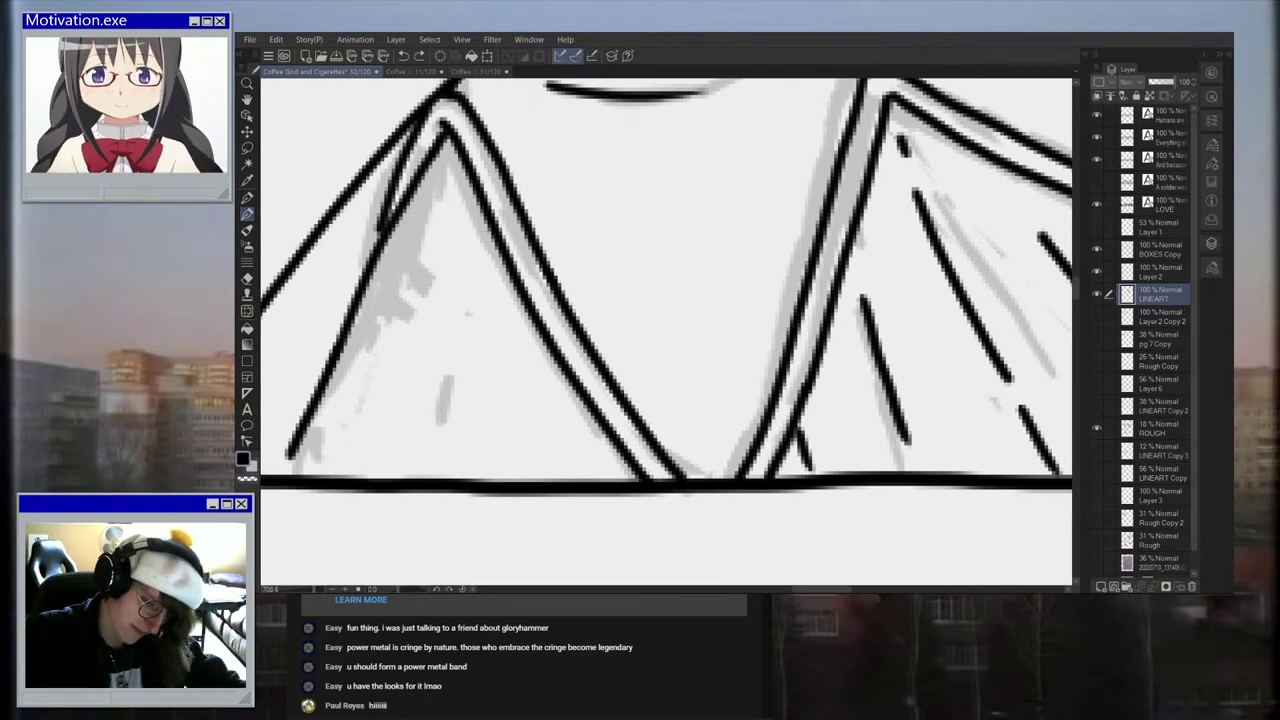
Step: Try long continuous pleat lines from the front flap's trim to the panel border and extend the skirt edge
left_click_drag(360, 477, 490, 212)
left_click_drag(286, 447, 283, 468)
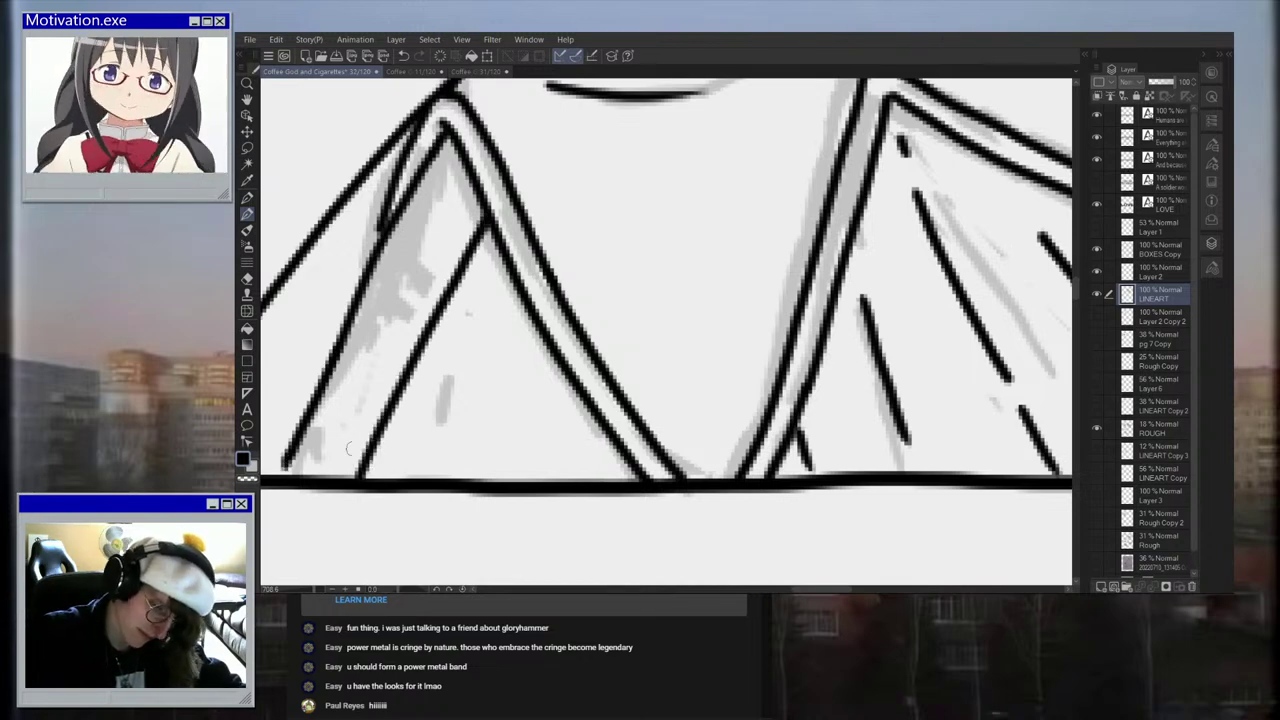
left_click_drag(446, 479, 527, 315)
scroll(585, 323, "down", 5)
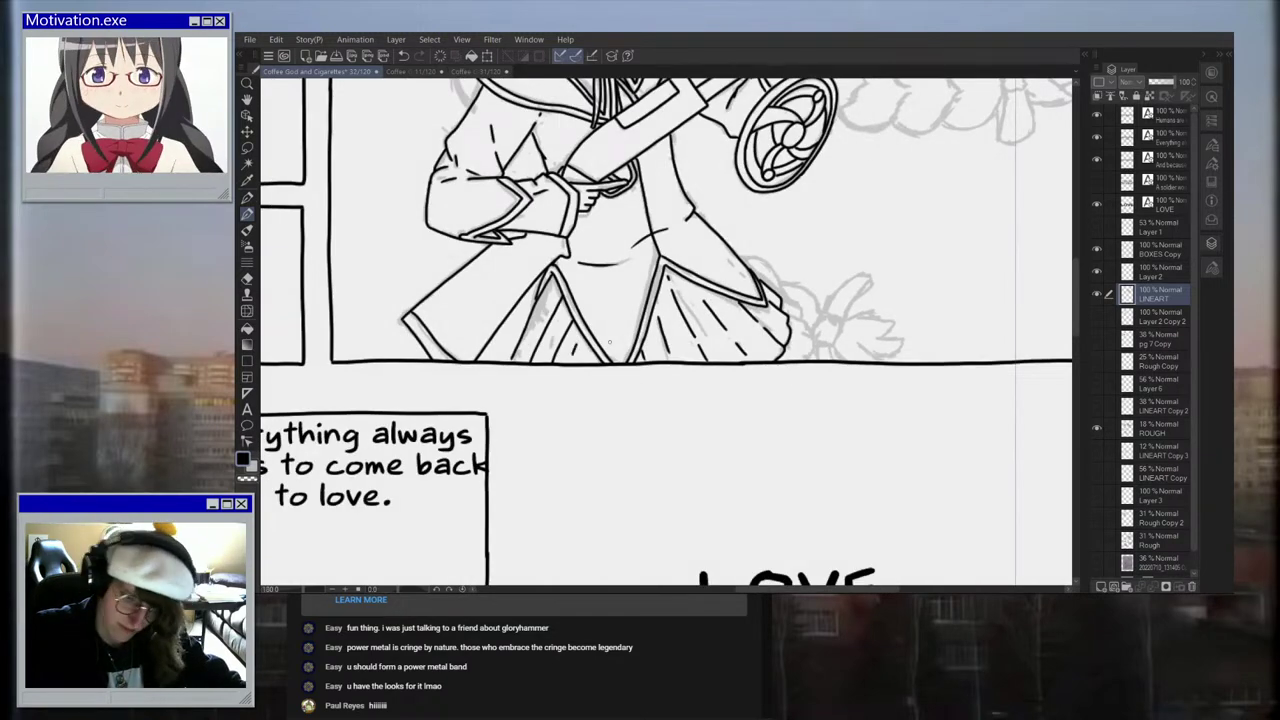
scroll(609, 342, "down", 4)
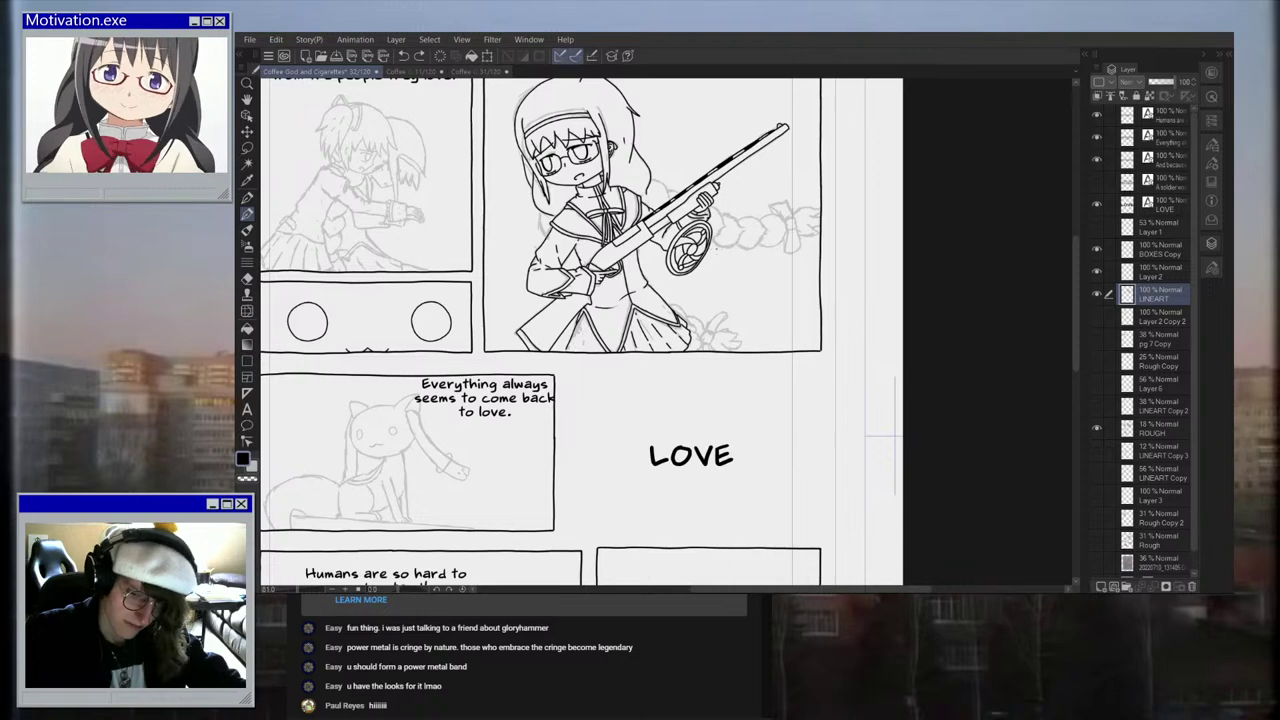
scroll(567, 360, "up", 6)
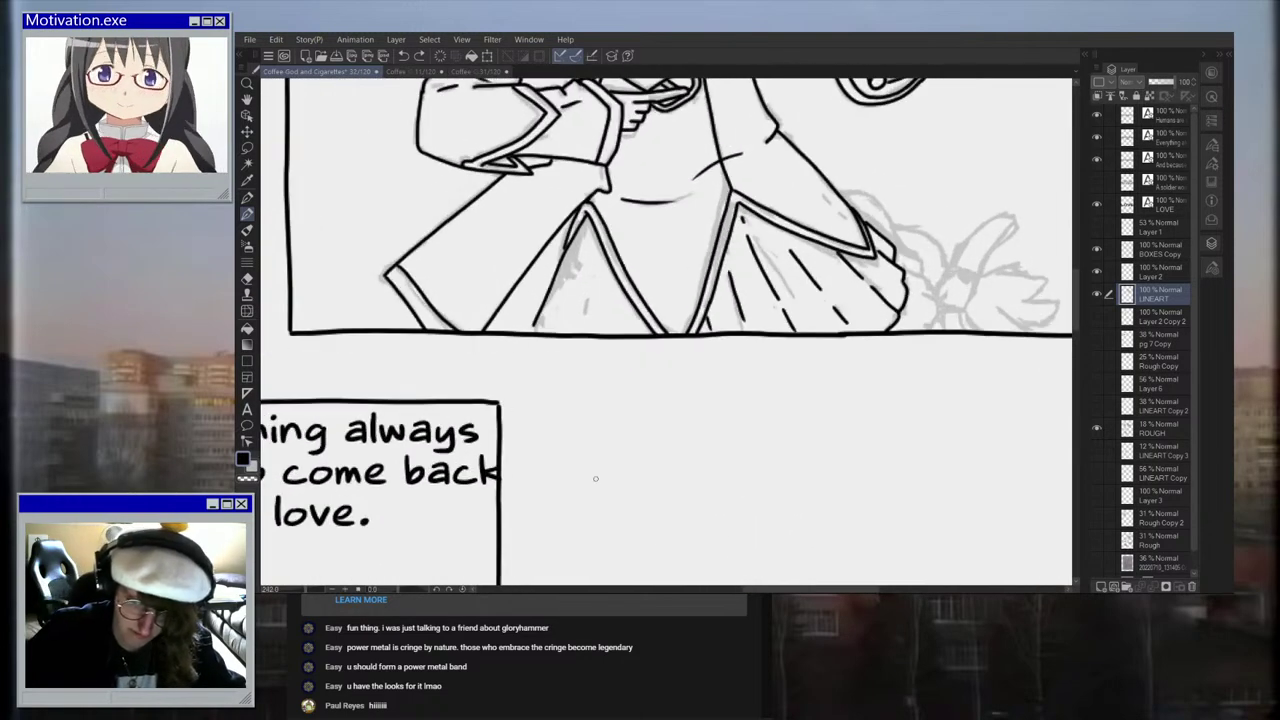
Step: Erase the lower skirt edge beside the front flap and re-ink it as a curve dropping to the panel border
left_click_drag(550, 287, 536, 325)
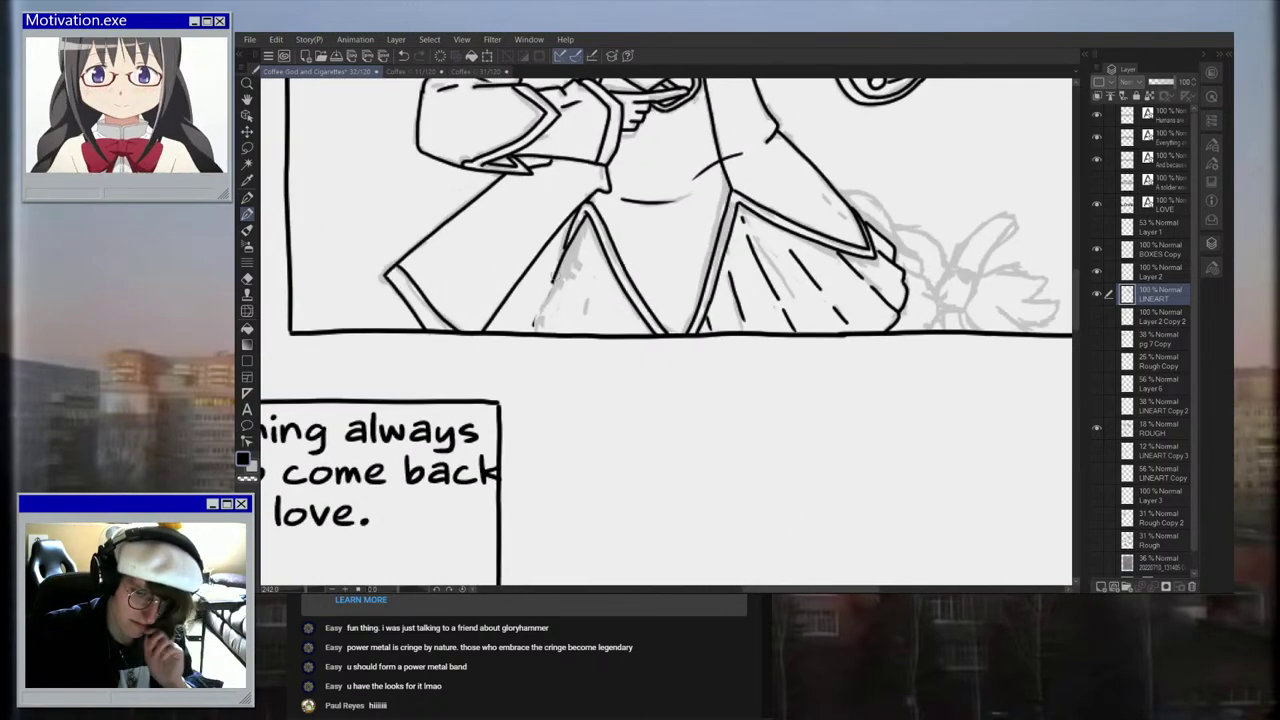
scroll(574, 284, "up", 3)
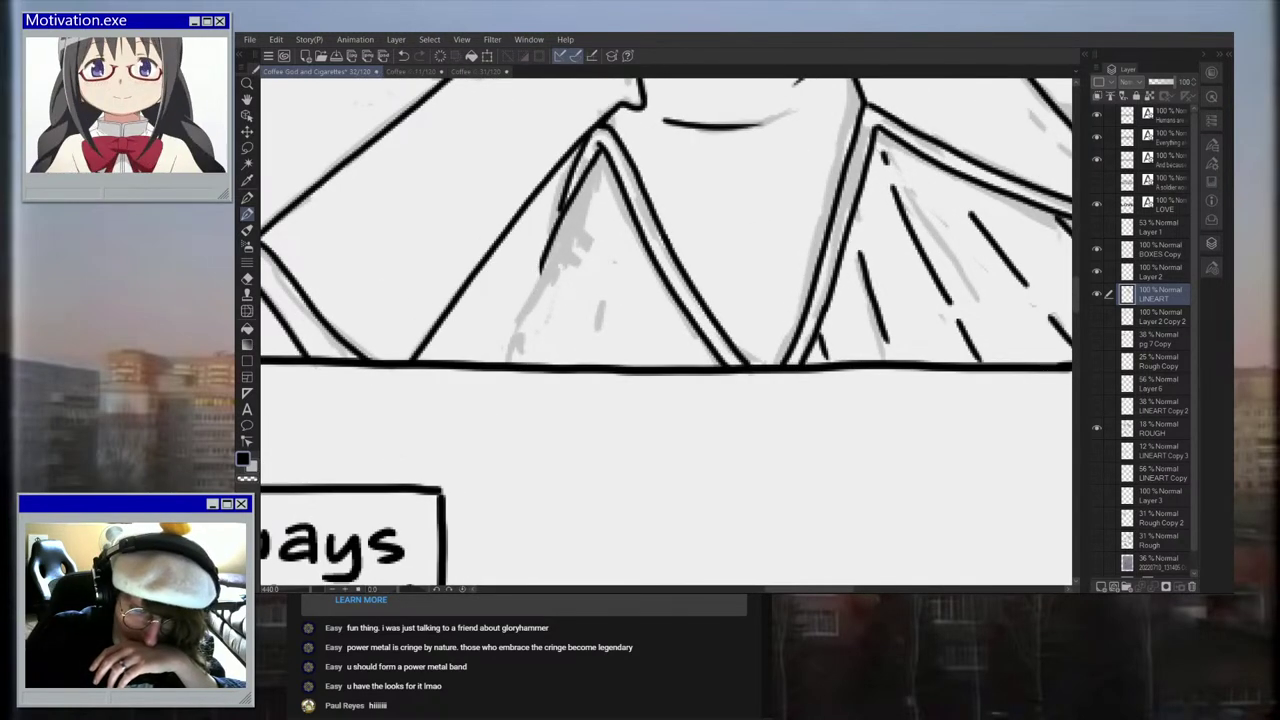
left_click_drag(541, 258, 543, 366)
scroll(543, 368, "up", 2)
key("ctrl+z")
left_click_drag(540, 242, 520, 388)
Step: Ink short broken pleat lines inside the skirt section beside the front coat flap's trim
mouse_move(622, 170)
left_mouse_down()
mouse_move(606, 382)
mouse_move(607, 193)
mouse_move(653, 308)
mouse_move(636, 140)
left_mouse_up()
key("ctrl+z")
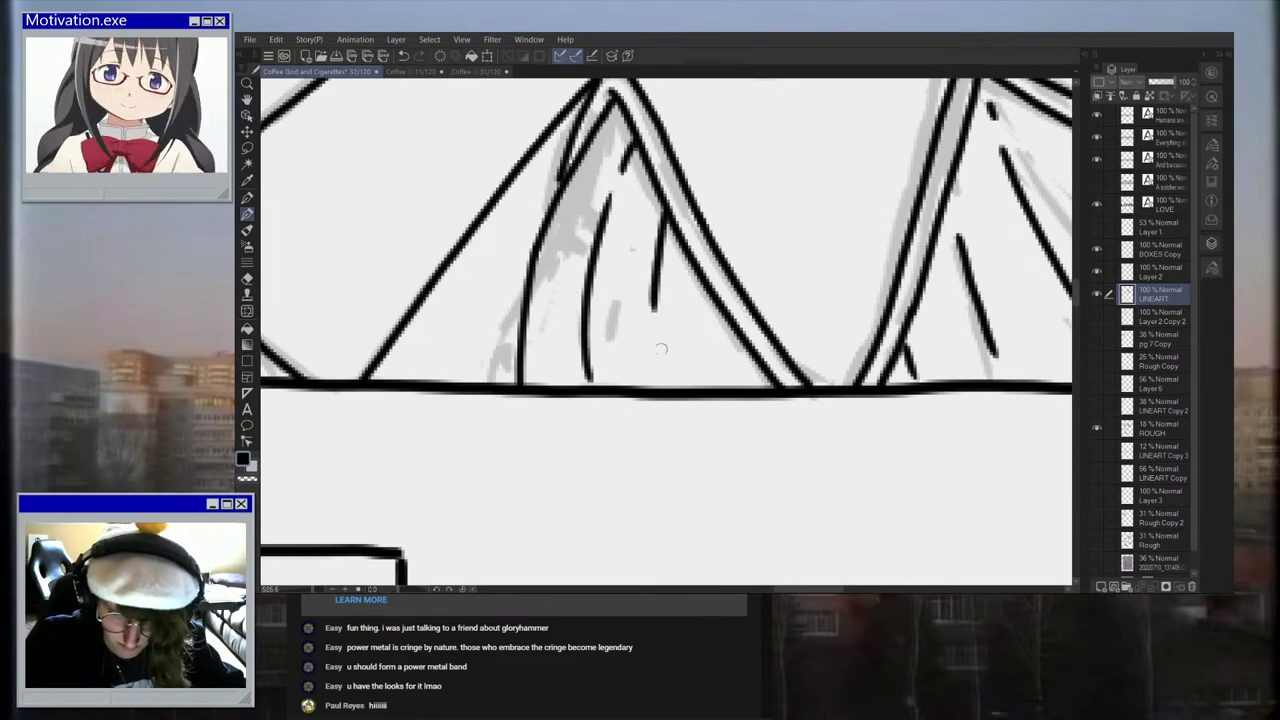
left_click_drag(655, 332, 656, 392)
Step: Hide the ROUGH sketch layer to review the clean line art on its own
scroll(718, 333, "down", 8)
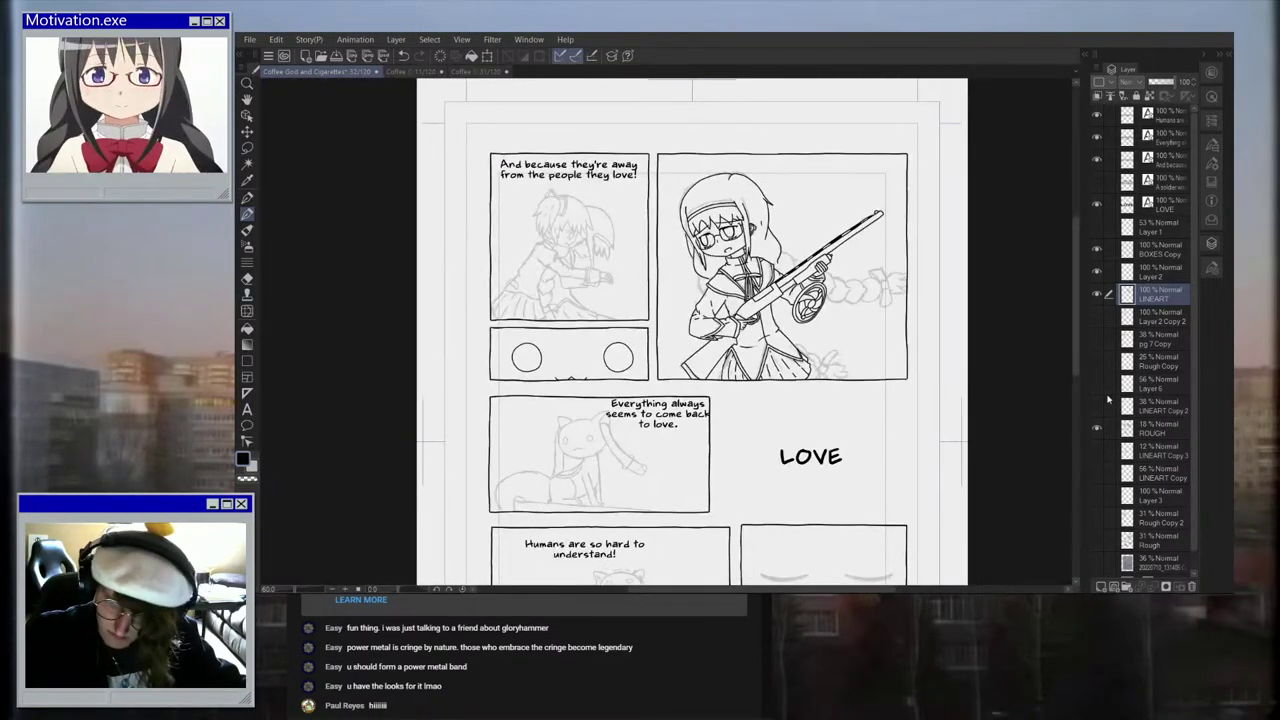
left_click(1097, 430)
scroll(889, 408, "down", 2)
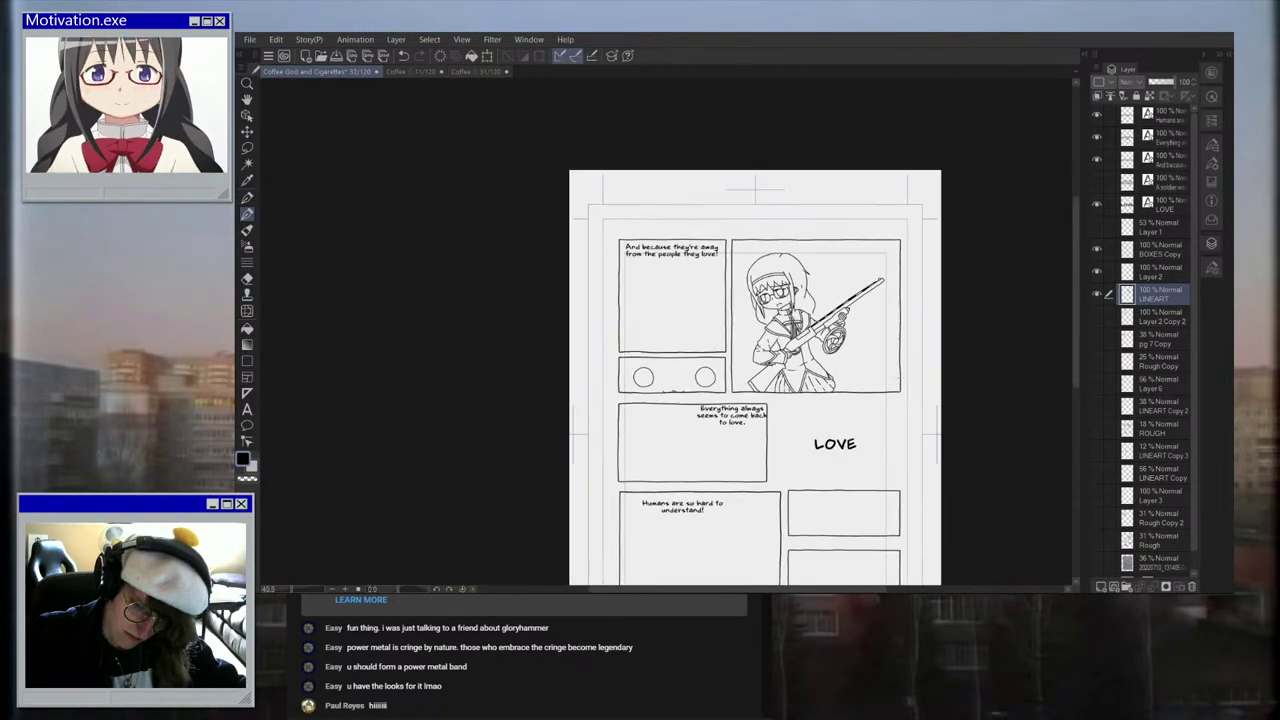
scroll(854, 403, "up", 5)
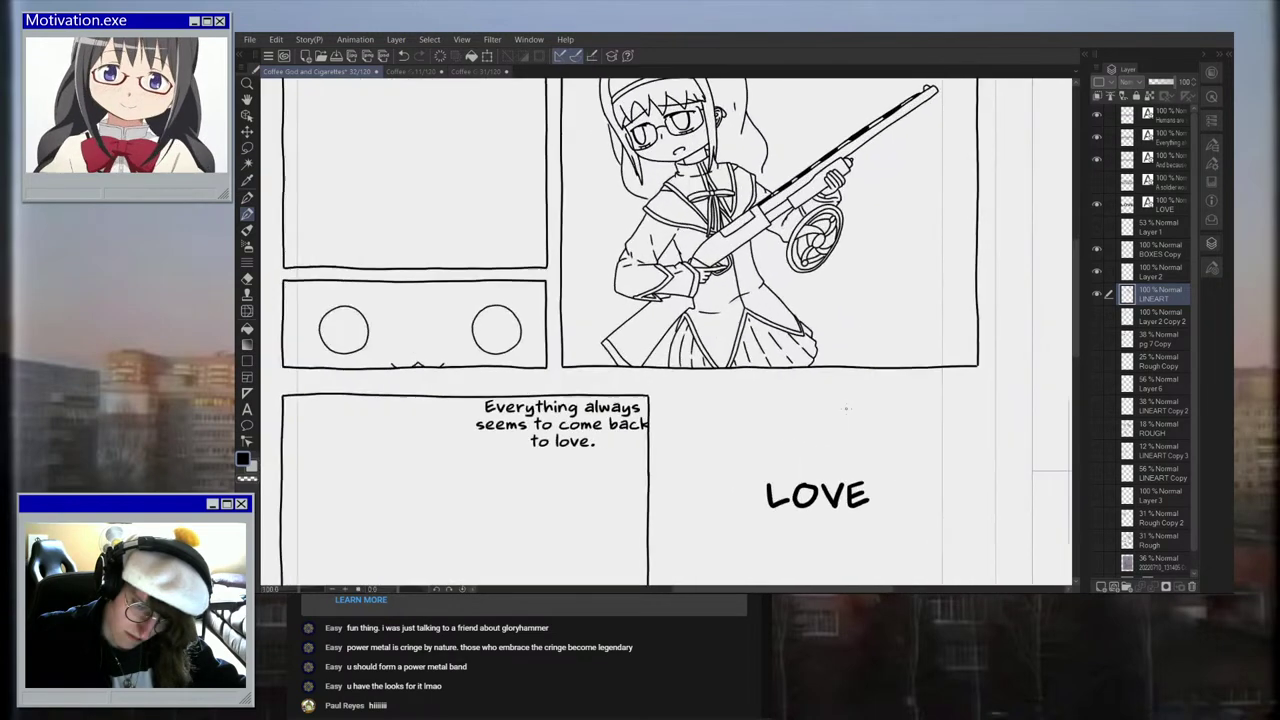
left_click_drag(756, 256, 842, 279)
scroll(866, 287, "up", 1)
left_click_drag(730, 254, 836, 287)
key("ctrl+z")
mouse_move(831, 274)
left_mouse_down()
mouse_move(854, 290)
mouse_move(815, 309)
mouse_move(774, 293)
left_mouse_up()
scroll(811, 271, "down", 5)
scroll(809, 275, "down", 6)
key("ctrl+z")
scroll(815, 268, "up", 3)
key("ctrl+z")
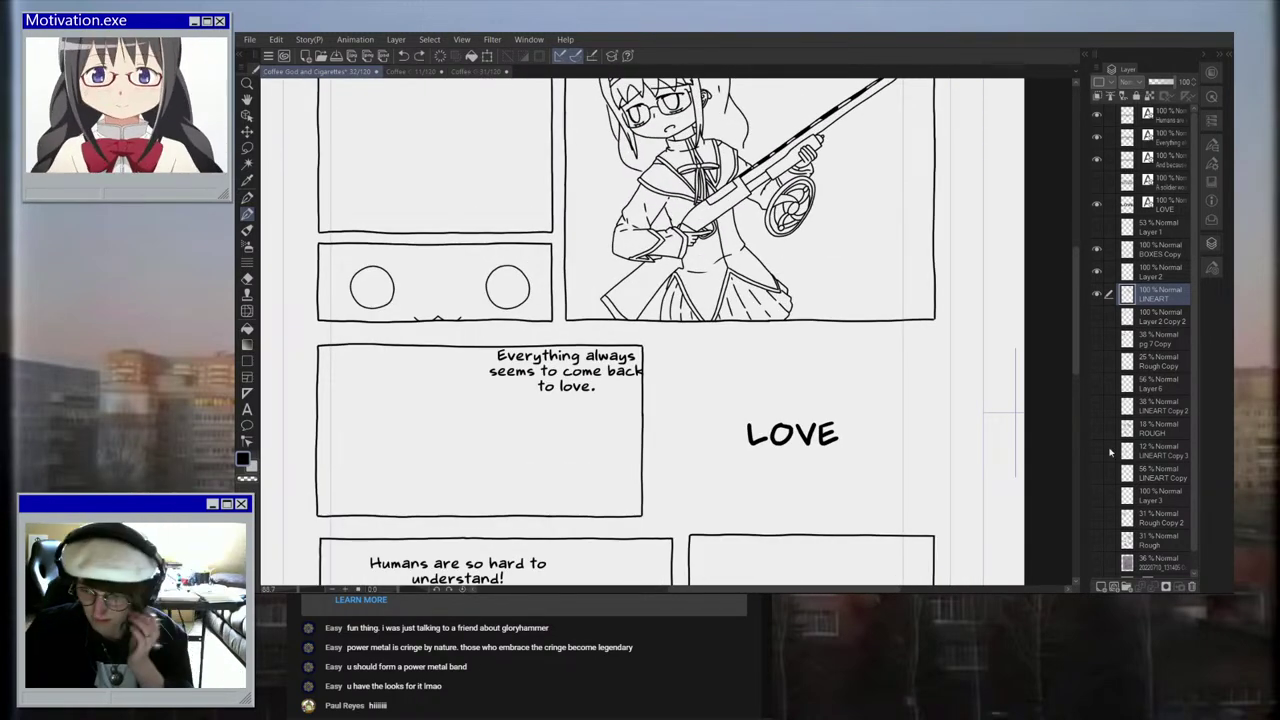
Step: Show the Rough layer at 31% opacity and erase the curved skirt edge beside the front coat flap
left_click(1104, 541)
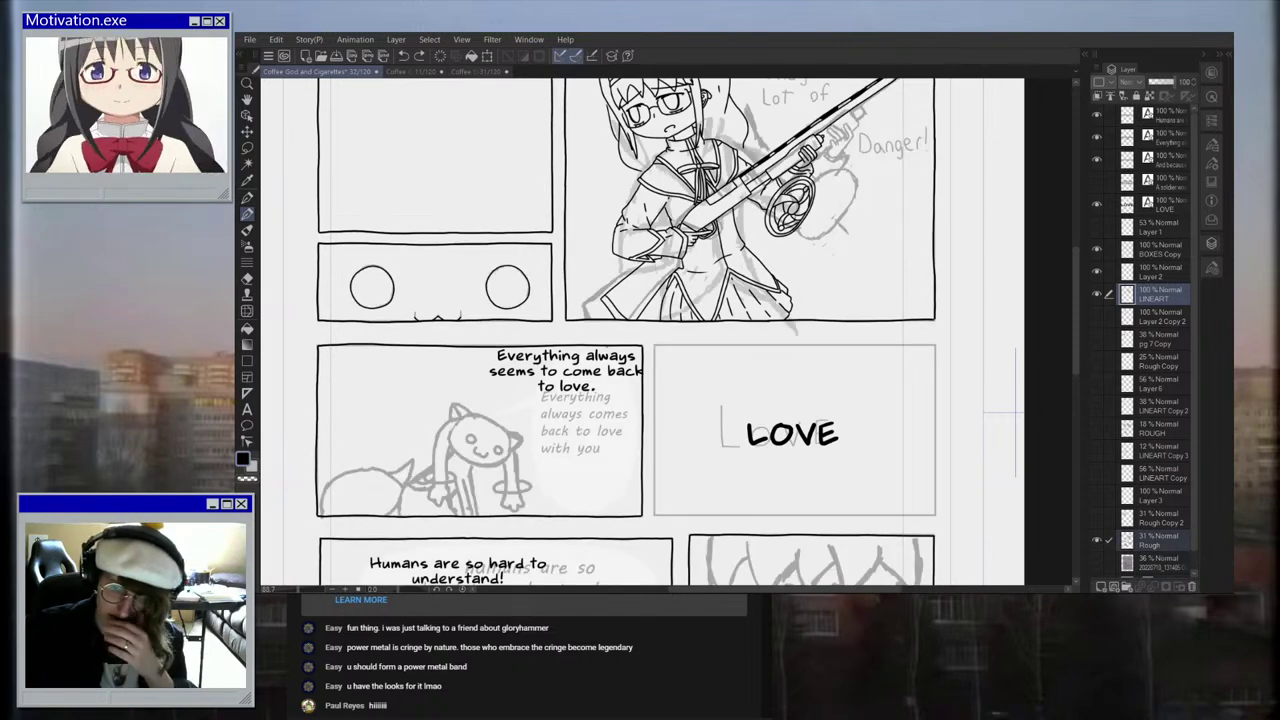
scroll(728, 302, "up", 10)
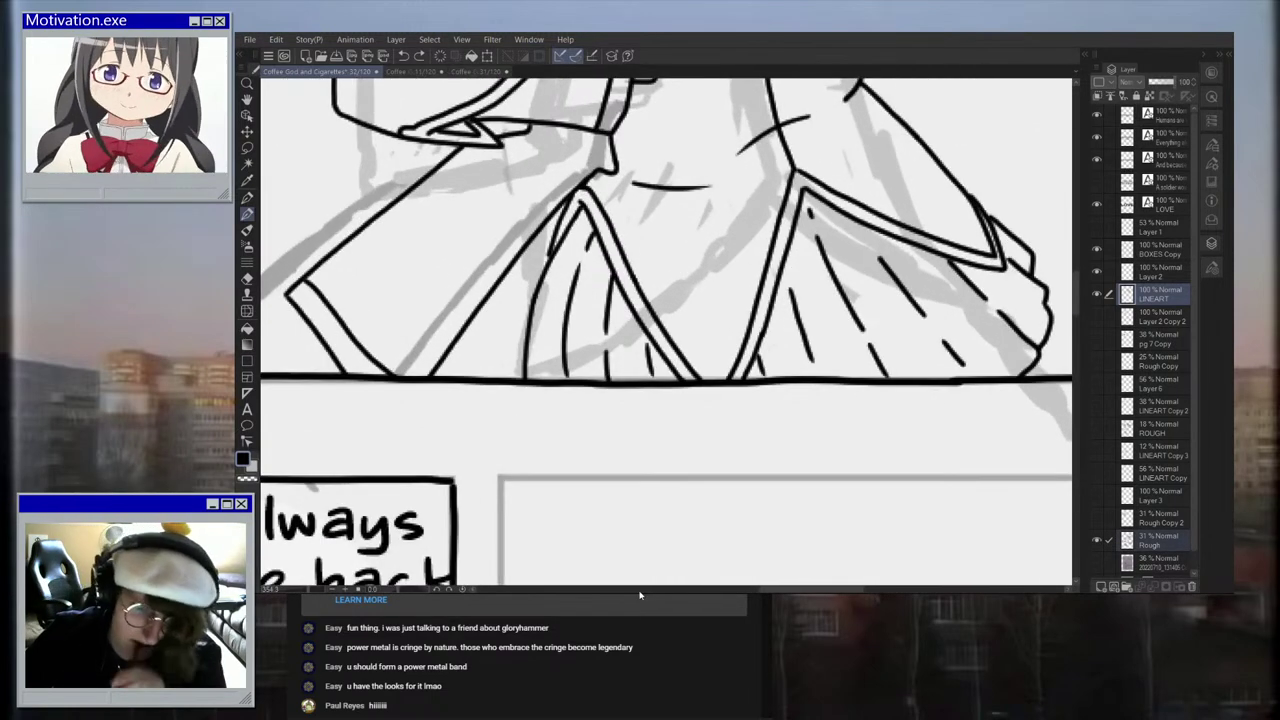
mouse_move(572, 212)
left_mouse_down()
mouse_move(530, 305)
mouse_move(523, 375)
left_mouse_up()
left_click_drag(558, 246, 542, 272)
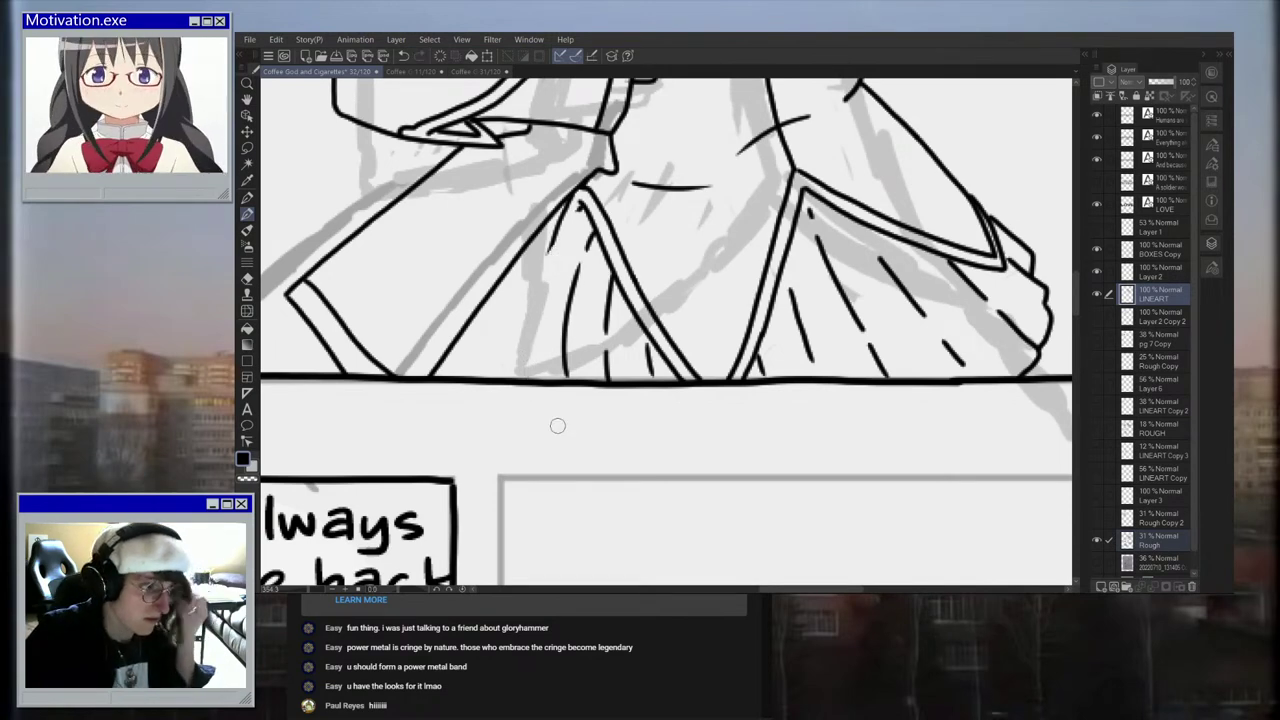
Step: Re-ink the skirt edge from the coat flap's corner to the panel border and erase the pleat line closest to it
scroll(581, 233, "up", 1)
mouse_move(582, 203)
left_mouse_down()
mouse_move(550, 256)
mouse_move(544, 402)
left_mouse_up()
left_click_drag(590, 238, 562, 398)
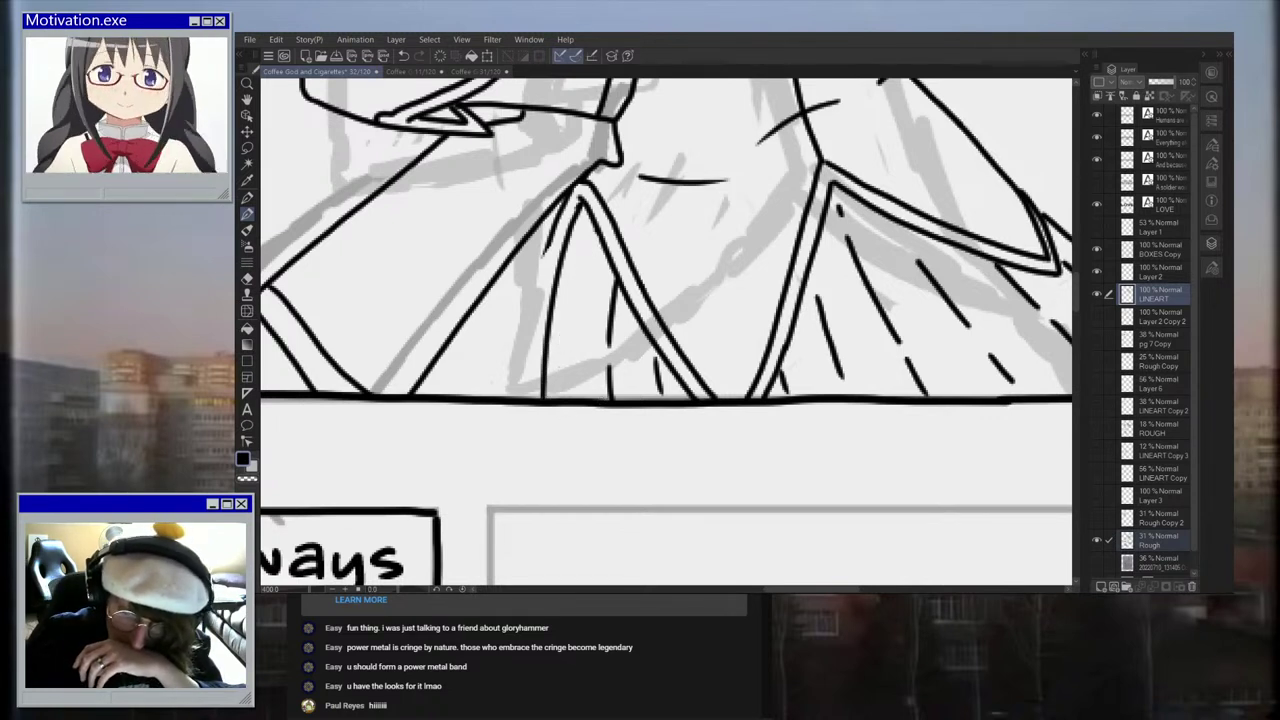
left_click_drag(576, 196, 571, 213)
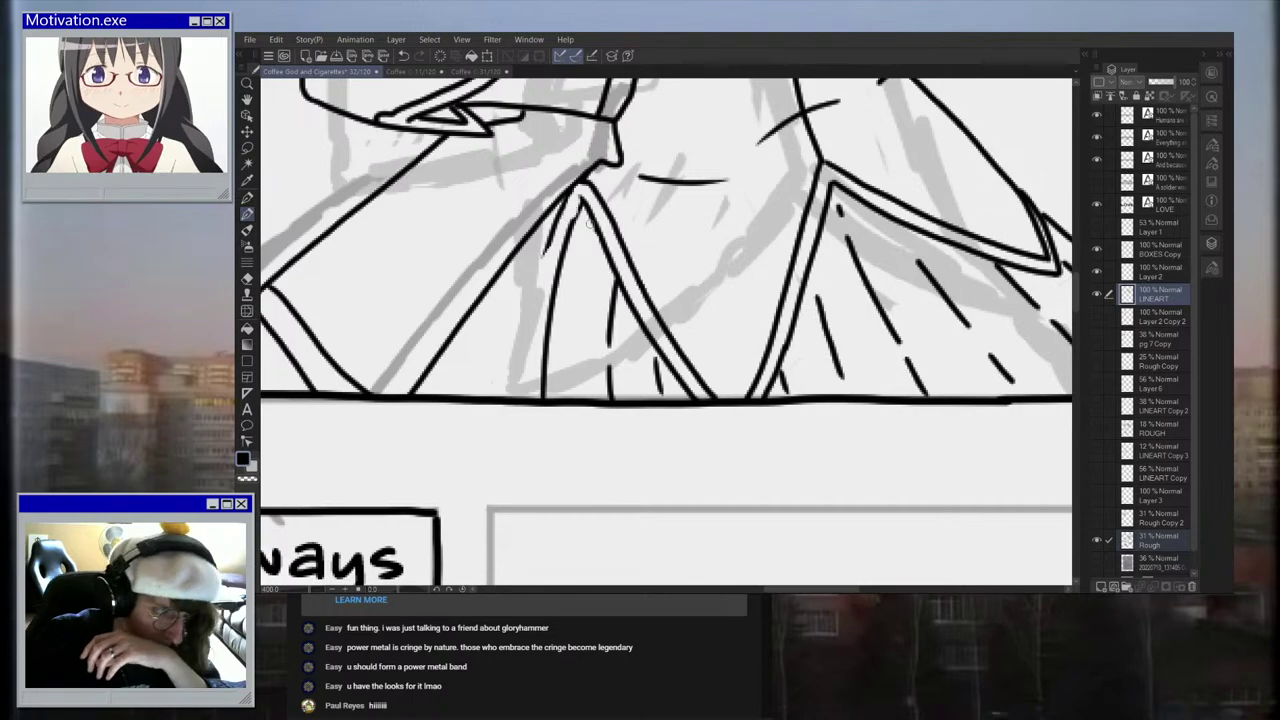
scroll(570, 213, "up", 2)
mouse_move(570, 176)
left_mouse_down()
mouse_move(528, 268)
mouse_move(524, 312)
left_mouse_up()
Step: Check the inked skirt against the rough sketch at several zoom levels and hide the 31% Rough layer
scroll(588, 309, "down", 4)
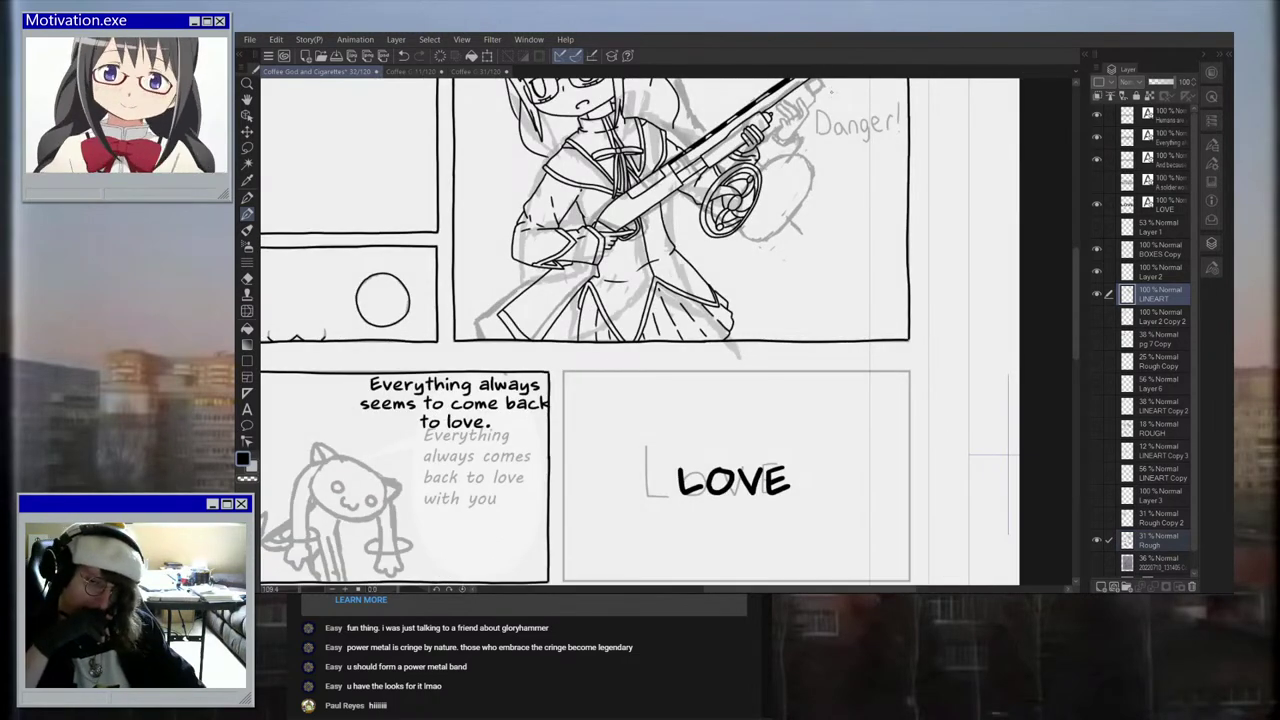
scroll(613, 293, "up", 3)
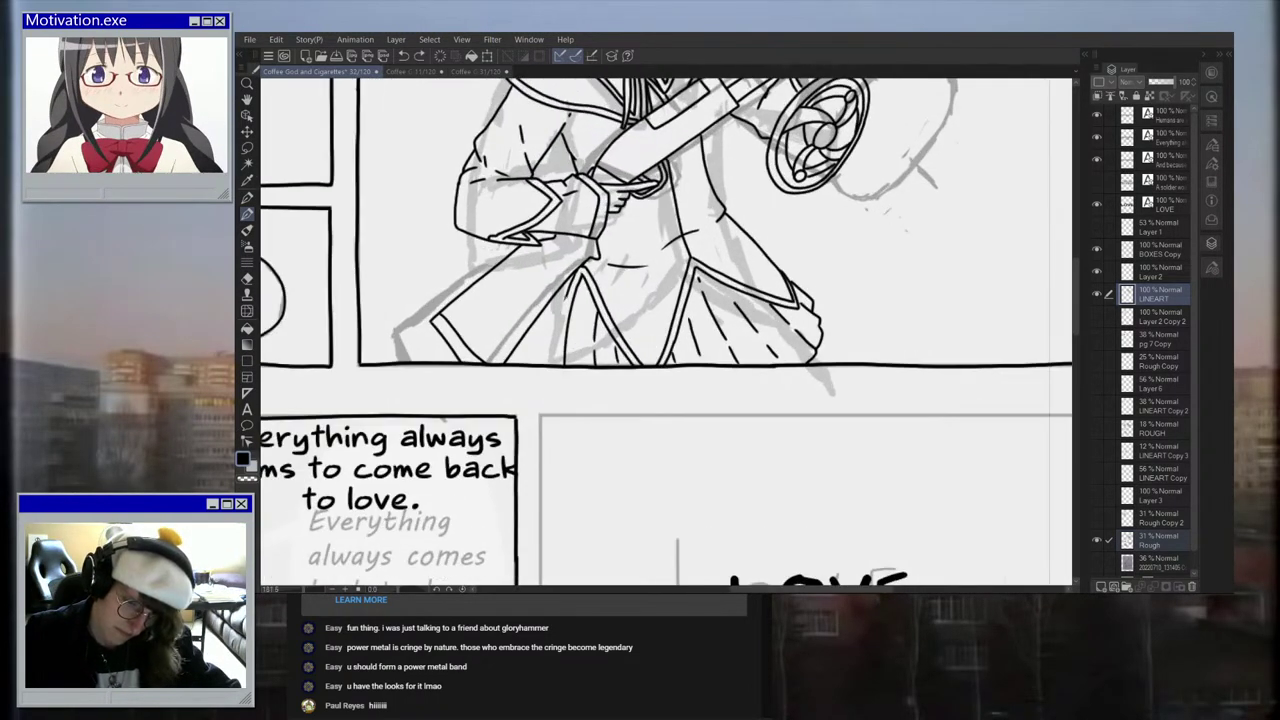
scroll(665, 330, "down", 3)
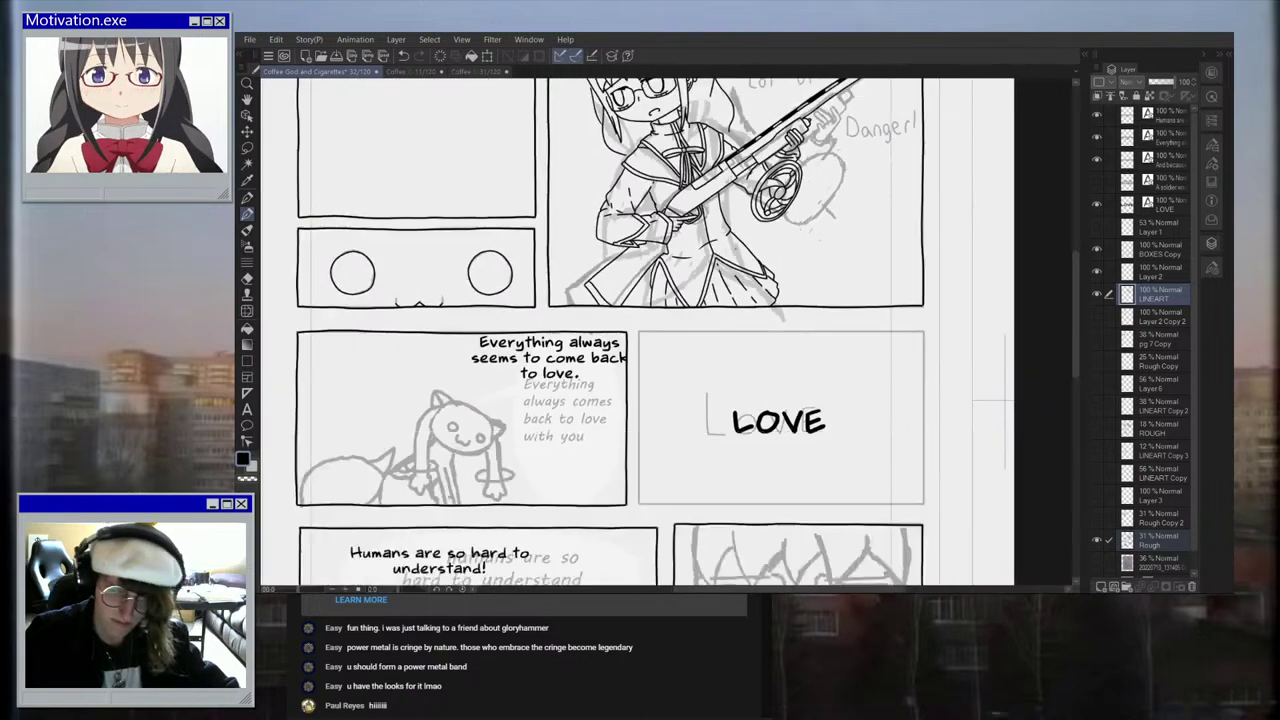
scroll(684, 281, "up", 3)
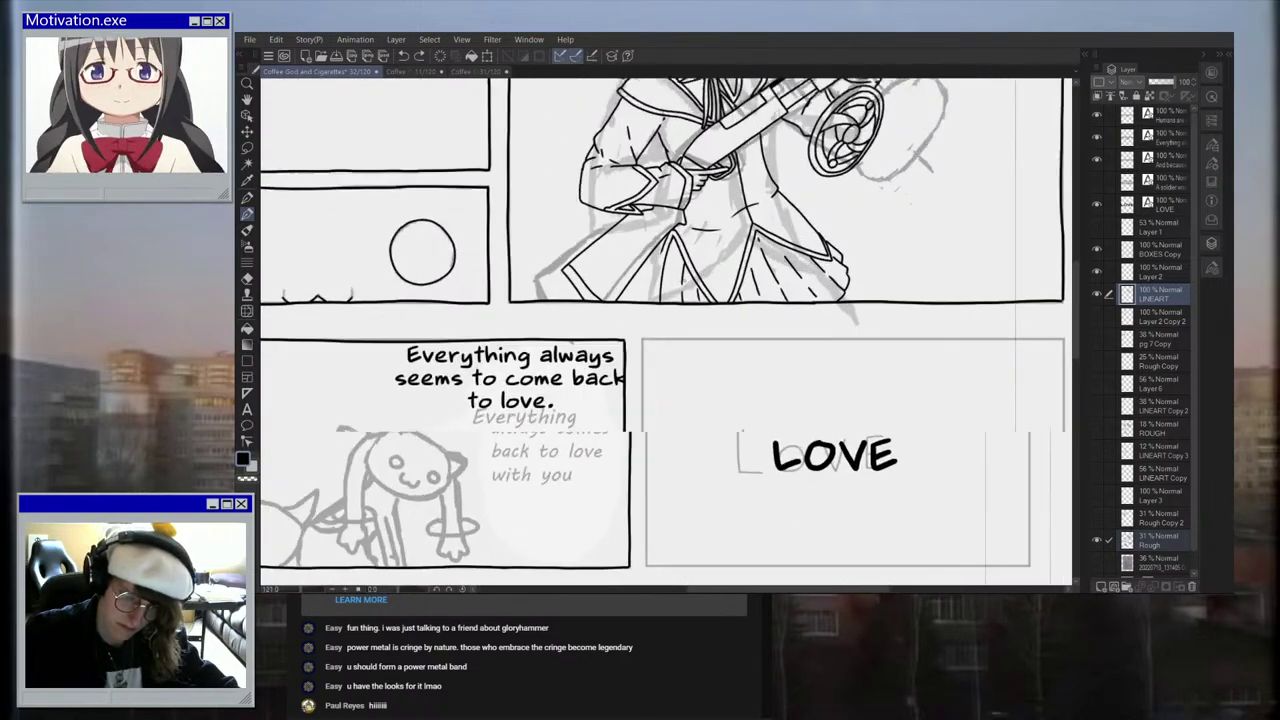
scroll(650, 240, "down", 3)
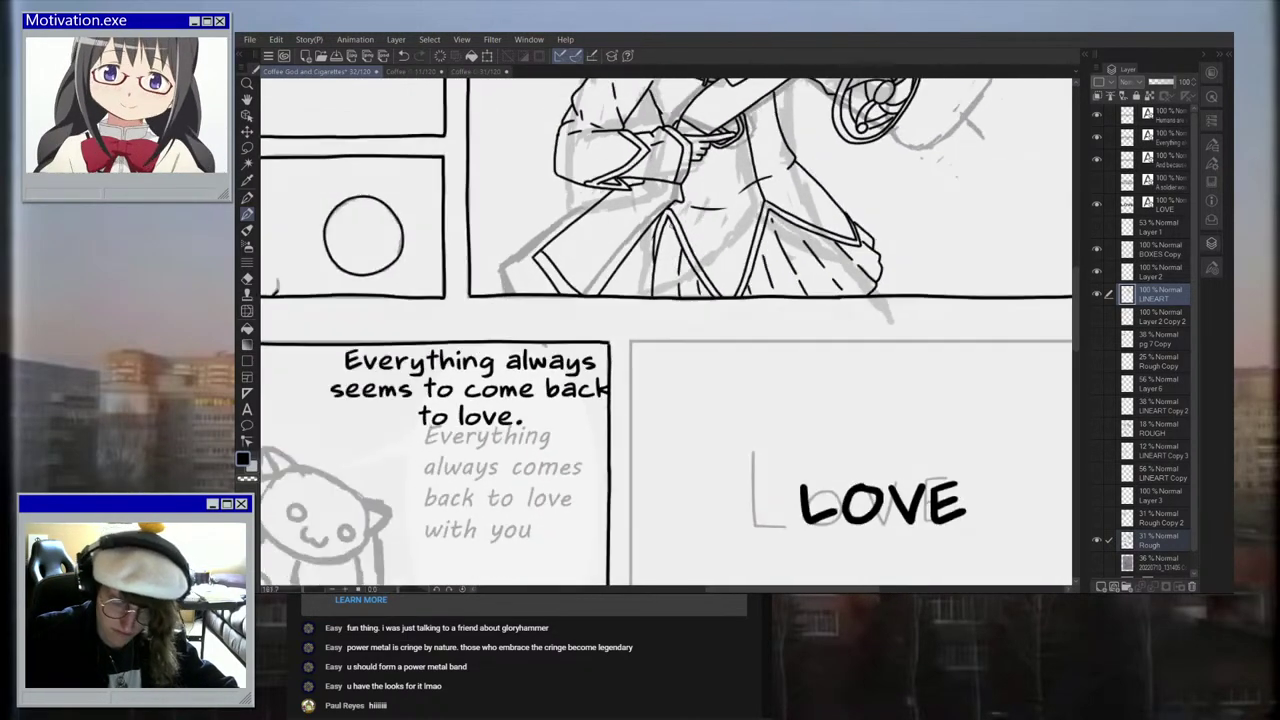
scroll(783, 192, "up", 3)
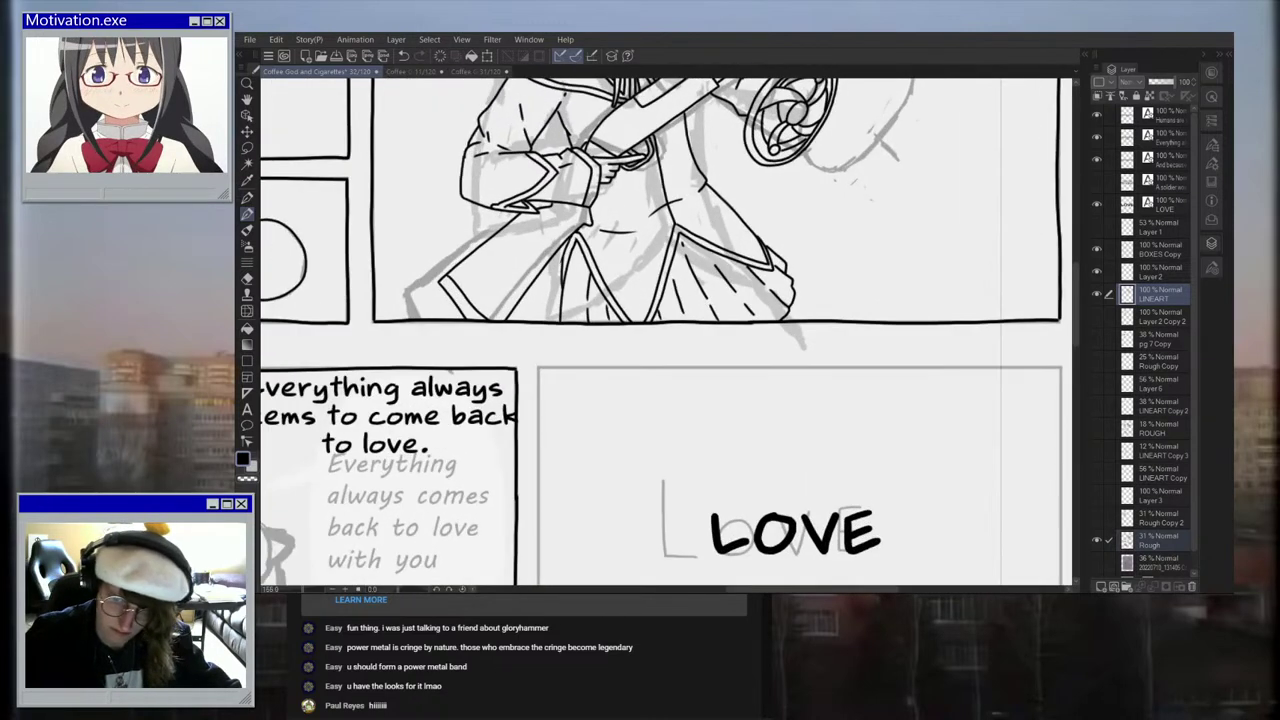
scroll(785, 245, "up", 1)
left_click(1096, 540)
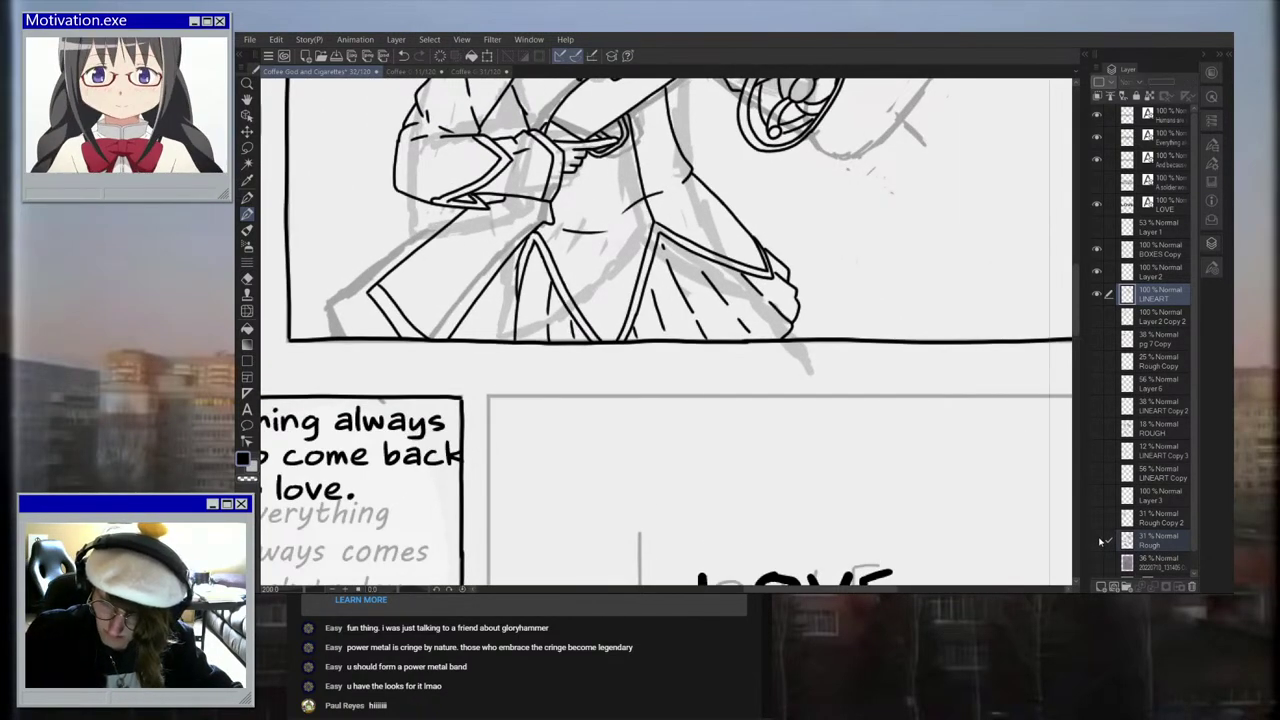
Step: Show the ROUGH layer at 18% opacity and ink the ruffled folds at the skirt's outer edge down to the panel border
left_click(1097, 428)
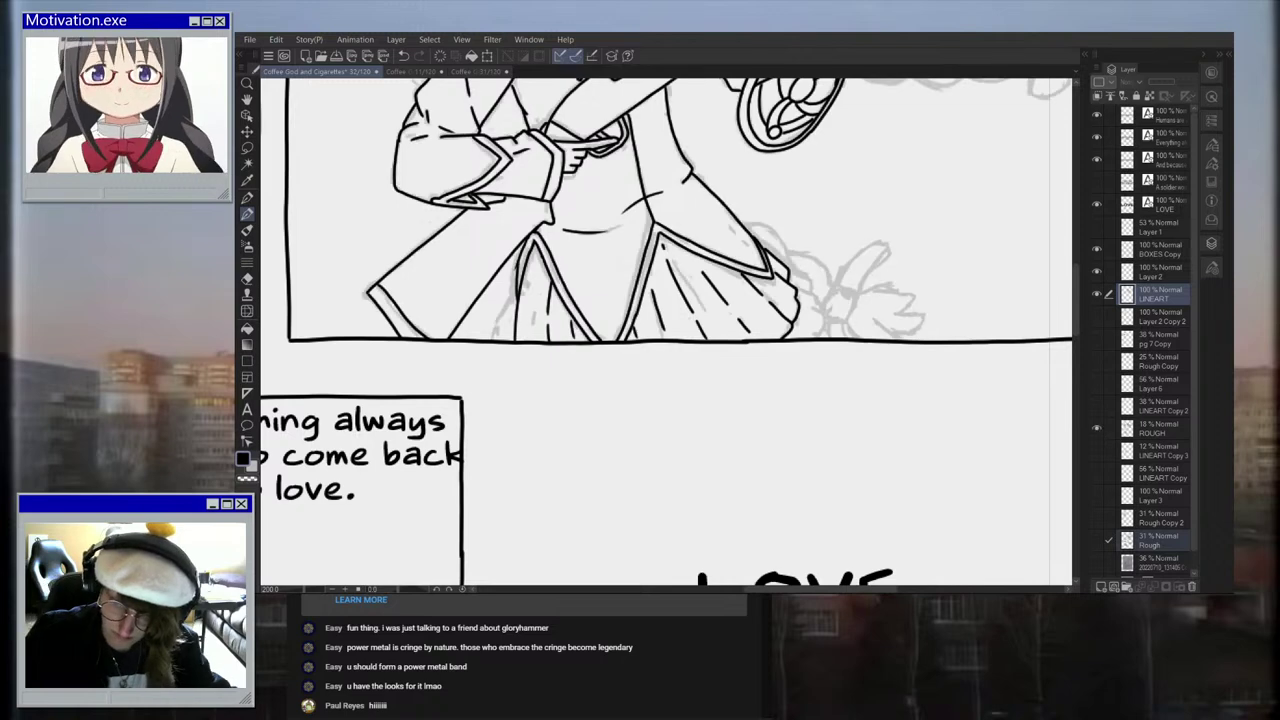
scroll(820, 190, "up", 1)
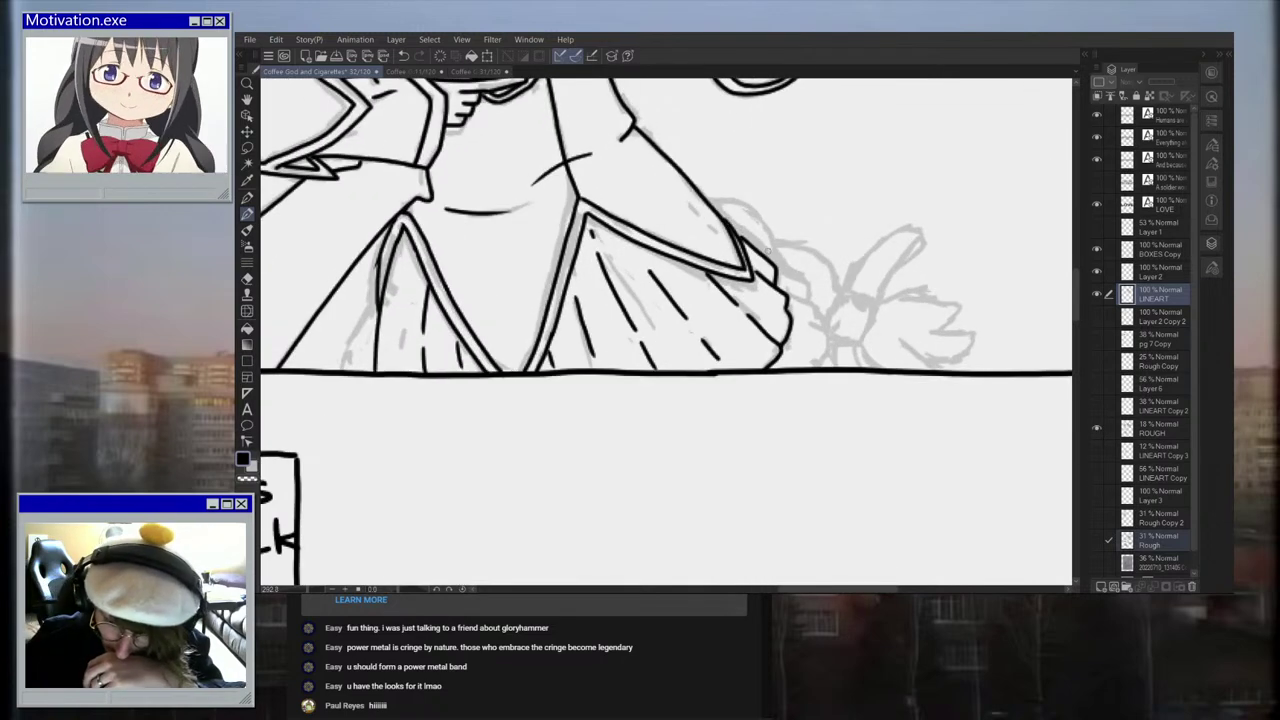
mouse_move(772, 262)
left_mouse_down()
mouse_move(806, 284)
mouse_move(826, 334)
mouse_move(788, 369)
left_mouse_up()
scroll(824, 338, "down", 4)
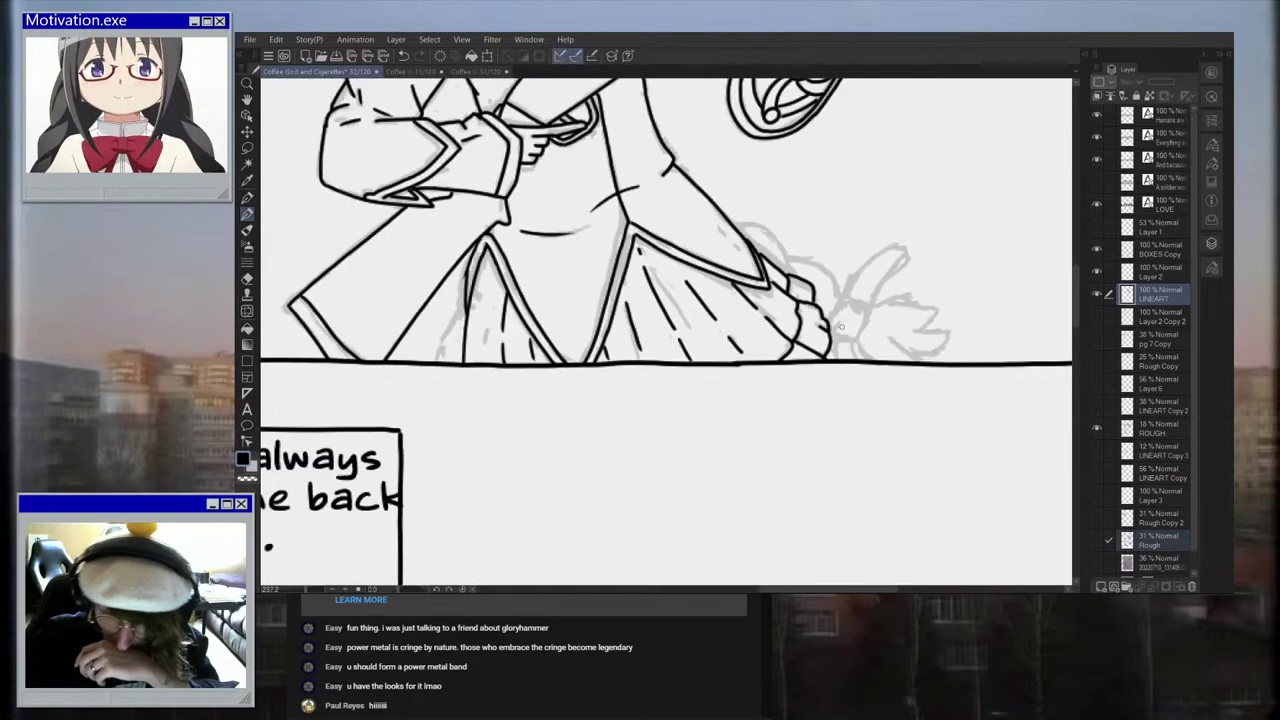
Step: Erase the trim and pleat lines around the peak of the coat's front opening nearest the sleeve cuff
scroll(690, 370, "up", 2)
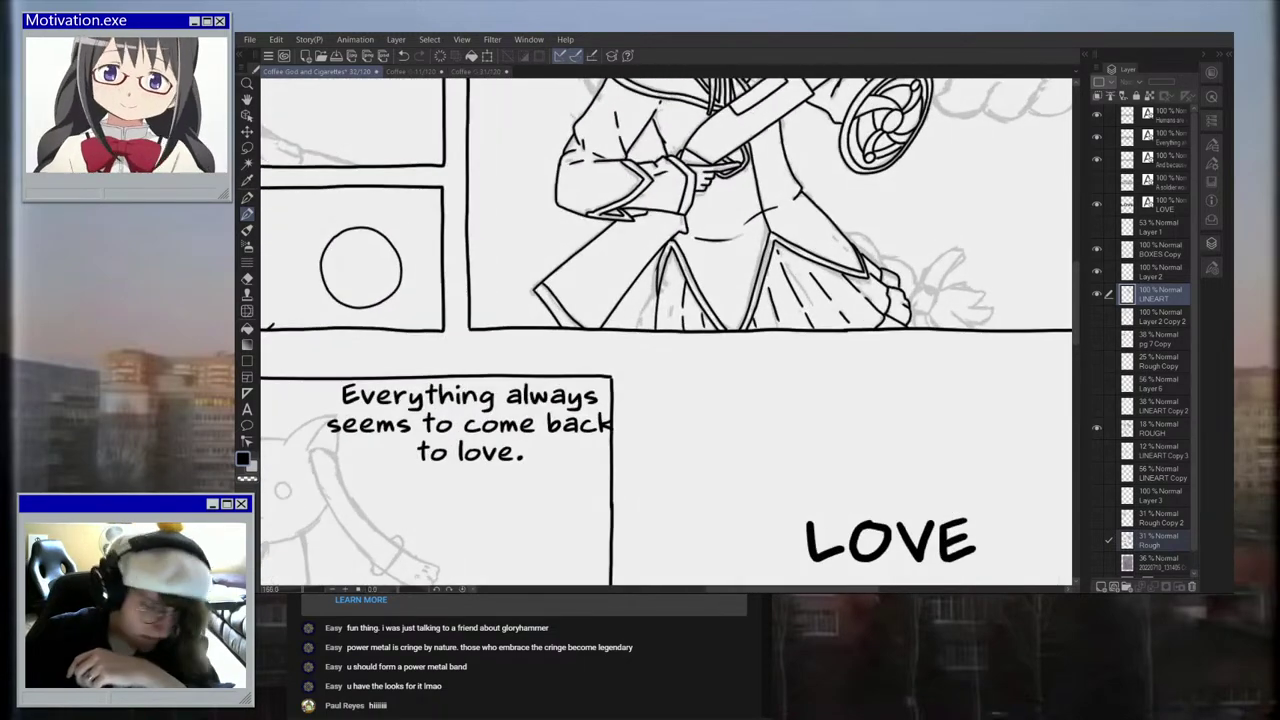
scroll(665, 330, "down", 3)
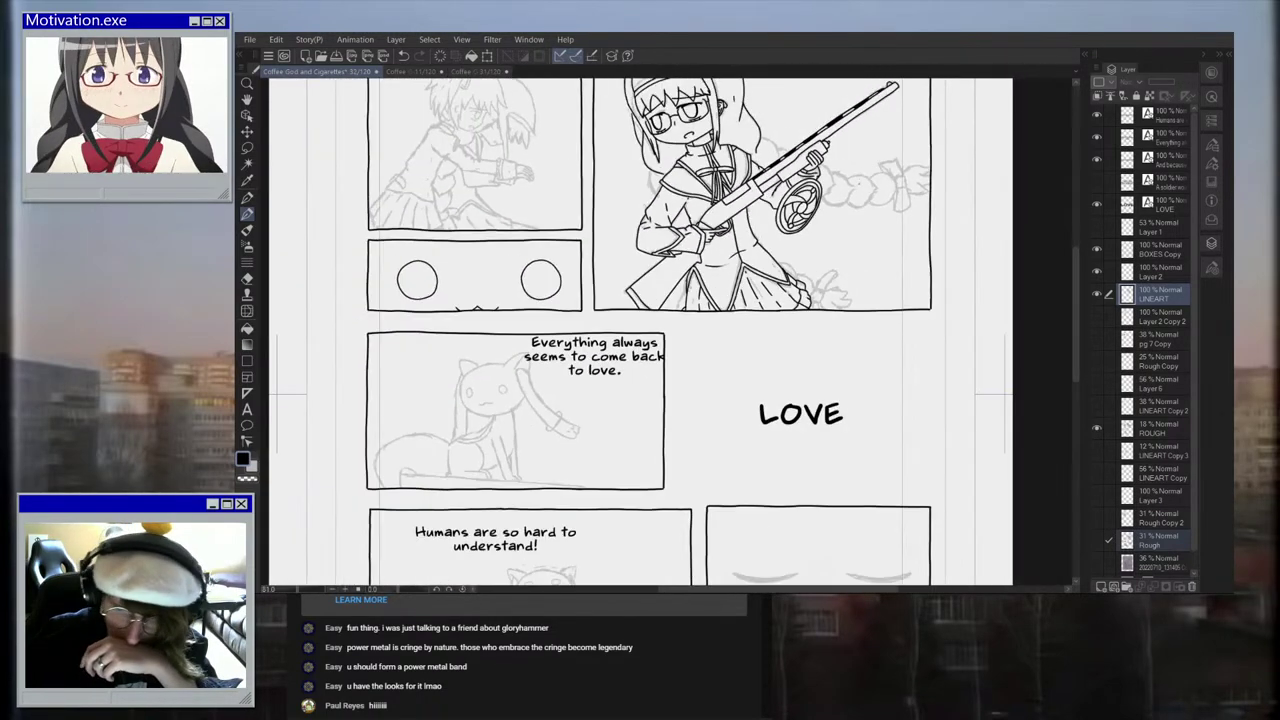
scroll(665, 330, "up", 1)
scroll(795, 240, "up", 3)
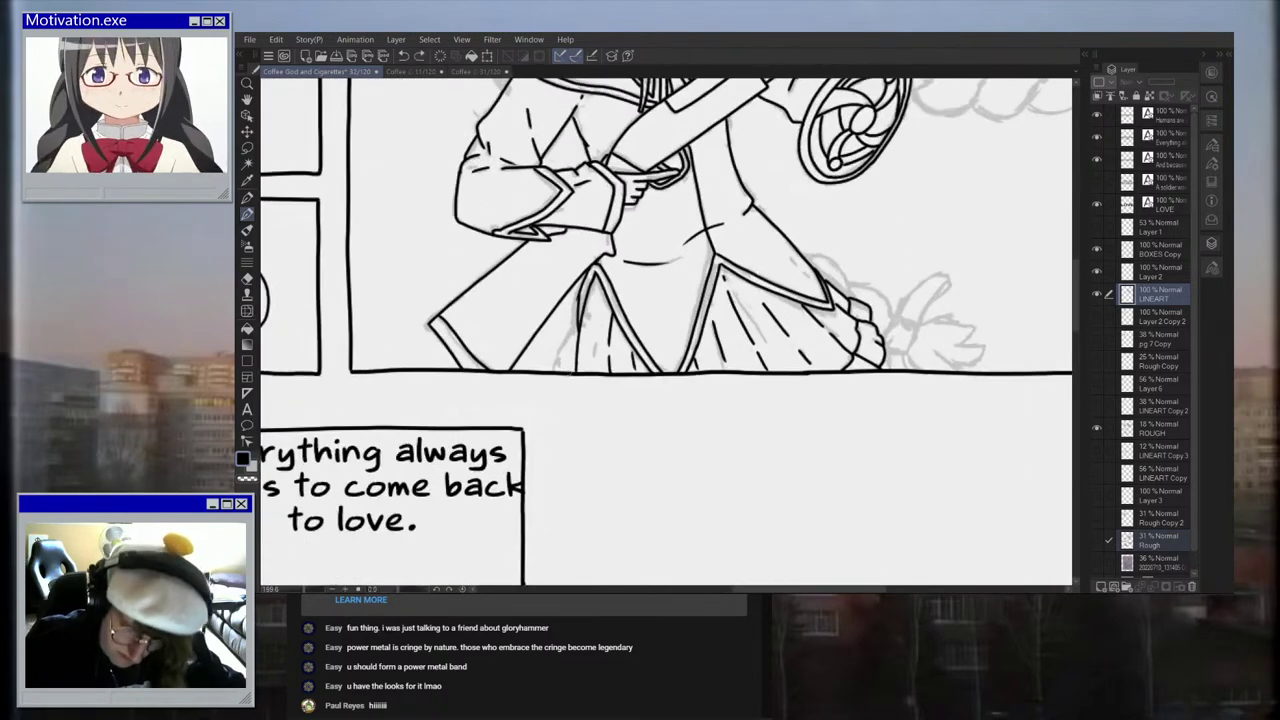
scroll(652, 320, "down", 1)
scroll(652, 320, "down", 2)
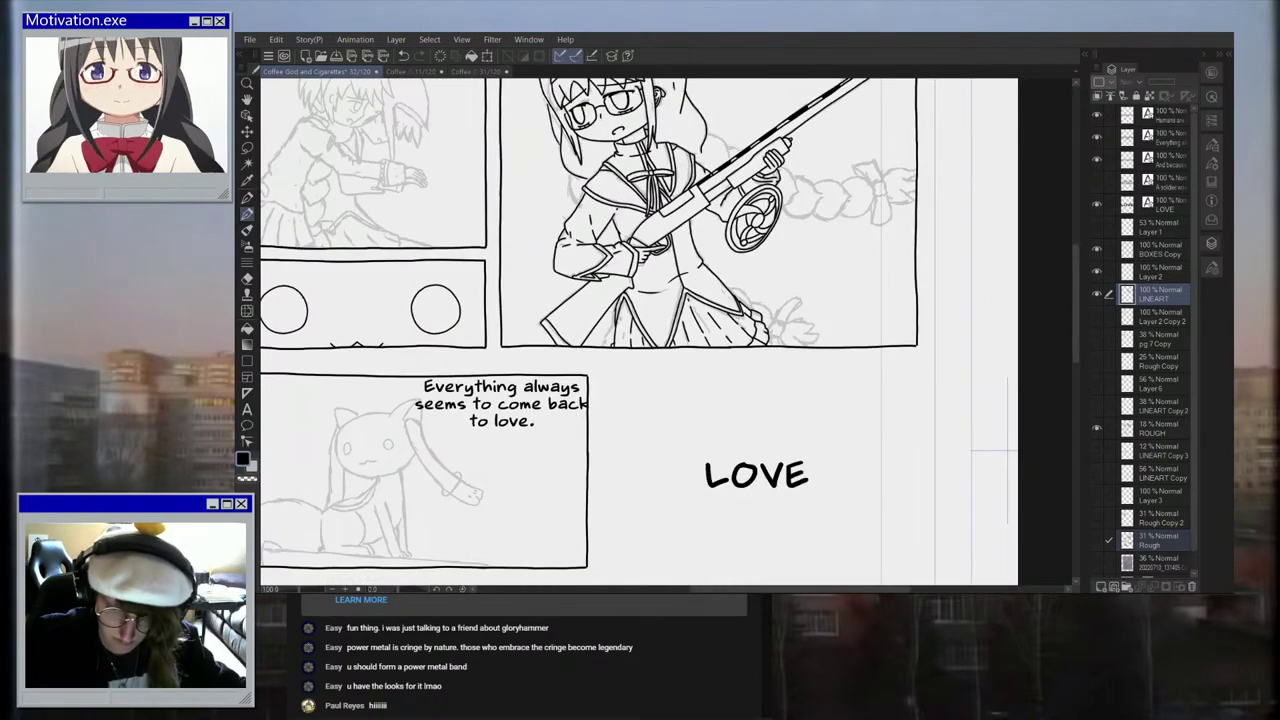
scroll(645, 324, "up", 2)
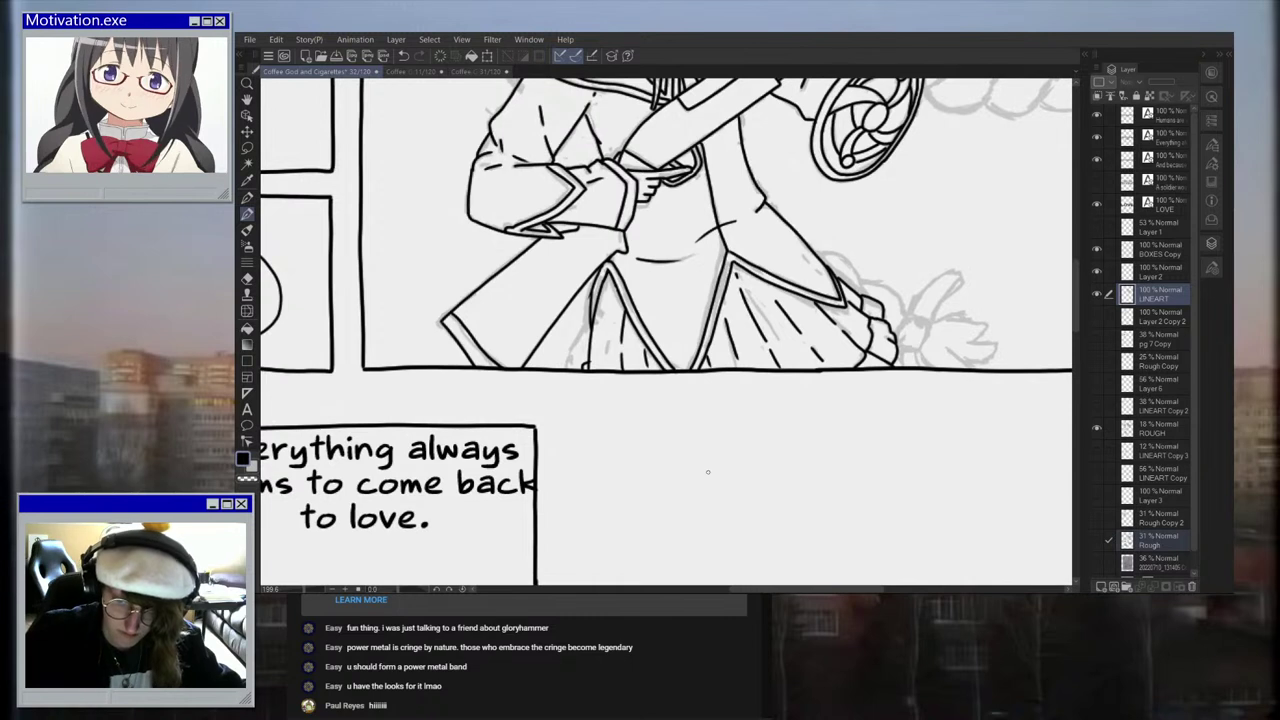
mouse_move(609, 261)
left_mouse_down()
mouse_move(585, 350)
mouse_move(610, 268)
mouse_move(626, 347)
left_mouse_up()
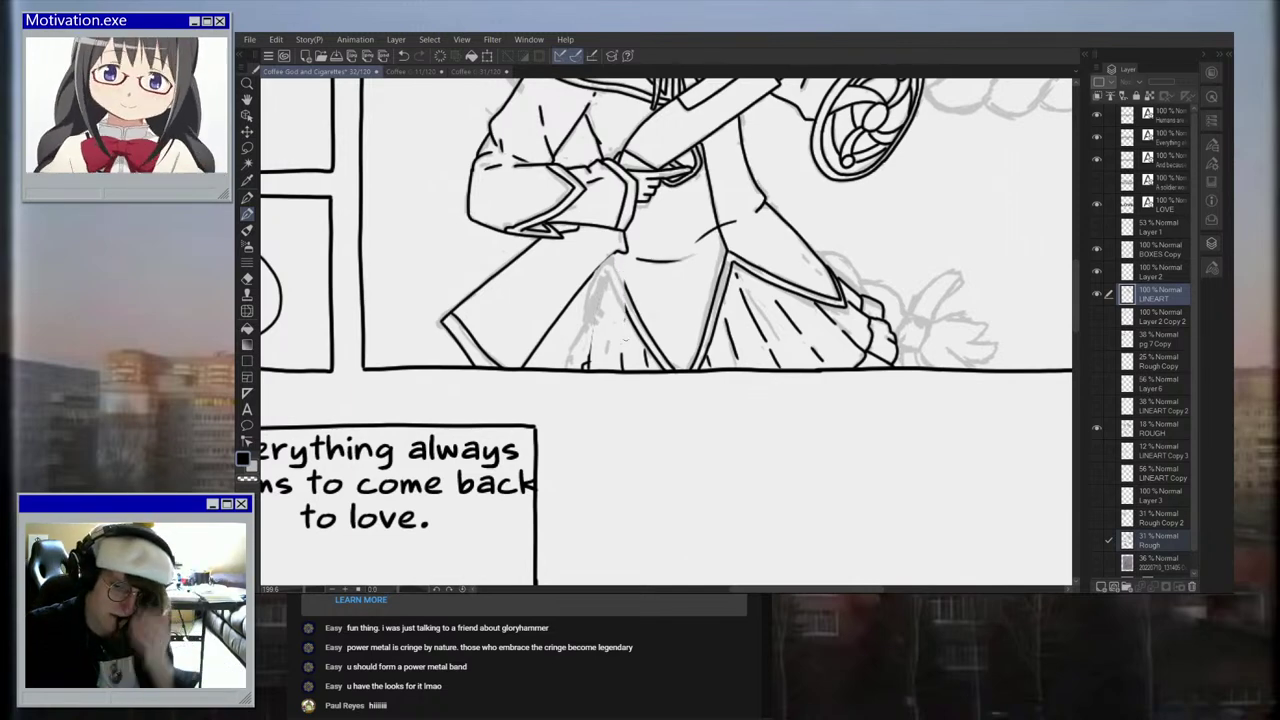
Step: Re-ink the double trim along the central panel's side of the coat opening, joining both lines in a rounded peak
scroll(640, 281, "up", 7)
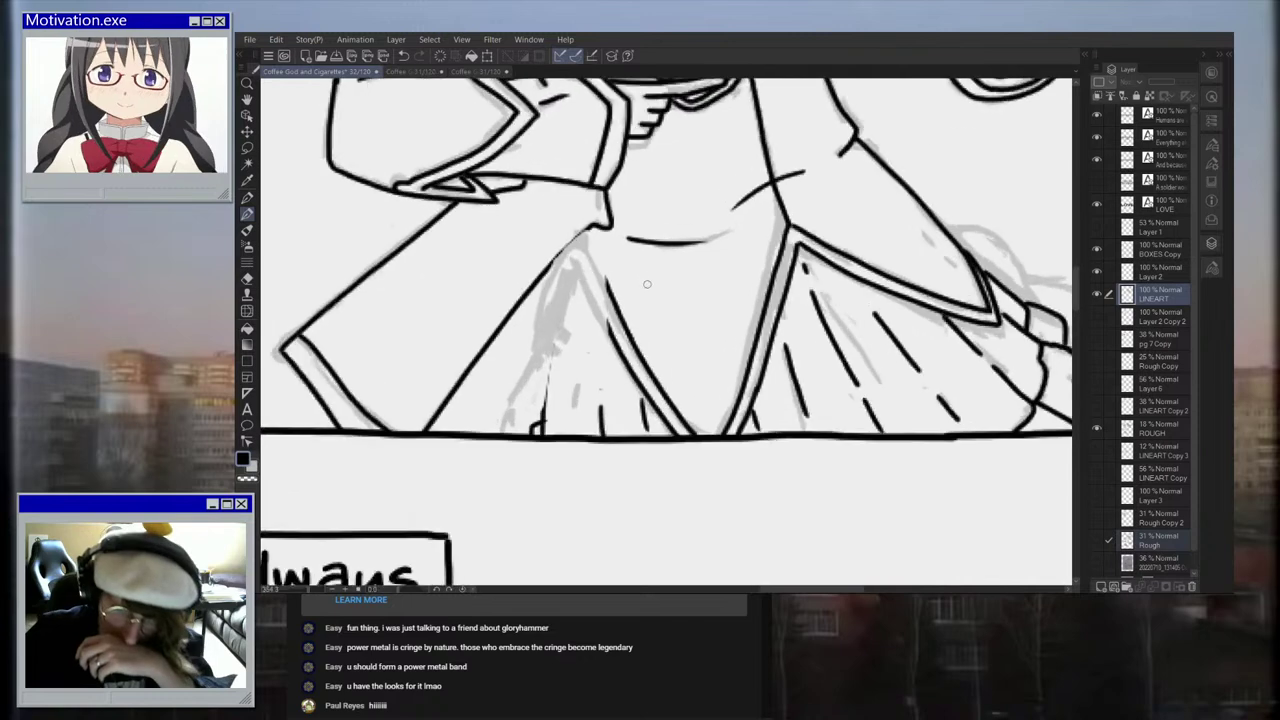
left_click_drag(533, 271, 586, 218)
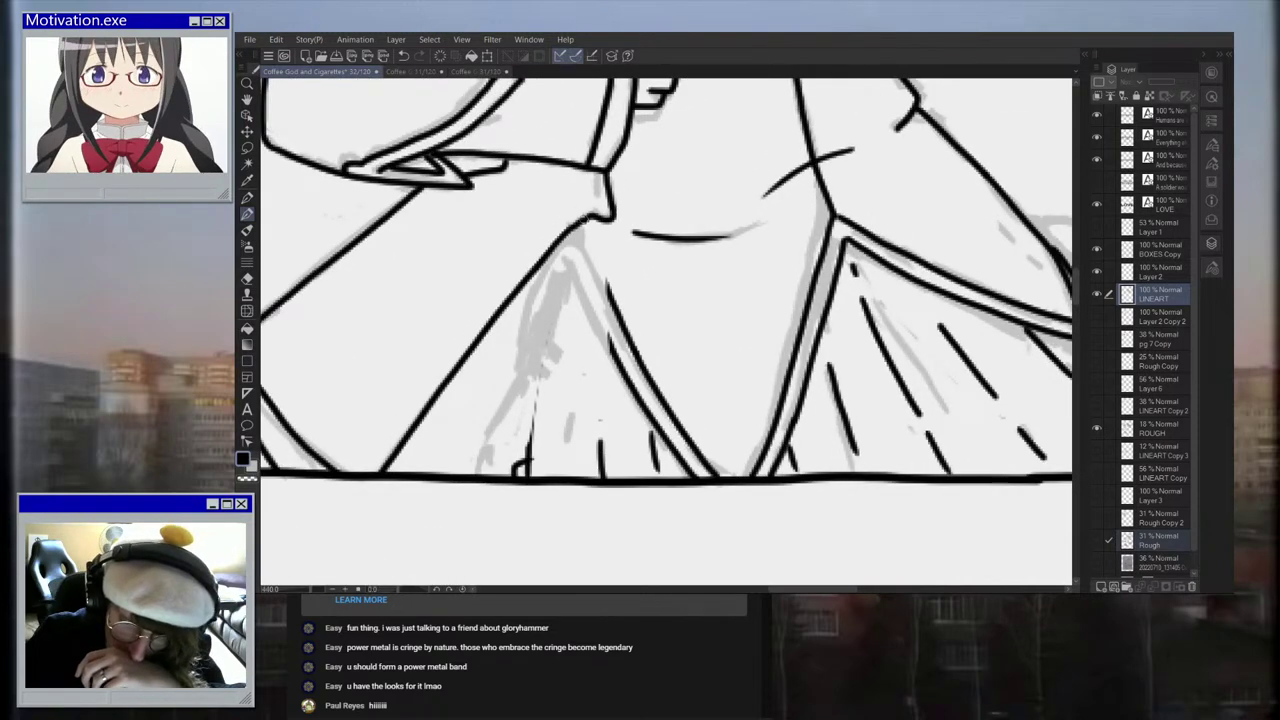
scroll(615, 314, "up", 3)
mouse_move(614, 371)
left_mouse_down()
mouse_move(574, 213)
mouse_move(600, 232)
mouse_move(632, 323)
left_mouse_up()
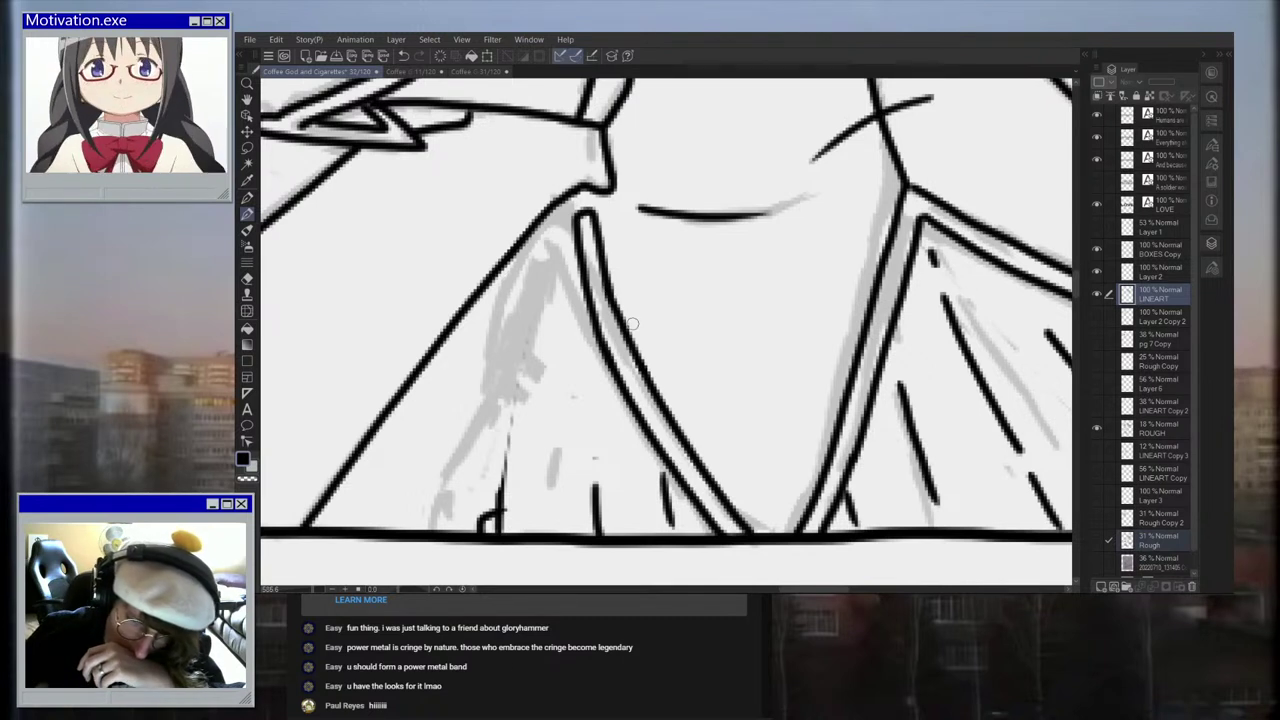
Step: Ink a short trim line from the rounded peak and the inner skirt edge from the opening down to the panel border
left_click_drag(578, 213, 537, 285)
mouse_move(497, 492)
left_mouse_down()
mouse_move(514, 376)
mouse_move(557, 260)
mouse_move(488, 470)
left_mouse_up()
scroll(593, 265, "up", 1)
scroll(593, 265, "up", 1)
key("ctrl+z")
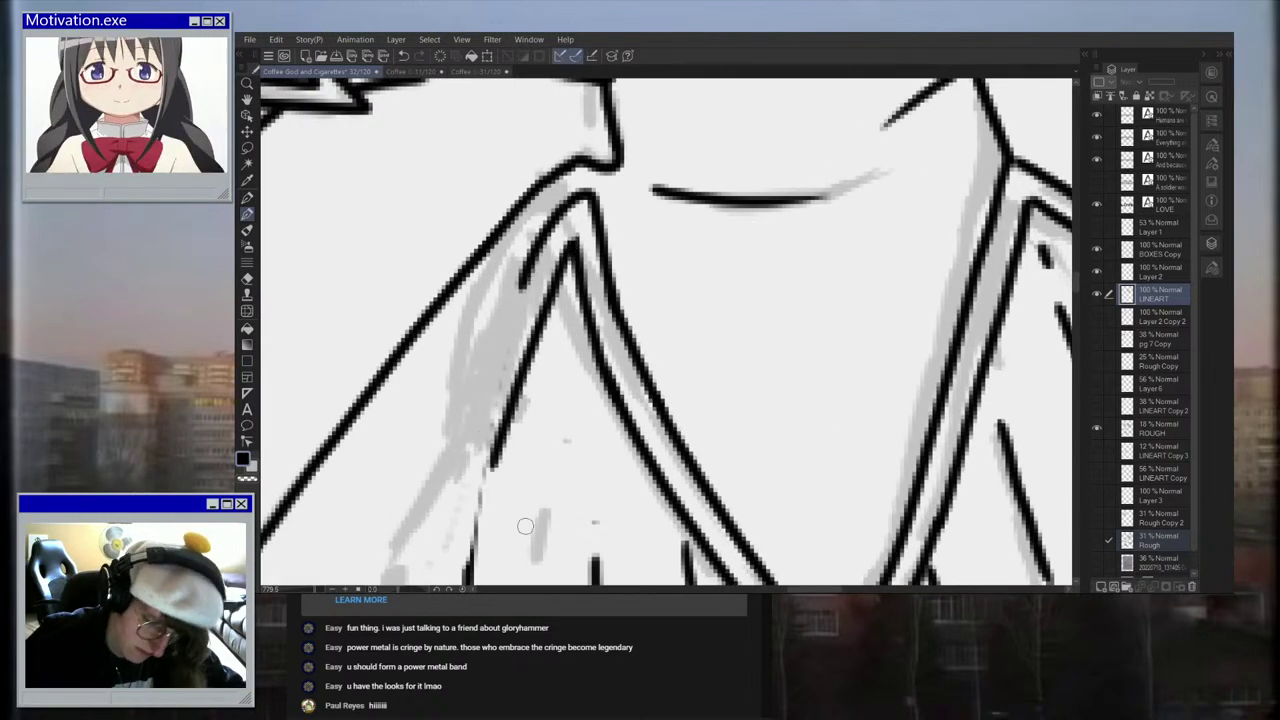
mouse_move(538, 360)
left_mouse_down()
mouse_move(489, 568)
mouse_move(472, 550)
mouse_move(486, 486)
mouse_move(545, 320)
left_mouse_up()
scroll(567, 368, "down", 5)
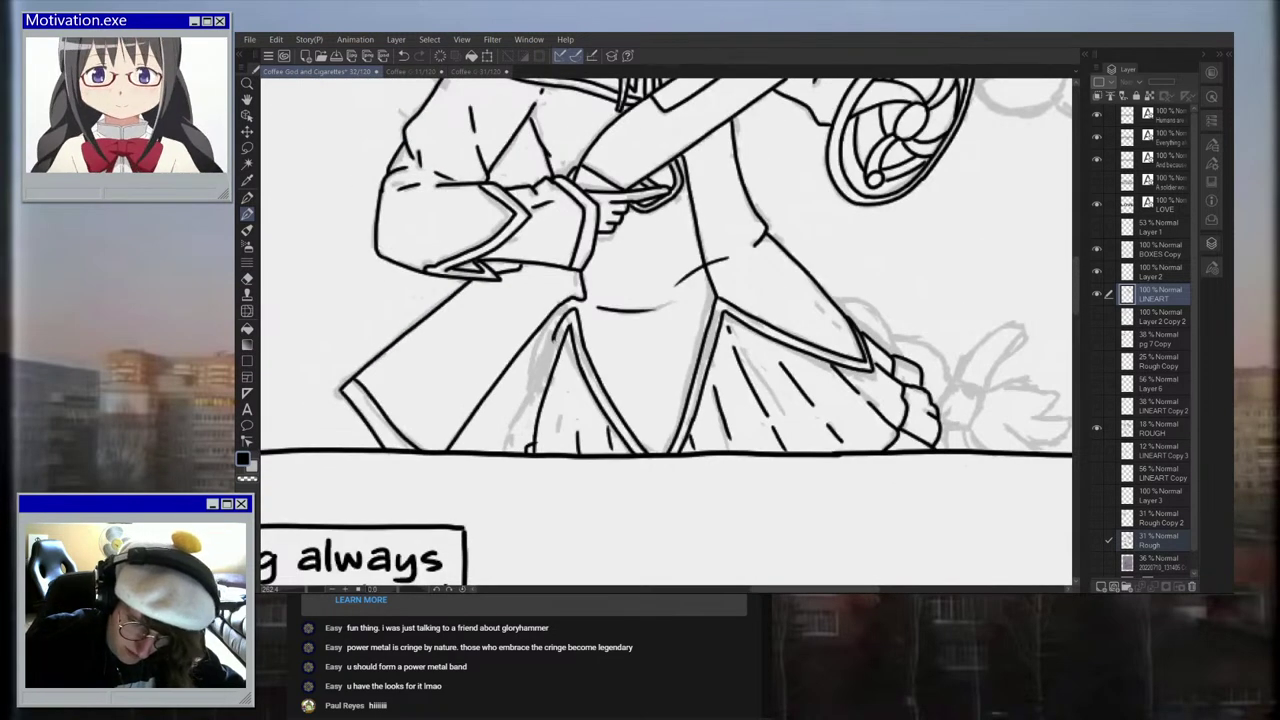
Step: Try inking a fold line from the coat flap's edge down beside the peak of the front opening
scroll(553, 350, "up", 2)
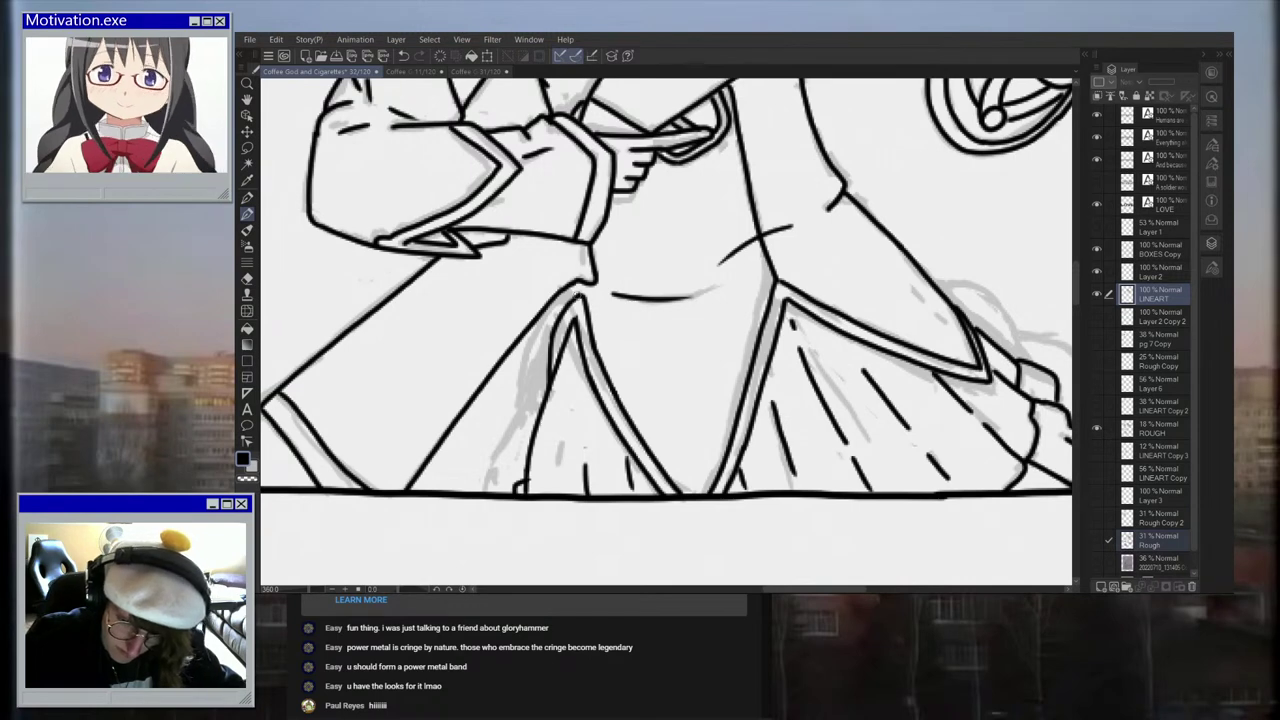
scroll(587, 300, "up", 1)
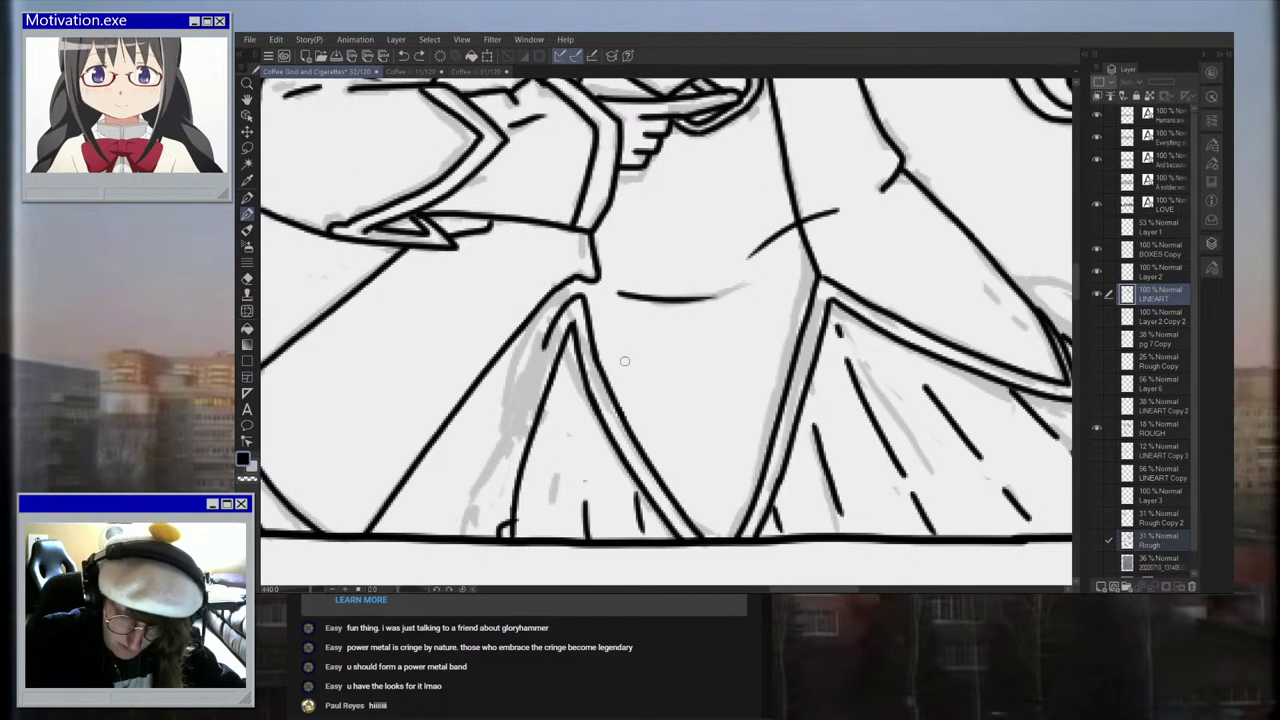
mouse_move(538, 413)
left_mouse_down()
mouse_move(540, 298)
mouse_move(537, 414)
left_mouse_up()
key("ctrl+z")
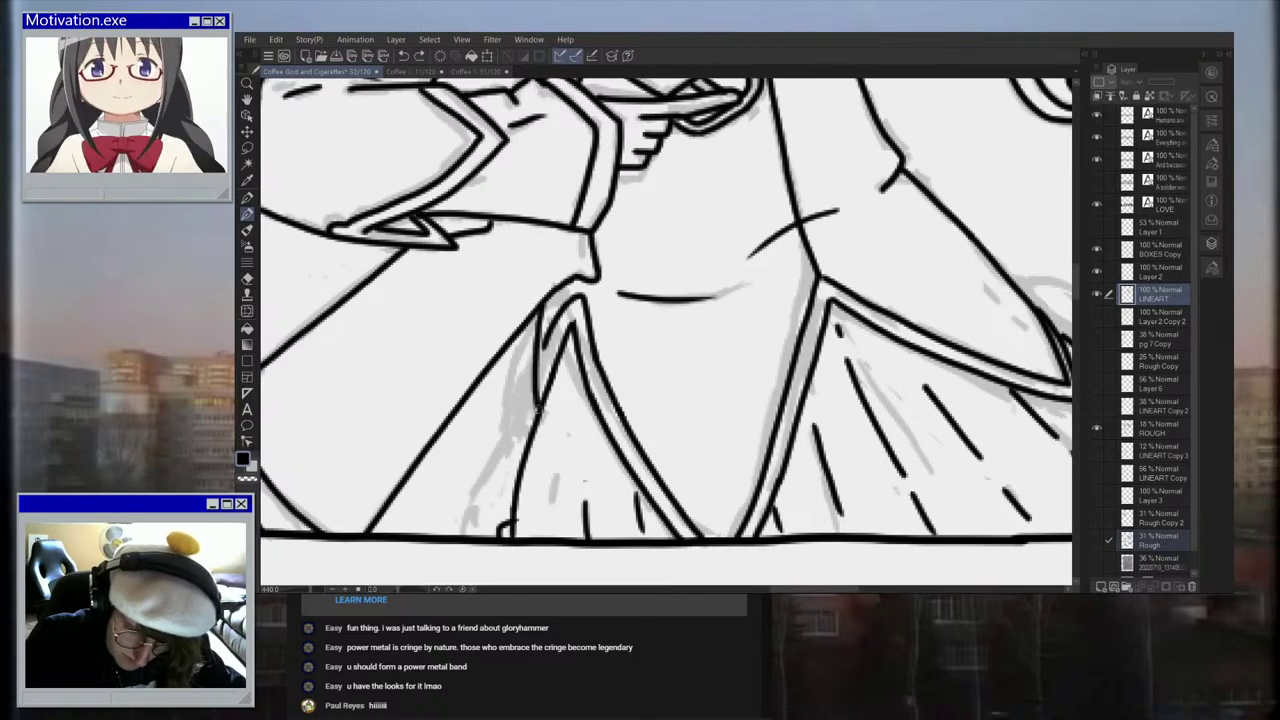
scroll(560, 366, "up", 2)
left_click_drag(545, 288, 534, 320)
left_click_drag(550, 262, 543, 377)
scroll(613, 345, "down", 2)
scroll(613, 345, "down", 4)
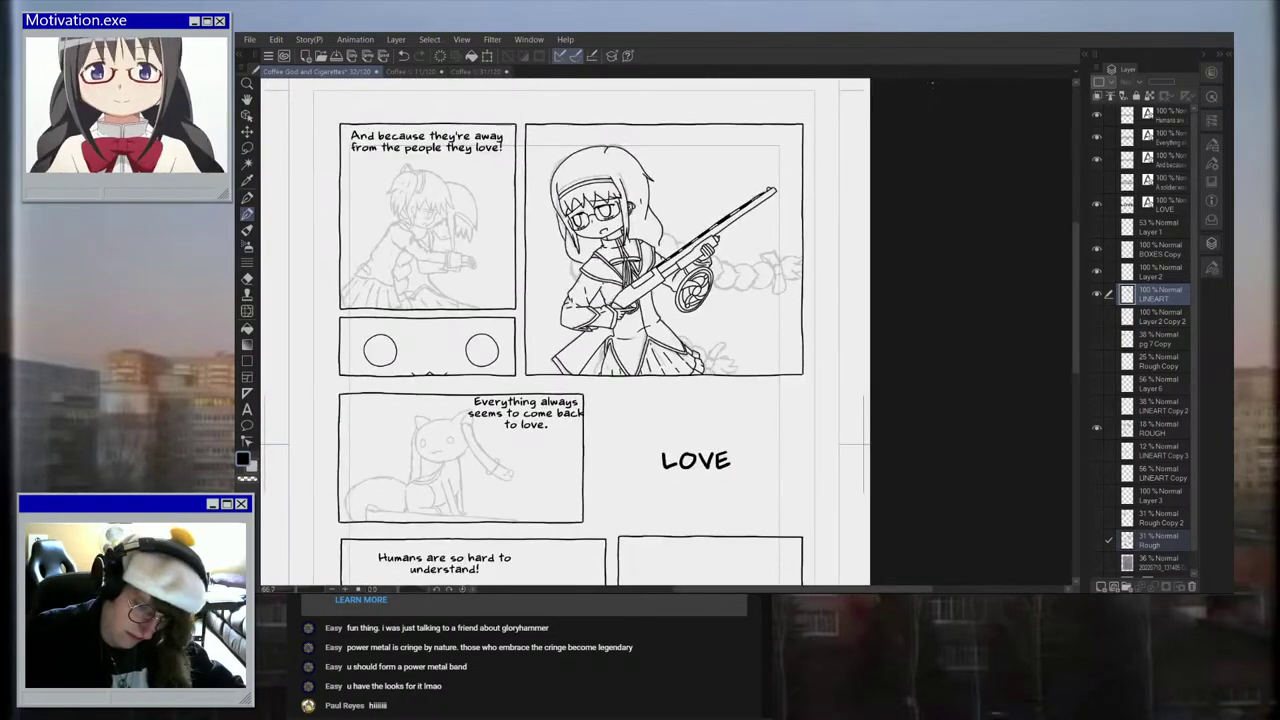
Step: Re-ink the peak of the front opening and the short fold line running beneath the coat flap's edge
scroll(600, 354, "up", 4)
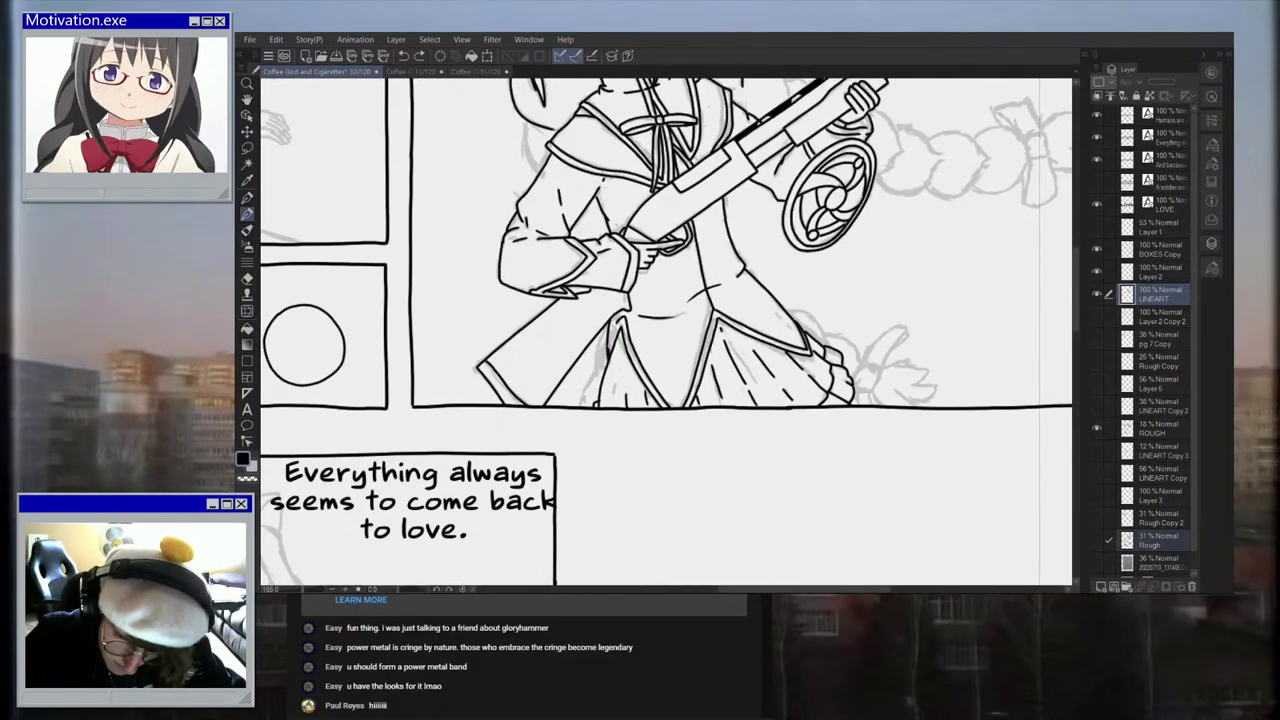
scroll(612, 336, "up", 2)
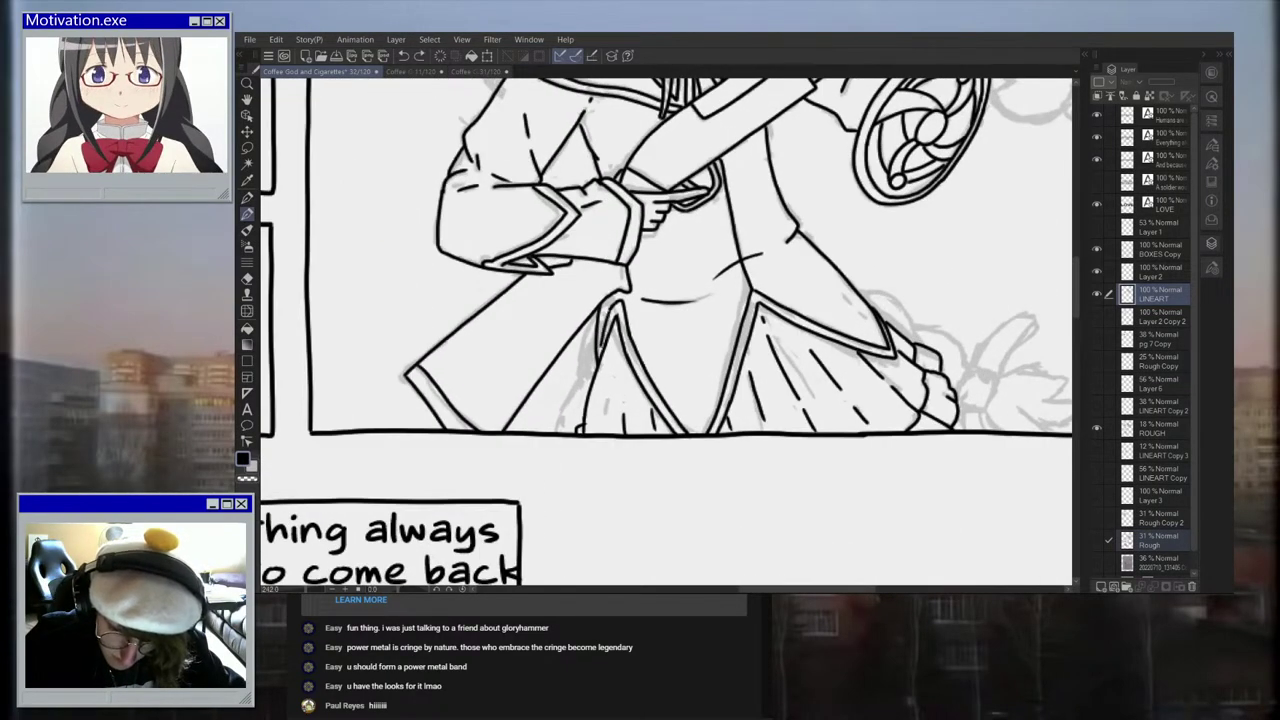
scroll(601, 350, "down", 3)
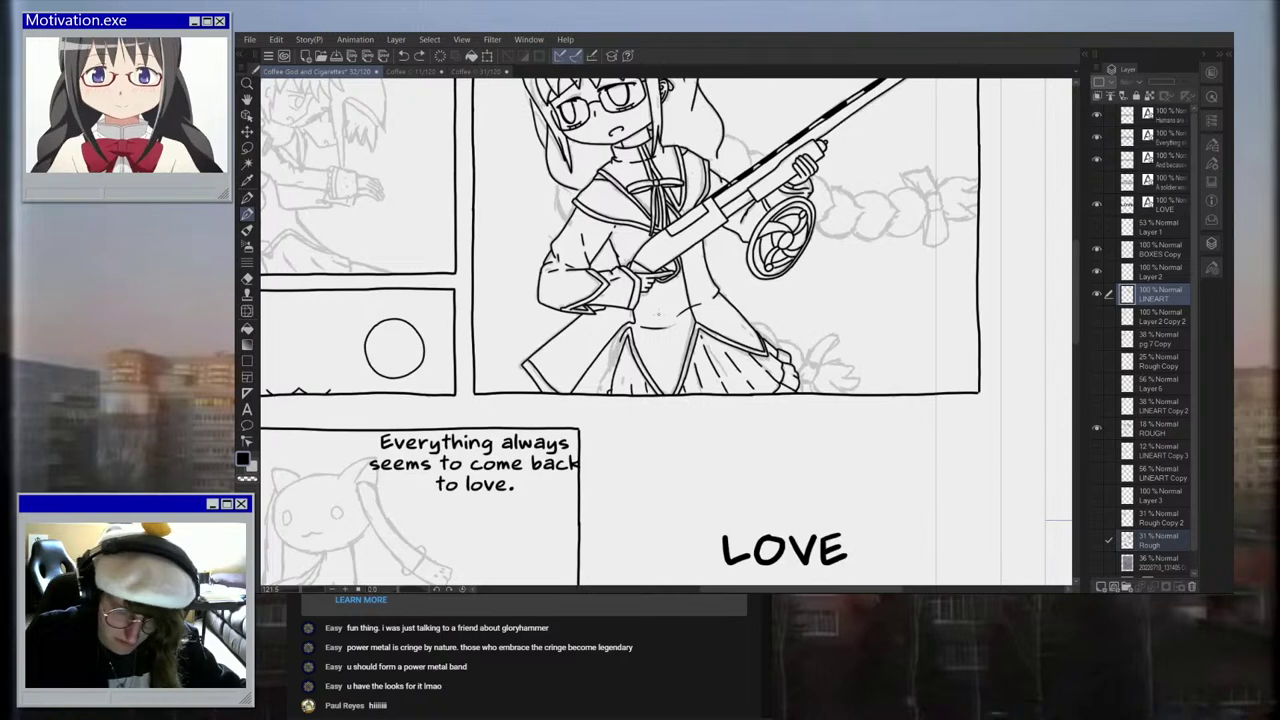
scroll(660, 313, "up", 3)
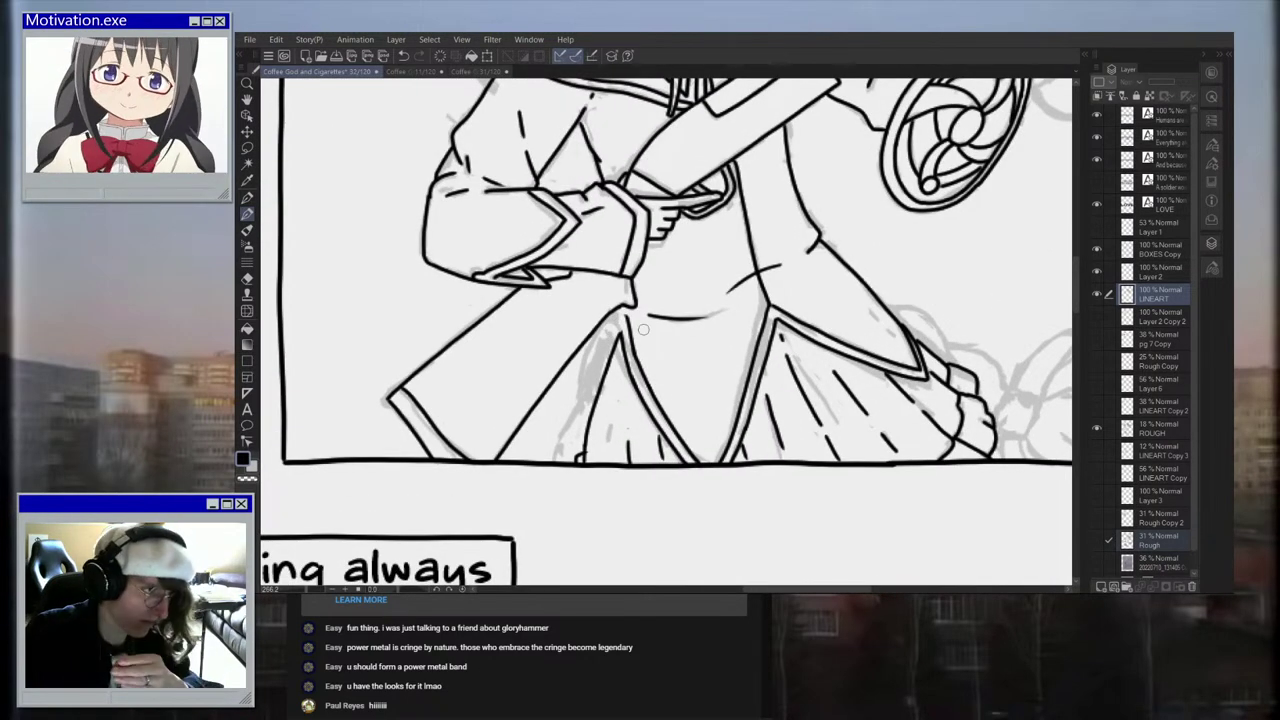
scroll(643, 329, "up", 2)
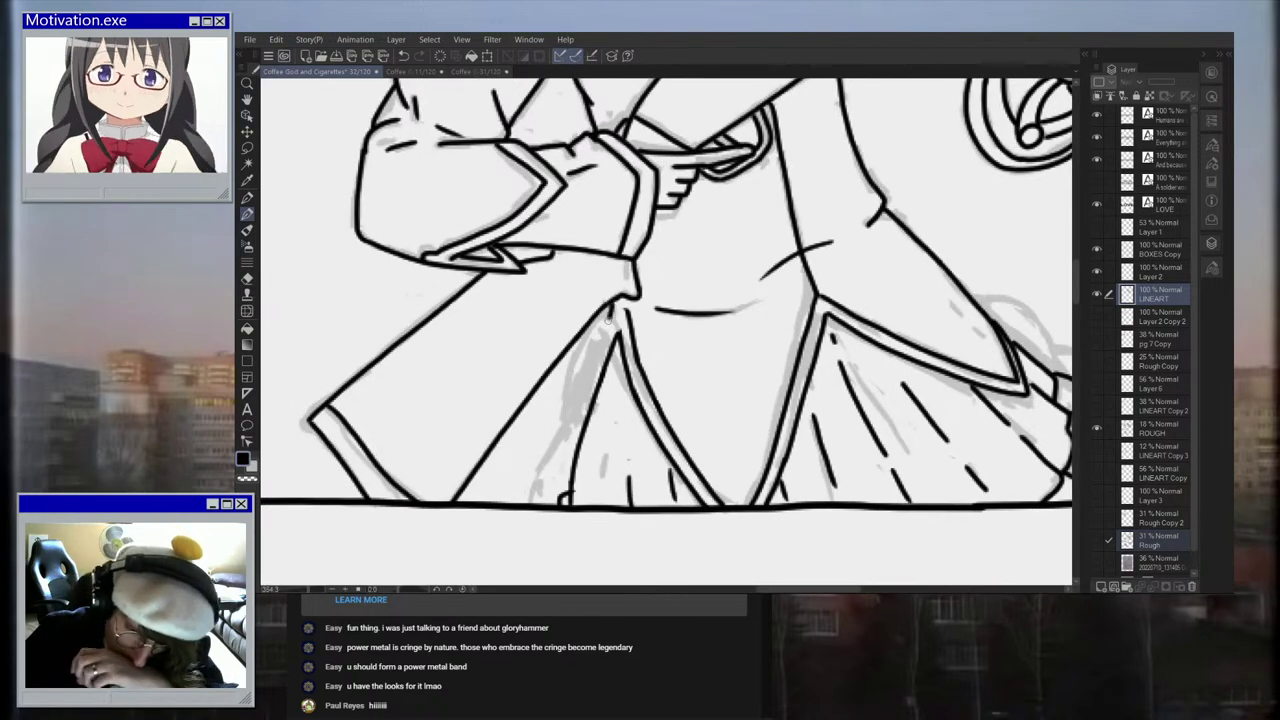
left_click_drag(602, 345, 594, 392)
left_click_drag(626, 308, 606, 346)
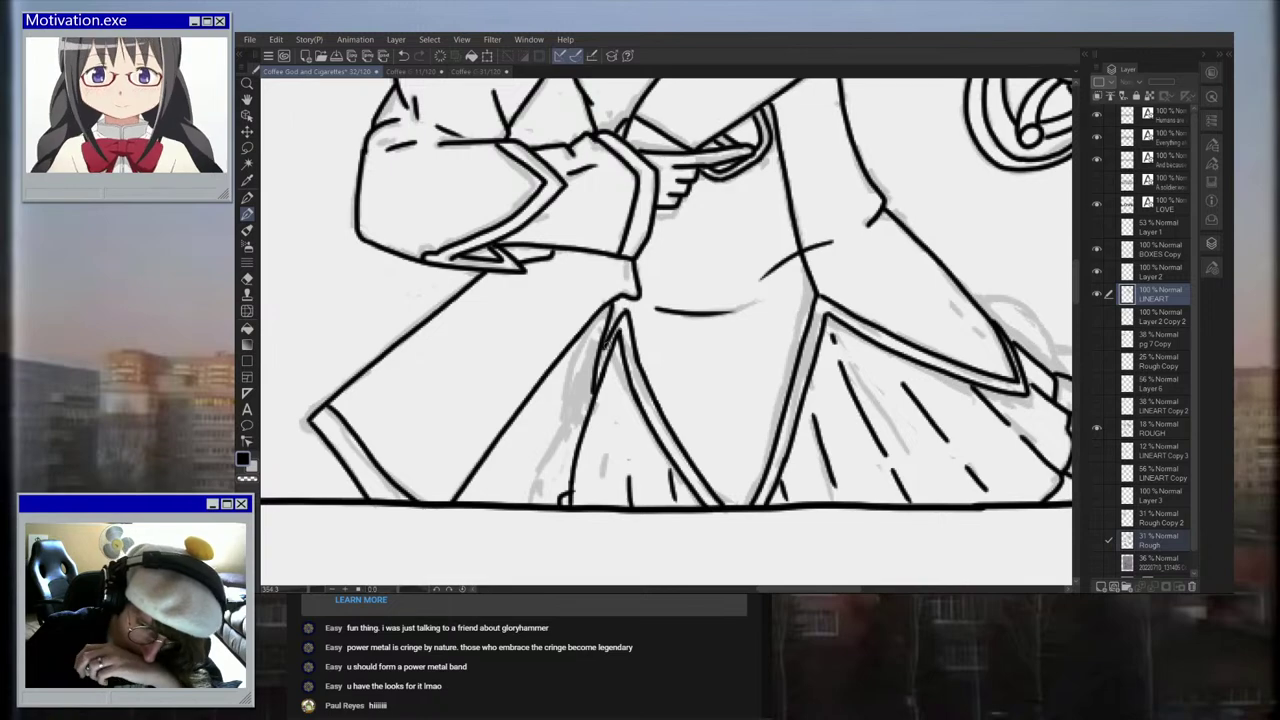
Step: Hide the 18% ROUGH layer and review the girl's clean line art within the whole page
scroll(604, 350, "down", 5)
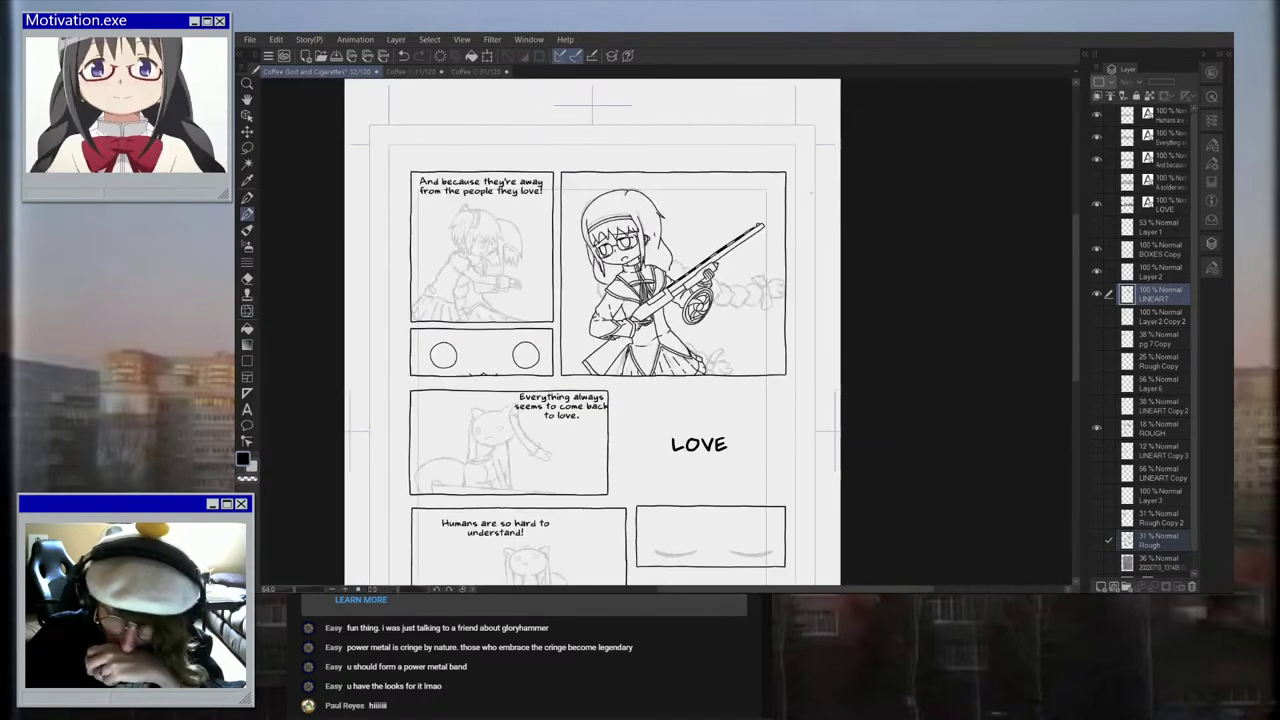
scroll(705, 357, "up", 4)
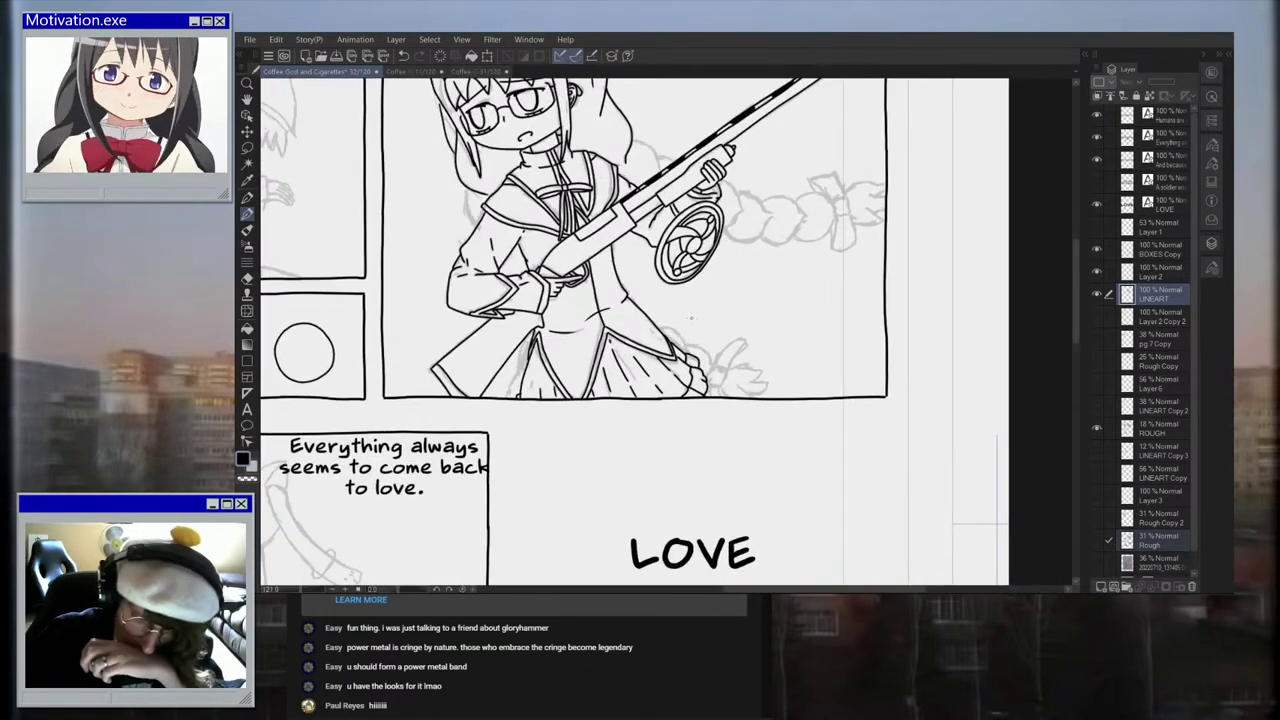
scroll(560, 398, "up", 2)
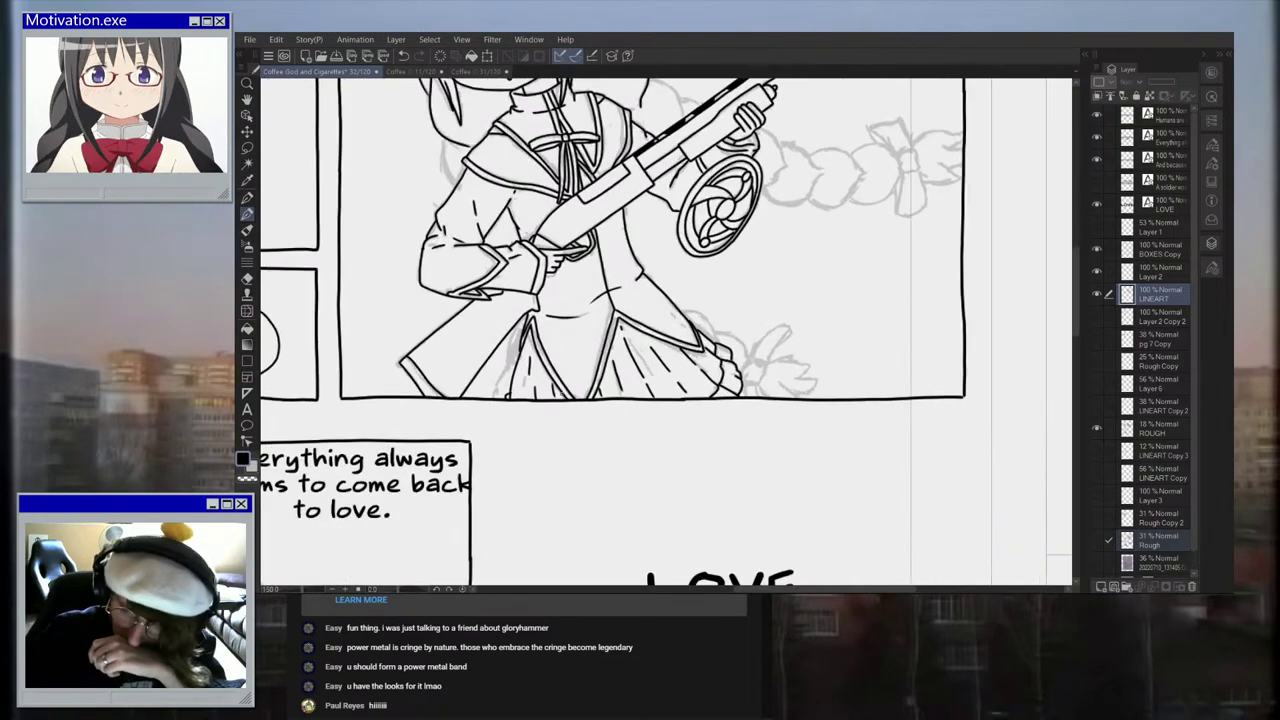
left_click(1096, 428)
scroll(919, 466, "down", 5)
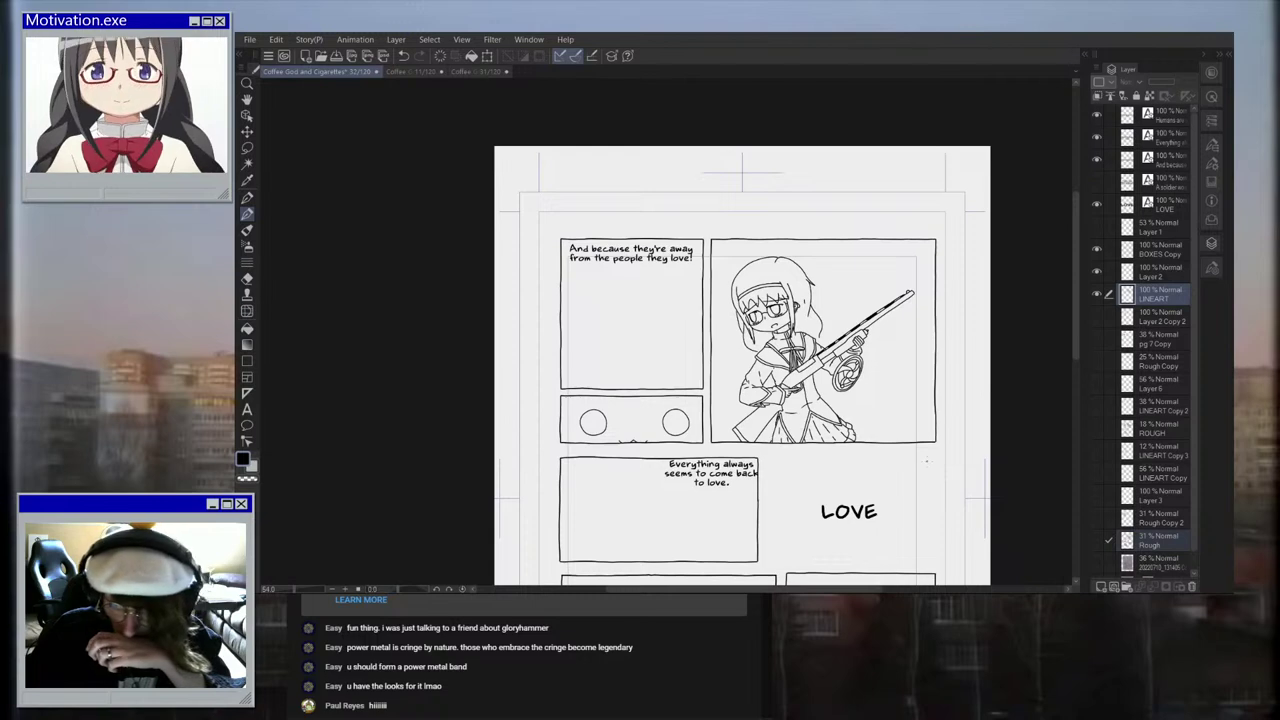
scroll(922, 453, "up", 2)
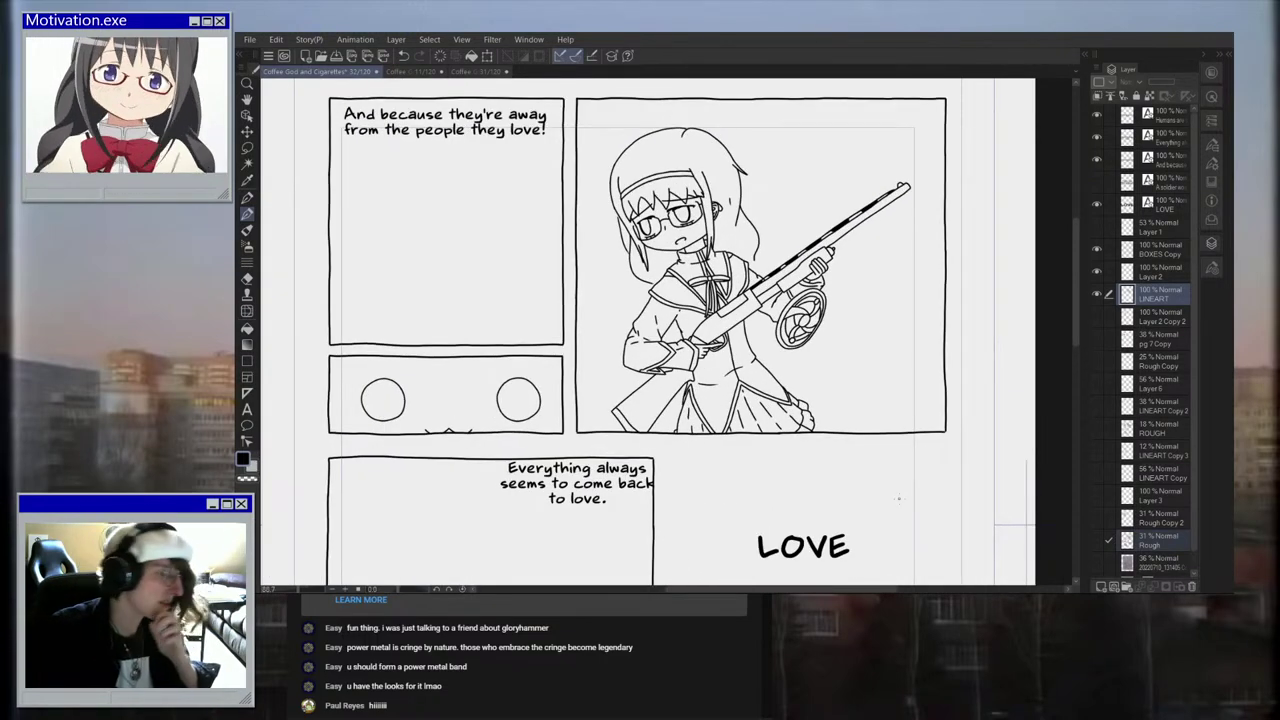
scroll(898, 497, "up", 2)
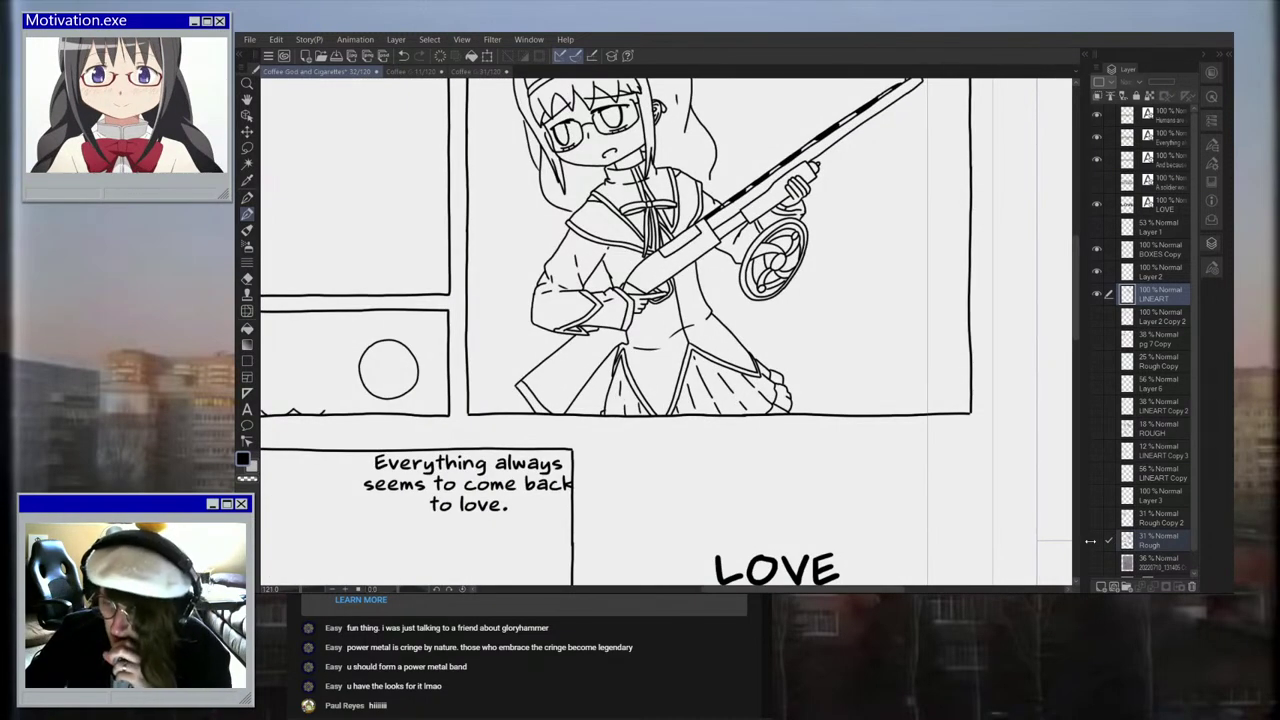
Step: Compare the line art with the 31% Rough layer, hide that layer, and review the inked panel
left_click(1097, 543)
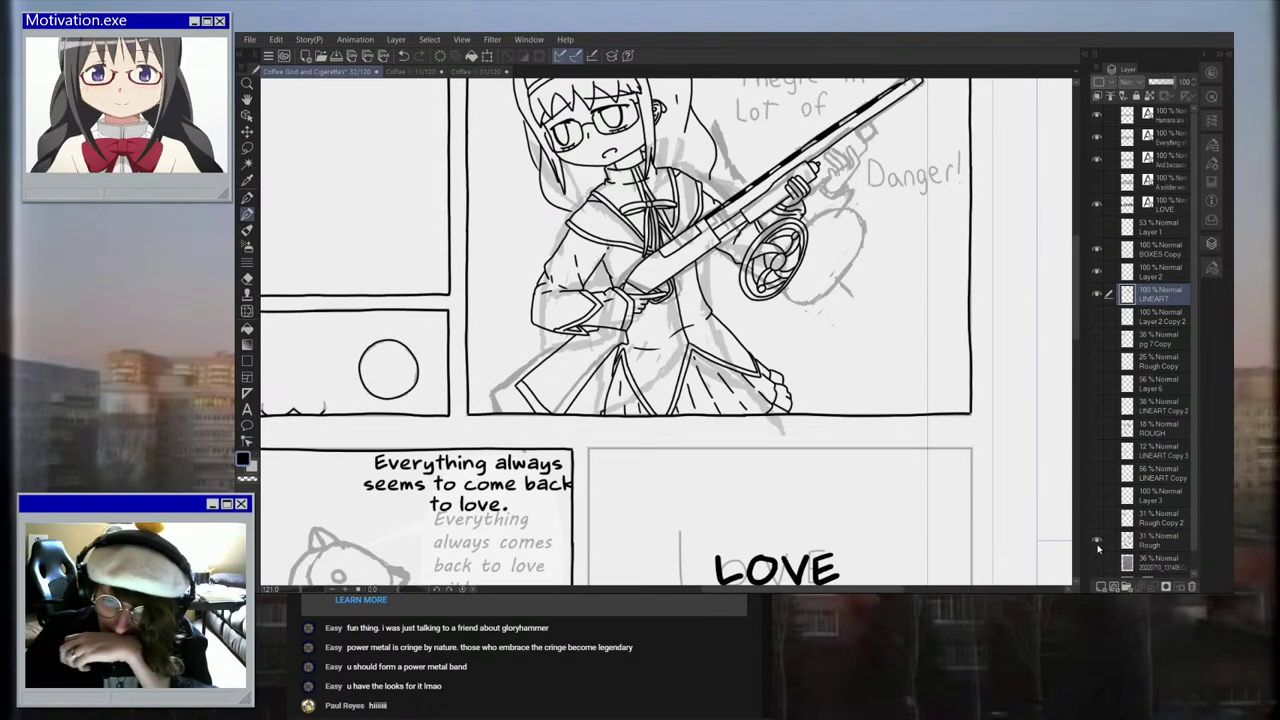
left_click(1097, 541)
scroll(937, 491, "down", 4)
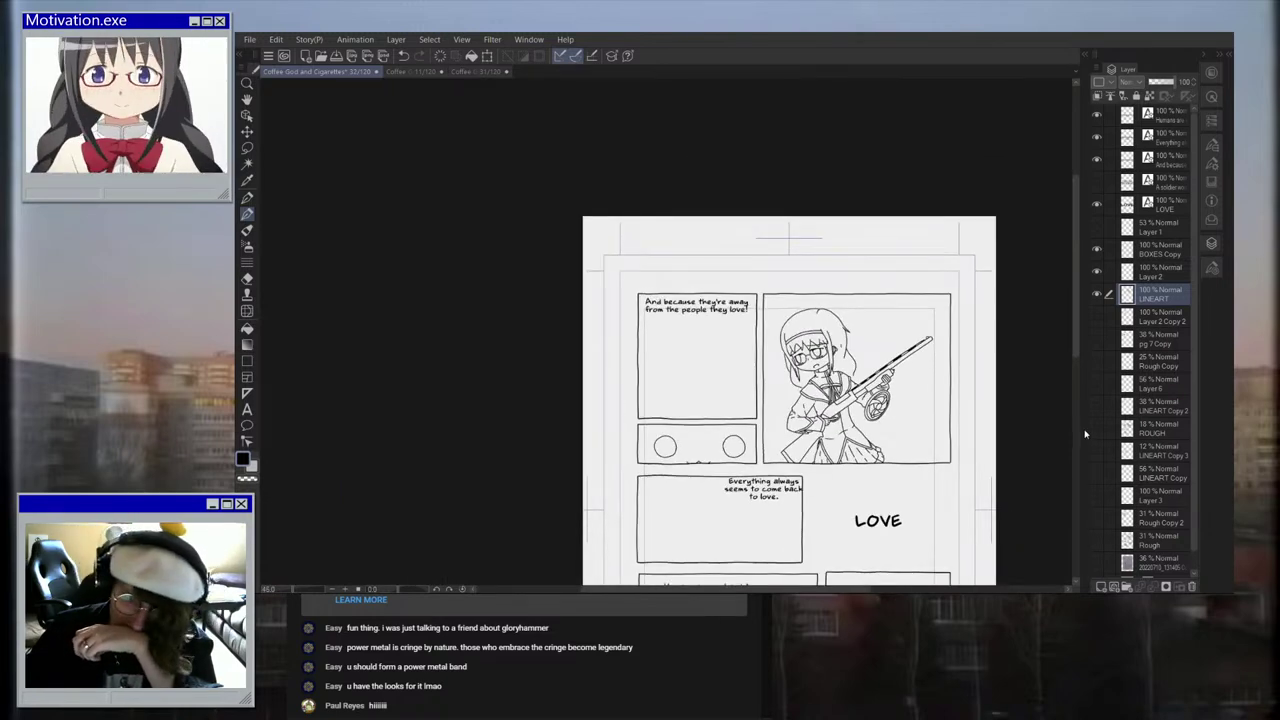
scroll(952, 479, "up", 4)
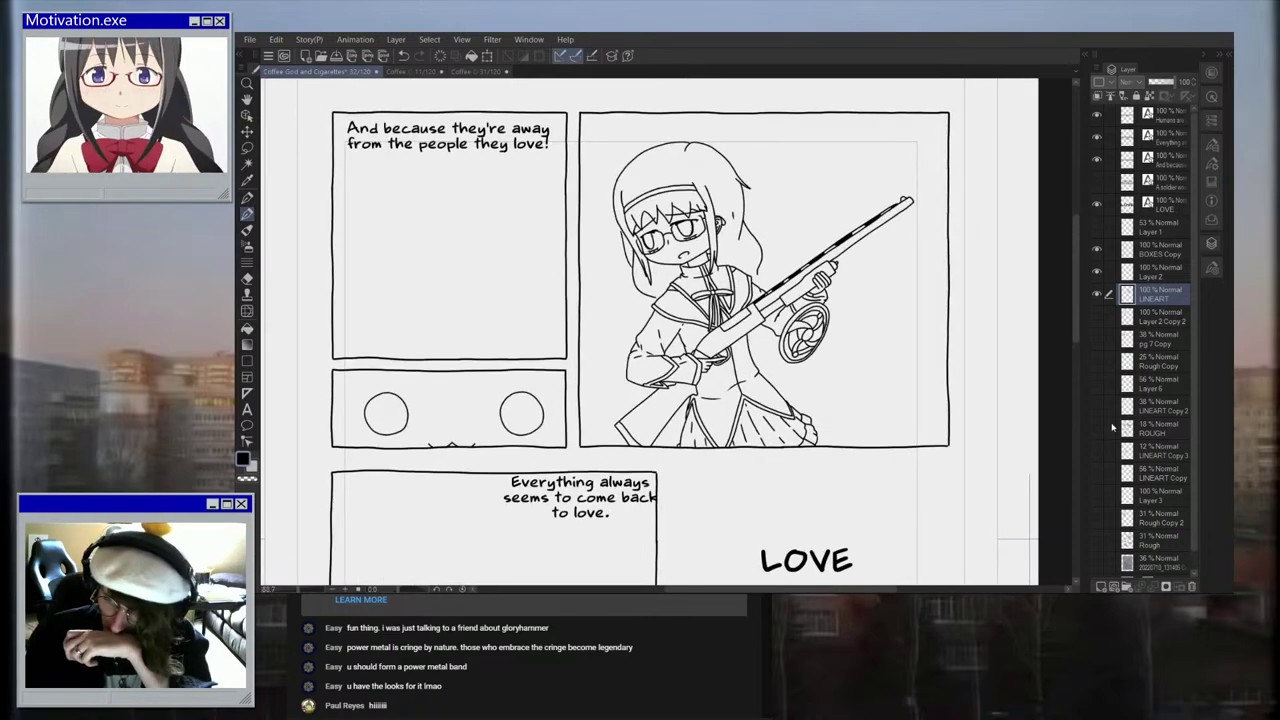
Step: Show the 18% ROUGH layer and ink the outer curve of the hair hanging behind the girl's collar and sleeve
left_click(1097, 429)
scroll(834, 378, "up", 3)
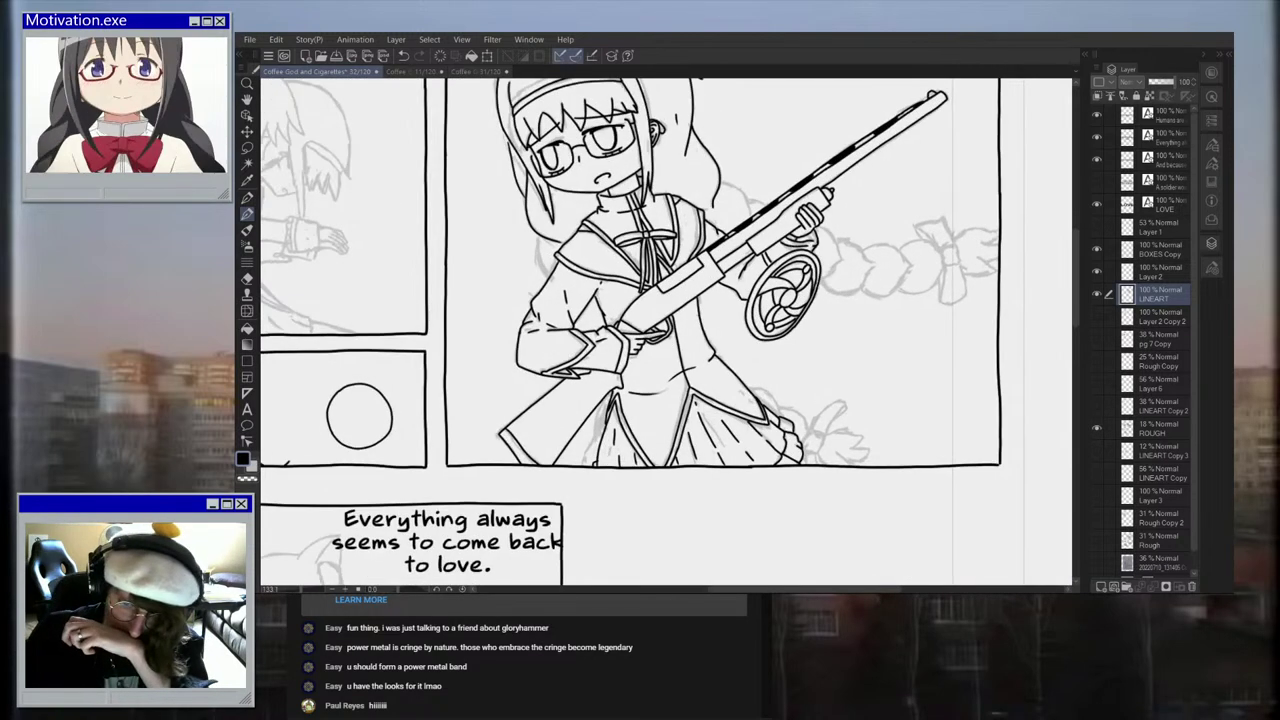
scroll(547, 228, "up", 2)
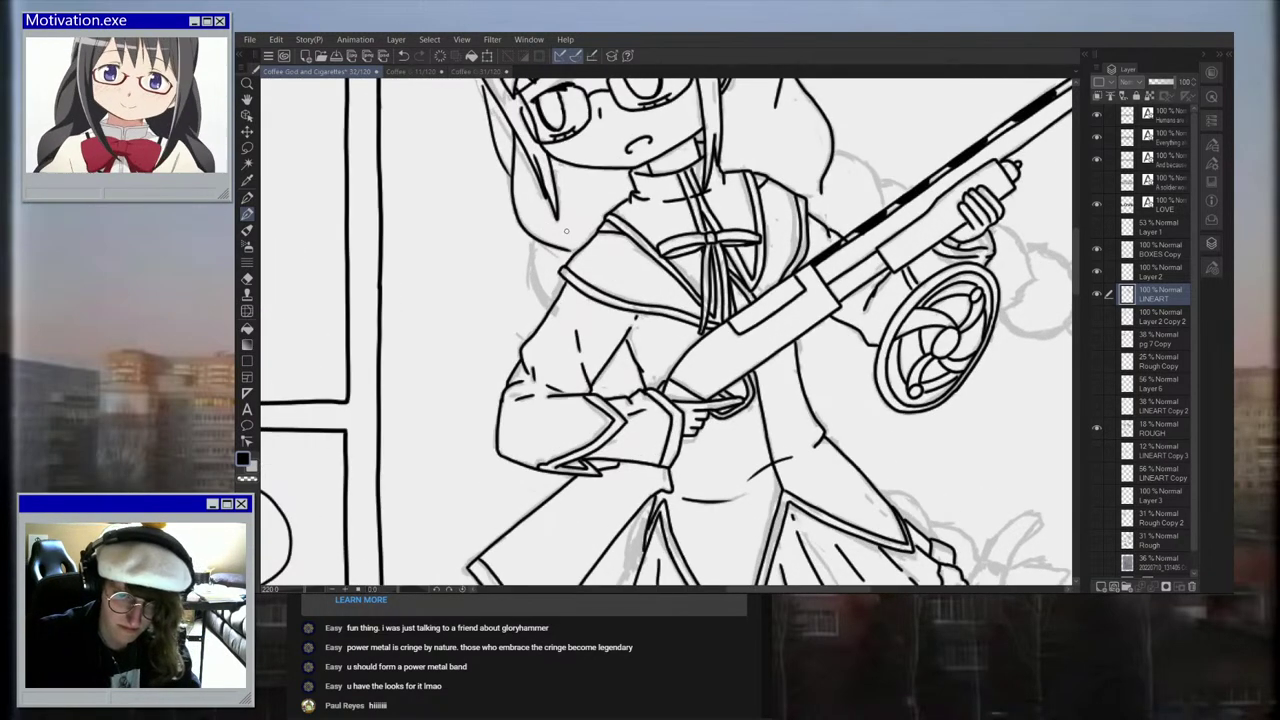
scroll(550, 237, "up", 2)
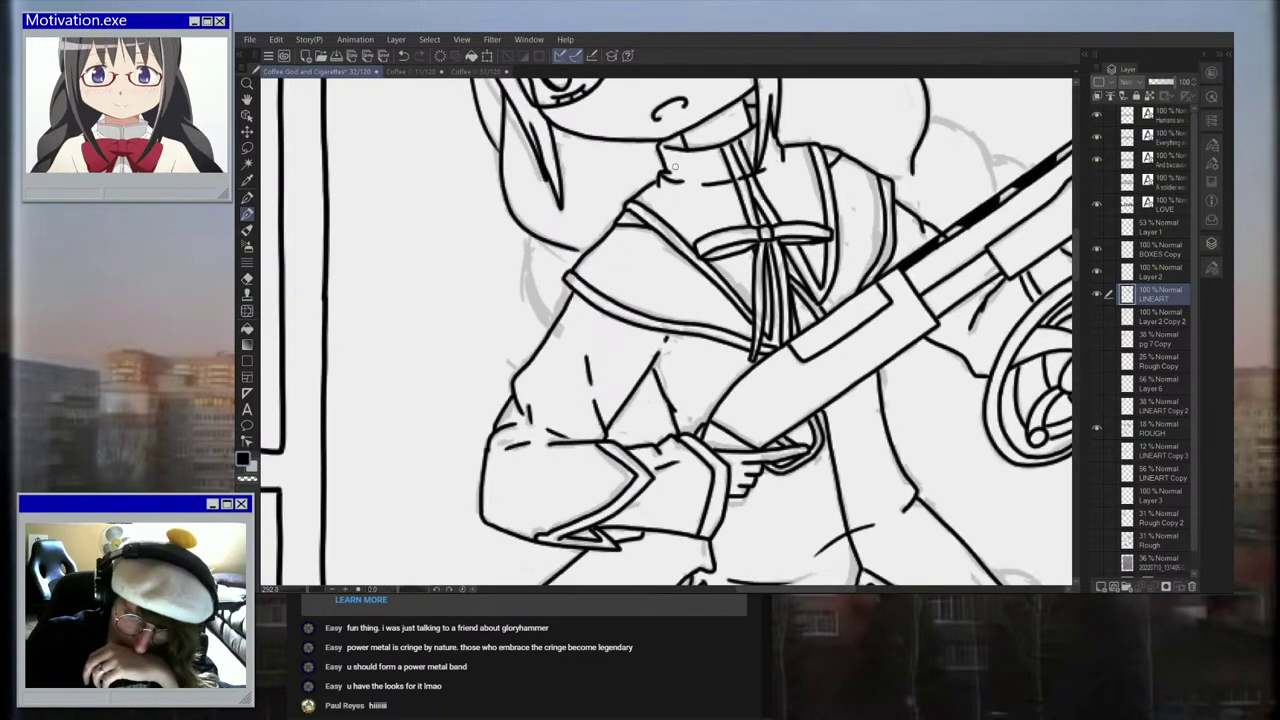
left_click_drag(522, 237, 552, 328)
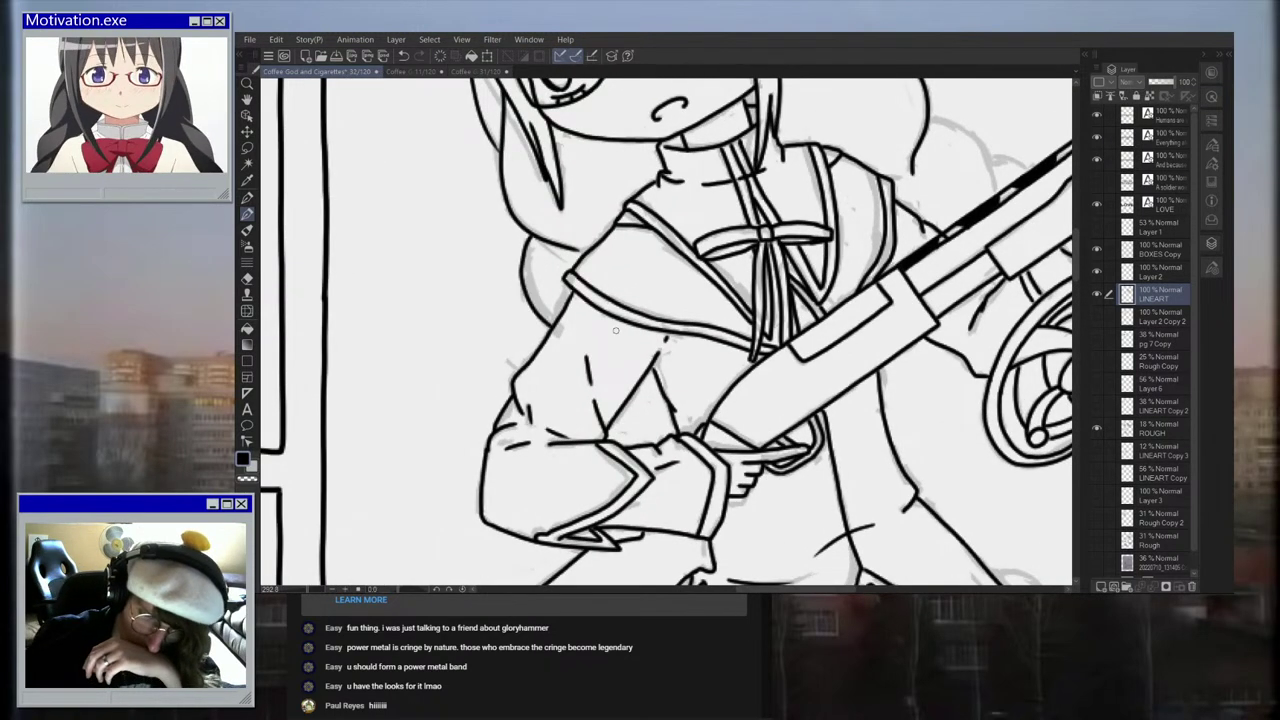
scroll(839, 357, "down", 5)
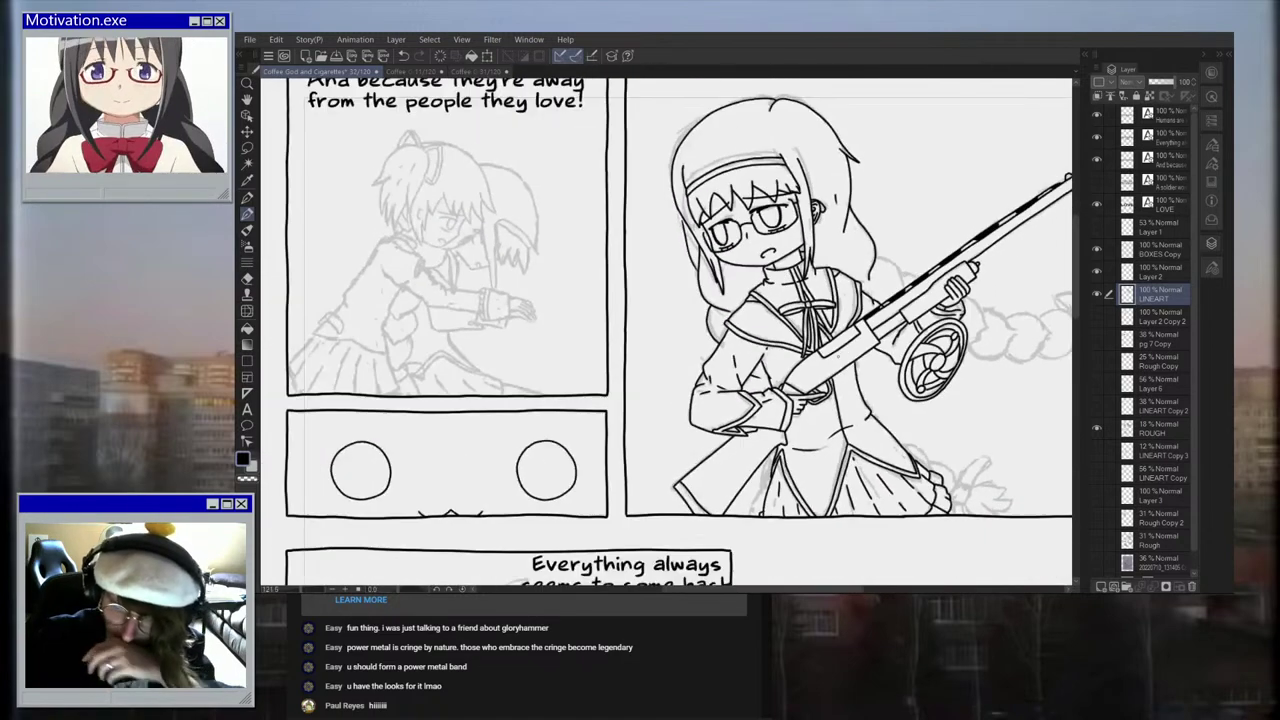
Step: Ink a short crease on the girl's bent sleeve beside the shotgun stock, undoing the unsatisfactory strokes
scroll(856, 465, "up", 4)
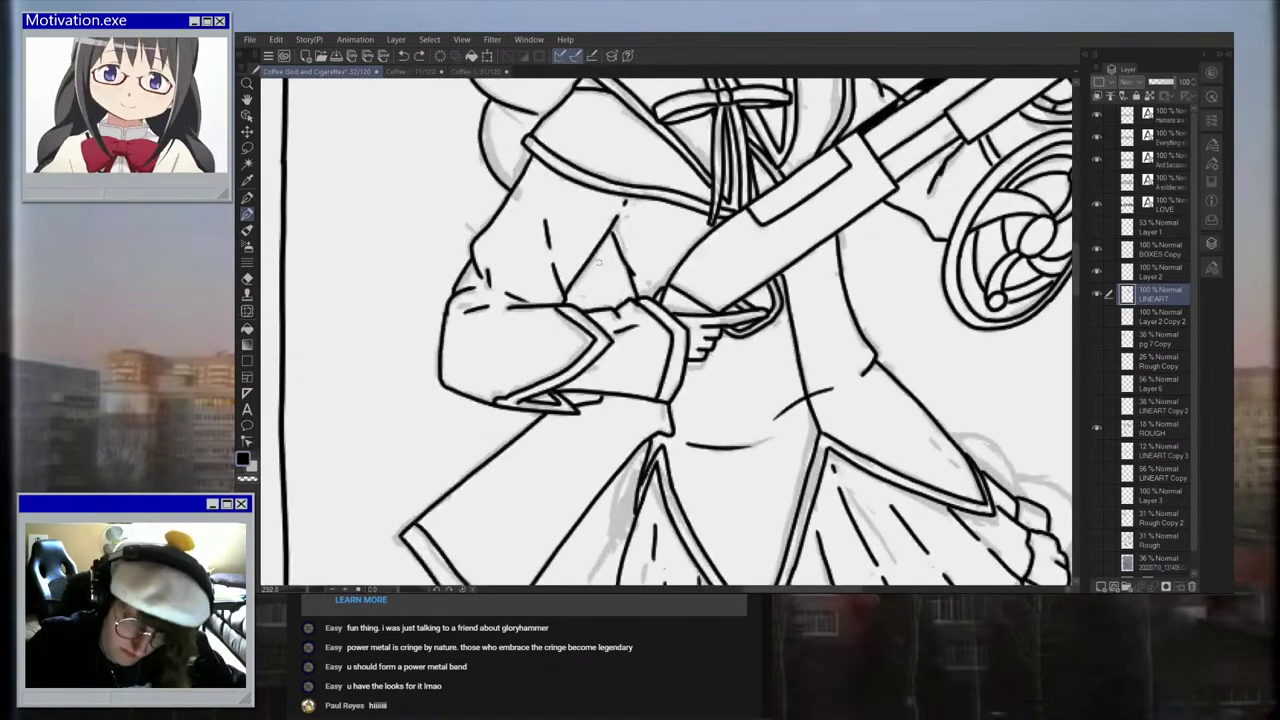
mouse_move(585, 264)
left_mouse_down()
mouse_move(613, 308)
mouse_move(581, 285)
mouse_move(605, 311)
left_mouse_up()
key("ctrl+z")
key("ctrl+z")
mouse_move(611, 248)
left_mouse_down()
mouse_move(594, 256)
mouse_move(586, 297)
mouse_move(608, 307)
mouse_move(582, 287)
mouse_move(584, 265)
left_mouse_up()
key("ctrl+z")
key("ctrl+z")
scroll(615, 257, "down", 10)
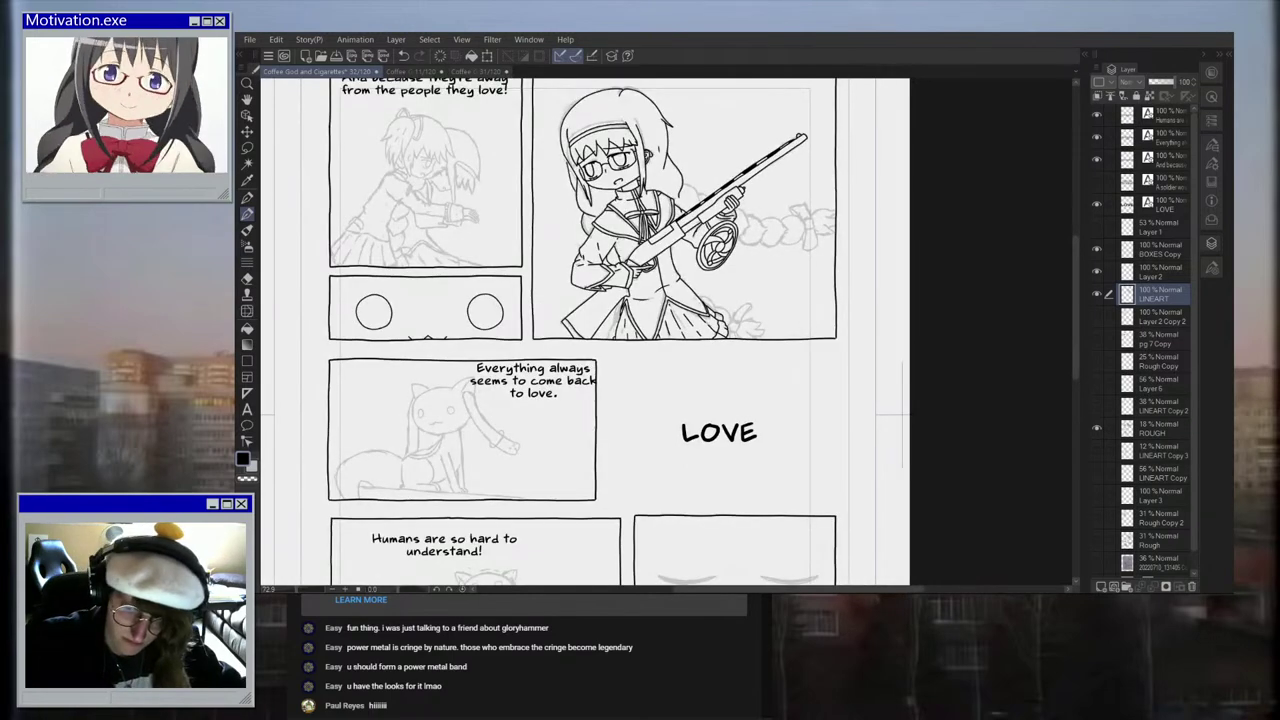
scroll(607, 263, "up", 6)
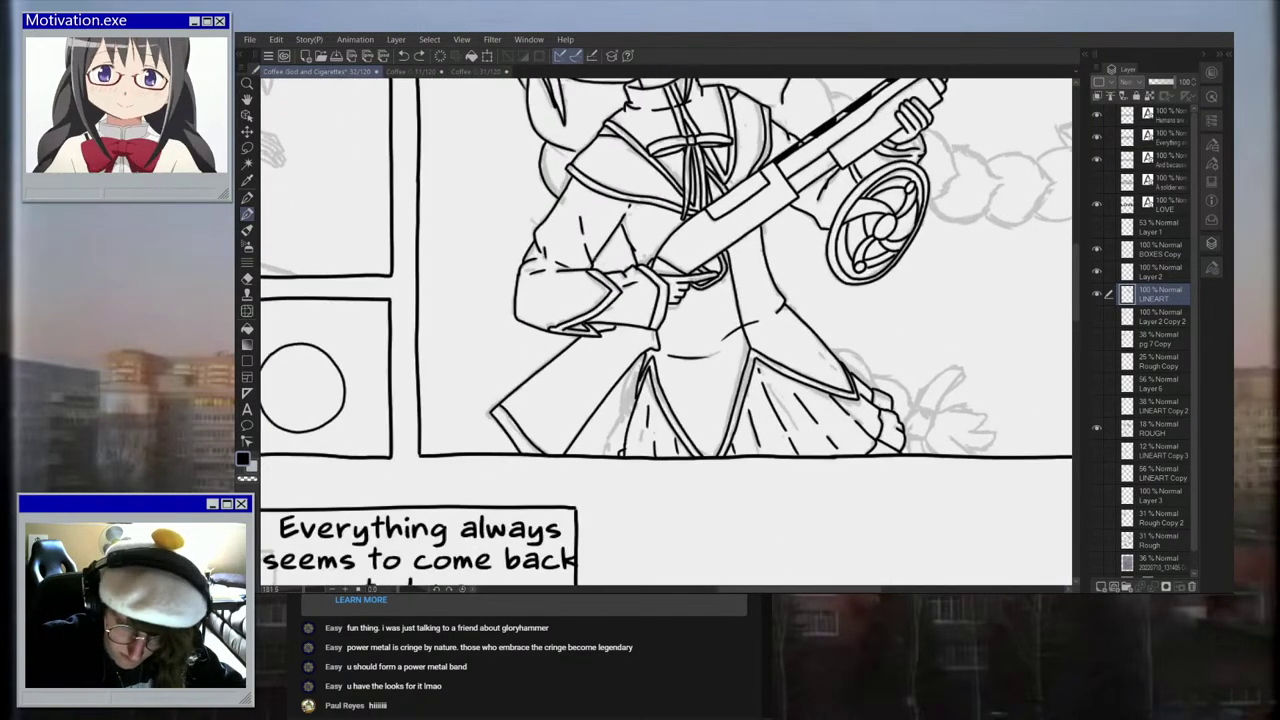
scroll(605, 270, "up", 2)
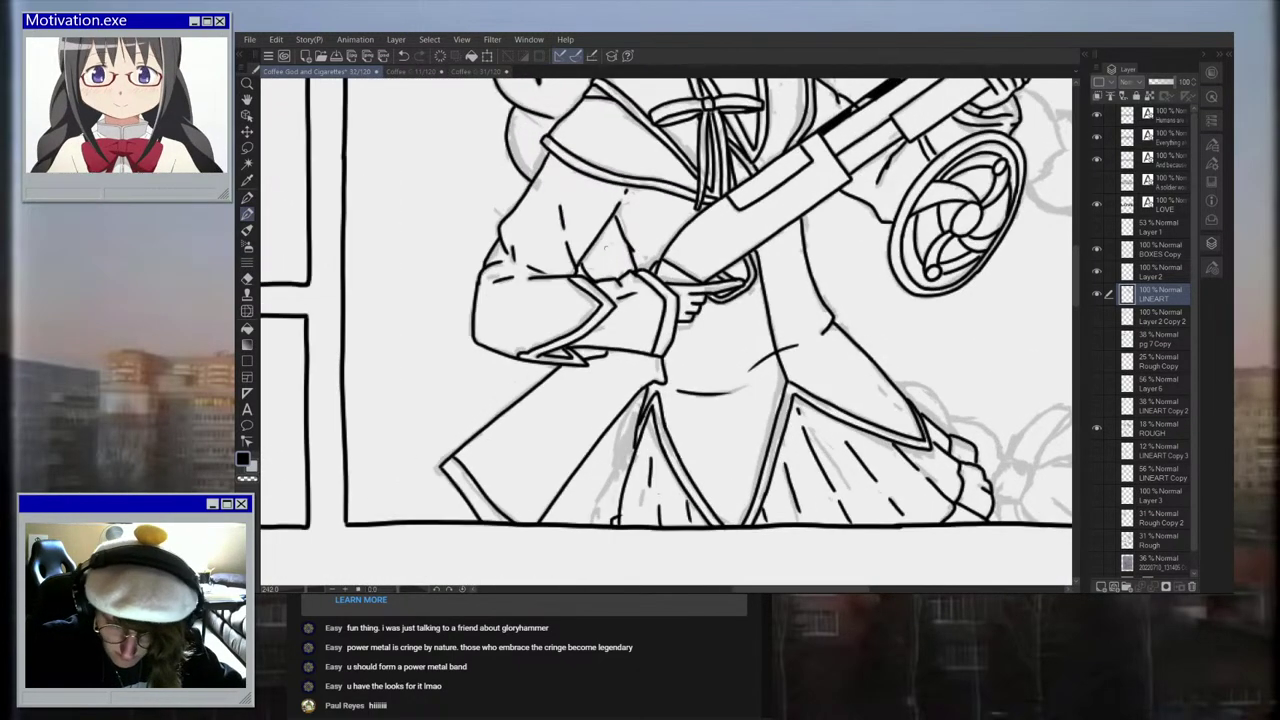
scroll(620, 255, "down", 4)
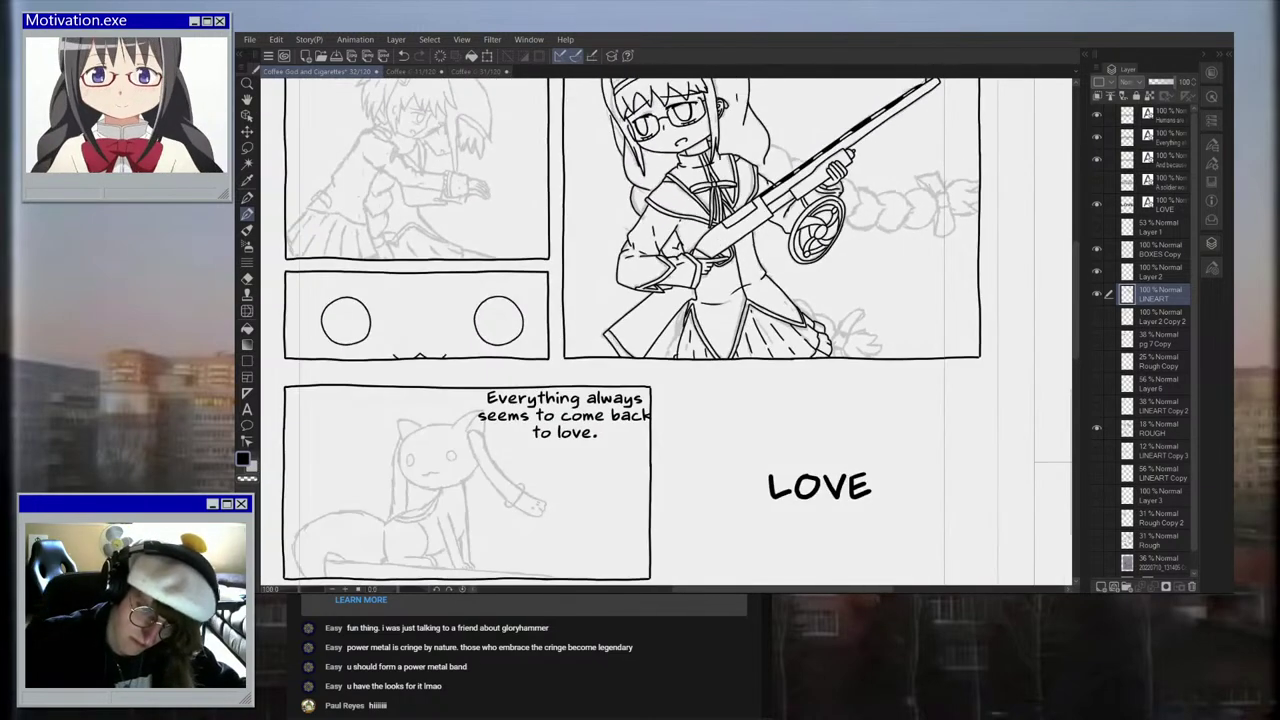
scroll(820, 302, "up", 3)
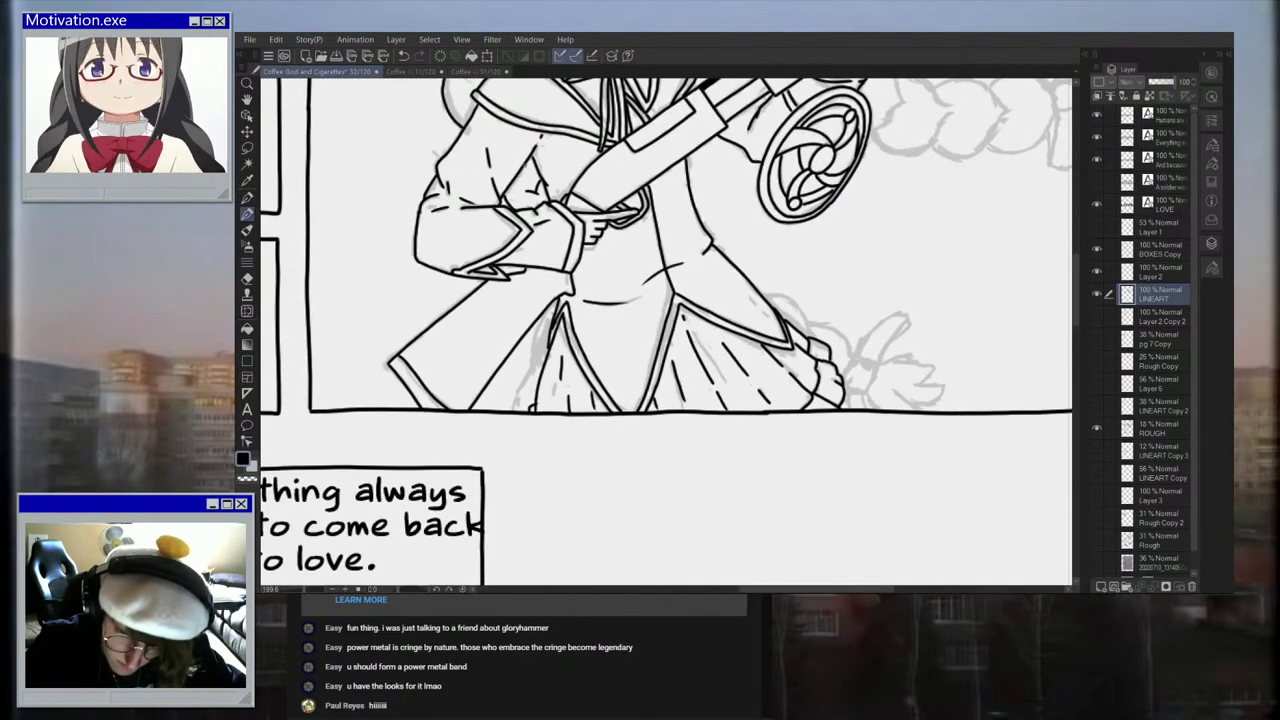
scroll(590, 180, "down", 2)
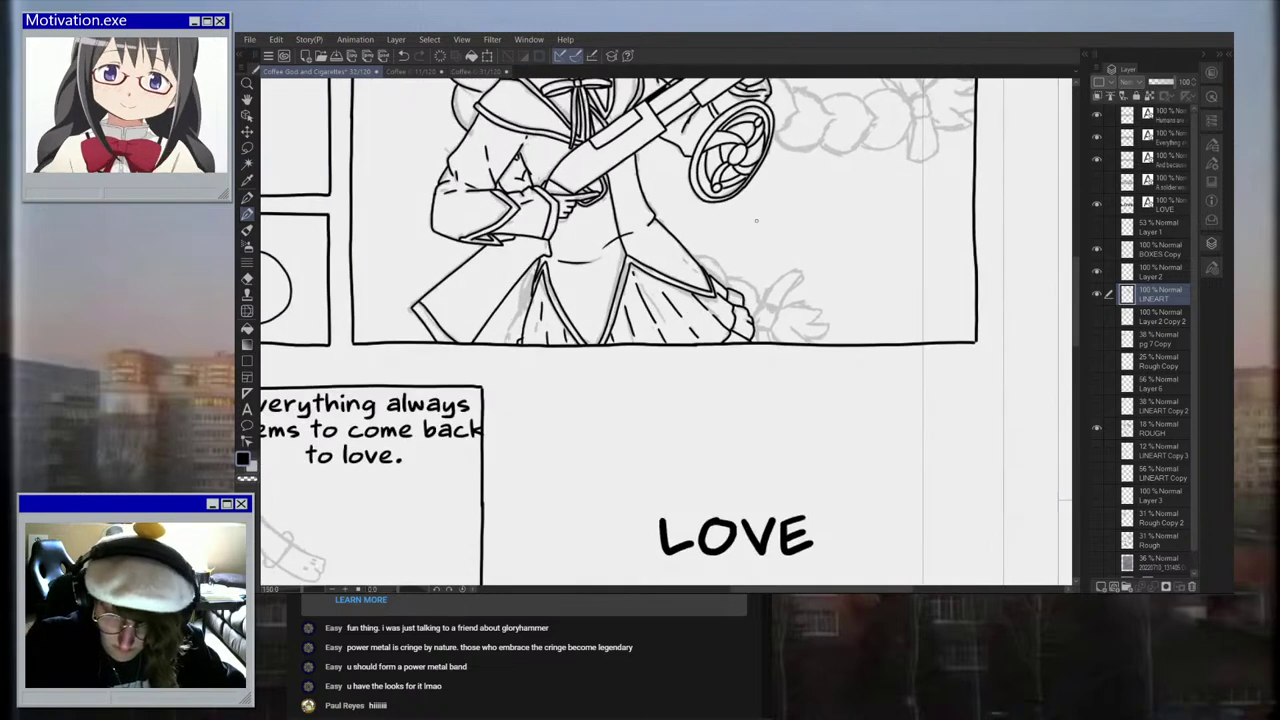
Step: Ink the rounded segments of the lower braid emerging behind the coat flap, ending in a squarish ribbon knot
scroll(720, 180, "up", 1)
left_click_drag(686, 260, 716, 270)
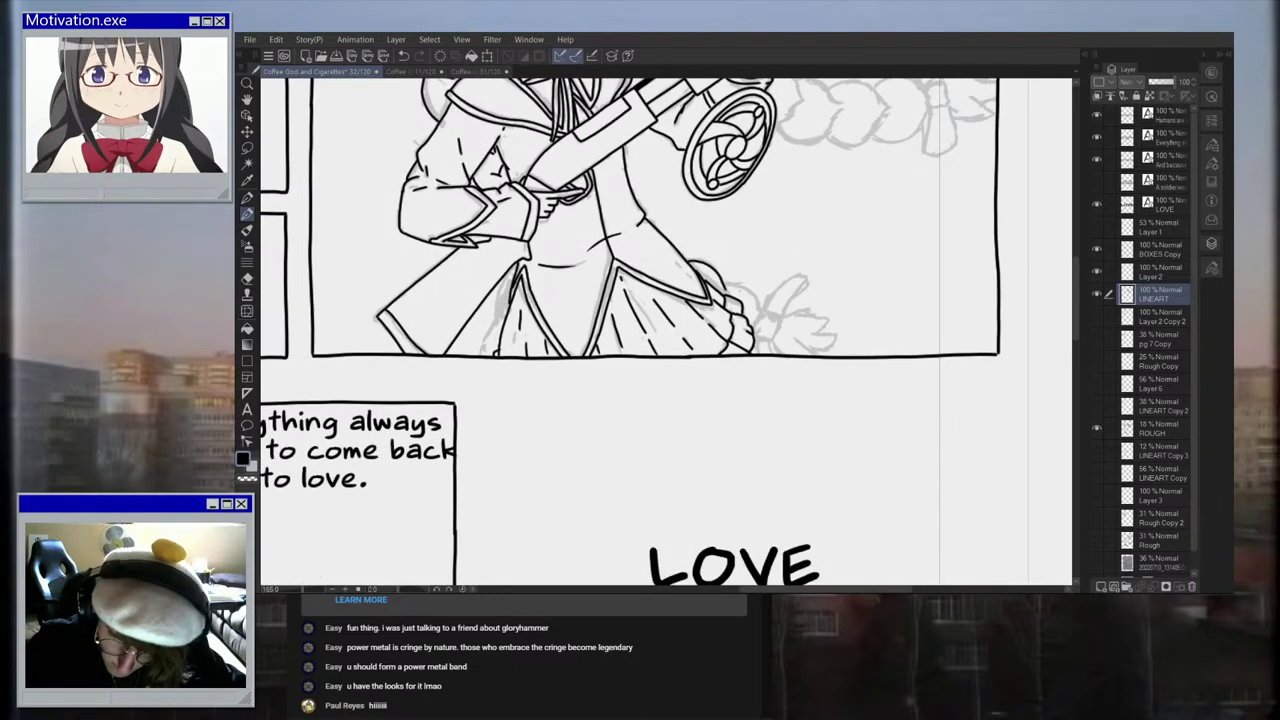
scroll(820, 264, "up", 3)
mouse_move(558, 250)
left_mouse_down()
mouse_move(624, 280)
mouse_move(650, 322)
mouse_move(690, 316)
mouse_move(722, 360)
mouse_move(742, 358)
mouse_move(764, 386)
mouse_move(710, 408)
mouse_move(740, 418)
mouse_move(754, 400)
mouse_move(750, 318)
mouse_move(820, 266)
mouse_move(840, 282)
left_mouse_up()
key("ctrl+z")
left_click_drag(736, 350, 734, 358)
left_click_drag(846, 297, 758, 368)
scroll(801, 334, "down", 6)
scroll(800, 336, "down", 2)
key("ctrl+z")
scroll(793, 343, "up", 7)
scroll(791, 343, "up", 2)
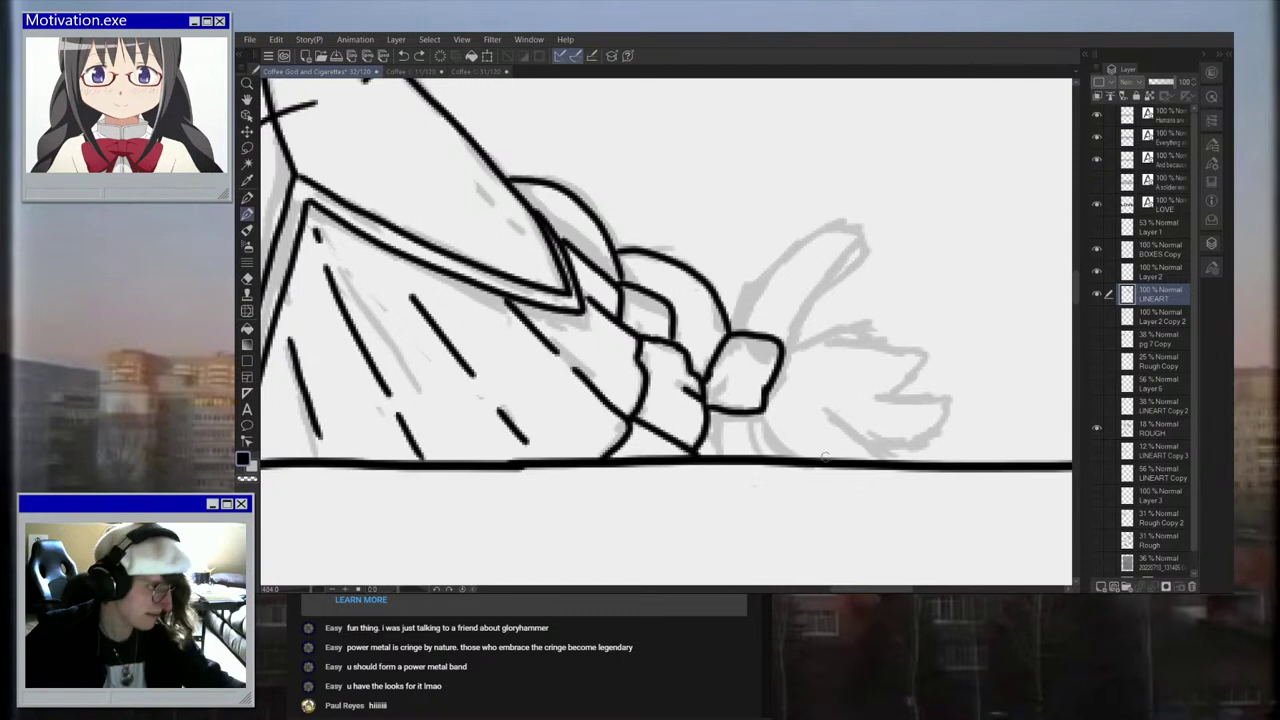
Step: Replace the squarish knot on the lower braid with an oval knot and a rounded loop above and below it
key("ctrl+z")
key("ctrl+z")
key("ctrl+z")
mouse_move(728, 402)
left_mouse_down()
mouse_move(713, 374)
mouse_move(745, 403)
left_mouse_up()
mouse_move(736, 334)
left_mouse_down()
mouse_move(735, 308)
mouse_move(768, 346)
left_mouse_up()
mouse_move(726, 402)
left_mouse_down()
mouse_move(748, 404)
mouse_move(756, 438)
mouse_move(706, 438)
left_mouse_up()
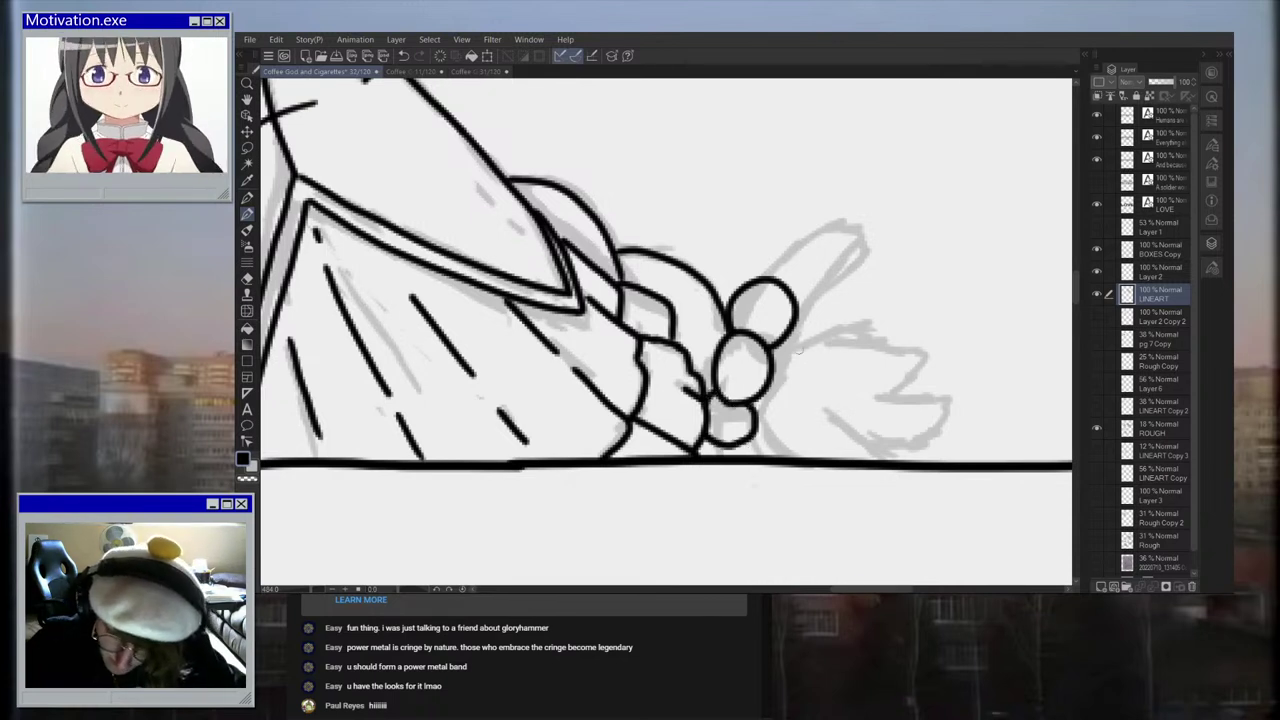
Step: Ink the pointed hair tuft at the end of the lower braid, running its underside down to the panel border
mouse_move(770, 352)
left_mouse_down()
mouse_move(840, 323)
mouse_move(905, 338)
left_mouse_up()
key("ctrl+z")
mouse_move(772, 350)
left_mouse_down()
mouse_move(832, 338)
mouse_move(863, 306)
mouse_move(882, 367)
mouse_move(862, 385)
mouse_move(936, 375)
mouse_move(878, 446)
left_mouse_up()
left_click_drag(824, 408, 885, 457)
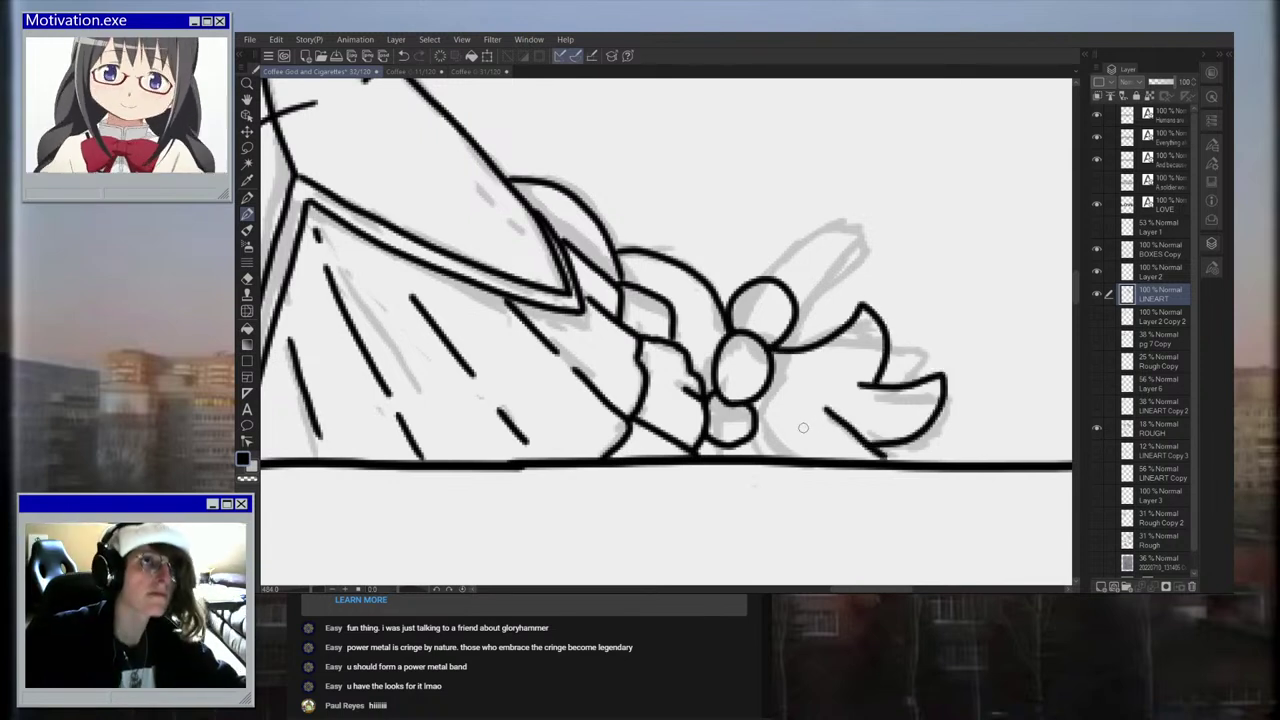
scroll(879, 486, "up", 7)
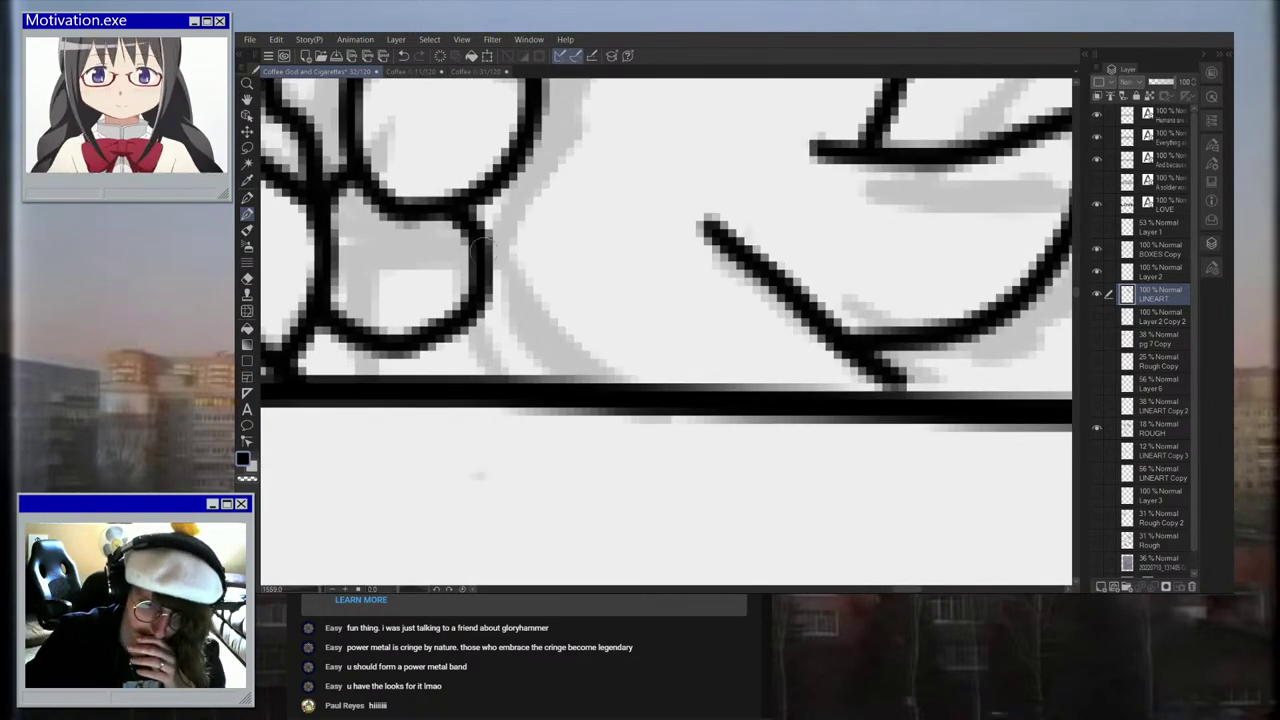
scroll(700, 265, "down", 3)
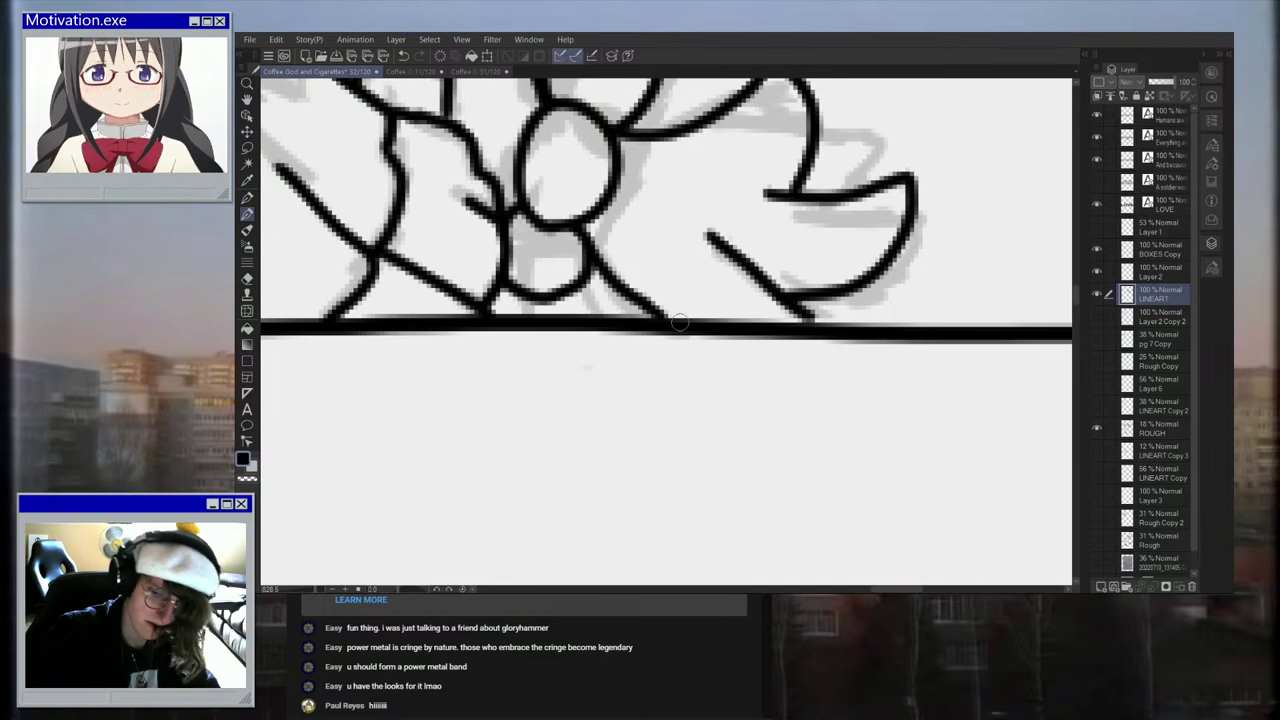
Step: Hide the 18% ROUGH layer and review the inked lower braid within the whole page
scroll(685, 320, "down", 6)
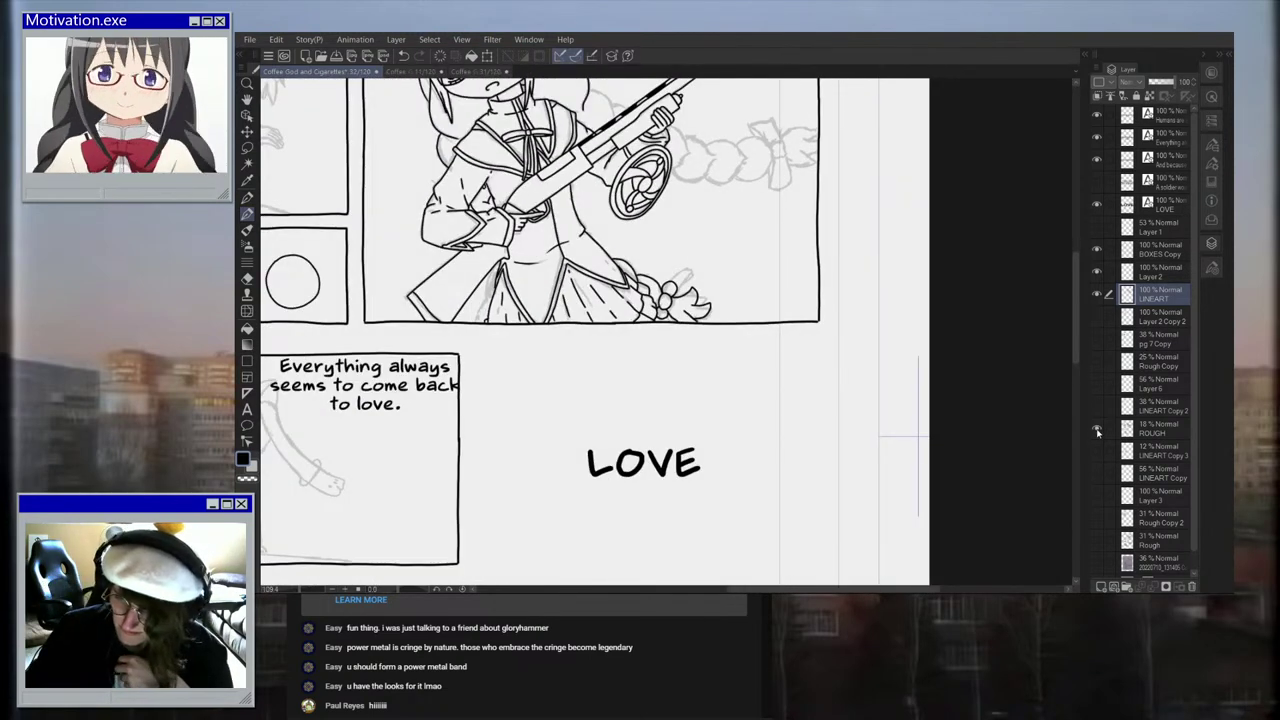
scroll(941, 349, "down", 3)
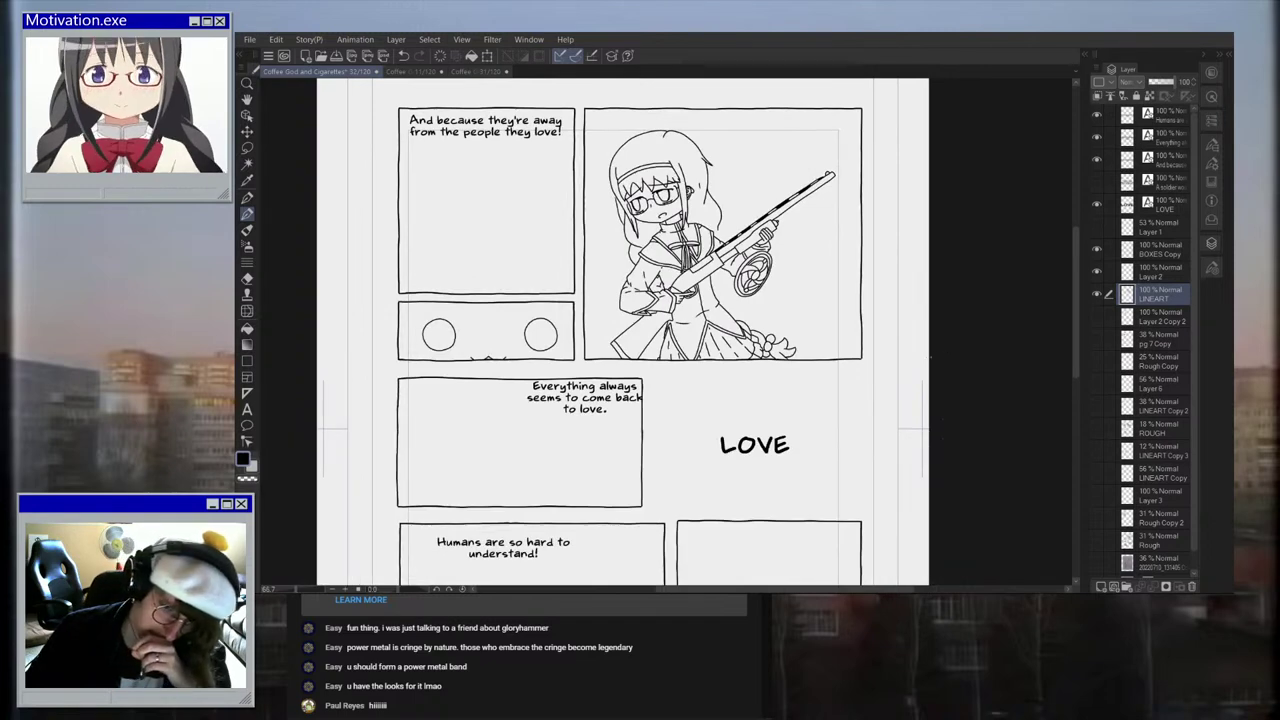
scroll(644, 334, "down", 2)
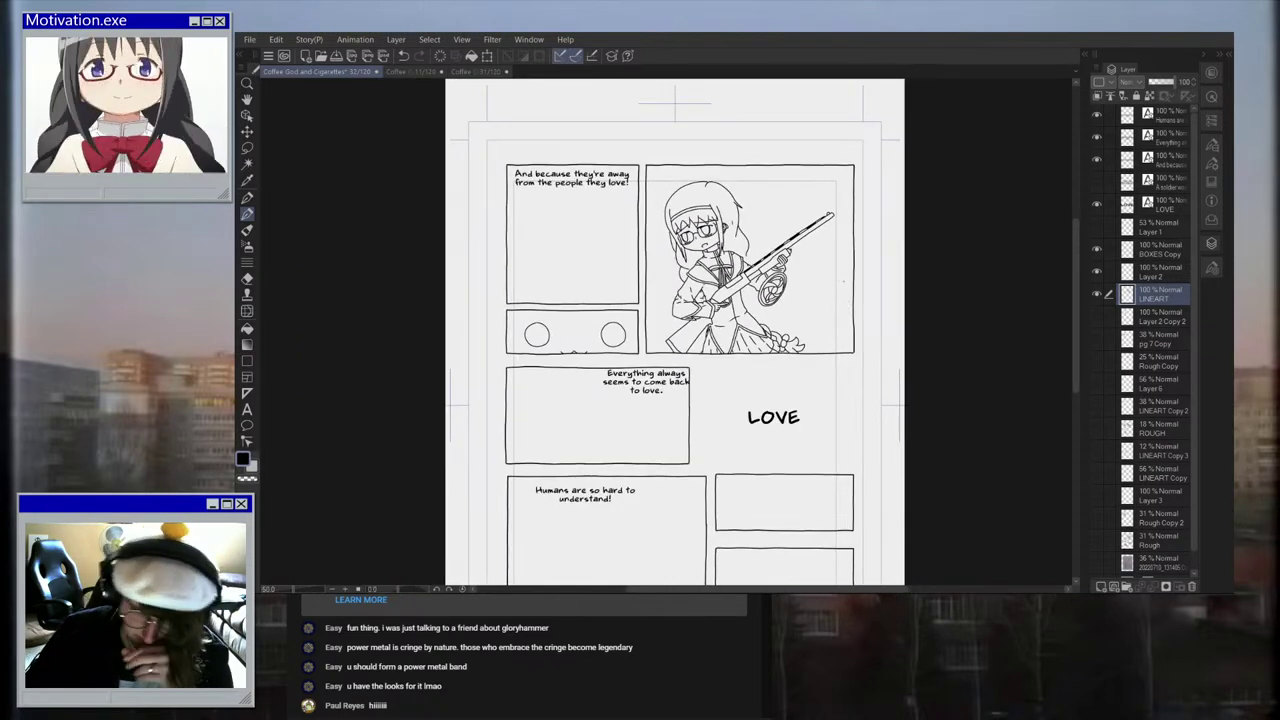
Step: Ink a long flowing ribbon trailing from the back of the coat's waist above the lower braid, closed with an angled end
scroll(836, 262, "up", 3)
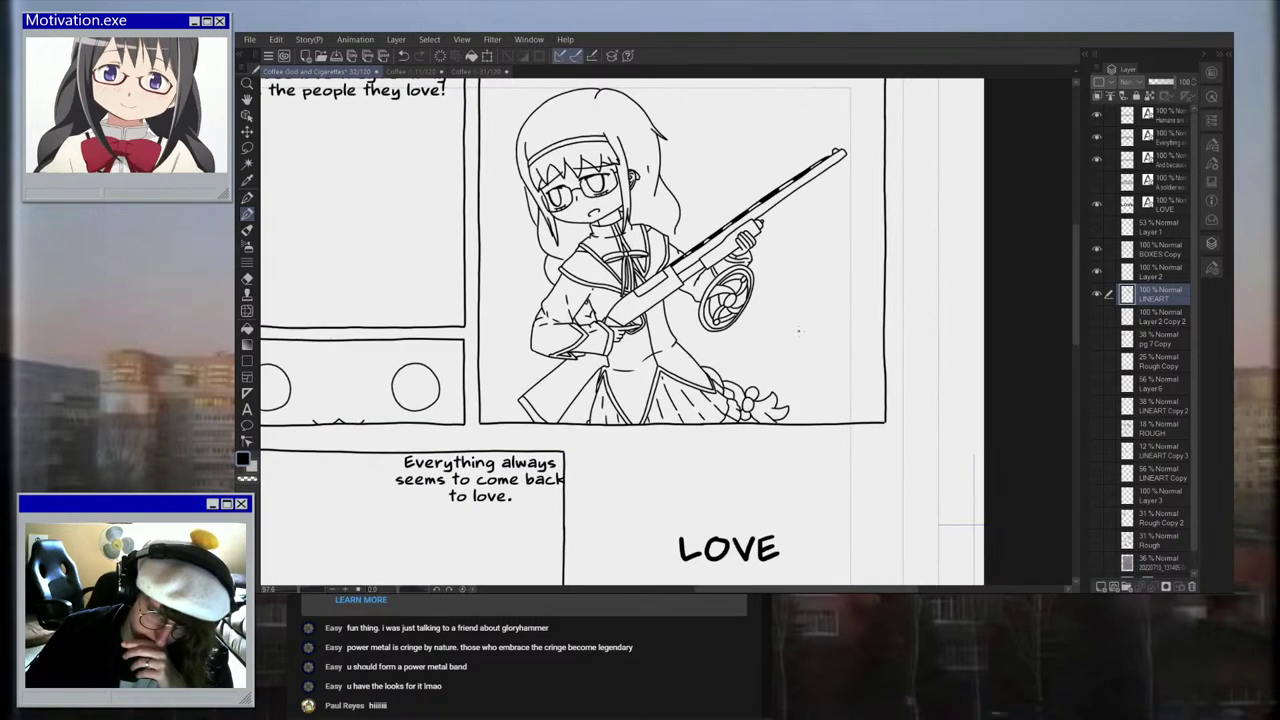
scroll(797, 344, "up", 3)
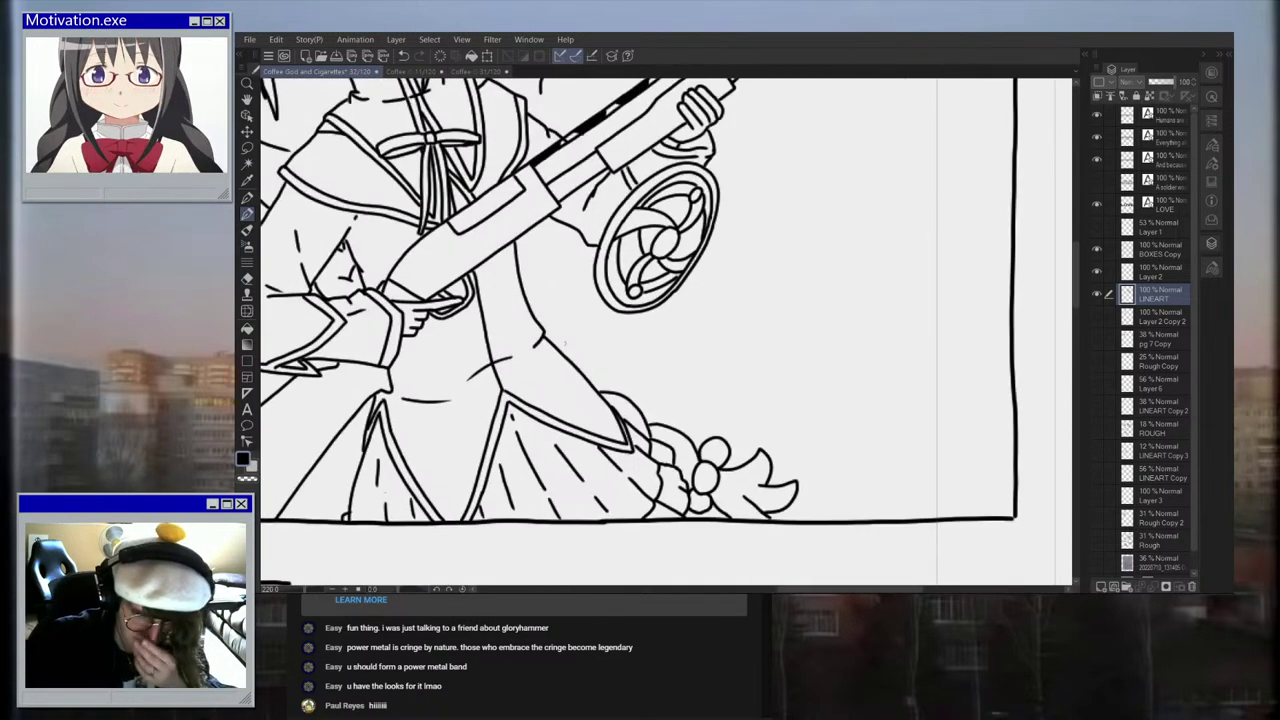
scroll(534, 297, "up", 1)
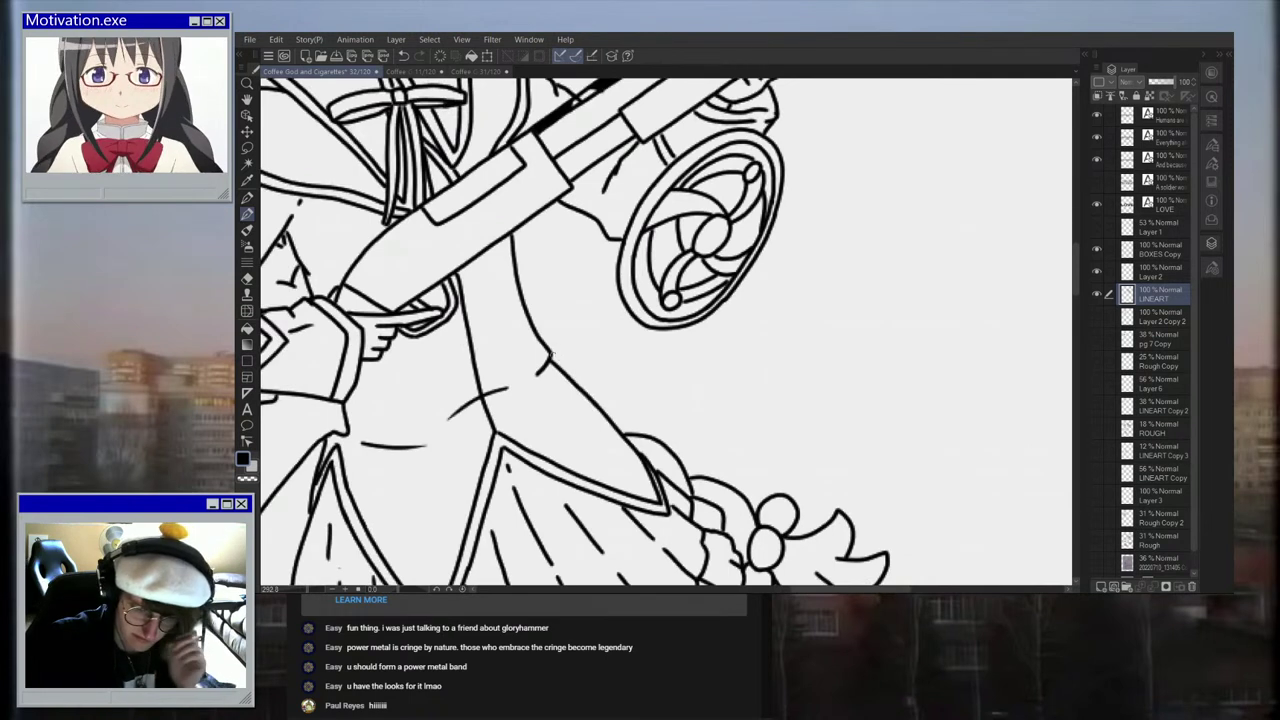
mouse_move(566, 382)
left_mouse_down()
mouse_move(709, 375)
mouse_move(822, 414)
left_mouse_up()
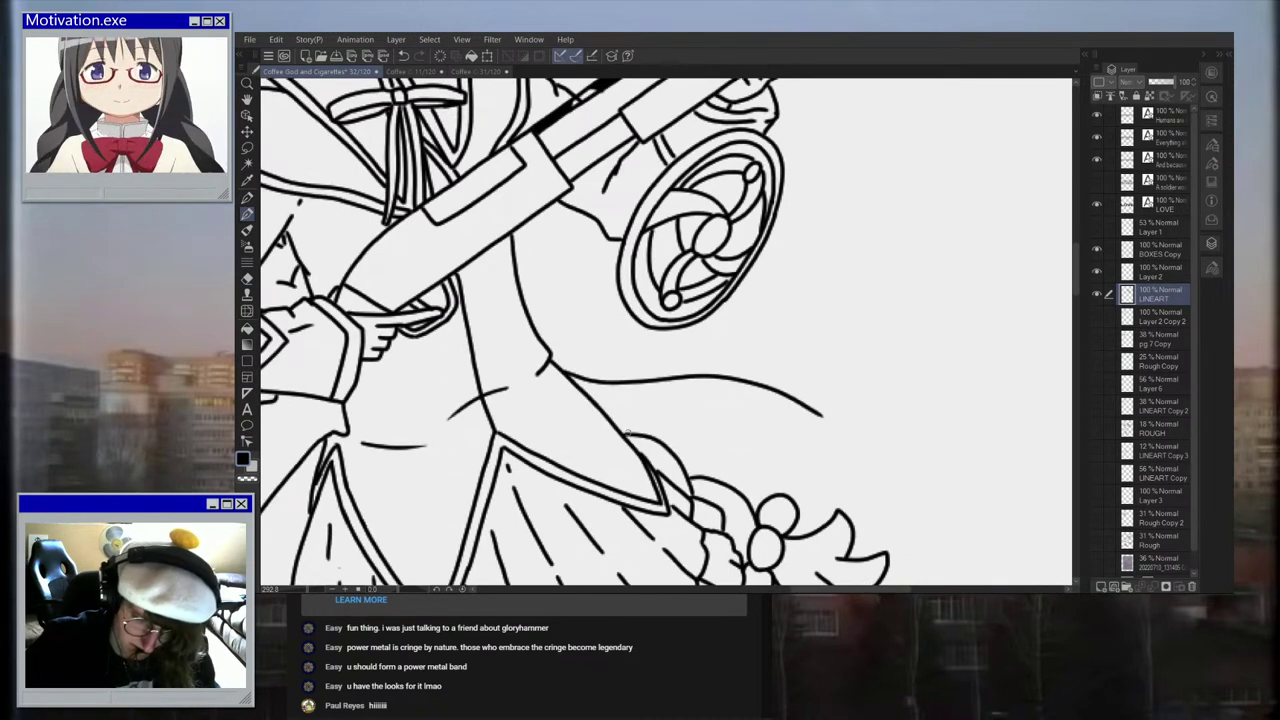
left_click_drag(608, 413, 782, 436)
scroll(782, 436, "up", 2)
key("ctrl+z")
mouse_move(560, 413)
left_mouse_down()
mouse_move(712, 416)
mouse_move(790, 440)
mouse_move(830, 481)
mouse_move(895, 478)
left_mouse_up()
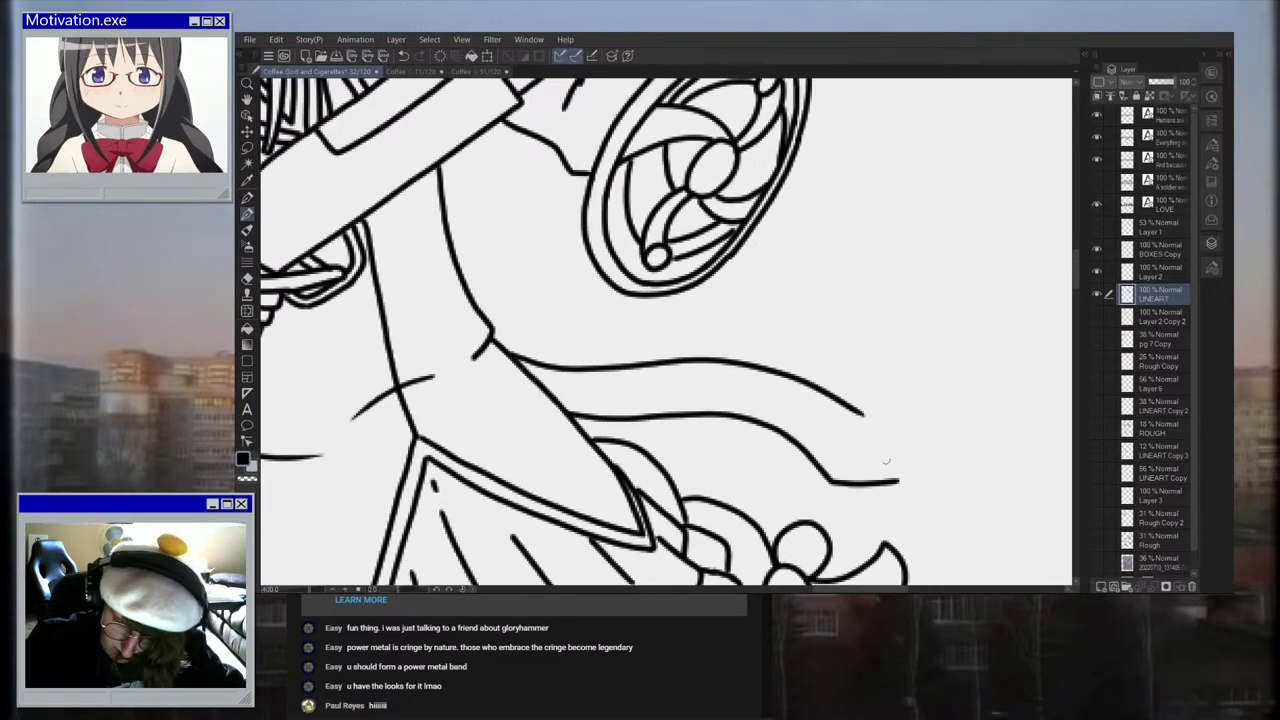
mouse_move(862, 413)
left_mouse_down()
mouse_move(904, 464)
mouse_move(897, 481)
left_mouse_up()
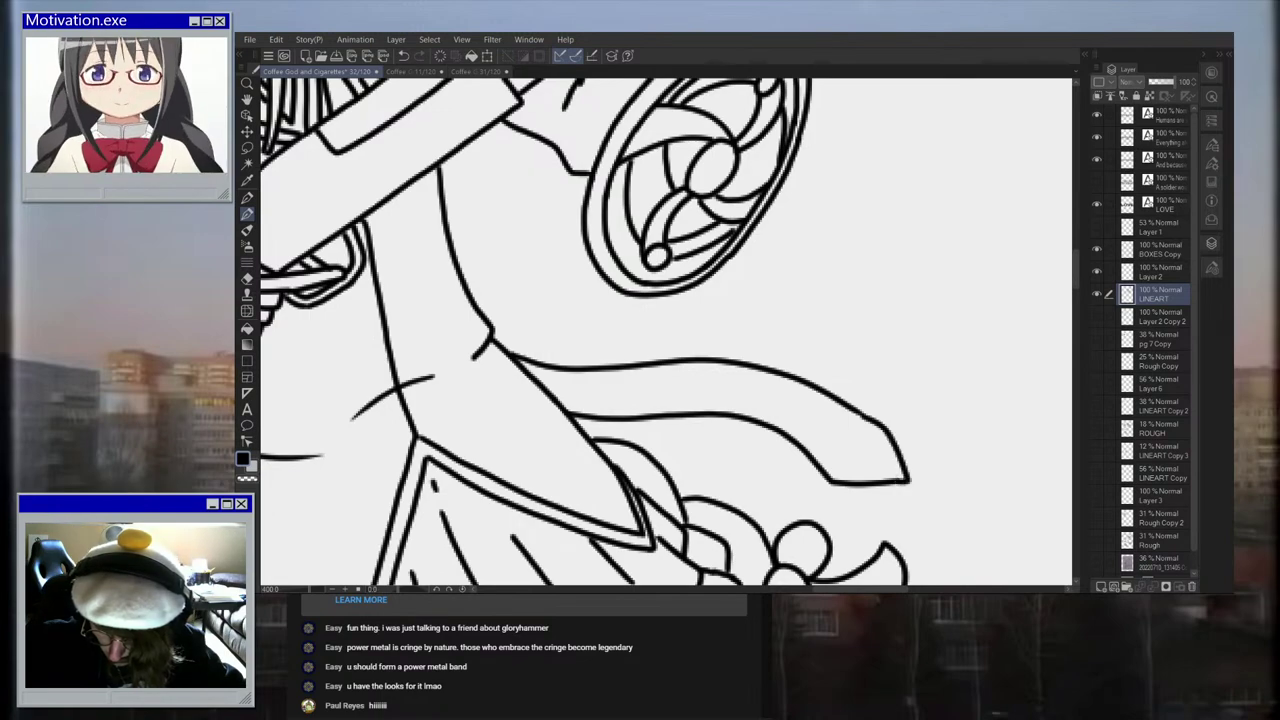
Step: Review the waist ribbon and the girl's line art at panel and page scale
scroll(877, 451, "down", 2)
scroll(877, 451, "down", 4)
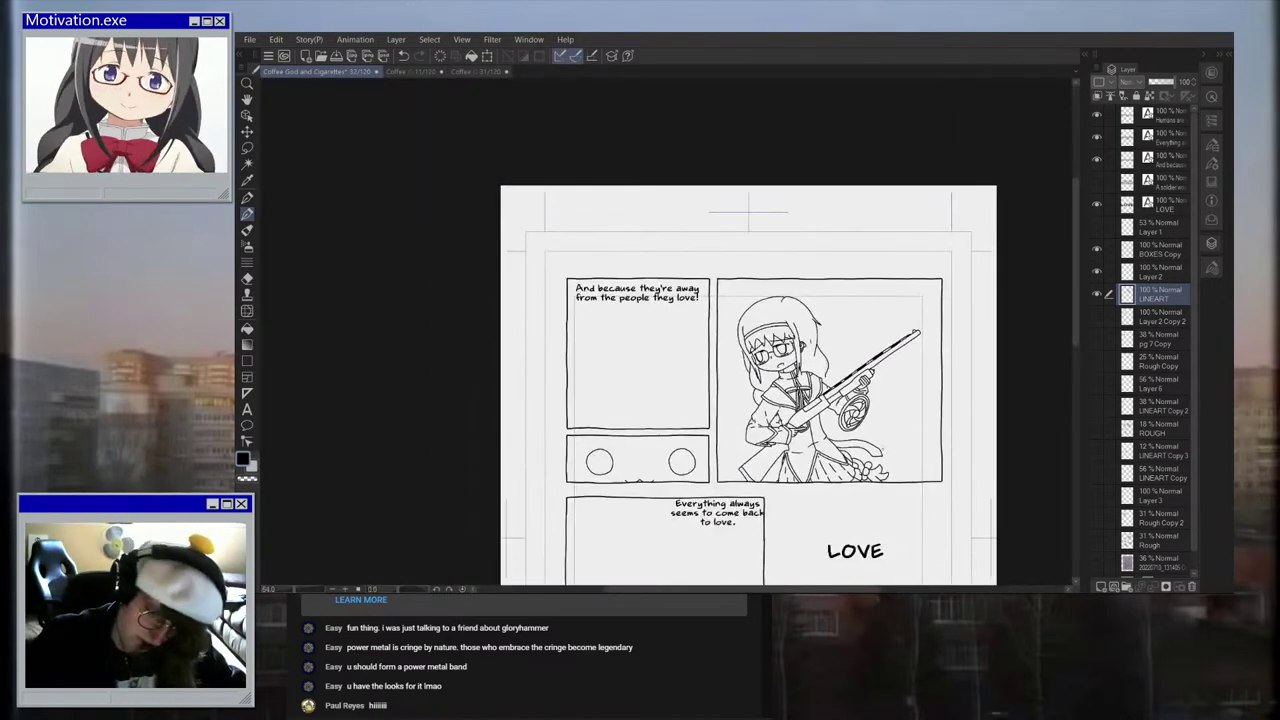
scroll(884, 456, "up", 1)
scroll(885, 457, "up", 1)
scroll(840, 451, "up", 1)
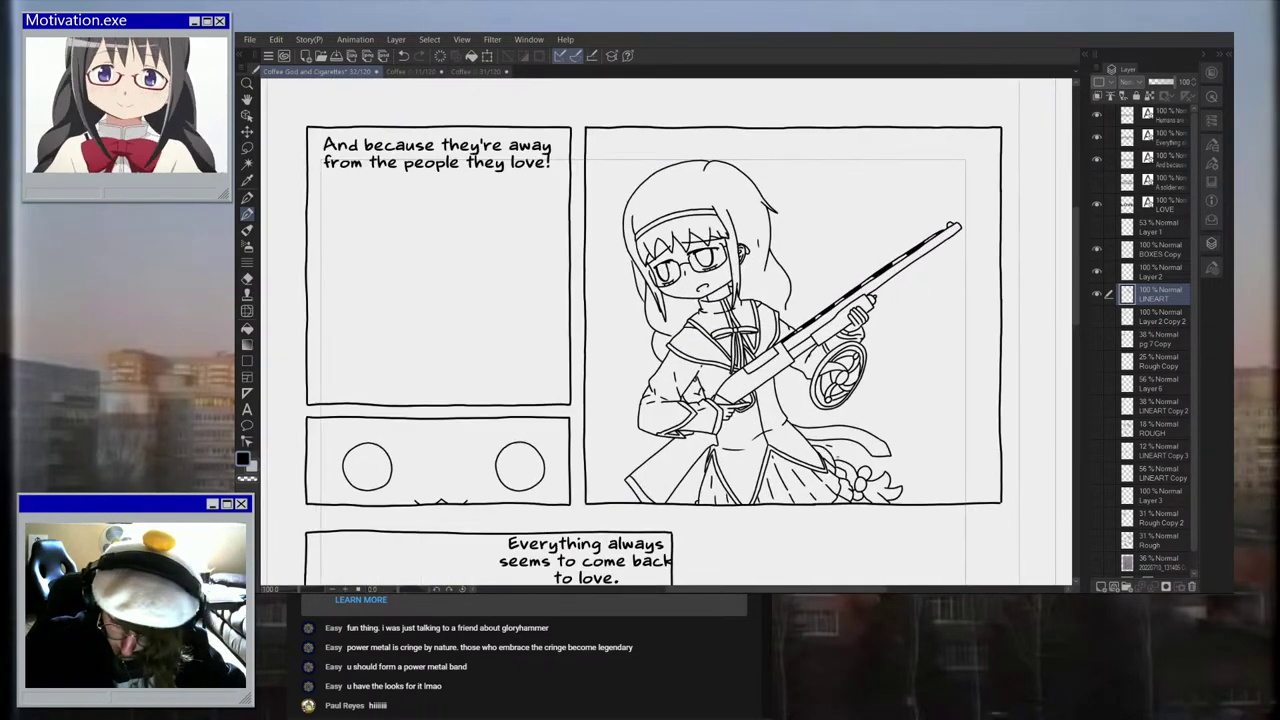
scroll(863, 450, "down", 3)
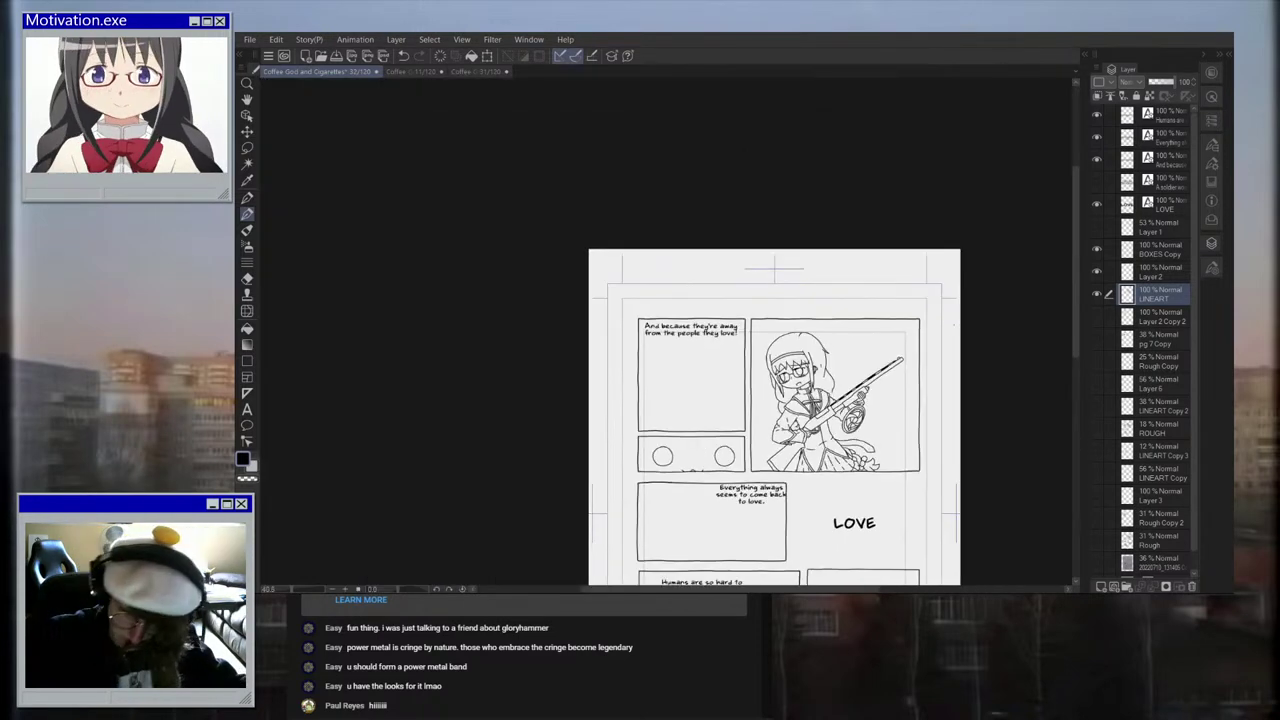
scroll(900, 428, "up", 2)
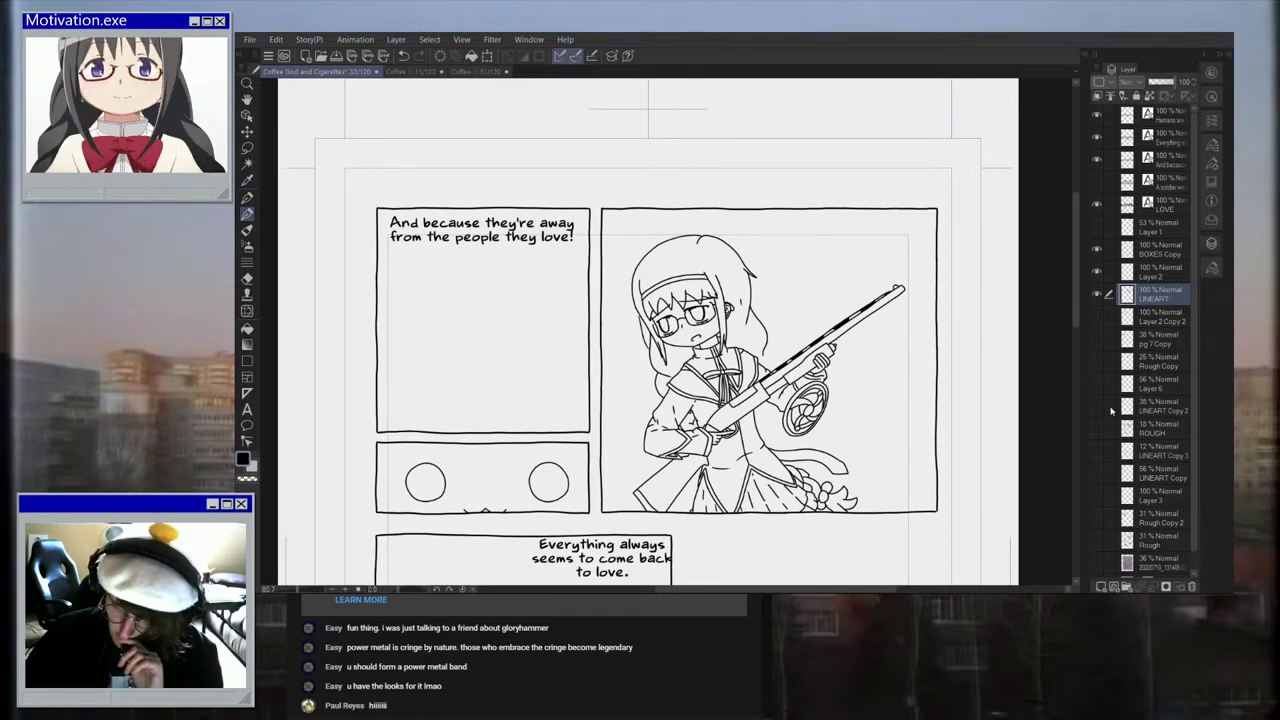
Step: Show the 18% ROUGH layer and ink the rounded braid segments that disappear behind the shotgun barrel
left_click(1097, 430)
scroll(938, 405, "up", 3)
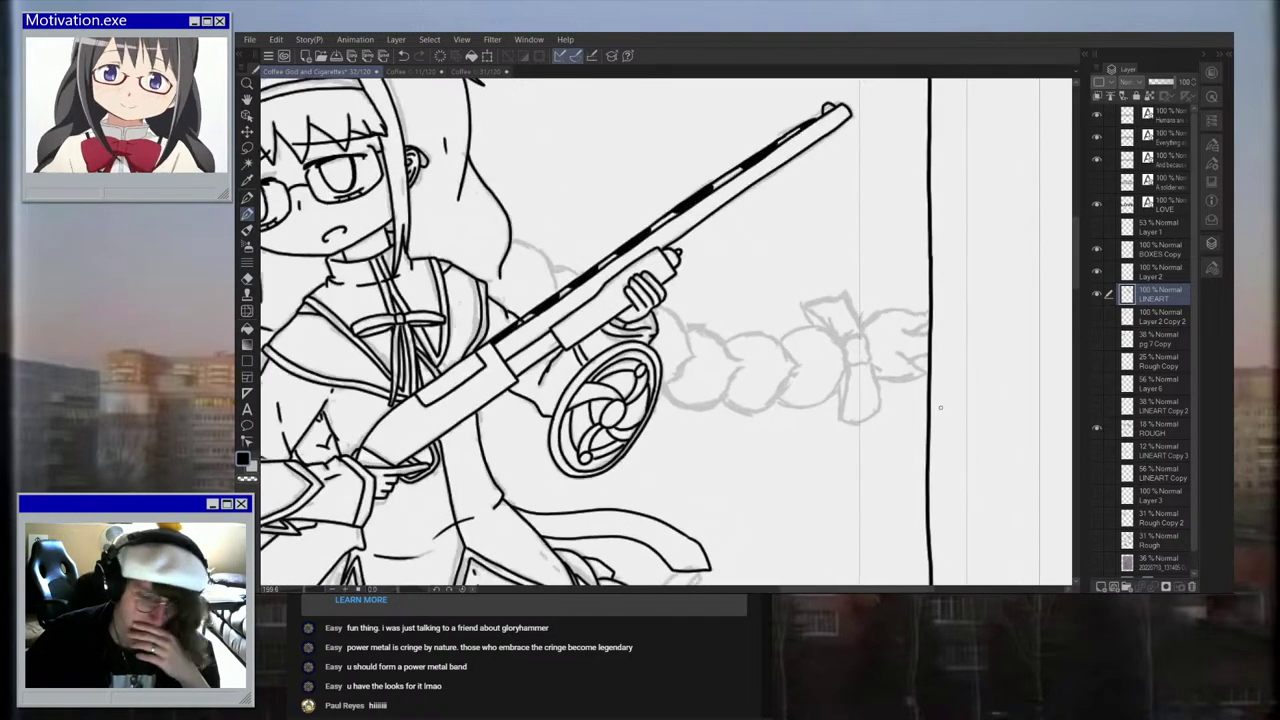
scroll(882, 434, "up", 2)
mouse_move(420, 200)
left_mouse_down()
mouse_move(464, 210)
mouse_move(490, 270)
mouse_move(528, 258)
left_mouse_up()
scroll(502, 283, "up", 1)
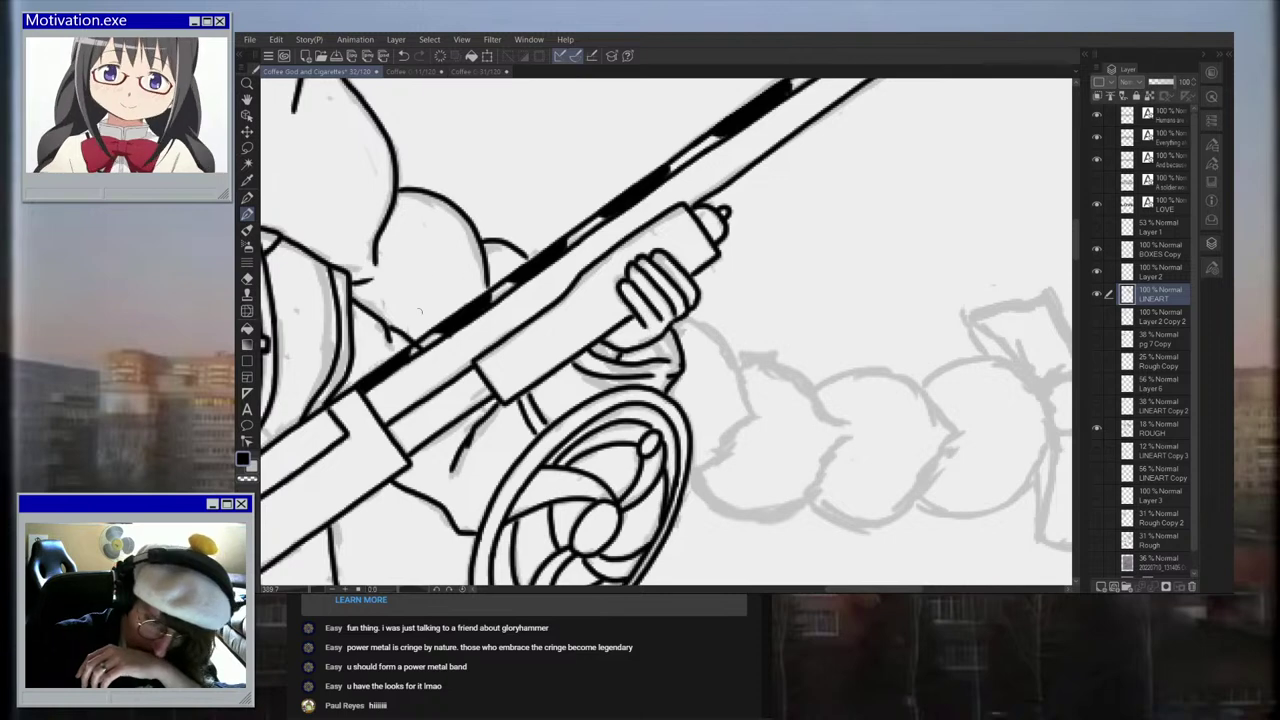
scroll(440, 290, "down", 3)
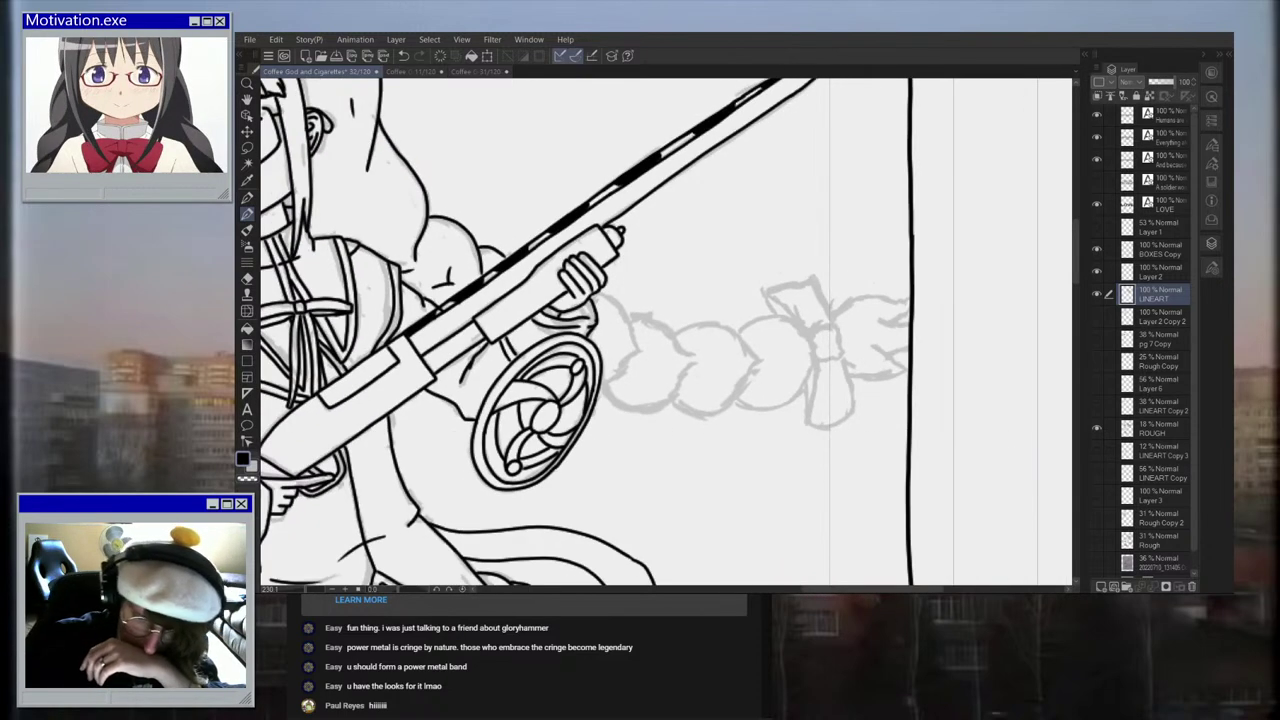
scroll(518, 301, "up", 4)
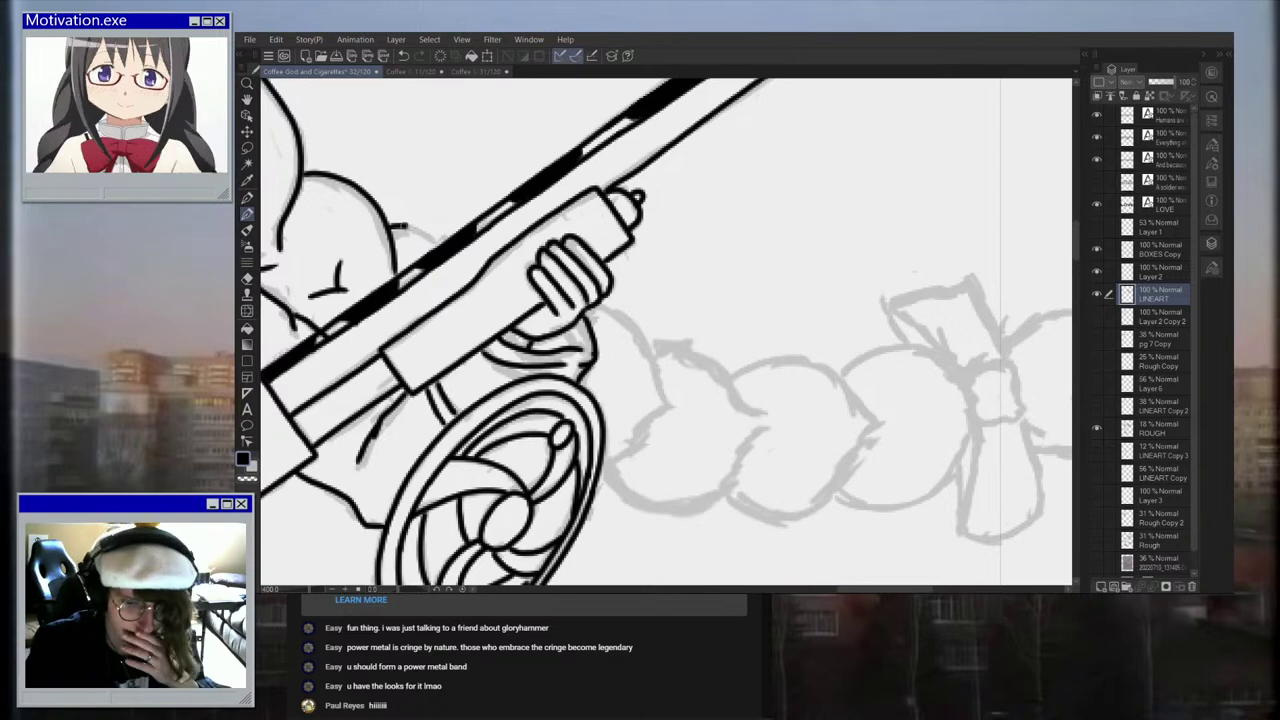
left_click_drag(413, 226, 446, 243)
scroll(615, 303, "up", 2)
Step: Ink the first braid segment emerging from behind the gripping hand and round magazine, curving to a point on its outer side
mouse_move(596, 308)
left_mouse_down()
mouse_move(640, 346)
mouse_move(684, 436)
mouse_move(606, 494)
left_mouse_up()
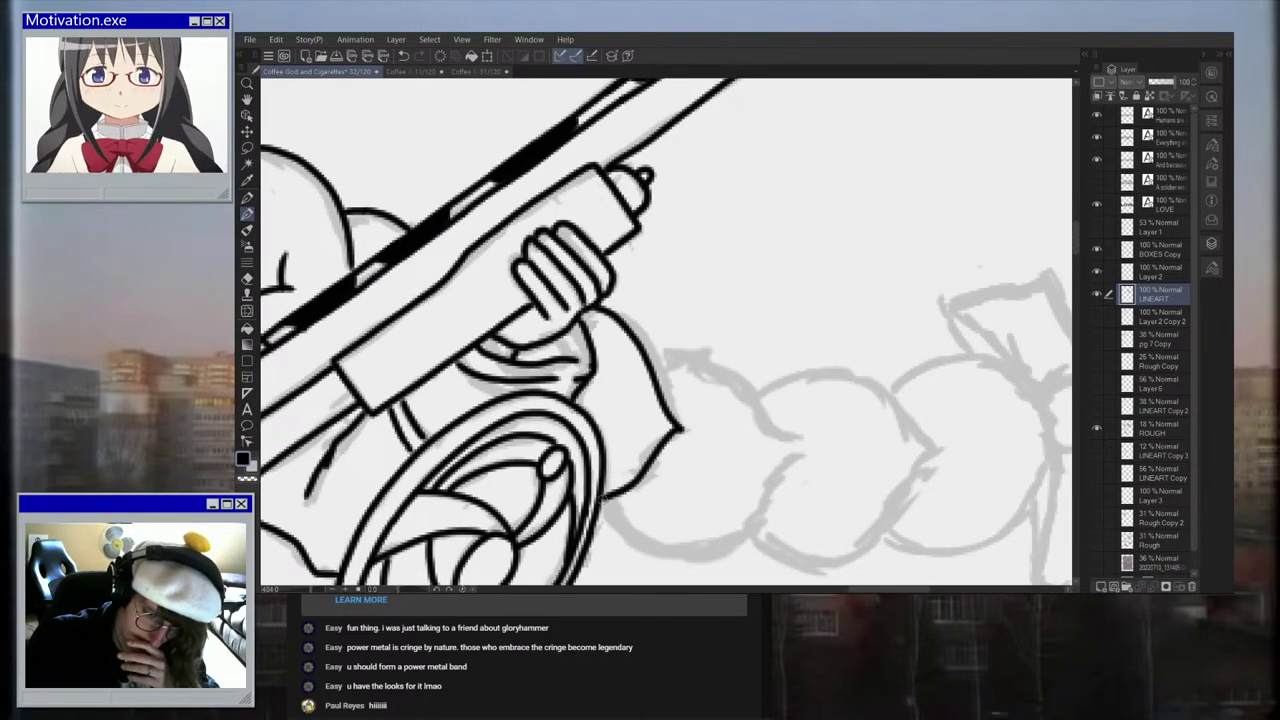
scroll(606, 494, "down", 5)
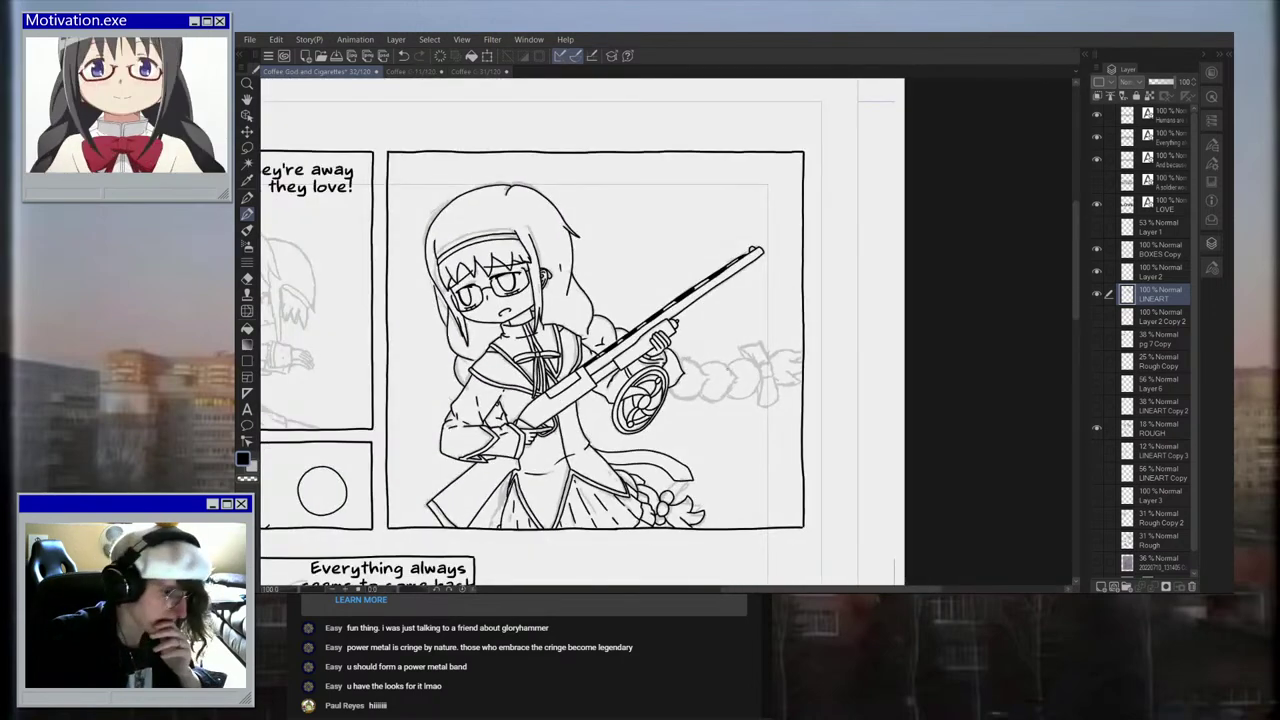
scroll(720, 397, "up", 5)
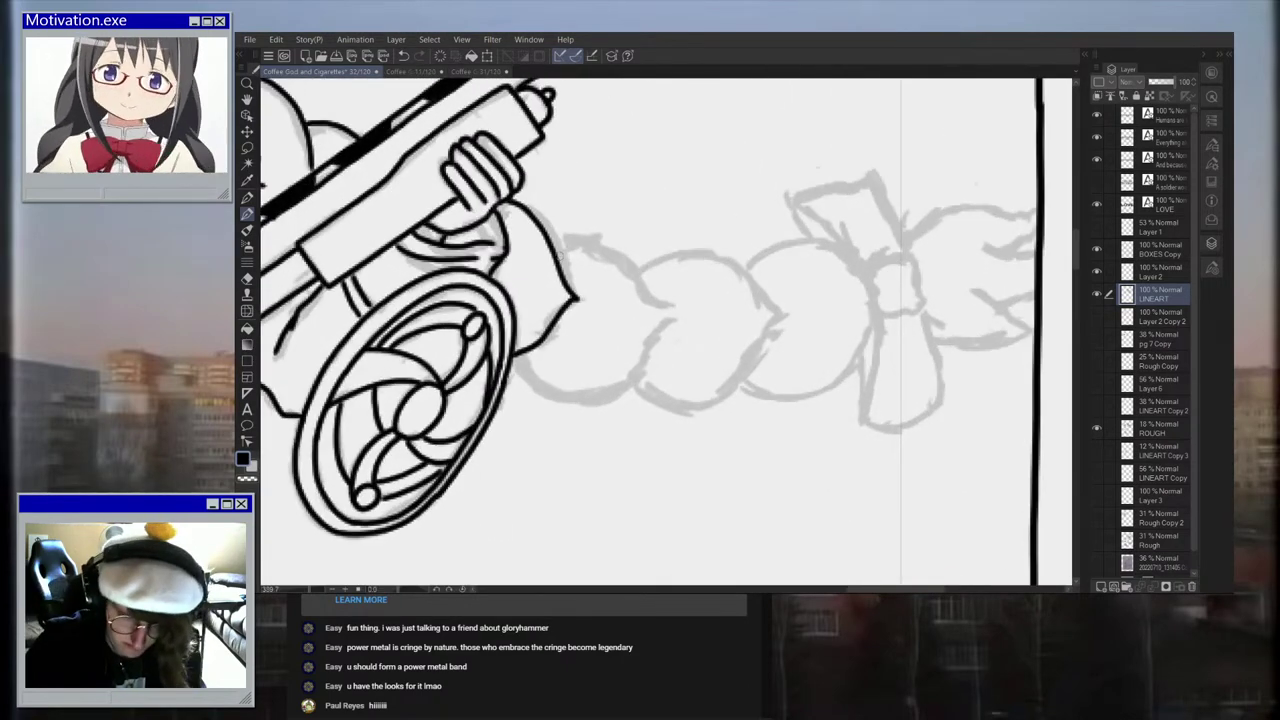
scroll(563, 257, "up", 2)
key("ctrl+z")
mouse_move(492, 194)
left_mouse_down()
mouse_move(521, 203)
mouse_move(551, 240)
mouse_move(588, 314)
mouse_move(506, 388)
left_mouse_up()
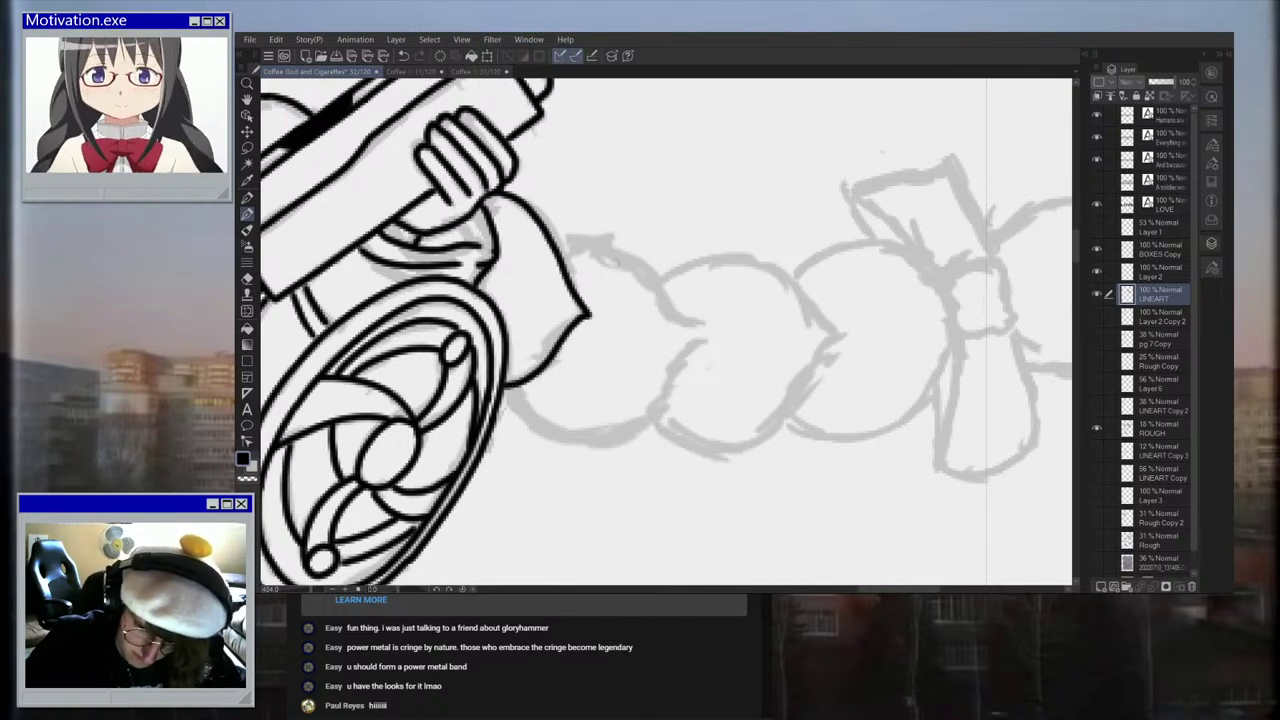
Step: Ink the next two plump plaits of the outstretched braid, tracing their upper and lower curves over the sketch
mouse_move(562, 260)
left_mouse_down()
mouse_move(629, 263)
mouse_move(697, 320)
left_mouse_up()
mouse_move(506, 390)
left_mouse_down()
mouse_move(560, 440)
mouse_move(662, 402)
mouse_move(686, 345)
mouse_move(703, 340)
left_mouse_up()
mouse_move(658, 290)
left_mouse_down()
mouse_move(710, 259)
mouse_move(766, 268)
mouse_move(836, 333)
left_mouse_up()
mouse_move(643, 425)
left_mouse_down()
mouse_move(731, 453)
mouse_move(781, 424)
mouse_move(815, 368)
left_mouse_up()
key("ctrl+z")
mouse_move(645, 412)
left_mouse_down()
mouse_move(670, 439)
mouse_move(743, 451)
mouse_move(833, 374)
left_mouse_up()
mouse_move(541, 227)
left_mouse_down()
mouse_move(600, 216)
mouse_move(676, 266)
left_mouse_up()
scroll(700, 266, "down", 4)
key("ctrl+z")
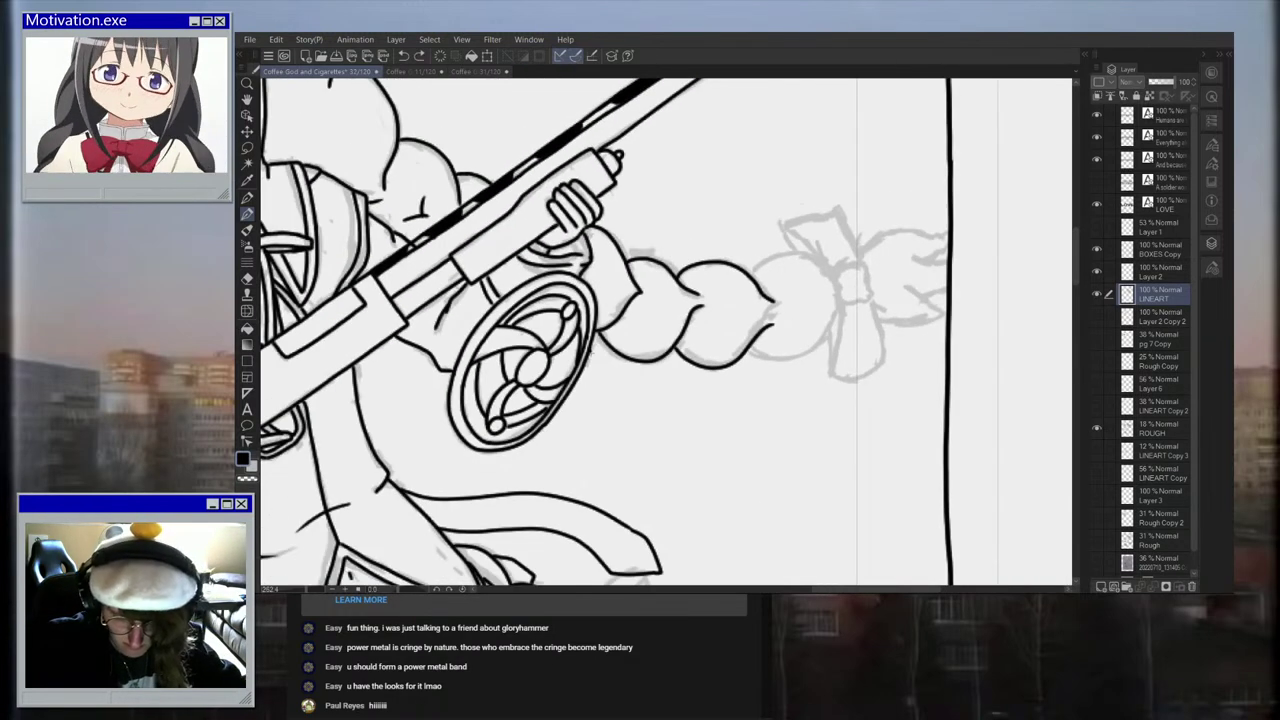
Step: Ink a loose strand of hair arcing behind the braid from the head down to the shotgun barrel
key("ctrl+minus")
key("ctrl+minus")
key("ctrl+minus")
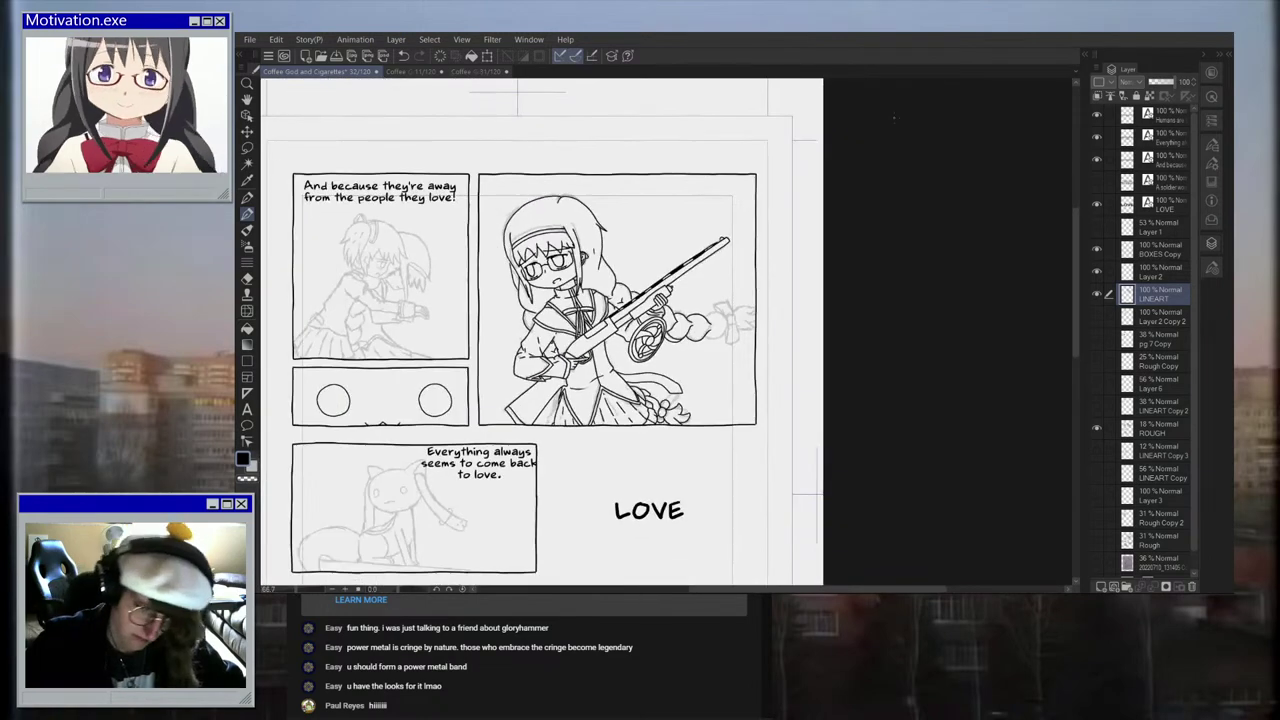
key("ctrl+plus")
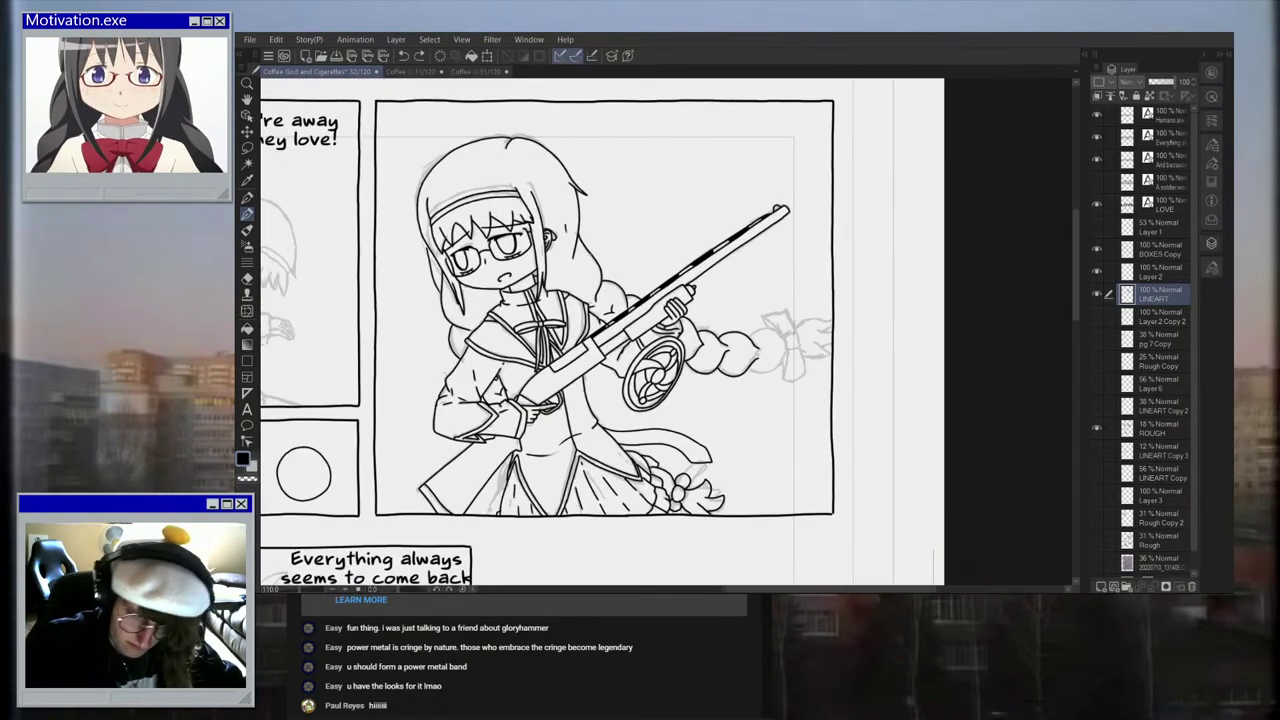
scroll(660, 256, "down", 5)
scroll(660, 256, "up", 2)
key("ctrl+minus")
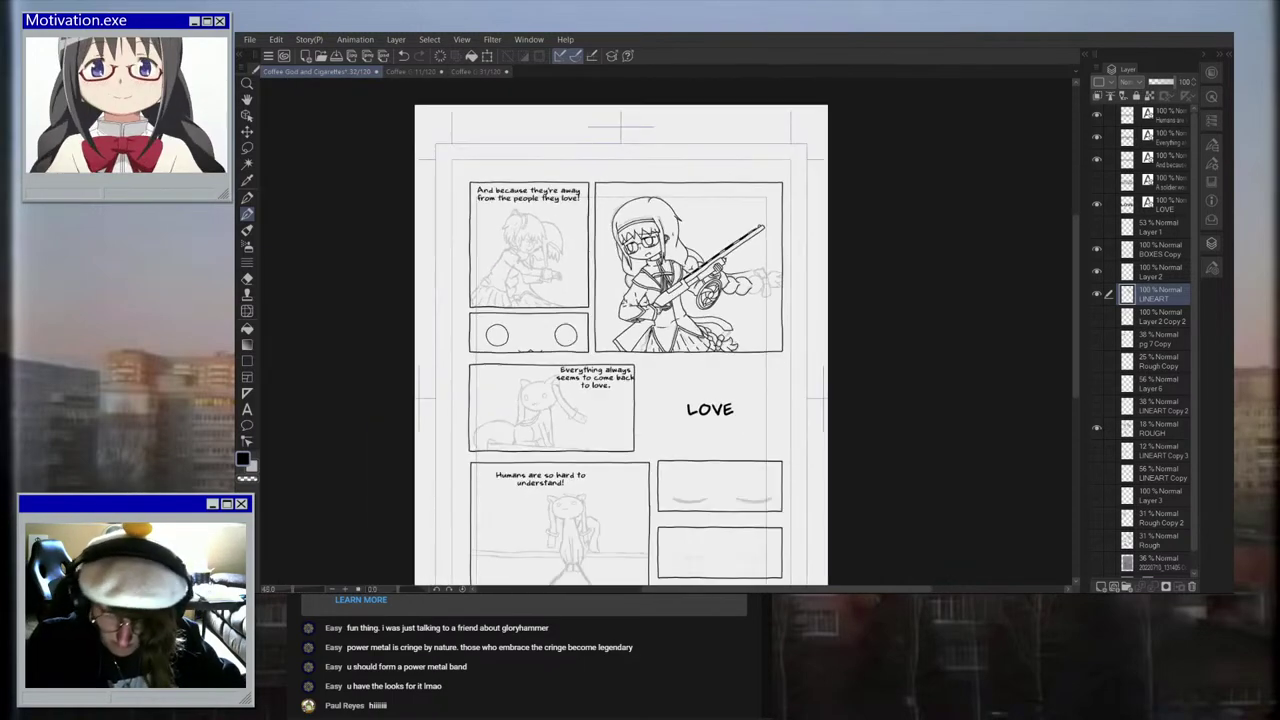
key("ctrl+plus")
key("ctrl+plus")
scroll(635, 260, "up", 1)
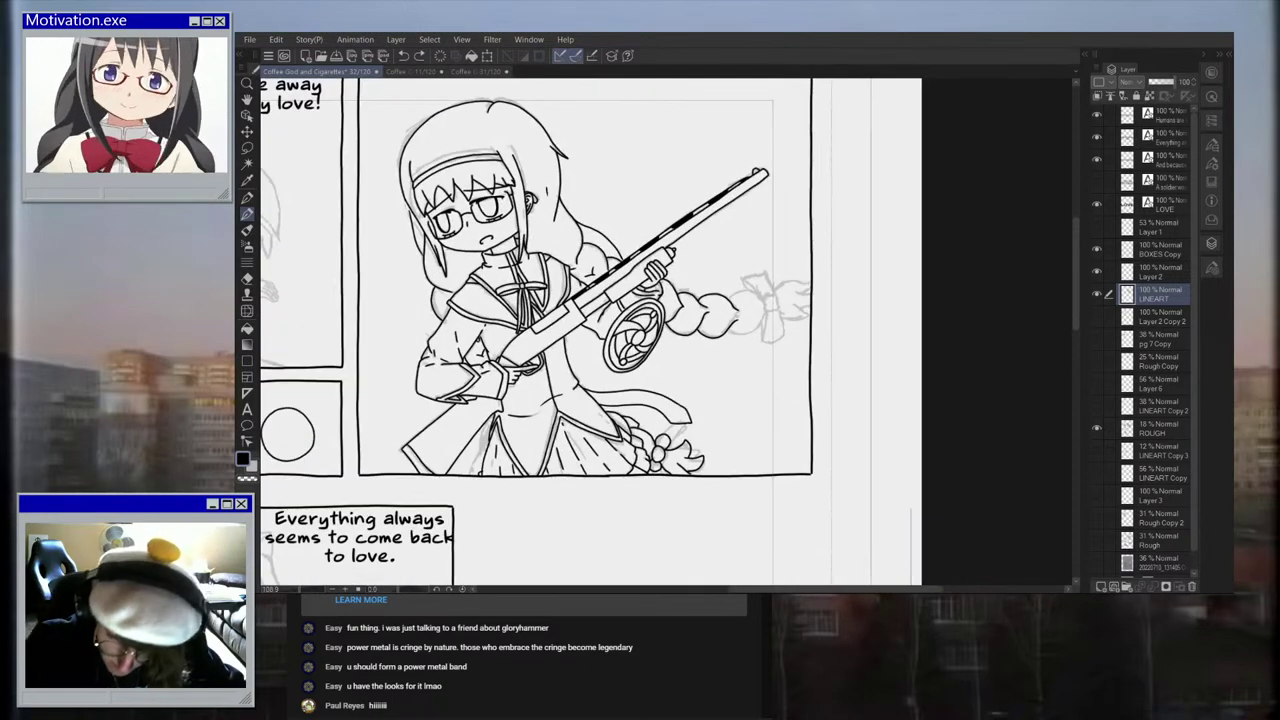
Step: Ink the beginning of a loose strand arcing above the braid just beyond the hand on the shotgun
key("ctrl+plus")
key("ctrl+plus")
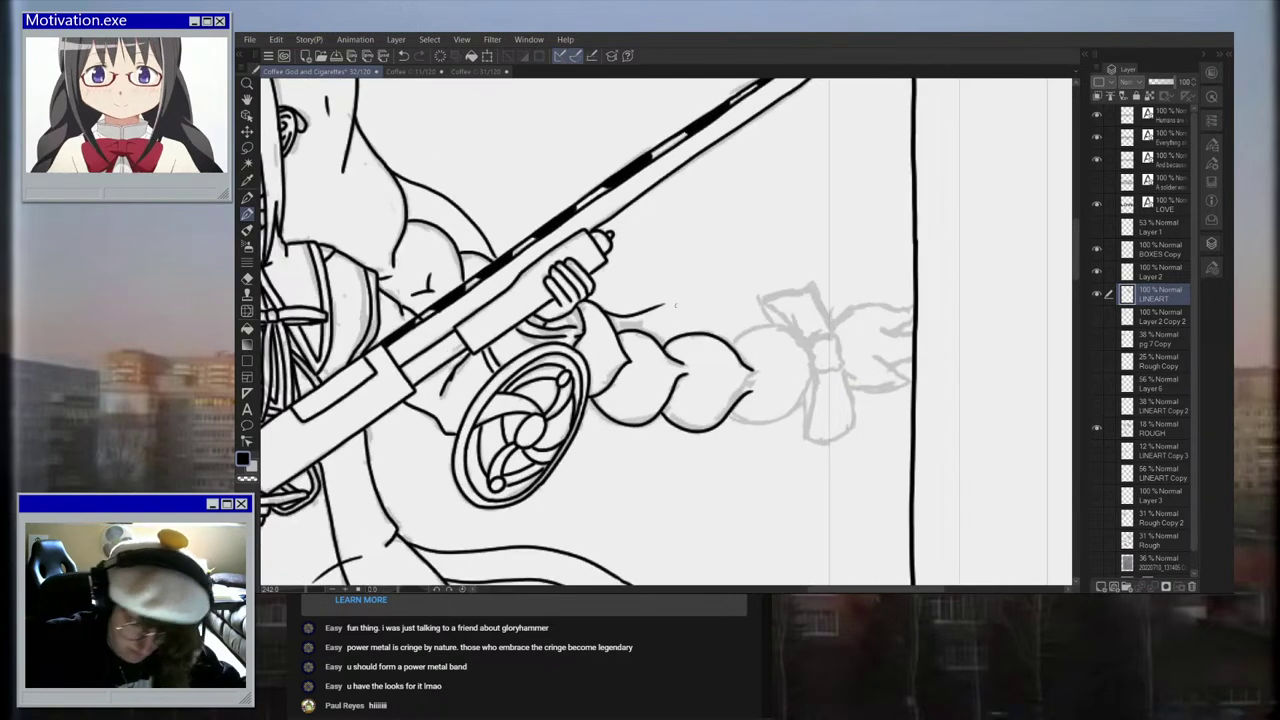
key("ctrl+plus")
key("ctrl+plus")
key("ctrl+z")
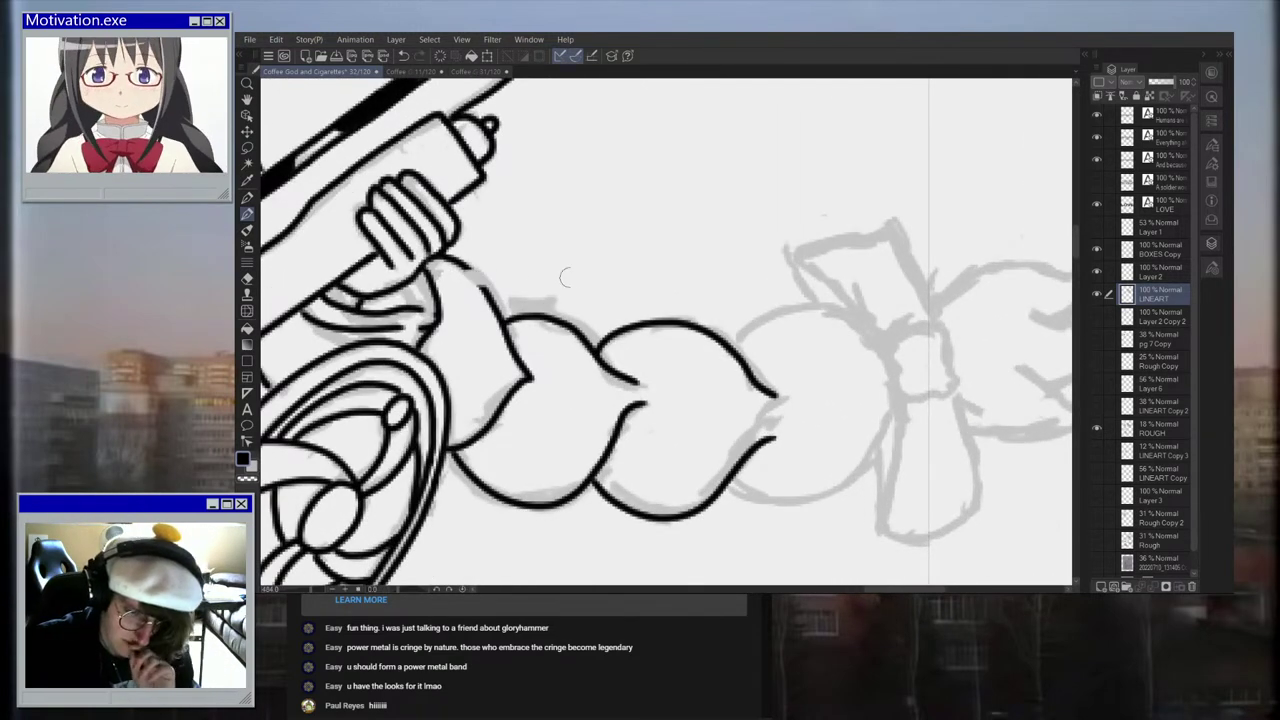
mouse_move(462, 268)
left_mouse_down()
mouse_move(596, 268)
mouse_move(514, 286)
mouse_move(595, 266)
left_mouse_up()
Step: Ink the rest of the loose strand above the braid, tapering its two lines down onto the second full plait
key("ctrl+minus")
key("ctrl+minus")
key("ctrl+minus")
key("ctrl+minus")
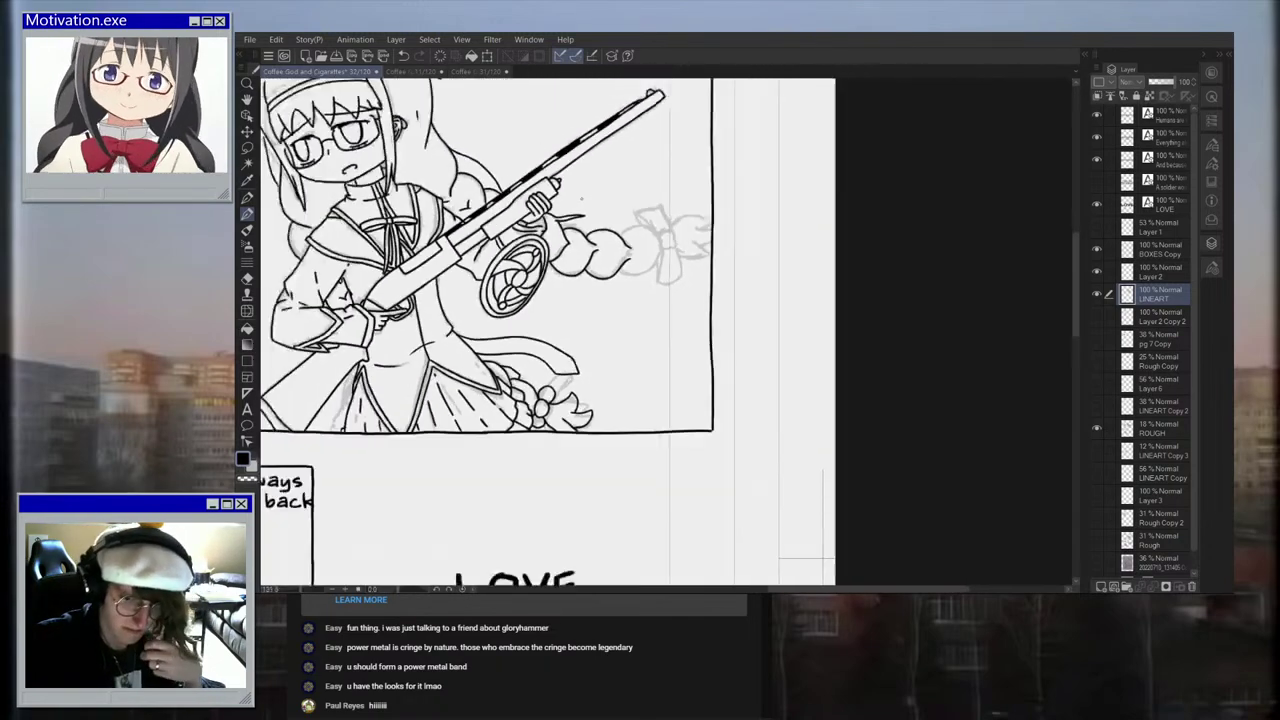
key("ctrl+plus")
key("ctrl+plus")
key("ctrl+plus")
key("ctrl+plus")
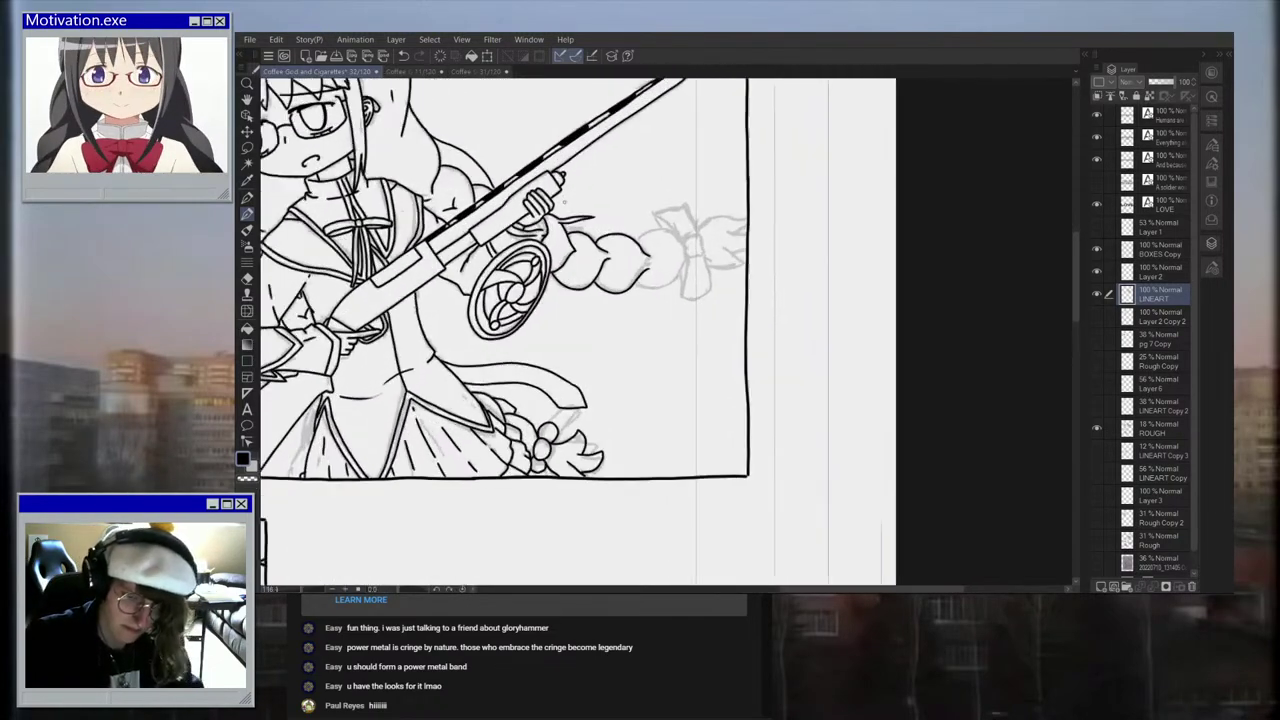
mouse_move(560, 238)
left_mouse_down()
mouse_move(630, 240)
mouse_move(660, 258)
left_mouse_up()
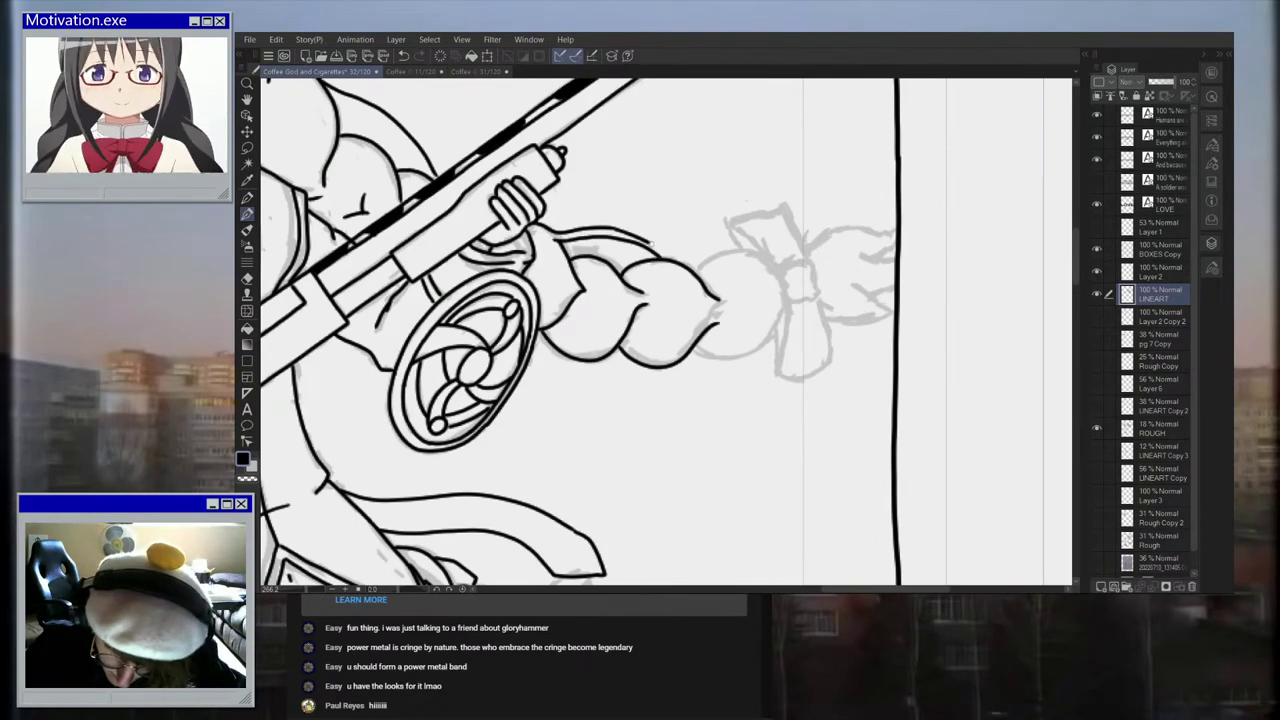
key("ctrl+z")
left_click_drag(622, 232, 662, 260)
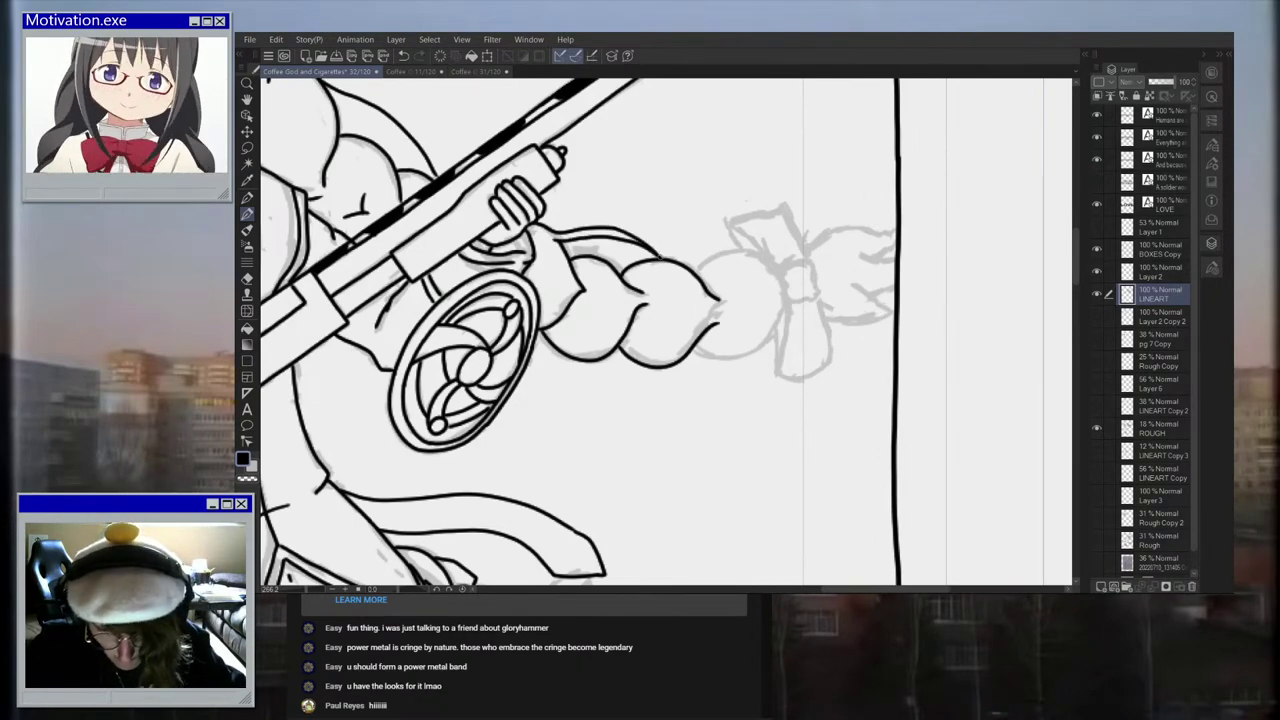
Step: Review the loose strand and inked plaits at page scale and up close
key("ctrl+minus")
key("ctrl+minus")
key("ctrl+minus")
key("ctrl+minus")
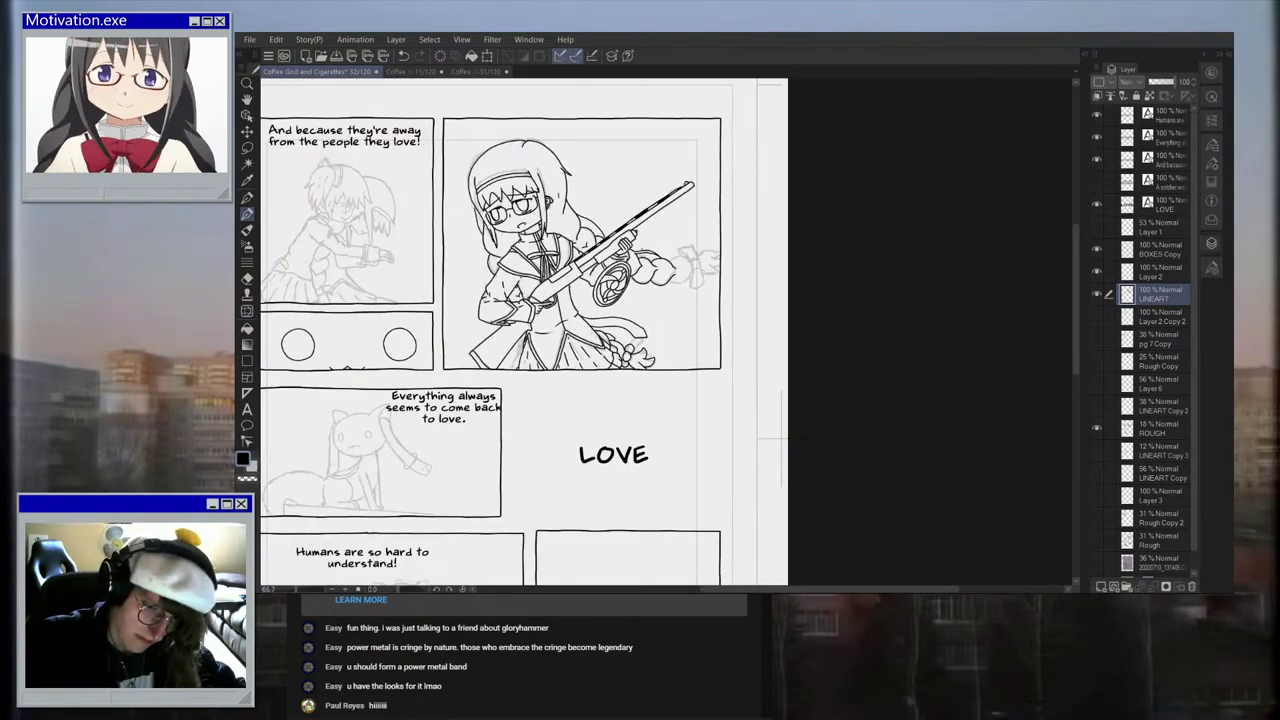
key("ctrl+plus")
key("ctrl+plus")
key("ctrl+plus")
key("ctrl+plus")
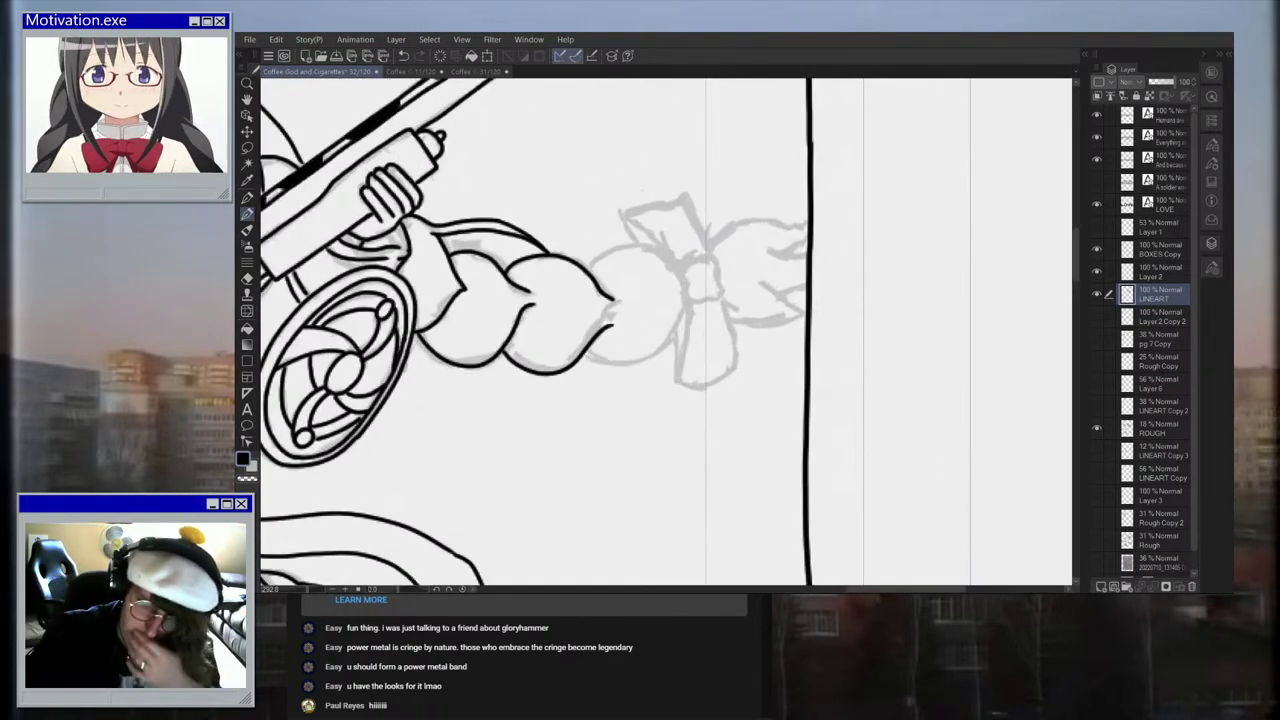
Step: Ink the last plait of the outstretched braid, bringing its upper and lower curves together at the sketched bow
key("ctrl+plus")
mouse_move(580, 268)
left_mouse_down()
mouse_move(621, 238)
mouse_move(656, 247)
left_mouse_up()
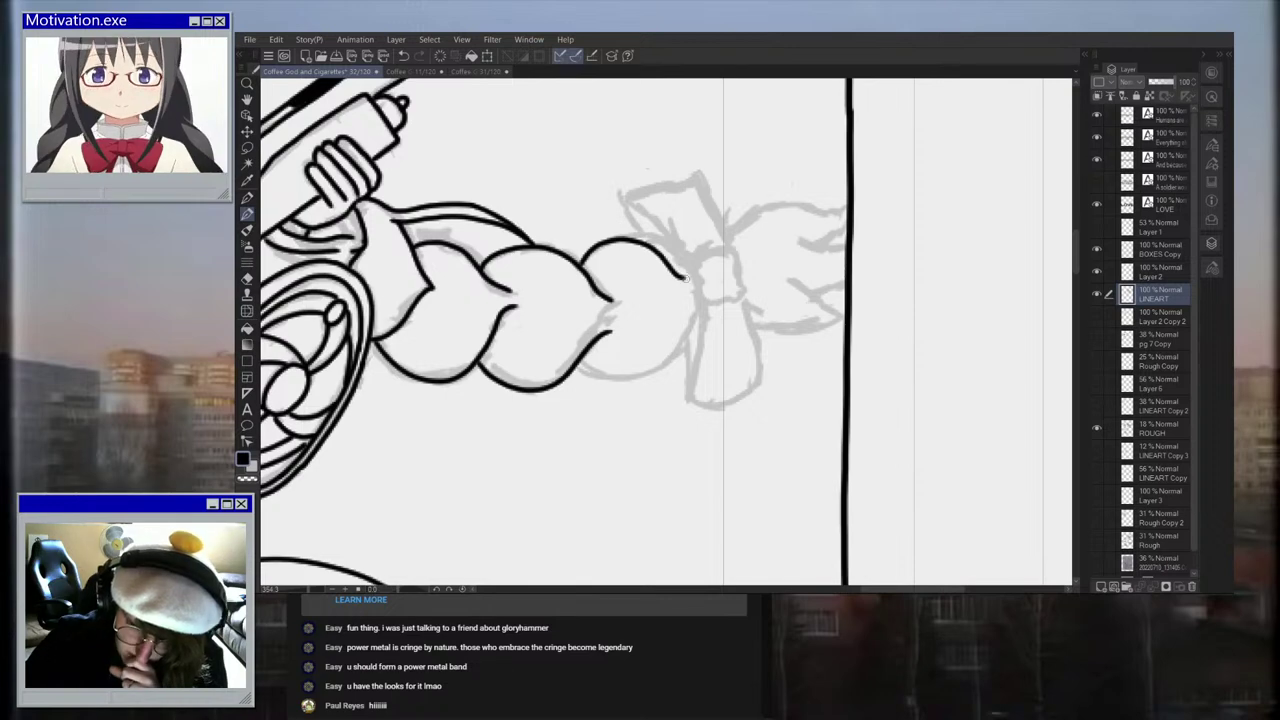
key("ctrl+plus")
key("ctrl+plus")
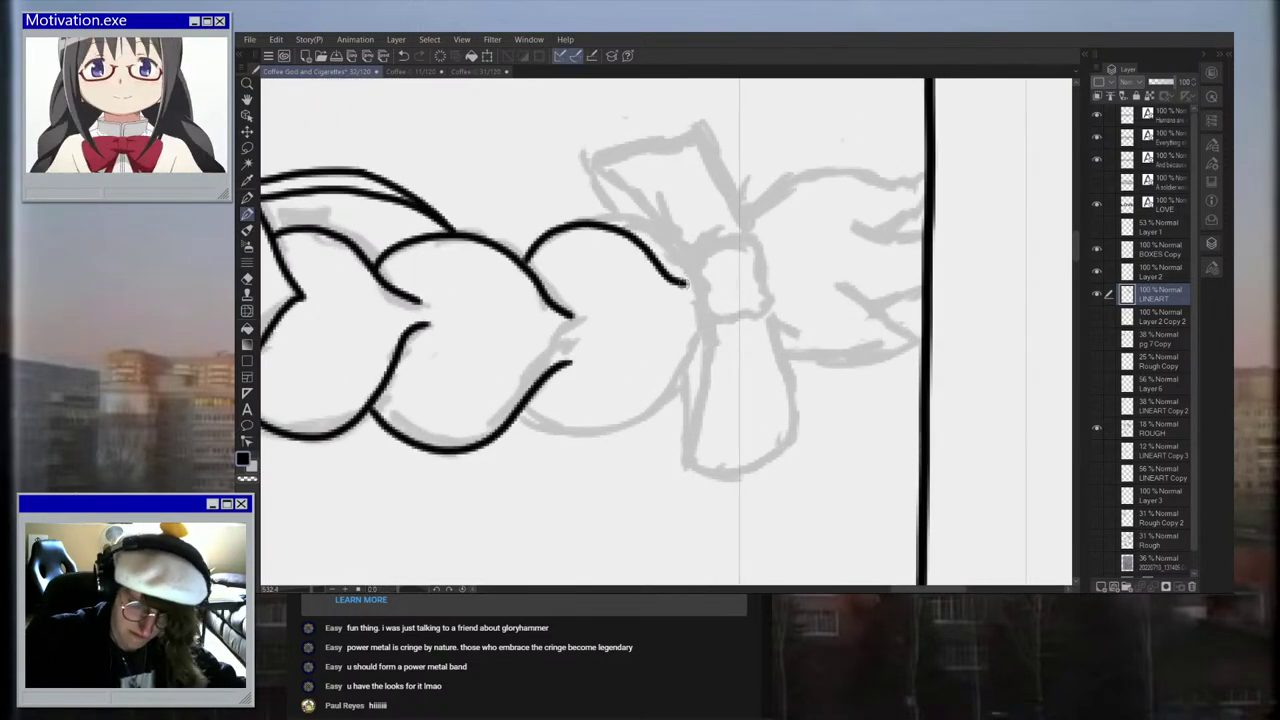
mouse_move(679, 315)
left_mouse_down()
mouse_move(727, 306)
mouse_move(684, 321)
left_mouse_up()
mouse_move(518, 262)
left_mouse_down()
mouse_move(612, 217)
mouse_move(678, 275)
left_mouse_up()
key("ctrl+z")
mouse_move(508, 252)
left_mouse_down()
mouse_move(604, 222)
mouse_move(677, 283)
left_mouse_up()
mouse_move(519, 420)
left_mouse_down()
mouse_move(563, 454)
mouse_move(618, 445)
mouse_move(688, 322)
left_mouse_up()
Step: Ink a row of small round beads around the end of the braid as its hair tie
scroll(690, 322, "down", 2)
scroll(732, 280, "down", 6)
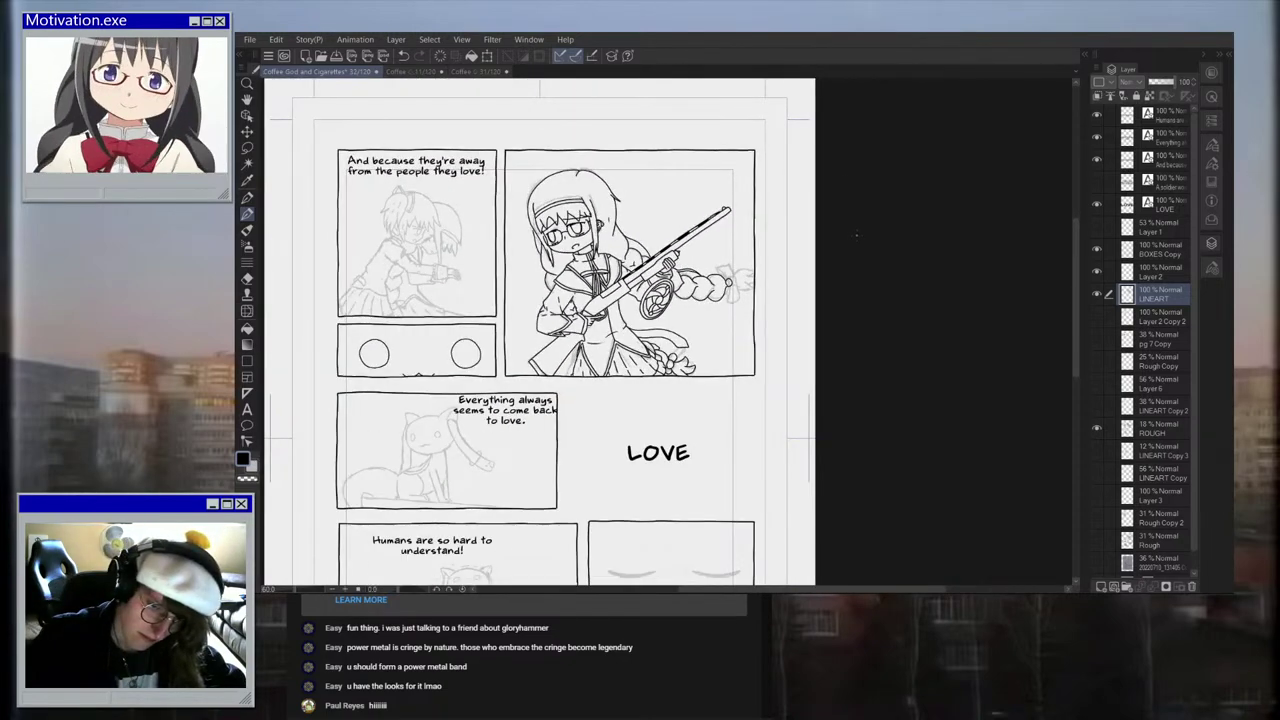
scroll(740, 285, "up", 6)
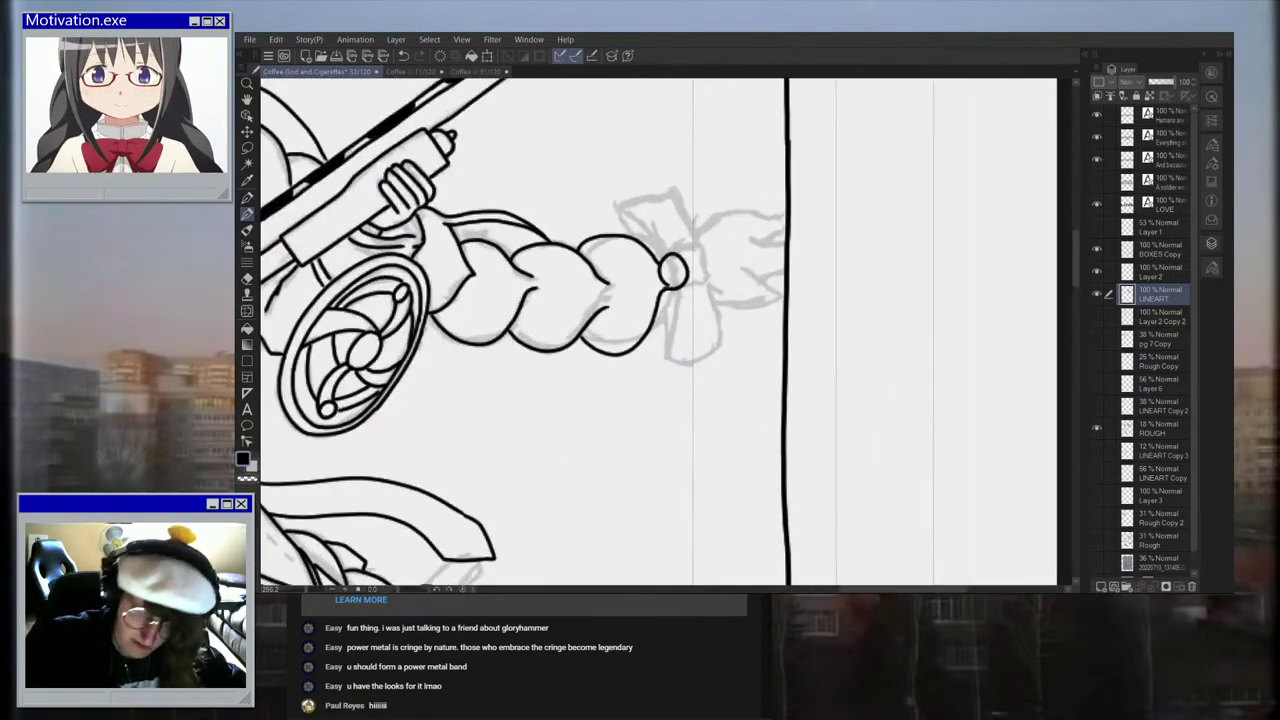
scroll(676, 240, "up", 1)
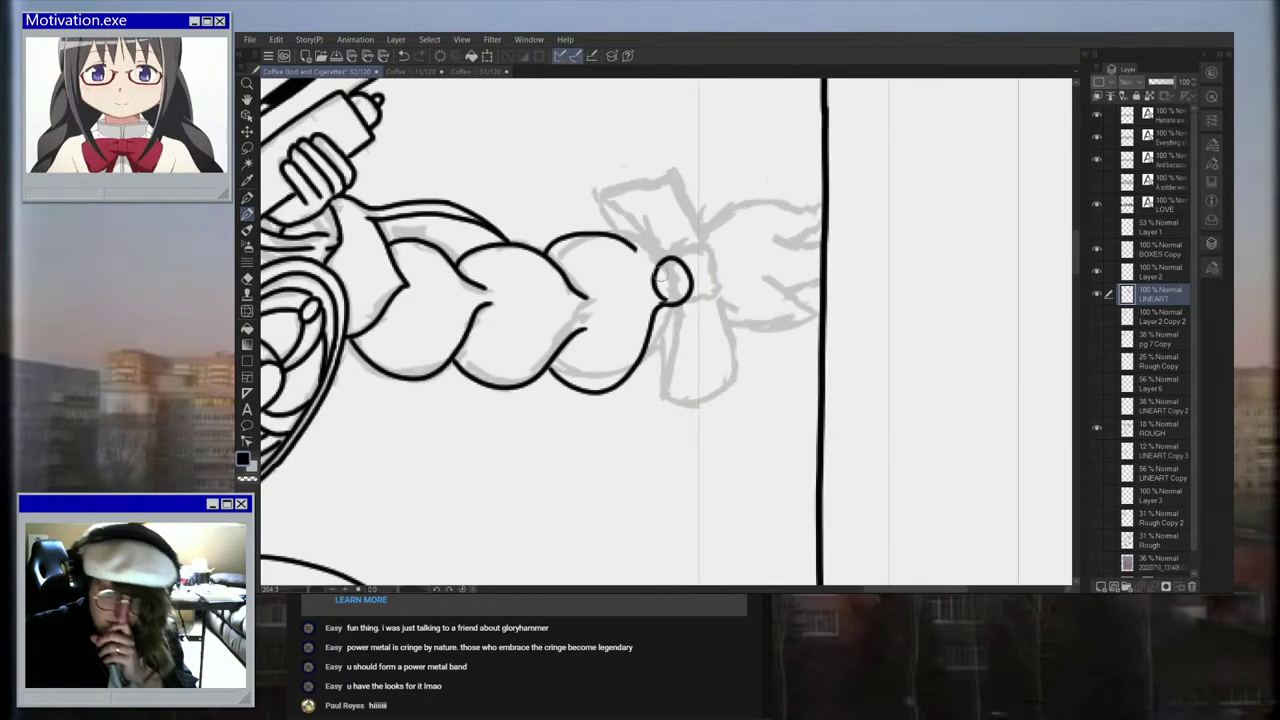
mouse_move(657, 272)
left_mouse_down()
mouse_move(644, 227)
mouse_move(684, 262)
mouse_move(640, 224)
mouse_move(666, 226)
left_mouse_up()
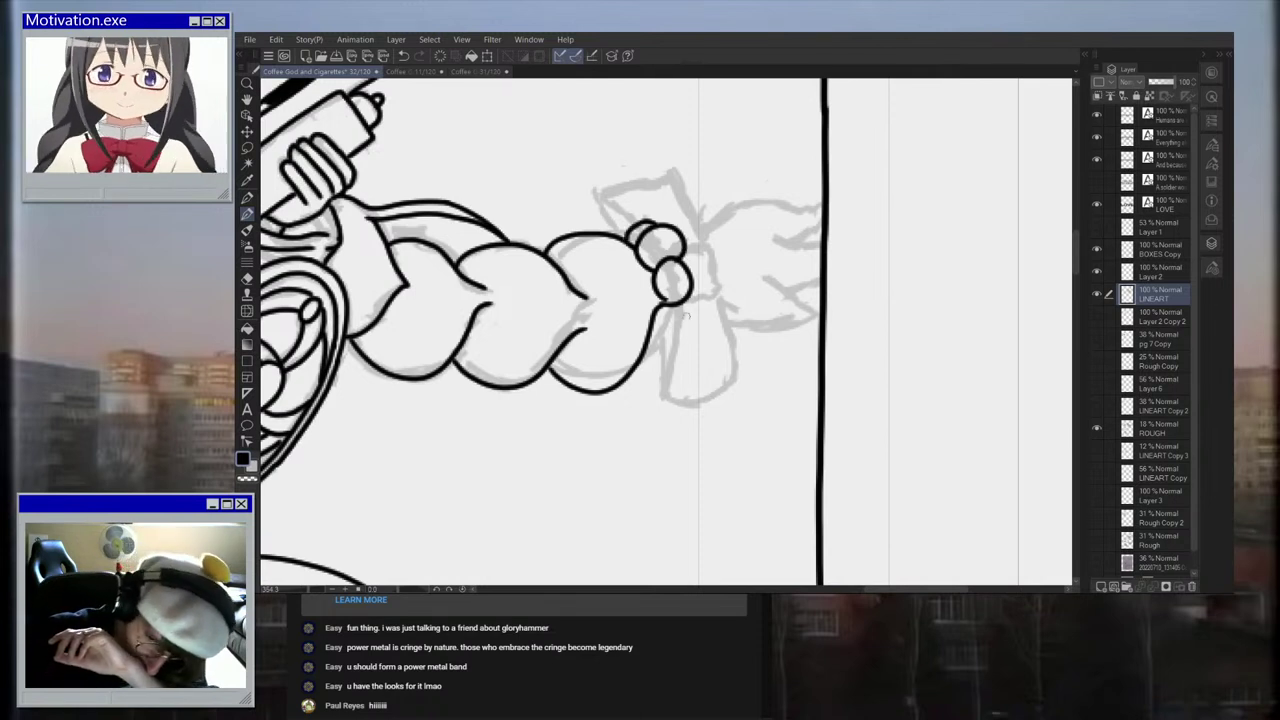
mouse_move(656, 306)
left_mouse_down()
mouse_move(698, 334)
mouse_move(684, 294)
left_mouse_up()
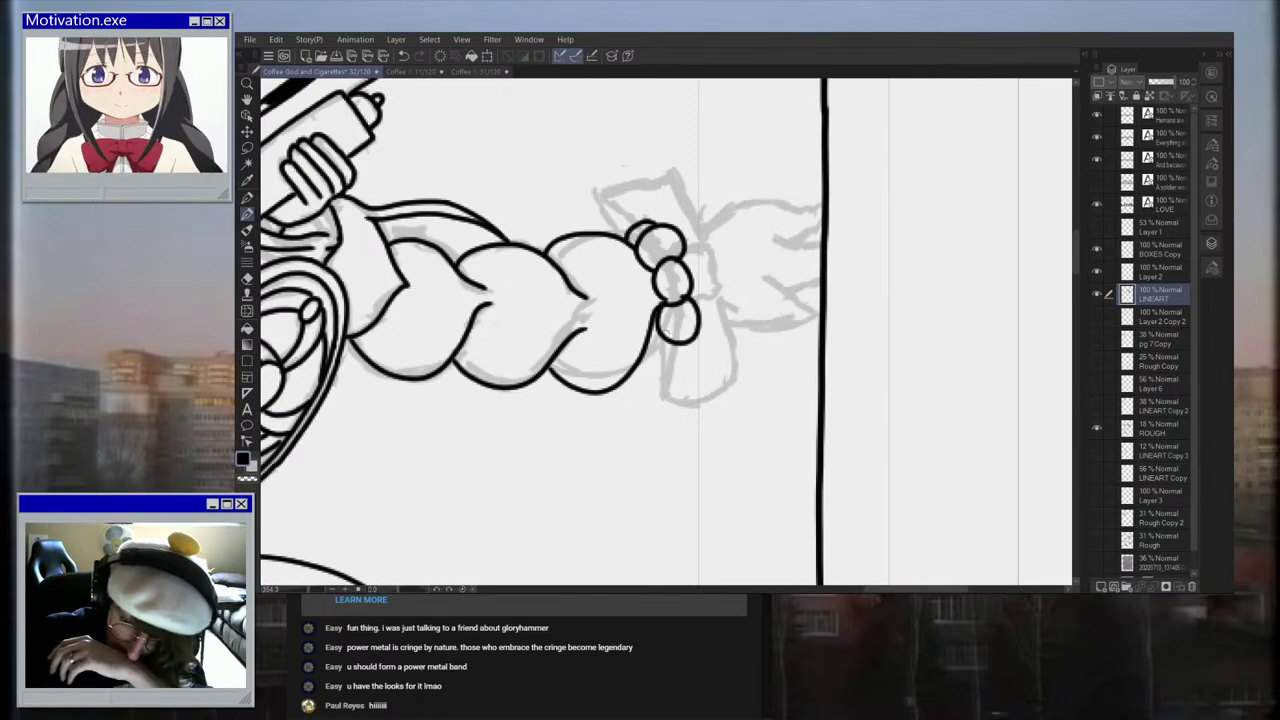
mouse_move(687, 344)
left_mouse_down()
mouse_move(653, 348)
mouse_move(653, 335)
left_mouse_up()
Step: Ink the flame-shaped hair tuft beyond the beaded tie, ending in pointed tips near the panel's side border
scroll(685, 315, "down", 3)
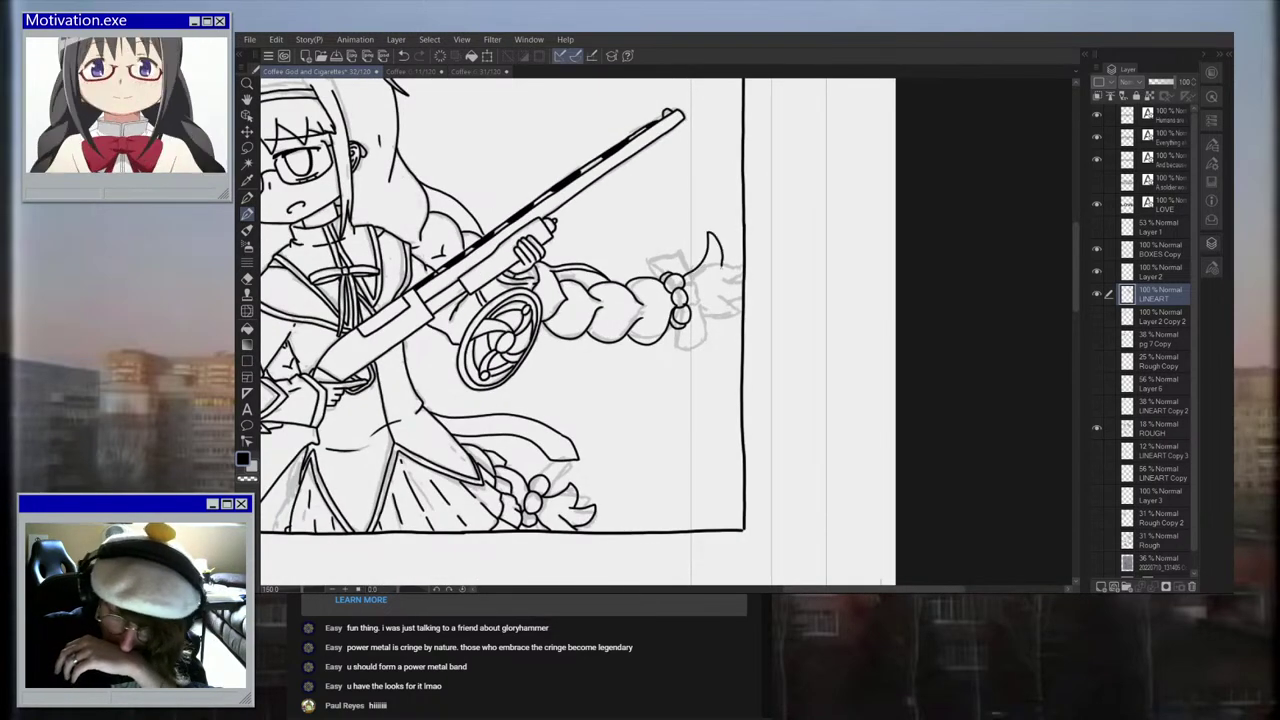
scroll(740, 270, "up", 2)
scroll(717, 312, "up", 4)
key("ctrl+z")
mouse_move(637, 254)
left_mouse_down()
mouse_move(721, 245)
mouse_move(755, 269)
left_mouse_up()
scroll(751, 270, "down", 5)
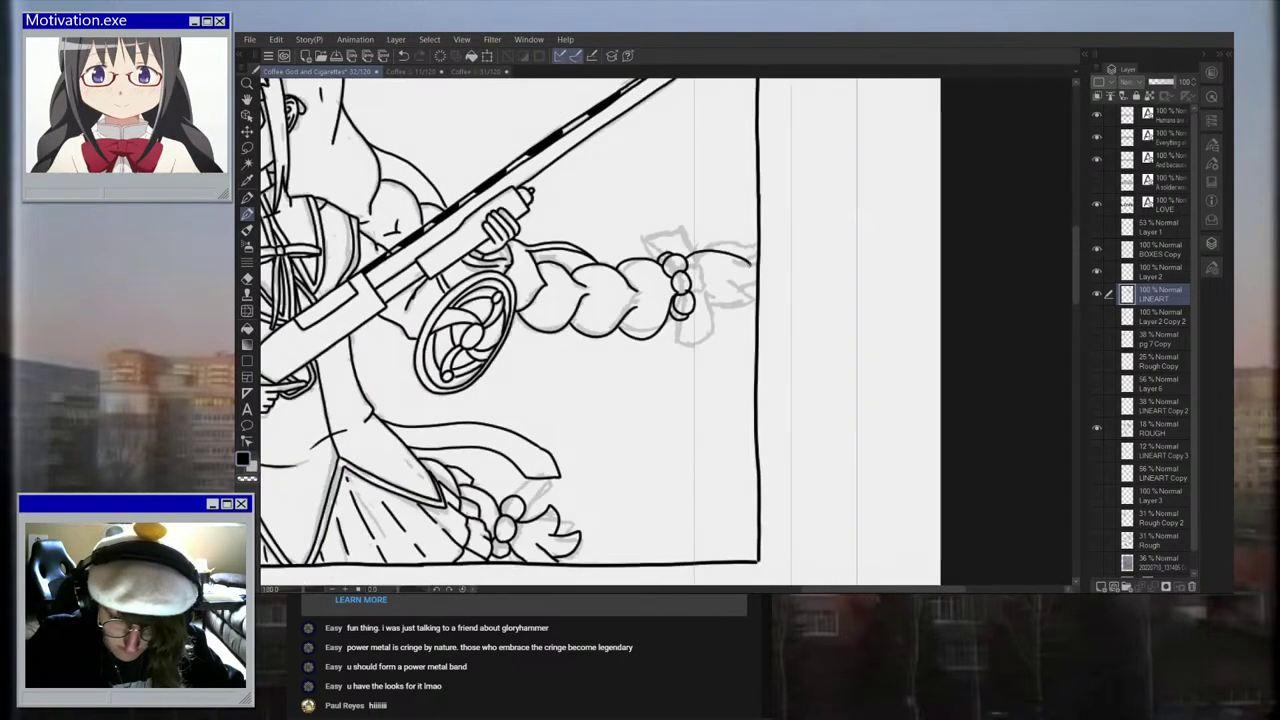
key("ctrl+z")
scroll(742, 268, "up", 2)
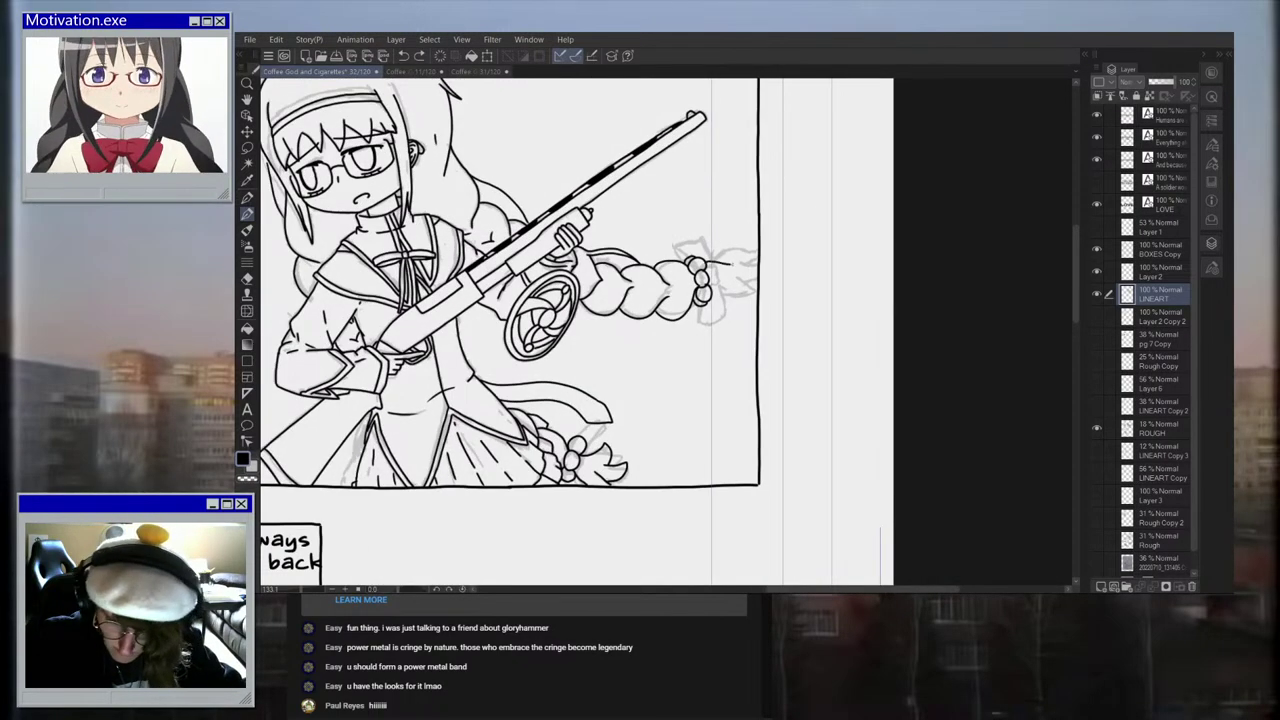
scroll(740, 256, "up", 3)
mouse_move(722, 250)
left_mouse_down()
mouse_move(750, 237)
mouse_move(742, 268)
left_mouse_up()
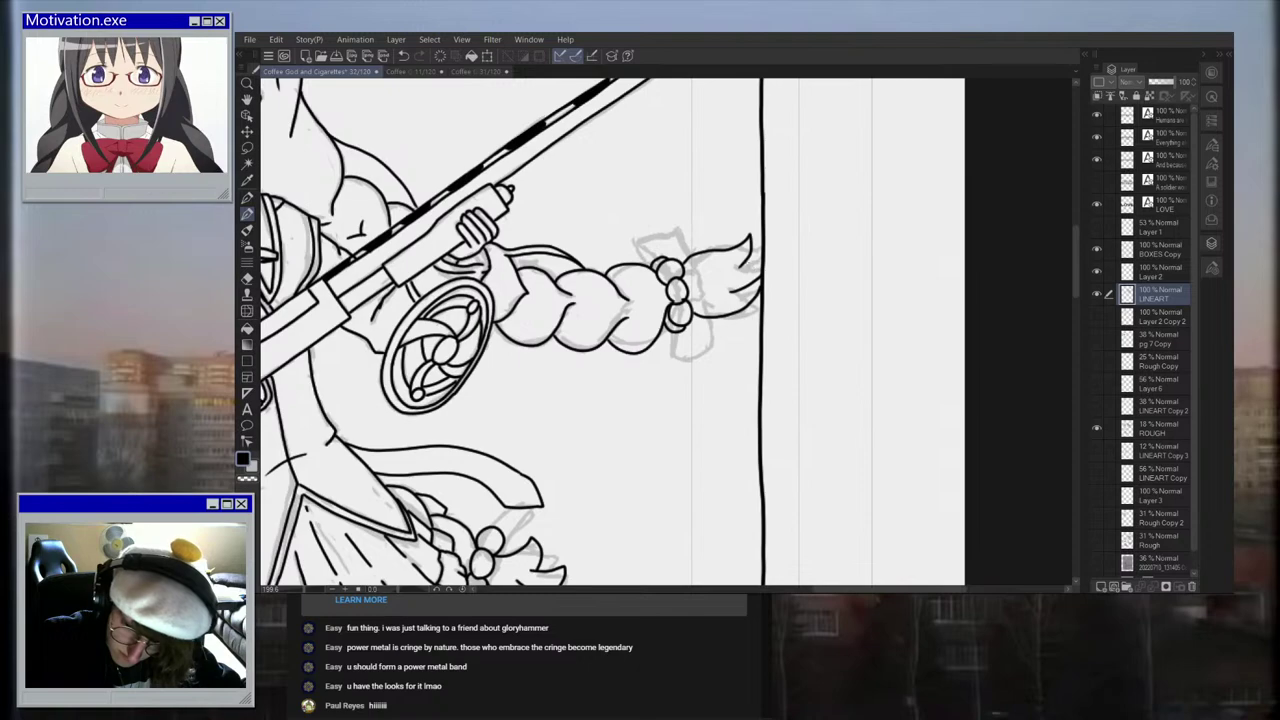
scroll(760, 240, "down", 5)
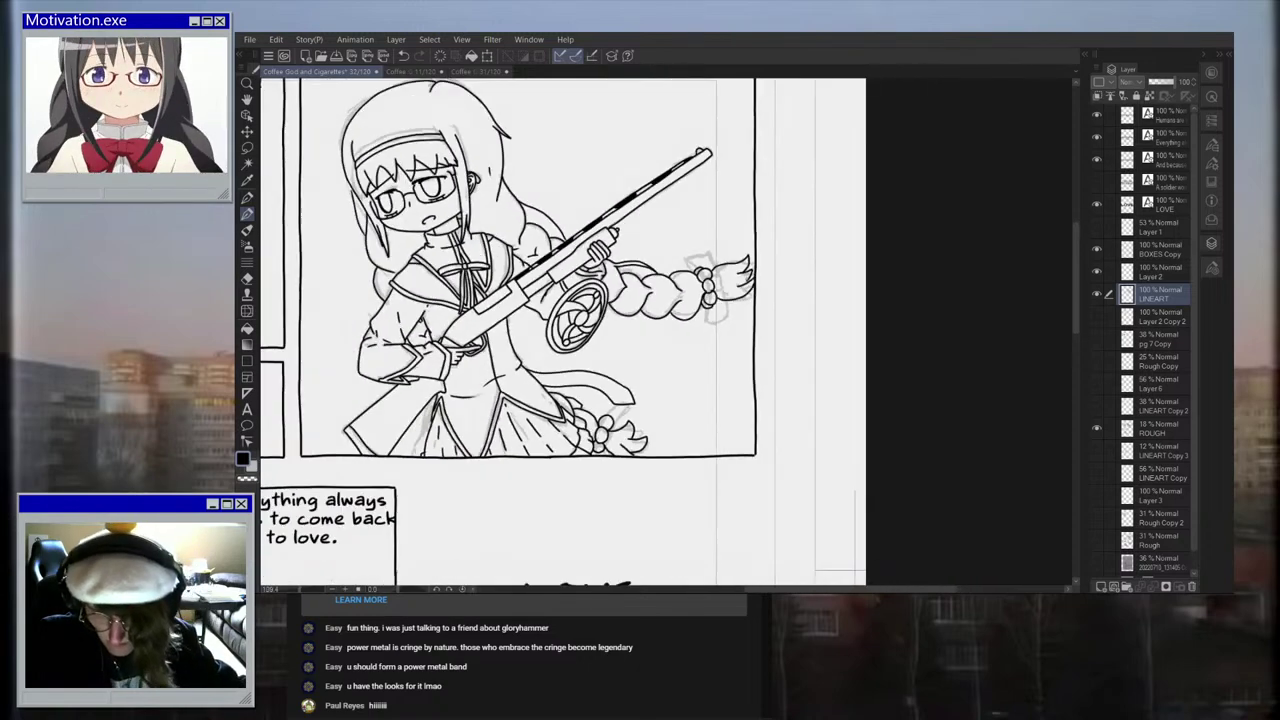
scroll(772, 236, "up", 5)
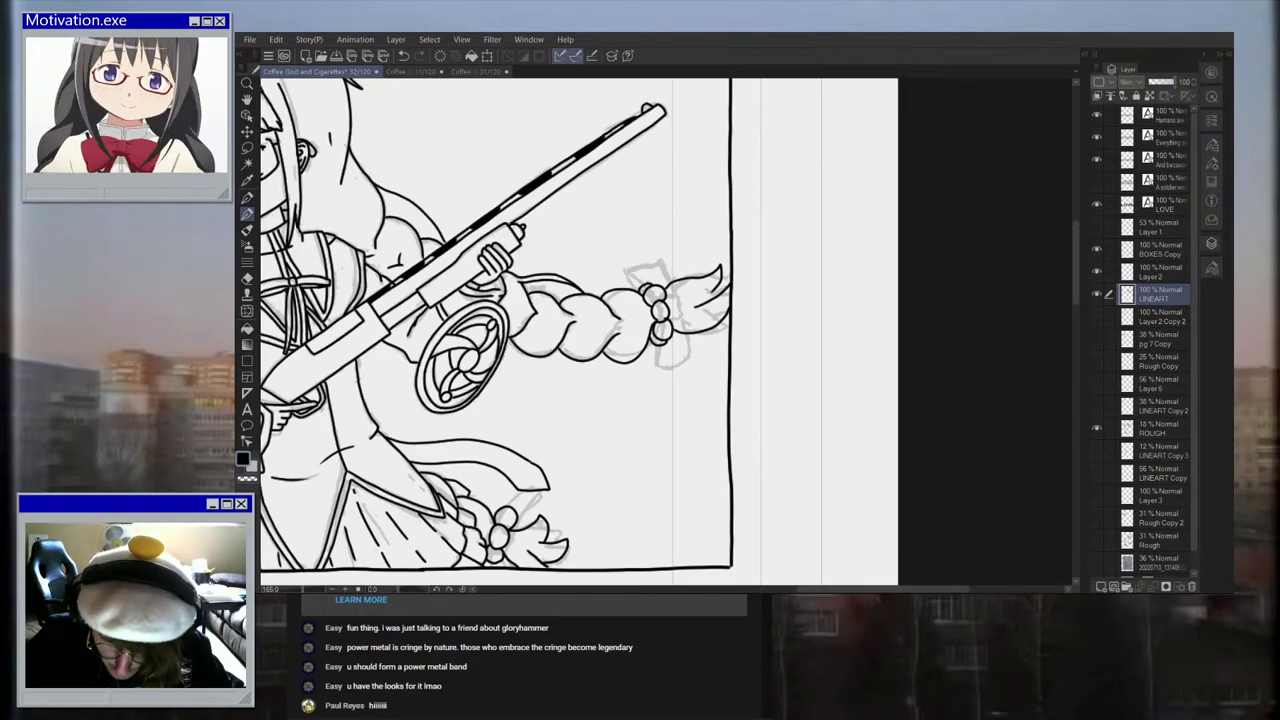
scroll(720, 292, "down", 5)
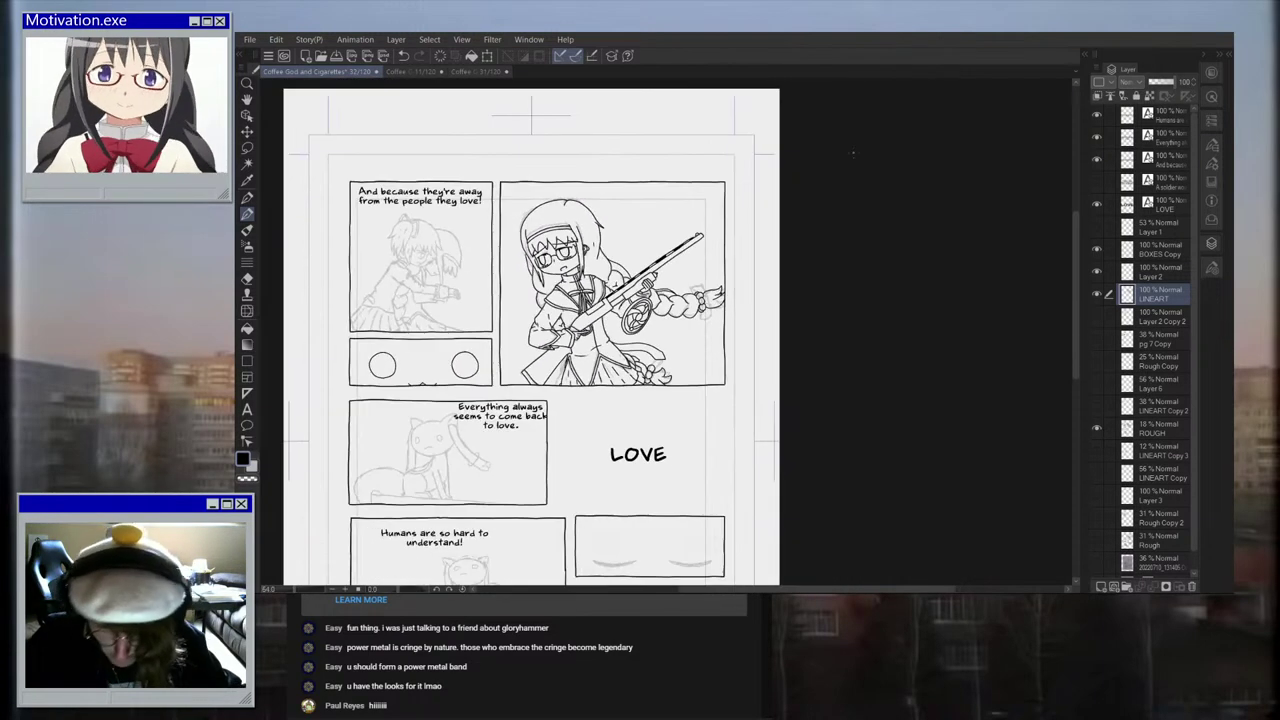
Step: Rework the upper edge of the hair tuft beyond the beaded tie into separate flame-shaped points near the panel border
scroll(744, 279, "up", 5)
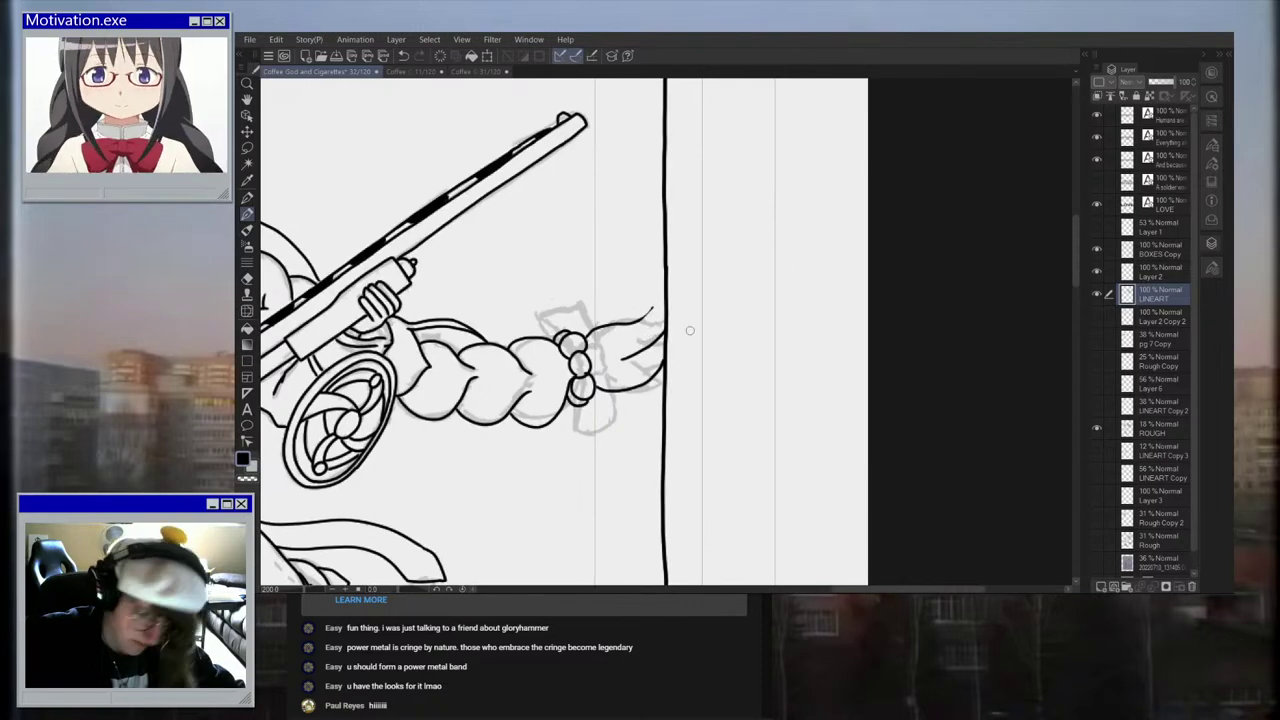
scroll(689, 330, "up", 3)
mouse_move(589, 333)
left_mouse_down()
mouse_move(658, 281)
mouse_move(648, 327)
mouse_move(654, 262)
mouse_move(641, 298)
left_mouse_up()
scroll(652, 292, "down", 6)
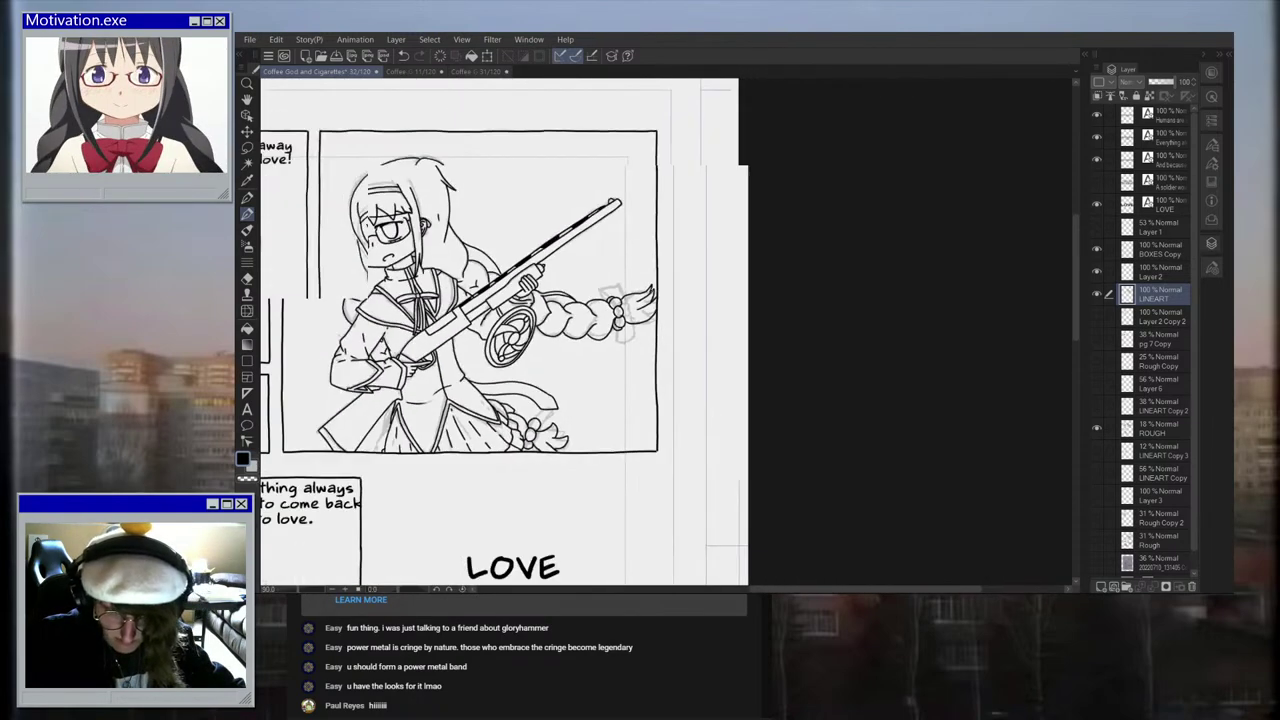
scroll(652, 303, "down", 1)
scroll(652, 303, "up", 6)
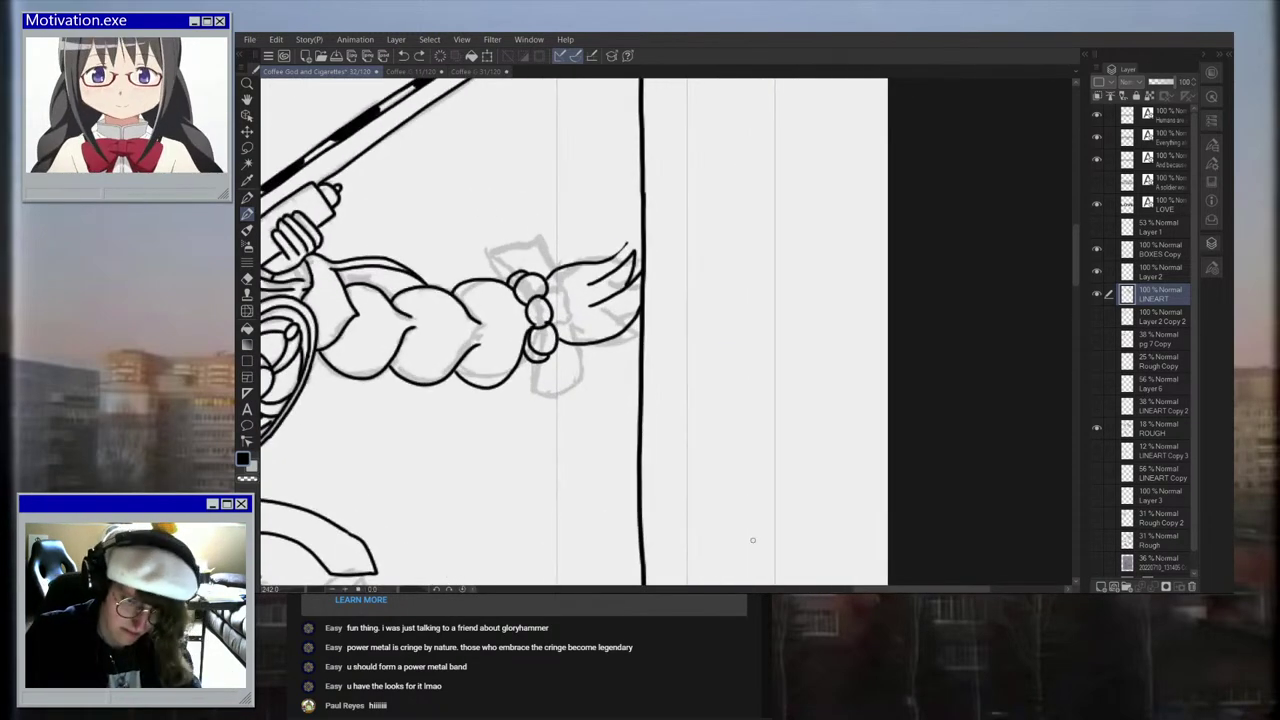
left_click_drag(580, 259, 619, 244)
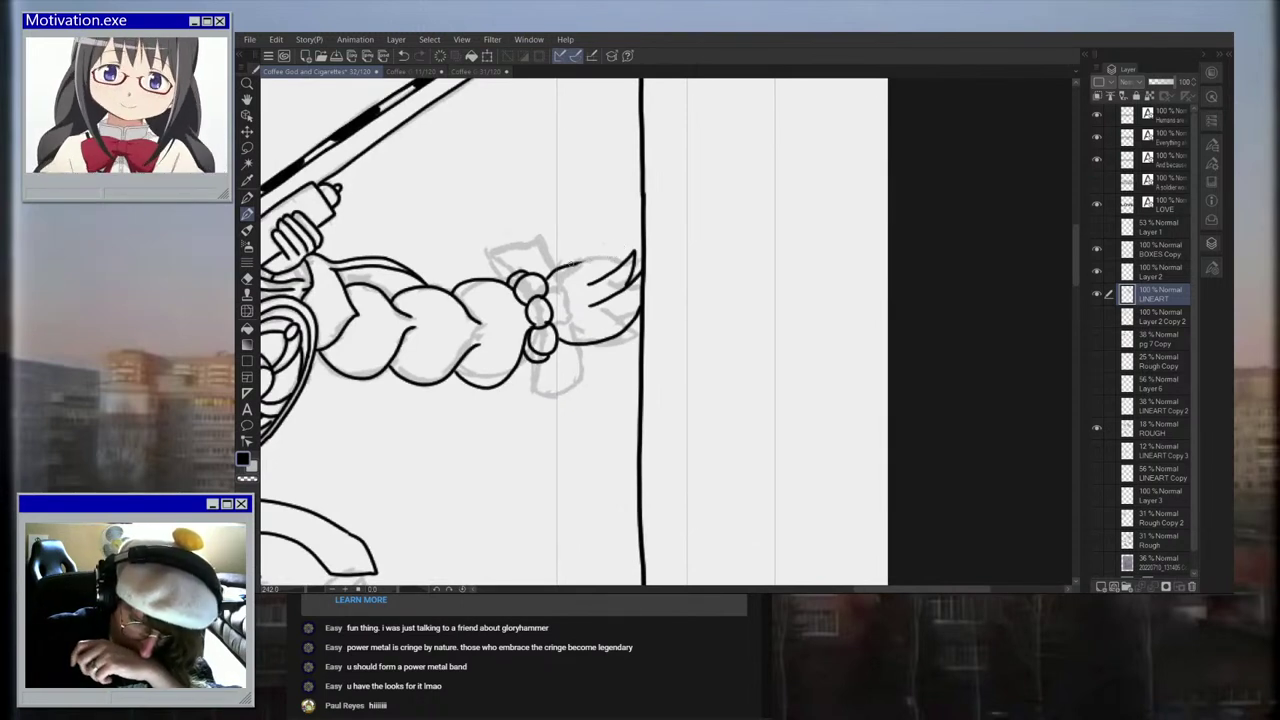
scroll(600, 270, "down", 3)
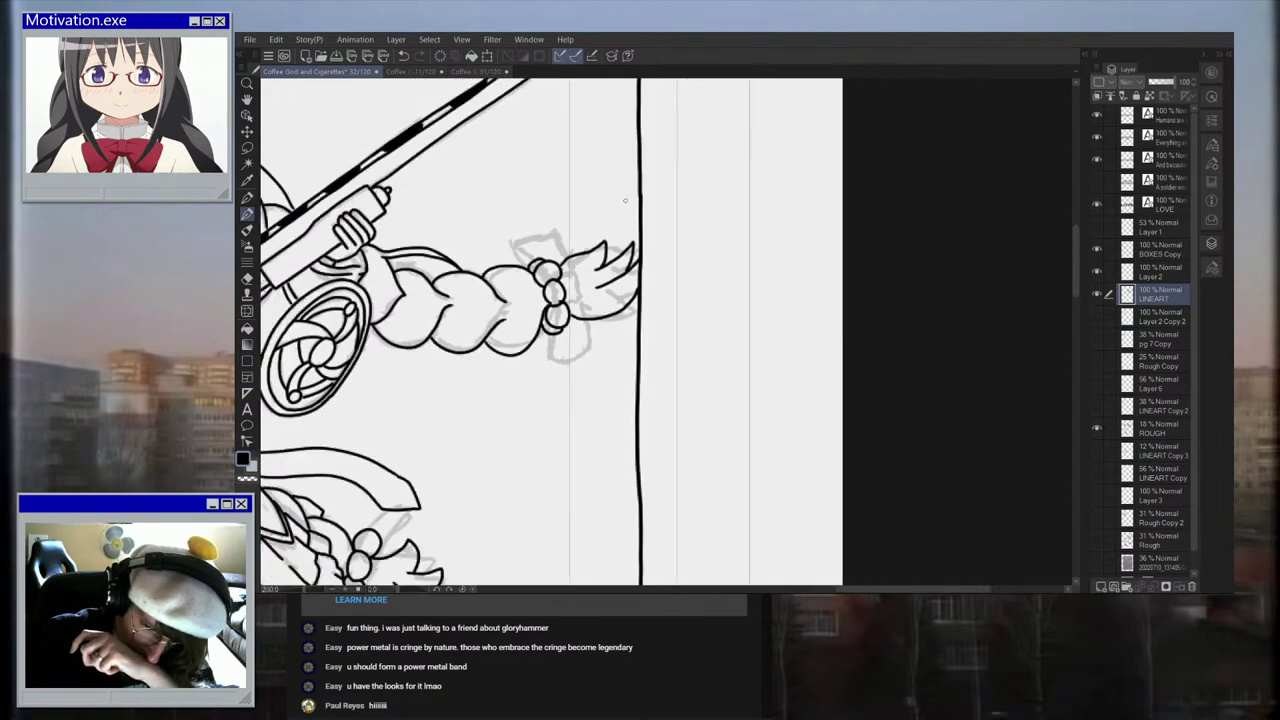
Step: Add short strand lines to the girl's hair, on the loose hair behind her shoulder and across the crown
scroll(625, 200, "down", 2)
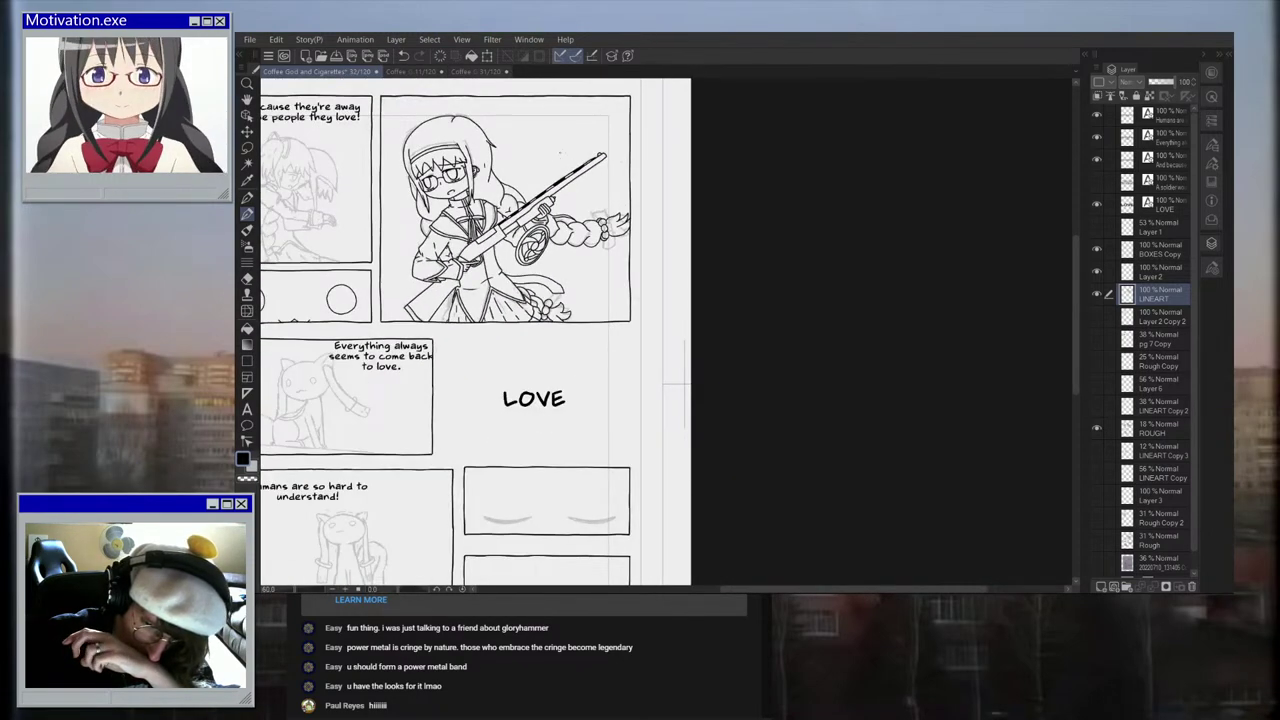
scroll(567, 210, "up", 5)
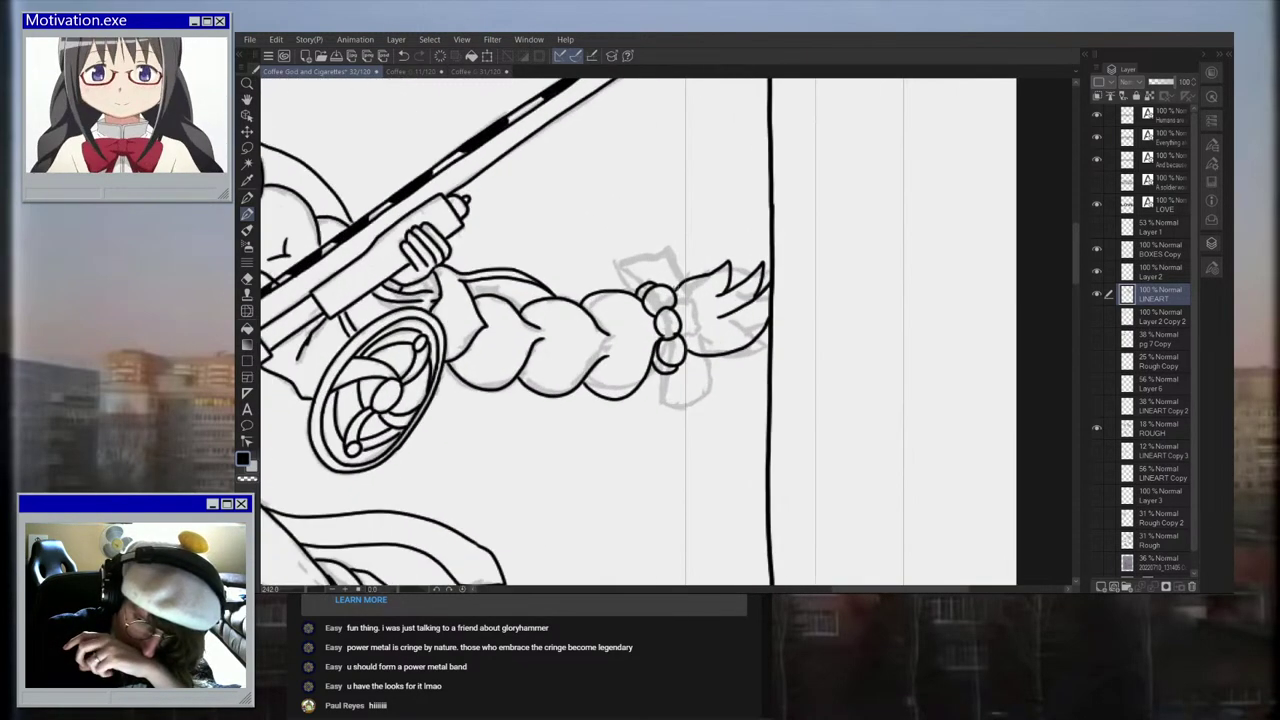
scroll(678, 262, "down", 4)
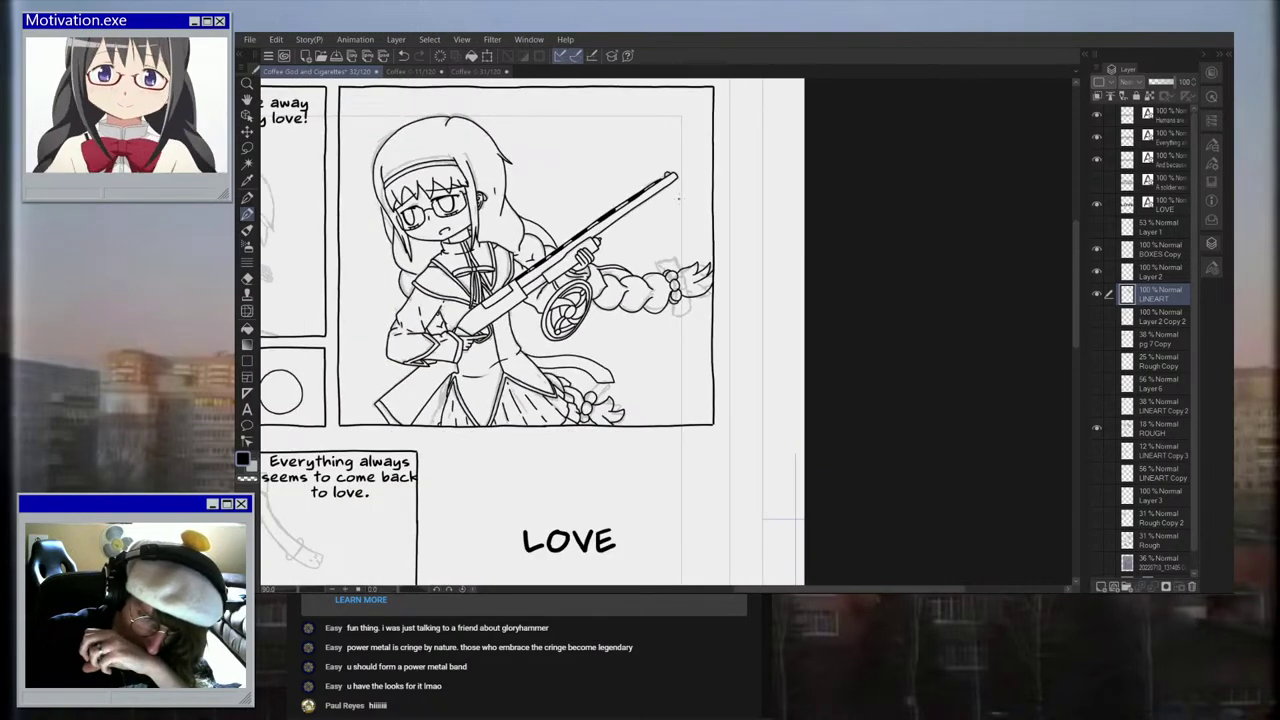
scroll(482, 202, "up", 4)
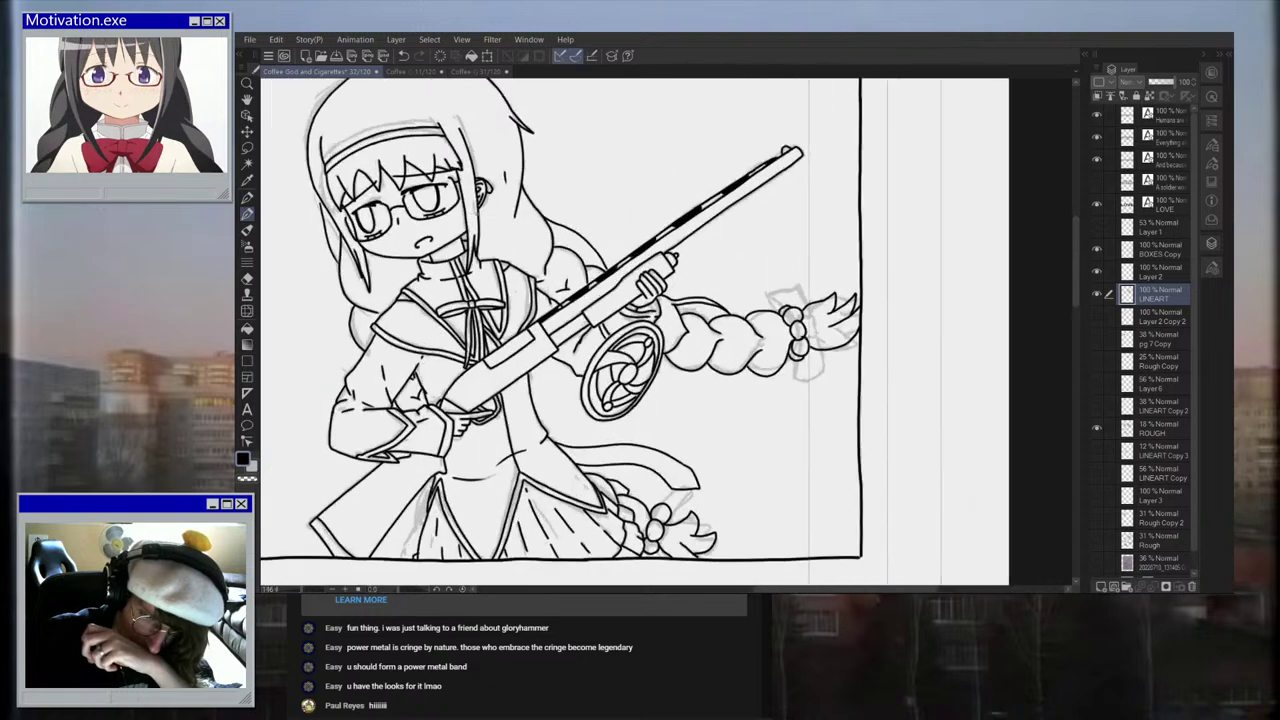
left_click_drag(524, 280, 553, 252)
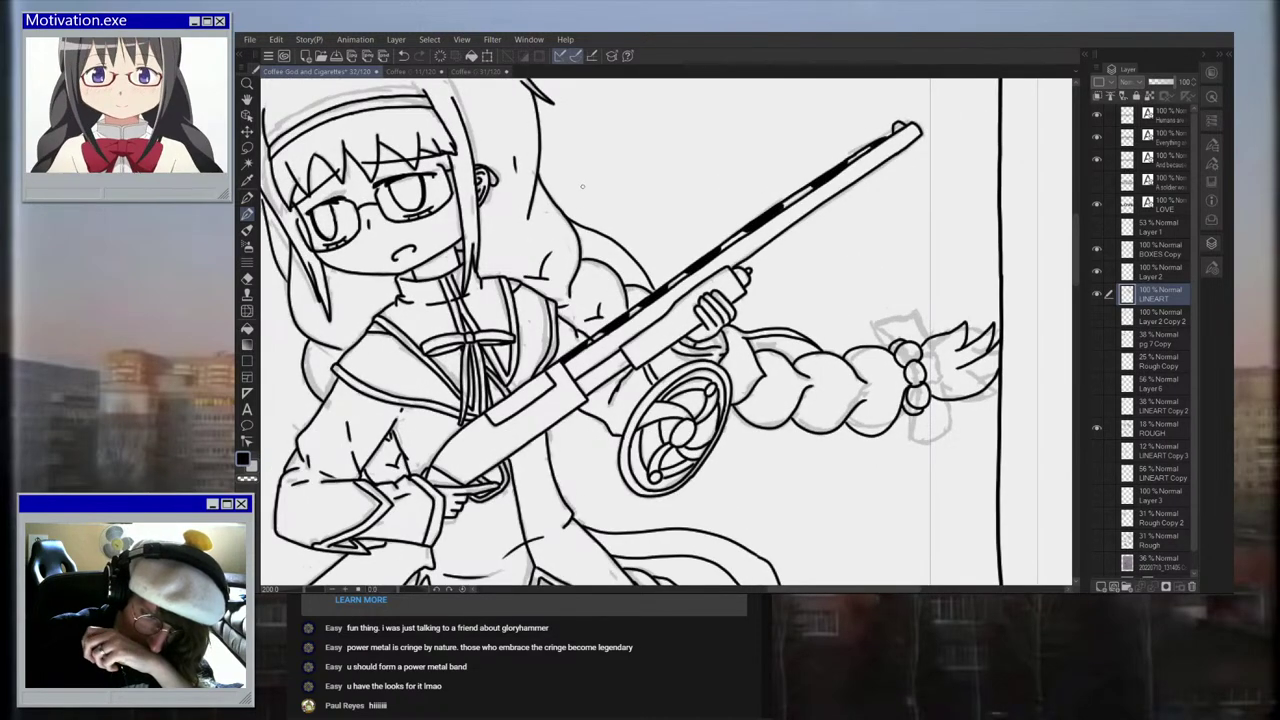
scroll(343, 303, "down", 2)
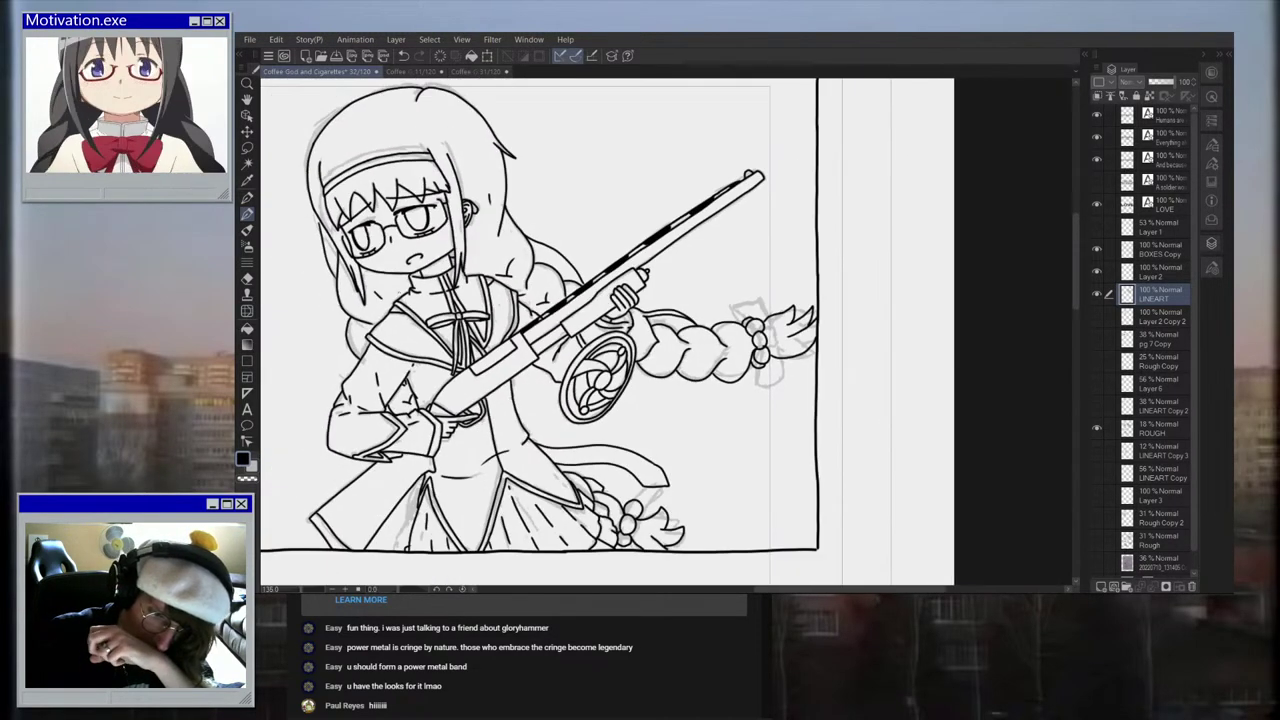
left_click_drag(431, 106, 455, 121)
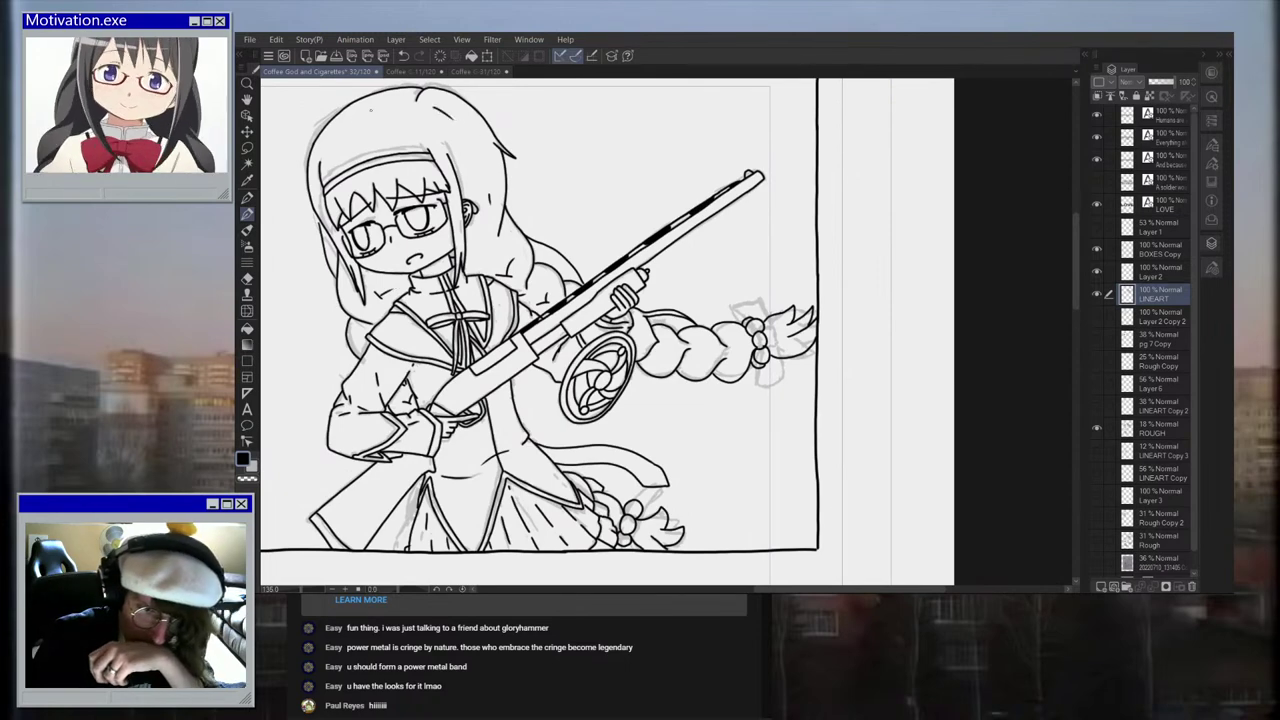
scroll(375, 120, "up", 2)
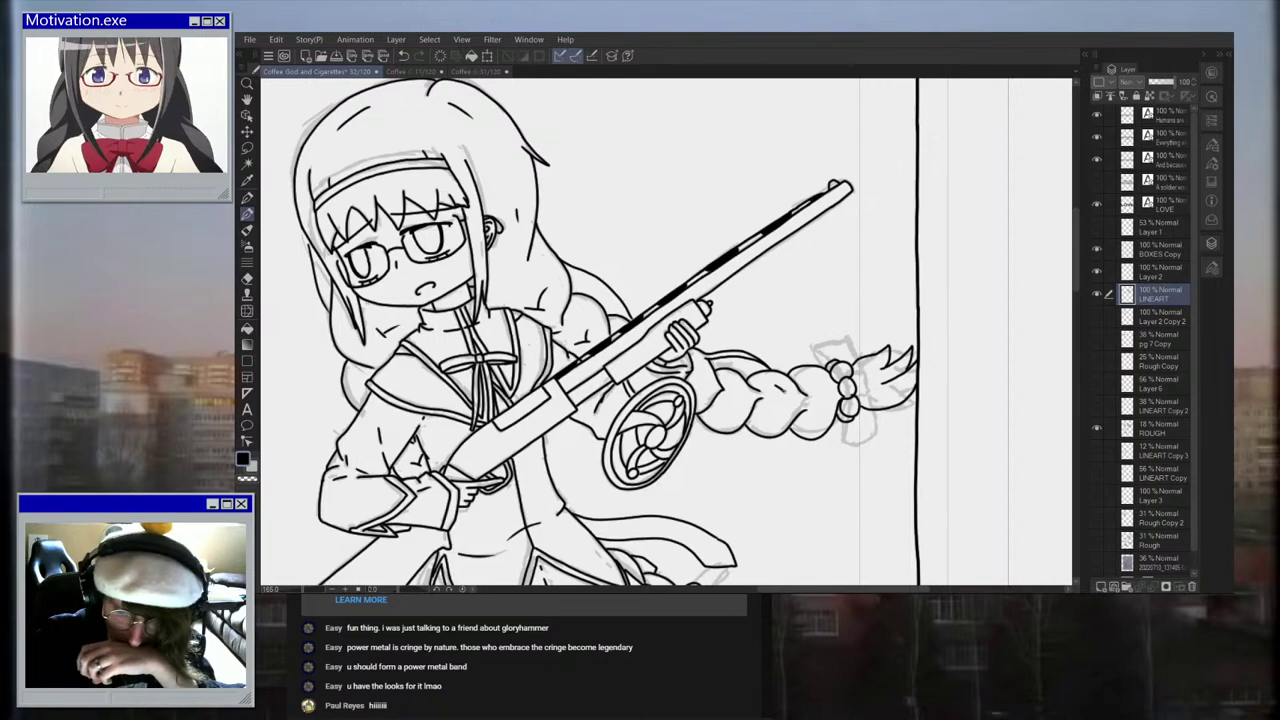
scroll(830, 388, "down", 7)
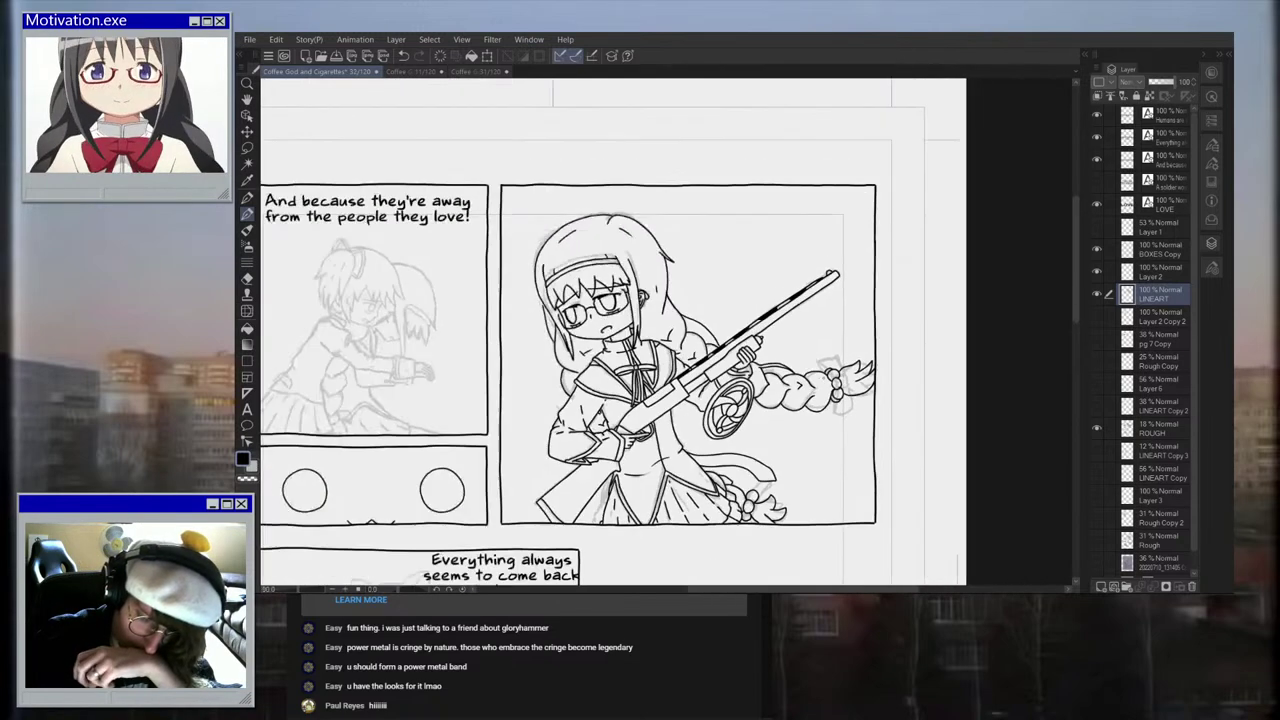
scroll(782, 508, "up", 6)
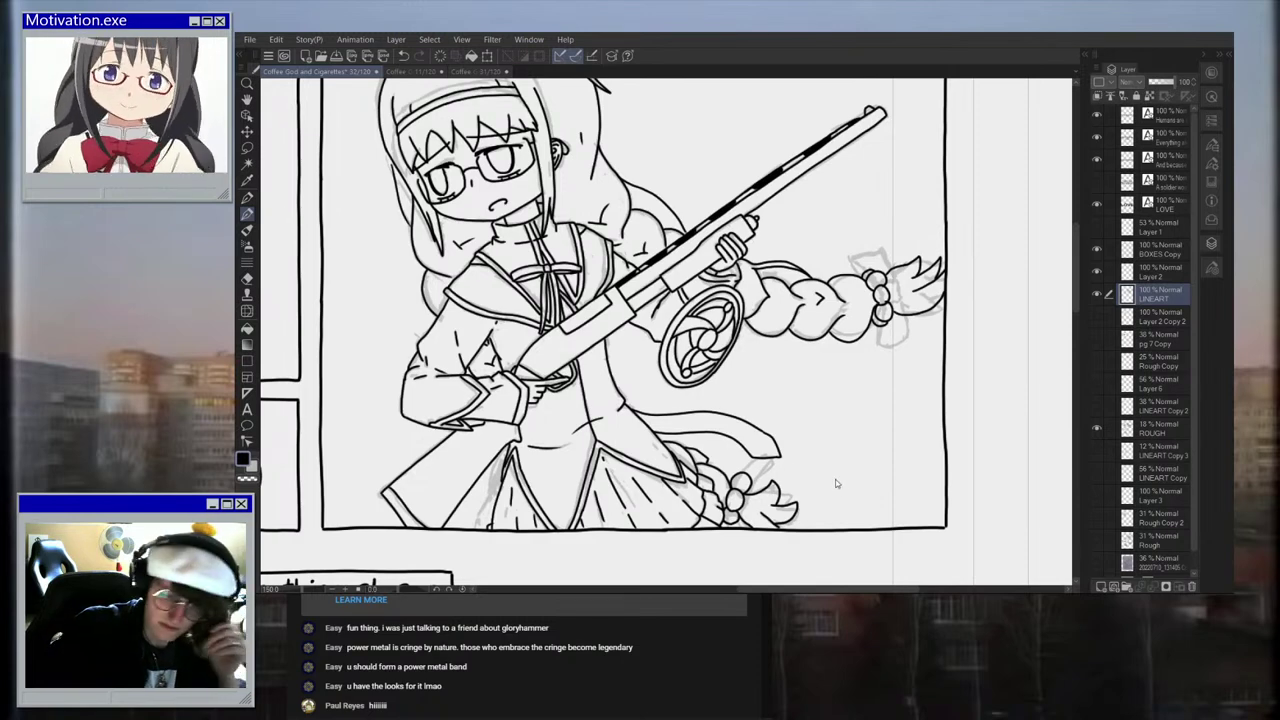
Step: Ink a small diamond-shaped detail inside the end of the flowing waist ribbon
scroll(810, 462, "up", 5)
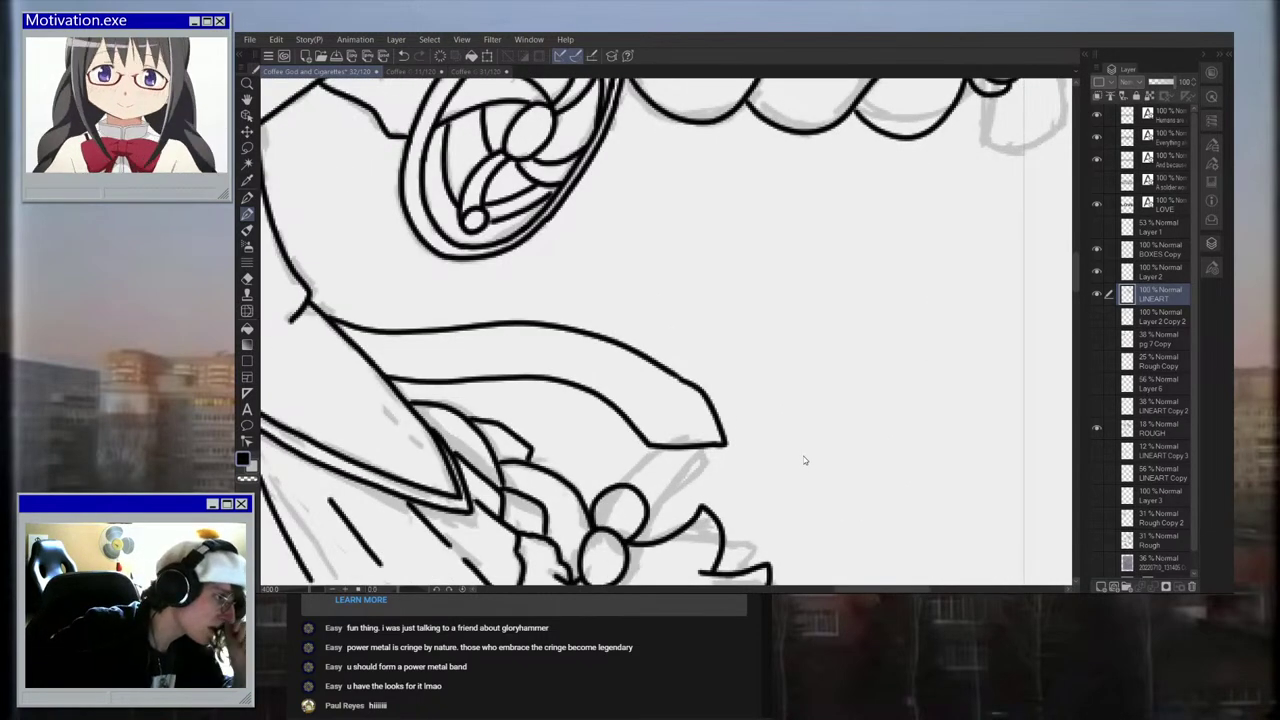
scroll(741, 456, "up", 1)
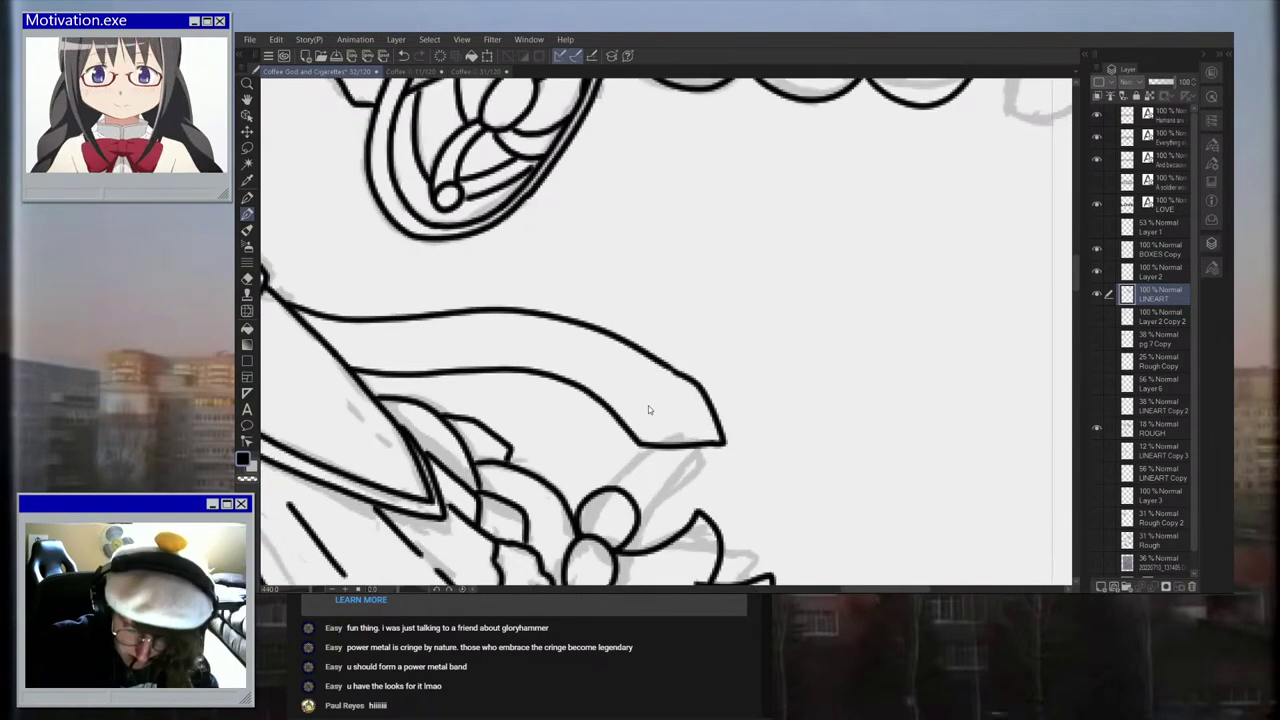
scroll(650, 404, "up", 1)
mouse_move(650, 404)
left_mouse_down()
mouse_move(642, 372)
mouse_move(674, 376)
mouse_move(685, 404)
mouse_move(667, 405)
mouse_move(704, 435)
mouse_move(614, 432)
left_mouse_up()
mouse_move(688, 396)
left_mouse_down()
mouse_move(712, 427)
mouse_move(695, 374)
left_mouse_up()
scroll(692, 368, "down", 8)
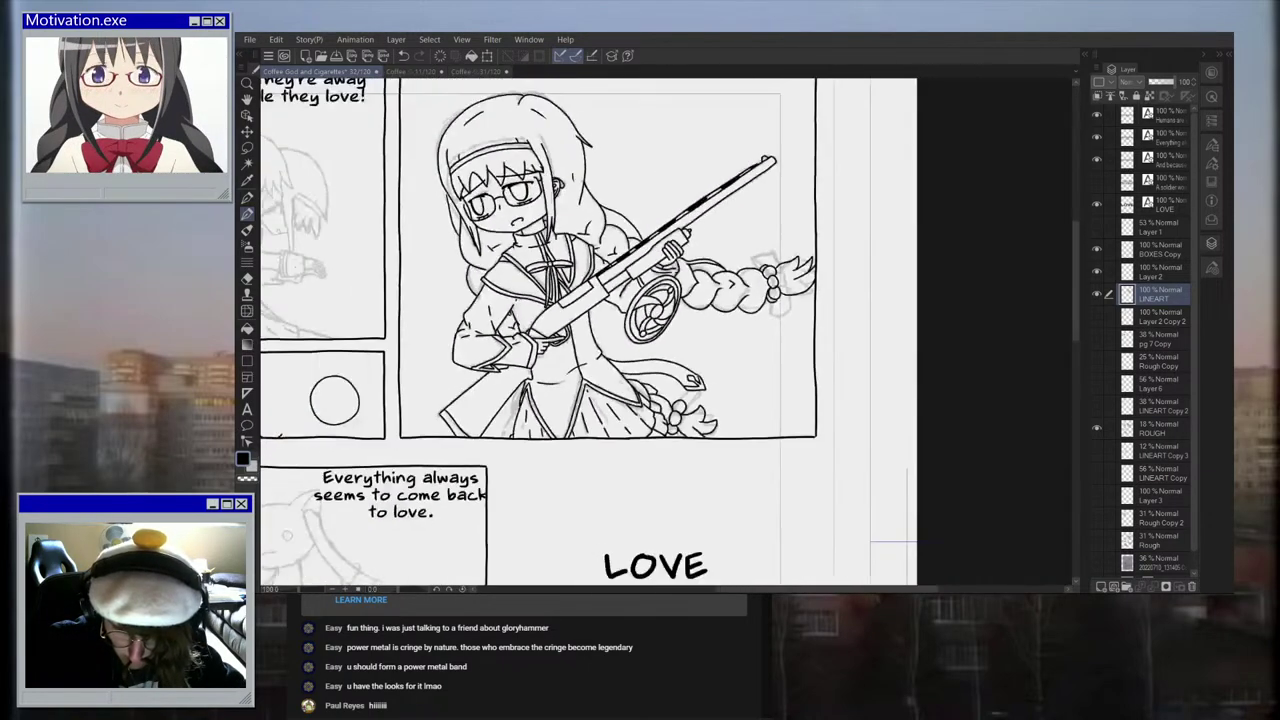
Step: Examine the inked girl and the ribbon detail at several scales, from the whole page to close up
scroll(691, 368, "down", 2)
scroll(668, 368, "up", 5)
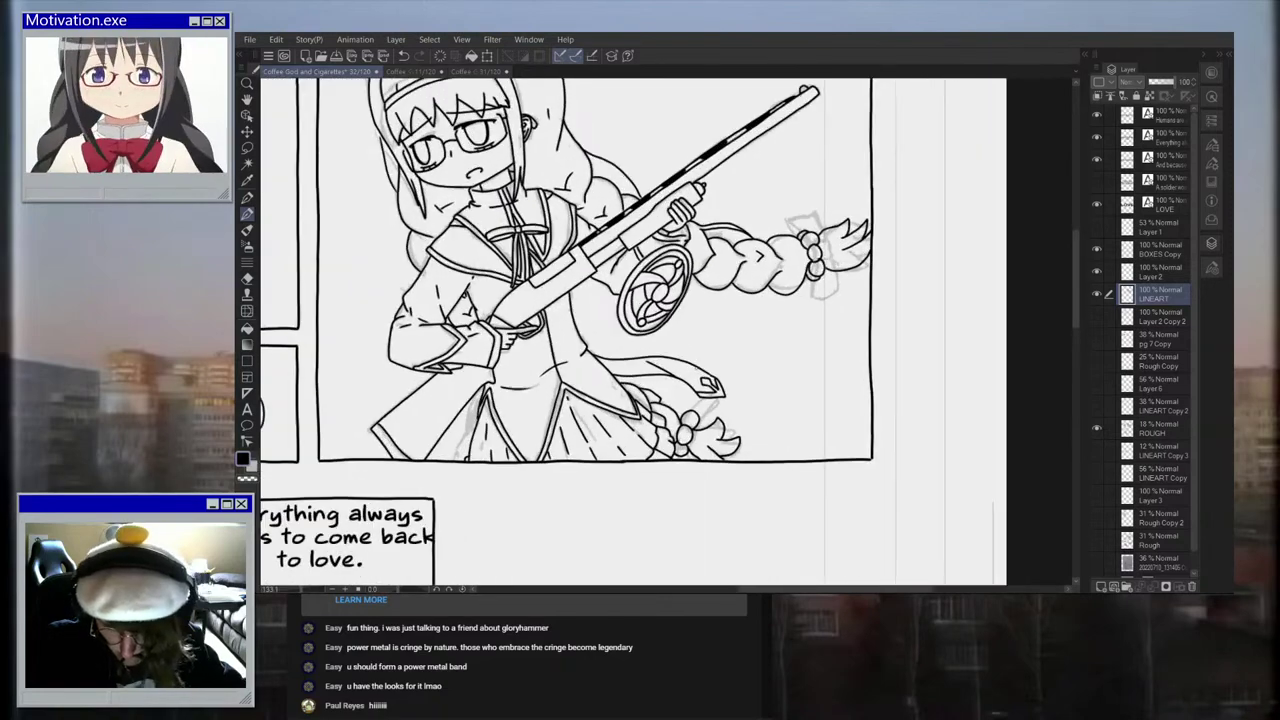
scroll(660, 370, "up", 2)
scroll(679, 347, "down", 1)
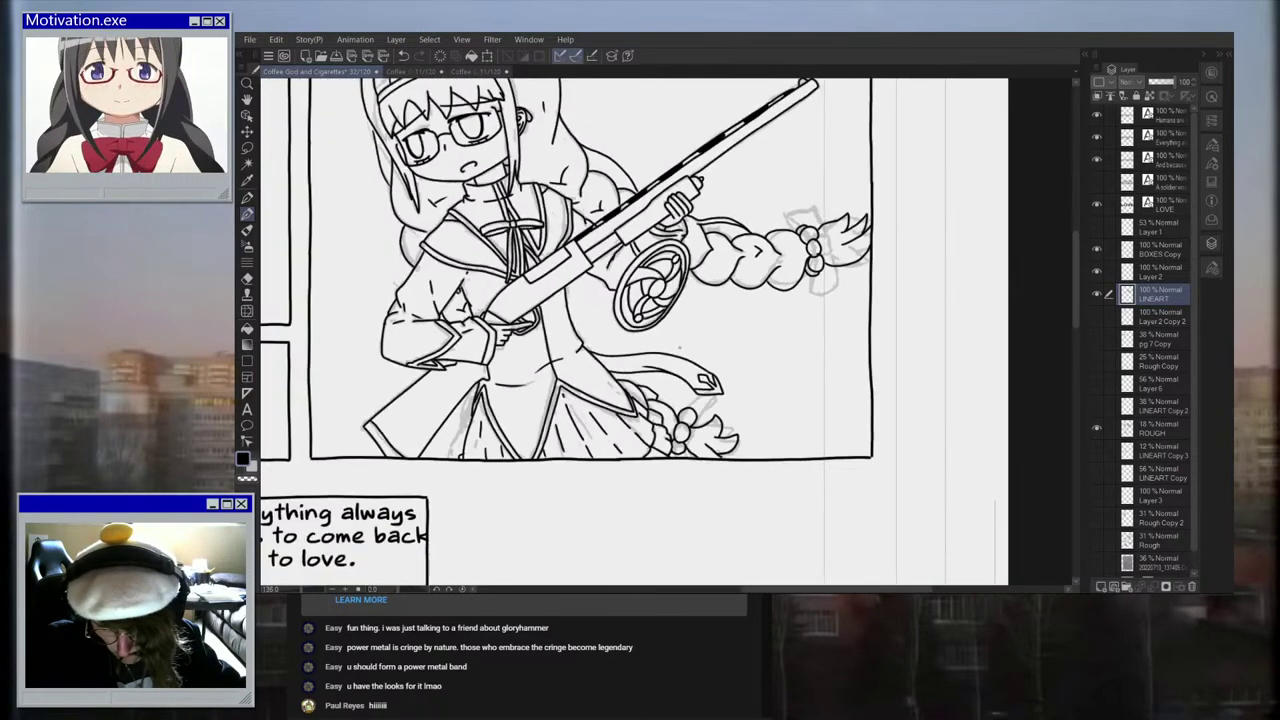
scroll(679, 347, "down", 4)
scroll(679, 347, "up", 2)
scroll(640, 330, "up", 2)
scroll(640, 330, "down", 1)
scroll(640, 330, "up", 2)
scroll(640, 330, "down", 1)
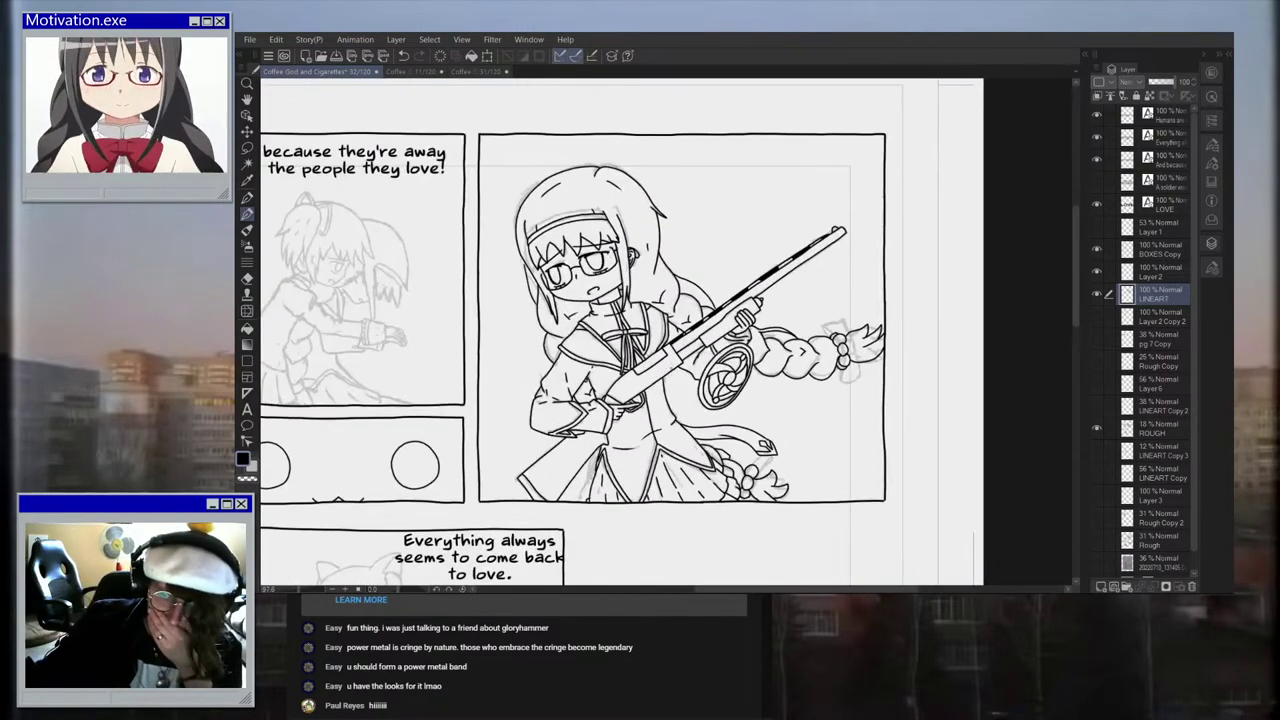
Step: Hide the ROUGH layer and check the line art on its own at page scale
left_click(1097, 428)
scroll(774, 305, "down", 4)
scroll(747, 368, "up", 2)
scroll(640, 330, "down", 2)
scroll(640, 330, "up", 1)
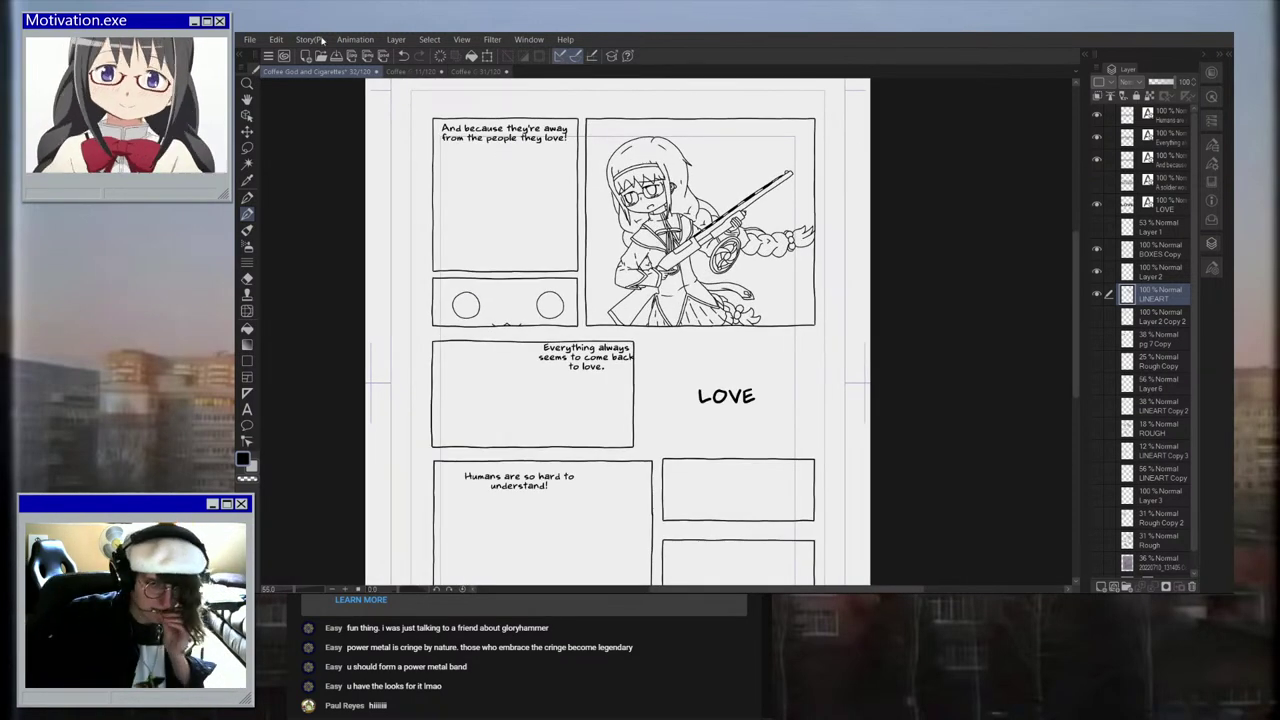
left_click(249, 39)
key("Escape")
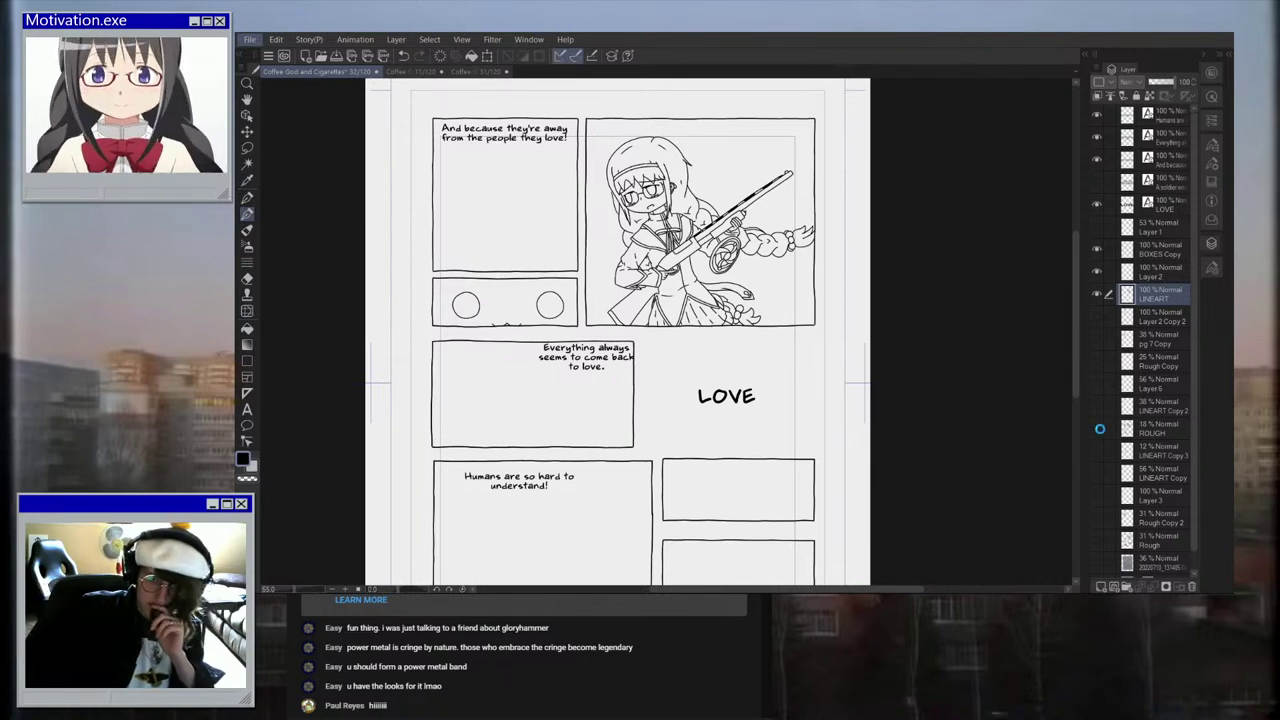
Step: Show the ROUGH layer again, lasso and erase its sketch under the shotgun girl's panel, and save the page
left_click(1150, 430)
mouse_move(780, 113)
left_mouse_down()
mouse_move(865, 311)
mouse_move(738, 340)
mouse_move(605, 326)
mouse_move(615, 106)
mouse_move(790, 92)
left_mouse_up()
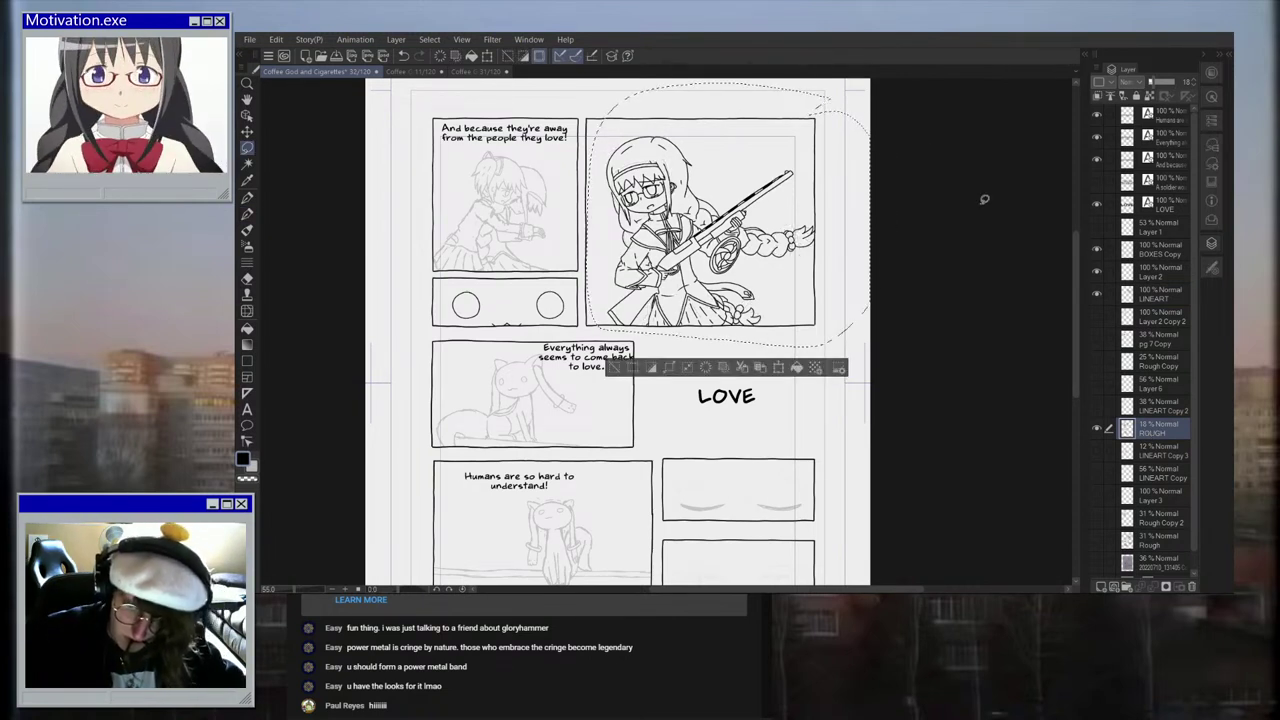
left_click(976, 207)
scroll(706, 124, "up", 5)
left_click(252, 40)
left_click(259, 132)
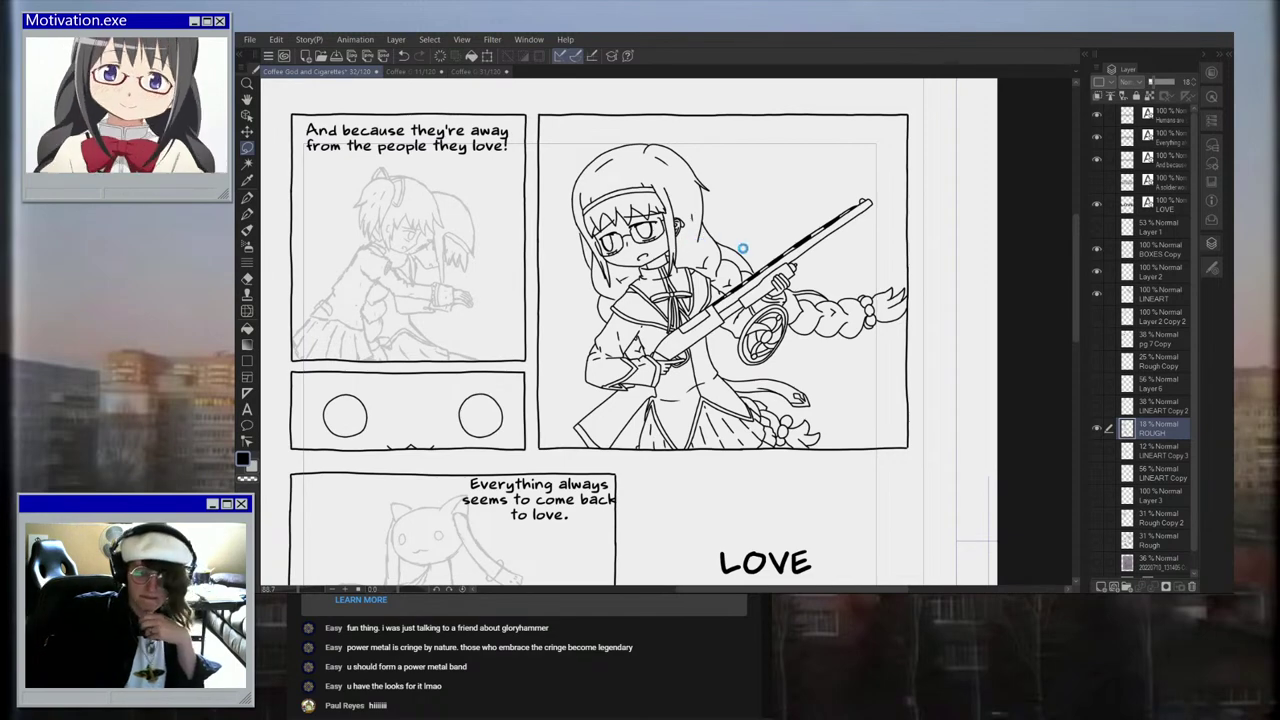
Step: Raise the ROUGH layer's opacity to 100% and save the page
key("ctrl+0")
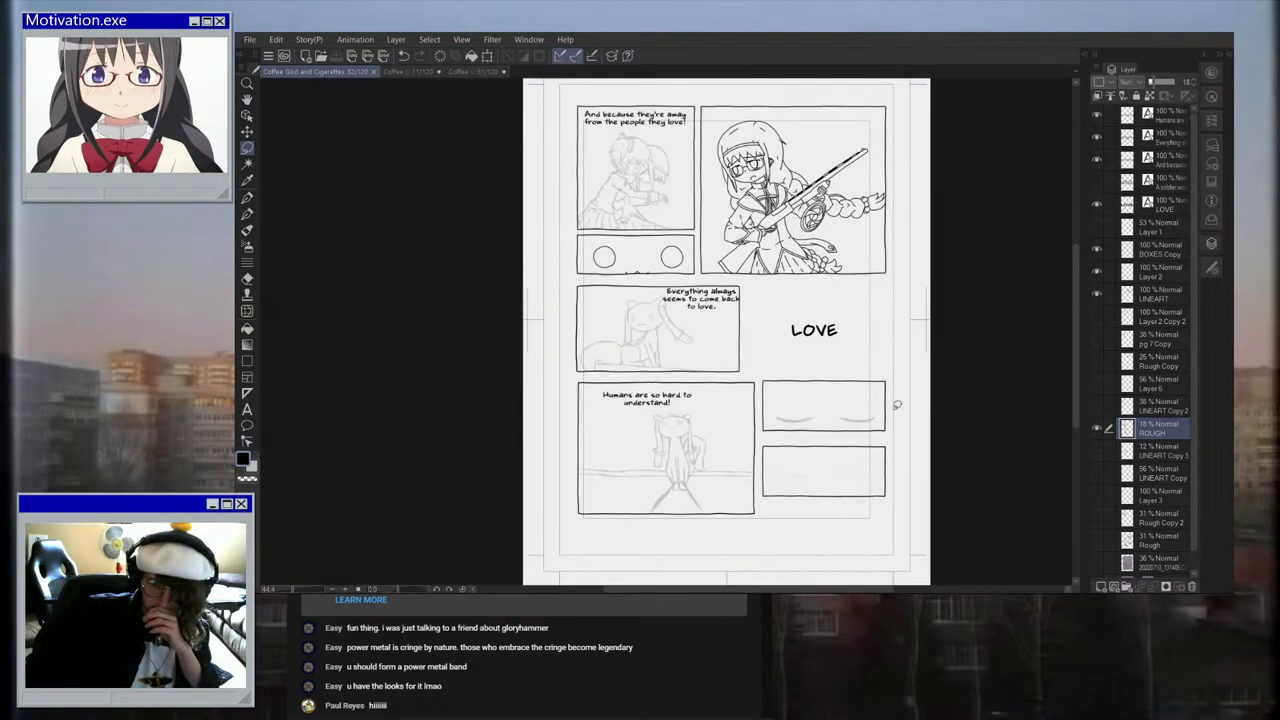
left_click_drag(1160, 82, 1207, 85)
scroll(730, 470, "up", 3)
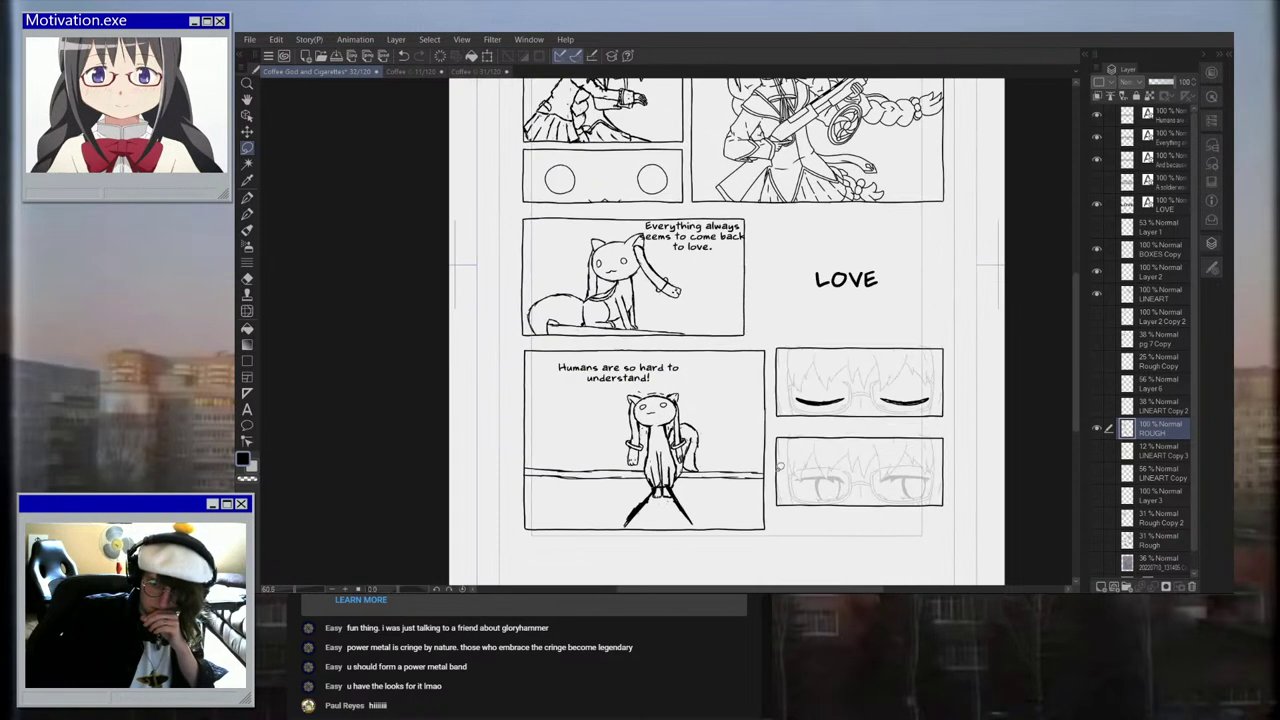
scroll(890, 498, "up", 1)
left_click(249, 39)
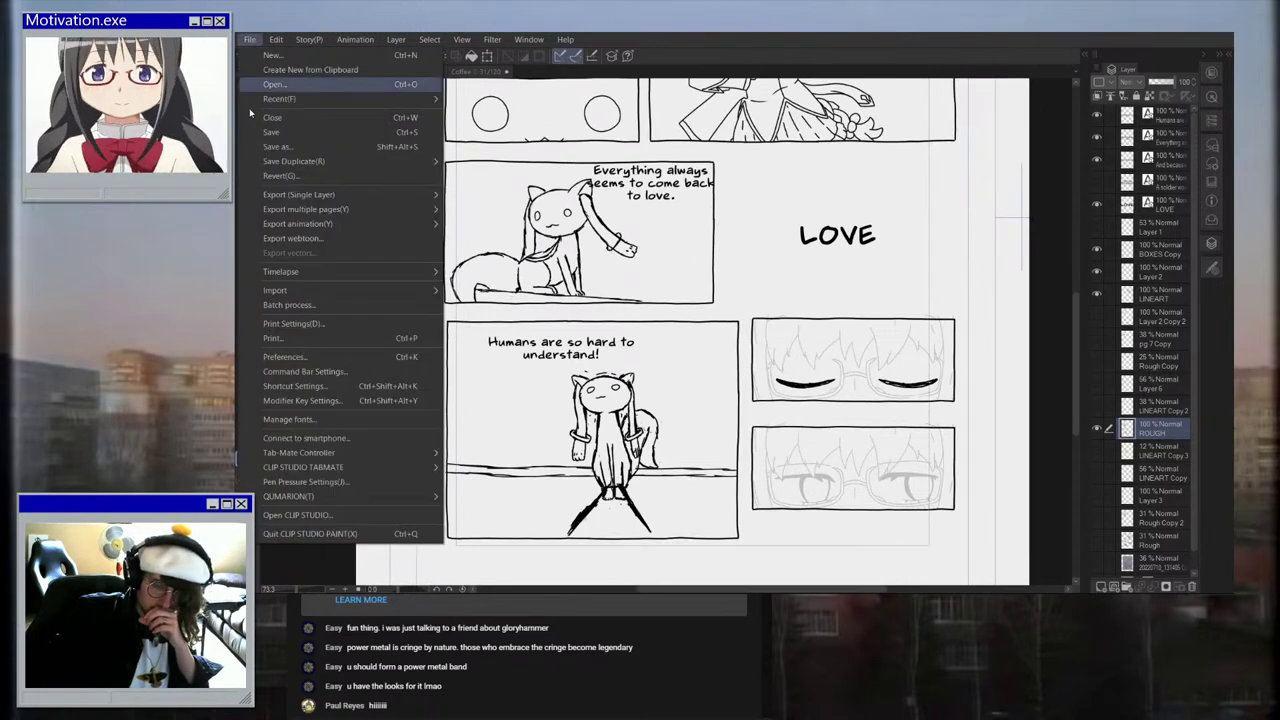
left_click(264, 134)
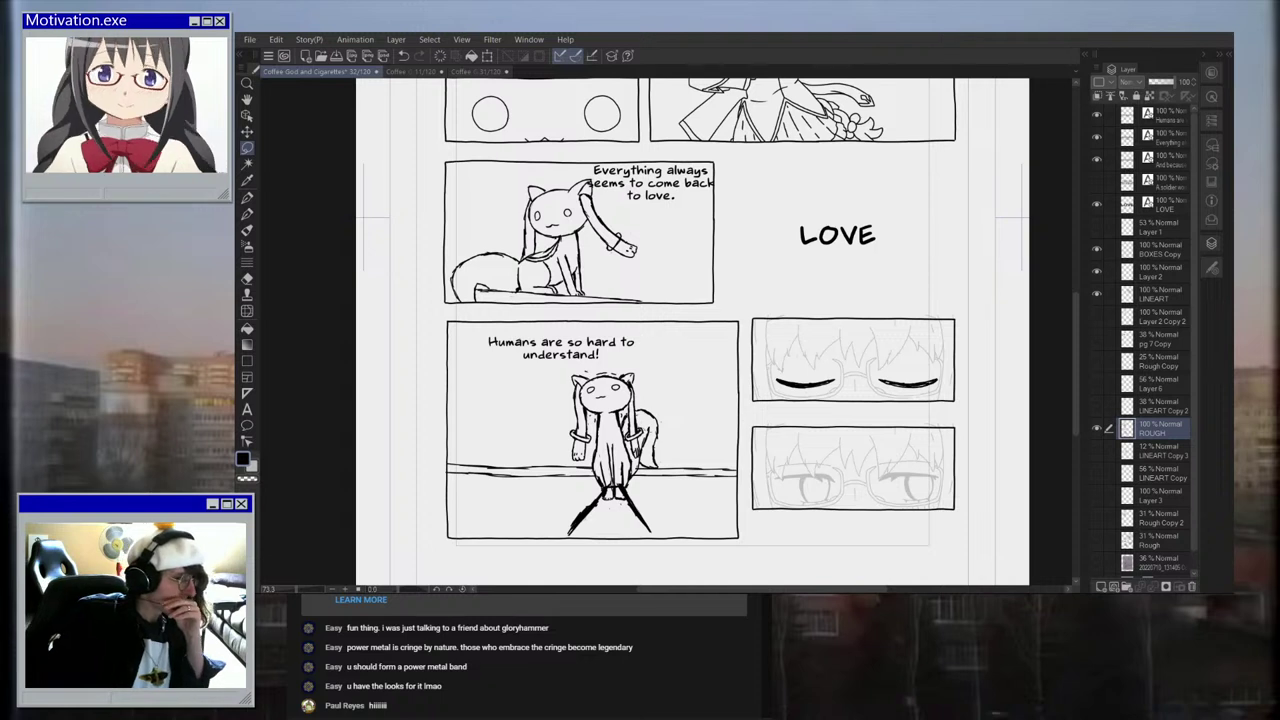
Step: Save the remaining open work, and close the 3D binding preview of the page spread
key("ctrl+s")
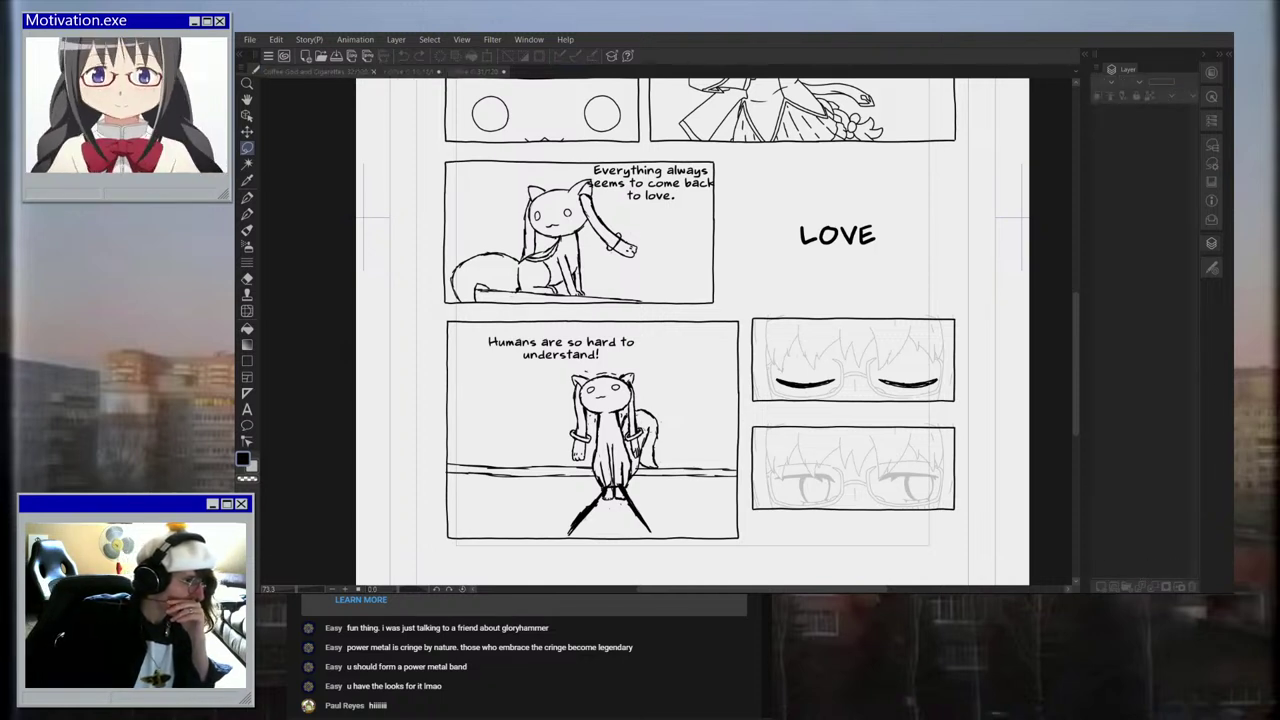
left_click(249, 38)
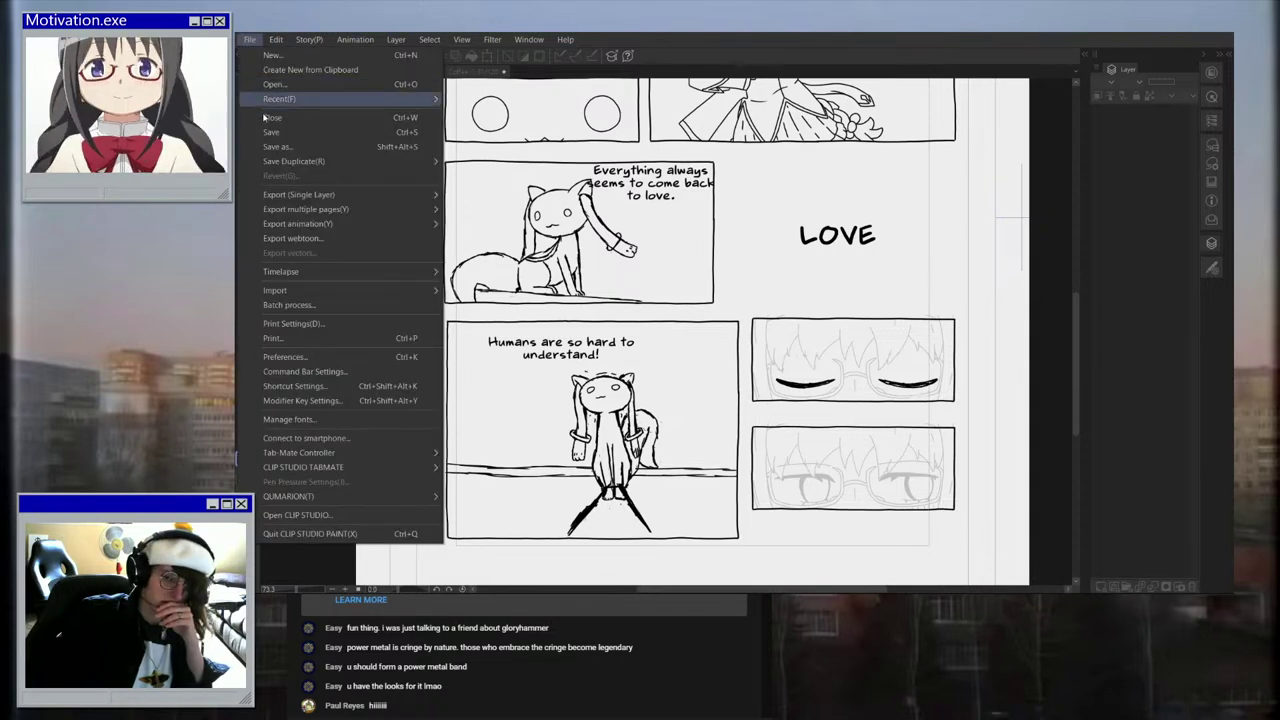
left_click(265, 133)
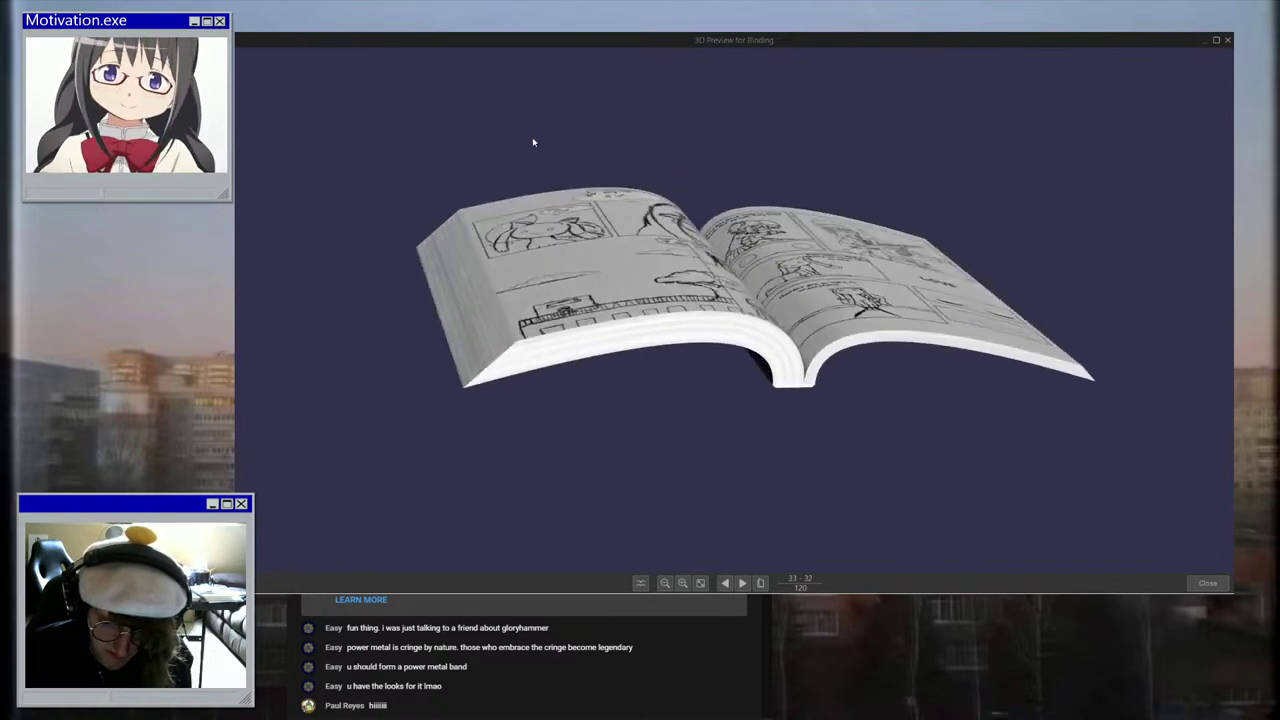
left_click(1227, 40)
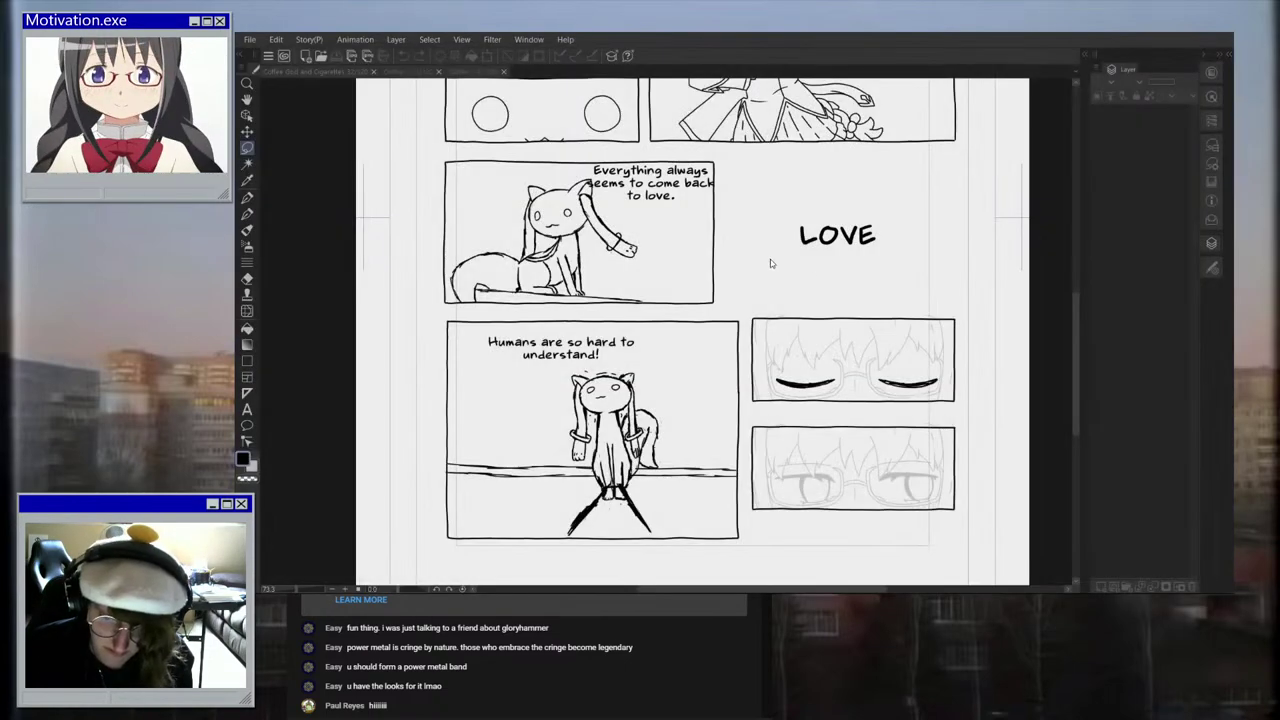